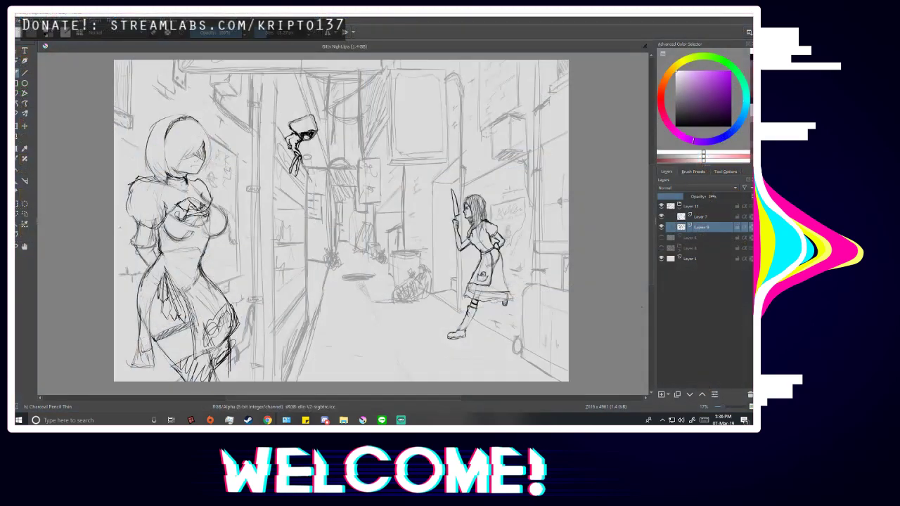
# Add a new paint layer and place it directly below the sketch group in the layer stack.
pyautogui.click(490, 15)
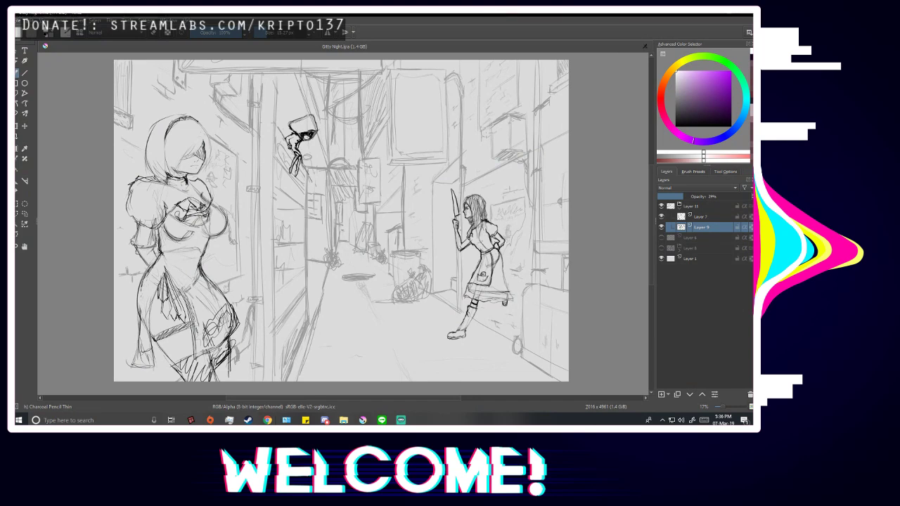
pyautogui.click(680, 206)
pyautogui.press('Insert')
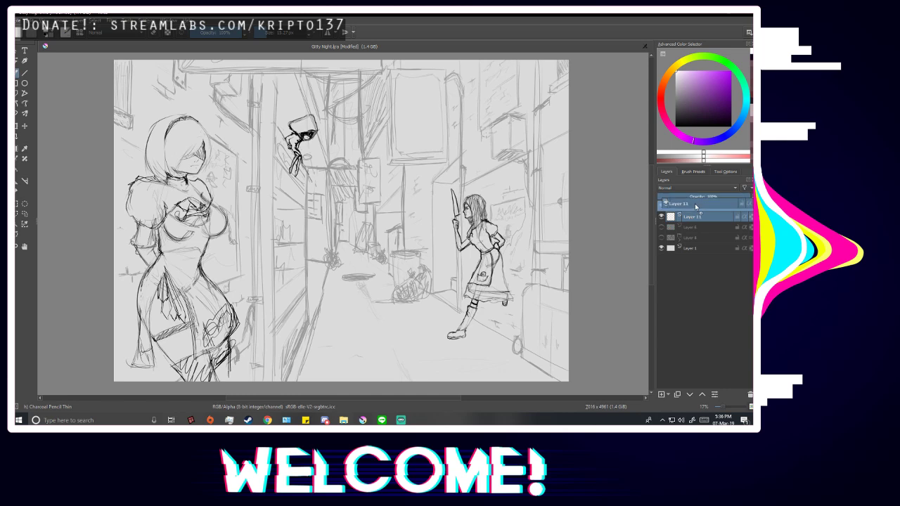
pyautogui.scroll(-1, 202, 260)
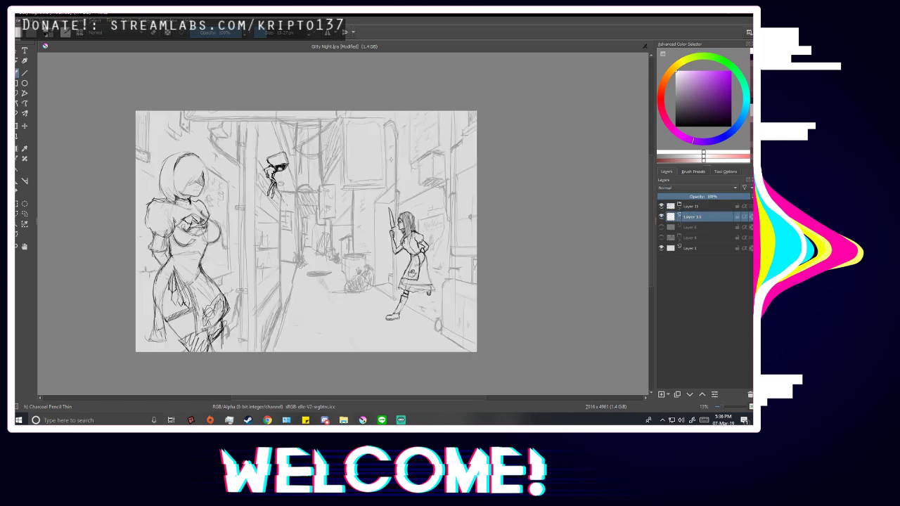
pyautogui.scroll(1, 88, 299)
pyautogui.click(24, 214)
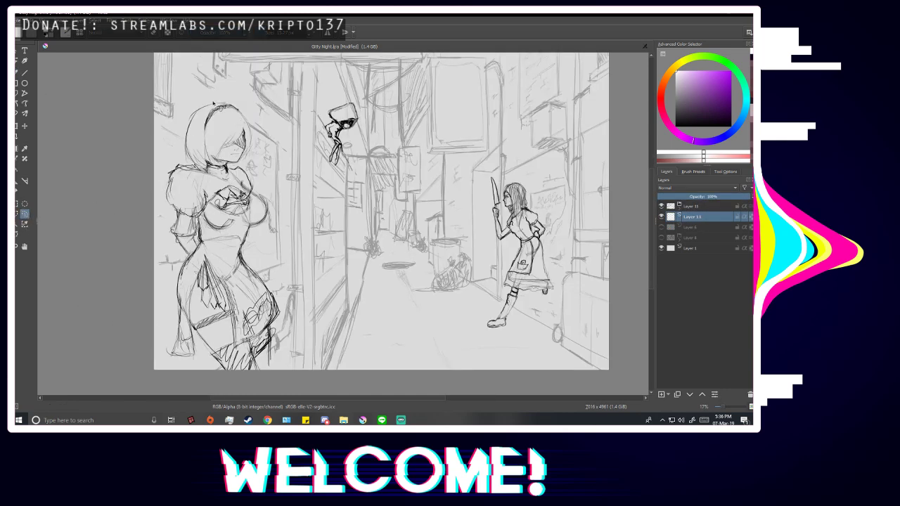
pyautogui.moveTo(223, 113)
pyautogui.mouseDown()
pyautogui.moveTo(200, 116)
pyautogui.moveTo(187, 135)
pyautogui.moveTo(191, 162)
pyautogui.moveTo(201, 119)
pyautogui.moveTo(215, 110)
pyautogui.moveTo(242, 117)
pyautogui.moveTo(248, 144)
pyautogui.mouseUp()
pyautogui.hotkey('ctrl', 'shift', 'a')
pyautogui.press('b')
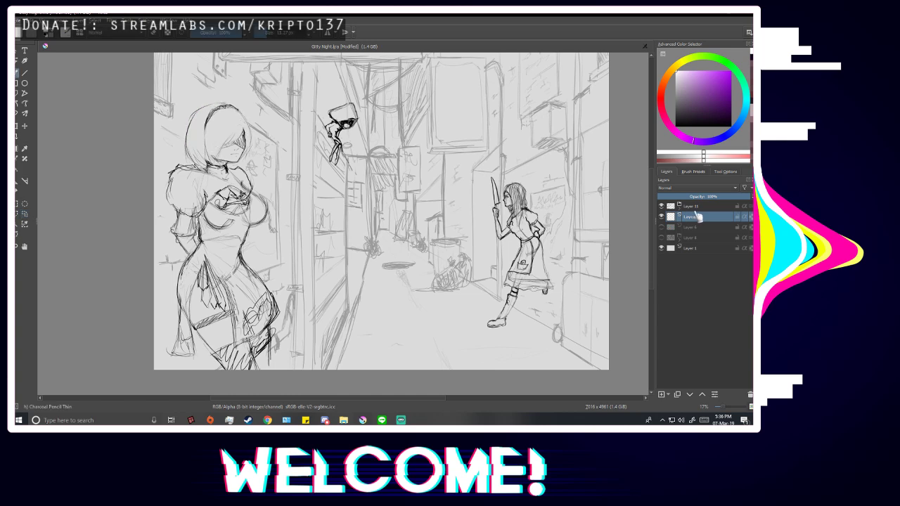
# Switch to the Basic-1 brush preset and choose a dark blue painting colour.
pyautogui.click(695, 173)
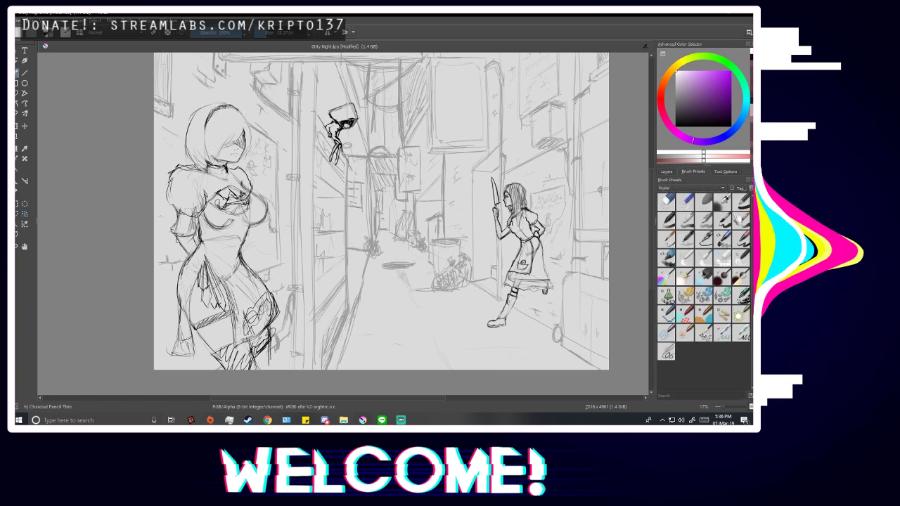
pyautogui.click(743, 203)
pyautogui.click(666, 171)
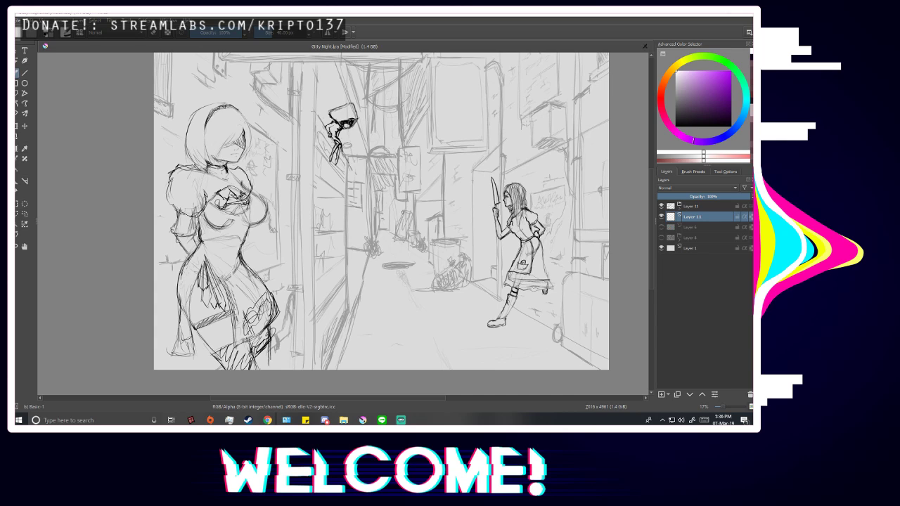
pyautogui.moveTo(717, 143); pyautogui.dragTo(749, 117)
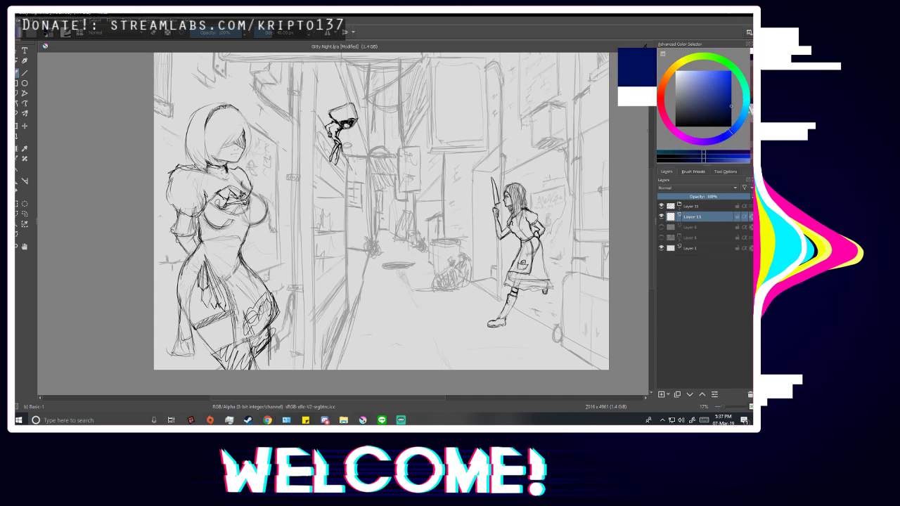
pyautogui.click(735, 103)
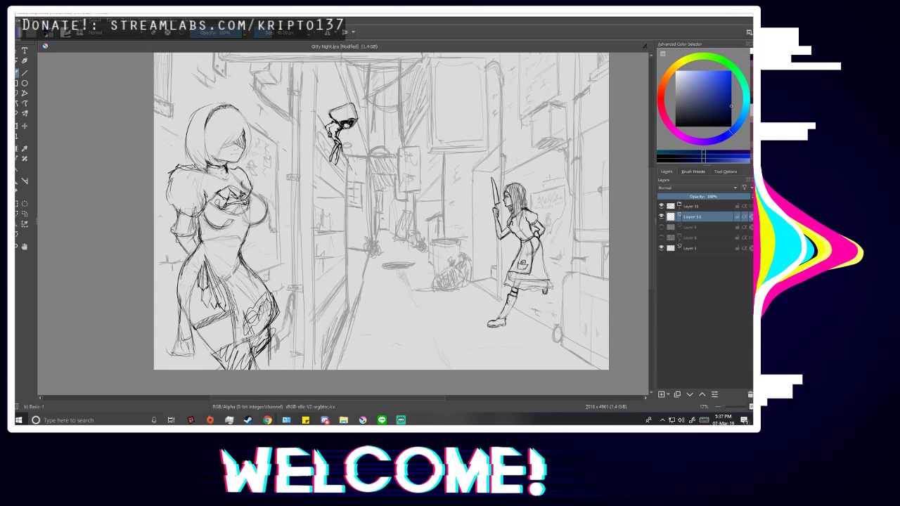
pyautogui.click(728, 90)
pyautogui.moveTo(729, 92); pyautogui.dragTo(731, 112)
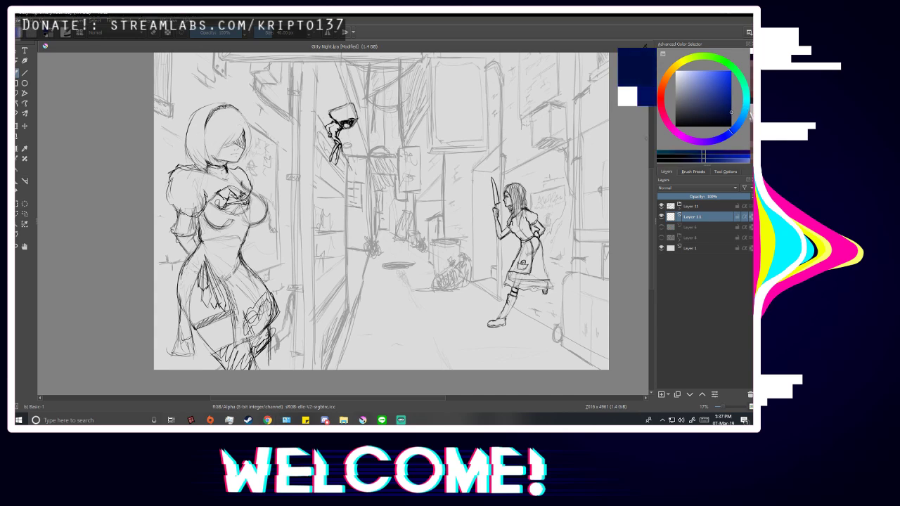
pyautogui.moveTo(301, 33); pyautogui.dragTo(283, 34)
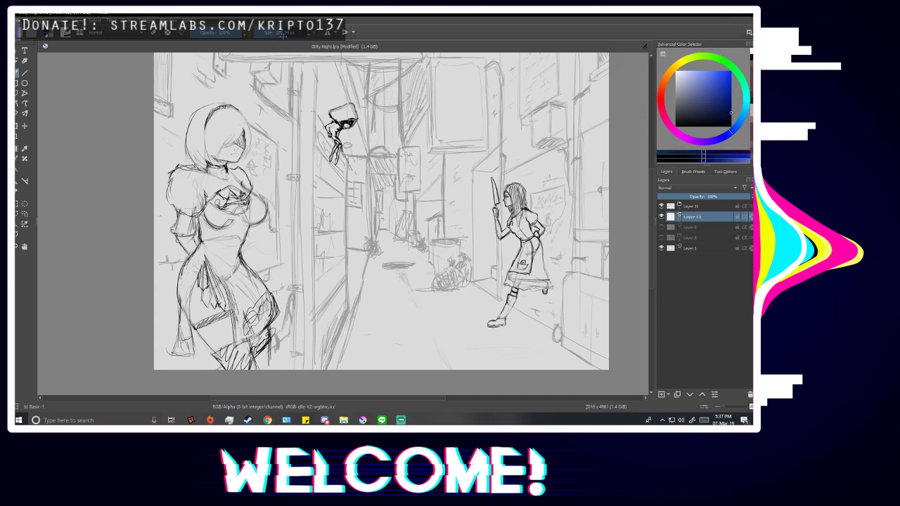
pyautogui.moveTo(344, 250)
pyautogui.mouseDown()
pyautogui.moveTo(415, 158)
pyautogui.moveTo(507, 303)
pyautogui.mouseUp()
pyautogui.hotkey('ctrl', 'z')
# Enlarge the brush, darken the blue to a deep navy and paint over the entire canvas on the new layer.
pyautogui.click(298, 35)
pyautogui.moveTo(300, 37); pyautogui.dragTo(303, 36)
pyautogui.moveTo(731, 124); pyautogui.dragTo(738, 126)
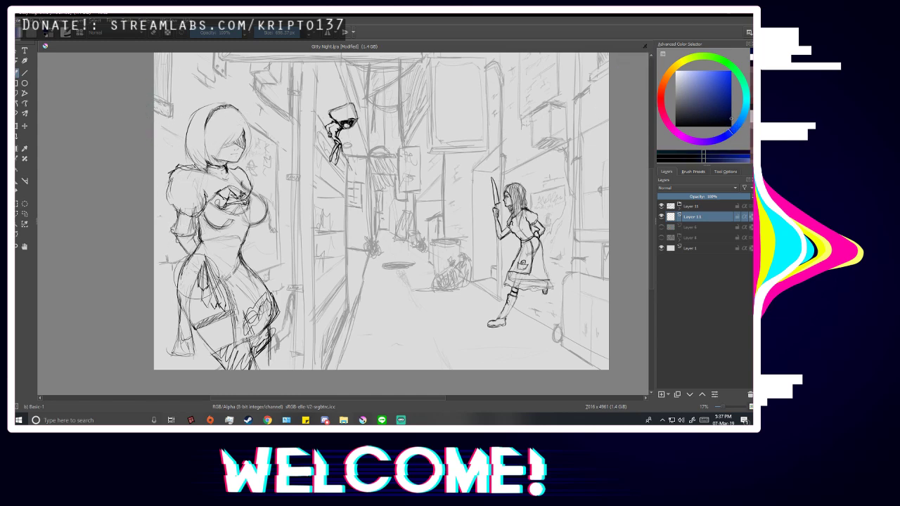
pyautogui.scroll(-1, 195, 277)
pyautogui.moveTo(186, 121)
pyautogui.mouseDown()
pyautogui.moveTo(197, 337)
pyautogui.moveTo(281, 74)
pyautogui.moveTo(227, 229)
pyautogui.moveTo(296, 105)
pyautogui.mouseUp()
pyautogui.moveTo(502, 322)
pyautogui.mouseDown()
pyautogui.moveTo(283, 346)
pyautogui.moveTo(529, 315)
pyautogui.moveTo(271, 317)
pyautogui.moveTo(263, 274)
pyautogui.moveTo(512, 281)
pyautogui.mouseUp()
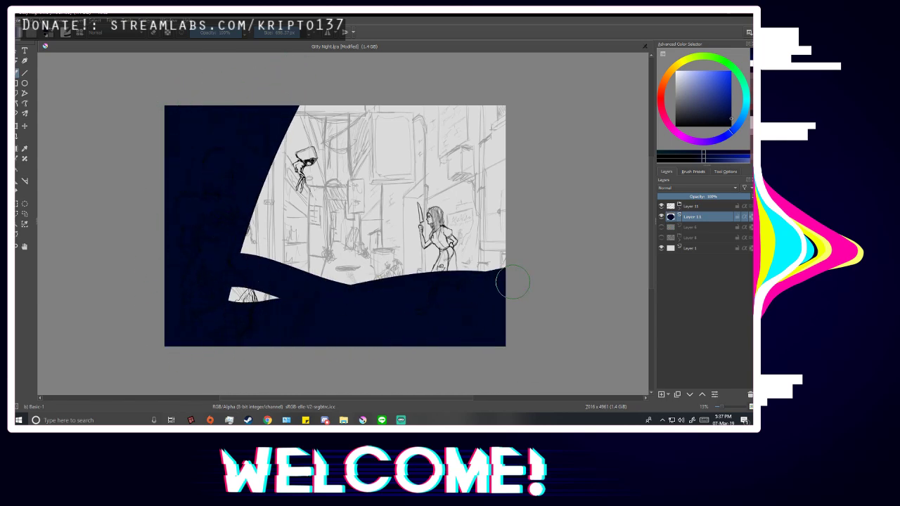
pyautogui.moveTo(457, 303)
pyautogui.mouseDown()
pyautogui.moveTo(243, 275)
pyautogui.moveTo(344, 201)
pyautogui.moveTo(332, 277)
pyautogui.moveTo(280, 291)
pyautogui.moveTo(526, 261)
pyautogui.moveTo(268, 281)
pyautogui.moveTo(472, 224)
pyautogui.moveTo(221, 251)
pyautogui.moveTo(439, 211)
pyautogui.moveTo(390, 248)
pyautogui.mouseUp()
pyautogui.moveTo(211, 244)
pyautogui.mouseDown()
pyautogui.moveTo(502, 112)
pyautogui.moveTo(287, 146)
pyautogui.moveTo(251, 215)
pyautogui.moveTo(304, 159)
pyautogui.moveTo(433, 106)
pyautogui.moveTo(285, 116)
pyautogui.moveTo(352, 173)
pyautogui.moveTo(481, 179)
pyautogui.moveTo(429, 183)
pyautogui.mouseUp()
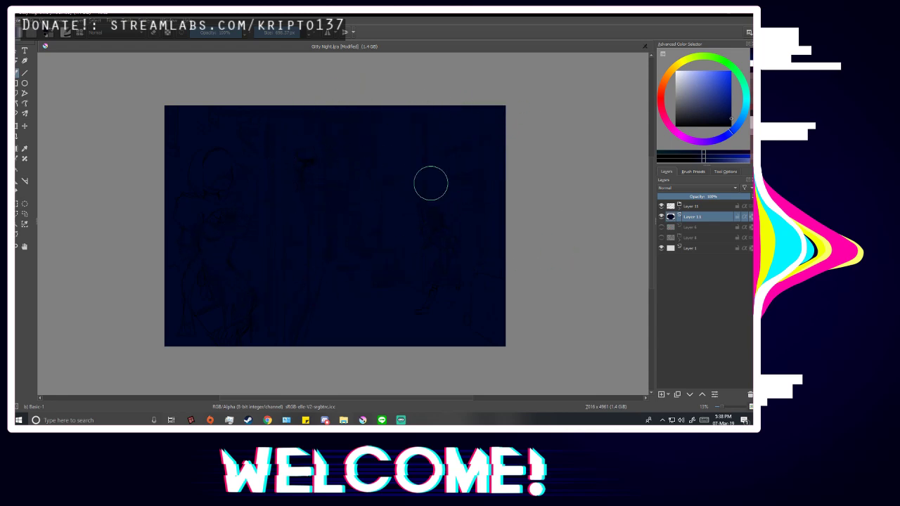
# Set the blending mode of the sketch group above the navy layer to Multiply.
pyautogui.scroll(1, 337, 246)
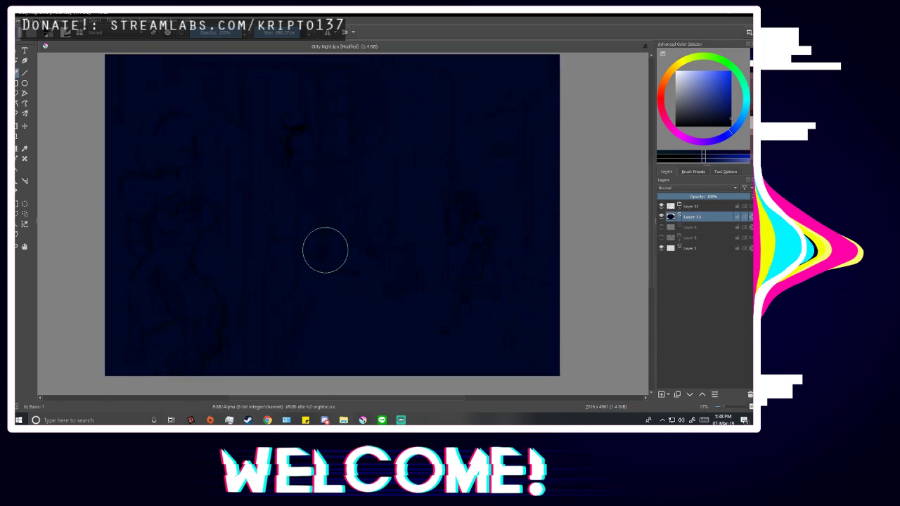
pyautogui.click(692, 206)
pyautogui.click(692, 188)
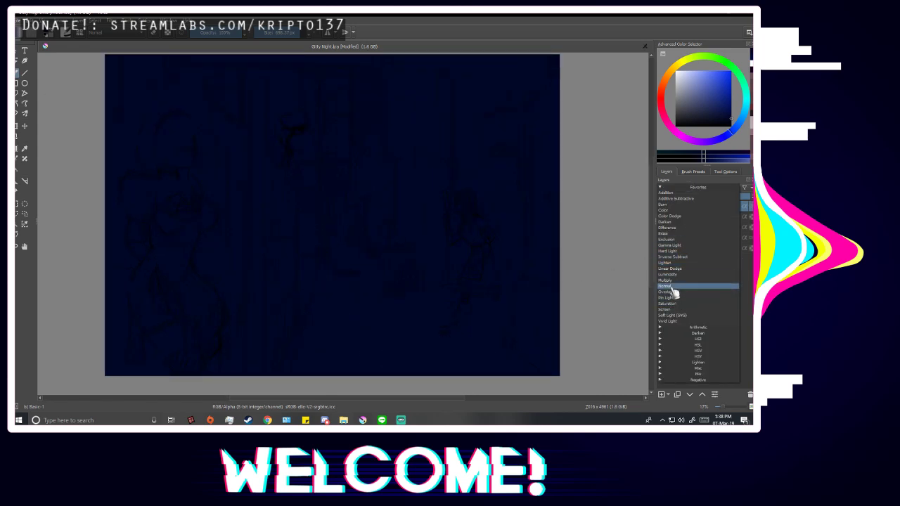
pyautogui.click(670, 281)
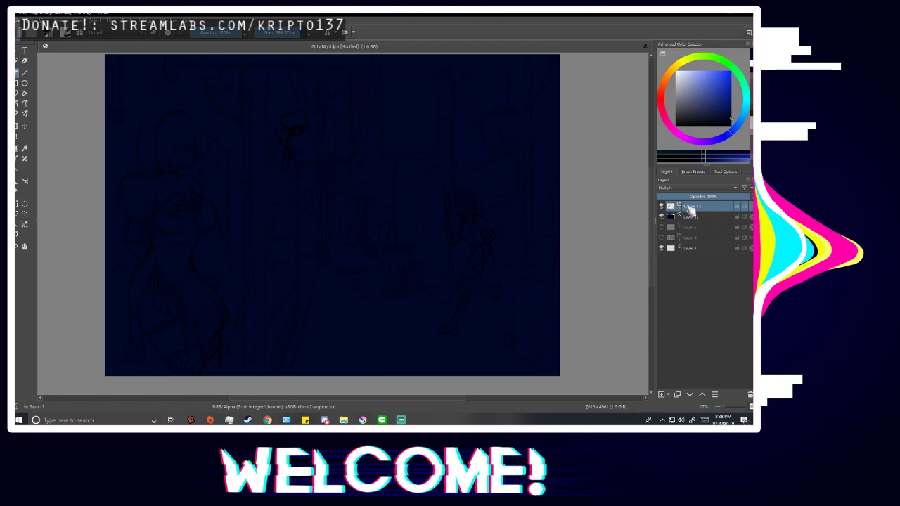
# Add another paint layer directly above the navy background layer and reduce the brush size.
pyautogui.click(692, 218)
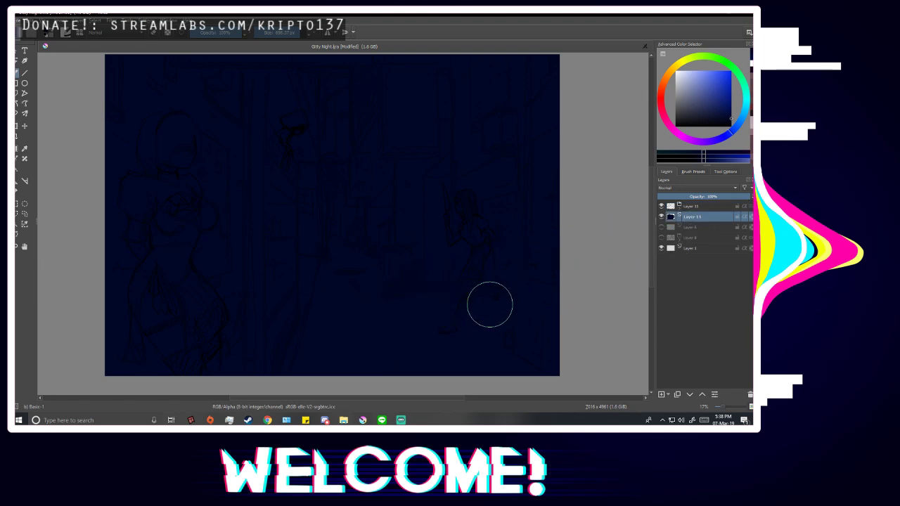
pyautogui.click(660, 395)
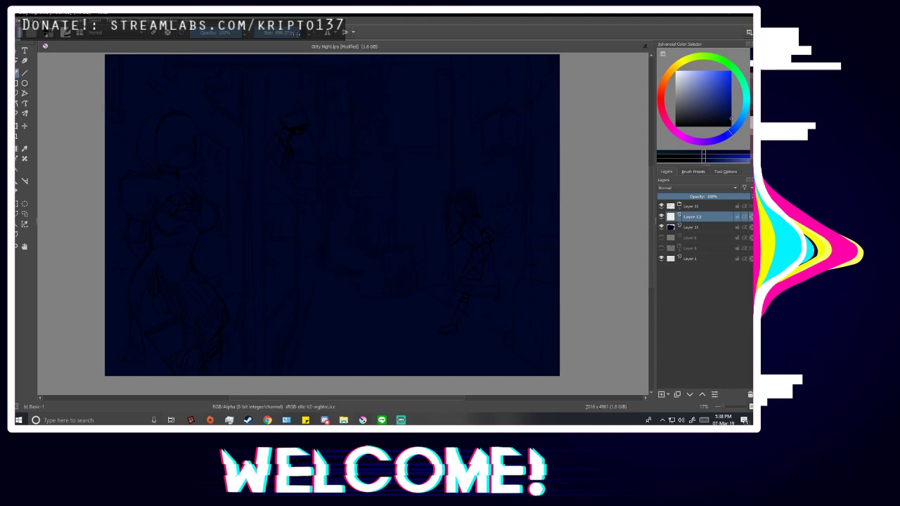
pyautogui.moveTo(296, 34); pyautogui.dragTo(280, 39)
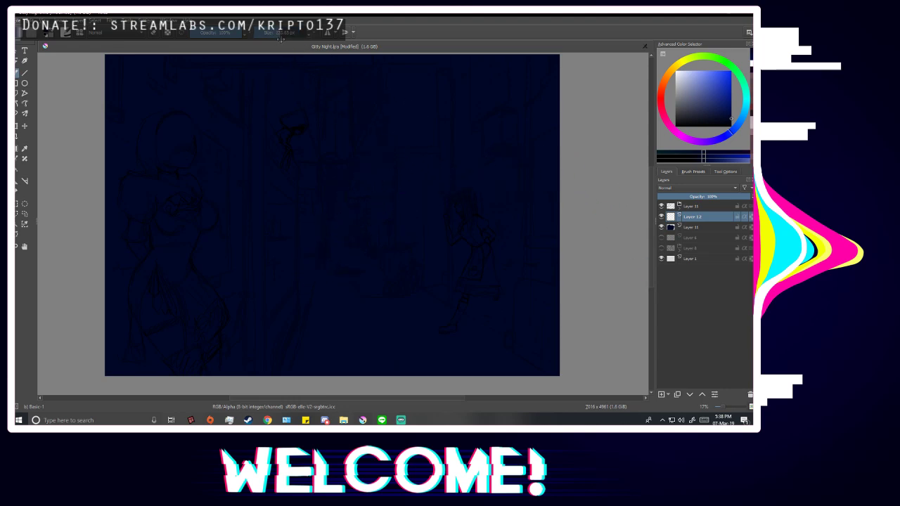
# Select the large foreground woman's whole silhouette with a freehand outline.
pyautogui.click(25, 214)
pyautogui.moveTo(137, 139)
pyautogui.mouseDown()
pyautogui.moveTo(146, 167)
pyautogui.moveTo(125, 176)
pyautogui.moveTo(119, 202)
pyautogui.moveTo(139, 263)
pyautogui.moveTo(125, 365)
pyautogui.moveTo(149, 361)
pyautogui.moveTo(144, 329)
pyautogui.moveTo(177, 376)
pyautogui.moveTo(222, 381)
pyautogui.moveTo(227, 327)
pyautogui.moveTo(194, 262)
pyautogui.moveTo(217, 223)
pyautogui.moveTo(215, 210)
pyautogui.moveTo(179, 173)
pyautogui.moveTo(189, 173)
pyautogui.moveTo(199, 149)
pyautogui.moveTo(202, 158)
pyautogui.moveTo(204, 134)
pyautogui.moveTo(170, 110)
pyautogui.moveTo(141, 145)
pyautogui.mouseUp()
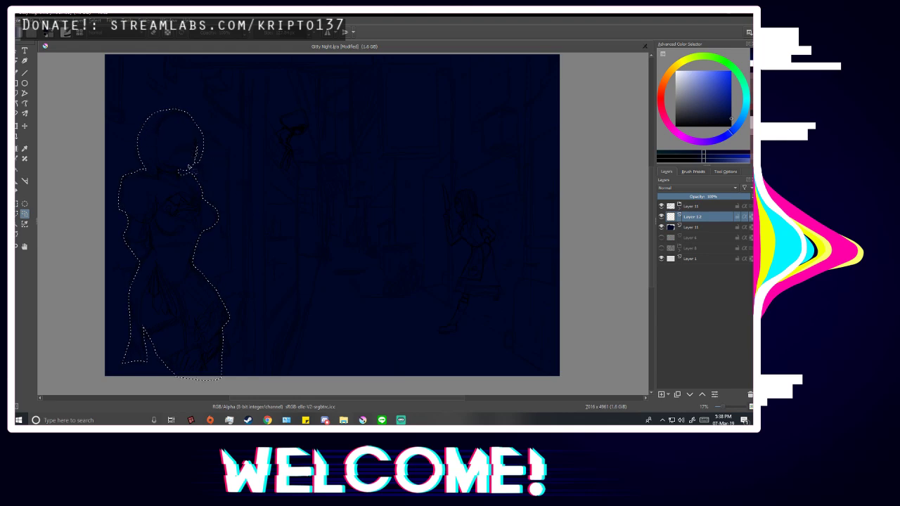
pyautogui.press('shift')
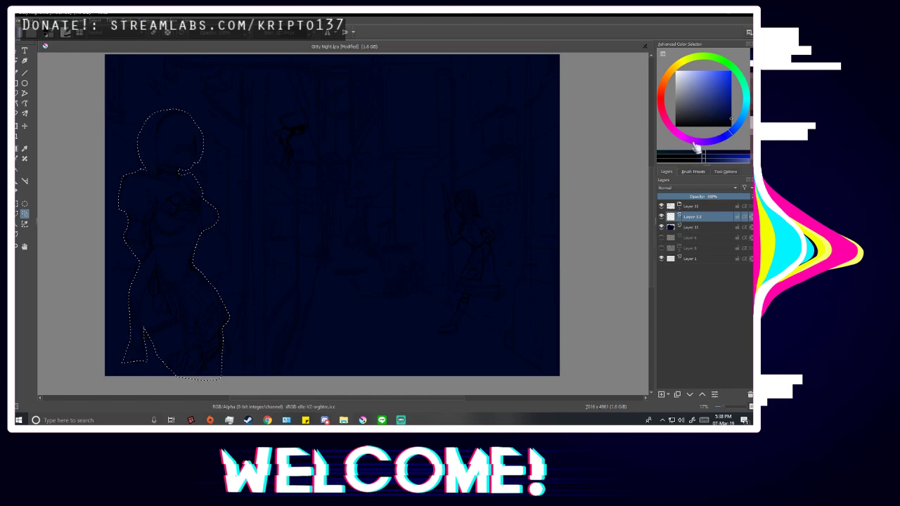
# Fill the selected silhouette of the foreground woman with a near-black blue, using a large brush.
pyautogui.moveTo(733, 119)
pyautogui.mouseDown()
pyautogui.moveTo(737, 113)
pyautogui.moveTo(724, 115)
pyautogui.moveTo(738, 127)
pyautogui.moveTo(724, 125)
pyautogui.mouseUp()
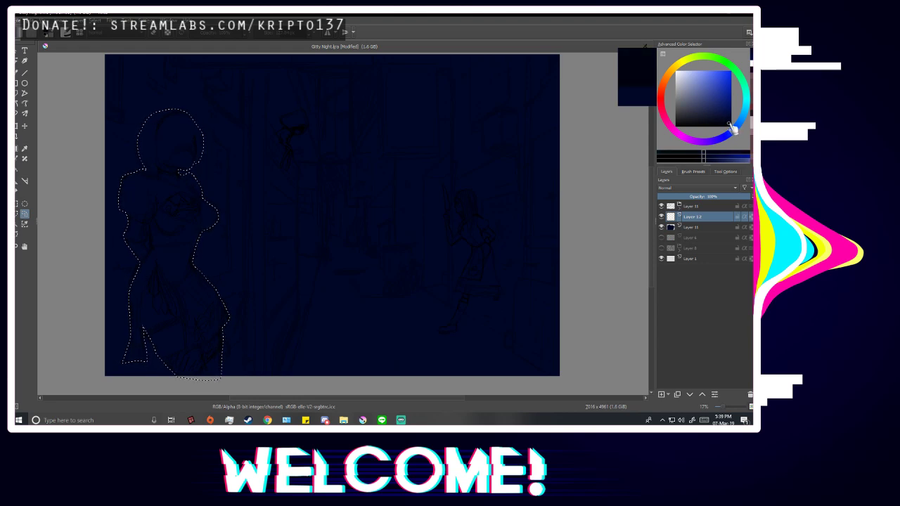
pyautogui.moveTo(732, 127); pyautogui.dragTo(730, 125)
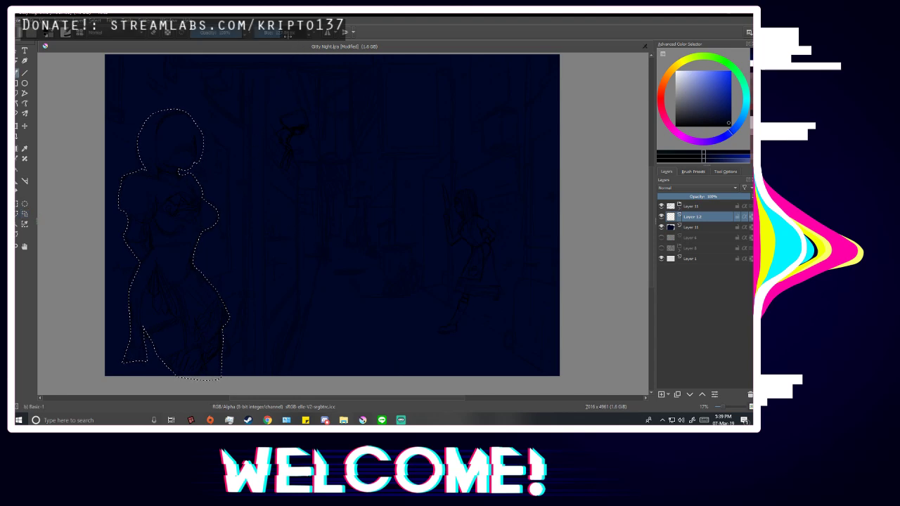
pyautogui.click(747, 126)
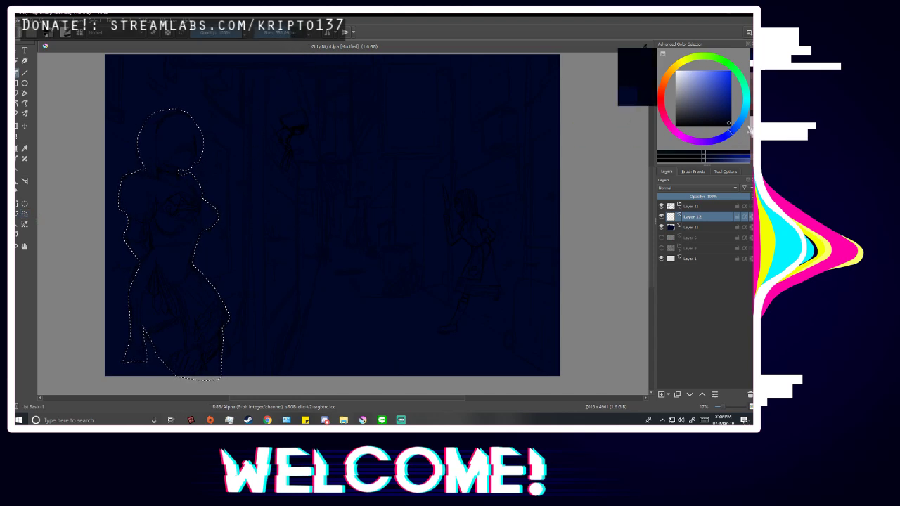
pyautogui.moveTo(748, 127); pyautogui.dragTo(750, 122)
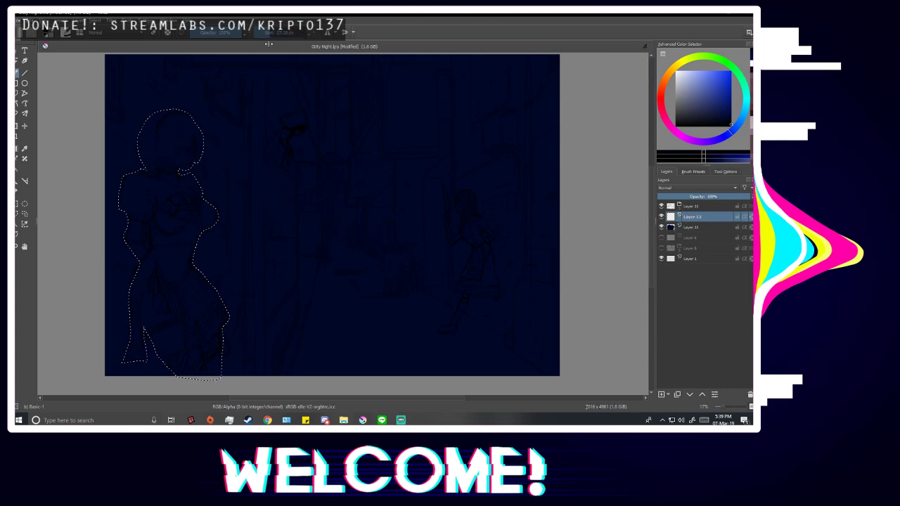
pyautogui.moveTo(172, 116)
pyautogui.mouseDown()
pyautogui.moveTo(144, 350)
pyautogui.moveTo(212, 133)
pyautogui.moveTo(221, 353)
pyautogui.moveTo(218, 209)
pyautogui.moveTo(114, 256)
pyautogui.mouseUp()
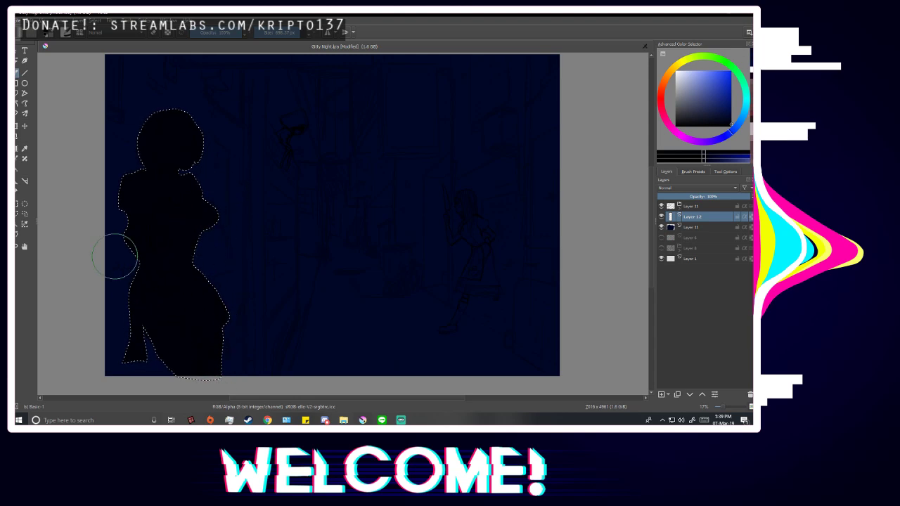
# Clear the selection around the painted silhouette and reduce the brush size.
pyautogui.click(25, 214)
pyautogui.click(275, 232)
pyautogui.press('b')
pyautogui.moveTo(293, 33); pyautogui.dragTo(279, 45)
pyautogui.press('m')
pyautogui.press('m')
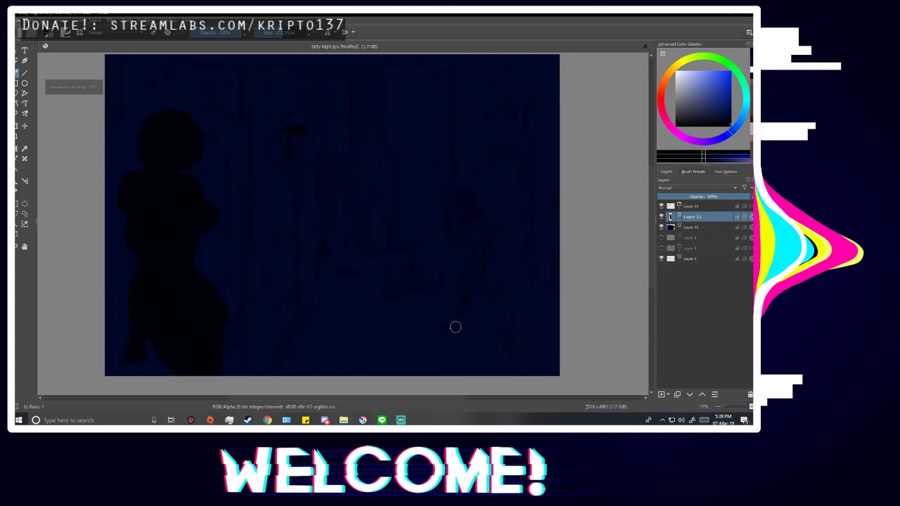
pyautogui.scroll(1, 97, 184)
pyautogui.scroll(-1, 240, 261)
pyautogui.scroll(1, 105, 343)
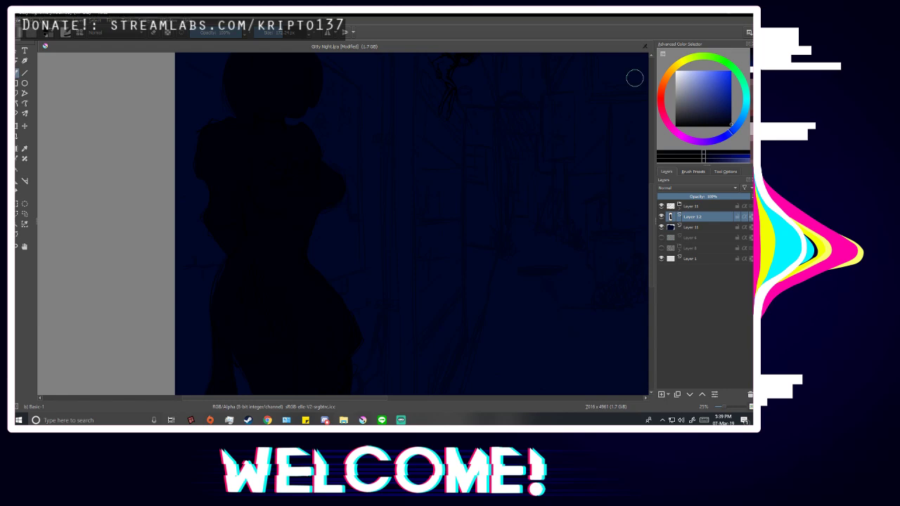
pyautogui.scroll(-1, 335, 238)
pyautogui.scroll(1, 329, 94)
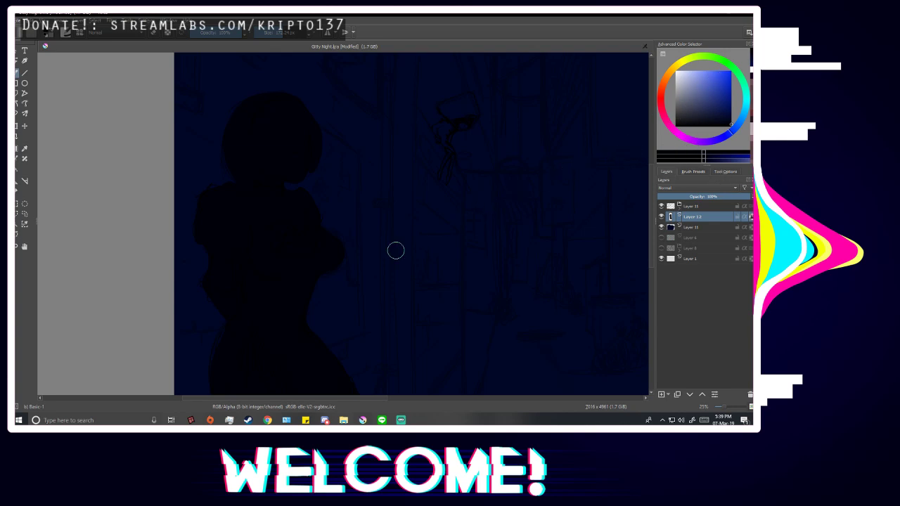
pyautogui.press('-')
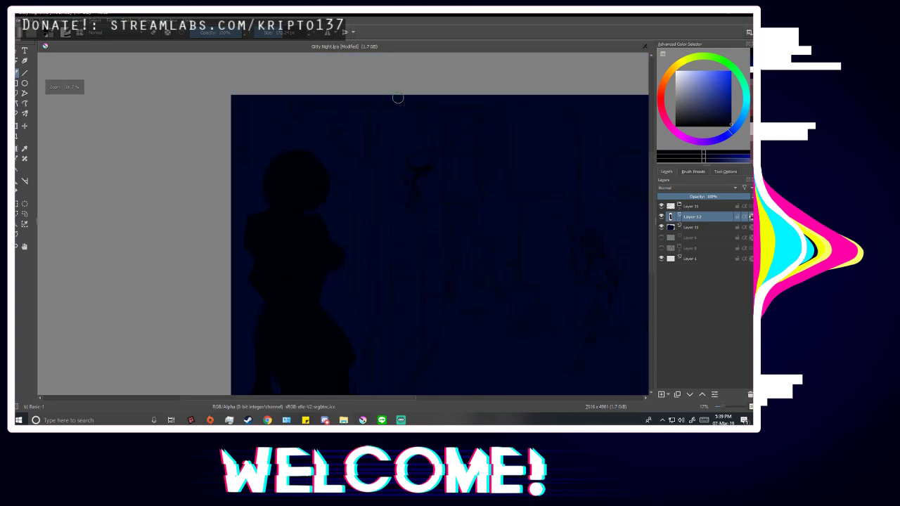
pyautogui.scroll(1, 350, 144)
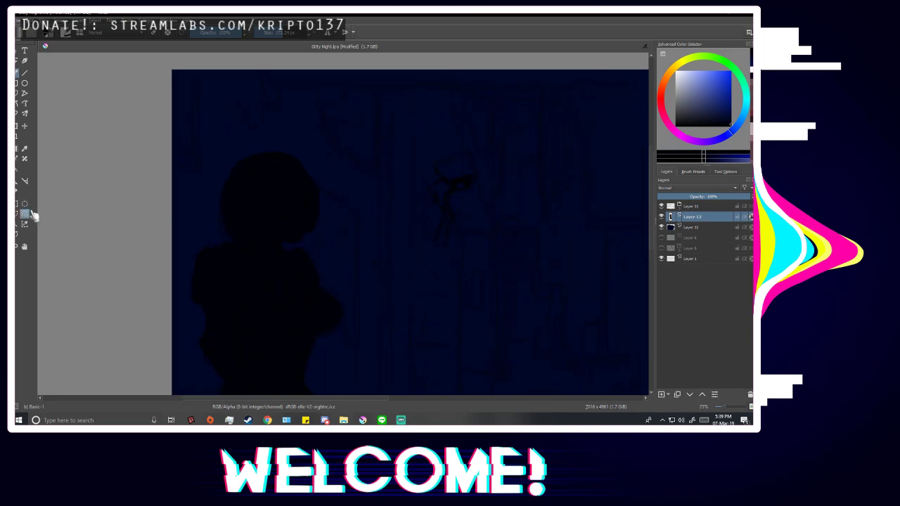
# Pick a saturated crimson and lay a gradient over the foreground woman's silhouette, fading from red at the head to near-black below.
pyautogui.click(18, 149)
pyautogui.click(663, 102)
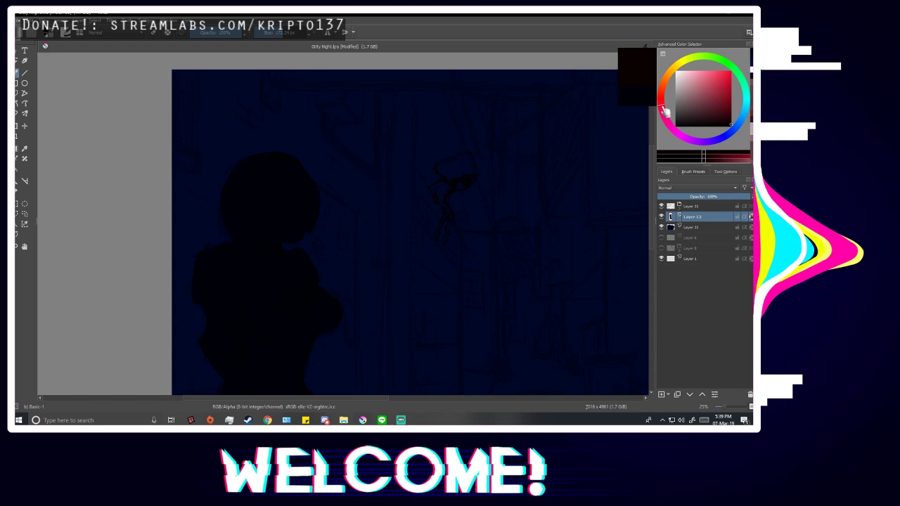
pyautogui.click(731, 71)
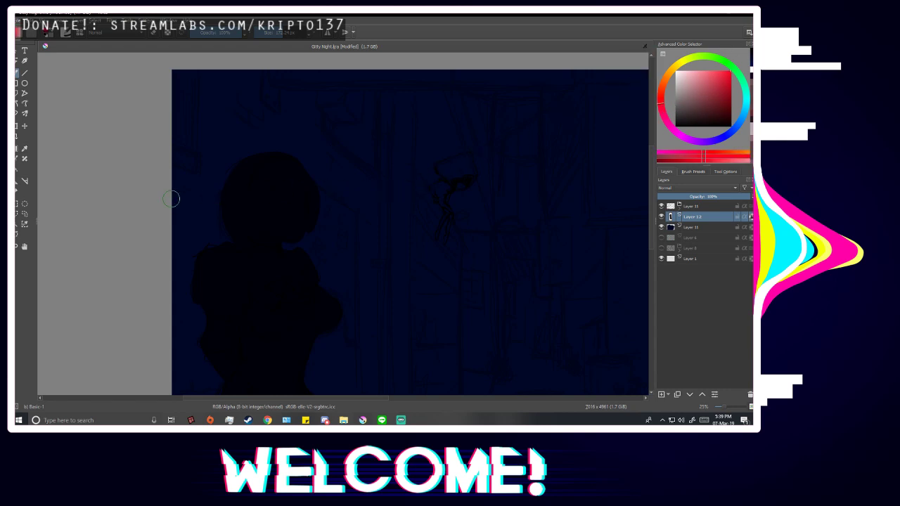
pyautogui.click(18, 149)
pyautogui.scroll(-2, 310, 226)
pyautogui.press('+')
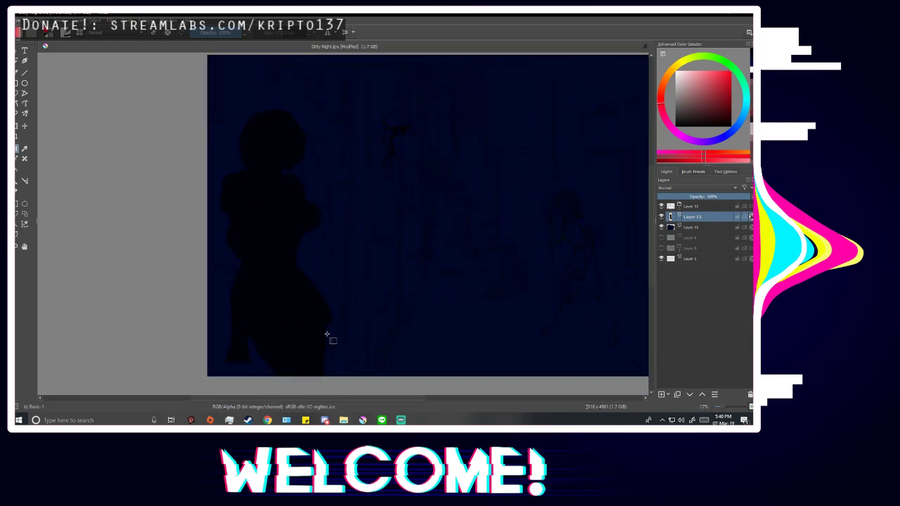
pyautogui.moveTo(259, 269); pyautogui.dragTo(247, 278)
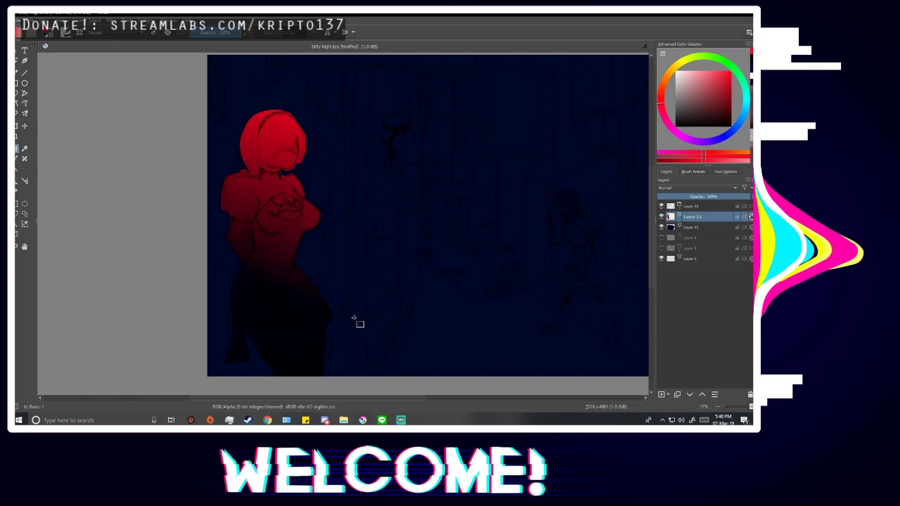
pyautogui.hotkey('ctrl', 'z')
pyautogui.moveTo(279, 216); pyautogui.dragTo(347, 325)
pyautogui.press('m')
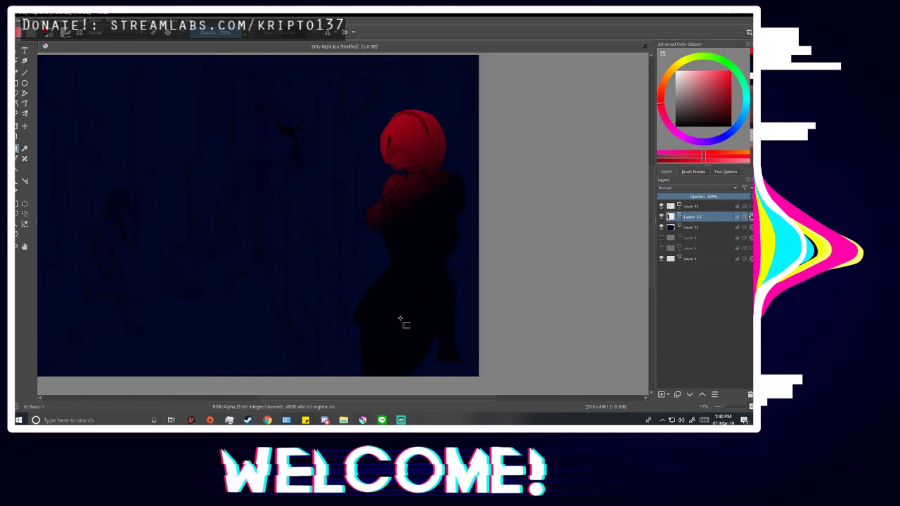
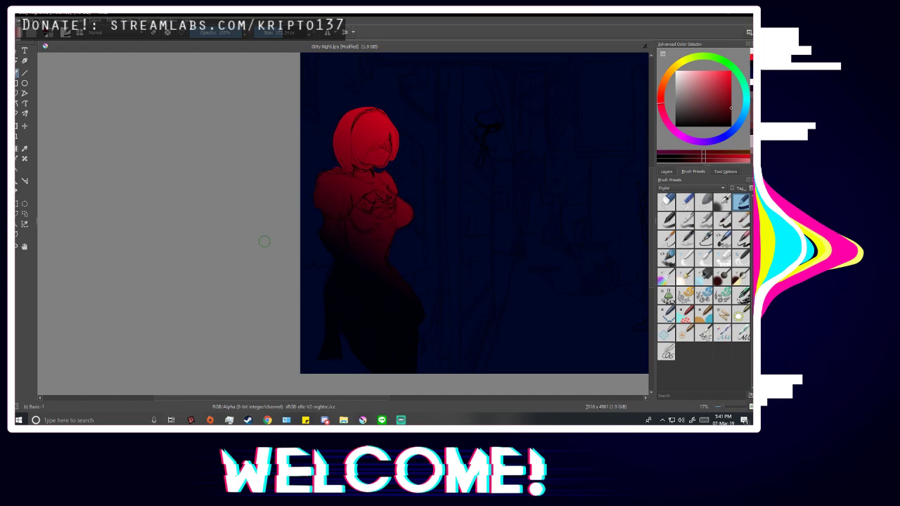
# Set a near-black painting colour and switch to the Basic-4 Flow Opacity brush preset at a smaller size.
pyautogui.press('p')
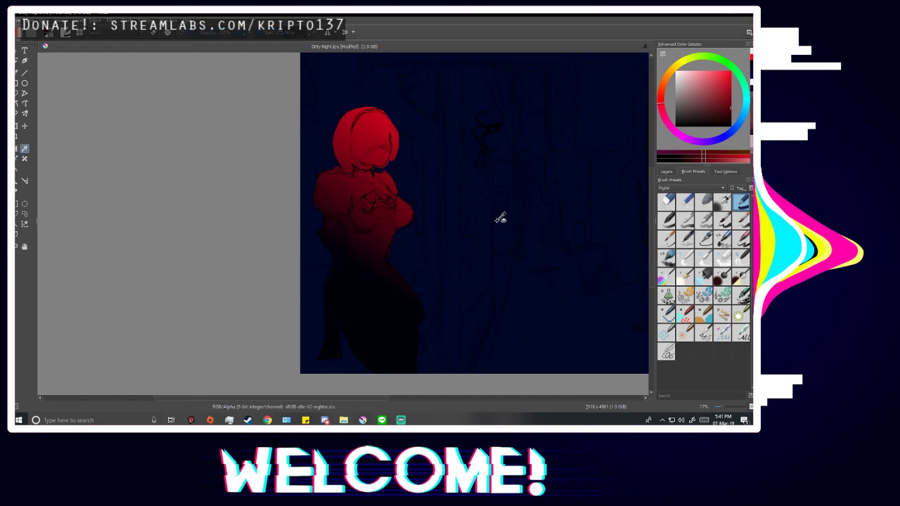
pyautogui.scroll(1, 414, 158)
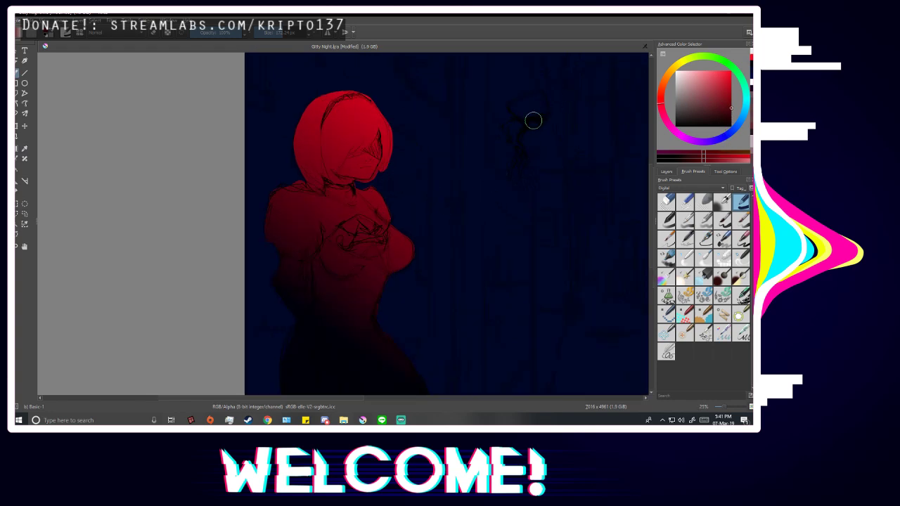
pyautogui.moveTo(723, 116); pyautogui.dragTo(662, 129)
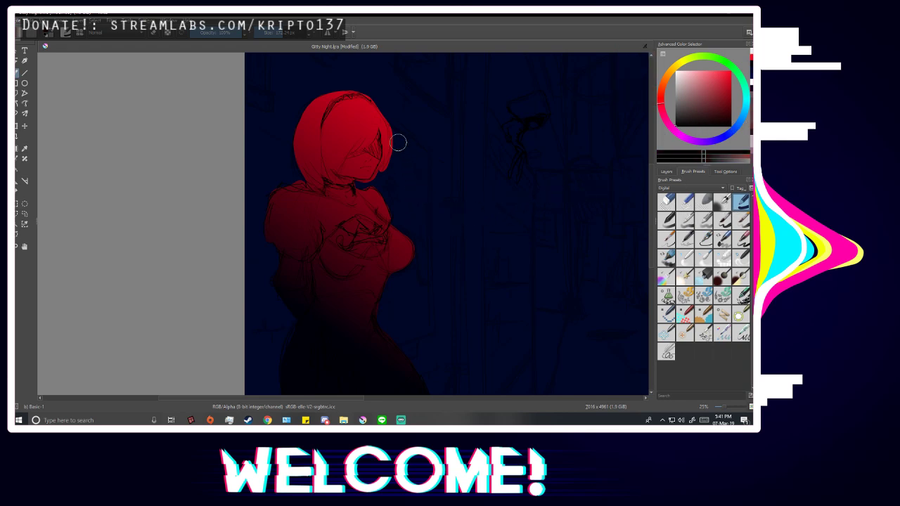
pyautogui.scroll(1, 398, 143)
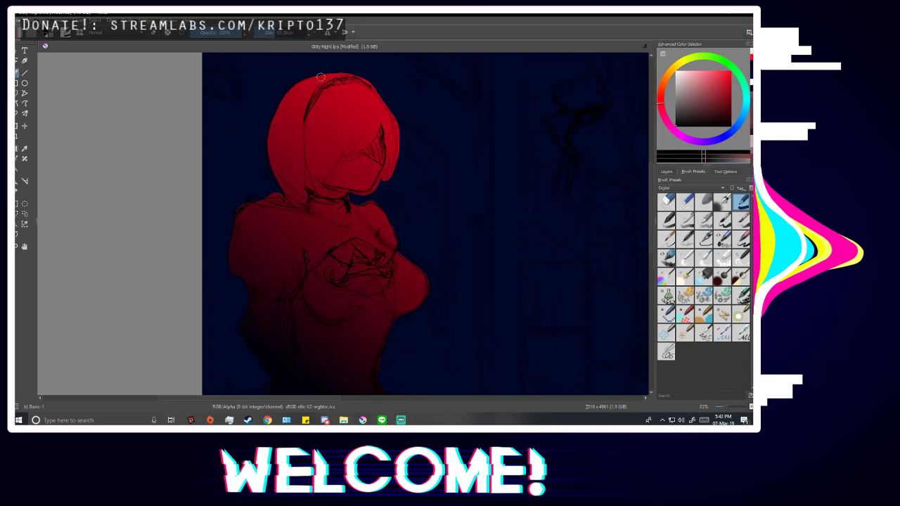
pyautogui.click(705, 222)
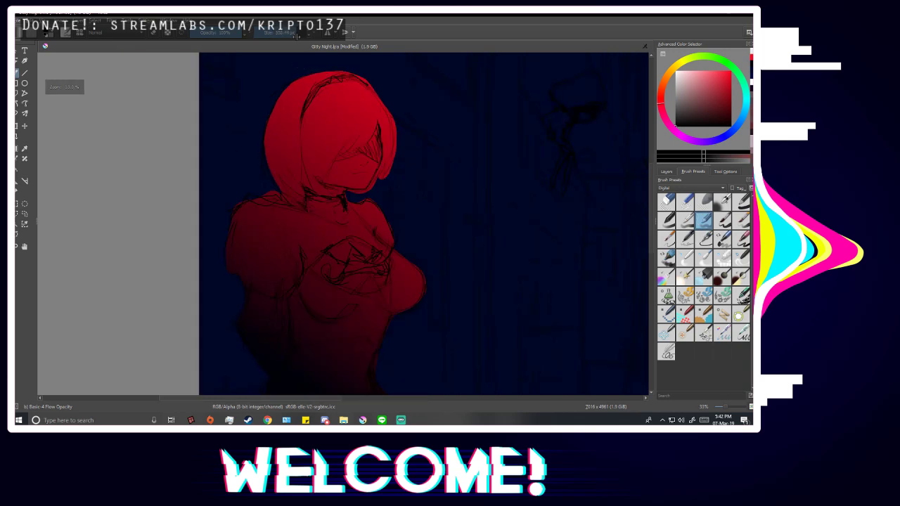
pyautogui.scroll(1, 451, 172)
pyautogui.scroll(-2, 377, 232)
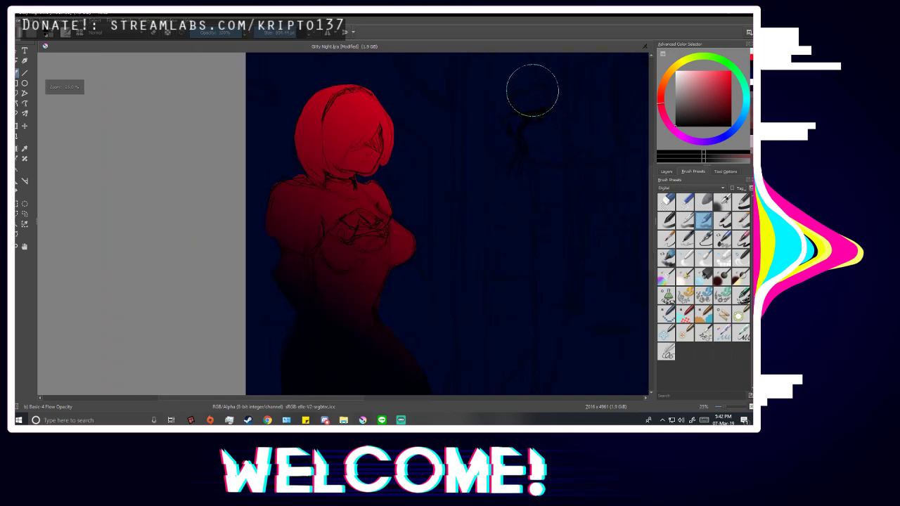
pyautogui.scroll(1, 521, 91)
pyautogui.moveTo(289, 34); pyautogui.dragTo(280, 43)
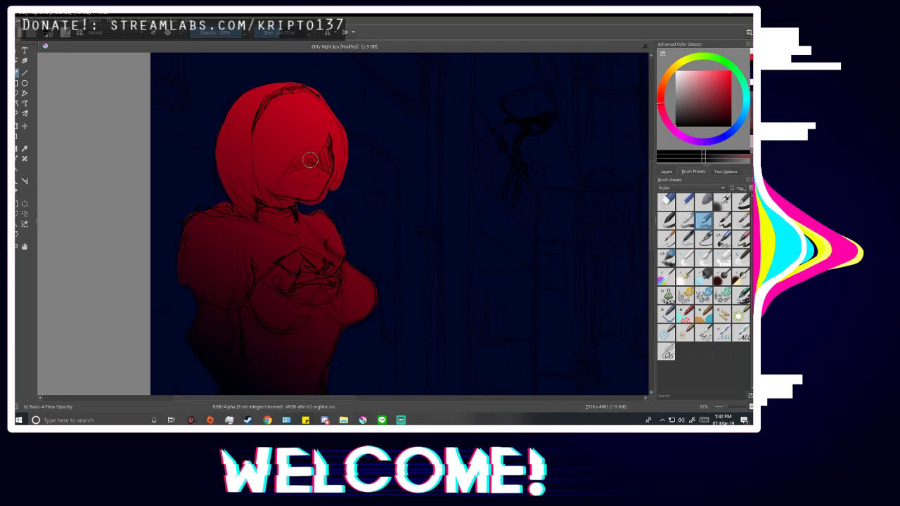
pyautogui.scroll(-1, 417, 209)
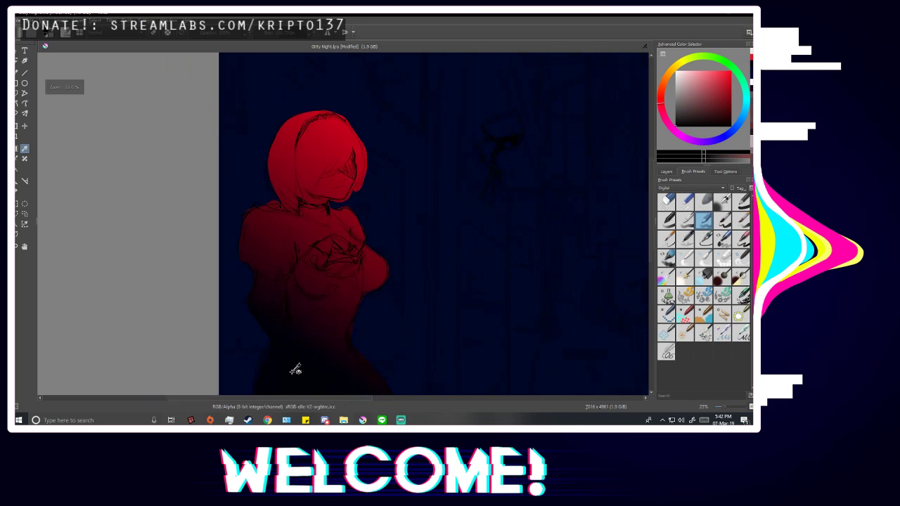
# Shade the back of the woman's hair and the underside of her fringe with near-black blue sampled from her lower body.
pyautogui.keyDown('ctrl'); pyautogui.click(275, 366); pyautogui.keyUp('ctrl')
pyautogui.scroll(1, 337, 117)
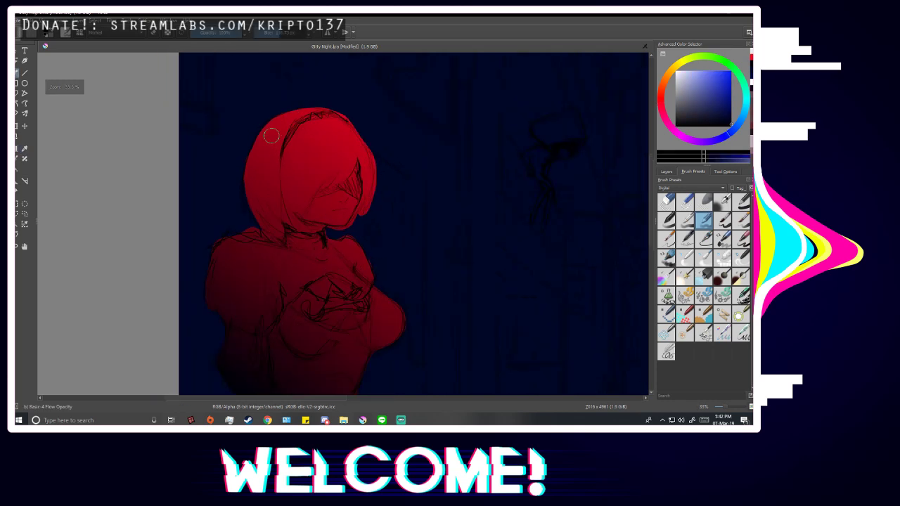
pyautogui.moveTo(247, 154)
pyautogui.mouseDown()
pyautogui.moveTo(271, 159)
pyautogui.moveTo(267, 231)
pyautogui.mouseUp()
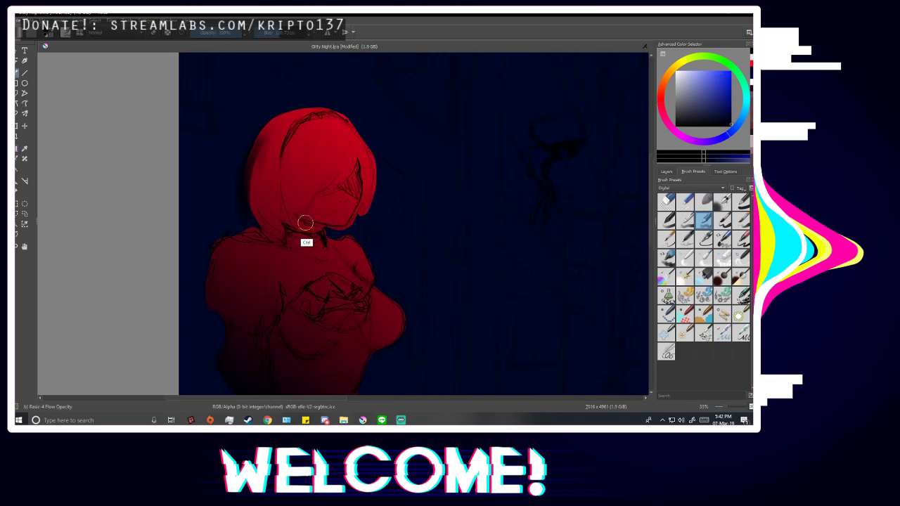
pyautogui.hotkey('ctrl', 'z')
pyautogui.moveTo(254, 142)
pyautogui.mouseDown()
pyautogui.moveTo(253, 198)
pyautogui.moveTo(269, 217)
pyautogui.mouseUp()
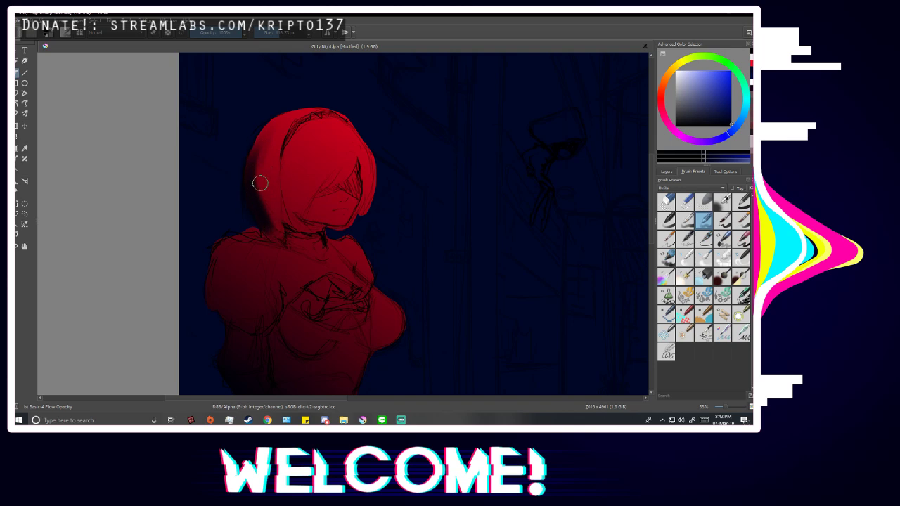
pyautogui.moveTo(260, 183)
pyautogui.mouseDown()
pyautogui.moveTo(270, 131)
pyautogui.moveTo(269, 154)
pyautogui.moveTo(292, 113)
pyautogui.moveTo(260, 161)
pyautogui.moveTo(287, 162)
pyautogui.moveTo(285, 206)
pyautogui.moveTo(294, 171)
pyautogui.moveTo(289, 193)
pyautogui.moveTo(292, 180)
pyautogui.moveTo(298, 200)
pyautogui.moveTo(311, 179)
pyautogui.moveTo(291, 219)
pyautogui.moveTo(321, 166)
pyautogui.moveTo(296, 209)
pyautogui.moveTo(297, 191)
pyautogui.moveTo(332, 176)
pyautogui.moveTo(313, 166)
pyautogui.moveTo(285, 201)
pyautogui.moveTo(274, 187)
pyautogui.moveTo(273, 133)
pyautogui.moveTo(248, 162)
pyautogui.moveTo(291, 111)
pyautogui.moveTo(252, 196)
pyautogui.moveTo(273, 118)
pyautogui.mouseUp()
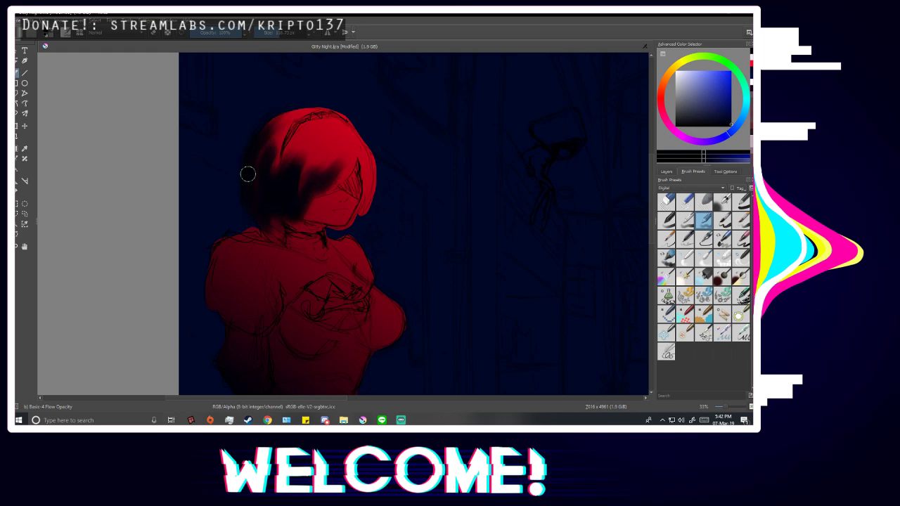
pyautogui.moveTo(247, 174)
pyautogui.mouseDown()
pyautogui.moveTo(267, 223)
pyautogui.moveTo(268, 194)
pyautogui.mouseUp()
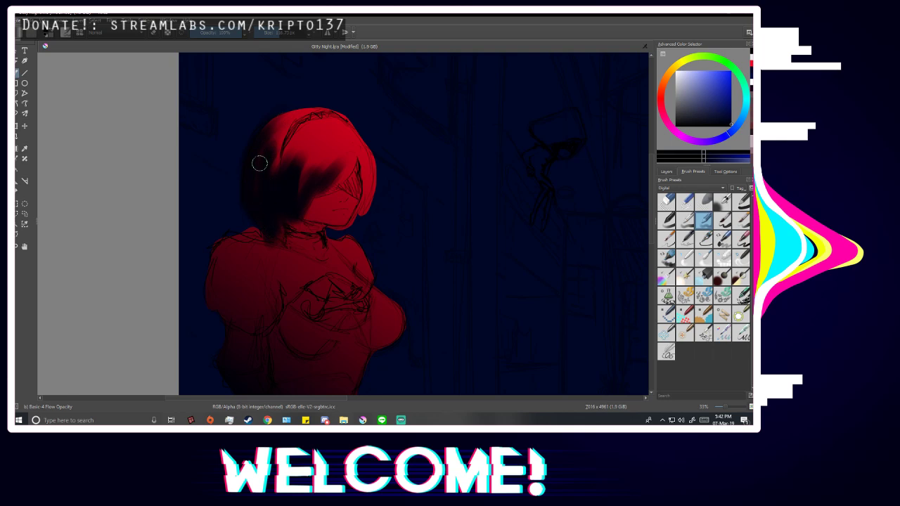
# Rework the front hair lock beside the face with dark inner shading and sampled red, erasing the spill outside its outline.
pyautogui.moveTo(359, 150)
pyautogui.mouseDown()
pyautogui.moveTo(328, 179)
pyautogui.moveTo(348, 159)
pyautogui.moveTo(340, 165)
pyautogui.moveTo(362, 196)
pyautogui.moveTo(358, 217)
pyautogui.moveTo(363, 168)
pyautogui.moveTo(353, 156)
pyautogui.moveTo(358, 232)
pyautogui.moveTo(362, 137)
pyautogui.moveTo(361, 210)
pyautogui.moveTo(375, 175)
pyautogui.moveTo(362, 205)
pyautogui.moveTo(361, 136)
pyautogui.moveTo(377, 190)
pyautogui.mouseUp()
pyautogui.keyDown('ctrl'); pyautogui.click(364, 145); pyautogui.keyUp('ctrl')
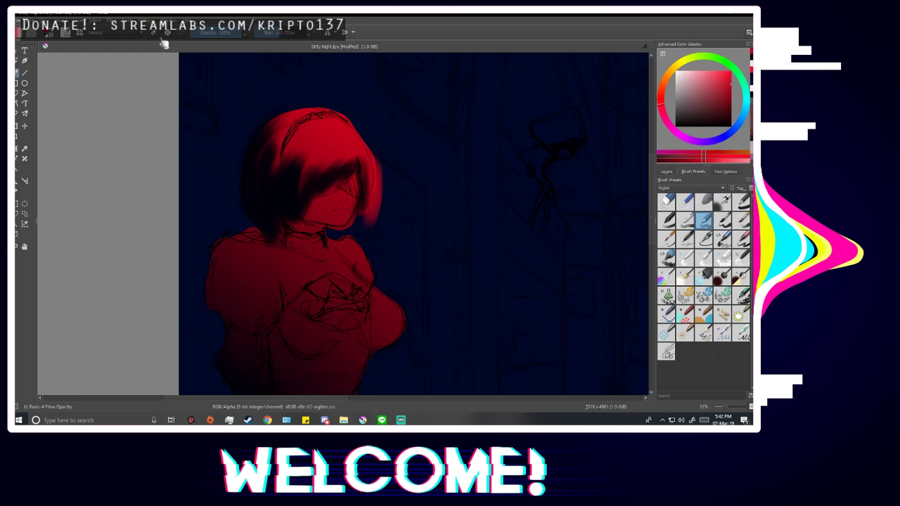
pyautogui.moveTo(359, 233)
pyautogui.mouseDown()
pyautogui.moveTo(372, 125)
pyautogui.moveTo(371, 232)
pyautogui.mouseUp()
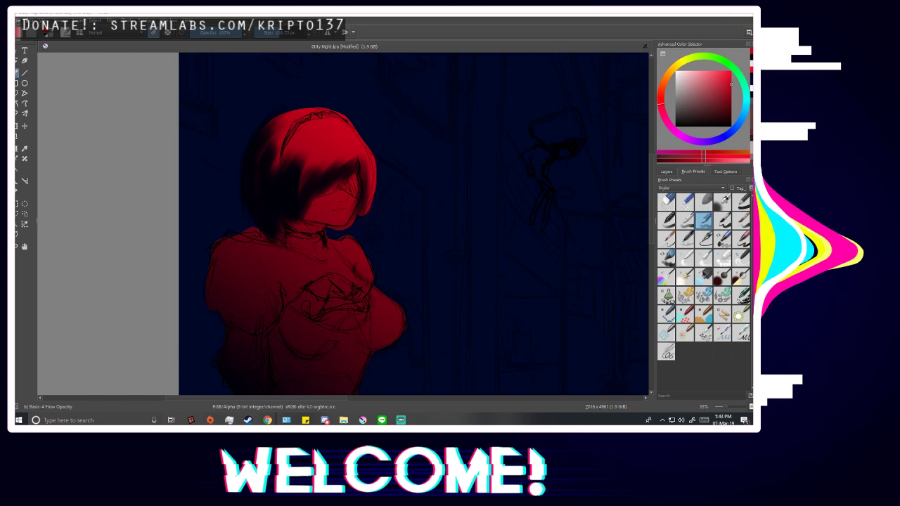
# Fill the blindfold across the woman's eyes with the near-black blue sampled from the hair shadow.
pyautogui.scroll(-2, 348, 211)
pyautogui.scroll(3, 374, 263)
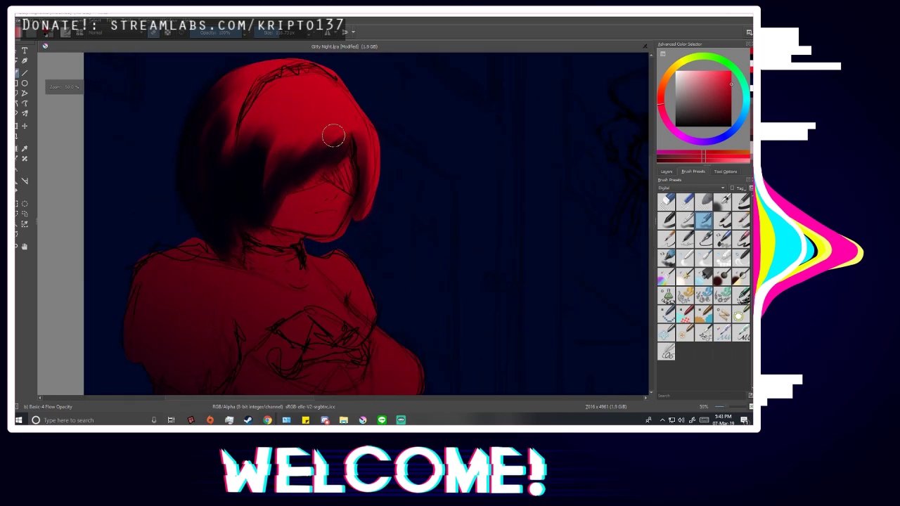
pyautogui.keyDown('ctrl'); pyautogui.click(244, 190); pyautogui.keyUp('ctrl')
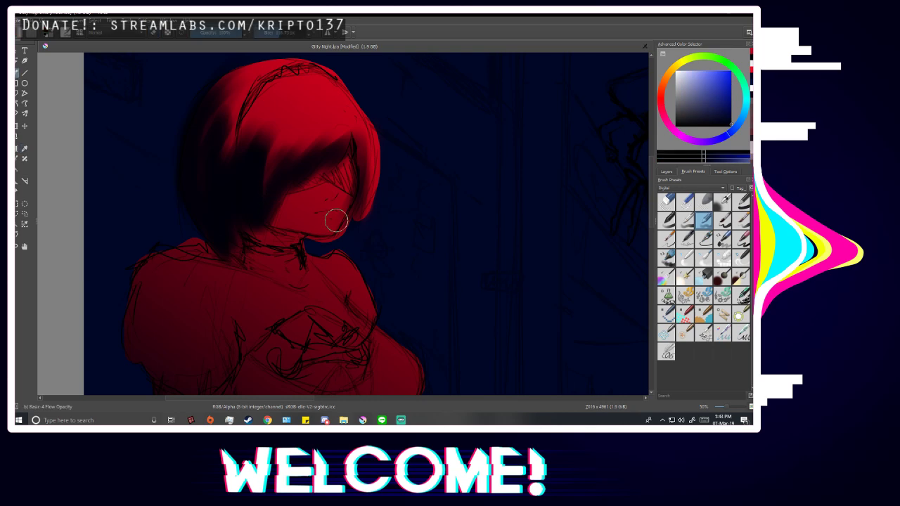
pyautogui.scroll(2, 313, 178)
pyautogui.moveTo(251, 189)
pyautogui.mouseDown()
pyautogui.moveTo(352, 156)
pyautogui.moveTo(374, 181)
pyautogui.moveTo(376, 108)
pyautogui.moveTo(377, 169)
pyautogui.mouseUp()
pyautogui.scroll(-1, 373, 235)
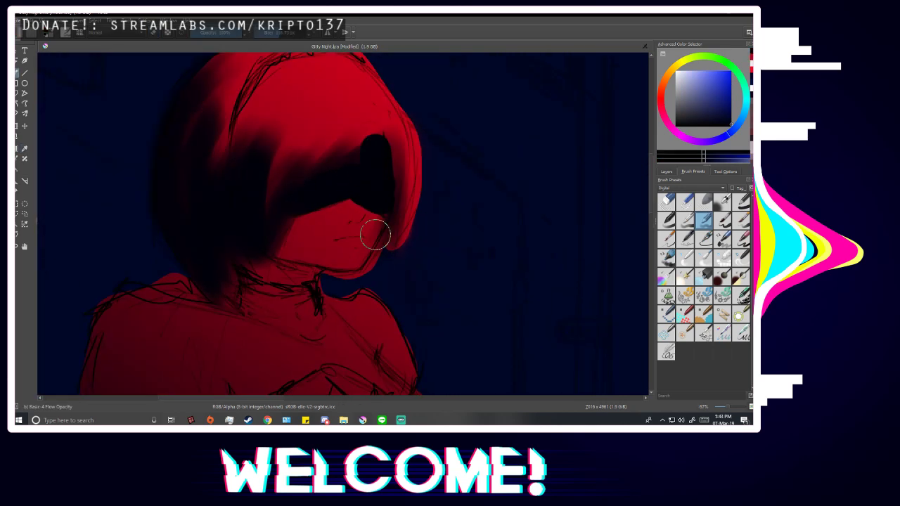
# Paint the fringe back over the upper part of the blindfold in a sampled dark maroon.
pyautogui.scroll(1, 383, 189)
pyautogui.press('x')
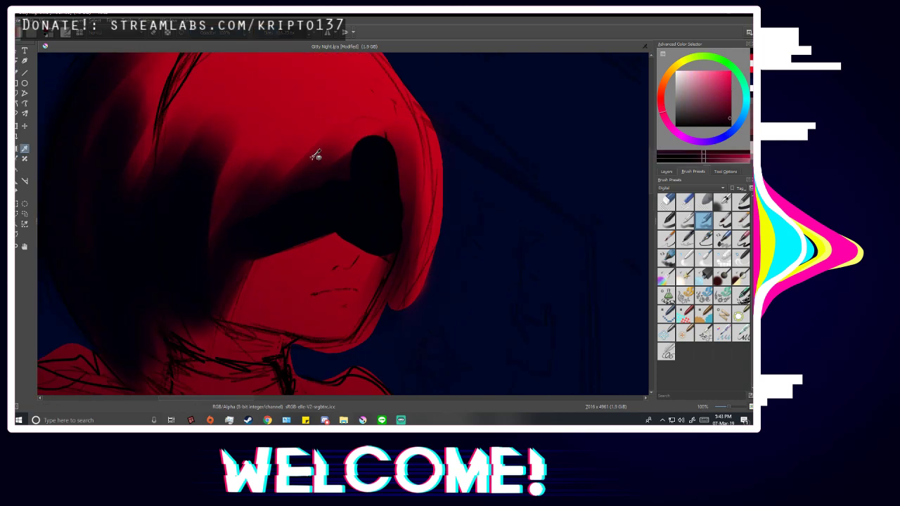
pyautogui.moveTo(311, 180)
pyautogui.mouseDown()
pyautogui.moveTo(301, 198)
pyautogui.moveTo(342, 192)
pyautogui.moveTo(382, 149)
pyautogui.moveTo(418, 216)
pyautogui.moveTo(374, 176)
pyautogui.mouseUp()
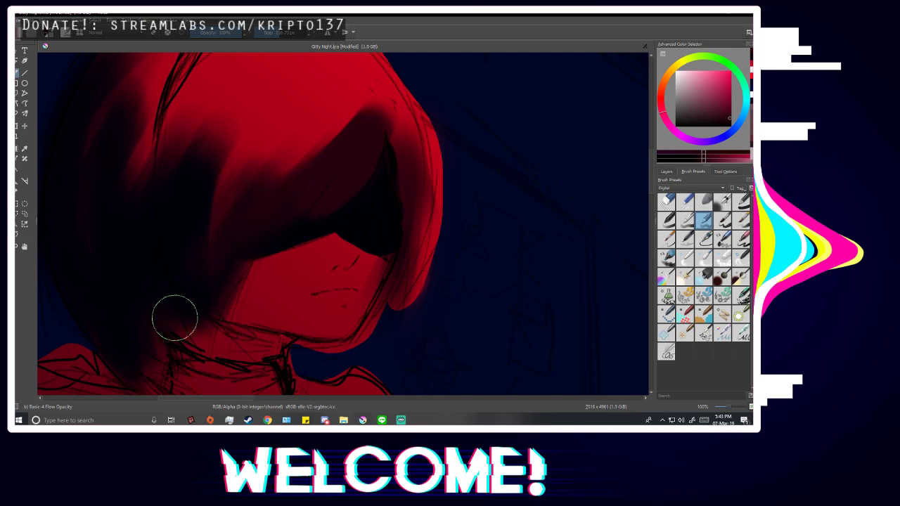
# Sharpen the edge between the blindfold and the overlapping fringe with a much smaller brush, using sampled near-black and dark maroon.
pyautogui.scroll(-4, 394, 111)
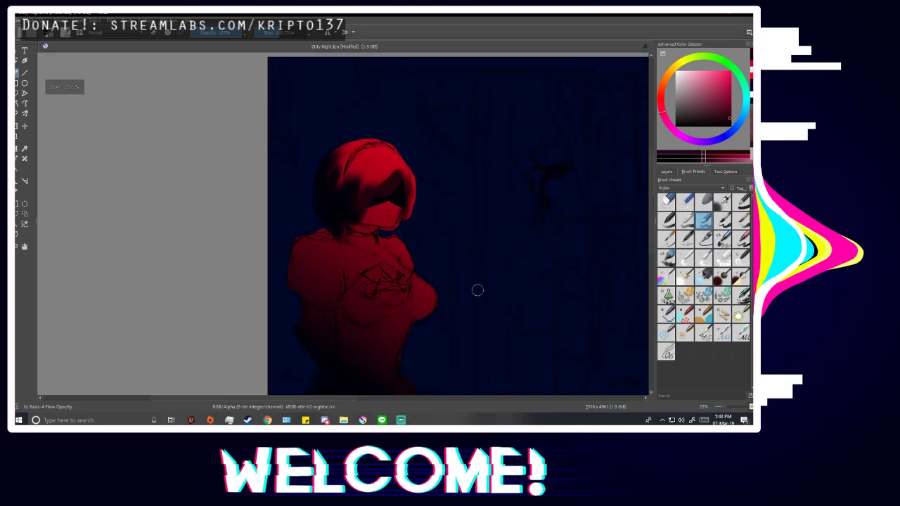
pyautogui.press('m')
pyautogui.scroll(4, 291, 181)
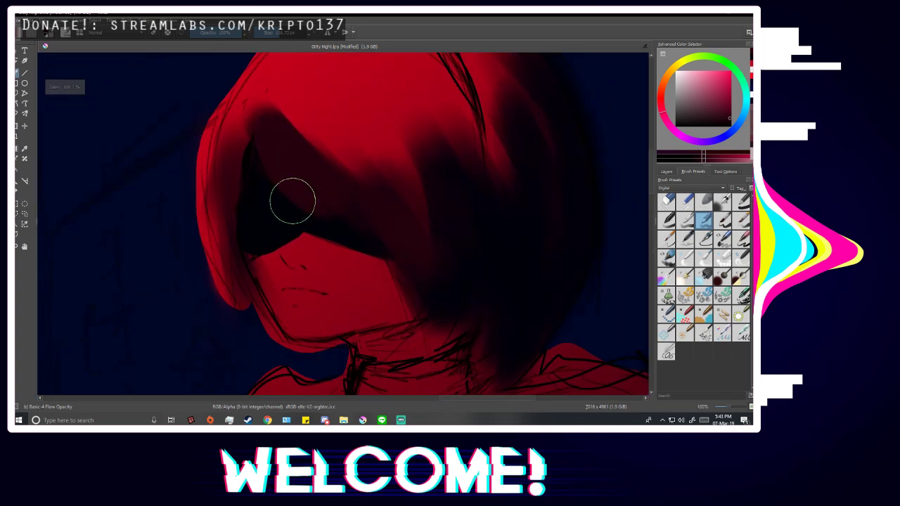
pyautogui.keyDown('ctrl'); pyautogui.click(251, 227); pyautogui.keyUp('ctrl')
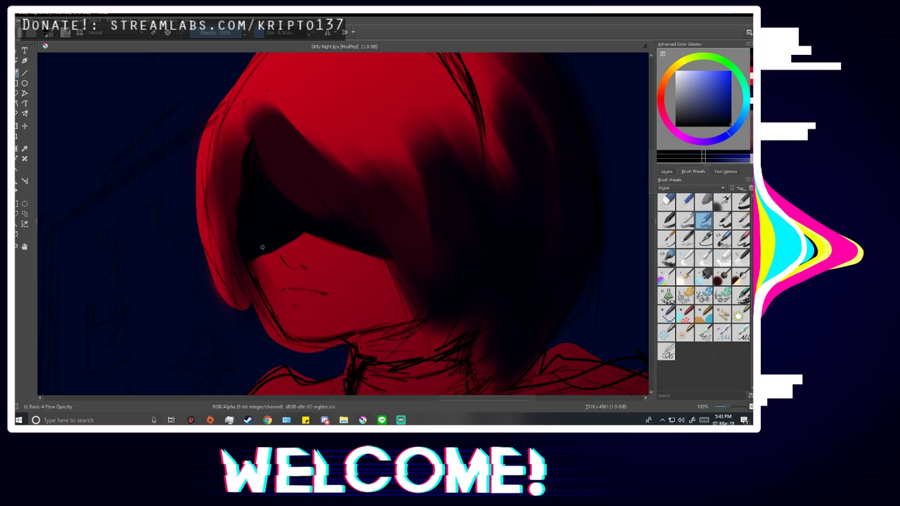
pyautogui.keyDown('ctrl'); pyautogui.click(237, 174); pyautogui.keyUp('ctrl')
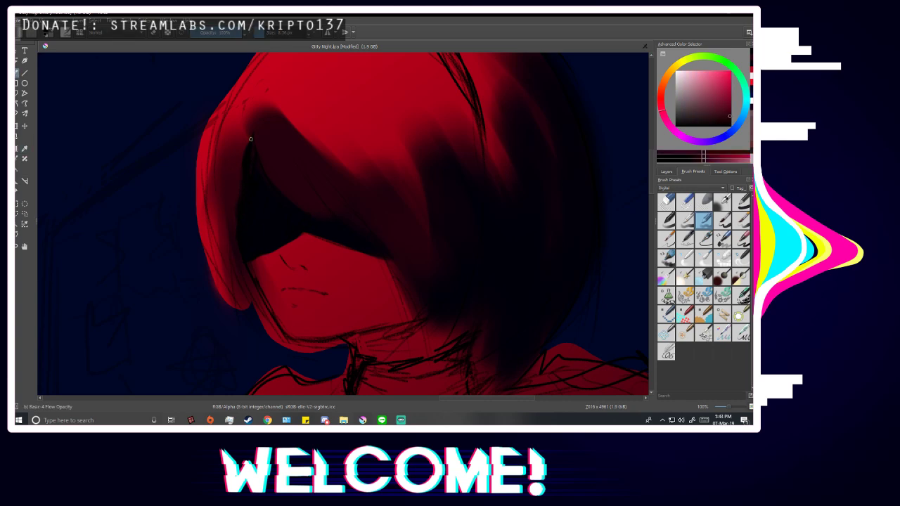
# Examine the shaded head against the whole composition, and up close around the mouth and chin.
pyautogui.press('-')
pyautogui.press('-')
pyautogui.press('-')
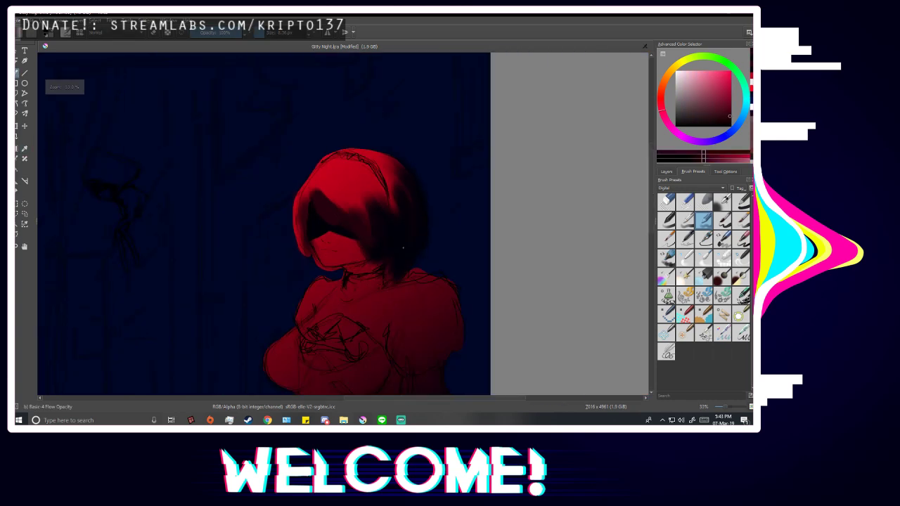
pyautogui.press('-')
pyautogui.press('-')
pyautogui.press('-')
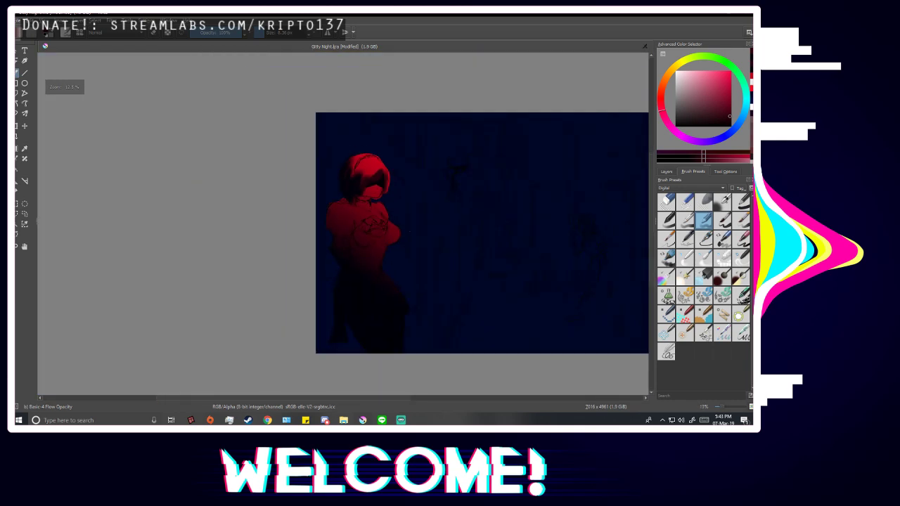
pyautogui.press('+')
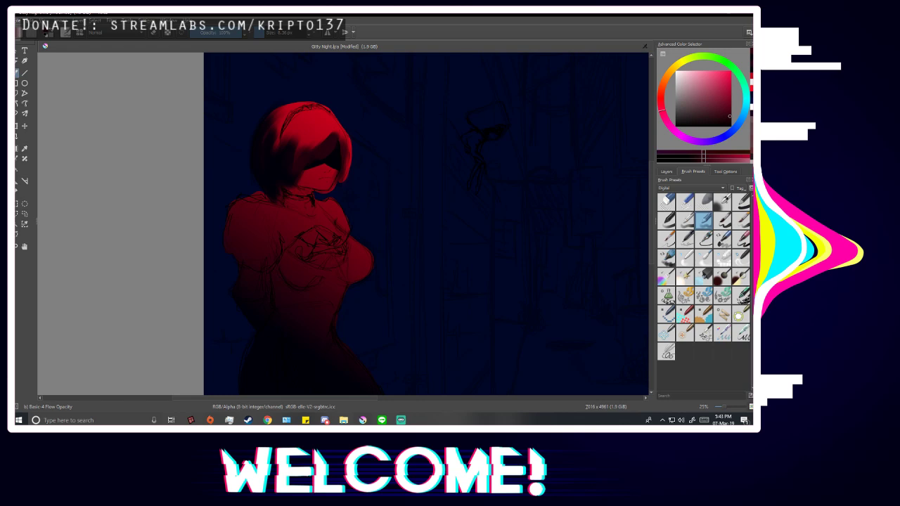
pyautogui.press('+')
pyautogui.press('+')
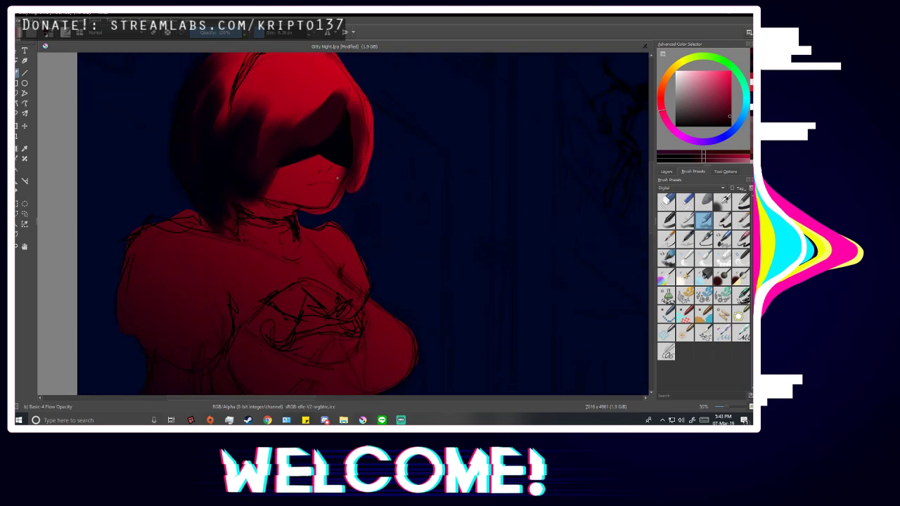
pyautogui.press('+')
pyautogui.press('+')
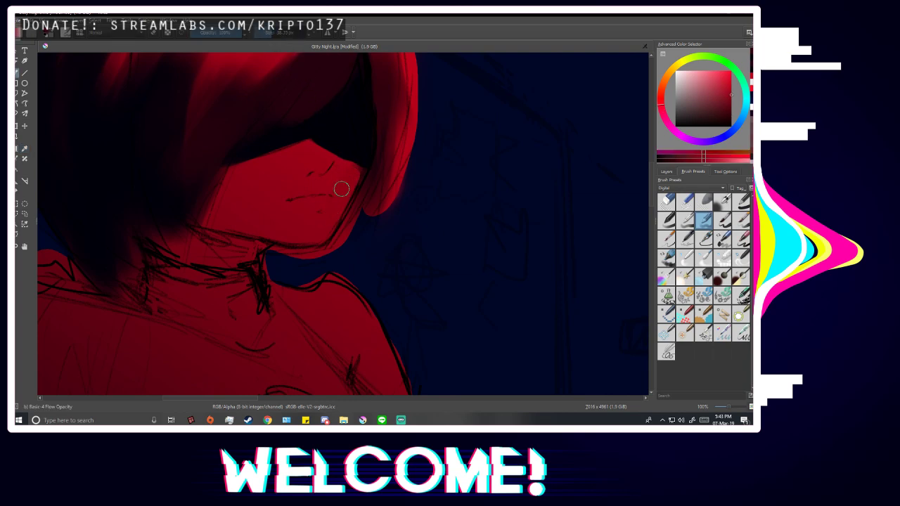
# Check the head's shading against the whole figure, both in the mirrored view and in the normal orientation.
pyautogui.press('-')
pyautogui.press('-')
pyautogui.press('-')
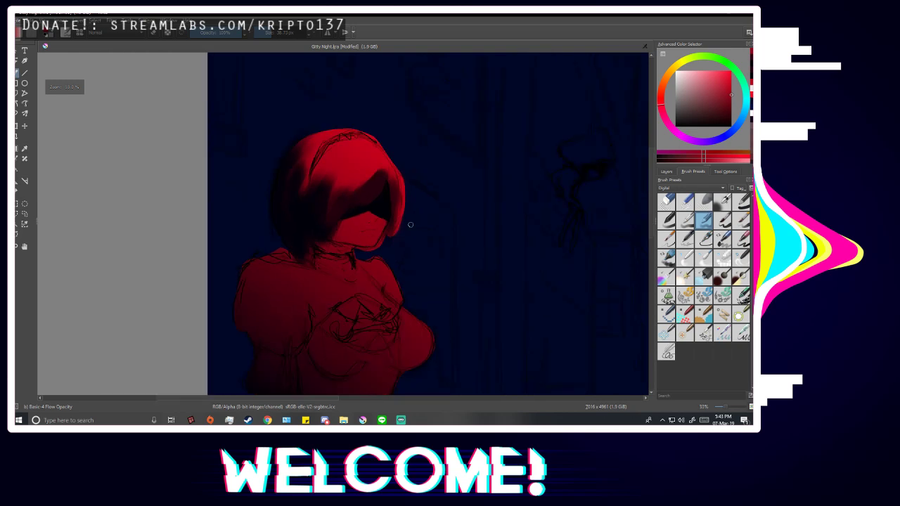
pyautogui.press('-')
pyautogui.press('-')
pyautogui.press('m')
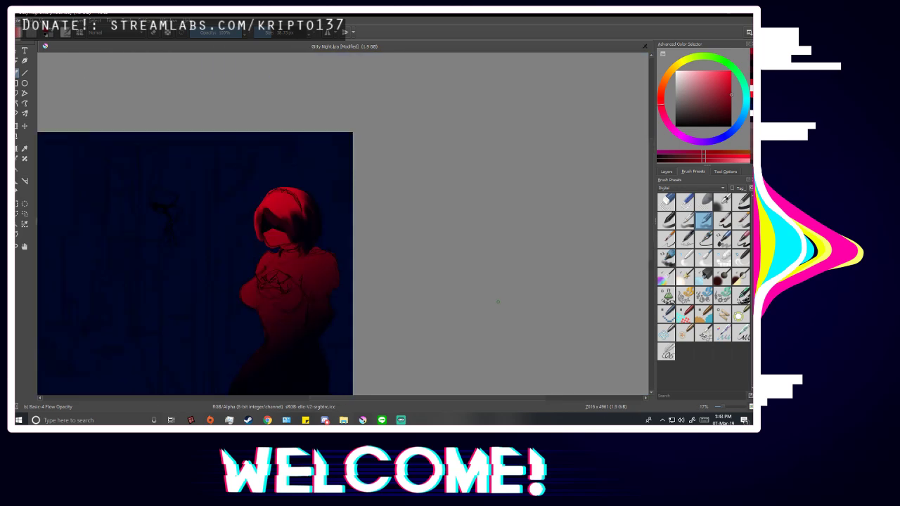
pyautogui.press('m')
pyautogui.press('+')
pyautogui.press('+')
pyautogui.press('+')
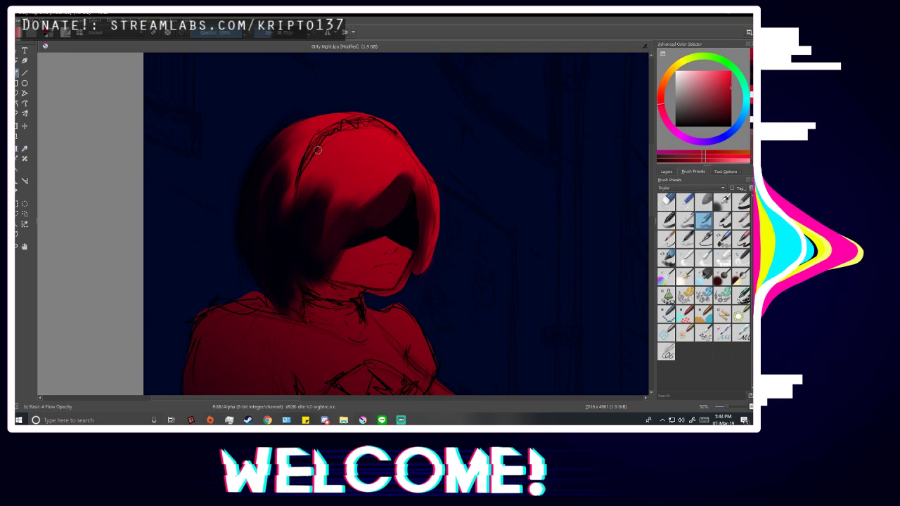
# Streak the back hair behind the headband with a long red strand, separated by strokes of near-black blue sampled from the shadow.
pyautogui.moveTo(289, 166)
pyautogui.mouseDown()
pyautogui.moveTo(295, 239)
pyautogui.moveTo(281, 221)
pyautogui.moveTo(298, 158)
pyautogui.moveTo(271, 256)
pyautogui.moveTo(290, 204)
pyautogui.moveTo(278, 238)
pyautogui.moveTo(267, 234)
pyautogui.moveTo(269, 264)
pyautogui.moveTo(270, 177)
pyautogui.moveTo(270, 190)
pyautogui.moveTo(282, 162)
pyautogui.moveTo(271, 251)
pyautogui.moveTo(284, 174)
pyautogui.moveTo(284, 246)
pyautogui.mouseUp()
pyautogui.keyDown('ctrl'); pyautogui.click(281, 244); pyautogui.keyUp('ctrl')
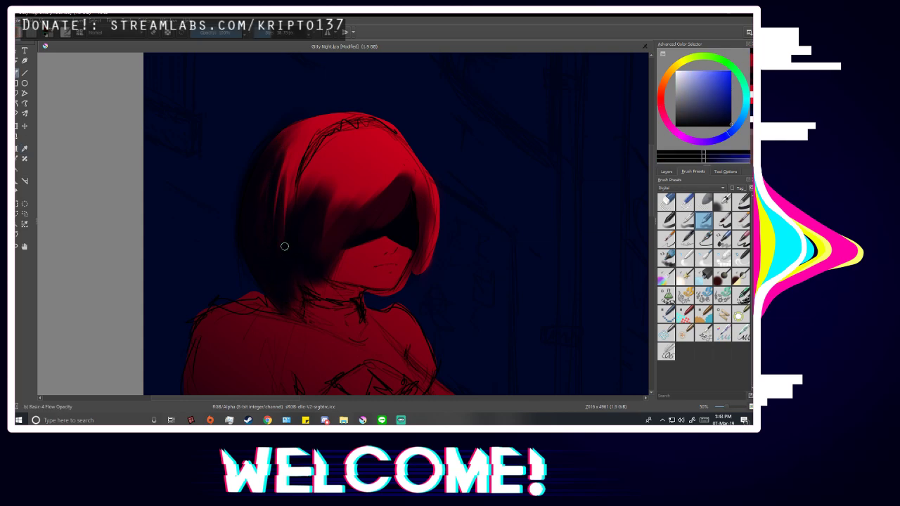
pyautogui.moveTo(298, 170); pyautogui.dragTo(287, 208)
pyautogui.moveTo(308, 139); pyautogui.dragTo(285, 198)
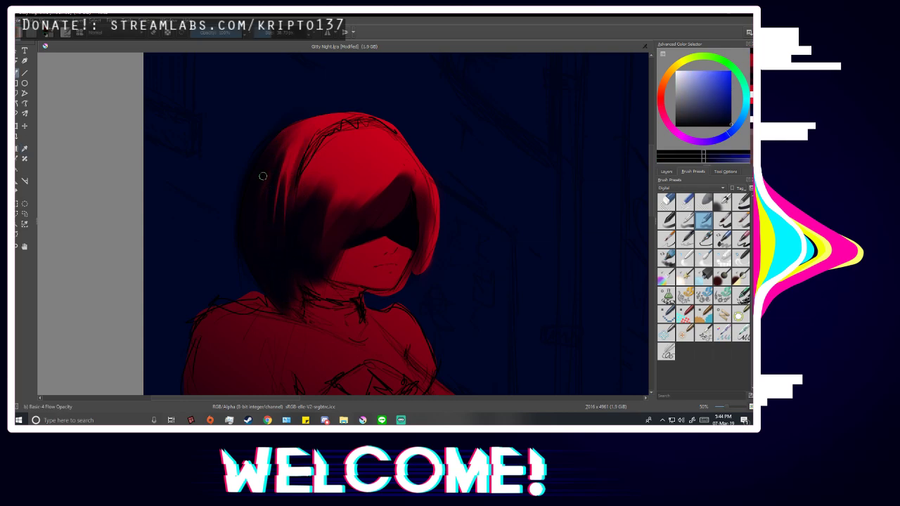
# Add further strands along the outer back of the hair in sampled red and dark maroon, undoing the stray stroke above the head.
pyautogui.keyDown('ctrl'); pyautogui.click(316, 149); pyautogui.keyUp('ctrl')
pyautogui.moveTo(305, 129); pyautogui.dragTo(336, 109)
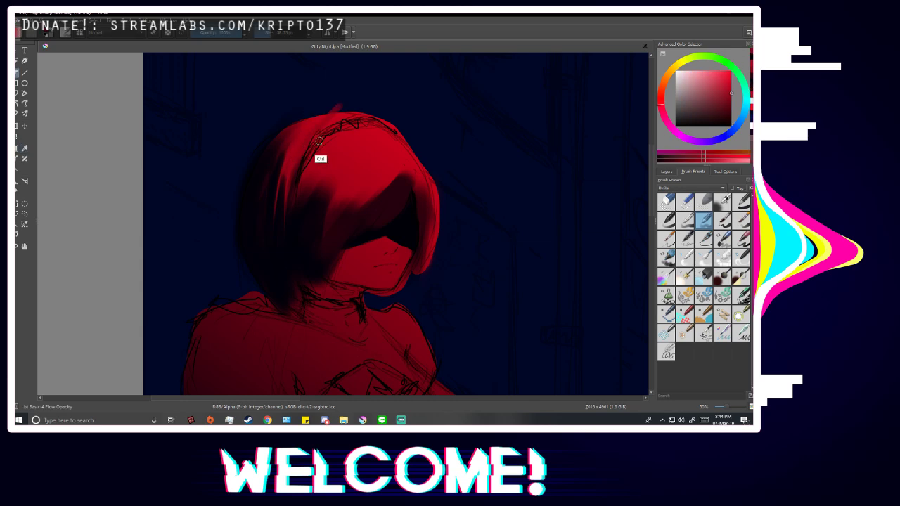
pyautogui.hotkey('ctrl', 'z')
pyautogui.moveTo(283, 141); pyautogui.dragTo(261, 176)
pyautogui.keyDown('ctrl'); pyautogui.click(284, 160); pyautogui.keyUp('ctrl')
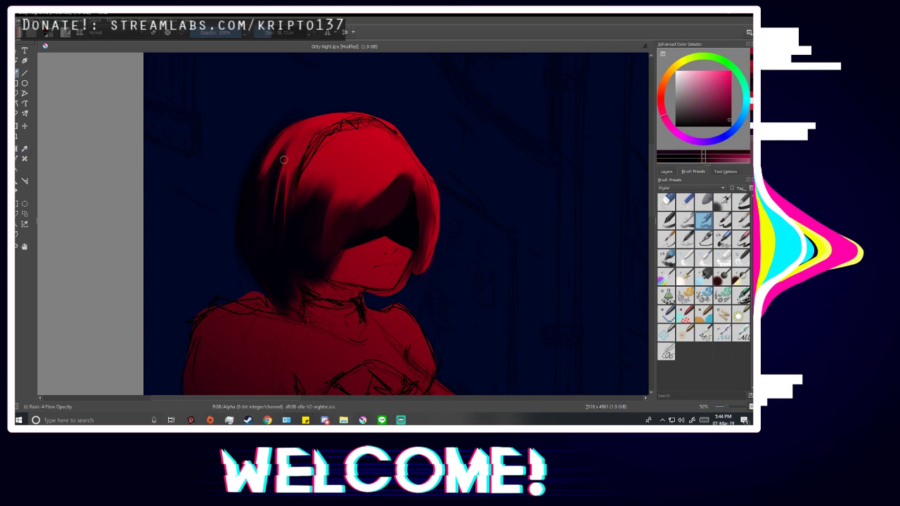
pyautogui.moveTo(287, 146); pyautogui.dragTo(260, 177)
pyautogui.keyDown('ctrl'); pyautogui.click(259, 194); pyautogui.keyUp('ctrl')
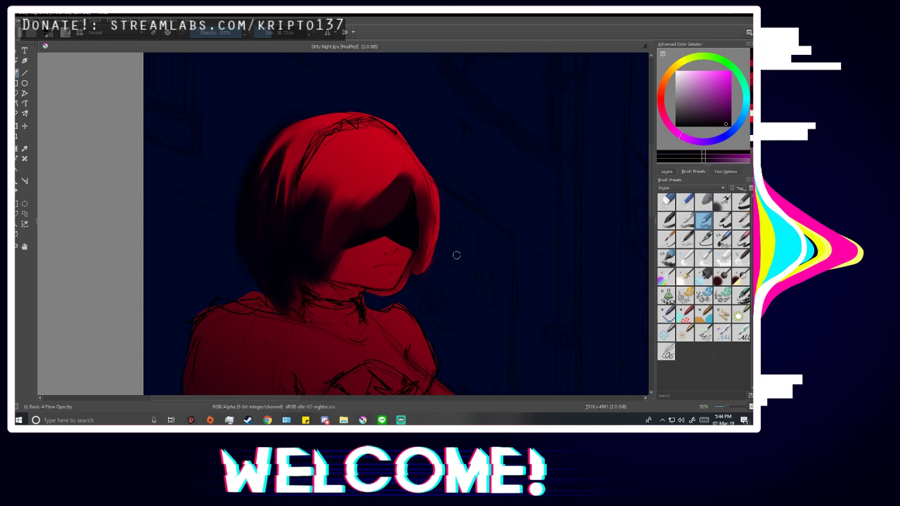
# Paint sampled red strands down through the dark part of the fringe just above the blindfold.
pyautogui.press('m')
pyautogui.press('m')
pyautogui.scroll(-3, 456, 160)
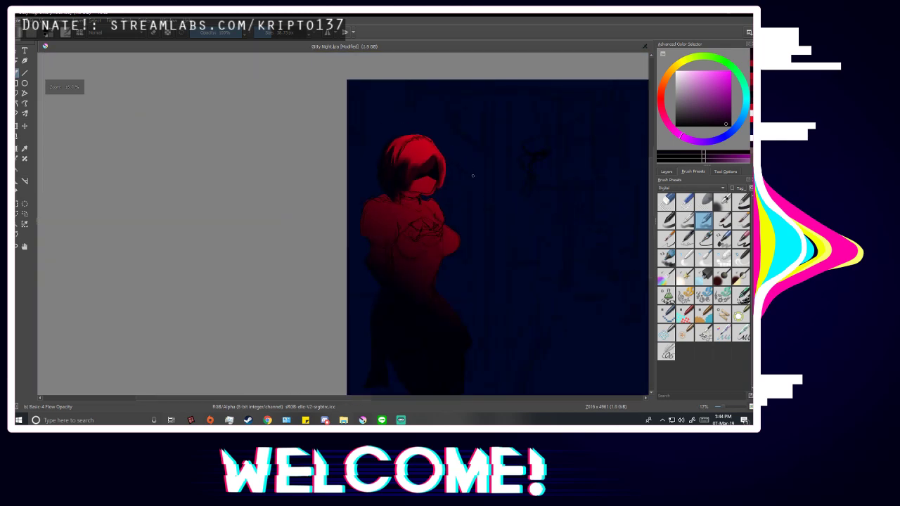
pyautogui.scroll(4, 470, 174)
pyautogui.keyDown('ctrl'); pyautogui.click(372, 134); pyautogui.keyUp('ctrl')
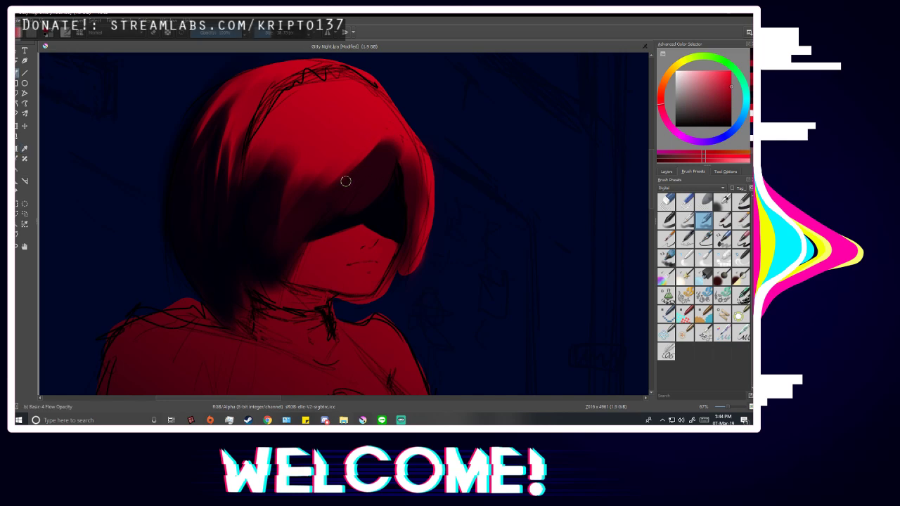
pyautogui.moveTo(358, 196)
pyautogui.mouseDown()
pyautogui.moveTo(334, 211)
pyautogui.moveTo(384, 143)
pyautogui.moveTo(321, 192)
pyautogui.moveTo(366, 154)
pyautogui.moveTo(320, 214)
pyautogui.moveTo(388, 137)
pyautogui.moveTo(372, 175)
pyautogui.moveTo(391, 135)
pyautogui.moveTo(354, 199)
pyautogui.moveTo(389, 149)
pyautogui.mouseUp()
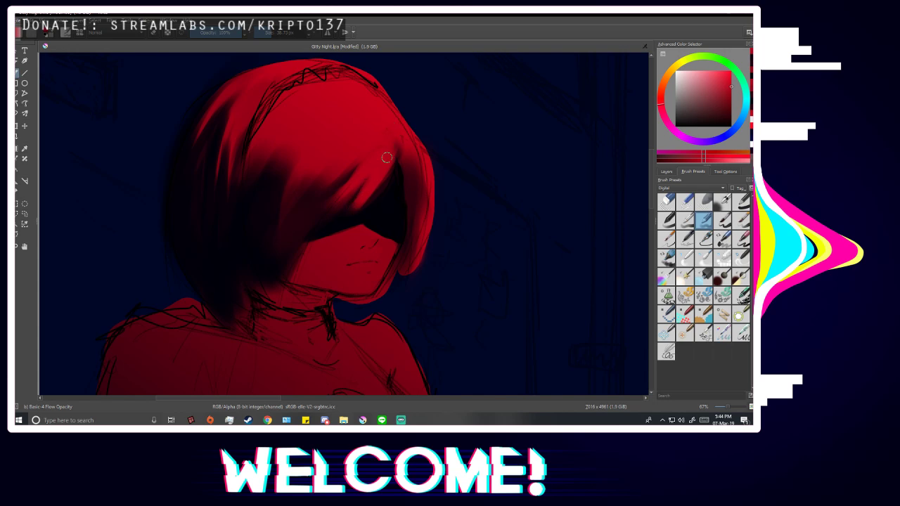
pyautogui.moveTo(330, 176); pyautogui.dragTo(311, 171)
pyautogui.keyDown('ctrl'); pyautogui.click(257, 232); pyautogui.keyUp('ctrl')
pyautogui.moveTo(290, 199); pyautogui.dragTo(339, 130)
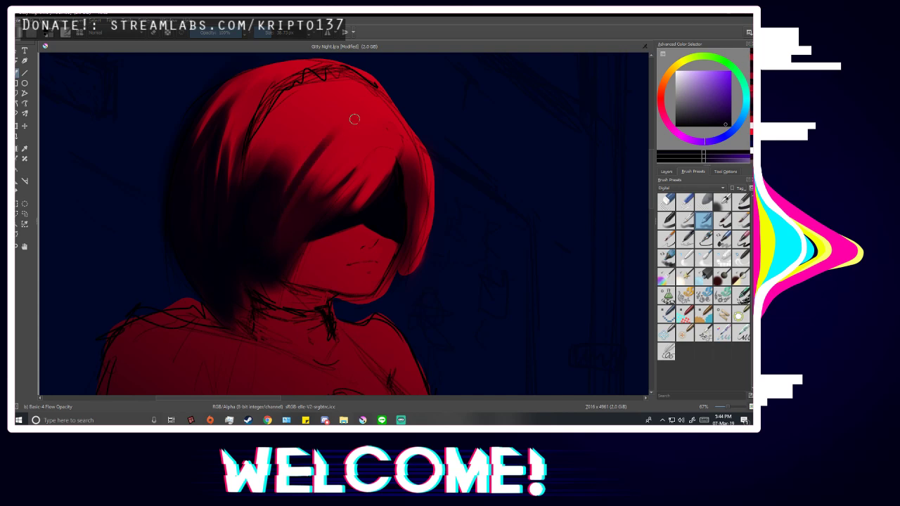
pyautogui.hotkey('ctrl', 'z')
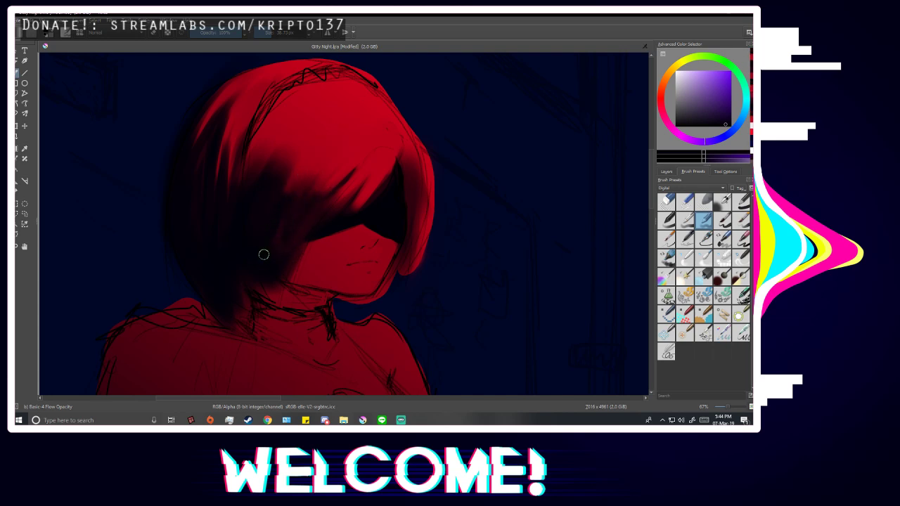
# Pull sampled red strands down from the front of the headband into the hair shadow.
pyautogui.keyDown('ctrl'); pyautogui.click(303, 118); pyautogui.keyUp('ctrl')
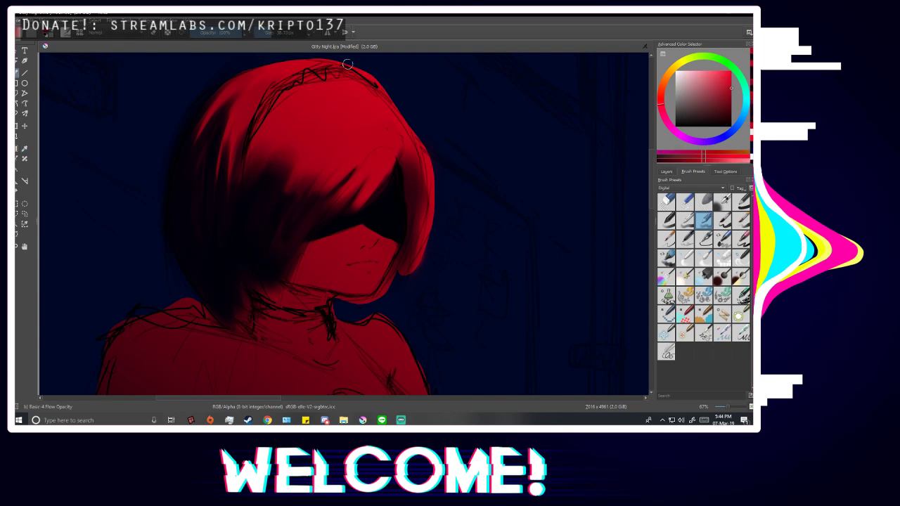
pyautogui.moveTo(286, 136); pyautogui.dragTo(256, 185)
pyautogui.keyDown('ctrl'); pyautogui.click(277, 126); pyautogui.keyUp('ctrl')
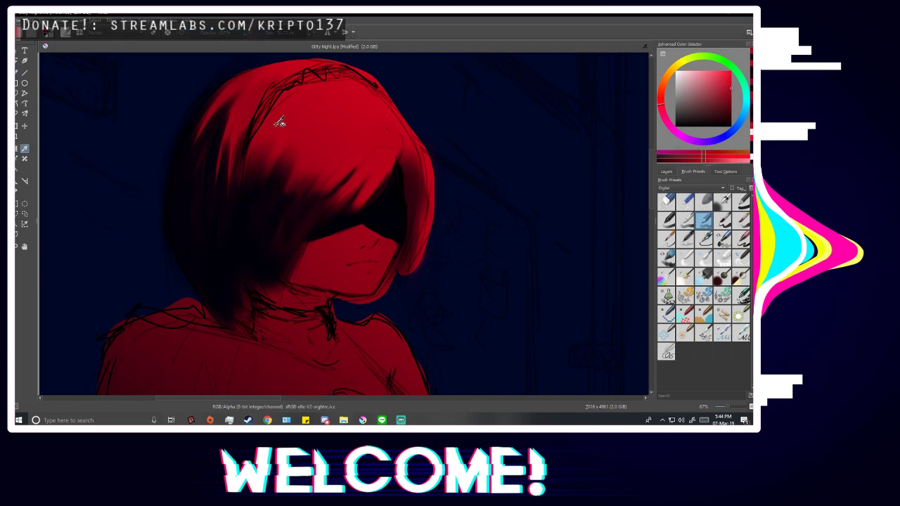
pyautogui.moveTo(271, 120); pyautogui.dragTo(249, 180)
# Cover the back hair and the side of the fringe with a broad near-black purple shadow, using a much larger brush and sampled colour.
pyautogui.scroll(-4, 259, 141)
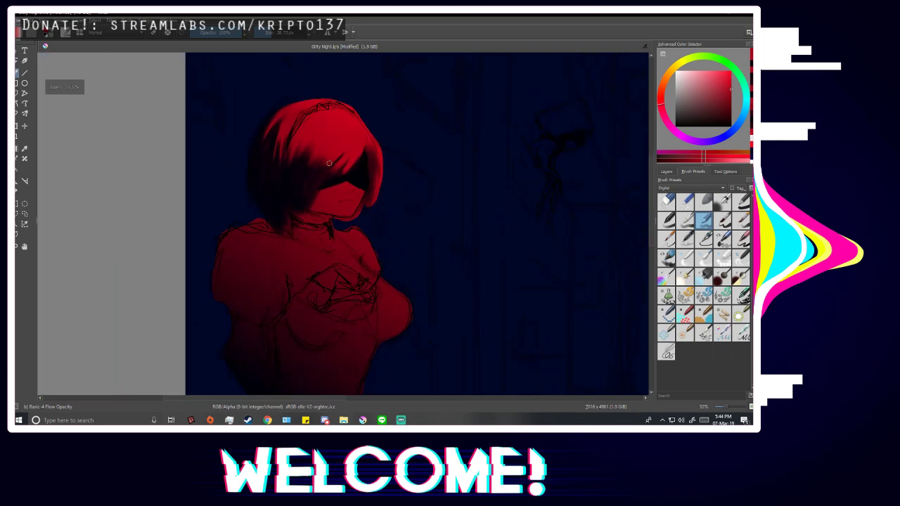
pyautogui.scroll(4, 448, 254)
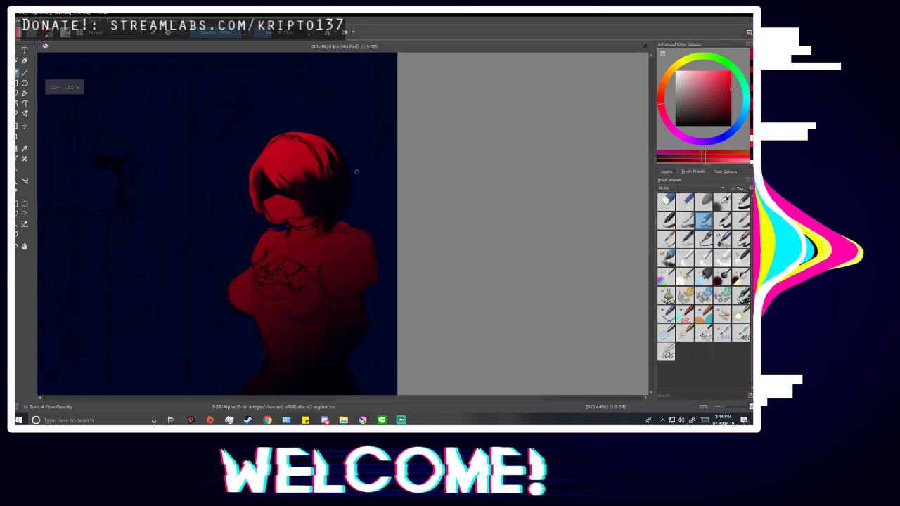
pyautogui.keyDown('ctrl'); pyautogui.click(308, 197); pyautogui.keyUp('ctrl')
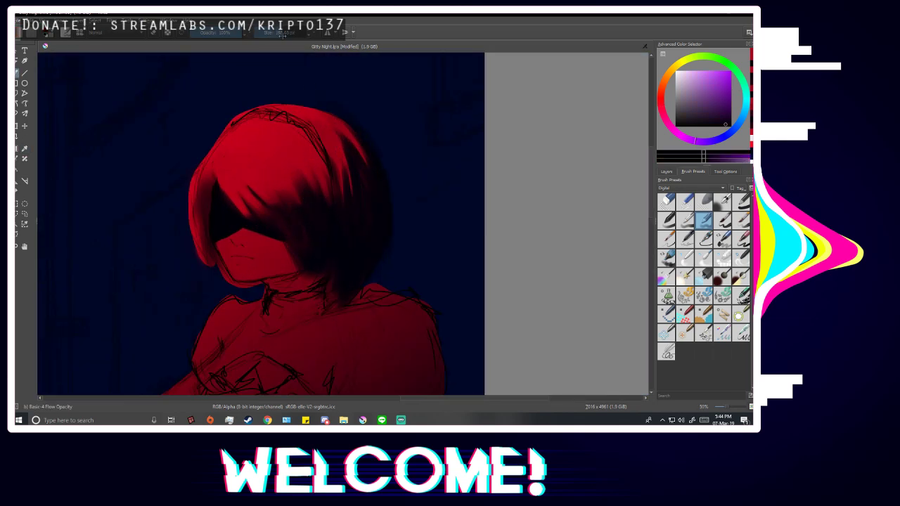
pyautogui.moveTo(253, 187)
pyautogui.mouseDown()
pyautogui.moveTo(286, 180)
pyautogui.moveTo(272, 160)
pyautogui.moveTo(341, 233)
pyautogui.moveTo(354, 229)
pyautogui.moveTo(360, 205)
pyautogui.moveTo(341, 152)
pyautogui.moveTo(322, 131)
pyautogui.moveTo(368, 184)
pyautogui.moveTo(348, 150)
pyautogui.moveTo(291, 112)
pyautogui.moveTo(343, 162)
pyautogui.moveTo(319, 126)
pyautogui.moveTo(294, 125)
pyautogui.moveTo(353, 174)
pyautogui.moveTo(345, 141)
pyautogui.mouseUp()
pyautogui.press('-')
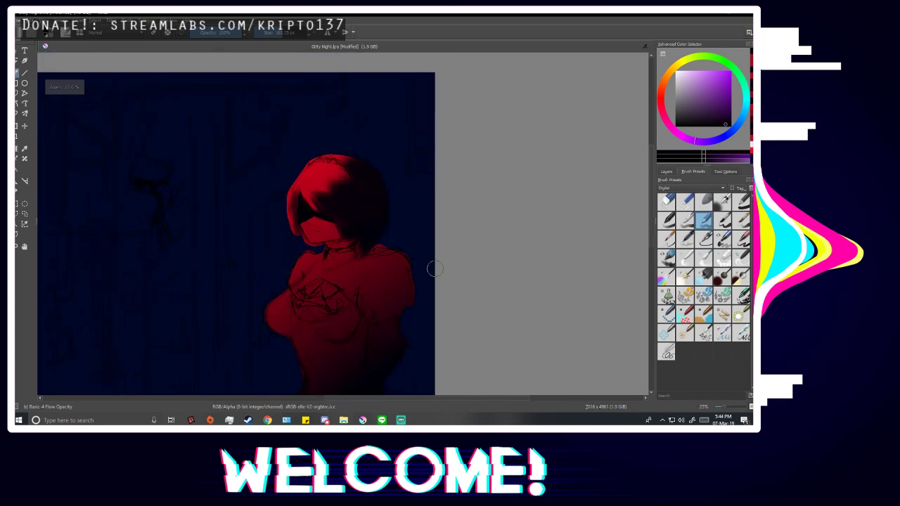
# Break up the shadow's edge across the fringe below the headband into tapered strands, using bright red and a smaller brush.
pyautogui.press('m')
pyautogui.press('+')
pyautogui.press('+')
pyautogui.press('+')
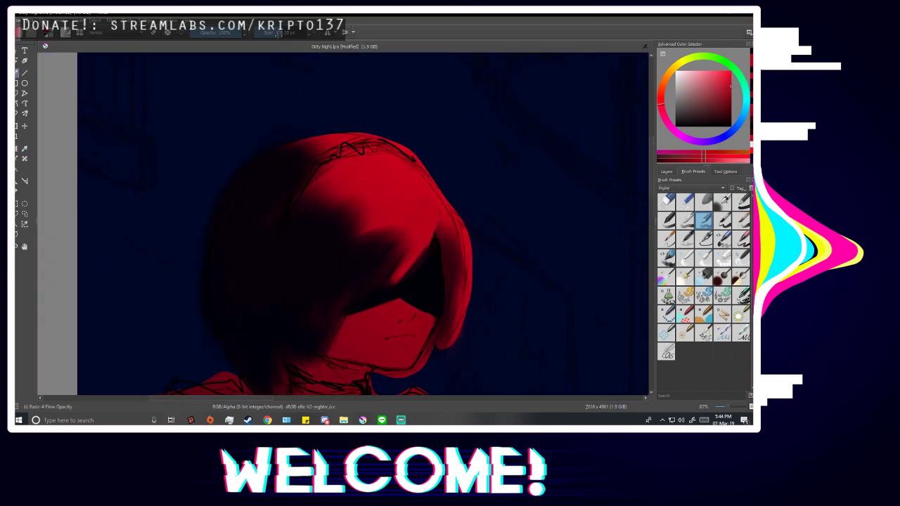
pyautogui.press('+')
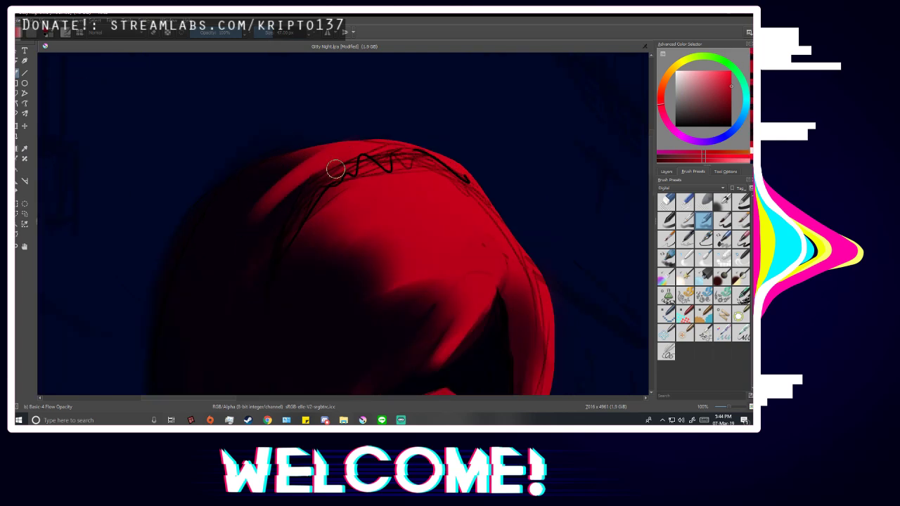
pyautogui.moveTo(273, 177); pyautogui.dragTo(408, 160)
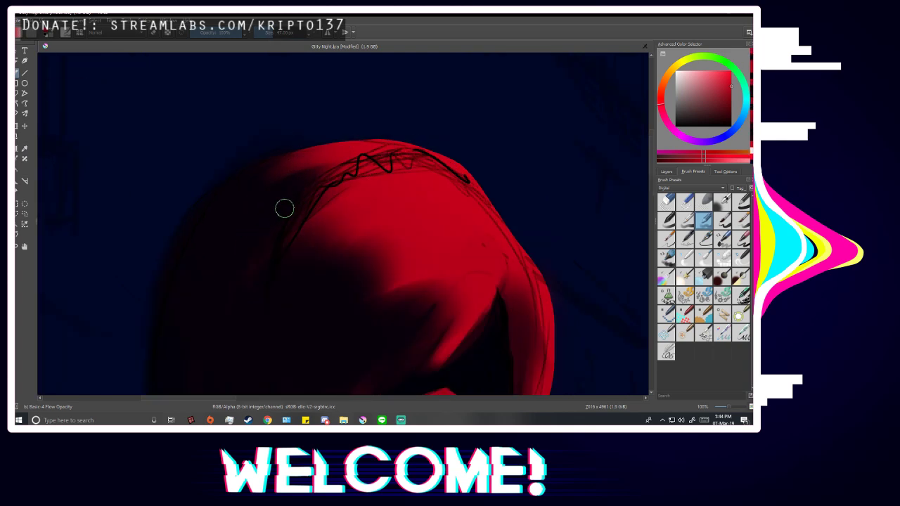
pyautogui.moveTo(284, 208); pyautogui.dragTo(381, 140)
pyautogui.moveTo(358, 247); pyautogui.dragTo(337, 268)
pyautogui.moveTo(383, 243)
pyautogui.mouseDown()
pyautogui.moveTo(353, 271)
pyautogui.moveTo(375, 272)
pyautogui.mouseUp()
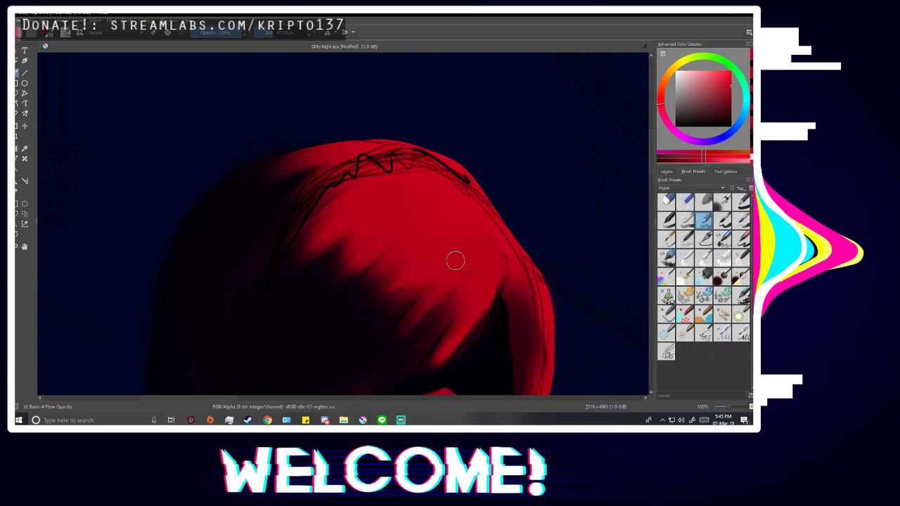
# Examine the new hair shadow in mirrored and normal views, comparing the fringe and side lock with the whole figure.
pyautogui.scroll(-3, 469, 172)
pyautogui.scroll(-1, 469, 171)
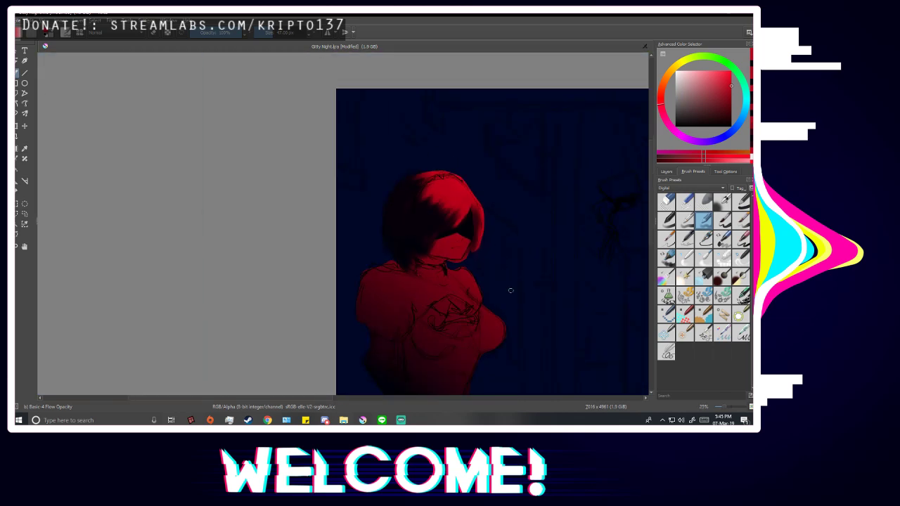
pyautogui.press('m')
pyautogui.scroll(5, 225, 203)
pyautogui.keyDown('ctrl'); pyautogui.click(227, 204); pyautogui.keyUp('ctrl')
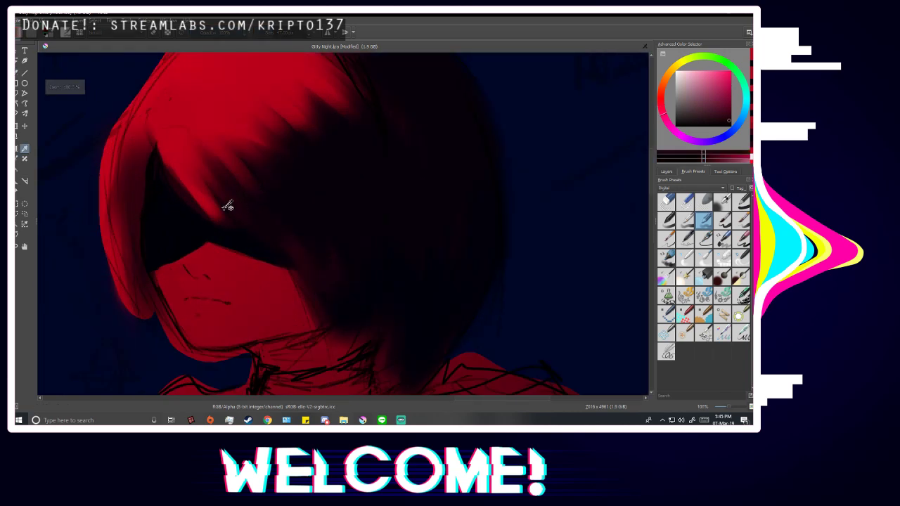
pyautogui.scroll(-3, 295, 243)
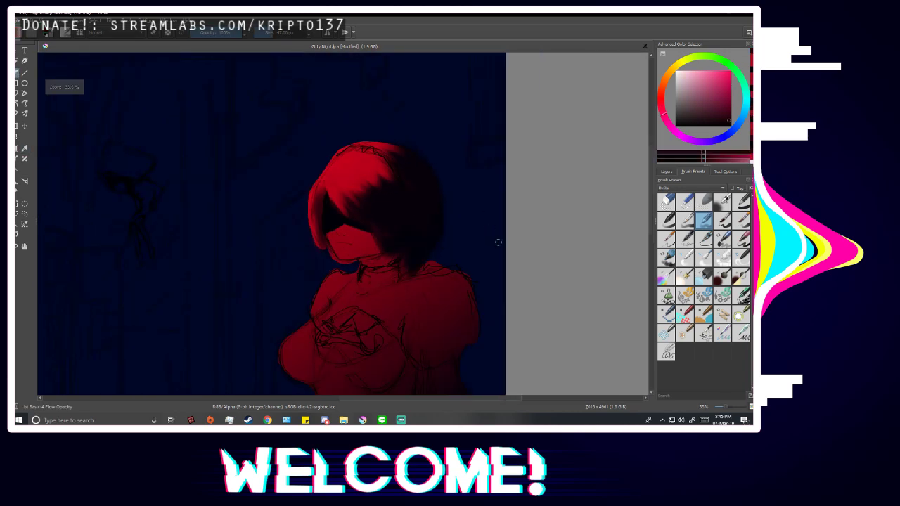
pyautogui.press('m')
pyautogui.scroll(2, 374, 205)
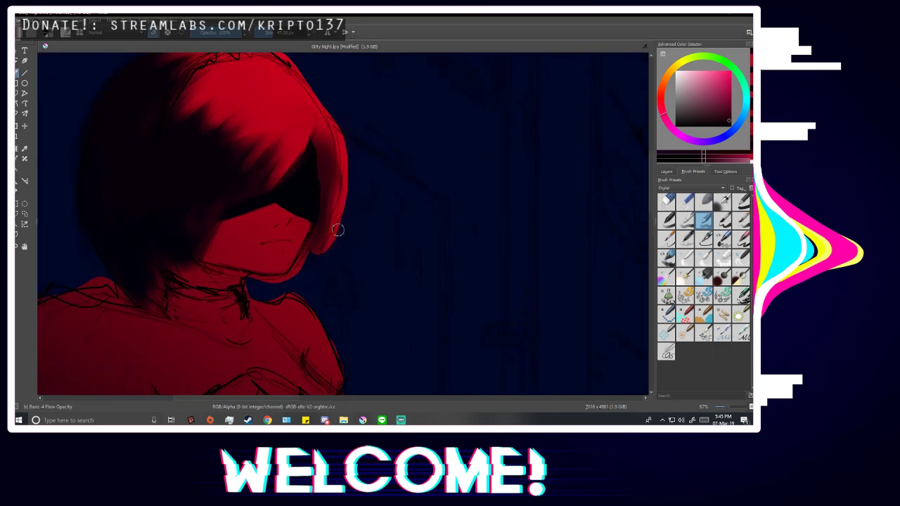
pyautogui.scroll(-2, 409, 207)
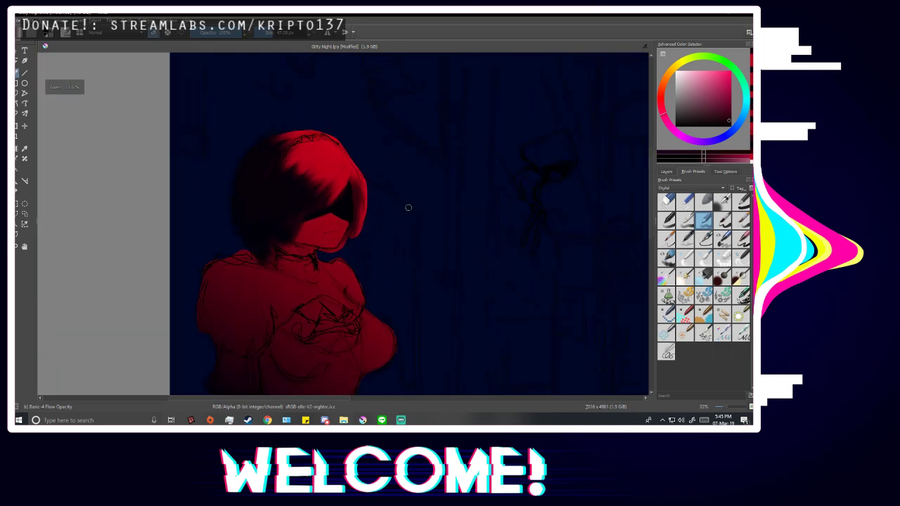
pyautogui.scroll(2, 384, 232)
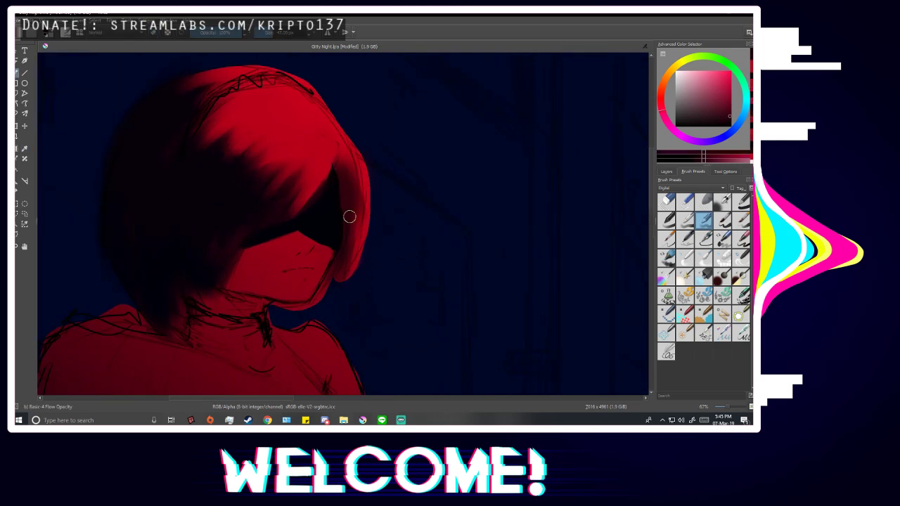
pyautogui.scroll(-3, 346, 256)
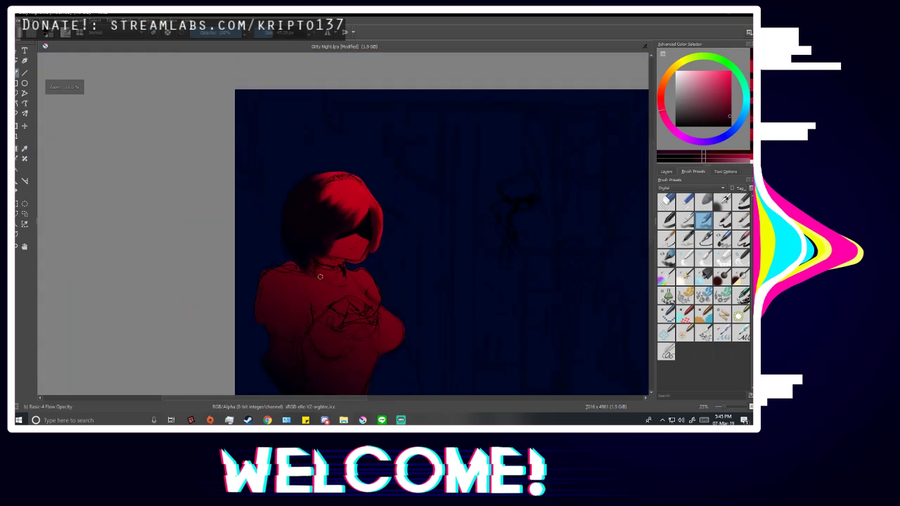
# Touch up the outer edge of the back hair with dark maroon and sample the near-black blue of its shadow.
pyautogui.scroll(3, 328, 244)
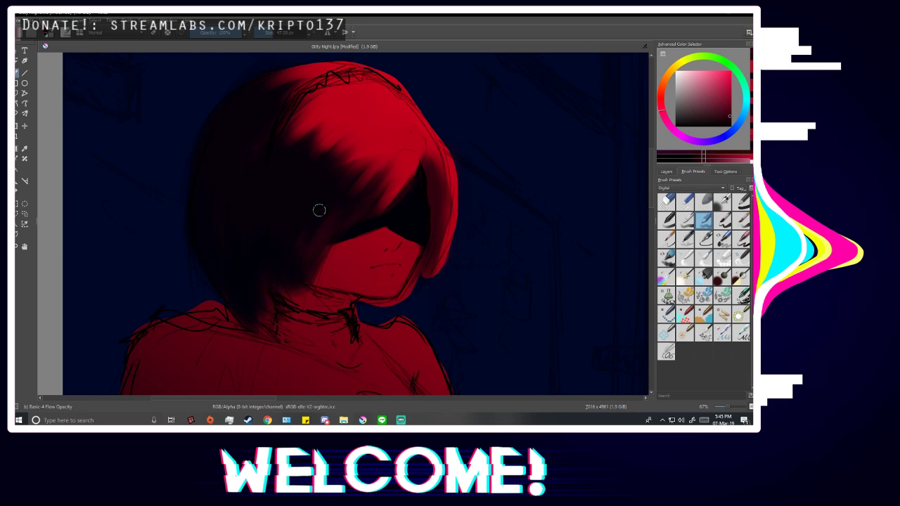
pyautogui.moveTo(197, 275); pyautogui.dragTo(205, 230)
pyautogui.keyDown('ctrl'); pyautogui.click(203, 268); pyautogui.keyUp('ctrl')
pyautogui.scroll(-4, 263, 231)
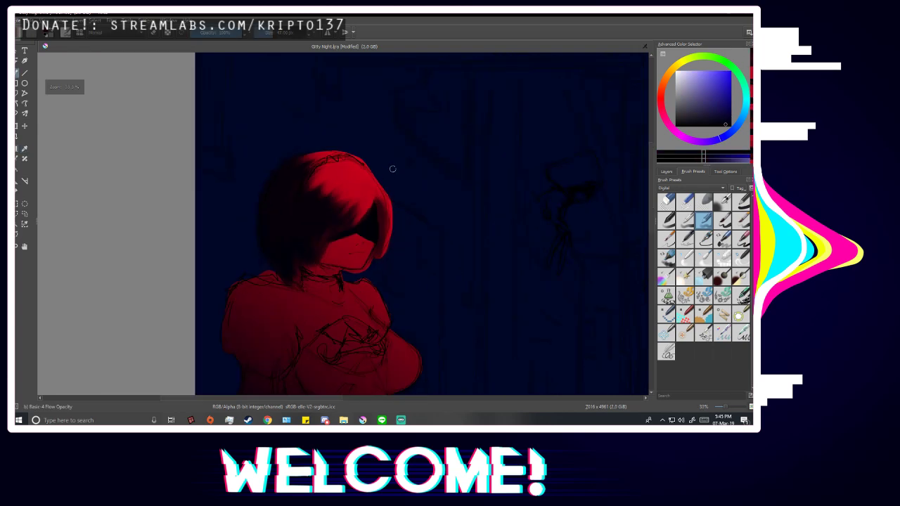
pyautogui.scroll(3, 420, 177)
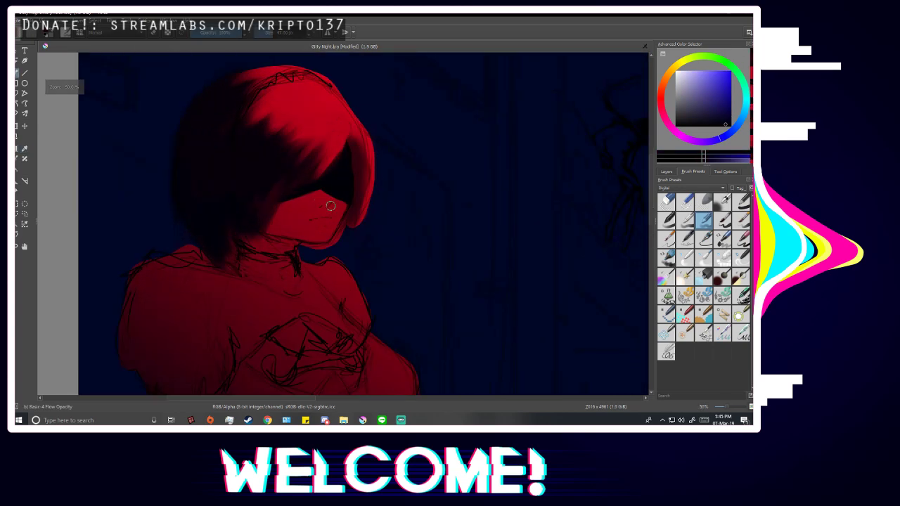
pyautogui.scroll(-1, 376, 233)
pyautogui.scroll(1, 462, 253)
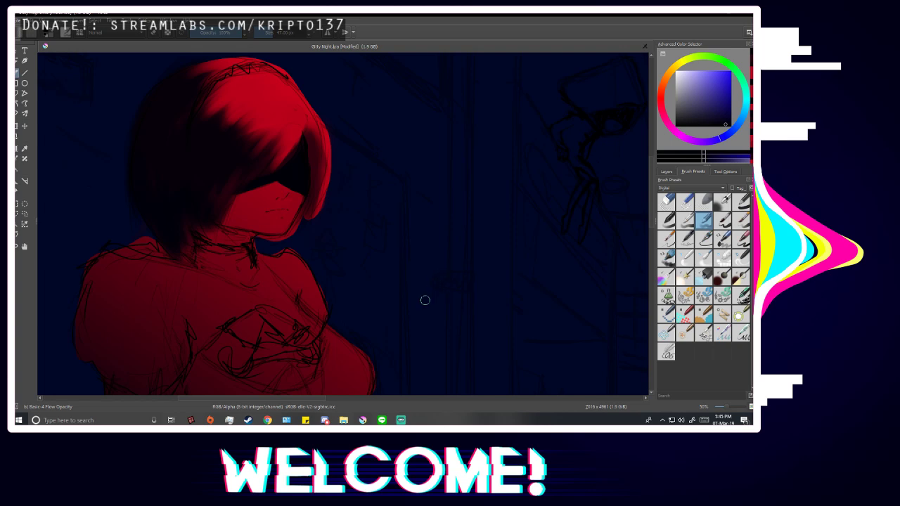
pyautogui.scroll(-3, 259, 217)
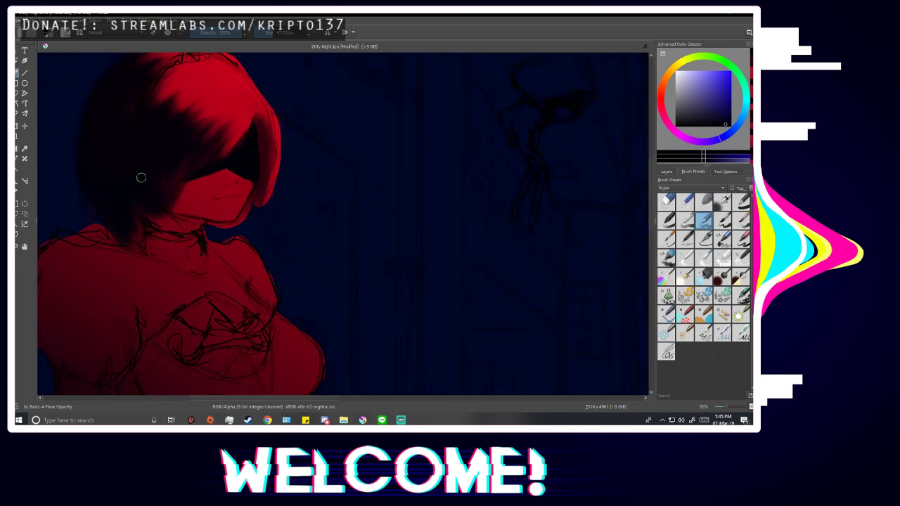
# Examine the hair and face in normal and mirrored views, against the whole figure and close up, with the layer list shown.
pyautogui.scroll(2, 244, 281)
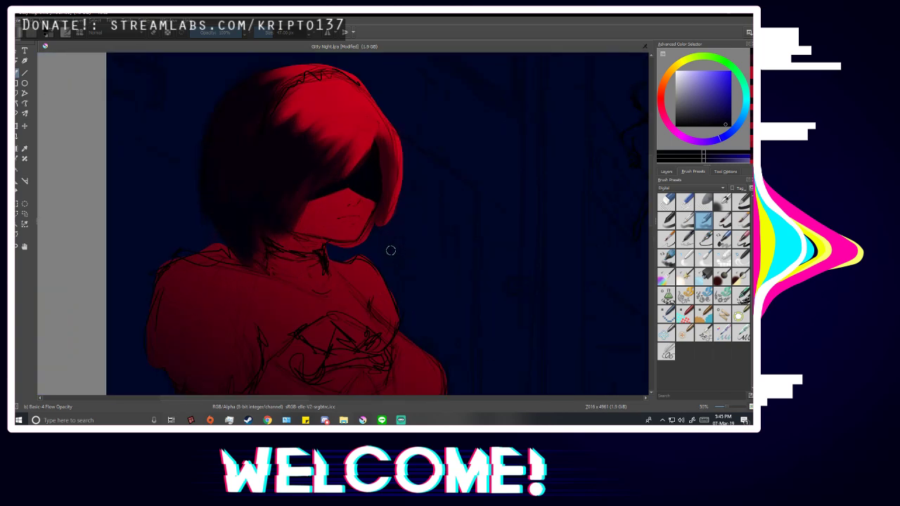
pyautogui.press('m')
pyautogui.press('m')
pyautogui.scroll(-4, 470, 263)
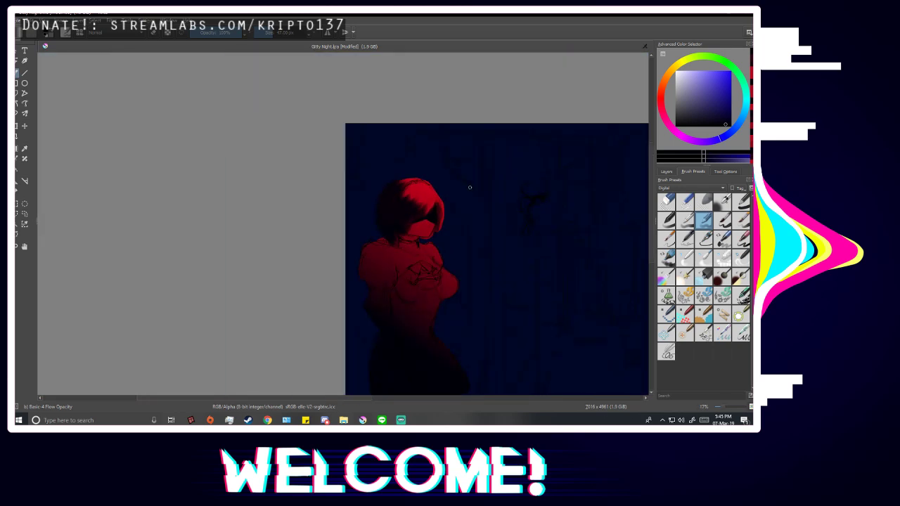
pyautogui.press('m')
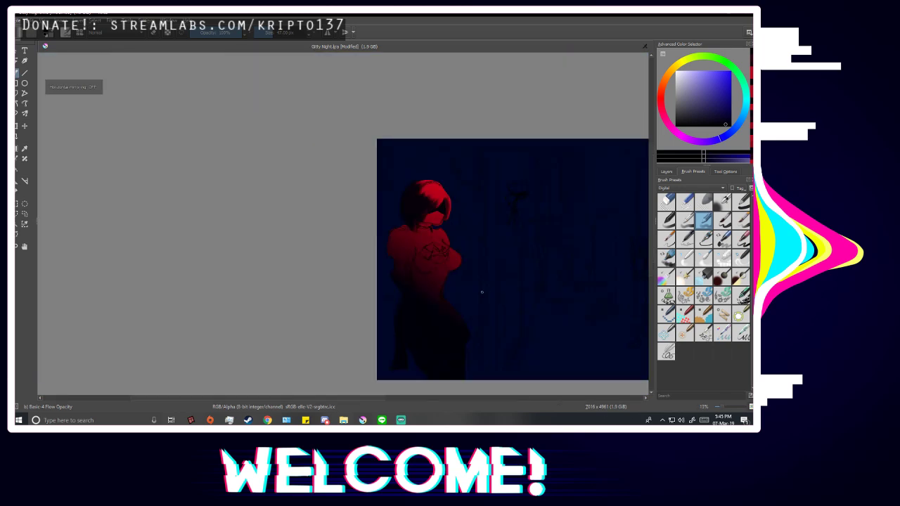
pyautogui.scroll(3, 485, 289)
pyautogui.scroll(2, 303, 134)
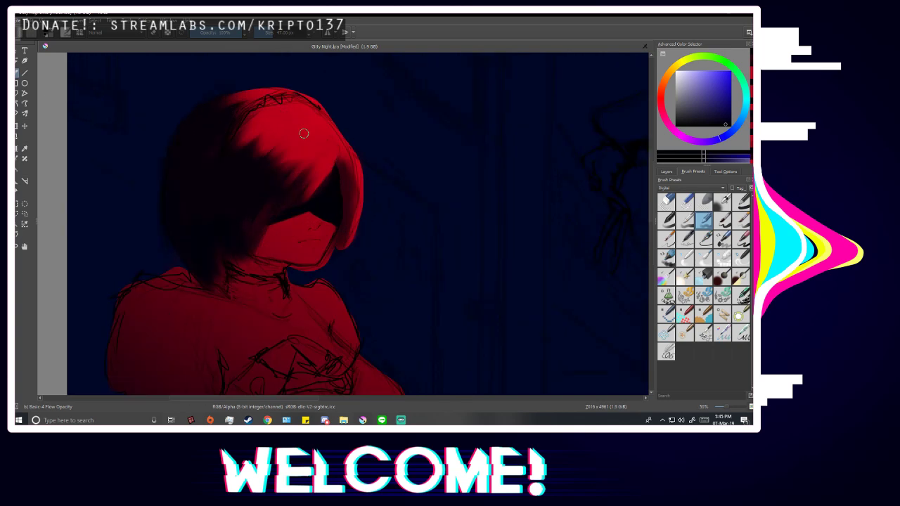
pyautogui.click(665, 171)
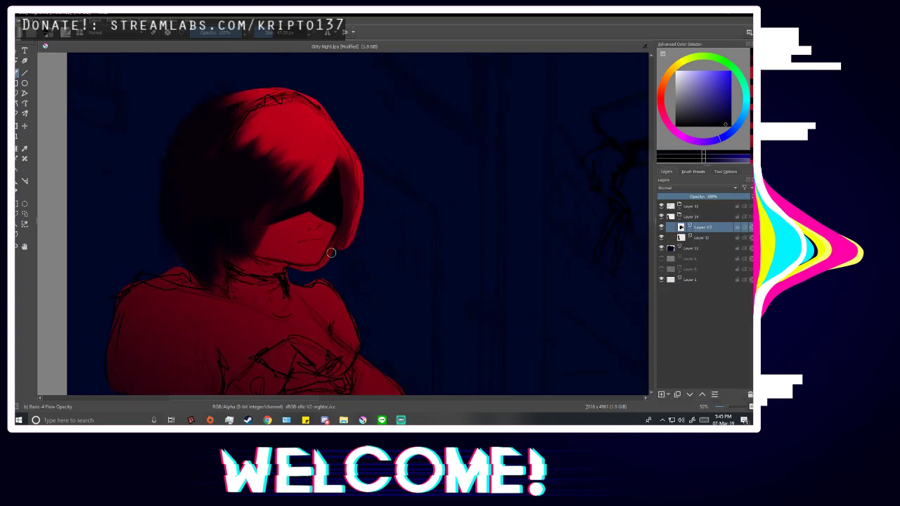
pyautogui.scroll(1, 332, 253)
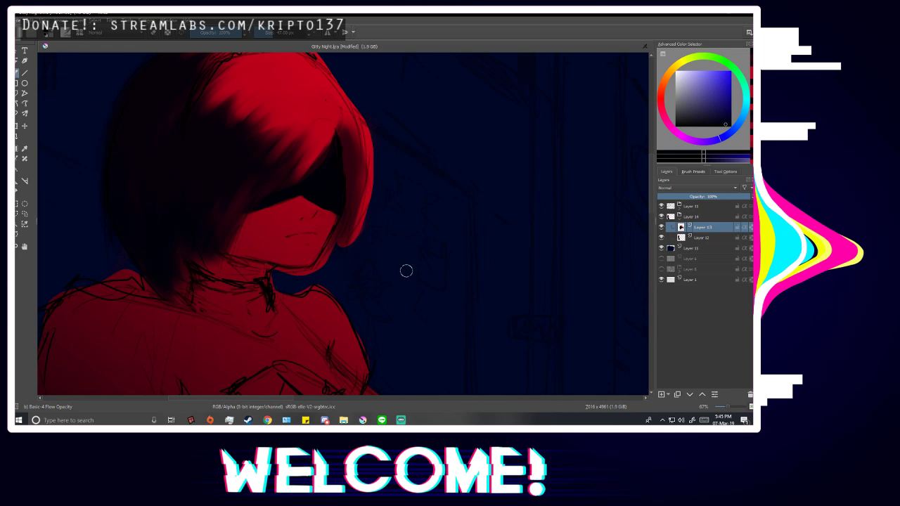
pyautogui.press('m')
pyautogui.press('m')
pyautogui.scroll(-1, 408, 297)
pyautogui.scroll(1, 328, 219)
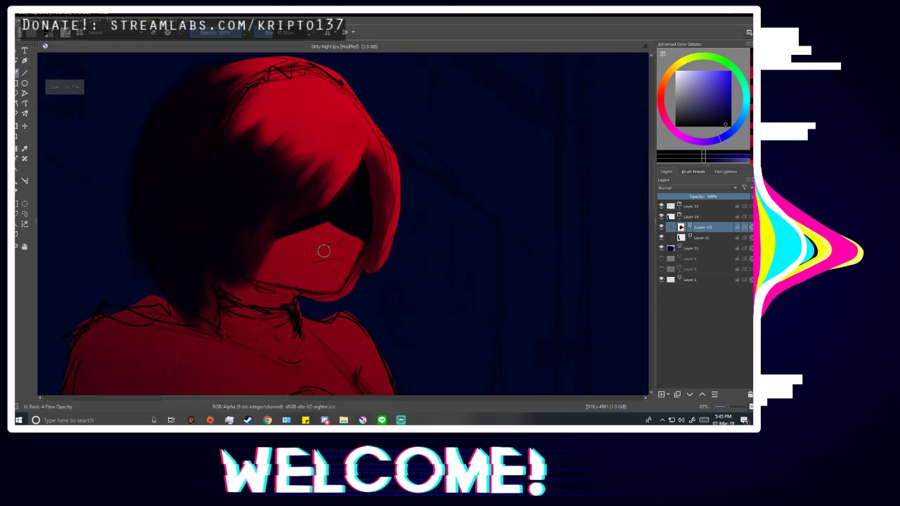
pyautogui.scroll(1, 324, 251)
# Paint a near-black shadow along the hair-side cheek and beneath the jaw onto the upper neck, using a sampled dark colour.
pyautogui.press('p')
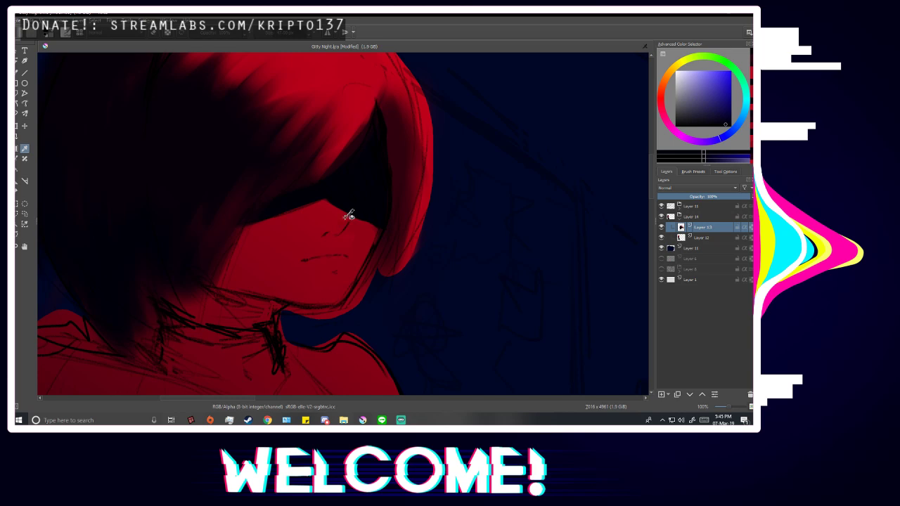
pyautogui.scroll(-3, 334, 204)
pyautogui.scroll(2, 393, 218)
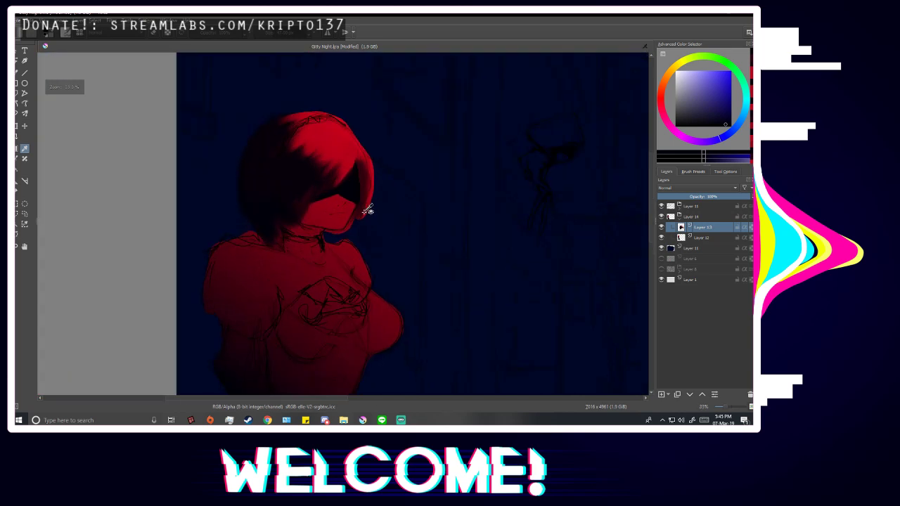
pyautogui.scroll(1, 350, 187)
pyautogui.press('b')
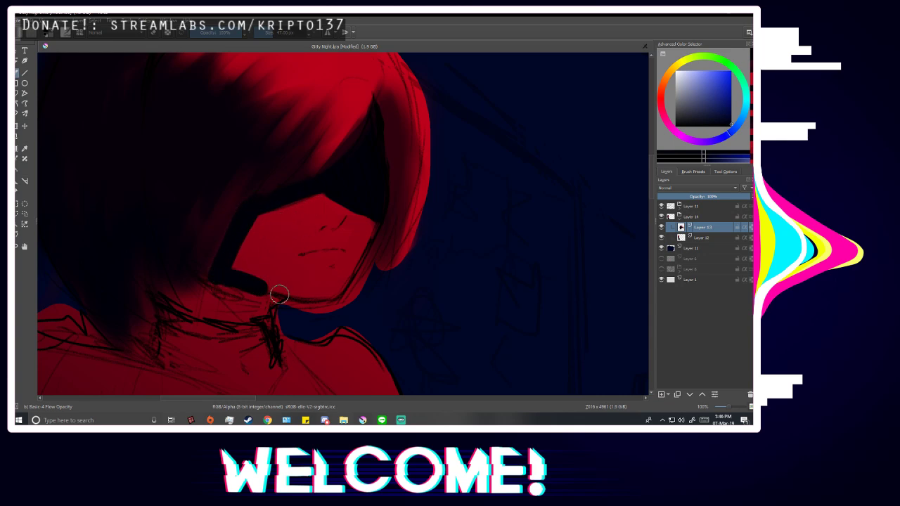
pyautogui.moveTo(277, 302)
pyautogui.mouseDown()
pyautogui.moveTo(152, 276)
pyautogui.moveTo(221, 316)
pyautogui.moveTo(177, 298)
pyautogui.mouseUp()
pyautogui.press('-')
pyautogui.press('-')
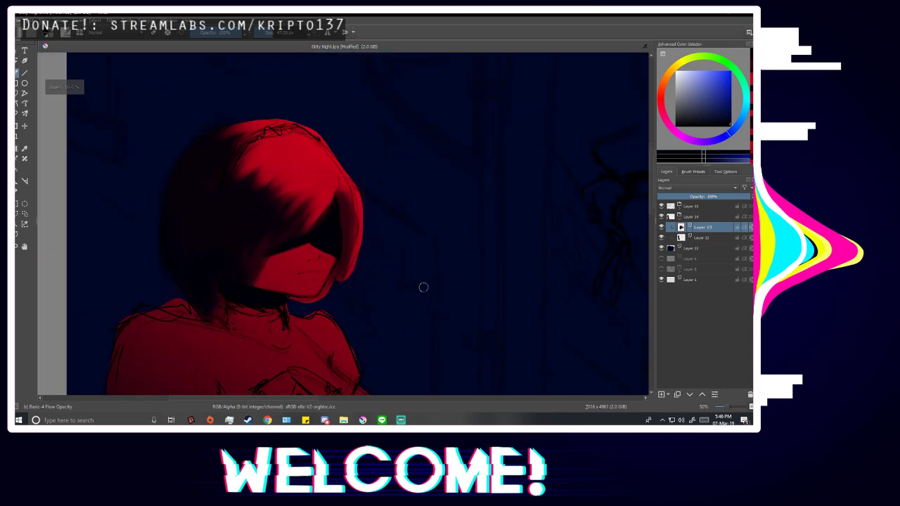
# Extend the near-black shadow from the jaw corner up the cheek into the hair, giving that side of the face a clean straight edge.
pyautogui.press('m')
pyautogui.scroll(-1, 438, 235)
pyautogui.scroll(4, 404, 272)
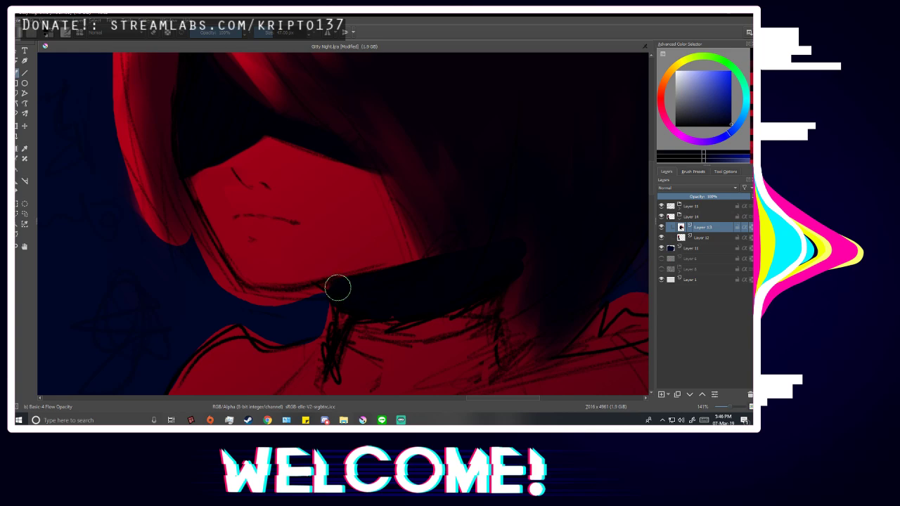
pyautogui.moveTo(338, 288); pyautogui.dragTo(408, 154)
pyautogui.hotkey('ctrl', 'z')
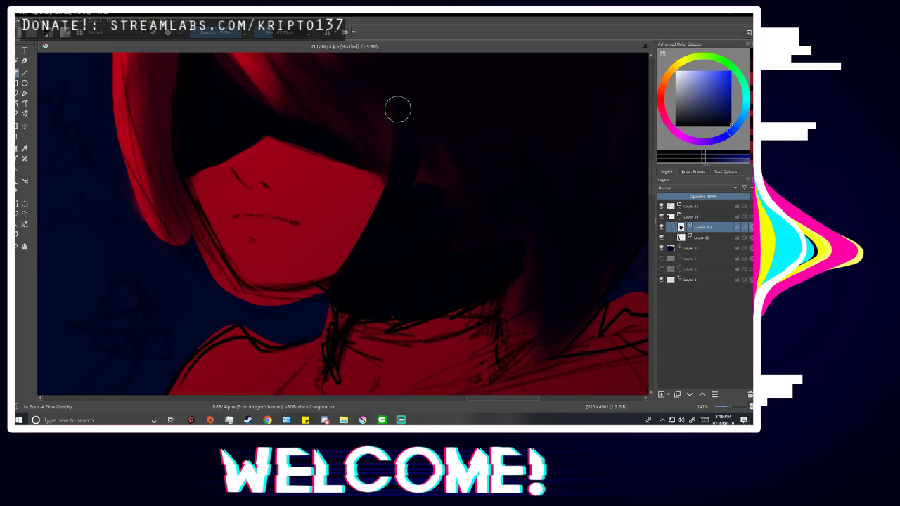
pyautogui.scroll(-1, 461, 343)
pyautogui.scroll(-3, 412, 245)
pyautogui.scroll(4, 428, 247)
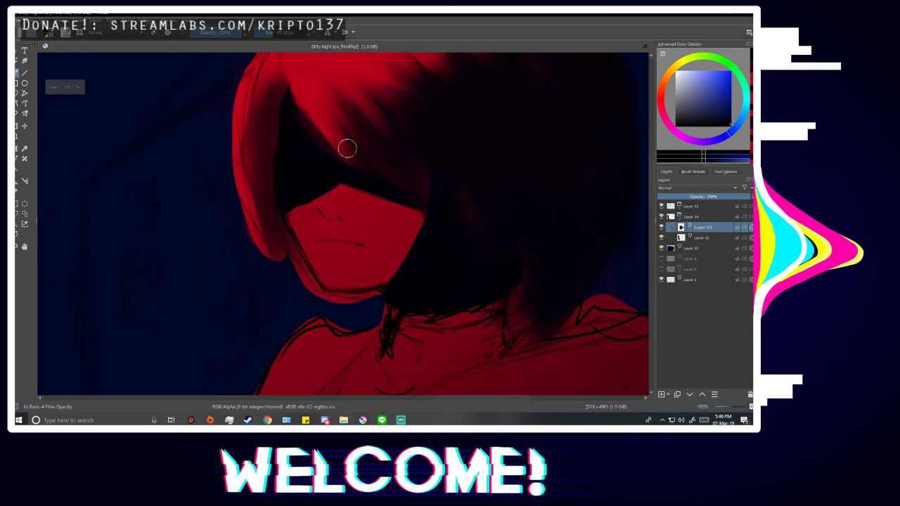
# Examine the new cheek and neck shadow against the whole figure, then inspect the blindfold and lower face in mirrored view.
pyautogui.scroll(-2, 417, 199)
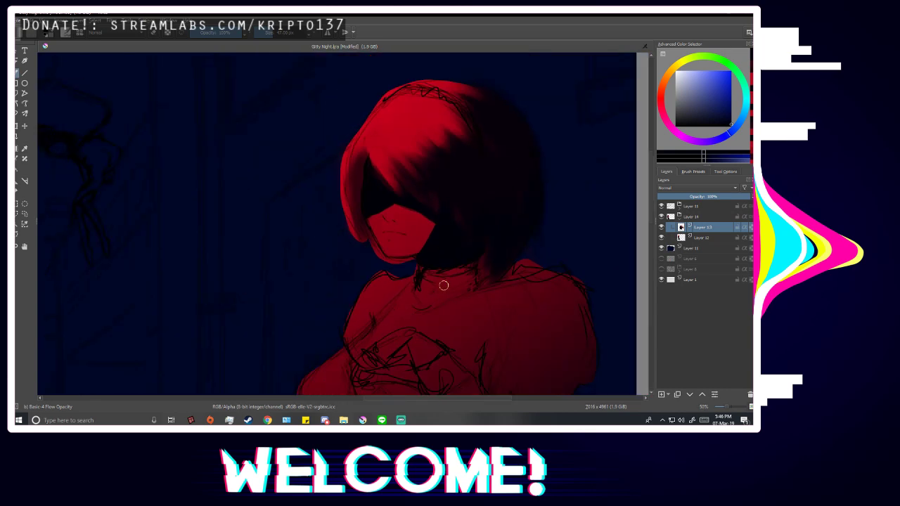
pyautogui.scroll(-2, 443, 251)
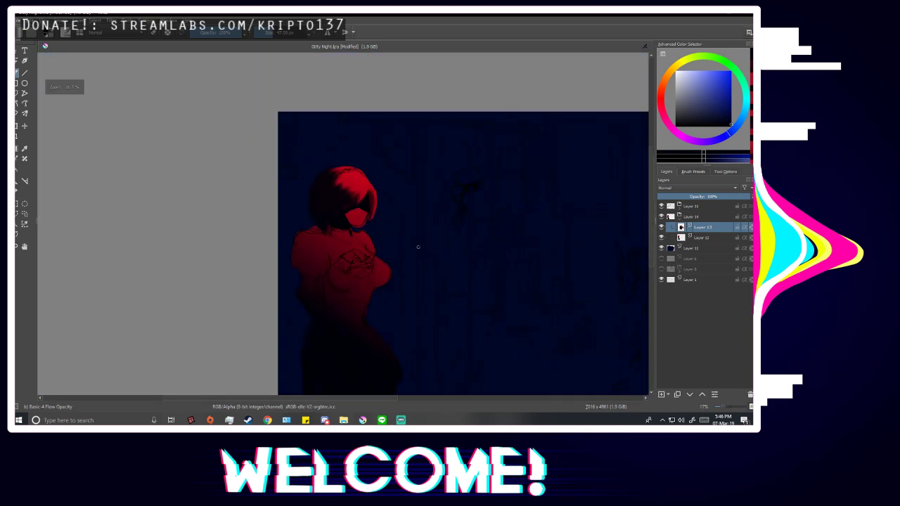
pyautogui.scroll(3, 403, 246)
pyautogui.scroll(2, 325, 199)
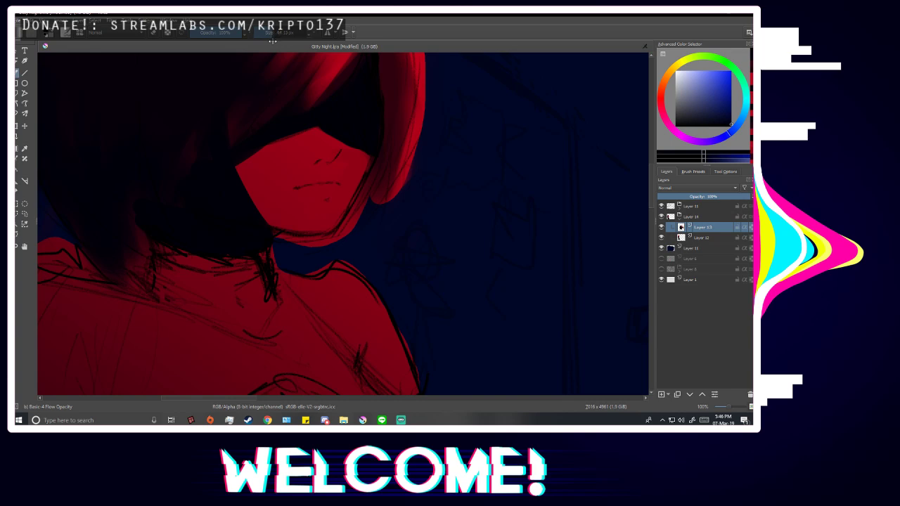
pyautogui.scroll(1, 312, 199)
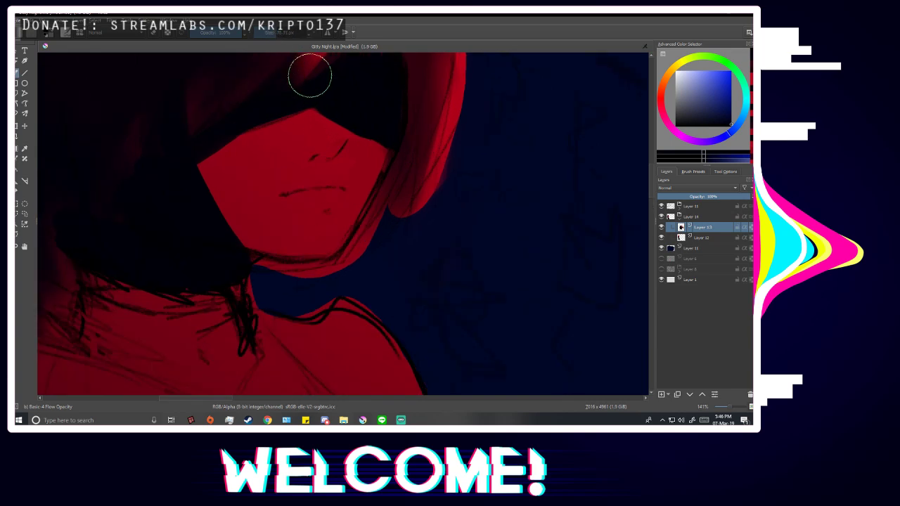
pyautogui.scroll(-4, 309, 134)
pyautogui.press('m')
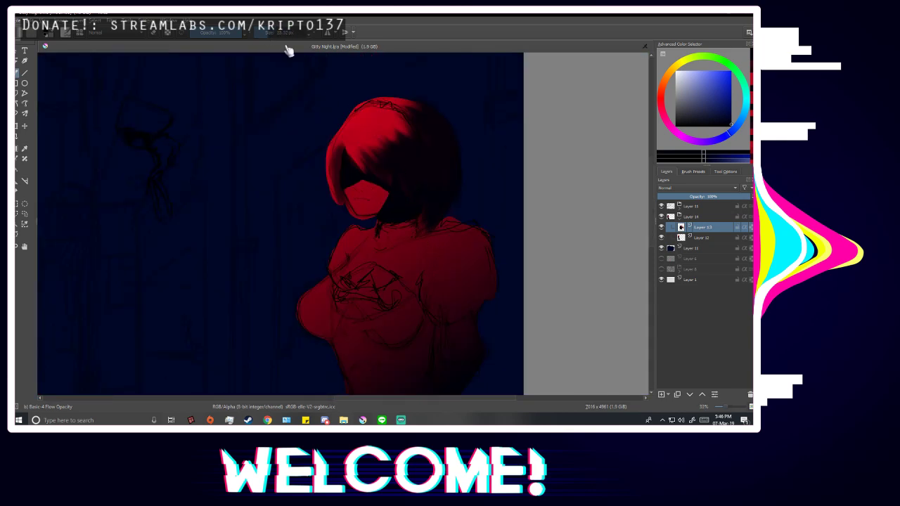
pyautogui.scroll(5, 312, 194)
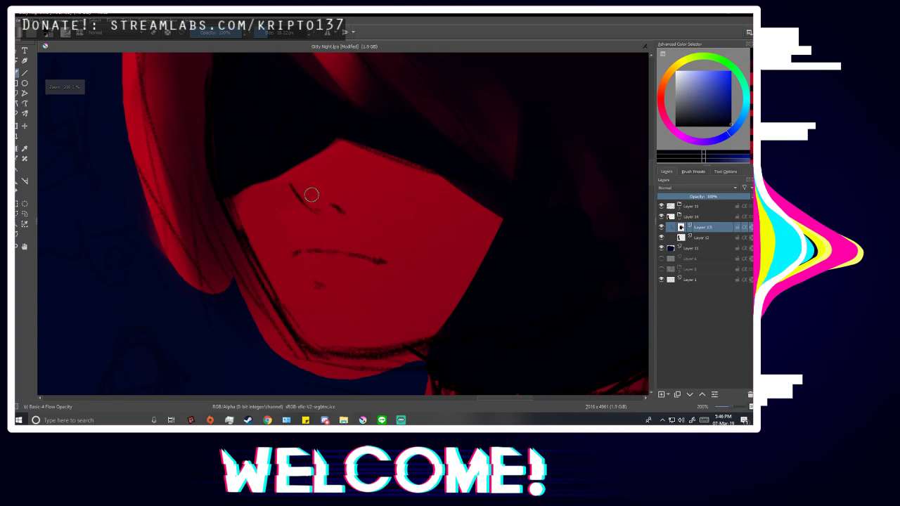
# Try small near-black strokes at the blindfold's lower edge over the nose bridge, using a smaller brush.
pyautogui.moveTo(341, 162); pyautogui.dragTo(343, 145)
pyautogui.hotkey('ctrl', 'z')
pyautogui.hotkey('ctrl', 'z')
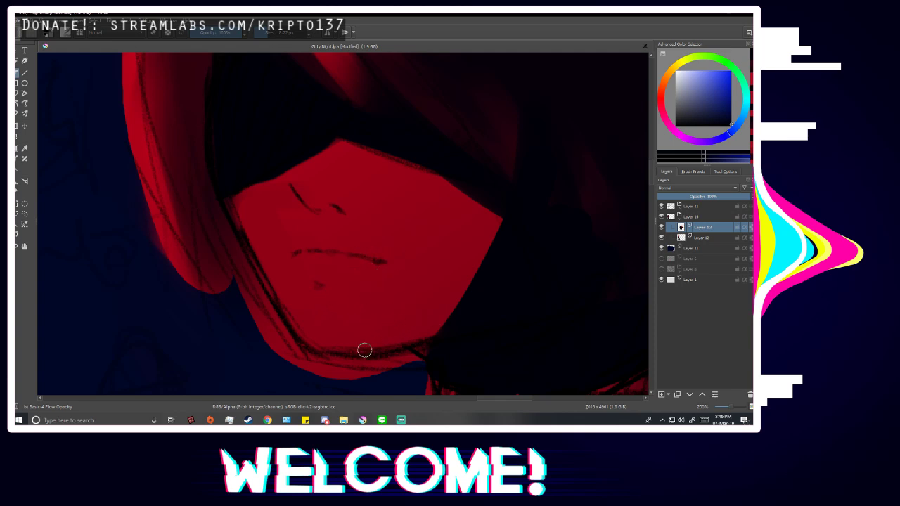
pyautogui.scroll(-6, 420, 263)
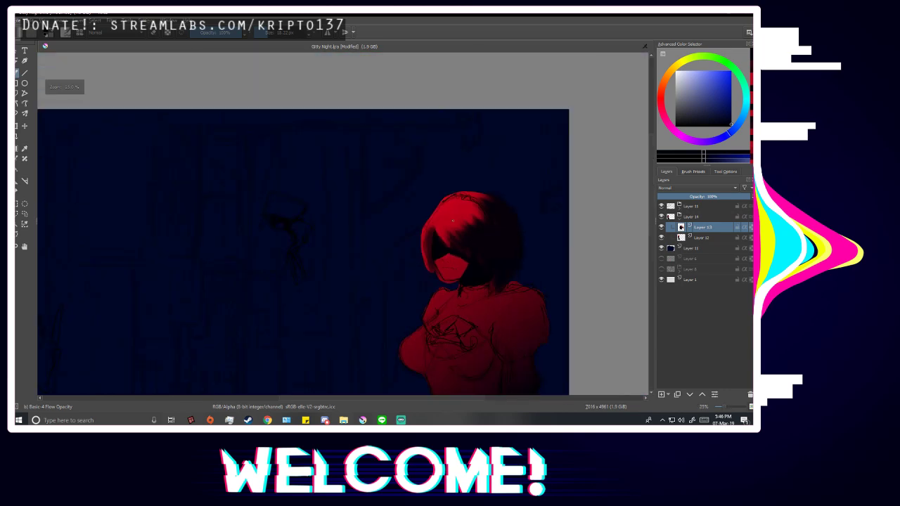
pyautogui.scroll(6, 453, 220)
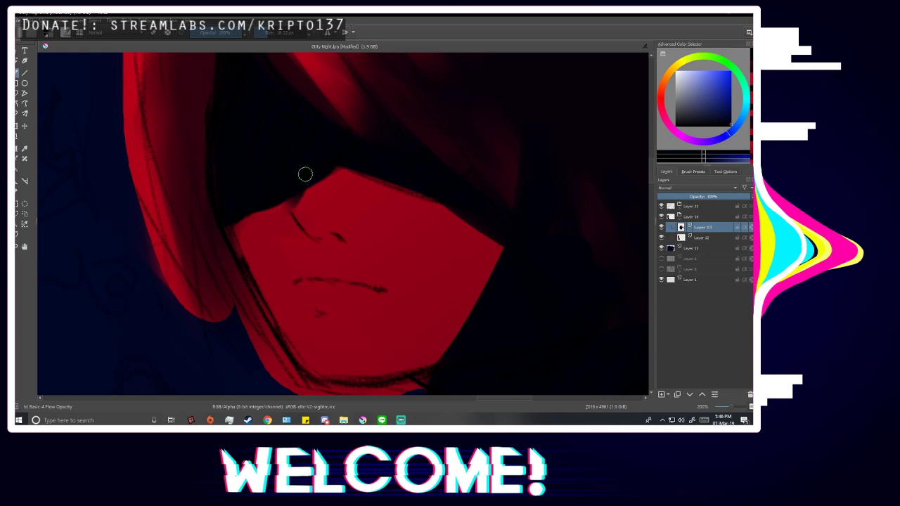
pyautogui.moveTo(299, 184)
pyautogui.mouseDown()
pyautogui.moveTo(287, 201)
pyautogui.moveTo(297, 221)
pyautogui.moveTo(290, 206)
pyautogui.mouseUp()
pyautogui.hotkey('ctrl', 'z')
# Compare the blindfolded face and hair shadow in both mirror orientations, from the whole figure to the head.
pyautogui.scroll(-3, 402, 249)
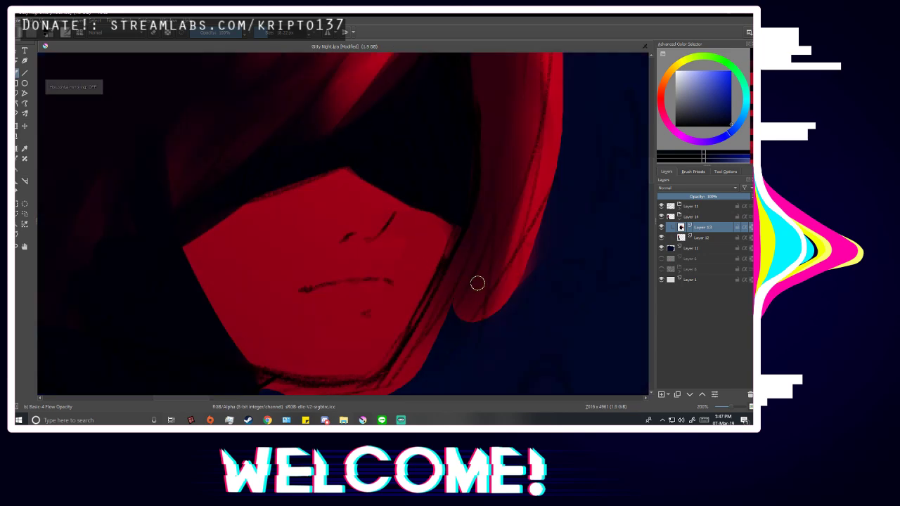
pyautogui.scroll(-3, 429, 209)
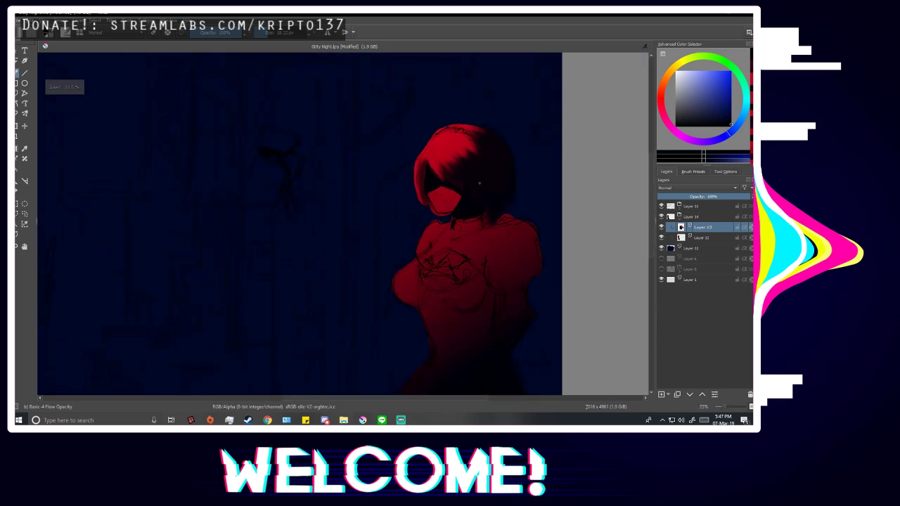
pyautogui.press('m')
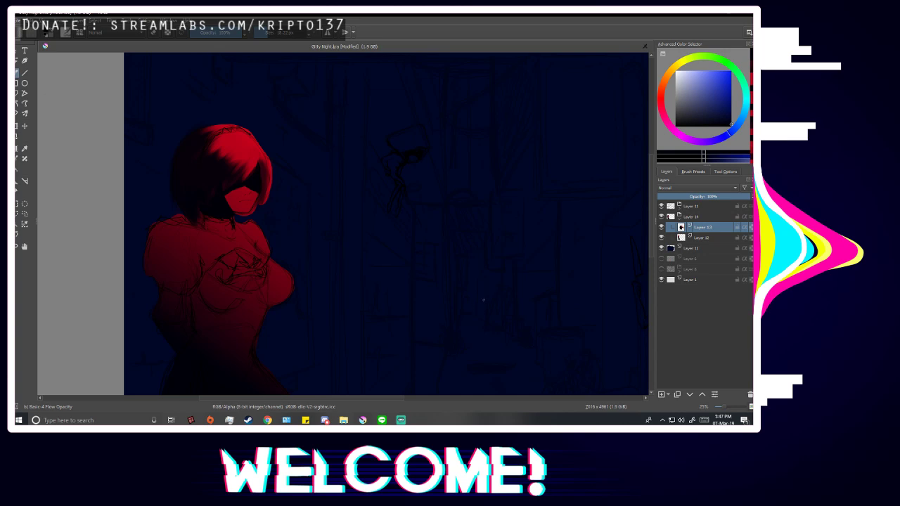
pyautogui.press('m')
pyautogui.scroll(2, 481, 241)
pyautogui.scroll(2, 374, 206)
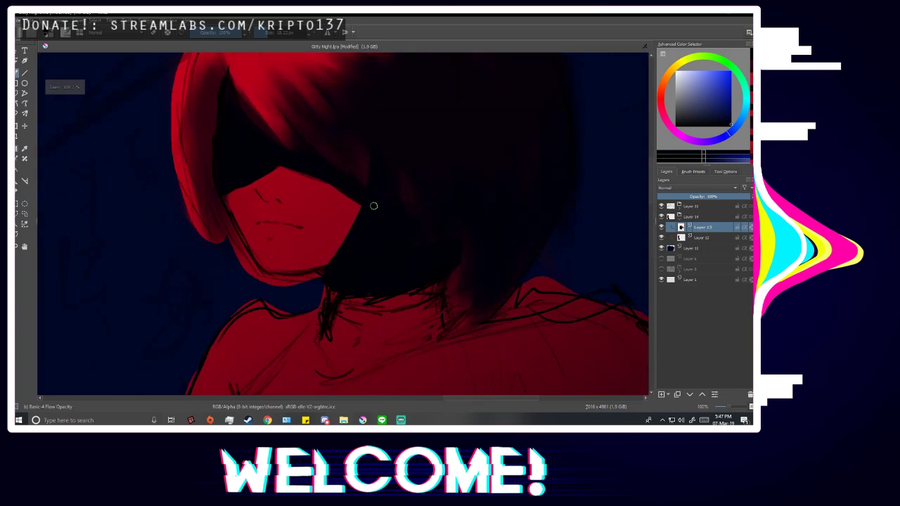
pyautogui.scroll(-1, 429, 305)
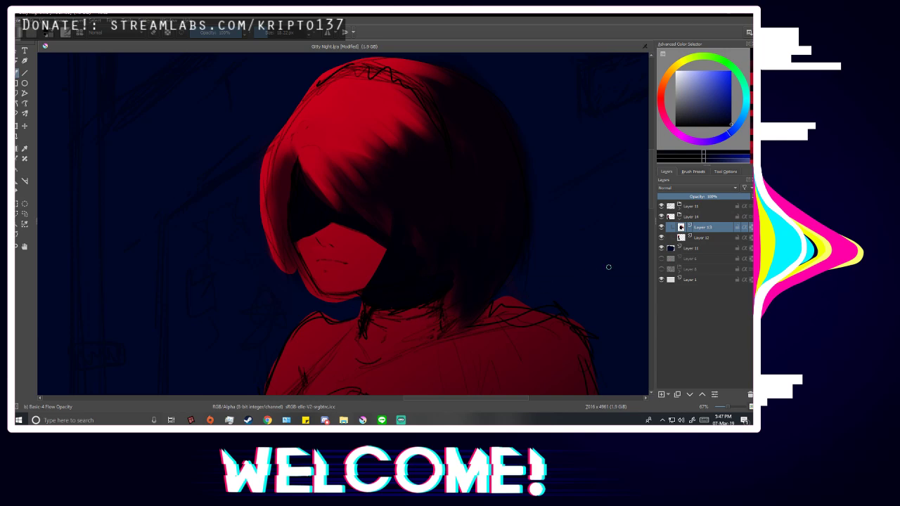
pyautogui.scroll(-3, 474, 244)
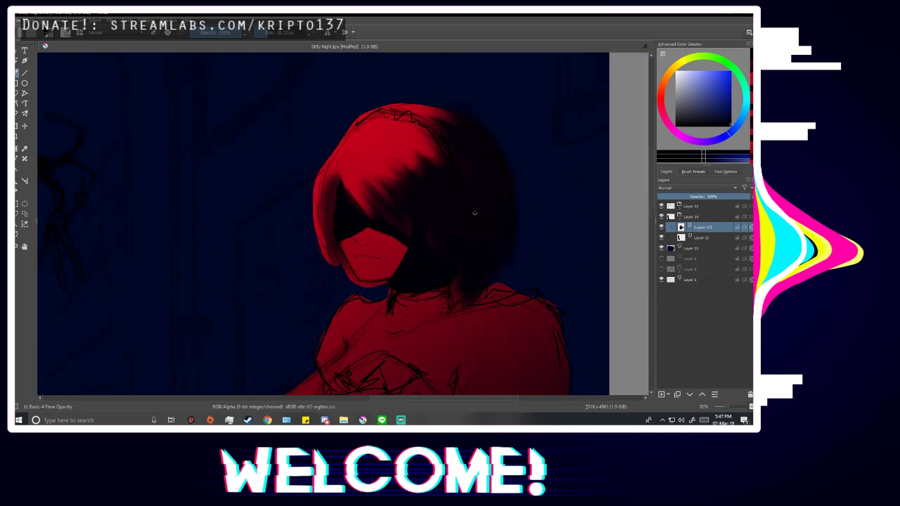
pyautogui.scroll(2, 420, 206)
# Sample a near-black blue from the shadow and enlarge the brush for shading around the neck.
pyautogui.press('b')
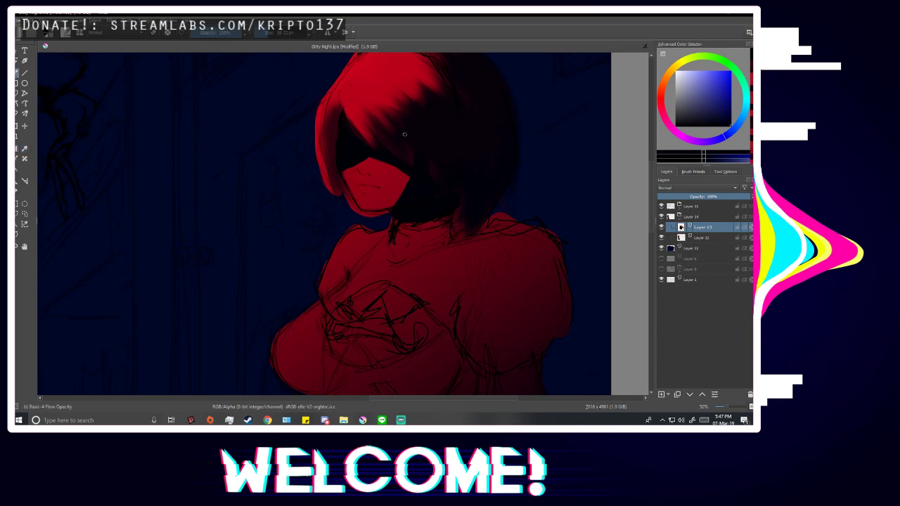
pyautogui.moveTo(266, 33); pyautogui.dragTo(287, 41)
pyautogui.scroll(-2, 401, 251)
pyautogui.scroll(3, 466, 313)
pyautogui.scroll(-2, 379, 264)
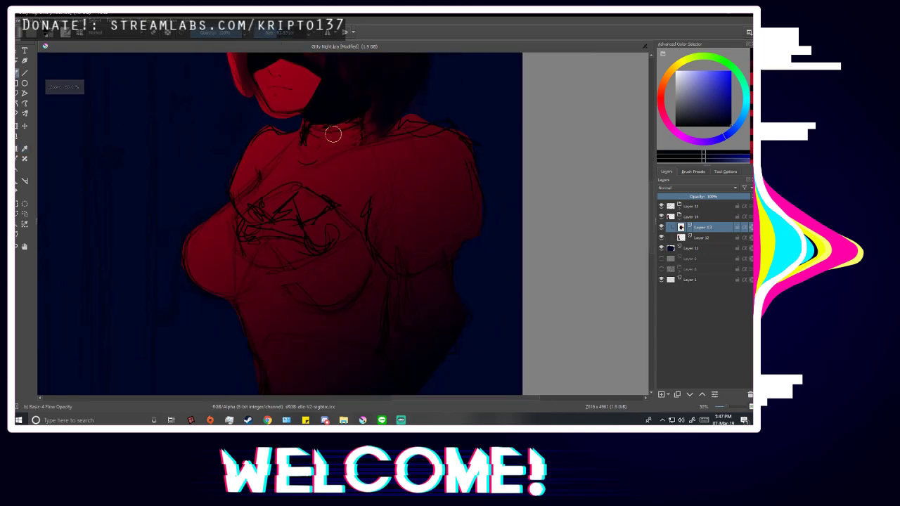
# Examine the balance of the figure's red light and dark hair in flipped views, then inspect the face and side lock.
pyautogui.scroll(-1, 374, 124)
pyautogui.scroll(-2, 374, 277)
pyautogui.press('m')
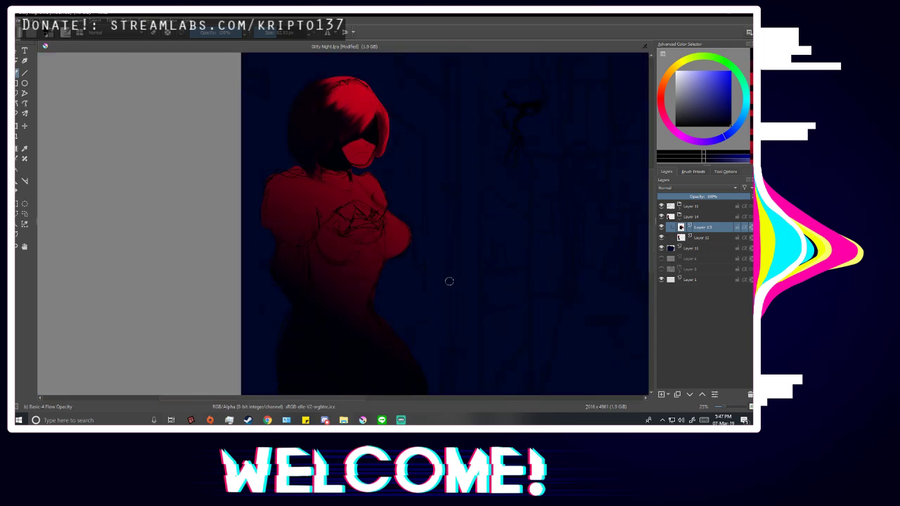
pyautogui.press('m')
pyautogui.scroll(-1, 391, 333)
pyautogui.press('m')
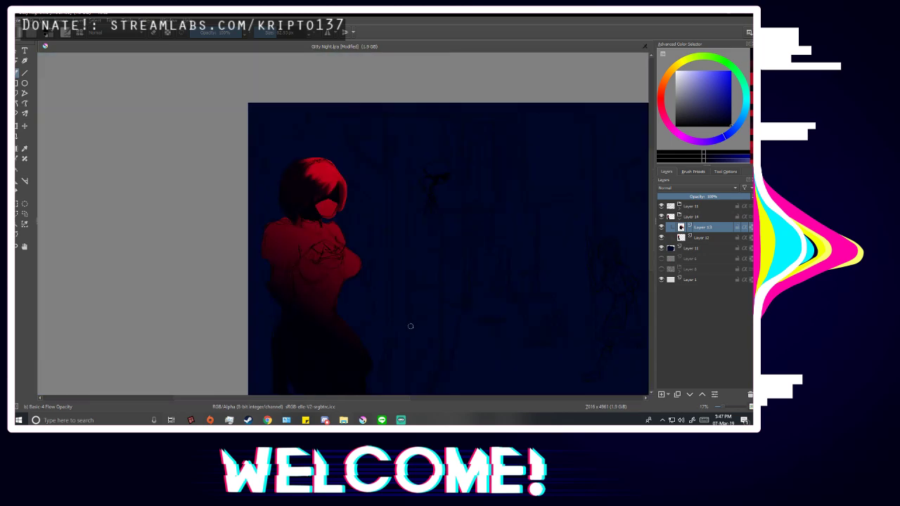
pyautogui.scroll(1, 423, 237)
pyautogui.scroll(2, 308, 215)
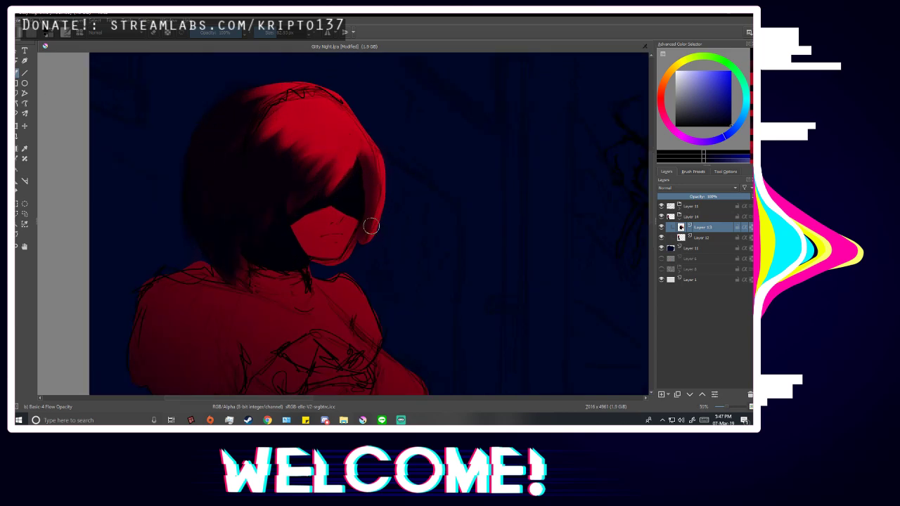
pyautogui.scroll(2, 322, 222)
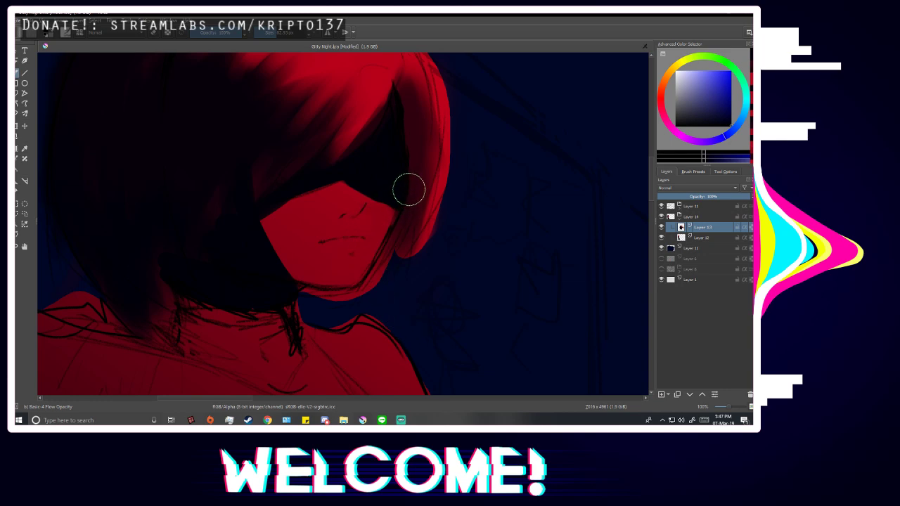
# Sample a near-black from the blindfold and try a broad shadow stroke down between the far cheek and the side lock.
pyautogui.press('p')
pyautogui.click(384, 177)
pyautogui.press('b')
pyautogui.moveTo(398, 193); pyautogui.dragTo(391, 241)
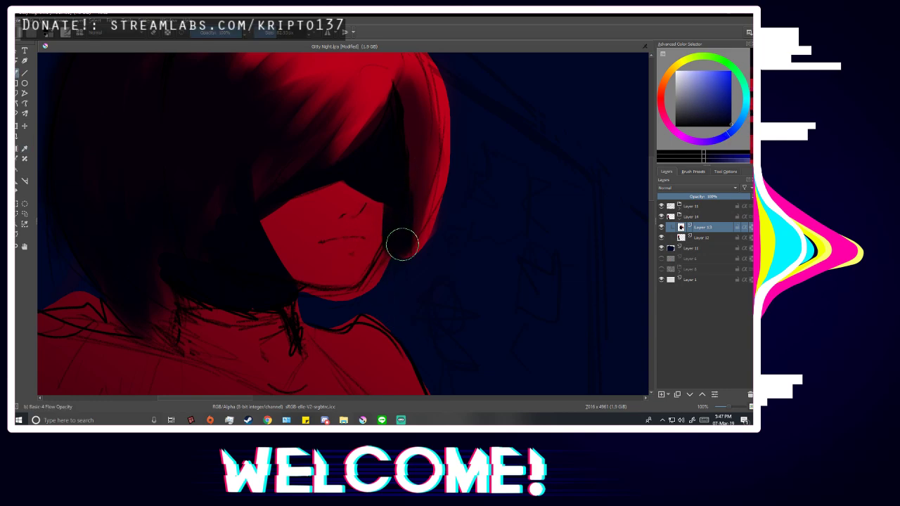
pyautogui.hotkey('ctrl', 'z')
# Try fine near-black strokes at the blindfold's upper tip beneath the fringe, using a smaller brush.
pyautogui.moveTo(275, 33); pyautogui.dragTo(263, 40)
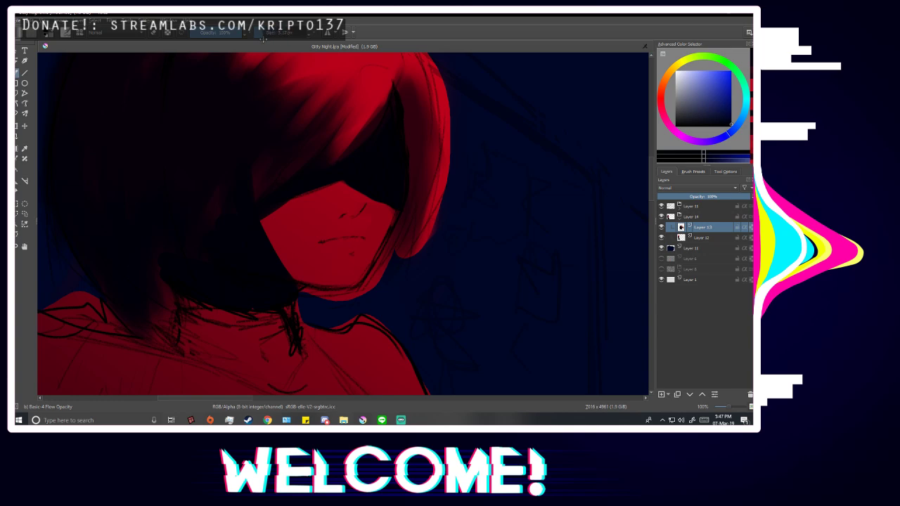
pyautogui.moveTo(396, 93); pyautogui.dragTo(396, 86)
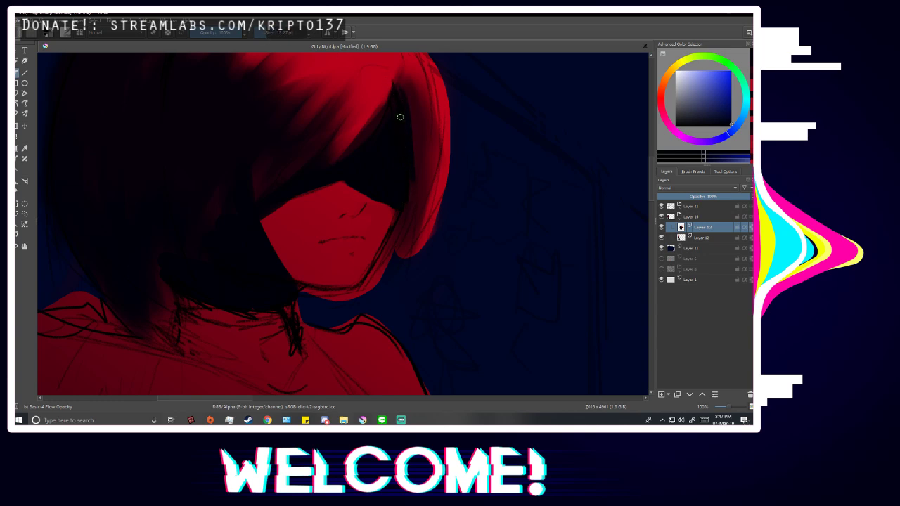
pyautogui.hotkey('ctrl', 'z')
pyautogui.hotkey('ctrl', 'z')
# Examine the blindfolded face, chin and side lock close up and within the whole figure.
pyautogui.scroll(-3, 399, 254)
pyautogui.scroll(1, 391, 242)
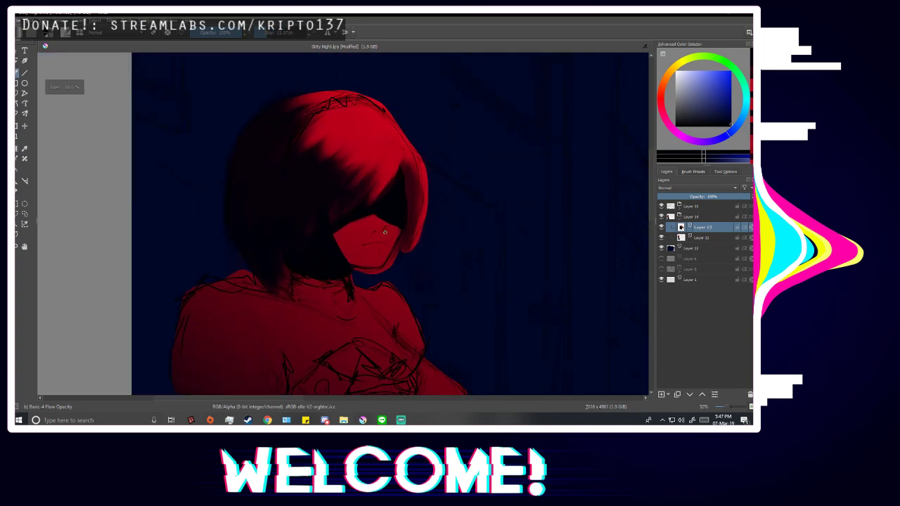
pyautogui.scroll(2, 384, 232)
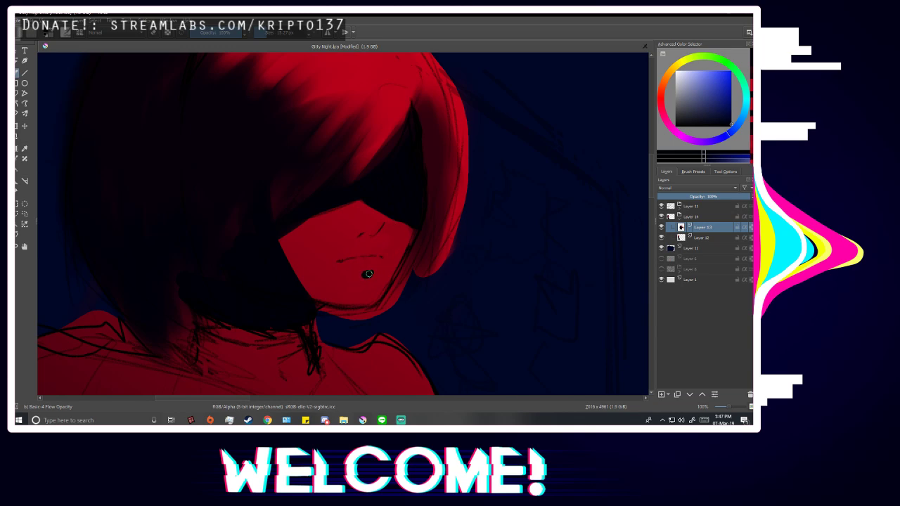
pyautogui.scroll(-5, 368, 274)
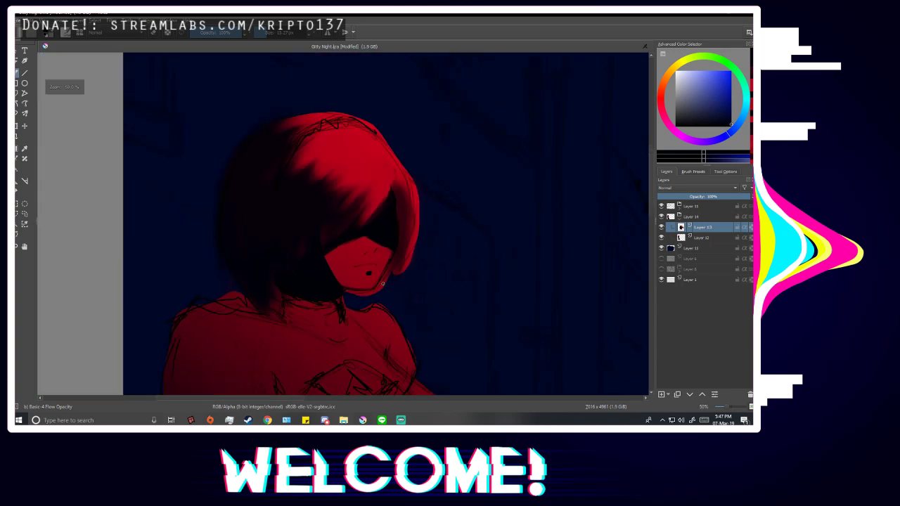
pyautogui.scroll(1, 471, 188)
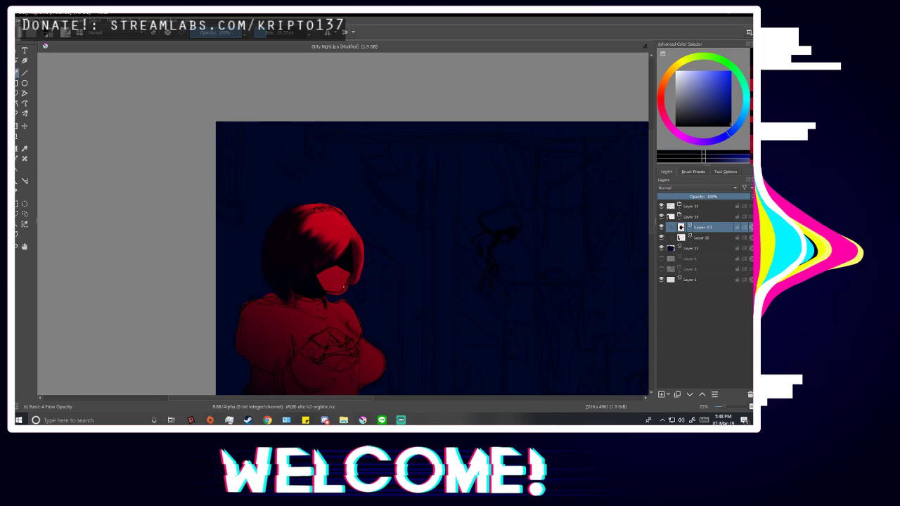
pyautogui.scroll(4, 343, 286)
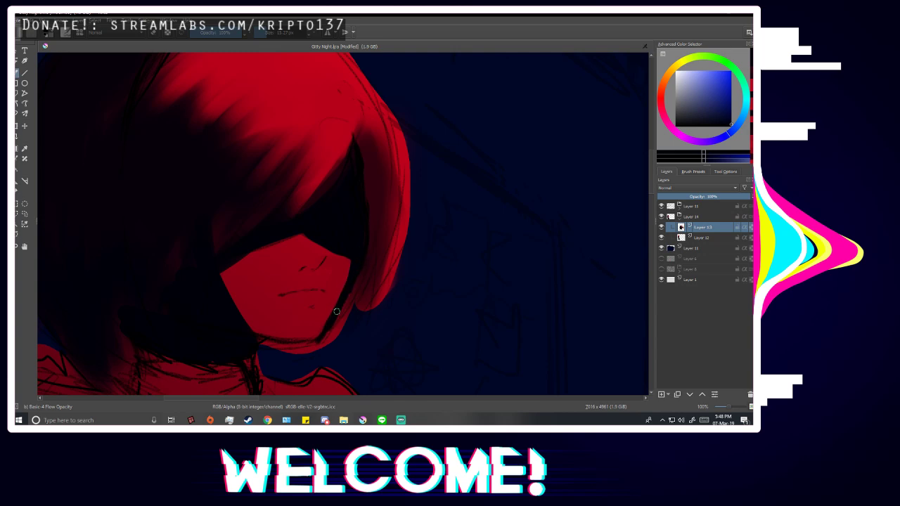
# Sample red from the jaw and try a stroke along the dark far edge of the face, down to the chin.
pyautogui.keyDown('ctrl'); pyautogui.click(336, 313); pyautogui.keyUp('ctrl')
pyautogui.scroll(1, 336, 309)
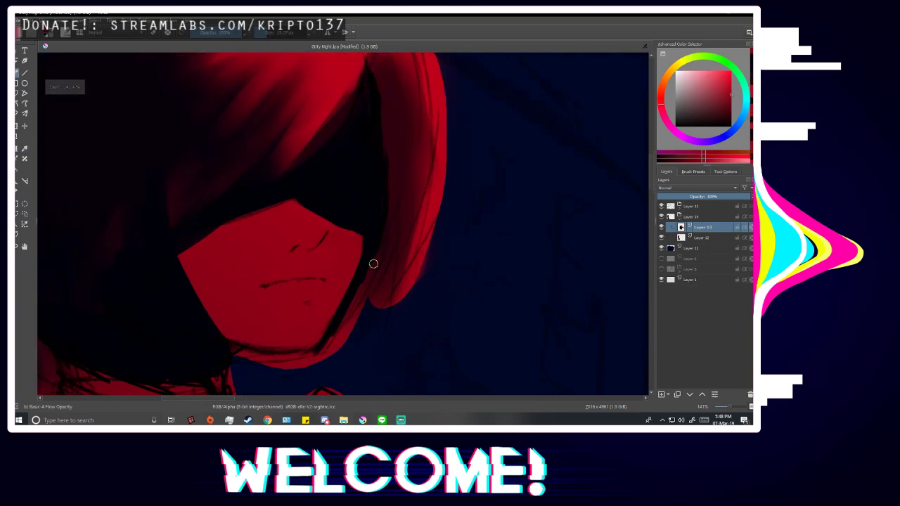
pyautogui.moveTo(373, 264); pyautogui.dragTo(324, 350)
pyautogui.hotkey('ctrl', 'z')
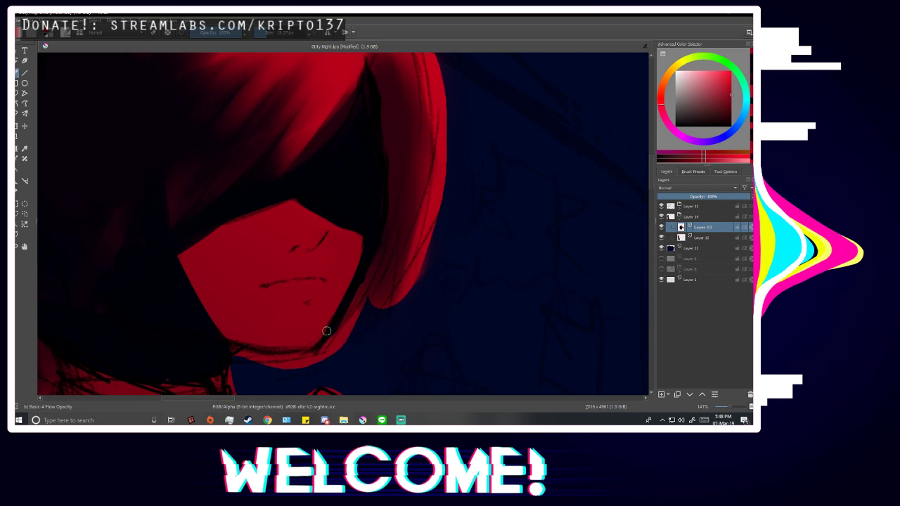
# Mirror the canvas and sample the face's red for retouching around the mouth and jaw.
pyautogui.press('p')
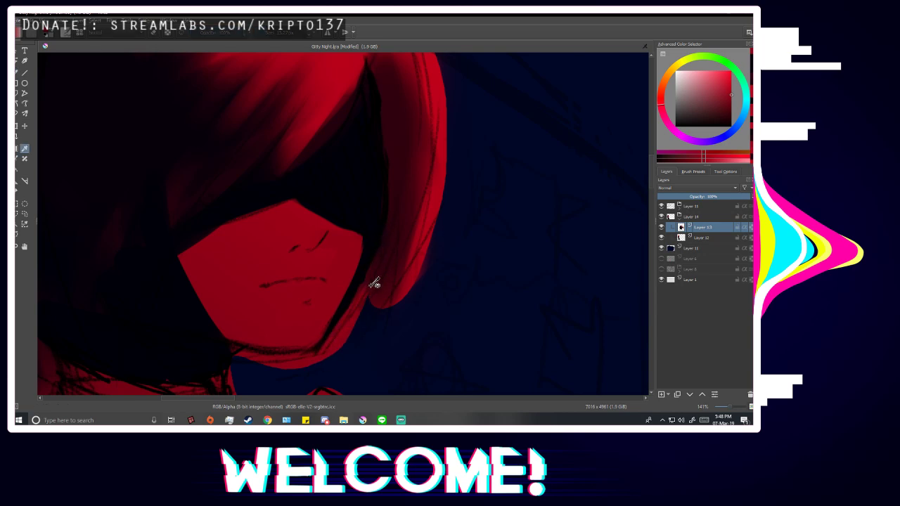
pyautogui.scroll(-4, 392, 261)
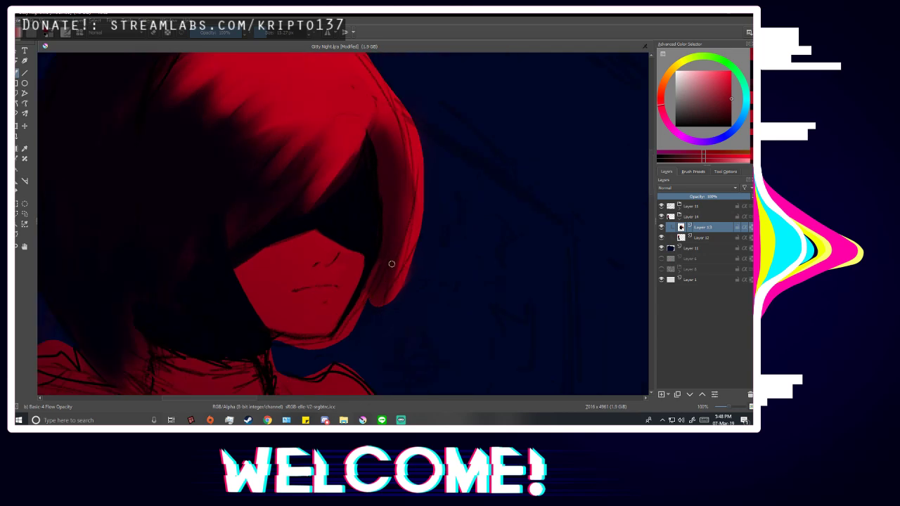
pyautogui.press('m')
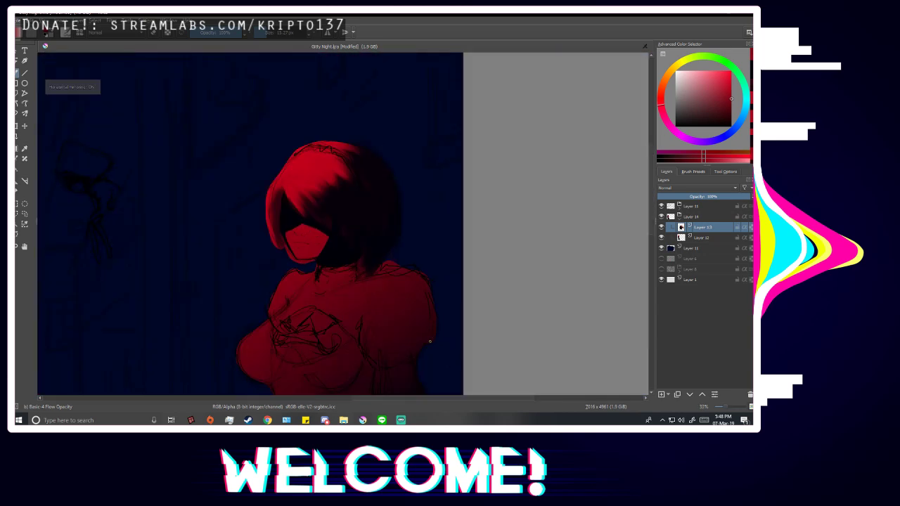
pyautogui.scroll(4, 287, 236)
pyautogui.press('p')
pyautogui.click(298, 249)
pyautogui.press('b')
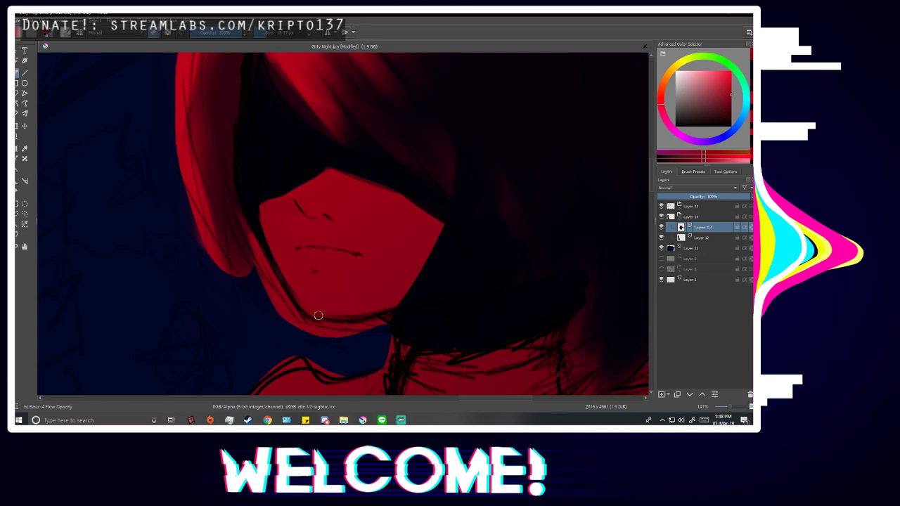
# Return to the unmirrored view and review the red figure against the full alley scene.
pyautogui.scroll(-5, 422, 266)
pyautogui.press('m')
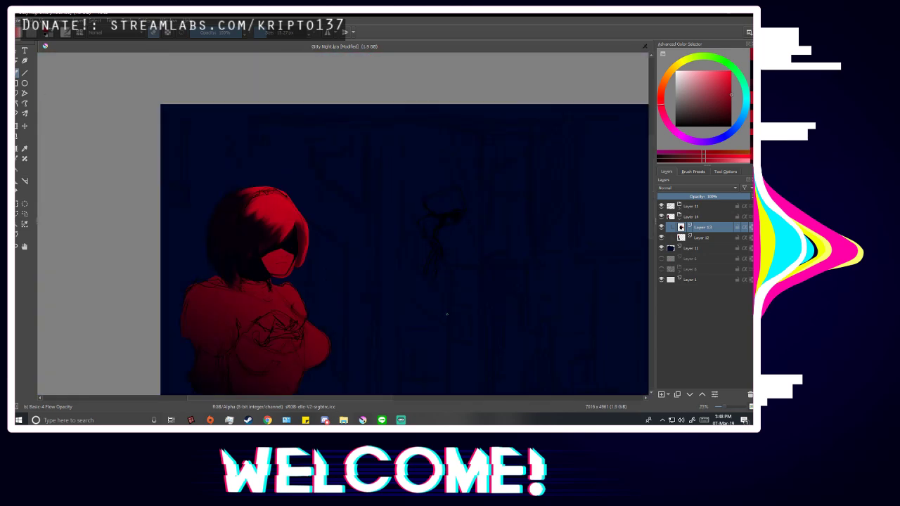
pyautogui.scroll(-2, 360, 272)
pyautogui.scroll(-1, 361, 273)
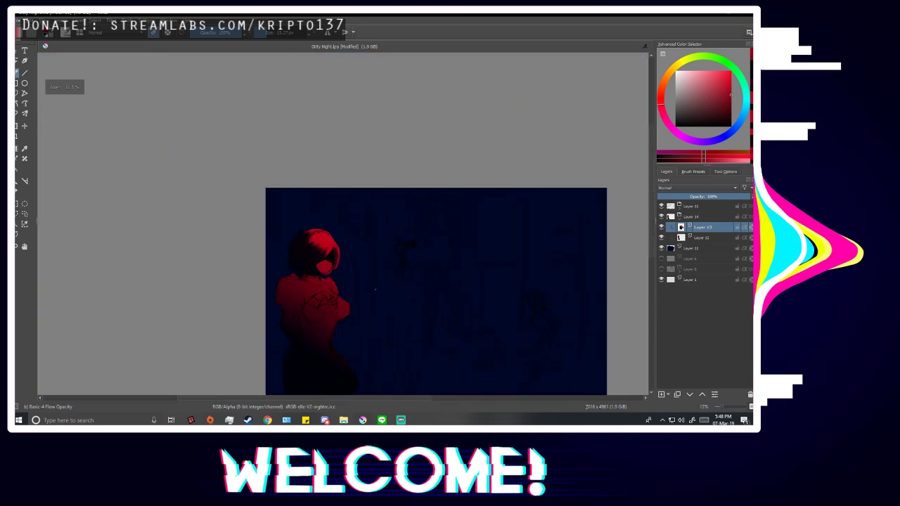
pyautogui.scroll(2, 343, 287)
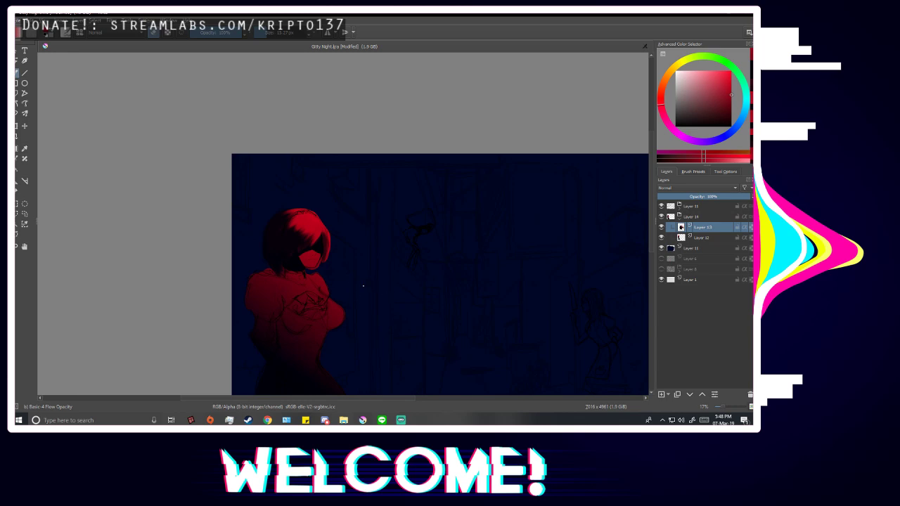
pyautogui.scroll(3, 330, 234)
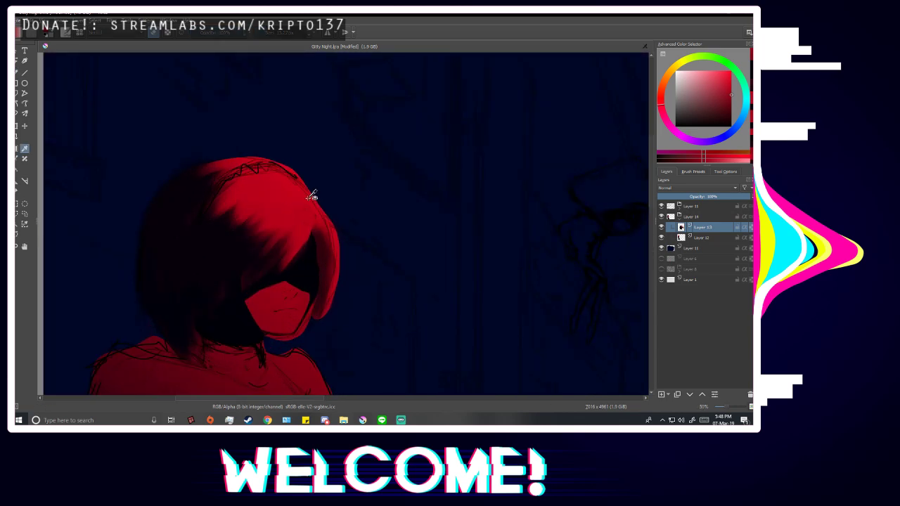
# Sample the blindfold's near-black and fill the shadowed half of the headband across the crown.
pyautogui.keyDown('ctrl'); pyautogui.click(297, 195); pyautogui.keyUp('ctrl')
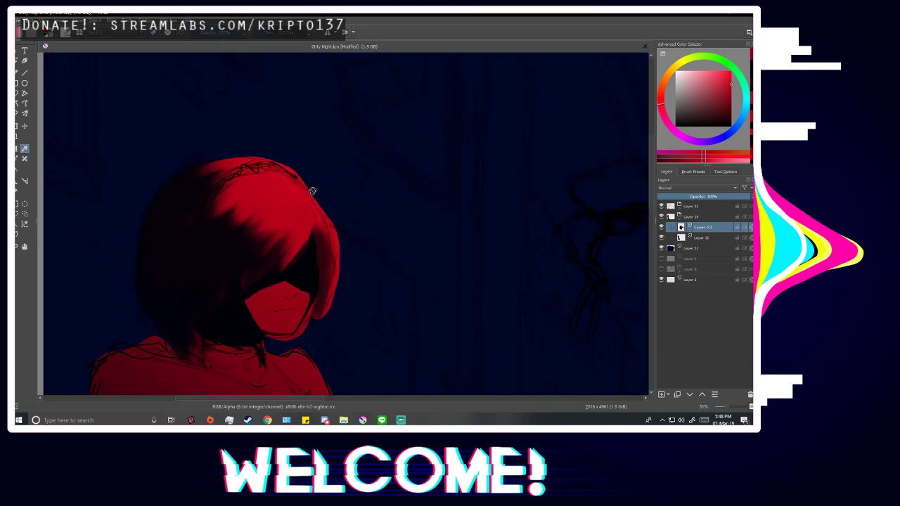
pyautogui.keyDown('ctrl'); pyautogui.click(304, 270); pyautogui.keyUp('ctrl')
pyautogui.scroll(3, 249, 171)
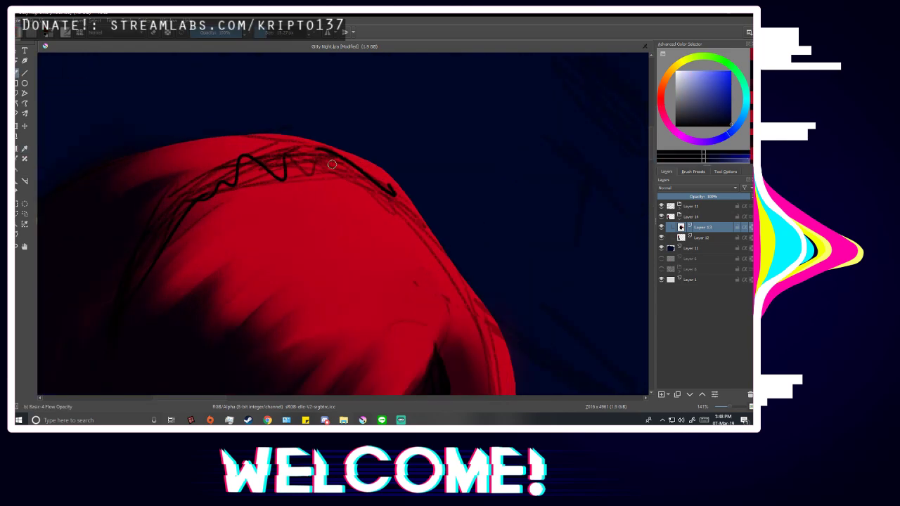
pyautogui.moveTo(260, 159)
pyautogui.mouseDown()
pyautogui.moveTo(219, 171)
pyautogui.moveTo(91, 278)
pyautogui.moveTo(249, 174)
pyautogui.moveTo(155, 217)
pyautogui.moveTo(272, 178)
pyautogui.moveTo(219, 176)
pyautogui.moveTo(266, 171)
pyautogui.moveTo(189, 202)
pyautogui.moveTo(257, 177)
pyautogui.moveTo(226, 175)
pyautogui.moveTo(281, 157)
pyautogui.mouseUp()
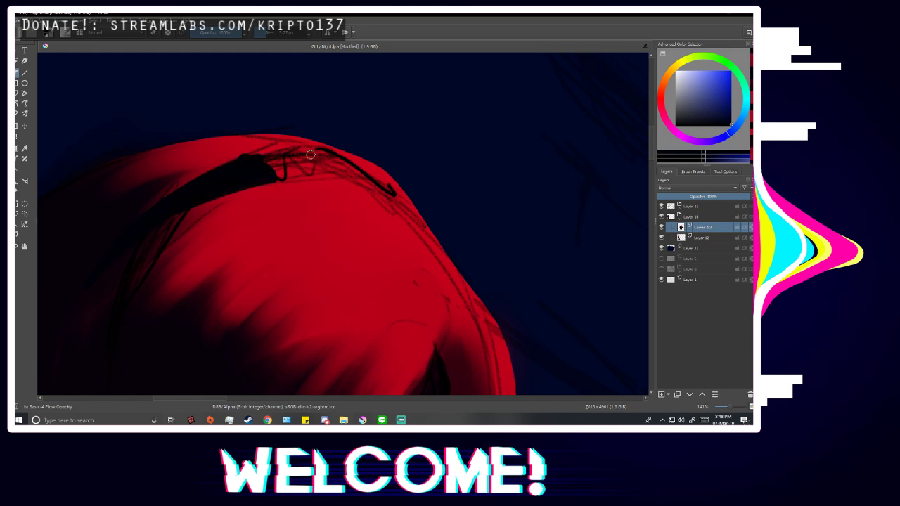
# Resample the headband's near-black and extend its upper and lower edges across the lit side of the hair.
pyautogui.keyDown('ctrl'); pyautogui.click(228, 154); pyautogui.keyUp('ctrl')
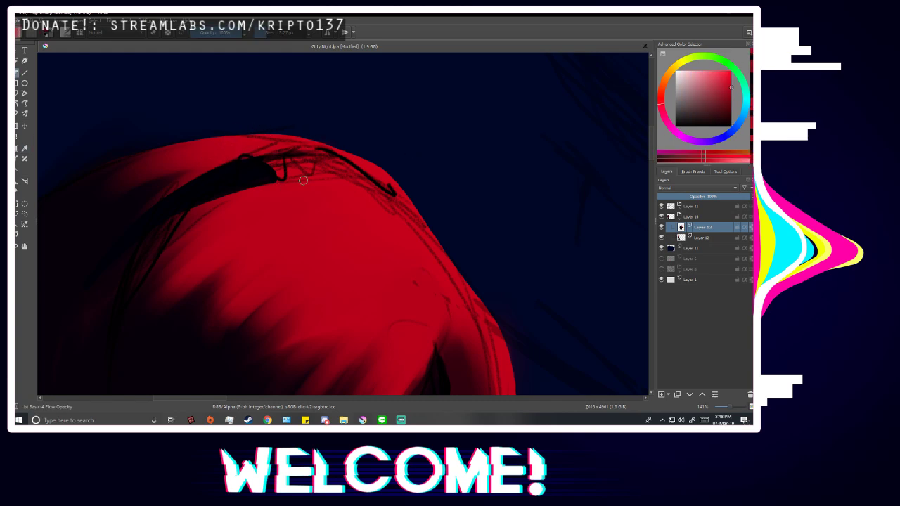
pyautogui.press('p')
pyautogui.click(286, 158)
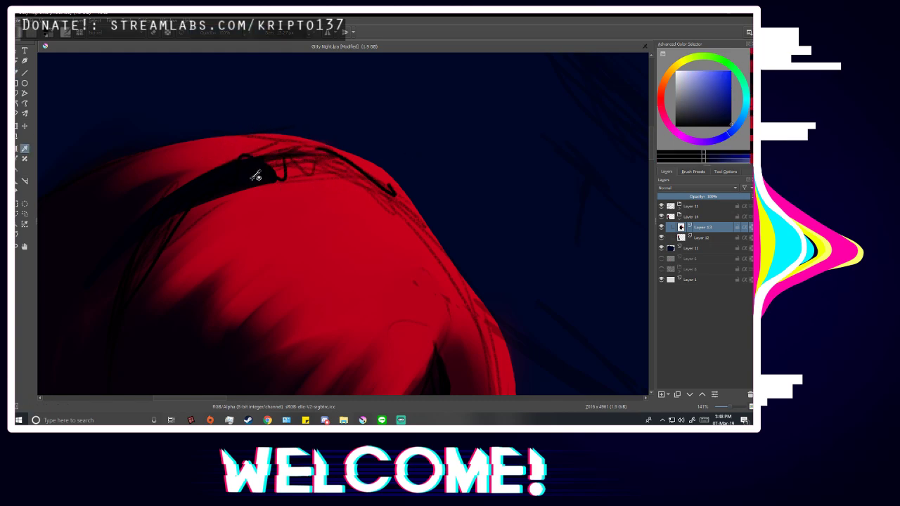
pyautogui.press('b')
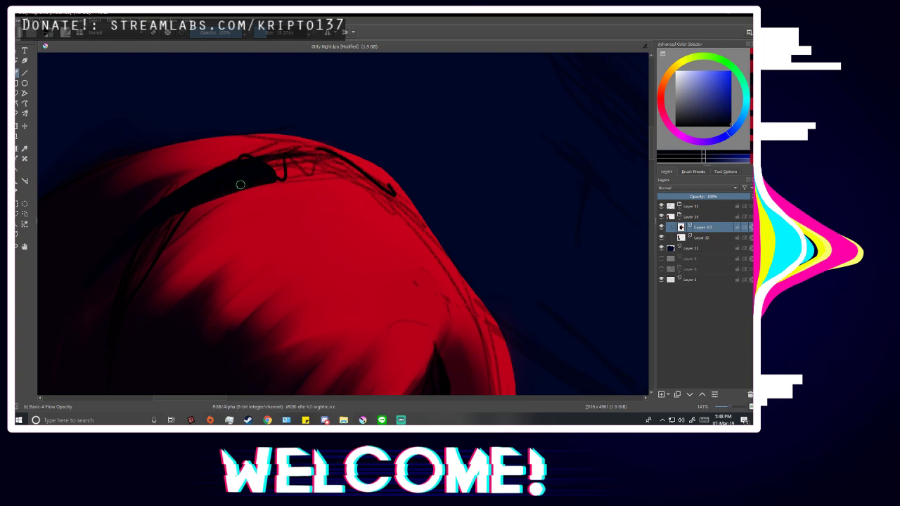
pyautogui.moveTo(240, 184)
pyautogui.mouseDown()
pyautogui.moveTo(336, 179)
pyautogui.moveTo(340, 187)
pyautogui.moveTo(277, 176)
pyautogui.moveTo(396, 190)
pyautogui.moveTo(324, 180)
pyautogui.moveTo(391, 190)
pyautogui.moveTo(330, 158)
pyautogui.moveTo(244, 163)
pyautogui.moveTo(362, 163)
pyautogui.mouseUp()
# Sample the hair's bright red and try trimming the lower edge of the headband with it.
pyautogui.press('p')
pyautogui.click(293, 191)
pyautogui.press('b')
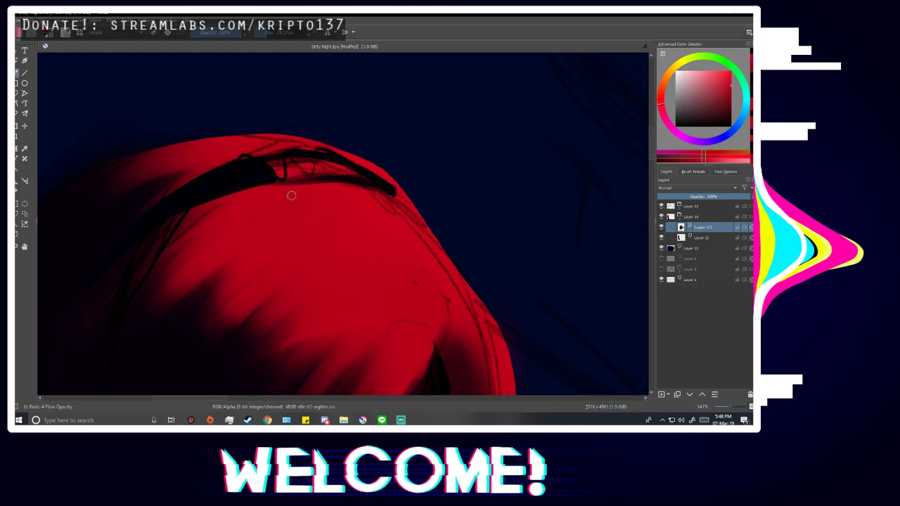
pyautogui.moveTo(267, 190)
pyautogui.mouseDown()
pyautogui.moveTo(431, 200)
pyautogui.moveTo(241, 192)
pyautogui.mouseUp()
pyautogui.hotkey('ctrl', 'z')
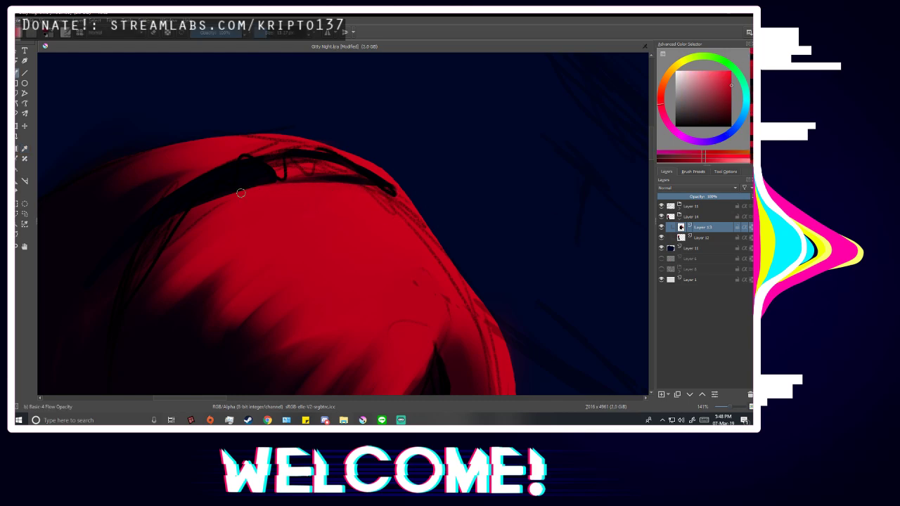
# Check the headband's shape in the mirrored view, both close up and at figure scale.
pyautogui.press('m')
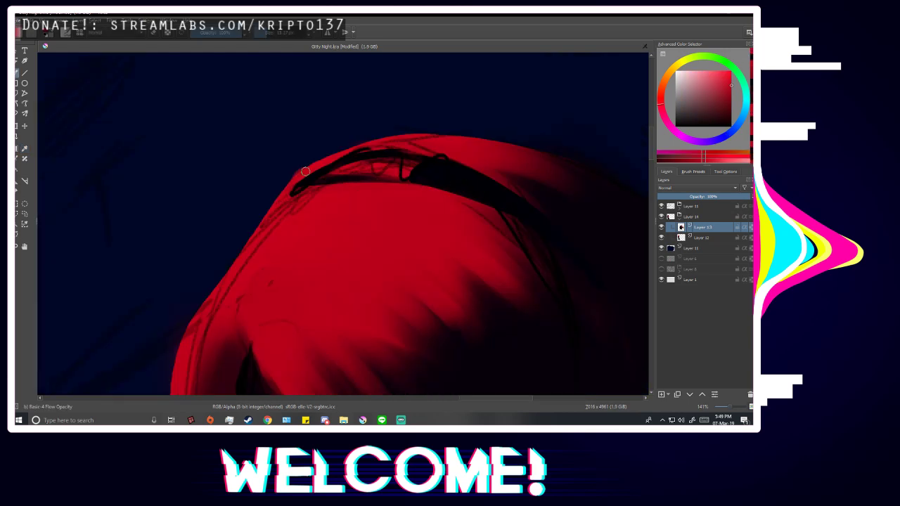
pyautogui.scroll(-6, 302, 181)
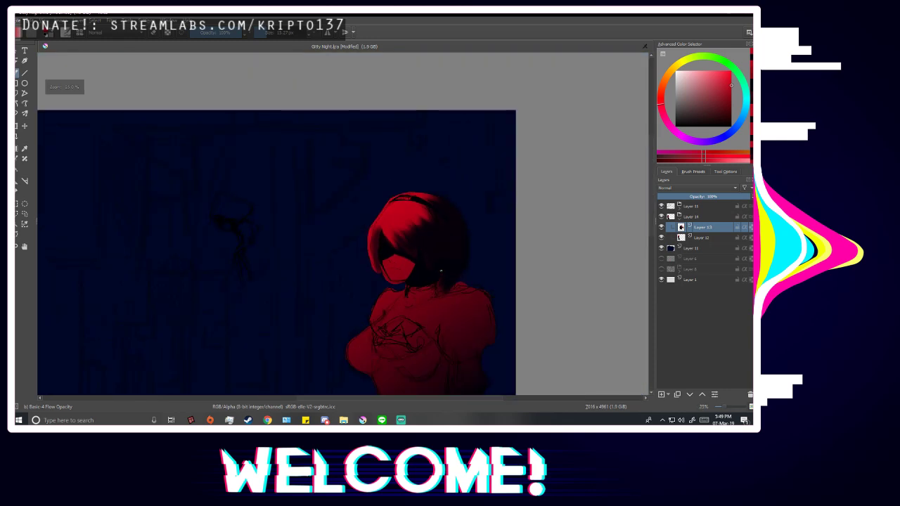
pyautogui.scroll(6, 405, 190)
pyautogui.scroll(2, 417, 223)
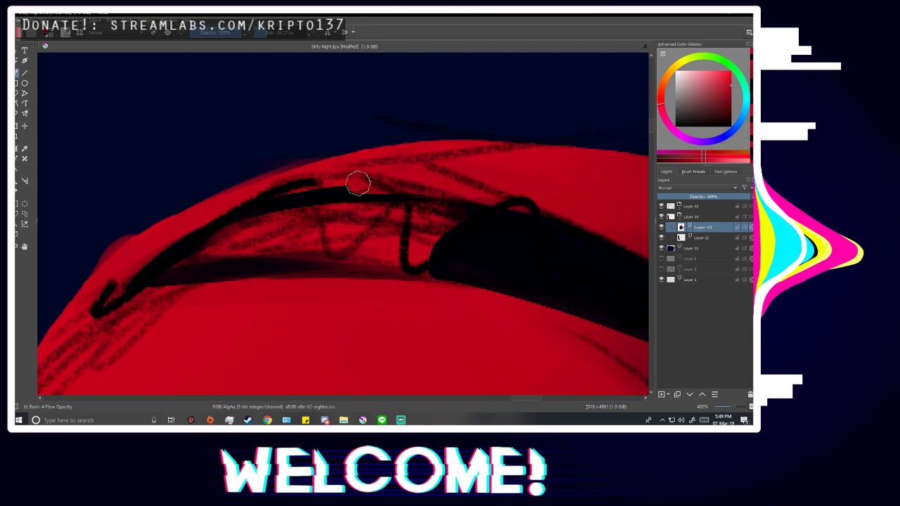
pyautogui.scroll(-3, 396, 237)
pyautogui.scroll(-4, 397, 237)
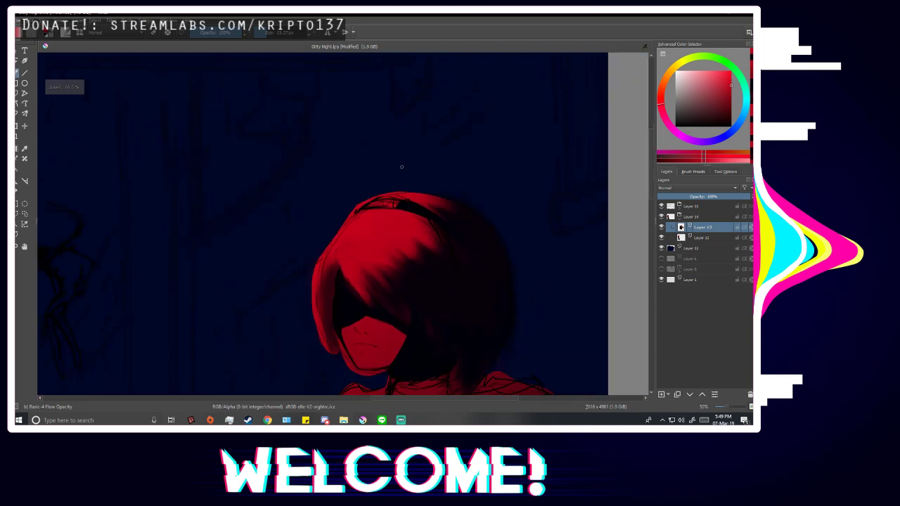
# Review the figure's headband, hair and red lighting against the full scene in both mirror orientations.
pyautogui.press('m')
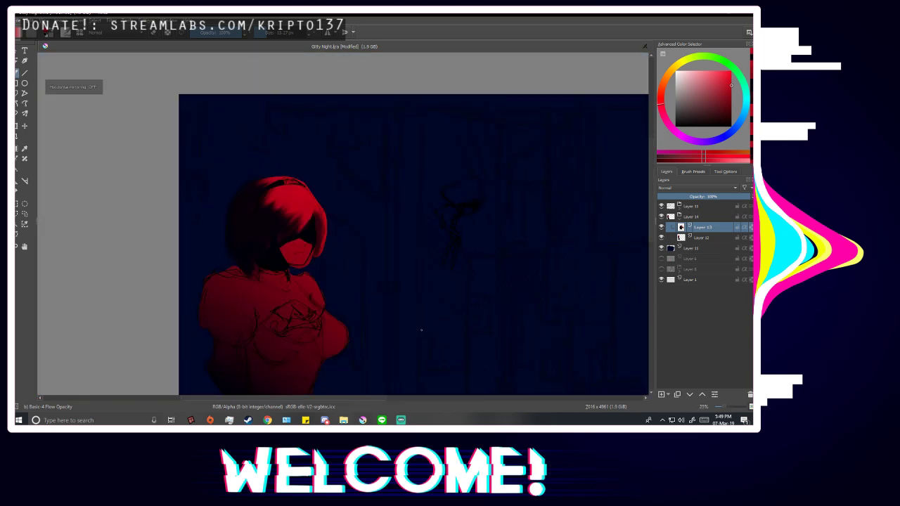
pyautogui.scroll(-1, 336, 282)
pyautogui.scroll(2, 320, 281)
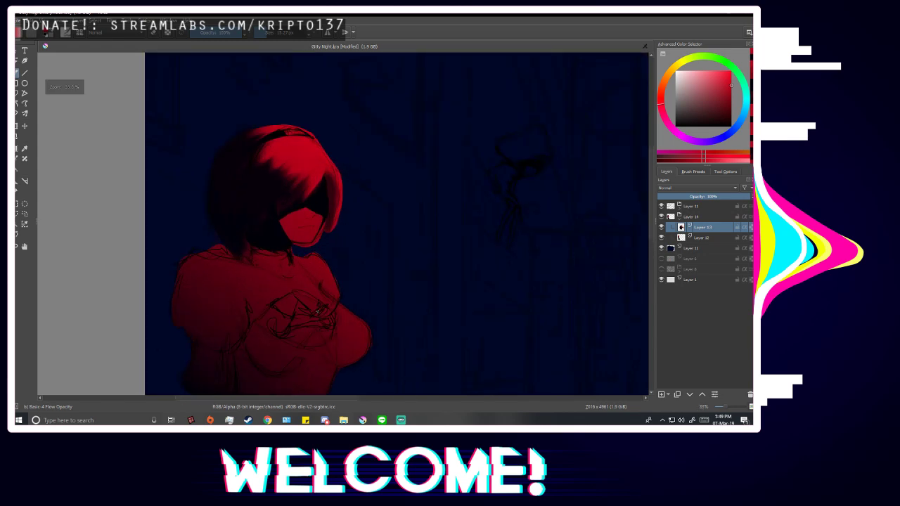
pyautogui.scroll(-2, 367, 206)
pyautogui.scroll(1, 335, 258)
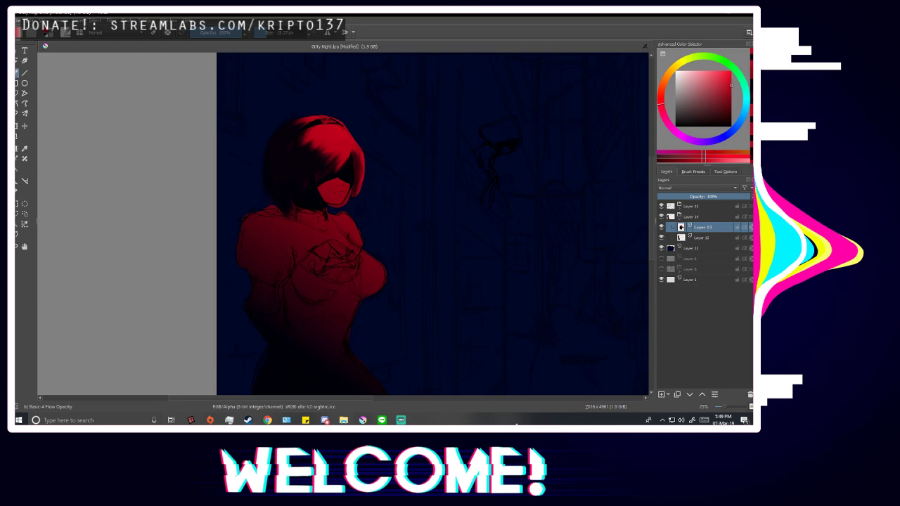
pyautogui.scroll(-1, 397, 295)
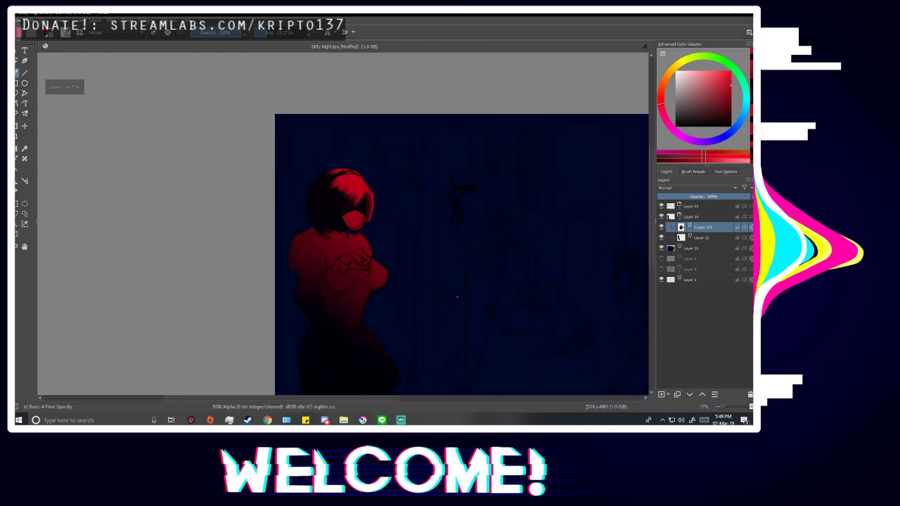
pyautogui.press('m')
pyautogui.scroll(-2, 488, 301)
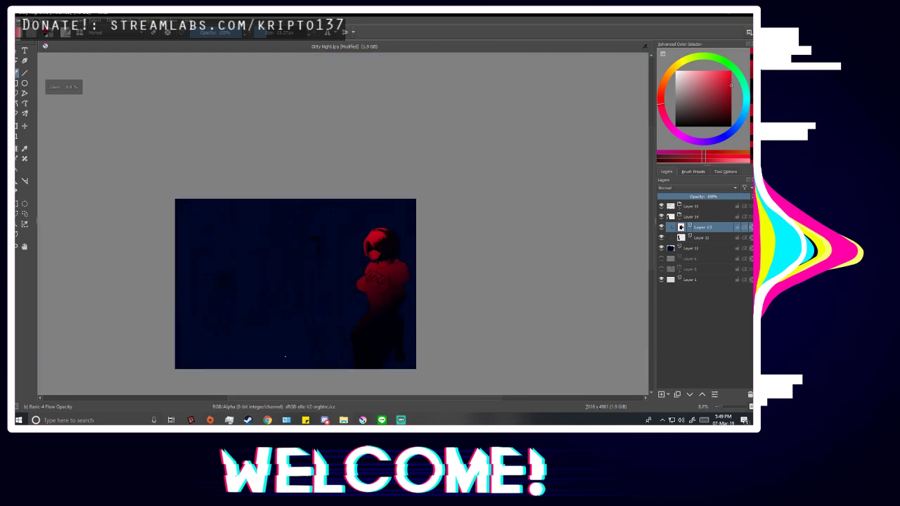
# Inspect the woman's red lighting, hair and blindfold in the unmirrored view, from the full scene down to the face.
pyautogui.scroll(1, 283, 355)
pyautogui.press('m')
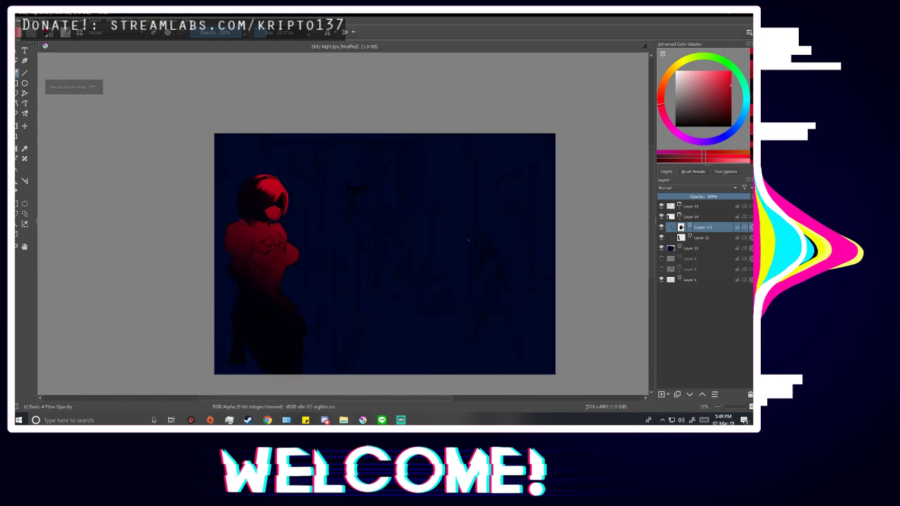
pyautogui.moveTo(709, 244)
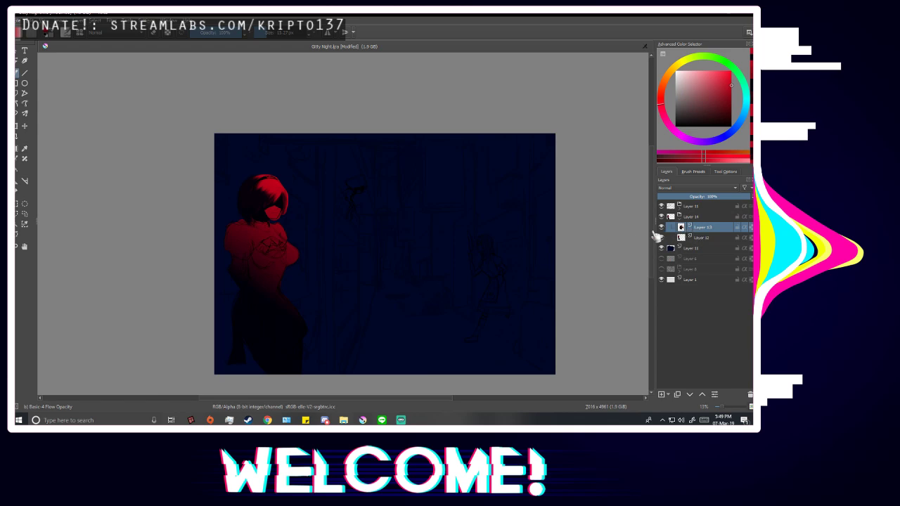
pyautogui.scroll(1, 282, 206)
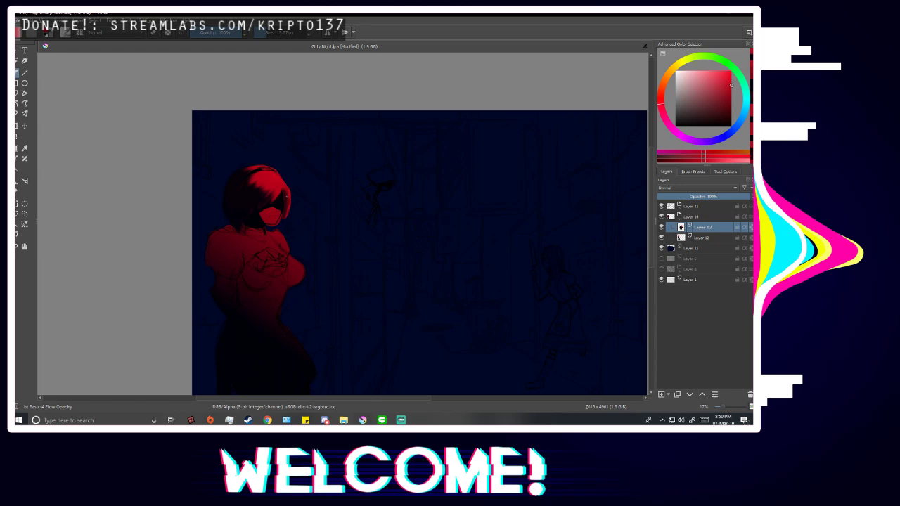
pyautogui.scroll(3, 270, 209)
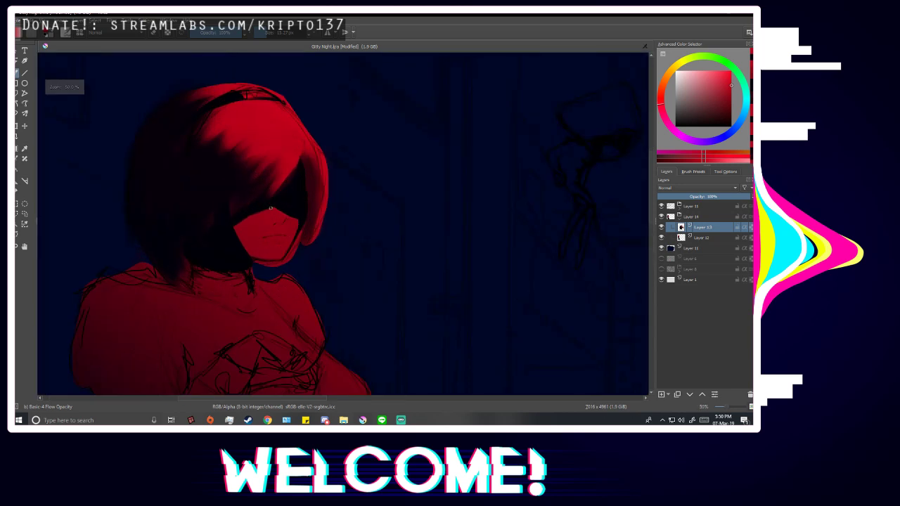
pyautogui.scroll(4, 272, 232)
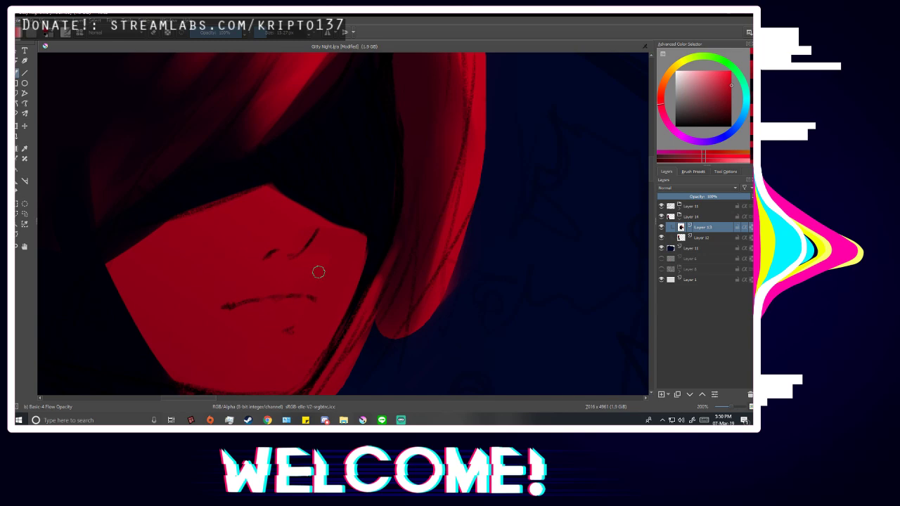
pyautogui.scroll(-1, 320, 257)
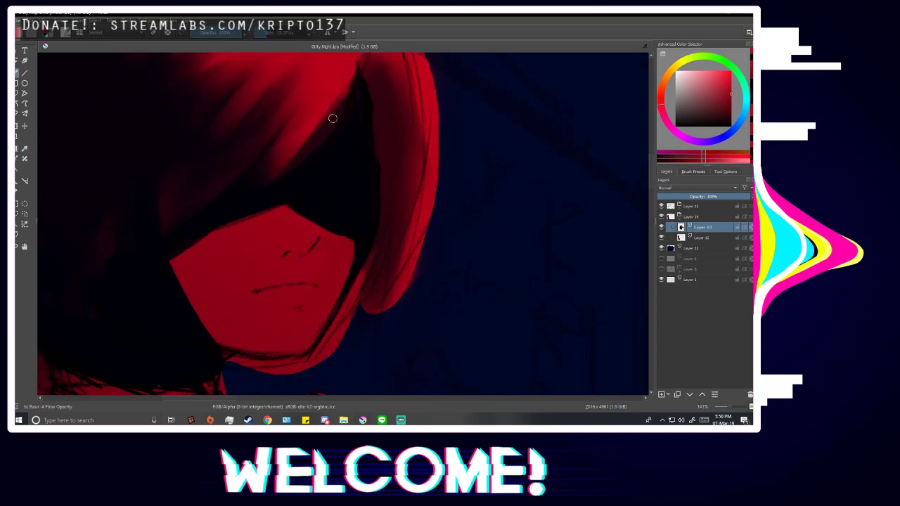
pyautogui.scroll(-4, 287, 281)
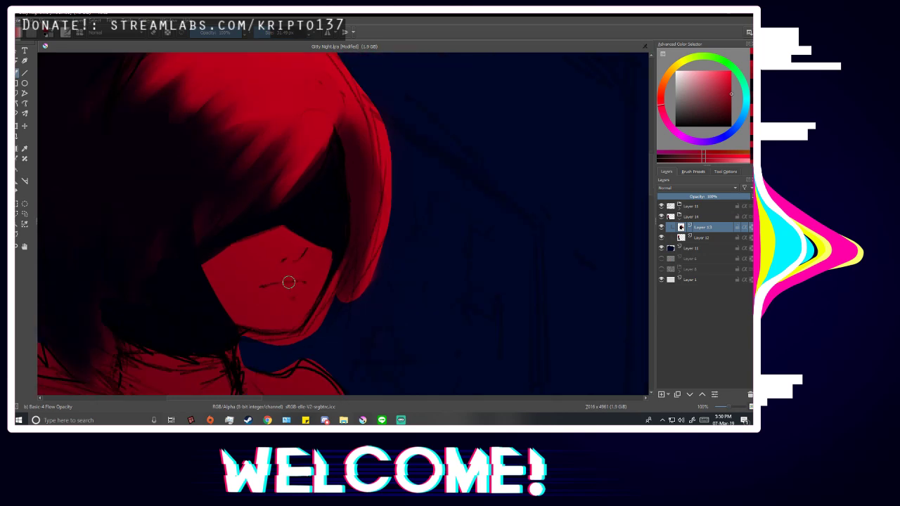
pyautogui.scroll(-1, 294, 313)
pyautogui.scroll(3, 290, 288)
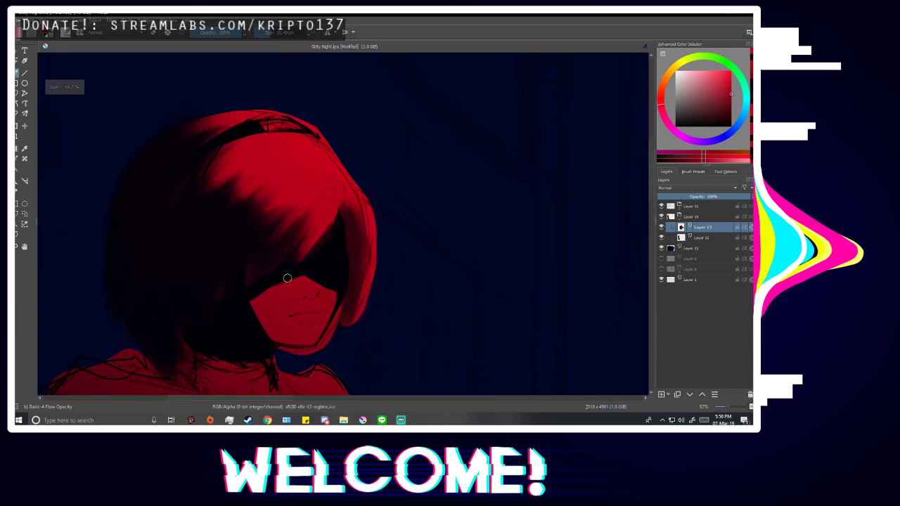
pyautogui.scroll(-2, 319, 284)
pyautogui.scroll(2, 286, 318)
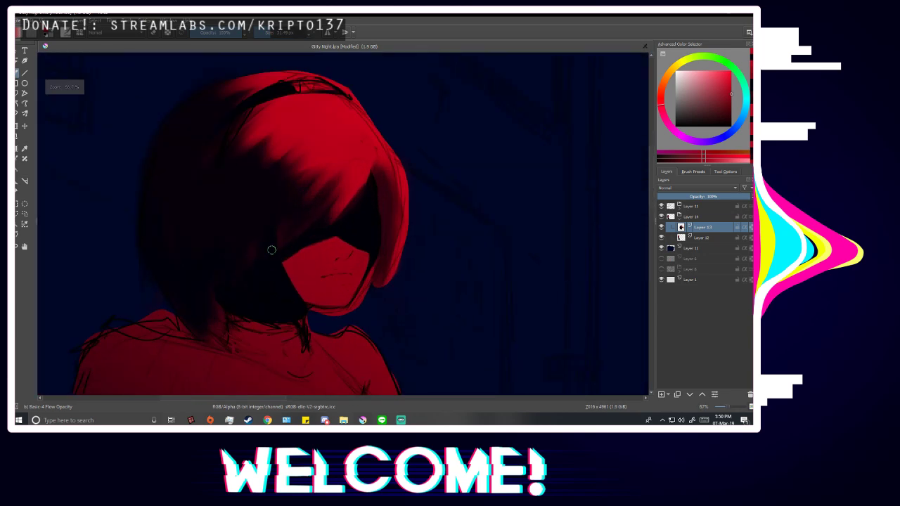
# Sample the near-black of the hair shadow, even out the shadowed hair beside the blindfold and compare it in both mirror orientations.
pyautogui.keyDown('ctrl'); pyautogui.click(273, 246); pyautogui.keyUp('ctrl')
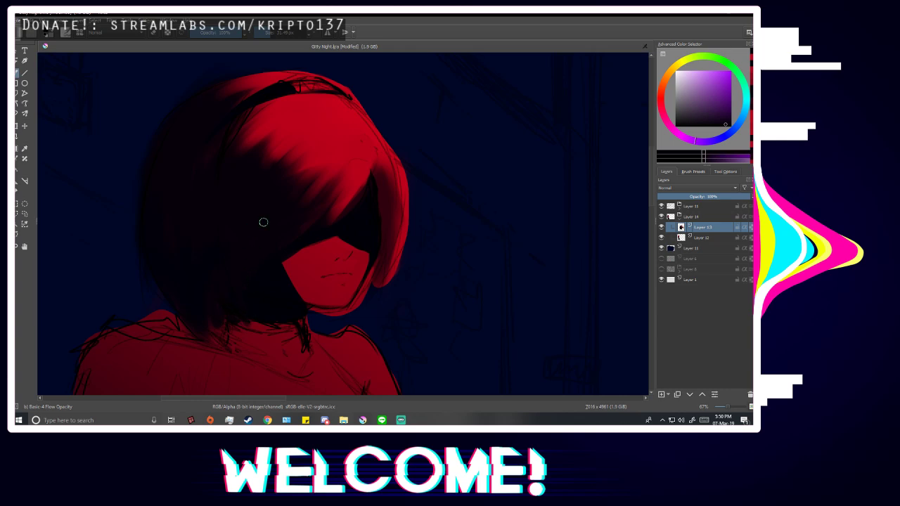
pyautogui.scroll(-2, 311, 236)
pyautogui.press('m')
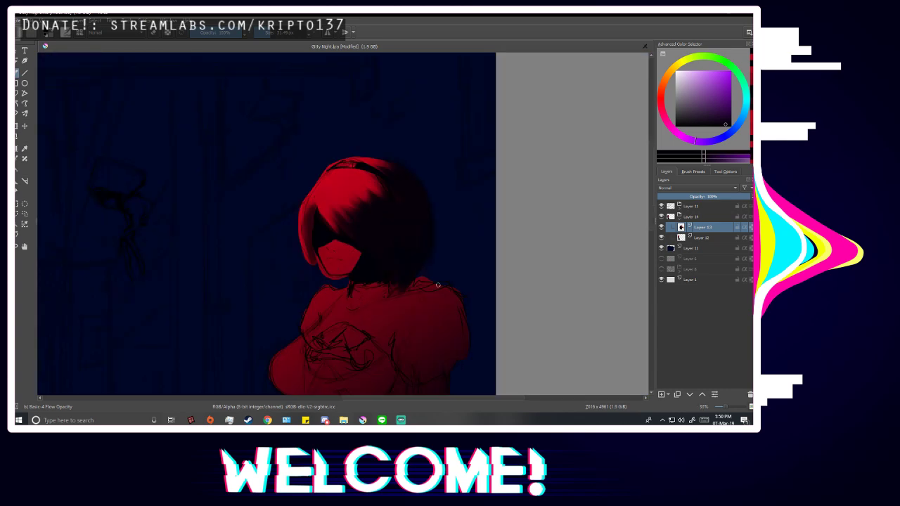
pyautogui.press('m')
pyautogui.scroll(3, 351, 208)
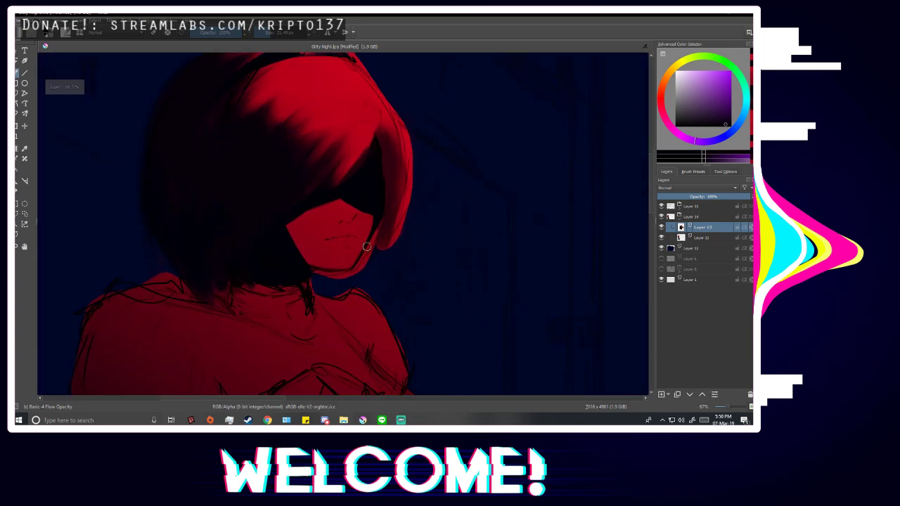
# Sample the dark blue shadow beside the face, shade the nose's bridge and underside with it, and resample the face's red.
pyautogui.scroll(1, 352, 209)
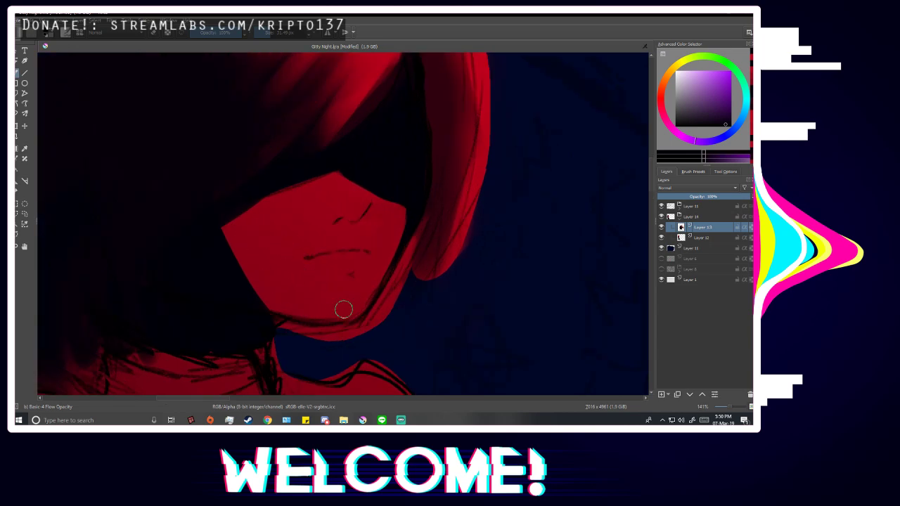
pyautogui.keyDown('ctrl'); pyautogui.click(220, 296); pyautogui.keyUp('ctrl')
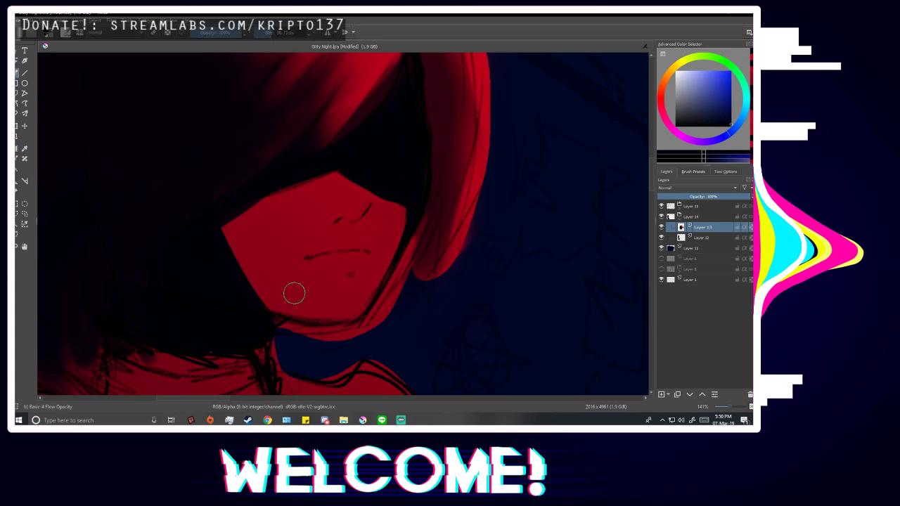
pyautogui.scroll(1, 294, 292)
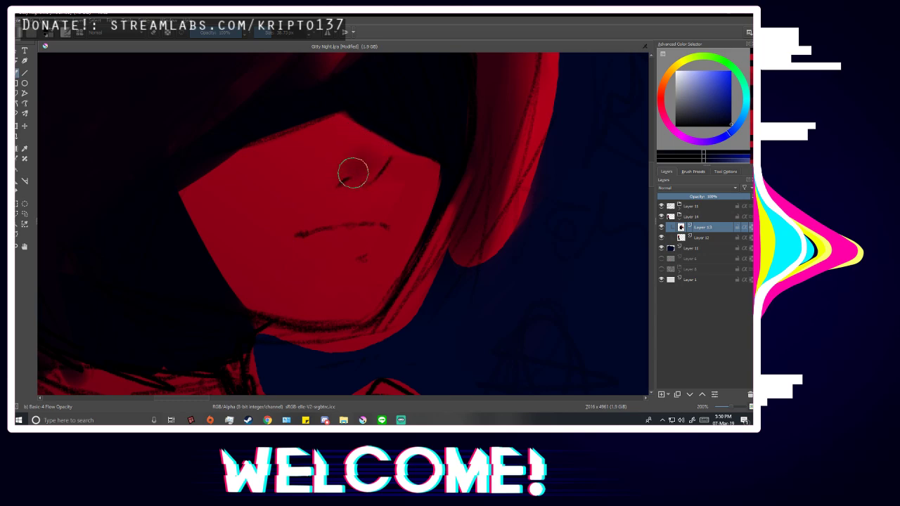
pyautogui.moveTo(353, 173)
pyautogui.mouseDown()
pyautogui.moveTo(360, 137)
pyautogui.moveTo(386, 156)
pyautogui.moveTo(376, 165)
pyautogui.moveTo(384, 162)
pyautogui.moveTo(355, 131)
pyautogui.moveTo(359, 105)
pyautogui.moveTo(351, 122)
pyautogui.moveTo(373, 150)
pyautogui.moveTo(335, 171)
pyautogui.moveTo(354, 155)
pyautogui.moveTo(333, 141)
pyautogui.moveTo(328, 166)
pyautogui.moveTo(358, 158)
pyautogui.moveTo(331, 151)
pyautogui.moveTo(329, 137)
pyautogui.moveTo(345, 157)
pyautogui.moveTo(360, 141)
pyautogui.moveTo(365, 159)
pyautogui.moveTo(382, 150)
pyautogui.moveTo(346, 135)
pyautogui.moveTo(364, 144)
pyautogui.moveTo(350, 117)
pyautogui.moveTo(381, 156)
pyautogui.moveTo(366, 132)
pyautogui.moveTo(338, 168)
pyautogui.moveTo(326, 161)
pyautogui.moveTo(328, 141)
pyautogui.moveTo(340, 145)
pyautogui.moveTo(327, 156)
pyautogui.moveTo(341, 149)
pyautogui.moveTo(316, 188)
pyautogui.moveTo(309, 181)
pyautogui.moveTo(341, 205)
pyautogui.moveTo(306, 149)
pyautogui.moveTo(395, 194)
pyautogui.mouseUp()
pyautogui.keyDown('ctrl'); pyautogui.click(295, 175); pyautogui.keyUp('ctrl')
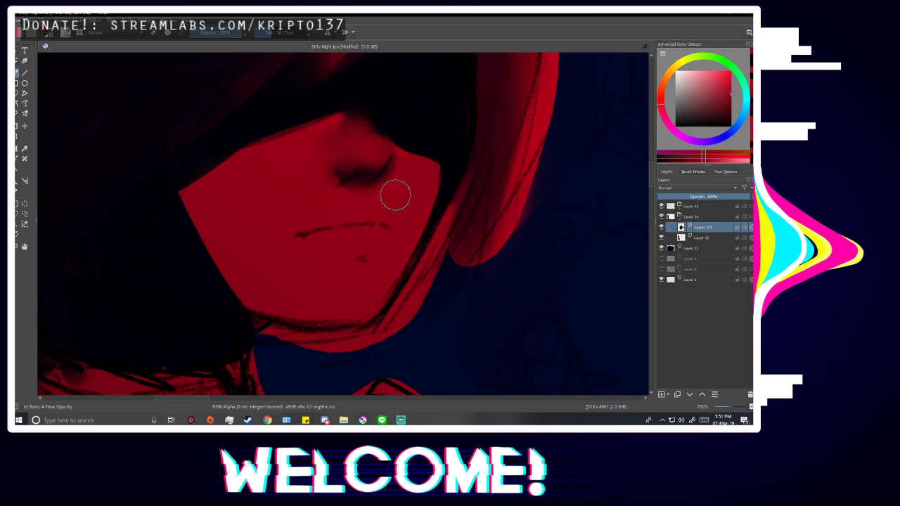
# Mirror the view and brush the face's red over the nose to define its lit tip and bridge above the shadow.
pyautogui.scroll(-2, 402, 260)
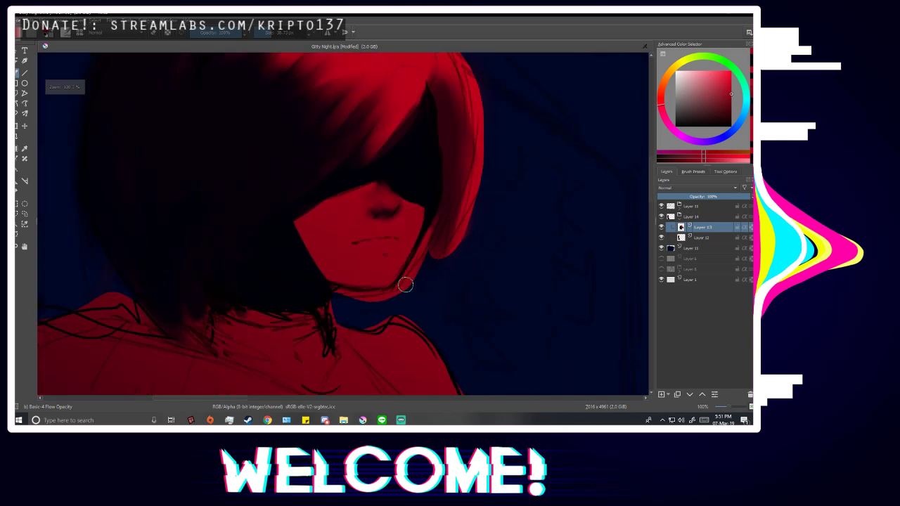
pyautogui.scroll(1, 444, 283)
pyautogui.scroll(1, 297, 159)
pyautogui.scroll(1, 289, 213)
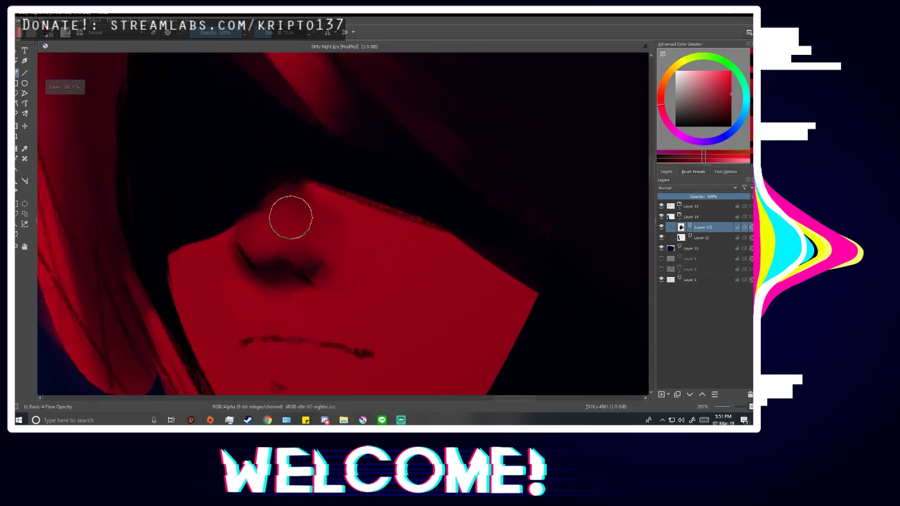
pyautogui.press('p')
pyautogui.press('b')
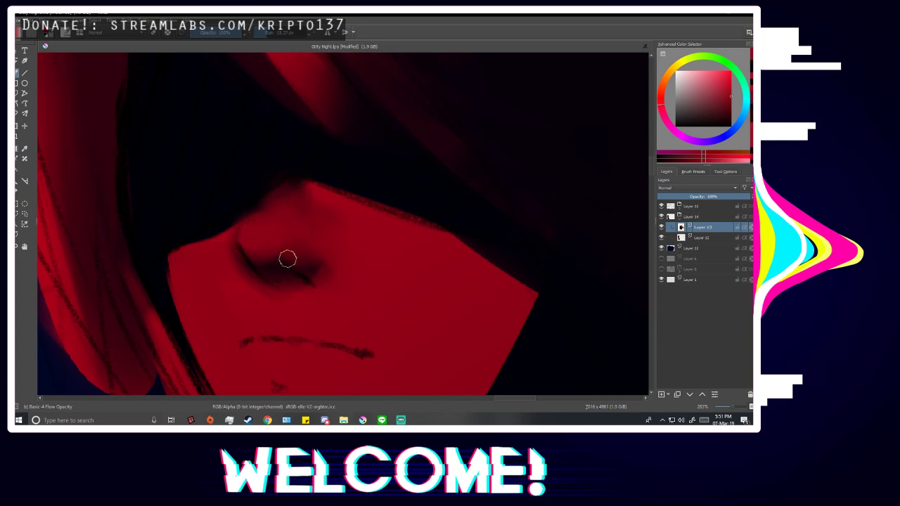
pyautogui.scroll(-6, 309, 262)
pyautogui.scroll(-3, 364, 275)
pyautogui.scroll(1, 362, 285)
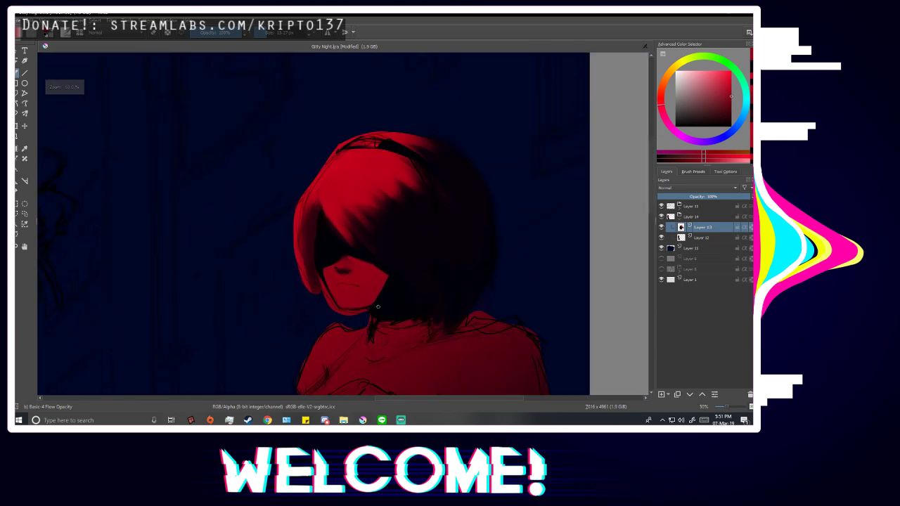
# Shape the nostril and underside of the nose, alternately sampling the nose shadow's dark red and the surrounding face red.
pyautogui.scroll(-1, 360, 290)
pyautogui.scroll(10, 367, 290)
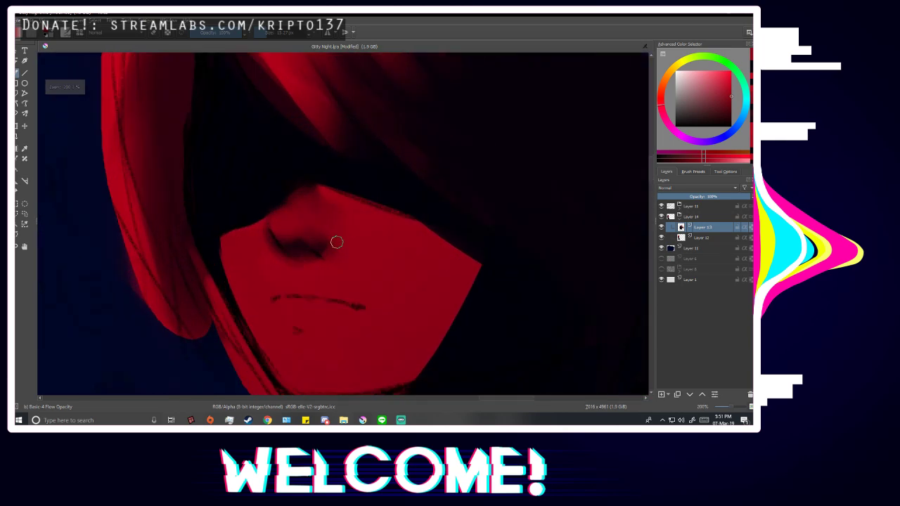
pyautogui.press('b')
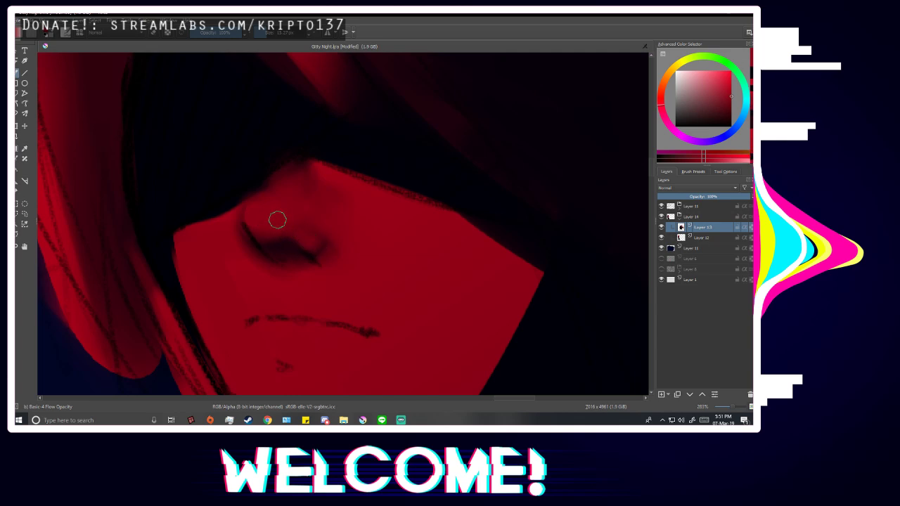
pyautogui.keyDown('ctrl'); pyautogui.click(279, 241); pyautogui.keyUp('ctrl')
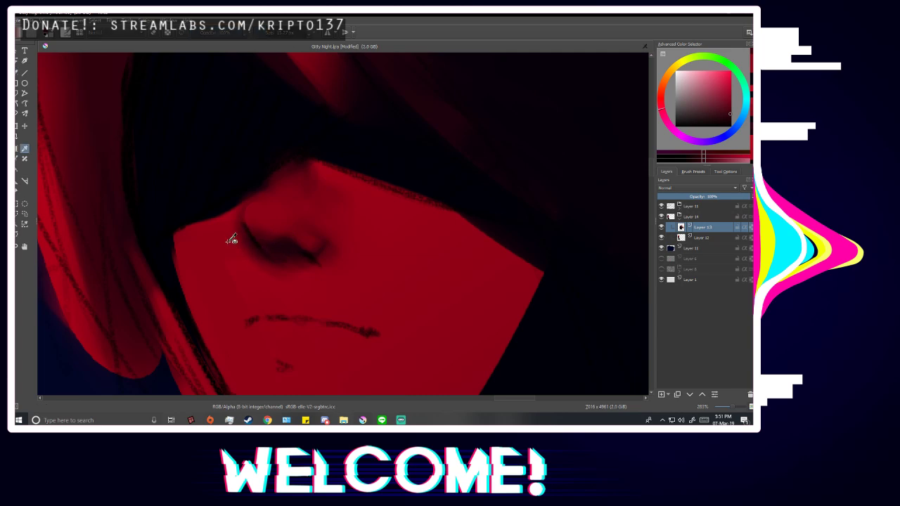
pyautogui.keyDown('ctrl'); pyautogui.click(233, 237); pyautogui.keyUp('ctrl')
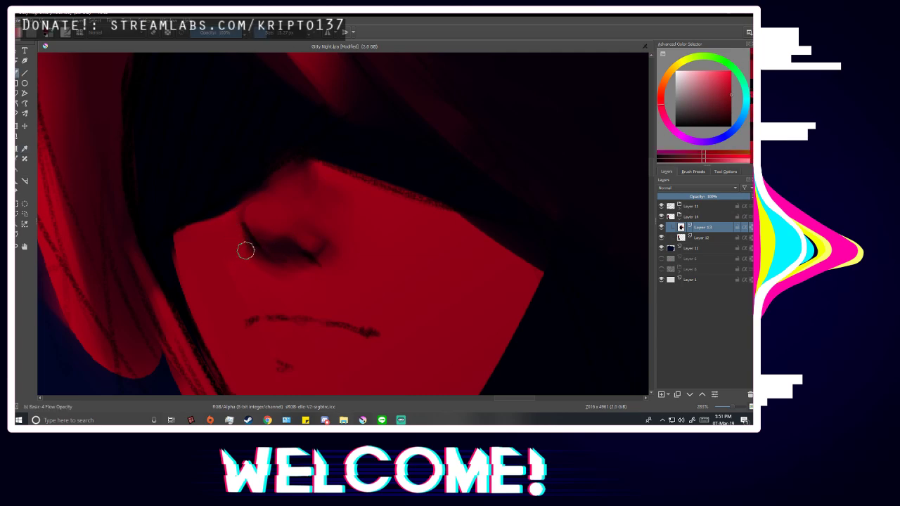
pyautogui.keyDown('ctrl'); pyautogui.click(300, 246); pyautogui.keyUp('ctrl')
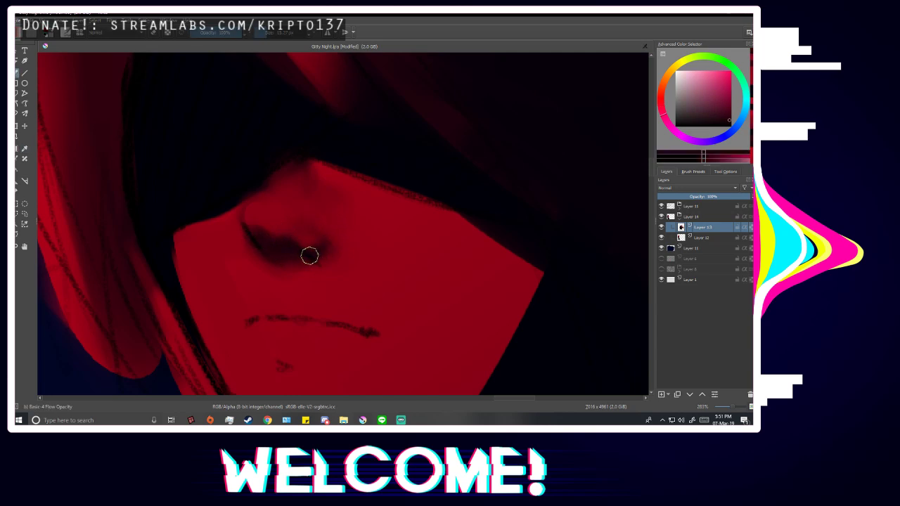
pyautogui.keyDown('ctrl'); pyautogui.click(317, 229); pyautogui.keyUp('ctrl')
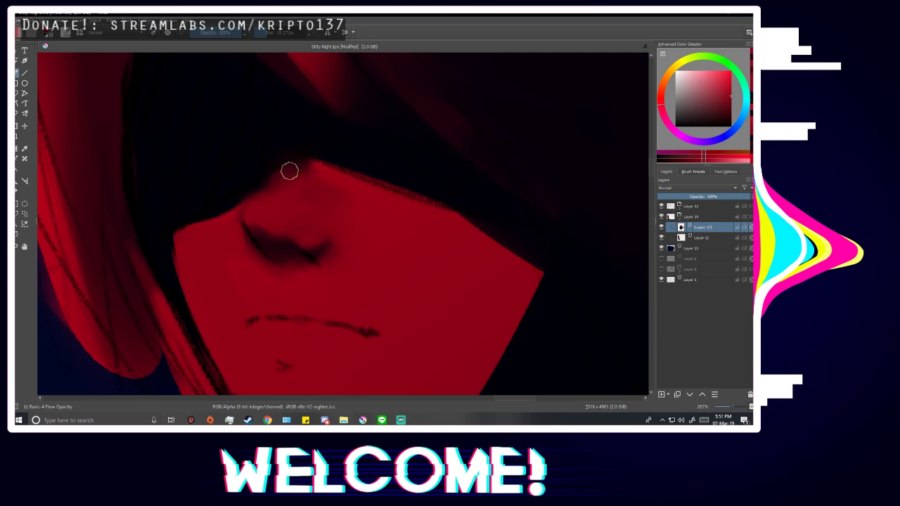
# Sample the blindfold's near-black, sharpen its lower edge over the nose bridge and compare the face in both mirror orientations.
pyautogui.keyDown('ctrl'); pyautogui.click(249, 174); pyautogui.keyUp('ctrl')
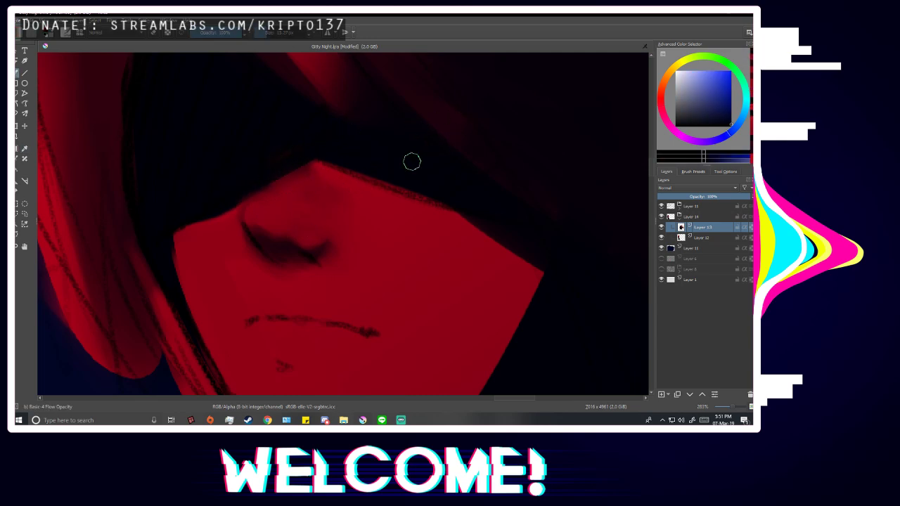
pyautogui.scroll(-7, 358, 288)
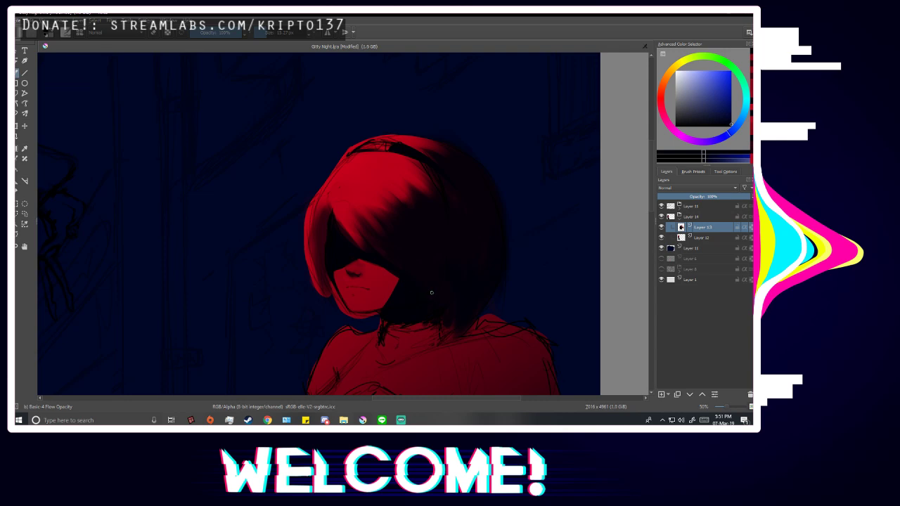
pyautogui.scroll(3, 398, 282)
pyautogui.scroll(8, 354, 294)
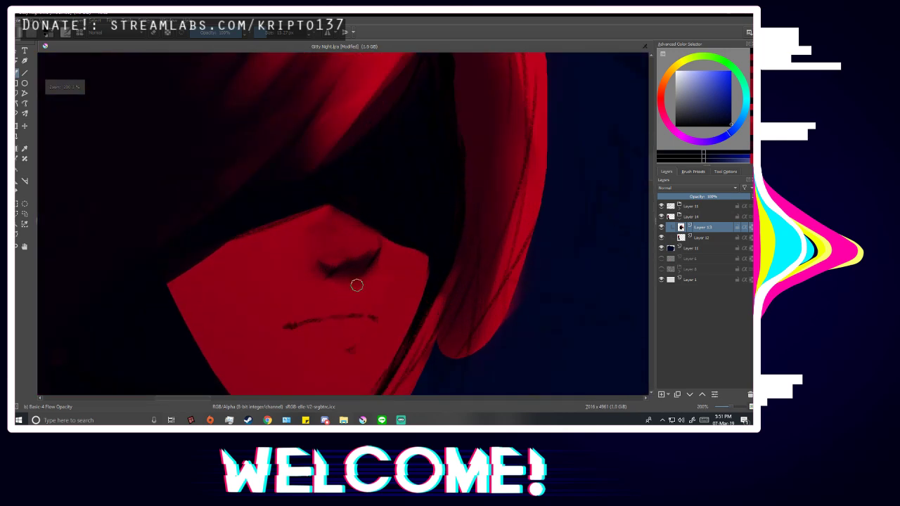
# Sample the nose's lit red and clean up the tip and outer edge of the nose with it.
pyautogui.keyDown('ctrl'); pyautogui.click(360, 226); pyautogui.keyUp('ctrl')
pyautogui.scroll(1, 352, 254)
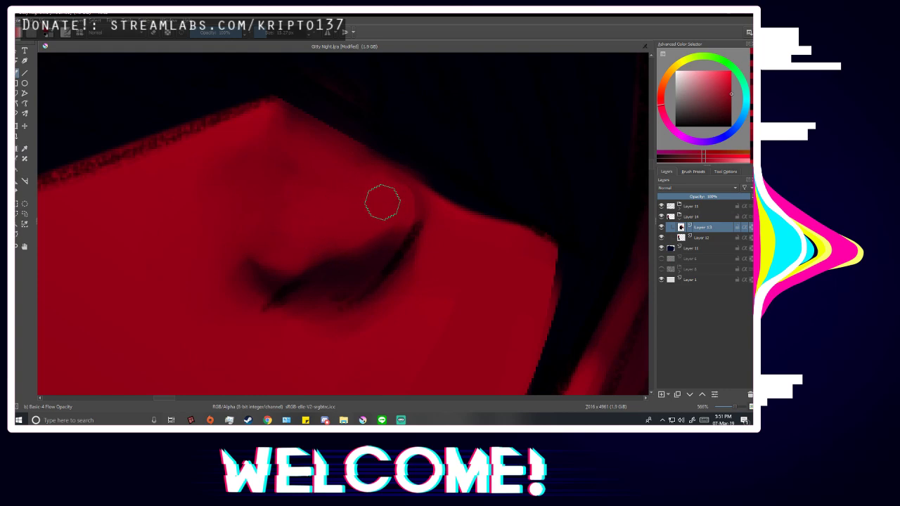
pyautogui.scroll(-2, 393, 225)
pyautogui.scroll(-1, 401, 230)
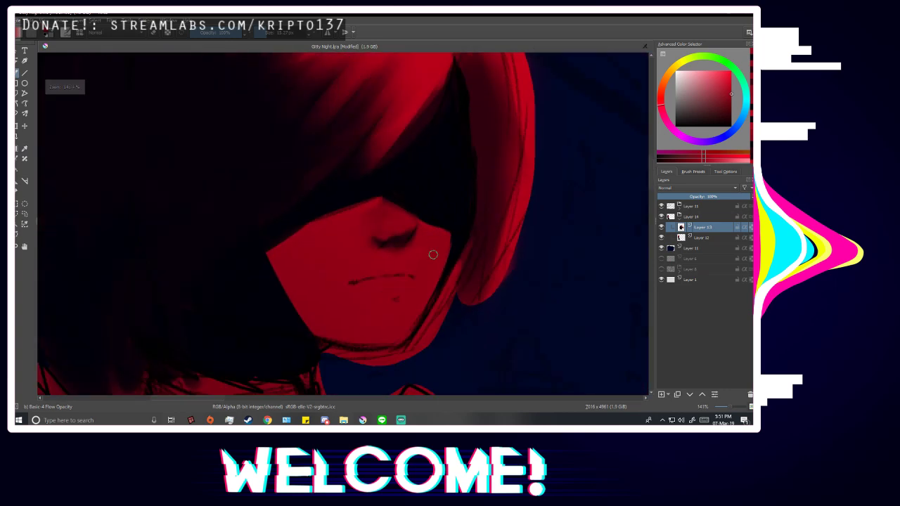
pyautogui.scroll(2, 400, 225)
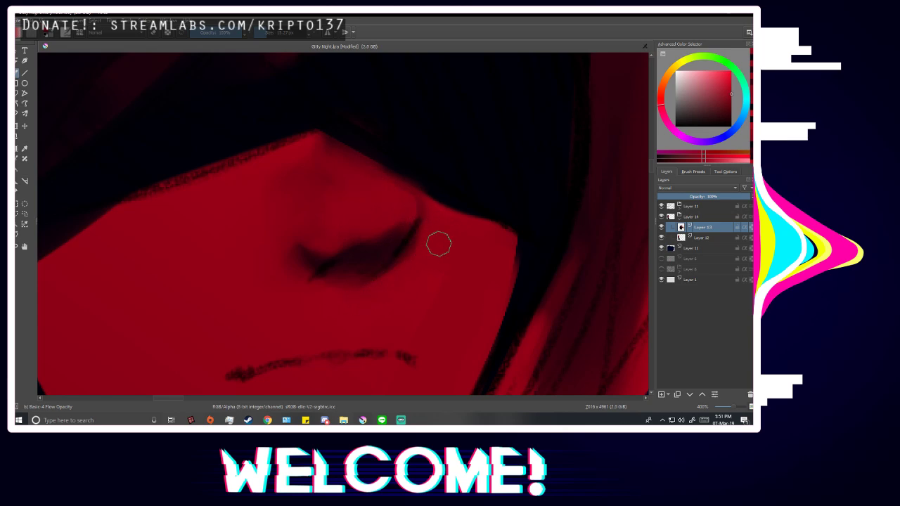
# Sample the deep shadow under the nose, soften the nostril's lower edge with it and check the face mirrored.
pyautogui.keyDown('ctrl'); pyautogui.click(375, 253); pyautogui.keyUp('ctrl')
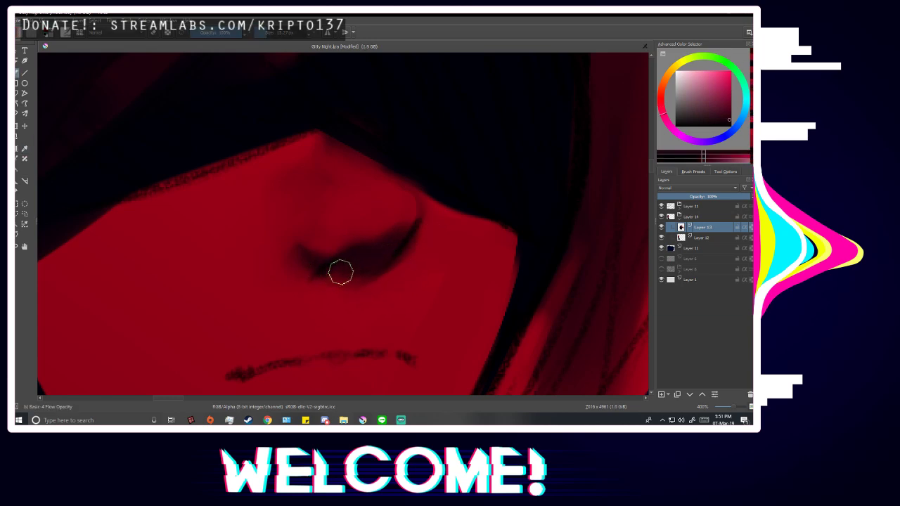
pyautogui.scroll(-8, 401, 181)
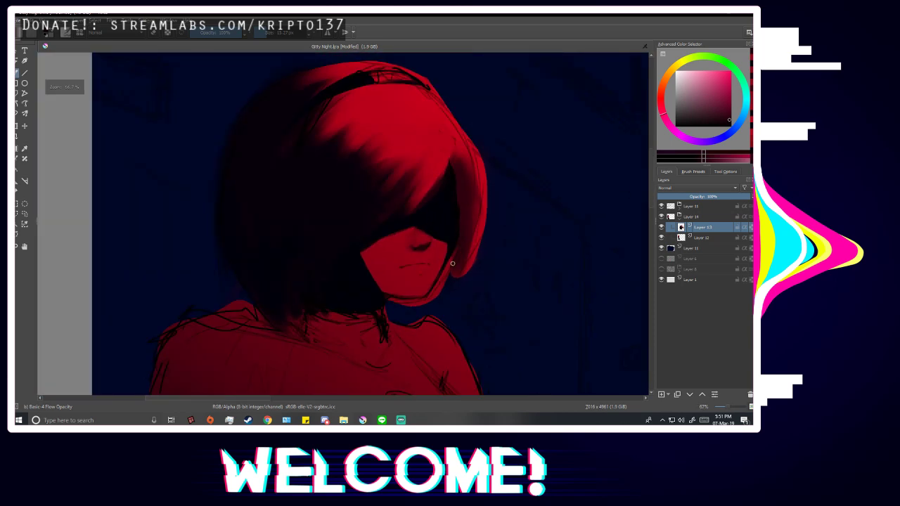
pyautogui.press('m')
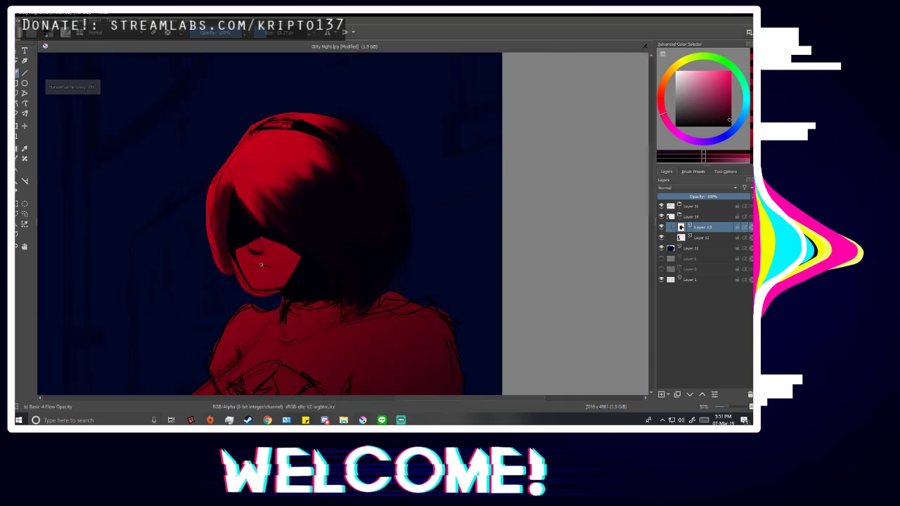
# Sample the blindfold's near-black and its dark red edge, and round off and soften the blindfold's lower corner beside the lit cheek.
pyautogui.scroll(6, 261, 265)
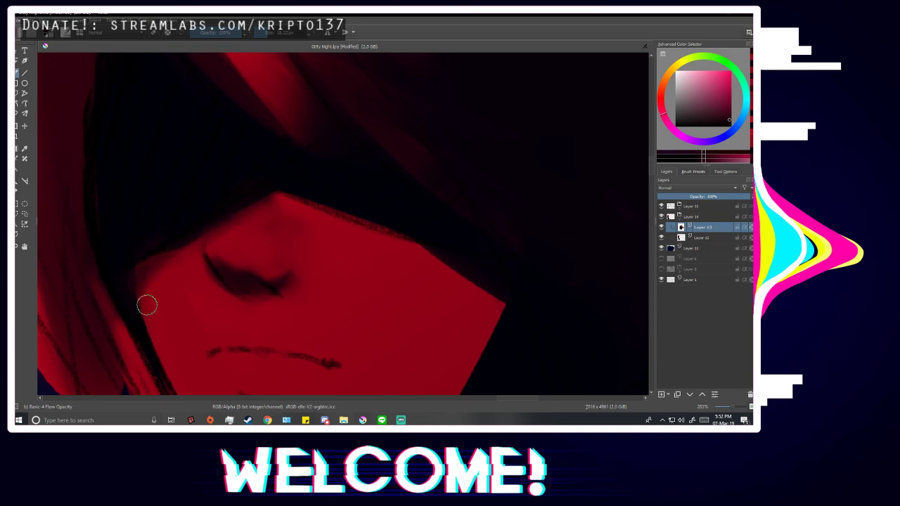
pyautogui.scroll(-6, 211, 239)
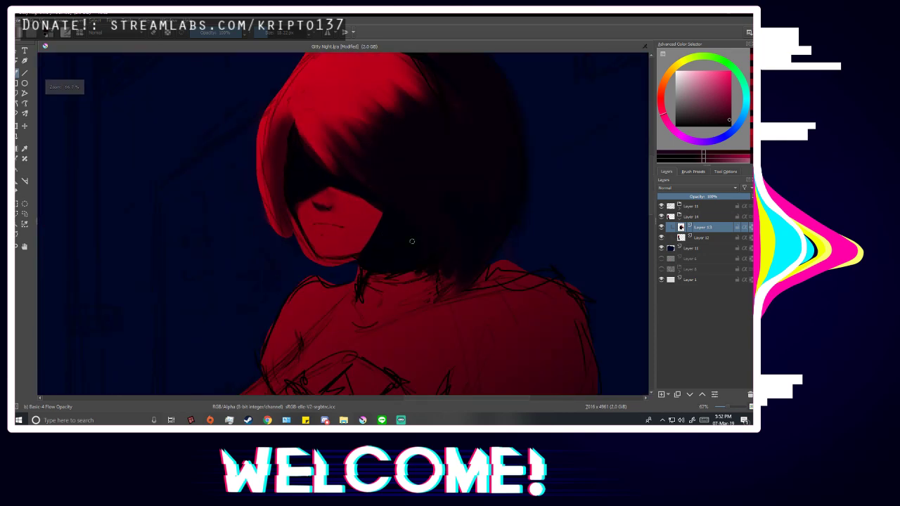
pyautogui.scroll(6, 441, 255)
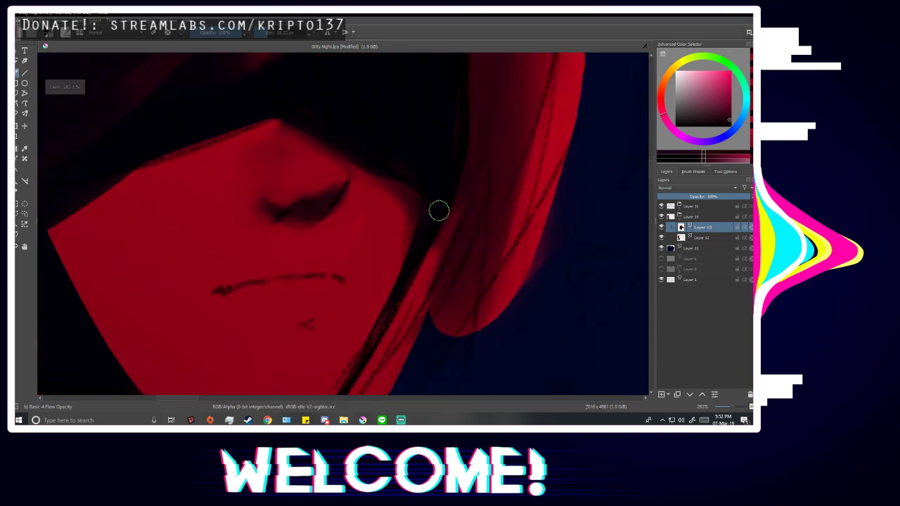
pyautogui.keyDown('ctrl'); pyautogui.click(442, 175); pyautogui.keyUp('ctrl')
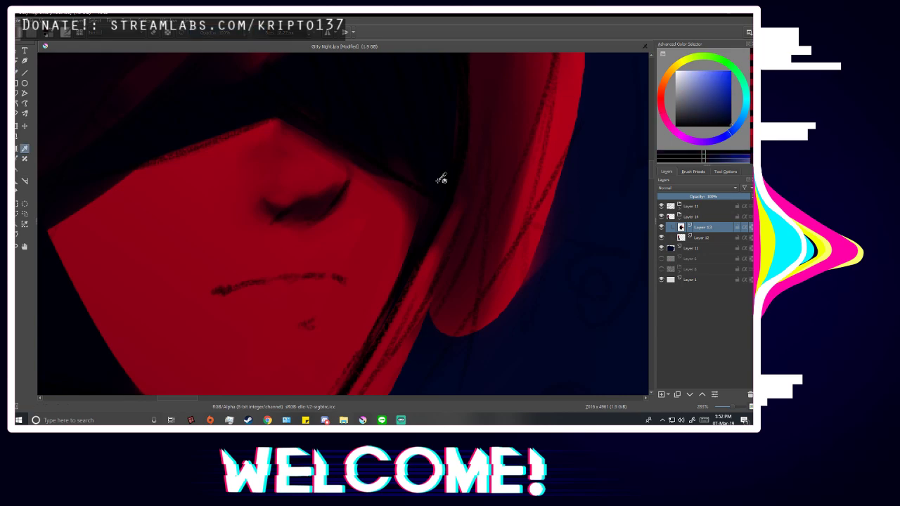
pyautogui.scroll(-1, 361, 277)
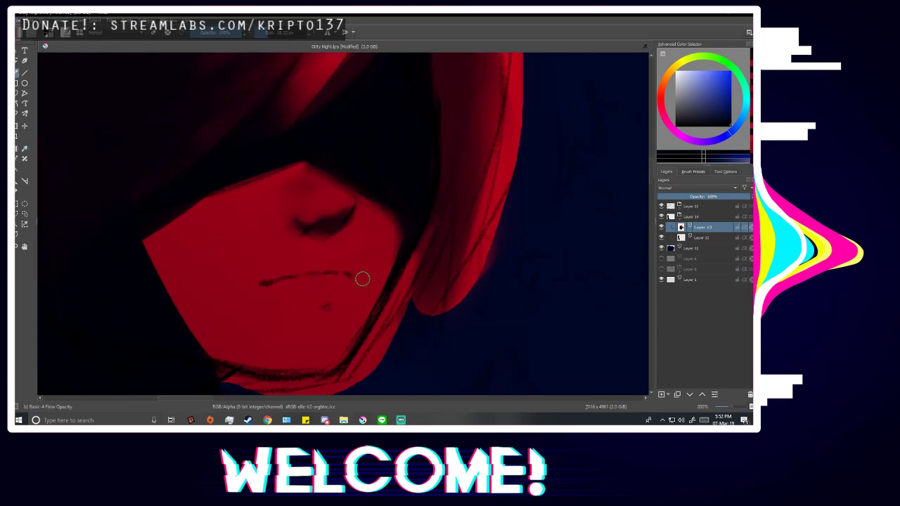
pyautogui.scroll(1, 401, 215)
pyautogui.keyDown('ctrl'); pyautogui.click(403, 215); pyautogui.keyUp('ctrl')
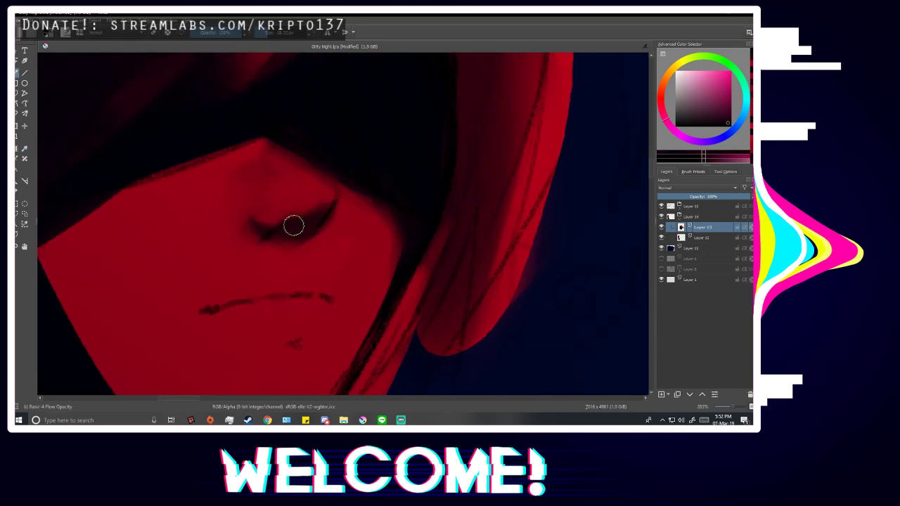
pyautogui.scroll(-2, 101, 273)
pyautogui.scroll(1, 263, 88)
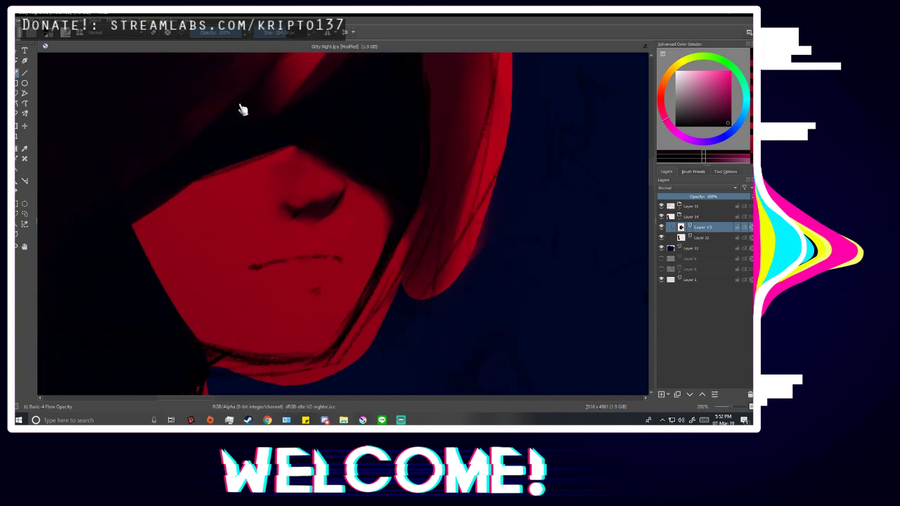
# Shade the hair-side cheek with a large soft brush, sample the face's lit red and reduce the brush size for blending.
pyautogui.scroll(-3, 141, 276)
pyautogui.scroll(2, 140, 285)
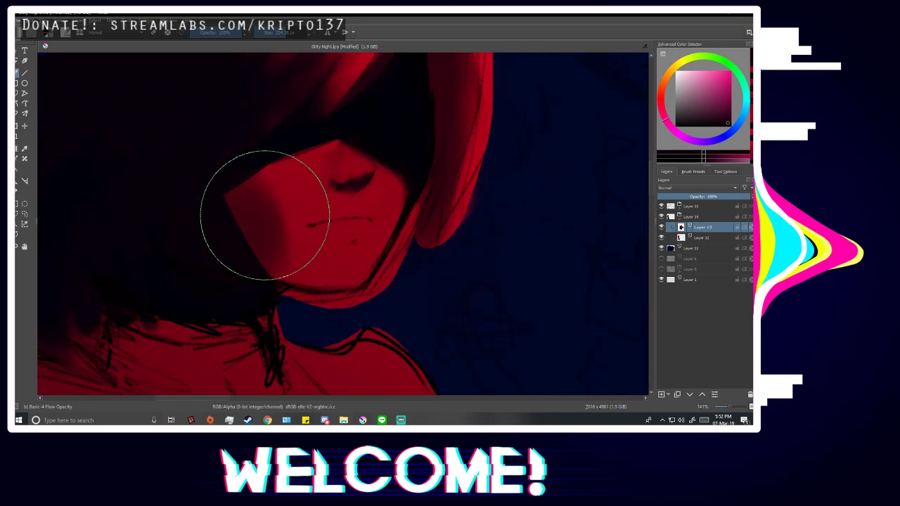
pyautogui.scroll(2, 278, 227)
pyautogui.keyDown('ctrl'); pyautogui.click(331, 253); pyautogui.keyUp('ctrl')
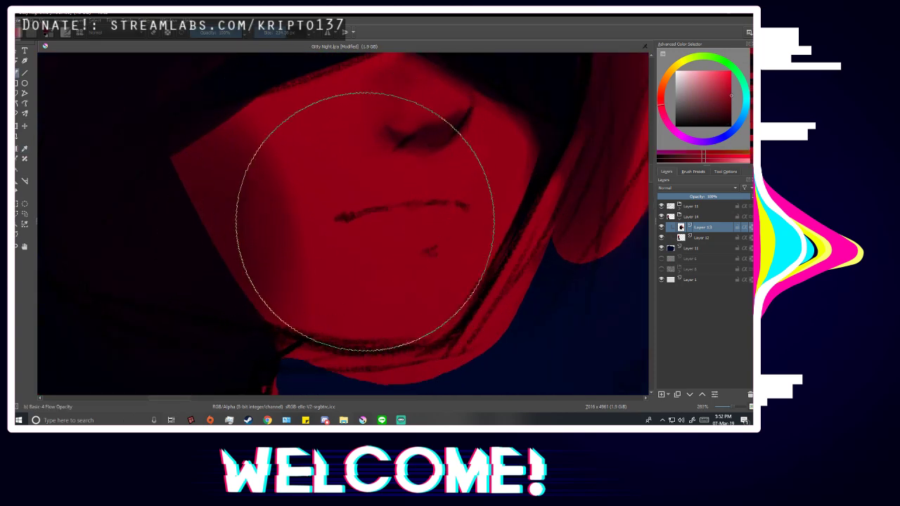
pyautogui.moveTo(286, 33)
pyautogui.mouseDown()
pyautogui.moveTo(295, 50)
pyautogui.moveTo(267, 38)
pyautogui.mouseUp()
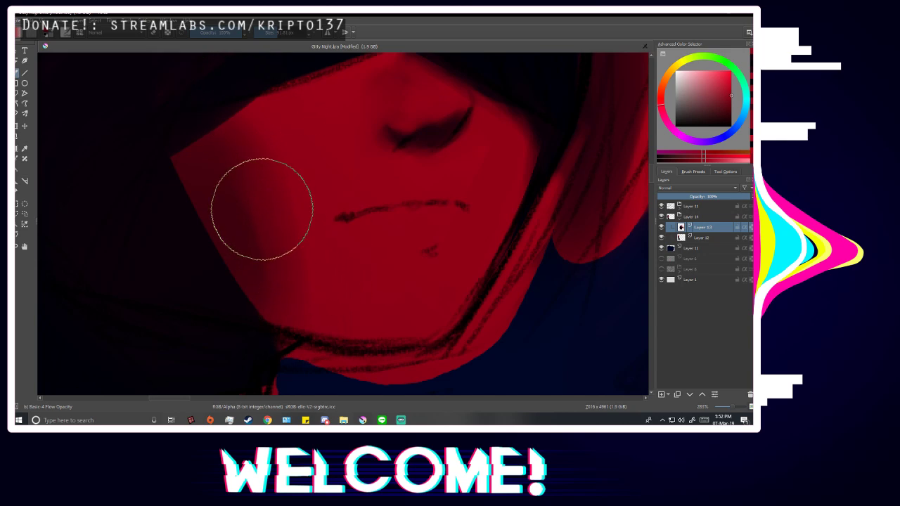
# Blend the cheek shadow down to the jaw, alternately sampling its darker red and the lit red of the face.
pyautogui.keyDown('ctrl'); pyautogui.click(249, 218); pyautogui.keyUp('ctrl')
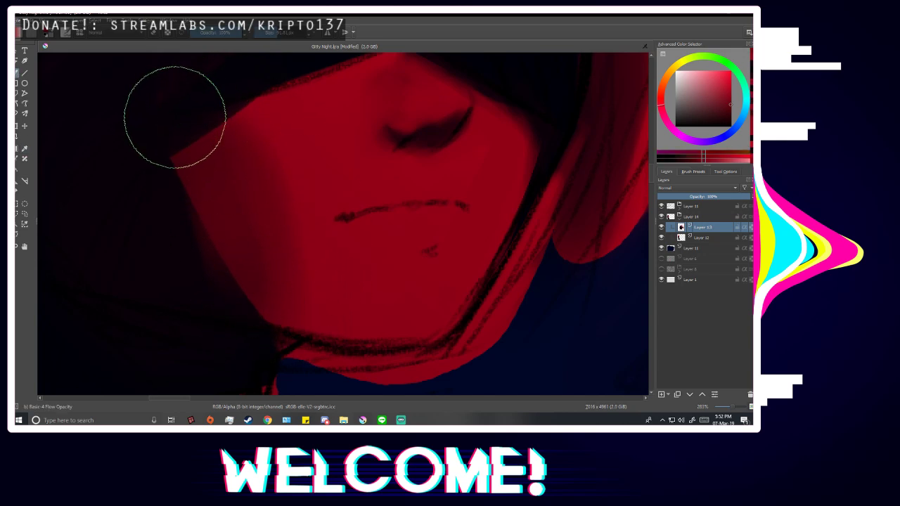
pyautogui.scroll(-5, 329, 269)
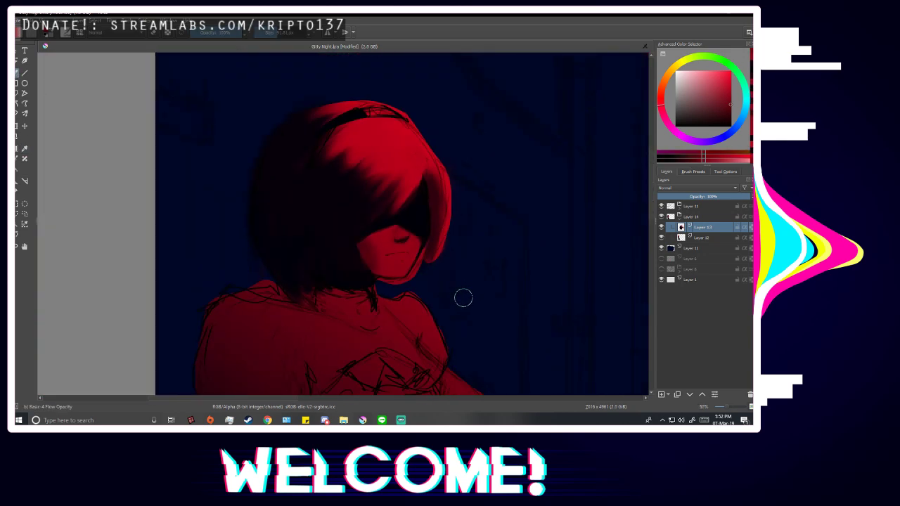
pyautogui.scroll(5, 462, 298)
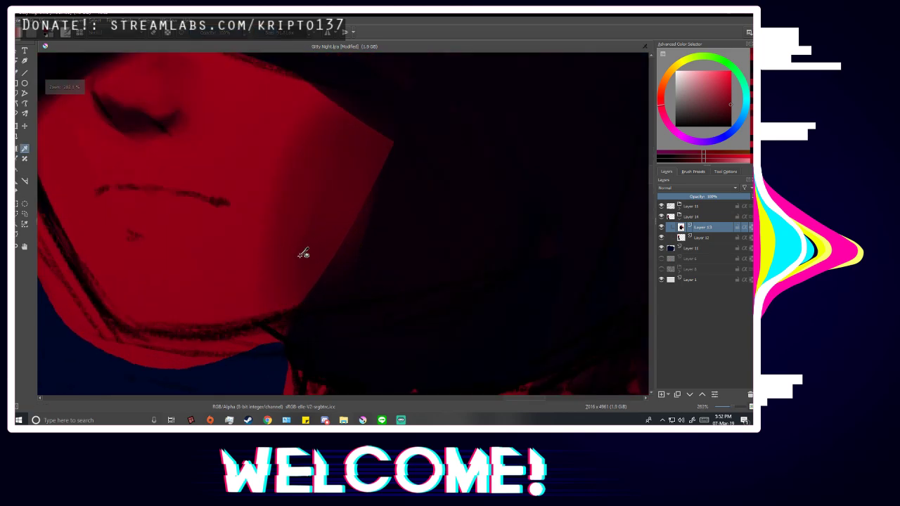
pyautogui.keyDown('ctrl'); pyautogui.click(293, 265); pyautogui.keyUp('ctrl')
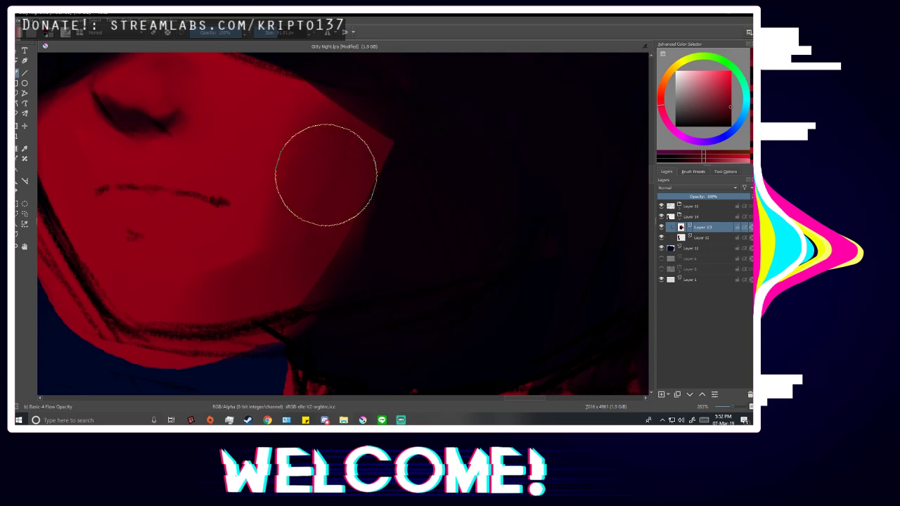
pyautogui.keyDown('ctrl'); pyautogui.click(234, 234); pyautogui.keyUp('ctrl')
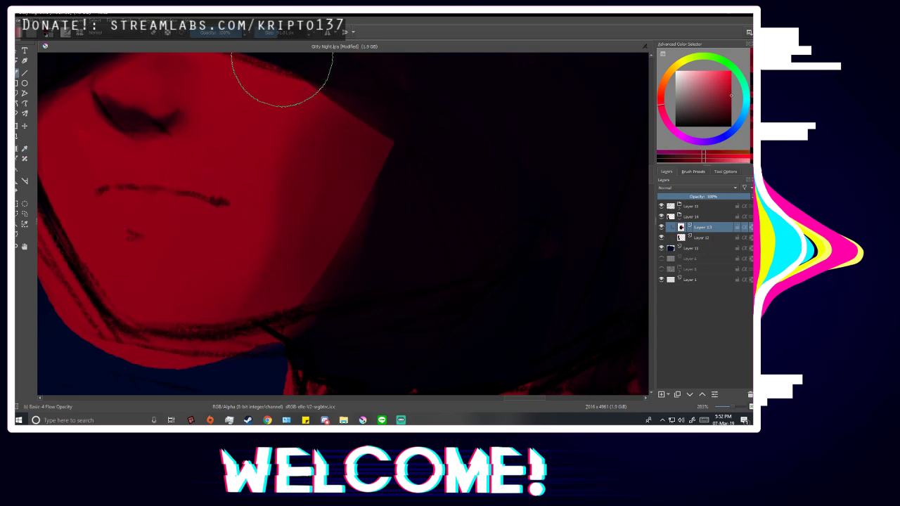
pyautogui.scroll(-5, 384, 144)
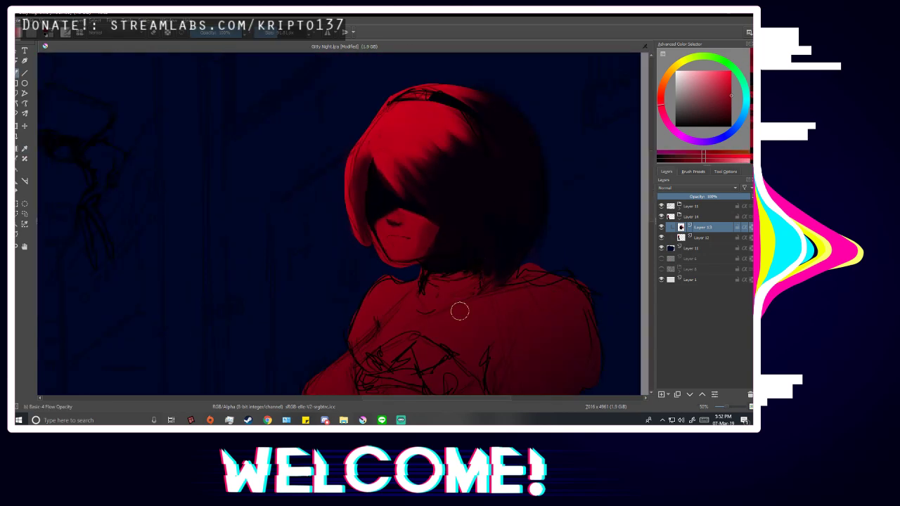
# Paint a soft shadow below the mouth, shape the chin with sampled lit and shadow reds and check the face mirrored.
pyautogui.scroll(8, 439, 230)
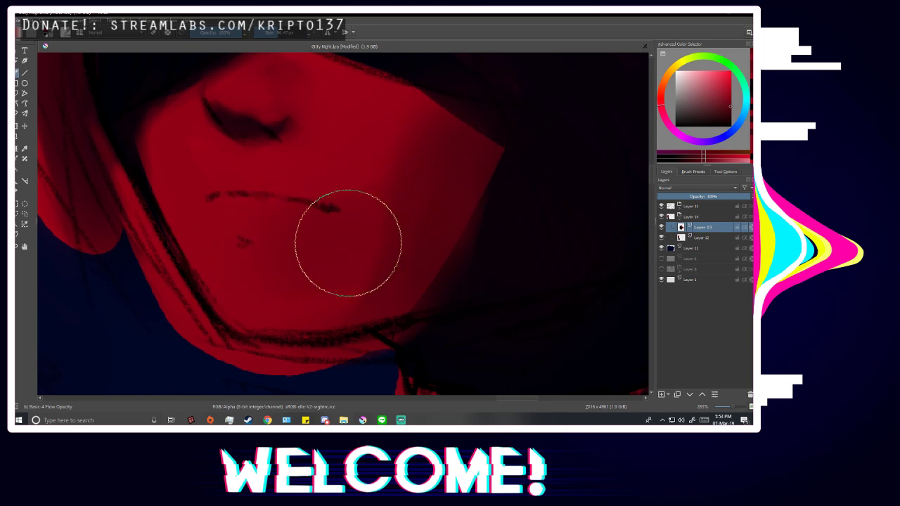
pyautogui.keyDown('ctrl'); pyautogui.click(341, 148); pyautogui.keyUp('ctrl')
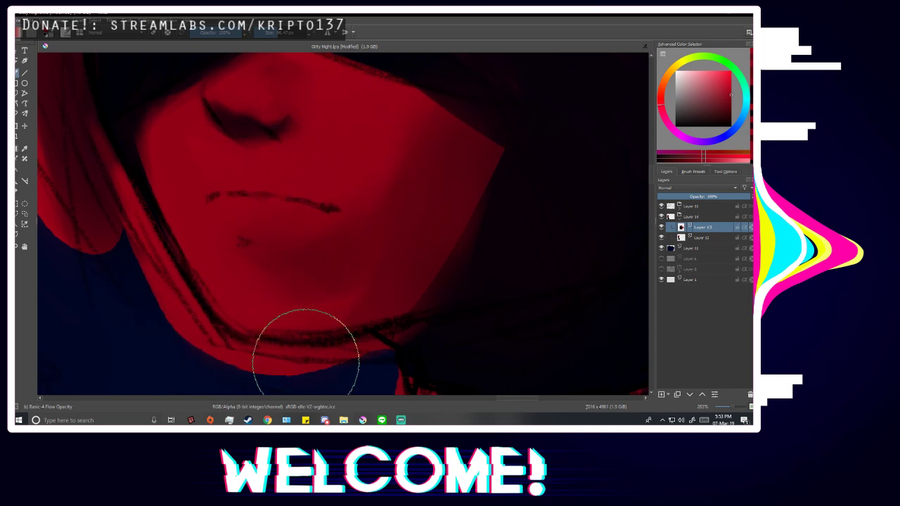
pyautogui.keyDown('ctrl'); pyautogui.click(373, 257); pyautogui.keyUp('ctrl')
pyautogui.scroll(-6, 455, 188)
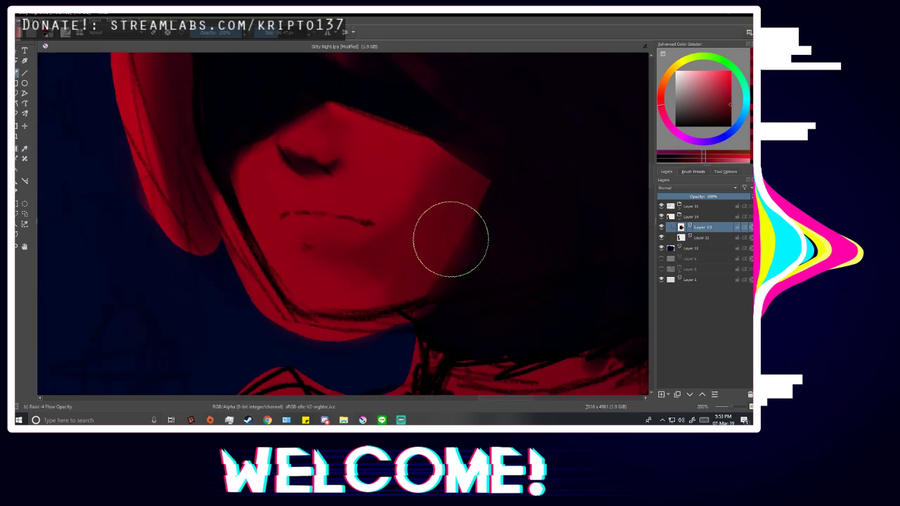
pyautogui.press('m')
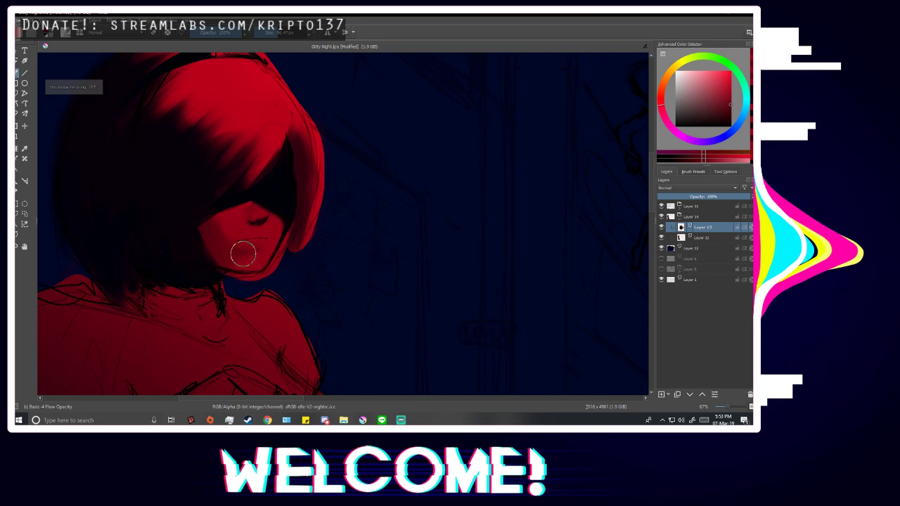
# Sample the hair's near-black to darken the cheek corner under the hair, sample the lit cheek red and undo the last stroke.
pyautogui.scroll(3, 240, 204)
pyautogui.scroll(2, 240, 204)
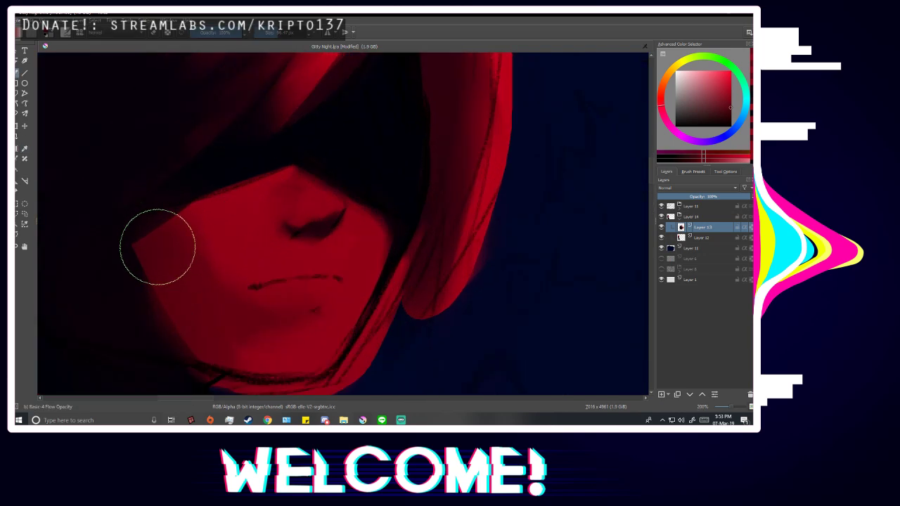
pyautogui.keyDown('ctrl'); pyautogui.click(230, 159); pyautogui.keyUp('ctrl')
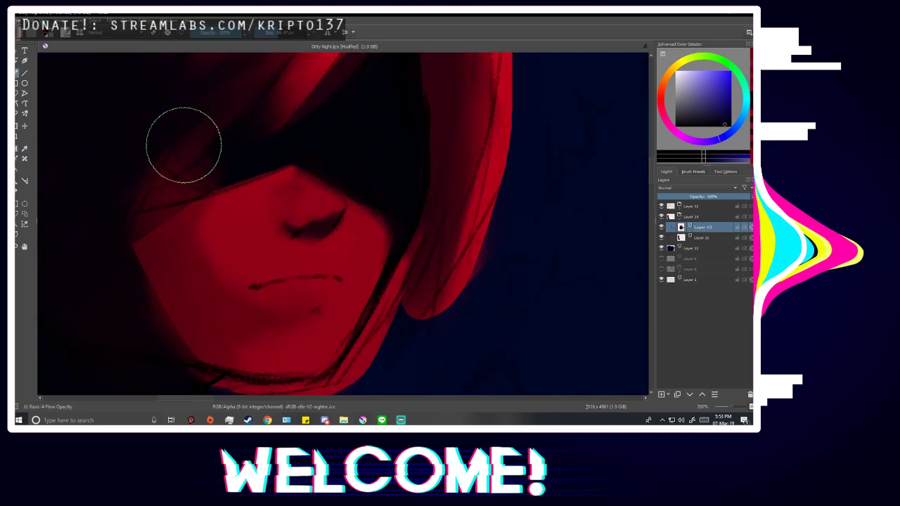
pyautogui.scroll(-1, 274, 213)
pyautogui.scroll(1, 273, 212)
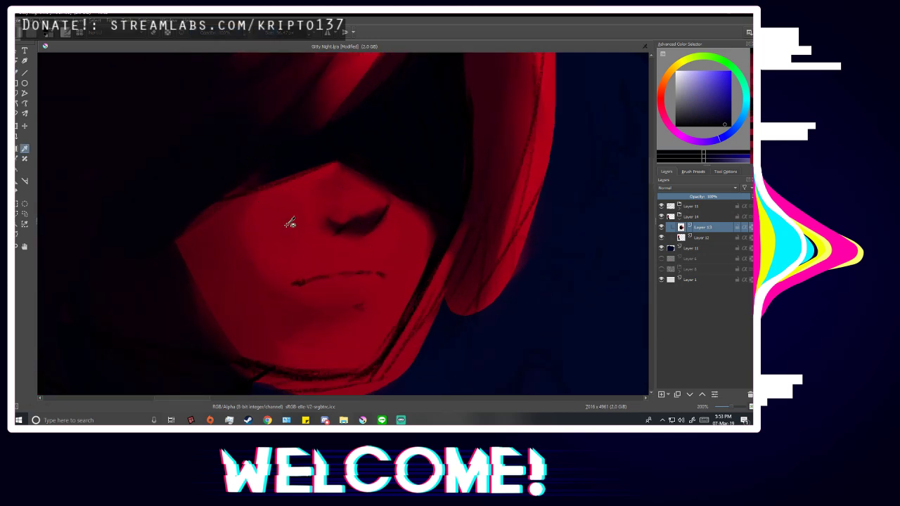
pyautogui.keyDown('ctrl'); pyautogui.click(287, 221); pyautogui.keyUp('ctrl')
pyautogui.hotkey('ctrl', 'z')
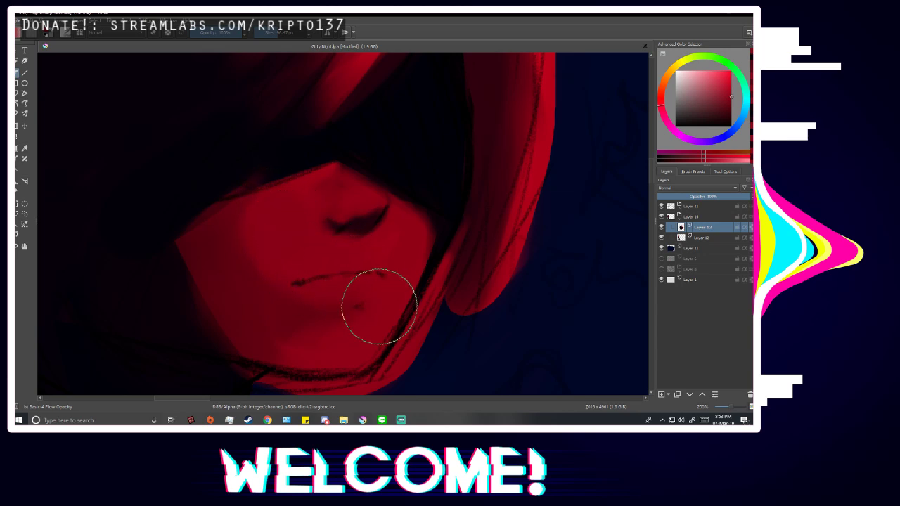
# Adjust the brush size and refine the chin and jaw shading, alternately sampling the cheek's shadow red and the lit red.
pyautogui.scroll(-1, 411, 172)
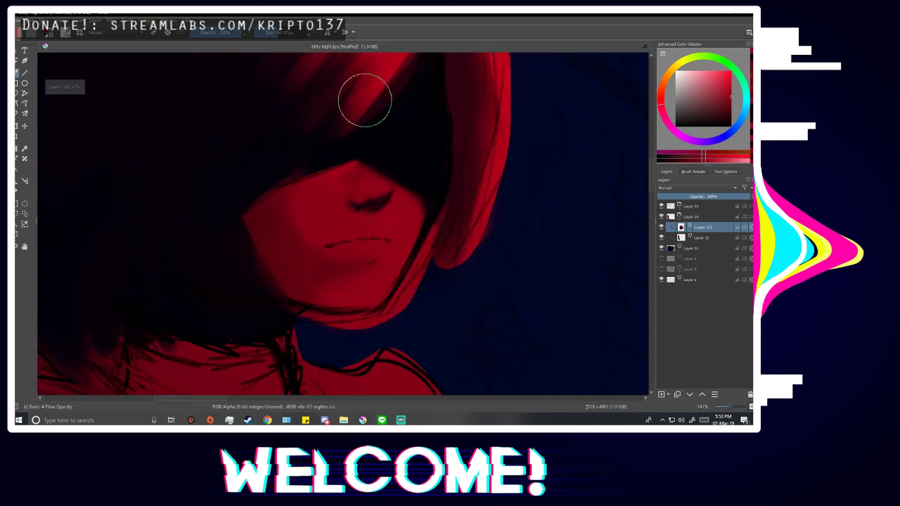
pyautogui.moveTo(282, 36); pyautogui.dragTo(286, 43)
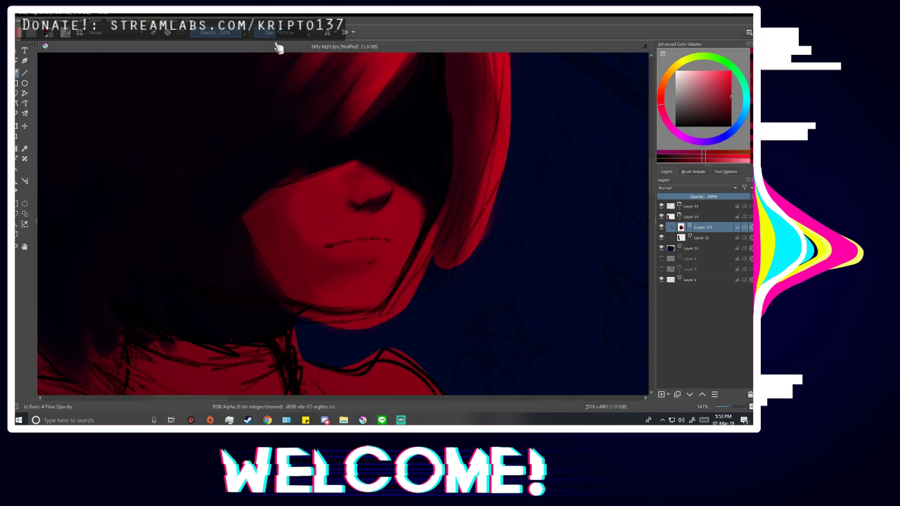
pyautogui.scroll(1, 287, 237)
pyautogui.keyDown('ctrl'); pyautogui.click(282, 217); pyautogui.keyUp('ctrl')
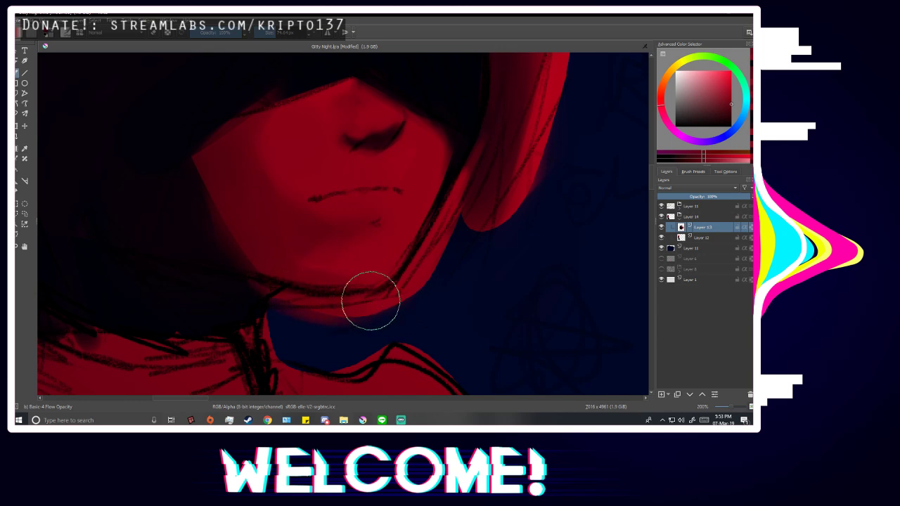
pyautogui.scroll(1, 355, 285)
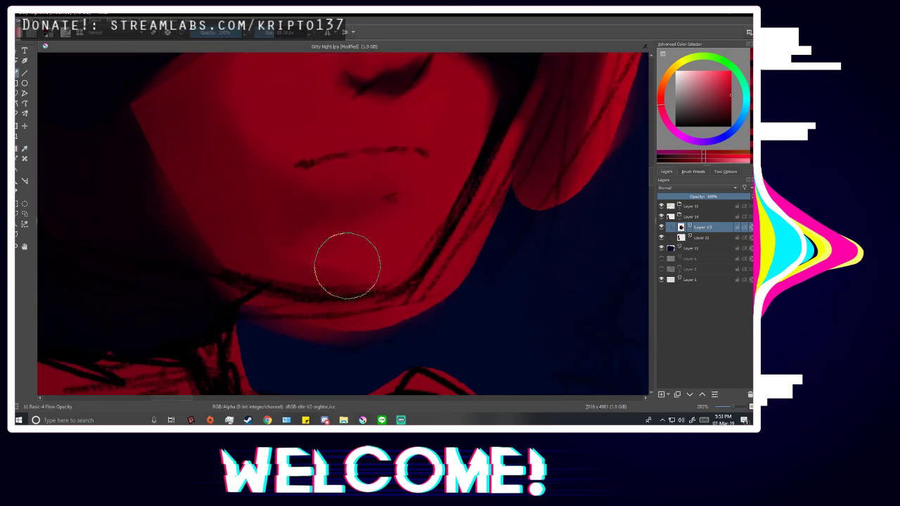
pyautogui.moveTo(348, 266)
pyautogui.mouseDown()
pyautogui.moveTo(335, 247)
pyautogui.moveTo(329, 256)
pyautogui.moveTo(378, 259)
pyautogui.moveTo(277, 227)
pyautogui.mouseUp()
pyautogui.keyDown('ctrl'); pyautogui.click(277, 227); pyautogui.keyUp('ctrl')
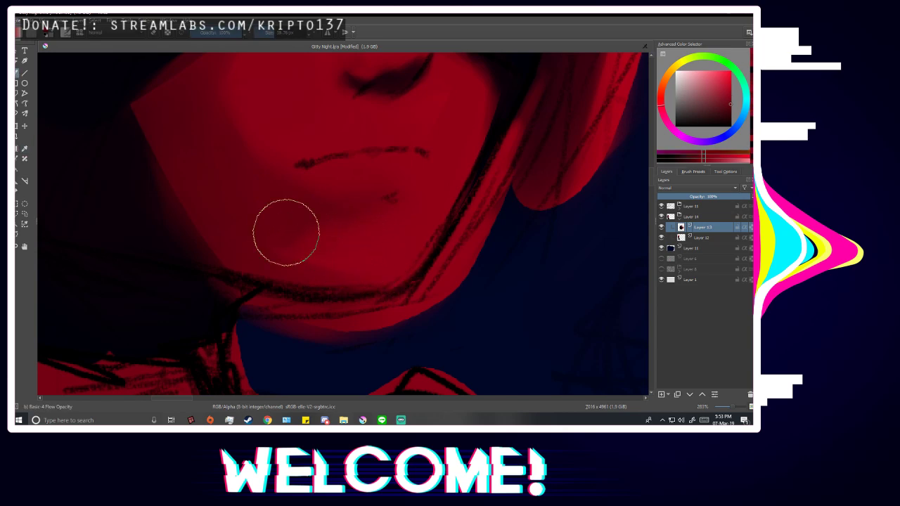
# Sample the hair's near-black, blend the outer cheek and jaw corner into the hair shadow and compare the figure in both mirror orientations.
pyautogui.scroll(-4, 424, 260)
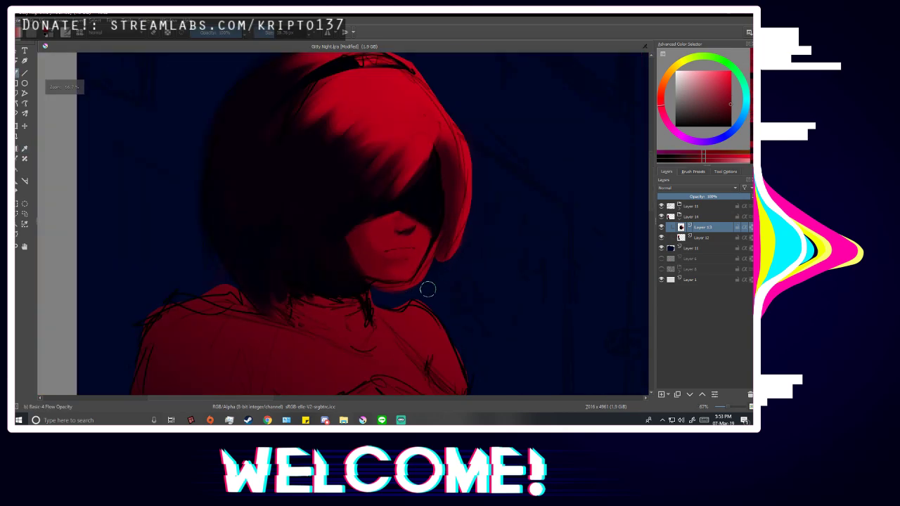
pyautogui.scroll(-1, 427, 289)
pyautogui.press('m')
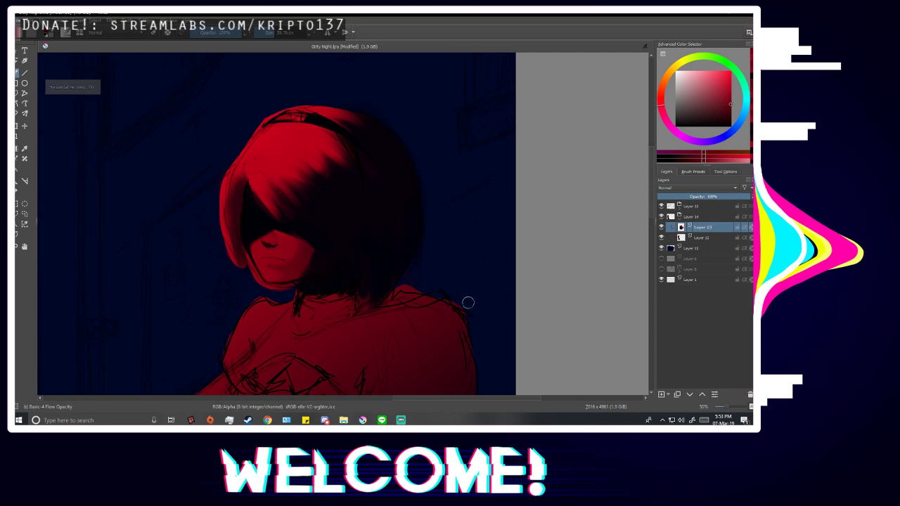
pyautogui.scroll(-3, 469, 302)
pyautogui.scroll(7, 373, 285)
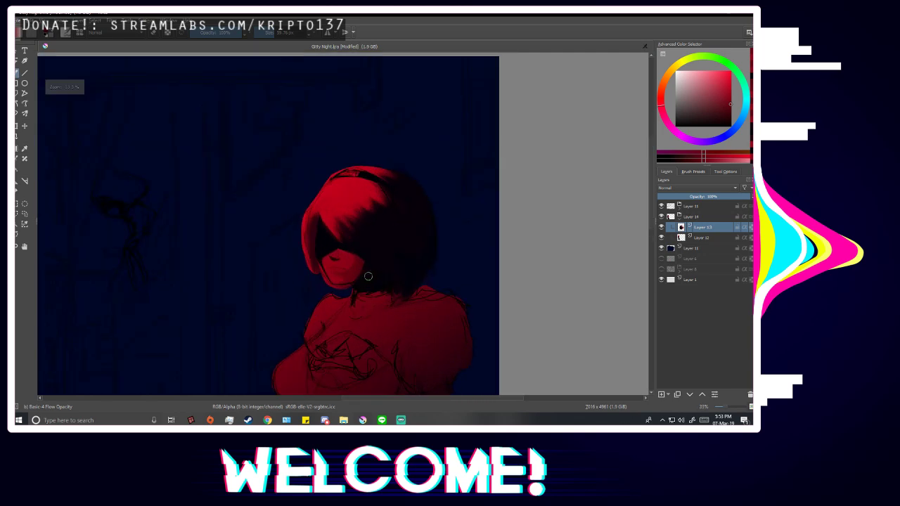
pyautogui.keyDown('ctrl'); pyautogui.click(363, 248); pyautogui.keyUp('ctrl')
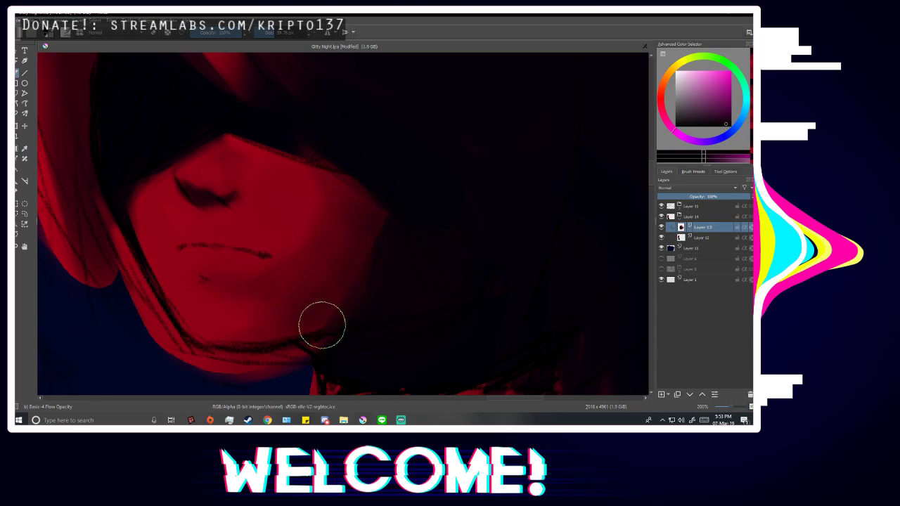
pyautogui.scroll(-6, 374, 327)
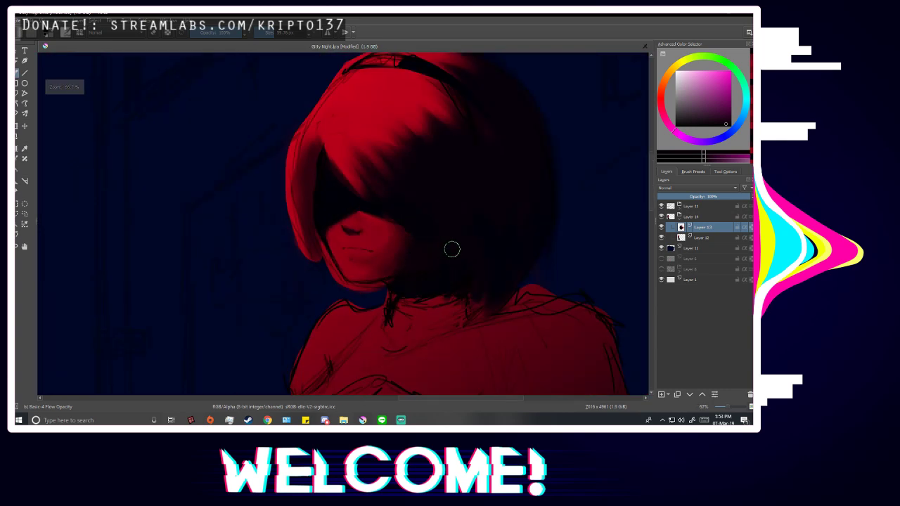
pyautogui.press('m')
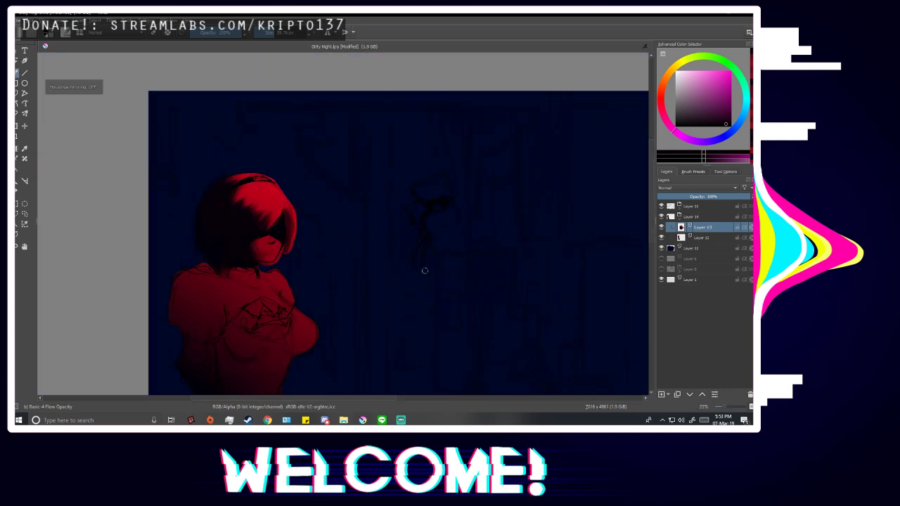
# Reduce the brush size and refine the nose shadow and nearby cheek, sampling the cheek's reds.
pyautogui.scroll(3, 284, 274)
pyautogui.scroll(3, 280, 205)
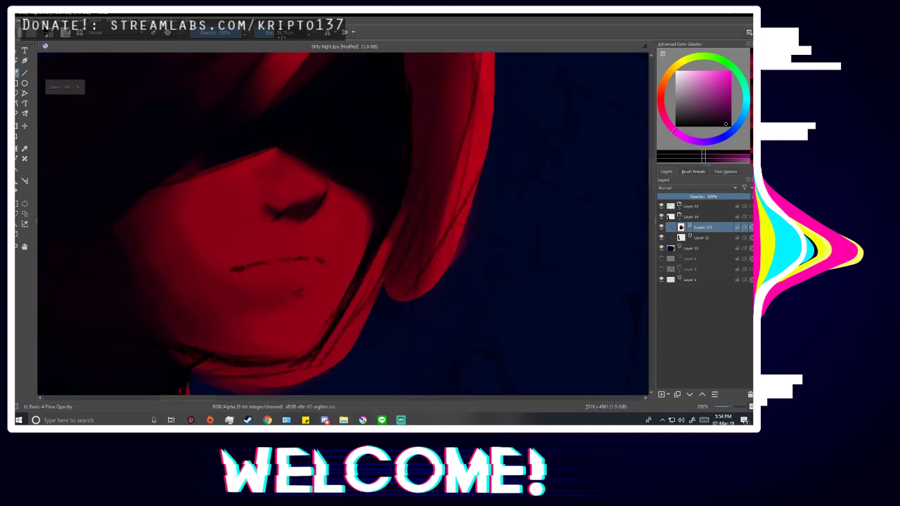
pyautogui.moveTo(282, 37); pyautogui.dragTo(272, 42)
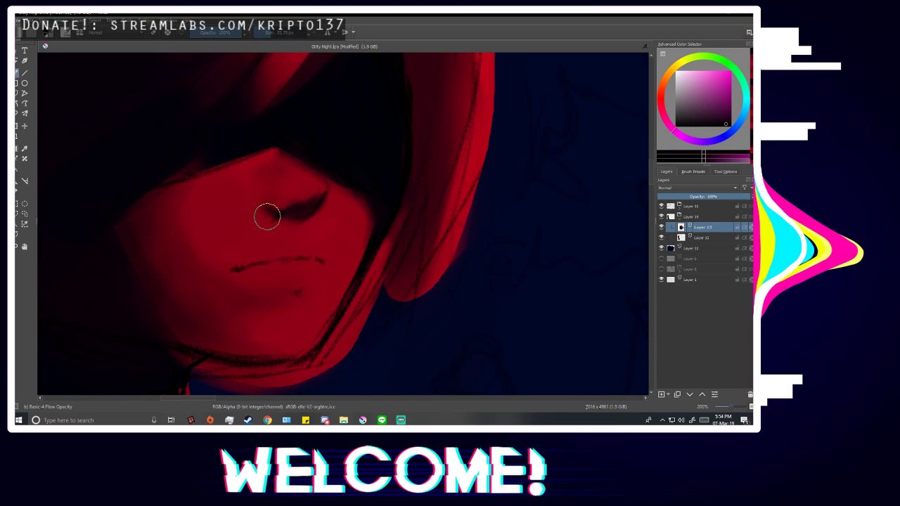
pyautogui.scroll(1, 254, 282)
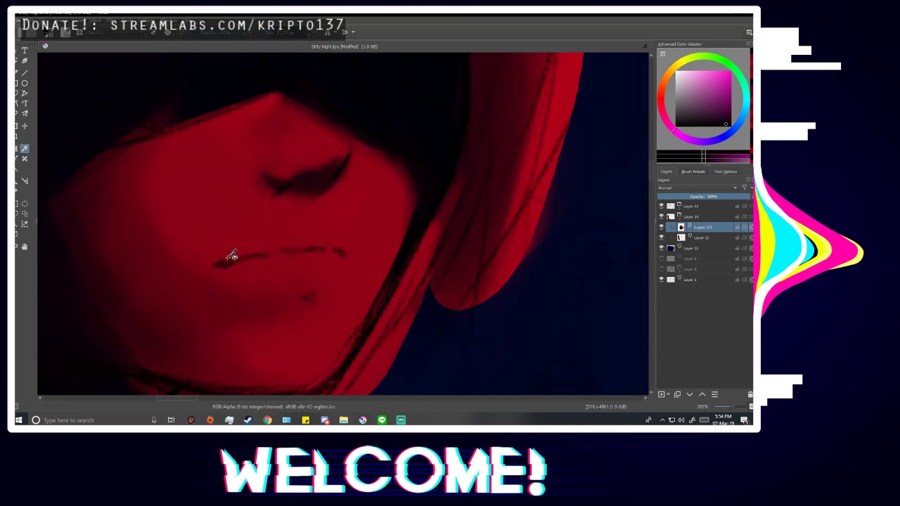
pyautogui.keyDown('ctrl'); pyautogui.click(233, 254); pyautogui.keyUp('ctrl')
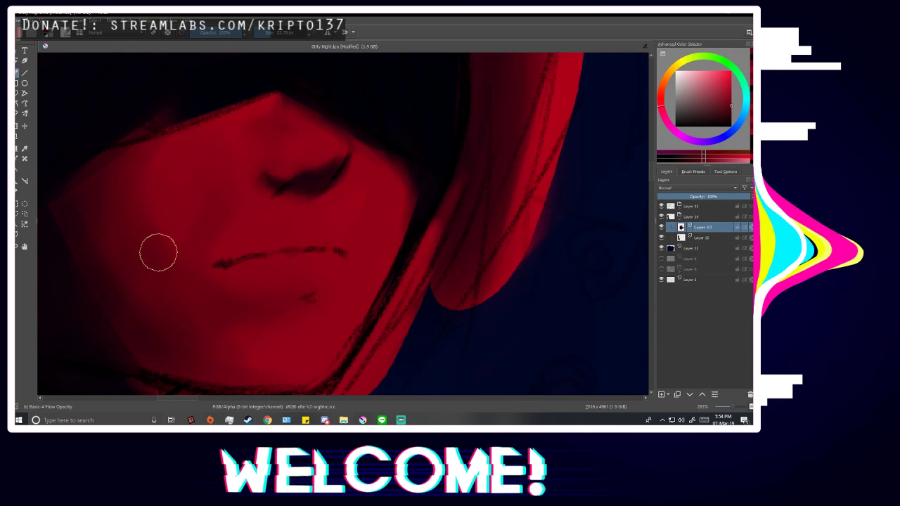
pyautogui.keyDown('ctrl'); pyautogui.click(200, 186); pyautogui.keyUp('ctrl')
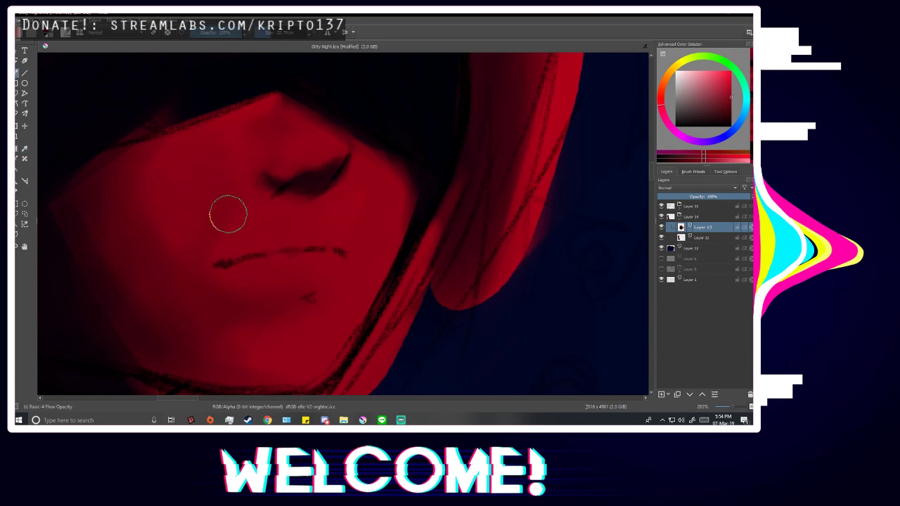
# Enlarge the brush and softly blend the lit red across the shadowed cheek beside the mouth.
pyautogui.press('p')
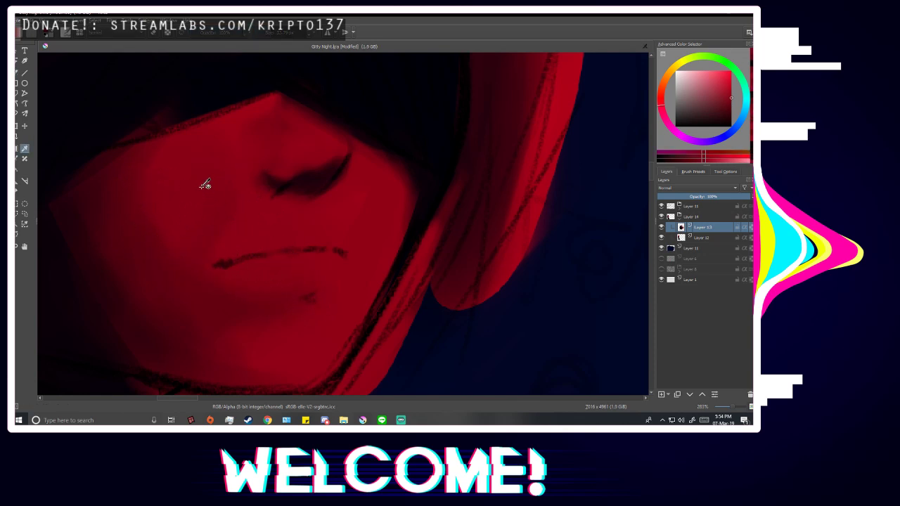
pyautogui.press('b')
pyautogui.moveTo(277, 38); pyautogui.dragTo(291, 35)
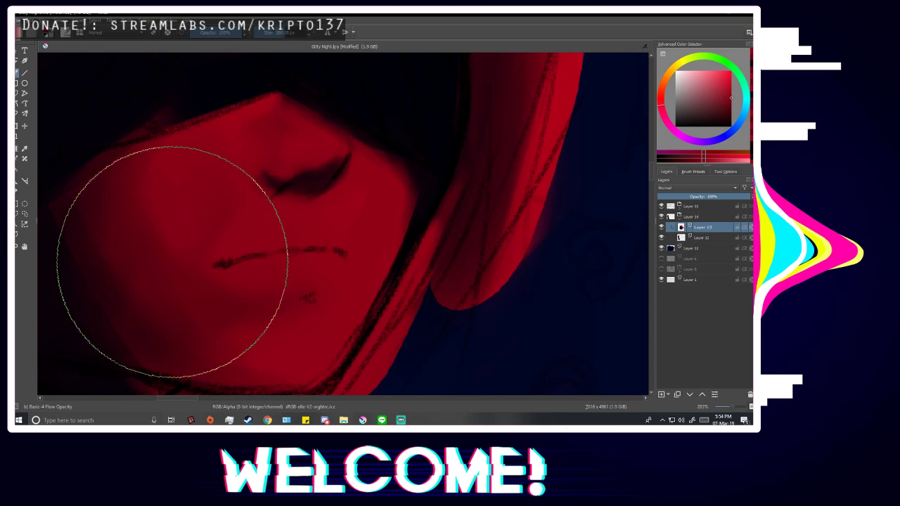
pyautogui.moveTo(171, 261)
pyautogui.mouseDown()
pyautogui.moveTo(174, 236)
pyautogui.moveTo(224, 284)
pyautogui.mouseUp()
pyautogui.scroll(-2, 336, 245)
pyautogui.scroll(-4, 408, 243)
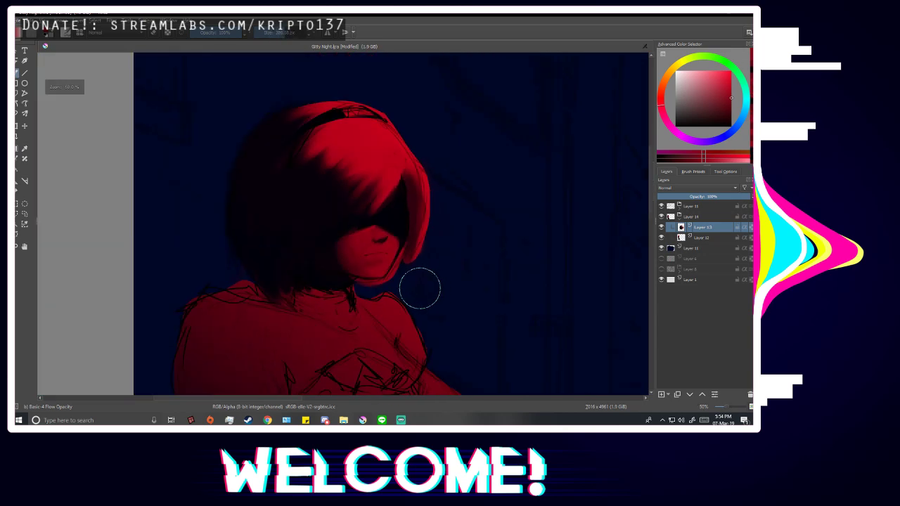
# Shrink the brush, smooth the skin between nose and mouth with lit red and compare the figure in both mirror orientations.
pyautogui.scroll(4, 439, 294)
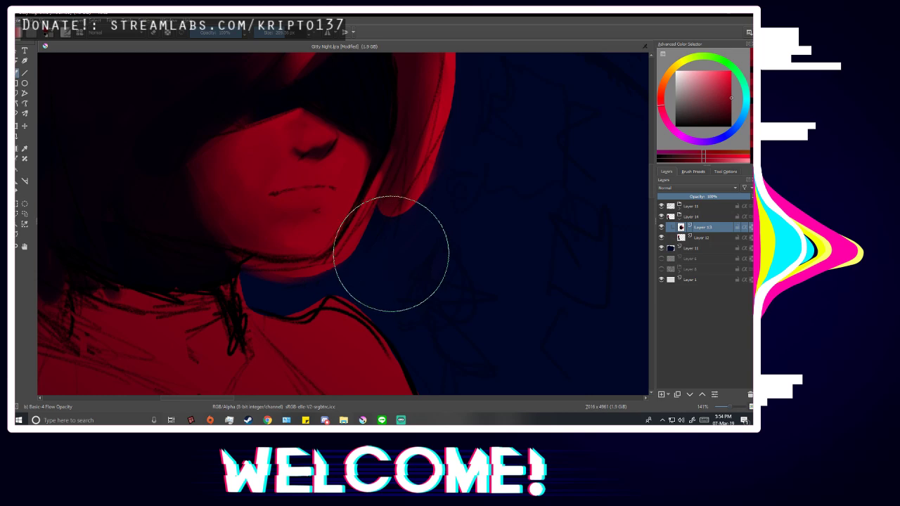
pyautogui.scroll(1, 285, 164)
pyautogui.scroll(1, 285, 163)
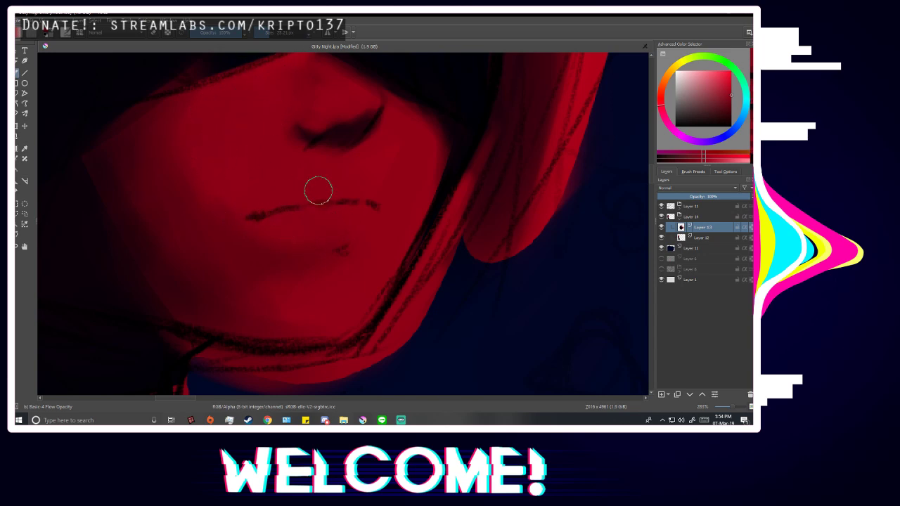
pyautogui.scroll(-6, 424, 281)
pyautogui.scroll(-2, 432, 303)
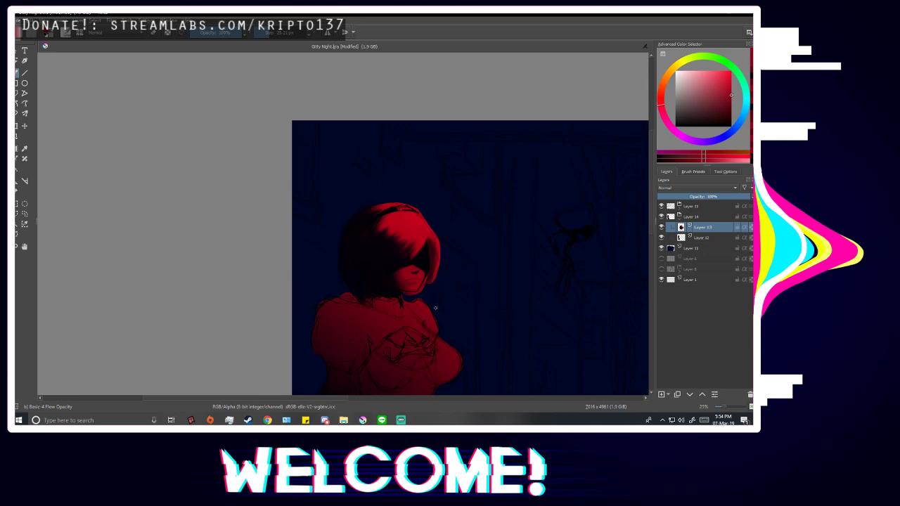
pyautogui.press('m')
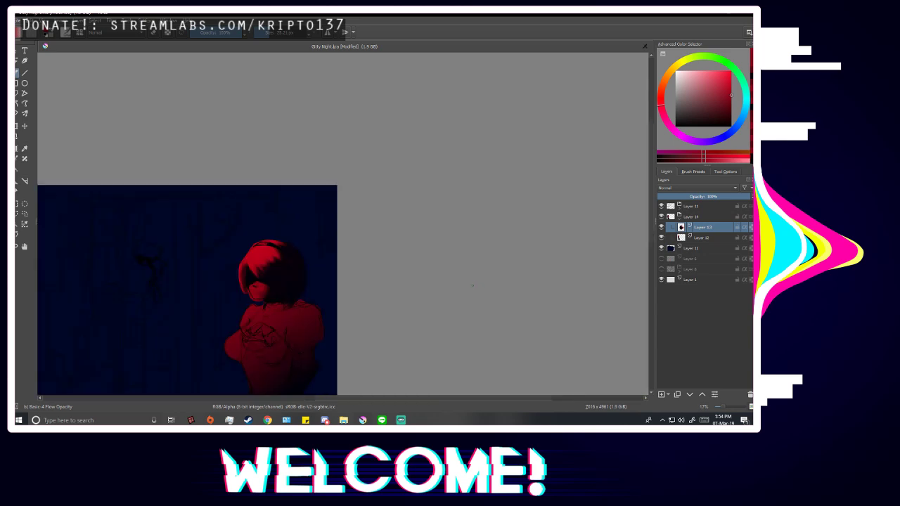
pyautogui.hscroll(-5, 472, 286)
pyautogui.scroll(5, 403, 150)
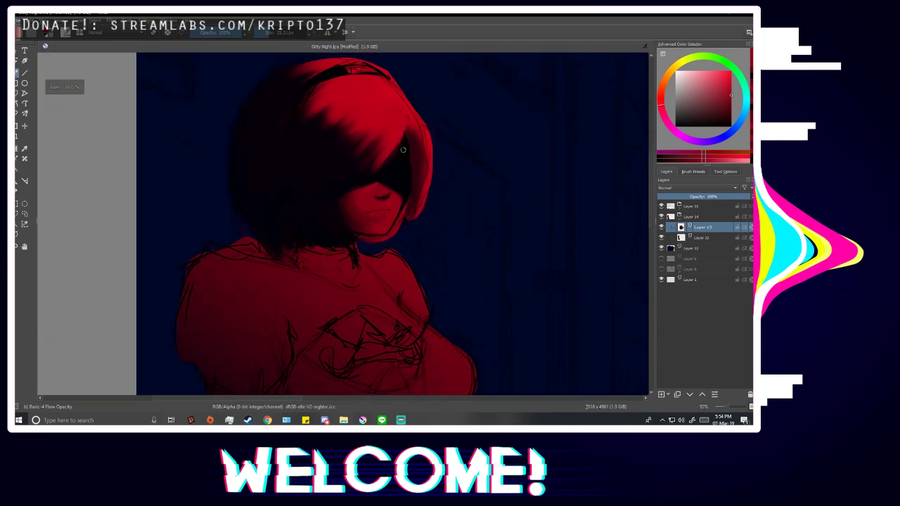
pyautogui.scroll(-2, 405, 158)
pyautogui.scroll(-1, 417, 177)
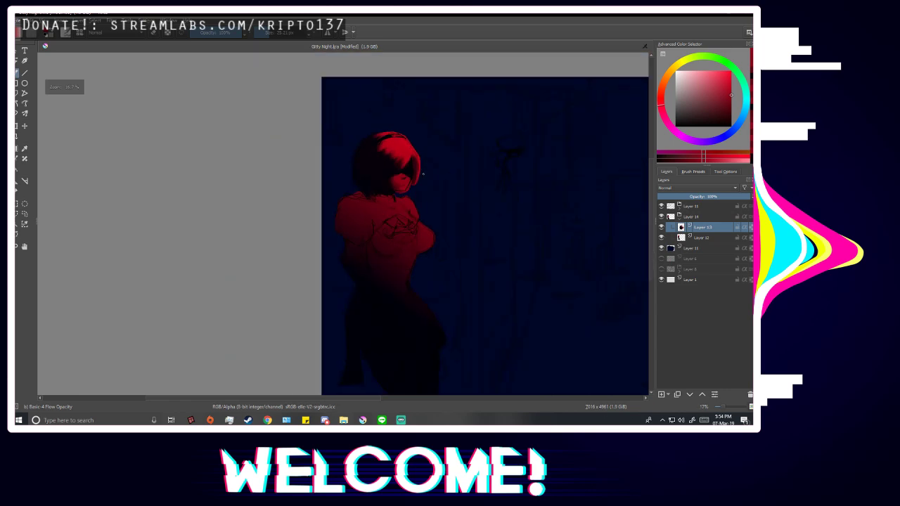
# Even out the nose bridge under the blindfold with the lit red and mirror the canvas to check the face.
pyautogui.scroll(4, 422, 173)
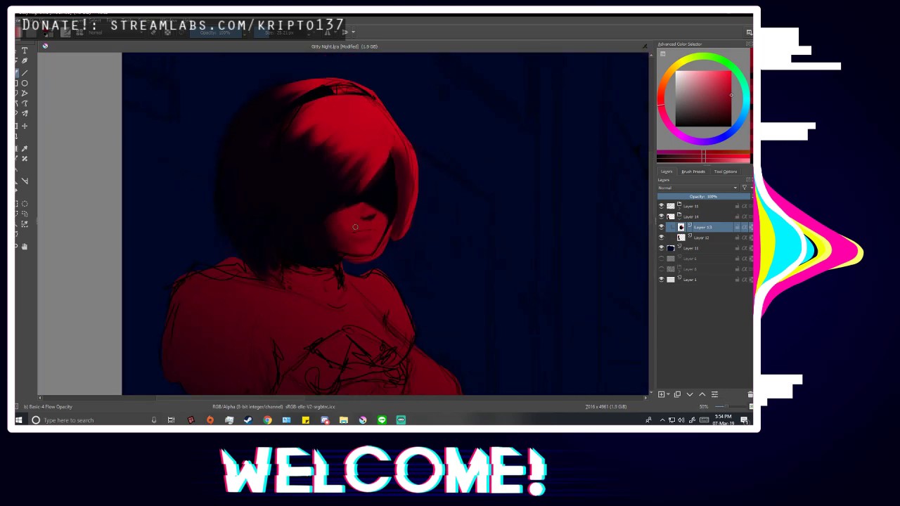
pyautogui.scroll(1, 379, 104)
pyautogui.scroll(4, 344, 241)
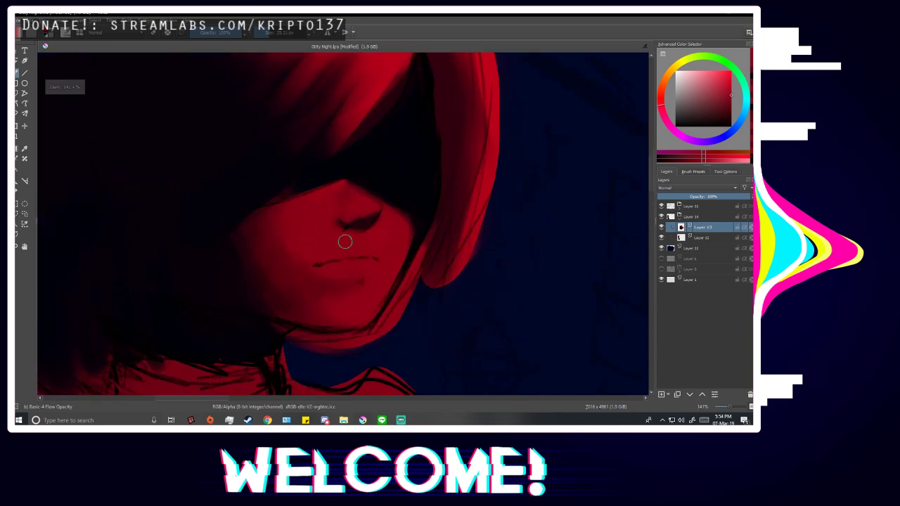
pyautogui.scroll(1, 361, 183)
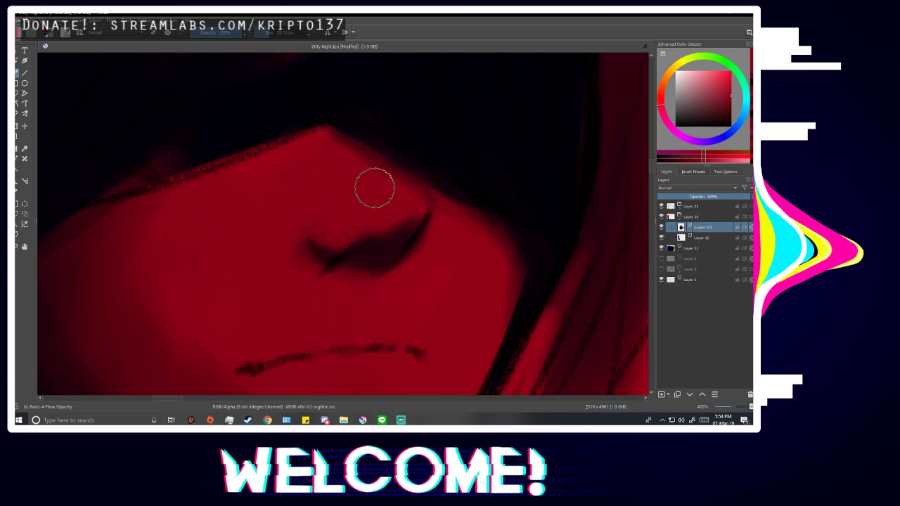
pyautogui.scroll(-6, 446, 231)
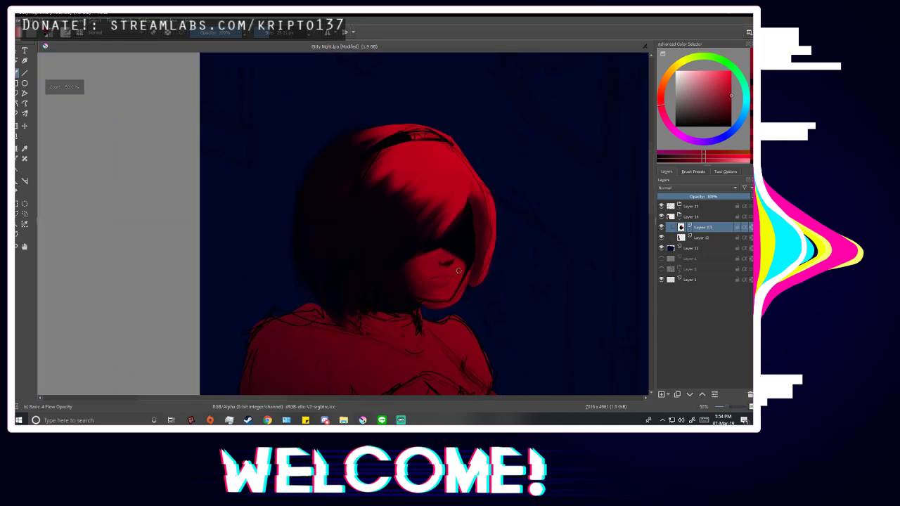
pyautogui.press('m')
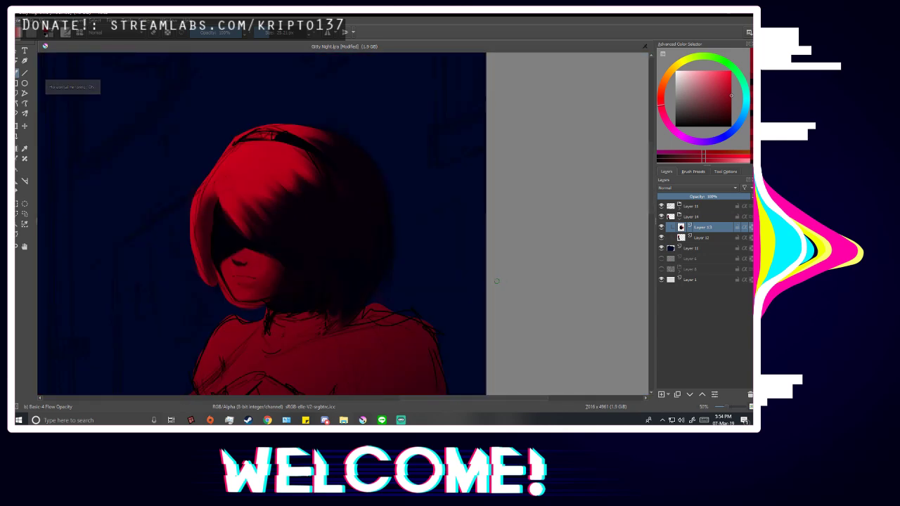
pyautogui.scroll(-3, 350, 254)
# Sample the cheek's dark red, paint a soft upper-lip shadow and thicken the mouth line, shaping its edges with sampled mid and lit reds.
pyautogui.scroll(7, 318, 262)
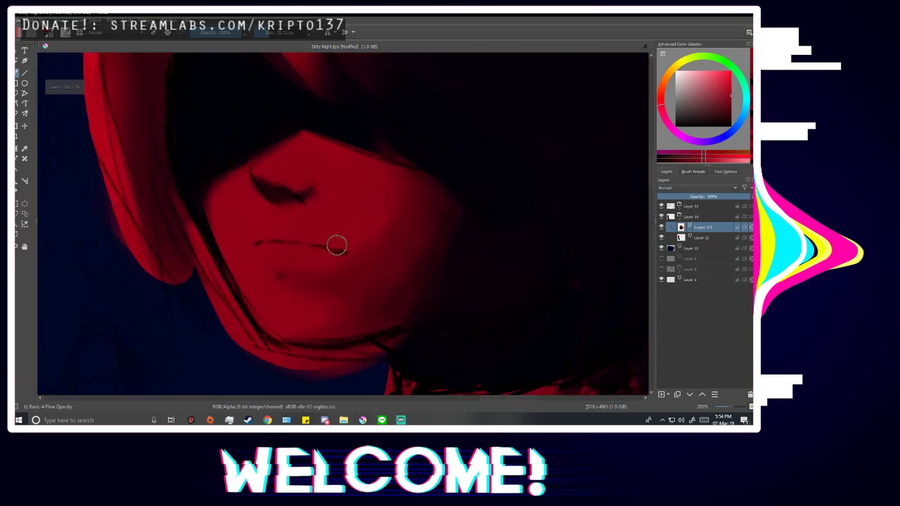
pyautogui.scroll(1, 336, 244)
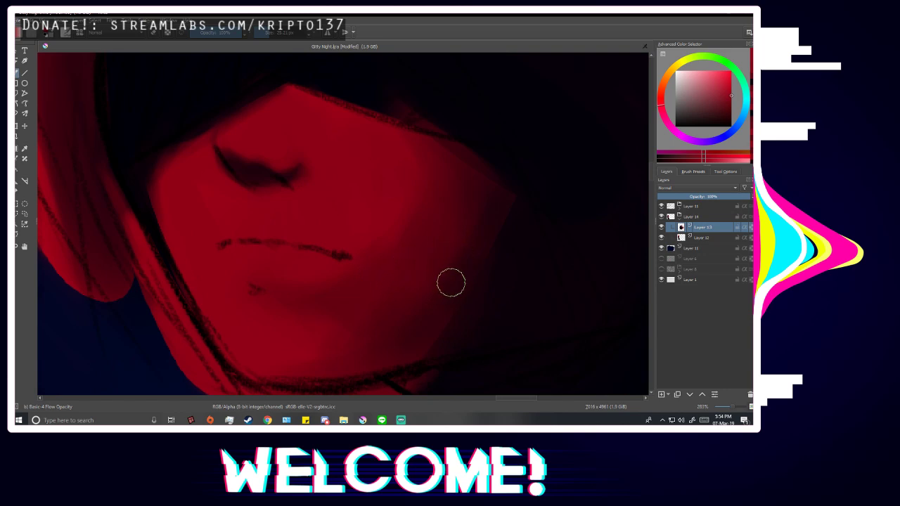
pyautogui.keyDown('ctrl'); pyautogui.click(458, 280); pyautogui.keyUp('ctrl')
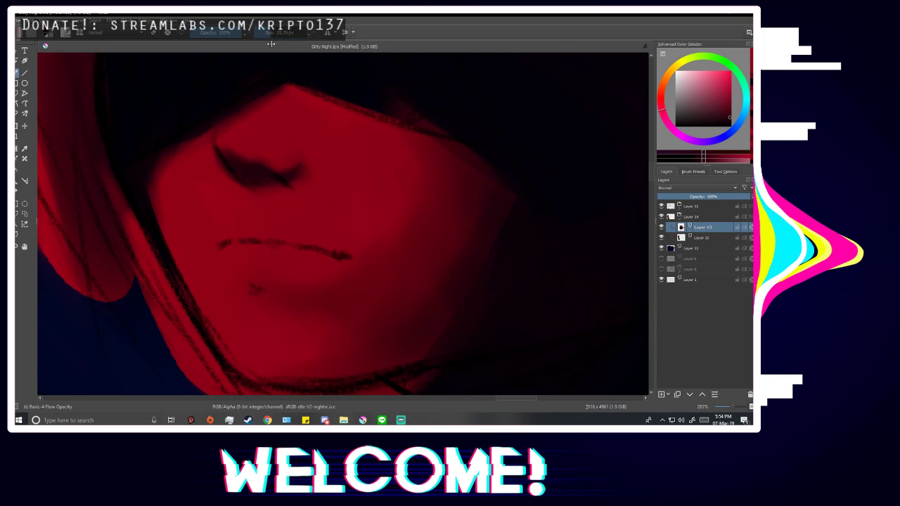
pyautogui.scroll(2, 243, 242)
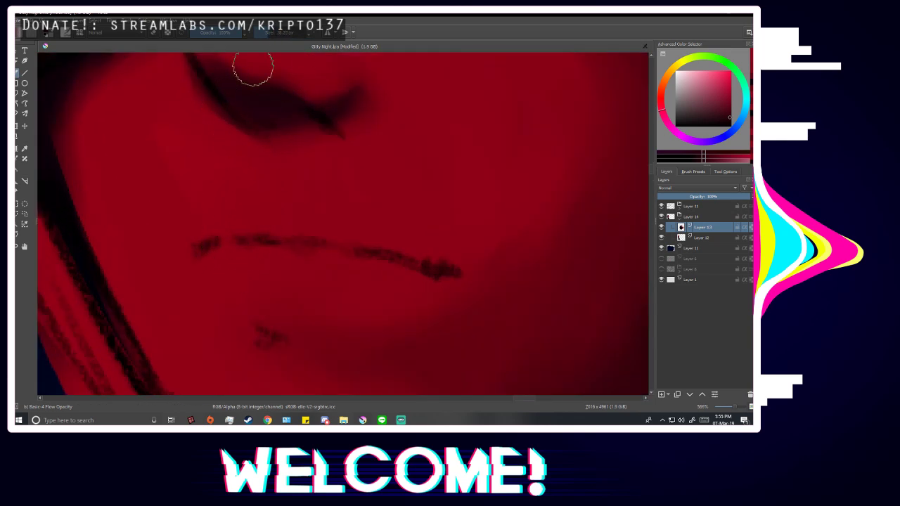
pyautogui.moveTo(243, 220)
pyautogui.mouseDown()
pyautogui.moveTo(265, 236)
pyautogui.moveTo(287, 230)
pyautogui.moveTo(273, 212)
pyautogui.moveTo(250, 219)
pyautogui.mouseUp()
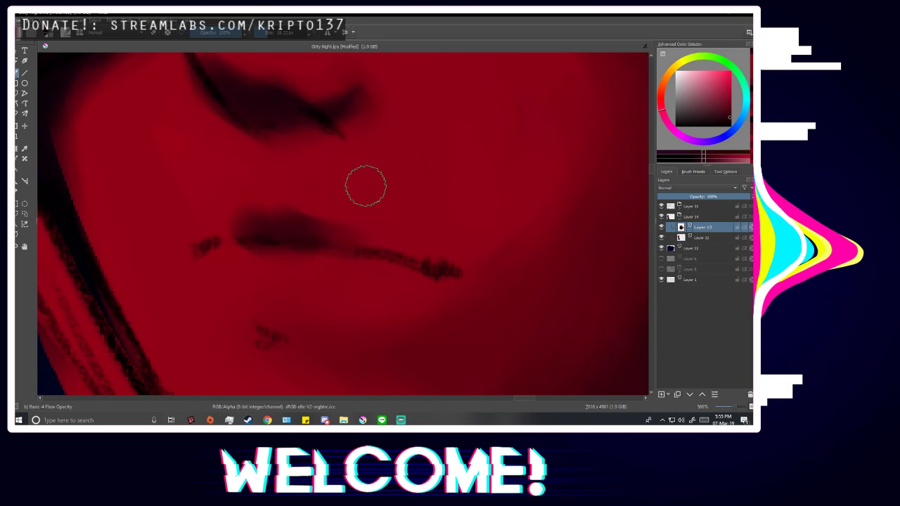
pyautogui.keyDown('ctrl'); pyautogui.click(341, 178); pyautogui.keyUp('ctrl')
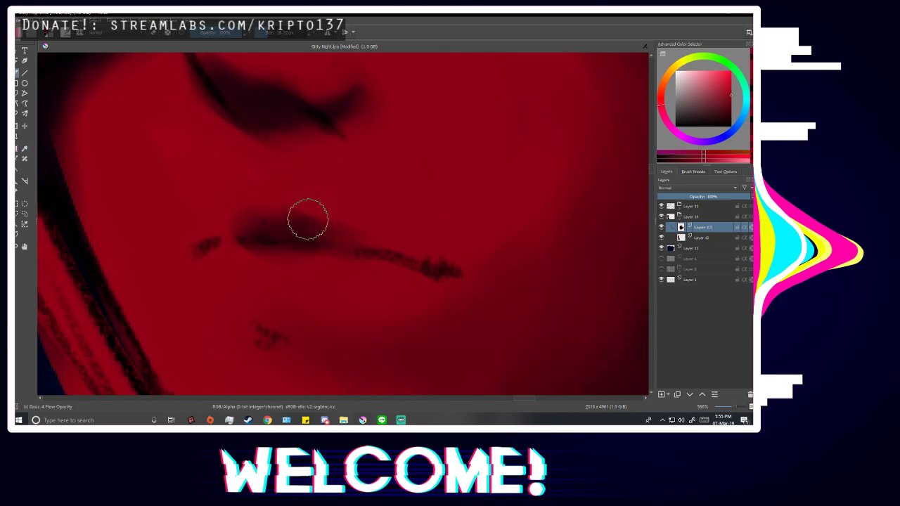
pyautogui.keyDown('ctrl'); pyautogui.click(306, 213); pyautogui.keyUp('ctrl')
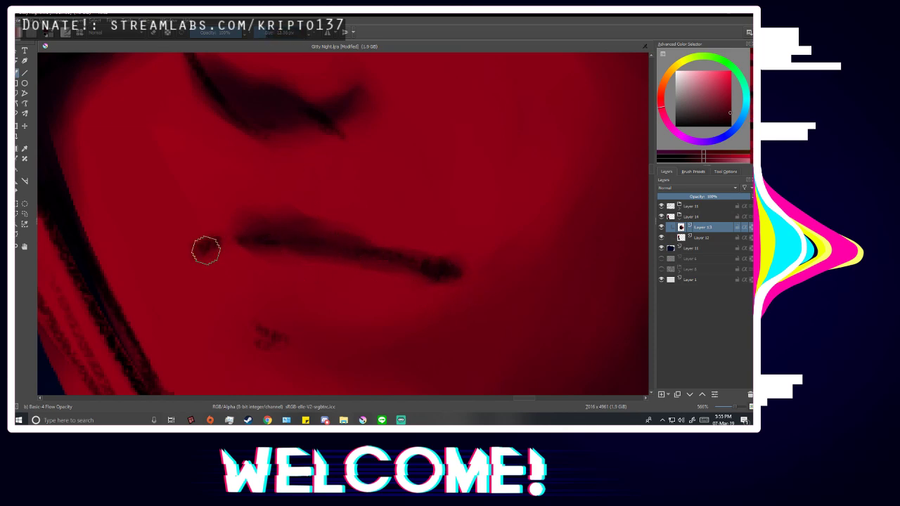
# Turn off the mirrored view, sample the lit red and clean up the edges of the upper lip and mouth corner.
pyautogui.scroll(-10, 444, 257)
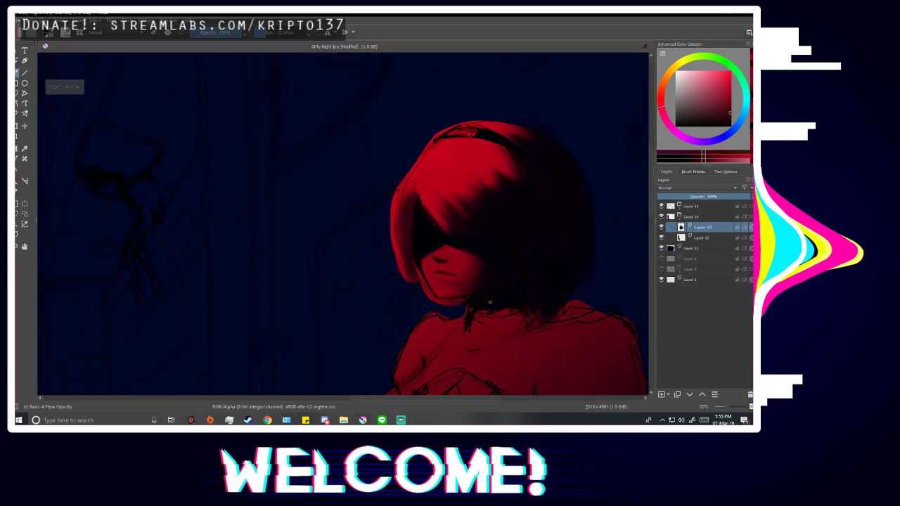
pyautogui.press('m')
pyautogui.scroll(6, 240, 275)
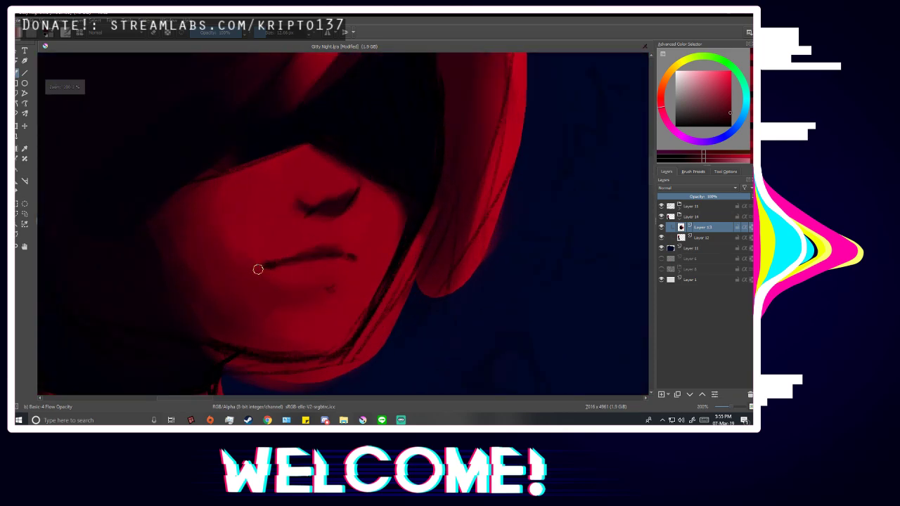
pyautogui.keyDown('ctrl'); pyautogui.click(338, 260); pyautogui.keyUp('ctrl')
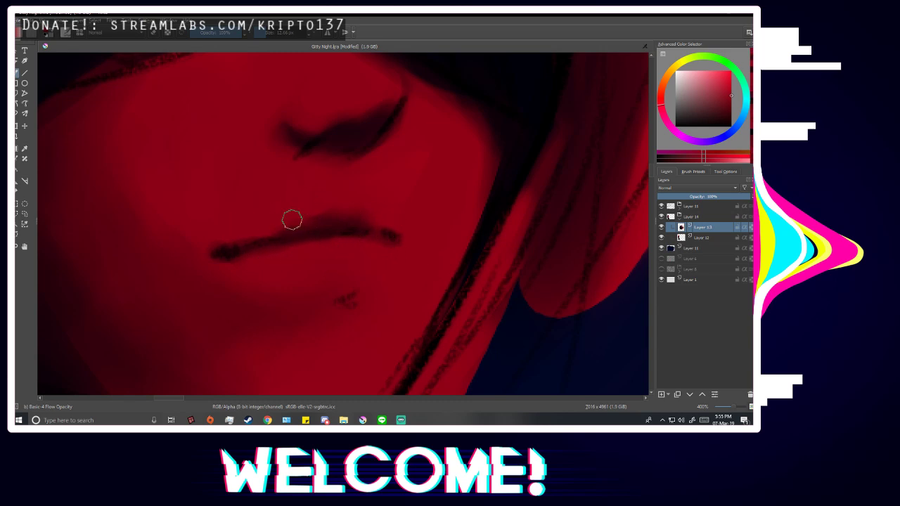
pyautogui.scroll(-6, 436, 267)
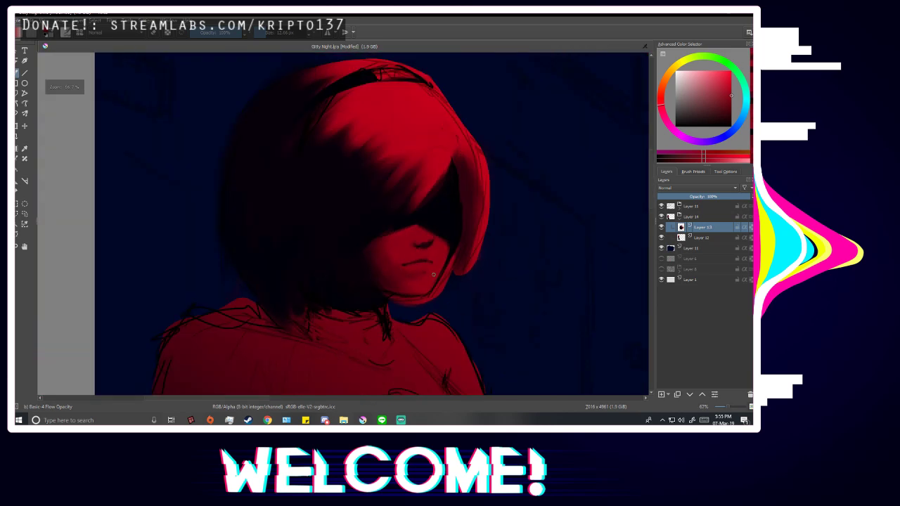
pyautogui.scroll(6, 421, 264)
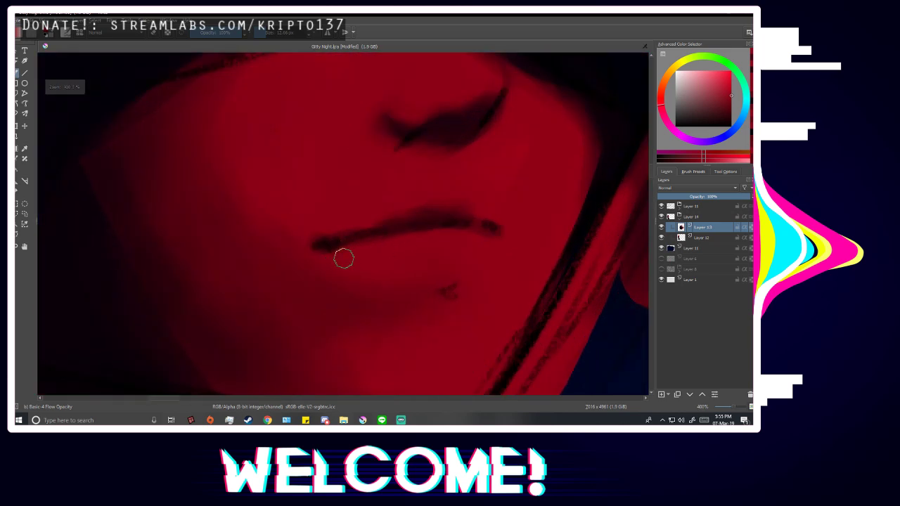
pyautogui.scroll(-5, 343, 258)
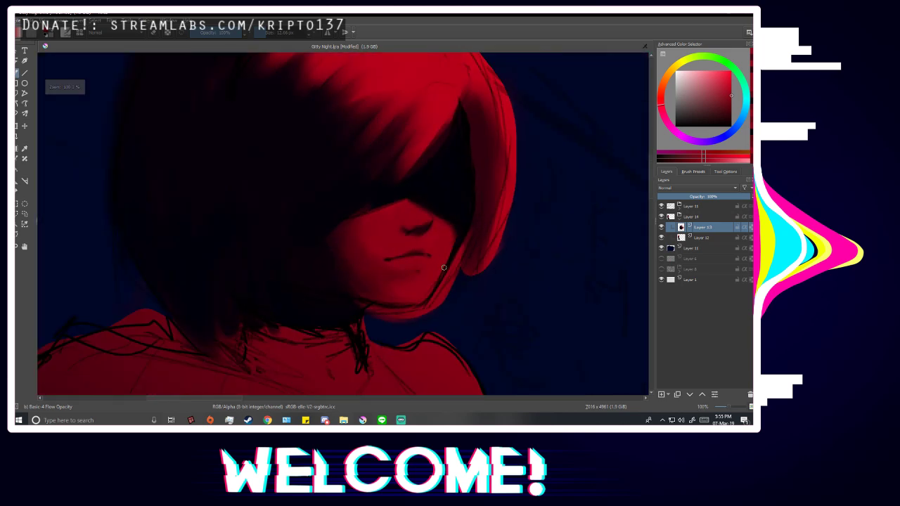
pyautogui.scroll(-3, 443, 268)
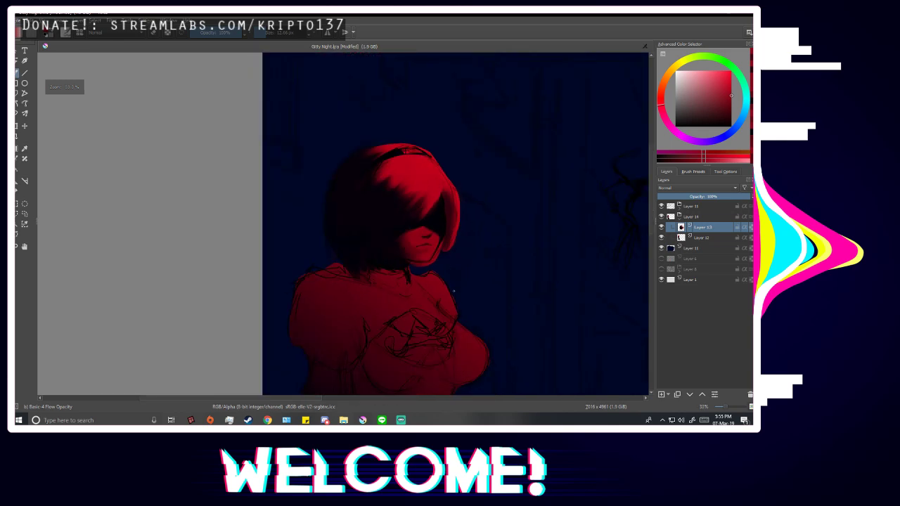
# Sample the lit red beside the upper lip and trim the edge of its shadow above the mouth line.
pyautogui.scroll(2, 454, 290)
pyautogui.scroll(5, 399, 192)
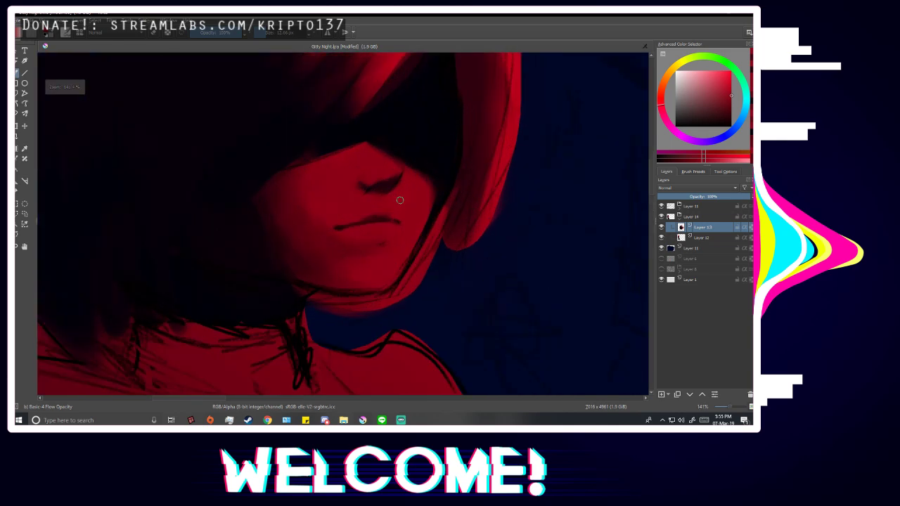
pyautogui.press('b')
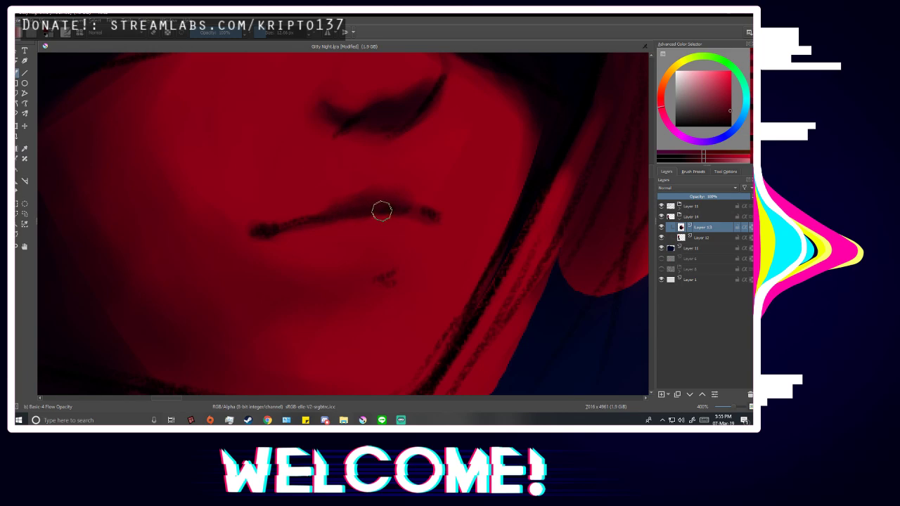
pyautogui.keyDown('ctrl'); pyautogui.click(332, 197); pyautogui.keyUp('ctrl')
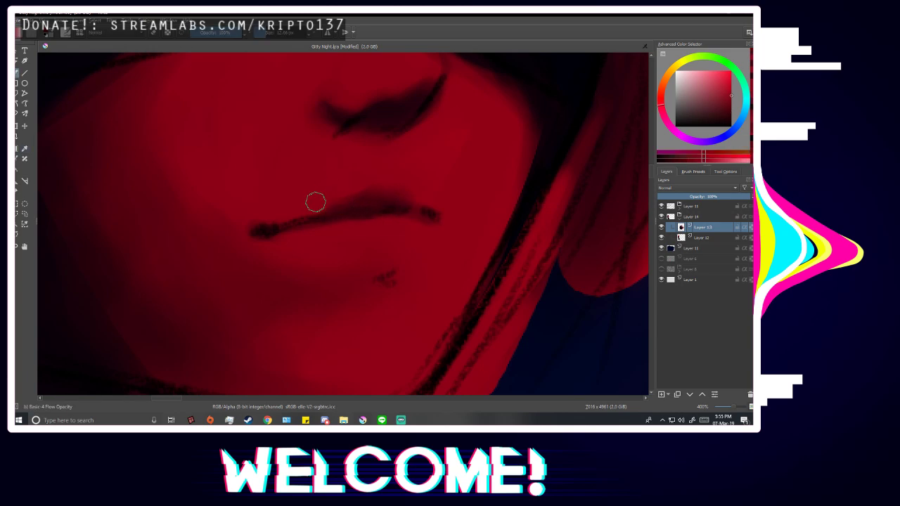
pyautogui.scroll(-2, 398, 196)
# Sample the blindfold's near-black navy and darken the centre of the mouth line with a smaller brush.
pyautogui.keyDown('ctrl'); pyautogui.click(325, 83); pyautogui.keyUp('ctrl')
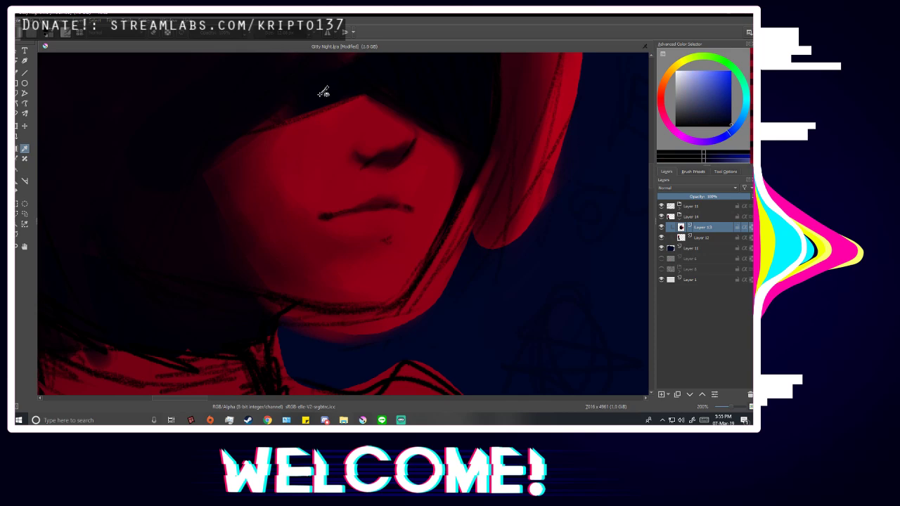
pyautogui.scroll(3, 402, 187)
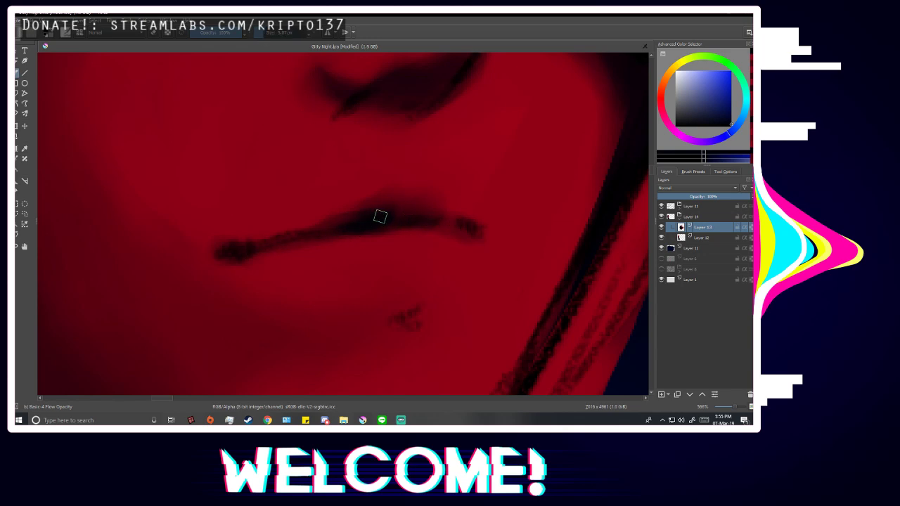
pyautogui.scroll(-5, 380, 217)
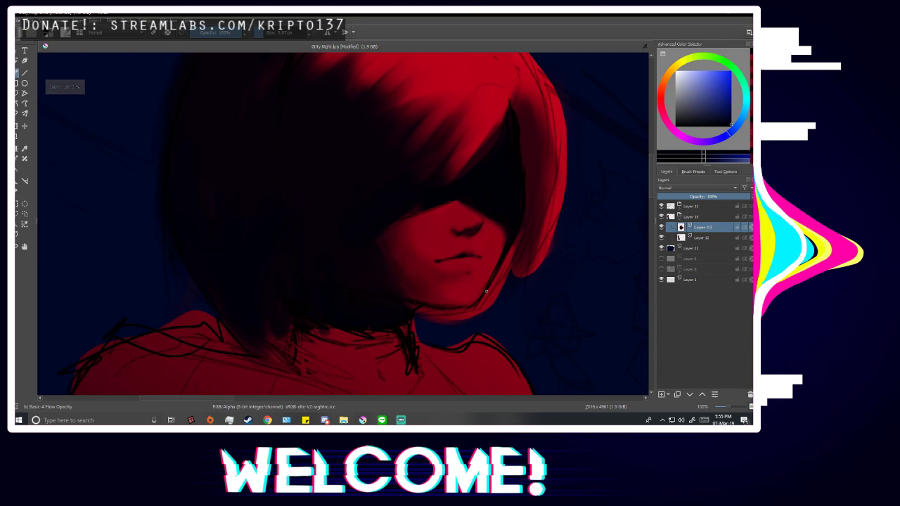
# Mirror the canvas and paint a dark shadow under the lower lip with slanted strokes, replacing the too-heavy stroke.
pyautogui.press('m')
pyautogui.scroll(-3, 374, 267)
pyautogui.scroll(3, 334, 270)
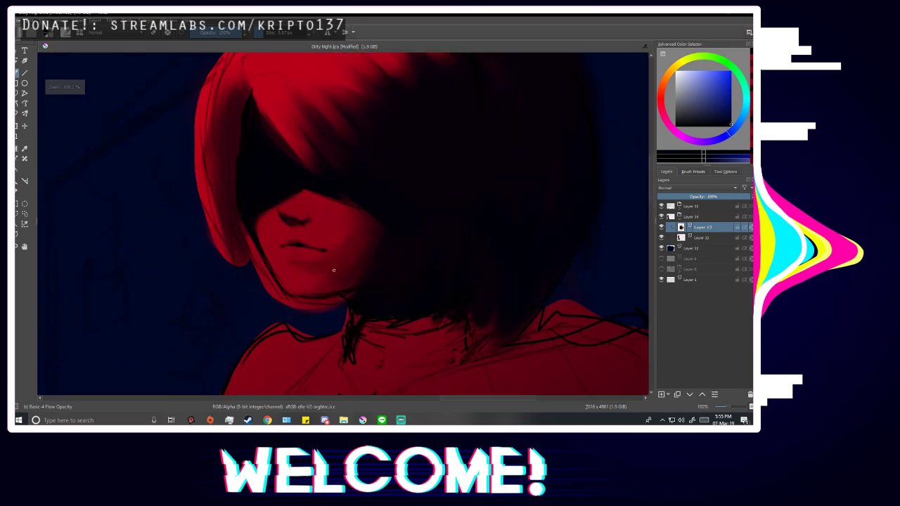
pyautogui.scroll(3, 334, 270)
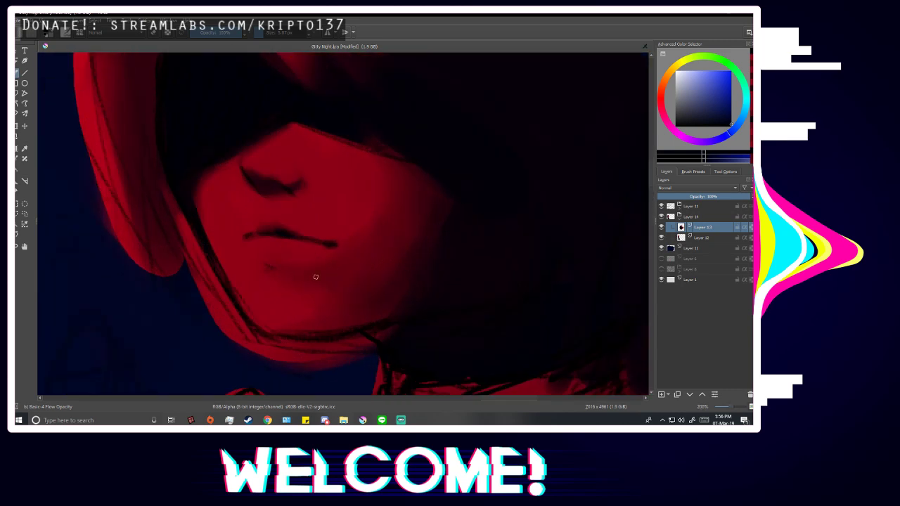
pyautogui.scroll(3, 272, 266)
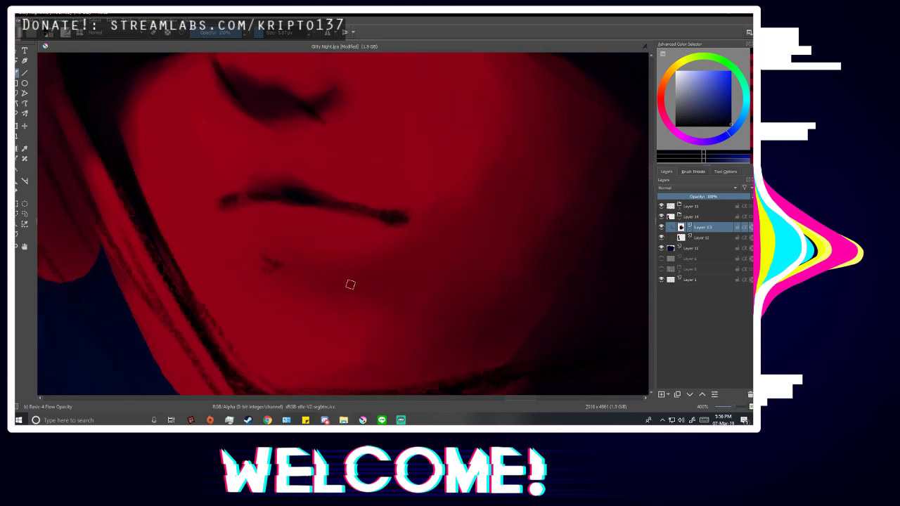
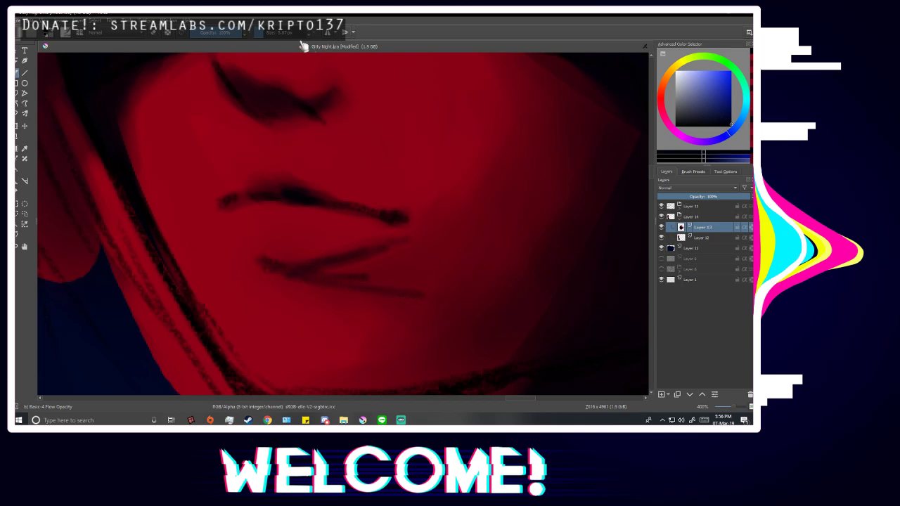
pyautogui.moveTo(273, 267); pyautogui.dragTo(399, 255)
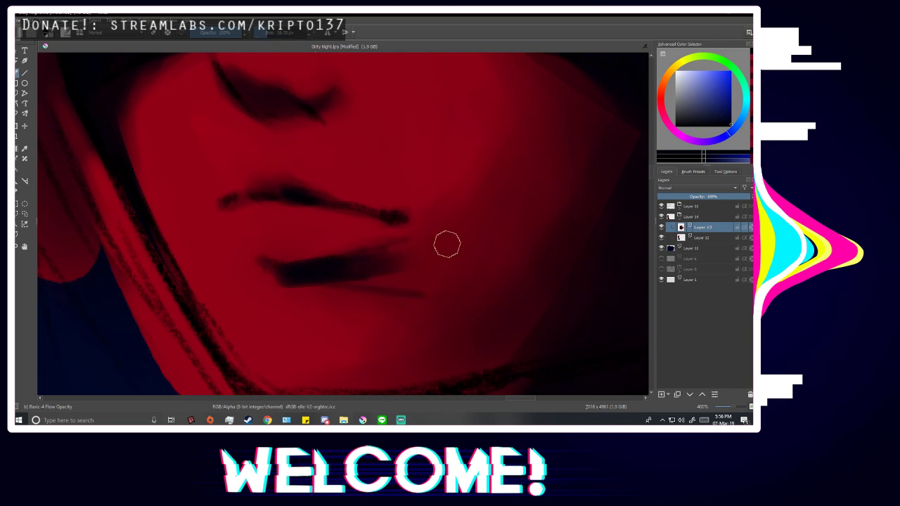
pyautogui.hotkey('ctrl', 'z')
pyautogui.moveTo(287, 265); pyautogui.dragTo(387, 237)
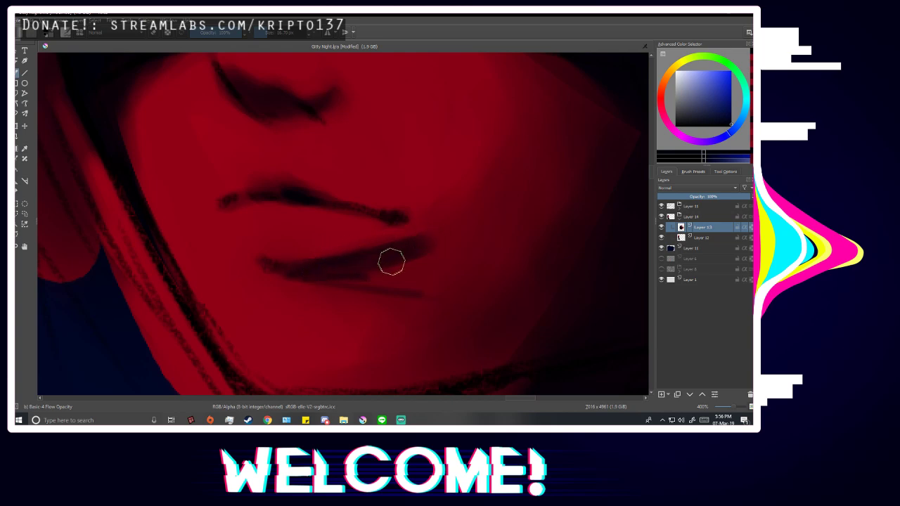
# Soften the lower-lip shadow with the cheek's sampled dark red and define the lip's lower edge with sampled lit red.
pyautogui.keyDown('ctrl'); pyautogui.click(467, 250); pyautogui.keyUp('ctrl')
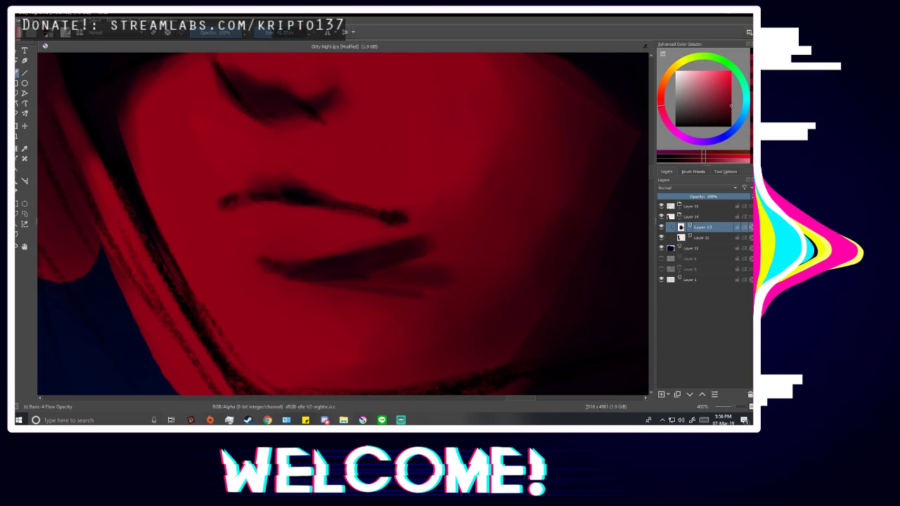
pyautogui.moveTo(446, 251)
pyautogui.mouseDown()
pyautogui.moveTo(333, 272)
pyautogui.moveTo(312, 263)
pyautogui.mouseUp()
pyautogui.moveTo(433, 267); pyautogui.dragTo(279, 267)
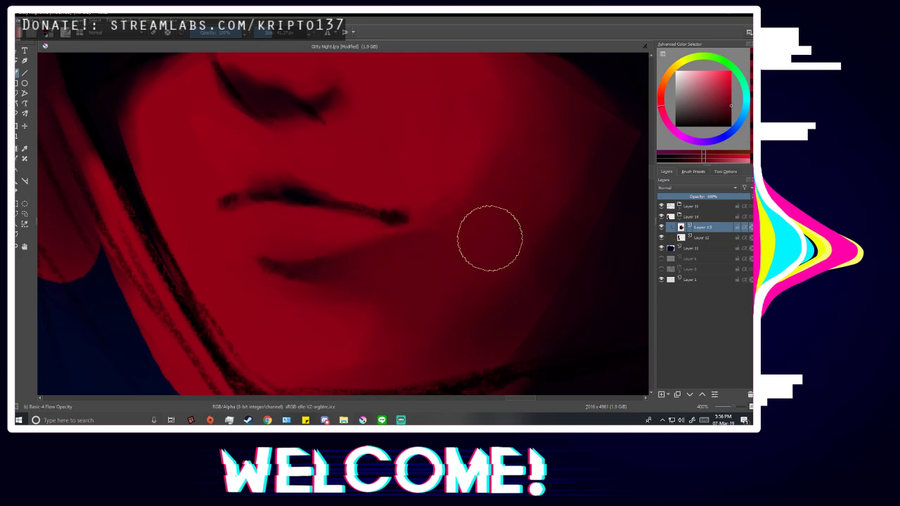
pyautogui.keyDown('ctrl'); pyautogui.click(314, 240); pyautogui.keyUp('ctrl')
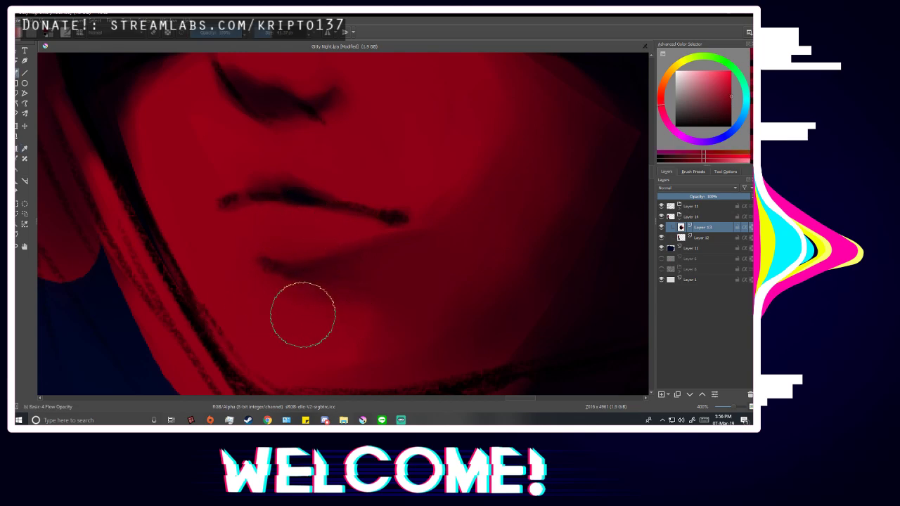
# Turn off the mirrored view and blend dark-red shading below the lower lip and across the cheek beside the mouth corner.
pyautogui.scroll(-5, 484, 239)
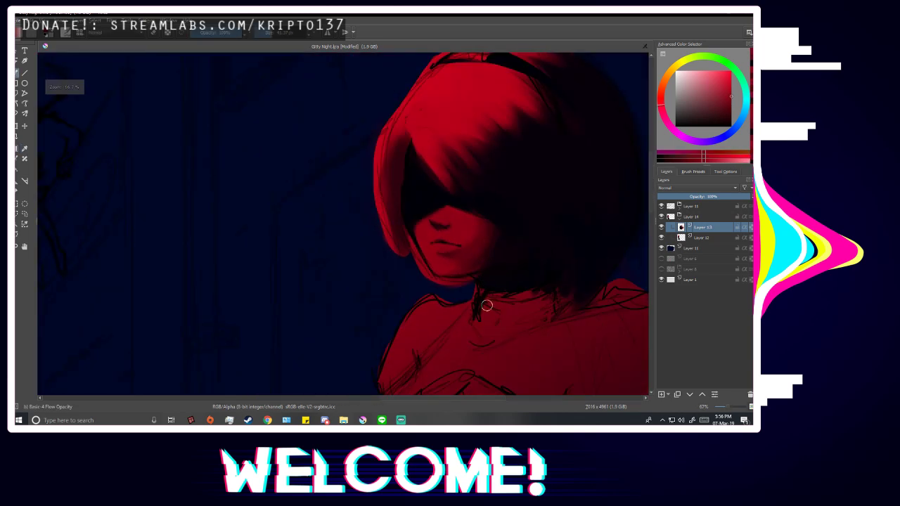
pyautogui.press('m')
pyautogui.scroll(-3, 443, 274)
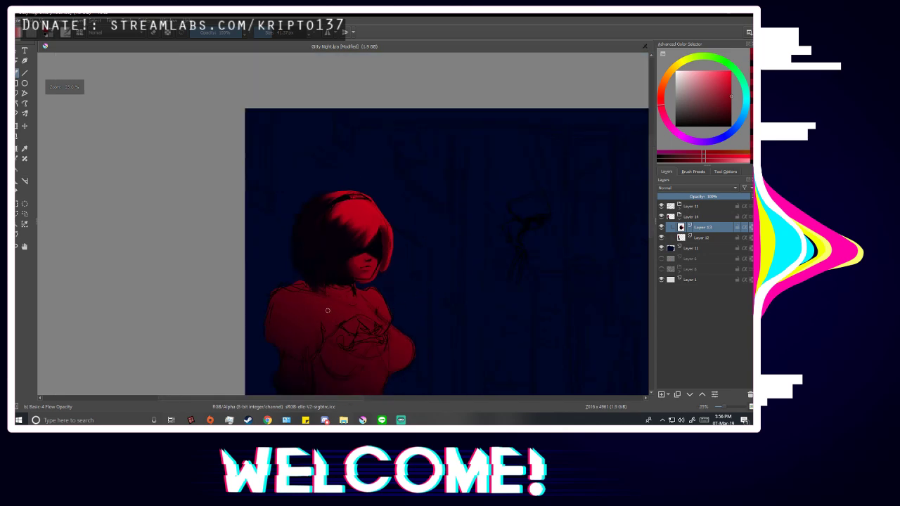
pyautogui.scroll(8, 327, 310)
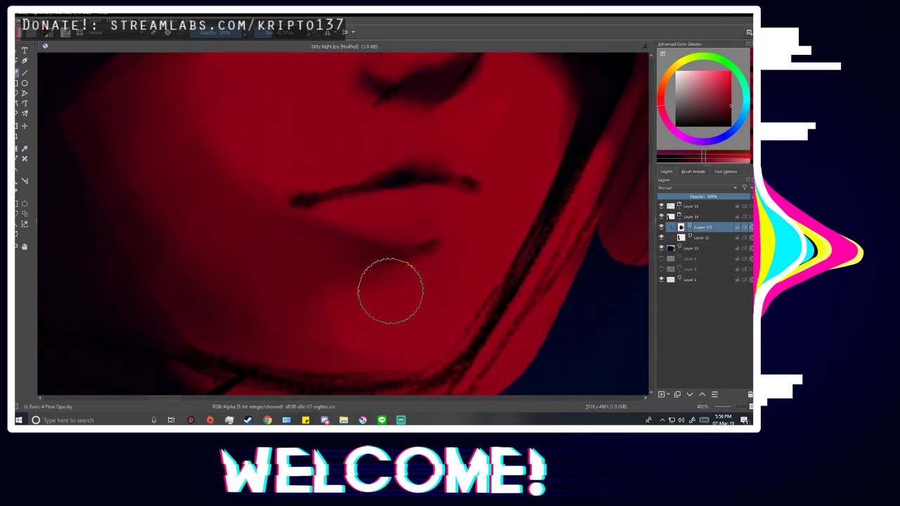
pyautogui.scroll(-6, 390, 290)
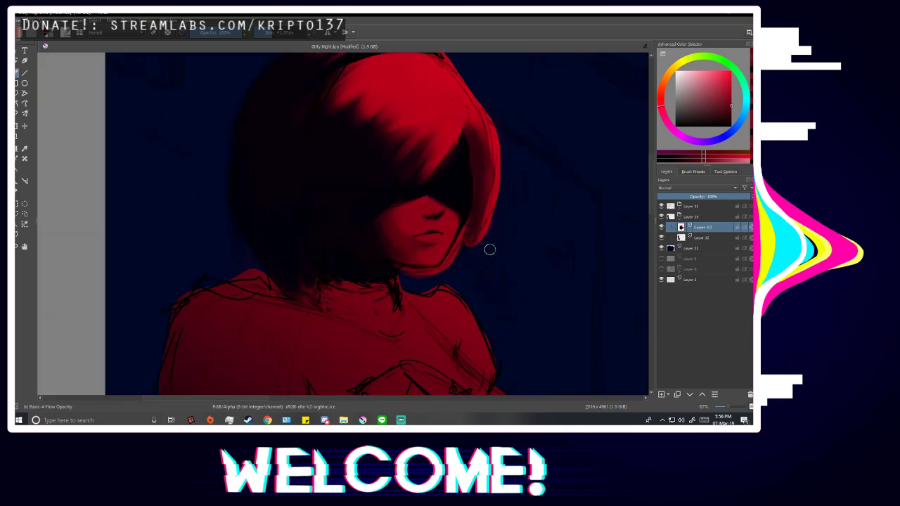
pyautogui.scroll(5, 431, 238)
pyautogui.scroll(-2, 422, 232)
pyautogui.scroll(3, 428, 233)
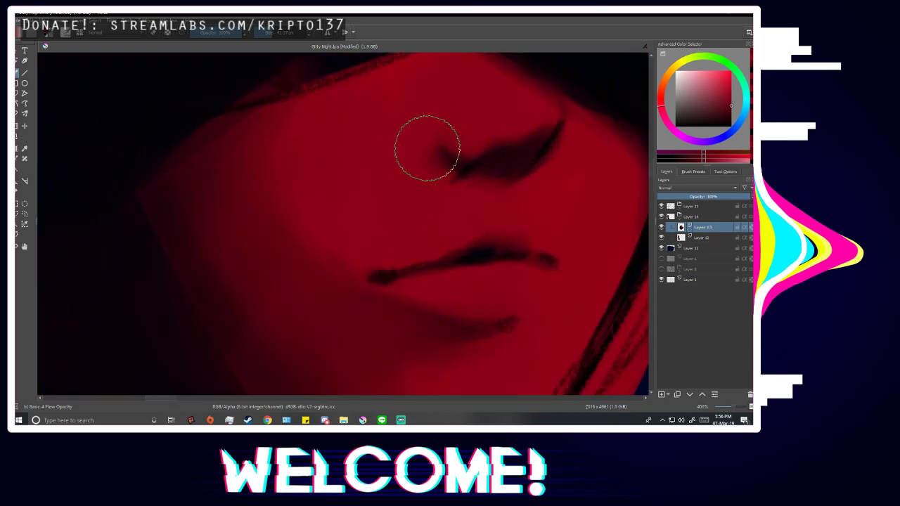
# Check the figure in the mirrored view and extend the dark-red skin tone over the shaded cheek and jaw.
pyautogui.scroll(-5, 415, 211)
pyautogui.scroll(-4, 480, 261)
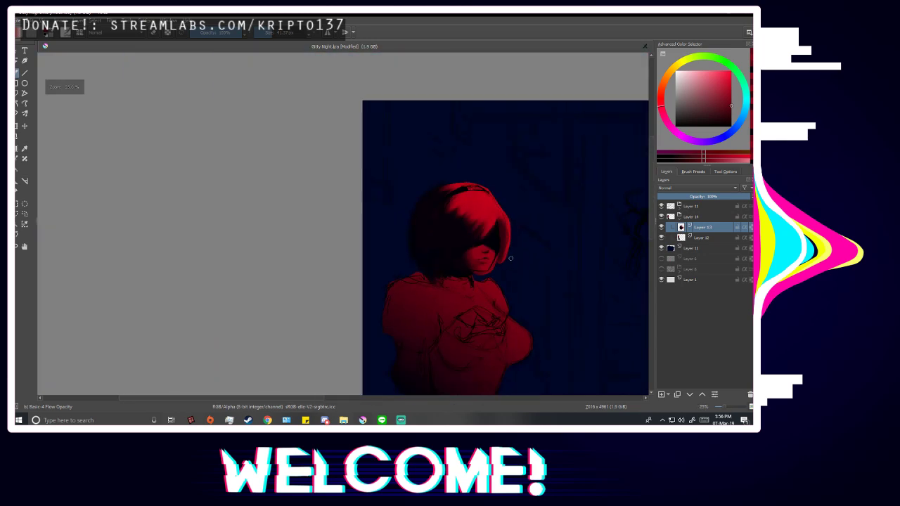
pyautogui.press('m')
pyautogui.scroll(-1, 484, 277)
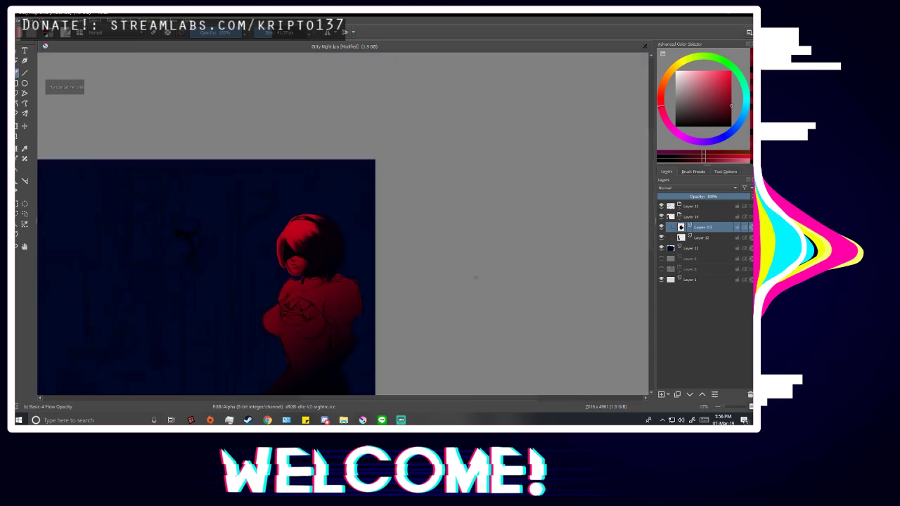
pyautogui.scroll(1, 264, 316)
pyautogui.scroll(10, 368, 197)
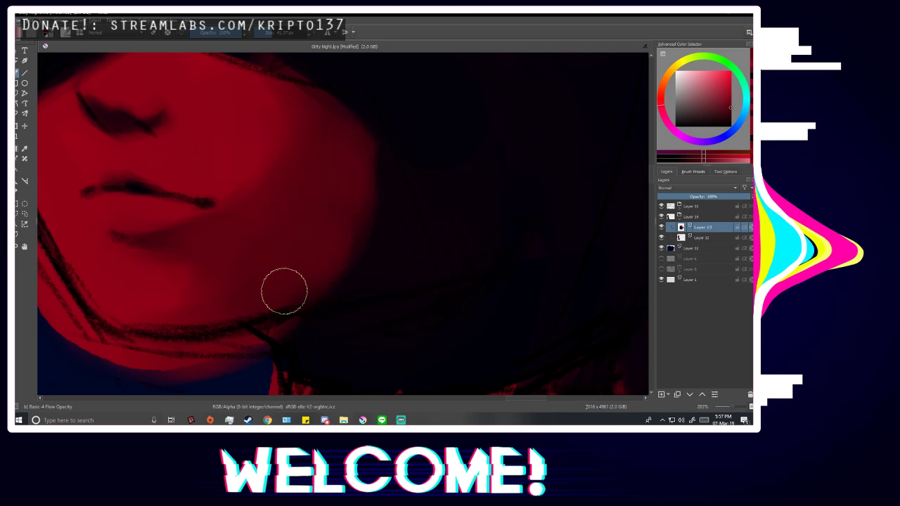
pyautogui.scroll(-5, 422, 212)
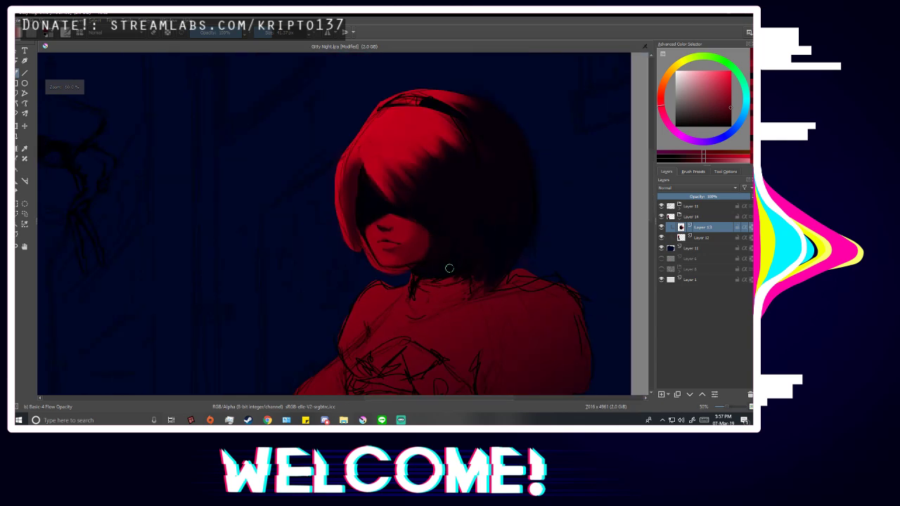
pyautogui.scroll(1, 506, 273)
pyautogui.scroll(3, 259, 243)
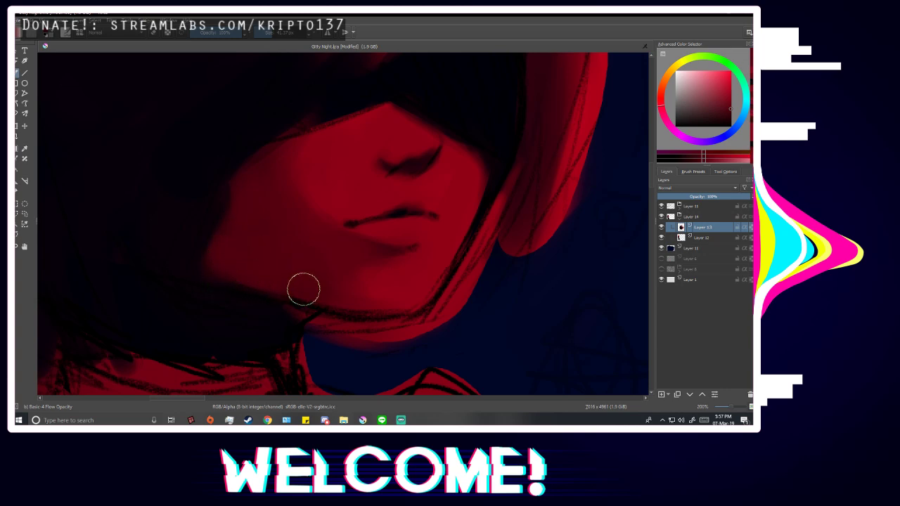
# Sample the darker red at the jaw's outer edge, fade the cheek into the hair shadow and compare both mirror orientations.
pyautogui.scroll(-2, 283, 256)
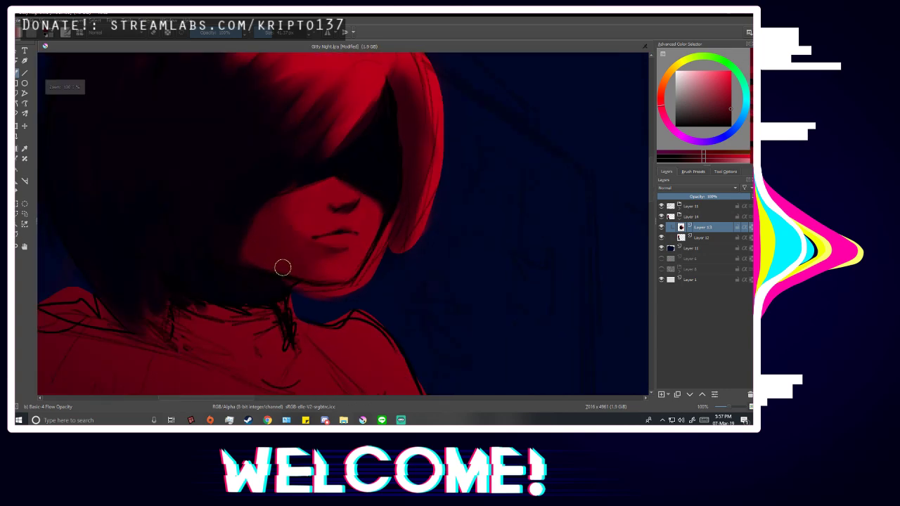
pyautogui.scroll(2, 298, 201)
pyautogui.press('p')
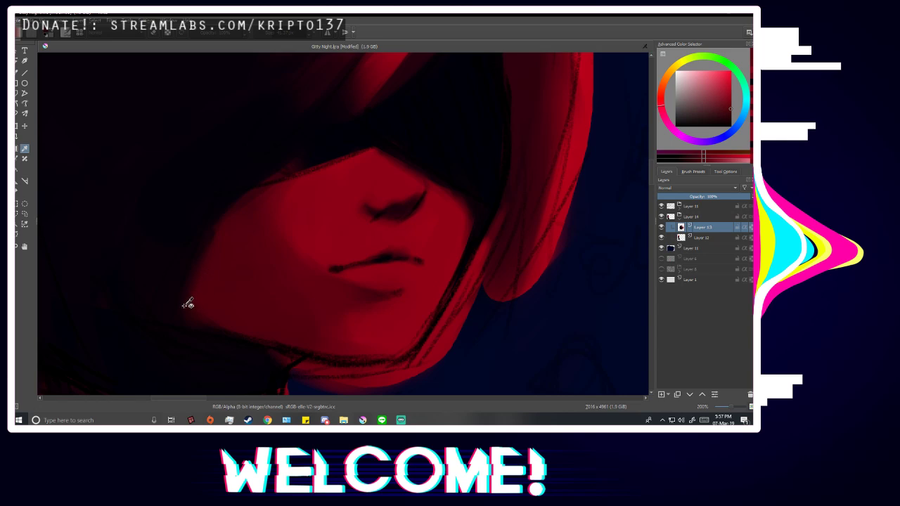
pyautogui.keyDown('ctrl'); pyautogui.click(188, 303); pyautogui.keyUp('ctrl')
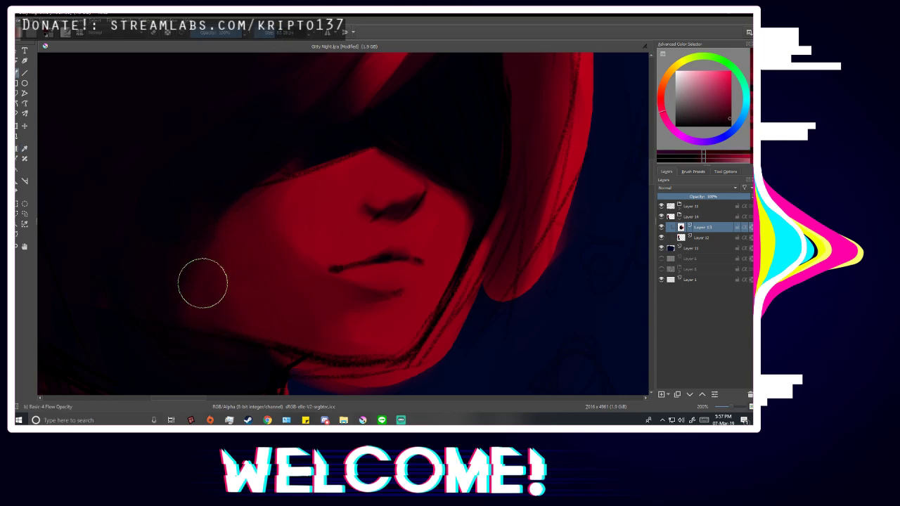
pyautogui.scroll(-5, 313, 96)
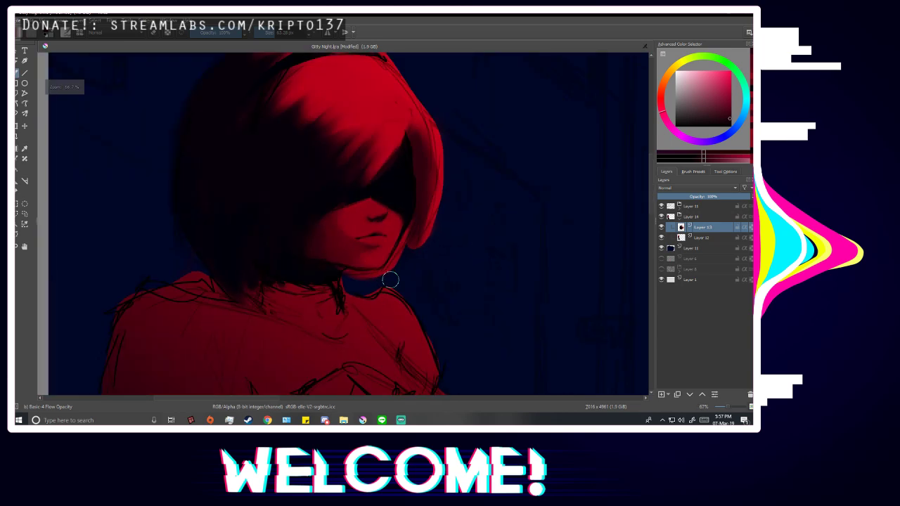
pyautogui.scroll(5, 444, 289)
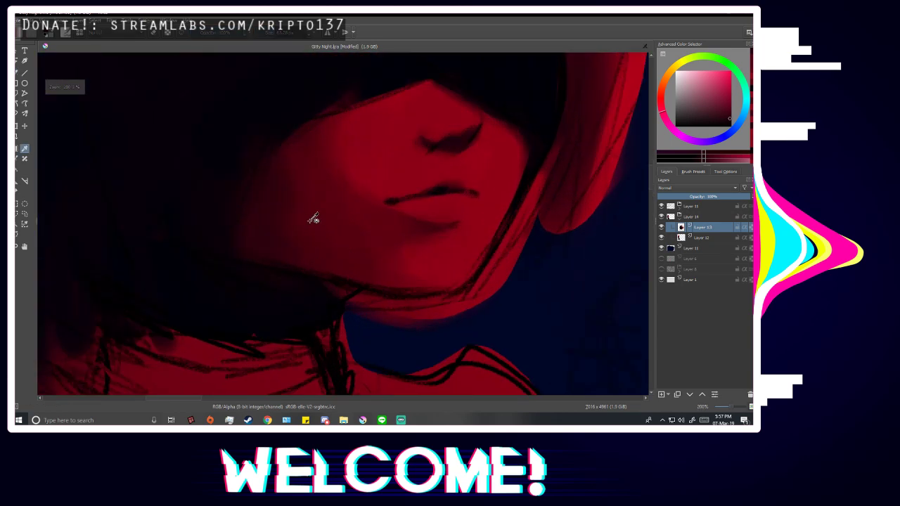
pyautogui.scroll(-5, 408, 208)
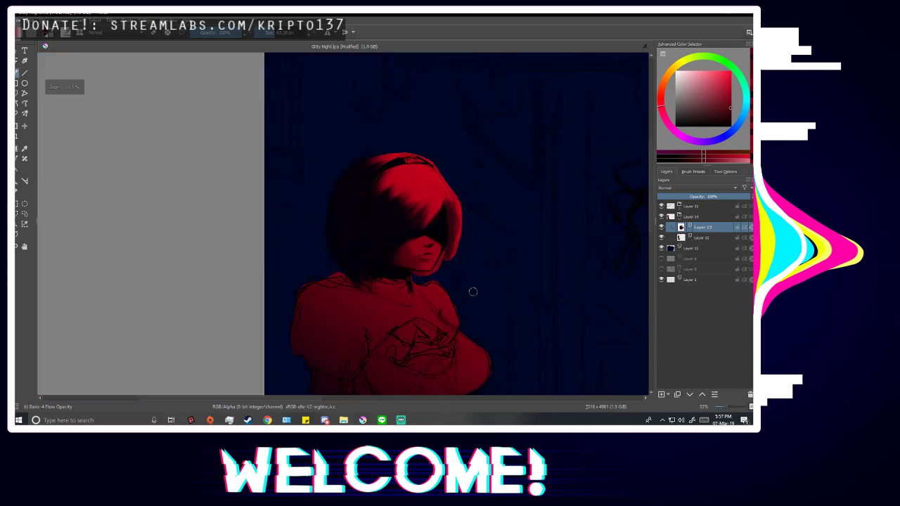
pyautogui.press('m')
pyautogui.press('m')
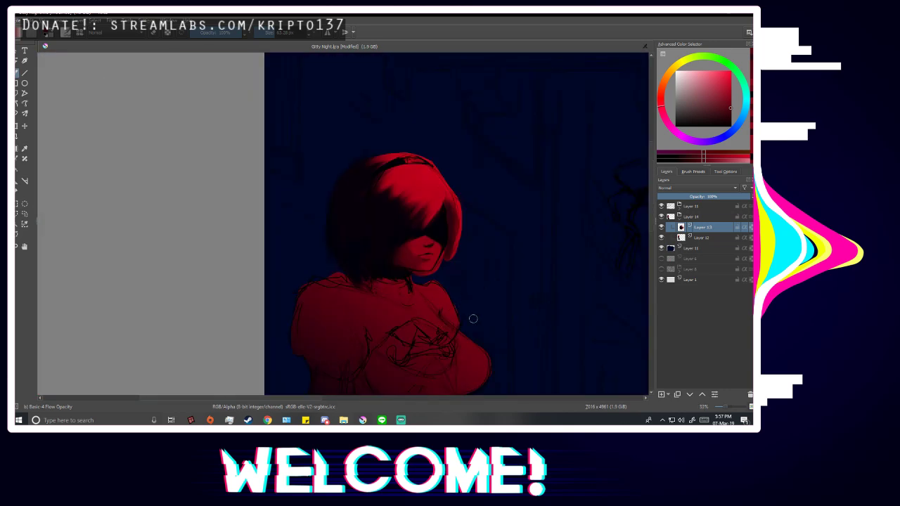
# Dab the chin's sampled red onto the neck beneath the jaw and blend it back with the neck's sampled dark shadow.
pyautogui.scroll(5, 456, 274)
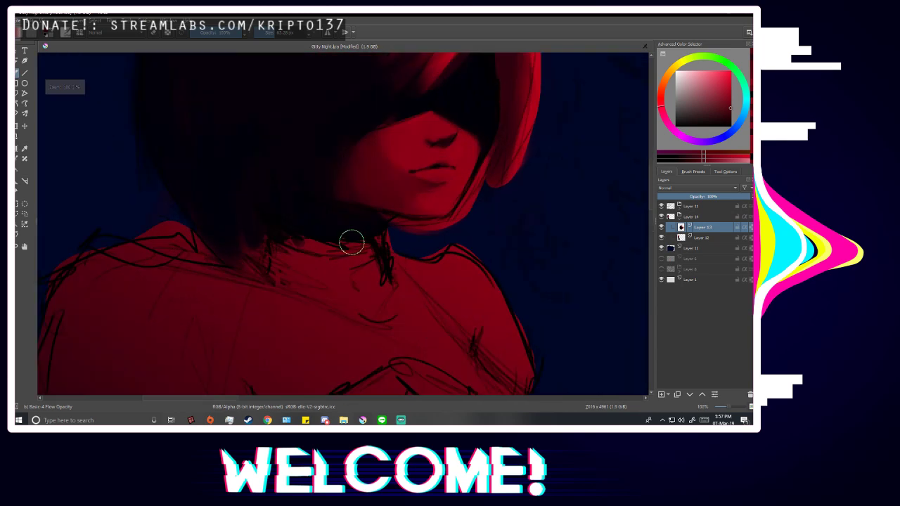
pyautogui.press('p')
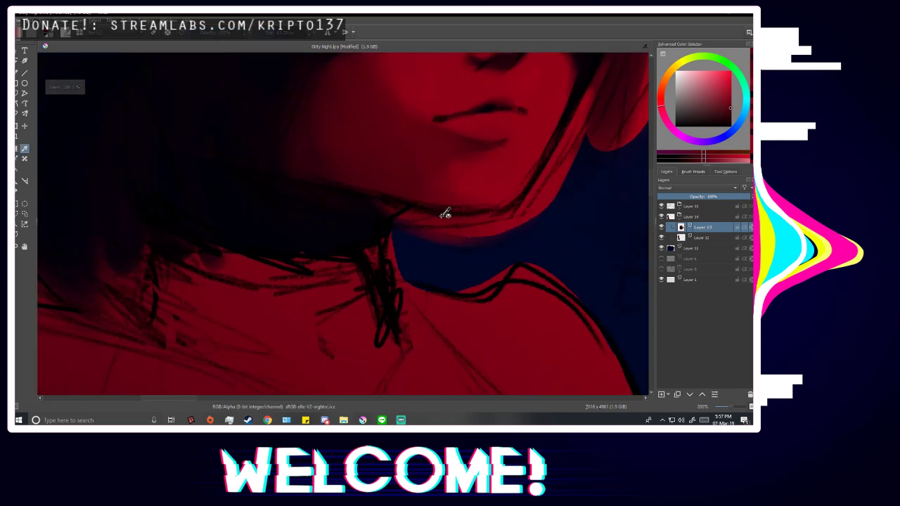
pyautogui.click(491, 182)
pyautogui.press('b')
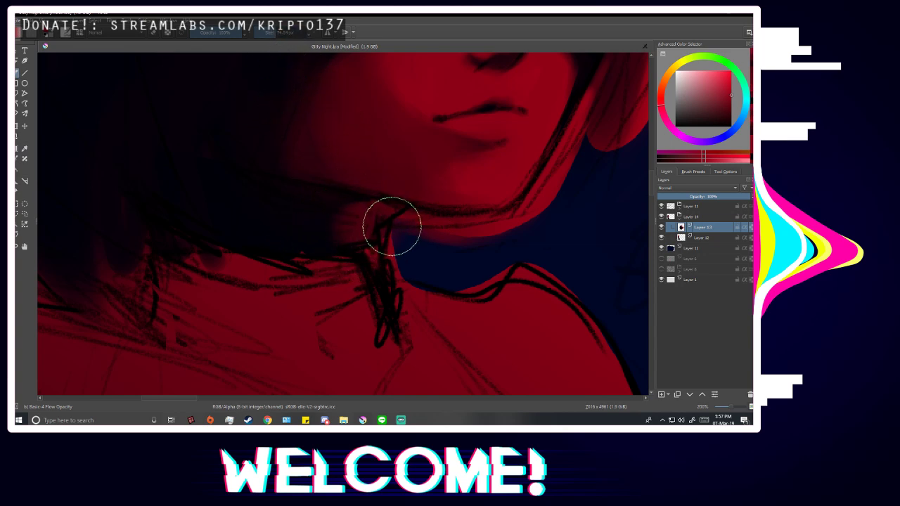
pyautogui.press('p')
pyautogui.click(308, 225)
pyautogui.press('b')
pyautogui.moveTo(329, 222); pyautogui.dragTo(356, 221)
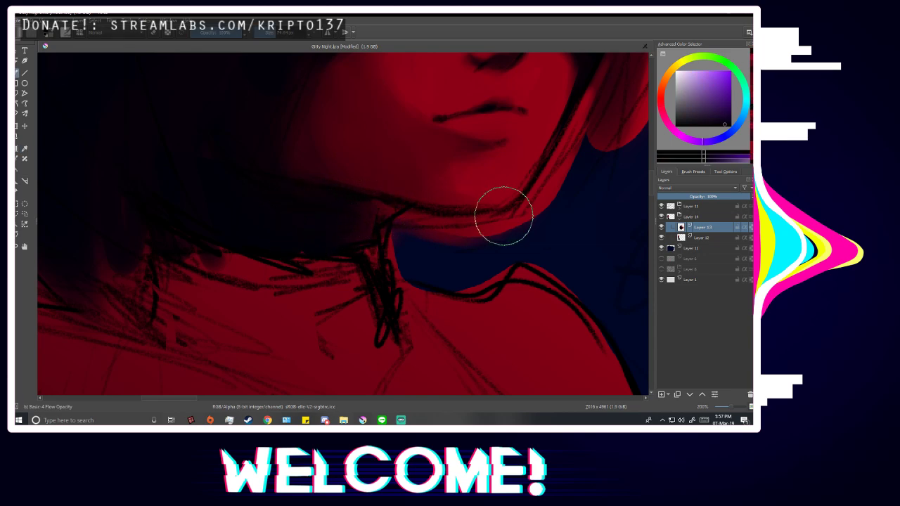
# Examine the face, jaw and neck shading in mirrored and normal orientation, both close up and with the whole figure in view.
pyautogui.scroll(-3, 440, 269)
pyautogui.press('-')
pyautogui.press('m')
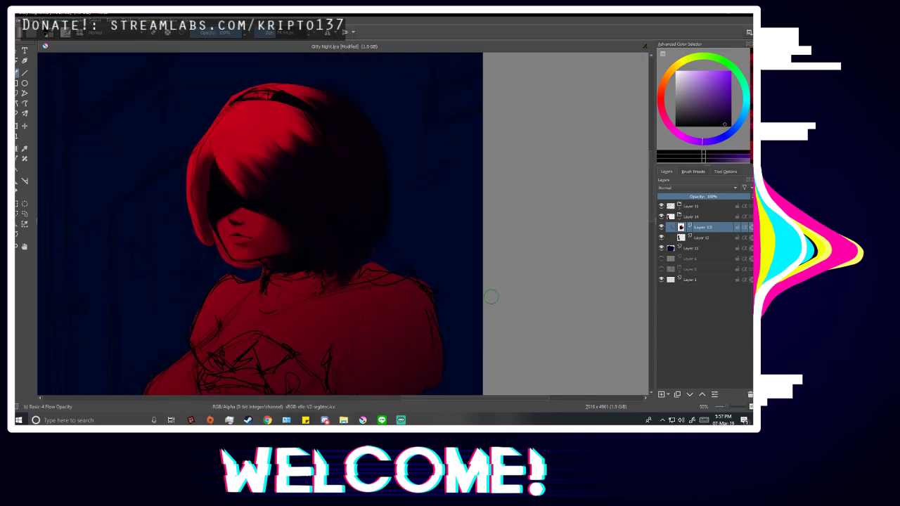
pyautogui.press('m')
pyautogui.press('-')
pyautogui.press('-')
pyautogui.press('-')
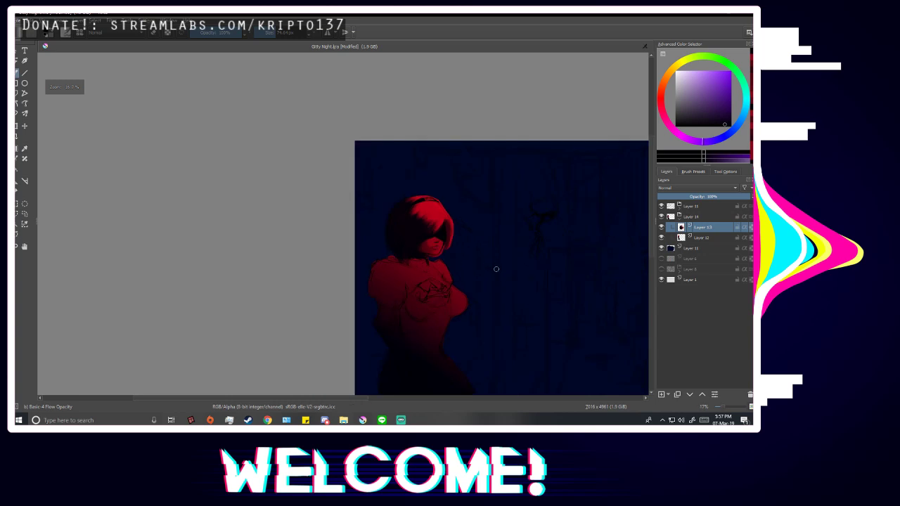
pyautogui.scroll(6, 489, 274)
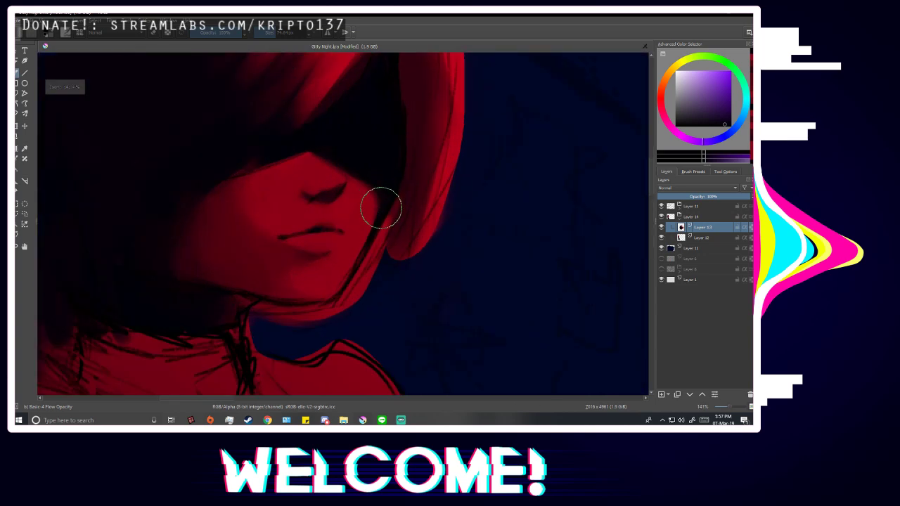
pyautogui.scroll(-5, 390, 293)
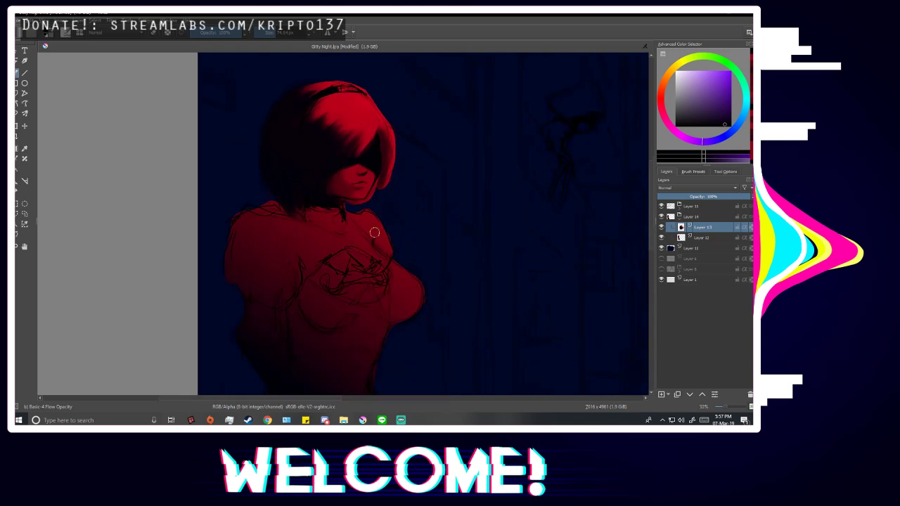
# Sample the hair's near-black shade and paint the head's cast shadow with a larger brush over the lower neck and upper chest.
pyautogui.scroll(3, 352, 232)
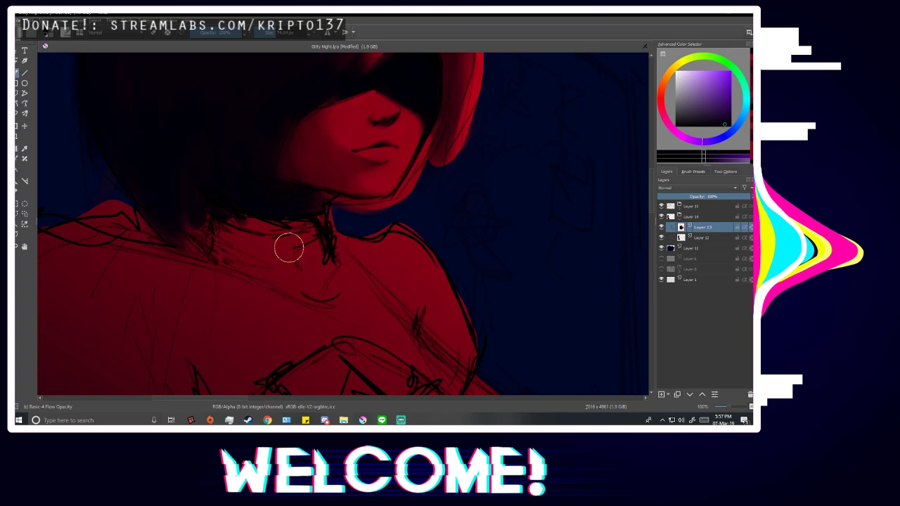
pyautogui.press('p')
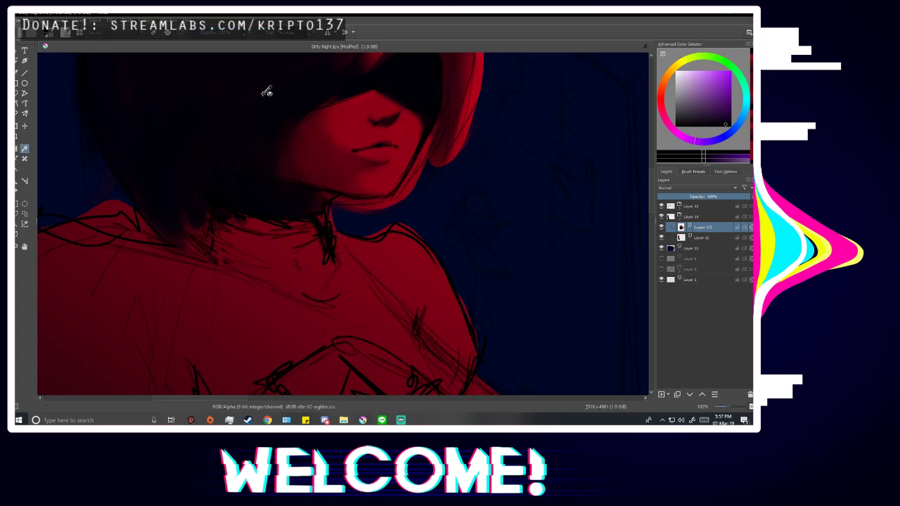
pyautogui.press('b')
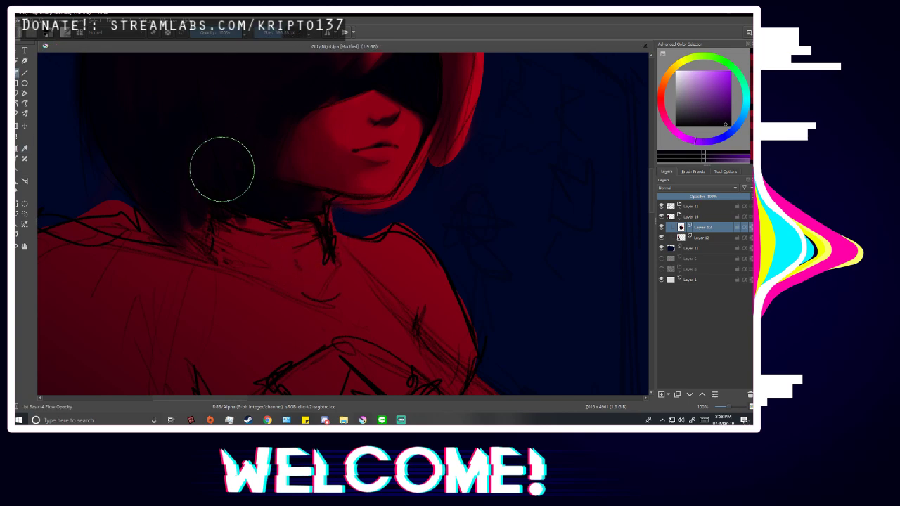
pyautogui.moveTo(249, 237)
pyautogui.mouseDown()
pyautogui.moveTo(281, 277)
pyautogui.moveTo(266, 257)
pyautogui.moveTo(217, 244)
pyautogui.moveTo(232, 263)
pyautogui.moveTo(203, 229)
pyautogui.moveTo(320, 289)
pyautogui.moveTo(253, 269)
pyautogui.moveTo(237, 228)
pyautogui.moveTo(250, 237)
pyautogui.moveTo(256, 215)
pyautogui.moveTo(274, 272)
pyautogui.moveTo(273, 223)
pyautogui.moveTo(289, 260)
pyautogui.moveTo(292, 237)
pyautogui.moveTo(283, 248)
pyautogui.moveTo(290, 282)
pyautogui.mouseUp()
pyautogui.scroll(-3, 414, 250)
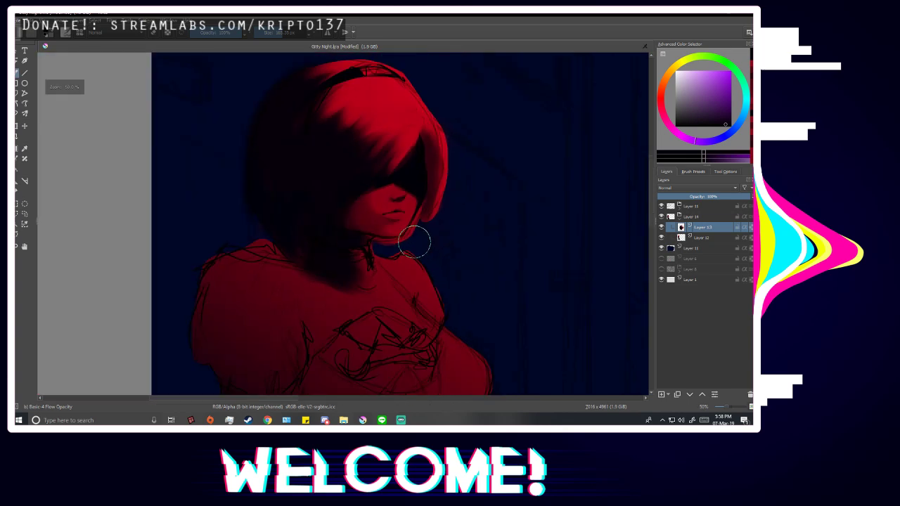
pyautogui.scroll(2, 382, 289)
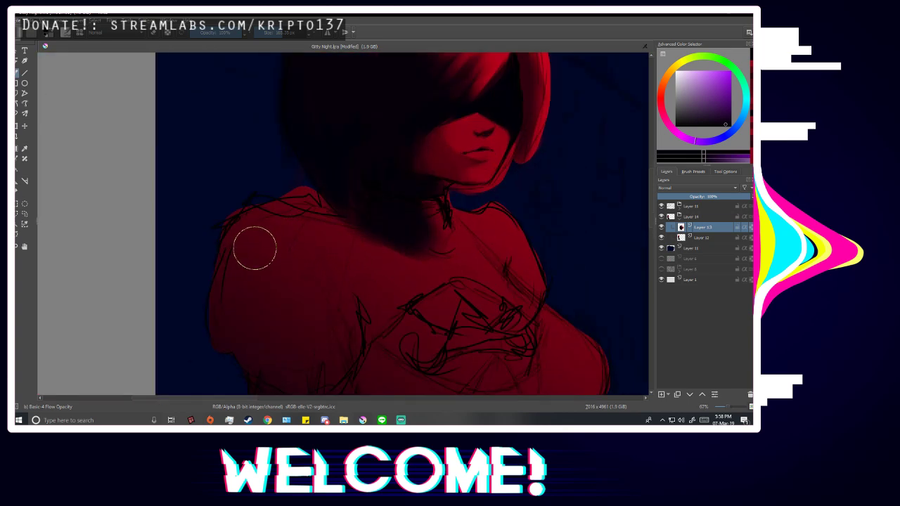
pyautogui.scroll(-3, 250, 256)
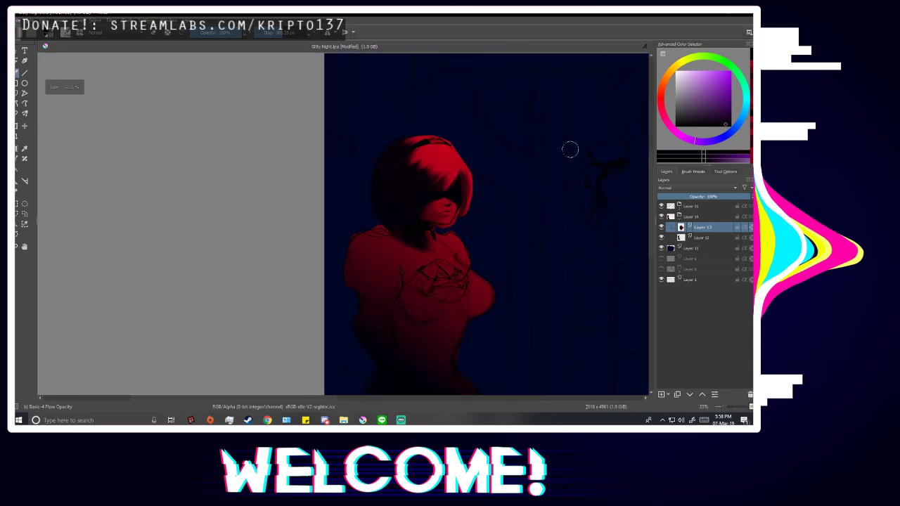
# Paint near-black shadow patches across the shoulder beside the hair and join them down the upper arm.
pyautogui.scroll(2, 317, 335)
pyautogui.scroll(2, 246, 257)
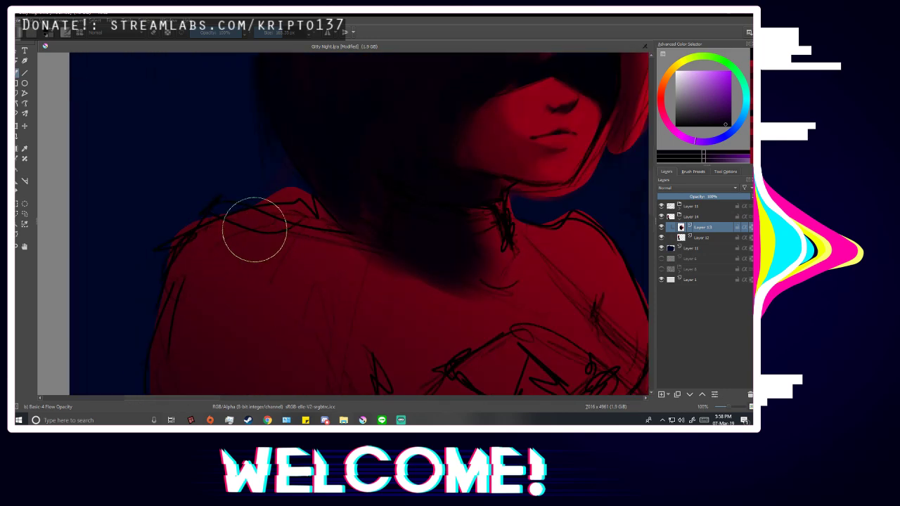
pyautogui.moveTo(255, 227); pyautogui.dragTo(265, 242)
pyautogui.scroll(-4, 264, 242)
pyautogui.scroll(2, 277, 295)
pyautogui.moveTo(277, 296)
pyautogui.mouseDown()
pyautogui.moveTo(241, 277)
pyautogui.moveTo(263, 288)
pyautogui.mouseUp()
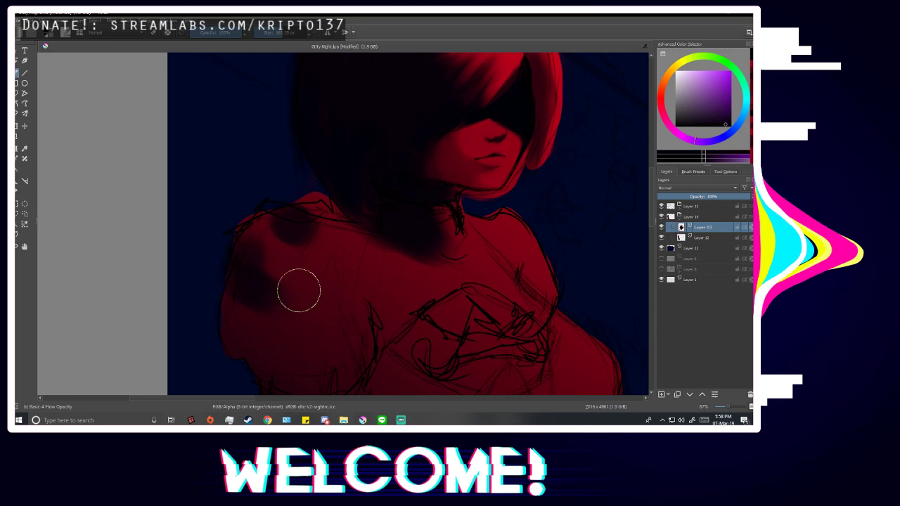
pyautogui.hotkey('ctrl', 'z')
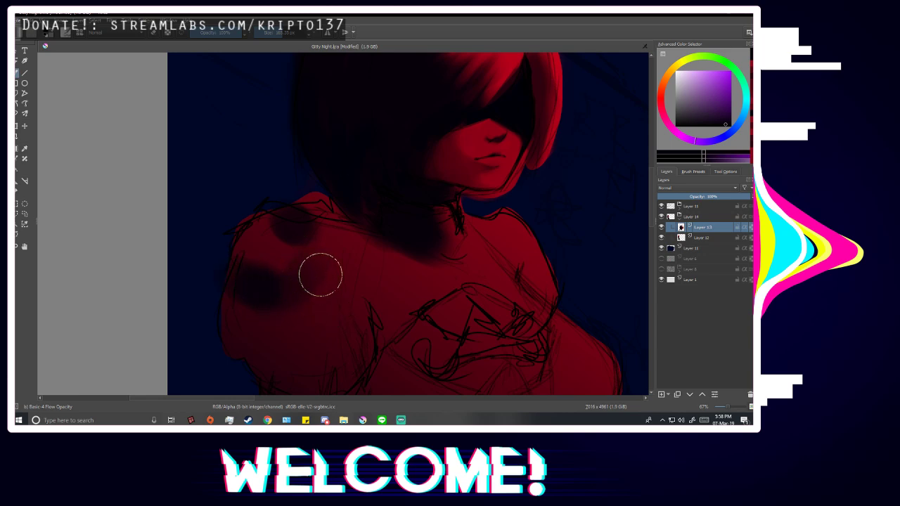
pyautogui.moveTo(346, 260)
pyautogui.mouseDown()
pyautogui.moveTo(296, 255)
pyautogui.moveTo(310, 239)
pyautogui.moveTo(262, 289)
pyautogui.moveTo(313, 264)
pyautogui.moveTo(272, 310)
pyautogui.mouseUp()
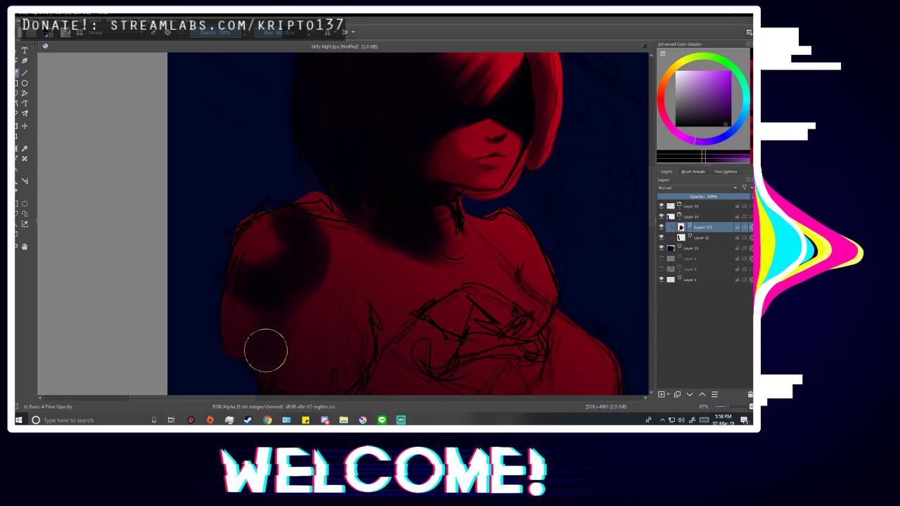
# Extend the dark shadow down the upper arm towards the armpit and compare the figure in both mirror orientations.
pyautogui.scroll(-2, 348, 225)
pyautogui.scroll(2, 345, 314)
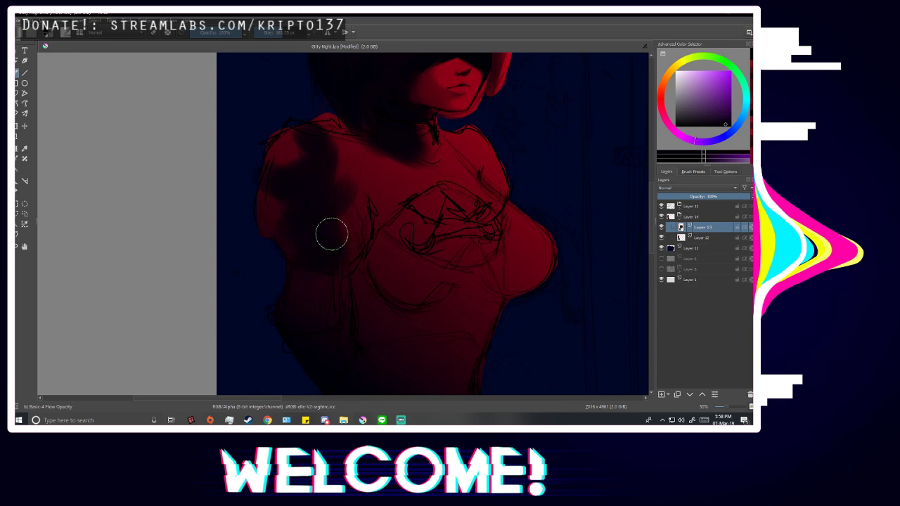
pyautogui.scroll(-3, 328, 200)
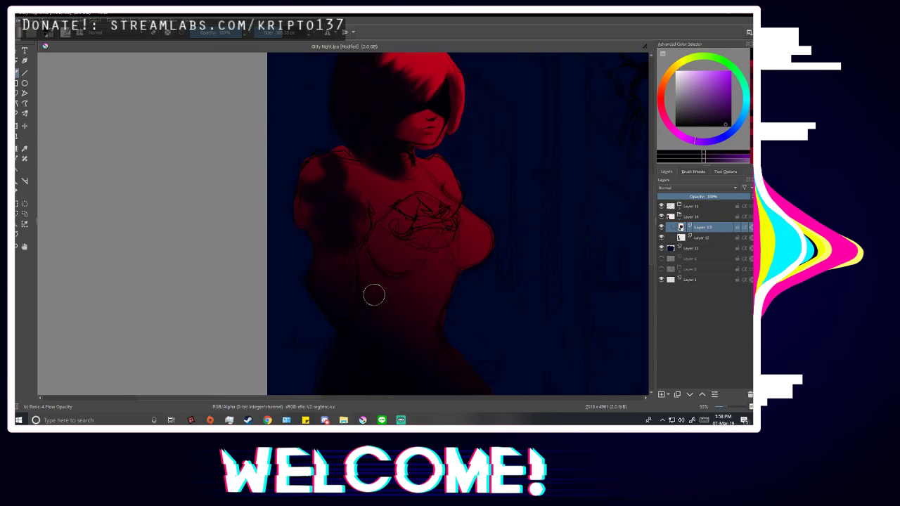
pyautogui.press('m')
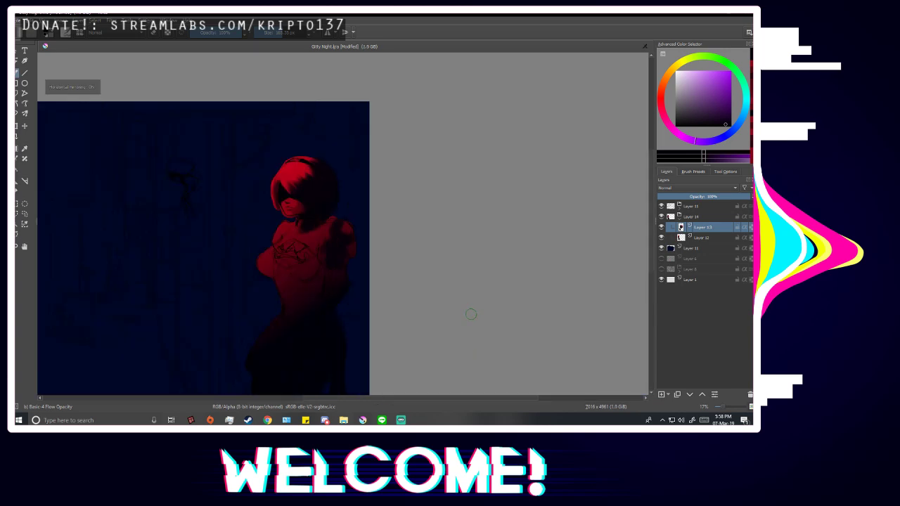
pyautogui.press('m')
# Sample the shoulder's red and clean up the edges of the shoulder shadow with a smaller brush.
pyautogui.scroll(1, 363, 228)
pyautogui.scroll(4, 363, 229)
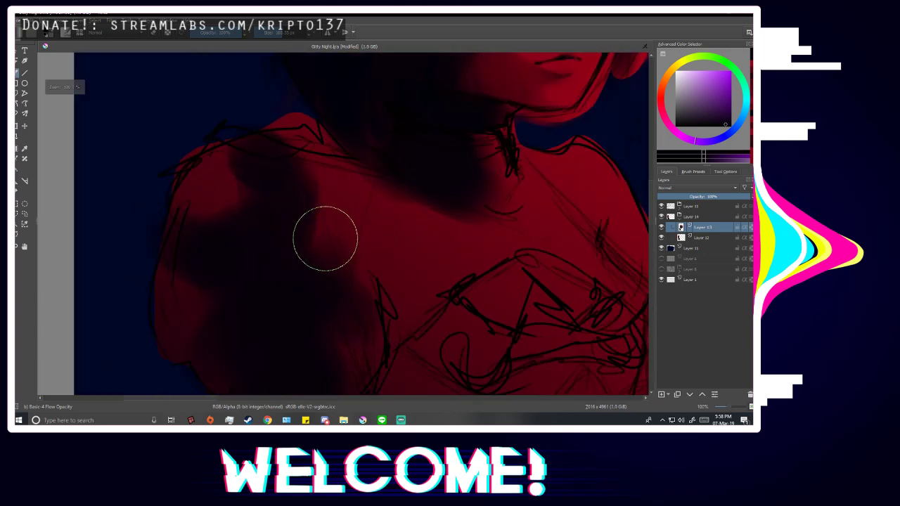
pyautogui.press('p')
pyautogui.click(216, 174)
pyautogui.press('b')
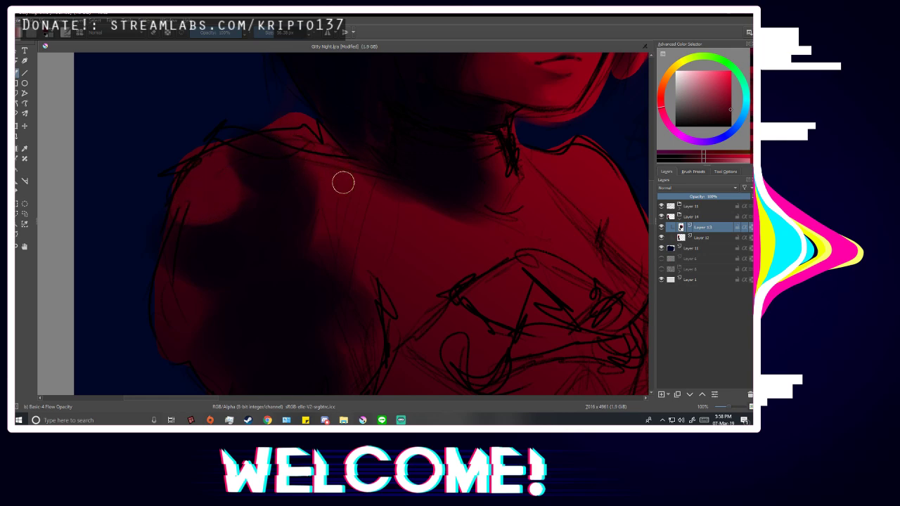
# Sample the dark shadow tones and bridge the shoulder shadow to the neck's cast shadow with a large brush.
pyautogui.press('p')
pyautogui.scroll(-2, 405, 255)
pyautogui.scroll(2, 469, 273)
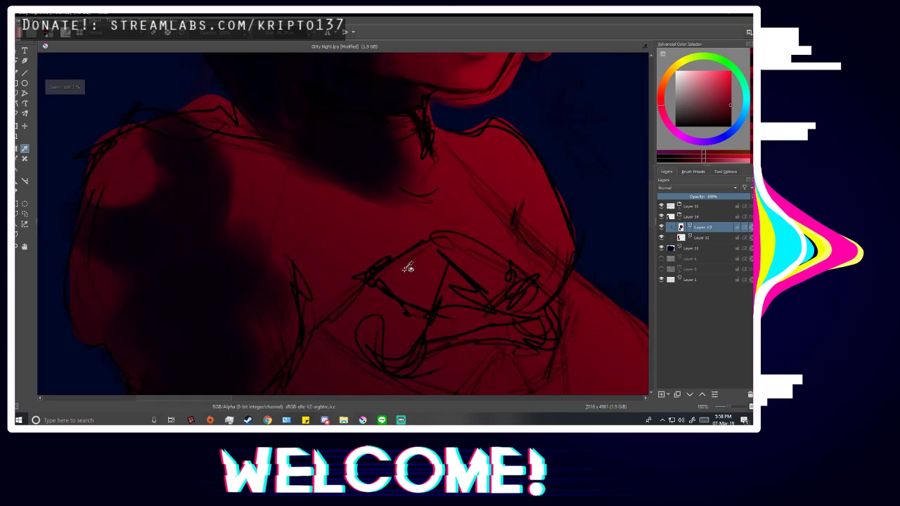
pyautogui.scroll(-1, 353, 207)
pyautogui.click(366, 184)
pyautogui.scroll(-2, 359, 220)
pyautogui.press('b')
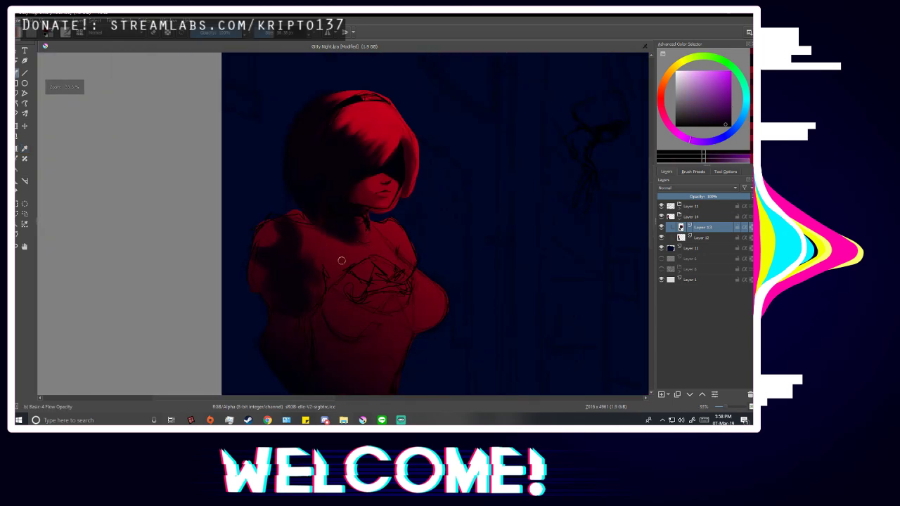
pyautogui.scroll(3, 316, 215)
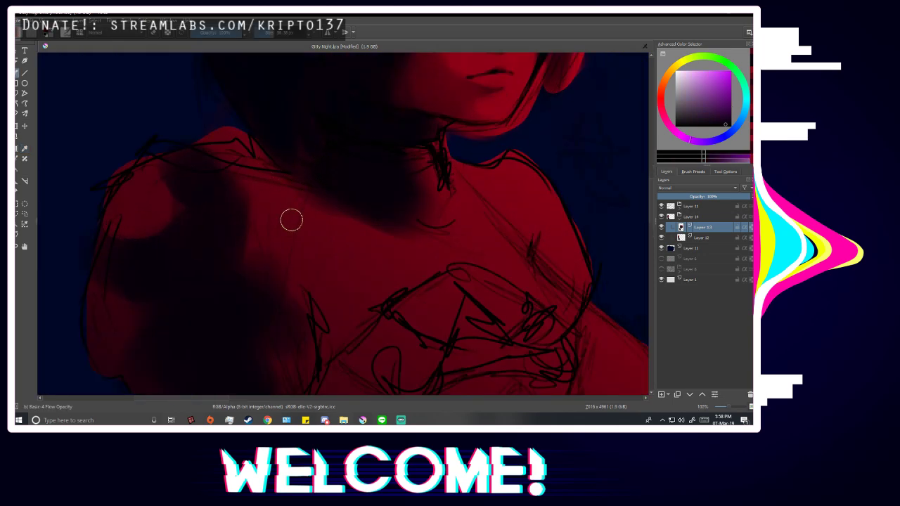
pyautogui.press('p')
pyautogui.click(213, 287)
pyautogui.press('b')
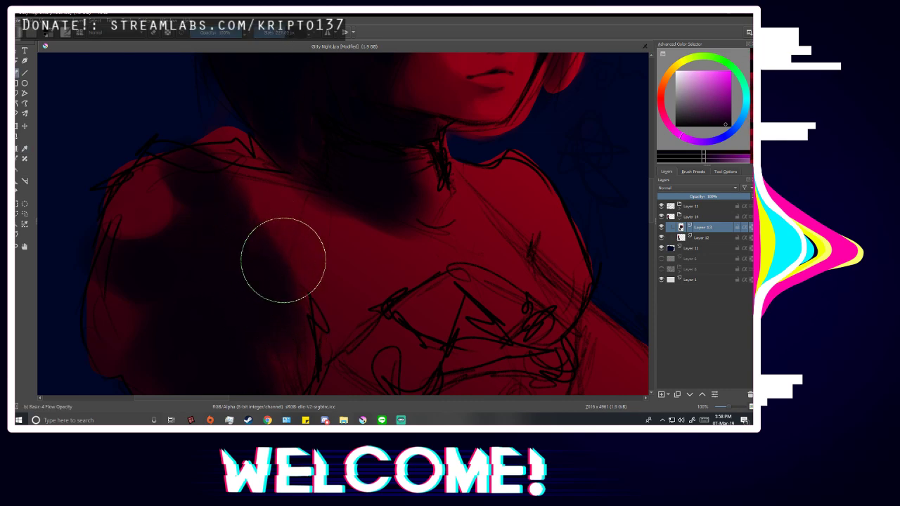
pyautogui.moveTo(231, 220)
pyautogui.mouseDown()
pyautogui.moveTo(250, 211)
pyautogui.moveTo(286, 219)
pyautogui.moveTo(284, 183)
pyautogui.moveTo(274, 193)
pyautogui.moveTo(297, 196)
pyautogui.mouseUp()
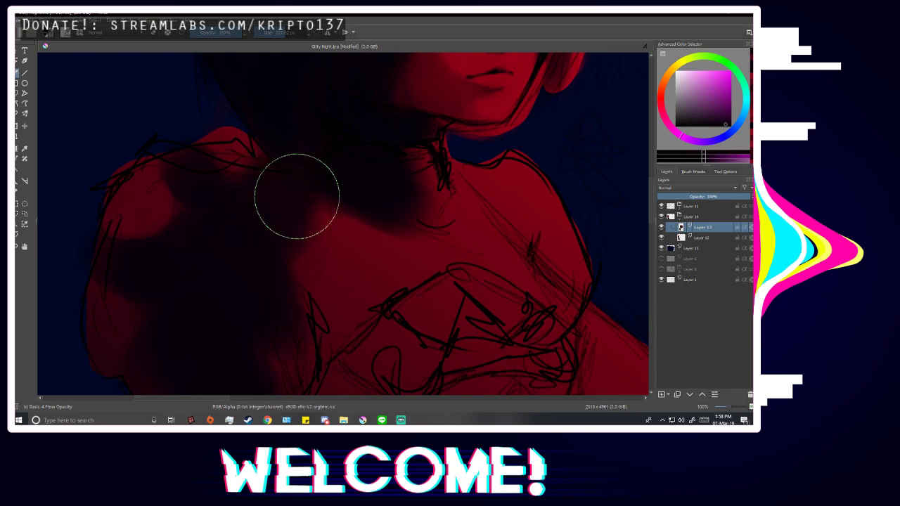
# Mirror the view and spread the dark shadow over the outer shoulder and upper arm, checking it against the whole scene.
pyautogui.scroll(-4, 353, 277)
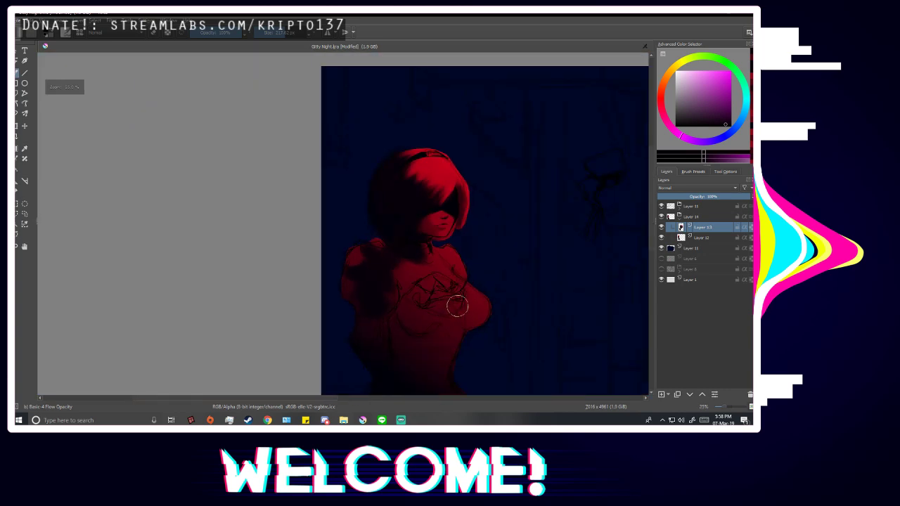
pyautogui.scroll(3, 457, 306)
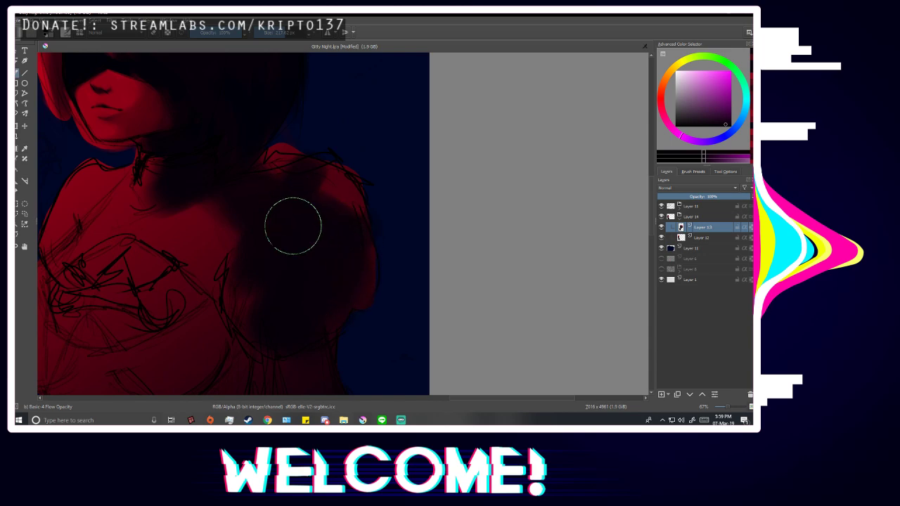
pyautogui.scroll(-5, 323, 148)
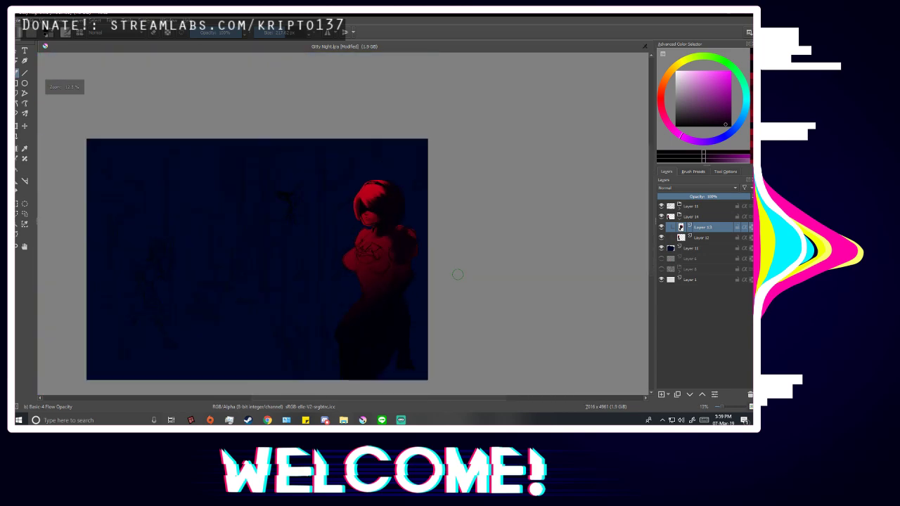
pyautogui.scroll(4, 418, 266)
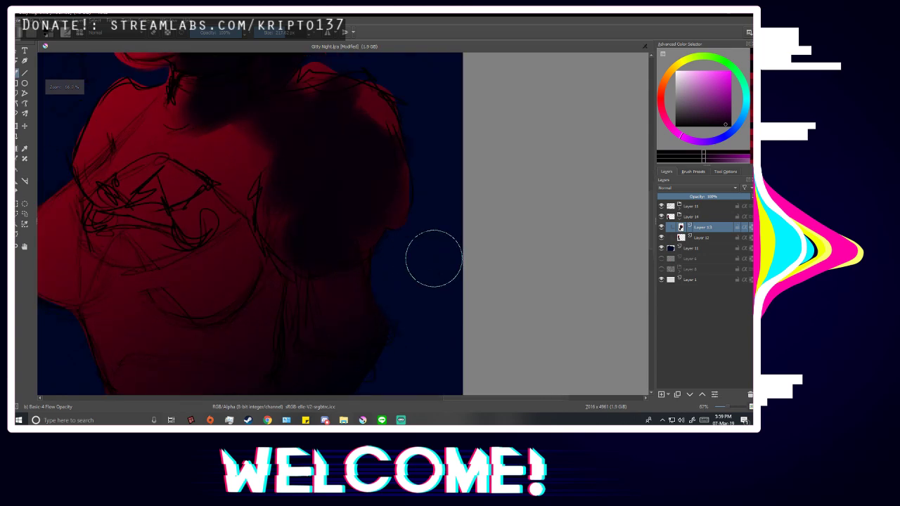
# Sample the red at the top of the shoulder and paint lit streaks down into the shoulder shadow with a smaller brush.
pyautogui.scroll(1, 312, 273)
pyautogui.keyDown('ctrl'); pyautogui.click(368, 81); pyautogui.keyUp('ctrl')
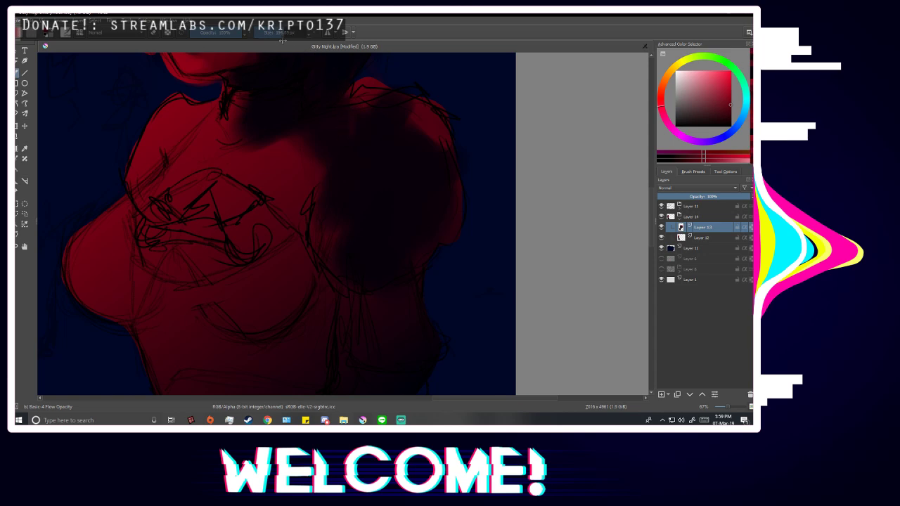
pyautogui.moveTo(361, 97); pyautogui.dragTo(360, 119)
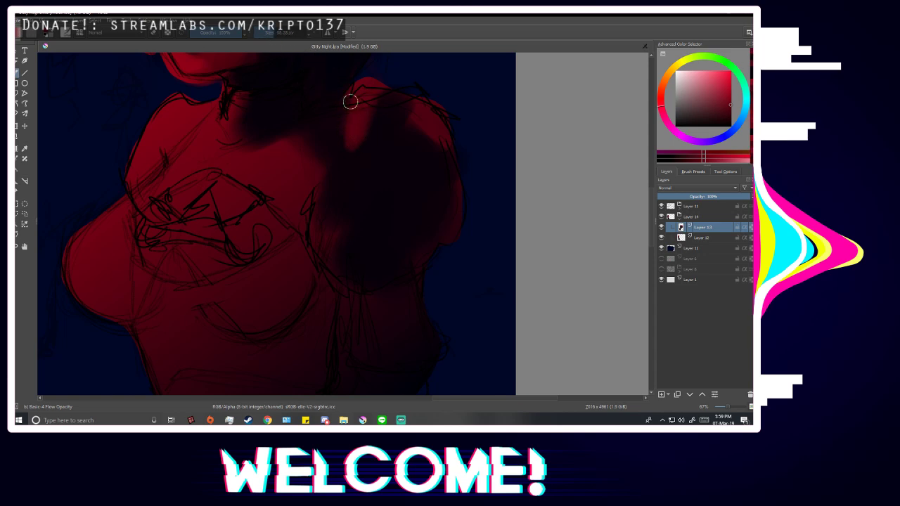
pyautogui.scroll(-3, 363, 271)
pyautogui.scroll(4, 380, 217)
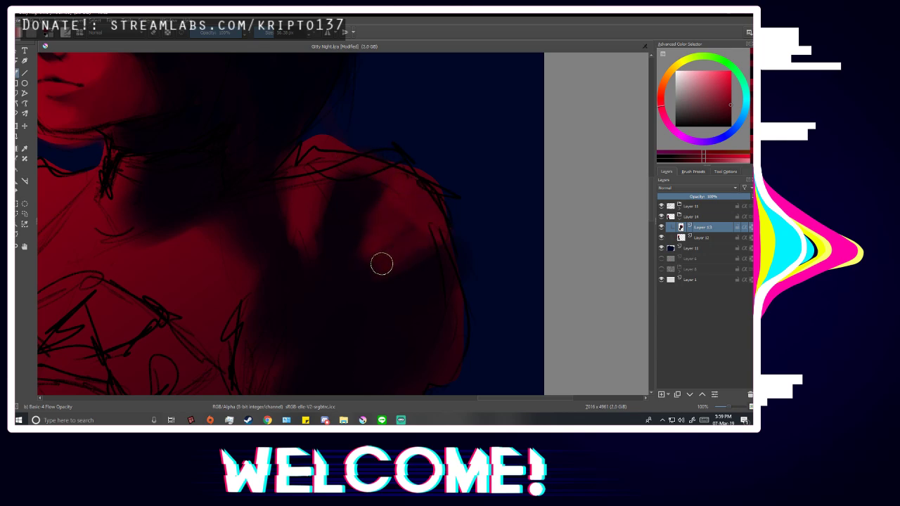
# Mirror the view, sample the shoulder shadow's dark tone and paint it over the lower ends of the lit streaks.
pyautogui.scroll(-4, 417, 228)
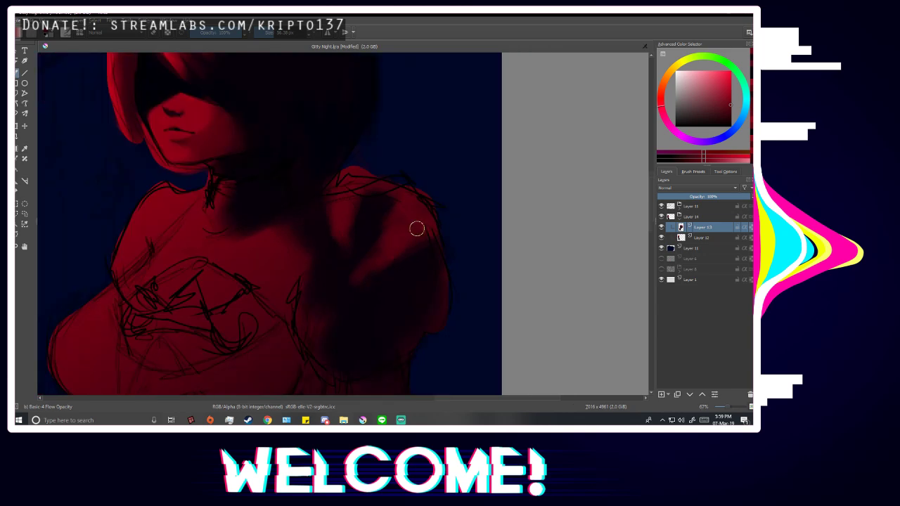
pyautogui.press('m')
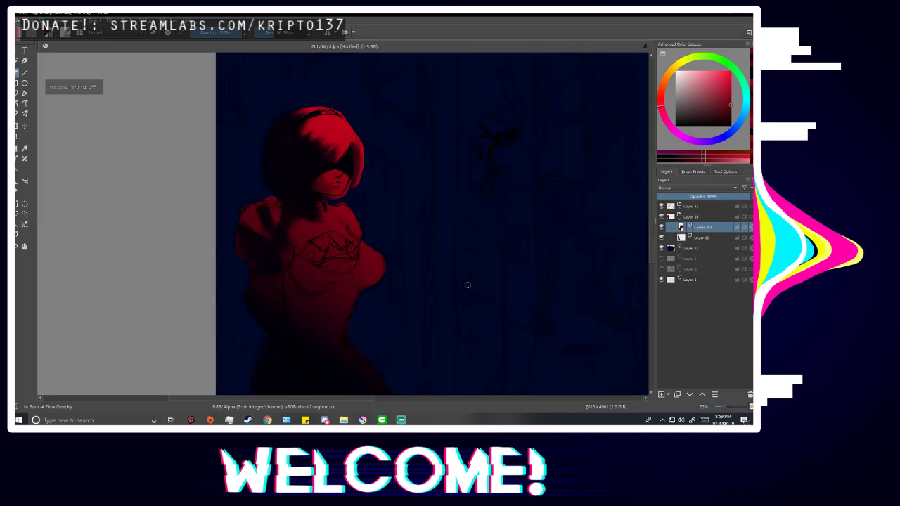
pyautogui.press('+')
pyautogui.press('+')
pyautogui.press('+')
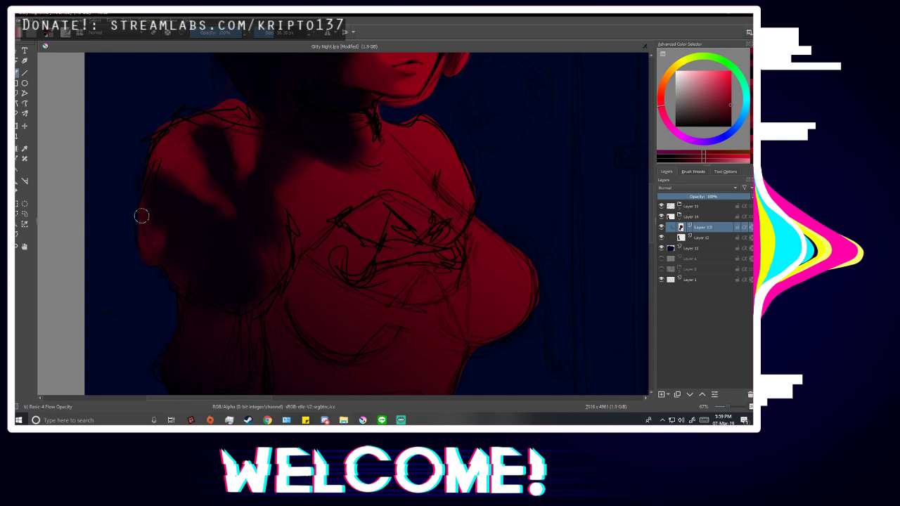
pyautogui.scroll(-3, 295, 211)
pyautogui.scroll(3, 276, 219)
pyautogui.keyDown('ctrl'); pyautogui.click(266, 221); pyautogui.keyUp('ctrl')
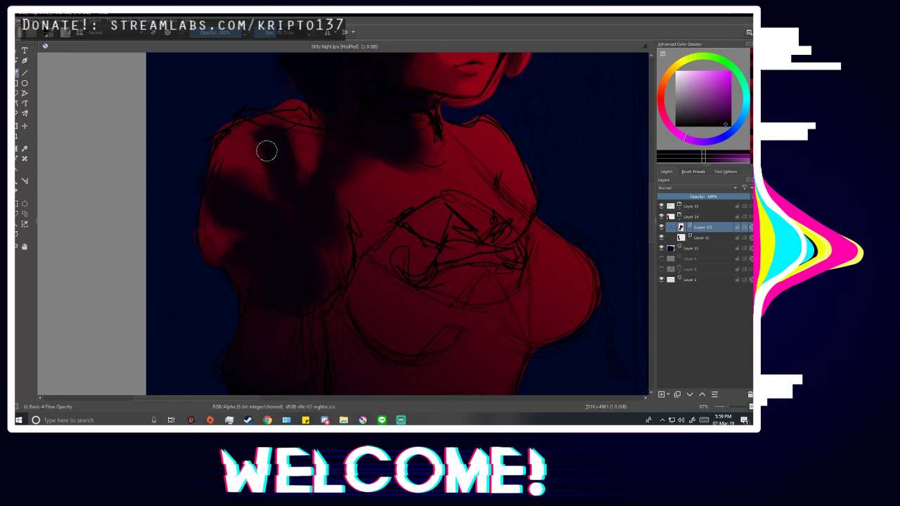
# Sample the red to relight the shoulder's outer edge, and sample the dark tone to reshape the streak of shadow beside it.
pyautogui.press('-')
pyautogui.press('-')
pyautogui.press('-')
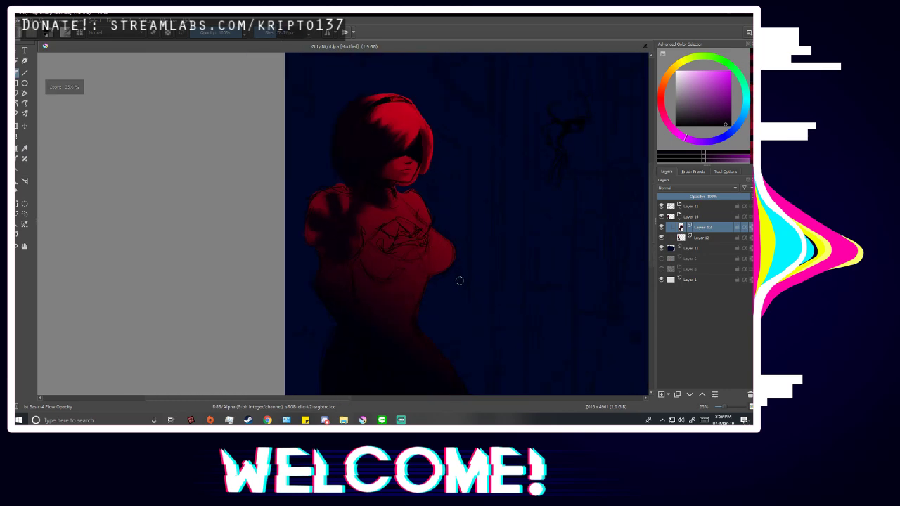
pyautogui.press('m')
pyautogui.press('m')
pyautogui.press('+')
pyautogui.press('+')
pyautogui.press('+')
pyautogui.press('+')
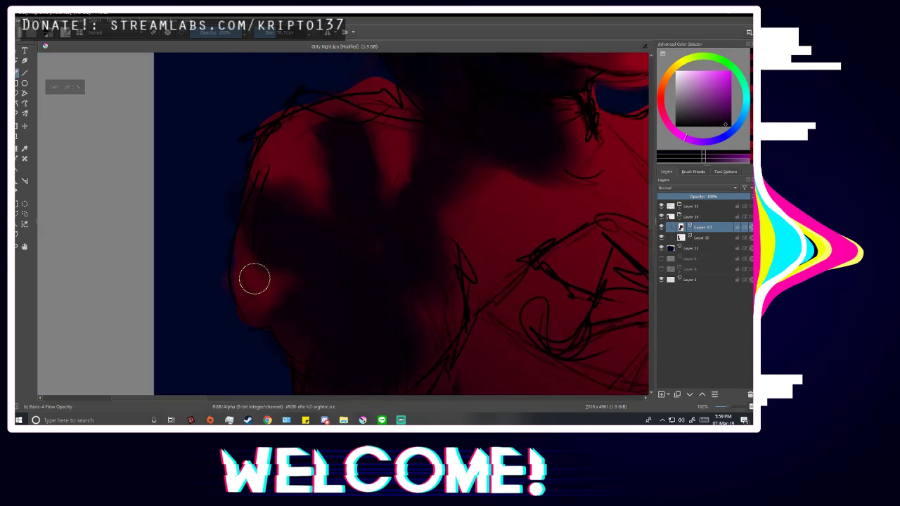
pyautogui.keyDown('ctrl'); pyautogui.click(257, 280); pyautogui.keyUp('ctrl')
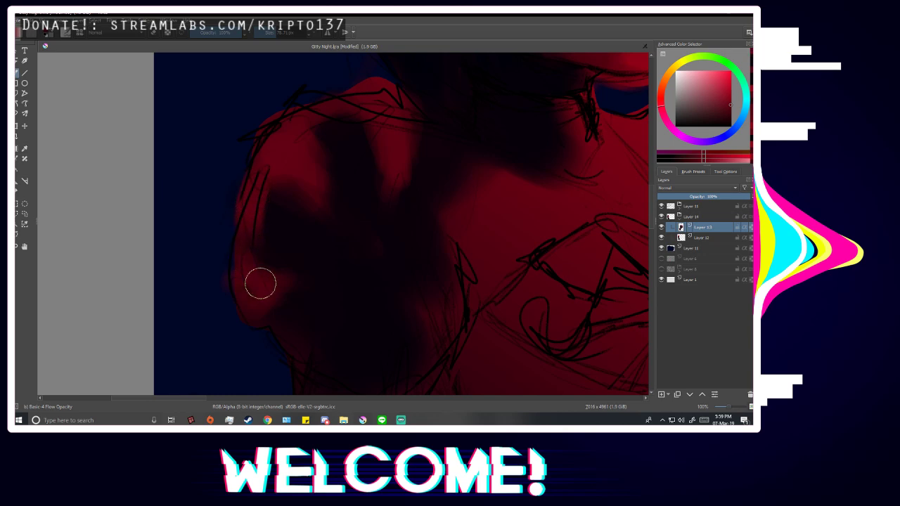
pyautogui.keyDown('ctrl'); pyautogui.click(275, 230); pyautogui.keyUp('ctrl')
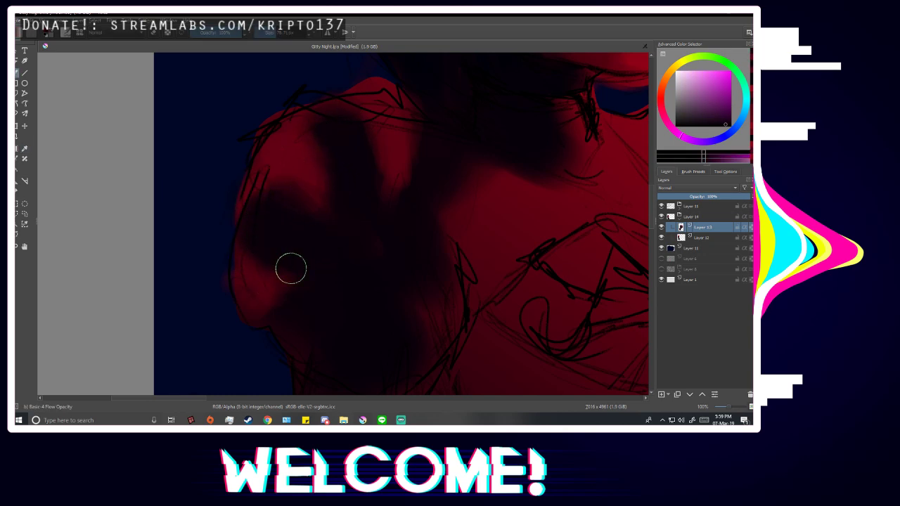
# Lay a broad dark shadow from the neck down over the near side of the chest with a larger brush, checking it mirrored.
pyautogui.scroll(-5, 379, 239)
pyautogui.scroll(2, 509, 292)
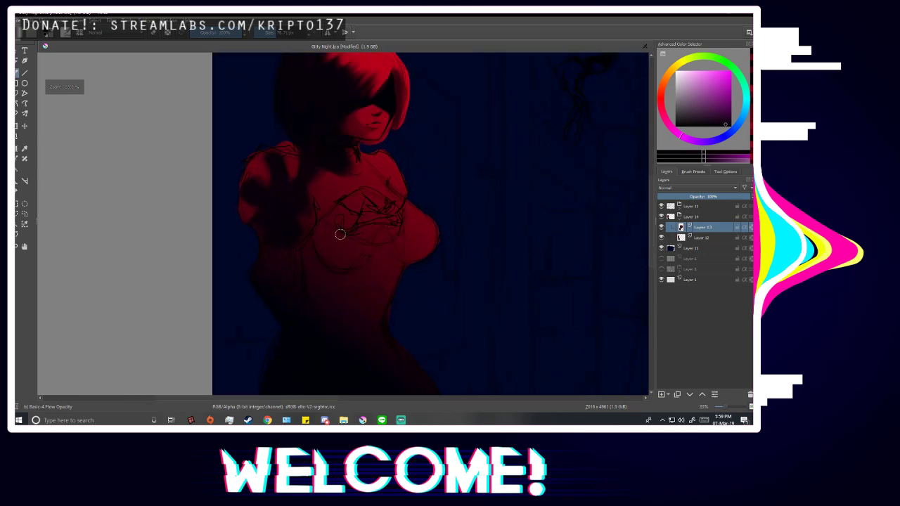
pyautogui.press('+')
pyautogui.press('+')
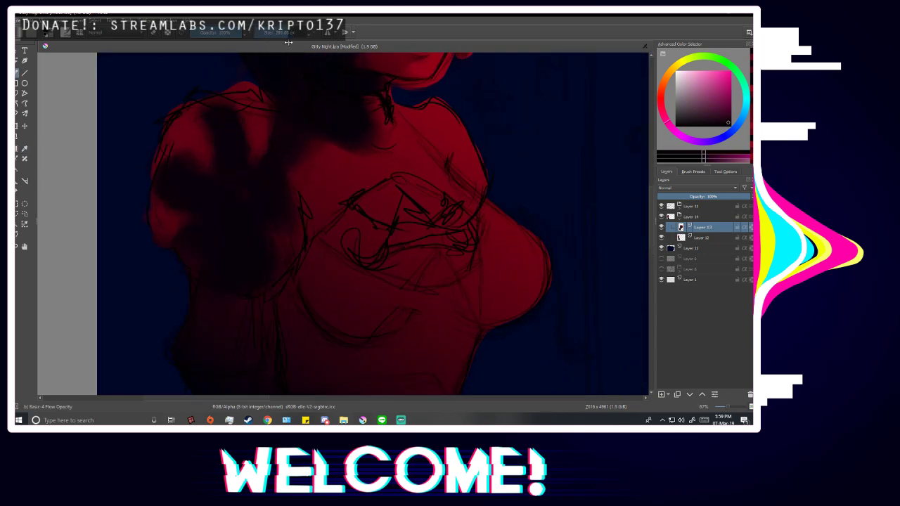
pyautogui.moveTo(310, 162)
pyautogui.mouseDown()
pyautogui.moveTo(296, 123)
pyautogui.moveTo(297, 143)
pyautogui.moveTo(310, 145)
pyautogui.moveTo(327, 173)
pyautogui.moveTo(314, 166)
pyautogui.moveTo(312, 139)
pyautogui.moveTo(348, 165)
pyautogui.moveTo(334, 139)
pyautogui.mouseUp()
pyautogui.press('-')
pyautogui.press('-')
pyautogui.press('-')
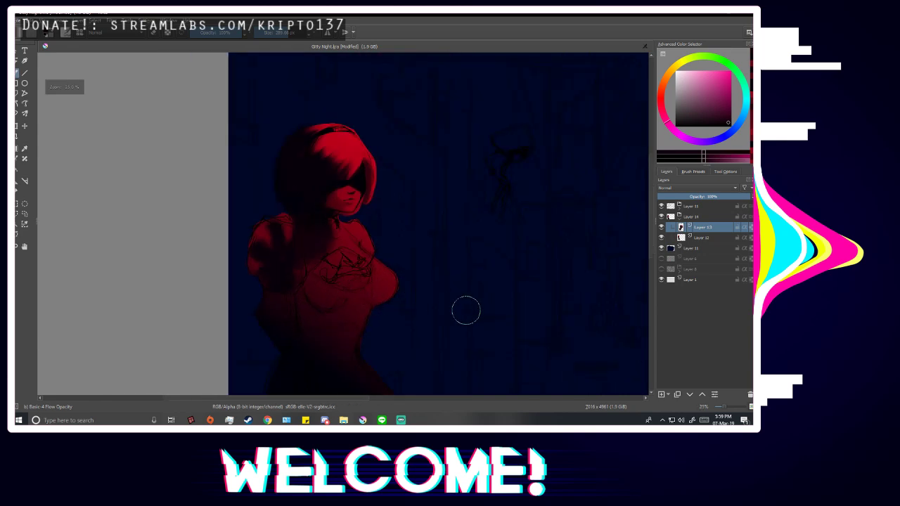
pyautogui.press('m')
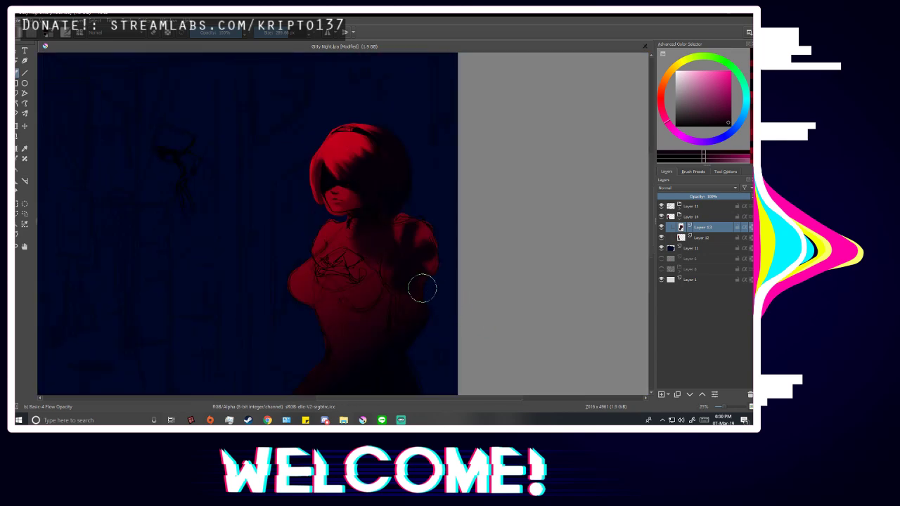
pyautogui.scroll(-2, 394, 260)
pyautogui.scroll(2, 386, 329)
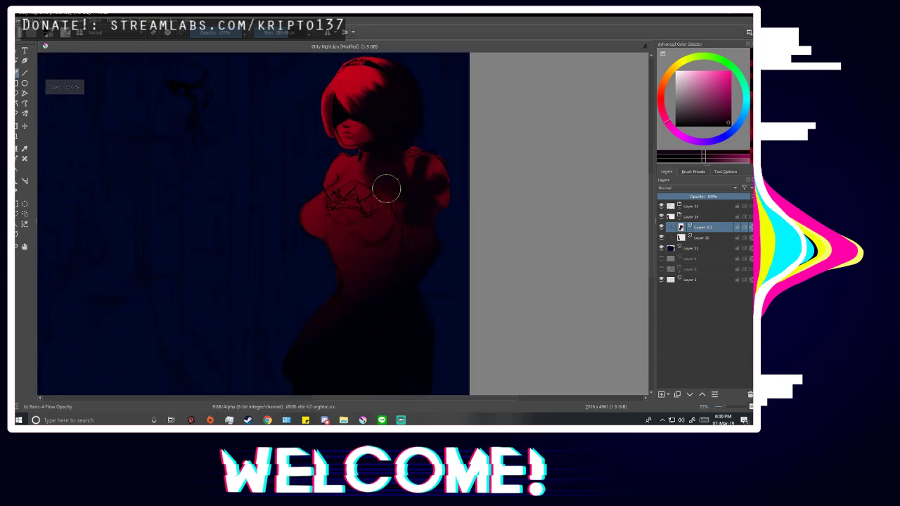
pyautogui.scroll(2, 386, 188)
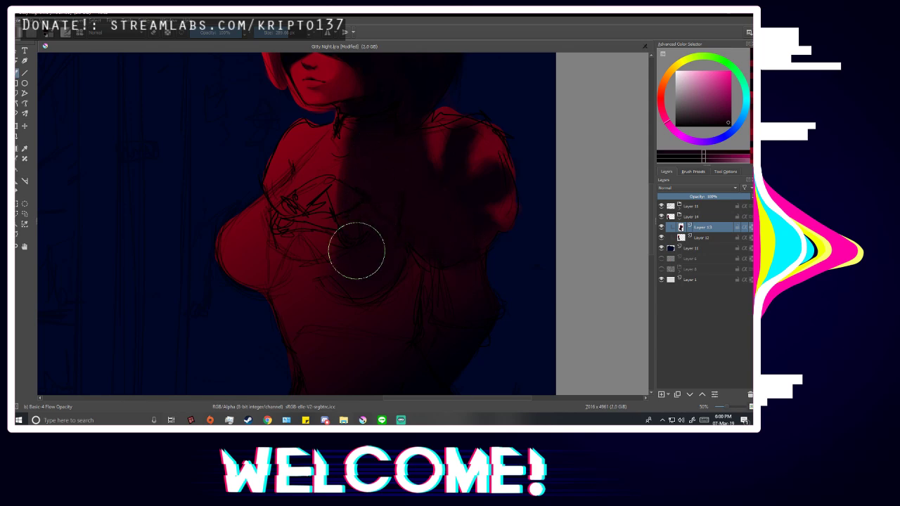
pyautogui.scroll(-3, 418, 284)
pyautogui.scroll(4, 438, 302)
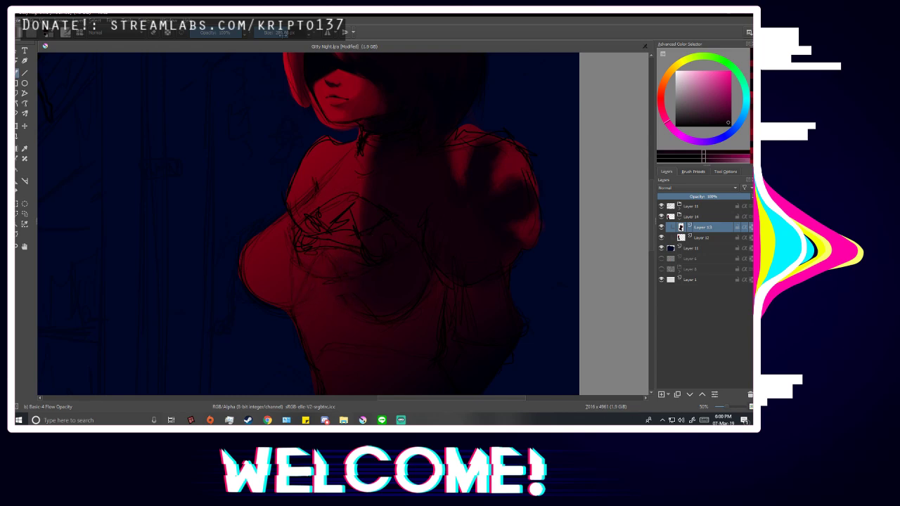
# Paint a dark shadow in the middle of the bust with sampled tones and extend it along the underside of the near breast.
pyautogui.scroll(2, 311, 291)
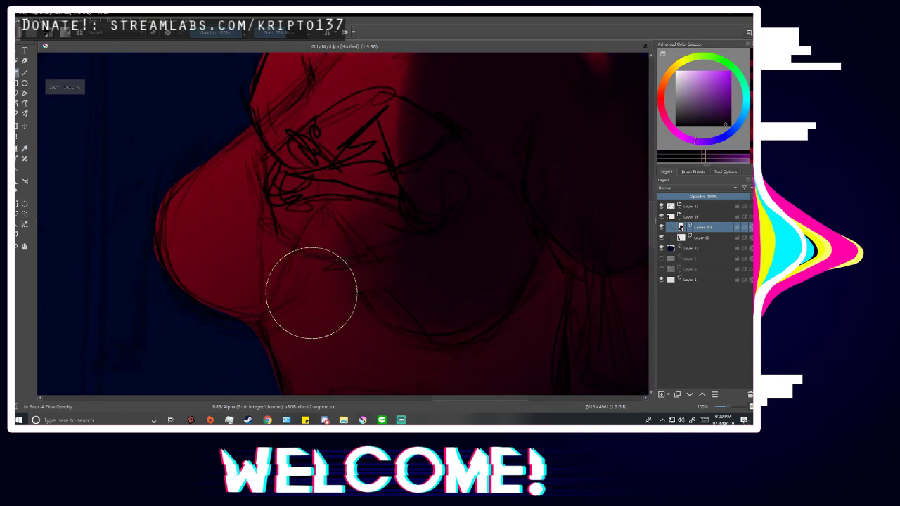
pyautogui.keyDown('ctrl'); pyautogui.click(227, 231); pyautogui.keyUp('ctrl')
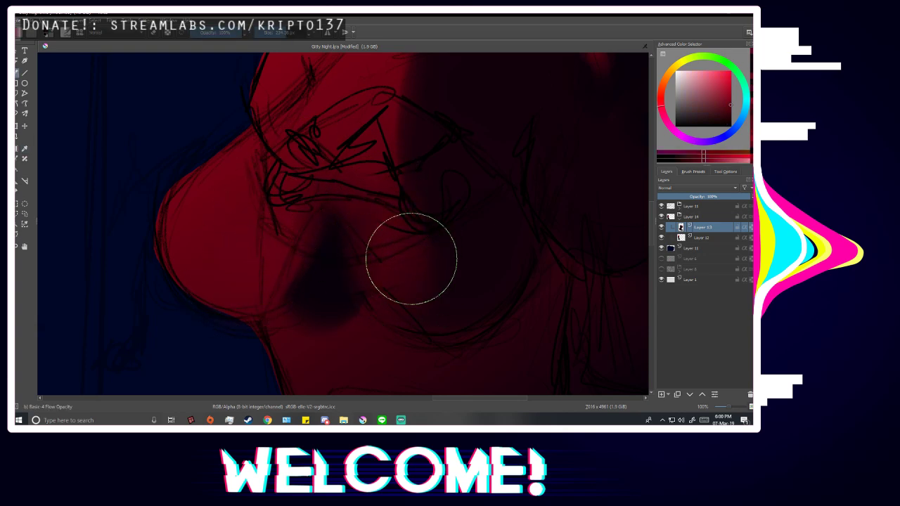
pyautogui.scroll(-2, 407, 257)
pyautogui.scroll(-2, 415, 275)
pyautogui.scroll(3, 354, 281)
pyautogui.keyDown('ctrl'); pyautogui.click(285, 183); pyautogui.keyUp('ctrl')
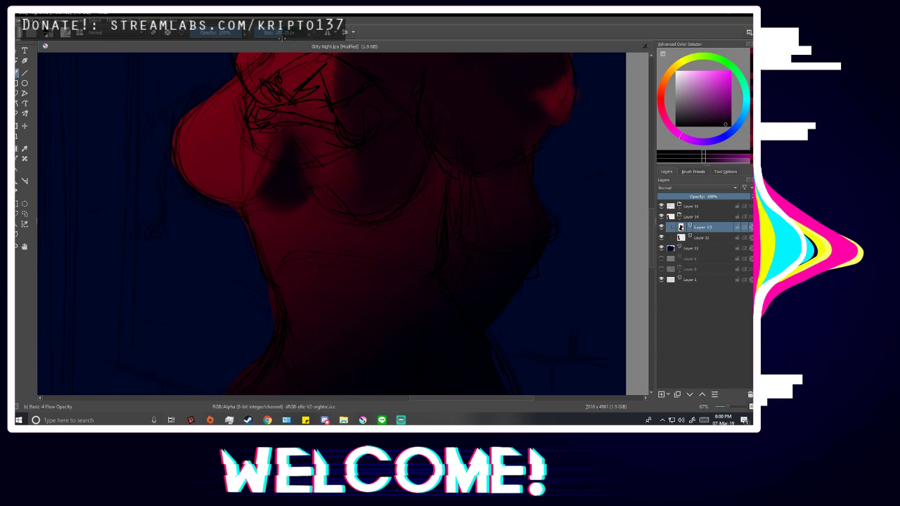
pyautogui.moveTo(303, 203)
pyautogui.mouseDown()
pyautogui.moveTo(323, 226)
pyautogui.moveTo(357, 236)
pyautogui.mouseUp()
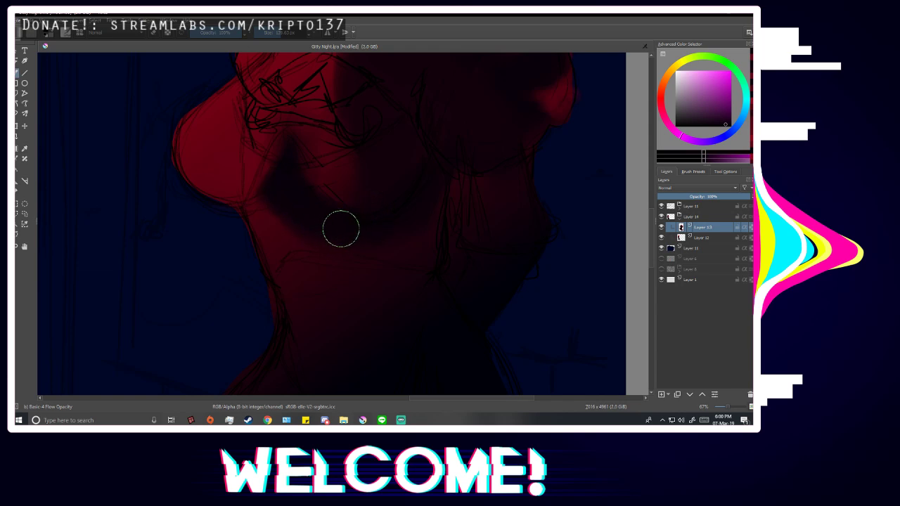
# Sample the lit chest's red and paint it back over the edge of the broad chest shadow and the near breast.
pyautogui.scroll(-3, 351, 279)
pyautogui.scroll(-4, 416, 280)
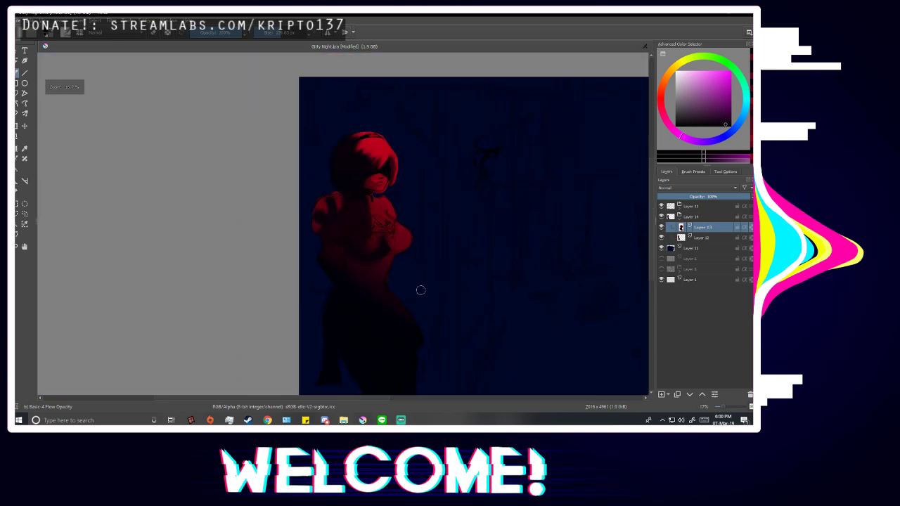
pyautogui.scroll(4, 384, 227)
pyautogui.keyDown('ctrl'); pyautogui.click(360, 168); pyautogui.keyUp('ctrl')
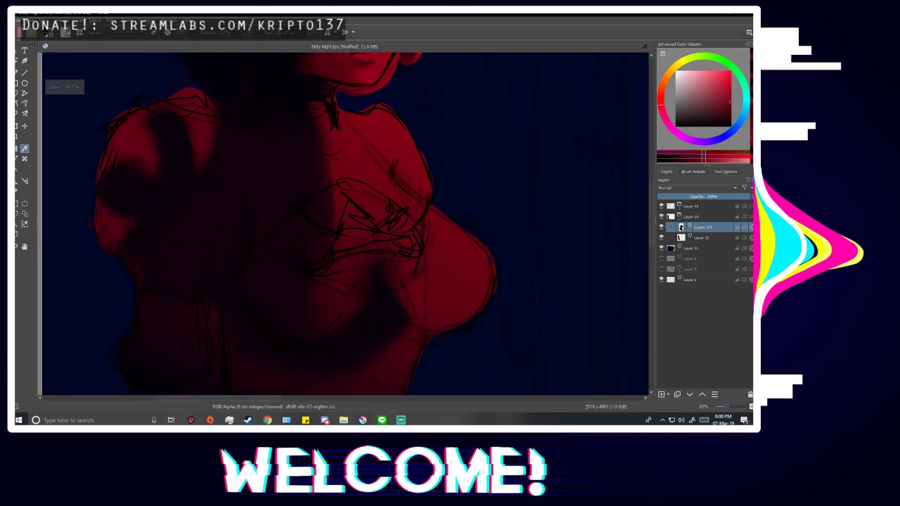
pyautogui.moveTo(342, 144); pyautogui.dragTo(323, 175)
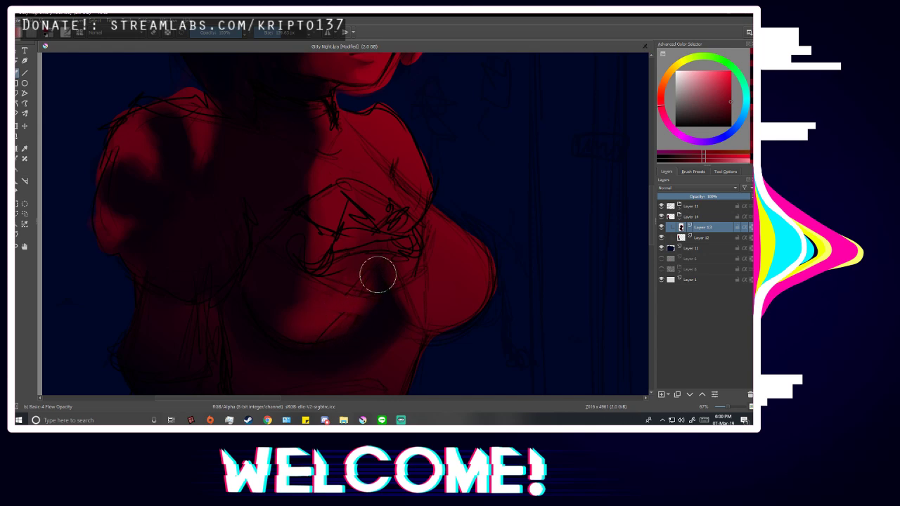
# Check the whole figure by mirroring the view and back, and hide the top sketch layer to inspect the paint alone.
pyautogui.scroll(-4, 482, 287)
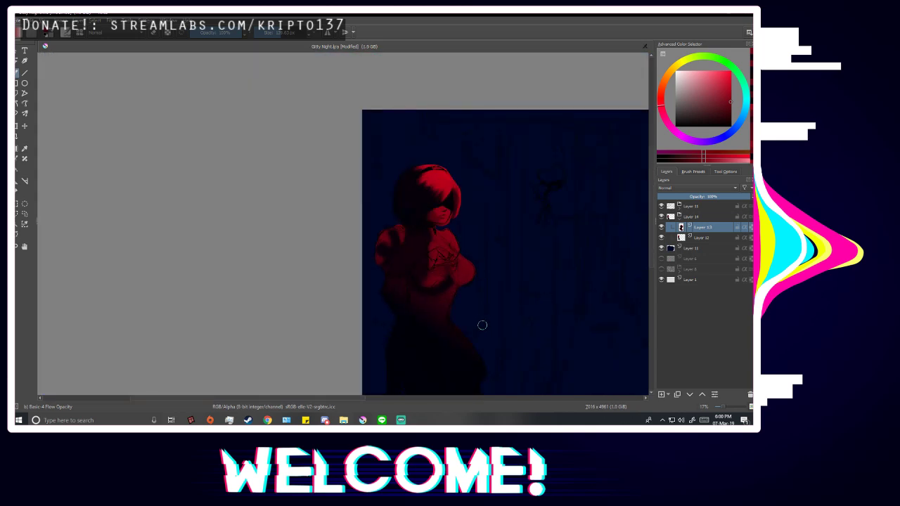
pyautogui.press('m')
pyautogui.press('m')
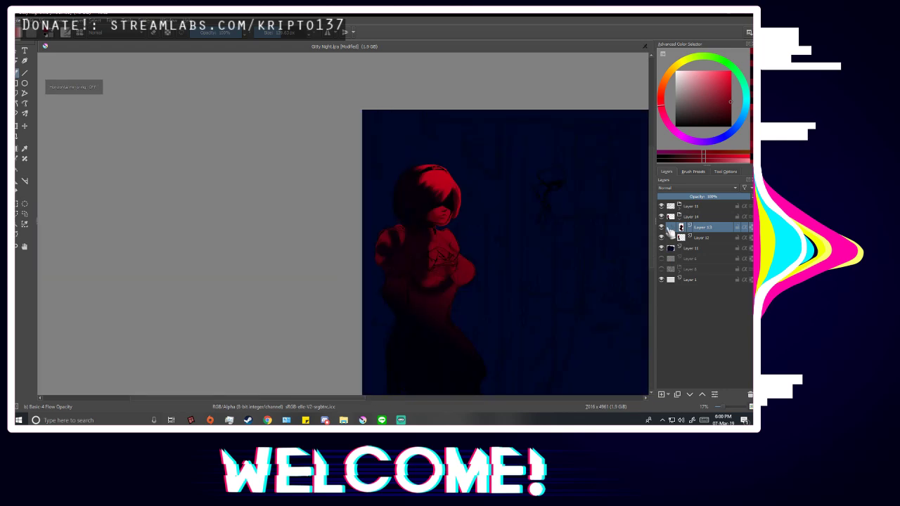
pyautogui.click(660, 206)
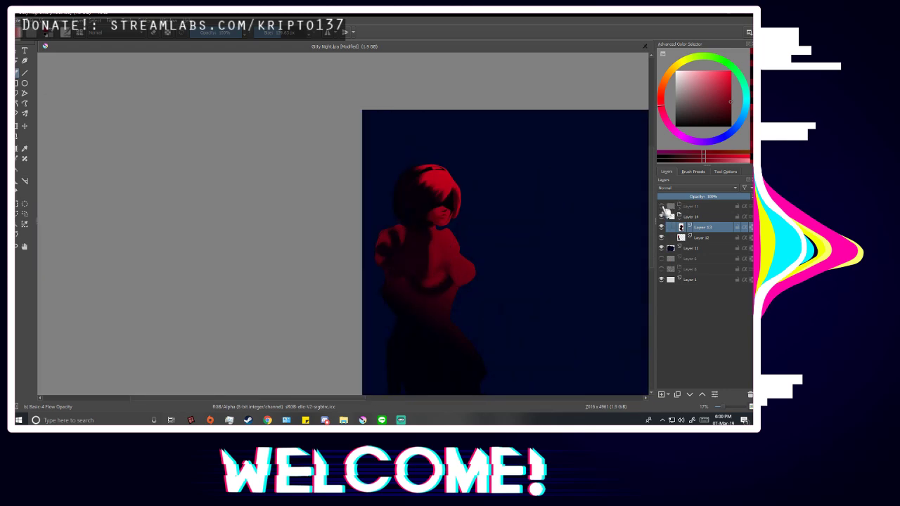
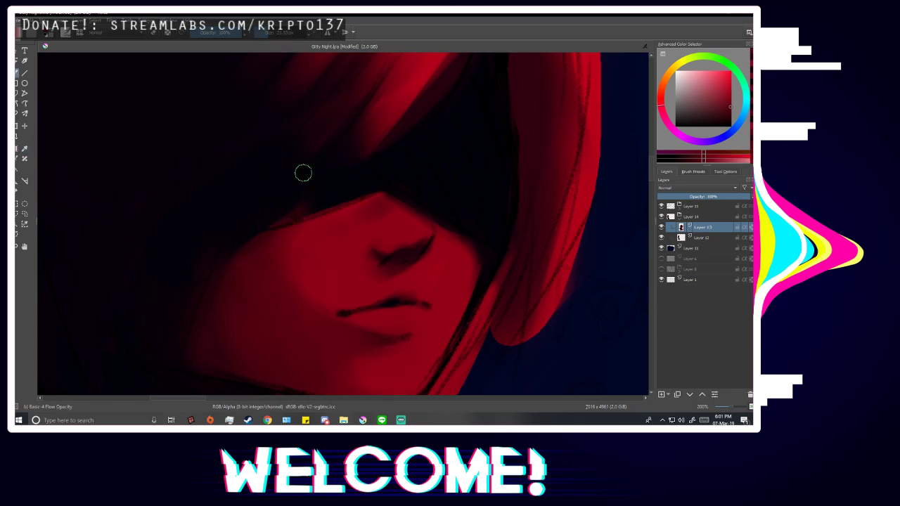
# Repaint the blindfold's lower edge above the nose with a larger brush, covering the red with near-black sampled from the blindfold.
pyautogui.click(278, 35)
pyautogui.moveTo(278, 272)
pyautogui.mouseDown()
pyautogui.moveTo(356, 185)
pyautogui.moveTo(358, 193)
pyautogui.mouseUp()
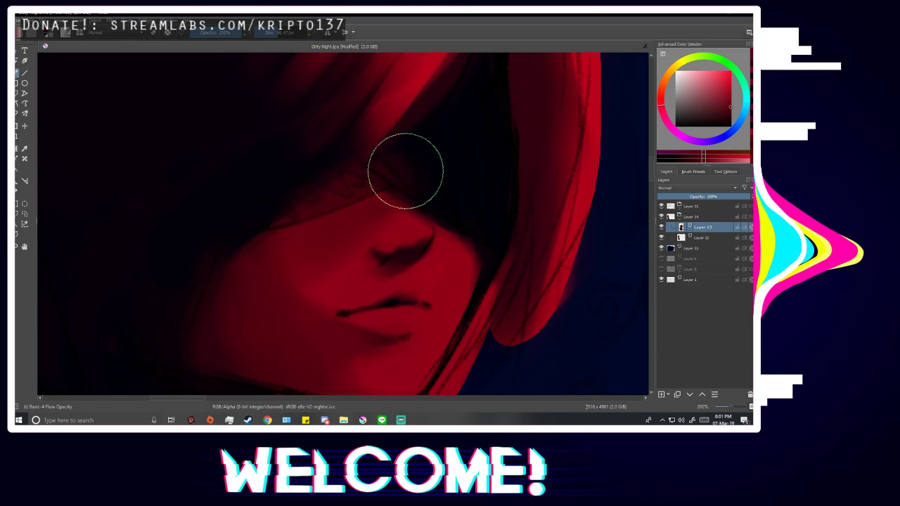
pyautogui.press('p')
pyautogui.click(448, 156)
pyautogui.press('b')
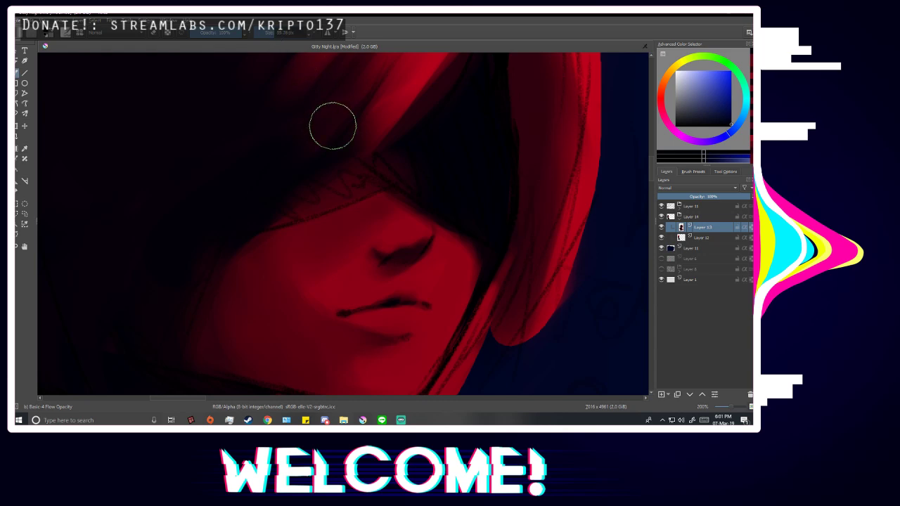
pyautogui.scroll(-1, 422, 201)
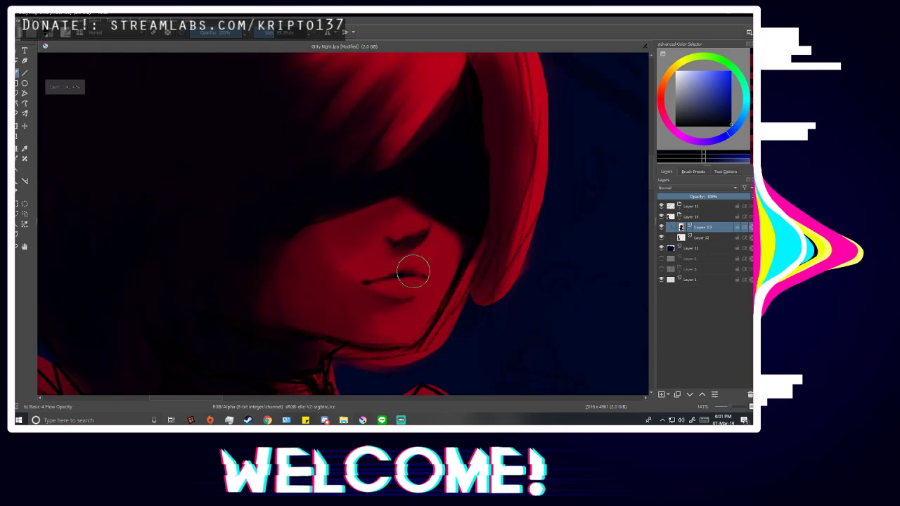
# Sample dark red from the shaded cheek and brush it over the nose just beneath the blindfold.
pyautogui.scroll(2, 412, 271)
pyautogui.keyDown('ctrl'); pyautogui.click(251, 248); pyautogui.keyUp('ctrl')
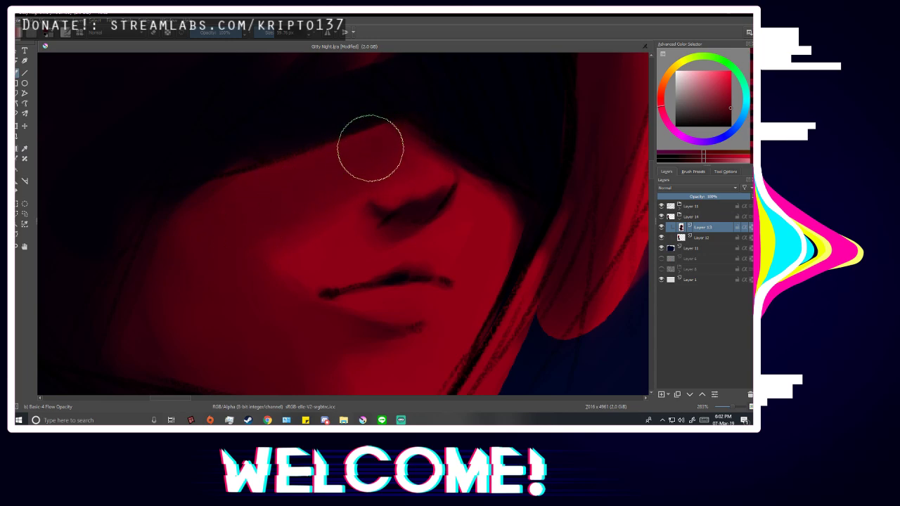
pyautogui.moveTo(371, 148)
pyautogui.mouseDown()
pyautogui.moveTo(282, 230)
pyautogui.moveTo(362, 188)
pyautogui.moveTo(191, 230)
pyautogui.moveTo(427, 163)
pyautogui.moveTo(303, 250)
pyautogui.moveTo(365, 214)
pyautogui.moveTo(386, 234)
pyautogui.mouseUp()
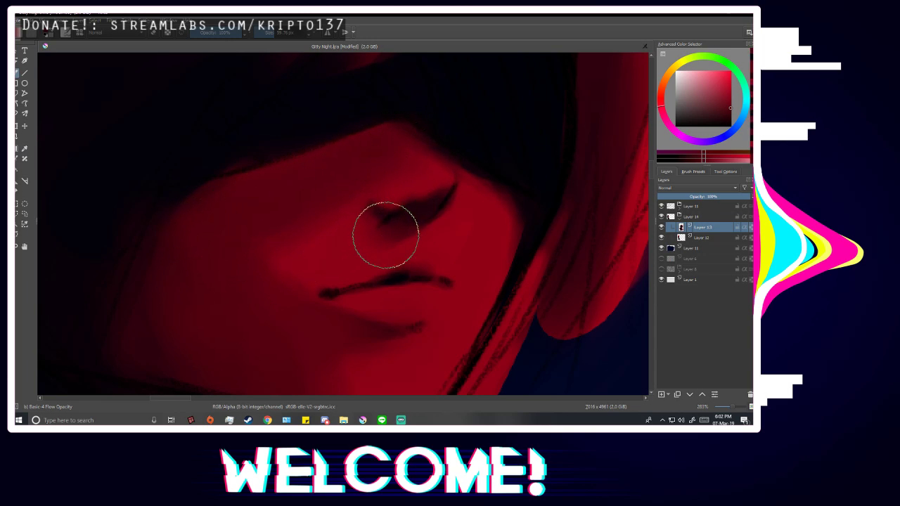
pyautogui.scroll(-5, 295, 281)
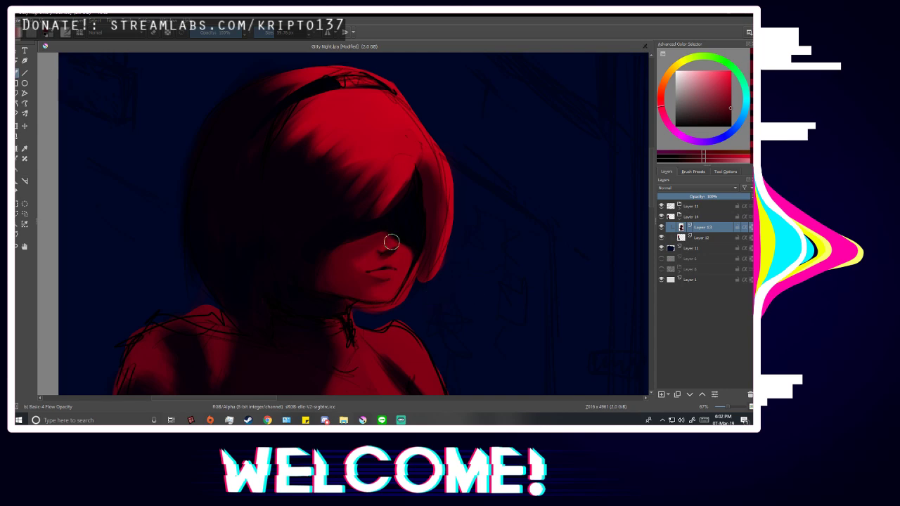
# Mirror the canvas view and touch up the nose bridge with a small brush, using reds sampled from the nose and its shaded side.
pyautogui.scroll(3, 415, 282)
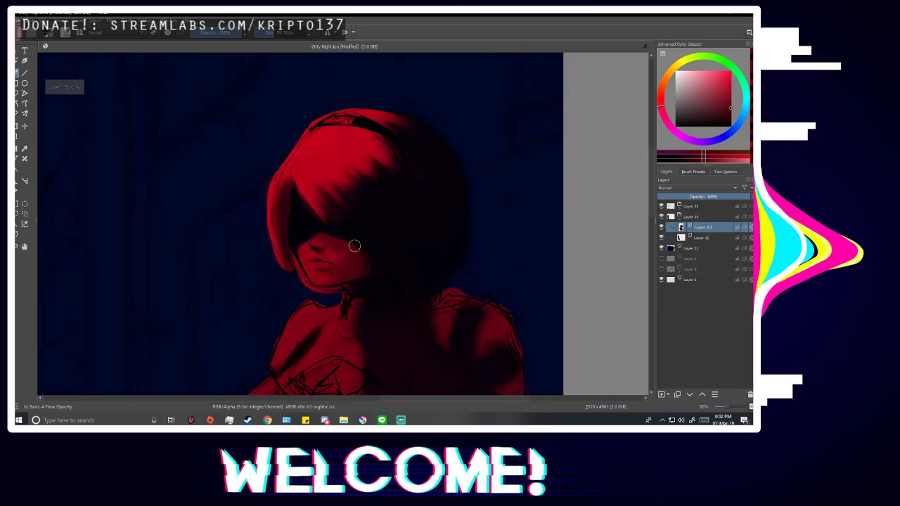
pyautogui.scroll(3, 305, 228)
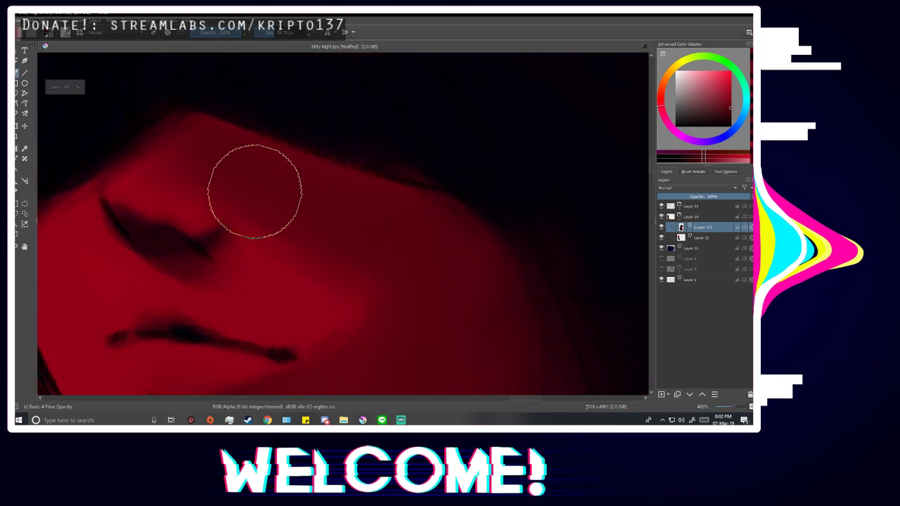
pyautogui.press('p')
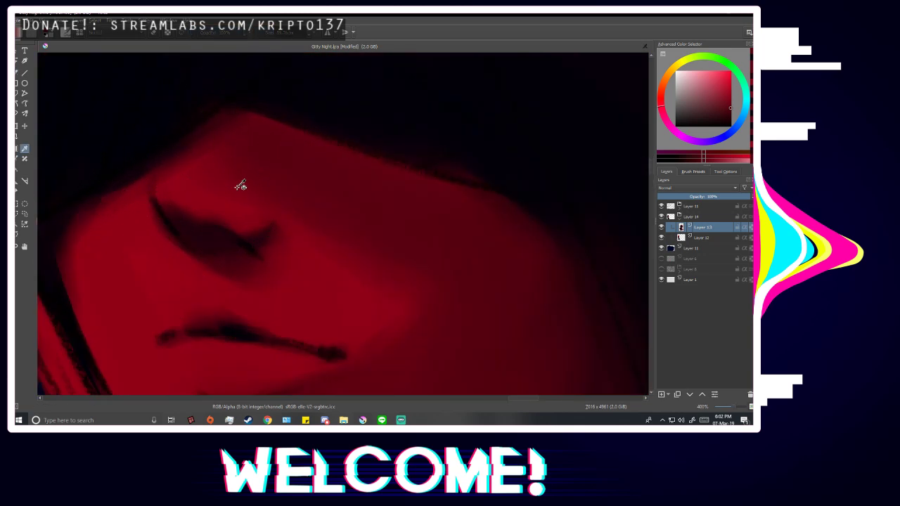
pyautogui.click(218, 142)
pyautogui.press('b')
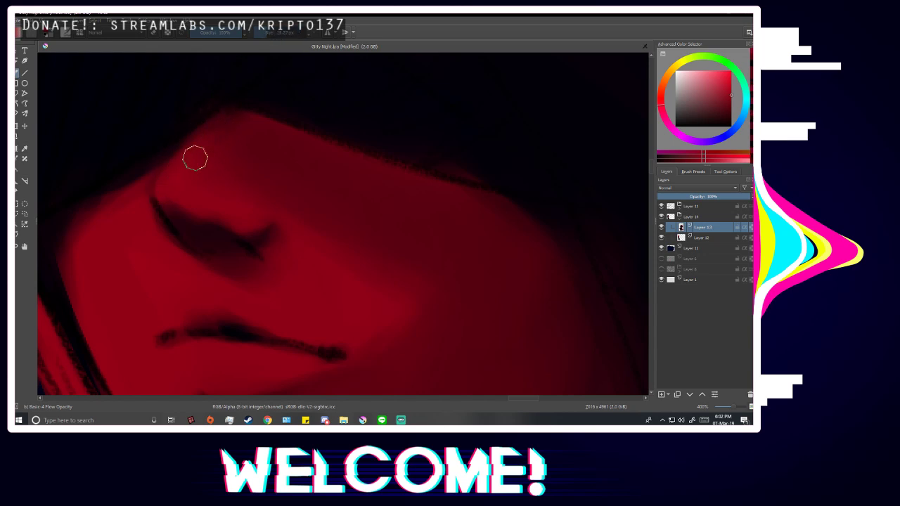
pyautogui.keyDown('ctrl'); pyautogui.click(263, 152); pyautogui.keyUp('ctrl')
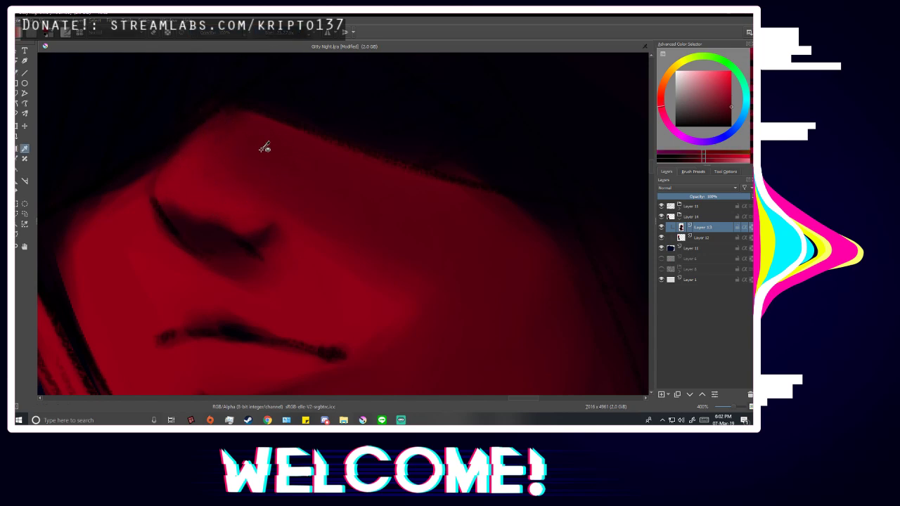
# Sample near-black from the blindfold's edge and paint a small shadow on the side of the nose bridge.
pyautogui.scroll(-1, 422, 207)
pyautogui.keyDown('ctrl'); pyautogui.click(485, 175); pyautogui.keyUp('ctrl')
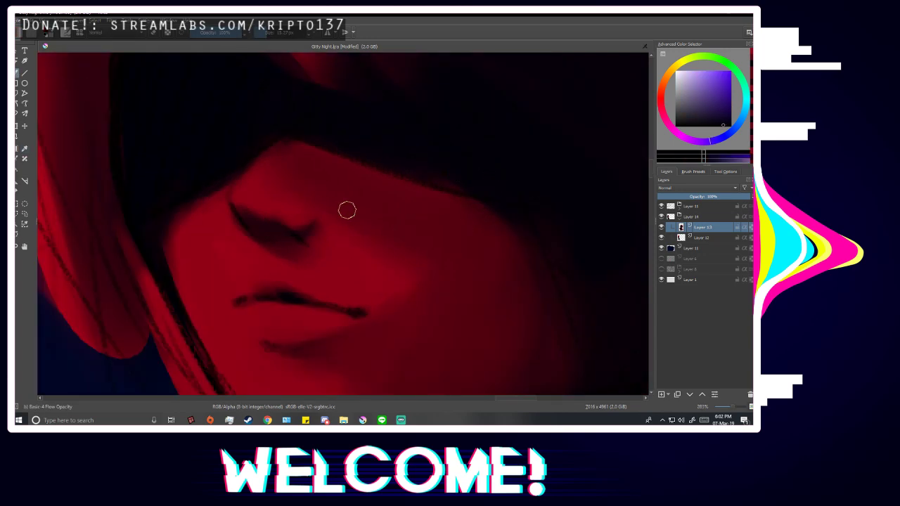
pyautogui.scroll(1, 303, 199)
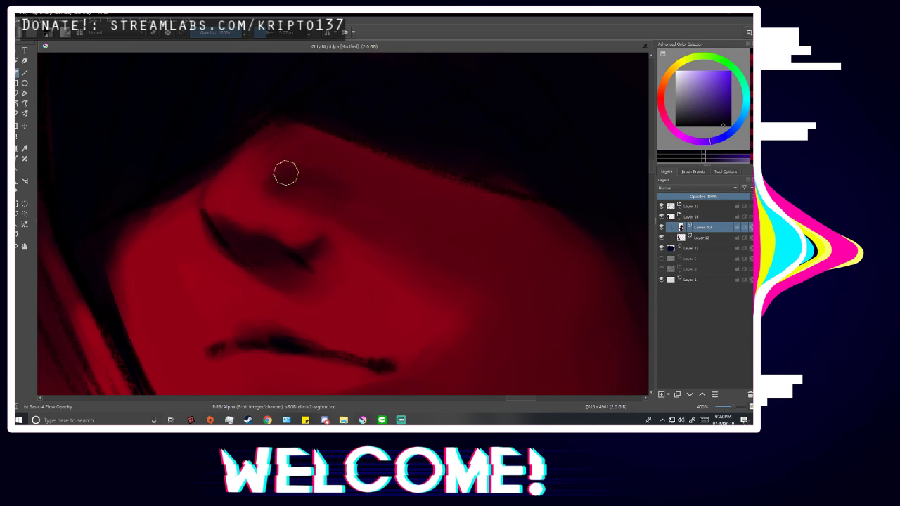
# Soften the nose bridge shadow into the cheek with a larger brush and dark red sampled beside it.
pyautogui.keyDown('ctrl'); pyautogui.click(392, 195); pyautogui.keyUp('ctrl')
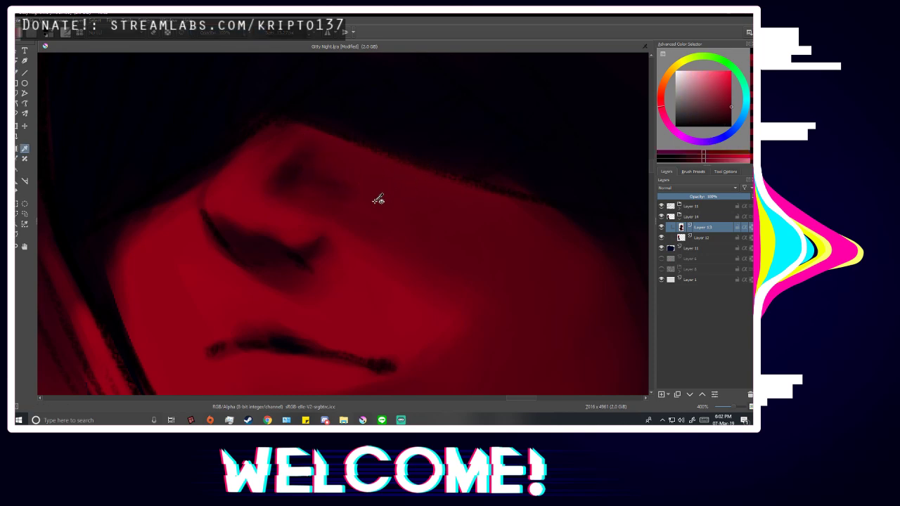
pyautogui.click(280, 35)
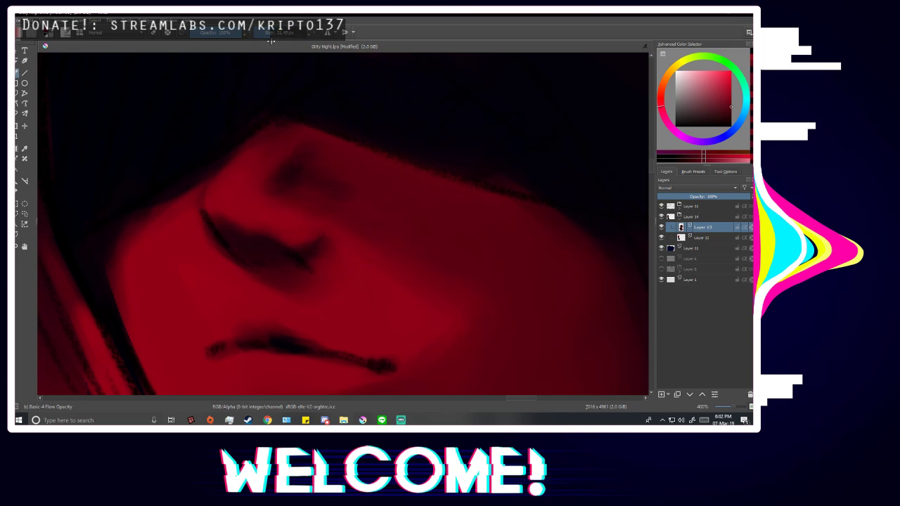
pyautogui.scroll(-2, 382, 249)
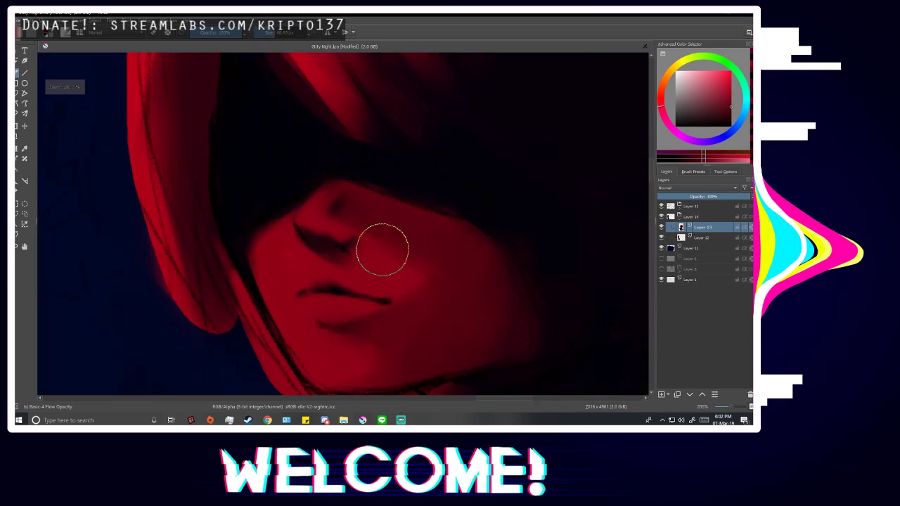
pyautogui.scroll(-2, 408, 253)
pyautogui.scroll(1, 474, 280)
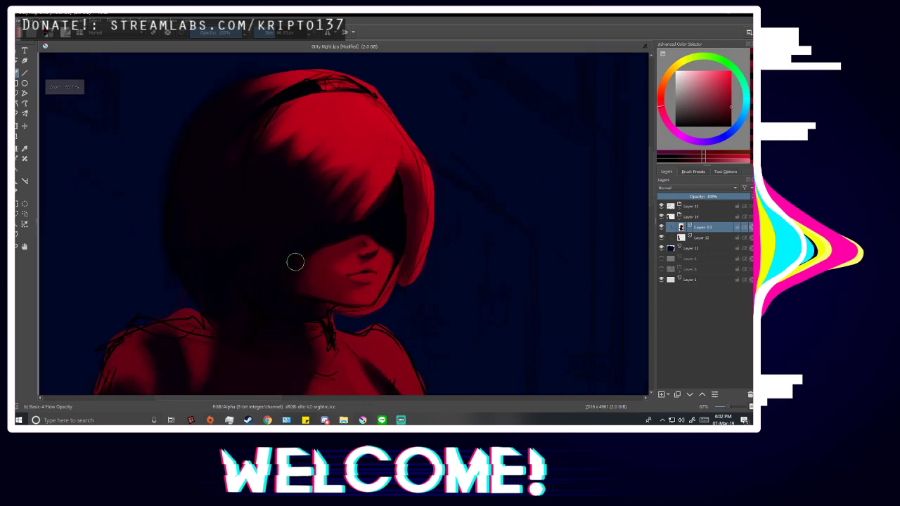
# Sample the deep red of the nose bridge shadow and extend the shading towards the cheek beneath the blindfold.
pyautogui.scroll(3, 436, 232)
pyautogui.press('p')
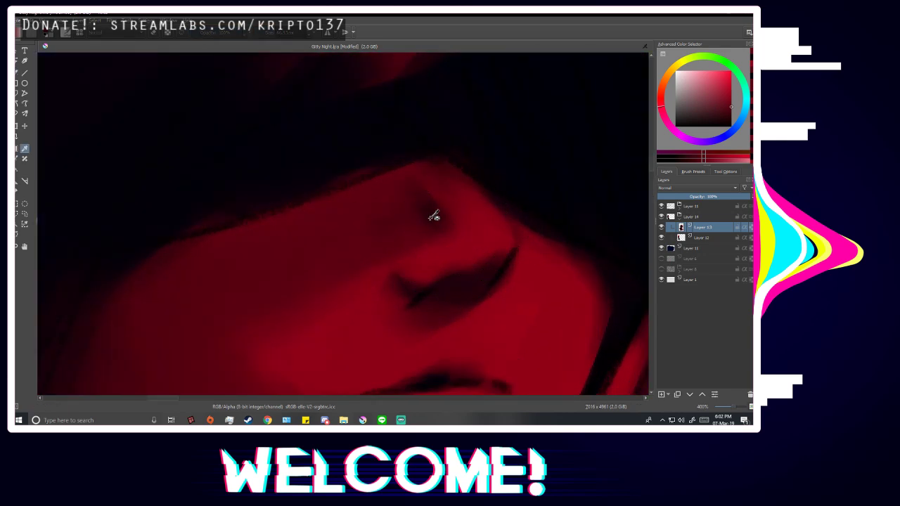
pyautogui.click(427, 213)
pyautogui.press('b')
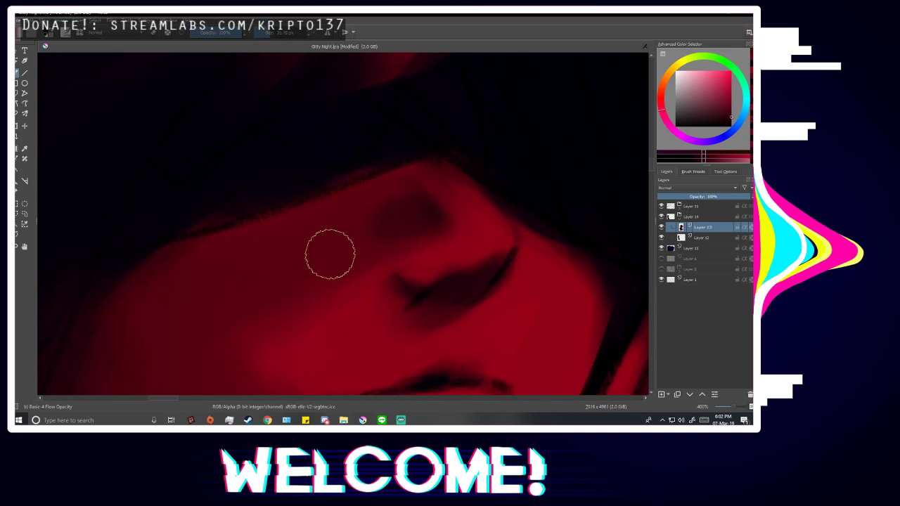
# Blend the nose shadow into the cheek with sampled reds and smooth the shading around the nostril.
pyautogui.keyDown('ctrl'); pyautogui.click(278, 246); pyautogui.keyUp('ctrl')
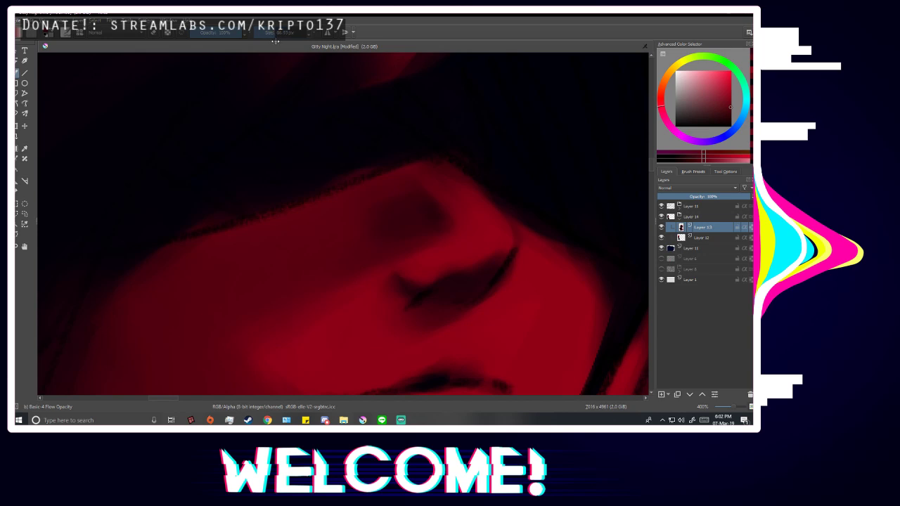
pyautogui.scroll(-1, 554, 175)
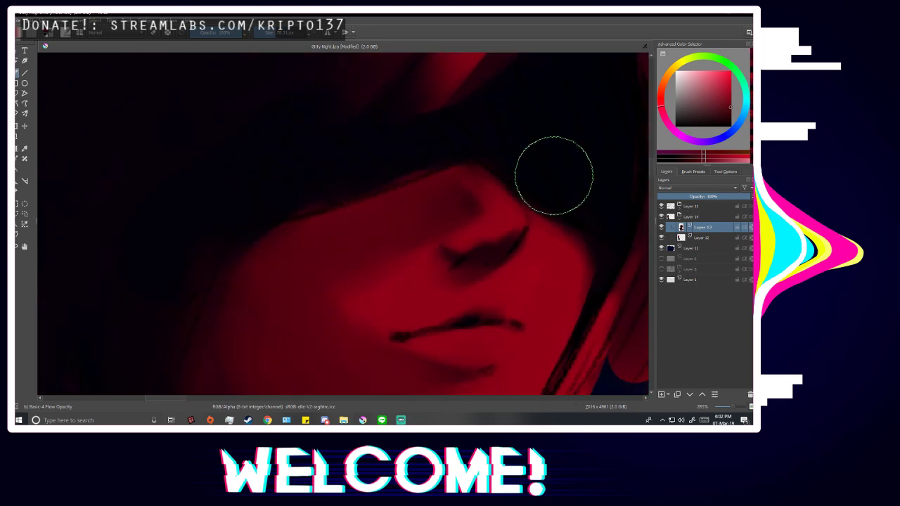
pyautogui.scroll(-6, 554, 175)
pyautogui.scroll(6, 402, 257)
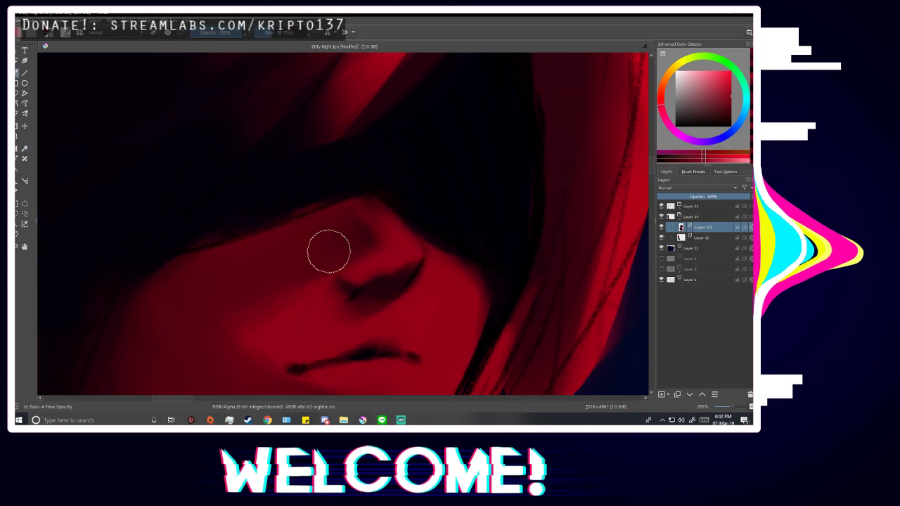
pyautogui.keyDown('ctrl'); pyautogui.click(360, 254); pyautogui.keyUp('ctrl')
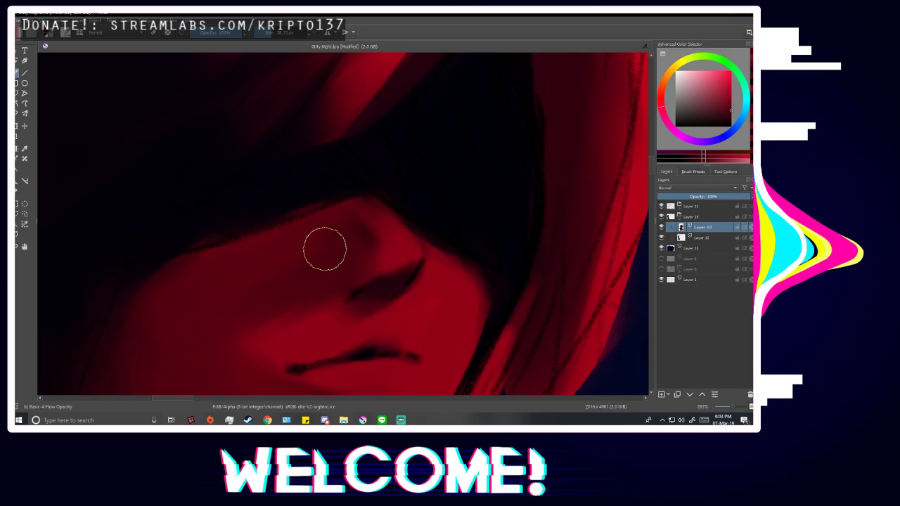
# Mirror the canvas view, paint a brighter red highlight on the cheek and blend its edges with dark red sampled near the nose.
pyautogui.scroll(-4, 282, 250)
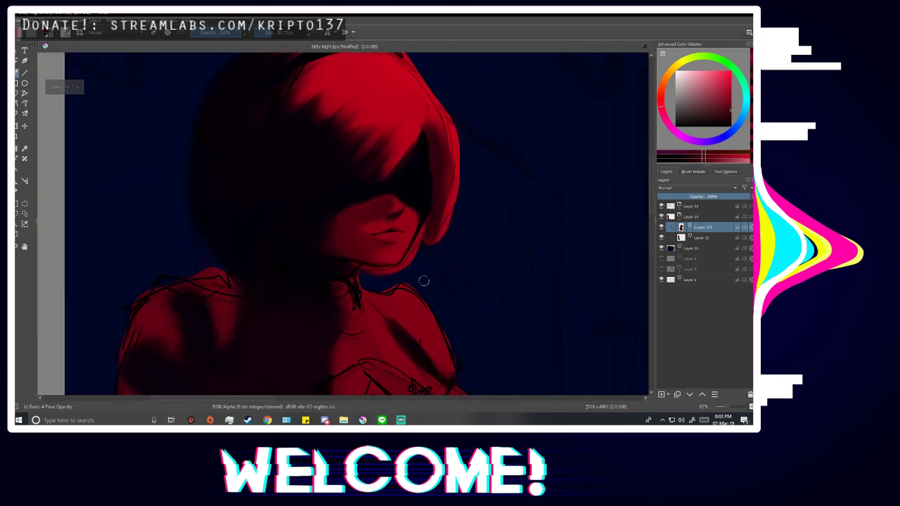
pyautogui.press('m')
pyautogui.scroll(3, 305, 234)
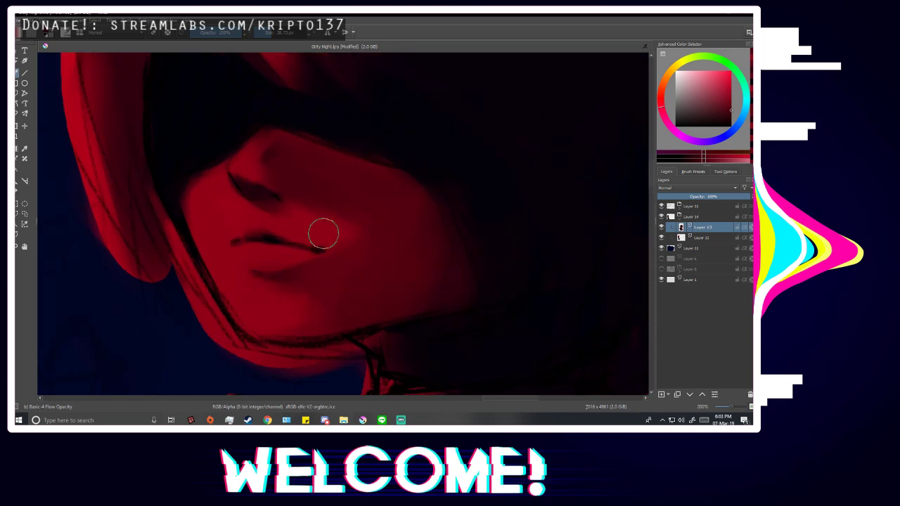
pyautogui.keyDown('ctrl'); pyautogui.click(214, 211); pyautogui.keyUp('ctrl')
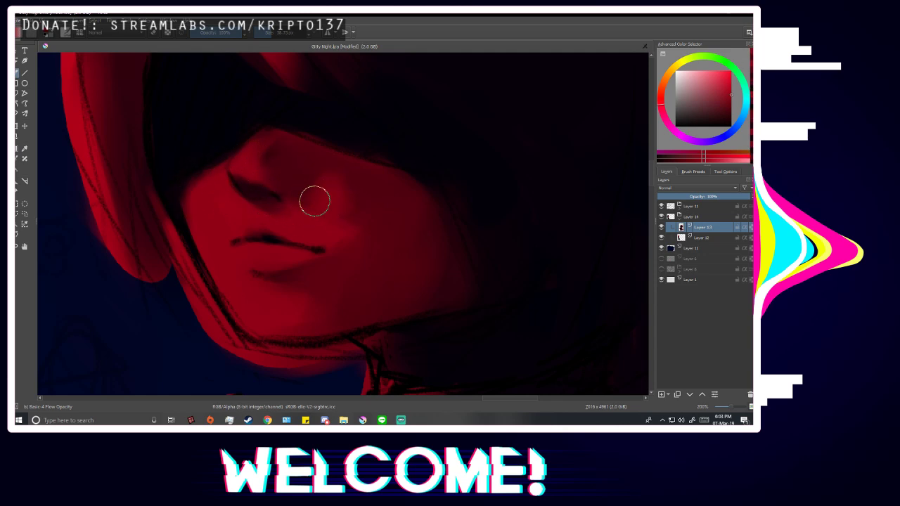
pyautogui.keyDown('ctrl'); pyautogui.click(301, 180); pyautogui.keyUp('ctrl')
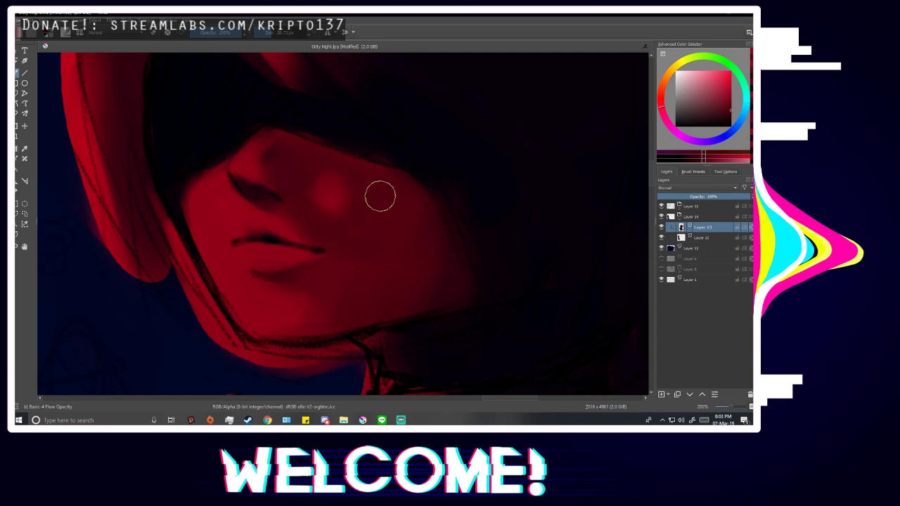
# Flip the canvas view back and examine the shaded face within the whole composition.
pyautogui.scroll(-5, 456, 263)
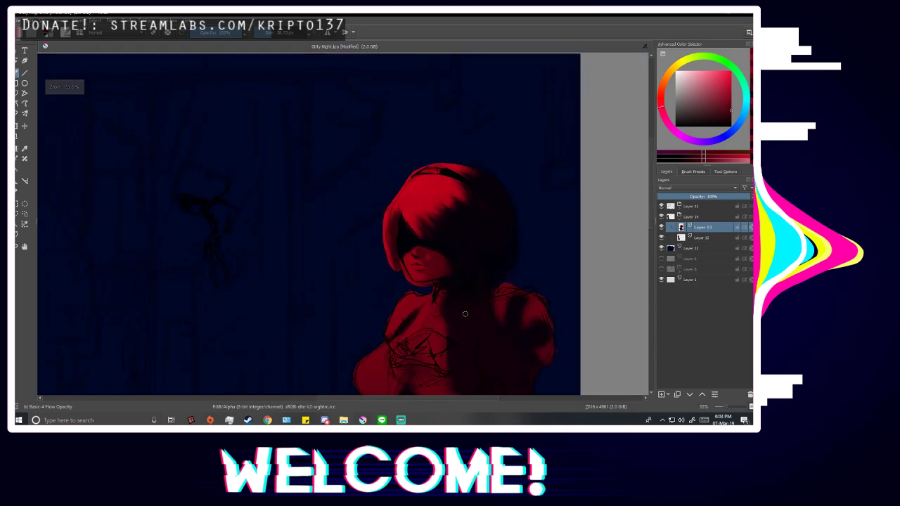
pyautogui.press('m')
pyautogui.scroll(-2, 475, 322)
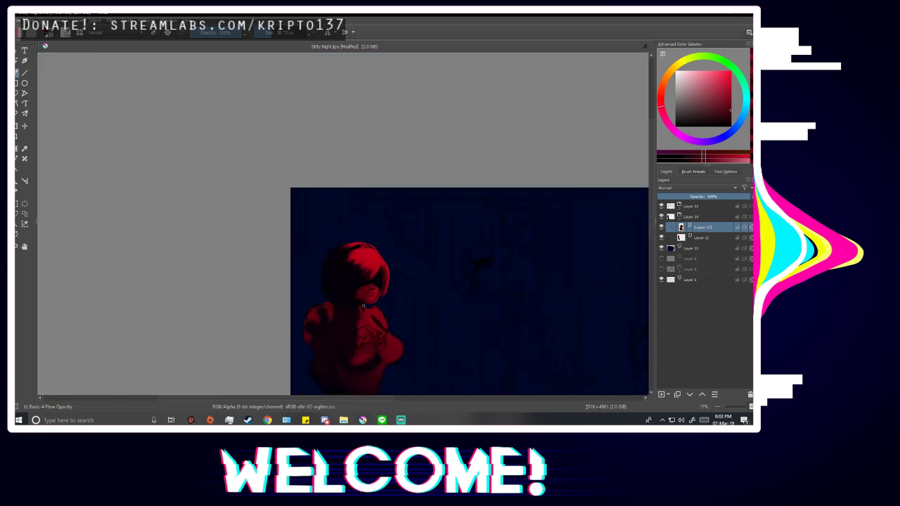
pyautogui.scroll(3, 363, 306)
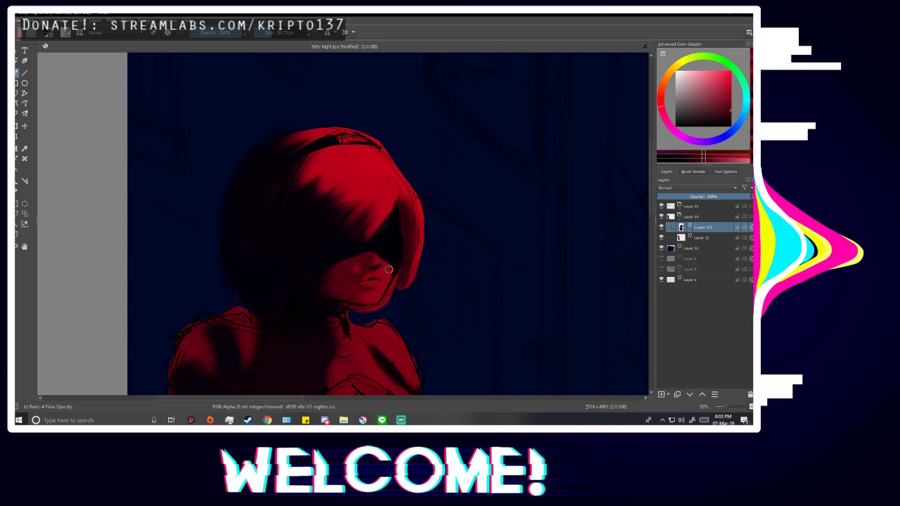
pyautogui.scroll(-3, 405, 204)
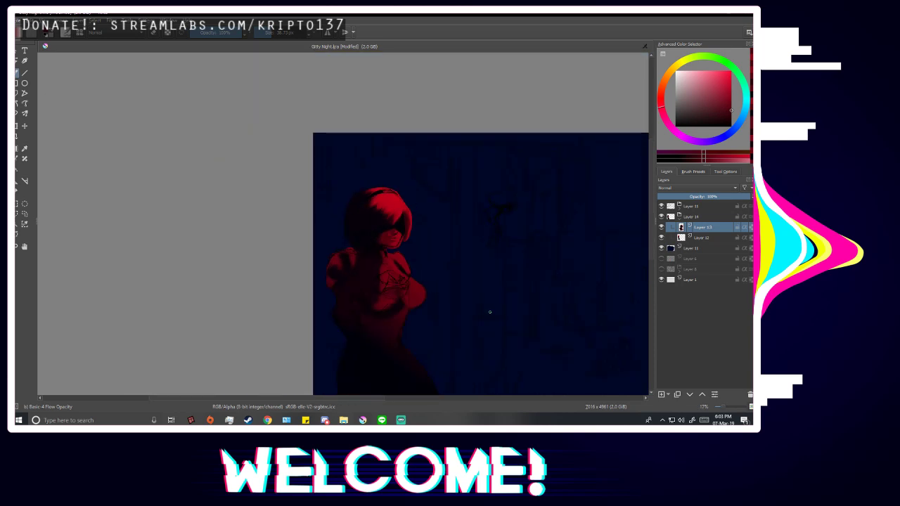
# Widen the cheek highlight towards the outer face with sampled bright red and soften its lower edge with darker sampled red.
pyautogui.scroll(-1, 489, 312)
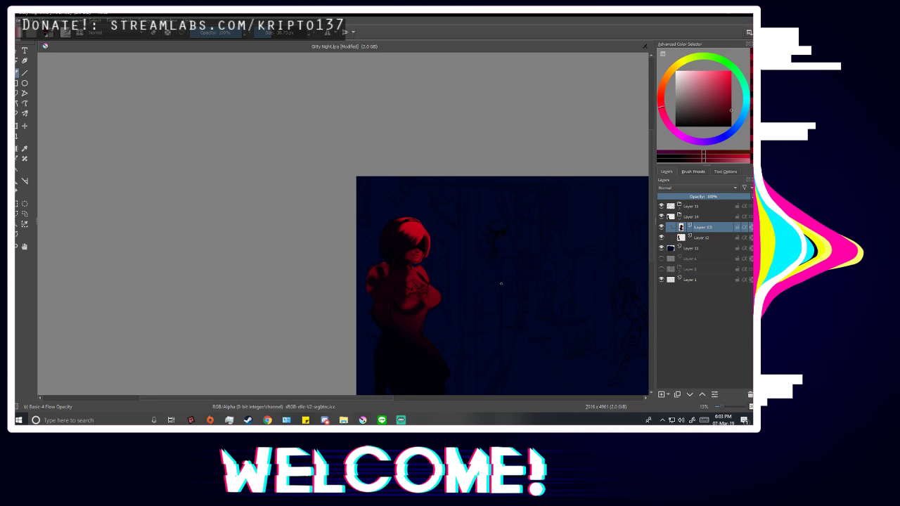
pyautogui.scroll(8, 501, 283)
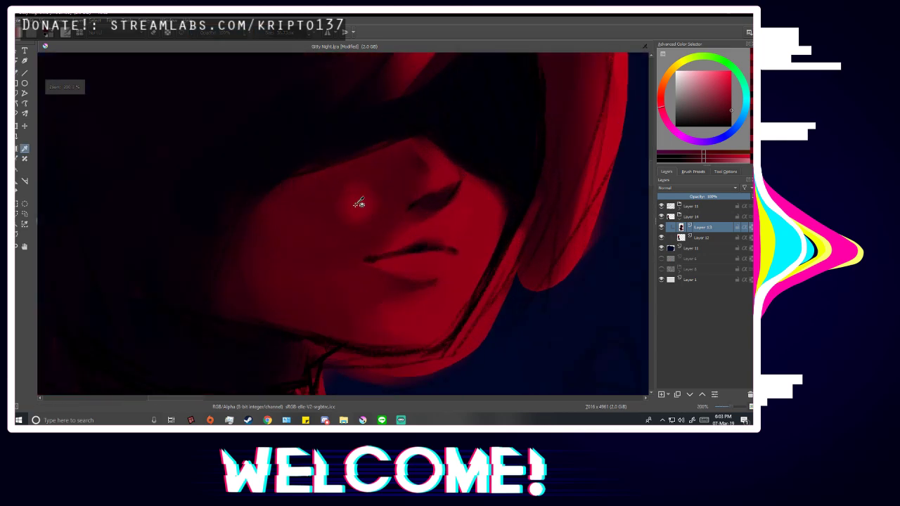
pyautogui.keyDown('ctrl'); pyautogui.click(358, 204); pyautogui.keyUp('ctrl')
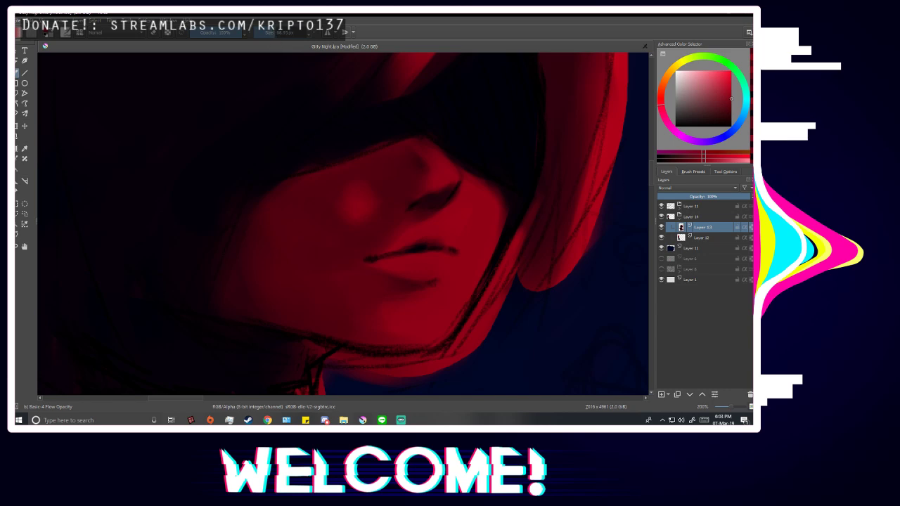
pyautogui.moveTo(347, 206); pyautogui.dragTo(331, 197)
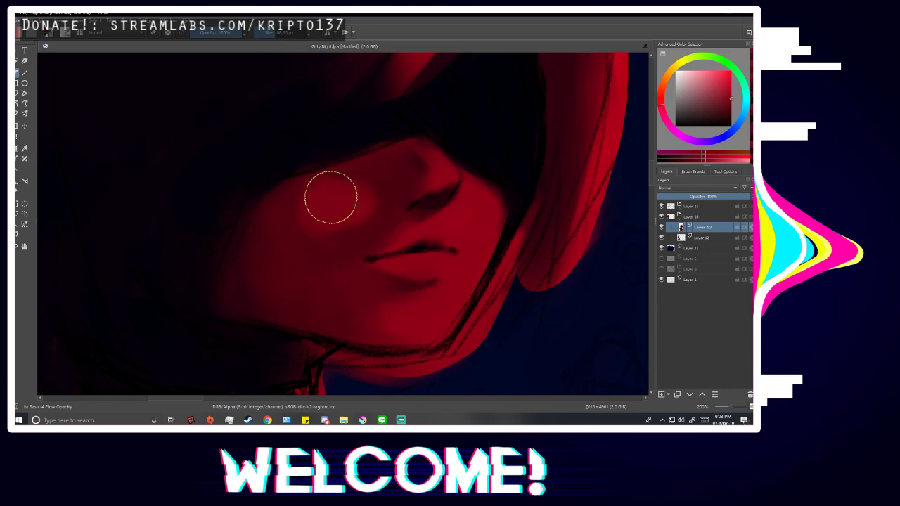
pyautogui.keyDown('ctrl'); pyautogui.click(368, 227); pyautogui.keyUp('ctrl')
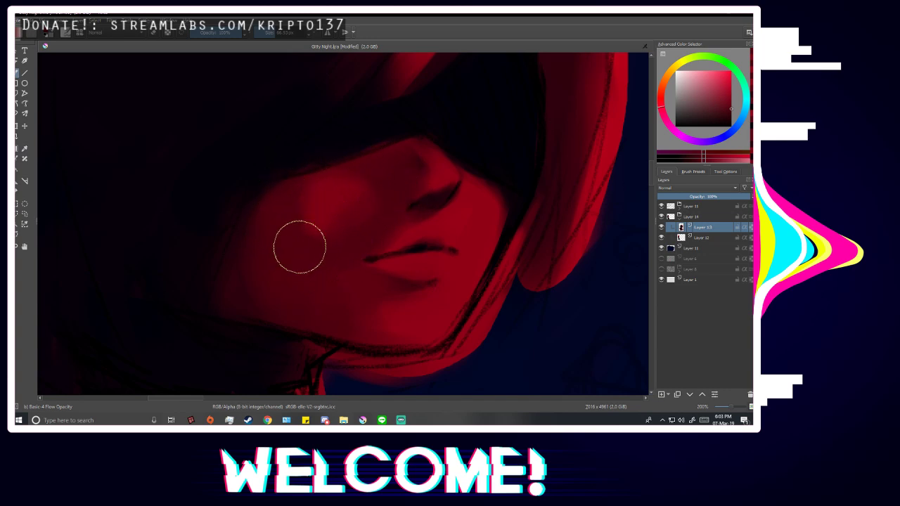
pyautogui.scroll(-4, 392, 308)
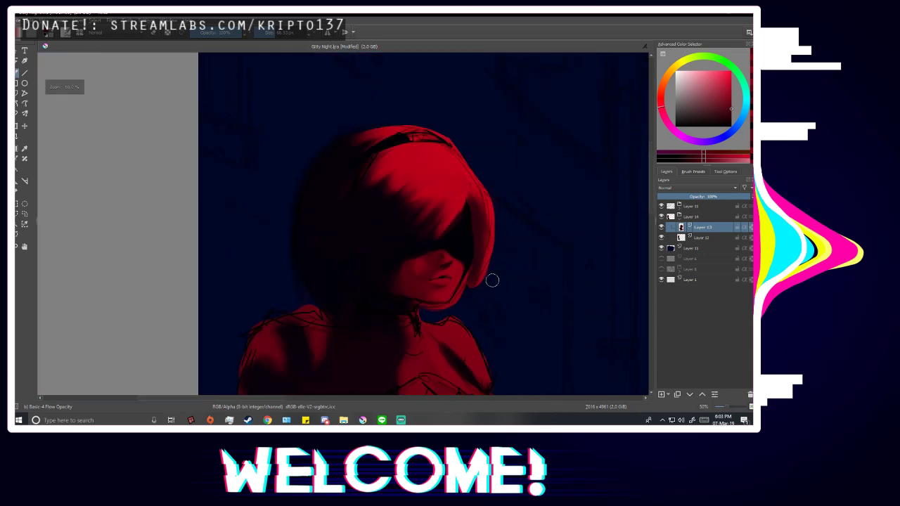
# Mirror the canvas view, reduce the brush size and refine the shading beneath the nose with red sampled above the lips.
pyautogui.press('m')
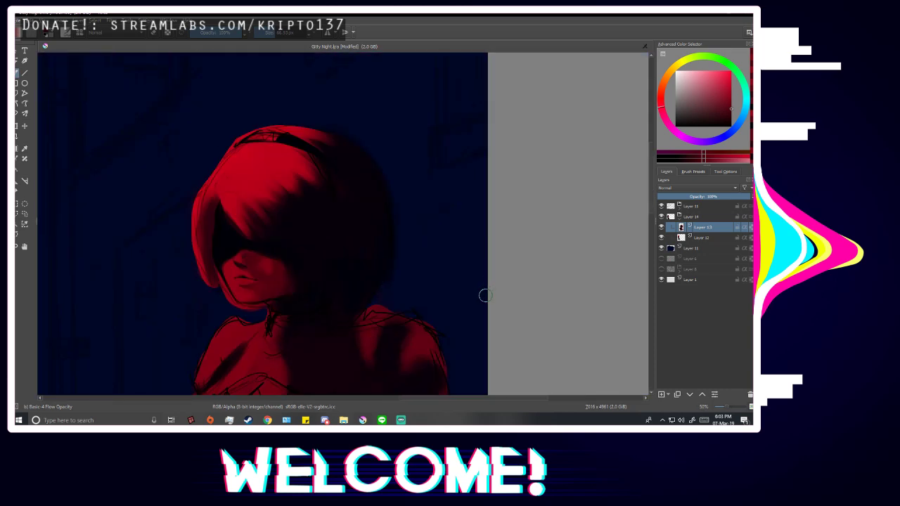
pyautogui.scroll(4, 248, 286)
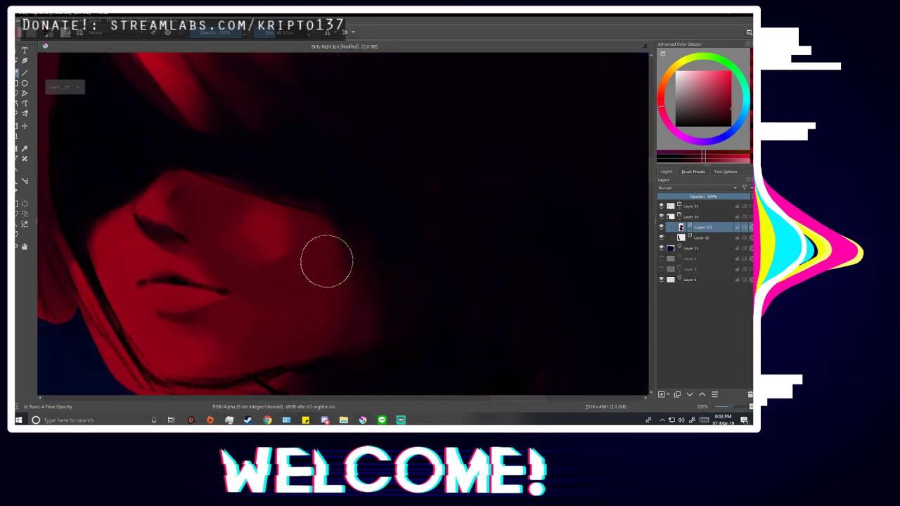
pyautogui.scroll(-2, 285, 298)
pyautogui.scroll(2, 188, 344)
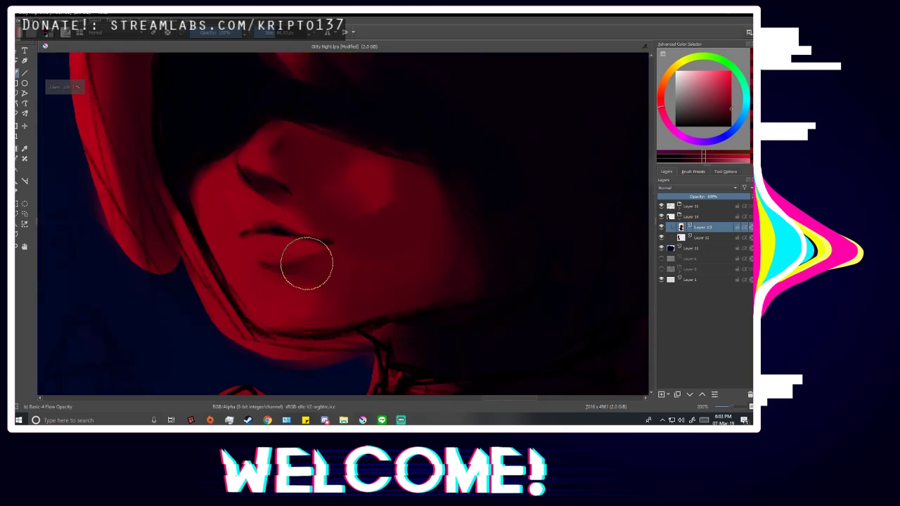
pyautogui.click(279, 33)
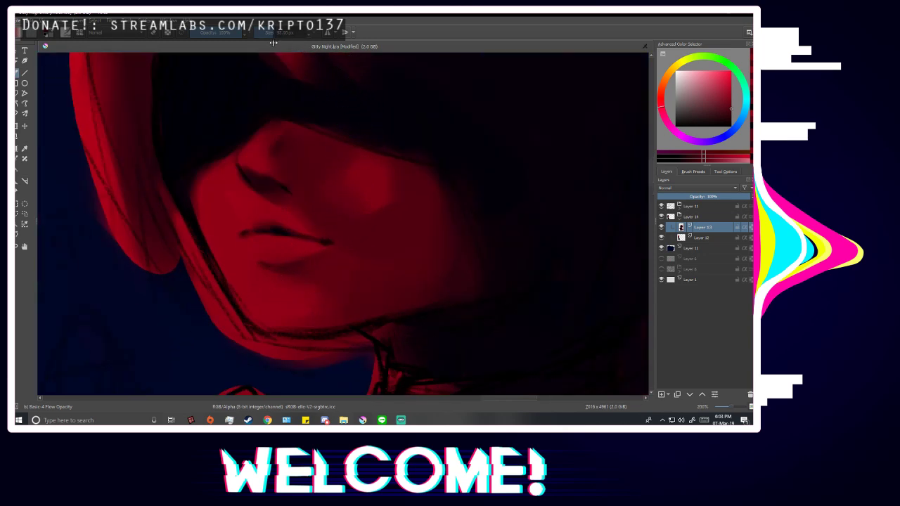
pyautogui.scroll(1, 265, 195)
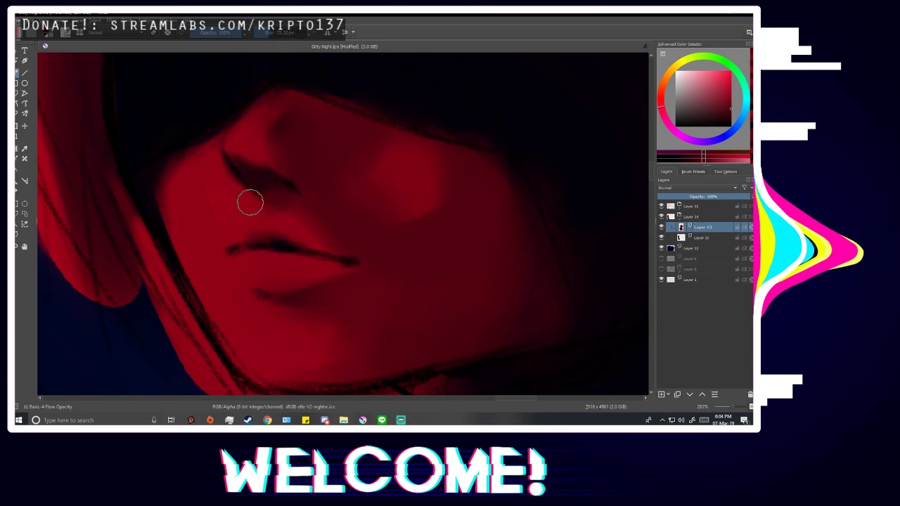
pyautogui.keyDown('ctrl'); pyautogui.click(251, 205); pyautogui.keyUp('ctrl')
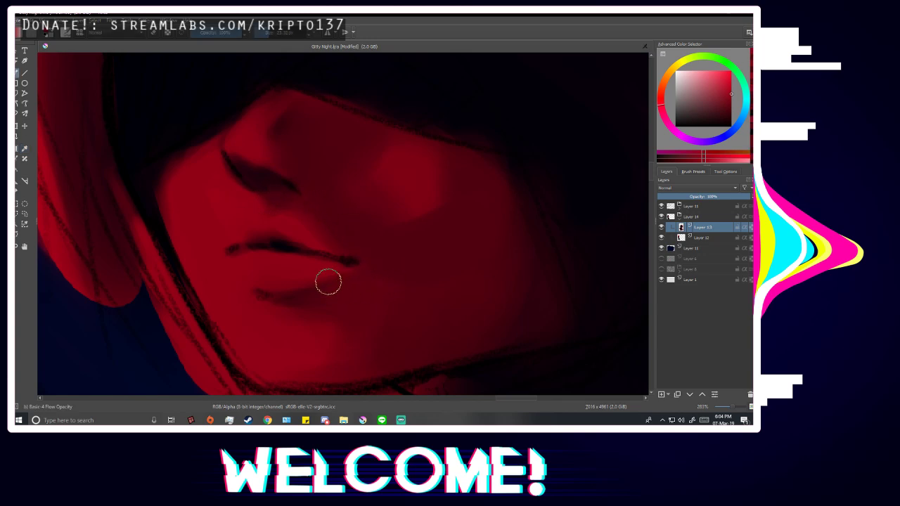
# Flip the canvas view back and examine the face shading against the hair, the body and the dark background.
pyautogui.scroll(-2, 352, 276)
pyautogui.scroll(-3, 457, 274)
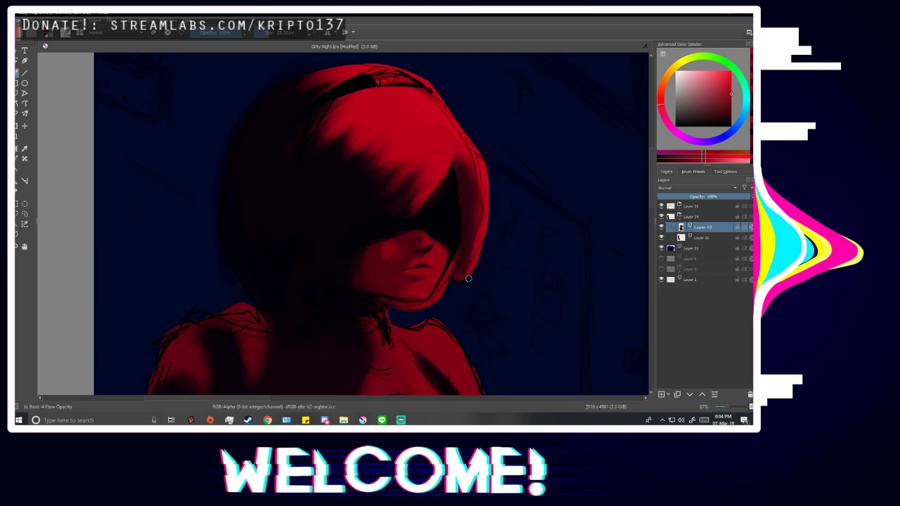
pyautogui.scroll(-2, 467, 279)
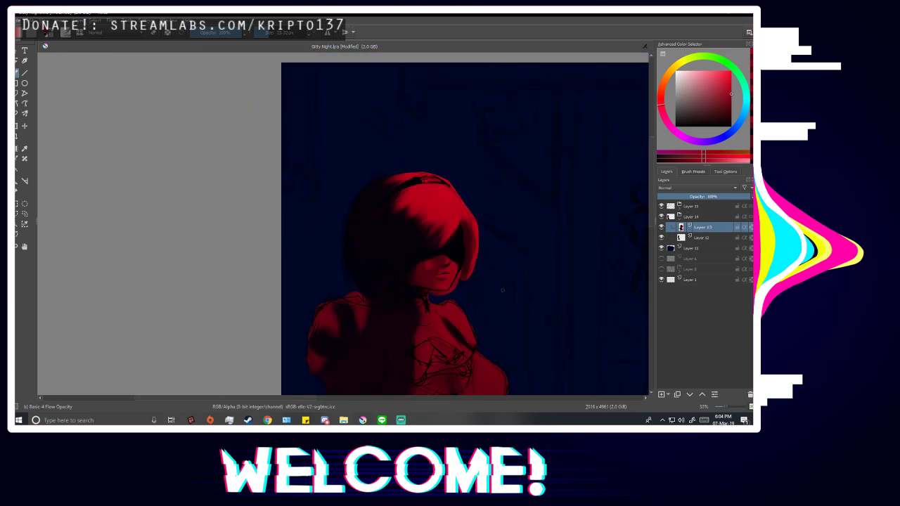
pyautogui.scroll(3, 479, 287)
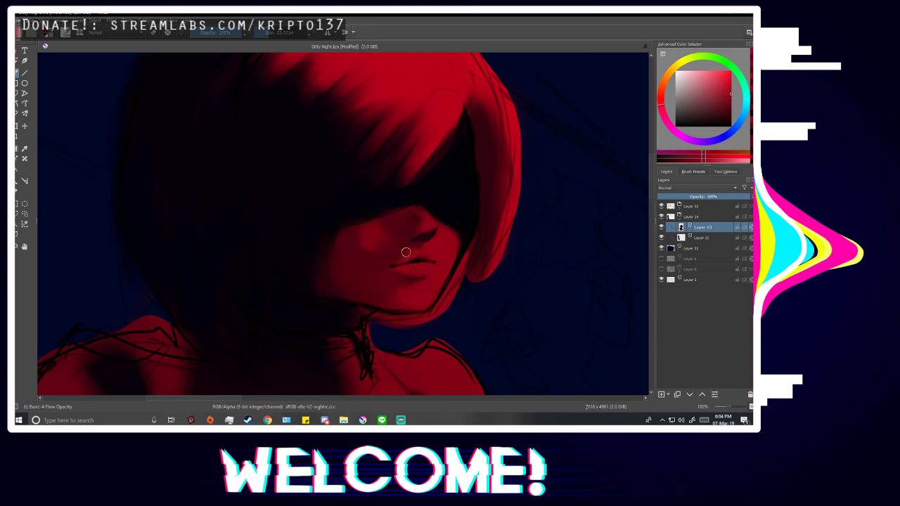
pyautogui.scroll(-3, 406, 252)
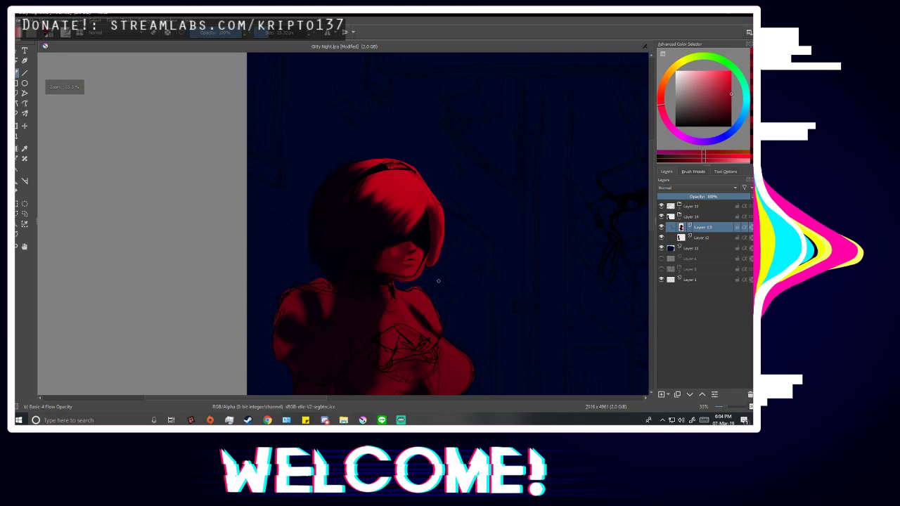
pyautogui.scroll(3, 438, 280)
pyautogui.scroll(2, 358, 197)
pyautogui.scroll(-1, 387, 170)
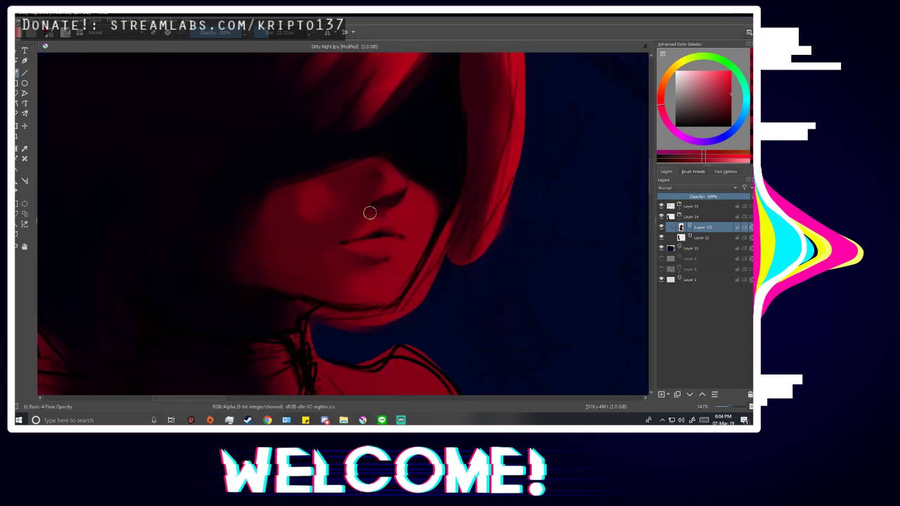
# Darken the outer cheek and jaw with near-black purple sampled from the shadow, blending the edge with sampled dark red.
pyautogui.keyDown('ctrl'); pyautogui.click(217, 315); pyautogui.keyUp('ctrl')
pyautogui.scroll(1, 328, 251)
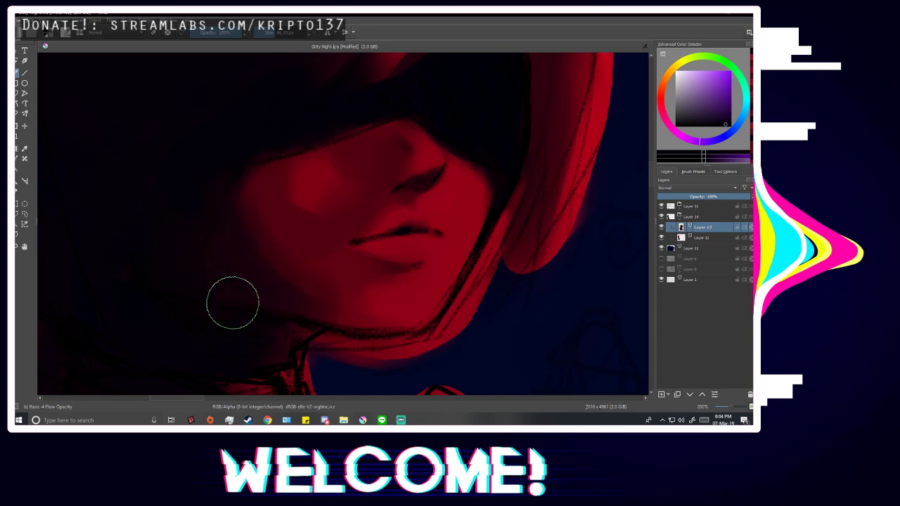
pyautogui.scroll(-3, 390, 295)
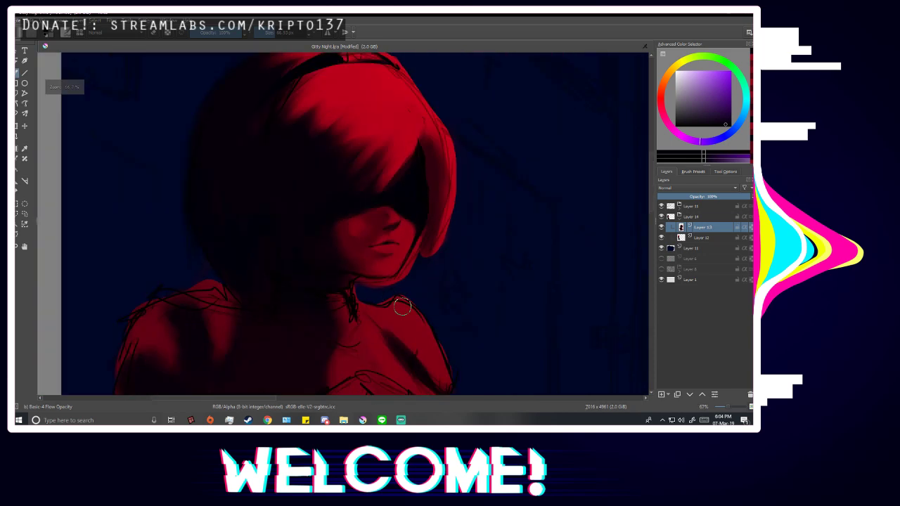
pyautogui.scroll(4, 376, 302)
pyautogui.keyDown('ctrl'); pyautogui.click(289, 167); pyautogui.keyUp('ctrl')
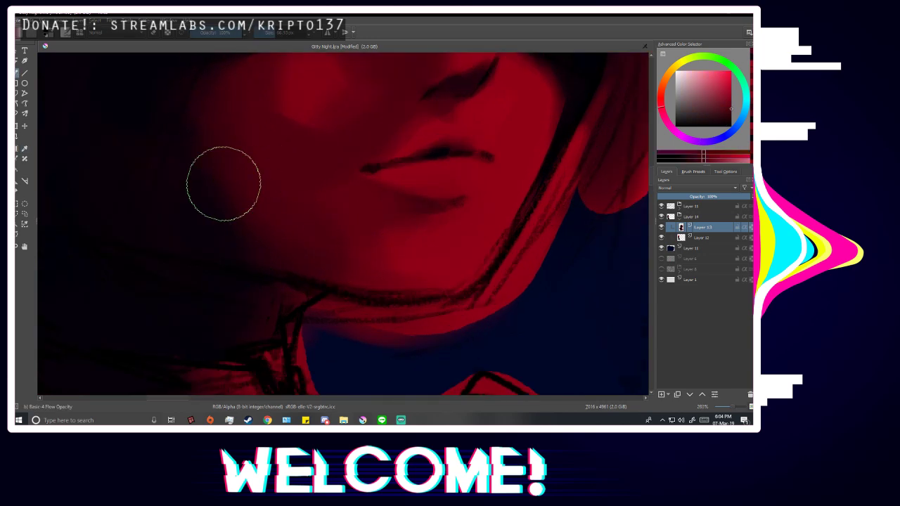
pyautogui.scroll(-5, 257, 207)
pyautogui.scroll(-1, 378, 296)
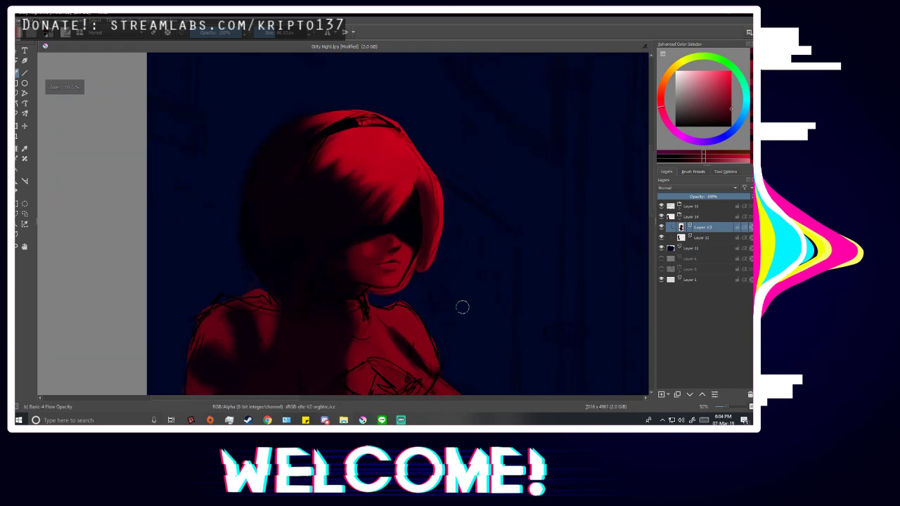
# Mirror the canvas view and paint a near-black purple shadow on the nose bridge and inner cheek beneath the blindfold.
pyautogui.press('m')
pyautogui.scroll(4, 315, 270)
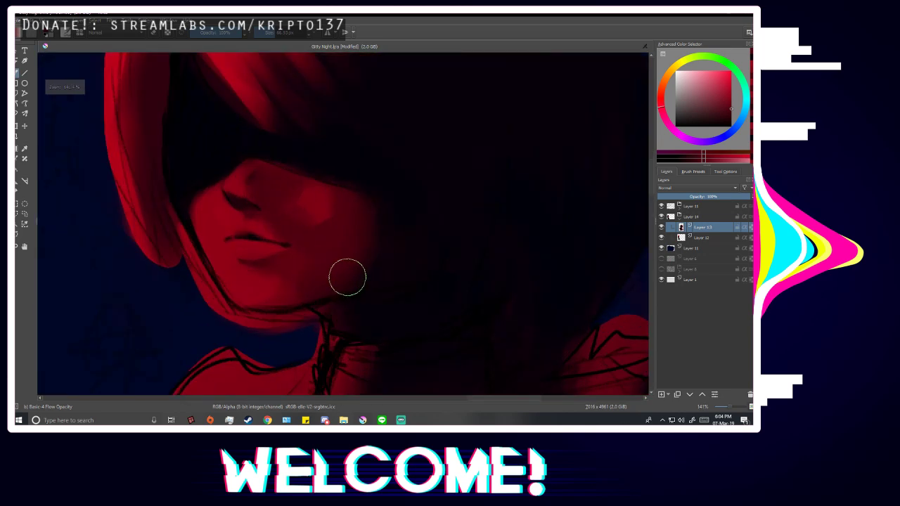
pyautogui.keyDown('ctrl'); pyautogui.click(401, 263); pyautogui.keyUp('ctrl')
pyautogui.moveTo(272, 306); pyautogui.dragTo(303, 275)
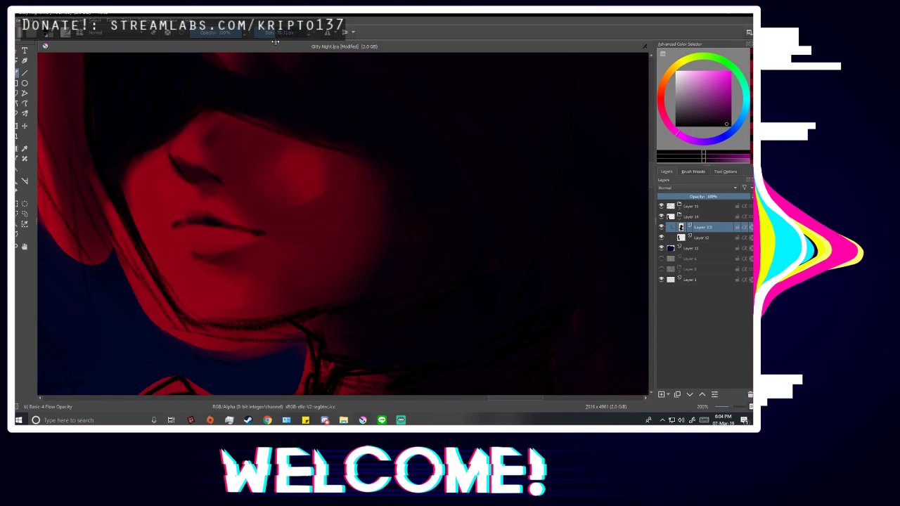
pyautogui.moveTo(220, 121)
pyautogui.mouseDown()
pyautogui.moveTo(221, 133)
pyautogui.moveTo(251, 136)
pyautogui.moveTo(243, 135)
pyautogui.mouseUp()
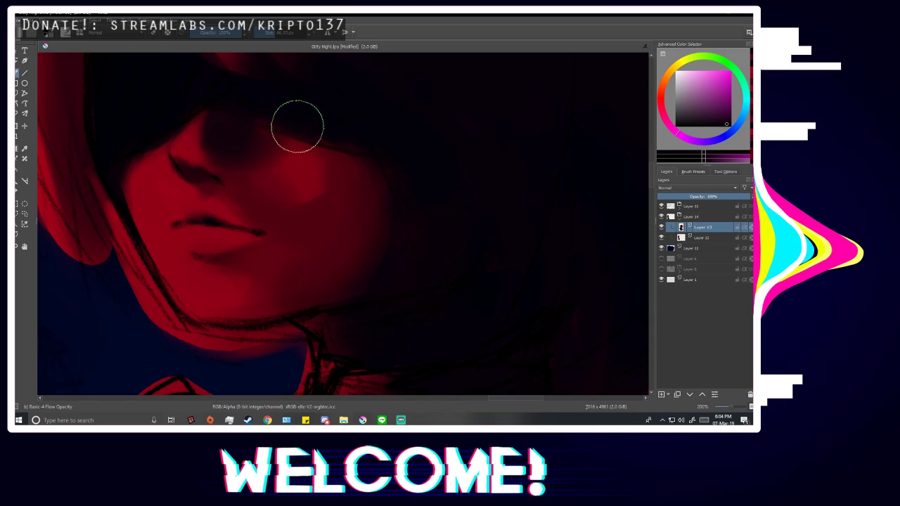
pyautogui.scroll(-1, 302, 302)
pyautogui.scroll(1, 281, 233)
pyautogui.scroll(1, 302, 91)
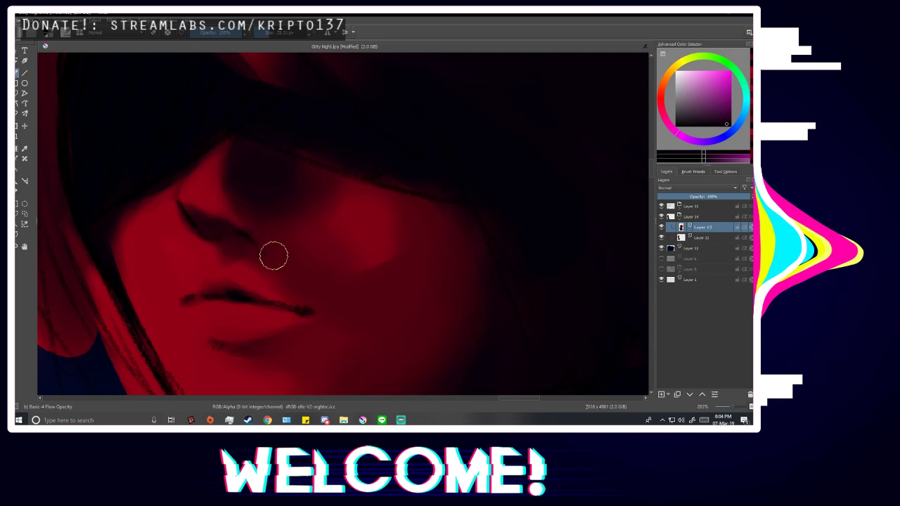
# Blend the new nose bridge shadow into the nose and cheek using reds and dark tones sampled around it.
pyautogui.keyDown('ctrl'); pyautogui.click(207, 190); pyautogui.keyUp('ctrl')
pyautogui.scroll(2, 209, 193)
pyautogui.moveTo(266, 37); pyautogui.dragTo(292, 40)
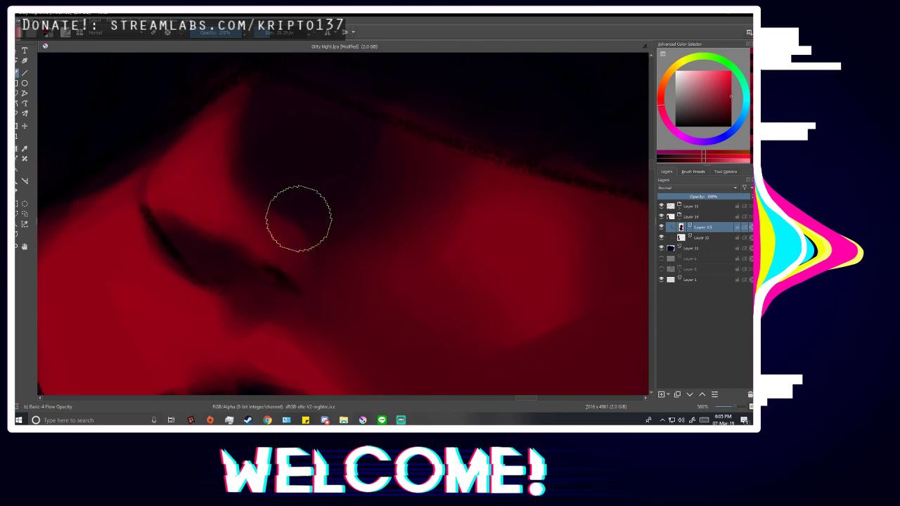
pyautogui.keyDown('ctrl'); pyautogui.click(322, 267); pyautogui.keyUp('ctrl')
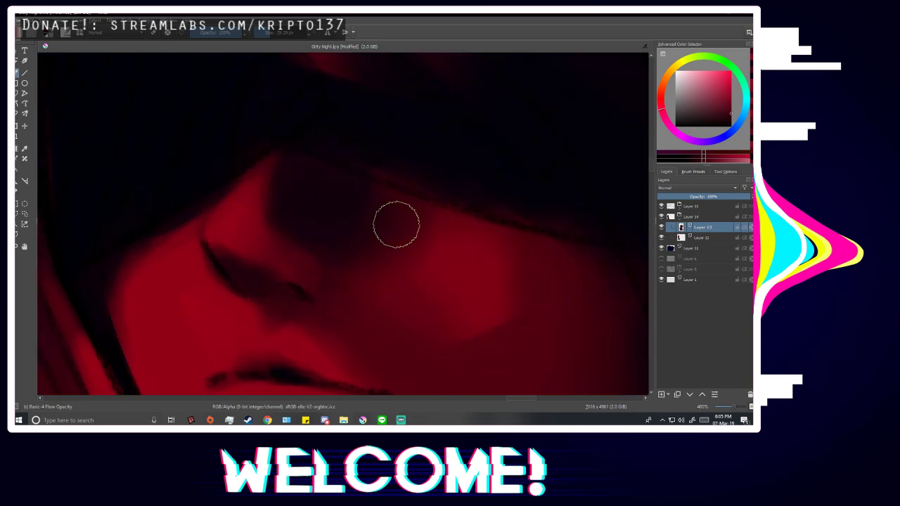
pyautogui.scroll(-1, 396, 223)
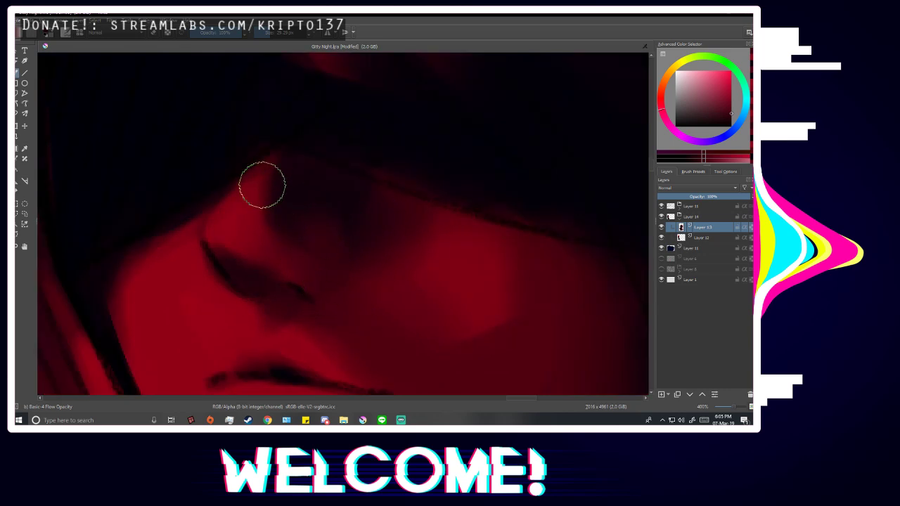
pyautogui.keyDown('ctrl'); pyautogui.click(327, 190); pyautogui.keyUp('ctrl')
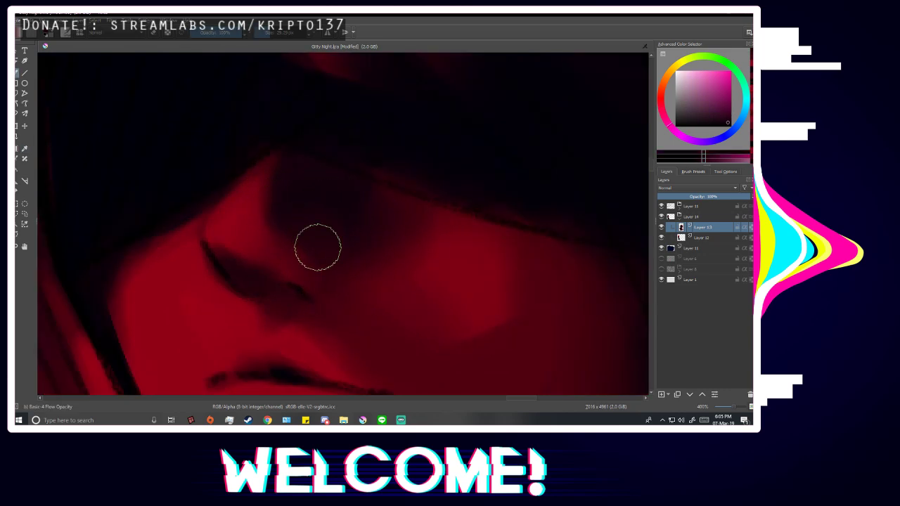
# Flip the canvas view back, enlarge the brush and deepen the shadow along the outer cheek with the sampled dark tone.
pyautogui.scroll(-4, 317, 245)
pyautogui.scroll(3, 476, 232)
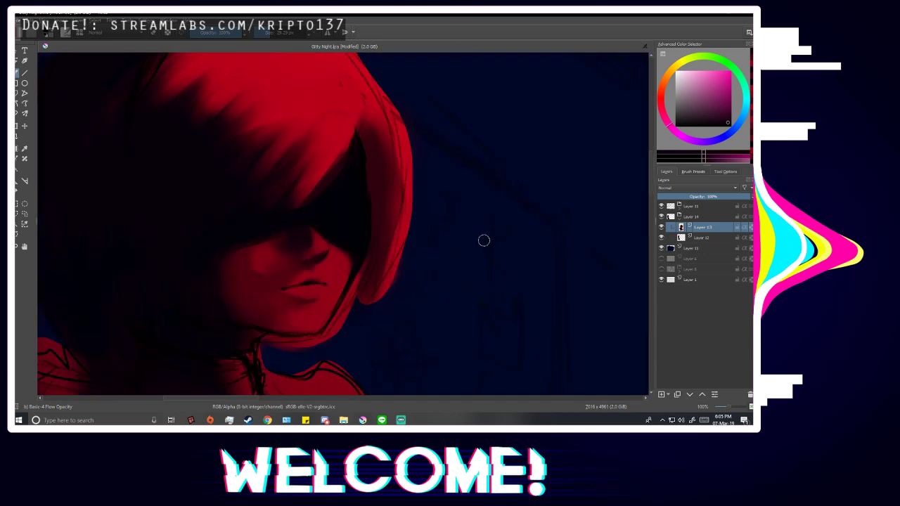
pyautogui.scroll(1, 400, 181)
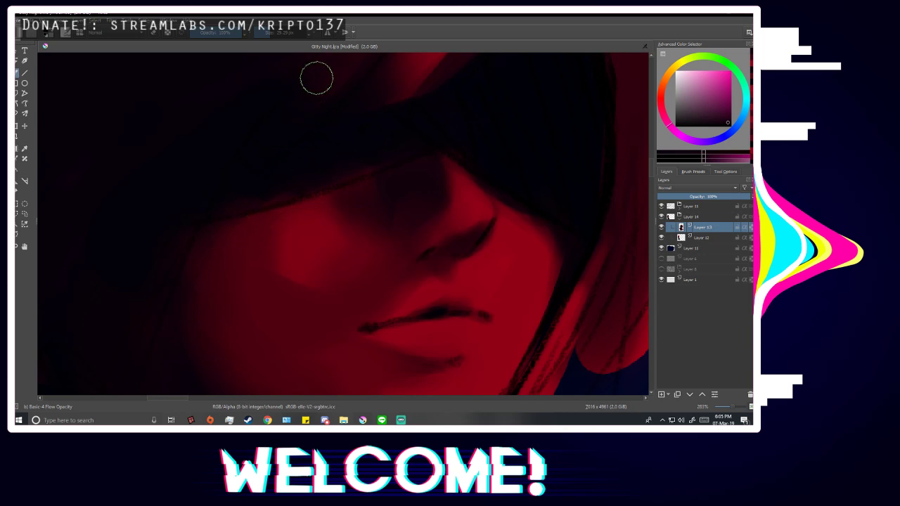
pyautogui.moveTo(302, 33); pyautogui.dragTo(275, 39)
pyautogui.moveTo(224, 235); pyautogui.dragTo(202, 258)
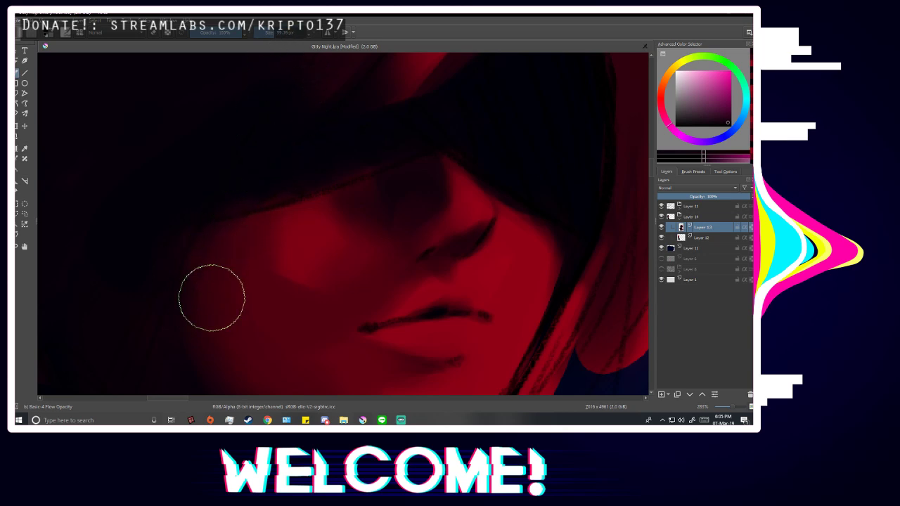
pyautogui.scroll(-2, 408, 183)
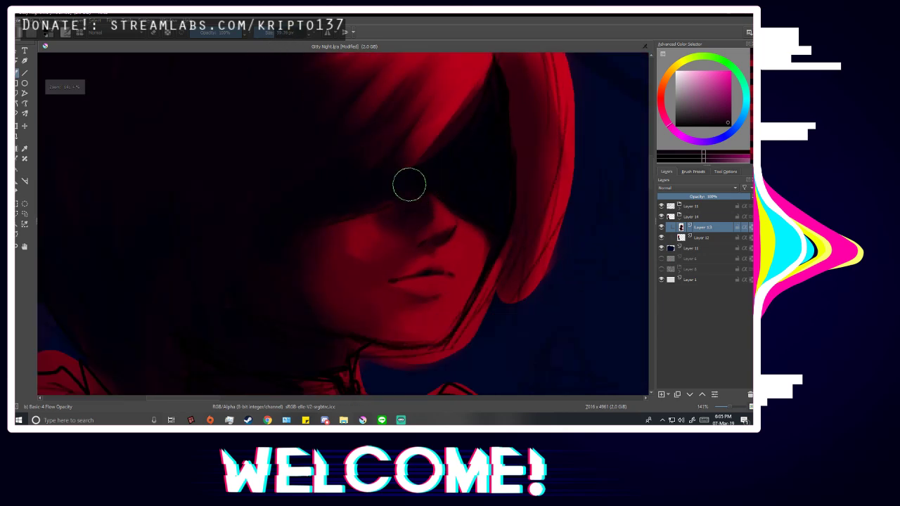
pyautogui.scroll(2, 382, 282)
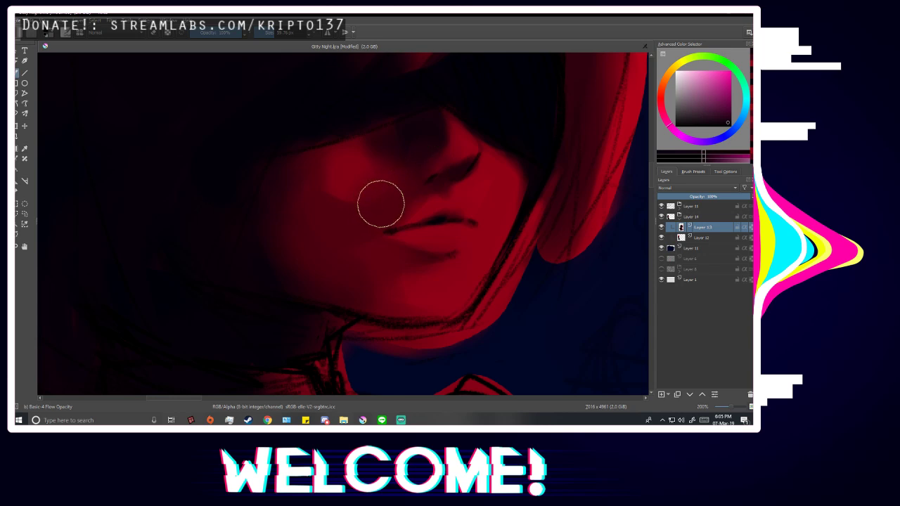
pyautogui.scroll(-3, 415, 204)
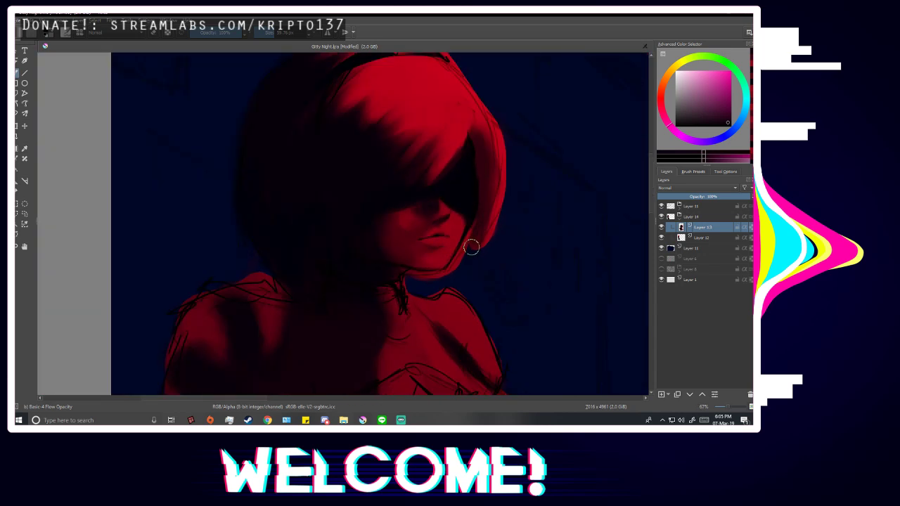
# Check the whole figure in mirrored view, sample a mid red beside the nose and soften the cheek shading near the mouth.
pyautogui.scroll(-3, 474, 248)
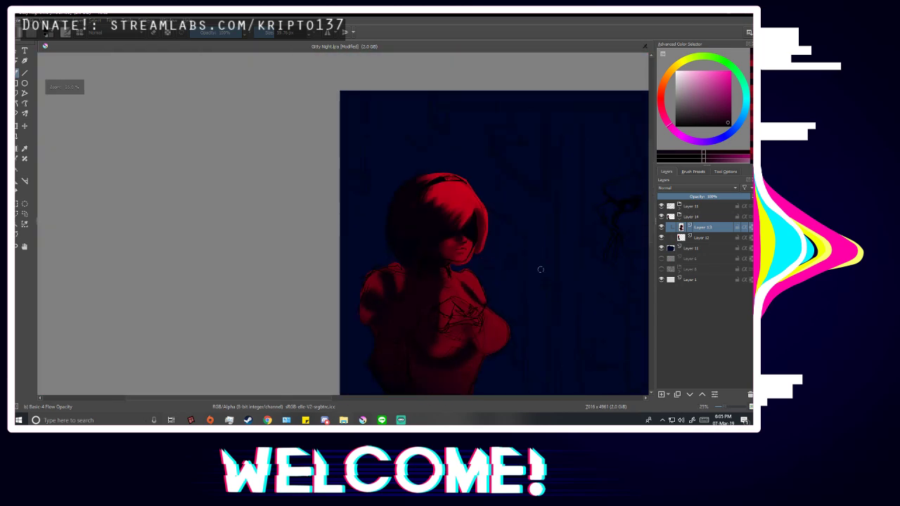
pyautogui.press('m')
pyautogui.press('m')
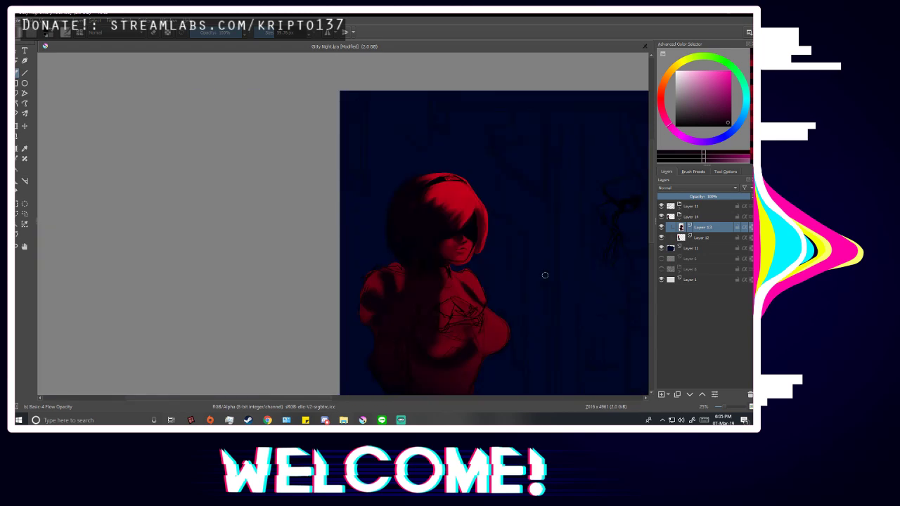
pyautogui.scroll(8, 534, 260)
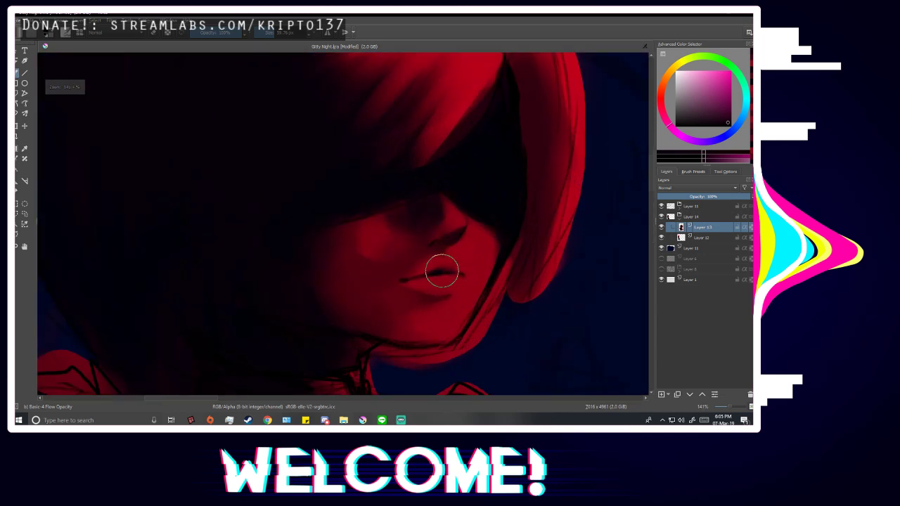
pyautogui.scroll(3, 426, 260)
pyautogui.keyDown('ctrl'); pyautogui.click(418, 254); pyautogui.keyUp('ctrl')
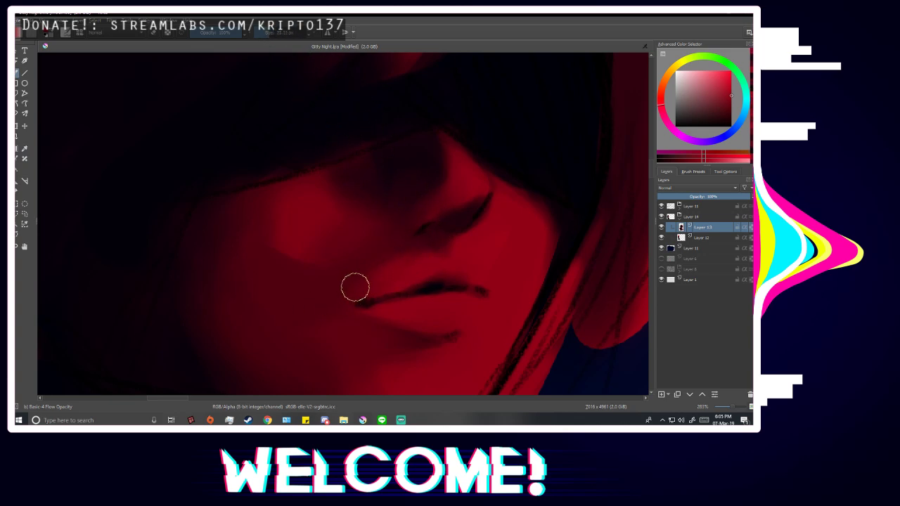
pyautogui.scroll(-2, 373, 284)
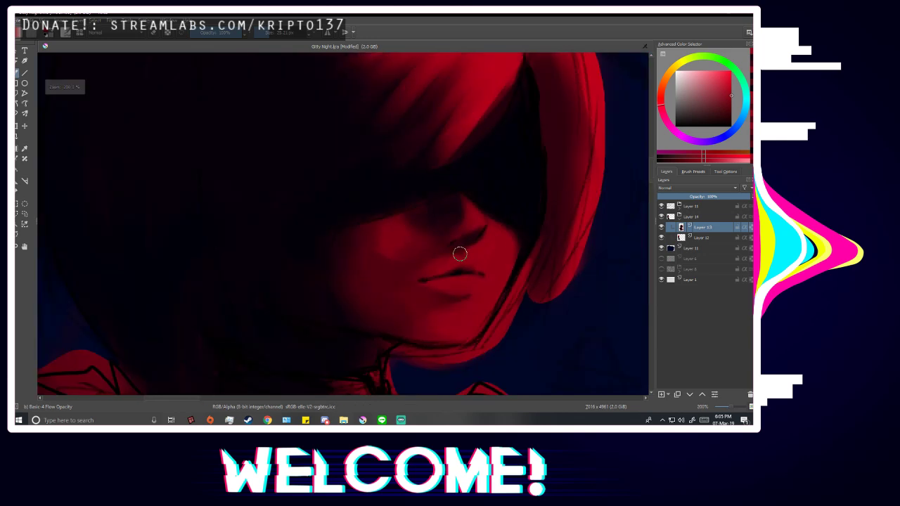
pyautogui.scroll(1, 460, 253)
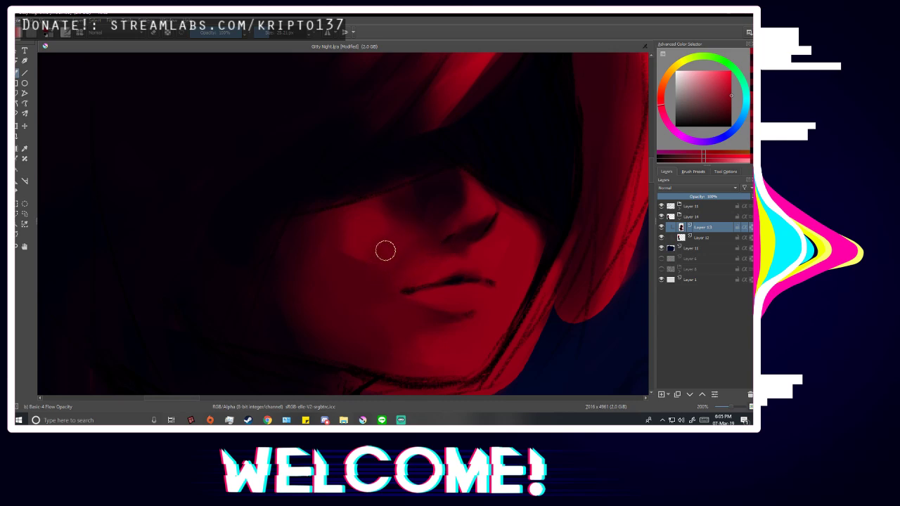
pyautogui.scroll(-3, 478, 293)
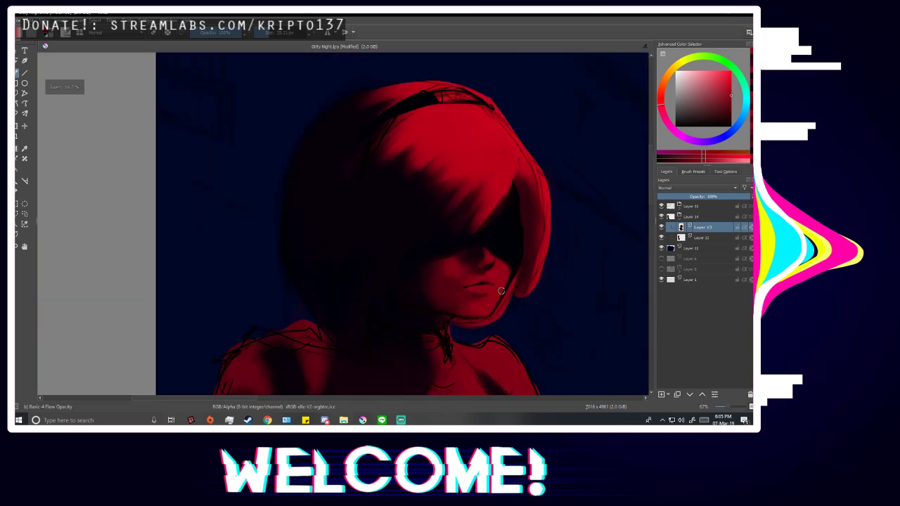
pyautogui.scroll(4, 516, 288)
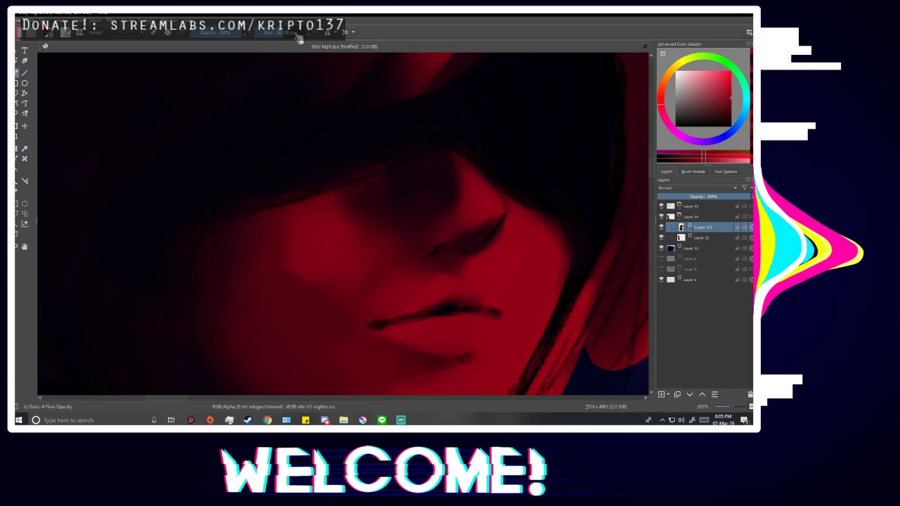
# Enlarge the brush and blend the nose bridge shadow softly into the inner cheek with the red tone.
pyautogui.moveTo(285, 33)
pyautogui.mouseDown()
pyautogui.moveTo(309, 38)
pyautogui.moveTo(276, 43)
pyautogui.mouseUp()
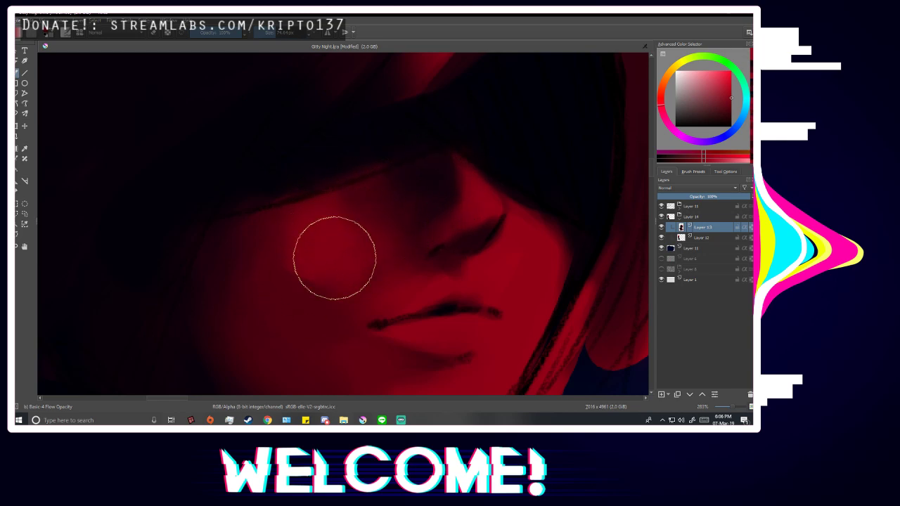
pyautogui.scroll(-1, 478, 162)
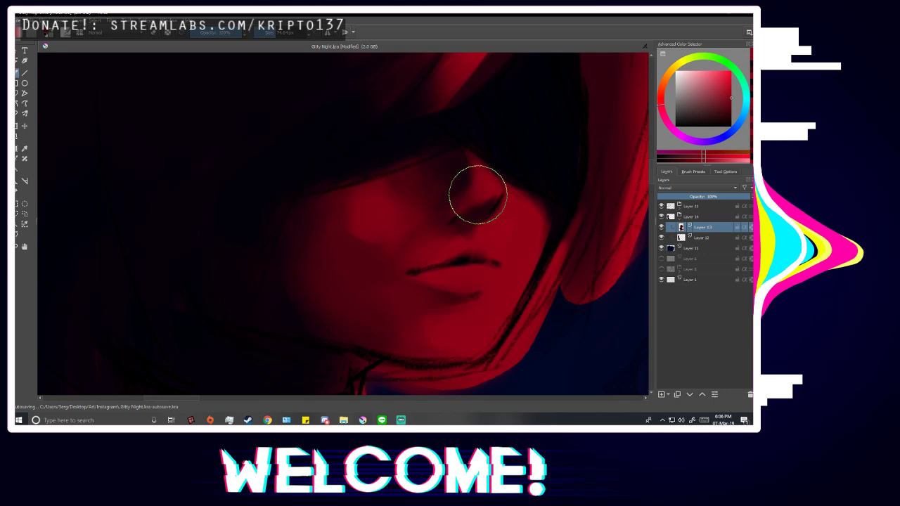
pyautogui.scroll(-4, 478, 194)
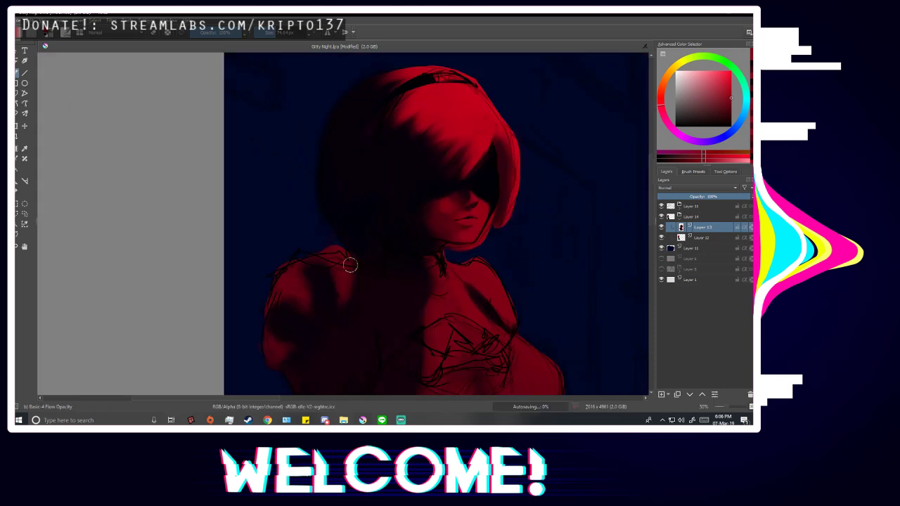
# Mirror the canvas, deepen the outer cheek shading with a darker red, and flip the canvas back.
pyautogui.scroll(3, 483, 229)
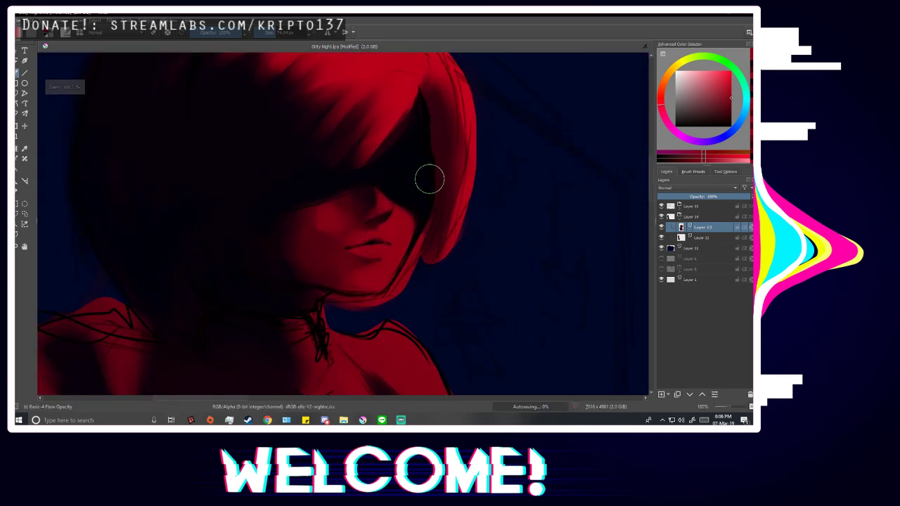
pyautogui.scroll(1, 464, 278)
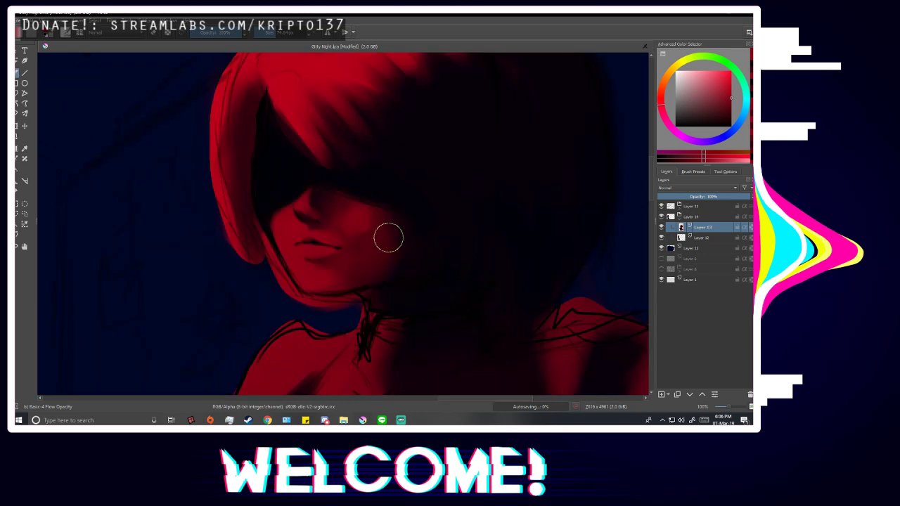
pyautogui.scroll(1, 383, 233)
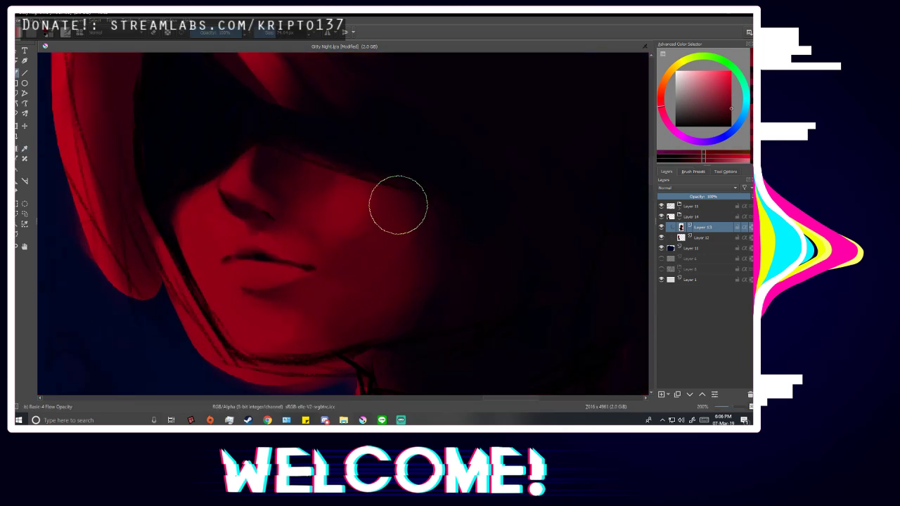
pyautogui.scroll(-1, 399, 277)
pyautogui.scroll(-3, 441, 268)
pyautogui.scroll(-1, 467, 292)
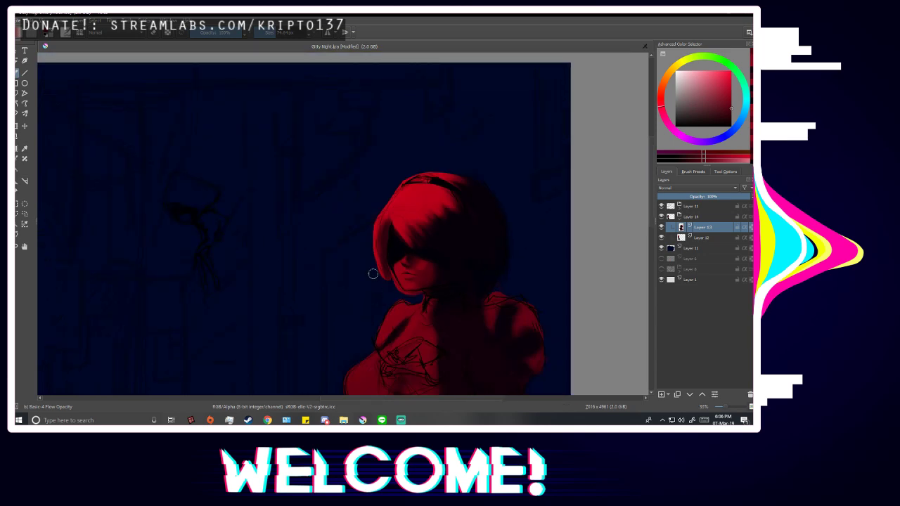
pyautogui.press('m')
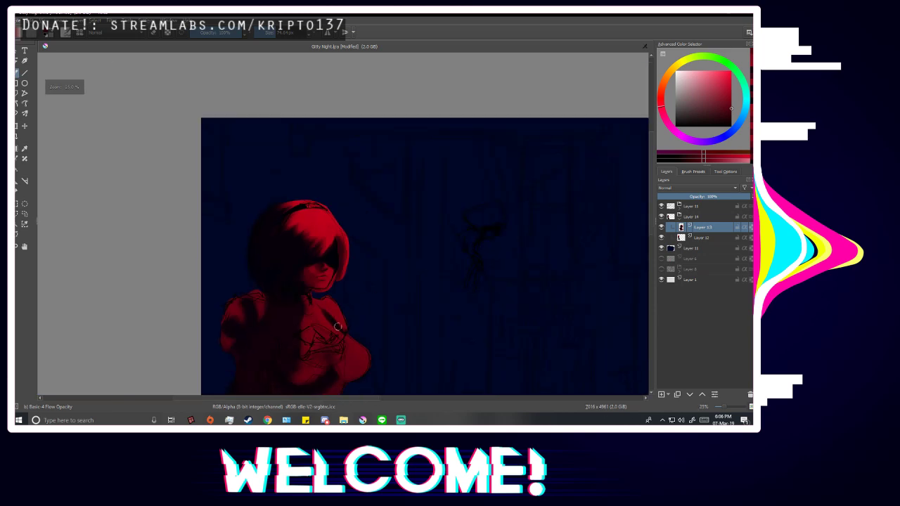
# Compare the figure with the active paint layer hidden and shown, and examine the face shading close up and from afar.
pyautogui.click(662, 228)
pyautogui.click(661, 228)
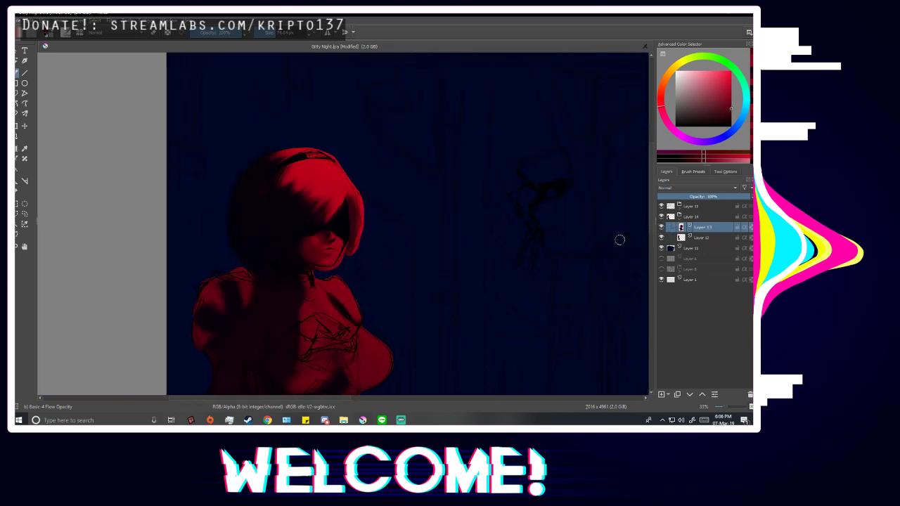
pyautogui.scroll(-2, 282, 312)
pyautogui.scroll(1, 213, 348)
pyautogui.scroll(1, 248, 323)
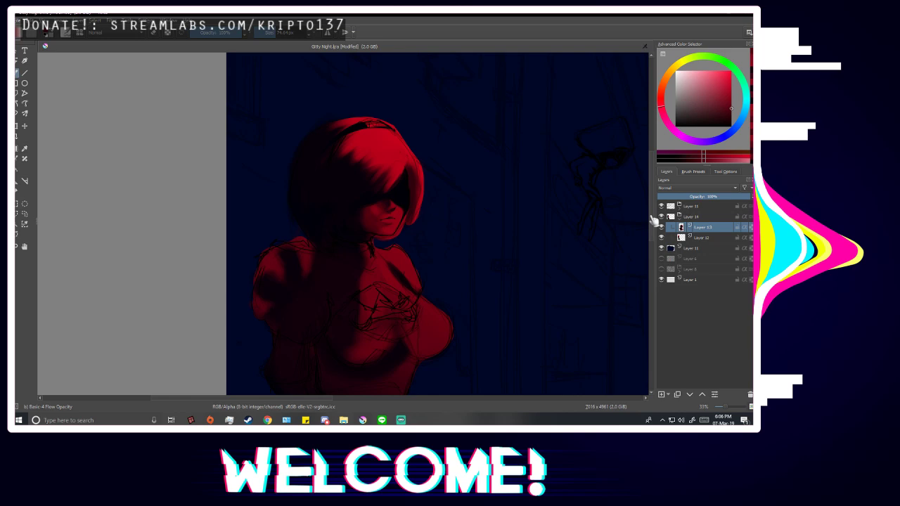
pyautogui.scroll(3, 367, 227)
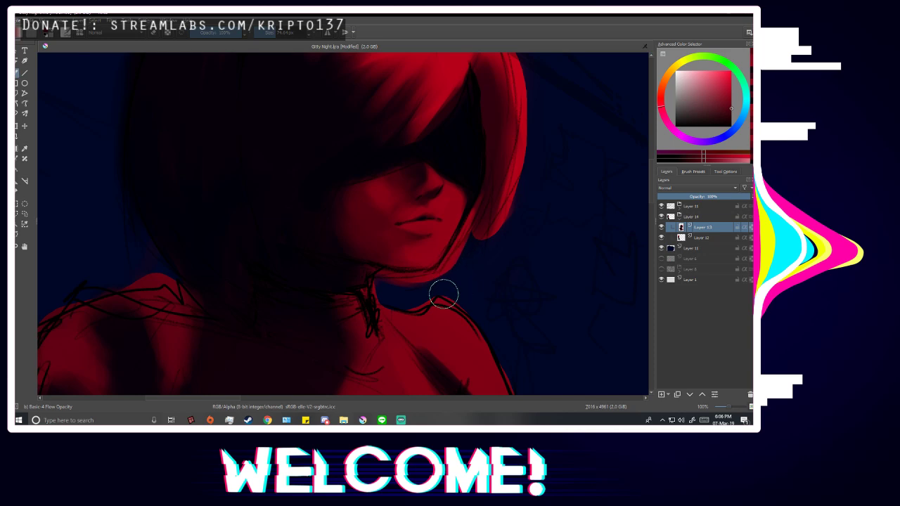
pyautogui.scroll(-2, 426, 256)
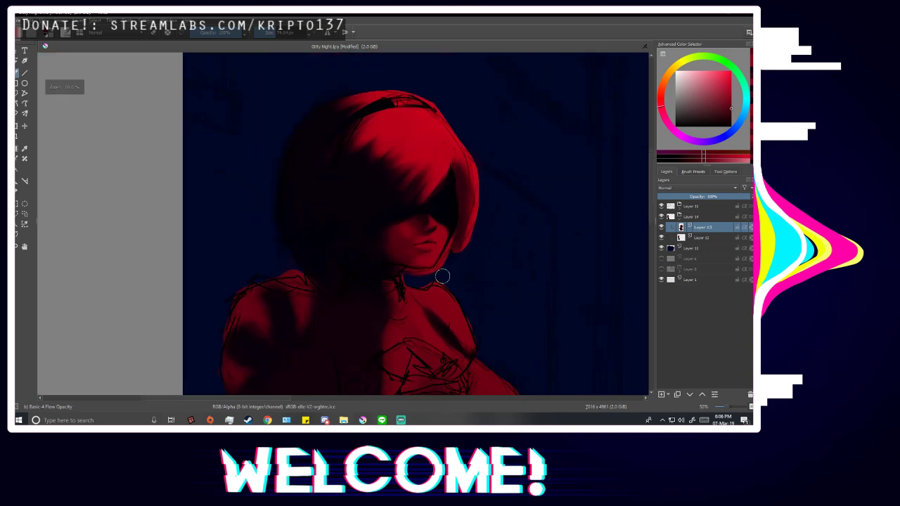
pyautogui.scroll(1, 441, 276)
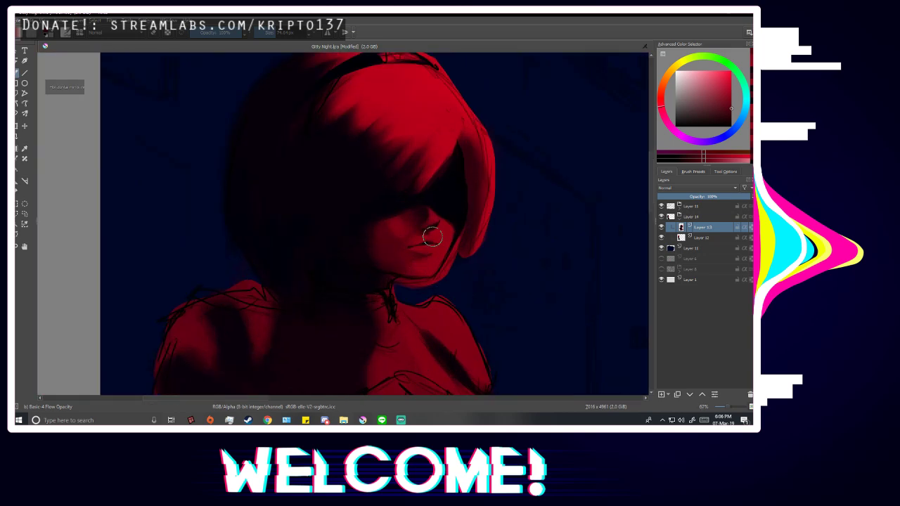
pyautogui.scroll(3, 432, 237)
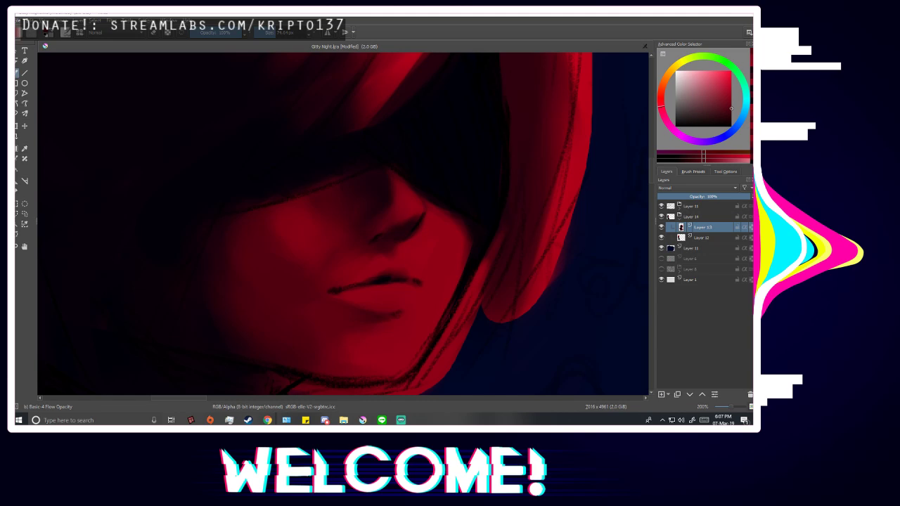
pyautogui.scroll(-4, 432, 267)
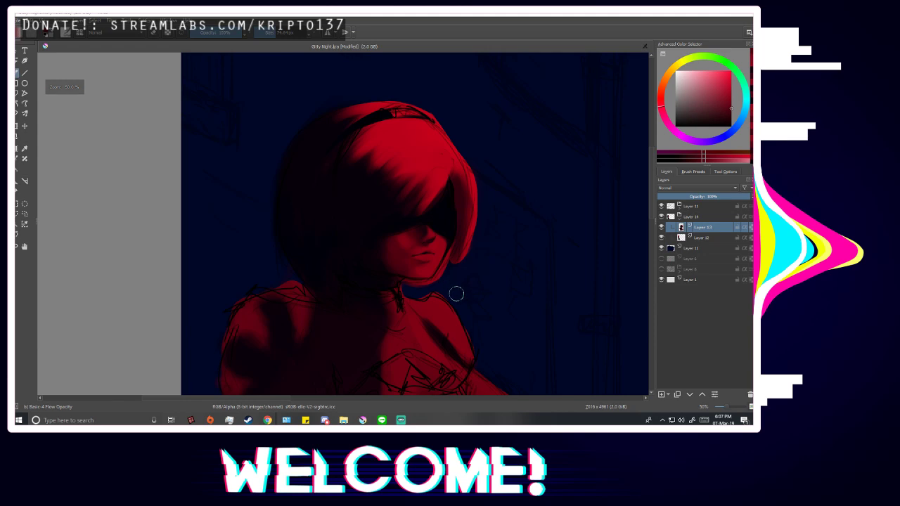
# Try extending the red light into the shadow beneath the jaw, and check the face in mirrored view.
pyautogui.scroll(3, 415, 288)
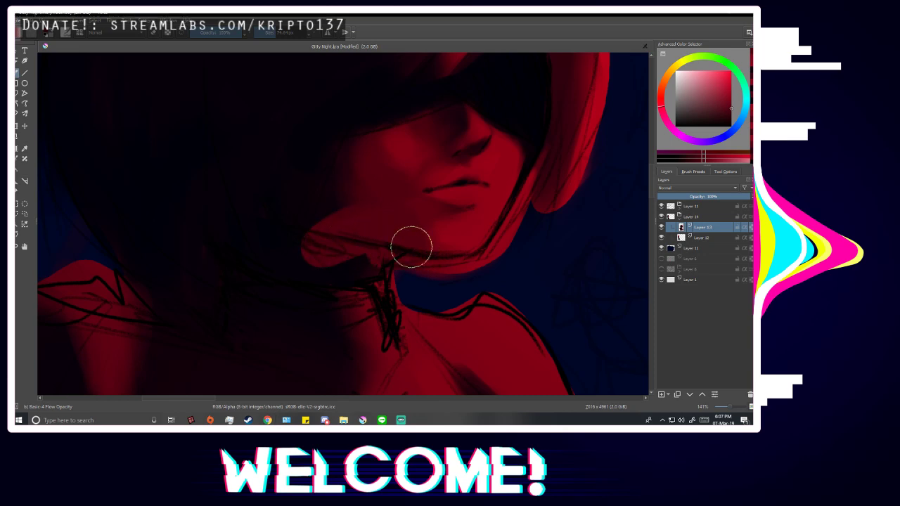
pyautogui.scroll(-1, 429, 301)
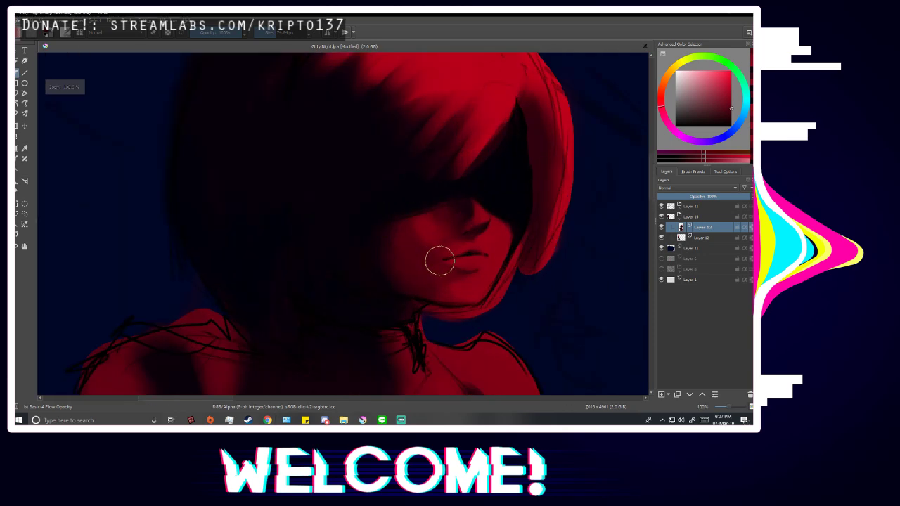
pyautogui.press('m')
pyautogui.press('m')
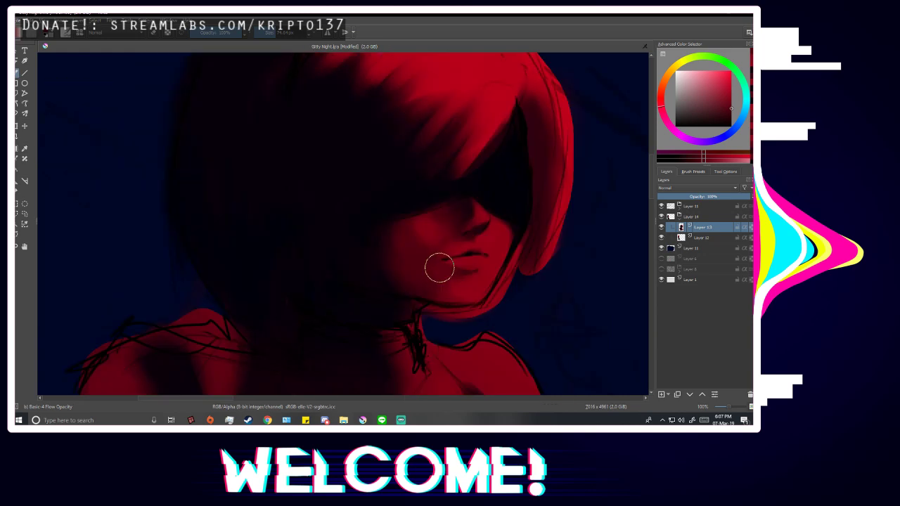
# Paint a red patch over the blindfold's lower edge above the lit cheek.
pyautogui.scroll(2, 440, 265)
pyautogui.scroll(-1, 410, 218)
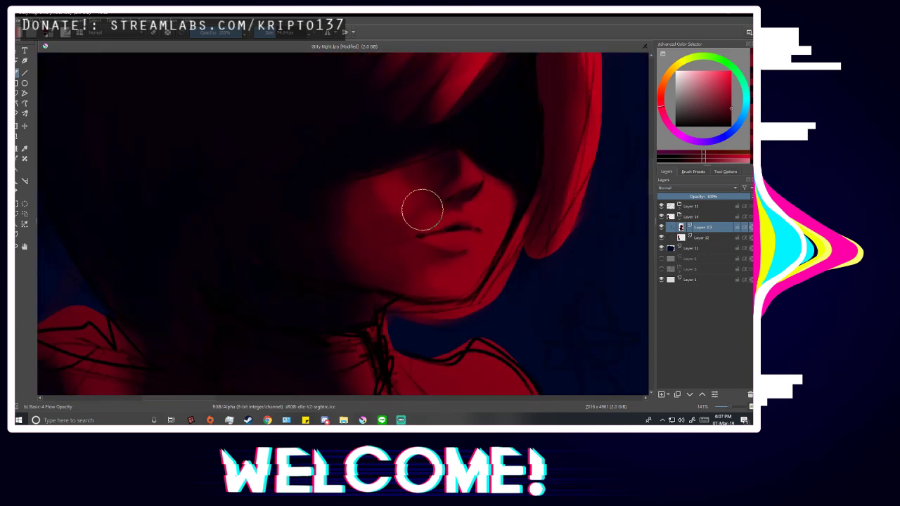
pyautogui.scroll(1, 443, 197)
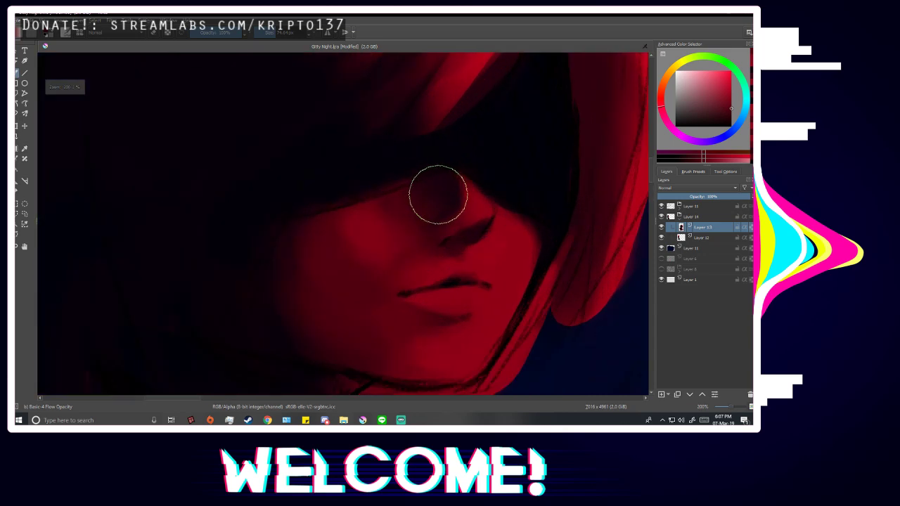
pyautogui.moveTo(367, 187)
pyautogui.mouseDown()
pyautogui.moveTo(364, 173)
pyautogui.moveTo(335, 164)
pyautogui.moveTo(366, 215)
pyautogui.mouseUp()
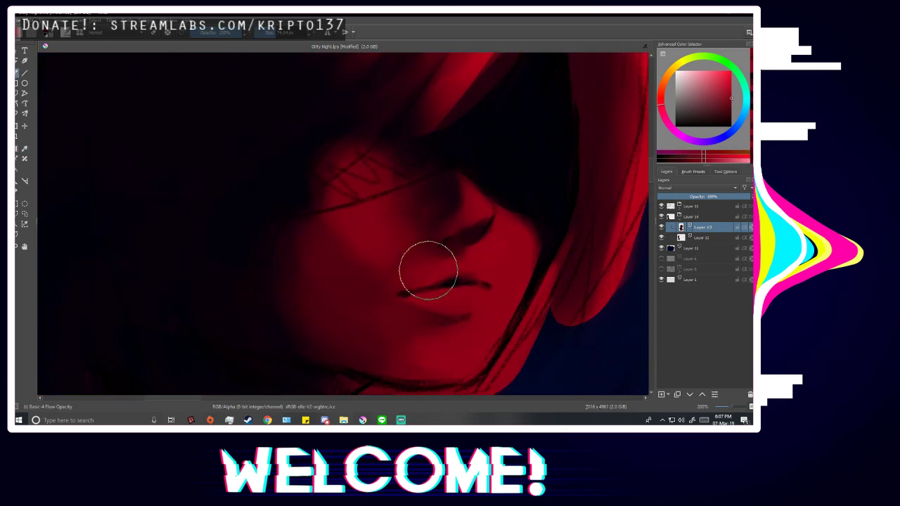
# Reshape the blindfold's lower edge over the red patch using near-black tones sampled from the blindfold and surrounding shadow.
pyautogui.press('p')
pyautogui.click(450, 143)
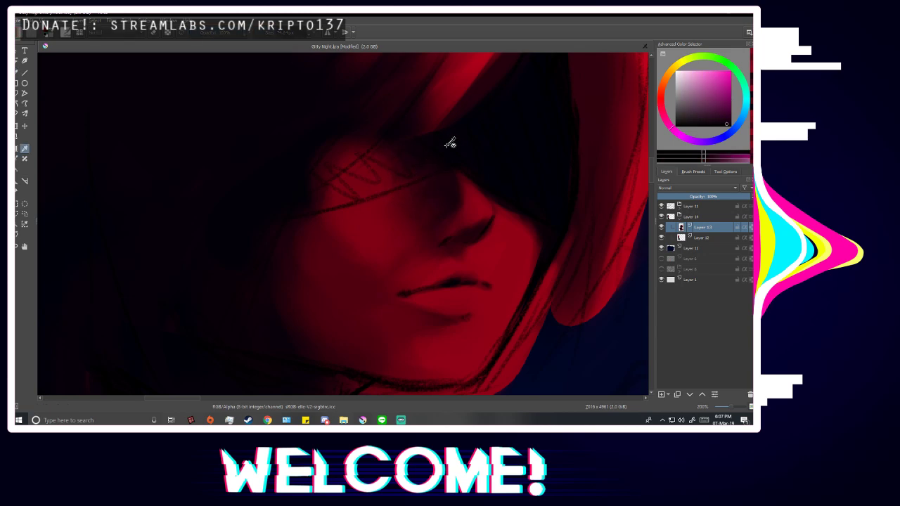
pyautogui.click(512, 147)
pyautogui.press('b')
pyautogui.scroll(-4, 424, 161)
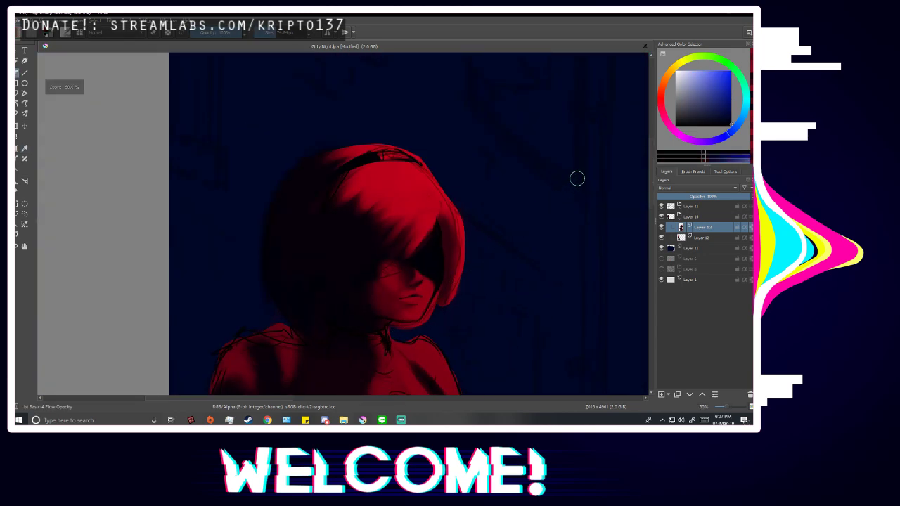
pyautogui.scroll(6, 521, 249)
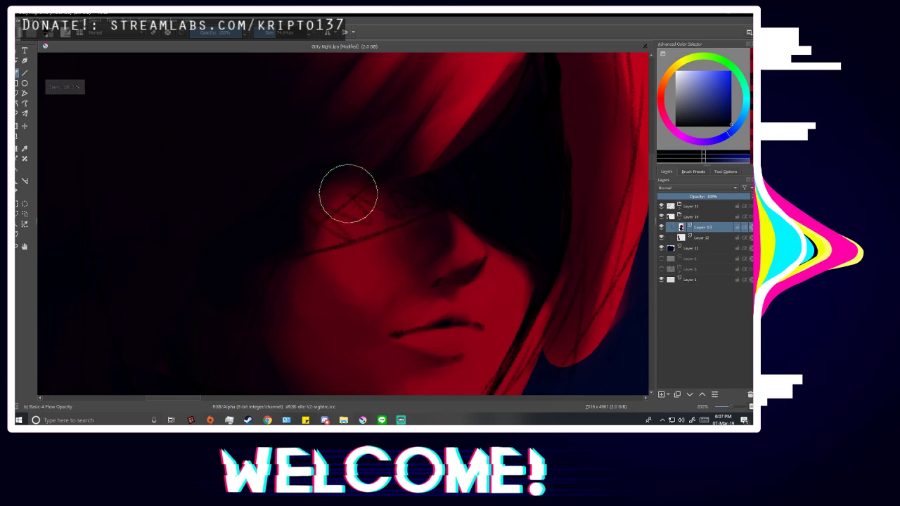
pyautogui.press('p')
pyautogui.click(276, 223)
pyautogui.press('b')
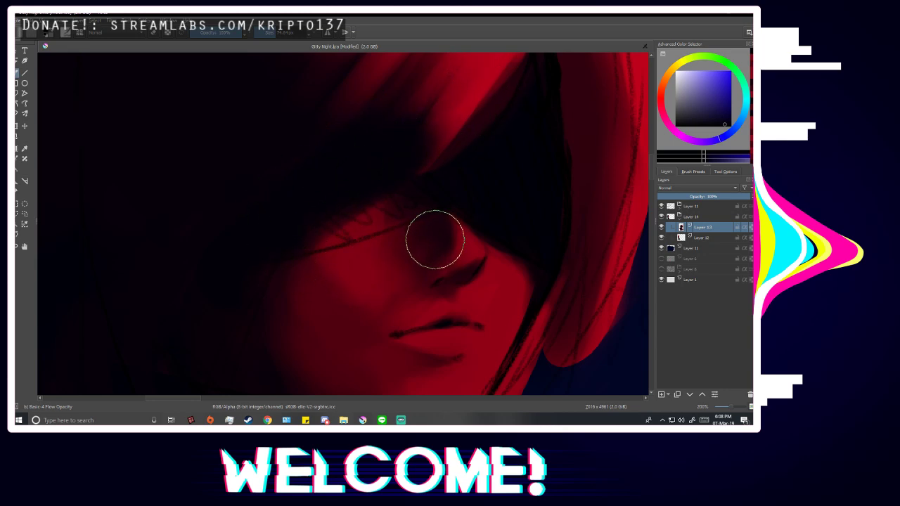
# Sample red from the cheek, enlarge the brush and blend the skin up to the reshaped blindfold edge.
pyautogui.press('p')
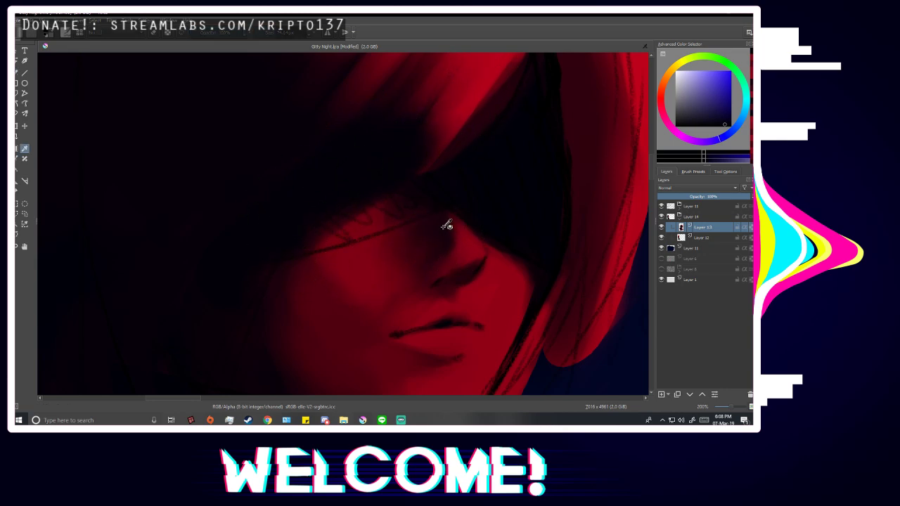
pyautogui.click(379, 258)
pyautogui.press('b')
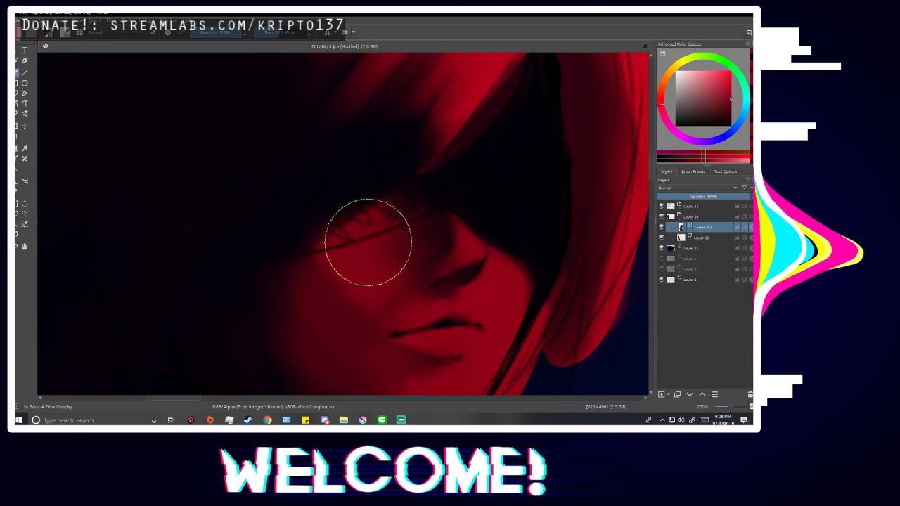
# Mirror the canvas, reduce the brush size and paint red over the shadowed side of the nose bridge.
pyautogui.scroll(-2, 479, 235)
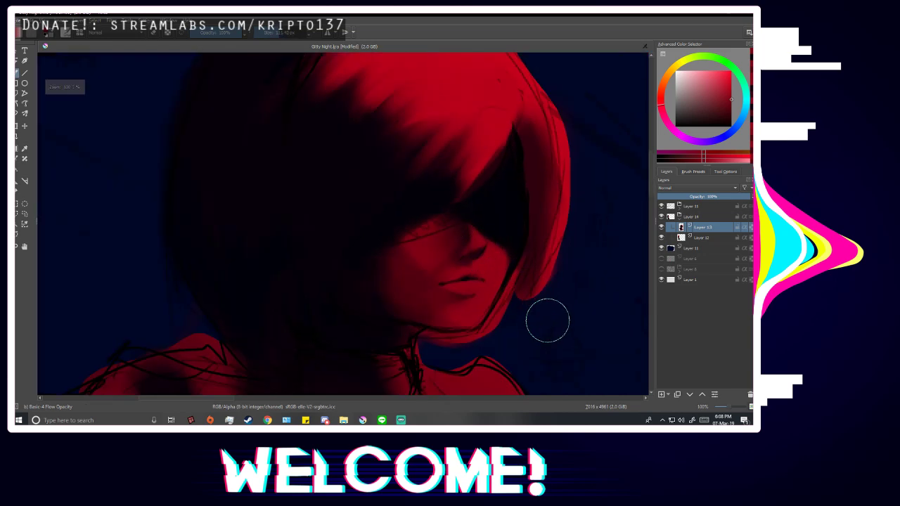
pyautogui.press('m')
pyautogui.scroll(2, 119, 217)
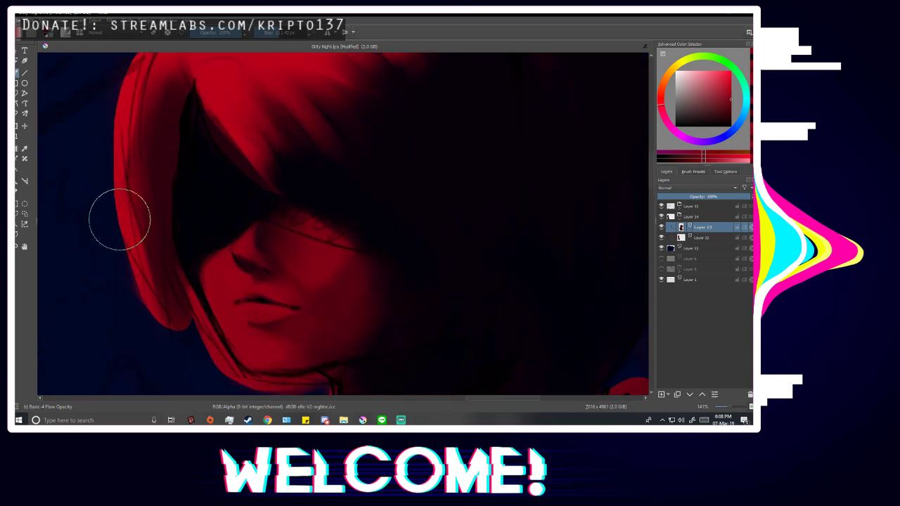
pyautogui.scroll(2, 305, 261)
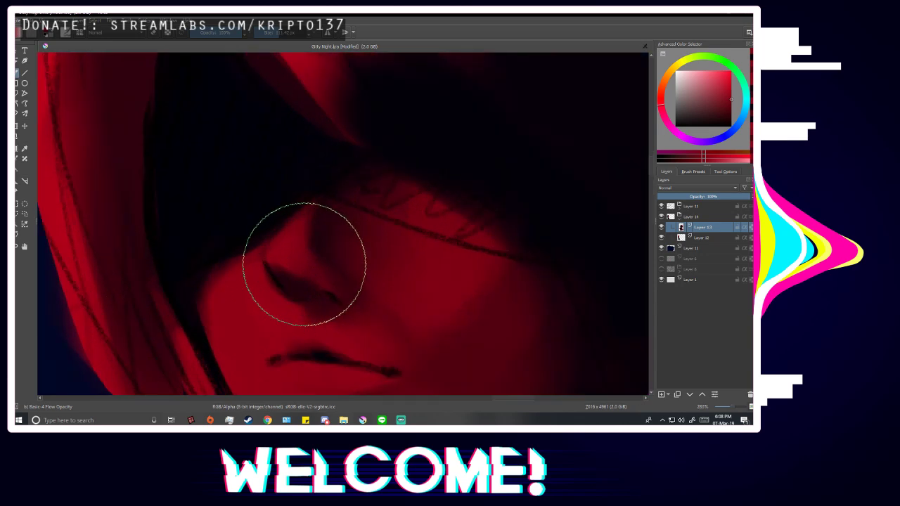
pyautogui.moveTo(279, 34); pyautogui.dragTo(275, 37)
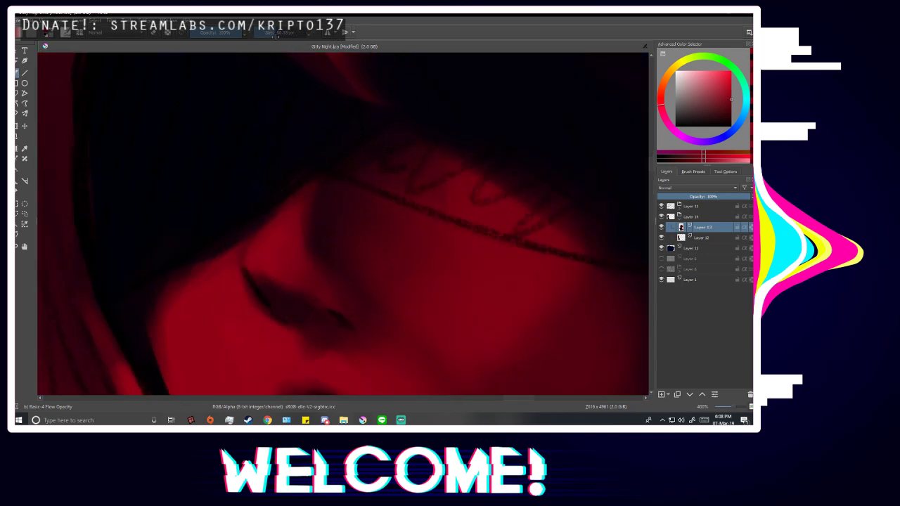
pyautogui.moveTo(325, 249)
pyautogui.mouseDown()
pyautogui.moveTo(317, 244)
pyautogui.moveTo(391, 316)
pyautogui.moveTo(322, 245)
pyautogui.mouseUp()
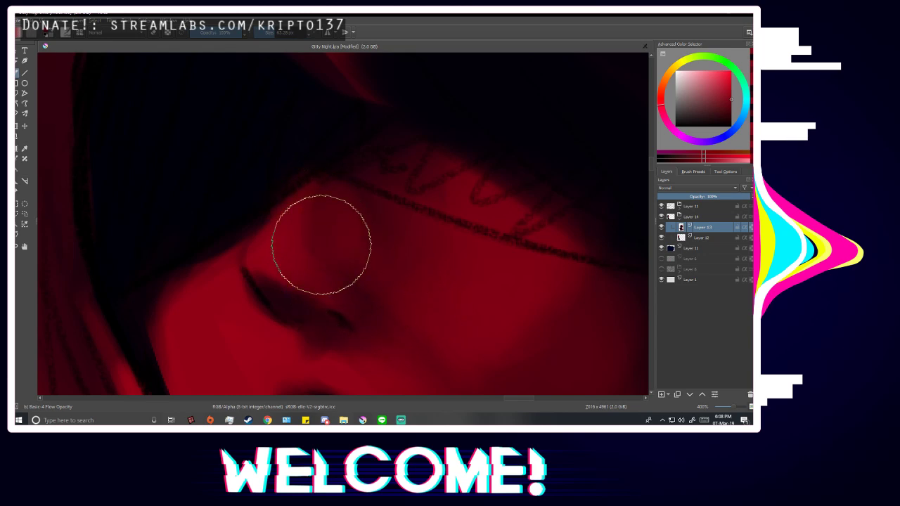
# Sample a darker red beside the nostril and soften the shading along the side of the nose, checking the whole head.
pyautogui.press('p')
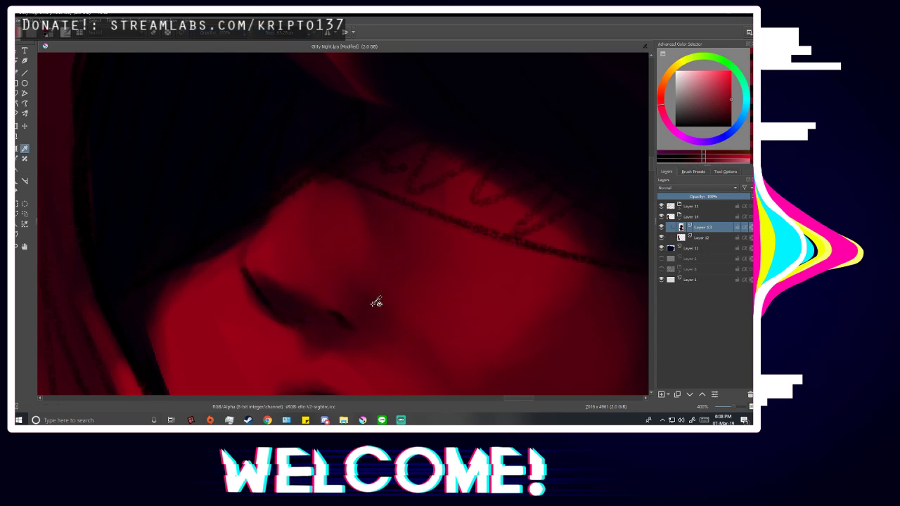
pyautogui.click(376, 302)
pyautogui.press('b')
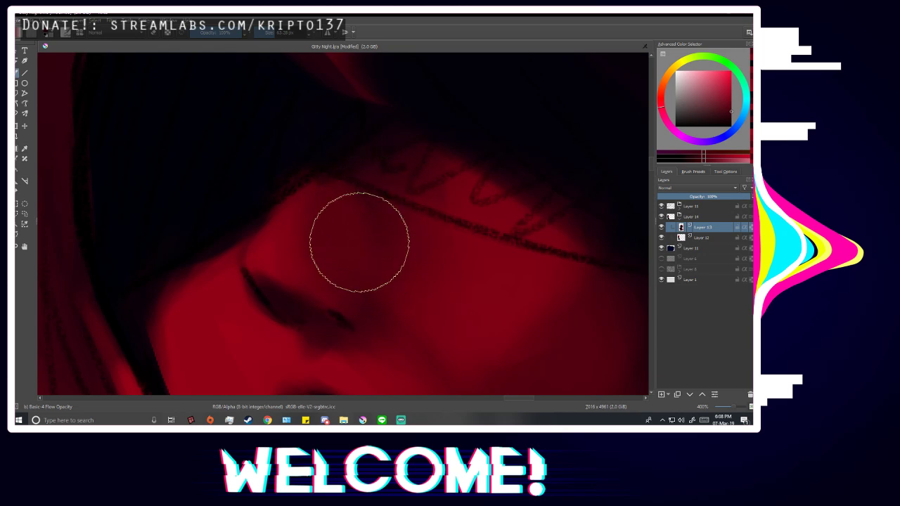
pyautogui.scroll(-2, 411, 276)
pyautogui.scroll(-3, 513, 284)
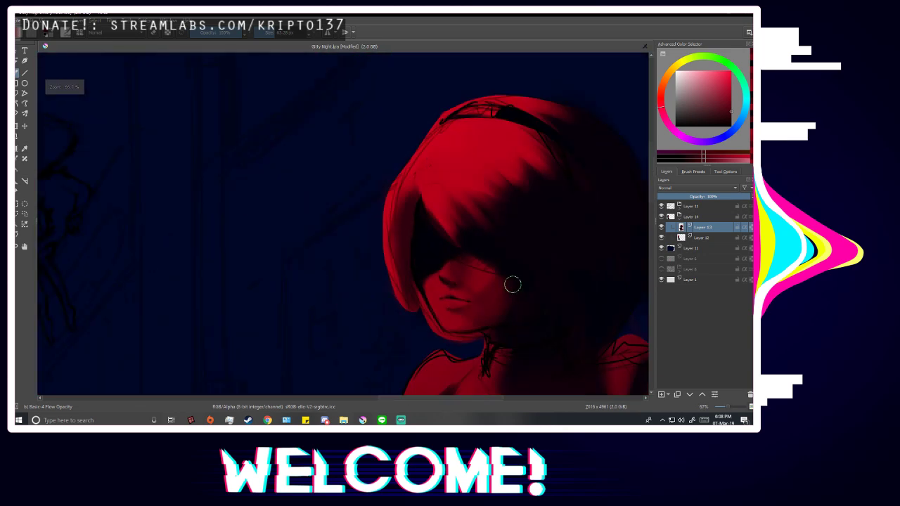
pyautogui.scroll(5, 398, 221)
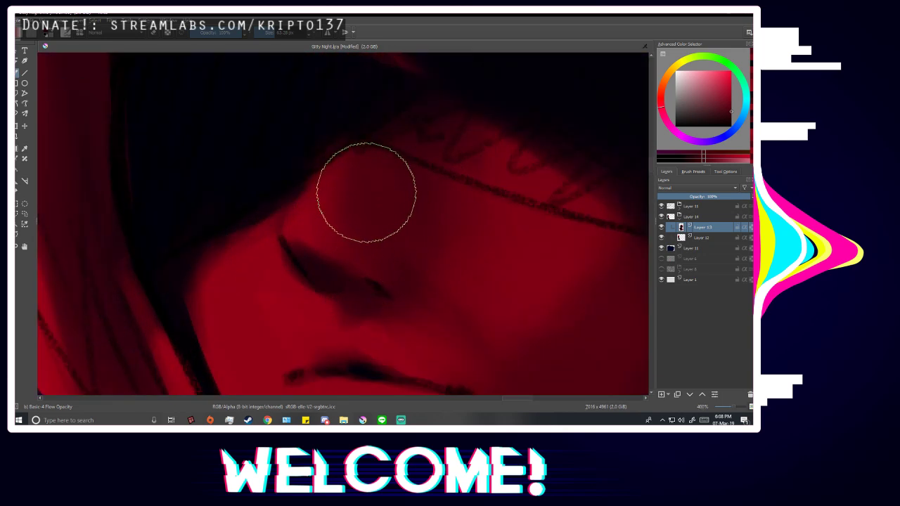
# Blend the transition between nose bridge and cheek with reds sampled from the cheek and the side of the nose.
pyautogui.keyDown('ctrl'); pyautogui.click(476, 215); pyautogui.keyUp('ctrl')
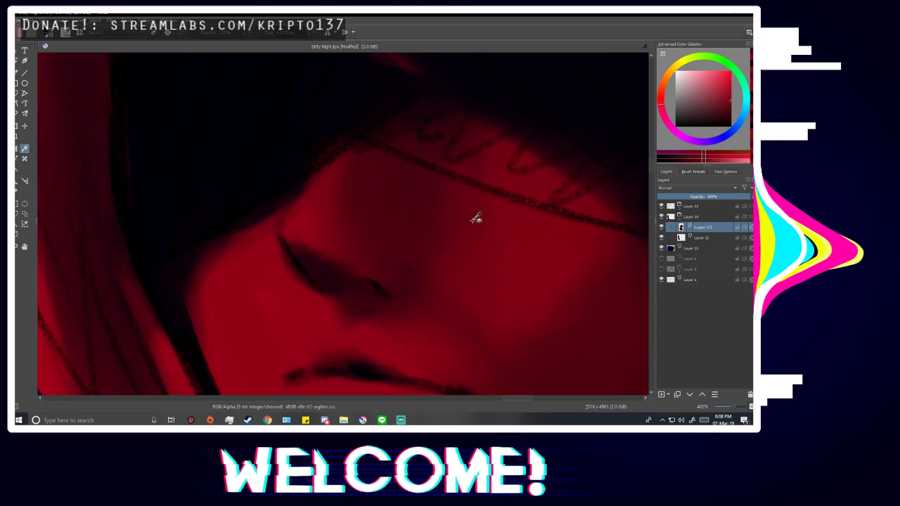
pyautogui.moveTo(444, 235); pyautogui.dragTo(513, 167)
pyautogui.keyDown('ctrl'); pyautogui.click(378, 188); pyautogui.keyUp('ctrl')
pyautogui.moveTo(398, 160); pyautogui.dragTo(386, 168)
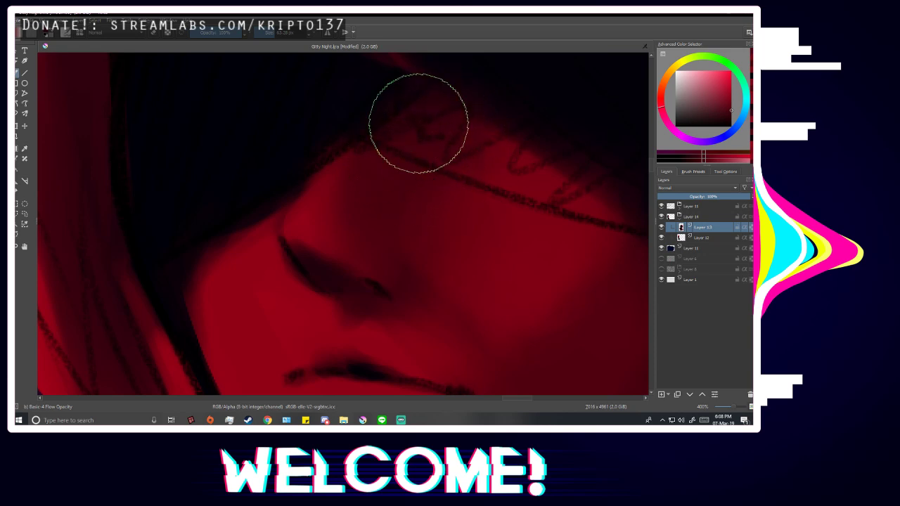
# Darken the blindfold edge above the nose bridge with its sampled near-black tone, and check the face in mirrored view.
pyautogui.keyDown('ctrl'); pyautogui.click(345, 86); pyautogui.keyUp('ctrl')
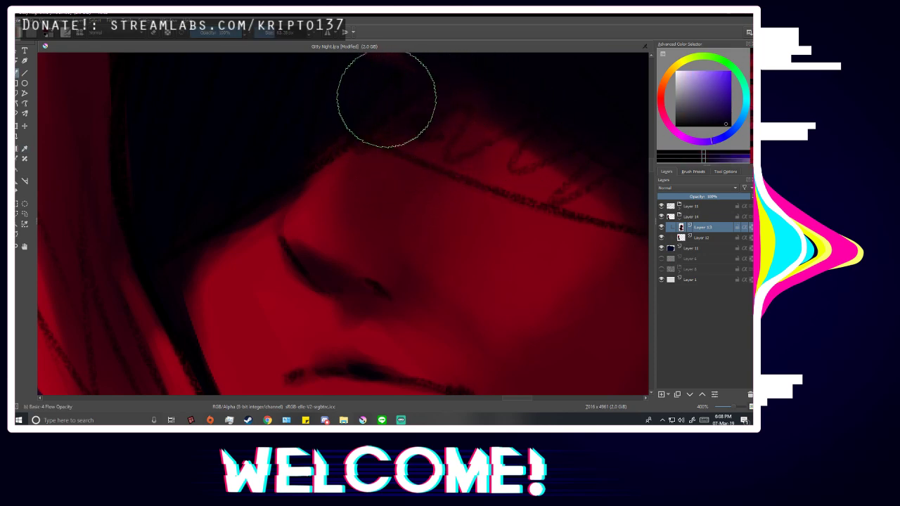
pyautogui.scroll(-3, 438, 239)
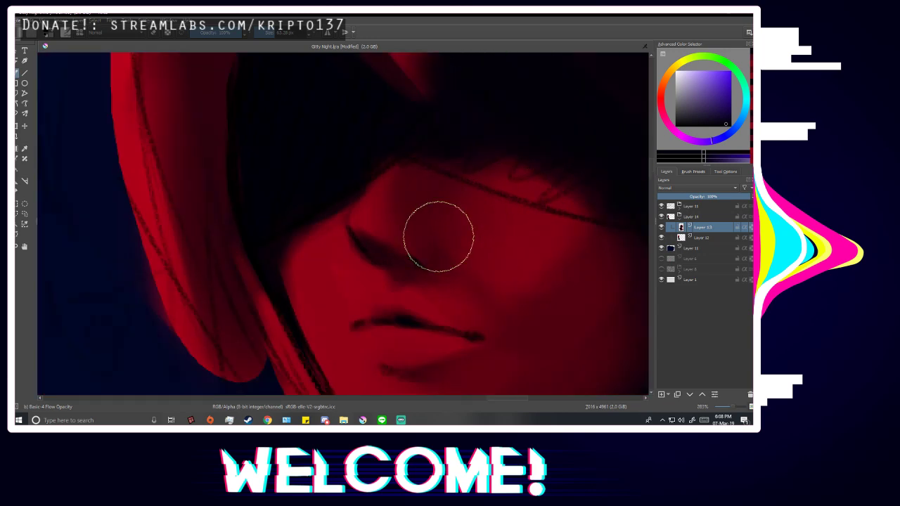
pyautogui.press('-')
pyautogui.press('-')
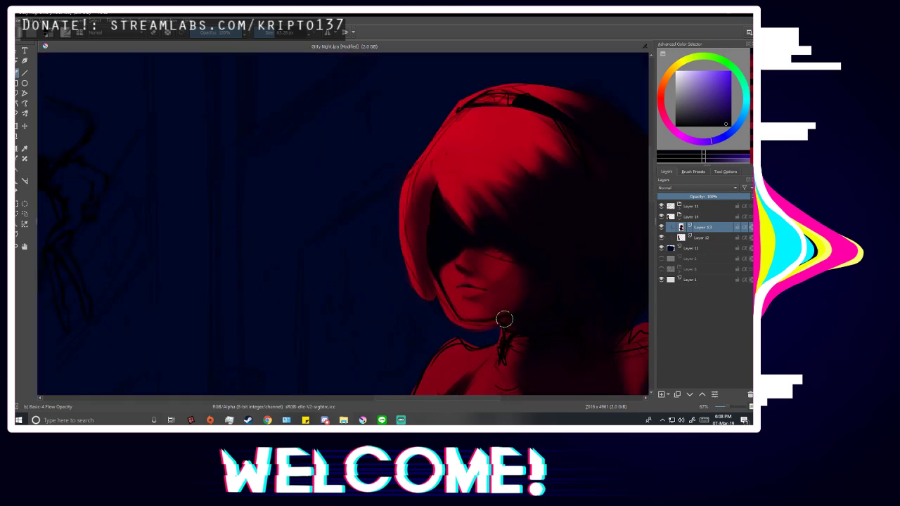
pyautogui.press('m')
pyautogui.scroll(2, 141, 299)
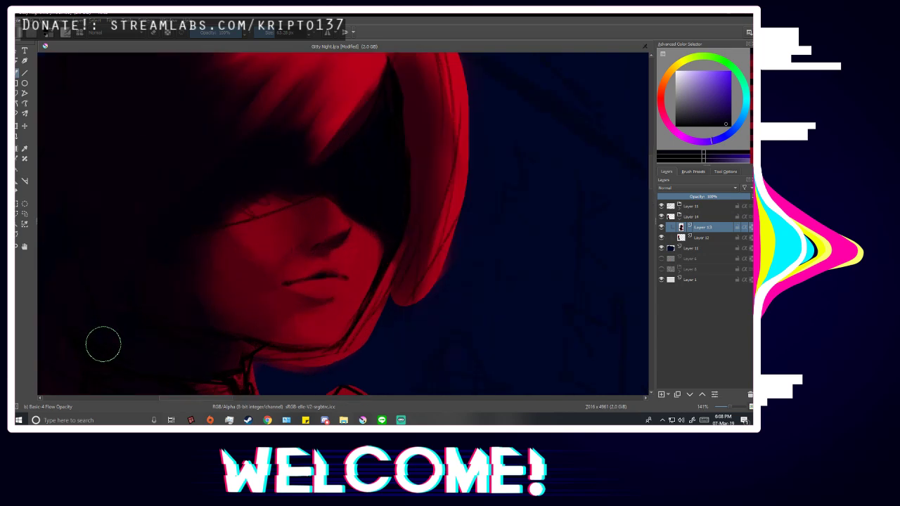
pyautogui.scroll(-4, 175, 338)
pyautogui.scroll(3, 140, 362)
pyautogui.scroll(1, 349, 221)
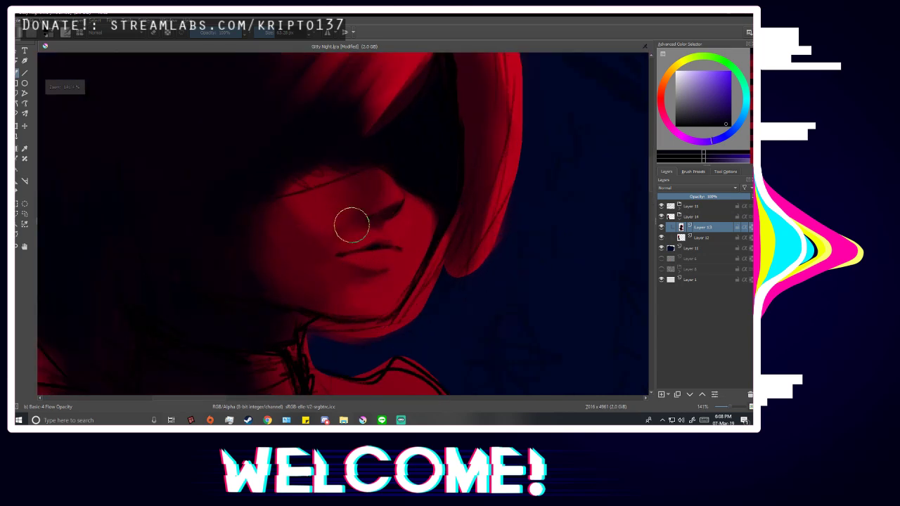
# Shrink the brush and deepen the dark shadow along the side of the nose, undoing an unwanted stroke.
pyautogui.press('b')
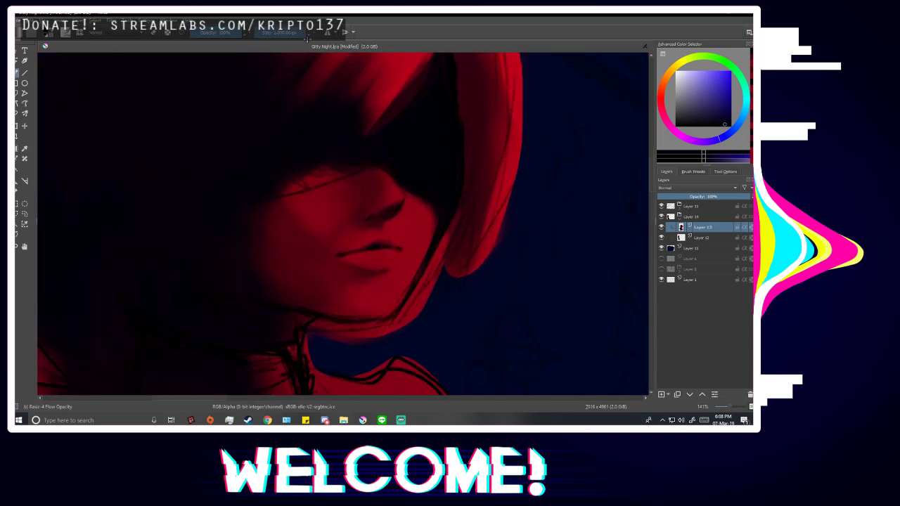
pyautogui.scroll(1, 354, 201)
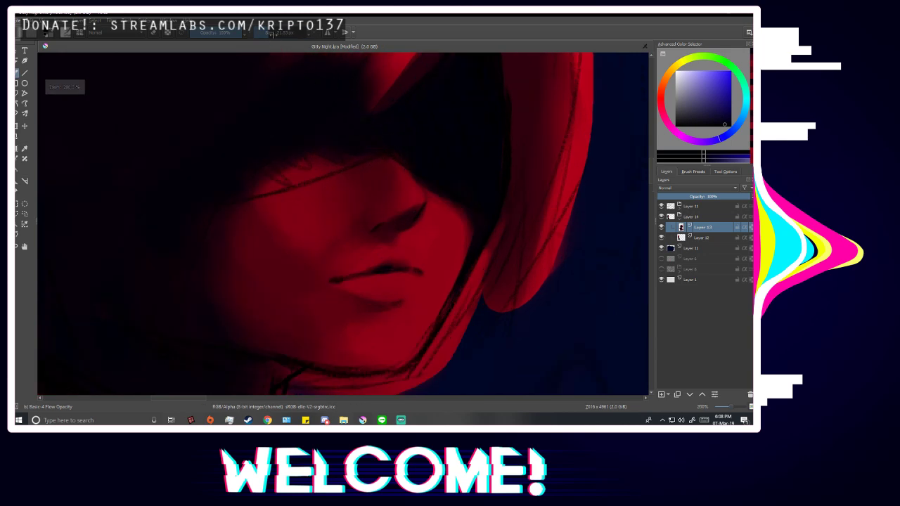
pyautogui.moveTo(274, 33); pyautogui.dragTo(289, 35)
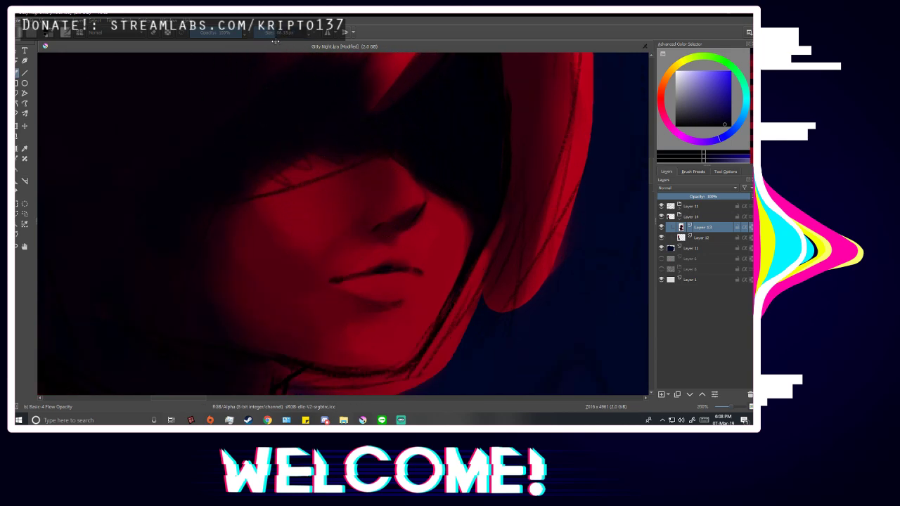
pyautogui.hotkey('ctrl', 'z')
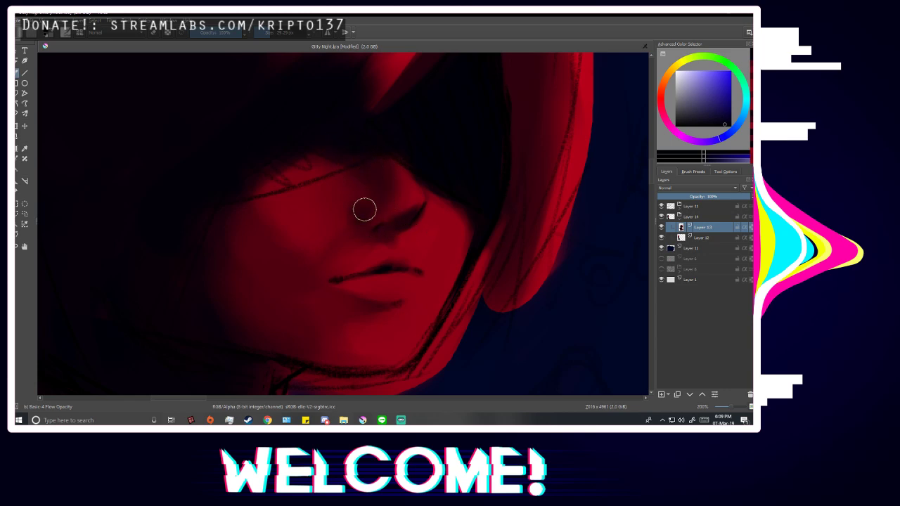
# Blend the shadow beside the nose bridge with sampled reds, and refine the nose tip with a smaller brush.
pyautogui.scroll(2, 390, 187)
pyautogui.keyDown('ctrl'); pyautogui.click(330, 155); pyautogui.keyUp('ctrl')
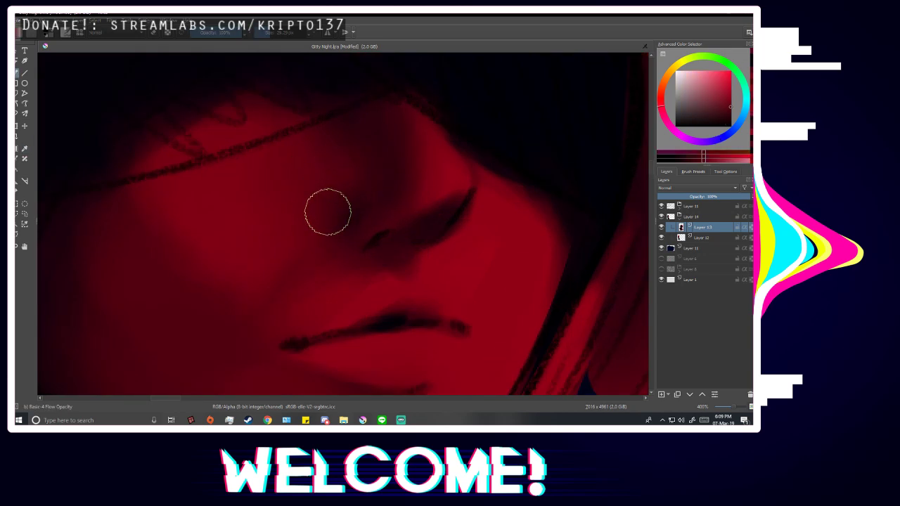
pyautogui.keyDown('ctrl'); pyautogui.click(398, 195); pyautogui.keyUp('ctrl')
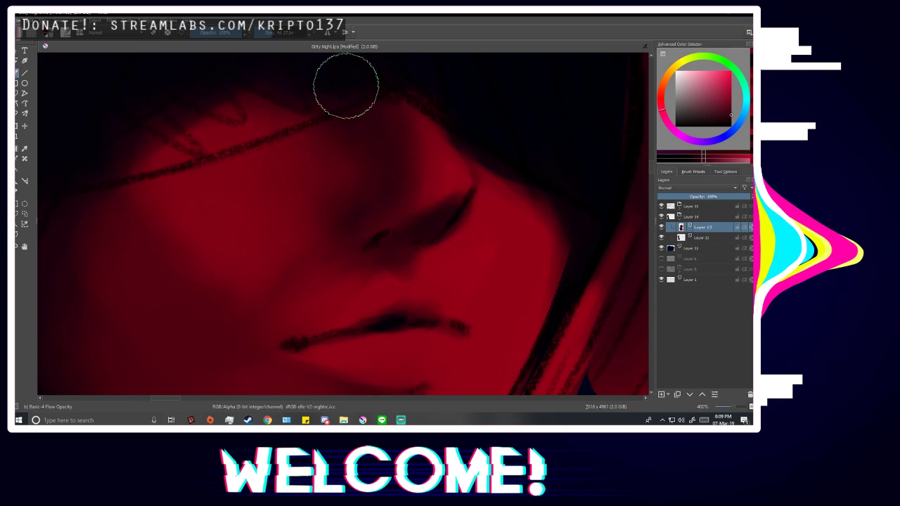
pyautogui.keyDown('ctrl'); pyautogui.click(437, 178); pyautogui.keyUp('ctrl')
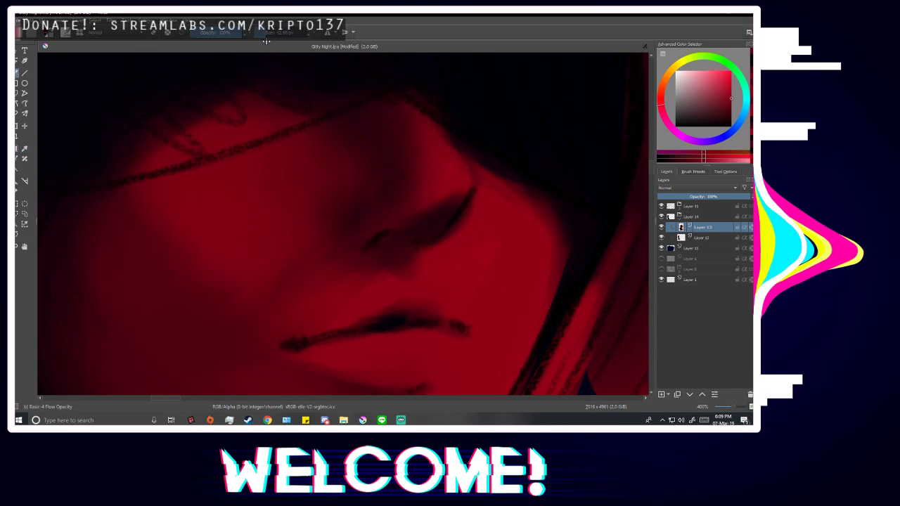
pyautogui.scroll(1, 380, 218)
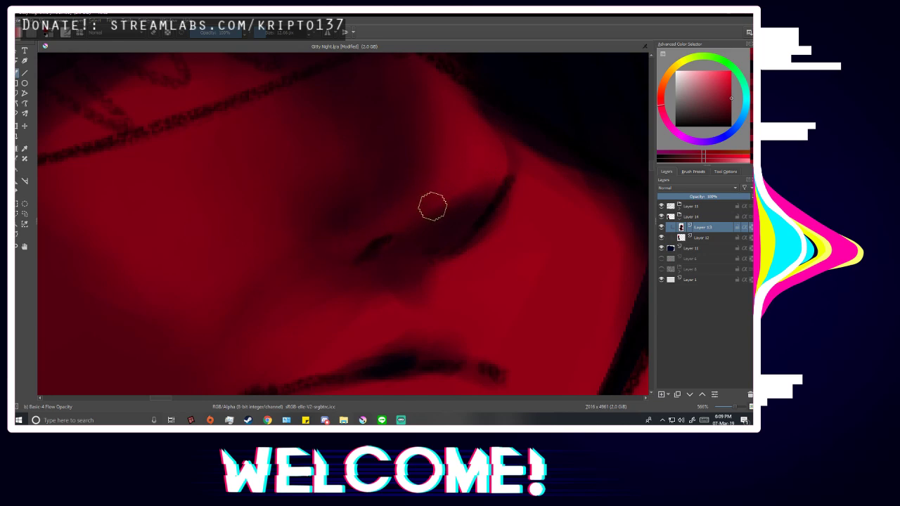
# Mirror the canvas and reshape the nose tip's outline with dark and bright reds sampled from the face.
pyautogui.scroll(-6, 489, 182)
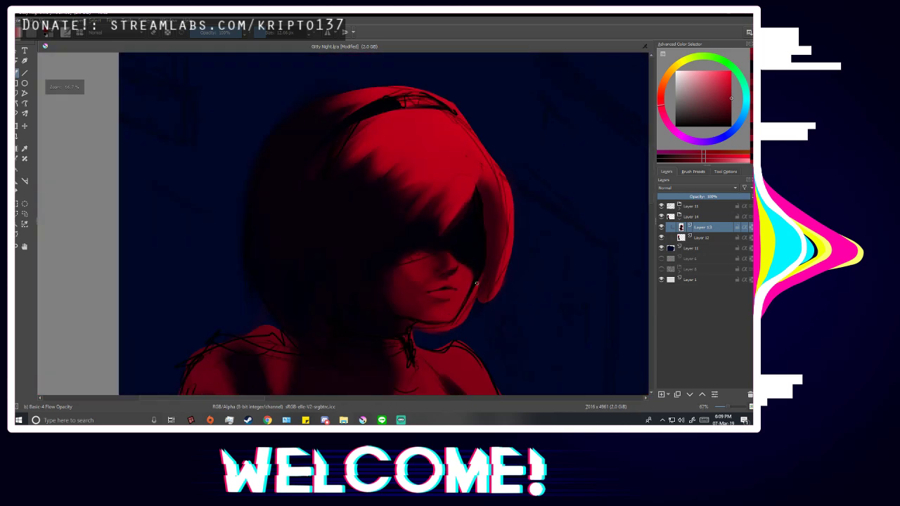
pyautogui.press('m')
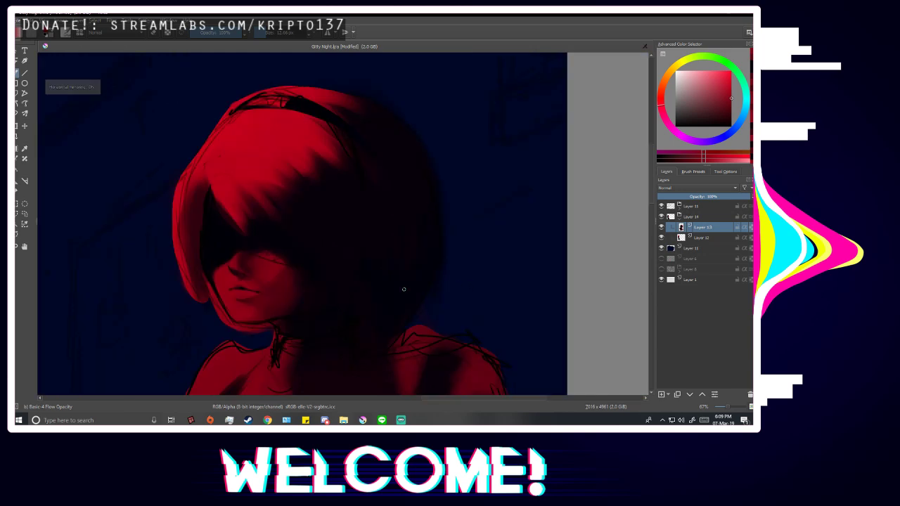
pyautogui.scroll(1, 201, 301)
pyautogui.scroll(5, 235, 278)
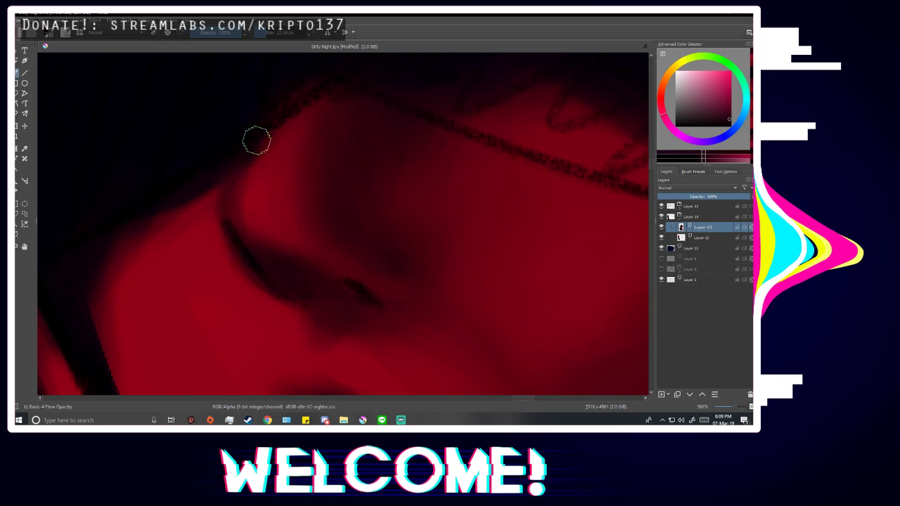
pyautogui.keyDown('ctrl'); pyautogui.click(267, 204); pyautogui.keyUp('ctrl')
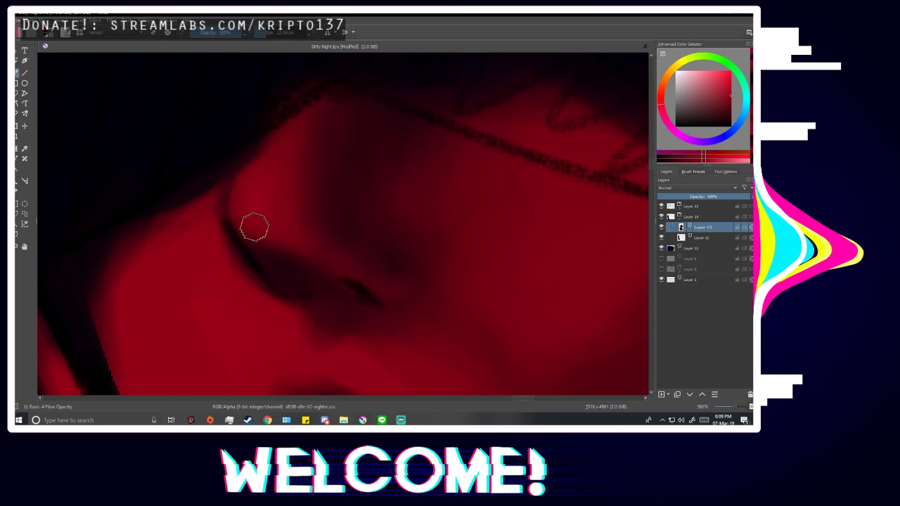
# Sample dark red from the nose's shadow and refine the contour where the nose meets the blindfold edge.
pyautogui.scroll(-3, 348, 197)
pyautogui.scroll(2, 351, 232)
pyautogui.keyDown('ctrl'); pyautogui.click(355, 184); pyautogui.keyUp('ctrl')
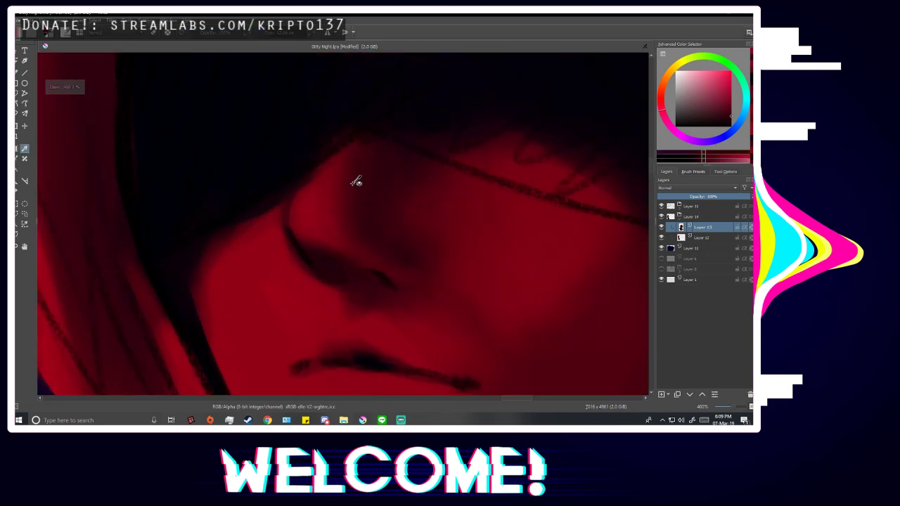
pyautogui.scroll(1, 299, 189)
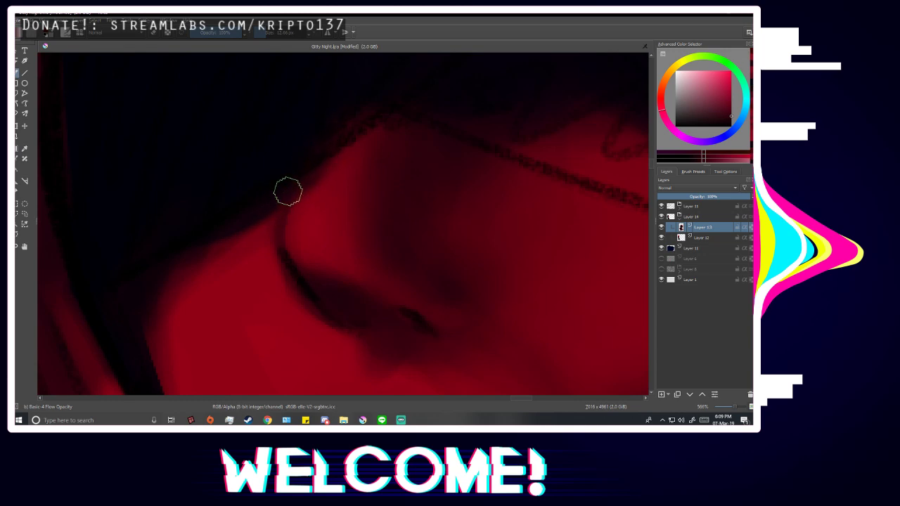
# Enlarge the brush and soften the nose bridge shading with red below the blindfold, comparing normal and mirrored views.
pyautogui.scroll(-6, 443, 195)
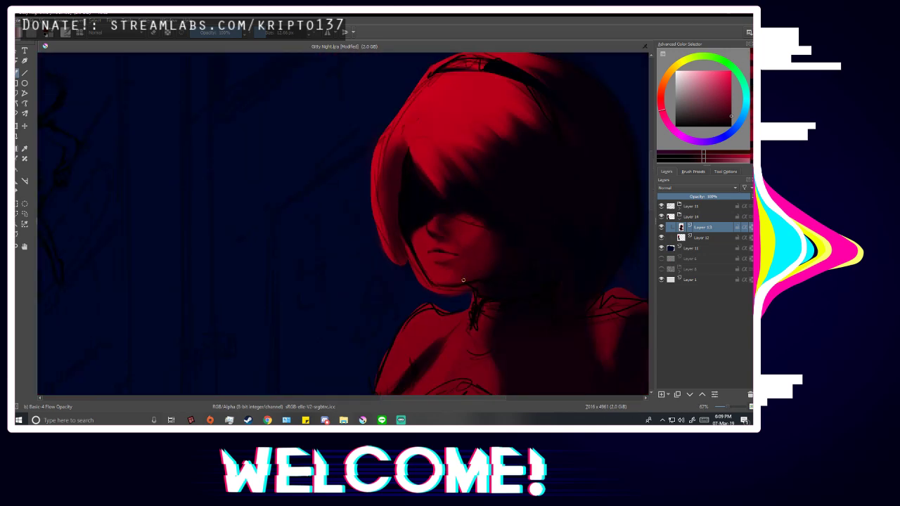
pyautogui.press('m')
pyautogui.scroll(4, 292, 224)
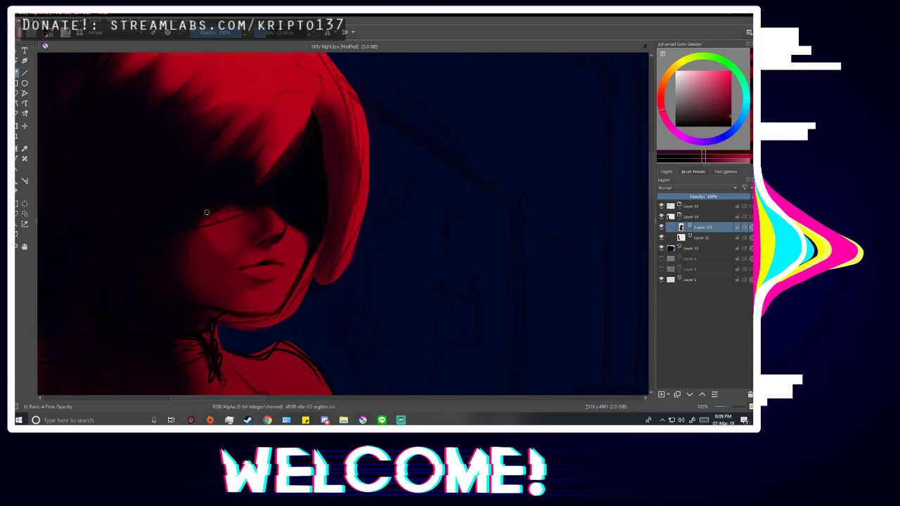
pyautogui.scroll(1, 296, 197)
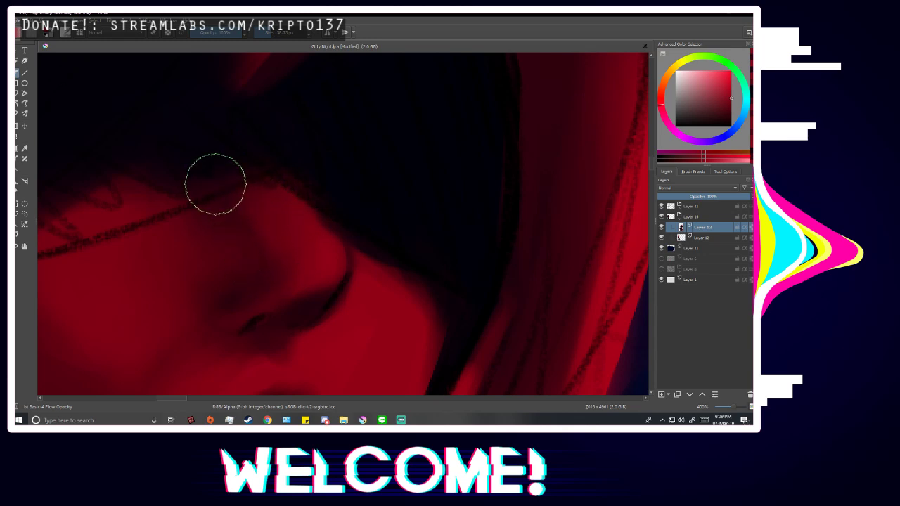
pyautogui.scroll(-8, 400, 257)
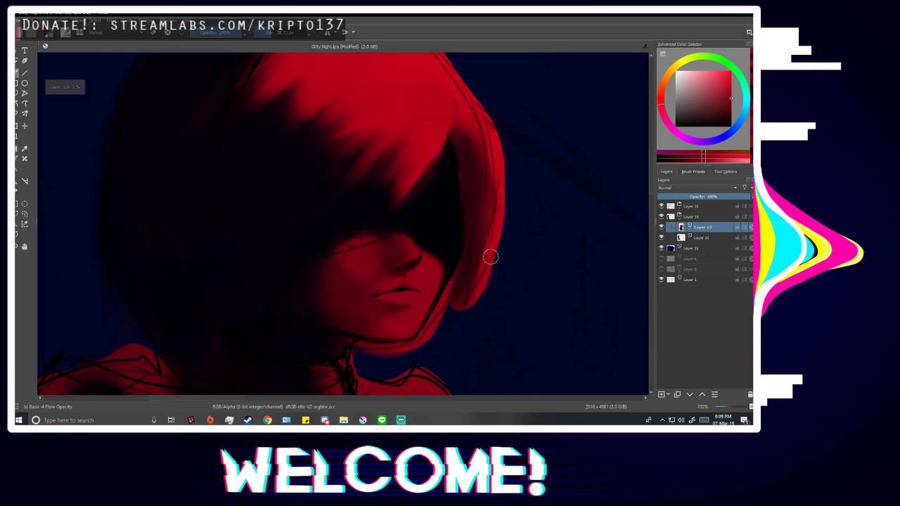
pyautogui.press('m')
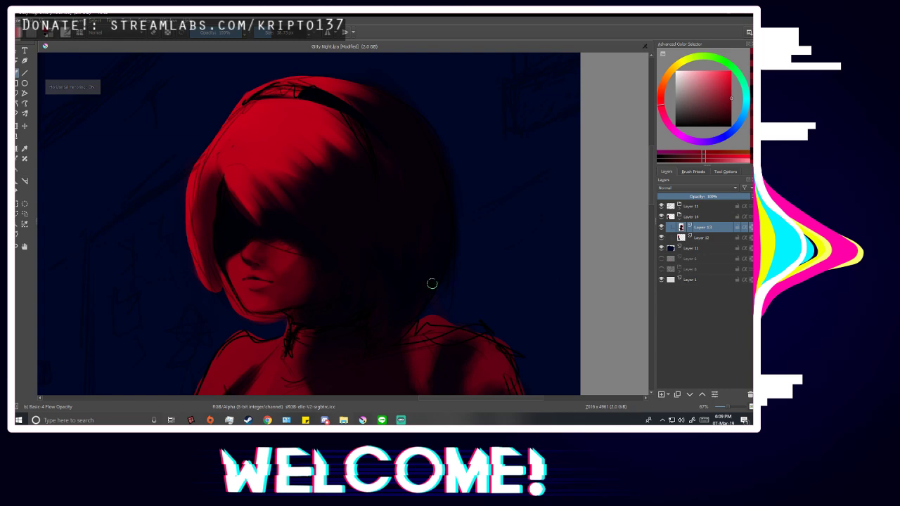
# Refine the nose tip and bridge shading with red, comparing mirrored and normal views at several distances.
pyautogui.scroll(4, 290, 250)
pyautogui.scroll(2, 290, 249)
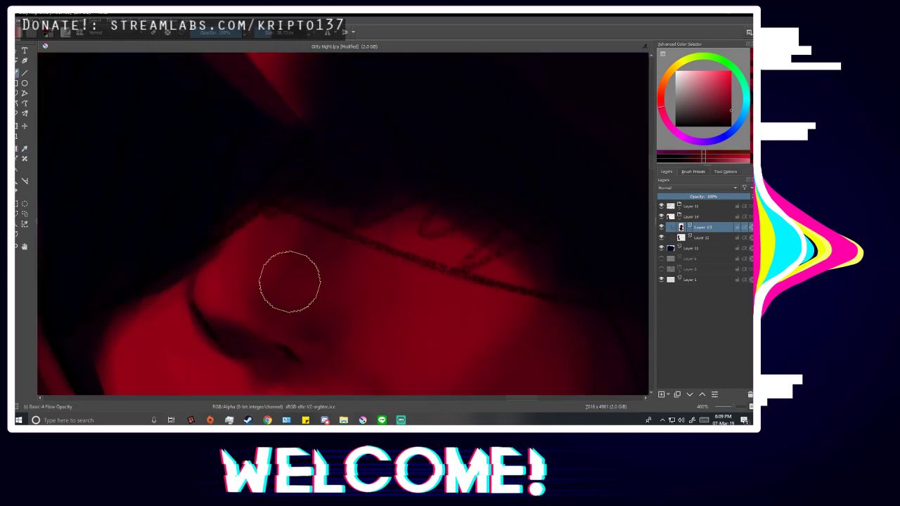
pyautogui.press('m')
pyautogui.press('m')
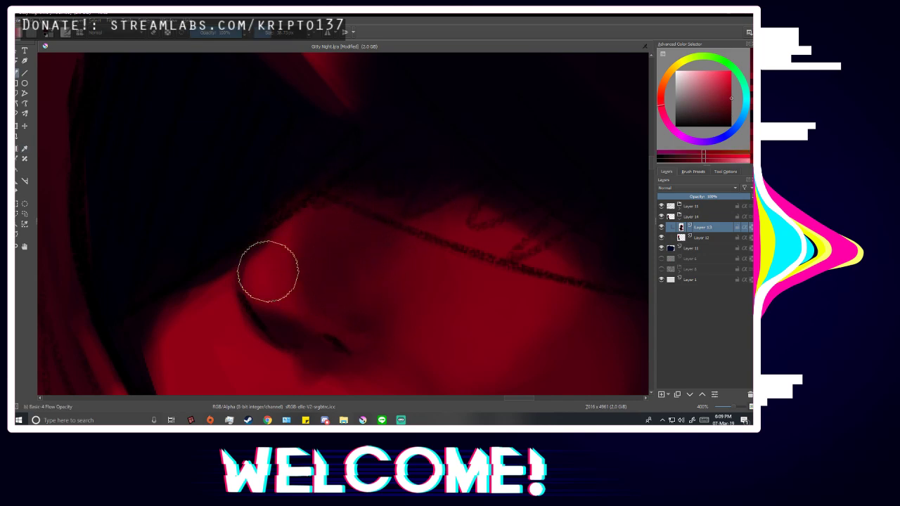
pyautogui.scroll(-3, 317, 227)
pyautogui.scroll(-3, 429, 171)
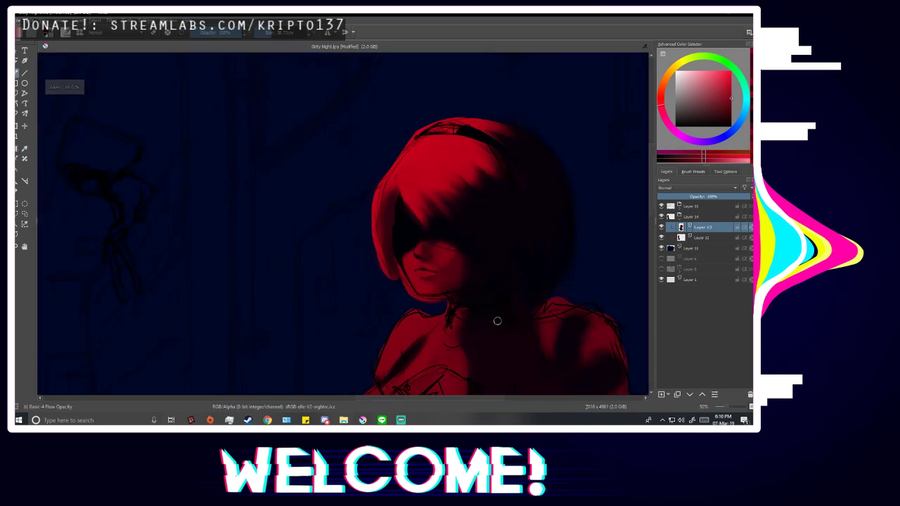
pyautogui.scroll(-4, 510, 328)
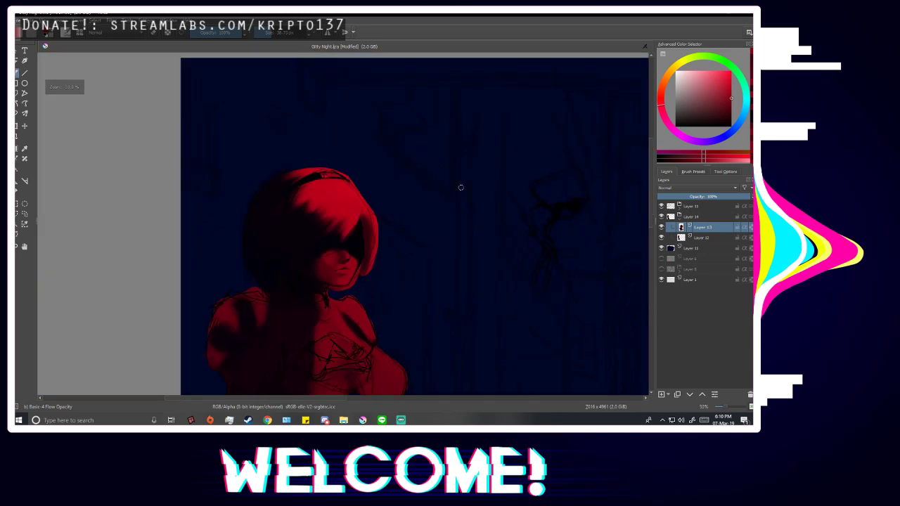
pyautogui.scroll(5, 568, 330)
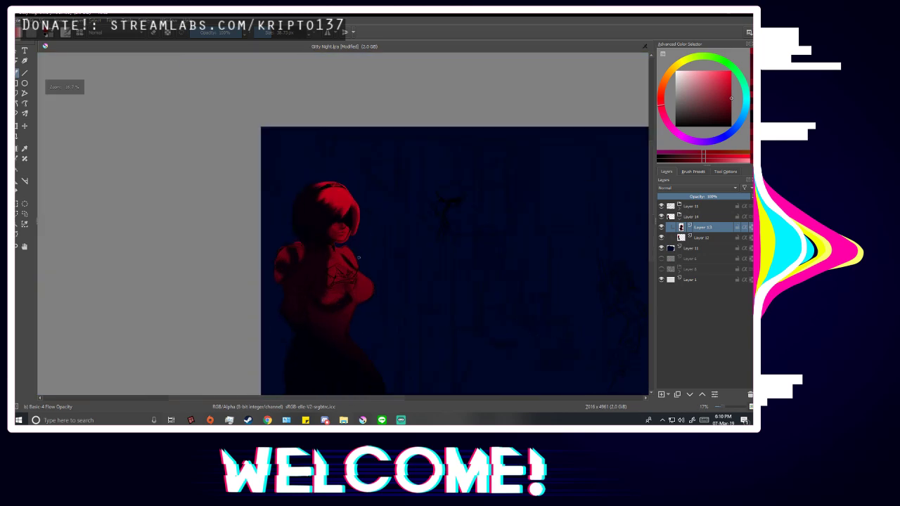
pyautogui.scroll(3, 310, 203)
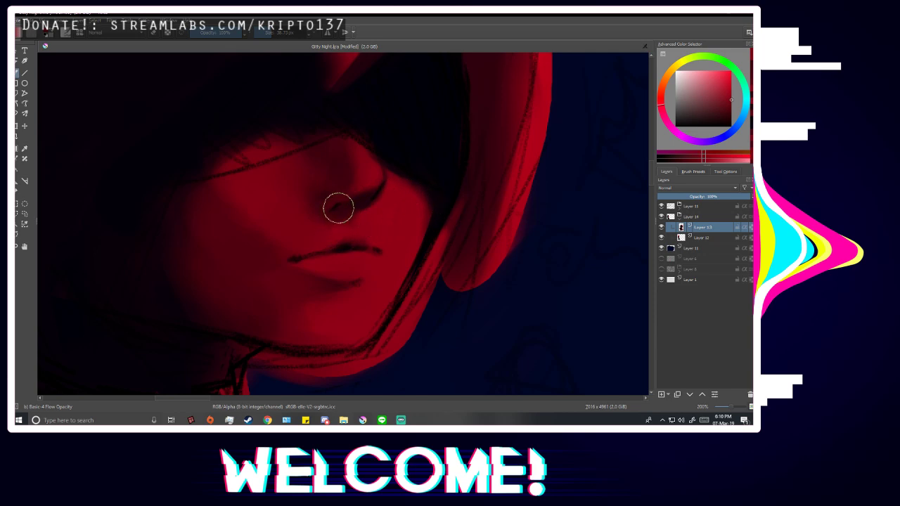
# Sample dark red from the nose's shaded side and darken the shadow around the nostril, checking it mirrored.
pyautogui.scroll(1, 355, 168)
pyautogui.keyDown('ctrl'); pyautogui.click(338, 169); pyautogui.keyUp('ctrl')
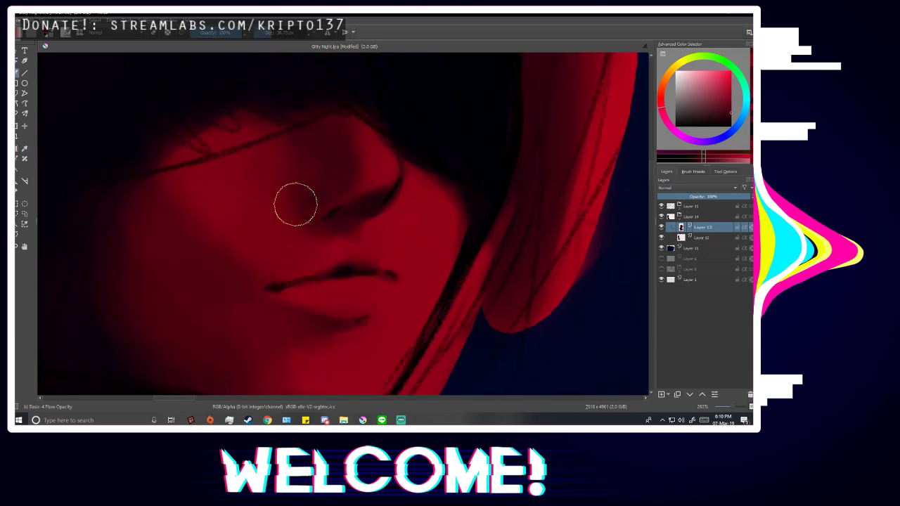
pyautogui.scroll(-3, 377, 265)
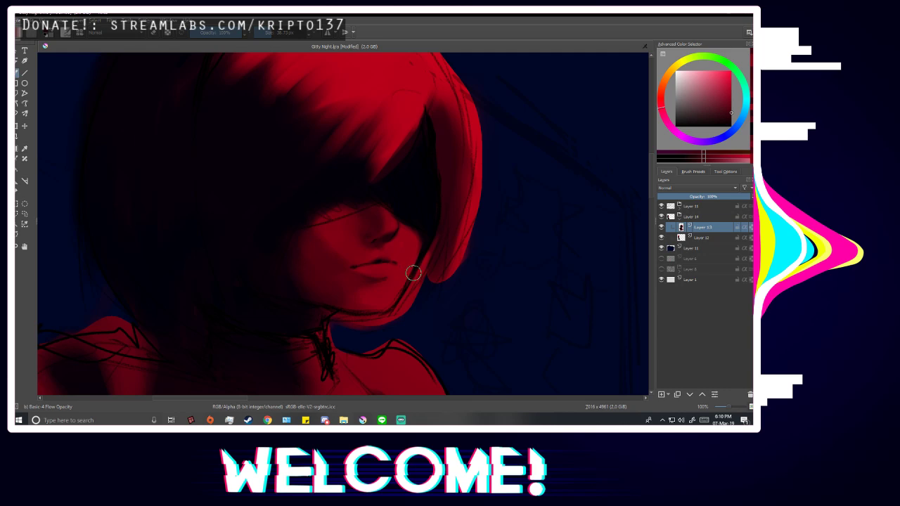
pyautogui.scroll(-3, 434, 265)
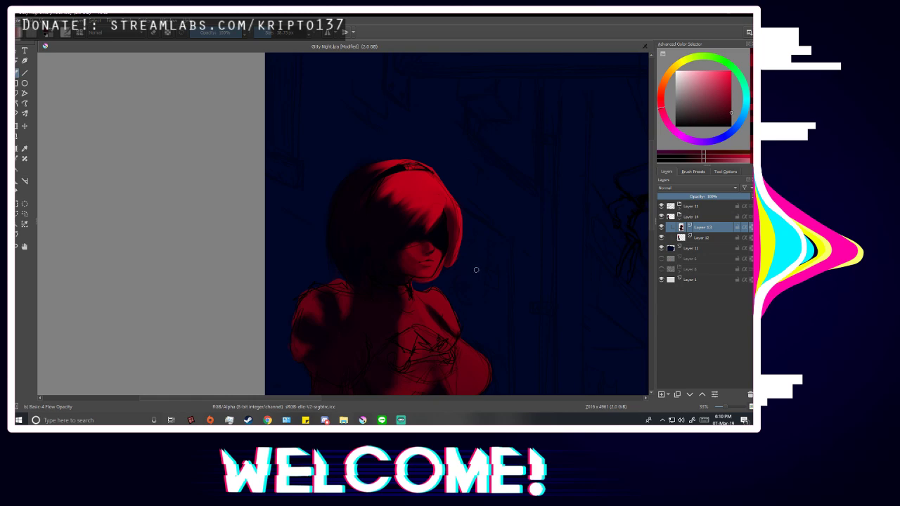
pyautogui.press('m')
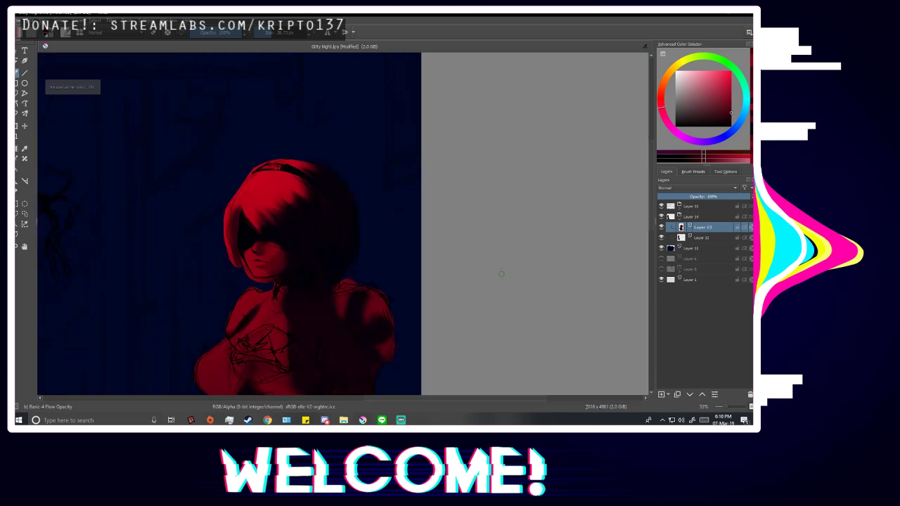
pyautogui.press('m')
pyautogui.scroll(6, 488, 272)
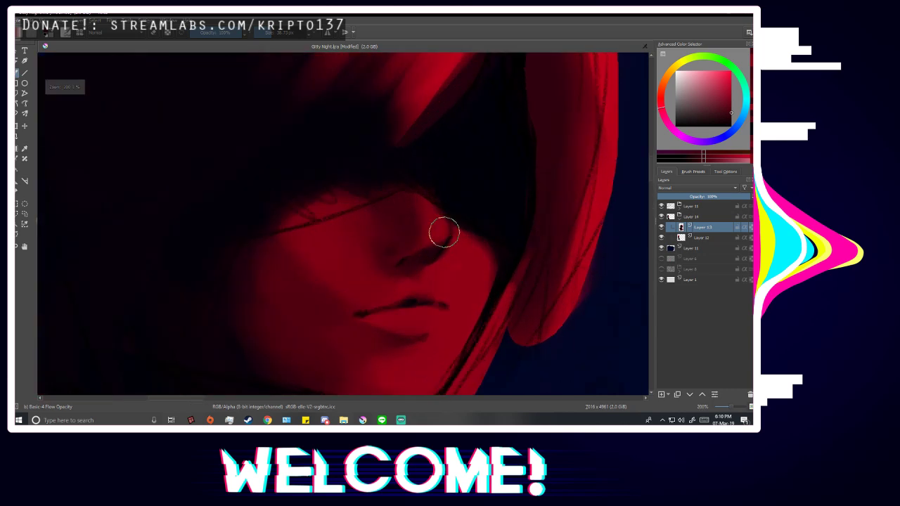
# Sample brighter red from the skin below the nose and clean up the nose's underside.
pyautogui.keyDown('ctrl'); pyautogui.click(457, 280); pyautogui.keyUp('ctrl')
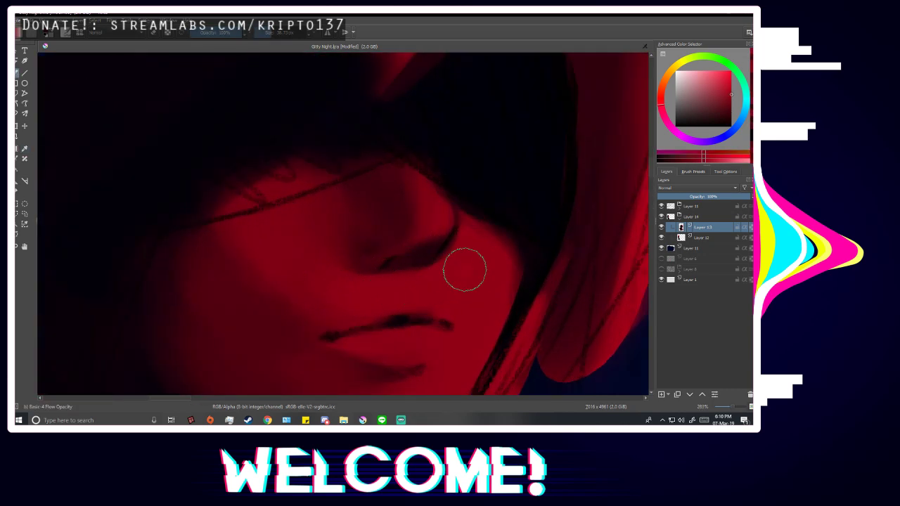
pyautogui.scroll(-2, 437, 293)
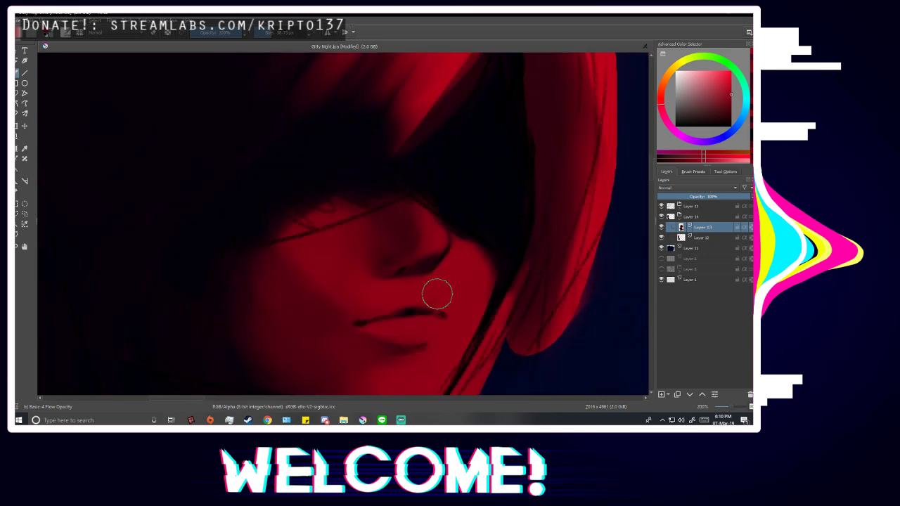
pyautogui.scroll(2, 457, 269)
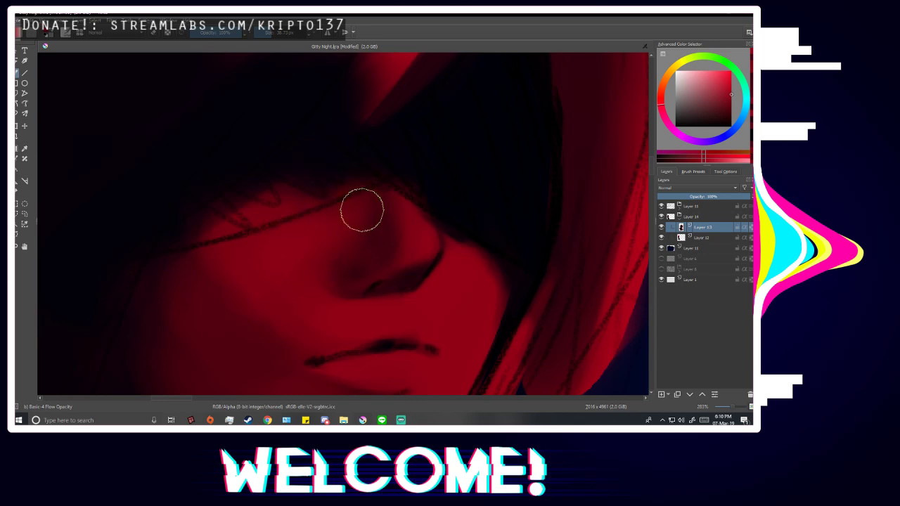
# Darken the cheek just below the blindfold using a larger brush and sampled dark red, and check it mirrored.
pyautogui.keyDown('ctrl'); pyautogui.click(404, 256); pyautogui.keyUp('ctrl')
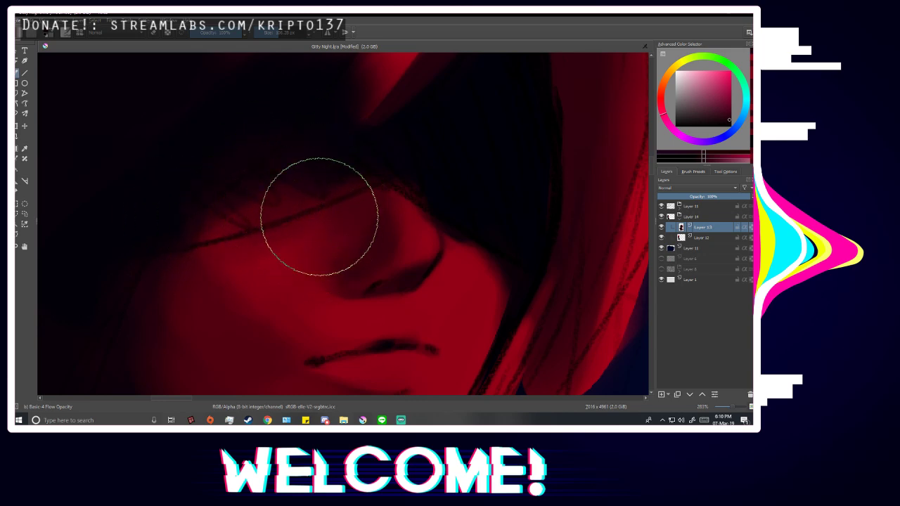
pyautogui.scroll(-5, 462, 229)
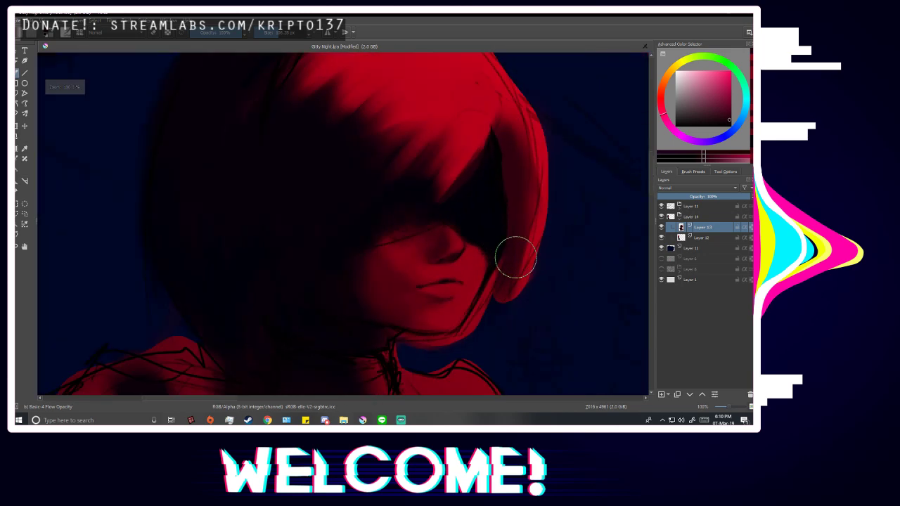
pyautogui.press('m')
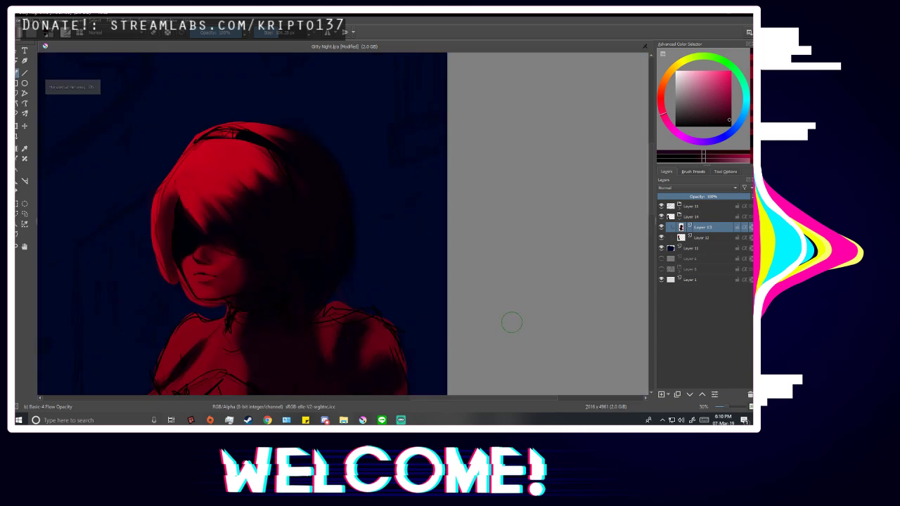
pyautogui.scroll(-1, 488, 303)
pyautogui.scroll(5, 295, 323)
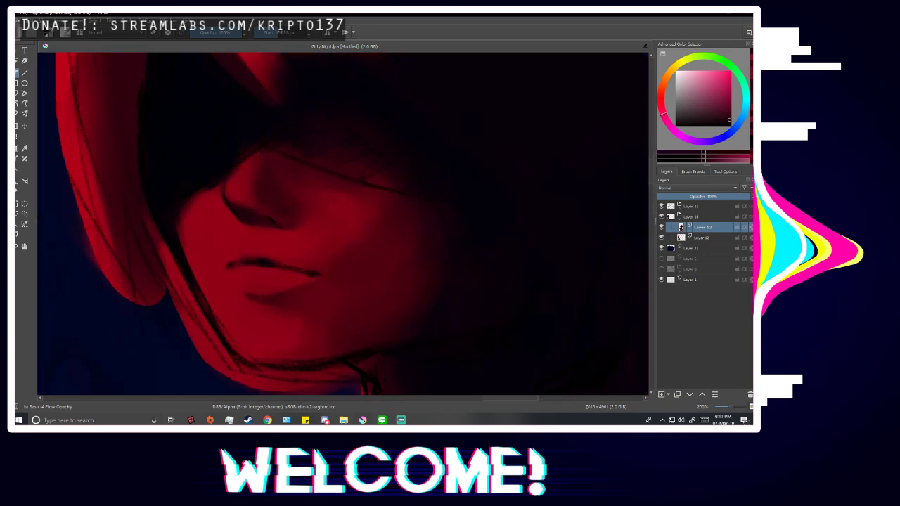
# Reduce the brush size and paint the nostril and the soft shadow beneath it with dark and bright reds.
pyautogui.moveTo(290, 34); pyautogui.dragTo(273, 44)
pyautogui.scroll(-1, 314, 187)
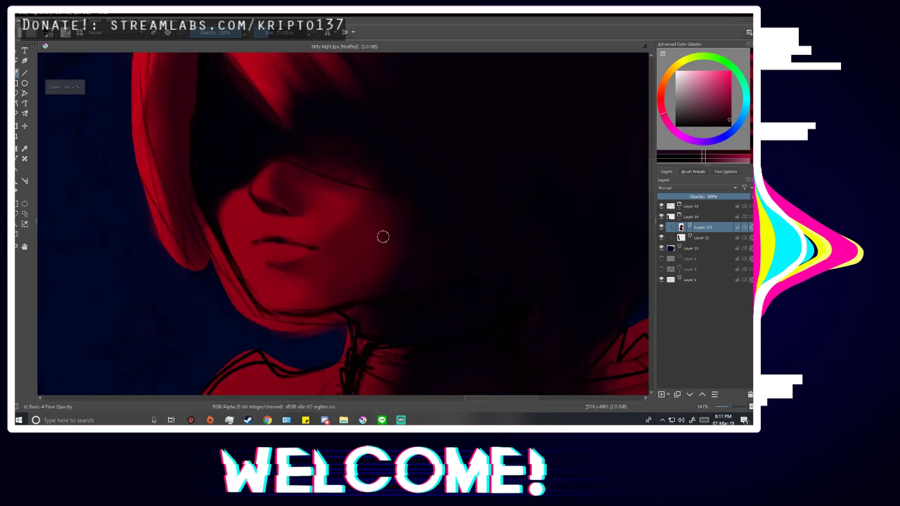
pyautogui.scroll(1, 289, 309)
pyautogui.scroll(-2, 352, 308)
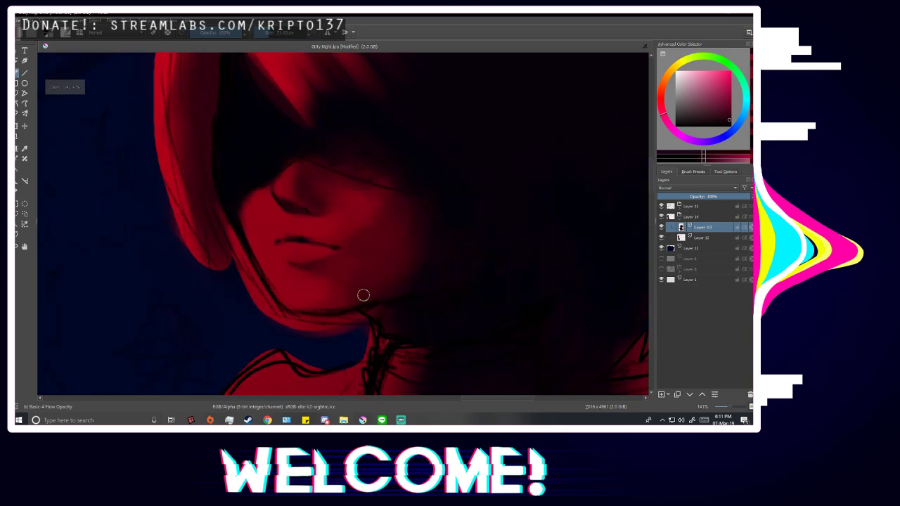
pyautogui.scroll(2, 364, 295)
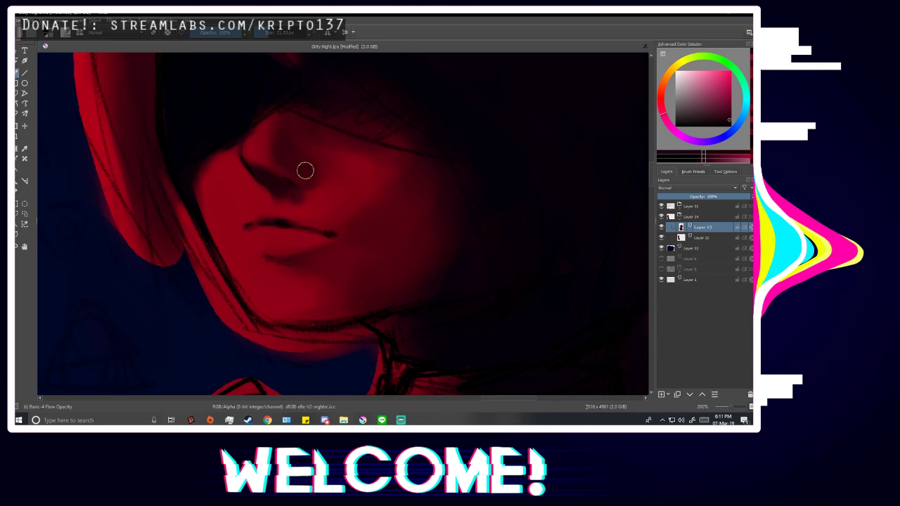
pyautogui.scroll(2, 237, 141)
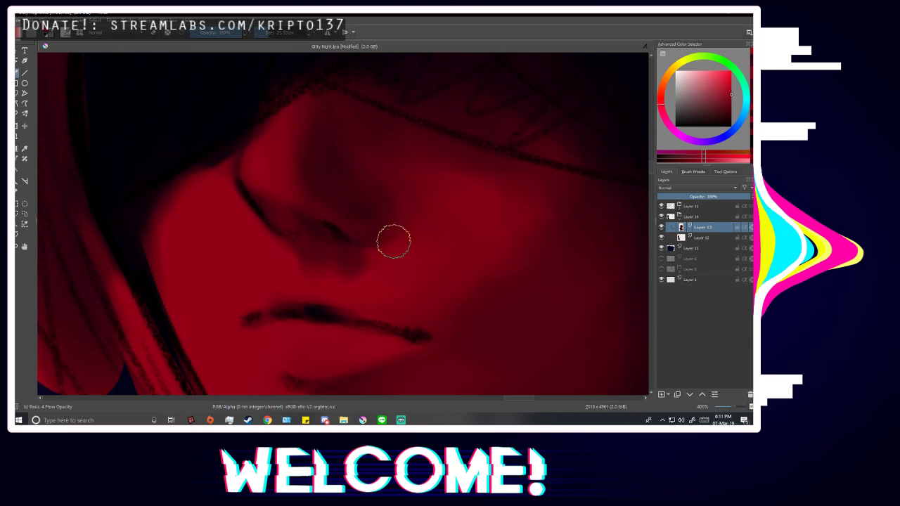
pyautogui.scroll(-5, 392, 265)
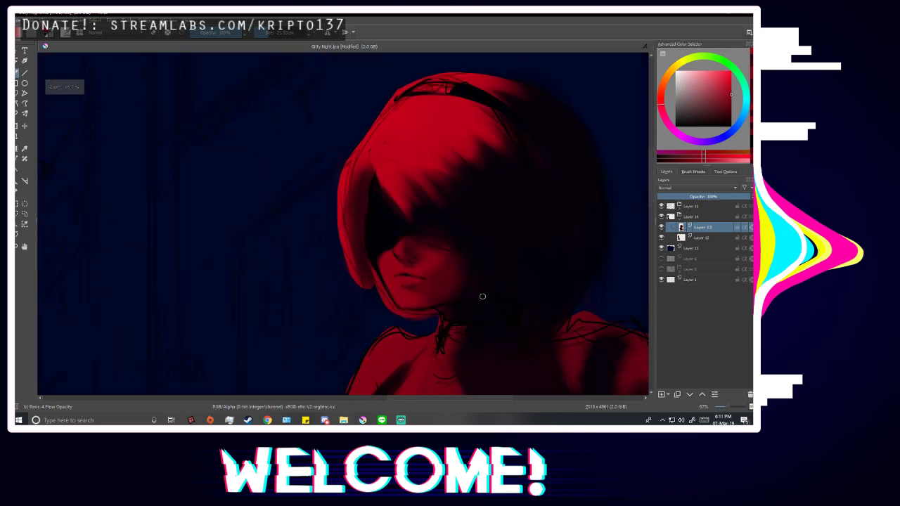
pyautogui.scroll(1, 480, 302)
pyautogui.scroll(4, 269, 261)
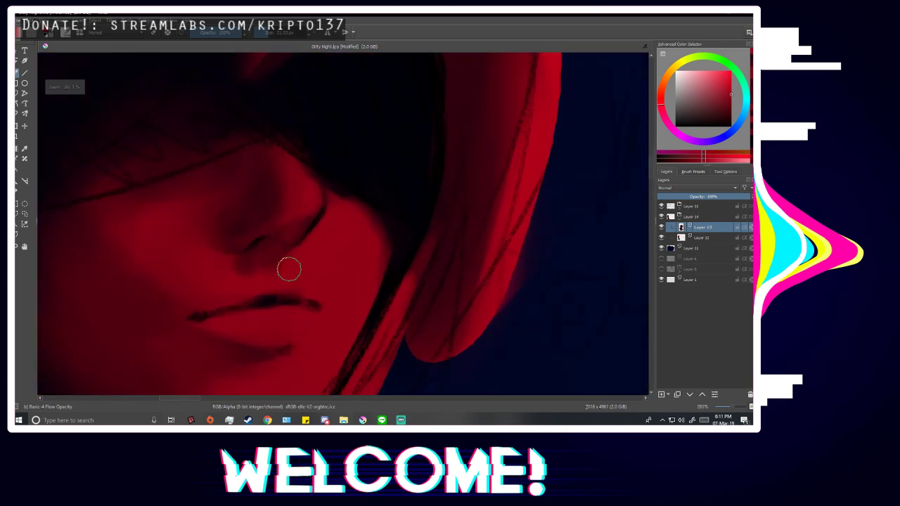
# Soften the nose's underside with red, and reshape the shading near the tip with reds sampled from the nose.
pyautogui.click(306, 263)
pyautogui.press('b')
pyautogui.moveTo(277, 264); pyautogui.dragTo(289, 266)
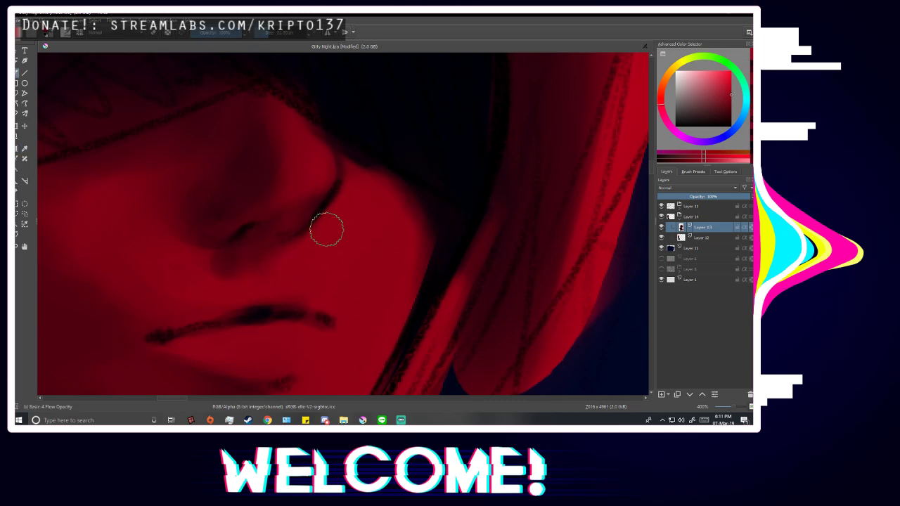
pyautogui.press('p')
pyautogui.click(255, 173)
pyautogui.press('b')
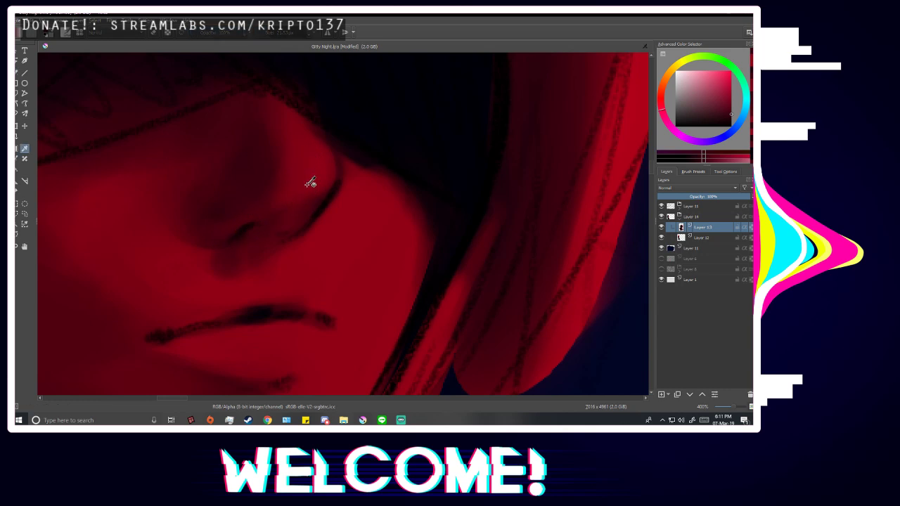
pyautogui.keyDown('ctrl'); pyautogui.click(301, 163); pyautogui.keyUp('ctrl')
pyautogui.scroll(1, 203, 209)
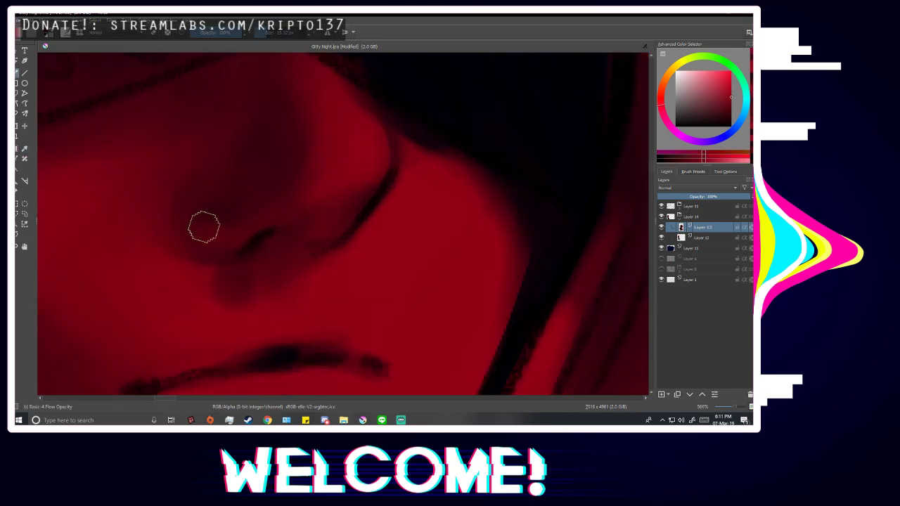
# Blend the nostril wing into the cheek with sampled dark and brighter reds, and compare mirrored and normal views.
pyautogui.keyDown('ctrl'); pyautogui.click(225, 239); pyautogui.keyUp('ctrl')
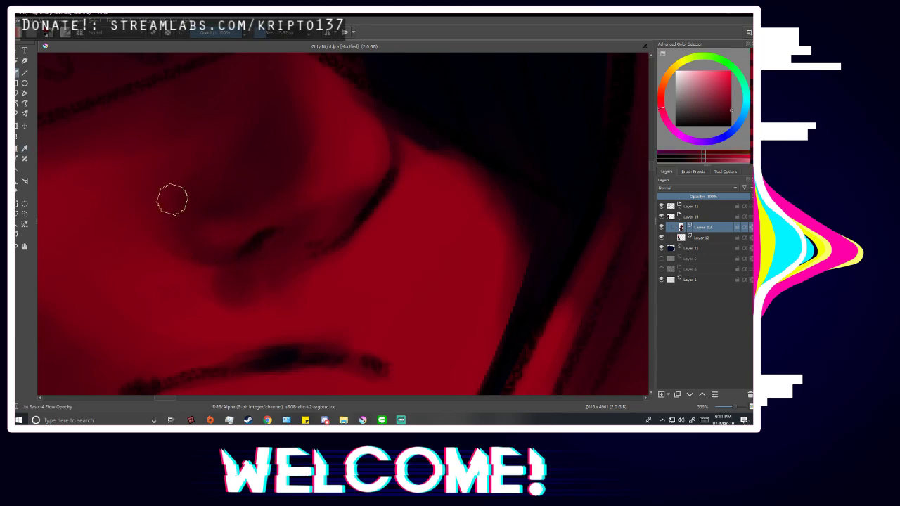
pyautogui.keyDown('ctrl'); pyautogui.click(193, 269); pyautogui.keyUp('ctrl')
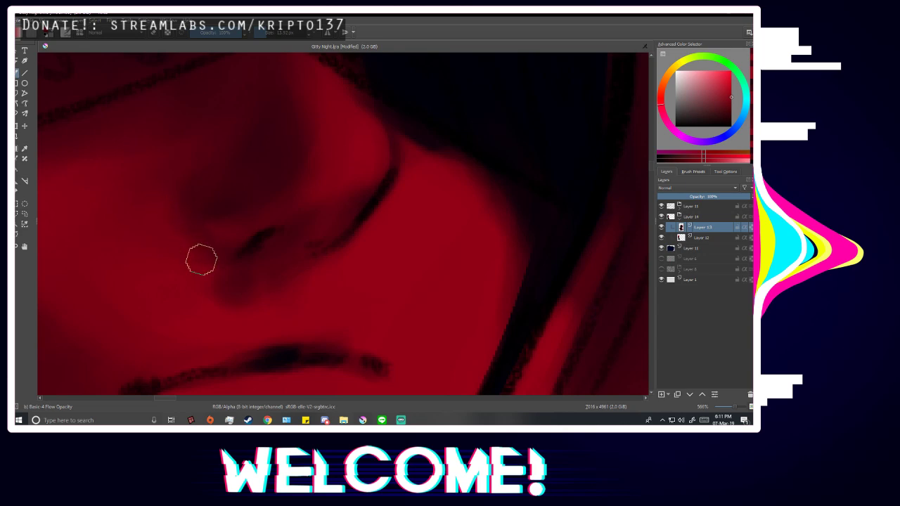
pyautogui.scroll(-8, 394, 267)
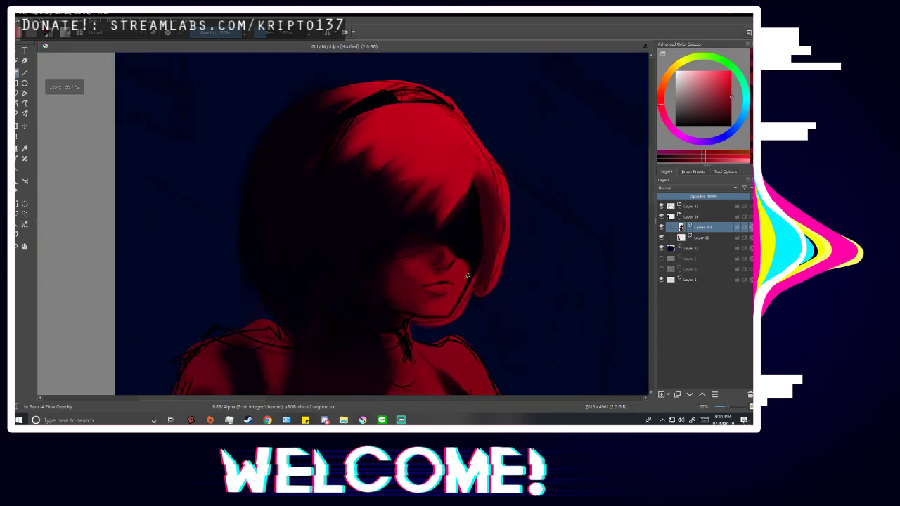
pyautogui.moveTo(501, 320); pyautogui.dragTo(348, 321)
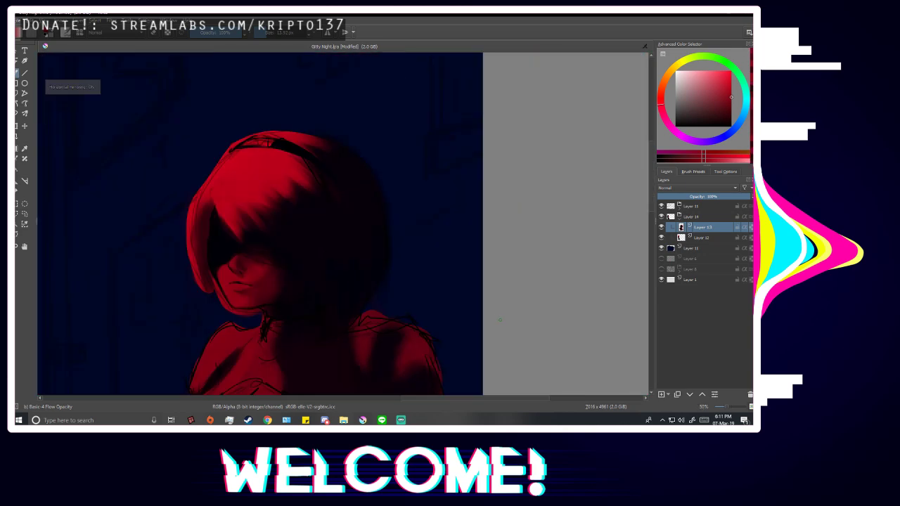
pyautogui.scroll(-4, 351, 321)
pyautogui.press('m')
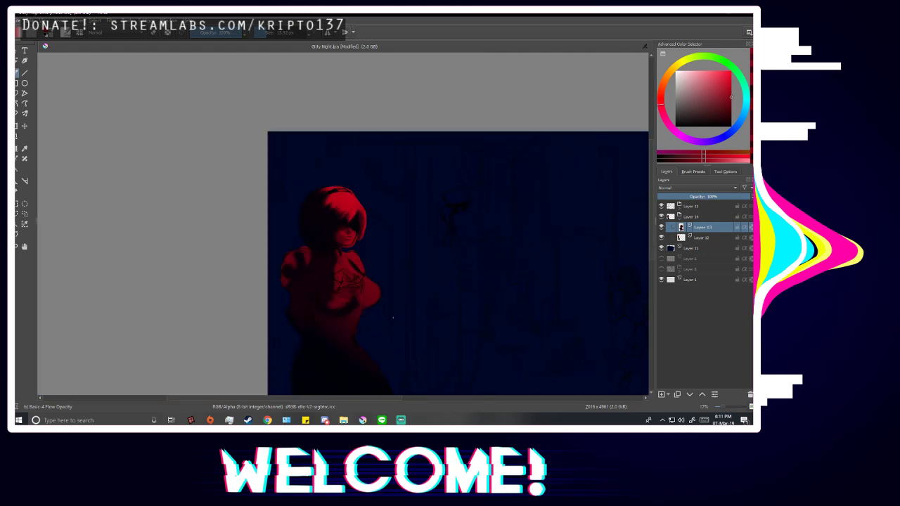
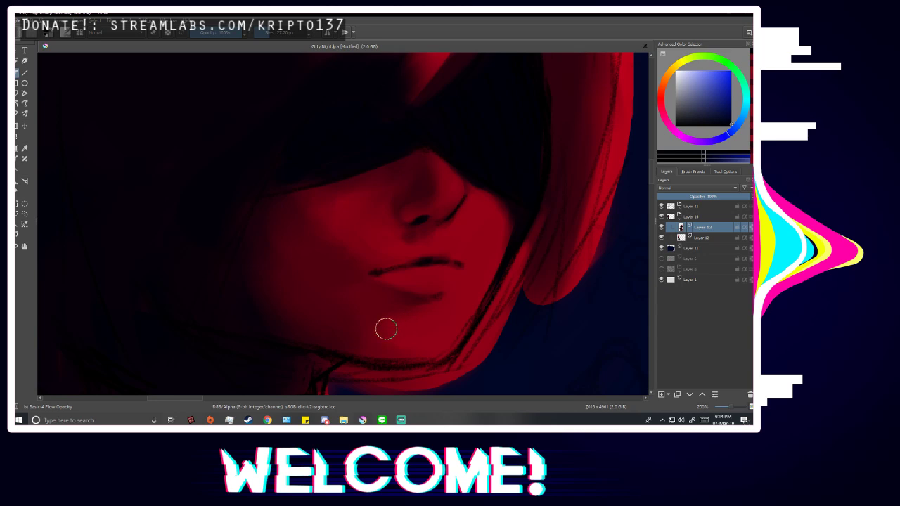
pyautogui.scroll(-2, 424, 342)
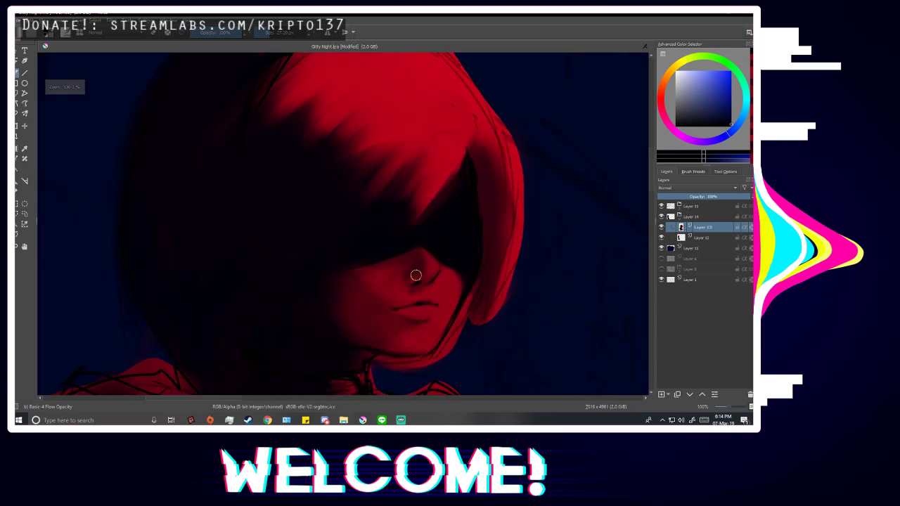
pyautogui.scroll(-1, 444, 260)
pyautogui.scroll(1, 446, 300)
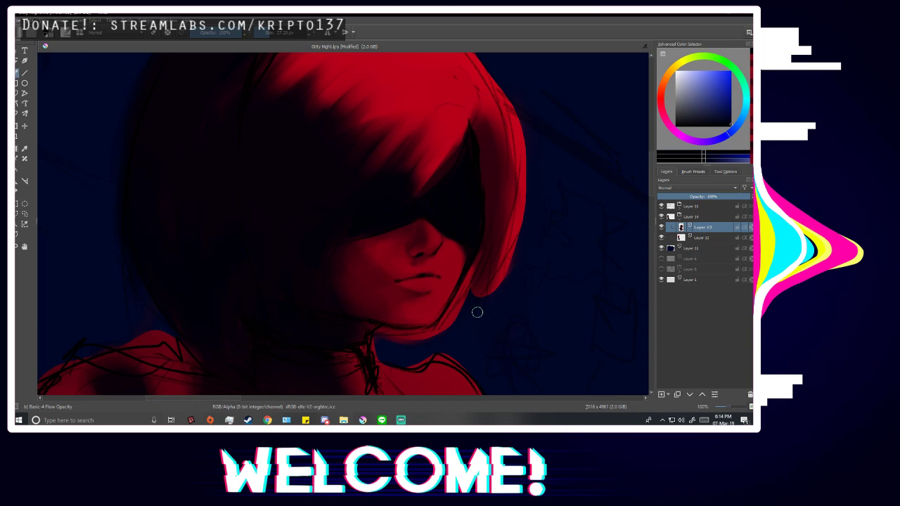
# Paint the soft shadow between the nose and upper lip with dark and brighter sampled reds, and check it mirrored.
pyautogui.scroll(3, 446, 313)
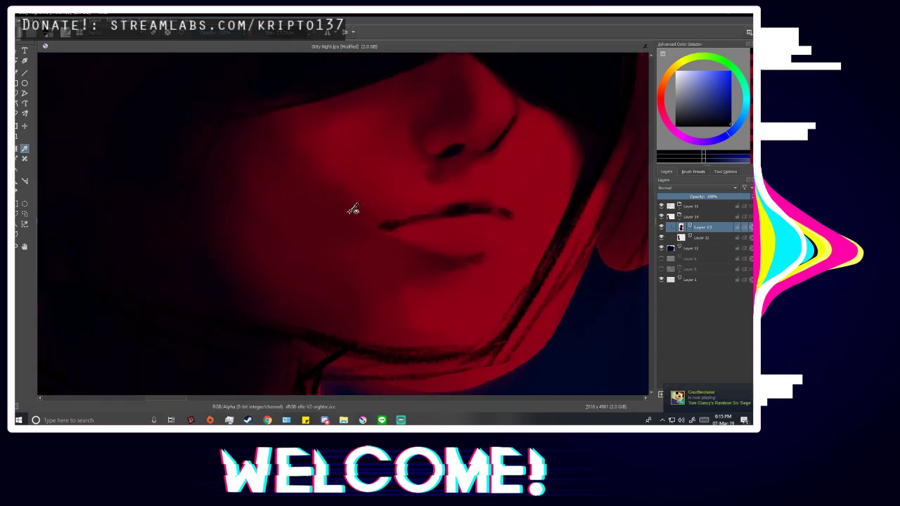
pyautogui.keyDown('ctrl'); pyautogui.click(399, 210); pyautogui.keyUp('ctrl')
pyautogui.scroll(-1, 459, 224)
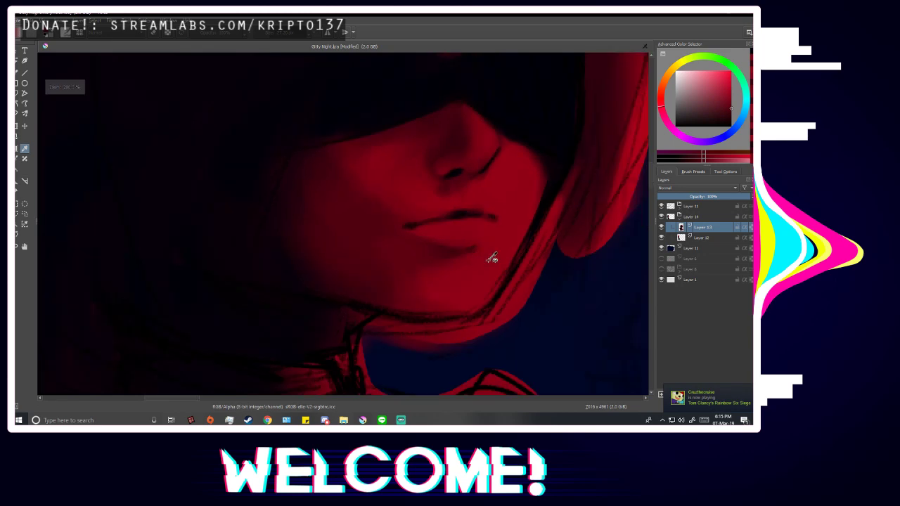
pyautogui.keyDown('ctrl'); pyautogui.click(495, 178); pyautogui.keyUp('ctrl')
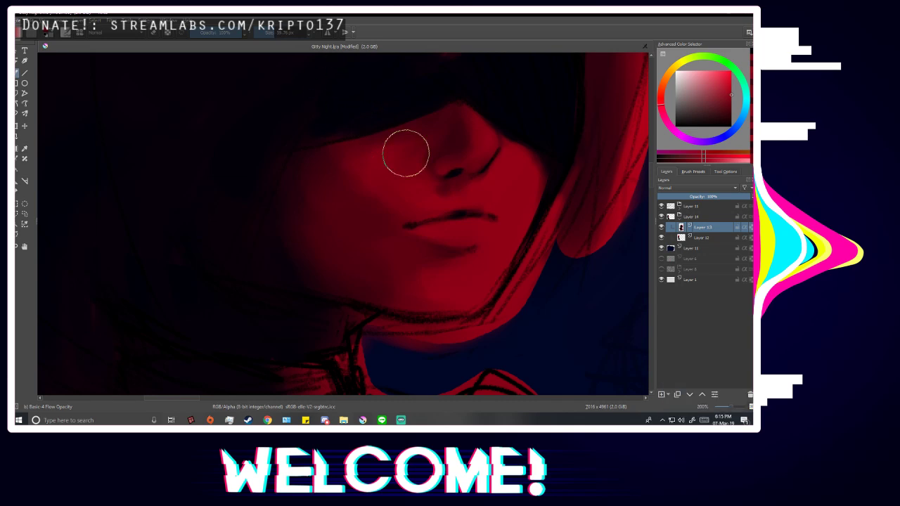
pyautogui.scroll(2, 456, 150)
pyautogui.keyDown('ctrl'); pyautogui.click(453, 181); pyautogui.keyUp('ctrl')
pyautogui.scroll(1, 393, 133)
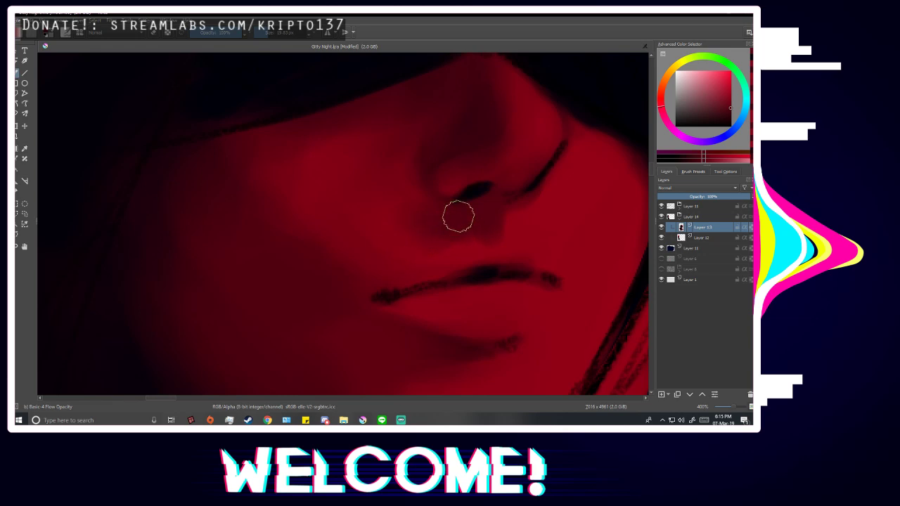
pyautogui.scroll(-6, 413, 260)
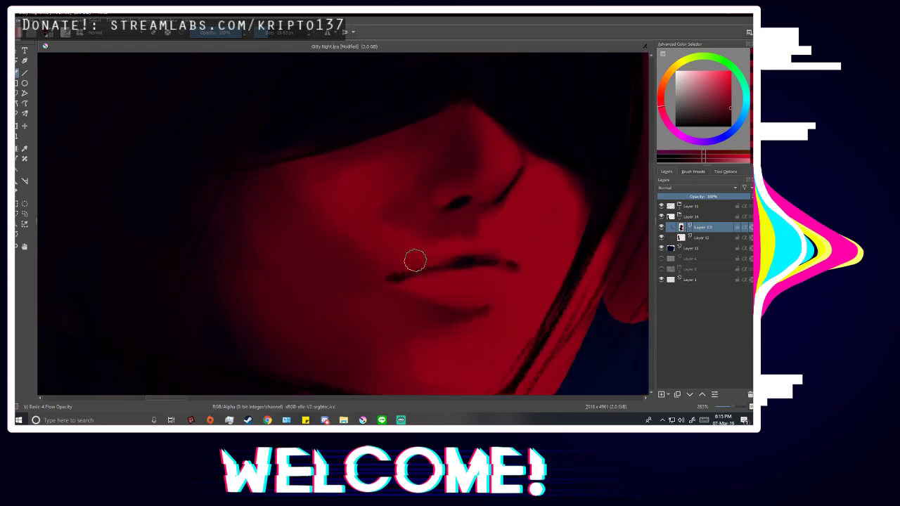
pyautogui.press('m')
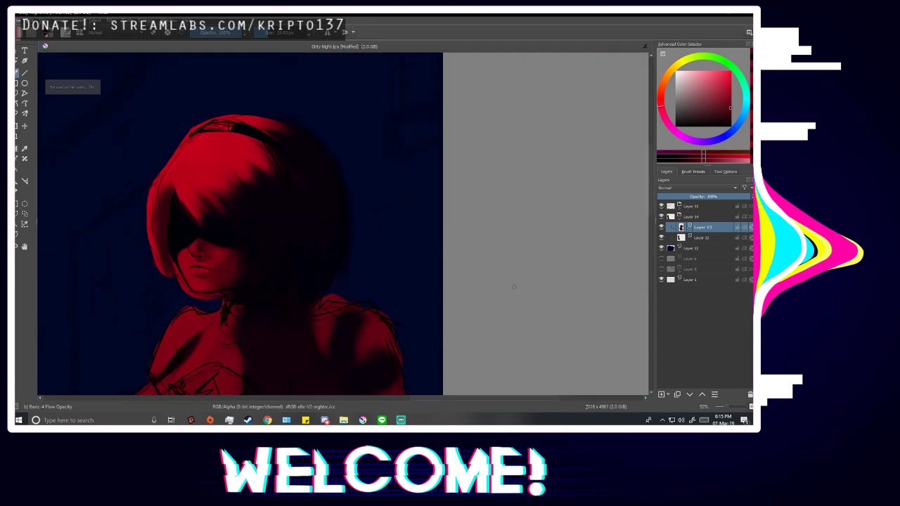
# Deepen the cheek below the blindfold with a larger brush, sample a brighter red beside the mouth, and restore the normal view.
pyautogui.scroll(7, 212, 275)
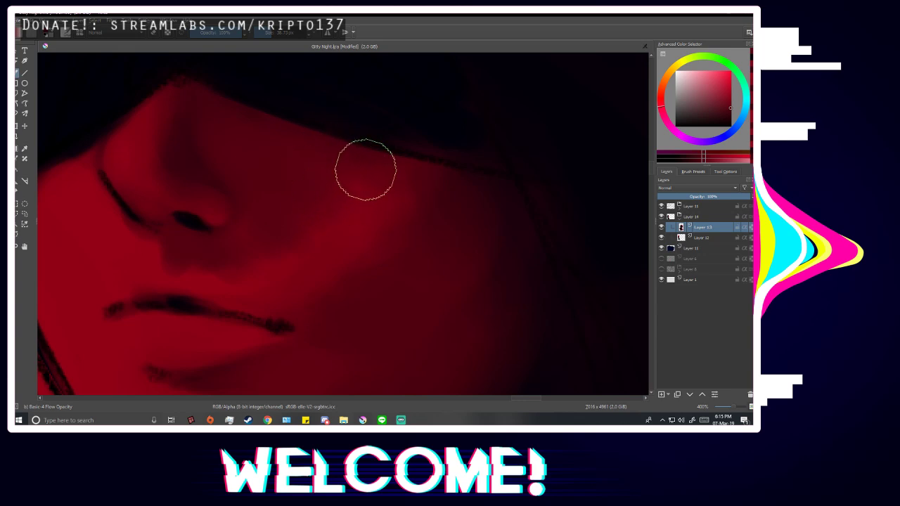
pyautogui.keyDown('ctrl'); pyautogui.click(134, 264); pyautogui.keyUp('ctrl')
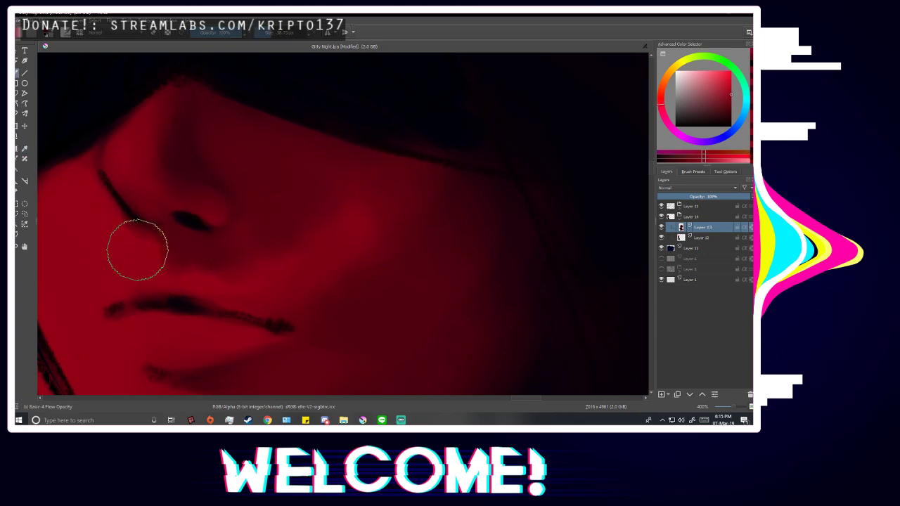
pyautogui.scroll(-1, 203, 262)
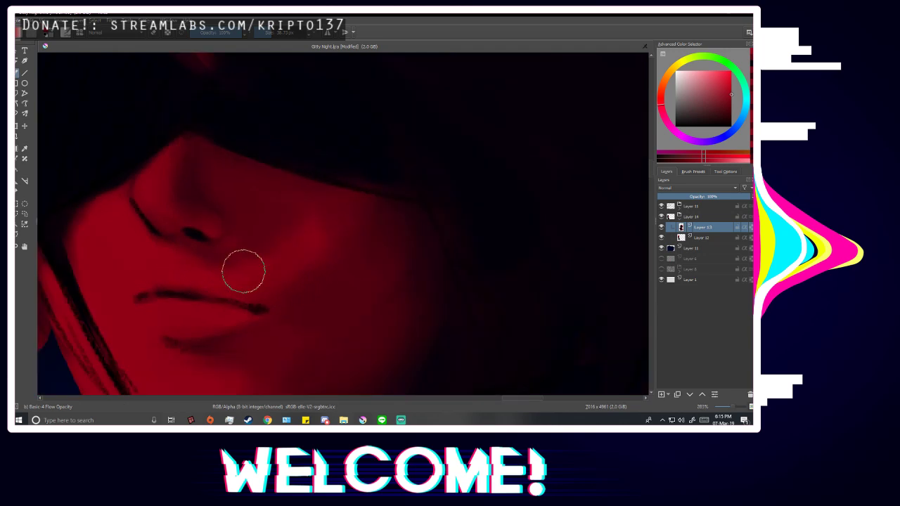
pyautogui.scroll(-3, 243, 271)
pyautogui.scroll(1, 319, 288)
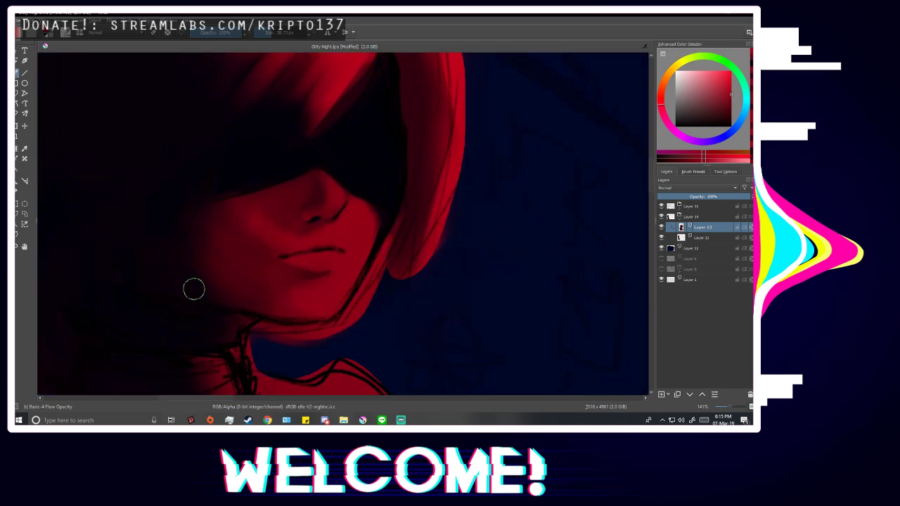
# Brighten the cheek with a larger brush and red sampled from beside the mouth, and compare it in the mirrored view.
pyautogui.scroll(3, 235, 204)
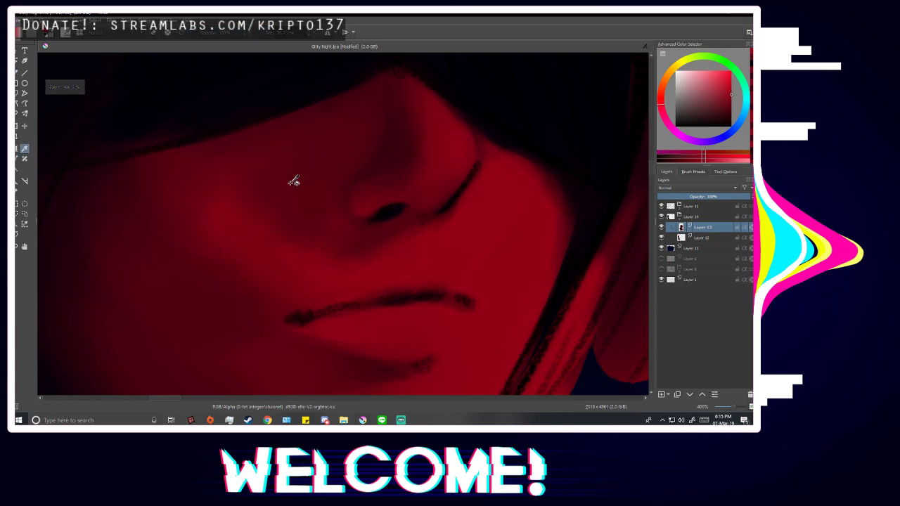
pyautogui.keyDown('ctrl'); pyautogui.click(290, 177); pyautogui.keyUp('ctrl')
pyautogui.keyDown('ctrl'); pyautogui.click(501, 242); pyautogui.keyUp('ctrl')
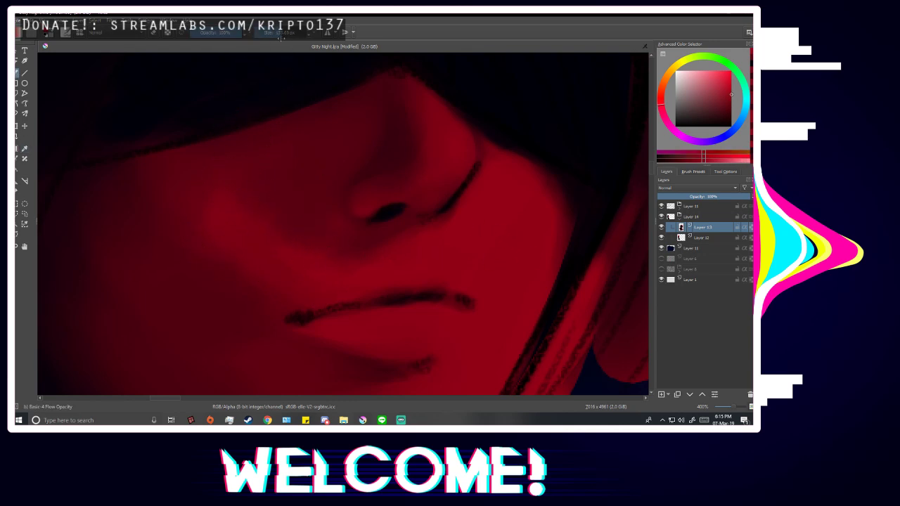
pyautogui.scroll(-2, 253, 281)
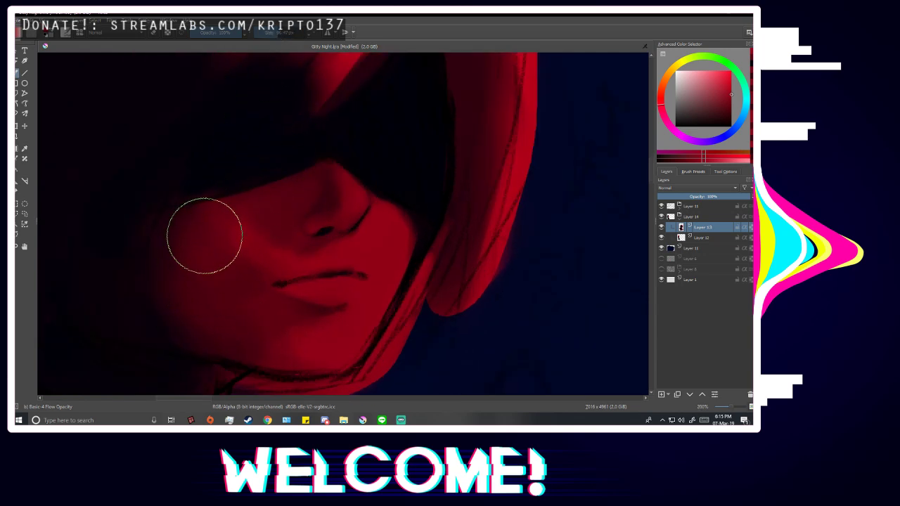
pyautogui.scroll(-2, 384, 234)
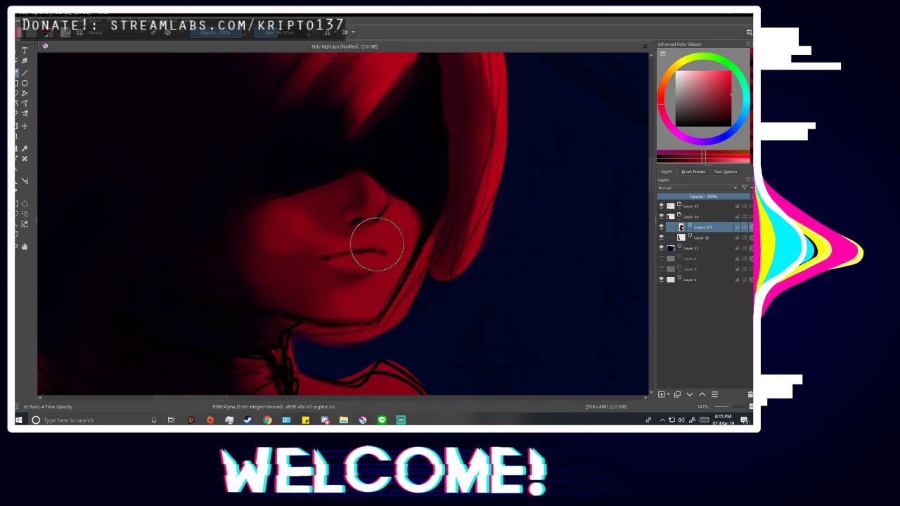
pyautogui.scroll(2, 339, 285)
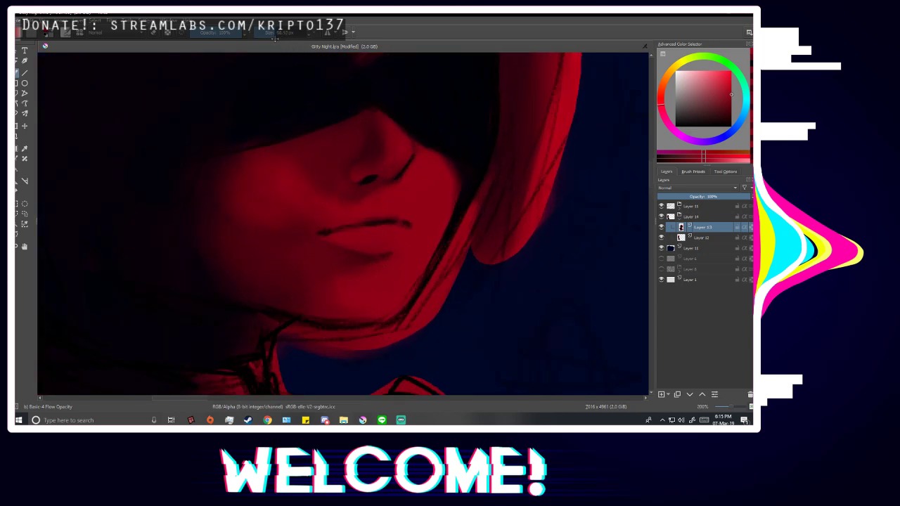
pyautogui.scroll(1, 239, 183)
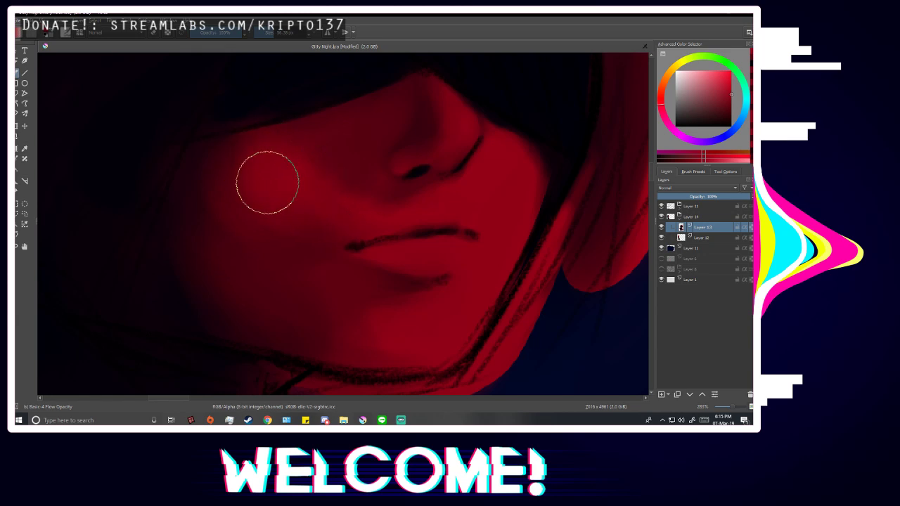
pyautogui.scroll(-3, 503, 262)
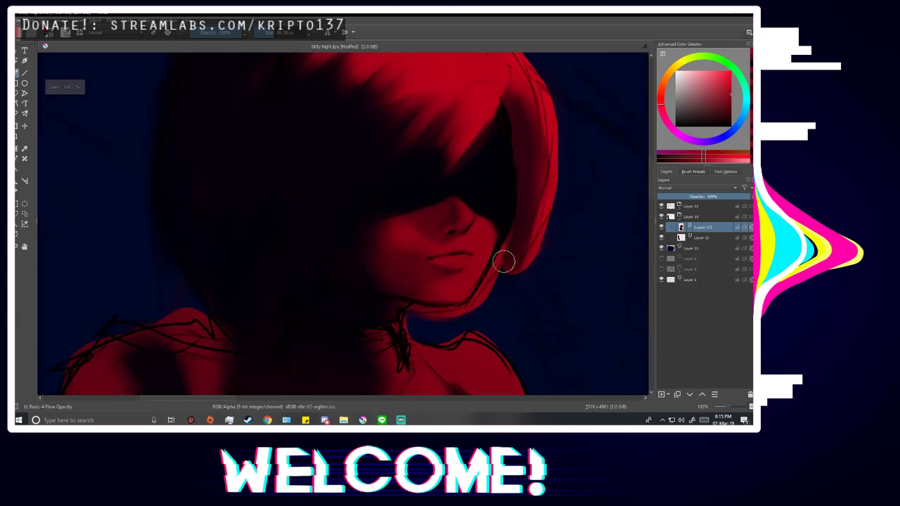
pyautogui.scroll(-2, 503, 263)
pyautogui.press('m')
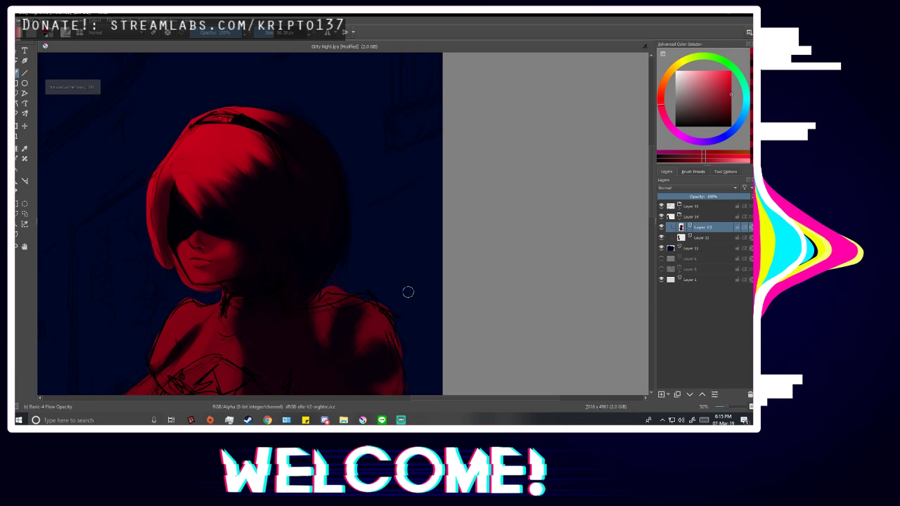
# Blend the cheek around the mouth corner and soften the shadow under the lower lip with a mid red, and unmirror the view.
pyautogui.scroll(5, 185, 277)
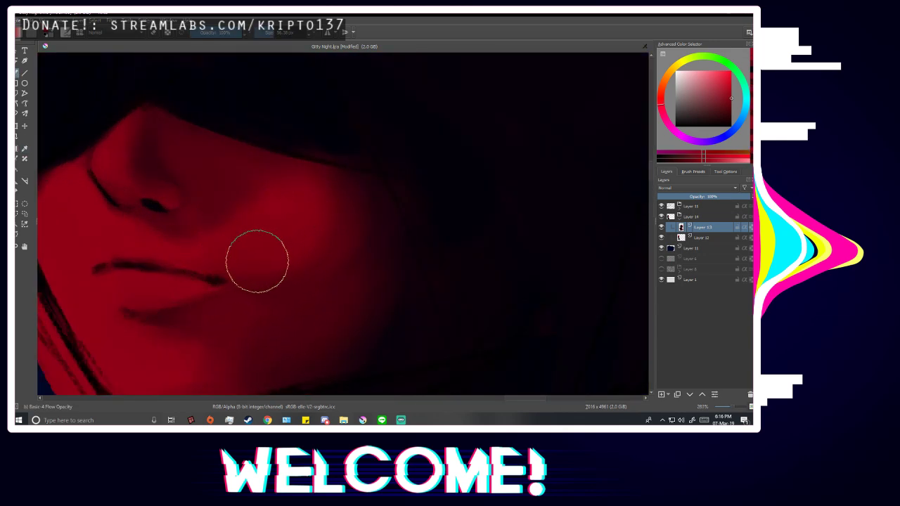
pyautogui.scroll(-3, 201, 351)
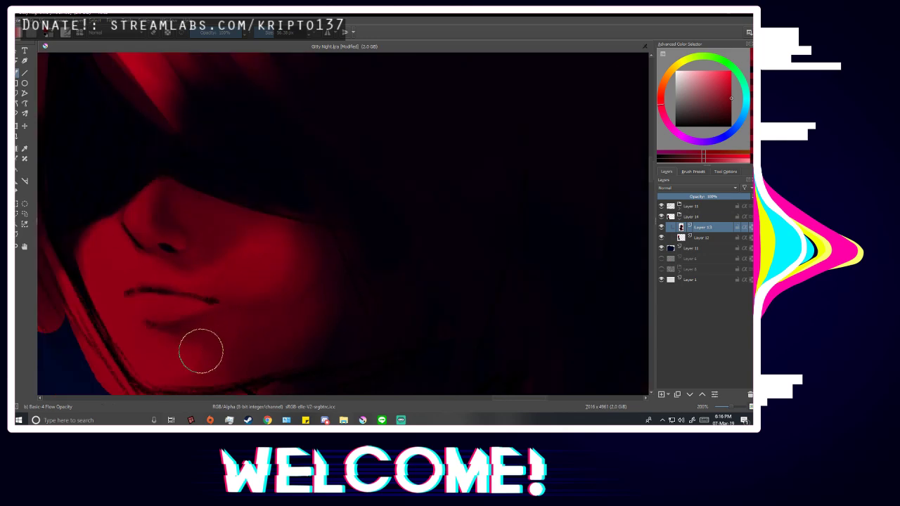
pyautogui.scroll(3, 187, 355)
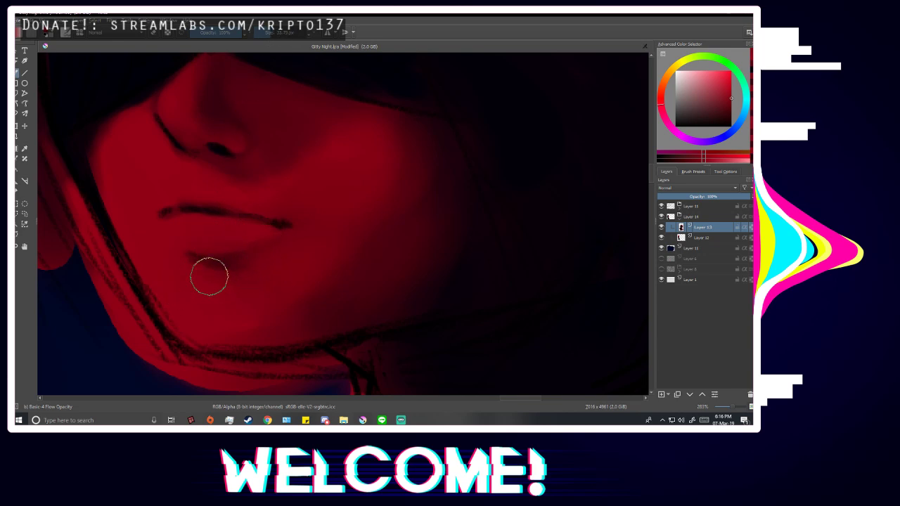
pyautogui.scroll(-4, 205, 287)
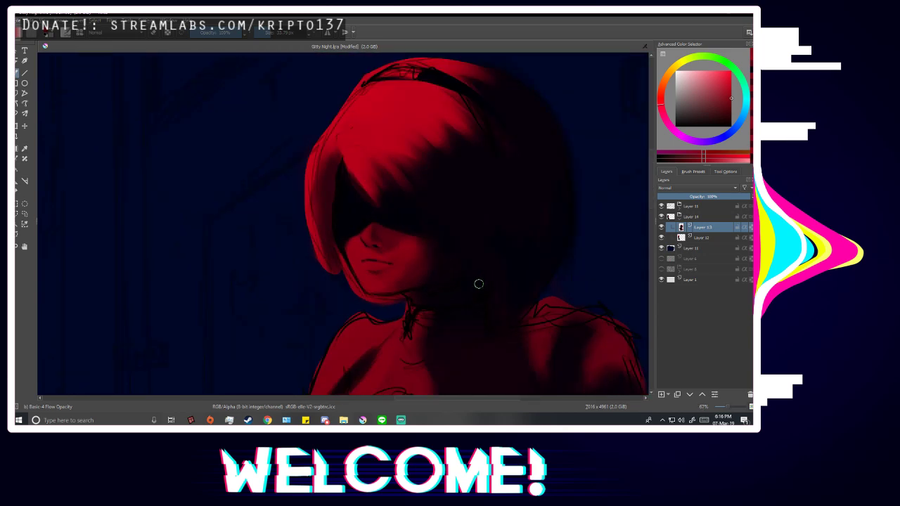
pyautogui.press('m')
# Darken the lower cheek toward the jaw with a larger brush and a darker red, and mirror the view.
pyautogui.scroll(4, 317, 312)
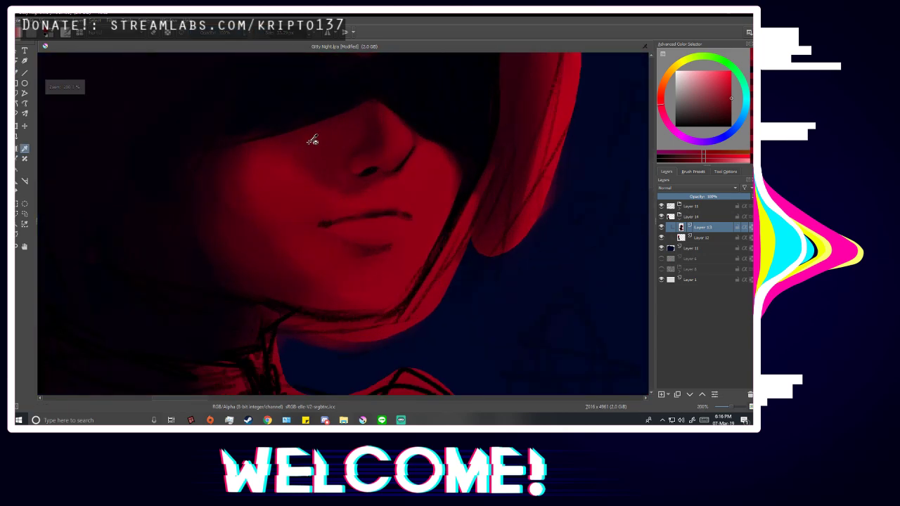
pyautogui.scroll(1, 253, 168)
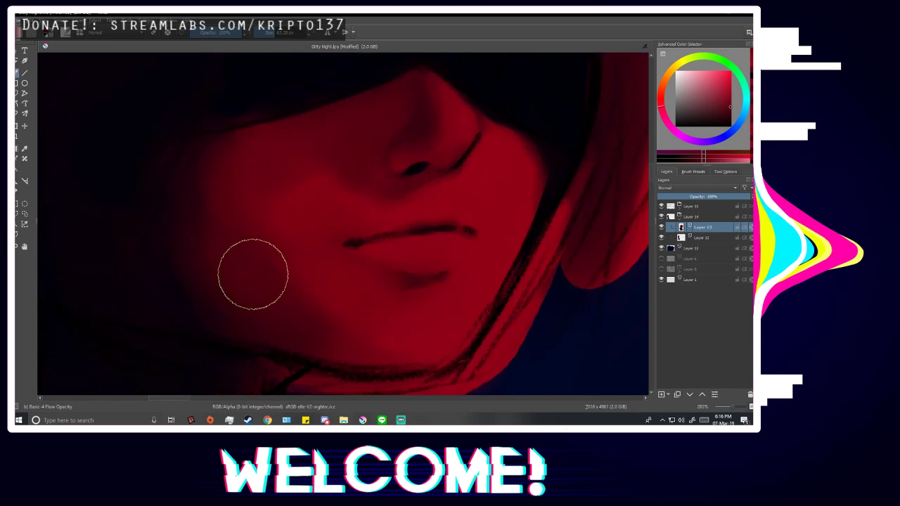
pyautogui.scroll(-6, 315, 294)
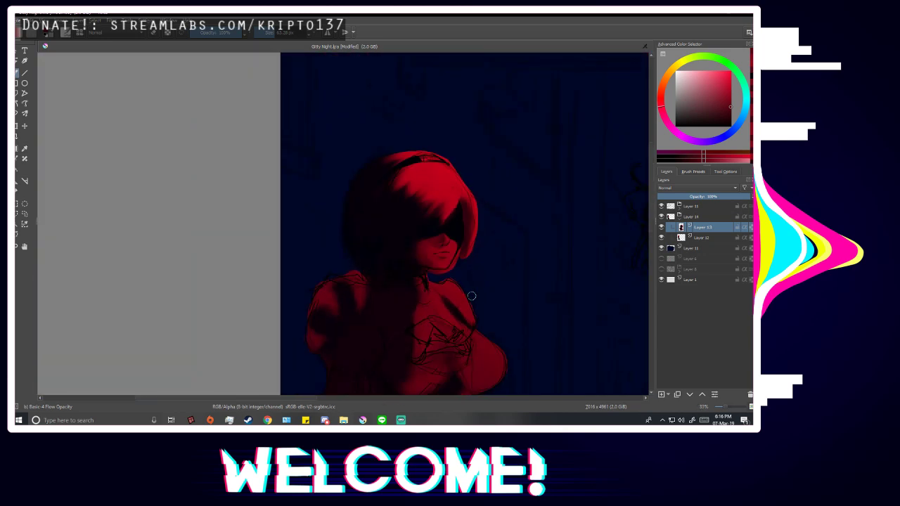
pyautogui.press('m')
# Smooth the shading from the cheek along the jaw to the chin in the mirrored view, and return to the normal view.
pyautogui.scroll(6, 235, 255)
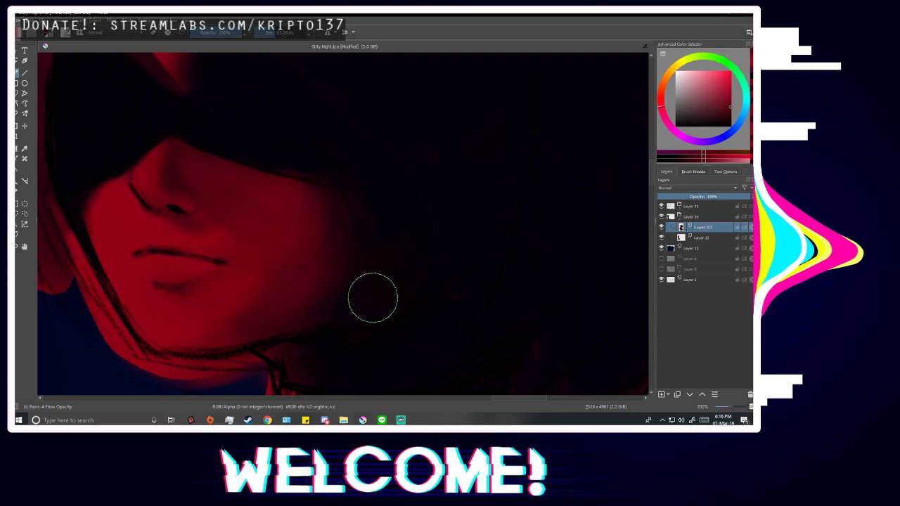
pyautogui.scroll(-6, 372, 297)
pyautogui.scroll(3, 396, 283)
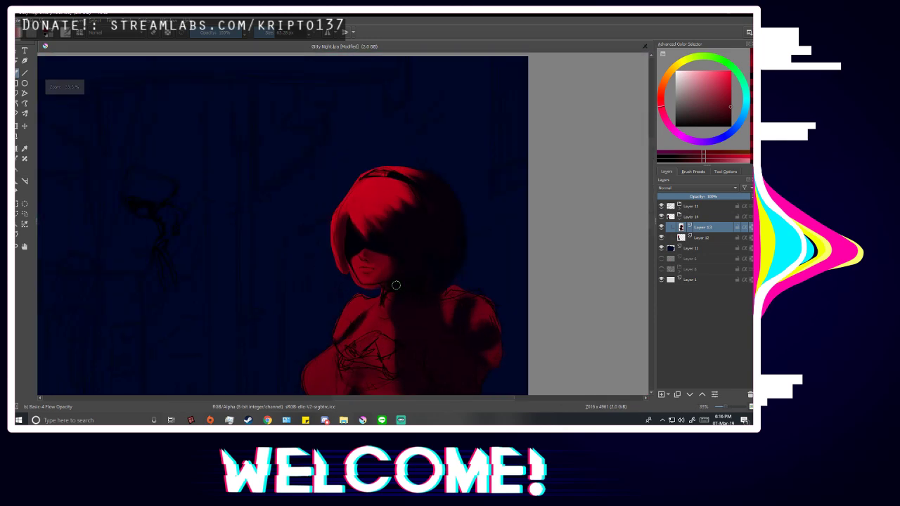
pyautogui.scroll(3, 365, 262)
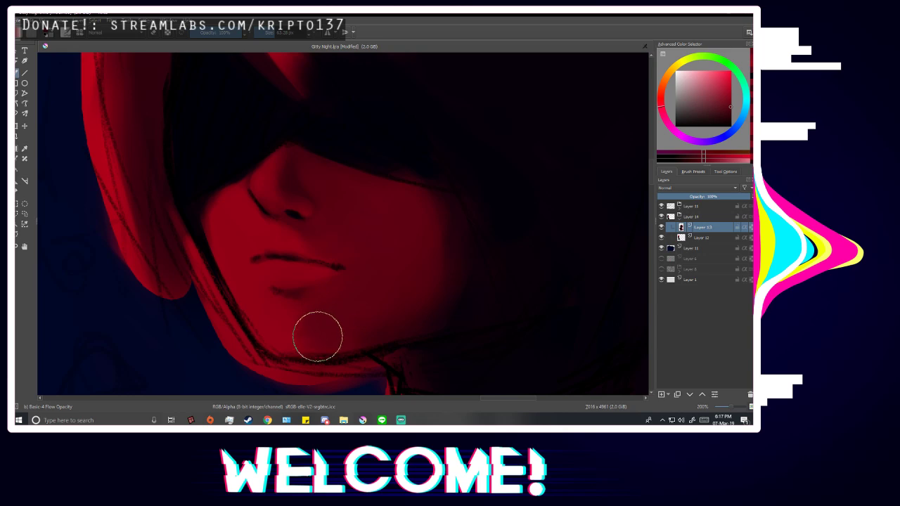
pyautogui.scroll(-4, 317, 335)
pyautogui.scroll(-1, 418, 296)
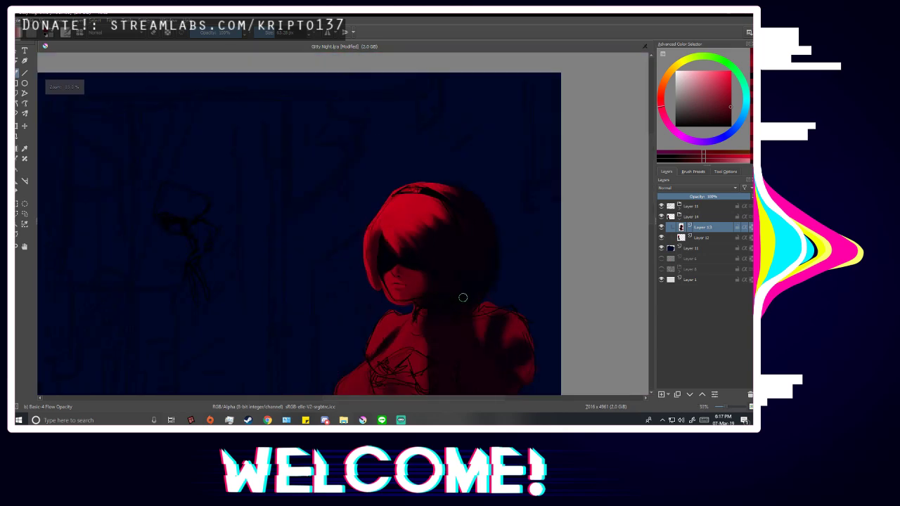
pyautogui.press('m')
# Shade the chin above the jawline with a darker red sampled from the cheek's shadowed edge.
pyautogui.scroll(5, 283, 297)
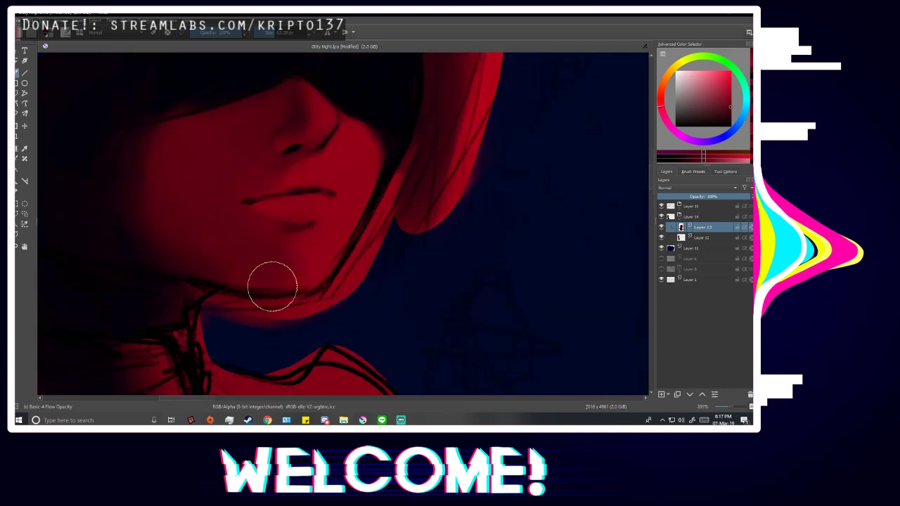
pyautogui.keyDown('ctrl'); pyautogui.click(141, 188); pyautogui.keyUp('ctrl')
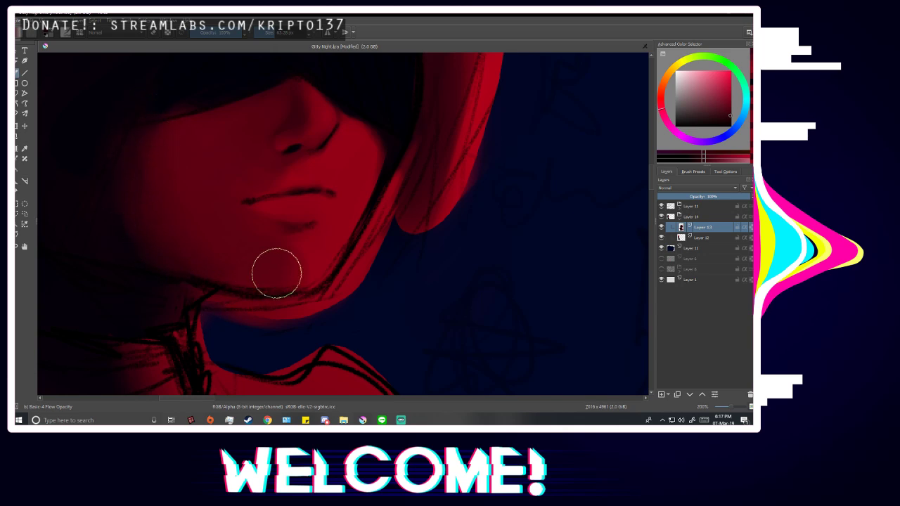
pyautogui.scroll(-2, 310, 264)
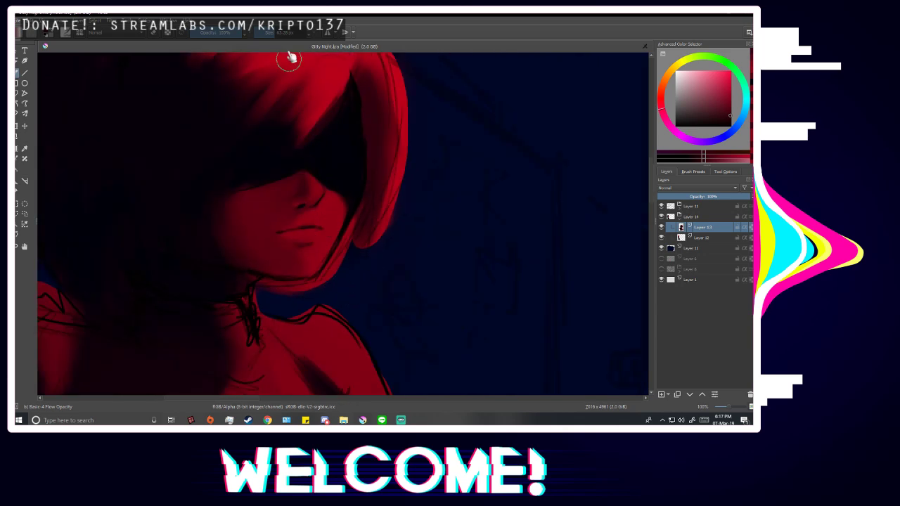
# Reduce the brush size and paint the upper lip's shape in dark red above the mouth line.
pyautogui.scroll(3, 285, 244)
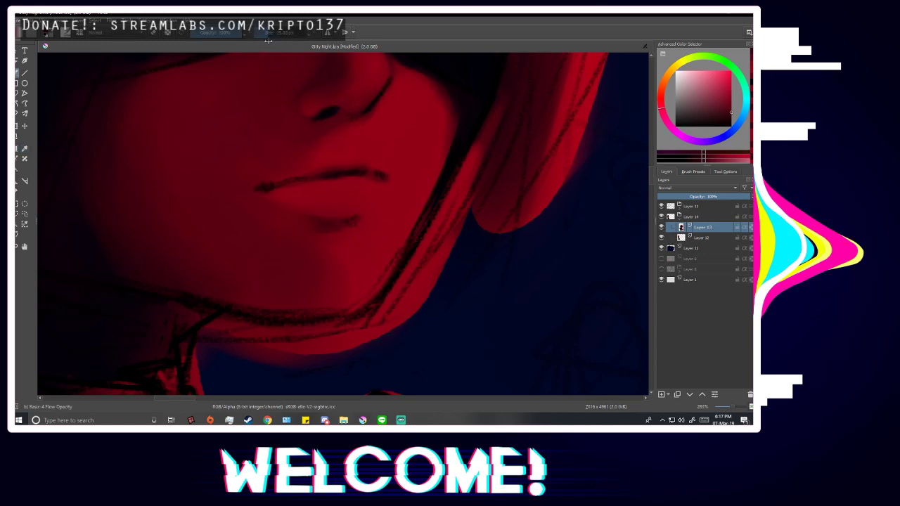
pyautogui.scroll(1, 294, 171)
pyautogui.moveTo(286, 36); pyautogui.dragTo(269, 40)
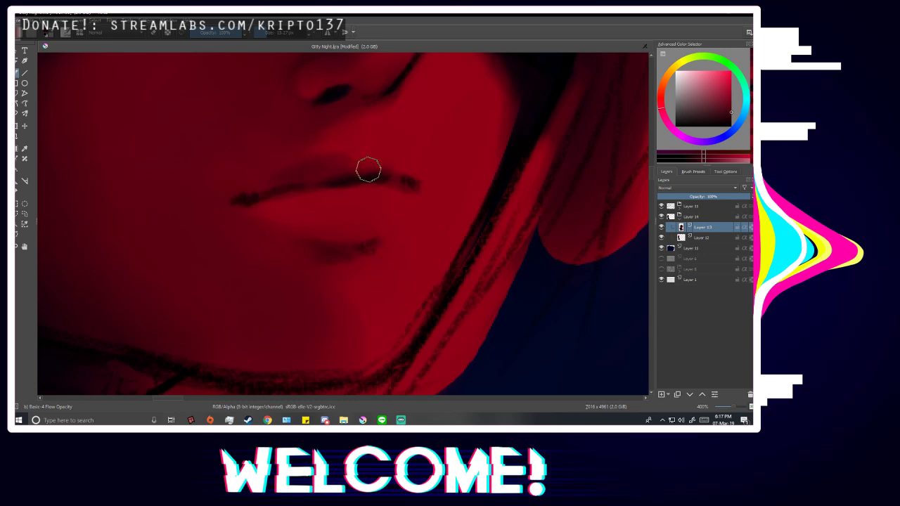
pyautogui.scroll(-6, 394, 176)
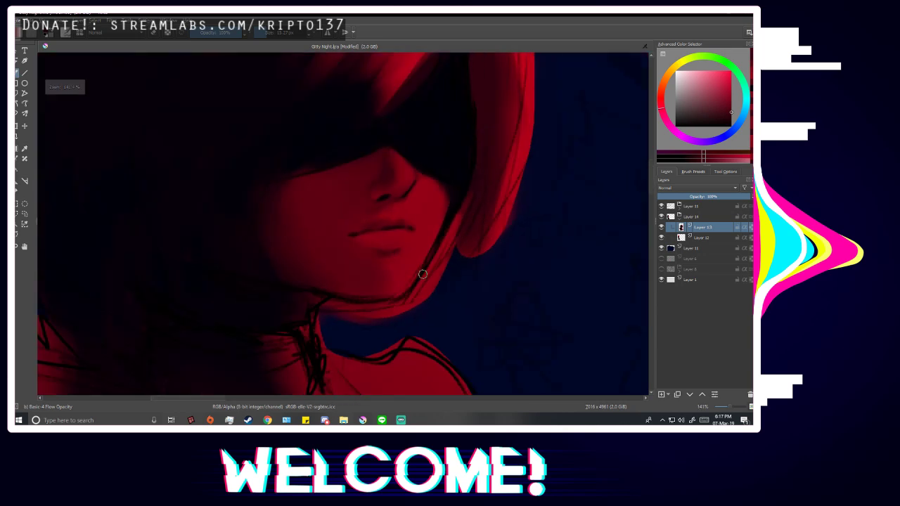
# Clean up the upper lip's top edge with a lighter red sampled from the skin just above it.
pyautogui.scroll(-2, 471, 280)
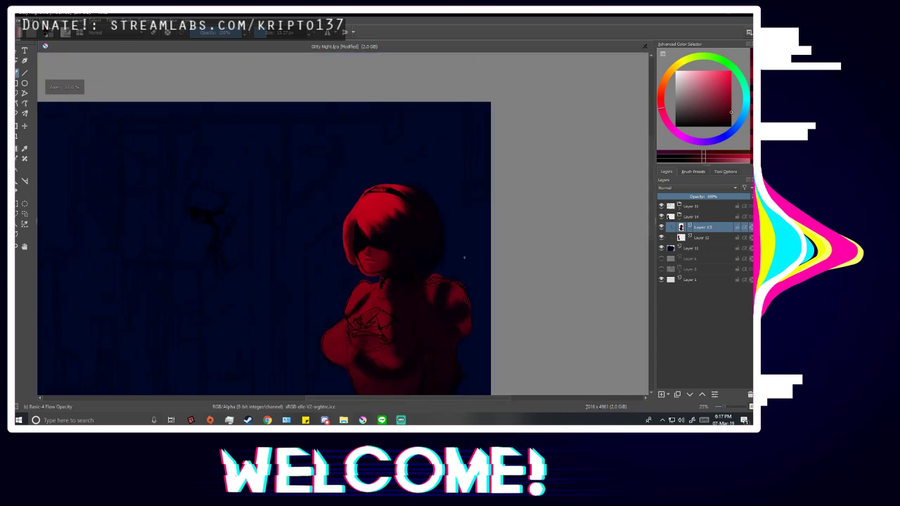
pyautogui.scroll(8, 381, 267)
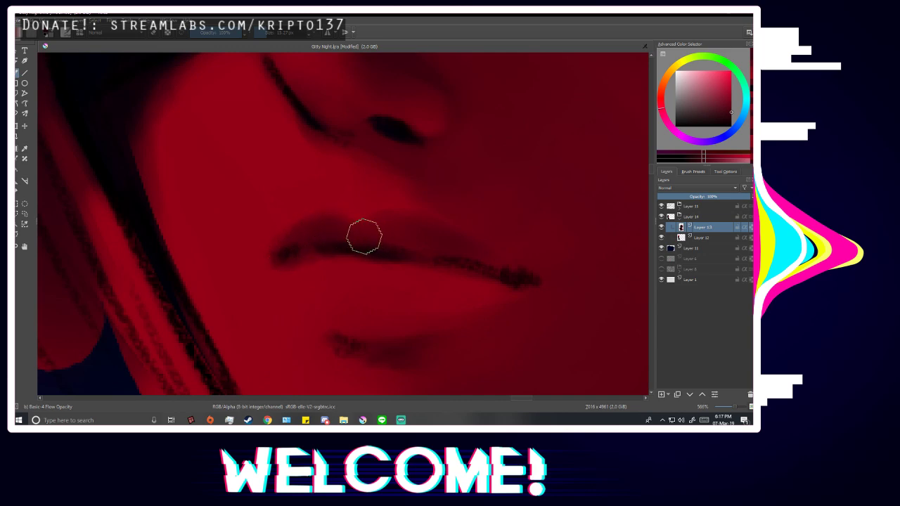
pyautogui.keyDown('ctrl'); pyautogui.click(411, 208); pyautogui.keyUp('ctrl')
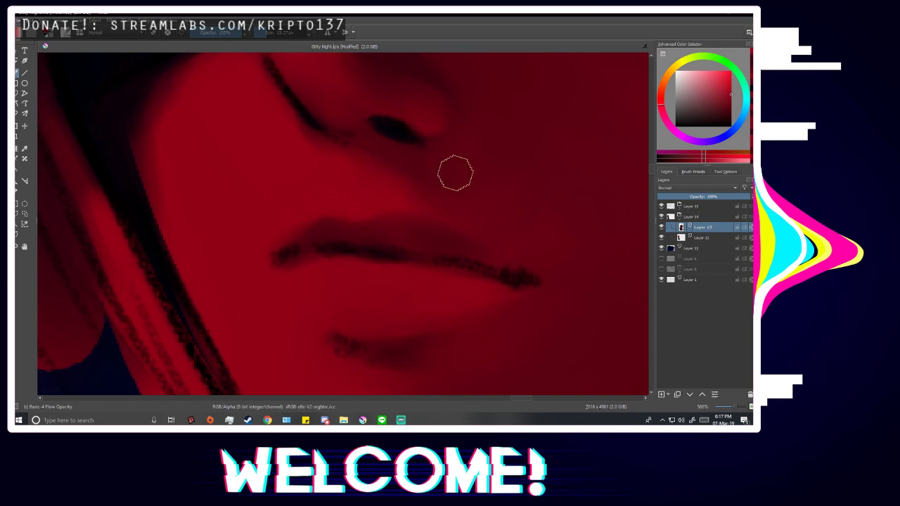
pyautogui.scroll(-7, 456, 173)
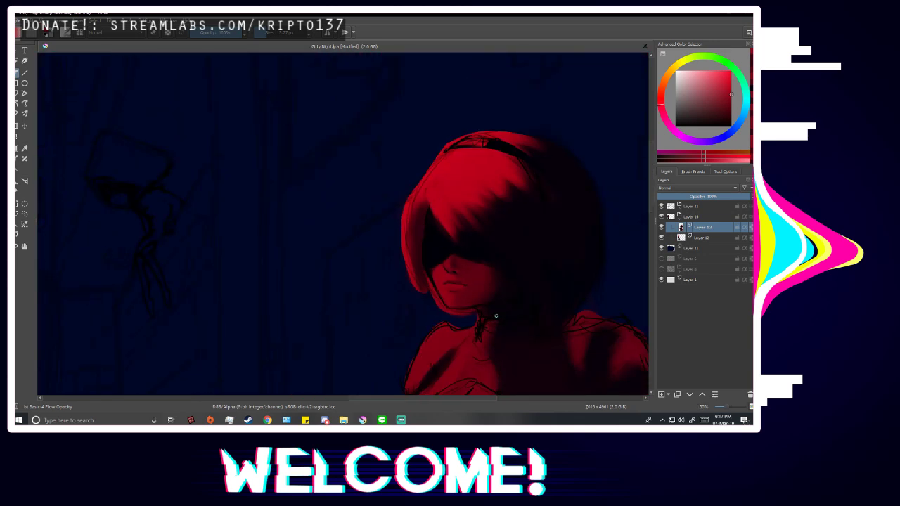
# Mirror the view and shade the shadowed side of the lower lip with a darker red.
pyautogui.press('m')
pyautogui.scroll(5, 321, 311)
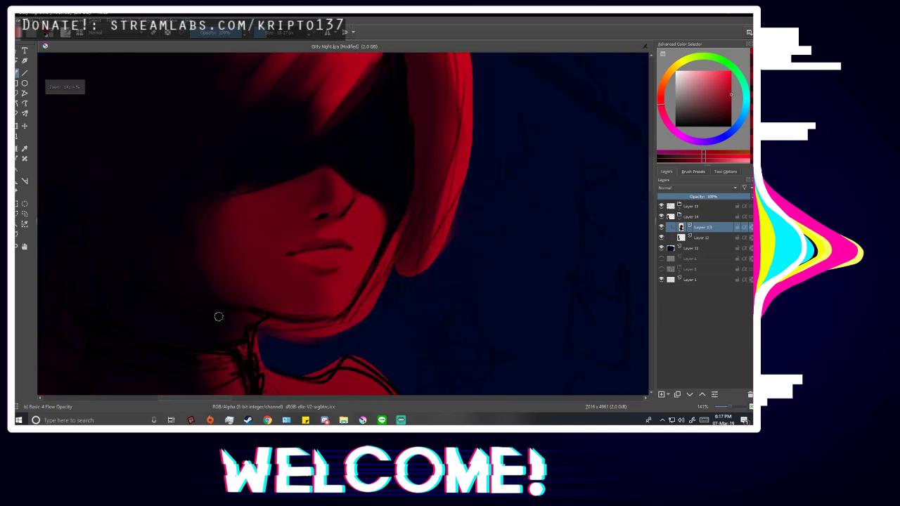
pyautogui.scroll(5, 281, 268)
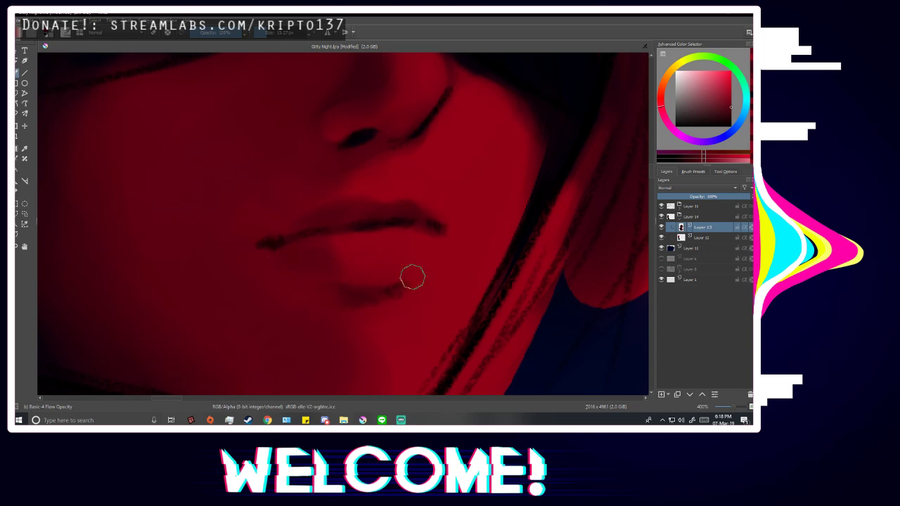
pyautogui.scroll(-6, 412, 277)
pyautogui.scroll(2, 425, 276)
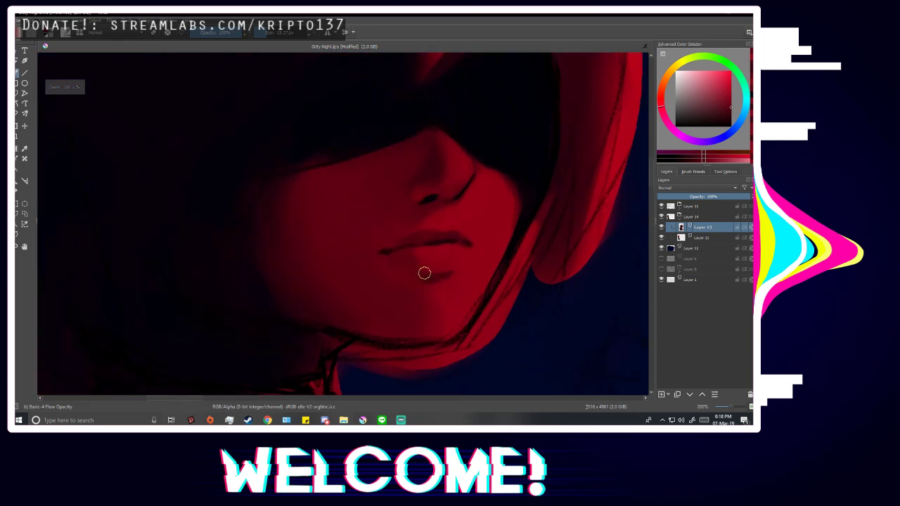
pyautogui.scroll(-4, 402, 266)
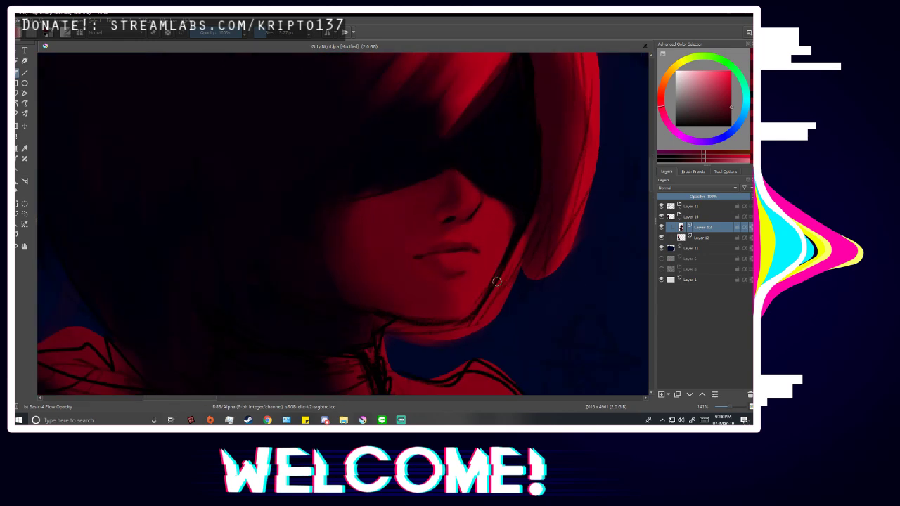
# Sample a darker red from the face and deepen the upper lip along the mouth line with a smaller brush.
pyautogui.scroll(-1, 512, 294)
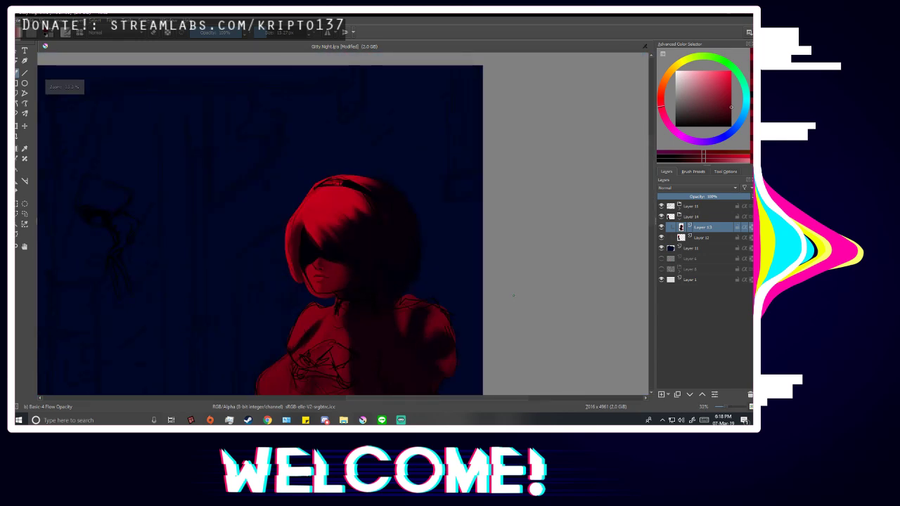
pyautogui.scroll(-3, 309, 310)
pyautogui.scroll(2, 448, 277)
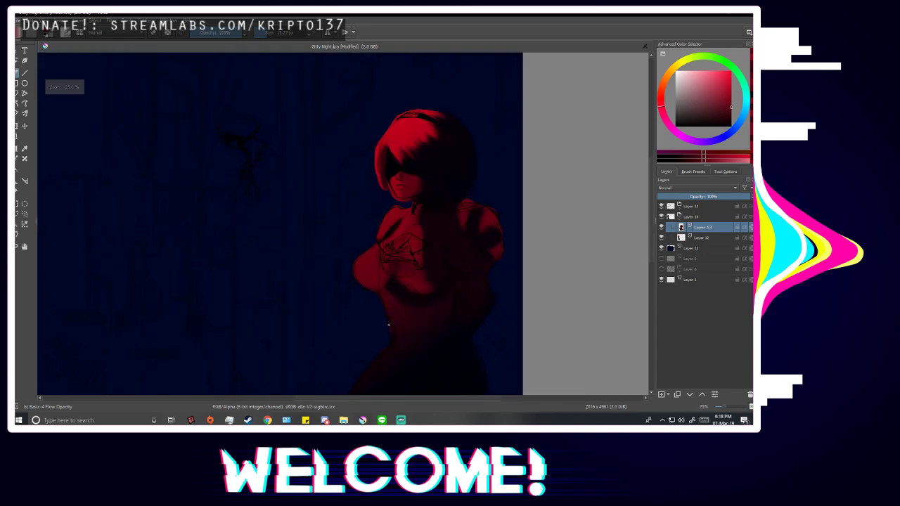
pyautogui.scroll(10, 447, 277)
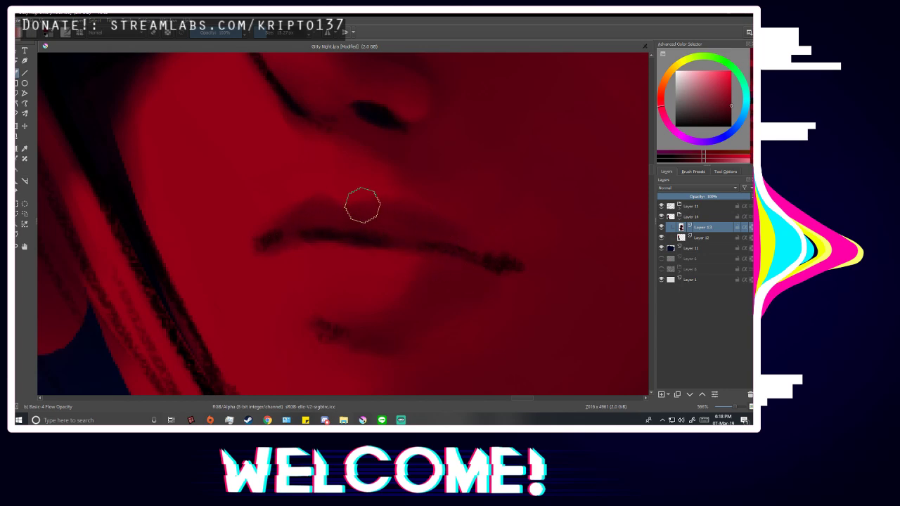
pyautogui.press('p')
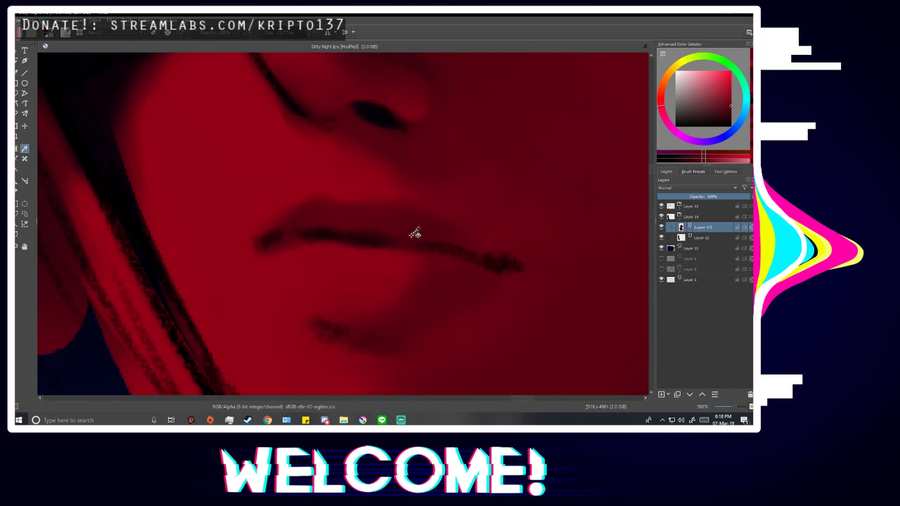
pyautogui.scroll(-2, 385, 247)
pyautogui.scroll(-1, 385, 247)
pyautogui.click(377, 131)
pyautogui.press('b')
pyautogui.scroll(2, 387, 236)
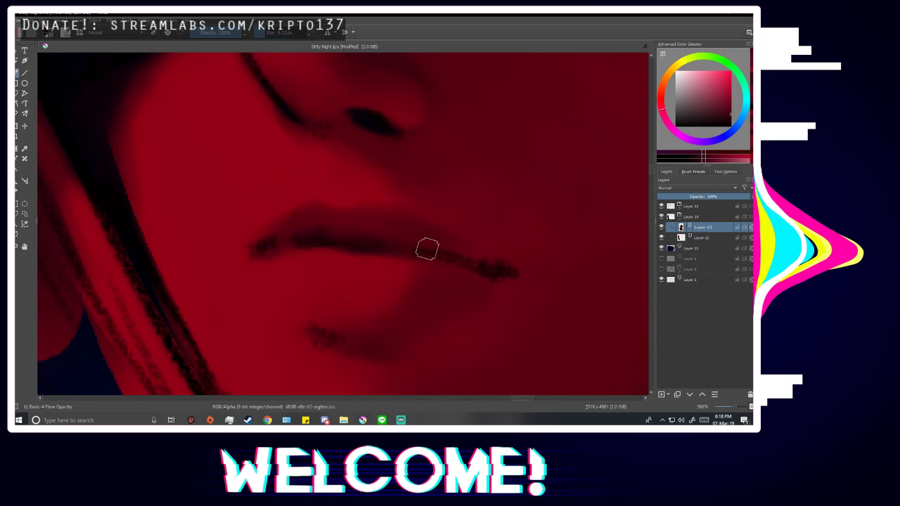
pyautogui.scroll(-1, 526, 302)
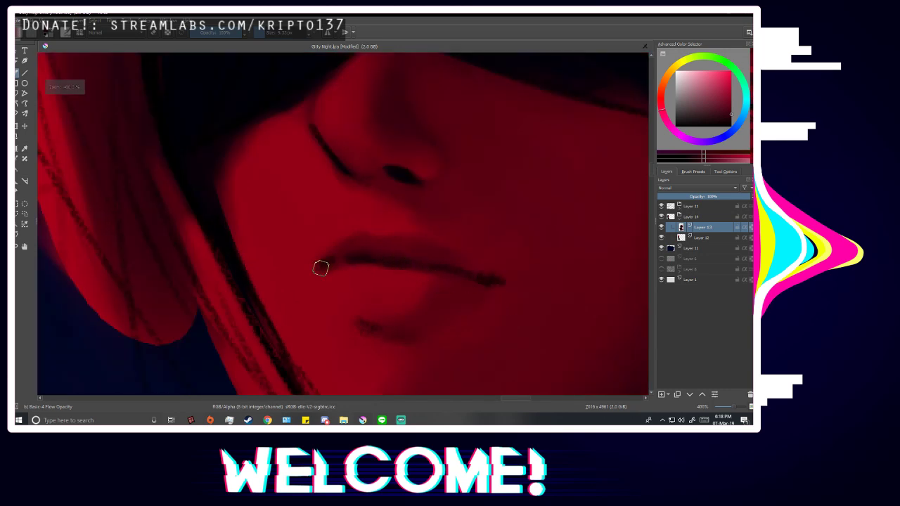
pyautogui.scroll(-5, 320, 268)
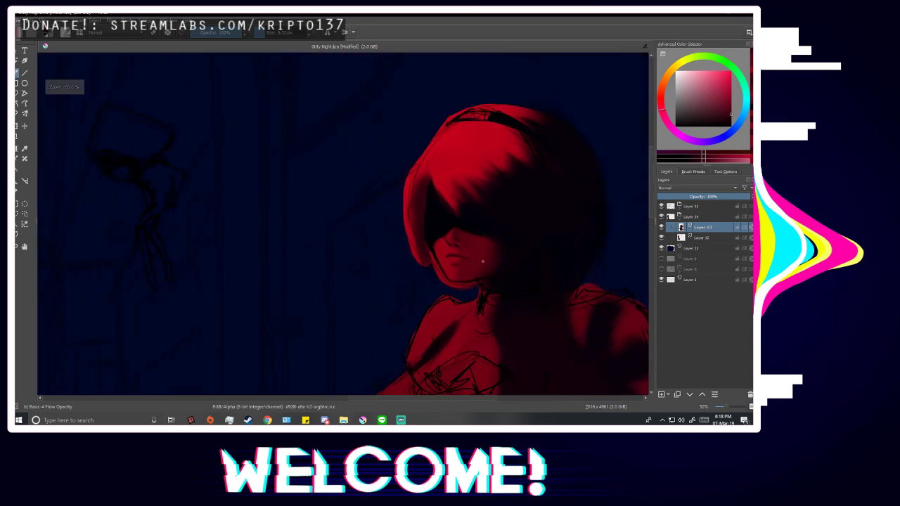
# Mirror the view, enlarge the brush and darken the skin between the nostril and the shadowed mouth corner.
pyautogui.press('m')
pyautogui.scroll(4, 165, 263)
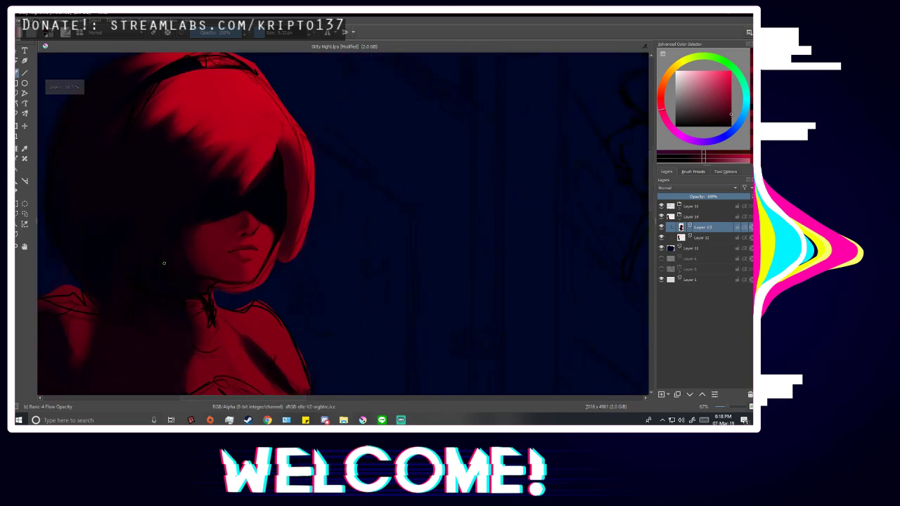
pyautogui.scroll(2, 259, 211)
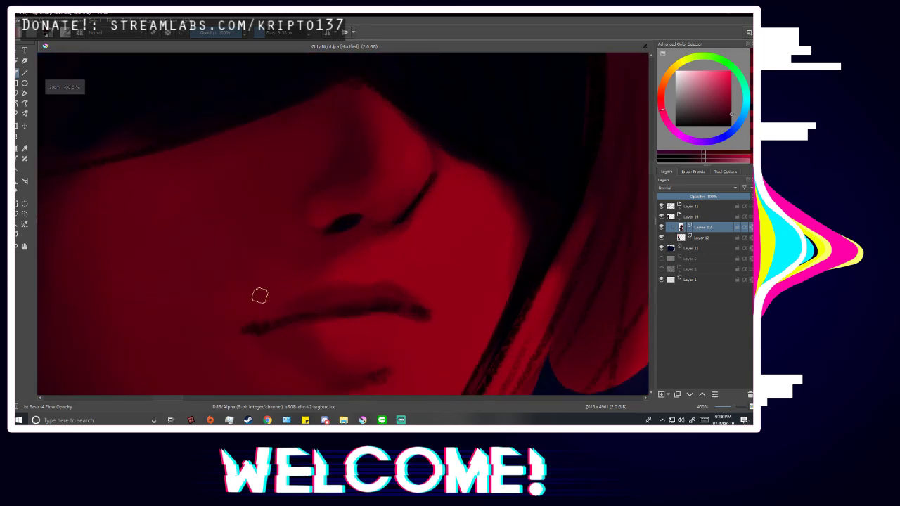
pyautogui.click(276, 37)
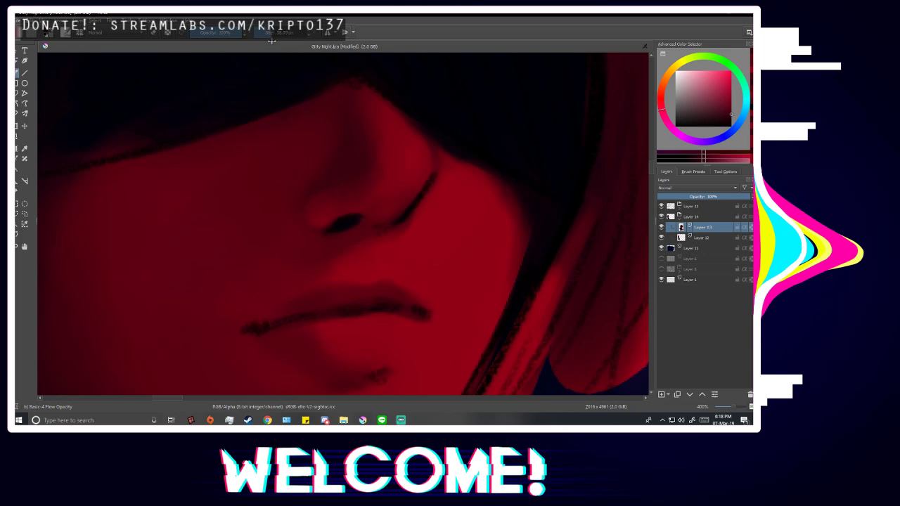
pyautogui.scroll(-1, 296, 144)
pyautogui.scroll(1, 199, 299)
pyautogui.press('p')
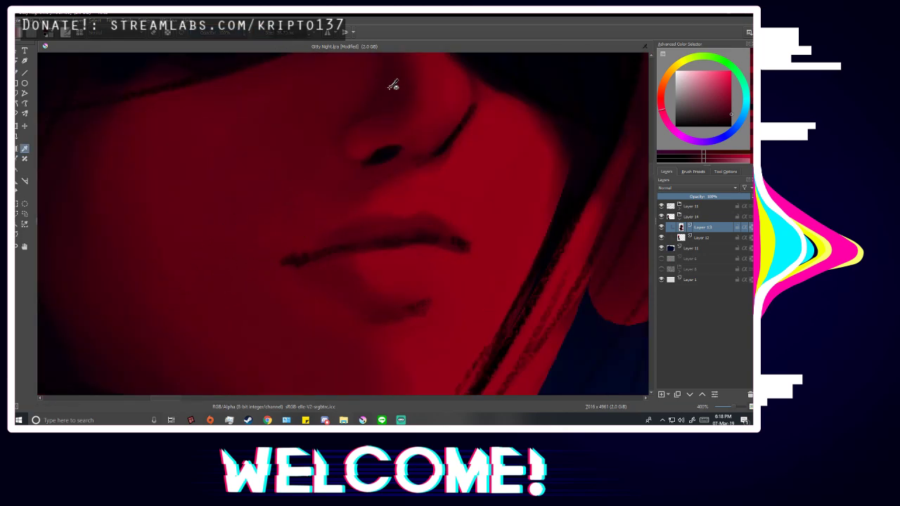
pyautogui.press('b')
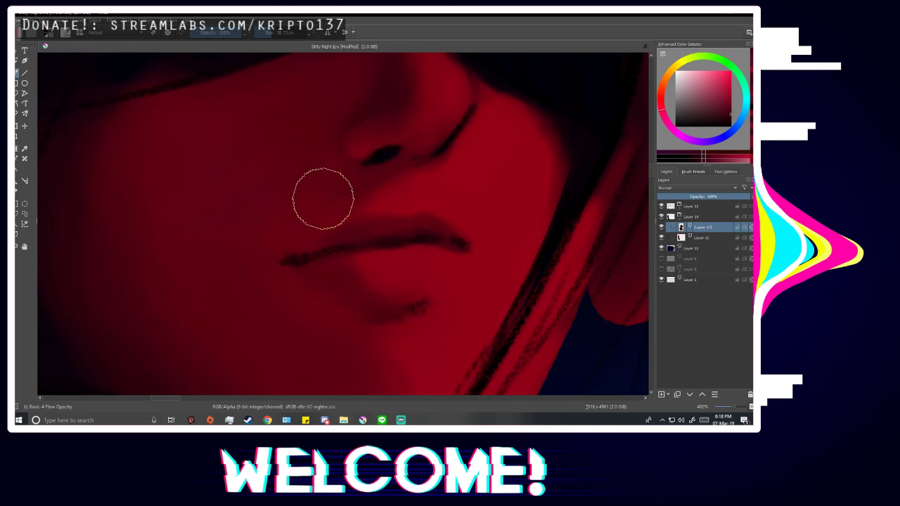
pyautogui.moveTo(357, 208)
pyautogui.mouseDown()
pyautogui.moveTo(360, 177)
pyautogui.moveTo(344, 204)
pyautogui.moveTo(350, 185)
pyautogui.moveTo(312, 209)
pyautogui.moveTo(347, 216)
pyautogui.moveTo(372, 201)
pyautogui.moveTo(364, 182)
pyautogui.moveTo(353, 186)
pyautogui.moveTo(361, 176)
pyautogui.moveTo(331, 203)
pyautogui.moveTo(385, 166)
pyautogui.moveTo(371, 159)
pyautogui.moveTo(340, 203)
pyautogui.moveTo(343, 181)
pyautogui.moveTo(299, 225)
pyautogui.mouseUp()
# Blend the shading around the shadowed mouth corner with a red sampled from the skin above the upper lip.
pyautogui.press('p')
pyautogui.click(343, 200)
pyautogui.press('b')
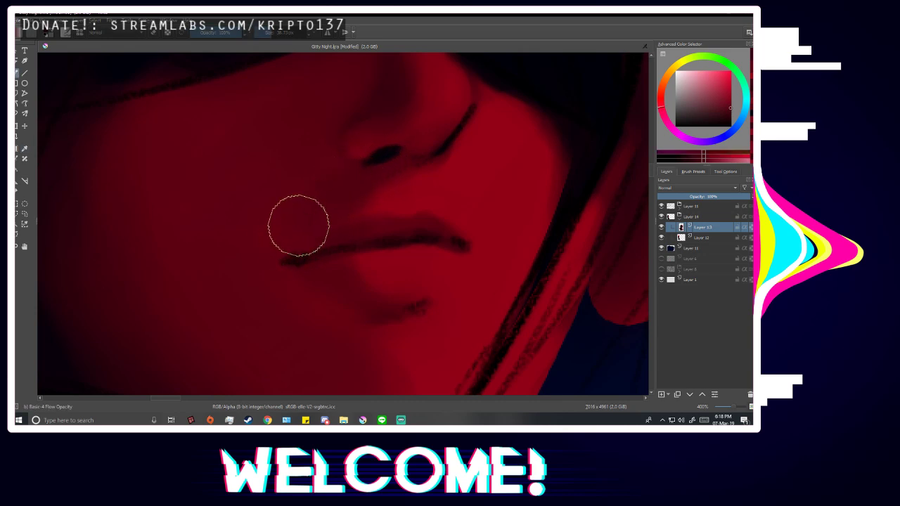
pyautogui.scroll(-4, 450, 250)
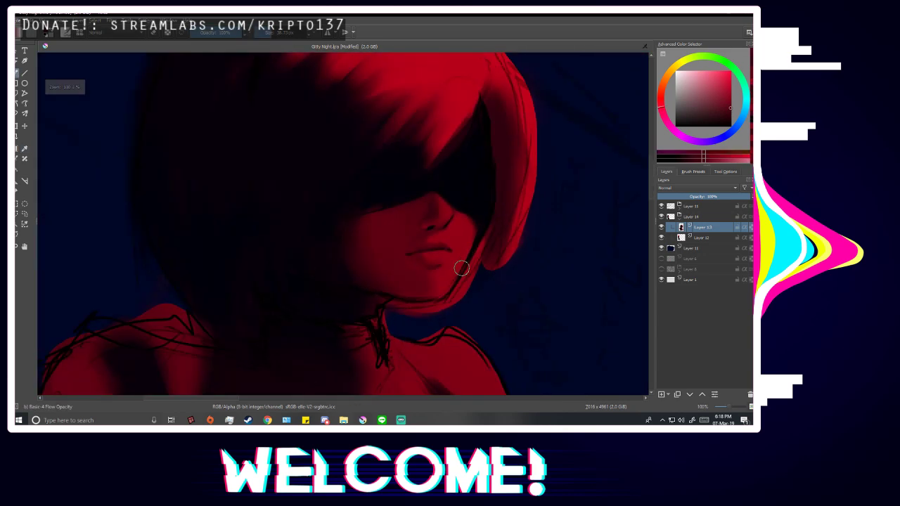
pyautogui.scroll(4, 426, 242)
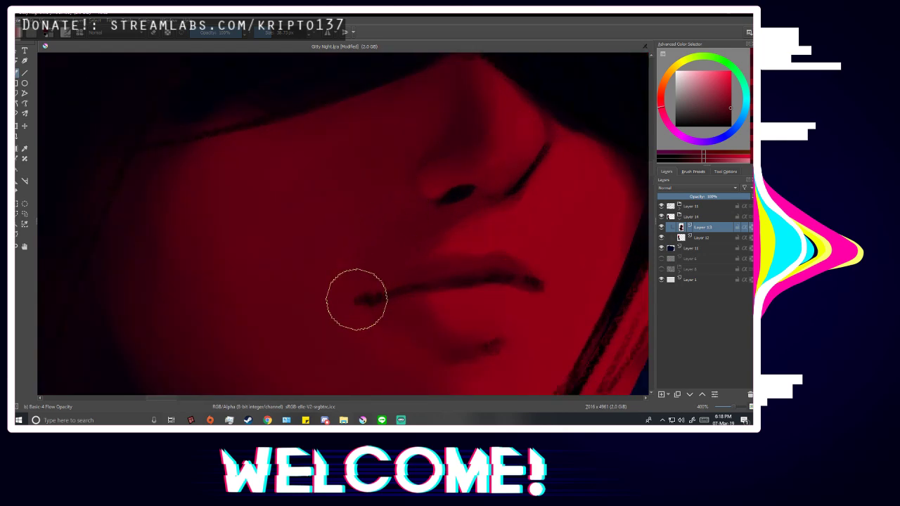
pyautogui.scroll(-5, 488, 223)
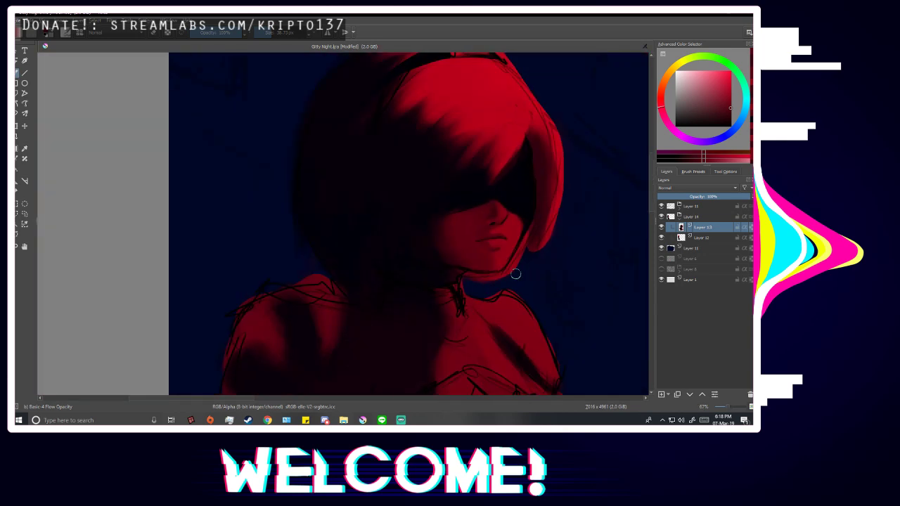
# Mirror the view, reduce the brush size and retouch the skin between the nose and upper lip with sampled reds.
pyautogui.press('m')
pyautogui.scroll(4, 165, 283)
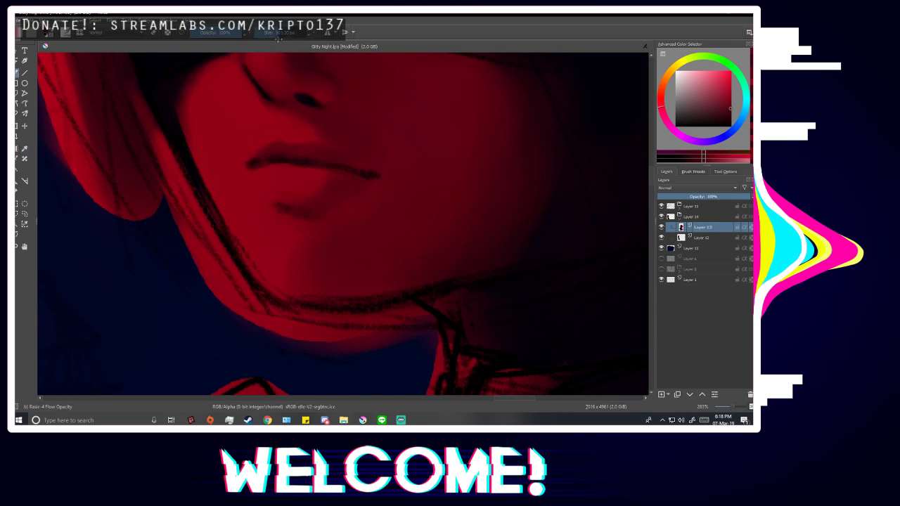
pyautogui.scroll(1, 251, 104)
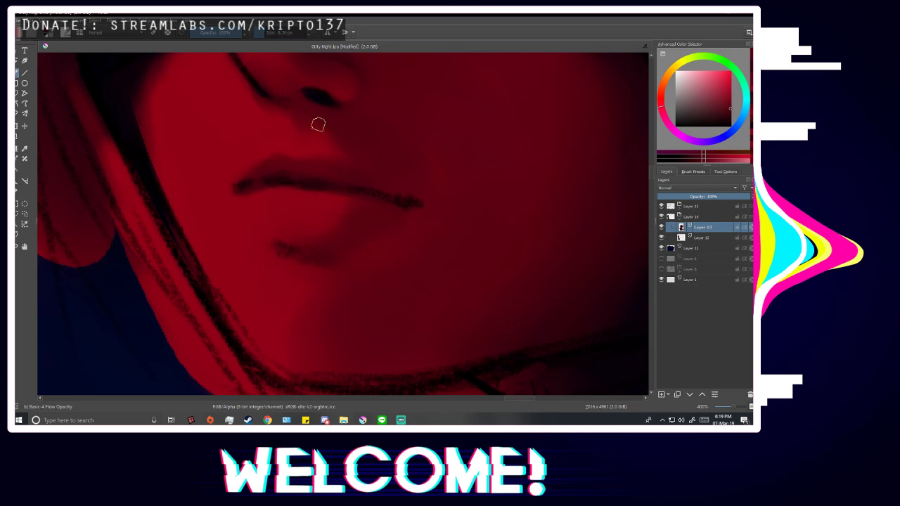
pyautogui.scroll(-4, 437, 253)
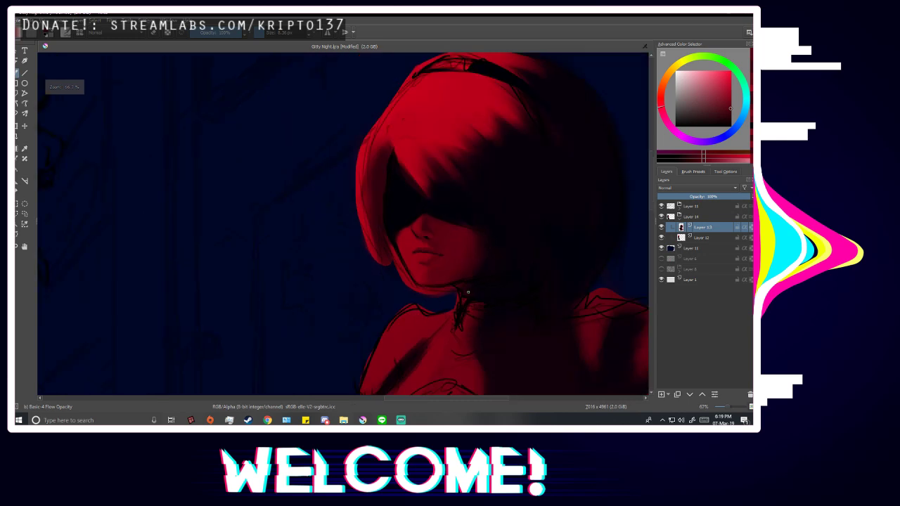
pyautogui.scroll(4, 437, 245)
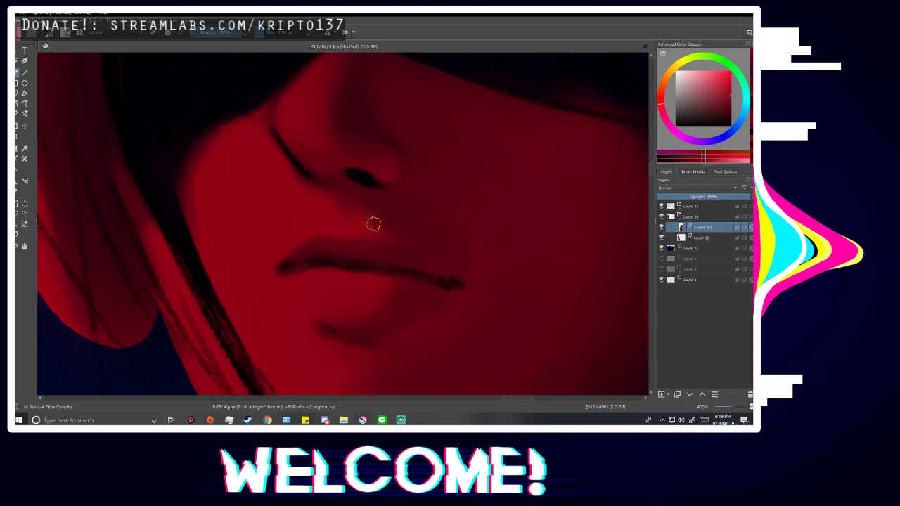
pyautogui.keyDown('ctrl'); pyautogui.click(395, 215); pyautogui.keyUp('ctrl')
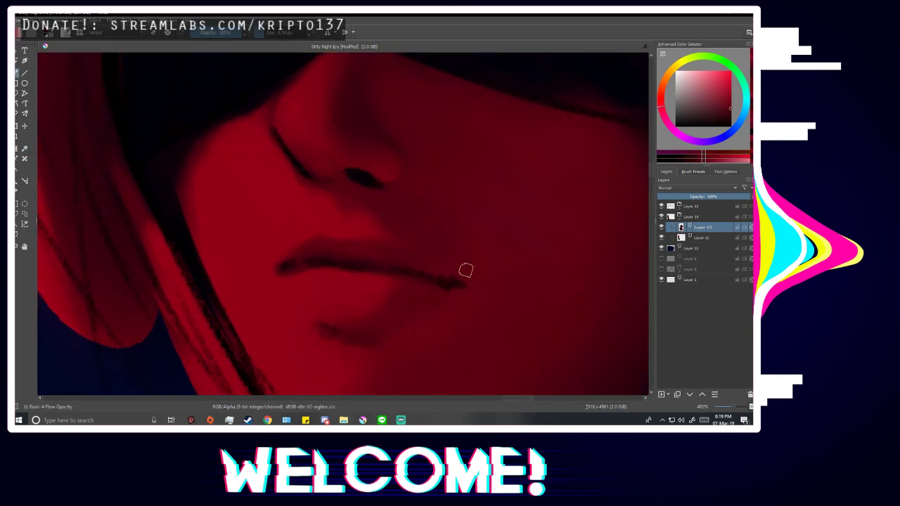
# Define the upper lip's peak and outline with a dark red sampled from the cheek's shadowed edge.
pyautogui.scroll(-1, 465, 270)
pyautogui.scroll(-1, 452, 265)
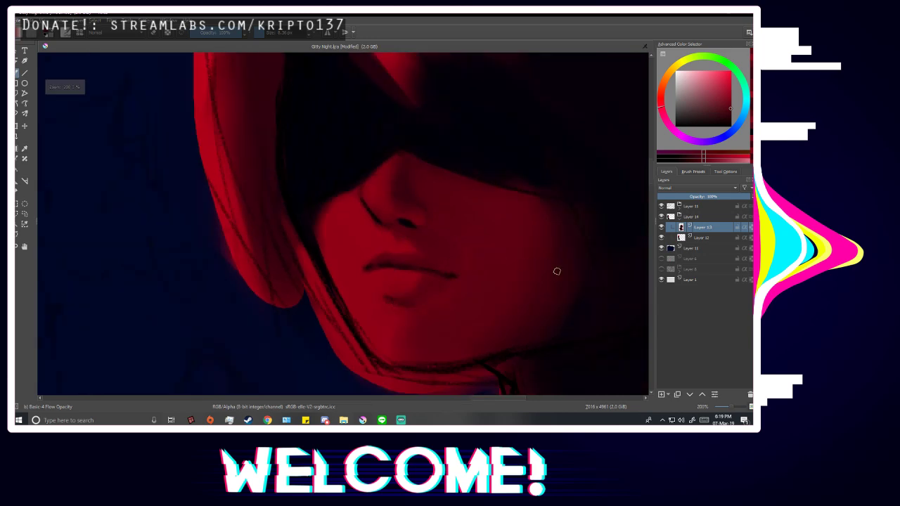
pyautogui.keyDown('ctrl'); pyautogui.click(566, 310); pyautogui.keyUp('ctrl')
pyautogui.scroll(4, 410, 242)
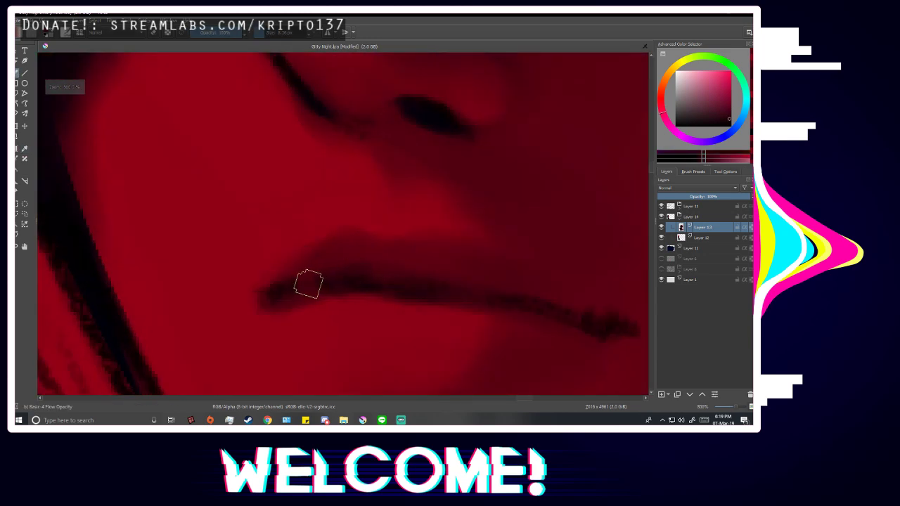
pyautogui.moveTo(295, 280)
pyautogui.mouseDown()
pyautogui.moveTo(347, 242)
pyautogui.moveTo(311, 269)
pyautogui.moveTo(332, 277)
pyautogui.moveTo(350, 261)
pyautogui.mouseUp()
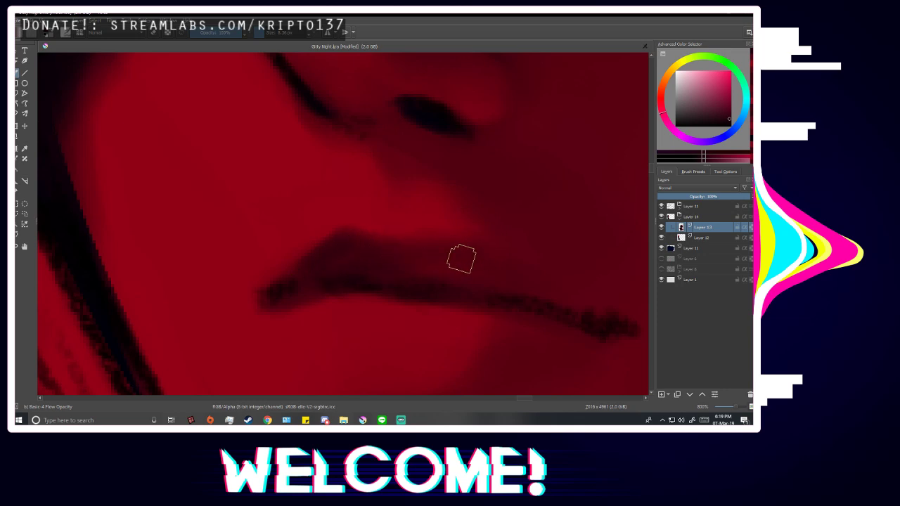
pyautogui.scroll(-8, 574, 287)
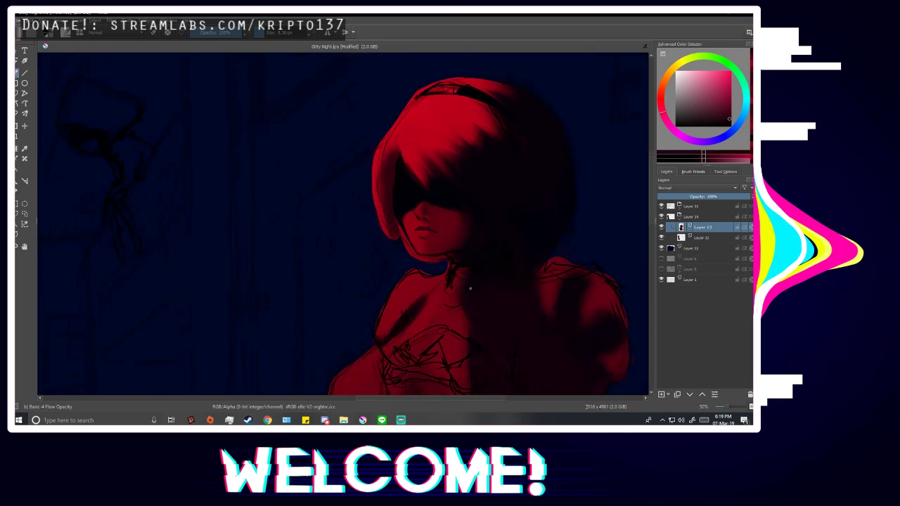
# Mirror the view and darken the corner of the mouth on the shadowed side of the face.
pyautogui.press('m')
pyautogui.scroll(-1, 488, 257)
pyautogui.scroll(6, 329, 220)
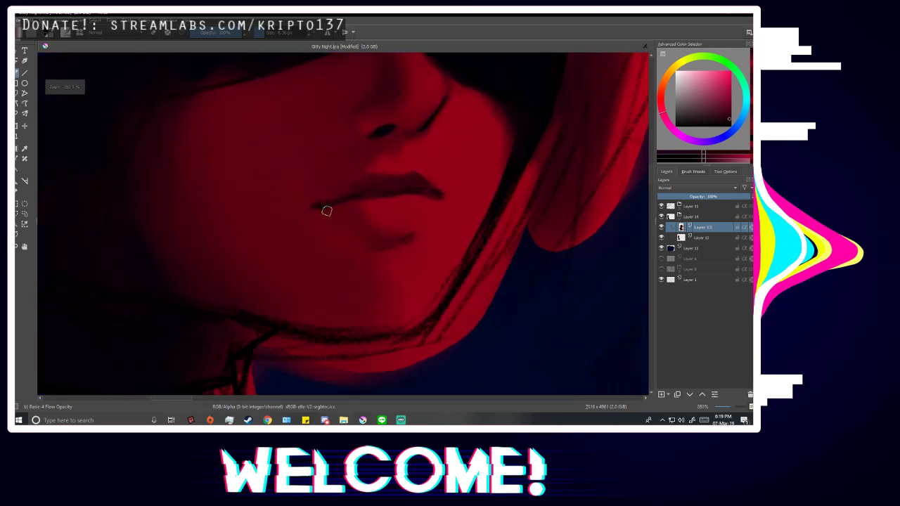
pyautogui.moveTo(315, 204); pyautogui.dragTo(329, 204)
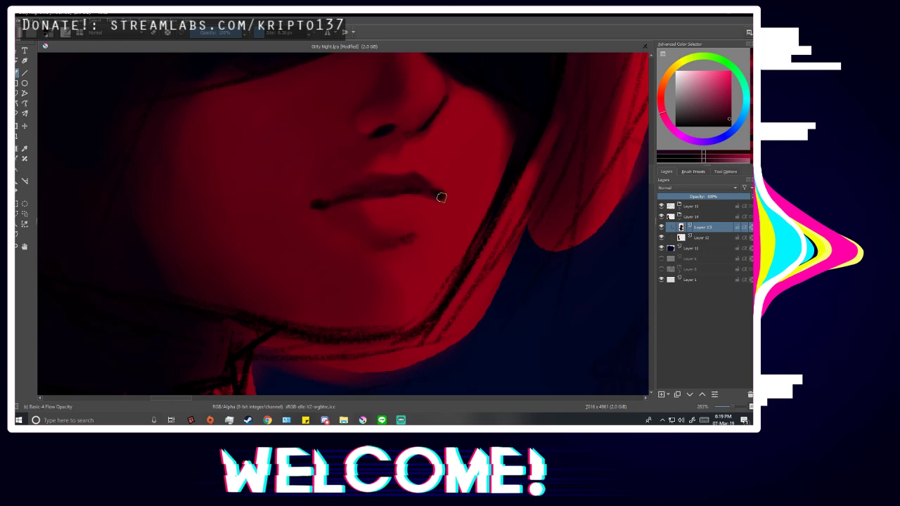
# Darken the mouth corner on the lit side of the face and mirror the view to compare the face.
pyautogui.scroll(1, 442, 194)
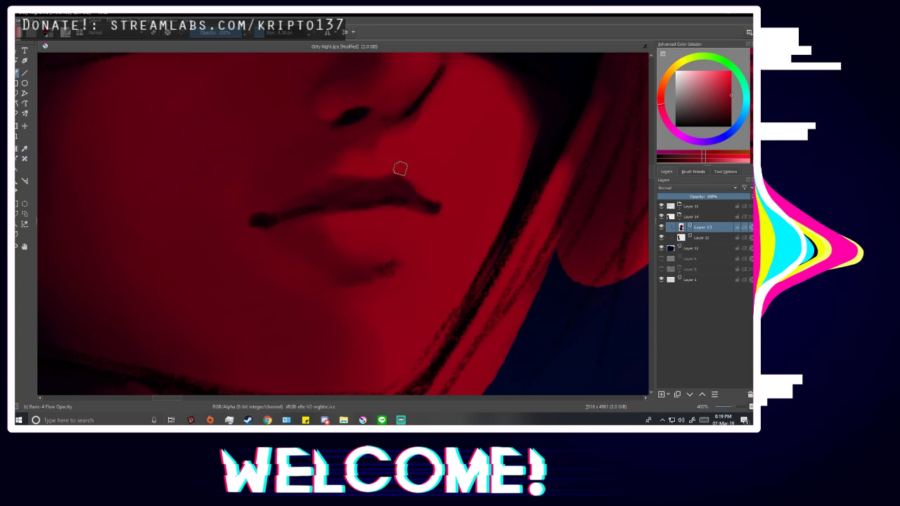
pyautogui.scroll(-6, 458, 203)
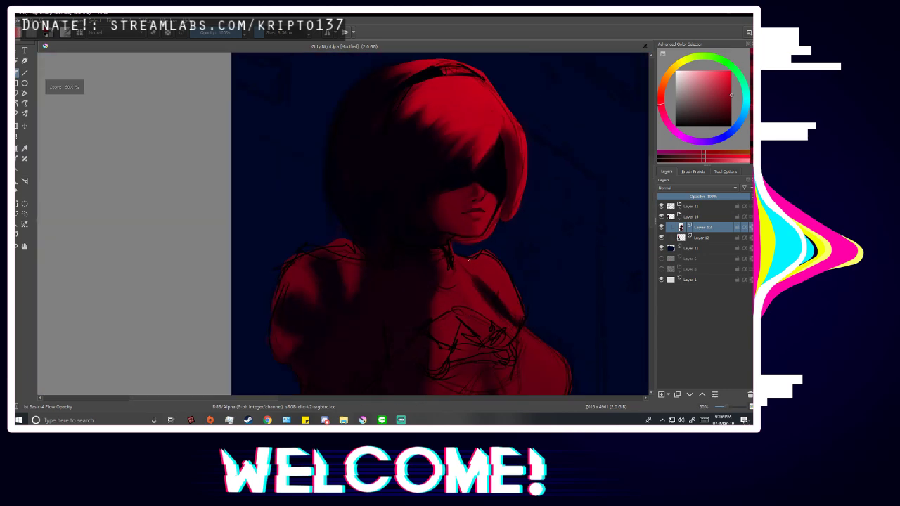
pyautogui.moveTo(457, 299); pyautogui.dragTo(217, 293)
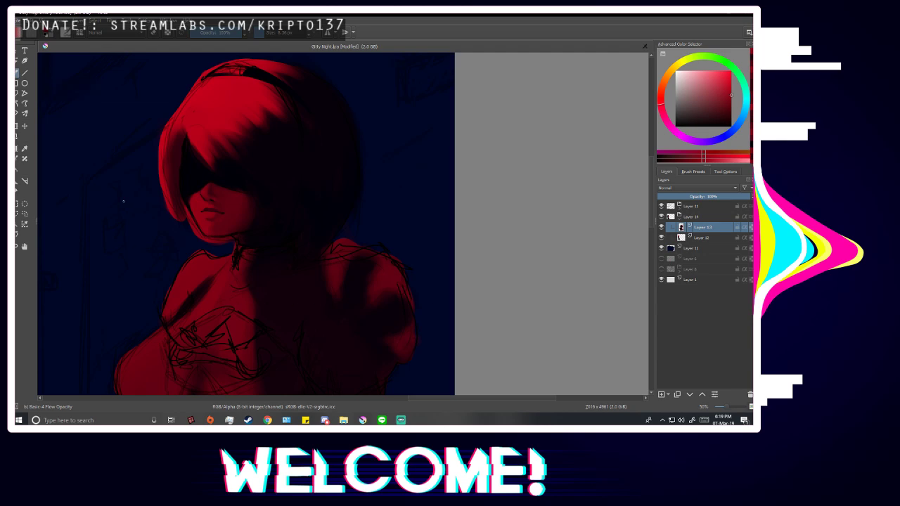
pyautogui.scroll(1, 140, 215)
pyautogui.scroll(3, 200, 212)
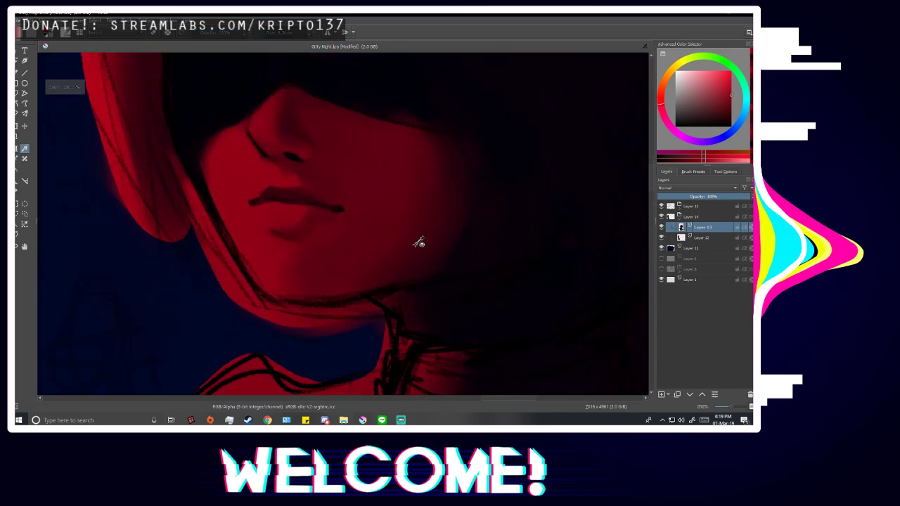
# Paint the shadow beneath the lower lip with a dark red sampled from the cheek's shadowed edge.
pyautogui.click(430, 244)
pyautogui.press('b')
pyautogui.scroll(2, 249, 233)
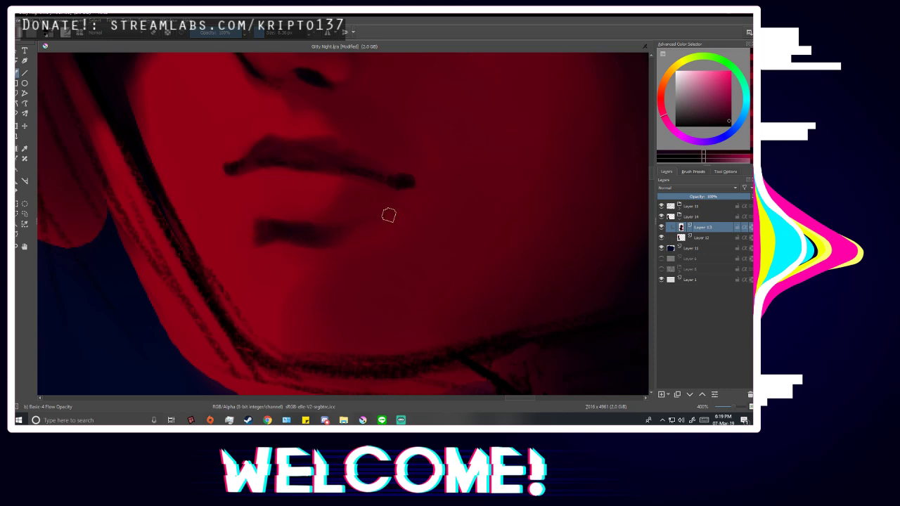
pyautogui.scroll(-6, 426, 221)
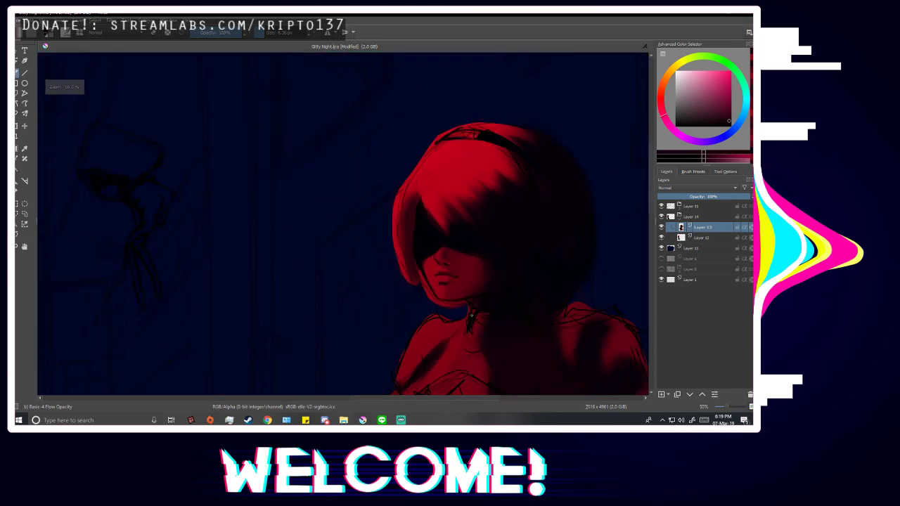
pyautogui.scroll(4, 535, 312)
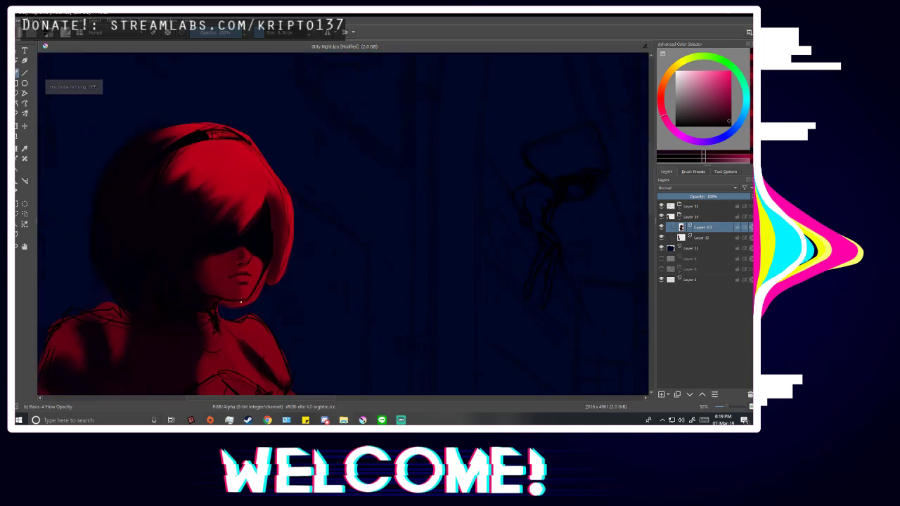
pyautogui.scroll(3, 272, 354)
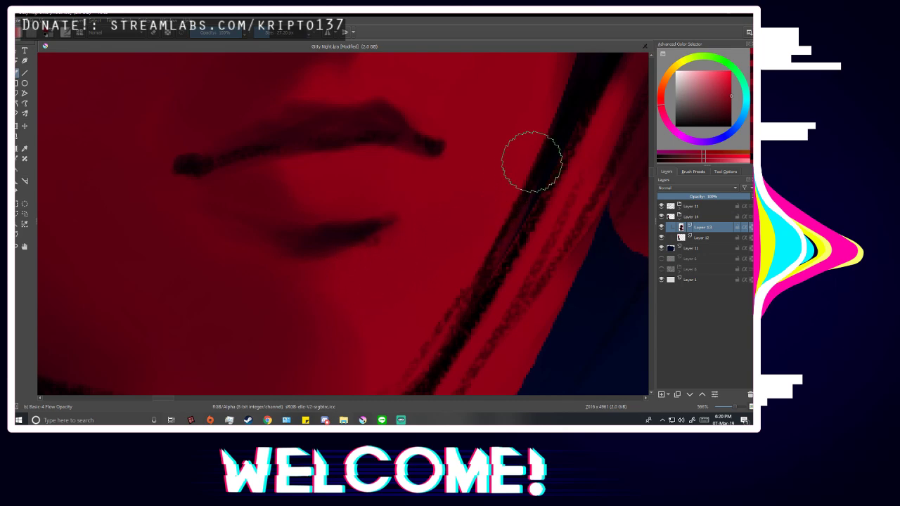
# Blend the shadow beneath the lower lip into the chin with a larger brush and sampled reds, mirroring the view.
pyautogui.scroll(-2, 444, 213)
pyautogui.scroll(-1, 407, 239)
pyautogui.scroll(2, 239, 235)
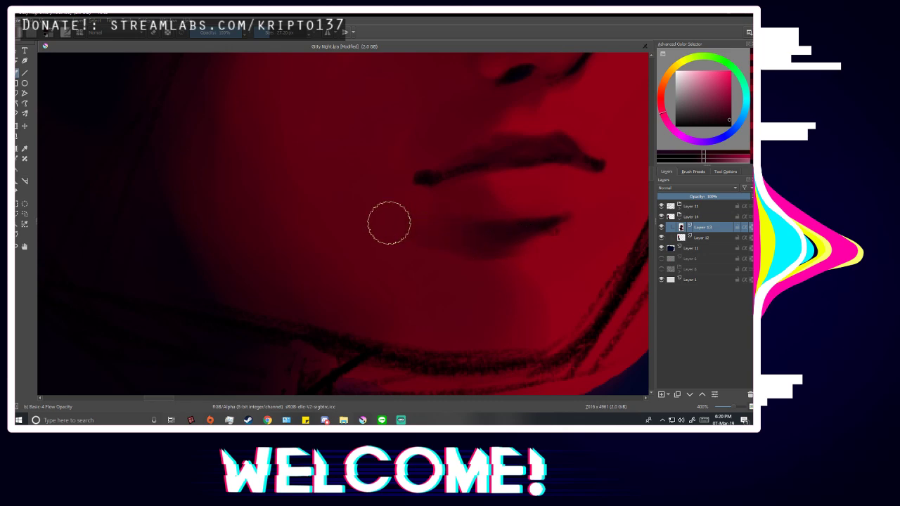
pyautogui.scroll(-1, 483, 259)
pyautogui.scroll(-3, 483, 259)
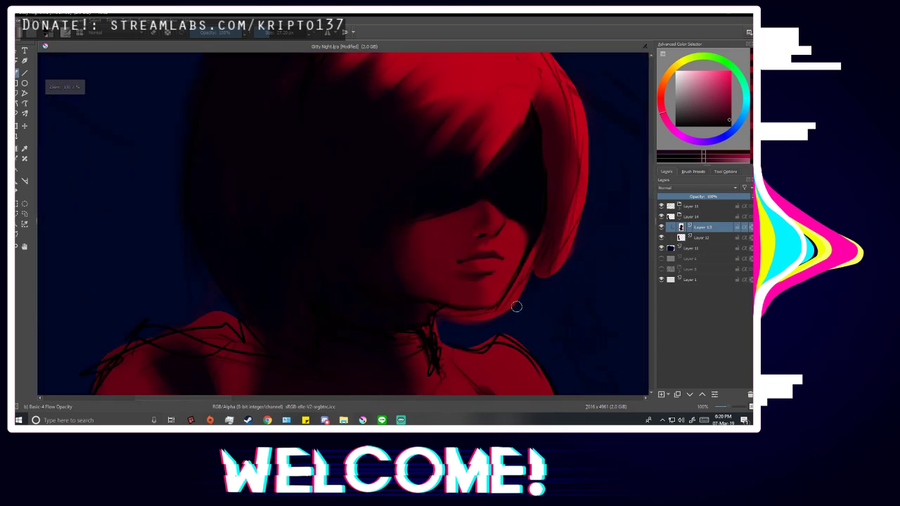
pyautogui.press('m')
pyautogui.scroll(4, 190, 285)
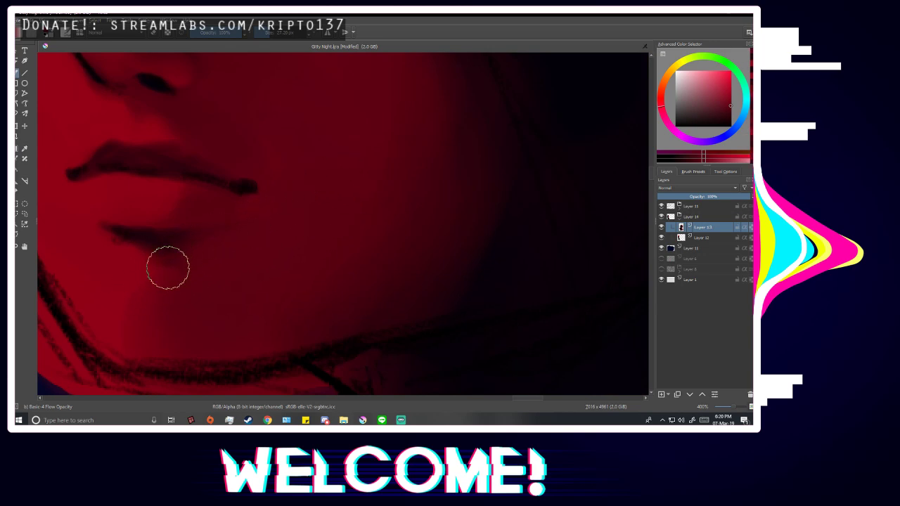
# Compare the whole figure in mirrored and normal view, and shade the nose's shadowed side with a dark red.
pyautogui.scroll(-3, 344, 245)
pyautogui.scroll(-6, 390, 249)
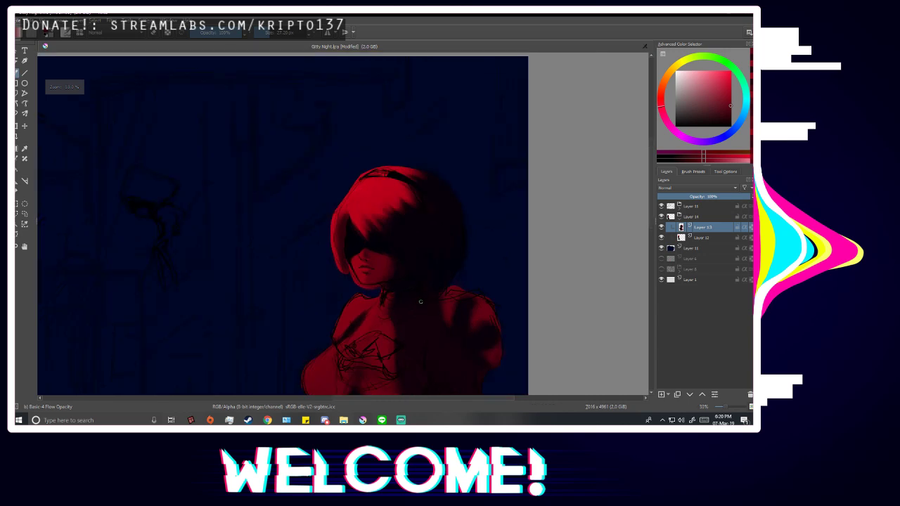
pyautogui.scroll(2, 332, 332)
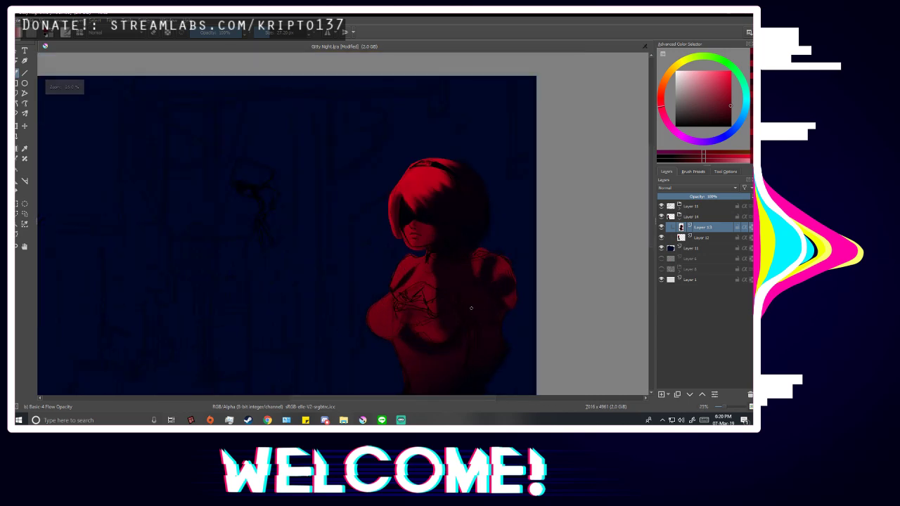
pyautogui.press('m')
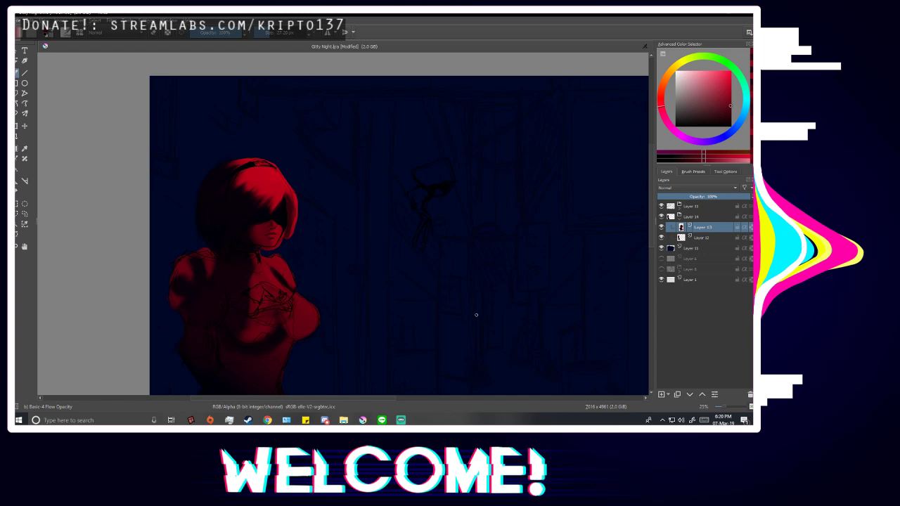
pyautogui.press('m')
pyautogui.scroll(6, 418, 209)
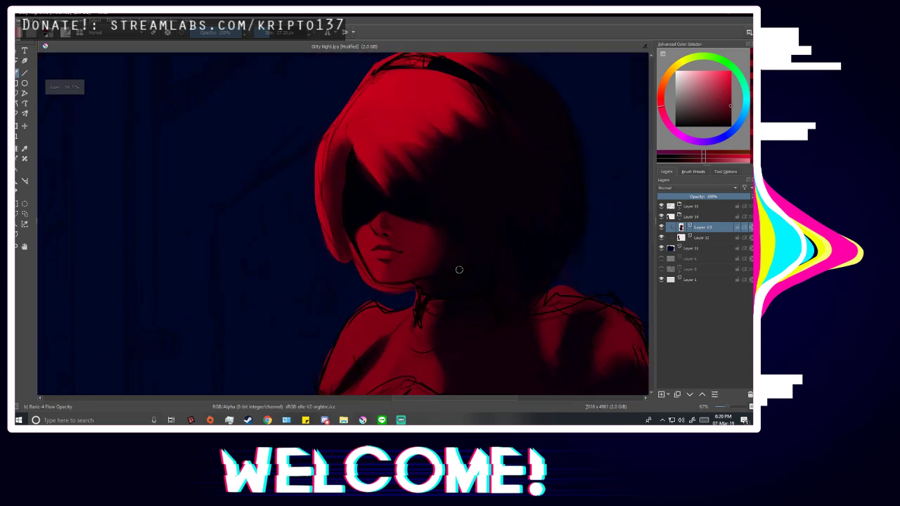
pyautogui.scroll(1, 345, 255)
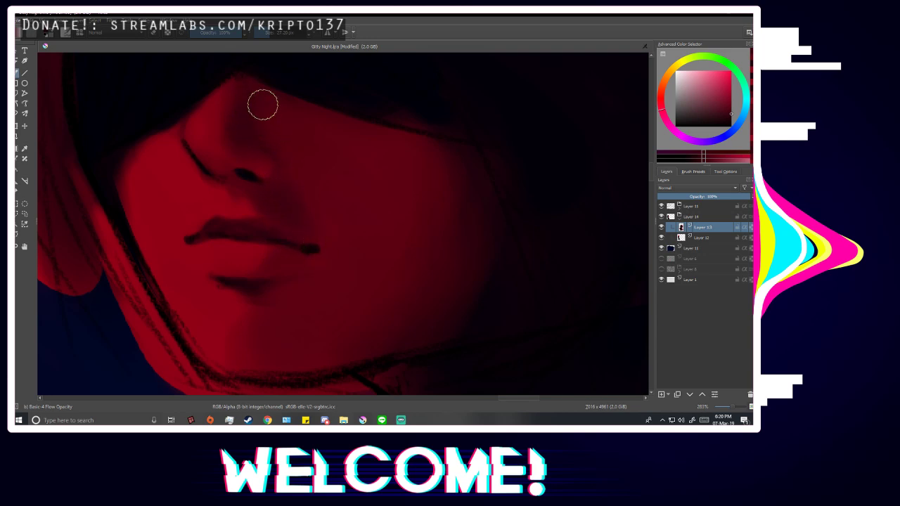
# Enlarge the brush and blend the dark red from beside the nose across the cheek.
pyautogui.scroll(-1, 416, 246)
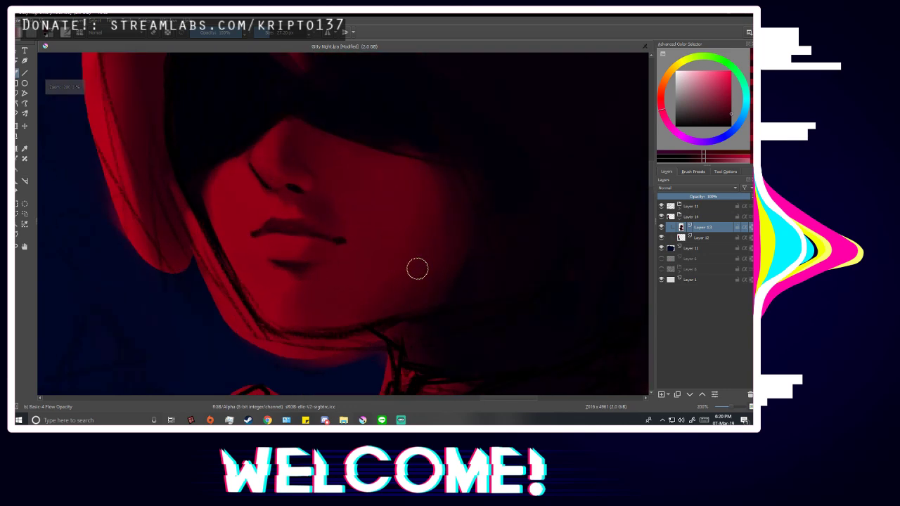
pyautogui.scroll(1, 415, 267)
pyautogui.moveTo(278, 40); pyautogui.dragTo(277, 39)
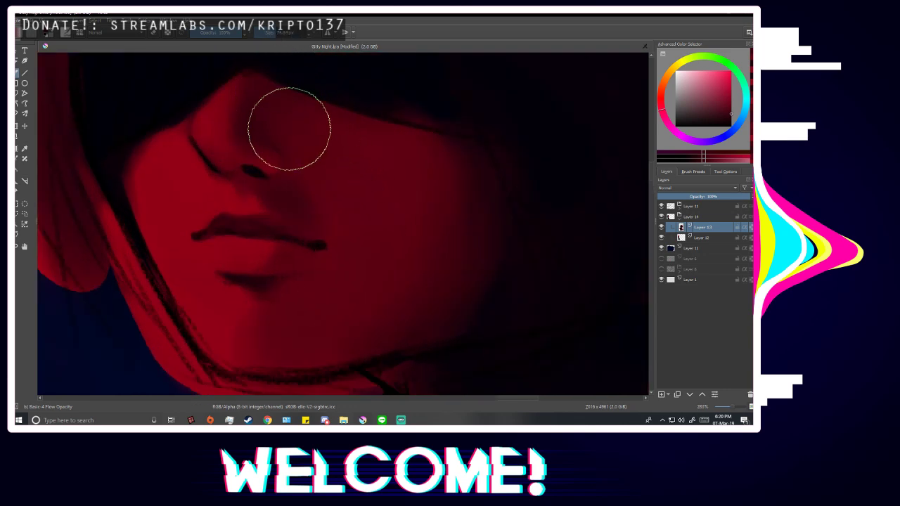
pyautogui.moveTo(289, 129)
pyautogui.mouseDown()
pyautogui.moveTo(318, 128)
pyautogui.moveTo(287, 123)
pyautogui.moveTo(336, 153)
pyautogui.moveTo(326, 146)
pyautogui.moveTo(297, 168)
pyautogui.moveTo(336, 190)
pyautogui.moveTo(312, 175)
pyautogui.moveTo(332, 202)
pyautogui.moveTo(311, 180)
pyautogui.moveTo(337, 181)
pyautogui.moveTo(372, 225)
pyautogui.mouseUp()
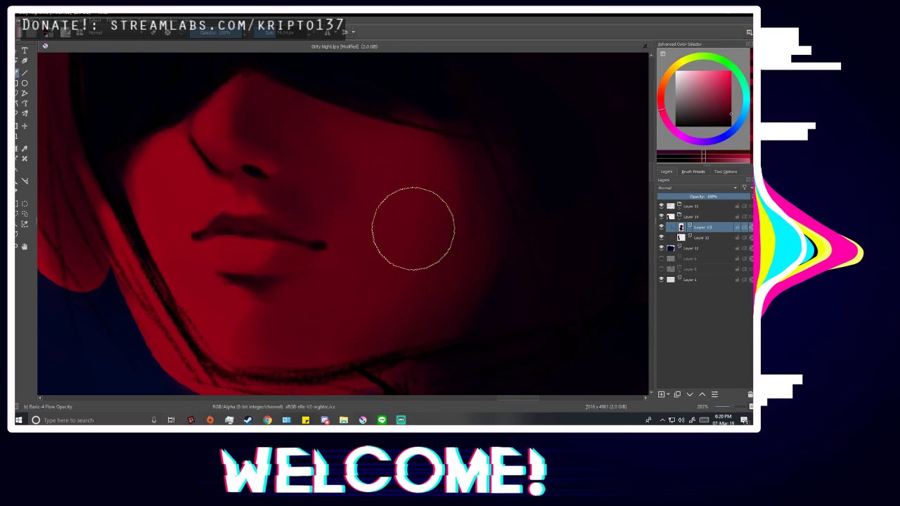
pyautogui.scroll(-5, 414, 227)
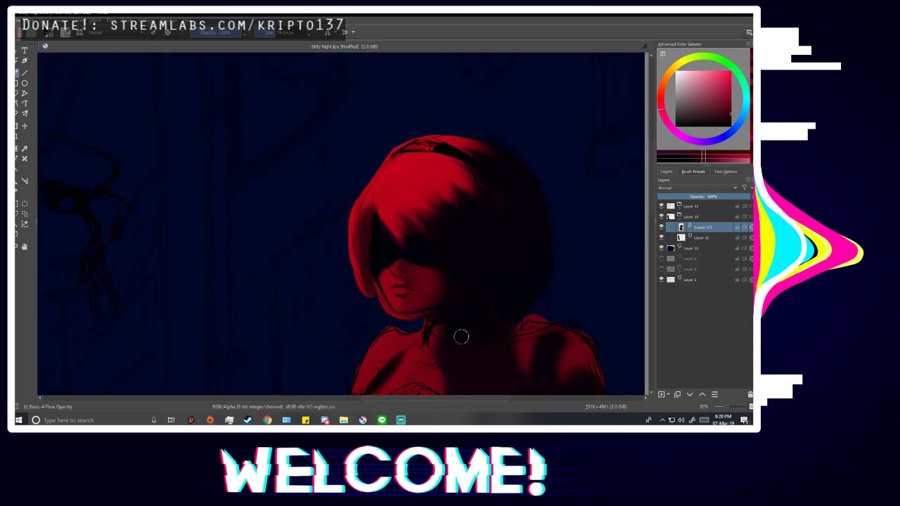
# Mirror the view, reduce the brush size and smooth the dark red shading on the chin and lower cheek.
pyautogui.press('m')
pyautogui.scroll(4, 196, 309)
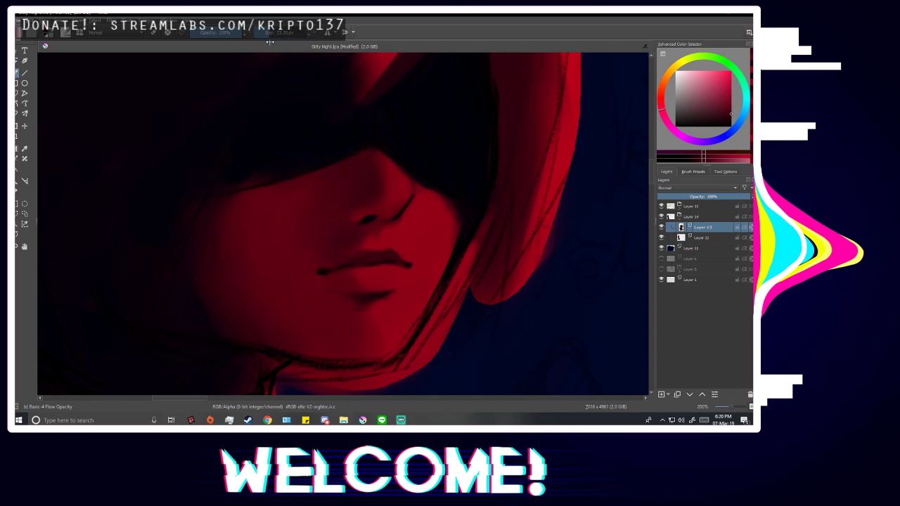
pyautogui.scroll(3, 342, 376)
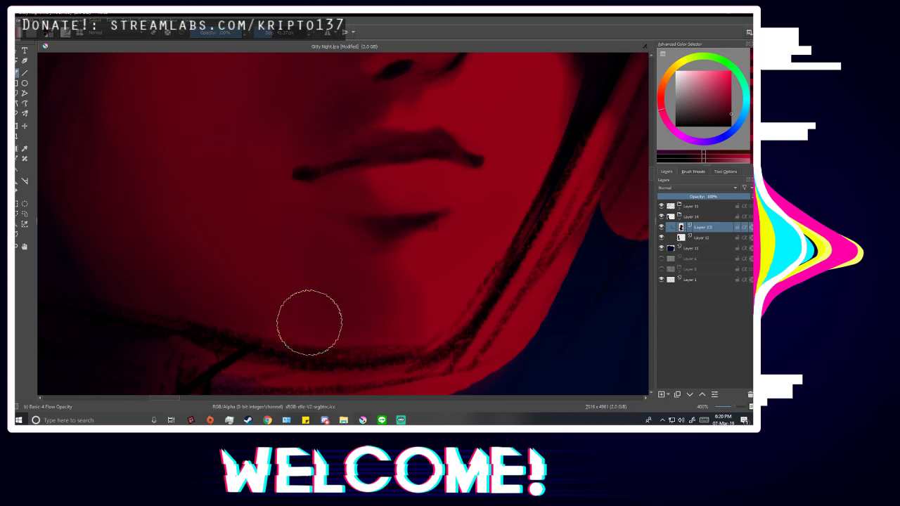
pyautogui.scroll(-6, 277, 298)
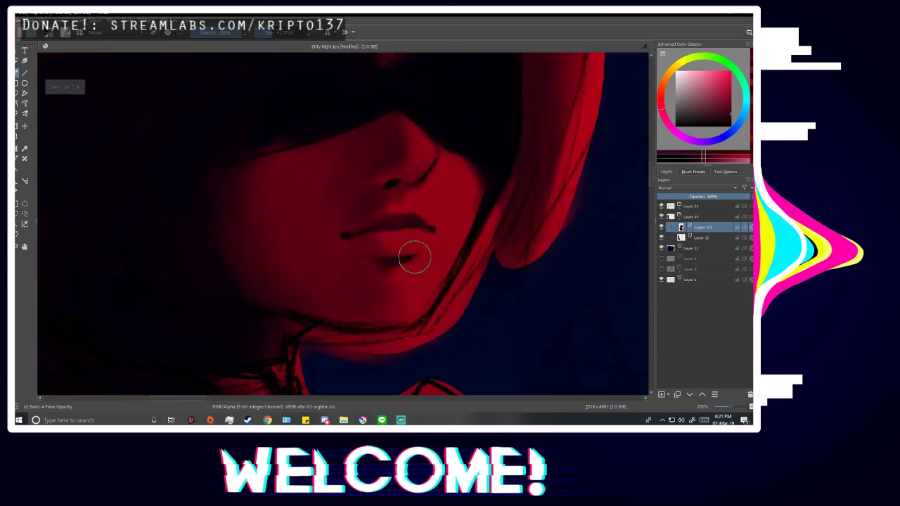
# Mirror the view and blend a brighter red over the cheek beside the nose and mouth.
pyautogui.press('m')
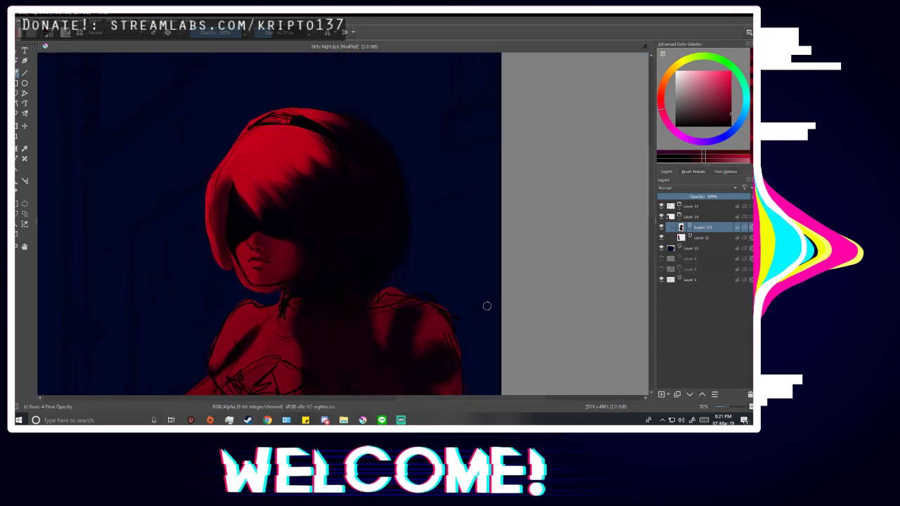
pyautogui.scroll(5, 238, 277)
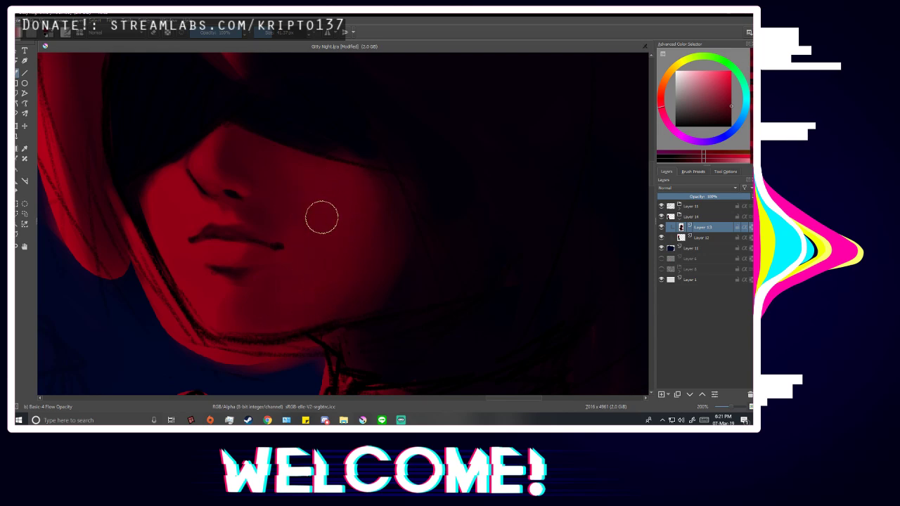
pyautogui.scroll(-5, 302, 212)
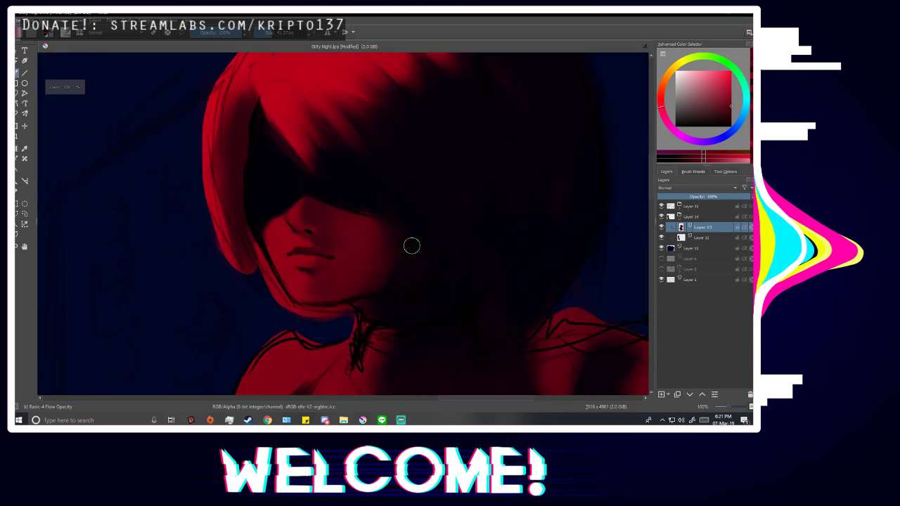
pyautogui.scroll(-2, 449, 300)
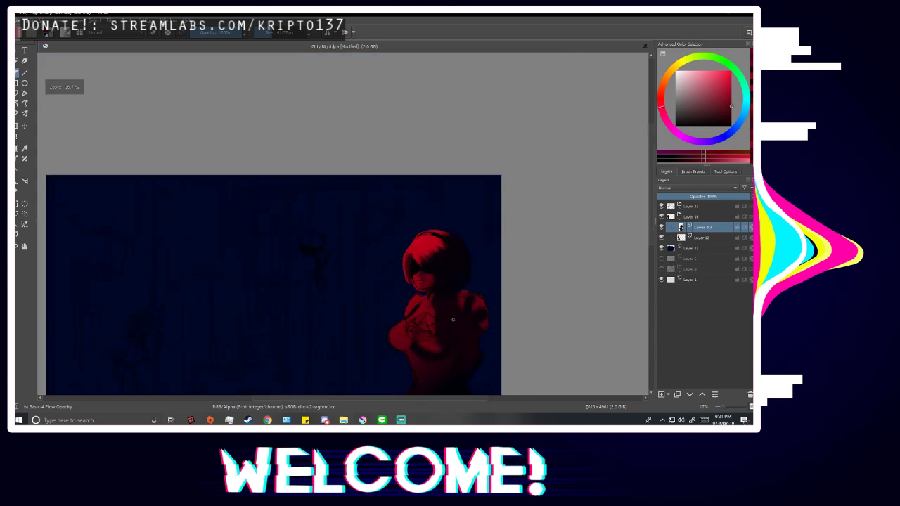
# Soften the cheek's transition into shadow with a dark red sampled from its shadowed edge.
pyautogui.scroll(2, 454, 317)
pyautogui.scroll(1, 418, 246)
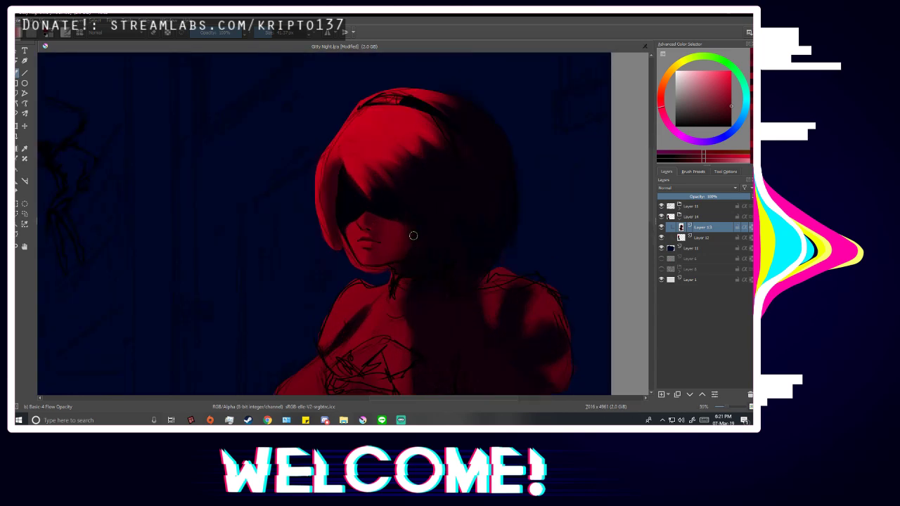
pyautogui.scroll(5, 414, 236)
pyautogui.keyDown('ctrl'); pyautogui.click(427, 181); pyautogui.keyUp('ctrl')
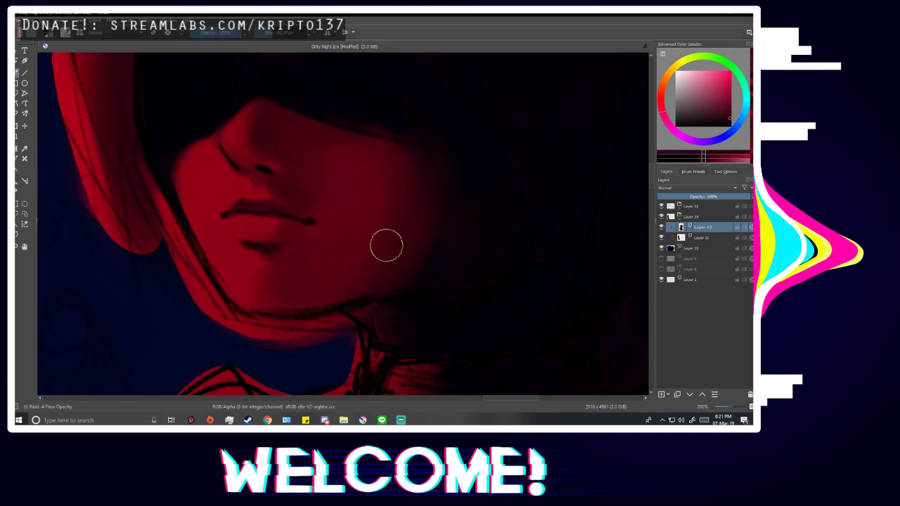
# Darken the blindfold's lower edge above the cheek with its sampled dark blue and mirror the view.
pyautogui.scroll(-1, 379, 161)
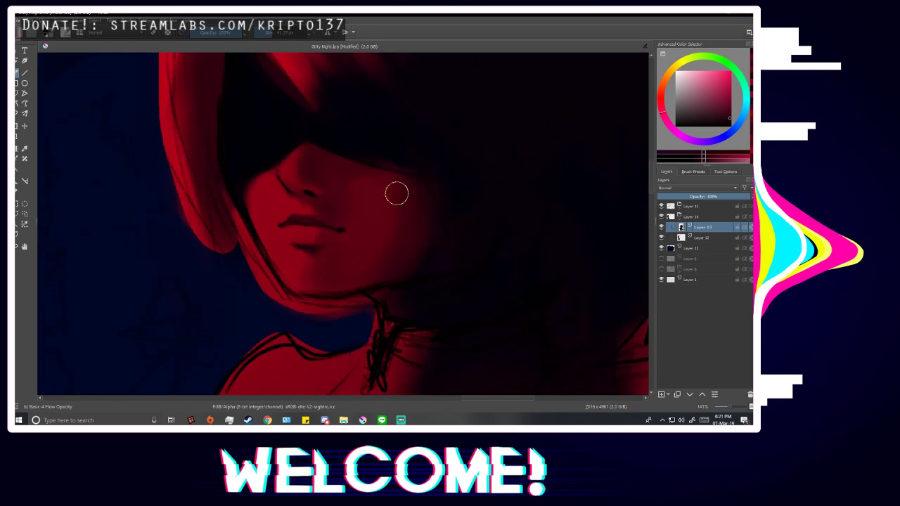
pyautogui.keyDown('ctrl'); pyautogui.click(355, 134); pyautogui.keyUp('ctrl')
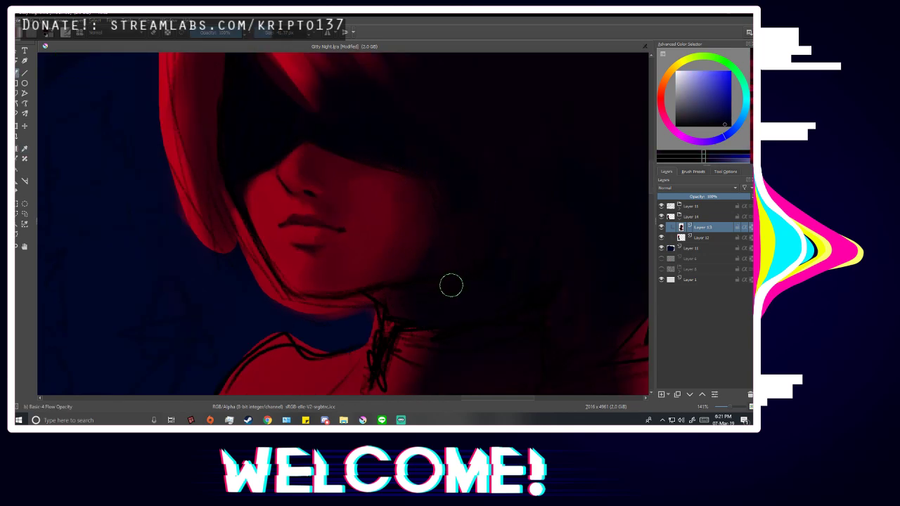
pyautogui.press('m')
pyautogui.scroll(-1, 479, 286)
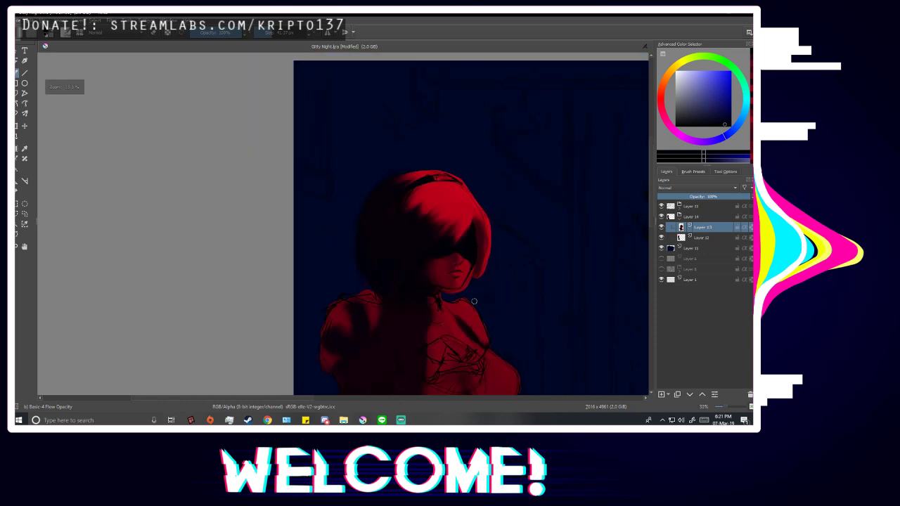
# Blend the cheek's shadowed side and the edge below the blindfold with dark and red tones sampled from the face.
pyautogui.scroll(5, 454, 281)
pyautogui.keyDown('ctrl'); pyautogui.click(410, 223); pyautogui.keyUp('ctrl')
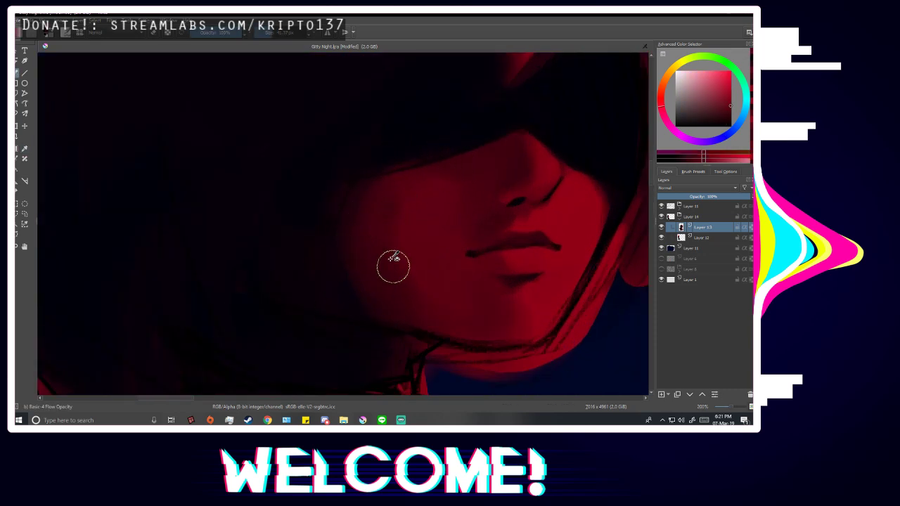
pyautogui.keyDown('ctrl'); pyautogui.click(393, 266); pyautogui.keyUp('ctrl')
pyautogui.scroll(-5, 392, 141)
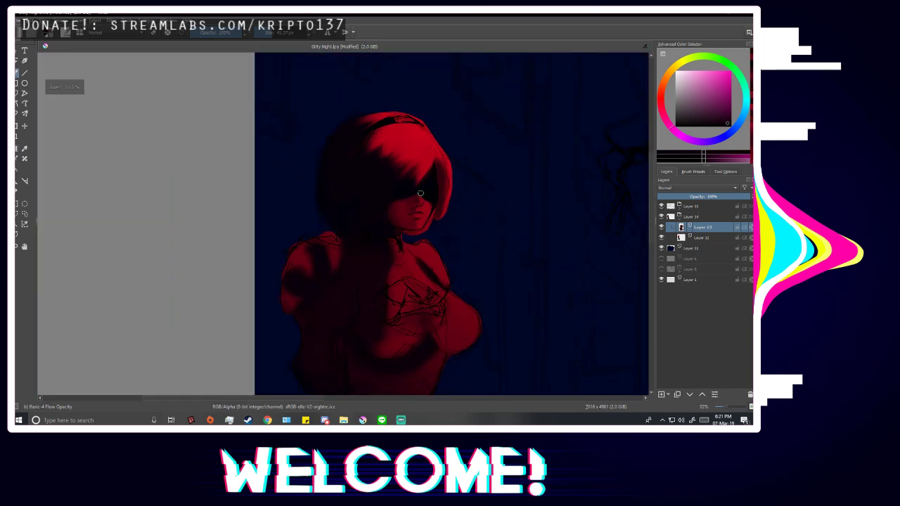
pyautogui.scroll(6, 420, 192)
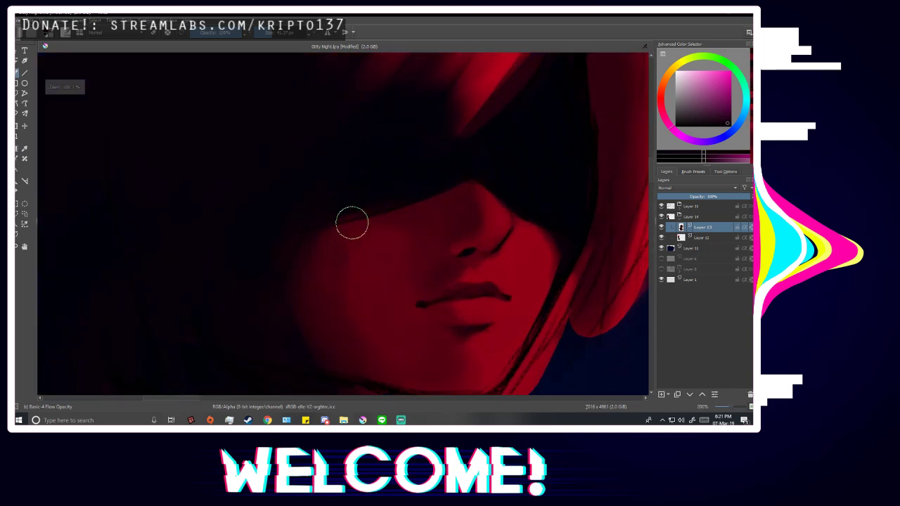
pyautogui.keyDown('ctrl'); pyautogui.click(351, 223); pyautogui.keyUp('ctrl')
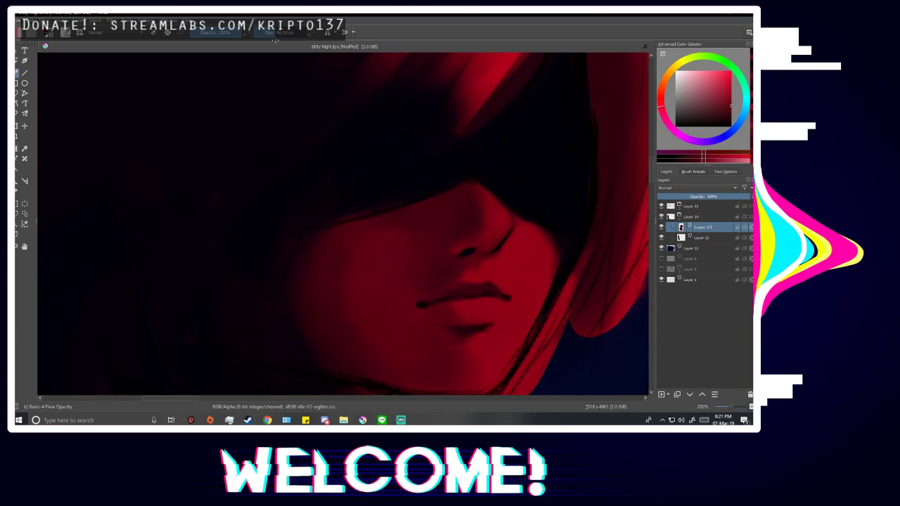
pyautogui.scroll(-3, 457, 284)
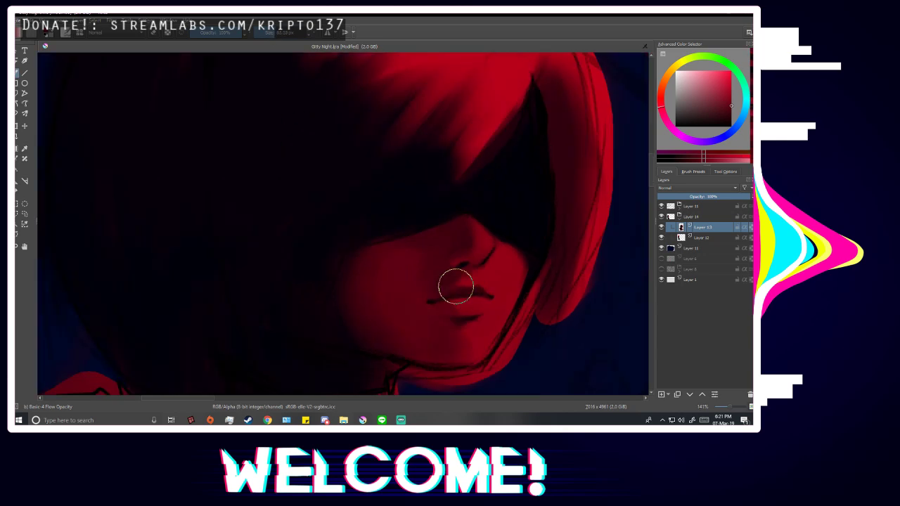
pyautogui.scroll(-2, 454, 195)
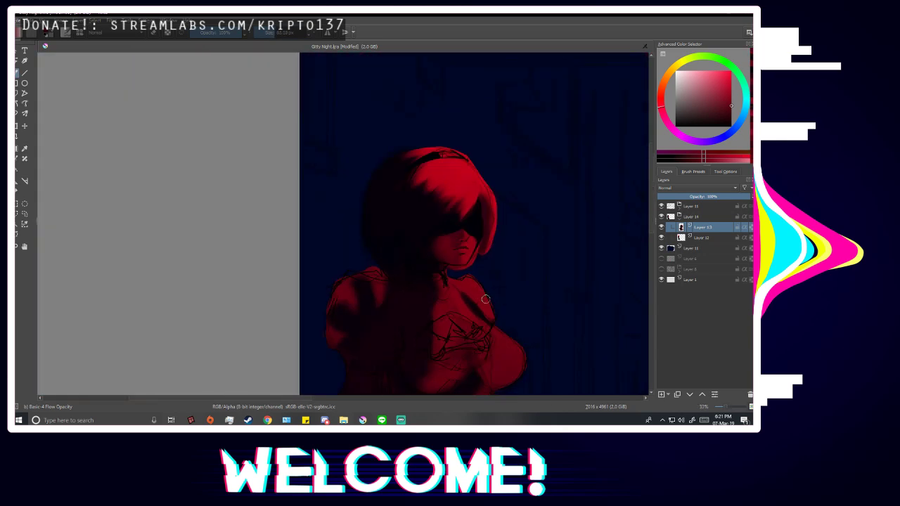
# Hide the line sketch layer to check the painted figure and show it again.
pyautogui.click(661, 207)
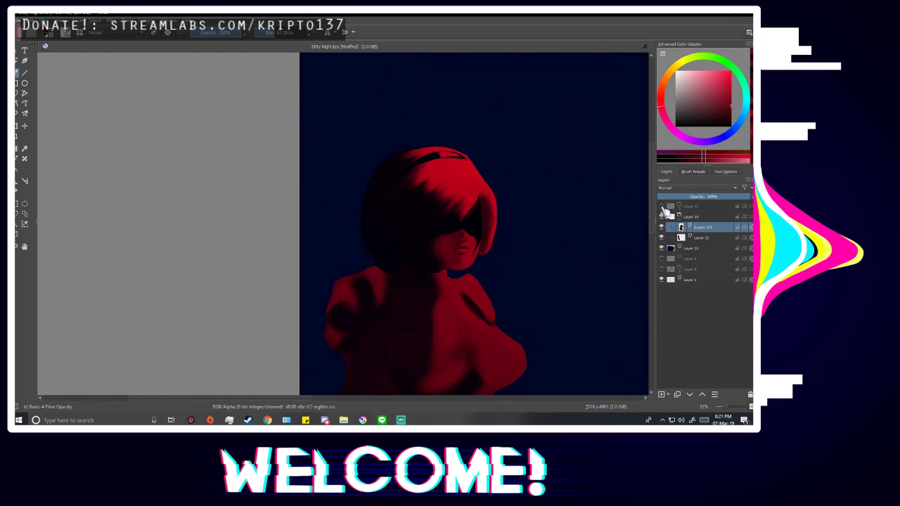
pyautogui.moveTo(663, 211)
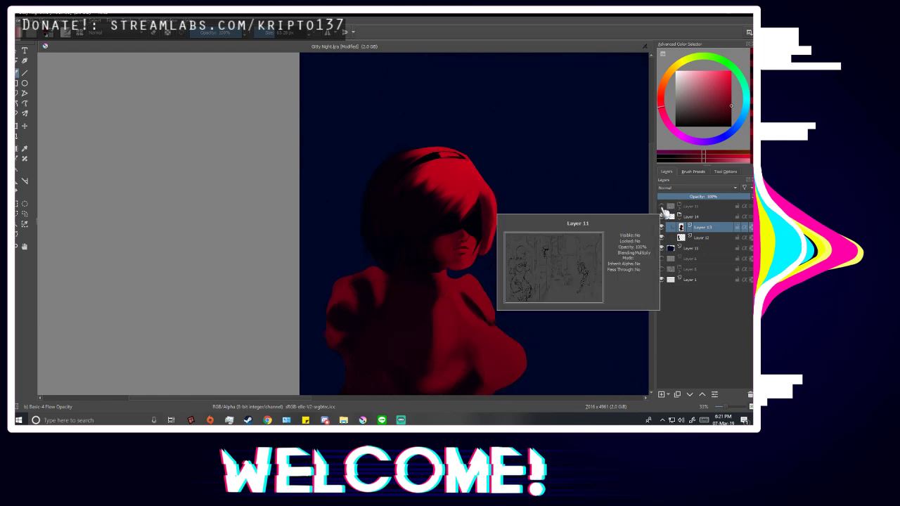
pyautogui.click(661, 207)
# Smooth the dark red shading over the lower cheek and jaw with a larger soft brush.
pyautogui.scroll(5, 482, 265)
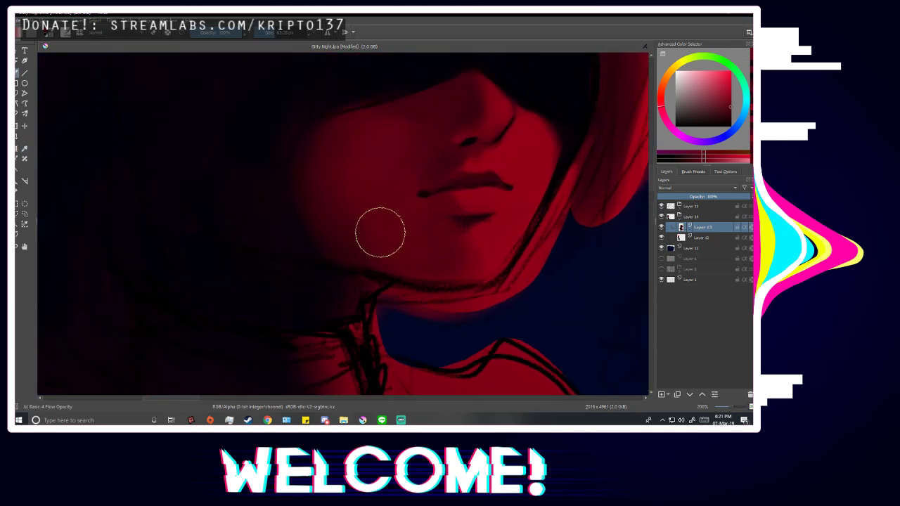
pyautogui.scroll(-2, 469, 237)
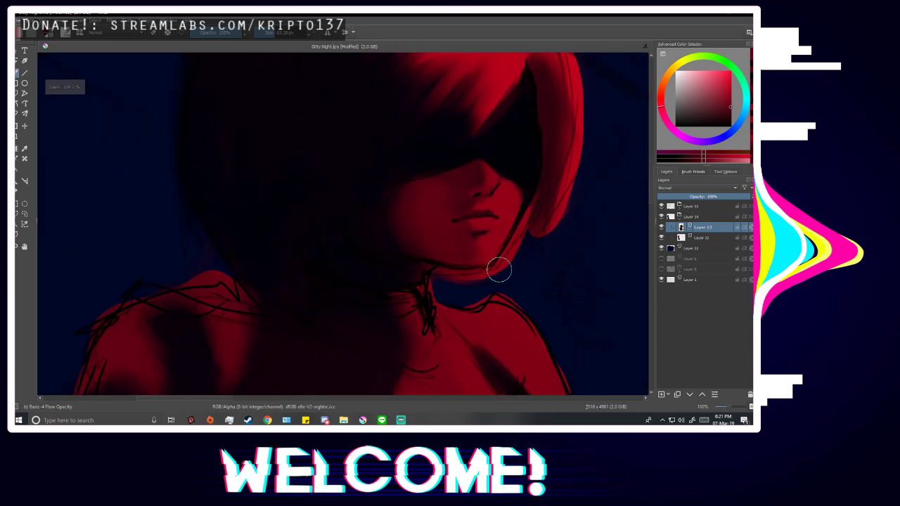
pyautogui.scroll(3, 489, 258)
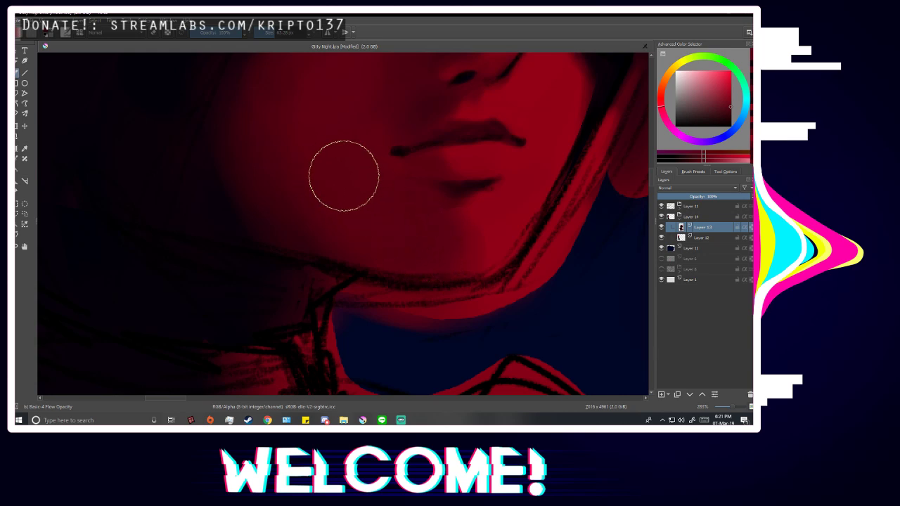
pyautogui.scroll(-2, 443, 266)
pyautogui.scroll(-2, 450, 270)
# Compare the face with and without the sketch lines and inspect it in a mirrored view.
pyautogui.click(661, 206)
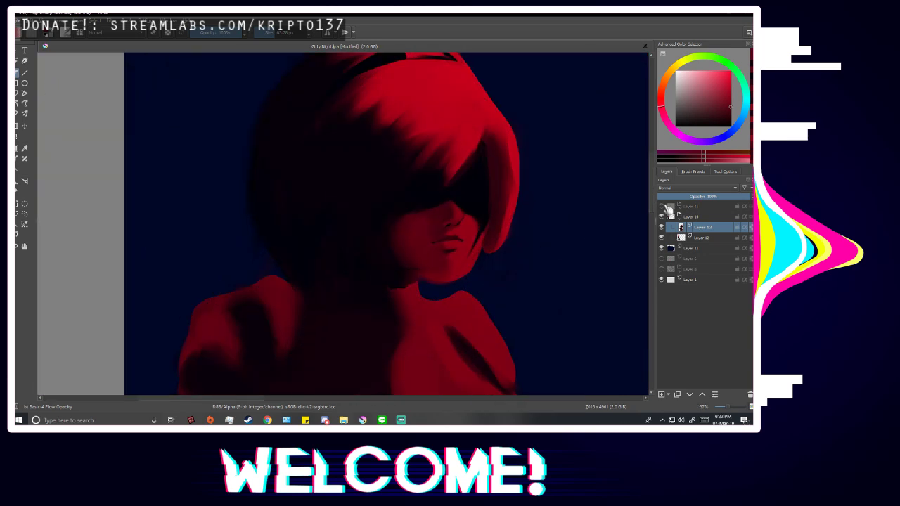
pyautogui.click(661, 206)
pyautogui.scroll(1, 443, 292)
pyautogui.scroll(1, 171, 237)
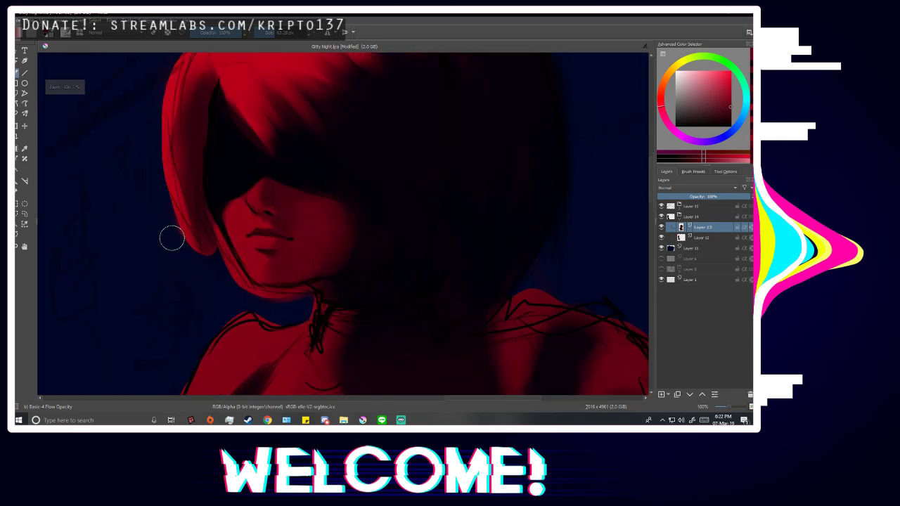
pyautogui.scroll(1, 352, 242)
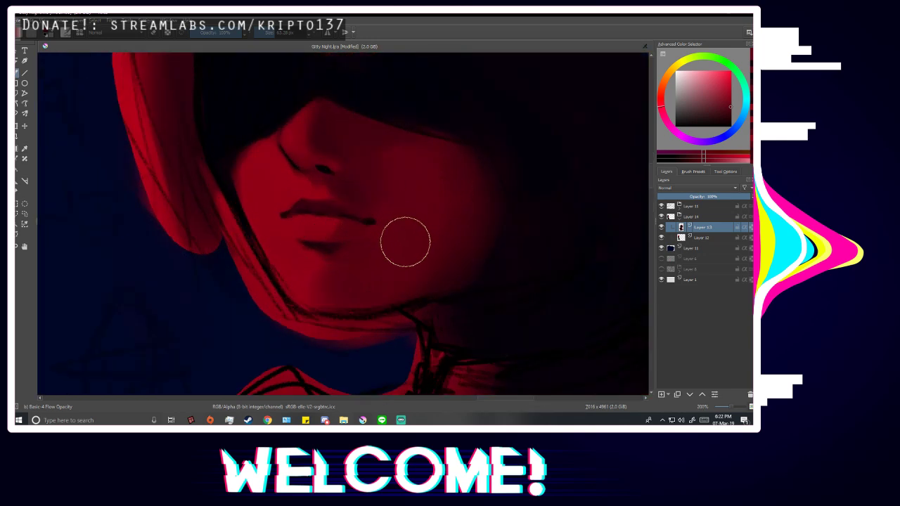
pyautogui.scroll(-1, 396, 254)
# Brighten the cheek below the blindfold with the sketch layer hidden, then restore the sketch and the unmirrored view.
pyautogui.click(662, 206)
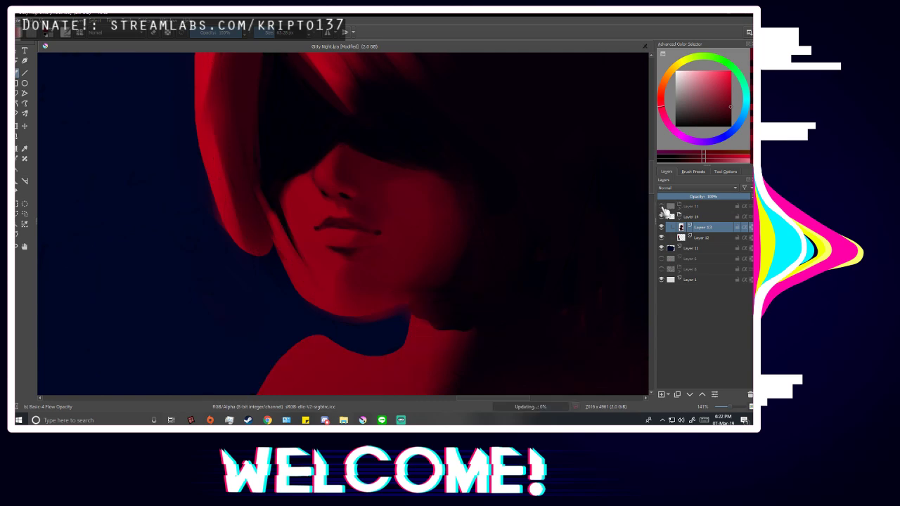
pyautogui.scroll(-1, 369, 299)
pyautogui.scroll(-2, 370, 298)
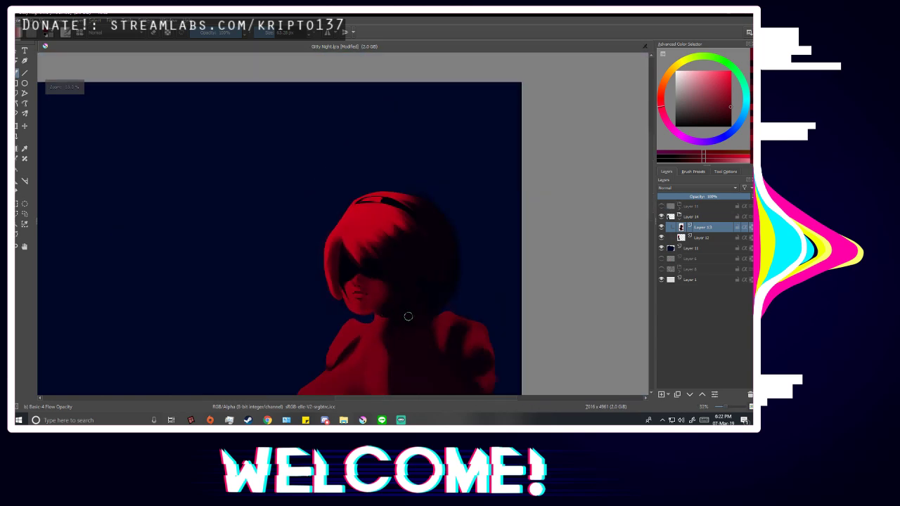
pyautogui.scroll(3, 370, 298)
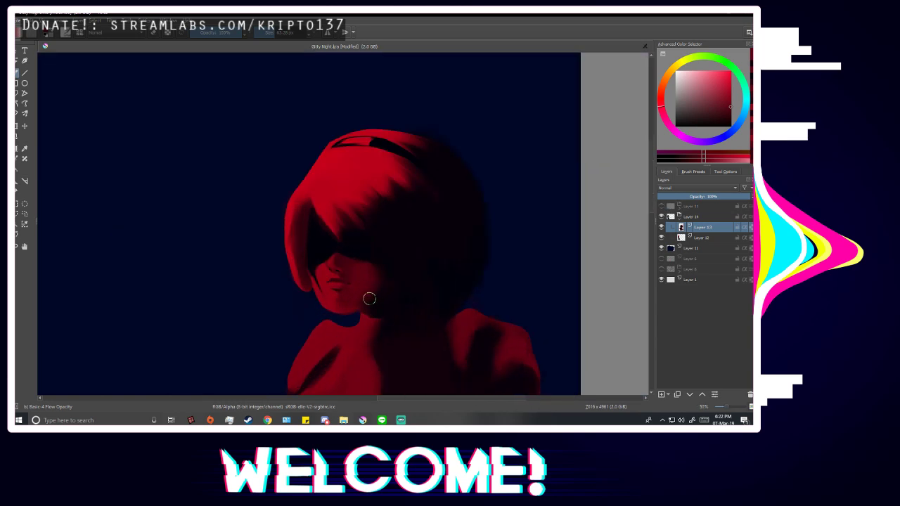
pyautogui.scroll(1, 350, 260)
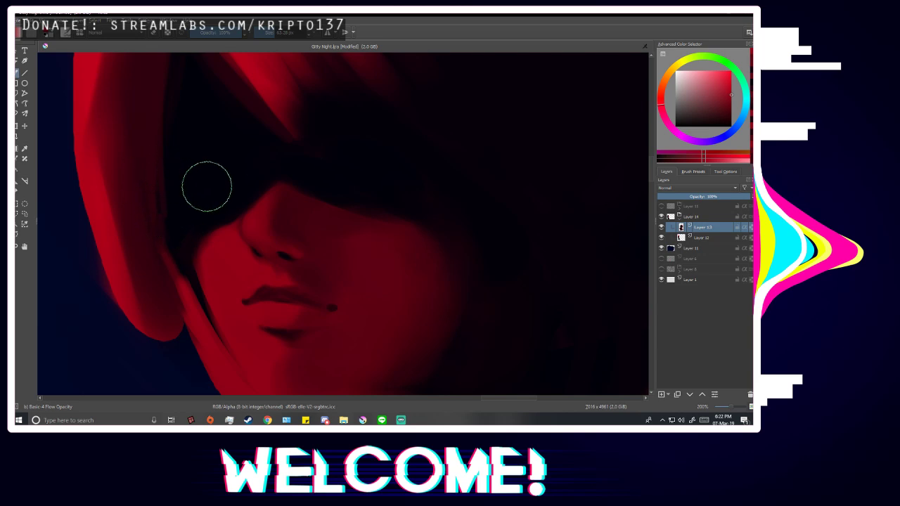
pyautogui.click(661, 206)
pyautogui.press('m')
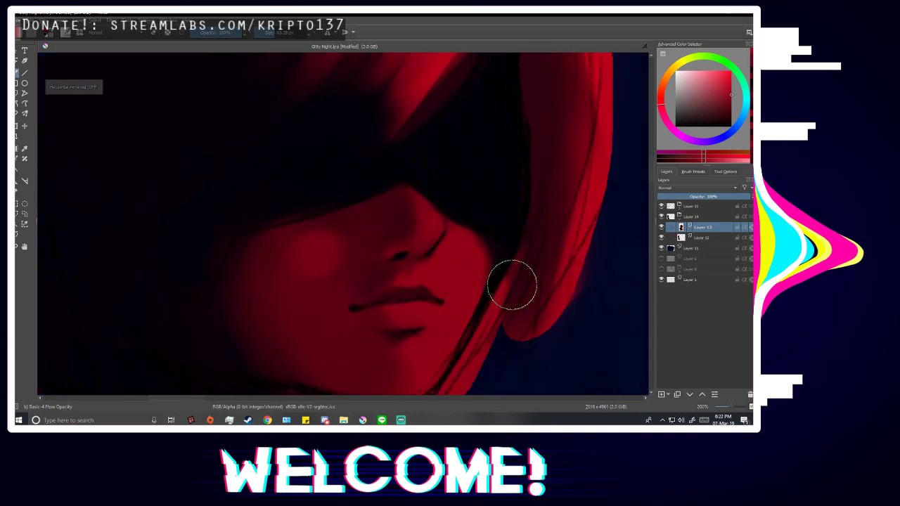
# Darken the area between the nose and the cheek highlight with a sampled dark red.
pyautogui.scroll(2, 303, 291)
pyautogui.scroll(-1, 394, 247)
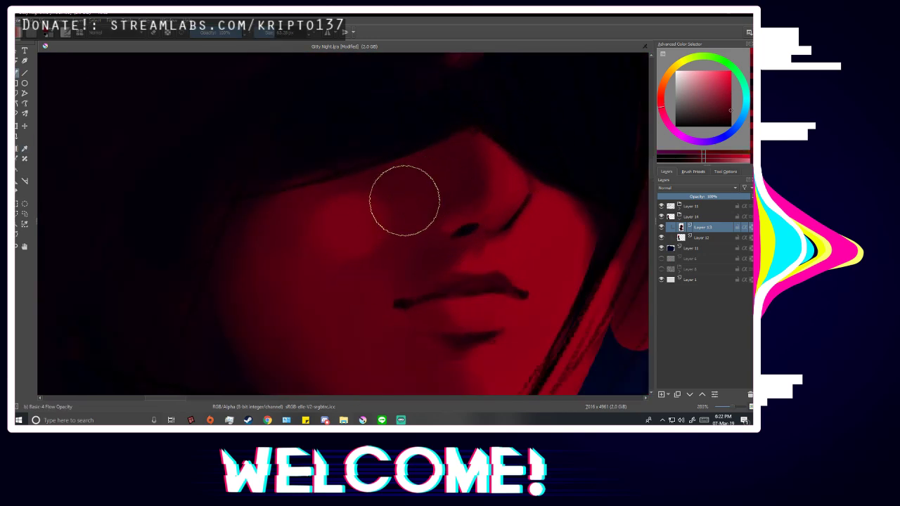
pyautogui.moveTo(404, 201)
pyautogui.mouseDown()
pyautogui.moveTo(392, 183)
pyautogui.moveTo(423, 250)
pyautogui.mouseUp()
pyautogui.scroll(-5, 422, 249)
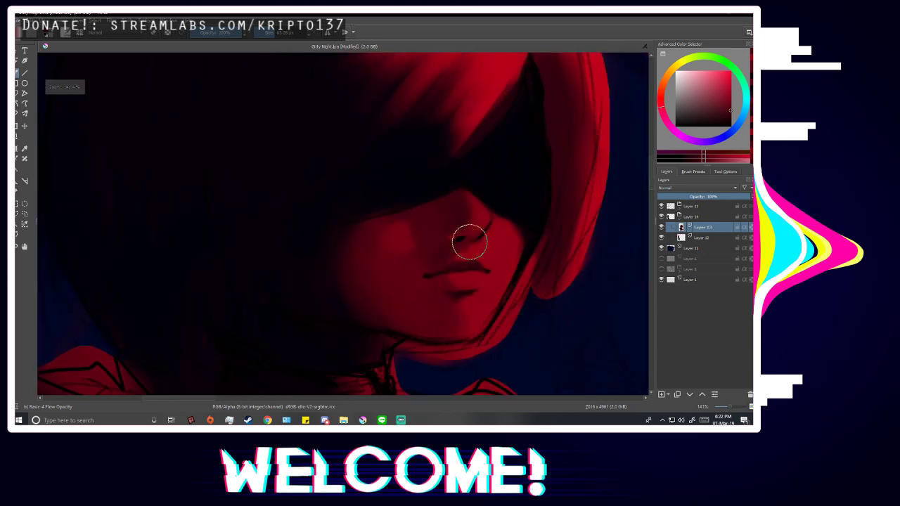
# Refine the shadow around the cheek highlight beneath the blindfold with a smaller dark red brush.
pyautogui.scroll(4, 455, 303)
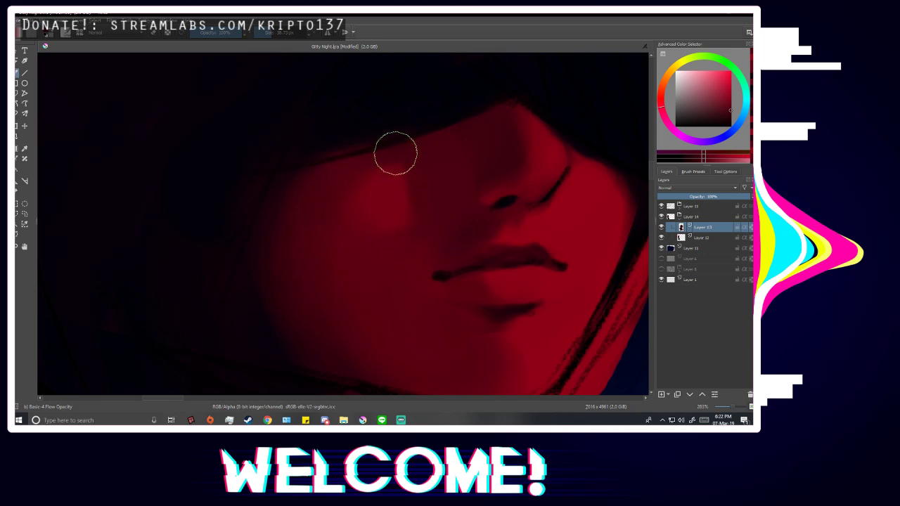
pyautogui.press('1')
pyautogui.scroll(-3, 471, 267)
pyautogui.scroll(6, 460, 297)
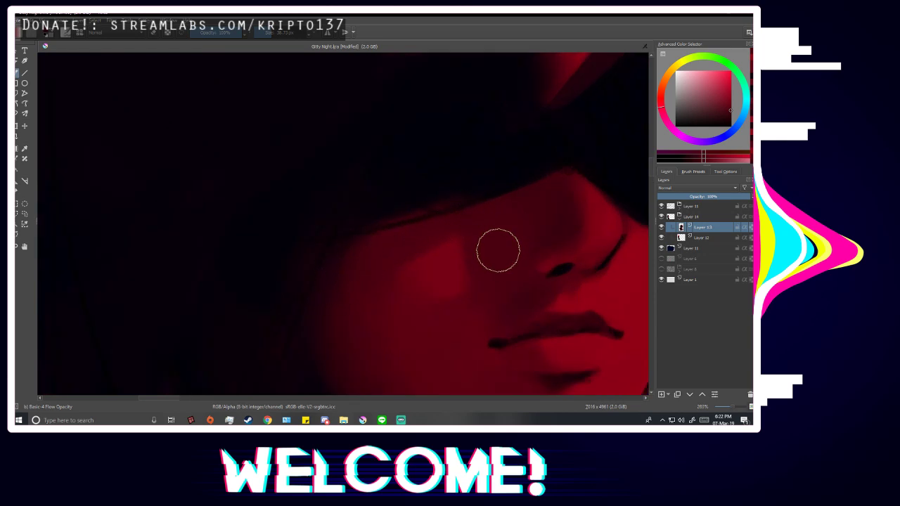
pyautogui.scroll(-5, 406, 316)
pyautogui.scroll(-1, 444, 173)
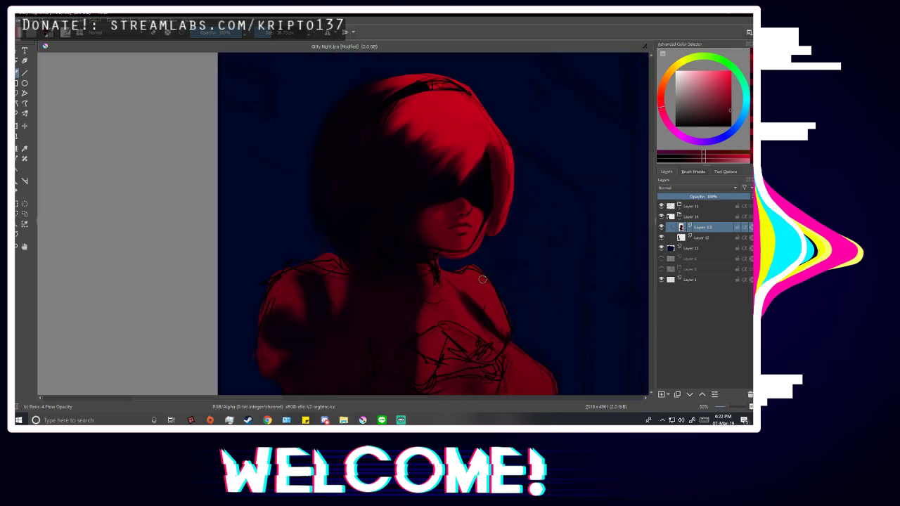
# Check the figure in a mirrored view and with the sketch layer hidden, then restore both.
pyautogui.press('m')
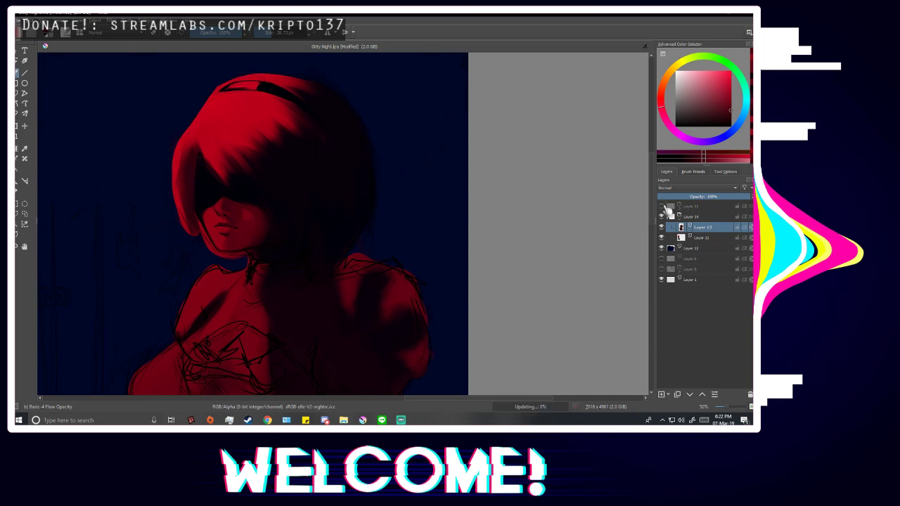
pyautogui.click(662, 206)
pyautogui.click(662, 206)
pyautogui.scroll(3, 470, 199)
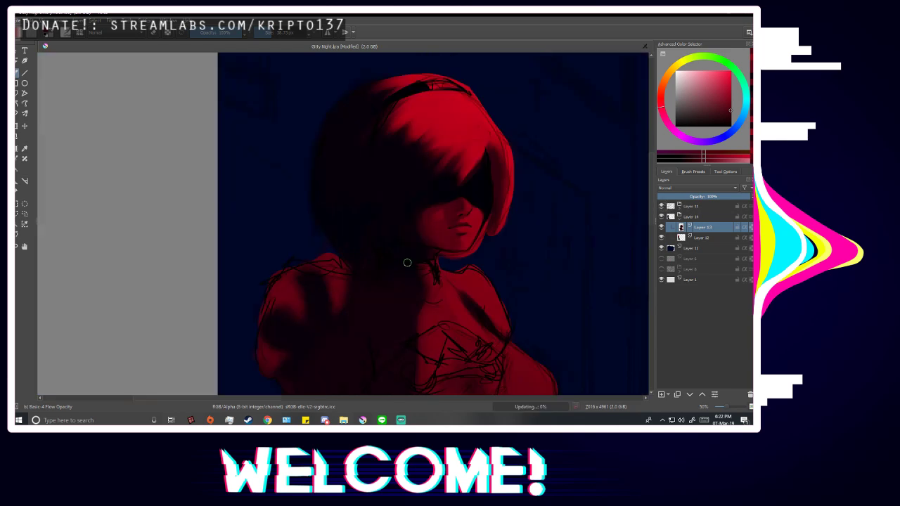
# Strengthen the cheek highlight with a brighter red and a smaller brush, then check it mirrored.
pyautogui.scroll(5, 363, 185)
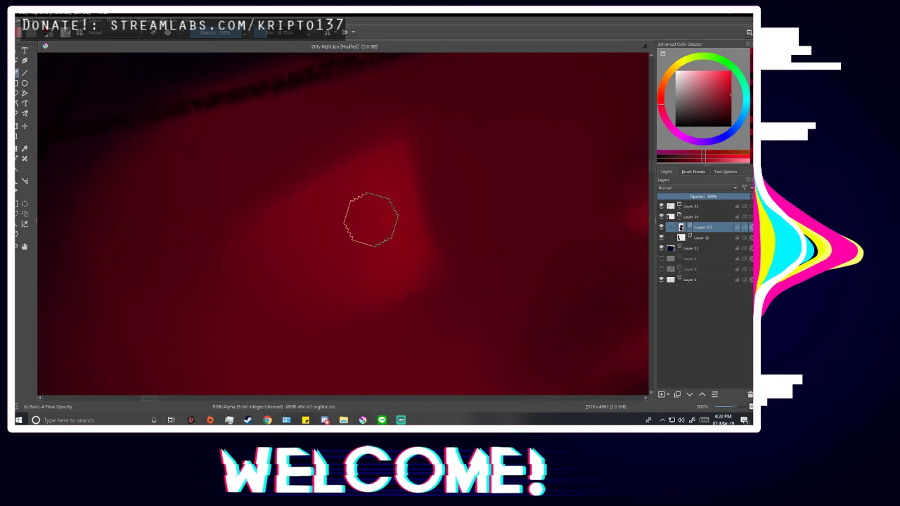
pyautogui.scroll(-10, 333, 197)
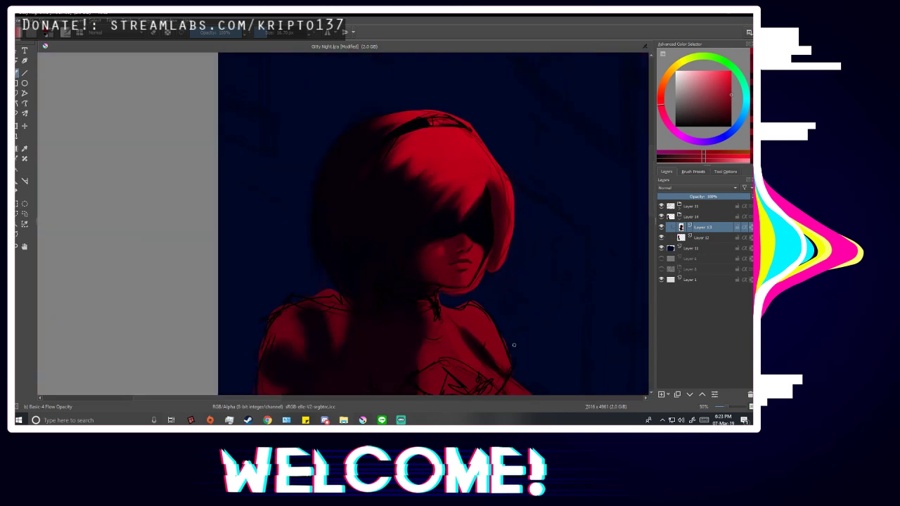
pyautogui.press('m')
pyautogui.press('m')
pyautogui.scroll(2, 529, 316)
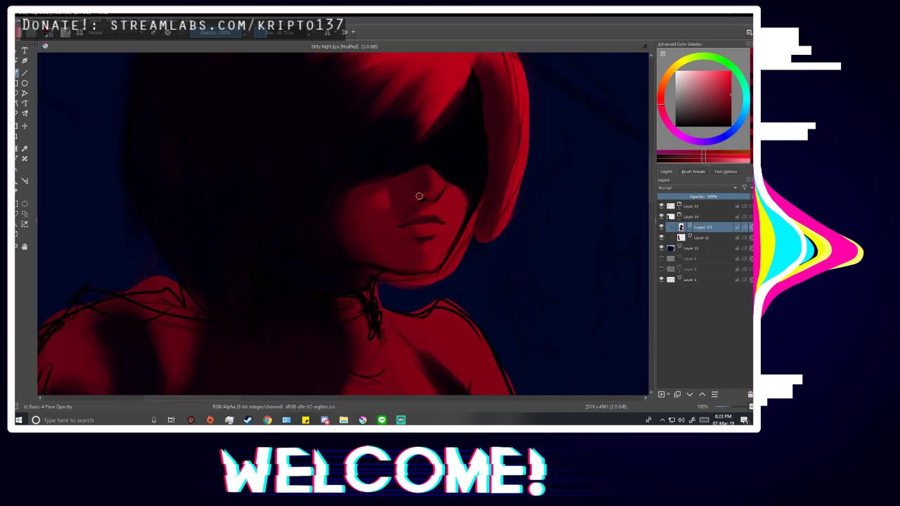
# Clean up the edges of the lips with bright red and hide the sketch layer to refine the mouth.
pyautogui.scroll(5, 419, 196)
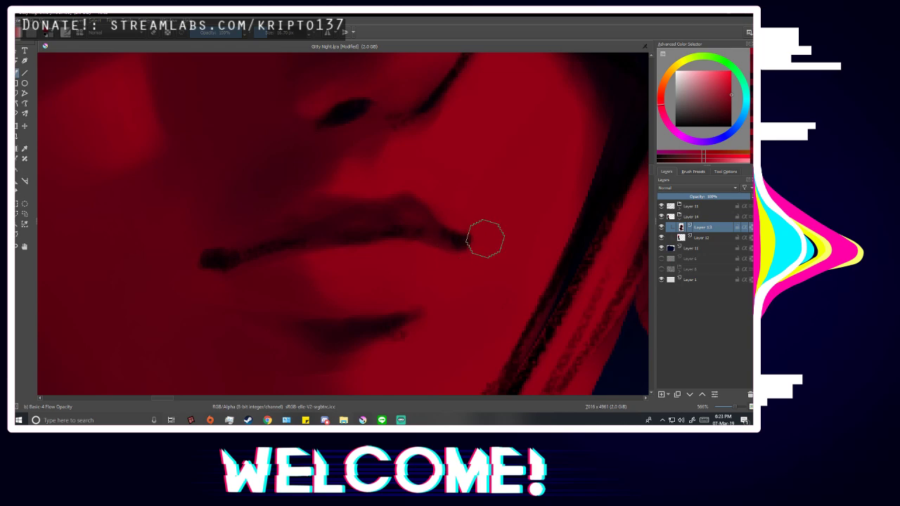
pyautogui.scroll(-2, 485, 239)
pyautogui.click(661, 206)
pyautogui.scroll(2, 436, 246)
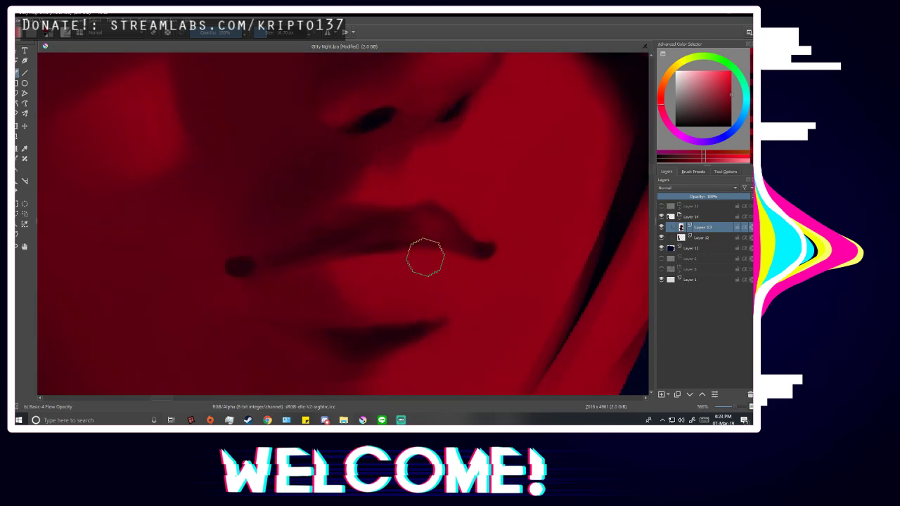
# Refine the upper lip and mouth line with a smaller brush of about 8 px, working in the mirrored view.
pyautogui.scroll(-4, 425, 258)
pyautogui.scroll(1, 507, 302)
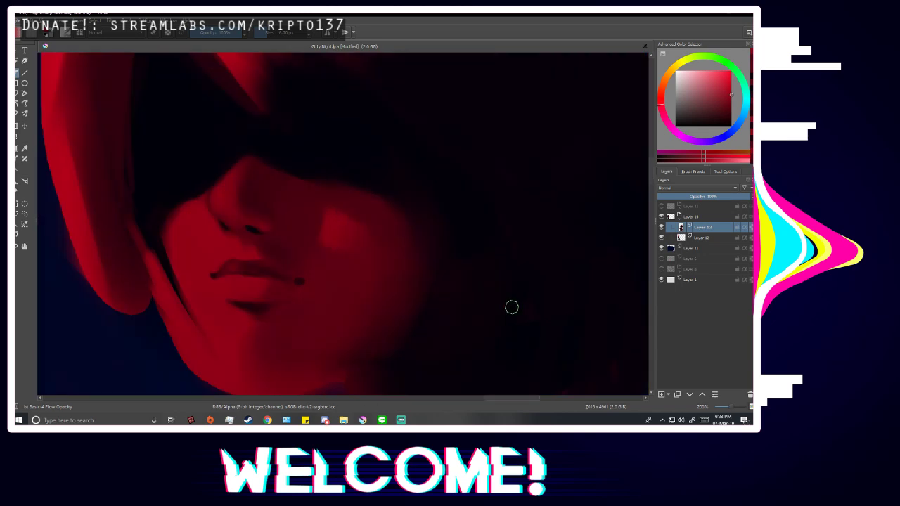
pyautogui.scroll(3, 257, 303)
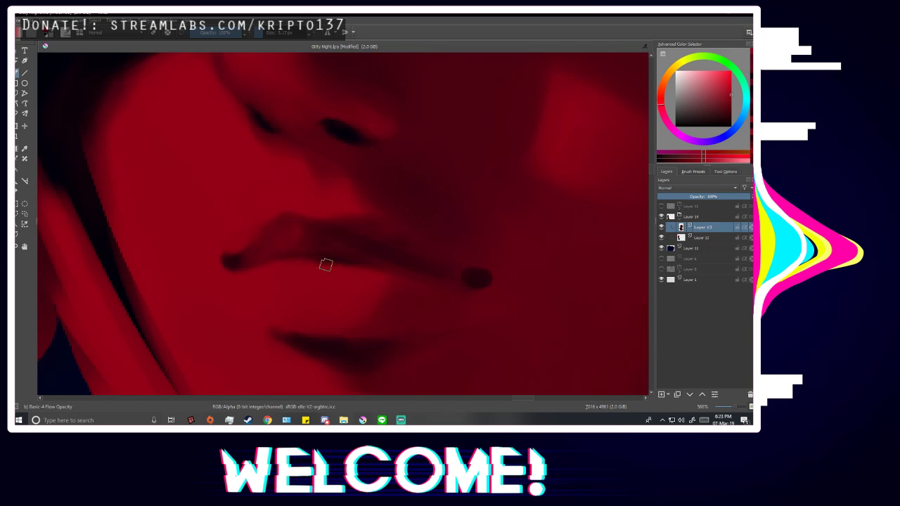
pyautogui.scroll(-5, 304, 241)
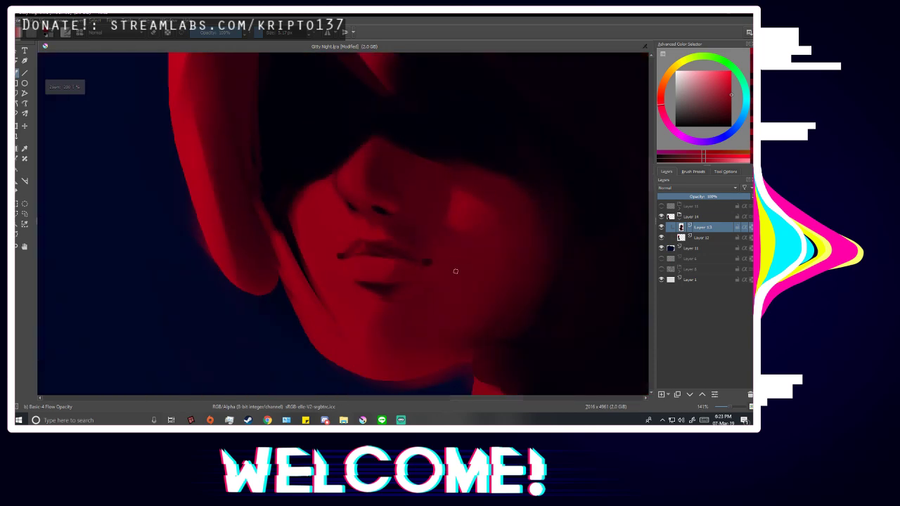
pyautogui.scroll(2, 406, 252)
pyautogui.scroll(1, 405, 252)
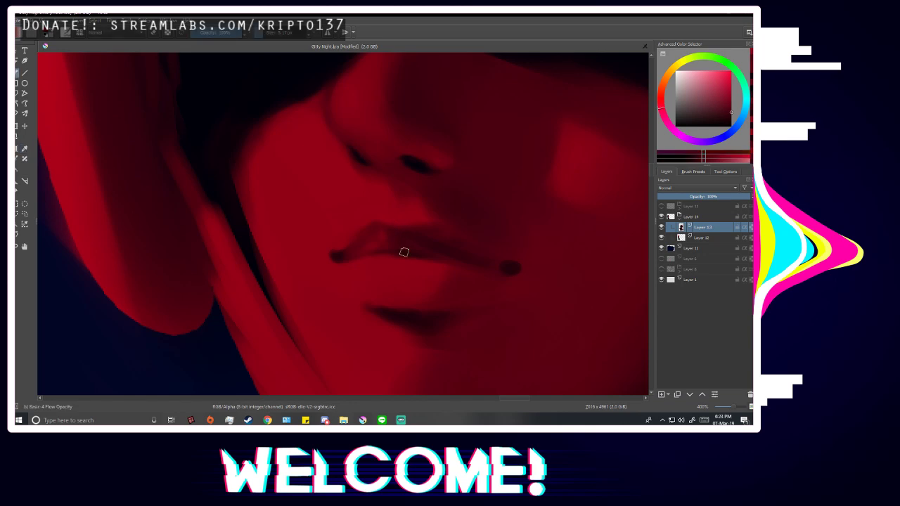
pyautogui.scroll(1, 403, 251)
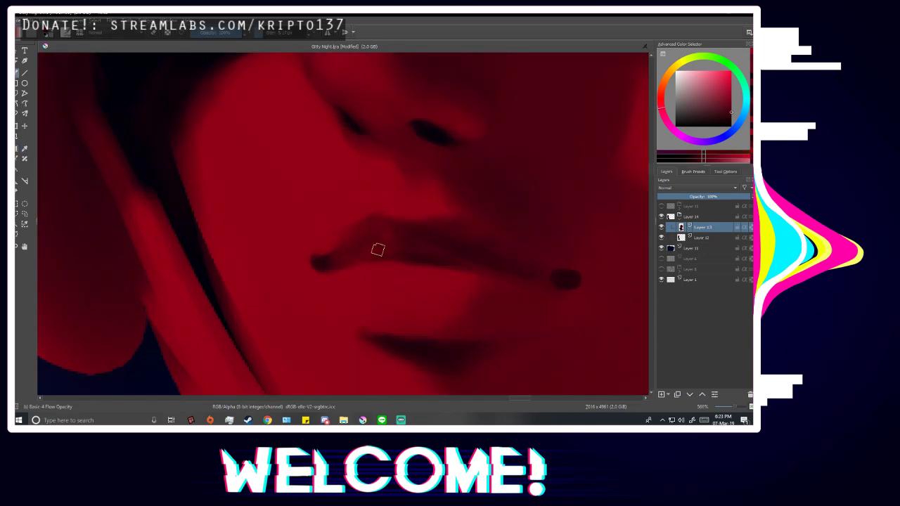
# Compare the face with its flipped view, then even out the upper lip with a medium red sampled from it.
pyautogui.scroll(-5, 444, 252)
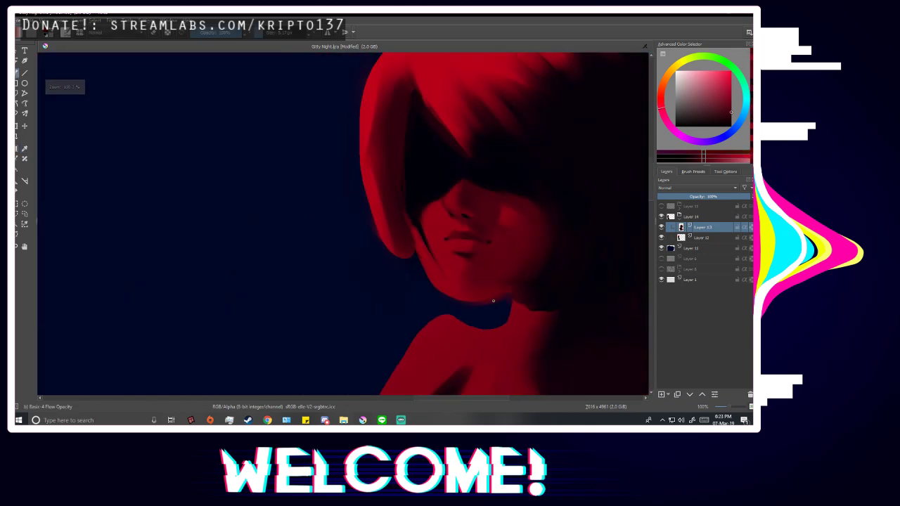
pyautogui.press('m')
pyautogui.press('m')
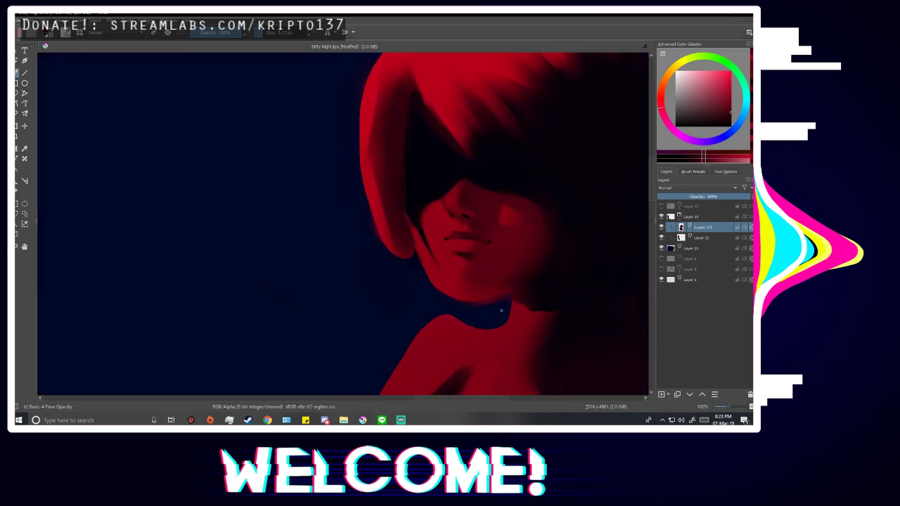
pyautogui.scroll(7, 501, 310)
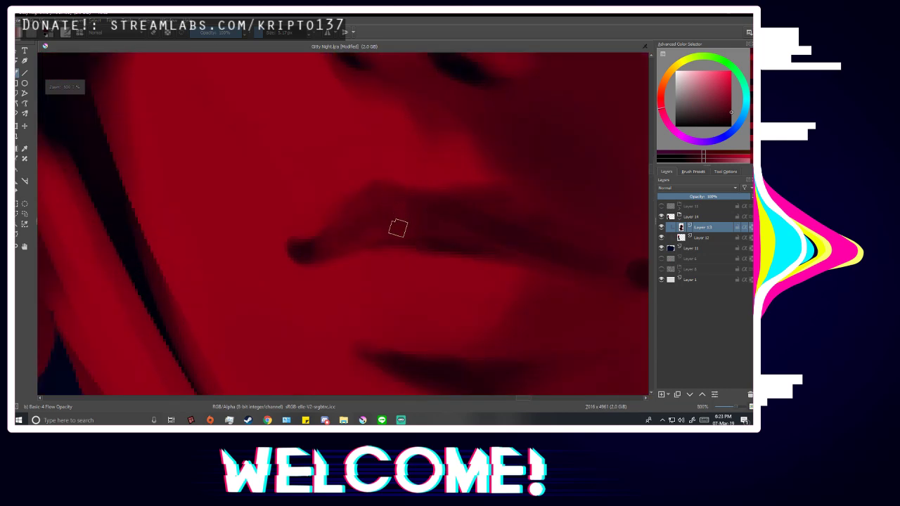
pyautogui.keyDown('ctrl'); pyautogui.click(375, 231); pyautogui.keyUp('ctrl')
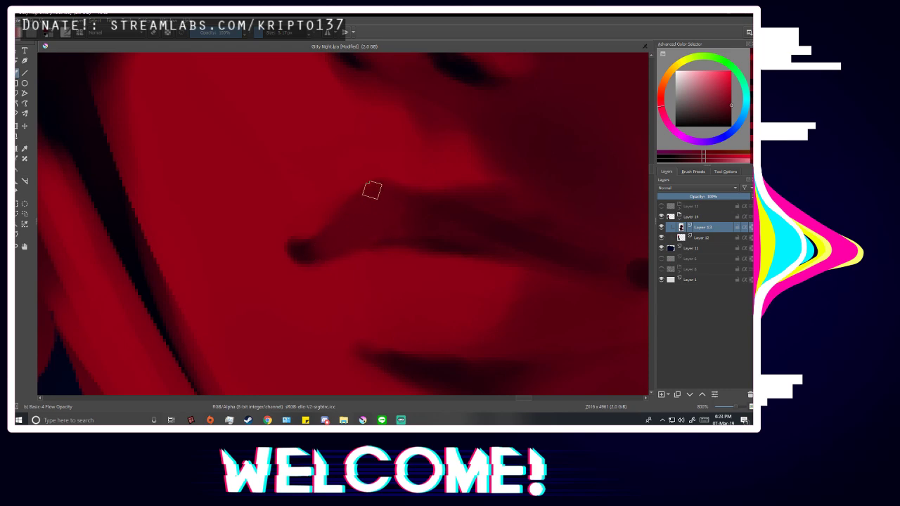
# Check the figure in the unmirrored view with the sketch layer shown, then hide the sketch layer.
pyautogui.scroll(-7, 367, 236)
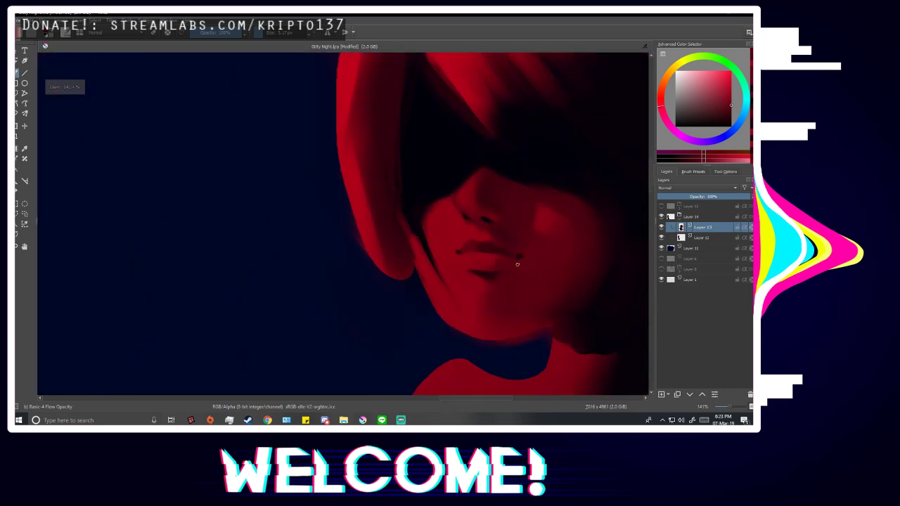
pyautogui.scroll(-2, 524, 297)
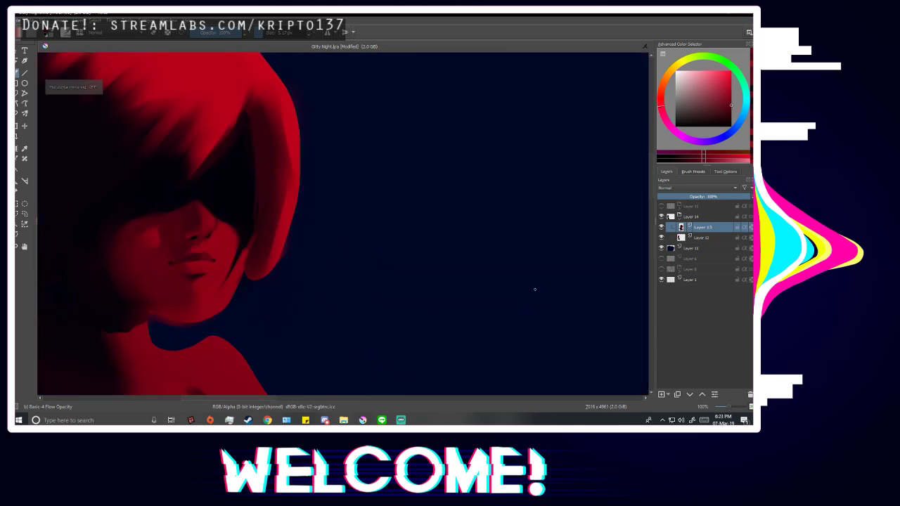
pyautogui.click(661, 206)
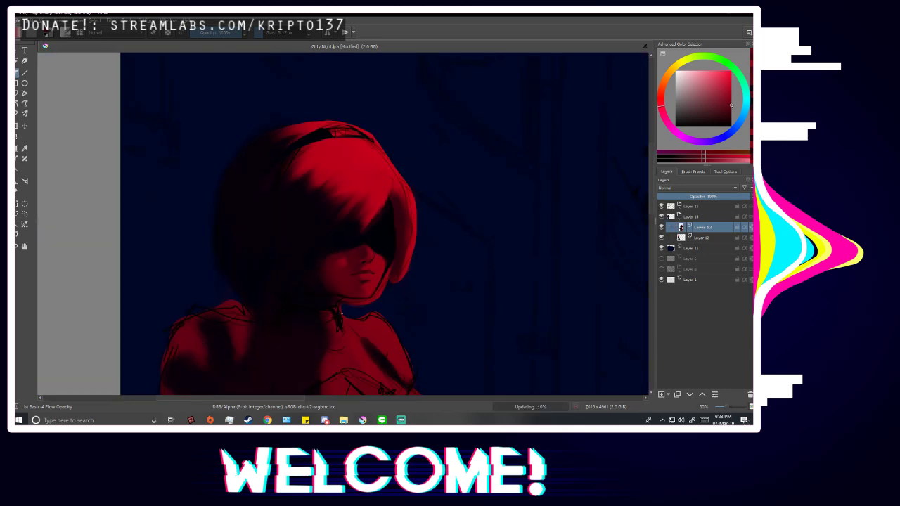
pyautogui.click(660, 206)
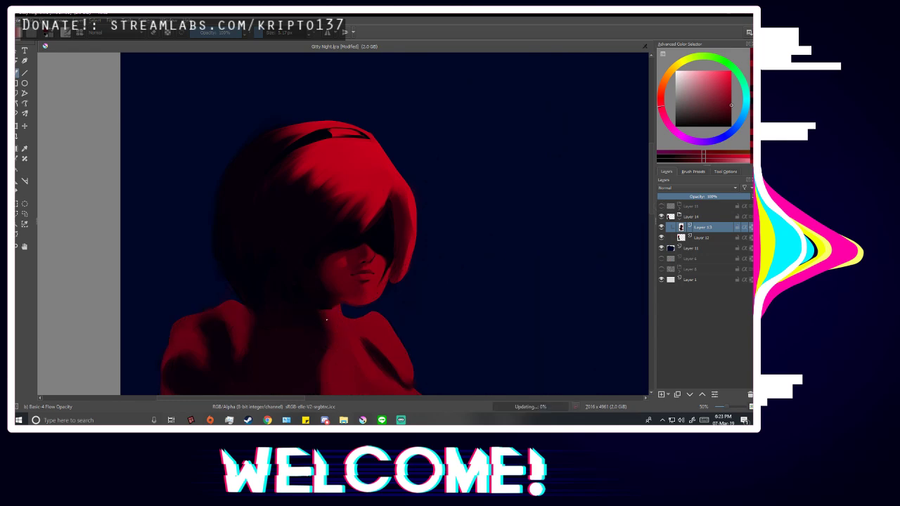
pyautogui.scroll(2, 348, 312)
pyautogui.scroll(1, 377, 295)
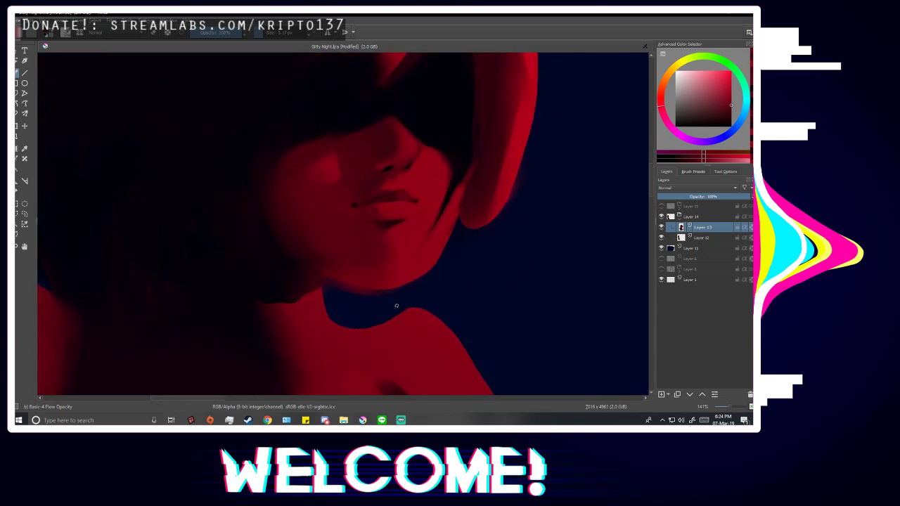
# Sample the dark shadow colour beside the jaw and compare the jawline with the sketch layer.
pyautogui.scroll(1, 314, 262)
pyautogui.keyDown('ctrl'); pyautogui.click(271, 248); pyautogui.keyUp('ctrl')
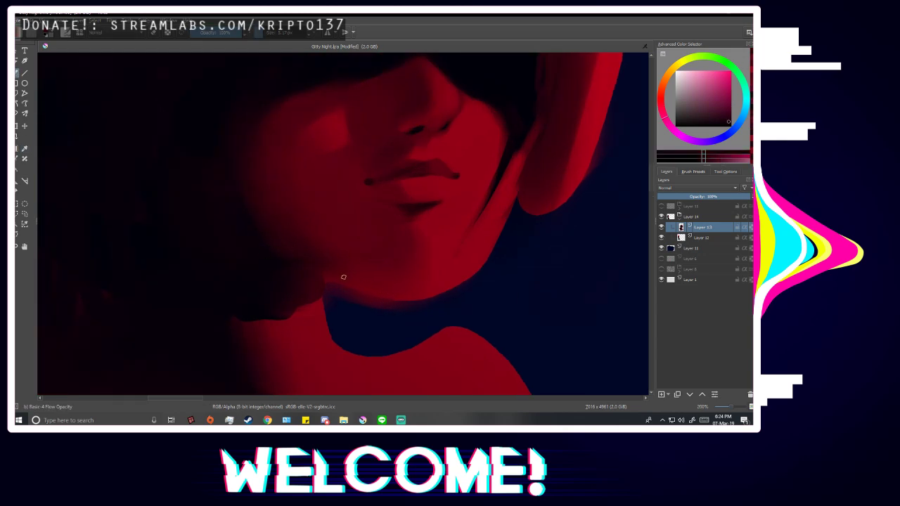
pyautogui.click(663, 207)
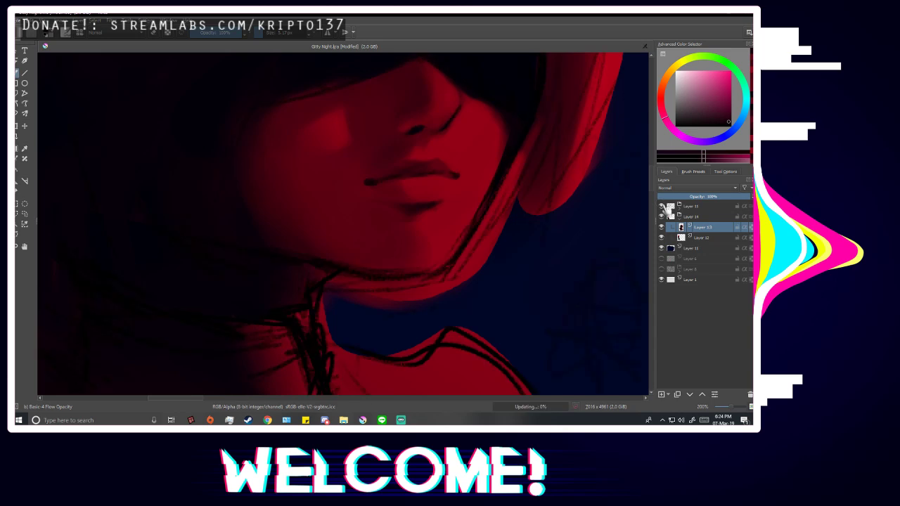
pyautogui.click(669, 207)
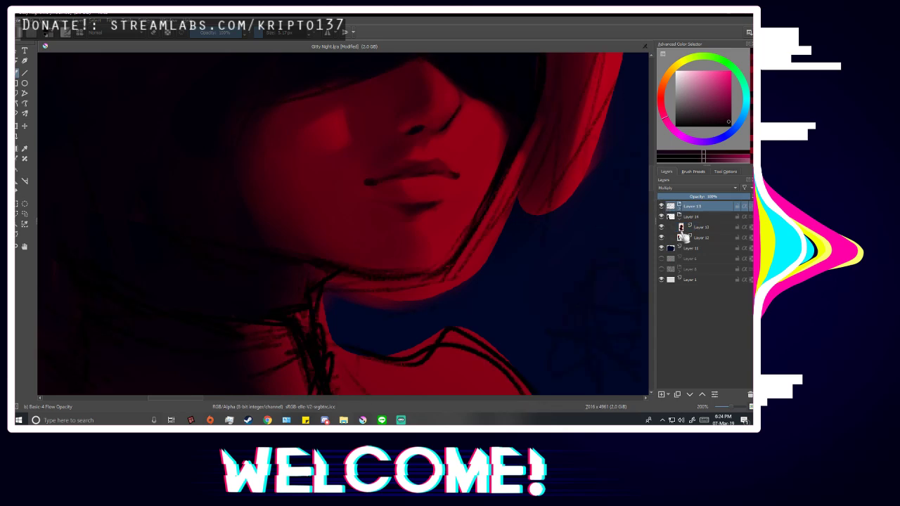
pyautogui.click(685, 229)
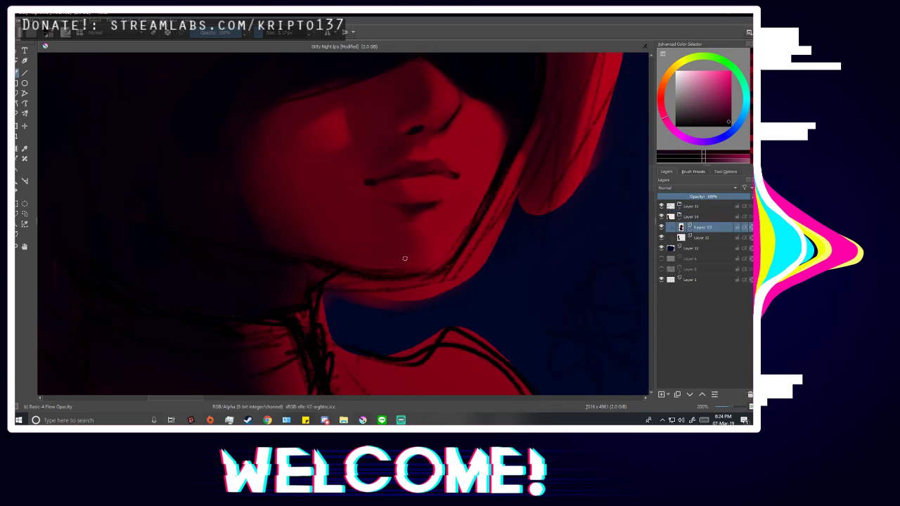
pyautogui.click(663, 207)
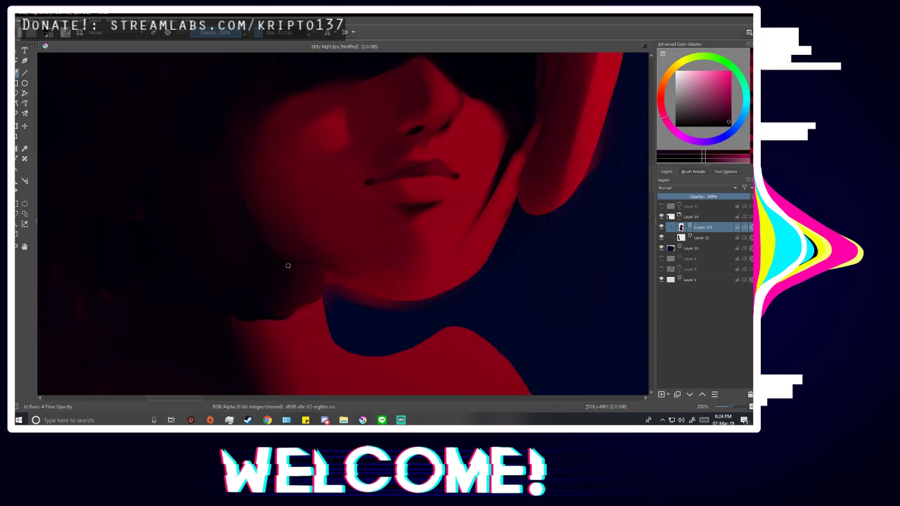
# Check the overall figure in a mirrored view and restore the normal orientation.
pyautogui.scroll(-5, 416, 305)
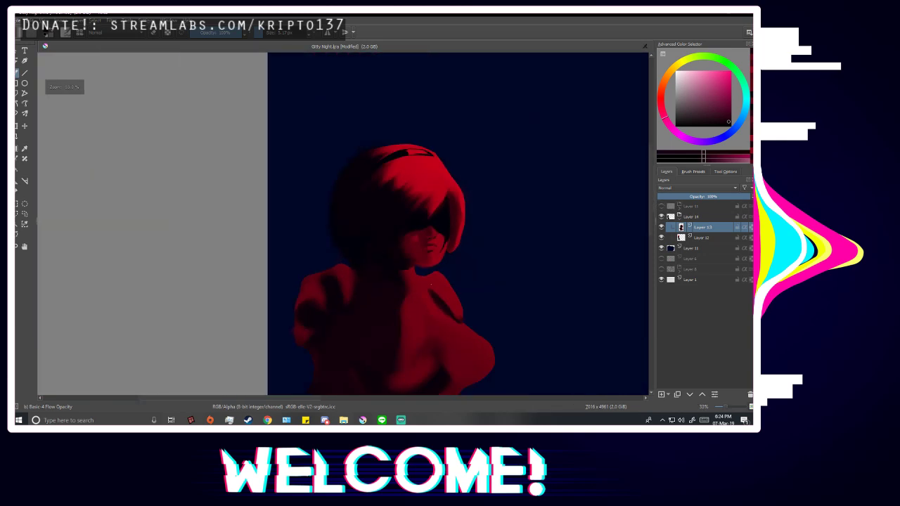
pyautogui.press('m')
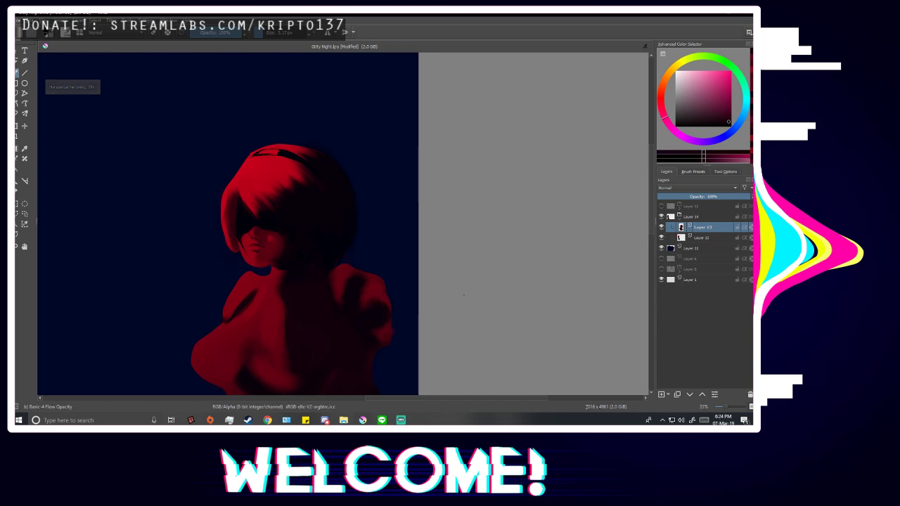
pyautogui.press('m')
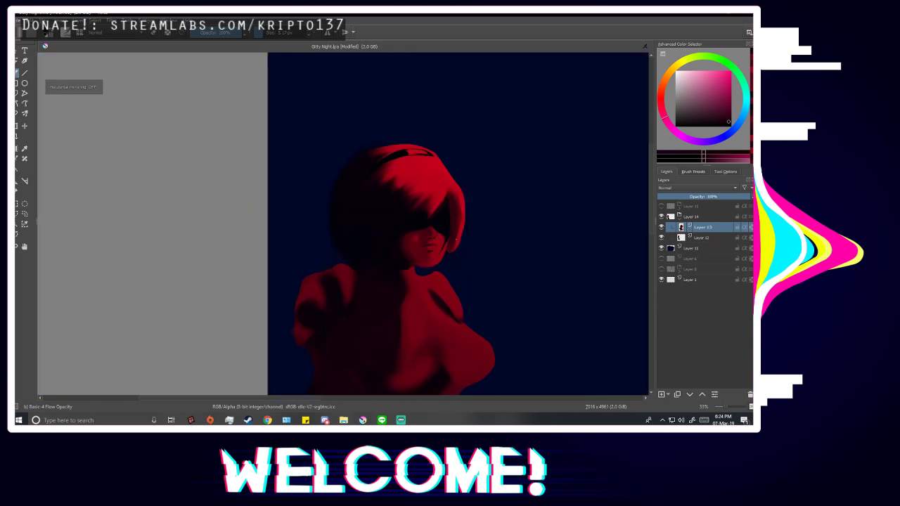
pyautogui.scroll(-1, 455, 241)
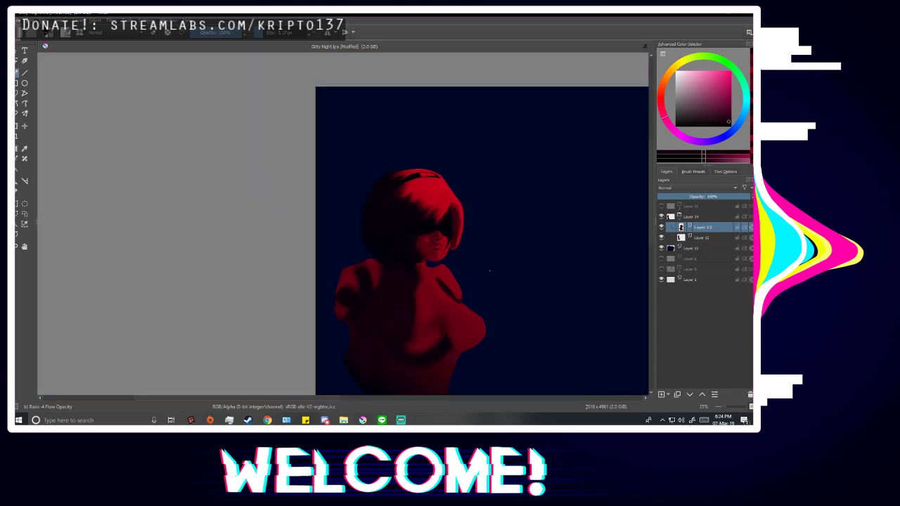
pyautogui.scroll(6, 446, 262)
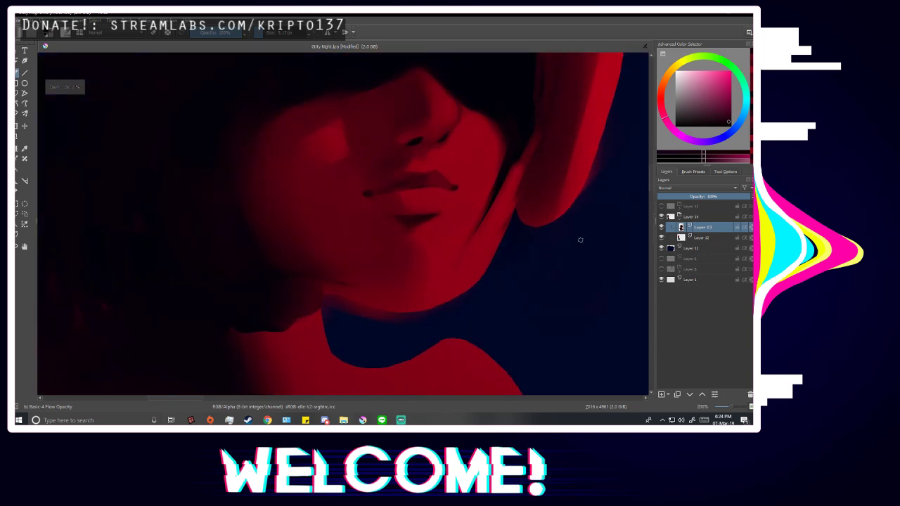
# Show the sketch layer and repaint the shadow beneath the lower lip with sampled dark reds and a larger brush.
pyautogui.click(661, 207)
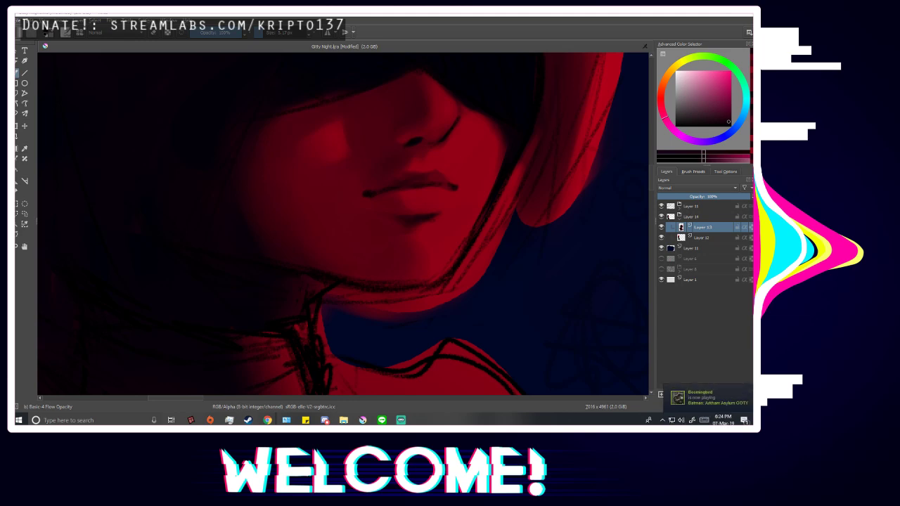
pyautogui.scroll(-4, 383, 229)
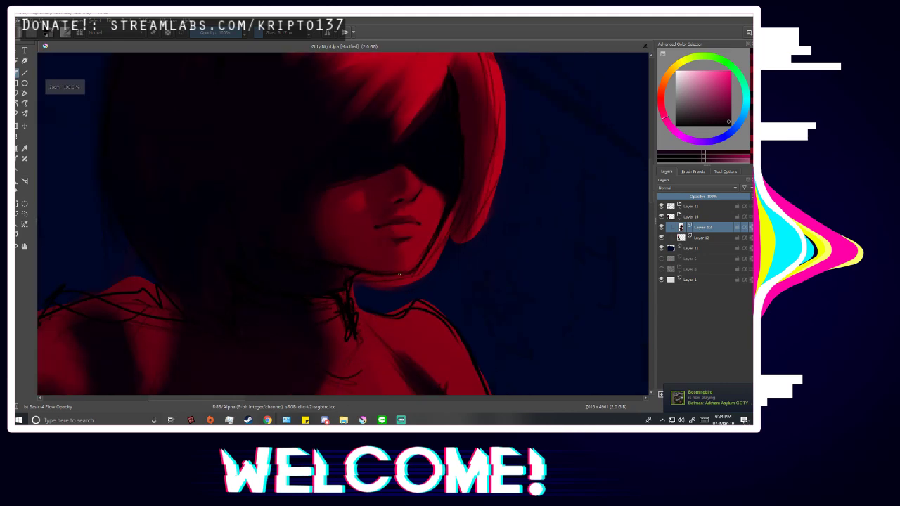
pyautogui.scroll(6, 386, 253)
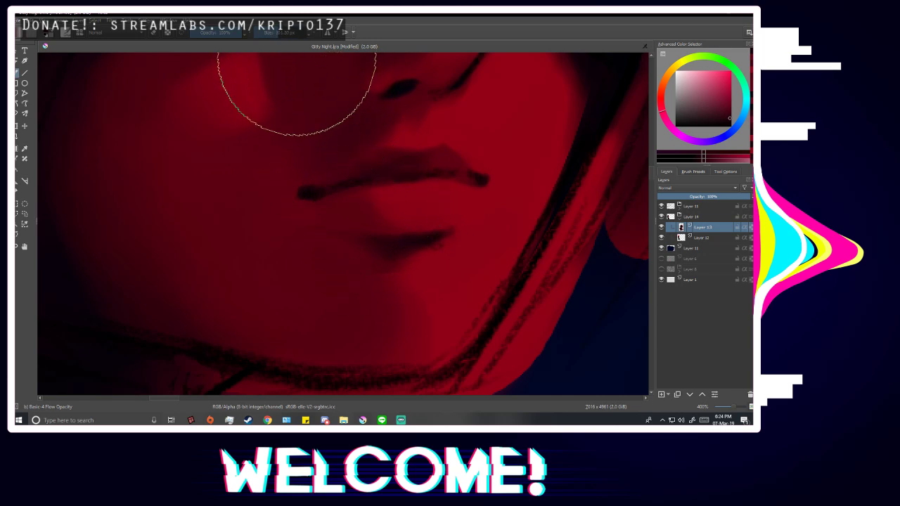
pyautogui.moveTo(282, 36)
pyautogui.mouseDown()
pyautogui.moveTo(300, 37)
pyautogui.moveTo(270, 39)
pyautogui.mouseUp()
pyautogui.keyDown('ctrl'); pyautogui.click(391, 244); pyautogui.keyUp('ctrl')
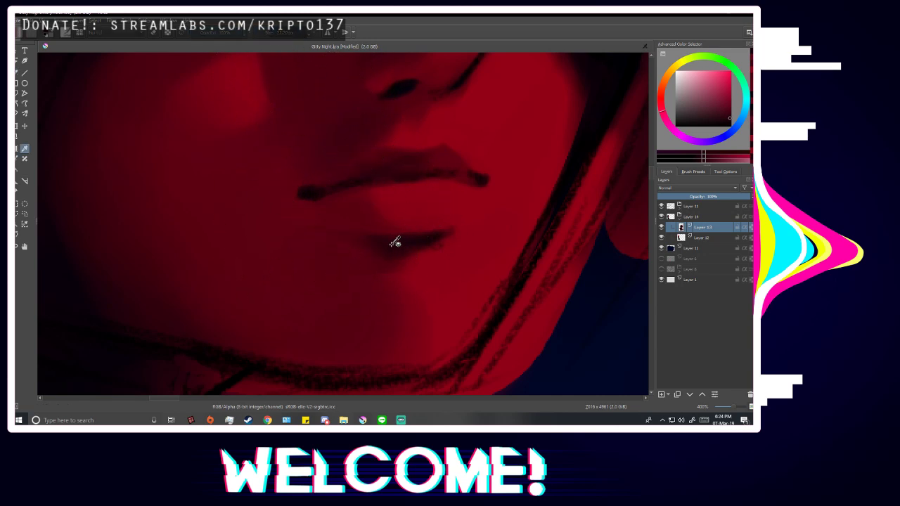
pyautogui.moveTo(361, 259); pyautogui.dragTo(385, 253)
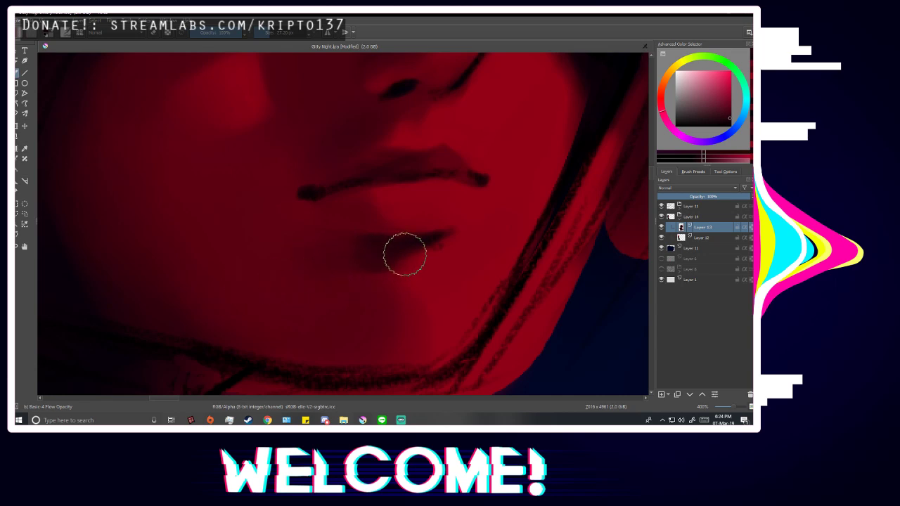
pyautogui.keyDown('ctrl'); pyautogui.click(343, 283); pyautogui.keyUp('ctrl')
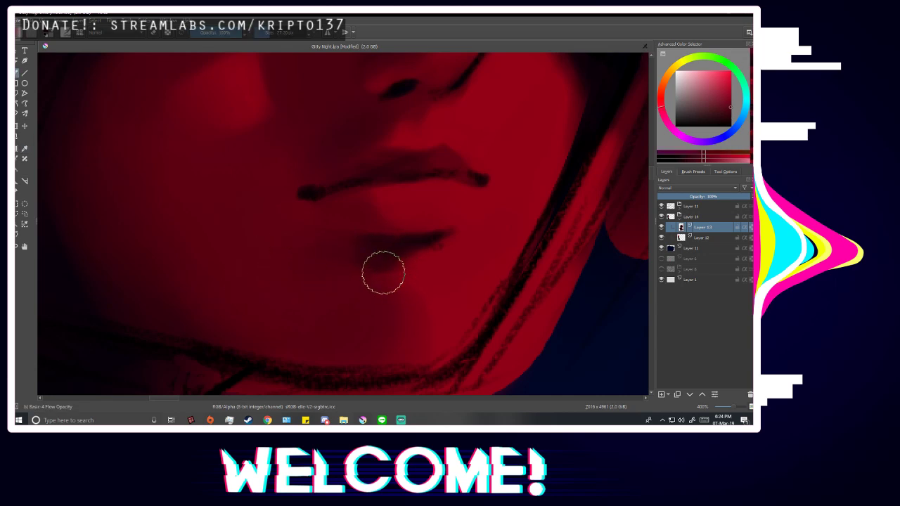
# Reshape the edge of the chin shadow with sampled bright and dark reds, checking it mirrored and without the sketch layer.
pyautogui.keyDown('ctrl'); pyautogui.click(445, 235); pyautogui.keyUp('ctrl')
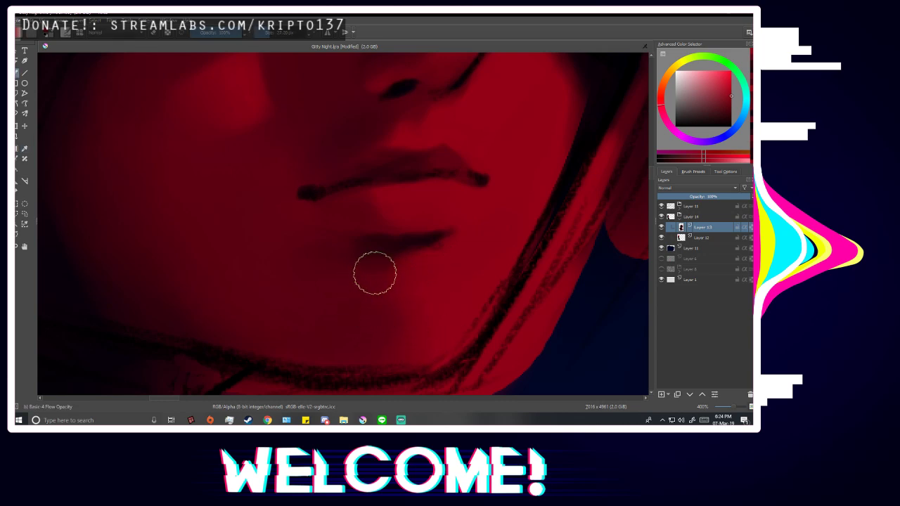
pyautogui.press('p')
pyautogui.keyDown('ctrl'); pyautogui.click(353, 317); pyautogui.keyUp('ctrl')
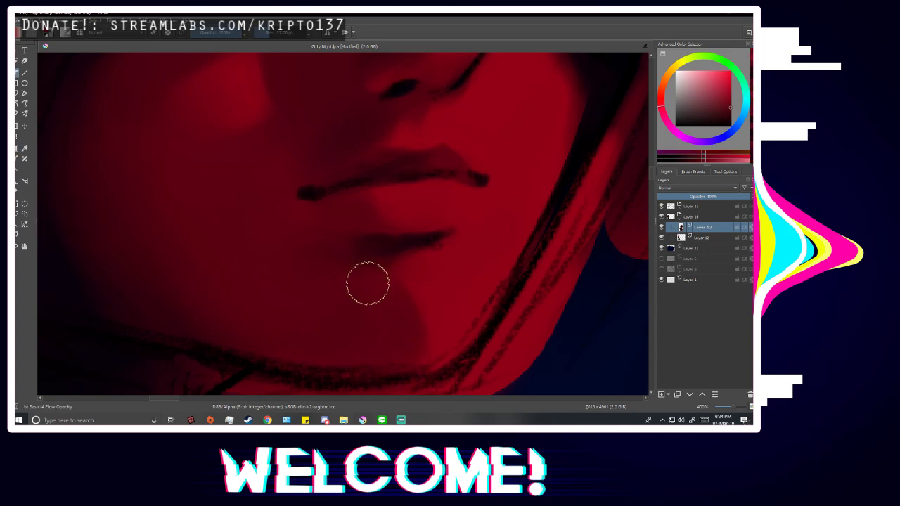
pyautogui.scroll(-6, 502, 267)
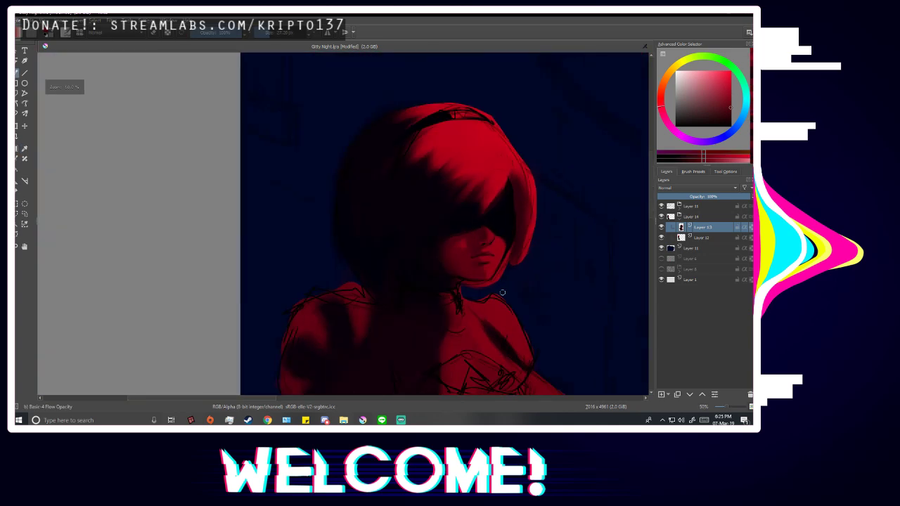
pyautogui.press('m')
pyautogui.press('m')
pyautogui.scroll(6, 497, 302)
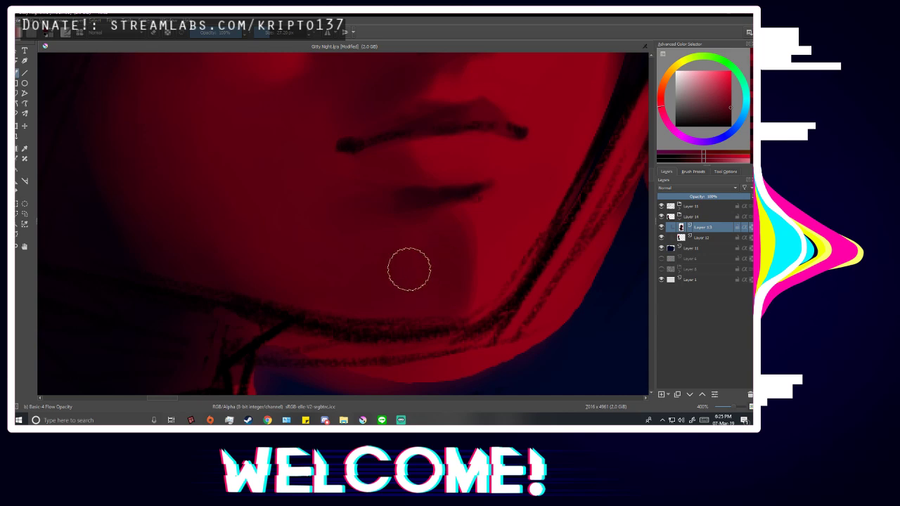
pyautogui.scroll(-6, 345, 298)
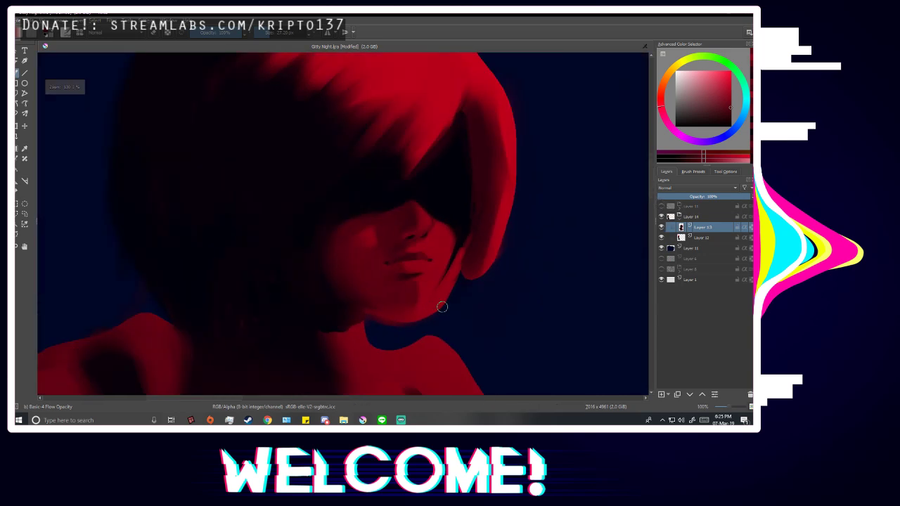
# Compare the painted chin and jawline with the sketch layer, and hide the sketch again.
pyautogui.scroll(5, 402, 285)
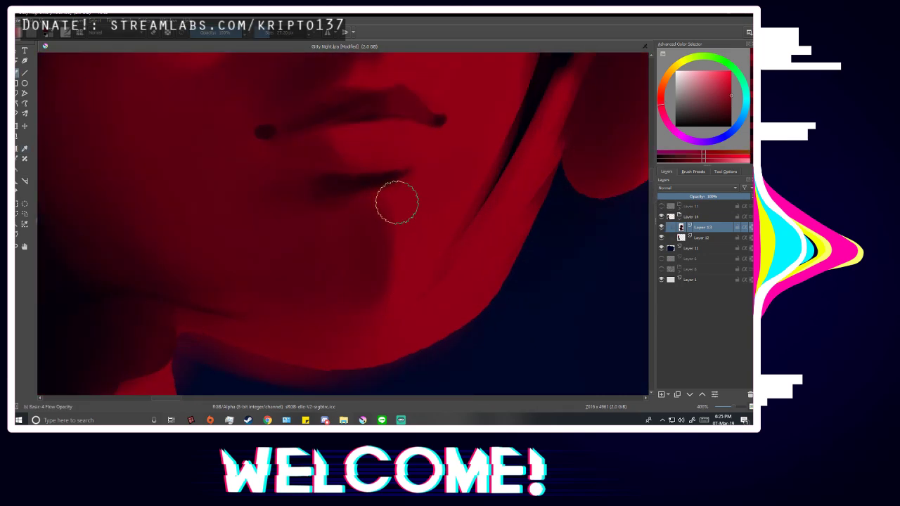
pyautogui.click(661, 206)
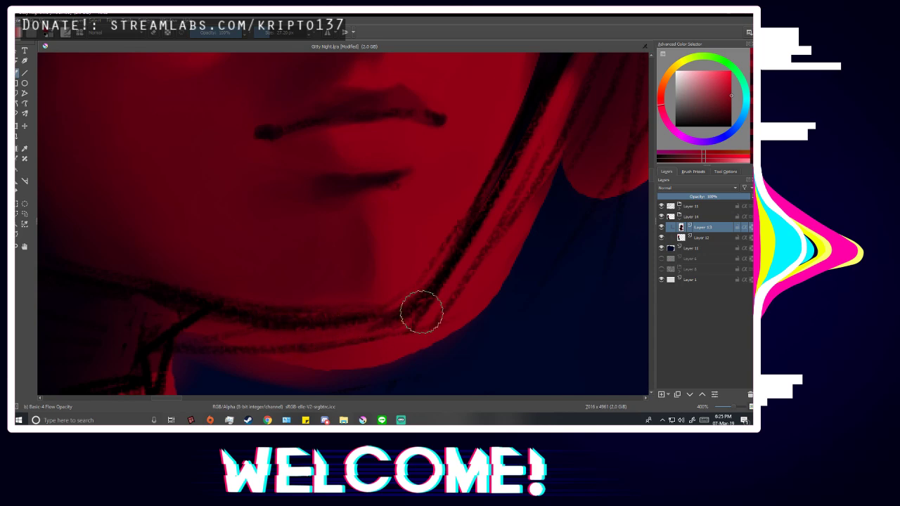
pyautogui.scroll(-3, 433, 307)
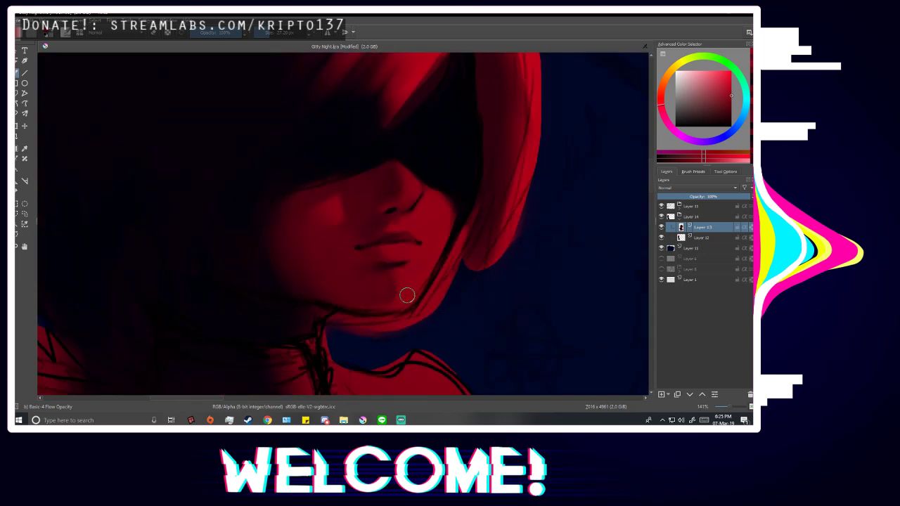
pyautogui.scroll(-2, 407, 295)
pyautogui.click(660, 206)
pyautogui.scroll(-2, 471, 318)
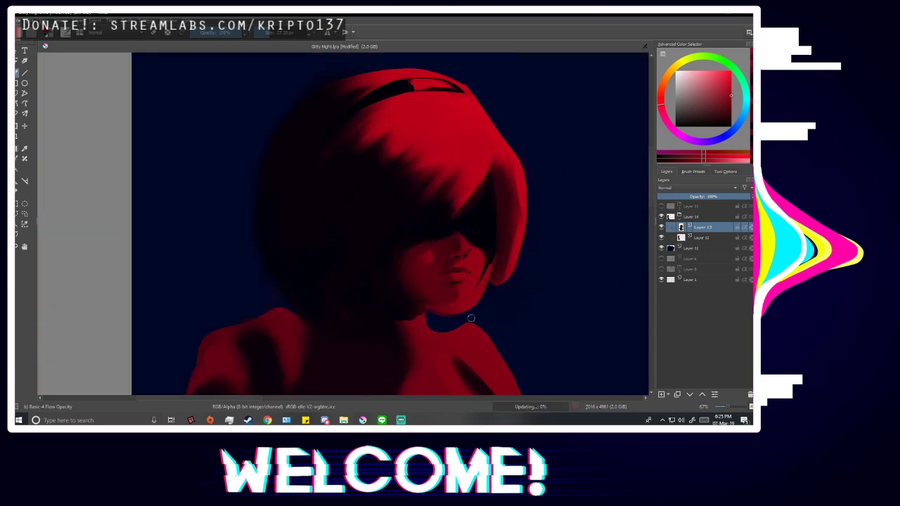
# Check the painted figure's balance in a mirrored view without the sketch and restore the normal orientation.
pyautogui.scroll(-2, 472, 318)
pyautogui.press('m')
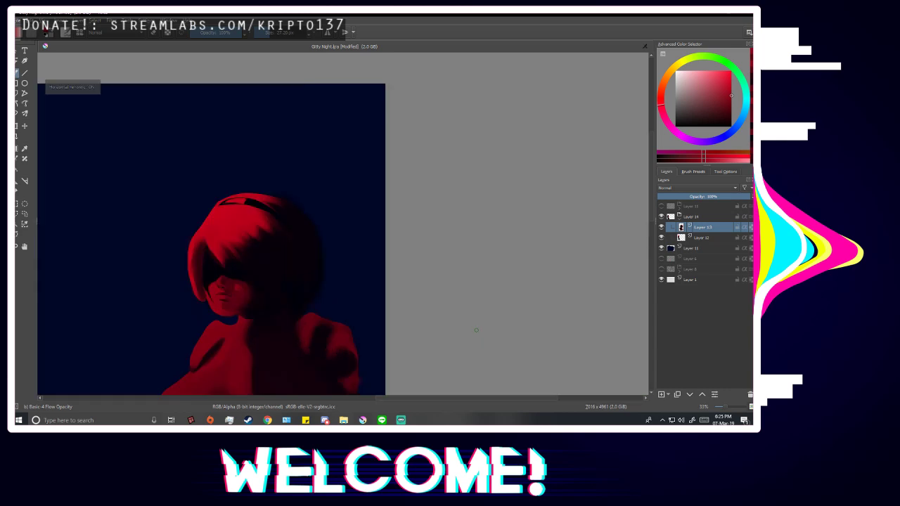
pyautogui.press('m')
pyautogui.scroll(-1, 475, 329)
pyautogui.scroll(1, 515, 334)
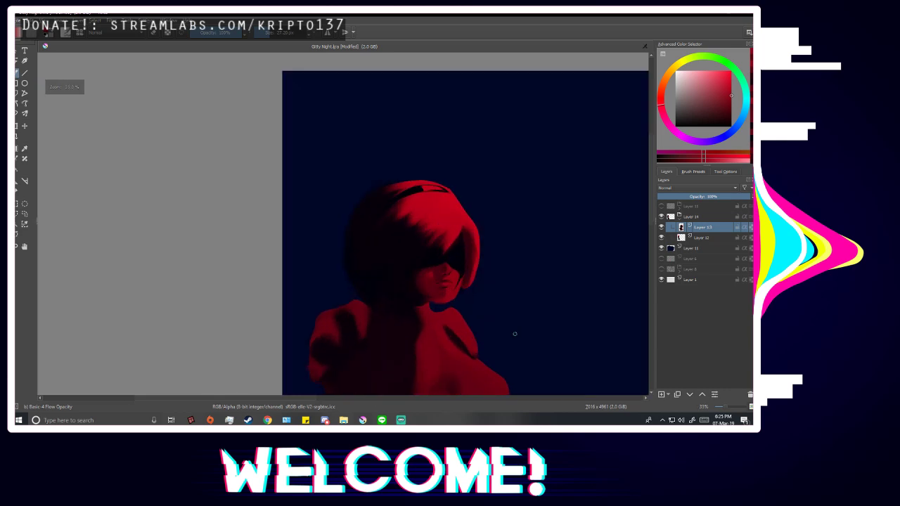
pyautogui.scroll(-1, 515, 334)
pyautogui.scroll(2, 439, 295)
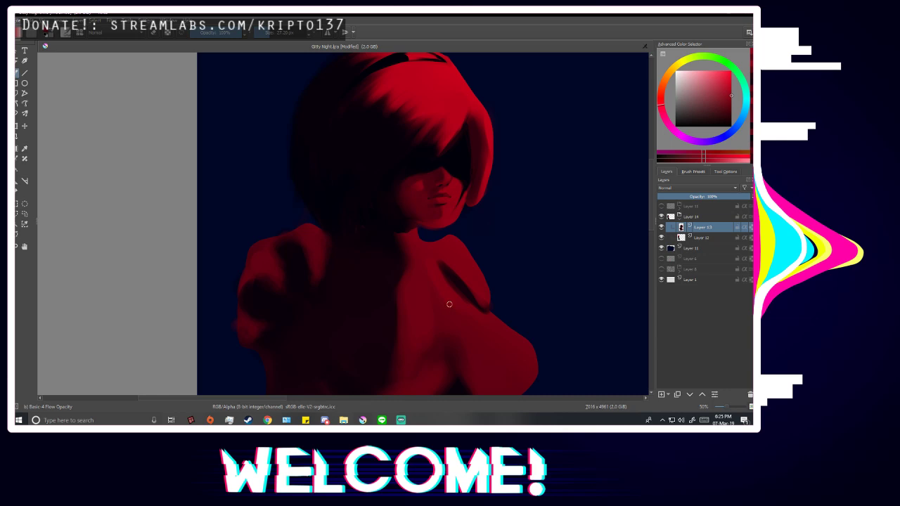
# Compare the face, neck and shoulders with and without the sketch layer, leaving the sketch shown.
pyautogui.click(661, 207)
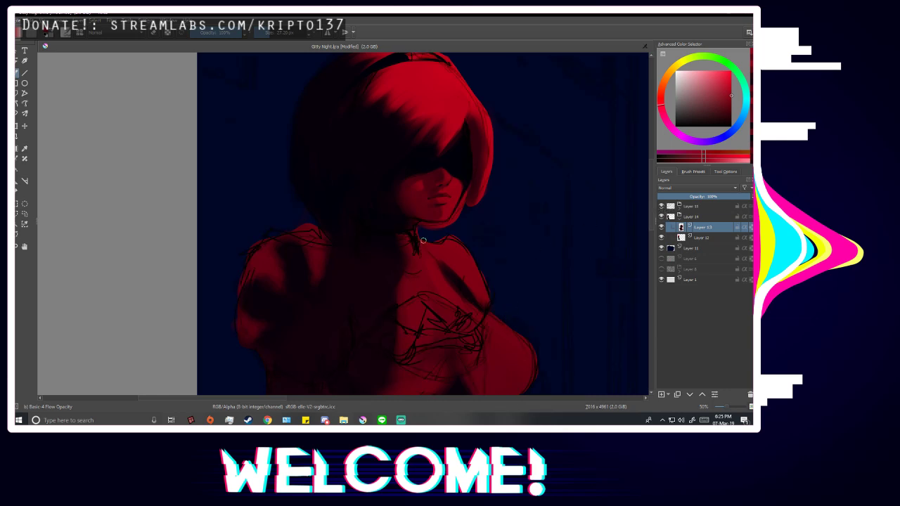
pyautogui.scroll(2, 421, 264)
pyautogui.scroll(-3, 414, 274)
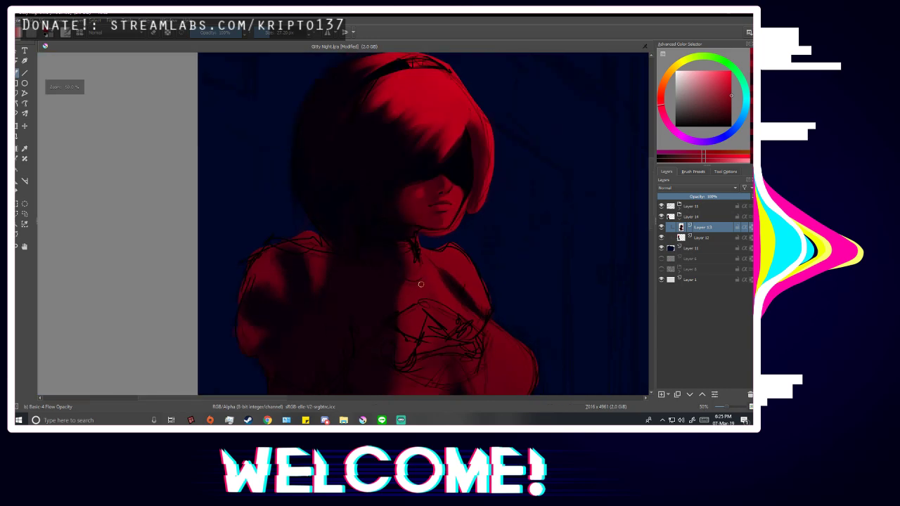
pyautogui.scroll(2, 469, 298)
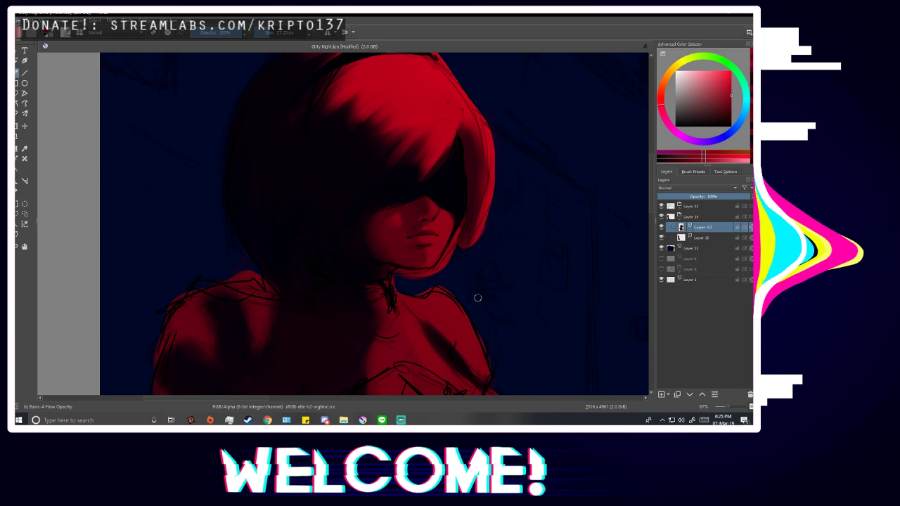
pyautogui.click(663, 209)
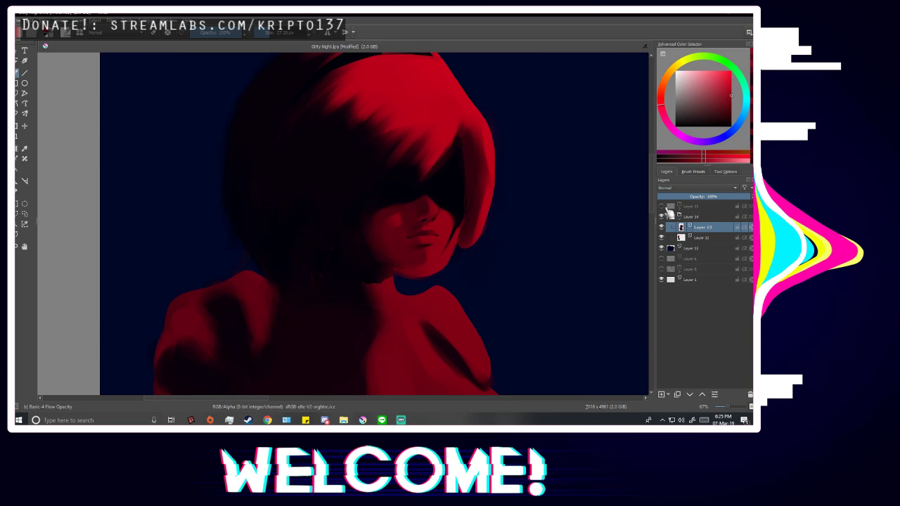
pyautogui.click(663, 209)
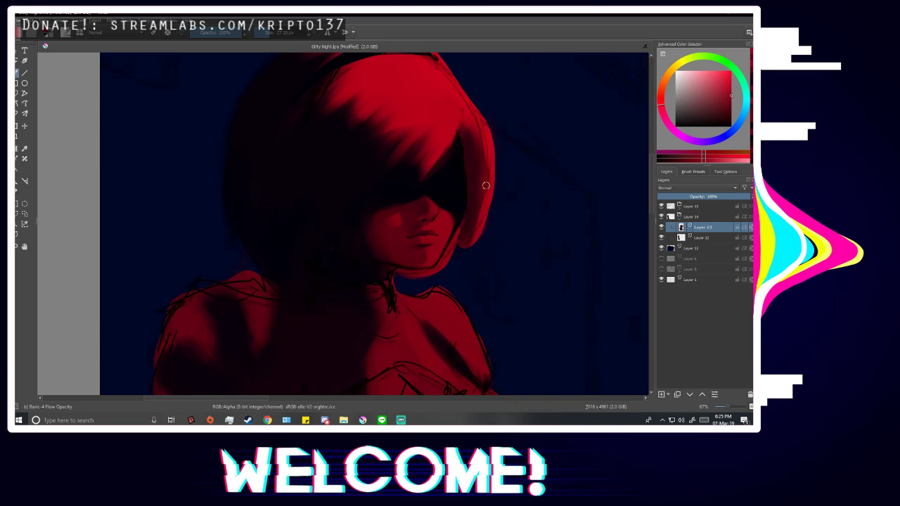
# Check the upper body with the sketch overlaid in a mirrored view and restore the normal orientation.
pyautogui.scroll(-2, 478, 264)
pyautogui.scroll(1, 501, 307)
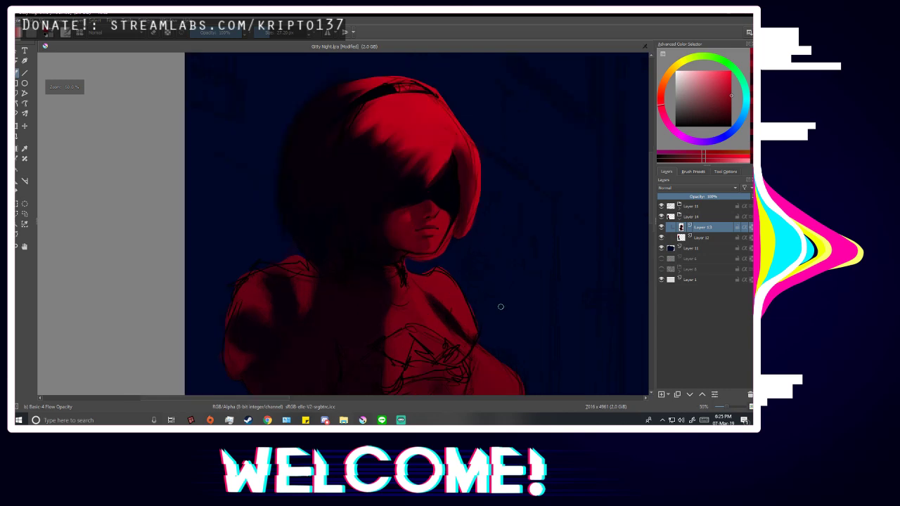
pyautogui.press('m')
pyautogui.press('m')
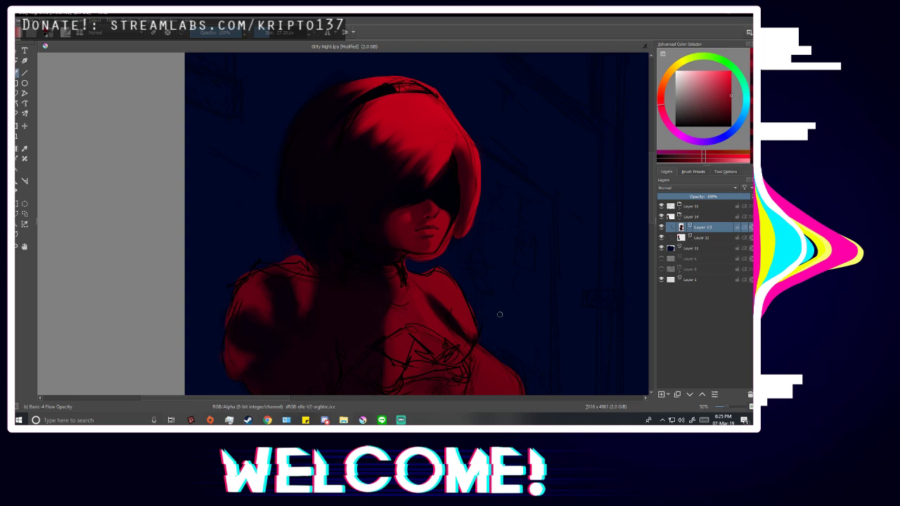
pyautogui.scroll(-3, 499, 314)
pyautogui.scroll(1, 456, 302)
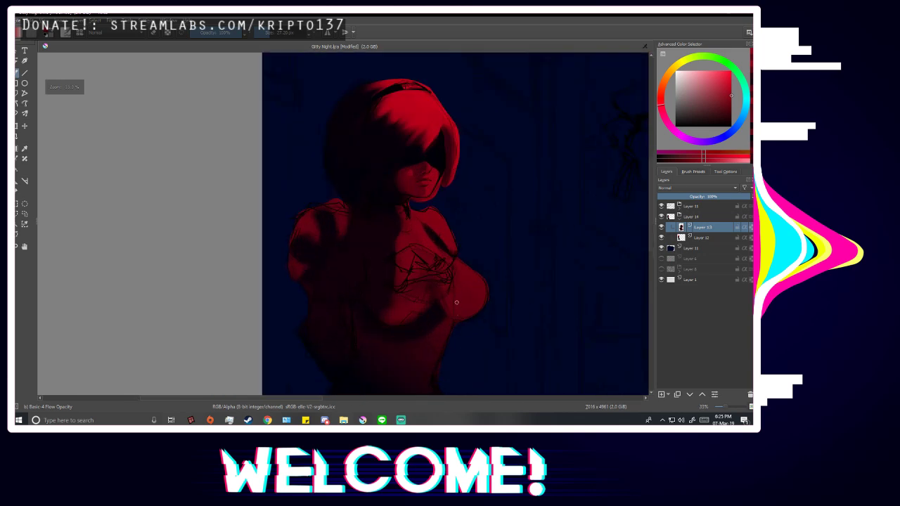
# Examine the shoulder and chest shading without the sketch layer, and show the sketch again for comparison.
pyautogui.click(661, 205)
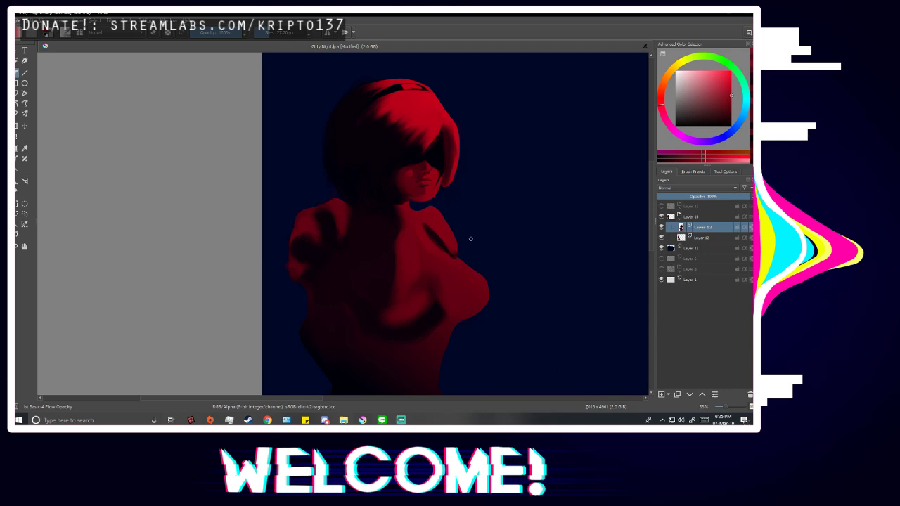
pyautogui.scroll(1, 464, 253)
pyautogui.scroll(1, 465, 253)
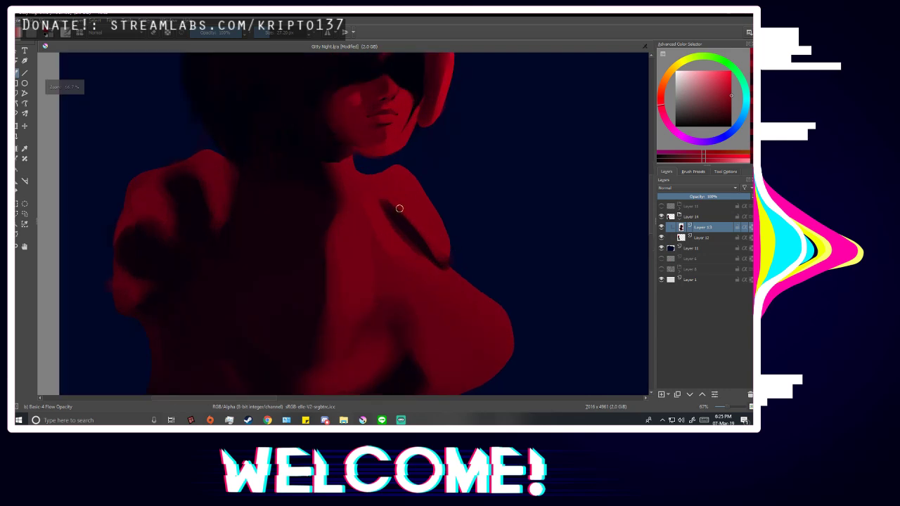
pyautogui.click(661, 206)
pyautogui.scroll(-1, 380, 309)
pyautogui.scroll(1, 370, 324)
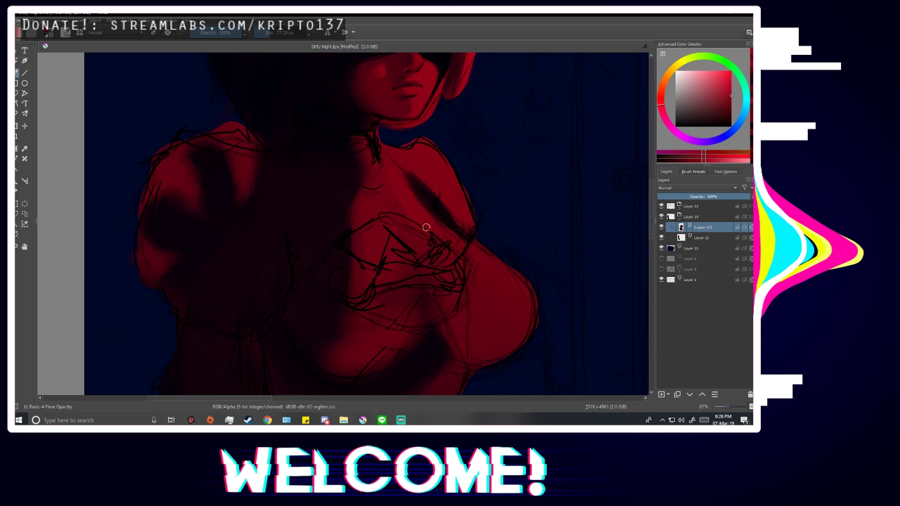
# Review the full figure against the whole night background with the sketch shown, and hide the sketch layer.
pyautogui.scroll(-3, 440, 298)
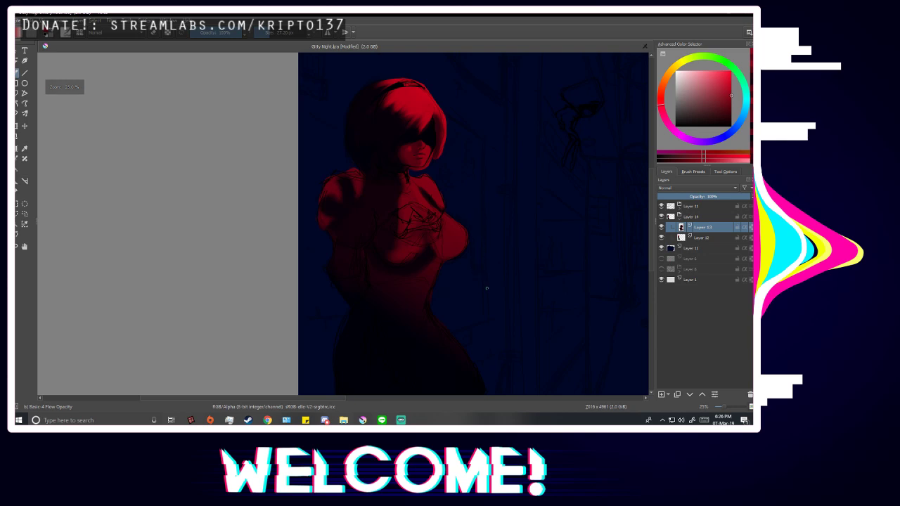
pyautogui.scroll(-3, 486, 288)
pyautogui.scroll(2, 576, 316)
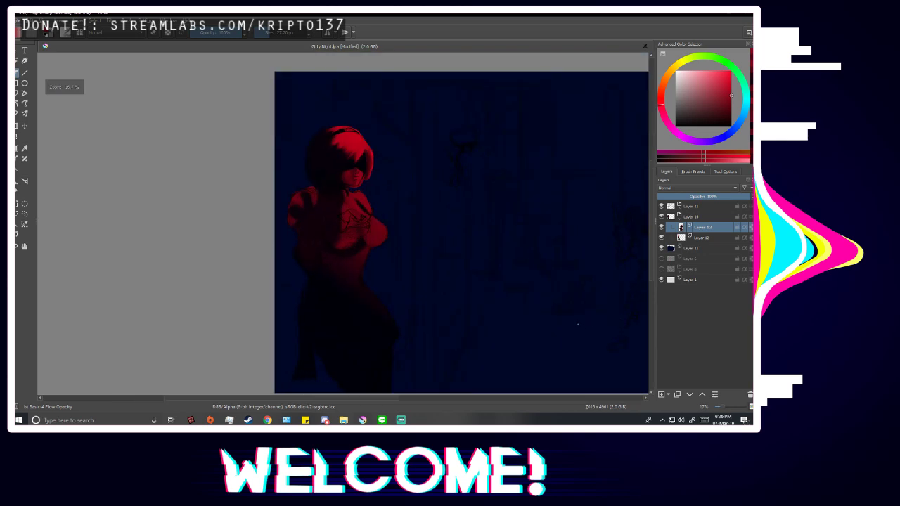
pyautogui.click(662, 207)
pyautogui.scroll(-1, 492, 278)
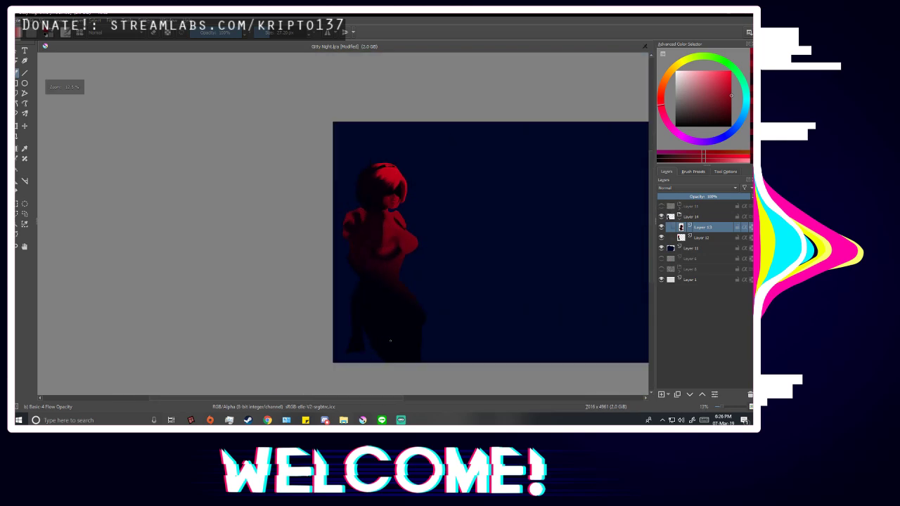
# Show the sketch layer above the painting and paint the background's dark blue over the red area beneath the chin.
pyautogui.scroll(1, 534, 310)
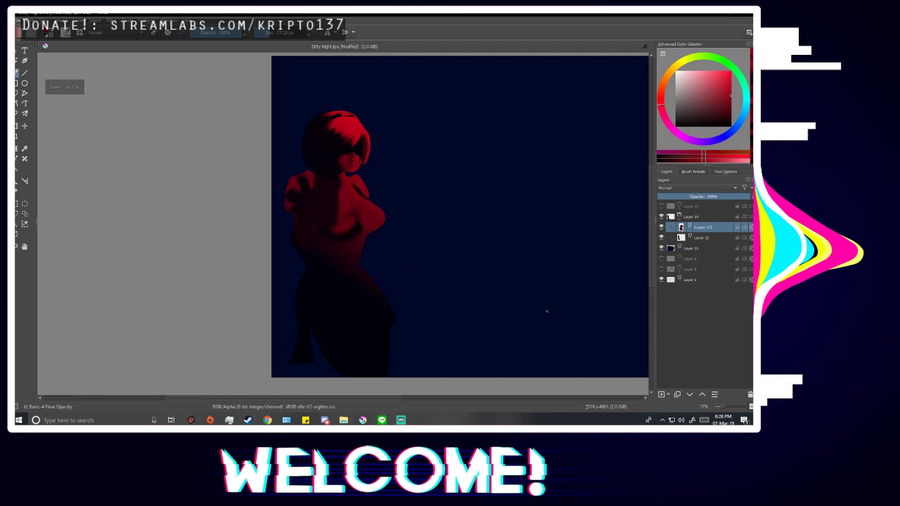
pyautogui.click(661, 207)
pyautogui.scroll(3, 352, 144)
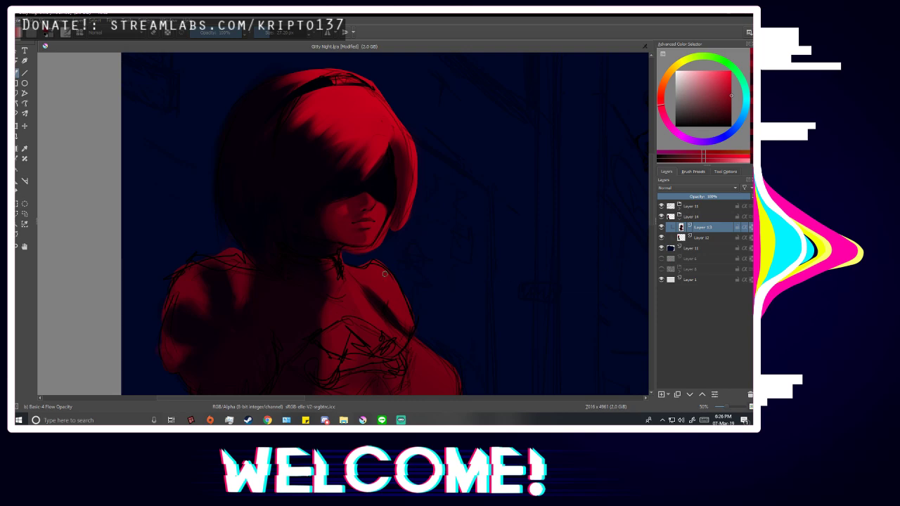
pyautogui.scroll(2, 342, 251)
pyautogui.keyDown('ctrl'); pyautogui.click(418, 238); pyautogui.keyUp('ctrl')
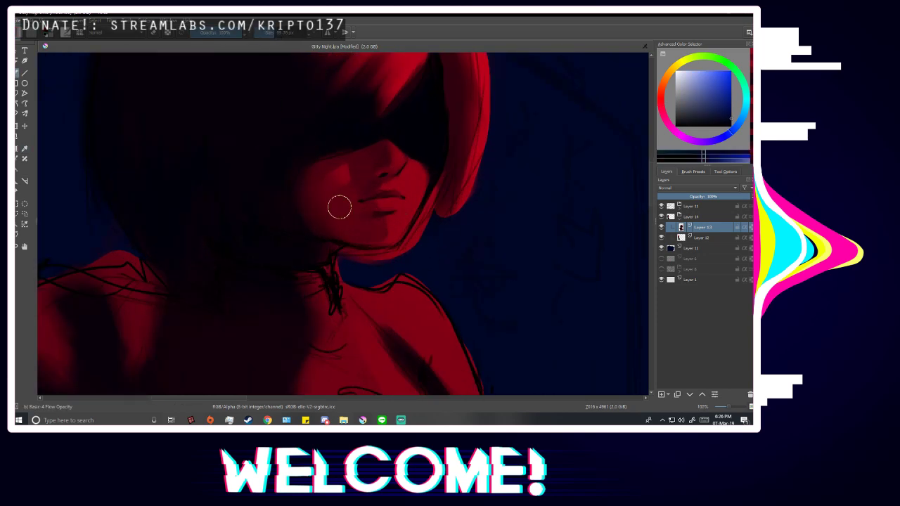
pyautogui.moveTo(360, 263)
pyautogui.mouseDown()
pyautogui.moveTo(409, 266)
pyautogui.moveTo(346, 258)
pyautogui.moveTo(405, 256)
pyautogui.moveTo(367, 262)
pyautogui.mouseUp()
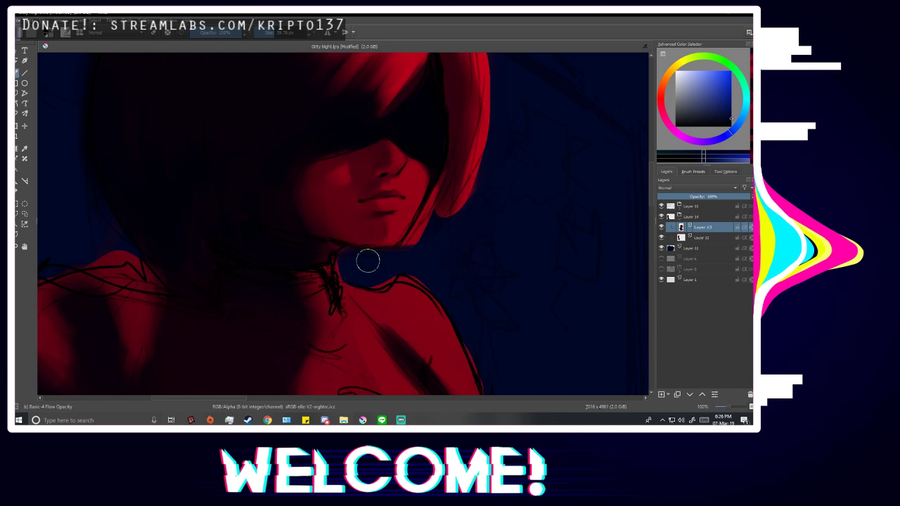
# Paint dark blue between the jaw and the front hair lock, and hide the sketch layer.
pyautogui.click(661, 207)
pyautogui.moveTo(437, 215)
pyautogui.mouseDown()
pyautogui.moveTo(444, 191)
pyautogui.moveTo(411, 246)
pyautogui.moveTo(418, 240)
pyautogui.mouseUp()
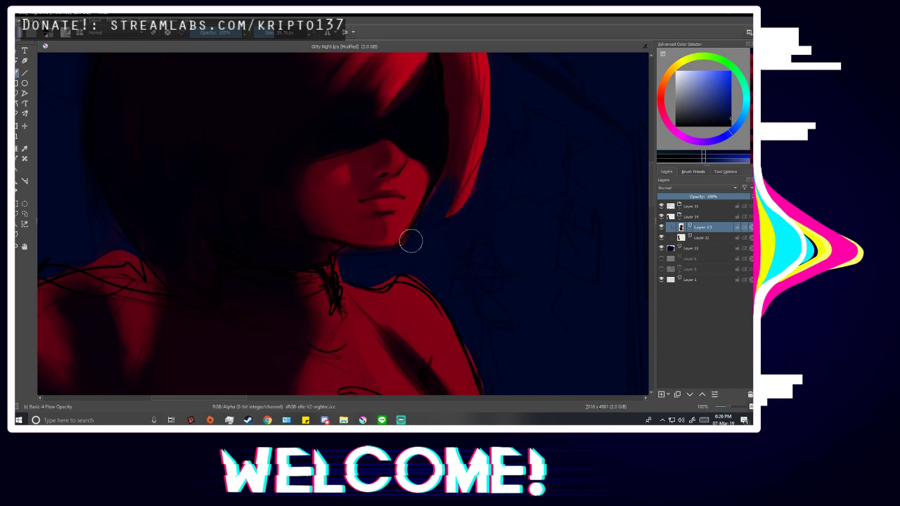
pyautogui.click(661, 207)
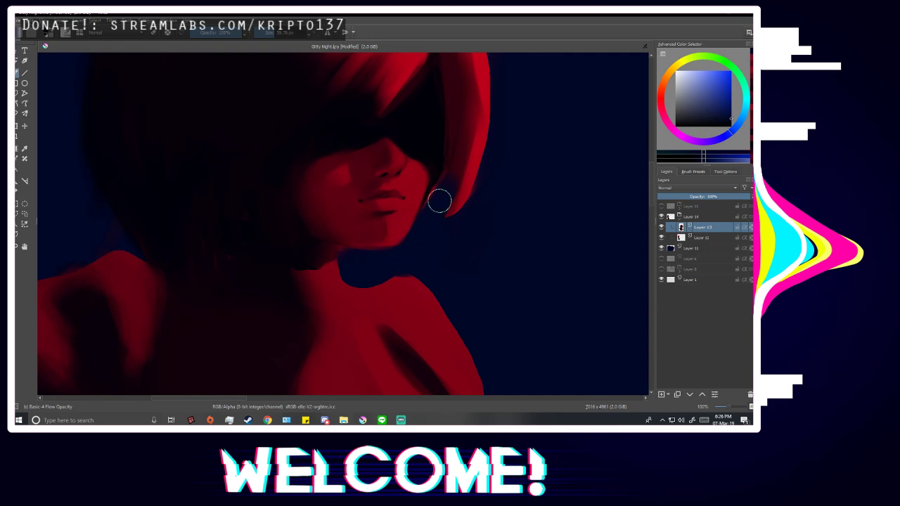
# Check the figure's silhouette in a horizontally mirrored canvas view and restore the normal orientation.
pyautogui.scroll(-4, 415, 244)
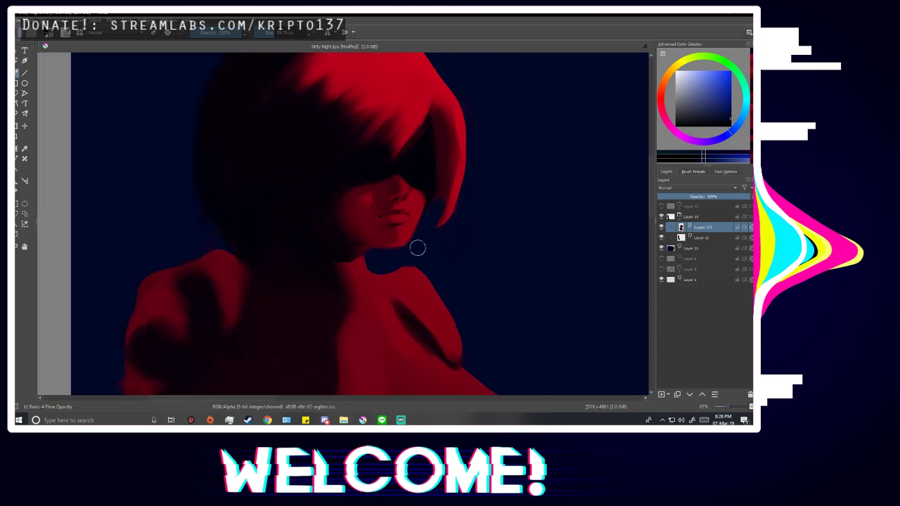
pyautogui.press('m')
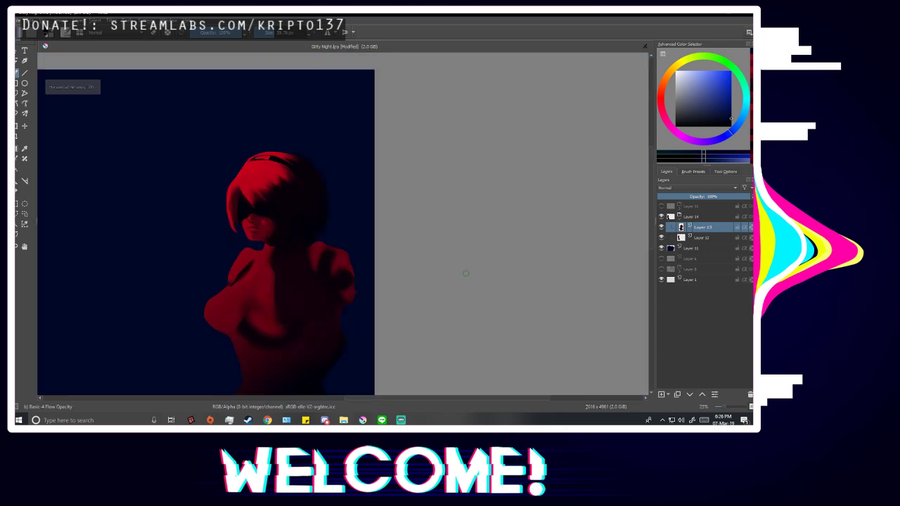
pyautogui.press('m')
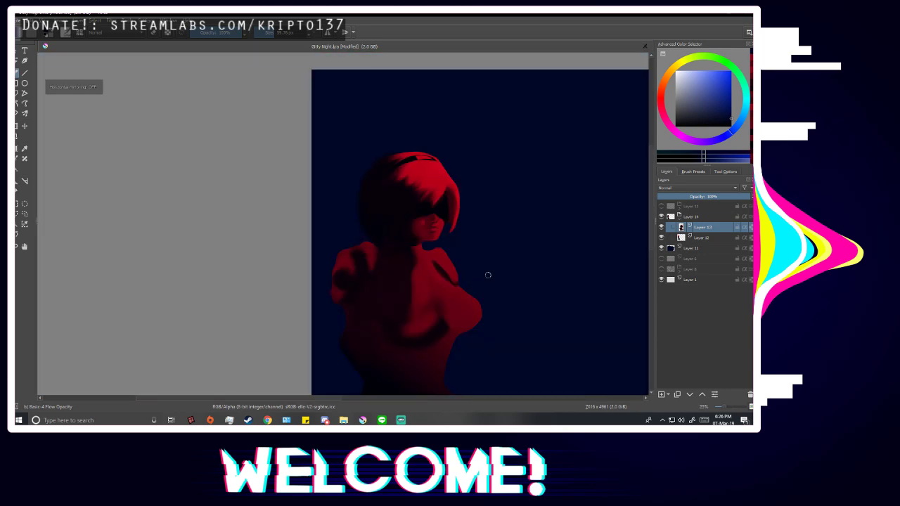
# Show the sketch layer over the painted figure again.
pyautogui.click(660, 206)
pyautogui.scroll(-2, 405, 209)
pyautogui.scroll(2, 528, 253)
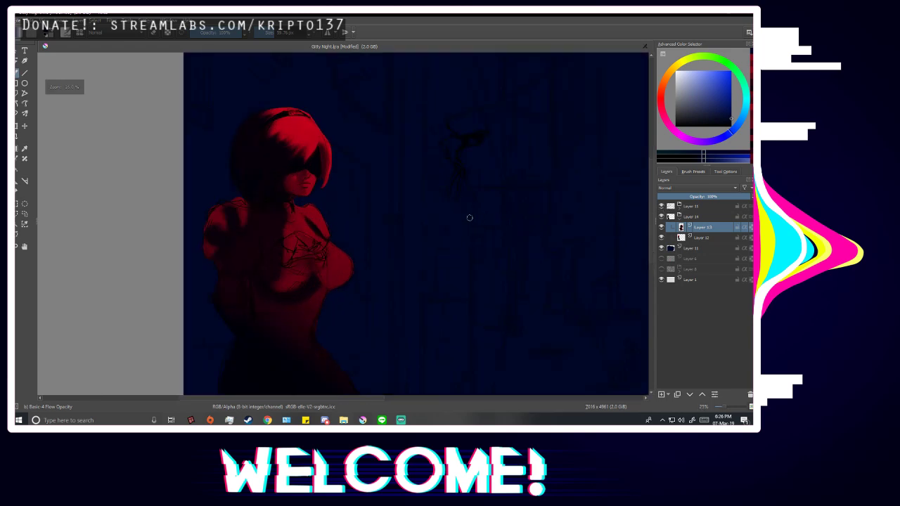
pyautogui.scroll(1, 246, 325)
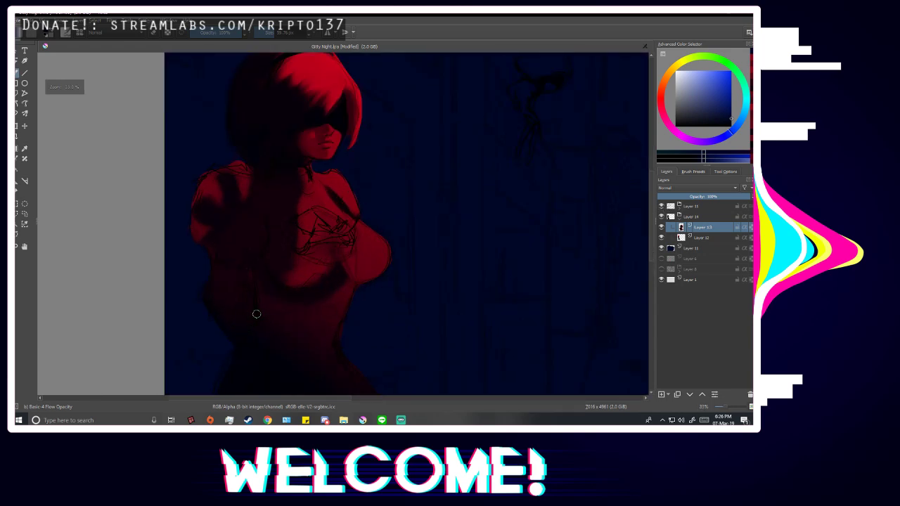
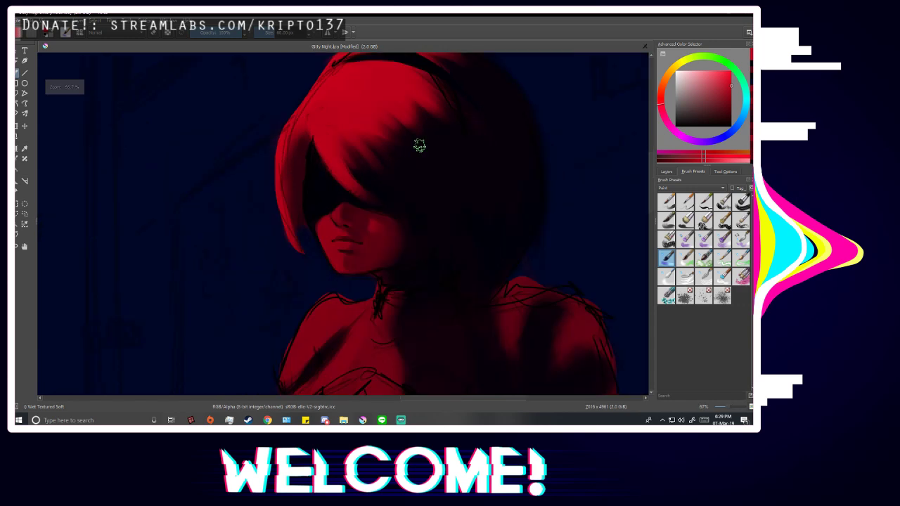
# Restore the unmirrored view and refine the shadow edge across the hair's crown with dark purple and bright red sampled from the painting.
pyautogui.press('m')
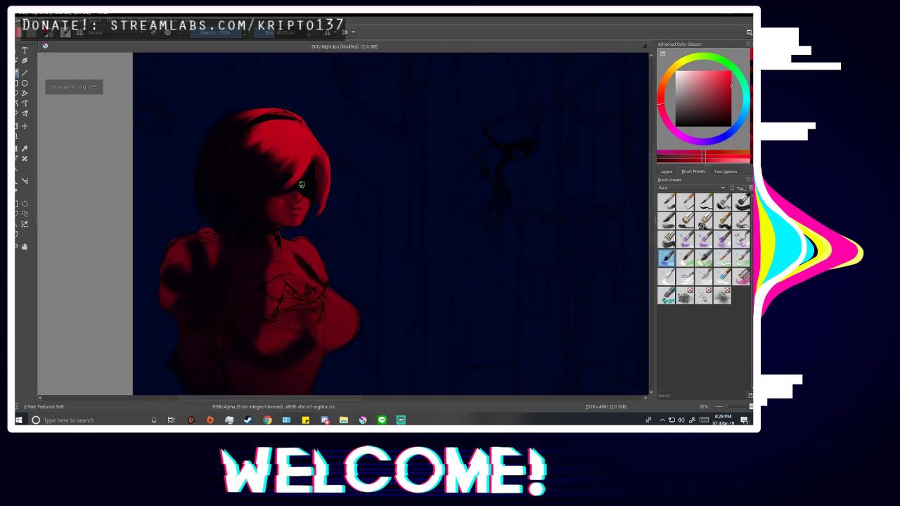
pyautogui.scroll(4, 306, 181)
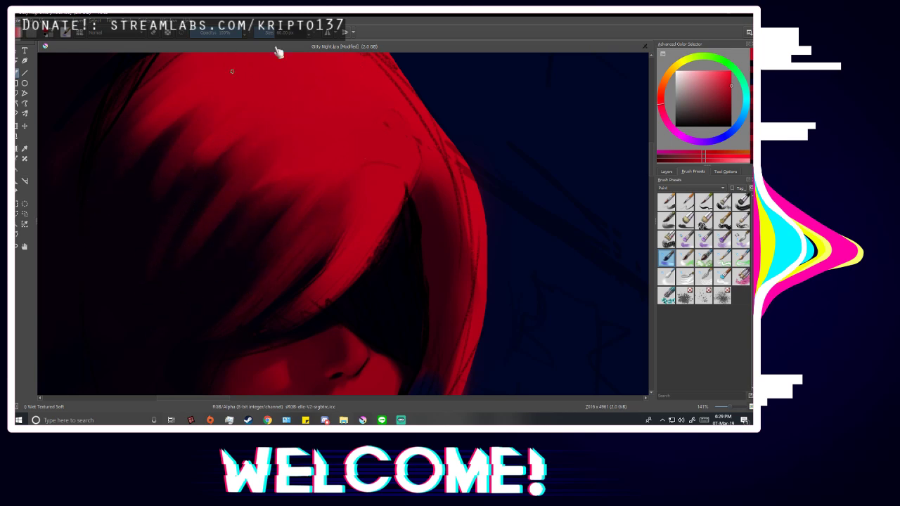
pyautogui.scroll(-1, 232, 183)
pyautogui.keyDown('ctrl'); pyautogui.click(167, 188); pyautogui.keyUp('ctrl')
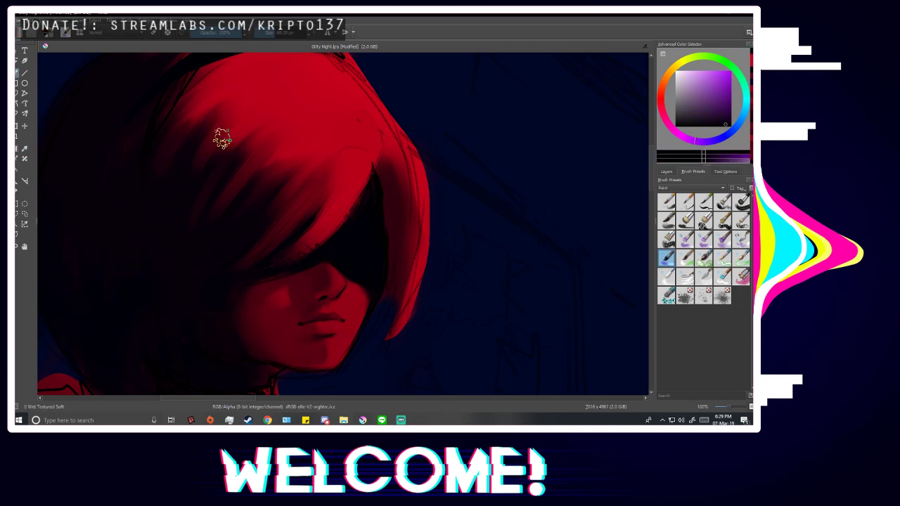
pyautogui.keyDown('ctrl'); pyautogui.click(261, 73); pyautogui.keyUp('ctrl')
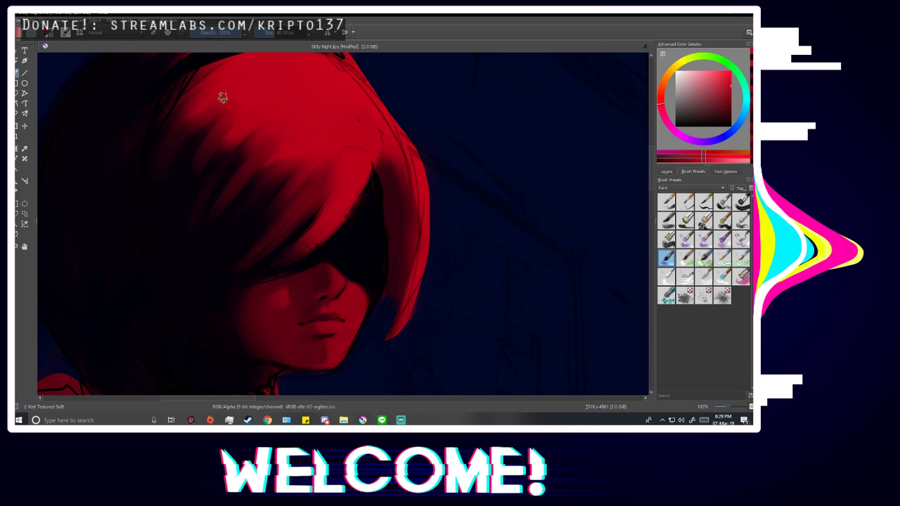
pyautogui.scroll(-1, 384, 259)
pyautogui.scroll(-1, 385, 260)
pyautogui.scroll(2, 302, 183)
pyautogui.scroll(-1, 329, 238)
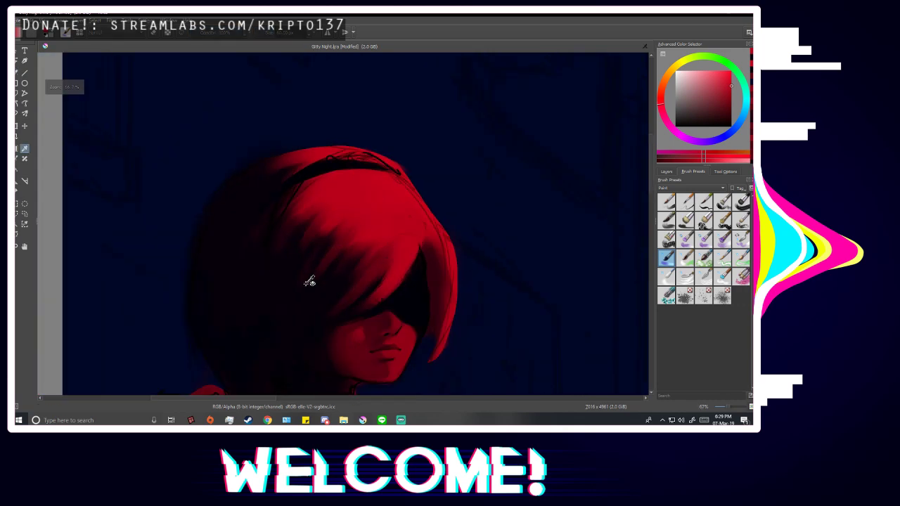
pyautogui.scroll(1, 307, 275)
pyautogui.keyDown('ctrl'); pyautogui.click(276, 275); pyautogui.keyUp('ctrl')
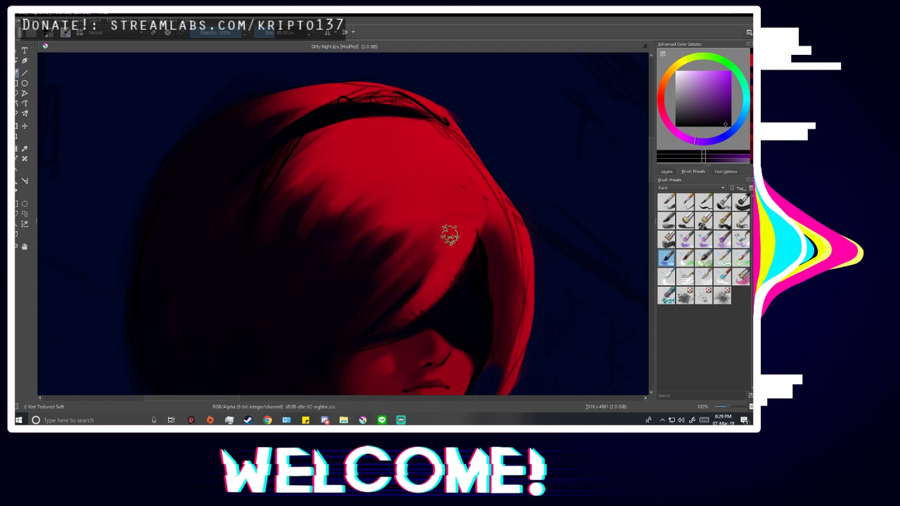
# Mirror the canvas view and brush red sampled from the hair onto the lower part of the front hair lock.
pyautogui.scroll(-4, 470, 136)
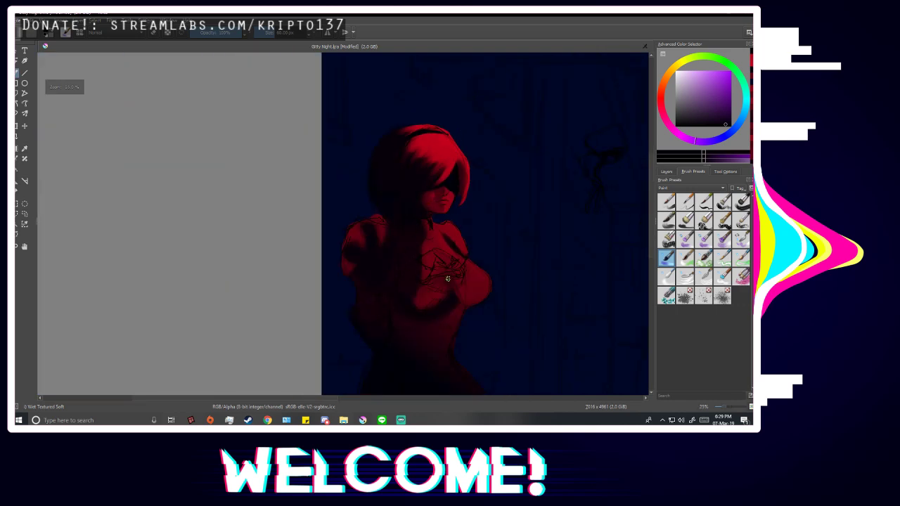
pyautogui.press('m')
pyautogui.scroll(2, 352, 199)
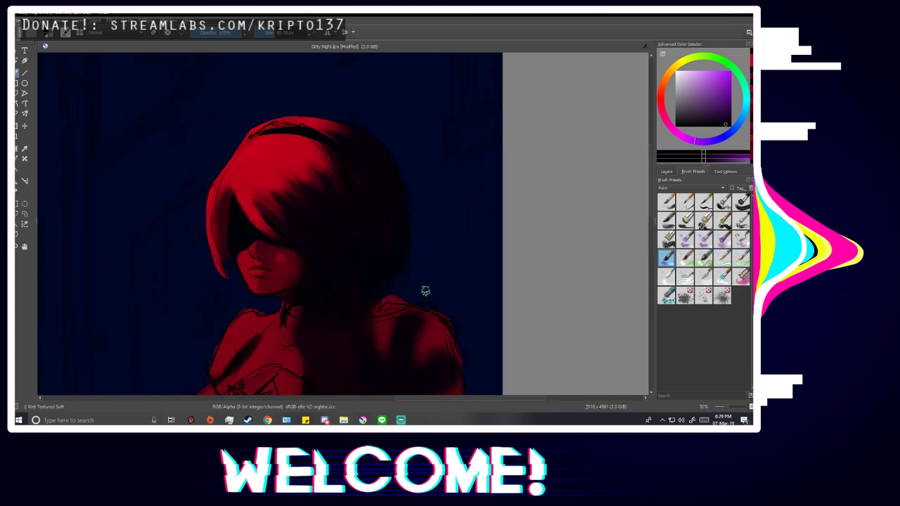
pyautogui.scroll(2, 224, 195)
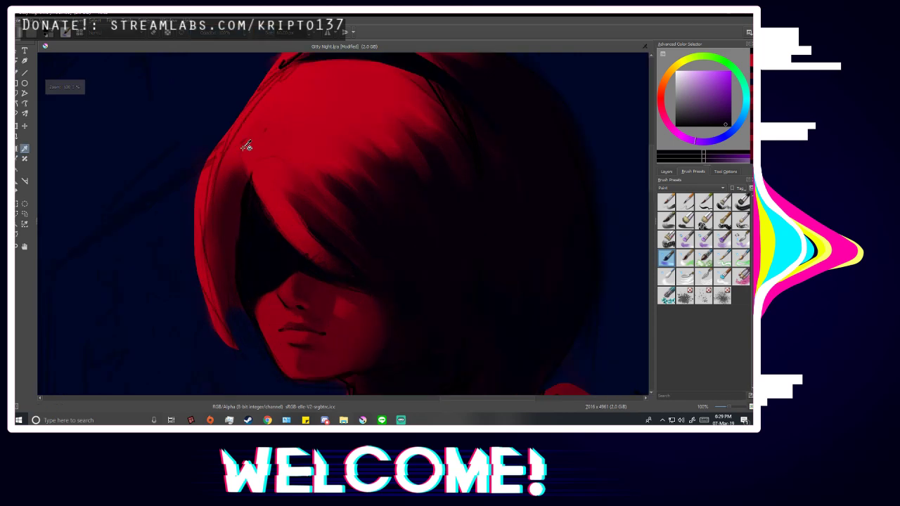
pyautogui.keyDown('ctrl'); pyautogui.click(235, 138); pyautogui.keyUp('ctrl')
pyautogui.moveTo(223, 183)
pyautogui.mouseDown()
pyautogui.moveTo(230, 339)
pyautogui.moveTo(221, 228)
pyautogui.moveTo(230, 313)
pyautogui.moveTo(251, 339)
pyautogui.mouseUp()
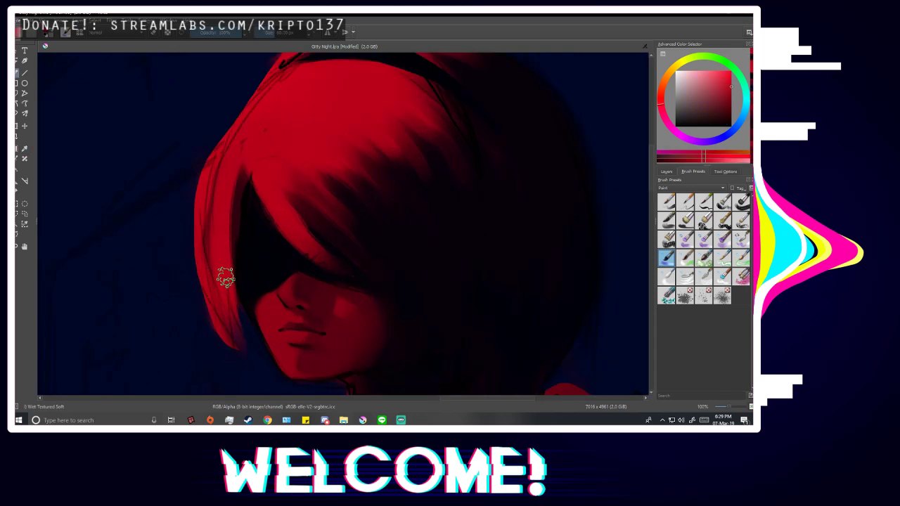
pyautogui.hotkey('ctrl', 'z')
pyautogui.moveTo(221, 290); pyautogui.dragTo(256, 322)
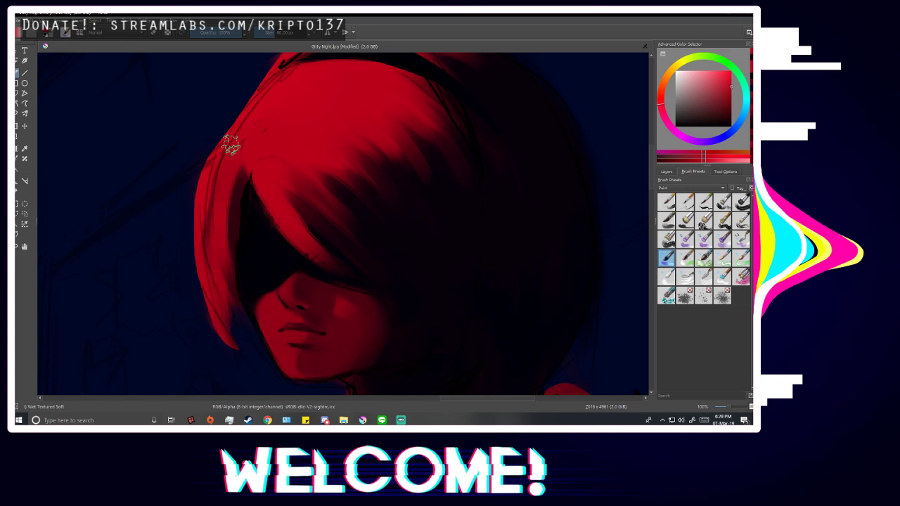
# Brush more red along the inner edge of the front hair lock beside the blindfold, down to its tip.
pyautogui.moveTo(238, 173); pyautogui.dragTo(238, 329)
pyautogui.moveTo(237, 188); pyautogui.dragTo(220, 292)
pyautogui.hotkey('ctrl', 'z')
pyautogui.moveTo(243, 177); pyautogui.dragTo(237, 213)
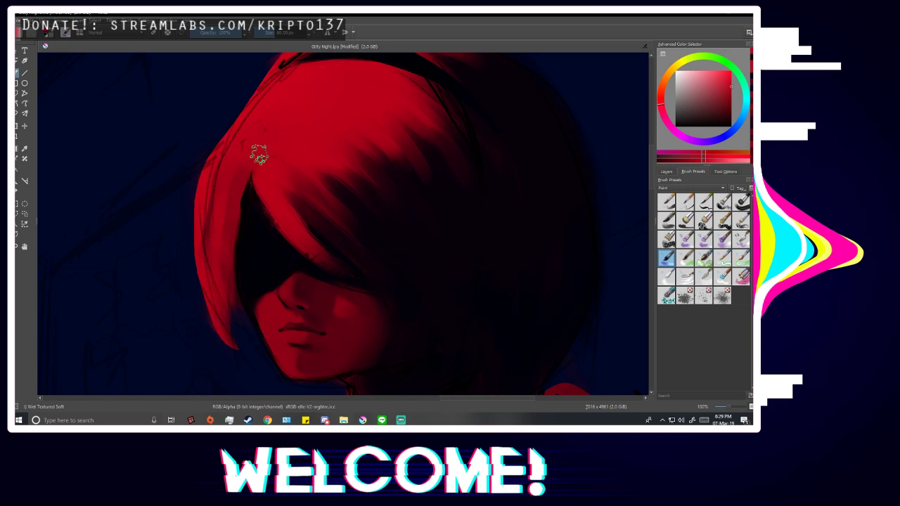
pyautogui.moveTo(231, 267); pyautogui.dragTo(236, 325)
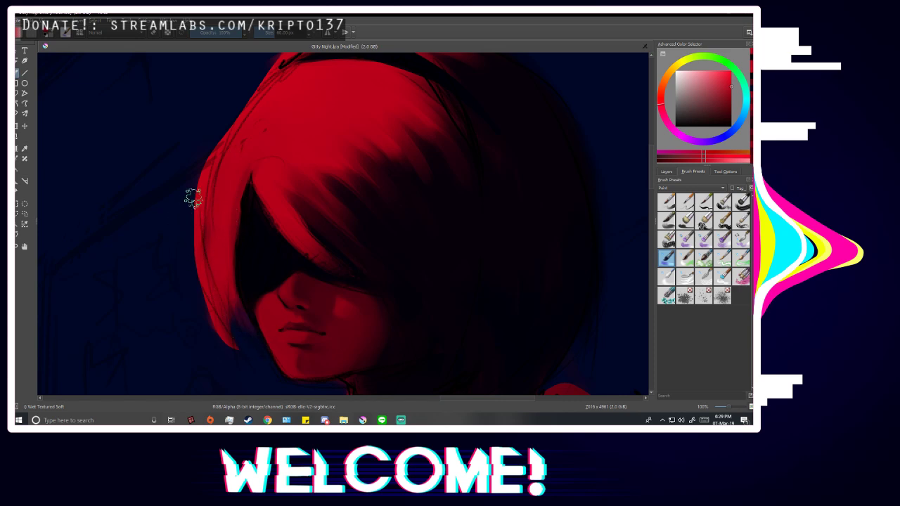
# Sample the dark shade beside the blindfold and paint it along the inner edge of the front hair lock in mirrored view.
pyautogui.scroll(-2, 306, 229)
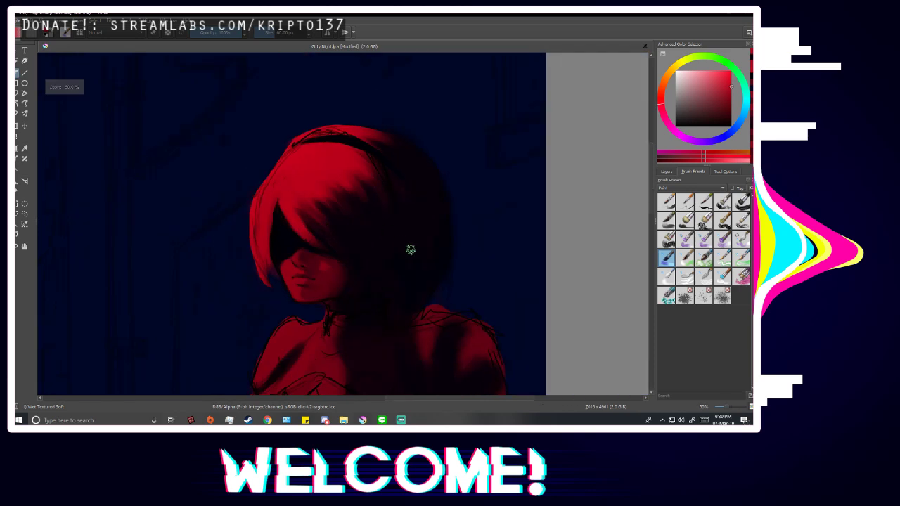
pyautogui.press('m')
pyautogui.keyDown('ctrl'); pyautogui.click(379, 238); pyautogui.keyUp('ctrl')
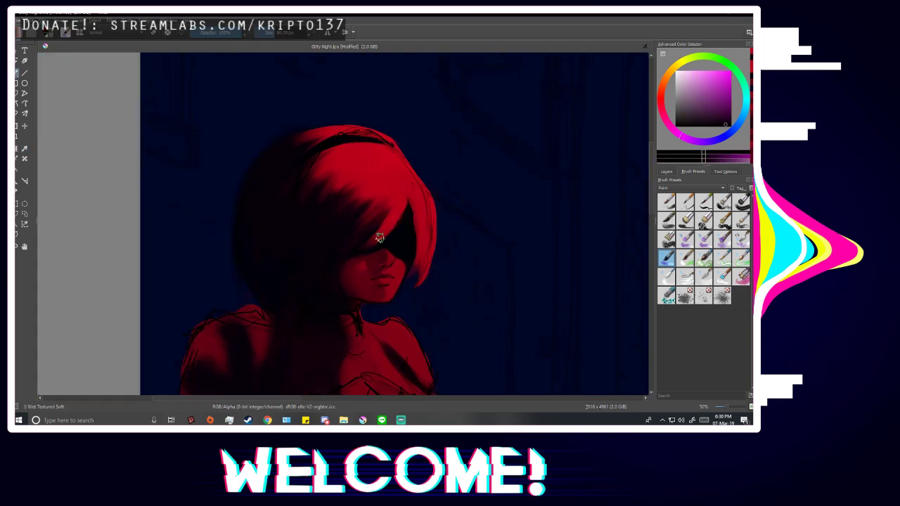
pyautogui.press('m')
pyautogui.scroll(3, 349, 286)
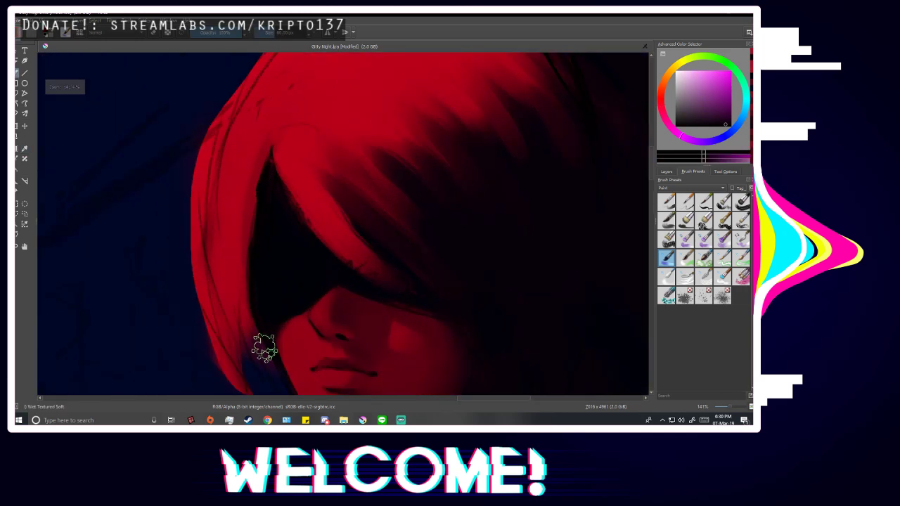
pyautogui.moveTo(265, 348); pyautogui.dragTo(270, 151)
pyautogui.hotkey('ctrl', 'z')
pyautogui.moveTo(259, 371); pyautogui.dragTo(263, 133)
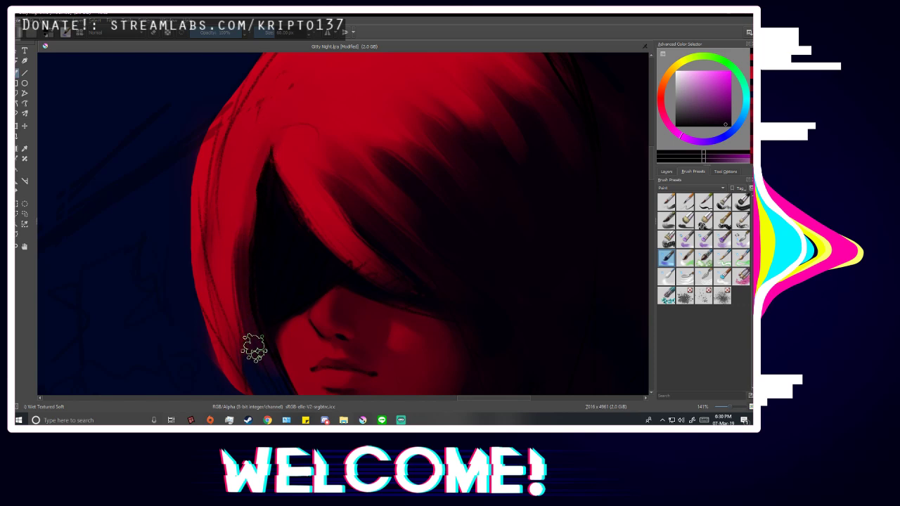
pyautogui.hotkey('ctrl', 'z')
pyautogui.moveTo(273, 384); pyautogui.dragTo(269, 107)
pyautogui.moveTo(246, 310); pyautogui.dragTo(254, 159)
# Pick the front hair lock's red as the brush colour.
pyautogui.press('p')
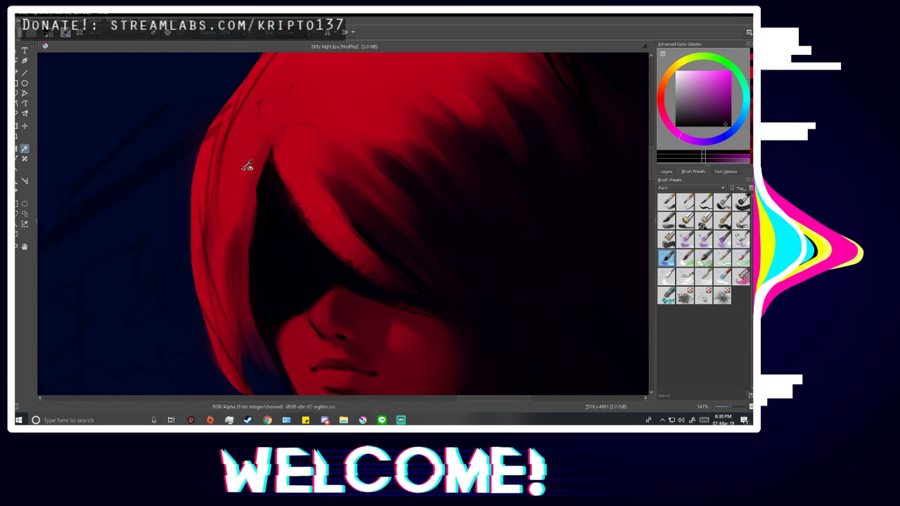
pyautogui.click(245, 167)
pyautogui.press('b')
# Pick the dark shade from the shadowed side of the hair as the brush colour and turn off the mirrored canvas view.
pyautogui.scroll(-3, 445, 201)
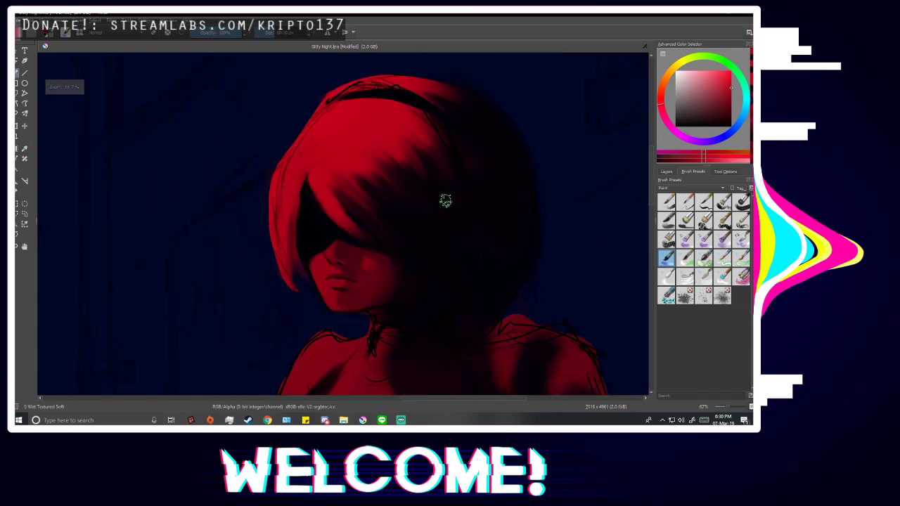
pyautogui.scroll(-2, 445, 202)
pyautogui.press('p')
pyautogui.click(478, 149)
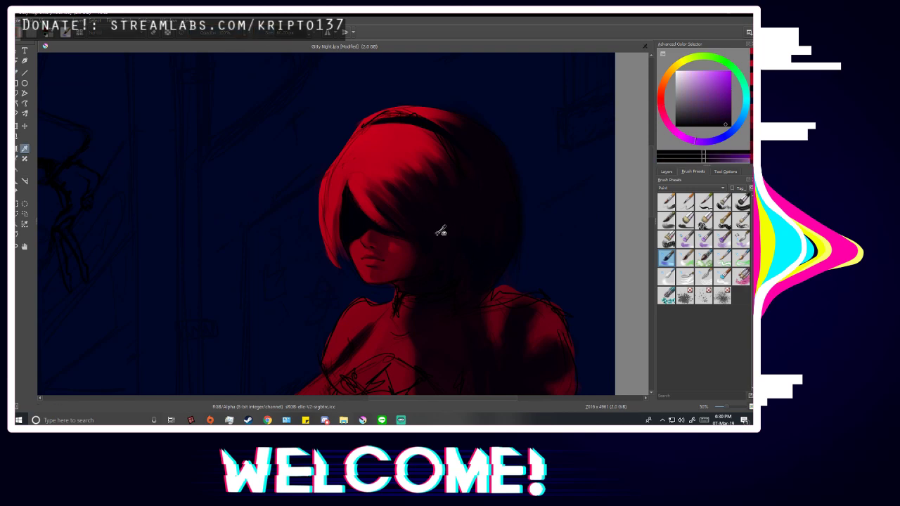
pyautogui.press('b')
pyautogui.press('m')
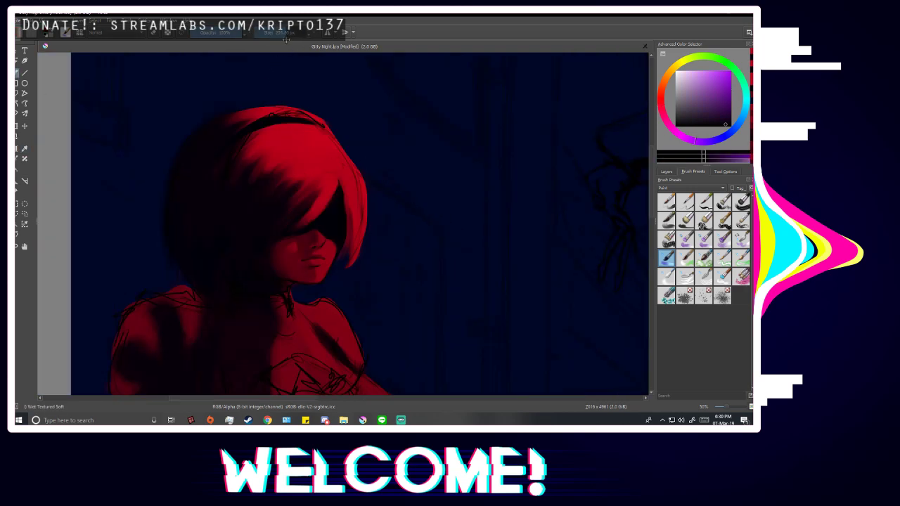
# Sample the hair's red and brush it into the shadow edge of the fringe, and pick the dark hair shade again.
pyautogui.scroll(2, 291, 181)
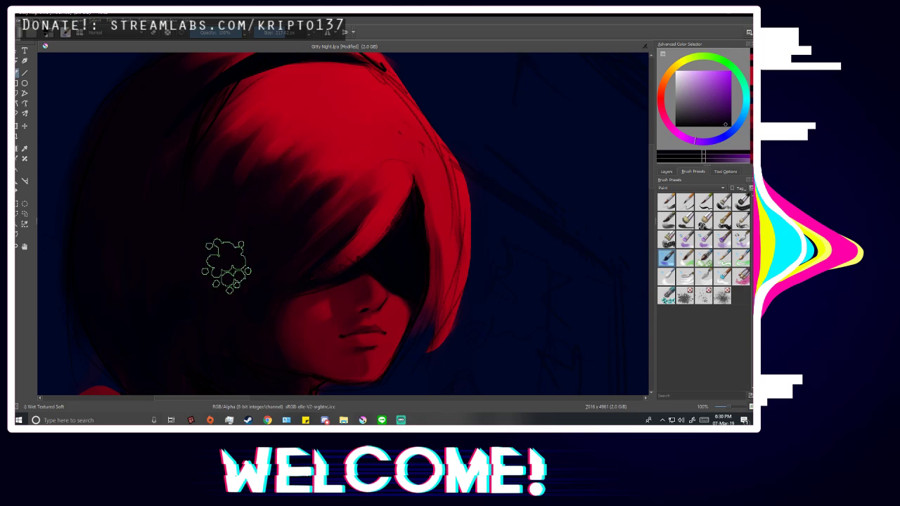
pyautogui.keyDown('ctrl'); pyautogui.click(348, 130); pyautogui.keyUp('ctrl')
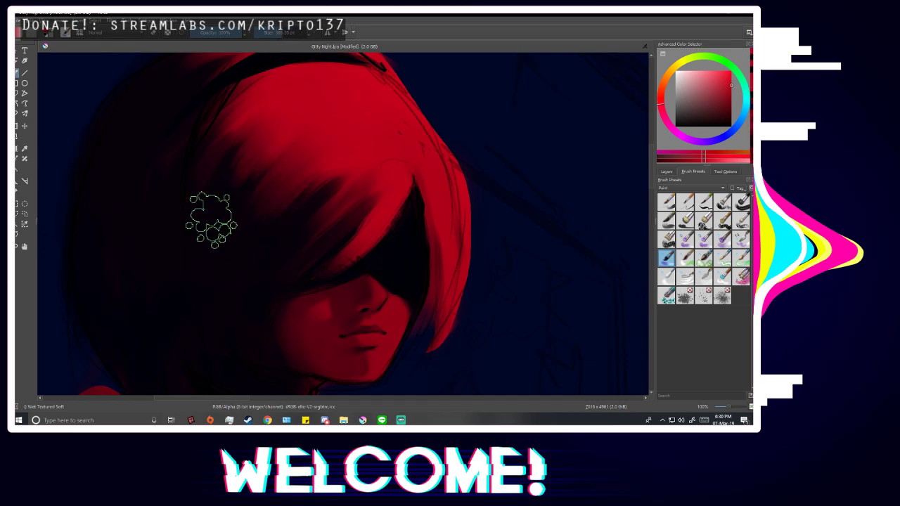
pyautogui.keyDown('ctrl'); pyautogui.click(237, 242); pyautogui.keyUp('ctrl')
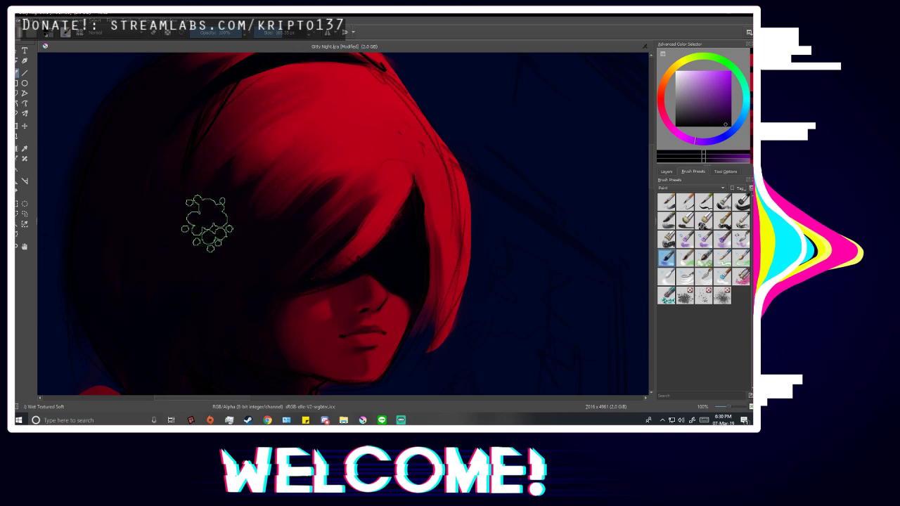
# Mirror the canvas view and brush the dark shade over the lower edge of the fringe above the blindfold.
pyautogui.scroll(-5, 368, 207)
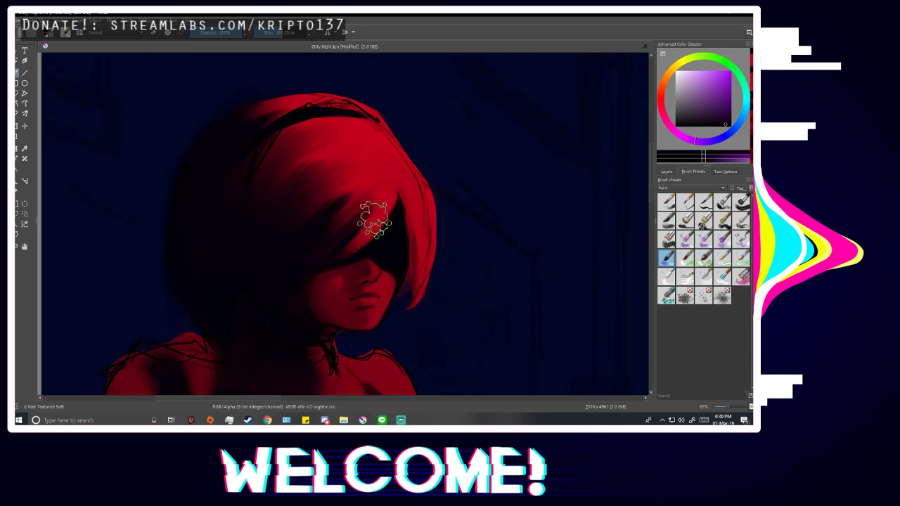
pyautogui.press('m')
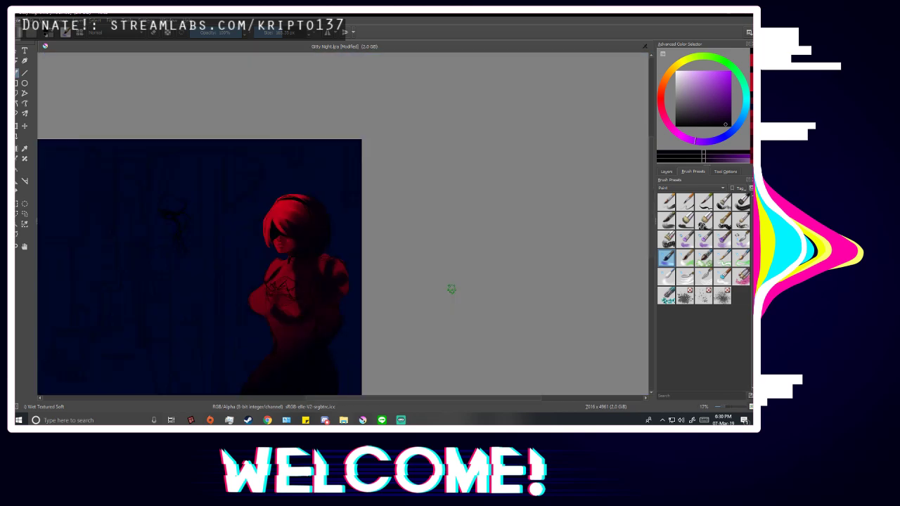
pyautogui.scroll(2, 274, 225)
pyautogui.scroll(4, 274, 225)
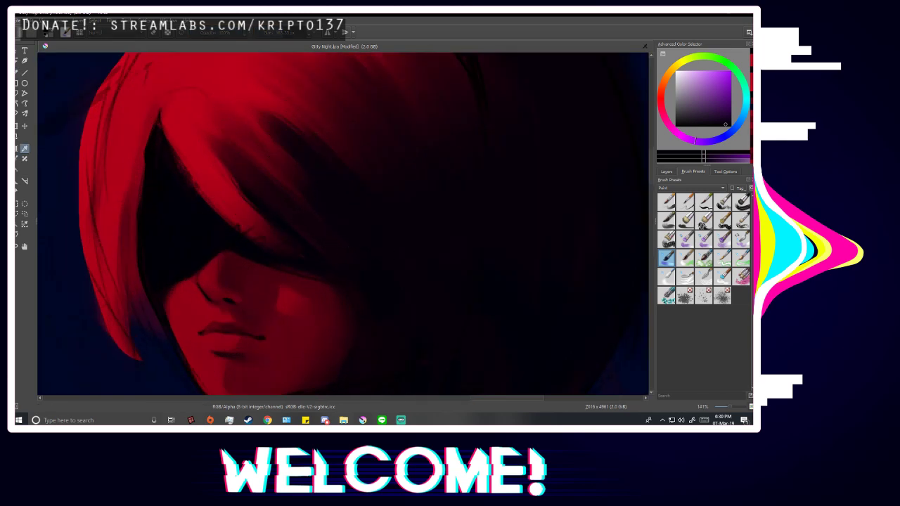
pyautogui.press('b')
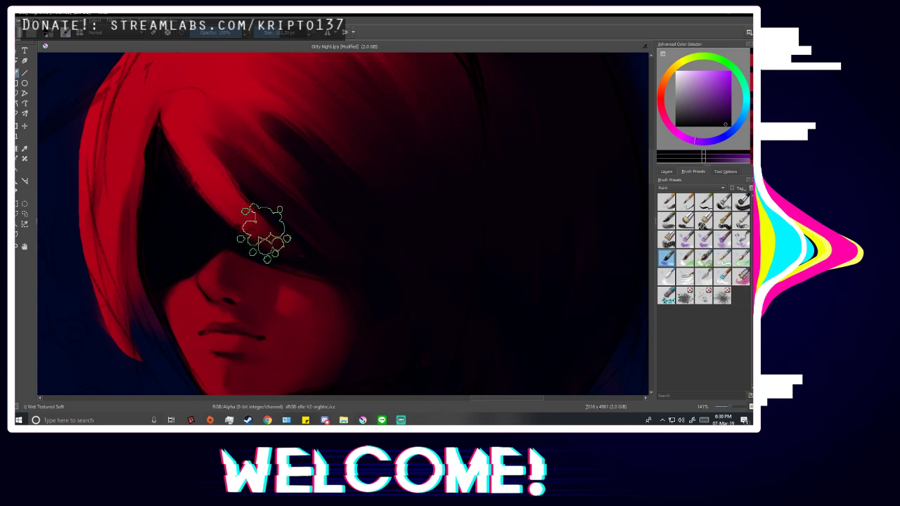
# Sample red from the top of the fringe, reduce the brush size and paint a red strand down toward the fringe's tip.
pyautogui.keyDown('ctrl'); pyautogui.click(205, 112); pyautogui.keyUp('ctrl')
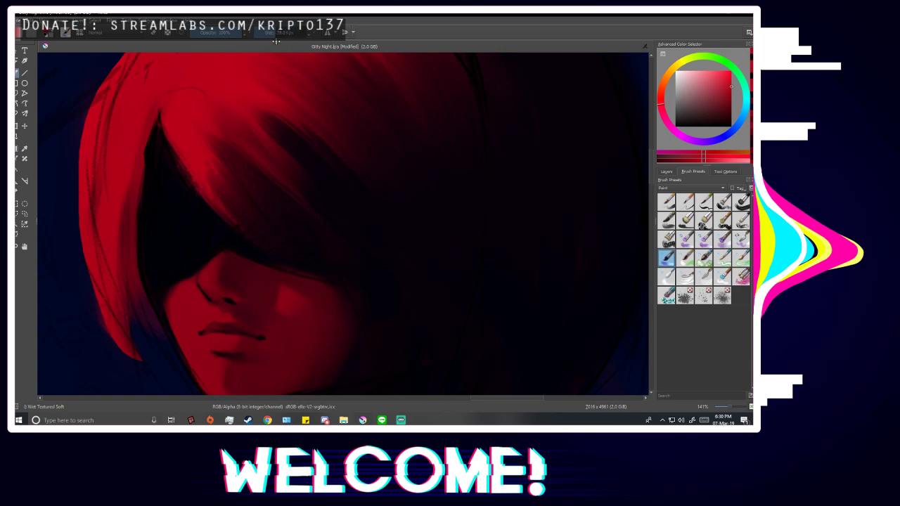
pyautogui.moveTo(276, 42); pyautogui.dragTo(274, 41)
pyautogui.moveTo(213, 159); pyautogui.dragTo(308, 263)
pyautogui.hotkey('ctrl', 'z')
pyautogui.moveTo(241, 184); pyautogui.dragTo(360, 286)
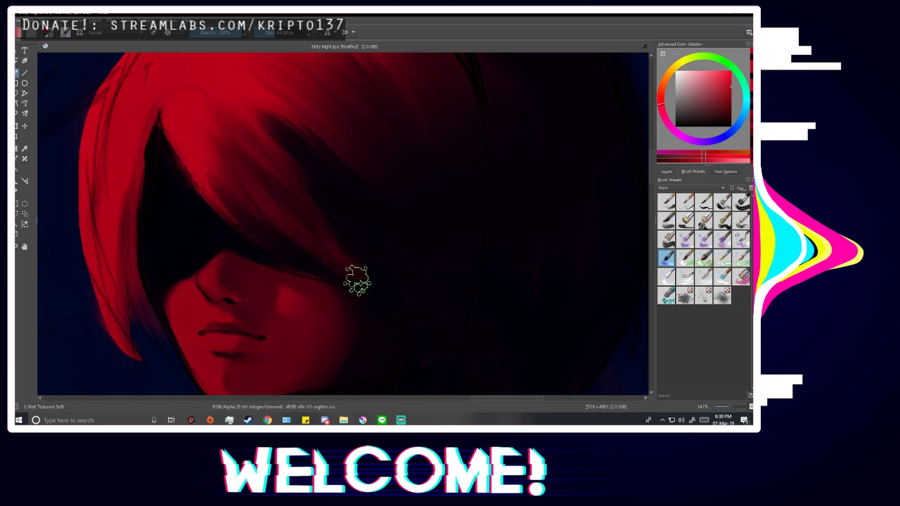
# Turn off the mirrored view, sample the dark hair shade and darken the tip of the fringe beside the blindfold.
pyautogui.scroll(-7, 422, 242)
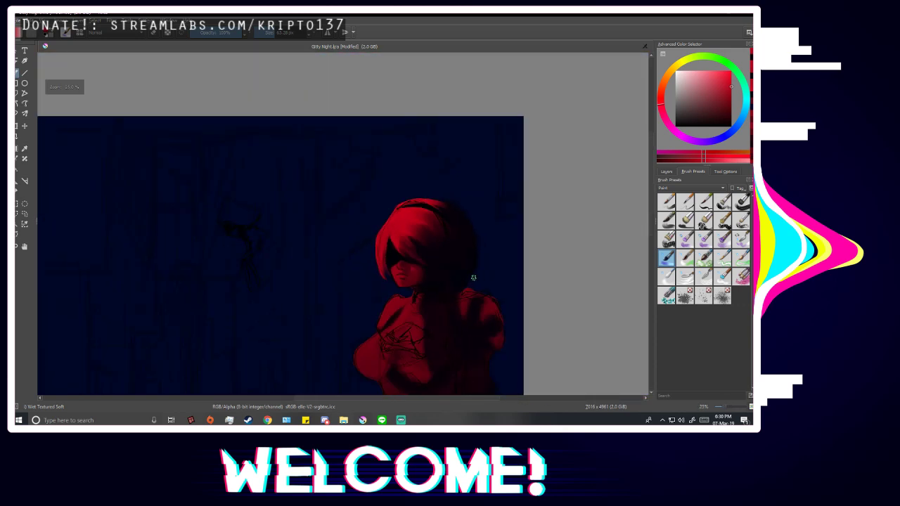
pyautogui.press('m')
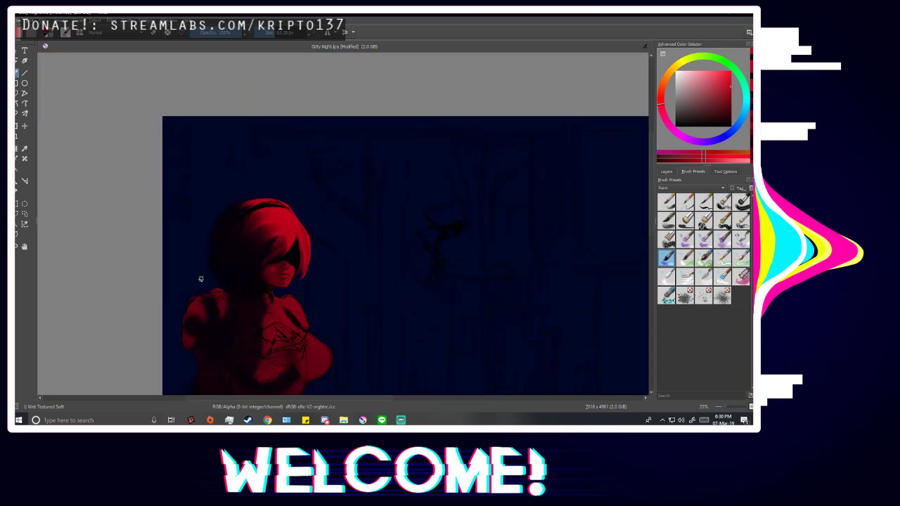
pyautogui.scroll(6, 237, 249)
pyautogui.scroll(1, 302, 286)
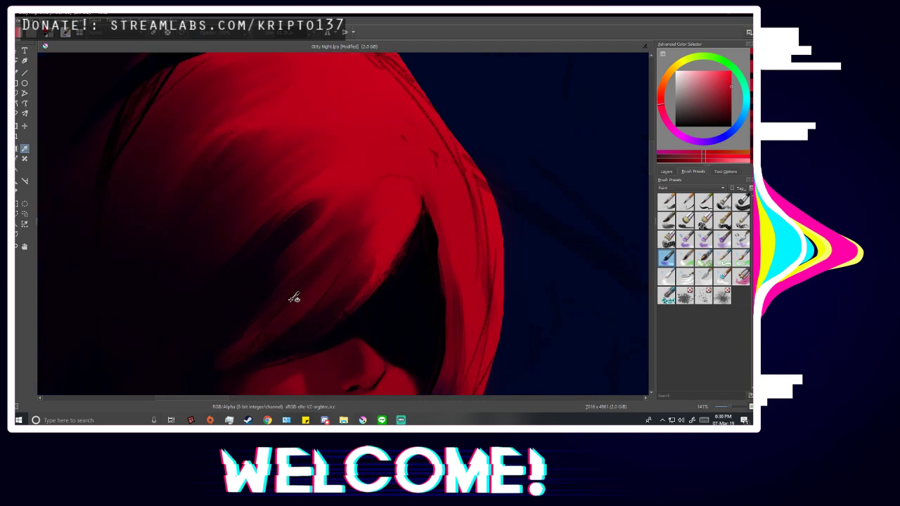
pyautogui.click(235, 307)
pyautogui.press('b')
pyautogui.scroll(-2, 246, 307)
pyautogui.scroll(2, 243, 316)
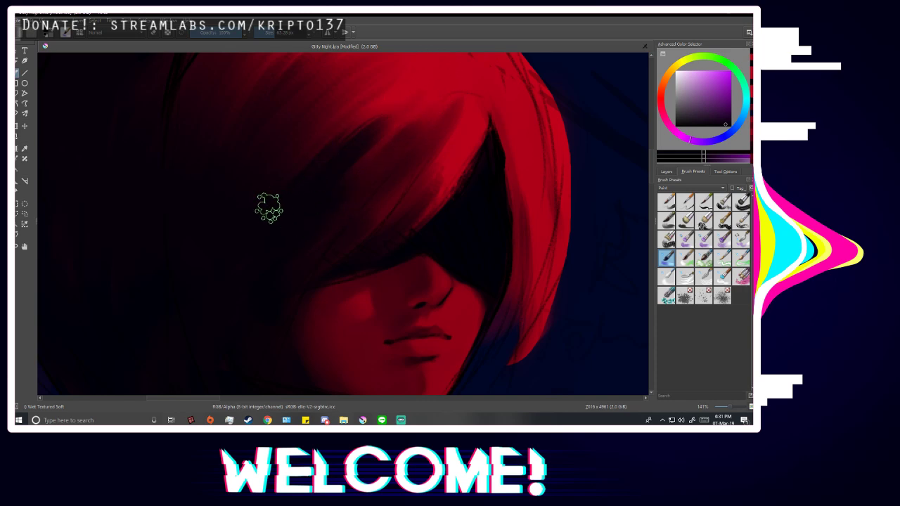
# Enlarge the brush greatly and paint broad dark shading over the fringe and crown in front of the headband.
pyautogui.scroll(-1, 292, 180)
pyautogui.scroll(-1, 284, 183)
pyautogui.scroll(1, 327, 99)
pyautogui.moveTo(297, 39); pyautogui.dragTo(294, 40)
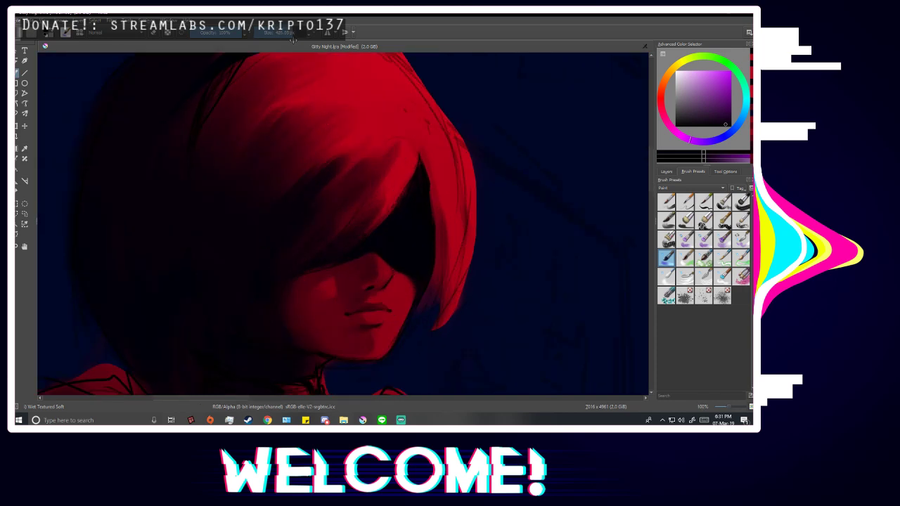
pyautogui.moveTo(349, 130)
pyautogui.mouseDown()
pyautogui.moveTo(327, 141)
pyautogui.moveTo(301, 186)
pyautogui.moveTo(157, 219)
pyautogui.moveTo(285, 89)
pyautogui.moveTo(231, 94)
pyautogui.moveTo(159, 182)
pyautogui.moveTo(254, 140)
pyautogui.moveTo(355, 77)
pyautogui.moveTo(292, 143)
pyautogui.moveTo(366, 135)
pyautogui.mouseUp()
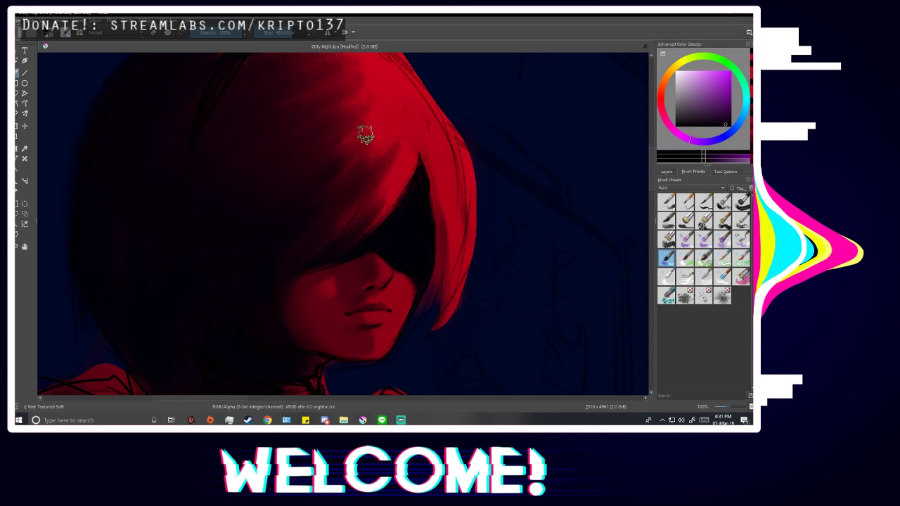
pyautogui.moveTo(351, 173); pyautogui.dragTo(357, 194)
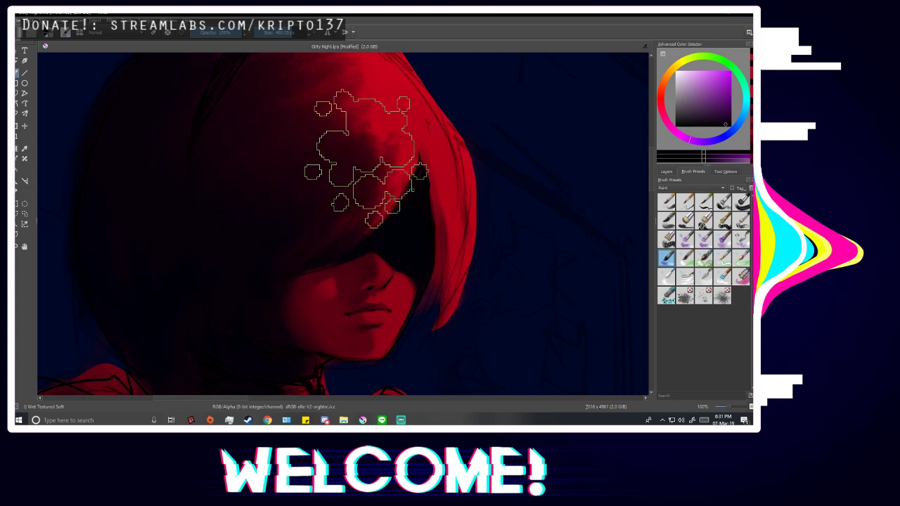
# Reduce the brush size, sample red from below the headband and paint thin red strands into the darkened fringe.
pyautogui.scroll(-2, 256, 162)
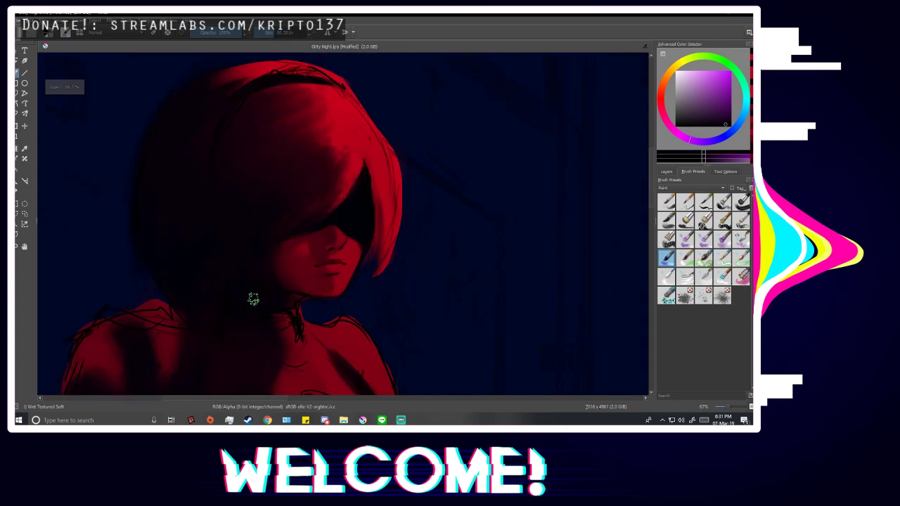
pyautogui.scroll(2, 302, 178)
pyautogui.scroll(-2, 283, 225)
pyautogui.scroll(2, 274, 201)
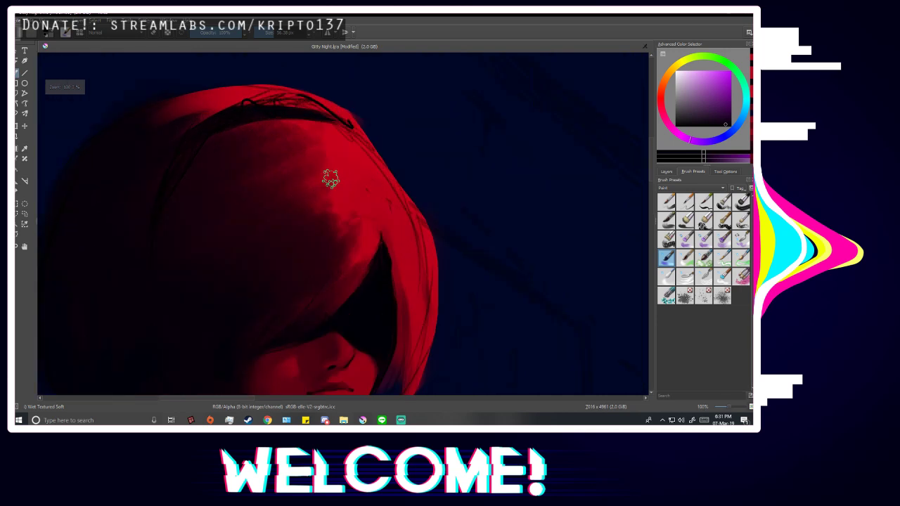
pyautogui.keyDown('ctrl'); pyautogui.click(352, 150); pyautogui.keyUp('ctrl')
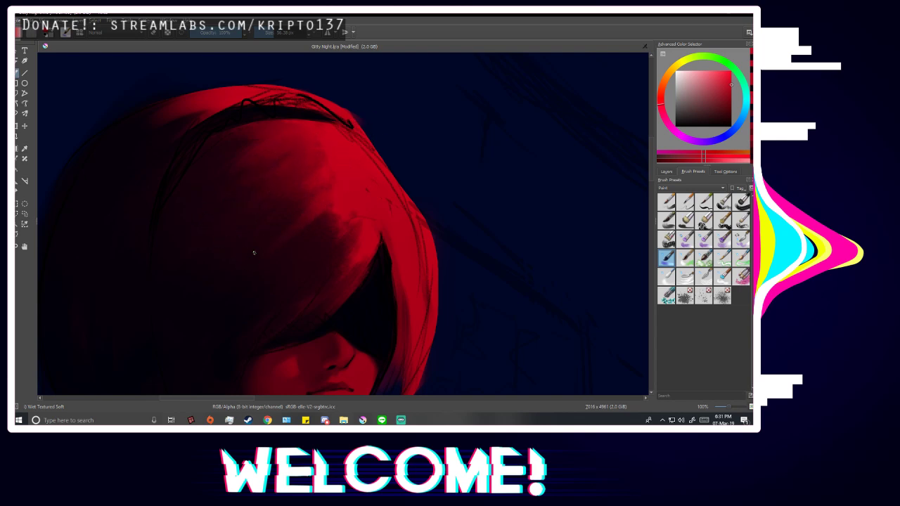
pyautogui.moveTo(323, 222); pyautogui.dragTo(304, 242)
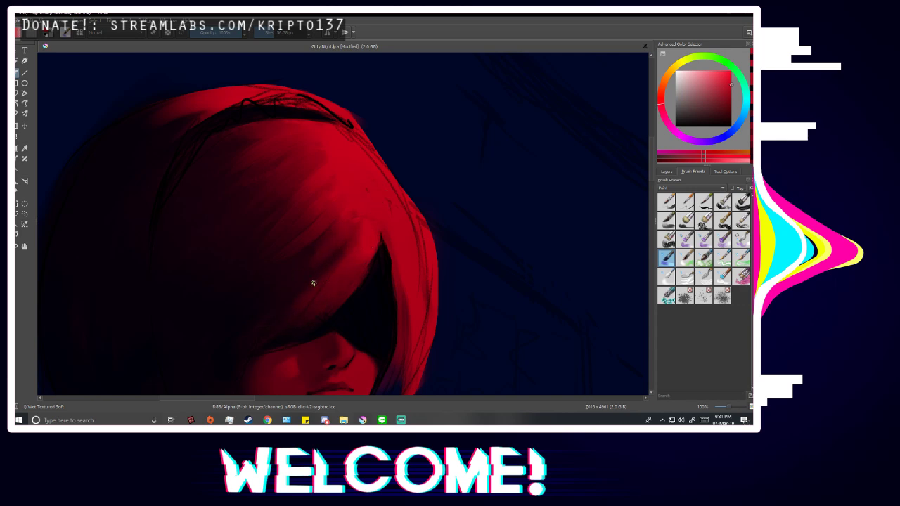
# Mirror the canvas view and refine the fringe strands with alternating dark and red shades sampled from the hair.
pyautogui.scroll(-3, 301, 291)
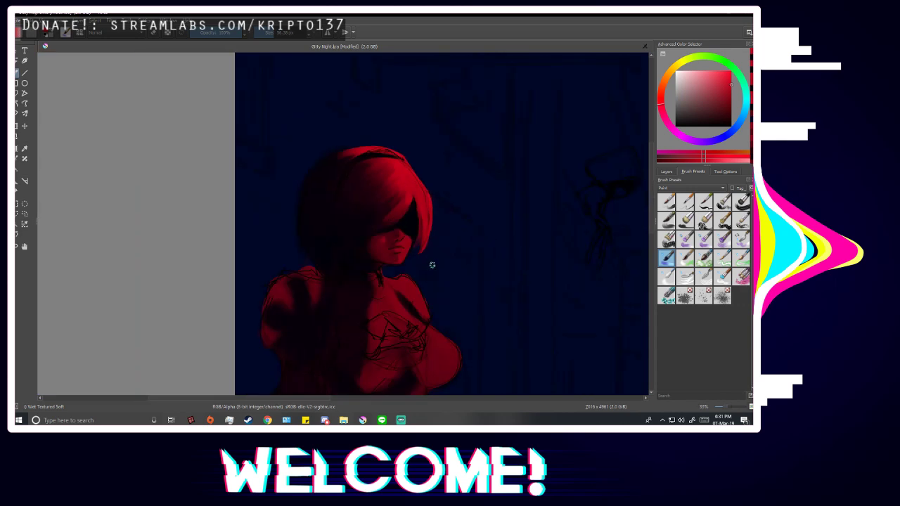
pyautogui.press('m')
pyautogui.scroll(3, 312, 175)
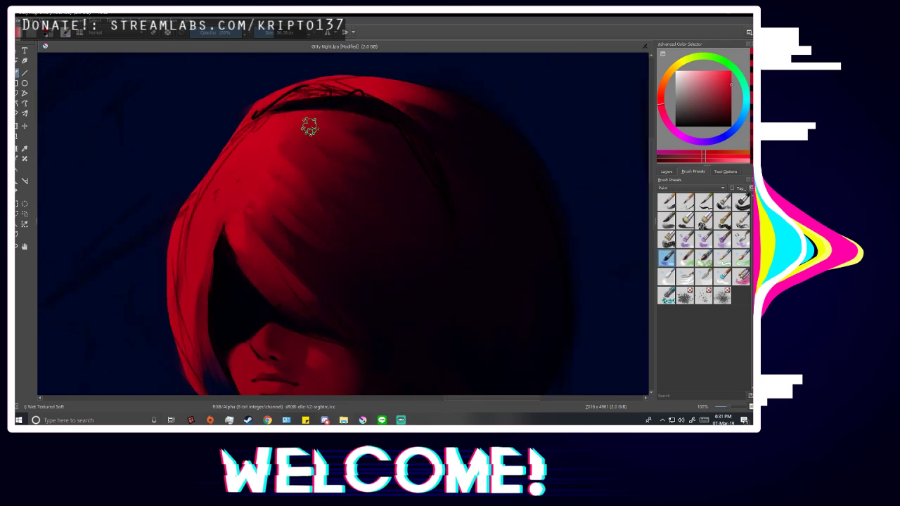
pyautogui.keyDown('ctrl'); pyautogui.click(382, 271); pyautogui.keyUp('ctrl')
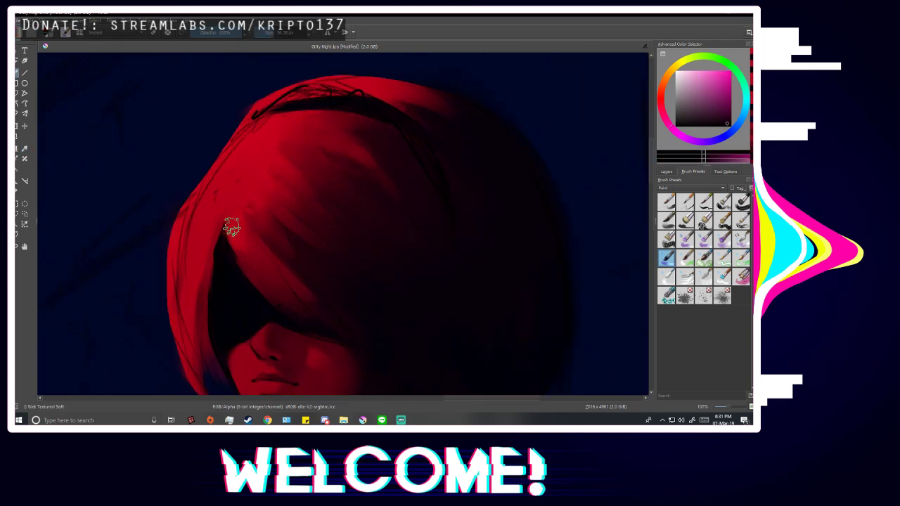
pyautogui.keyDown('ctrl'); pyautogui.click(265, 197); pyautogui.keyUp('ctrl')
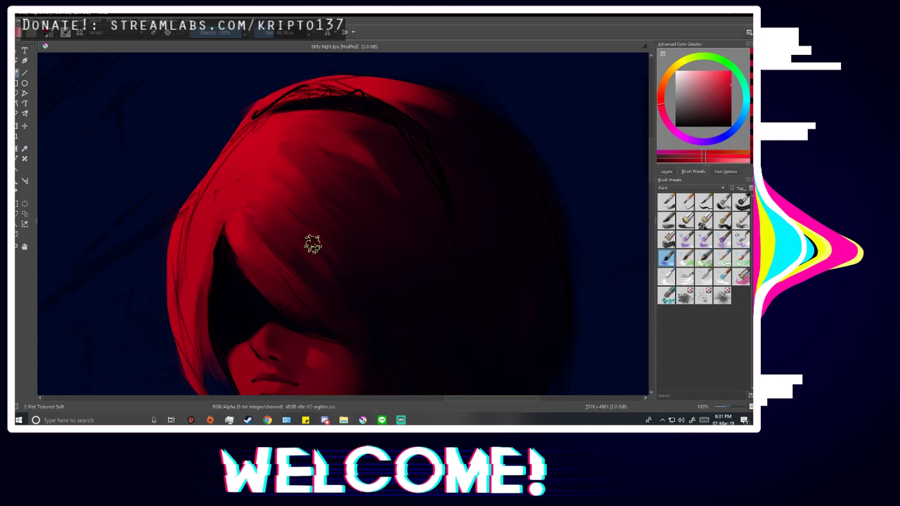
pyautogui.keyDown('ctrl'); pyautogui.click(387, 267); pyautogui.keyUp('ctrl')
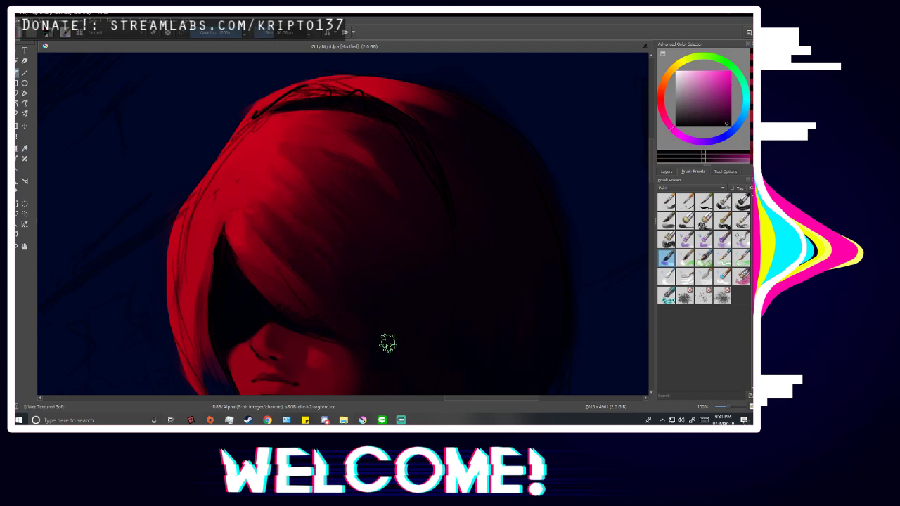
# Sample red below the headband, paint long red strands down across the fringe, and pick the dark shade beside them.
pyautogui.keyDown('ctrl'); pyautogui.click(277, 125); pyautogui.keyUp('ctrl')
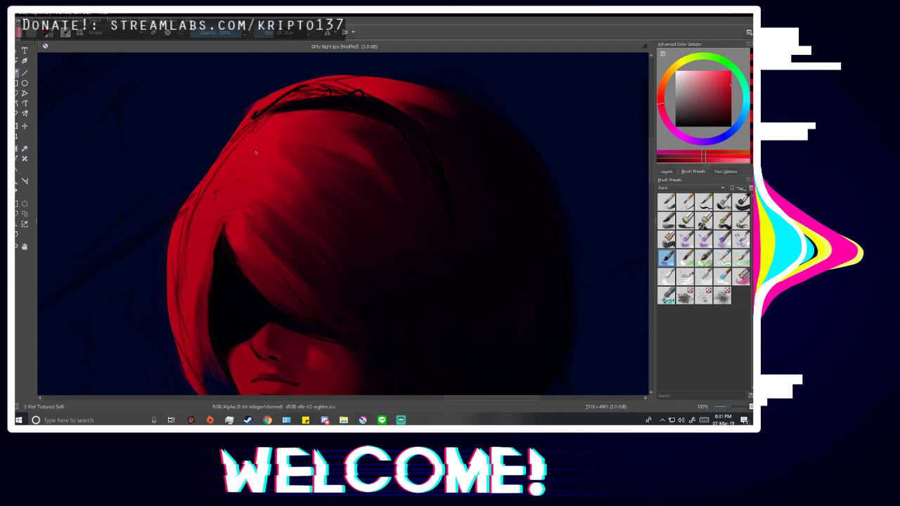
pyautogui.moveTo(256, 152)
pyautogui.mouseDown()
pyautogui.moveTo(287, 211)
pyautogui.moveTo(317, 218)
pyautogui.moveTo(246, 156)
pyautogui.moveTo(377, 336)
pyautogui.moveTo(258, 146)
pyautogui.moveTo(336, 267)
pyautogui.mouseUp()
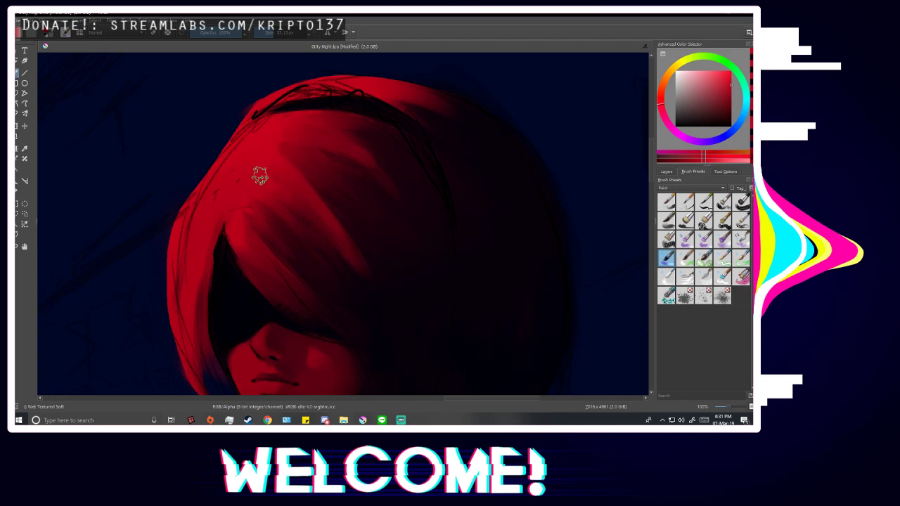
pyautogui.moveTo(261, 176); pyautogui.dragTo(377, 269)
pyautogui.keyDown('ctrl'); pyautogui.click(390, 245); pyautogui.keyUp('ctrl')
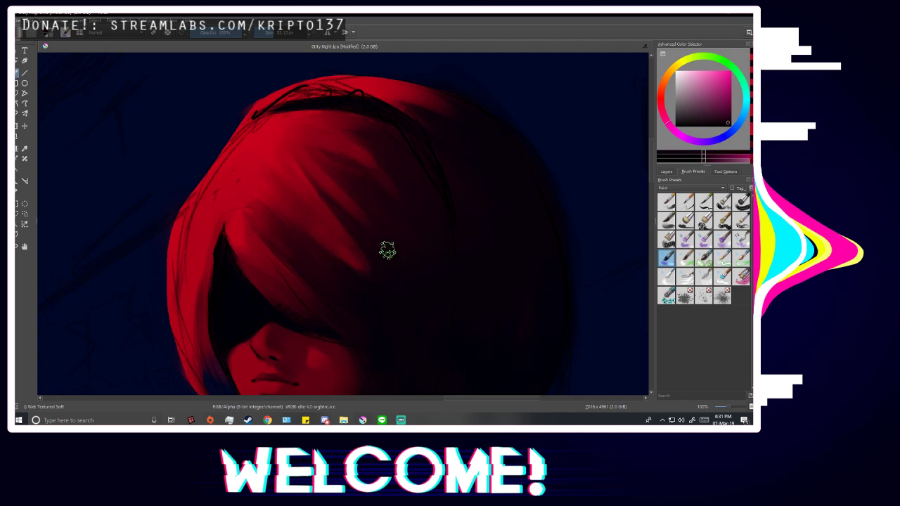
# Turn off the mirrored view, brush sampled red along the crown behind the headband and sample the adjacent dark shade for blending.
pyautogui.scroll(-4, 431, 197)
pyautogui.press('m')
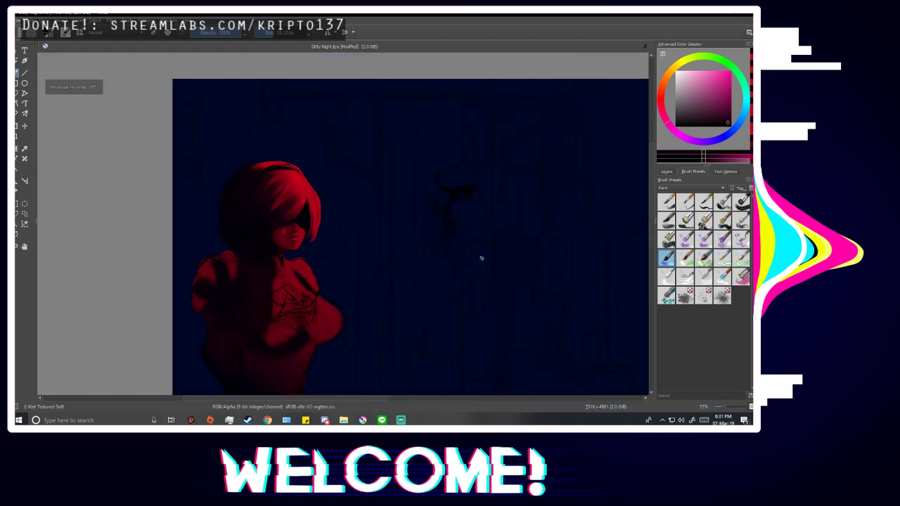
pyautogui.scroll(3, 201, 187)
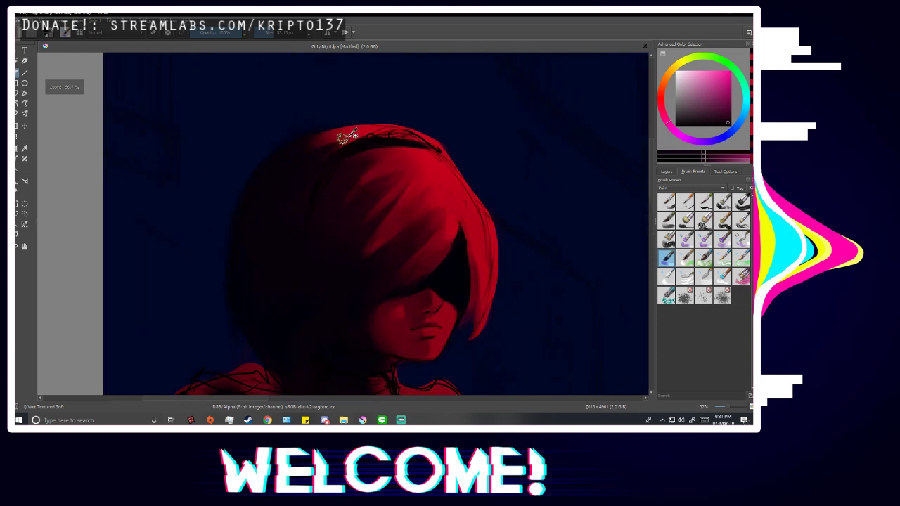
pyautogui.keyDown('ctrl'); pyautogui.click(341, 132); pyautogui.keyUp('ctrl')
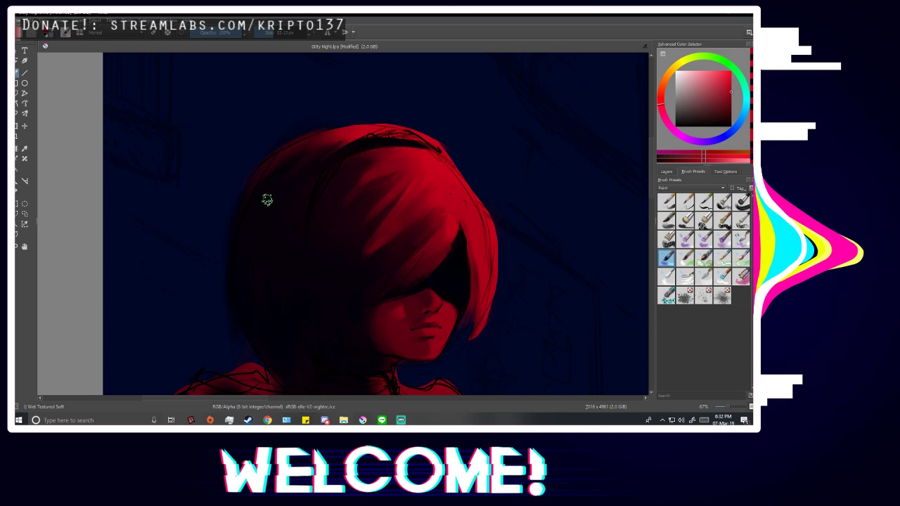
pyautogui.keyDown('ctrl'); pyautogui.click(327, 149); pyautogui.keyUp('ctrl')
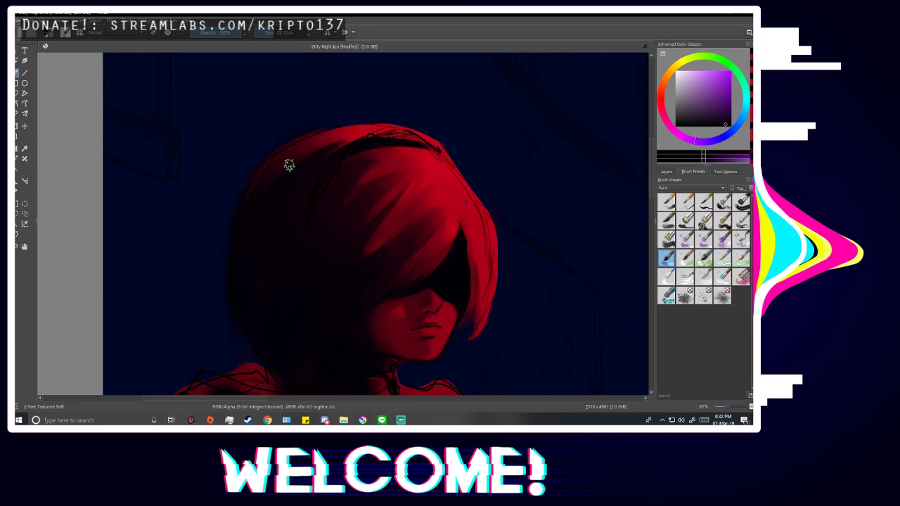
# Sample bright red from the top of the crown, brush it behind the headband, and pick the dark shade from the back hair.
pyautogui.scroll(-1, 426, 191)
pyautogui.scroll(2, 380, 149)
pyautogui.keyDown('ctrl'); pyautogui.click(372, 124); pyautogui.keyUp('ctrl')
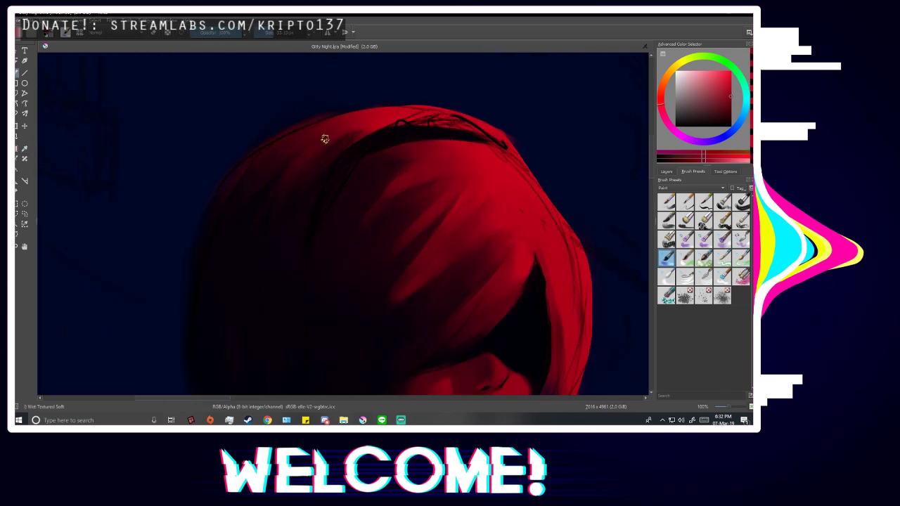
pyautogui.keyDown('ctrl'); pyautogui.click(251, 248); pyautogui.keyUp('ctrl')
pyautogui.scroll(-3, 320, 160)
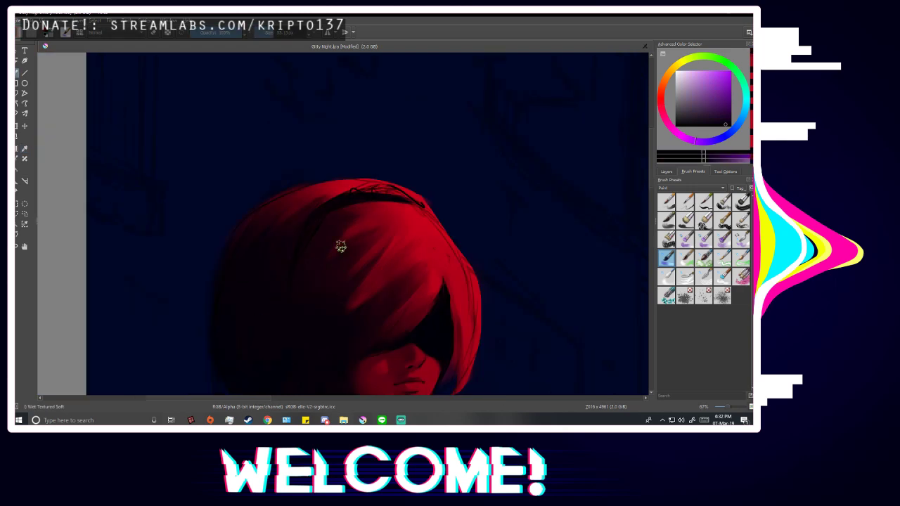
# Mirror the canvas view, sample red from the fringe, paint strands hanging beside the cheek, and pick a darker red from the fringe.
pyautogui.scroll(-1, 463, 217)
pyautogui.scroll(-1, 340, 166)
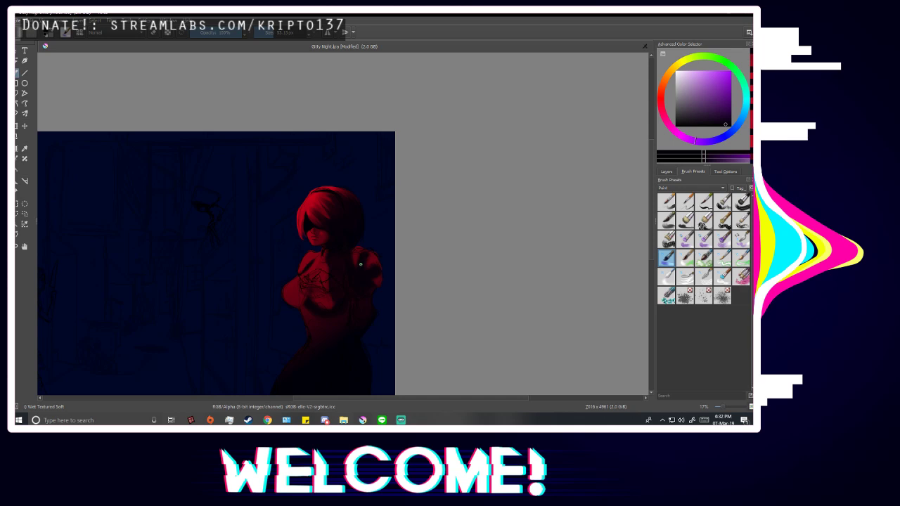
pyautogui.scroll(5, 359, 264)
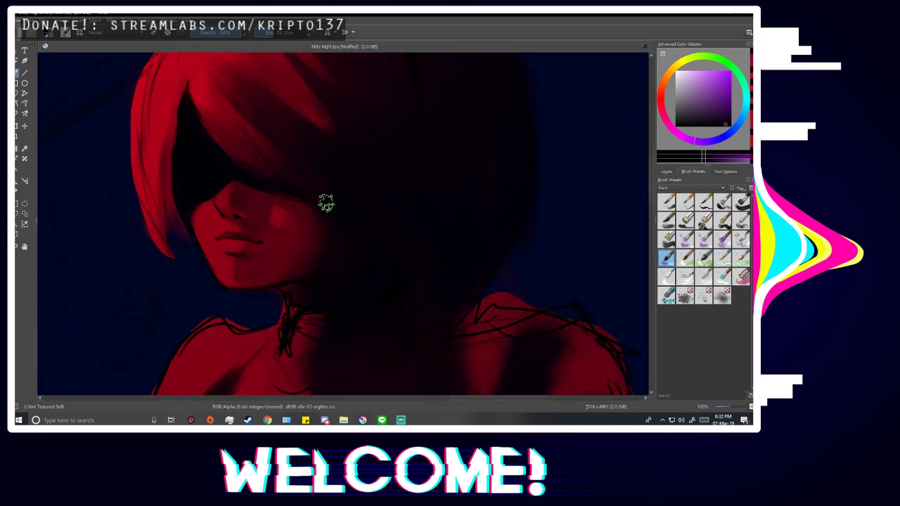
pyautogui.scroll(-2, 309, 204)
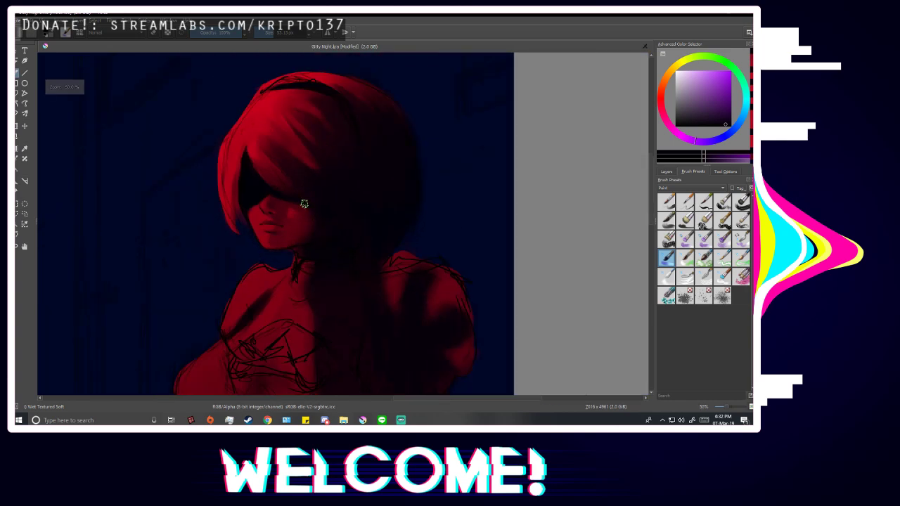
pyautogui.scroll(2, 304, 204)
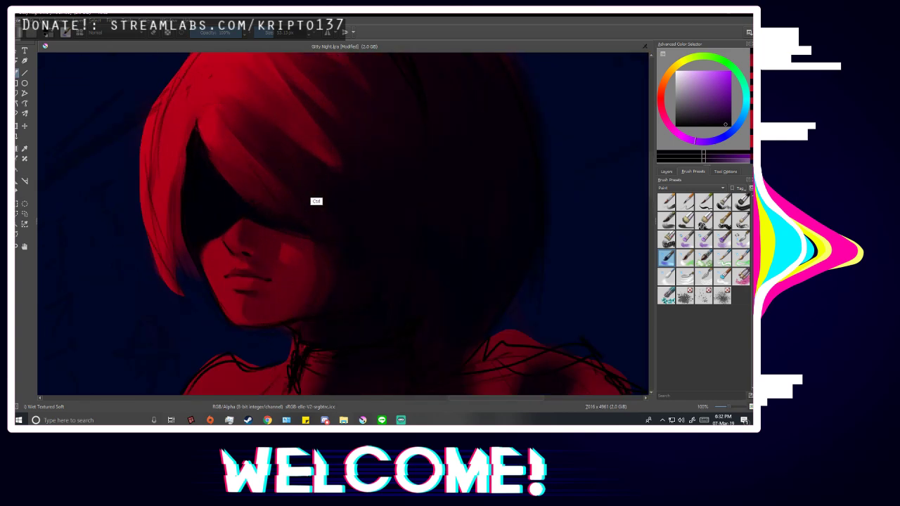
pyautogui.press('p')
pyautogui.click(218, 130)
pyautogui.press('b')
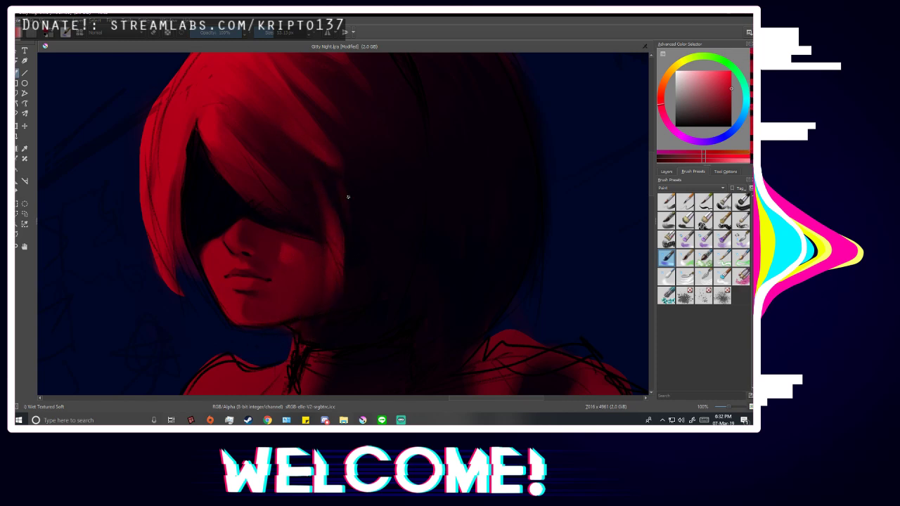
pyautogui.keyDown('ctrl'); pyautogui.click(291, 166); pyautogui.keyUp('ctrl')
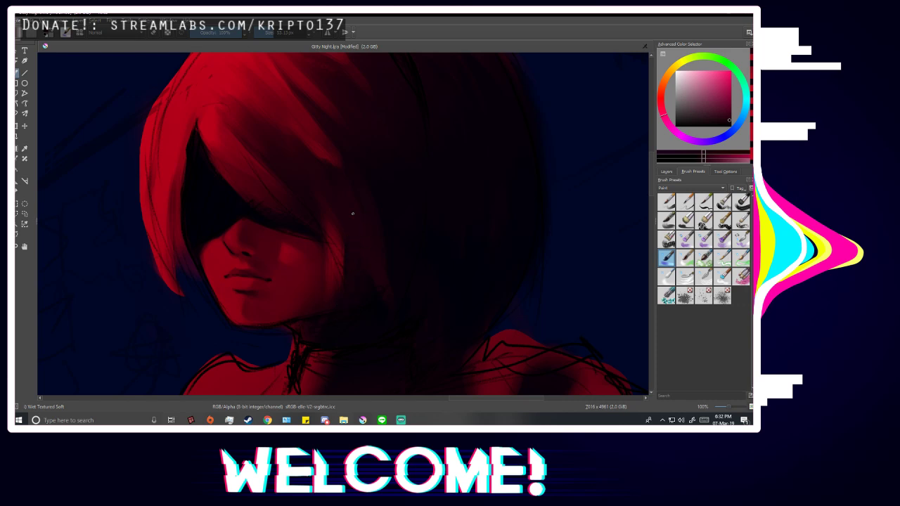
# Turn off the mirrored view and hide the black line sketch so only the painted figure and background show.
pyautogui.scroll(-1, 358, 232)
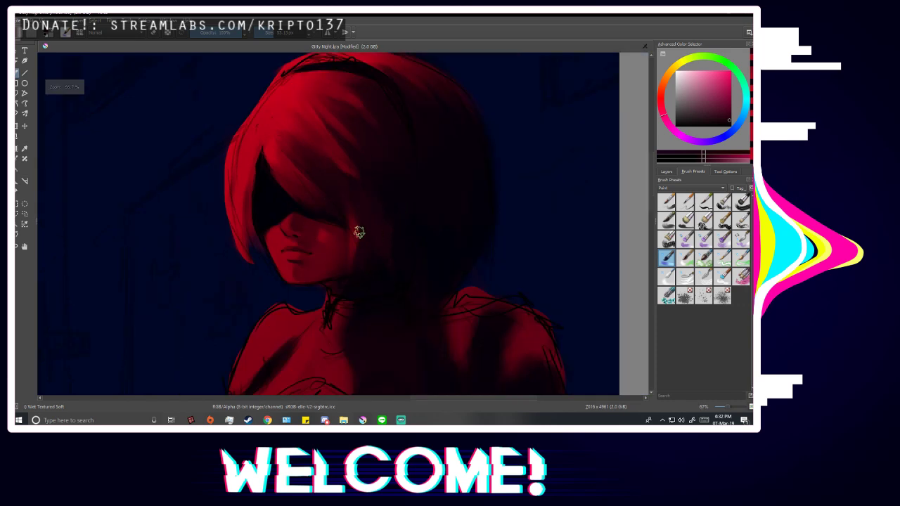
pyautogui.scroll(-3, 382, 245)
pyautogui.press('m')
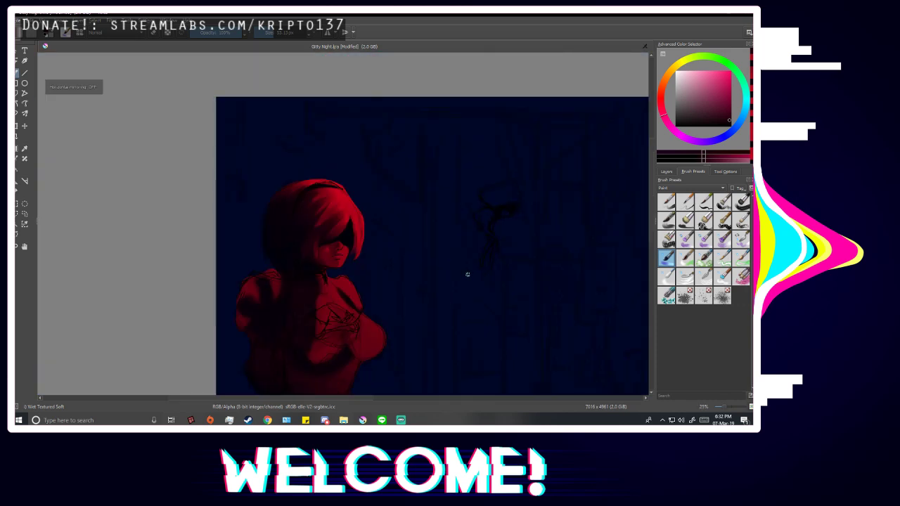
pyautogui.scroll(-2, 474, 266)
pyautogui.scroll(5, 457, 288)
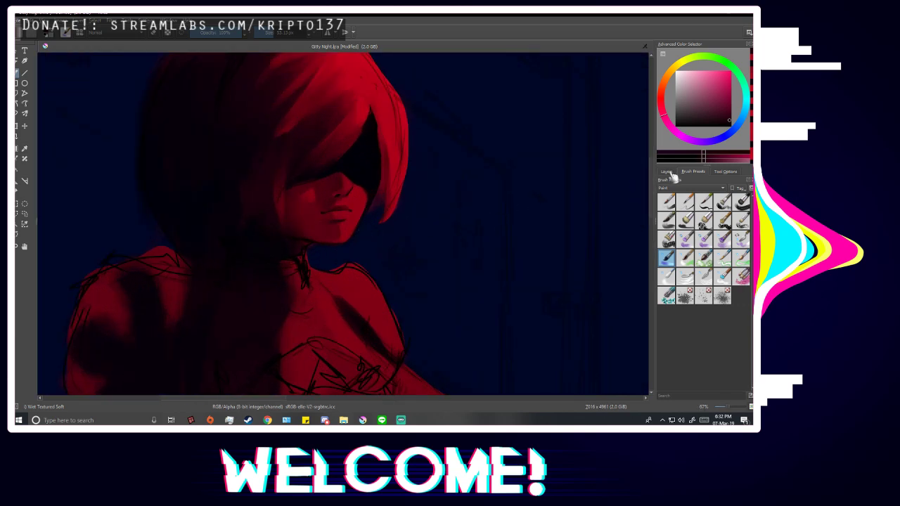
pyautogui.click(668, 172)
pyautogui.scroll(-3, 373, 267)
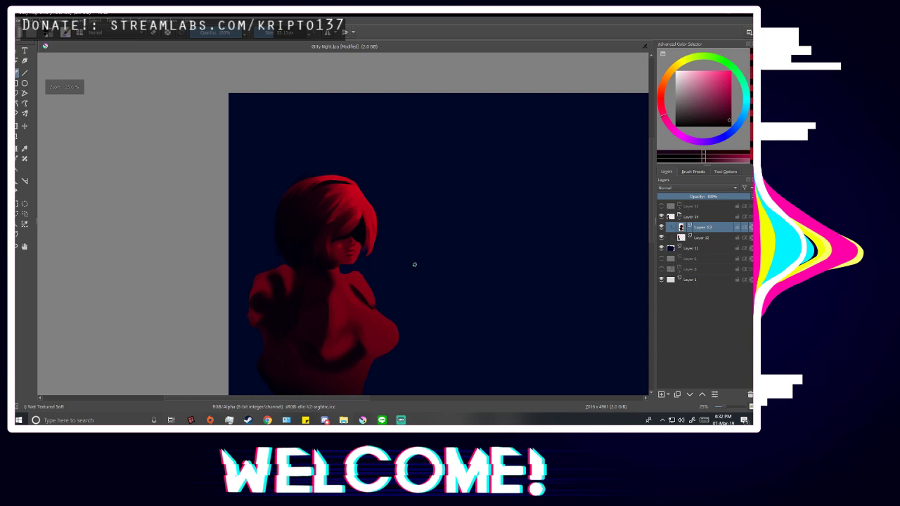
# Sample dark red beside the cheek, paint long side strands down toward the neck, and pick a darker shade from the shadowed hair.
pyautogui.scroll(5, 333, 231)
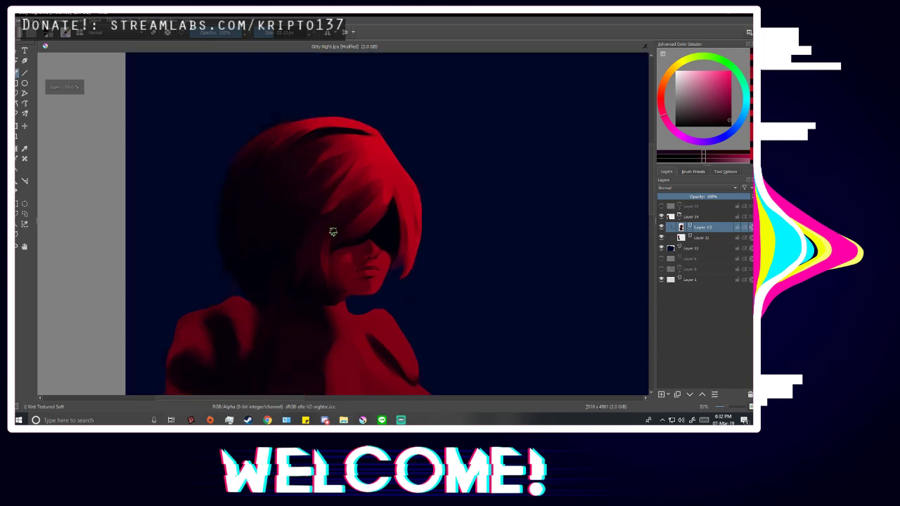
pyautogui.keyDown('ctrl'); pyautogui.click(317, 244); pyautogui.keyUp('ctrl')
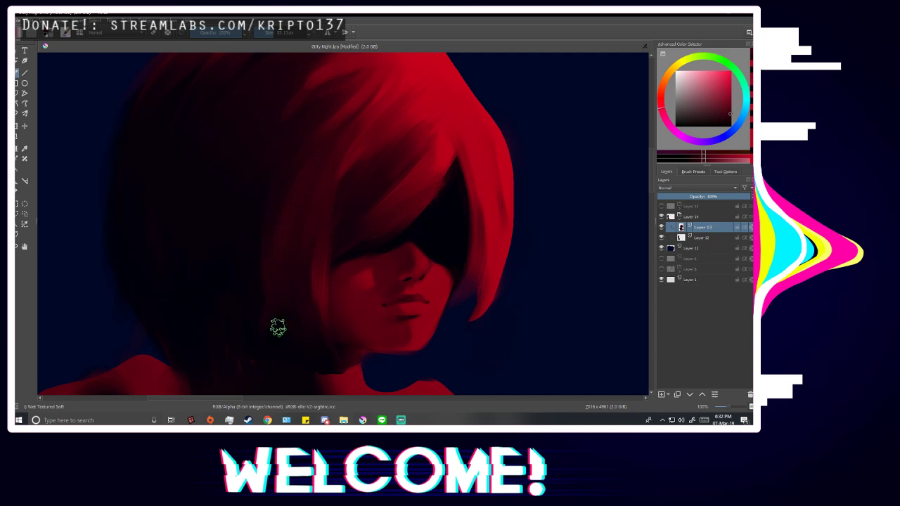
pyautogui.moveTo(277, 171); pyautogui.dragTo(257, 243)
pyautogui.keyDown('ctrl'); pyautogui.click(262, 134); pyautogui.keyUp('ctrl')
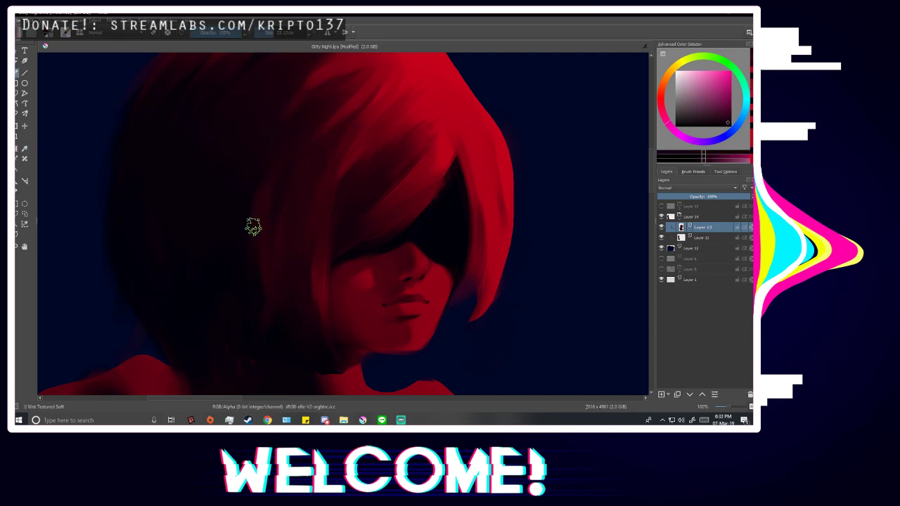
# Mirror the canvas view and examine the hair's light and shadow against the whole figure.
pyautogui.scroll(-3, 366, 190)
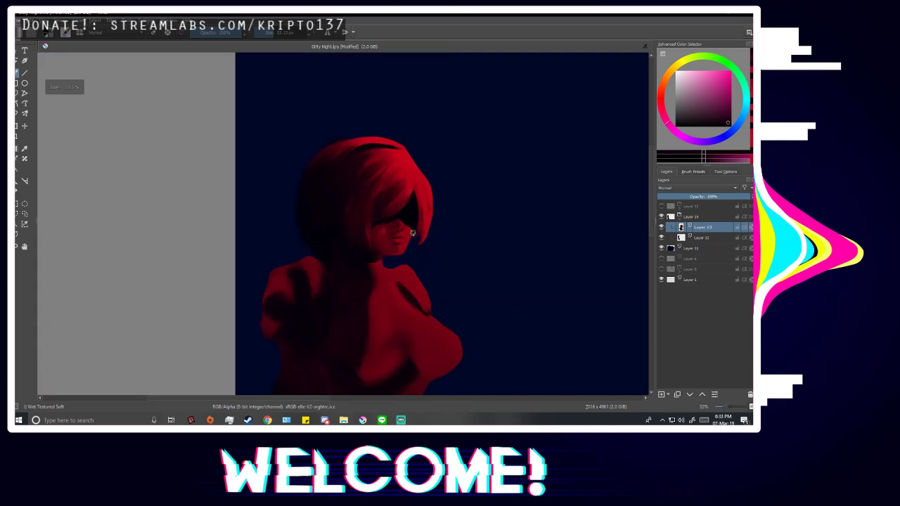
pyautogui.scroll(2, 350, 188)
pyautogui.scroll(-3, 373, 302)
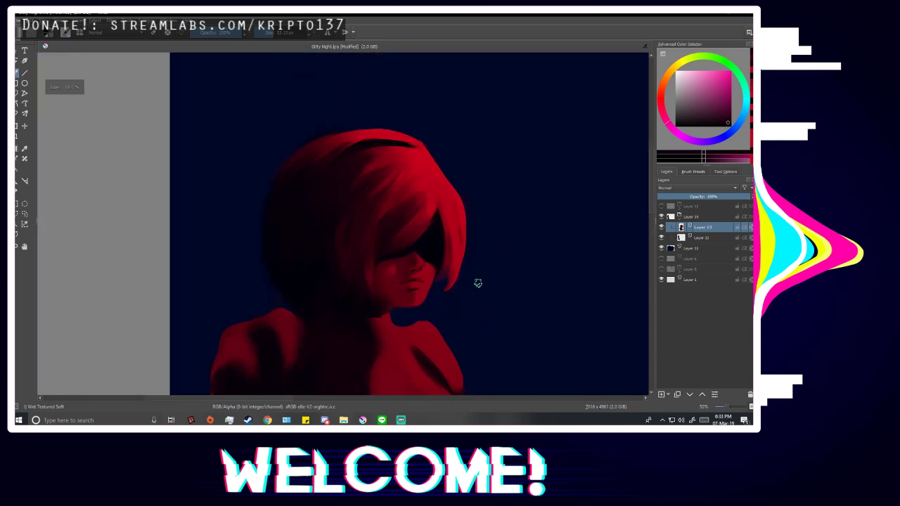
pyautogui.press('m')
pyautogui.scroll(-2, 410, 249)
pyautogui.scroll(3, 352, 253)
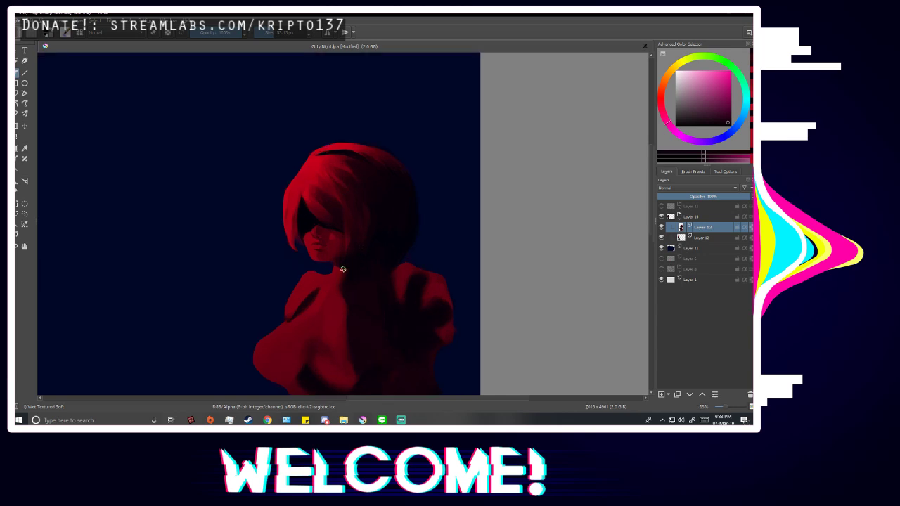
pyautogui.scroll(-1, 285, 232)
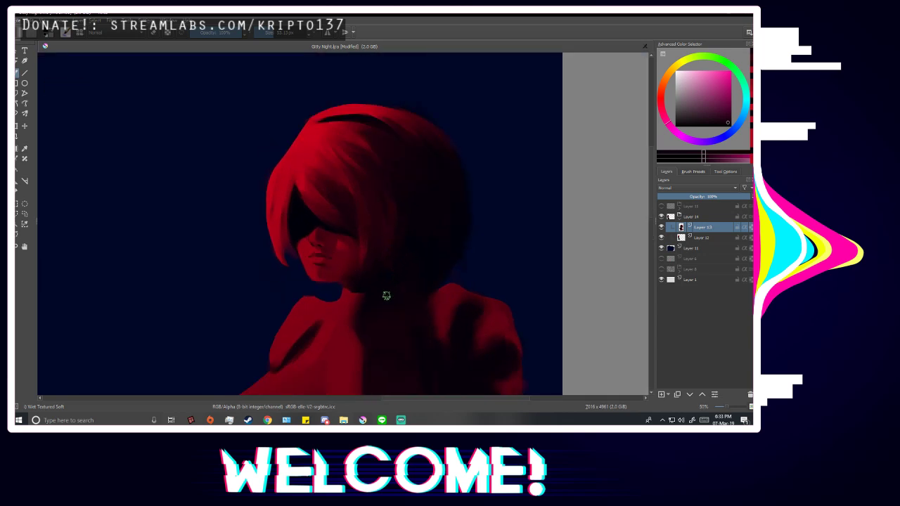
pyautogui.scroll(-2, 386, 295)
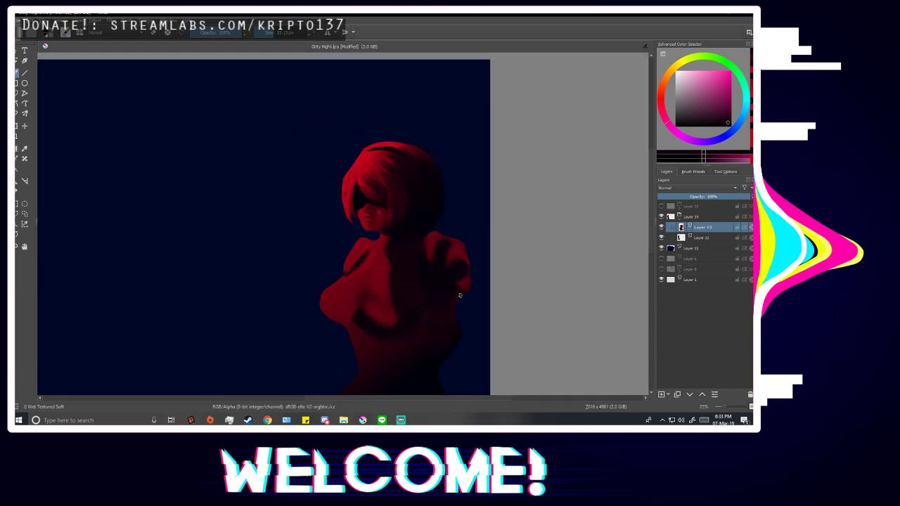
pyautogui.scroll(3, 412, 170)
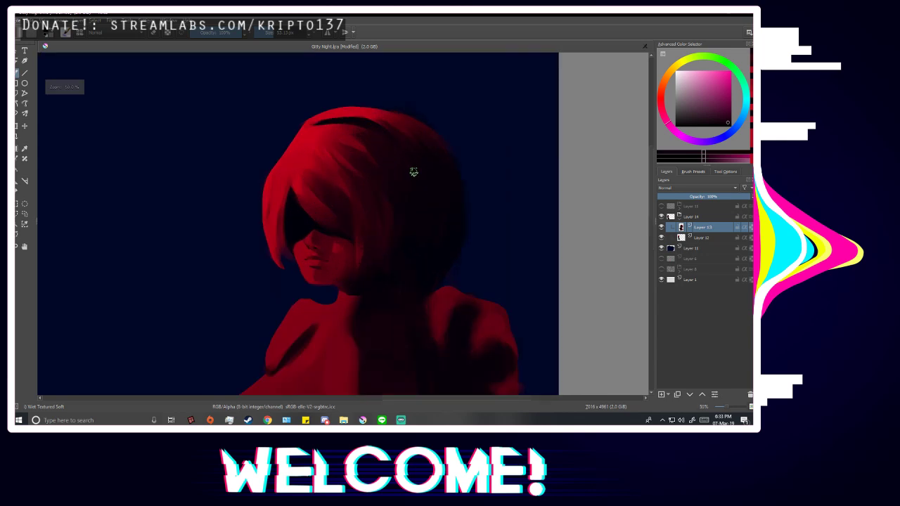
# Adjust the brush size and deepen the shadowed side hair with a dark shade sampled from the back of the head.
pyautogui.moveTo(279, 33); pyautogui.dragTo(293, 32)
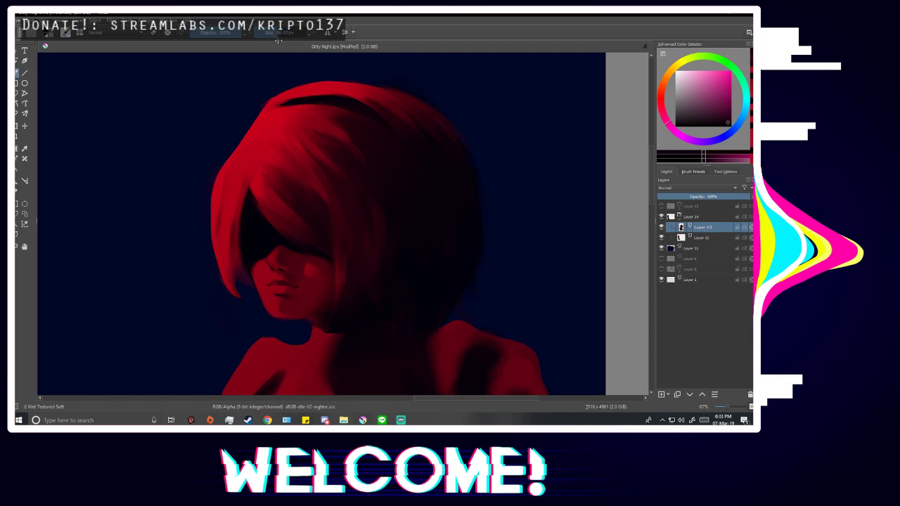
pyautogui.scroll(1, 351, 241)
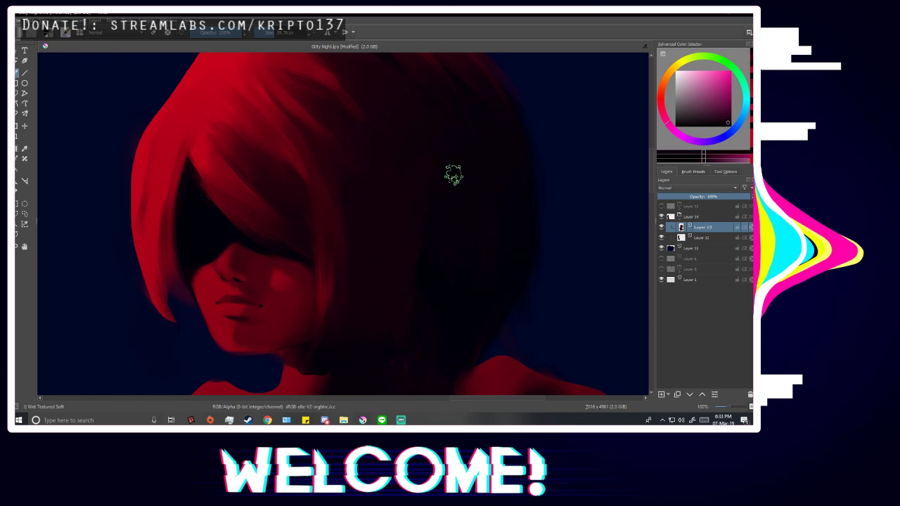
pyautogui.keyDown('ctrl'); pyautogui.click(474, 175); pyautogui.keyUp('ctrl')
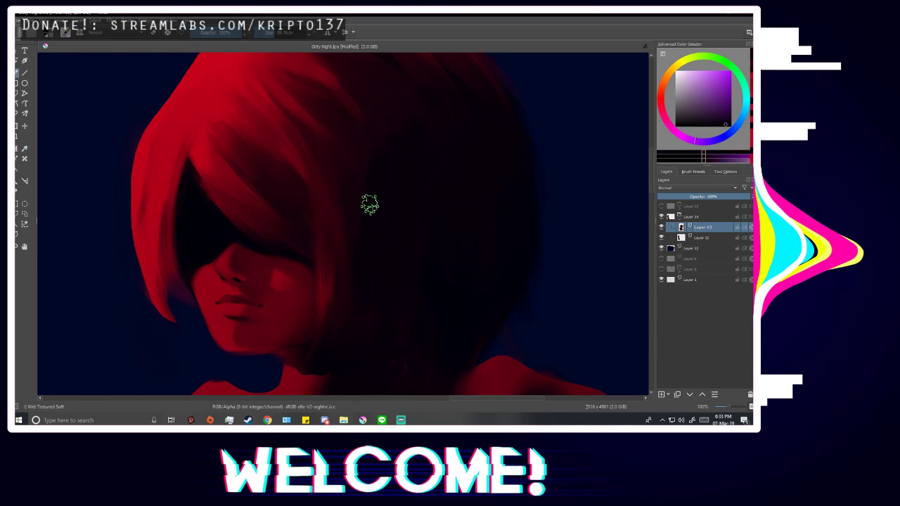
pyautogui.scroll(-1, 361, 235)
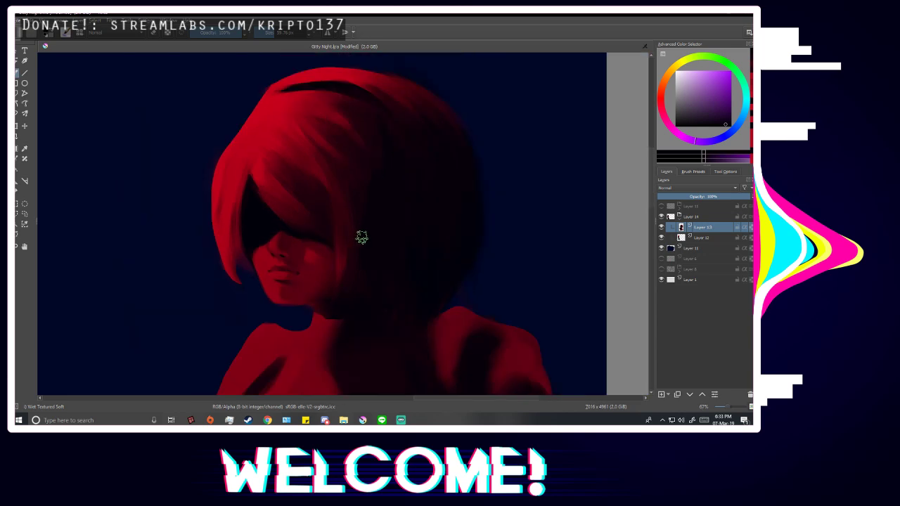
# Clear the figure's shading layer and undo the clearing.
pyautogui.press('Delete')
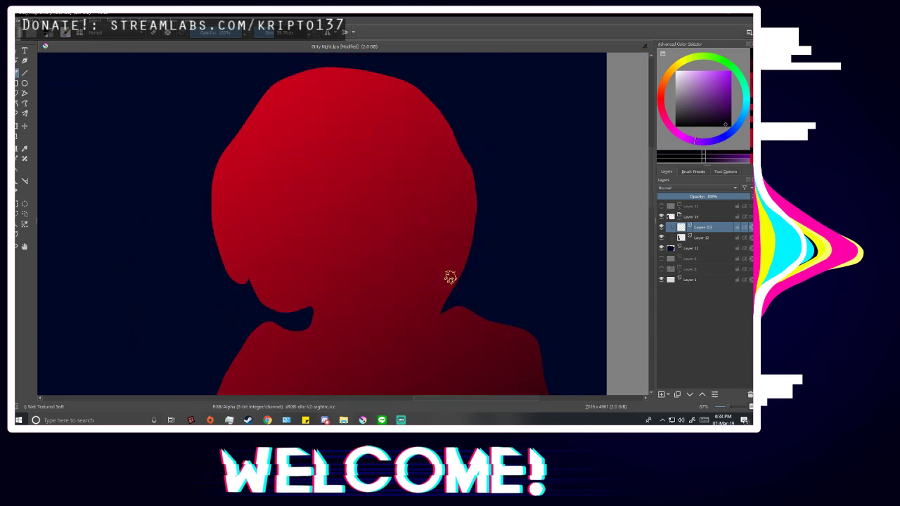
pyautogui.hotkey('ctrl', 'z')
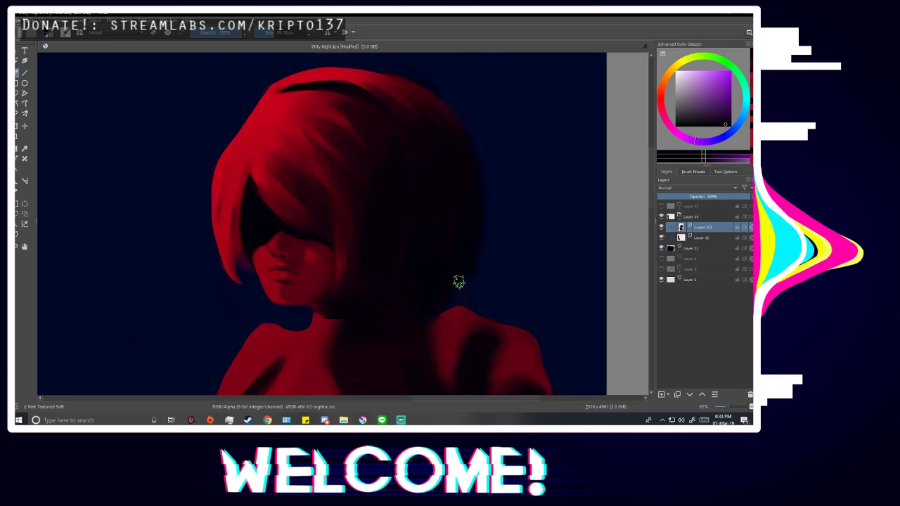
# Turn off the mirrored view, sample medium red from the side strand and paint over the shadowed part of the fringe.
pyautogui.press('m')
pyautogui.scroll(1, 331, 233)
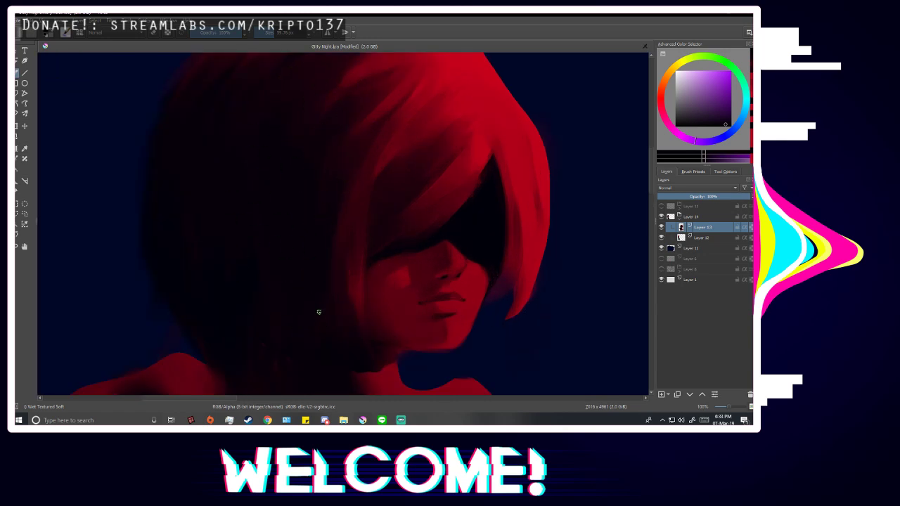
pyautogui.scroll(-5, 201, 261)
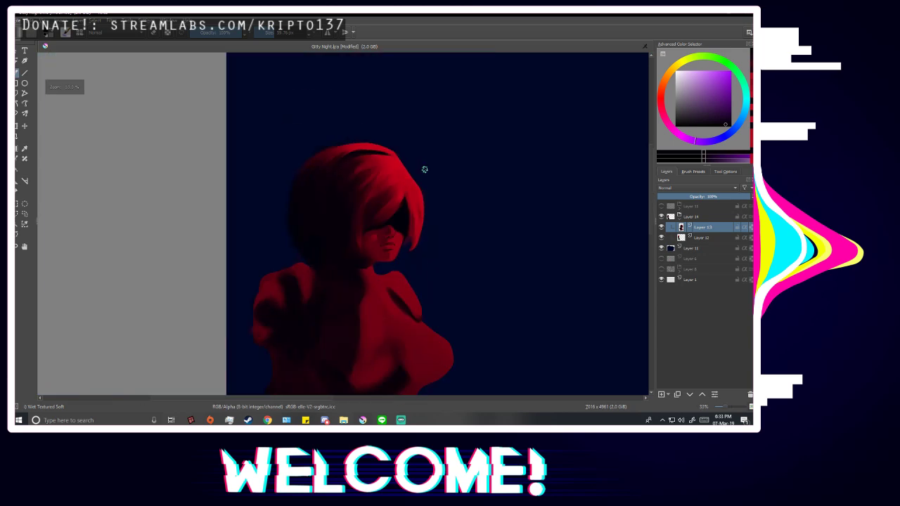
pyautogui.scroll(5, 459, 237)
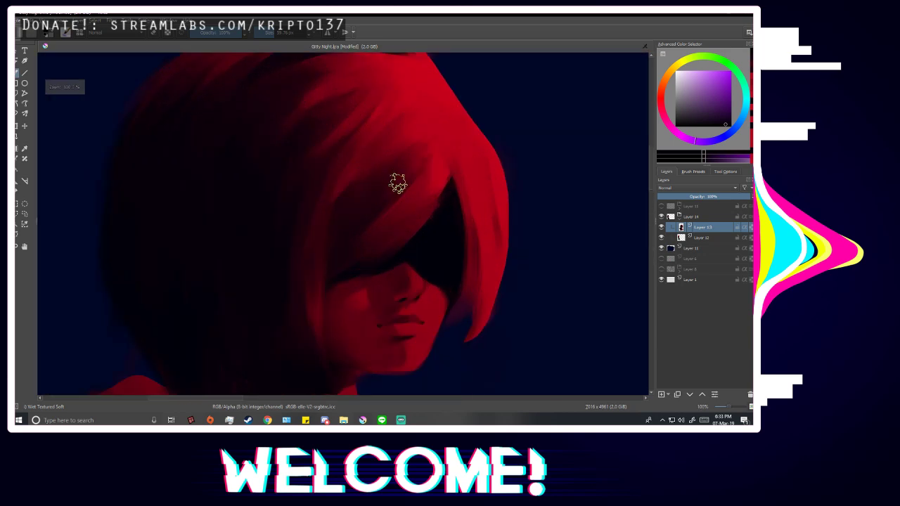
pyautogui.keyDown('ctrl'); pyautogui.click(291, 227); pyautogui.keyUp('ctrl')
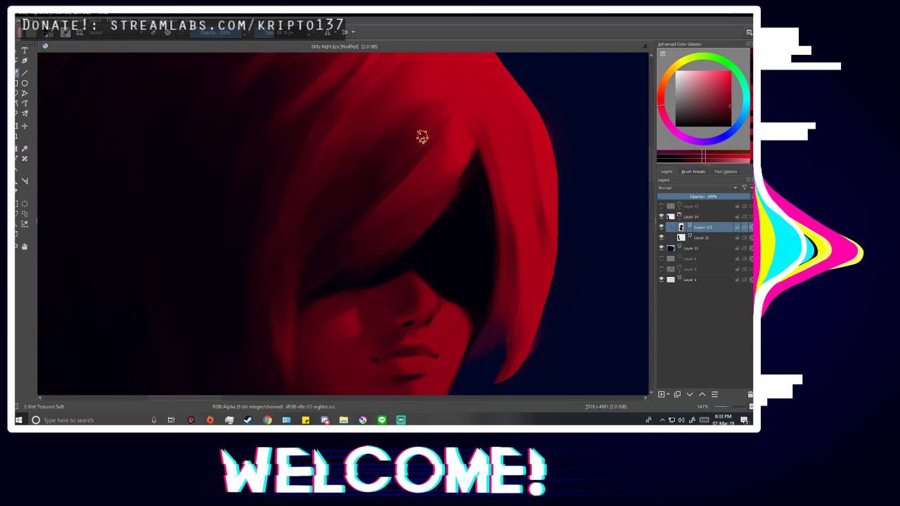
# Sample brighter red near the fringe's front edge, blend it into the front strands, and mirror the canvas view to check the figure.
pyautogui.scroll(-2, 179, 366)
pyautogui.scroll(2, 297, 241)
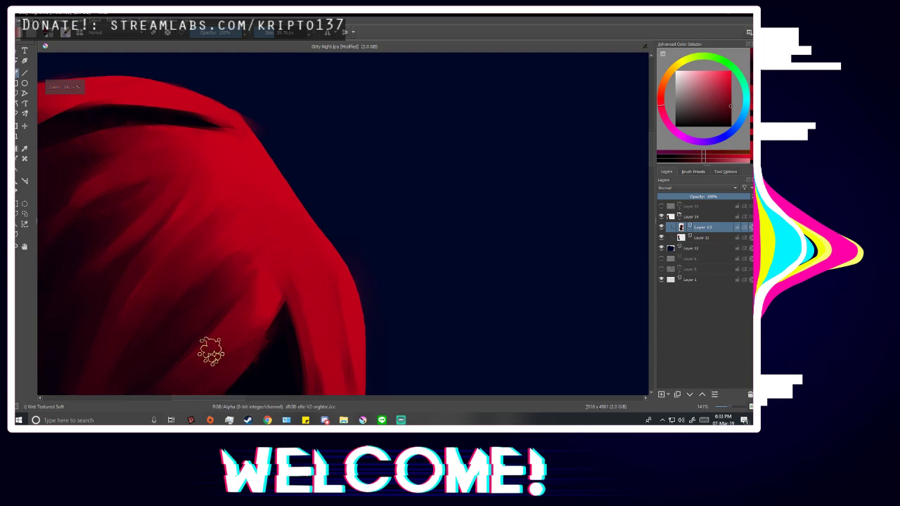
pyautogui.keyDown('ctrl'); pyautogui.click(272, 246); pyautogui.keyUp('ctrl')
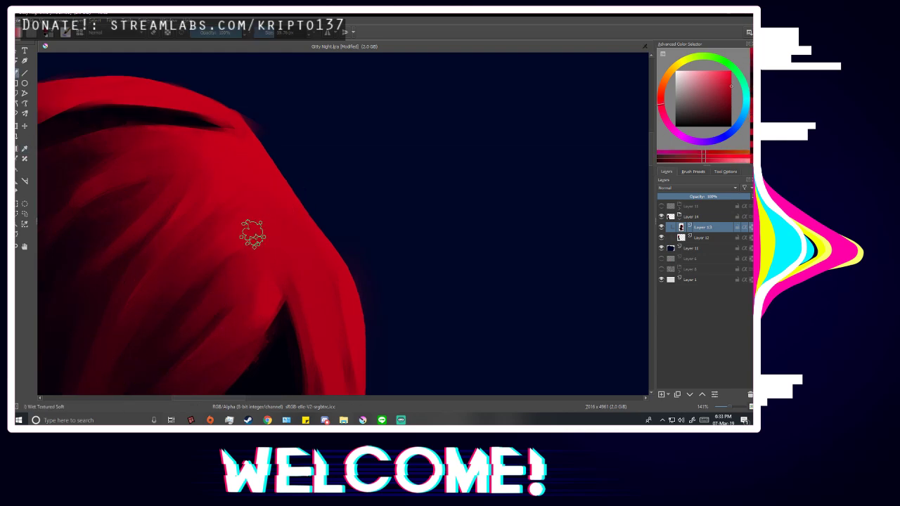
pyautogui.scroll(-4, 347, 151)
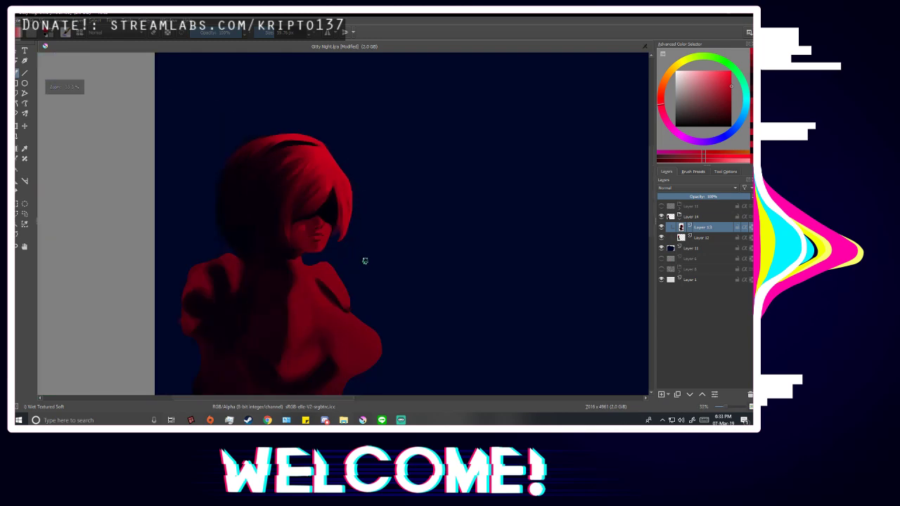
pyautogui.press('m')
pyautogui.scroll(-1, 404, 215)
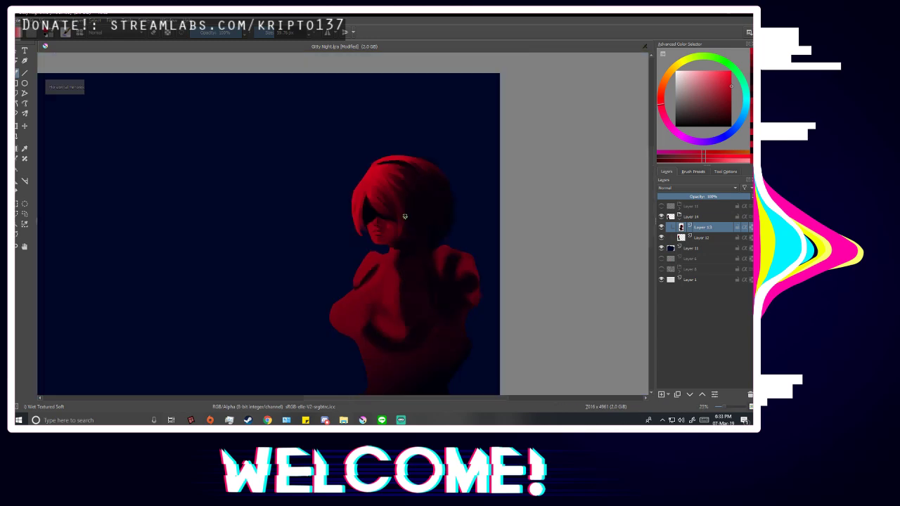
# Show the sketch layer in the unmirrored view to compare it with the painted hair, and hide it again.
pyautogui.scroll(1, 460, 231)
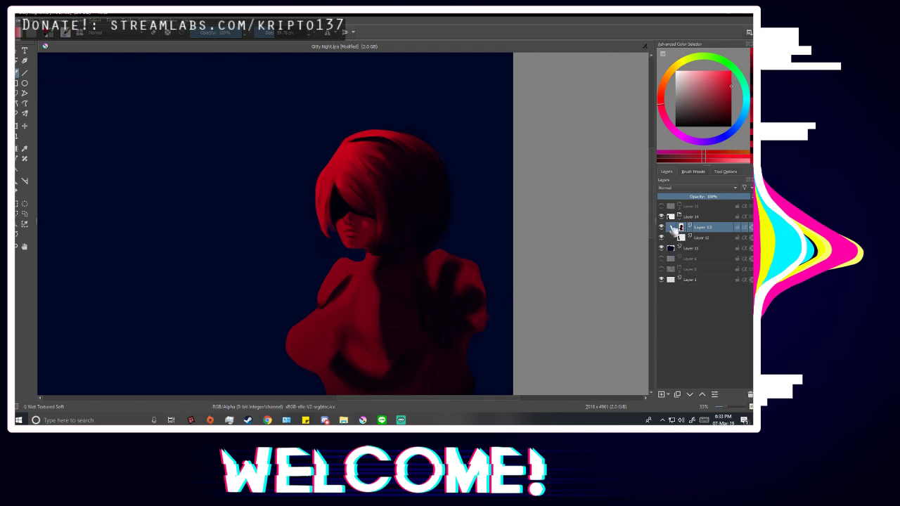
pyautogui.click(661, 206)
pyautogui.press('m')
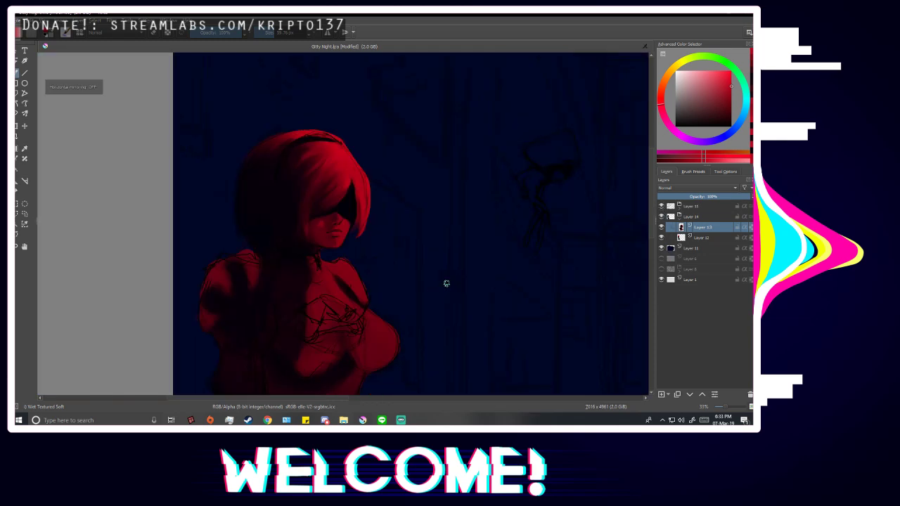
pyautogui.scroll(2, 278, 200)
pyautogui.scroll(-1, 394, 296)
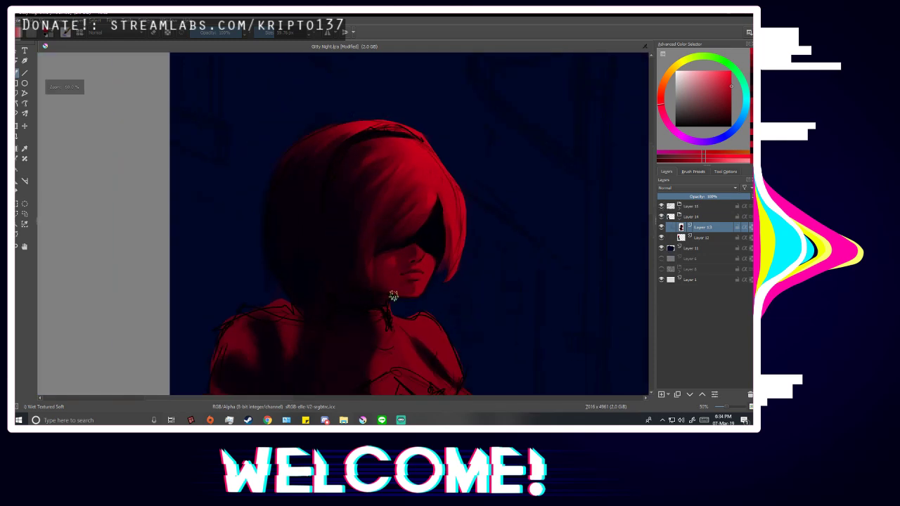
pyautogui.click(662, 206)
pyautogui.scroll(1, 450, 162)
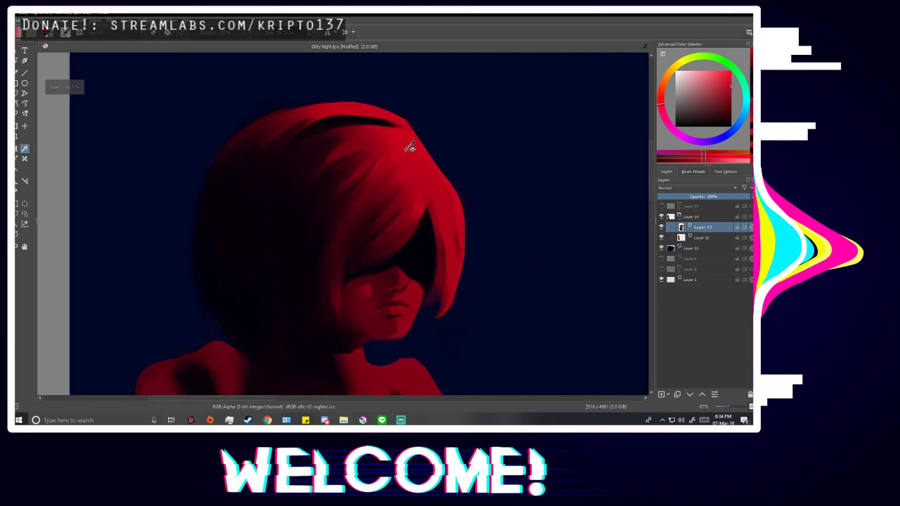
# Reduce the brush size and refine the fringe's front strands with a bright red sampled from the fringe.
pyautogui.press('b')
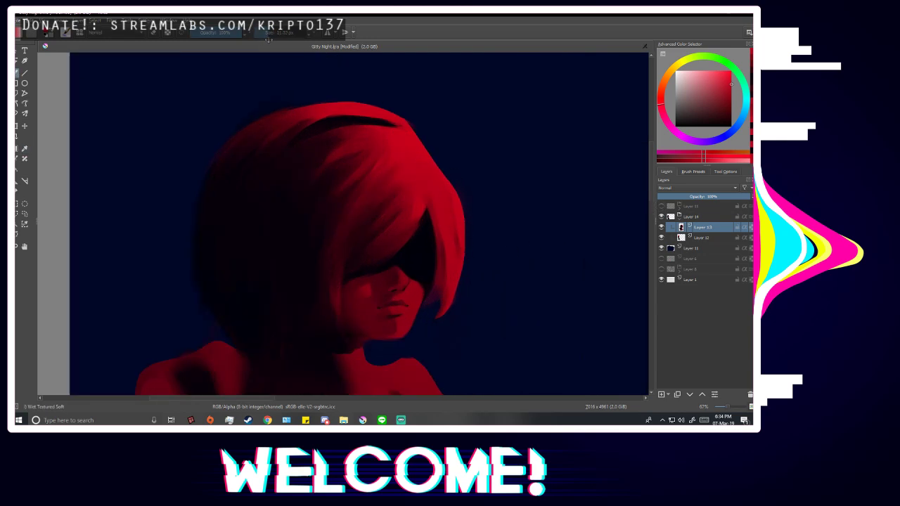
pyautogui.scroll(1, 422, 221)
pyautogui.scroll(1, 352, 197)
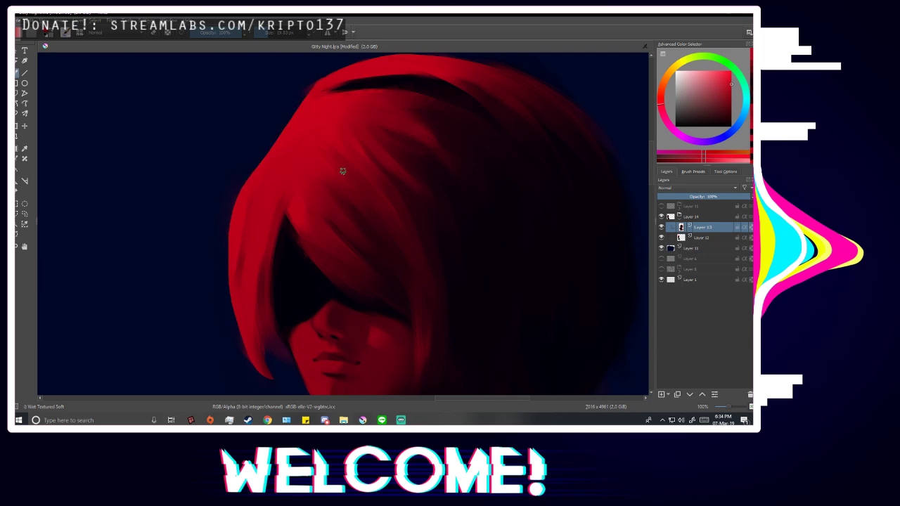
pyautogui.scroll(-2, 318, 227)
# Show the sketch layer and trim the hair's outer front edge on Layer 12 and Layer 13 along a freehand selection.
pyautogui.click(661, 206)
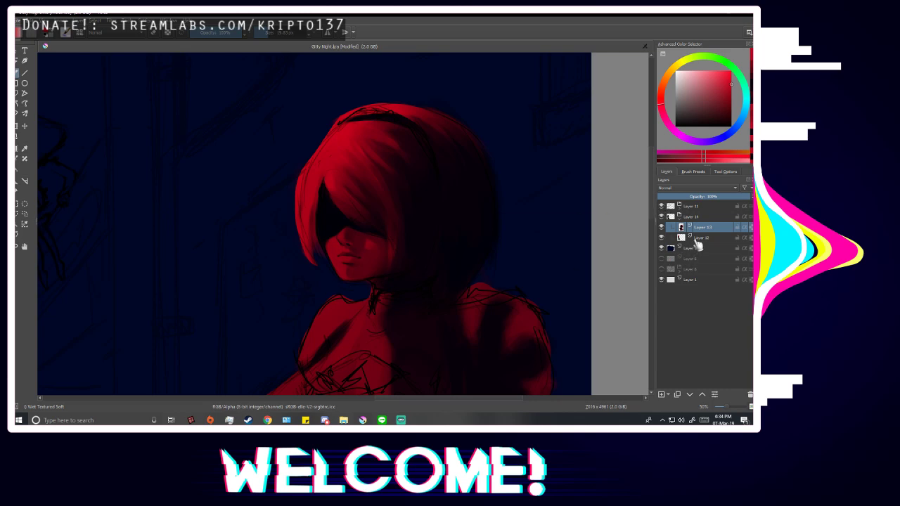
pyautogui.moveTo(698, 243); pyautogui.dragTo(698, 241)
pyautogui.click(25, 213)
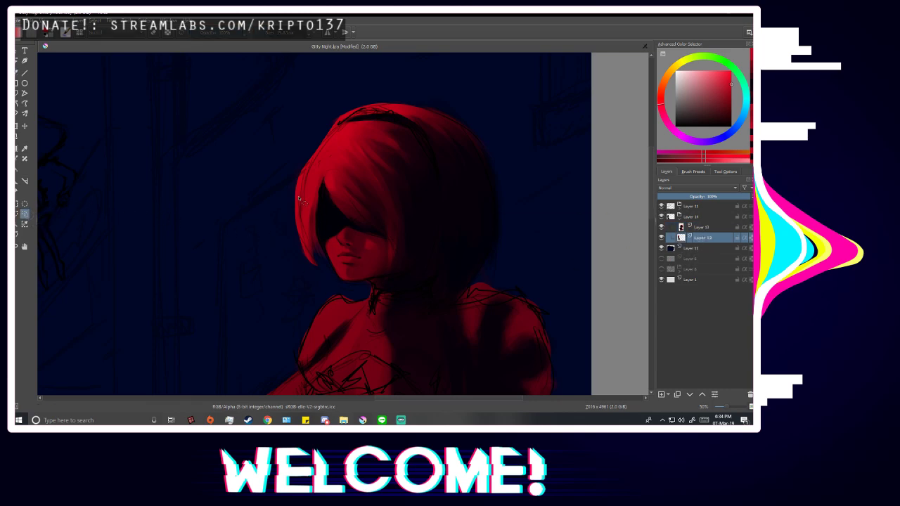
pyautogui.press('b')
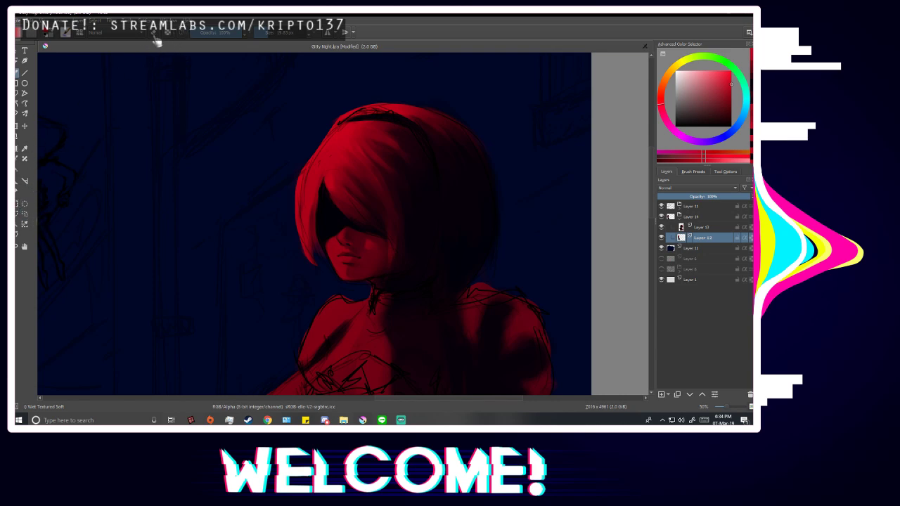
pyautogui.scroll(2, 308, 239)
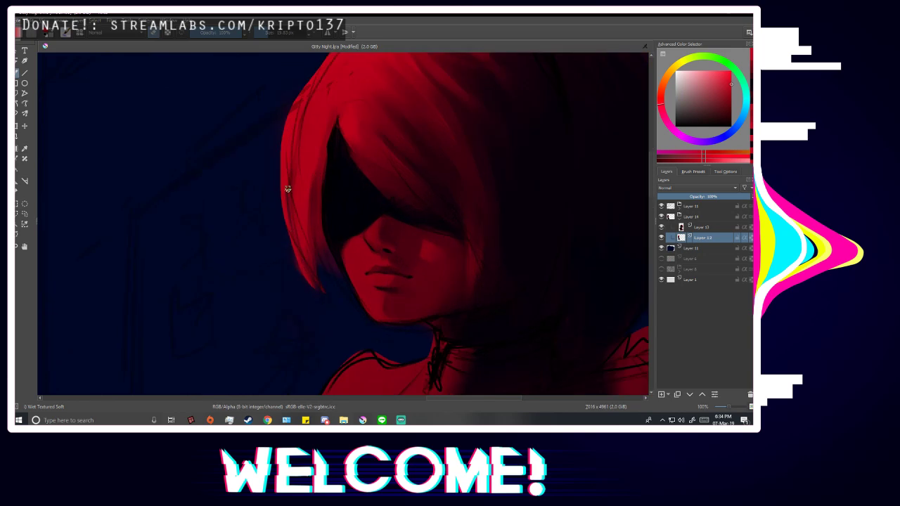
pyautogui.click(28, 215)
pyautogui.scroll(-1, 126, 295)
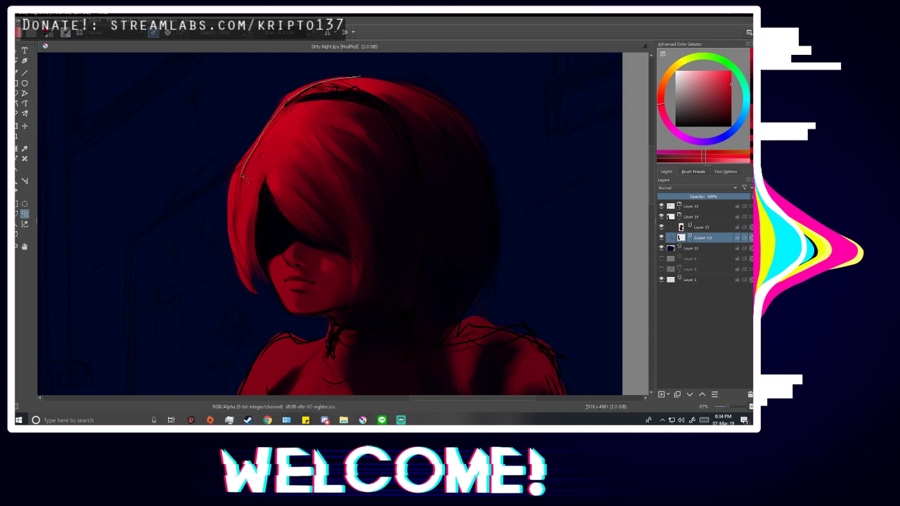
pyautogui.moveTo(270, 335)
pyautogui.mouseDown()
pyautogui.moveTo(323, 69)
pyautogui.moveTo(397, 63)
pyautogui.mouseUp()
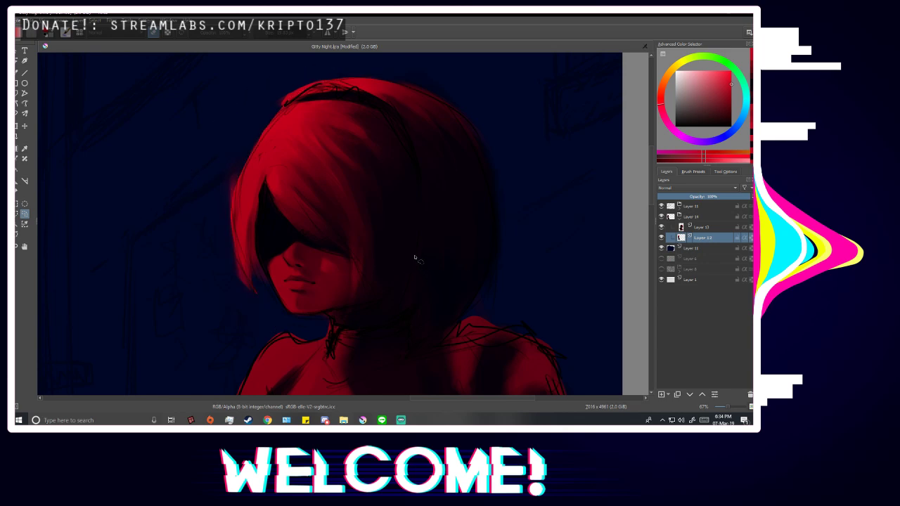
pyautogui.click(698, 227)
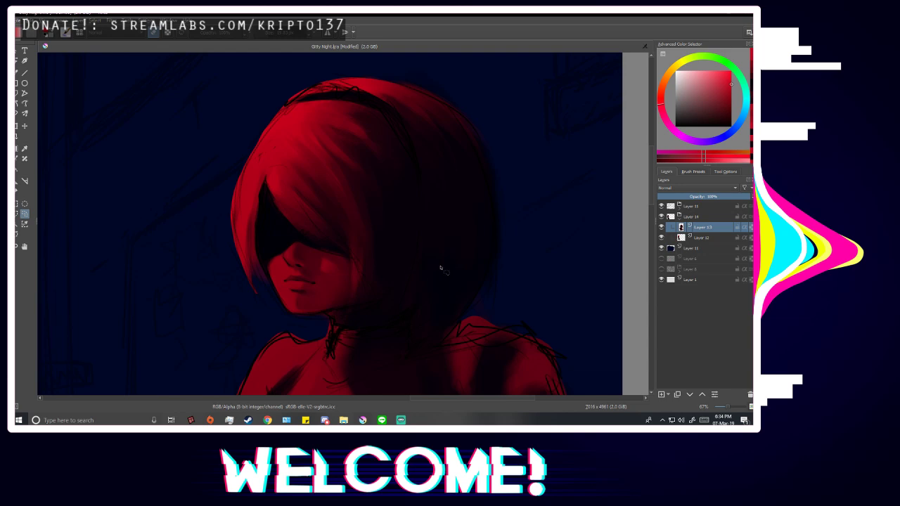
# Check the trimmed hair unmirrored without the sketch, and paint loose dark purple strands along the back of the hair over the sketch.
pyautogui.click(662, 206)
pyautogui.scroll(-2, 412, 246)
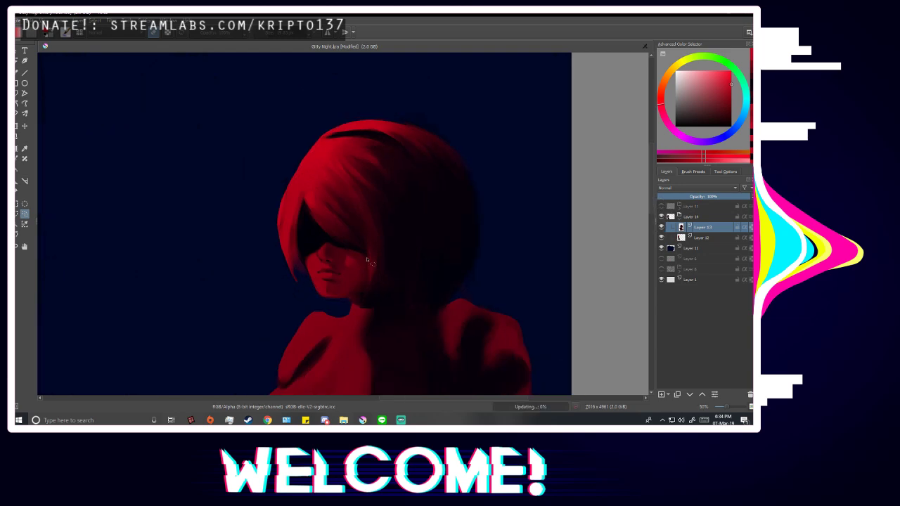
pyautogui.scroll(1, 416, 269)
pyautogui.press('m')
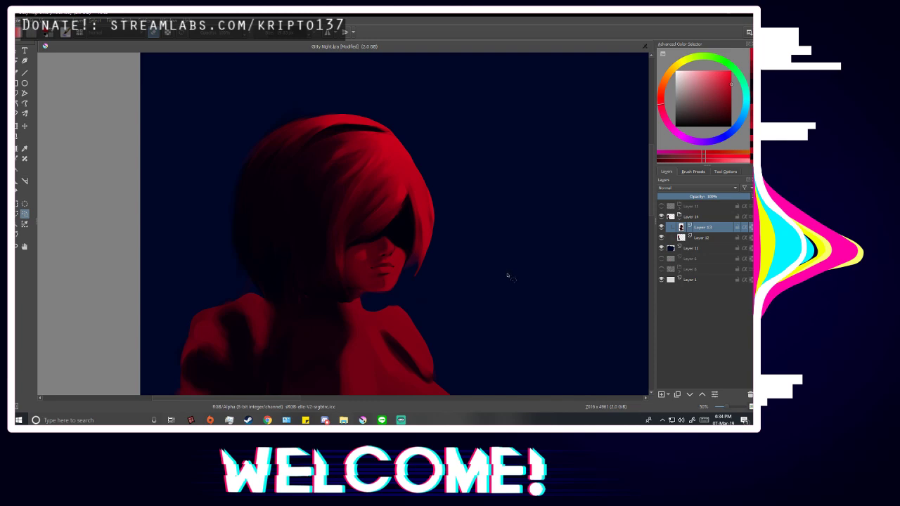
pyautogui.click(662, 206)
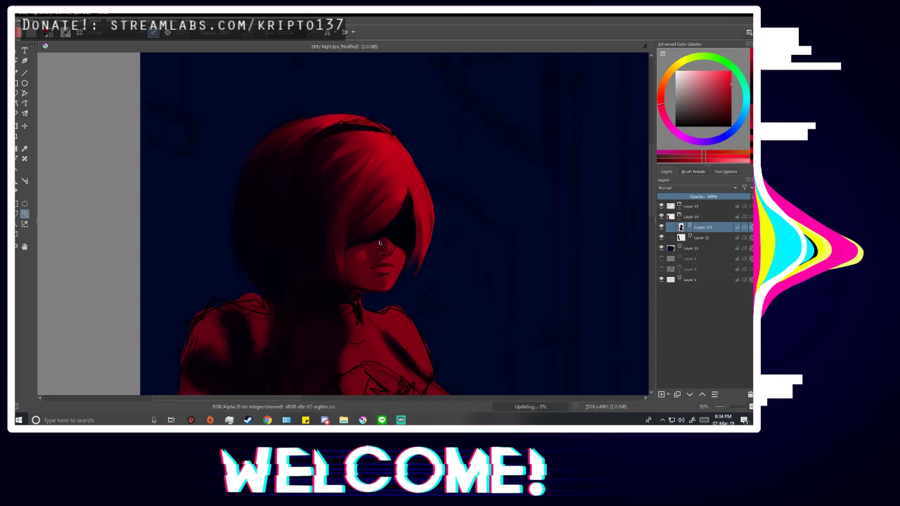
pyautogui.scroll(1, 267, 175)
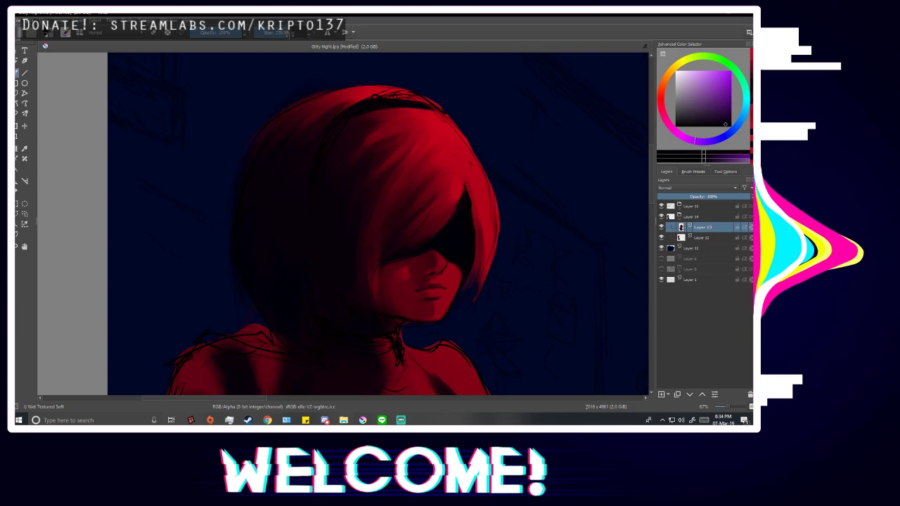
pyautogui.moveTo(291, 34); pyautogui.dragTo(268, 37)
pyautogui.click(276, 34)
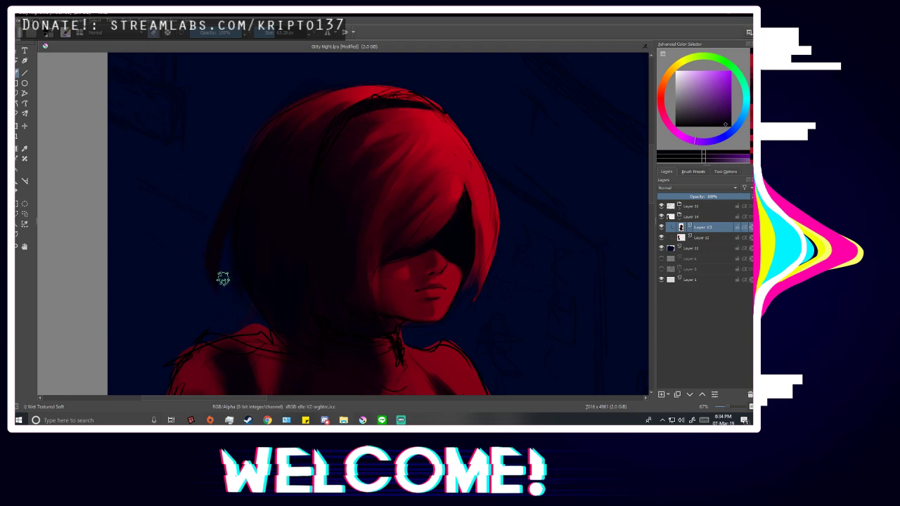
pyautogui.keyDown('ctrl'); pyautogui.click(257, 229); pyautogui.keyUp('ctrl')
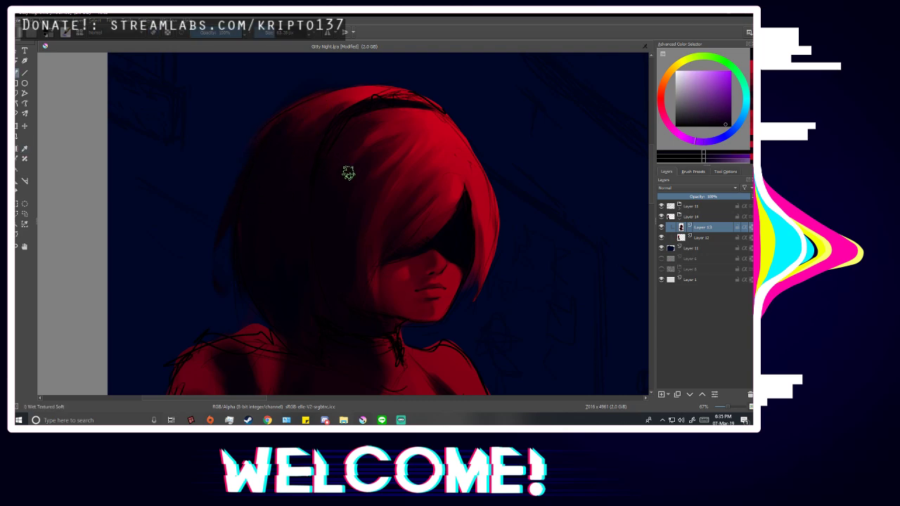
# Check the back strands in the mirrored view and blend the lower back hair with a dark purple sampled from the hair.
pyautogui.press('m')
pyautogui.scroll(1, 443, 177)
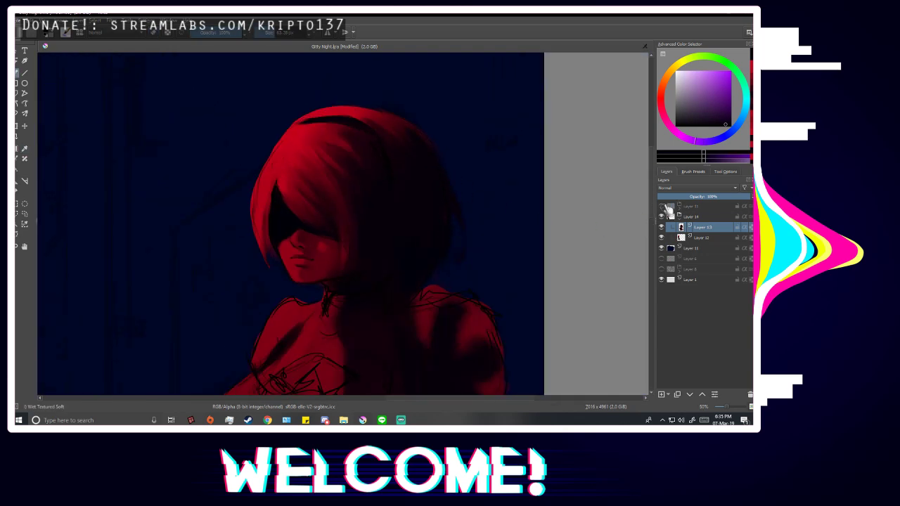
pyautogui.click(662, 214)
pyautogui.click(661, 206)
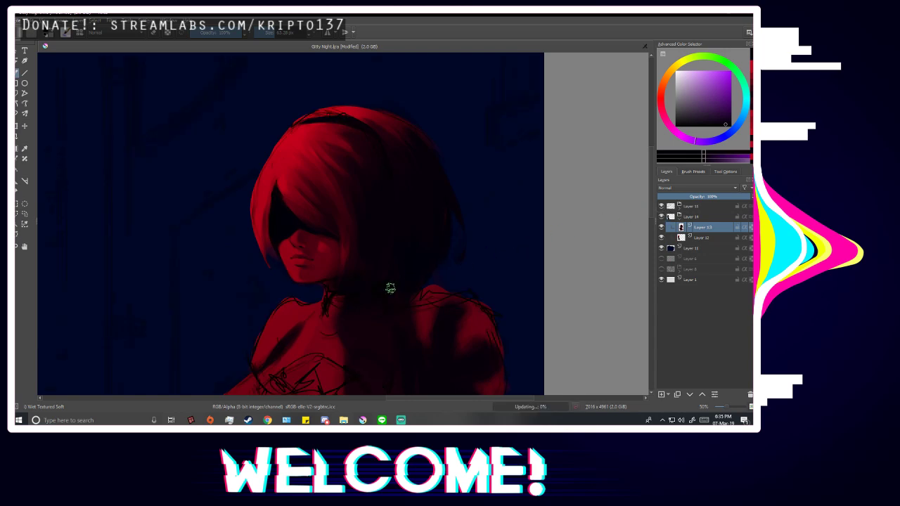
pyautogui.press('m')
pyautogui.scroll(1, 432, 272)
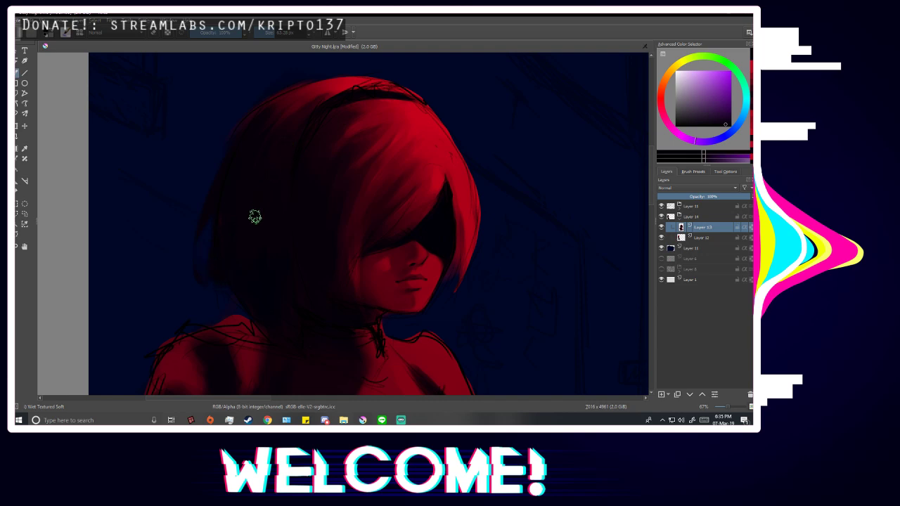
pyautogui.press('p')
pyautogui.click(214, 264)
pyautogui.press('b')
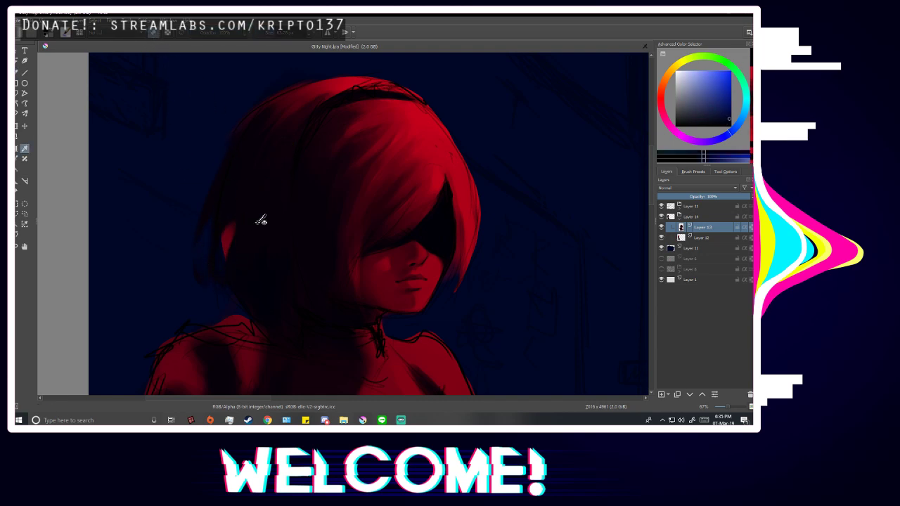
pyautogui.keyDown('ctrl'); pyautogui.click(253, 201); pyautogui.keyUp('ctrl')
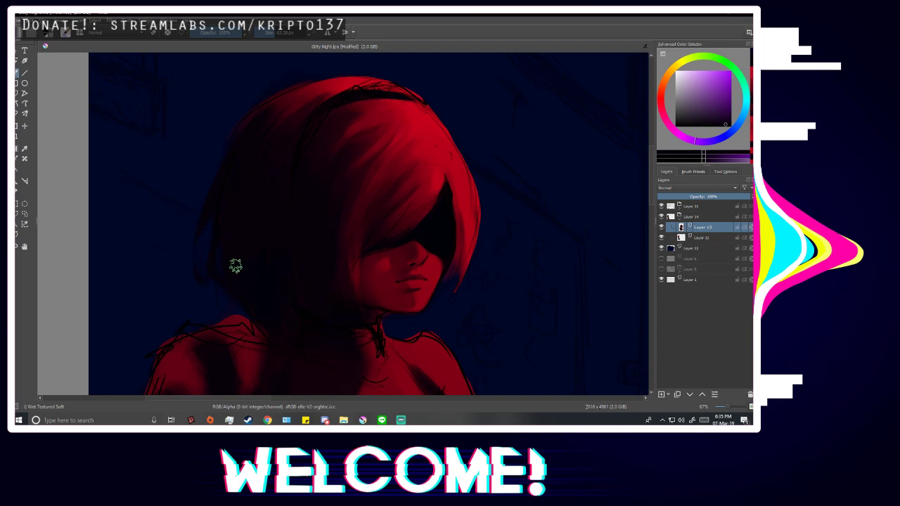
# Examine the whole figure without the sketch in mirrored and normal views, and show the sketch layer again.
pyautogui.click(662, 206)
pyautogui.scroll(-3, 348, 256)
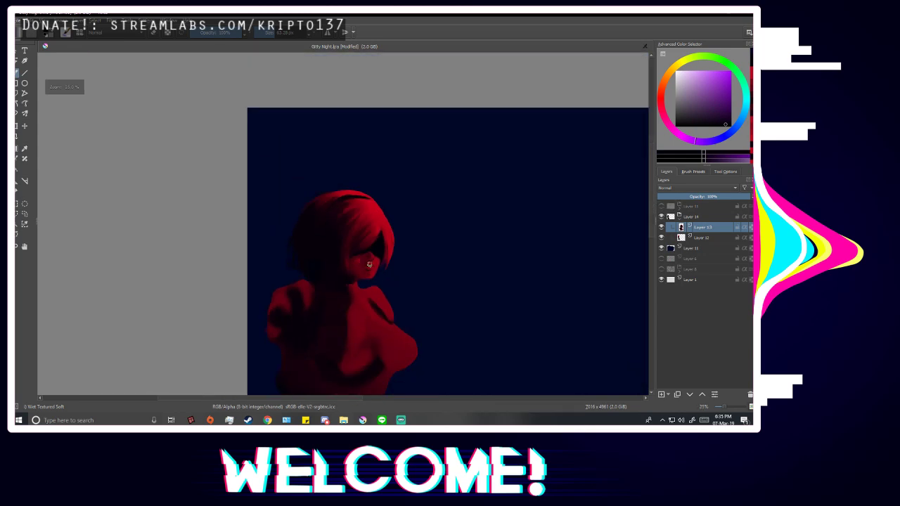
pyautogui.press('m')
pyautogui.press('m')
pyautogui.click(661, 206)
pyautogui.scroll(4, 380, 197)
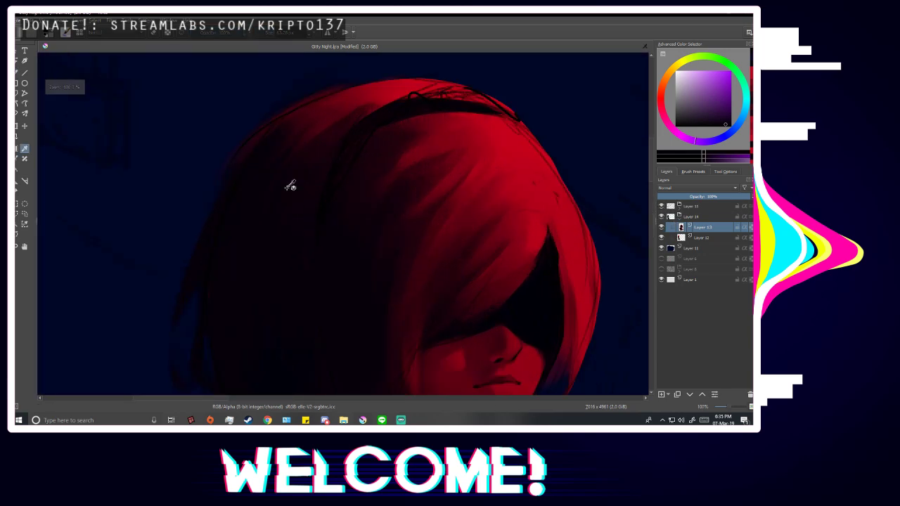
pyautogui.scroll(-2, 255, 147)
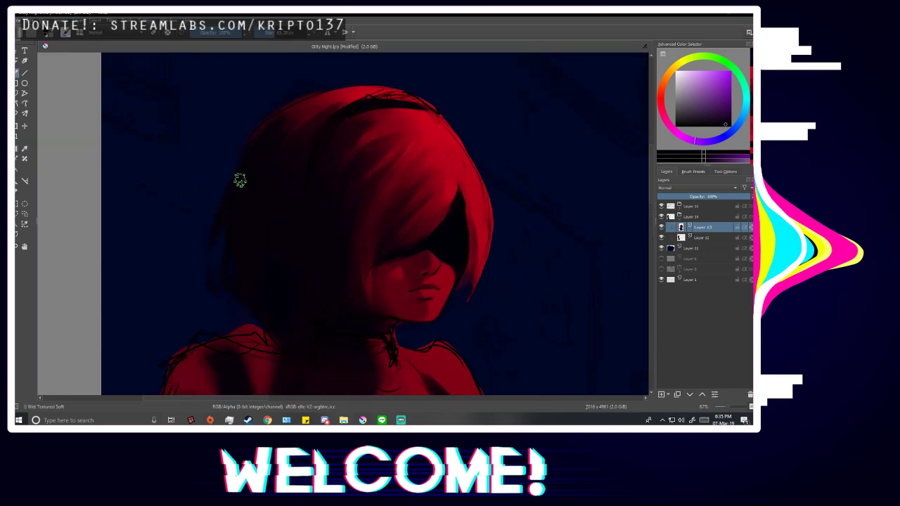
# Mirror the view, sample red from the front side hair and paint along its outer edge, undoing the last stroke.
pyautogui.press('m')
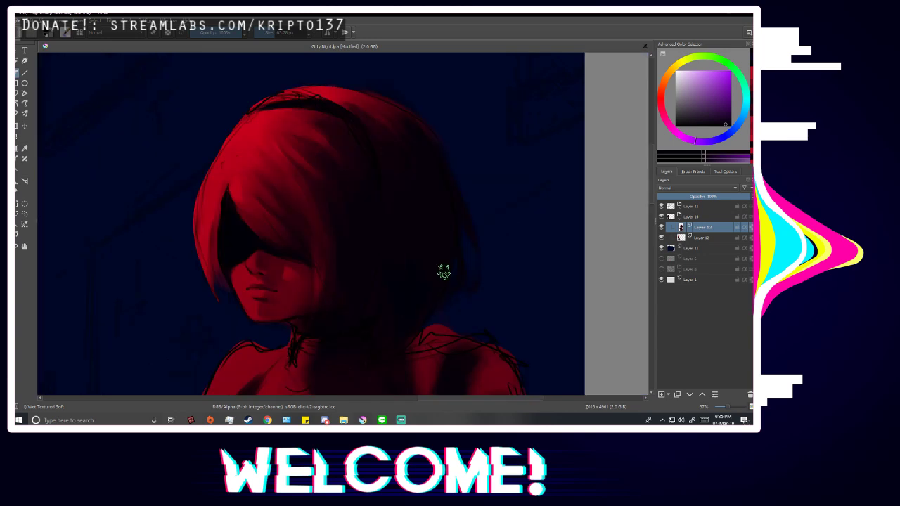
pyautogui.scroll(1, 185, 211)
pyautogui.keyDown('ctrl'); pyautogui.click(218, 183); pyautogui.keyUp('ctrl')
pyautogui.scroll(-1, 220, 184)
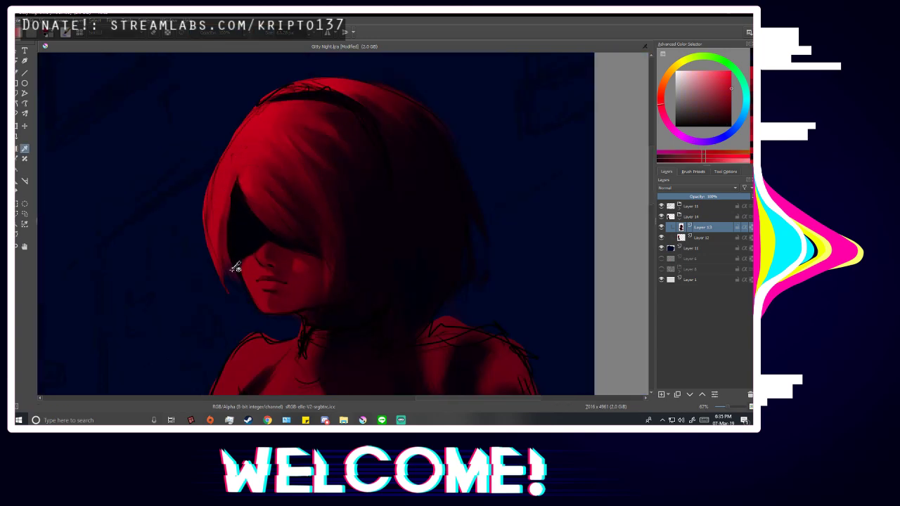
pyautogui.scroll(1, 221, 266)
pyautogui.scroll(-1, 204, 313)
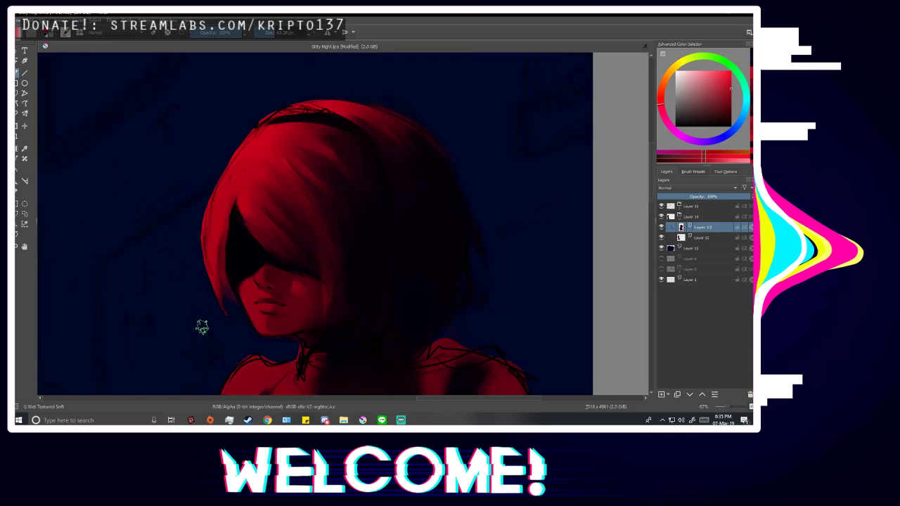
pyautogui.scroll(1, 204, 323)
pyautogui.hotkey('ctrl', 'z')
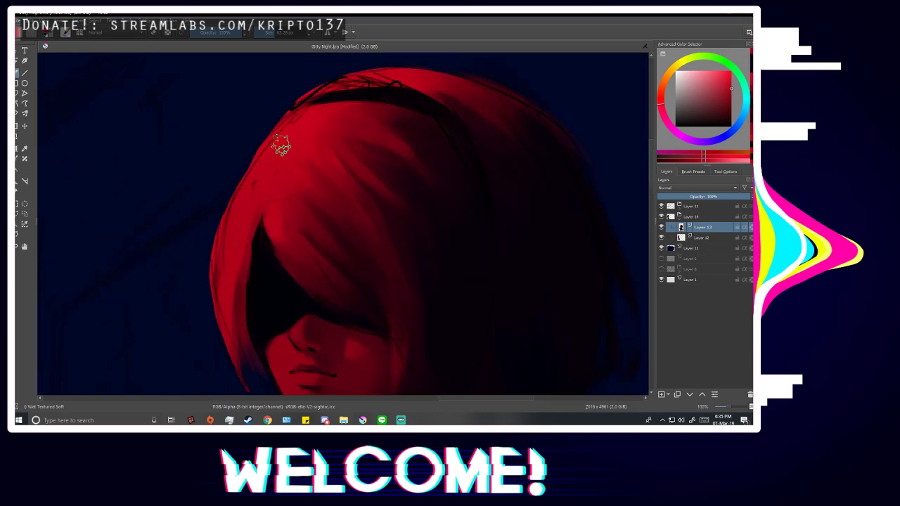
# Extend the red along the hair's upper front edge, then hide the sketch layer and turn off the mirrored view.
pyautogui.moveTo(248, 159)
pyautogui.mouseDown()
pyautogui.moveTo(225, 328)
pyautogui.moveTo(270, 135)
pyautogui.mouseUp()
pyautogui.hotkey('ctrl', 'z')
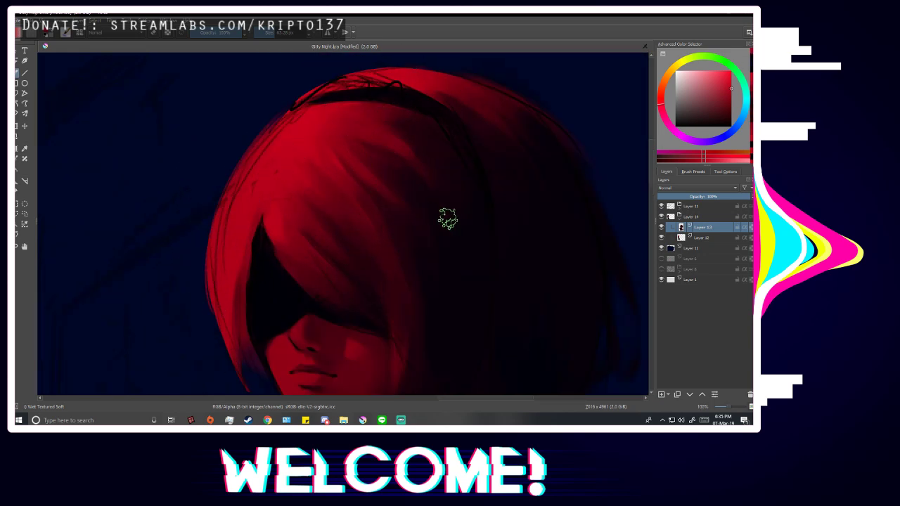
pyautogui.click(661, 206)
pyautogui.scroll(-2, 454, 221)
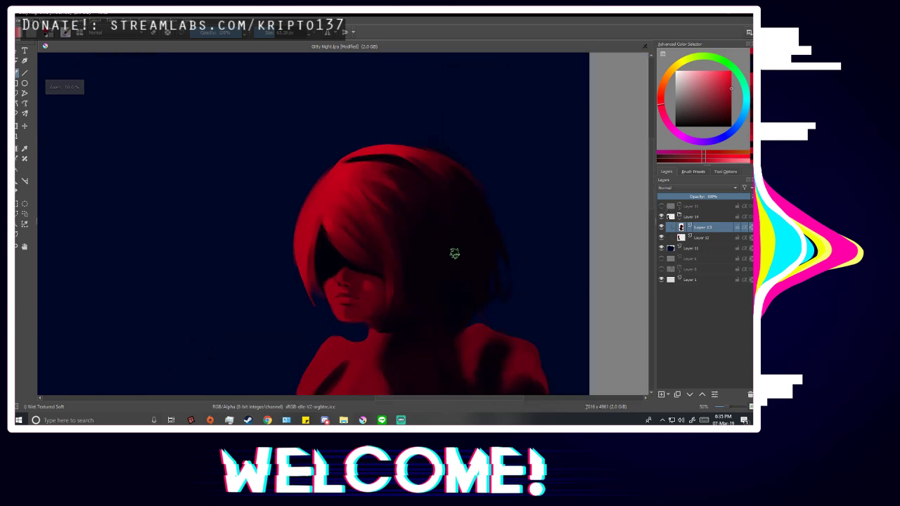
pyautogui.press('m')
pyautogui.scroll(2, 396, 237)
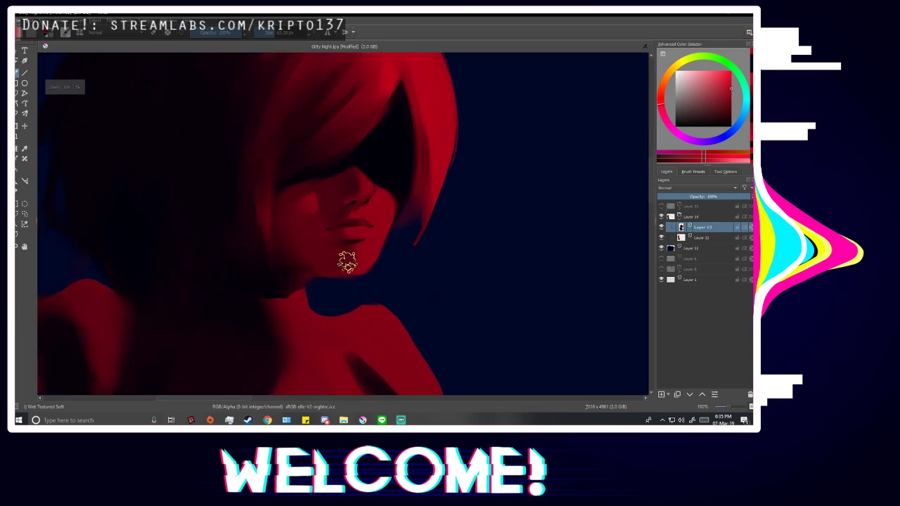
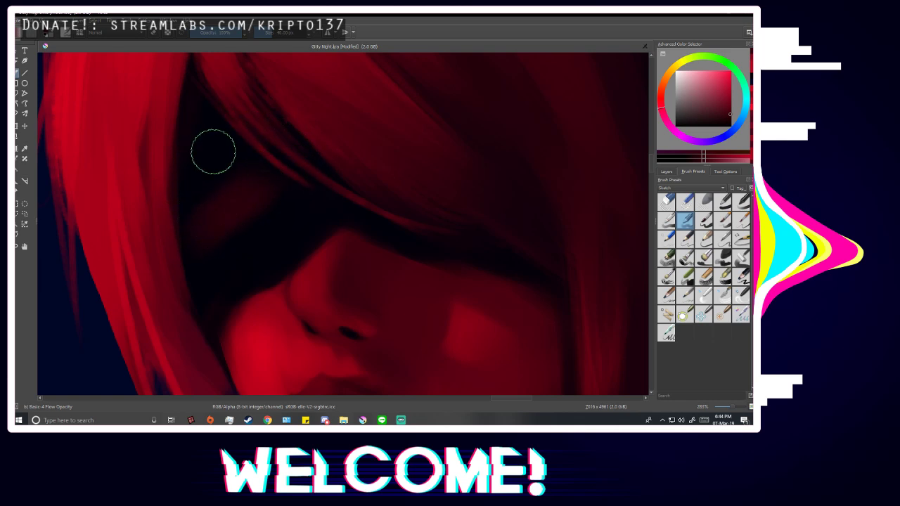
# Paint faint dark red reflections onto the blindfold's folds between the fringe and the front side hair.
pyautogui.scroll(-2, 355, 254)
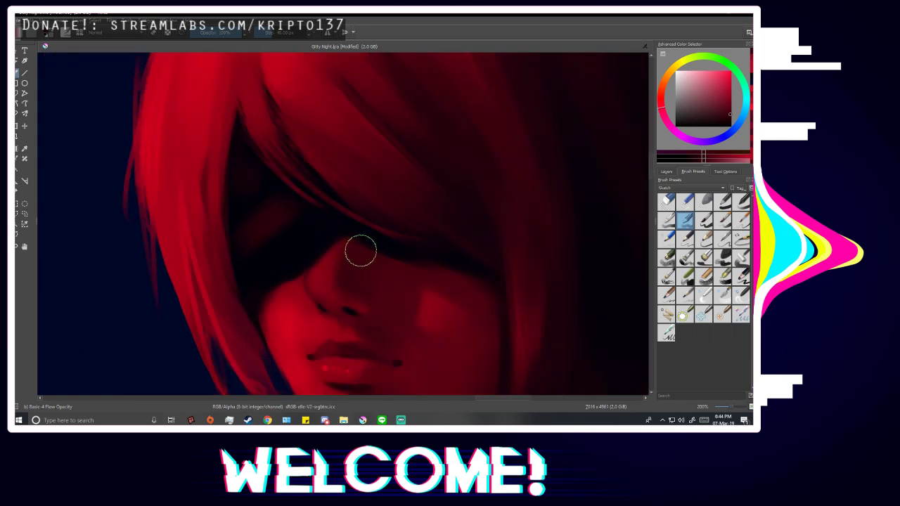
pyautogui.scroll(2, 317, 250)
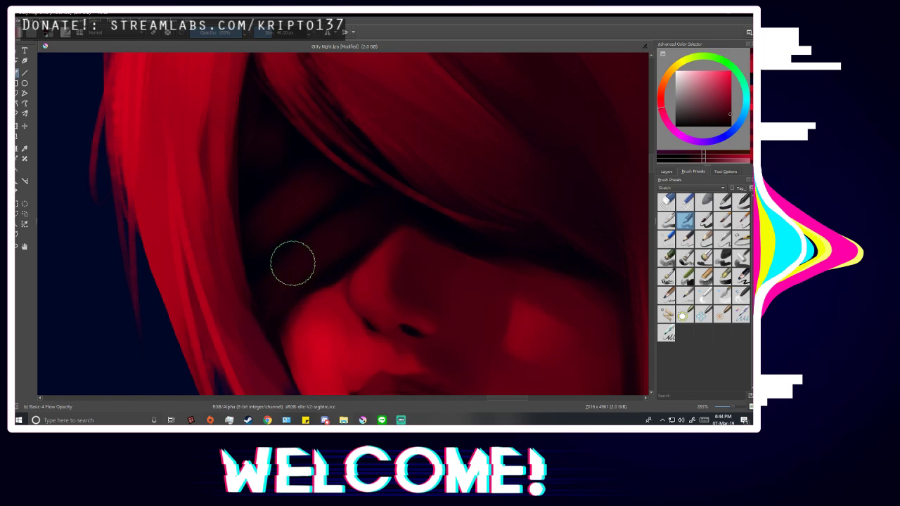
pyautogui.scroll(-2, 406, 191)
pyautogui.scroll(-3, 499, 256)
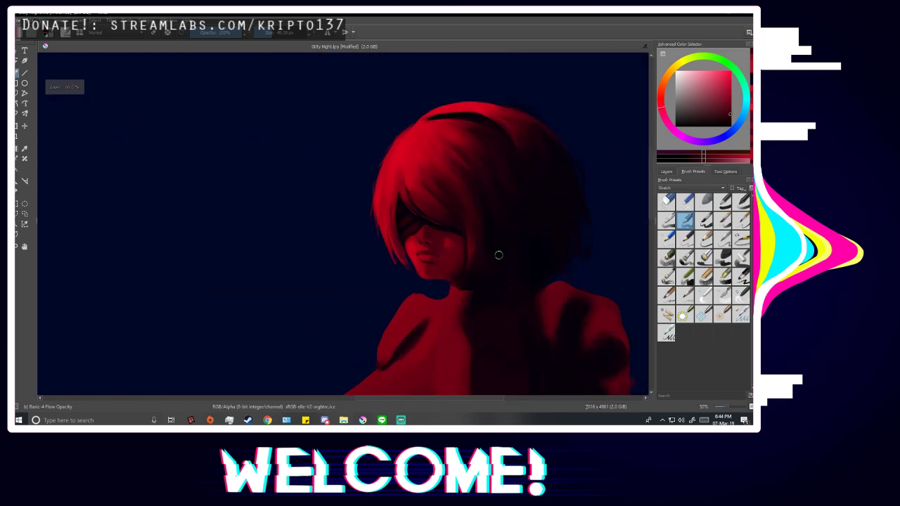
# Mirror the view and extend the dark red over the blindfold's upper section beside the front side hair.
pyautogui.press('m')
pyautogui.scroll(4, 277, 217)
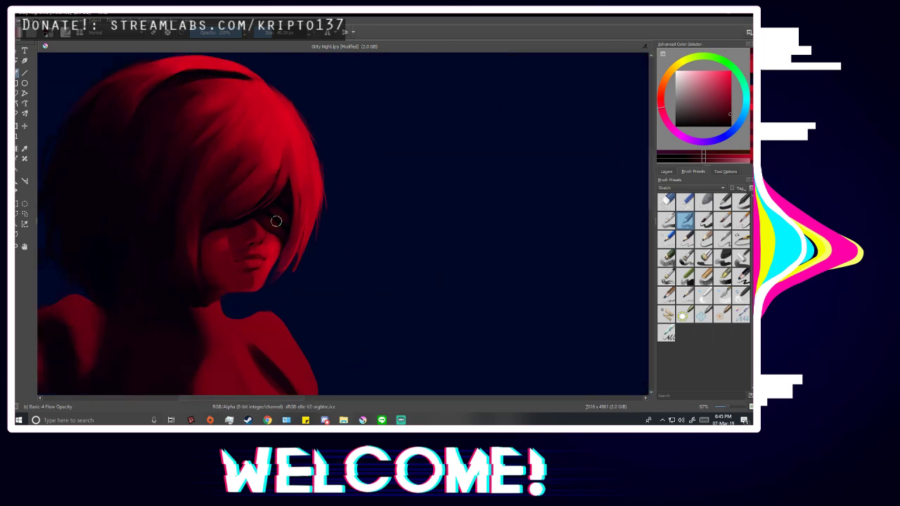
pyautogui.scroll(1, 295, 205)
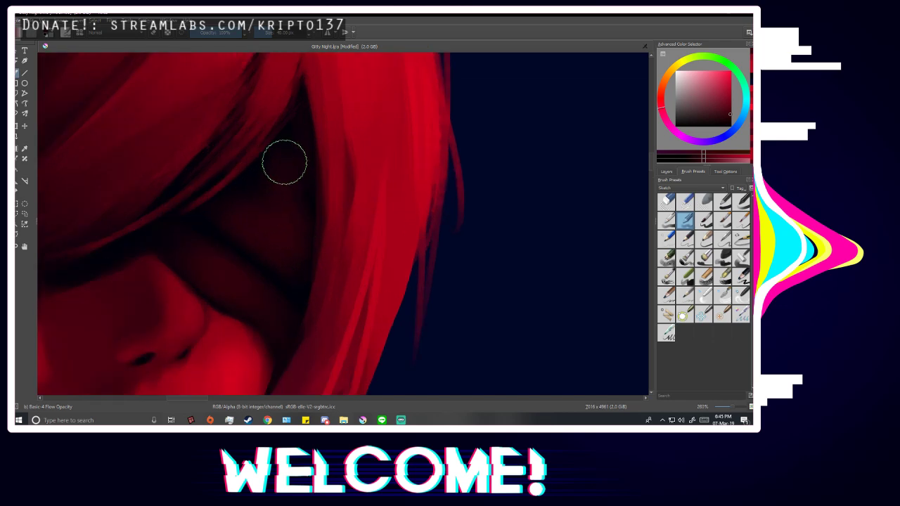
pyautogui.scroll(-3, 310, 220)
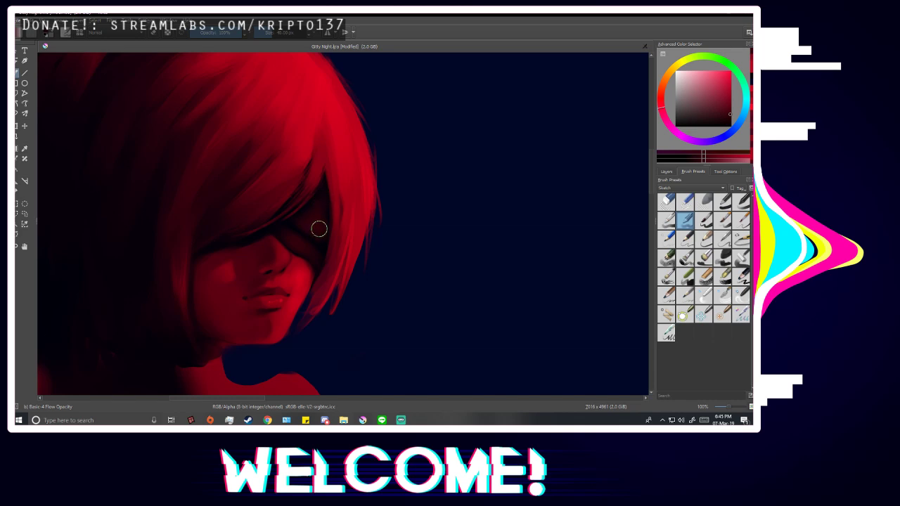
pyautogui.scroll(-2, 318, 229)
pyautogui.scroll(4, 370, 305)
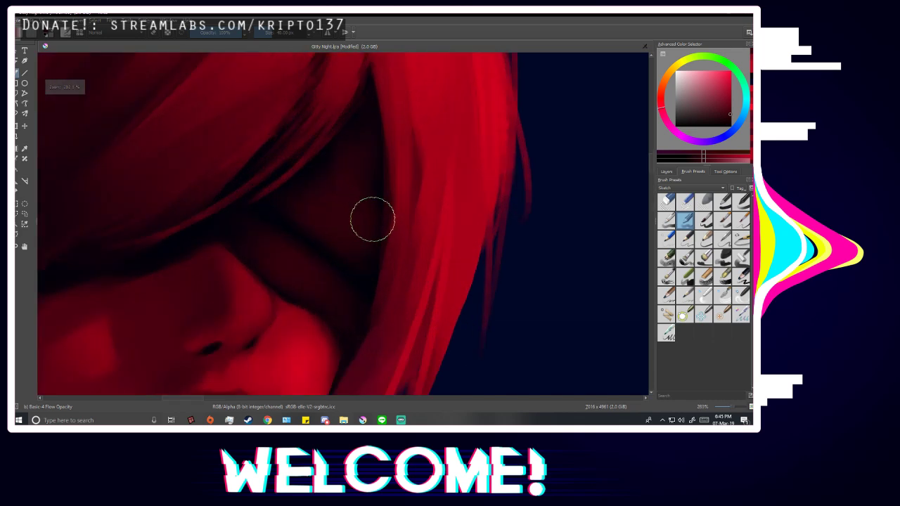
# Sample a brighter red from the cheek, glaze it over the blindfold's folds, and return to the unmirrored view.
pyautogui.scroll(-2, 352, 255)
pyautogui.keyDown('ctrl'); pyautogui.click(319, 318); pyautogui.keyUp('ctrl')
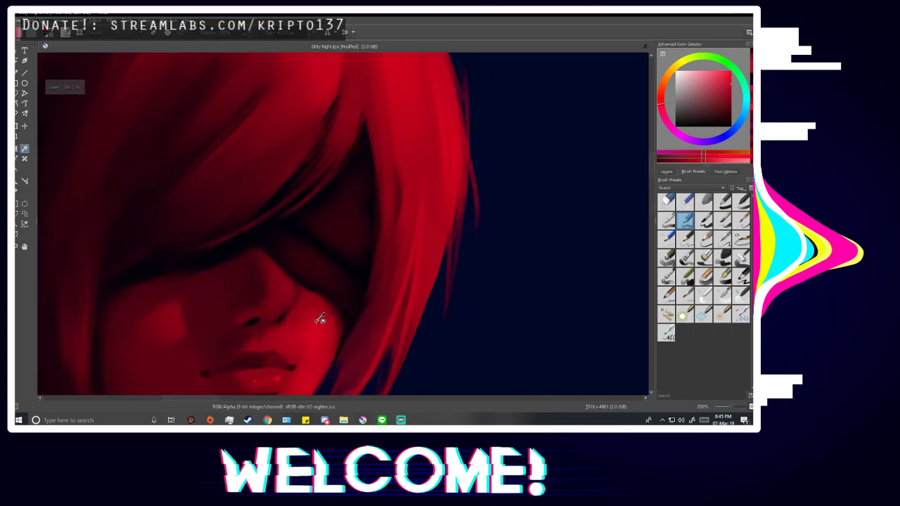
pyautogui.scroll(2, 326, 239)
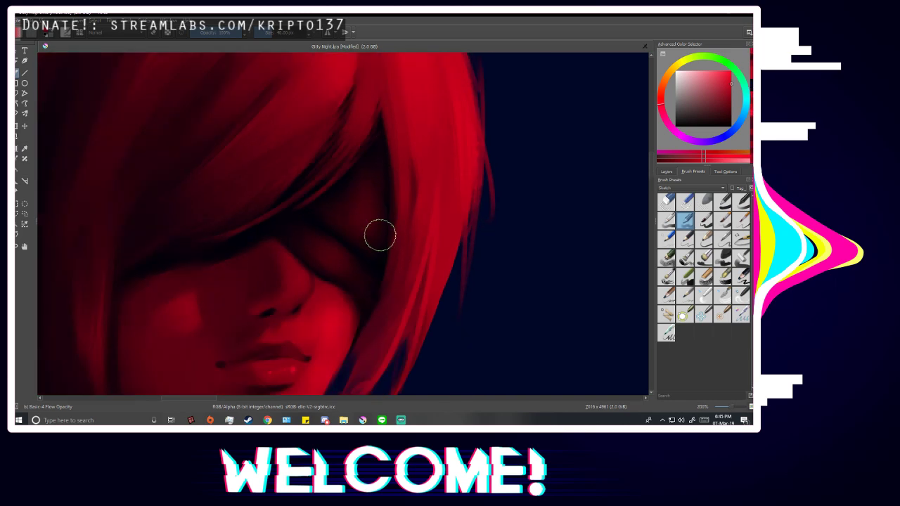
pyautogui.scroll(-1, 379, 235)
pyautogui.scroll(-3, 463, 258)
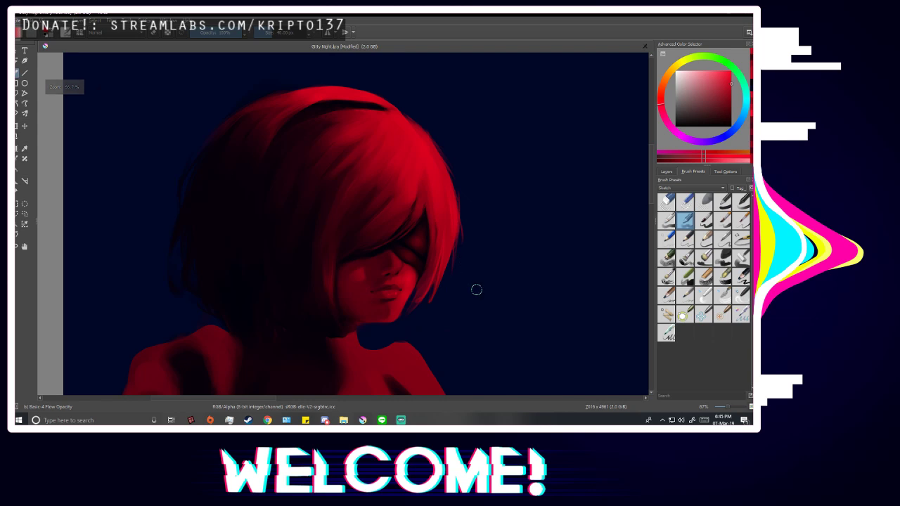
pyautogui.scroll(-3, 476, 290)
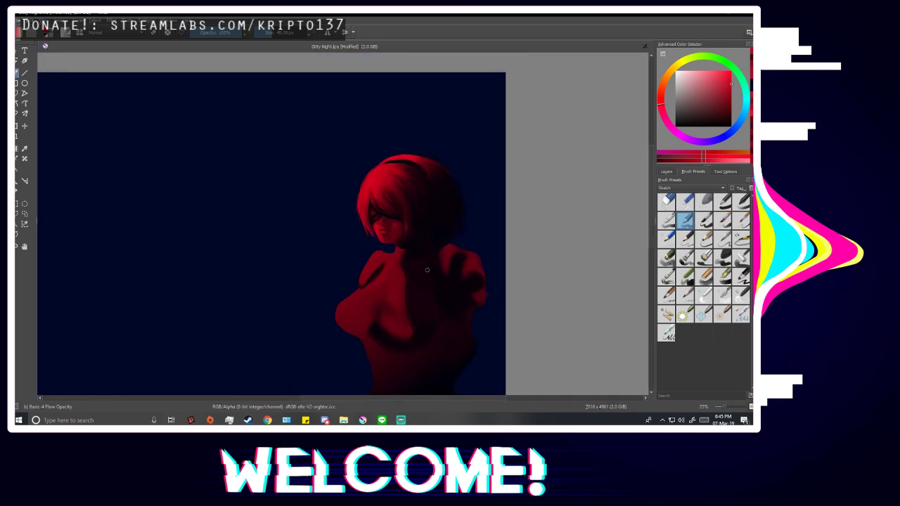
# Darken the blindfold's creases with a dark purple and a near-black blue sampled from it, and check the figure in both orientations.
pyautogui.scroll(7, 415, 228)
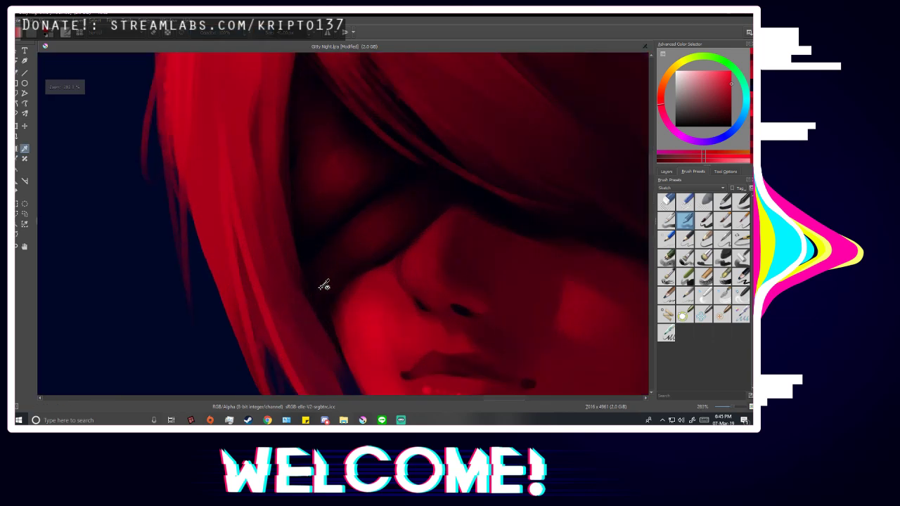
pyautogui.keyDown('ctrl'); pyautogui.click(322, 287); pyautogui.keyUp('ctrl')
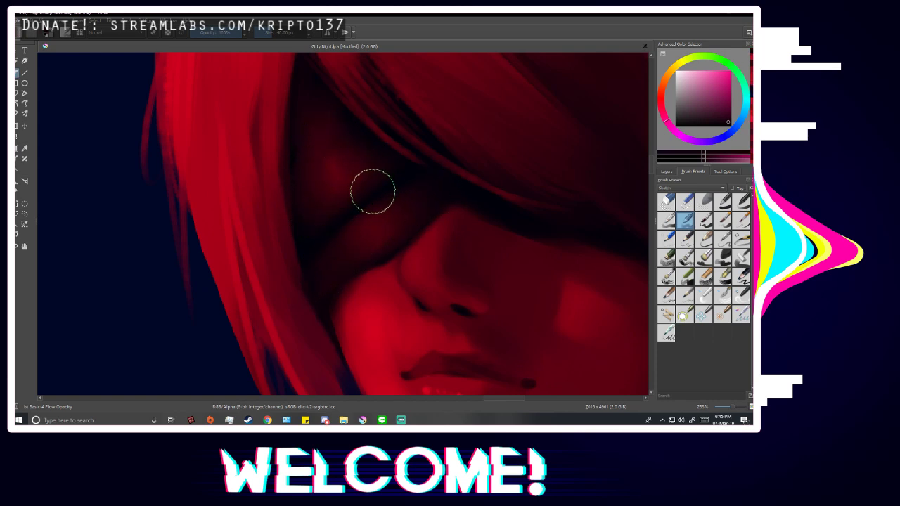
pyautogui.scroll(-2, 408, 225)
pyautogui.keyDown('ctrl'); pyautogui.click(418, 183); pyautogui.keyUp('ctrl')
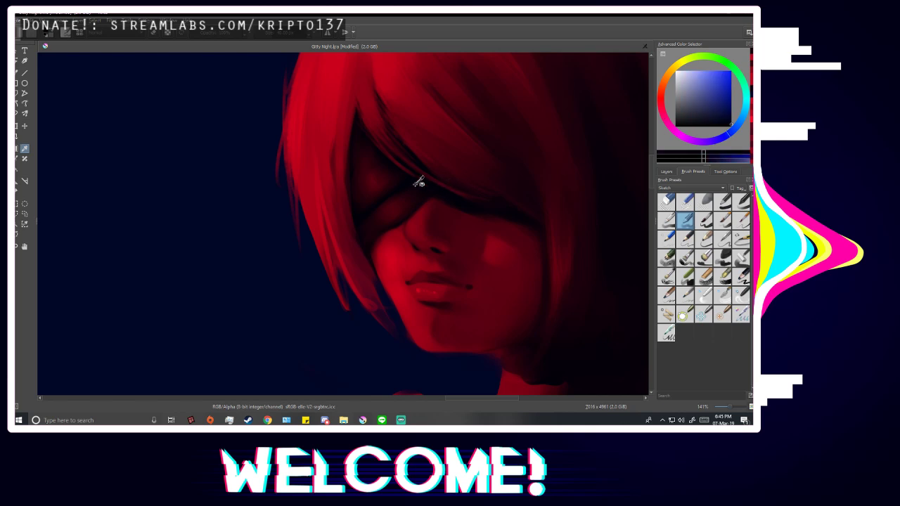
pyautogui.scroll(2, 362, 242)
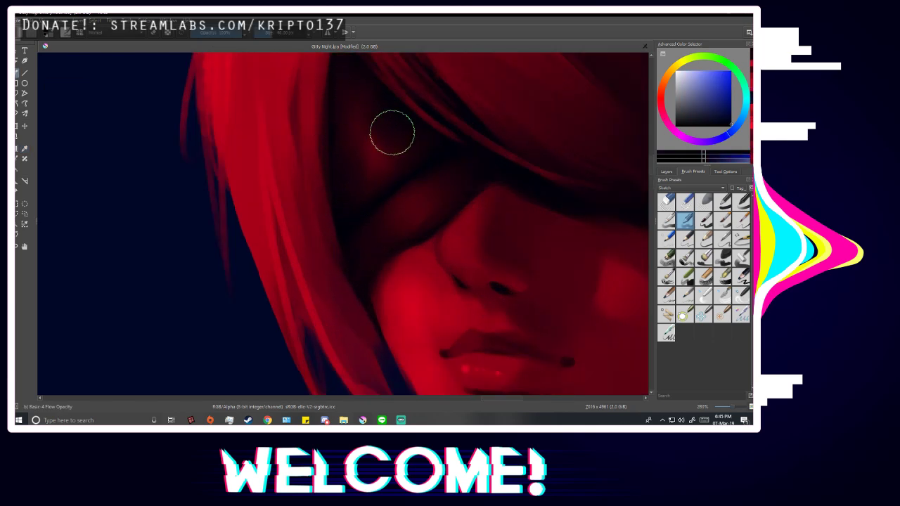
pyautogui.scroll(-6, 447, 225)
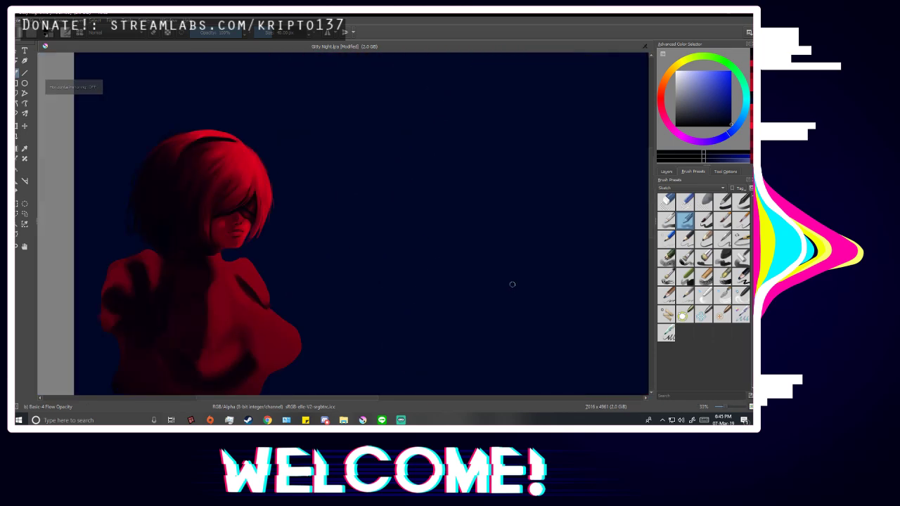
pyautogui.scroll(-1, 353, 291)
pyautogui.press('m')
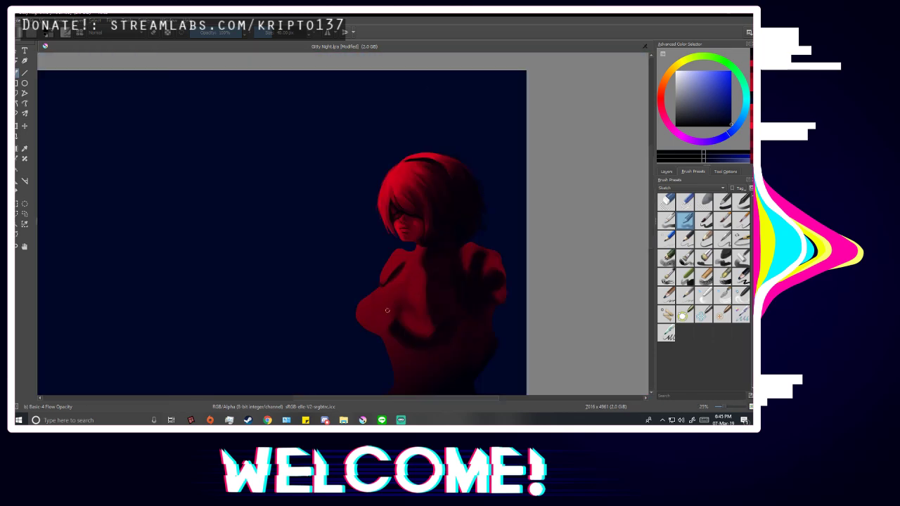
pyautogui.scroll(1, 424, 261)
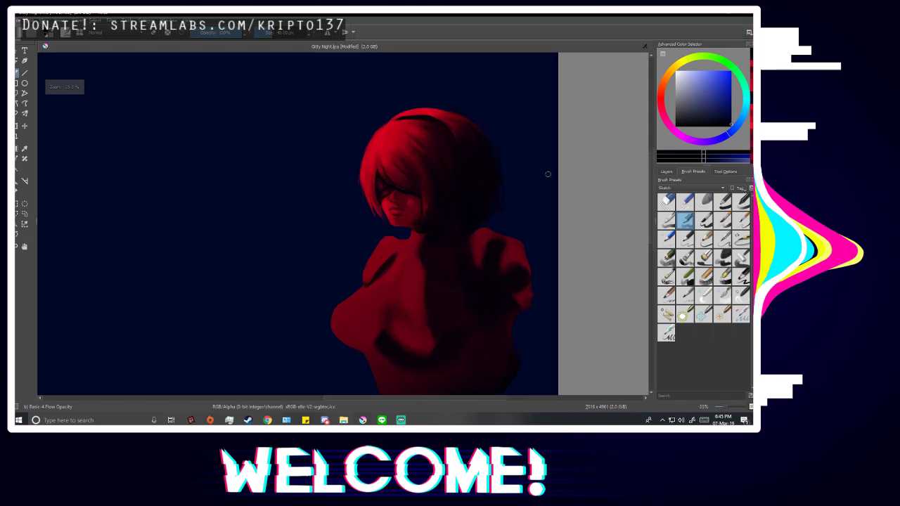
# Show the layer list, sample bright red from the upper hair and paint a highlight along the nose's lit edge.
pyautogui.click(665, 172)
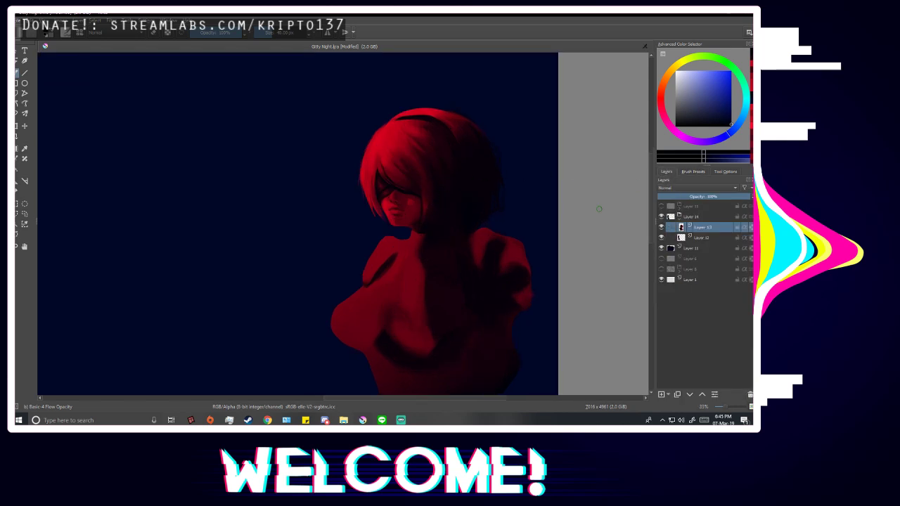
pyautogui.scroll(6, 395, 171)
pyautogui.press('p')
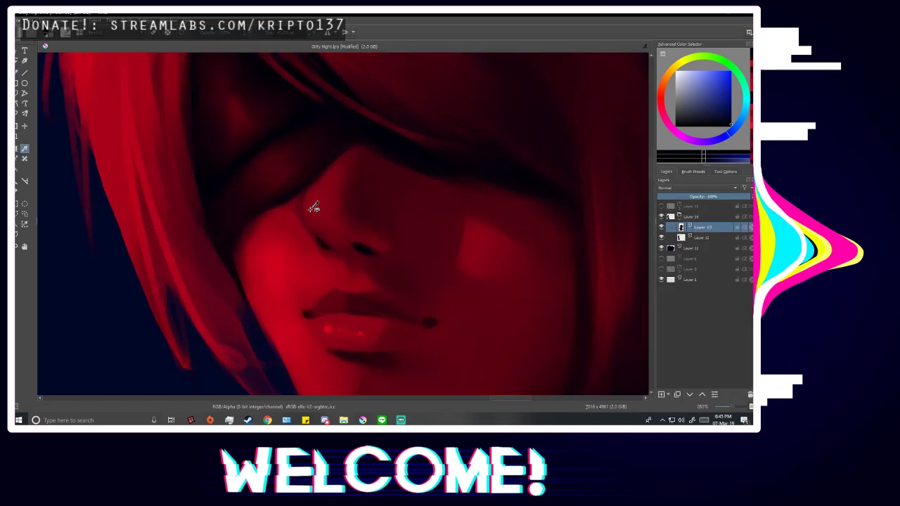
pyautogui.scroll(-4, 288, 265)
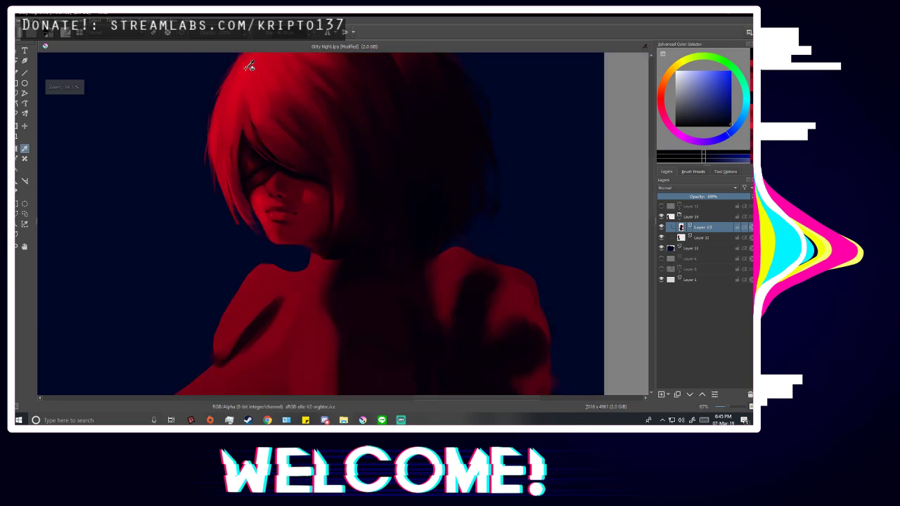
pyautogui.click(248, 66)
pyautogui.press('b')
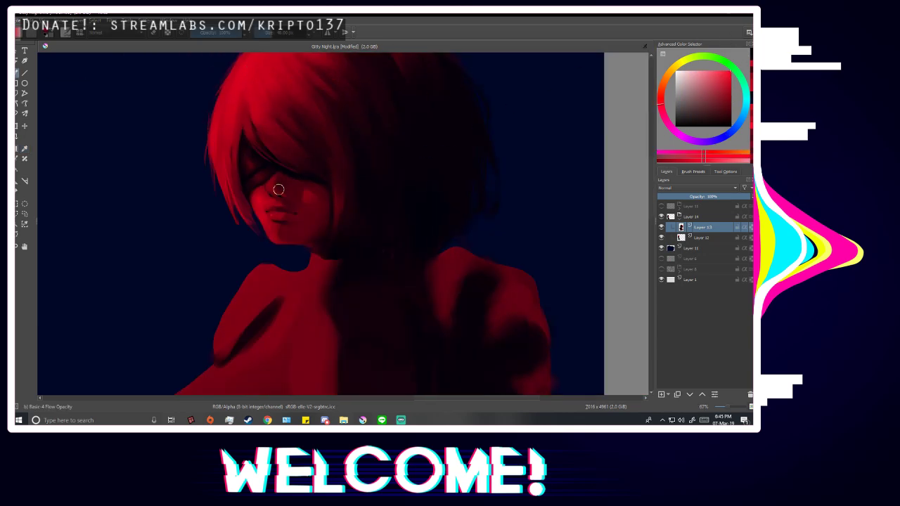
pyautogui.scroll(3, 277, 191)
pyautogui.scroll(3, 256, 180)
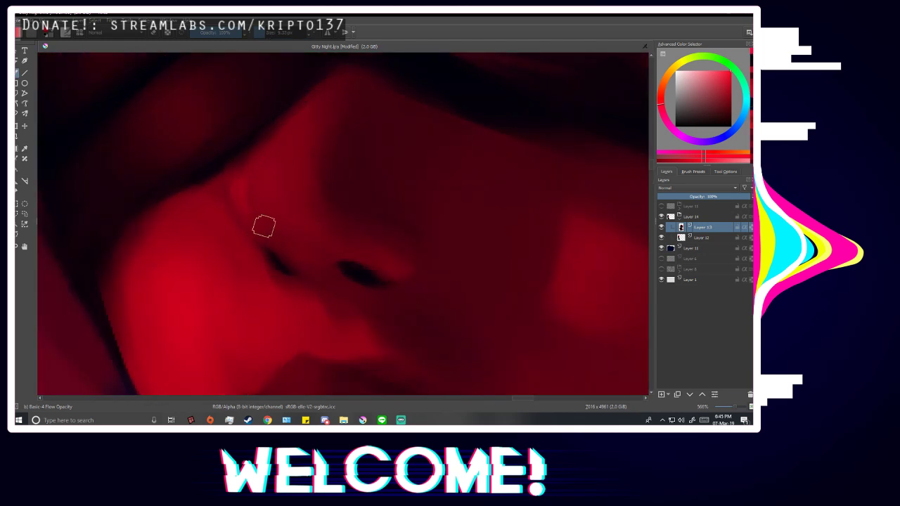
pyautogui.moveTo(238, 189); pyautogui.dragTo(254, 220)
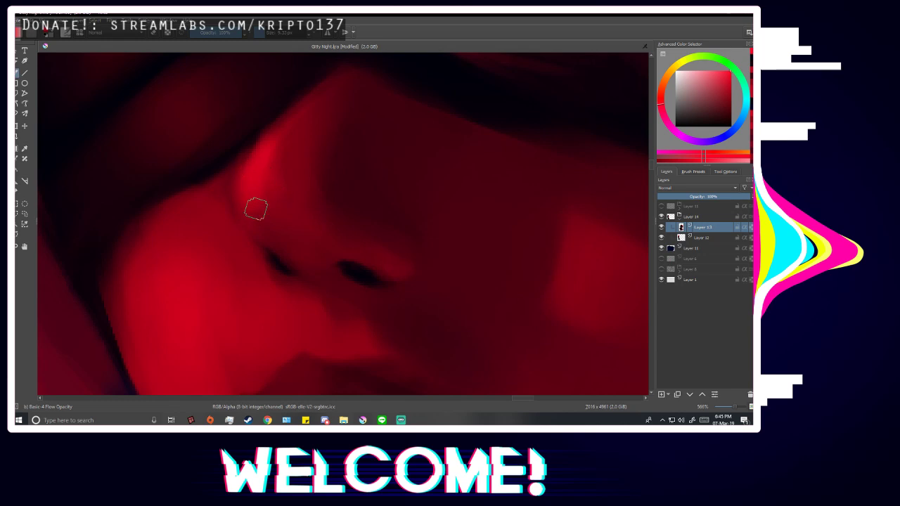
# Refine the nose's lit edge in the mirrored view and add a small bright red highlight beside the nostril.
pyautogui.scroll(-10, 392, 255)
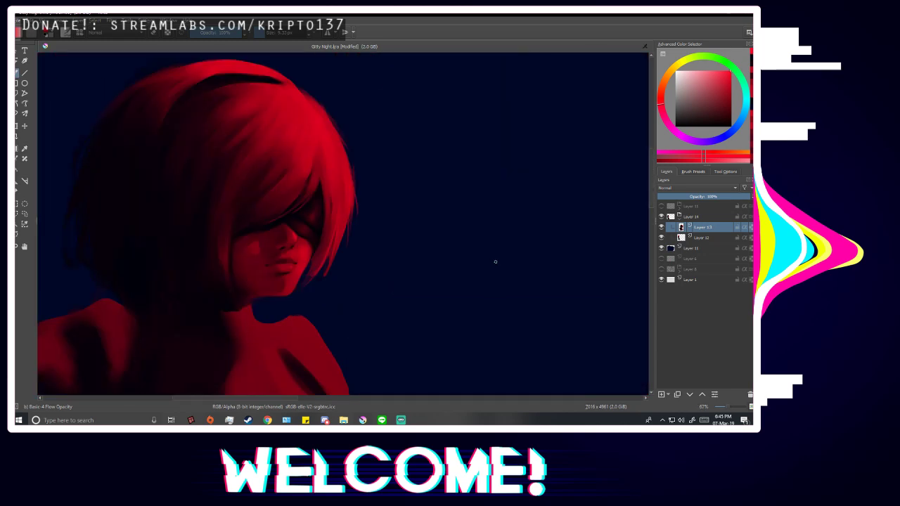
pyautogui.scroll(10, 285, 236)
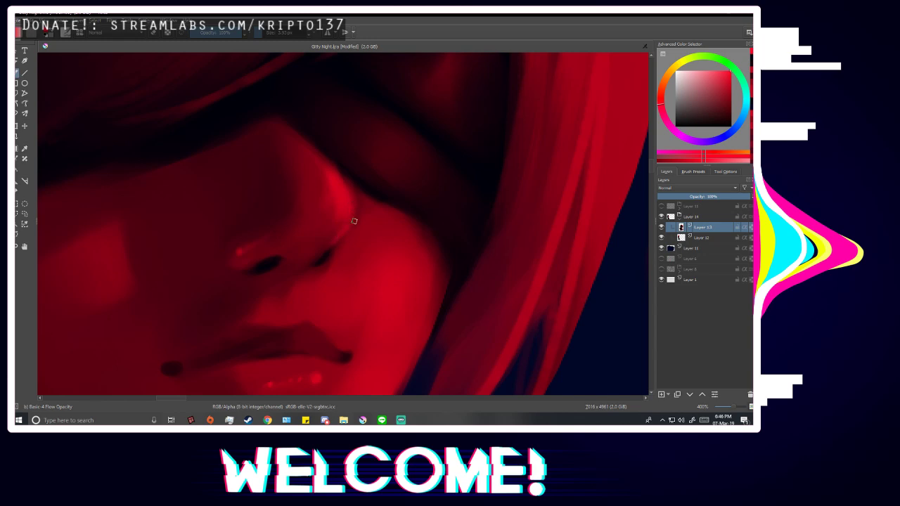
pyautogui.scroll(-5, 349, 196)
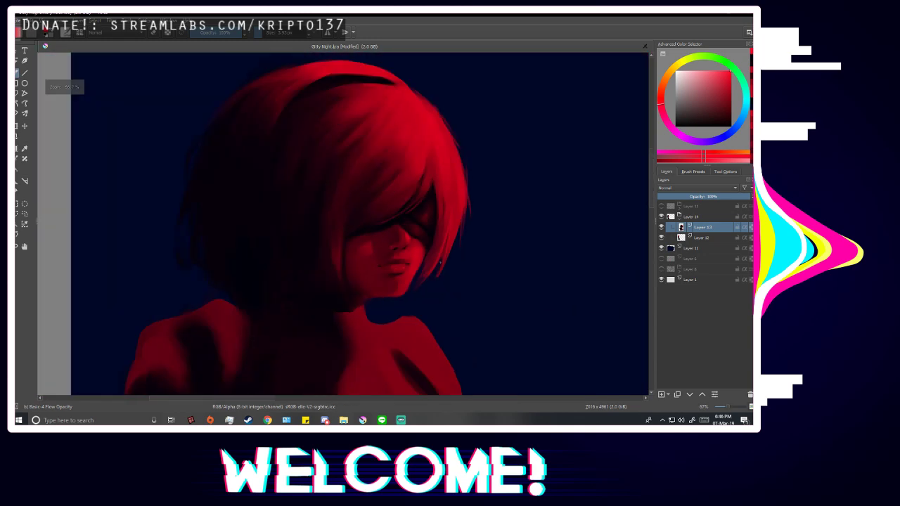
pyautogui.scroll(9, 461, 282)
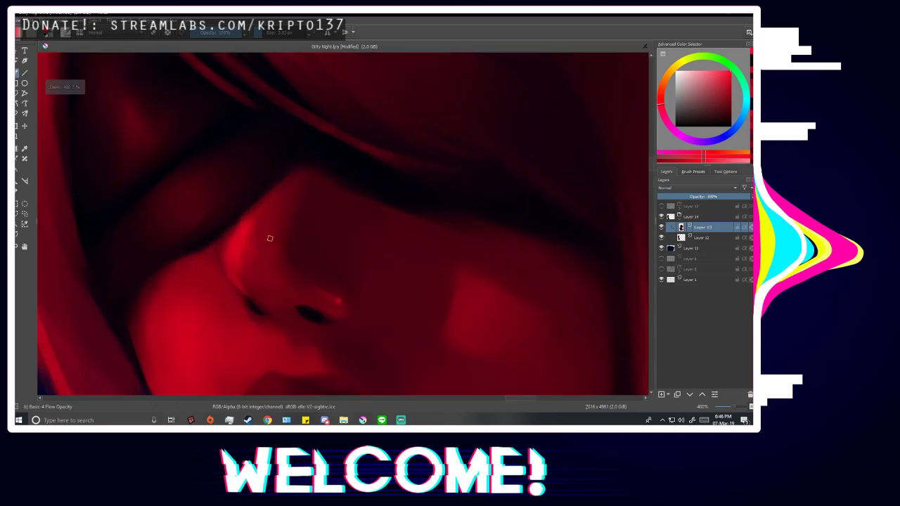
# Sample reds from the nose, blend its highlight into the surrounding skin, and check the figure in the mirrored view.
pyautogui.keyDown('ctrl'); pyautogui.click(255, 227); pyautogui.keyUp('ctrl')
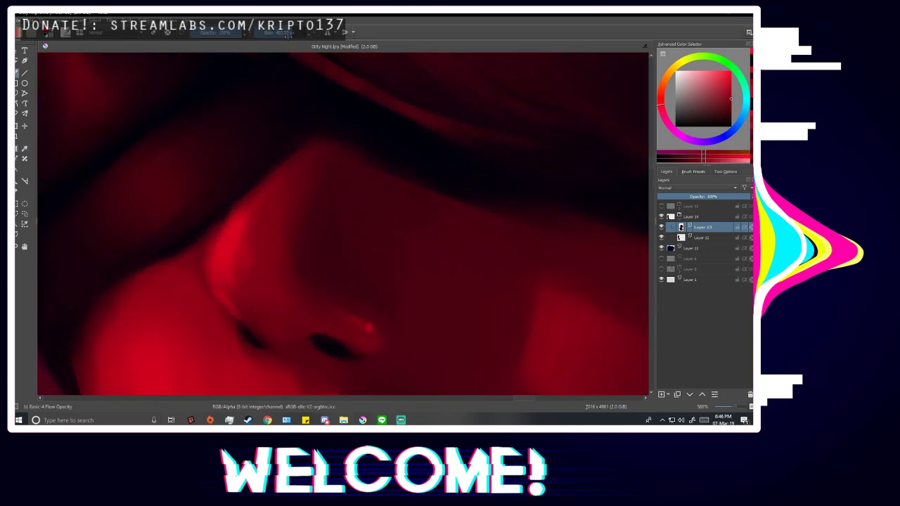
pyautogui.keyDown('ctrl'); pyautogui.click(232, 244); pyautogui.keyUp('ctrl')
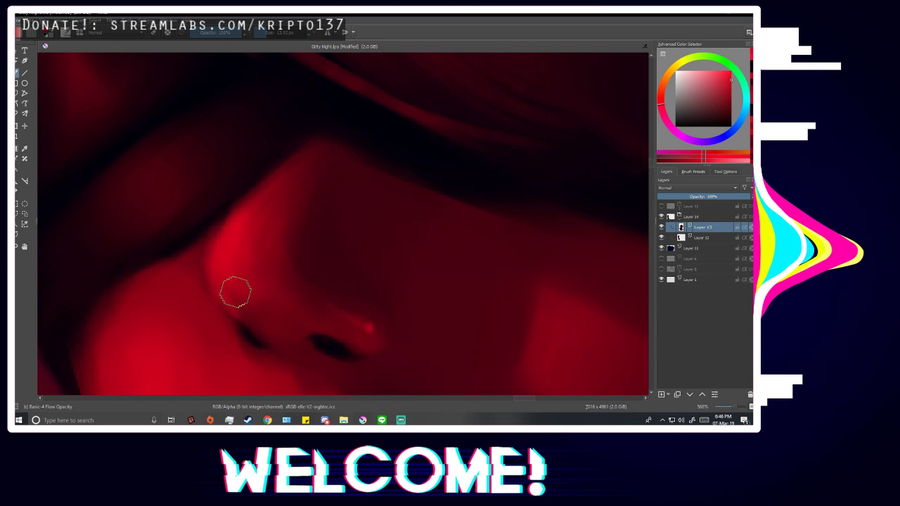
pyautogui.scroll(-10, 328, 225)
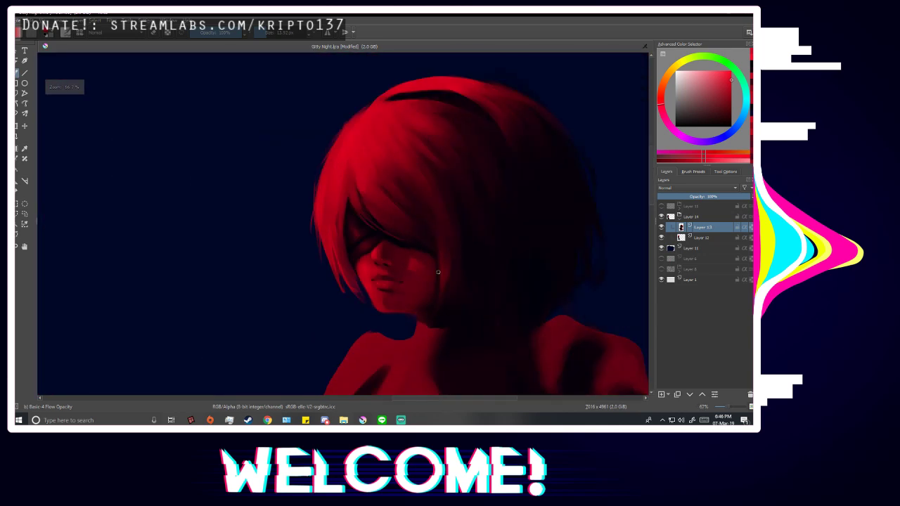
pyautogui.scroll(-1, 471, 260)
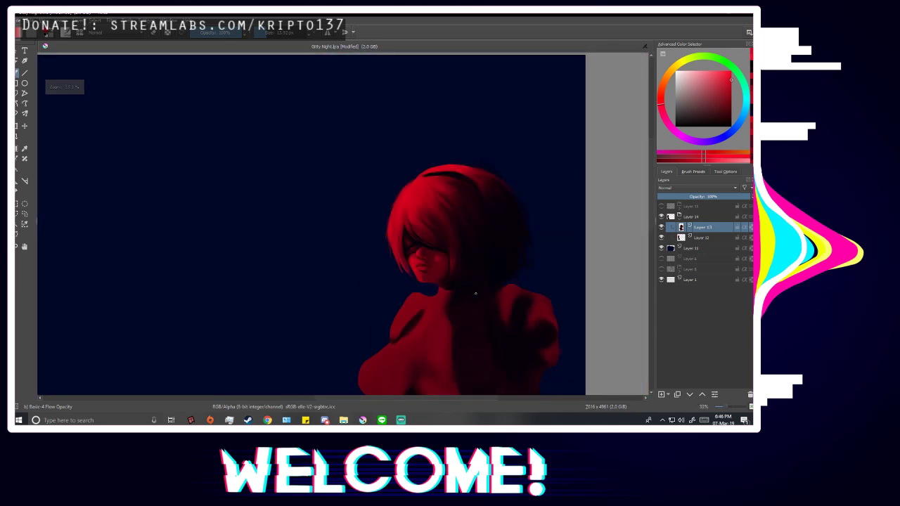
pyautogui.press('m')
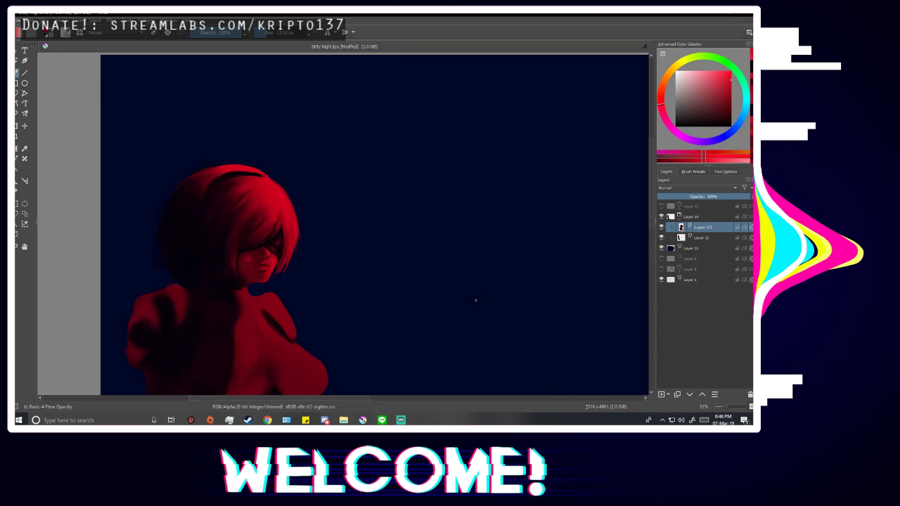
# Brighten the skin beside the mouth and above the upper lip, and check the figure in both orientations.
pyautogui.press('m')
pyautogui.scroll(6, 319, 247)
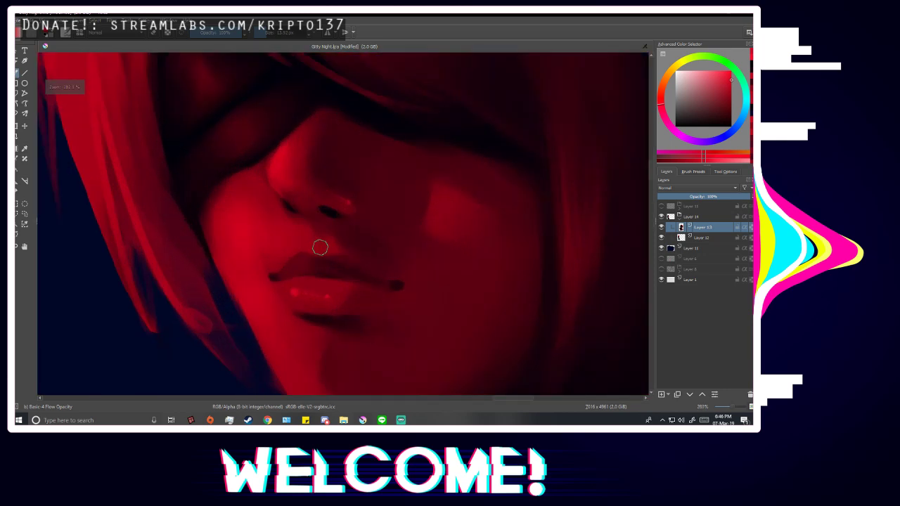
pyautogui.scroll(2, 332, 240)
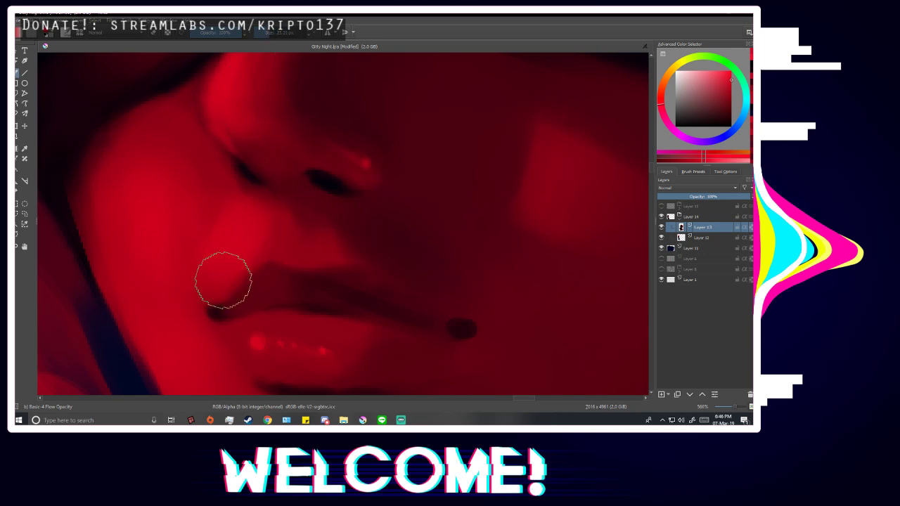
pyautogui.scroll(-10, 260, 181)
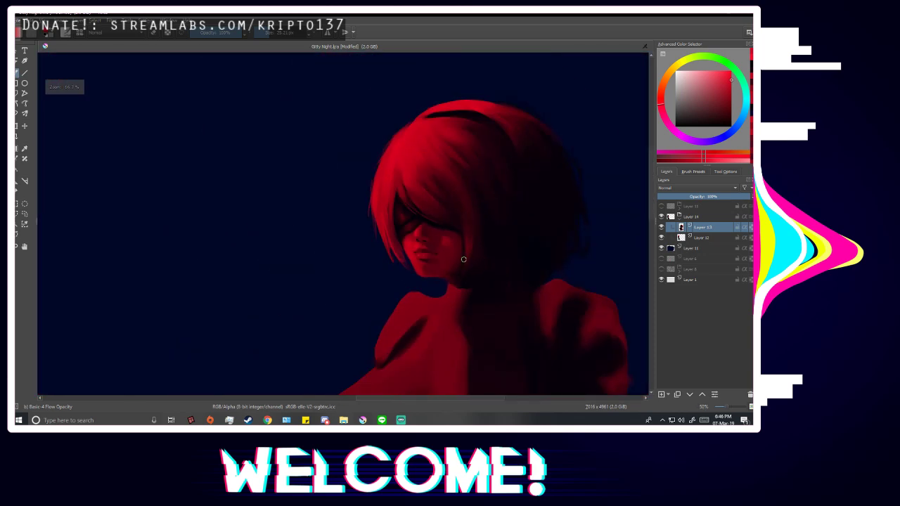
pyautogui.scroll(10, 497, 277)
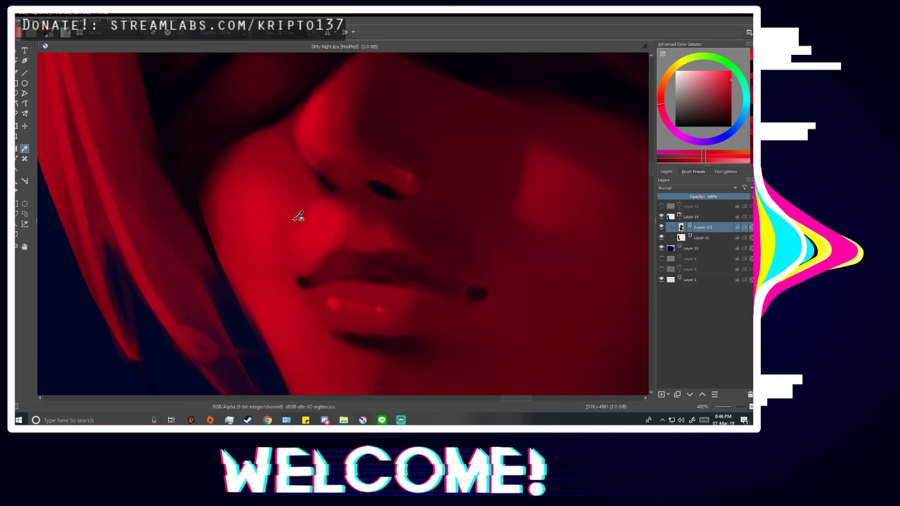
pyautogui.scroll(-2, 388, 170)
pyautogui.scroll(-4, 388, 170)
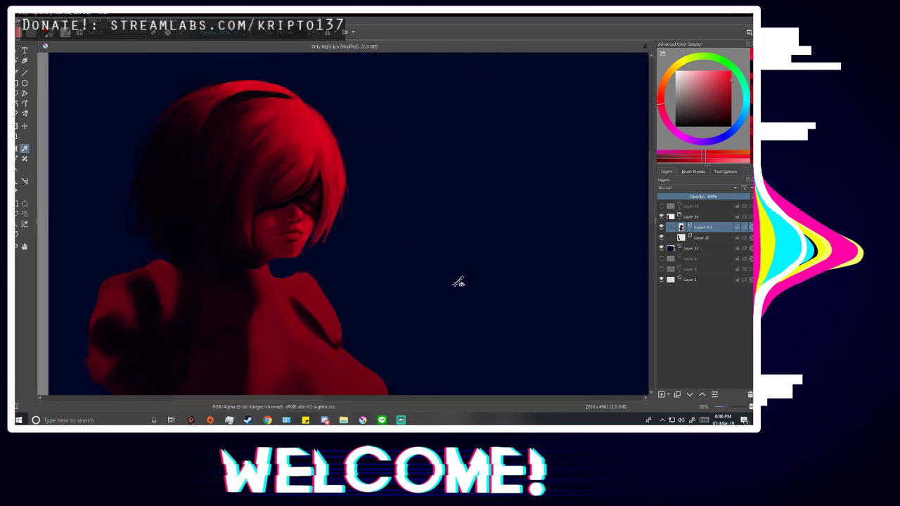
# Sample reds from the chin and the lit cheek and smooth the skin along the jaw's lit edge.
pyautogui.scroll(8, 458, 282)
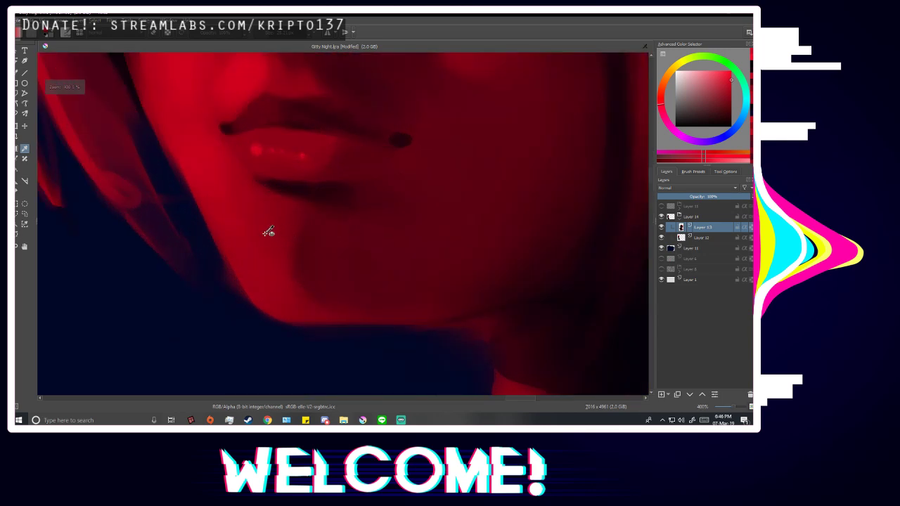
pyautogui.scroll(-3, 268, 232)
pyautogui.scroll(2, 271, 240)
pyautogui.keyDown('ctrl'); pyautogui.click(266, 235); pyautogui.keyUp('ctrl')
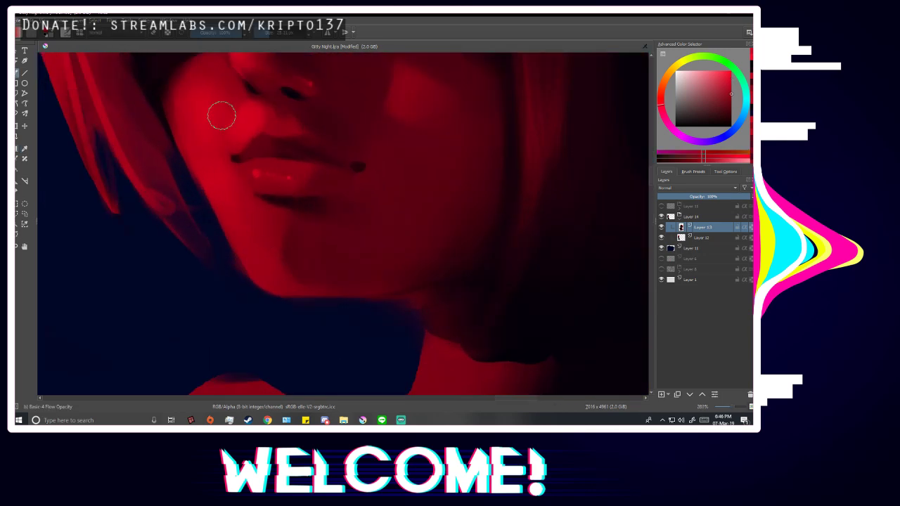
pyautogui.keyDown('ctrl'); pyautogui.click(201, 101); pyautogui.keyUp('ctrl')
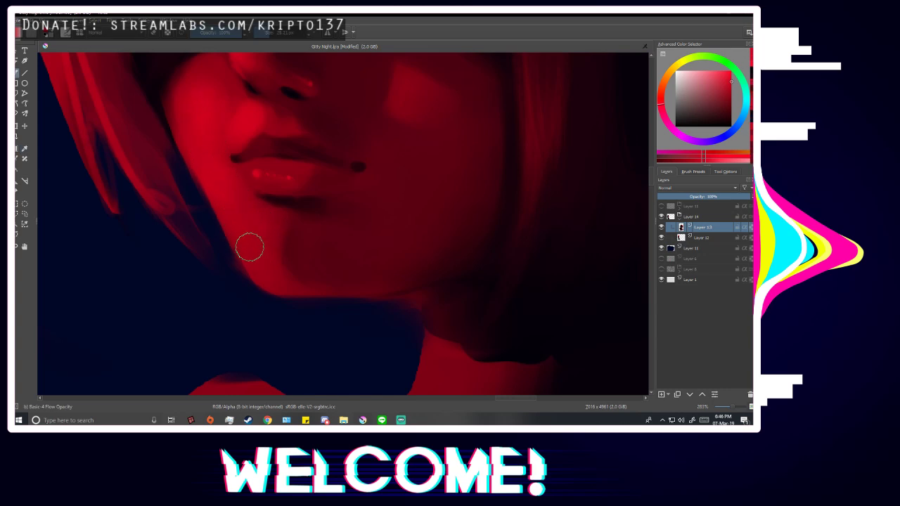
pyautogui.scroll(-4, 294, 204)
pyautogui.scroll(4, 345, 261)
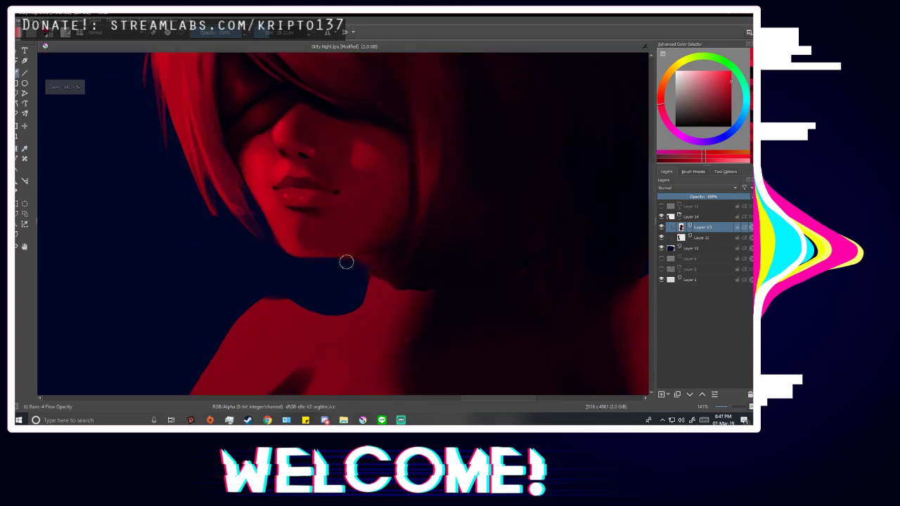
# Sample a dark red from the chin's shadow, refine the shading under the lower lip, and check the mirrored figure.
pyautogui.keyDown('ctrl'); pyautogui.click(301, 231); pyautogui.keyUp('ctrl')
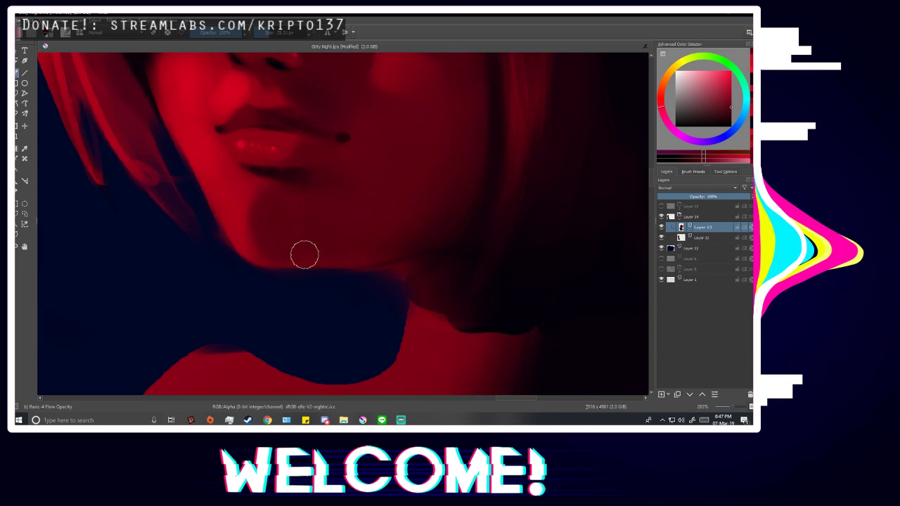
pyautogui.scroll(-8, 372, 249)
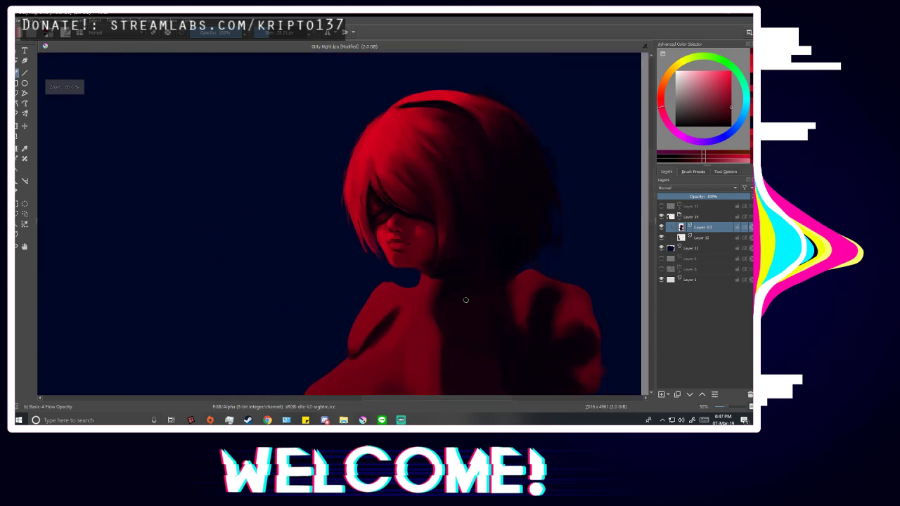
pyautogui.scroll(-2, 358, 289)
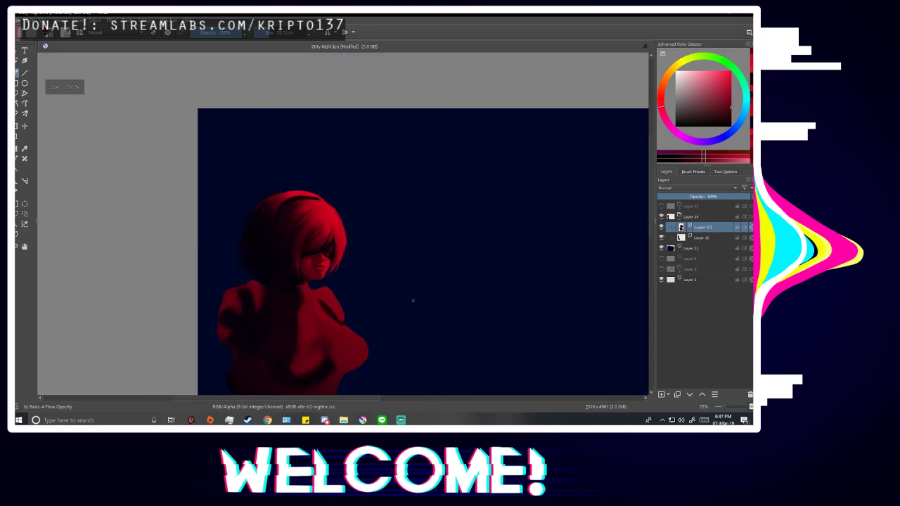
# Sample a bright red from the cheek beside the nose, paint a rounded highlight on the chin, and check both orientations.
pyautogui.scroll(7, 341, 292)
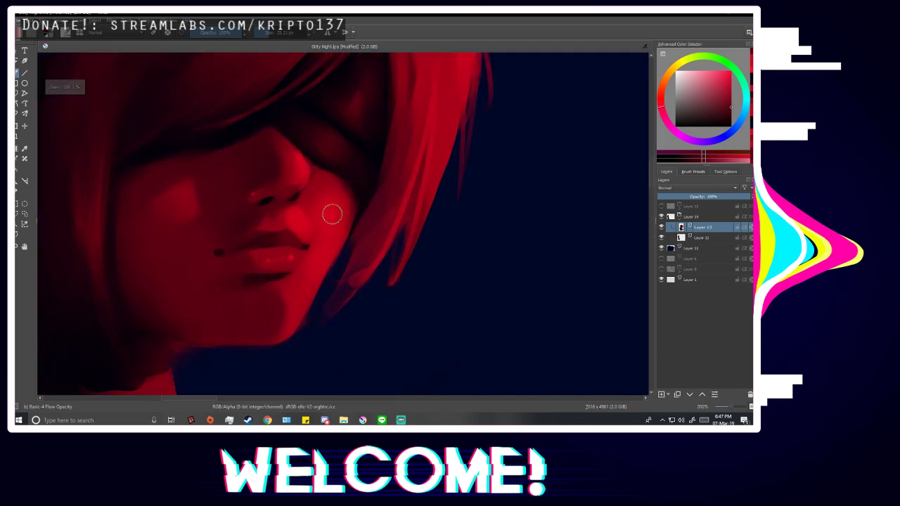
pyautogui.keyDown('ctrl'); pyautogui.click(313, 202); pyautogui.keyUp('ctrl')
pyautogui.press('b')
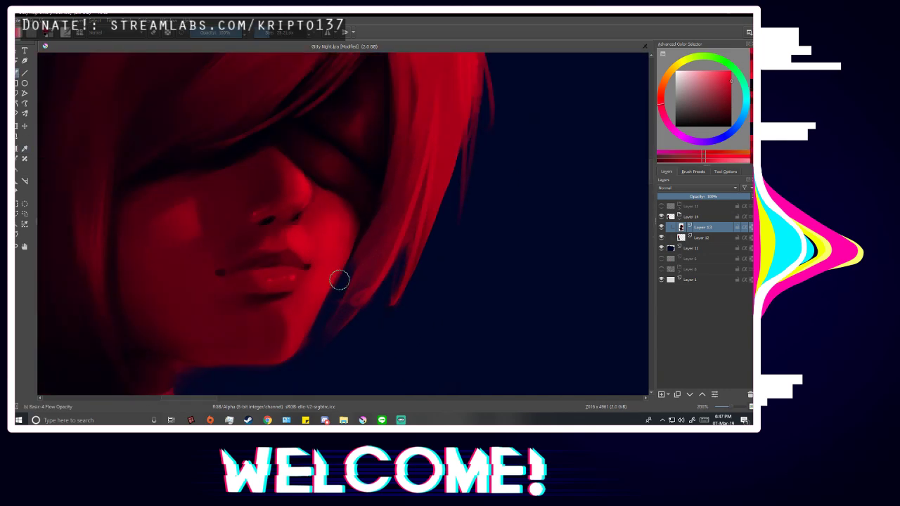
pyautogui.scroll(-2, 334, 282)
pyautogui.scroll(2, 323, 275)
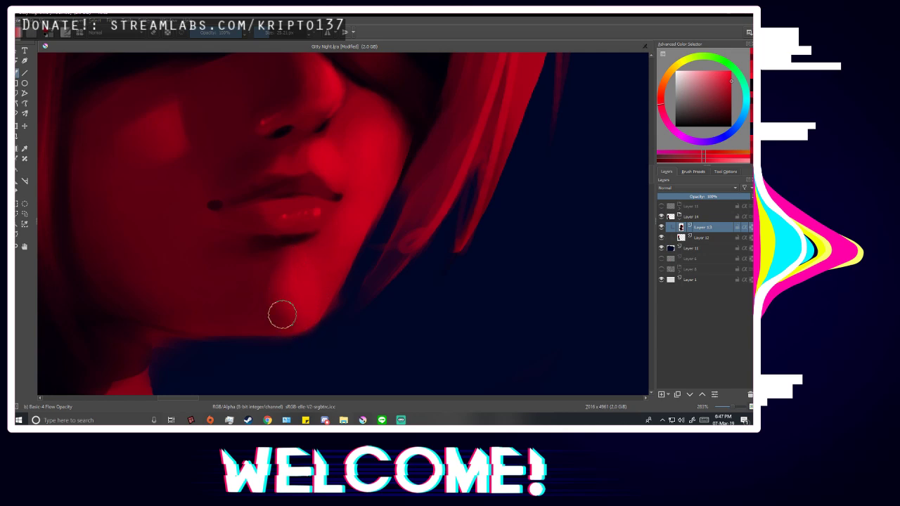
pyautogui.moveTo(281, 315); pyautogui.dragTo(290, 316)
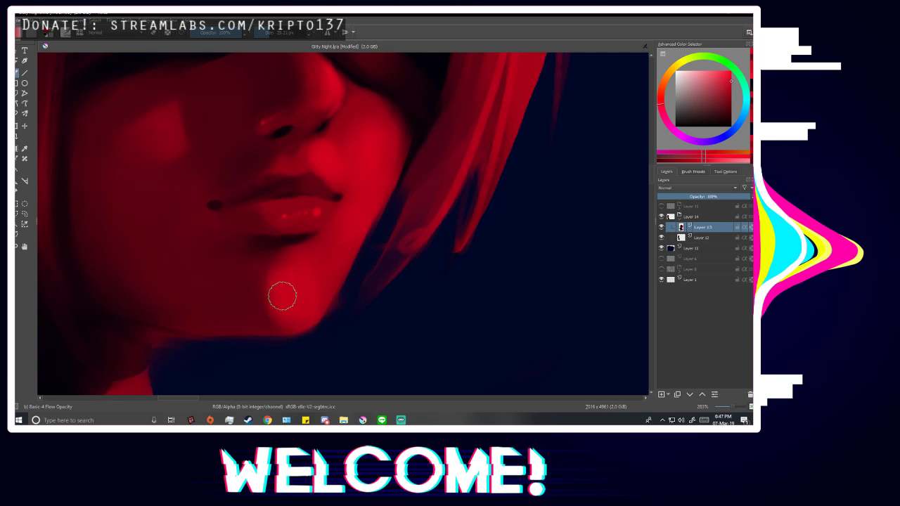
pyautogui.scroll(-8, 284, 276)
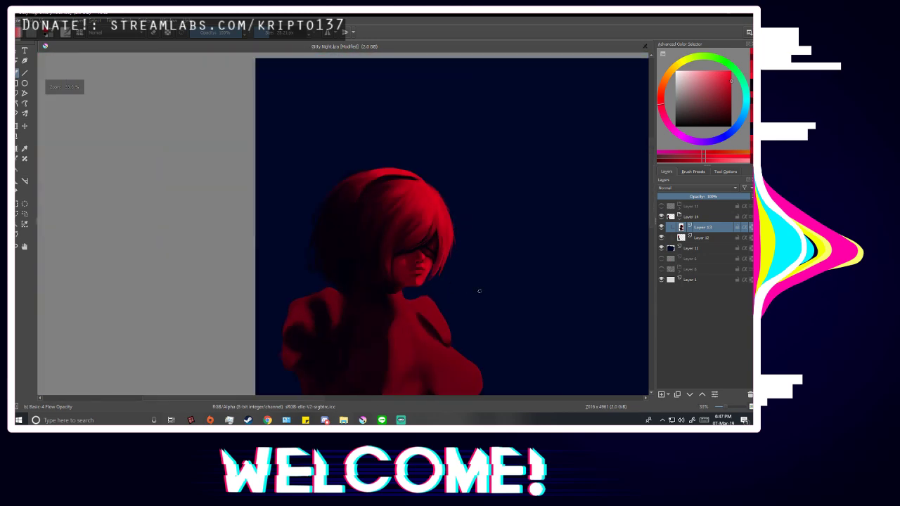
pyautogui.scroll(8, 479, 291)
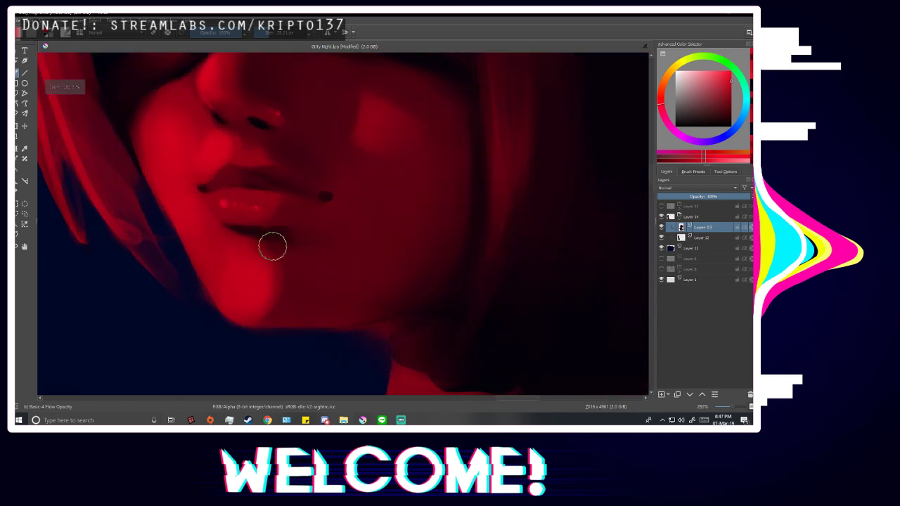
# Sample a medium red below the lower lip and a dark red from the chin's shadow to soften the chin highlight's edges.
pyautogui.keyDown('ctrl'); pyautogui.click(231, 227); pyautogui.keyUp('ctrl')
pyautogui.scroll(1, 226, 289)
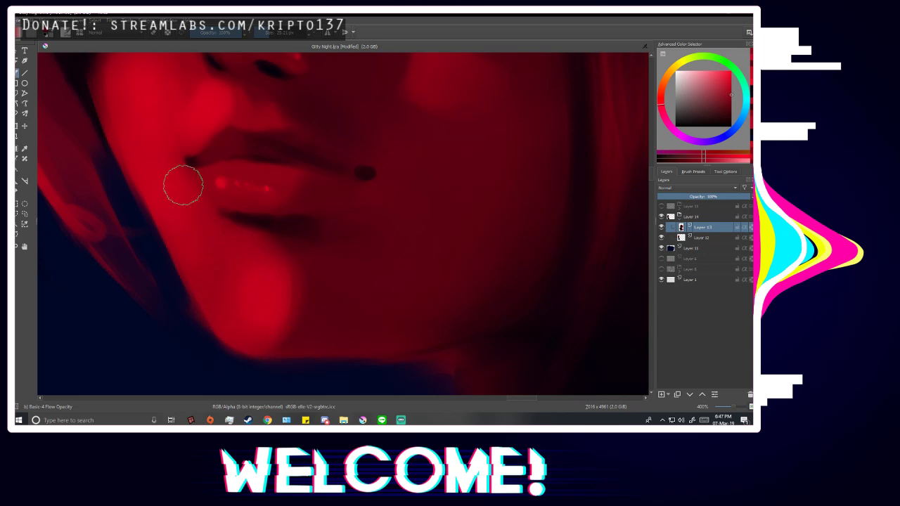
pyautogui.scroll(-8, 183, 184)
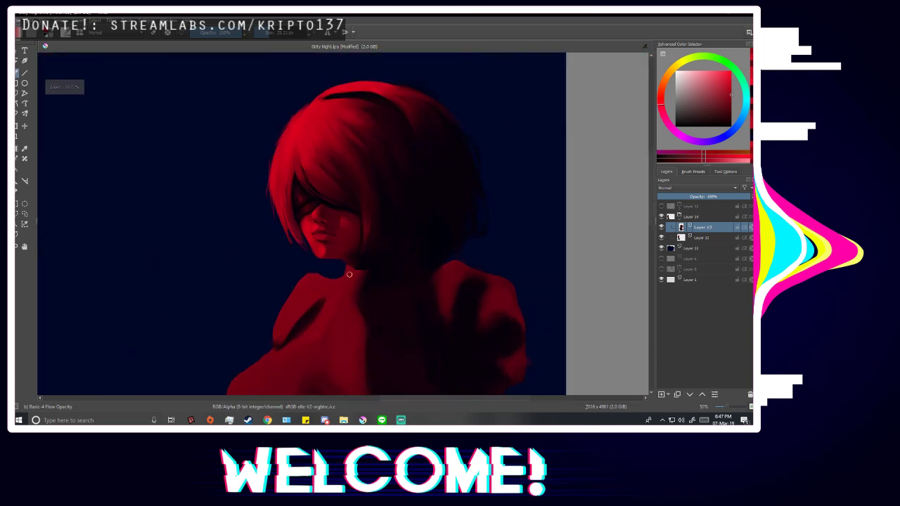
pyautogui.scroll(8, 349, 274)
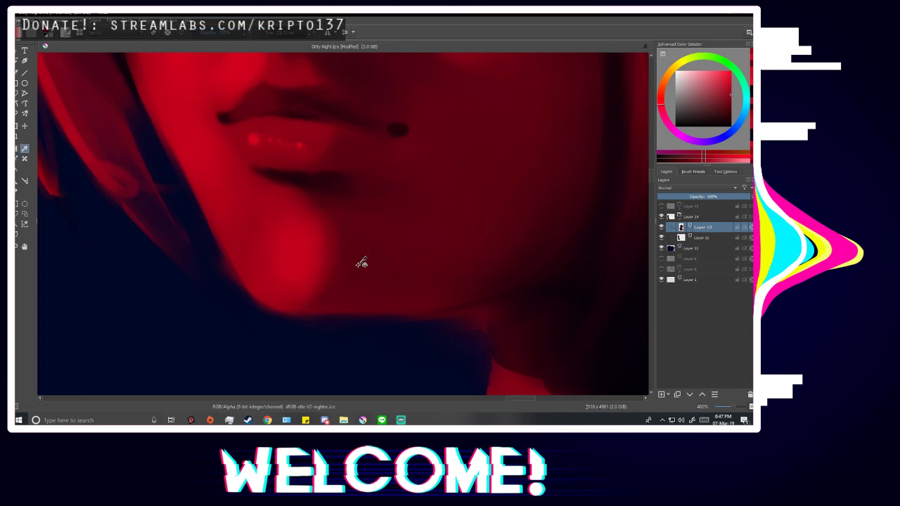
pyautogui.keyDown('ctrl'); pyautogui.click(358, 265); pyautogui.keyUp('ctrl')
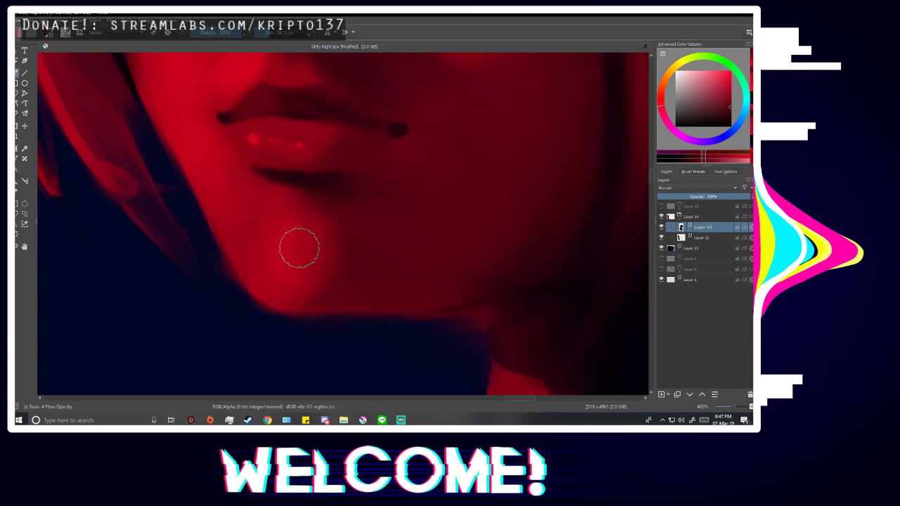
pyautogui.scroll(-8, 311, 279)
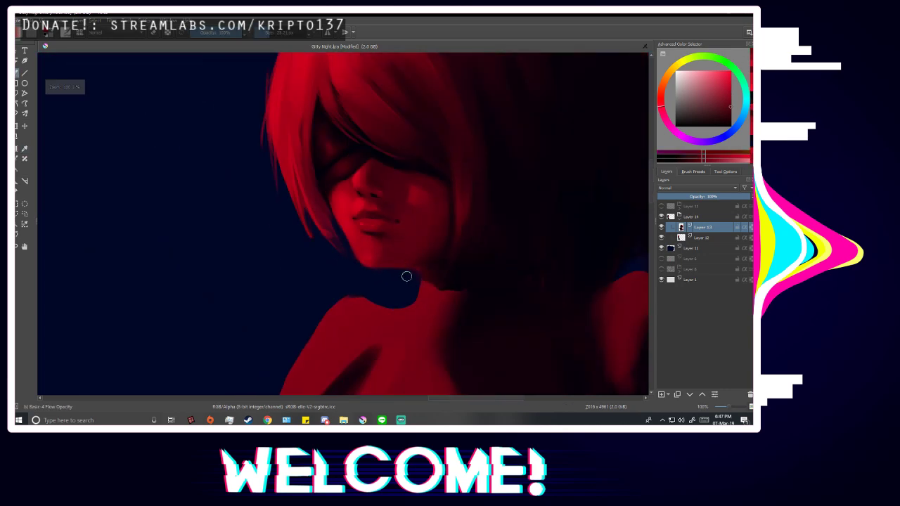
pyautogui.scroll(-1, 440, 289)
pyautogui.scroll(8, 395, 267)
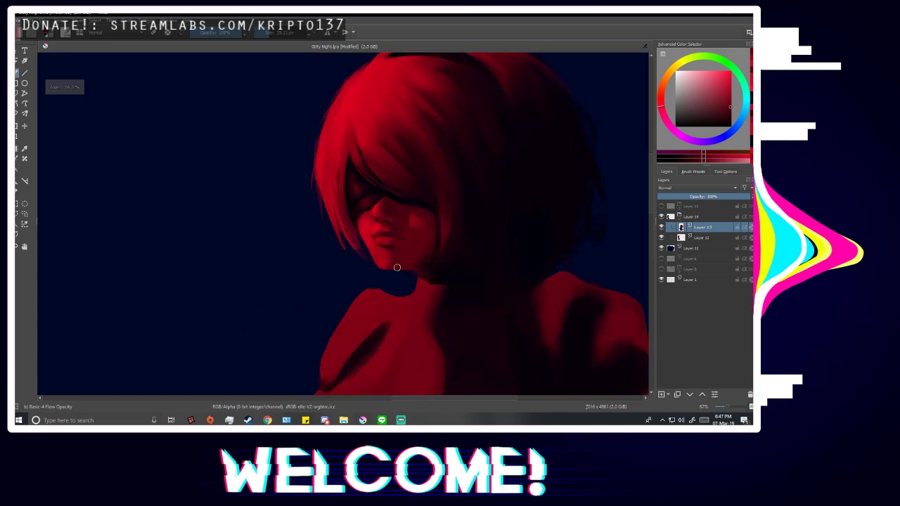
# Sample reds beside the mouth and above the upper lip, blend the skin down to the chin, and check the mirrored figure.
pyautogui.keyDown('ctrl'); pyautogui.click(342, 210); pyautogui.keyUp('ctrl')
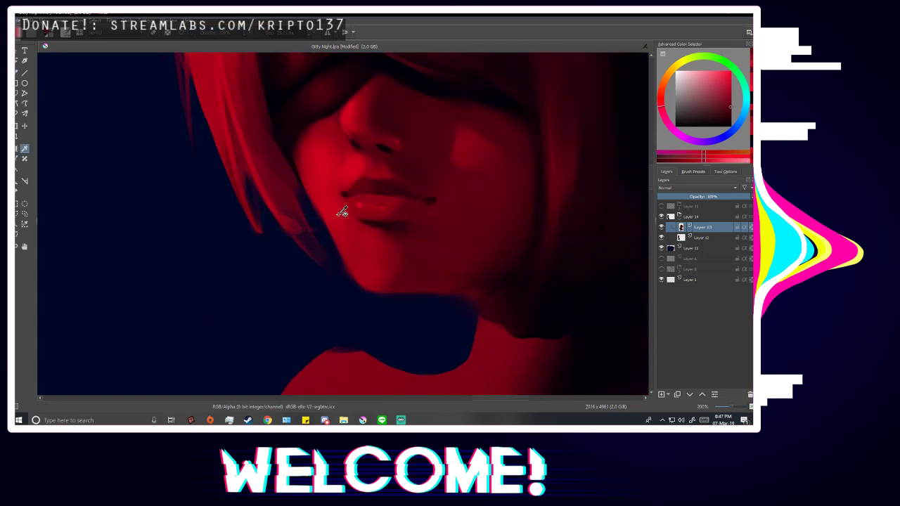
pyautogui.scroll(1, 349, 193)
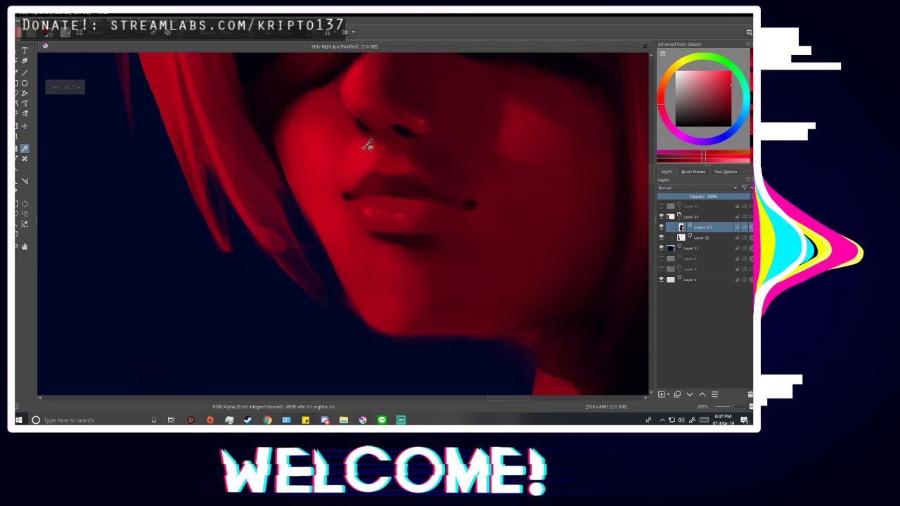
pyautogui.keyDown('ctrl'); pyautogui.click(368, 145); pyautogui.keyUp('ctrl')
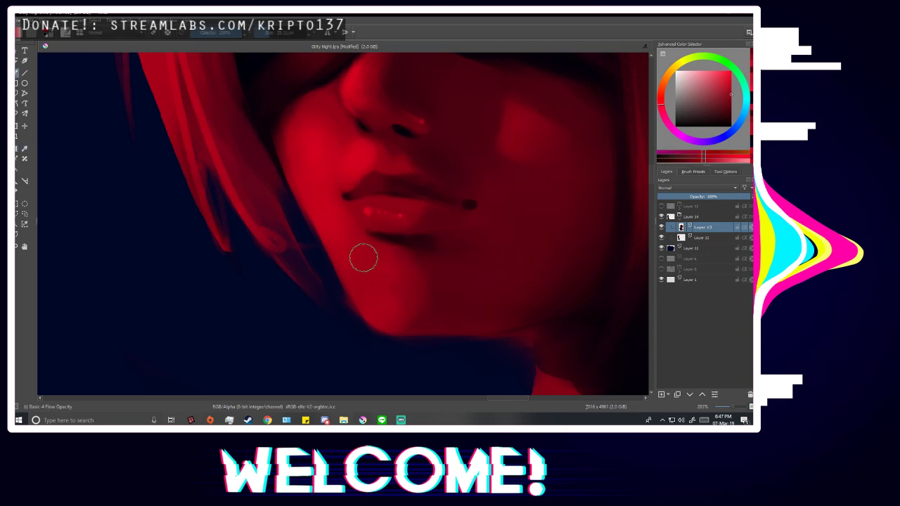
pyautogui.keyDown('ctrl'); pyautogui.click(334, 215); pyautogui.keyUp('ctrl')
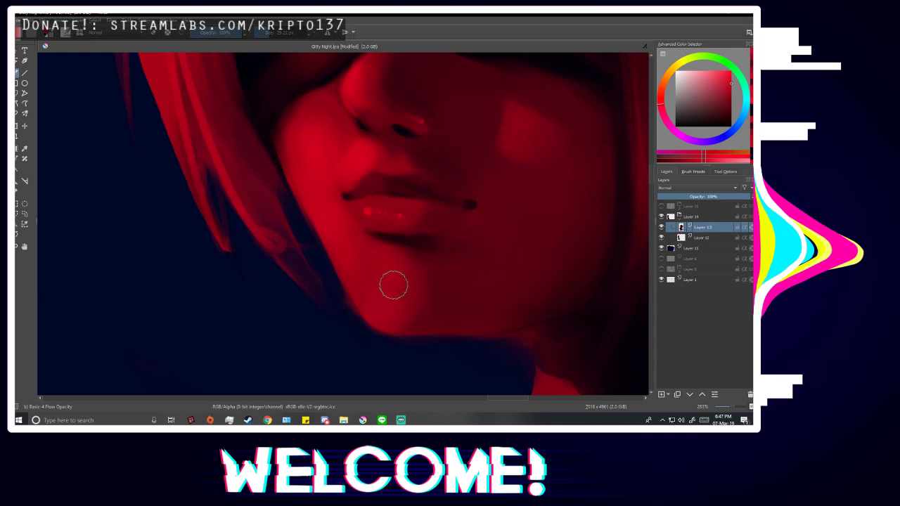
pyautogui.scroll(-8, 474, 204)
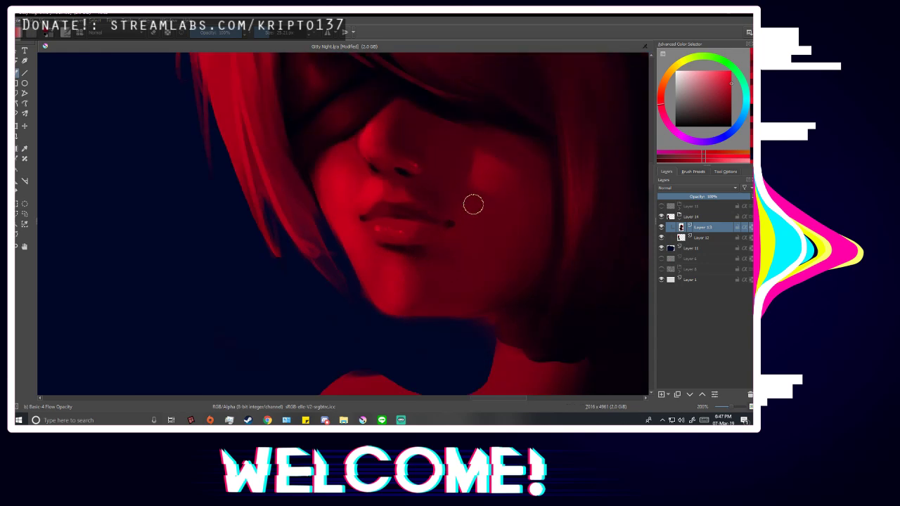
pyautogui.press('m')
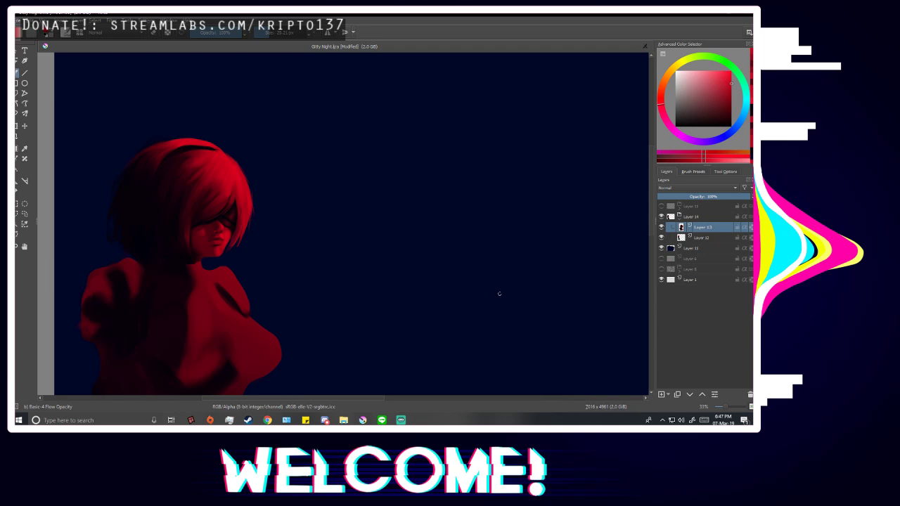
pyautogui.scroll(6, 201, 225)
pyautogui.scroll(-7, 423, 237)
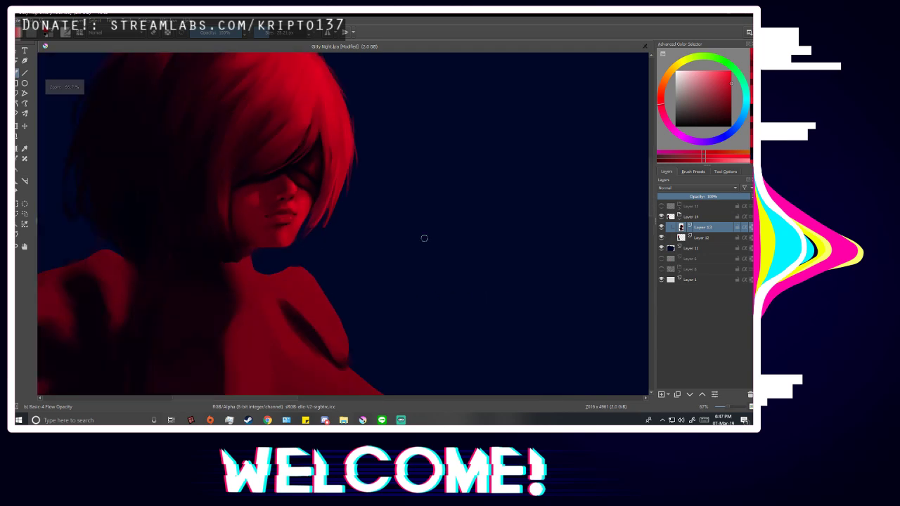
pyautogui.scroll(-2, 395, 179)
pyautogui.scroll(2, 537, 283)
# Compare the painting with the line sketch by briefly showing its layer, and examine the whole figure in both orientations.
pyautogui.click(662, 206)
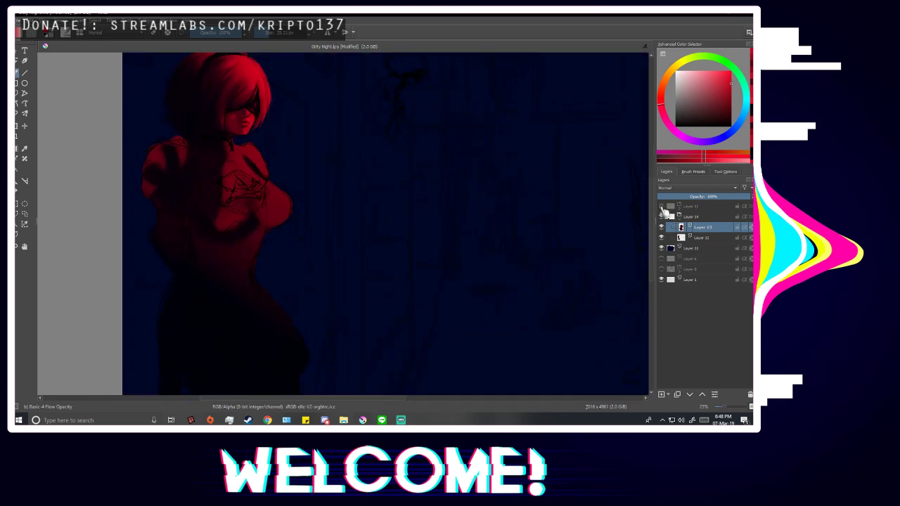
pyautogui.click(662, 206)
pyautogui.press('m')
pyautogui.press('m')
pyautogui.scroll(-1, 425, 329)
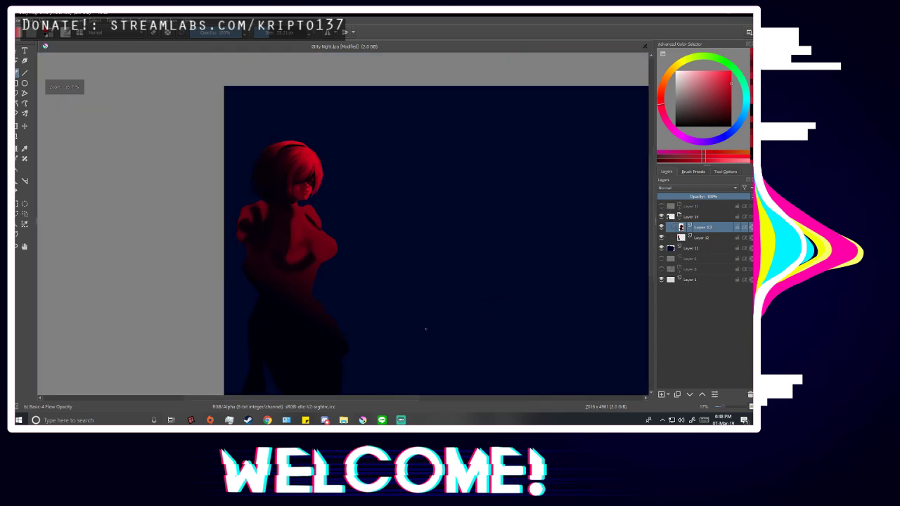
pyautogui.scroll(1, 430, 330)
pyautogui.scroll(-1, 427, 335)
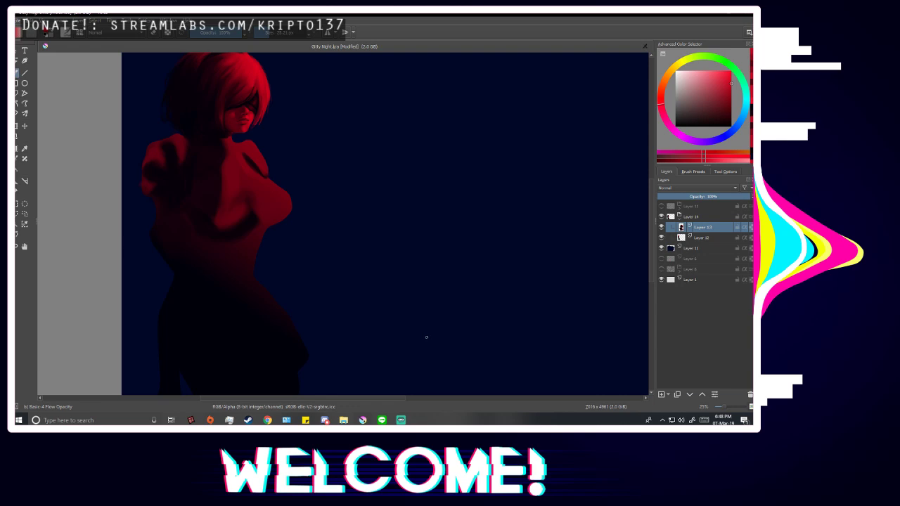
pyautogui.scroll(5, 298, 204)
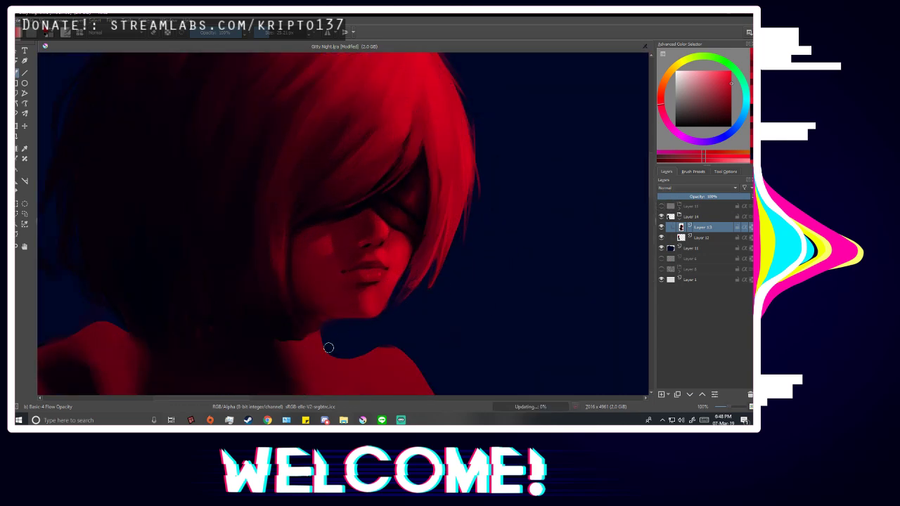
# Sample a very dark red from the face, paint the shadowed corner of the mouth, and check it in mirrored view.
pyautogui.scroll(3, 330, 342)
pyautogui.keyDown('ctrl'); pyautogui.click(307, 238); pyautogui.keyUp('ctrl')
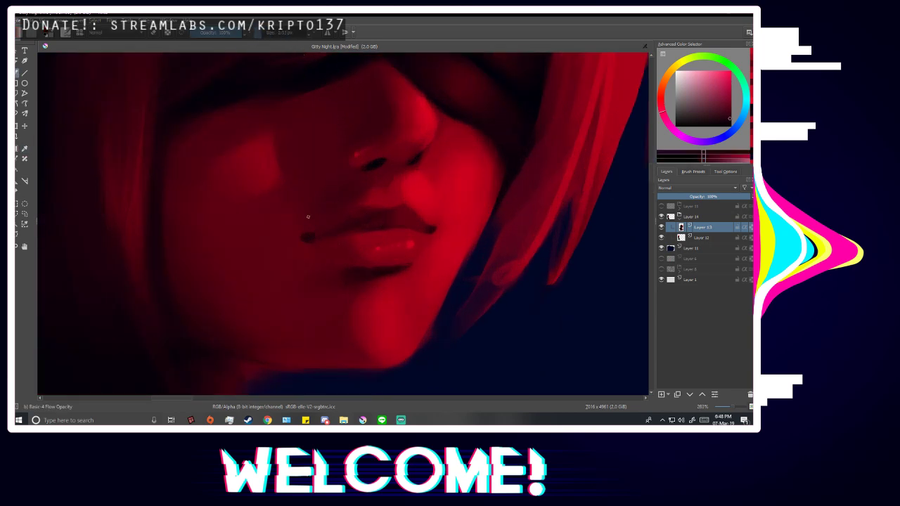
pyautogui.scroll(2, 307, 217)
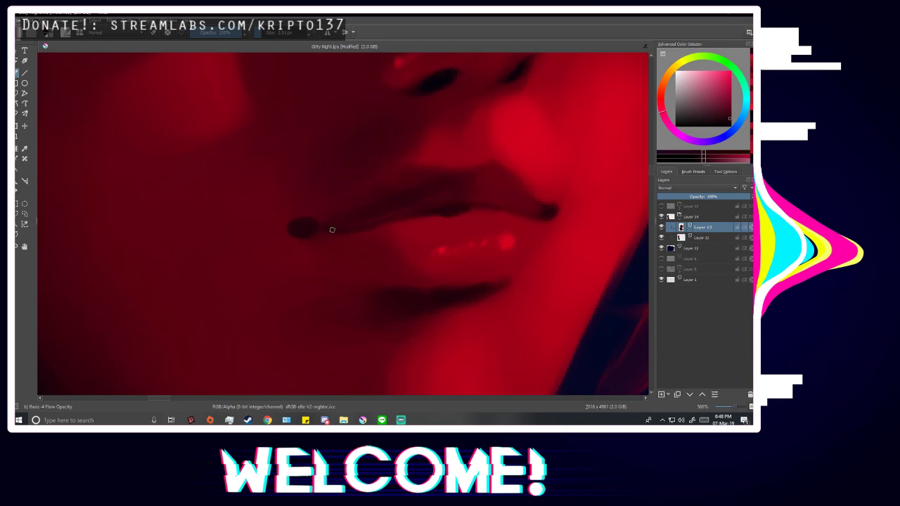
pyautogui.scroll(-8, 329, 231)
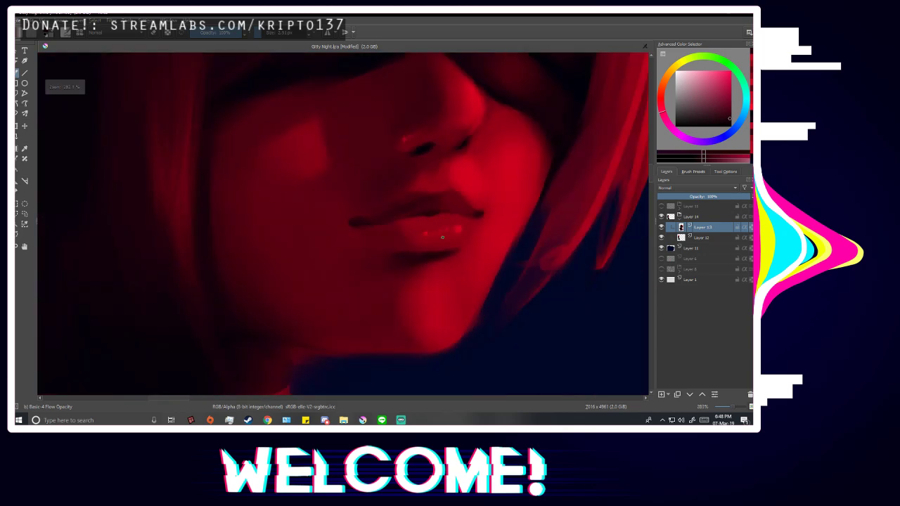
pyautogui.press('m')
pyautogui.scroll(6, 244, 235)
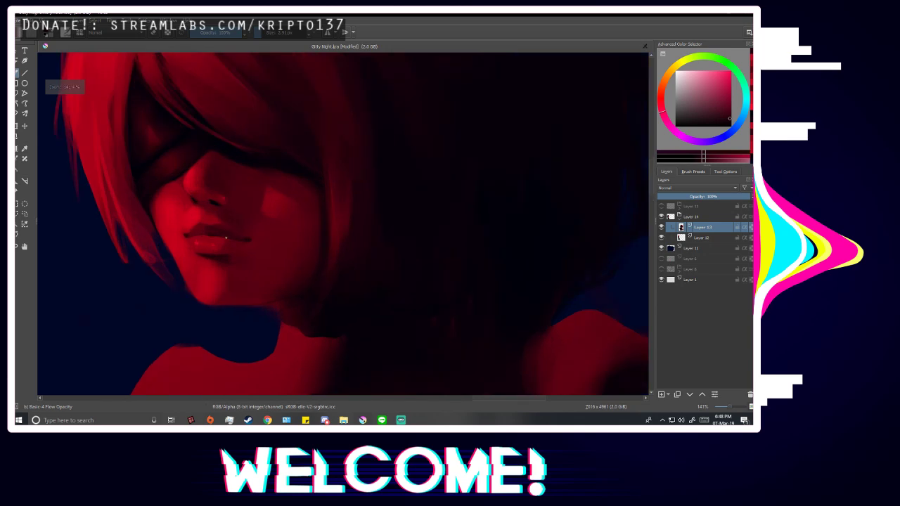
# Refine the shaded mouth corner with a dark red, using a larger brush to blend the surrounding skin and upper lip.
pyautogui.click(245, 241)
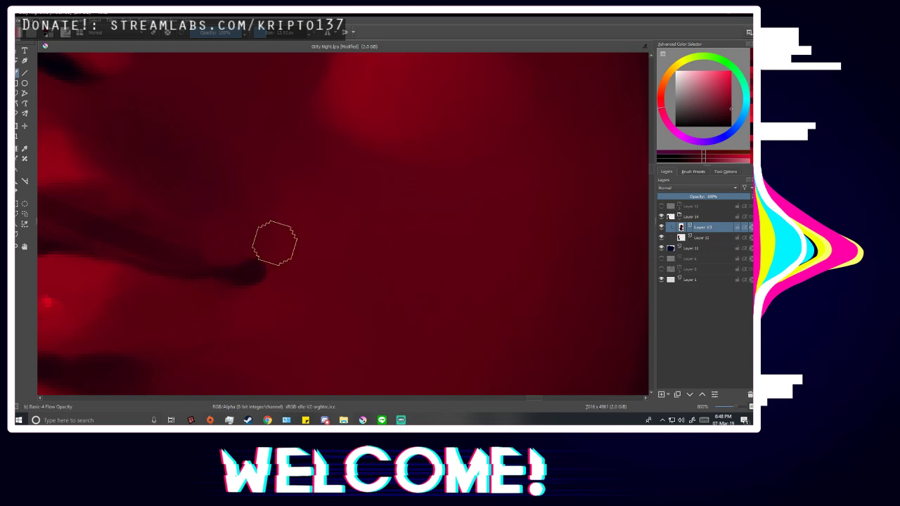
pyautogui.scroll(-4, 269, 285)
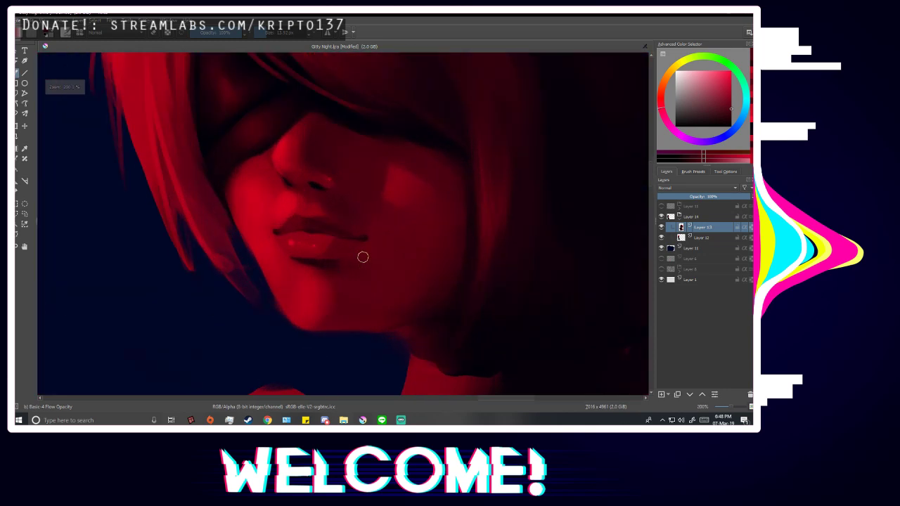
pyautogui.scroll(3, 363, 257)
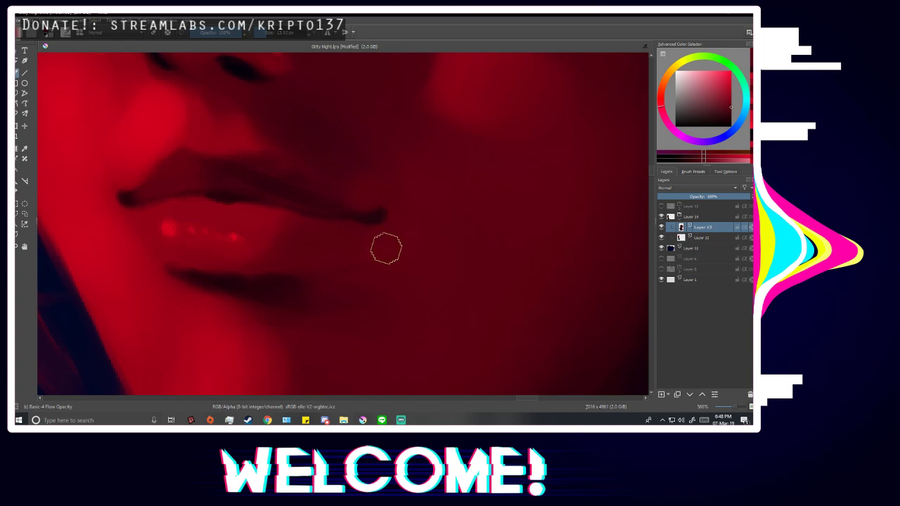
pyautogui.scroll(-3, 408, 242)
pyautogui.scroll(3, 408, 221)
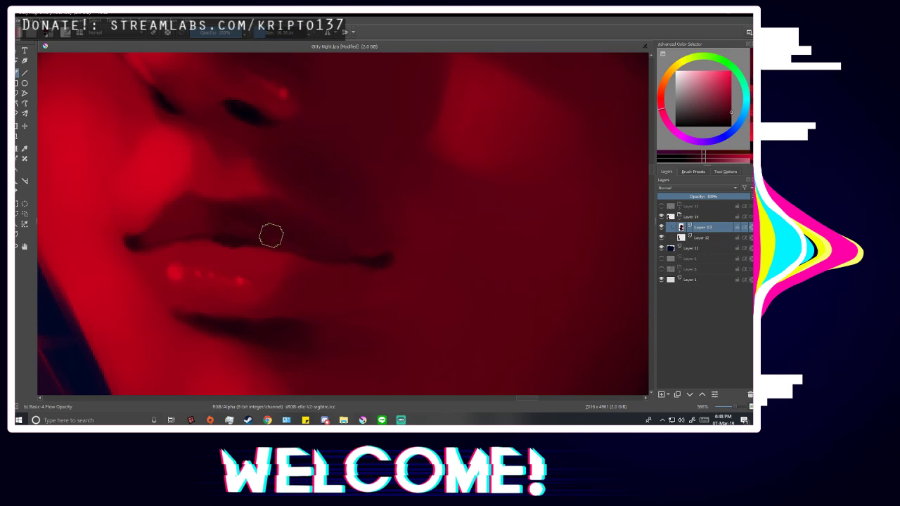
# Examine the whole figure against the background in both mirrored and normal orientation.
pyautogui.scroll(-10, 275, 223)
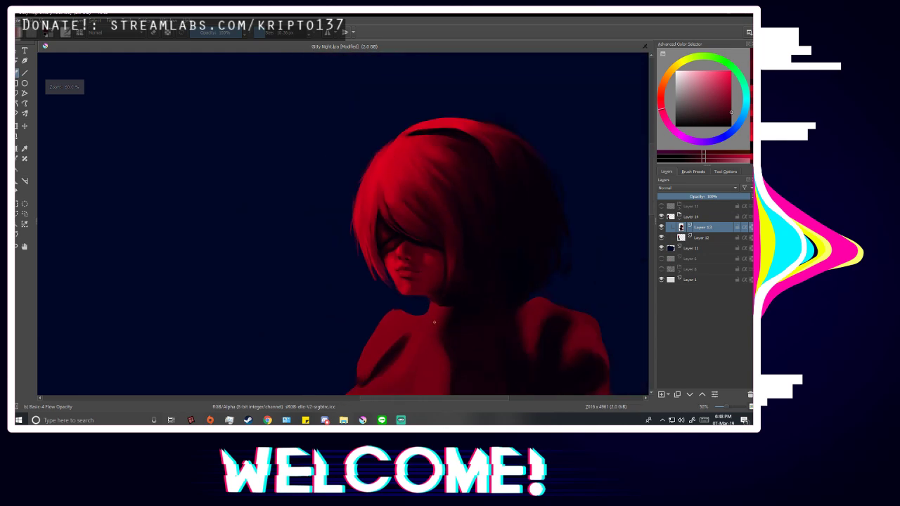
pyautogui.hscroll(3, 504, 235)
pyautogui.scroll(-3, 448, 187)
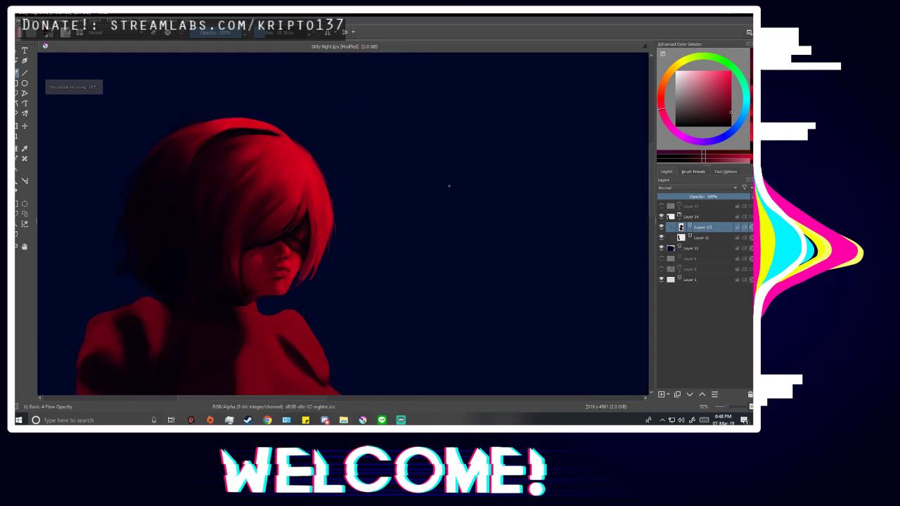
pyautogui.scroll(-1, 452, 287)
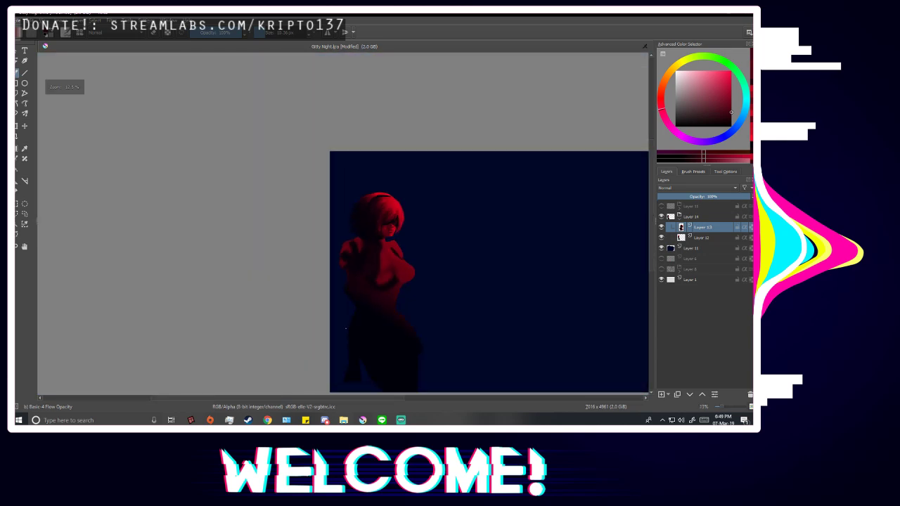
pyautogui.scroll(2, 509, 304)
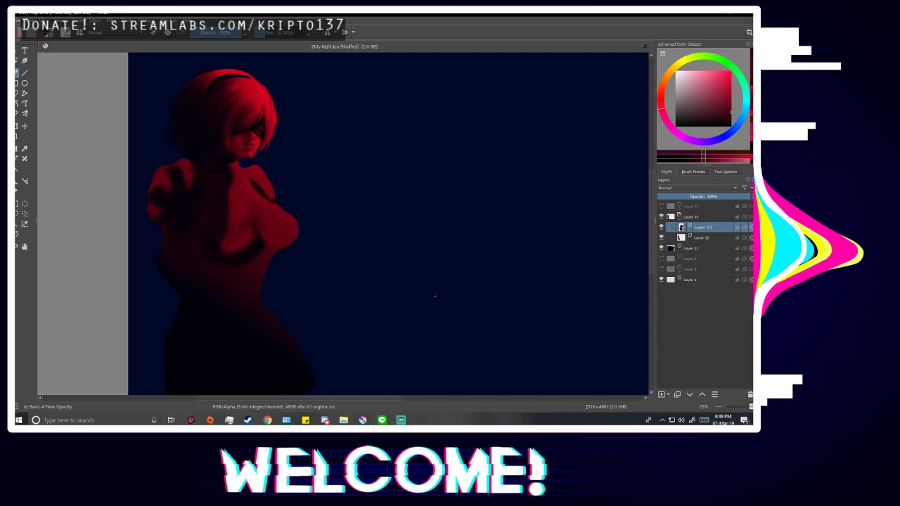
# Show the line sketch layer over the painting and compare it with the figure's torso.
pyautogui.click(662, 207)
pyautogui.scroll(-3, 429, 299)
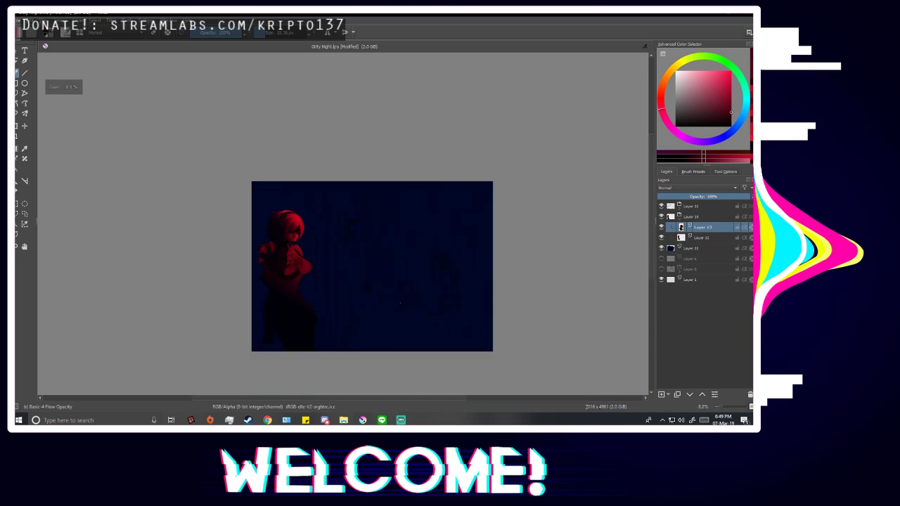
pyautogui.scroll(2, 400, 303)
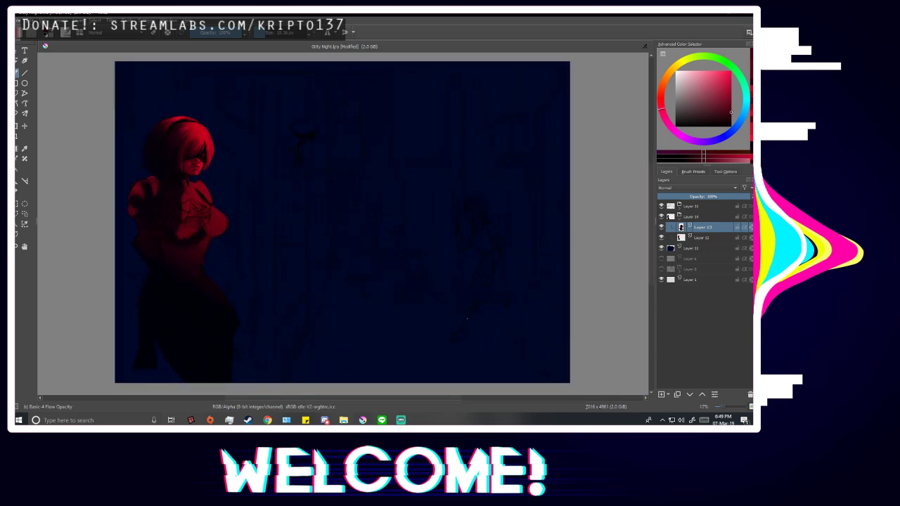
pyautogui.click(661, 206)
pyautogui.click(662, 206)
pyautogui.scroll(4, 267, 169)
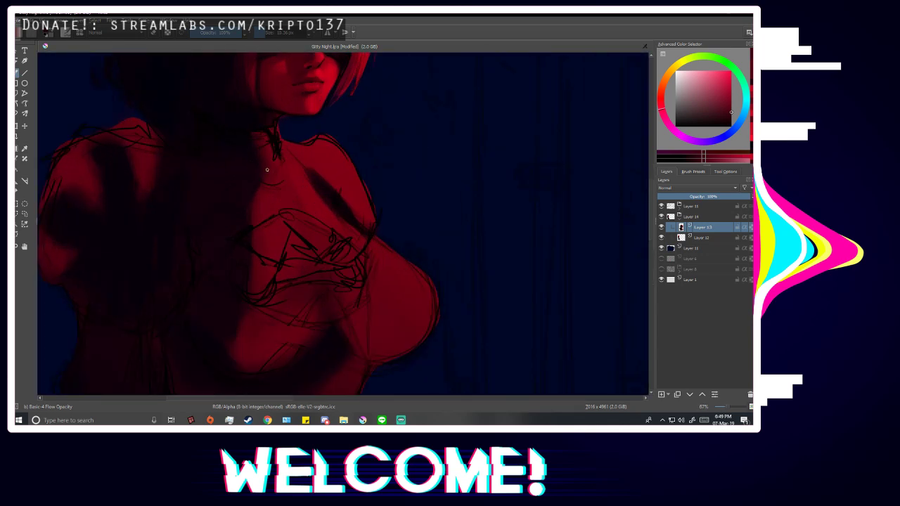
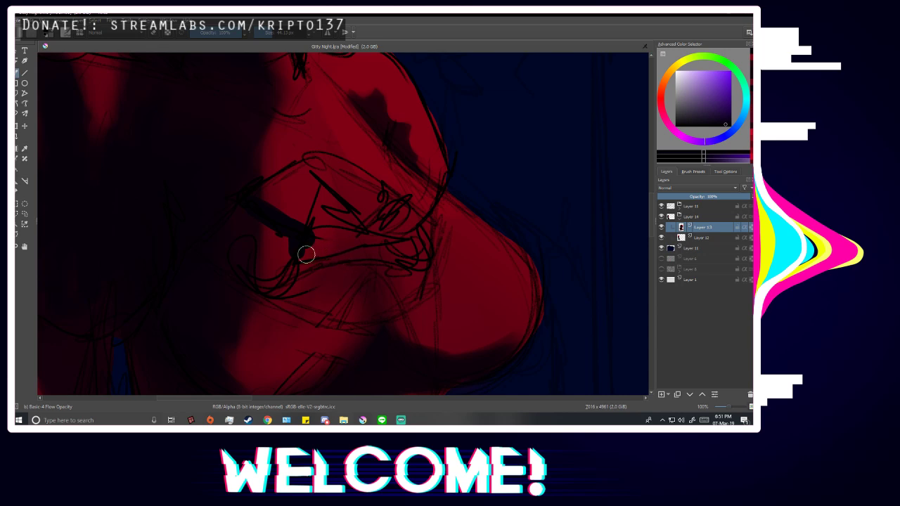
pyautogui.hotkey('ctrl', 'z')
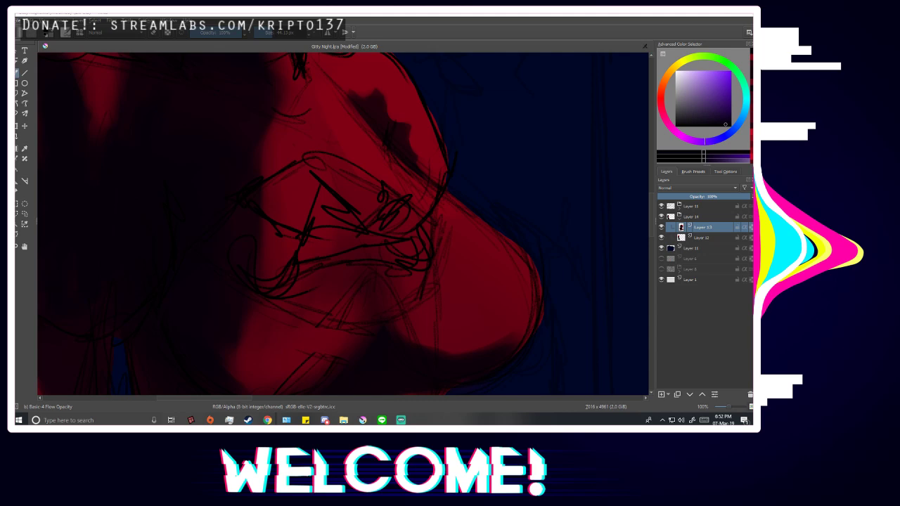
pyautogui.moveTo(342, 260)
pyautogui.mouseDown()
pyautogui.moveTo(420, 259)
pyautogui.moveTo(483, 272)
pyautogui.mouseUp()
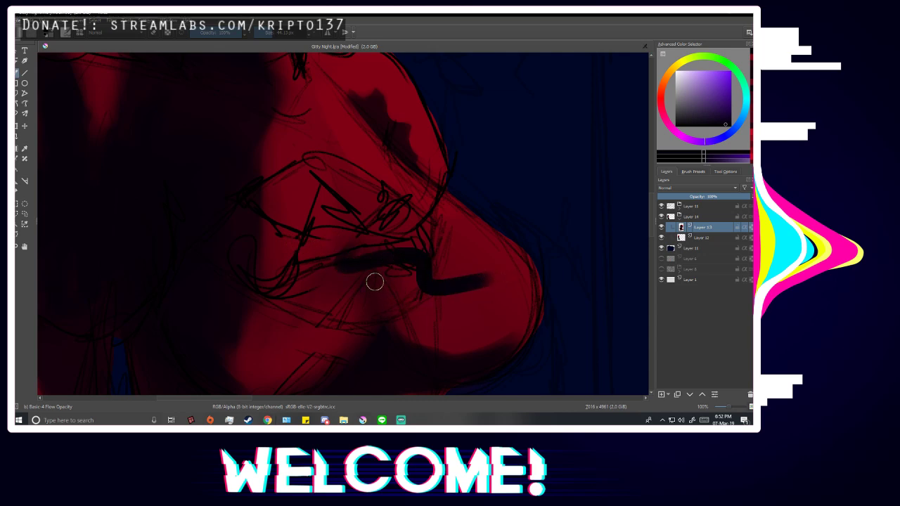
pyautogui.hotkey('ctrl', 'z')
# Reduce the brush size and paint a near-black oval outline across the chest, retrying the upper curve until it fits the sketch.
pyautogui.click(264, 35)
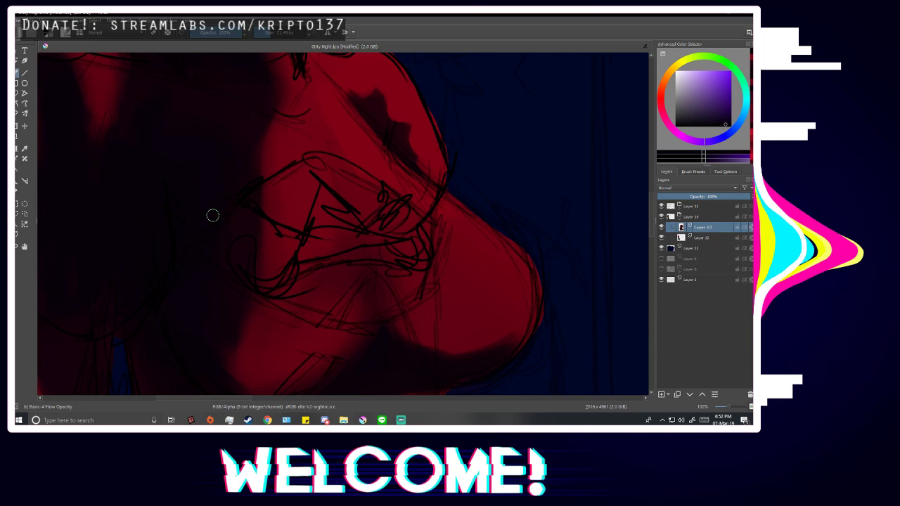
pyautogui.moveTo(215, 217); pyautogui.dragTo(312, 182)
pyautogui.hotkey('ctrl', 'z')
pyautogui.moveTo(221, 216); pyautogui.dragTo(331, 178)
pyautogui.hotkey('ctrl', 'z')
pyautogui.moveTo(239, 199)
pyautogui.mouseDown()
pyautogui.moveTo(295, 177)
pyautogui.moveTo(372, 181)
pyautogui.mouseUp()
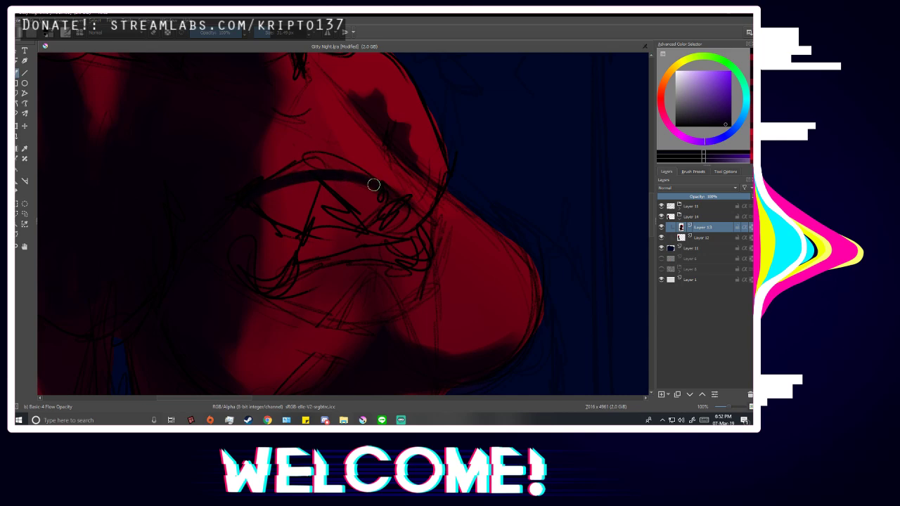
pyautogui.moveTo(249, 288)
pyautogui.mouseDown()
pyautogui.moveTo(277, 305)
pyautogui.moveTo(396, 308)
pyautogui.moveTo(372, 318)
pyautogui.moveTo(425, 223)
pyautogui.moveTo(426, 235)
pyautogui.moveTo(406, 206)
pyautogui.moveTo(415, 206)
pyautogui.moveTo(310, 182)
pyautogui.moveTo(261, 188)
pyautogui.mouseUp()
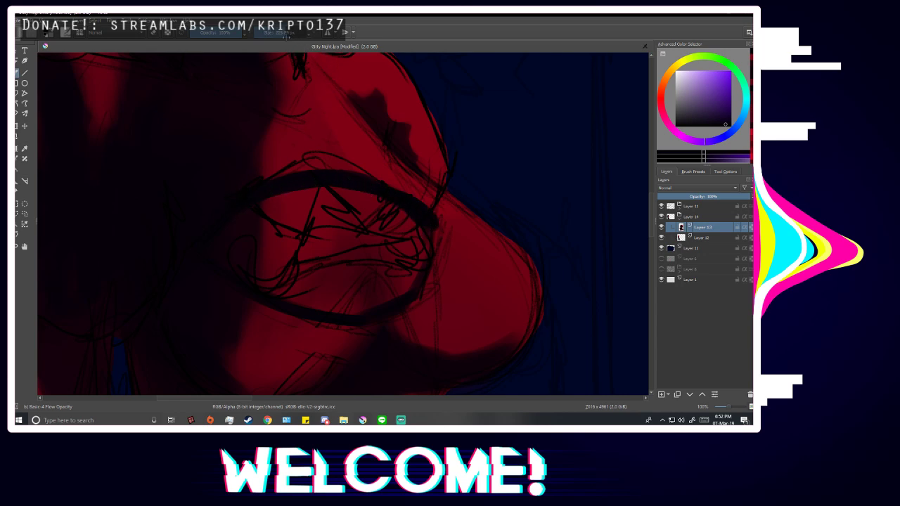
# Enlarge the brush and fill the chest oval with the near-black colour.
pyautogui.click(281, 36)
pyautogui.moveTo(216, 253)
pyautogui.mouseDown()
pyautogui.moveTo(302, 218)
pyautogui.moveTo(272, 212)
pyautogui.moveTo(377, 211)
pyautogui.moveTo(406, 230)
pyautogui.moveTo(391, 267)
pyautogui.moveTo(342, 293)
pyautogui.moveTo(251, 258)
pyautogui.moveTo(343, 243)
pyautogui.mouseUp()
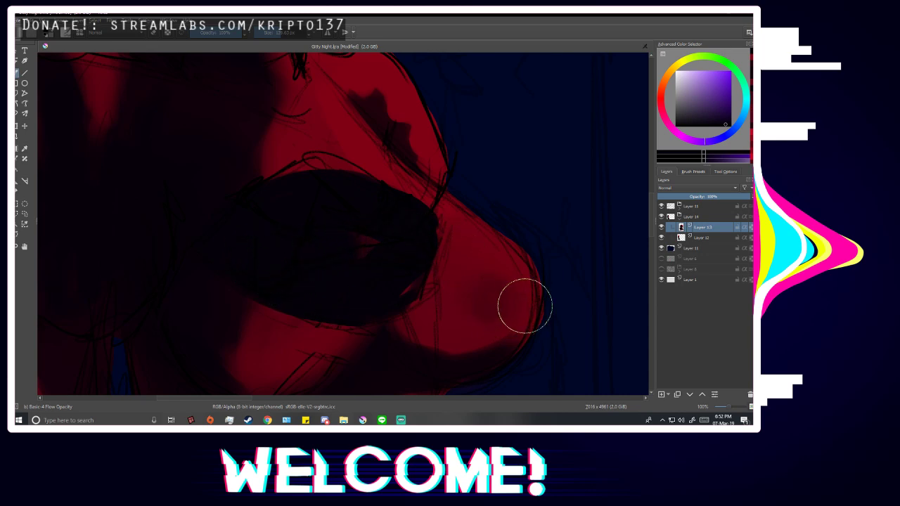
pyautogui.scroll(-3, 393, 217)
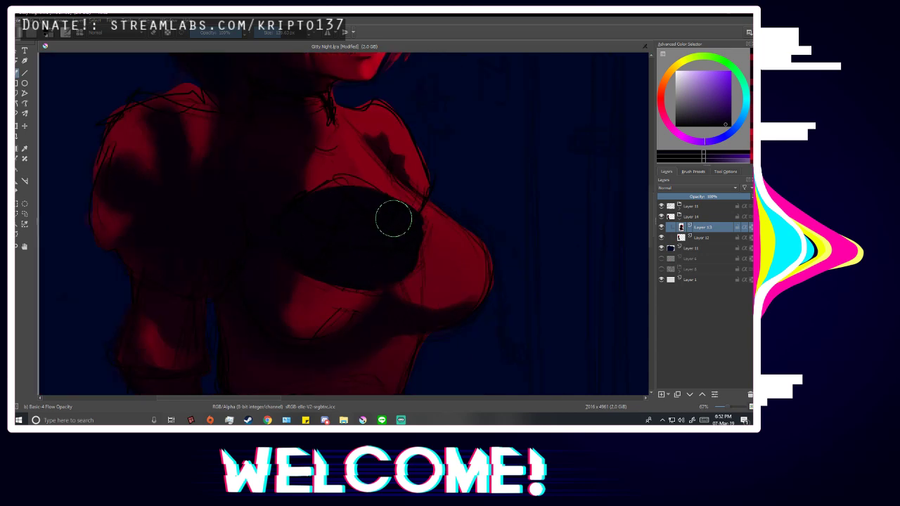
# Compare the filled chest oval with and without the sketch layer, viewing the figure in both orientations.
pyautogui.click(661, 206)
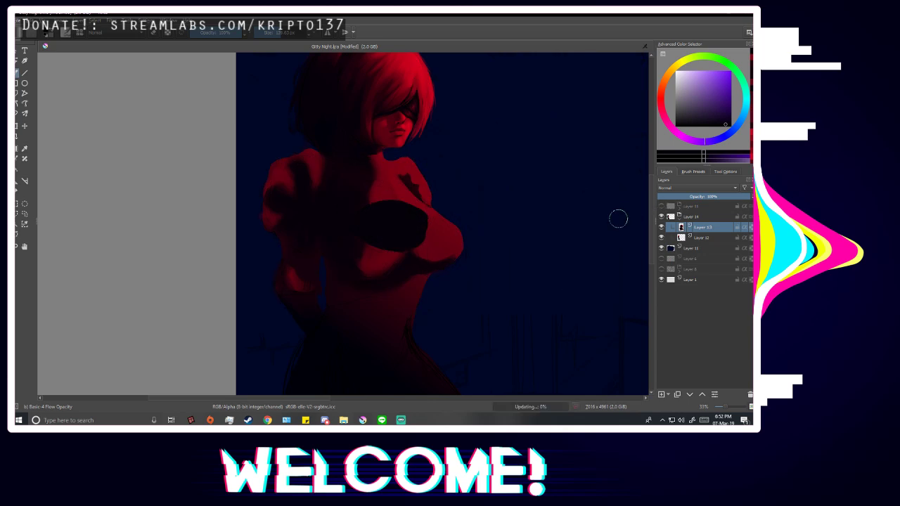
pyautogui.press('m')
pyautogui.press('m')
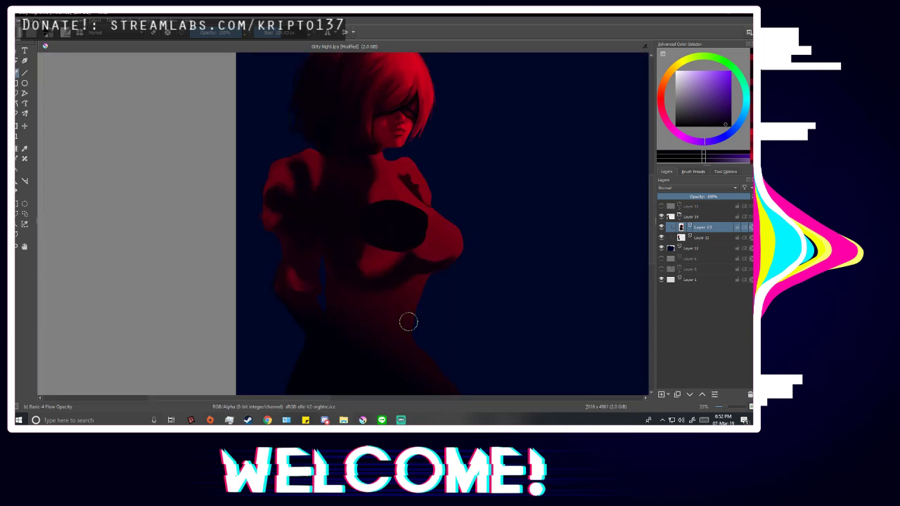
pyautogui.click(661, 206)
pyautogui.scroll(2, 429, 222)
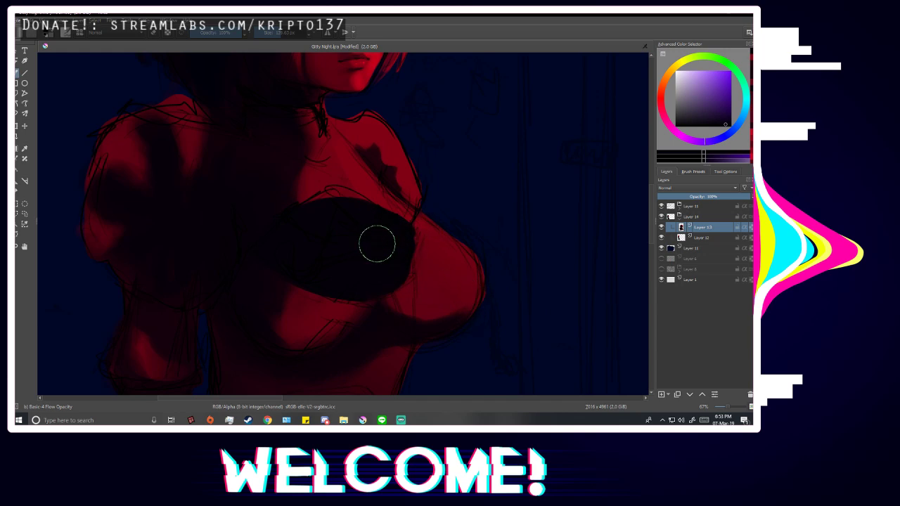
pyautogui.scroll(-1, 397, 271)
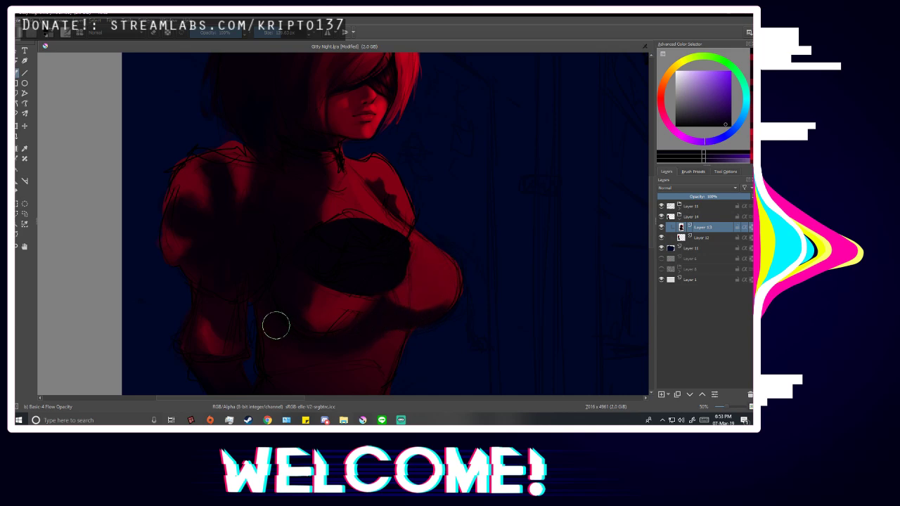
pyautogui.press('-')
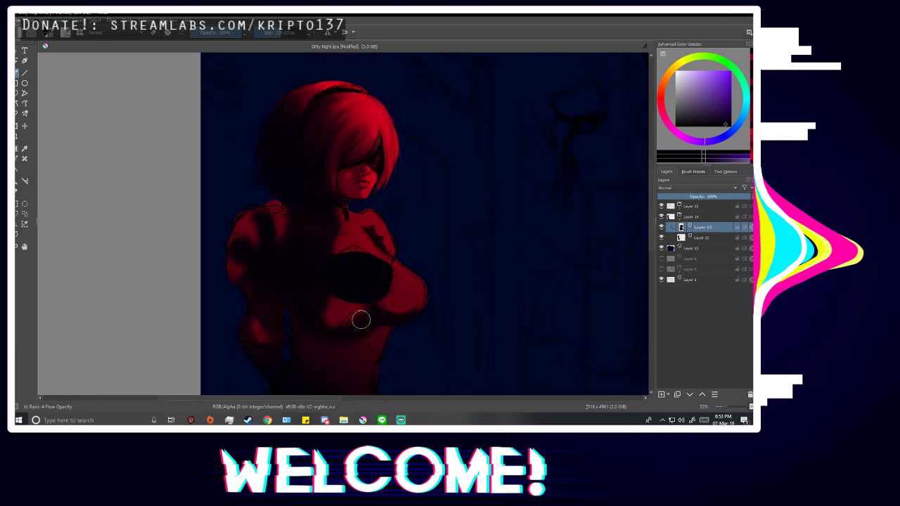
pyautogui.click(661, 207)
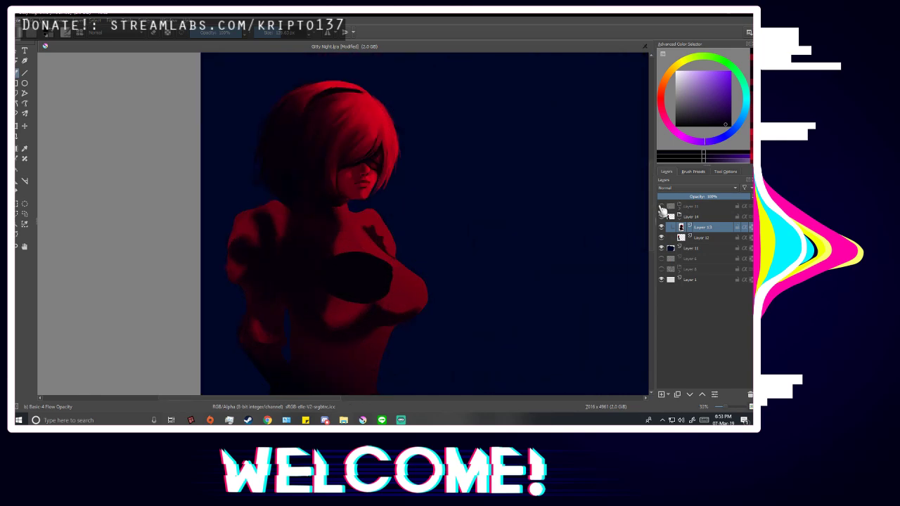
pyautogui.click(660, 206)
# Extend the near-black chest shape upward to the sketched curve and outward to a pointed end on the far side.
pyautogui.scroll(2, 367, 267)
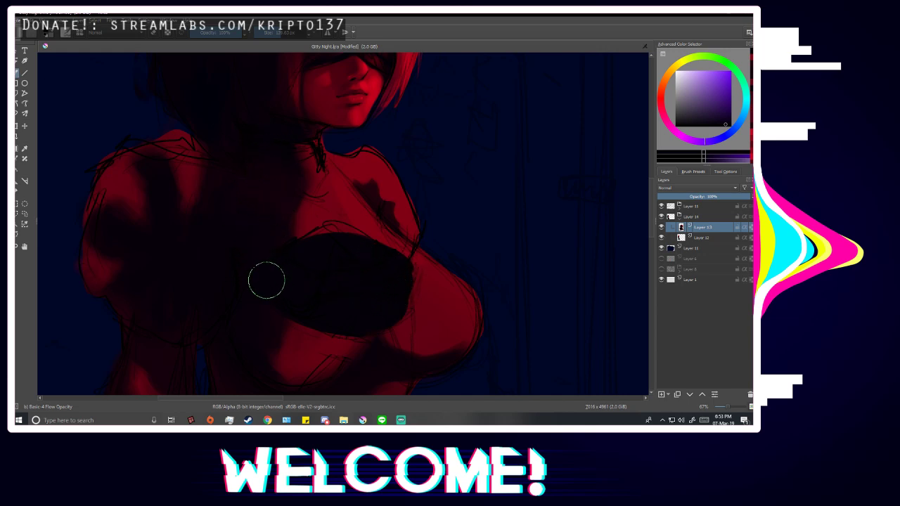
pyautogui.moveTo(266, 280)
pyautogui.mouseDown()
pyautogui.moveTo(286, 254)
pyautogui.moveTo(327, 231)
pyautogui.moveTo(399, 257)
pyautogui.moveTo(388, 248)
pyautogui.moveTo(292, 245)
pyautogui.mouseUp()
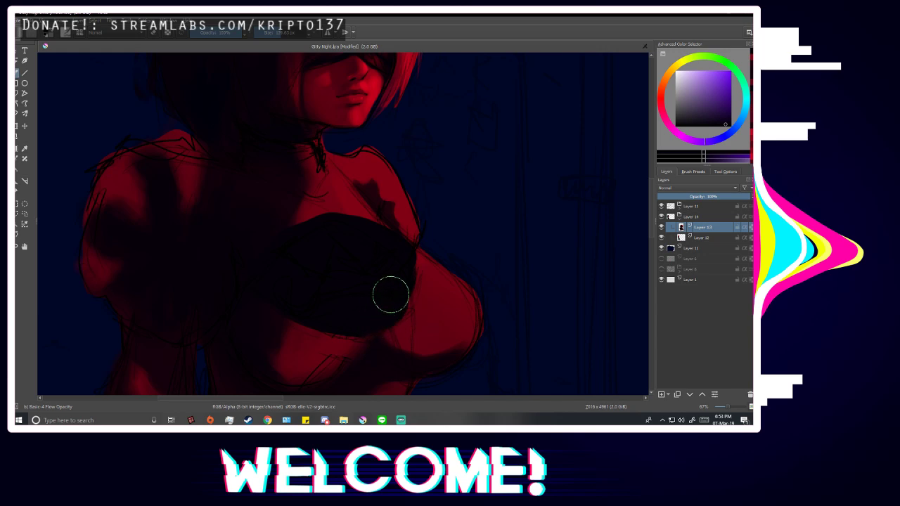
pyautogui.moveTo(398, 257)
pyautogui.mouseDown()
pyautogui.moveTo(418, 271)
pyautogui.moveTo(379, 310)
pyautogui.moveTo(412, 268)
pyautogui.moveTo(380, 253)
pyautogui.moveTo(409, 278)
pyautogui.moveTo(383, 312)
pyautogui.mouseUp()
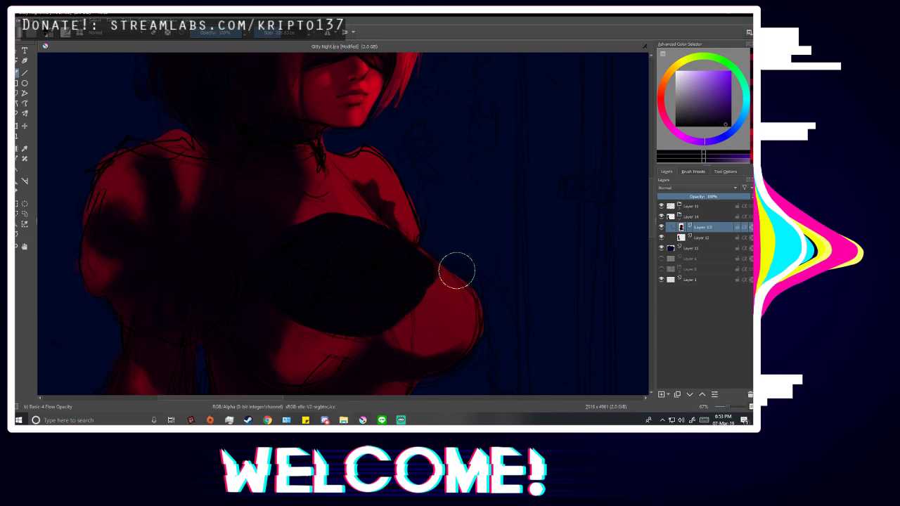
# Hide the sketch layer and check the whole figure with the reshaped chest area in both orientations.
pyautogui.click(661, 206)
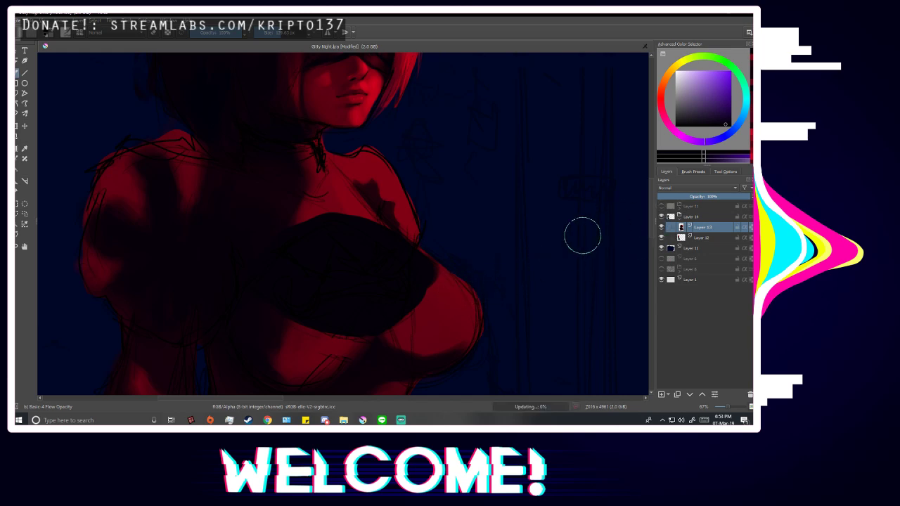
pyautogui.scroll(-4, 470, 265)
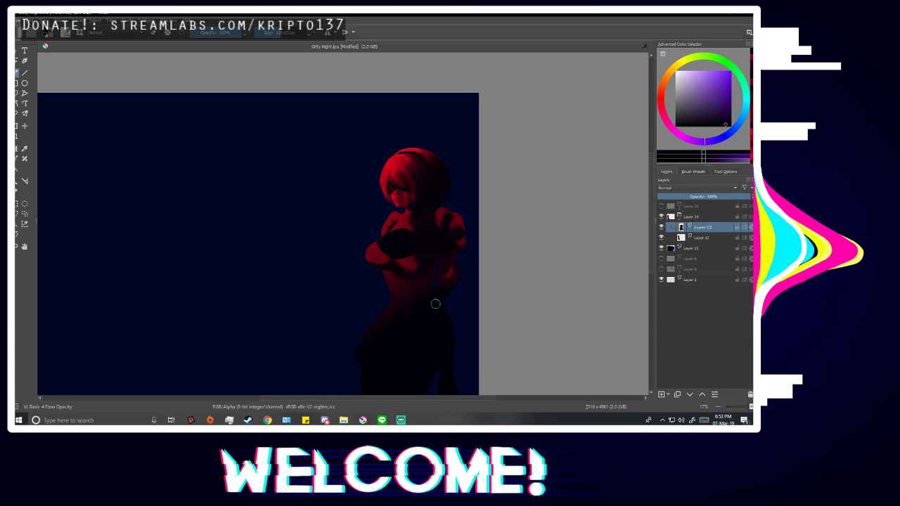
pyautogui.press('m')
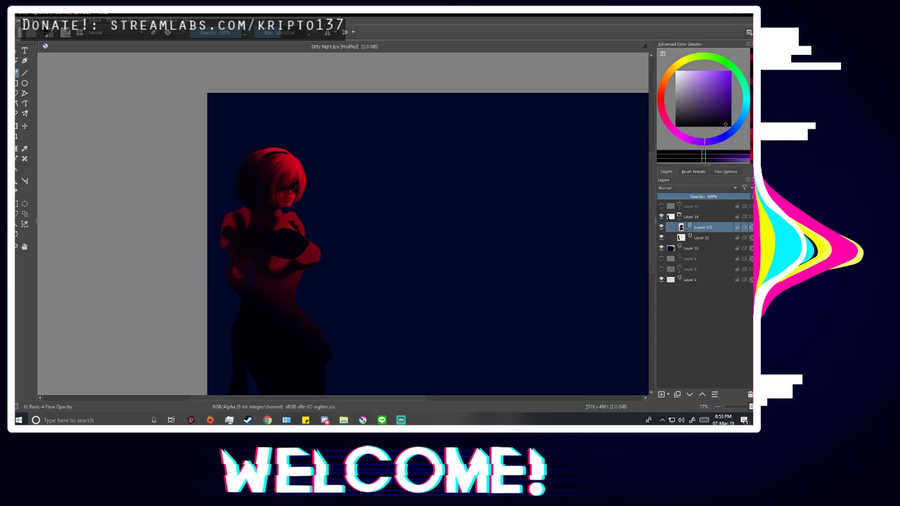
# Extend the near-black chest shape outward over the far breast, giving it a straighter slanted outer edge.
pyautogui.scroll(2, 274, 249)
pyautogui.scroll(-2, 281, 250)
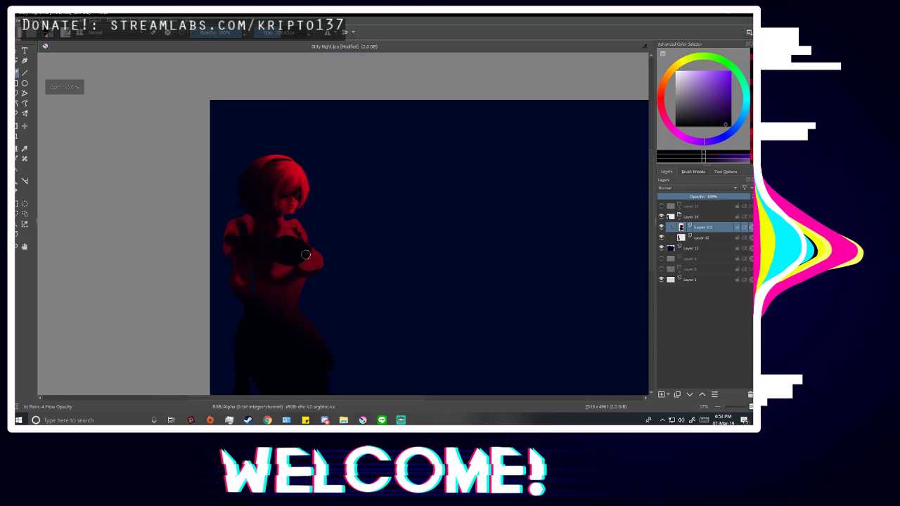
pyautogui.scroll(2, 310, 243)
pyautogui.scroll(2, 295, 260)
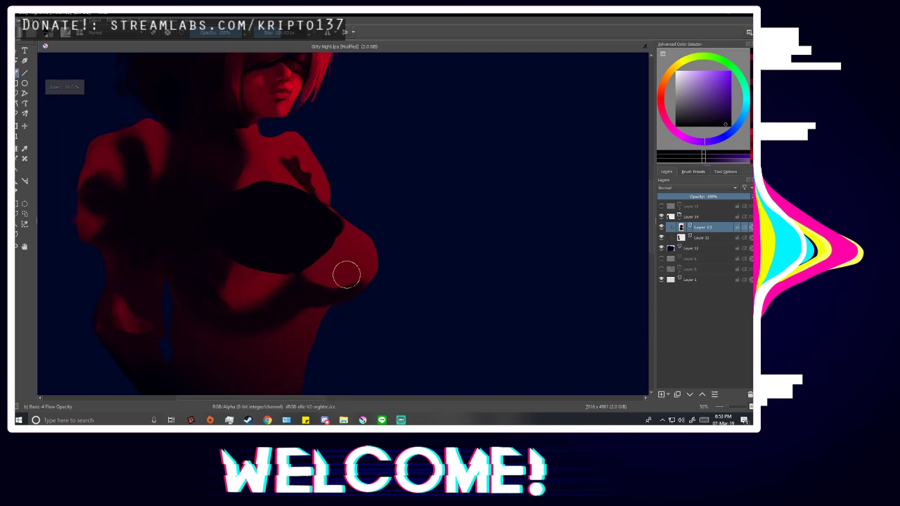
pyautogui.press('m')
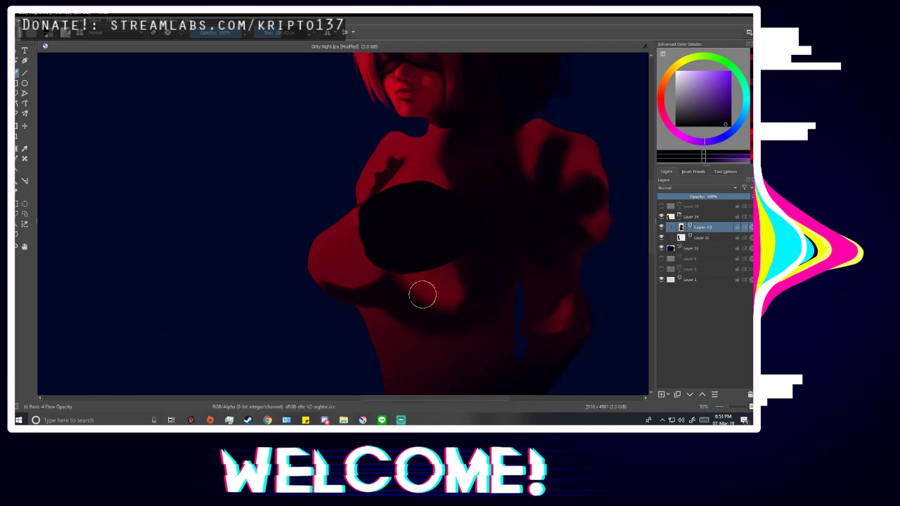
pyautogui.scroll(1, 428, 239)
pyautogui.scroll(1, 353, 229)
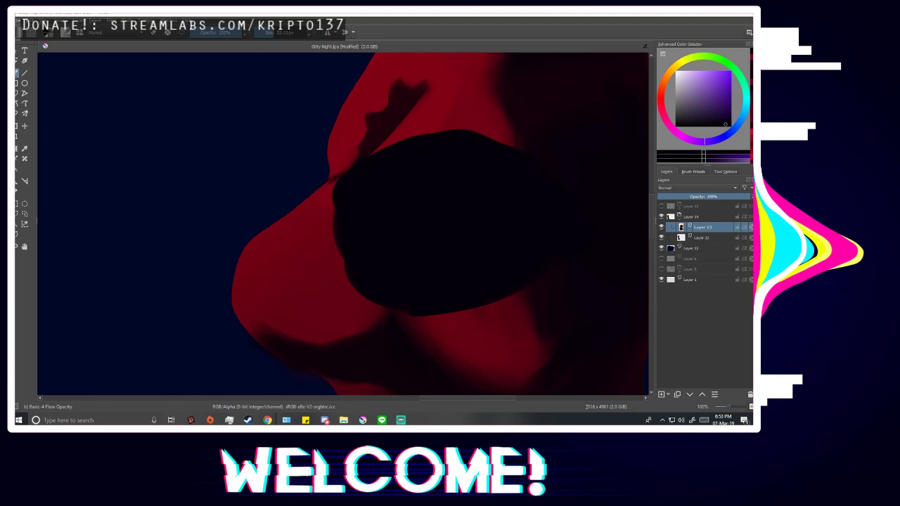
pyautogui.moveTo(321, 217)
pyautogui.mouseDown()
pyautogui.moveTo(359, 278)
pyautogui.moveTo(319, 211)
pyautogui.moveTo(338, 182)
pyautogui.moveTo(317, 202)
pyautogui.moveTo(396, 161)
pyautogui.moveTo(338, 189)
pyautogui.moveTo(339, 203)
pyautogui.moveTo(356, 180)
pyautogui.moveTo(322, 197)
pyautogui.moveTo(335, 245)
pyautogui.moveTo(367, 291)
pyautogui.mouseUp()
pyautogui.hotkey('ctrl', 'z')
pyautogui.click(321, 199)
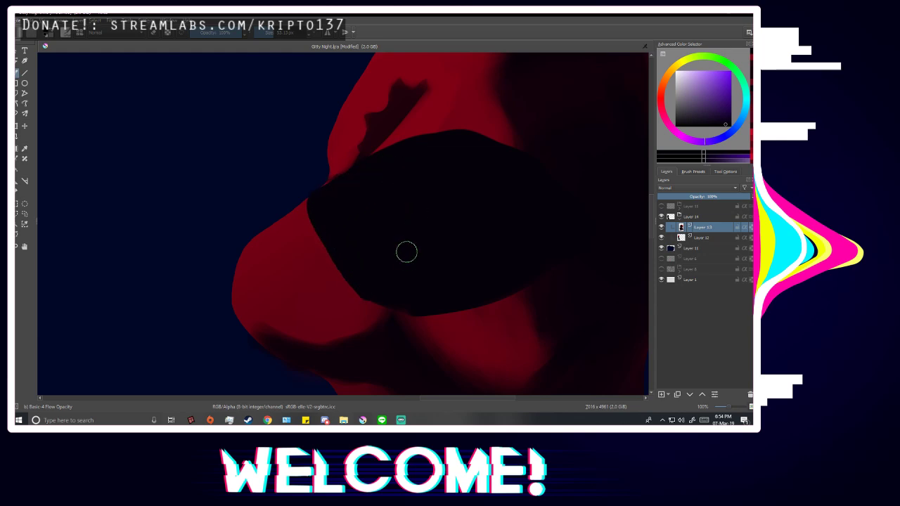
# Compare the extended chest shape with and without the sketch layer, viewing the figure in both orientations.
pyautogui.press('m')
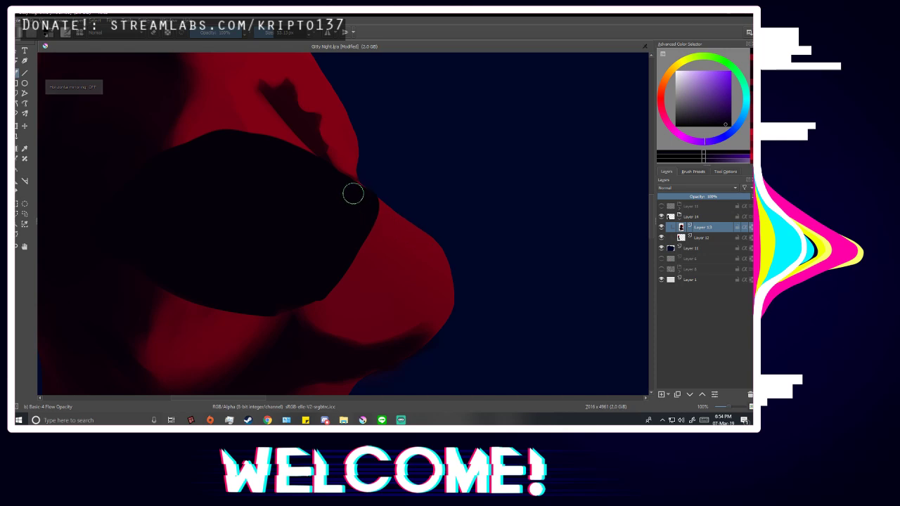
pyautogui.scroll(-4, 335, 215)
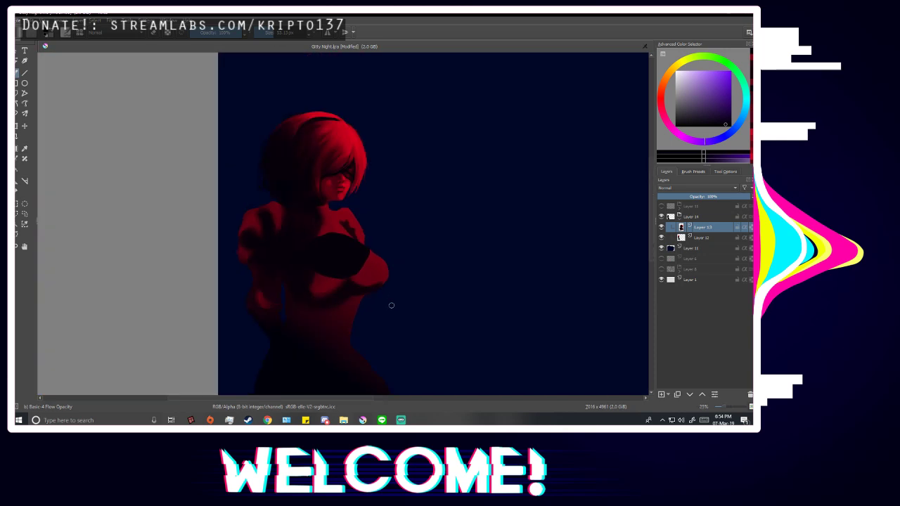
pyautogui.scroll(3, 391, 310)
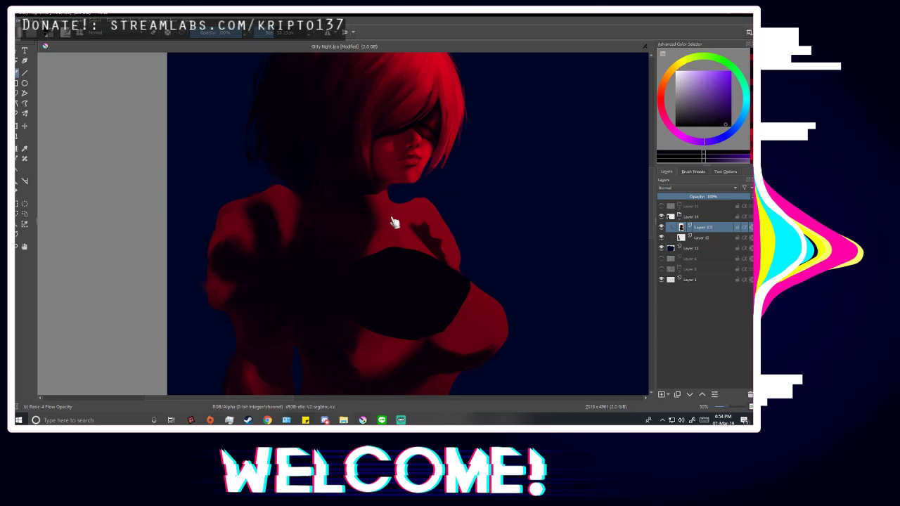
pyautogui.click(661, 206)
pyautogui.scroll(1, 464, 327)
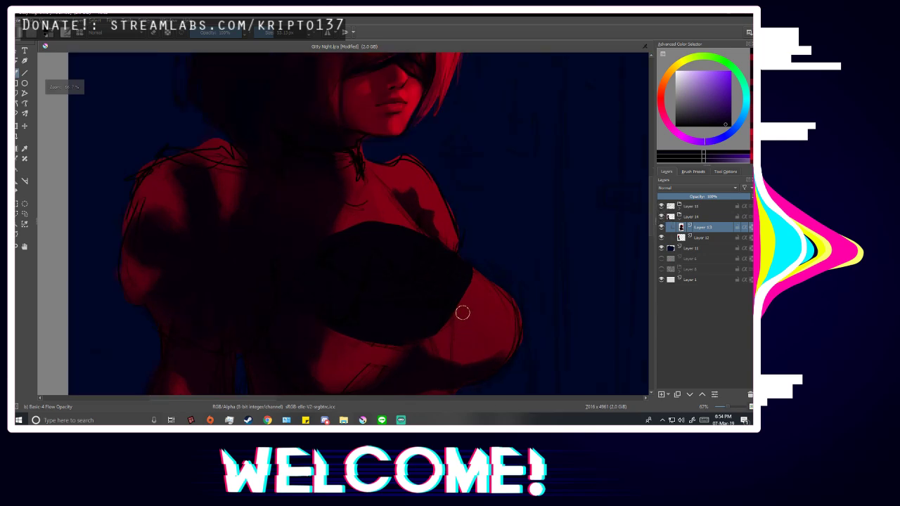
pyautogui.click(660, 206)
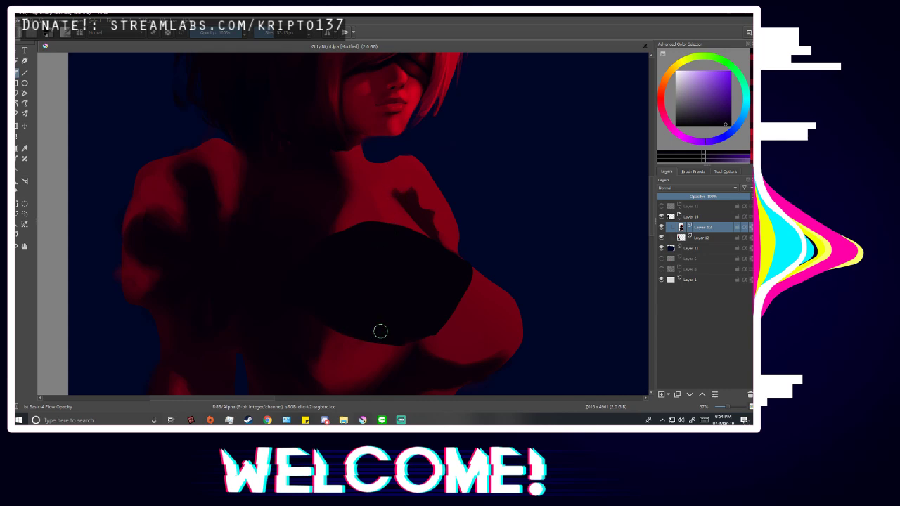
pyautogui.press('m')
pyautogui.press('m')
# Sample the dark blue background, enlarge the brush and trim the front edge of the neck beneath the chin with it.
pyautogui.keyDown('ctrl'); pyautogui.click(339, 186); pyautogui.keyUp('ctrl')
pyautogui.moveTo(274, 34); pyautogui.dragTo(264, 41)
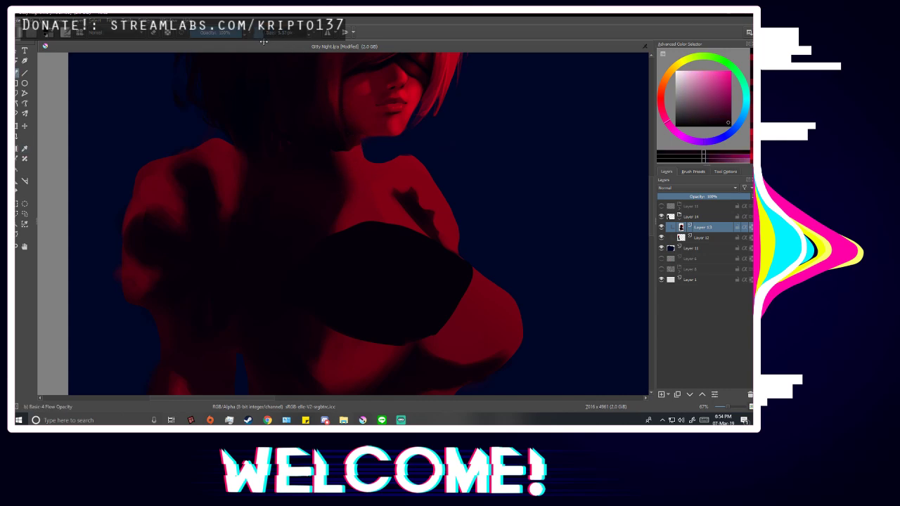
pyautogui.click(662, 206)
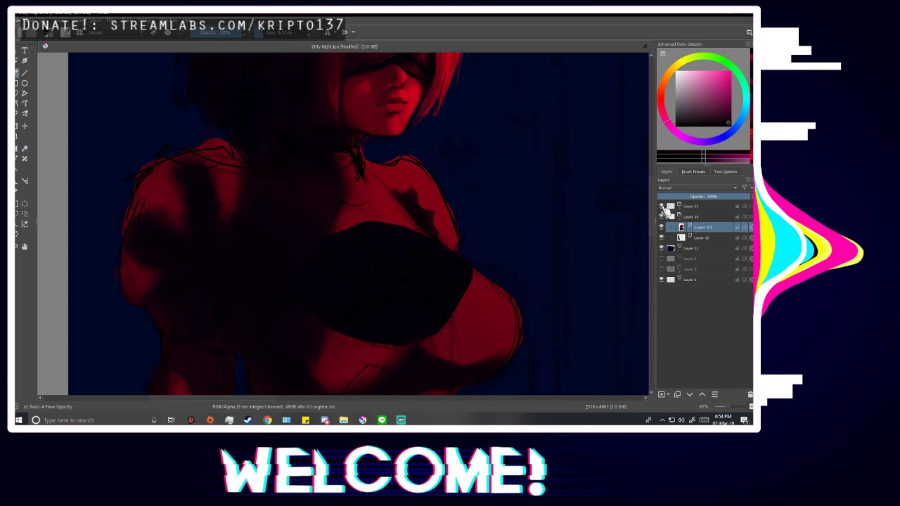
pyautogui.click(661, 206)
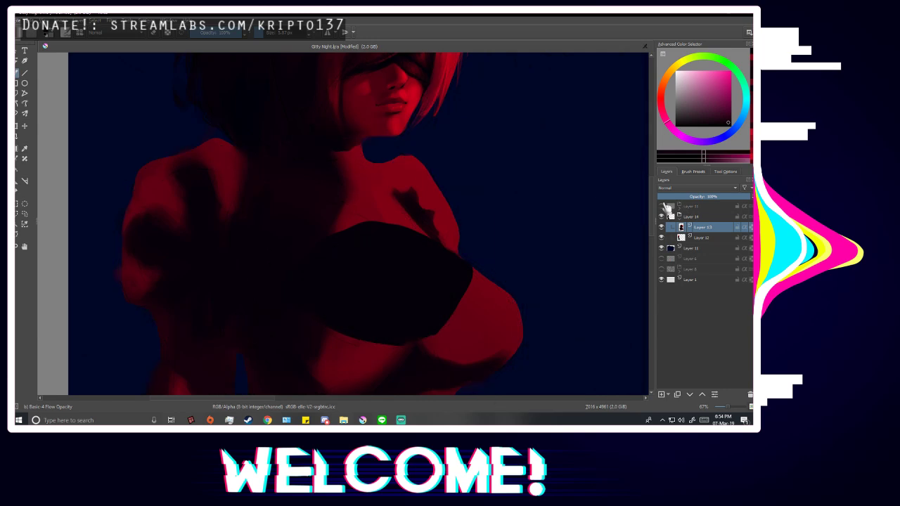
pyautogui.press('-')
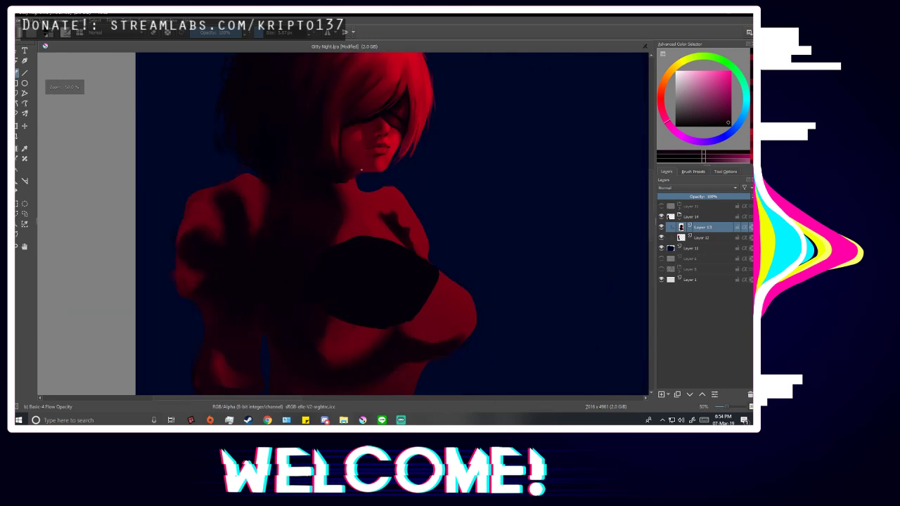
pyautogui.scroll(2, 363, 173)
pyautogui.keyDown('ctrl'); pyautogui.click(369, 174); pyautogui.keyUp('ctrl')
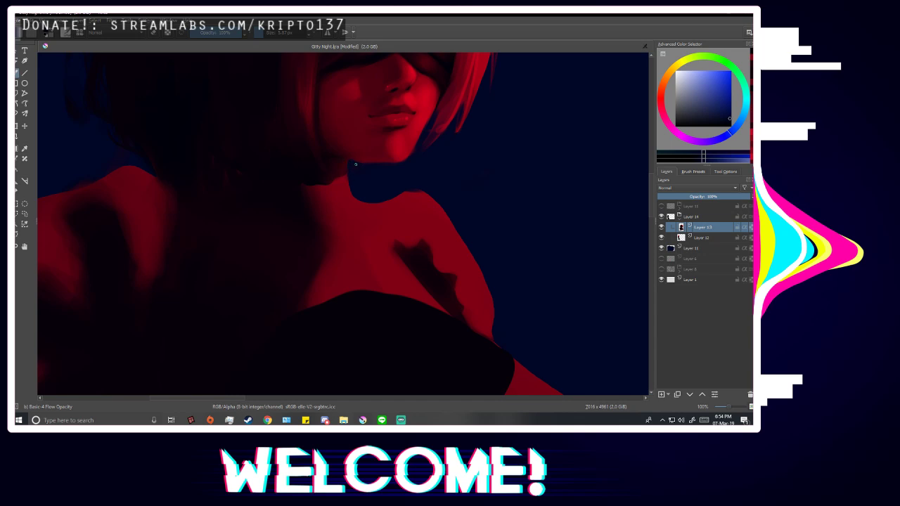
pyautogui.scroll(-1, 388, 239)
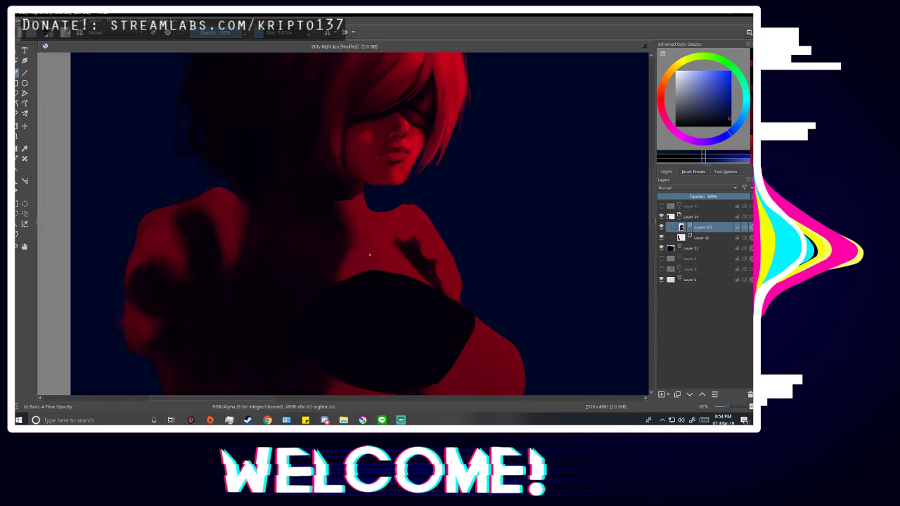
pyautogui.scroll(2, 374, 218)
pyautogui.click(272, 32)
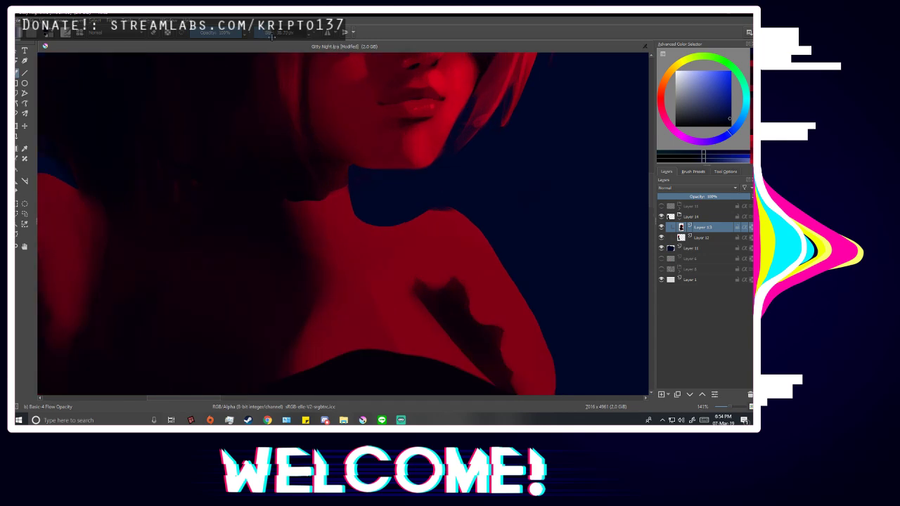
pyautogui.moveTo(355, 176); pyautogui.dragTo(357, 204)
# Check the trimmed neck against the sketch layer and within the whole figure.
pyautogui.press('-')
pyautogui.press('-')
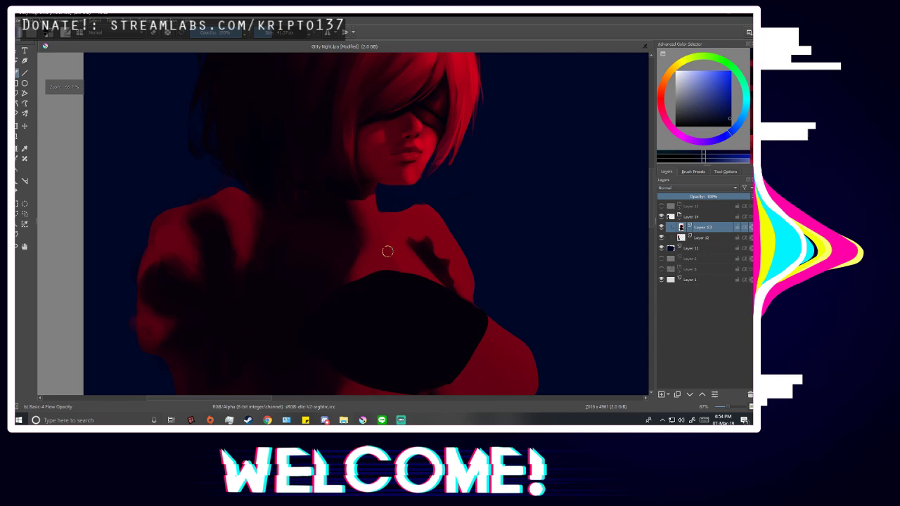
pyautogui.click(661, 207)
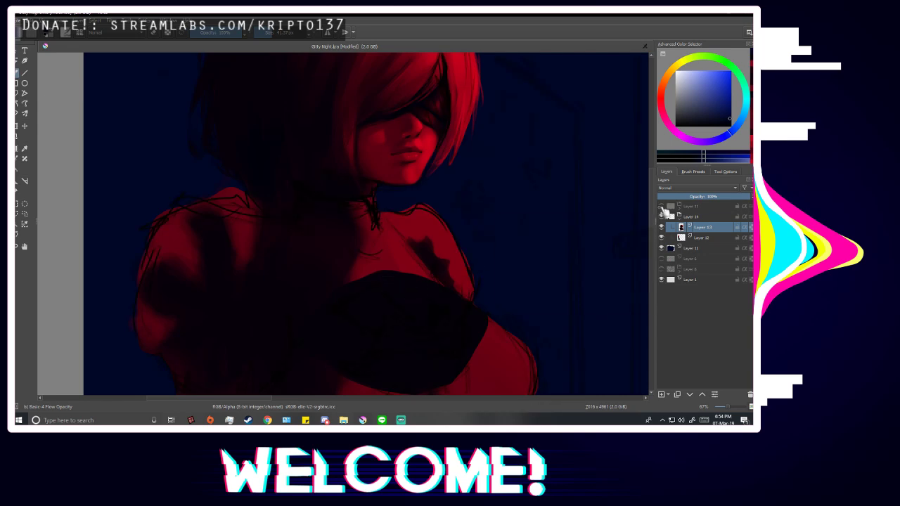
pyautogui.click(661, 207)
pyautogui.press('-')
pyautogui.press('-')
pyautogui.press('-')
pyautogui.scroll(4, 389, 327)
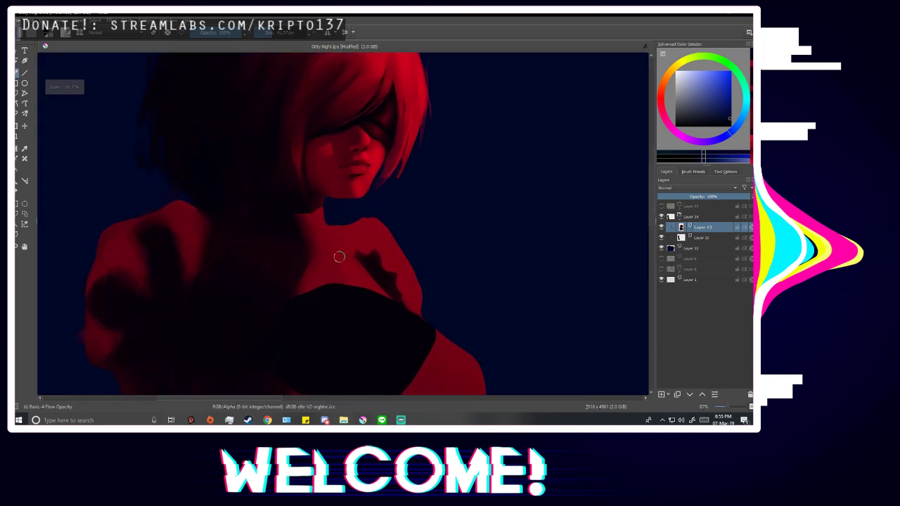
# Sample the near-black colour and darken the neck beneath the hair down to a sharper shadow edge.
pyautogui.press('p')
pyautogui.click(284, 183)
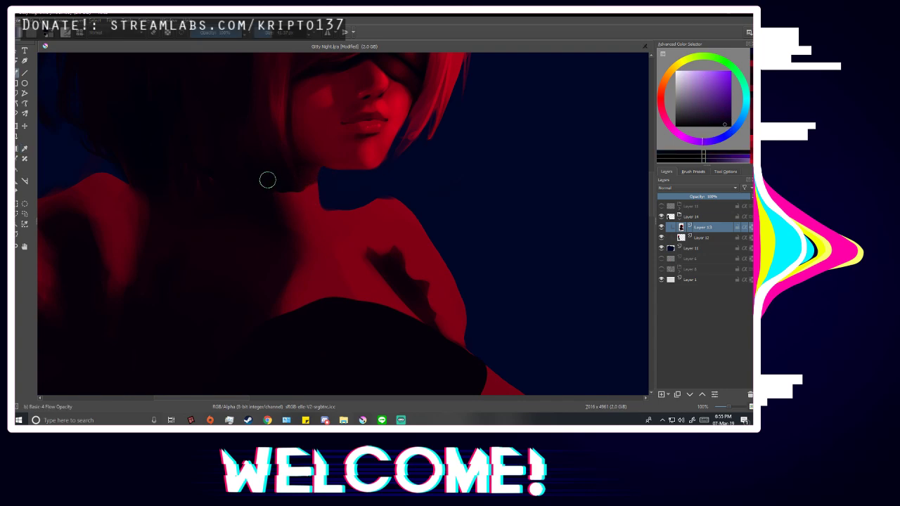
pyautogui.scroll(-1, 312, 317)
pyautogui.scroll(1, 313, 317)
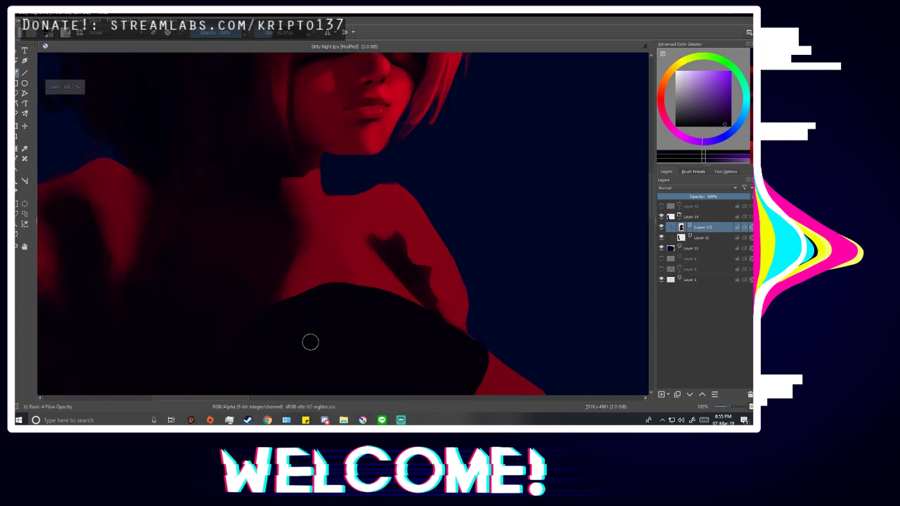
# Compare the neck with the sketch layer and extend the sampled skin red into the shadow, straightening its inner edge.
pyautogui.click(661, 207)
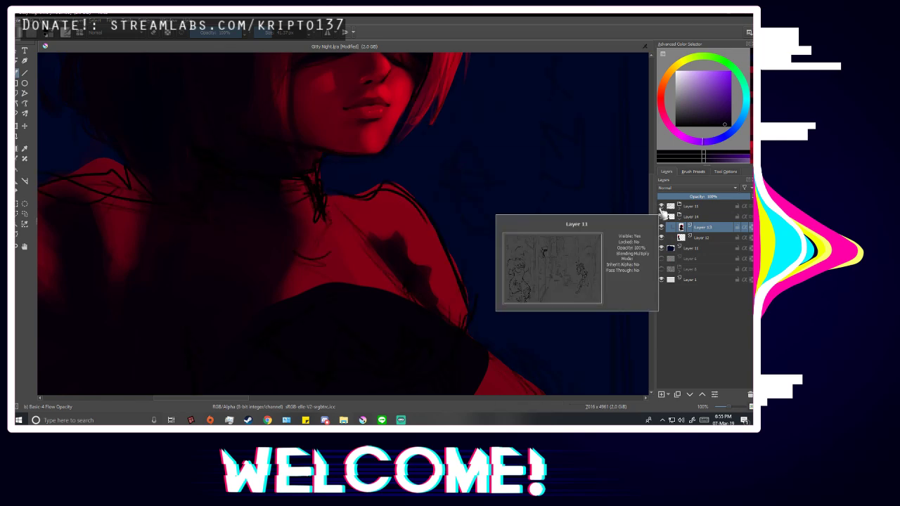
pyautogui.click(661, 207)
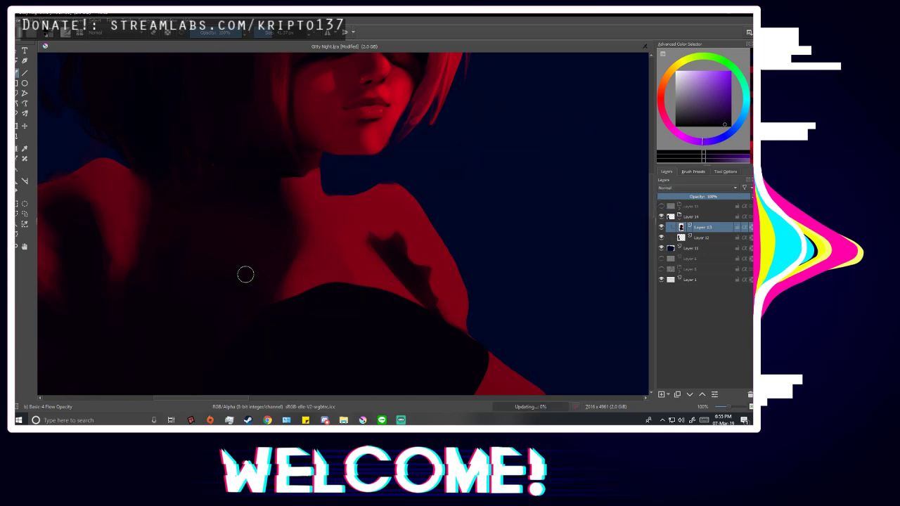
pyautogui.keyDown('ctrl'); pyautogui.click(304, 211); pyautogui.keyUp('ctrl')
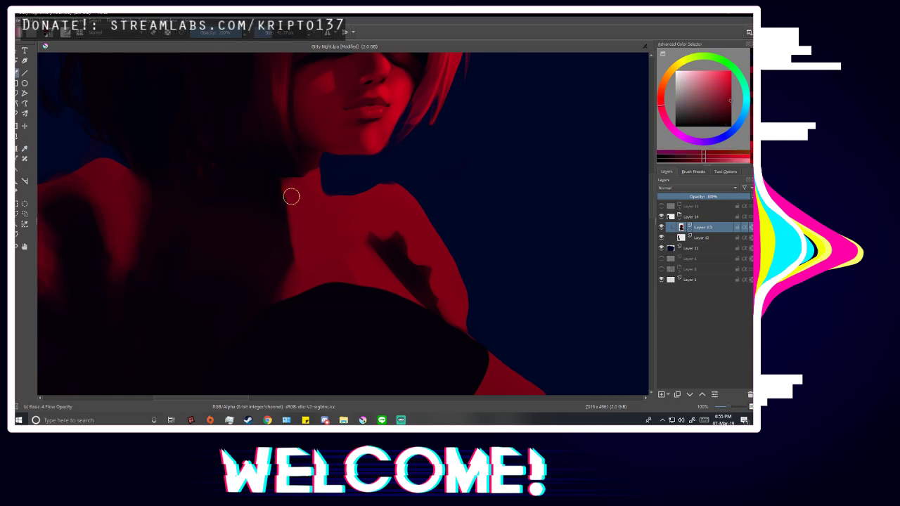
# Paint a wavy shadow edge with a hooked collarbone shadow below the neck over the visible sketch, using a smaller brush and sampled dark red.
pyautogui.click(661, 207)
pyautogui.keyDown('ctrl'); pyautogui.click(274, 217); pyautogui.keyUp('ctrl')
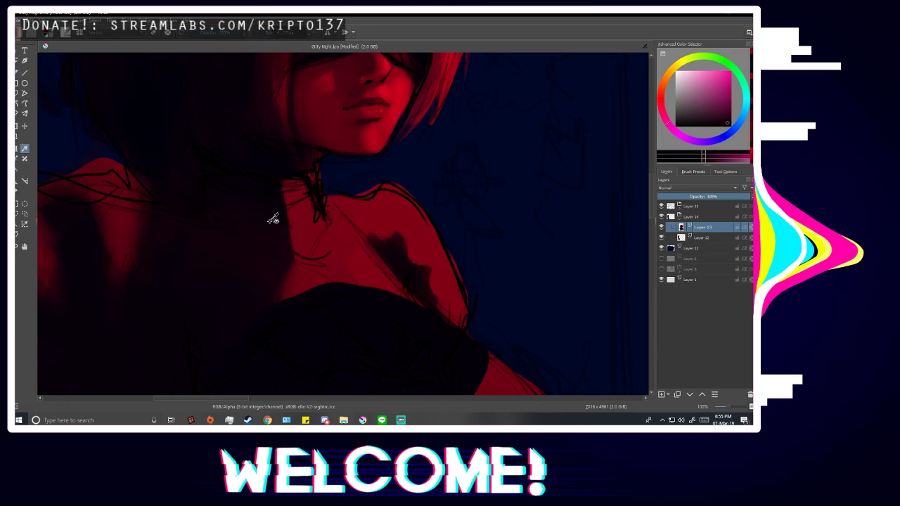
pyautogui.moveTo(278, 44); pyautogui.dragTo(262, 43)
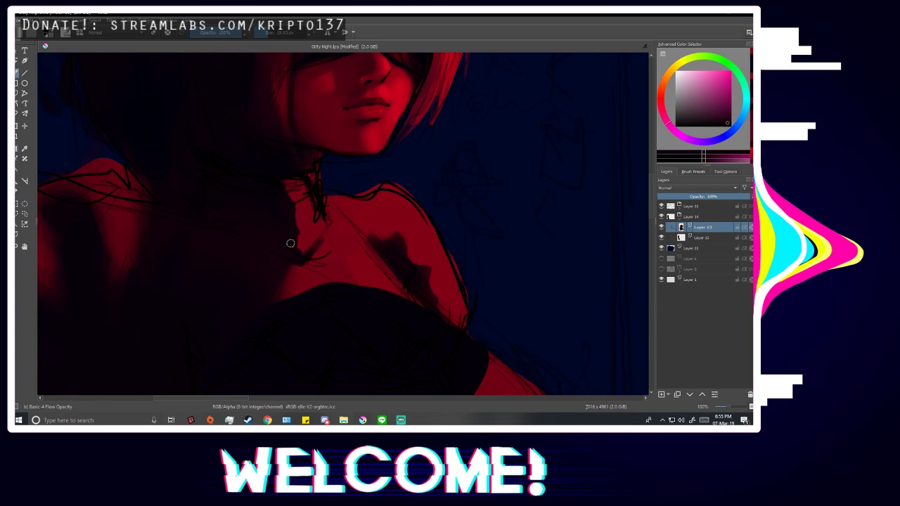
pyautogui.keyDown('ctrl'); pyautogui.click(308, 212); pyautogui.keyUp('ctrl')
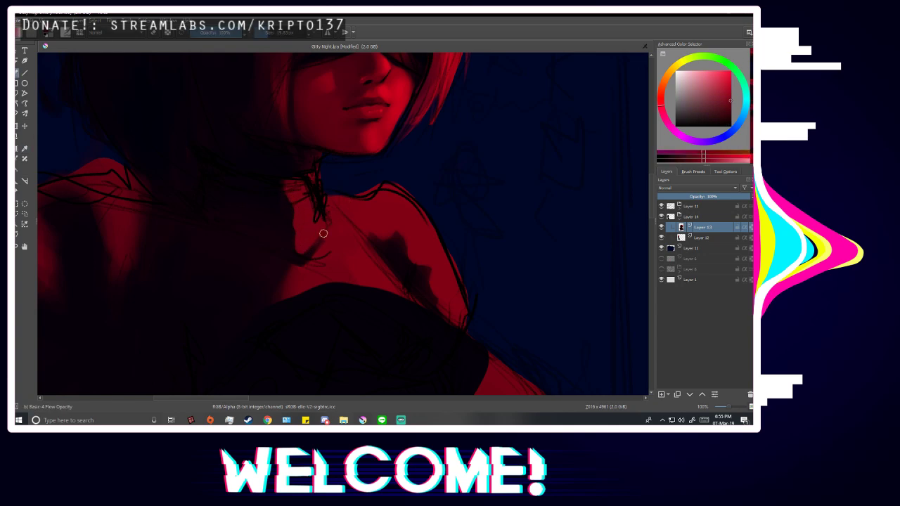
pyautogui.click(661, 206)
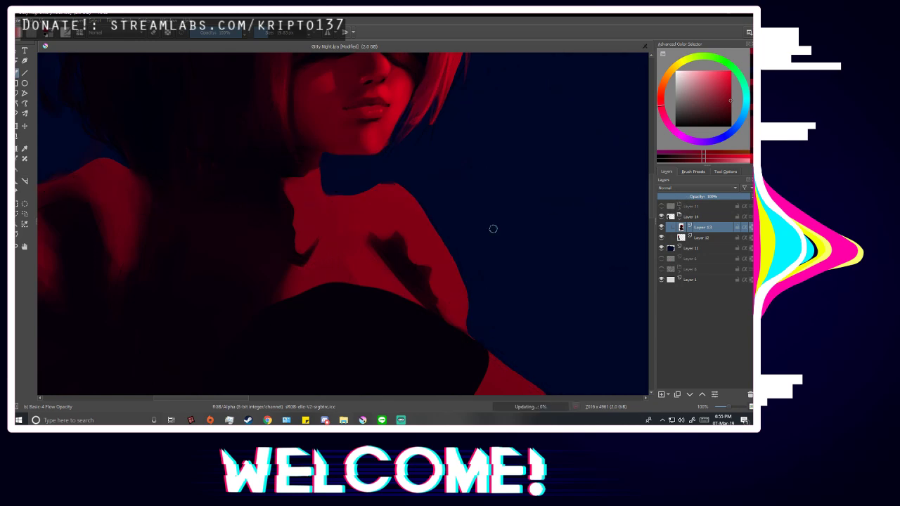
pyautogui.scroll(-3, 310, 298)
pyautogui.press('m')
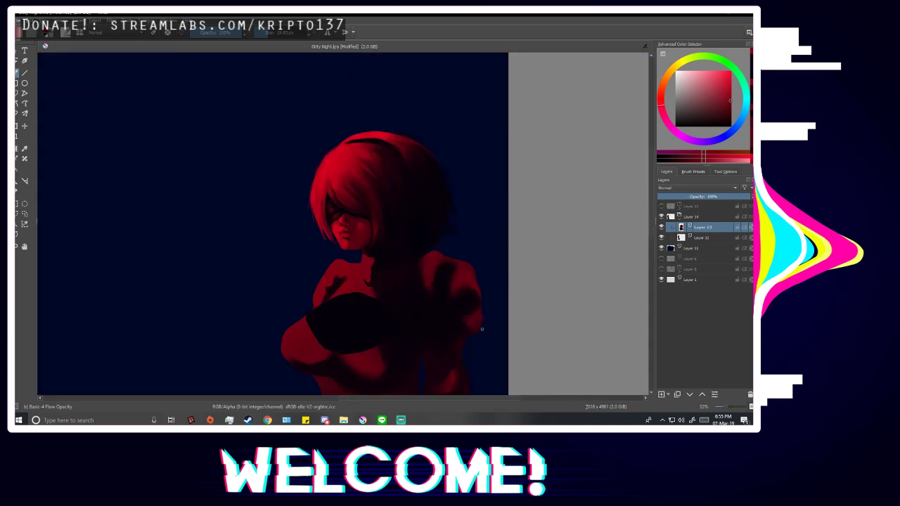
# Add a soft dark shade at the base of the neck with a larger brush and trim it back with the sampled skin red.
pyautogui.scroll(3, 478, 325)
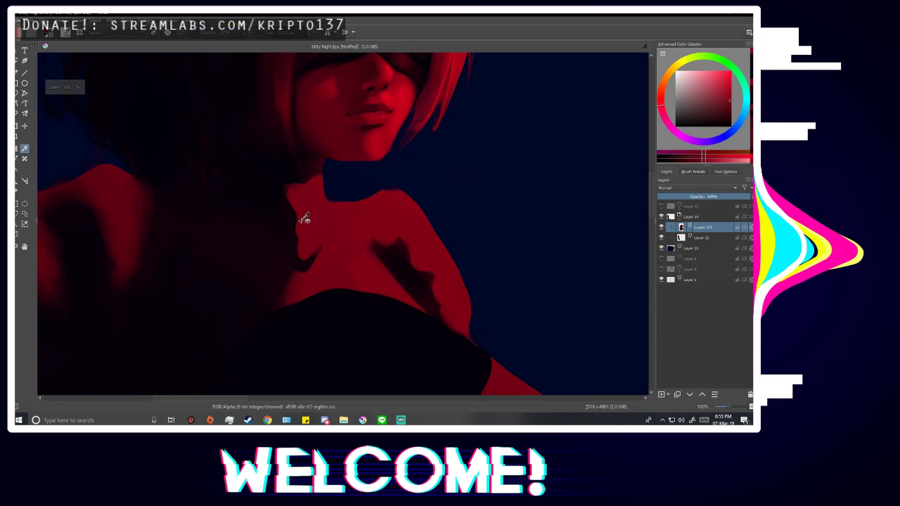
pyautogui.keyDown('ctrl'); pyautogui.click(305, 217); pyautogui.keyUp('ctrl')
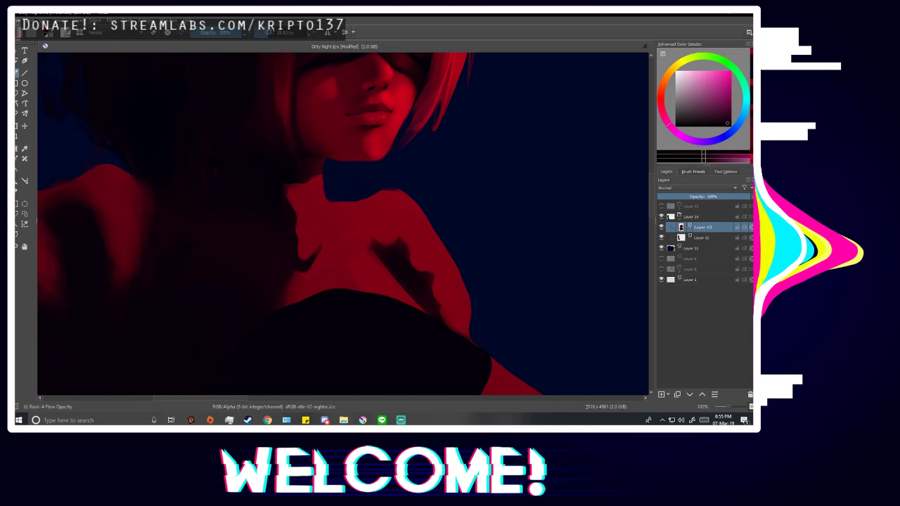
pyautogui.scroll(2, 282, 227)
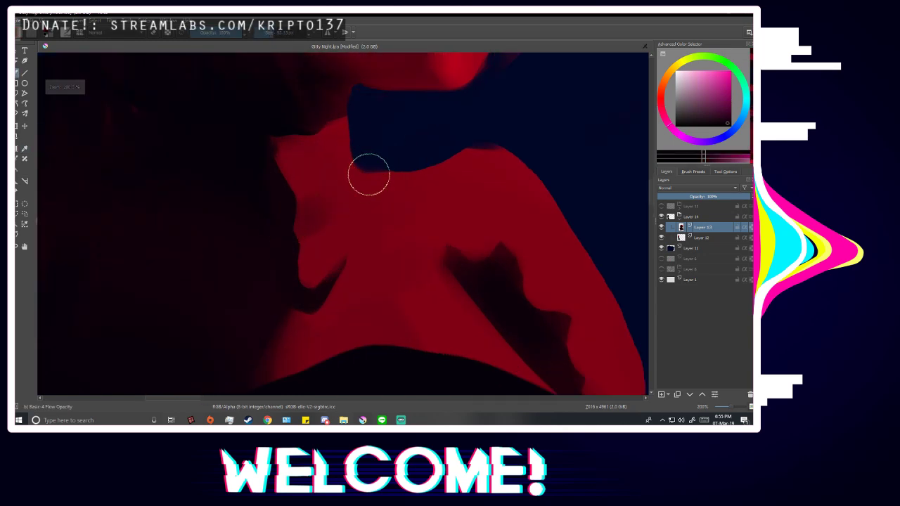
pyautogui.hotkey('ctrl', 'z')
pyautogui.moveTo(301, 227); pyautogui.dragTo(349, 187)
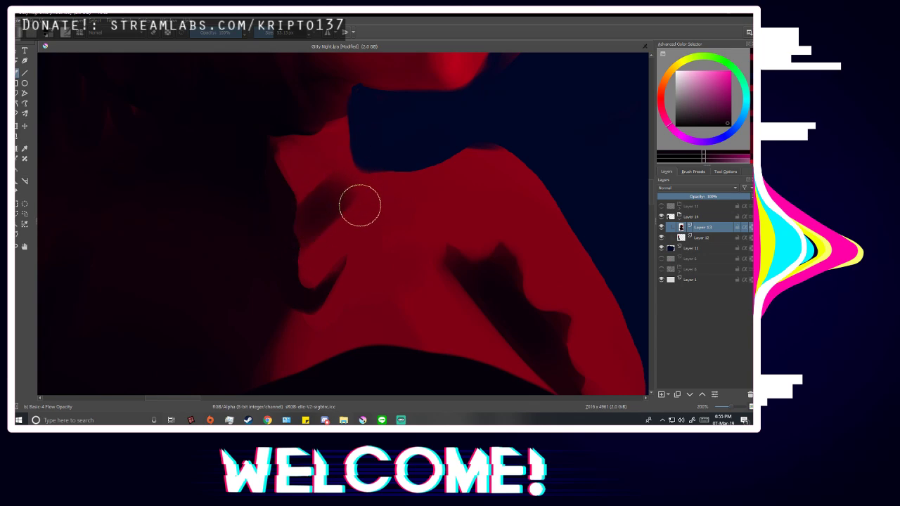
pyautogui.keyDown('ctrl'); pyautogui.click(326, 253); pyautogui.keyUp('ctrl')
pyautogui.moveTo(305, 260)
pyautogui.mouseDown()
pyautogui.moveTo(352, 207)
pyautogui.moveTo(331, 233)
pyautogui.moveTo(335, 187)
pyautogui.moveTo(296, 189)
pyautogui.moveTo(351, 166)
pyautogui.moveTo(319, 221)
pyautogui.moveTo(345, 169)
pyautogui.moveTo(330, 229)
pyautogui.mouseUp()
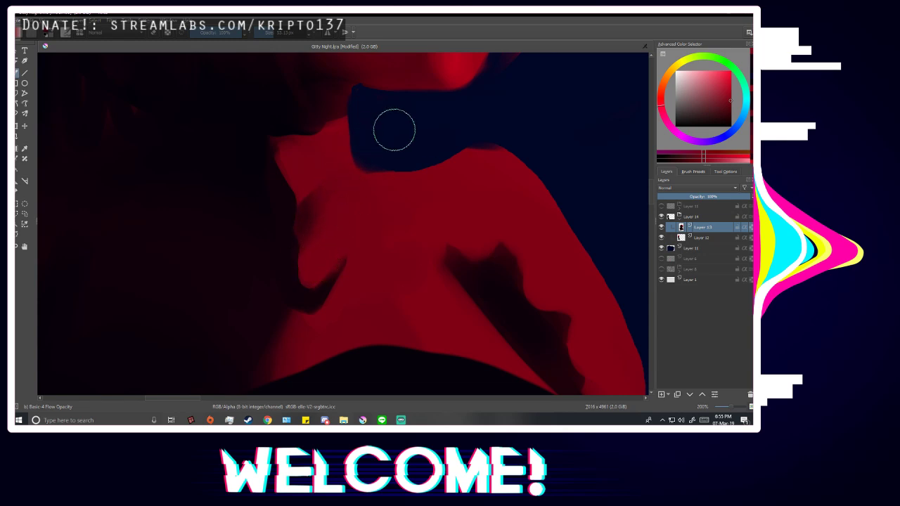
# Check the figure mirrored and against the sketch layer, sample the dark neck shadow colour, and soften the shadow edge beneath the chin.
pyautogui.scroll(-4, 404, 251)
pyautogui.press('m')
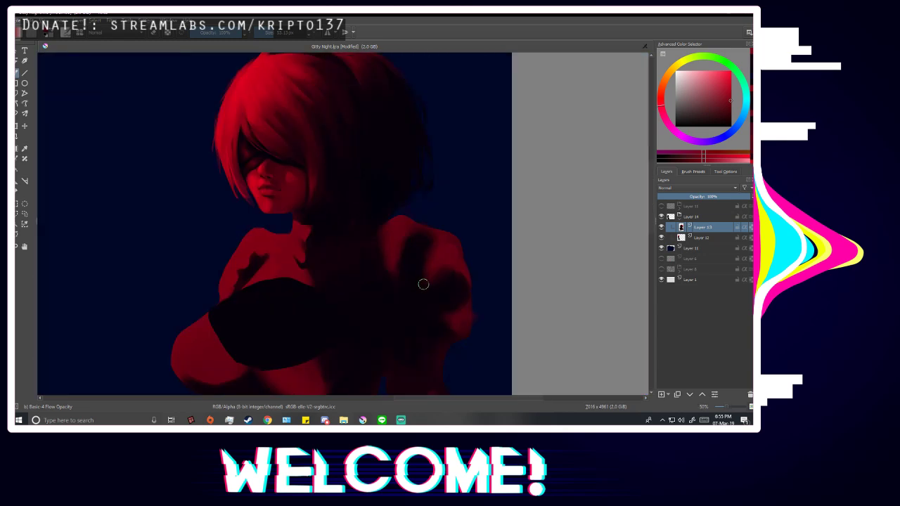
pyautogui.press('m')
pyautogui.scroll(3, 441, 257)
pyautogui.scroll(1, 392, 249)
pyautogui.keyDown('ctrl'); pyautogui.click(355, 248); pyautogui.keyUp('ctrl')
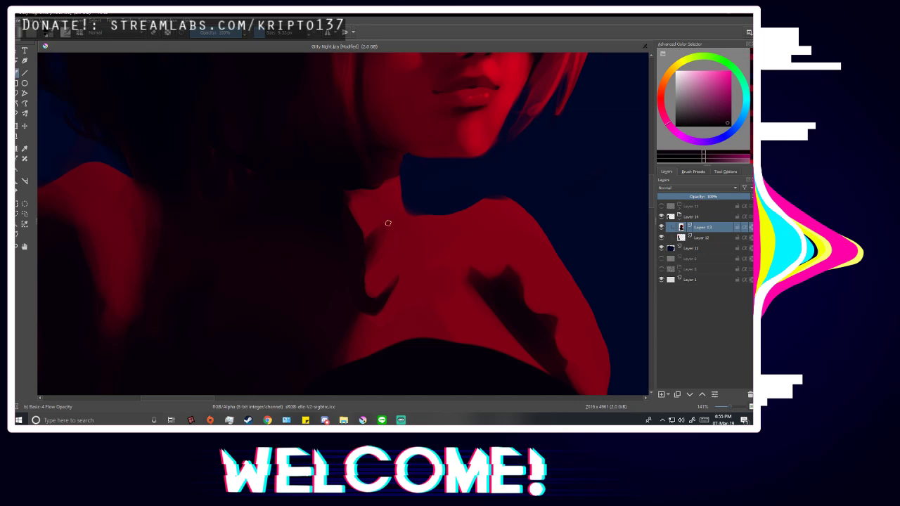
pyautogui.scroll(-4, 373, 248)
pyautogui.scroll(4, 334, 79)
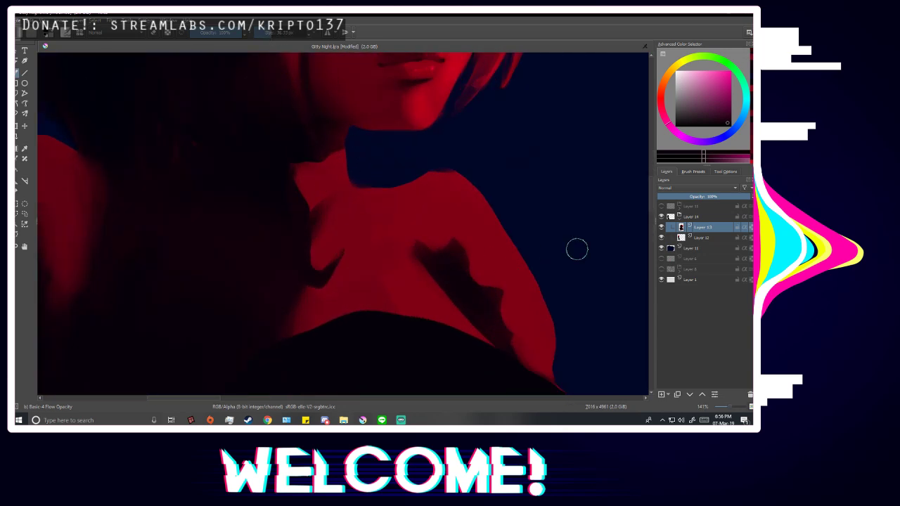
pyautogui.click(660, 206)
pyautogui.click(661, 206)
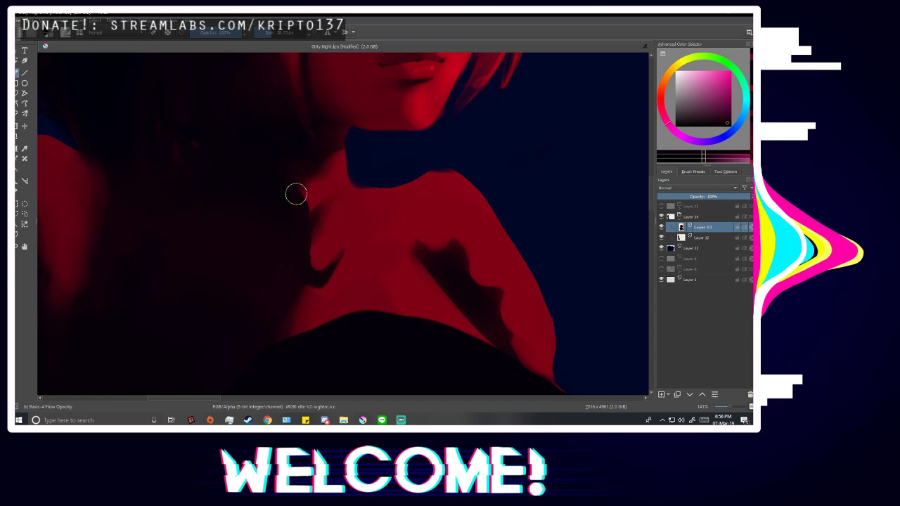
# Compare the neck with the sketch layer and brush the sampled skin red into the shadow along the neck's inner edge.
pyautogui.scroll(-2, 321, 219)
pyautogui.click(661, 206)
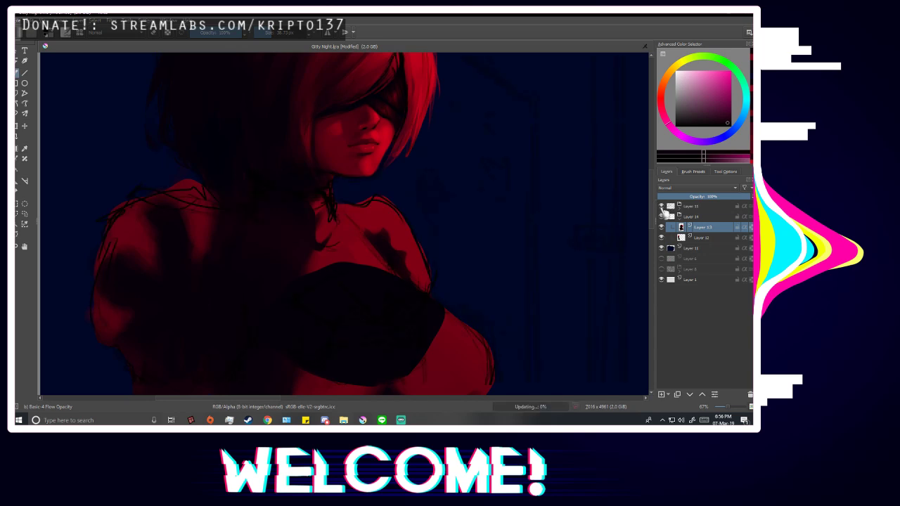
pyautogui.click(661, 206)
pyautogui.scroll(2, 309, 204)
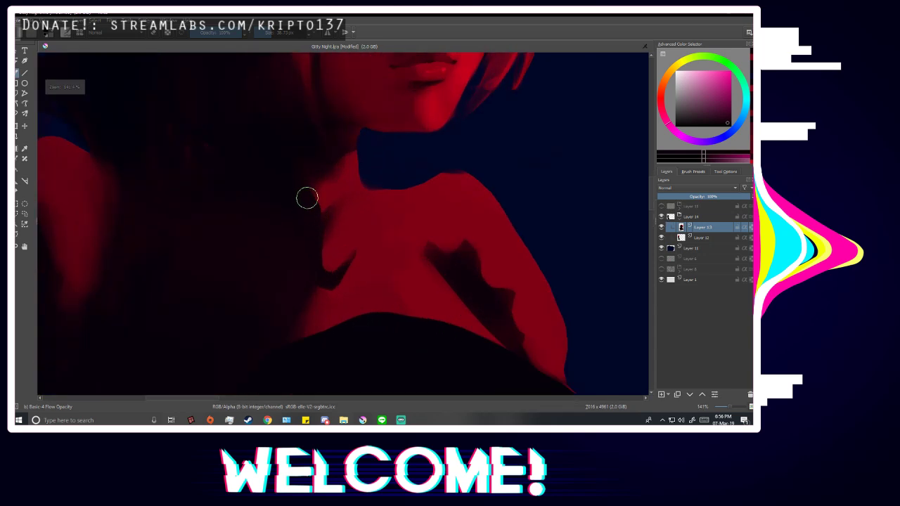
pyautogui.press('p')
pyautogui.click(354, 182)
pyautogui.press('b')
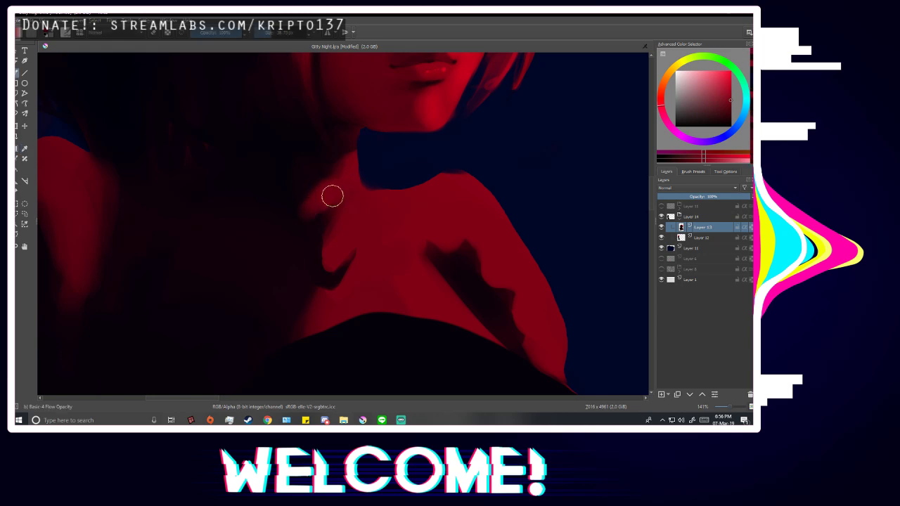
pyautogui.moveTo(342, 211)
pyautogui.mouseDown()
pyautogui.moveTo(319, 190)
pyautogui.moveTo(301, 199)
pyautogui.moveTo(349, 191)
pyautogui.mouseUp()
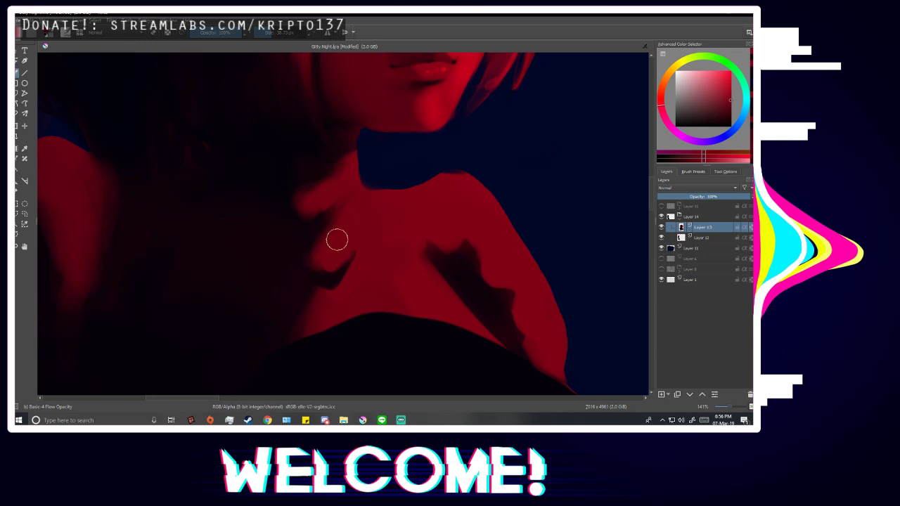
# Paint skin red over the outer part of the hooked collarbone shadow and check the whole figure in a mirrored view.
pyautogui.scroll(-3, 380, 272)
pyautogui.scroll(-1, 379, 271)
pyautogui.scroll(5, 372, 251)
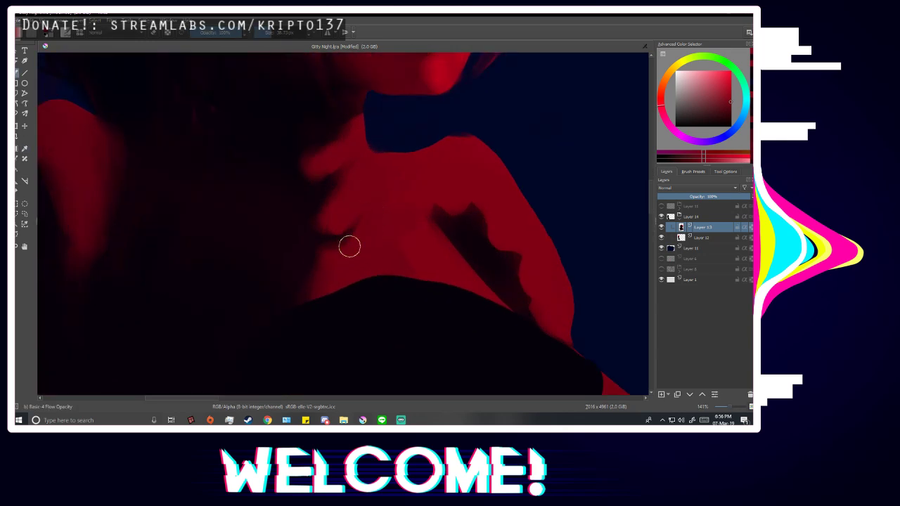
pyautogui.scroll(-4, 408, 268)
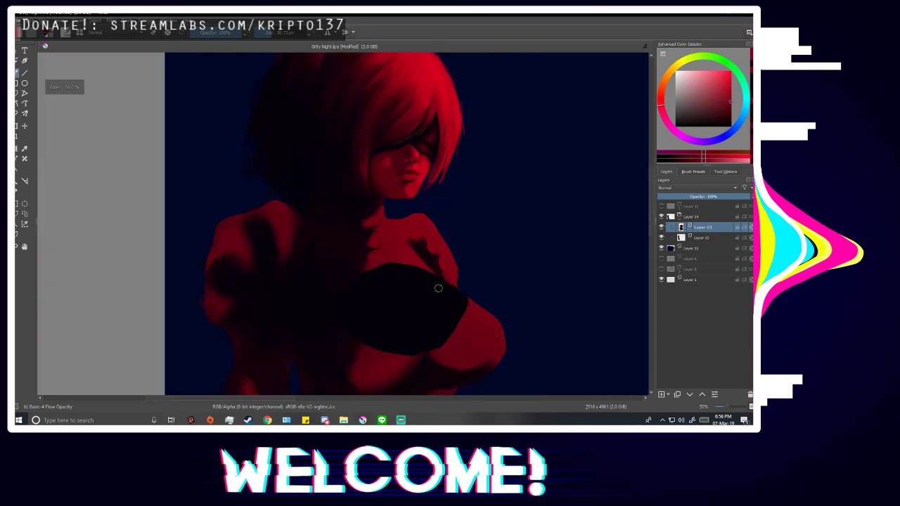
pyautogui.press('m')
pyautogui.press('m')
pyautogui.scroll(1, 381, 253)
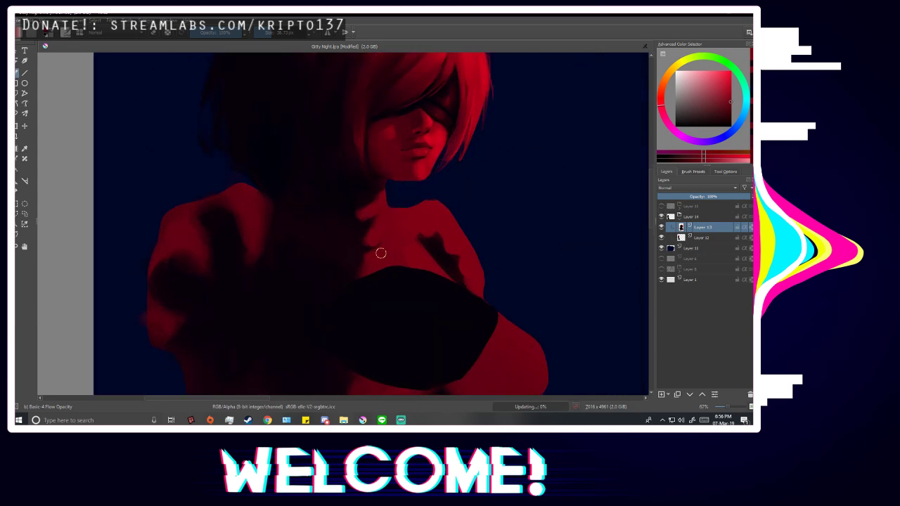
# Paint a thin diagonal collarbone shadow line with a much smaller brush in near-black.
pyautogui.scroll(1, 380, 253)
pyautogui.moveTo(277, 35); pyautogui.dragTo(265, 39)
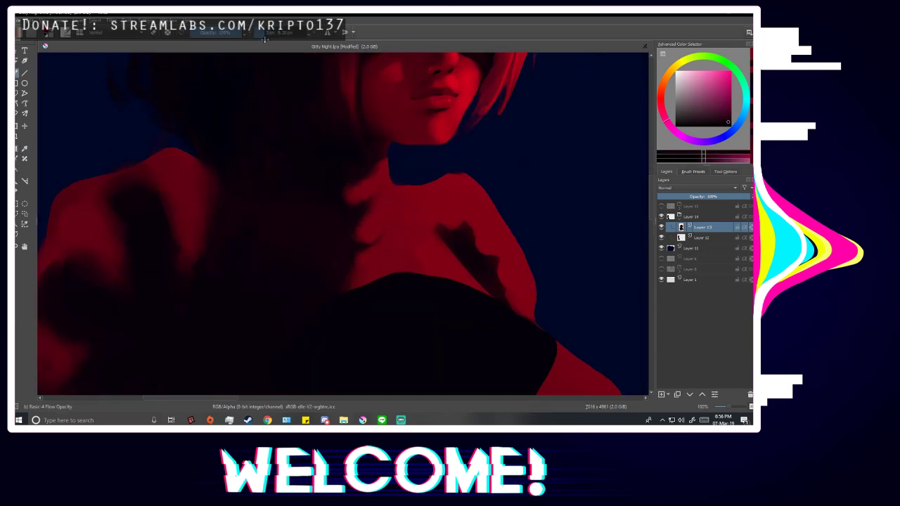
pyautogui.scroll(2, 357, 157)
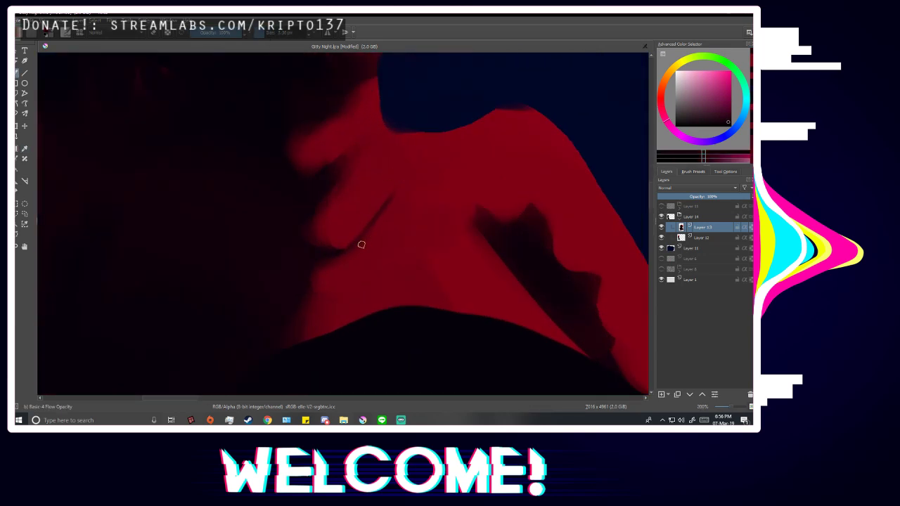
pyautogui.scroll(-1, 387, 187)
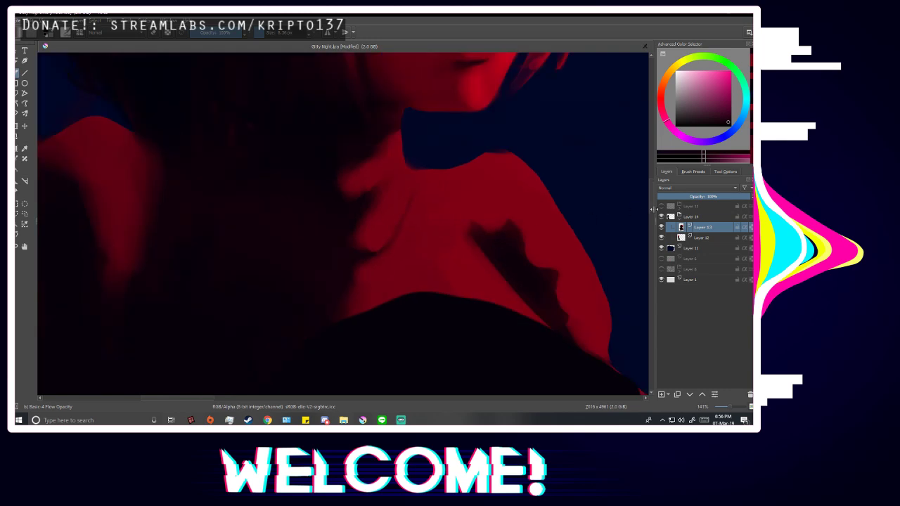
# Compare the collarbone with the sketch layer and paint sampled skin red over most of the thin shadow line.
pyautogui.click(661, 206)
pyautogui.click(661, 206)
pyautogui.keyDown('ctrl'); pyautogui.click(414, 251); pyautogui.keyUp('ctrl')
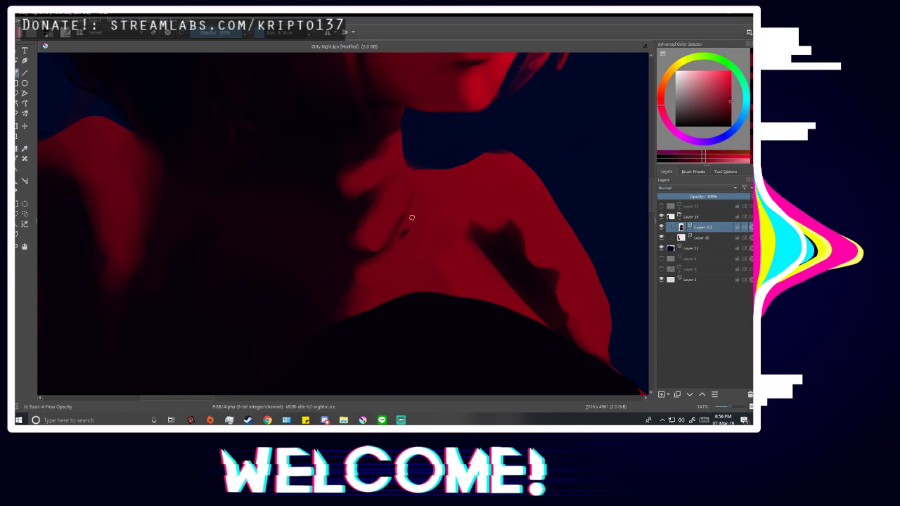
pyautogui.scroll(-3, 394, 227)
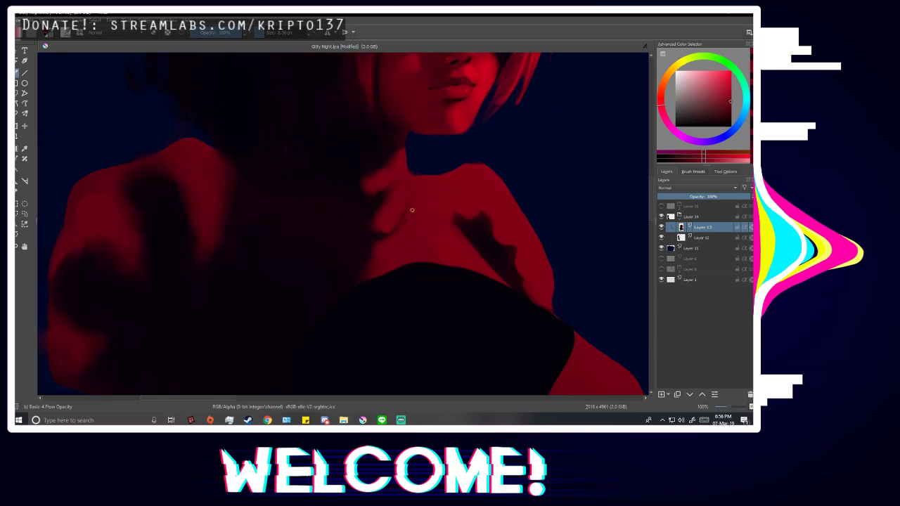
pyautogui.scroll(-2, 444, 289)
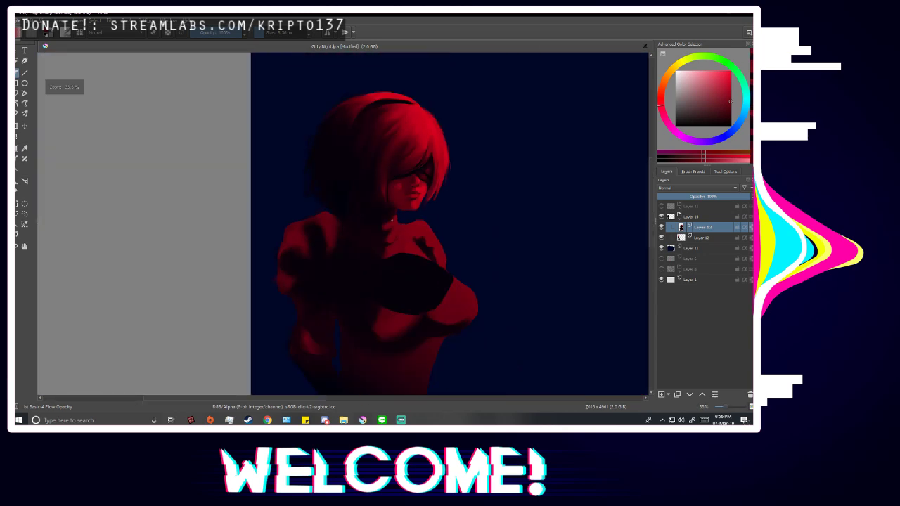
# Check the figure against the sketch layer, then build up the shoulder slope beside the neck in sampled skin red with a larger brush.
pyautogui.click(662, 207)
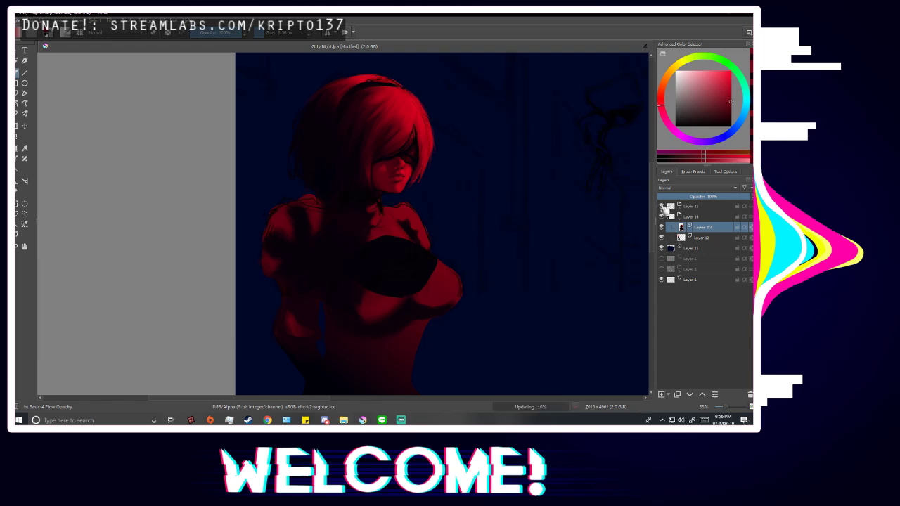
pyautogui.click(662, 207)
pyautogui.scroll(-1, 390, 285)
pyautogui.scroll(1, 426, 305)
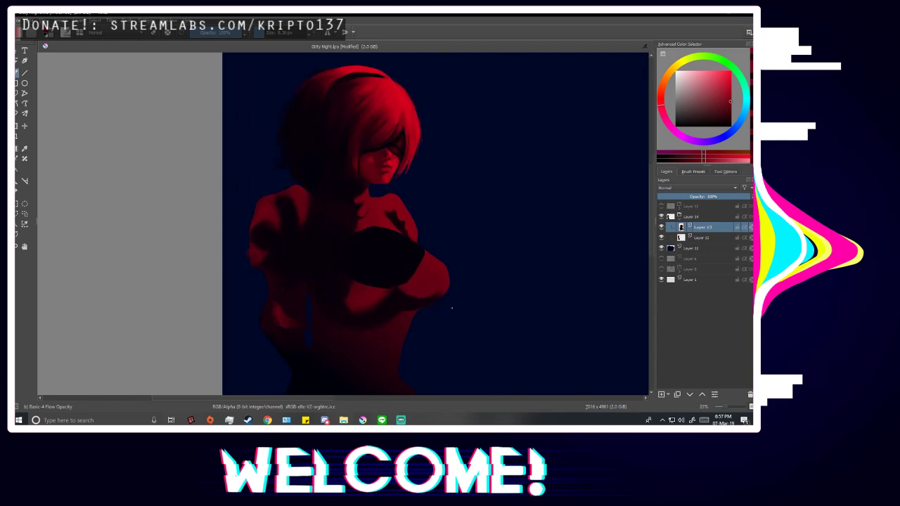
pyautogui.scroll(3, 411, 243)
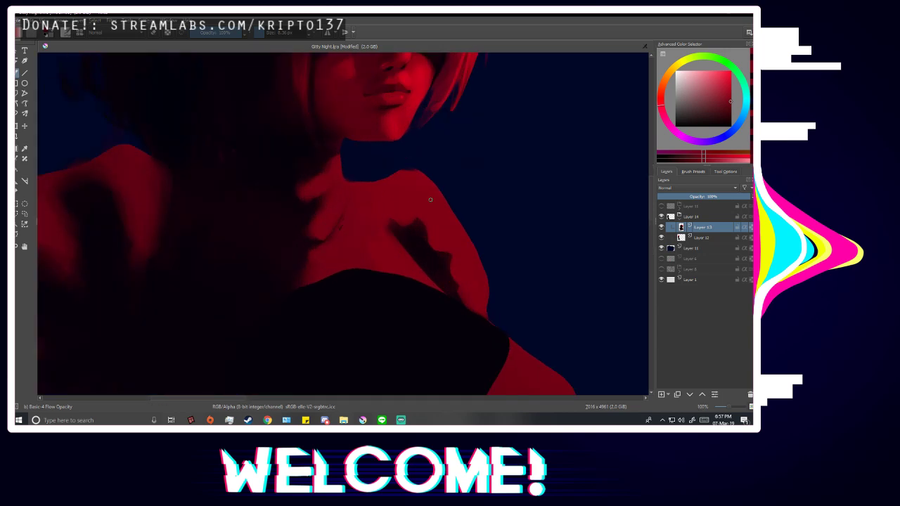
pyautogui.scroll(-2, 429, 204)
pyautogui.scroll(2, 466, 187)
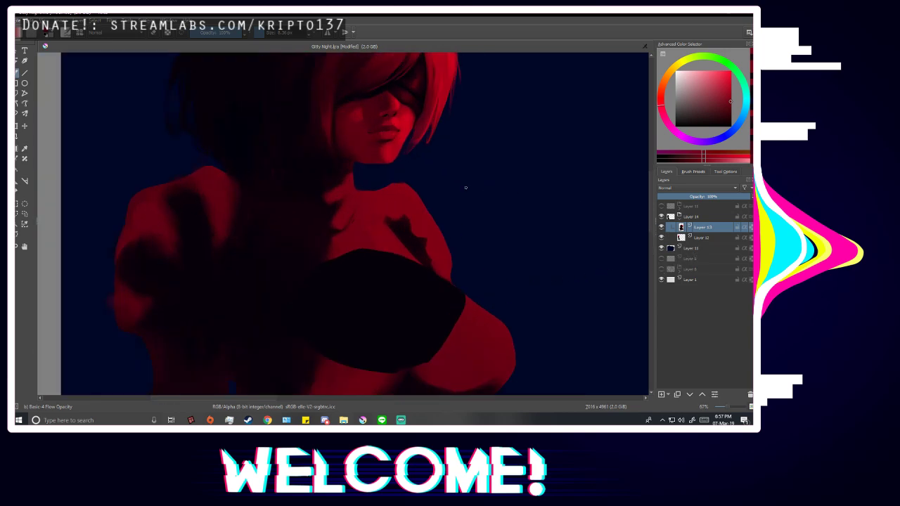
pyautogui.press('p')
pyautogui.click(362, 199)
pyautogui.press('b')
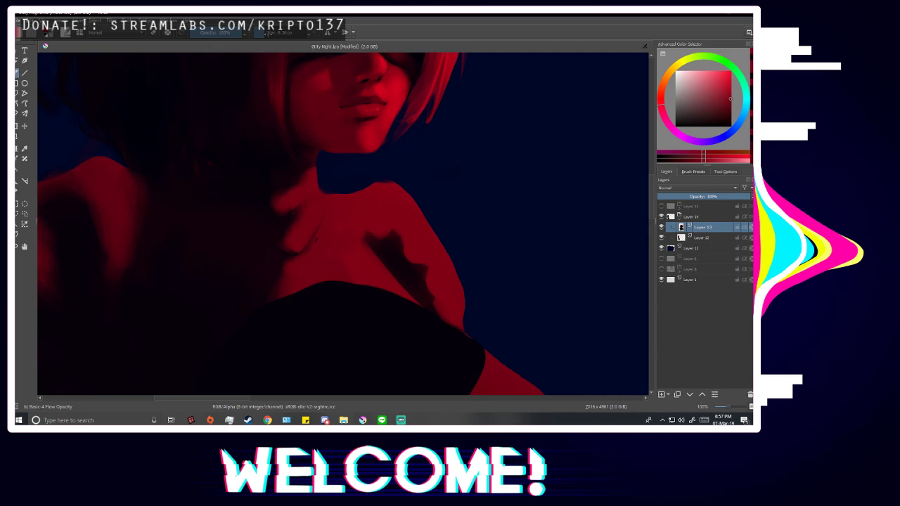
pyautogui.moveTo(267, 35)
pyautogui.mouseDown()
pyautogui.moveTo(285, 39)
pyautogui.moveTo(271, 43)
pyautogui.mouseUp()
pyautogui.moveTo(350, 210)
pyautogui.mouseDown()
pyautogui.moveTo(349, 177)
pyautogui.moveTo(348, 190)
pyautogui.moveTo(331, 193)
pyautogui.moveTo(341, 181)
pyautogui.moveTo(337, 193)
pyautogui.mouseUp()
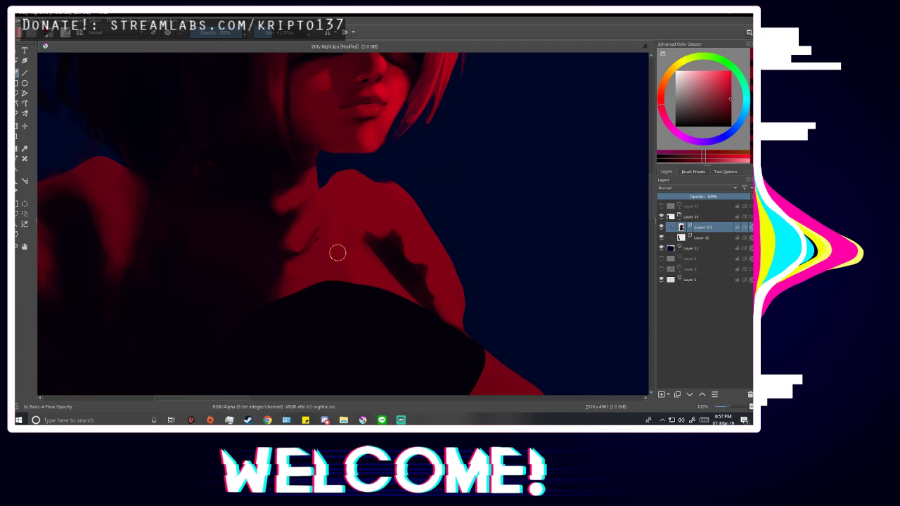
# Sample the chest's red, blend the skin beside the chest shadow, and check the figure in a mirrored view.
pyautogui.press('p')
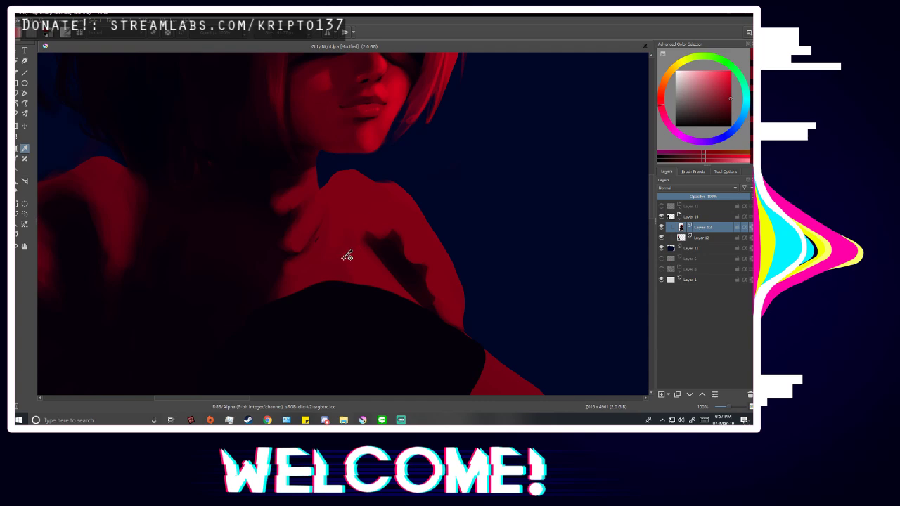
pyautogui.press('b')
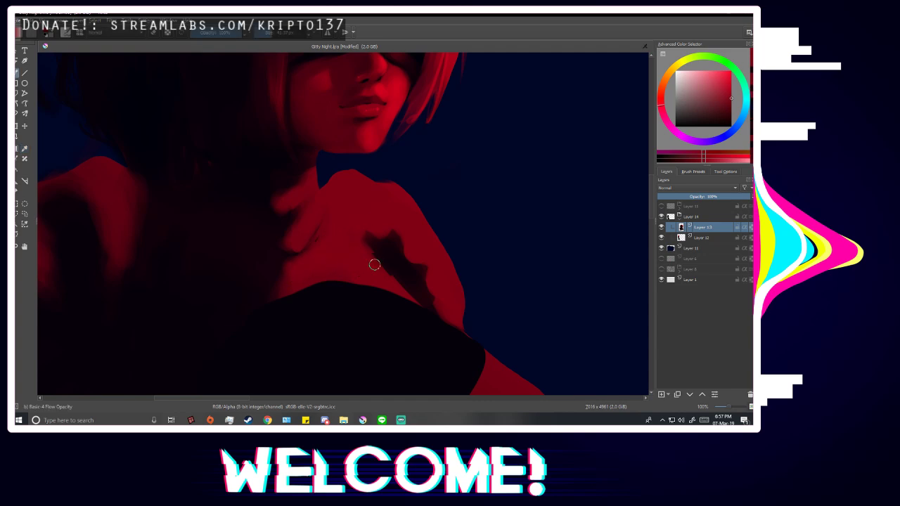
pyautogui.scroll(-3, 422, 266)
pyautogui.press('m')
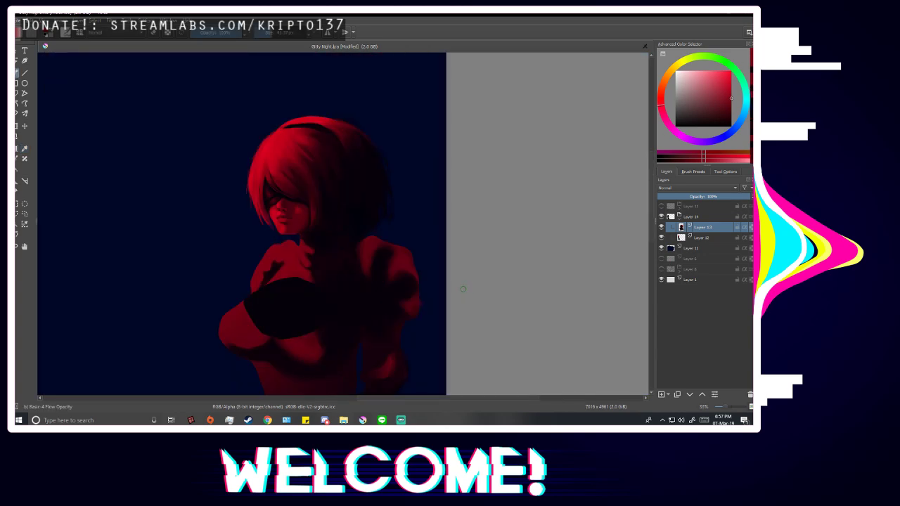
pyautogui.press('m')
pyautogui.scroll(-2, 431, 251)
pyautogui.scroll(2, 463, 226)
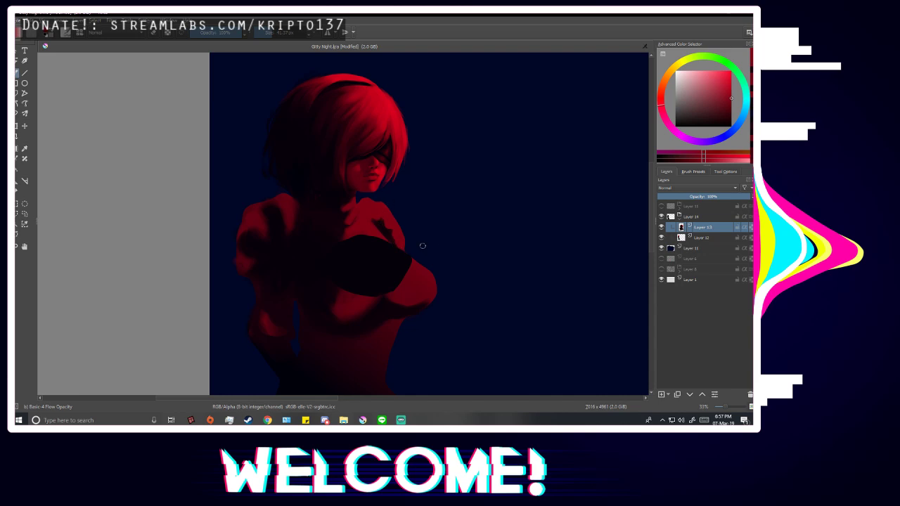
pyautogui.press('m')
pyautogui.press('m')
# Show the sketch layer, sample the garment's near-black, and deepen the neck and collarbone shadows while adjusting the brush size.
pyautogui.click(662, 206)
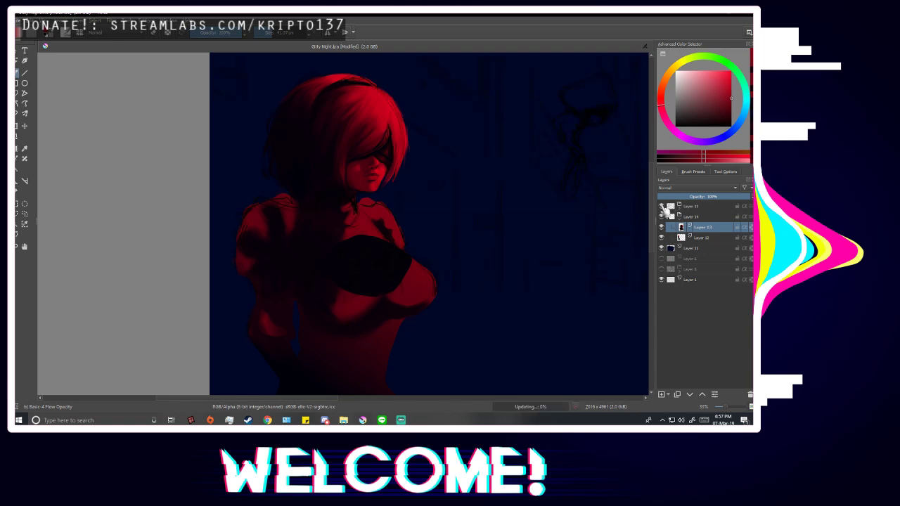
pyautogui.click(661, 206)
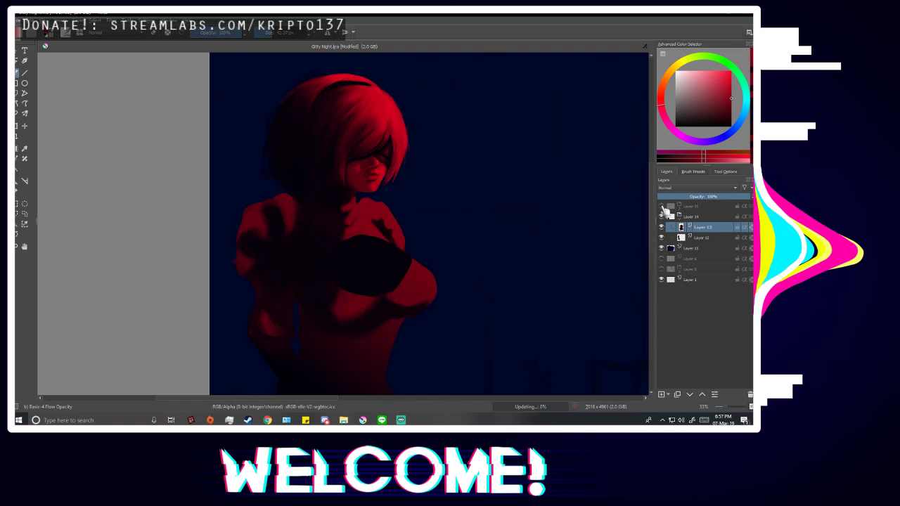
pyautogui.click(661, 206)
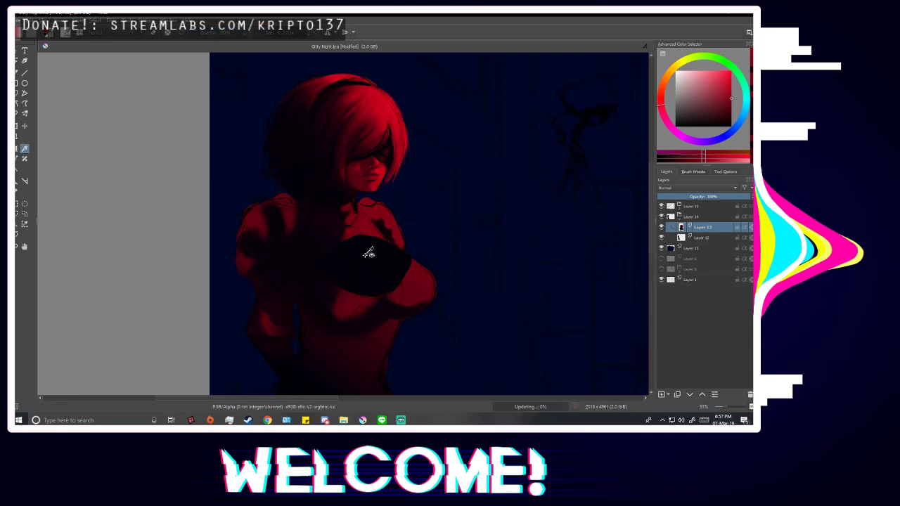
pyautogui.keyDown('ctrl'); pyautogui.click(376, 265); pyautogui.keyUp('ctrl')
pyautogui.press('b')
pyautogui.scroll(4, 338, 215)
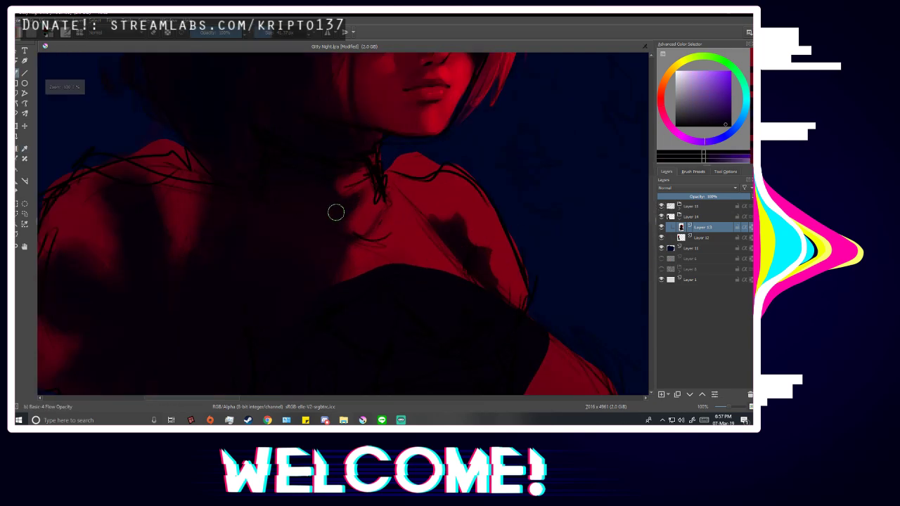
pyautogui.click(296, 35)
pyautogui.moveTo(295, 36); pyautogui.dragTo(264, 34)
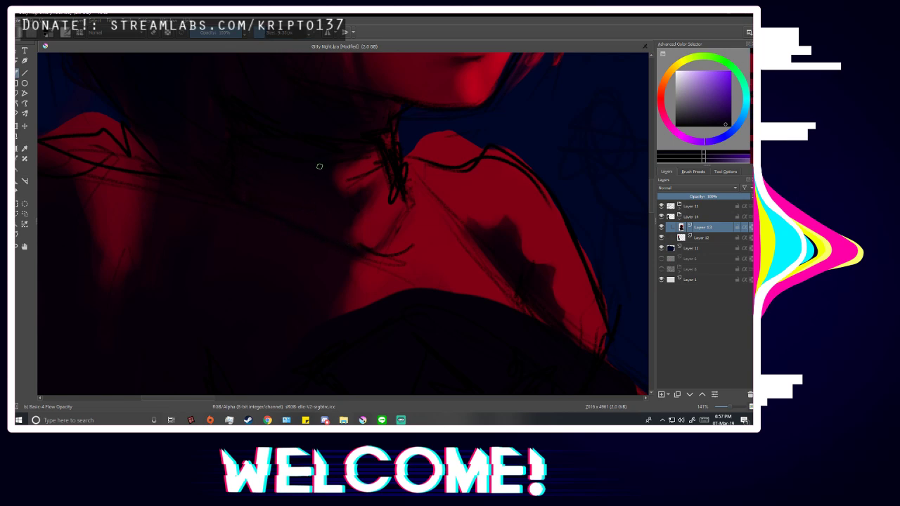
pyautogui.moveTo(285, 34); pyautogui.dragTo(275, 38)
pyautogui.scroll(-1, 416, 249)
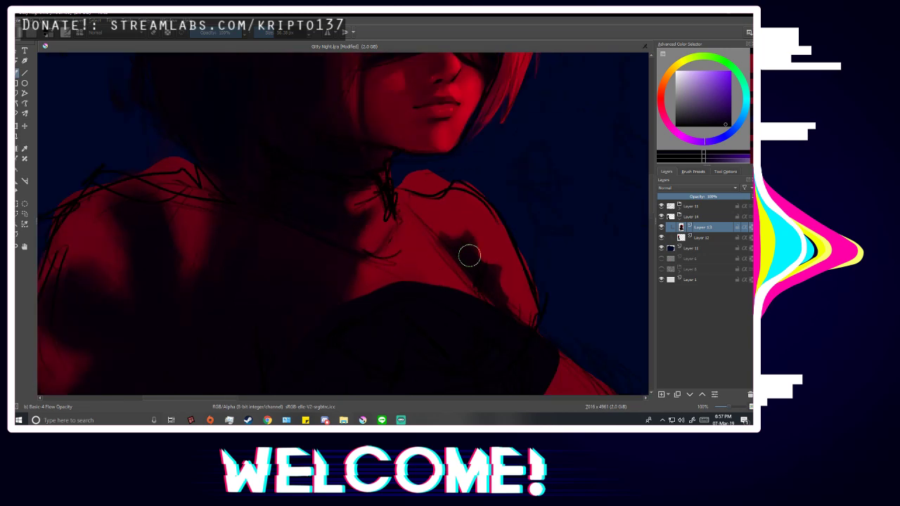
# Hide the sketch layer and examine the neck and shoulder shadows in a mirrored view.
pyautogui.click(662, 206)
pyautogui.scroll(-1, 382, 289)
pyautogui.scroll(-1, 382, 289)
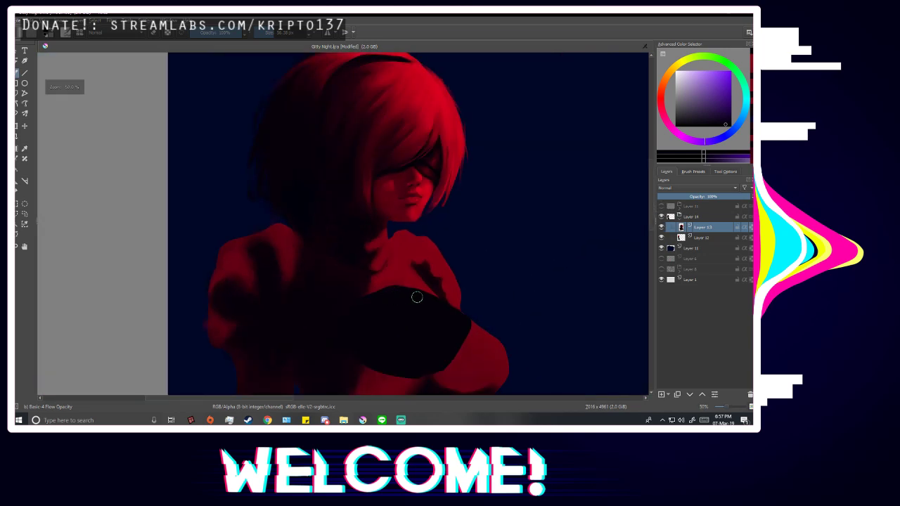
pyautogui.press('m')
pyautogui.scroll(2, 338, 236)
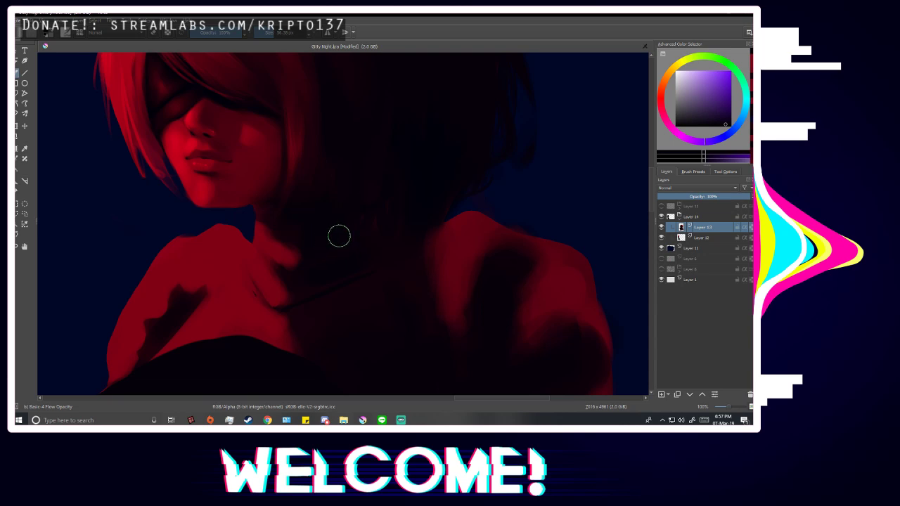
# Sample the near-black tones around the neck, smooth the neck and collarbone shadow, and check the figure in a mirrored view.
pyautogui.keyDown('ctrl'); pyautogui.click(316, 245); pyautogui.keyUp('ctrl')
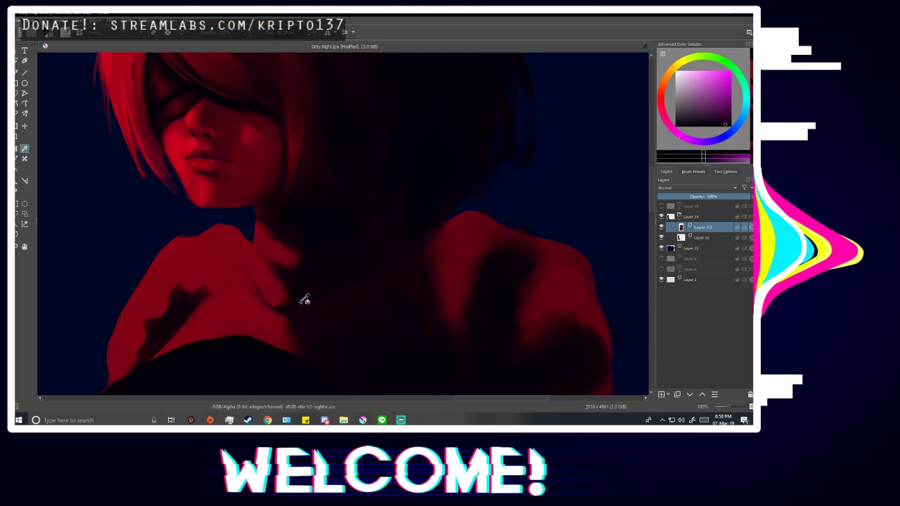
pyautogui.keyDown('ctrl'); pyautogui.click(331, 291); pyautogui.keyUp('ctrl')
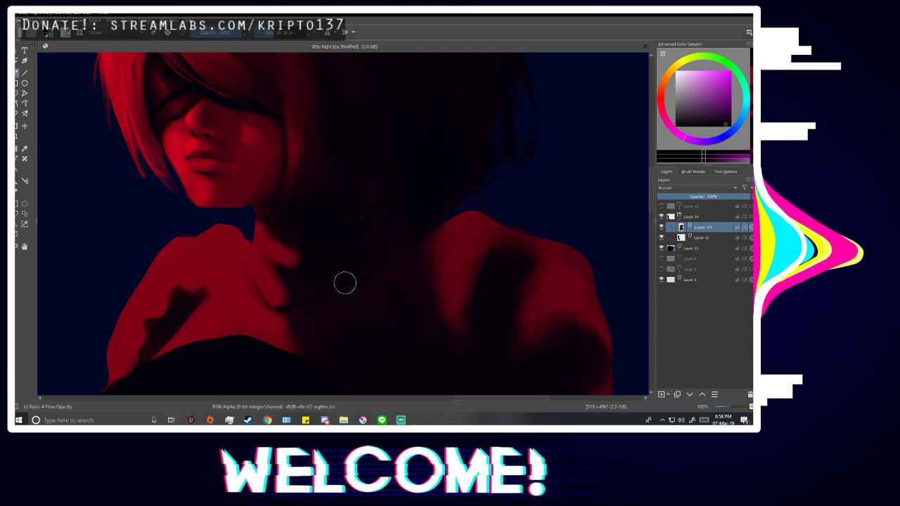
pyautogui.scroll(-3, 418, 222)
pyautogui.press('m')
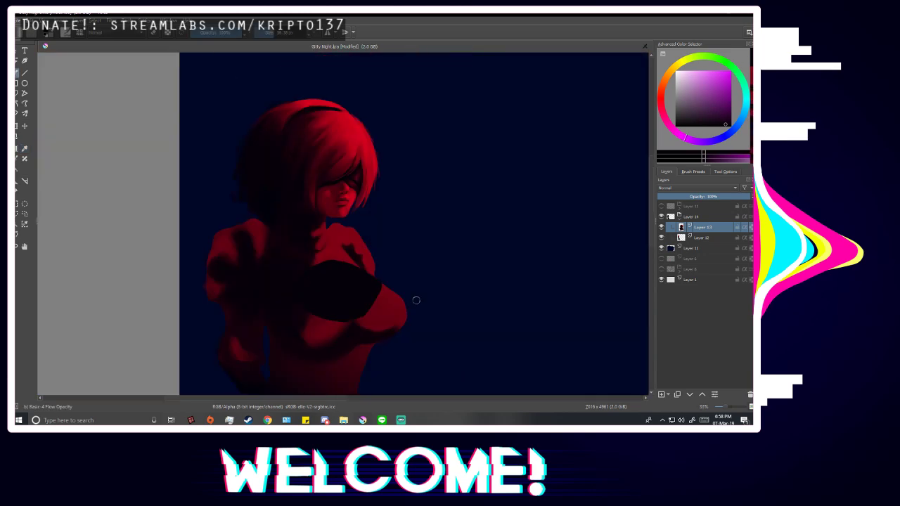
pyautogui.press('m')
pyautogui.press('m')
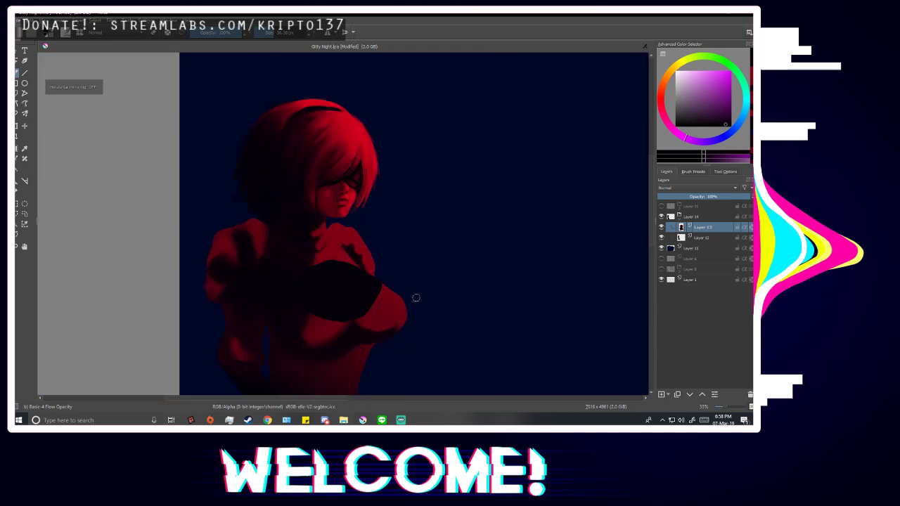
# Examine the whole figure against the background at several scales, briefly comparing it with the sketch layer.
pyautogui.scroll(-2, 414, 297)
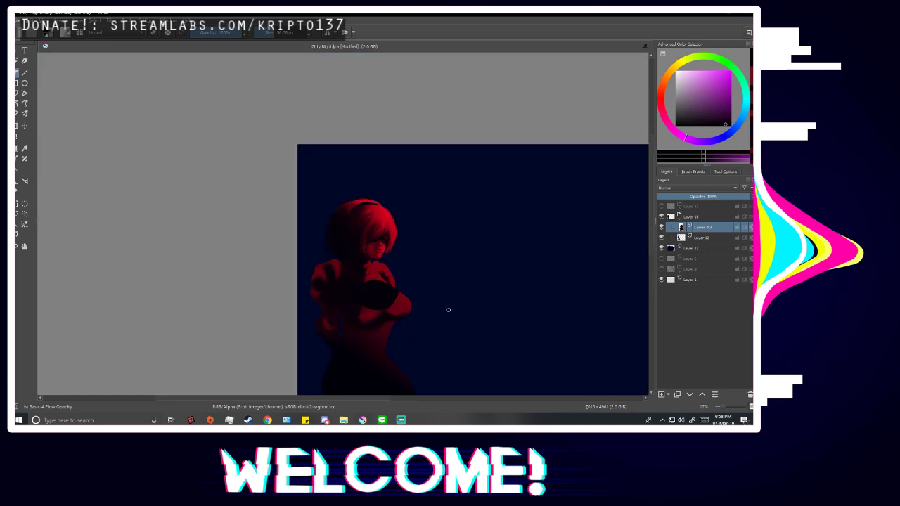
pyautogui.scroll(1, 416, 211)
pyautogui.scroll(-2, 418, 249)
pyautogui.scroll(3, 416, 252)
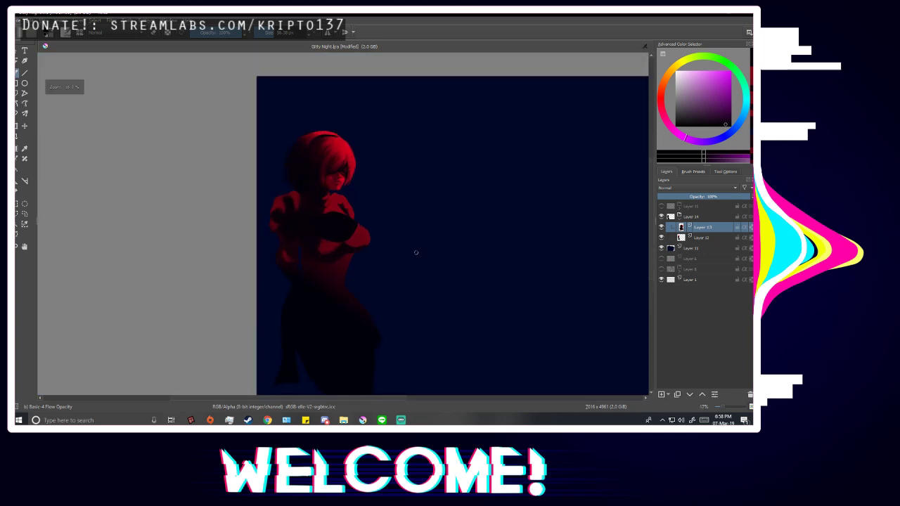
pyautogui.click(662, 206)
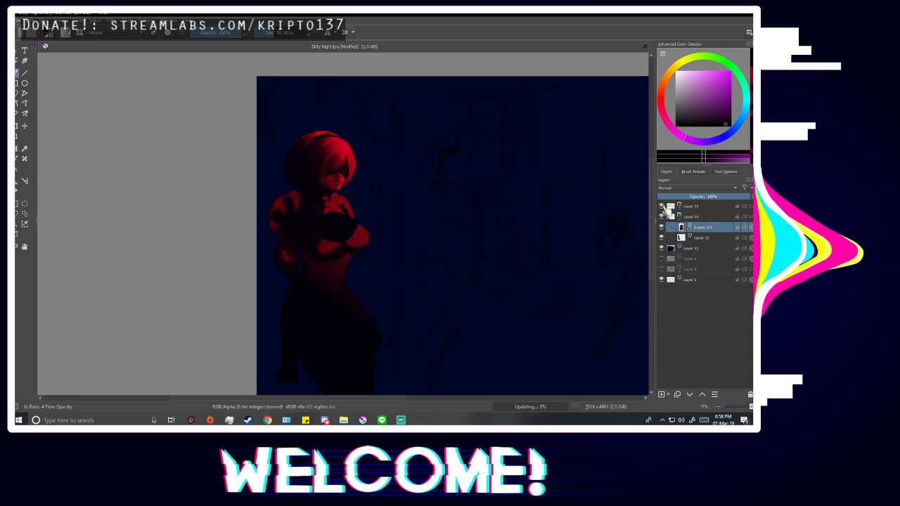
pyautogui.click(661, 206)
pyautogui.scroll(3, 330, 188)
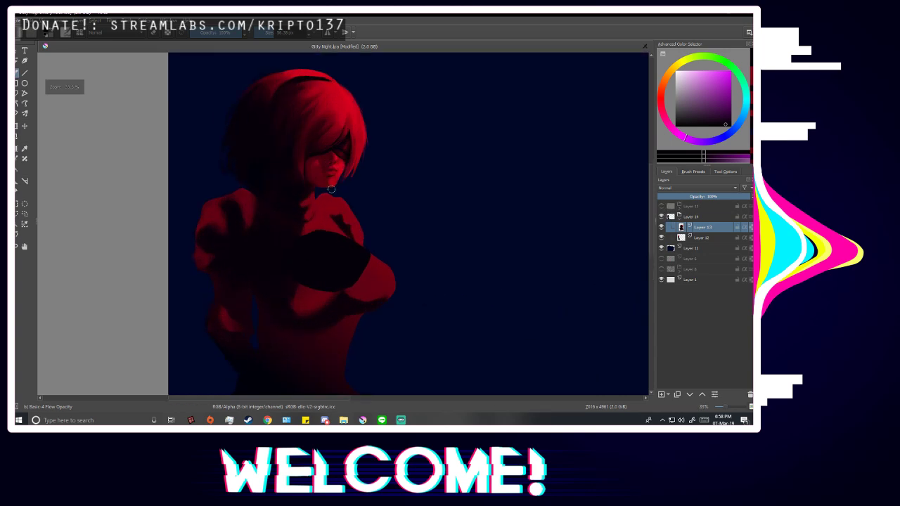
pyautogui.scroll(-2, 377, 225)
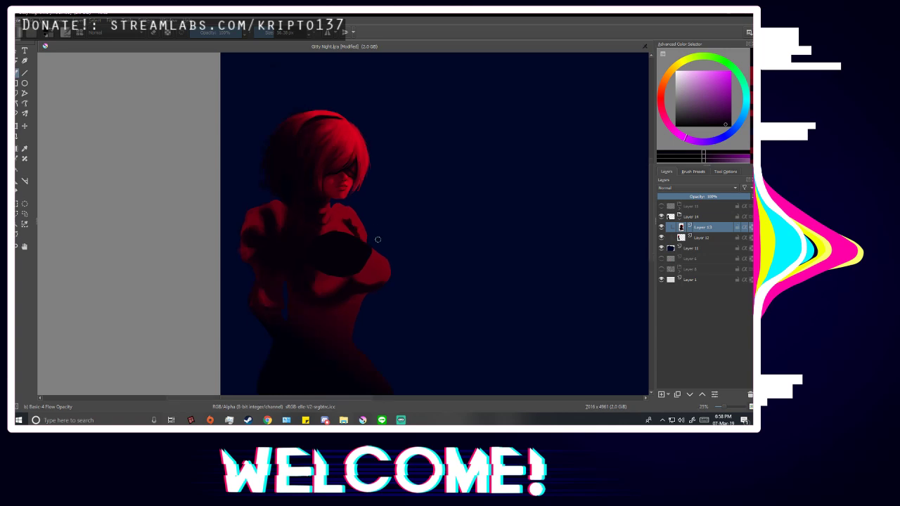
pyautogui.scroll(1, 328, 192)
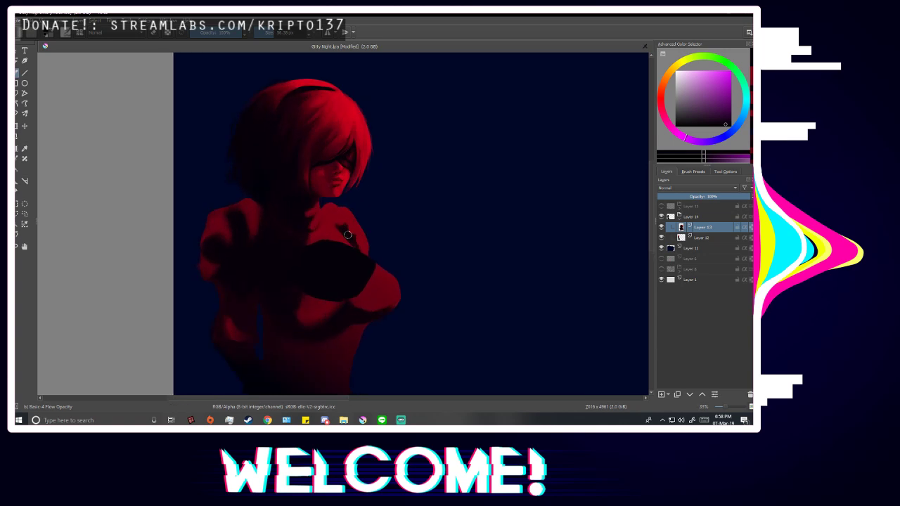
pyautogui.scroll(1, 356, 240)
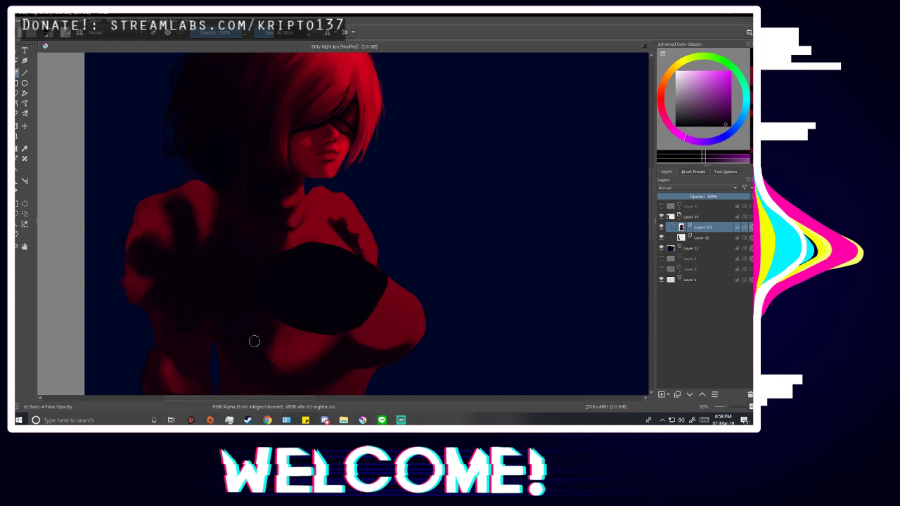
# Compare the shoulders, chest and arm with the sketch layer, then hide the sketch and review the lighting.
pyautogui.click(661, 206)
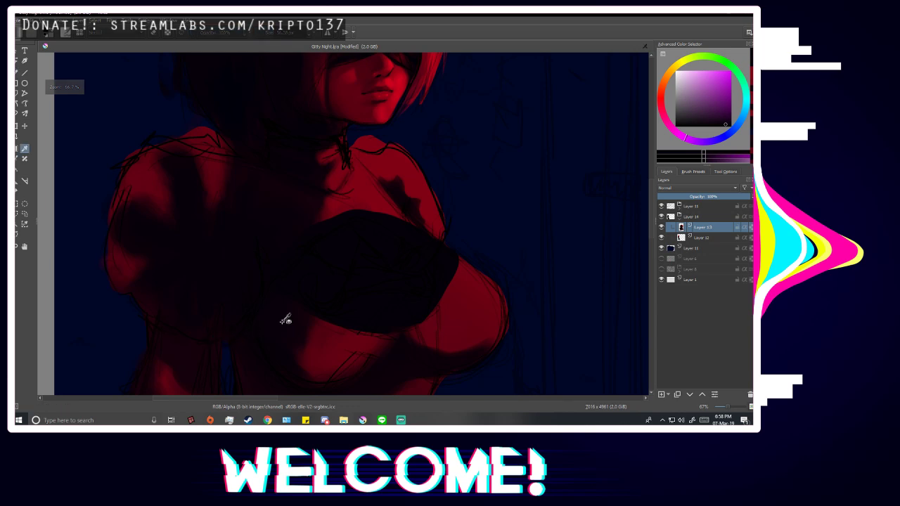
pyautogui.scroll(-2, 328, 284)
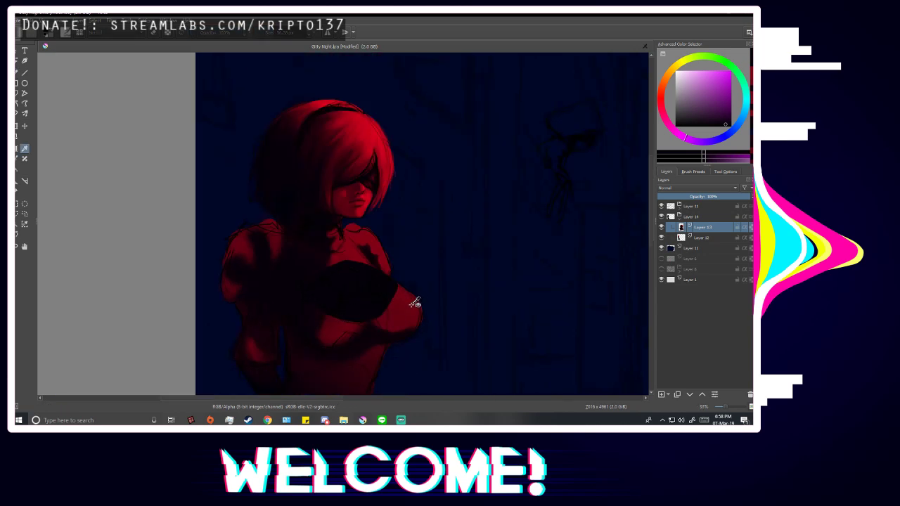
pyautogui.scroll(1, 415, 303)
pyautogui.click(661, 206)
pyautogui.scroll(-2, 365, 327)
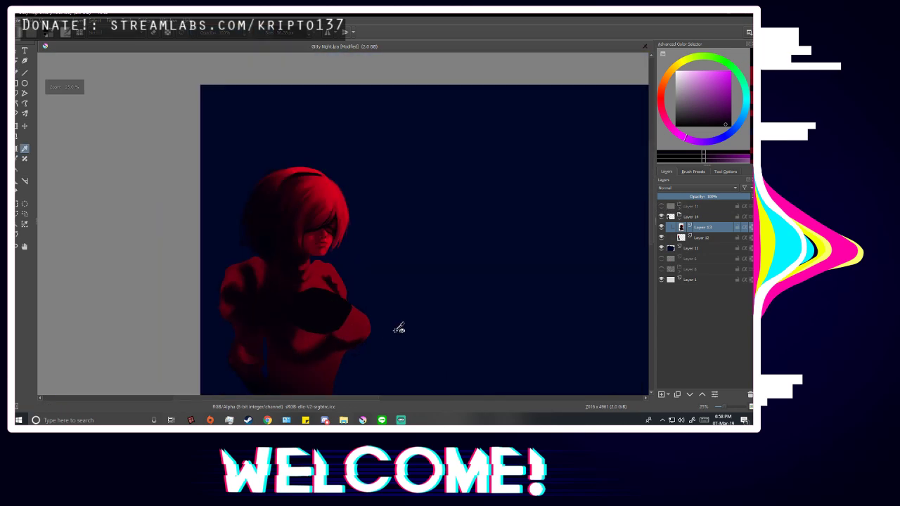
pyautogui.scroll(1, 337, 321)
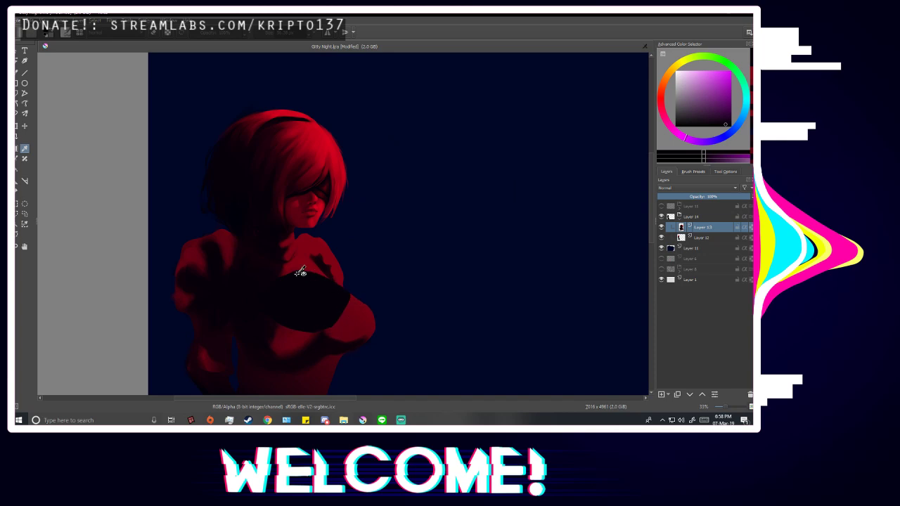
pyautogui.scroll(2, 306, 271)
pyautogui.scroll(-1, 333, 269)
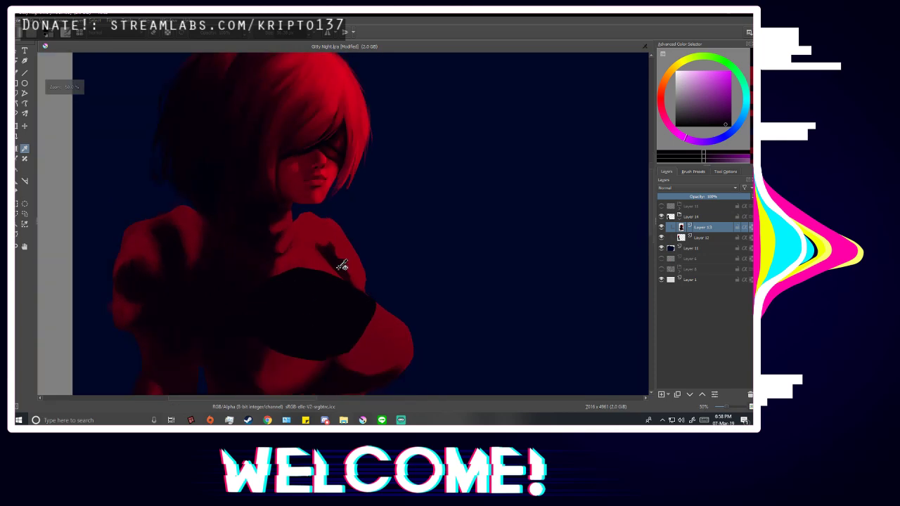
# Reduce the brush size and refine the collarbone's thin shadow line, sampling the adjacent skin red for its edge.
pyautogui.scroll(1, 296, 271)
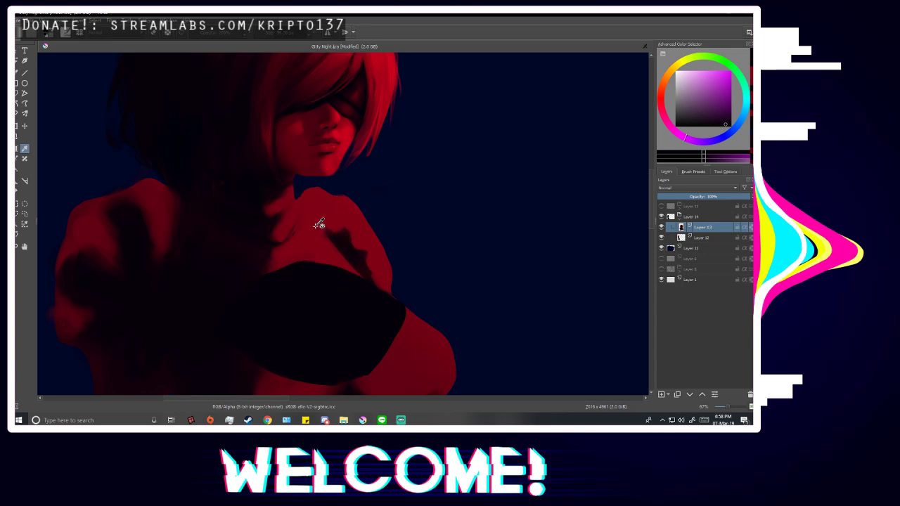
pyautogui.press('b')
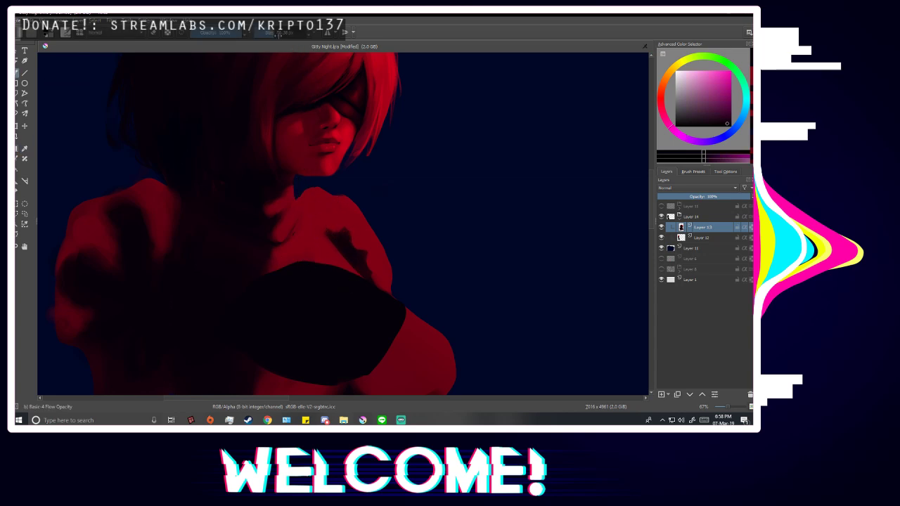
pyautogui.moveTo(284, 38); pyautogui.dragTo(269, 35)
pyautogui.keyDown('ctrl'); pyautogui.click(314, 207); pyautogui.keyUp('ctrl')
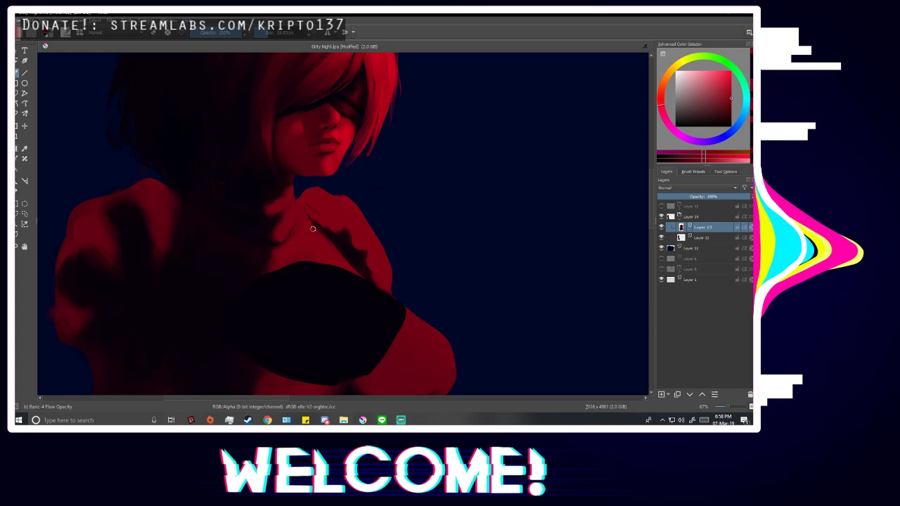
# Check the collarbone and chest shading in a mirrored view and against the sketch layer.
pyautogui.scroll(-2, 387, 229)
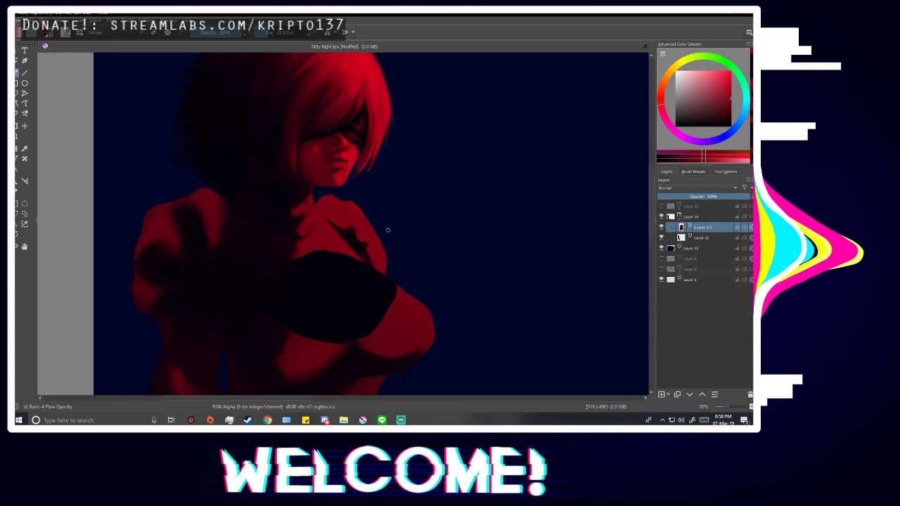
pyautogui.press('m')
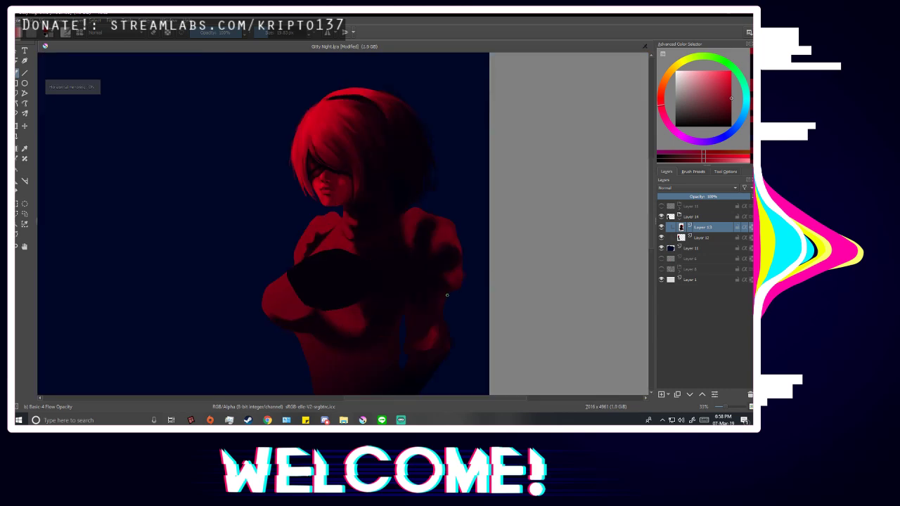
pyautogui.press('m')
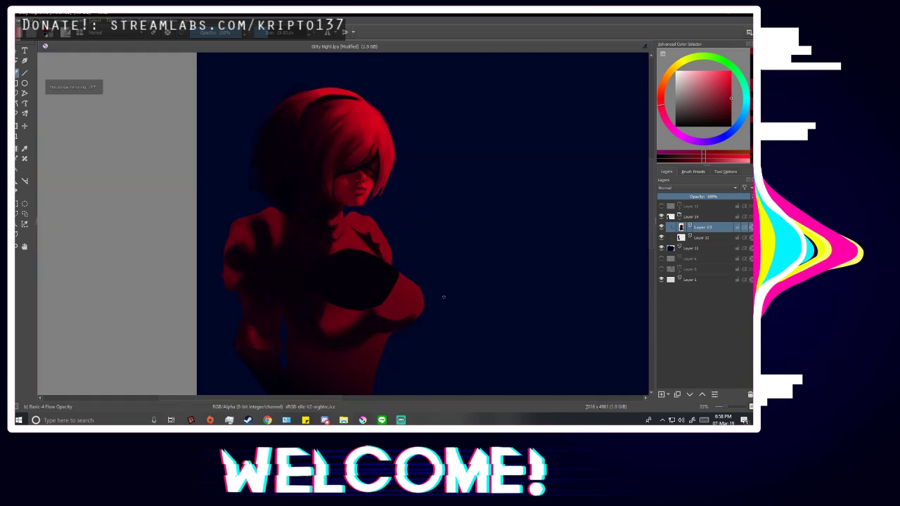
pyautogui.scroll(1, 376, 263)
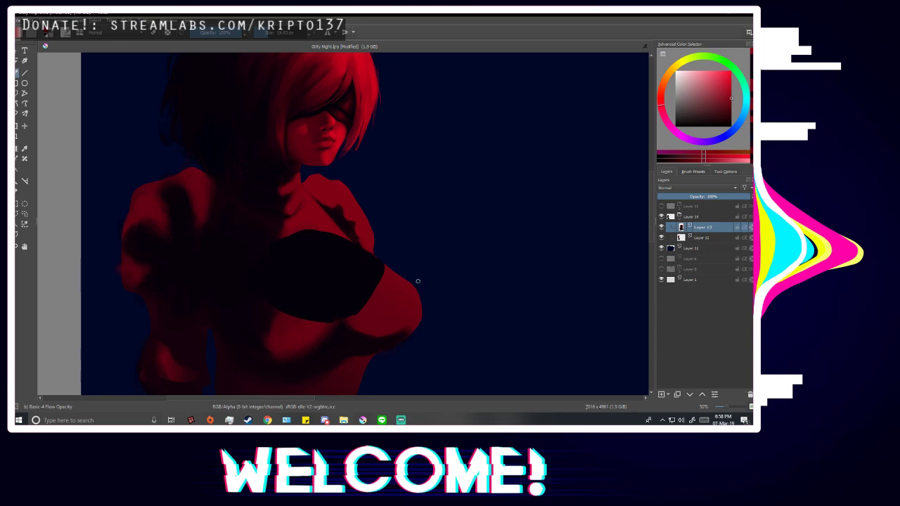
pyautogui.click(662, 207)
pyautogui.click(662, 207)
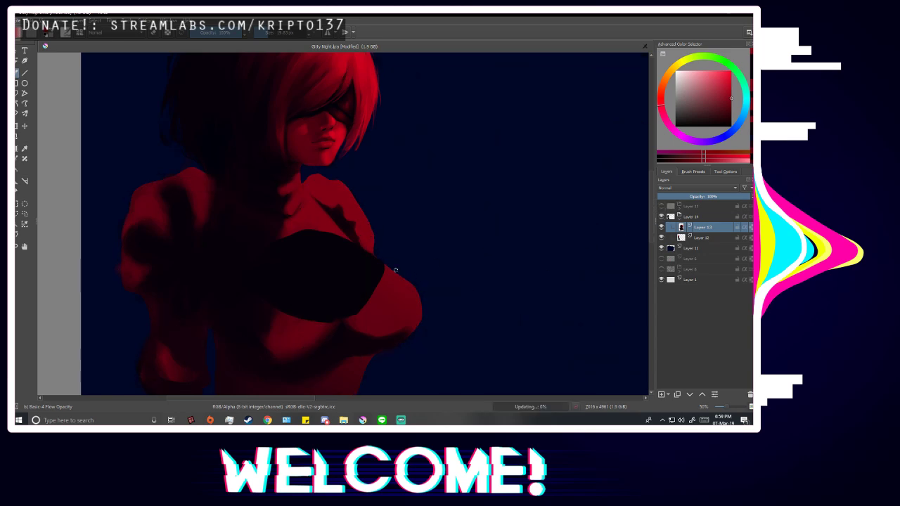
pyautogui.scroll(-1, 300, 304)
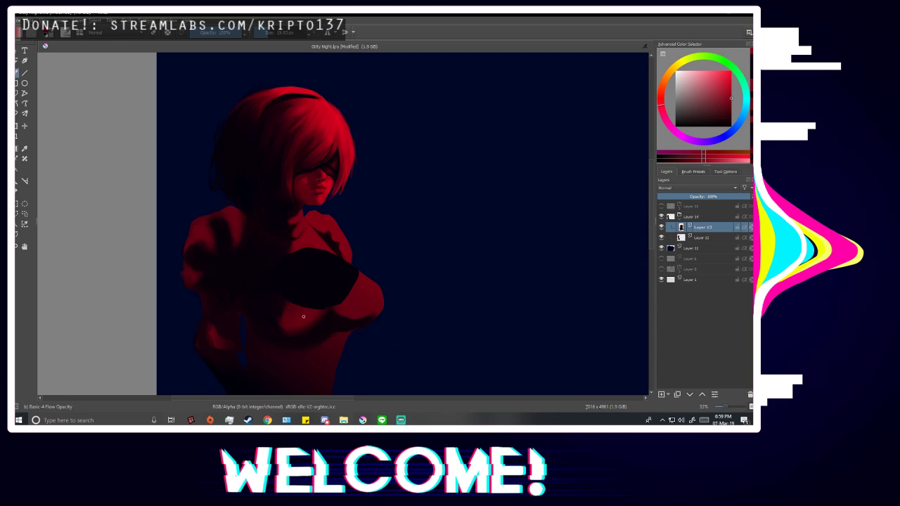
pyautogui.scroll(1, 304, 307)
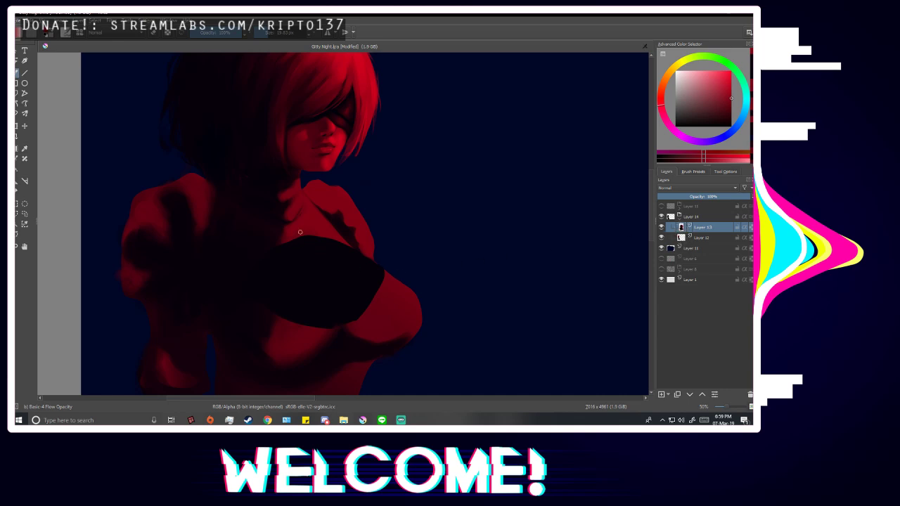
# Sample a brighter red from the chin, enlarge the brush, and inspect the skin around the black chest garment.
pyautogui.scroll(1, 300, 232)
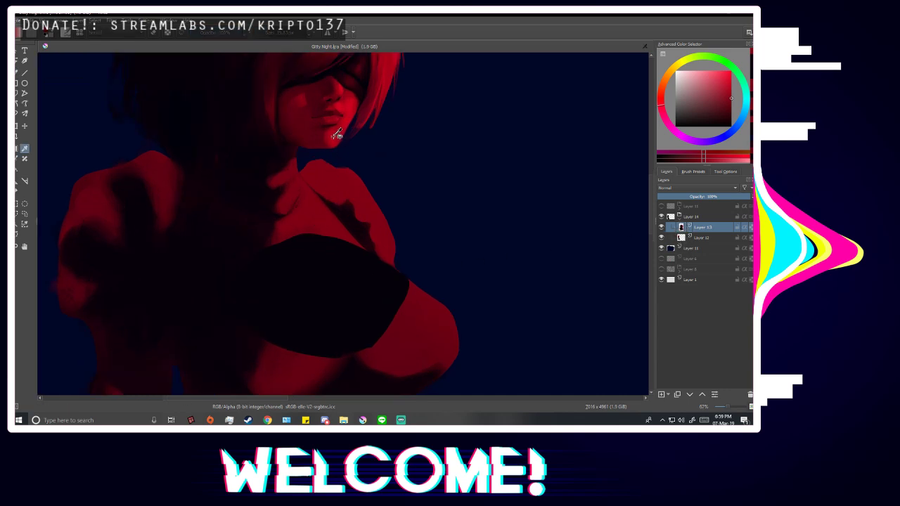
pyautogui.scroll(1, 334, 303)
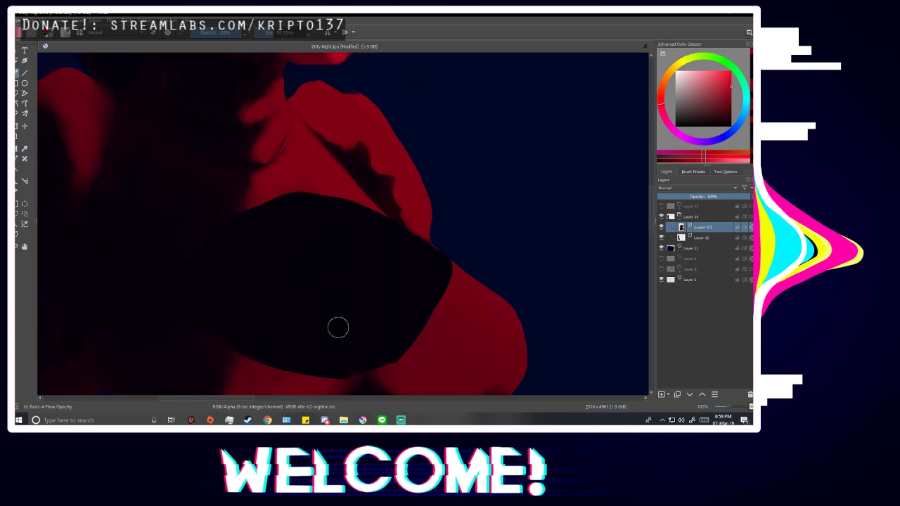
pyautogui.scroll(-1, 345, 336)
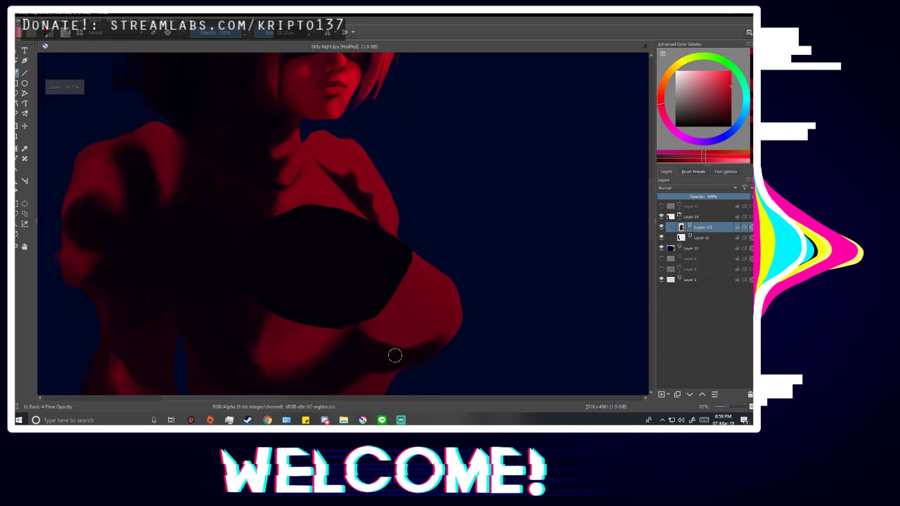
pyautogui.scroll(1, 394, 355)
pyautogui.scroll(-1, 390, 345)
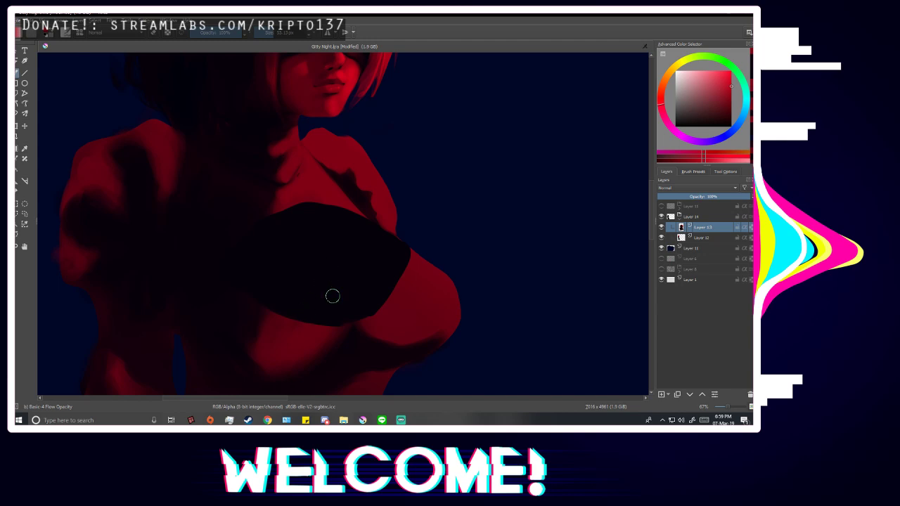
pyautogui.scroll(-1, 332, 296)
pyautogui.scroll(1, 361, 347)
# Sample the near-black shadow colour beside the chest garment and paint it over the lit skin beneath and around the bust with a larger brush.
pyautogui.press('p')
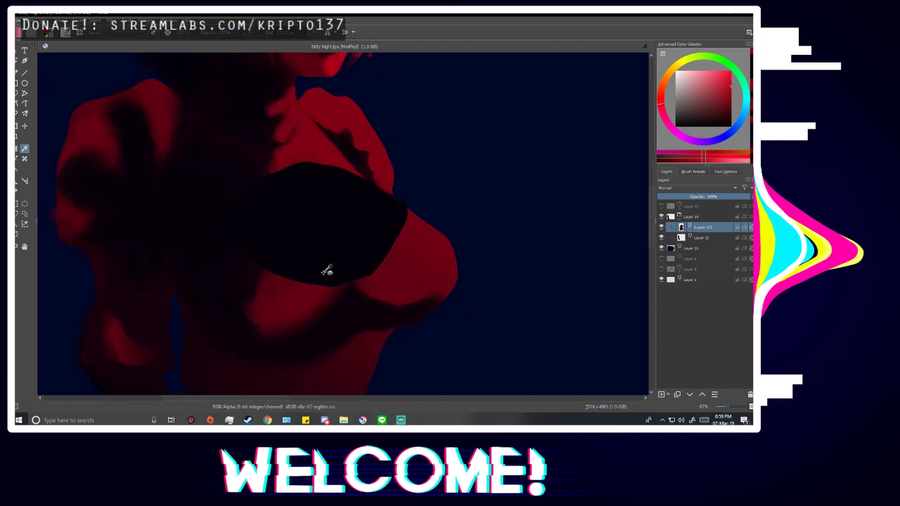
pyautogui.click(240, 276)
pyautogui.press('b')
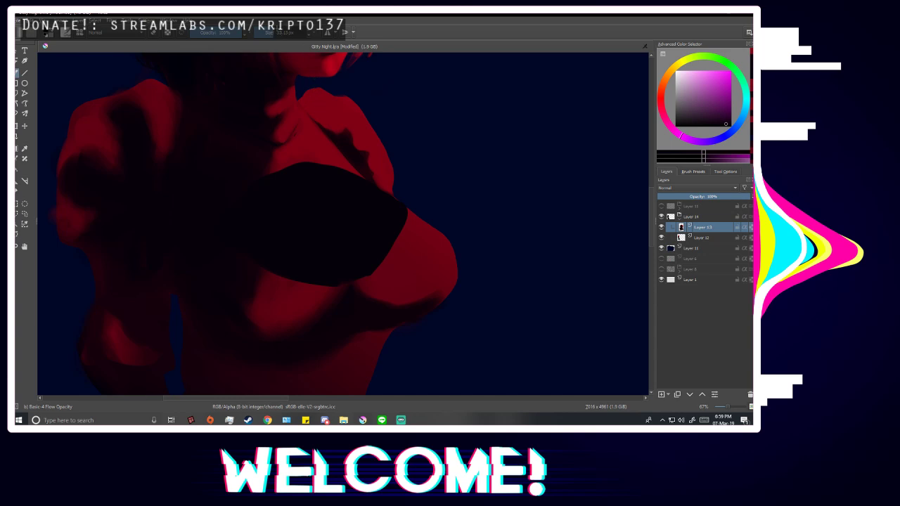
pyautogui.moveTo(243, 311)
pyautogui.mouseDown()
pyautogui.moveTo(251, 322)
pyautogui.moveTo(277, 293)
pyautogui.mouseUp()
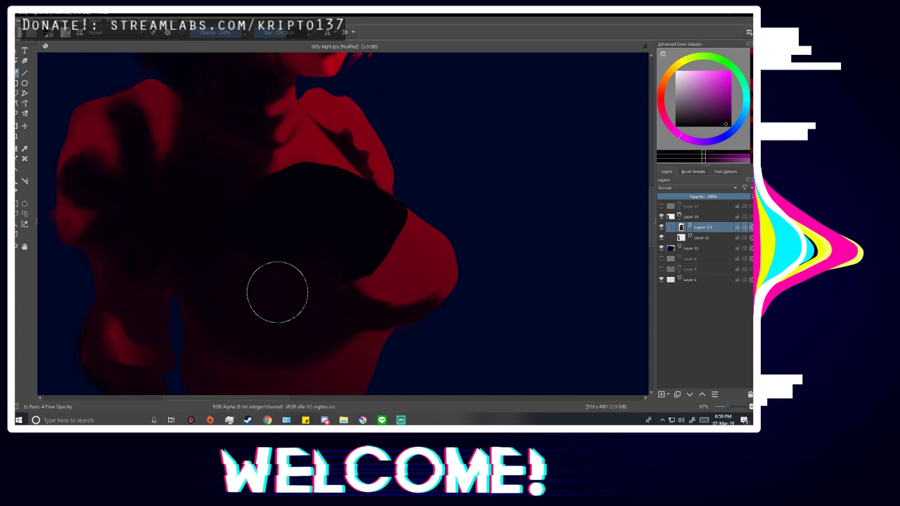
pyautogui.moveTo(345, 269)
pyautogui.mouseDown()
pyautogui.moveTo(407, 274)
pyautogui.moveTo(421, 251)
pyautogui.moveTo(390, 233)
pyautogui.moveTo(410, 281)
pyautogui.mouseUp()
pyautogui.scroll(-2, 400, 243)
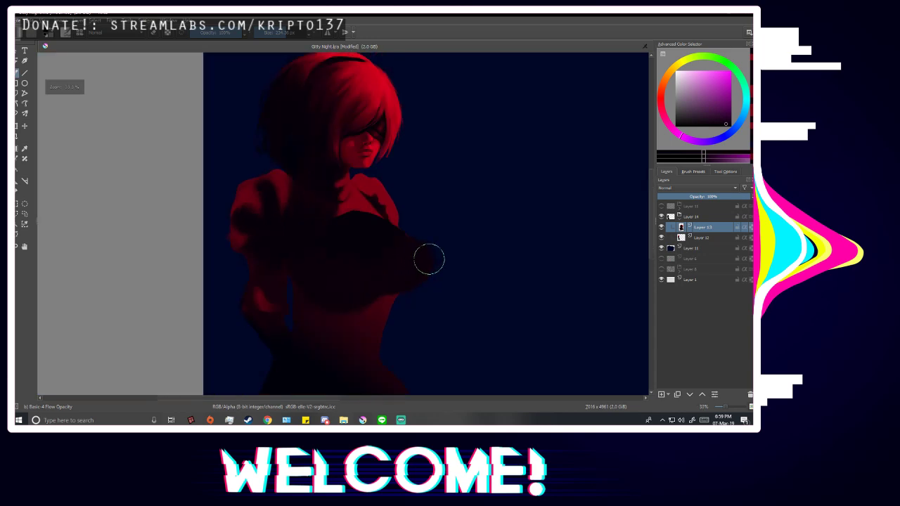
pyautogui.scroll(1, 457, 246)
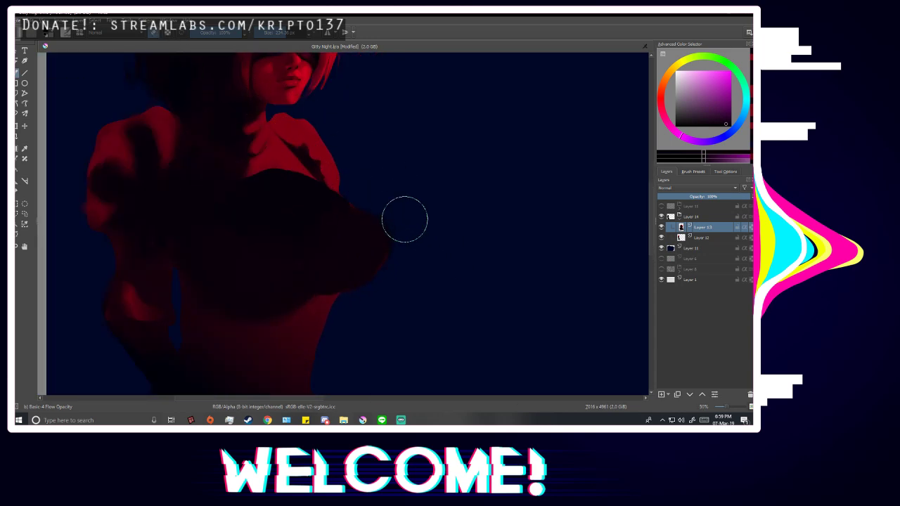
# Trim the bust's outer outline on Layer 12, check the silhouette in a mirrored view, and reselect the clipped layer above.
pyautogui.click(698, 238)
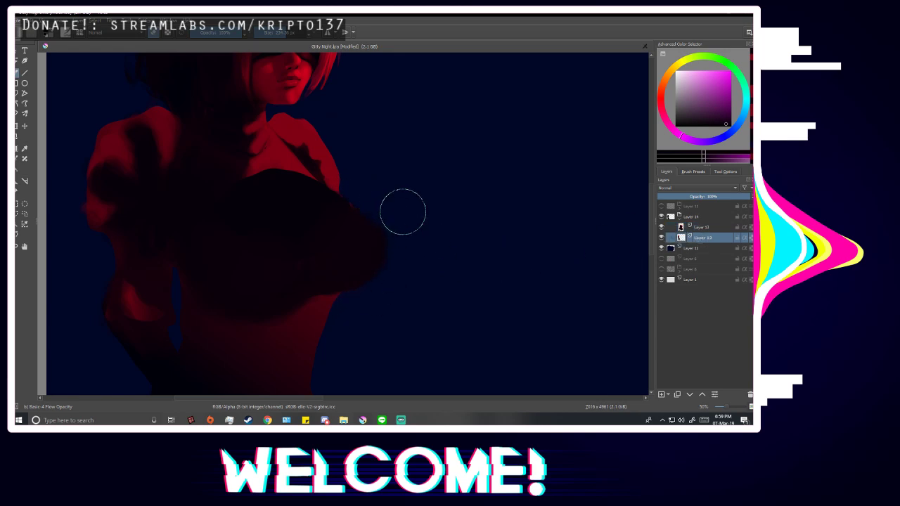
pyautogui.scroll(-2, 410, 318)
pyautogui.press('m')
pyautogui.press('m')
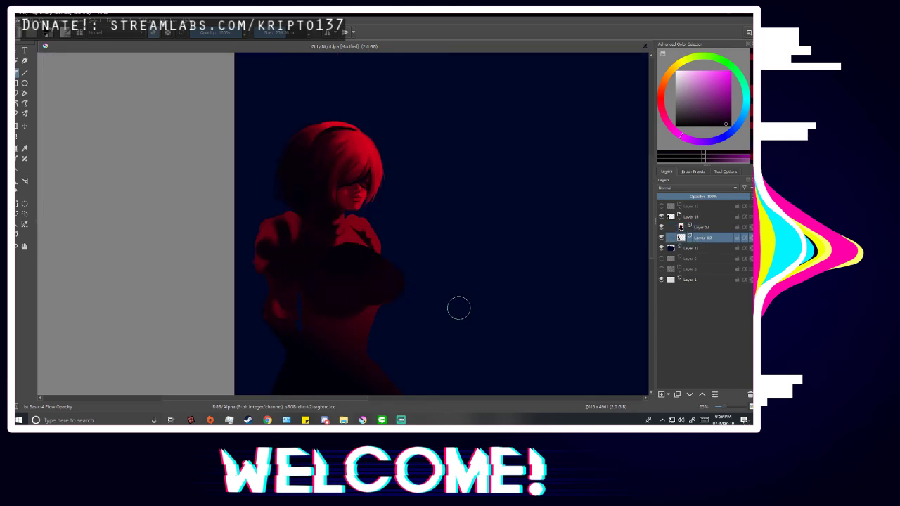
pyautogui.moveTo(686, 242); pyautogui.dragTo(685, 228)
pyautogui.scroll(2, 386, 293)
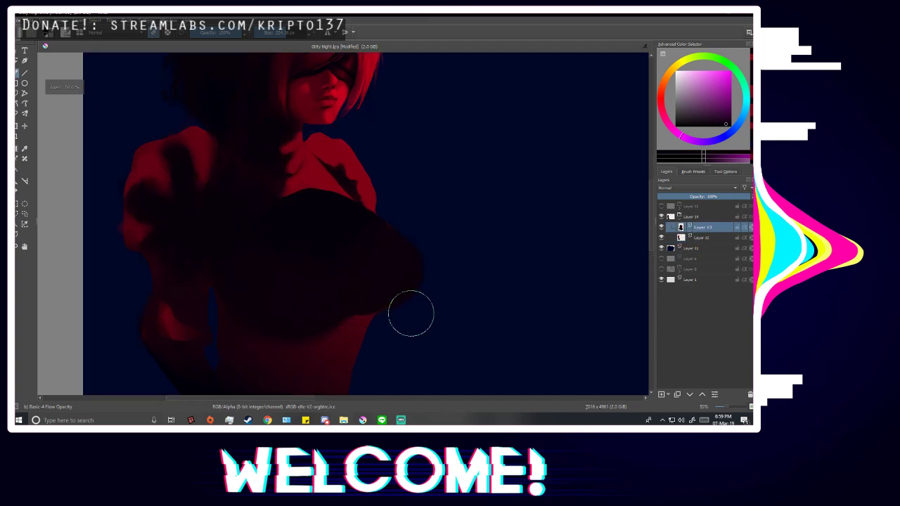
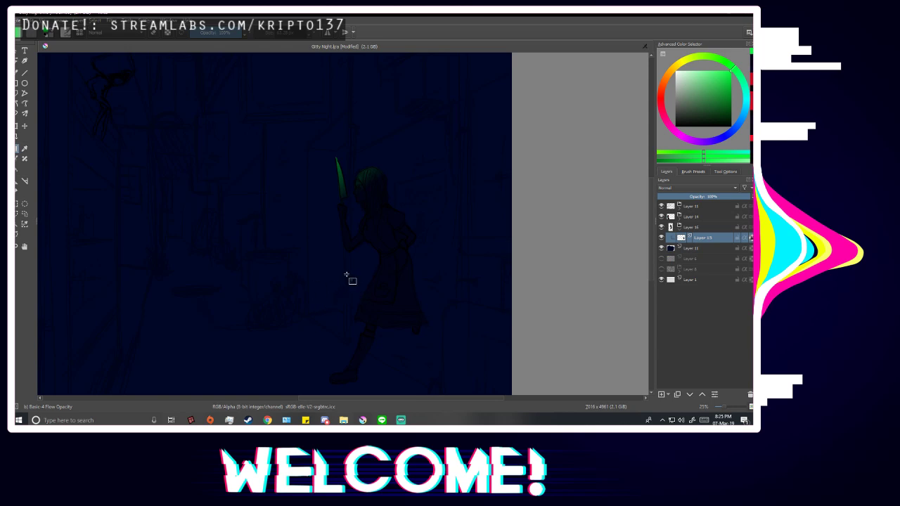
# Pick a magenta hue, try a magenta gradient on the knife-wielding figure's legs, and undo it.
pyautogui.scroll(-1, 345, 281)
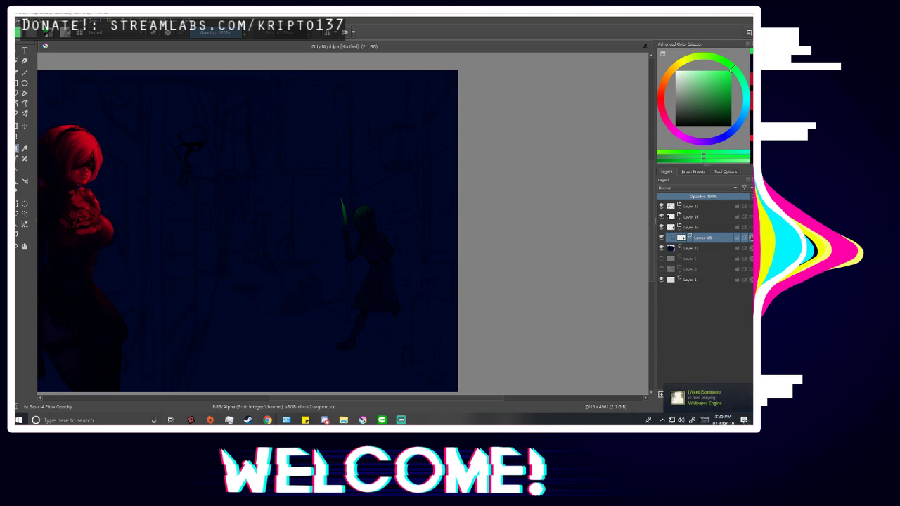
pyautogui.click(682, 138)
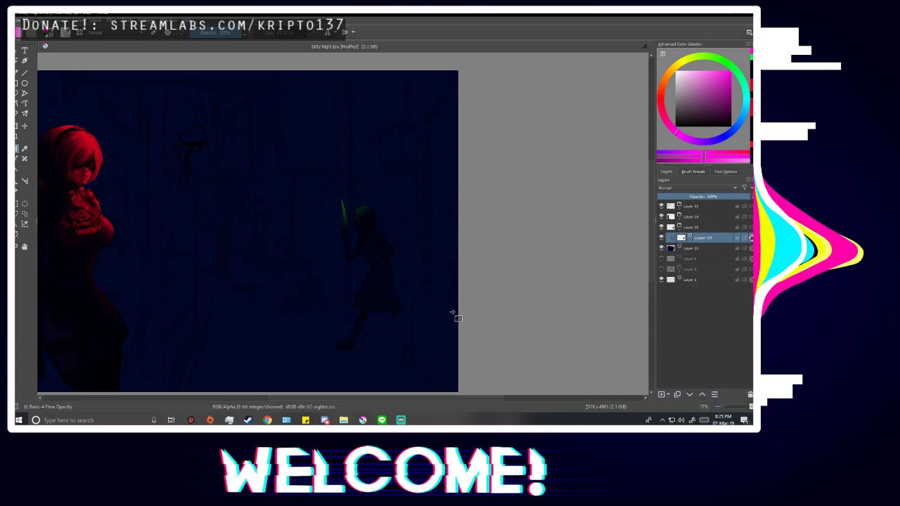
pyautogui.moveTo(452, 312); pyautogui.dragTo(431, 320)
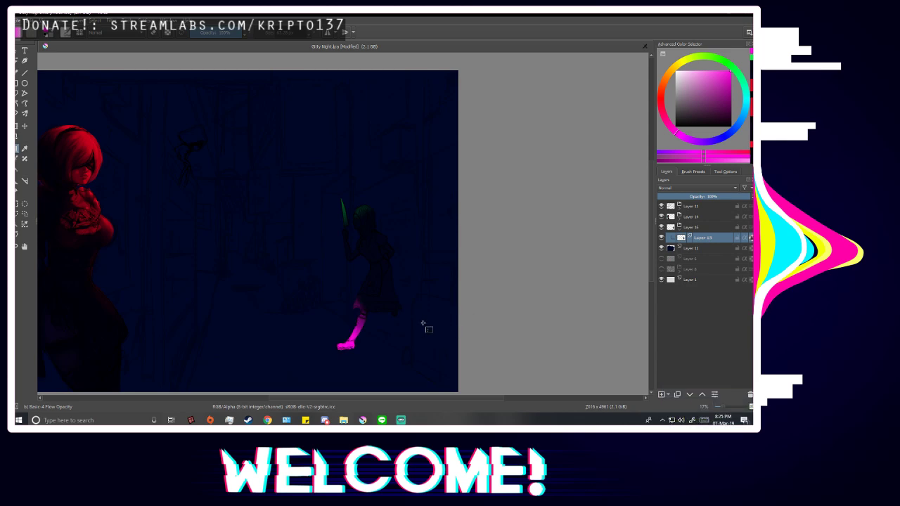
pyautogui.hotkey('ctrl', 'z')
pyautogui.scroll(-1, 454, 310)
pyautogui.scroll(1, 303, 344)
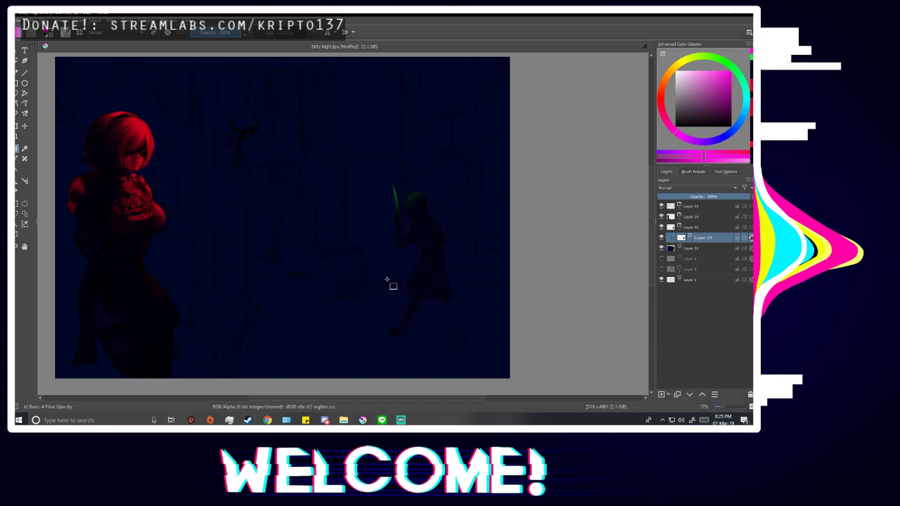
# Try further magenta gradients across the knife-wielding figure's dress, arm and hair, undoing the unwanted fills.
pyautogui.moveTo(323, 298); pyautogui.dragTo(287, 311)
pyautogui.hotkey('ctrl', 'z')
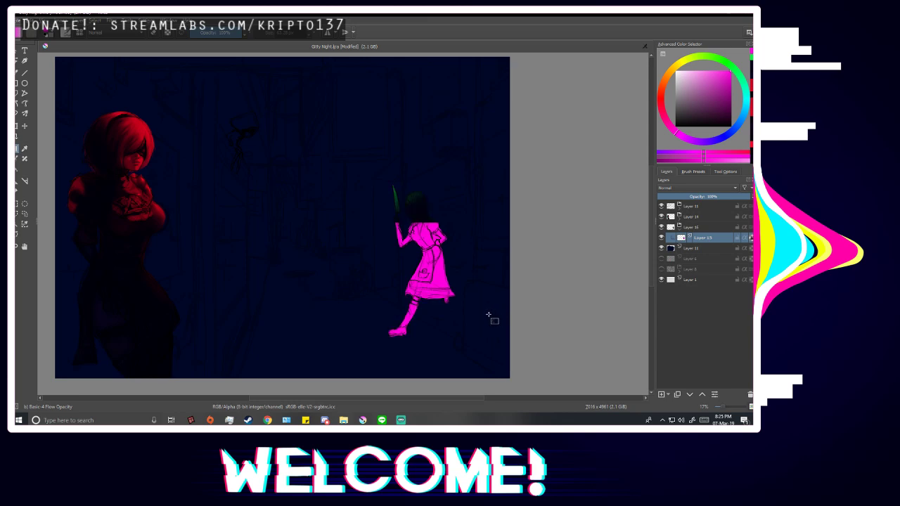
pyautogui.hotkey('ctrl', 'z')
pyautogui.hotkey('ctrl', 'z')
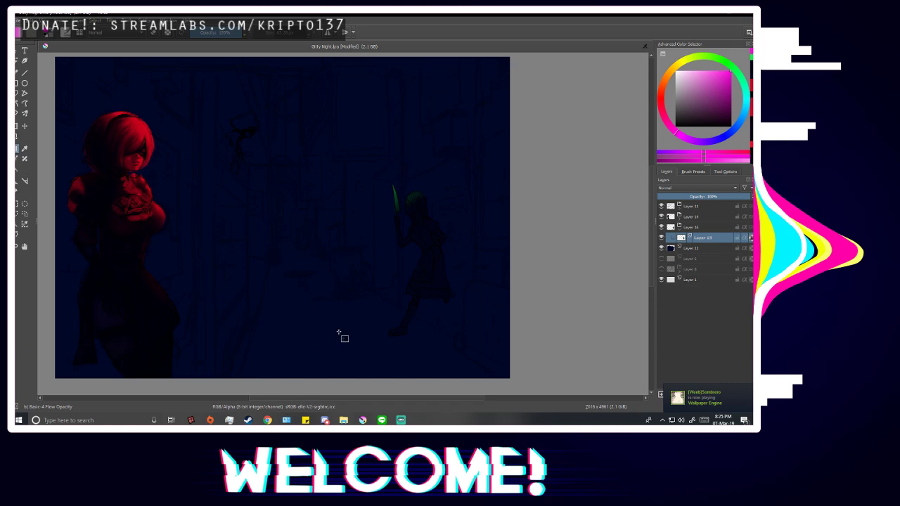
pyautogui.hotkey('ctrl', 'shift', 'z')
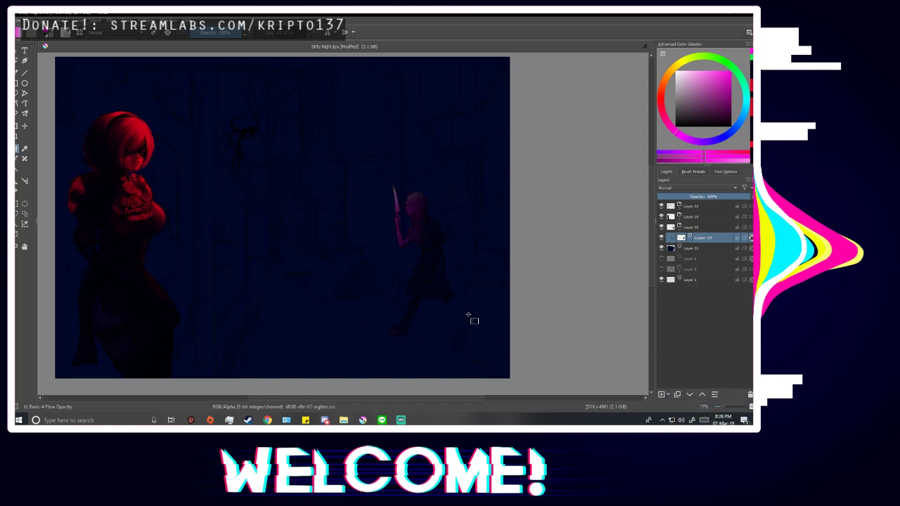
# Compare the knife-wielding figure with its colour layer hidden and shown, and examine the composition mirrored.
pyautogui.click(662, 238)
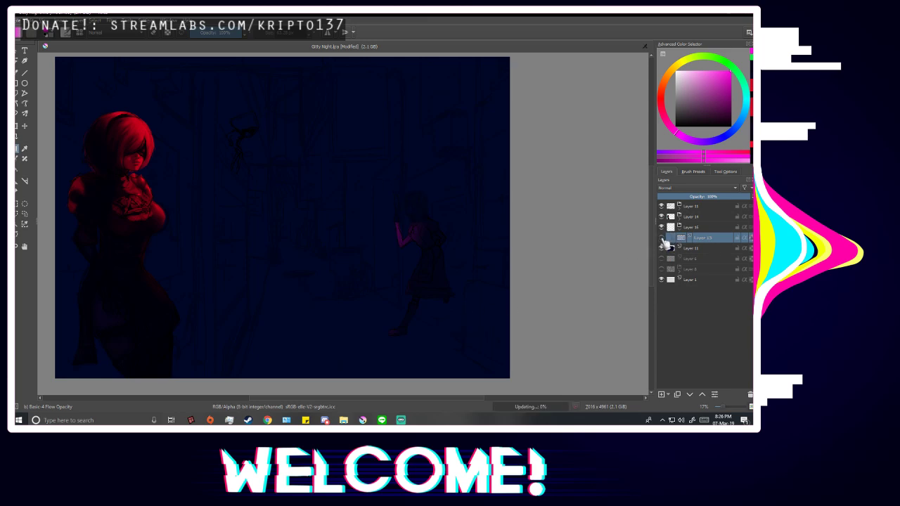
pyautogui.click(661, 239)
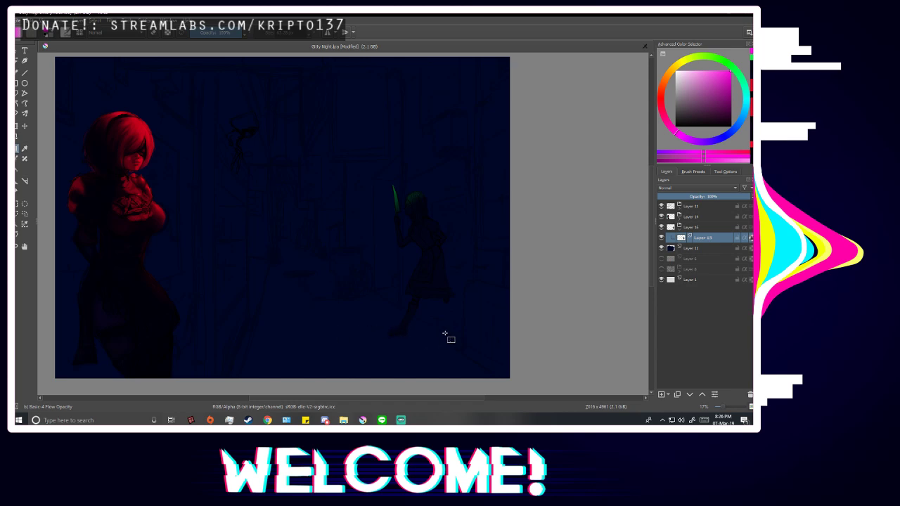
pyautogui.press('m')
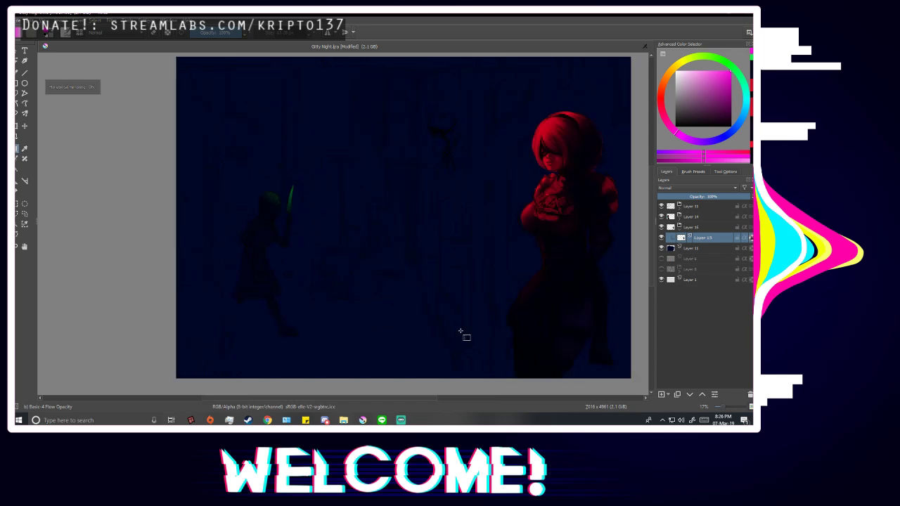
pyautogui.press('m')
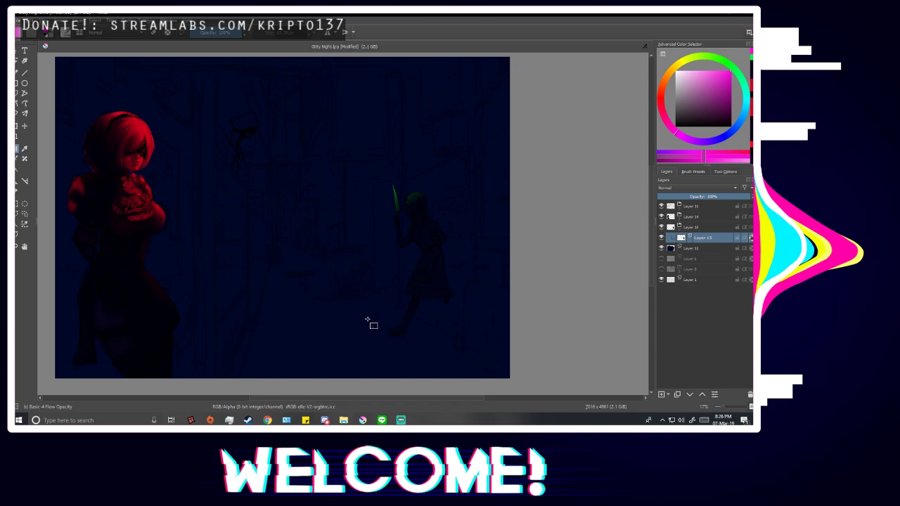
# Apply a faint magenta gradient to the knife-wielding figure's shoe and check it in a mirrored view.
pyautogui.moveTo(395, 329); pyautogui.dragTo(374, 373)
pyautogui.press('m')
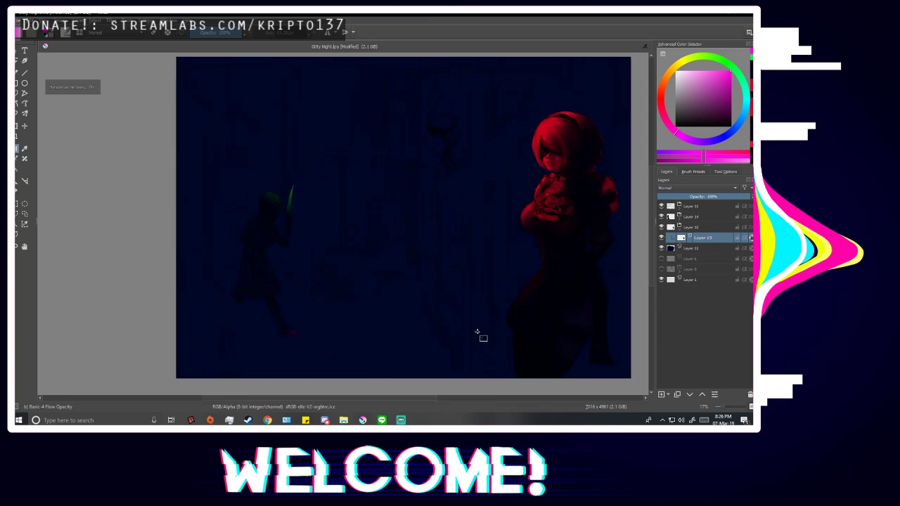
pyautogui.press('m')
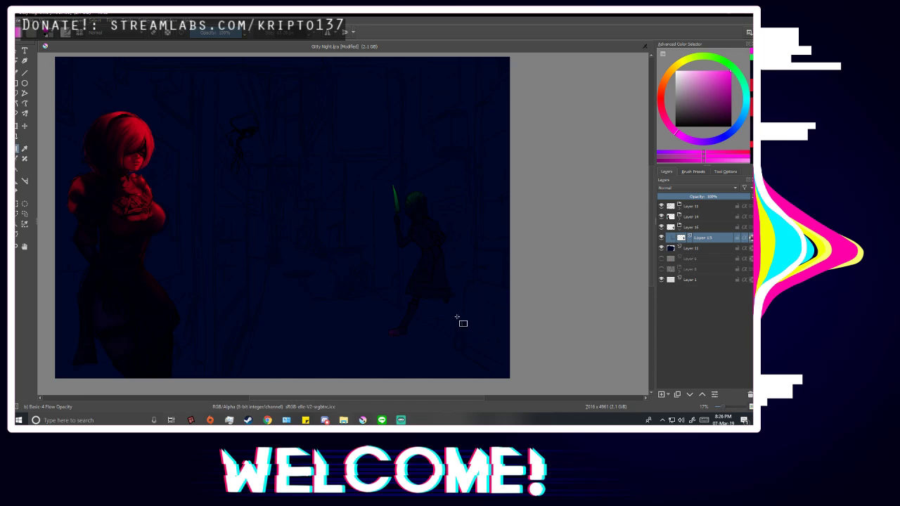
# Add a new layer above the knife-wielding figure's colour layer and inspect the head and knife up close.
pyautogui.scroll(1, 558, 272)
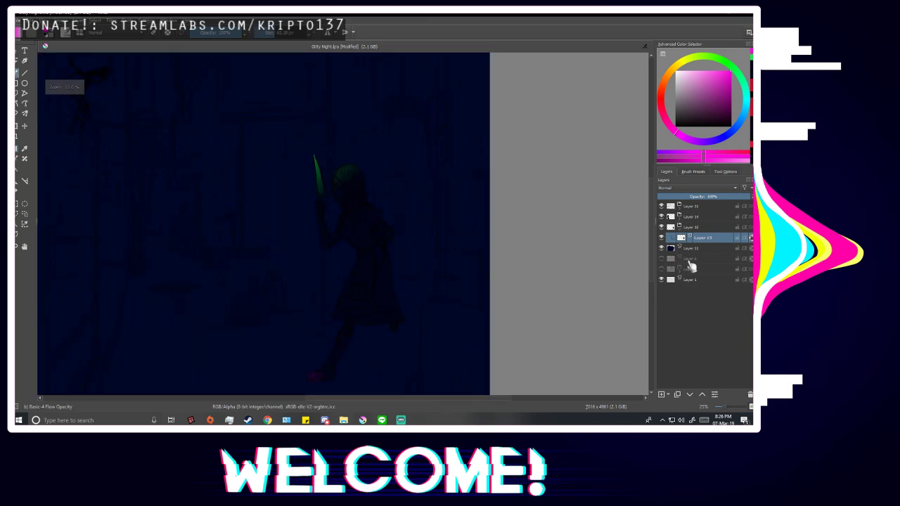
pyautogui.click(662, 395)
pyautogui.scroll(3, 363, 170)
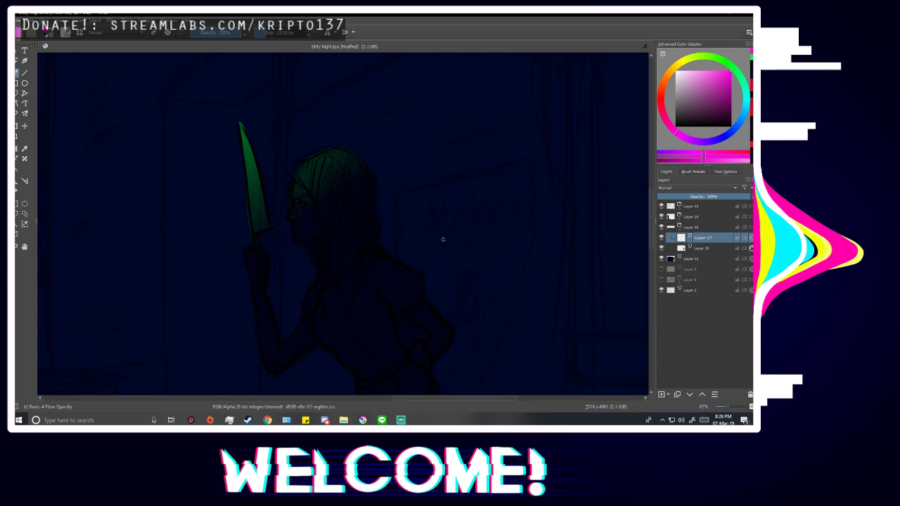
pyautogui.scroll(1, 303, 216)
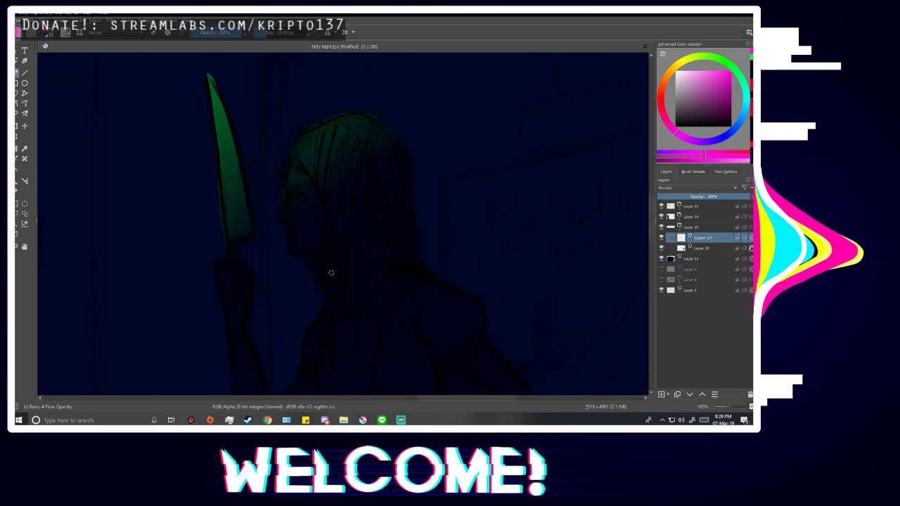
pyautogui.scroll(-5, 341, 289)
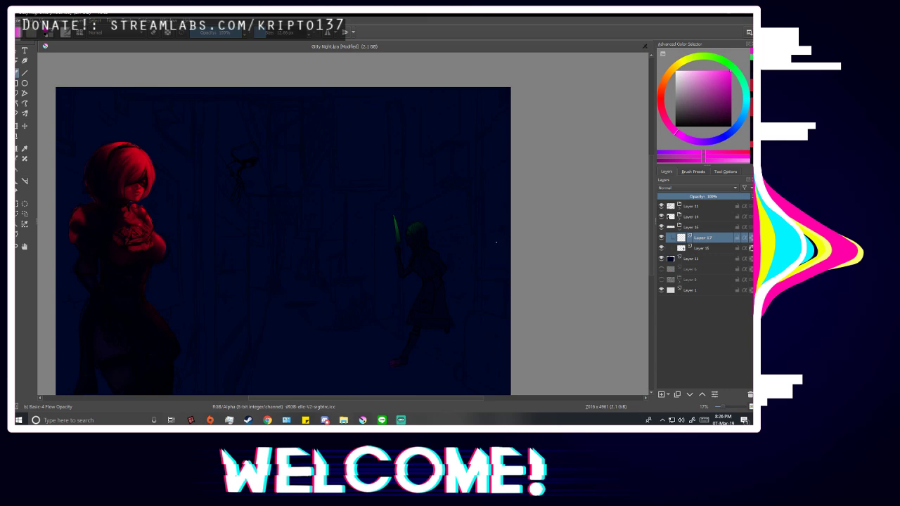
# Sample the dark blue of the knife-holding girl's silhouette and adjust the brush size.
pyautogui.scroll(2, 495, 243)
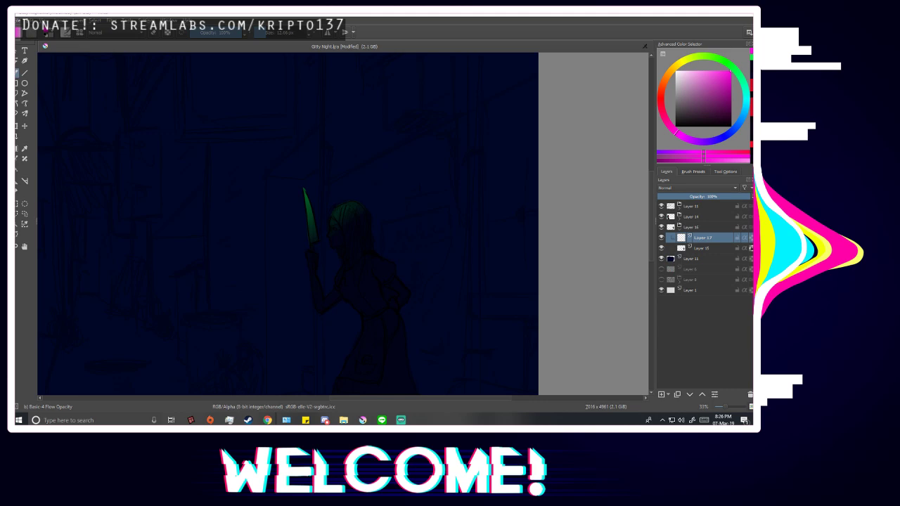
pyautogui.scroll(3, 357, 245)
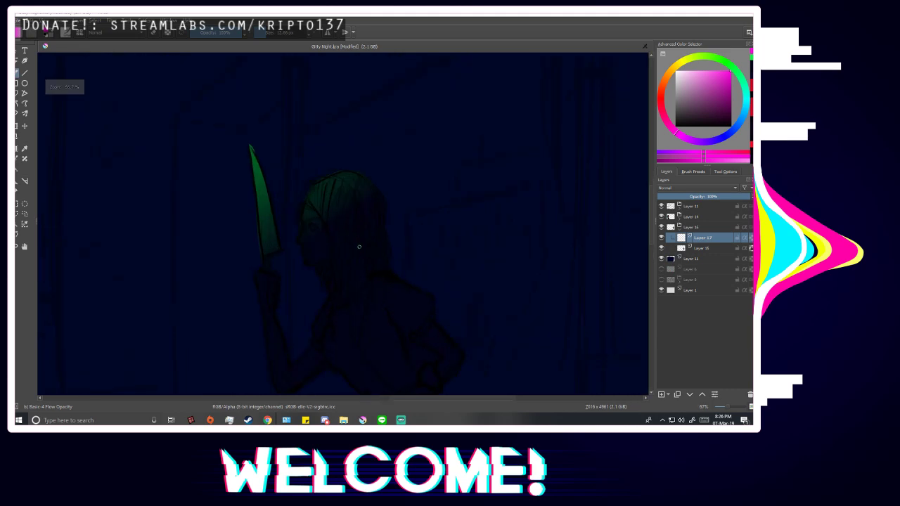
pyautogui.click(310, 241)
pyautogui.press('b')
pyautogui.click(274, 34)
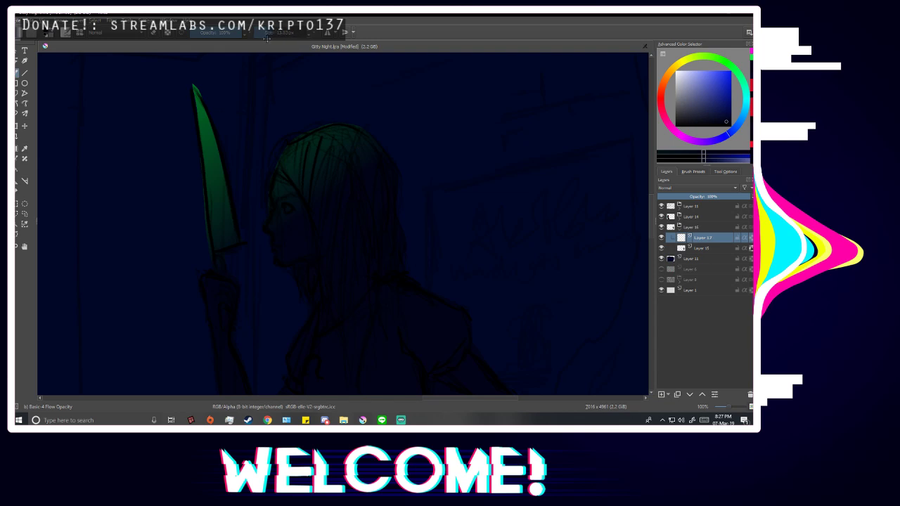
pyautogui.scroll(-2, 362, 233)
pyautogui.scroll(-4, 362, 232)
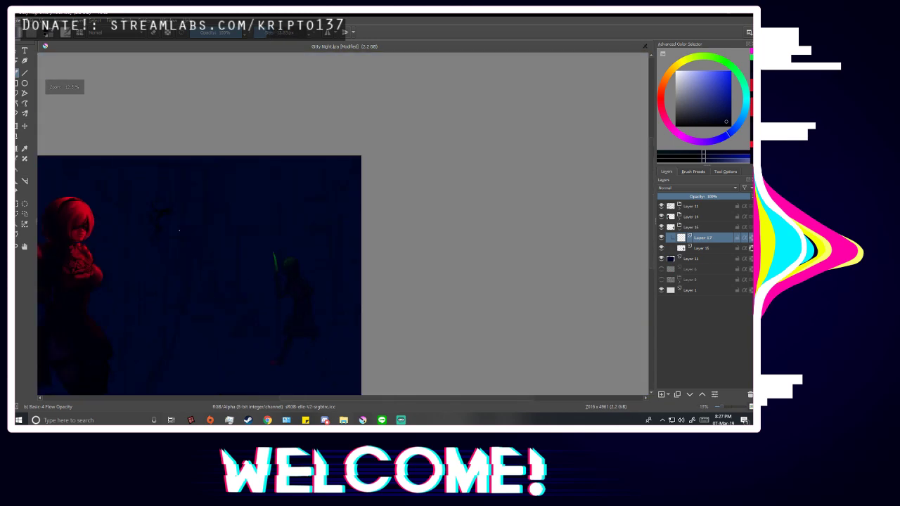
pyautogui.scroll(6, 321, 263)
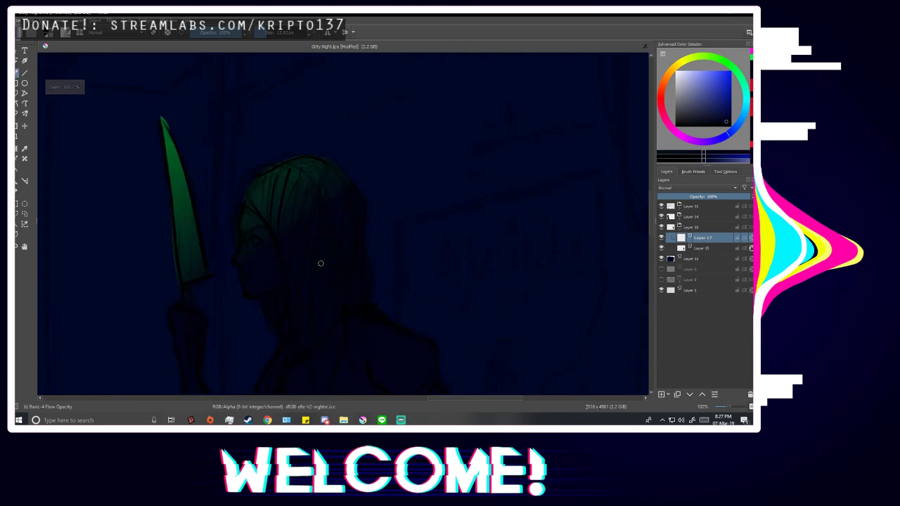
# Sample the dark green of the girl's hair with the sketch lines temporarily hidden, and return to the brush.
pyautogui.press('p')
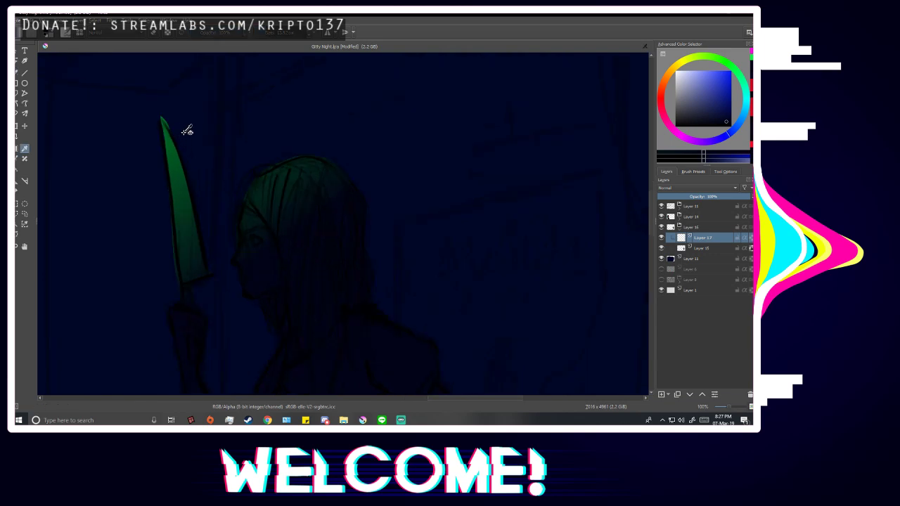
pyautogui.click(662, 206)
pyautogui.click(294, 172)
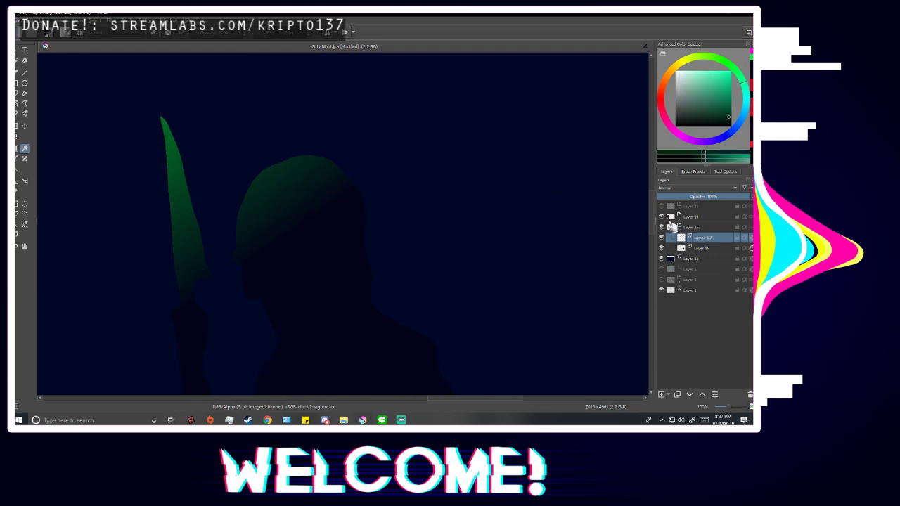
pyautogui.click(662, 206)
pyautogui.press('b')
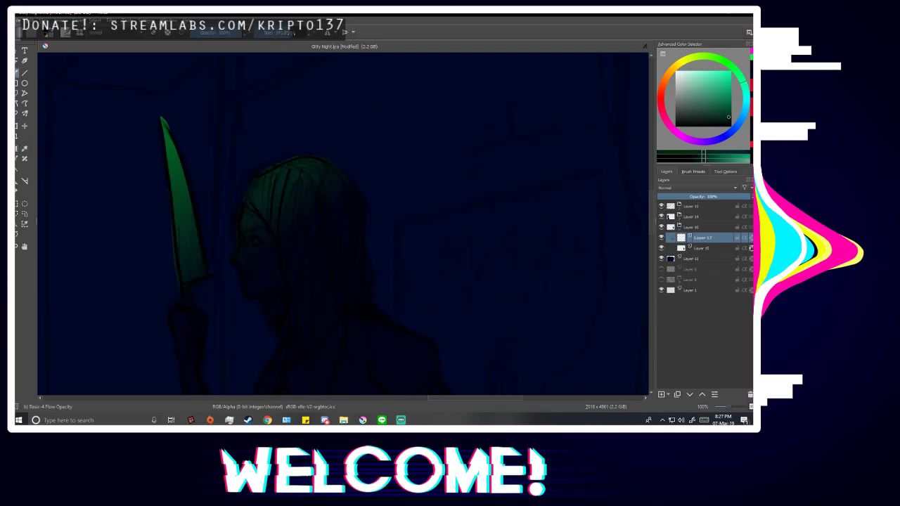
# Undo a wide green test stroke over the girl's head and enable Inherit Alpha on Layer 17.
pyautogui.click(285, 37)
pyautogui.moveTo(265, 153); pyautogui.dragTo(372, 174)
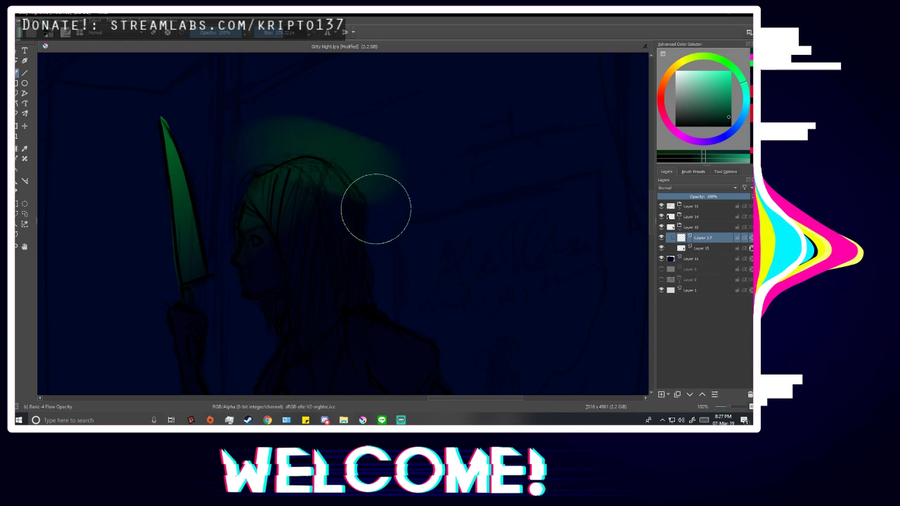
pyautogui.hotkey('ctrl', 'z')
pyautogui.click(744, 238)
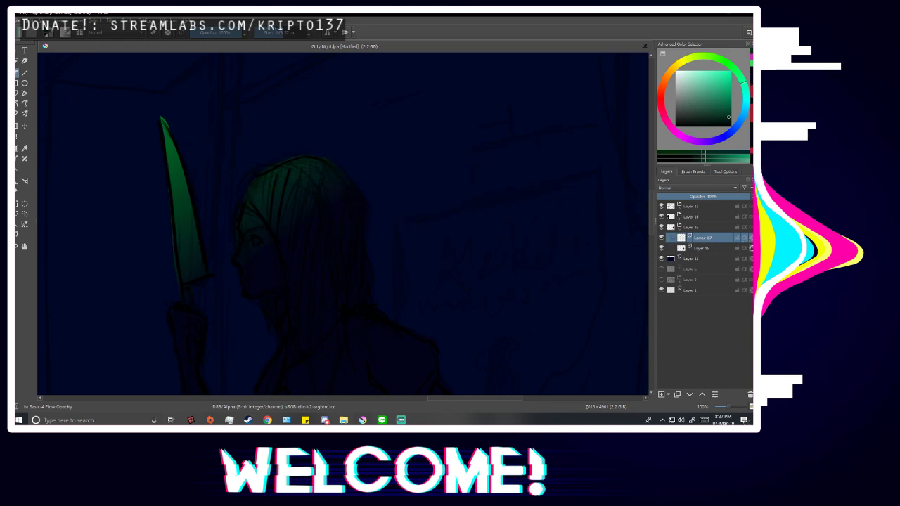
# Paint green light across the crown of the girl's hair with a smaller brush.
pyautogui.click(262, 38)
pyautogui.click(271, 36)
pyautogui.scroll(2, 259, 197)
pyautogui.moveTo(244, 189)
pyautogui.mouseDown()
pyautogui.moveTo(372, 141)
pyautogui.moveTo(365, 138)
pyautogui.mouseUp()
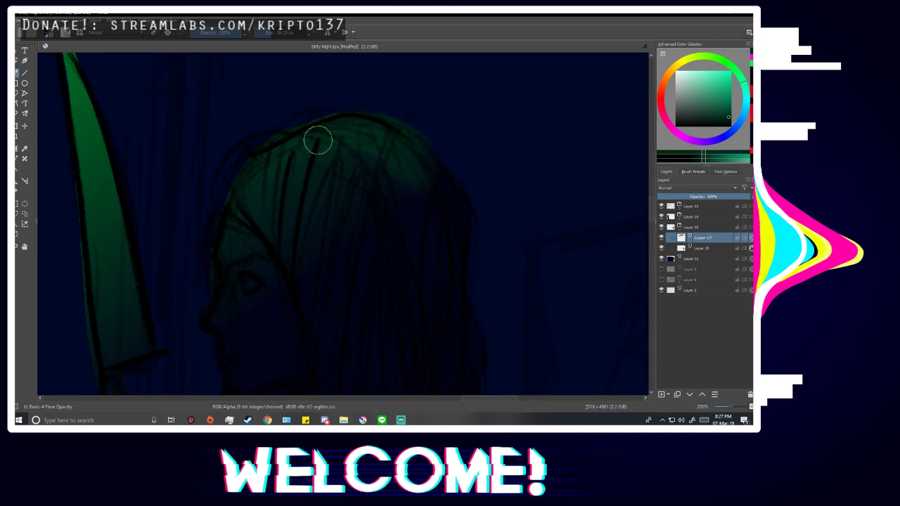
pyautogui.moveTo(352, 169); pyautogui.dragTo(377, 269)
pyautogui.moveTo(358, 190); pyautogui.dragTo(369, 270)
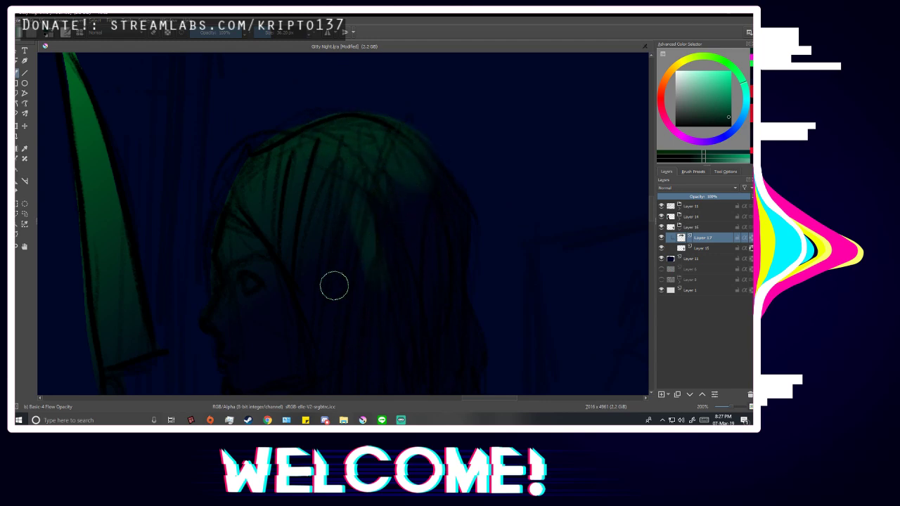
pyautogui.hotkey('ctrl', 'z')
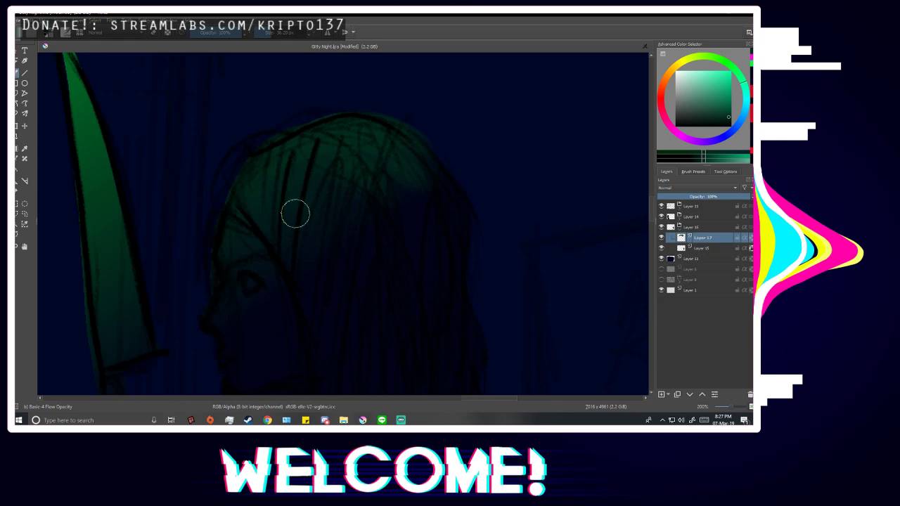
# Shade the hair below the crown with sampled dark blue and add sampled green to the strands beside the face.
pyautogui.keyDown('ctrl'); pyautogui.click(397, 235); pyautogui.keyUp('ctrl')
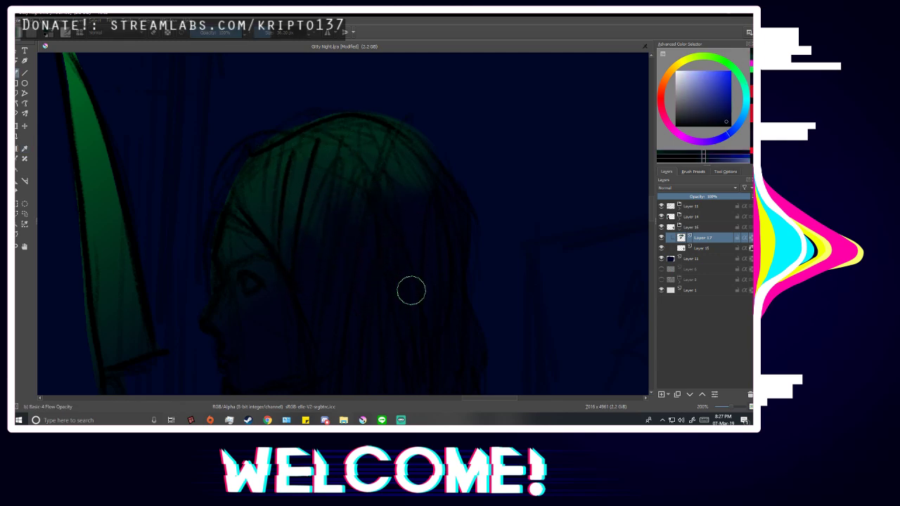
pyautogui.keyDown('ctrl'); pyautogui.click(292, 152); pyautogui.keyUp('ctrl')
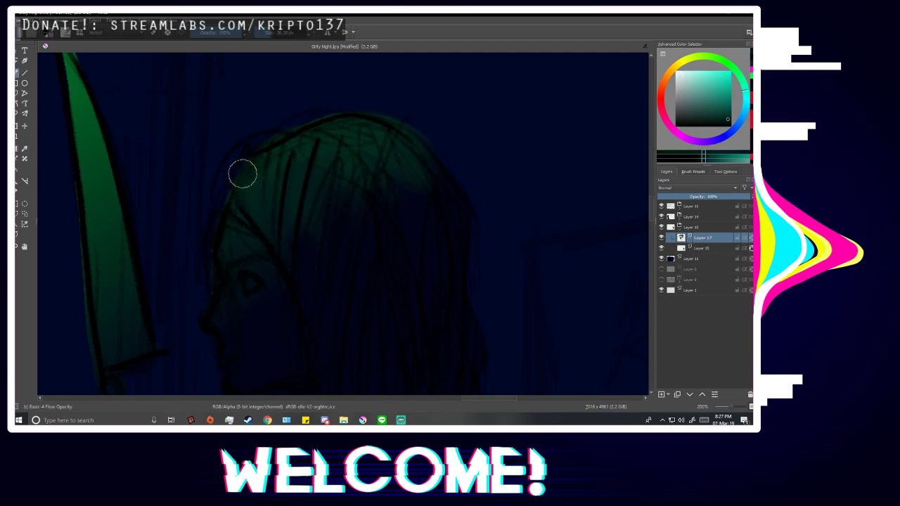
pyautogui.scroll(-3, 336, 116)
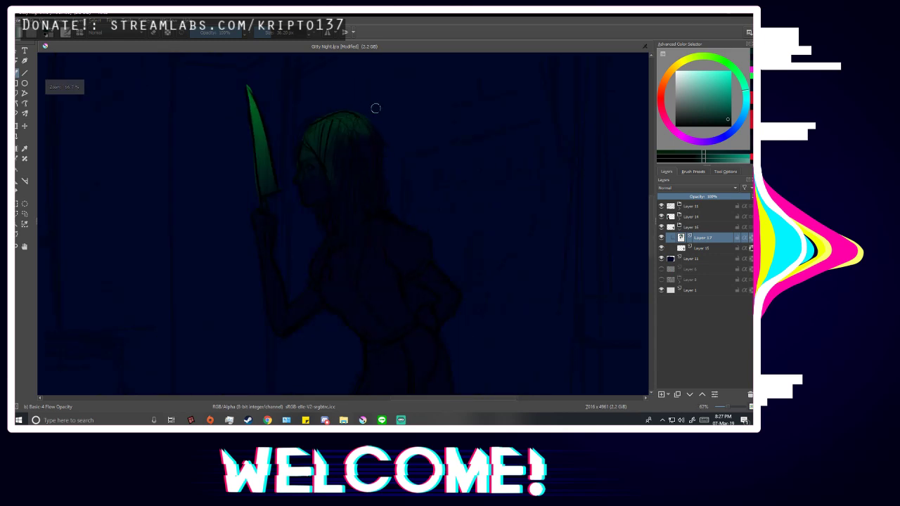
pyautogui.scroll(4, 305, 218)
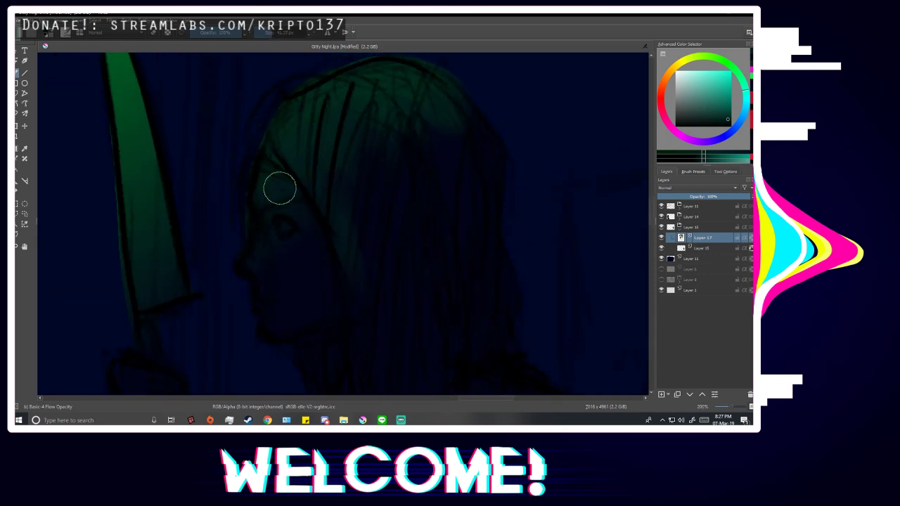
pyautogui.press('p')
pyautogui.press('b')
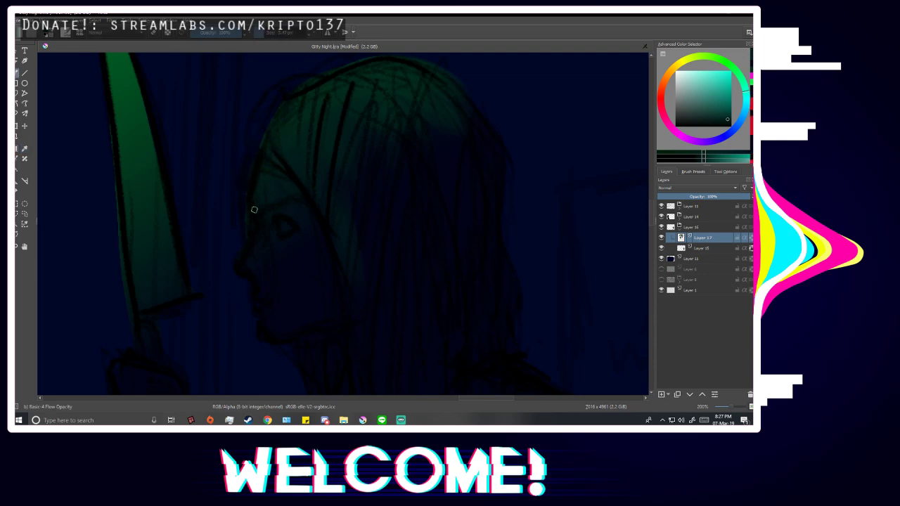
# Examine the girl's green hair shading up close and against the whole painting, including in mirrored view.
pyautogui.scroll(-3, 265, 179)
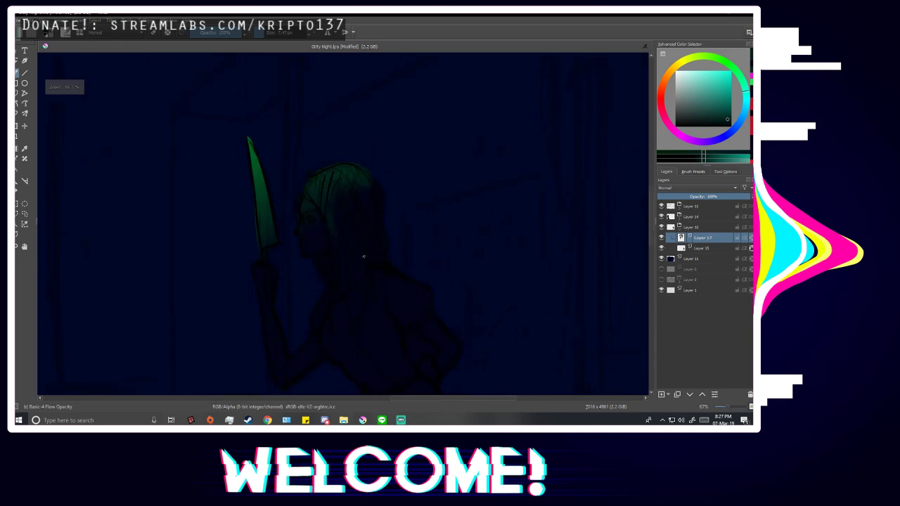
pyautogui.press('m')
pyautogui.press('m')
pyautogui.scroll(-3, 413, 276)
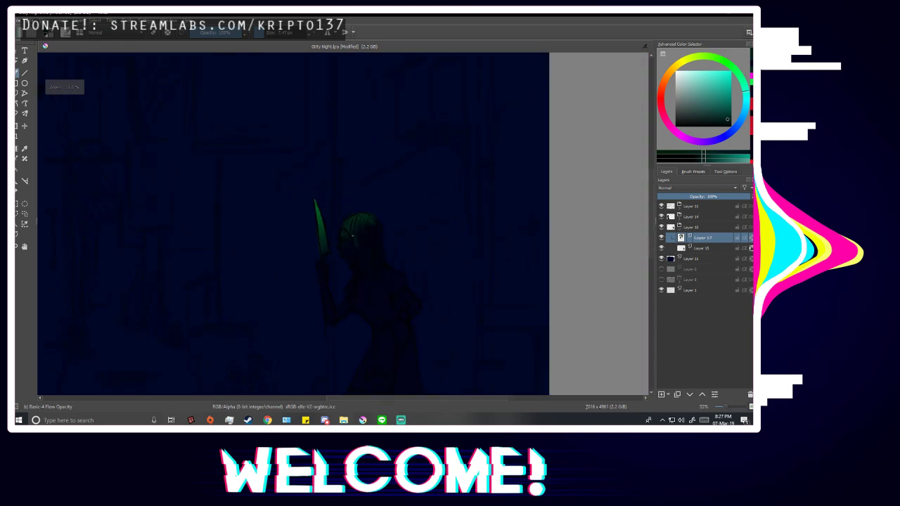
pyautogui.press('m')
pyautogui.press('m')
pyautogui.scroll(-2, 373, 228)
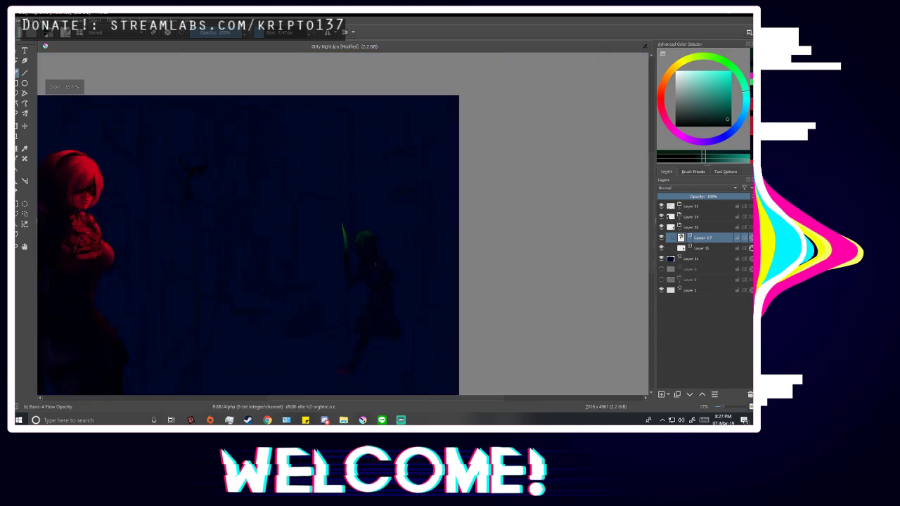
pyautogui.scroll(2, 375, 265)
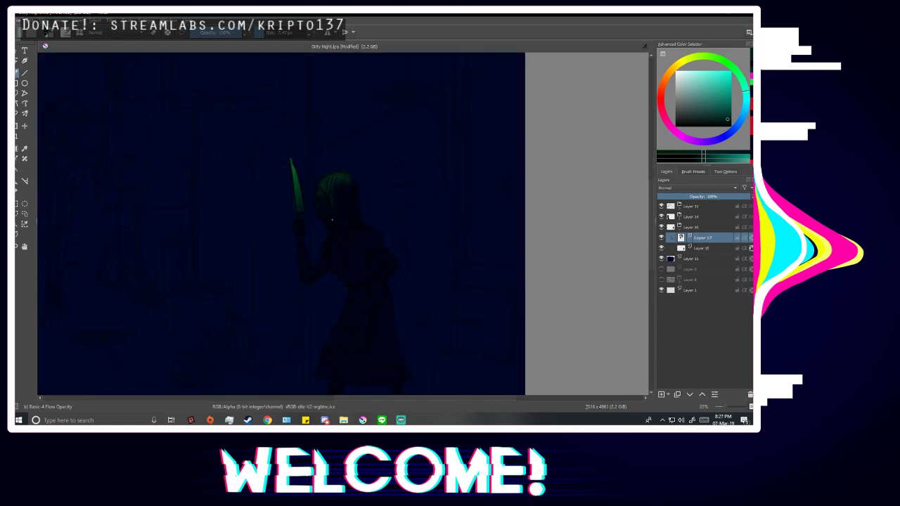
pyautogui.scroll(-2, 331, 220)
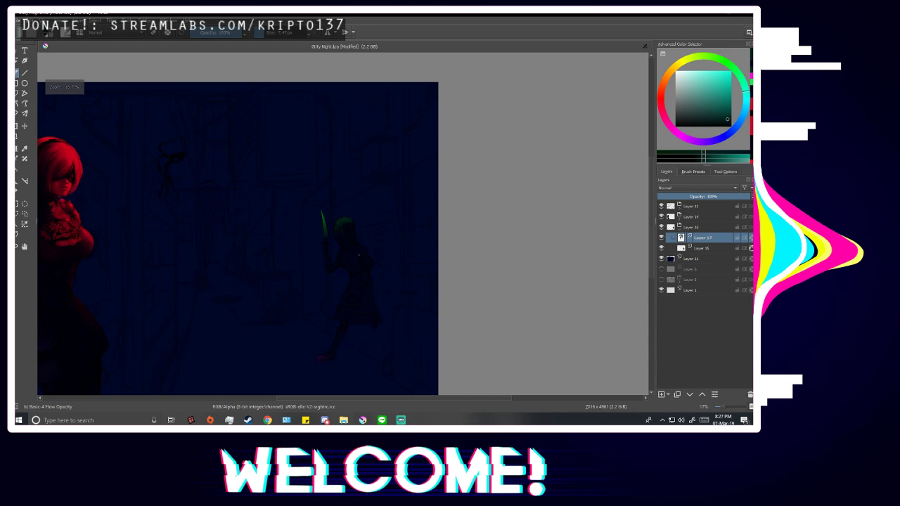
pyautogui.scroll(1, 371, 240)
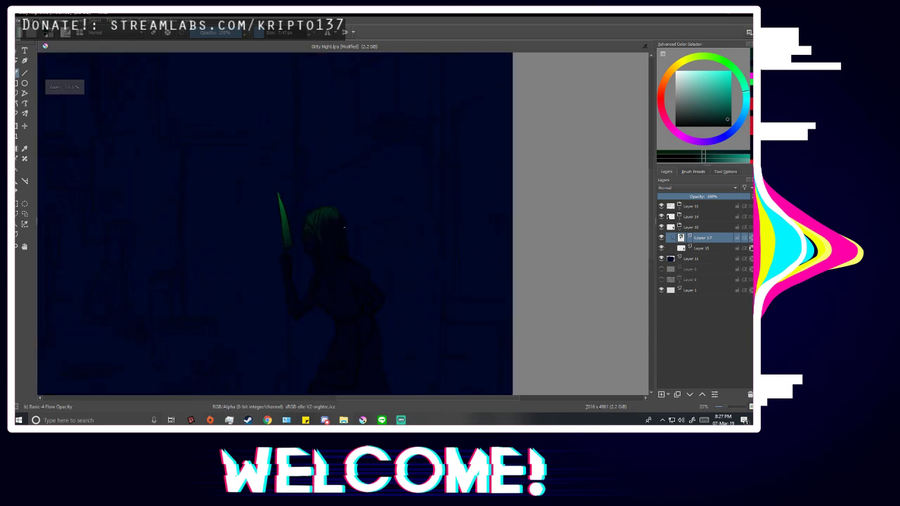
pyautogui.scroll(-2, 345, 244)
pyautogui.scroll(4, 348, 245)
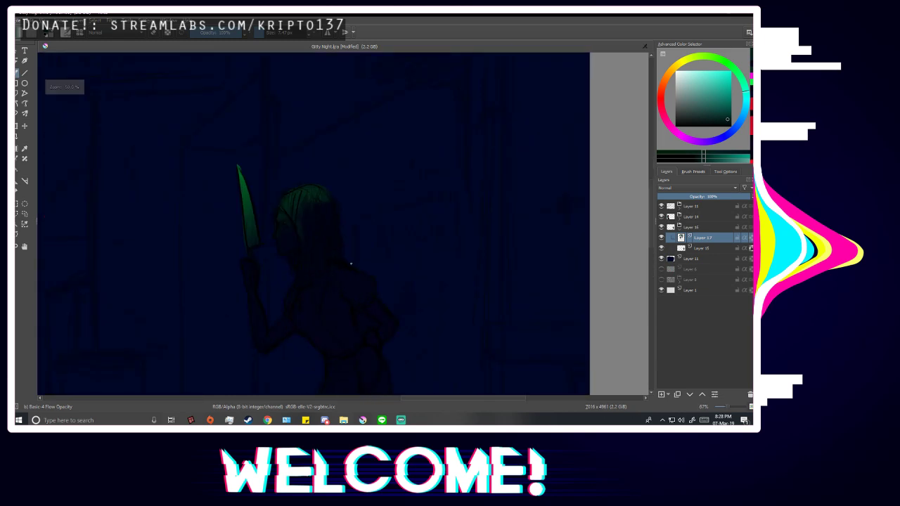
# Sample the dark blue of the girl's face and shift the brush colour to a slightly lighter violet-blue.
pyautogui.press('p')
pyautogui.click(274, 230)
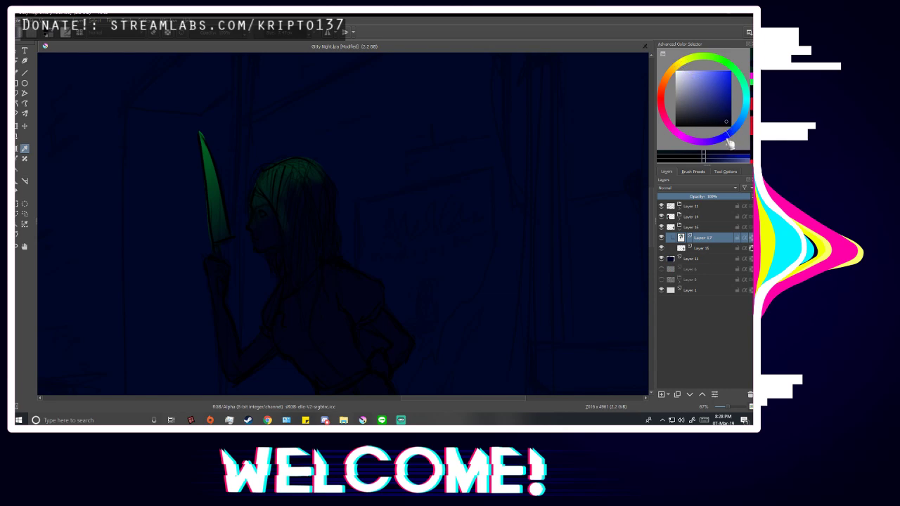
pyautogui.moveTo(720, 151); pyautogui.dragTo(727, 128)
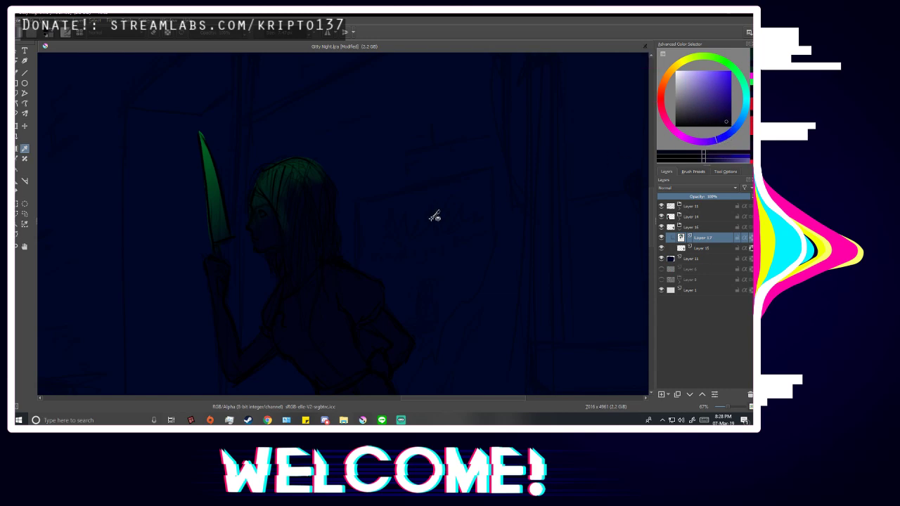
pyautogui.press('b')
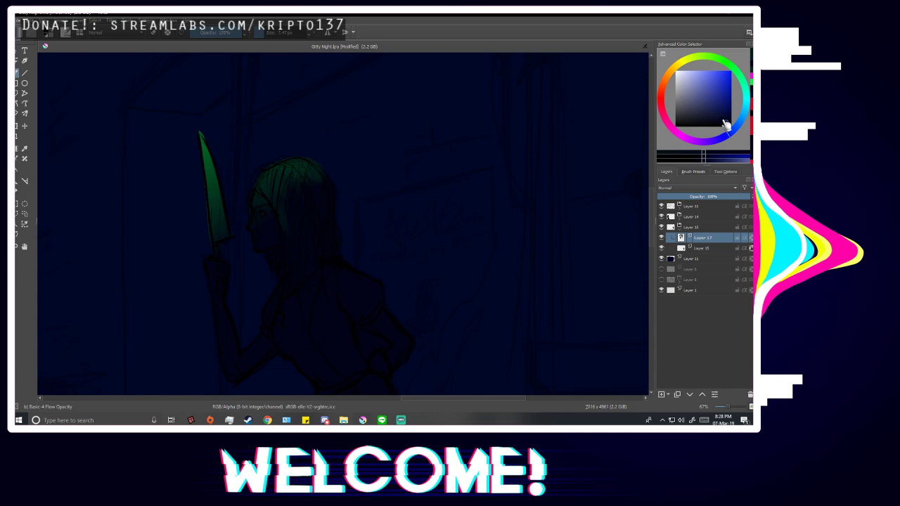
pyautogui.moveTo(731, 141)
pyautogui.mouseDown()
pyautogui.moveTo(712, 145)
pyautogui.moveTo(721, 145)
pyautogui.mouseUp()
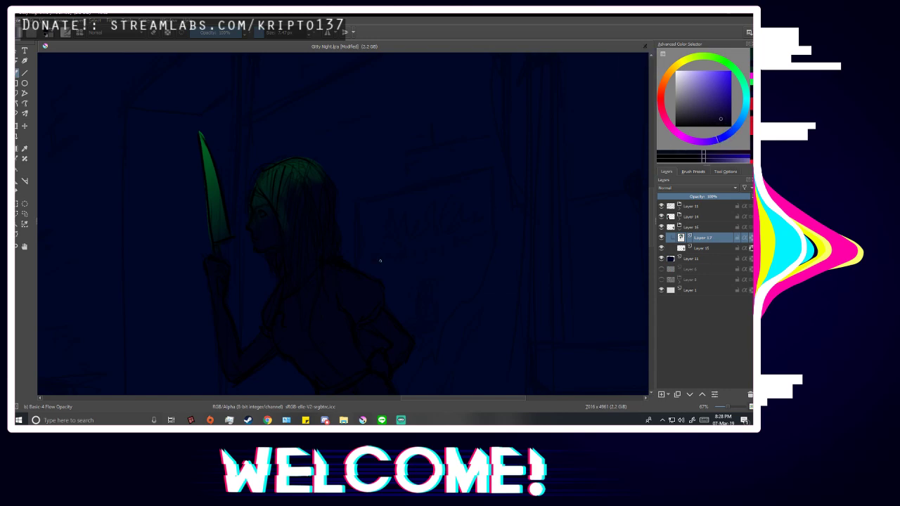
# Paint the dark violet tone over the girl's cheek, mouth area and chin with an enlarged brush.
pyautogui.scroll(3, 284, 249)
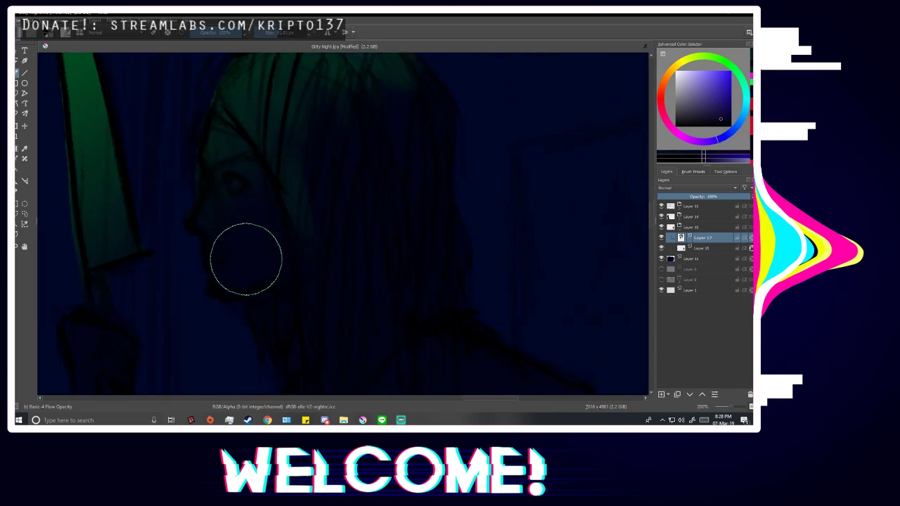
pyautogui.scroll(1, 246, 259)
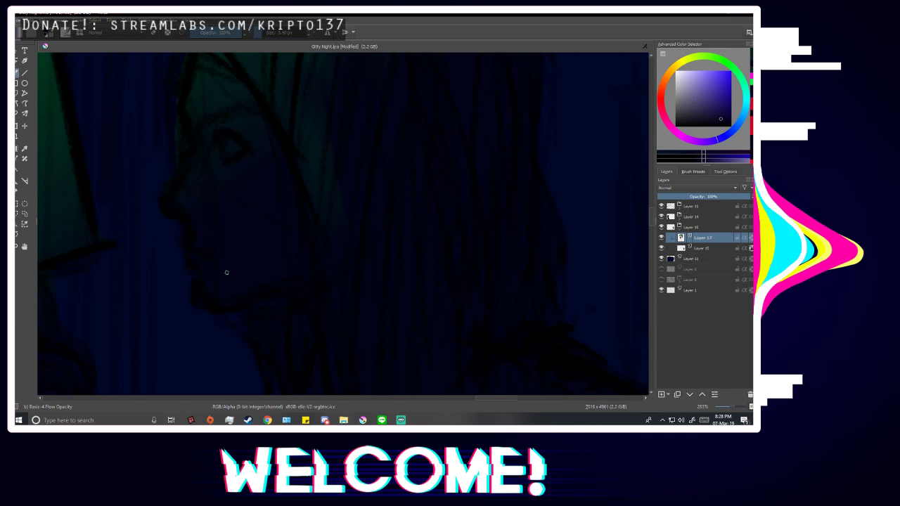
pyautogui.click(270, 33)
pyautogui.moveTo(213, 277)
pyautogui.mouseDown()
pyautogui.moveTo(242, 267)
pyautogui.moveTo(250, 254)
pyautogui.moveTo(235, 246)
pyautogui.moveTo(244, 271)
pyautogui.mouseUp()
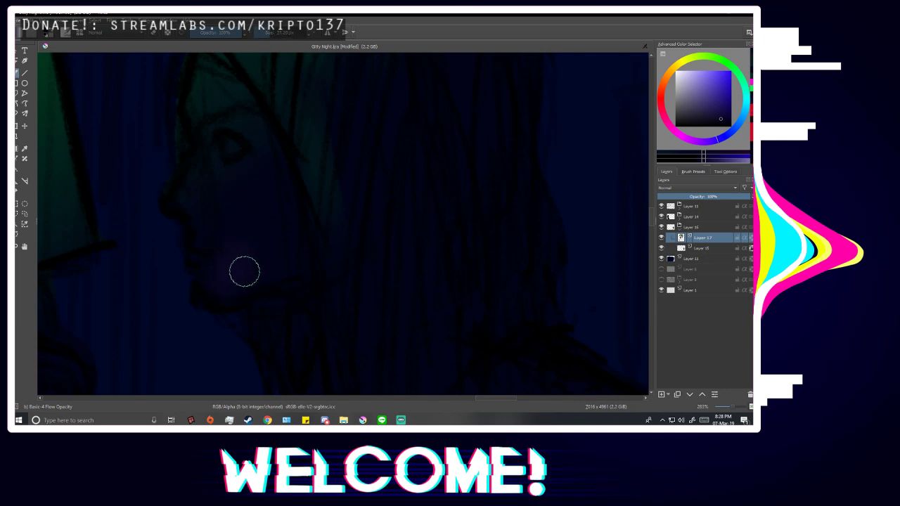
pyautogui.moveTo(211, 207)
pyautogui.mouseDown()
pyautogui.moveTo(227, 191)
pyautogui.moveTo(178, 210)
pyautogui.moveTo(249, 178)
pyautogui.moveTo(198, 209)
pyautogui.moveTo(207, 252)
pyautogui.mouseUp()
# Blend the violet on the cheek into the surrounding shadow with dark blue sampled beside the face.
pyautogui.scroll(-10, 249, 227)
pyautogui.scroll(10, 307, 274)
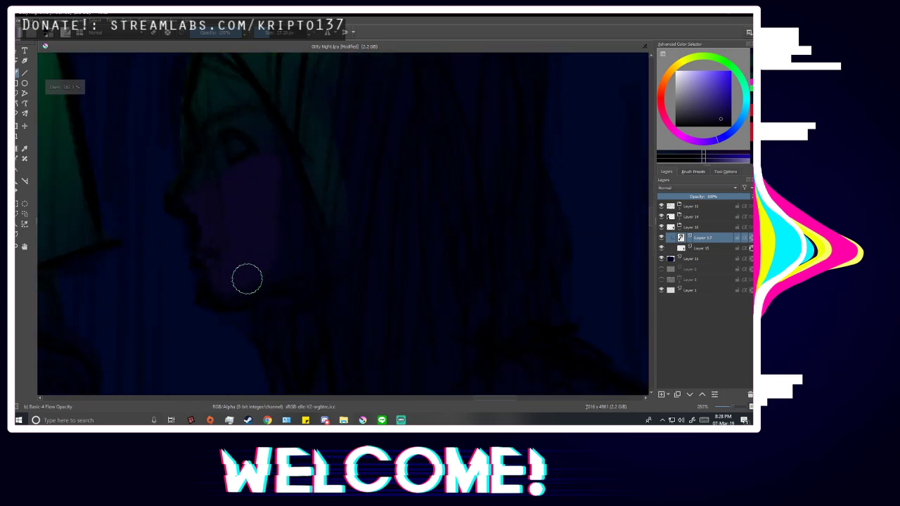
pyautogui.keyDown('ctrl'); pyautogui.click(279, 252); pyautogui.keyUp('ctrl')
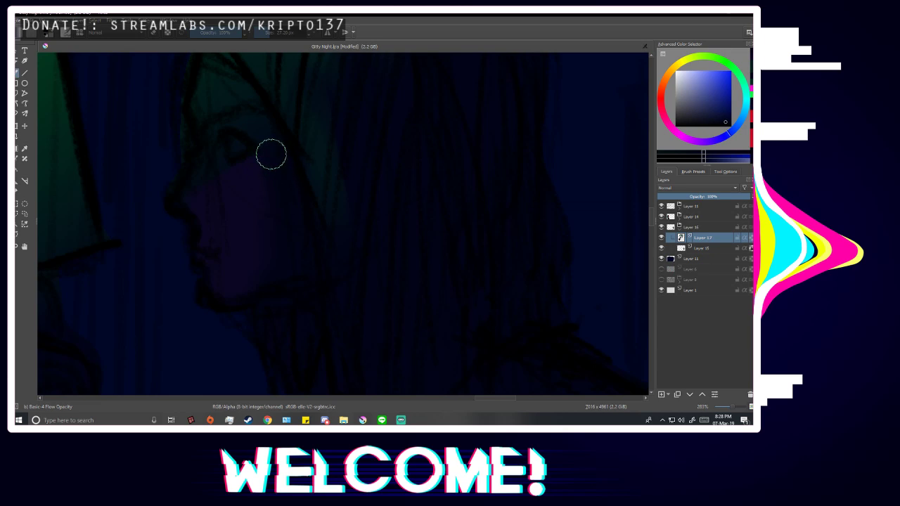
pyautogui.scroll(-5, 365, 245)
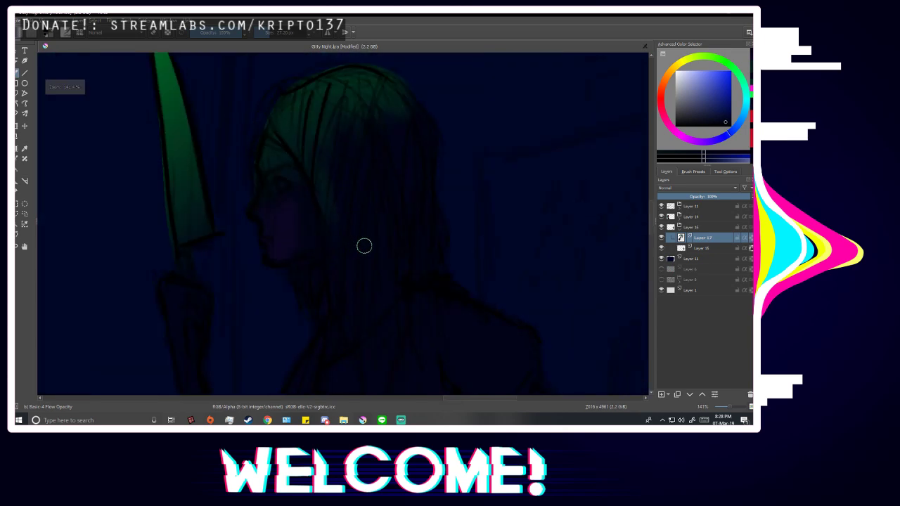
# Check the violet shading on the girl's face in mirrored view, at different zoom levels and with the sketch lines hidden.
pyautogui.press('m')
pyautogui.press('m')
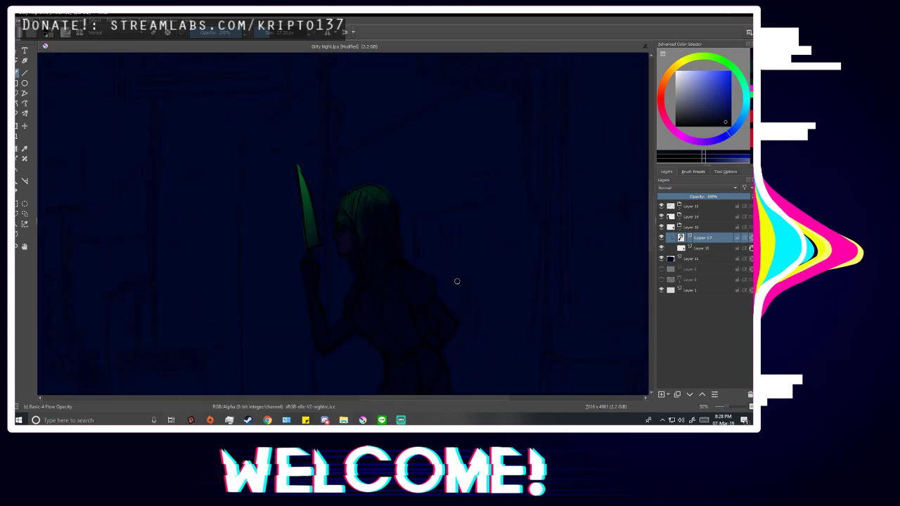
pyautogui.press('-')
pyautogui.press('-')
pyautogui.press('+')
pyautogui.press('+')
pyautogui.press('+')
pyautogui.press('+')
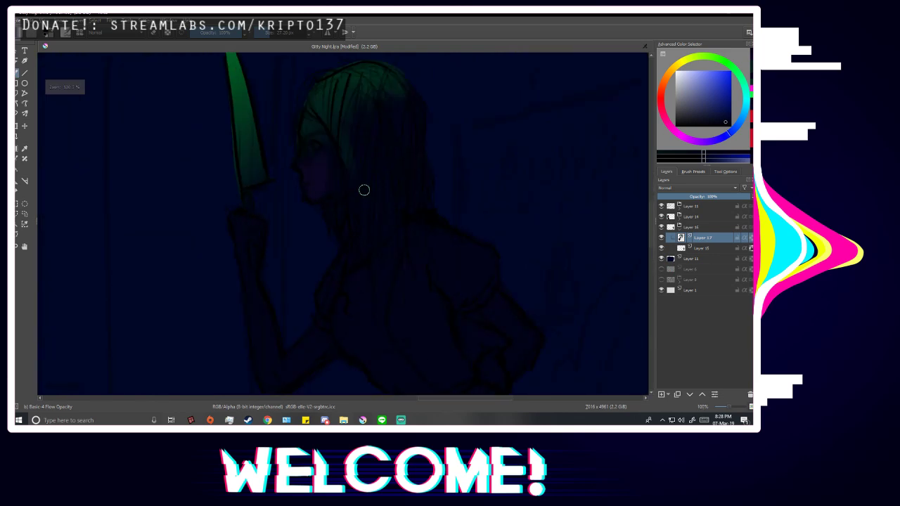
pyautogui.click(661, 206)
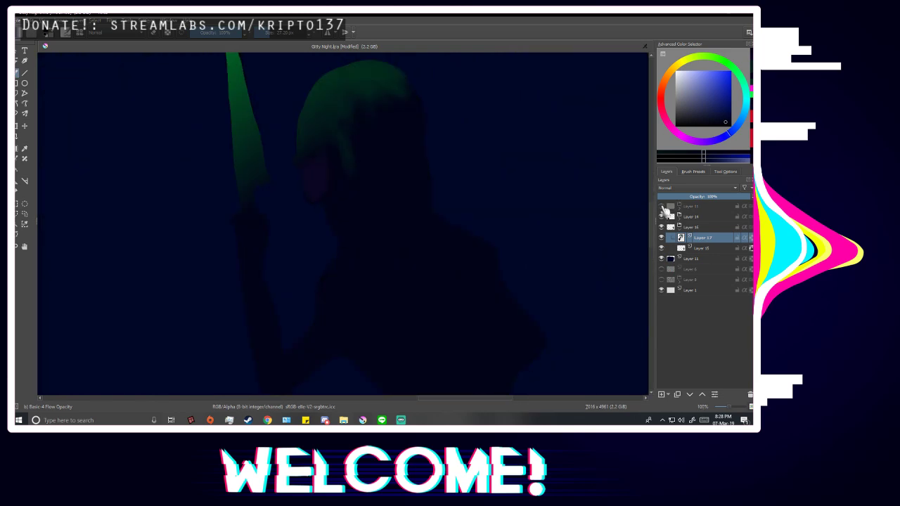
pyautogui.click(661, 206)
# Examine the girl's chin and knife hand up close, and compare her with the whole painting in normal and mirrored view.
pyautogui.press('+')
pyautogui.press('+')
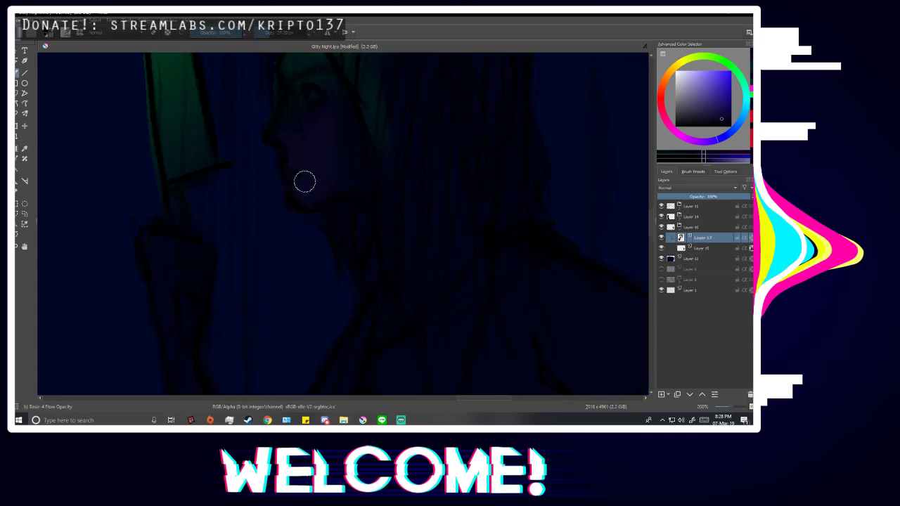
pyautogui.press('-')
pyautogui.press('-')
pyautogui.press('-')
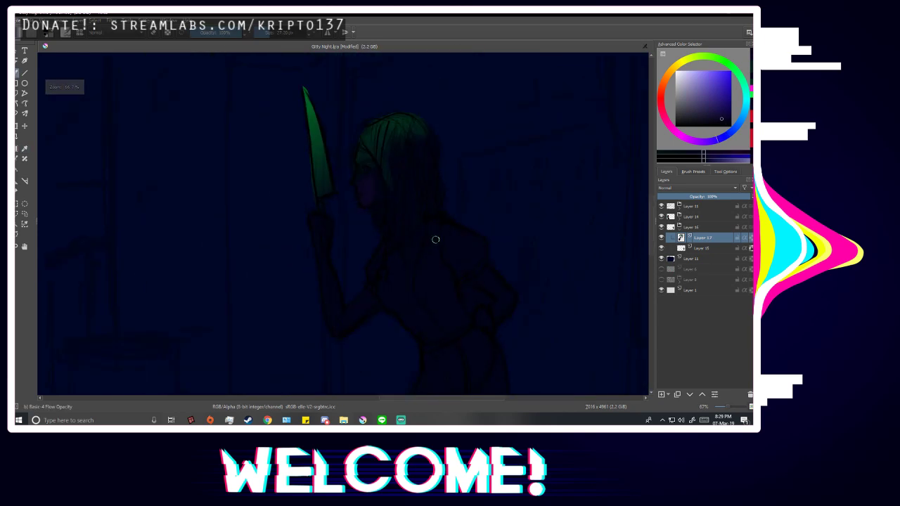
pyautogui.press('-')
pyautogui.scroll(-2, 478, 263)
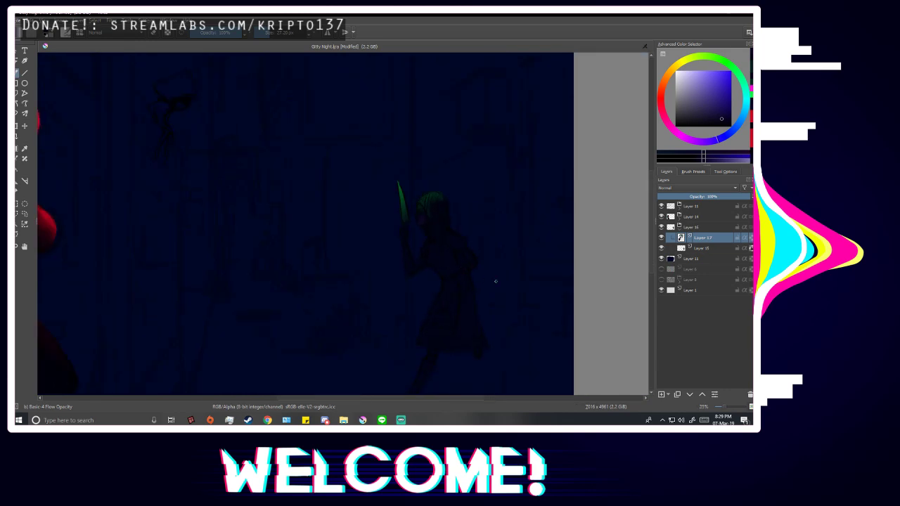
pyautogui.scroll(2, 524, 275)
pyautogui.scroll(1, 321, 223)
pyautogui.press('+')
pyautogui.press('+')
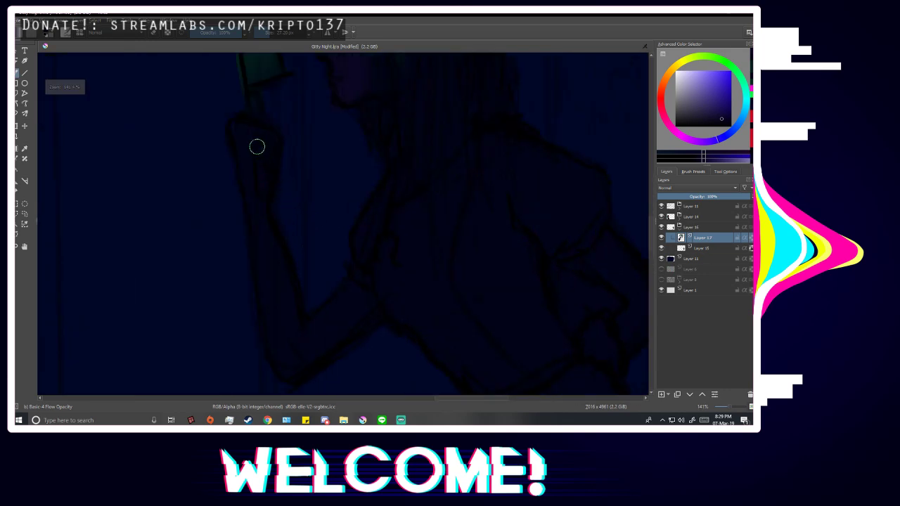
pyautogui.press('-')
pyautogui.press('-')
pyautogui.press('-')
pyautogui.press('-')
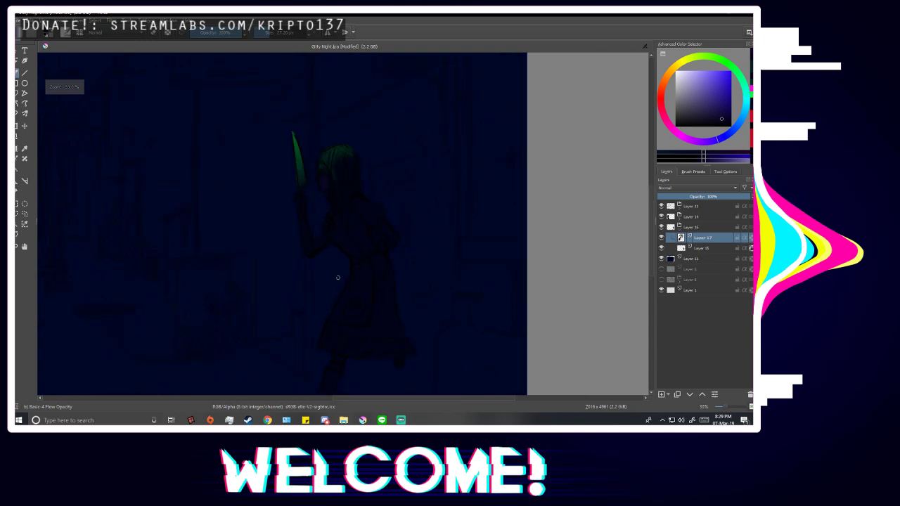
pyautogui.press('-')
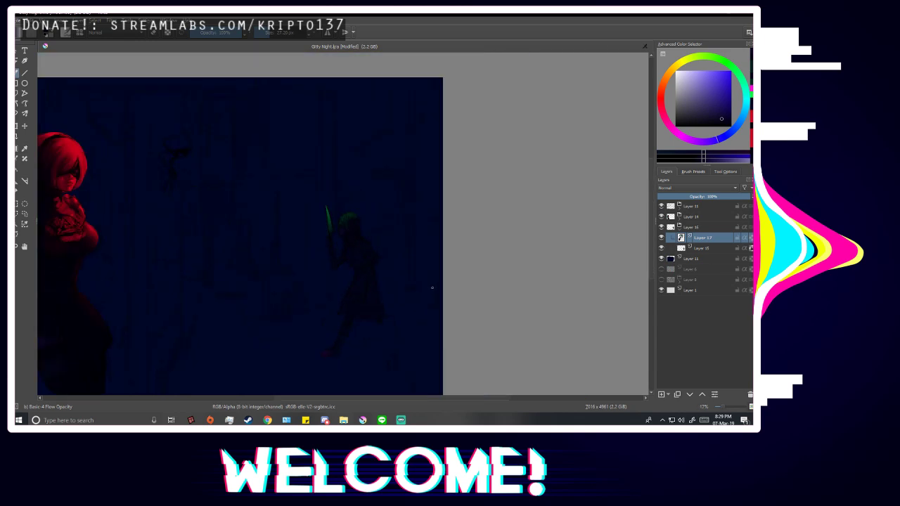
pyautogui.press('m')
pyautogui.press('m')
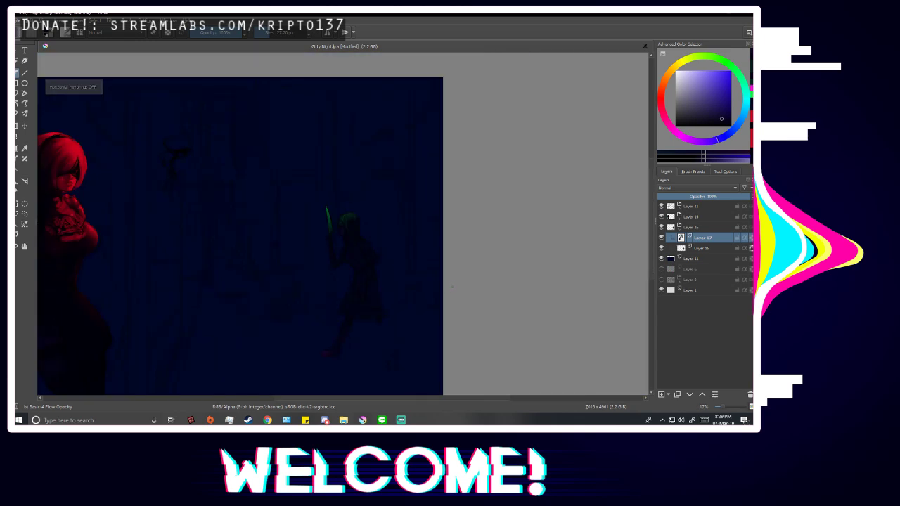
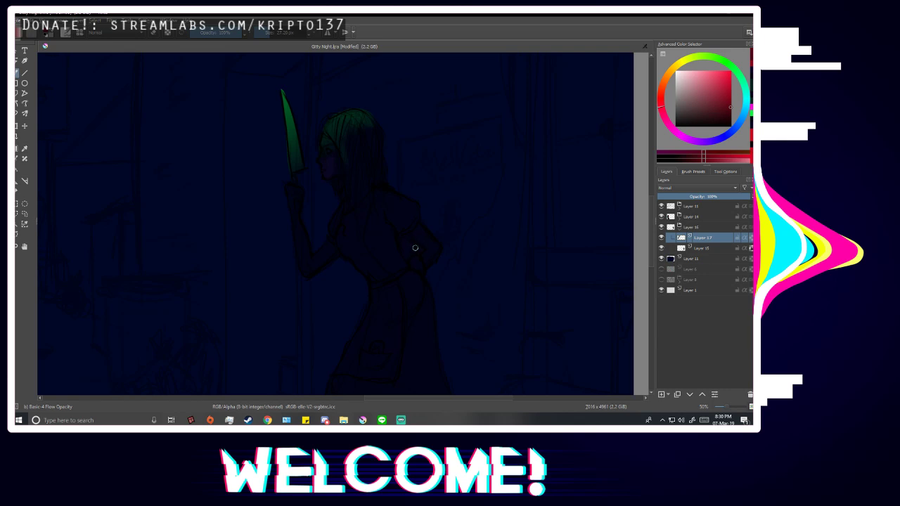
# Compare the girl's face and hair with the red foreground woman across the whole canvas, including in mirrored view.
pyautogui.scroll(4, 365, 126)
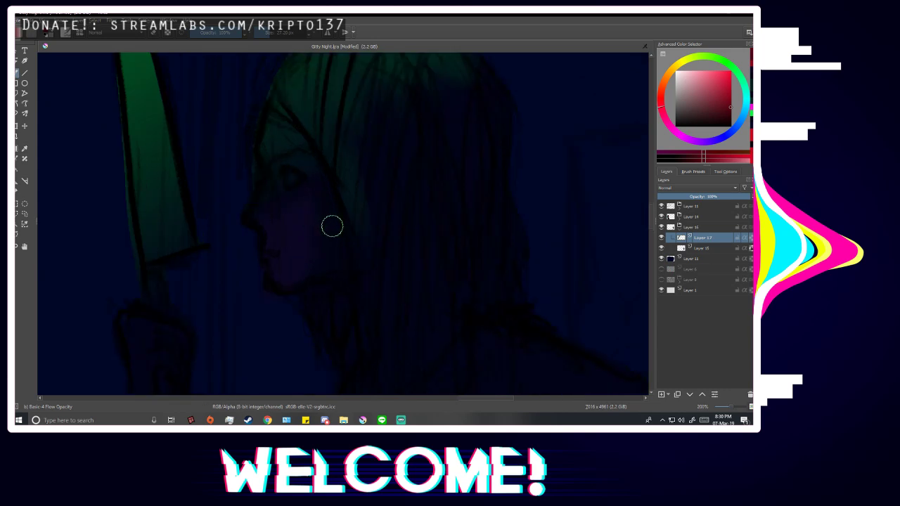
pyautogui.scroll(-3, 323, 218)
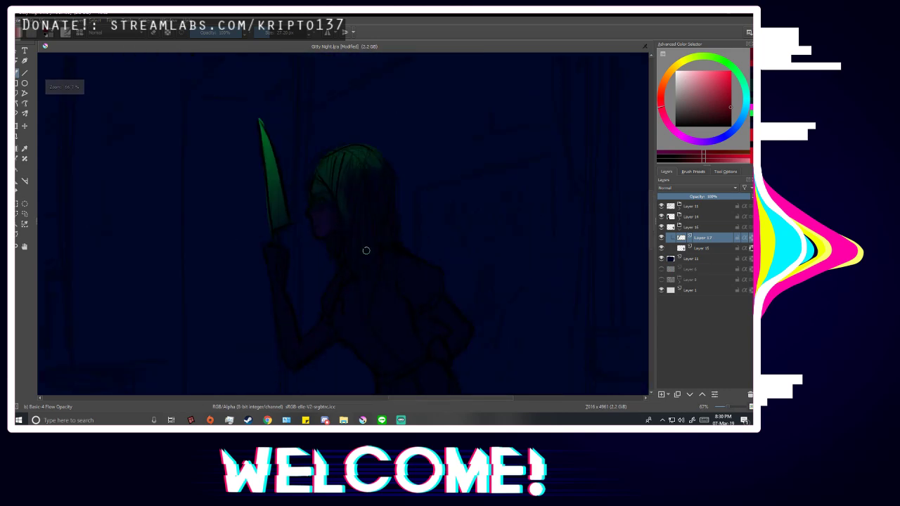
pyautogui.press('m')
pyautogui.press('m')
pyautogui.scroll(-5, 365, 237)
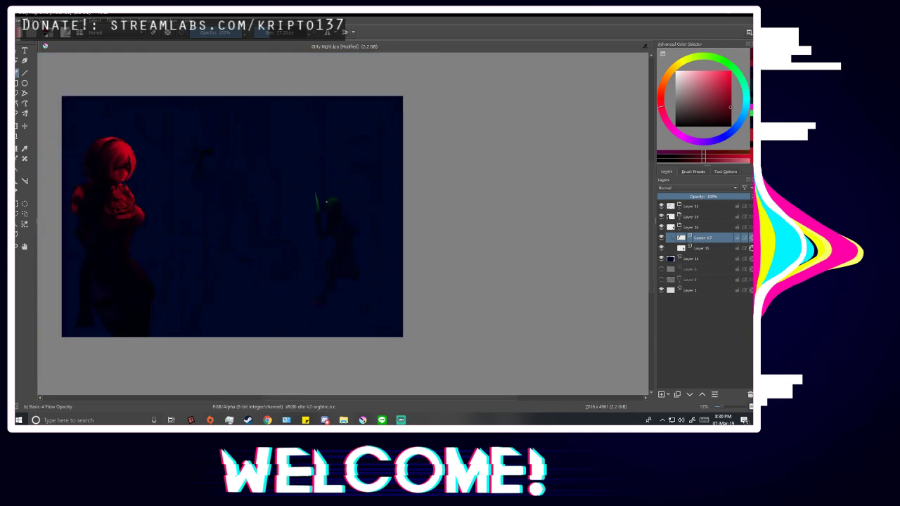
pyautogui.scroll(5, 328, 213)
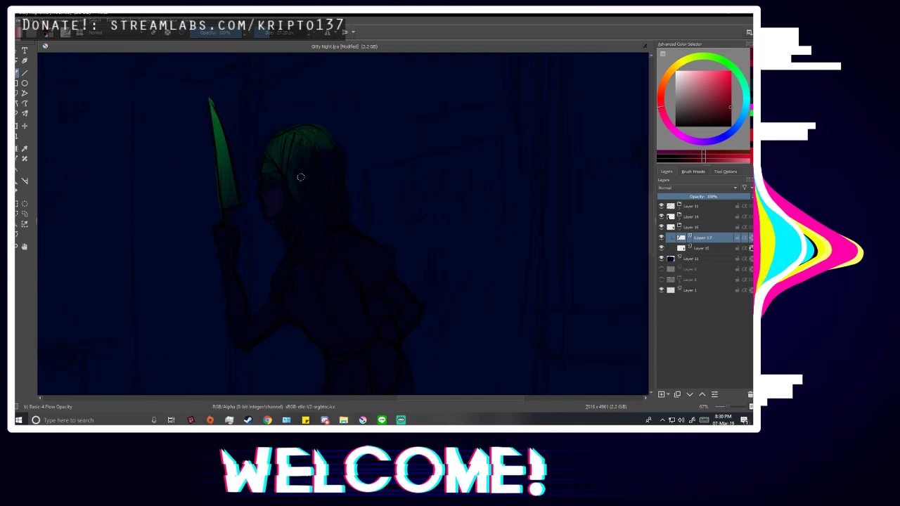
# Sample the dark violet-blue of the girl's cheek, previewing the colours without the sketch lines.
pyautogui.press('p')
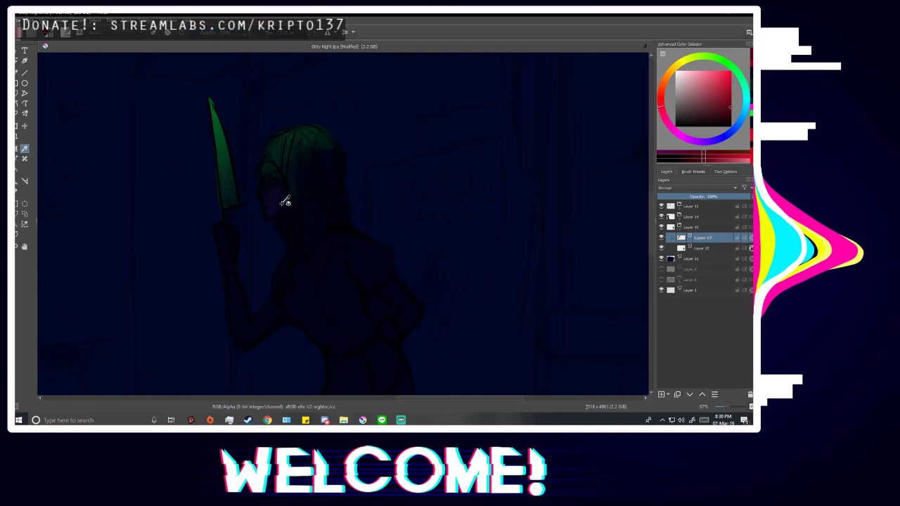
pyautogui.click(661, 206)
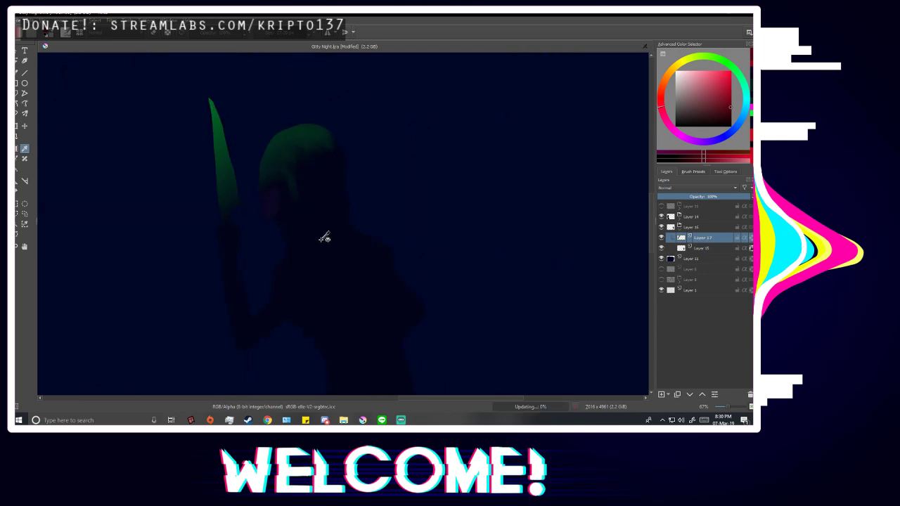
pyautogui.click(661, 206)
pyautogui.click(279, 200)
pyautogui.press('b')
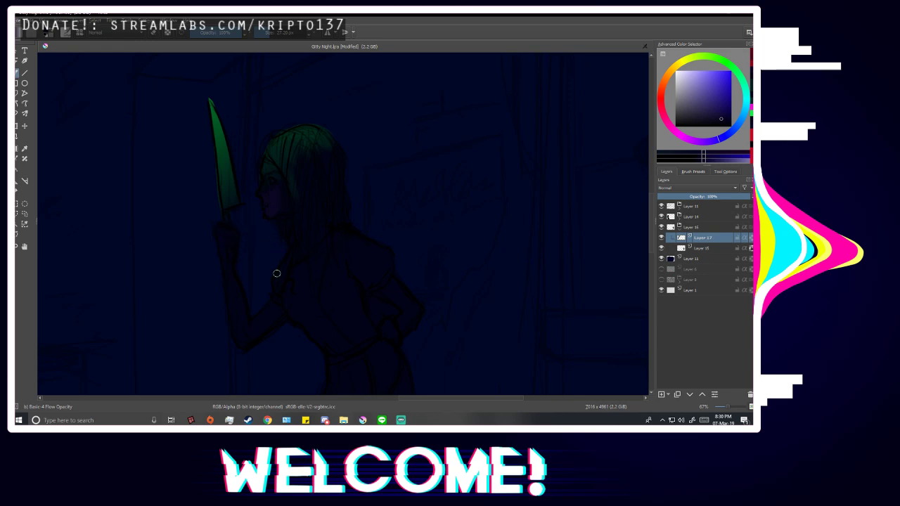
pyautogui.scroll(3, 256, 167)
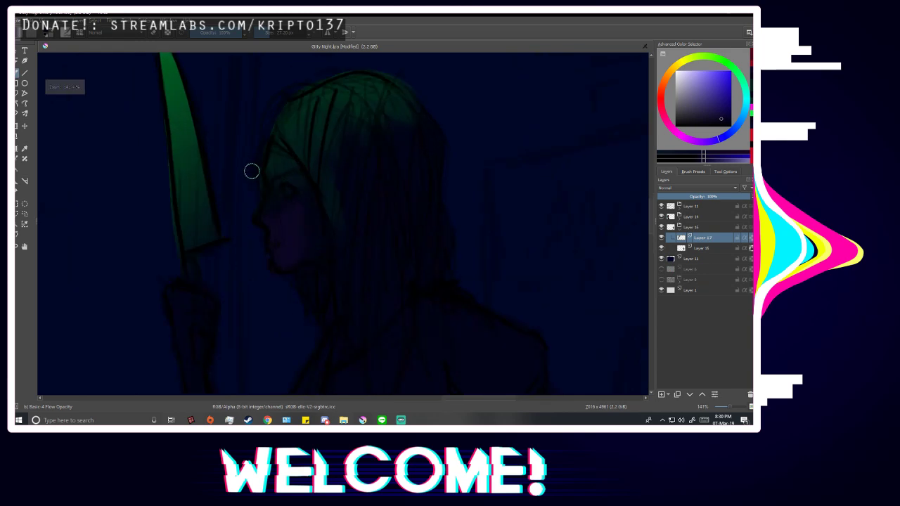
# Paint green rim light along the girl's forehead, nose, lips and chin with a smaller brush and green sampled from the knife blade.
pyautogui.keyDown('ctrl'); pyautogui.click(182, 83); pyautogui.keyUp('ctrl')
pyautogui.moveTo(270, 33)
pyautogui.mouseDown()
pyautogui.moveTo(260, 38)
pyautogui.moveTo(277, 34)
pyautogui.mouseUp()
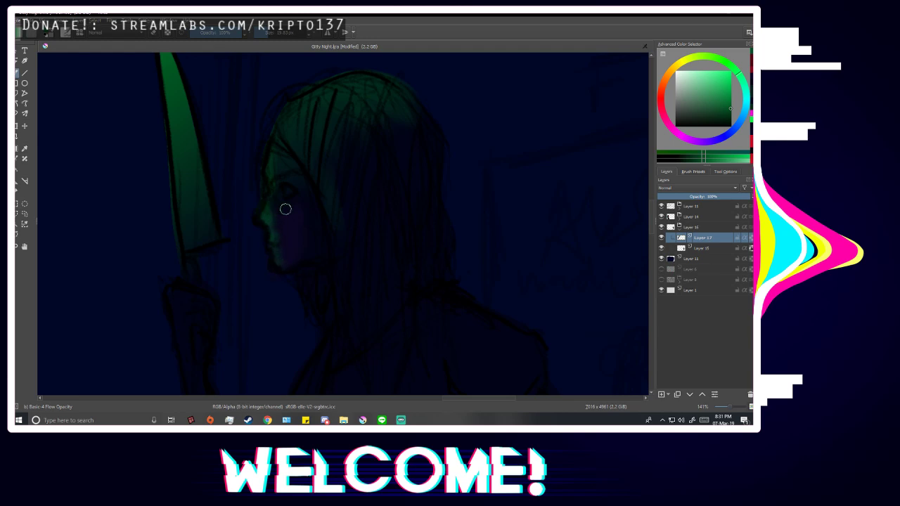
pyautogui.click(661, 216)
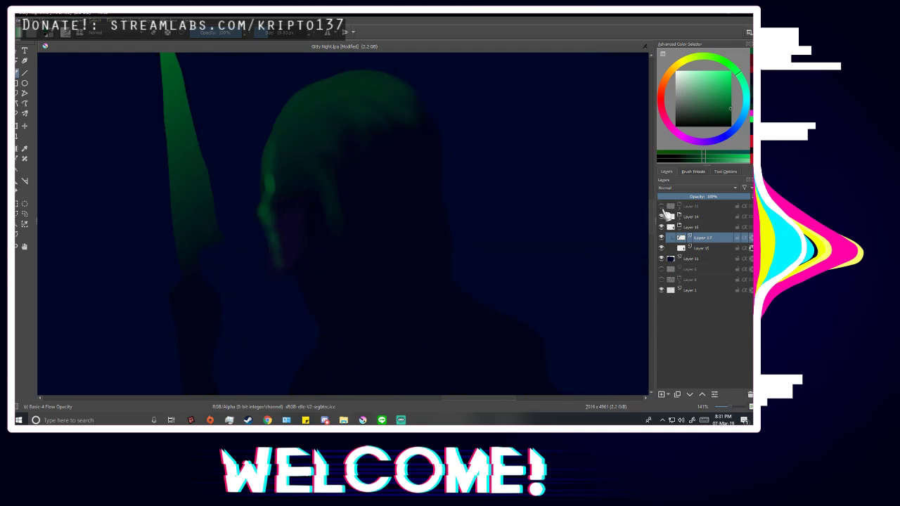
pyautogui.click(661, 216)
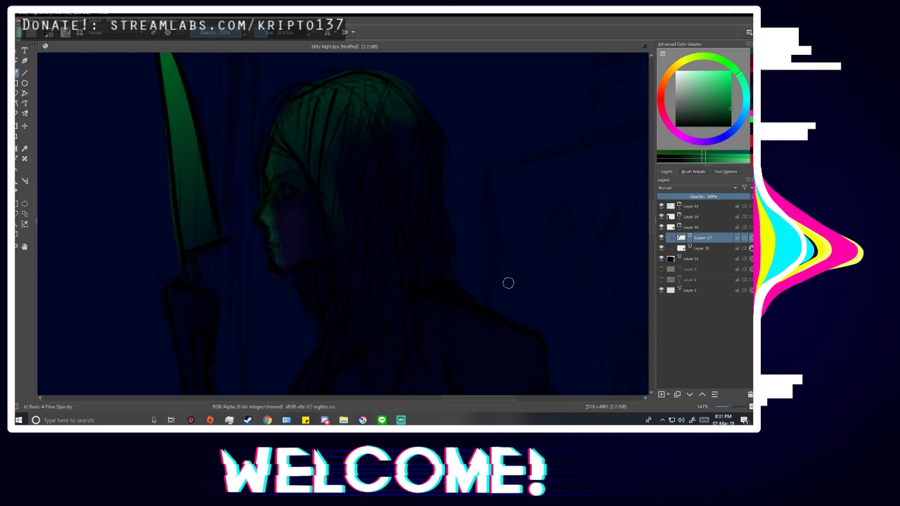
# Darken the eye socket and brow area with dark blue sampled beside the cheek, checking it without sketch lines and in mirrored view.
pyautogui.scroll(1, 296, 225)
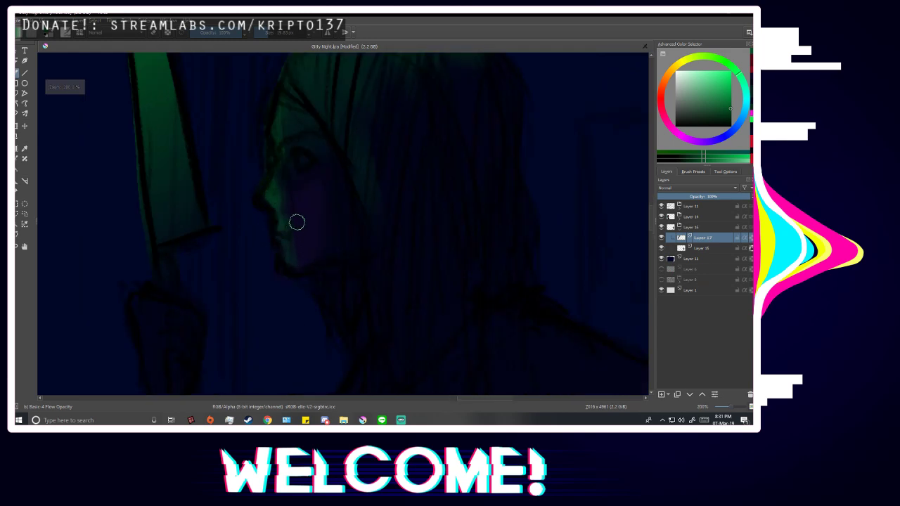
pyautogui.keyDown('ctrl'); pyautogui.click(297, 198); pyautogui.keyUp('ctrl')
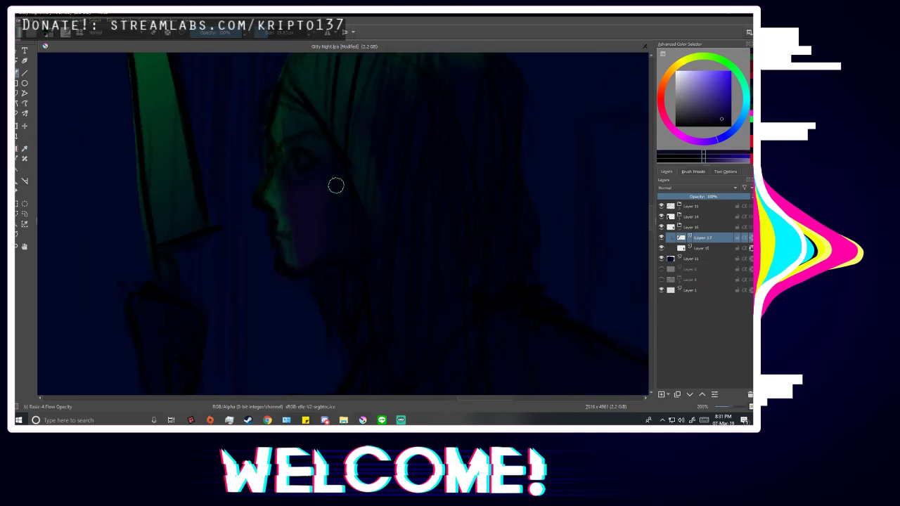
pyautogui.press('p')
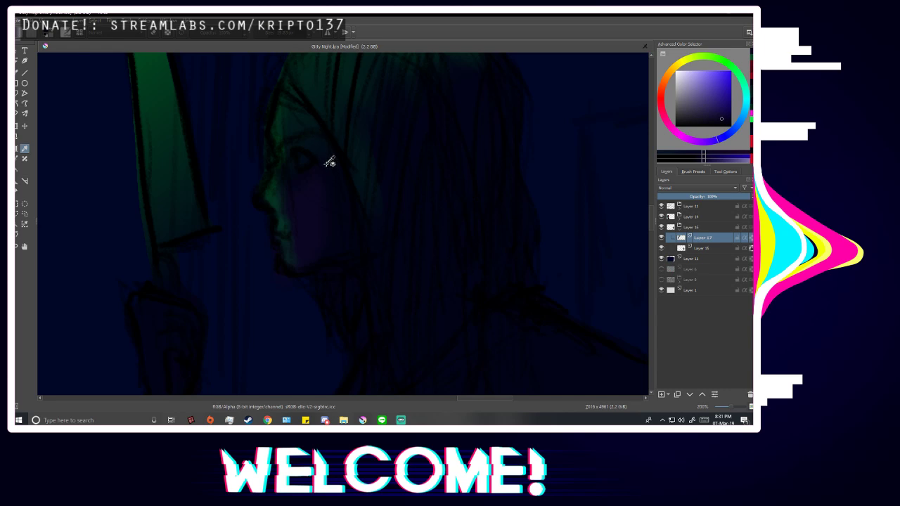
pyautogui.click(343, 242)
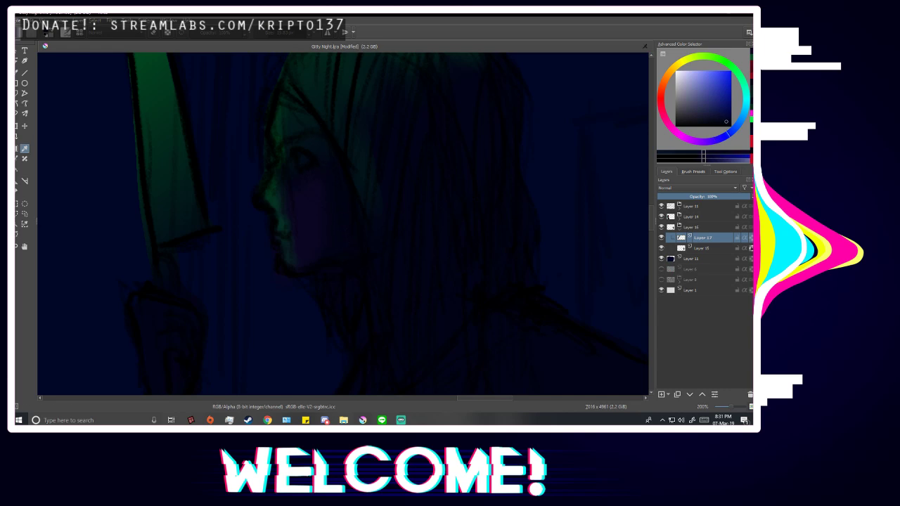
pyautogui.press('b')
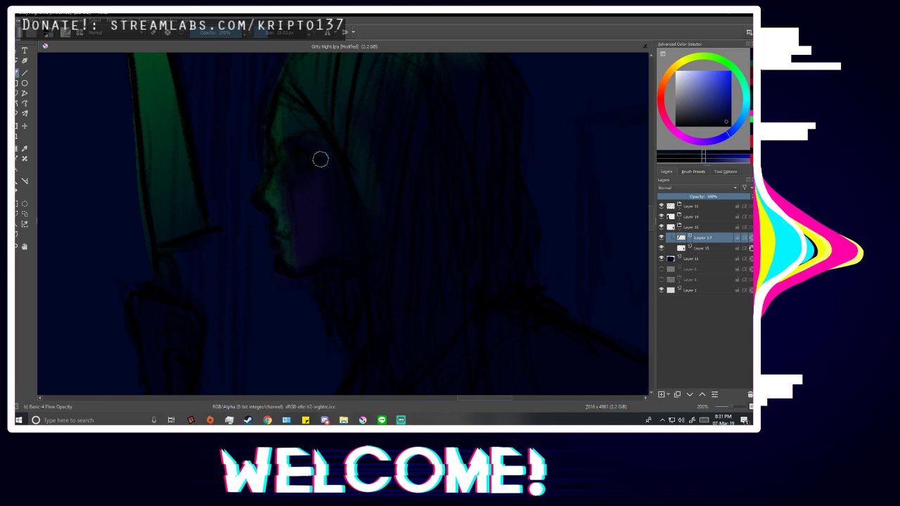
pyautogui.click(660, 206)
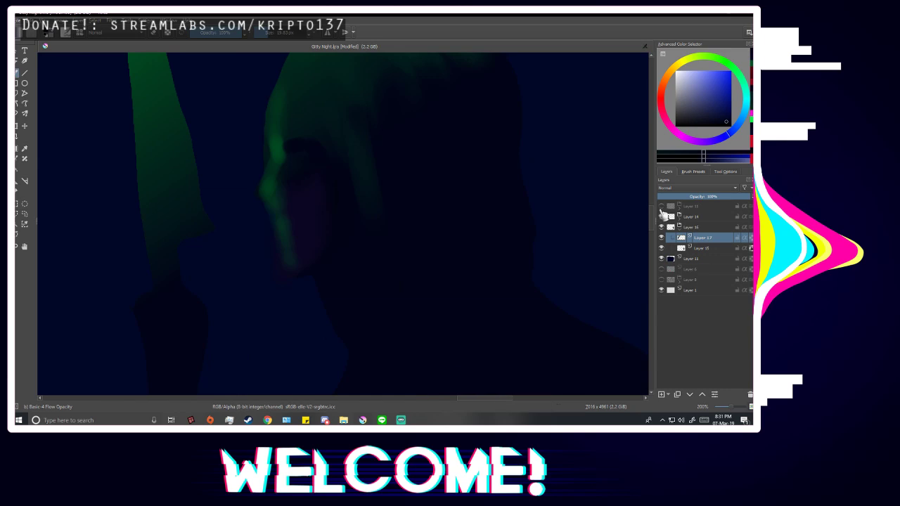
pyautogui.click(661, 206)
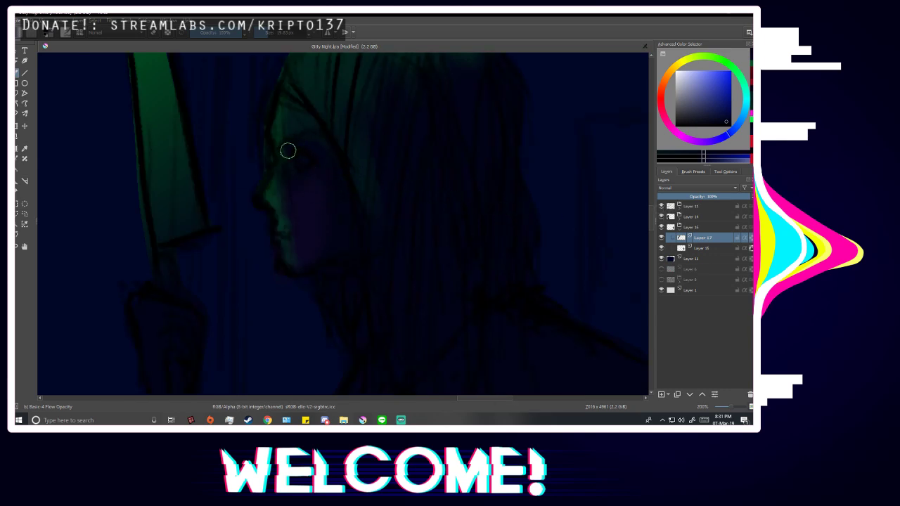
pyautogui.press('1')
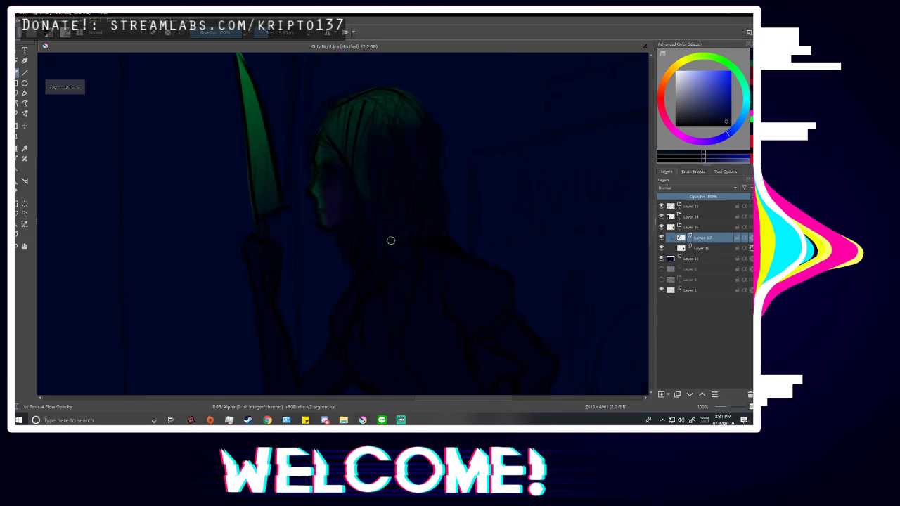
pyautogui.press('m')
pyautogui.press('m')
pyautogui.scroll(3, 354, 190)
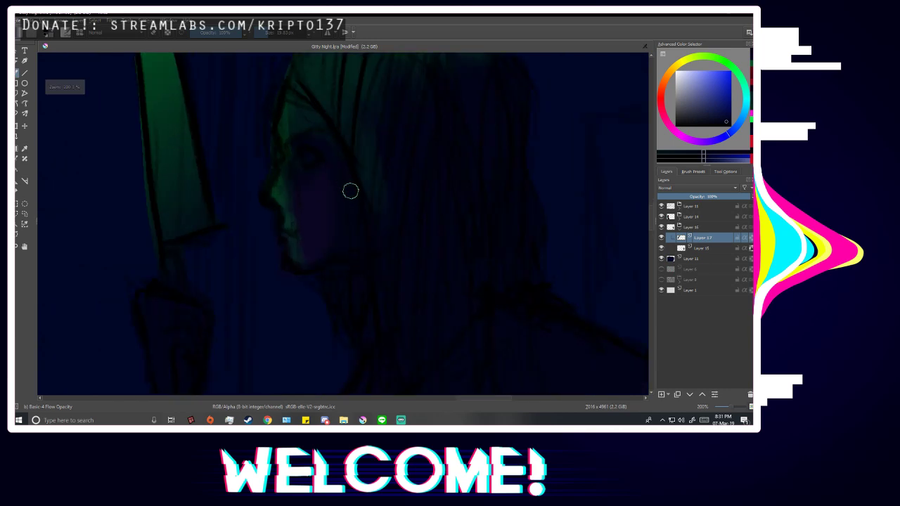
# Soften the edge between the green rim light and the cheek with a larger brush and violet sampled from the cheek.
pyautogui.press('p')
pyautogui.press('b')
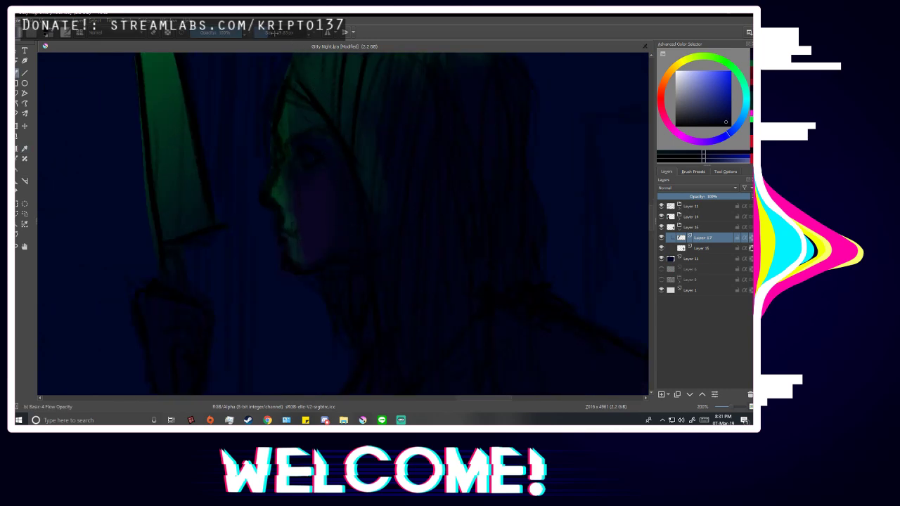
pyautogui.scroll(1, 341, 144)
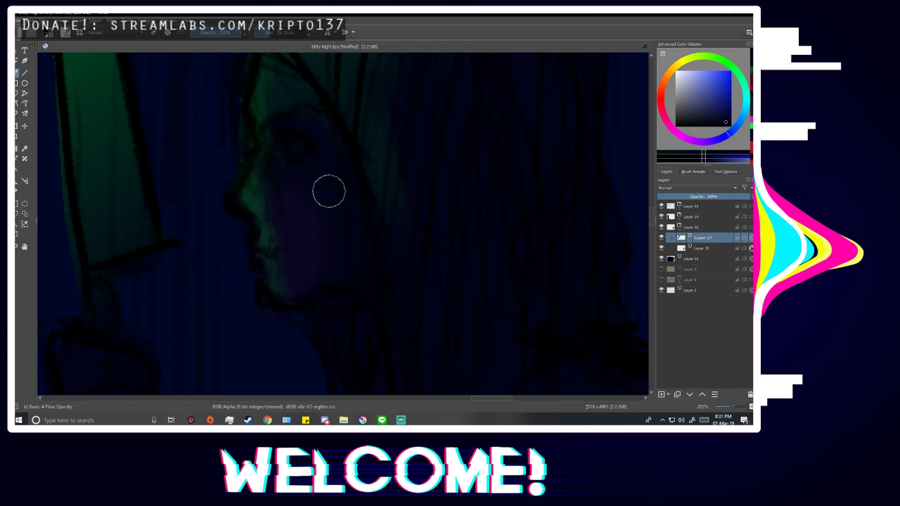
pyautogui.press('p')
pyautogui.click(296, 204)
pyautogui.press('b')
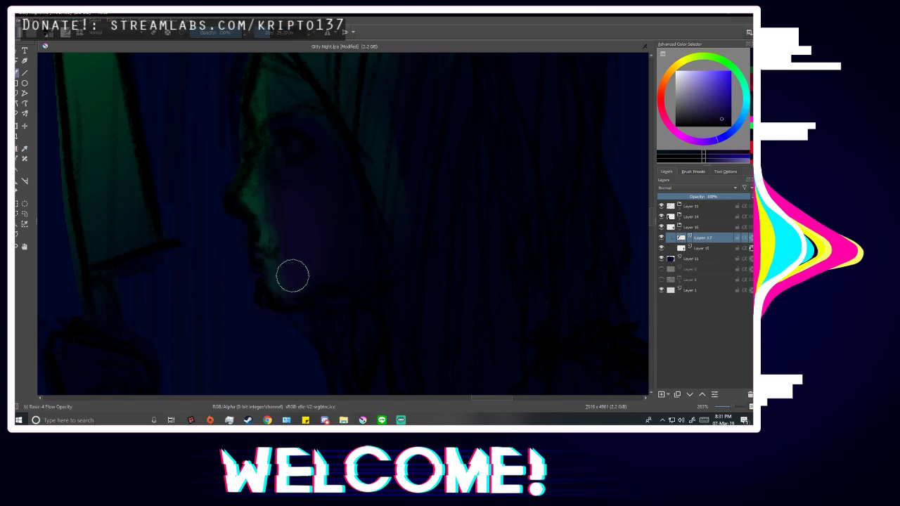
pyautogui.scroll(-6, 347, 251)
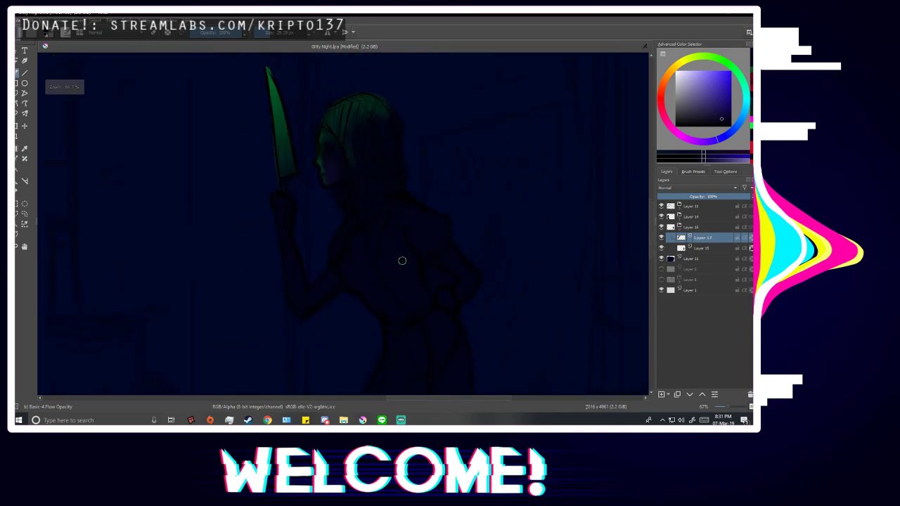
pyautogui.scroll(1, 413, 267)
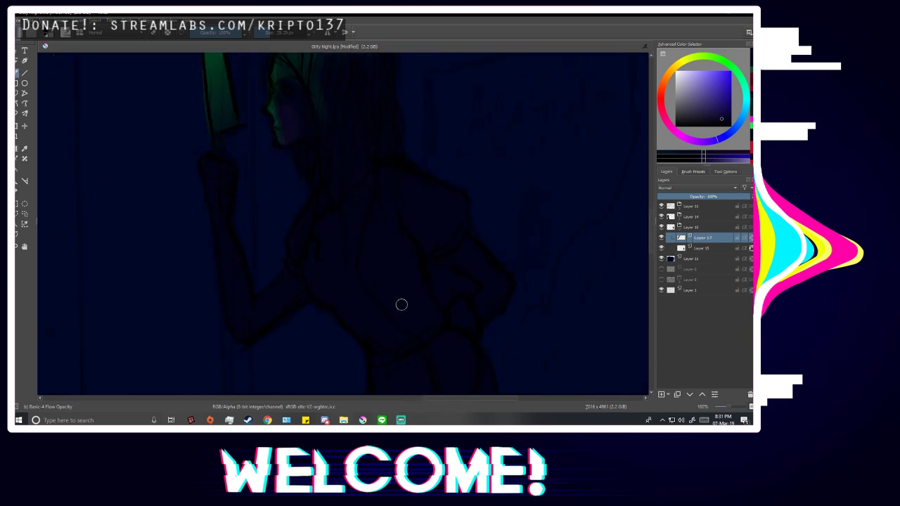
pyautogui.scroll(-1, 403, 306)
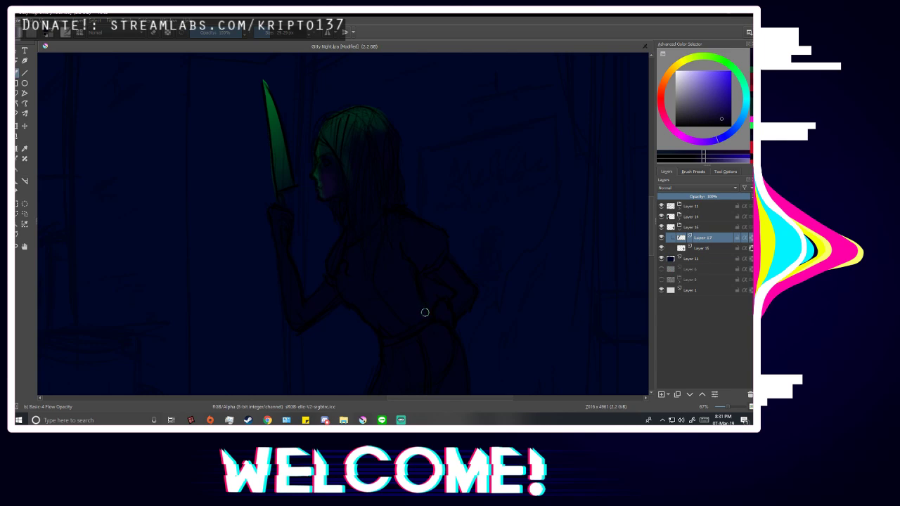
pyautogui.press('p')
pyautogui.click(409, 287)
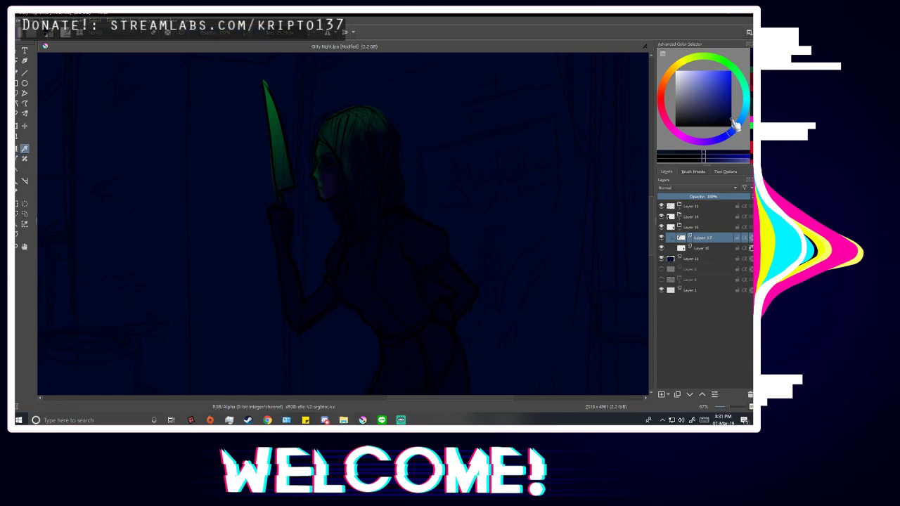
pyautogui.scroll(-2, 387, 246)
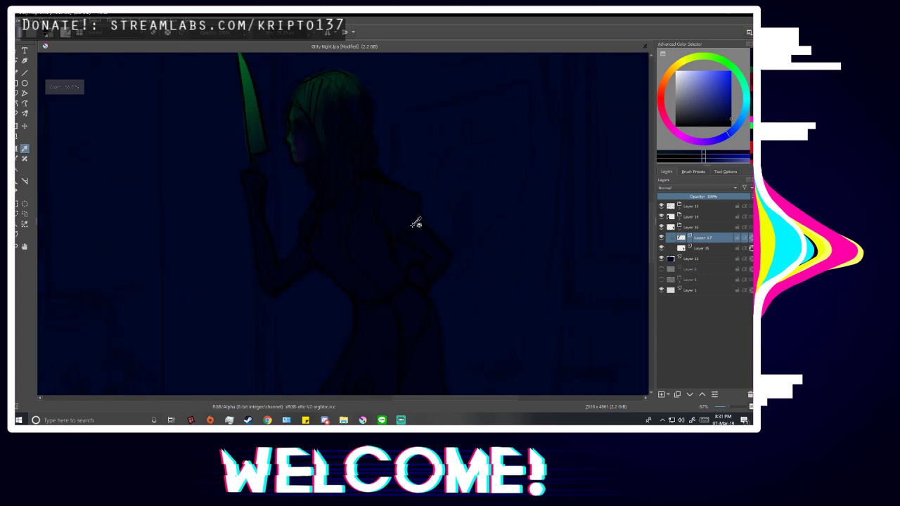
pyautogui.press('b')
pyautogui.scroll(-2, 416, 245)
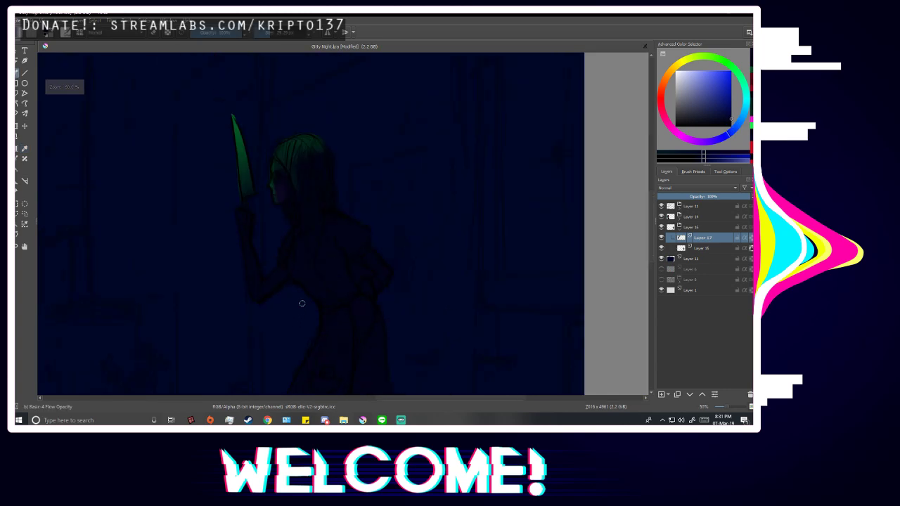
pyautogui.scroll(1, 310, 237)
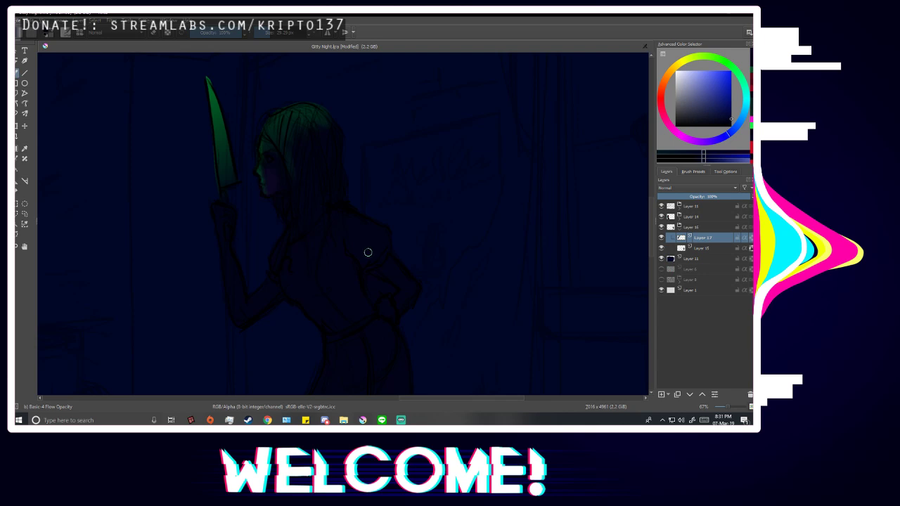
pyautogui.scroll(3, 267, 208)
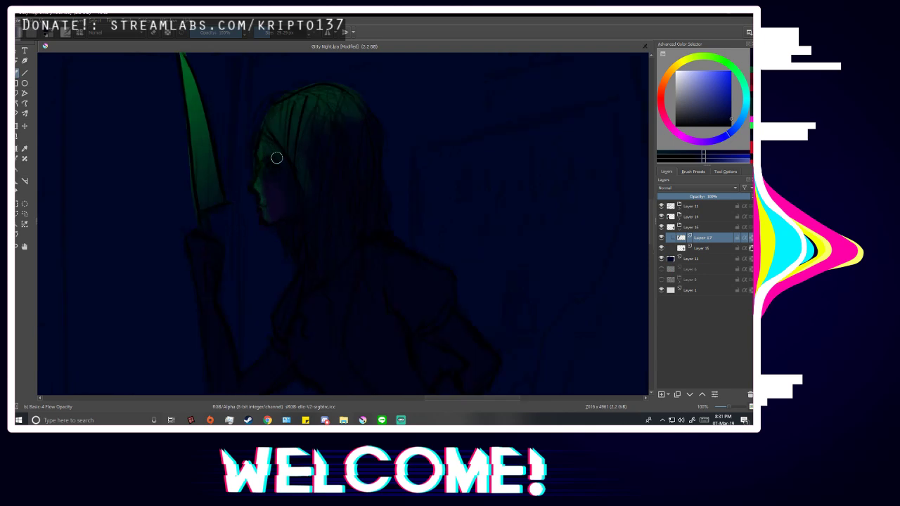
# Try covering the girl's cheek and face with dark teal sampled from the forehead and shifted toward blue, checking it in mirrored view.
pyautogui.press('p')
pyautogui.click(262, 140)
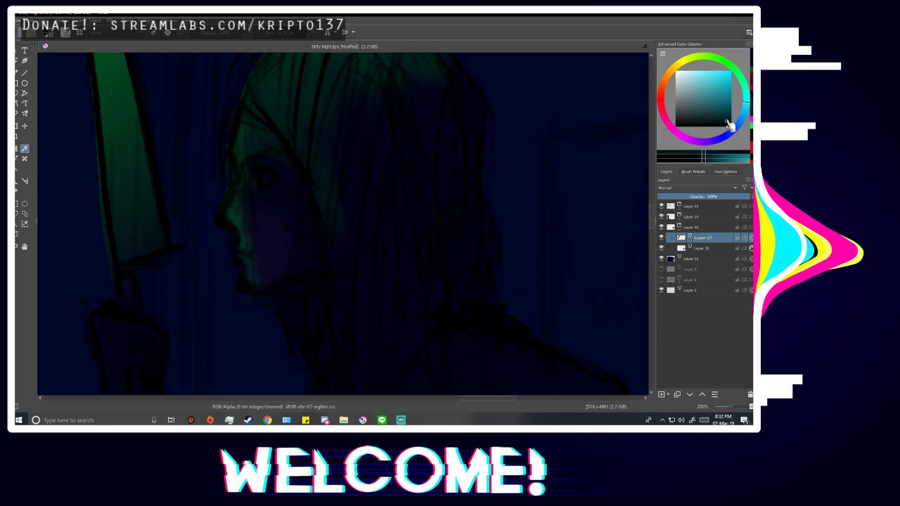
pyautogui.press('b')
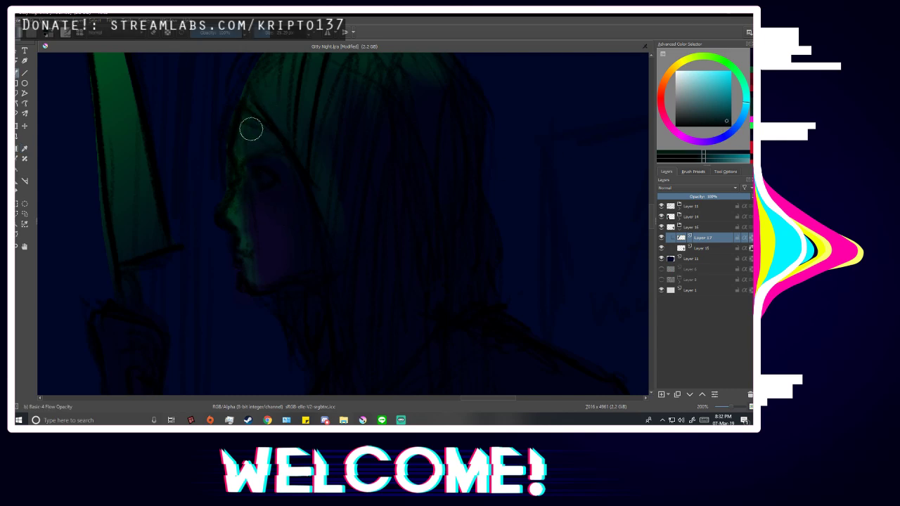
pyautogui.moveTo(288, 189)
pyautogui.mouseDown()
pyautogui.moveTo(285, 255)
pyautogui.moveTo(299, 261)
pyautogui.moveTo(295, 267)
pyautogui.mouseUp()
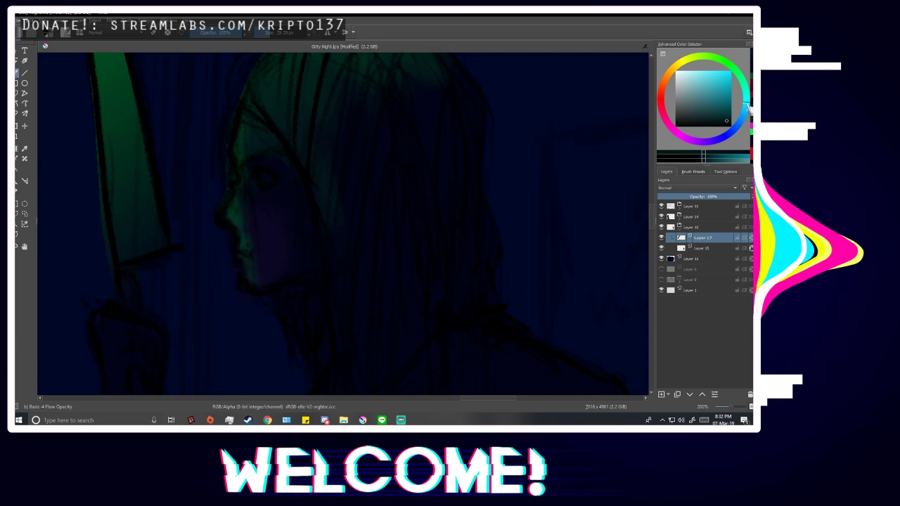
pyautogui.moveTo(749, 109); pyautogui.dragTo(743, 121)
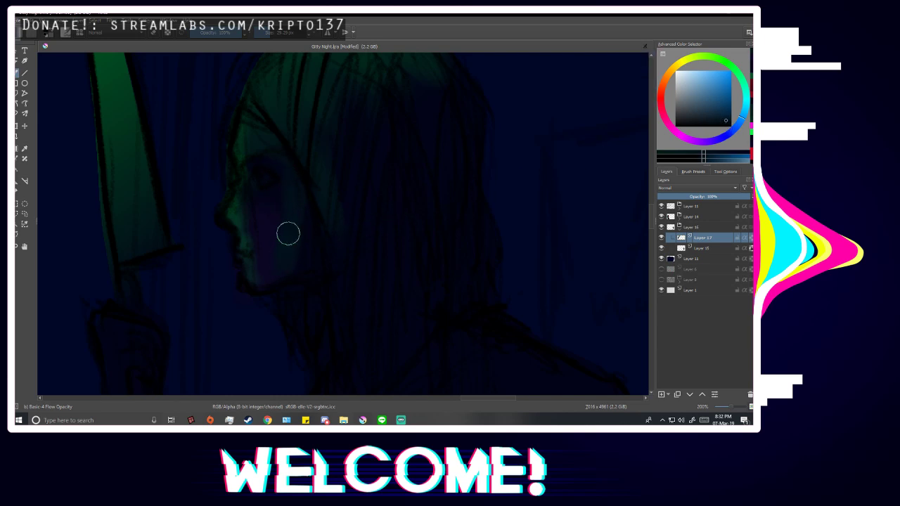
pyautogui.moveTo(288, 234)
pyautogui.mouseDown()
pyautogui.moveTo(274, 217)
pyautogui.moveTo(256, 236)
pyautogui.moveTo(299, 272)
pyautogui.moveTo(302, 218)
pyautogui.moveTo(264, 213)
pyautogui.moveTo(259, 168)
pyautogui.moveTo(287, 184)
pyautogui.moveTo(255, 177)
pyautogui.mouseUp()
pyautogui.scroll(-2, 373, 215)
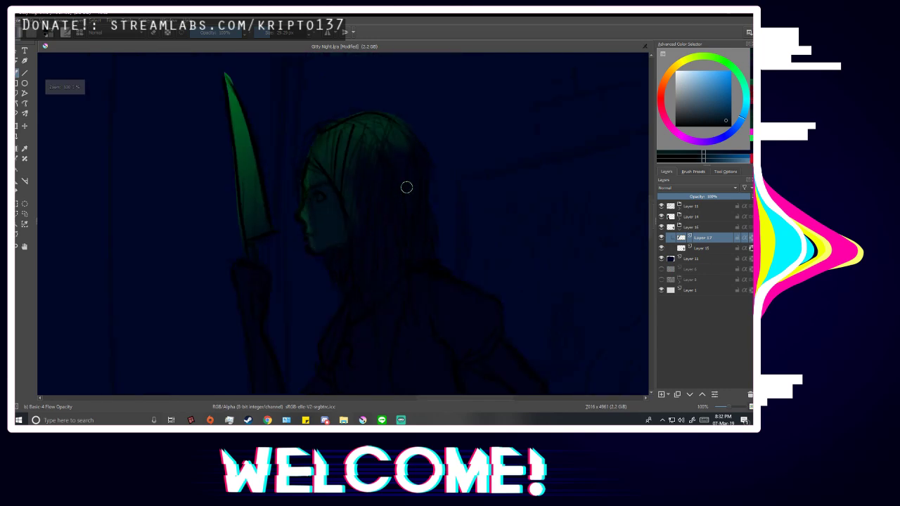
pyautogui.scroll(-3, 406, 187)
pyautogui.press('m')
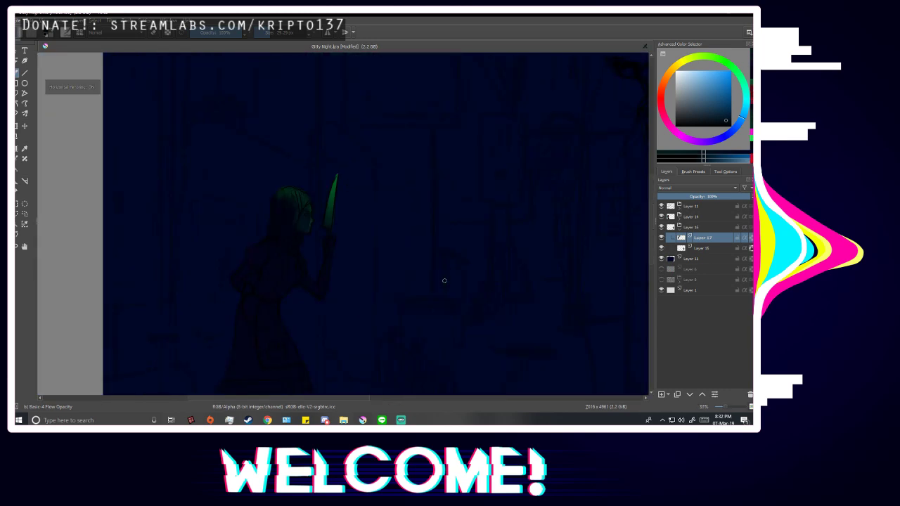
pyautogui.press('m')
# Try blending the girl's cheek and jaw with dark blues sampled from the hair and the cheek, comparing against the wider scene.
pyautogui.scroll(8, 444, 268)
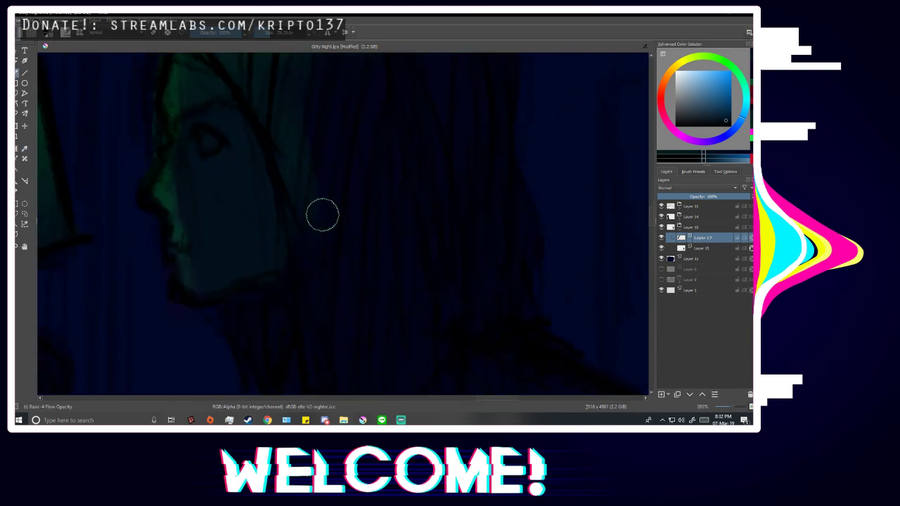
pyautogui.keyDown('ctrl'); pyautogui.click(327, 159); pyautogui.keyUp('ctrl')
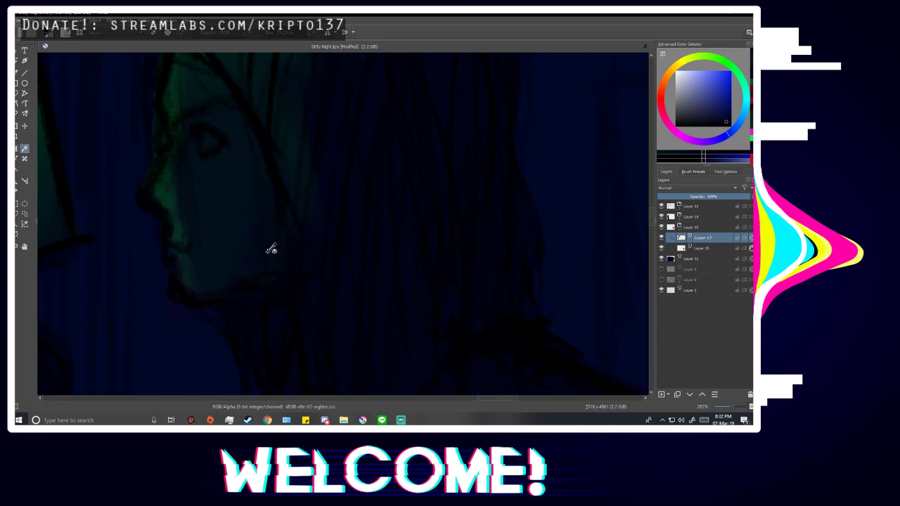
pyautogui.keyDown('ctrl'); pyautogui.click(267, 253); pyautogui.keyUp('ctrl')
pyautogui.moveTo(263, 231)
pyautogui.mouseDown()
pyautogui.moveTo(253, 179)
pyautogui.moveTo(227, 243)
pyautogui.mouseUp()
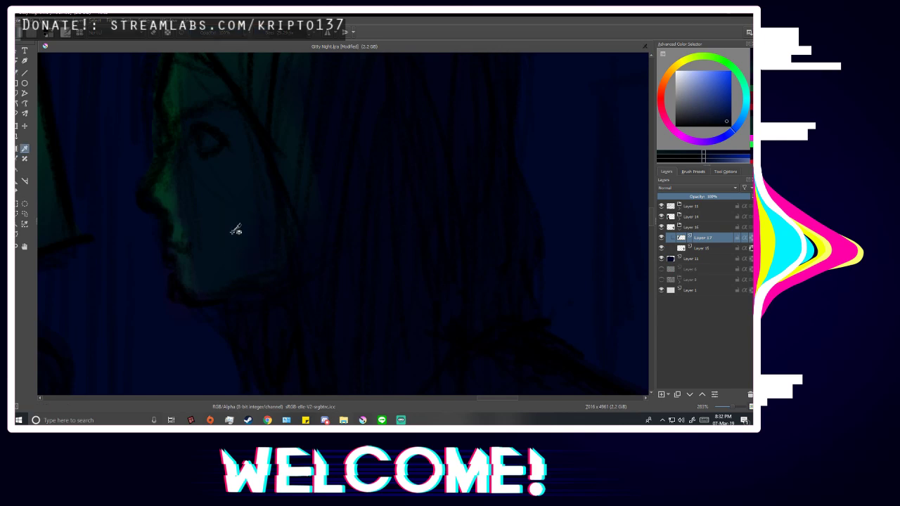
pyautogui.keyDown('ctrl'); pyautogui.click(211, 227); pyautogui.keyUp('ctrl')
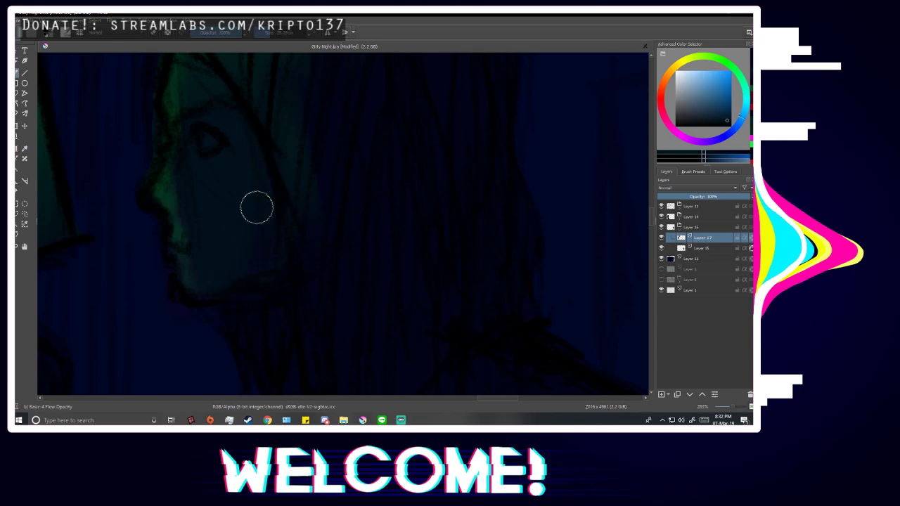
pyautogui.keyDown('ctrl'); pyautogui.click(253, 249); pyautogui.keyUp('ctrl')
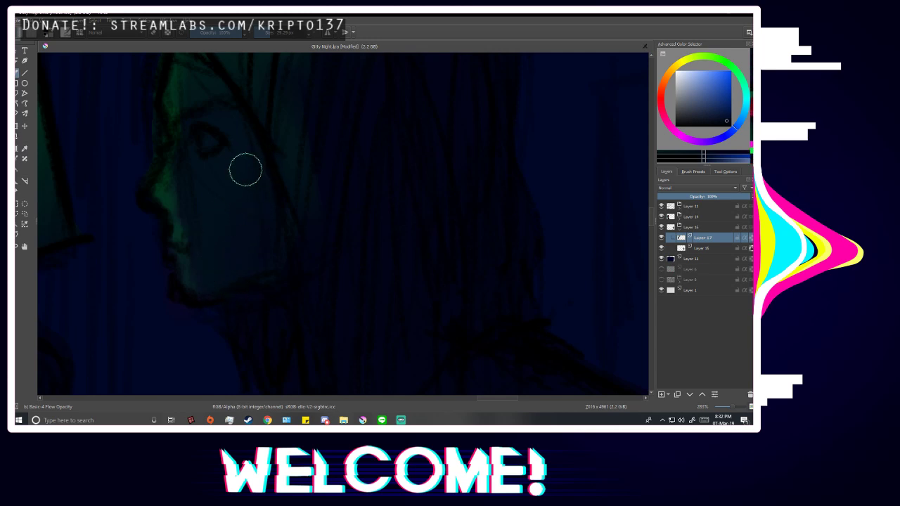
pyautogui.scroll(-8, 290, 268)
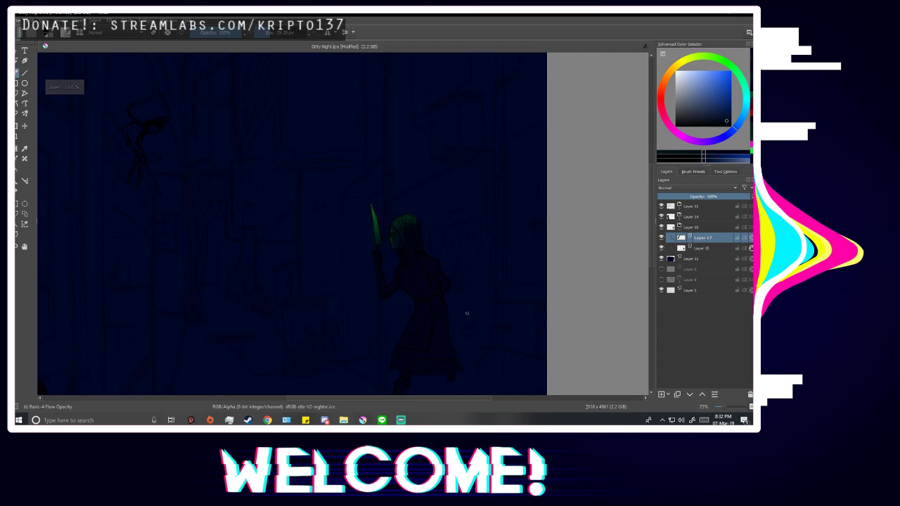
pyautogui.scroll(2, 450, 312)
pyautogui.scroll(-1, 393, 314)
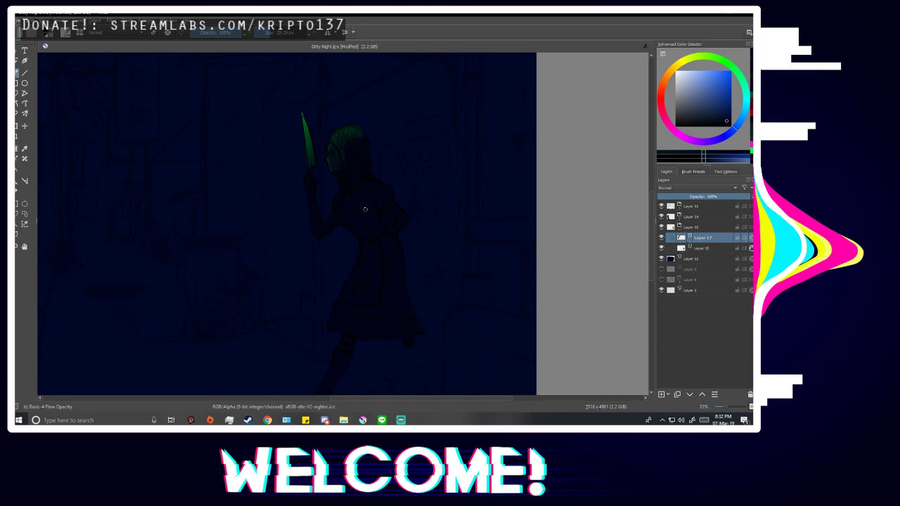
# Choose a slightly brighter dark blue as the skin colour for the girl's face.
pyautogui.scroll(6, 373, 149)
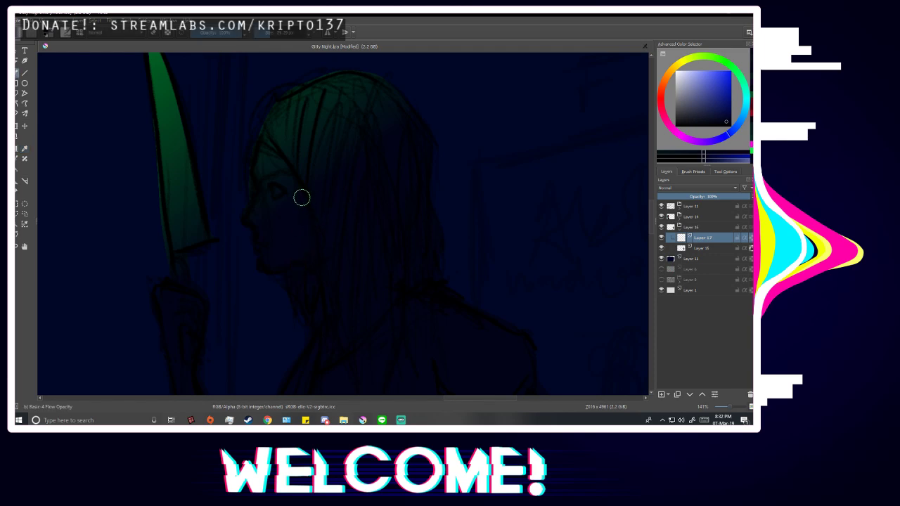
pyautogui.scroll(2, 307, 211)
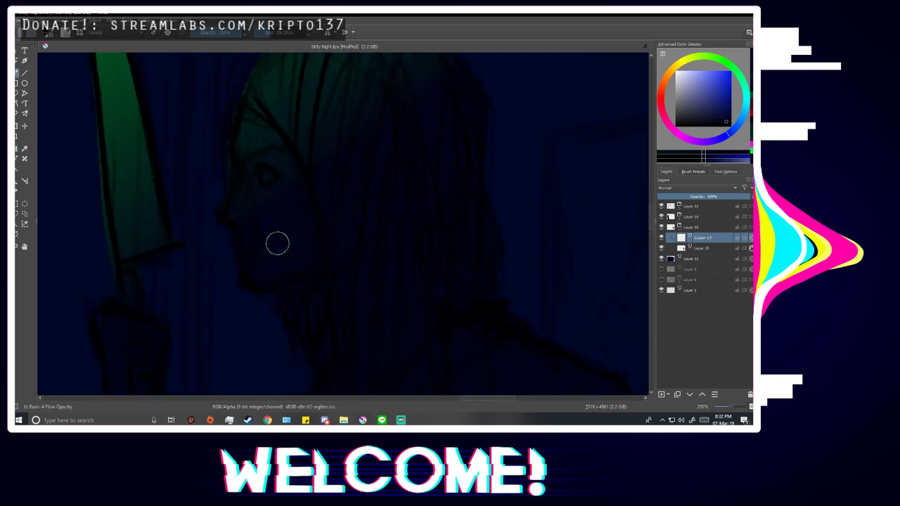
pyautogui.press('p')
pyautogui.press('b')
pyautogui.moveTo(729, 125)
pyautogui.mouseDown()
pyautogui.moveTo(729, 111)
pyautogui.moveTo(729, 120)
pyautogui.mouseUp()
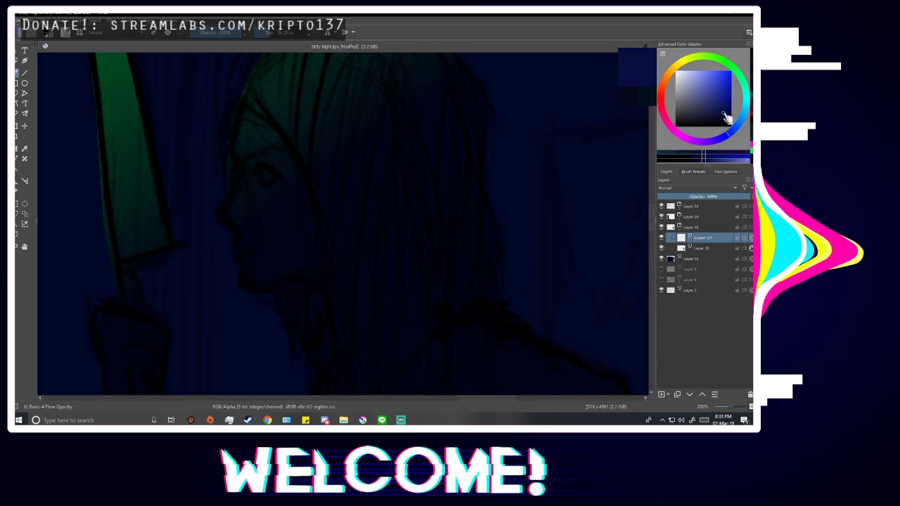
pyautogui.scroll(1, 284, 231)
# Try painting the girl's cheek and profile with the brighter blue and a small brush, then undo the strokes.
pyautogui.moveTo(275, 209); pyautogui.dragTo(292, 279)
pyautogui.hotkey('ctrl', 'z')
pyautogui.scroll(-10, 284, 237)
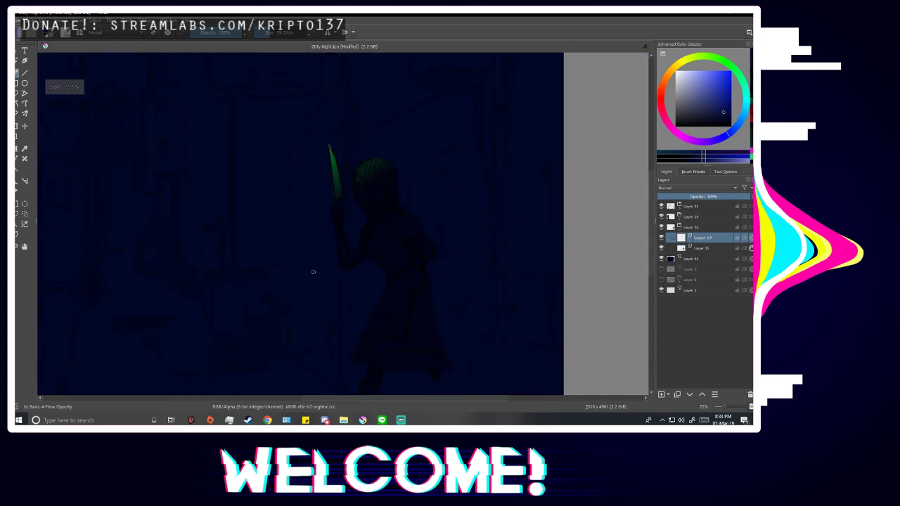
pyautogui.scroll(-1, 317, 279)
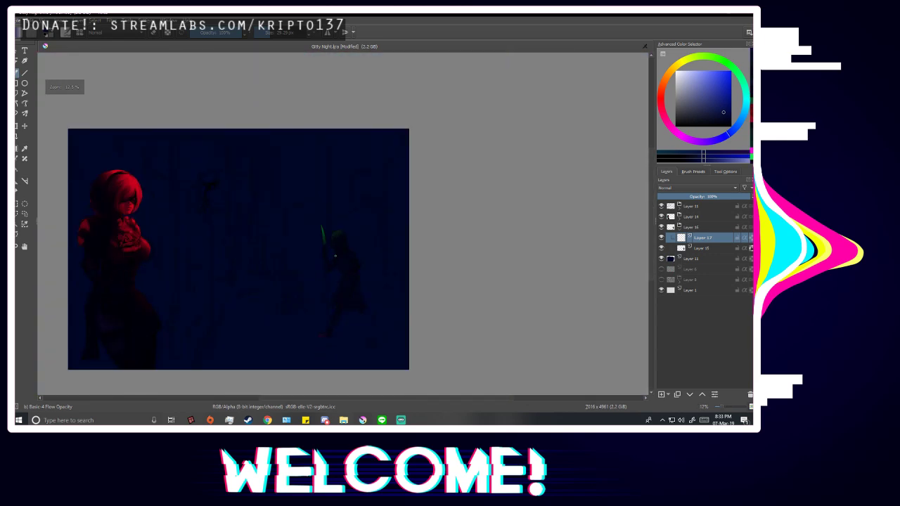
pyautogui.scroll(8, 347, 258)
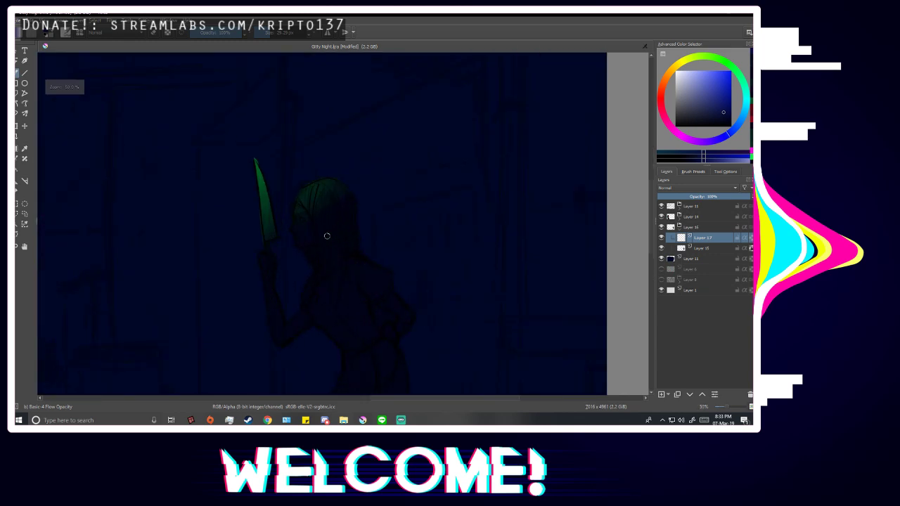
pyautogui.moveTo(278, 269)
pyautogui.mouseDown()
pyautogui.moveTo(265, 221)
pyautogui.moveTo(256, 230)
pyautogui.moveTo(270, 209)
pyautogui.moveTo(268, 192)
pyautogui.moveTo(261, 206)
pyautogui.moveTo(266, 159)
pyautogui.mouseUp()
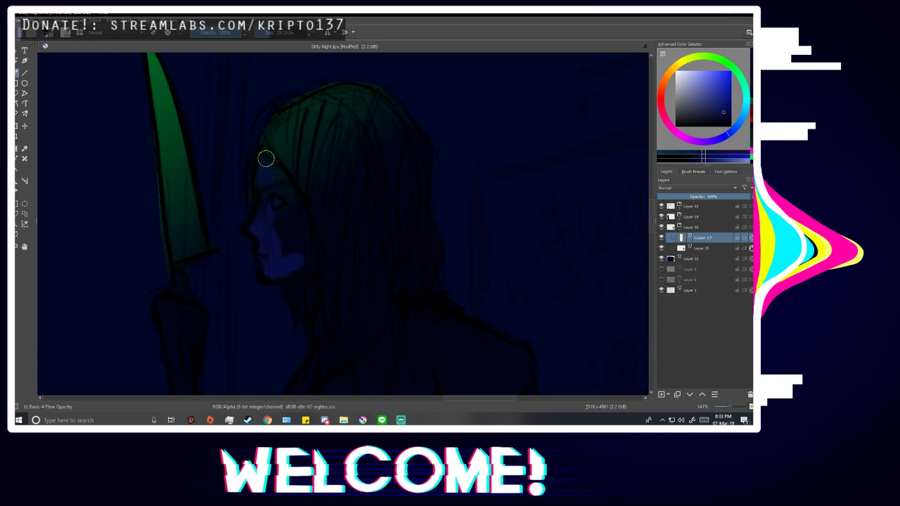
pyautogui.hotkey('ctrl', 'z')
pyautogui.hotkey('ctrl', 'z')
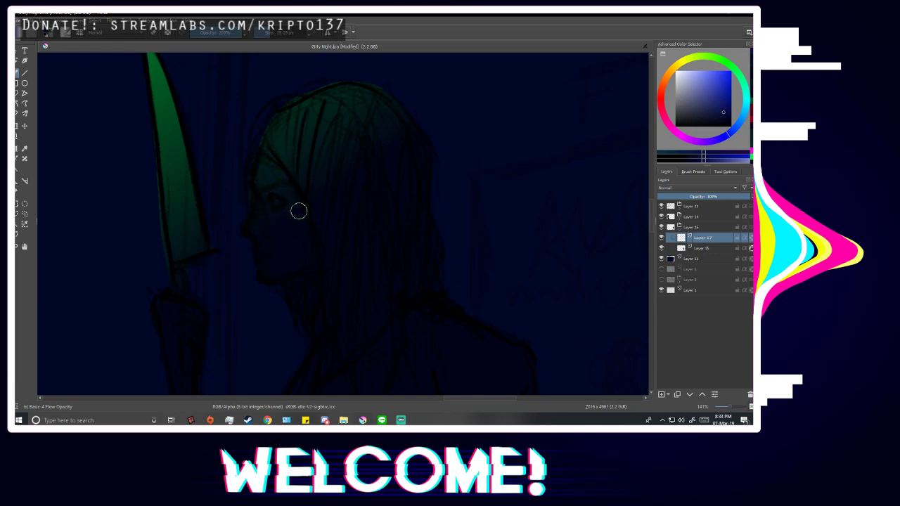
# Enlarge the brush and fill the girl's face from the eye down to the chin with soft dark blue.
pyautogui.moveTo(277, 43); pyautogui.dragTo(283, 43)
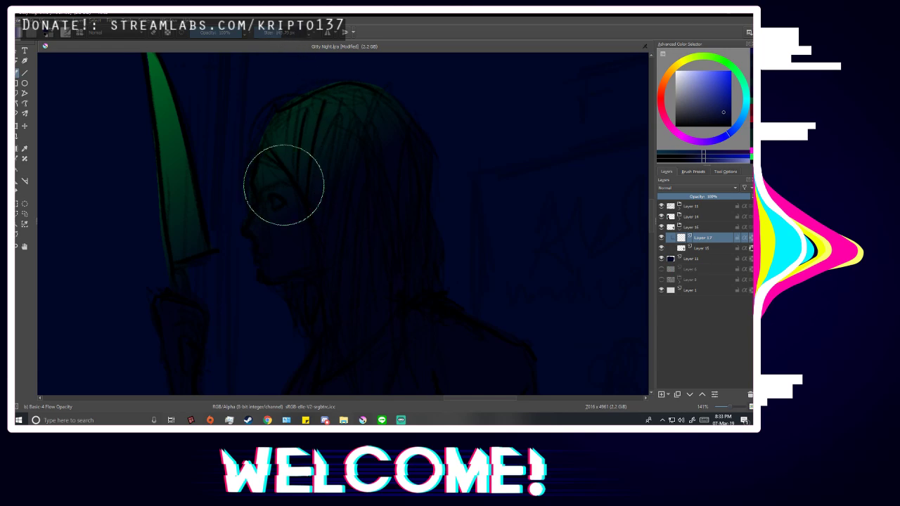
pyautogui.moveTo(284, 185); pyautogui.dragTo(290, 224)
pyautogui.moveTo(287, 38)
pyautogui.mouseDown()
pyautogui.moveTo(302, 37)
pyautogui.moveTo(276, 44)
pyautogui.mouseUp()
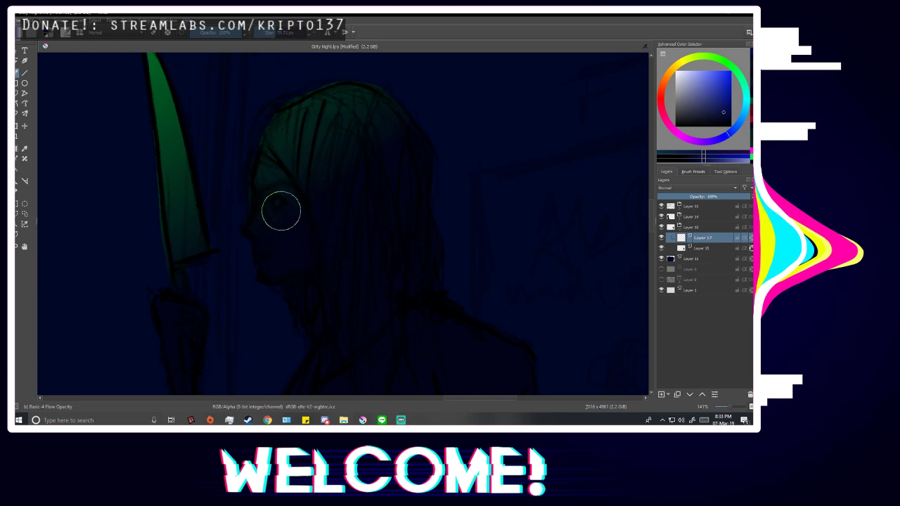
pyautogui.moveTo(281, 209)
pyautogui.mouseDown()
pyautogui.moveTo(286, 248)
pyautogui.moveTo(275, 263)
pyautogui.moveTo(264, 223)
pyautogui.moveTo(283, 230)
pyautogui.moveTo(287, 213)
pyautogui.moveTo(304, 262)
pyautogui.moveTo(305, 240)
pyautogui.moveTo(283, 203)
pyautogui.mouseUp()
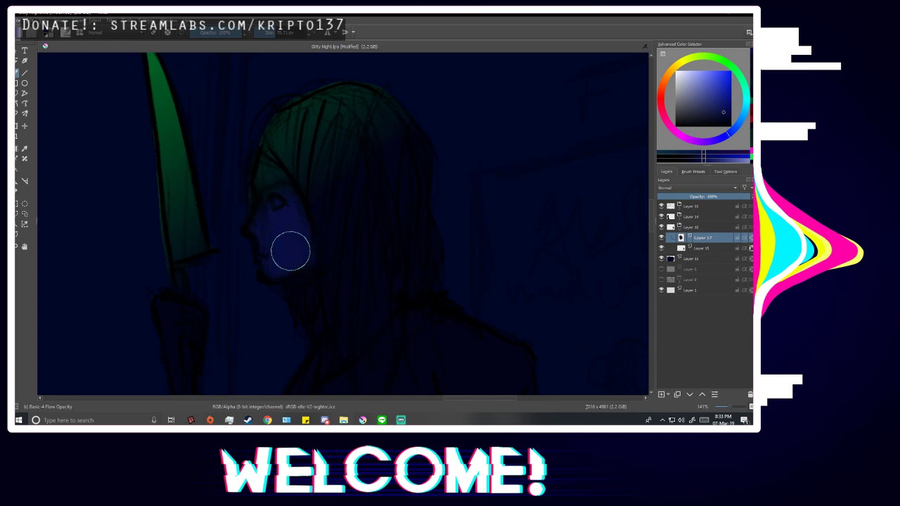
# Paint the girl's raised hand and arm in the same dark blue as the face, using a smaller brush.
pyautogui.scroll(-3, 379, 141)
pyautogui.scroll(1, 349, 271)
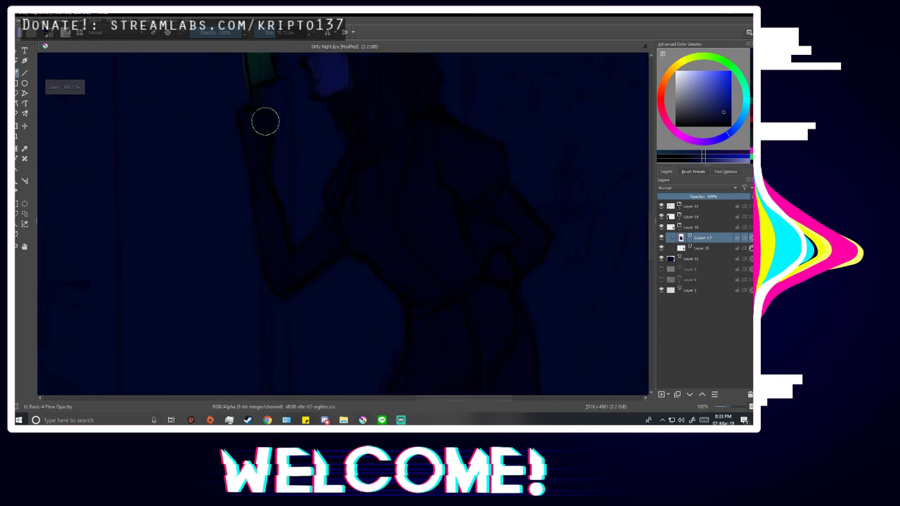
pyautogui.moveTo(244, 125)
pyautogui.mouseDown()
pyautogui.moveTo(255, 125)
pyautogui.moveTo(254, 156)
pyautogui.mouseUp()
pyautogui.hotkey('ctrl', 'z')
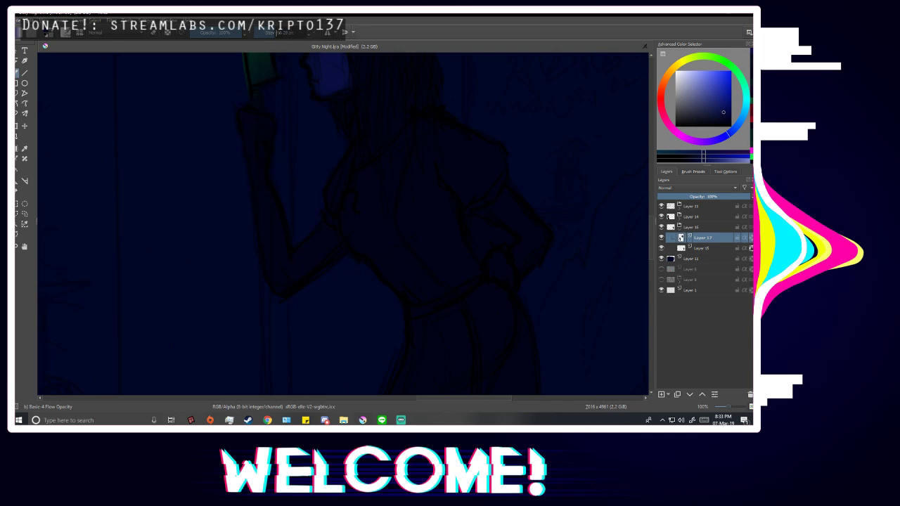
pyautogui.moveTo(247, 117)
pyautogui.mouseDown()
pyautogui.moveTo(269, 253)
pyautogui.moveTo(266, 187)
pyautogui.moveTo(279, 230)
pyautogui.moveTo(273, 268)
pyautogui.moveTo(267, 232)
pyautogui.moveTo(275, 281)
pyautogui.moveTo(322, 225)
pyautogui.moveTo(340, 250)
pyautogui.moveTo(288, 284)
pyautogui.moveTo(320, 245)
pyautogui.mouseUp()
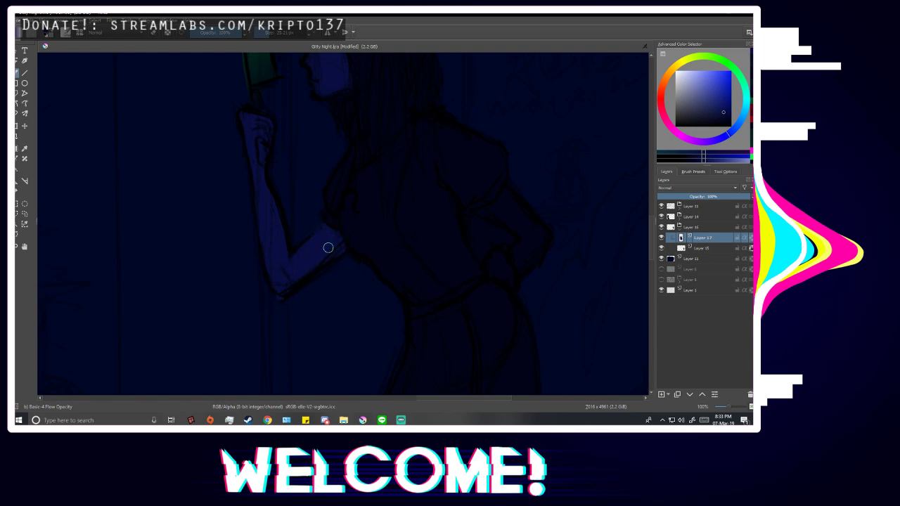
pyautogui.scroll(-1, 320, 253)
pyautogui.scroll(4, 345, 146)
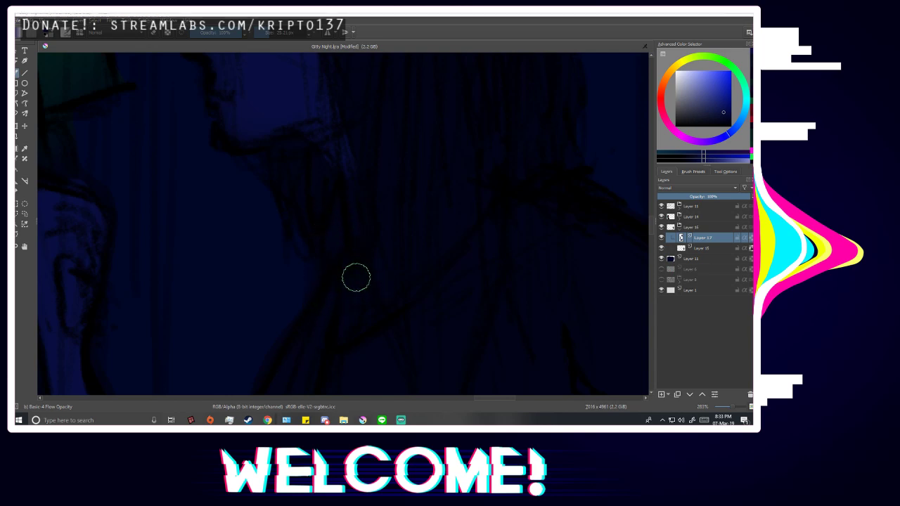
# Paint the girl's neck above the collar in the dark blue skin colour and erase the excess beneath her hair.
pyautogui.moveTo(342, 307)
pyautogui.mouseDown()
pyautogui.moveTo(454, 242)
pyautogui.moveTo(380, 276)
pyautogui.moveTo(405, 245)
pyautogui.mouseUp()
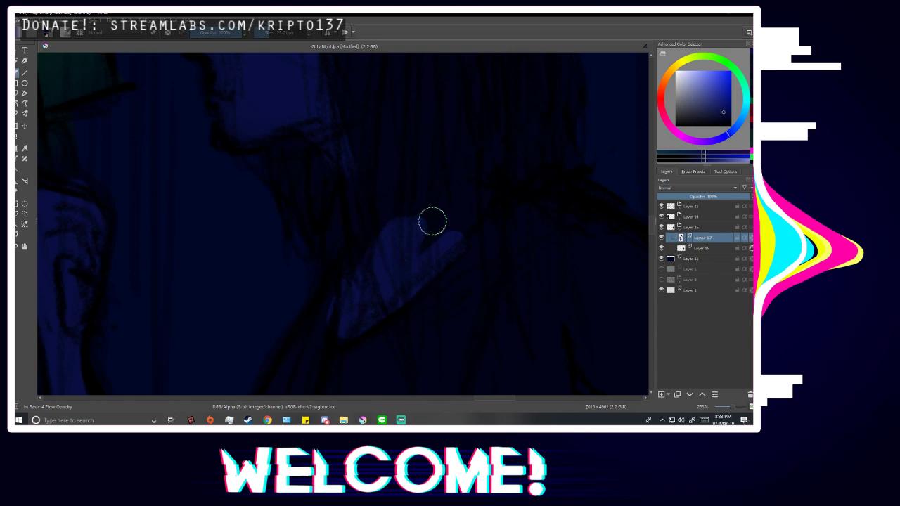
pyautogui.scroll(-5, 415, 226)
pyautogui.scroll(1, 483, 293)
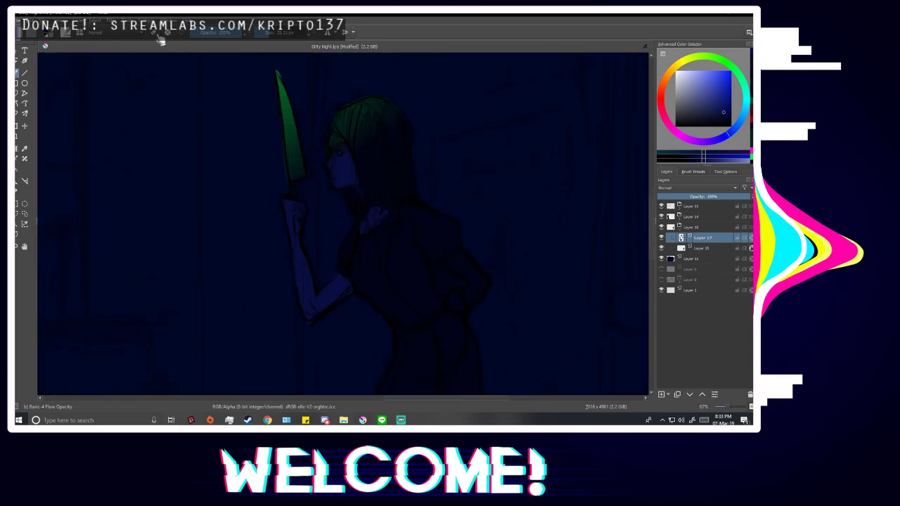
pyautogui.scroll(5, 354, 156)
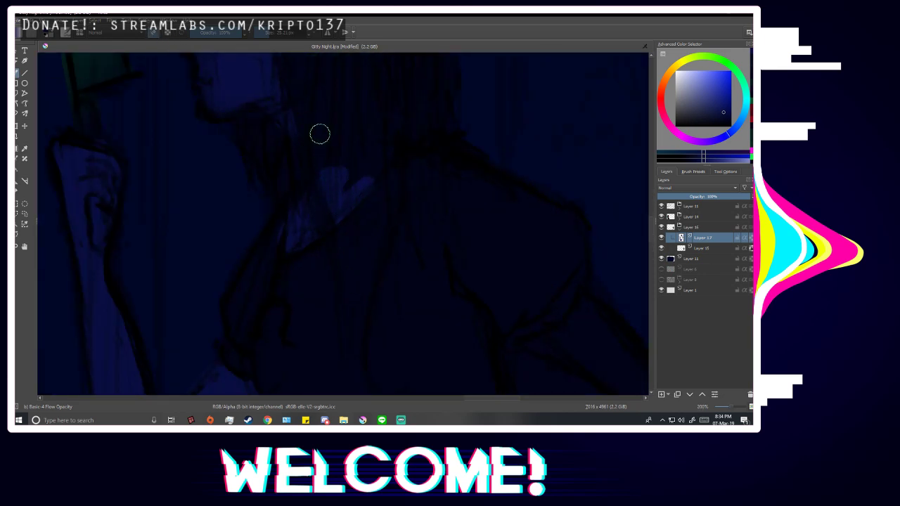
pyautogui.scroll(-1, 350, 222)
pyautogui.scroll(-3, 350, 222)
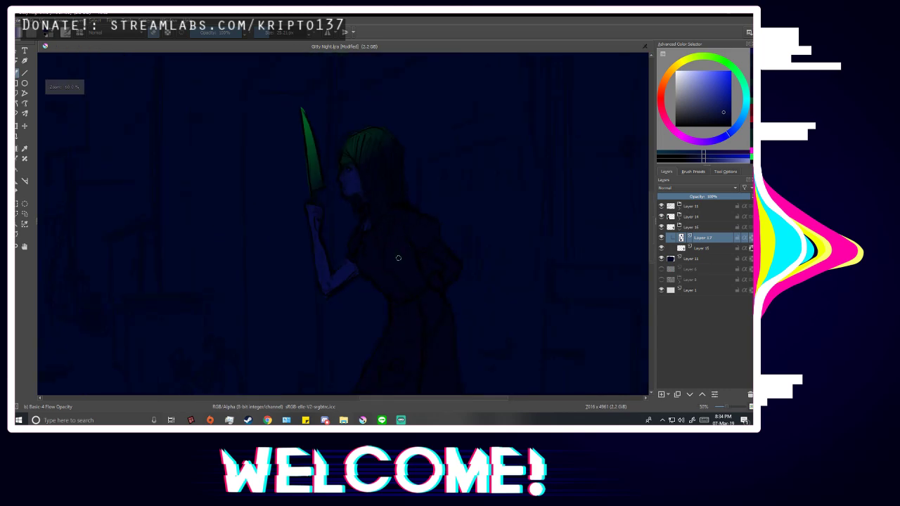
# Examine the girl in mirrored, whole-canvas and close-up views, temporarily hiding the line sketch to judge the skin shading.
pyautogui.press('m')
pyautogui.press('m')
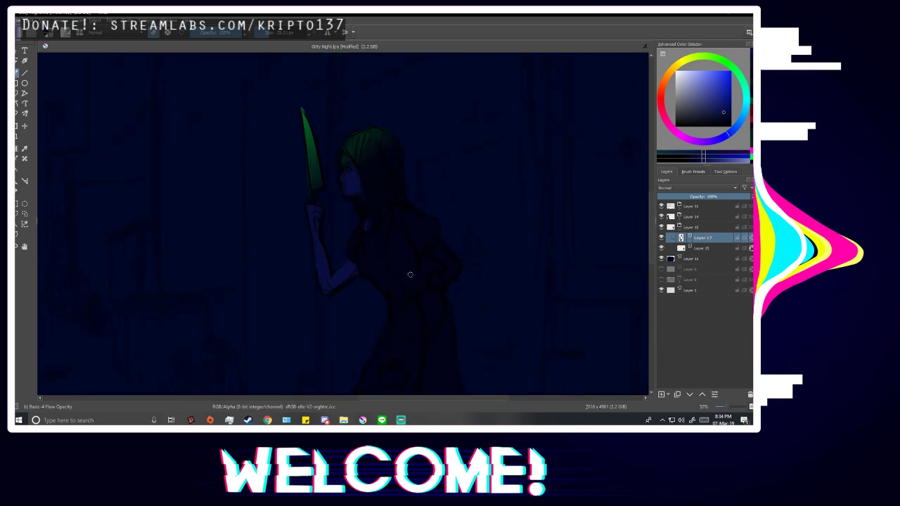
pyautogui.scroll(-2, 353, 222)
pyautogui.scroll(-2, 391, 278)
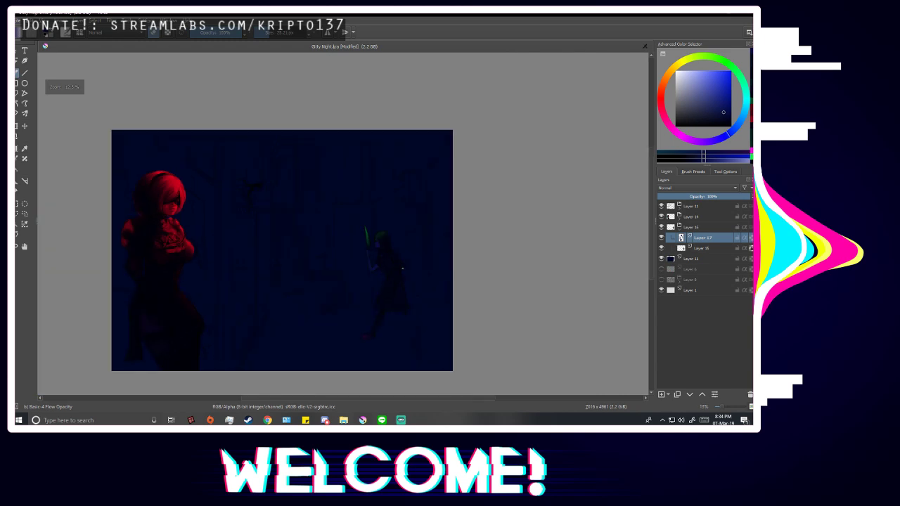
pyautogui.scroll(4, 400, 244)
pyautogui.scroll(2, 355, 258)
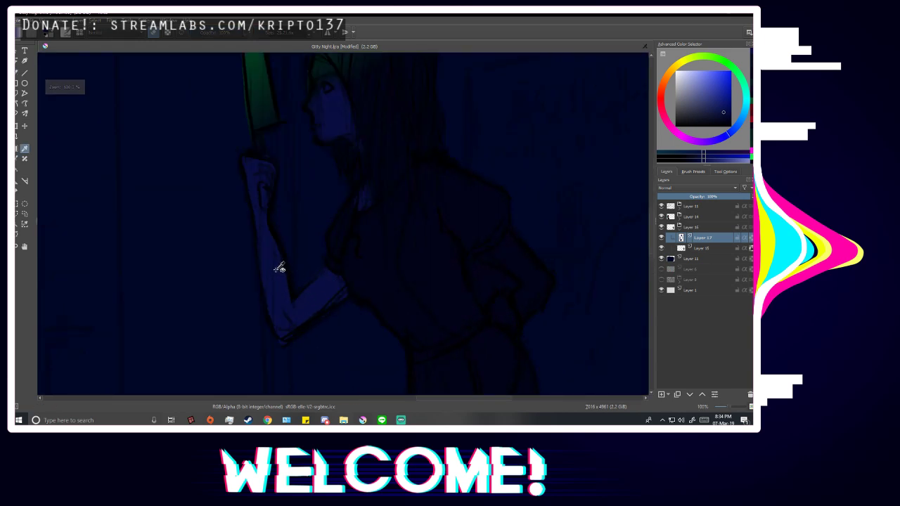
pyautogui.scroll(-2, 257, 209)
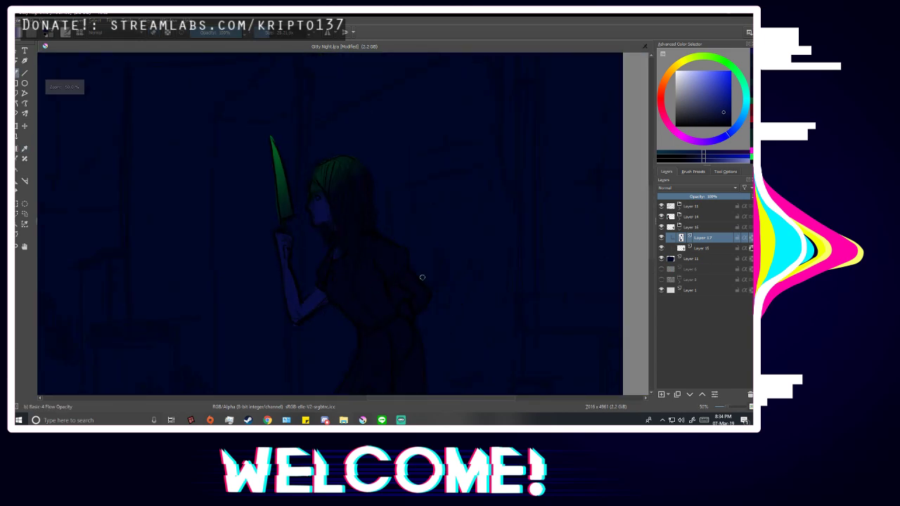
pyautogui.press('m')
pyautogui.press('m')
pyautogui.scroll(-2, 394, 253)
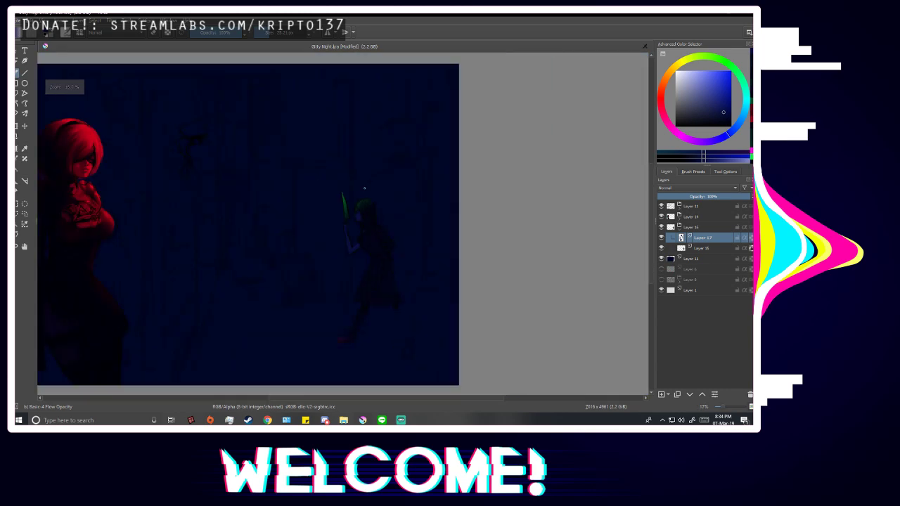
pyautogui.click(661, 206)
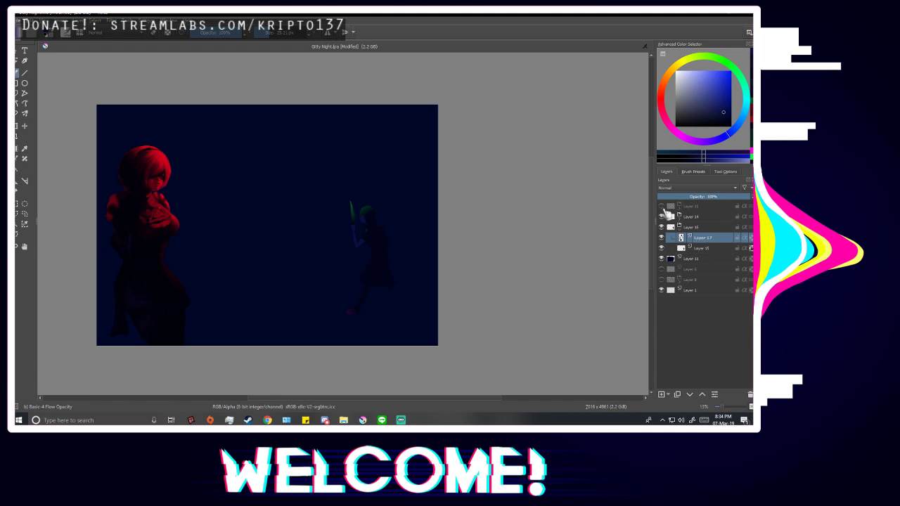
pyautogui.click(660, 206)
pyautogui.scroll(3, 353, 212)
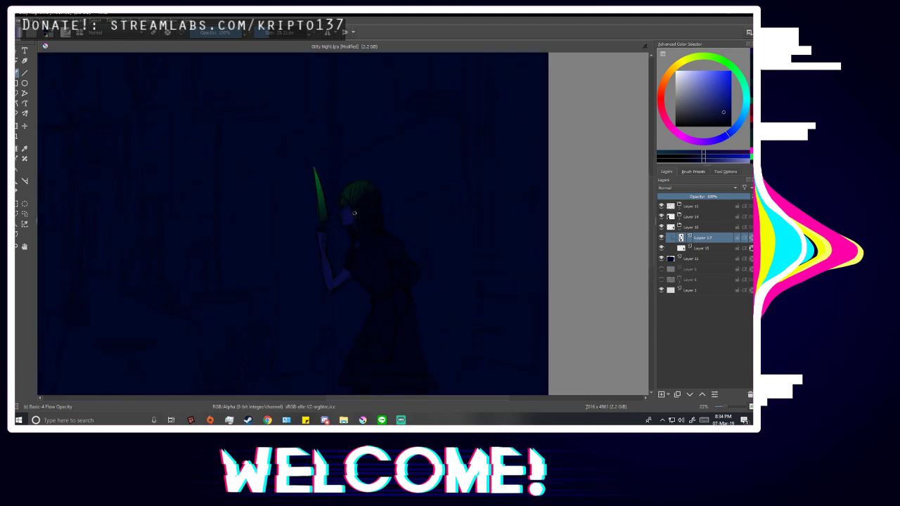
pyautogui.scroll(3, 354, 212)
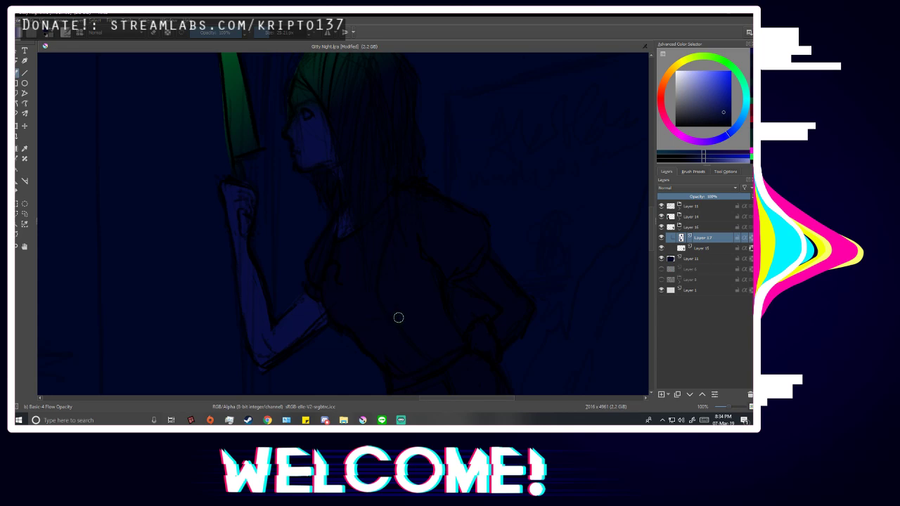
# Sample the darker blue of the girl's dress and shade the back of her cheek, jaw and neck with it.
pyautogui.press('p')
pyautogui.click(432, 296)
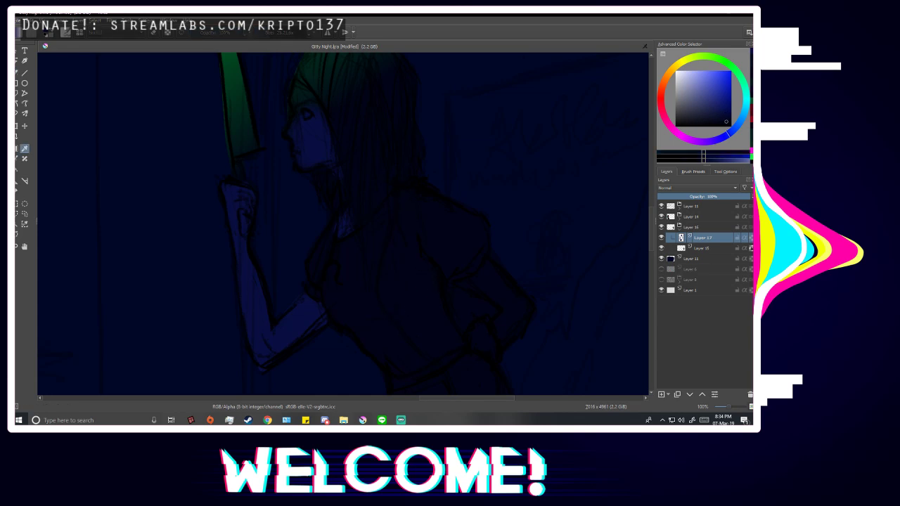
pyautogui.press('b')
pyautogui.scroll(4, 339, 134)
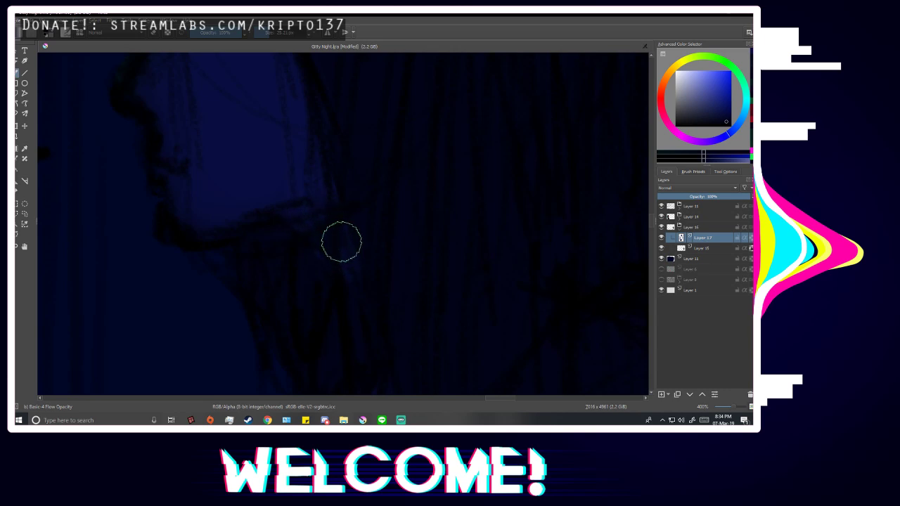
pyautogui.scroll(-3, 308, 146)
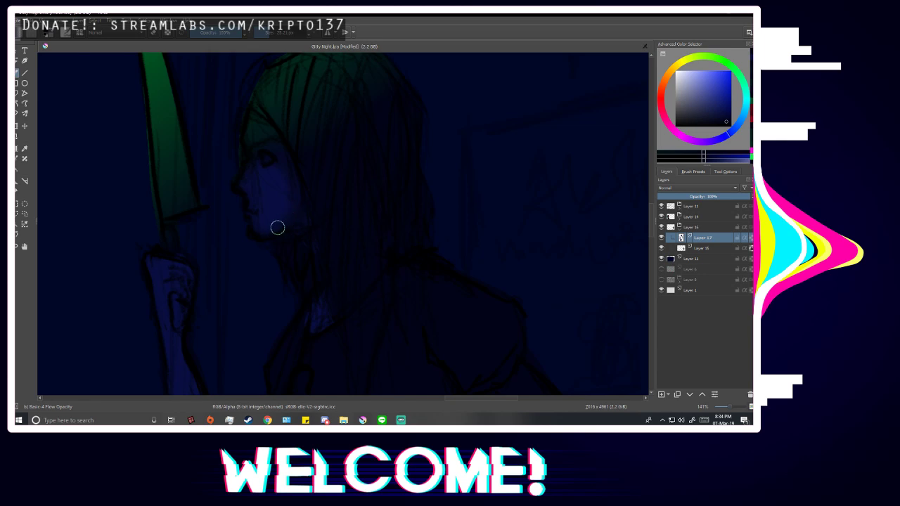
pyautogui.click(661, 206)
pyautogui.click(661, 206)
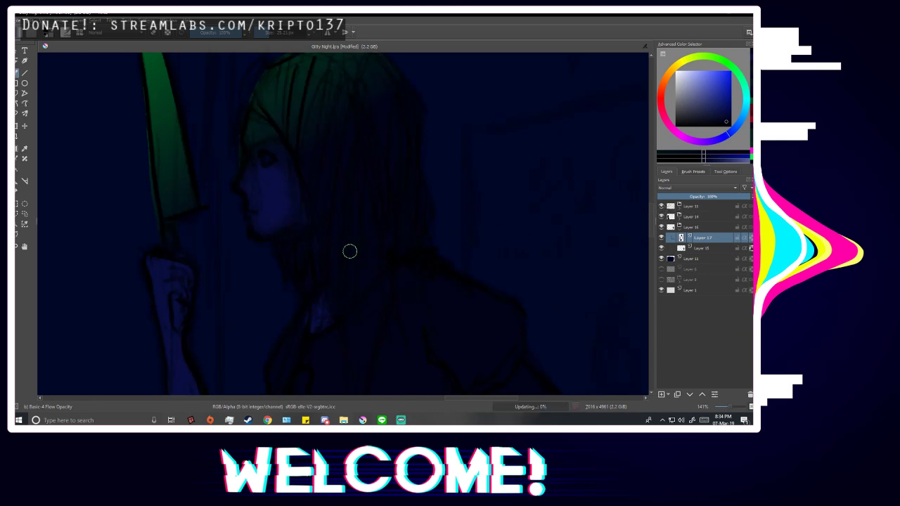
pyautogui.scroll(1, 262, 218)
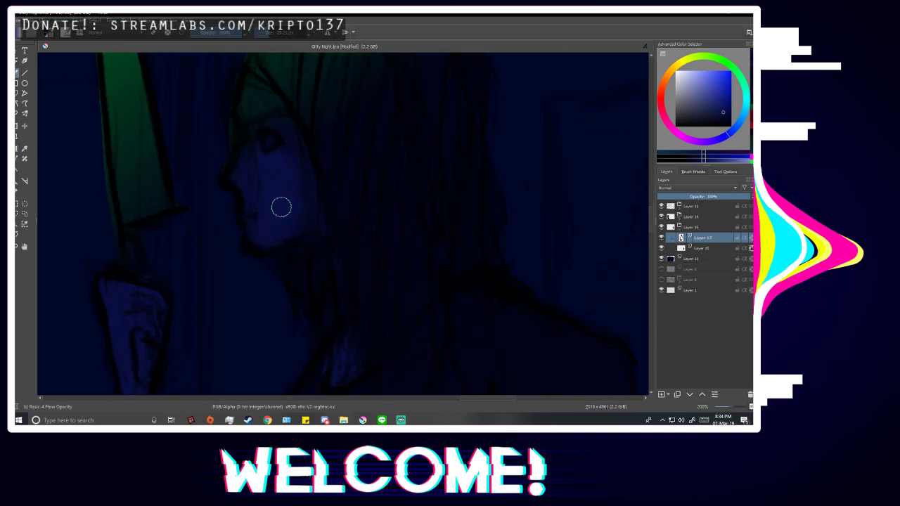
# Check the shaded face in a mirrored view and across the whole illustration with the line sketch temporarily hidden.
pyautogui.scroll(-5, 303, 218)
pyautogui.press('m')
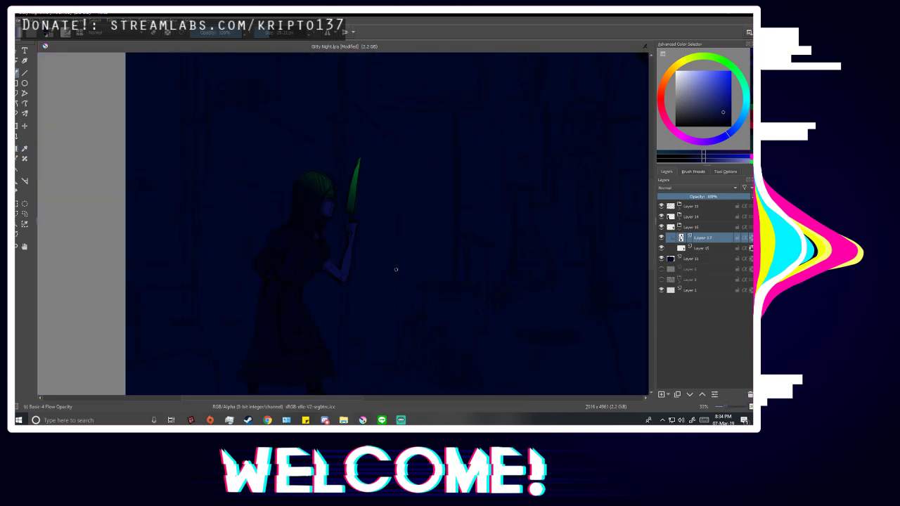
pyautogui.press('m')
pyautogui.scroll(-2, 370, 190)
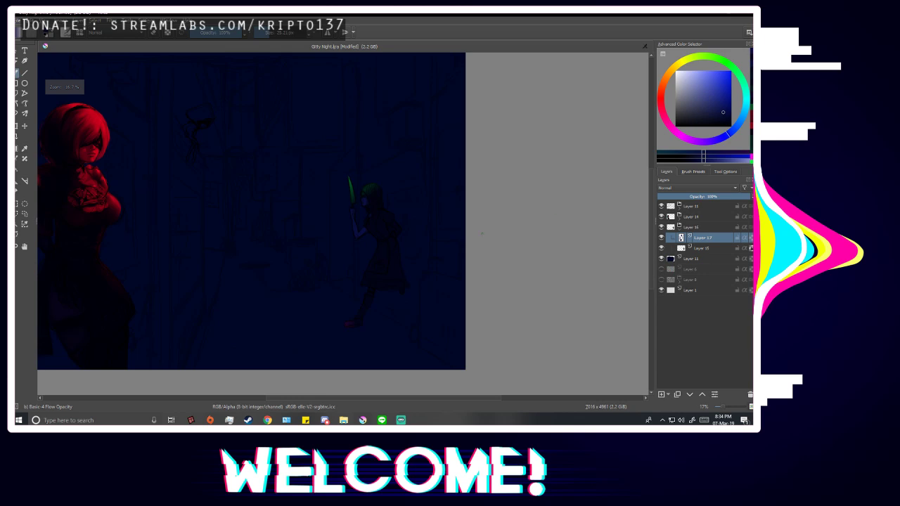
pyautogui.click(661, 206)
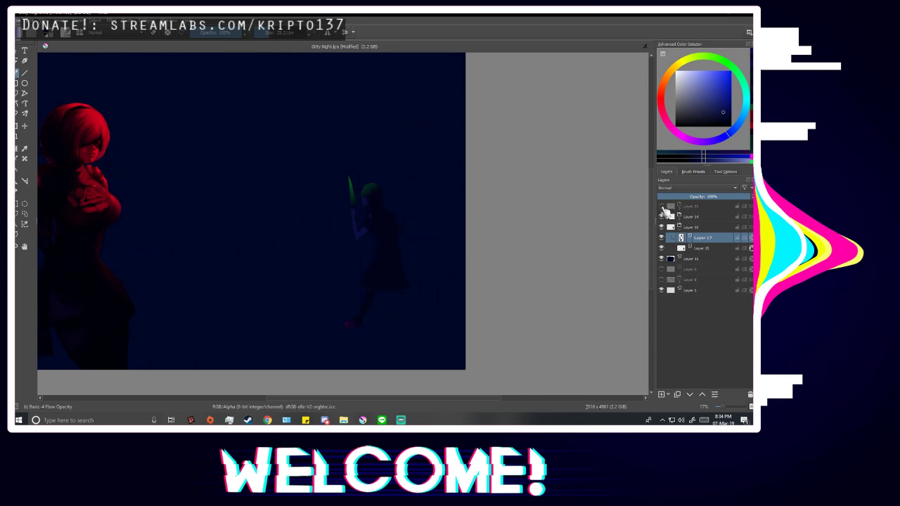
pyautogui.click(661, 206)
pyautogui.scroll(6, 380, 205)
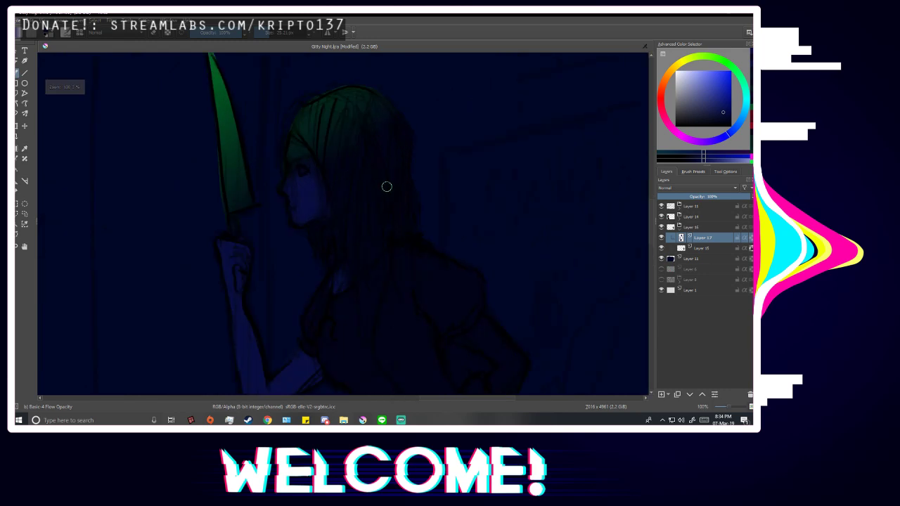
# Sample the green of the knife blade and paint a thin rim light along the girl's profile from brow to chin.
pyautogui.scroll(-2, 410, 185)
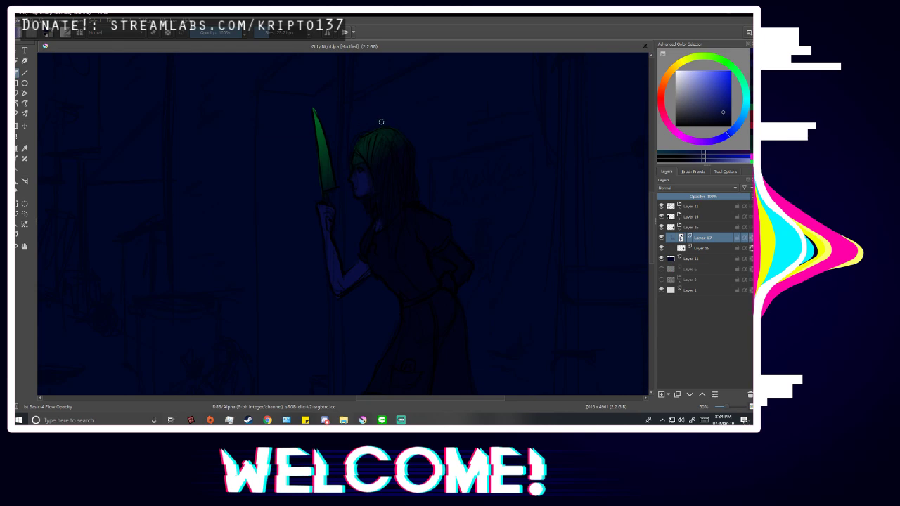
pyautogui.scroll(2, 393, 130)
pyautogui.scroll(1, 344, 213)
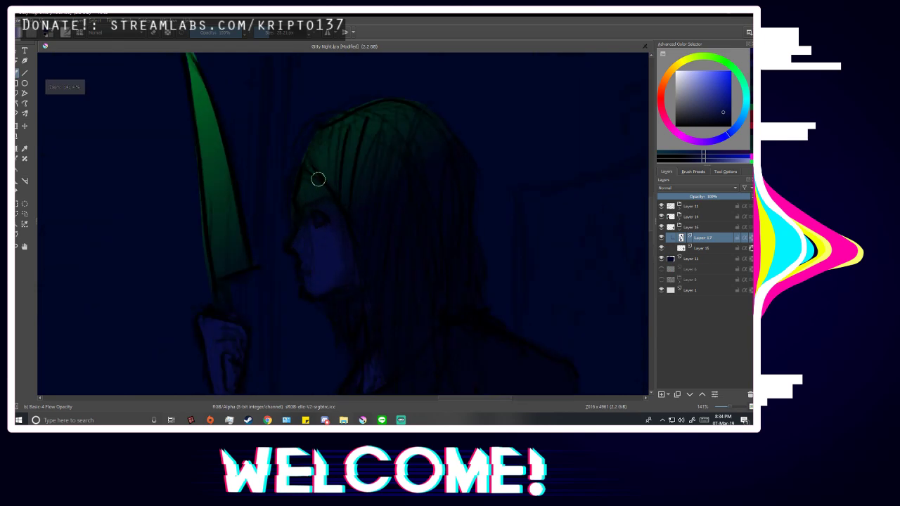
pyautogui.press('p')
pyautogui.click(208, 93)
pyautogui.press('b')
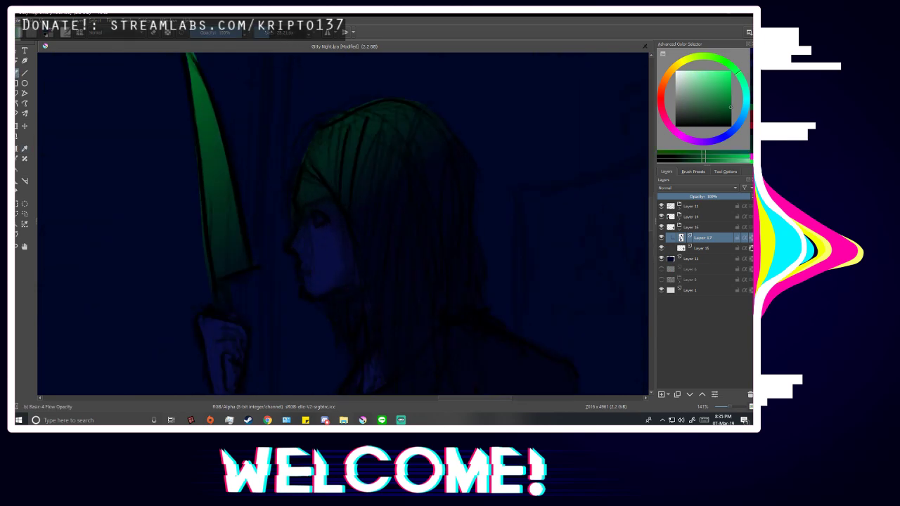
pyautogui.moveTo(296, 35); pyautogui.dragTo(263, 41)
pyautogui.scroll(1, 335, 292)
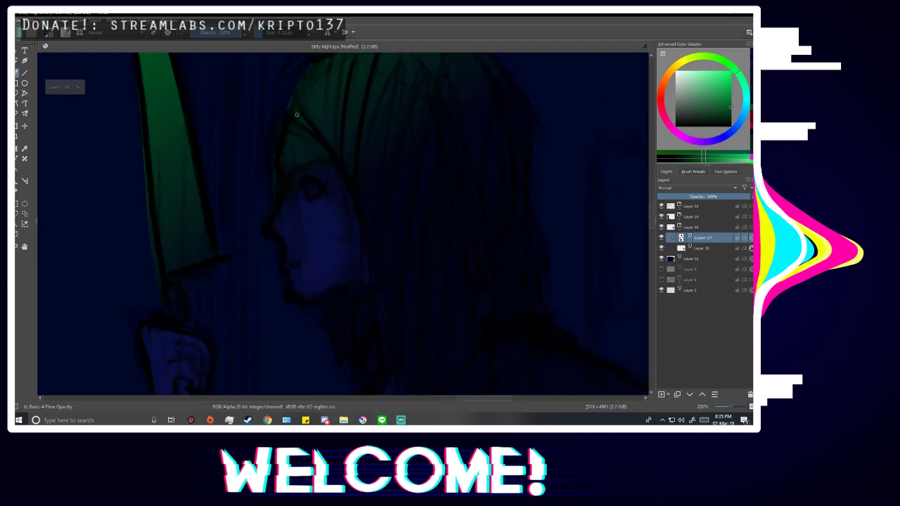
pyautogui.click(270, 38)
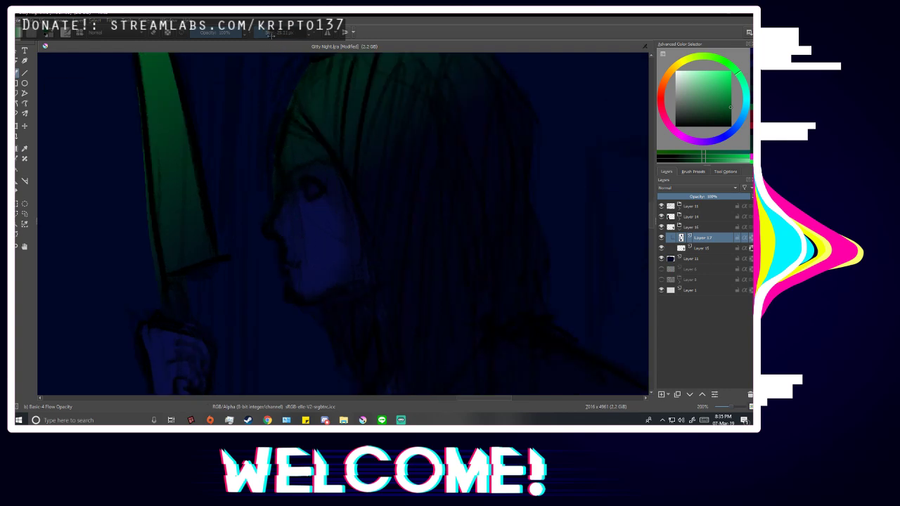
pyautogui.moveTo(271, 35); pyautogui.dragTo(266, 41)
pyautogui.click(268, 38)
pyautogui.moveTo(293, 289)
pyautogui.mouseDown()
pyautogui.moveTo(269, 214)
pyautogui.moveTo(293, 290)
pyautogui.moveTo(275, 221)
pyautogui.moveTo(294, 164)
pyautogui.mouseUp()
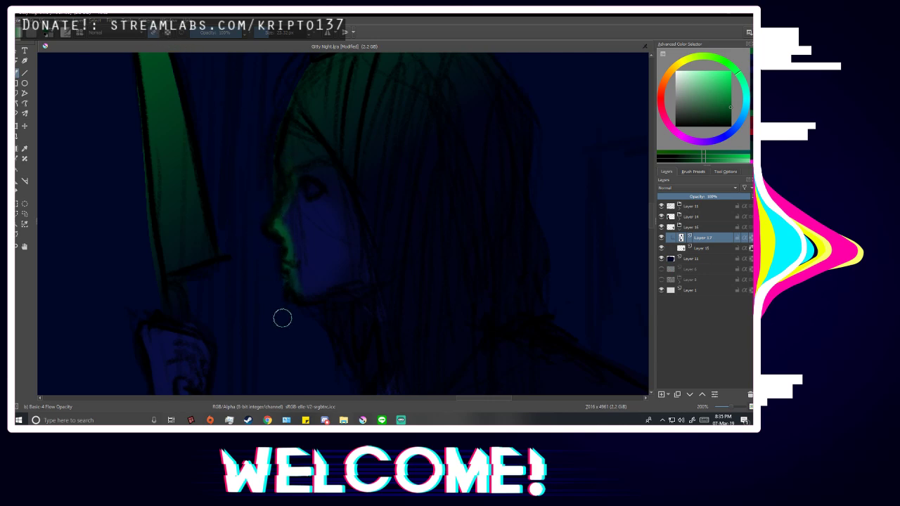
# Soften the inner edge of the green rim light with blues sampled from the girl's cheek and the area above her eye.
pyautogui.scroll(-3, 353, 263)
pyautogui.scroll(4, 352, 253)
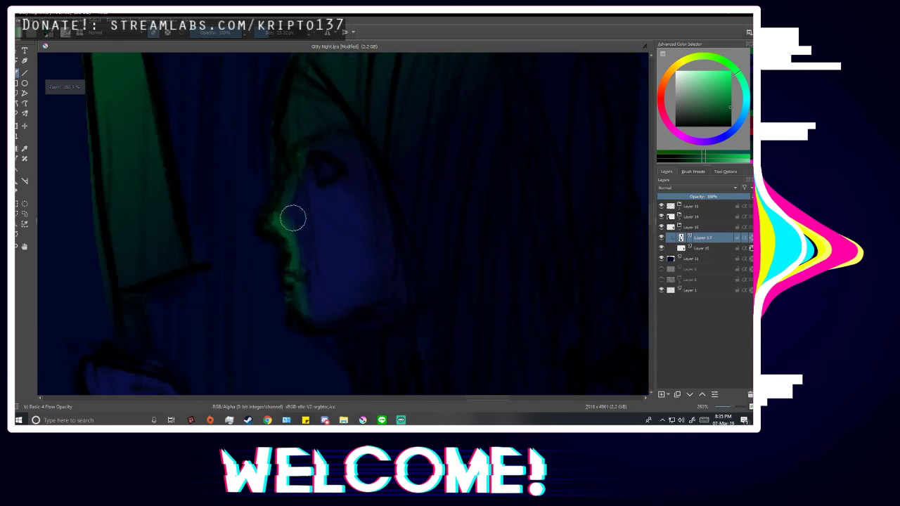
pyautogui.scroll(-1, 274, 215)
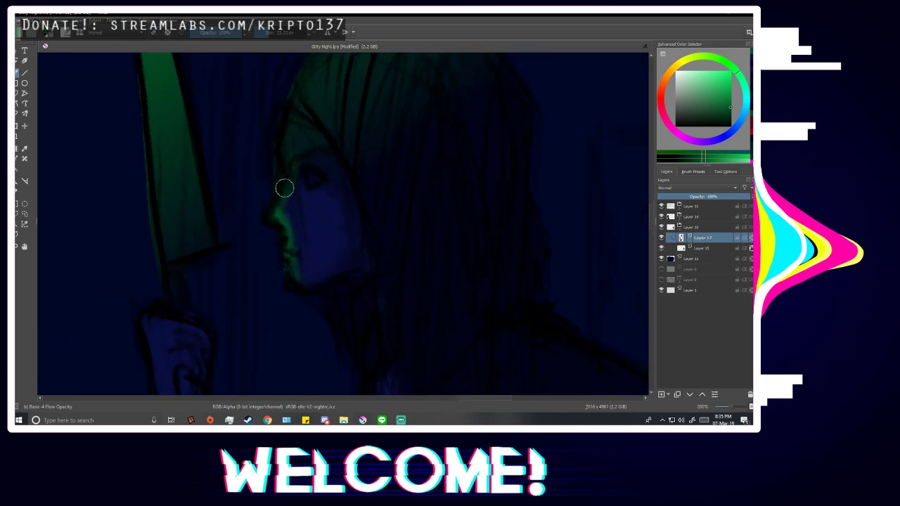
pyautogui.press('p')
pyautogui.click(319, 235)
pyautogui.press('b')
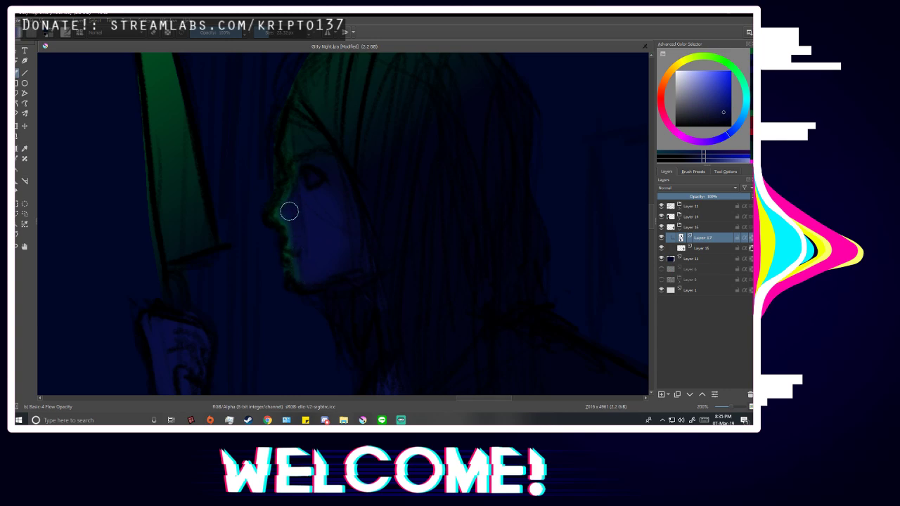
pyautogui.press('p')
pyautogui.click(327, 155)
pyautogui.press('b')
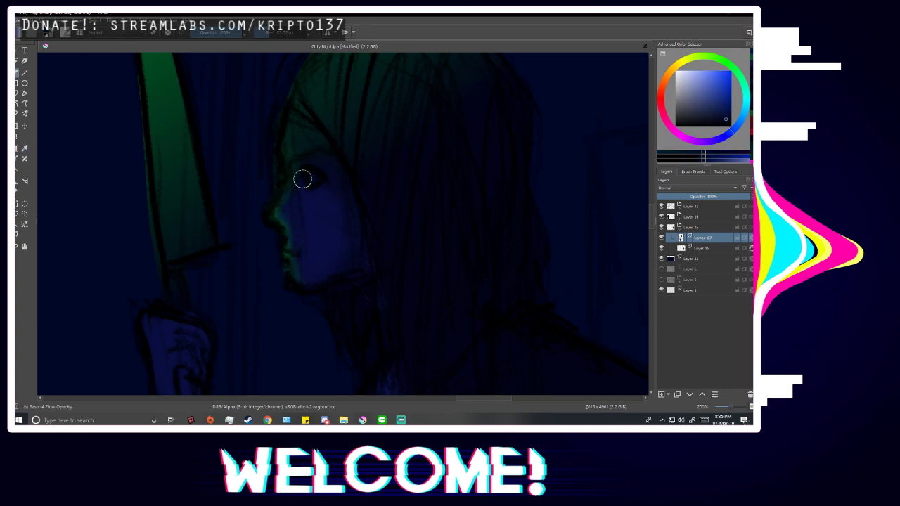
# Examine the green-lit profile up close and from a distance, comparing the normal and mirrored views.
pyautogui.scroll(-3, 348, 159)
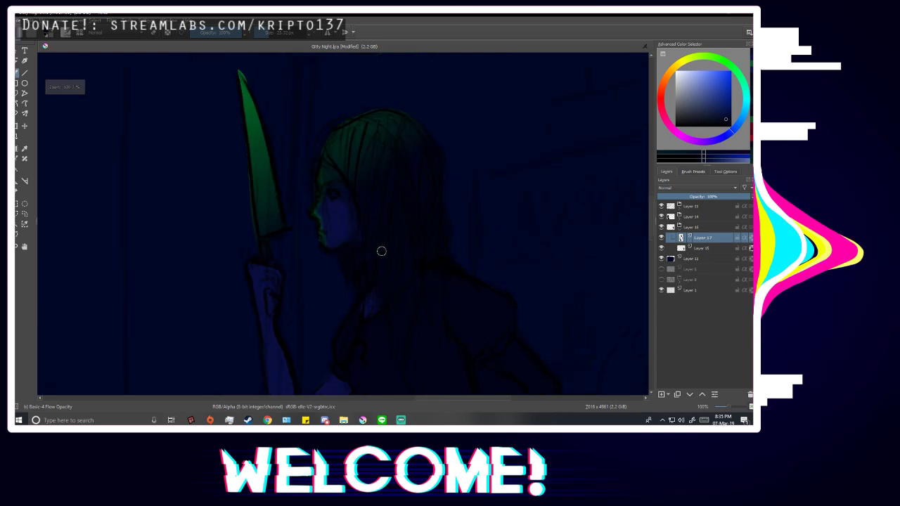
pyautogui.press('m')
pyautogui.press('m')
pyautogui.scroll(5, 365, 221)
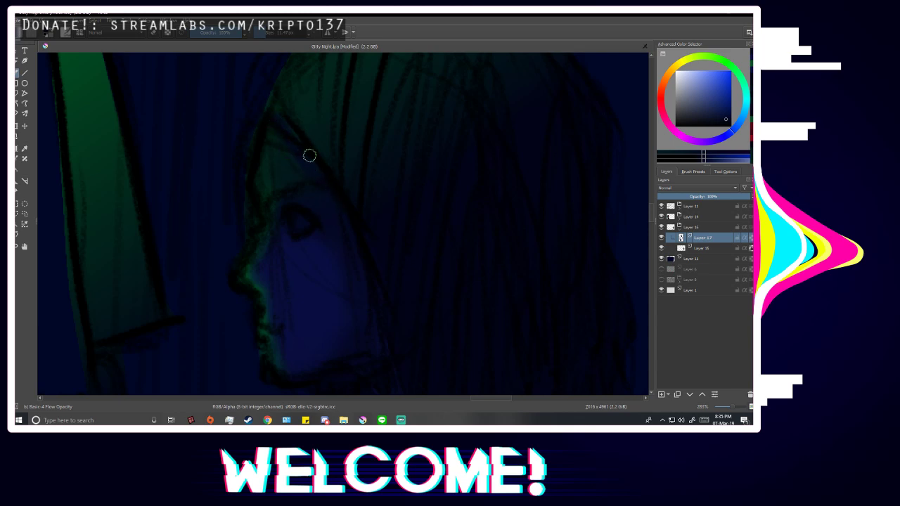
pyautogui.scroll(-5, 298, 141)
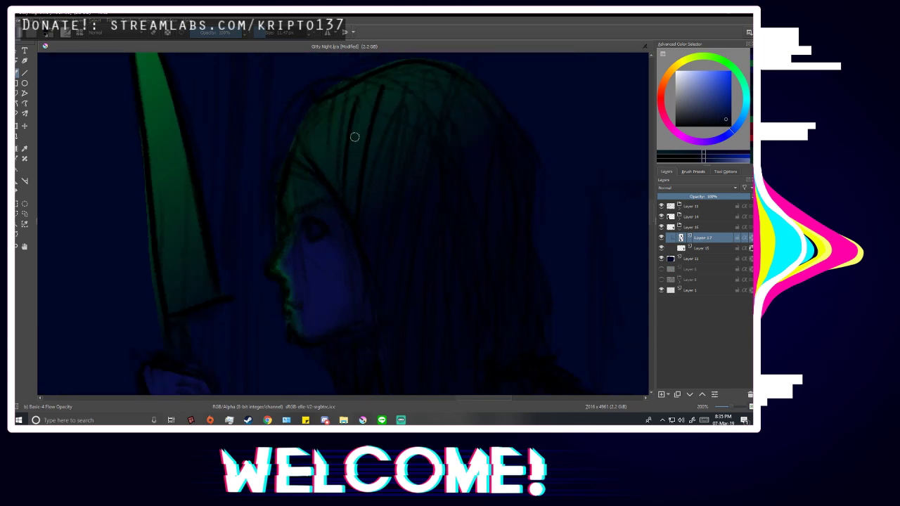
pyautogui.press('m')
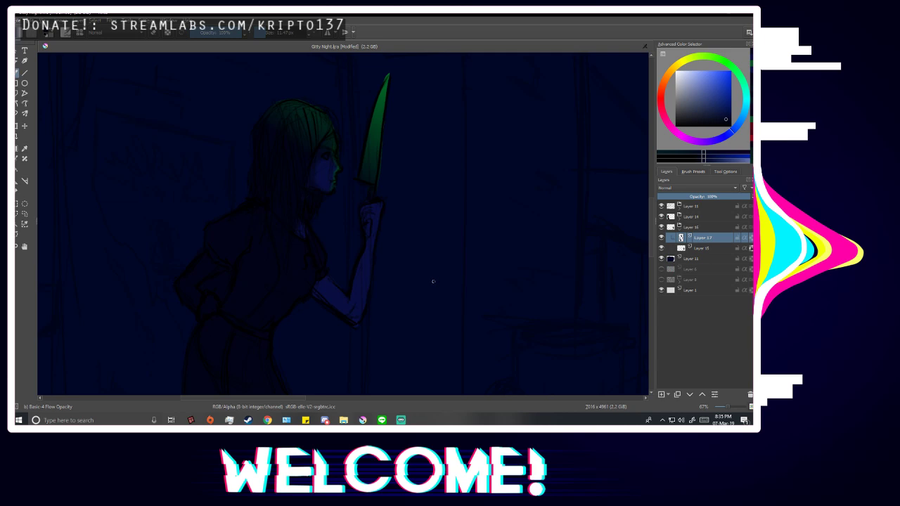
# Outline the gap between the girl's bent rear arm and waist with a freehand selection and clear the base fill inside it.
pyautogui.press('m')
pyautogui.scroll(-3, 430, 264)
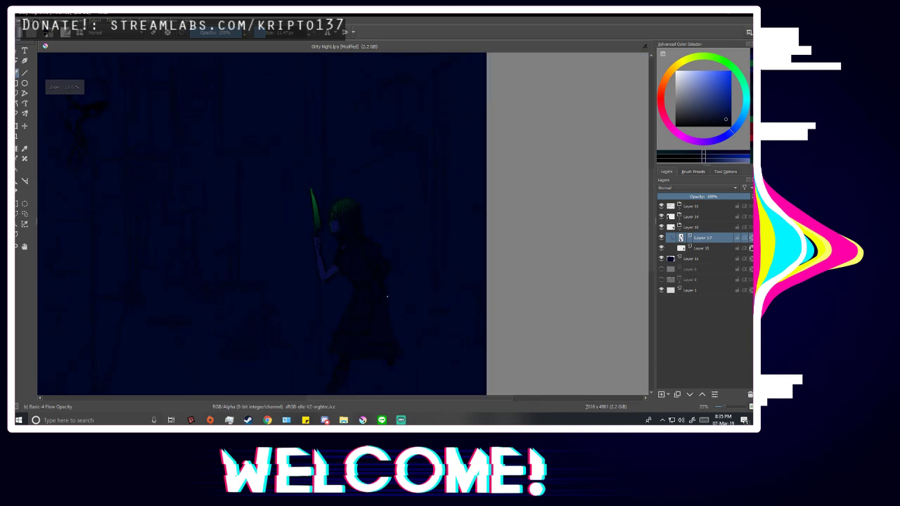
pyautogui.scroll(3, 387, 295)
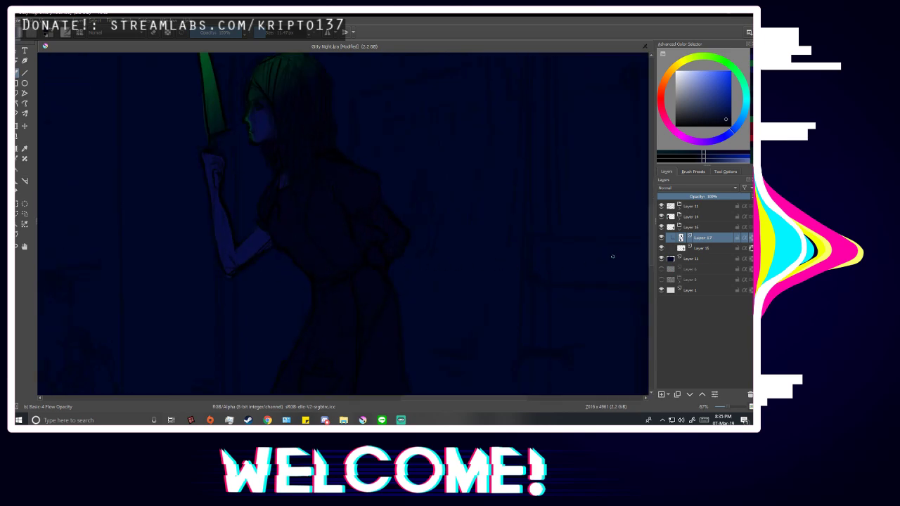
pyautogui.click(25, 214)
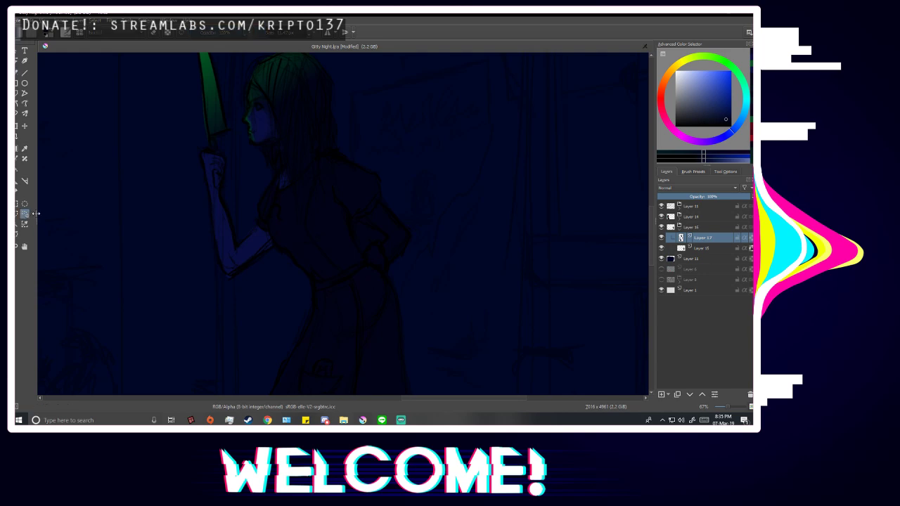
pyautogui.click(703, 248)
pyautogui.scroll(2, 338, 204)
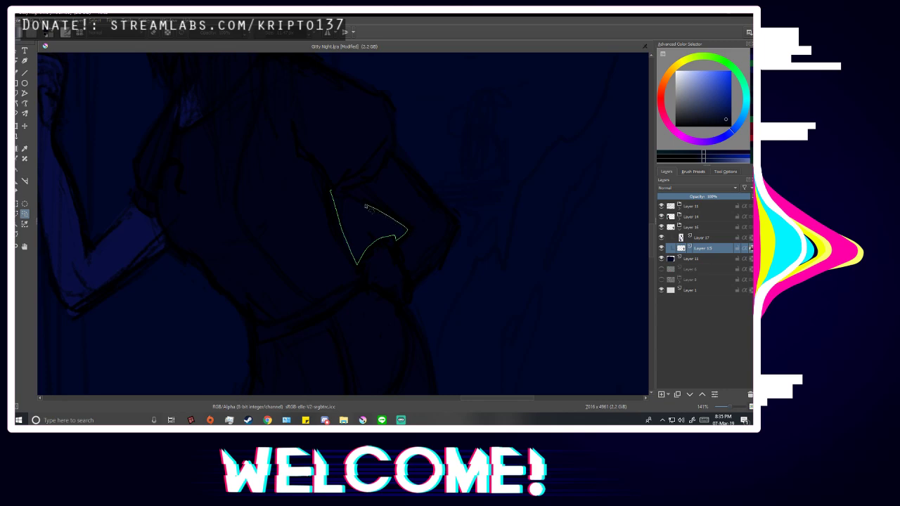
pyautogui.moveTo(343, 198); pyautogui.dragTo(334, 191)
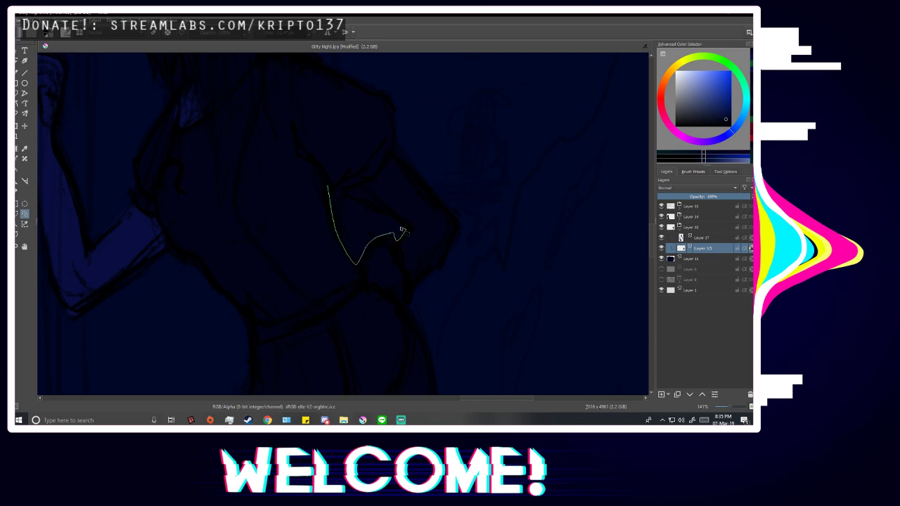
pyautogui.hotkey('ctrl', 'shift', 'a')
pyautogui.click(30, 21)
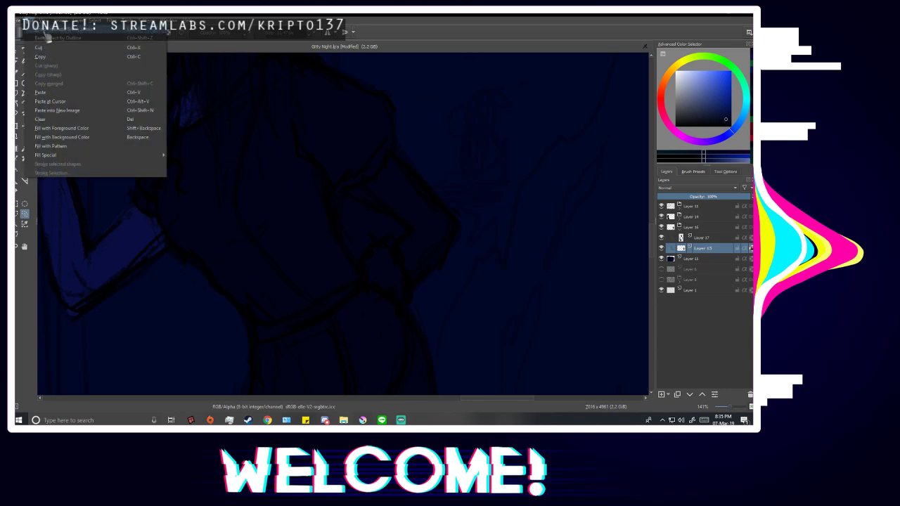
pyautogui.click(49, 40)
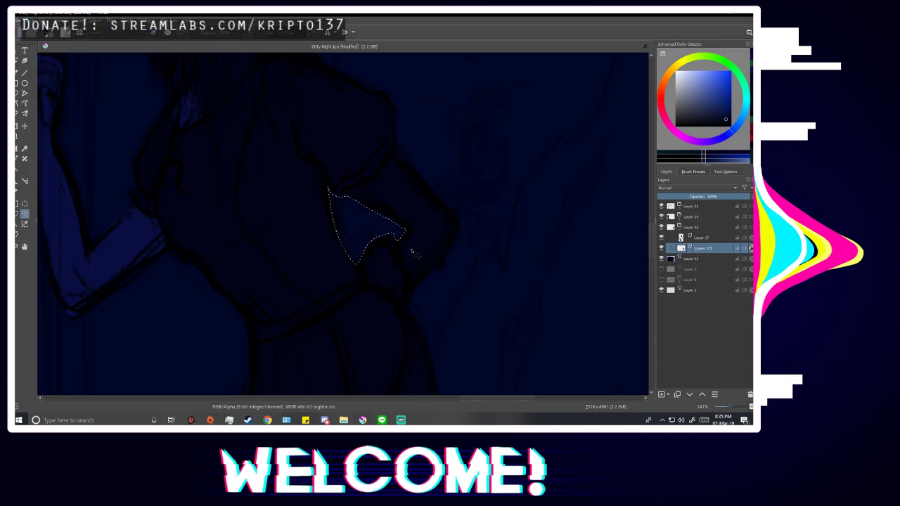
pyautogui.hotkey('ctrl', 'shift', 'a')
pyautogui.press('b')
pyautogui.scroll(-5, 417, 207)
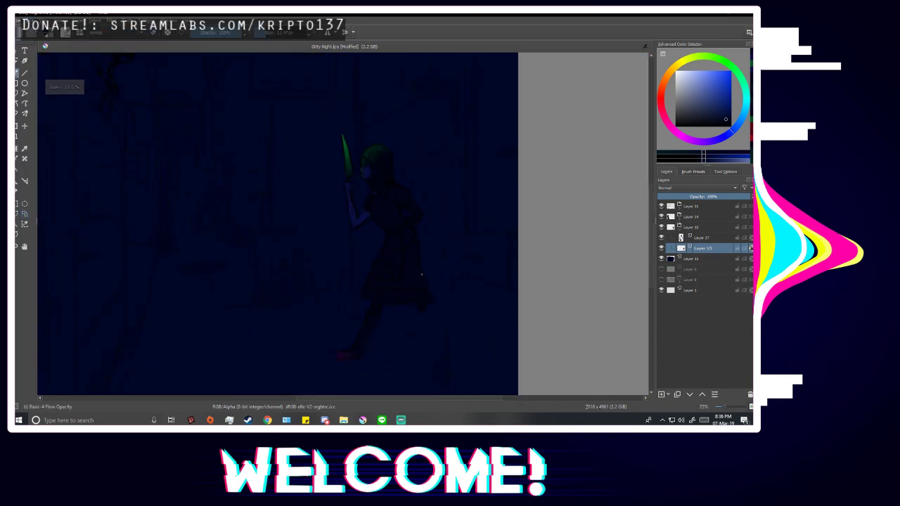
pyautogui.press('m')
pyautogui.press('m')
# Sample the dark blue skin tone for the shading layer, Layer 17, and resize the brush for painting the rear arm.
pyautogui.click(708, 238)
pyautogui.press('+')
pyautogui.press('+')
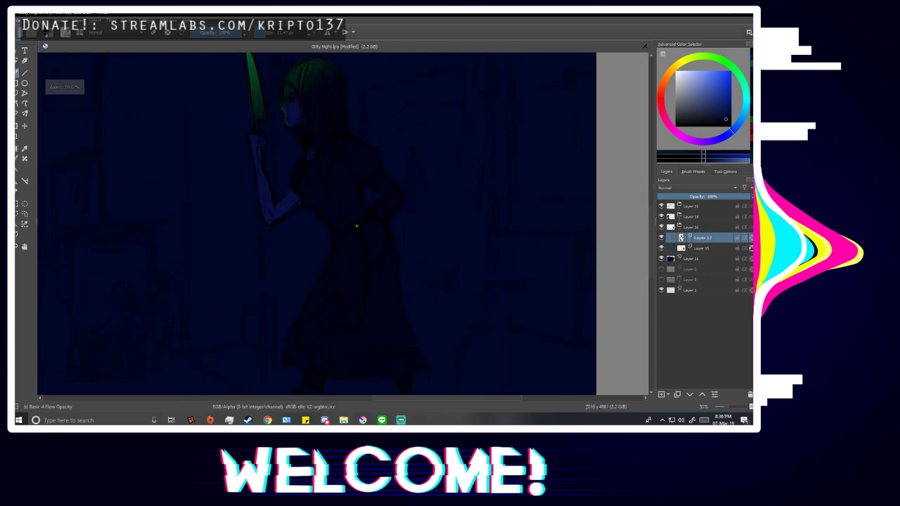
pyautogui.press('+')
pyautogui.press('+')
pyautogui.press('+')
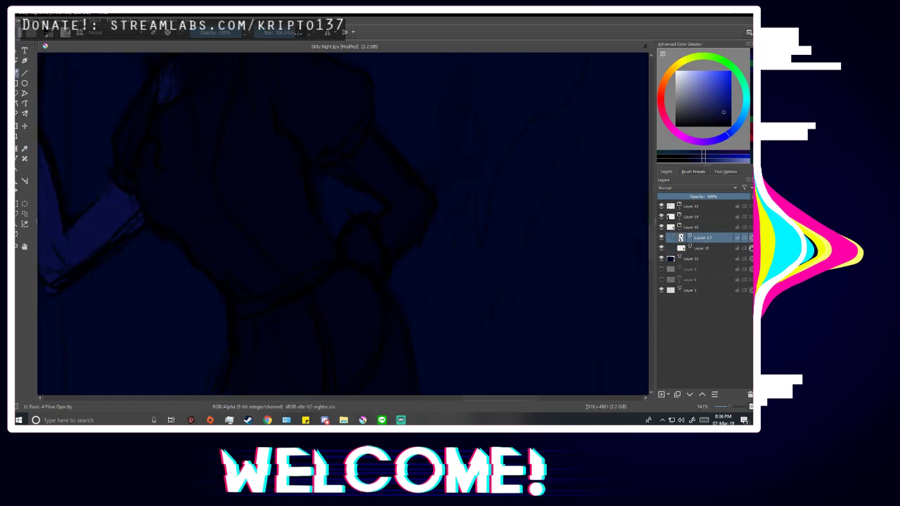
pyautogui.click(274, 35)
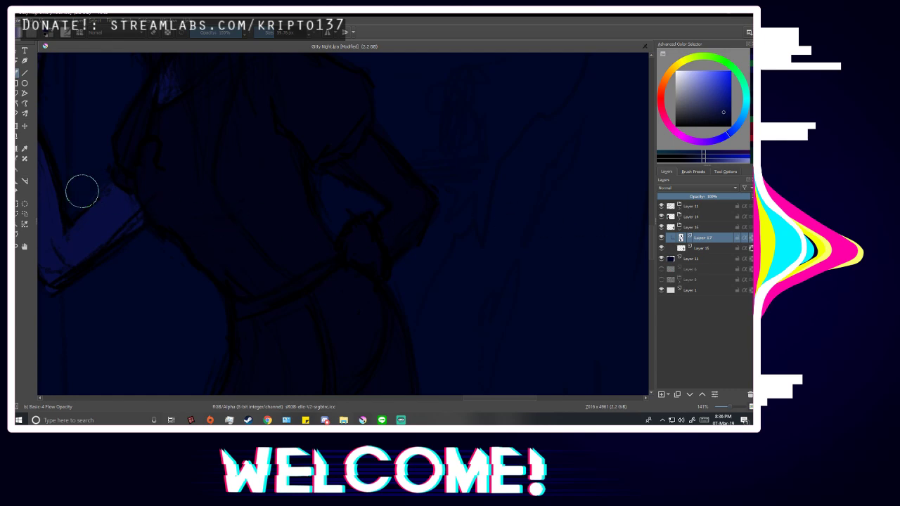
# Clear the stray base fill beside the rear arm's sleeve and elbow using a freehand selection on the base layer below Layer 17.
pyautogui.click(26, 214)
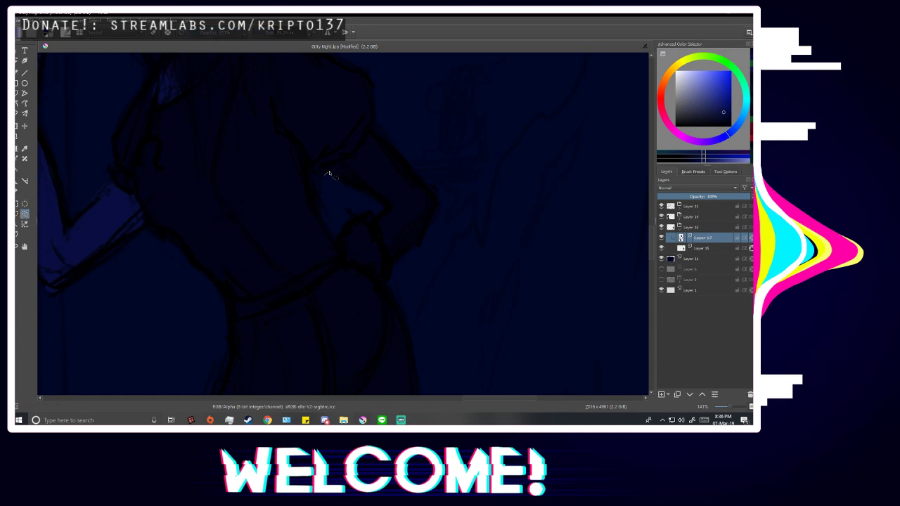
pyautogui.click(703, 249)
pyautogui.moveTo(380, 113)
pyautogui.mouseDown()
pyautogui.moveTo(401, 151)
pyautogui.moveTo(387, 112)
pyautogui.mouseUp()
pyautogui.press('Delete')
pyautogui.click(473, 234)
pyautogui.press('b')
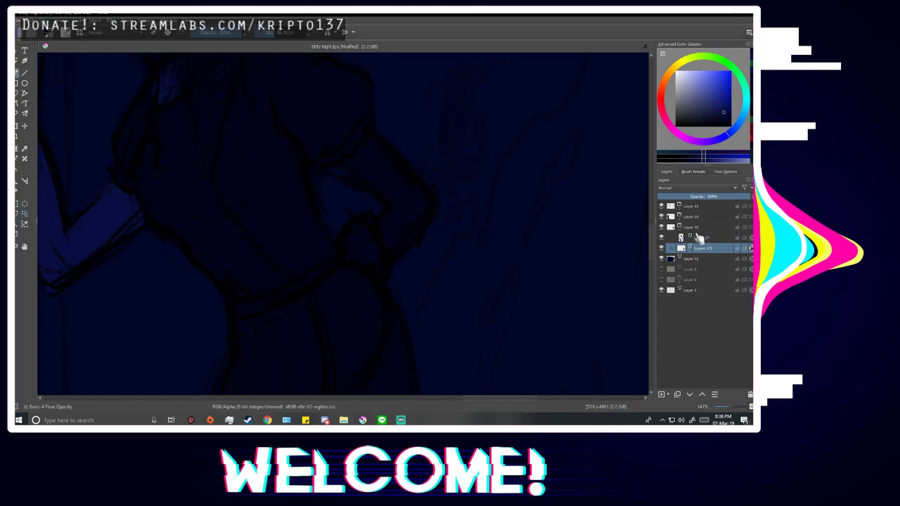
# Paint the bent rear arm on Layer 17 with the dark blue skin tone from the sleeve down past the elbow.
pyautogui.click(703, 238)
pyautogui.moveTo(365, 162)
pyautogui.mouseDown()
pyautogui.moveTo(408, 199)
pyautogui.moveTo(393, 233)
pyautogui.moveTo(412, 205)
pyautogui.moveTo(388, 175)
pyautogui.moveTo(398, 227)
pyautogui.mouseUp()
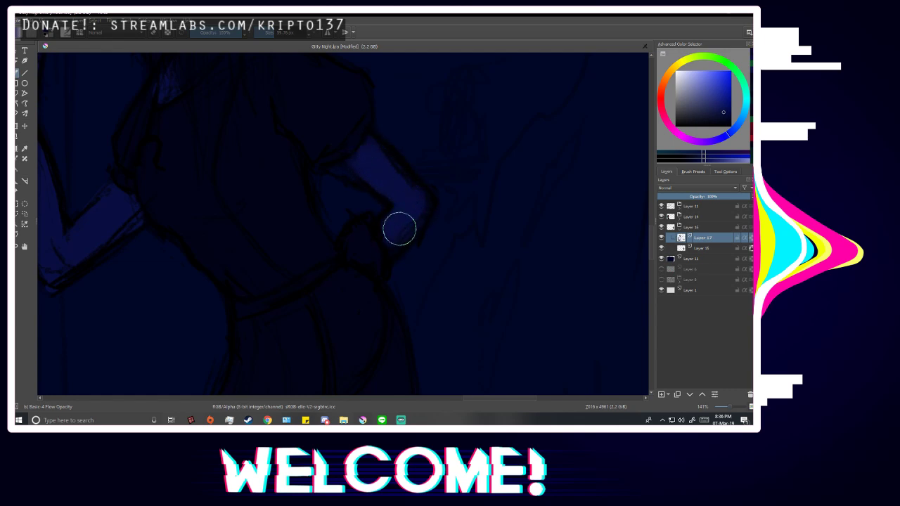
pyautogui.scroll(-5, 415, 183)
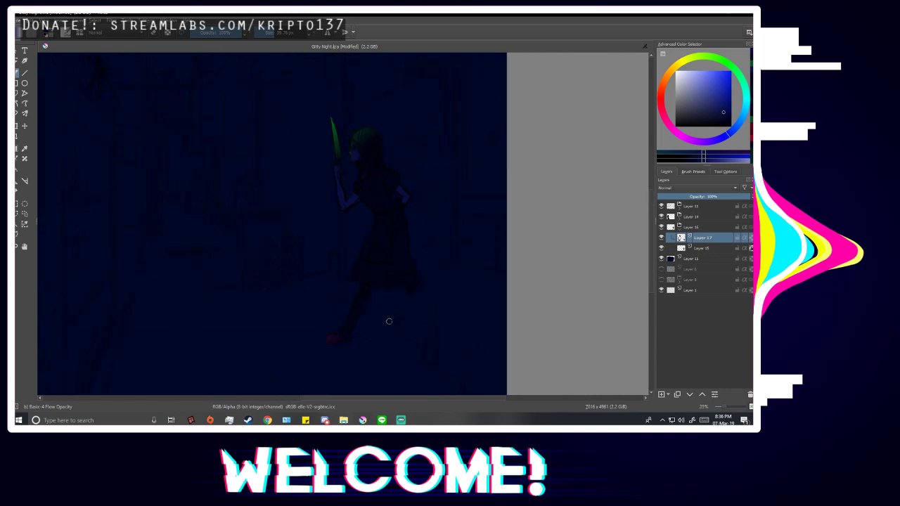
pyautogui.press('m')
pyautogui.press('m')
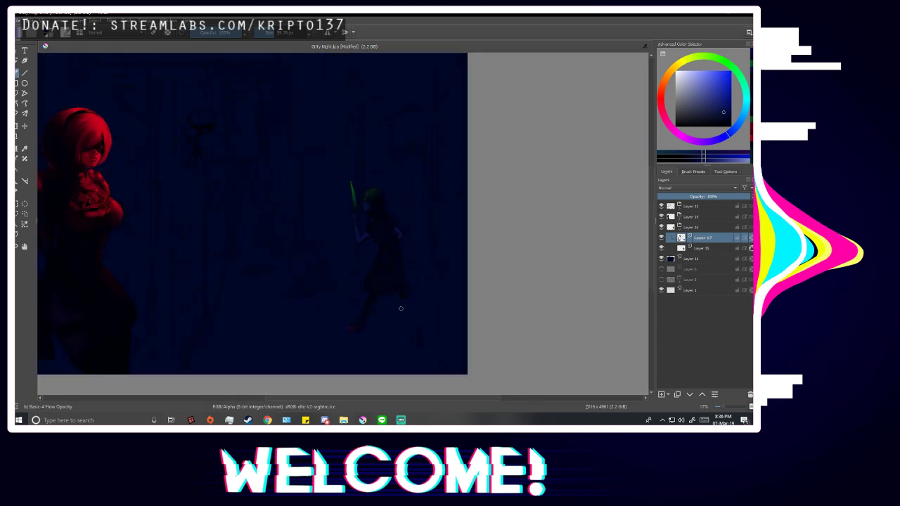
# Shade the rear arm beneath the sleeve and around the elbow with near-black blue, blending with the arm's sampled skin blue.
pyautogui.scroll(3, 361, 237)
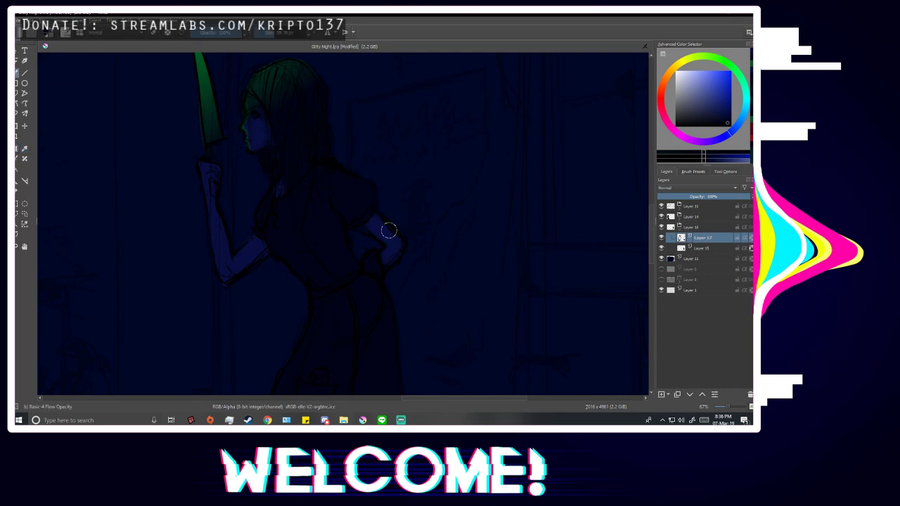
pyautogui.scroll(1, 387, 229)
pyautogui.scroll(1, 350, 220)
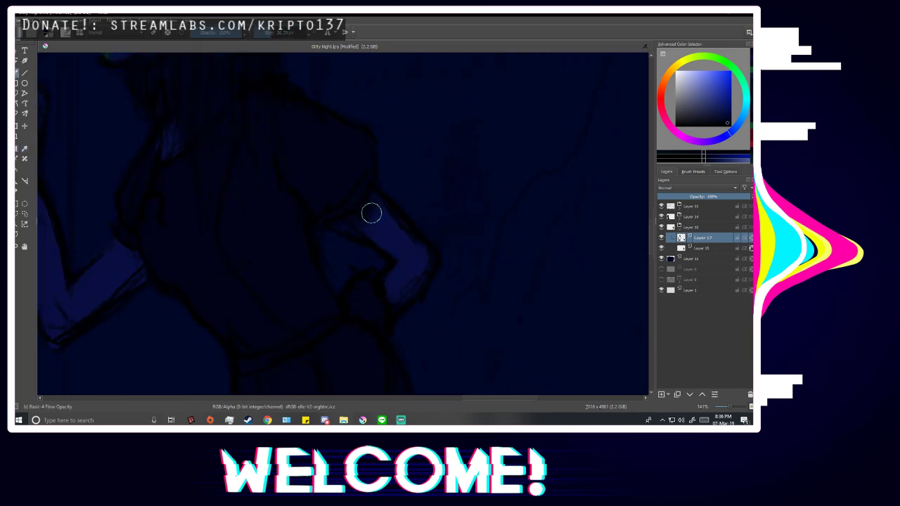
pyautogui.scroll(-2, 371, 213)
pyautogui.scroll(3, 393, 236)
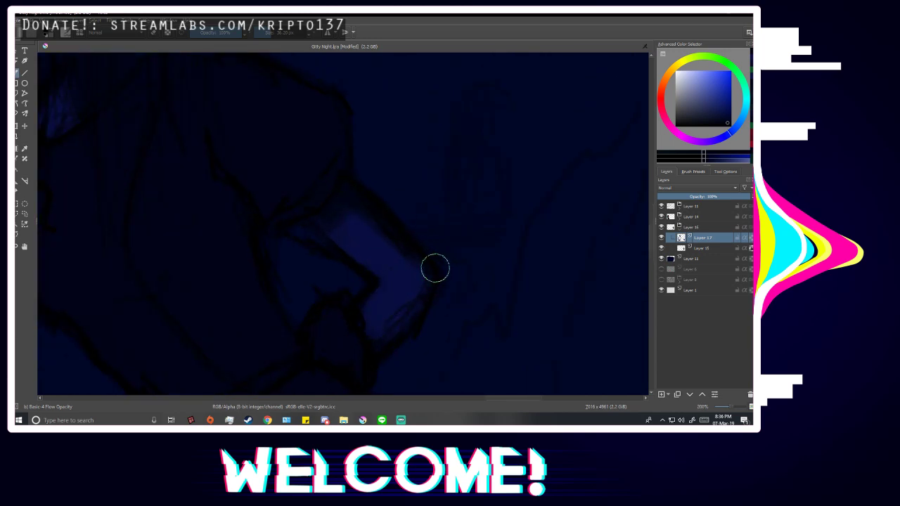
pyautogui.keyDown('ctrl'); pyautogui.click(380, 248); pyautogui.keyUp('ctrl')
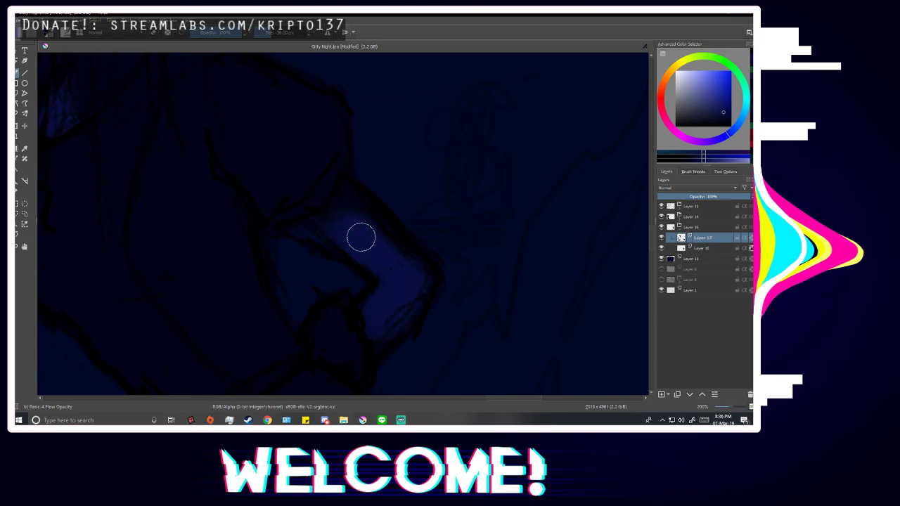
pyautogui.scroll(-4, 401, 256)
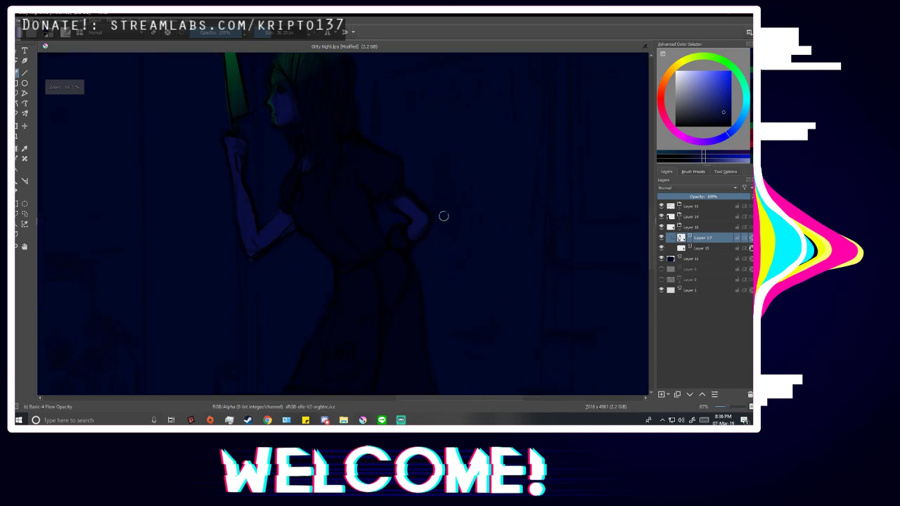
# Darken the front upper arm below its sleeve with a deep blue and blend the shadow using the arm's skin blue.
pyautogui.press('m')
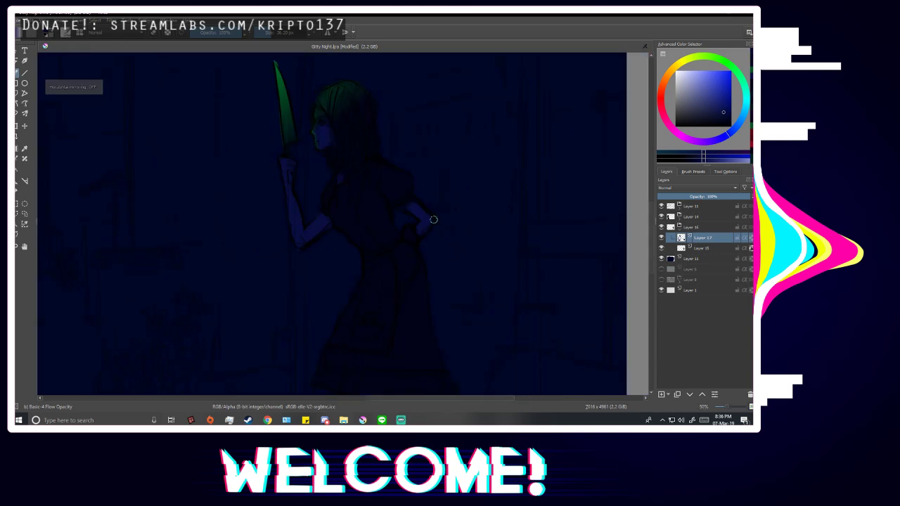
pyautogui.scroll(2, 424, 205)
pyautogui.press('p')
pyautogui.click(406, 188)
pyautogui.scroll(1, 227, 233)
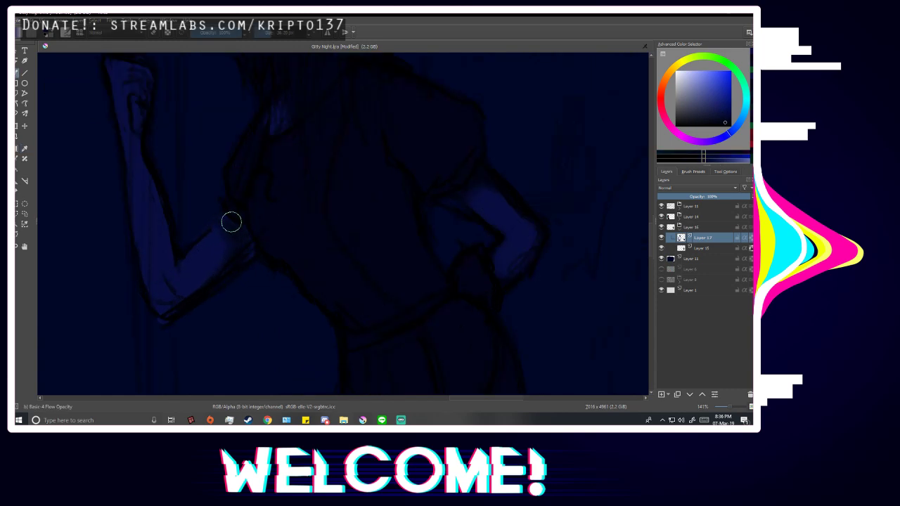
pyautogui.keyDown('ctrl'); pyautogui.click(214, 251); pyautogui.keyUp('ctrl')
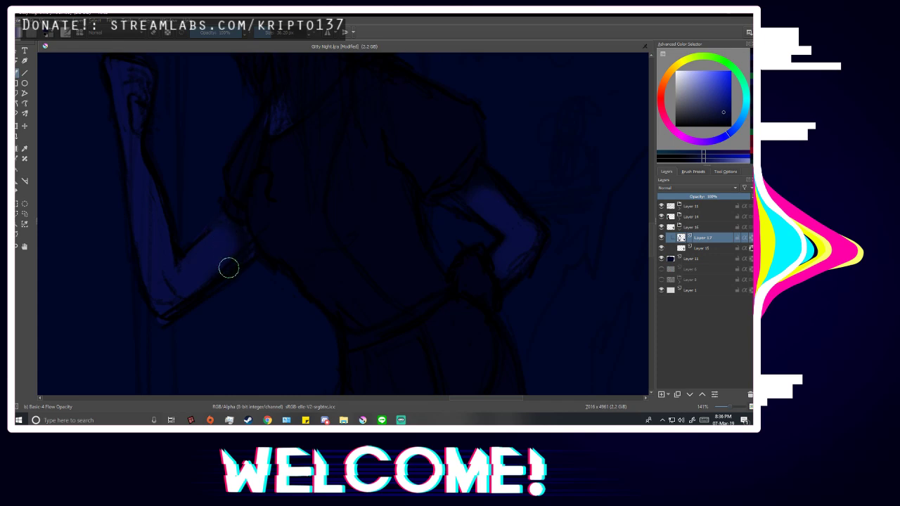
pyautogui.scroll(-3, 227, 267)
pyautogui.keyDown('ctrl'); pyautogui.click(321, 236); pyautogui.keyUp('ctrl')
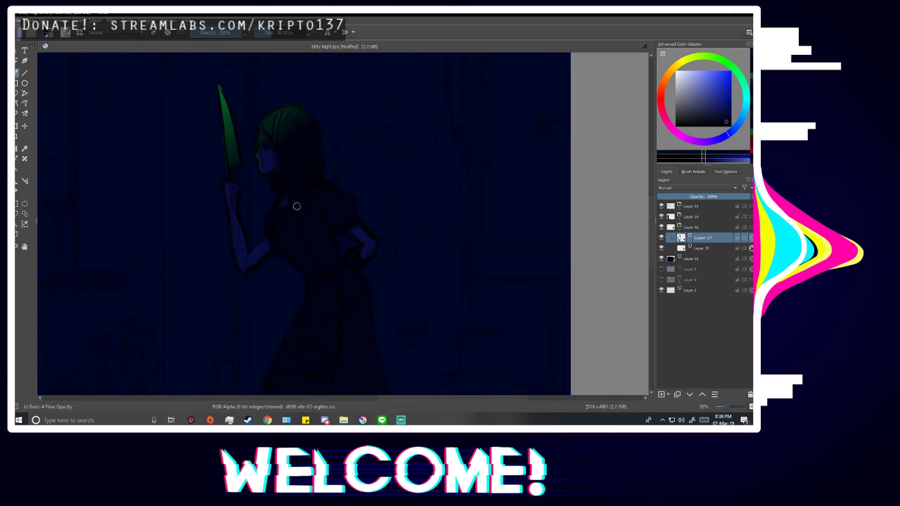
# Sample the knife blade's green and paint brighter light along the front contour and crown of the girl's hair.
pyautogui.scroll(2, 281, 146)
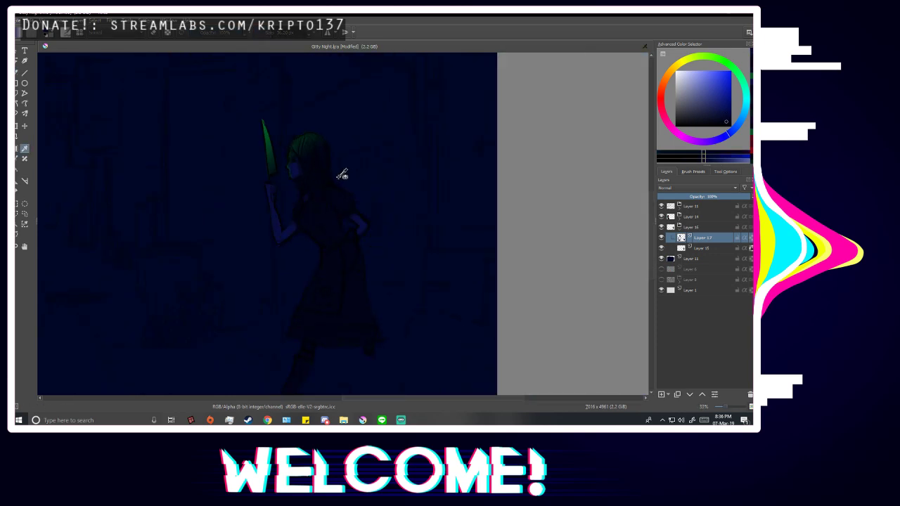
pyautogui.keyDown('ctrl'); pyautogui.click(245, 116); pyautogui.keyUp('ctrl')
pyautogui.scroll(2, 327, 124)
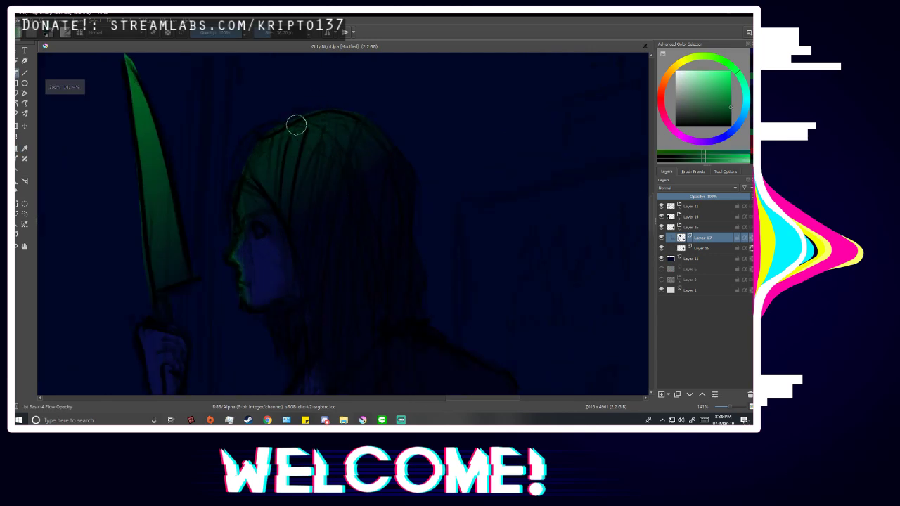
pyautogui.keyDown('ctrl'); pyautogui.click(302, 143); pyautogui.keyUp('ctrl')
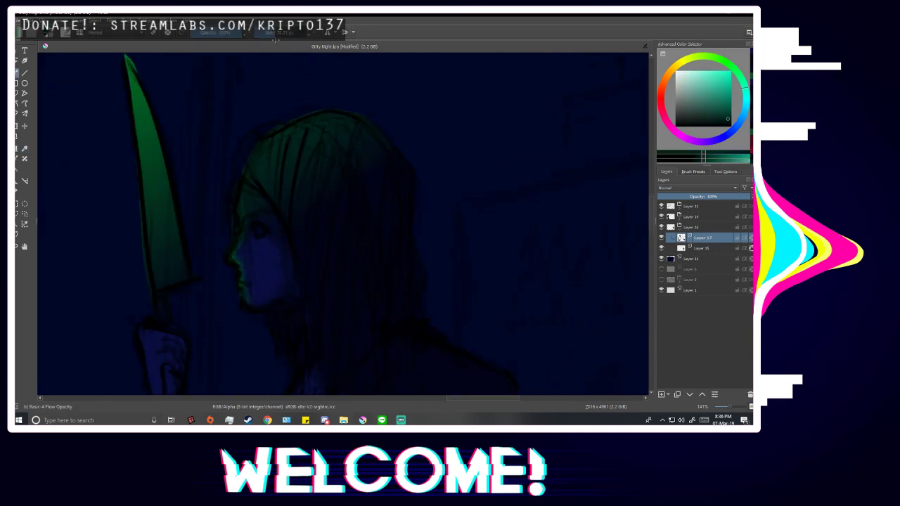
pyautogui.keyDown('ctrl'); pyautogui.click(149, 85); pyautogui.keyUp('ctrl')
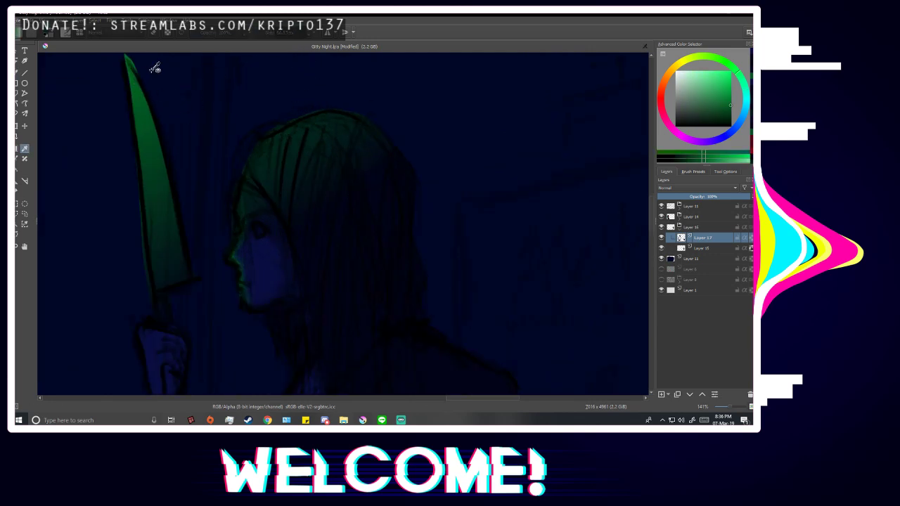
pyautogui.moveTo(272, 34); pyautogui.dragTo(264, 40)
pyautogui.click(270, 35)
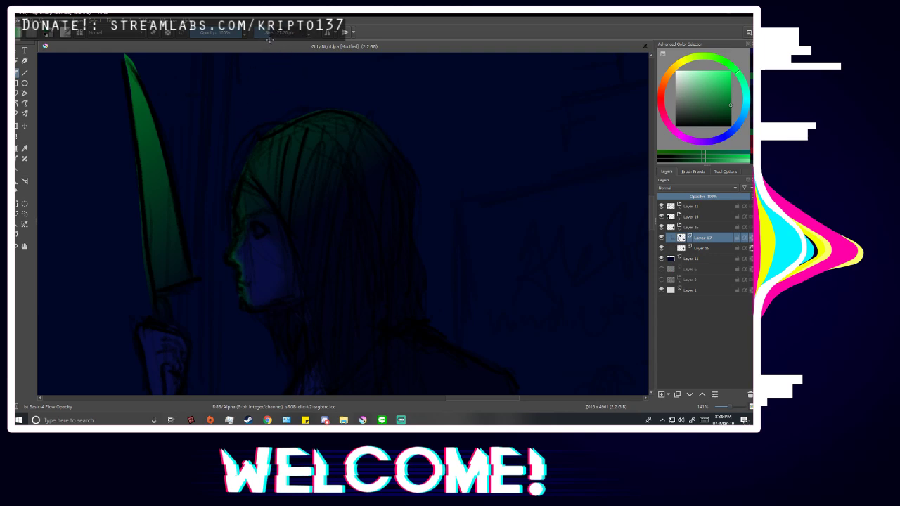
pyautogui.moveTo(242, 188)
pyautogui.mouseDown()
pyautogui.moveTo(251, 156)
pyautogui.moveTo(277, 128)
pyautogui.moveTo(266, 136)
pyautogui.moveTo(349, 109)
pyautogui.moveTo(300, 115)
pyautogui.moveTo(351, 121)
pyautogui.mouseUp()
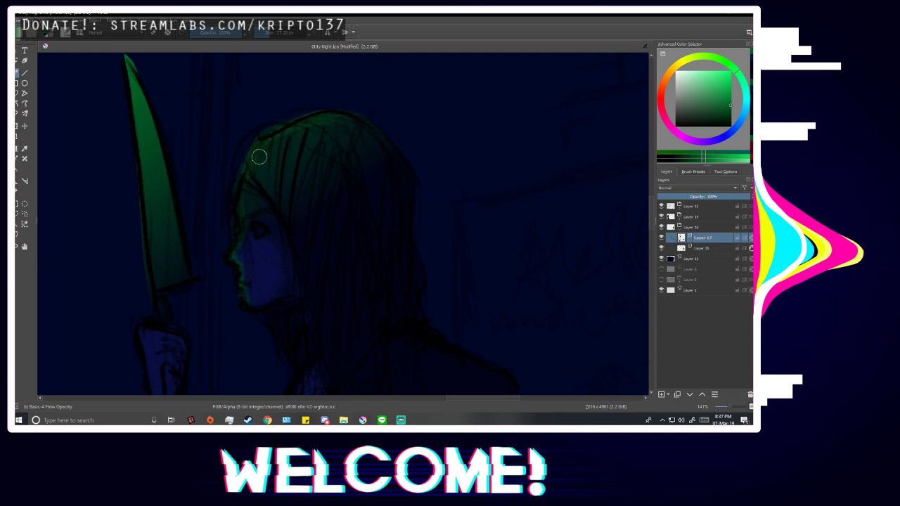
# Extend the green light in strokes over the front hair and blend it with a dark teal sampled from the hair.
pyautogui.moveTo(292, 157)
pyautogui.mouseDown()
pyautogui.moveTo(338, 154)
pyautogui.moveTo(359, 123)
pyautogui.moveTo(355, 137)
pyautogui.moveTo(352, 124)
pyautogui.moveTo(297, 131)
pyautogui.moveTo(326, 145)
pyautogui.moveTo(294, 137)
pyautogui.moveTo(289, 188)
pyautogui.moveTo(281, 161)
pyautogui.mouseUp()
pyautogui.keyDown('ctrl'); pyautogui.click(291, 181); pyautogui.keyUp('ctrl')
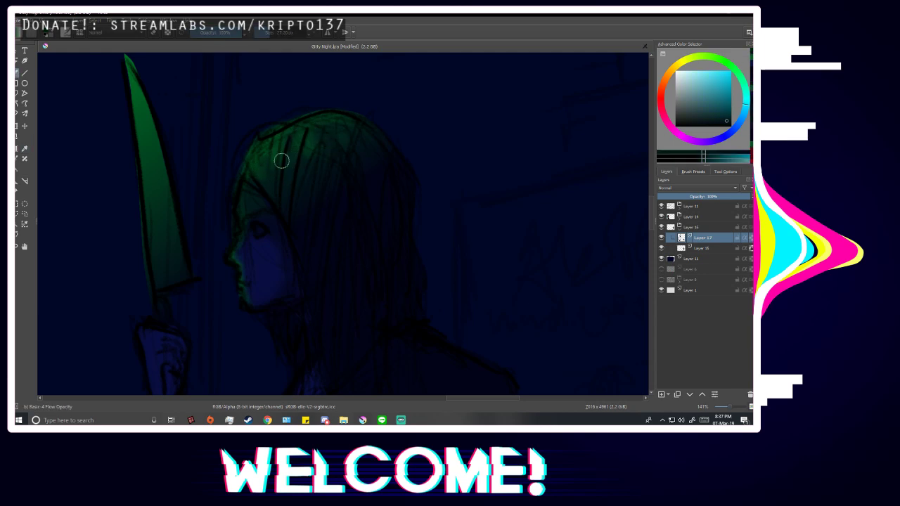
pyautogui.scroll(-5, 365, 144)
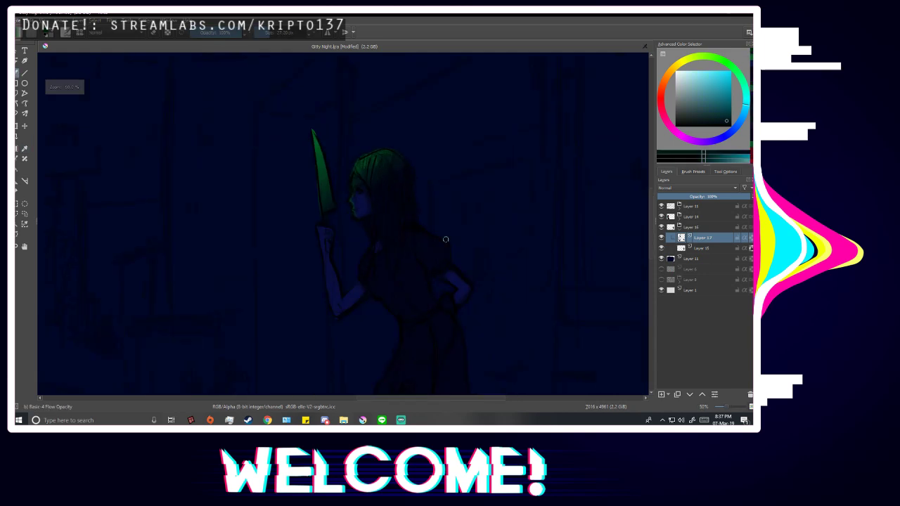
pyautogui.scroll(-3, 454, 253)
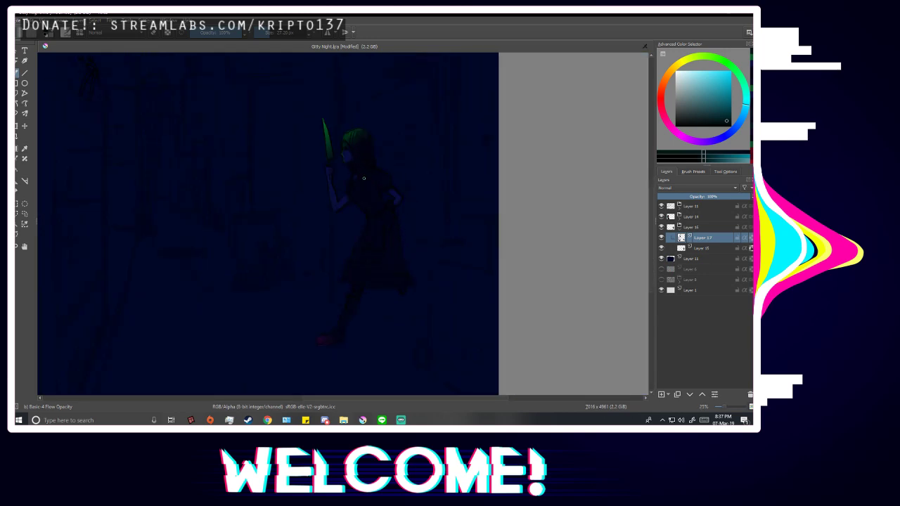
pyautogui.scroll(3, 364, 178)
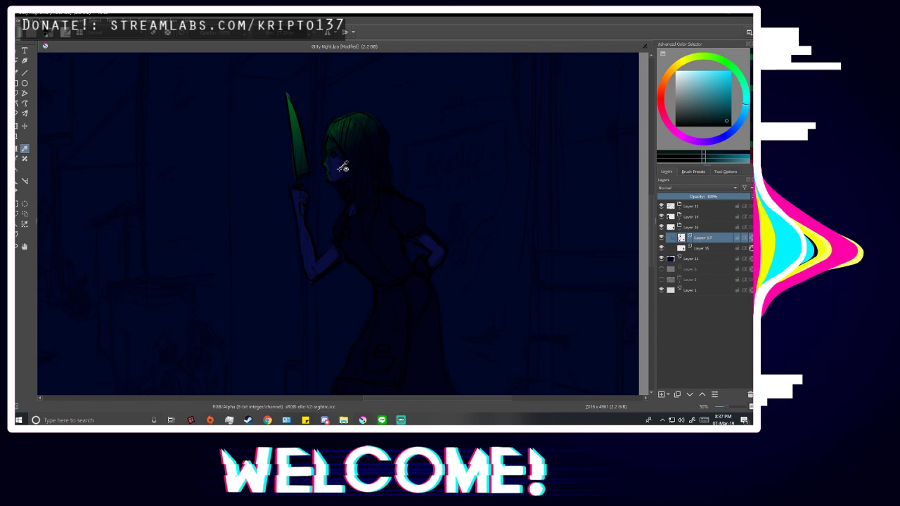
# Sample the cheek's blue and examine the girl and the whole scene, mirrored and with the line sketch hidden and shown.
pyautogui.keyDown('ctrl'); pyautogui.click(343, 167); pyautogui.keyUp('ctrl')
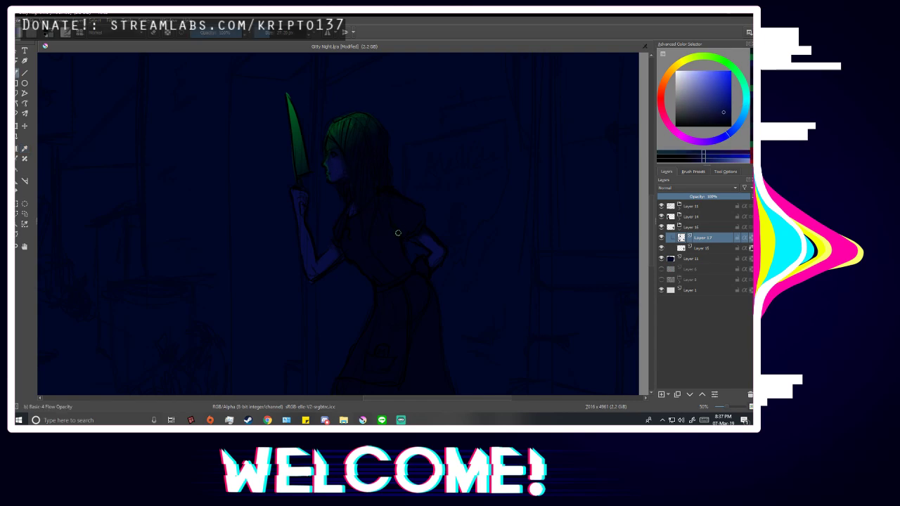
pyautogui.scroll(2, 352, 193)
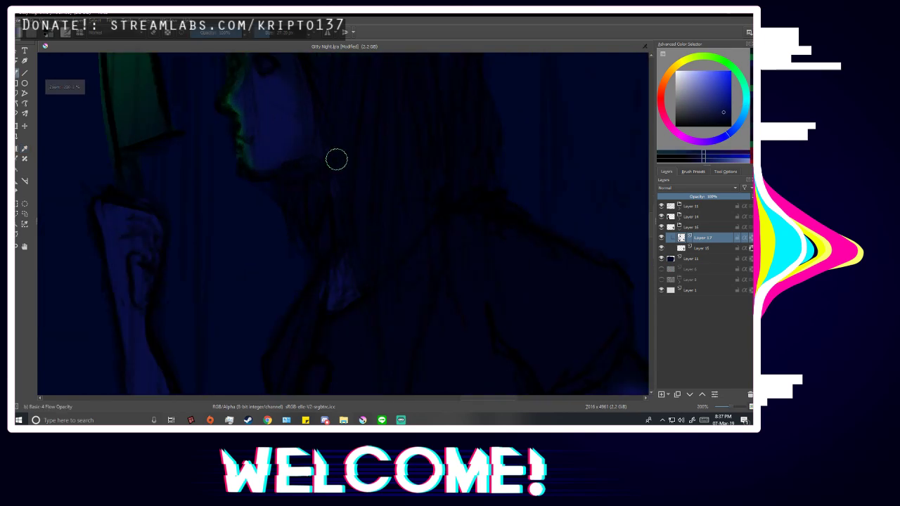
pyautogui.scroll(-2, 349, 154)
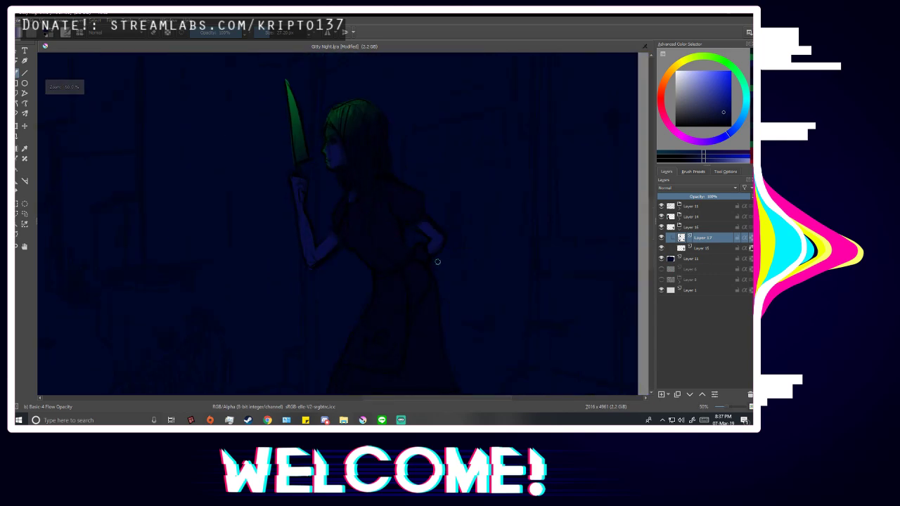
pyautogui.press('m')
pyautogui.press('m')
pyautogui.scroll(-3, 438, 270)
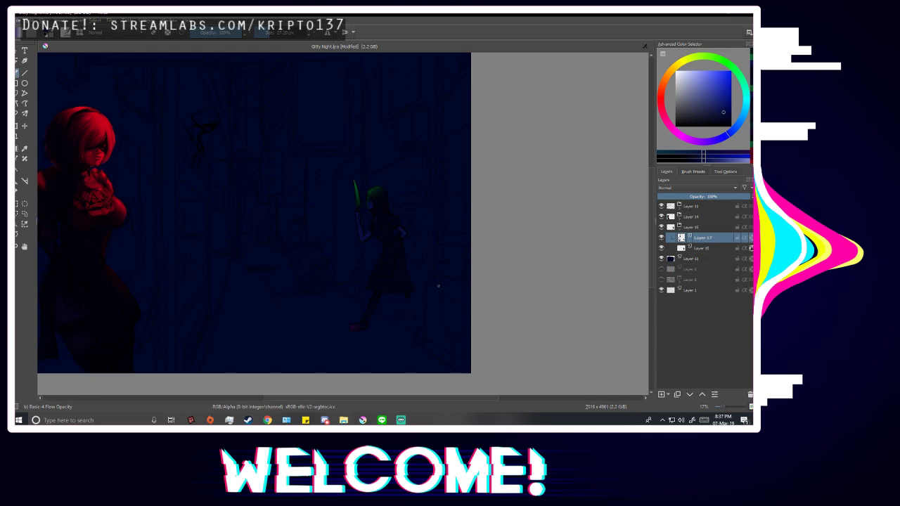
pyautogui.click(662, 206)
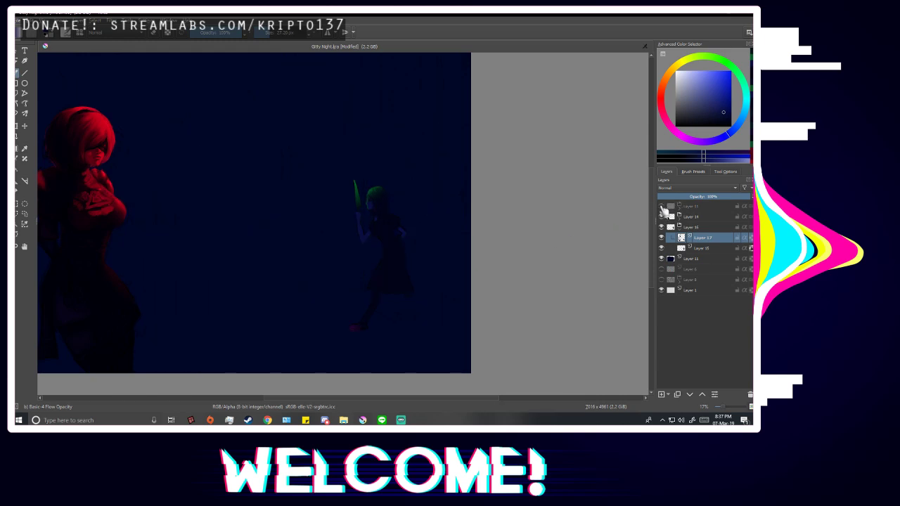
pyautogui.click(662, 207)
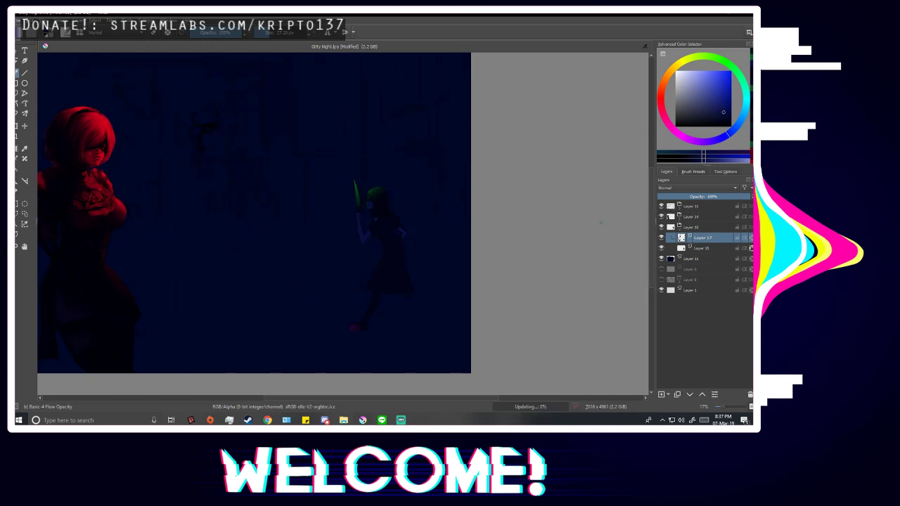
pyautogui.scroll(2, 399, 222)
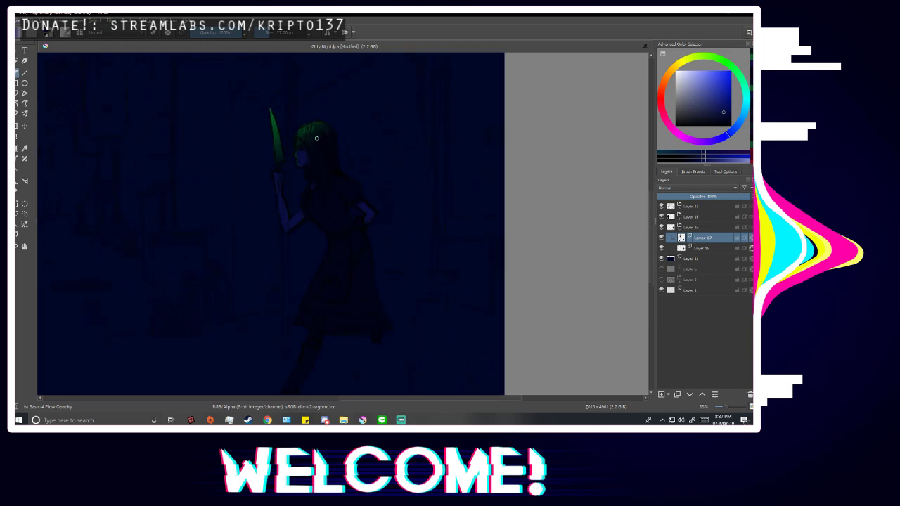
pyautogui.scroll(1, 315, 113)
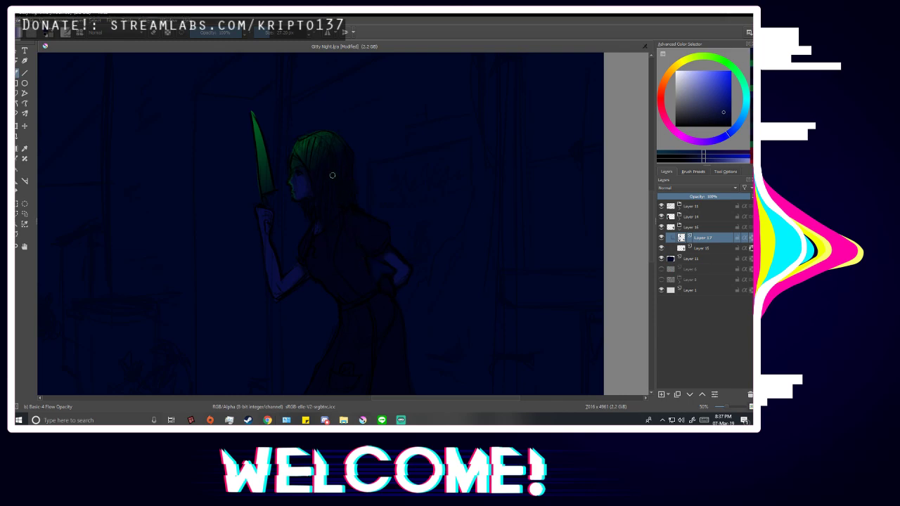
# Compare the face with and without the line sketch and erase excess skin blue behind the jaw using a slightly resized brush.
pyautogui.scroll(4, 300, 184)
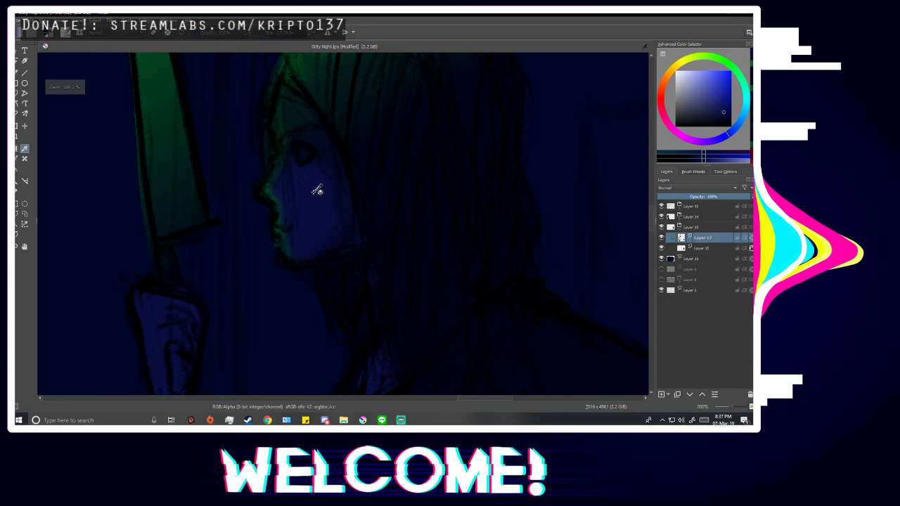
pyautogui.scroll(1, 289, 201)
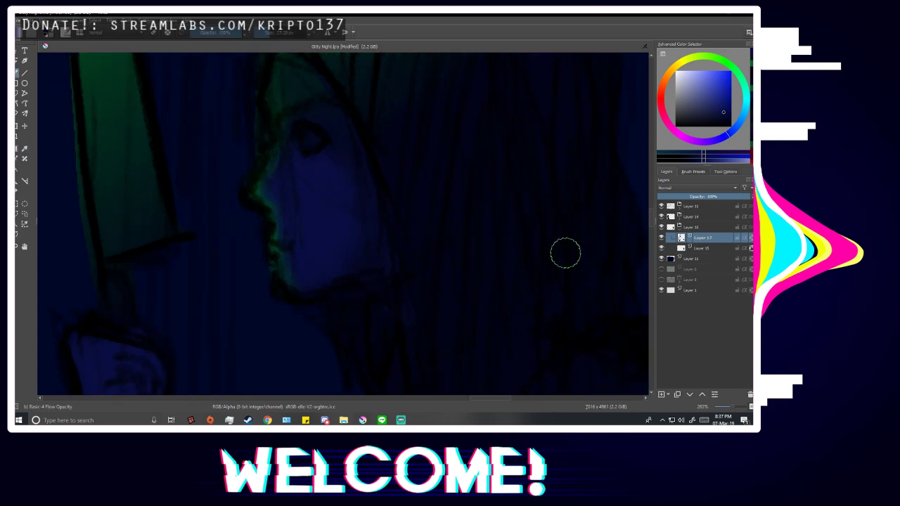
pyautogui.click(661, 206)
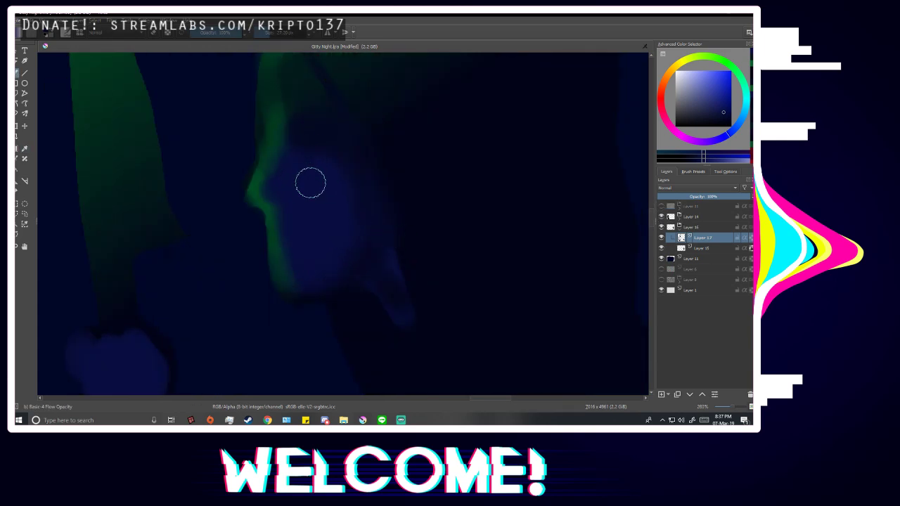
pyautogui.click(661, 207)
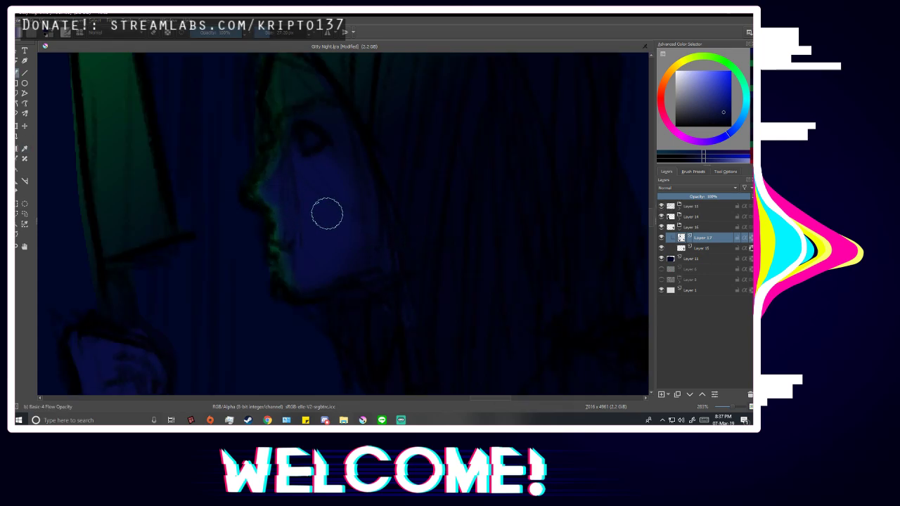
pyautogui.click(661, 206)
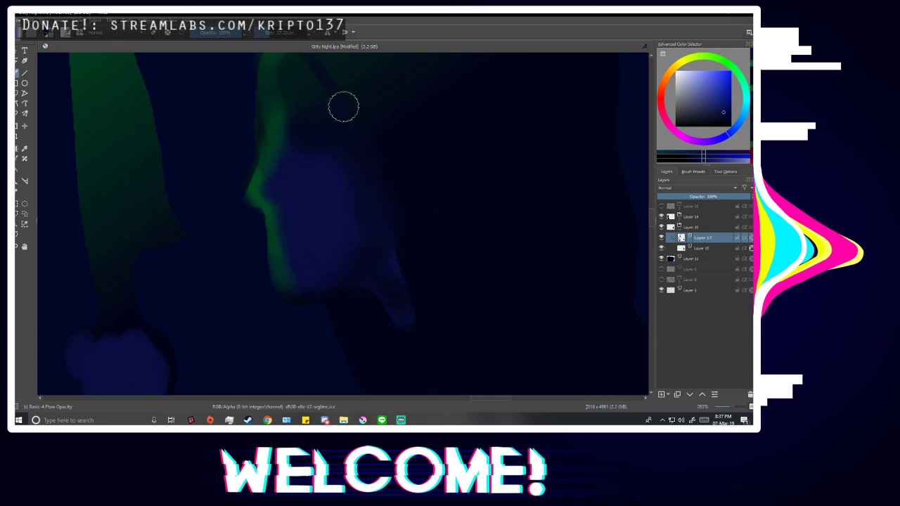
pyautogui.moveTo(287, 33); pyautogui.dragTo(266, 33)
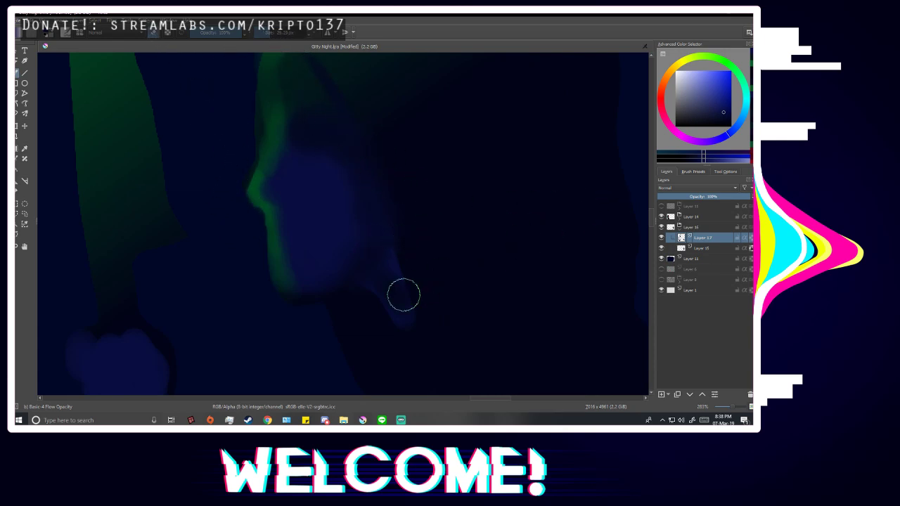
pyautogui.press('1')
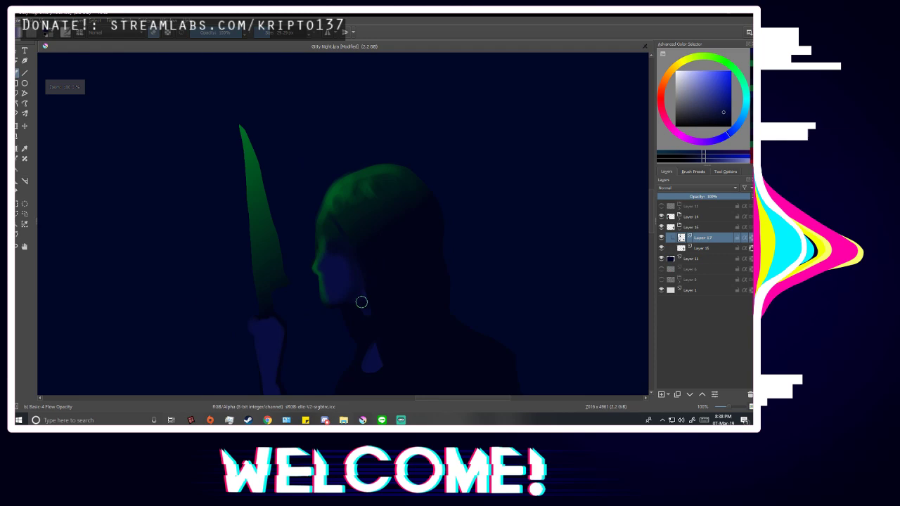
pyautogui.click(661, 206)
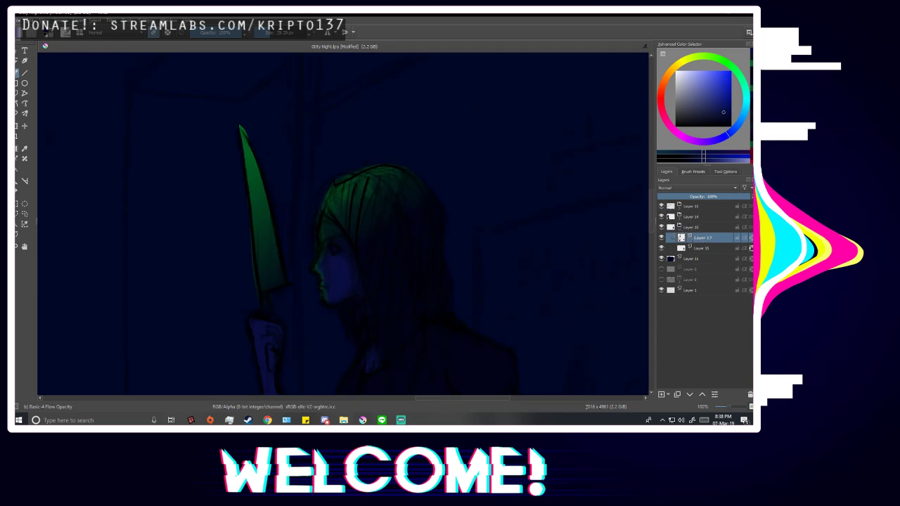
pyautogui.scroll(-4, 386, 209)
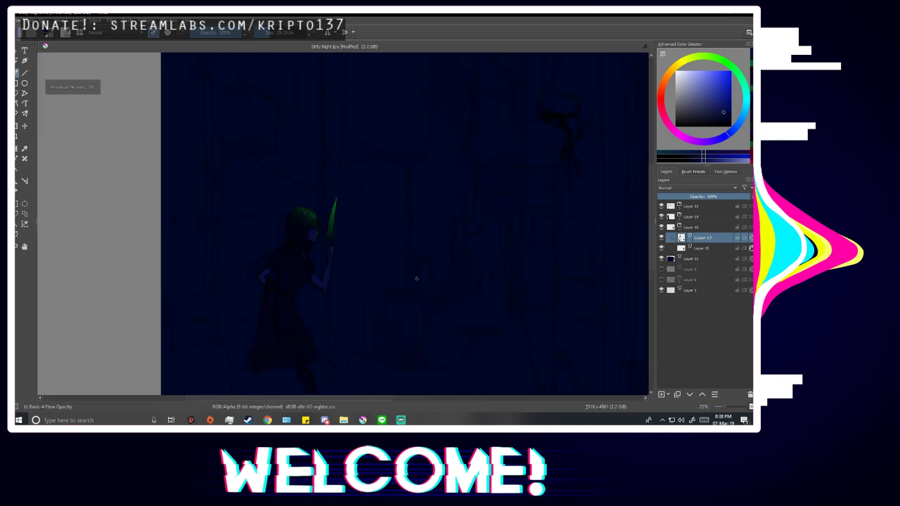
# Sample a near-black blue from the hair and paint the girl's eyebrow with a smaller brush, using the line sketch as guide.
pyautogui.scroll(3, 374, 244)
pyautogui.scroll(4, 374, 244)
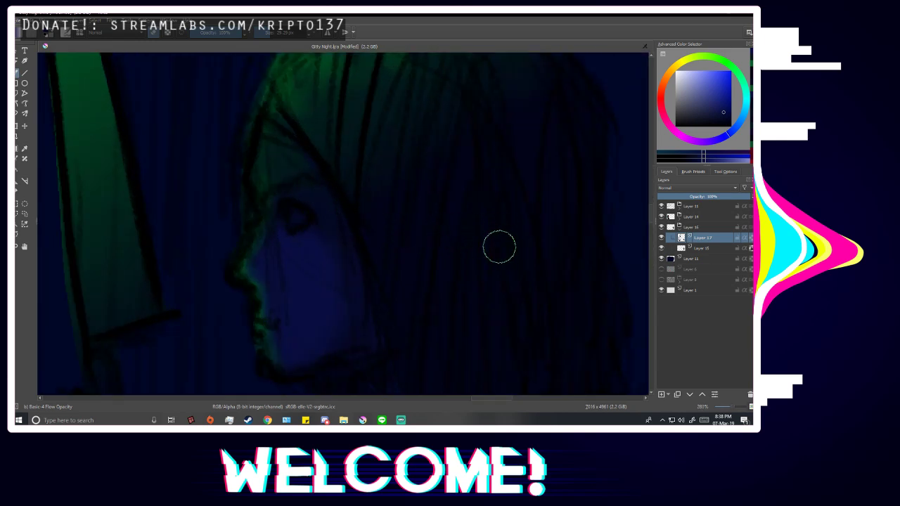
pyautogui.press('p')
pyautogui.click(553, 226)
pyautogui.press('b')
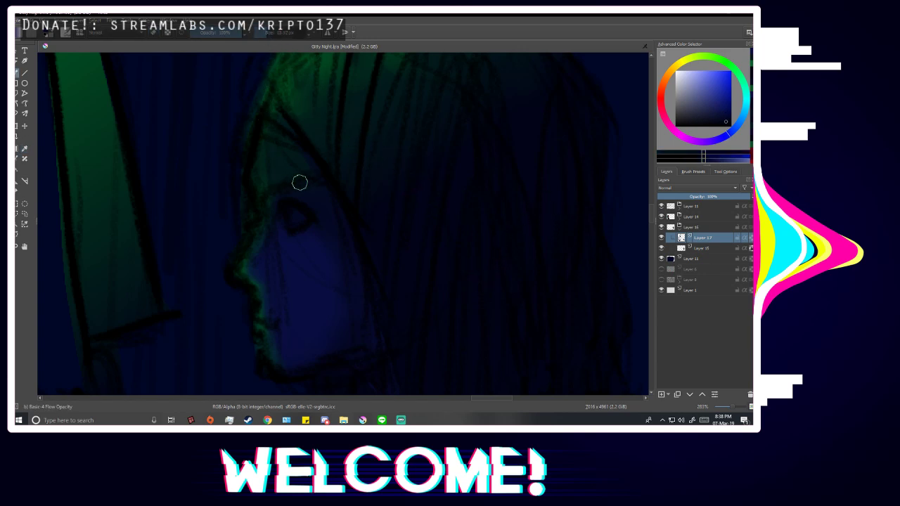
pyautogui.scroll(1, 299, 183)
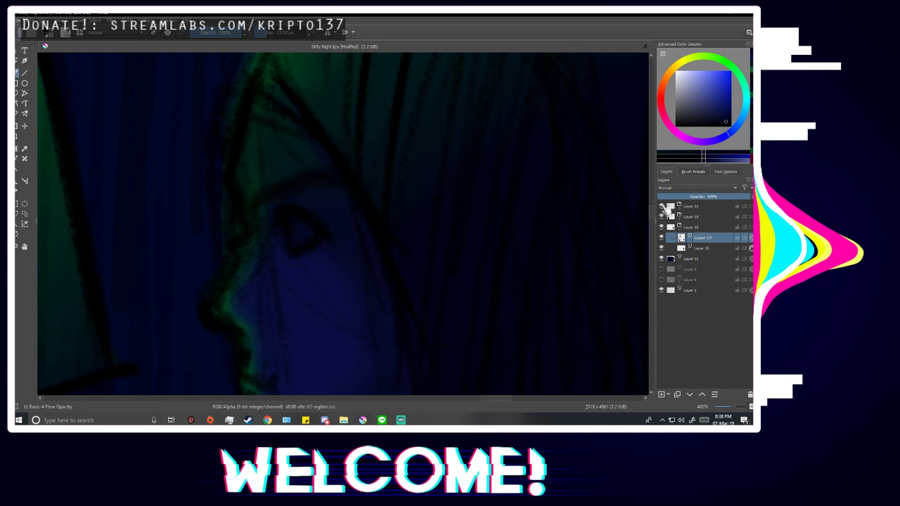
pyautogui.click(661, 206)
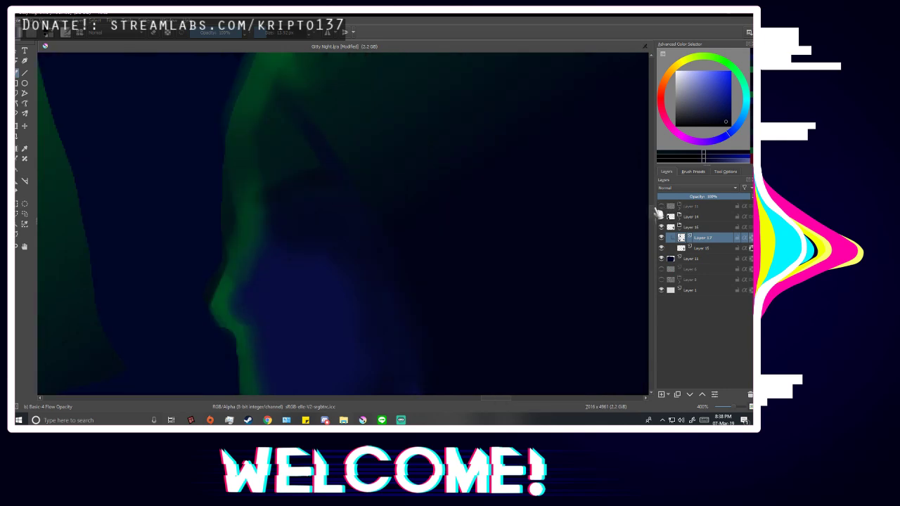
pyautogui.click(661, 206)
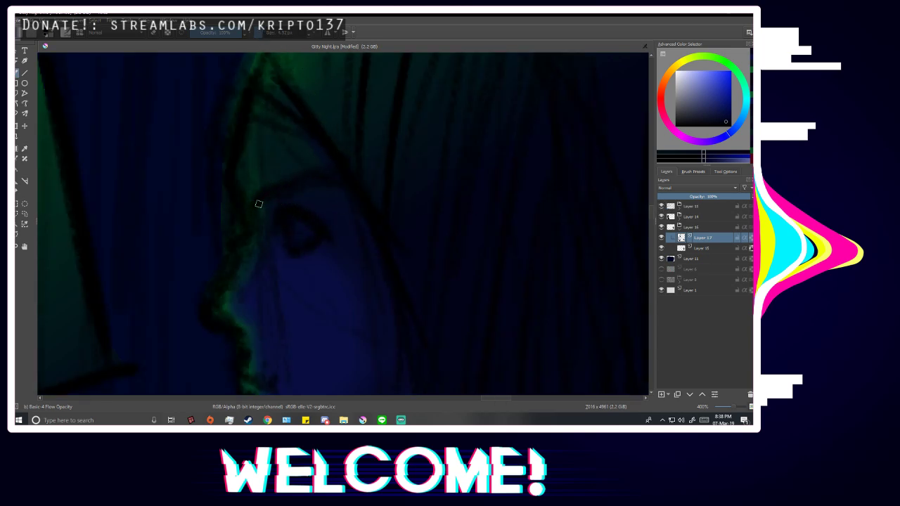
pyautogui.press('1')
pyautogui.click(661, 206)
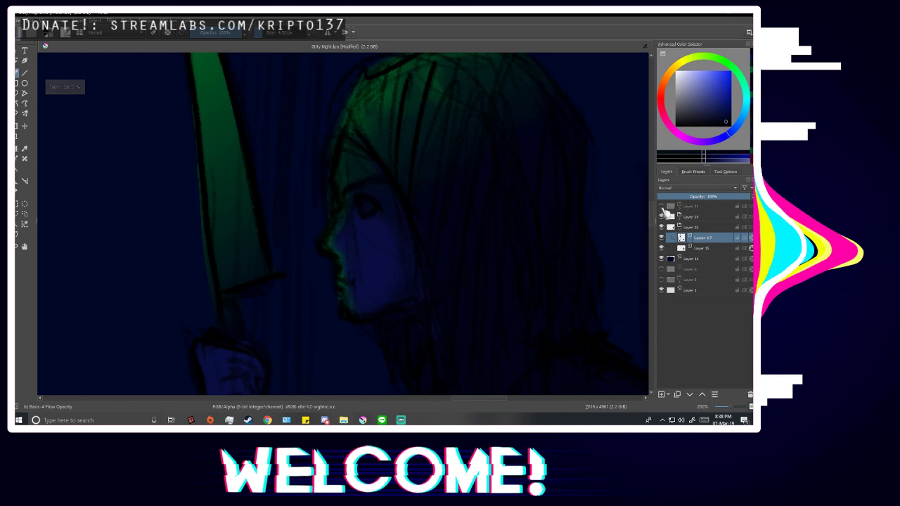
# Paint the eye's outline in near-black blue, checking the face mirrored and with the line sketch hidden.
pyautogui.scroll(-4, 437, 220)
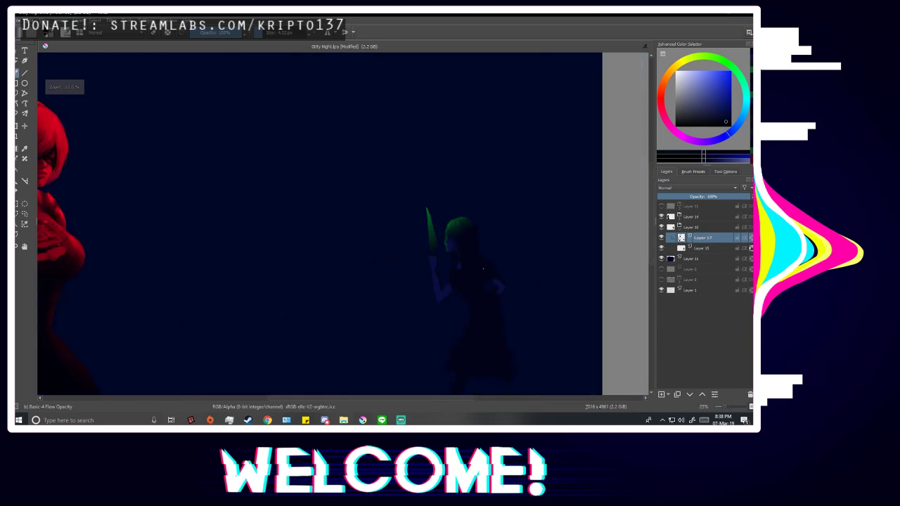
pyautogui.scroll(4, 527, 255)
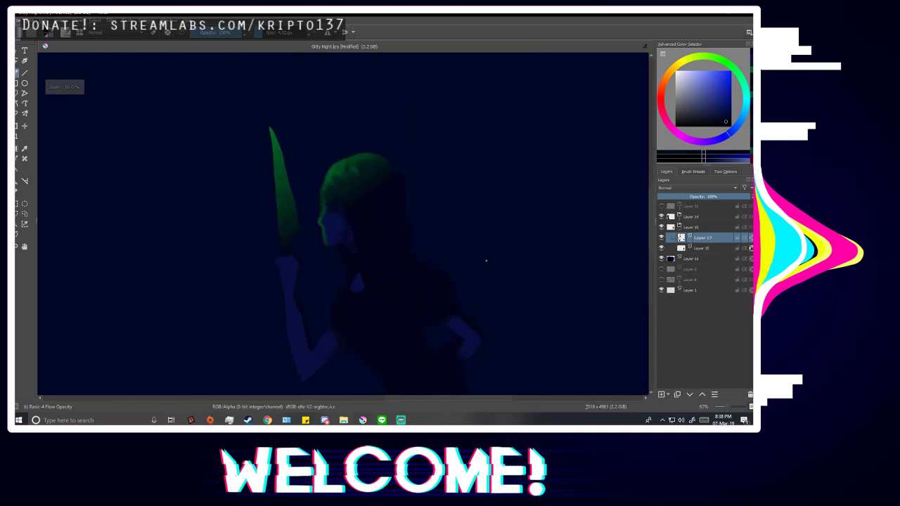
pyautogui.click(661, 206)
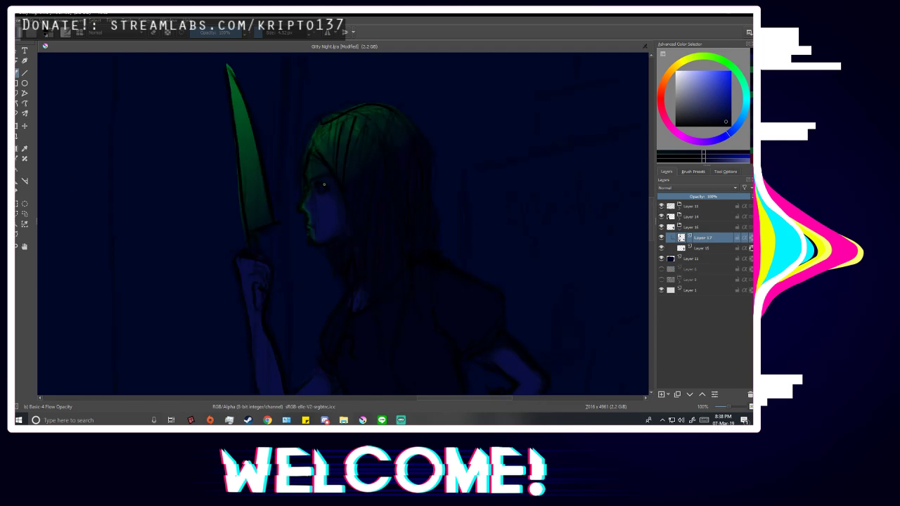
pyautogui.scroll(4, 324, 184)
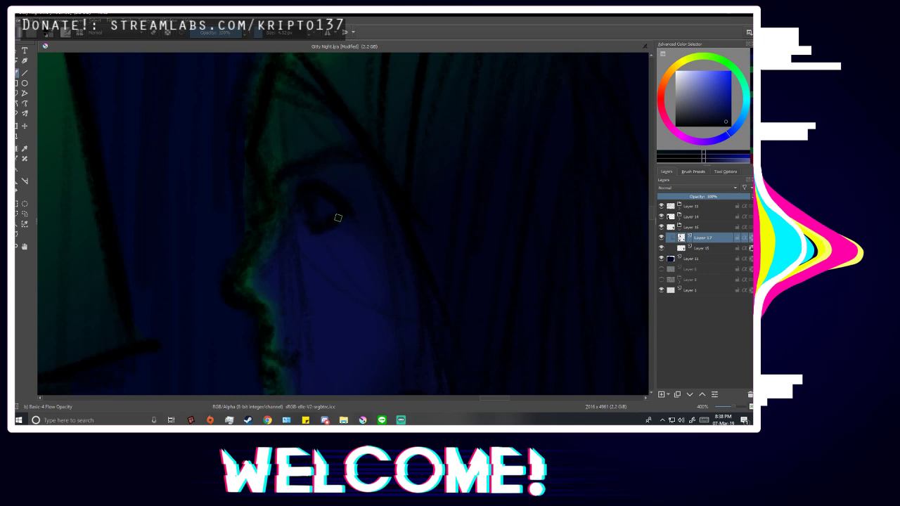
pyautogui.click(661, 206)
pyautogui.scroll(-6, 405, 213)
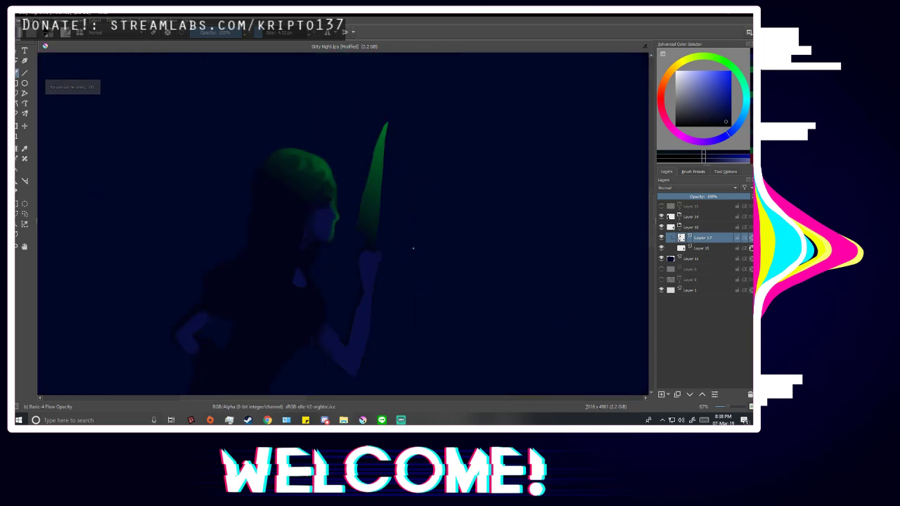
pyautogui.press('m')
pyautogui.scroll(7, 320, 206)
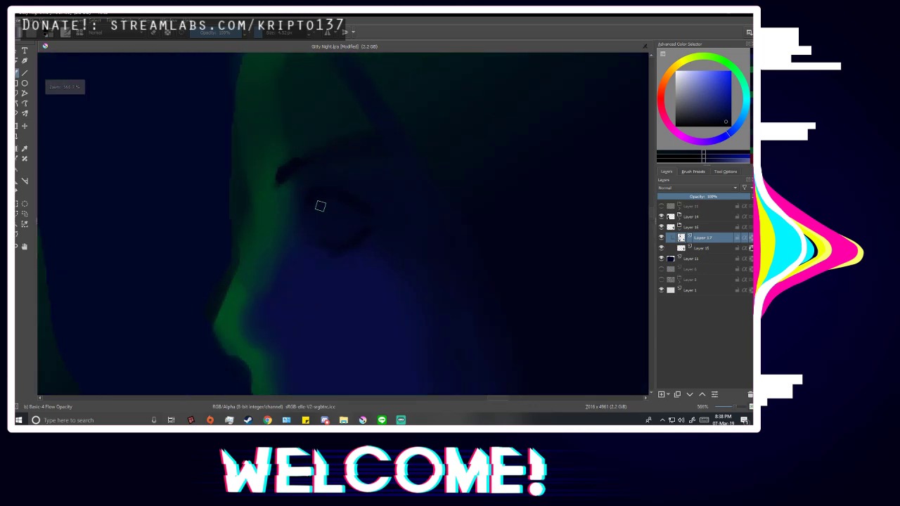
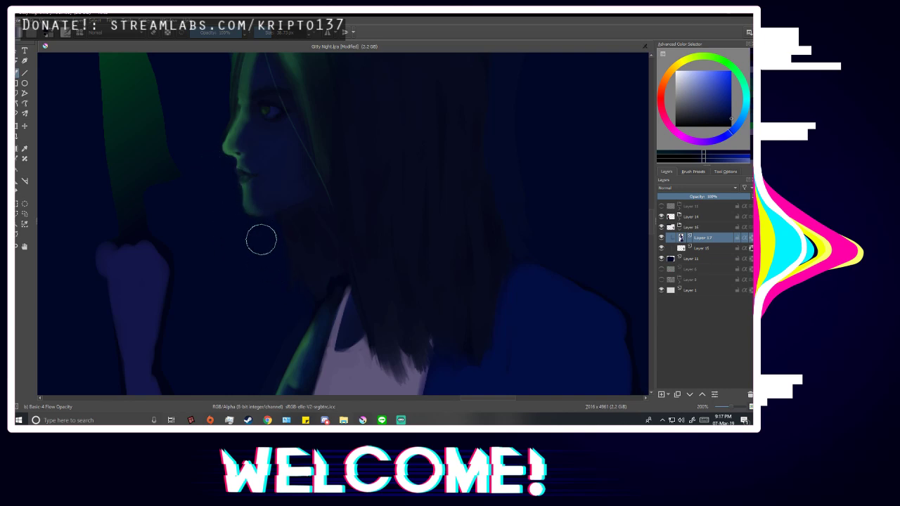
# Examine the girl's hair silhouette, face and upper dress at several magnifications.
pyautogui.scroll(-2, 285, 303)
pyautogui.scroll(2, 264, 355)
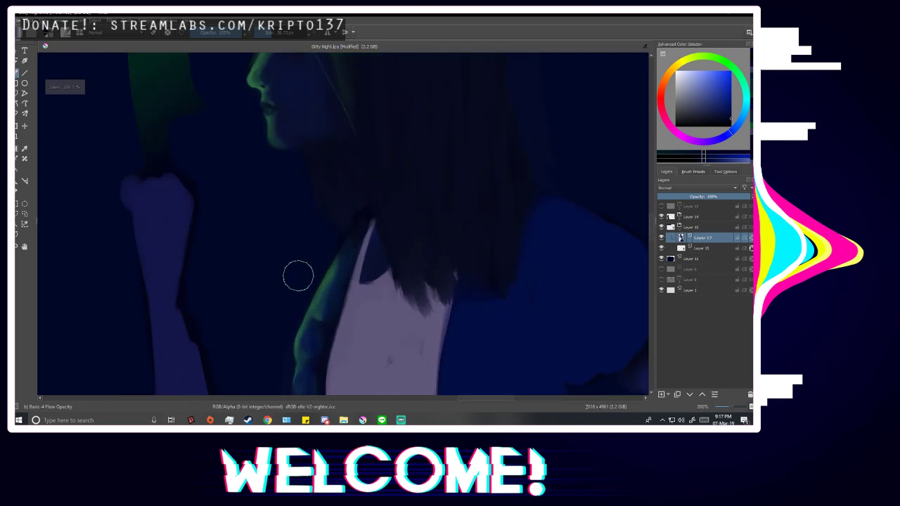
pyautogui.scroll(-3, 312, 305)
pyautogui.scroll(2, 402, 232)
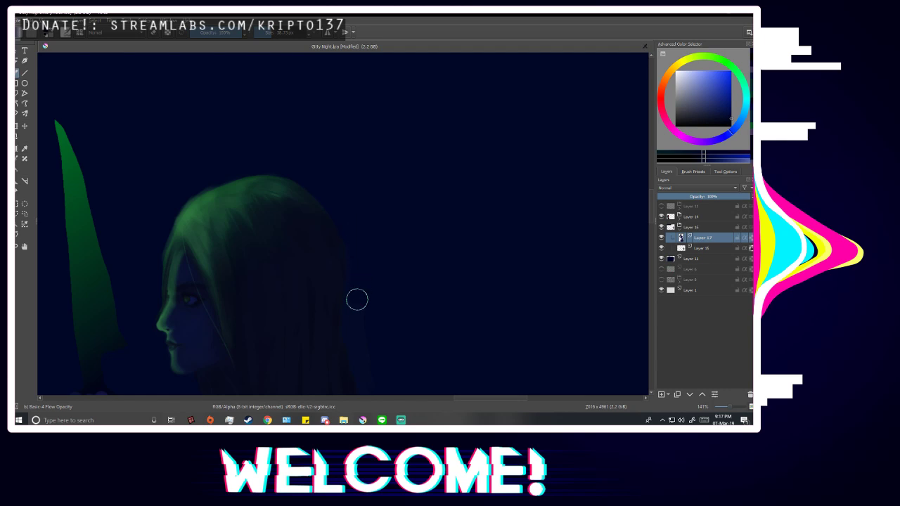
pyautogui.scroll(-2, 372, 357)
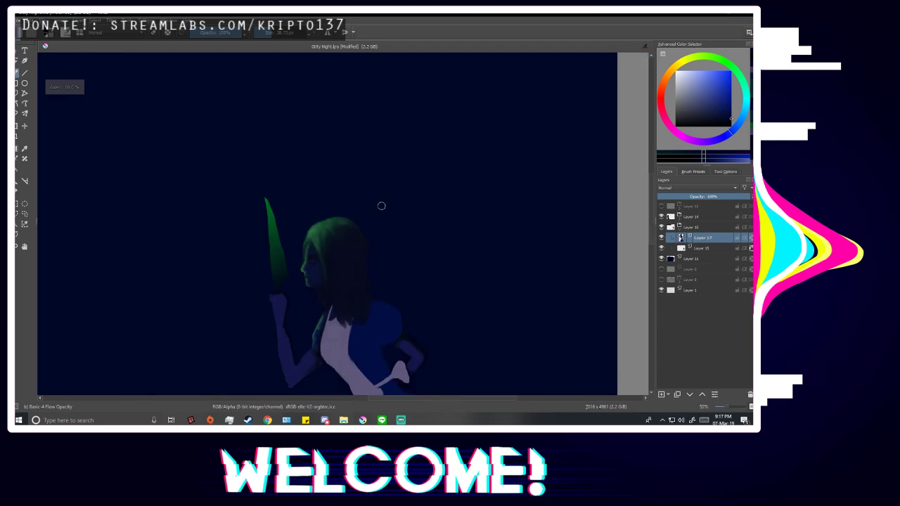
pyautogui.scroll(2, 389, 291)
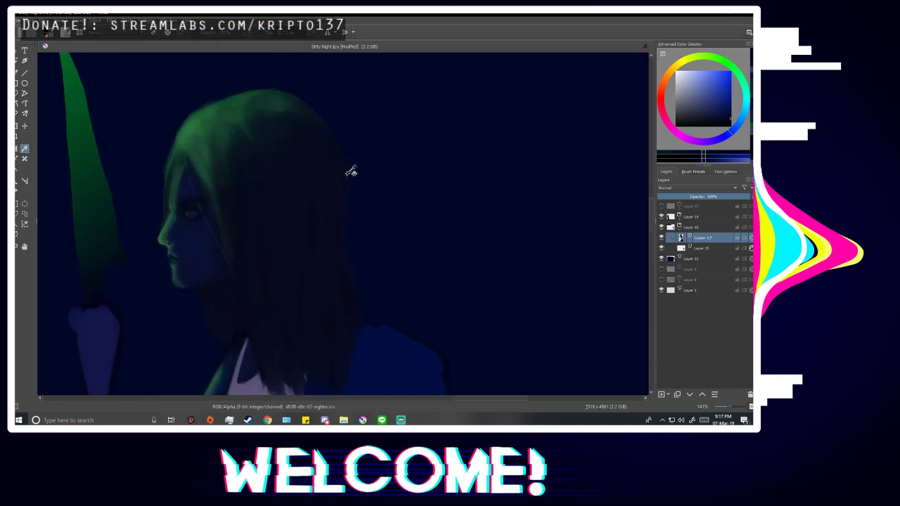
pyautogui.scroll(-3, 385, 167)
pyautogui.scroll(1, 408, 210)
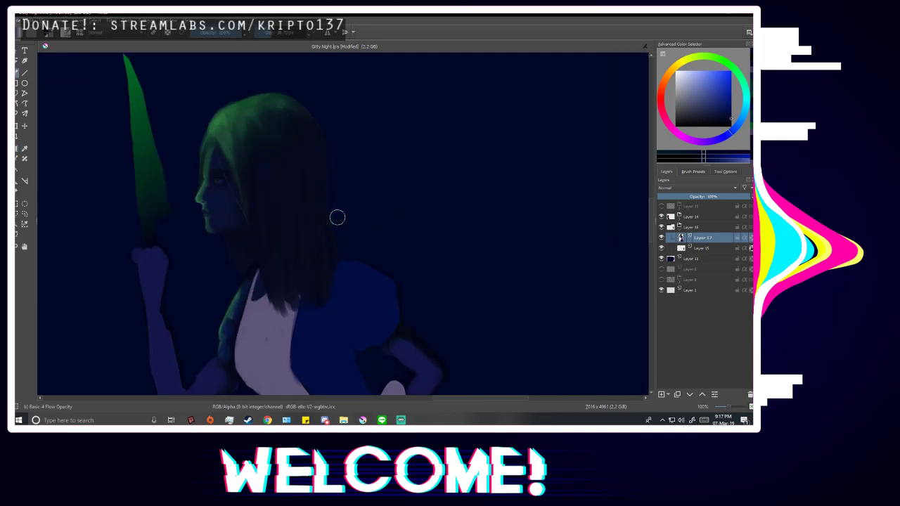
# Sample a near-black blue from the shadow where the girl's rear arm meets her puff sleeve for the brush.
pyautogui.scroll(-2, 337, 217)
pyautogui.scroll(1, 422, 253)
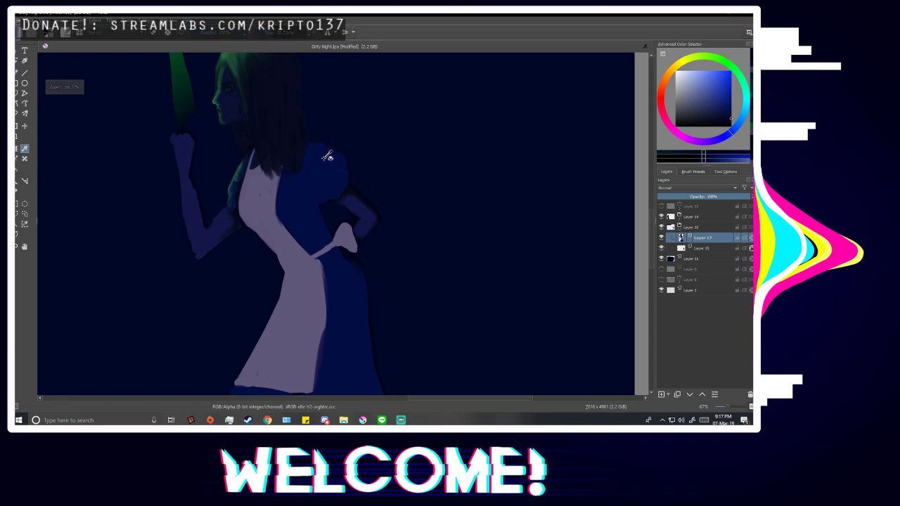
pyautogui.scroll(2, 238, 168)
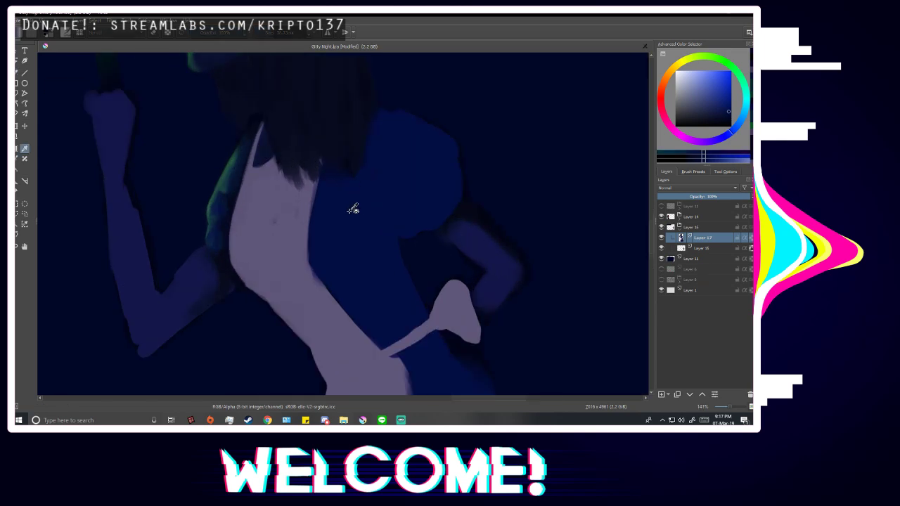
pyautogui.press('b')
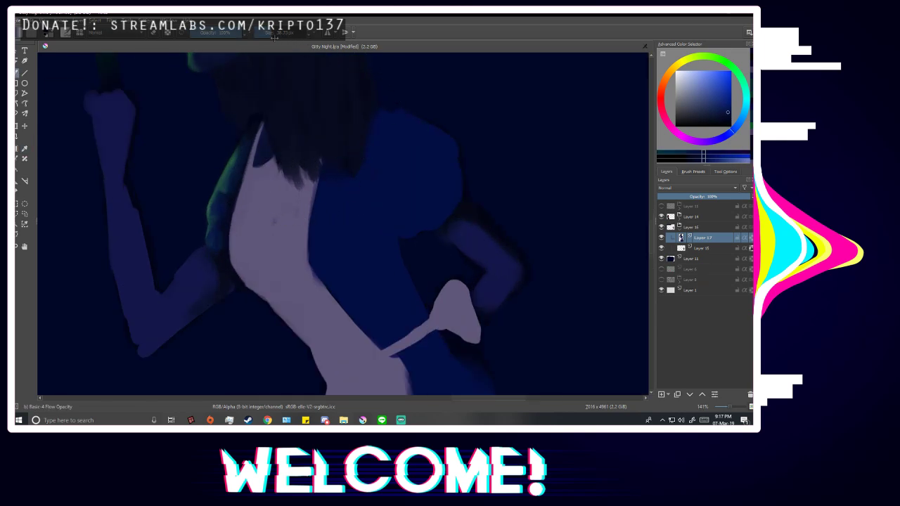
pyautogui.scroll(-3, 366, 301)
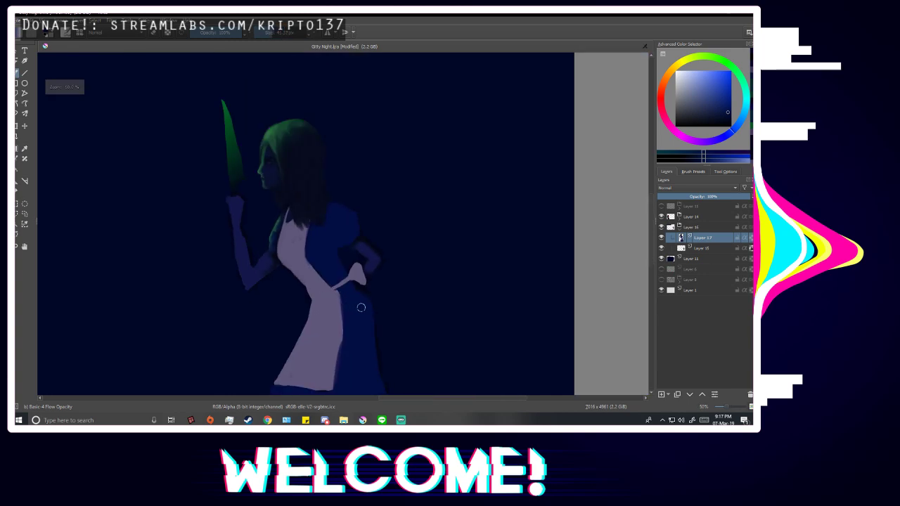
pyautogui.scroll(3, 373, 281)
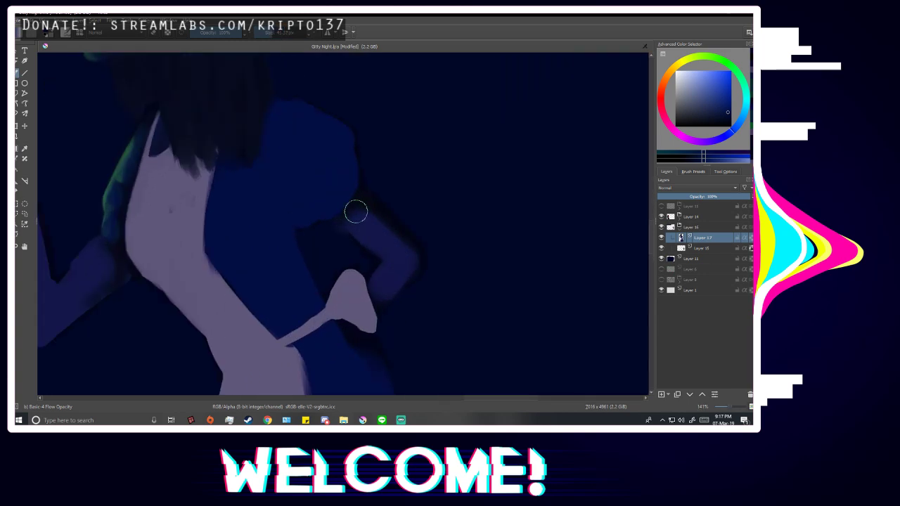
pyautogui.keyDown('ctrl'); pyautogui.click(362, 204); pyautogui.keyUp('ctrl')
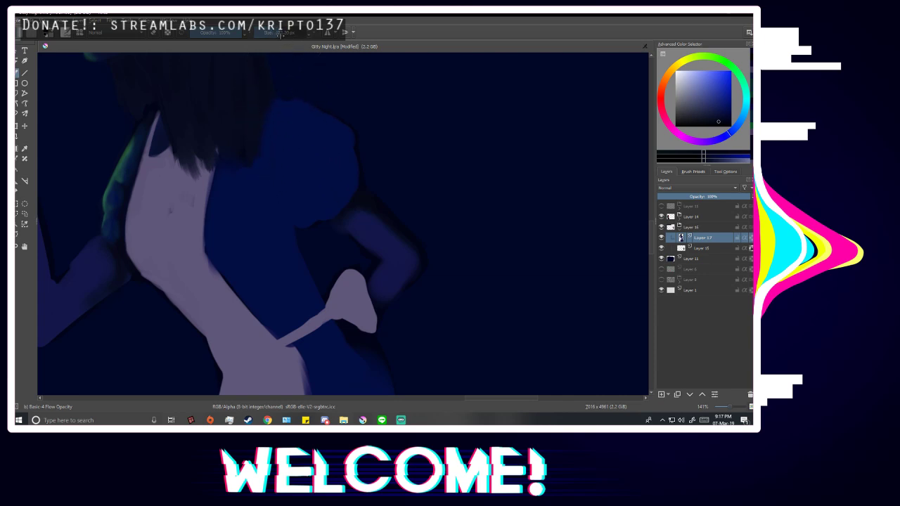
# Try to darken the puff sleeve and bodice with broad near-black strokes using a much larger brush.
pyautogui.moveTo(295, 168)
pyautogui.mouseDown()
pyautogui.moveTo(296, 142)
pyautogui.moveTo(309, 144)
pyautogui.moveTo(297, 170)
pyautogui.moveTo(319, 157)
pyautogui.moveTo(299, 137)
pyautogui.mouseUp()
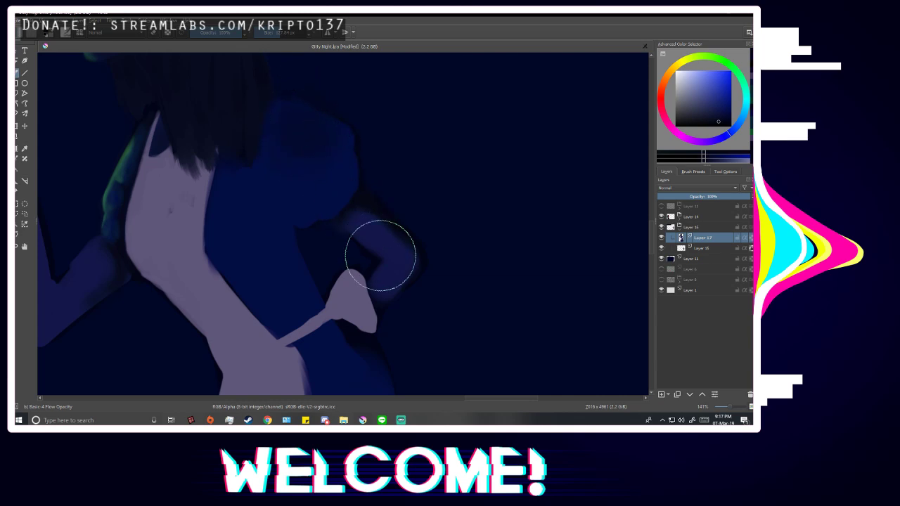
pyautogui.moveTo(302, 190)
pyautogui.mouseDown()
pyautogui.moveTo(287, 166)
pyautogui.moveTo(306, 179)
pyautogui.moveTo(260, 194)
pyautogui.moveTo(252, 239)
pyautogui.moveTo(241, 206)
pyautogui.mouseUp()
pyautogui.hotkey('ctrl', 'z')
pyautogui.hotkey('ctrl', 'z')
# Paint the puff sleeve and the upper part of the rear arm near-black blue with a resized brush, checking the figure mirrored.
pyautogui.scroll(-3, 269, 232)
pyautogui.press('m')
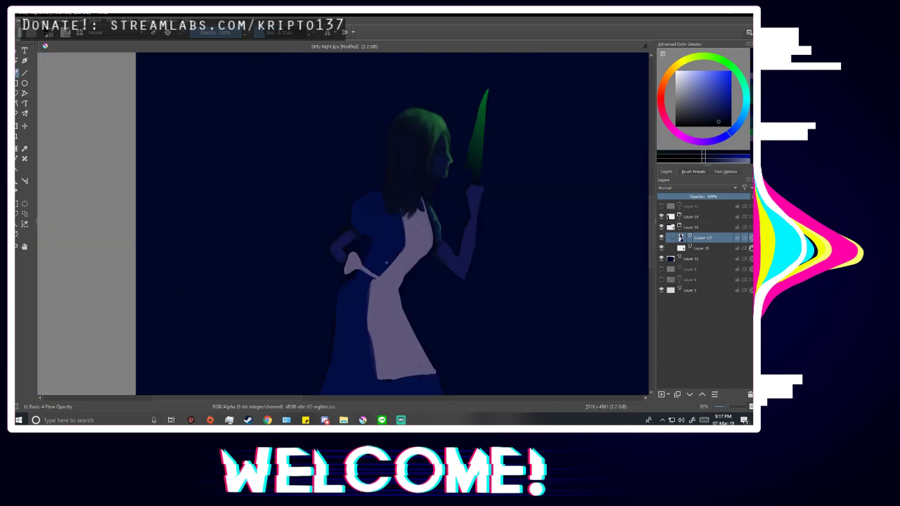
pyautogui.scroll(3, 397, 224)
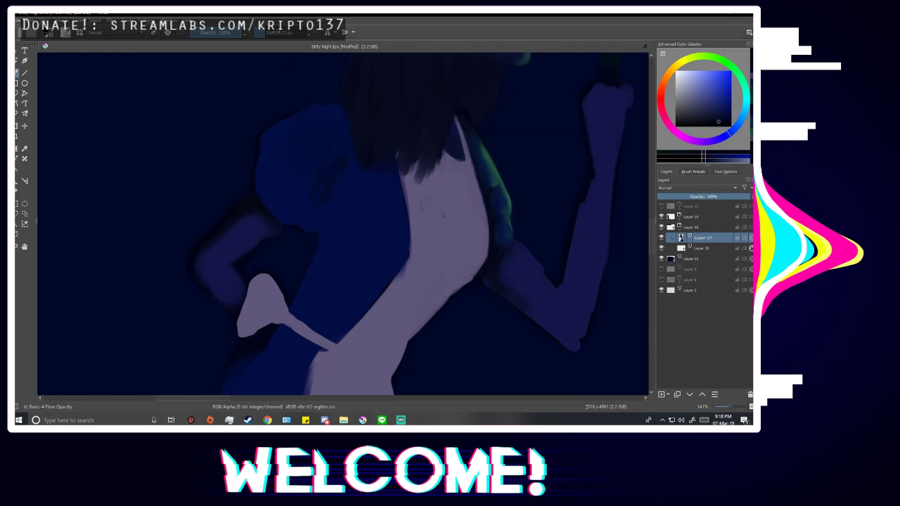
pyautogui.click(277, 35)
pyautogui.moveTo(324, 171)
pyautogui.mouseDown()
pyautogui.moveTo(315, 149)
pyautogui.moveTo(306, 182)
pyautogui.moveTo(317, 149)
pyautogui.moveTo(292, 143)
pyautogui.moveTo(288, 151)
pyautogui.moveTo(324, 130)
pyautogui.moveTo(311, 180)
pyautogui.moveTo(289, 164)
pyautogui.moveTo(283, 178)
pyautogui.moveTo(306, 206)
pyautogui.moveTo(314, 185)
pyautogui.moveTo(347, 170)
pyautogui.moveTo(322, 147)
pyautogui.mouseUp()
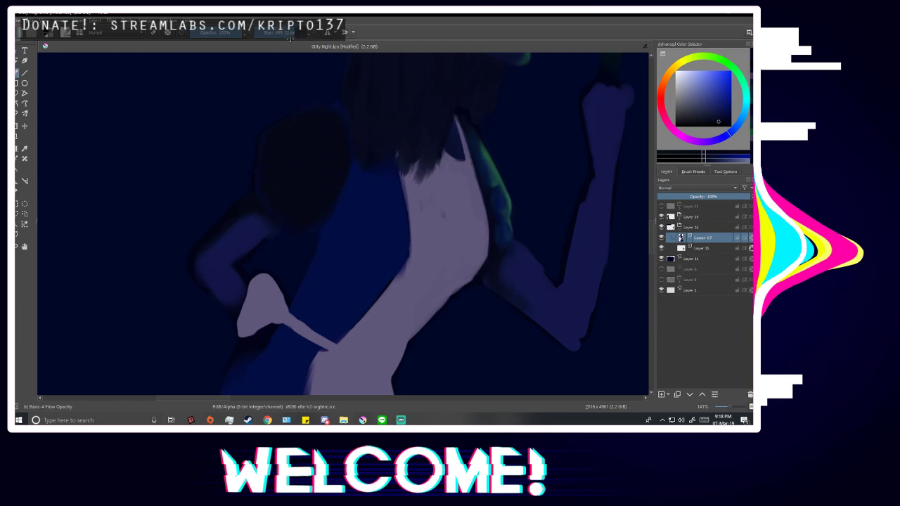
pyautogui.scroll(2, 255, 191)
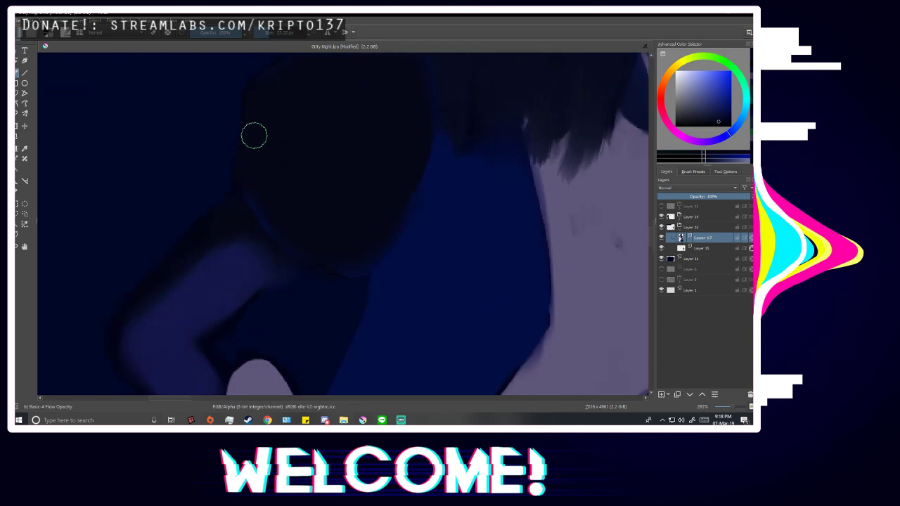
pyautogui.scroll(-2, 376, 241)
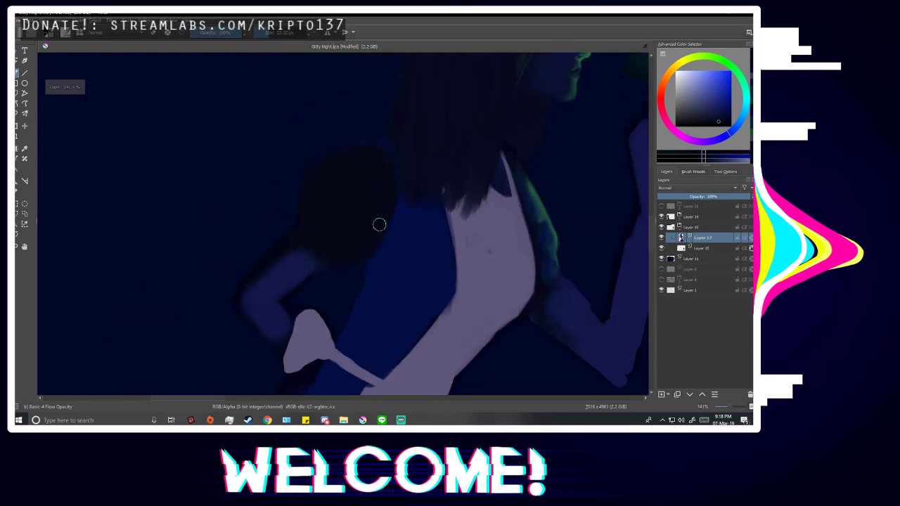
pyautogui.scroll(2, 382, 134)
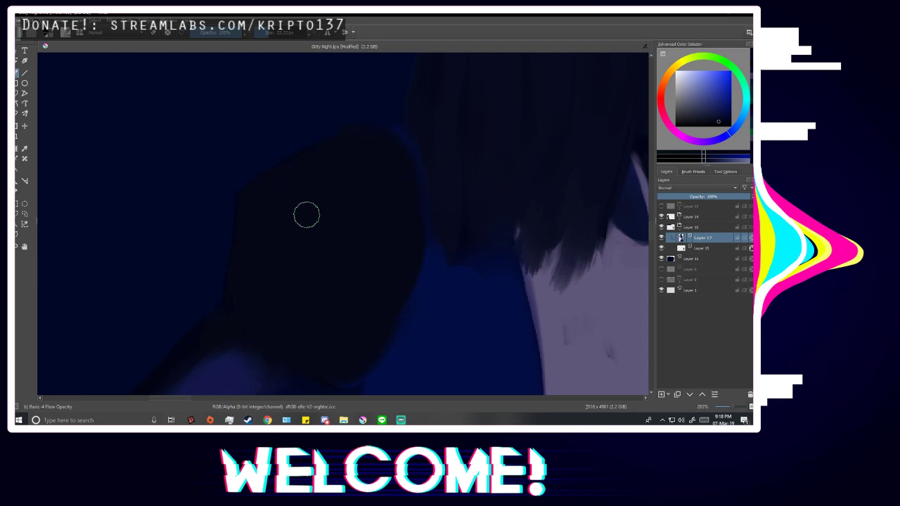
pyautogui.scroll(-6, 404, 243)
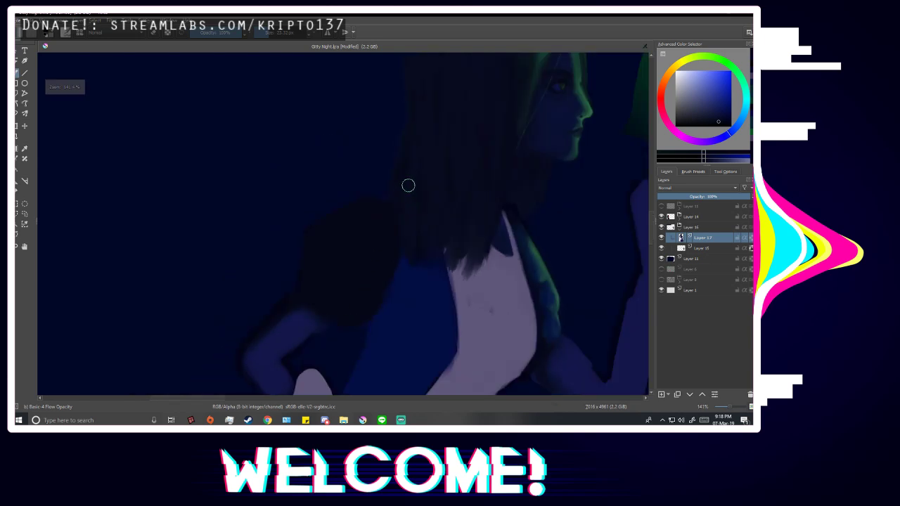
pyautogui.scroll(6, 331, 281)
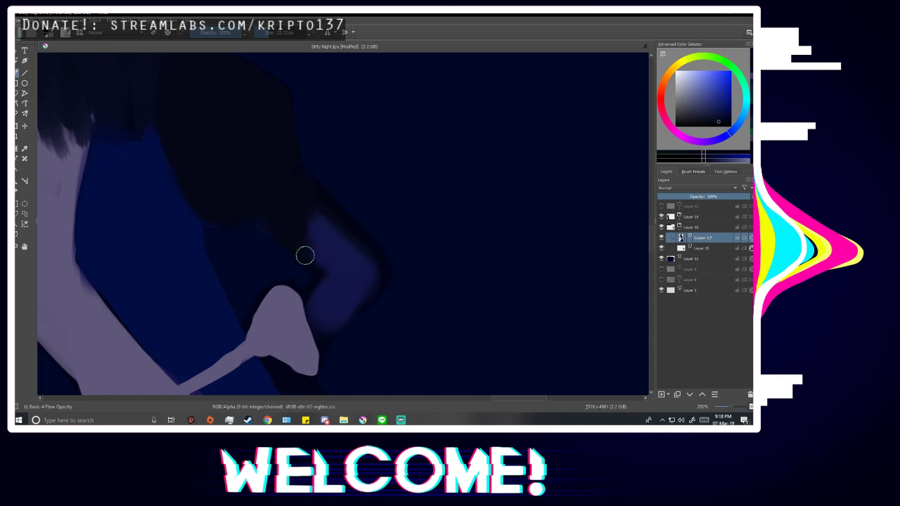
pyautogui.scroll(-4, 312, 229)
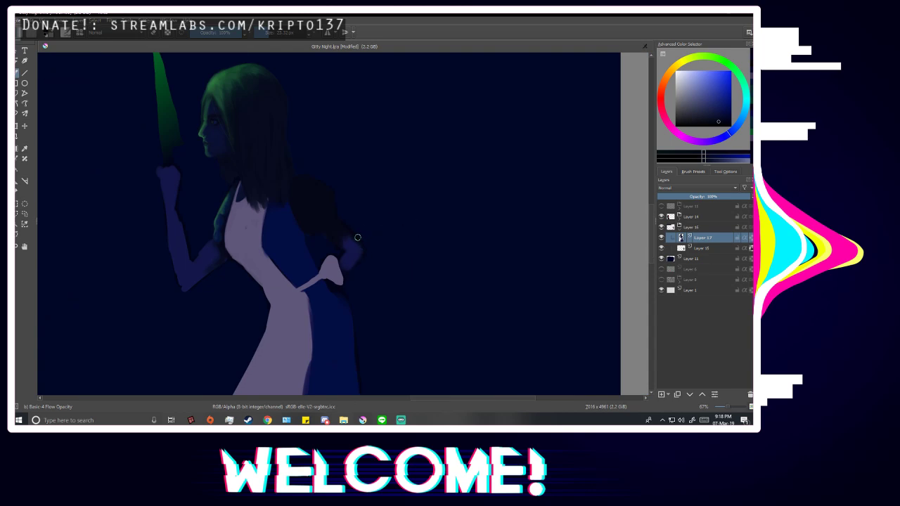
# Compare the girl with and without the line sketch and examine her against the red foreground figure in the whole composition.
pyautogui.scroll(-3, 358, 246)
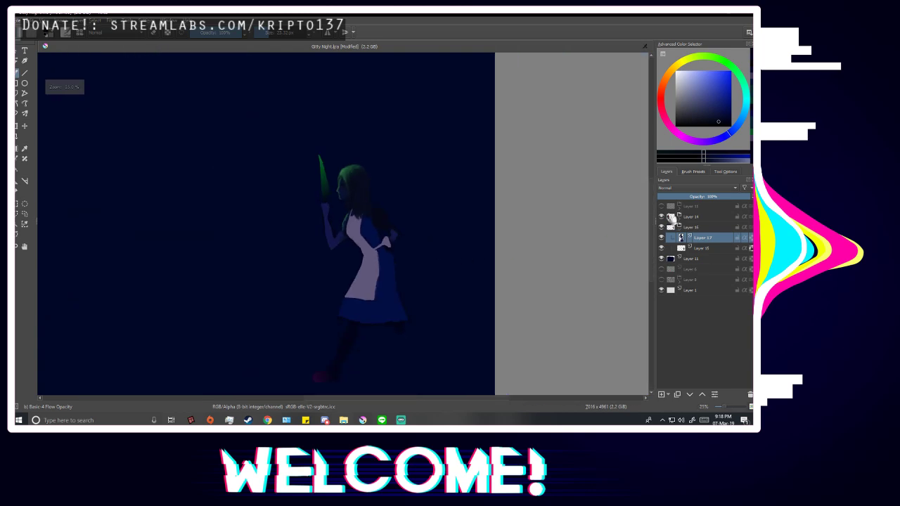
pyautogui.click(661, 206)
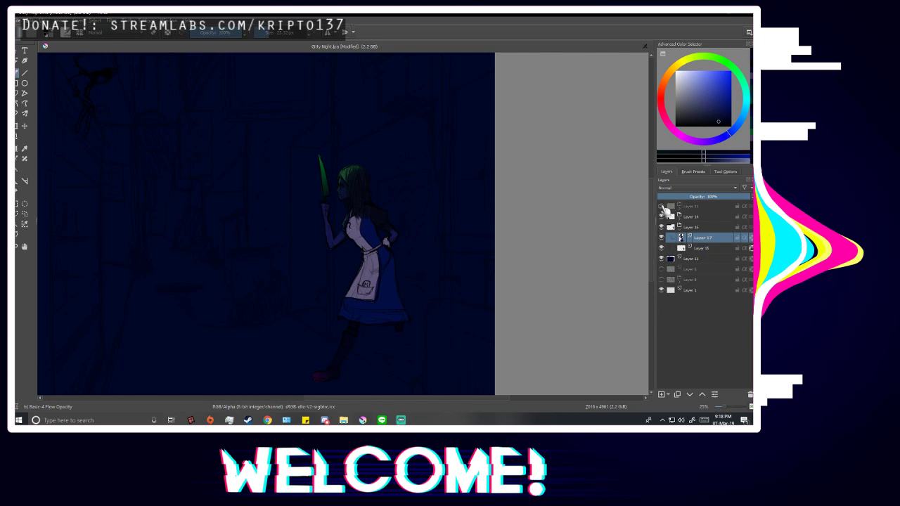
pyautogui.click(661, 206)
pyautogui.scroll(-1, 377, 295)
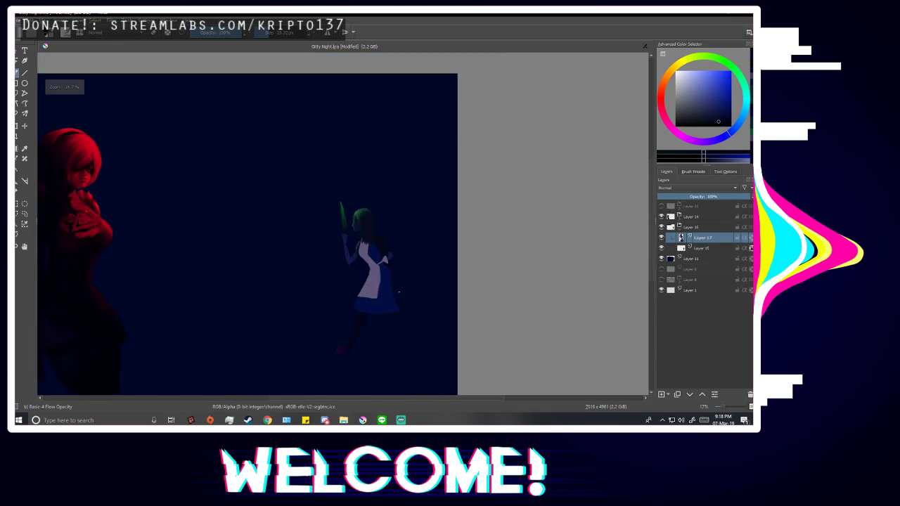
pyautogui.scroll(-1, 399, 292)
pyautogui.scroll(1, 401, 297)
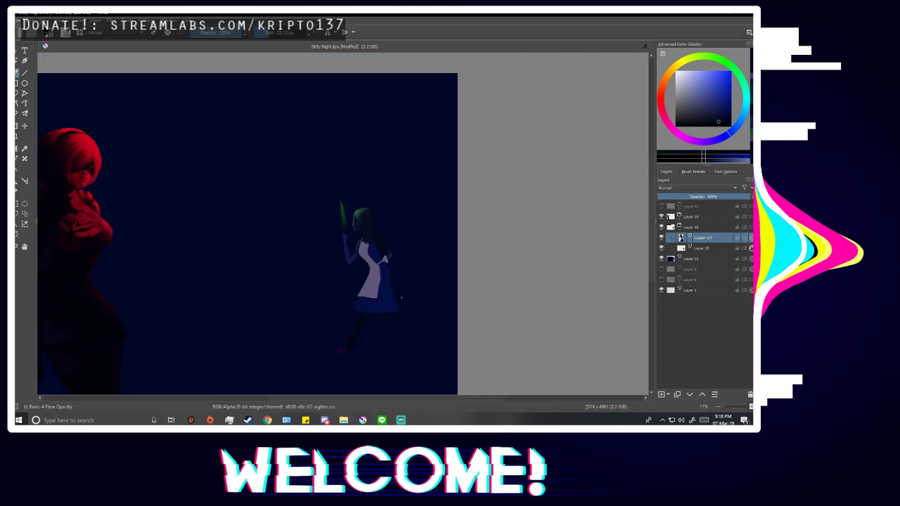
pyautogui.scroll(-1, 401, 297)
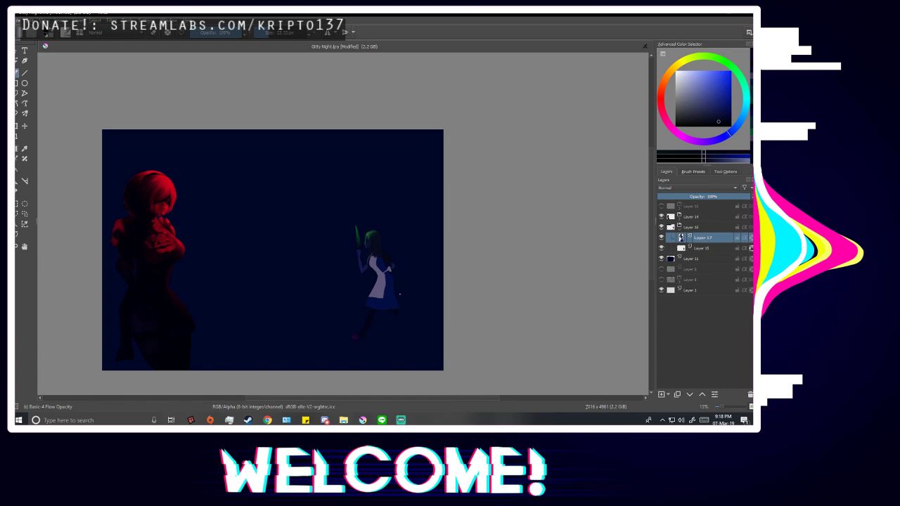
# Cover the rest of the girl's bent rear arm, around the elbow and forearm, with near-black blue.
pyautogui.scroll(8, 399, 294)
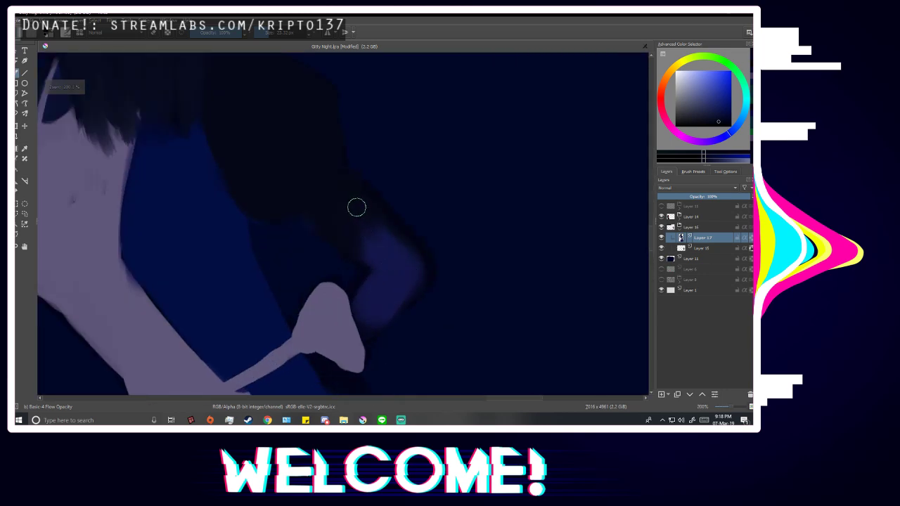
pyautogui.moveTo(363, 230)
pyautogui.mouseDown()
pyautogui.moveTo(374, 265)
pyautogui.moveTo(366, 329)
pyautogui.moveTo(390, 275)
pyautogui.moveTo(400, 302)
pyautogui.moveTo(388, 257)
pyautogui.mouseUp()
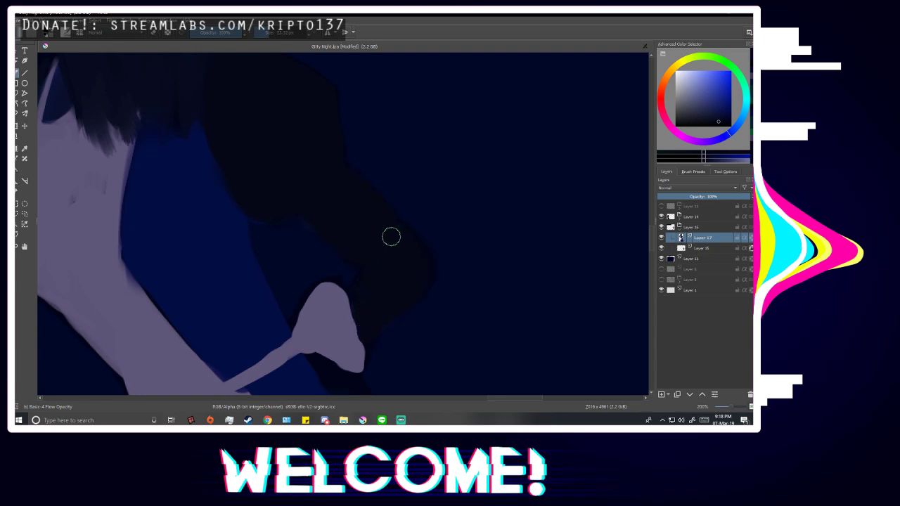
pyautogui.scroll(-5, 406, 262)
pyautogui.scroll(3, 431, 252)
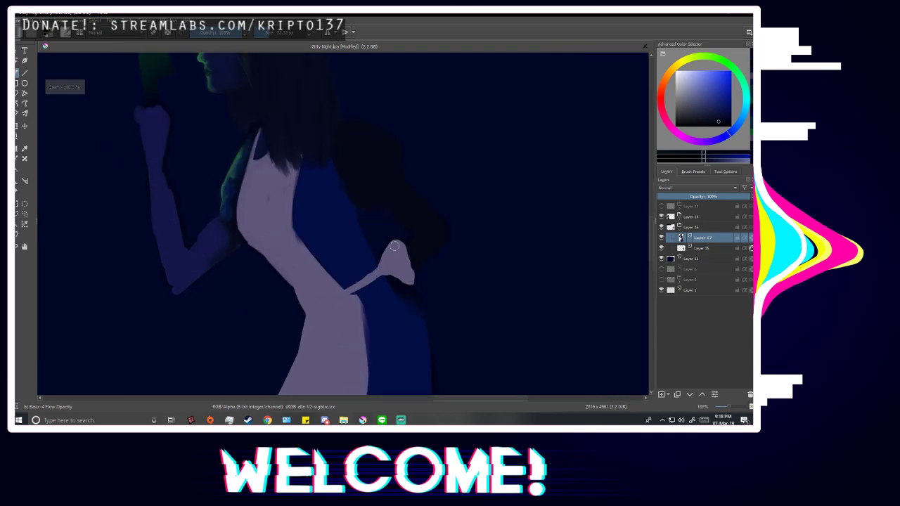
# Paint the blue bodice between apron and sleeve near-black with a larger brush, checking the figure mirrored.
pyautogui.scroll(1, 394, 246)
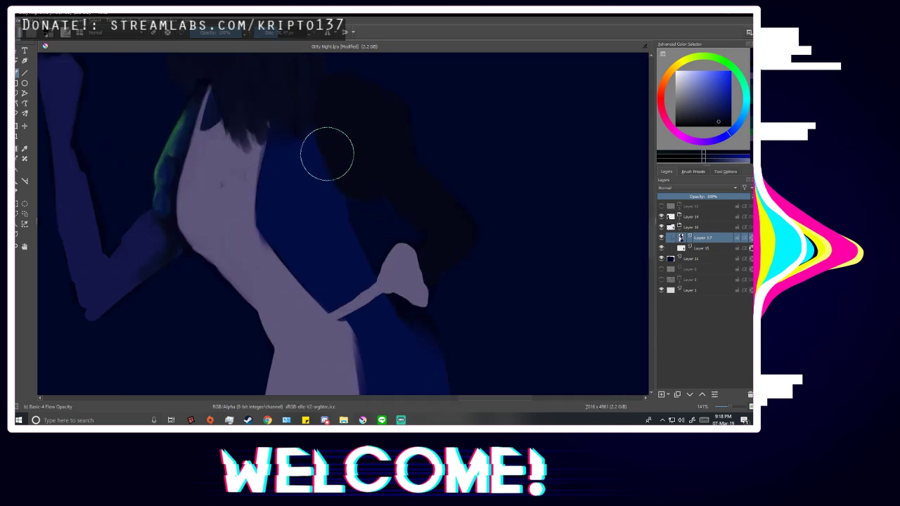
pyautogui.moveTo(326, 152)
pyautogui.mouseDown()
pyautogui.moveTo(309, 170)
pyautogui.moveTo(287, 160)
pyautogui.moveTo(294, 202)
pyautogui.moveTo(280, 196)
pyautogui.moveTo(307, 228)
pyautogui.moveTo(325, 211)
pyautogui.moveTo(312, 197)
pyautogui.moveTo(307, 250)
pyautogui.moveTo(340, 279)
pyautogui.mouseUp()
pyautogui.scroll(-3, 339, 279)
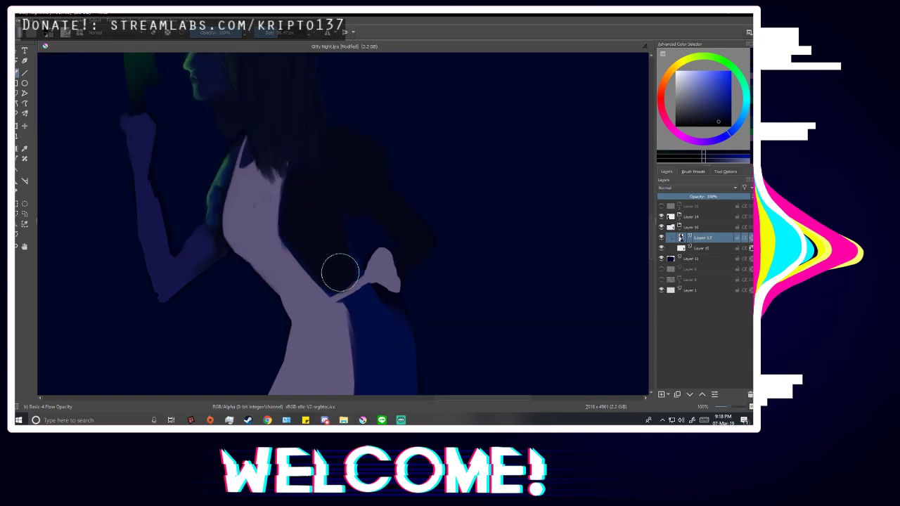
pyautogui.press('m')
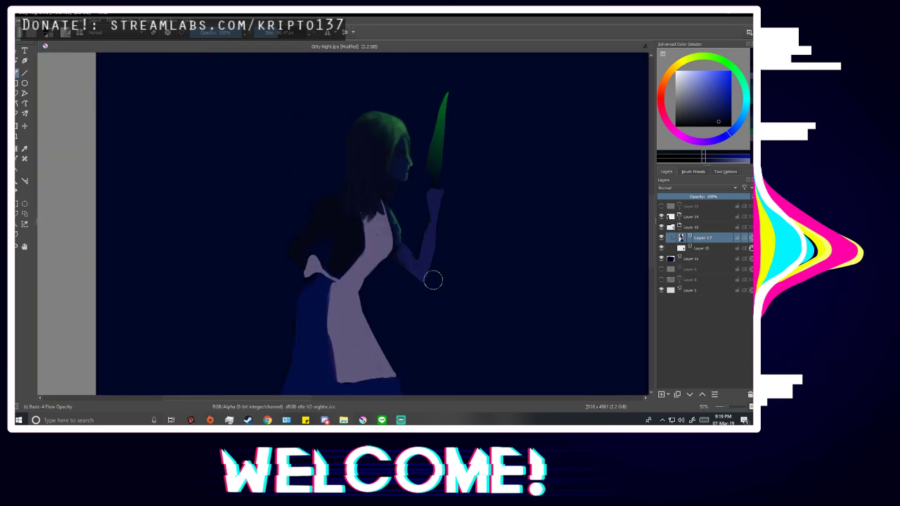
pyautogui.press('m')
# Sample a deep blue and shade the apron's edge below the hair, replacing the first stroke with a softer one.
pyautogui.scroll(2, 375, 303)
pyautogui.scroll(1, 299, 191)
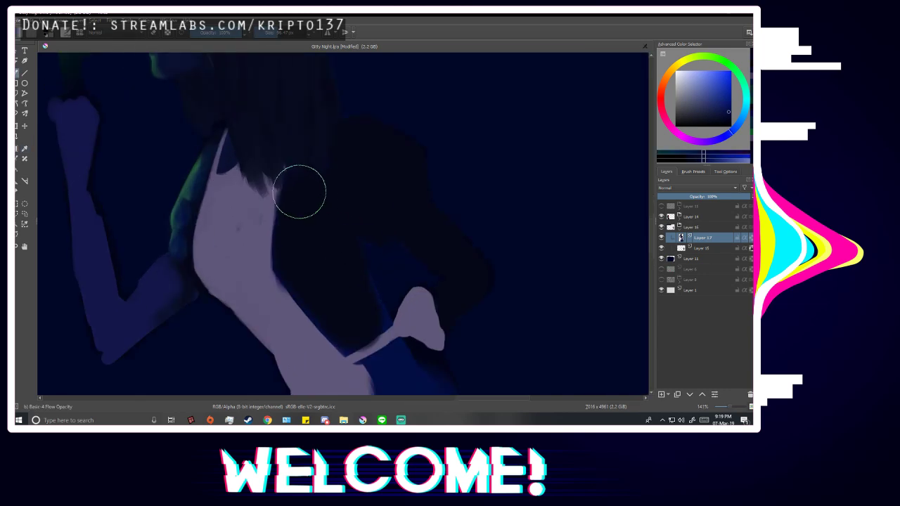
pyautogui.scroll(1, 299, 191)
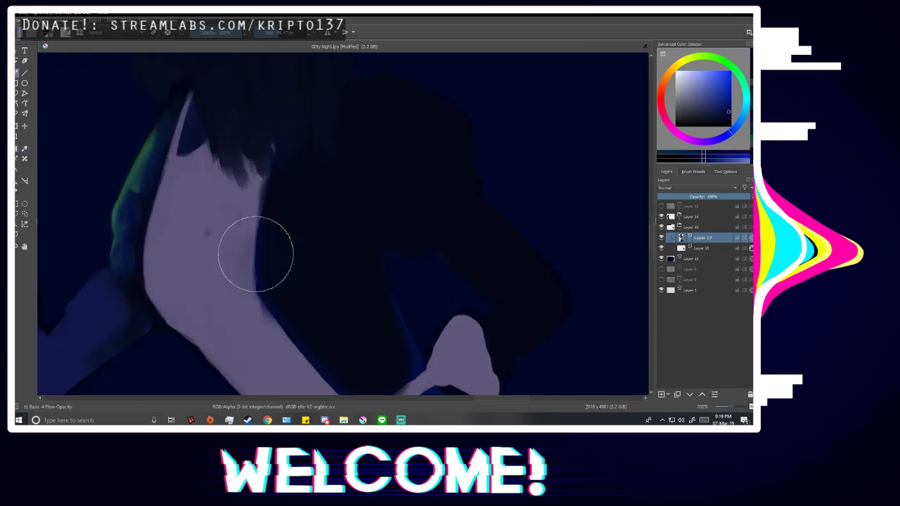
pyautogui.moveTo(243, 270); pyautogui.dragTo(274, 258)
pyautogui.hotkey('ctrl', 'z')
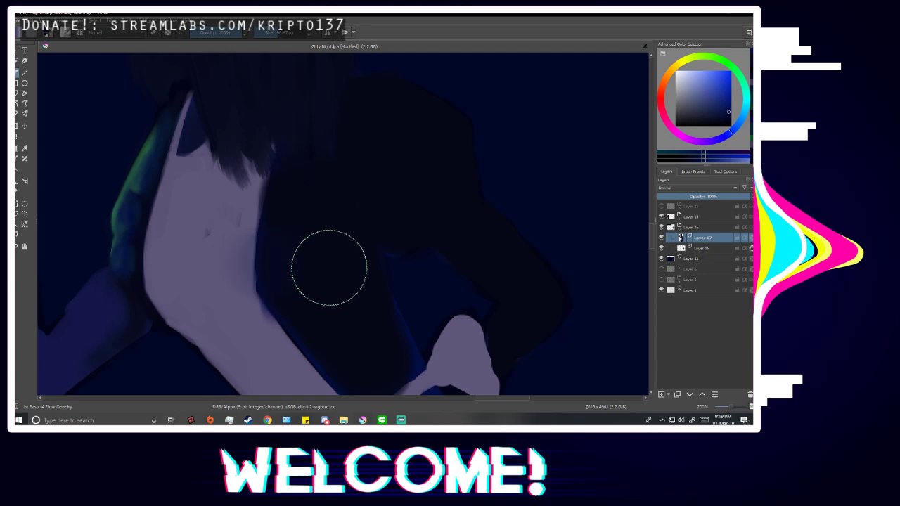
pyautogui.scroll(-1, 347, 307)
pyautogui.scroll(1, 321, 283)
pyautogui.moveTo(276, 255); pyautogui.dragTo(284, 209)
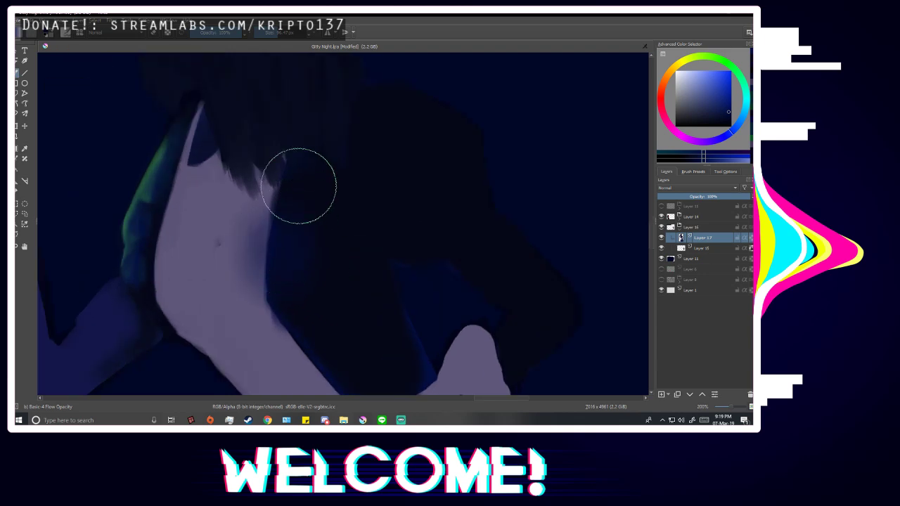
# Blend the dark bodice beside the apron with sampled darker blues and a smaller brush, checking the figure mirrored.
pyautogui.keyDown('ctrl'); pyautogui.click(298, 249); pyautogui.keyUp('ctrl')
pyautogui.moveTo(261, 244)
pyautogui.mouseDown()
pyautogui.moveTo(298, 230)
pyautogui.moveTo(325, 185)
pyautogui.mouseUp()
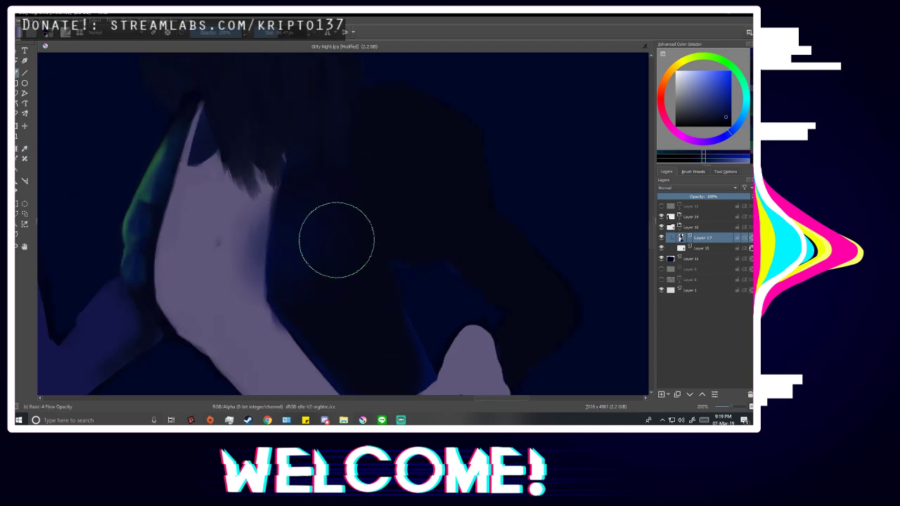
pyautogui.scroll(-3, 336, 240)
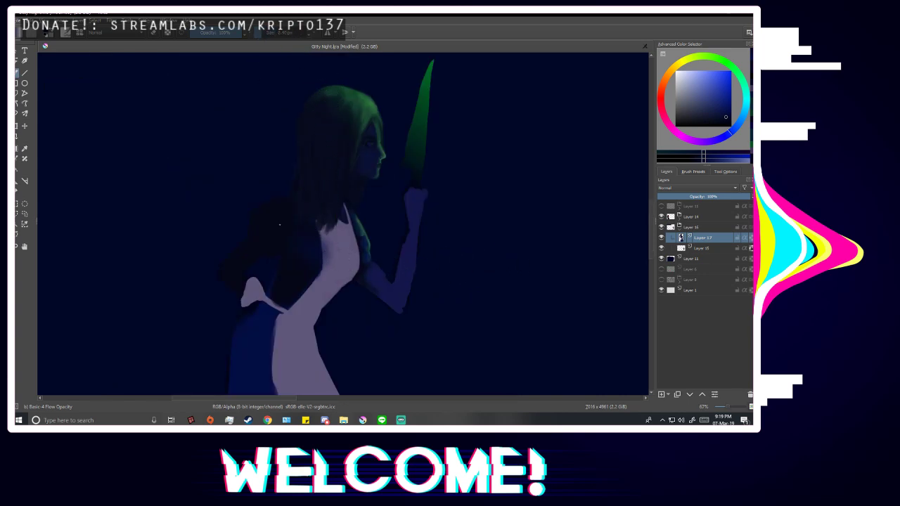
pyautogui.scroll(3, 280, 225)
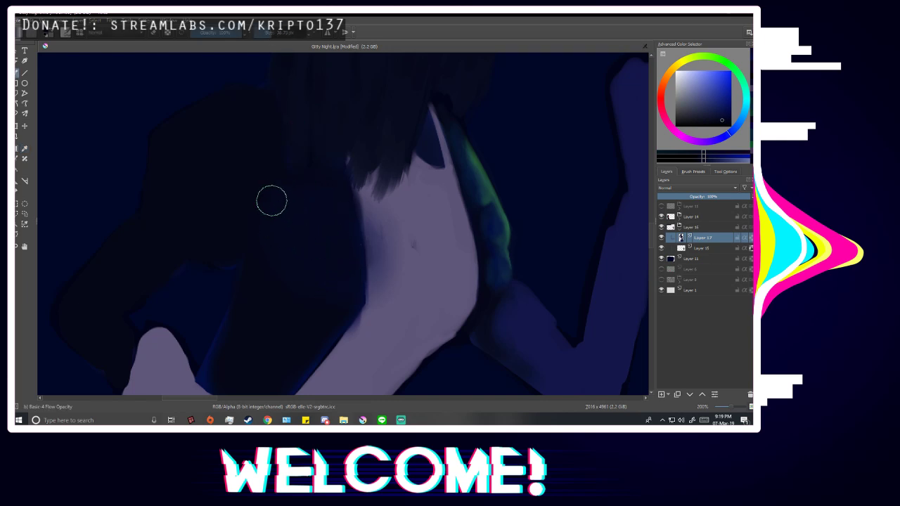
pyautogui.scroll(-5, 297, 221)
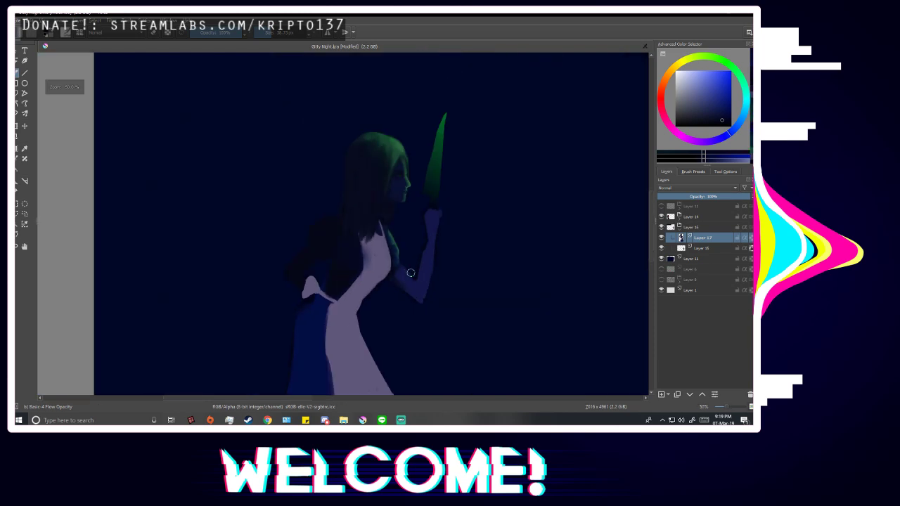
# Compare the girl with the whole illustration by briefly showing the hidden top layer and hiding it again.
pyautogui.scroll(5, 419, 281)
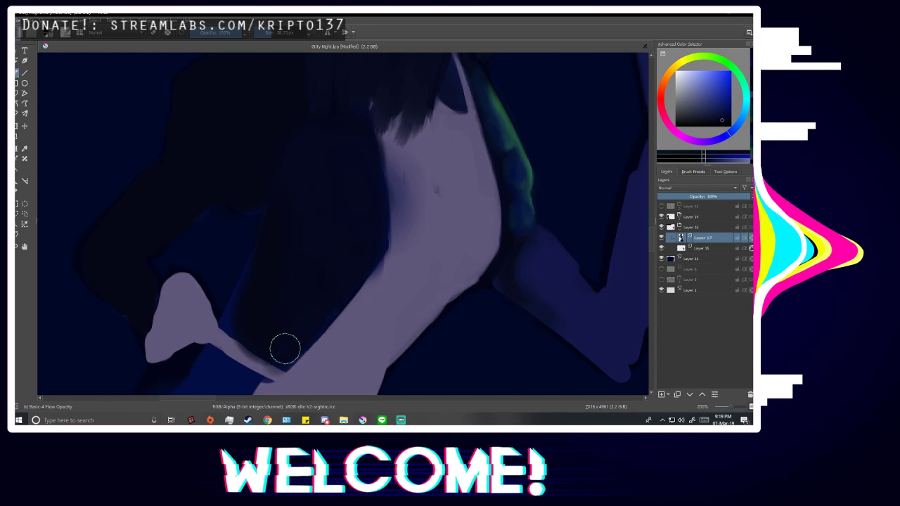
pyautogui.scroll(-4, 313, 304)
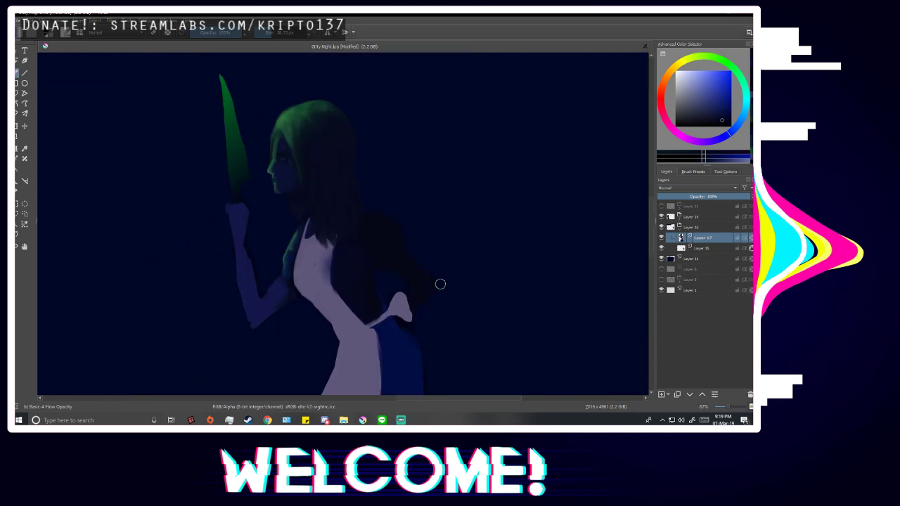
pyautogui.scroll(-3, 429, 293)
pyautogui.scroll(1, 465, 284)
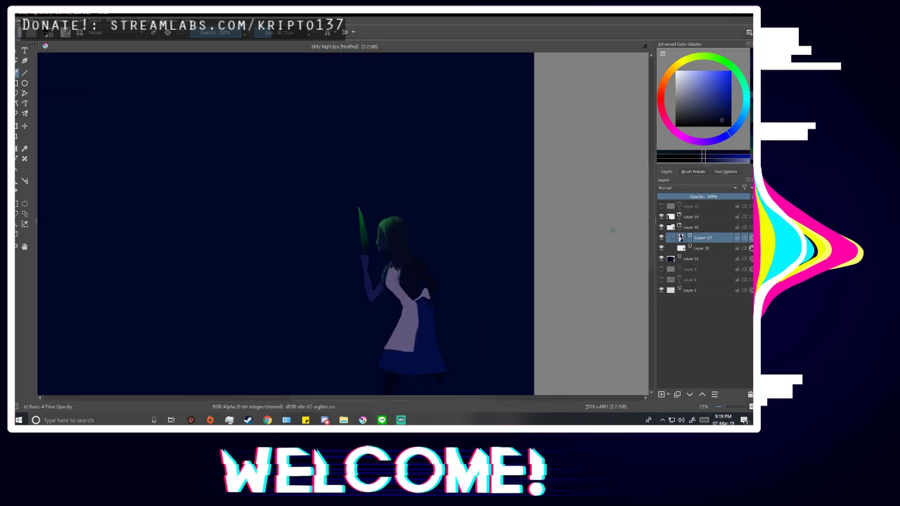
pyautogui.click(661, 206)
pyautogui.scroll(-2, 552, 227)
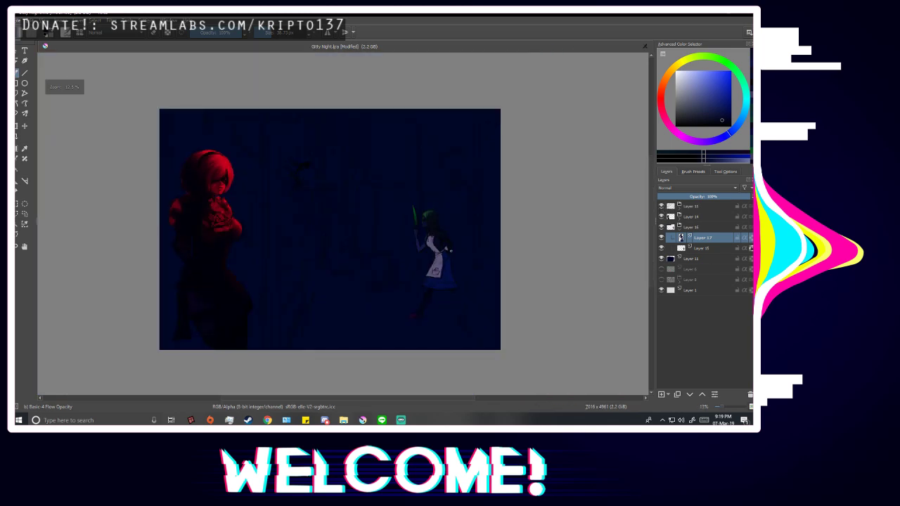
pyautogui.scroll(1, 553, 227)
pyautogui.click(661, 206)
pyautogui.scroll(2, 468, 243)
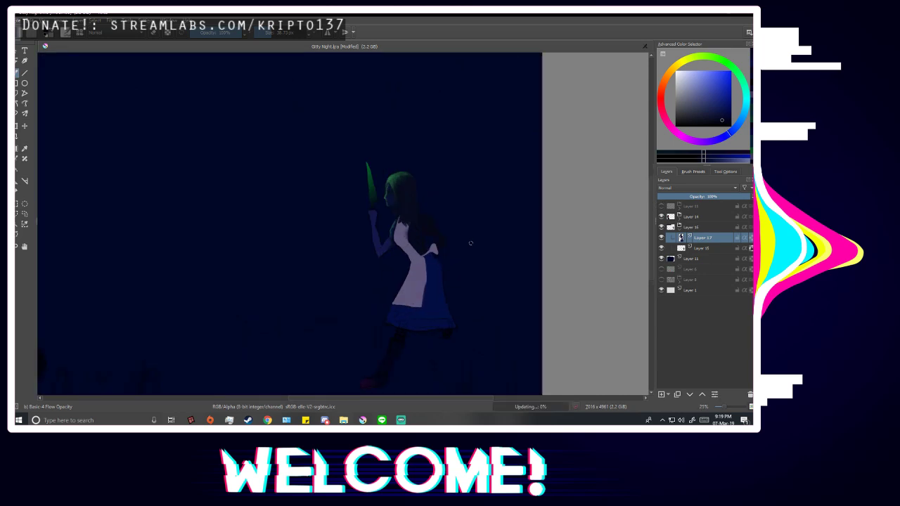
# Shade the rear shoulder and upper sleeve with sampled near-black blues and a smaller brush, checking the figure mirrored.
pyautogui.scroll(4, 378, 199)
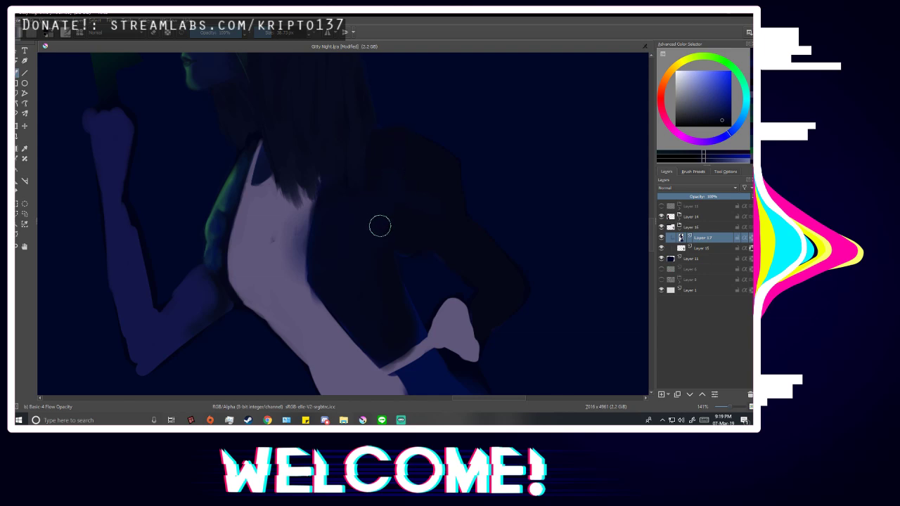
pyautogui.scroll(2, 446, 235)
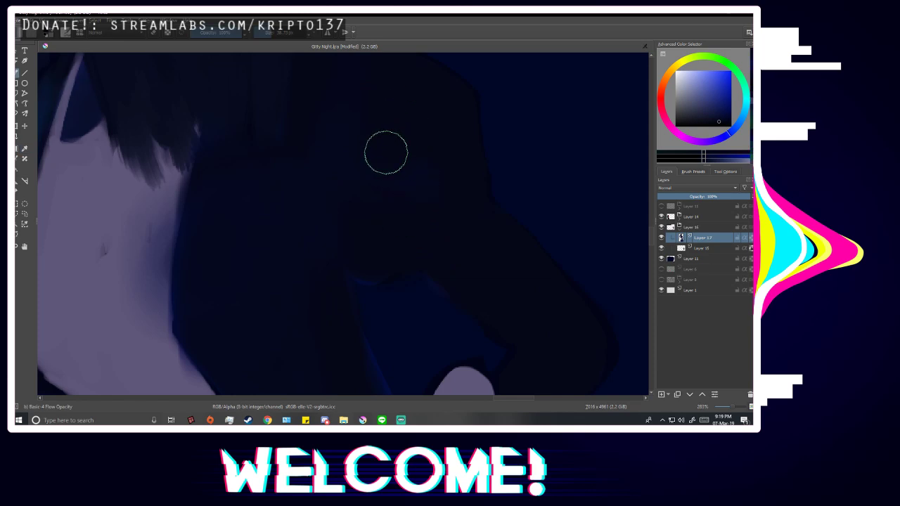
pyautogui.scroll(-1, 406, 246)
pyautogui.scroll(-1, 406, 246)
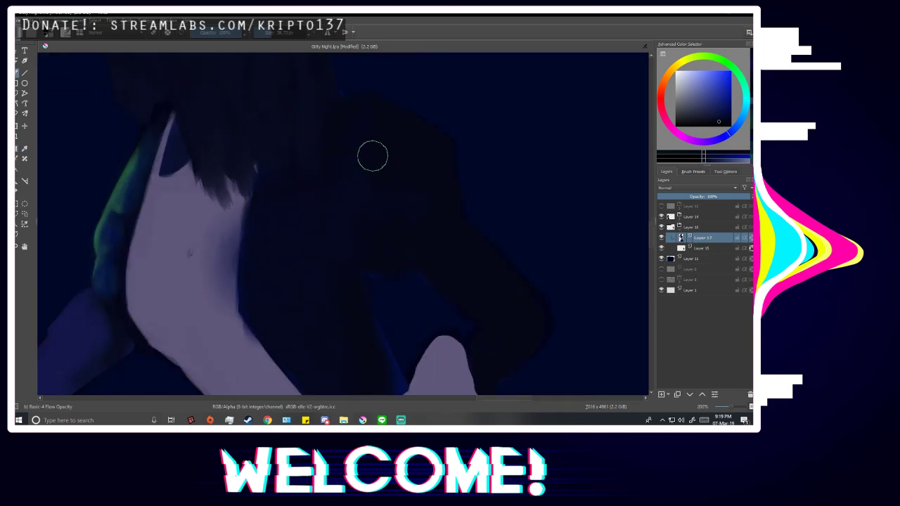
pyautogui.scroll(1, 418, 225)
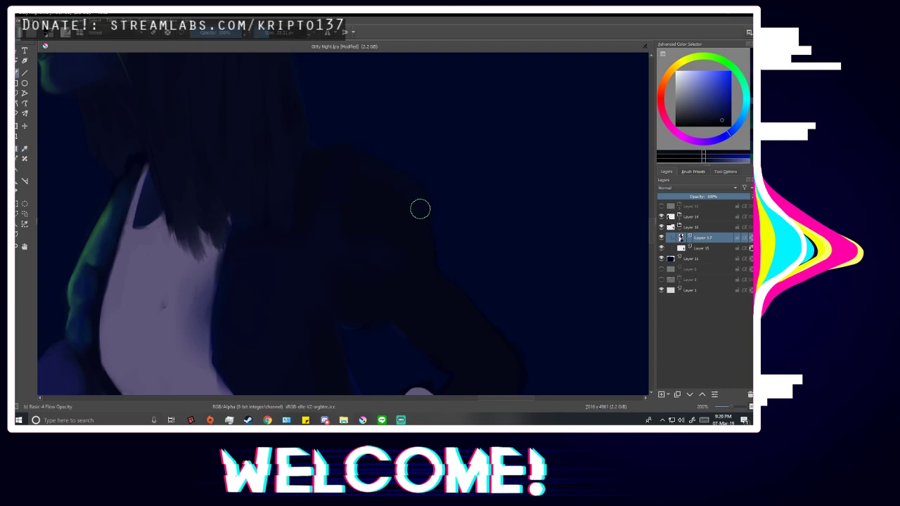
pyautogui.scroll(-1, 426, 259)
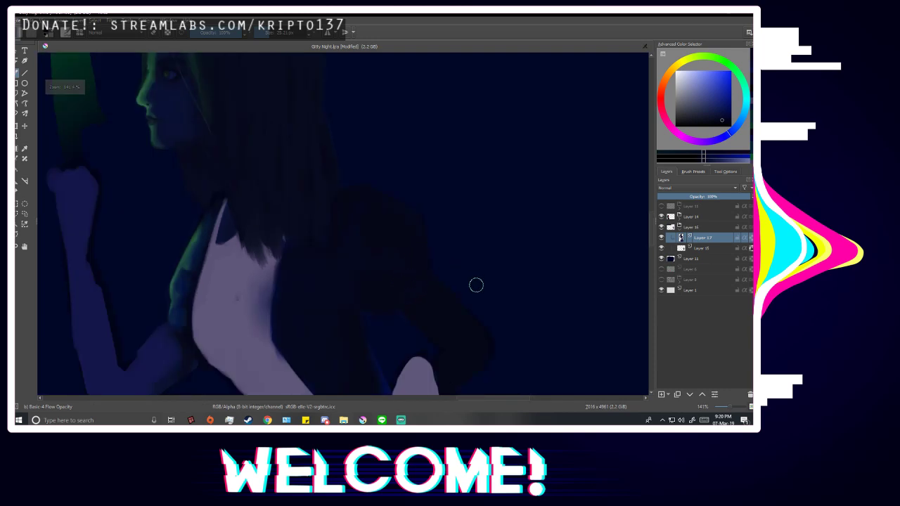
pyautogui.scroll(-1, 476, 285)
pyautogui.press('m')
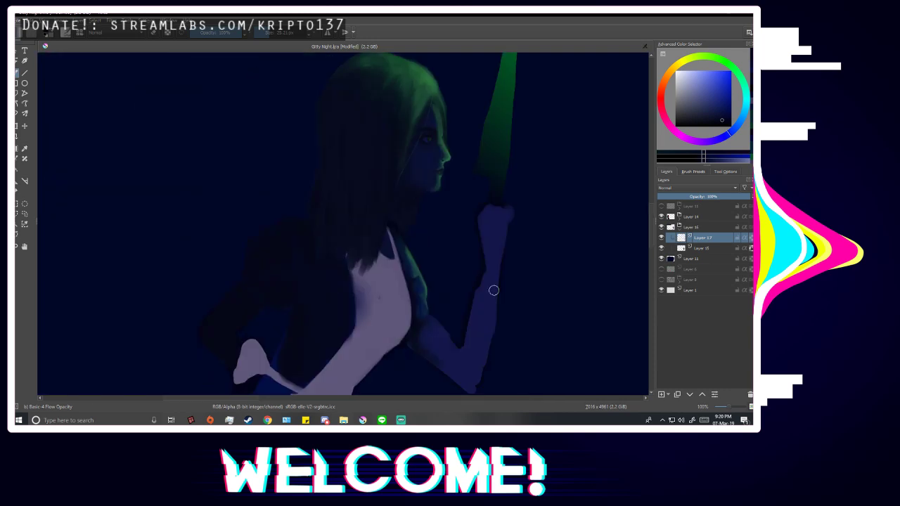
# Blend the rear shoulder into the sleeve with a larger brush and dark blue, checking the figure in both orientations.
pyautogui.scroll(2, 317, 292)
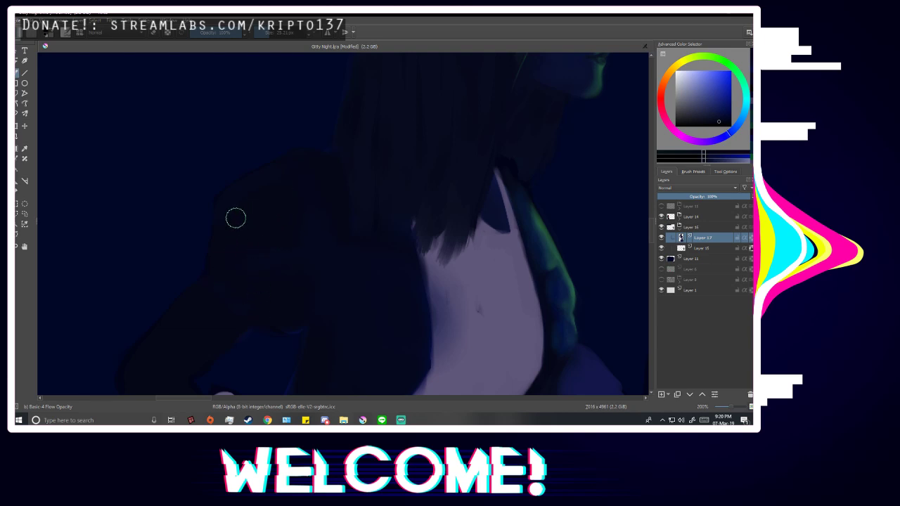
pyautogui.scroll(-2, 318, 198)
pyautogui.scroll(2, 296, 139)
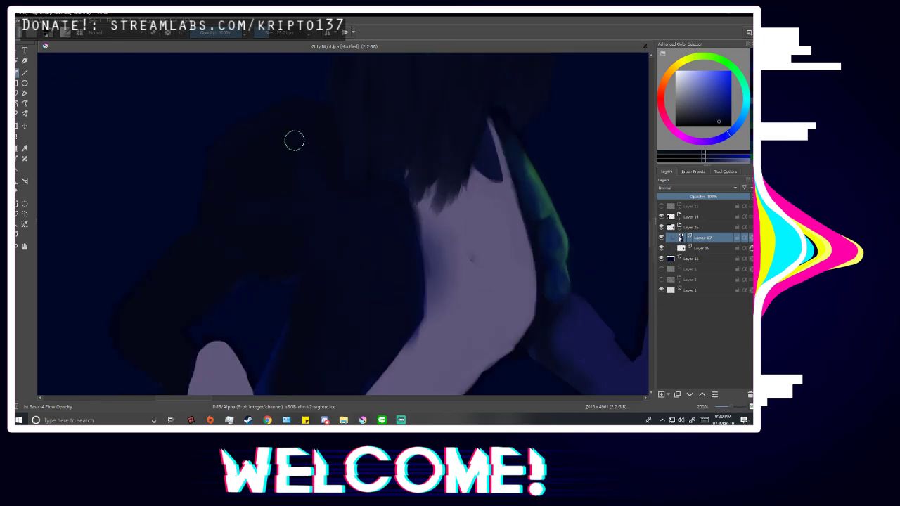
pyautogui.moveTo(276, 44); pyautogui.dragTo(274, 44)
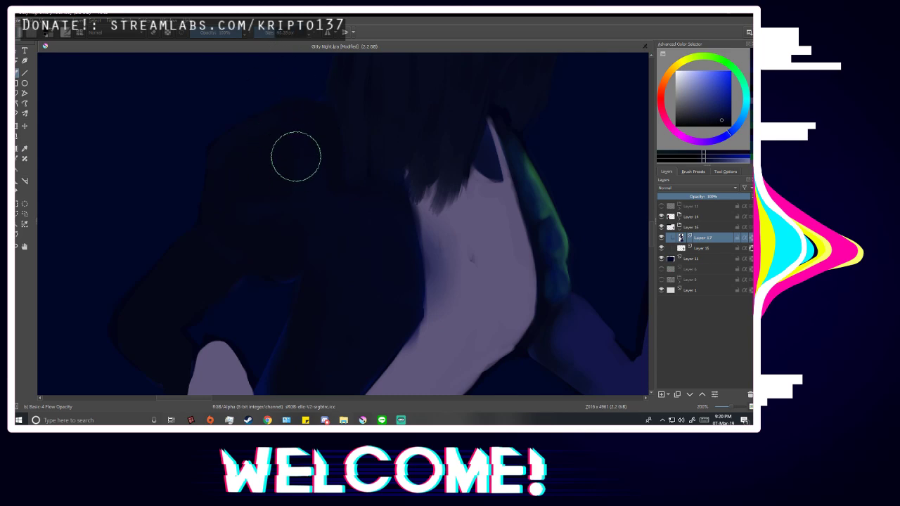
pyautogui.moveTo(277, 140); pyautogui.dragTo(232, 149)
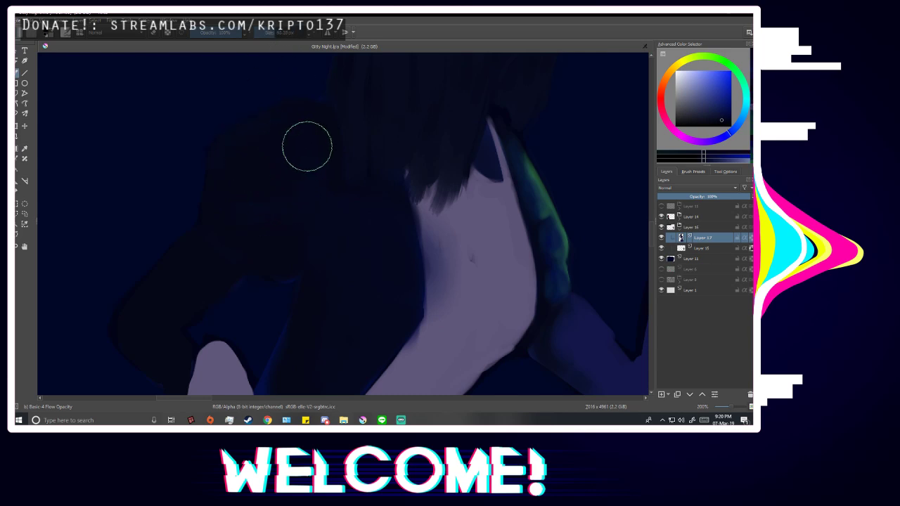
pyautogui.scroll(-2, 334, 204)
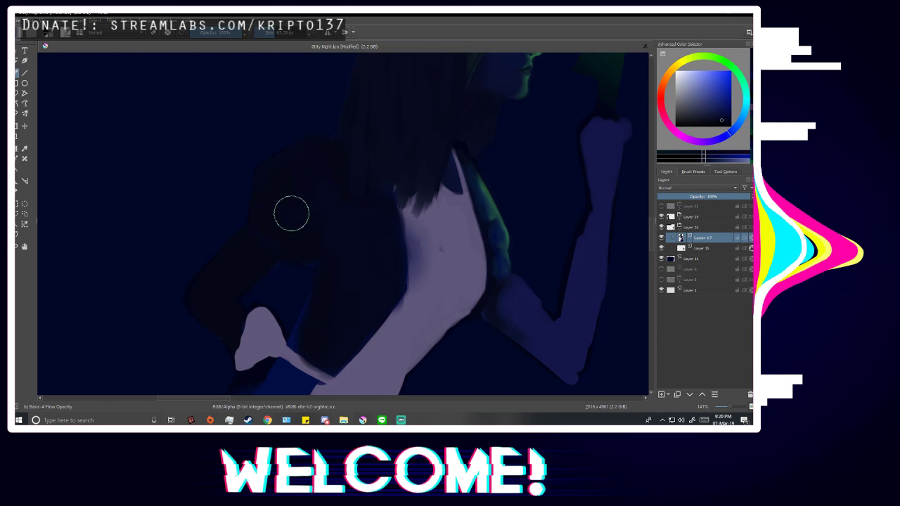
pyautogui.scroll(-2, 317, 207)
pyautogui.press('m')
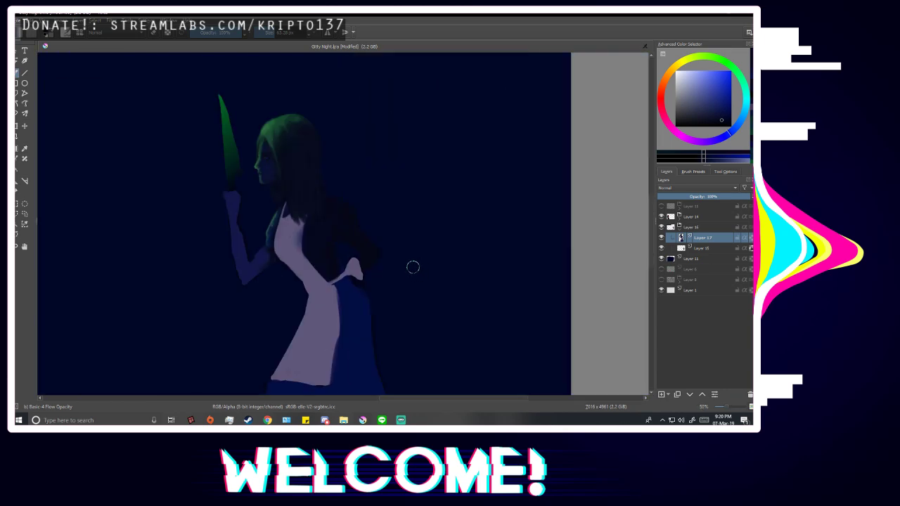
pyautogui.scroll(4, 319, 209)
pyautogui.scroll(-4, 394, 255)
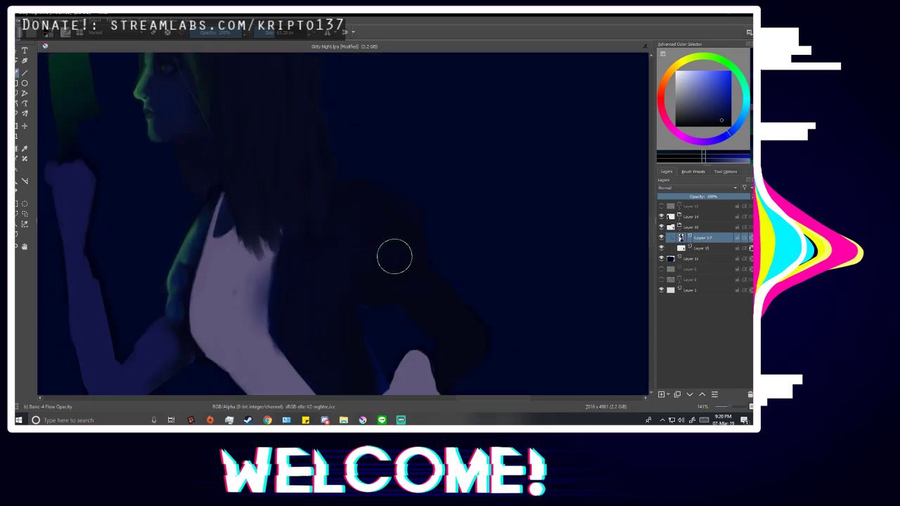
pyautogui.scroll(-1, 459, 265)
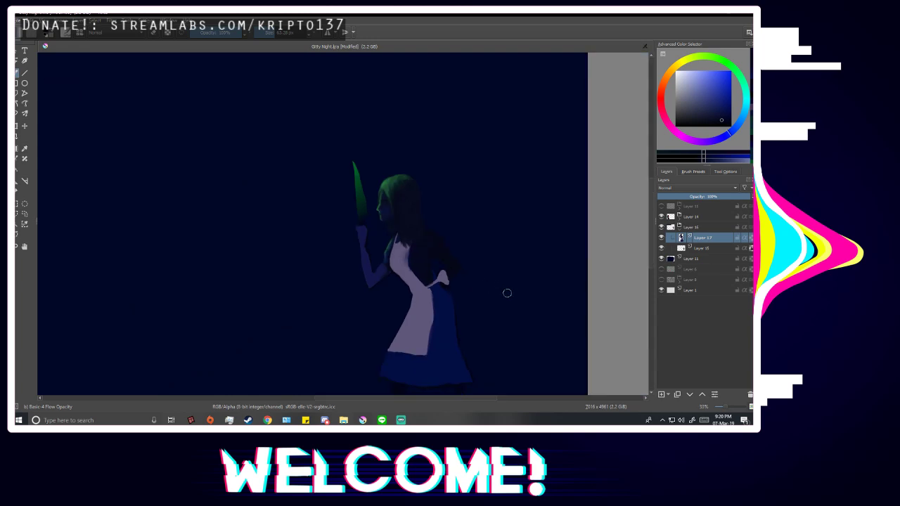
pyautogui.scroll(2, 492, 288)
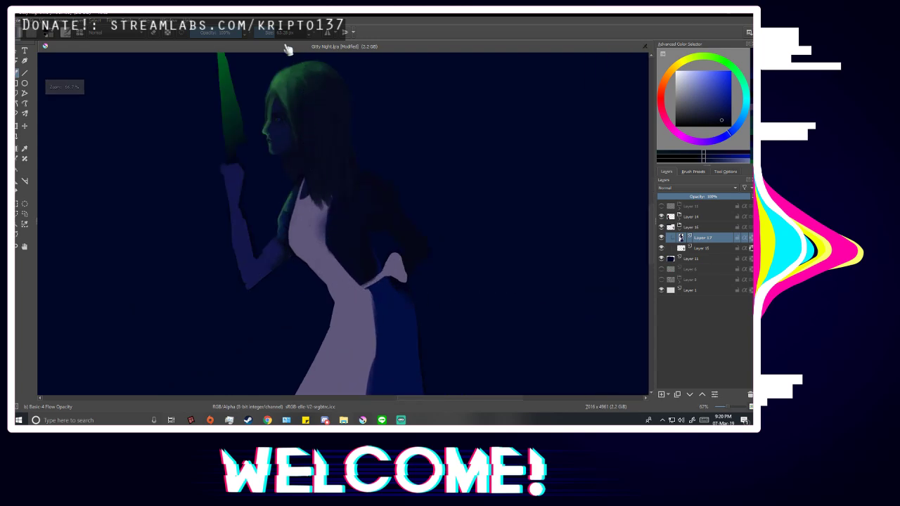
# Darken the blue skirt's upper edges beside the apron and beneath its bow with a smaller near-black blue brush.
pyautogui.scroll(3, 281, 236)
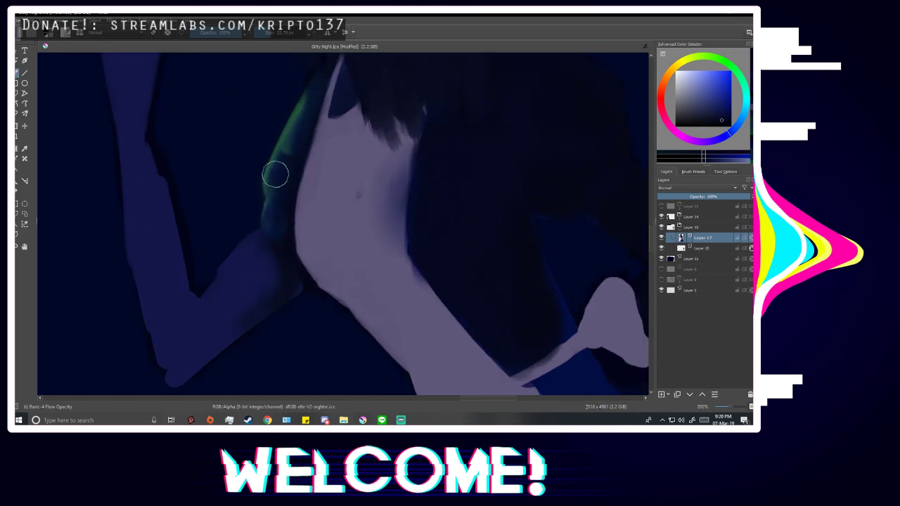
pyautogui.scroll(-3, 345, 268)
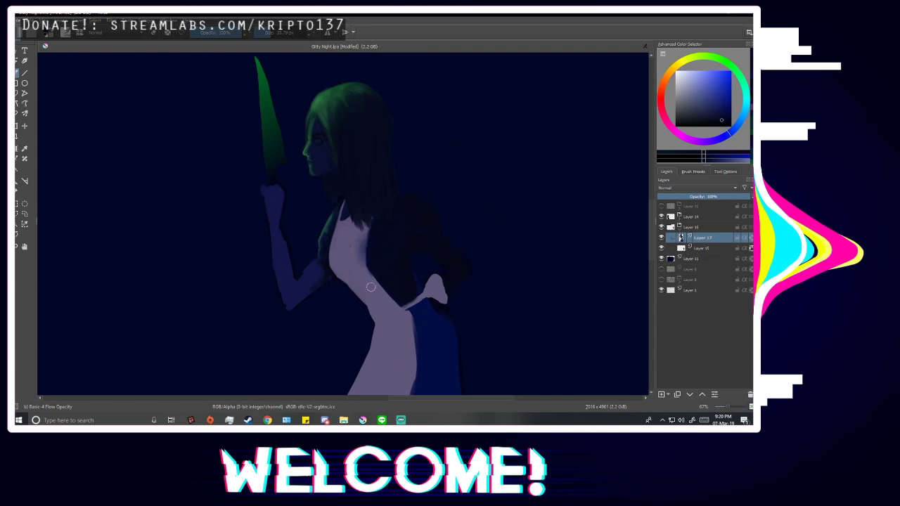
pyautogui.press('m')
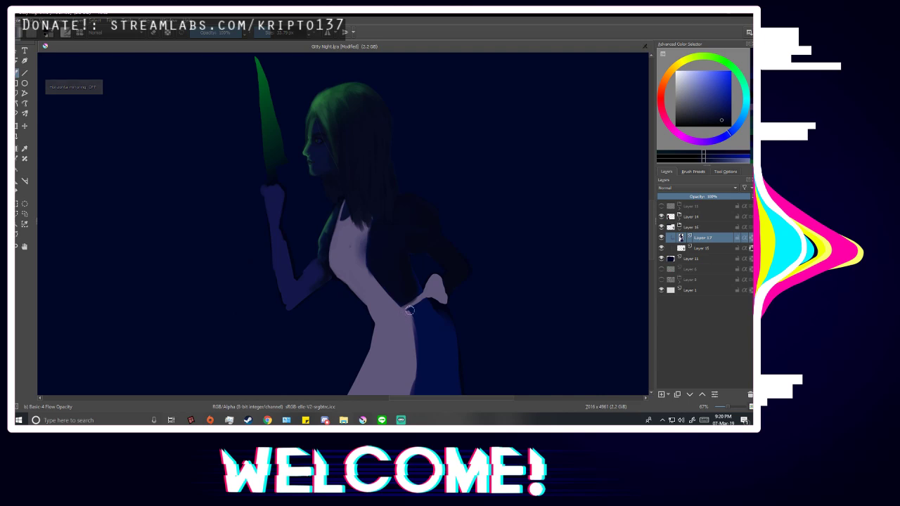
pyautogui.scroll(-2, 438, 205)
pyautogui.scroll(1, 511, 254)
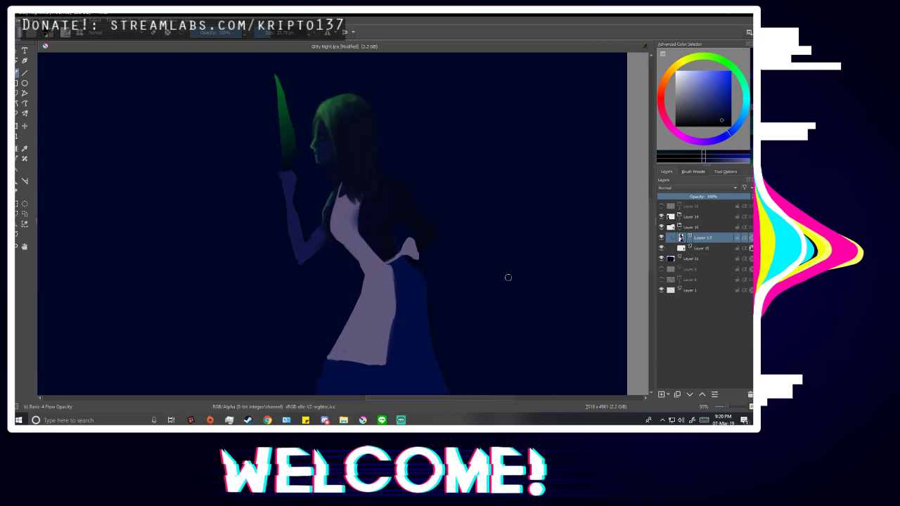
pyautogui.scroll(1, 507, 274)
pyautogui.scroll(1, 368, 161)
pyautogui.scroll(1, 418, 213)
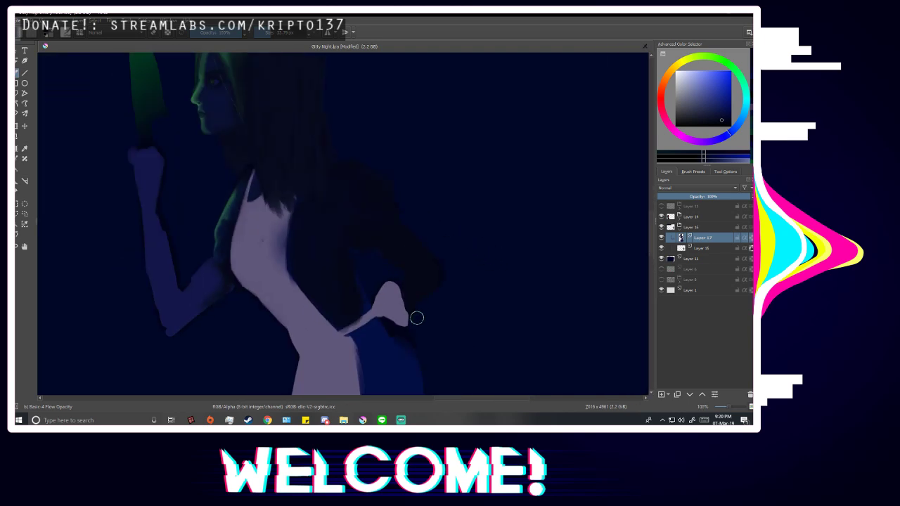
pyautogui.scroll(1, 416, 316)
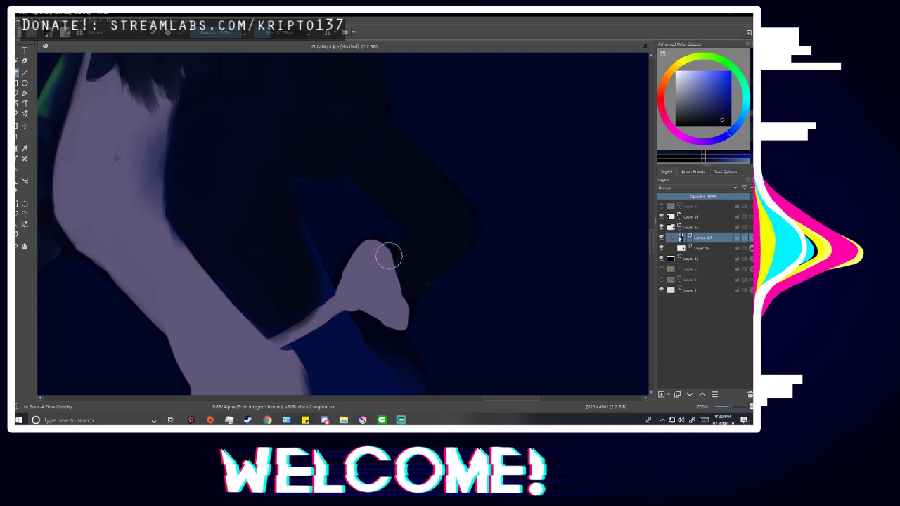
pyautogui.scroll(-3, 393, 281)
pyautogui.scroll(2, 399, 300)
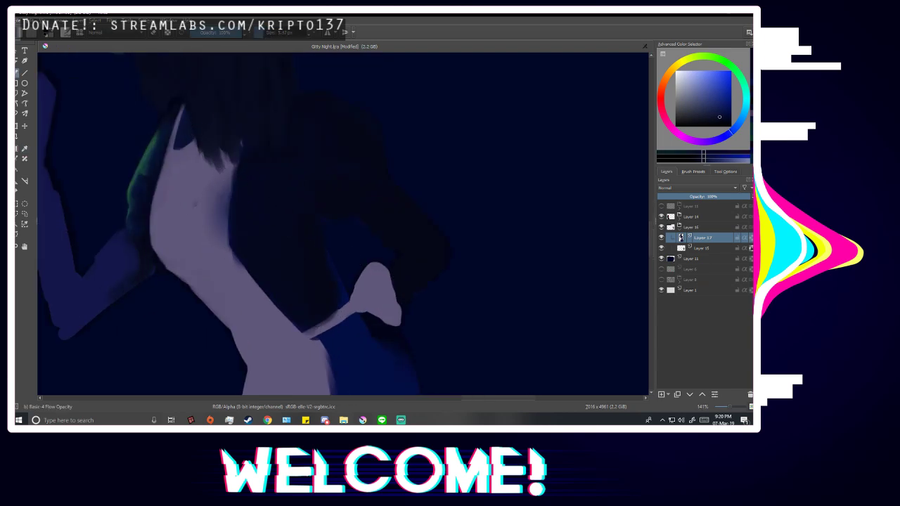
# Clean up the blue neckline opening beside the apron strap with a small brush and sampled blue and purple, undoing the rough strokes.
pyautogui.scroll(2, 192, 129)
pyautogui.scroll(-1, 350, 252)
pyautogui.scroll(-2, 249, 209)
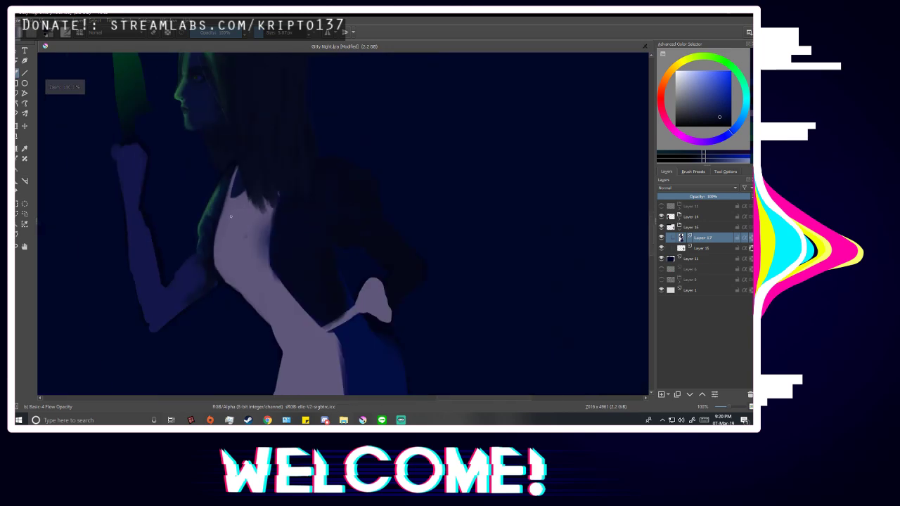
pyautogui.scroll(2, 243, 206)
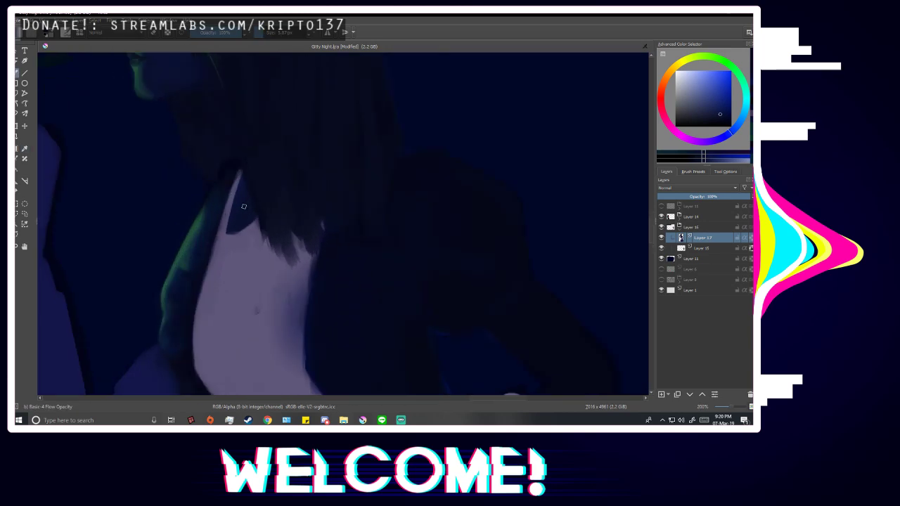
pyautogui.scroll(1, 243, 206)
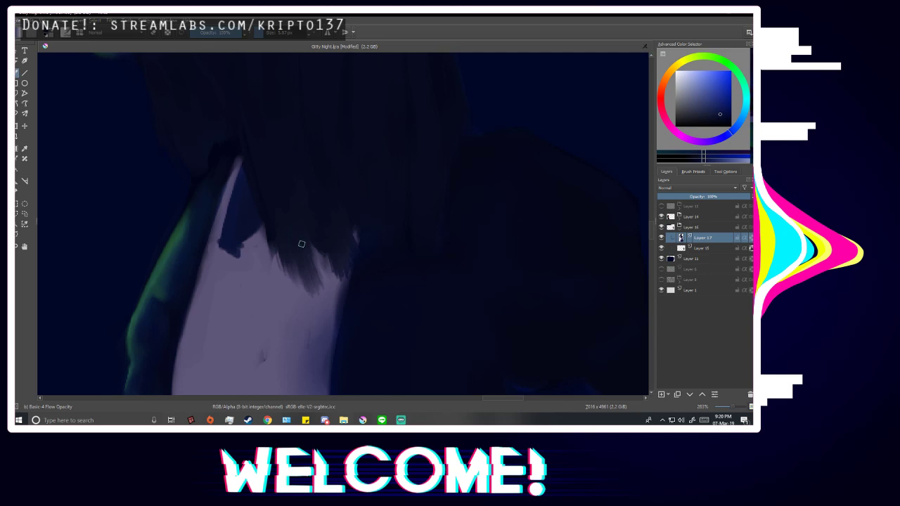
pyautogui.hotkey('ctrl', 'z')
pyautogui.moveTo(228, 242); pyautogui.dragTo(263, 246)
pyautogui.hotkey('ctrl', 'z')
pyautogui.keyDown('ctrl'); pyautogui.click(222, 245); pyautogui.keyUp('ctrl')
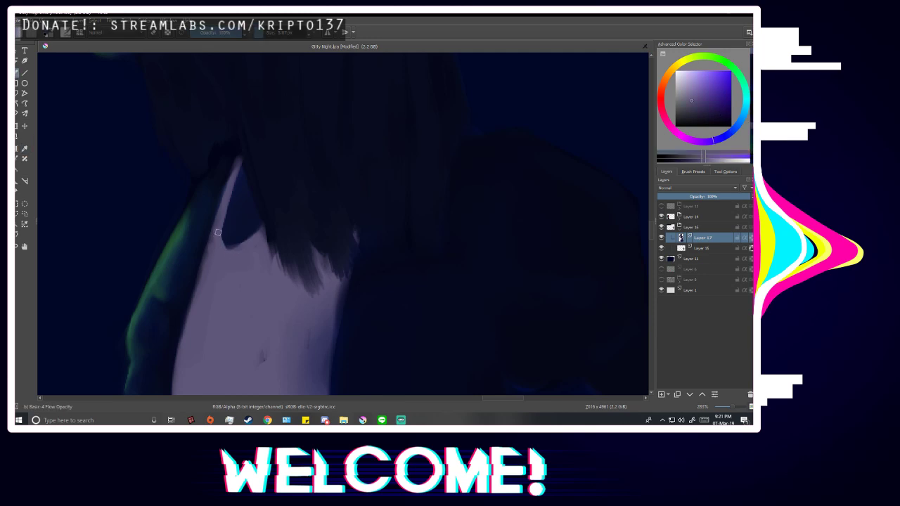
pyautogui.keyDown('ctrl'); pyautogui.click(232, 222); pyautogui.keyUp('ctrl')
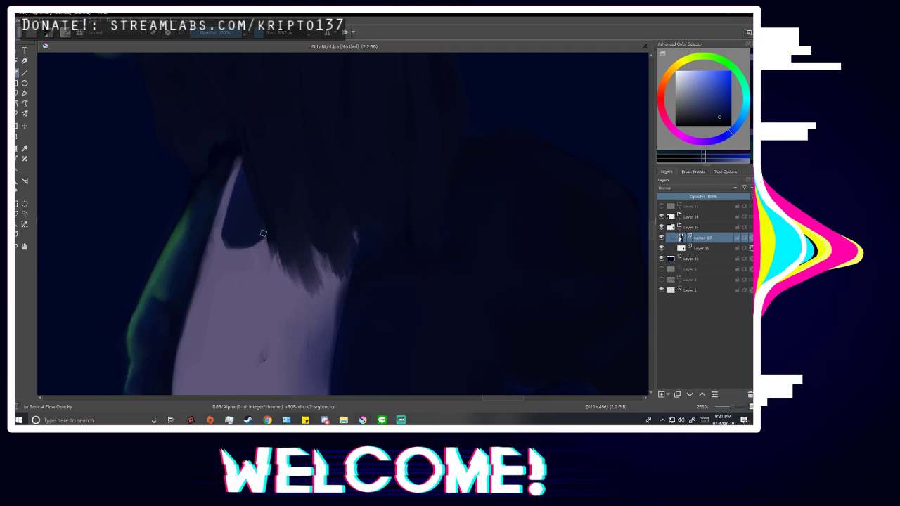
# Widen the apron bodice's rear edge down to the waist with sampled apron purple and a larger brush, redoing the first stroke.
pyautogui.scroll(-6, 272, 214)
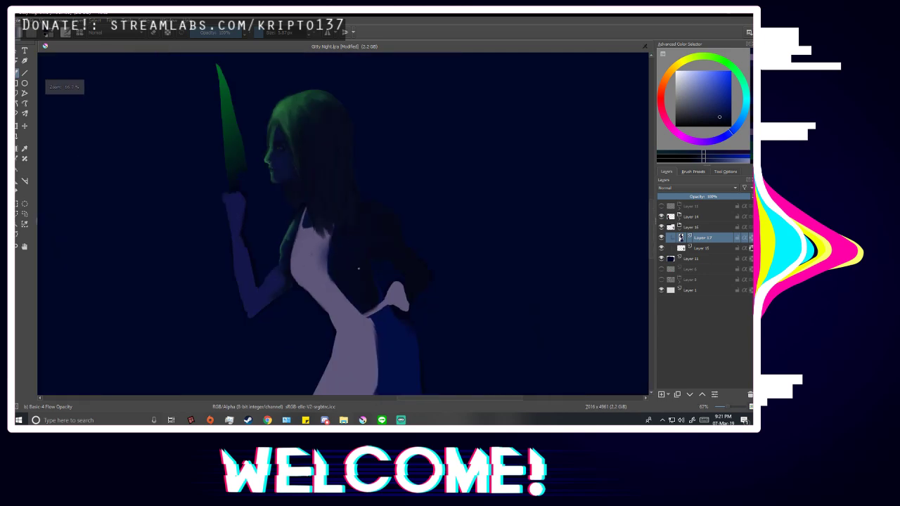
pyautogui.scroll(4, 397, 282)
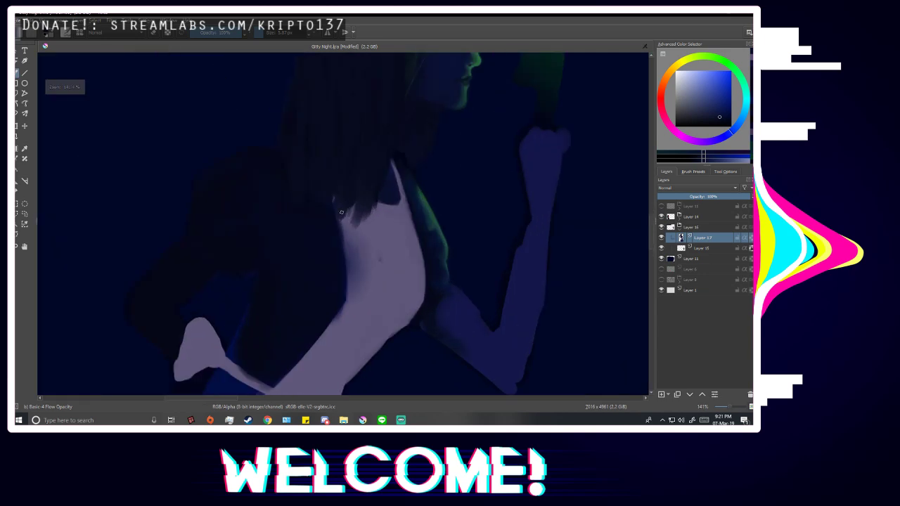
pyautogui.keyDown('ctrl'); pyautogui.click(356, 269); pyautogui.keyUp('ctrl')
pyautogui.click(278, 37)
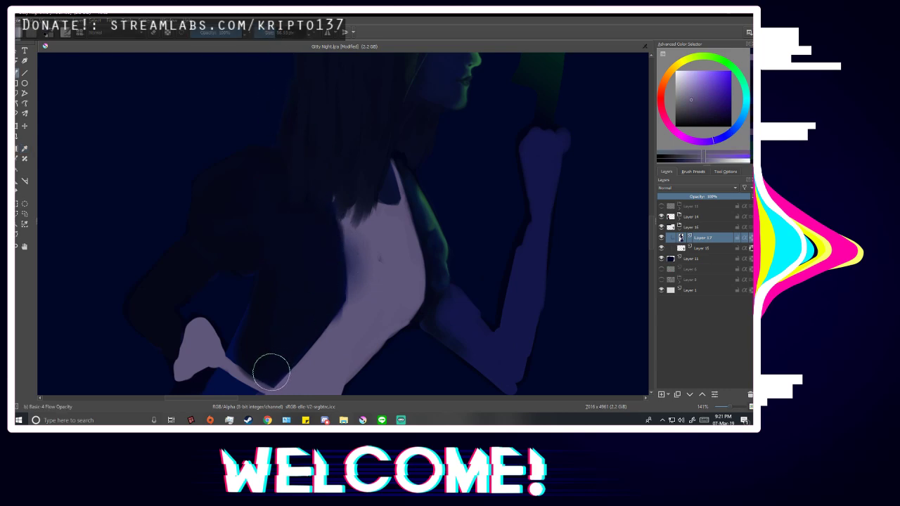
pyautogui.moveTo(264, 377); pyautogui.dragTo(317, 304)
pyautogui.hotkey('ctrl', 'z')
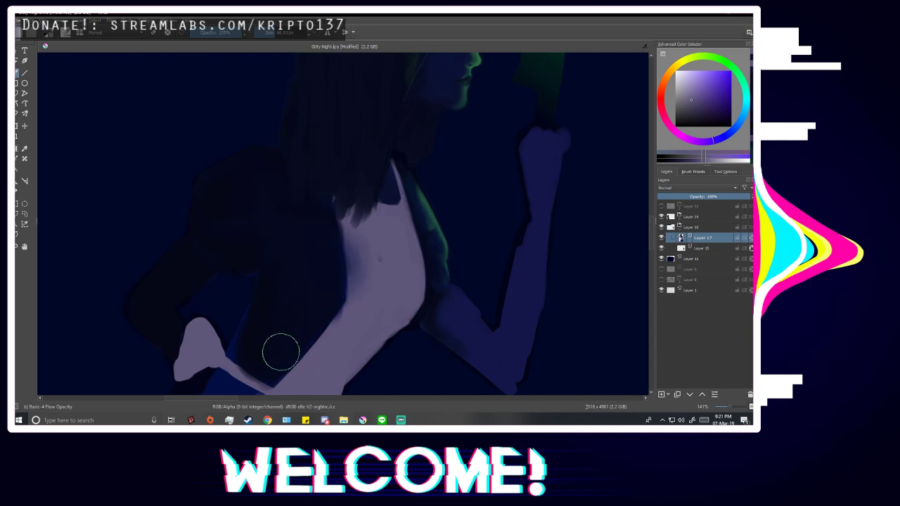
pyautogui.moveTo(267, 376)
pyautogui.mouseDown()
pyautogui.moveTo(329, 305)
pyautogui.moveTo(254, 382)
pyautogui.moveTo(355, 279)
pyautogui.moveTo(325, 300)
pyautogui.moveTo(330, 240)
pyautogui.moveTo(323, 308)
pyautogui.moveTo(363, 257)
pyautogui.mouseUp()
# Fill the apron's upper rear corner beneath the hair and its waist joint at the bow with a smaller brush, checking the figure mirrored.
pyautogui.moveTo(278, 32); pyautogui.dragTo(267, 37)
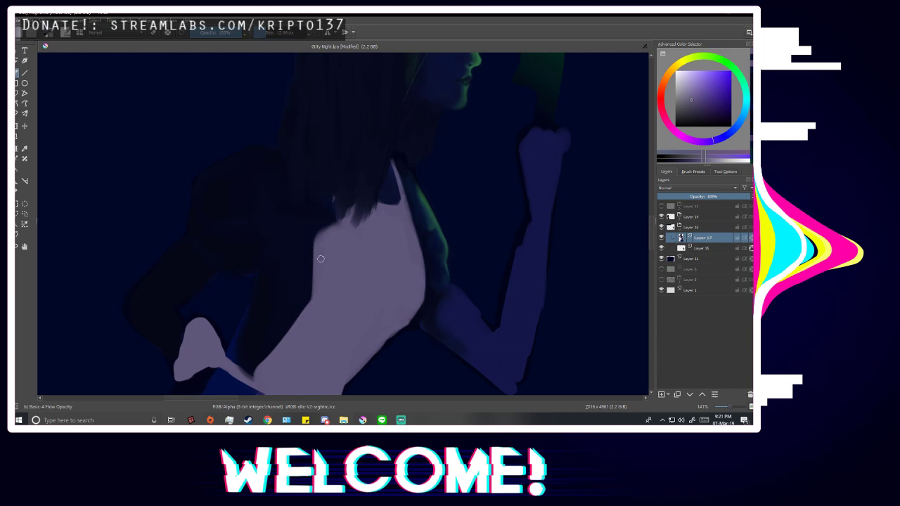
pyautogui.moveTo(313, 214)
pyautogui.mouseDown()
pyautogui.moveTo(317, 244)
pyautogui.moveTo(333, 216)
pyautogui.mouseUp()
pyautogui.scroll(-3, 336, 283)
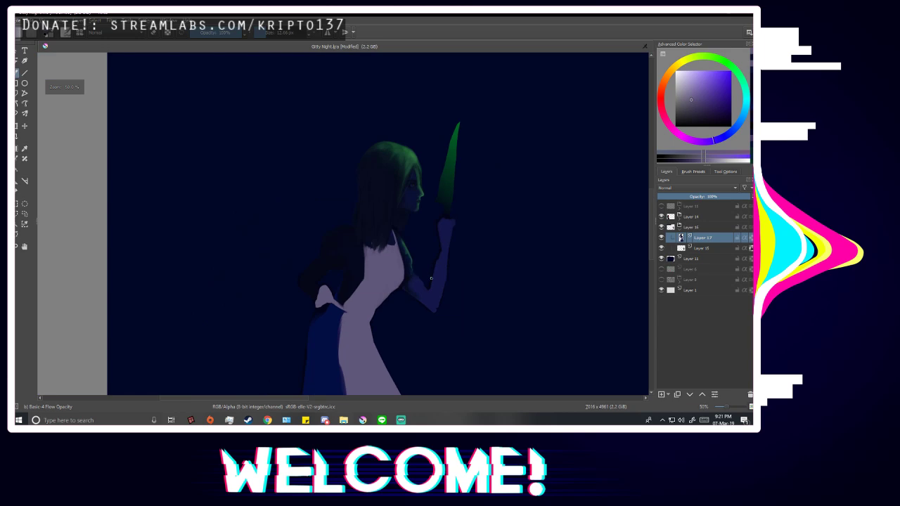
pyautogui.press('m')
pyautogui.scroll(-2, 344, 233)
pyautogui.scroll(2, 367, 309)
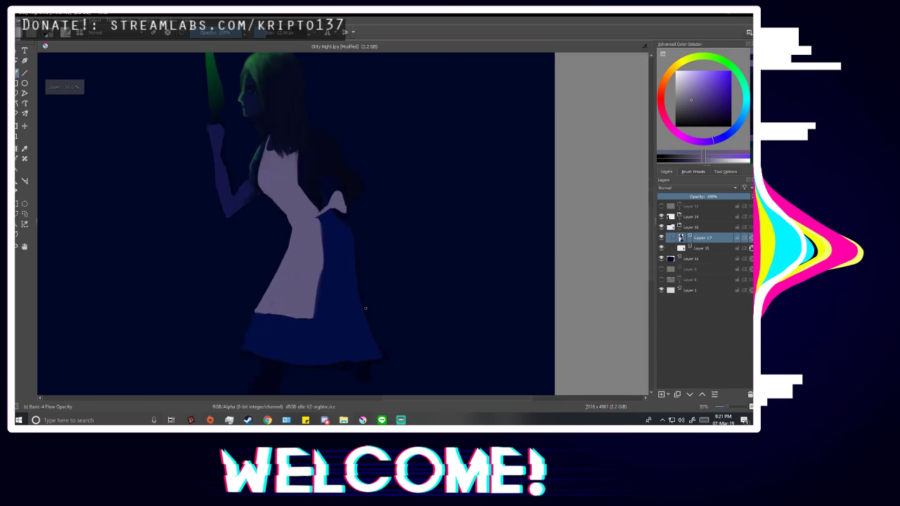
pyautogui.scroll(2, 336, 272)
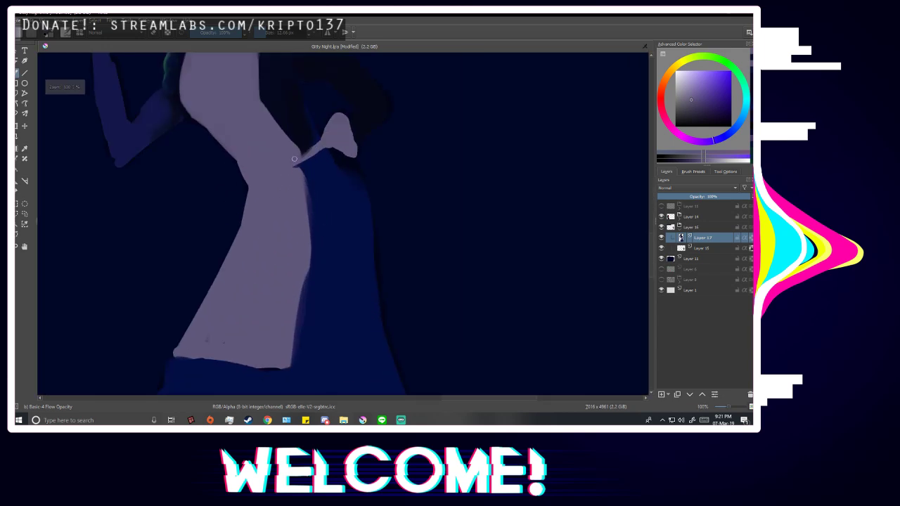
pyautogui.moveTo(294, 159); pyautogui.dragTo(299, 162)
pyautogui.press('-')
pyautogui.press('-')
pyautogui.press('-')
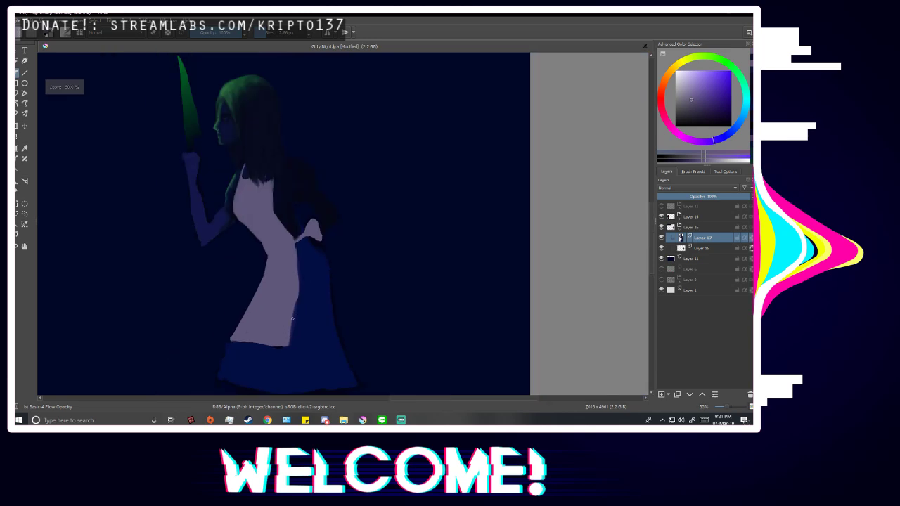
pyautogui.press('m')
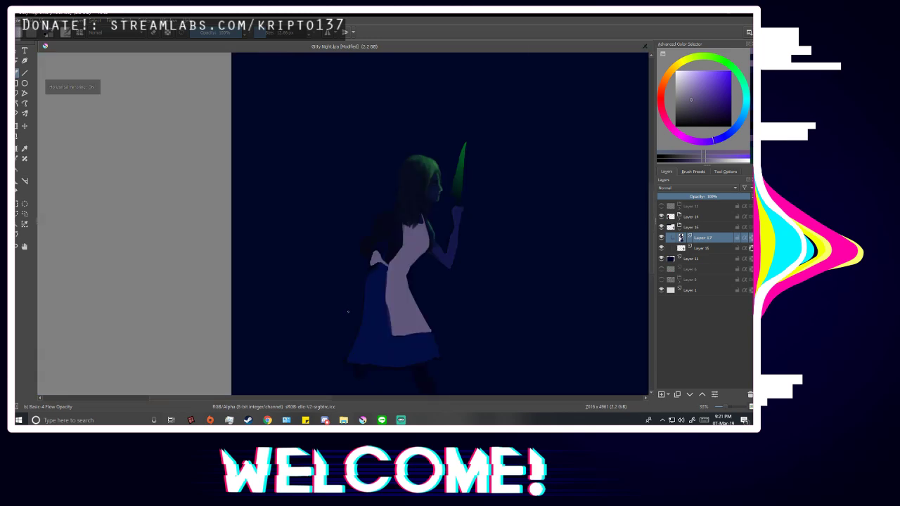
pyautogui.press('m')
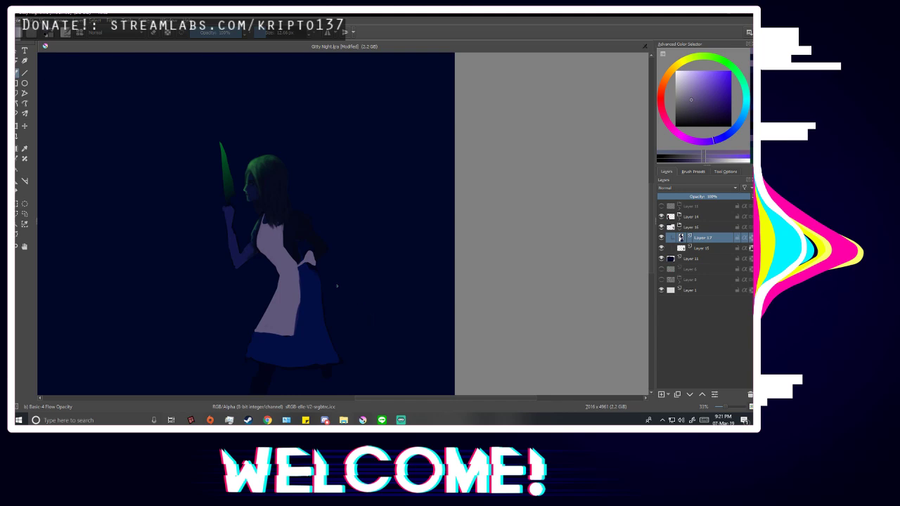
# Reshape the apron strap and neckline opening with sampled purple and dark blue, checking the figure in both orientations.
pyautogui.scroll(6, 246, 193)
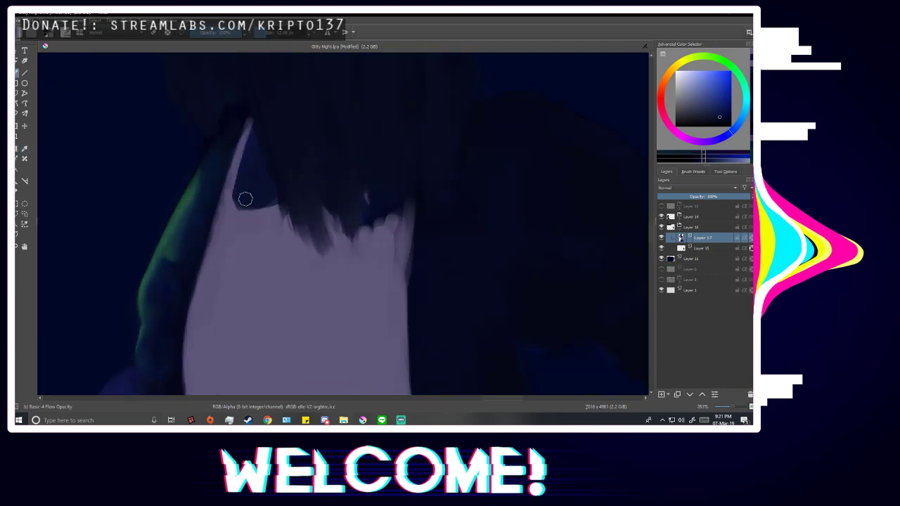
pyautogui.keyDown('ctrl'); pyautogui.click(234, 208); pyautogui.keyUp('ctrl')
pyautogui.moveTo(230, 169); pyautogui.dragTo(236, 218)
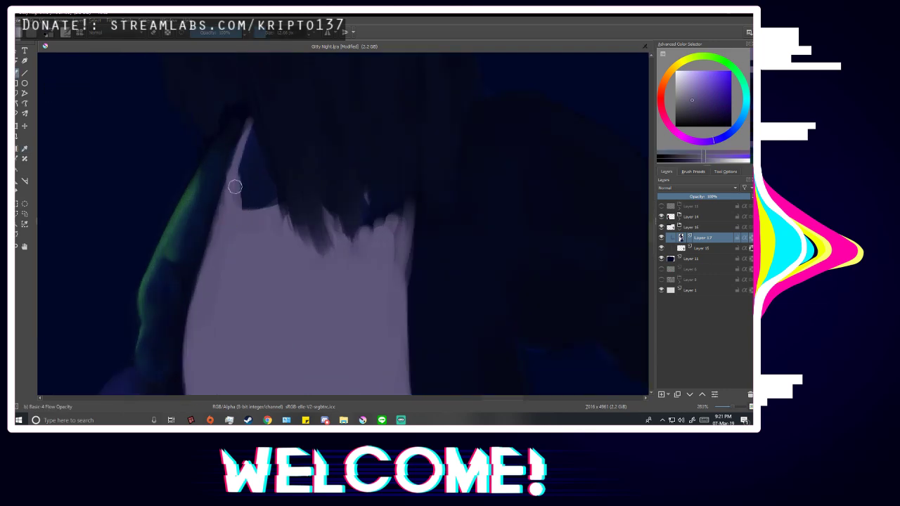
pyautogui.moveTo(235, 186); pyautogui.dragTo(242, 211)
pyautogui.keyDown('ctrl'); pyautogui.click(243, 171); pyautogui.keyUp('ctrl')
pyautogui.moveTo(244, 171); pyautogui.dragTo(265, 210)
pyautogui.scroll(-6, 338, 239)
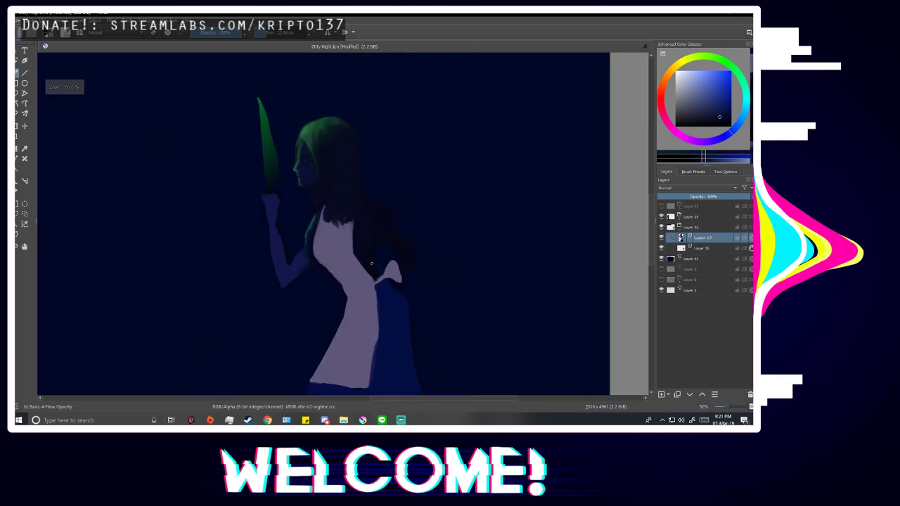
pyautogui.press('m')
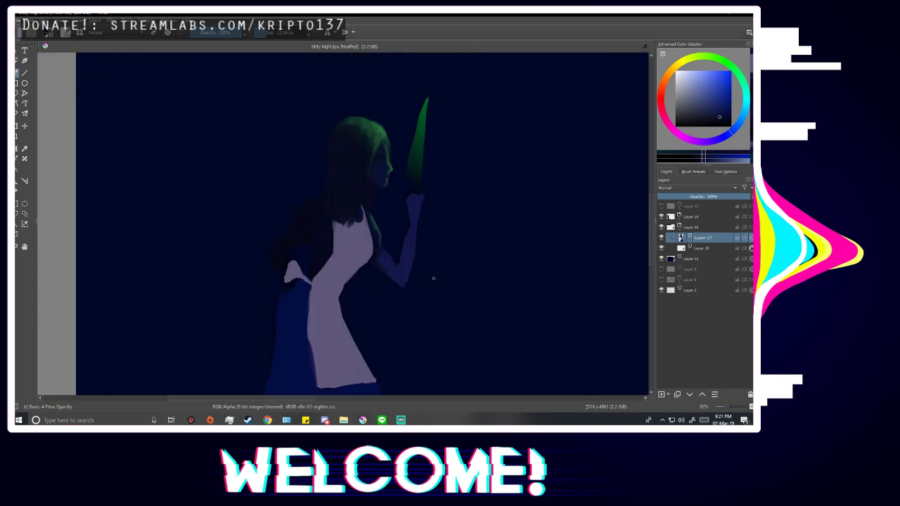
pyautogui.press('m')
# Compare the painted figure with the sketch by briefly showing the line-art layer.
pyautogui.scroll(6, 319, 220)
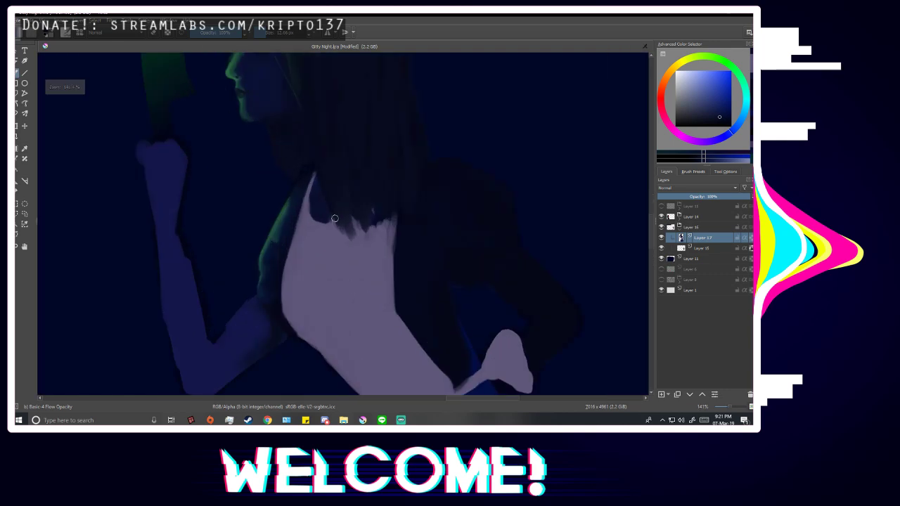
pyautogui.scroll(-6, 305, 175)
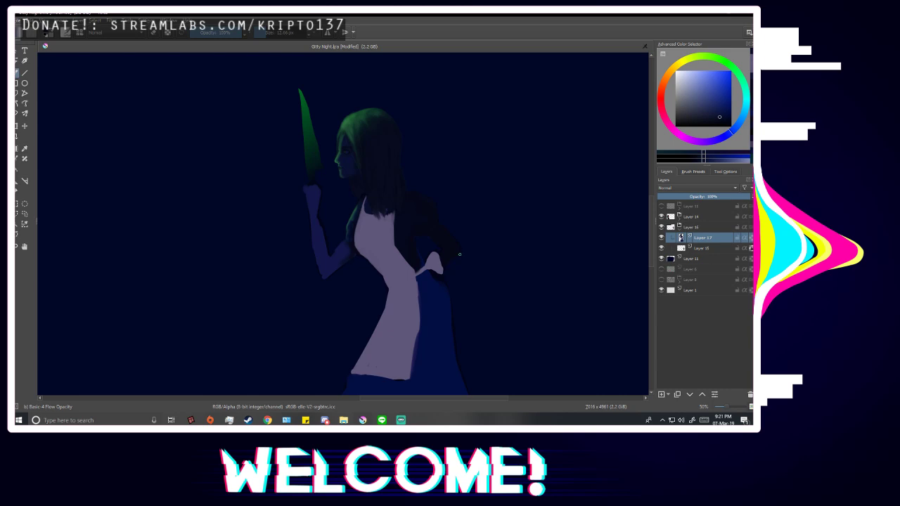
pyautogui.scroll(3, 369, 188)
pyautogui.scroll(-2, 368, 187)
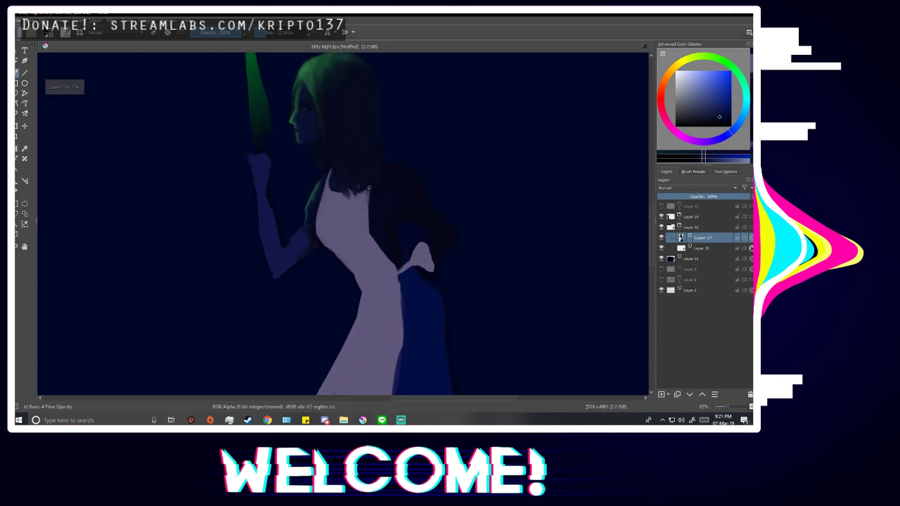
pyautogui.scroll(-2, 387, 187)
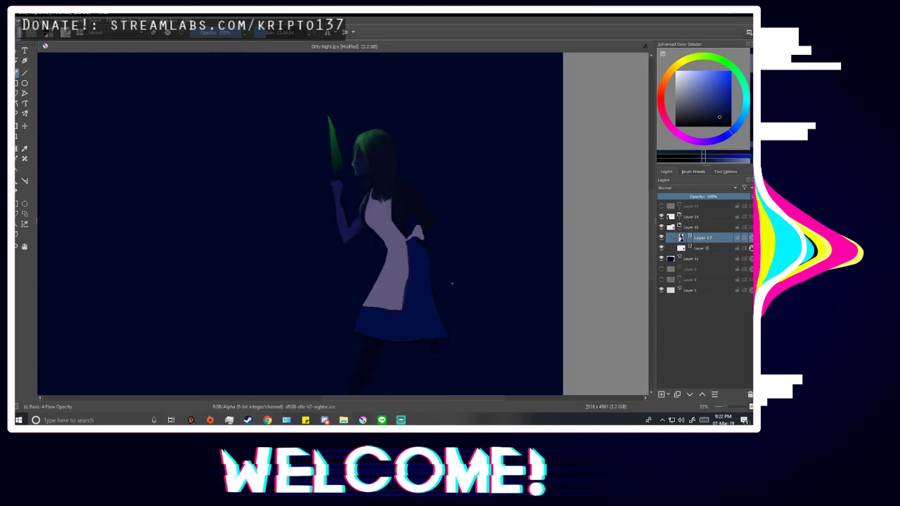
pyautogui.press('m')
pyautogui.press('m')
pyautogui.click(662, 206)
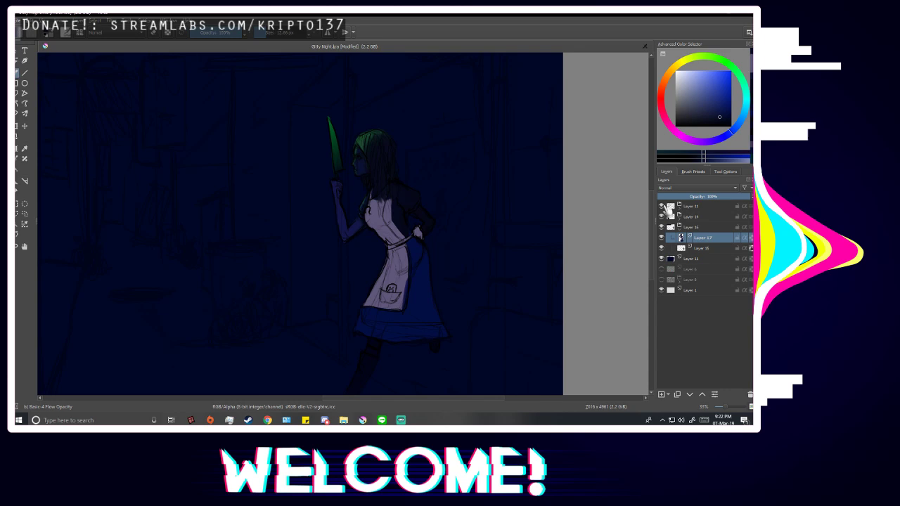
pyautogui.click(662, 206)
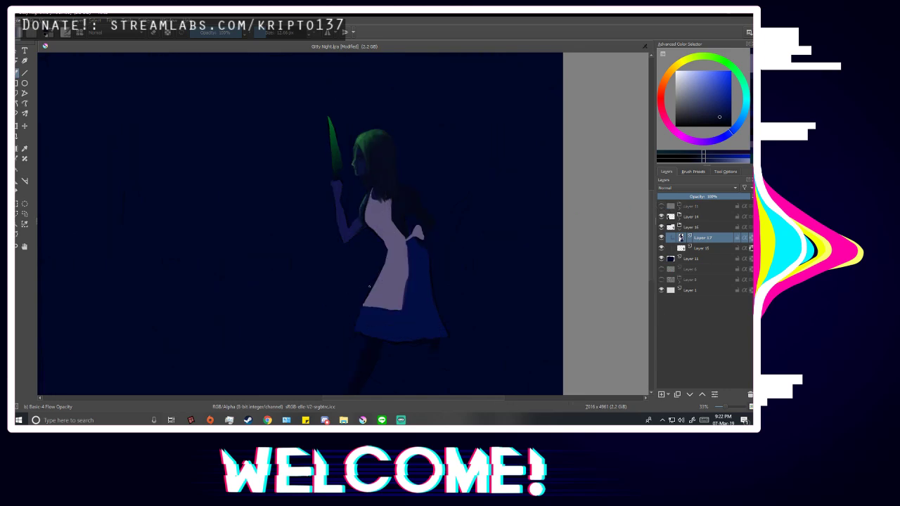
# Examine the mirrored figure's neck, apron and raised arm at several distances.
pyautogui.press('m')
pyautogui.scroll(10, 310, 144)
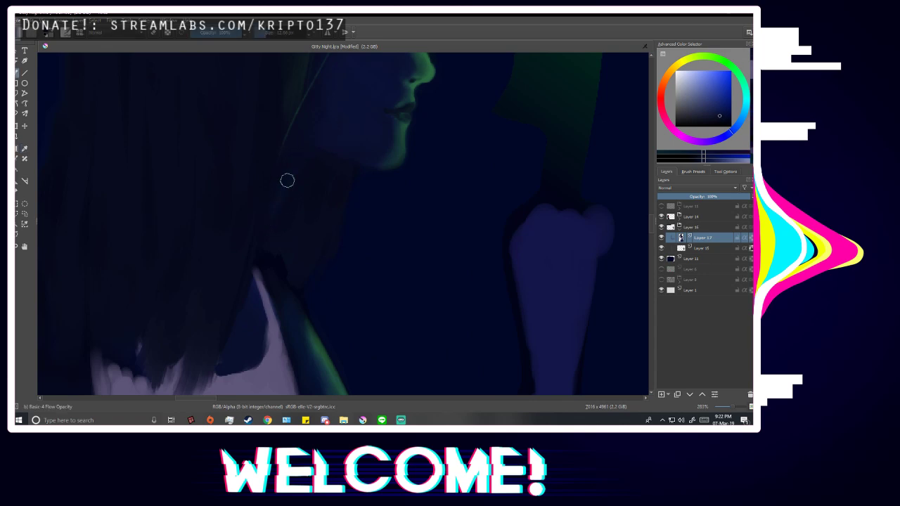
pyautogui.scroll(-10, 387, 215)
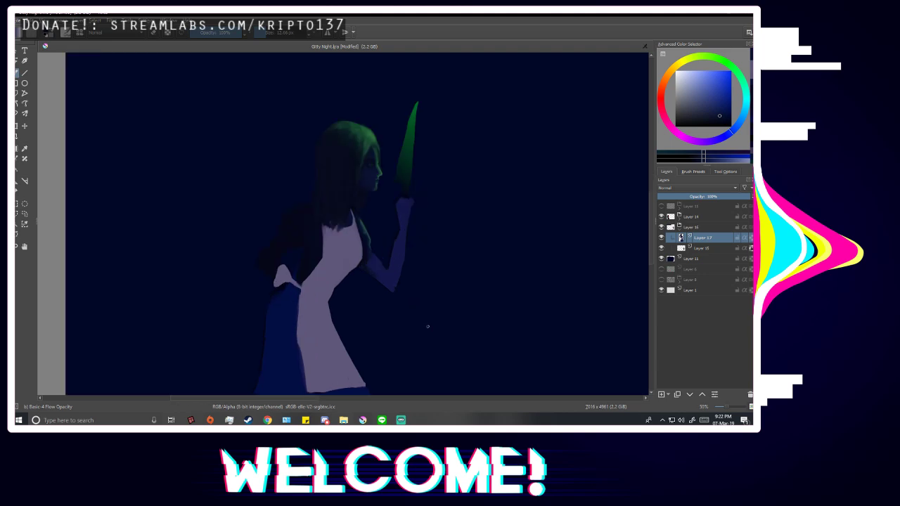
pyautogui.scroll(1, 425, 324)
pyautogui.scroll(-2, 304, 298)
pyautogui.scroll(3, 302, 302)
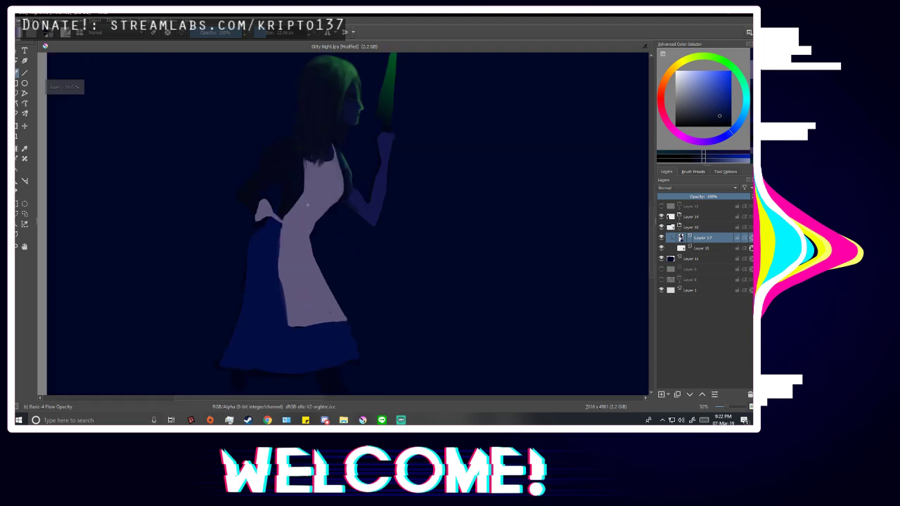
pyautogui.scroll(-2, 298, 313)
pyautogui.scroll(4, 302, 232)
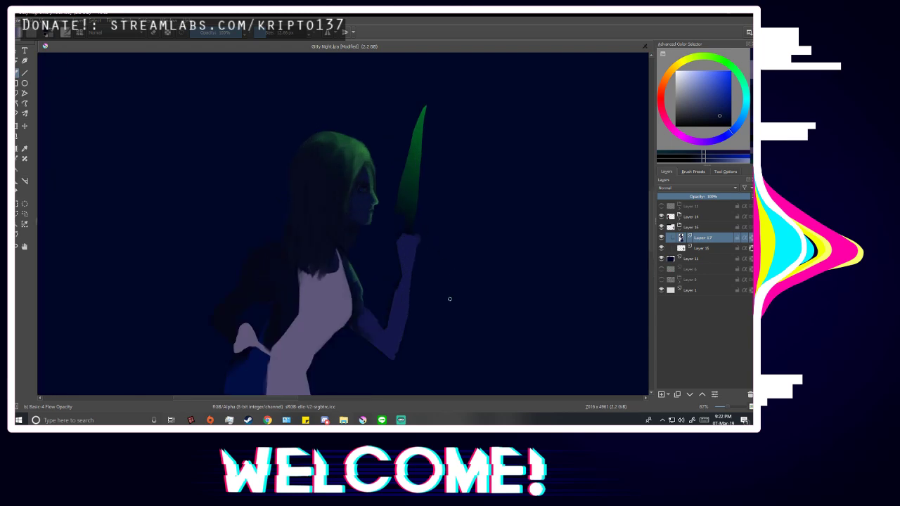
pyautogui.press('m')
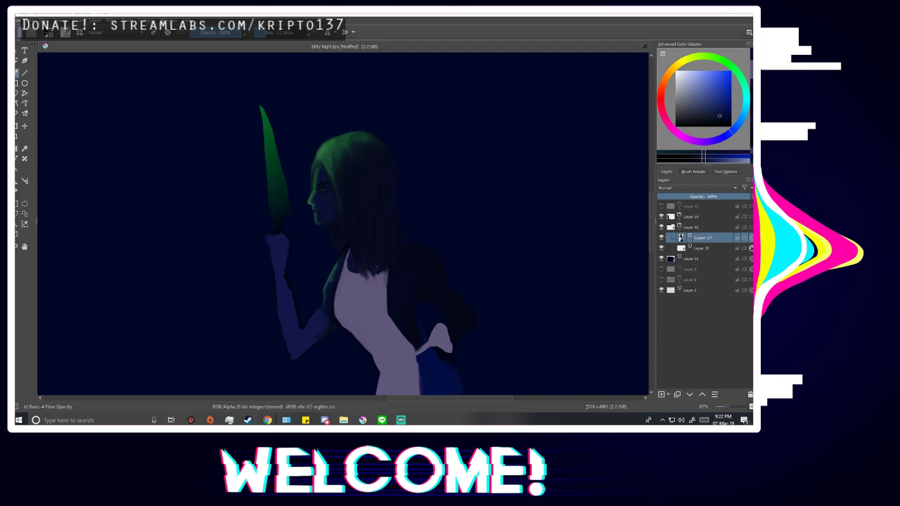
# Examine the girl's lit face in both orientations and her balance against the red foreground figure in the whole composition.
pyautogui.scroll(4, 333, 192)
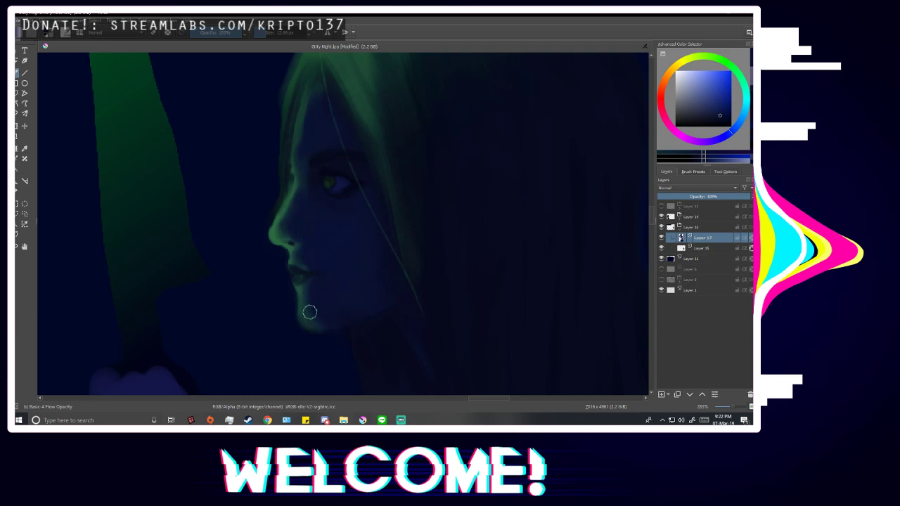
pyautogui.scroll(-6, 408, 269)
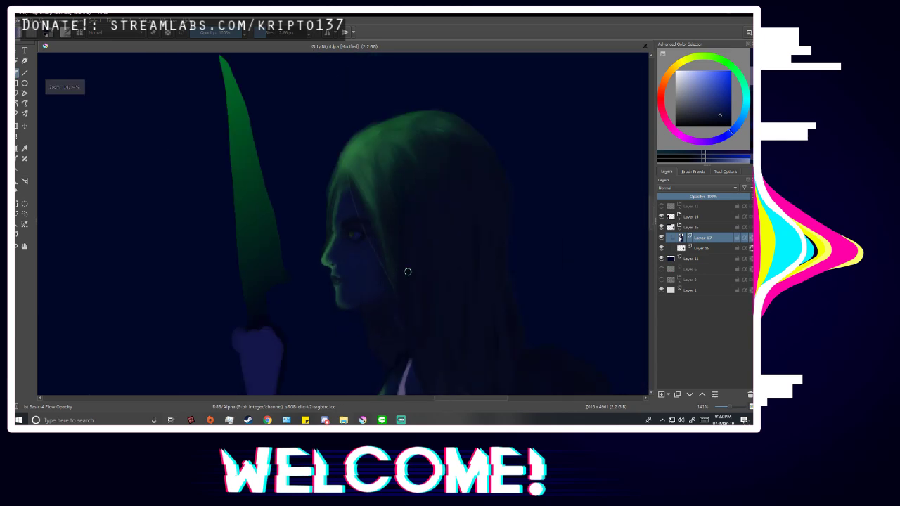
pyautogui.press('m')
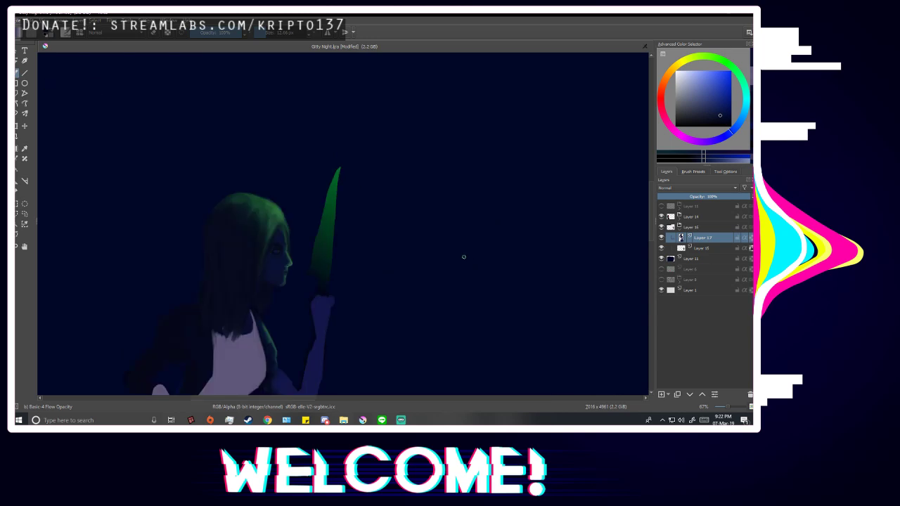
pyautogui.scroll(-4, 463, 257)
pyautogui.press('m')
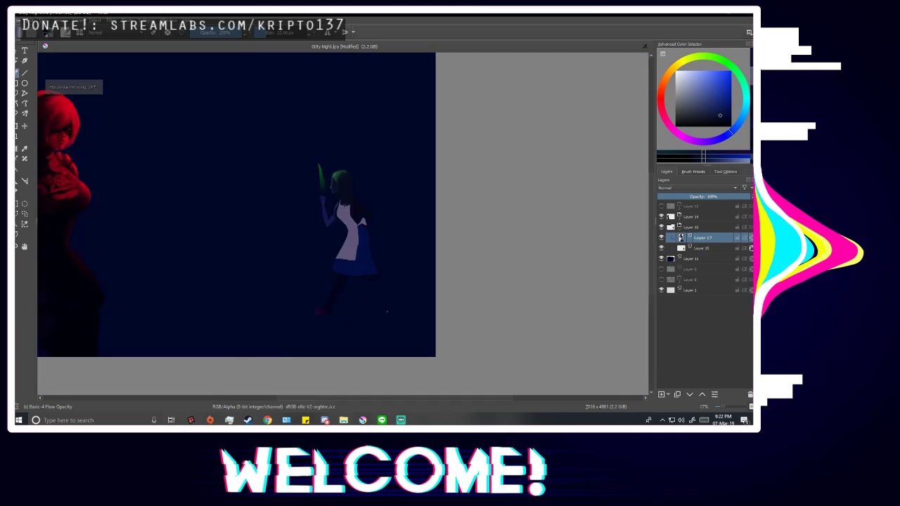
pyautogui.scroll(-2, 387, 312)
pyautogui.scroll(2, 266, 266)
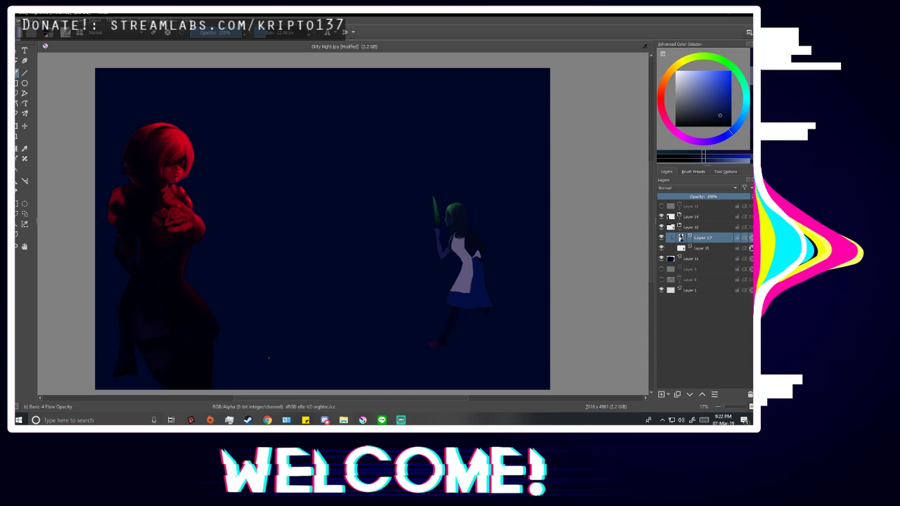
# Sample the apron's light purple and select the apron and its waist bow as a colour-based selection for painting.
pyautogui.scroll(8, 493, 254)
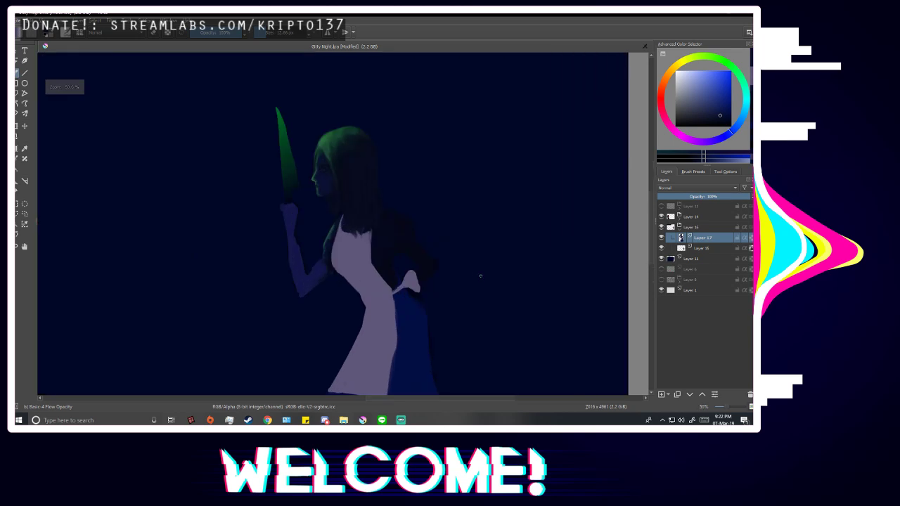
pyautogui.scroll(-3, 388, 229)
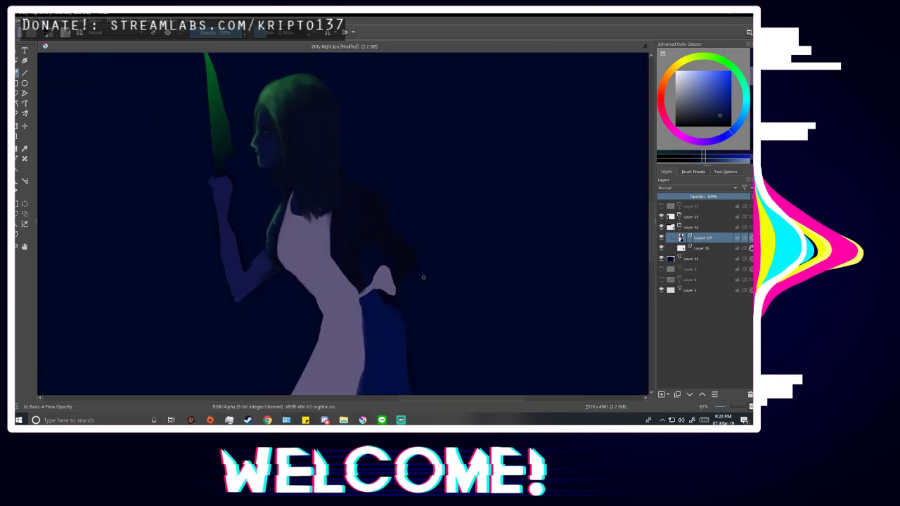
pyautogui.scroll(1, 432, 285)
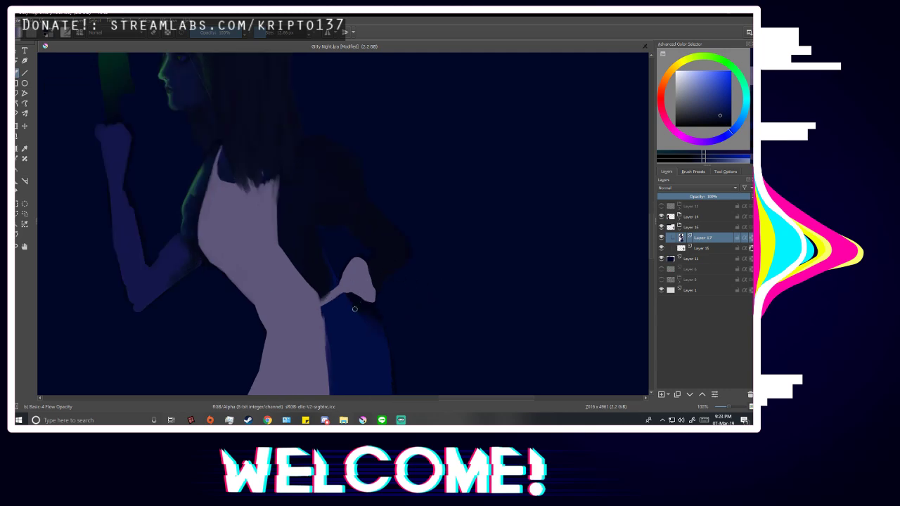
pyautogui.press('p')
pyautogui.click(242, 221)
pyautogui.scroll(-2, 275, 243)
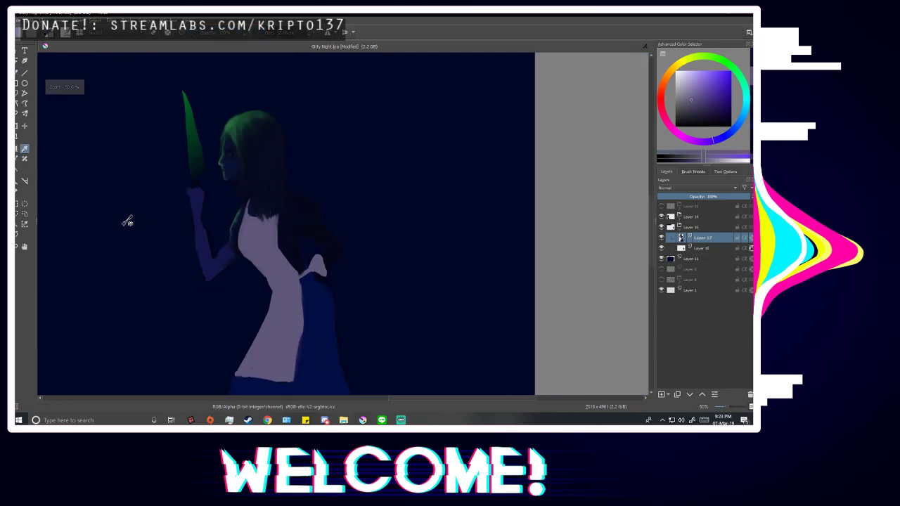
pyautogui.click(18, 224)
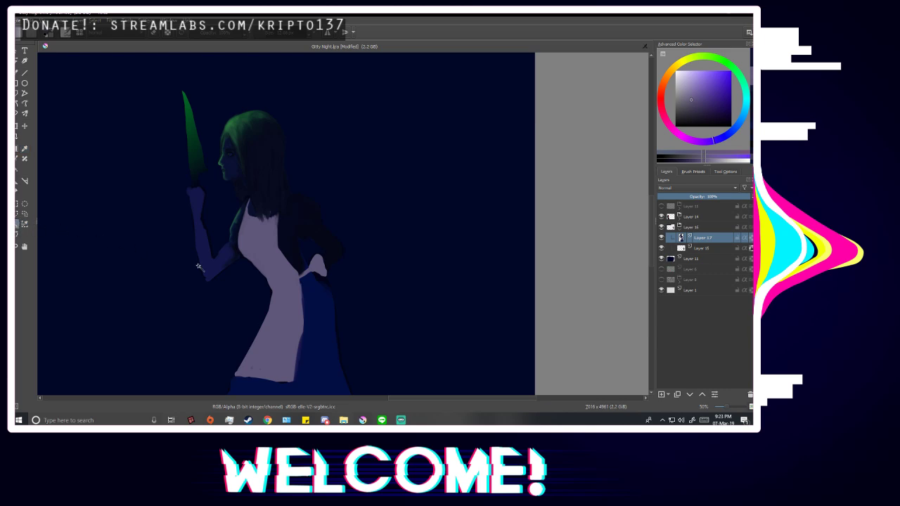
pyautogui.click(337, 307)
pyautogui.press('b')
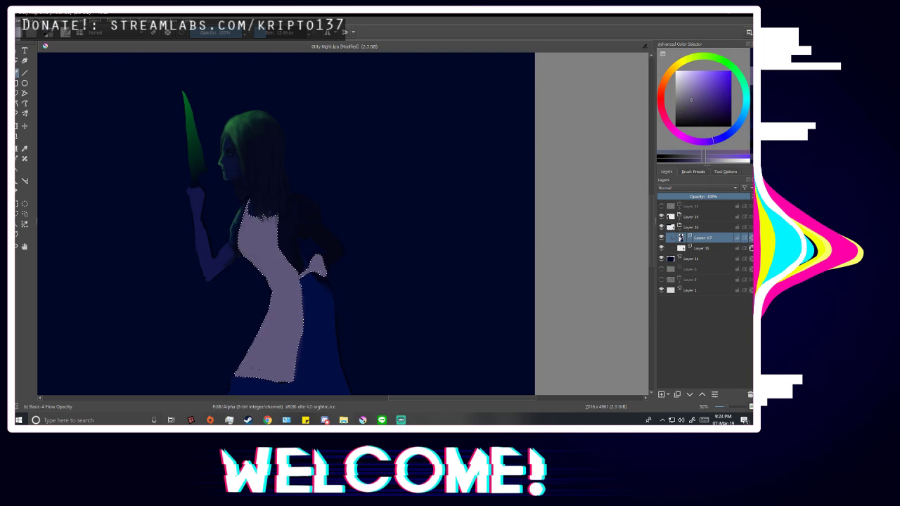
pyautogui.scroll(3, 335, 290)
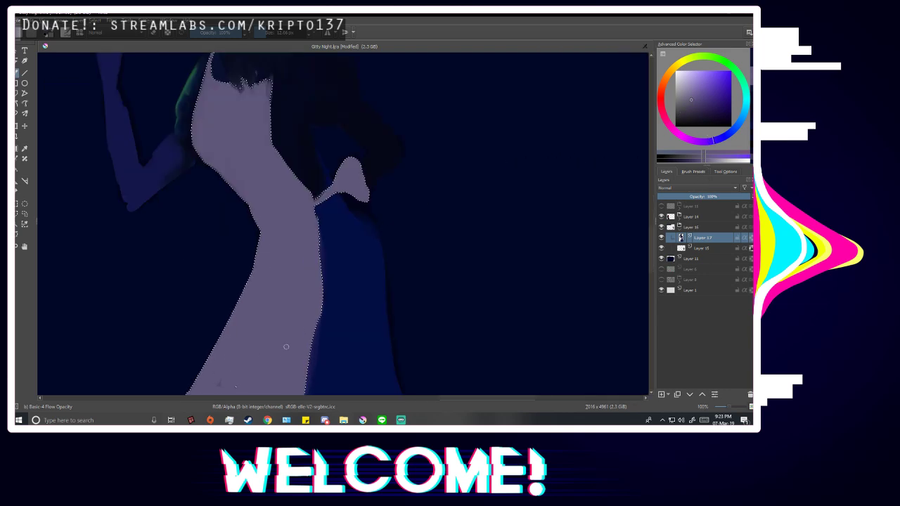
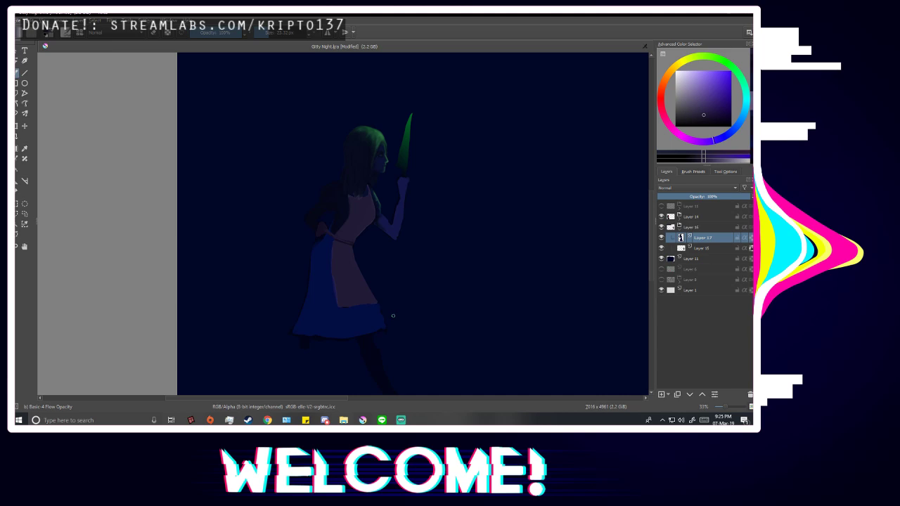
# Sample the dark blue of the girl's cheek and examine her face, neck and apron neckline in the flipped orientation.
pyautogui.press('m')
pyautogui.scroll(4, 351, 134)
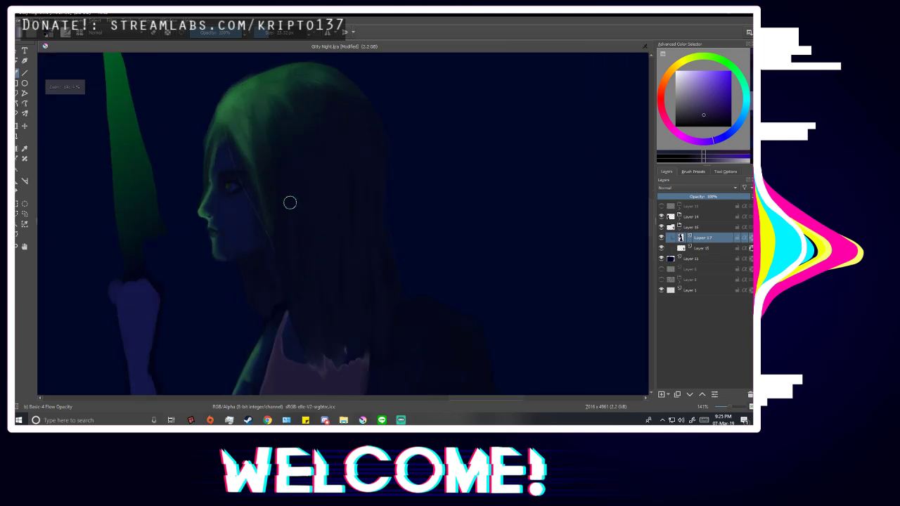
pyautogui.keyDown('ctrl'); pyautogui.click(246, 238); pyautogui.keyUp('ctrl')
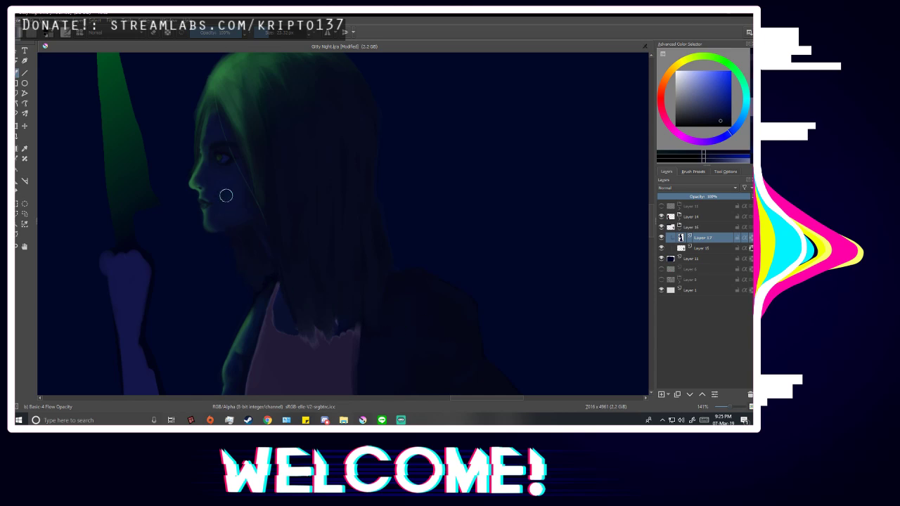
pyautogui.scroll(3, 193, 199)
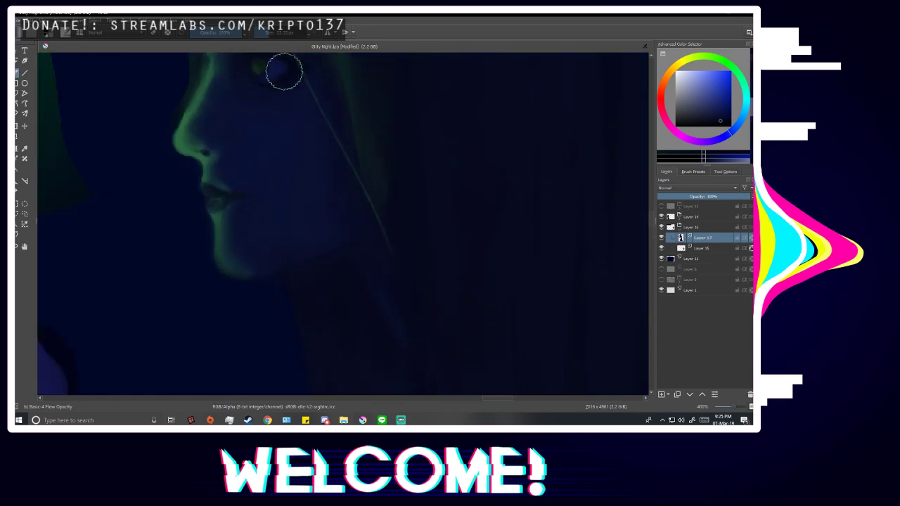
pyautogui.scroll(-5, 279, 183)
pyautogui.scroll(1, 450, 307)
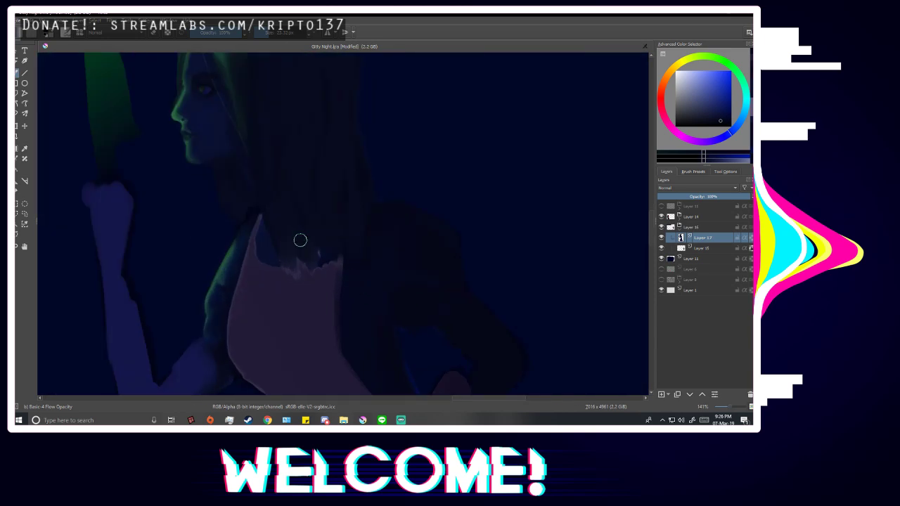
pyautogui.scroll(-1, 339, 305)
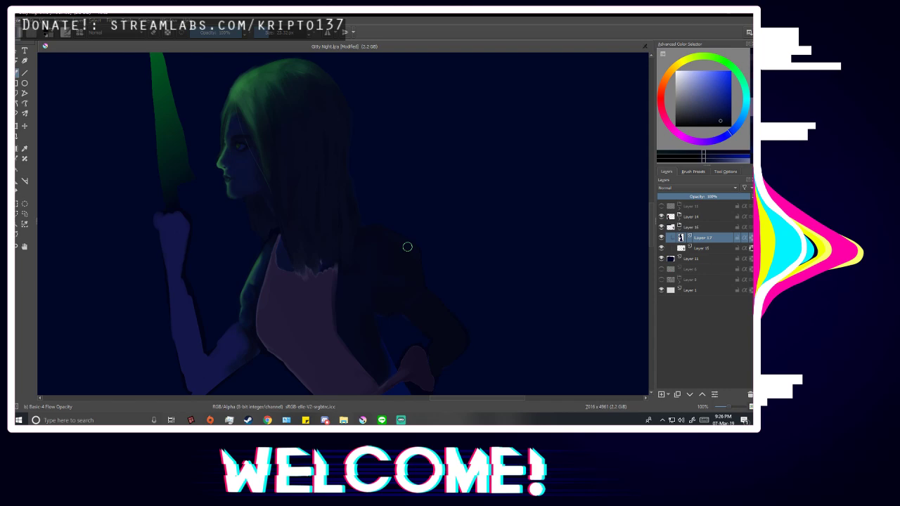
# Sample the darkened apron purple and choose a slightly lighter shade of it for the highlight.
pyautogui.keyDown('ctrl'); pyautogui.click(295, 298); pyautogui.keyUp('ctrl')
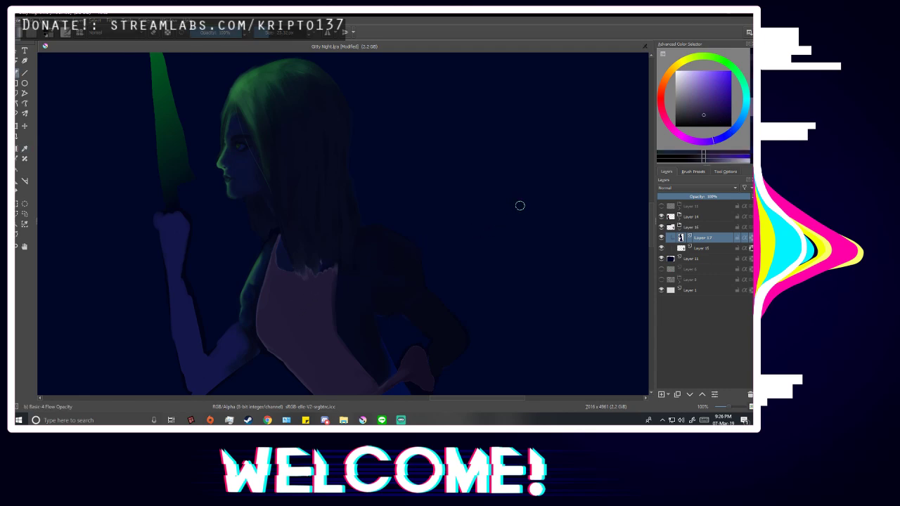
pyautogui.click(702, 110)
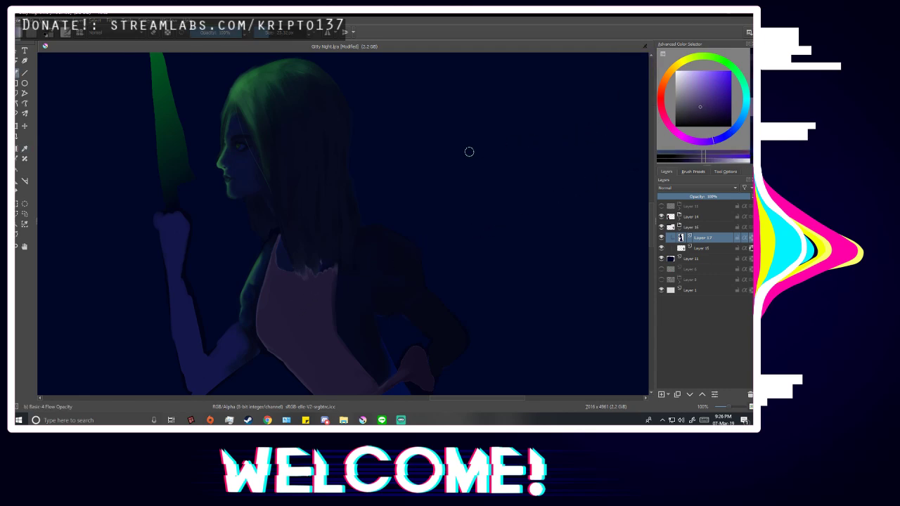
pyautogui.click(279, 37)
pyautogui.moveTo(283, 305); pyautogui.dragTo(299, 300)
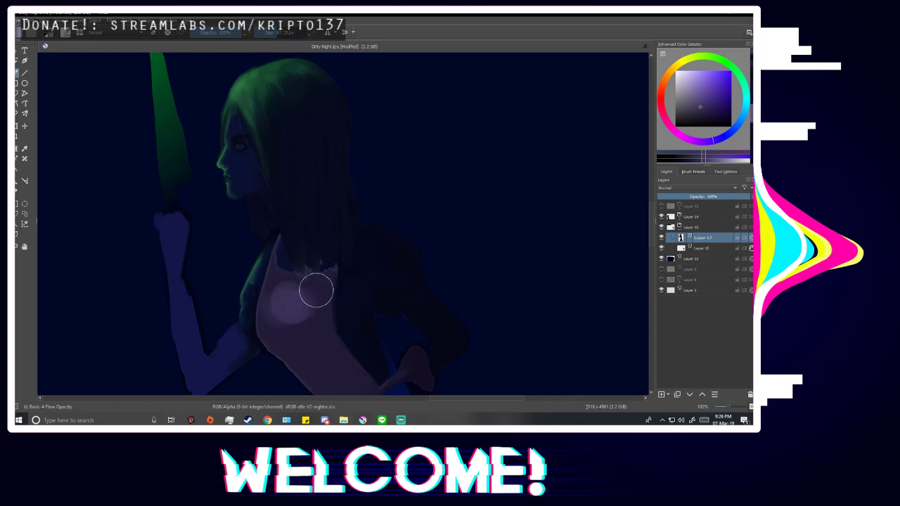
pyautogui.hotkey('ctrl', 'z')
# Paint a soft lighter-purple highlight across the chest of the apron with a medium-sized brush.
pyautogui.click(267, 38)
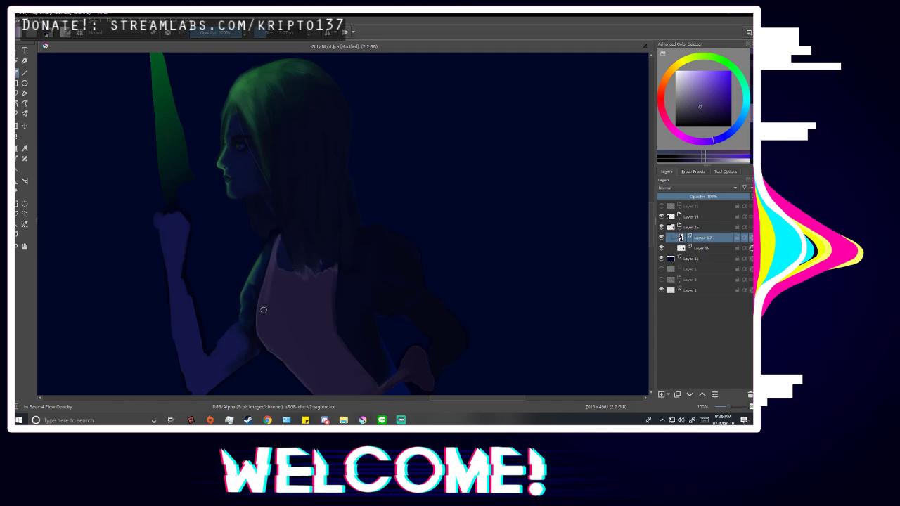
pyautogui.moveTo(267, 33); pyautogui.dragTo(274, 36)
pyautogui.moveTo(259, 325)
pyautogui.mouseDown()
pyautogui.moveTo(272, 279)
pyautogui.moveTo(264, 324)
pyautogui.moveTo(288, 297)
pyautogui.moveTo(285, 280)
pyautogui.moveTo(270, 321)
pyautogui.moveTo(292, 293)
pyautogui.moveTo(277, 321)
pyautogui.moveTo(310, 286)
pyautogui.moveTo(299, 306)
pyautogui.moveTo(324, 283)
pyautogui.mouseUp()
pyautogui.scroll(-1, 399, 266)
# Blend the chest highlight into the apron in the mirrored view, alternating between sampled darker and lighter purples.
pyautogui.press('m')
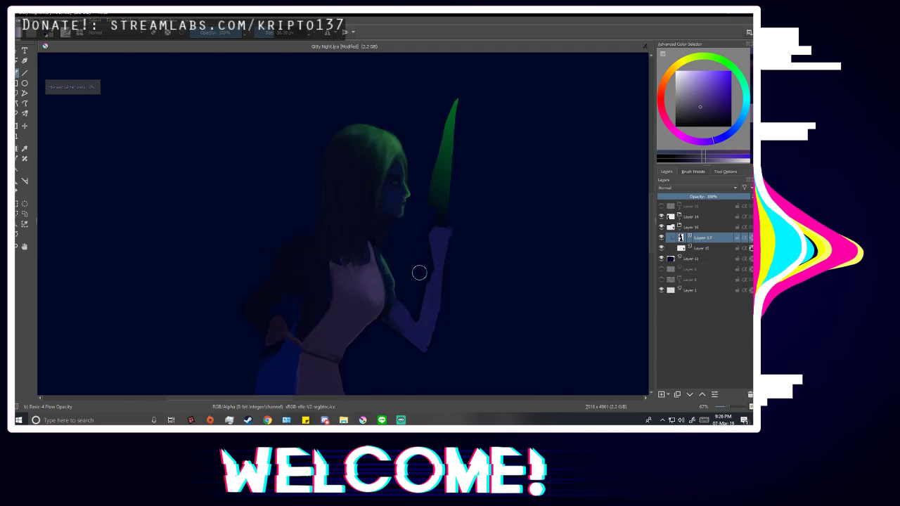
pyautogui.scroll(3, 340, 284)
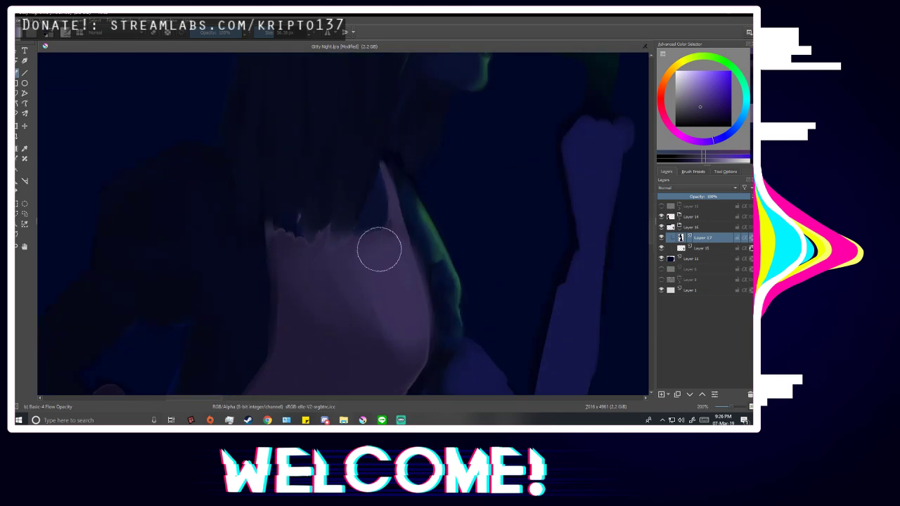
pyautogui.press('p')
pyautogui.click(302, 337)
pyautogui.press('b')
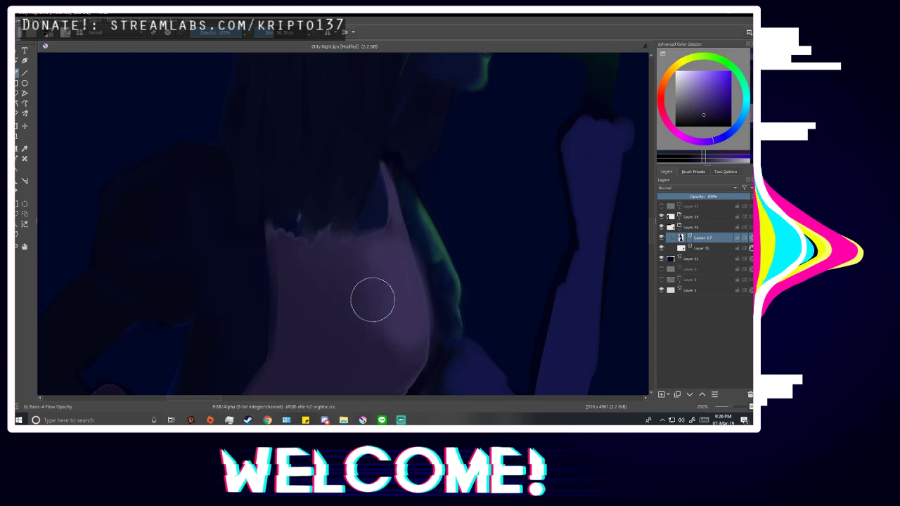
pyautogui.press('p')
pyautogui.click(413, 280)
pyautogui.press('b')
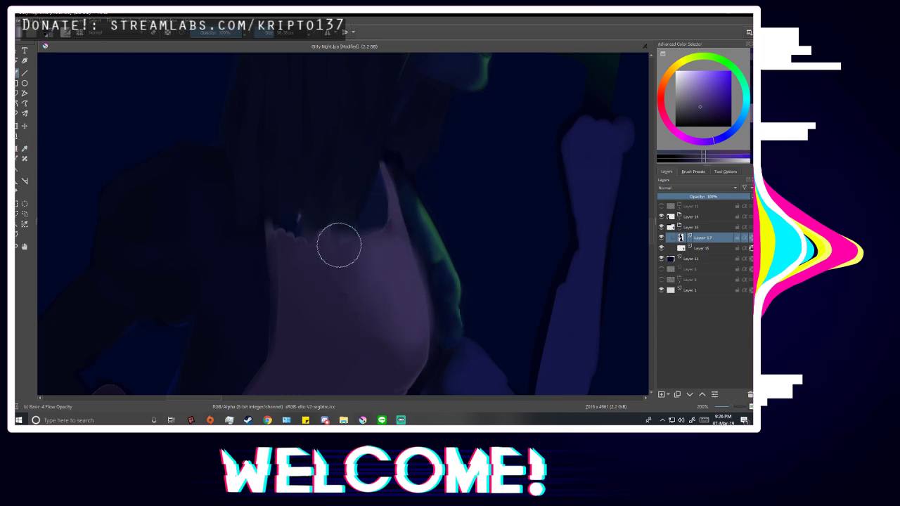
# Examine the apron's chest shading and neckline in both orientations and at several distances.
pyautogui.scroll(-4, 450, 263)
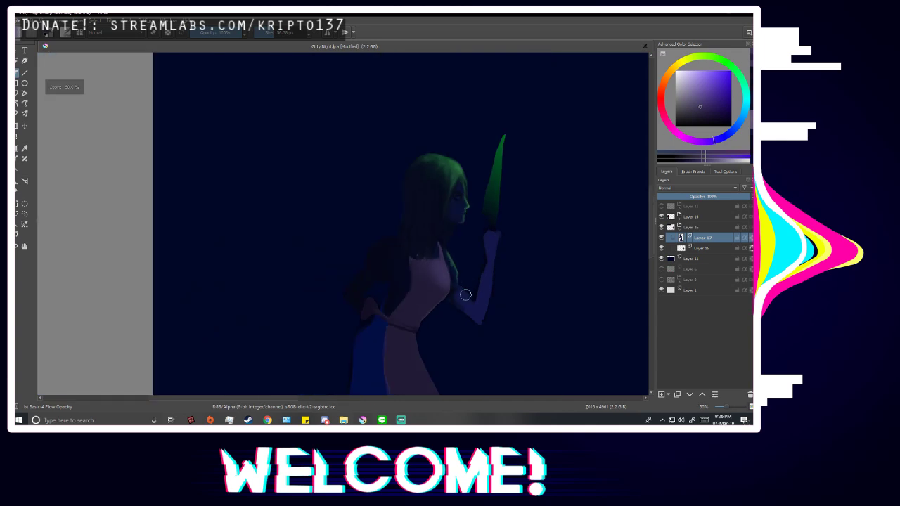
pyautogui.press('m')
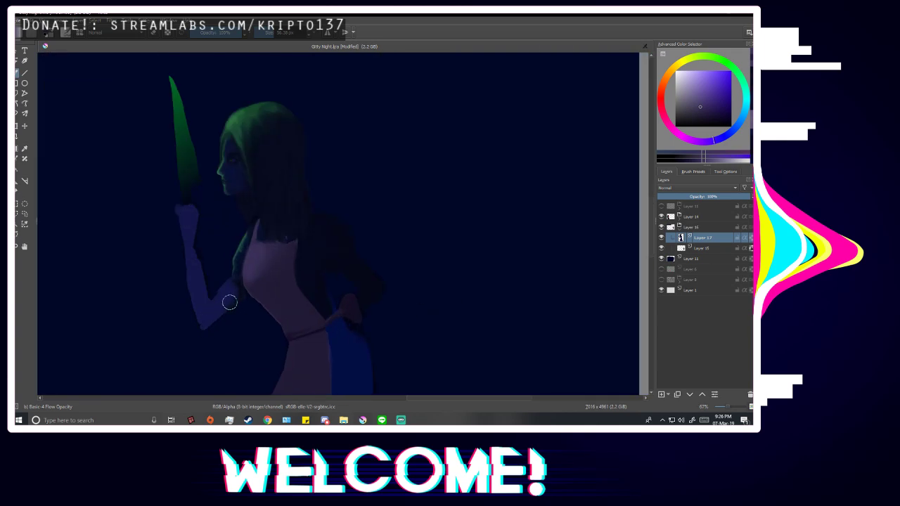
pyautogui.scroll(4, 227, 301)
pyautogui.scroll(-2, 291, 296)
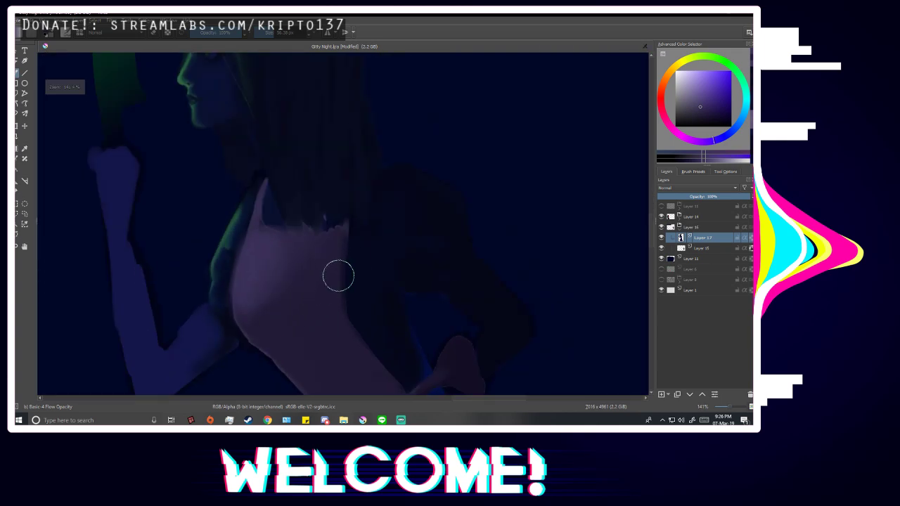
pyautogui.scroll(-1, 338, 275)
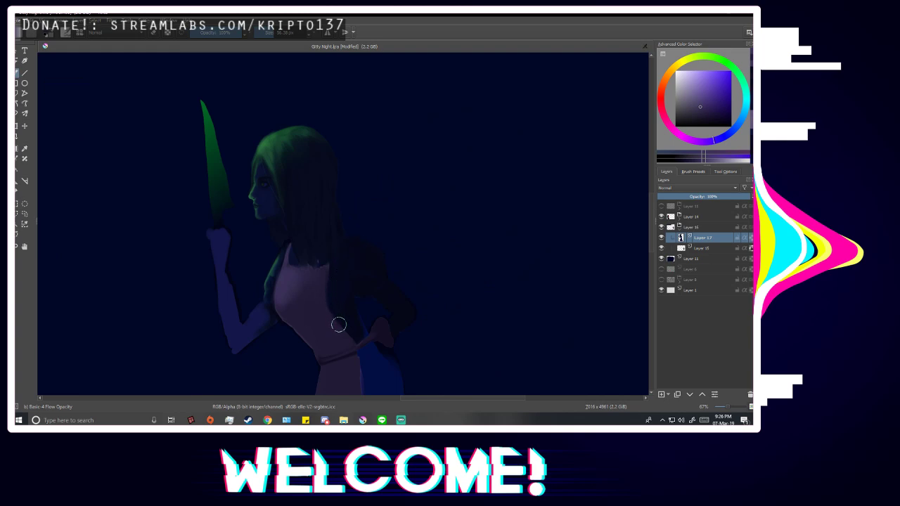
pyautogui.scroll(1, 338, 323)
pyautogui.scroll(1, 278, 239)
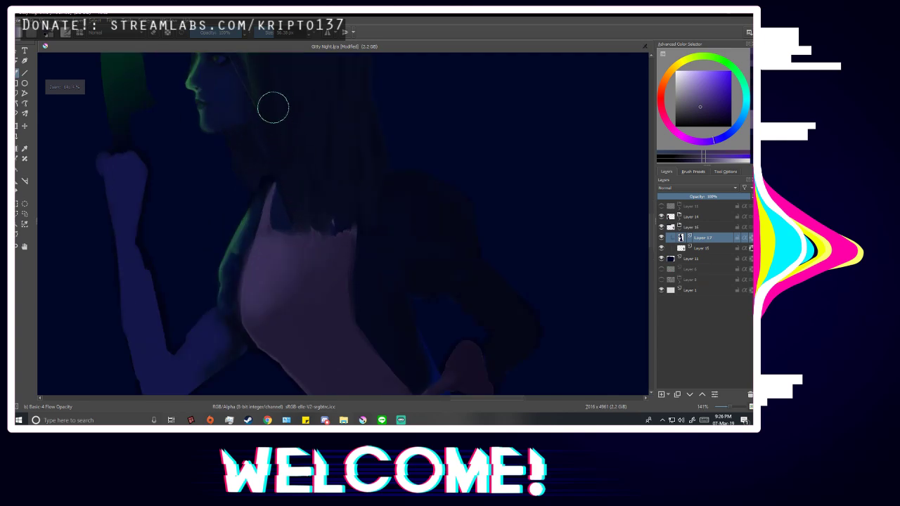
pyautogui.scroll(-2, 319, 297)
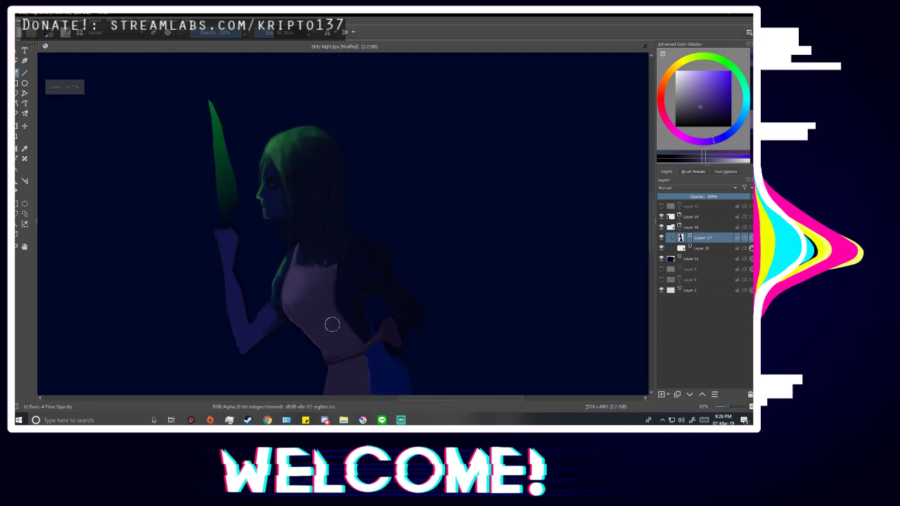
# Paint the apron's rear shoulder strap beneath the hair with sampled purple and resample the chest colour.
pyautogui.scroll(2, 333, 321)
pyautogui.keyDown('ctrl'); pyautogui.click(322, 234); pyautogui.keyUp('ctrl')
pyautogui.moveTo(320, 197)
pyautogui.mouseDown()
pyautogui.moveTo(325, 209)
pyautogui.moveTo(295, 209)
pyautogui.mouseUp()
pyautogui.keyDown('ctrl'); pyautogui.click(289, 237); pyautogui.keyUp('ctrl')
pyautogui.click(289, 236)
pyautogui.press('b')
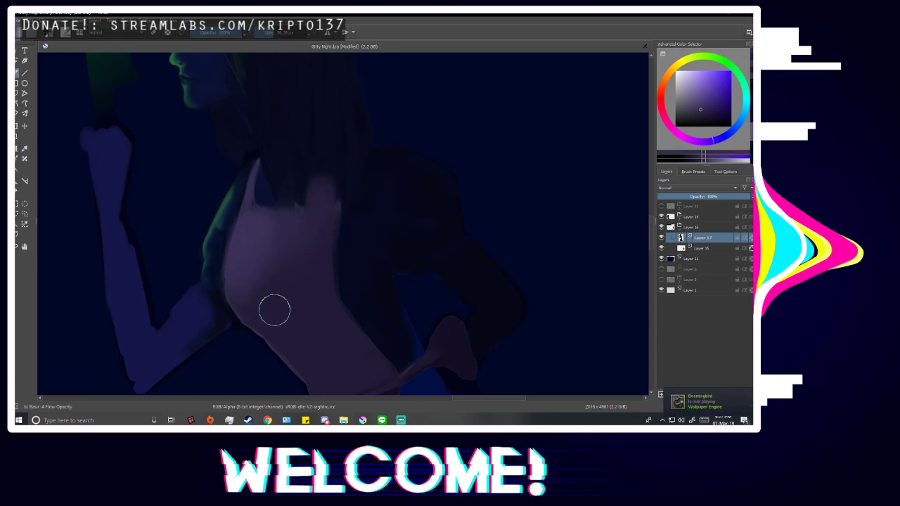
# Examine the new strap, chest shading and waistband in both orientations, near and far.
pyautogui.scroll(-4, 274, 308)
pyautogui.press('m')
pyautogui.press('m')
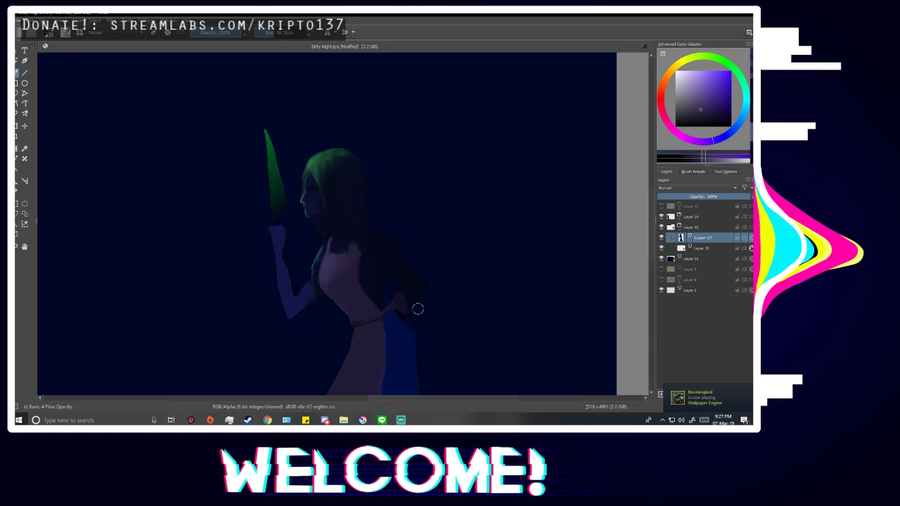
pyautogui.scroll(-1, 372, 255)
pyautogui.scroll(3, 334, 281)
pyautogui.scroll(1, 334, 281)
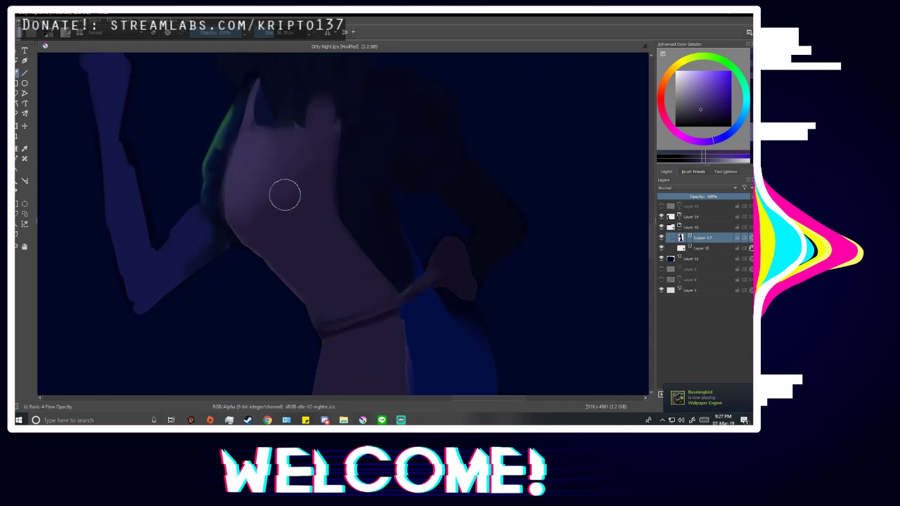
pyautogui.scroll(-2, 307, 297)
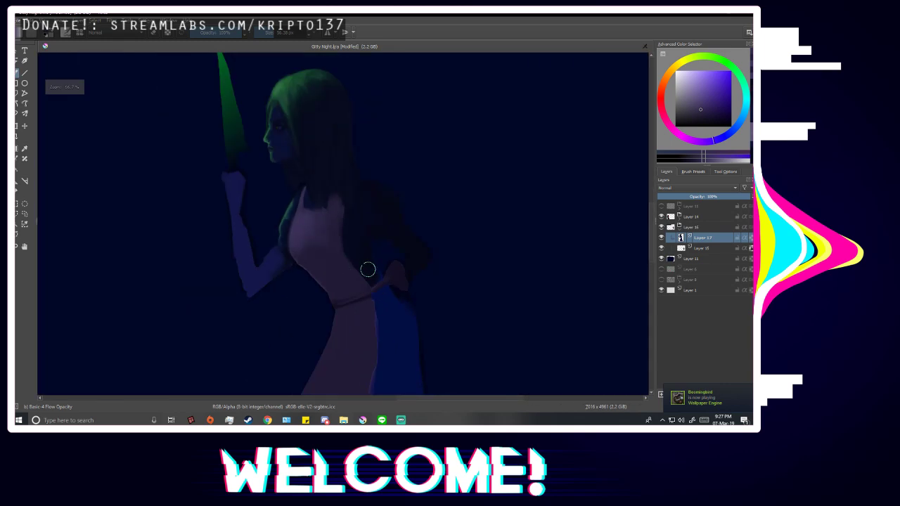
pyautogui.press('m')
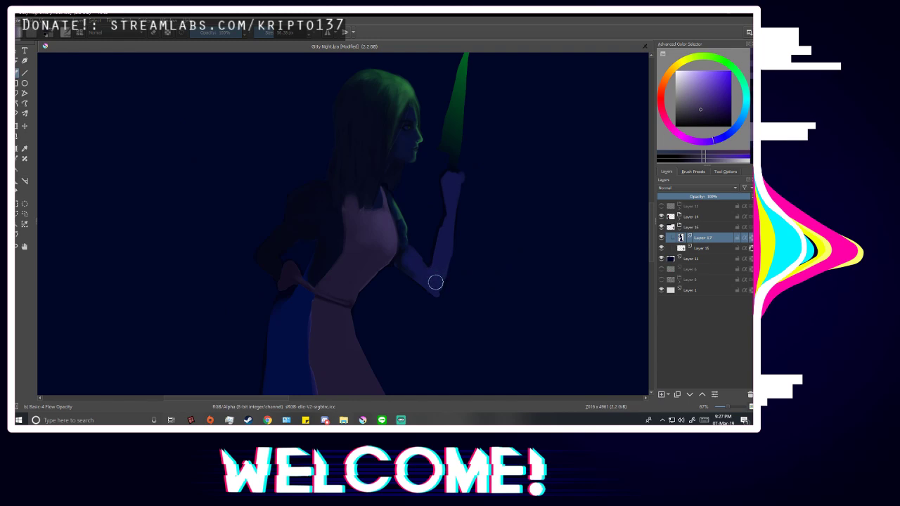
pyautogui.press('m')
# Paint over the bright blue sliver between the waist and the rear arm with sampled dark blue.
pyautogui.scroll(2, 381, 299)
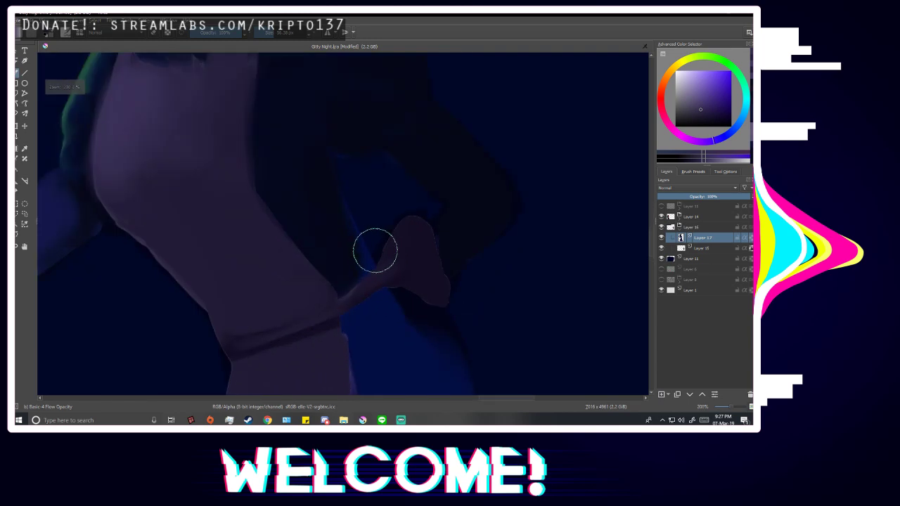
pyautogui.keyDown('ctrl'); pyautogui.click(331, 213); pyautogui.keyUp('ctrl')
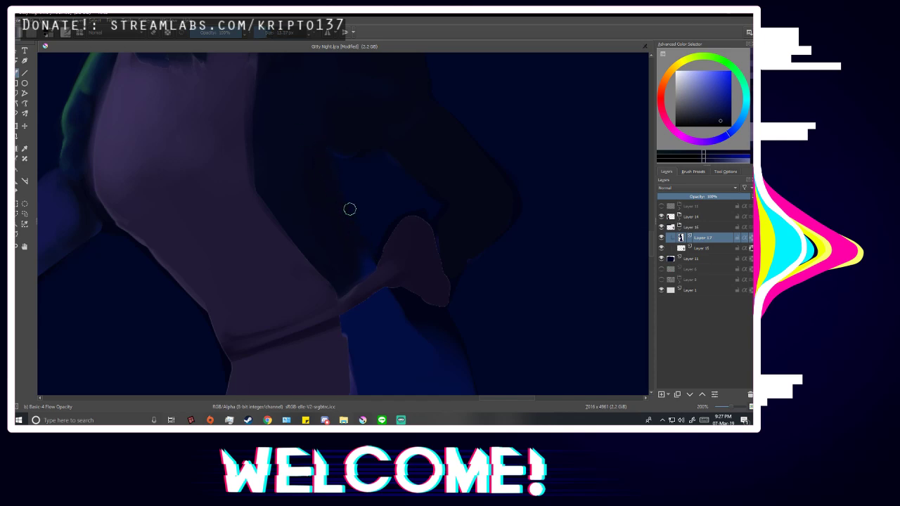
pyautogui.scroll(-2, 328, 228)
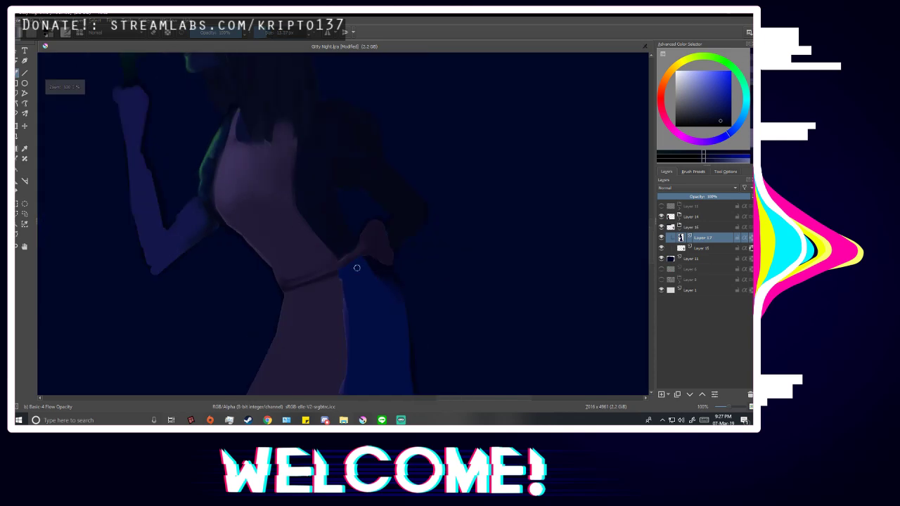
# Sample the apron's chest purple, adjust the brush size and paint soft fold streaks down the apron's skirt.
pyautogui.keyDown('ctrl'); pyautogui.click(227, 175); pyautogui.keyUp('ctrl')
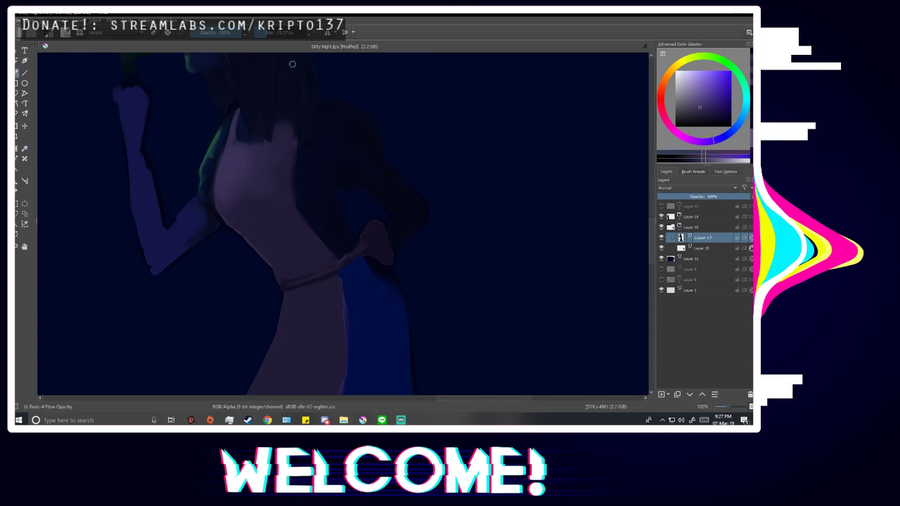
pyautogui.click(279, 34)
pyautogui.scroll(-4, 354, 305)
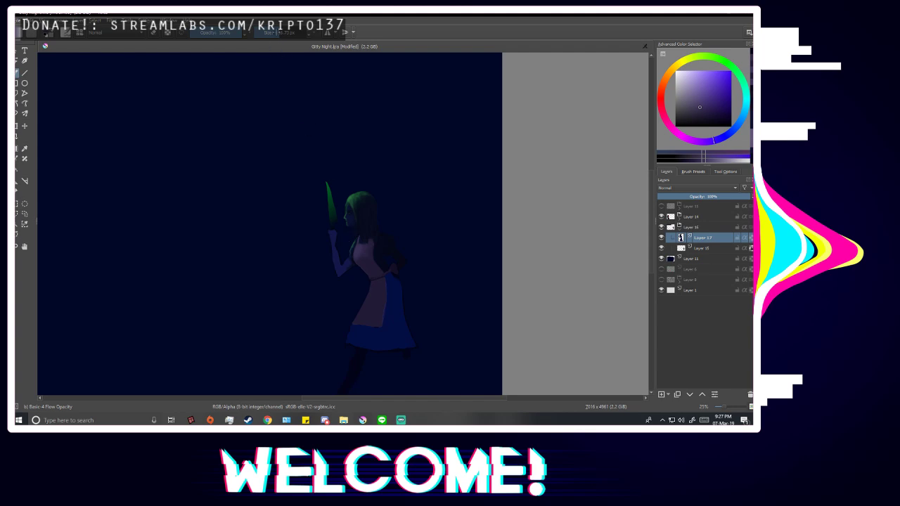
pyautogui.moveTo(276, 32); pyautogui.dragTo(268, 36)
pyautogui.scroll(2, 445, 324)
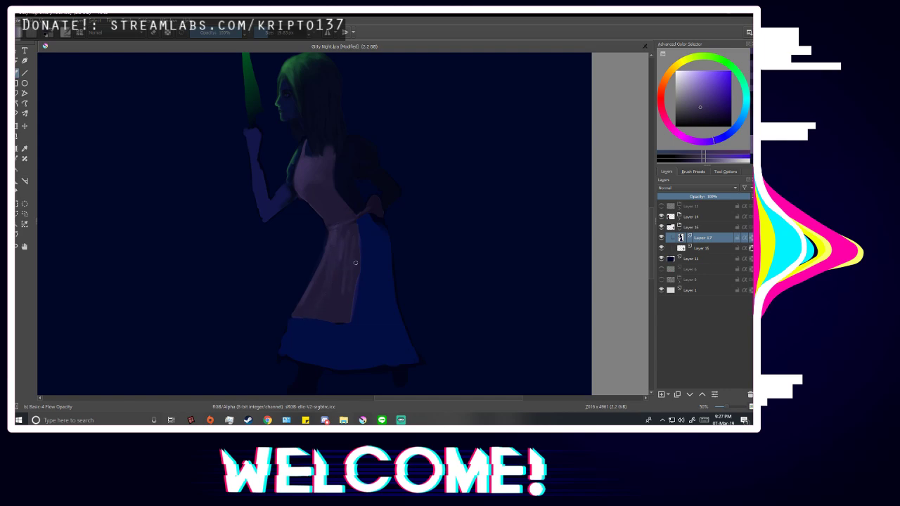
pyautogui.press('m')
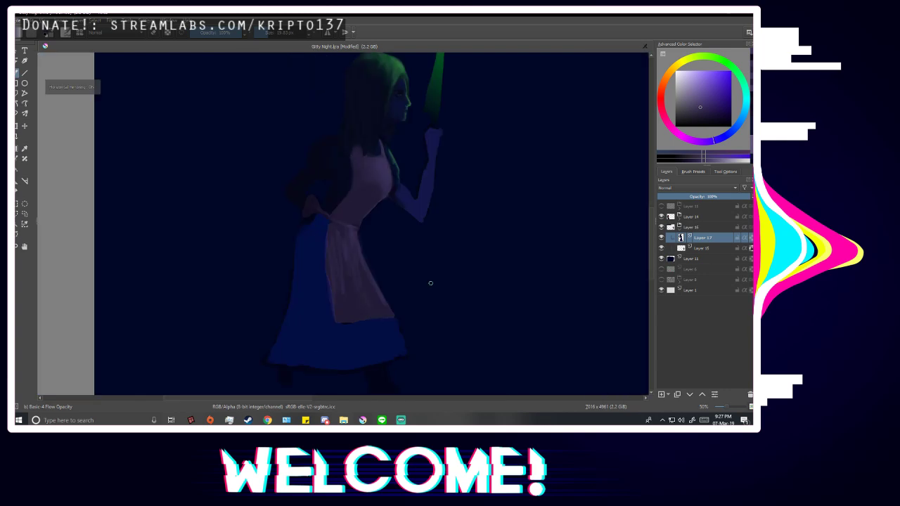
pyautogui.scroll(1, 357, 286)
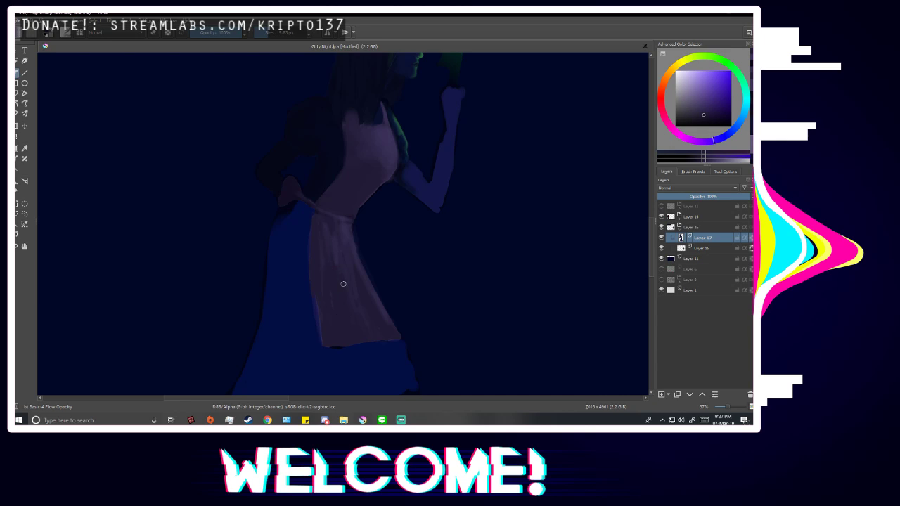
# Brighten the apron skirt's upper folds below the waistband with lighter purple sampled from the chest.
pyautogui.keyDown('ctrl'); pyautogui.click(343, 230); pyautogui.keyUp('ctrl')
pyautogui.keyDown('ctrl'); pyautogui.click(390, 145); pyautogui.keyUp('ctrl')
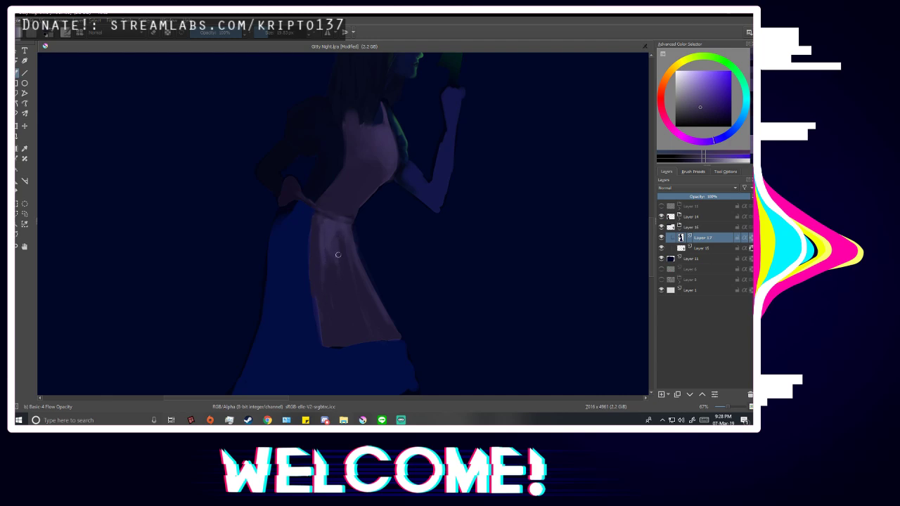
pyautogui.moveTo(339, 226); pyautogui.dragTo(359, 305)
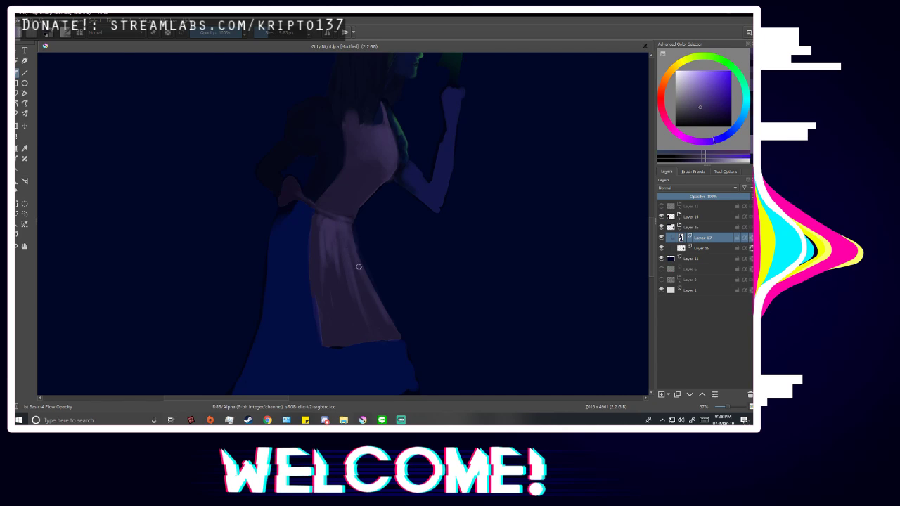
pyautogui.scroll(1, 446, 279)
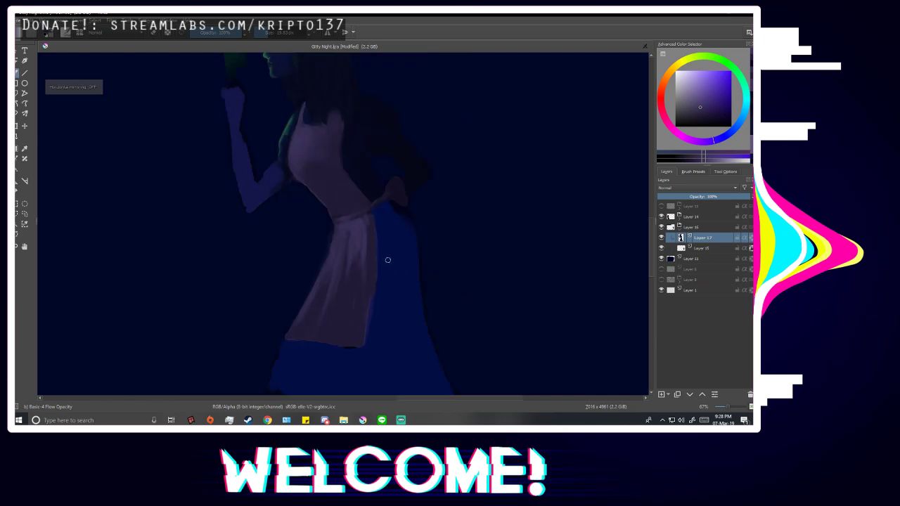
# Paint light creases just above the apron's waistband and soften them with darker purple sampled from the torso.
pyautogui.scroll(2, 354, 218)
pyautogui.press('p')
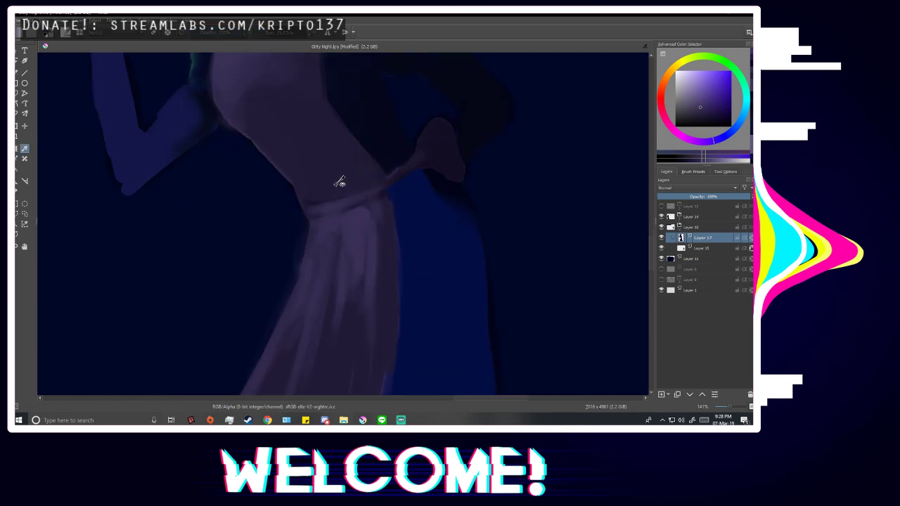
pyautogui.scroll(-1, 339, 184)
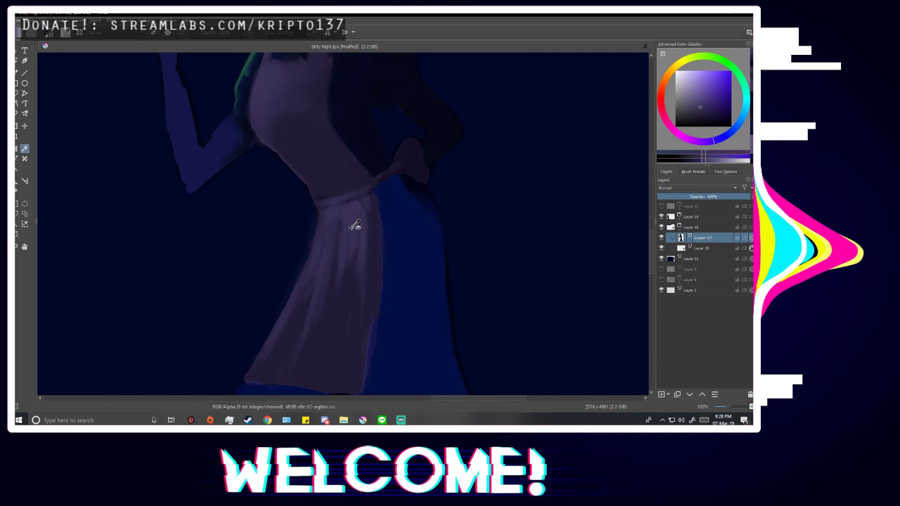
pyautogui.press('b')
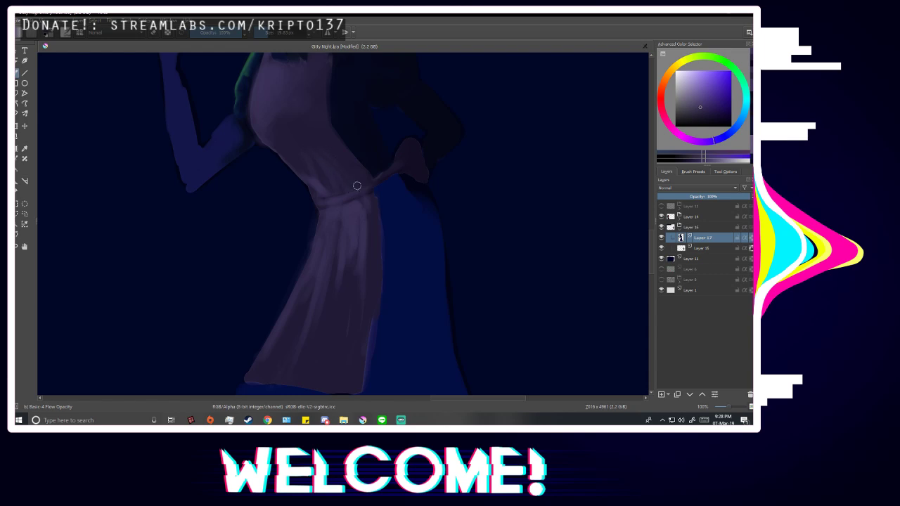
pyautogui.keyDown('ctrl'); pyautogui.click(310, 146); pyautogui.keyUp('ctrl')
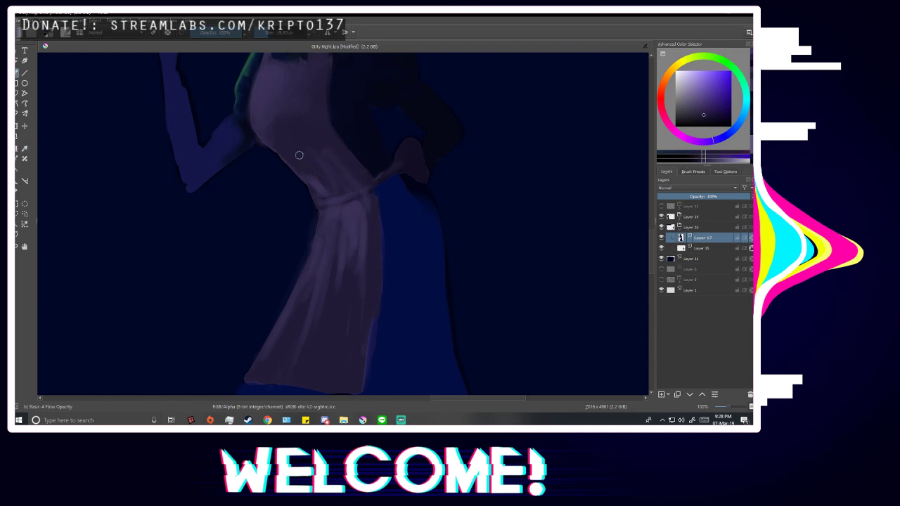
pyautogui.keyDown('ctrl'); pyautogui.click(352, 193); pyautogui.keyUp('ctrl')
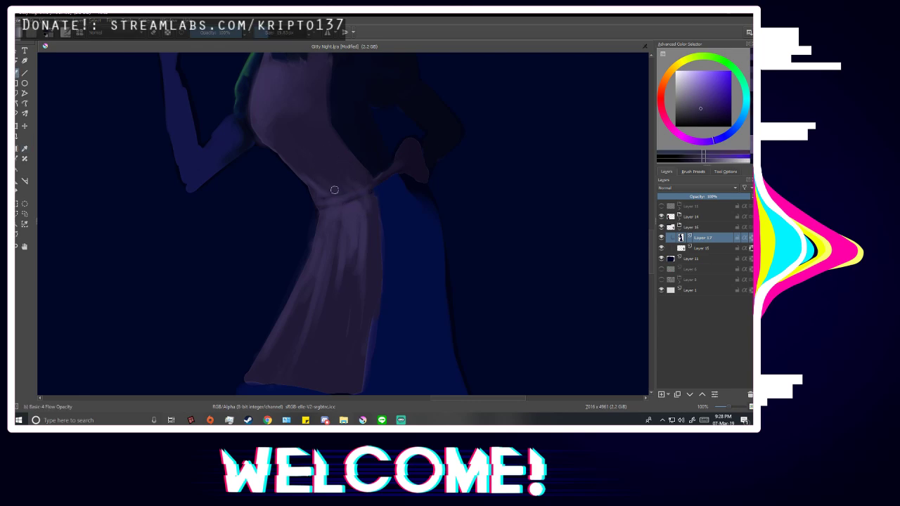
pyautogui.keyDown('ctrl'); pyautogui.click(309, 156); pyautogui.keyUp('ctrl')
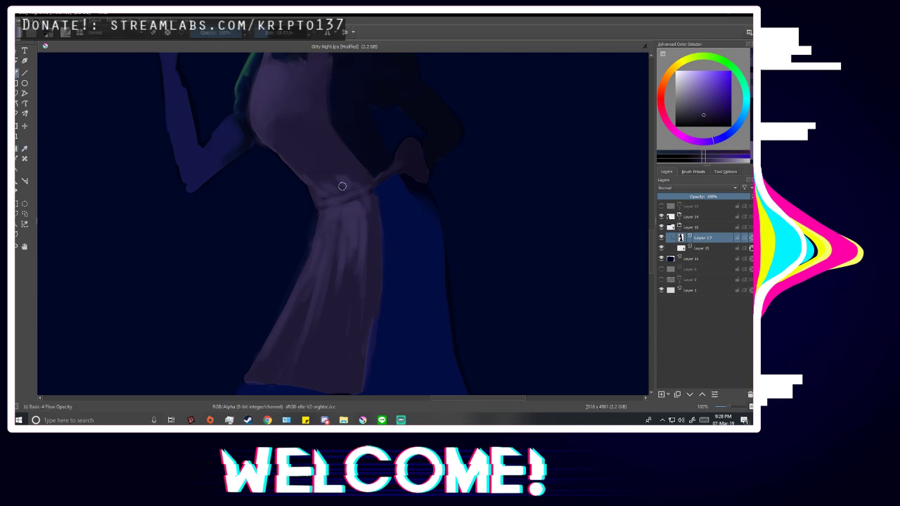
# Paint over the apron skirt's rear and middle fold streaks with the sampled dark purple, keeping the highlights along the front edge.
pyautogui.press('-')
pyautogui.press('-')
pyautogui.press('-')
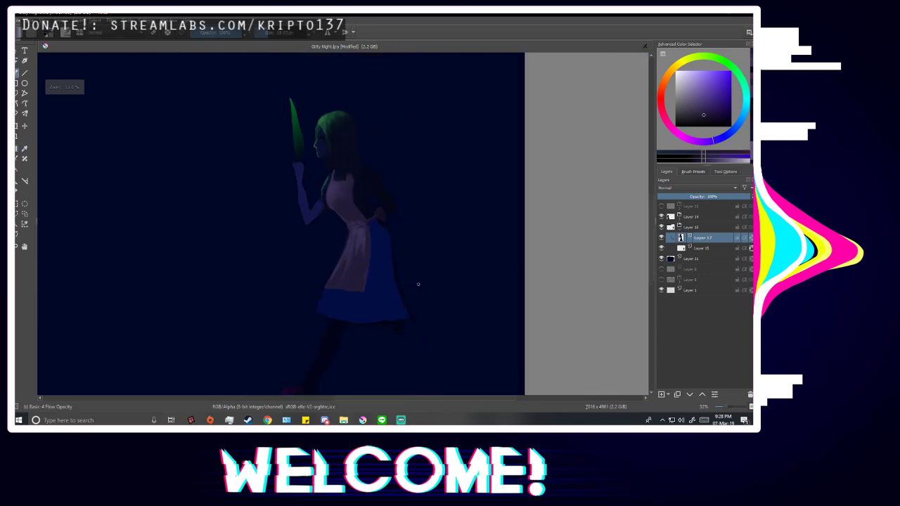
pyautogui.press('m')
pyautogui.press('+')
pyautogui.press('+')
pyautogui.press('+')
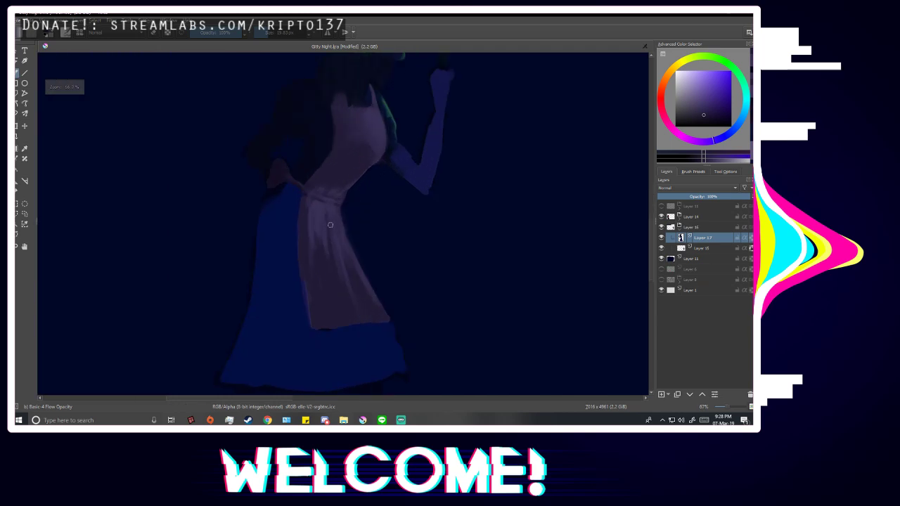
pyautogui.moveTo(293, 200)
pyautogui.mouseDown()
pyautogui.moveTo(310, 303)
pyautogui.moveTo(324, 282)
pyautogui.mouseUp()
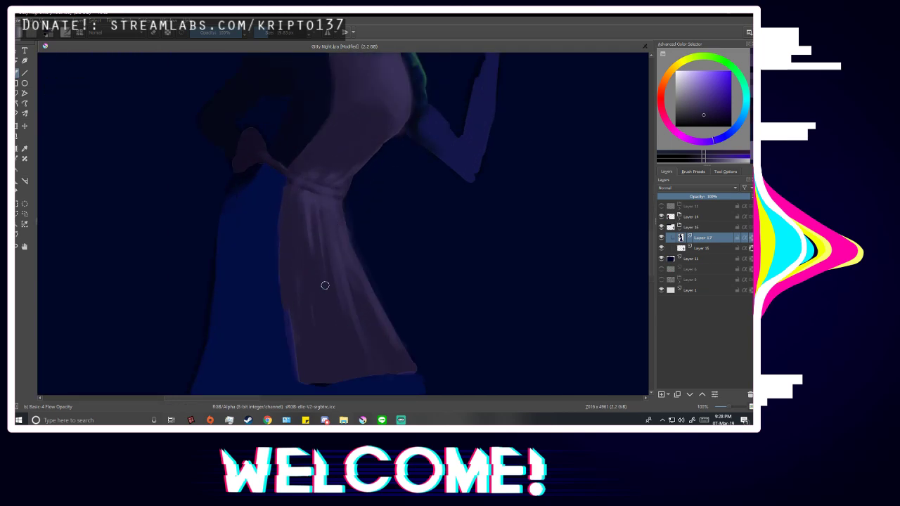
pyautogui.moveTo(309, 224); pyautogui.dragTo(309, 247)
pyautogui.moveTo(308, 199)
pyautogui.mouseDown()
pyautogui.moveTo(309, 234)
pyautogui.moveTo(320, 244)
pyautogui.mouseUp()
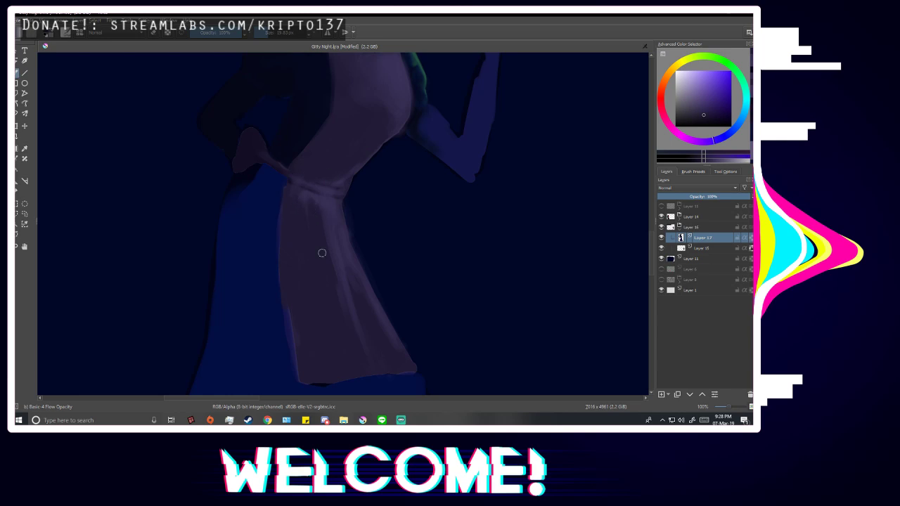
pyautogui.moveTo(322, 253); pyautogui.dragTo(350, 310)
pyautogui.scroll(-3, 382, 325)
pyautogui.scroll(2, 453, 278)
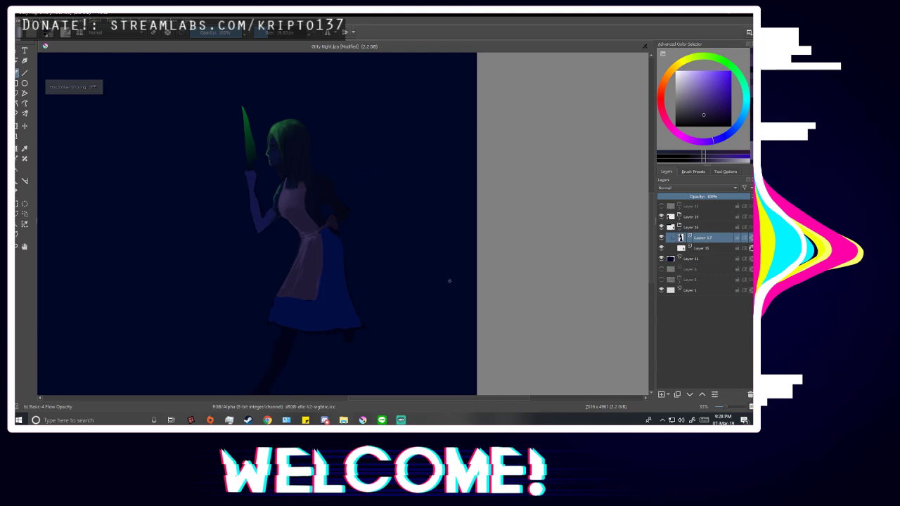
pyautogui.scroll(1, 351, 210)
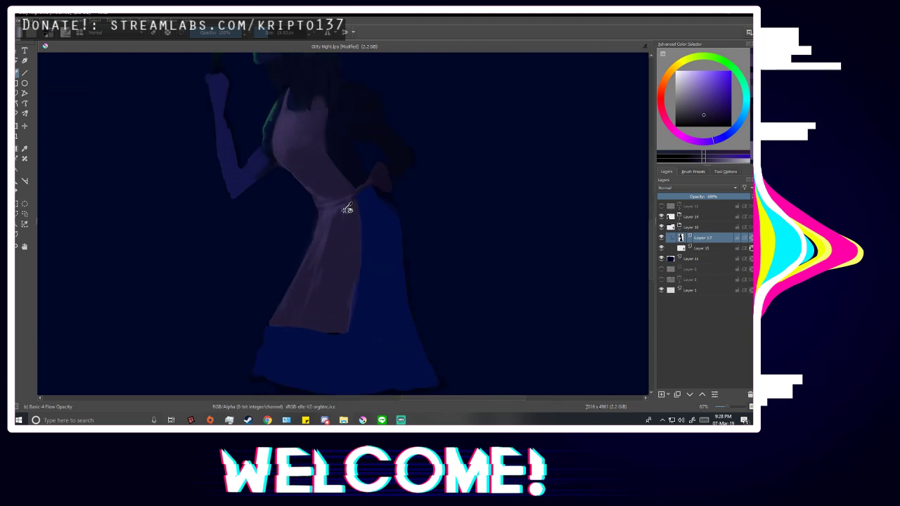
# Paint soft vertical folds down the apron skirt using purple tones sampled from the figure.
pyautogui.press('p')
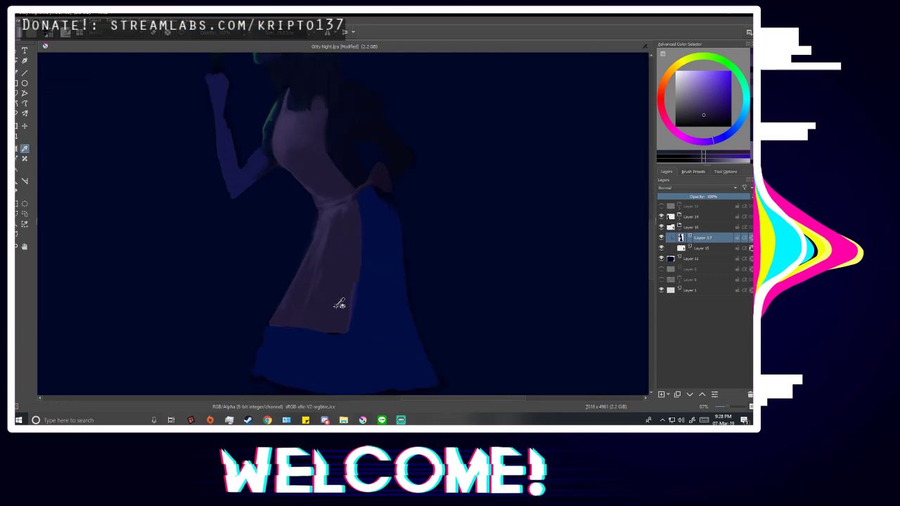
pyautogui.click(358, 163)
pyautogui.press('b')
pyautogui.scroll(1, 312, 289)
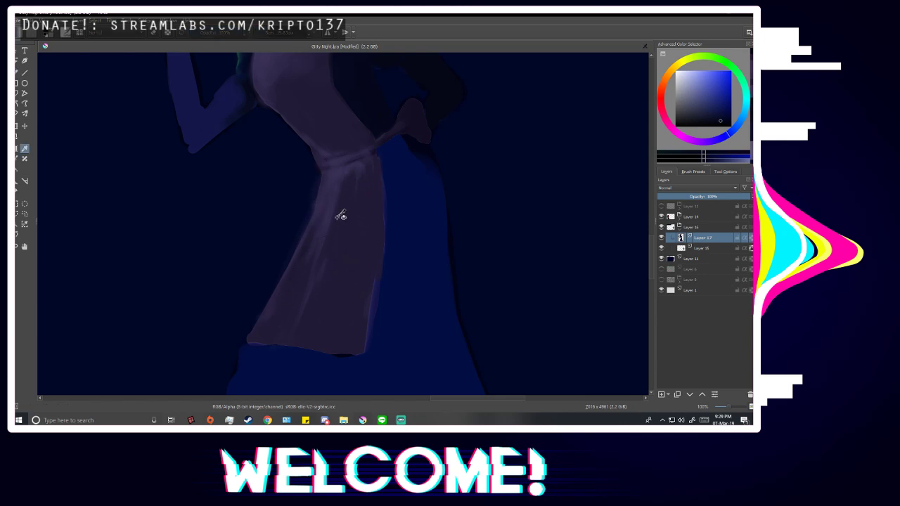
pyautogui.keyDown('ctrl'); pyautogui.click(328, 180); pyautogui.keyUp('ctrl')
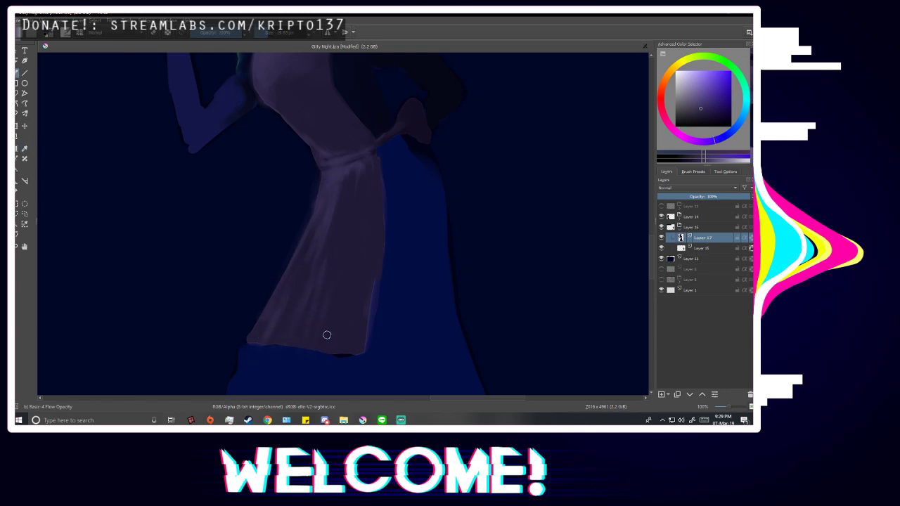
pyautogui.keyDown('ctrl'); pyautogui.click(351, 261); pyautogui.keyUp('ctrl')
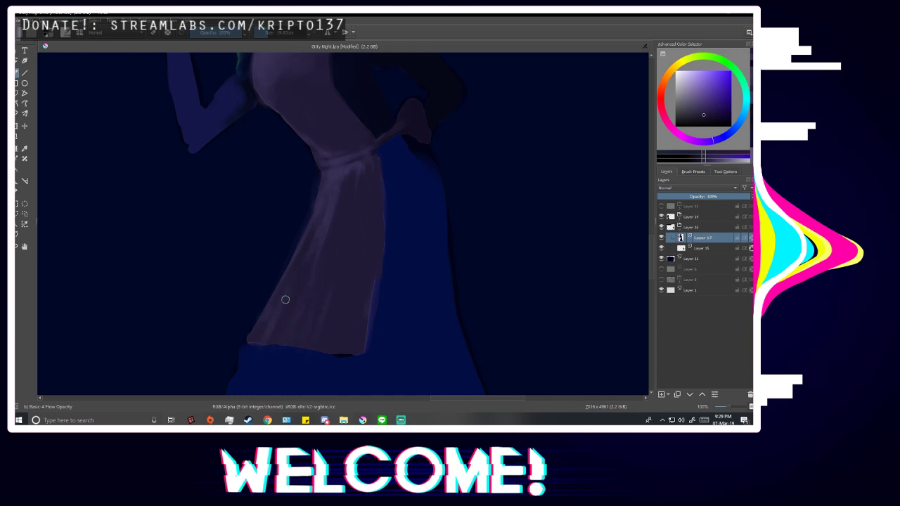
# Paint darker fold shadows just below the apron's waistband with sampled dark blue and purple.
pyautogui.keyDown('ctrl'); pyautogui.click(448, 90); pyautogui.keyUp('ctrl')
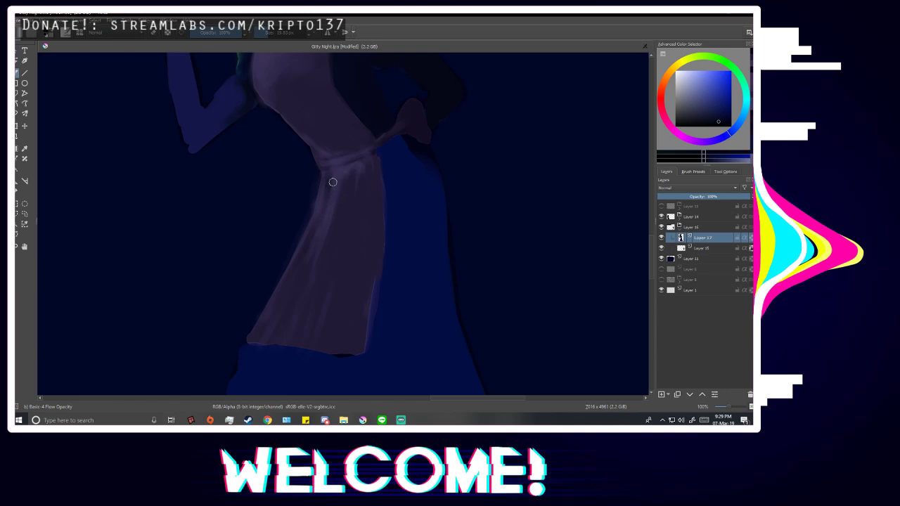
pyautogui.keyDown('ctrl'); pyautogui.click(333, 179); pyautogui.keyUp('ctrl')
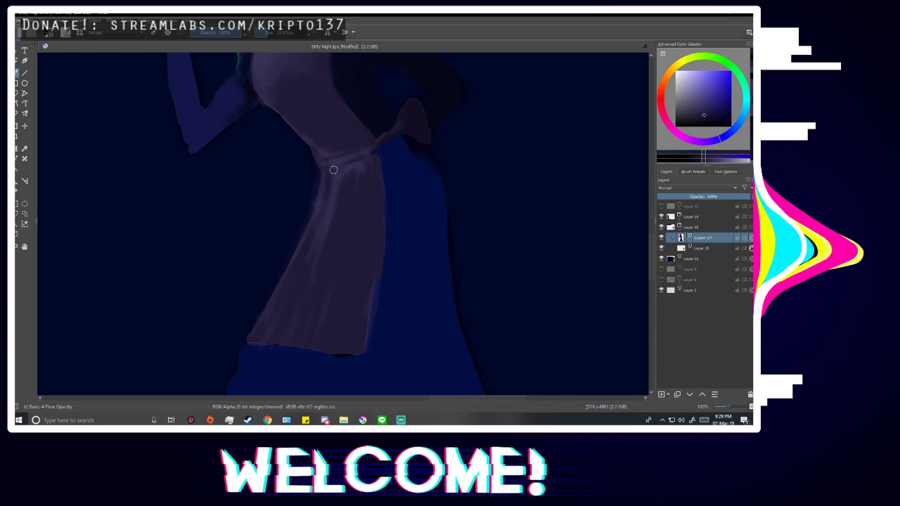
pyautogui.scroll(-6, 351, 161)
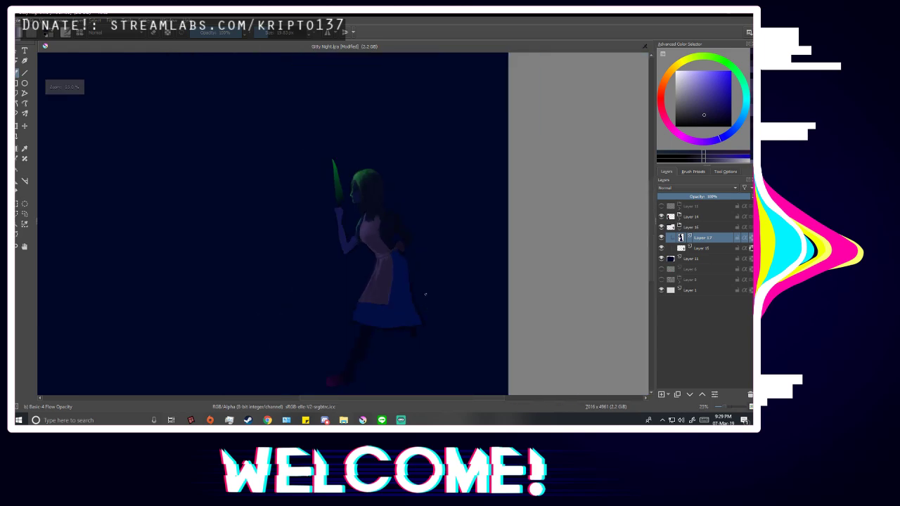
# Enlarge the brush and soften the folds across the apron skirt with the current dark purple.
pyautogui.scroll(5, 441, 351)
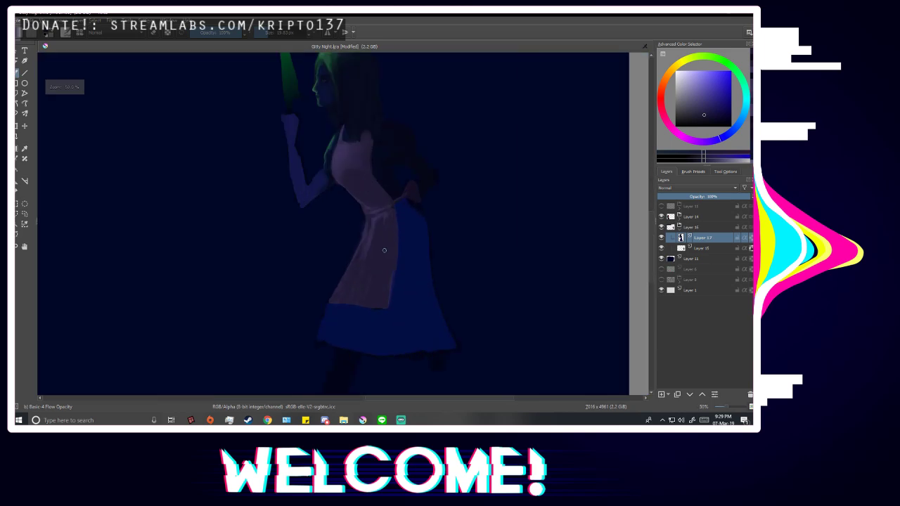
pyautogui.press('b')
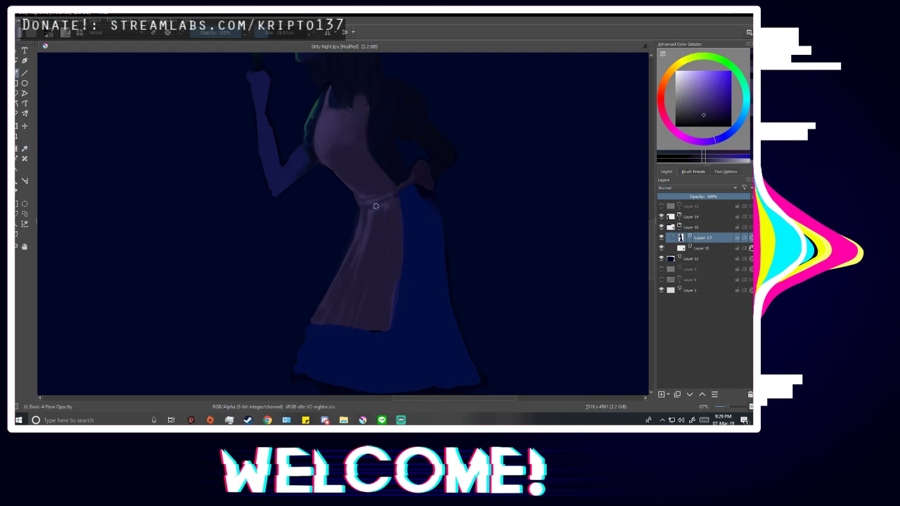
pyautogui.click(271, 35)
pyautogui.moveTo(363, 247); pyautogui.dragTo(359, 254)
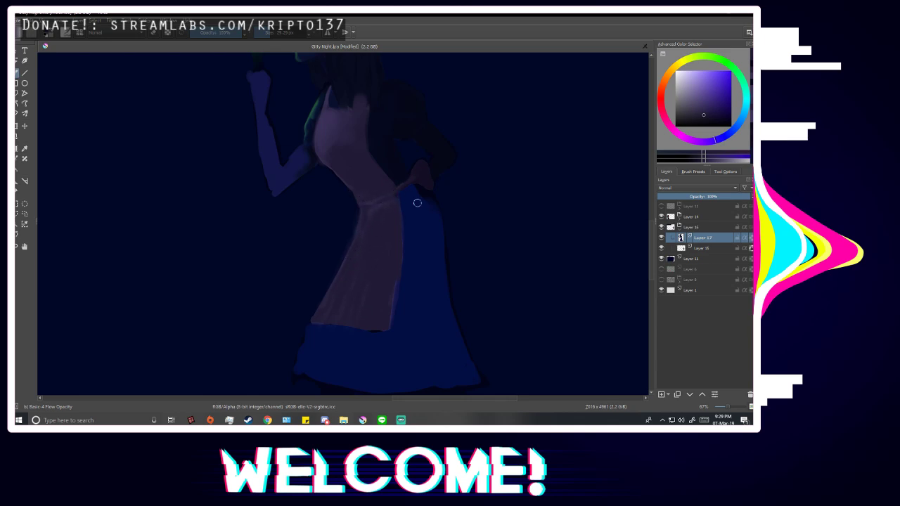
# Mirror the canvas view and blend the apron's waistband area with a purple sampled from the apron.
pyautogui.scroll(-1, 417, 296)
pyautogui.press('m')
pyautogui.scroll(-1, 451, 320)
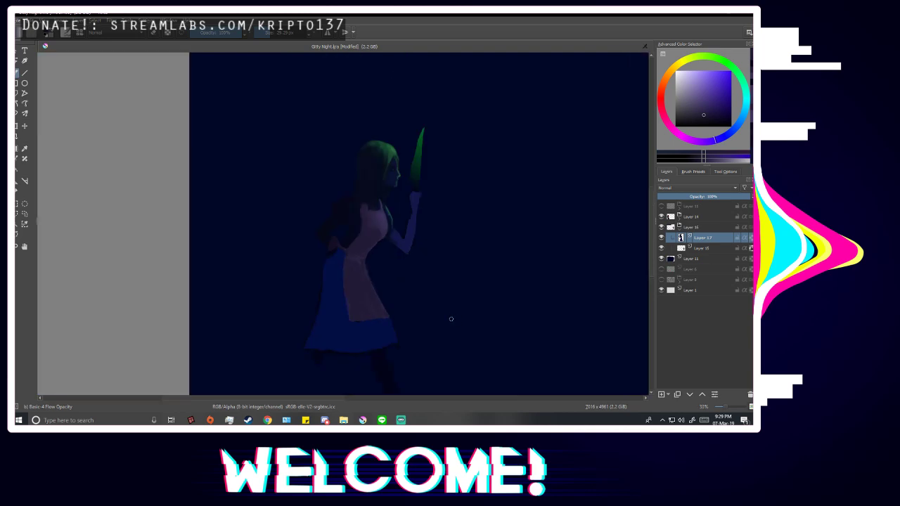
pyautogui.scroll(4, 369, 270)
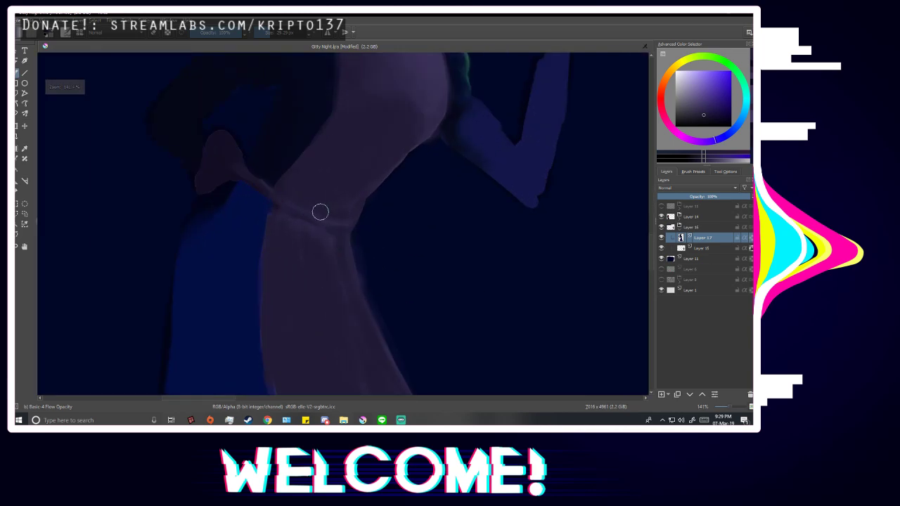
pyautogui.press('p')
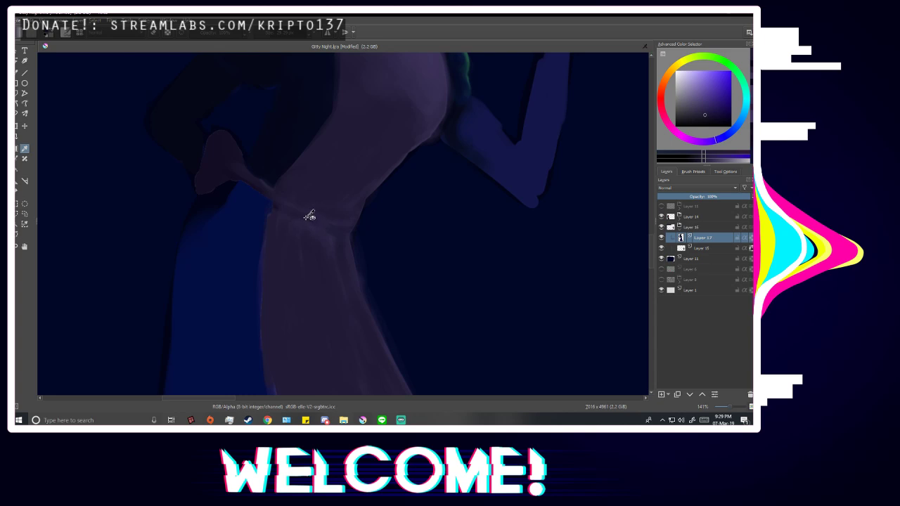
pyautogui.press('b')
# Refine the apron skirt's rear side using dark blue and purple sampled from the figure.
pyautogui.press('-')
pyautogui.press('-')
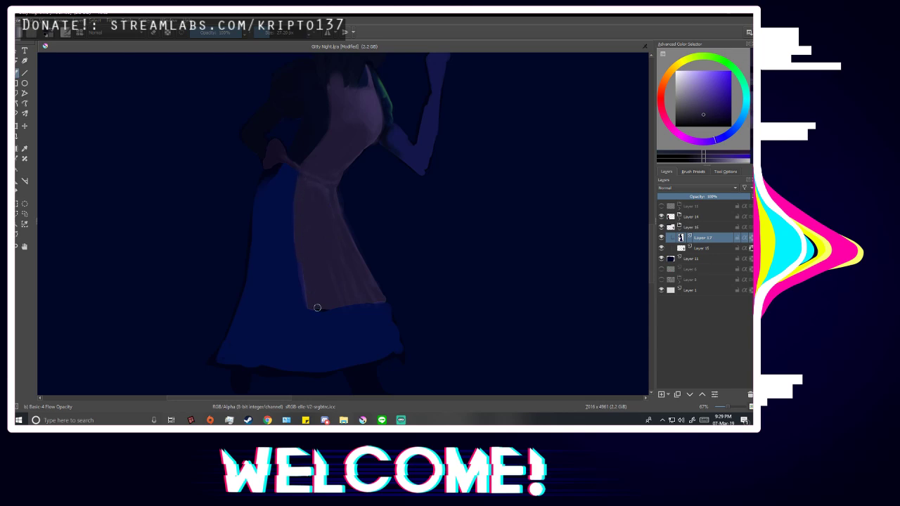
pyautogui.keyDown('ctrl'); pyautogui.click(308, 132); pyautogui.keyUp('ctrl')
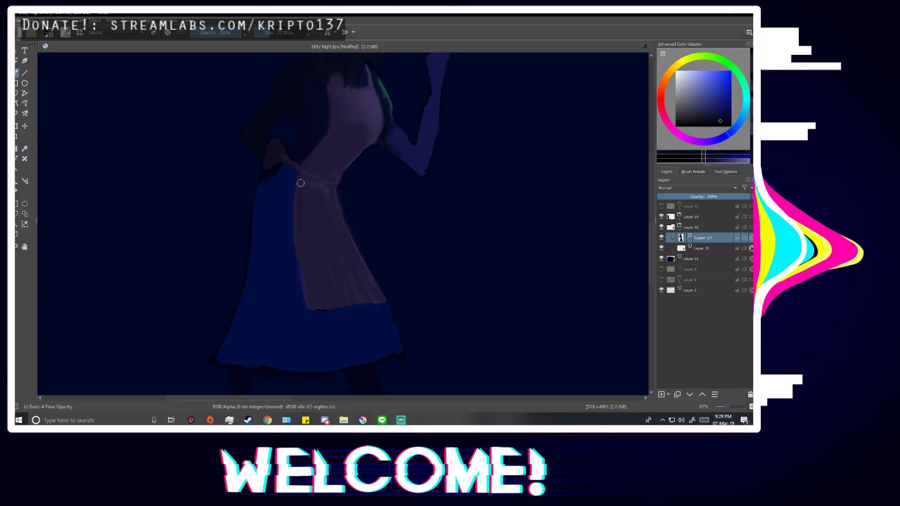
pyautogui.scroll(1, 314, 223)
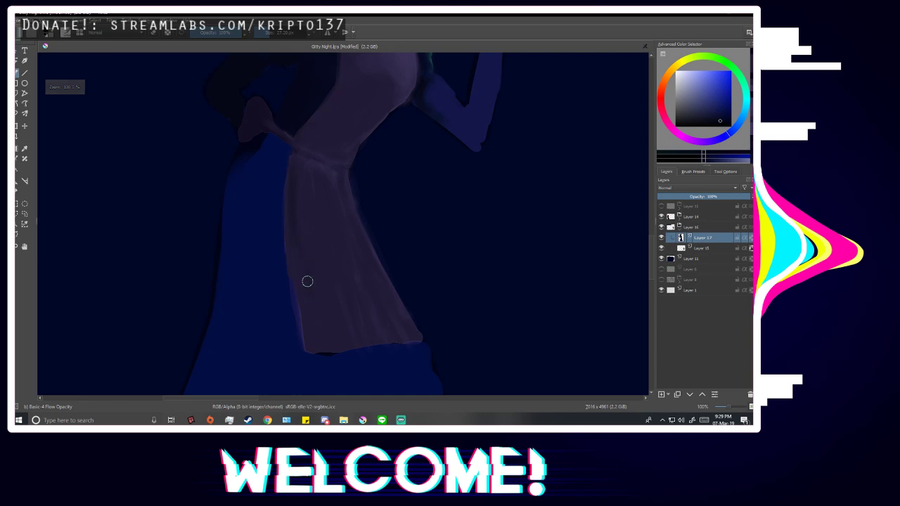
pyautogui.keyDown('ctrl'); pyautogui.click(308, 256); pyautogui.keyUp('ctrl')
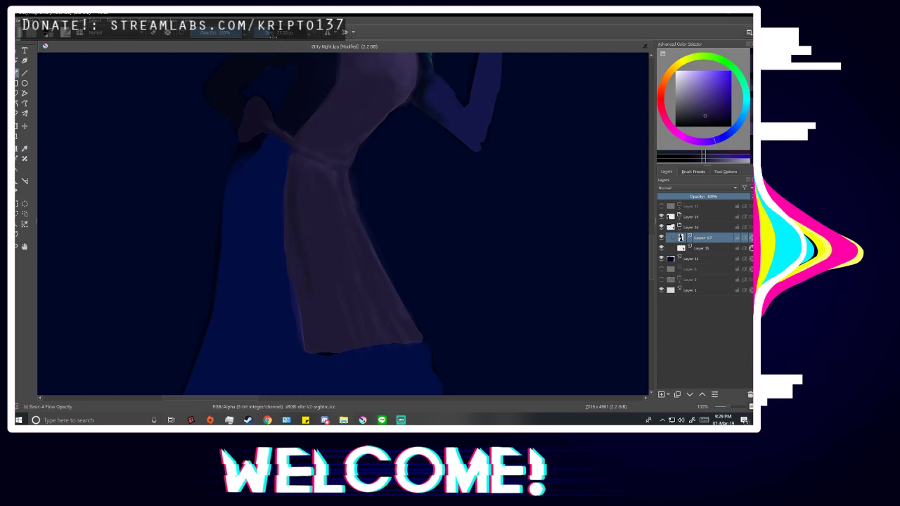
# Reduce the brush to about 20 px, restore the unmirrored view and paint narrow vertical folds on the apron skirt.
pyautogui.moveTo(273, 35)
pyautogui.mouseDown()
pyautogui.moveTo(277, 41)
pyautogui.moveTo(269, 39)
pyautogui.mouseUp()
pyautogui.scroll(-2, 357, 273)
pyautogui.press('m')
pyautogui.scroll(-1, 408, 309)
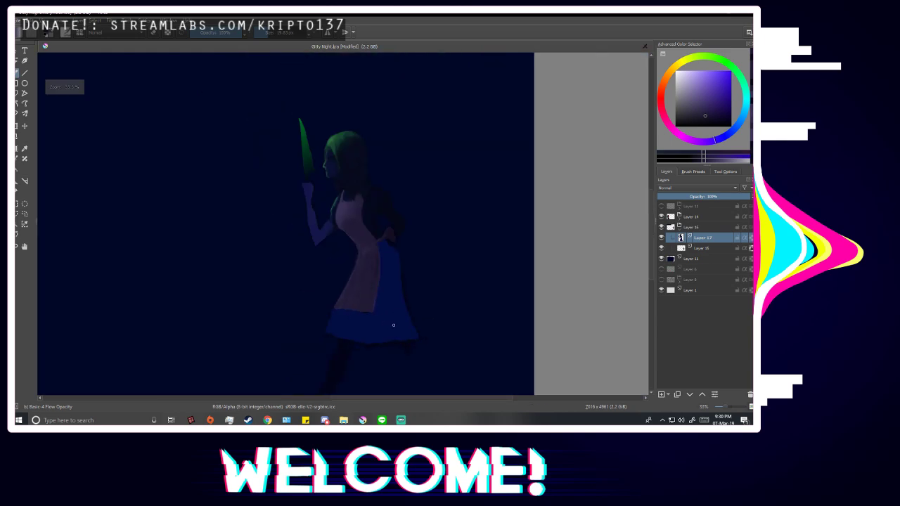
pyautogui.scroll(3, 385, 305)
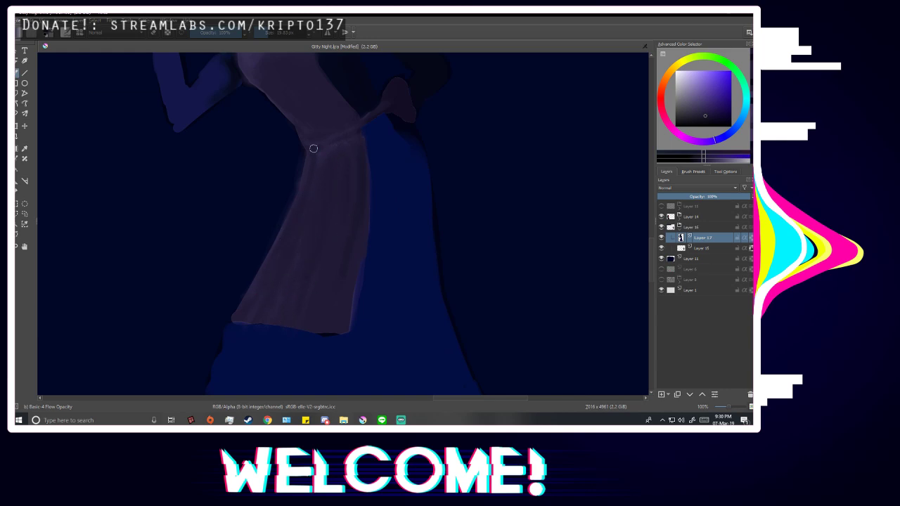
pyautogui.press('-')
pyautogui.press('-')
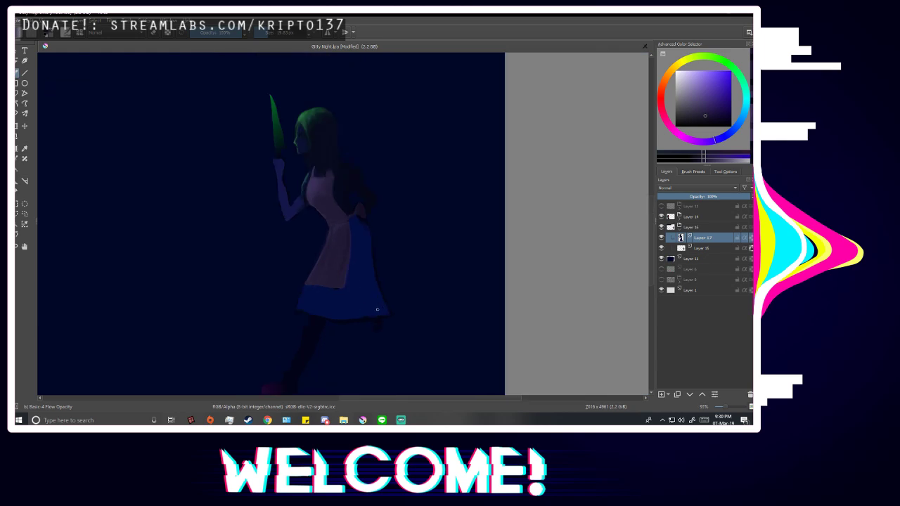
# Rework the folds and hem of the lower apron with purples sampled from the apron.
pyautogui.scroll(3, 375, 312)
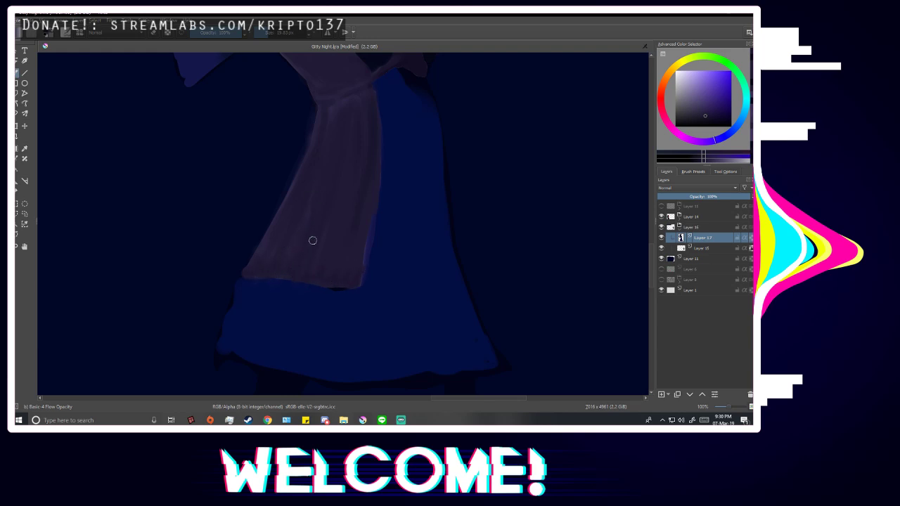
pyautogui.keyDown('ctrl'); pyautogui.click(302, 237); pyautogui.keyUp('ctrl')
pyautogui.scroll(-2, 309, 304)
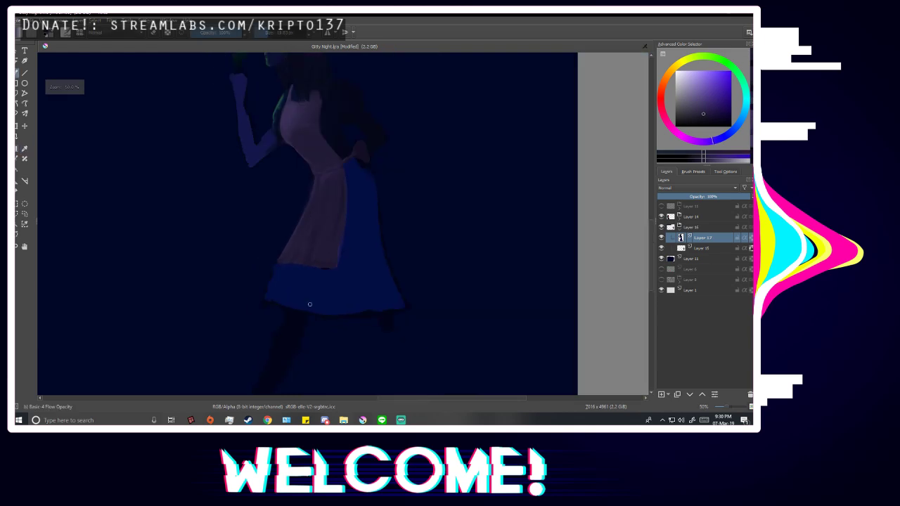
pyautogui.scroll(1, 323, 270)
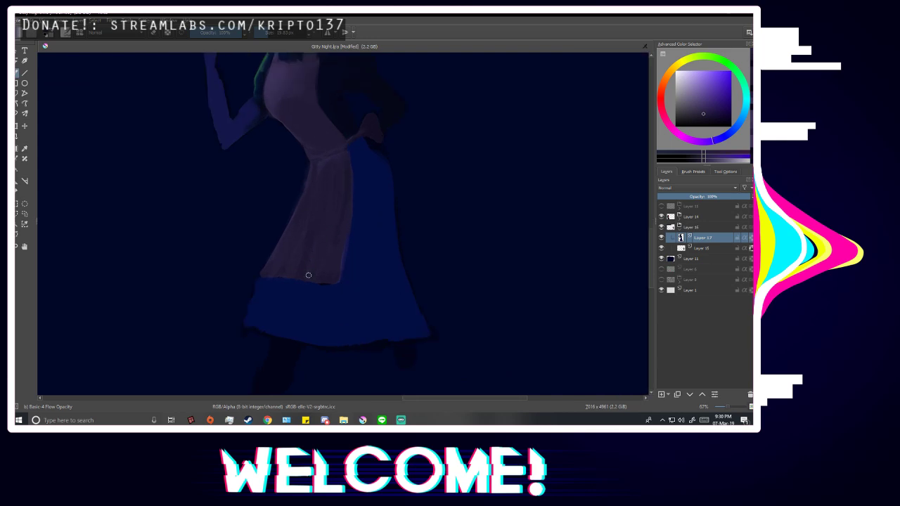
pyautogui.keyDown('ctrl'); pyautogui.click(303, 274); pyautogui.keyUp('ctrl')
pyautogui.keyDown('ctrl'); pyautogui.click(339, 258); pyautogui.keyUp('ctrl')
pyautogui.scroll(-3, 330, 283)
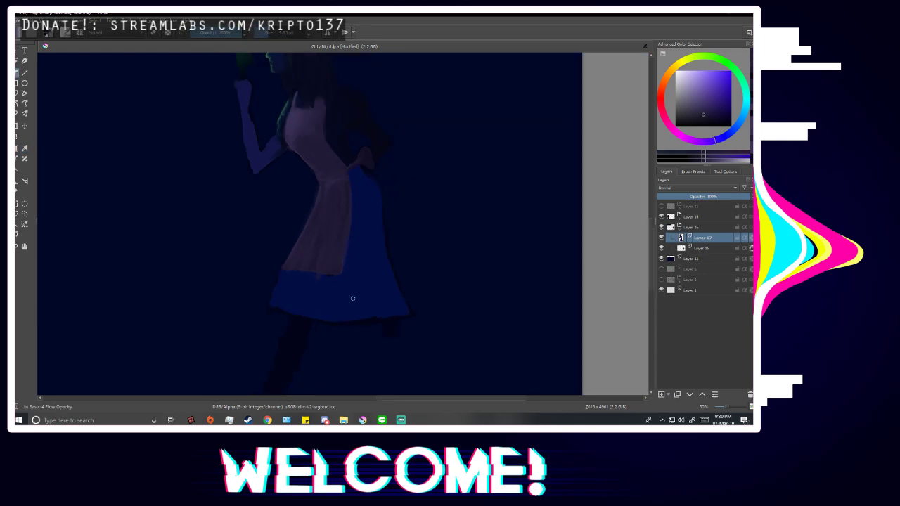
# Check the figure mirrored, enlarge the brush to about 44 px and repaint the apron skirt with purple sampled below the waistband.
pyautogui.scroll(1, 391, 315)
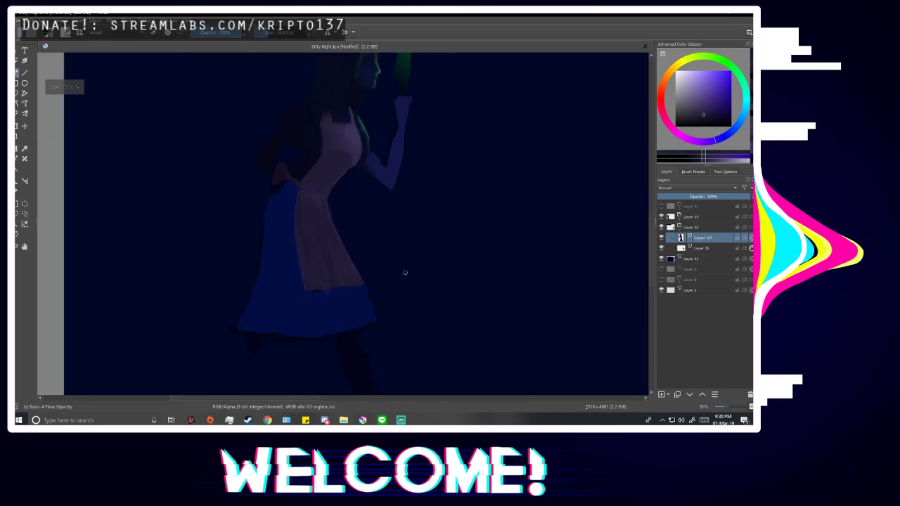
pyautogui.scroll(-3, 436, 295)
pyautogui.press('m')
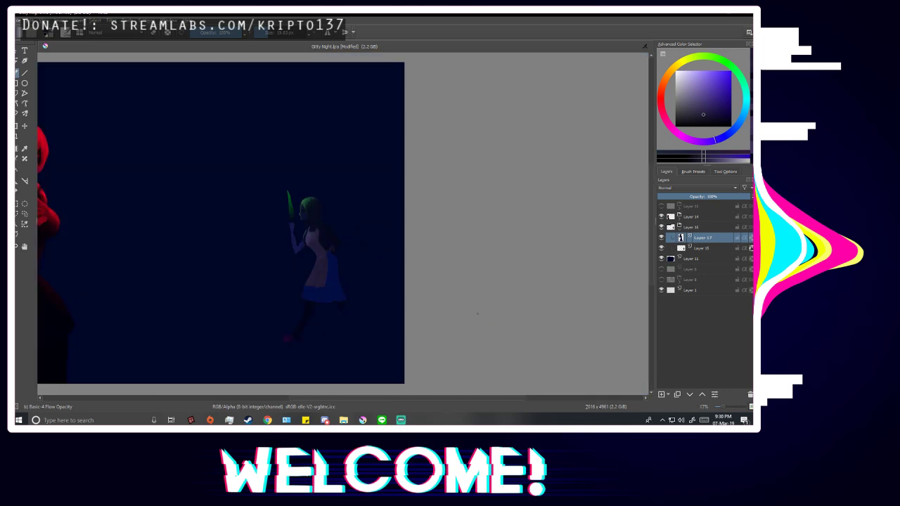
pyautogui.scroll(3, 322, 285)
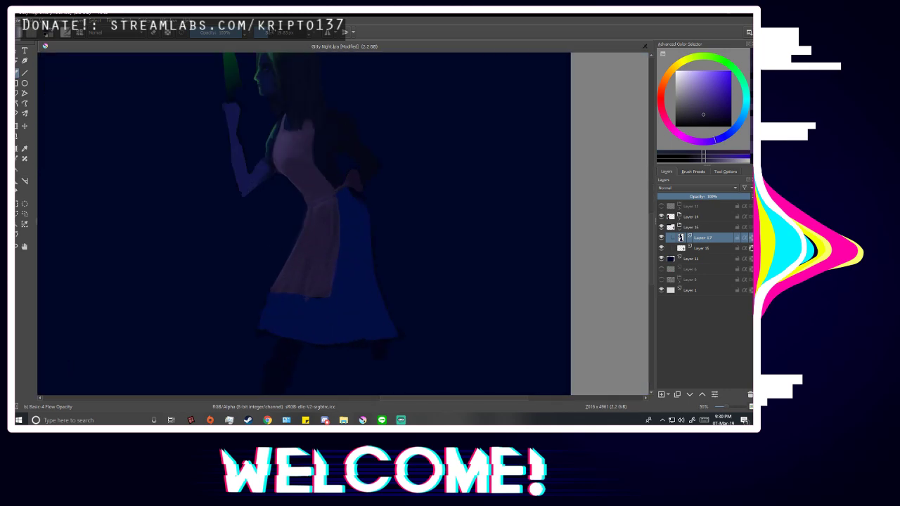
pyautogui.moveTo(270, 35); pyautogui.dragTo(273, 36)
pyautogui.press('p')
pyautogui.press('b')
pyautogui.moveTo(277, 38); pyautogui.dragTo(275, 33)
pyautogui.scroll(-1, 323, 211)
pyautogui.scroll(2, 320, 224)
pyautogui.press('p')
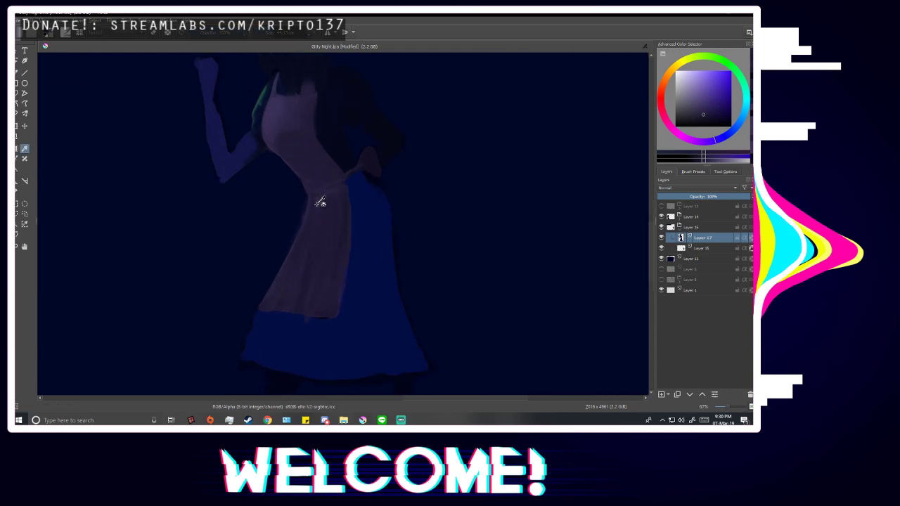
pyautogui.click(320, 203)
pyautogui.press('b')
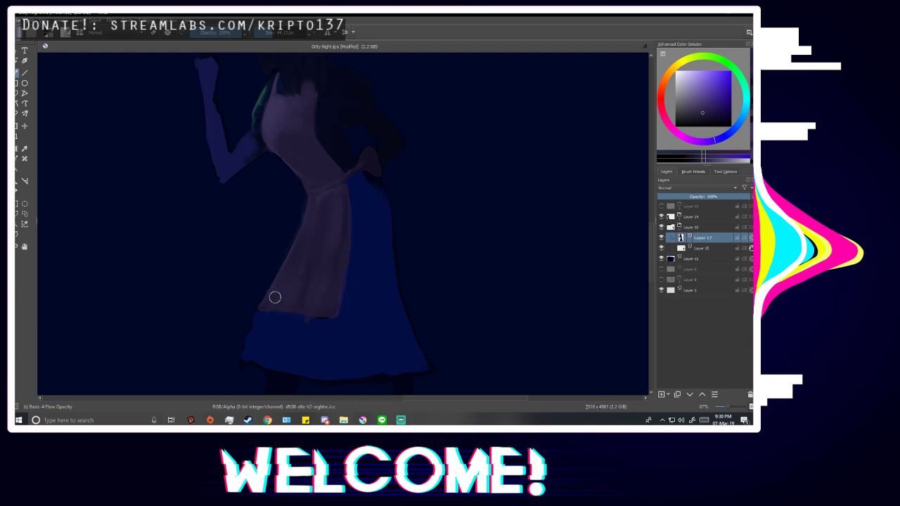
# Blend the apron's lower front corner and its back edge with purples sampled from the apron.
pyautogui.scroll(-5, 348, 263)
pyautogui.scroll(5, 342, 265)
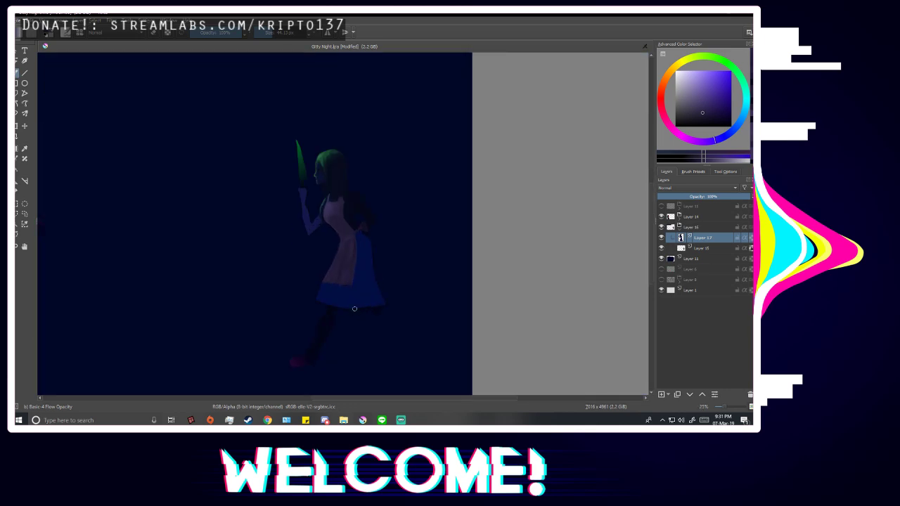
pyautogui.keyDown('ctrl'); pyautogui.click(321, 291); pyautogui.keyUp('ctrl')
pyautogui.moveTo(319, 294); pyautogui.dragTo(301, 294)
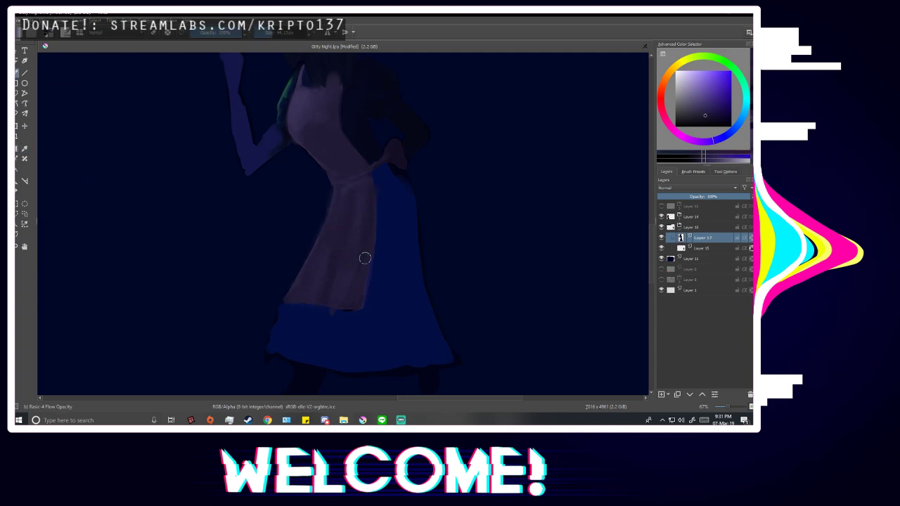
pyautogui.keyDown('ctrl'); pyautogui.click(360, 190); pyautogui.keyUp('ctrl')
pyautogui.moveTo(364, 203)
pyautogui.mouseDown()
pyautogui.moveTo(367, 194)
pyautogui.moveTo(364, 266)
pyautogui.mouseUp()
pyautogui.scroll(-2, 343, 253)
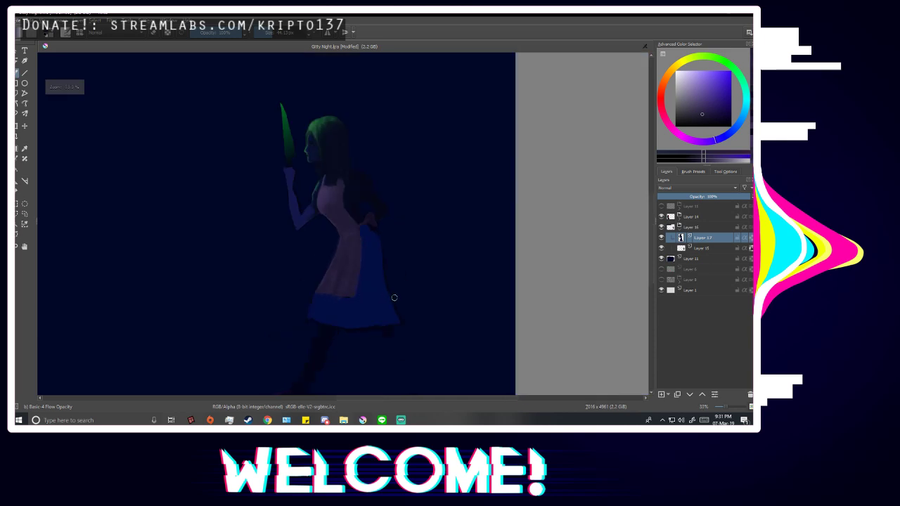
# Try a lighter purple highlight streak on the lower apron in mirrored view and undo it.
pyautogui.press('m')
pyautogui.scroll(-1, 408, 304)
pyautogui.scroll(3, 355, 194)
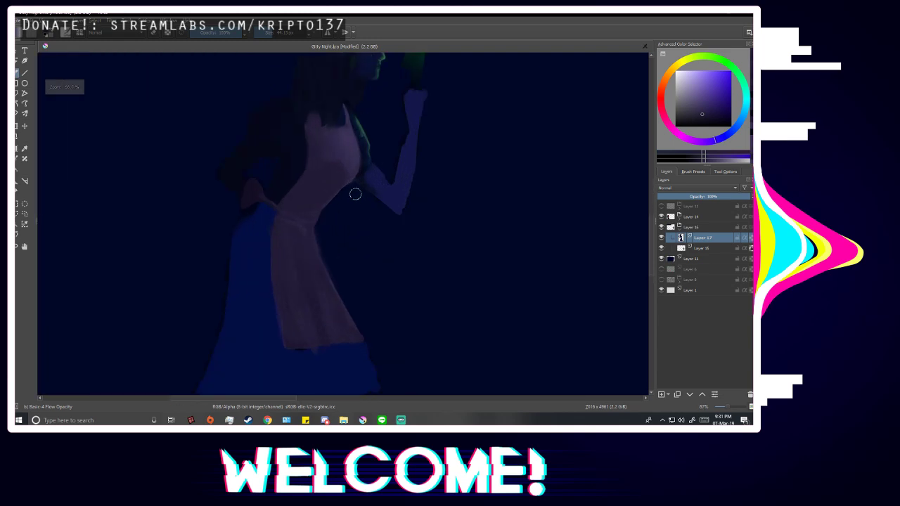
pyautogui.keyDown('ctrl'); pyautogui.click(354, 144); pyautogui.keyUp('ctrl')
pyautogui.moveTo(303, 340); pyautogui.dragTo(294, 282)
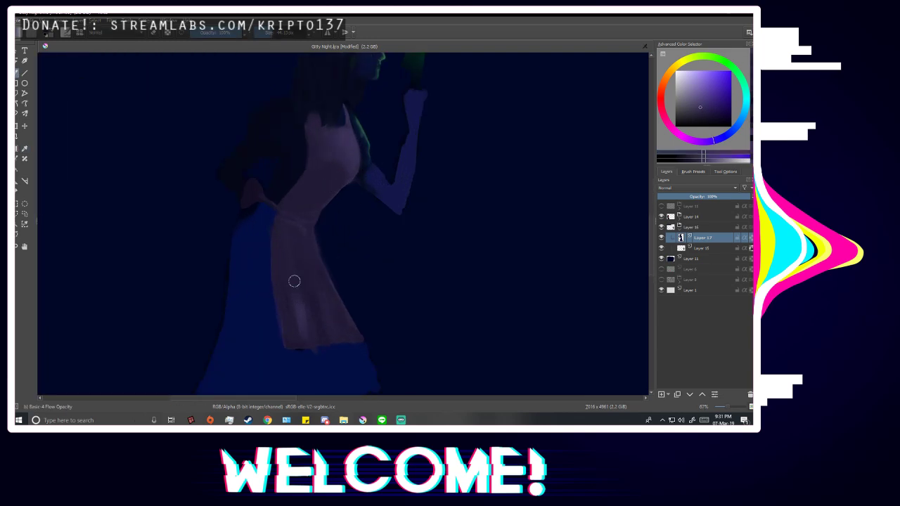
pyautogui.hotkey('ctrl', 'z')
# Repaint the light streak on the lower apron with darker purples sampled from the apron and check the figure mirrored.
pyautogui.keyDown('ctrl'); pyautogui.click(323, 186); pyautogui.keyUp('ctrl')
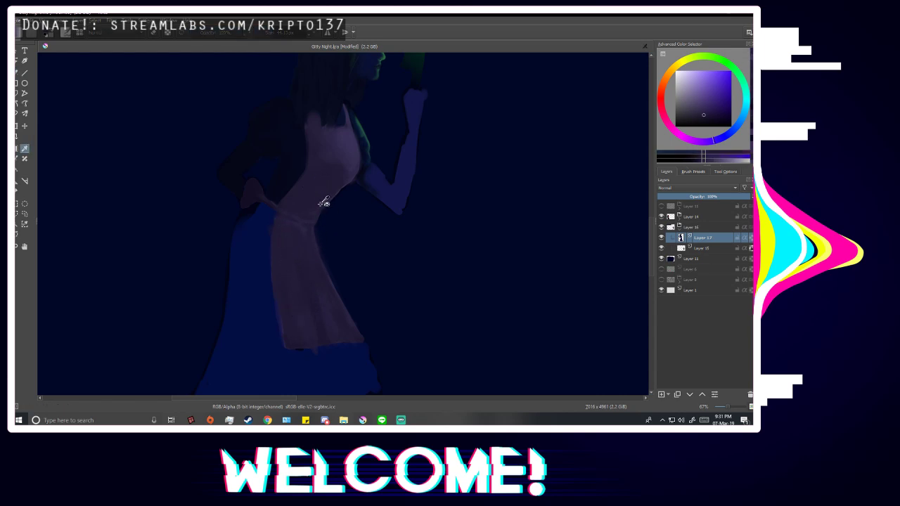
pyautogui.keyDown('ctrl'); pyautogui.click(328, 330); pyautogui.keyUp('ctrl')
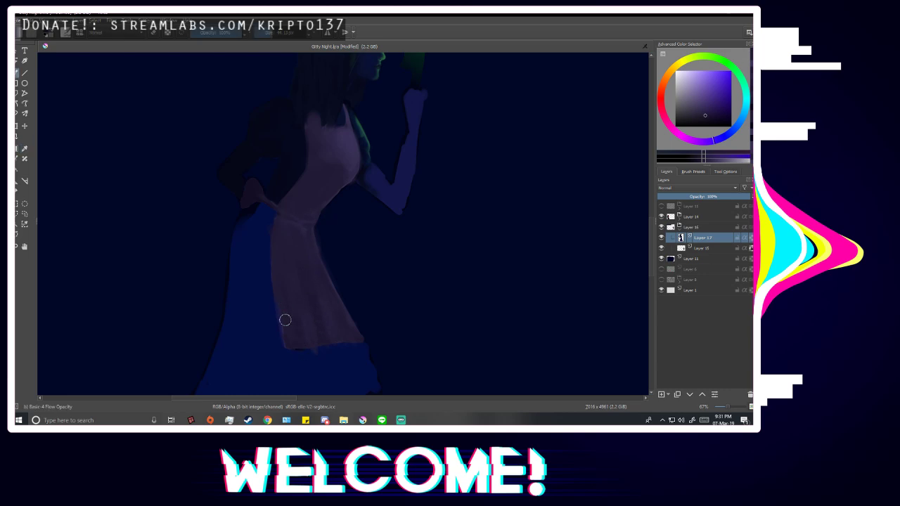
pyautogui.scroll(-3, 349, 257)
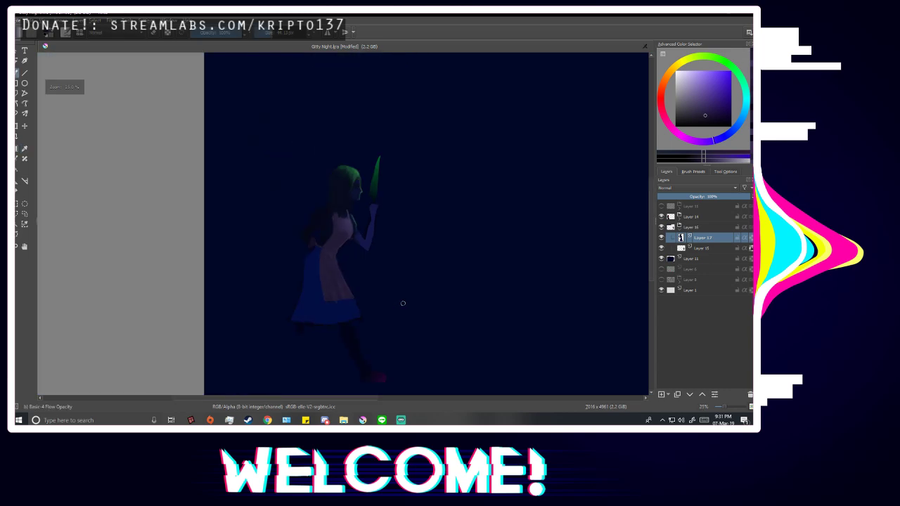
pyautogui.press('m')
pyautogui.scroll(-1, 381, 315)
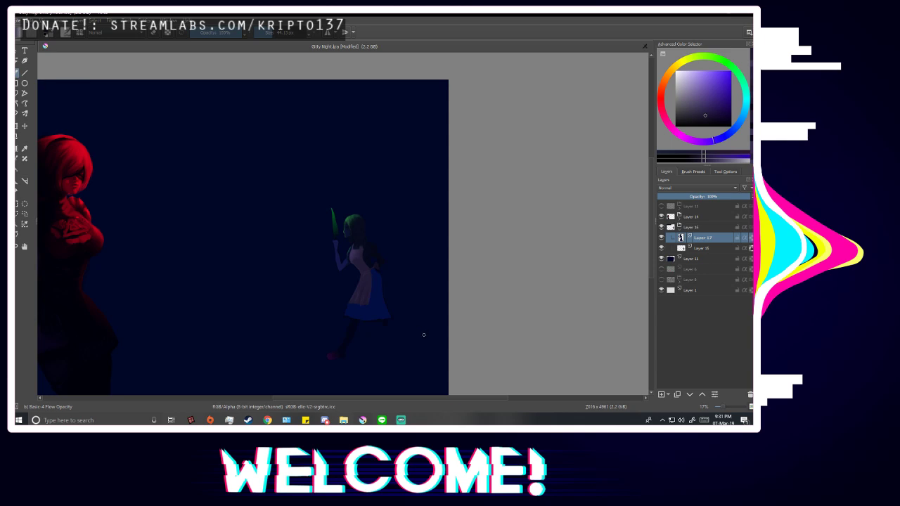
pyautogui.scroll(4, 422, 338)
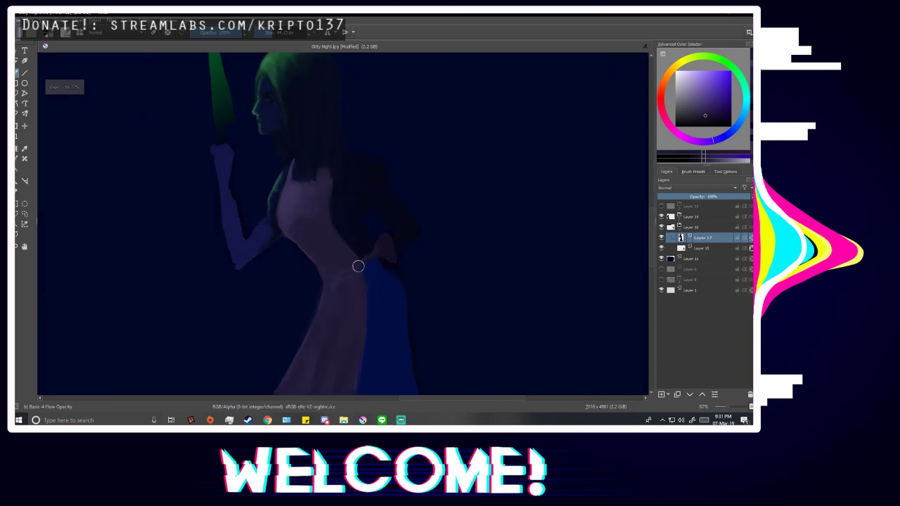
# Blend the front of the apron's waist with purple sampled above the waistband and review the whole figure.
pyautogui.scroll(2, 355, 350)
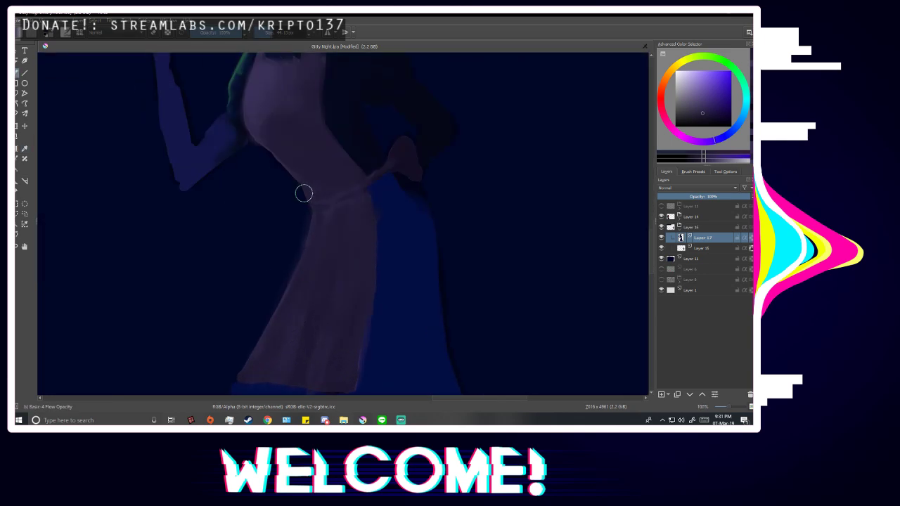
pyautogui.keyDown('ctrl'); pyautogui.click(311, 160); pyautogui.keyUp('ctrl')
pyautogui.scroll(-3, 382, 293)
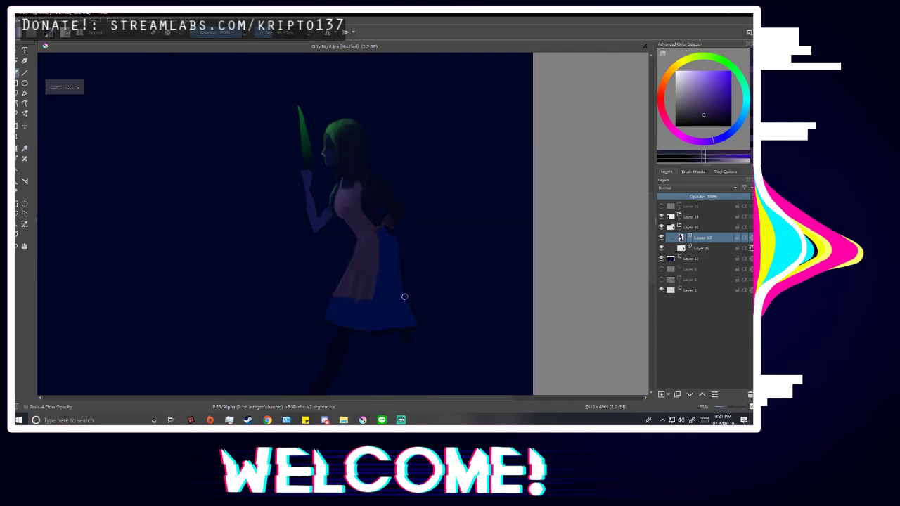
pyautogui.press('m')
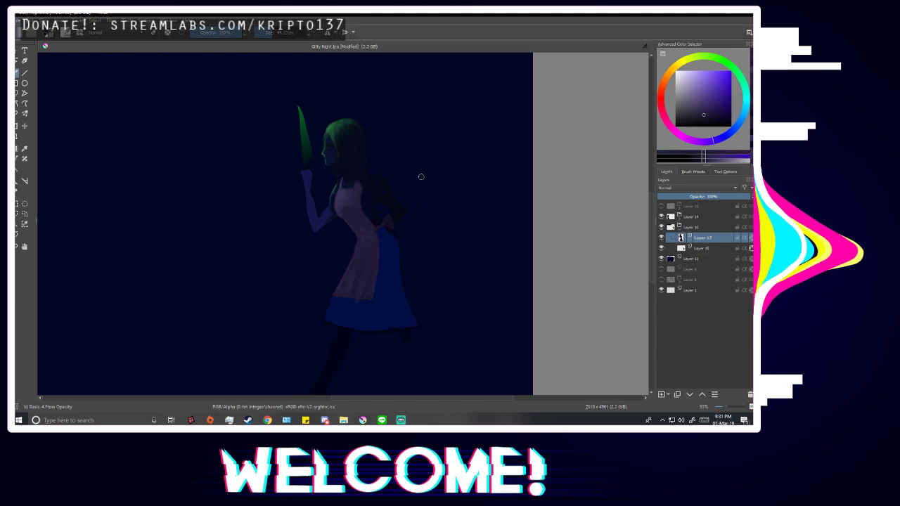
pyautogui.scroll(-1, 412, 179)
pyautogui.scroll(1, 414, 246)
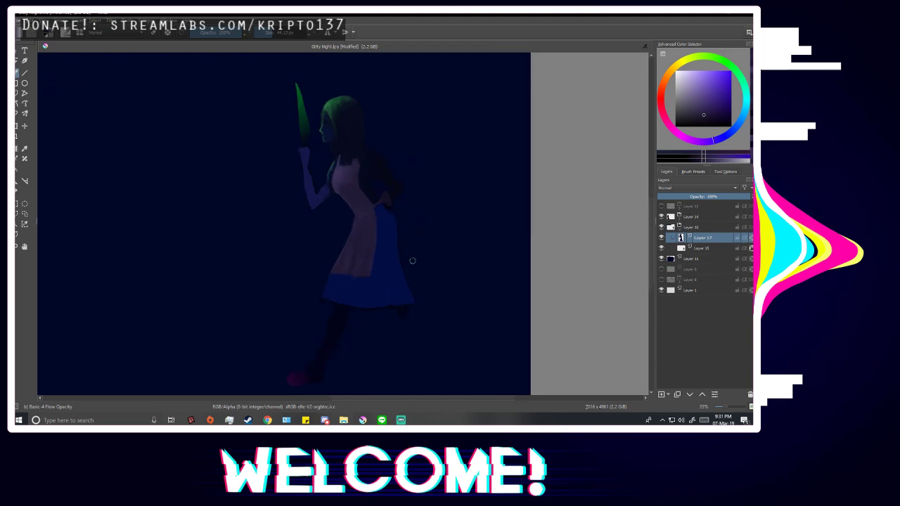
# Try a short blue stroke on the woman's back shoulder and undo it.
pyautogui.scroll(1, 390, 158)
pyautogui.keyDown('ctrl'); pyautogui.click(361, 182); pyautogui.keyUp('ctrl')
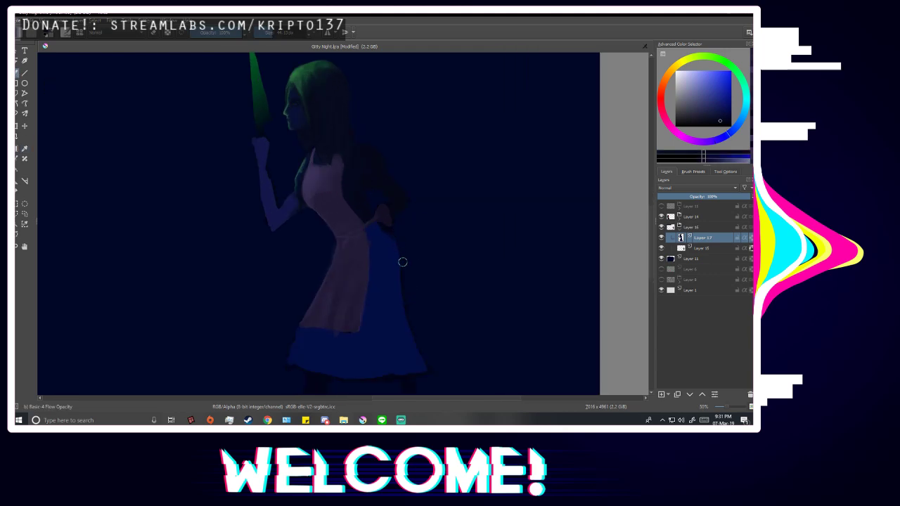
pyautogui.scroll(2, 390, 147)
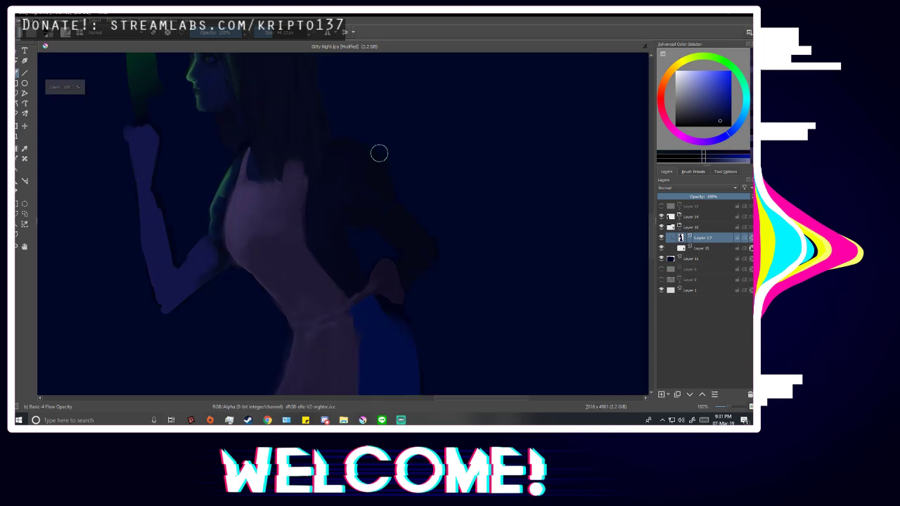
pyautogui.keyDown('ctrl'); pyautogui.click(380, 210); pyautogui.keyUp('ctrl')
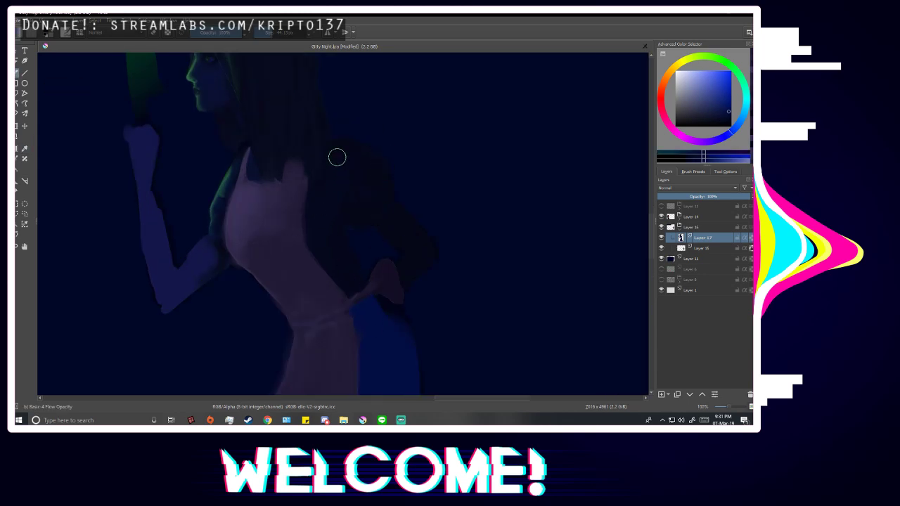
pyautogui.moveTo(337, 156); pyautogui.dragTo(337, 165)
pyautogui.hotkey('ctrl', 'z')
# Paint the back shoulder of the dress with dark blues sampled from the shoulder and the skirt.
pyautogui.press('p')
pyautogui.click(339, 162)
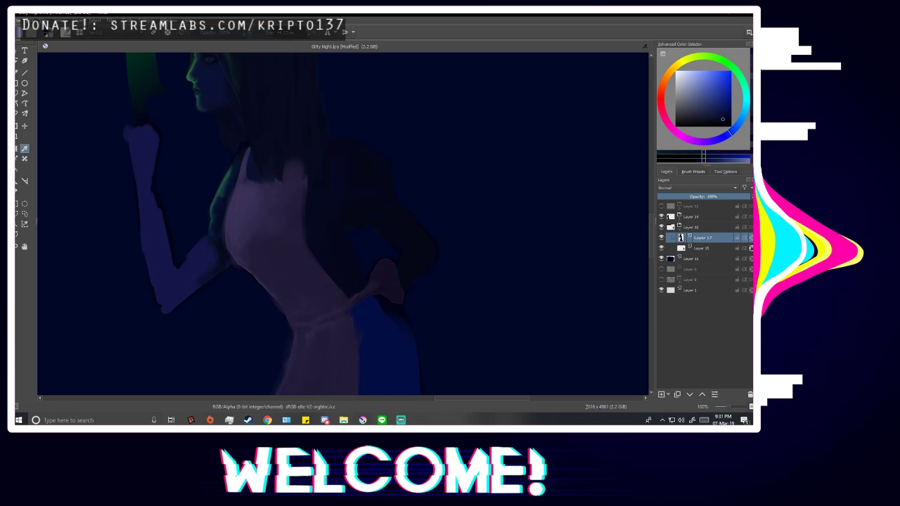
pyautogui.press('b')
pyautogui.keyDown('ctrl'); pyautogui.click(389, 346); pyautogui.keyUp('ctrl')
pyautogui.moveTo(353, 163)
pyautogui.mouseDown()
pyautogui.moveTo(356, 172)
pyautogui.moveTo(335, 166)
pyautogui.mouseUp()
pyautogui.keyDown('ctrl'); pyautogui.click(343, 163); pyautogui.keyUp('ctrl')
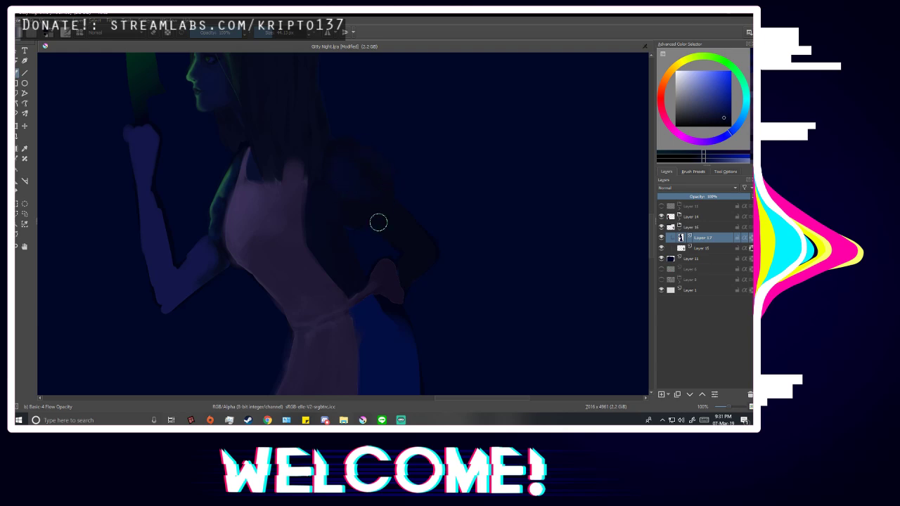
# Reduce the brush size, shade the back sleeve with the sampled dark blue and check the figure mirrored.
pyautogui.click(271, 34)
pyautogui.scroll(-1, 323, 190)
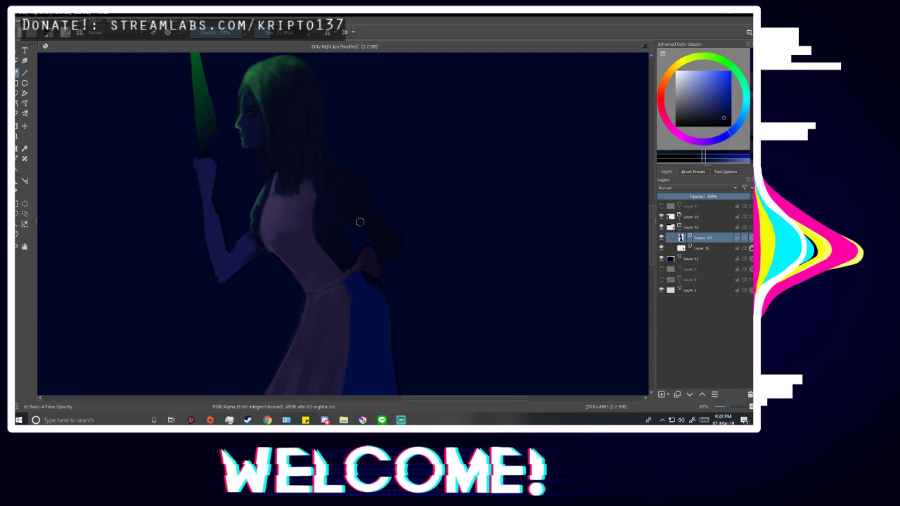
pyautogui.scroll(-3, 359, 221)
pyautogui.press('m')
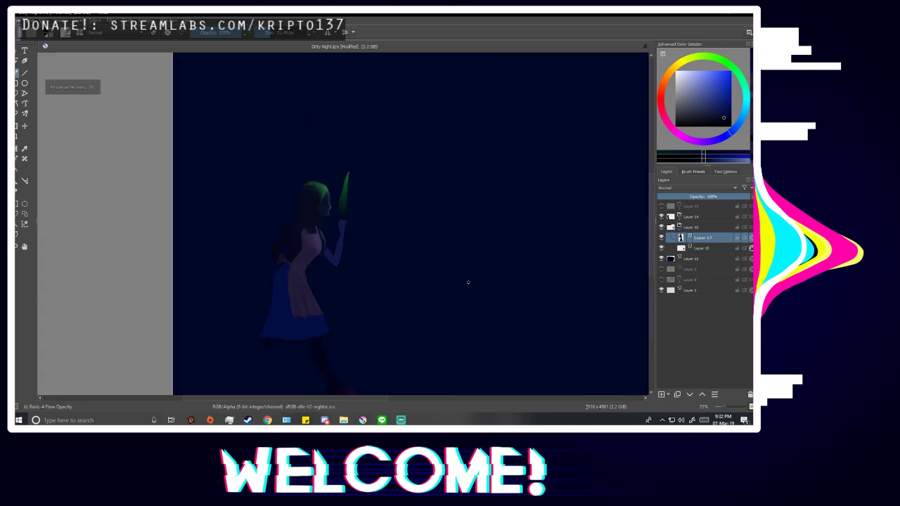
pyautogui.press('m')
pyautogui.scroll(4, 407, 251)
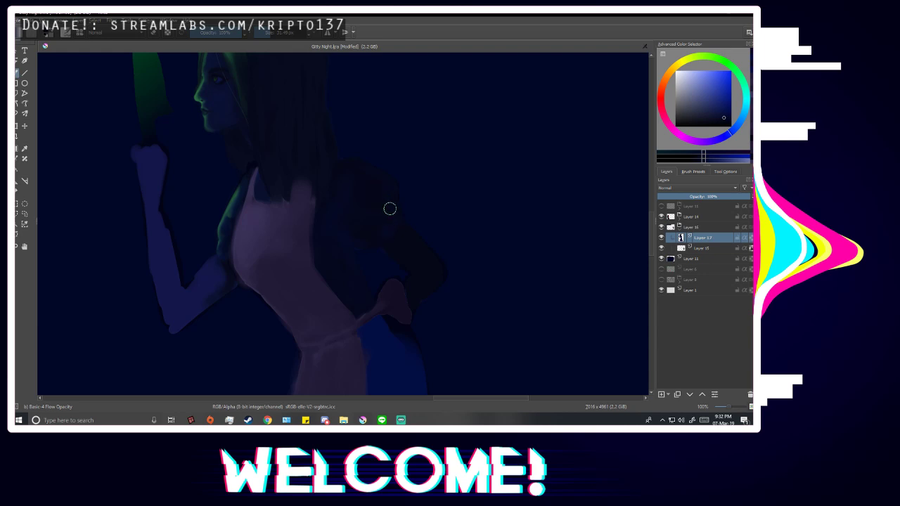
pyautogui.scroll(-3, 447, 241)
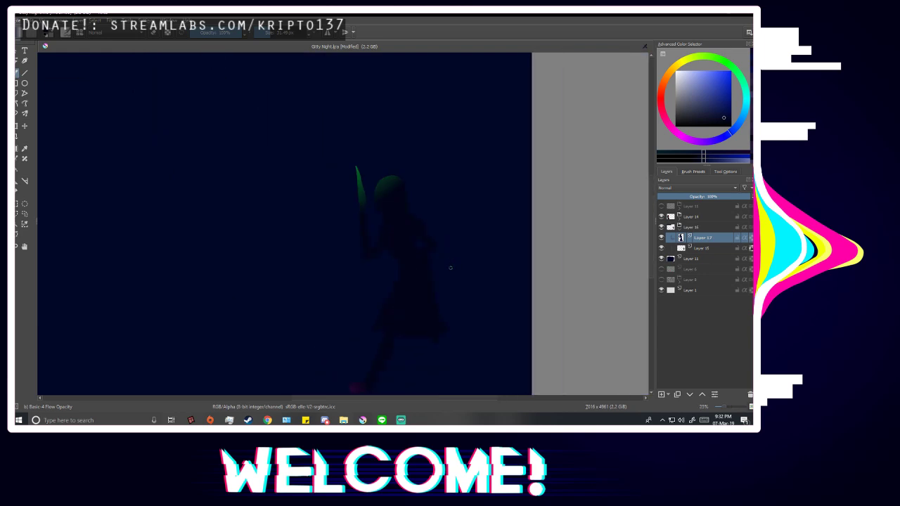
pyautogui.press('m')
pyautogui.press('m')
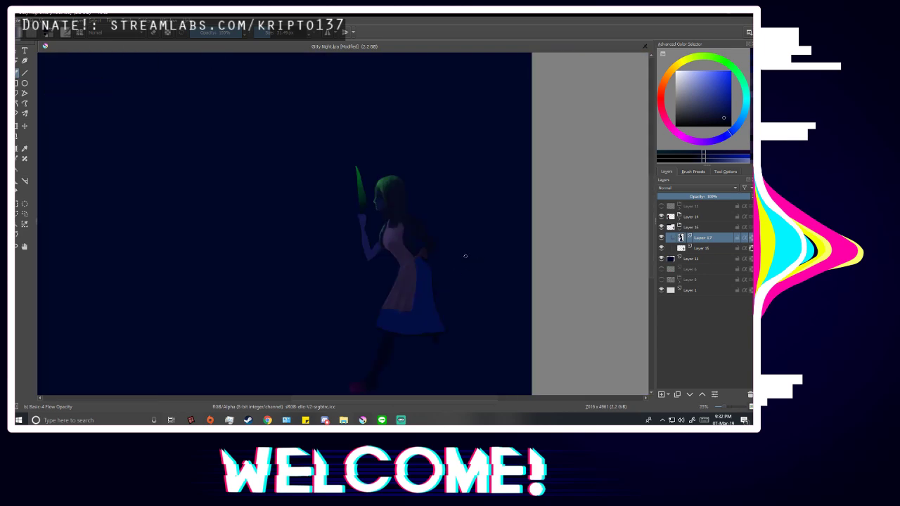
# Smooth the shading of the apron's bib with darker and lighter purples sampled from the bib.
pyautogui.scroll(2, 422, 257)
pyautogui.scroll(2, 402, 237)
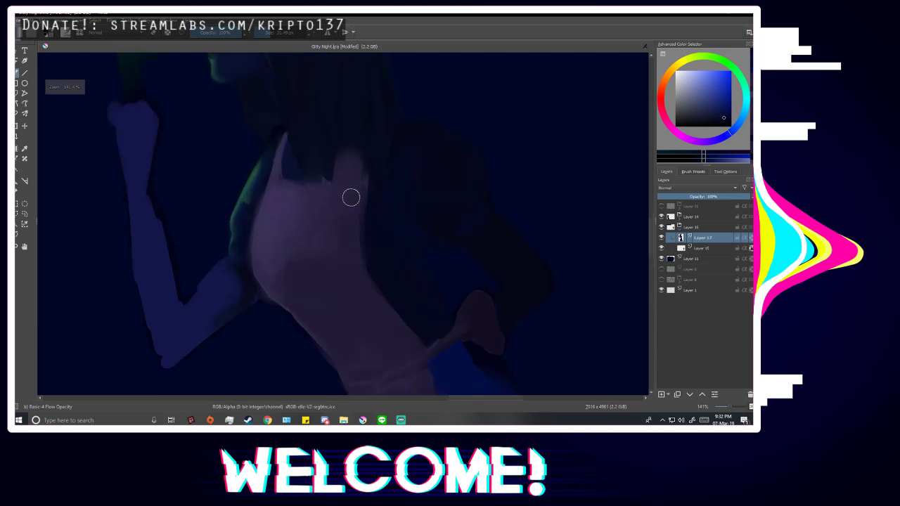
pyautogui.keyDown('ctrl'); pyautogui.click(361, 220); pyautogui.keyUp('ctrl')
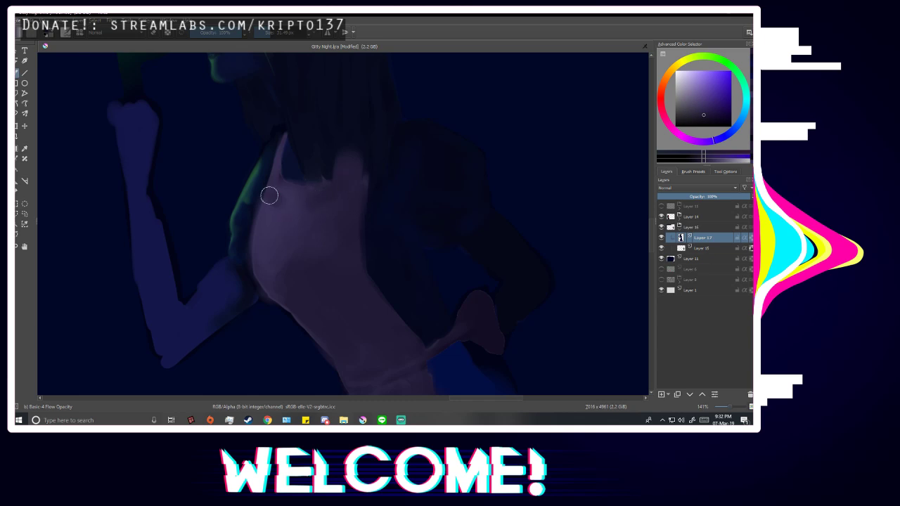
pyautogui.keyDown('ctrl'); pyautogui.click(291, 195); pyautogui.keyUp('ctrl')
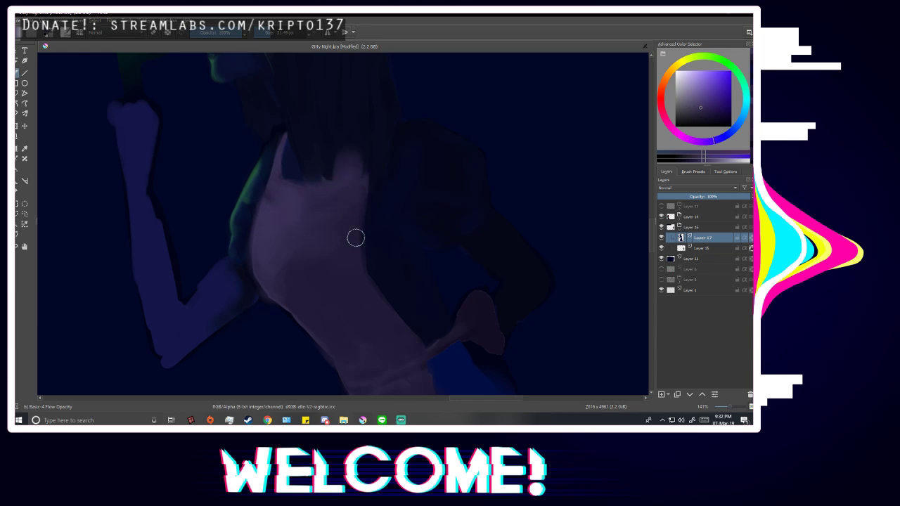
pyautogui.scroll(-3, 446, 257)
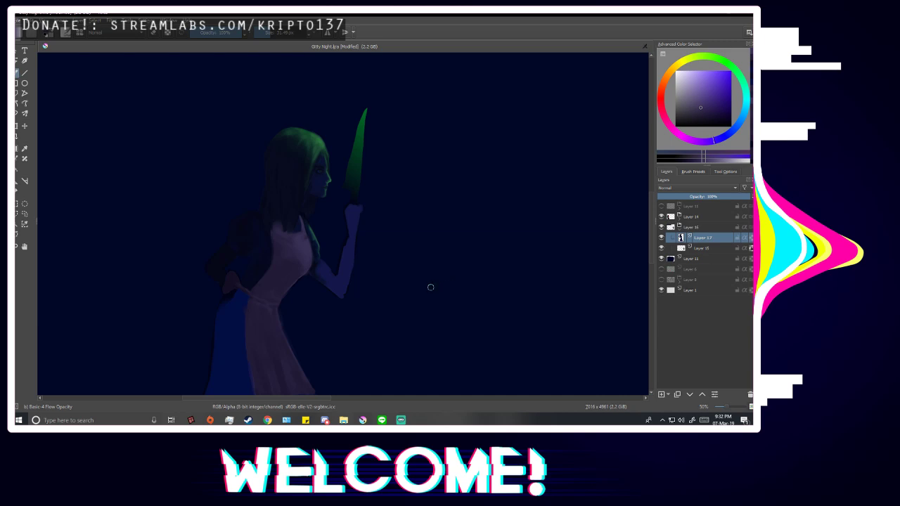
# Refine the apron's back shoulder strap in mirrored view with purple sampled beside it, and review the full composition.
pyautogui.scroll(3, 303, 243)
pyautogui.keyDown('ctrl'); pyautogui.click(241, 215); pyautogui.keyUp('ctrl')
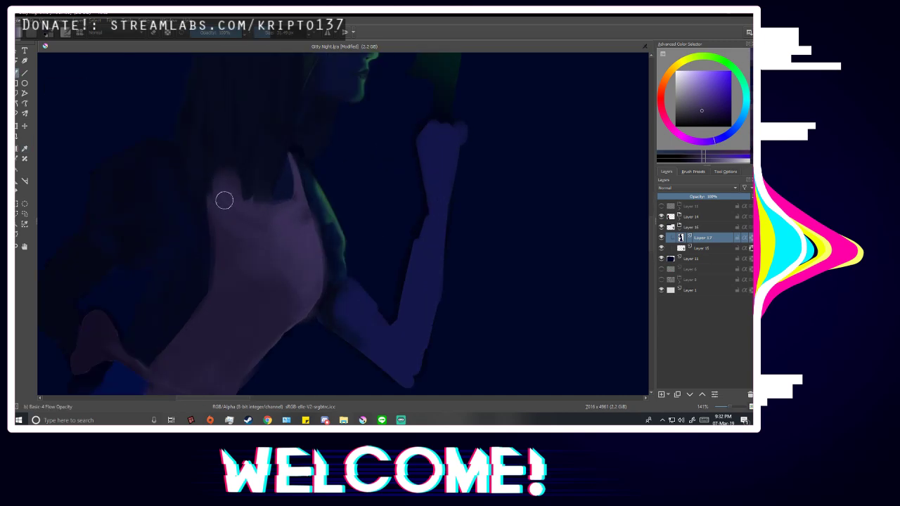
pyautogui.scroll(-3, 322, 265)
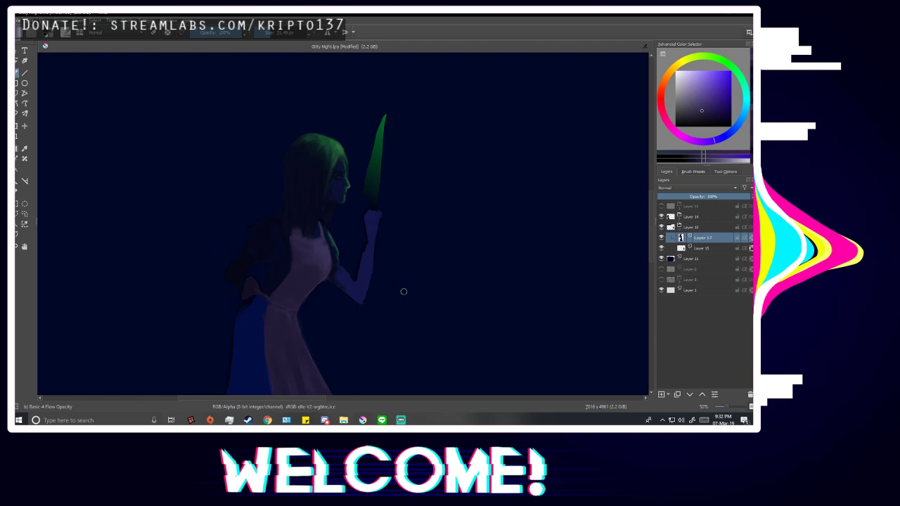
pyautogui.press('m')
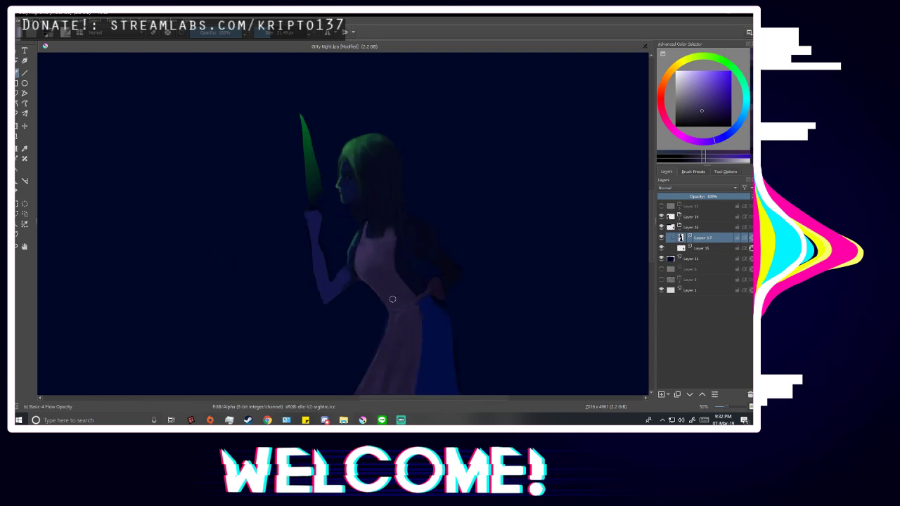
pyautogui.scroll(-4, 391, 303)
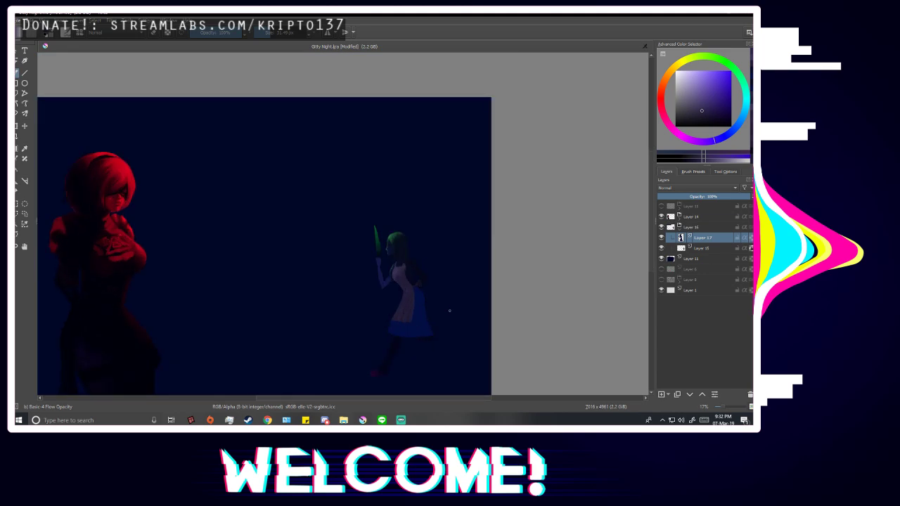
pyautogui.scroll(4, 449, 310)
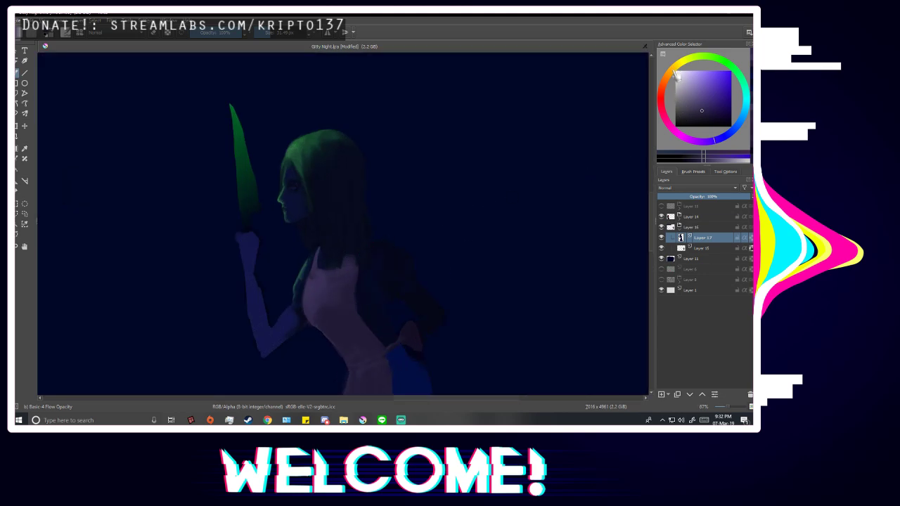
# Add a new layer above Layer 17 and block in the woman's face with a light peach skin tone.
pyautogui.moveTo(675, 73)
pyautogui.mouseDown()
pyautogui.moveTo(668, 83)
pyautogui.moveTo(670, 69)
pyautogui.moveTo(693, 61)
pyautogui.moveTo(701, 86)
pyautogui.moveTo(669, 86)
pyautogui.mouseUp()
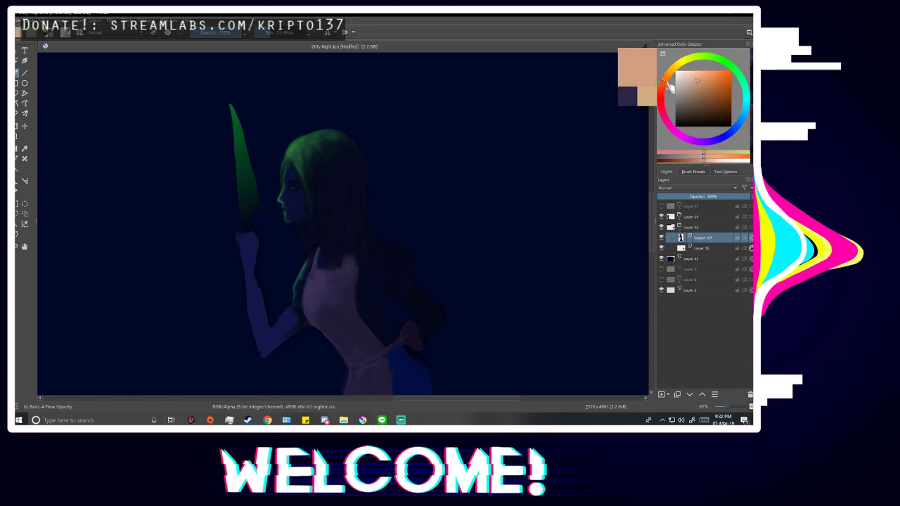
pyautogui.click(661, 395)
pyautogui.scroll(3, 295, 187)
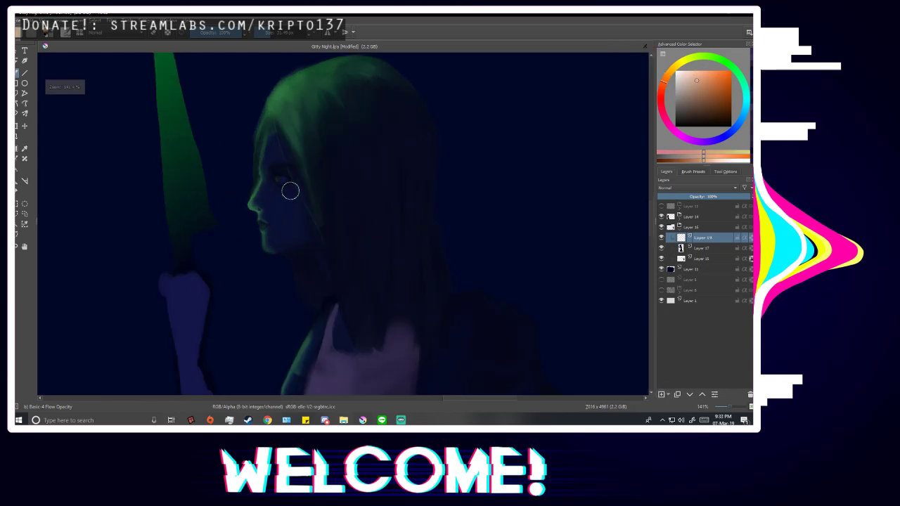
pyautogui.moveTo(271, 116)
pyautogui.mouseDown()
pyautogui.moveTo(250, 208)
pyautogui.moveTo(257, 203)
pyautogui.moveTo(266, 256)
pyautogui.moveTo(307, 241)
pyautogui.moveTo(277, 244)
pyautogui.moveTo(285, 204)
pyautogui.moveTo(304, 211)
pyautogui.moveTo(274, 126)
pyautogui.moveTo(301, 232)
pyautogui.moveTo(340, 296)
pyautogui.mouseUp()
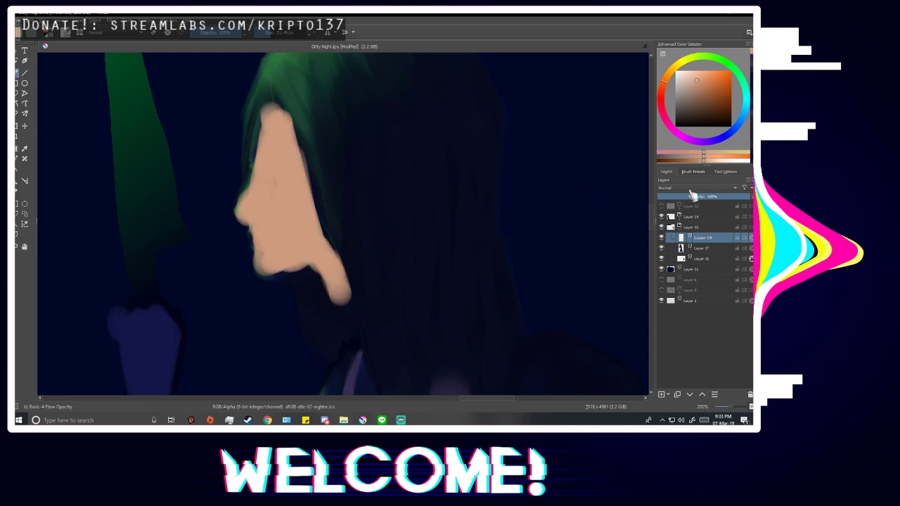
# Try the Multiply blending mode on the skin-tone layer and switch it to Color.
pyautogui.click(695, 188)
pyautogui.click(673, 281)
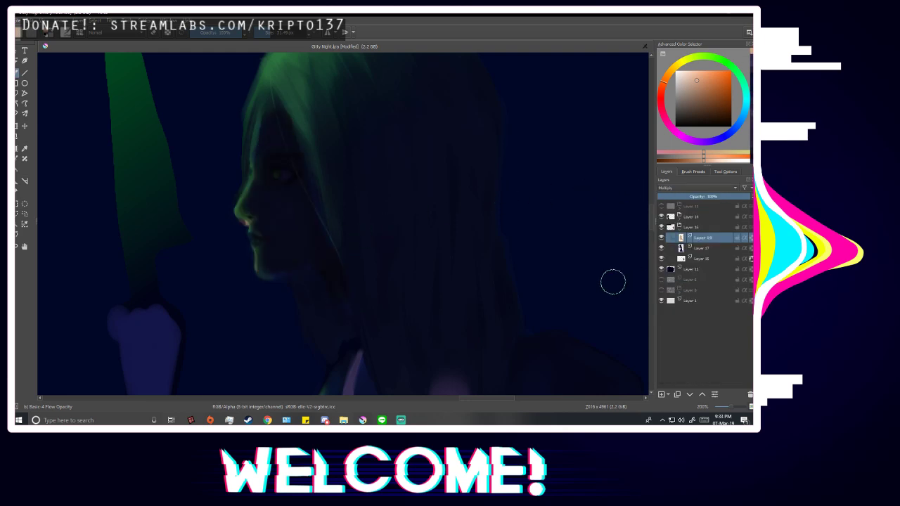
pyautogui.press('-')
pyautogui.press('-')
pyautogui.press('-')
pyautogui.press('-')
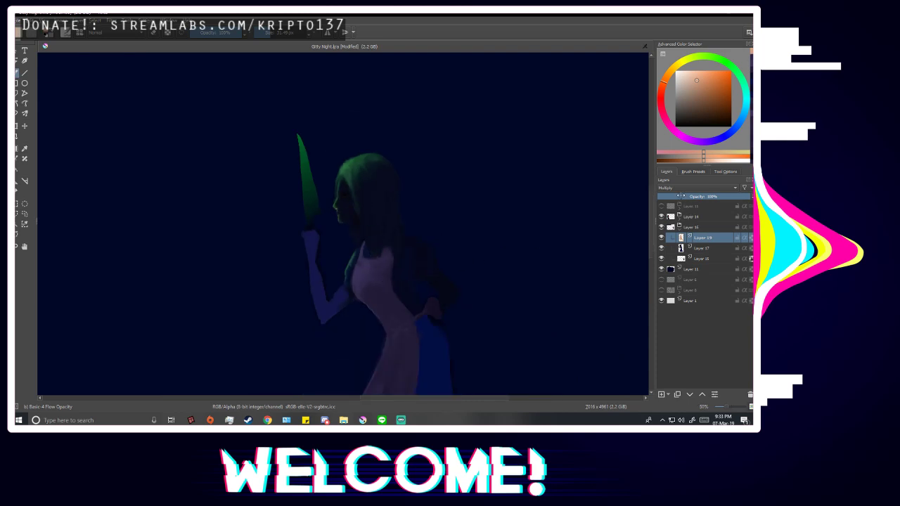
pyautogui.click(689, 188)
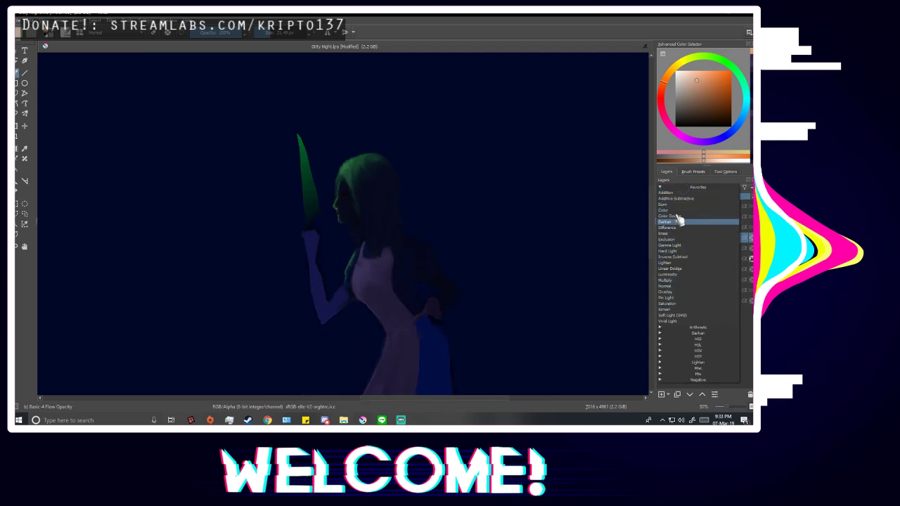
pyautogui.click(676, 210)
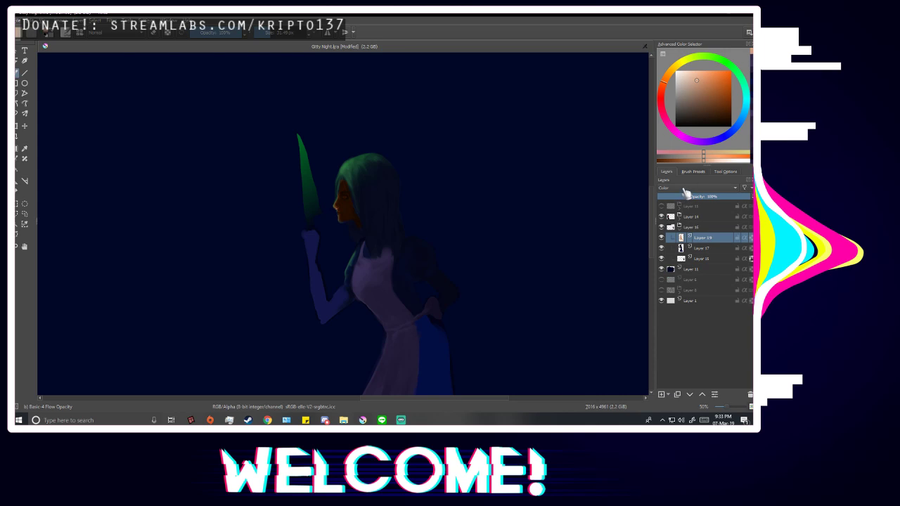
# Set the skin-tone layer's blending mode to Soft Light (SVG) and check the face in mirrored and normal view.
pyautogui.click(686, 189)
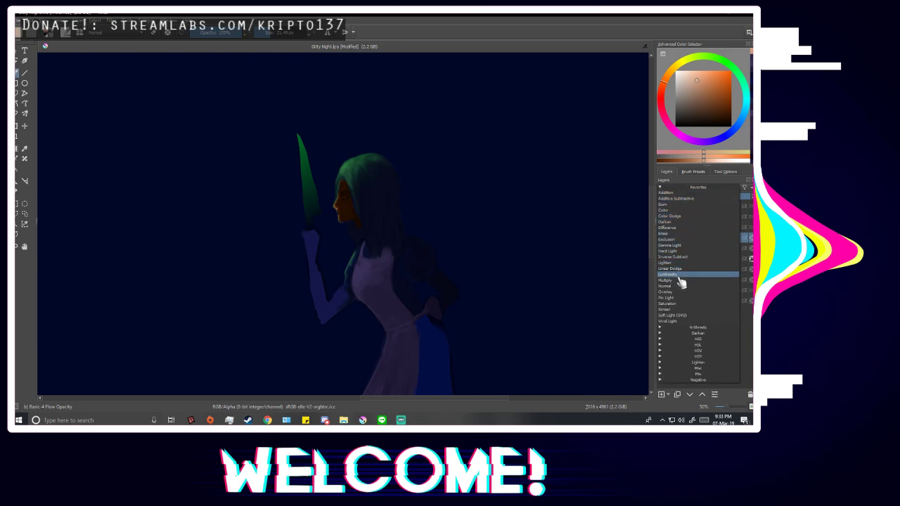
pyautogui.click(674, 316)
pyautogui.scroll(3, 403, 298)
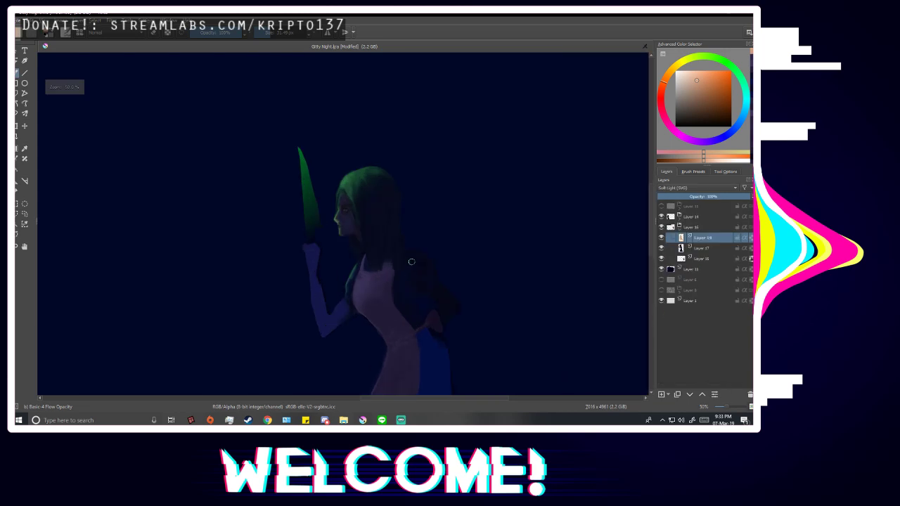
pyautogui.press('m')
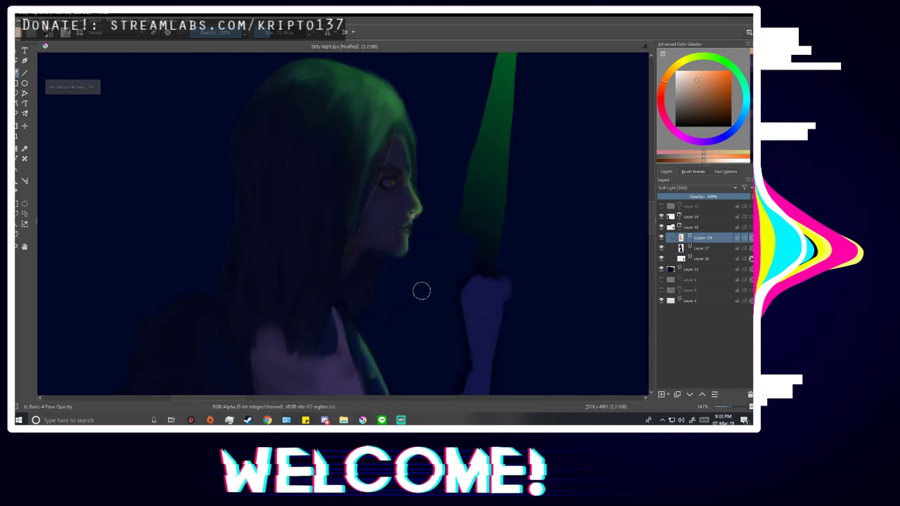
pyautogui.press('m')
pyautogui.scroll(2, 303, 155)
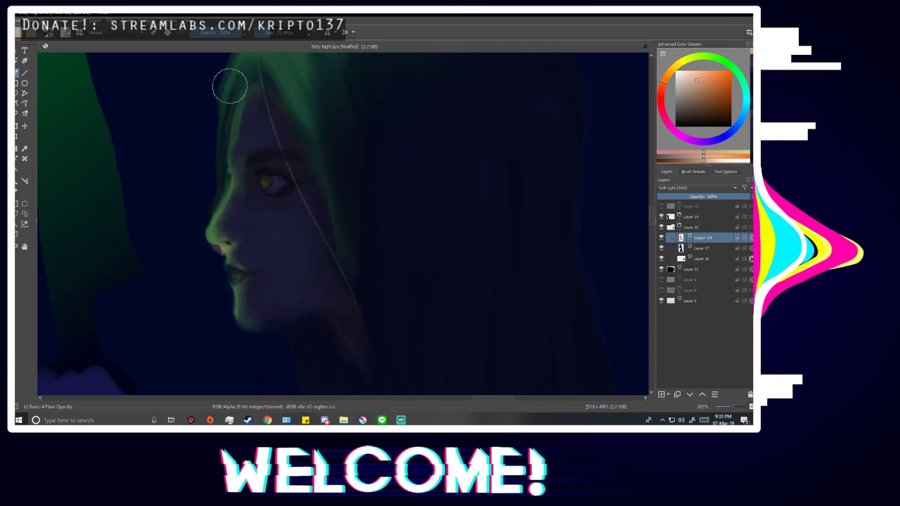
# Erase the skin-tone layer over the woman's eye with a smaller brush, and review the full composition.
pyautogui.moveTo(284, 35); pyautogui.dragTo(264, 42)
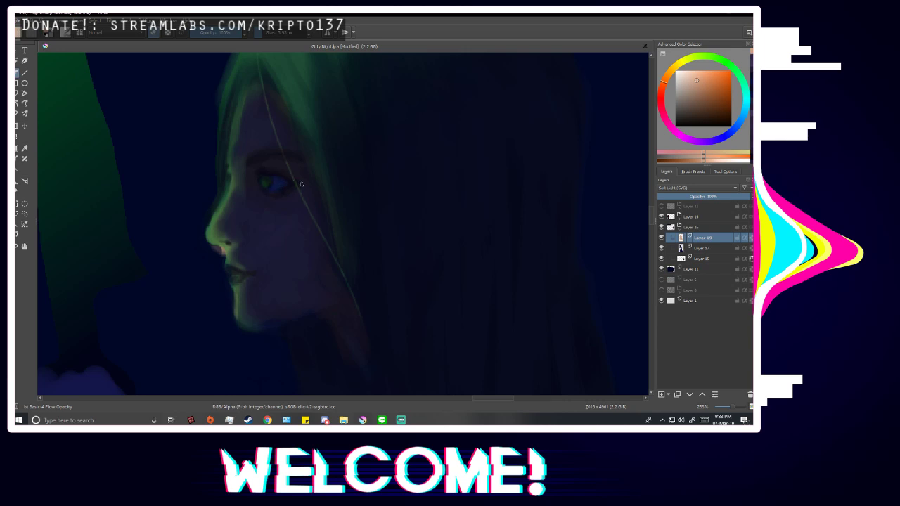
pyautogui.press('1')
pyautogui.scroll(4, 418, 290)
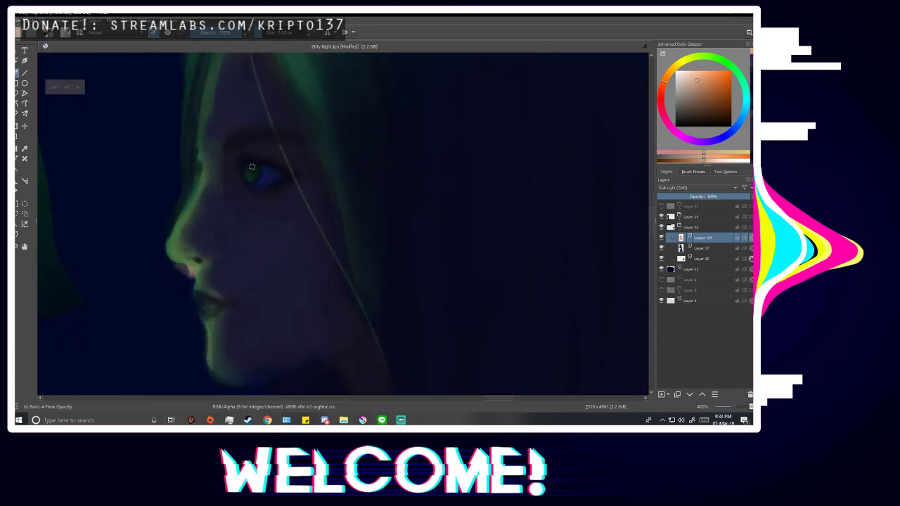
pyautogui.scroll(-6, 434, 239)
pyautogui.scroll(-3, 433, 239)
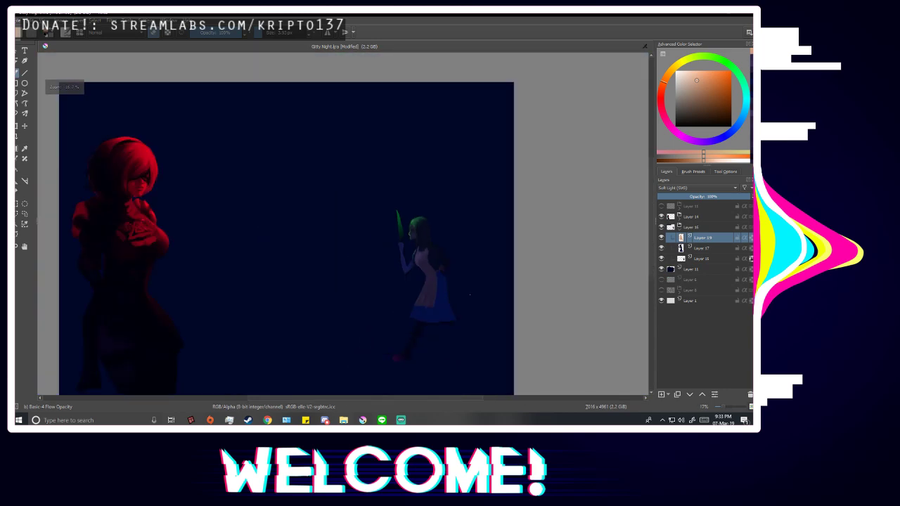
pyautogui.scroll(4, 470, 295)
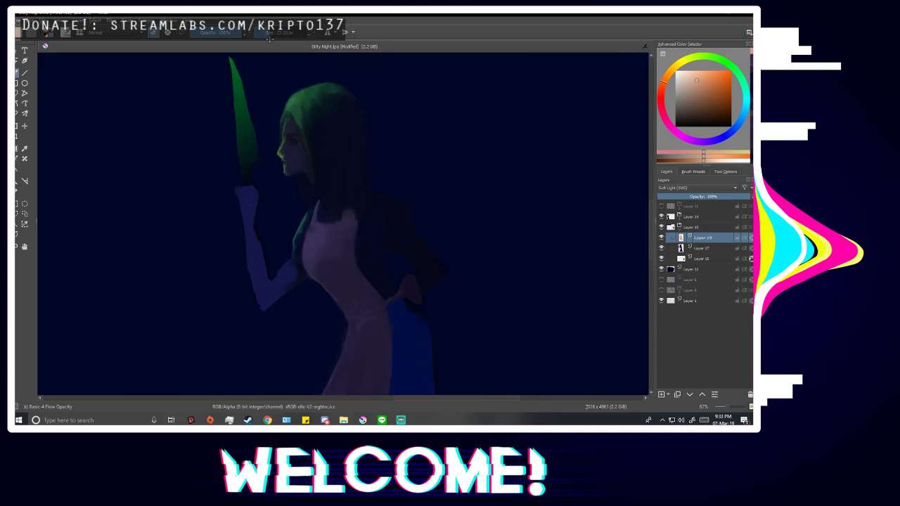
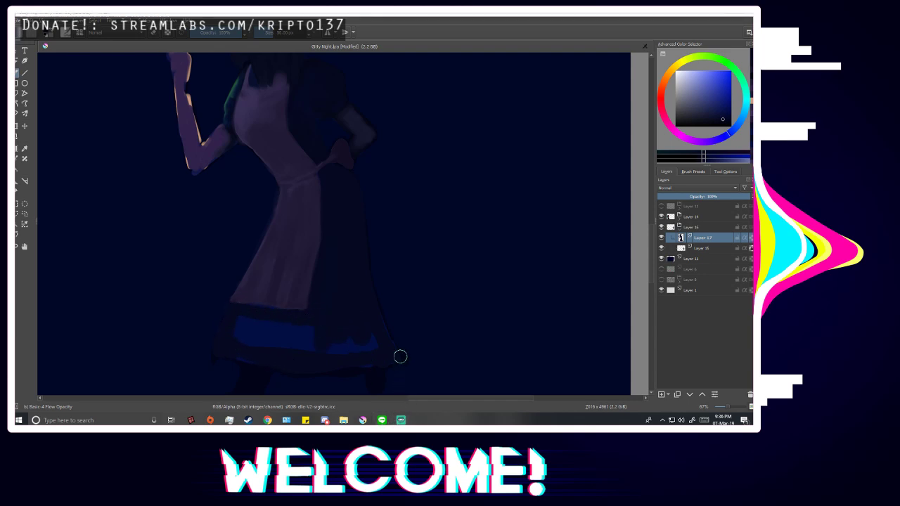
# Paint over the remaining bright blue patches above the skirt's hem with dark navy.
pyautogui.click(402, 417)
pyautogui.scroll(-1, 336, 264)
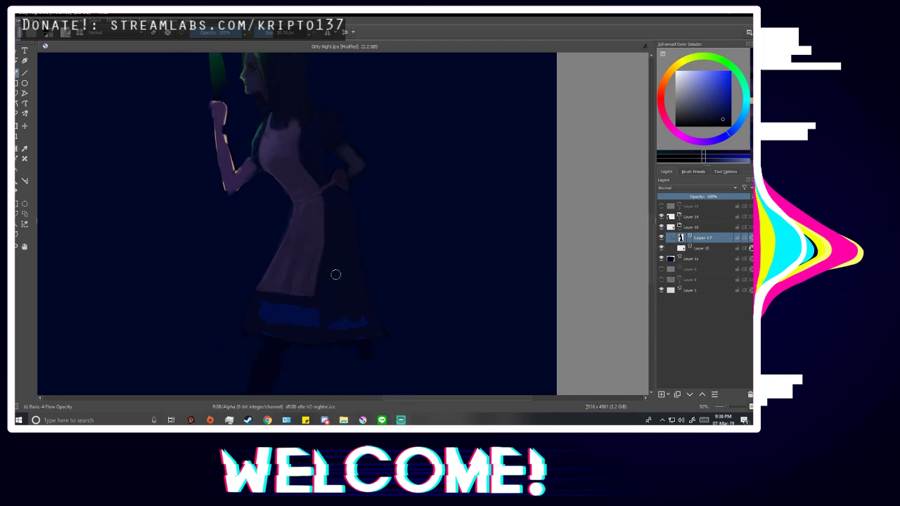
pyautogui.scroll(1, 338, 316)
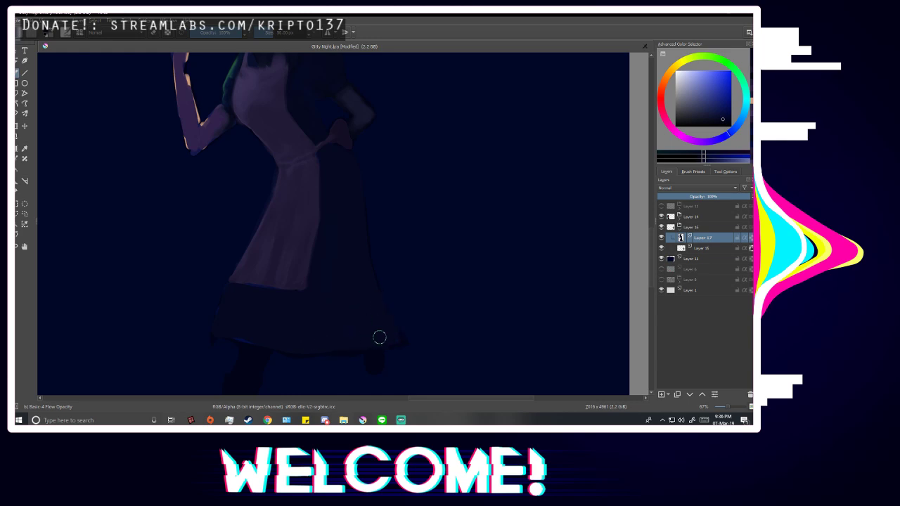
pyautogui.scroll(-4, 275, 340)
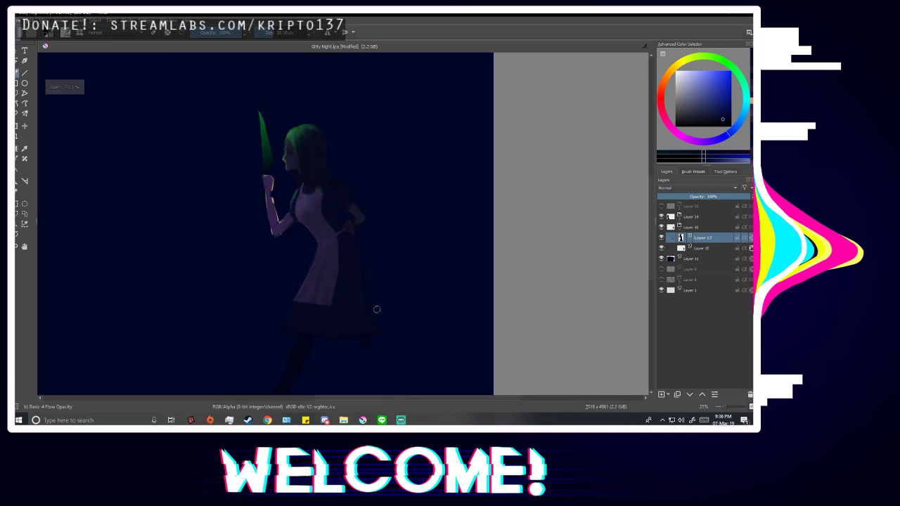
pyautogui.scroll(1, 495, 285)
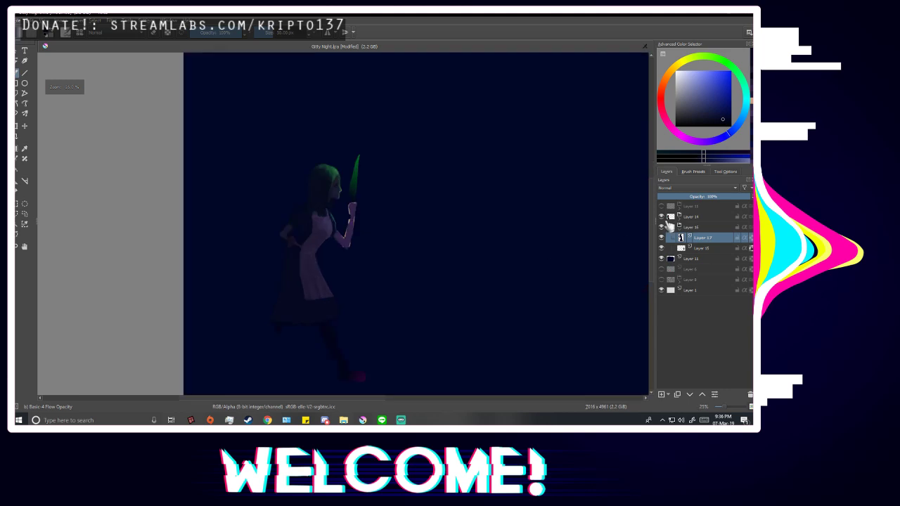
# Show the topmost sketch layer to compare it with the painted figure in unmirrored view, and hide it again.
pyautogui.click(662, 206)
pyautogui.press('m')
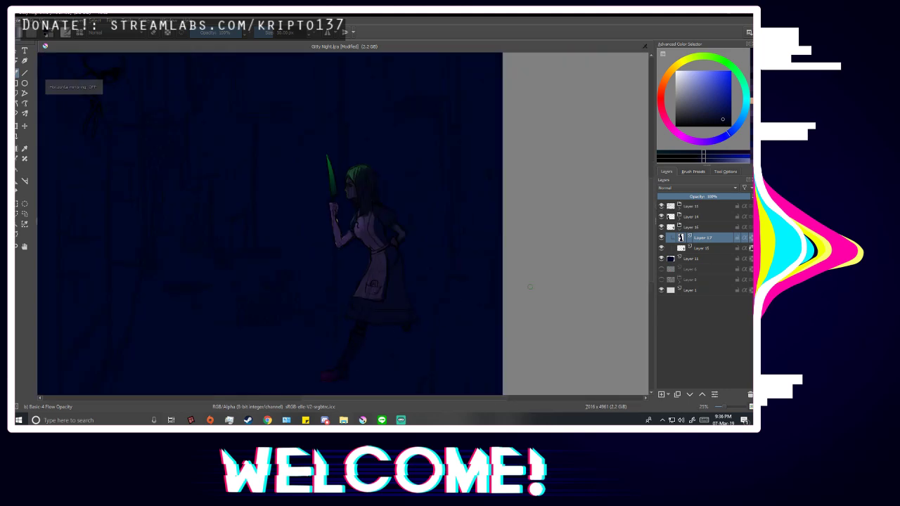
pyautogui.click(661, 207)
pyautogui.scroll(2, 452, 298)
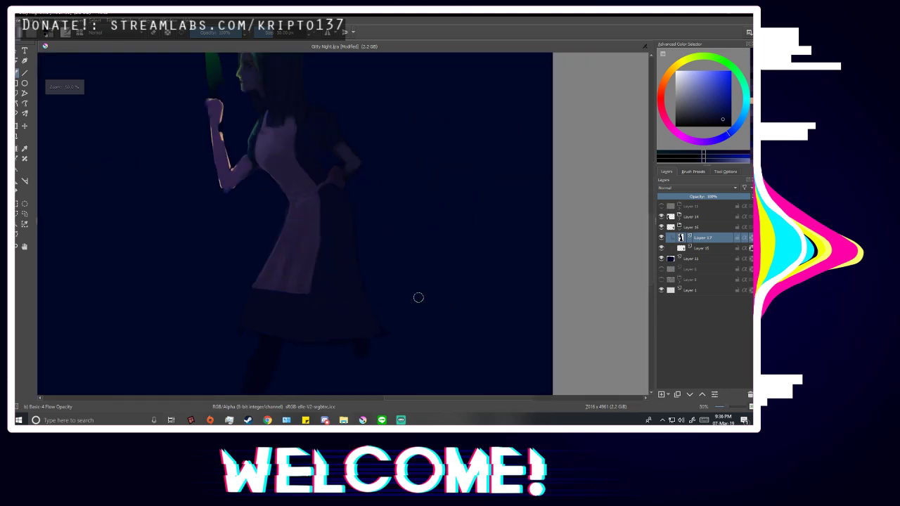
# Sample a muted dark blue from the back sleeve and refine the apron's waist with a smaller brush.
pyautogui.press('p')
pyautogui.scroll(-1, 321, 213)
pyautogui.scroll(1, 302, 149)
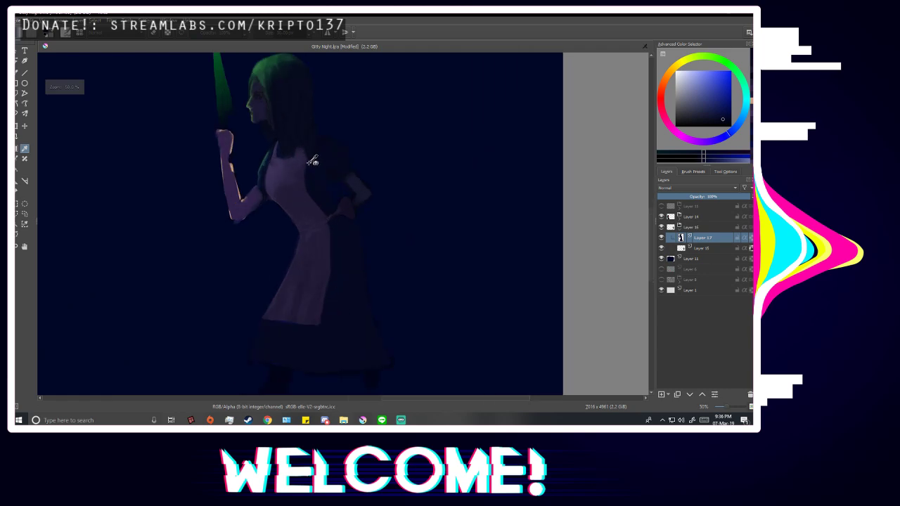
pyautogui.scroll(-1, 357, 243)
pyautogui.scroll(2, 363, 271)
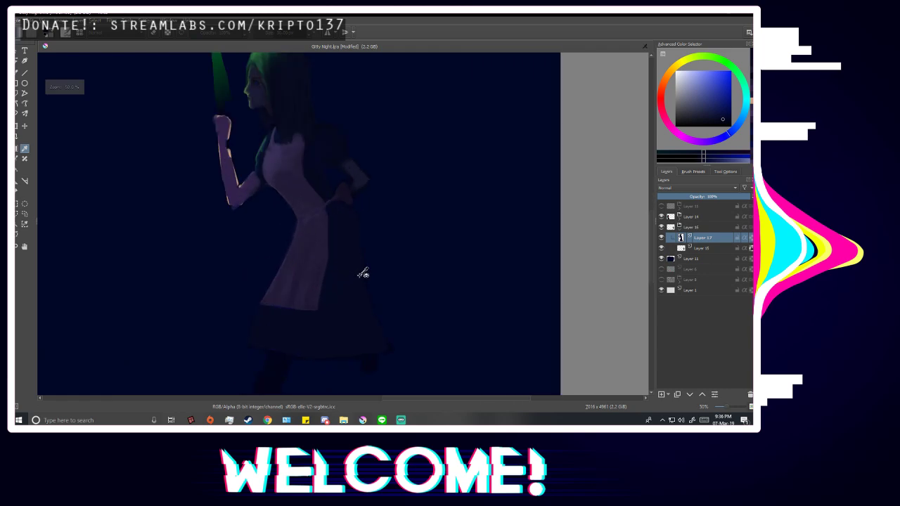
pyautogui.keyDown('ctrl'); pyautogui.click(352, 142); pyautogui.keyUp('ctrl')
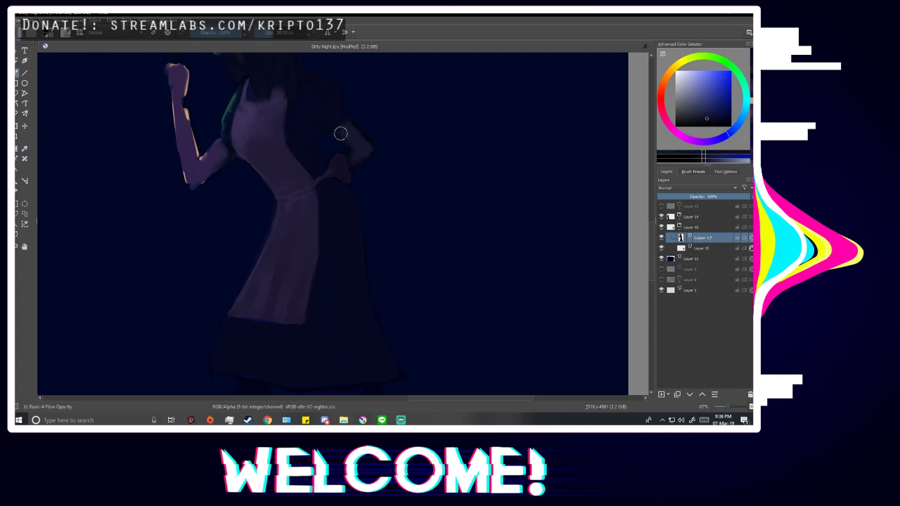
pyautogui.scroll(1, 273, 213)
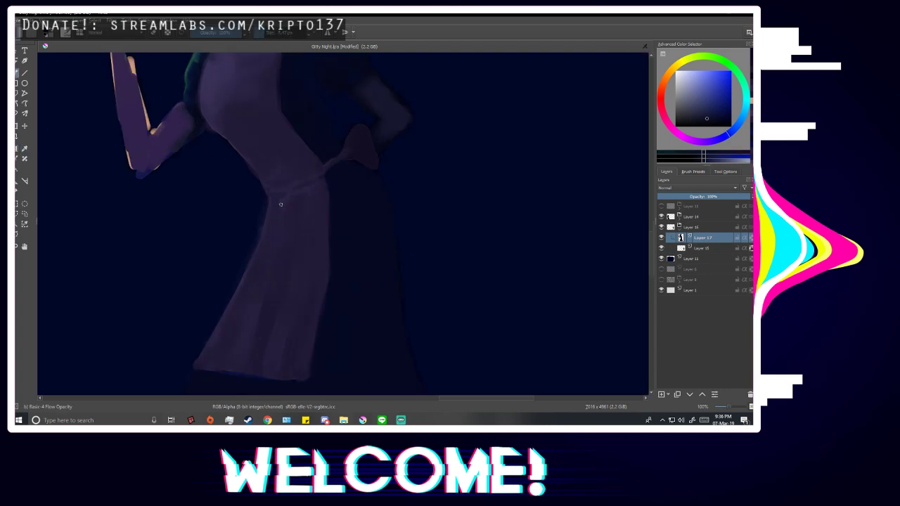
pyautogui.scroll(-2, 275, 193)
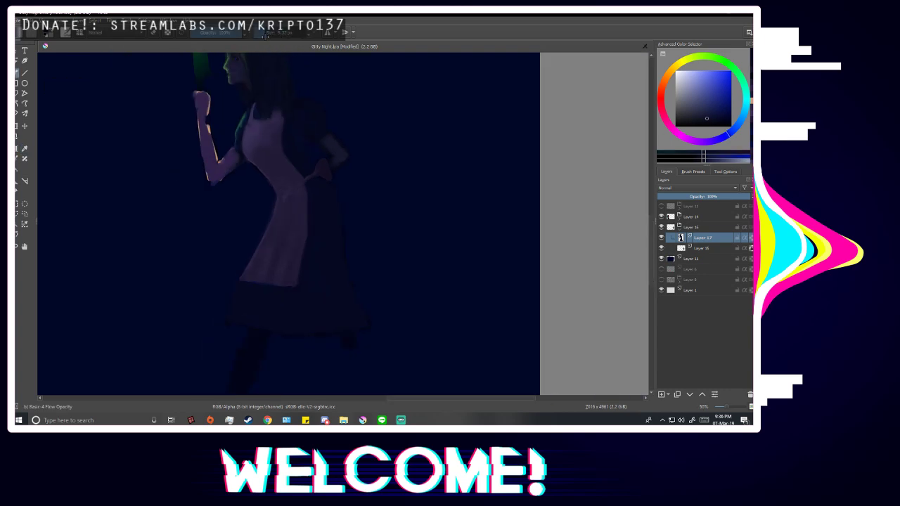
pyautogui.scroll(1, 282, 196)
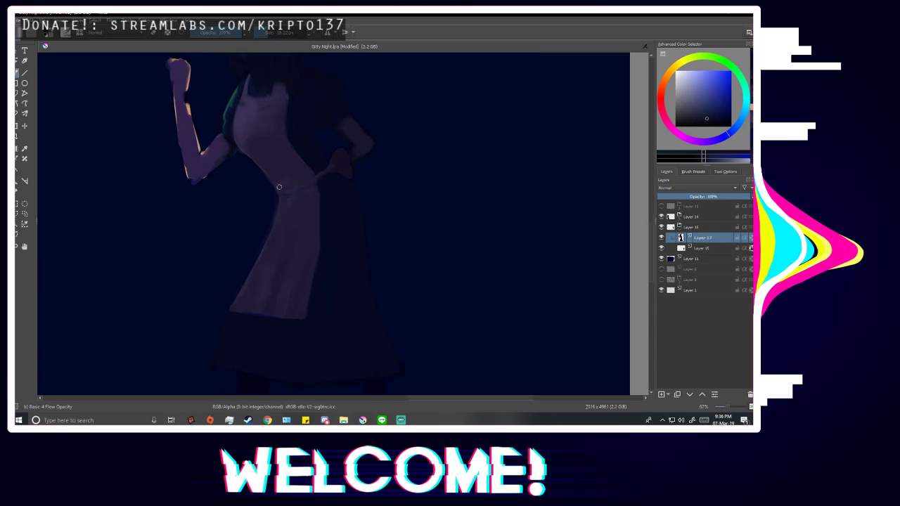
pyautogui.scroll(-2, 297, 183)
pyautogui.scroll(2, 284, 190)
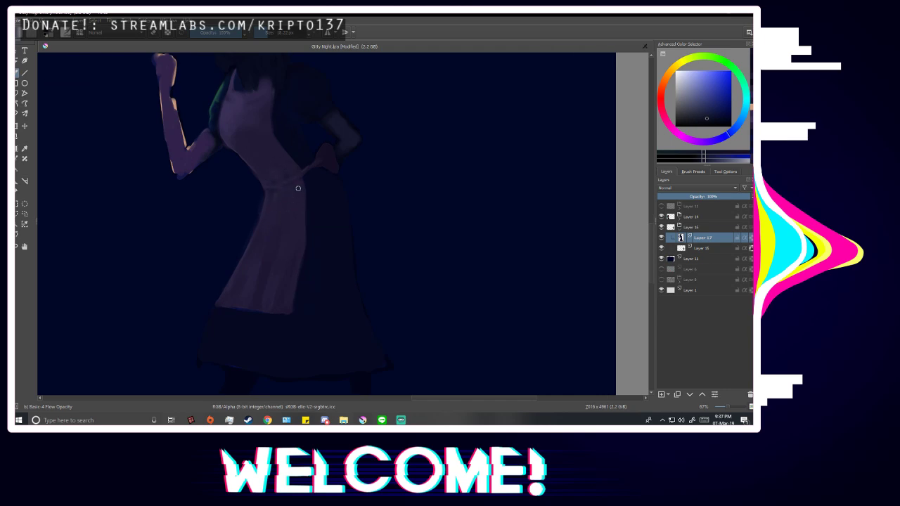
# Examine the apron and the whole figure in mirrored and normal view, from close up and from afar.
pyautogui.scroll(-2, 299, 189)
pyautogui.press('m')
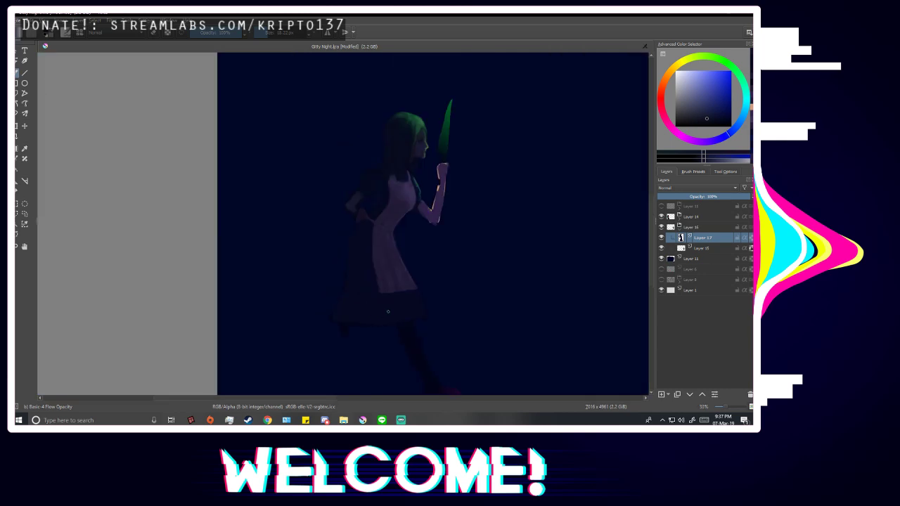
pyautogui.press('m')
pyautogui.scroll(2, 300, 230)
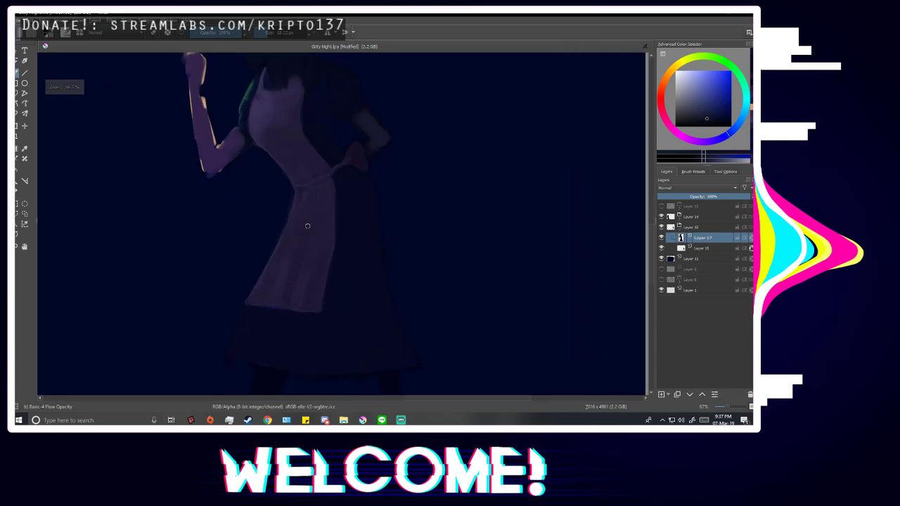
pyautogui.scroll(-1, 288, 264)
pyautogui.scroll(1, 303, 211)
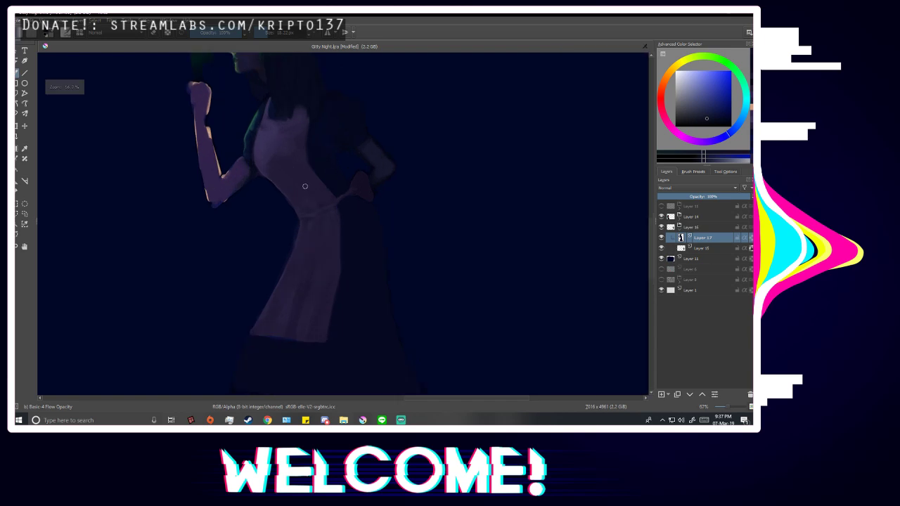
pyautogui.scroll(1, 331, 203)
pyautogui.scroll(-1, 336, 205)
pyautogui.scroll(-1, 336, 205)
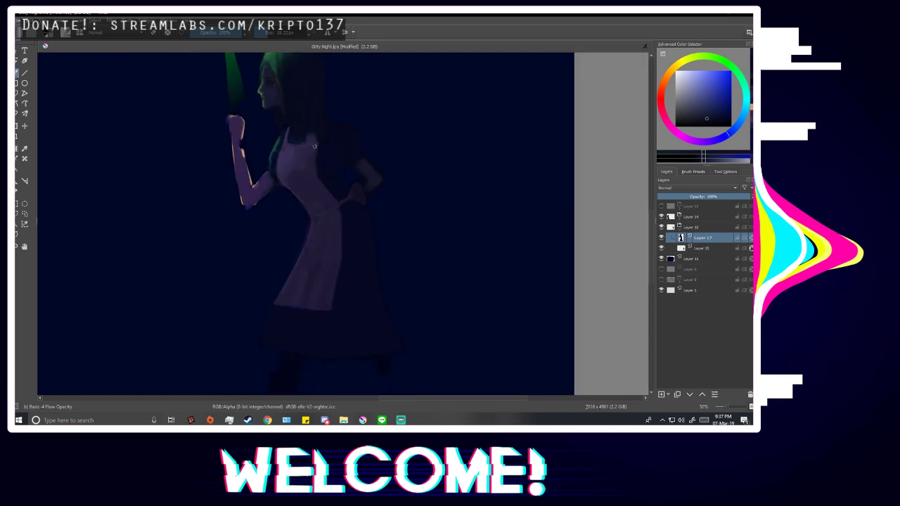
pyautogui.scroll(2, 304, 150)
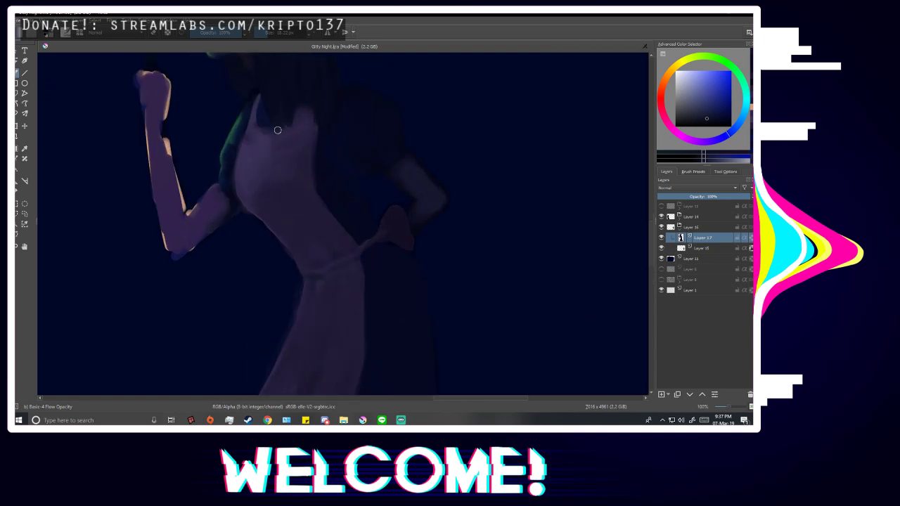
# Sample a dark muted blue from the woman's face and refine the apron's front shoulder strap with it.
pyautogui.scroll(-1, 277, 131)
pyautogui.scroll(1, 232, 98)
pyautogui.press('p')
pyautogui.click(224, 85)
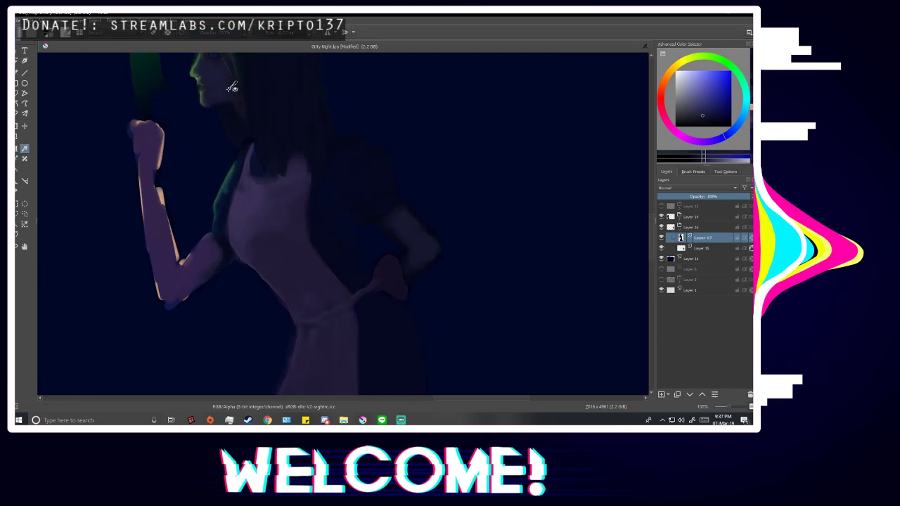
pyautogui.scroll(1, 255, 148)
pyautogui.press('b')
pyautogui.moveTo(259, 177); pyautogui.dragTo(255, 147)
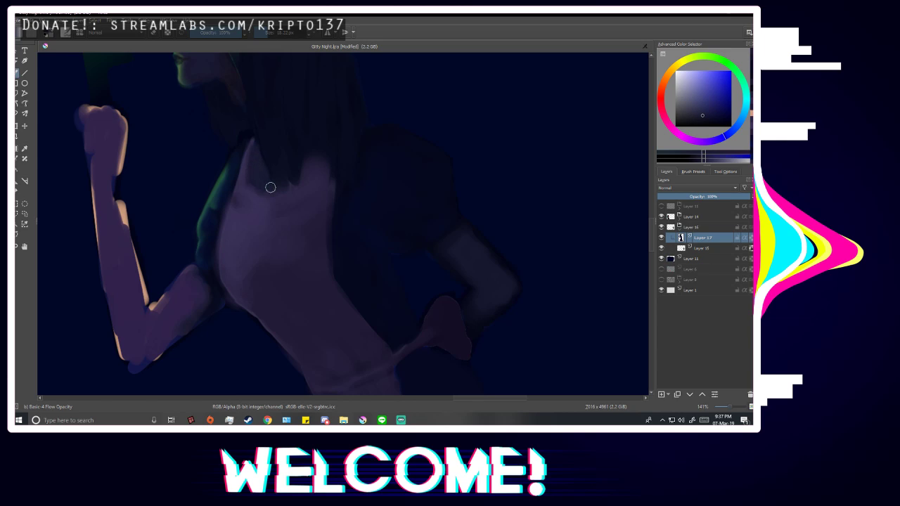
# Check the figure in mirrored view and touch up the top of the front strap with purple sampled from it.
pyautogui.scroll(-3, 254, 173)
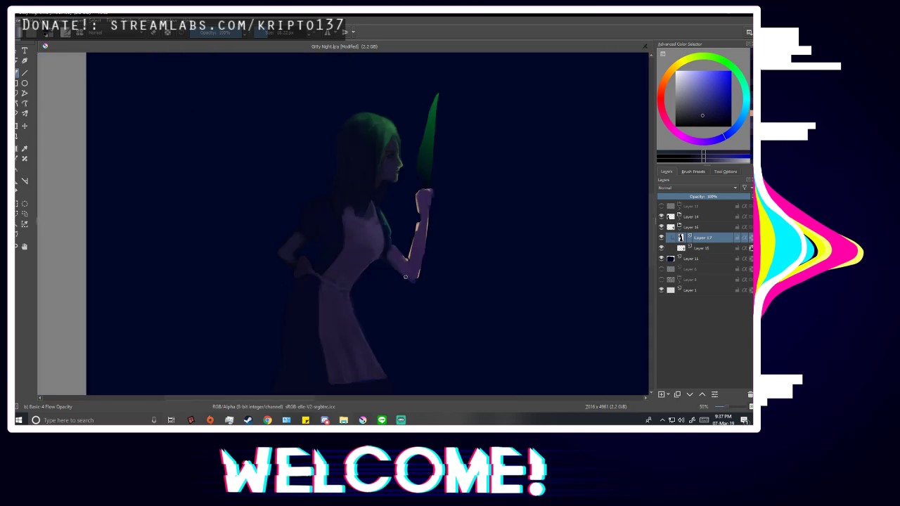
pyautogui.press('m')
pyautogui.scroll(3, 311, 208)
pyautogui.keyDown('ctrl'); pyautogui.click(311, 208); pyautogui.keyUp('ctrl')
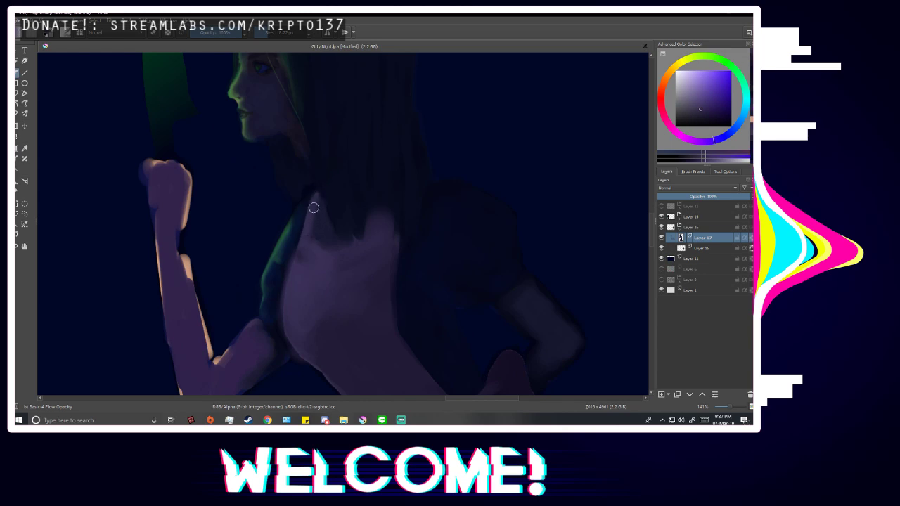
pyautogui.scroll(-3, 315, 246)
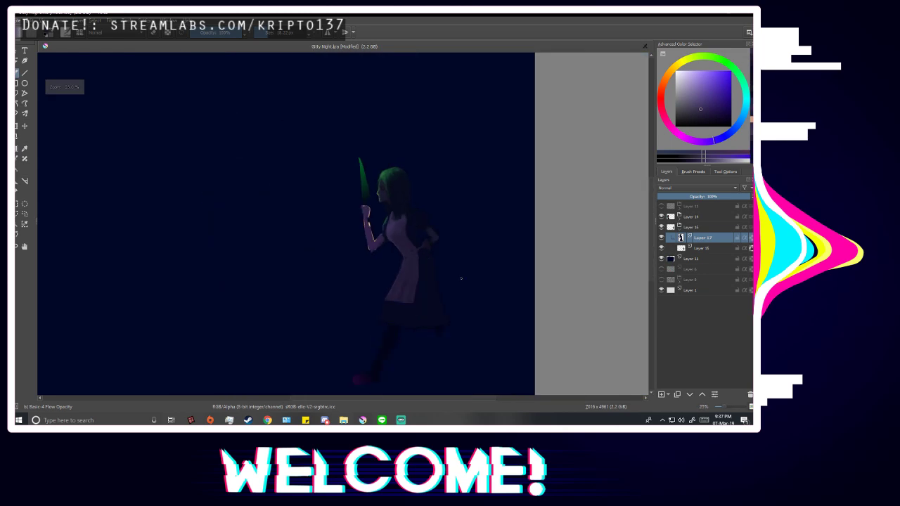
# Sample muted purple tones from the apron's bodice and midriff and shade the midriff with a larger brush.
pyautogui.press('p')
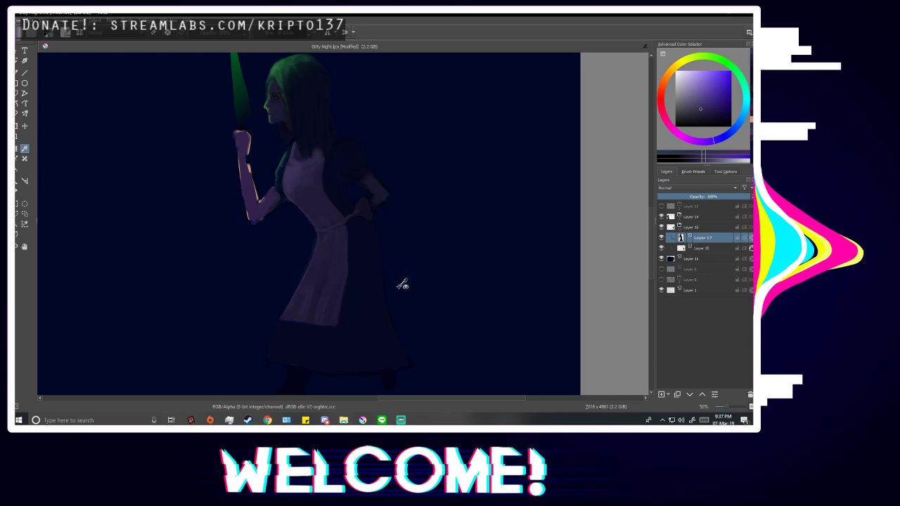
pyautogui.scroll(2, 328, 185)
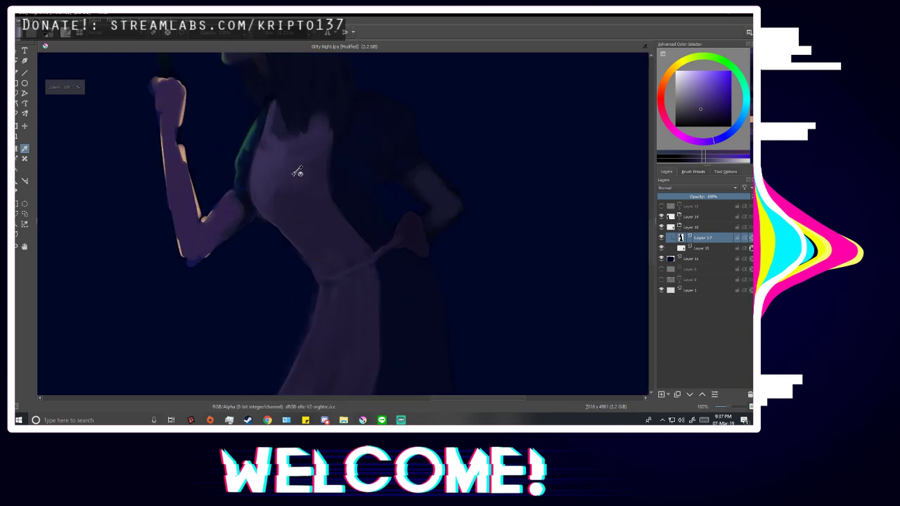
pyautogui.press('b')
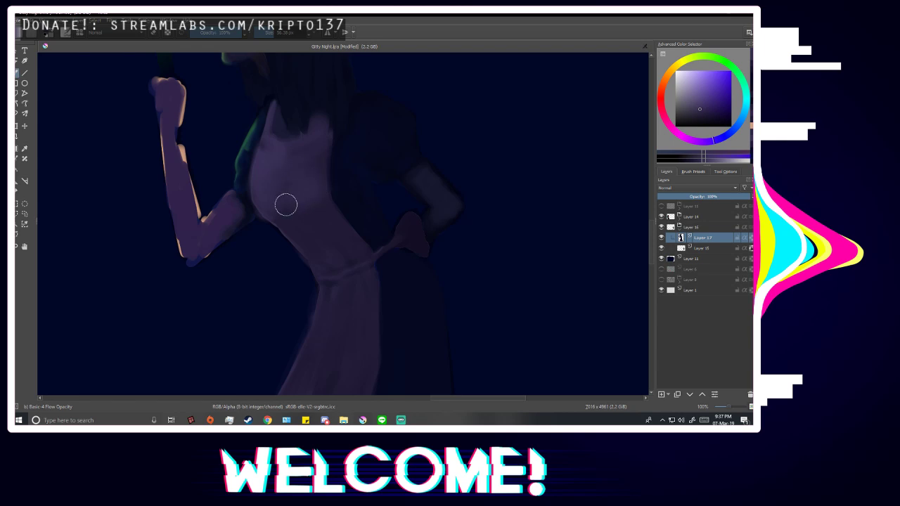
pyautogui.scroll(-3, 352, 217)
pyautogui.scroll(4, 386, 300)
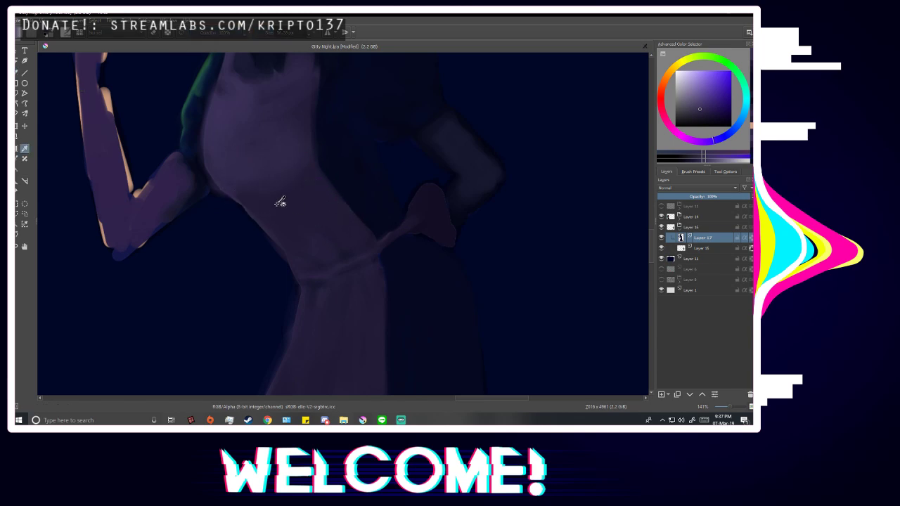
pyautogui.keyDown('ctrl'); pyautogui.click(277, 202); pyautogui.keyUp('ctrl')
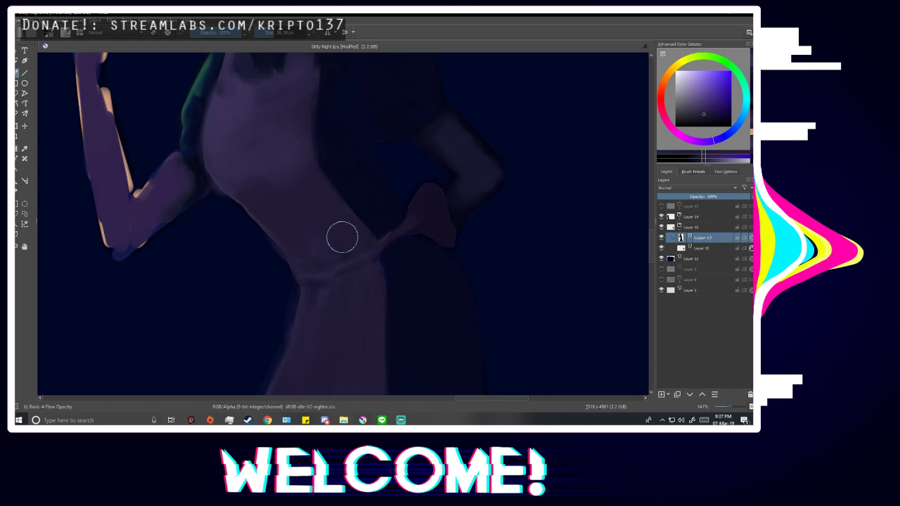
# In mirrored view, sample a lighter and a darker purple from the apron and blend the bodice's back side with them.
pyautogui.scroll(-3, 342, 237)
pyautogui.scroll(3, 422, 240)
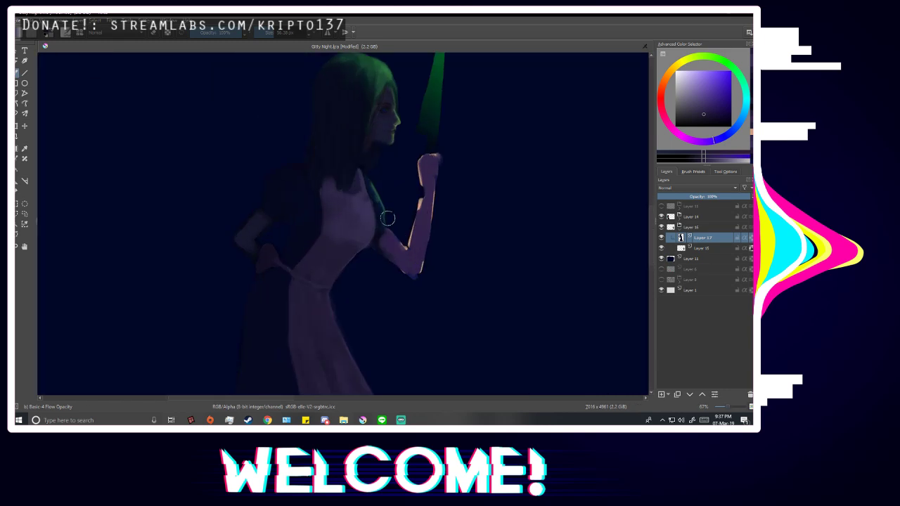
pyautogui.keyDown('ctrl'); pyautogui.click(324, 219); pyautogui.keyUp('ctrl')
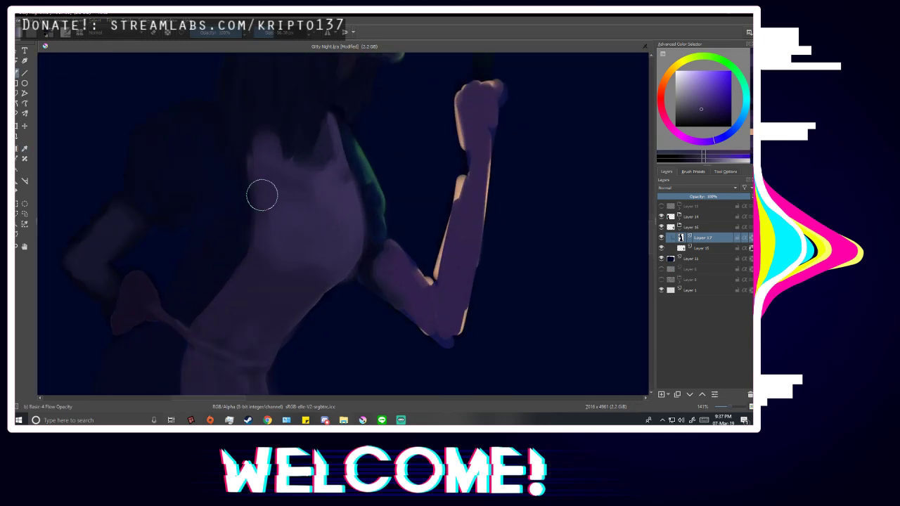
pyautogui.keyDown('ctrl'); pyautogui.click(265, 261); pyautogui.keyUp('ctrl')
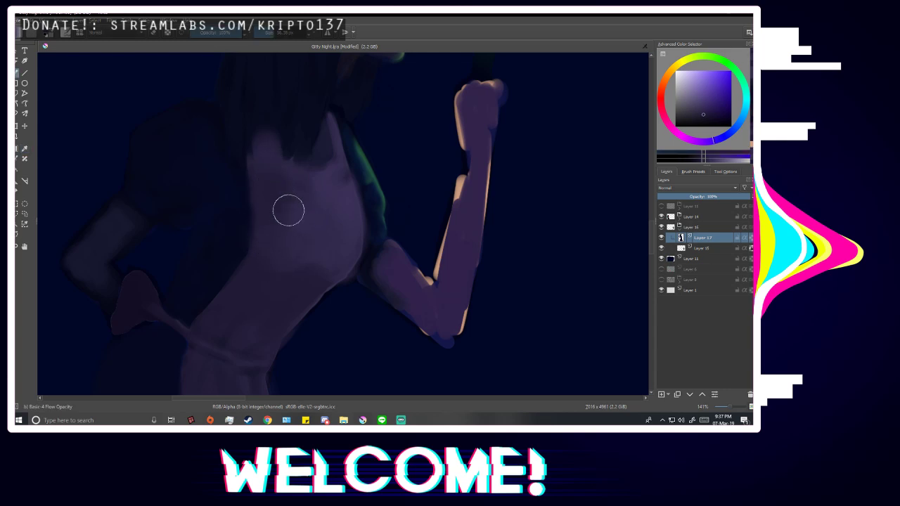
pyautogui.scroll(-4, 340, 216)
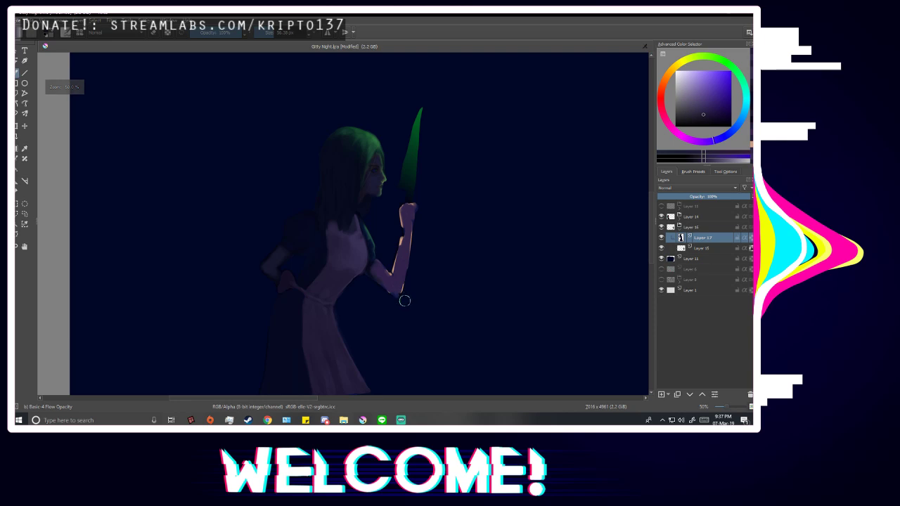
# Return to normal view and soften the apron's chest shading with purples sampled from the bodice.
pyautogui.press('m')
pyautogui.scroll(4, 335, 239)
pyautogui.keyDown('ctrl'); pyautogui.click(324, 238); pyautogui.keyUp('ctrl')
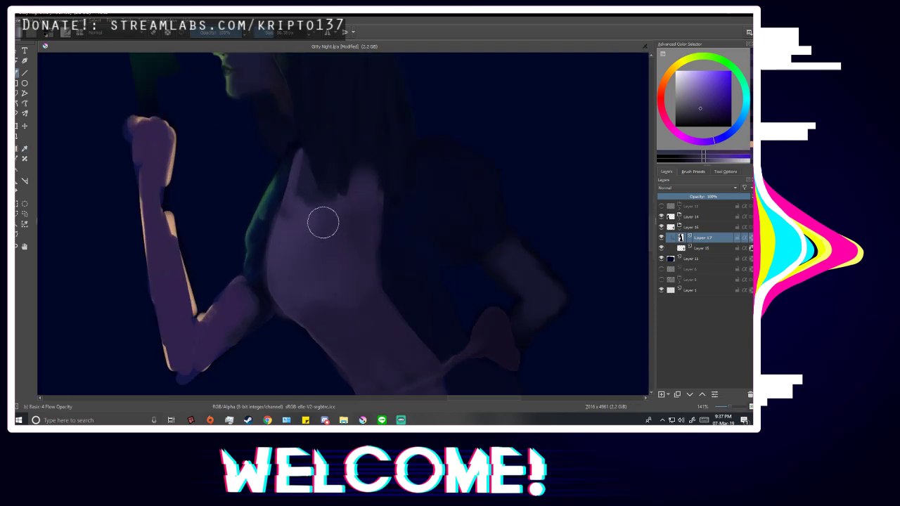
pyautogui.keyDown('ctrl'); pyautogui.click(356, 258); pyautogui.keyUp('ctrl')
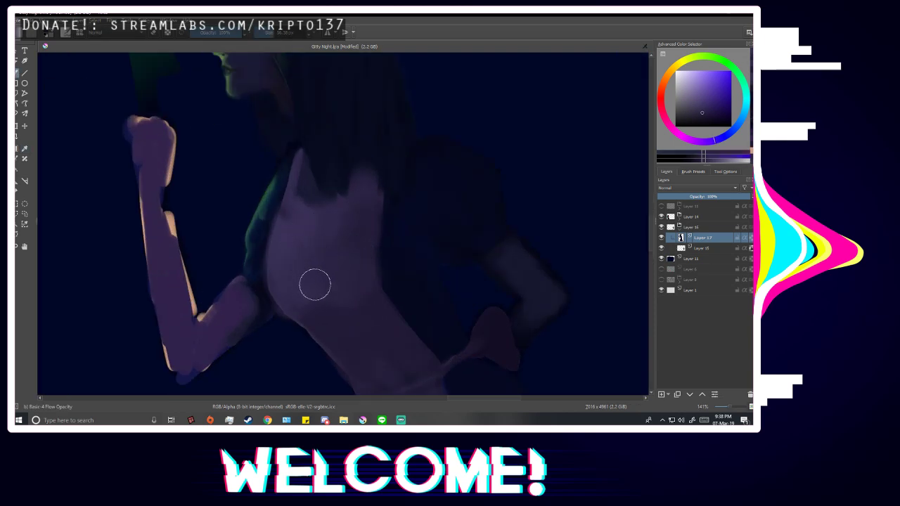
# Examine the apron's shading and the whole figure from afar and in mirrored view.
pyautogui.scroll(-4, 402, 254)
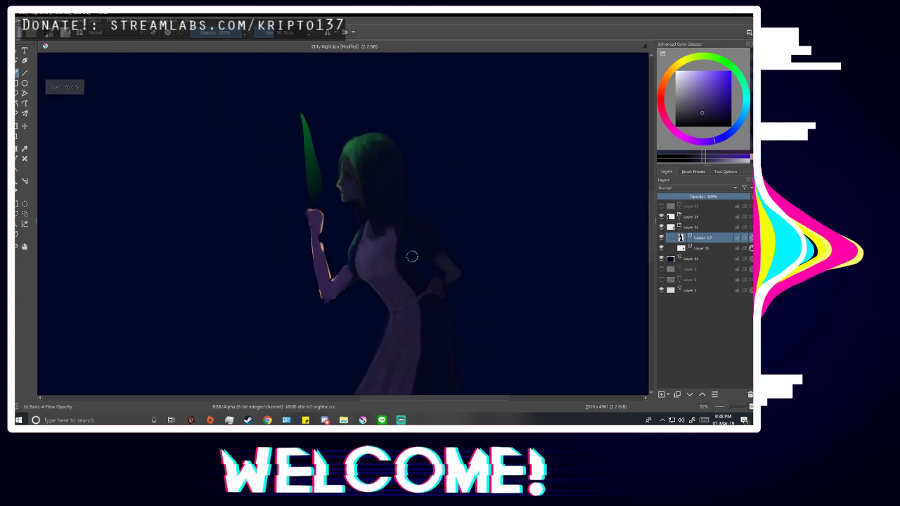
pyautogui.scroll(-3, 422, 282)
pyautogui.scroll(3, 488, 311)
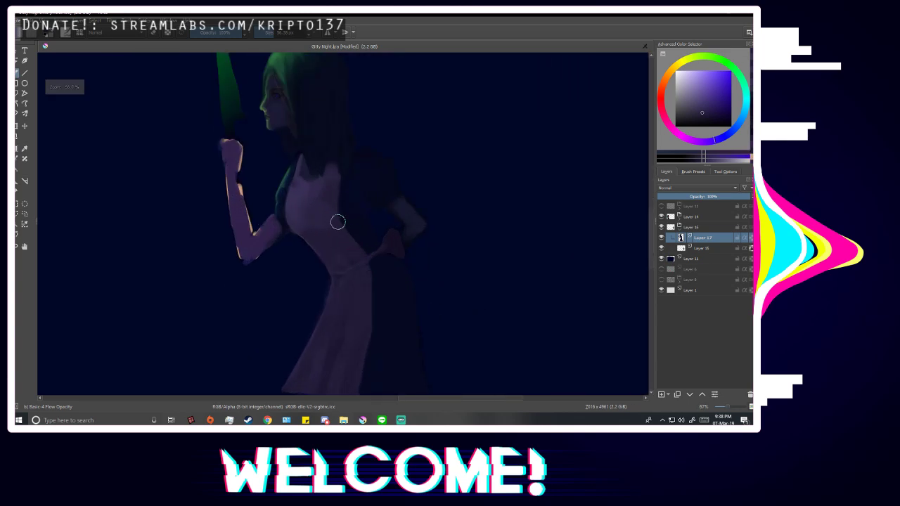
pyautogui.scroll(1, 315, 190)
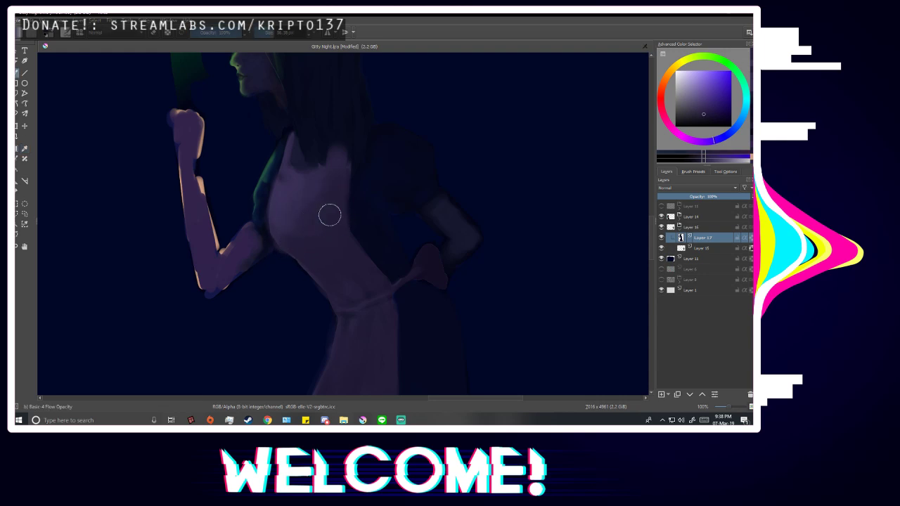
pyautogui.scroll(-4, 336, 191)
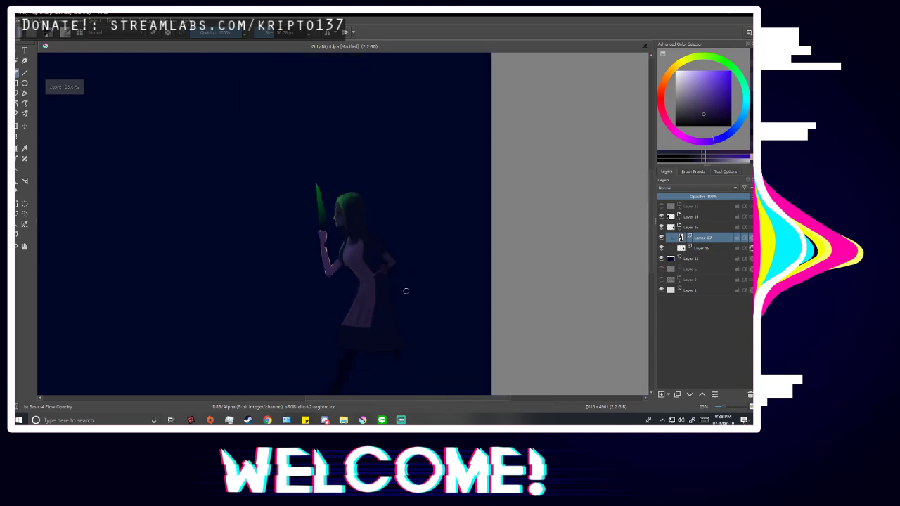
pyautogui.press('m')
pyautogui.press('m')
pyautogui.scroll(4, 450, 296)
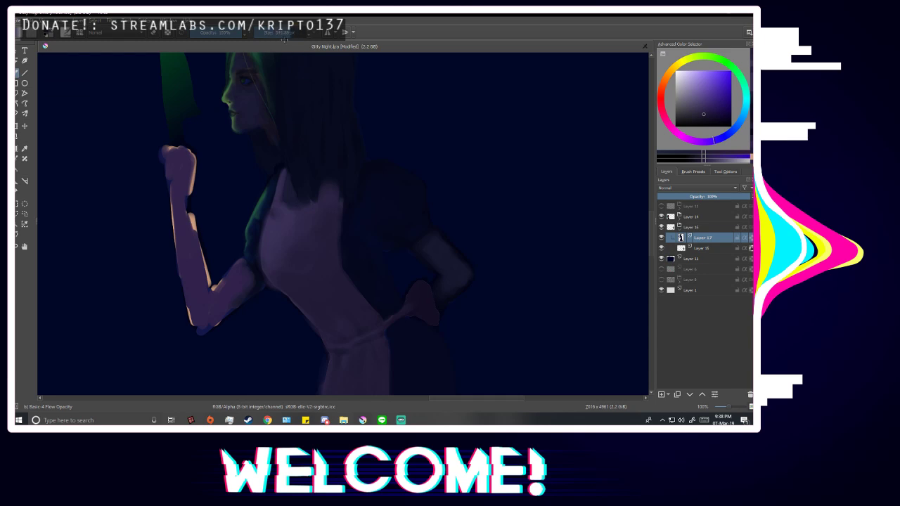
# Sample dark blue from the front sleeve, darken its inner edge beside the apron with a larger brush, and check the mirrored figure.
pyautogui.scroll(2, 267, 248)
pyautogui.keyDown('ctrl'); pyautogui.click(253, 231); pyautogui.keyUp('ctrl')
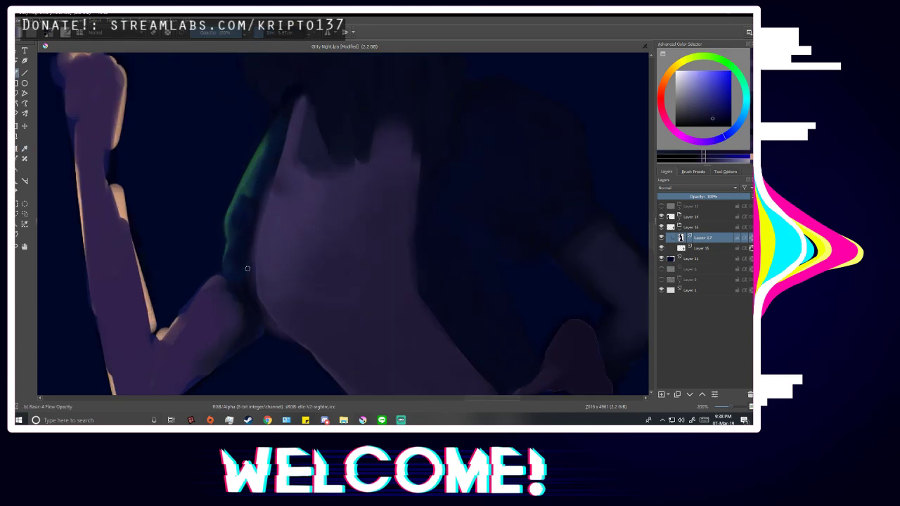
pyautogui.moveTo(265, 32); pyautogui.dragTo(276, 32)
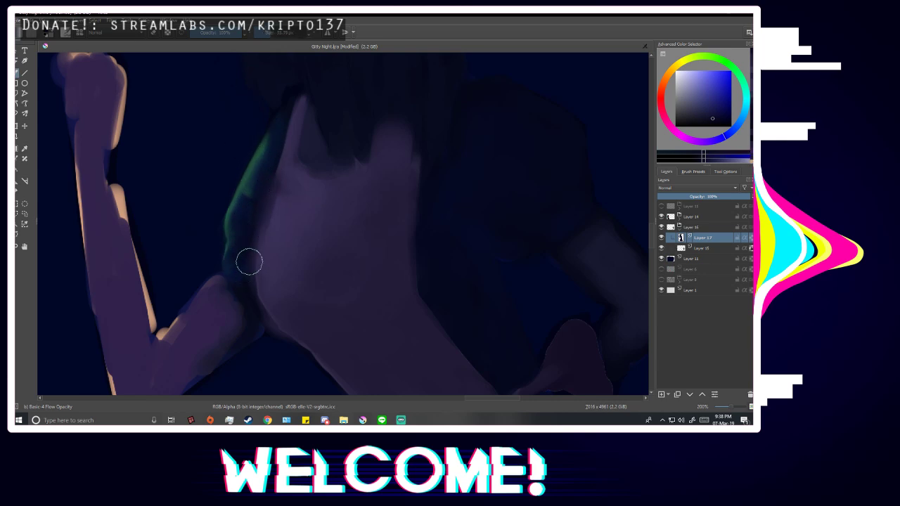
pyautogui.scroll(-1, 249, 254)
pyautogui.scroll(-3, 373, 195)
pyautogui.press('m')
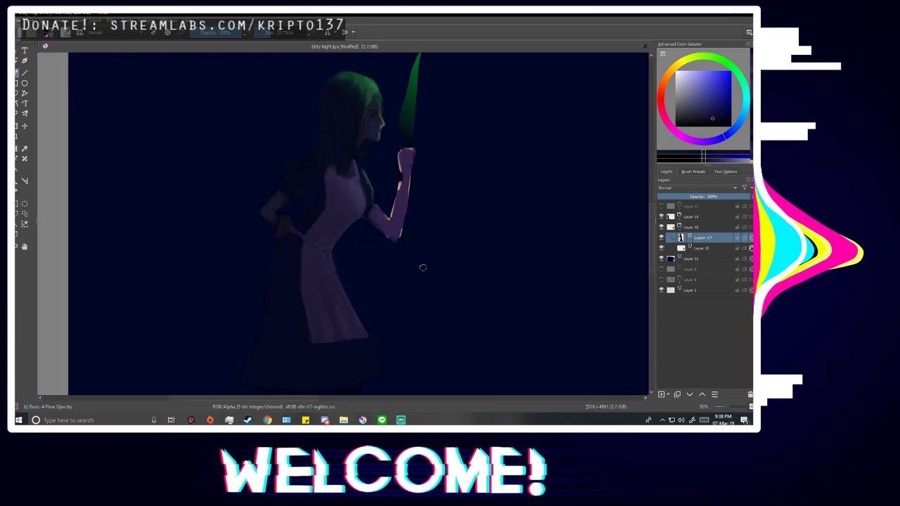
pyautogui.press('m')
# Shade the dress behind the apron's bodice with a very dark blue sampled beside the apron's edge.
pyautogui.scroll(-1, 419, 270)
pyautogui.scroll(1, 414, 233)
pyautogui.scroll(1, 413, 232)
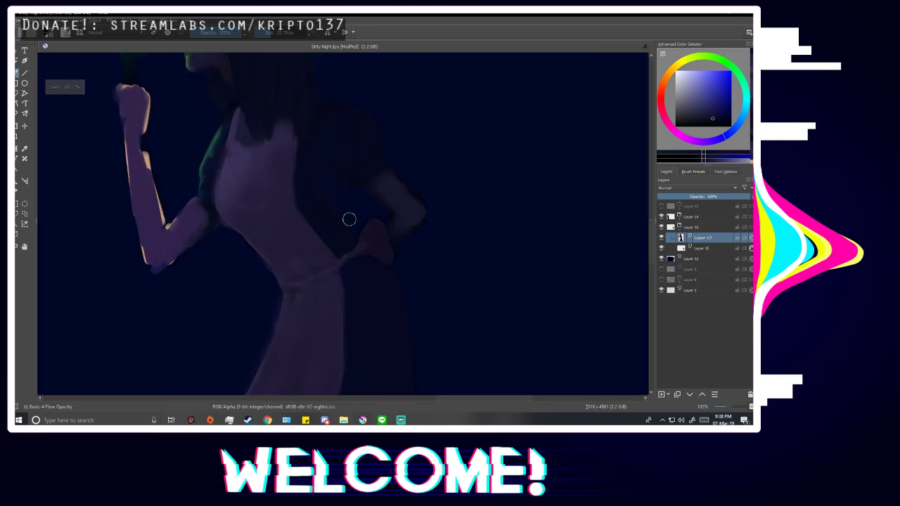
pyautogui.scroll(1, 319, 190)
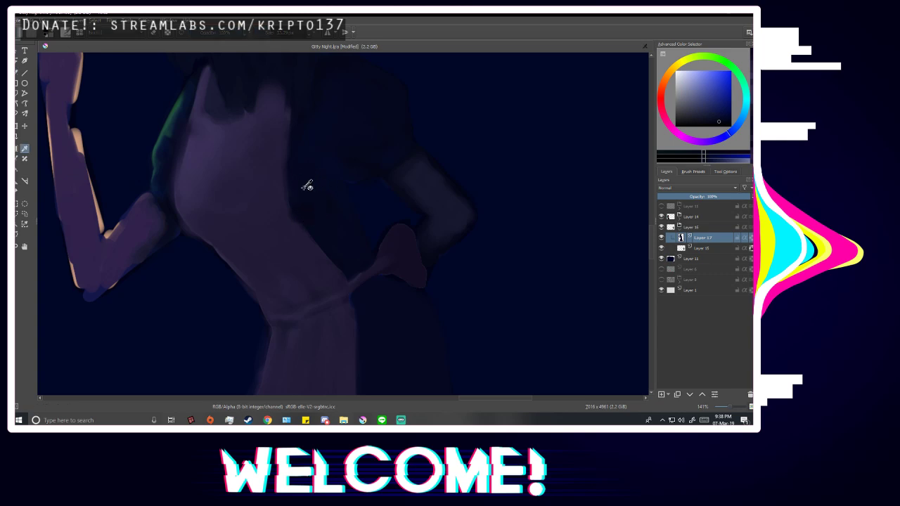
pyautogui.keyDown('ctrl'); pyautogui.click(303, 187); pyautogui.keyUp('ctrl')
pyautogui.scroll(-3, 316, 192)
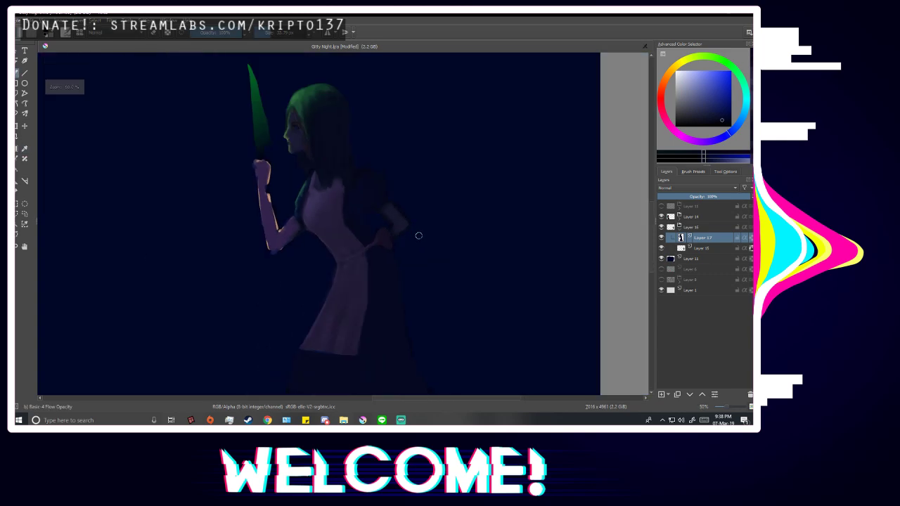
pyautogui.scroll(1, 370, 193)
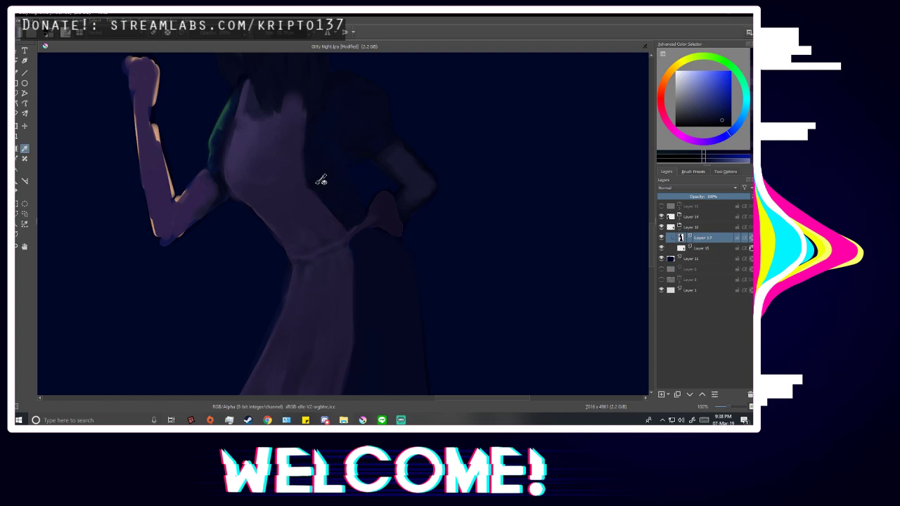
# Check the dress against the briefly shown line sketch and refine its torso behind the apron with dark blue and a resized brush.
pyautogui.click(661, 206)
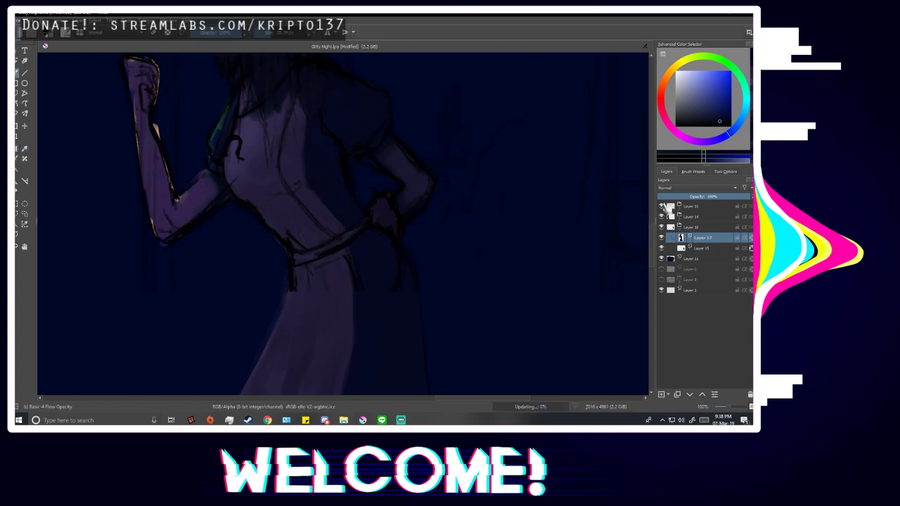
pyautogui.click(662, 206)
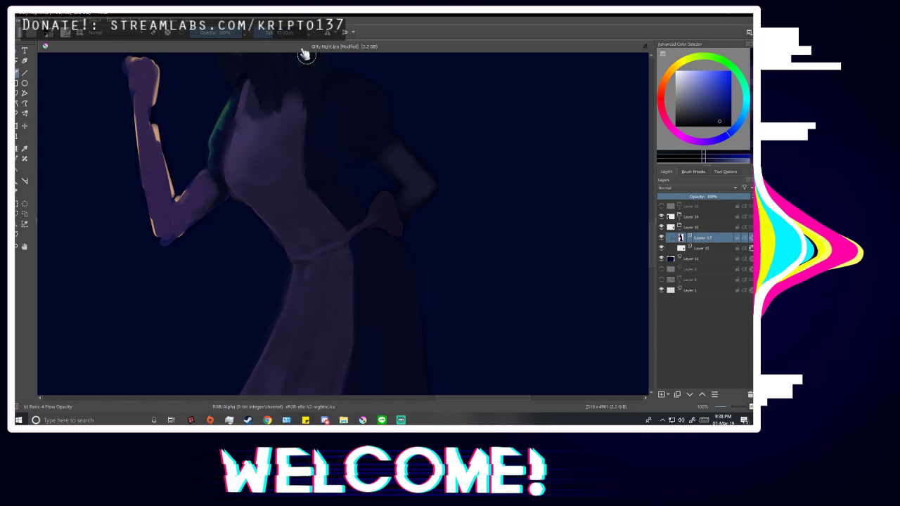
pyautogui.moveTo(275, 32); pyautogui.dragTo(255, 40)
pyautogui.scroll(-2, 367, 246)
pyautogui.scroll(3, 361, 194)
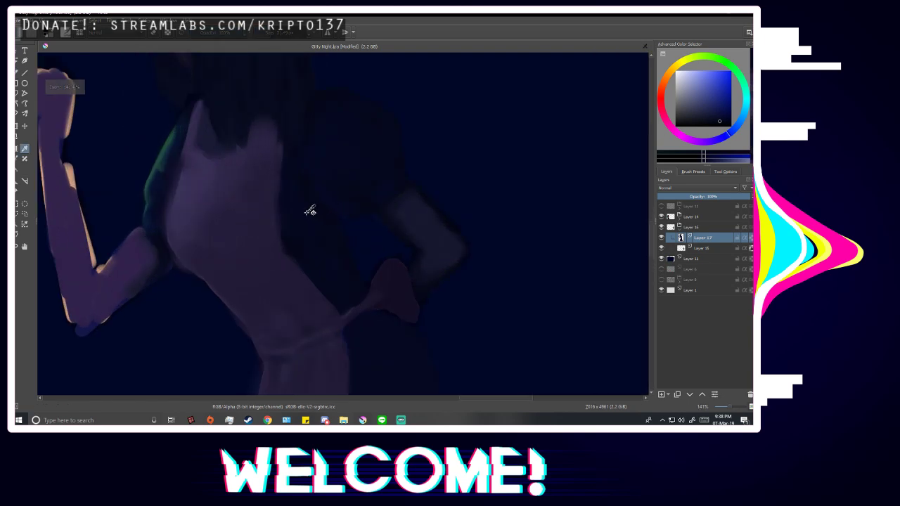
pyautogui.keyDown('ctrl'); pyautogui.click(288, 204); pyautogui.keyUp('ctrl')
pyautogui.scroll(-2, 362, 259)
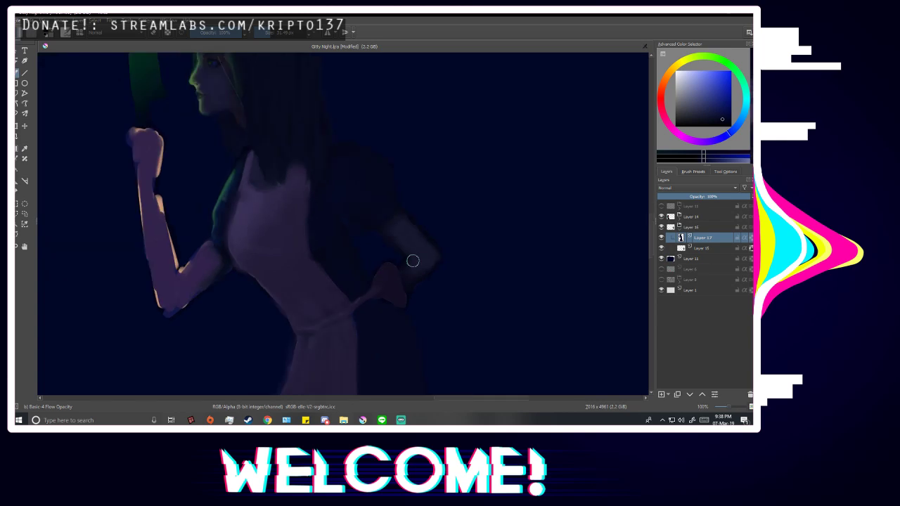
# In mirrored view, refine the dress's back and puffed sleeve with dark blues sampled from them, and restore the normal view.
pyautogui.press('m')
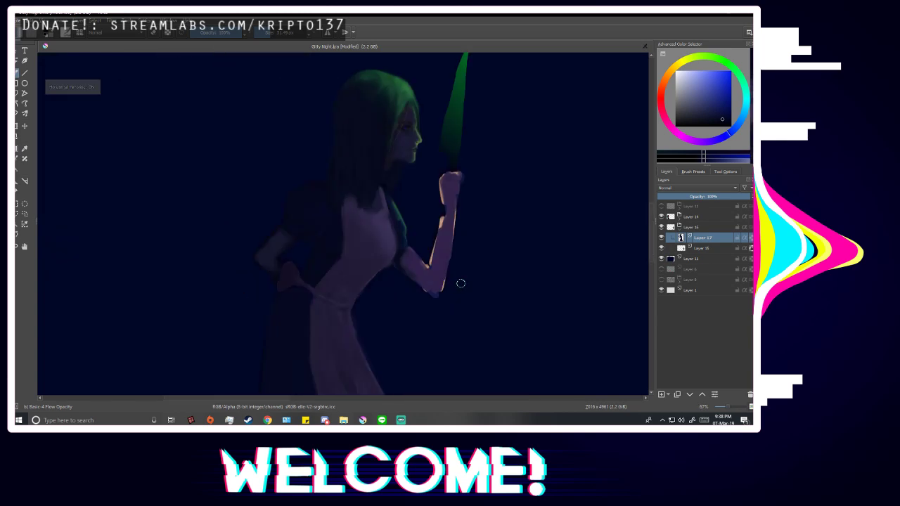
pyautogui.press('-')
pyautogui.scroll(3, 374, 279)
pyautogui.keyDown('ctrl'); pyautogui.click(326, 210); pyautogui.keyUp('ctrl')
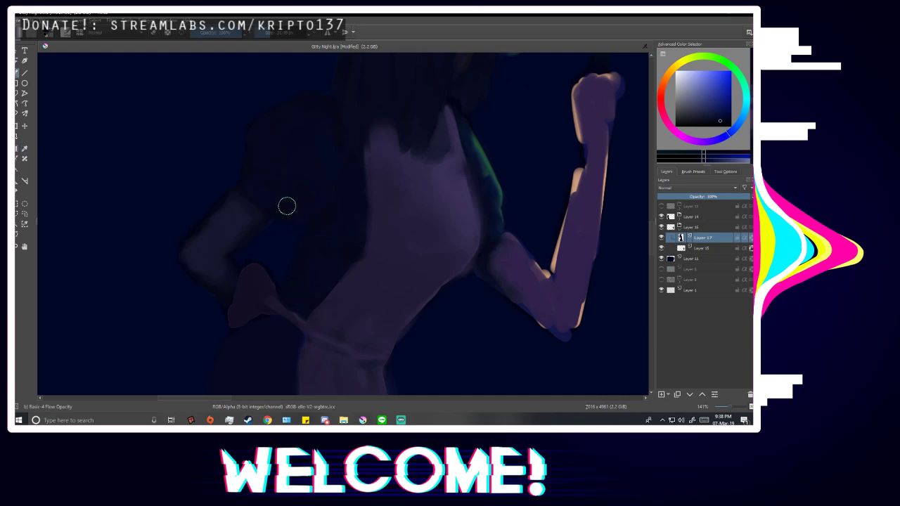
pyautogui.keyDown('ctrl'); pyautogui.click(287, 170); pyautogui.keyUp('ctrl')
pyautogui.press('-')
pyautogui.press('-')
pyautogui.press('m')
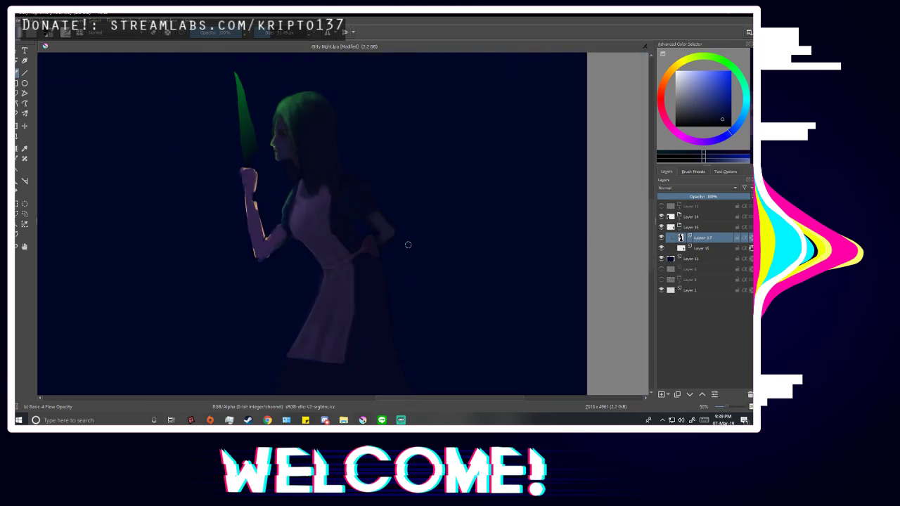
# Examine the woman's upper body, the whole illustration with both figures, and the woman's face up close.
pyautogui.press('-')
pyautogui.press('+')
pyautogui.press('+')
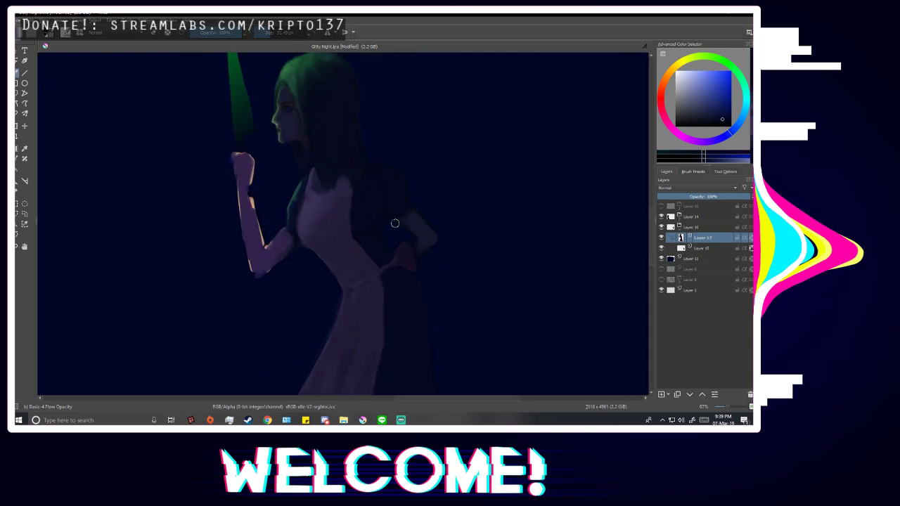
pyautogui.press('b')
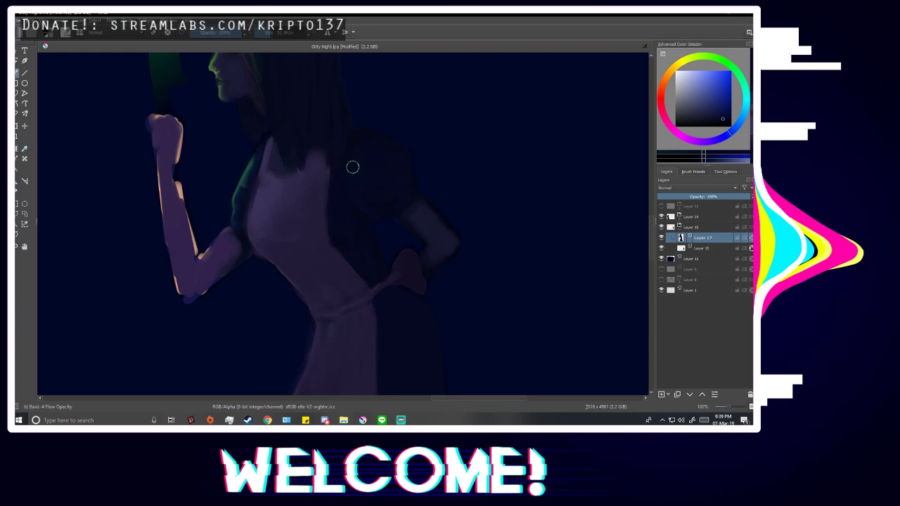
pyautogui.scroll(-5, 406, 197)
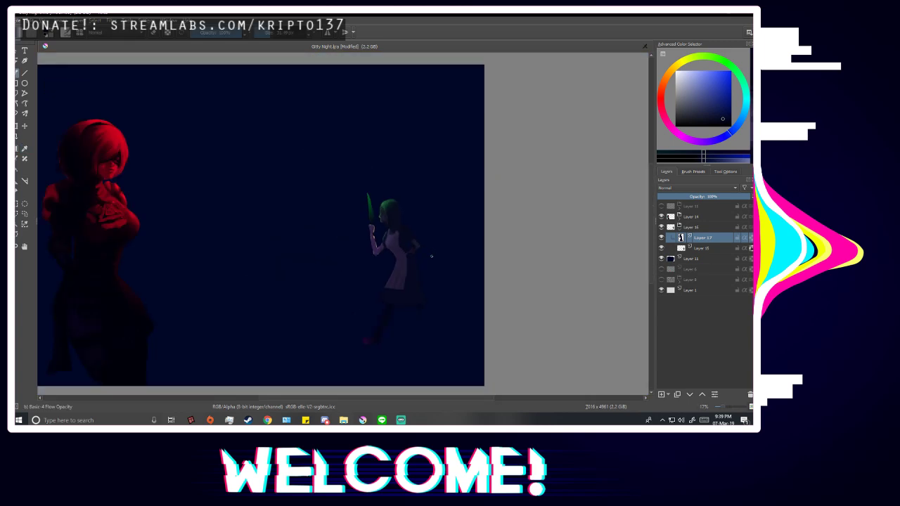
pyautogui.scroll(3, 431, 255)
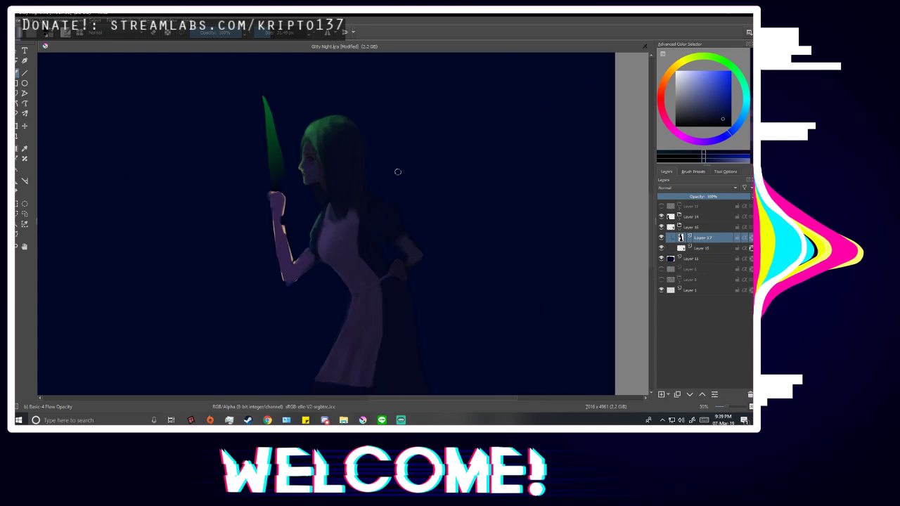
pyautogui.scroll(6, 311, 161)
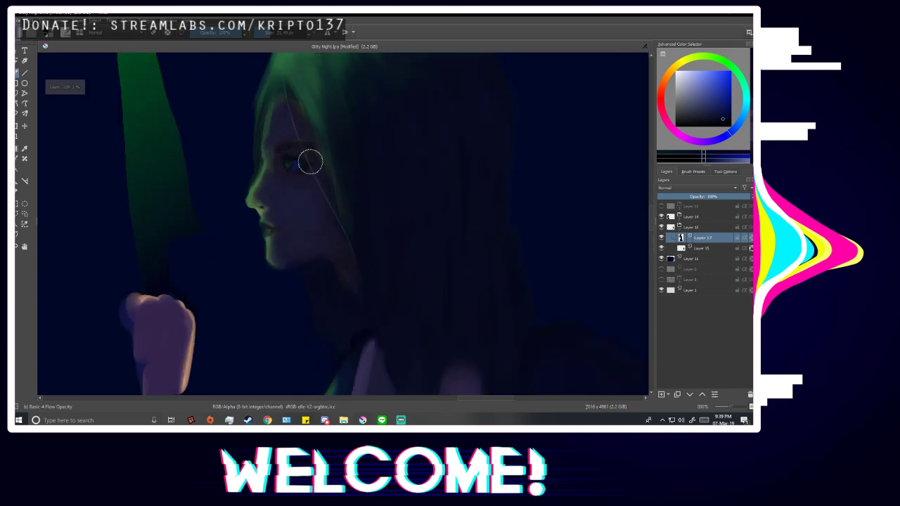
# Darken the eyelid and shadow around the woman's eye with a dark blue sampled beside the eye and a smaller brush.
pyautogui.keyDown('ctrl'); pyautogui.click(283, 163); pyautogui.keyUp('ctrl')
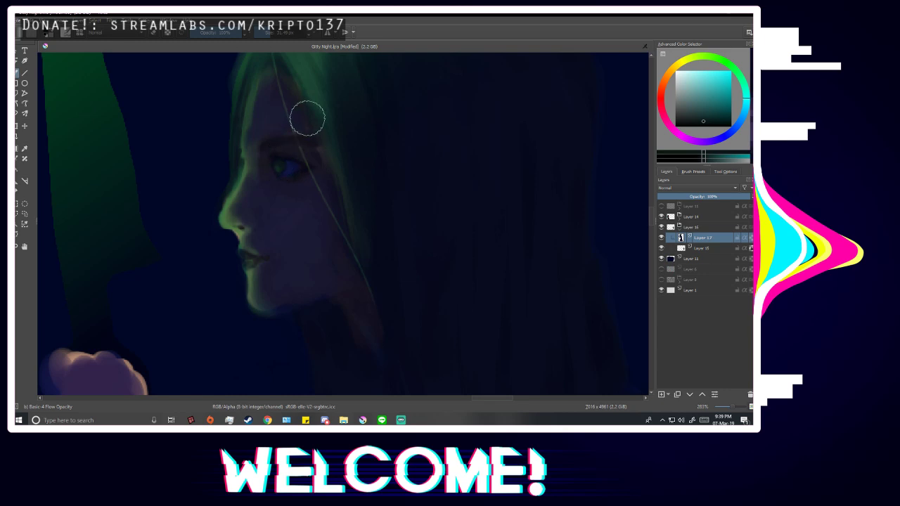
pyautogui.scroll(-2, 311, 124)
pyautogui.click(268, 36)
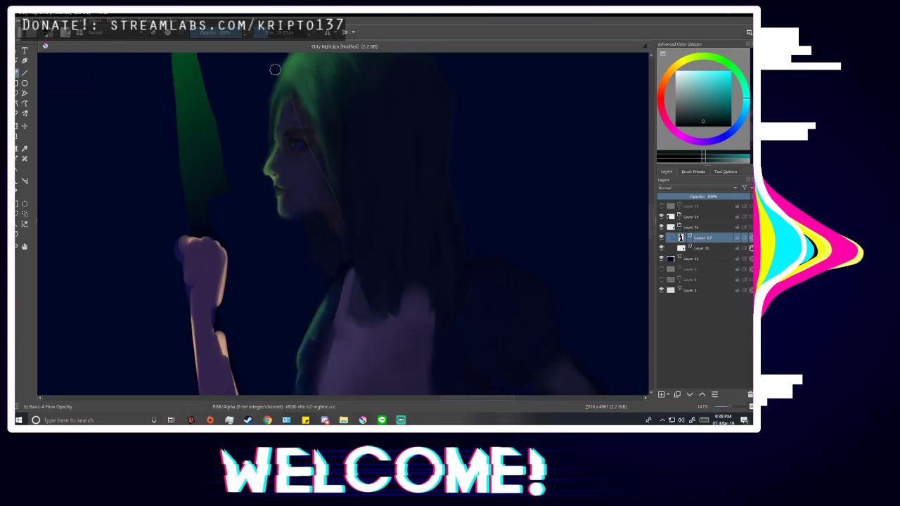
pyautogui.scroll(5, 299, 135)
pyautogui.keyDown('ctrl'); pyautogui.click(289, 142); pyautogui.keyUp('ctrl')
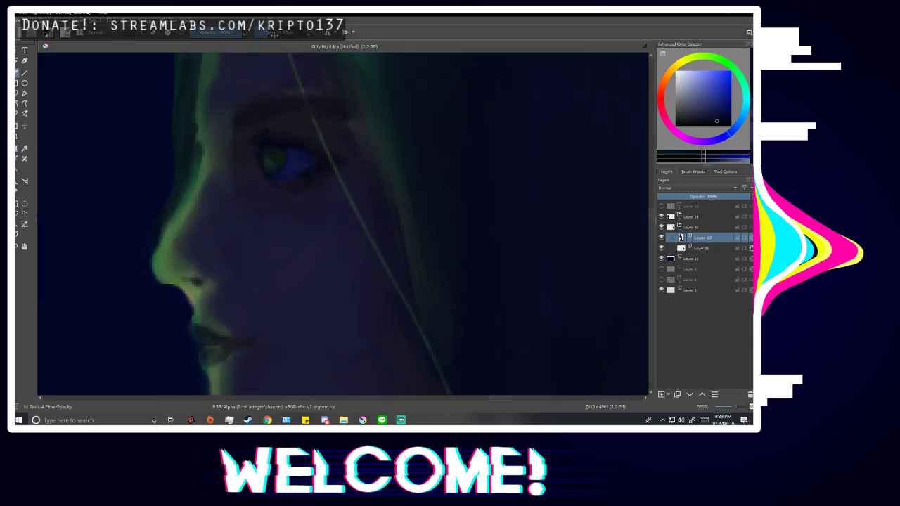
pyautogui.moveTo(273, 34); pyautogui.dragTo(265, 38)
pyautogui.moveTo(265, 133); pyautogui.dragTo(331, 157)
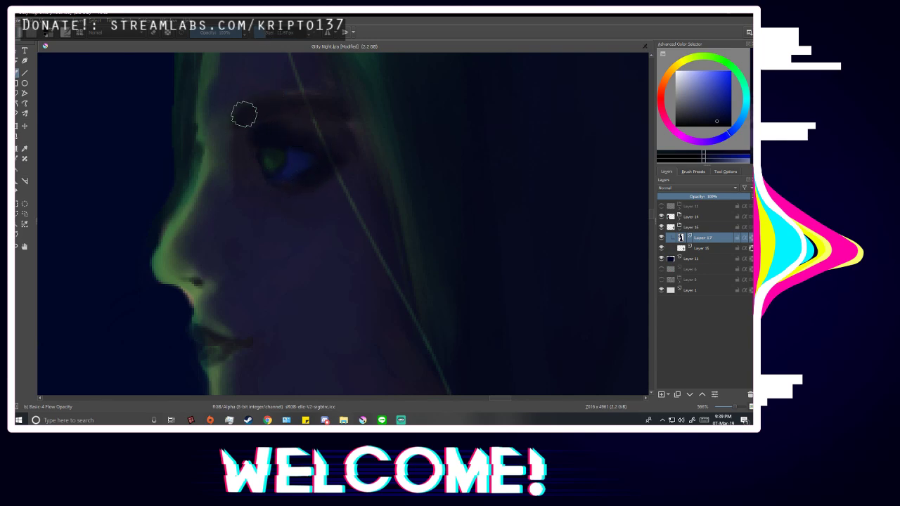
pyautogui.scroll(-1, 357, 118)
pyautogui.scroll(-5, 358, 118)
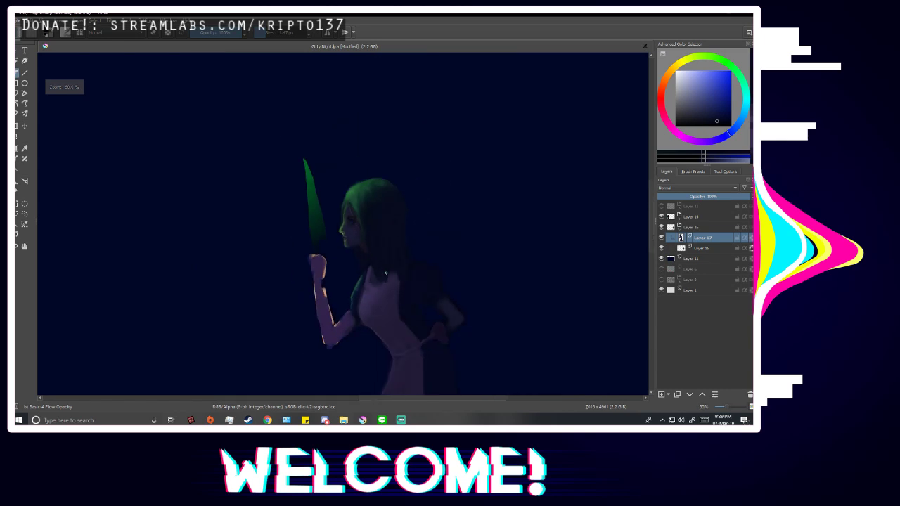
# Refine the shading along the woman's jaw and upper neck with dark blues sampled there, checking it in mirrored view and restoring the normal view.
pyautogui.scroll(2, 269, 168)
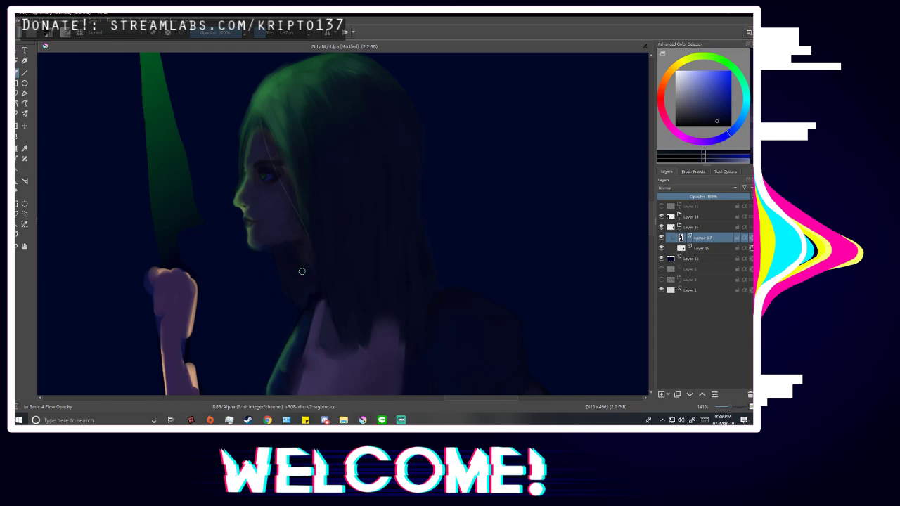
pyautogui.scroll(2, 305, 237)
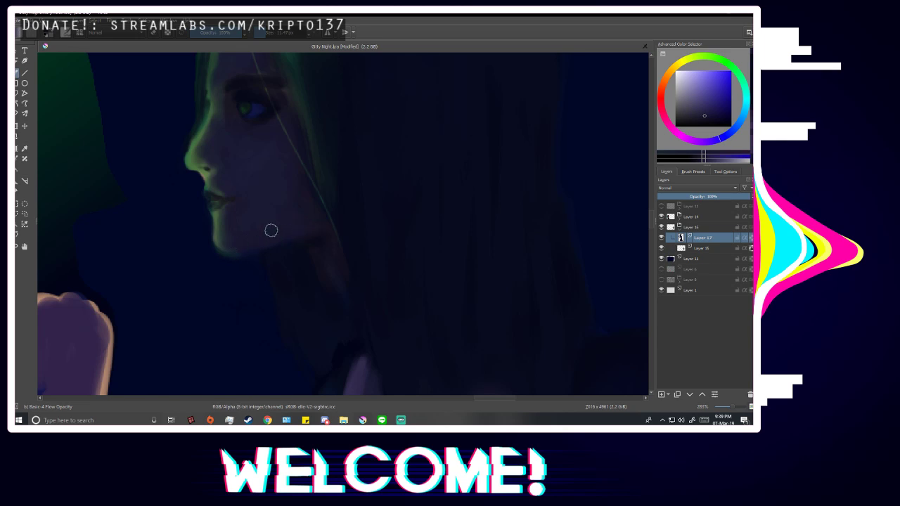
pyautogui.scroll(-5, 373, 240)
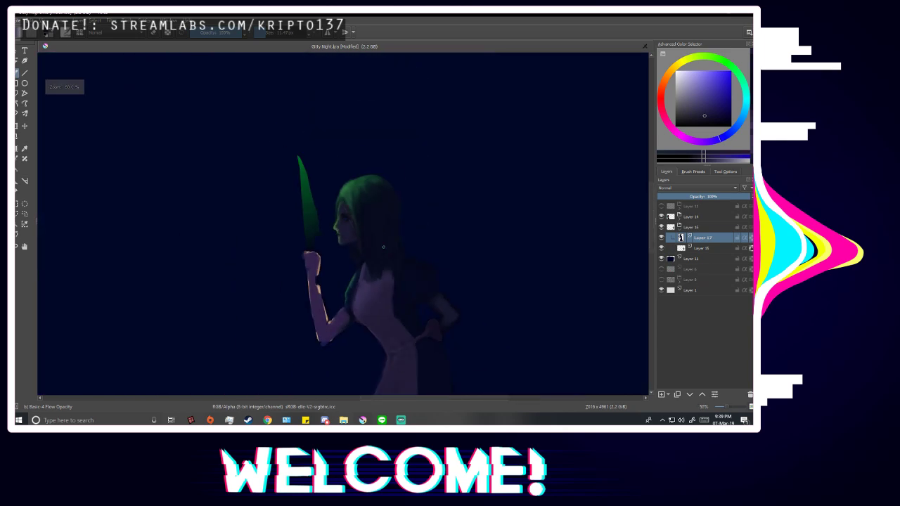
pyautogui.press('m')
pyautogui.scroll(5, 396, 281)
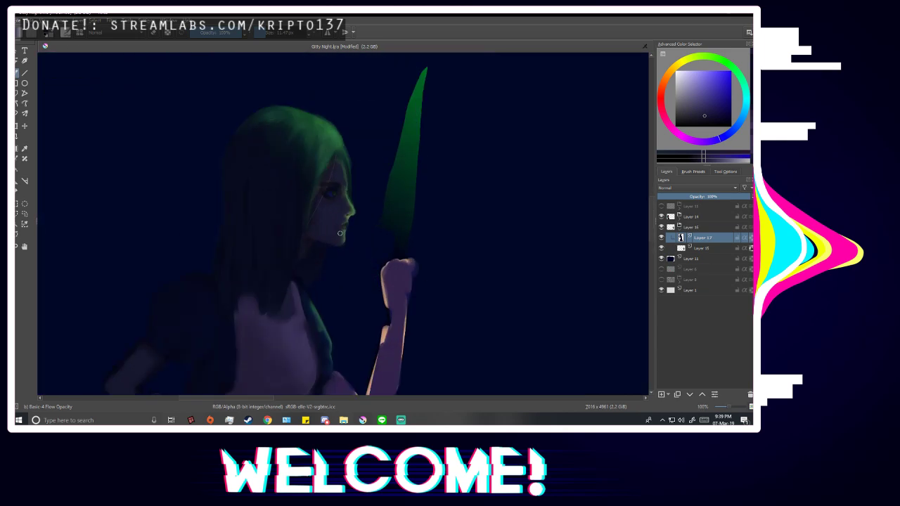
pyautogui.press('p')
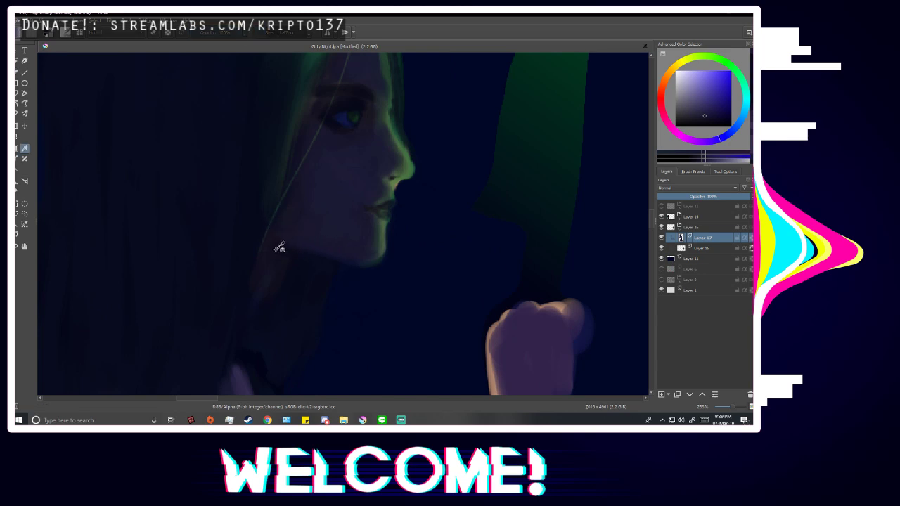
pyautogui.click(279, 245)
pyautogui.press('b')
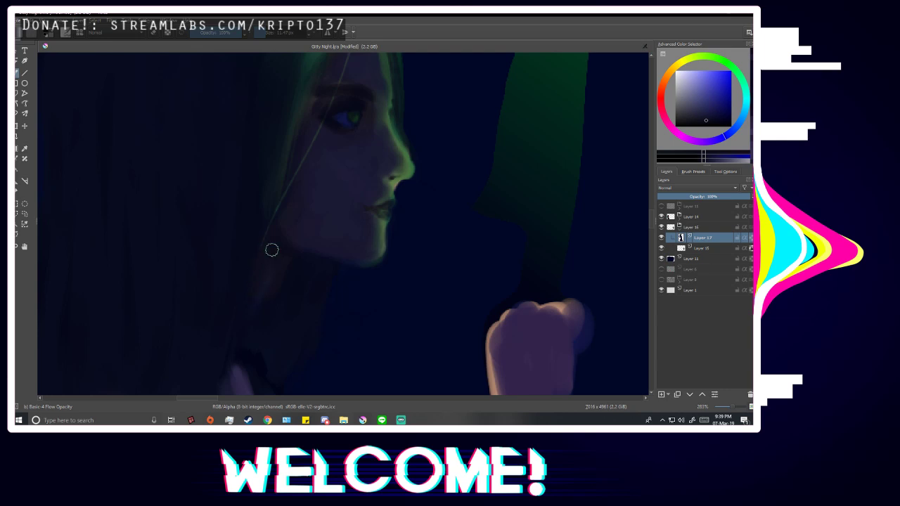
pyautogui.scroll(-4, 273, 340)
pyautogui.press('m')
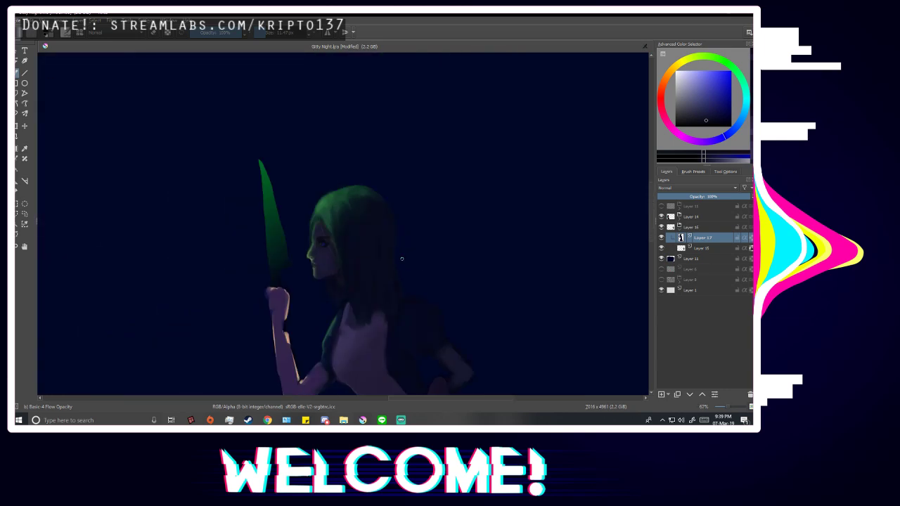
# Blend the apron's bodice below the hair with a purple sampled from it and a larger brush.
pyautogui.press('-')
pyautogui.press('-')
pyautogui.press('+')
pyautogui.scroll(1, 428, 318)
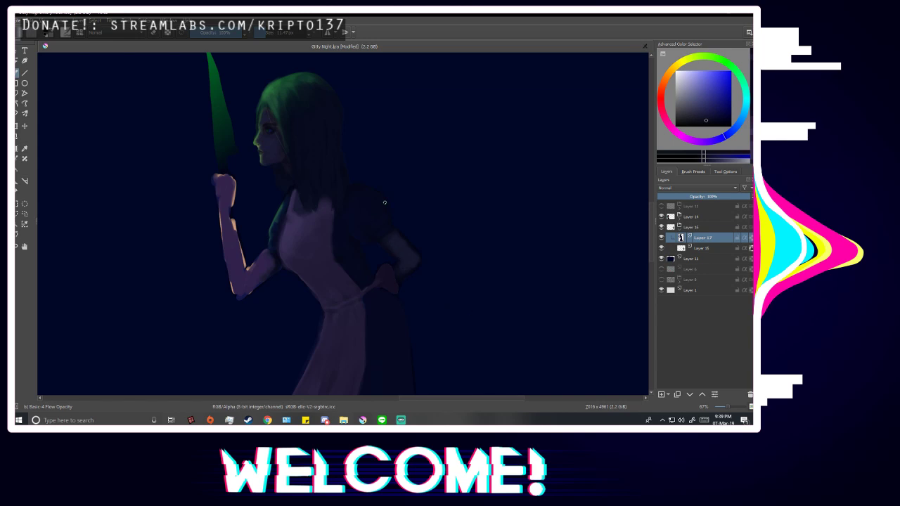
pyautogui.scroll(-1, 444, 223)
pyautogui.scroll(4, 328, 212)
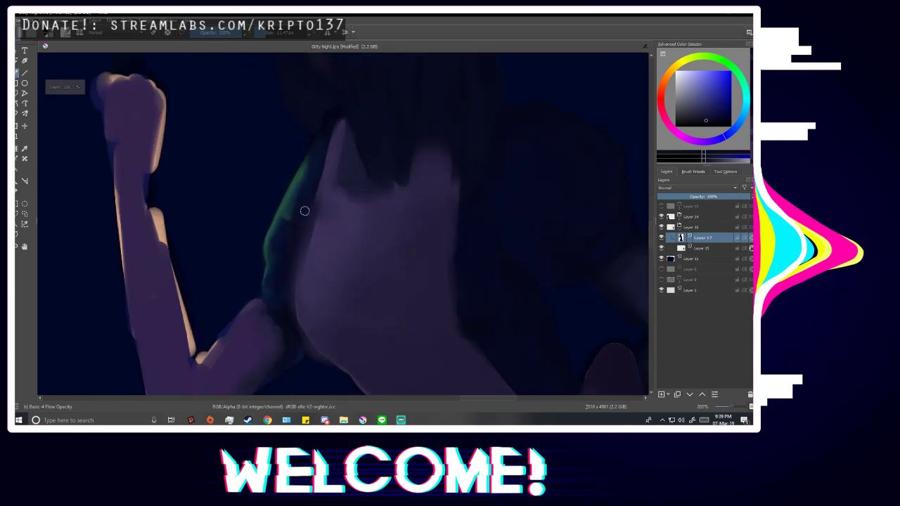
pyautogui.scroll(-3, 304, 211)
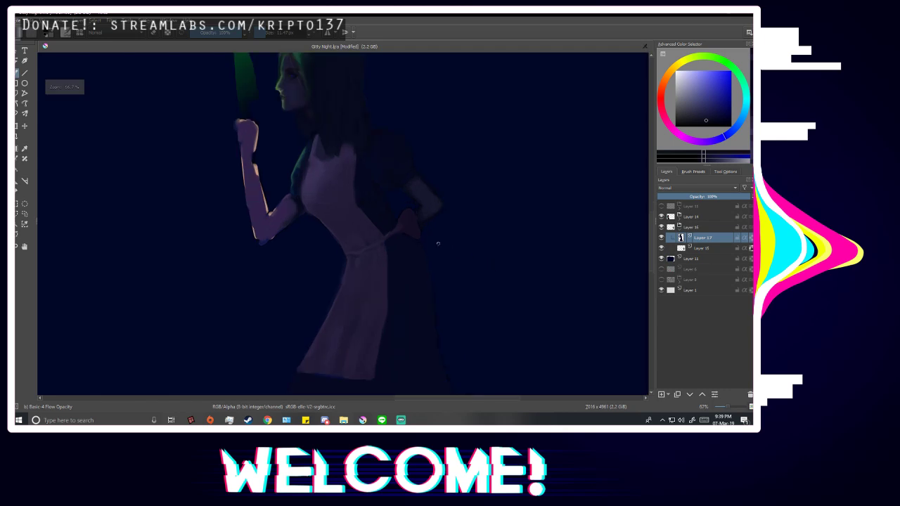
pyautogui.scroll(1, 422, 237)
pyautogui.keyDown('ctrl'); pyautogui.click(291, 120); pyautogui.keyUp('ctrl')
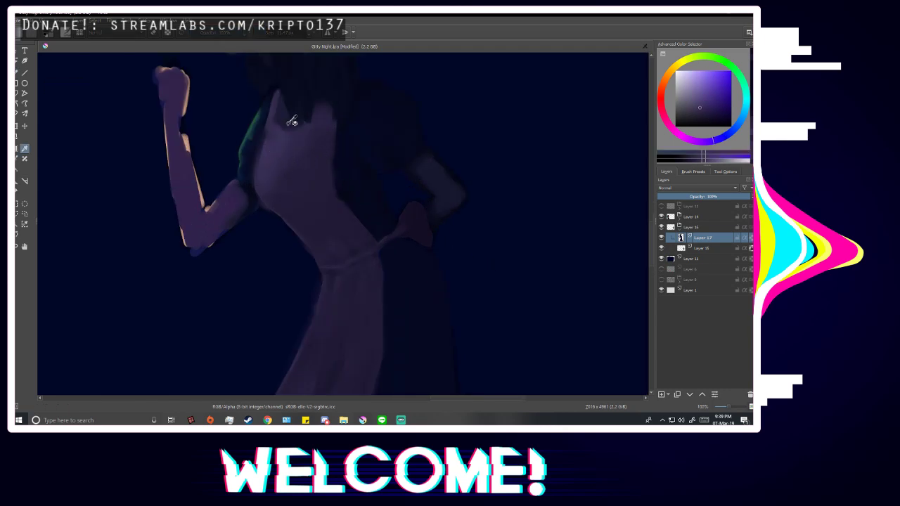
pyautogui.click(268, 36)
pyautogui.click(272, 35)
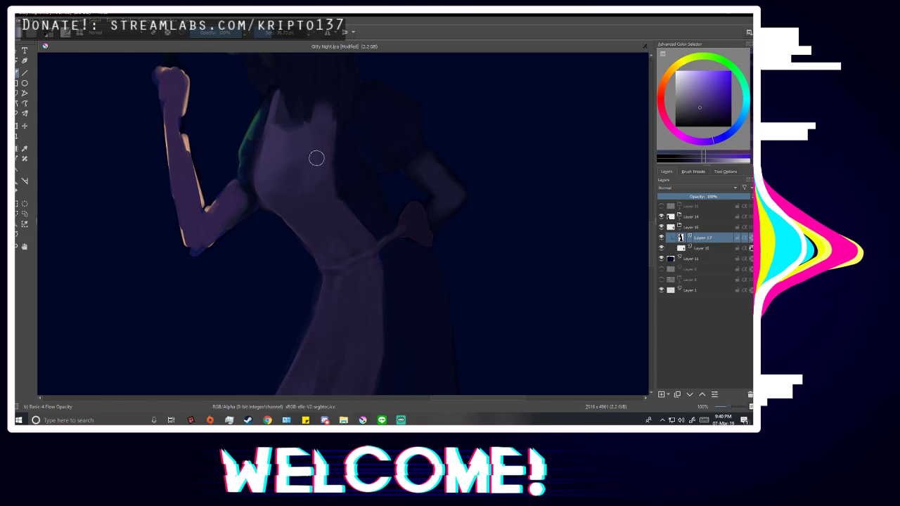
# In mirrored view, refine the bodice shading with a slightly darker purple sampled from it, and restore the normal view.
pyautogui.press('-')
pyautogui.press('-')
pyautogui.press('-')
pyautogui.press('-')
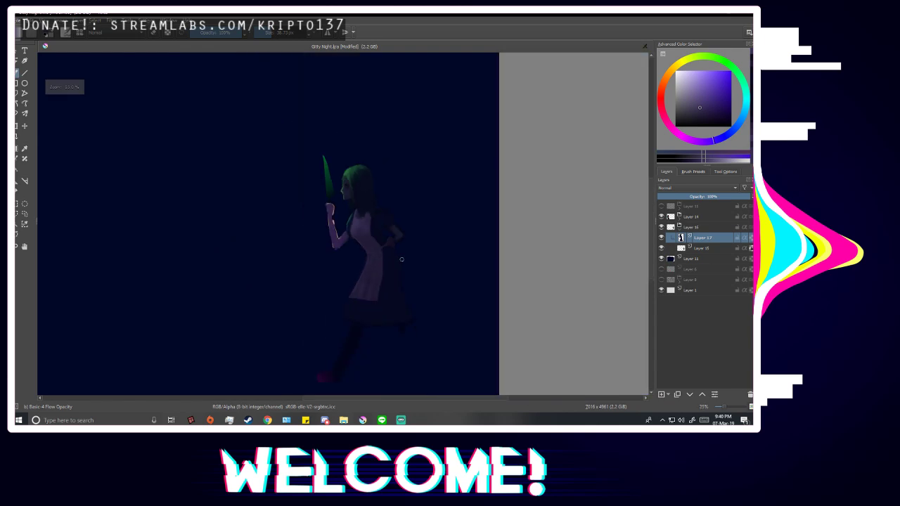
pyautogui.press('m')
pyautogui.scroll(5, 418, 273)
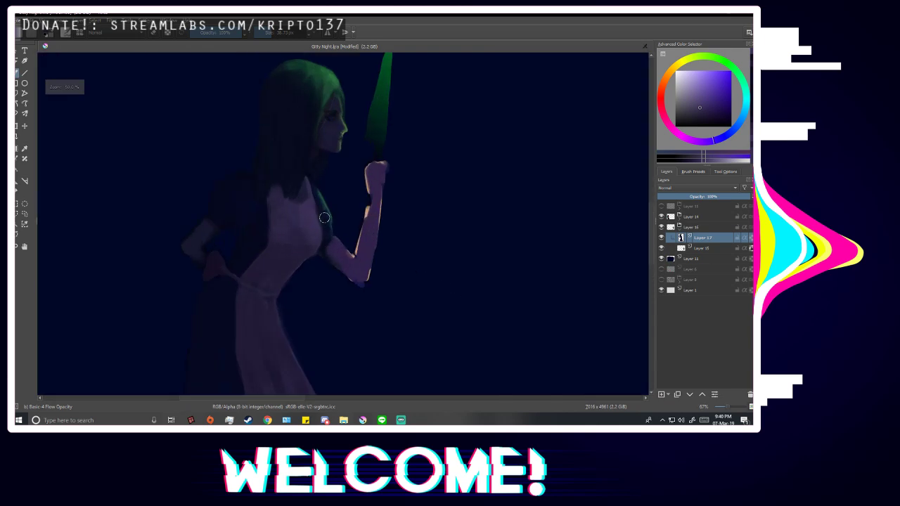
pyautogui.keyDown('ctrl'); pyautogui.click(289, 208); pyautogui.keyUp('ctrl')
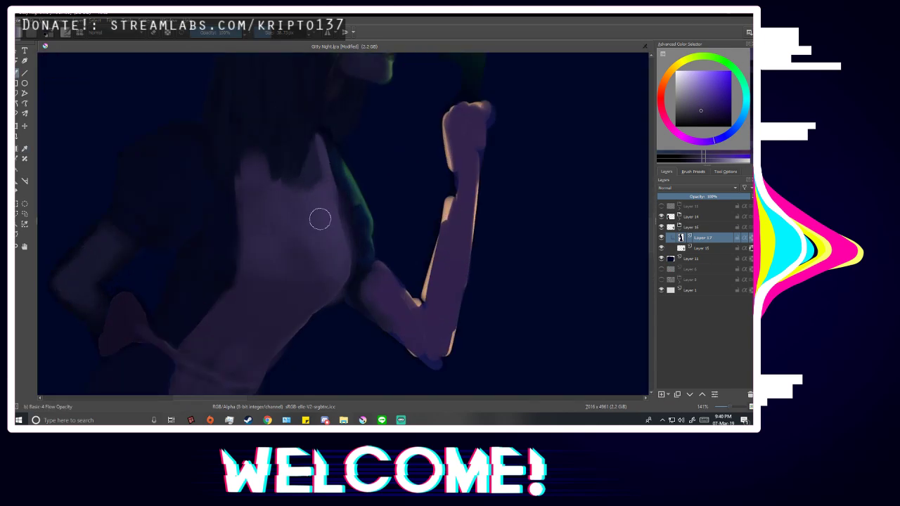
pyautogui.scroll(-5, 417, 284)
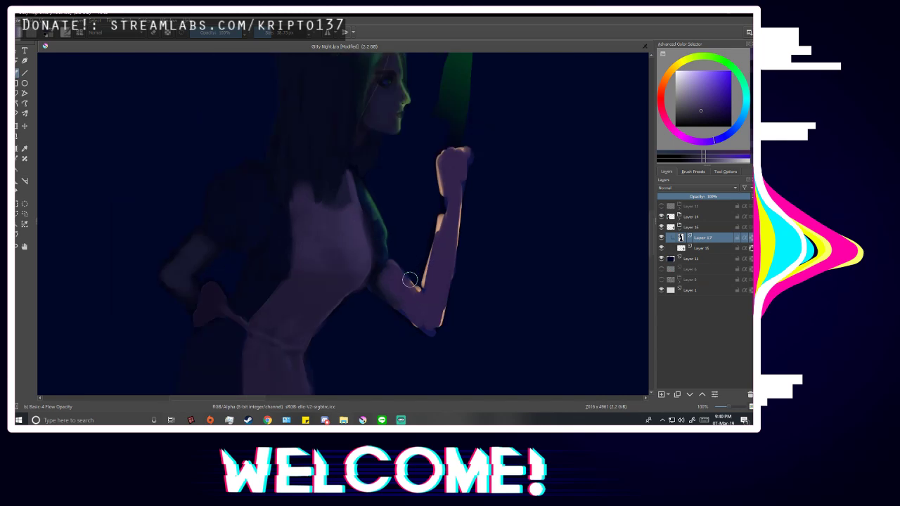
pyautogui.scroll(2, 401, 237)
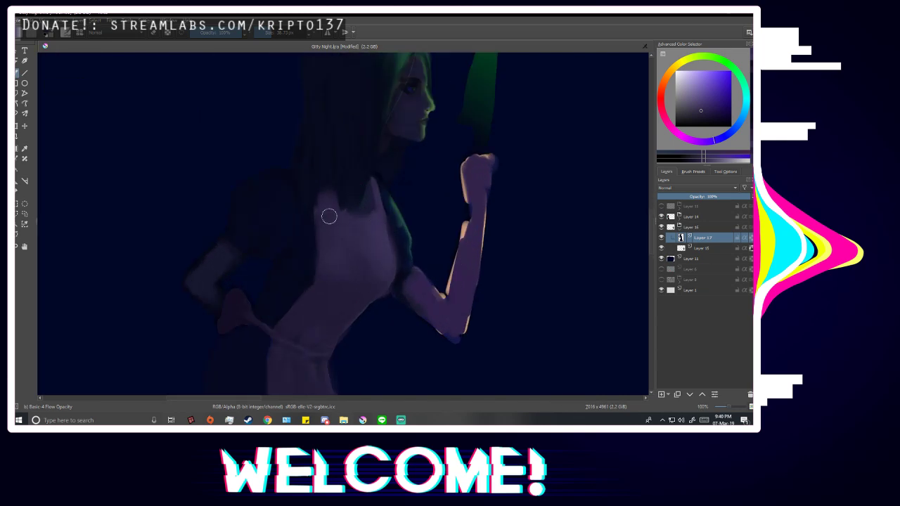
pyautogui.scroll(-2, 407, 197)
pyautogui.press('m')
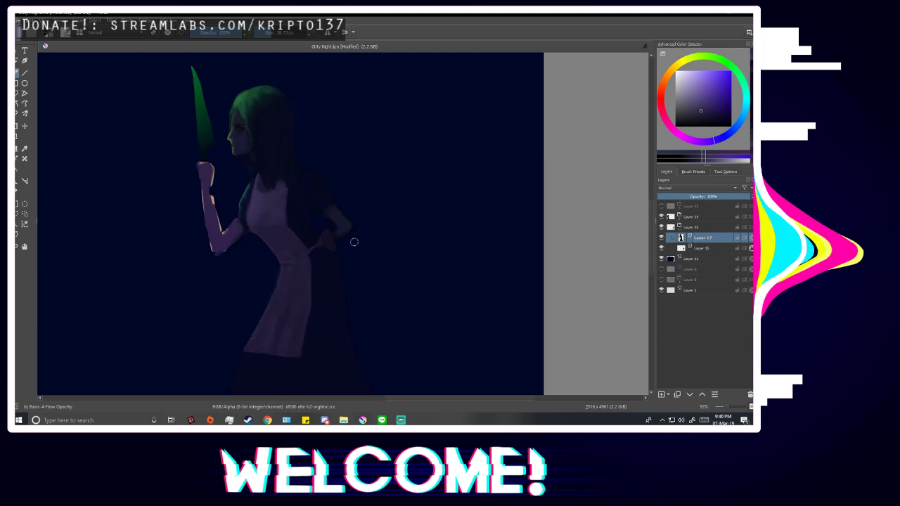
# Shade the dress beside the apron with a dark blue sampled between the bodice and the bent arm.
pyautogui.scroll(2, 335, 279)
pyautogui.scroll(-1, 316, 193)
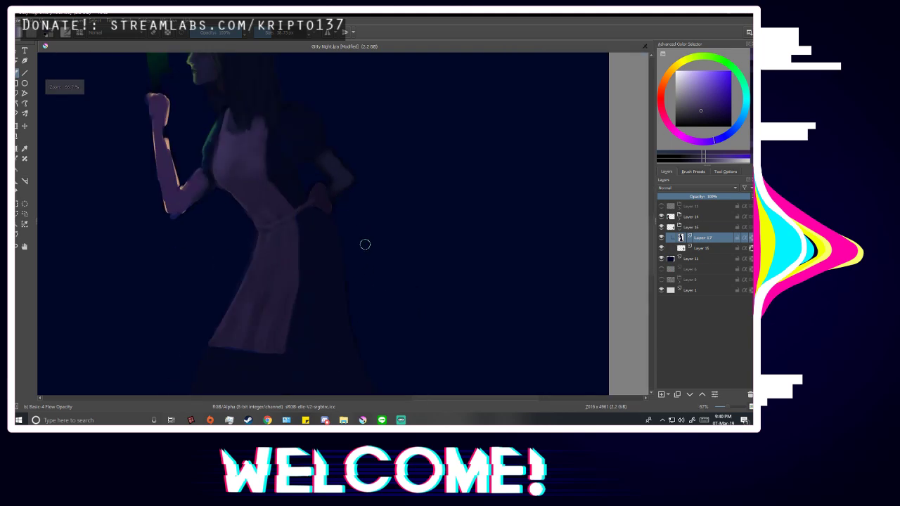
pyautogui.press('p')
pyautogui.click(296, 153)
pyautogui.press('b')
pyautogui.scroll(-1, 345, 274)
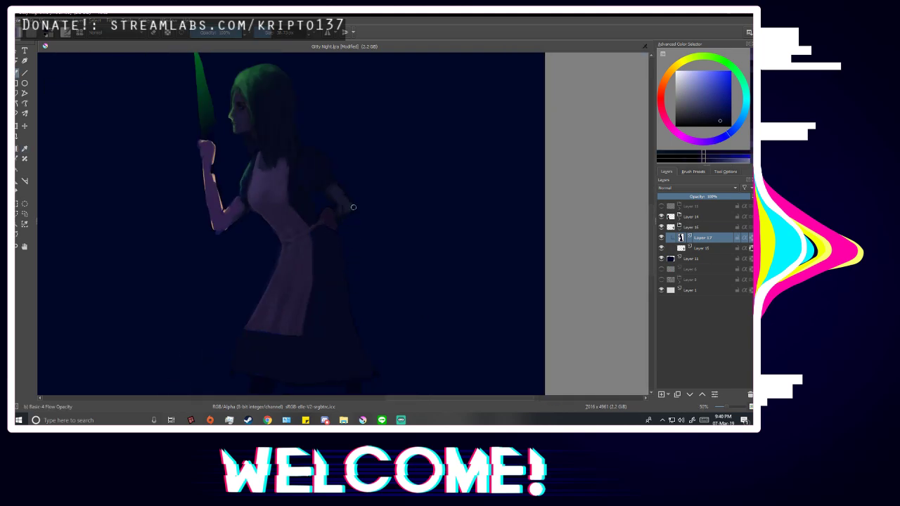
pyautogui.scroll(1, 373, 305)
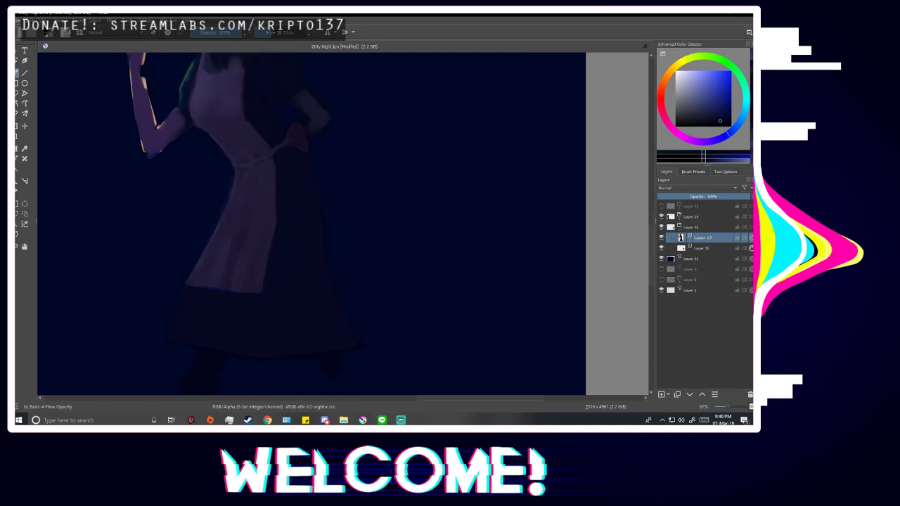
# Paint folds into the skirt behind the apron with dark blues and a smaller brush, checking them in mirrored view.
pyautogui.moveTo(273, 32); pyautogui.dragTo(270, 40)
pyautogui.scroll(-2, 324, 274)
pyautogui.scroll(1, 355, 304)
pyautogui.press('p')
pyautogui.scroll(1, 292, 104)
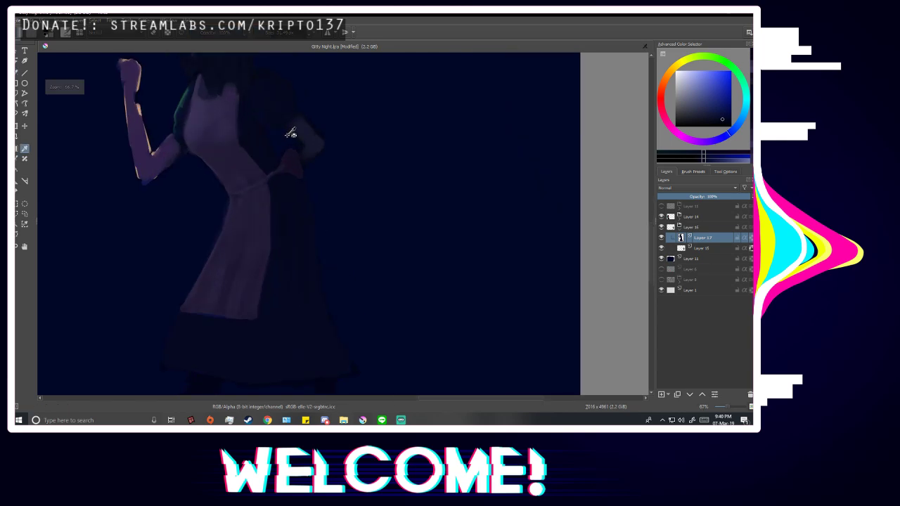
pyautogui.press('b')
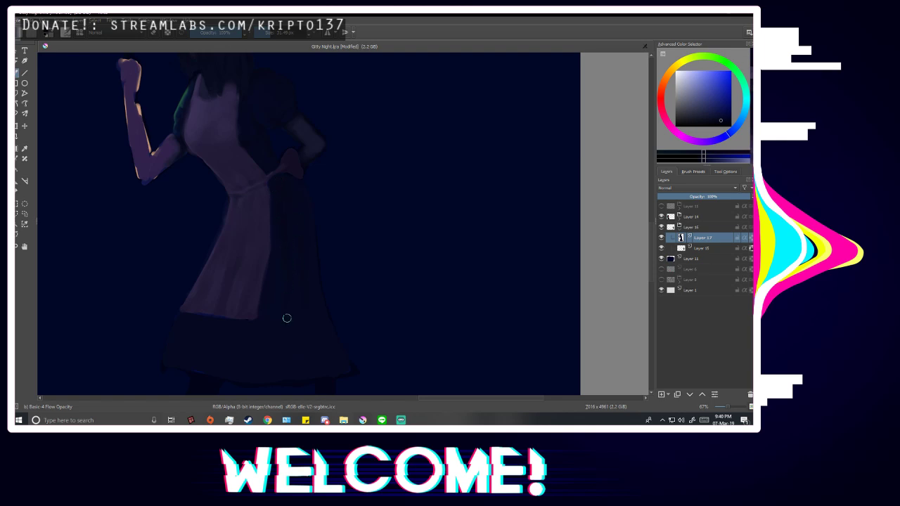
pyautogui.press('m')
pyautogui.scroll(-1, 372, 299)
pyautogui.scroll(1, 497, 291)
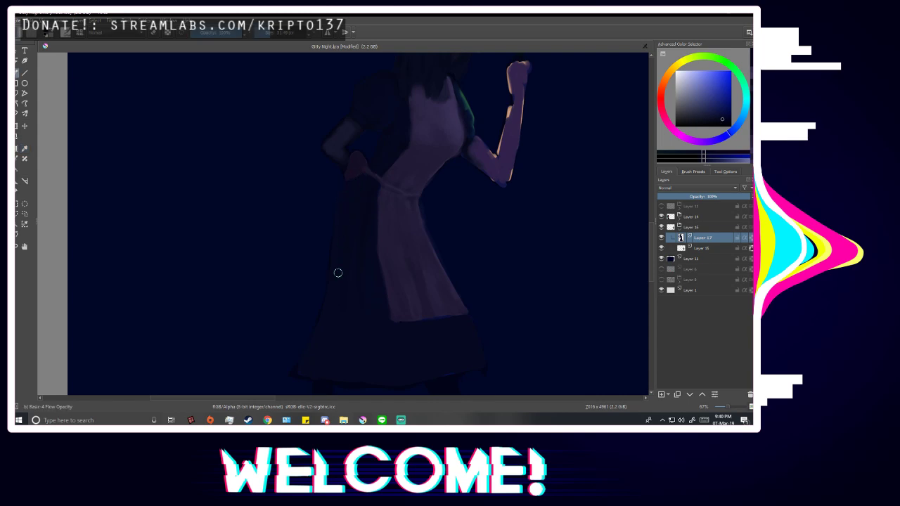
# Touch up the bent arm and waist area with dark purple, and briefly show the line sketch to check the figure.
pyautogui.scroll(-1, 366, 292)
pyautogui.scroll(1, 387, 288)
pyautogui.scroll(2, 408, 164)
pyautogui.scroll(-1, 353, 256)
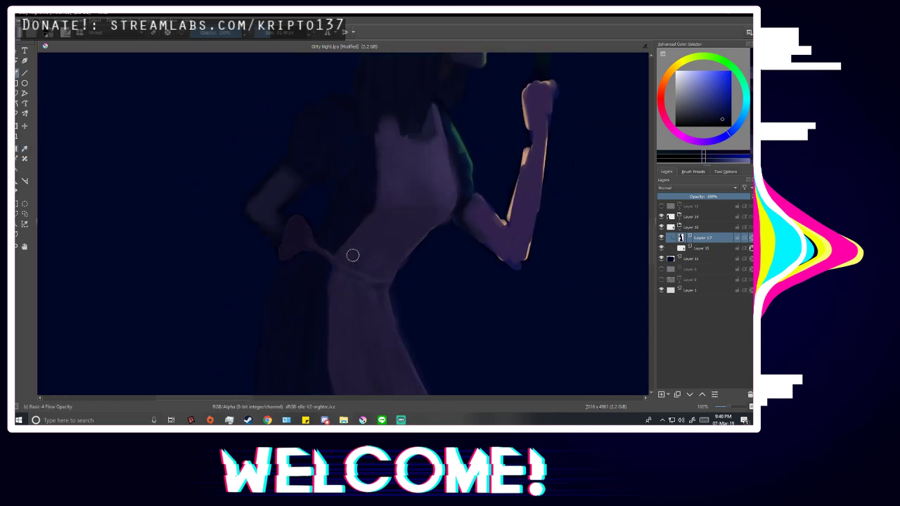
pyautogui.scroll(1, 352, 255)
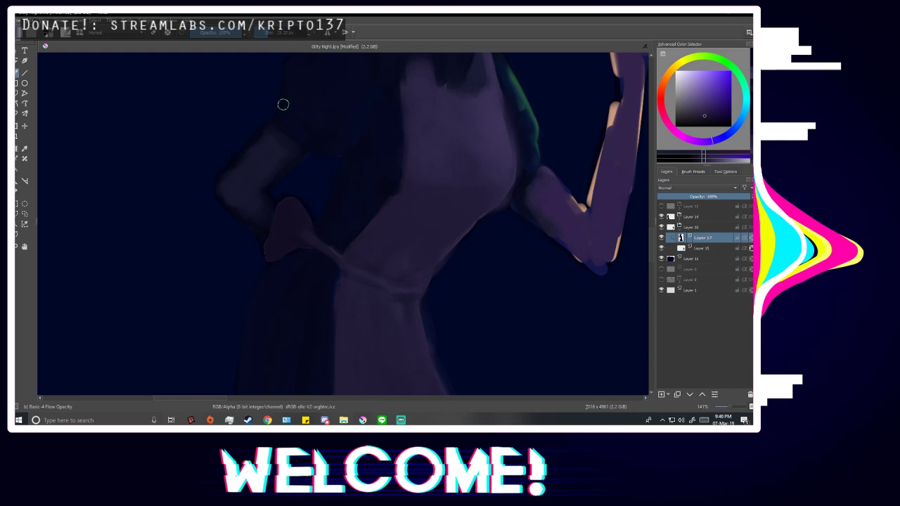
pyautogui.scroll(-3, 322, 203)
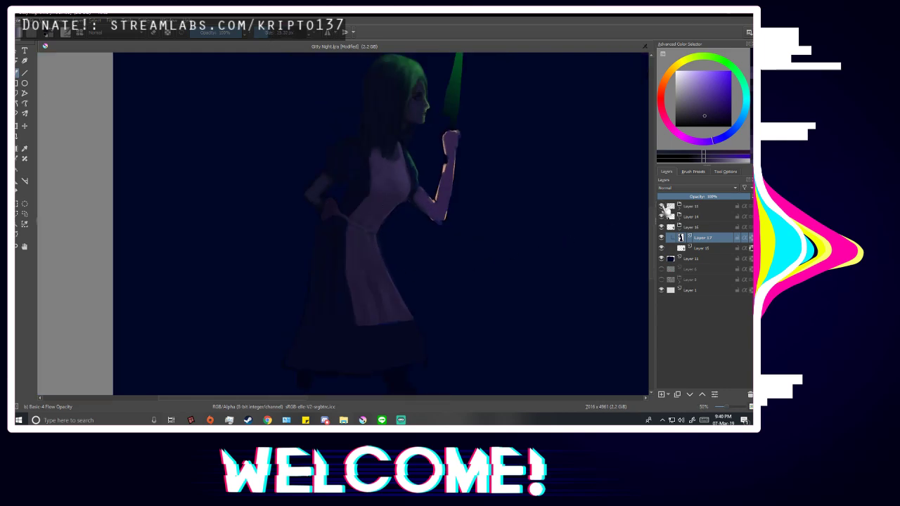
pyautogui.click(661, 206)
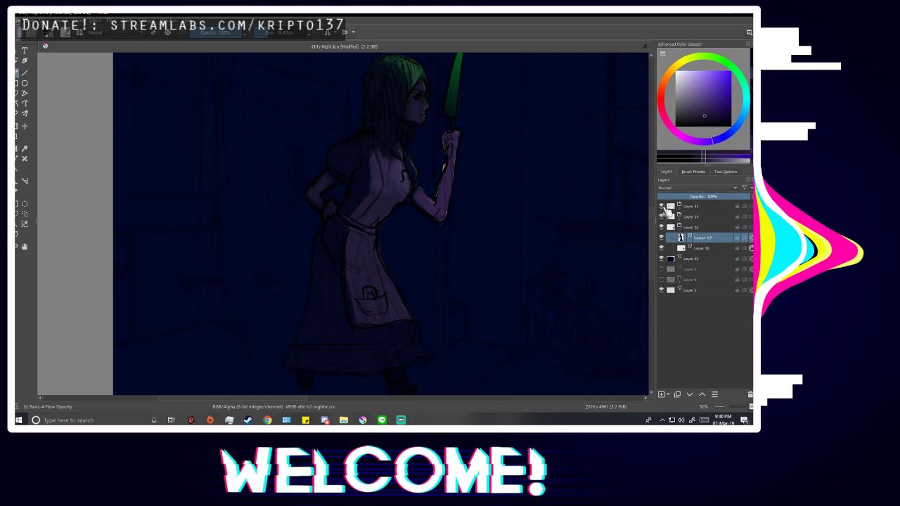
pyautogui.click(661, 206)
# Hide the line sketch and retouch the dress edge around the apron bow with a dark blue sampled near the bent arm.
pyautogui.scroll(4, 351, 225)
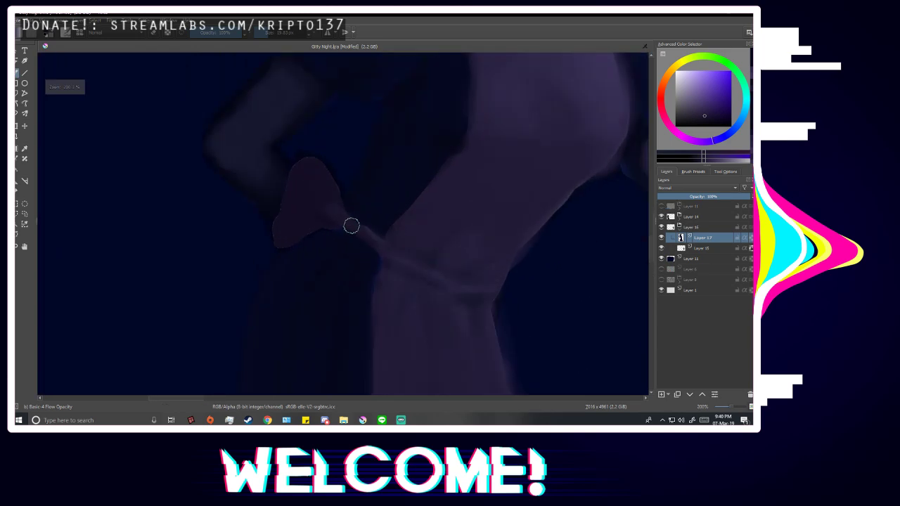
pyautogui.press('p')
pyautogui.click(320, 193)
pyautogui.scroll(-2, 315, 186)
pyautogui.scroll(1, 316, 135)
pyautogui.click(313, 144)
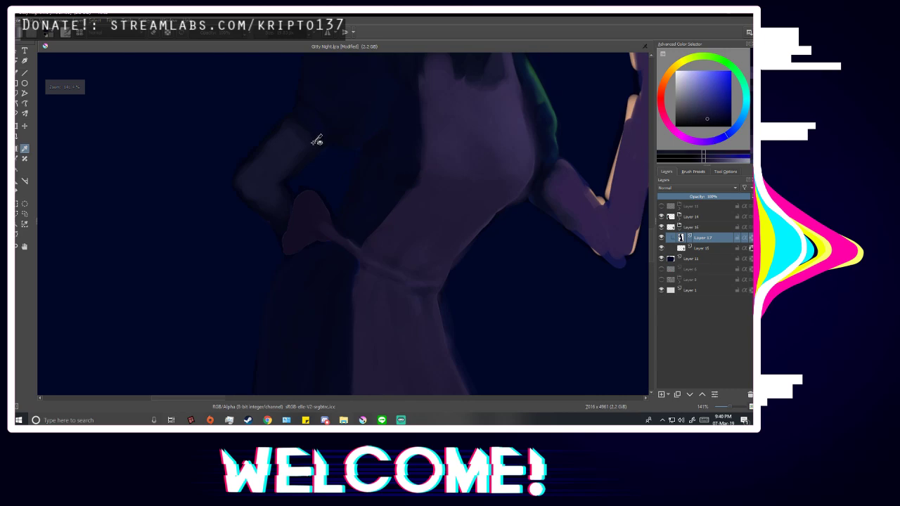
pyautogui.press('b')
pyautogui.scroll(1, 309, 225)
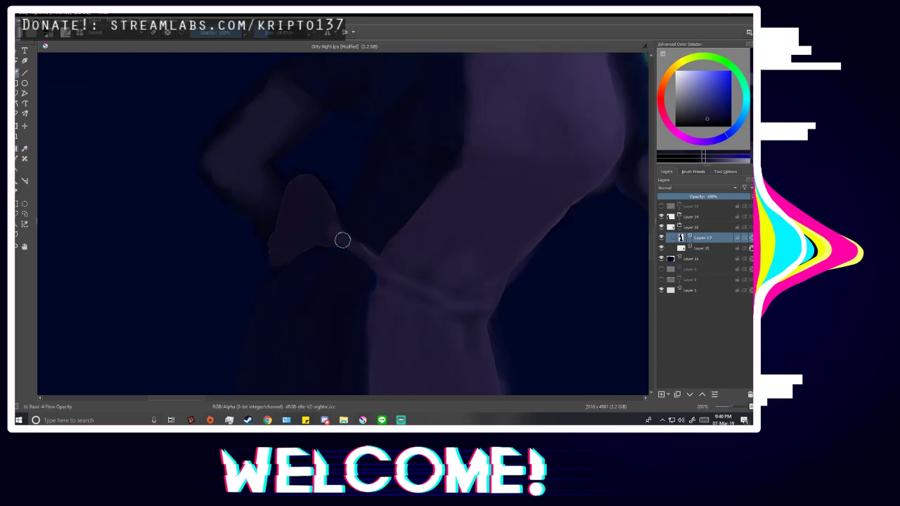
# Darken the apron bow and its ribbon with a dark bluish purple sampled beside the ribbon.
pyautogui.keyDown('ctrl'); pyautogui.click(356, 253); pyautogui.keyUp('ctrl')
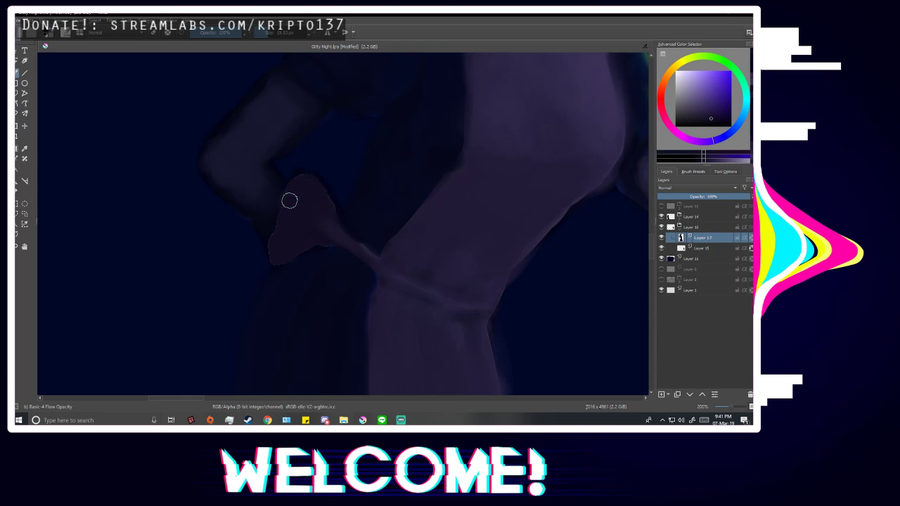
pyautogui.moveTo(288, 207)
pyautogui.mouseDown()
pyautogui.moveTo(275, 254)
pyautogui.moveTo(285, 255)
pyautogui.moveTo(315, 184)
pyautogui.moveTo(324, 214)
pyautogui.mouseUp()
pyautogui.scroll(-1, 388, 232)
pyautogui.scroll(-2, 387, 232)
pyautogui.scroll(3, 368, 245)
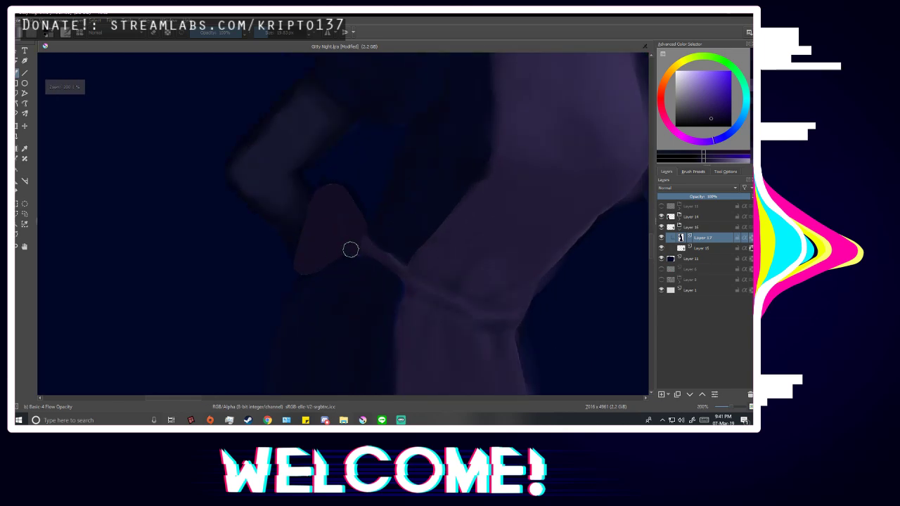
# Check the whole figure, and in mirrored view shade the apron bow with a larger brush.
pyautogui.scroll(-5, 387, 224)
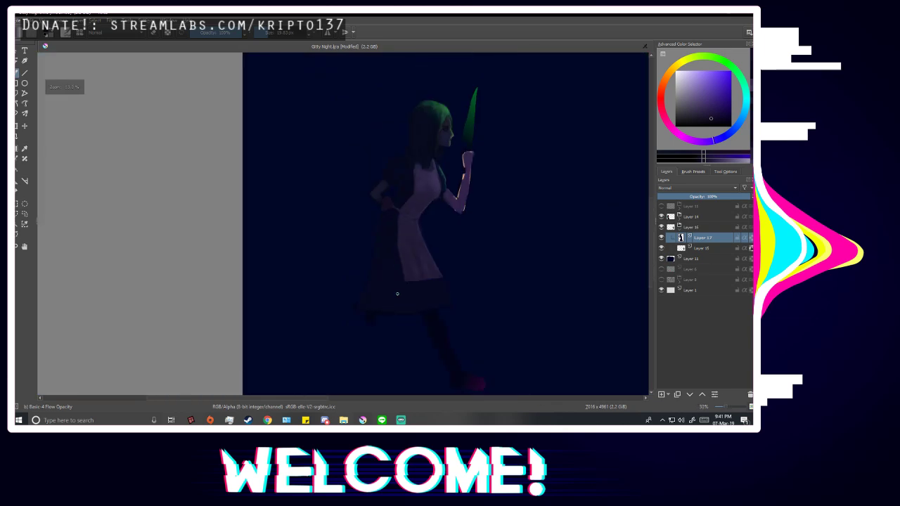
pyautogui.scroll(6, 398, 293)
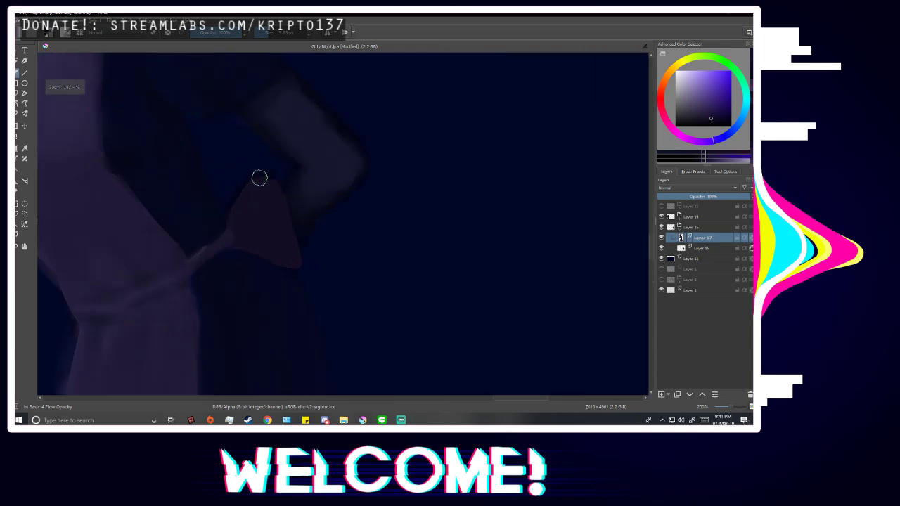
pyautogui.click(270, 34)
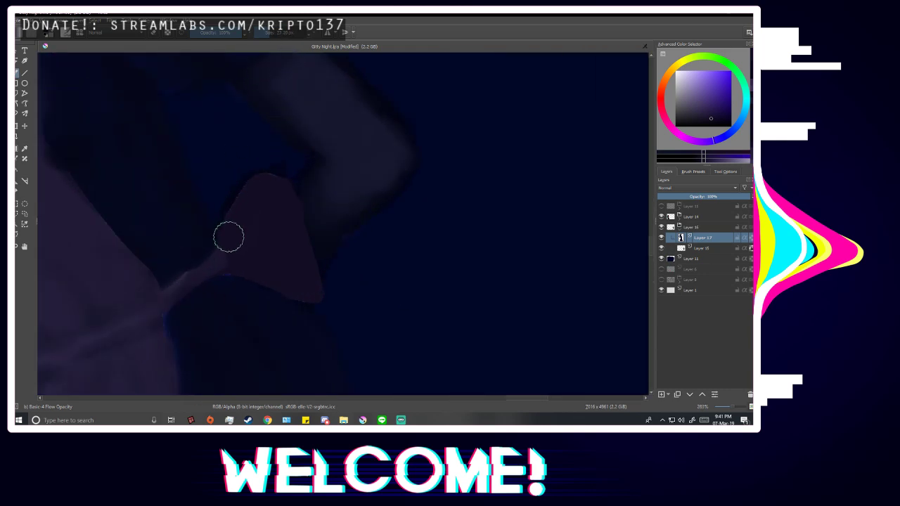
pyautogui.moveTo(260, 174)
pyautogui.mouseDown()
pyautogui.moveTo(245, 204)
pyautogui.moveTo(270, 166)
pyautogui.moveTo(282, 216)
pyautogui.moveTo(291, 209)
pyautogui.moveTo(285, 196)
pyautogui.moveTo(247, 193)
pyautogui.moveTo(233, 244)
pyautogui.moveTo(282, 249)
pyautogui.mouseUp()
pyautogui.scroll(-6, 282, 251)
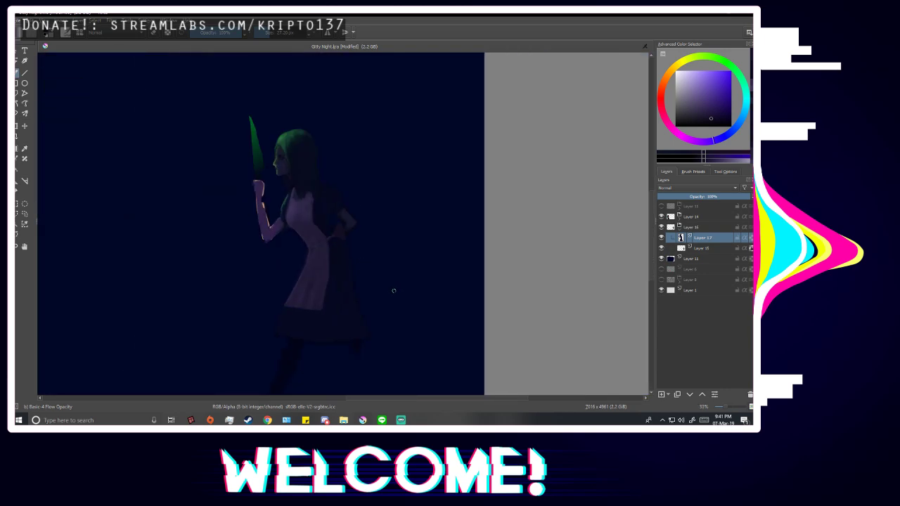
# Add lighter purple shading to the apron bow, using a color sampled from the apron and adjusting the brush size.
pyautogui.scroll(4, 394, 291)
pyautogui.press('p')
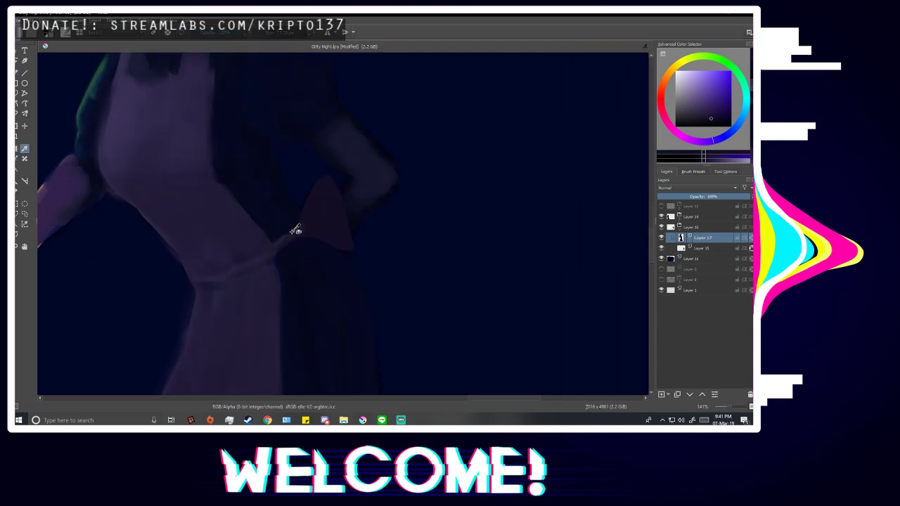
pyautogui.click(225, 206)
pyautogui.press('b')
pyautogui.scroll(1, 342, 201)
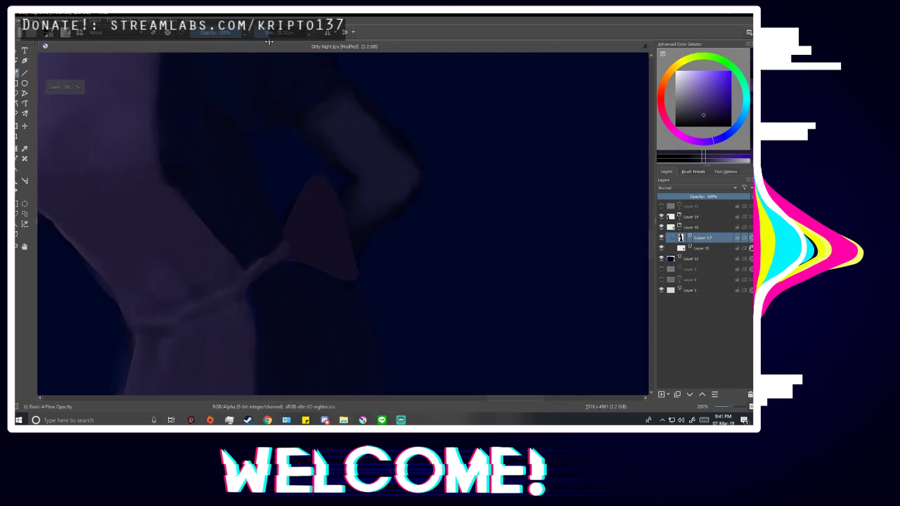
pyautogui.moveTo(268, 42); pyautogui.dragTo(275, 42)
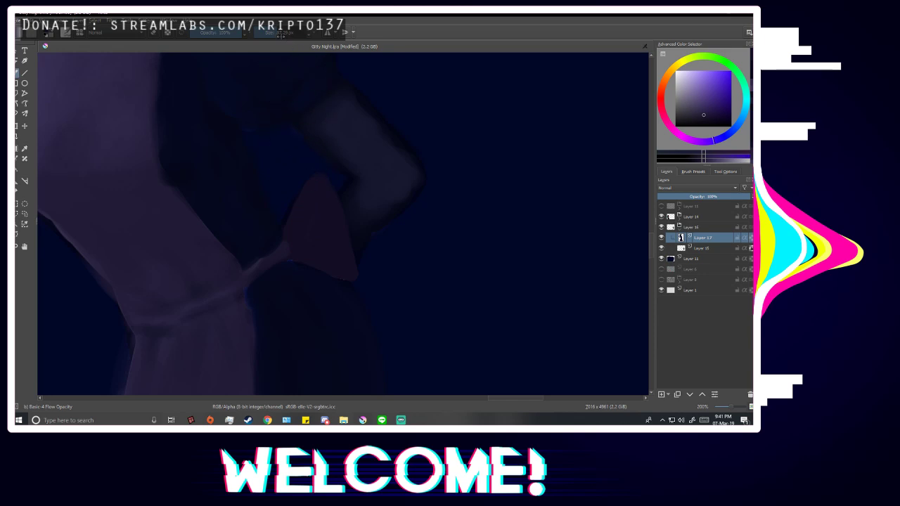
pyautogui.moveTo(277, 35); pyautogui.dragTo(274, 40)
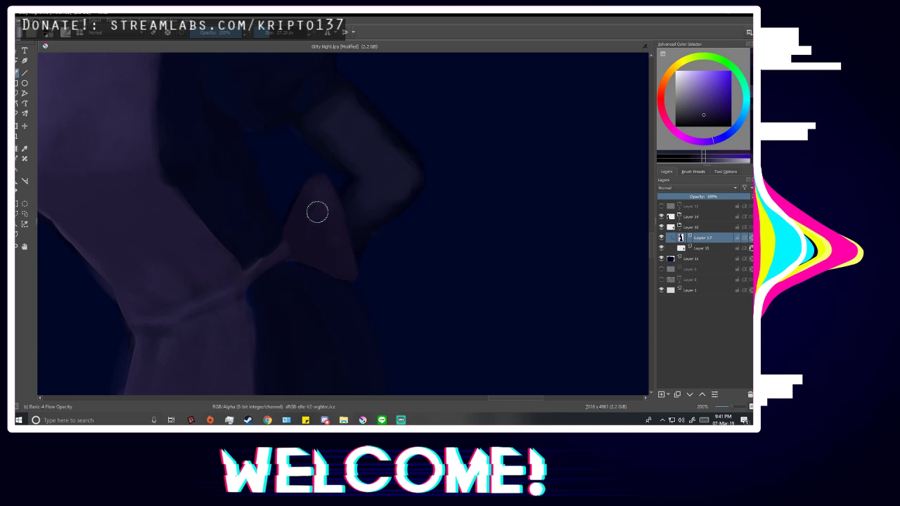
pyautogui.scroll(-4, 327, 245)
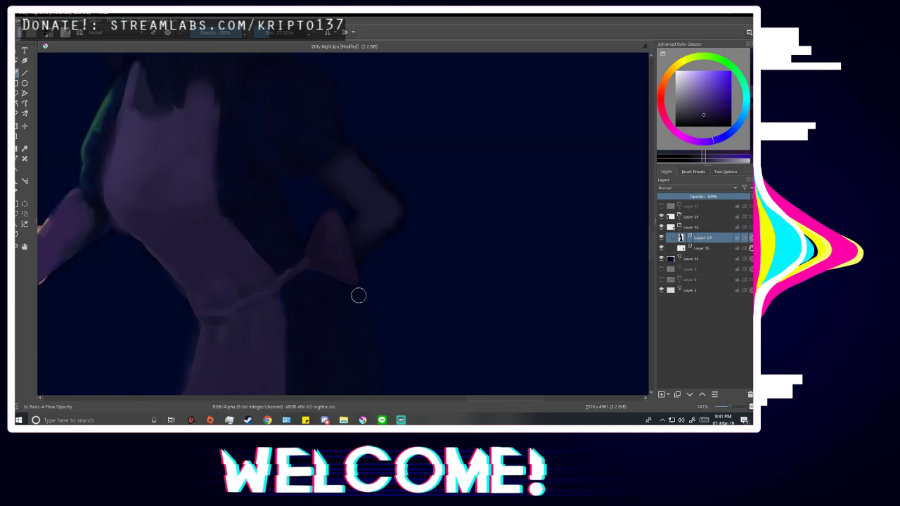
# Examine the whole illustration in normal and mirrored view, briefly showing the line sketch over it.
pyautogui.press('m')
pyautogui.scroll(-1, 431, 267)
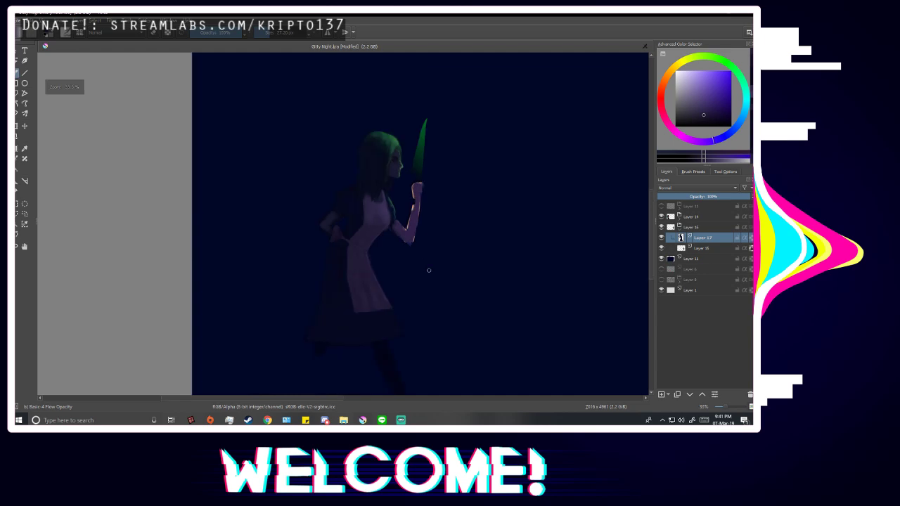
pyautogui.scroll(-2, 450, 310)
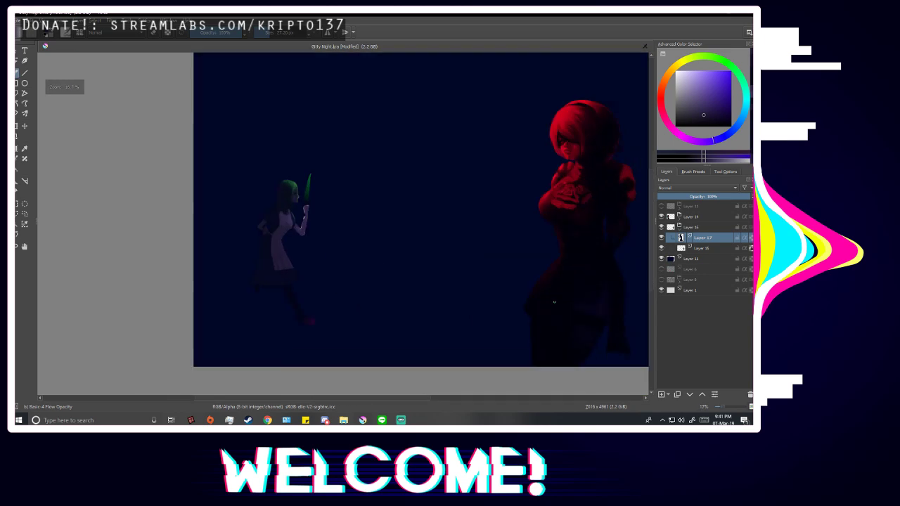
pyautogui.press('m')
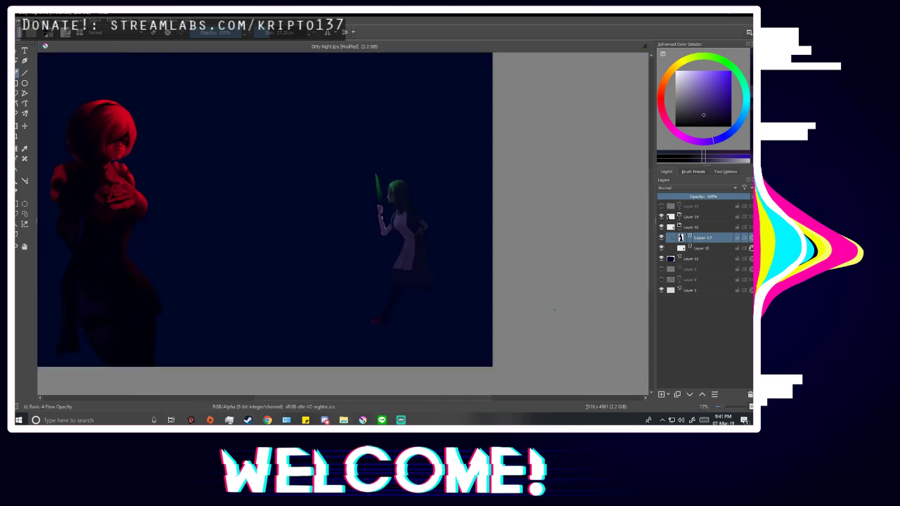
pyautogui.click(661, 206)
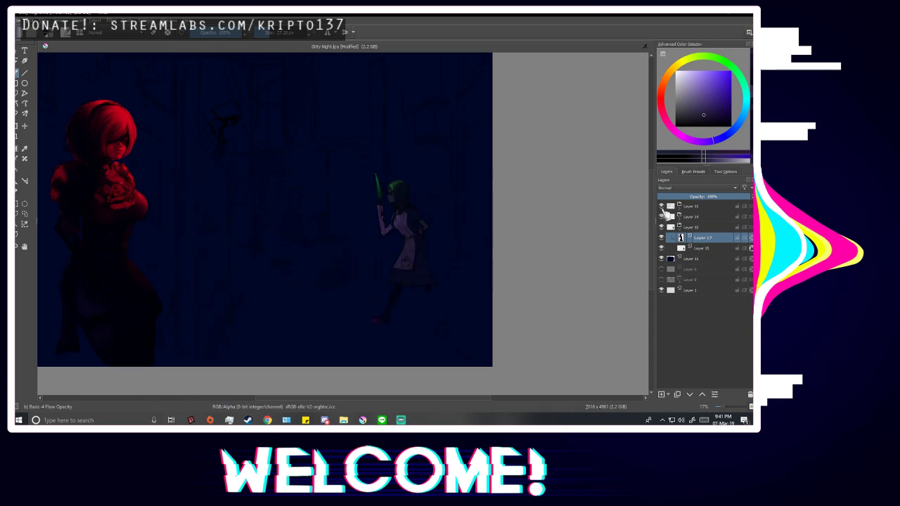
pyautogui.click(662, 207)
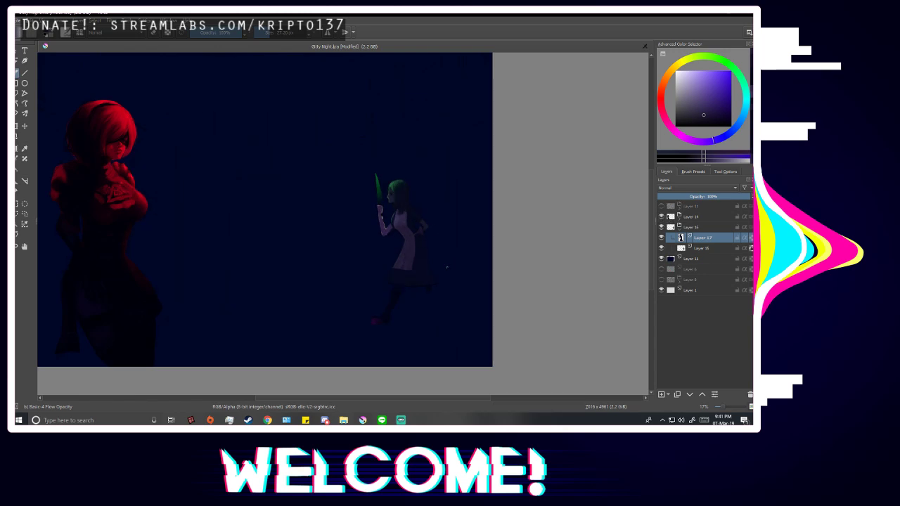
# Paint the lower skirt and its hem with dark blue in mirrored view.
pyautogui.scroll(2, 439, 290)
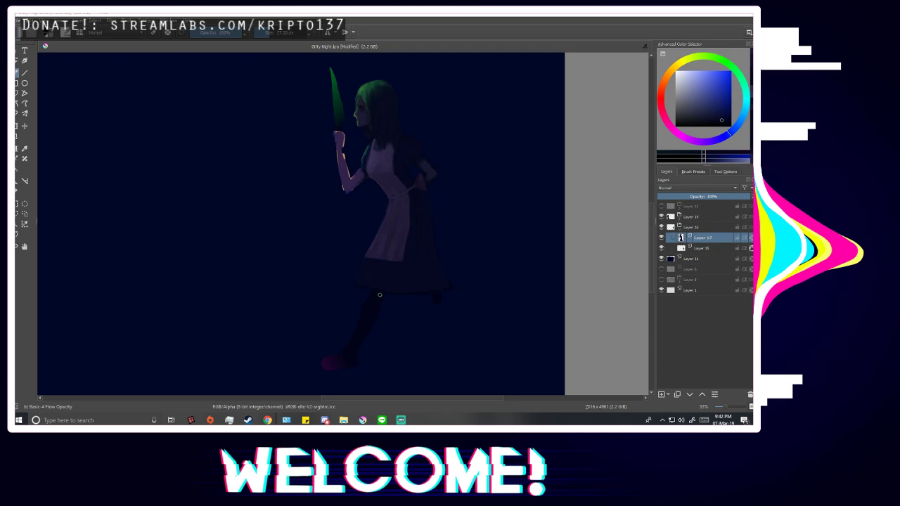
pyautogui.scroll(1, 407, 285)
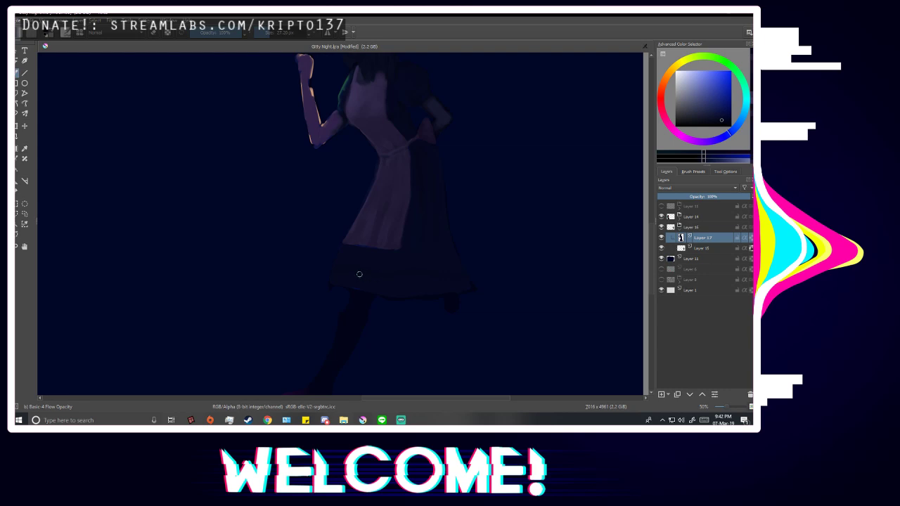
pyautogui.scroll(-2, 433, 278)
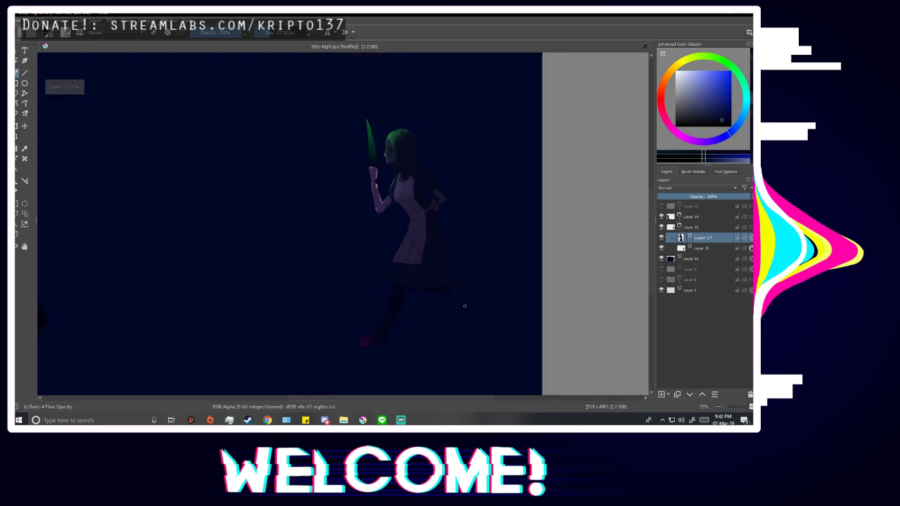
# Restore the normal view and refine the lower skirt and hem with dark blues sampled from the dress.
pyautogui.press('m')
pyautogui.scroll(2, 466, 309)
pyautogui.press('p')
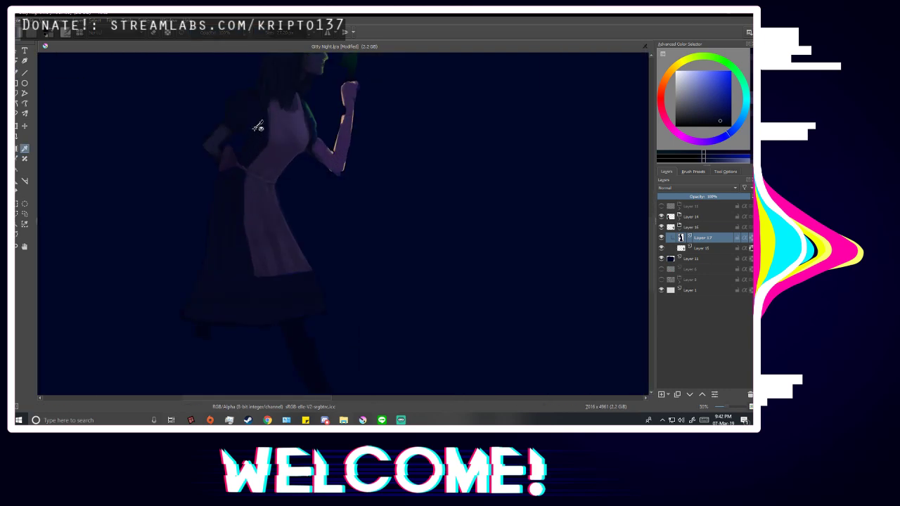
pyautogui.press('b')
pyautogui.scroll(1, 184, 301)
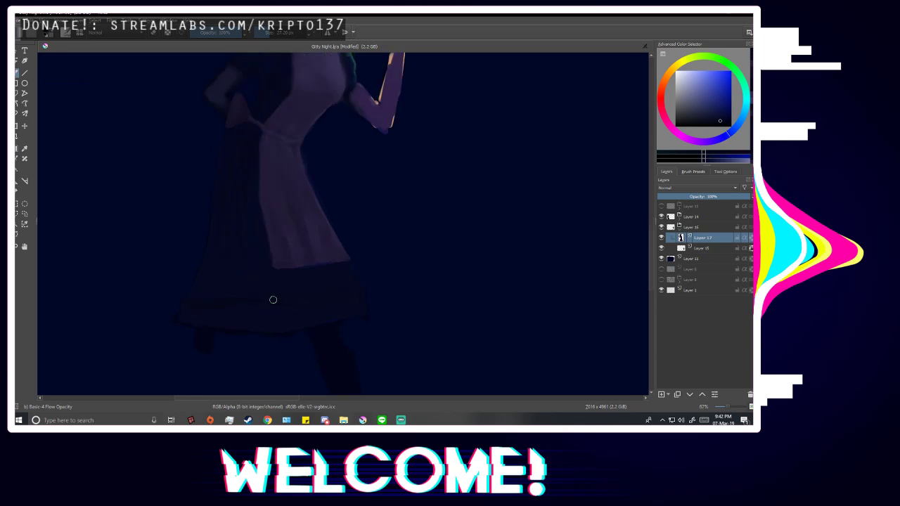
pyautogui.keyDown('ctrl'); pyautogui.click(201, 286); pyautogui.keyUp('ctrl')
pyautogui.scroll(-3, 293, 297)
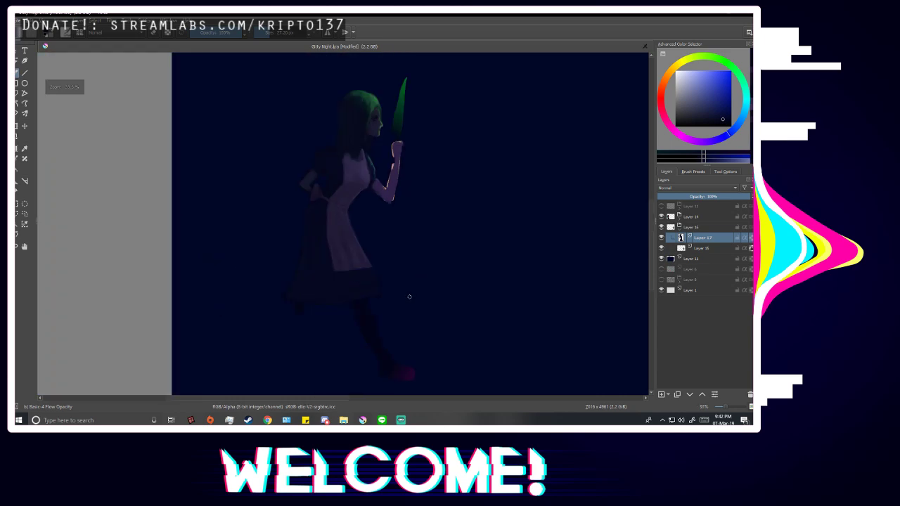
pyautogui.scroll(4, 373, 304)
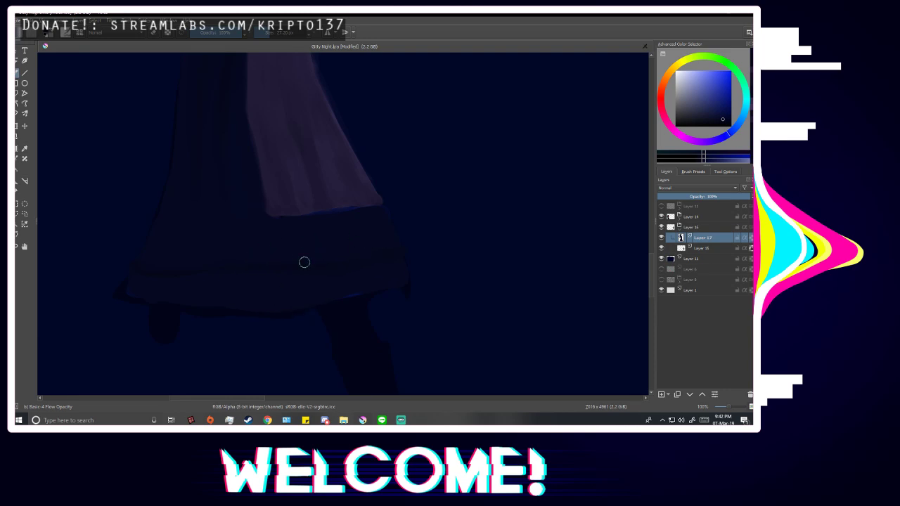
# Mirror the view again and deepen the skirt's shading with a darker blue sampled from it.
pyautogui.press('p')
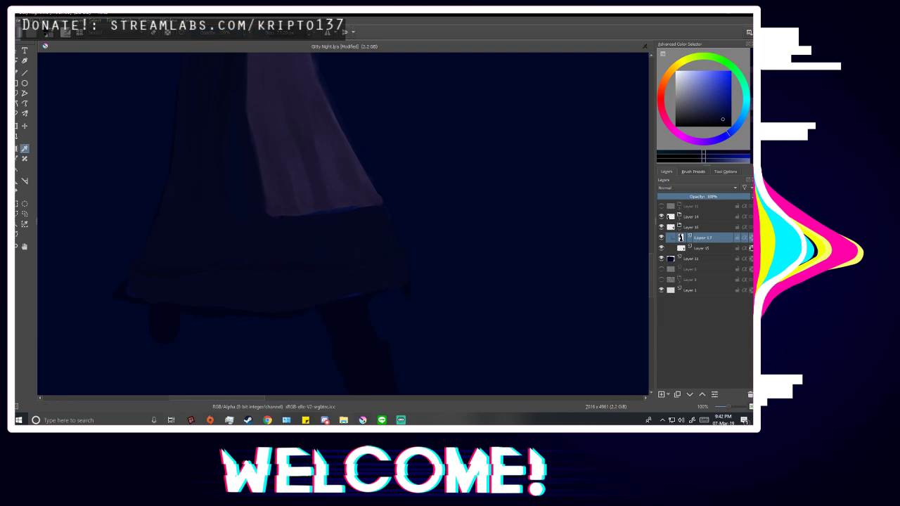
pyautogui.press('b')
pyautogui.scroll(-1, 397, 280)
pyautogui.press('m')
pyautogui.scroll(1, 418, 241)
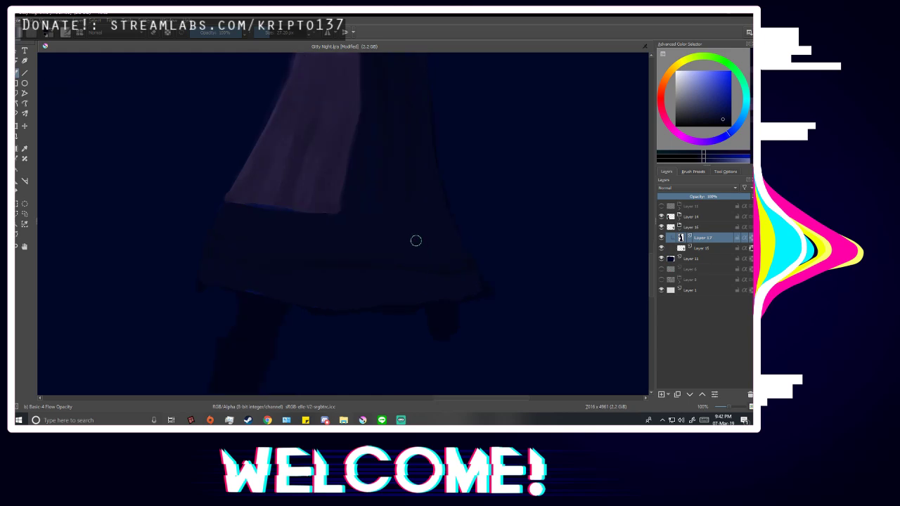
pyautogui.press('p')
pyautogui.press('b')
pyautogui.press('-')
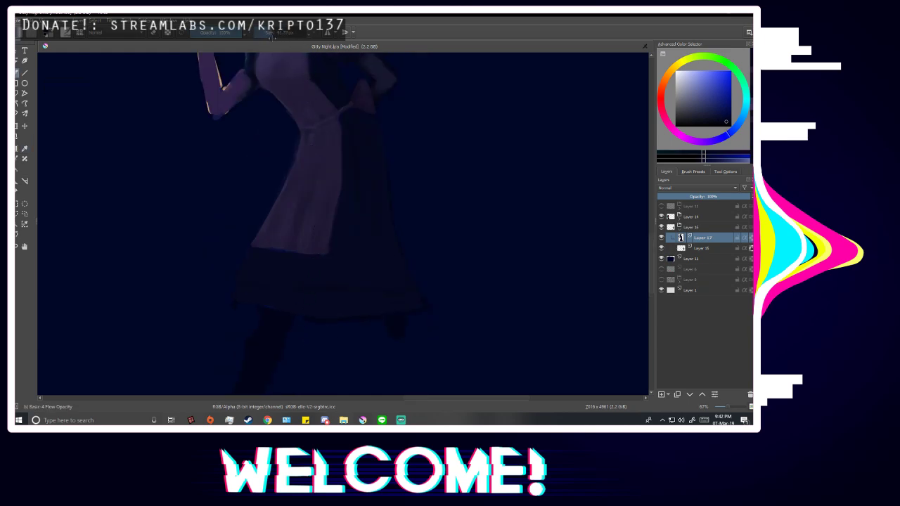
# Cover the bright gap along the apron's lower edge and paint a fold beneath it with dark blues sampled from the skirt.
pyautogui.scroll(2, 281, 281)
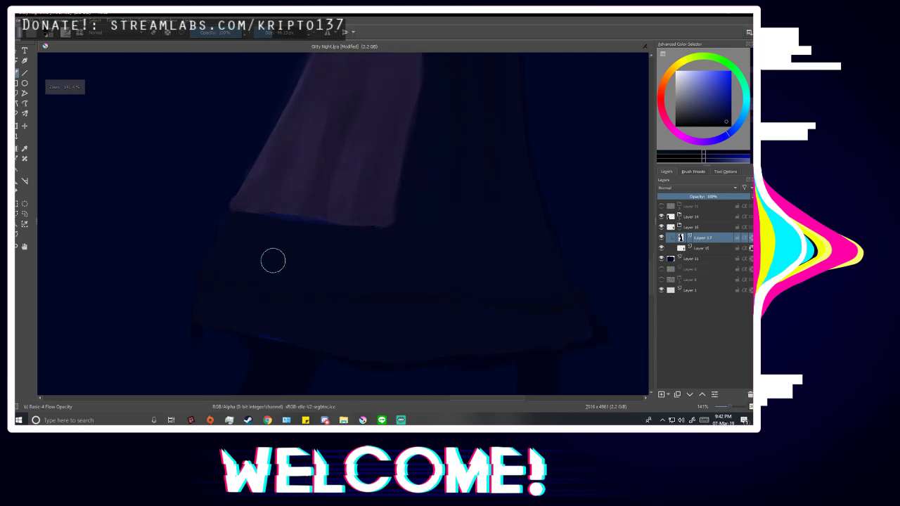
pyautogui.moveTo(300, 33); pyautogui.dragTo(271, 38)
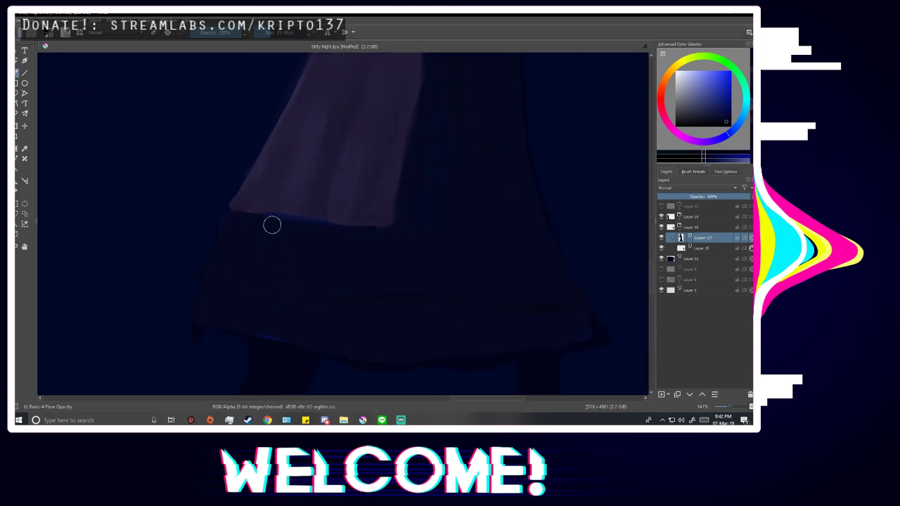
pyautogui.keyDown('ctrl'); pyautogui.click(310, 251); pyautogui.keyUp('ctrl')
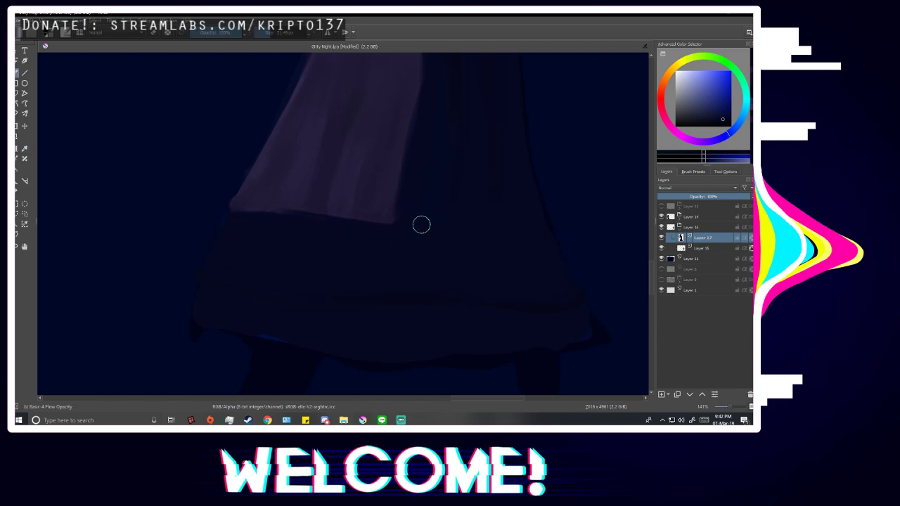
pyautogui.scroll(-4, 349, 277)
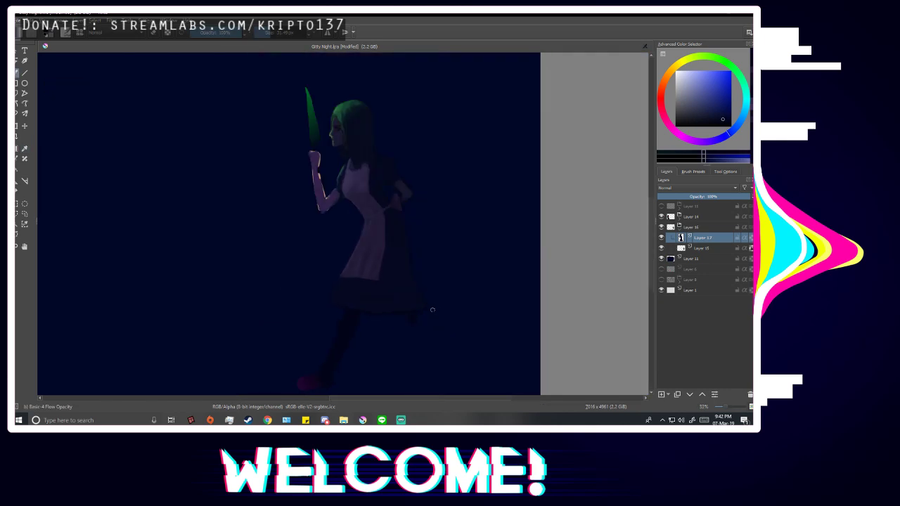
pyautogui.scroll(4, 408, 302)
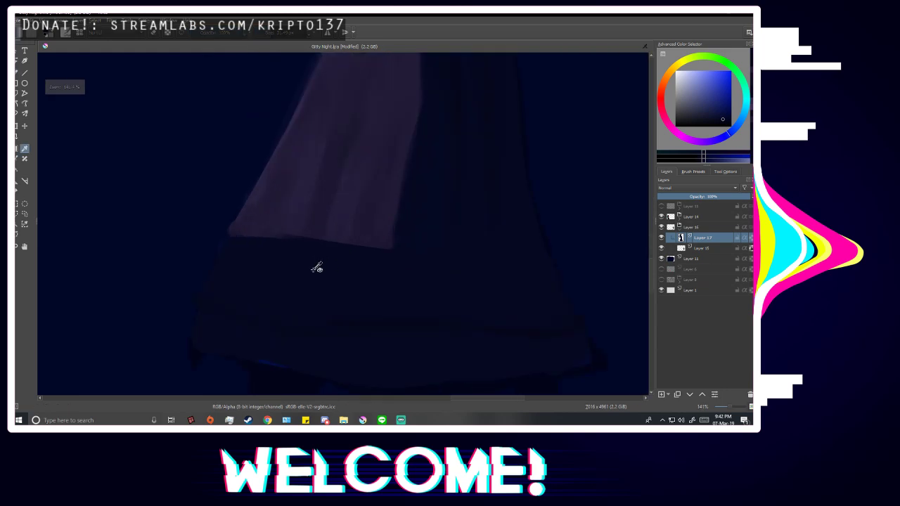
pyautogui.keyDown('ctrl'); pyautogui.click(374, 321); pyautogui.keyUp('ctrl')
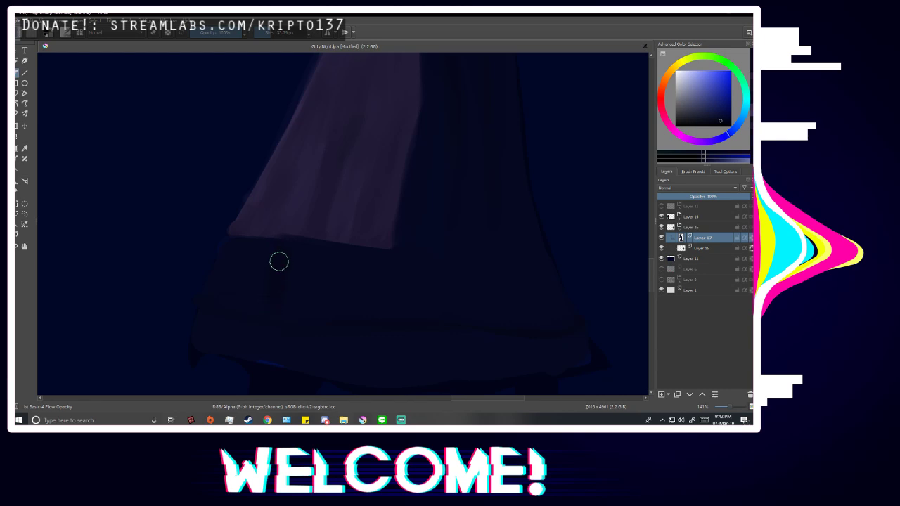
# Refine the folds beneath the apron with dark blues sampled from the skirt.
pyautogui.keyDown('ctrl'); pyautogui.click(300, 283); pyautogui.keyUp('ctrl')
pyautogui.scroll(-3, 348, 231)
pyautogui.scroll(3, 382, 315)
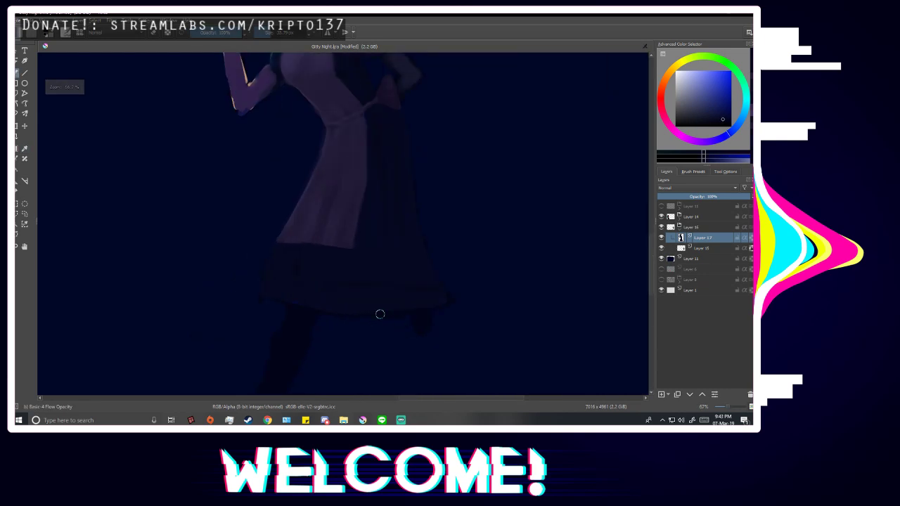
pyautogui.keyDown('ctrl'); pyautogui.click(260, 227); pyautogui.keyUp('ctrl')
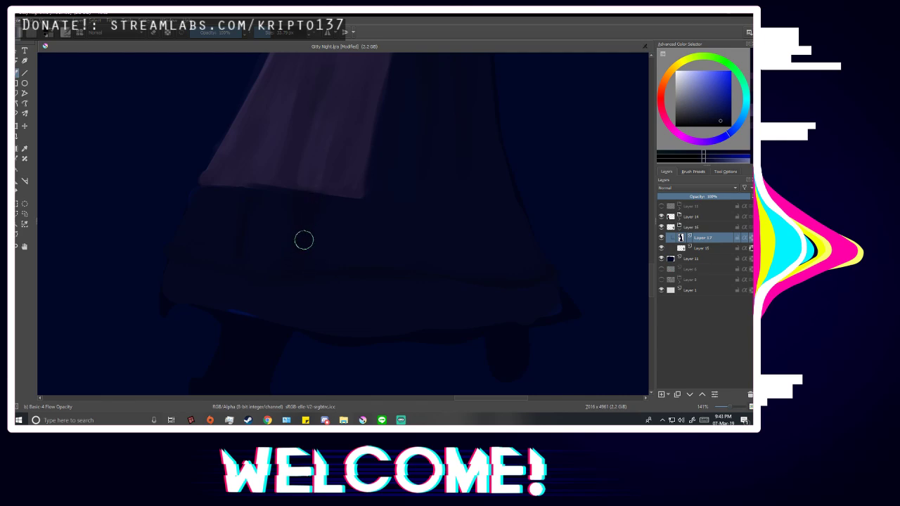
pyautogui.scroll(-1, 389, 295)
pyautogui.scroll(-3, 416, 308)
# Flip the view horizontally and extend the dark folds beneath the apron down toward the skirt's hem.
pyautogui.press('m')
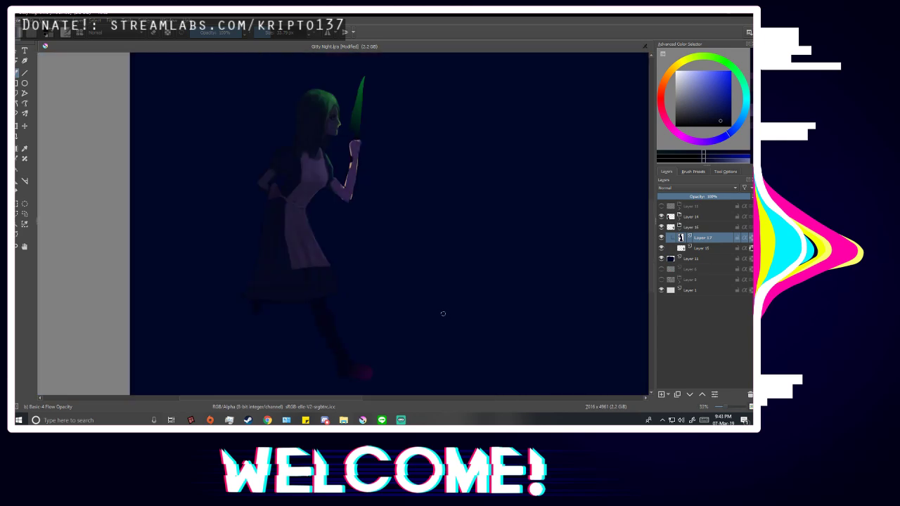
pyautogui.scroll(5, 328, 292)
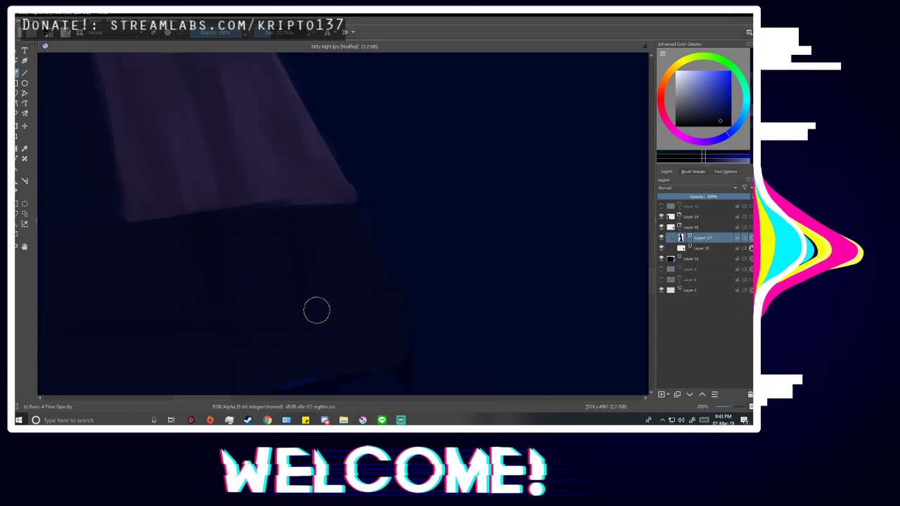
pyautogui.scroll(-5, 391, 290)
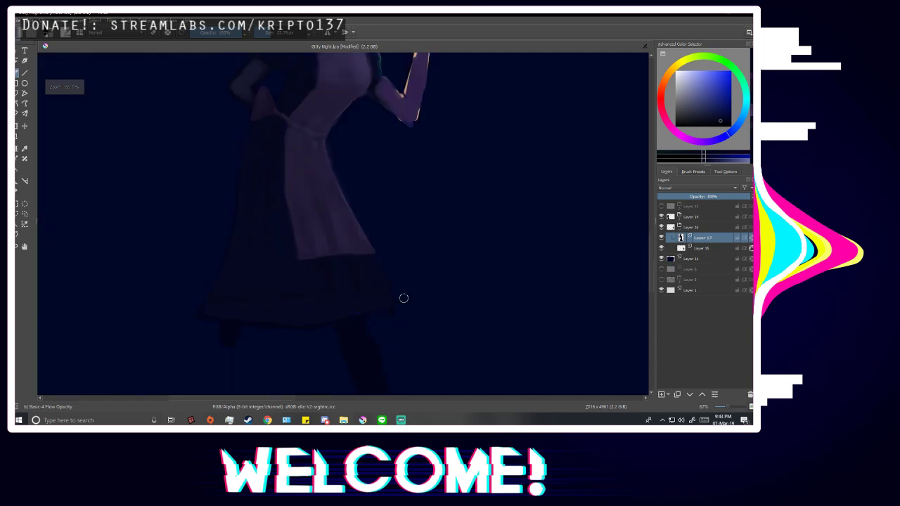
pyautogui.scroll(3, 379, 325)
pyautogui.scroll(-2, 339, 262)
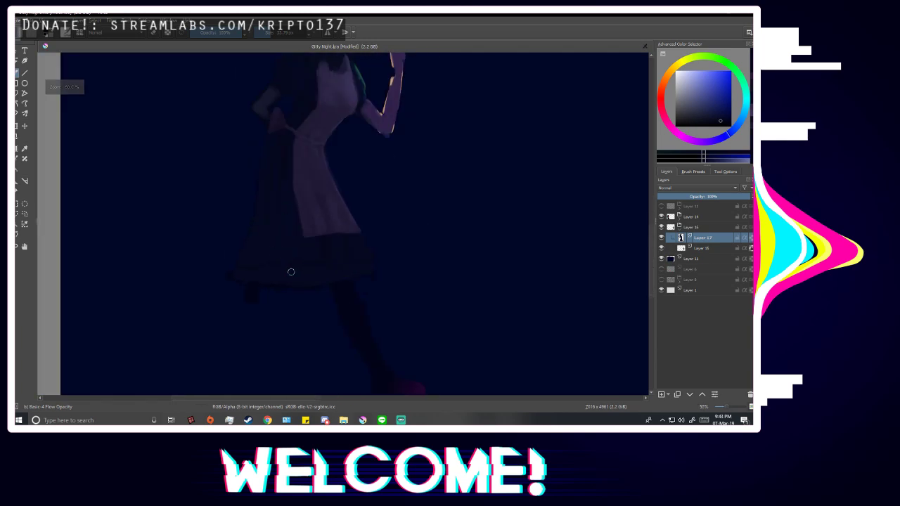
pyautogui.scroll(2, 292, 144)
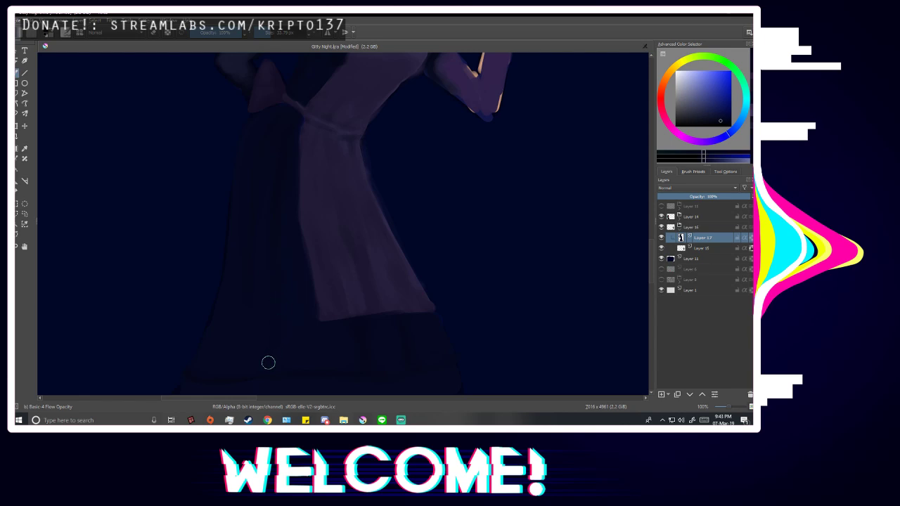
pyautogui.scroll(-3, 281, 292)
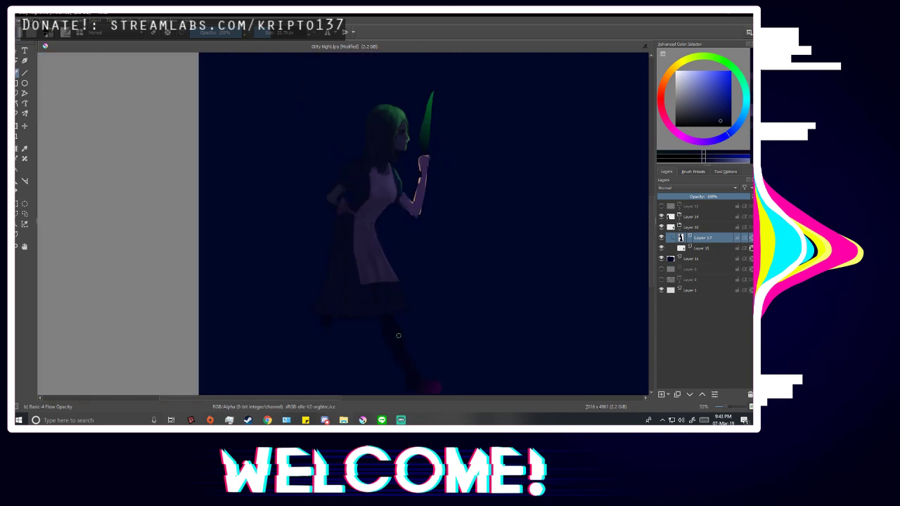
pyautogui.scroll(4, 399, 338)
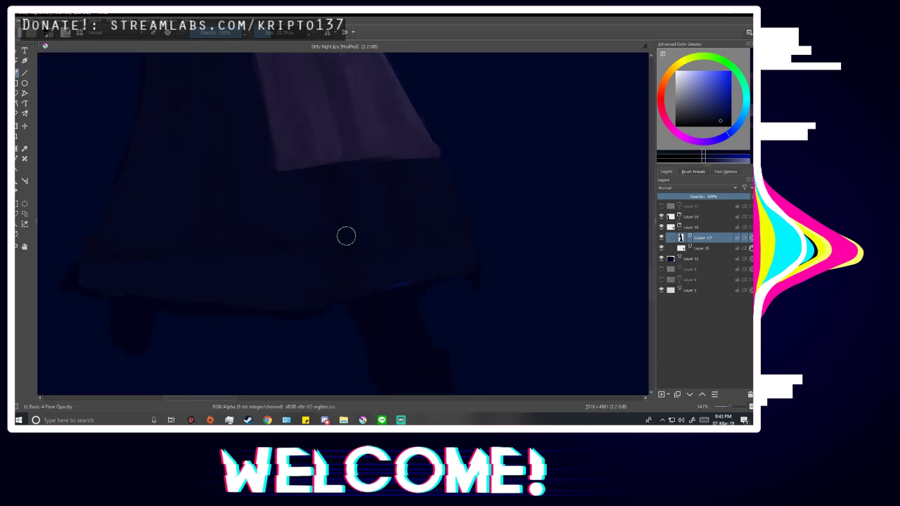
pyautogui.scroll(-3, 350, 335)
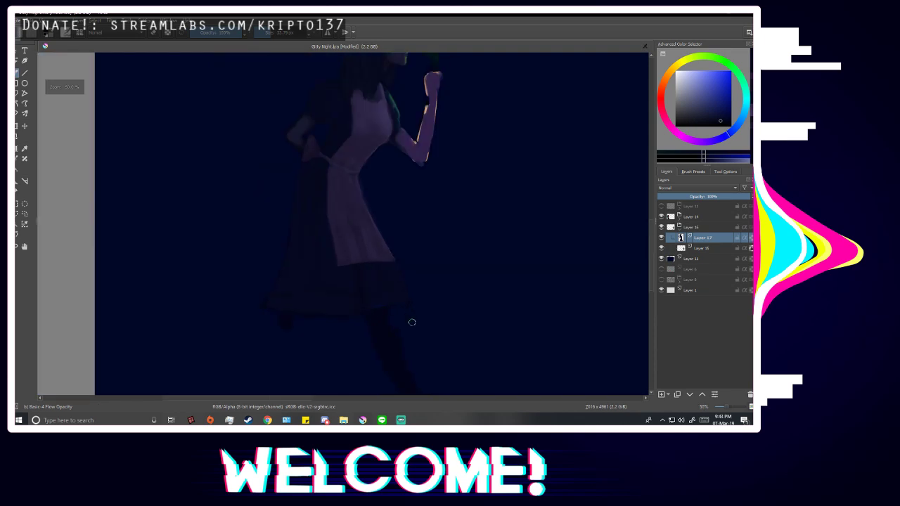
pyautogui.scroll(4, 426, 335)
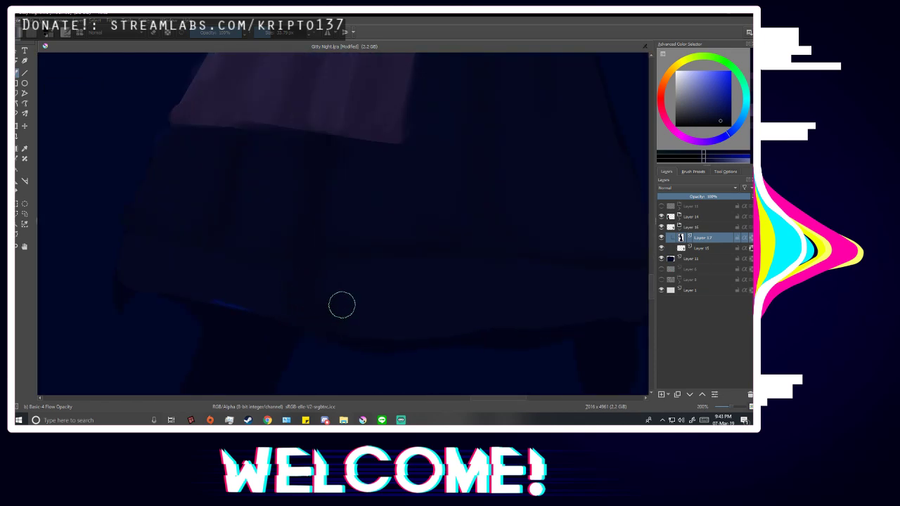
# Paint over the bright blue gap along the skirt's hem above the front leg, sampling dark blue from the skirt.
pyautogui.scroll(-1, 408, 306)
pyautogui.scroll(1, 352, 303)
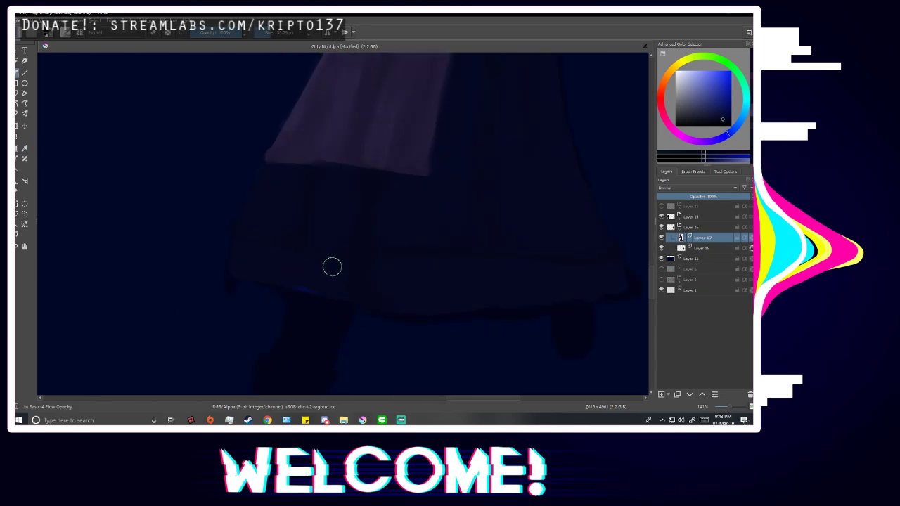
pyautogui.moveTo(244, 275)
pyautogui.mouseDown()
pyautogui.moveTo(326, 293)
pyautogui.moveTo(460, 303)
pyautogui.moveTo(397, 307)
pyautogui.mouseUp()
pyautogui.scroll(-2, 456, 300)
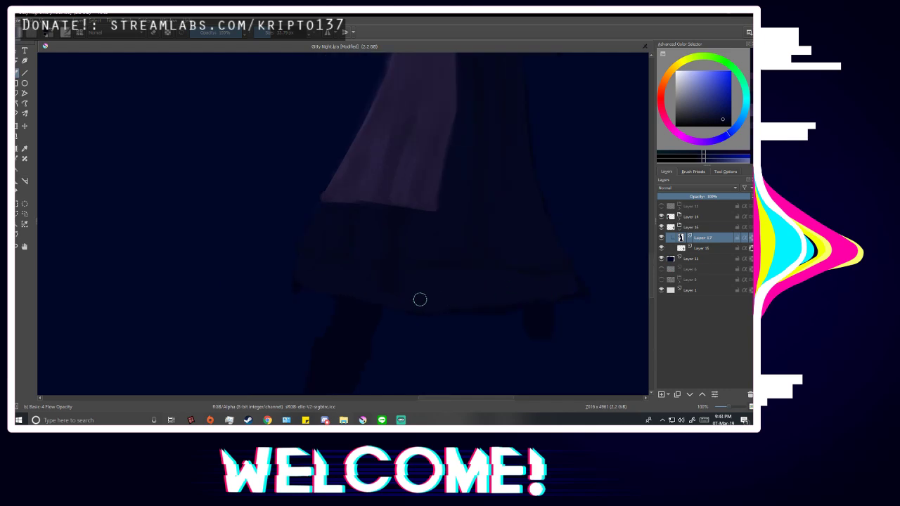
pyautogui.scroll(2, 474, 315)
pyautogui.press('p')
pyautogui.click(302, 257)
pyautogui.press('b')
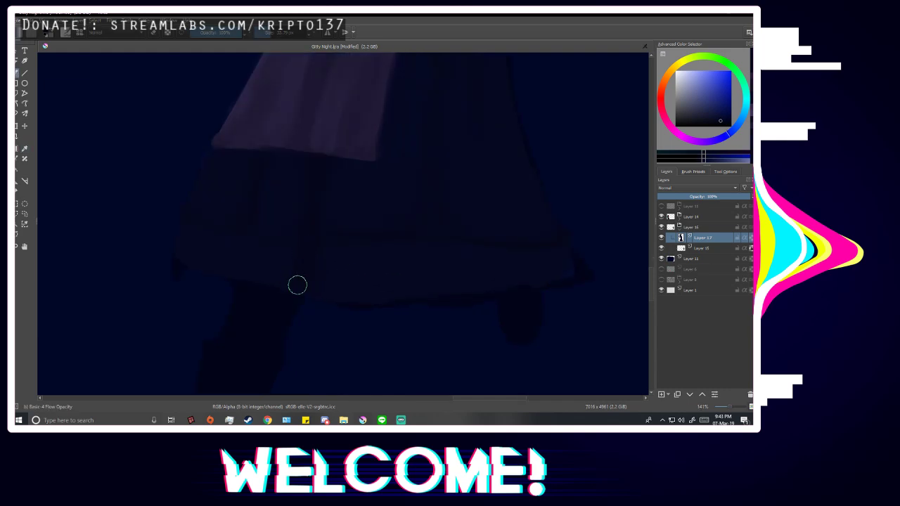
# Flip the view and refine the lower skirt and hem shading with dark blues sampled from the skirt.
pyautogui.scroll(-3, 316, 270)
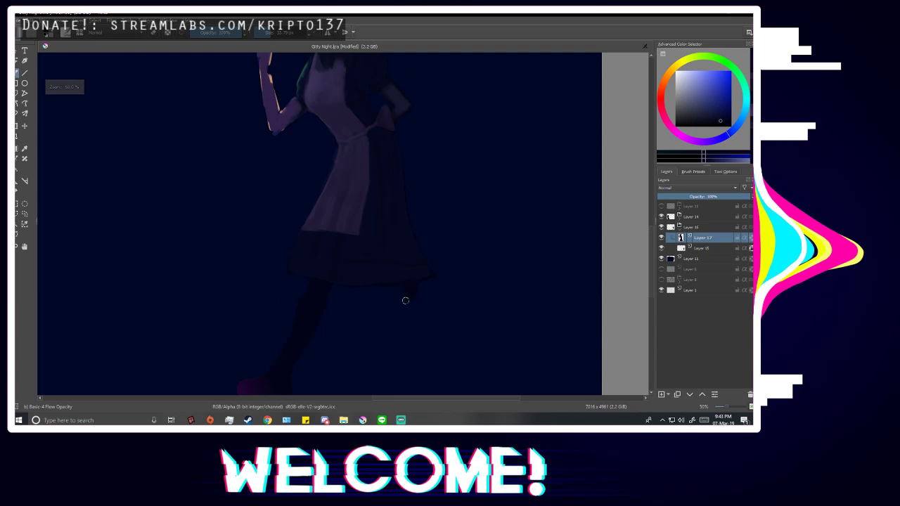
pyautogui.press('m')
pyautogui.scroll(-2, 372, 326)
pyautogui.scroll(5, 372, 306)
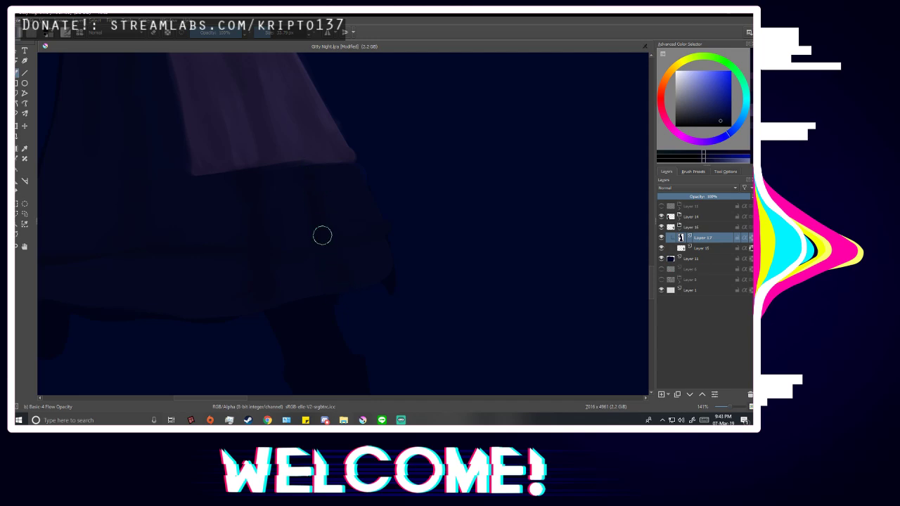
pyautogui.scroll(-4, 396, 283)
pyautogui.scroll(3, 380, 287)
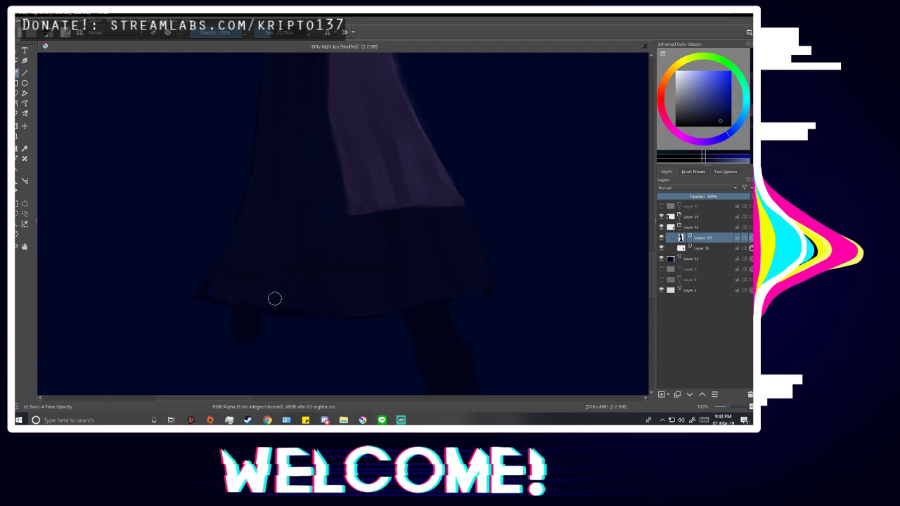
pyautogui.scroll(-4, 352, 295)
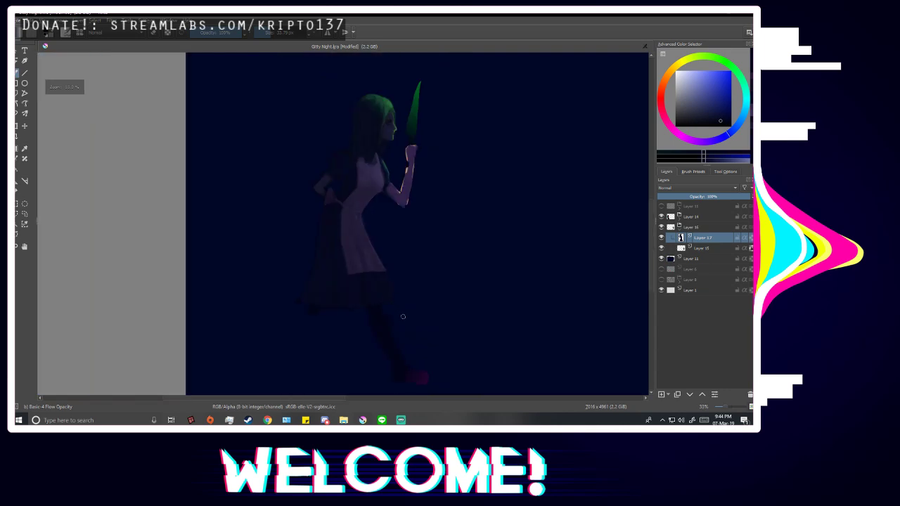
pyautogui.scroll(4, 356, 302)
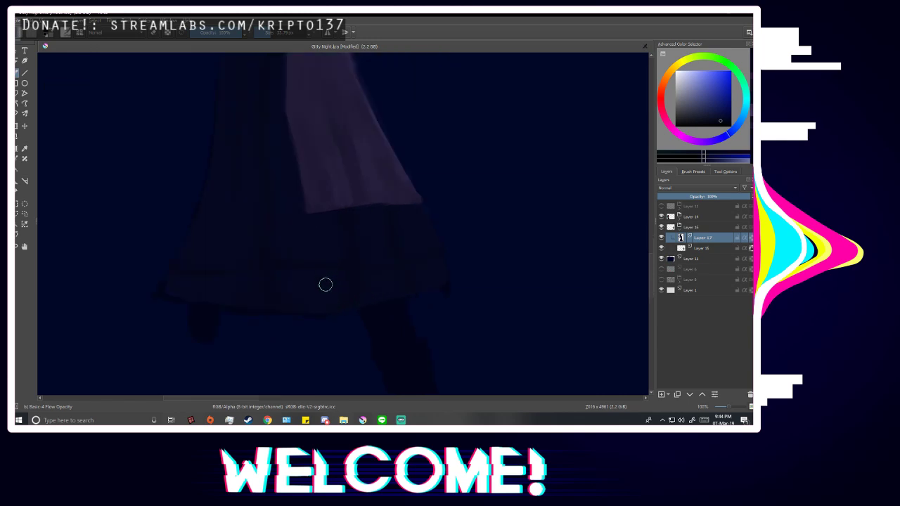
pyautogui.keyDown('ctrl'); pyautogui.click(325, 286); pyautogui.keyUp('ctrl')
pyautogui.keyDown('ctrl'); pyautogui.click(275, 290); pyautogui.keyUp('ctrl')
pyautogui.scroll(-3, 297, 287)
pyautogui.press('m')
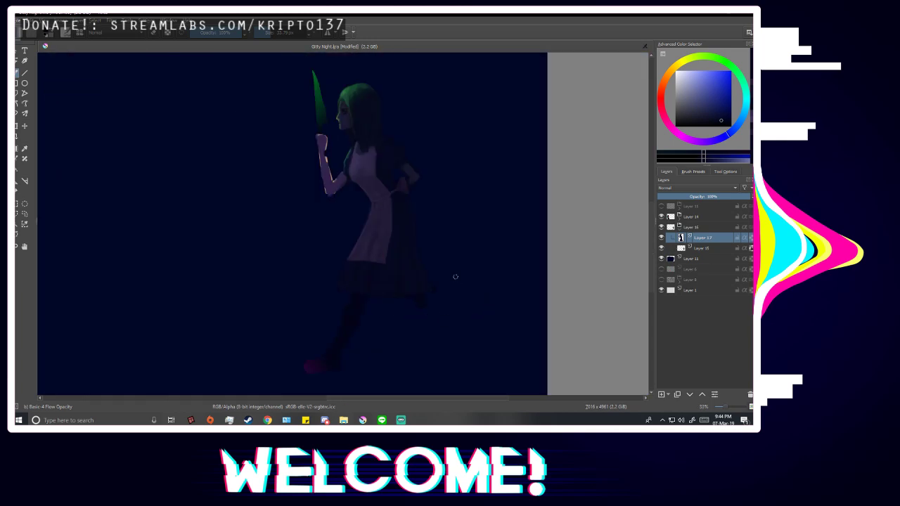
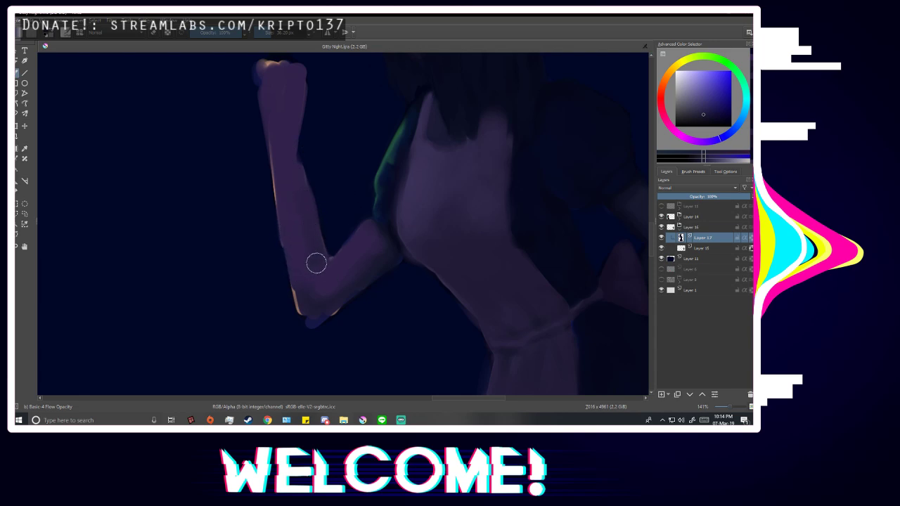
# Touch up the raised forearm, show the line sketch layer and trim the fist and wrist outline with blue sampled from the background.
pyautogui.moveTo(317, 263); pyautogui.dragTo(312, 287)
pyautogui.press('1')
pyautogui.click(661, 206)
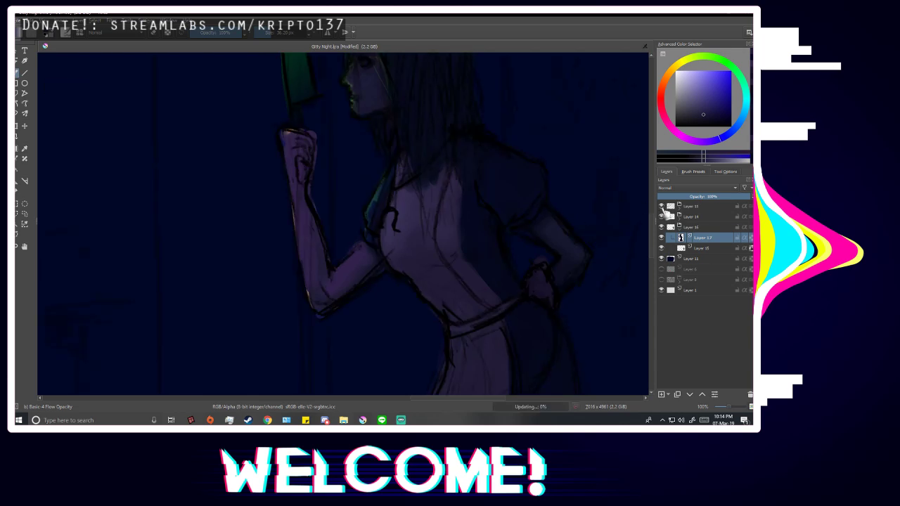
pyautogui.scroll(1, 322, 198)
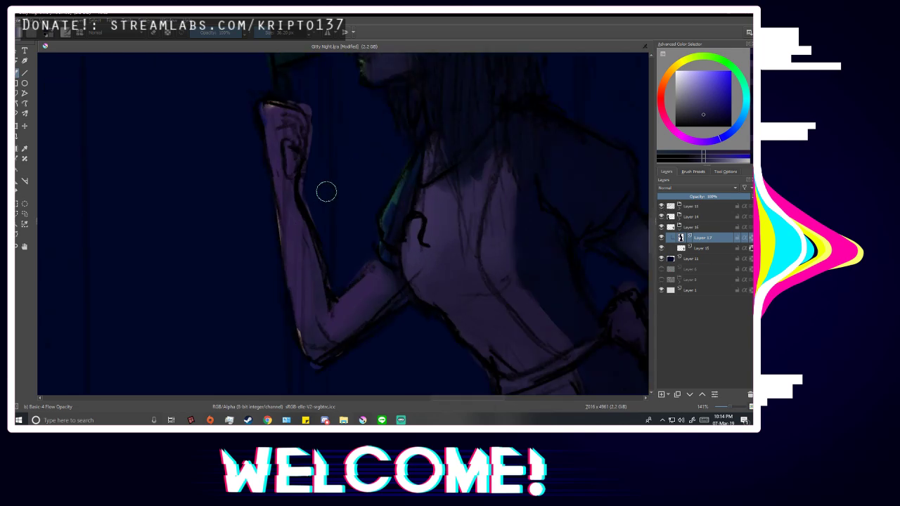
pyautogui.press('p')
pyautogui.click(331, 172)
pyautogui.press('b')
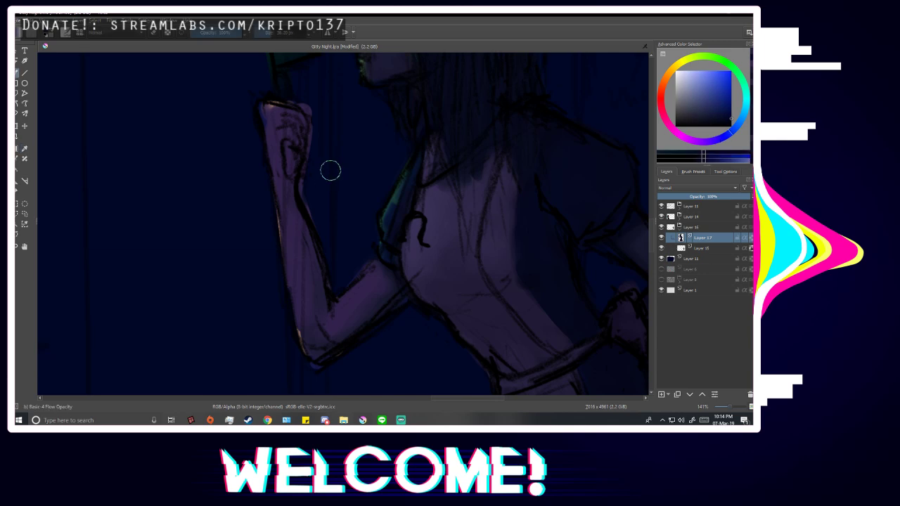
pyautogui.moveTo(308, 104); pyautogui.dragTo(309, 185)
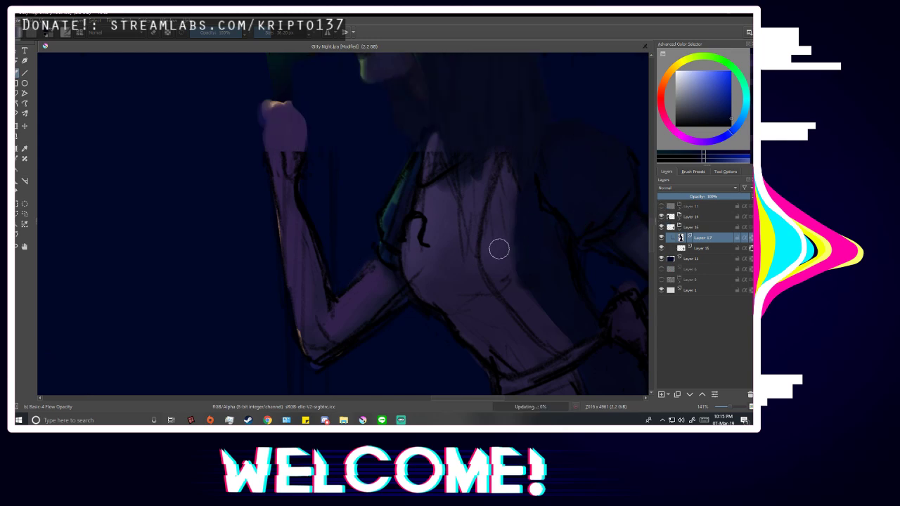
# Hide the line sketch and smooth the forearm near the elbow with a purple sampled from the arm.
pyautogui.scroll(-1, 328, 243)
pyautogui.scroll(1, 339, 303)
pyautogui.scroll(1, 338, 302)
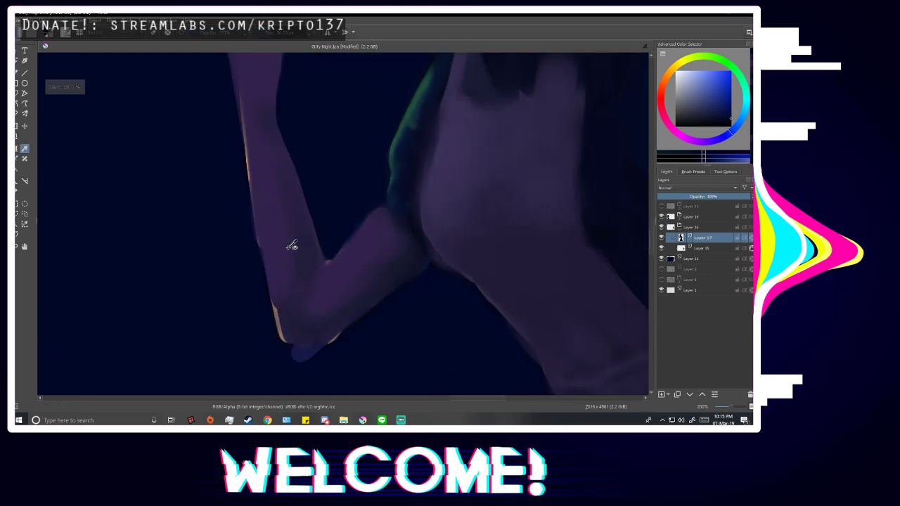
pyautogui.keyDown('ctrl'); pyautogui.click(291, 243); pyautogui.keyUp('ctrl')
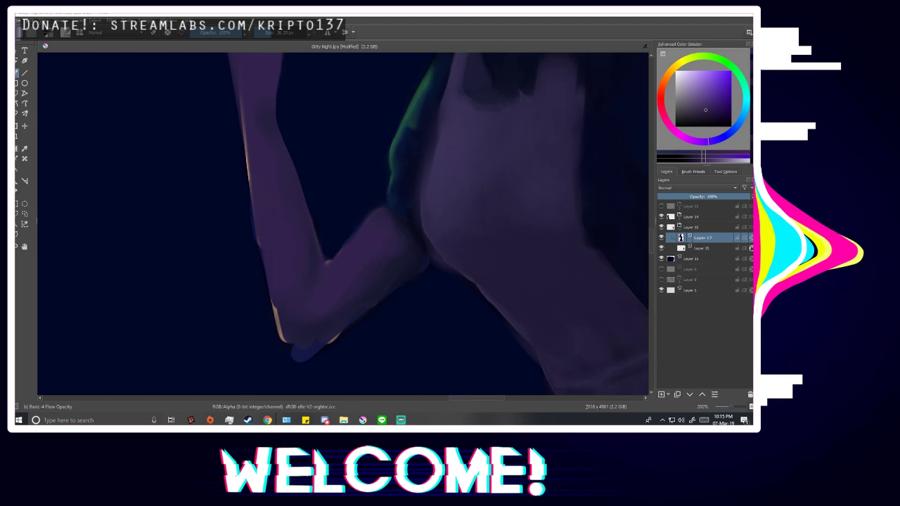
# Examine the whole figure's arms and silhouette in both normal and mirrored views.
pyautogui.scroll(-4, 316, 180)
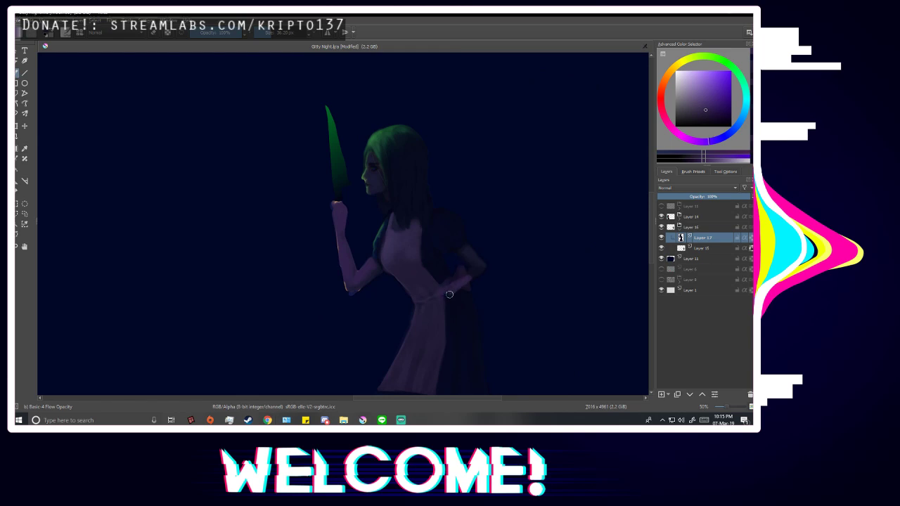
pyautogui.press('m')
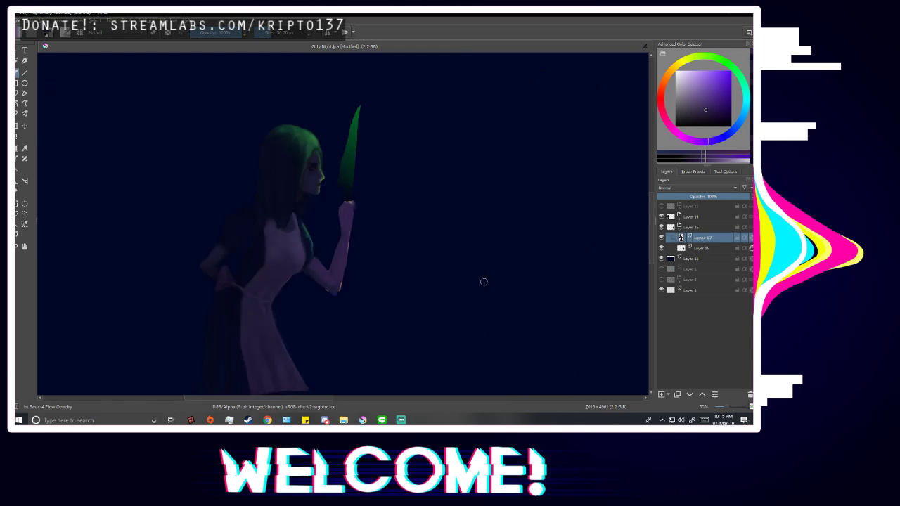
pyautogui.press('m')
pyautogui.scroll(-1, 451, 232)
pyautogui.scroll(3, 422, 287)
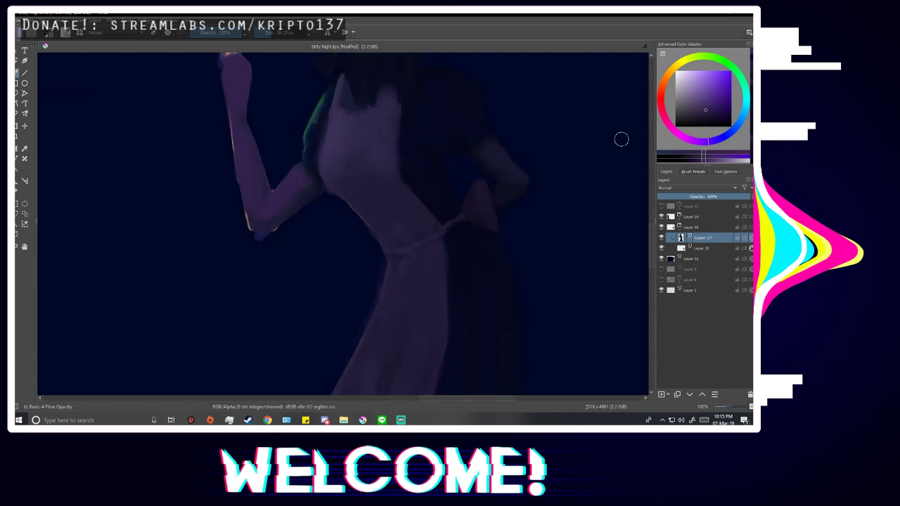
pyautogui.scroll(-4, 371, 288)
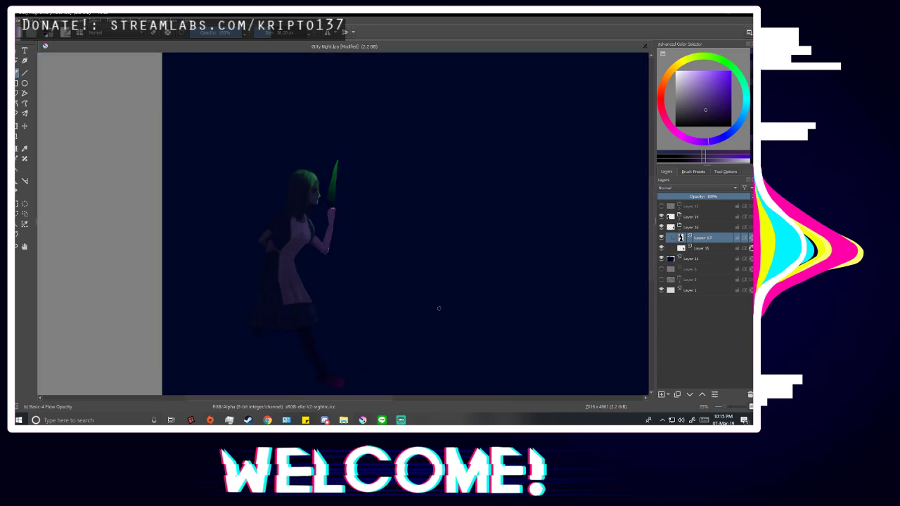
pyautogui.press('m')
pyautogui.scroll(5, 422, 243)
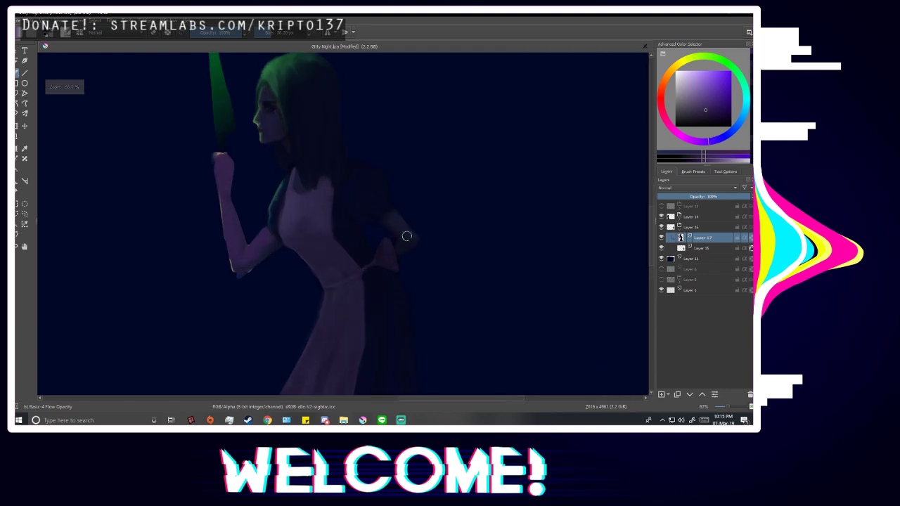
# Refine the rear arm's sleeve cuff and upper-arm edge with dark blues sampled nearby, and check the figure in mirrored view.
pyautogui.keyDown('ctrl'); pyautogui.click(368, 195); pyautogui.keyUp('ctrl')
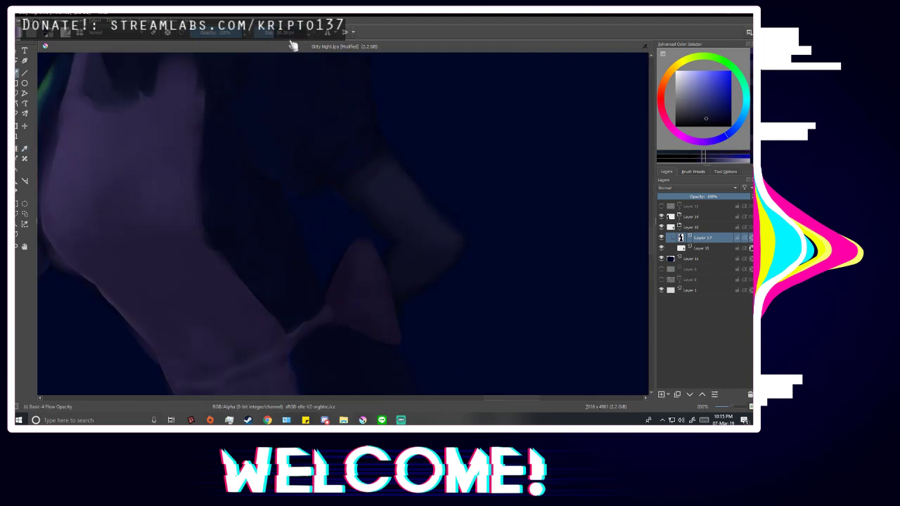
pyautogui.moveTo(274, 35); pyautogui.dragTo(269, 39)
pyautogui.moveTo(351, 198); pyautogui.dragTo(391, 238)
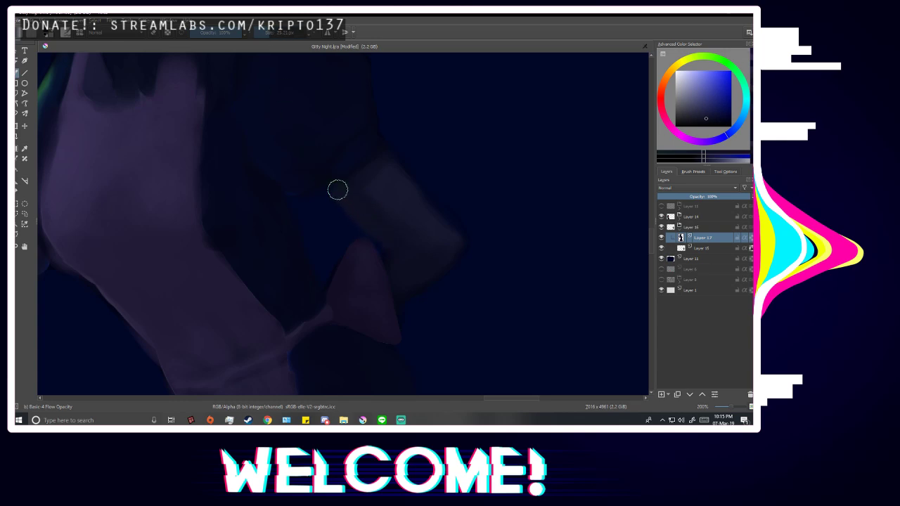
pyautogui.keyDown('ctrl'); pyautogui.click(351, 155); pyautogui.keyUp('ctrl')
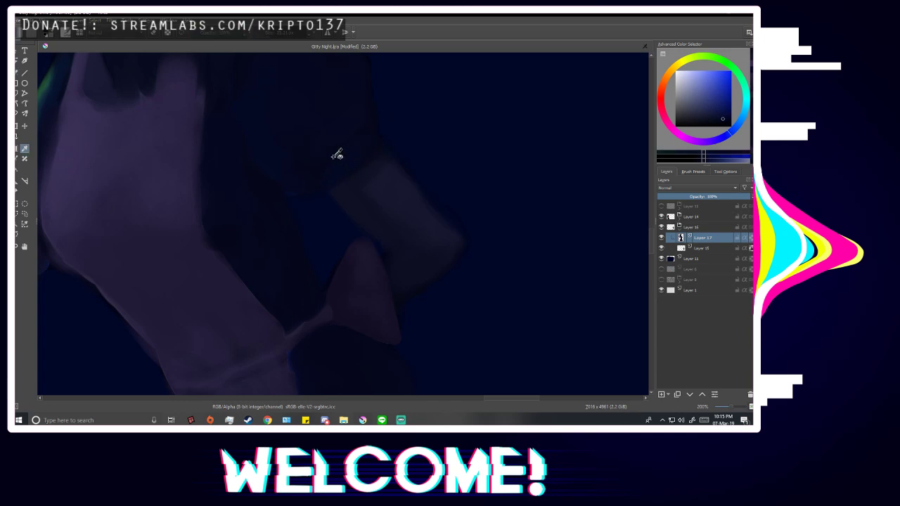
pyautogui.keyDown('ctrl'); pyautogui.click(336, 152); pyautogui.keyUp('ctrl')
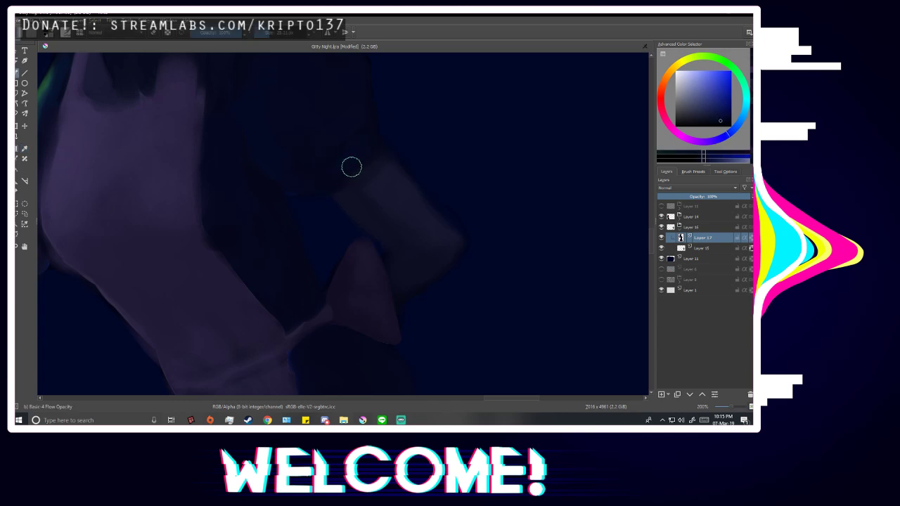
pyautogui.keyDown('ctrl'); pyautogui.click(352, 167); pyautogui.keyUp('ctrl')
pyautogui.moveTo(354, 168); pyautogui.dragTo(332, 180)
pyautogui.scroll(-4, 354, 153)
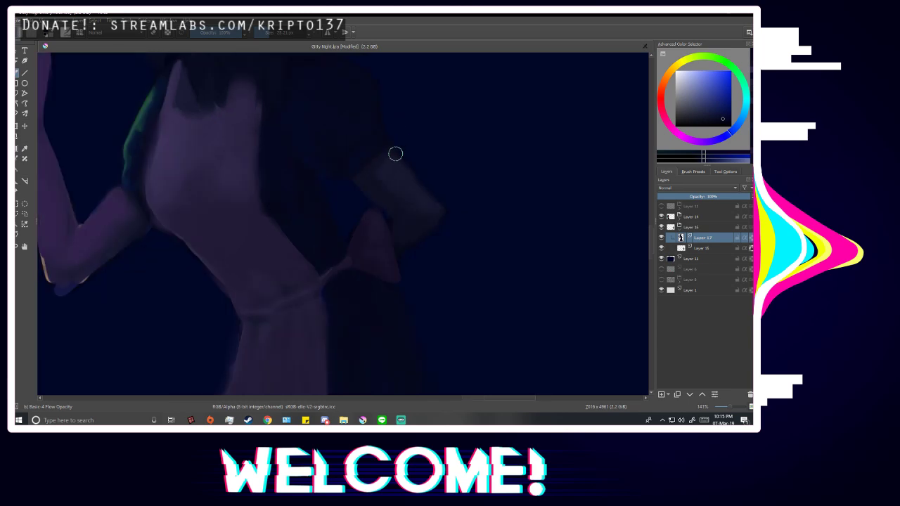
pyautogui.press('m')
pyautogui.press('m')
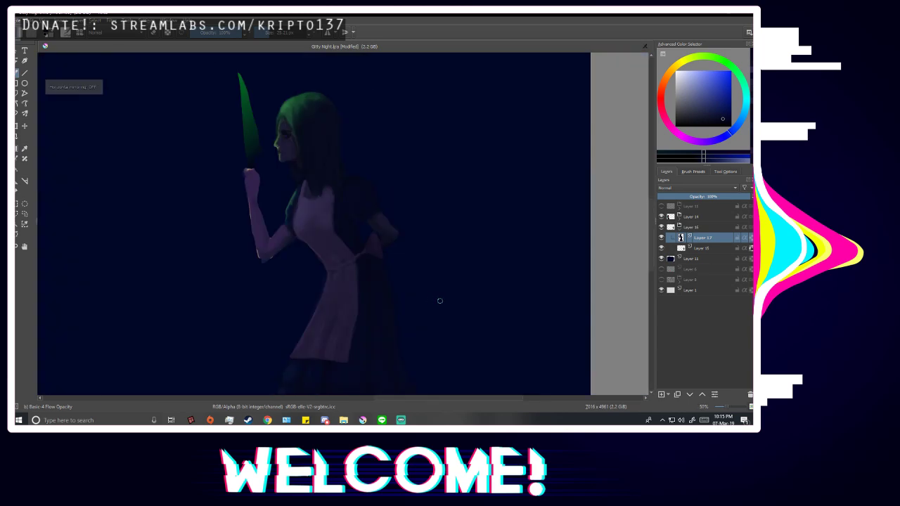
# Blend the rear arm's shading below the sleeve with a muted blue sampled from the arm, and check the mirrored figure.
pyautogui.scroll(4, 382, 225)
pyautogui.press('b')
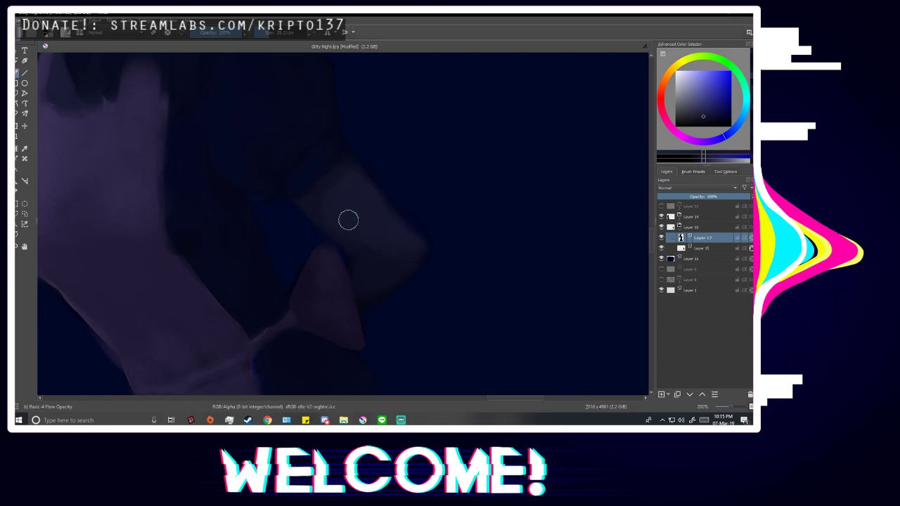
pyautogui.scroll(-5, 368, 273)
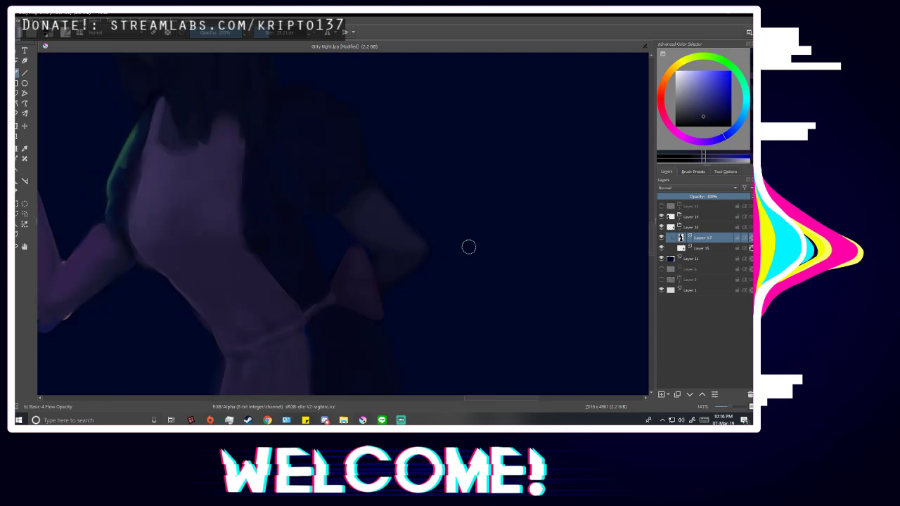
pyautogui.press('m')
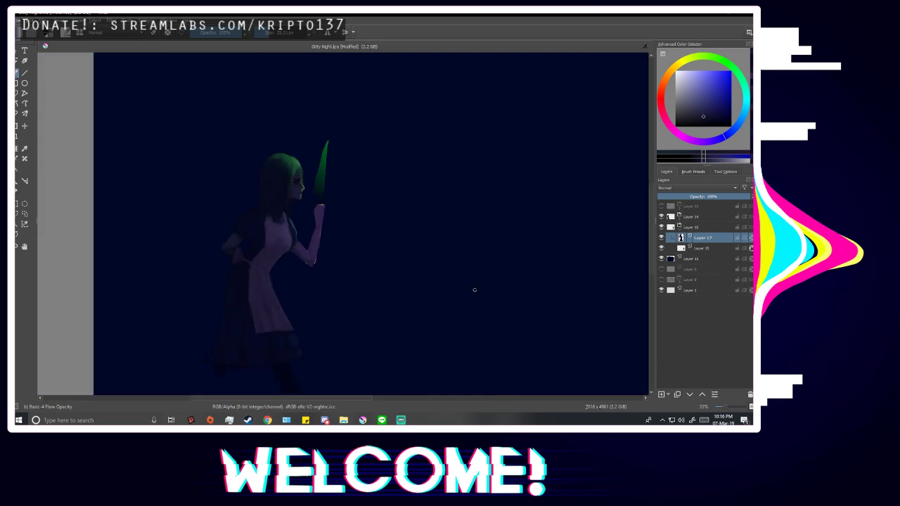
pyautogui.press('m')
# Smooth the raised arm's forearm and elbow with purples sampled from the arm, softening the orange edge at the elbow.
pyautogui.scroll(6, 456, 286)
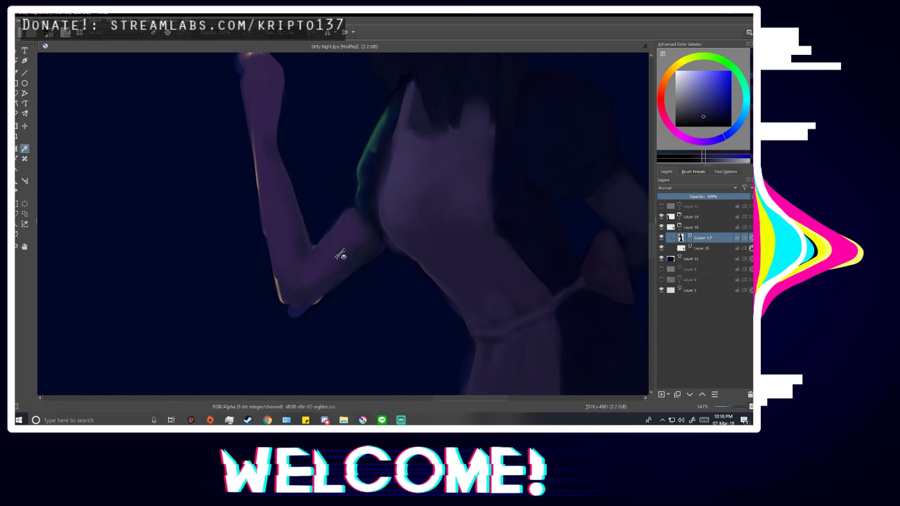
pyautogui.keyDown('ctrl'); pyautogui.click(334, 224); pyautogui.keyUp('ctrl')
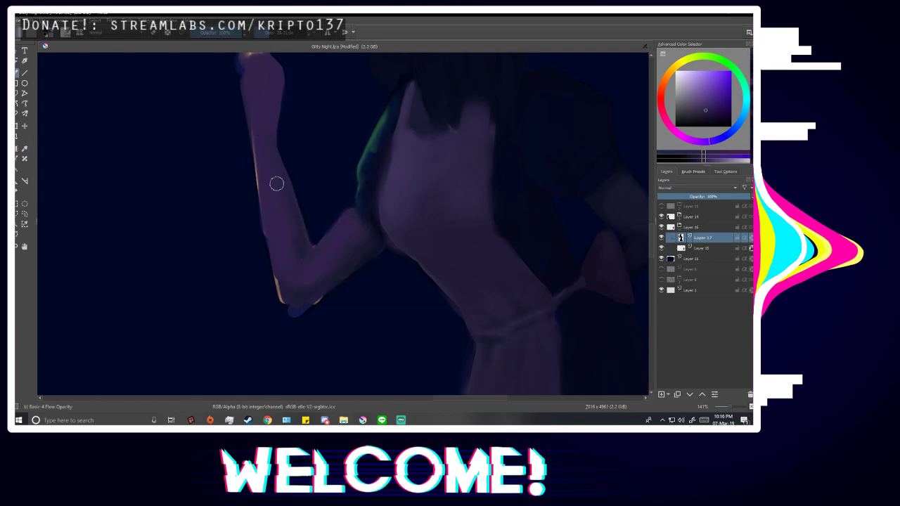
pyautogui.scroll(-3, 279, 235)
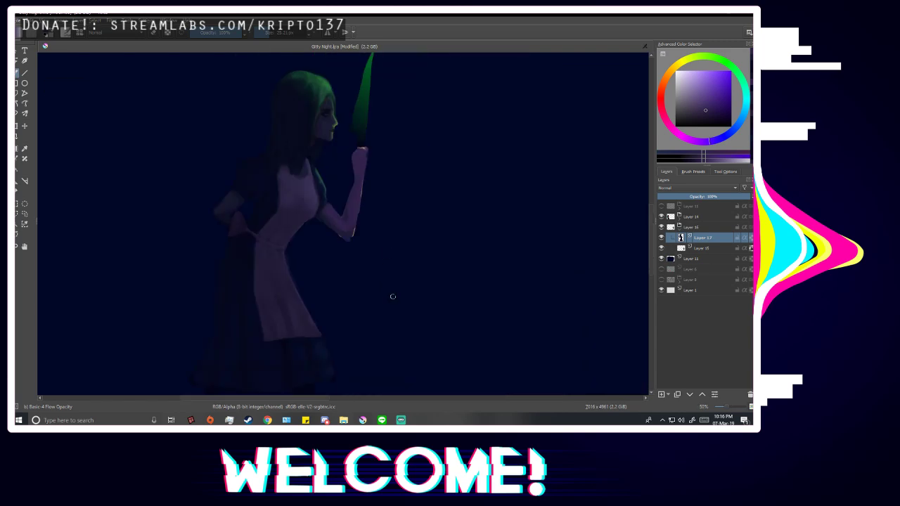
pyautogui.scroll(3, 354, 247)
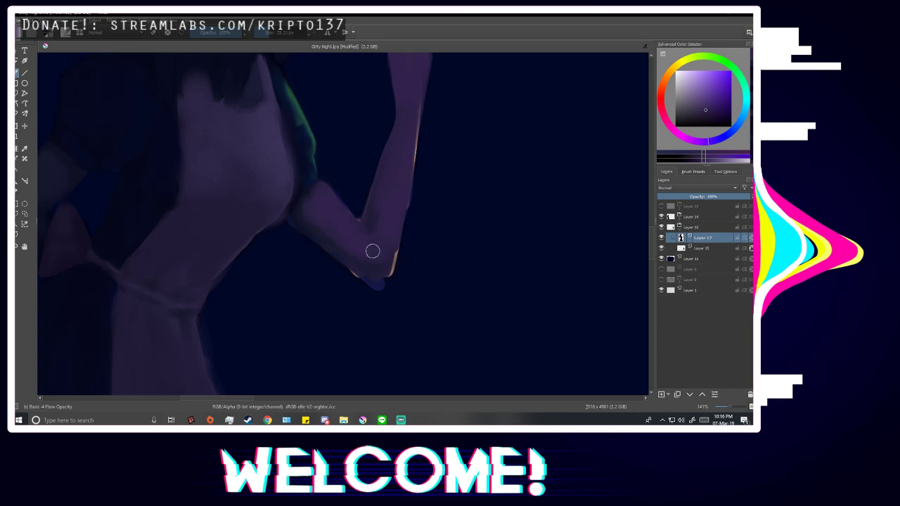
pyautogui.scroll(2, 379, 280)
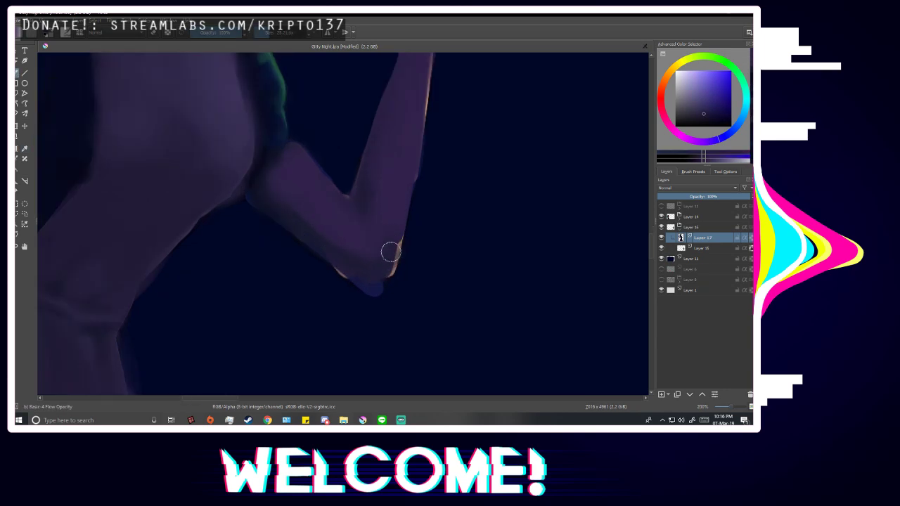
pyautogui.moveTo(392, 259); pyautogui.dragTo(393, 245)
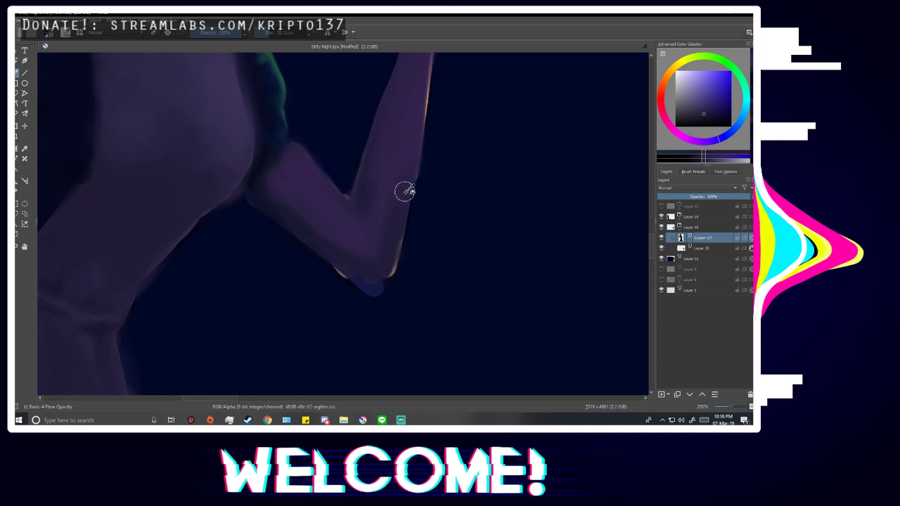
pyautogui.keyDown('ctrl'); pyautogui.click(405, 191); pyautogui.keyUp('ctrl')
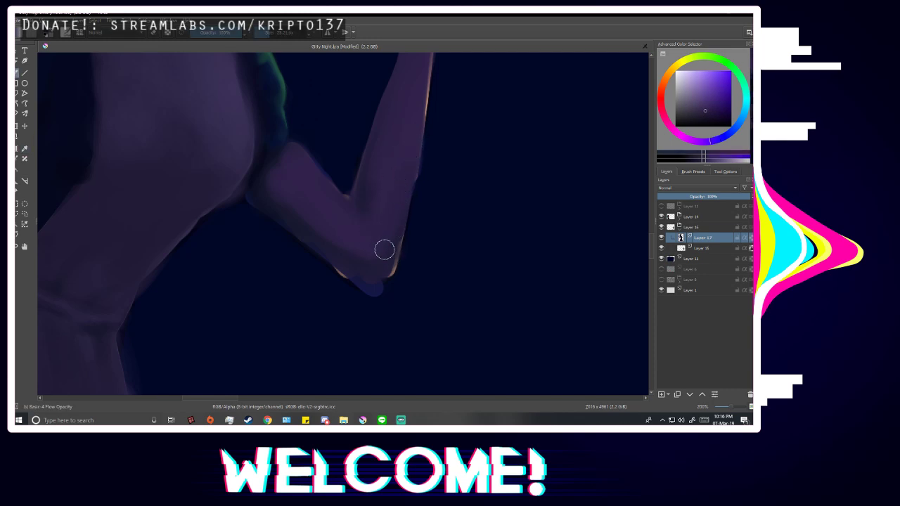
pyautogui.scroll(-5, 389, 211)
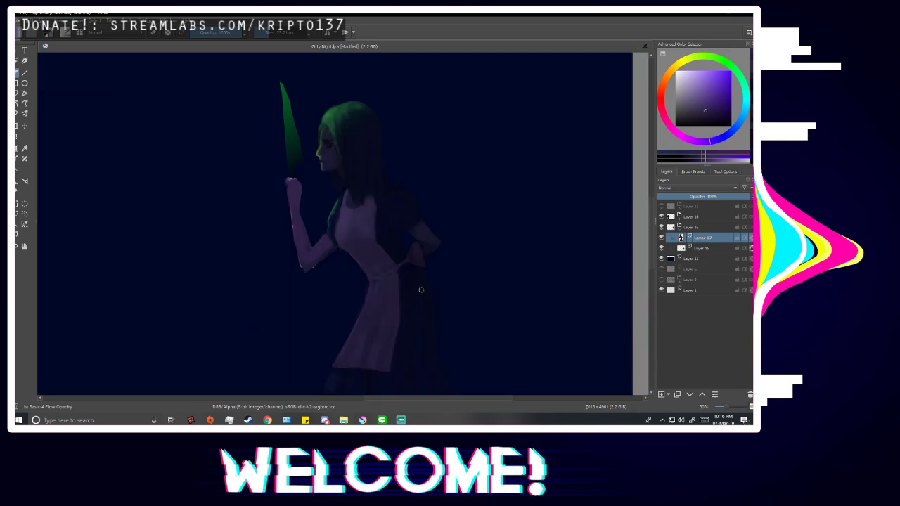
# Trim the raised arm's elbow, underside and outer forearm outline with dark blue sampled from the background.
pyautogui.scroll(3, 344, 292)
pyautogui.keyDown('ctrl'); pyautogui.click(307, 267); pyautogui.keyUp('ctrl')
pyautogui.scroll(2, 308, 270)
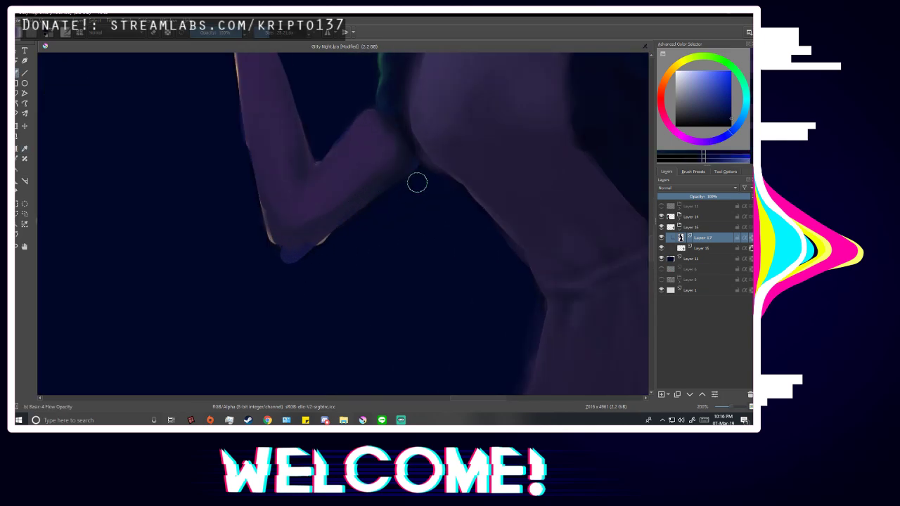
pyautogui.moveTo(417, 178)
pyautogui.mouseDown()
pyautogui.moveTo(279, 271)
pyautogui.moveTo(310, 254)
pyautogui.moveTo(240, 222)
pyautogui.moveTo(299, 265)
pyautogui.moveTo(260, 236)
pyautogui.moveTo(331, 238)
pyautogui.mouseUp()
pyautogui.moveTo(255, 227)
pyautogui.mouseDown()
pyautogui.moveTo(258, 250)
pyautogui.moveTo(253, 218)
pyautogui.mouseUp()
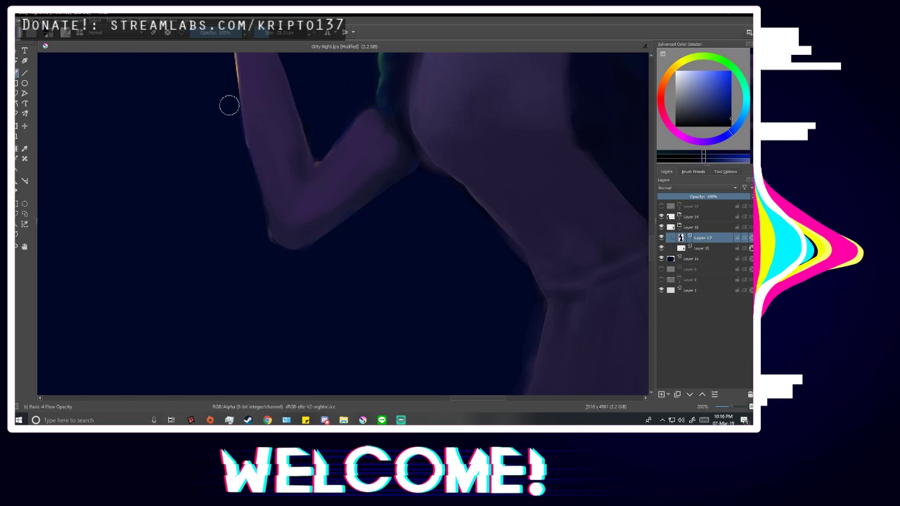
pyautogui.scroll(-2, 243, 256)
pyautogui.scroll(2, 232, 131)
pyautogui.moveTo(226, 134); pyautogui.dragTo(238, 301)
pyautogui.scroll(-5, 238, 301)
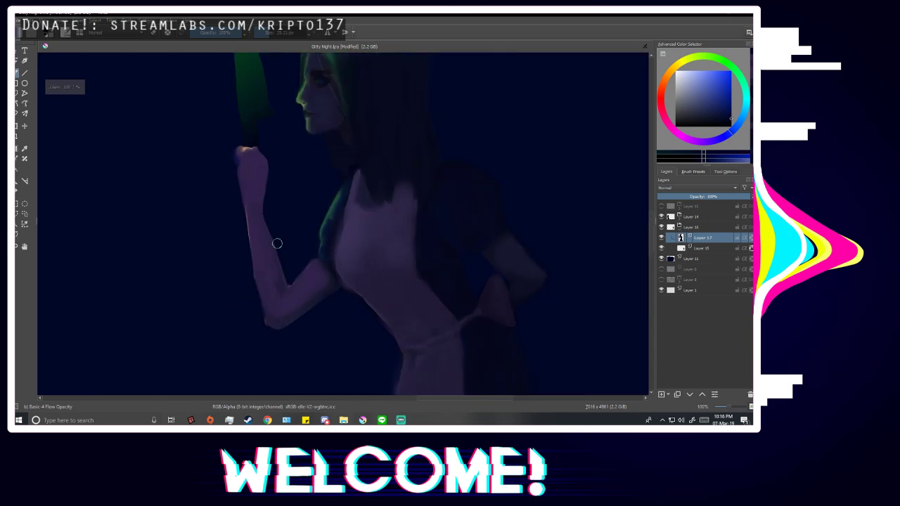
# Flip the view and clean up the front sleeve's hem and upper-arm edge with blues sampled from the background and sleeve.
pyautogui.press('m')
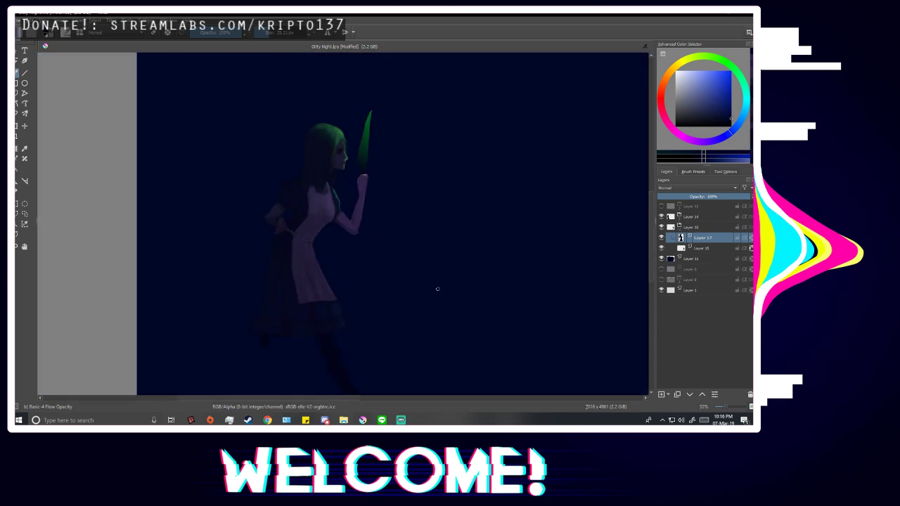
pyautogui.scroll(5, 374, 222)
pyautogui.keyDown('ctrl'); pyautogui.click(326, 250); pyautogui.keyUp('ctrl')
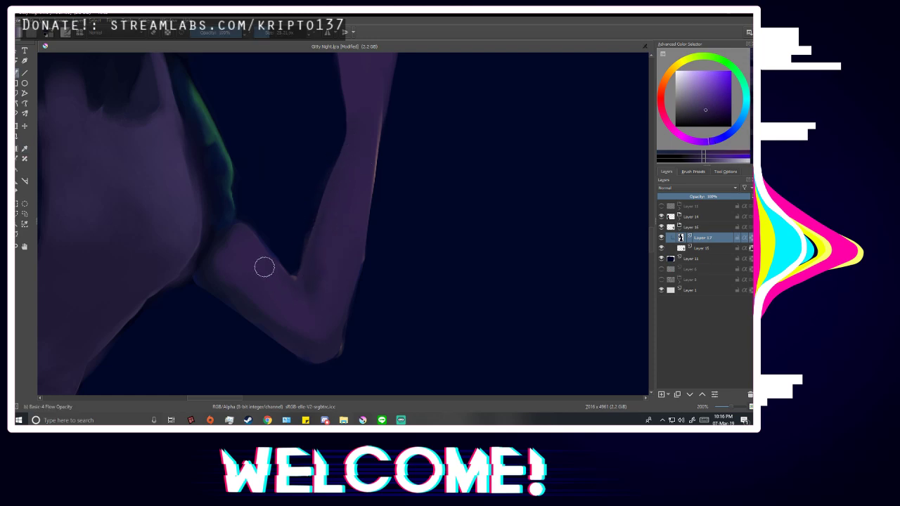
pyautogui.keyDown('ctrl'); pyautogui.click(275, 225); pyautogui.keyUp('ctrl')
pyautogui.moveTo(246, 216); pyautogui.dragTo(257, 225)
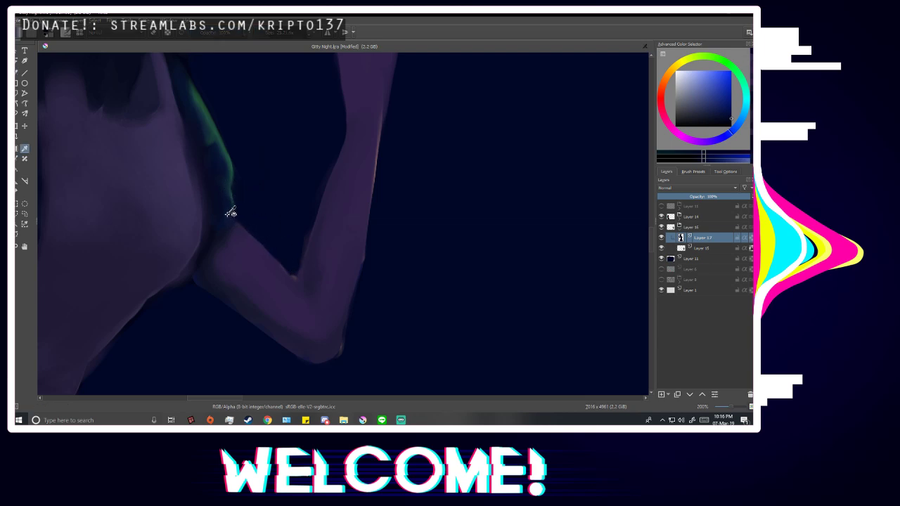
pyautogui.keyDown('ctrl'); pyautogui.click(229, 205); pyautogui.keyUp('ctrl')
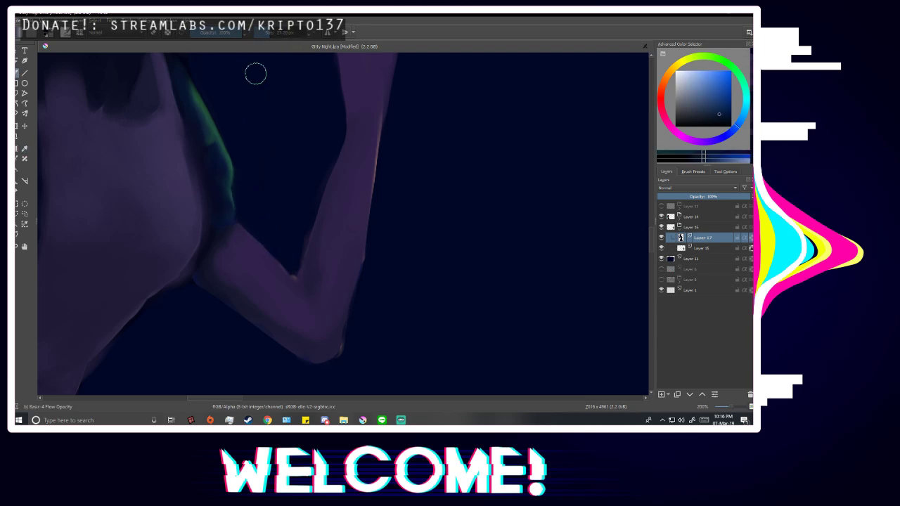
pyautogui.keyDown('ctrl'); pyautogui.click(232, 191); pyautogui.keyUp('ctrl')
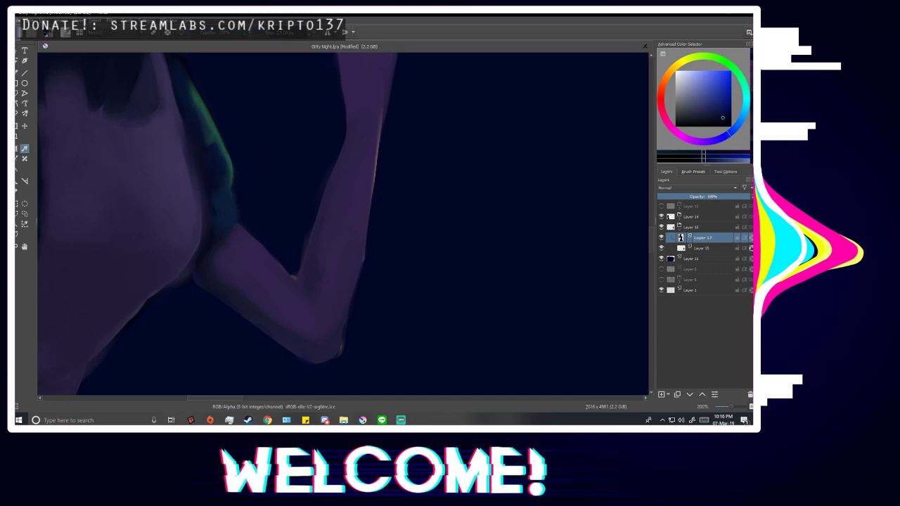
pyautogui.moveTo(210, 187); pyautogui.dragTo(217, 233)
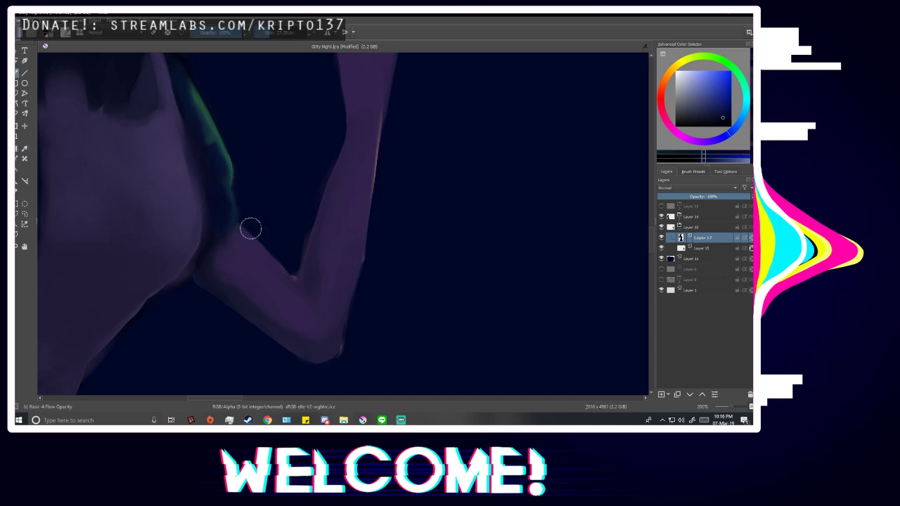
pyautogui.scroll(-6, 251, 229)
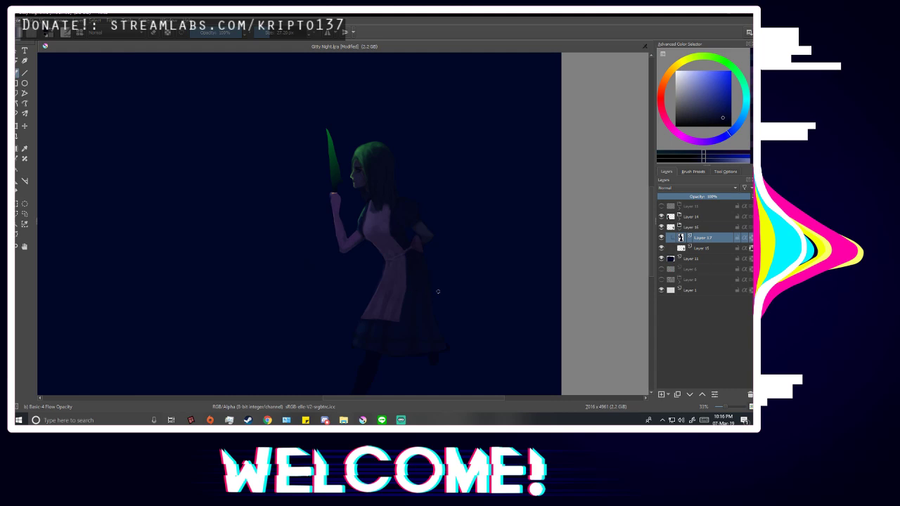
# Examine the whole composition with the line sketch layer briefly shown, and inspect the woman's face, knife and fist up close.
pyautogui.scroll(1, 437, 291)
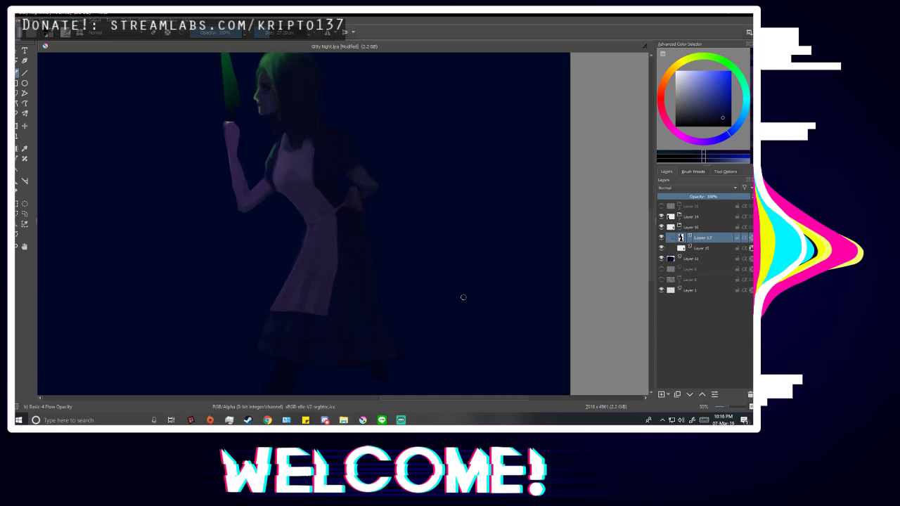
pyautogui.scroll(-1, 458, 299)
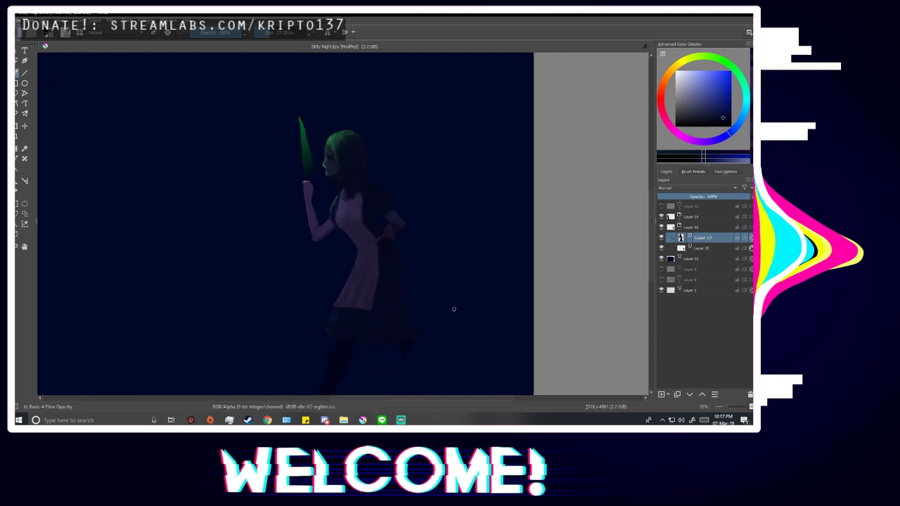
pyautogui.scroll(-3, 467, 290)
pyautogui.scroll(1, 467, 290)
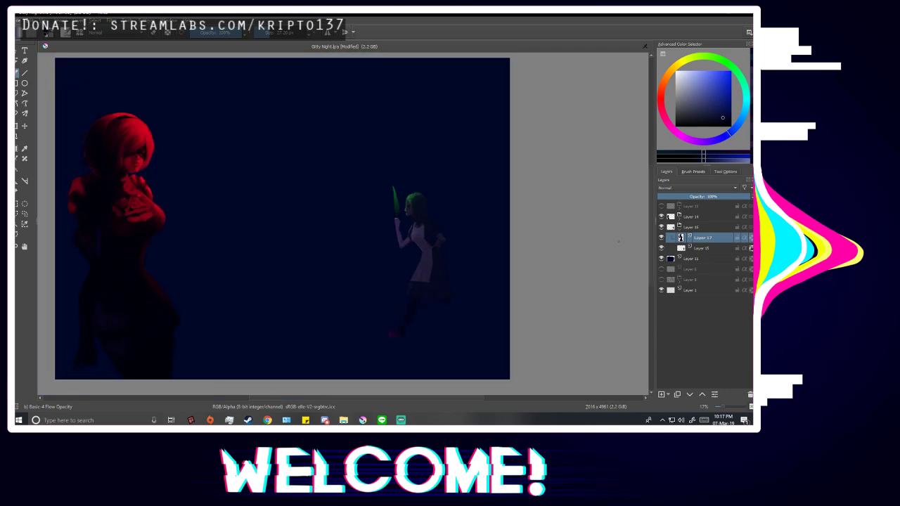
pyautogui.click(661, 207)
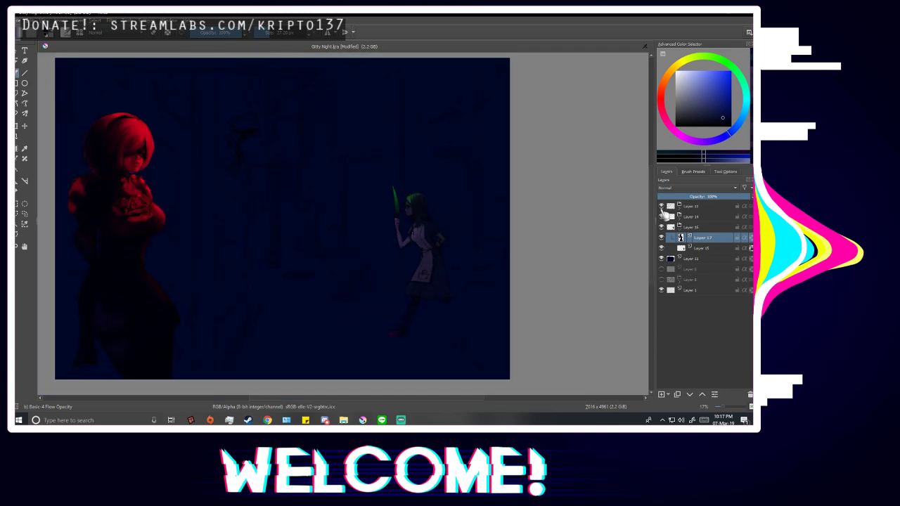
pyautogui.click(661, 206)
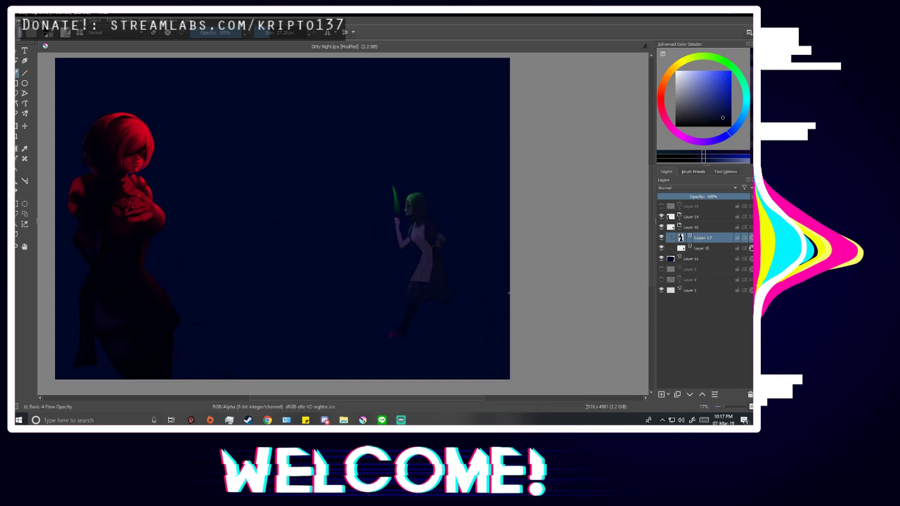
pyautogui.scroll(2, 472, 221)
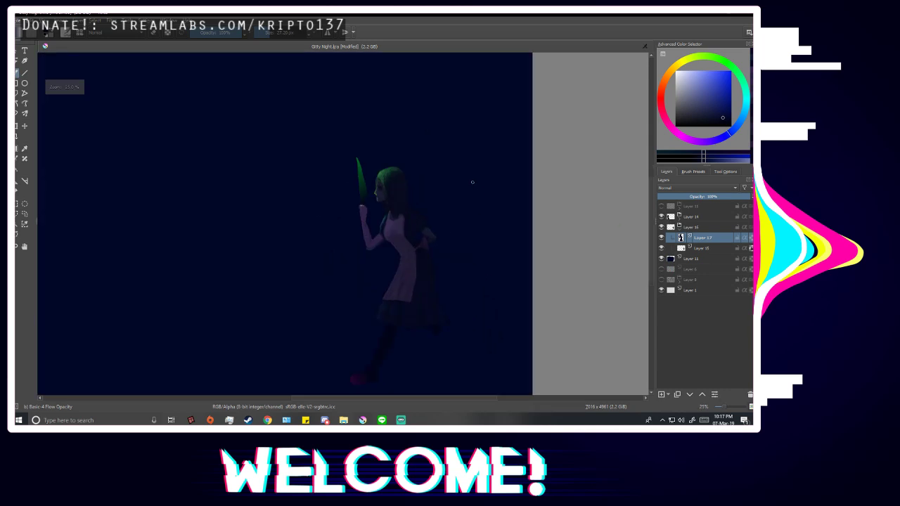
pyautogui.scroll(2, 363, 175)
pyautogui.scroll(4, 363, 174)
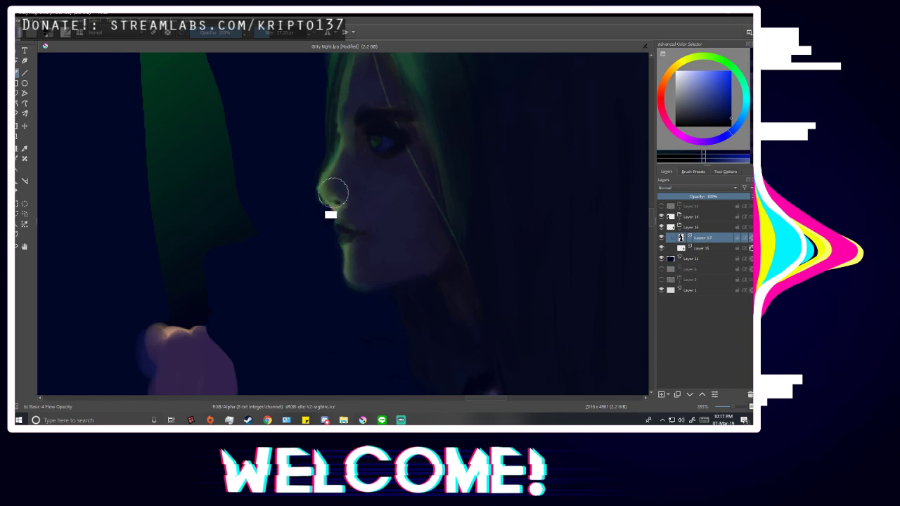
pyautogui.scroll(-8, 311, 211)
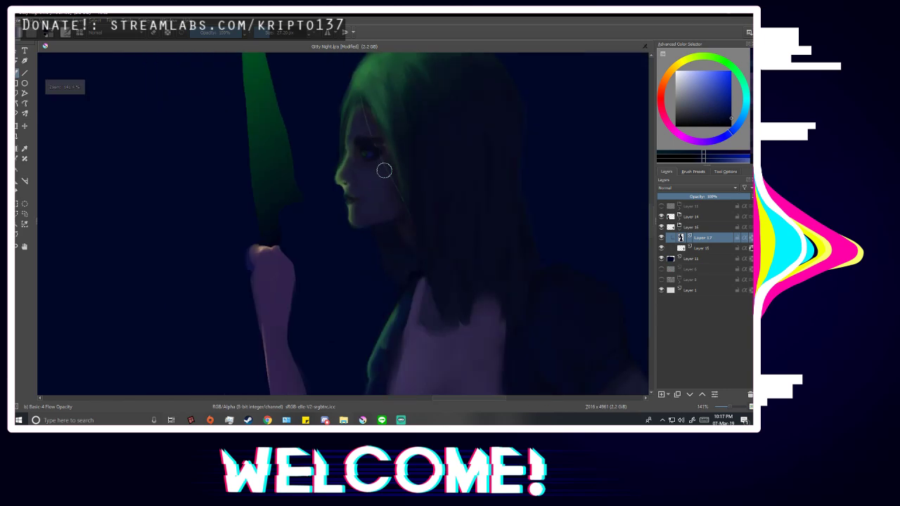
# Tint the woman's face with muted blue sampled from her cheek and purple sampled near the raised arm.
pyautogui.scroll(2, 465, 283)
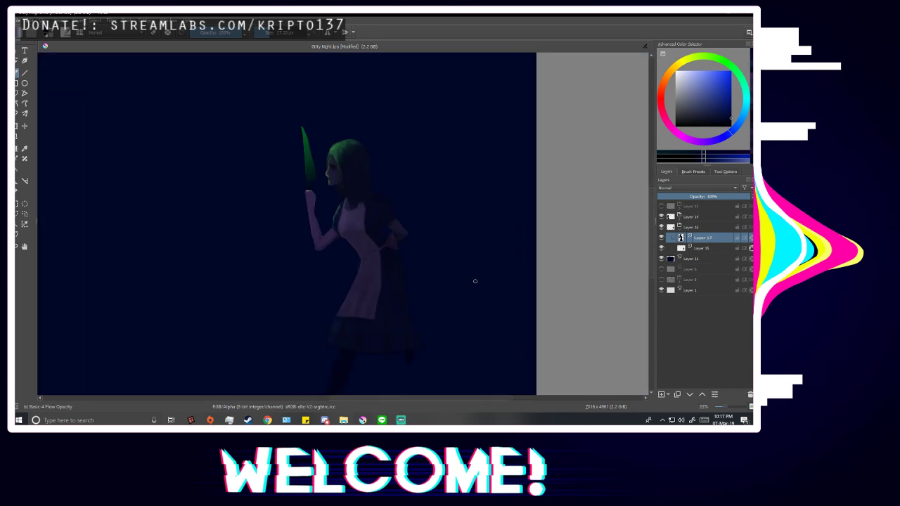
pyautogui.scroll(3, 356, 155)
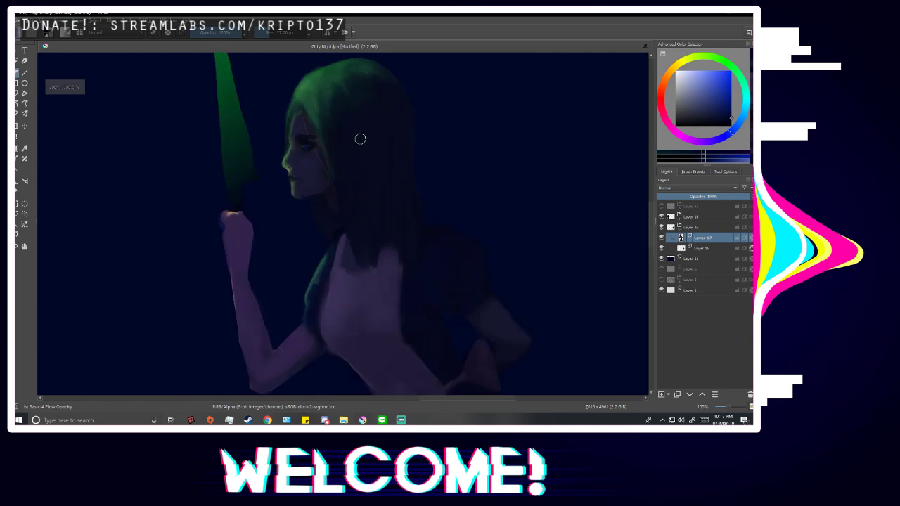
pyautogui.scroll(-3, 347, 144)
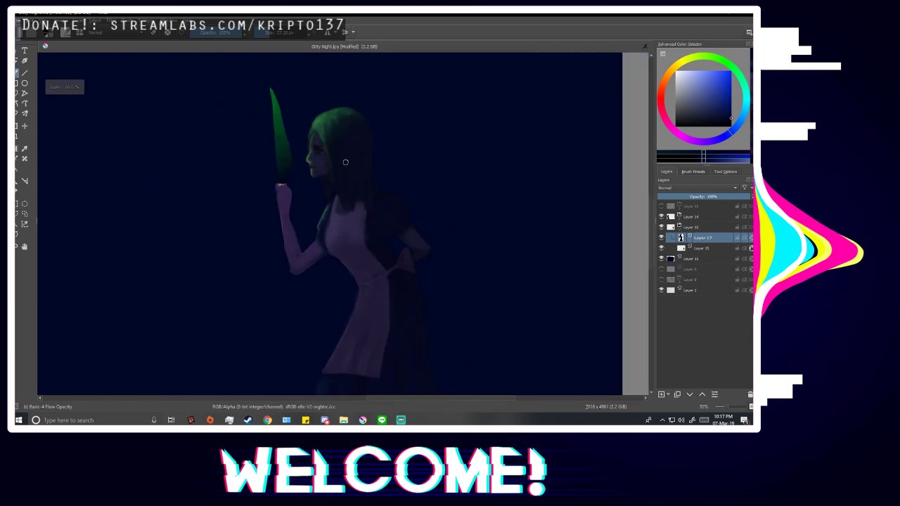
pyautogui.scroll(4, 355, 217)
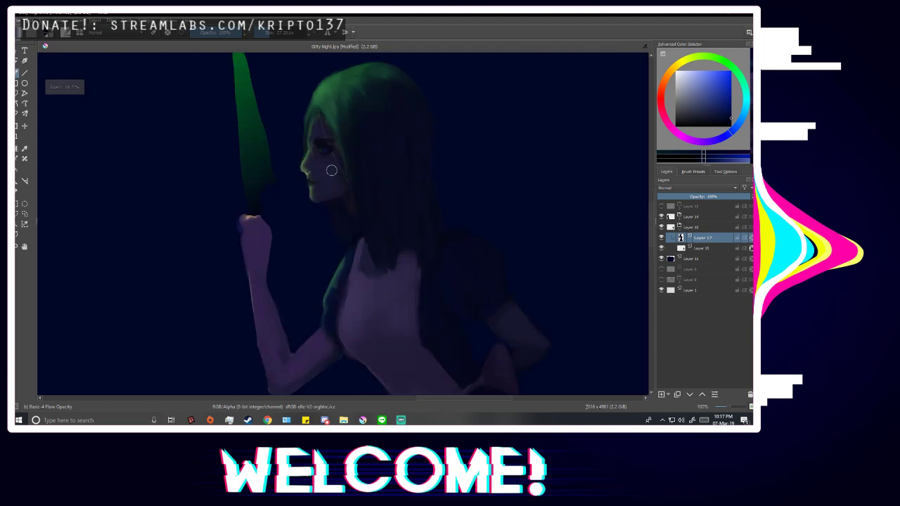
pyautogui.keyDown('ctrl'); pyautogui.click(326, 163); pyautogui.keyUp('ctrl')
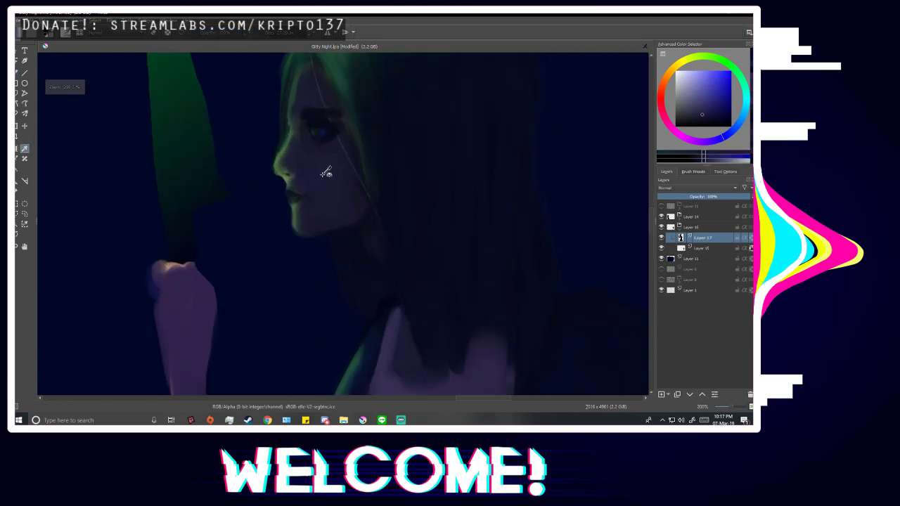
pyautogui.scroll(-1, 338, 159)
pyautogui.keyDown('ctrl'); pyautogui.click(234, 298); pyautogui.keyUp('ctrl')
pyautogui.scroll(1, 325, 162)
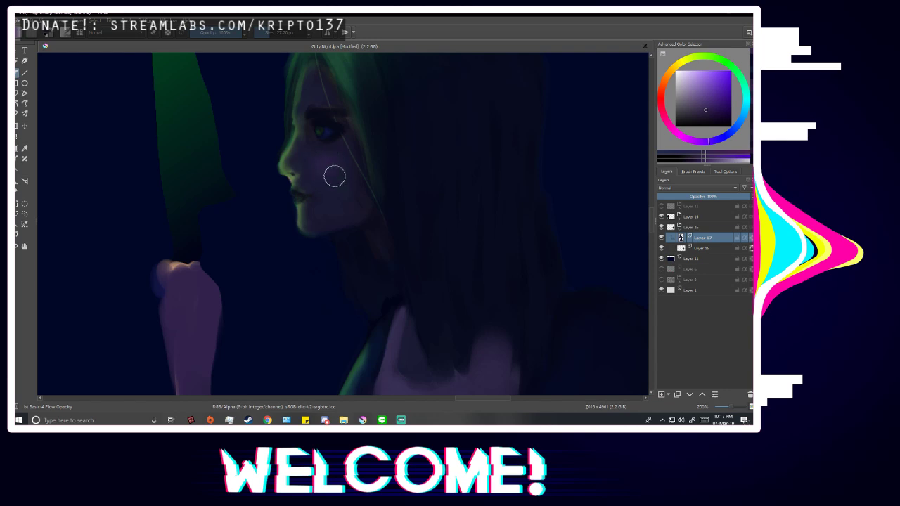
# Glaze the cheek and forehead with dark blue and purple sampled from the figure to match the raised arm.
pyautogui.scroll(-2, 387, 130)
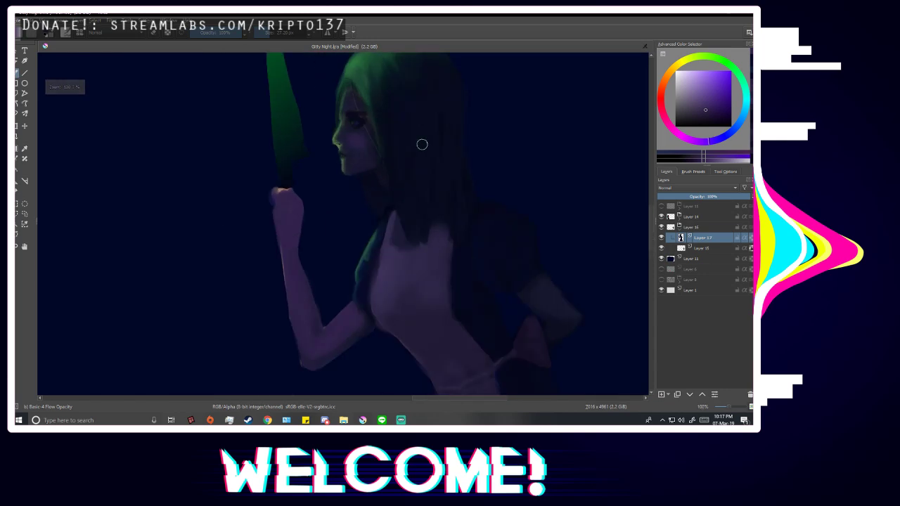
pyautogui.keyDown('ctrl'); pyautogui.click(353, 321); pyautogui.keyUp('ctrl')
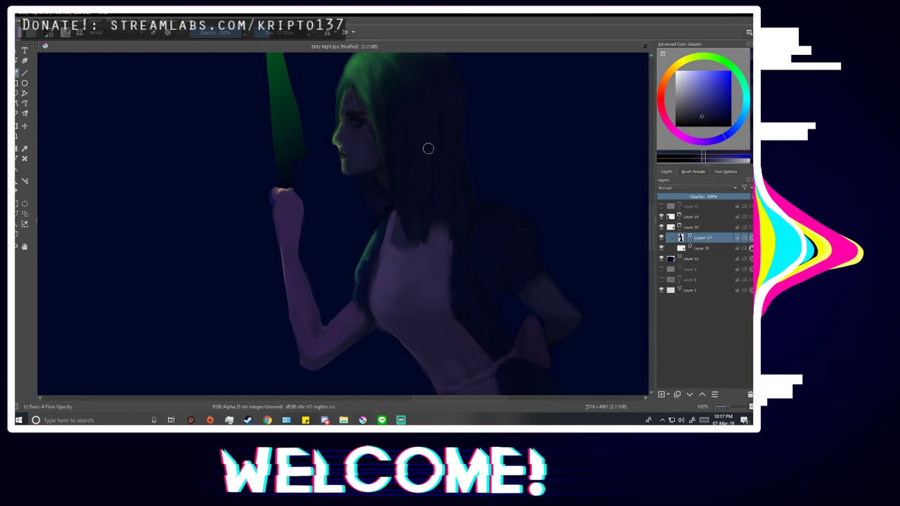
pyautogui.scroll(2, 426, 148)
pyautogui.scroll(-1, 343, 127)
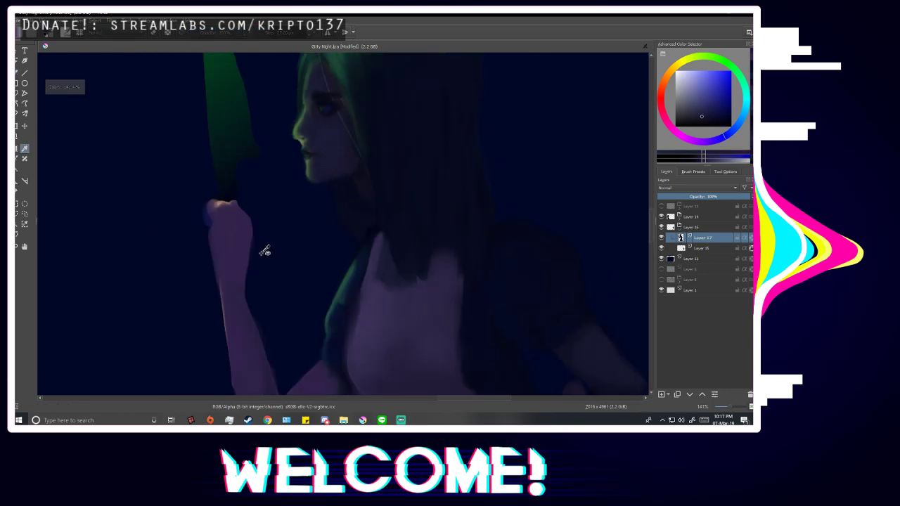
pyautogui.keyDown('ctrl'); pyautogui.click(265, 251); pyautogui.keyUp('ctrl')
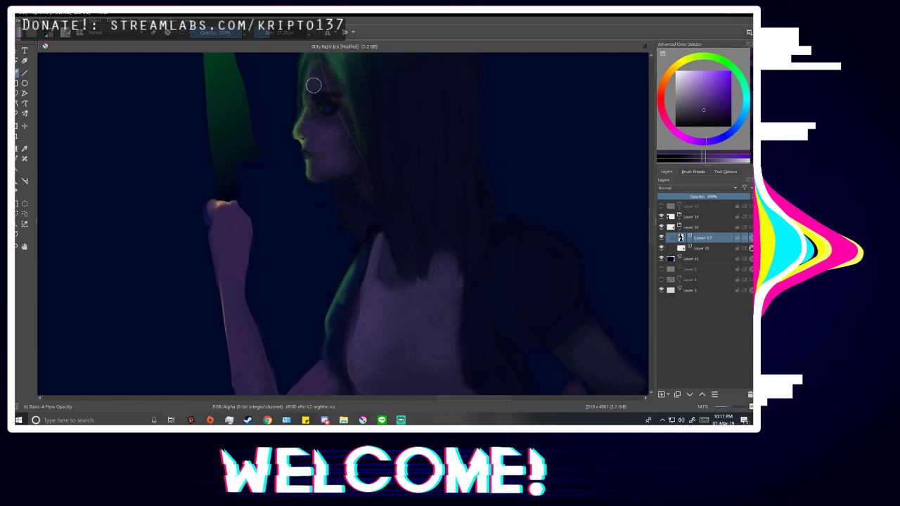
pyautogui.scroll(-1, 327, 86)
pyautogui.scroll(2, 358, 136)
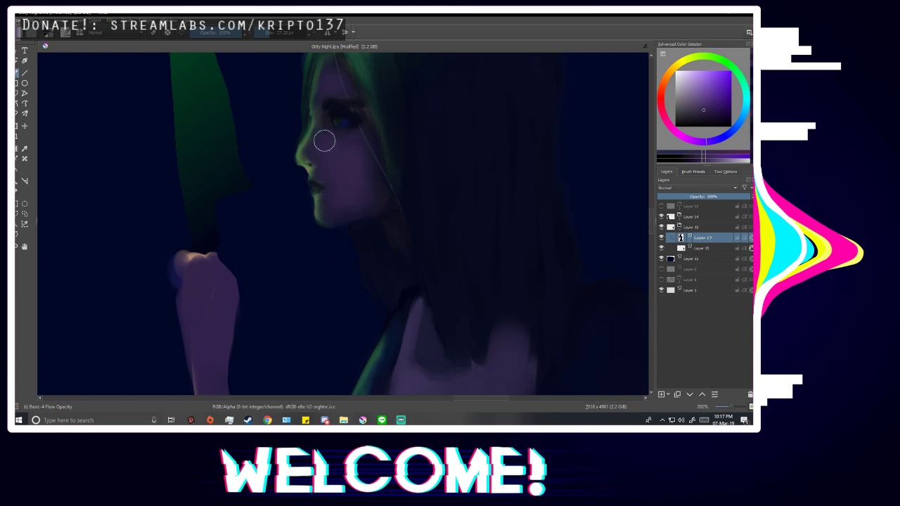
# Examine the knife-holding woman in mirrored and normal view, and compare her with the red-lit figure in the whole composition.
pyautogui.scroll(-3, 420, 134)
pyautogui.scroll(-2, 420, 133)
pyautogui.press('m')
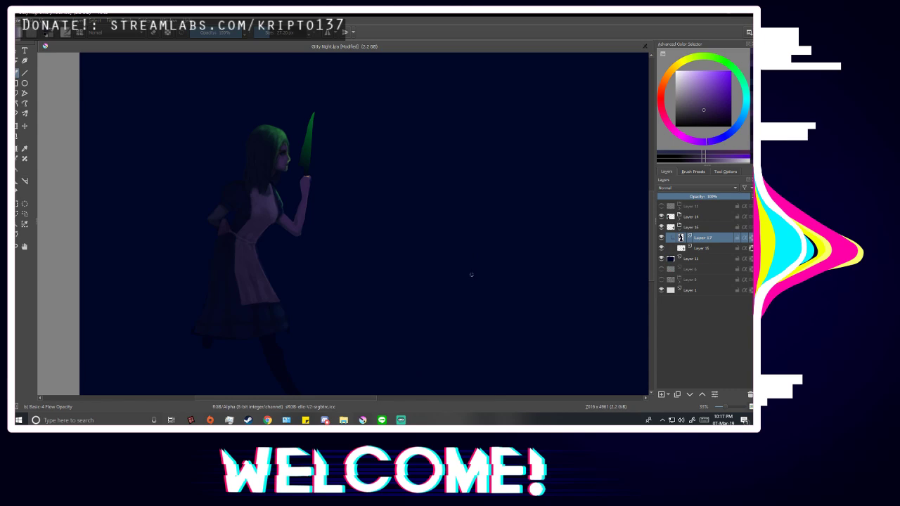
pyautogui.scroll(-1, 418, 283)
pyautogui.scroll(1, 418, 283)
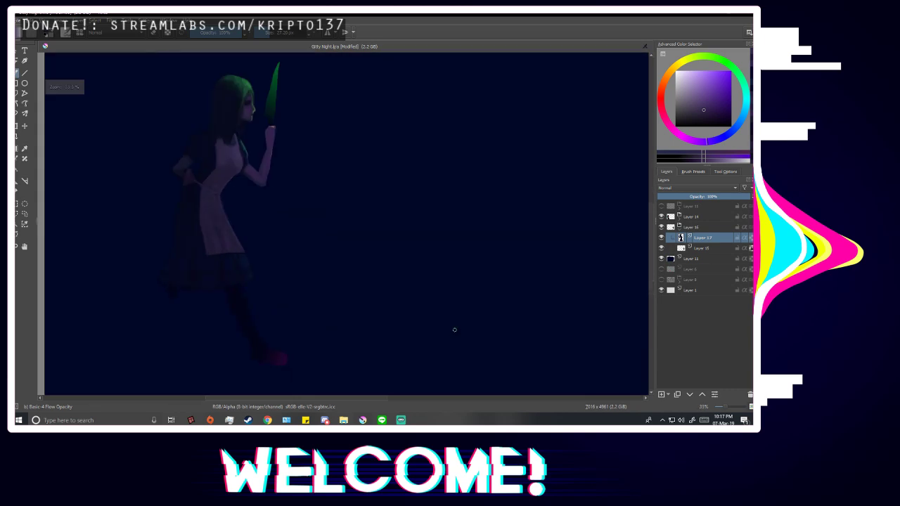
pyautogui.press('m')
pyautogui.scroll(-2, 347, 185)
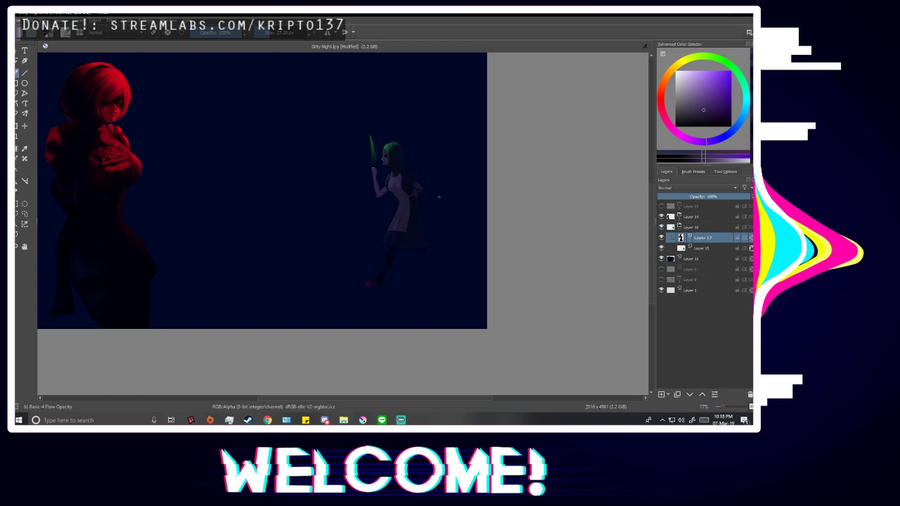
pyautogui.scroll(1, 509, 231)
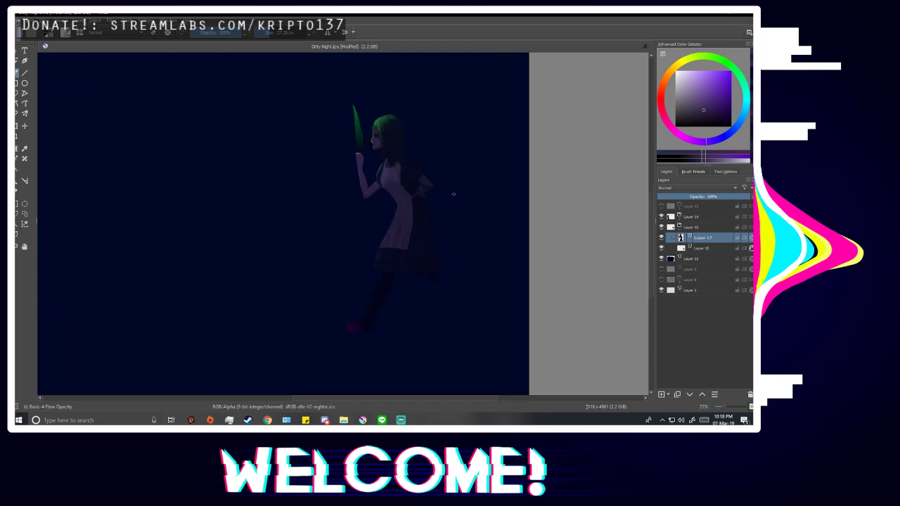
# Shade the raised upper arm just below the front sleeve with dark blue sampled from the arm's underside.
pyautogui.scroll(2, 399, 164)
pyautogui.scroll(2, 366, 197)
pyautogui.keyDown('ctrl'); pyautogui.click(358, 240); pyautogui.keyUp('ctrl')
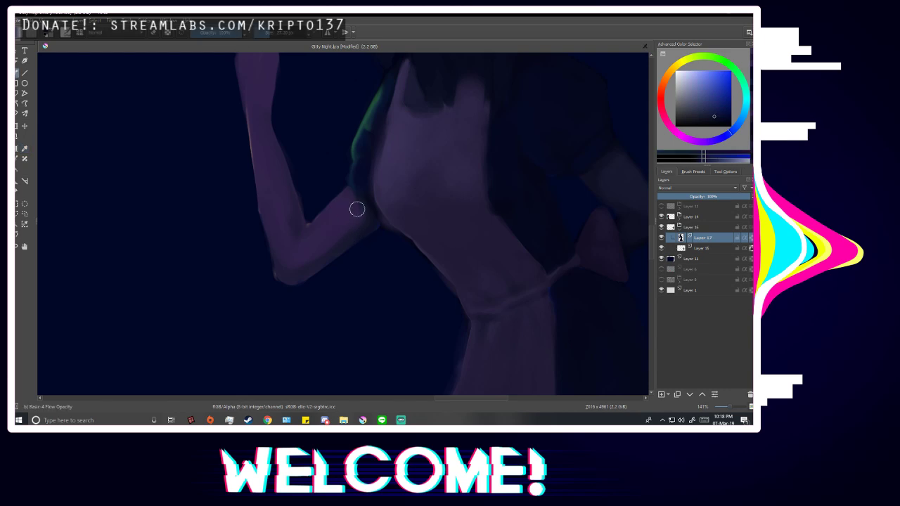
pyautogui.scroll(-1, 346, 251)
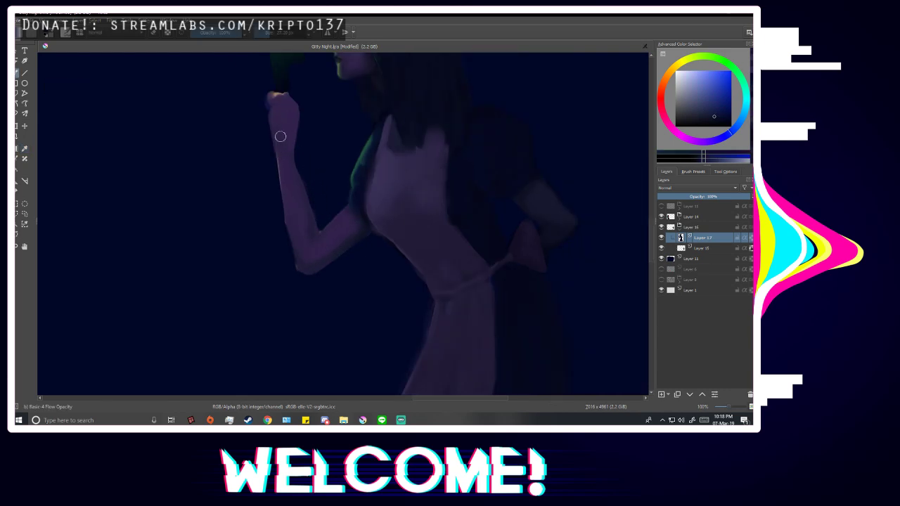
# Repaint the fist with purple sampled from the hand, covering its orange and blue patches, using the line sketch layer as a temporary guide.
pyautogui.click(661, 206)
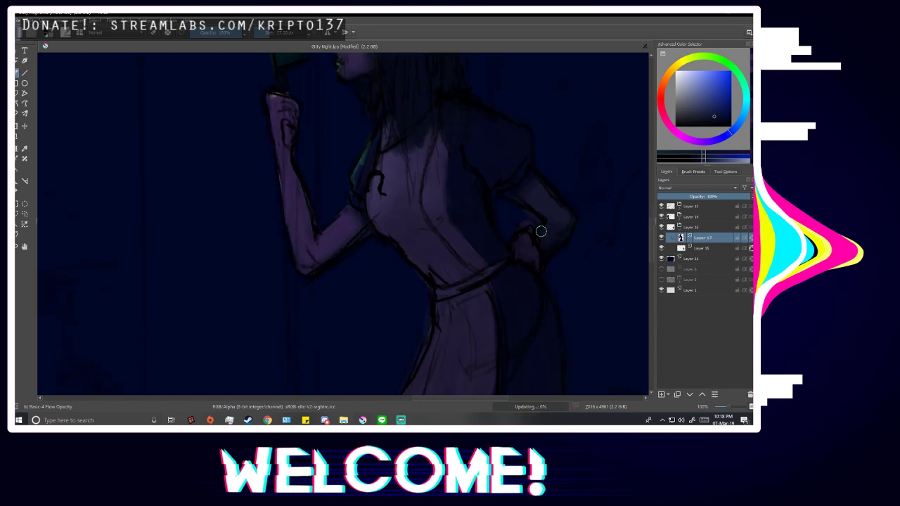
pyautogui.scroll(2, 268, 109)
pyautogui.keyDown('ctrl'); pyautogui.click(275, 103); pyautogui.keyUp('ctrl')
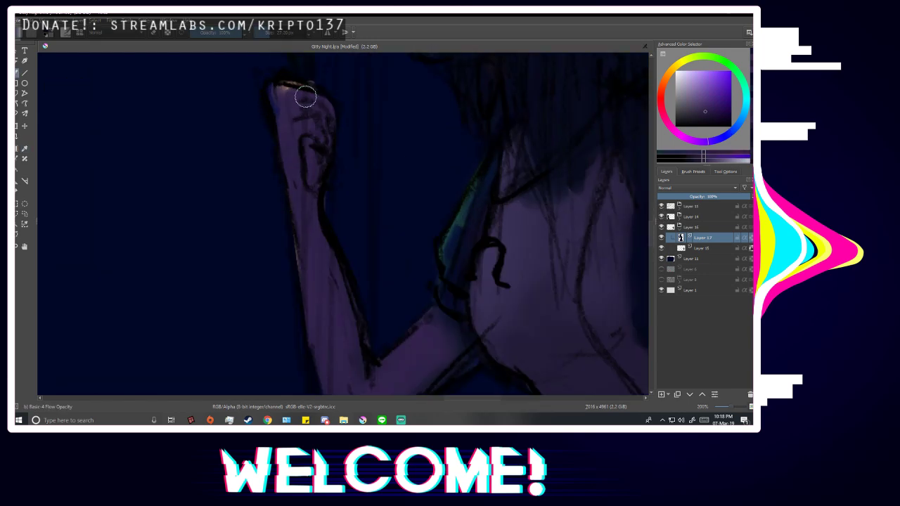
pyautogui.moveTo(310, 96)
pyautogui.mouseDown()
pyautogui.moveTo(275, 91)
pyautogui.moveTo(284, 125)
pyautogui.mouseUp()
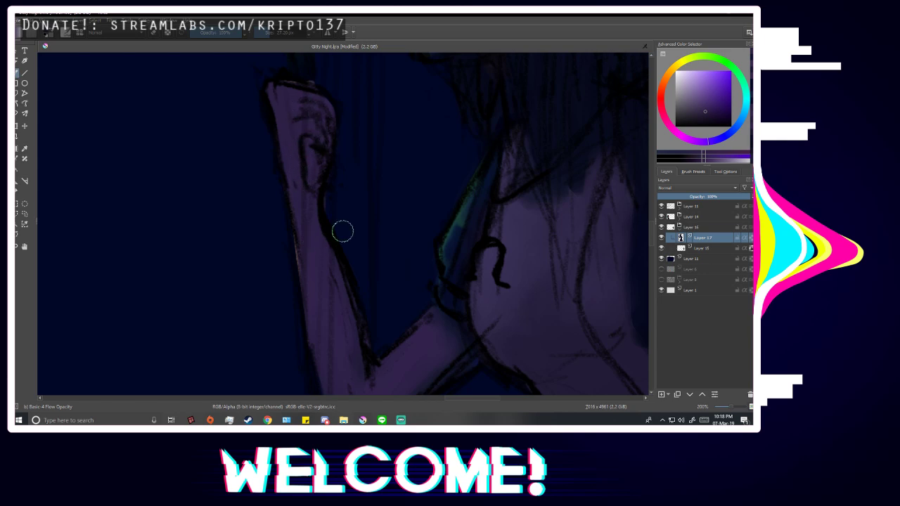
pyautogui.click(661, 206)
pyautogui.scroll(-2, 379, 221)
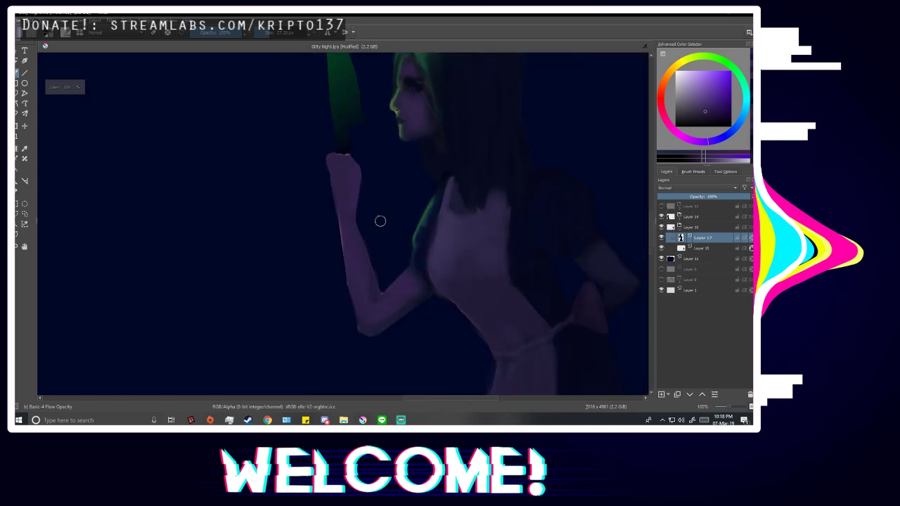
pyautogui.scroll(1, 380, 221)
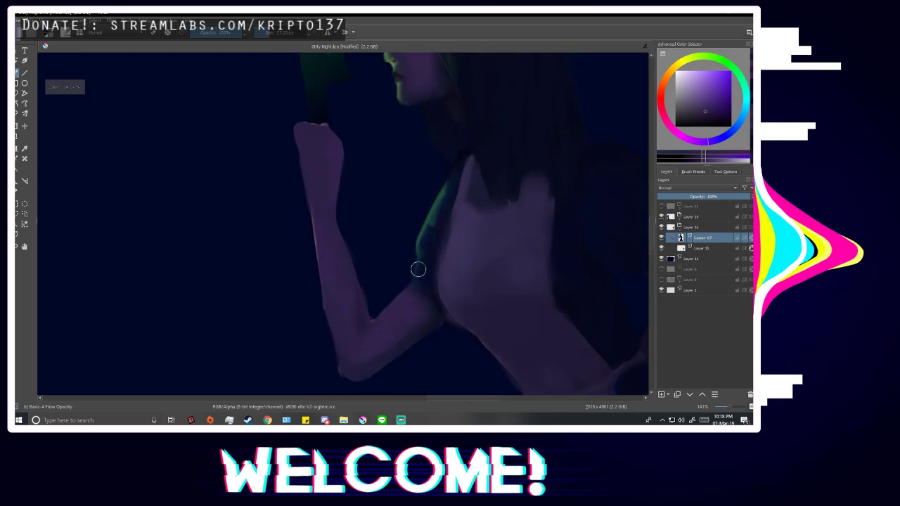
# Check the raised fist, arm and full figure against the line sketch layer, then with the sketch hidden.
pyautogui.click(661, 206)
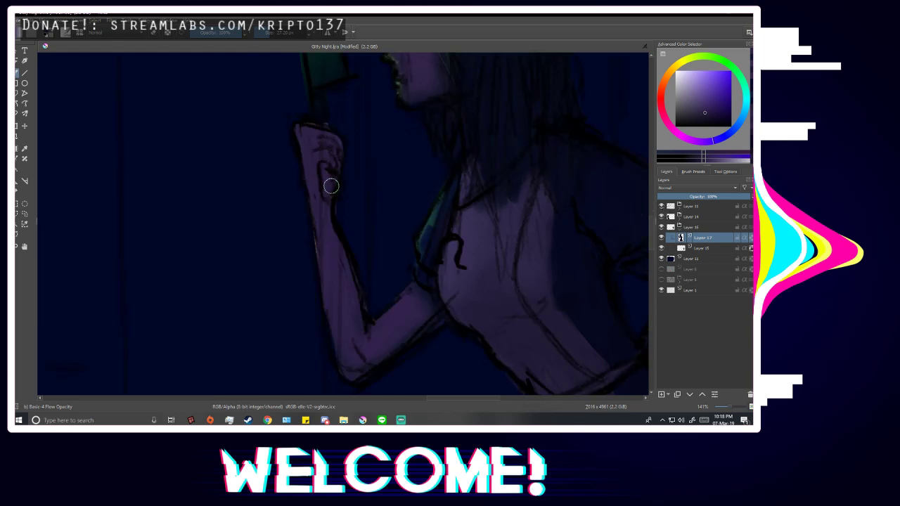
pyautogui.scroll(-2, 331, 186)
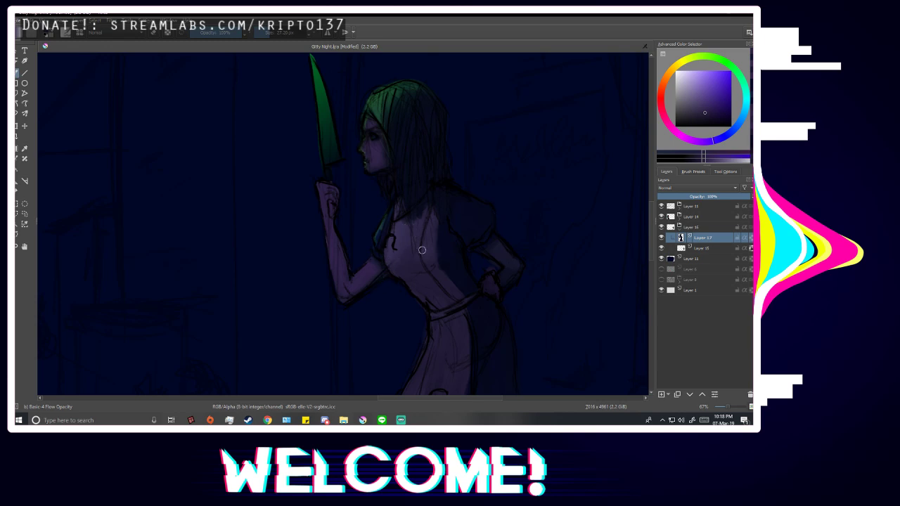
pyautogui.click(667, 204)
pyautogui.scroll(-4, 344, 253)
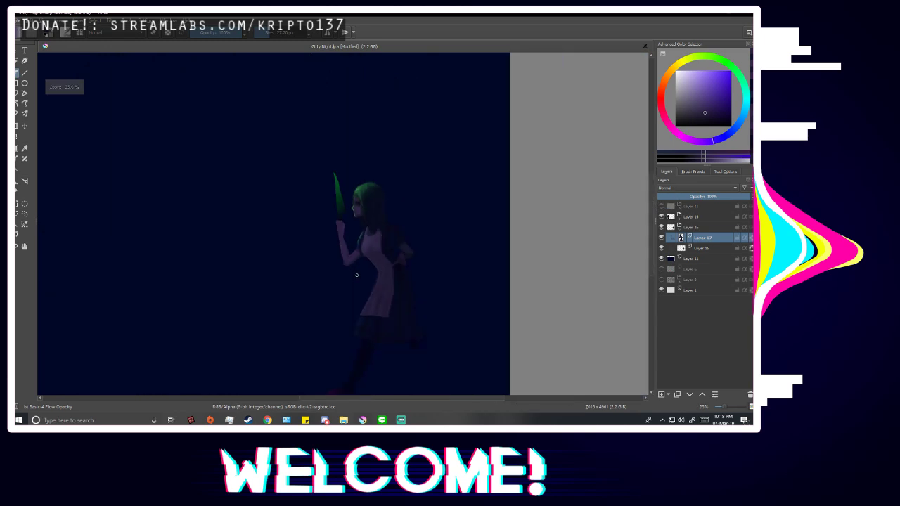
pyautogui.scroll(3, 394, 308)
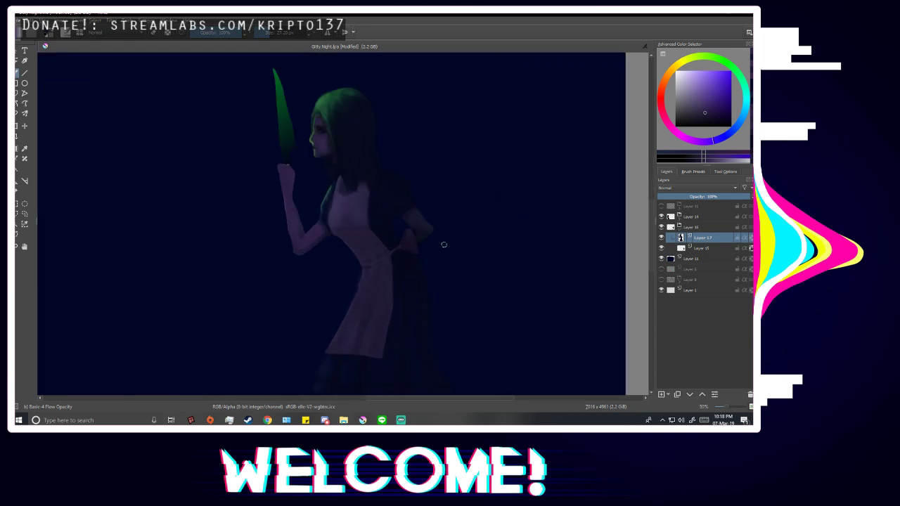
pyautogui.scroll(-1, 499, 295)
# Paint the knife's tip and both long blade edges with green sampled from the blade, using a smaller brush.
pyautogui.scroll(4, 385, 170)
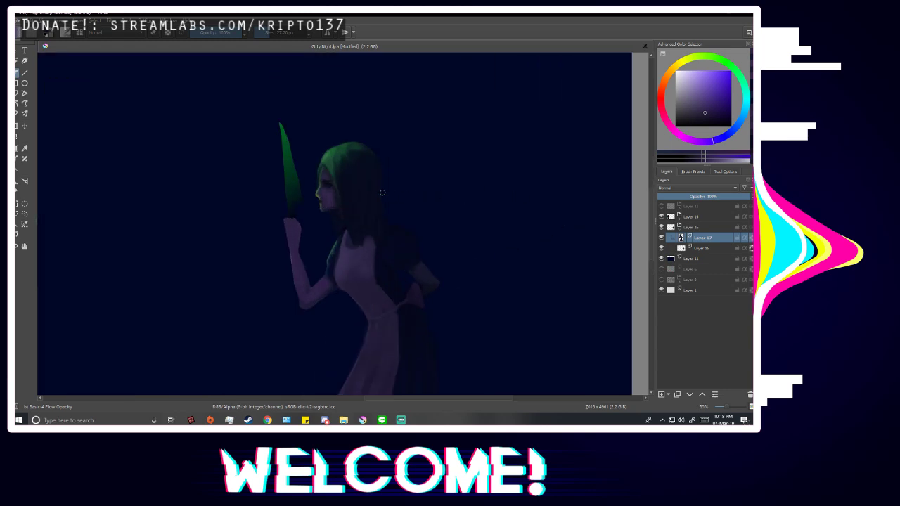
pyautogui.press('p')
pyautogui.click(249, 121)
pyautogui.press('b')
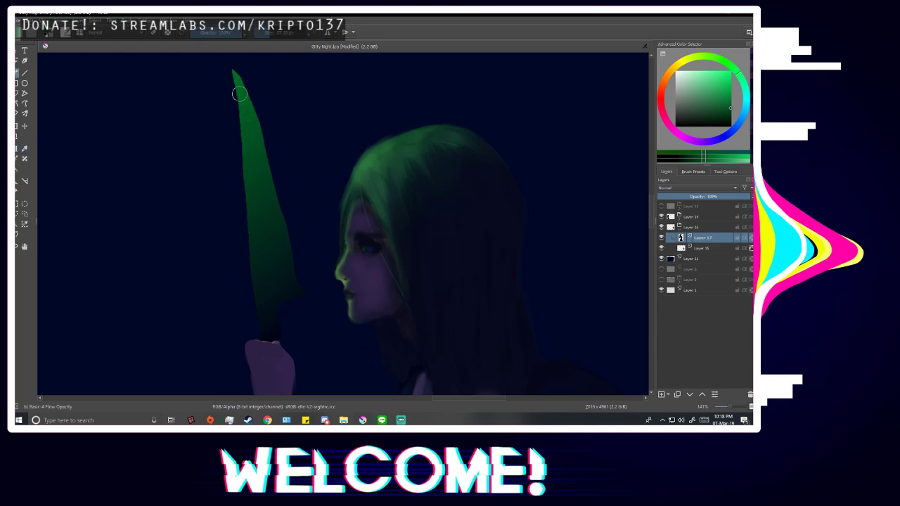
pyautogui.click(272, 35)
pyautogui.moveTo(234, 76); pyautogui.dragTo(249, 203)
pyautogui.moveTo(239, 97); pyautogui.dragTo(248, 247)
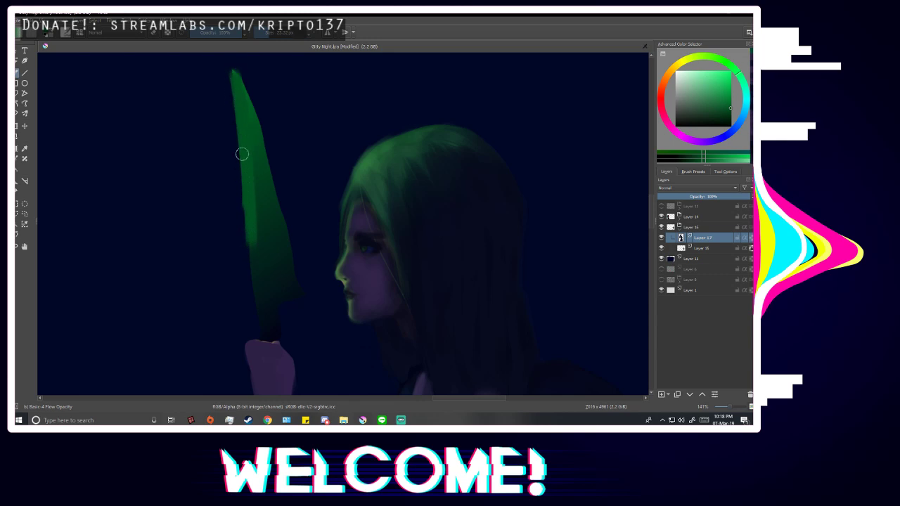
pyautogui.moveTo(242, 154)
pyautogui.mouseDown()
pyautogui.moveTo(247, 164)
pyautogui.moveTo(235, 77)
pyautogui.moveTo(253, 261)
pyautogui.moveTo(233, 71)
pyautogui.moveTo(257, 185)
pyautogui.moveTo(235, 75)
pyautogui.moveTo(305, 265)
pyautogui.mouseUp()
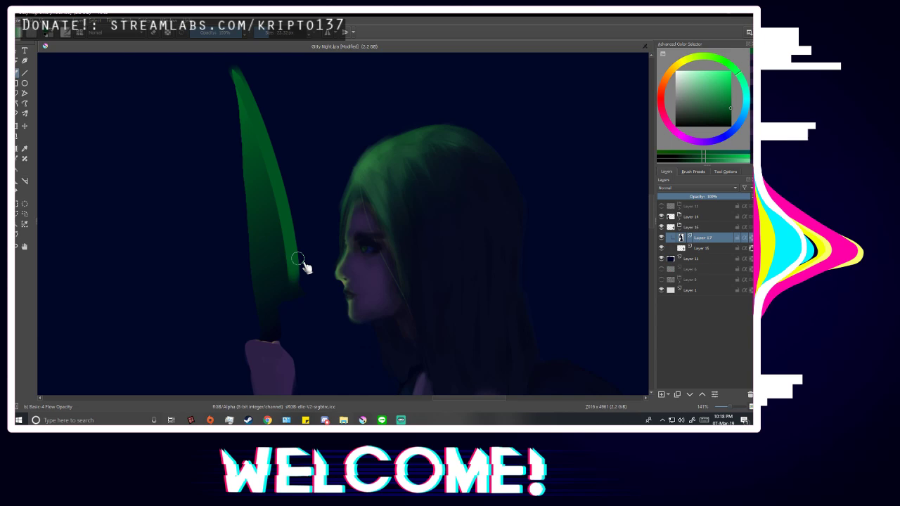
# Fill the blade out to its sketched outline and blend its inside with a larger brush and darker green sampled from it, showing the sketch only meanwhile.
pyautogui.click(661, 206)
pyautogui.moveTo(233, 81)
pyautogui.mouseDown()
pyautogui.moveTo(297, 277)
pyautogui.moveTo(234, 72)
pyautogui.moveTo(271, 164)
pyautogui.moveTo(303, 318)
pyautogui.moveTo(293, 241)
pyautogui.moveTo(236, 71)
pyautogui.moveTo(283, 213)
pyautogui.moveTo(293, 329)
pyautogui.moveTo(251, 133)
pyautogui.mouseUp()
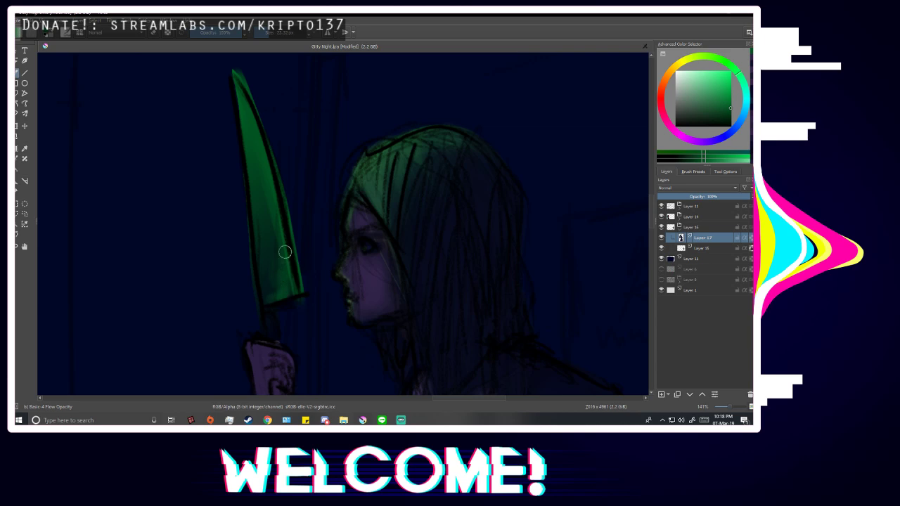
pyautogui.press('p')
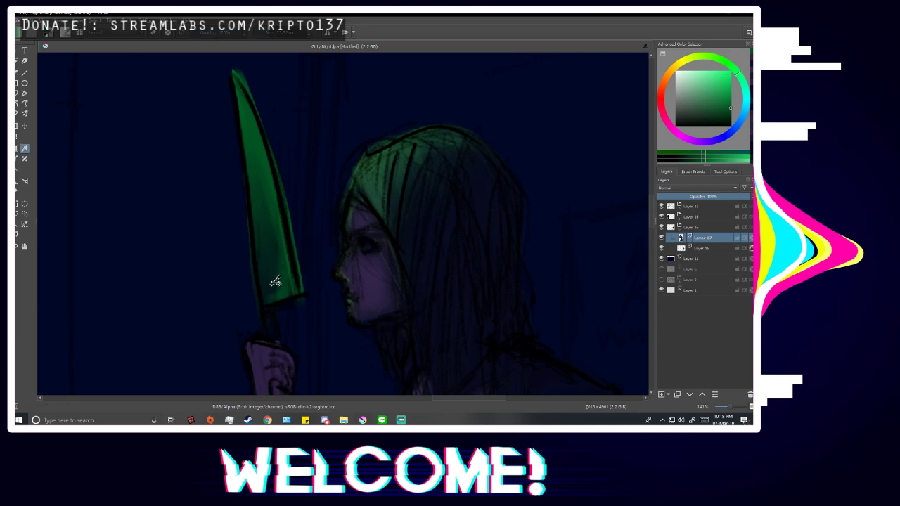
pyautogui.click(271, 163)
pyautogui.press('b')
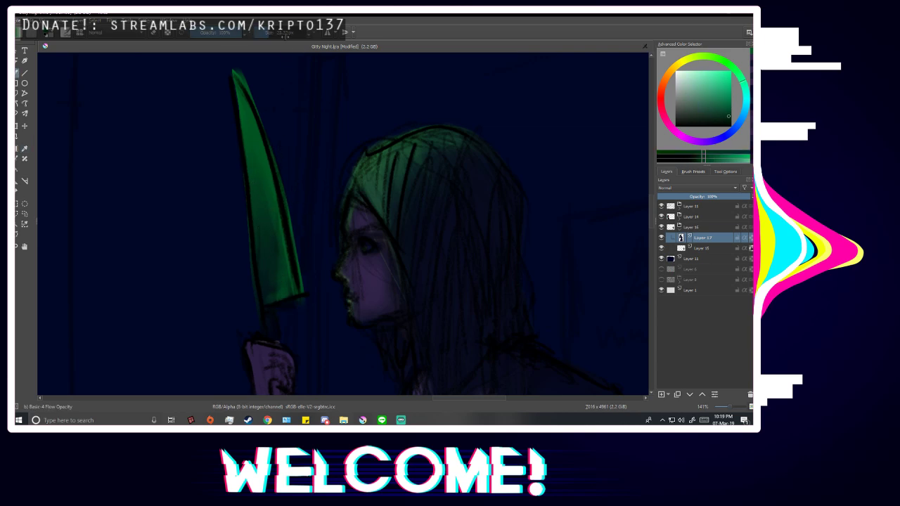
pyautogui.moveTo(270, 34); pyautogui.dragTo(269, 51)
pyautogui.moveTo(242, 105)
pyautogui.mouseDown()
pyautogui.moveTo(263, 283)
pyautogui.moveTo(271, 267)
pyautogui.moveTo(245, 124)
pyautogui.mouseUp()
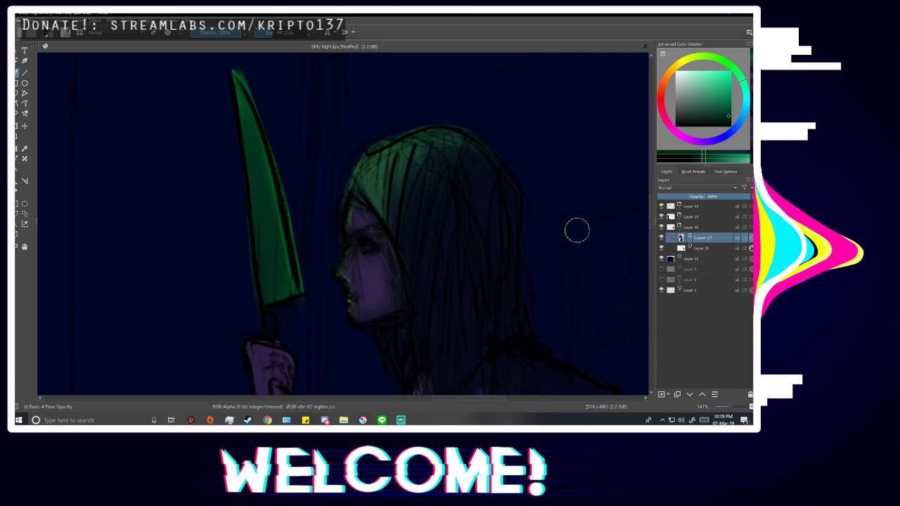
pyautogui.click(661, 206)
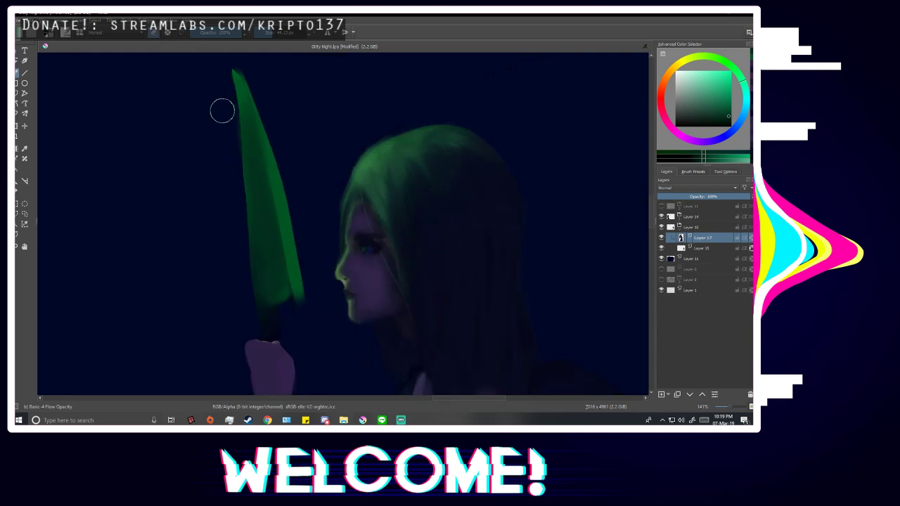
# Paint over the knife's tip and upper edge with green sampled from the blade.
pyautogui.scroll(-3, 355, 179)
pyautogui.scroll(-1, 371, 258)
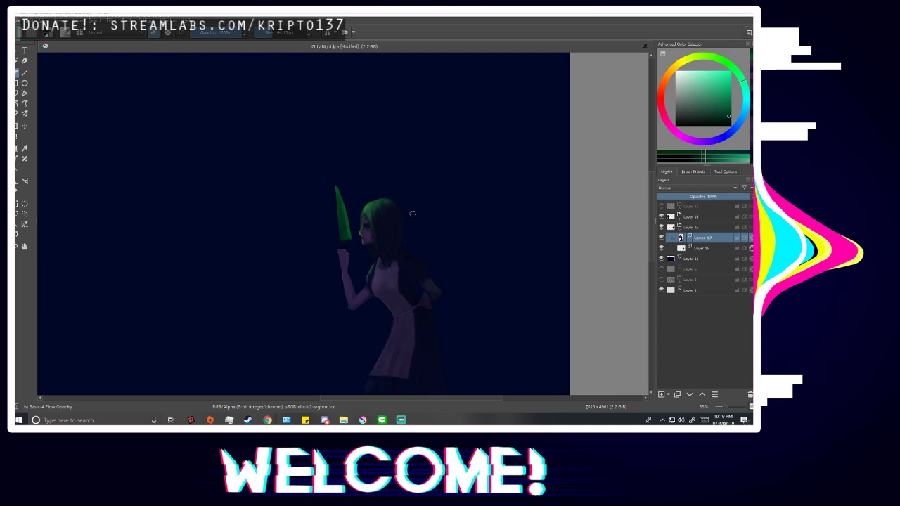
pyautogui.scroll(3, 412, 213)
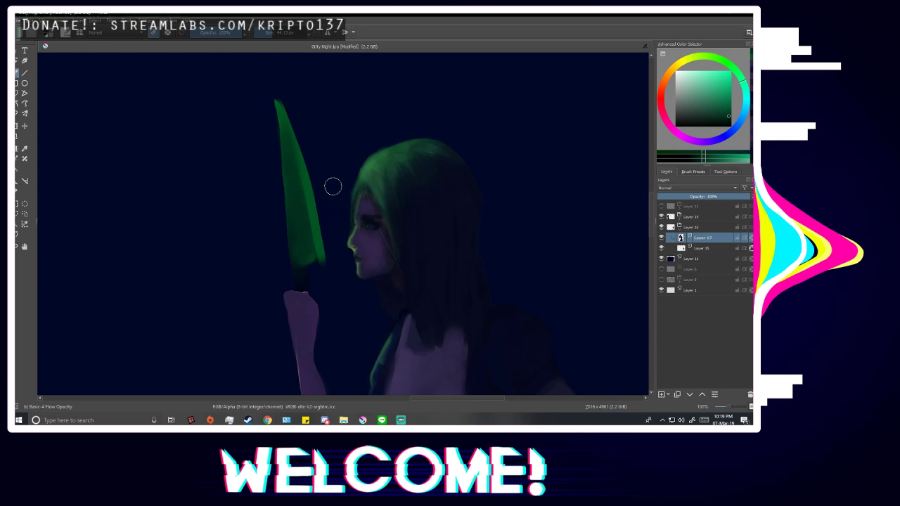
pyautogui.scroll(2, 288, 164)
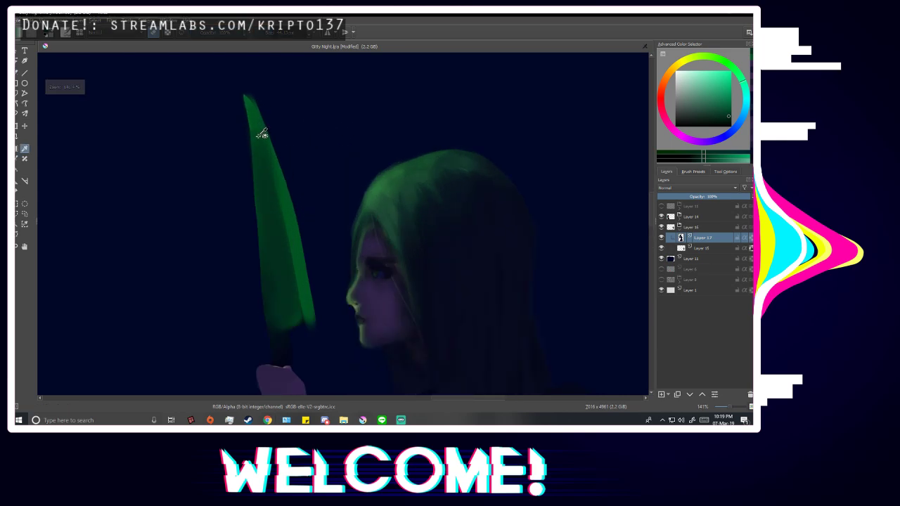
pyautogui.press('b')
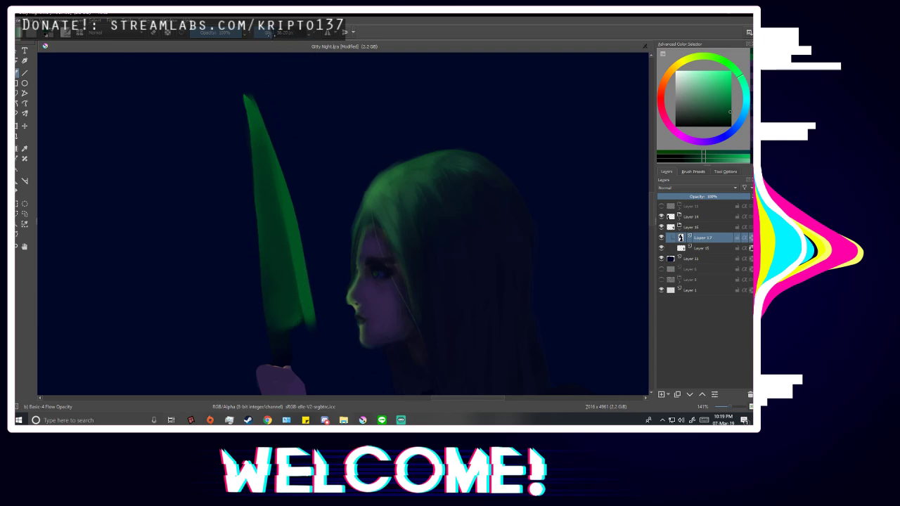
pyautogui.moveTo(248, 104)
pyautogui.mouseDown()
pyautogui.moveTo(270, 322)
pyautogui.moveTo(249, 101)
pyautogui.mouseUp()
pyautogui.hotkey('ctrl', 'z')
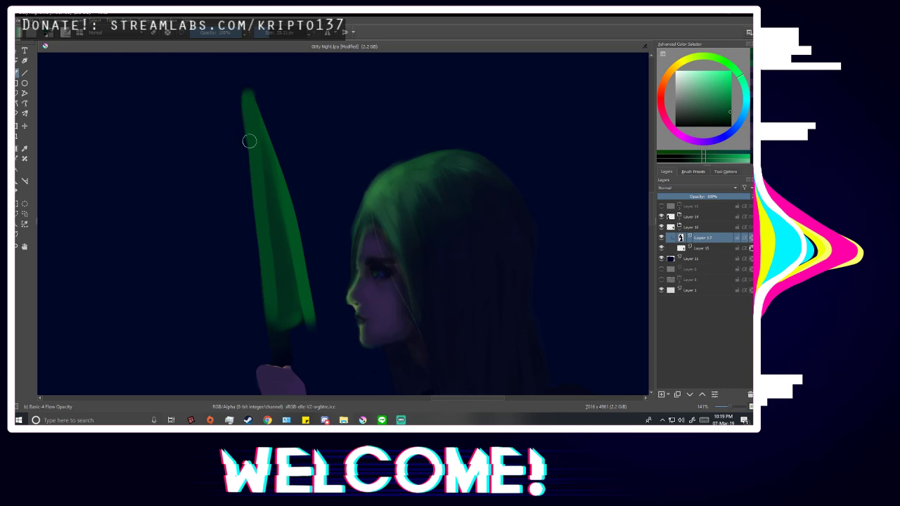
# Trim the knife's tip to a sharp point with dark blue sampled from the background beside it.
pyautogui.press('p')
pyautogui.click(243, 131)
pyautogui.press('b')
pyautogui.moveTo(241, 137)
pyautogui.mouseDown()
pyautogui.moveTo(238, 83)
pyautogui.moveTo(266, 119)
pyautogui.mouseUp()
pyautogui.moveTo(245, 82); pyautogui.dragTo(263, 118)
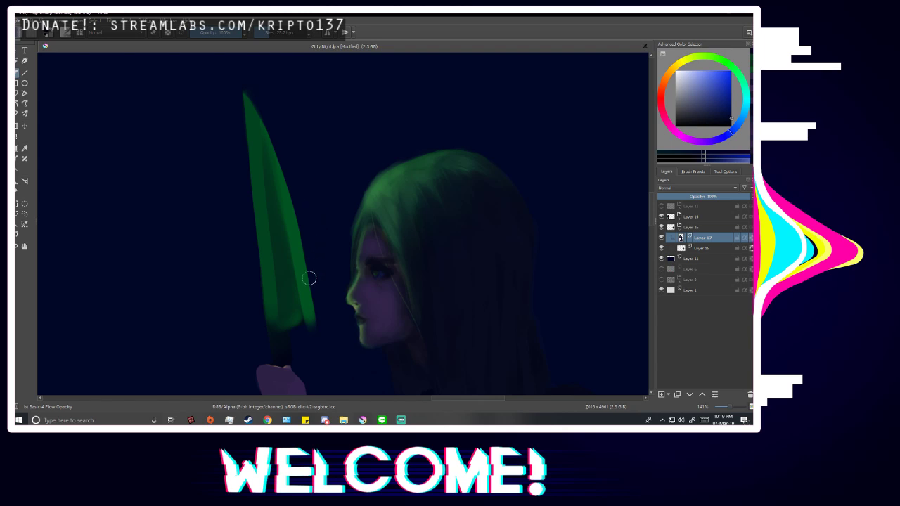
# Fill the lower end of the blade with green sampled from it, closing the gap beside the cutting edge.
pyautogui.scroll(1, 339, 341)
pyautogui.press('p')
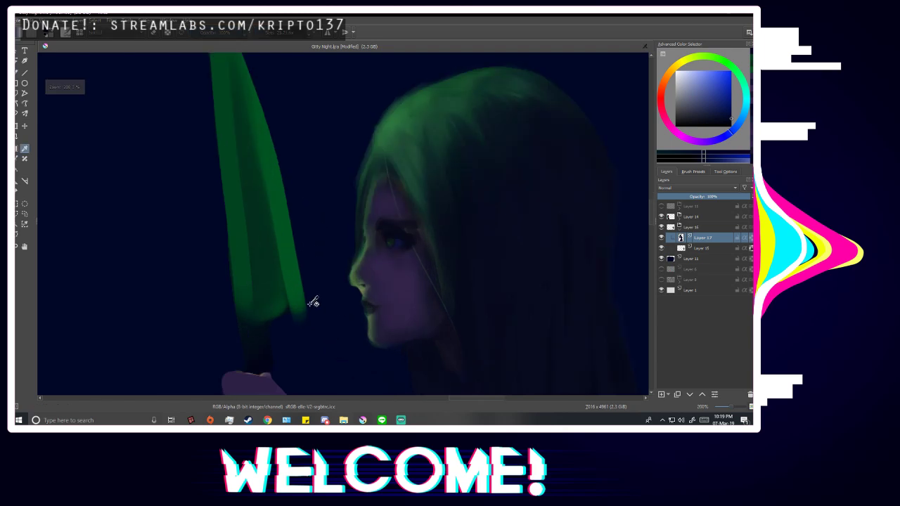
pyautogui.click(251, 302)
pyautogui.press('b')
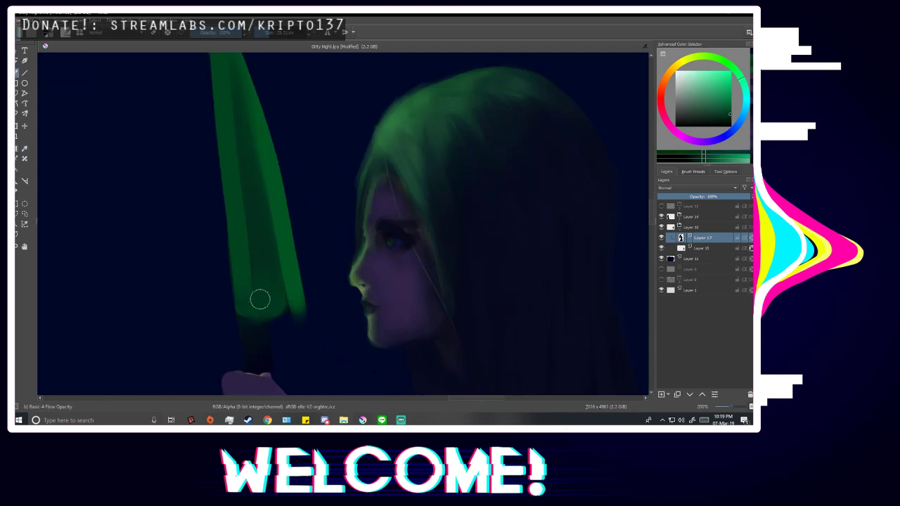
pyautogui.moveTo(257, 287)
pyautogui.mouseDown()
pyautogui.moveTo(250, 307)
pyautogui.moveTo(289, 304)
pyautogui.moveTo(246, 242)
pyautogui.moveTo(241, 256)
pyautogui.moveTo(285, 298)
pyautogui.mouseUp()
# Carve the curved heel below the blade with dark blue sampled from the background, redoing the stroke.
pyautogui.press('p')
pyautogui.click(292, 325)
pyautogui.press('b')
pyautogui.moveTo(284, 337)
pyautogui.mouseDown()
pyautogui.moveTo(297, 318)
pyautogui.moveTo(317, 339)
pyautogui.moveTo(281, 327)
pyautogui.moveTo(297, 310)
pyautogui.moveTo(340, 349)
pyautogui.moveTo(285, 319)
pyautogui.mouseUp()
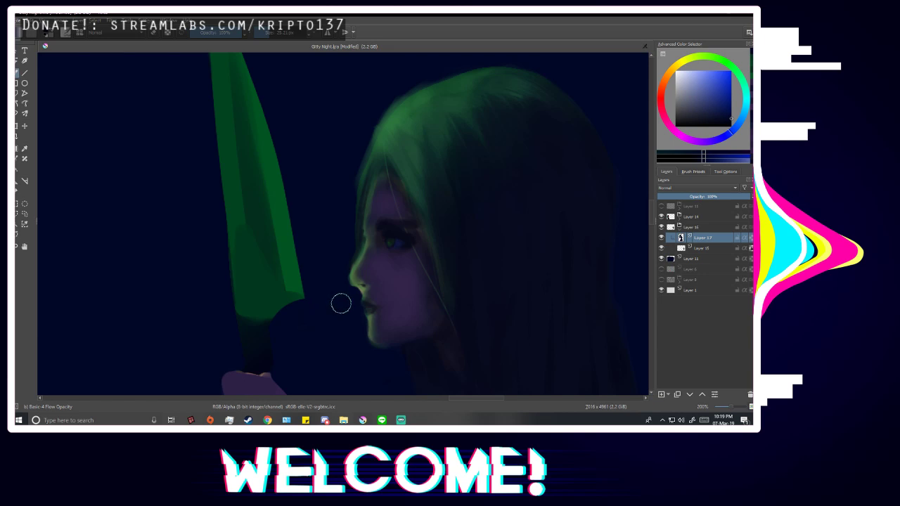
pyautogui.hotkey('ctrl', 'z')
pyautogui.hotkey('ctrl', 'z')
pyautogui.moveTo(281, 333)
pyautogui.mouseDown()
pyautogui.moveTo(305, 305)
pyautogui.moveTo(333, 329)
pyautogui.moveTo(286, 314)
pyautogui.moveTo(334, 324)
pyautogui.moveTo(279, 328)
pyautogui.moveTo(300, 333)
pyautogui.moveTo(303, 322)
pyautogui.moveTo(289, 322)
pyautogui.moveTo(302, 306)
pyautogui.mouseUp()
# Check the knife and the whole figure in the mirrored view and again in the normal view.
pyautogui.scroll(-4, 362, 214)
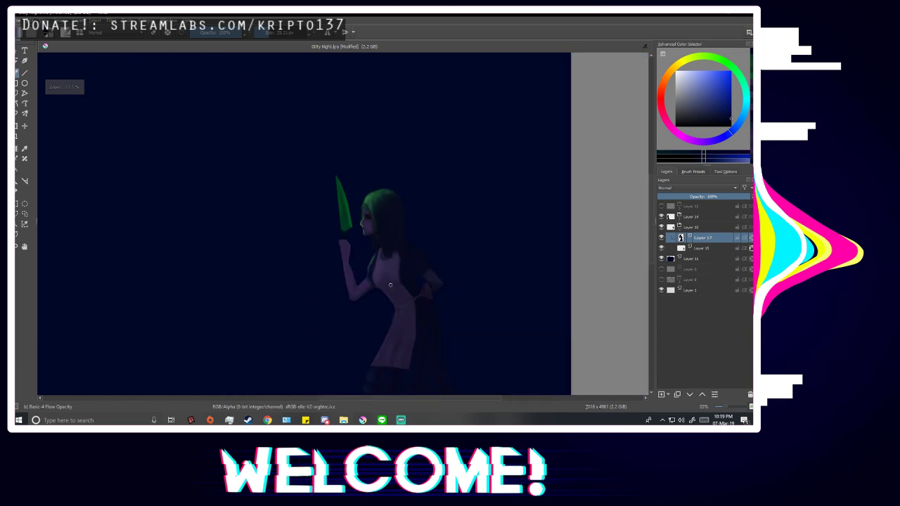
pyautogui.press('m')
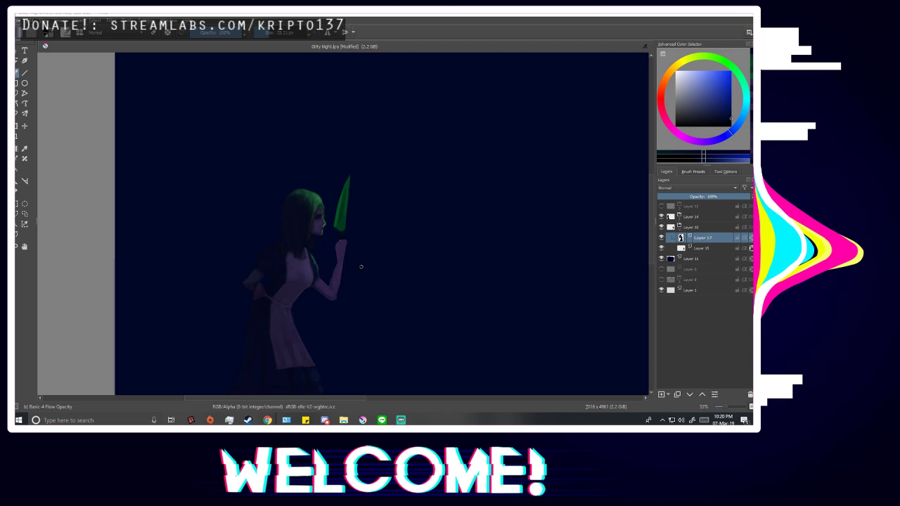
pyautogui.press('m')
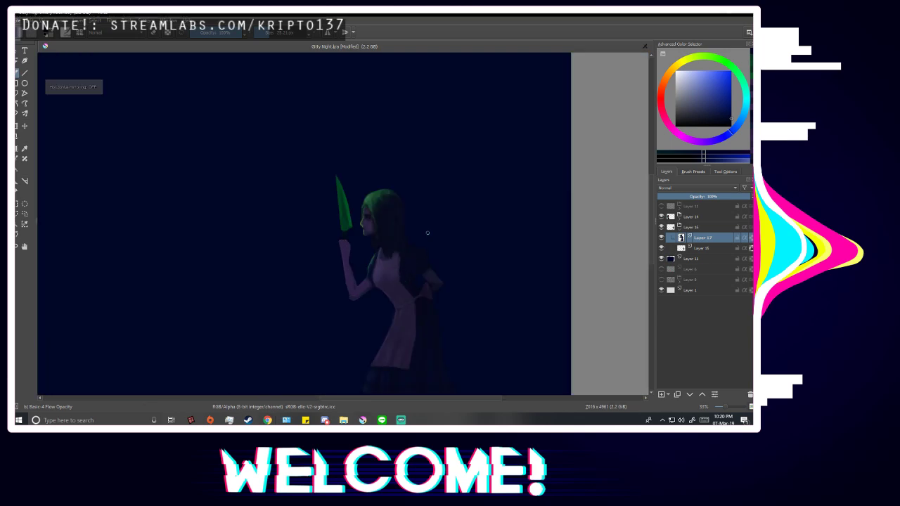
pyautogui.scroll(1, 422, 225)
pyautogui.scroll(2, 338, 214)
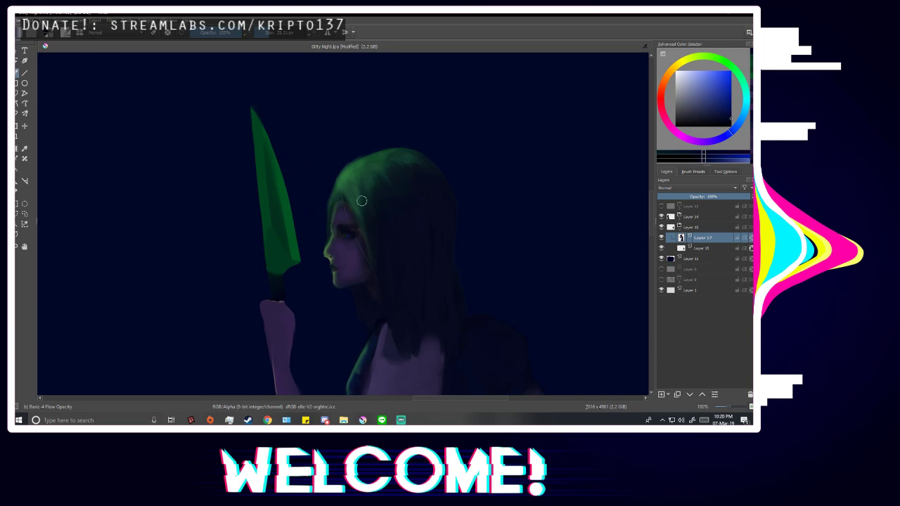
# Fill the knife's handle with green sampled from the blade and trim its inner edge with the dark background blue.
pyautogui.press('p')
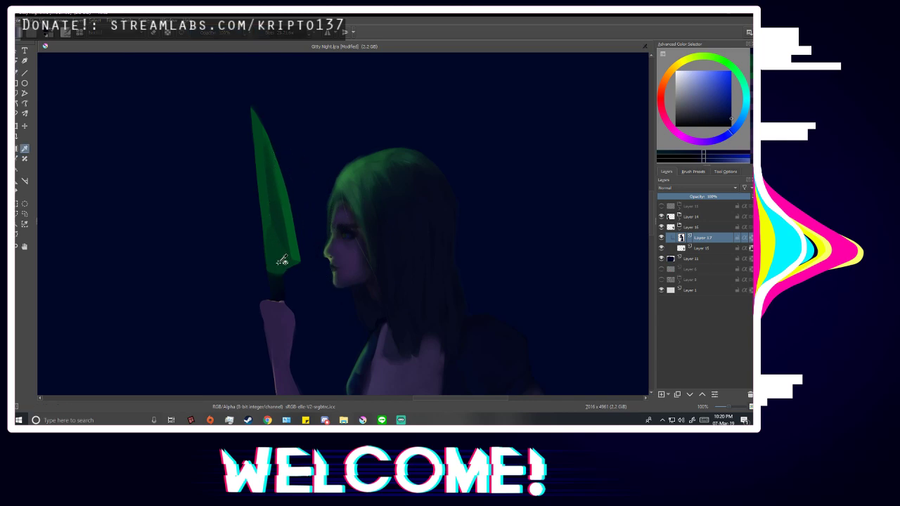
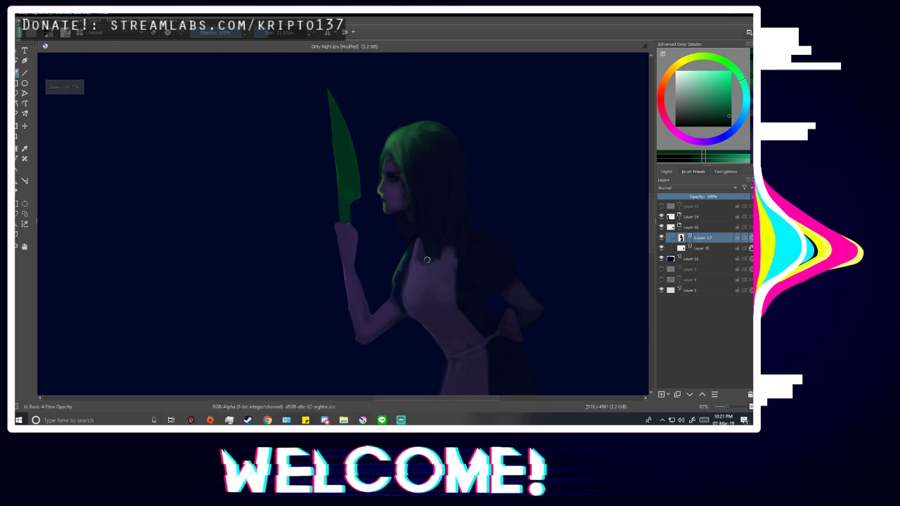
pyautogui.scroll(4, 360, 224)
pyautogui.keyDown('ctrl'); pyautogui.click(357, 144); pyautogui.keyUp('ctrl')
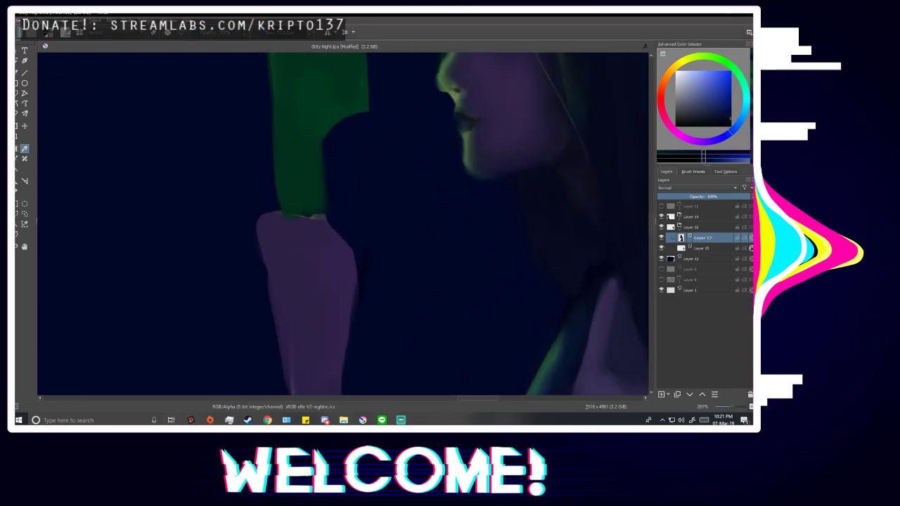
pyautogui.moveTo(337, 137)
pyautogui.mouseDown()
pyautogui.moveTo(323, 171)
pyautogui.moveTo(331, 205)
pyautogui.mouseUp()
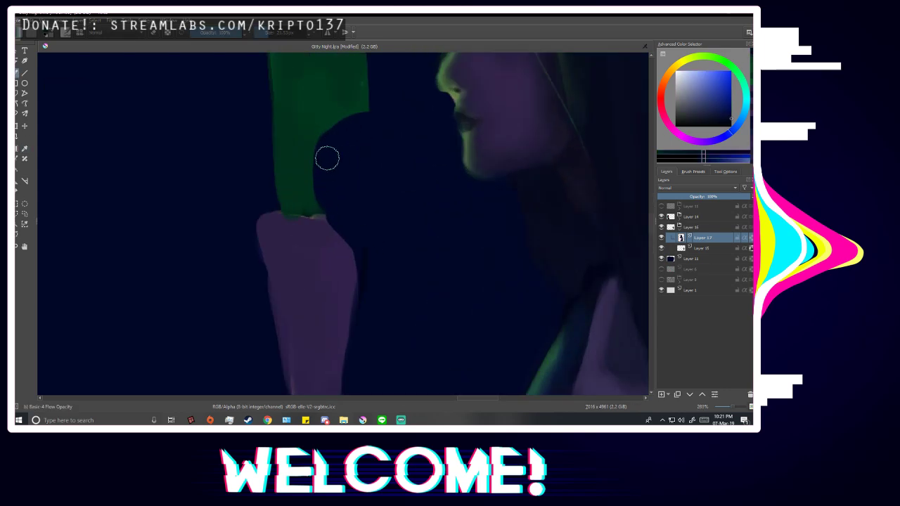
# Paint a green patch of handle inside the fist with green sampled from the knife, using the line sketch layer as a temporary guide.
pyautogui.scroll(-1, 353, 191)
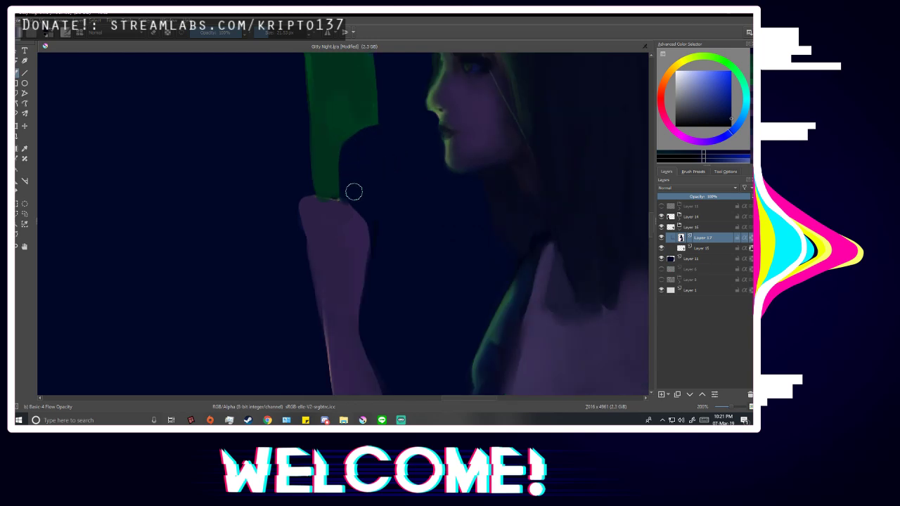
pyautogui.scroll(-5, 354, 192)
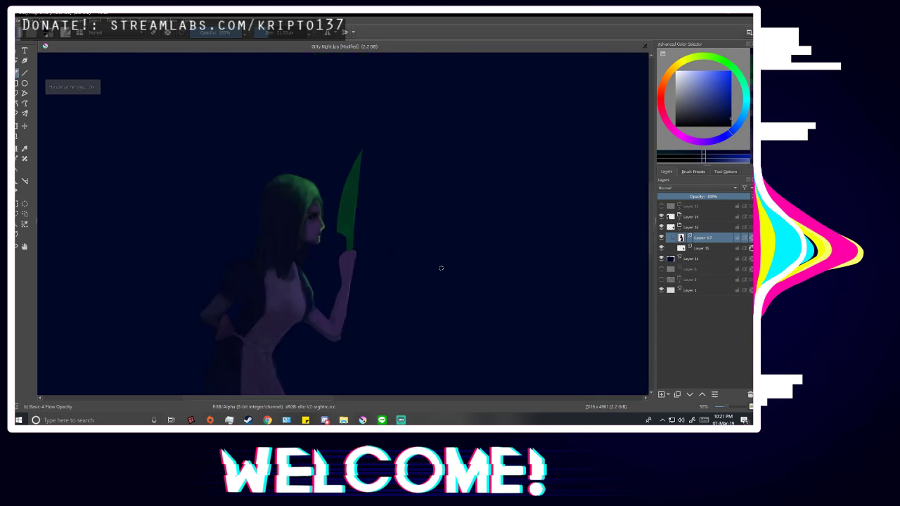
pyautogui.click(661, 206)
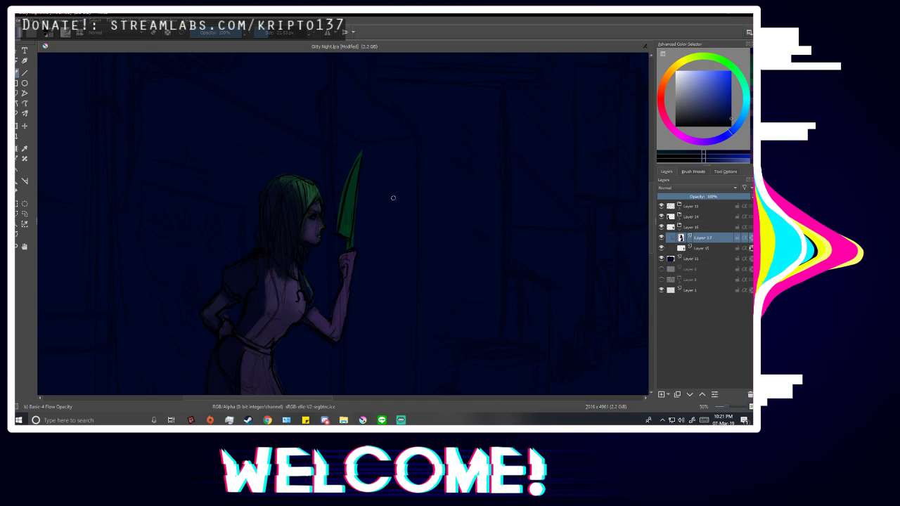
pyautogui.scroll(3, 393, 197)
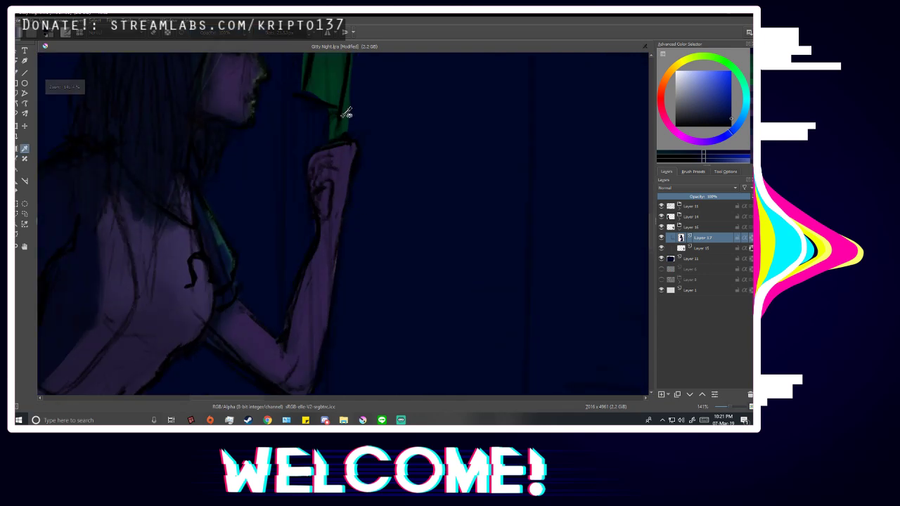
pyautogui.keyDown('ctrl'); pyautogui.click(347, 114); pyautogui.keyUp('ctrl')
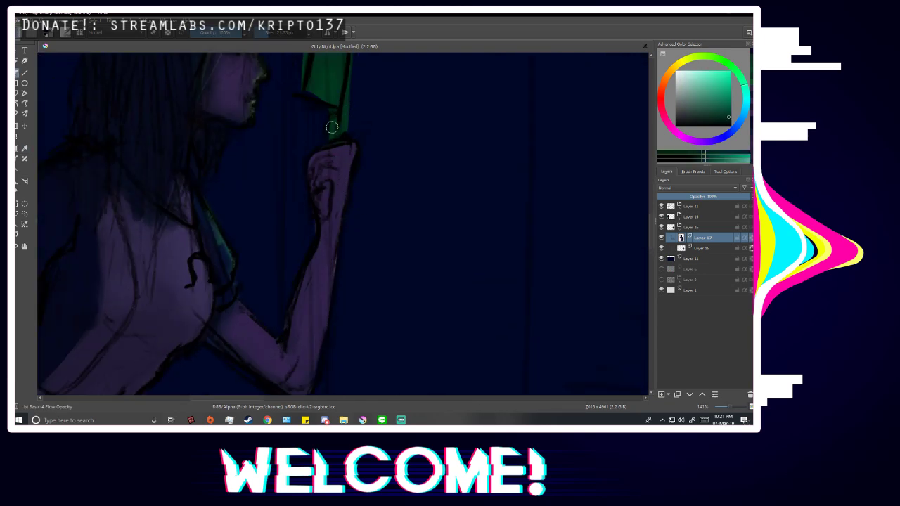
pyautogui.click(662, 206)
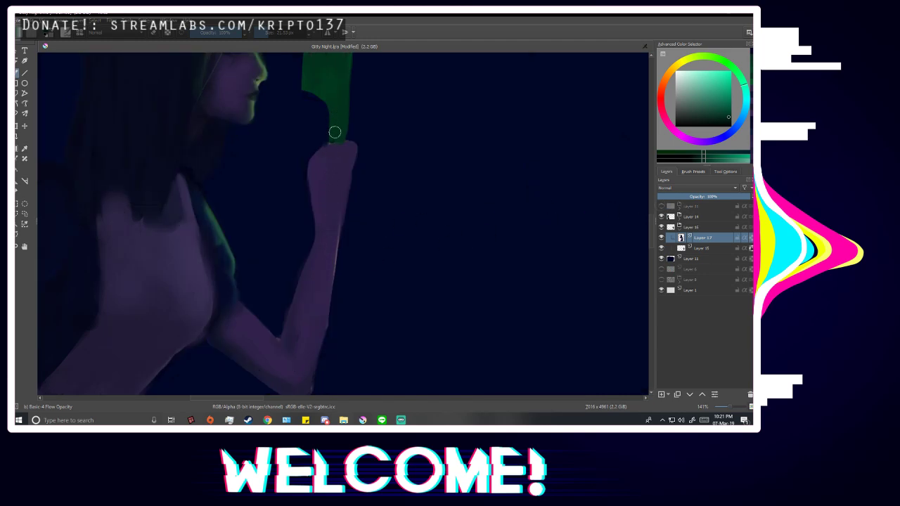
pyautogui.moveTo(330, 191); pyautogui.dragTo(334, 209)
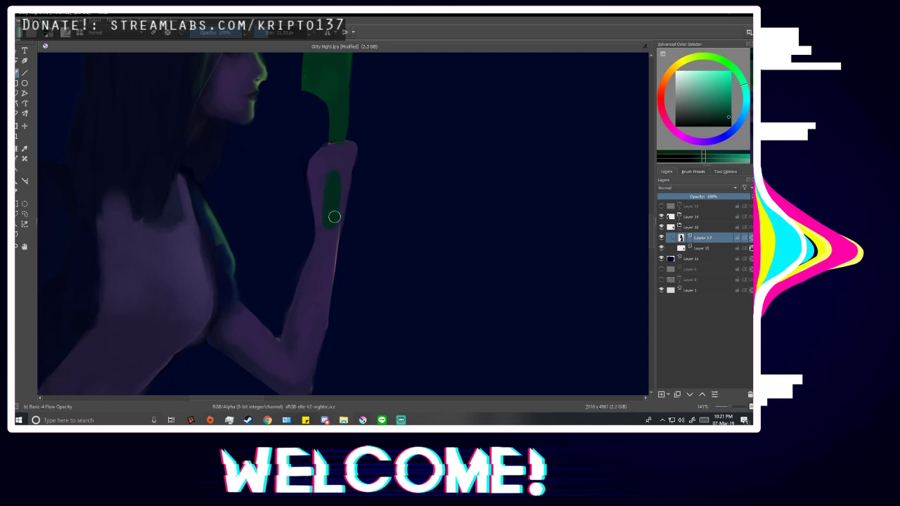
# Widen the green handle patch inside the fist against the line sketch, then hide the sketch and view the figure.
pyautogui.scroll(-5, 334, 218)
pyautogui.press('m')
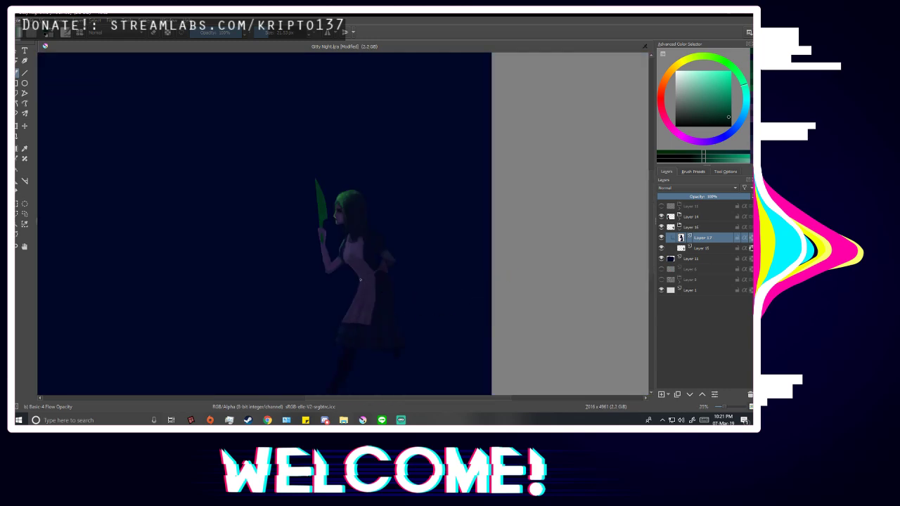
pyautogui.scroll(6, 360, 280)
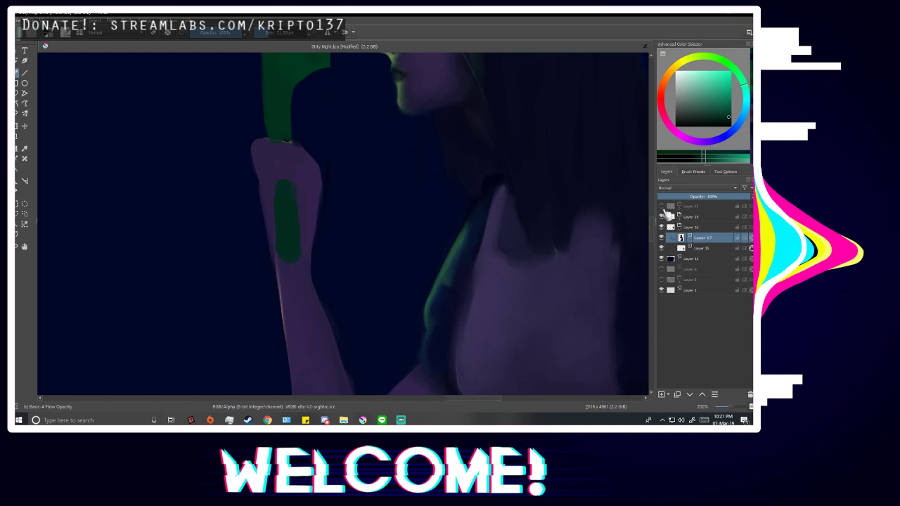
pyautogui.click(661, 206)
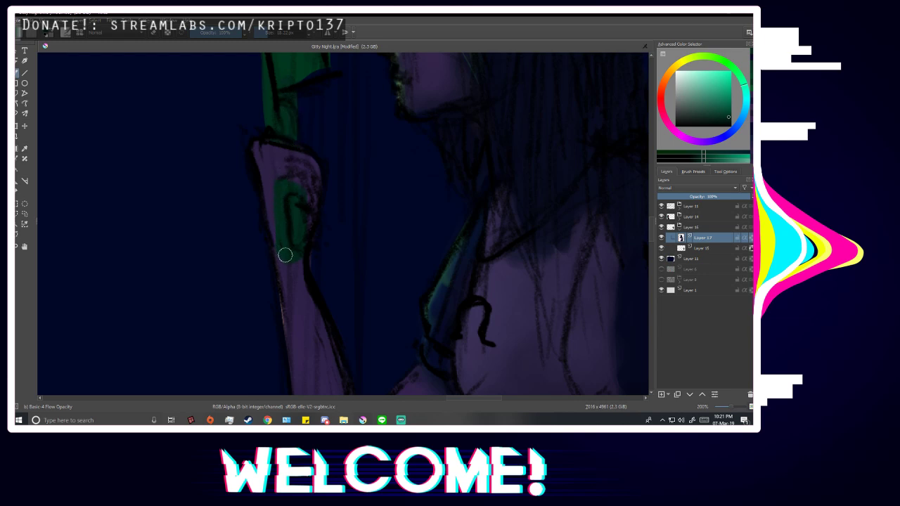
pyautogui.press('-')
pyautogui.click(661, 207)
pyautogui.press('-')
pyautogui.press('-')
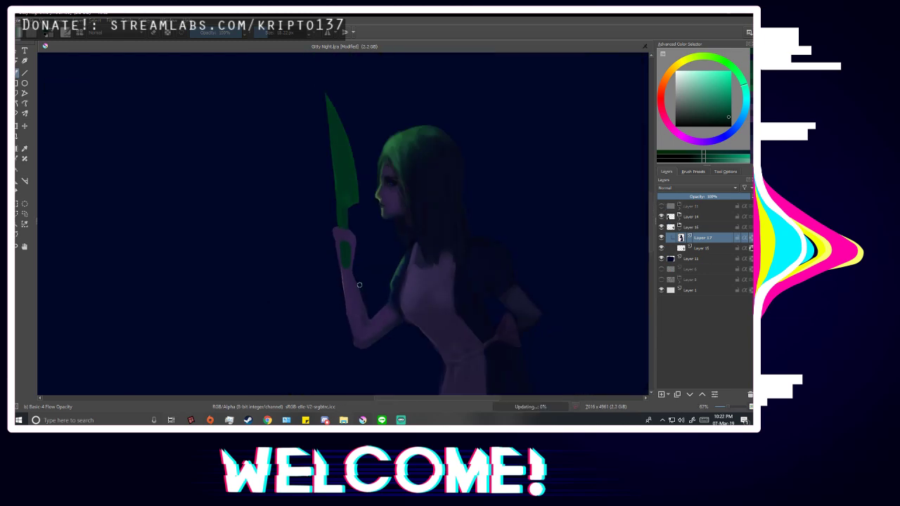
# Mirror the view and trim the edge of the green patch with purple sampled from the fist, undoing unwanted strokes.
pyautogui.press('m')
pyautogui.press('+')
pyautogui.press('+')
pyautogui.press('+')
pyautogui.press('+')
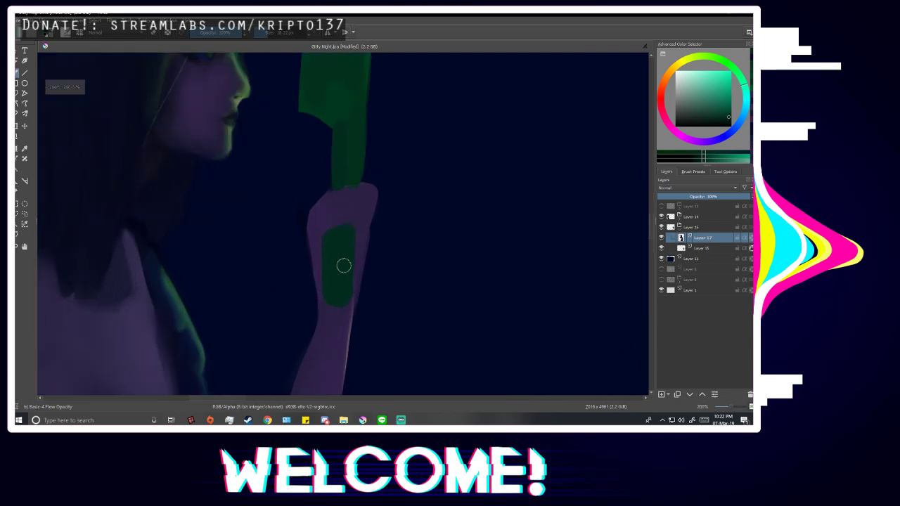
pyautogui.keyDown('ctrl'); pyautogui.click(312, 221); pyautogui.keyUp('ctrl')
pyautogui.moveTo(310, 222)
pyautogui.mouseDown()
pyautogui.moveTo(307, 272)
pyautogui.moveTo(308, 263)
pyautogui.moveTo(317, 307)
pyautogui.mouseUp()
pyautogui.hotkey('ctrl', 'z')
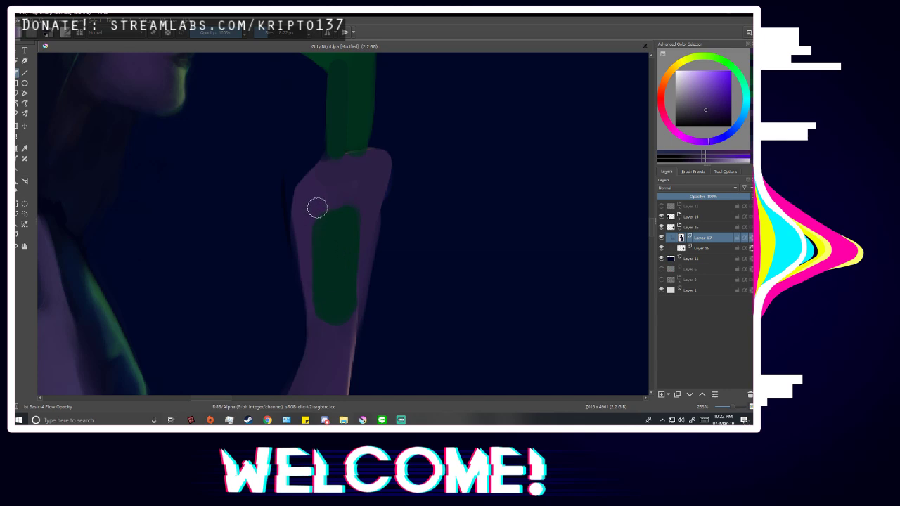
pyautogui.moveTo(317, 211)
pyautogui.mouseDown()
pyautogui.moveTo(313, 284)
pyautogui.moveTo(316, 208)
pyautogui.mouseUp()
pyautogui.hotkey('ctrl', 'z')
pyautogui.hotkey('ctrl', 'z')
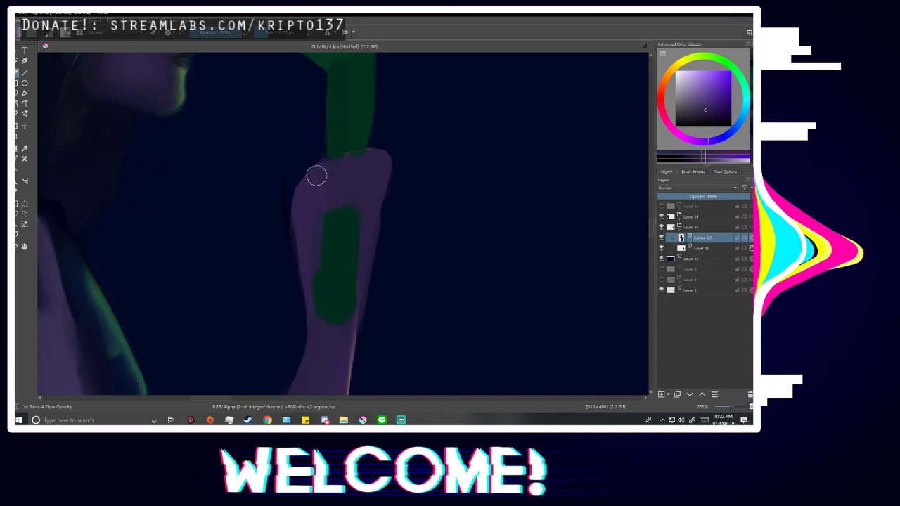
# Check the fist and knife on the whole figure, flipping the mirrored view off and on.
pyautogui.press('-')
pyautogui.press('-')
pyautogui.press('-')
pyautogui.press('-')
pyautogui.press('-')
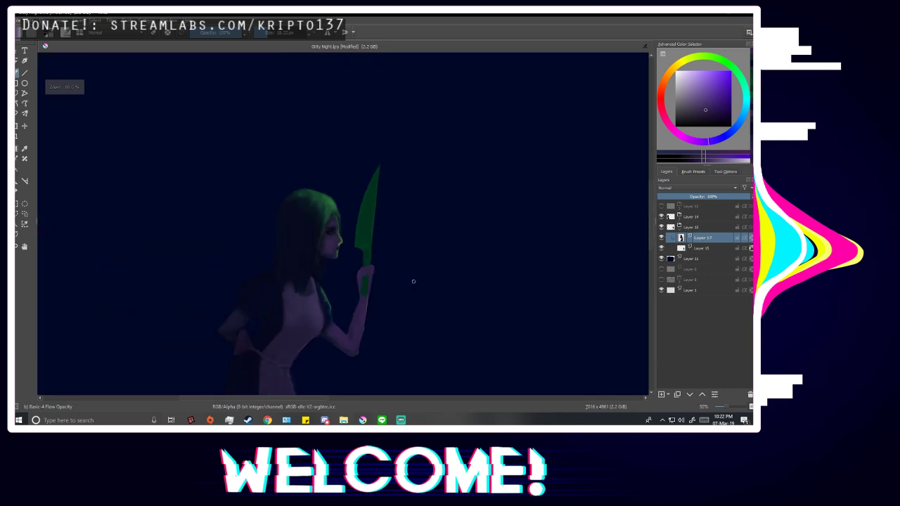
pyautogui.press('m')
pyautogui.press('m')
# Carve small notches into both sides of the knife where the blade meets the handle, using dark blue sampled from the background.
pyautogui.scroll(6, 373, 225)
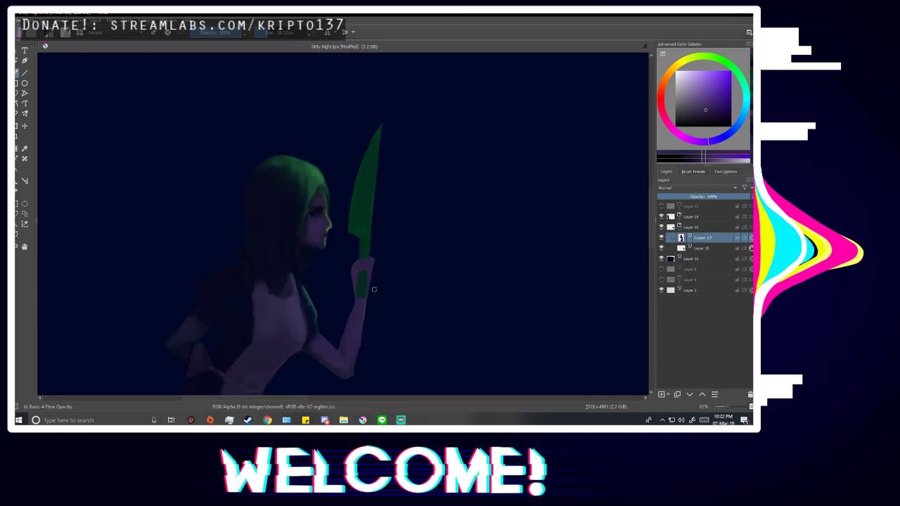
pyautogui.keyDown('ctrl'); pyautogui.click(301, 175); pyautogui.keyUp('ctrl')
pyautogui.moveTo(301, 175)
pyautogui.mouseDown()
pyautogui.moveTo(281, 175)
pyautogui.moveTo(308, 171)
pyautogui.moveTo(328, 207)
pyautogui.mouseUp()
pyautogui.scroll(-6, 346, 176)
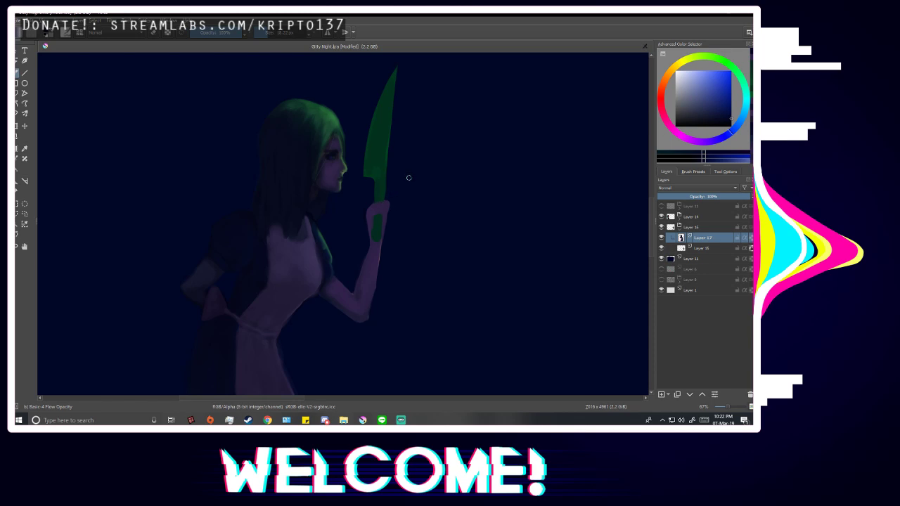
pyautogui.scroll(6, 385, 194)
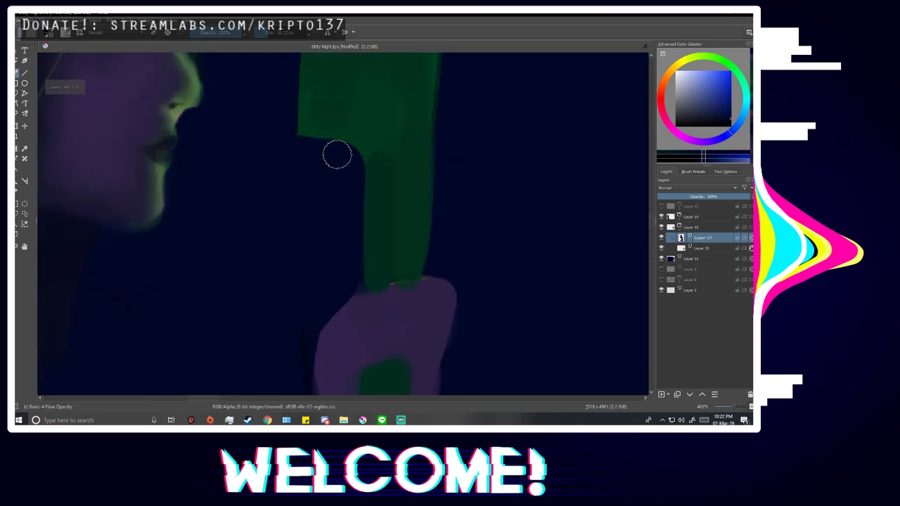
pyautogui.moveTo(358, 170)
pyautogui.mouseDown()
pyautogui.moveTo(350, 155)
pyautogui.moveTo(353, 203)
pyautogui.mouseUp()
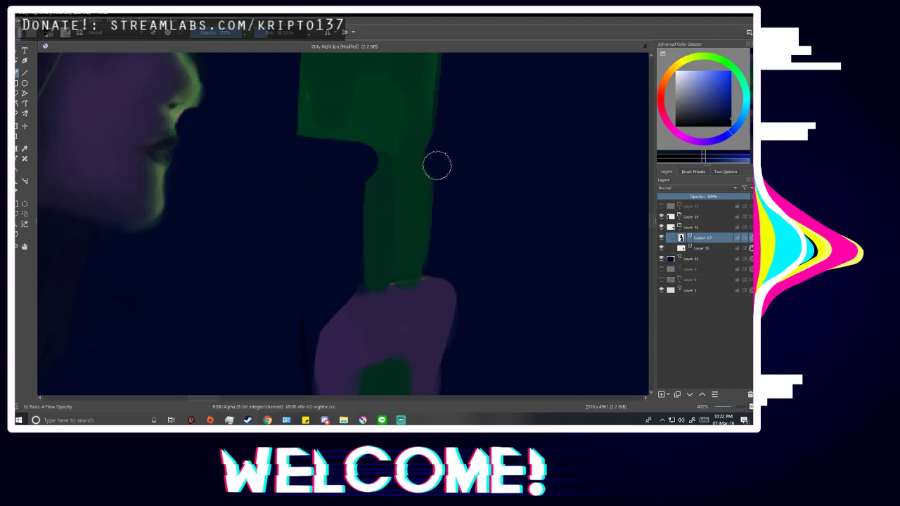
pyautogui.hotkey('ctrl', 'z')
pyautogui.moveTo(444, 176); pyautogui.dragTo(464, 124)
pyautogui.scroll(-2, 398, 258)
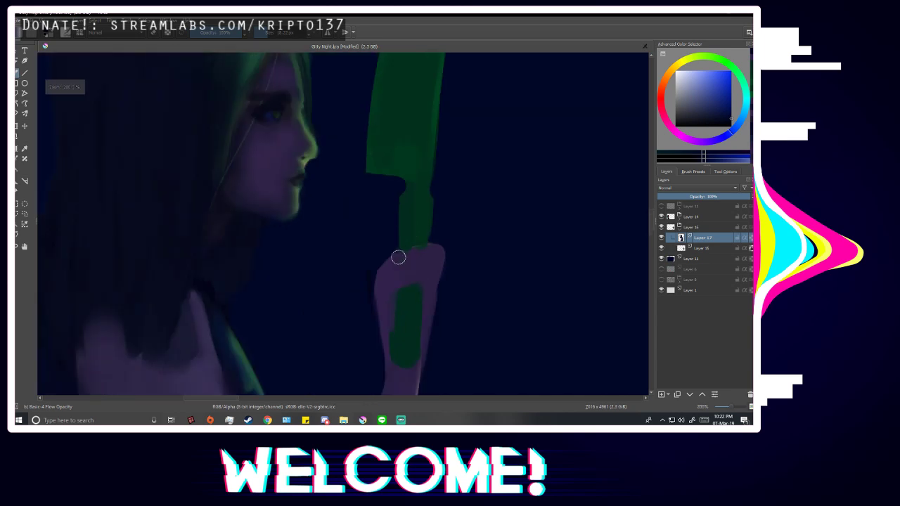
pyautogui.scroll(-1, 398, 258)
# Repaint the fist's upper edge at the handle's base with purple sampled from the hand, undoing a dark blue stroke there.
pyautogui.scroll(3, 422, 239)
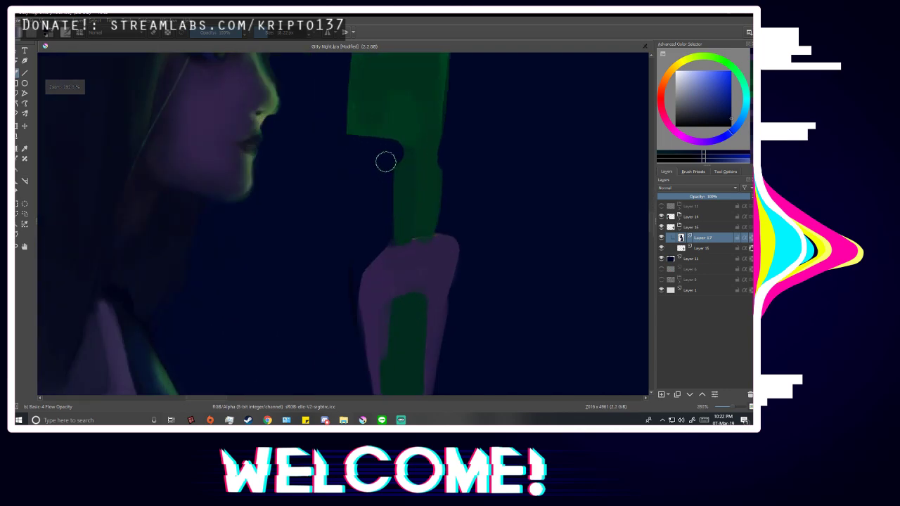
pyautogui.moveTo(394, 259)
pyautogui.mouseDown()
pyautogui.moveTo(421, 244)
pyautogui.moveTo(457, 244)
pyautogui.mouseUp()
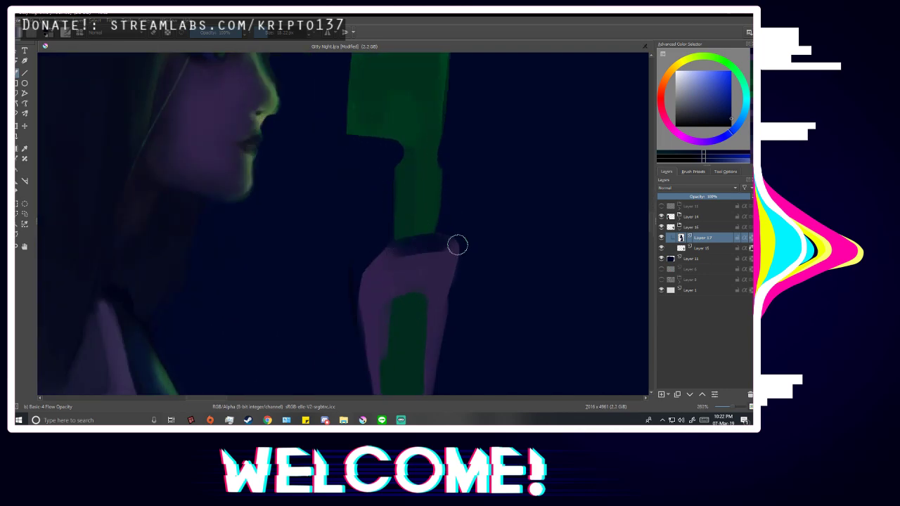
pyautogui.hotkey('ctrl', 'z')
pyautogui.keyDown('ctrl'); pyautogui.click(414, 250); pyautogui.keyUp('ctrl')
pyautogui.moveTo(394, 249); pyautogui.dragTo(452, 255)
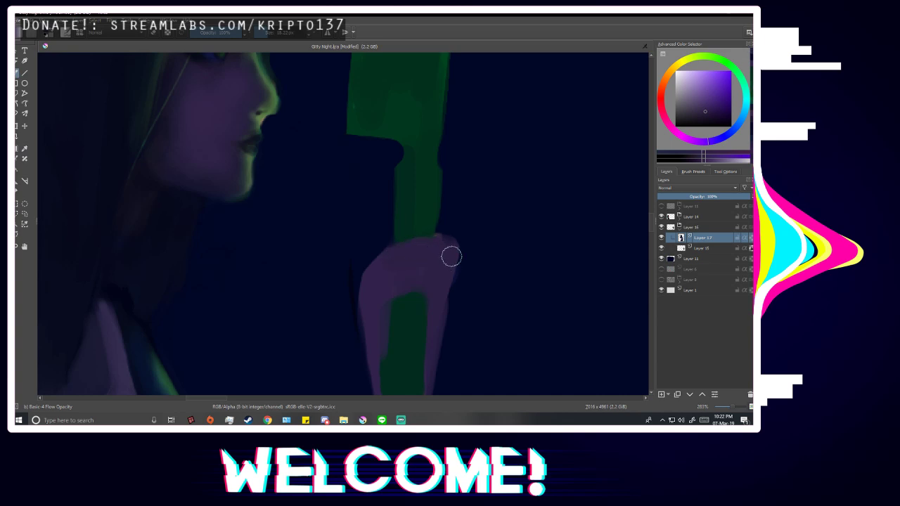
# Mirror the view and check the reshaped knife and fist on the figure.
pyautogui.scroll(-5, 452, 257)
pyautogui.press('m')
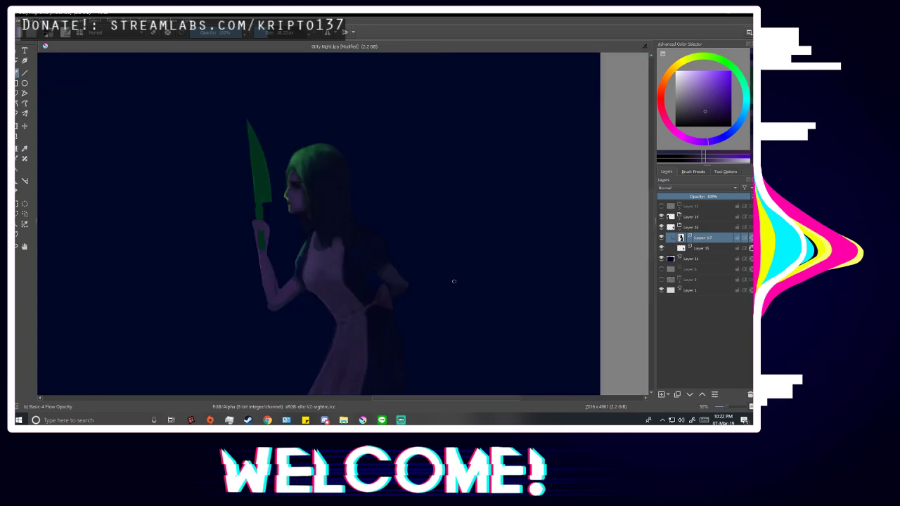
pyautogui.scroll(2, 272, 169)
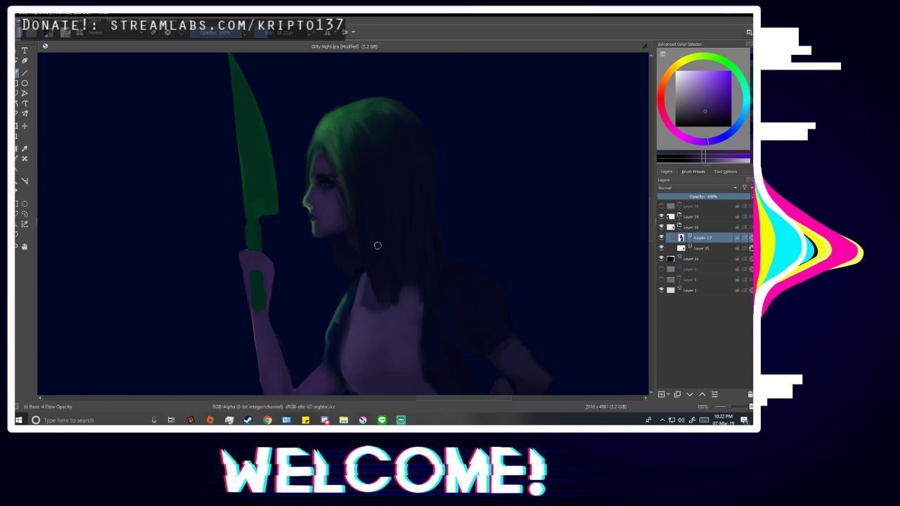
pyautogui.scroll(-4, 307, 272)
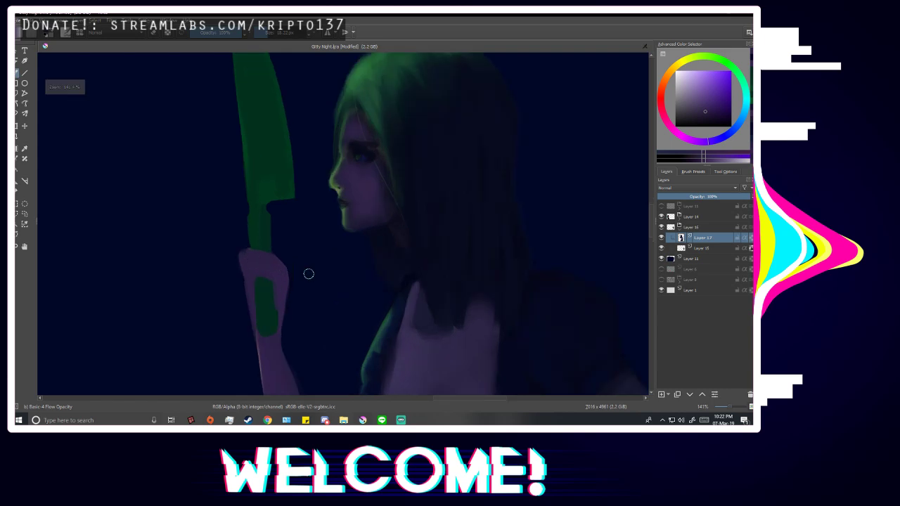
pyautogui.scroll(2, 335, 301)
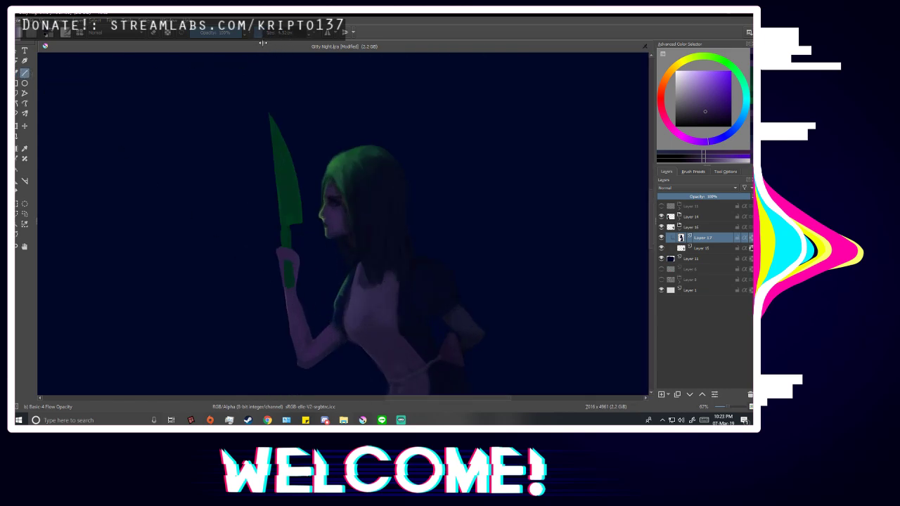
# Check the knife's alignment with a temporary straight white line from the blade tip to the handle patch, then undo the line.
pyautogui.moveTo(705, 113); pyautogui.dragTo(574, 53)
pyautogui.moveTo(269, 114); pyautogui.dragTo(287, 280)
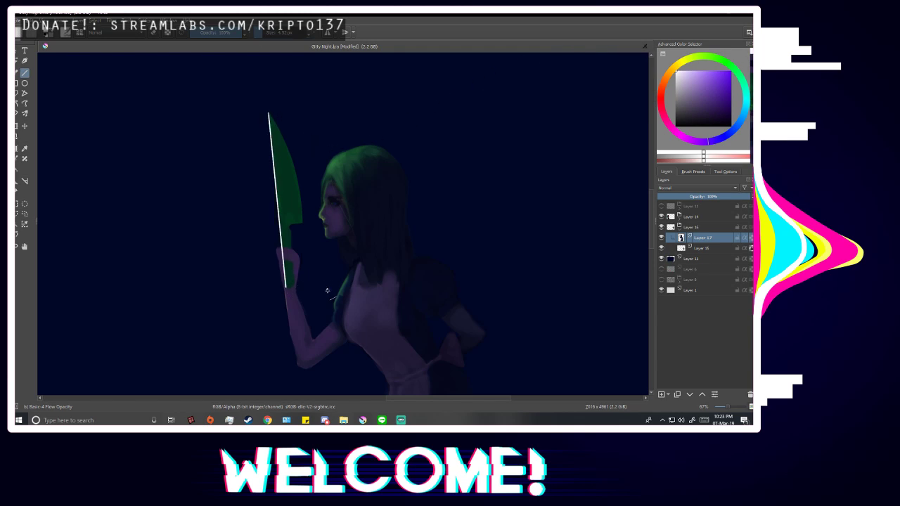
pyautogui.hotkey('ctrl', 'z')
pyautogui.press('b')
# Examine the knife and arm up close and the figure within the whole illustration, sampling green and dark blue tones.
pyautogui.scroll(4, 320, 267)
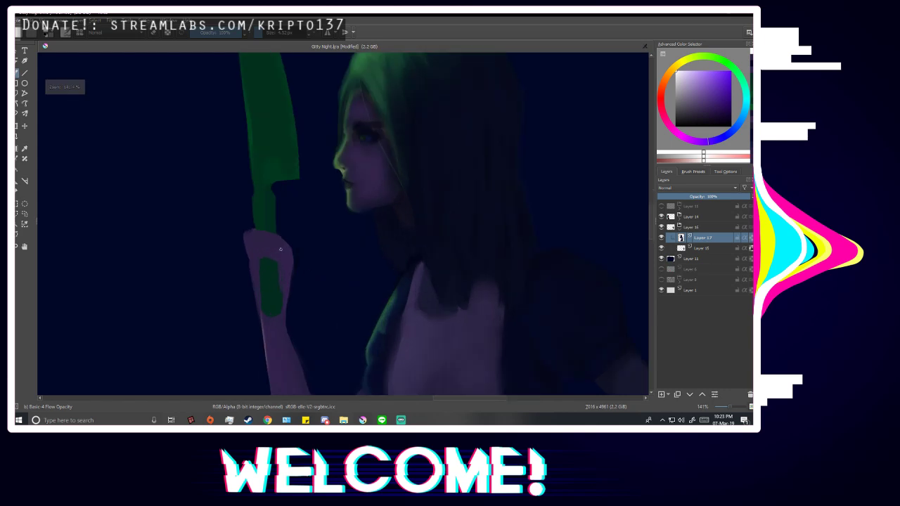
pyautogui.scroll(-8, 258, 227)
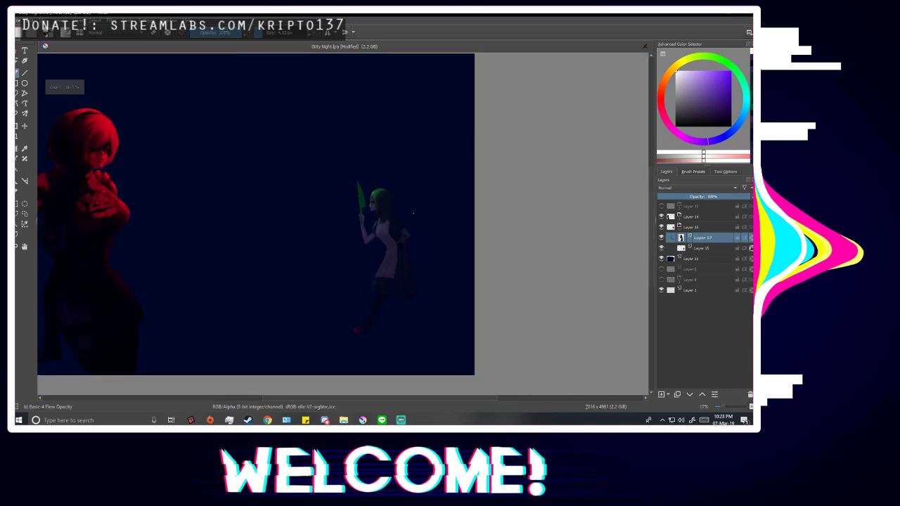
pyautogui.scroll(2, 388, 205)
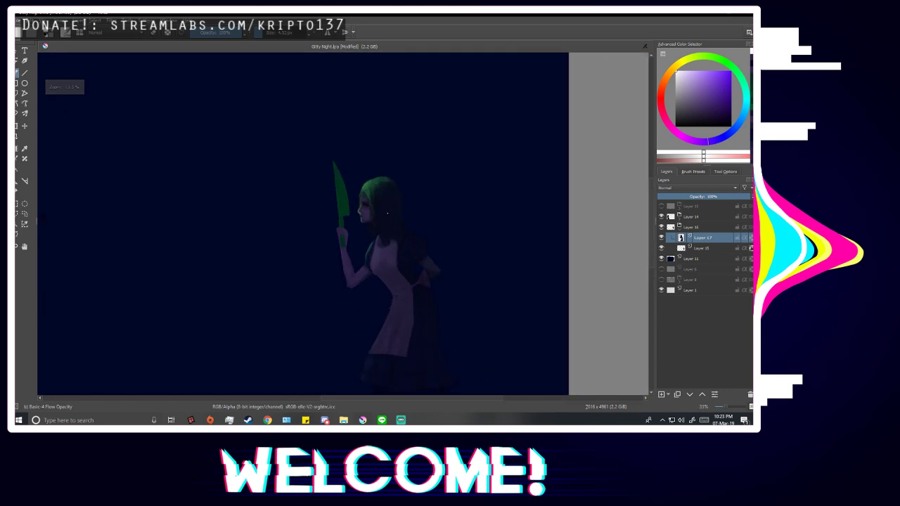
pyautogui.scroll(3, 391, 243)
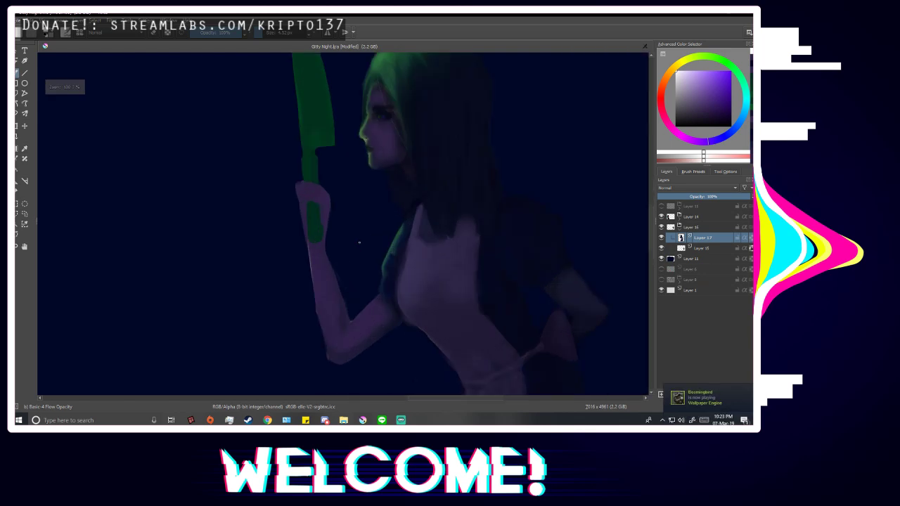
pyautogui.scroll(1, 373, 252)
pyautogui.keyDown('ctrl'); pyautogui.click(291, 195); pyautogui.keyUp('ctrl')
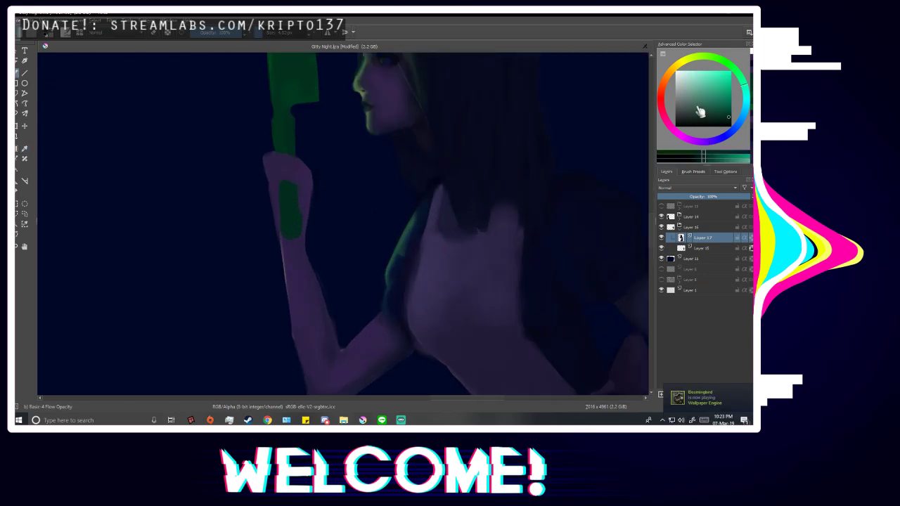
pyautogui.scroll(-3, 513, 182)
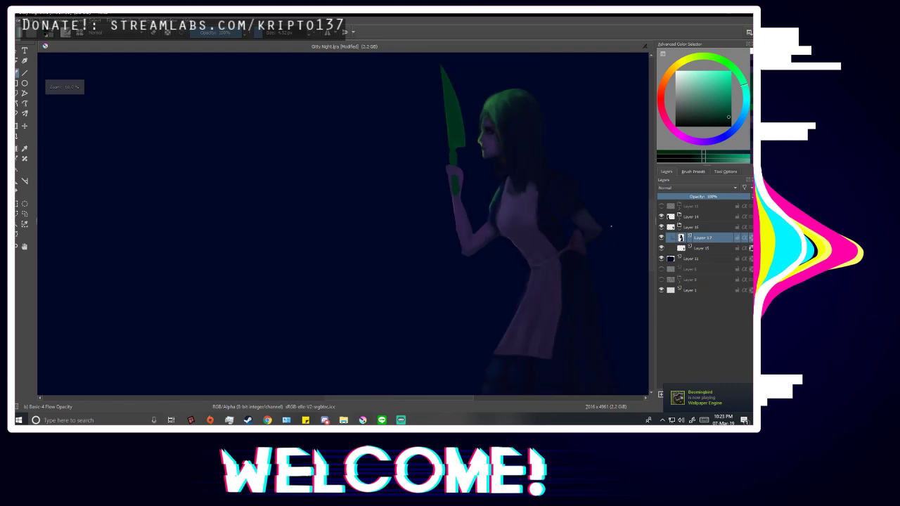
pyautogui.scroll(2, 602, 245)
pyautogui.click(511, 156)
pyautogui.scroll(-2, 376, 269)
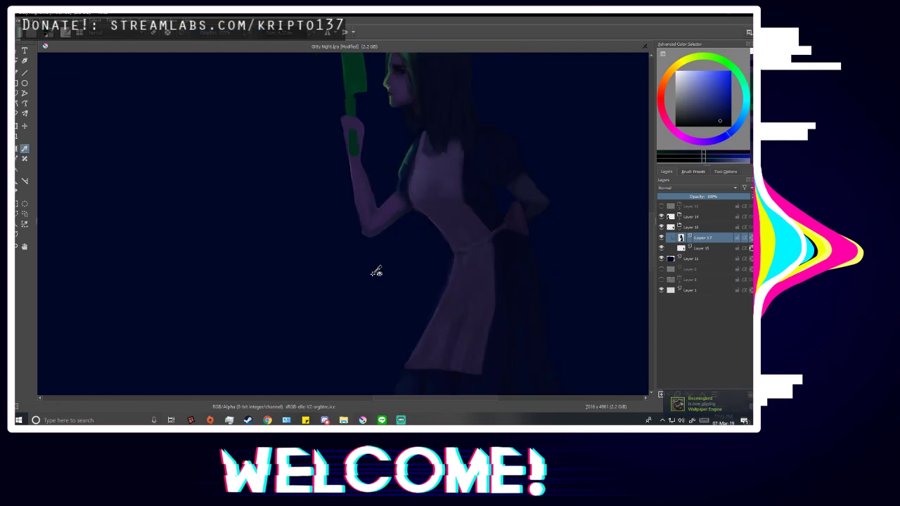
pyautogui.scroll(2, 418, 152)
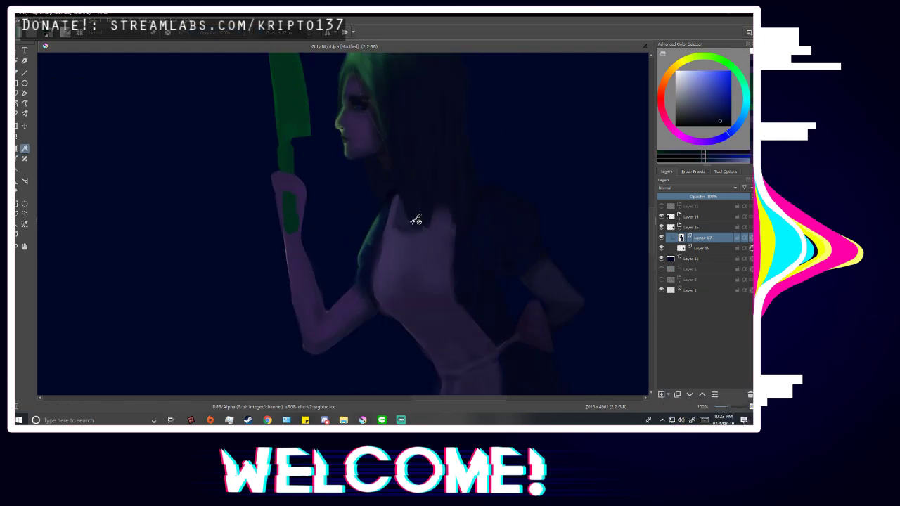
# Touch up the chest along the hair ends with purple sampled from the face, then sample a bluish tone near the rear arm.
pyautogui.keyDown('ctrl'); pyautogui.click(366, 139); pyautogui.keyUp('ctrl')
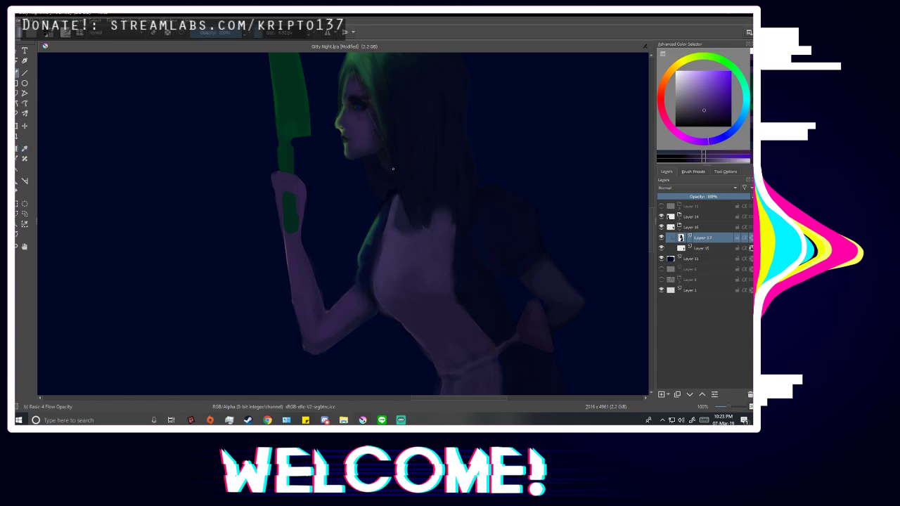
pyautogui.scroll(2, 385, 189)
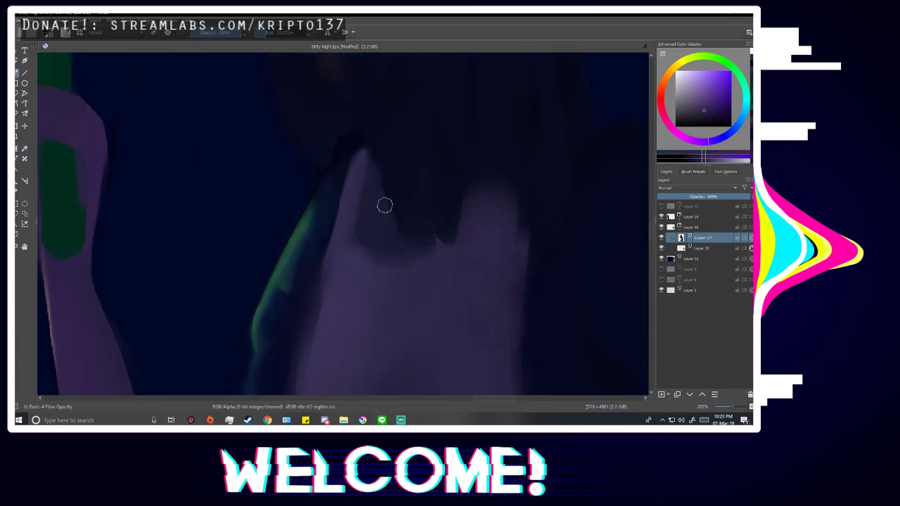
pyautogui.moveTo(367, 242)
pyautogui.mouseDown()
pyautogui.moveTo(389, 202)
pyautogui.moveTo(376, 194)
pyautogui.moveTo(374, 205)
pyautogui.moveTo(388, 205)
pyautogui.moveTo(402, 230)
pyautogui.moveTo(374, 215)
pyautogui.mouseUp()
pyautogui.keyDown('ctrl'); pyautogui.click(401, 229); pyautogui.keyUp('ctrl')
pyautogui.scroll(-2, 374, 214)
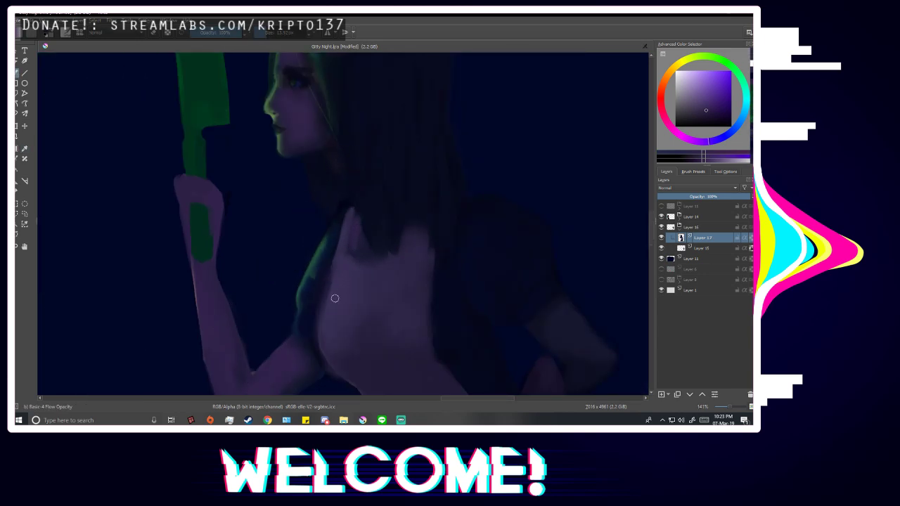
pyautogui.press('p')
pyautogui.click(552, 299)
pyautogui.press('b')
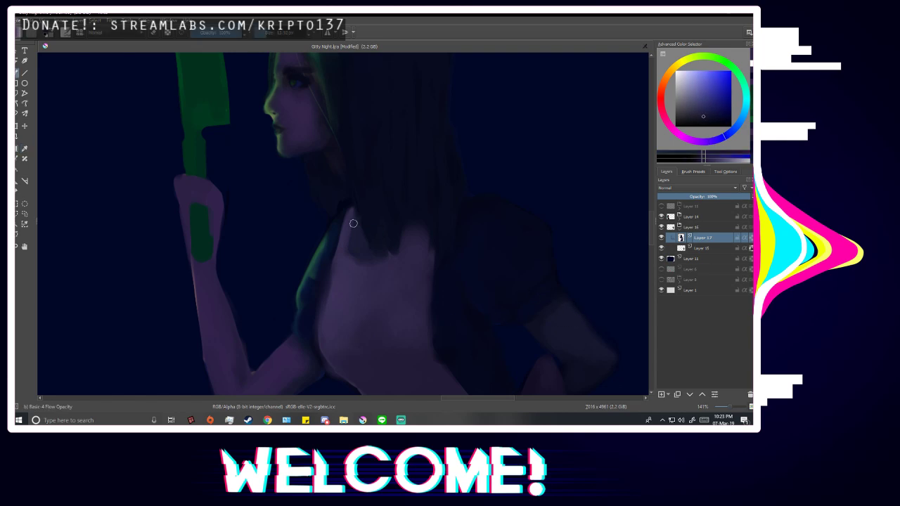
pyautogui.scroll(-4, 363, 254)
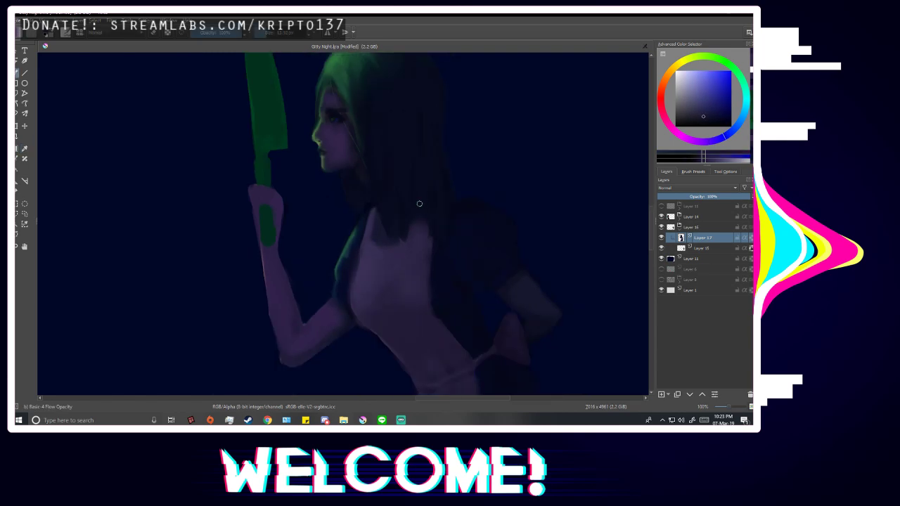
# Sample the dark shadow and background colours around the woman's neck beneath the jaw.
pyautogui.scroll(3, 446, 301)
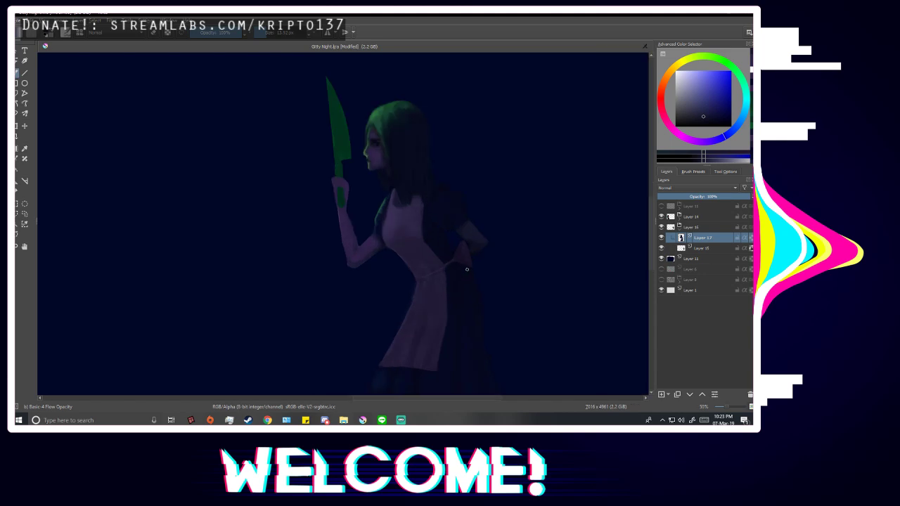
pyautogui.scroll(2, 394, 155)
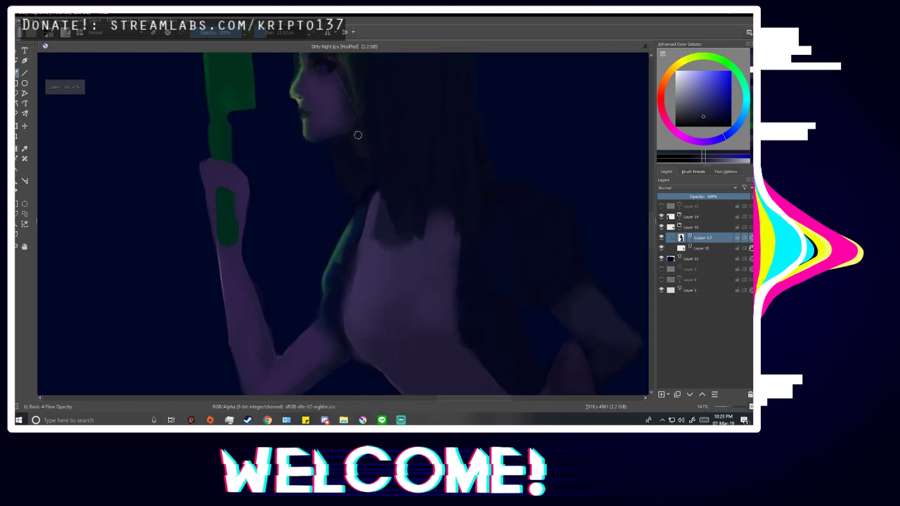
pyautogui.scroll(-1, 439, 230)
pyautogui.scroll(1, 432, 227)
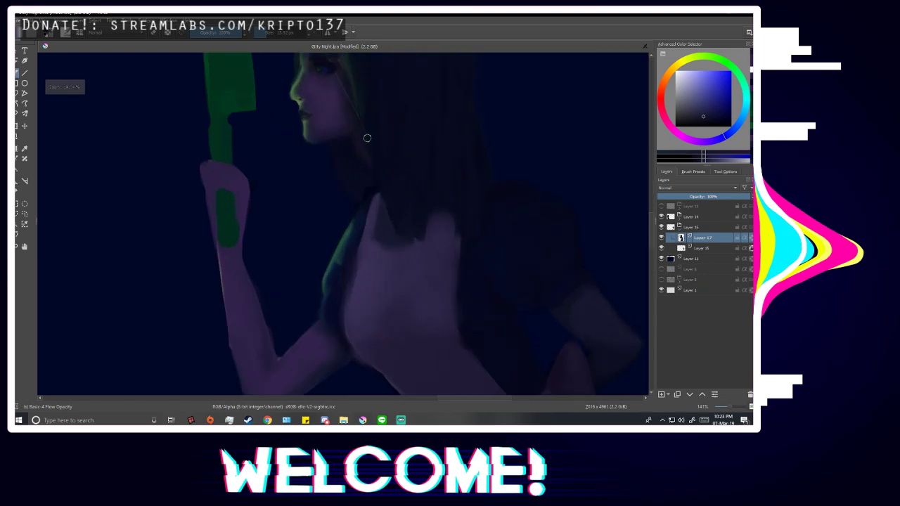
pyautogui.keyDown('ctrl'); pyautogui.click(360, 151); pyautogui.keyUp('ctrl')
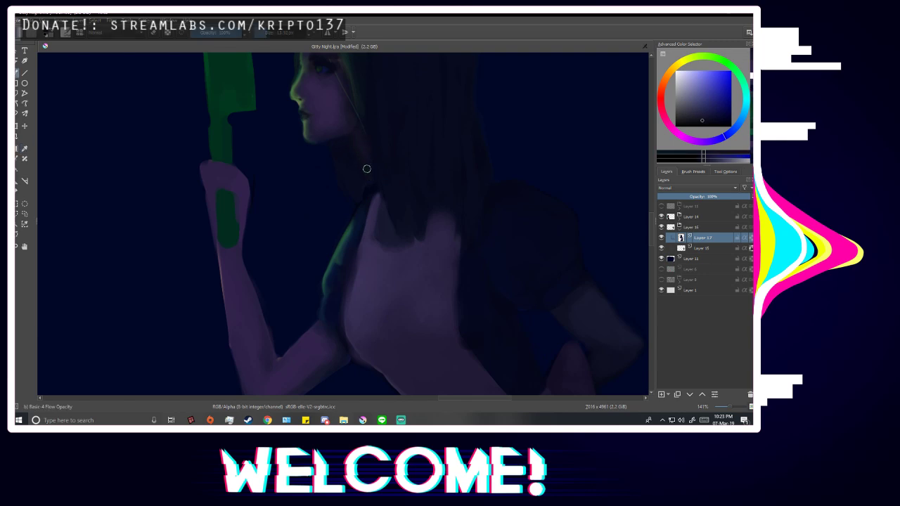
pyautogui.keyDown('ctrl'); pyautogui.click(351, 137); pyautogui.keyUp('ctrl')
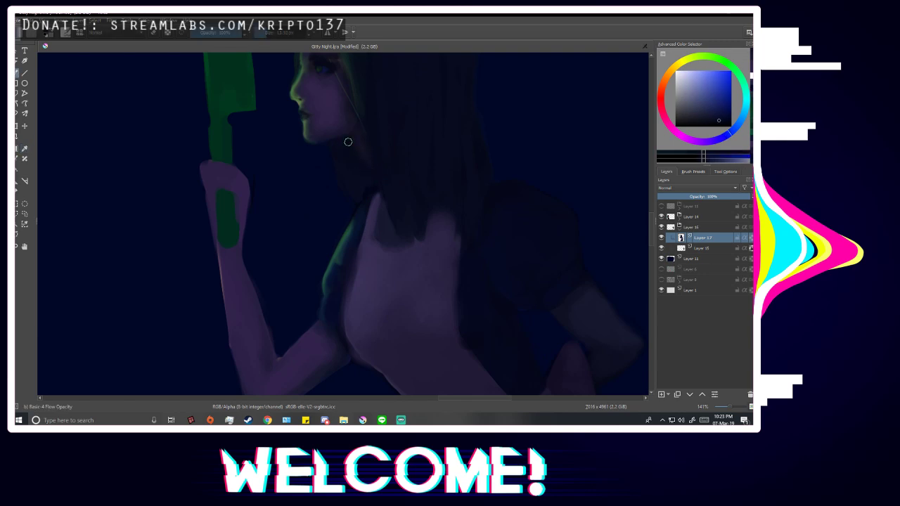
# Examine the knife-wielding woman up close and within the whole composition, checking the mirrored view as well.
pyautogui.scroll(-2, 403, 207)
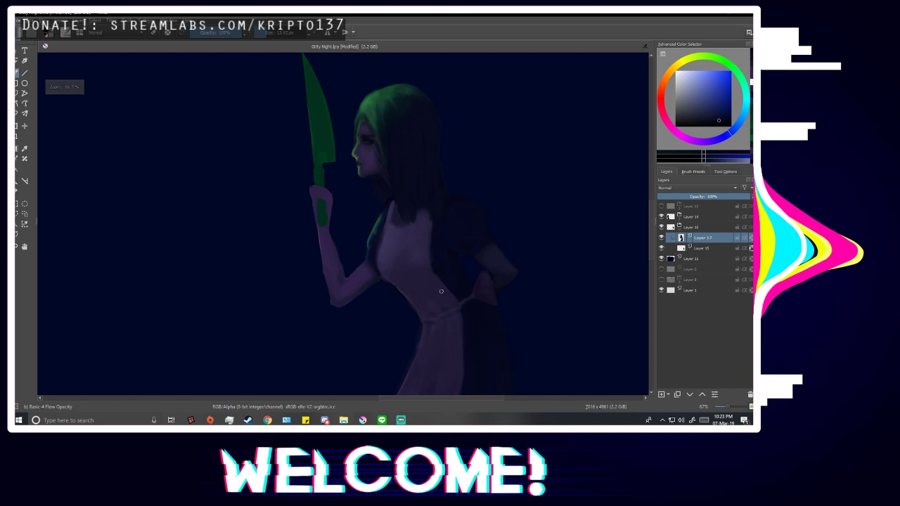
pyautogui.press('m')
pyautogui.press('m')
pyautogui.press('-')
pyautogui.press('-')
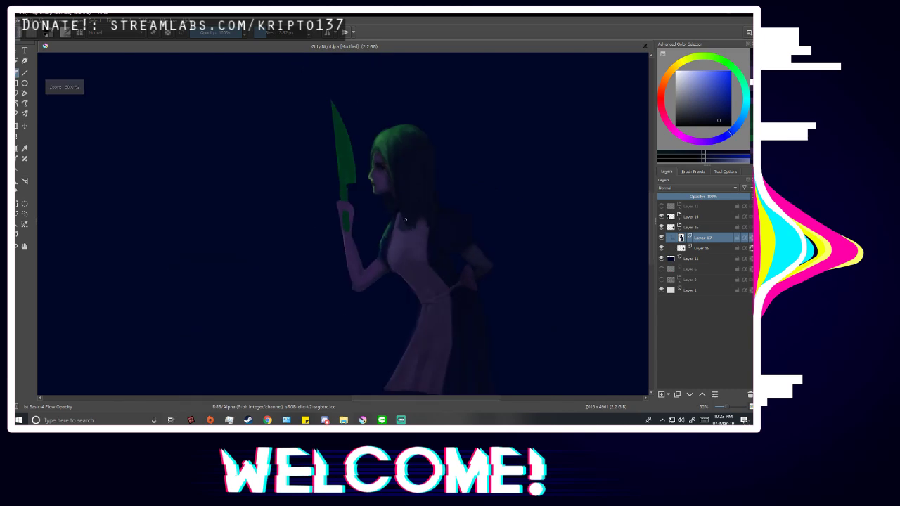
pyautogui.scroll(-1, 378, 142)
pyautogui.scroll(1, 343, 138)
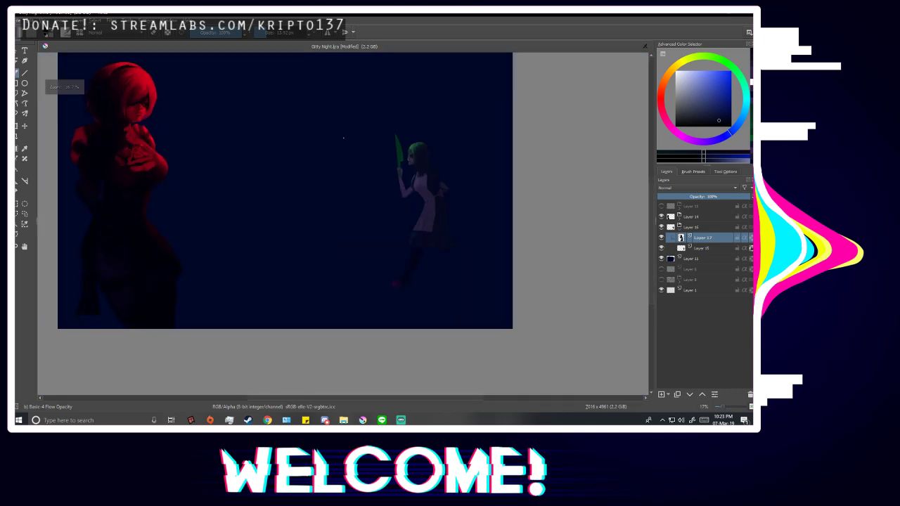
pyautogui.scroll(4, 460, 146)
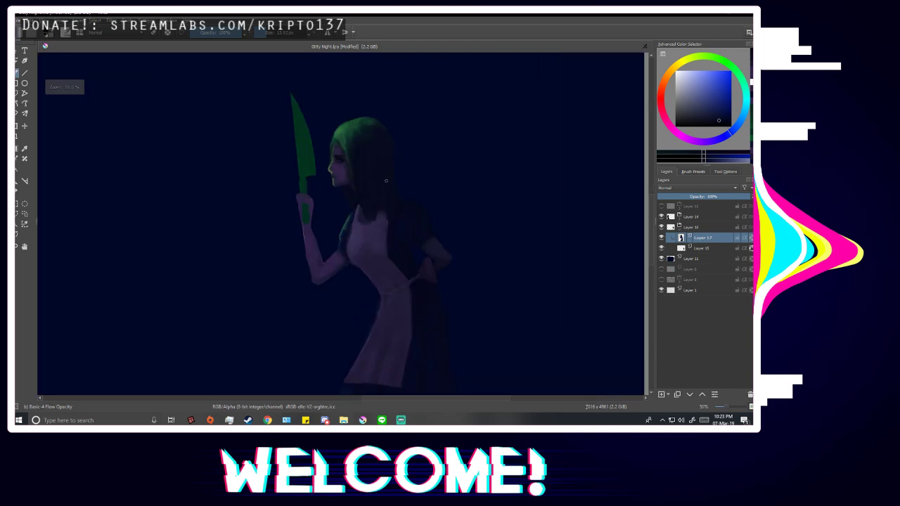
pyautogui.scroll(1, 310, 126)
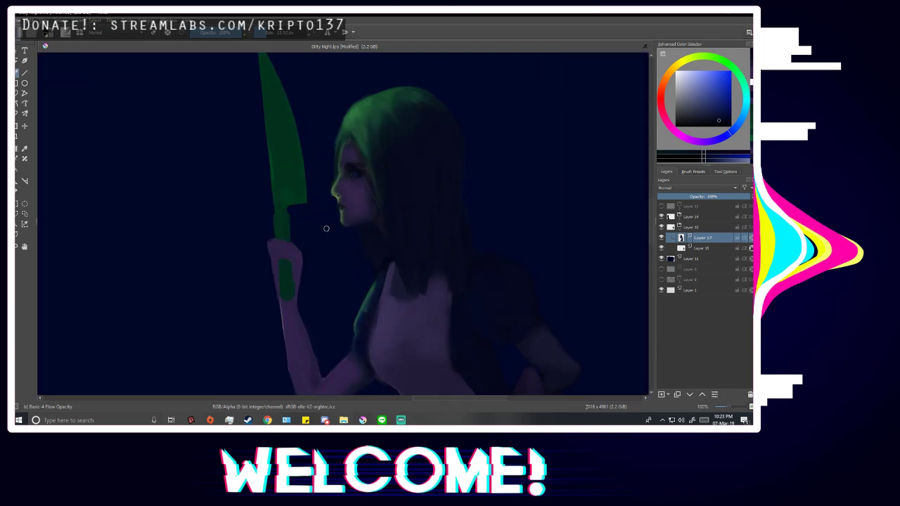
pyautogui.scroll(-1, 327, 245)
pyautogui.scroll(1, 360, 179)
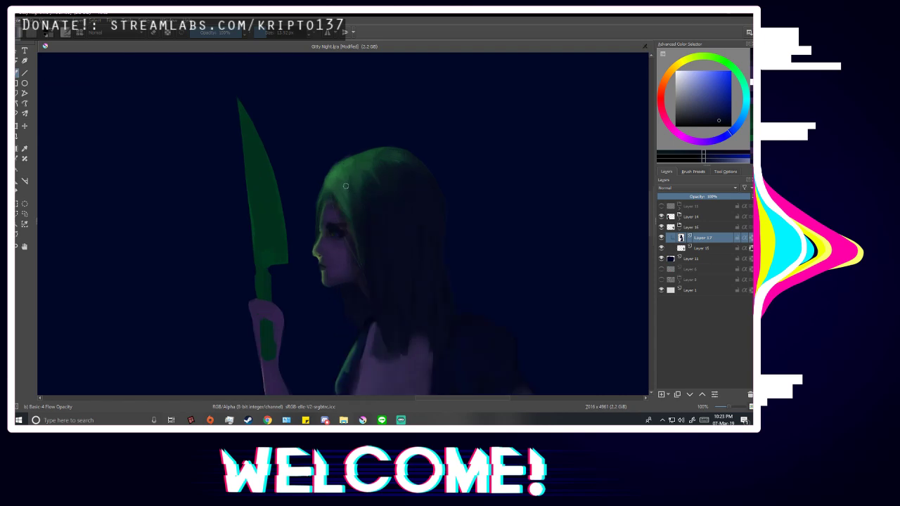
# Paint a light green highlight sampled from the hair along the knife's curved edge, and trim its overshoot below the blade with background blue.
pyautogui.keyDown('ctrl'); pyautogui.click(337, 171); pyautogui.keyUp('ctrl')
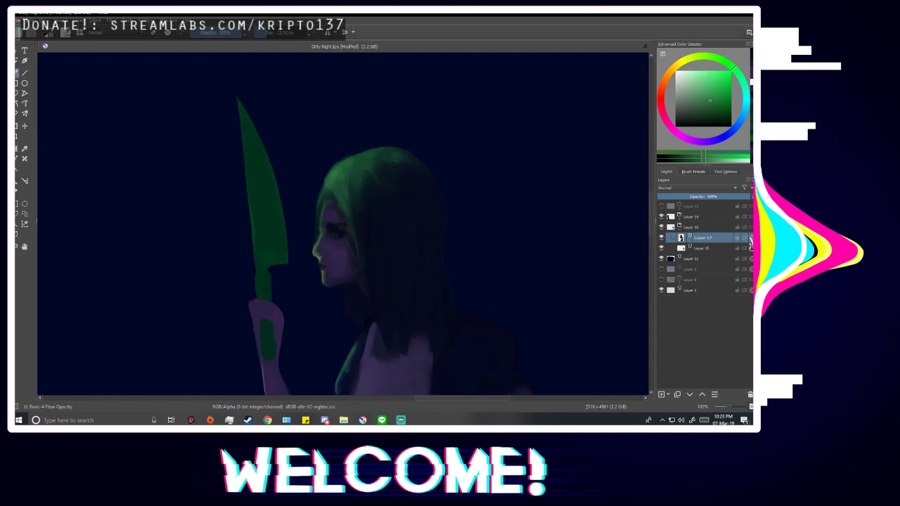
pyautogui.moveTo(232, 95); pyautogui.dragTo(289, 273)
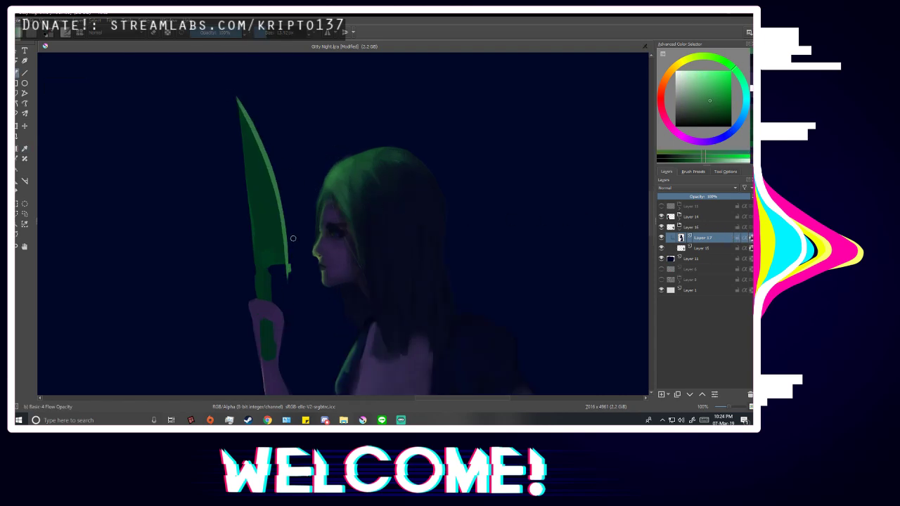
pyautogui.keyDown('ctrl'); pyautogui.click(292, 274); pyautogui.keyUp('ctrl')
pyautogui.scroll(3, 288, 270)
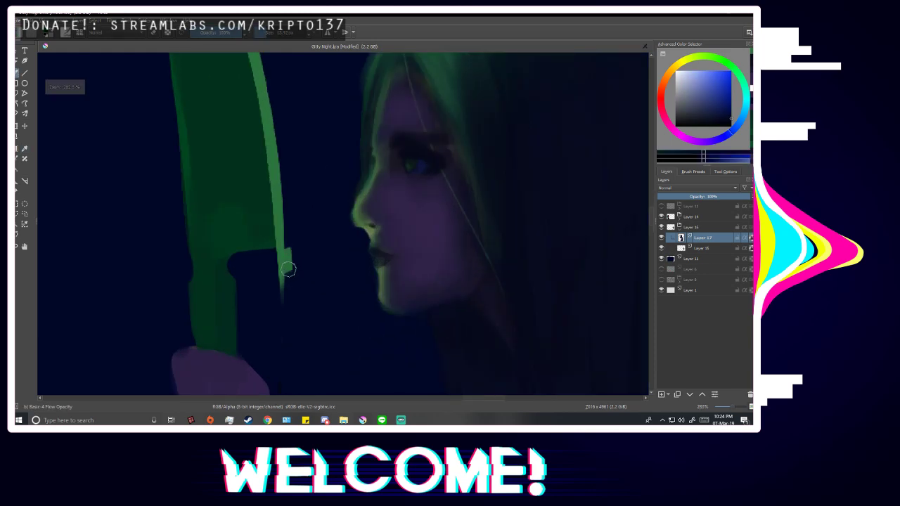
pyautogui.moveTo(287, 267)
pyautogui.mouseDown()
pyautogui.moveTo(267, 258)
pyautogui.moveTo(295, 253)
pyautogui.moveTo(279, 271)
pyautogui.moveTo(282, 307)
pyautogui.mouseUp()
pyautogui.scroll(-1, 587, 253)
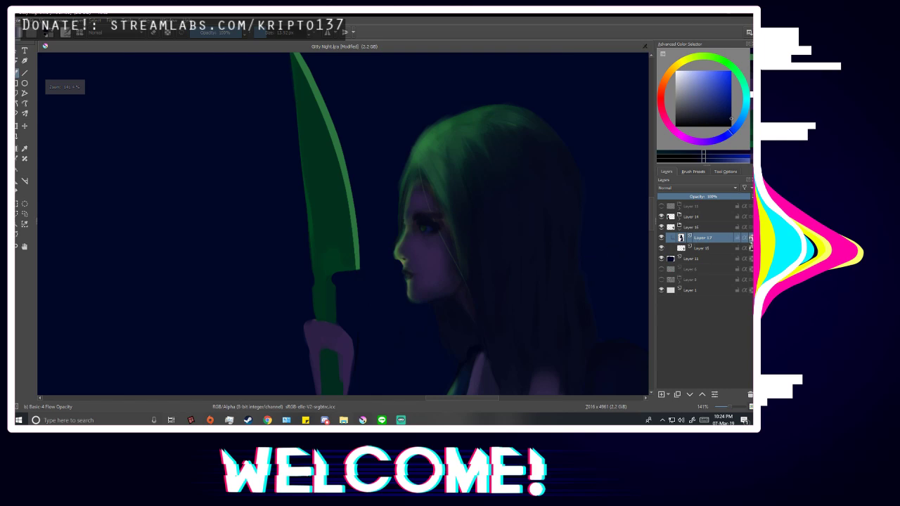
# Sample the light green of the knife's edge highlight and enlarge the brush for shading the blade.
pyautogui.scroll(-4, 351, 288)
pyautogui.scroll(-3, 421, 300)
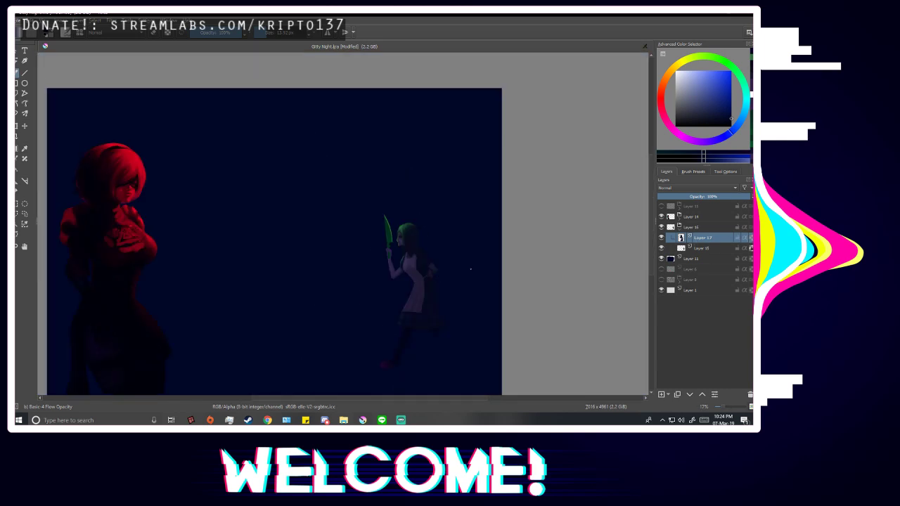
pyautogui.scroll(3, 471, 268)
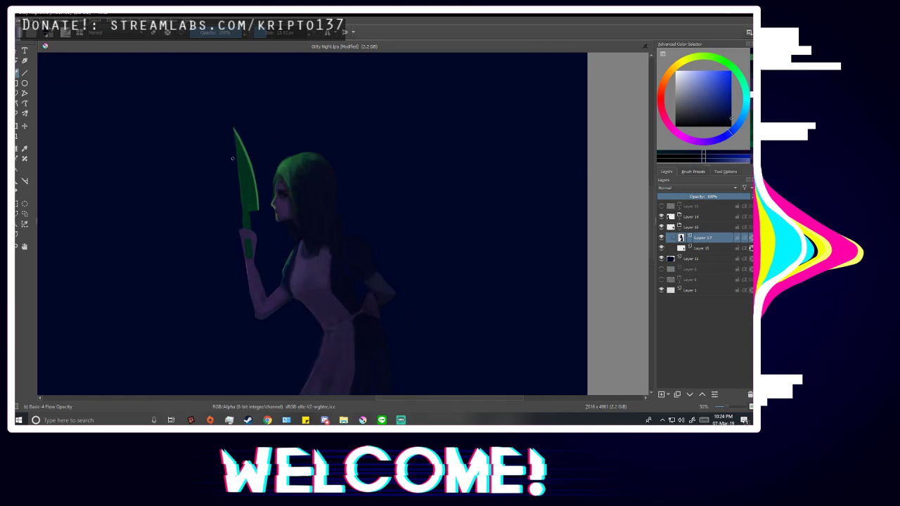
pyautogui.scroll(4, 232, 158)
pyautogui.keyDown('ctrl'); pyautogui.click(229, 121); pyautogui.keyUp('ctrl')
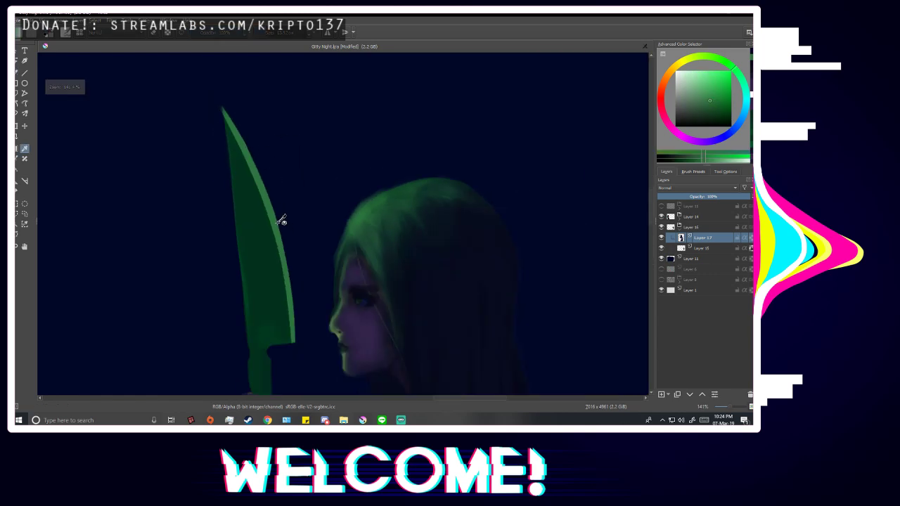
pyautogui.press('b')
pyautogui.click(271, 33)
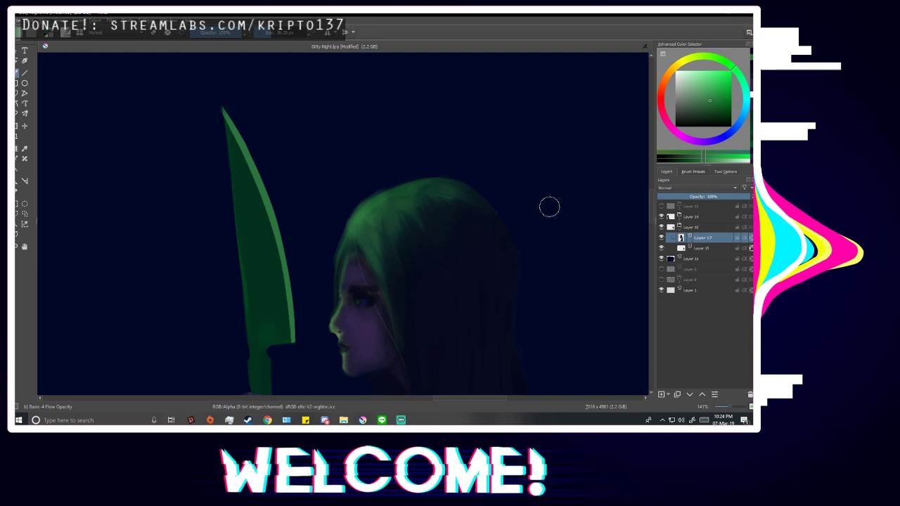
pyautogui.moveTo(232, 129); pyautogui.dragTo(238, 172)
pyautogui.moveTo(229, 125); pyautogui.dragTo(235, 158)
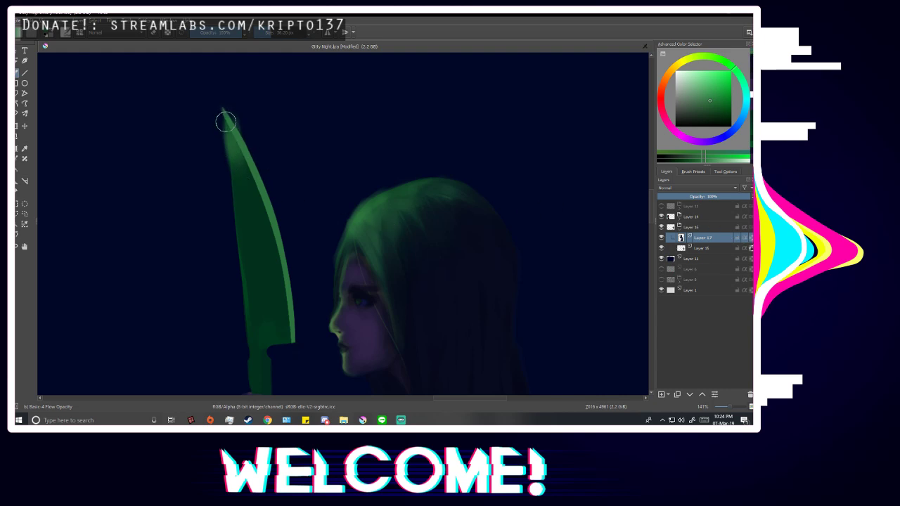
pyautogui.hotkey('ctrl', 'z')
pyautogui.hotkey('ctrl', 'z')
pyautogui.hotkey('ctrl', 'z')
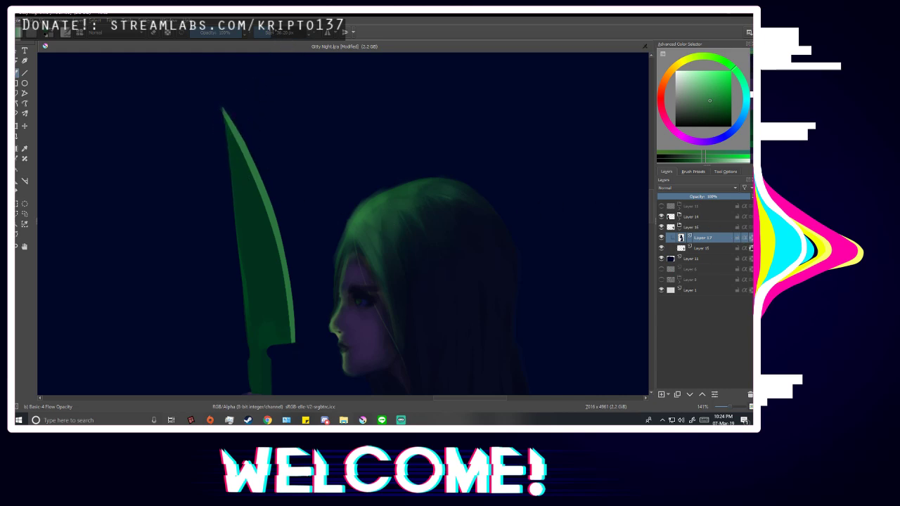
# Blend the light green highlight across the knife's tip so it fades into the darker blade.
pyautogui.scroll(2, 232, 144)
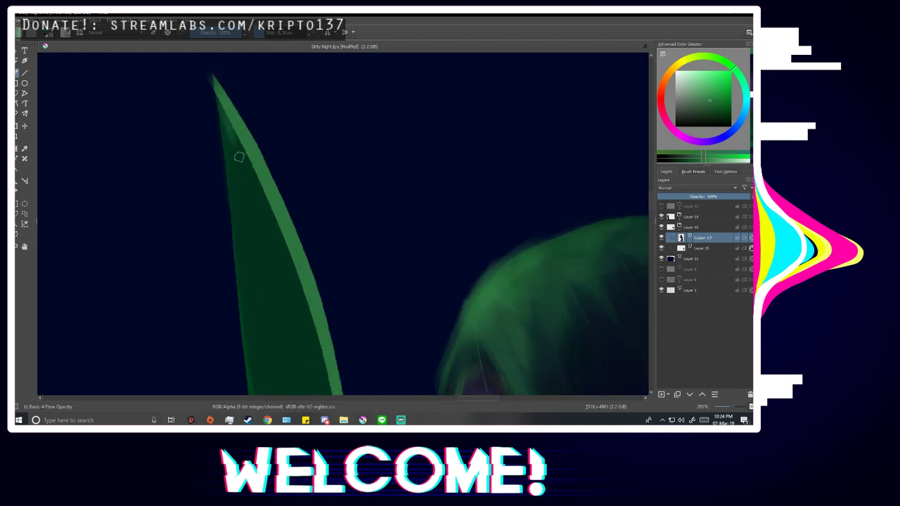
pyautogui.moveTo(227, 129); pyautogui.dragTo(232, 172)
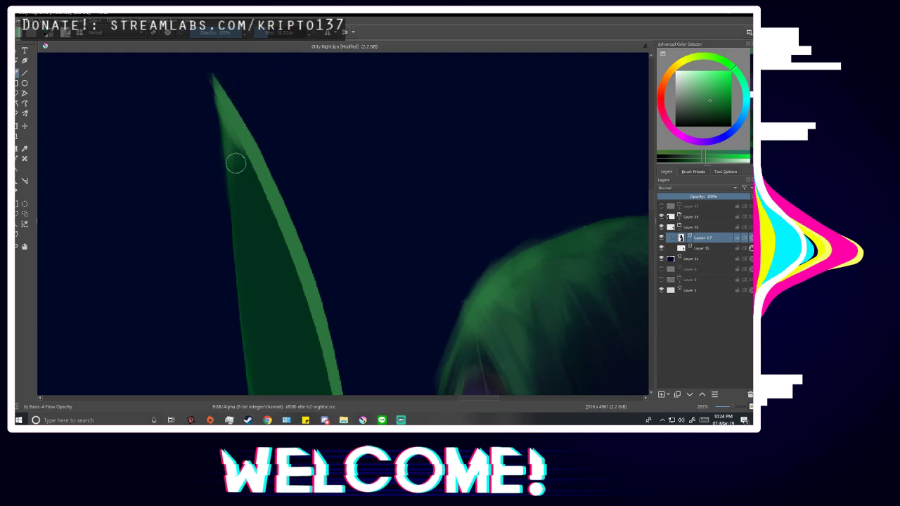
pyautogui.moveTo(235, 162)
pyautogui.mouseDown()
pyautogui.moveTo(237, 128)
pyautogui.moveTo(257, 180)
pyautogui.mouseUp()
pyautogui.moveTo(218, 89)
pyautogui.mouseDown()
pyautogui.moveTo(242, 197)
pyautogui.moveTo(240, 163)
pyautogui.moveTo(259, 169)
pyautogui.mouseUp()
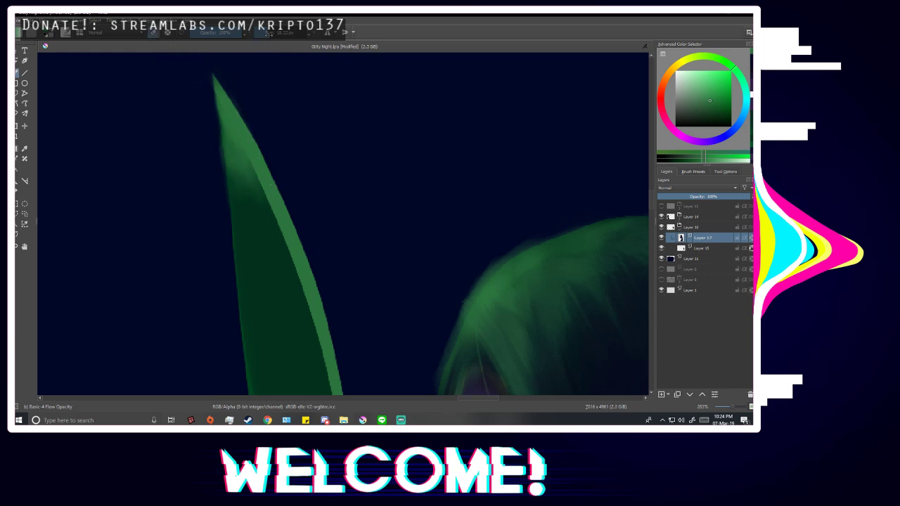
pyautogui.click(278, 34)
pyautogui.scroll(-6, 307, 165)
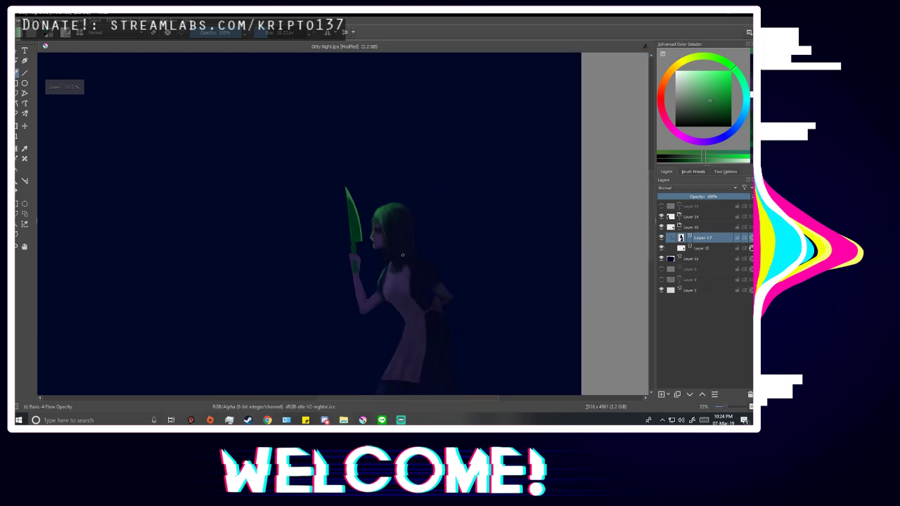
# Mirror the view and soften the inner border of the knife's highlight with dark green sampled from the blade, using a larger brush.
pyautogui.press('m')
pyautogui.scroll(8, 446, 272)
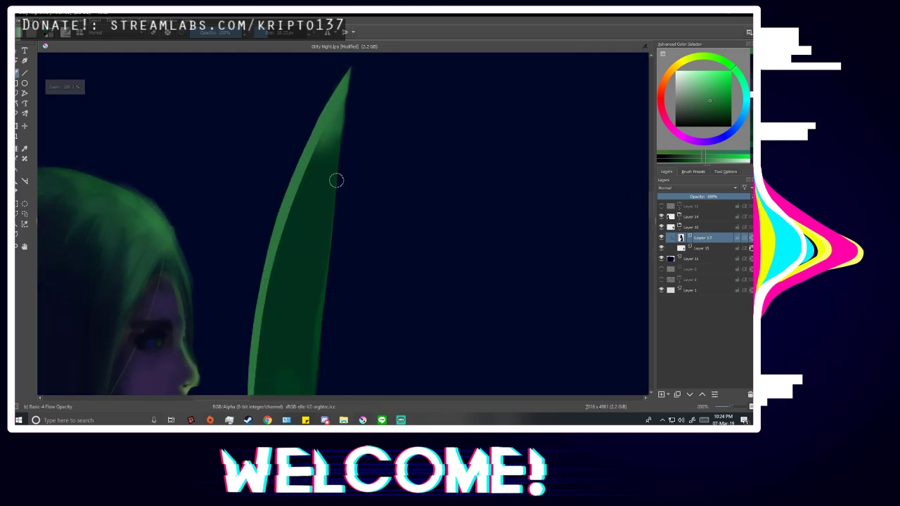
pyautogui.press('p')
pyautogui.click(321, 182)
pyautogui.press('b')
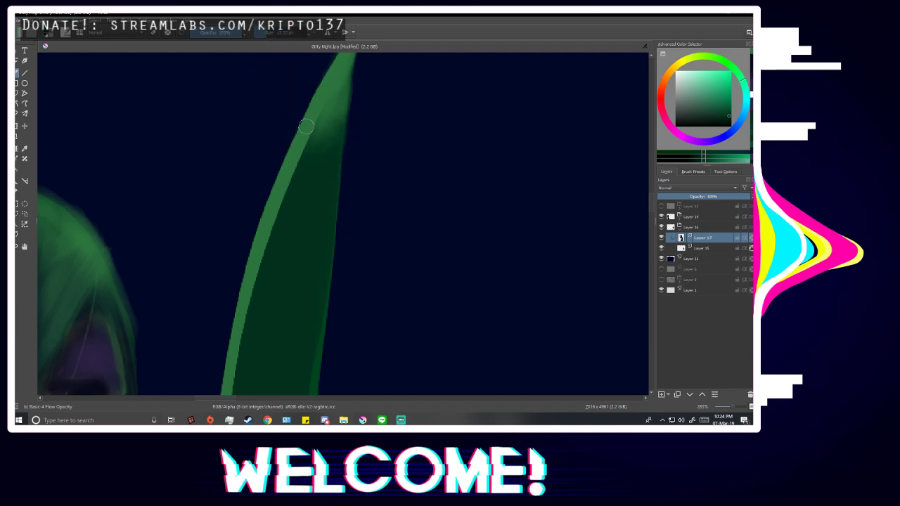
pyautogui.moveTo(306, 125); pyautogui.dragTo(314, 164)
pyautogui.hotkey('ctrl', 'z')
pyautogui.click(292, 33)
pyautogui.scroll(-2, 340, 142)
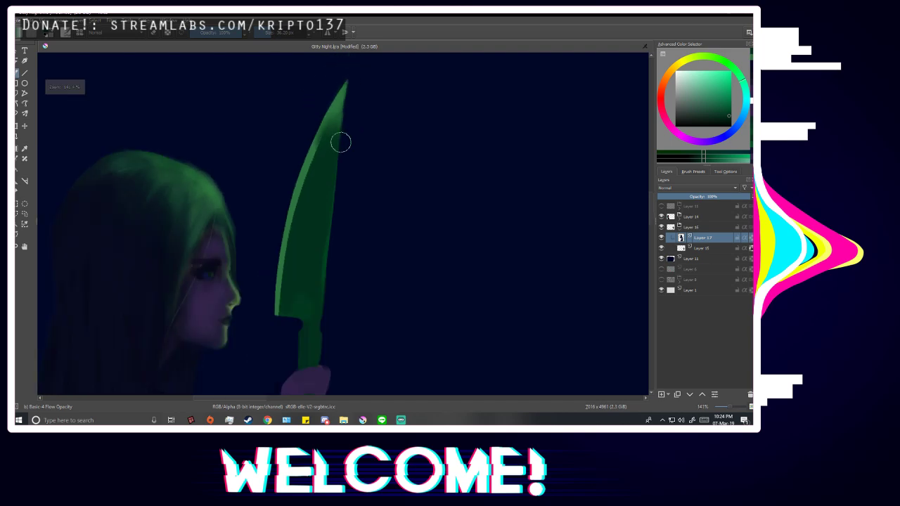
# Examine the knife's shading against the whole figure at several zoom levels, in normal and mirrored views.
pyautogui.scroll(-5, 340, 142)
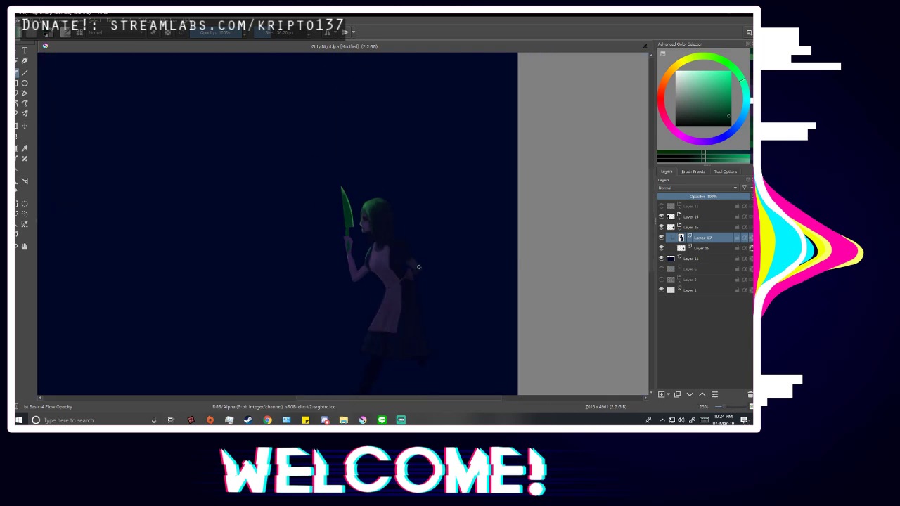
pyautogui.scroll(5, 358, 211)
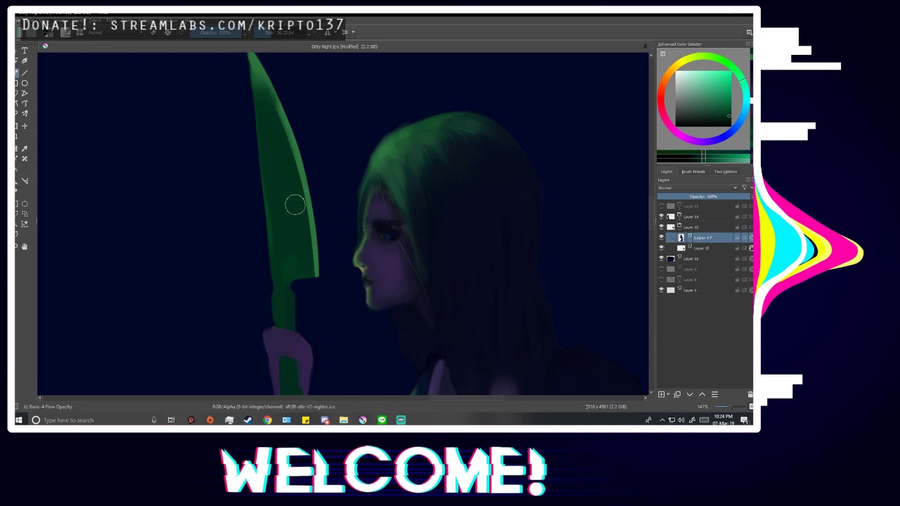
pyautogui.scroll(-4, 303, 274)
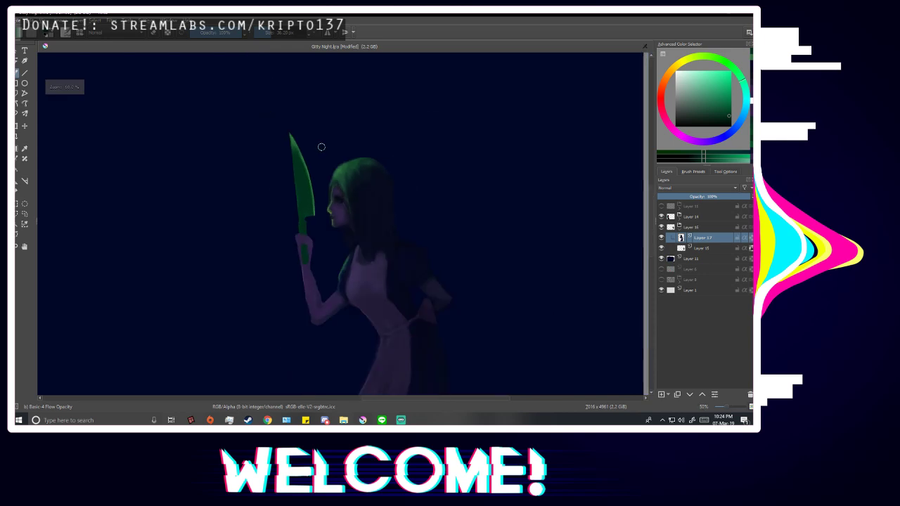
pyautogui.press('m')
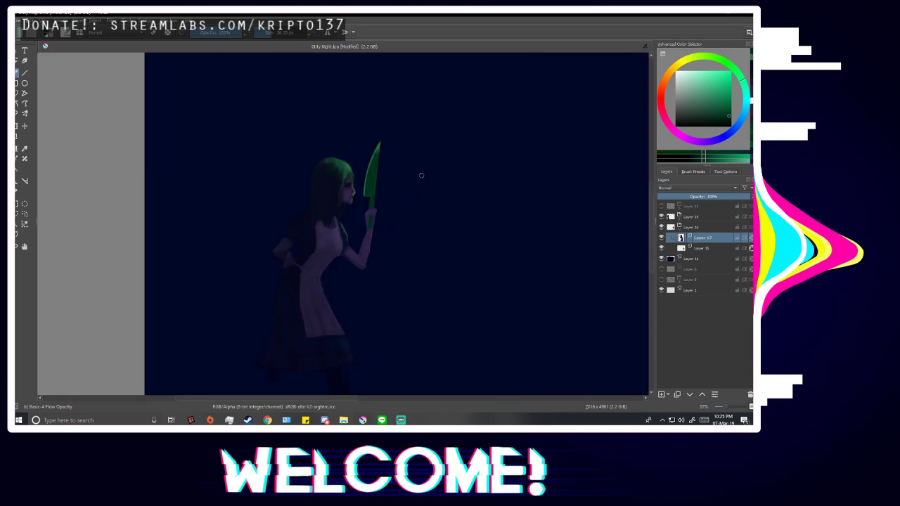
pyautogui.scroll(2, 387, 171)
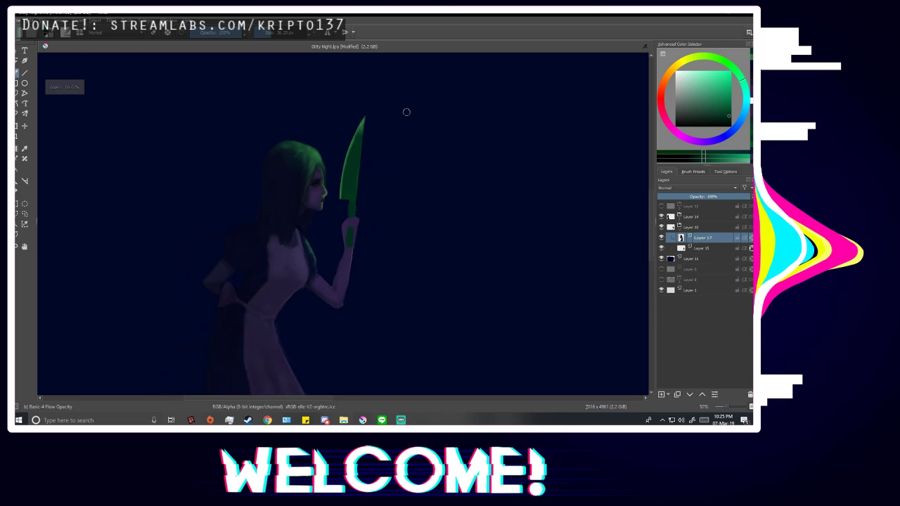
pyautogui.scroll(2, 369, 162)
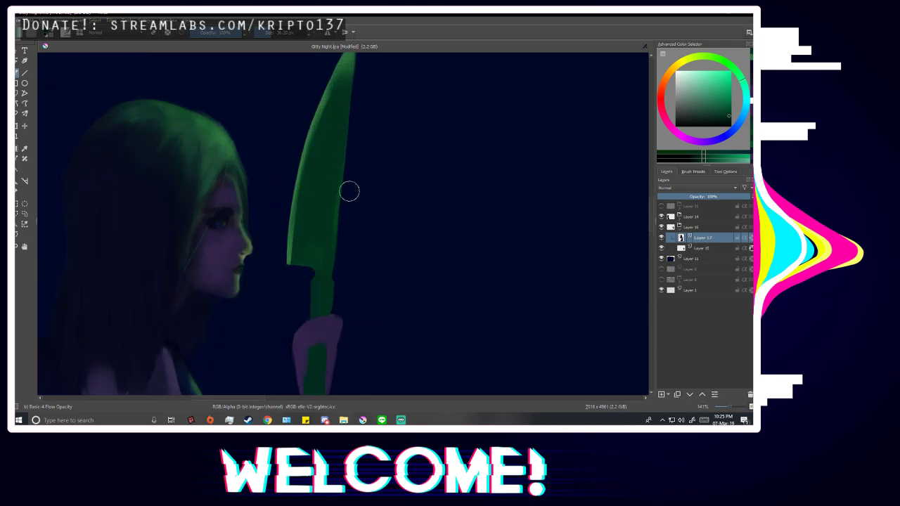
pyautogui.scroll(-1, 347, 140)
pyautogui.scroll(1, 353, 115)
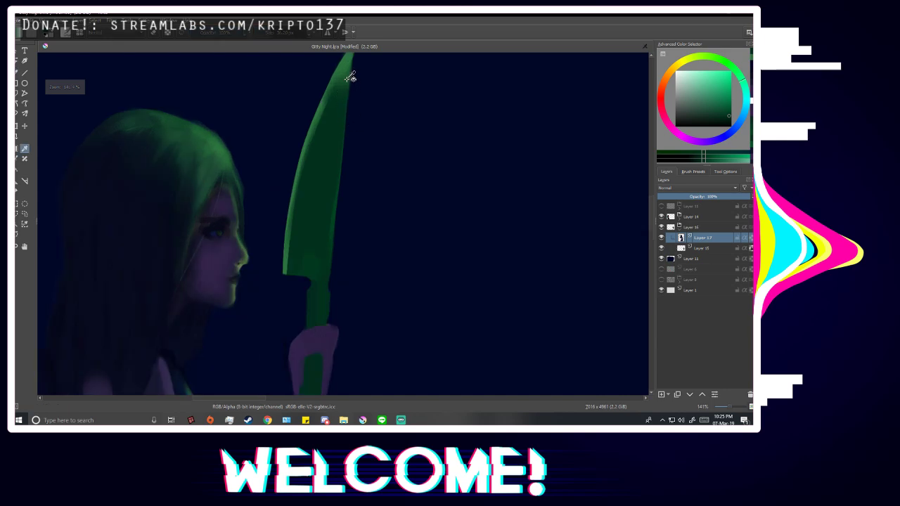
# Sample the green near the knife's tip and draw a selection around the blade.
pyautogui.keyDown('ctrl'); pyautogui.click(342, 77); pyautogui.keyUp('ctrl')
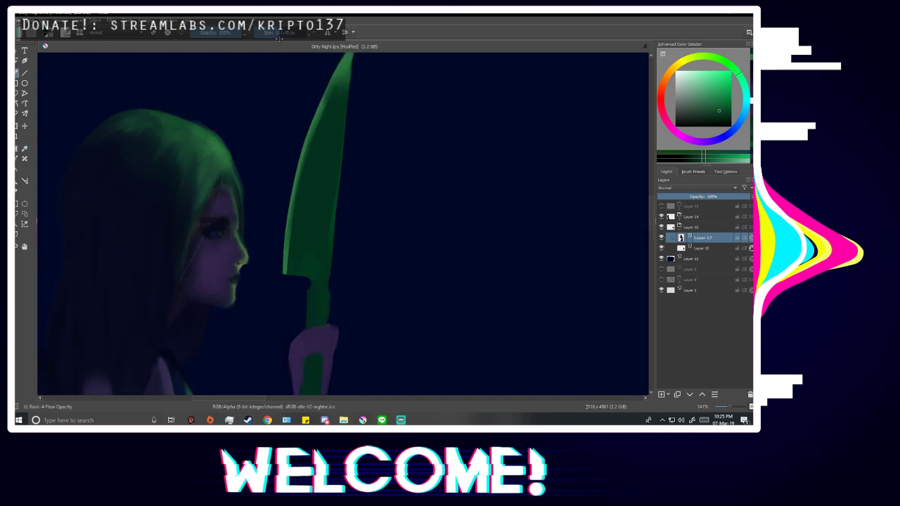
pyautogui.scroll(-1, 302, 220)
pyautogui.click(25, 214)
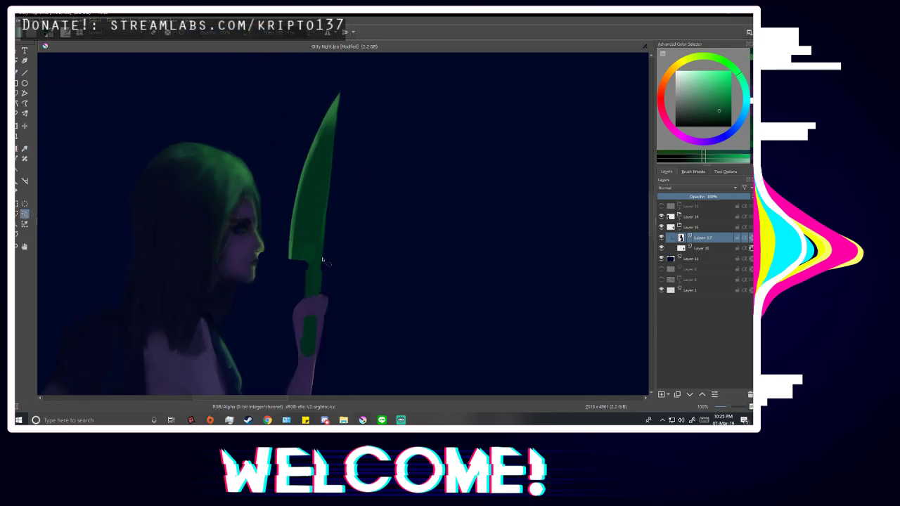
pyautogui.scroll(1, 320, 256)
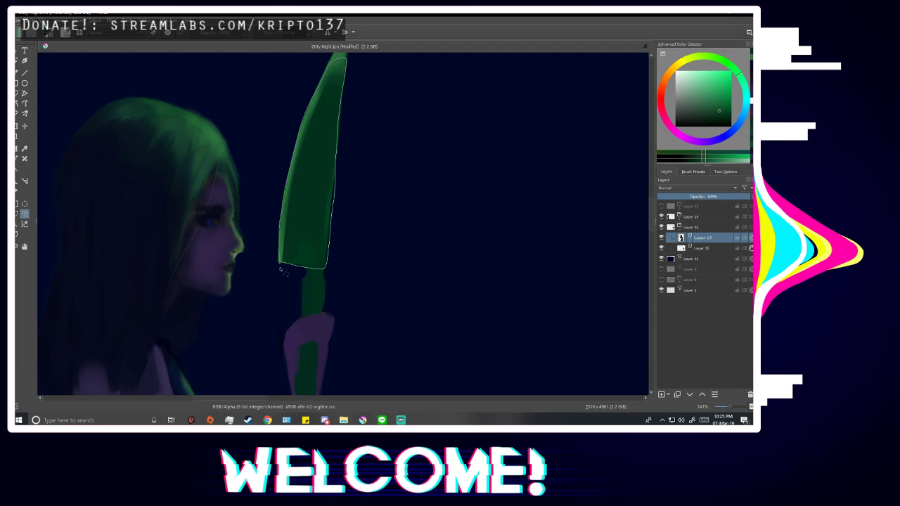
pyautogui.press('b')
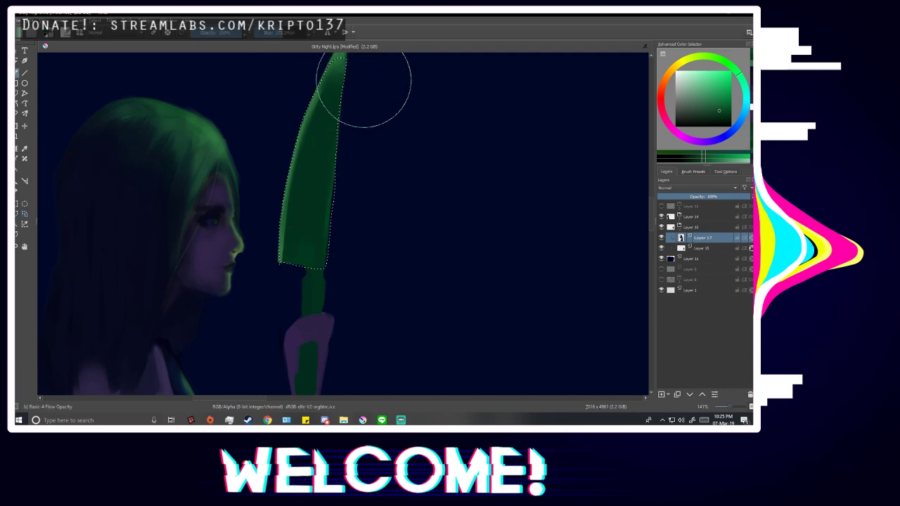
# Brush the sampled green softly along the blade's spine inside the selection, undoing and repainting the stroke twice.
pyautogui.moveTo(363, 80); pyautogui.dragTo(324, 322)
pyautogui.hotkey('ctrl', 'z')
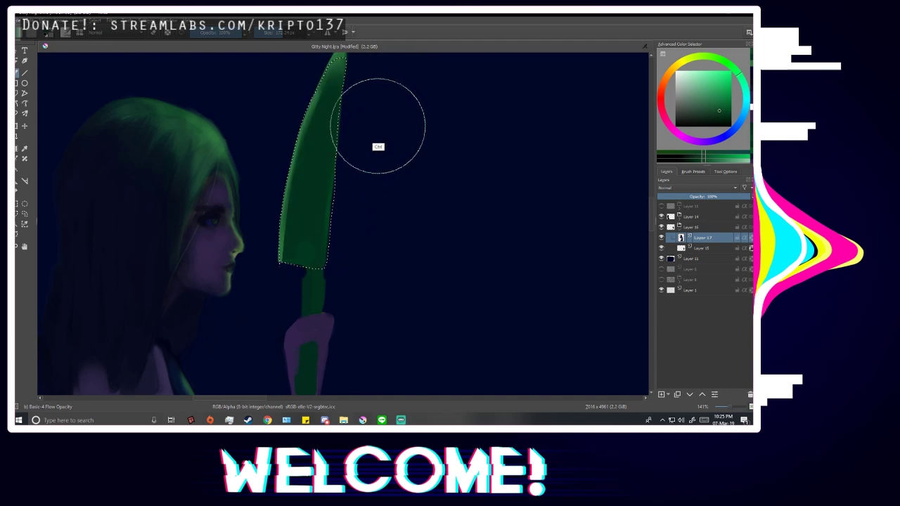
pyautogui.moveTo(380, 70); pyautogui.dragTo(336, 221)
pyautogui.hotkey('ctrl', 'z')
pyautogui.moveTo(377, 95)
pyautogui.mouseDown()
pyautogui.moveTo(337, 219)
pyautogui.moveTo(364, 163)
pyautogui.moveTo(357, 100)
pyautogui.moveTo(351, 161)
pyautogui.mouseUp()
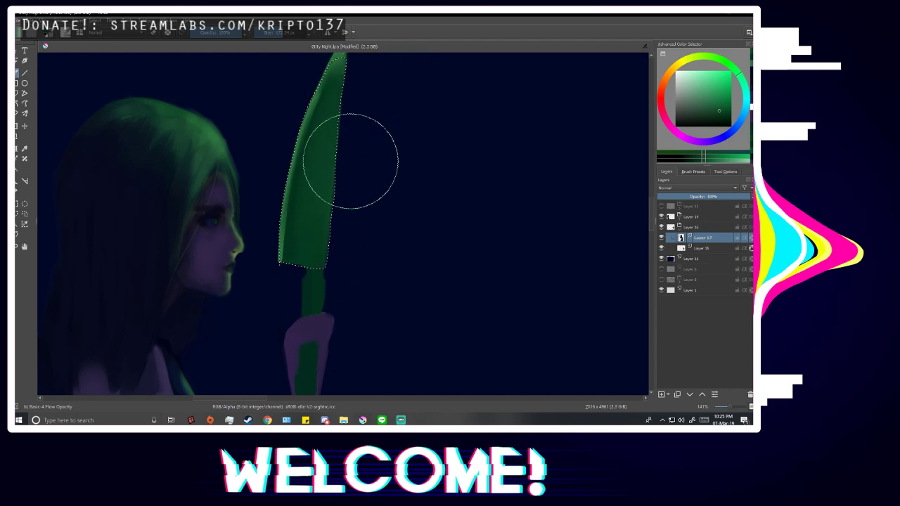
# Sample the darker green near the blade's base, clear the selection around the blade and mirror the view.
pyautogui.press('p')
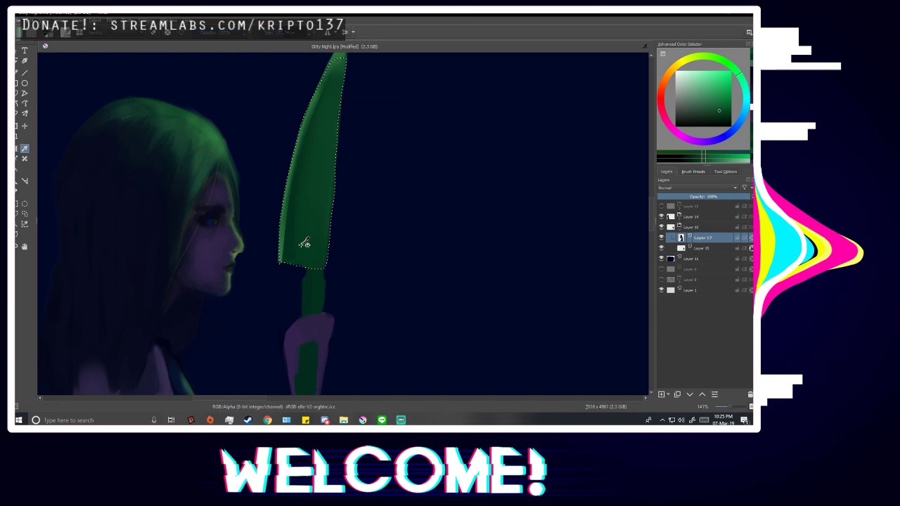
pyautogui.click(303, 243)
pyautogui.press('b')
pyautogui.scroll(-1, 428, 193)
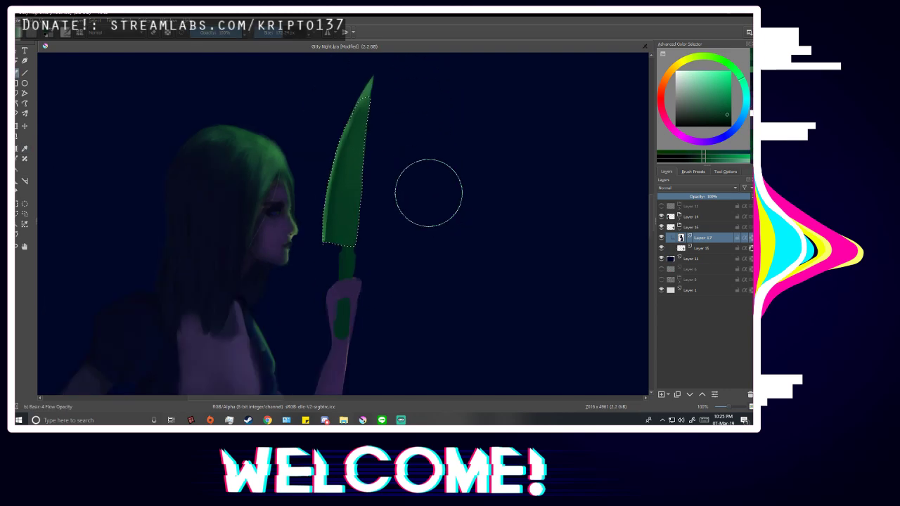
pyautogui.scroll(-2, 436, 225)
pyautogui.click(24, 213)
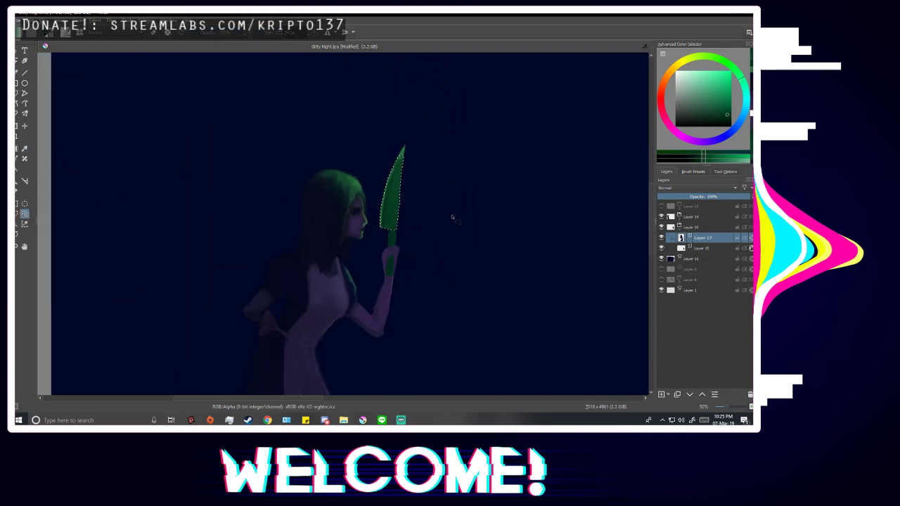
pyautogui.press('b')
pyautogui.scroll(2, 455, 243)
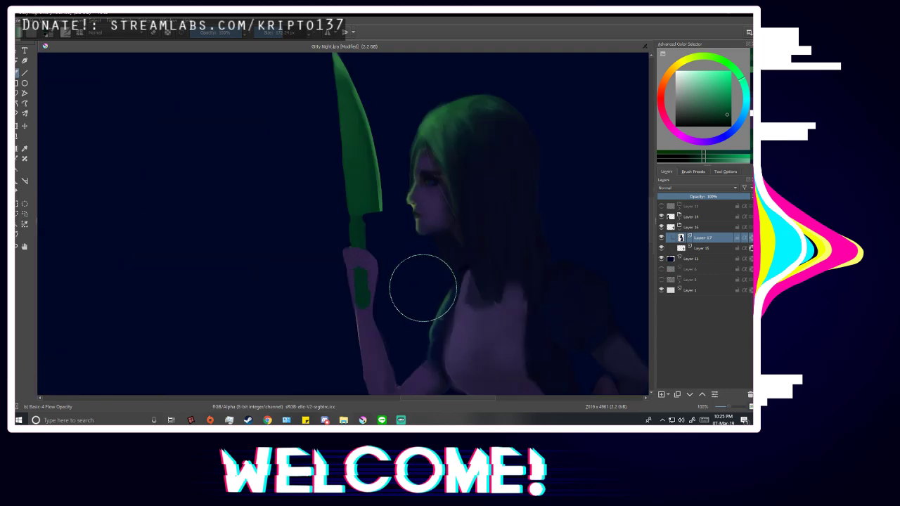
# Blend a lighter green across the upper part of the blade with a smaller brush to soften the shading near the tip.
pyautogui.scroll(2, 392, 98)
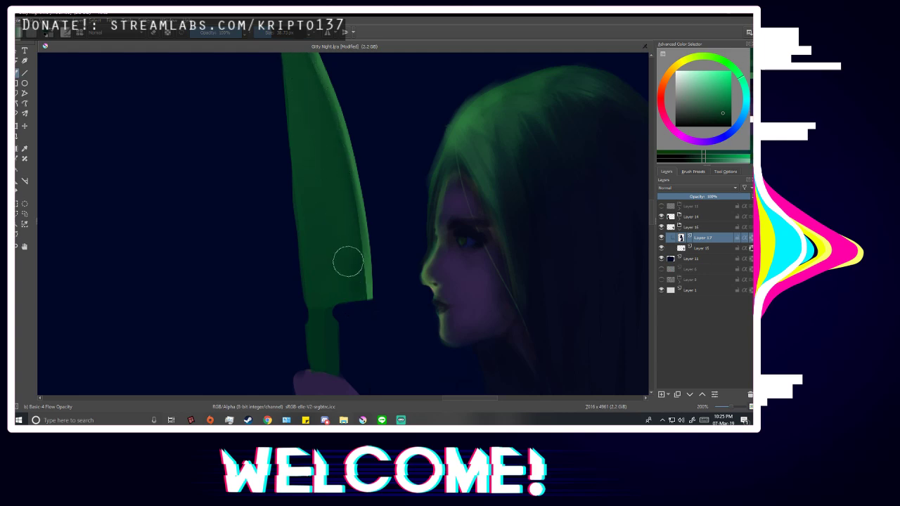
pyautogui.scroll(-1, 343, 246)
pyautogui.scroll(1, 325, 168)
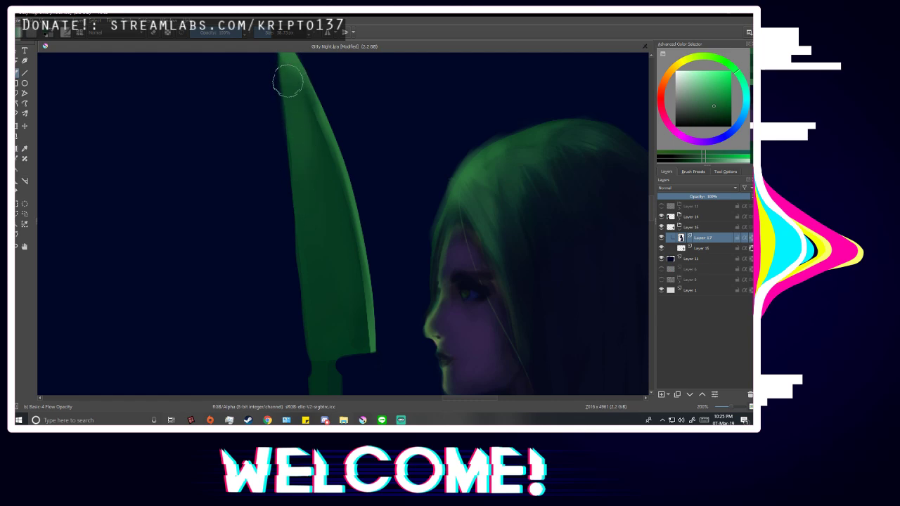
pyautogui.moveTo(303, 75); pyautogui.dragTo(303, 119)
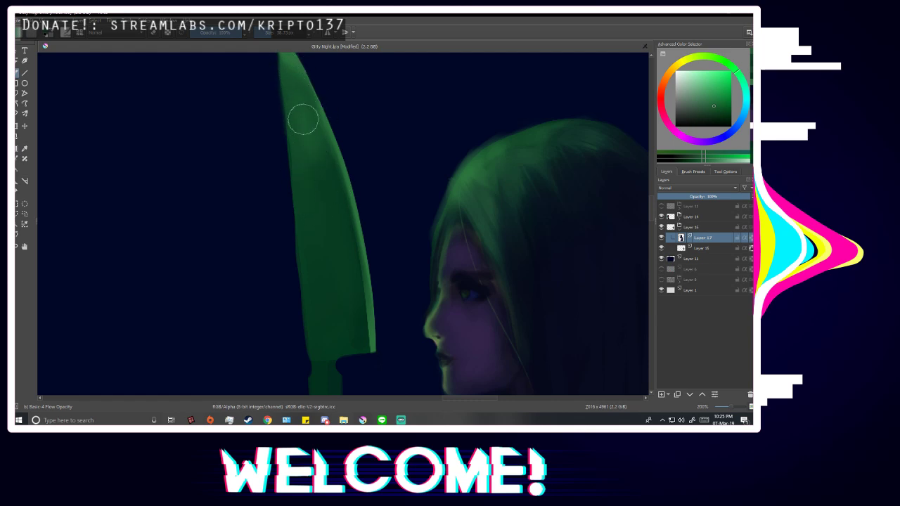
pyautogui.moveTo(289, 81); pyautogui.dragTo(312, 183)
pyautogui.scroll(-6, 370, 233)
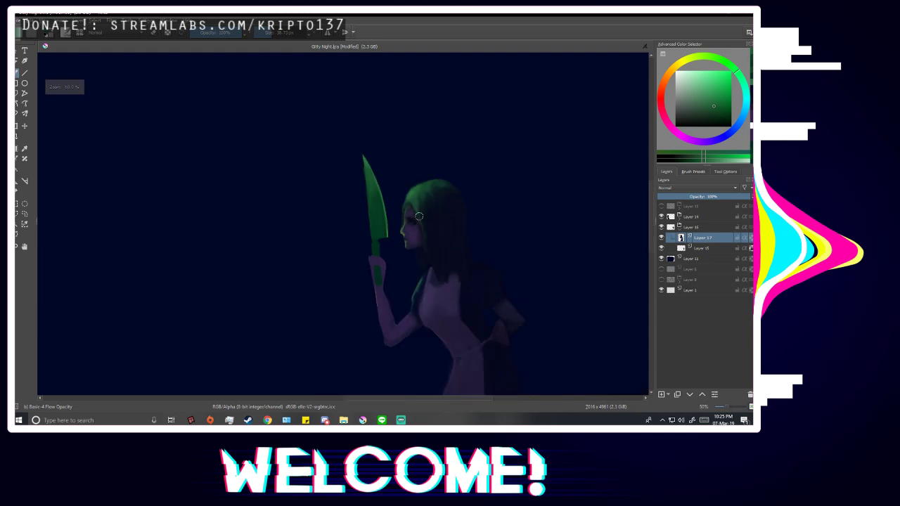
pyautogui.scroll(5, 444, 274)
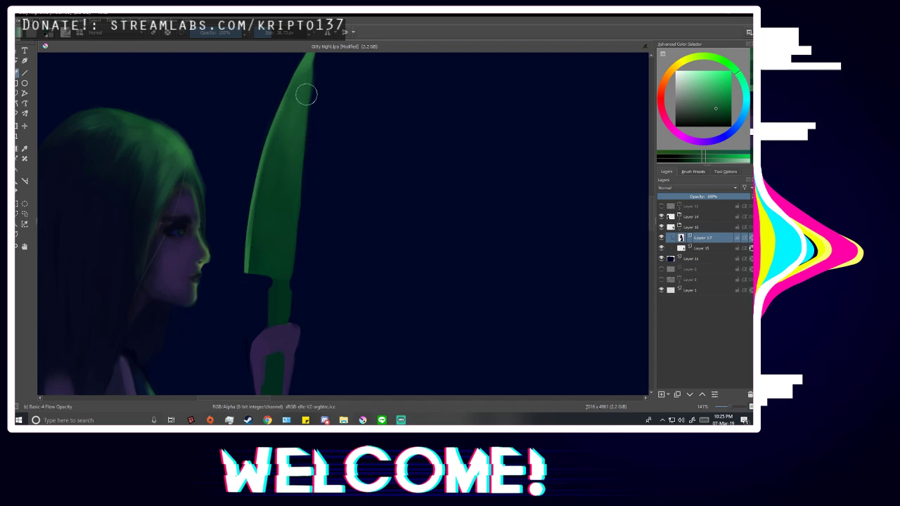
# Compare the knife with the line sketch by temporarily showing the sketch layer in the mirrored view.
pyautogui.scroll(-5, 329, 71)
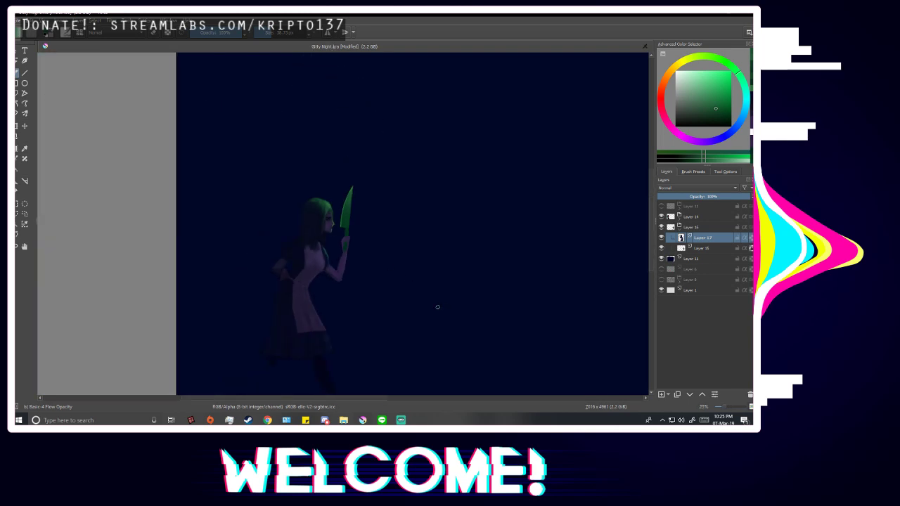
pyautogui.click(662, 210)
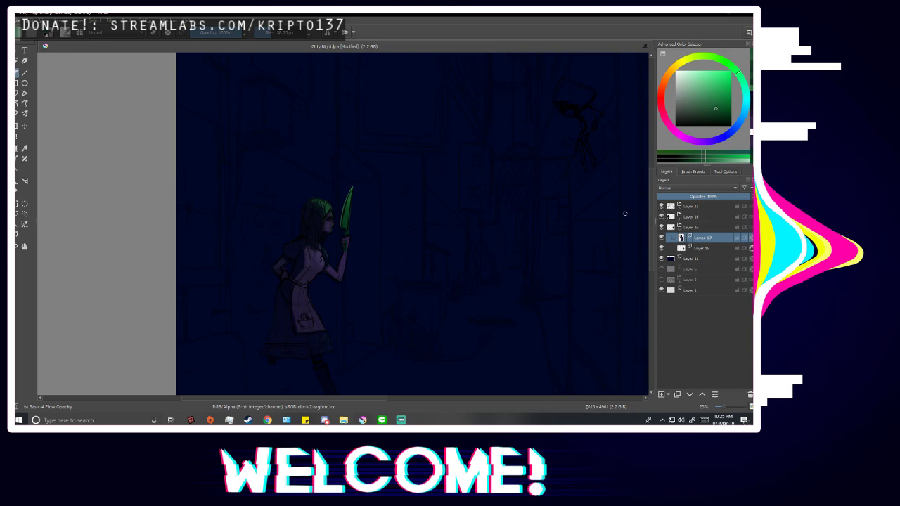
pyautogui.press('m')
pyautogui.scroll(5, 500, 255)
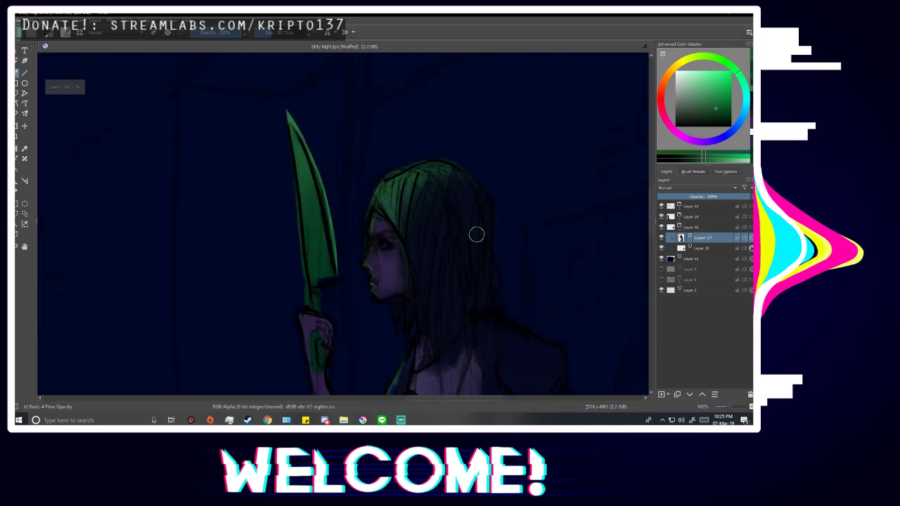
pyautogui.click(662, 209)
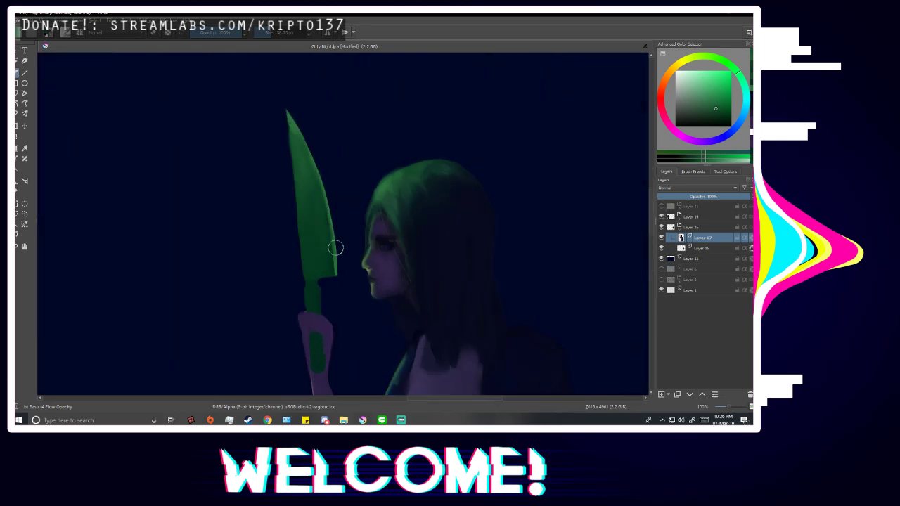
# Sample the handle's dark green, shift its hue to dark teal and brush it over the middle of the blade.
pyautogui.press('p')
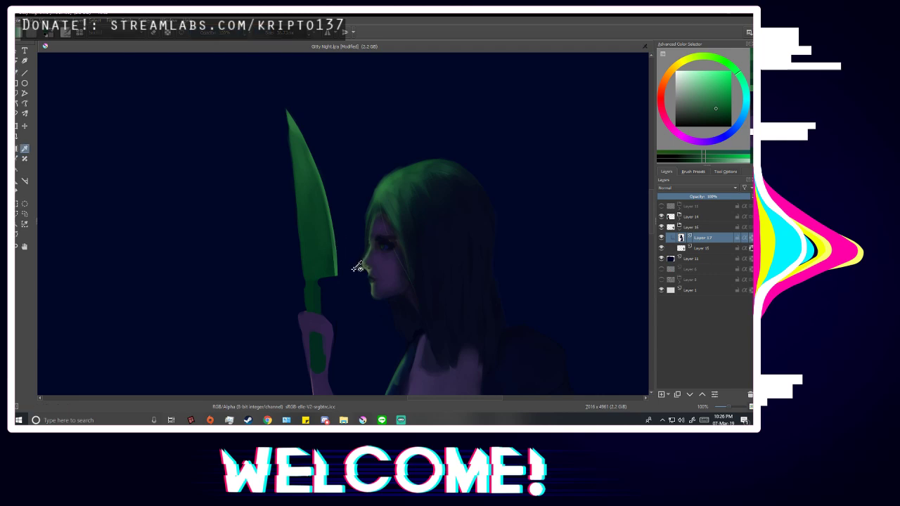
pyautogui.scroll(1, 357, 268)
pyautogui.click(304, 303)
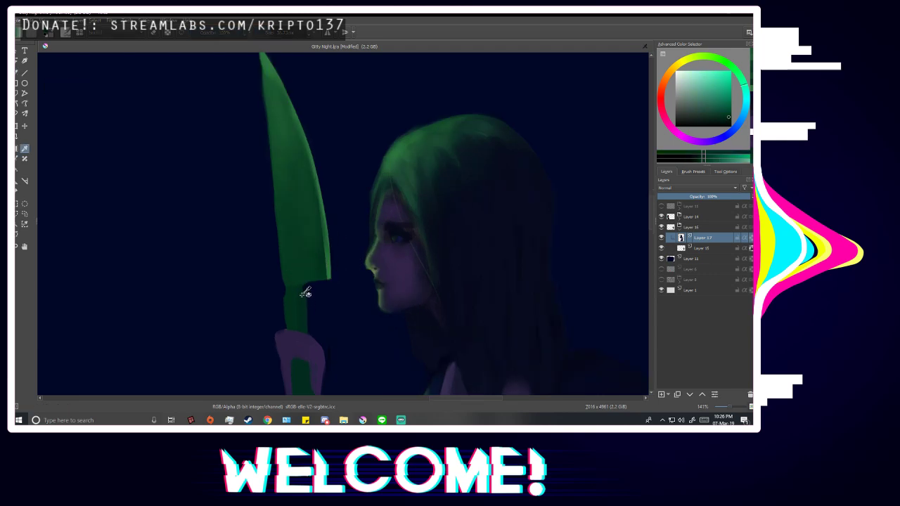
pyautogui.moveTo(748, 90); pyautogui.dragTo(750, 102)
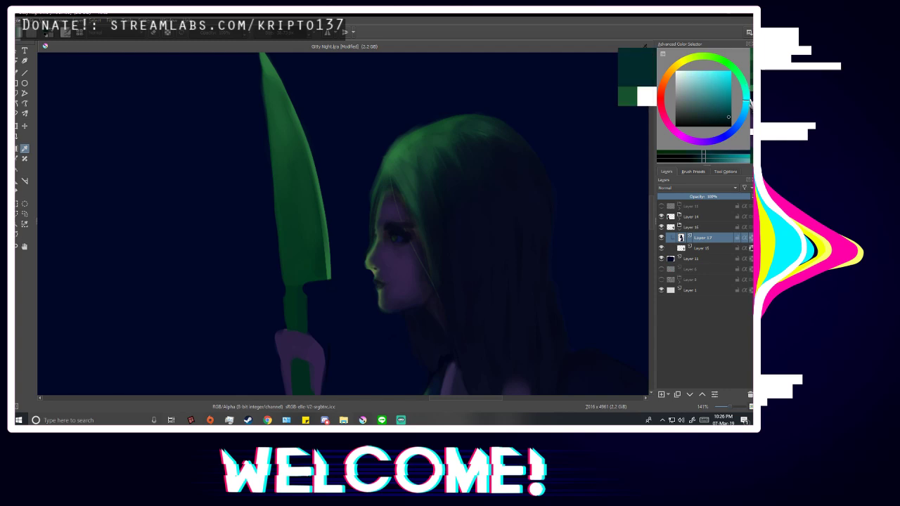
pyautogui.press('b')
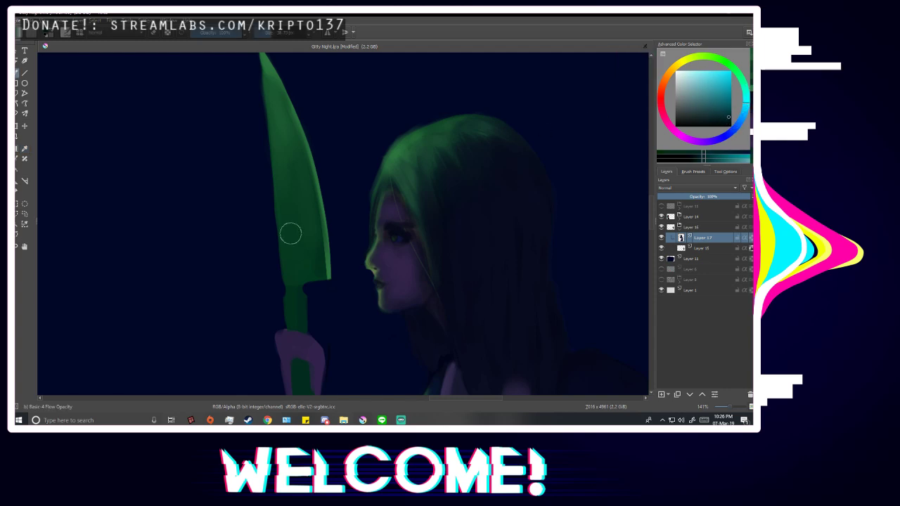
pyautogui.moveTo(267, 32); pyautogui.dragTo(275, 38)
pyautogui.moveTo(297, 255)
pyautogui.mouseDown()
pyautogui.moveTo(294, 279)
pyautogui.moveTo(299, 226)
pyautogui.moveTo(306, 262)
pyautogui.moveTo(280, 135)
pyautogui.moveTo(289, 281)
pyautogui.moveTo(272, 117)
pyautogui.moveTo(297, 202)
pyautogui.moveTo(272, 97)
pyautogui.moveTo(298, 232)
pyautogui.moveTo(300, 171)
pyautogui.moveTo(295, 190)
pyautogui.moveTo(312, 254)
pyautogui.moveTo(313, 230)
pyautogui.moveTo(285, 111)
pyautogui.mouseUp()
pyautogui.scroll(-5, 307, 176)
pyautogui.press('m')
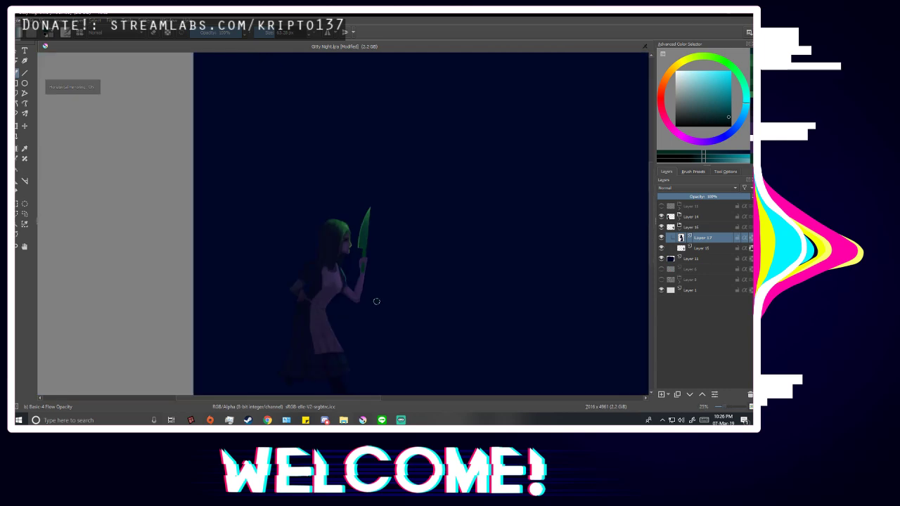
# Extend the dark teal shading down the blade to its base, alongside the bright edge highlight.
pyautogui.press('+')
pyautogui.press('+')
pyautogui.press('+')
pyautogui.press('+')
pyautogui.press('+')
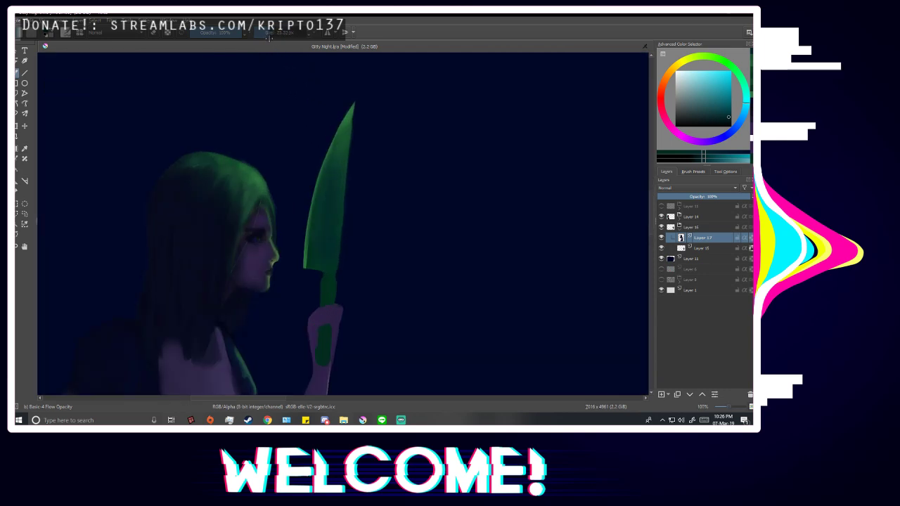
pyautogui.press('+')
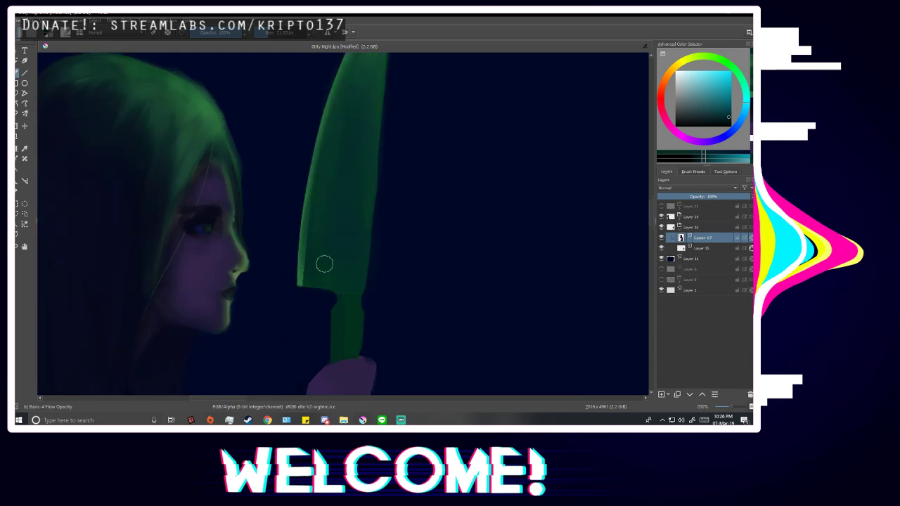
pyautogui.press('-')
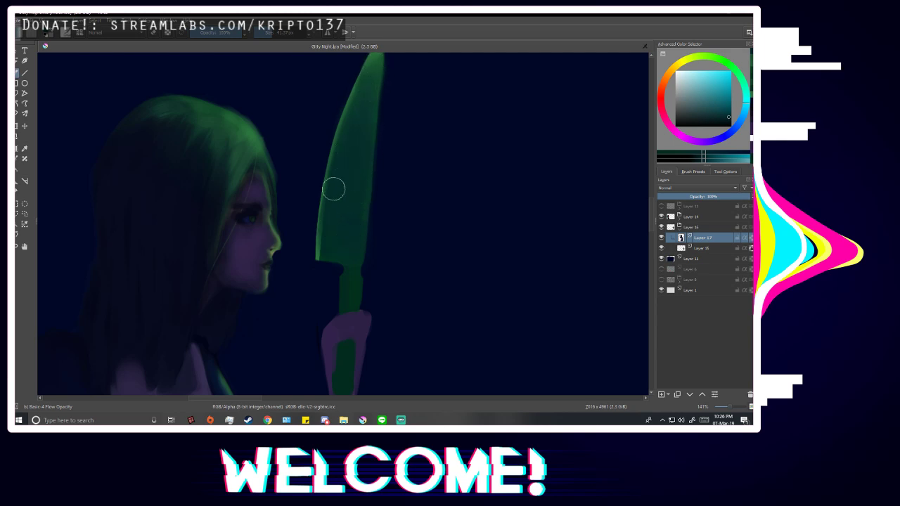
# Examine the blade's teal shading against the whole figure and closer in, in normal and mirrored views.
pyautogui.press('-')
pyautogui.press('-')
pyautogui.press('-')
pyautogui.press('-')
pyautogui.press('-')
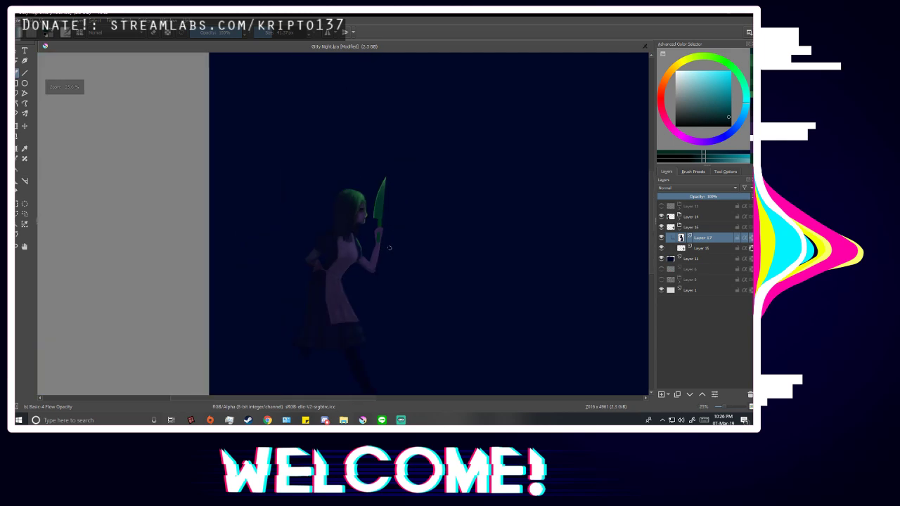
pyautogui.press('m')
pyautogui.press('+')
pyautogui.press('+')
pyautogui.press('+')
pyautogui.press('+')
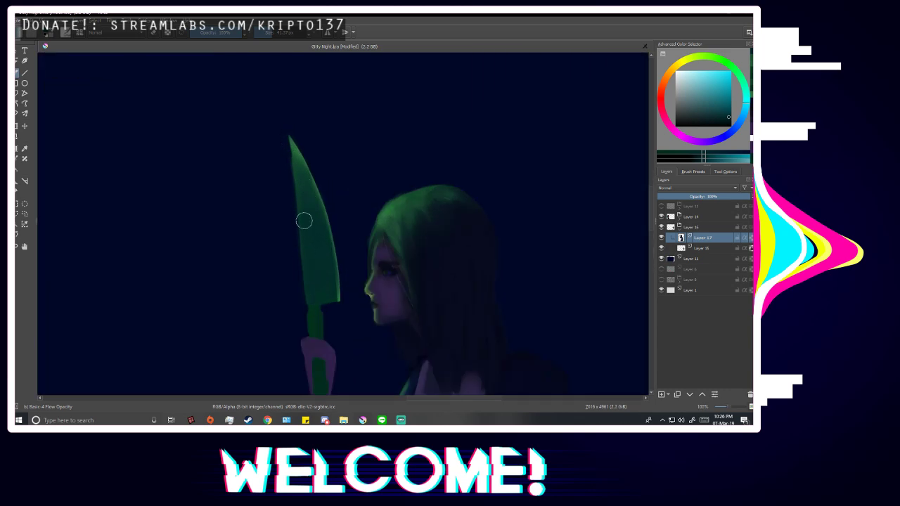
pyautogui.press('-')
pyautogui.press('-')
pyautogui.press('-')
pyautogui.press('-')
pyautogui.press('m')
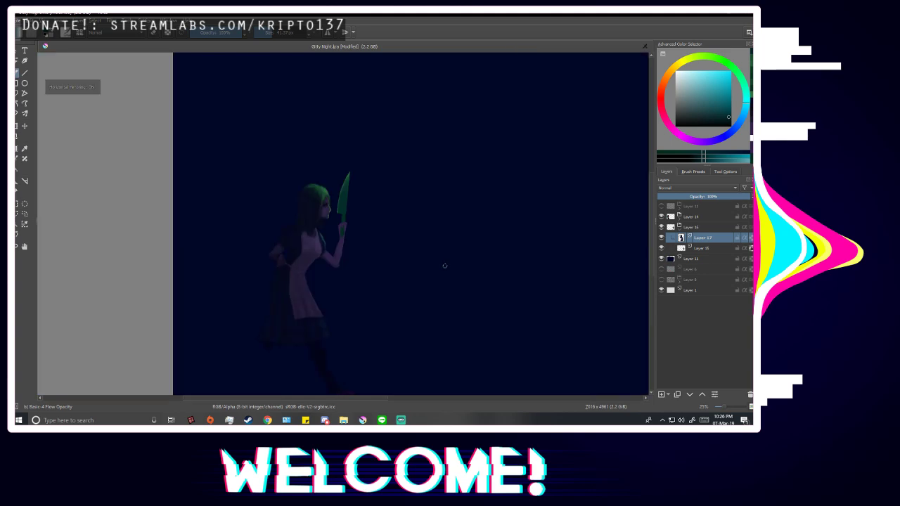
# Check the shaded knife against the line sketch in the mirrored view and hide the sketch layer again.
pyautogui.press('m')
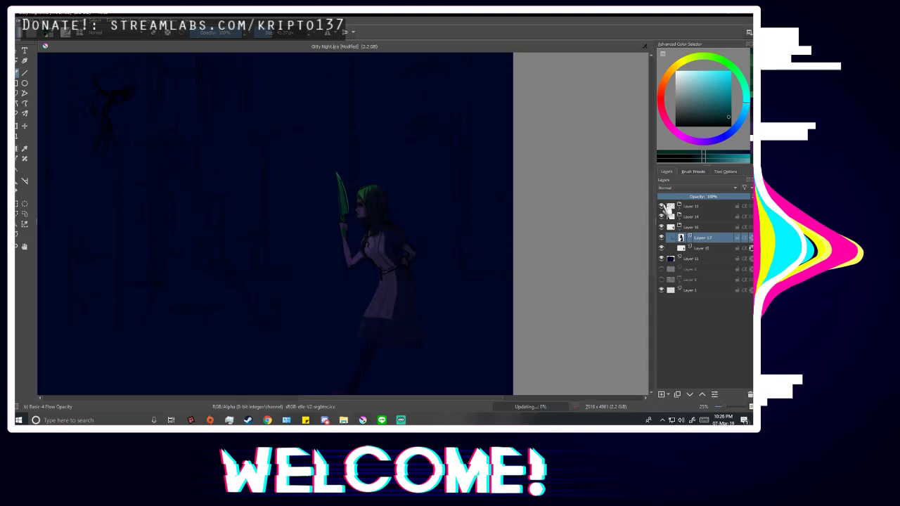
pyautogui.click(660, 206)
pyautogui.scroll(1, 355, 213)
# Sample a dark blue from the woman's hair and brush a shadow across the base of the blade, above the handle.
pyautogui.scroll(5, 355, 213)
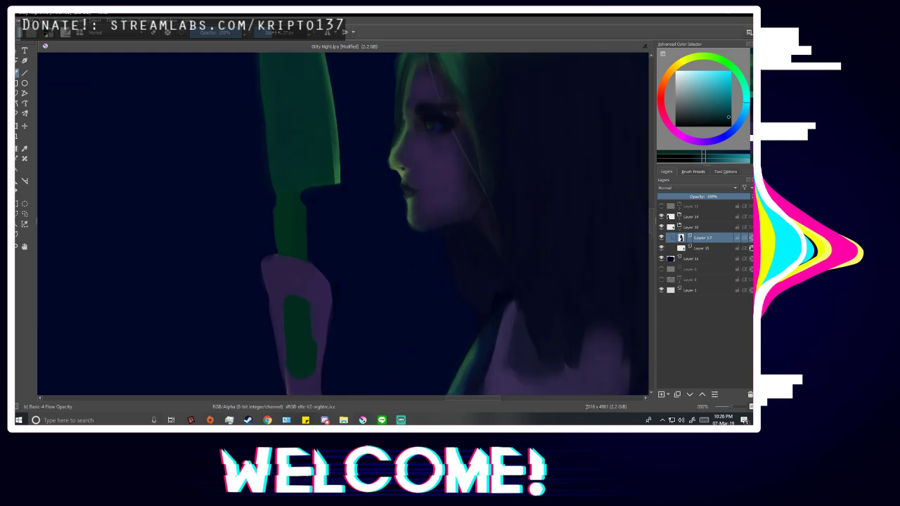
pyautogui.scroll(1, 289, 195)
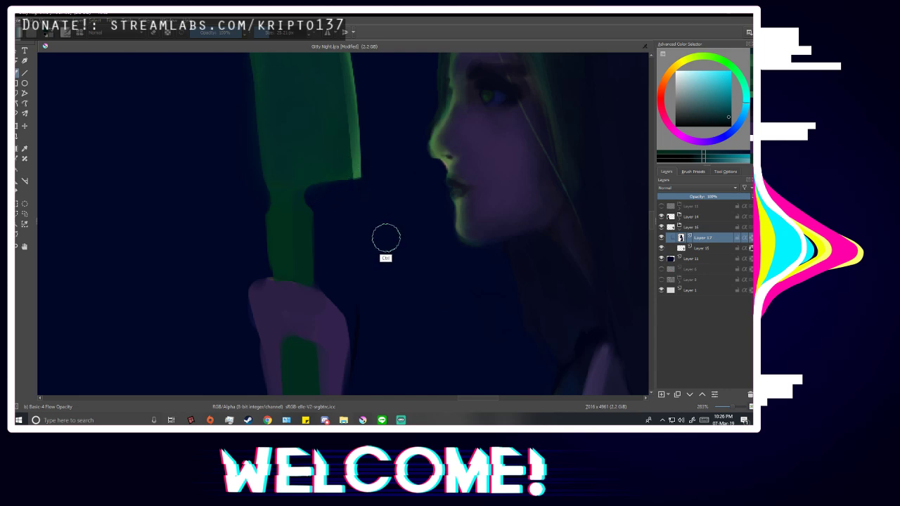
pyautogui.press('p')
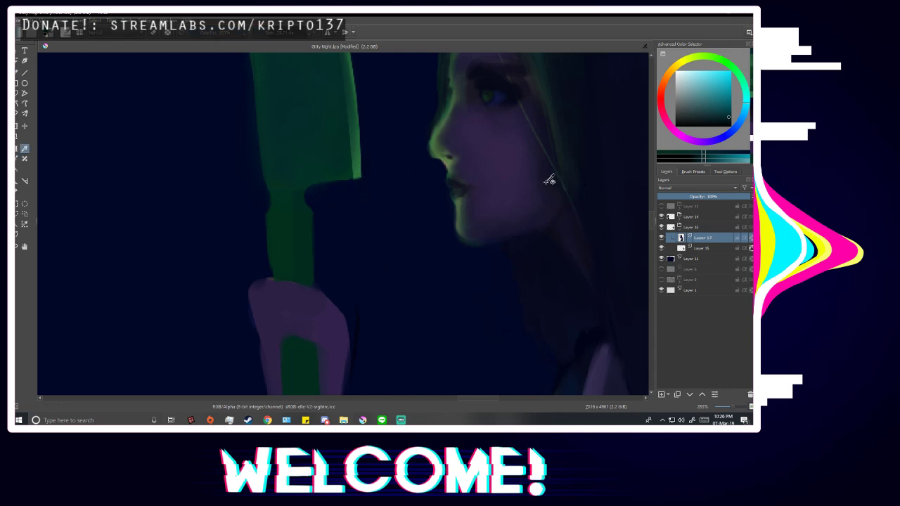
pyautogui.scroll(-3, 516, 138)
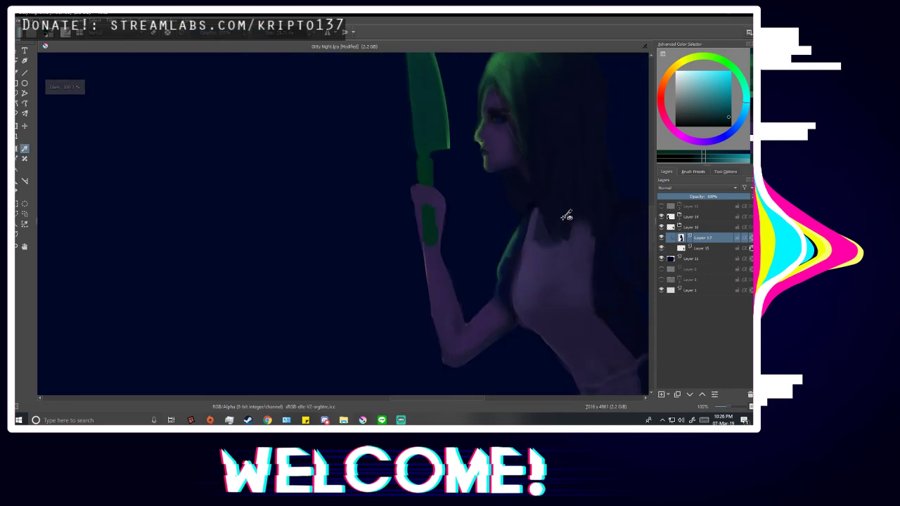
pyautogui.click(563, 117)
pyautogui.click(536, 71)
pyautogui.click(532, 66)
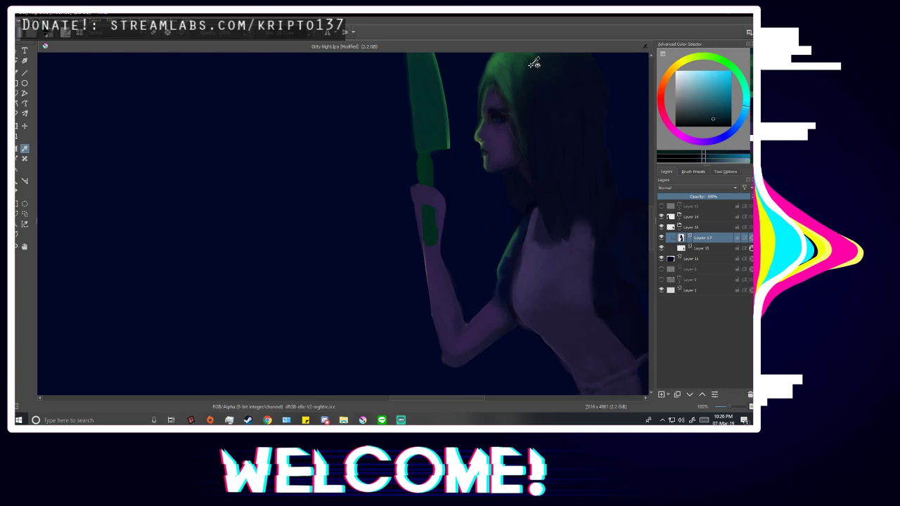
pyautogui.press('b')
pyautogui.scroll(4, 506, 137)
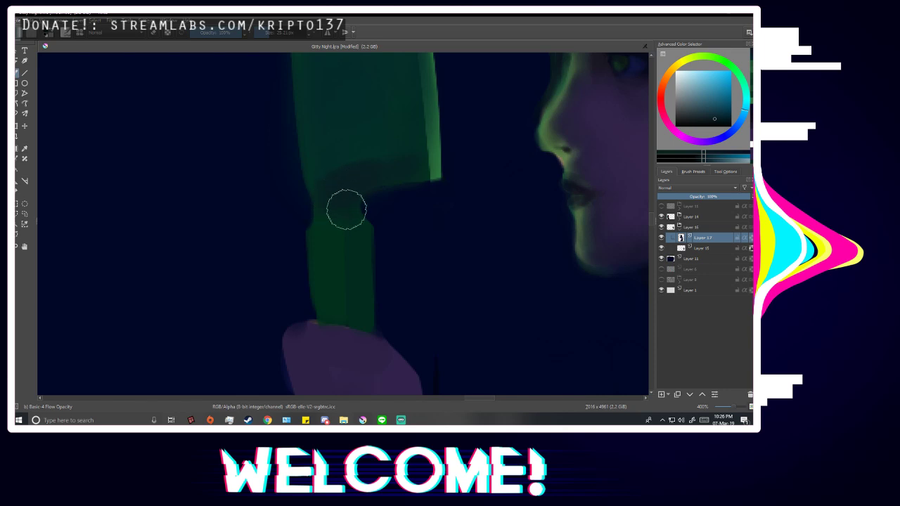
pyautogui.moveTo(346, 209)
pyautogui.mouseDown()
pyautogui.moveTo(362, 206)
pyautogui.moveTo(351, 204)
pyautogui.moveTo(393, 169)
pyautogui.moveTo(392, 147)
pyautogui.mouseUp()
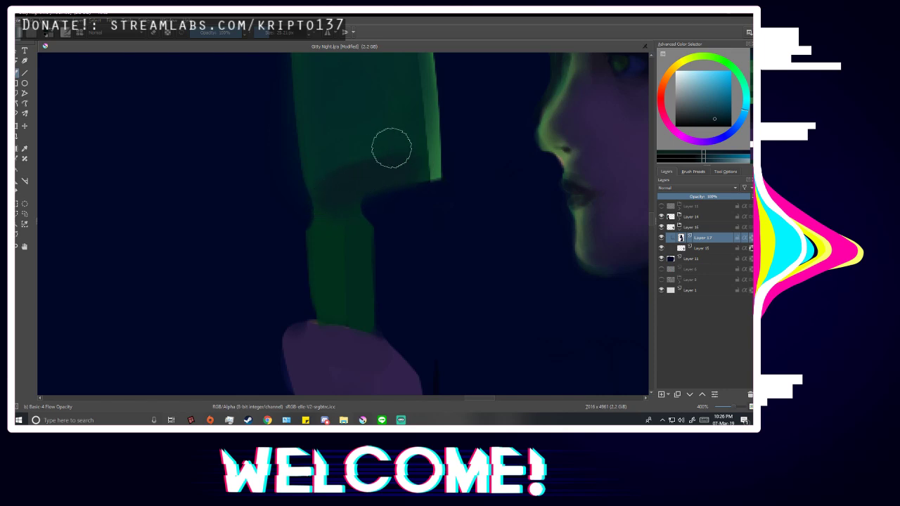
# Blend the shadow at the blade's base using teal sampled from the blade, checking it in mirrored and normal views.
pyautogui.keyDown('ctrl'); pyautogui.click(392, 124); pyautogui.keyUp('ctrl')
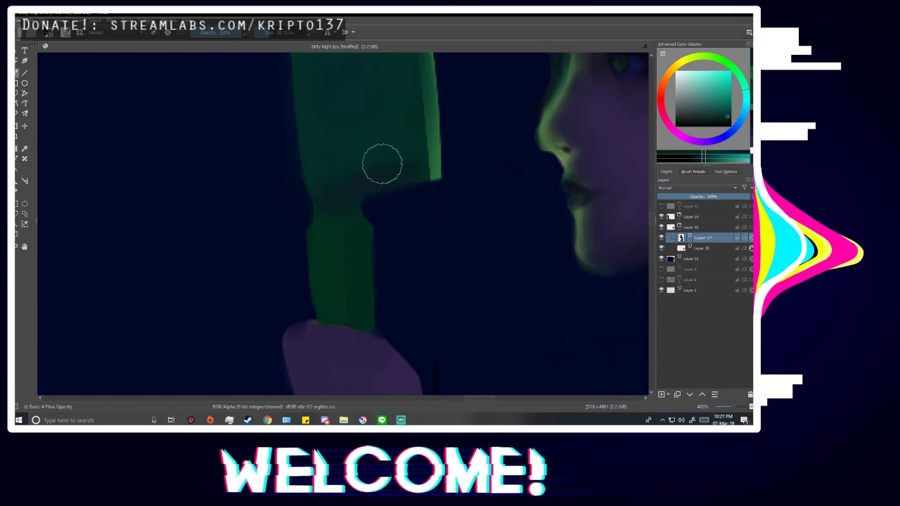
pyautogui.scroll(-7, 403, 153)
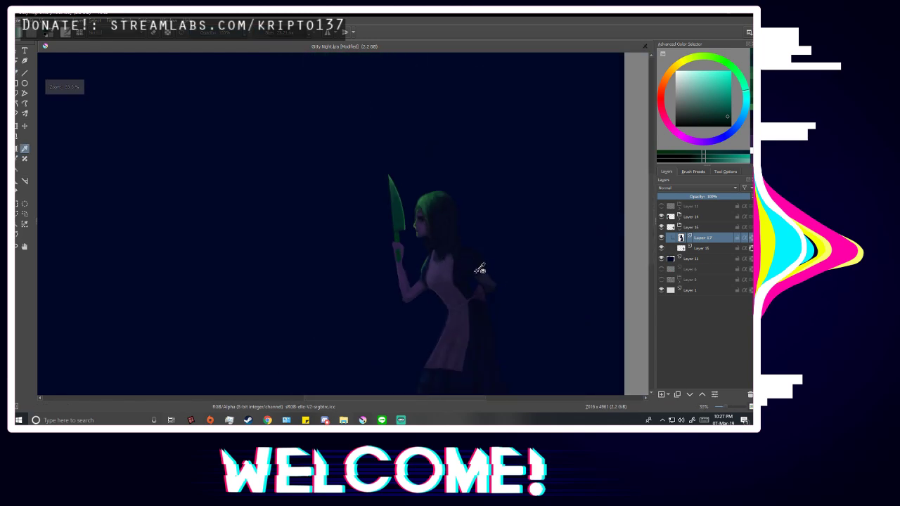
pyautogui.scroll(2, 516, 285)
pyautogui.scroll(3, 298, 204)
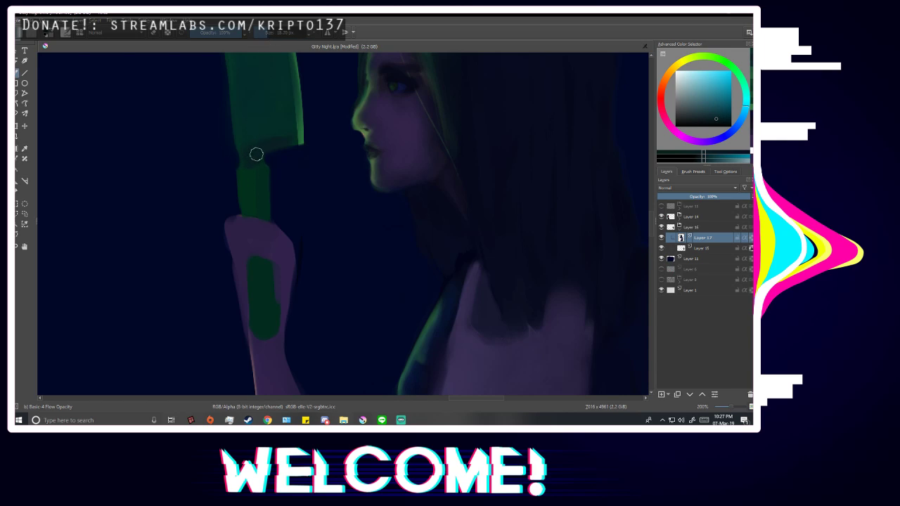
pyautogui.scroll(-4, 297, 209)
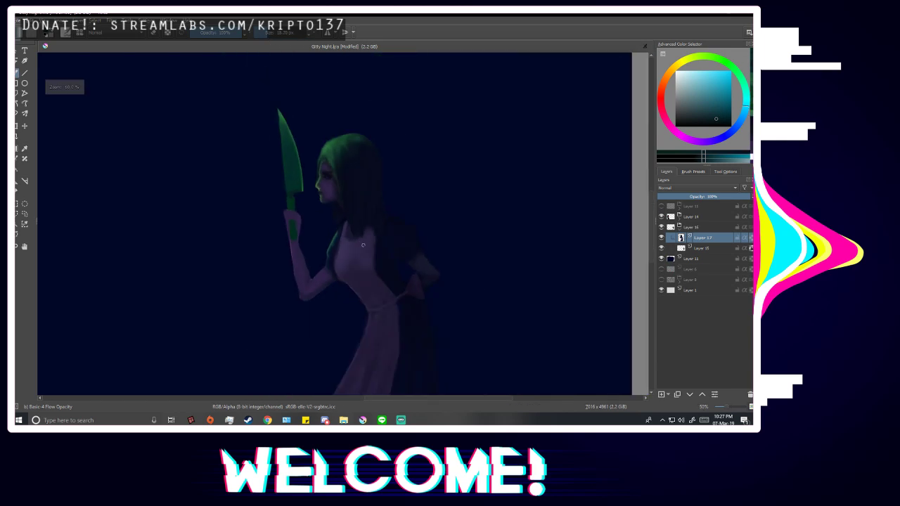
pyautogui.press('m')
pyautogui.scroll(6, 408, 184)
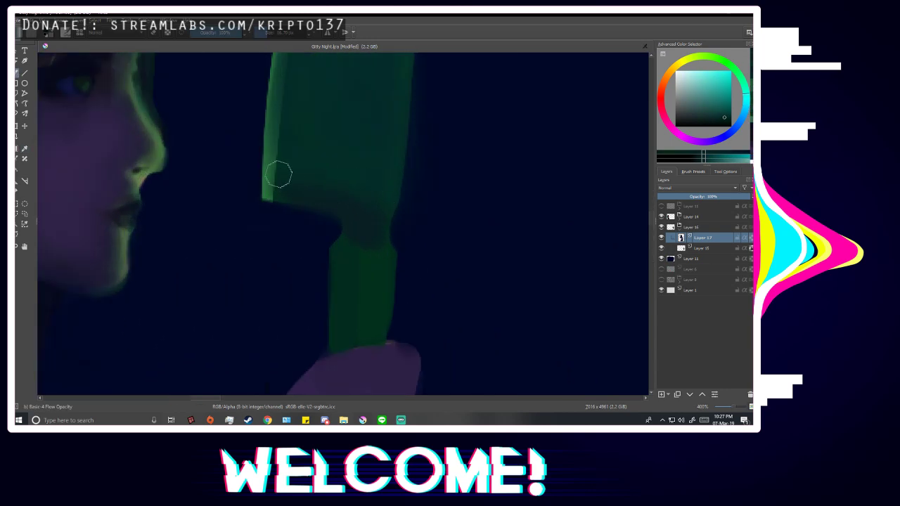
pyautogui.scroll(-5, 365, 182)
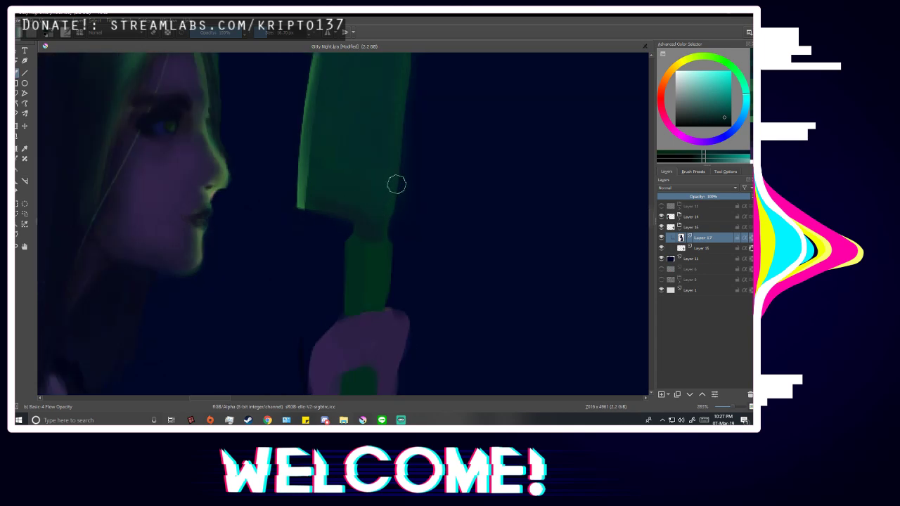
pyautogui.press('m')
pyautogui.scroll(-3, 443, 274)
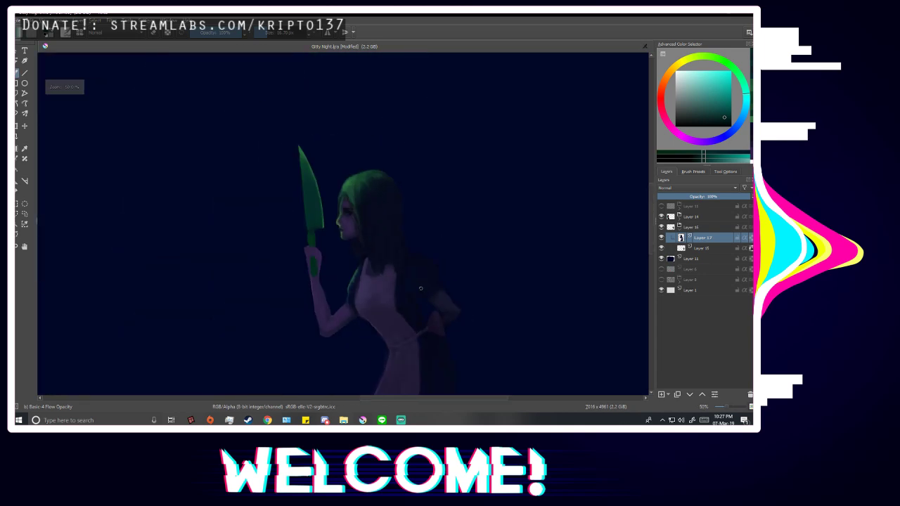
pyautogui.scroll(2, 441, 272)
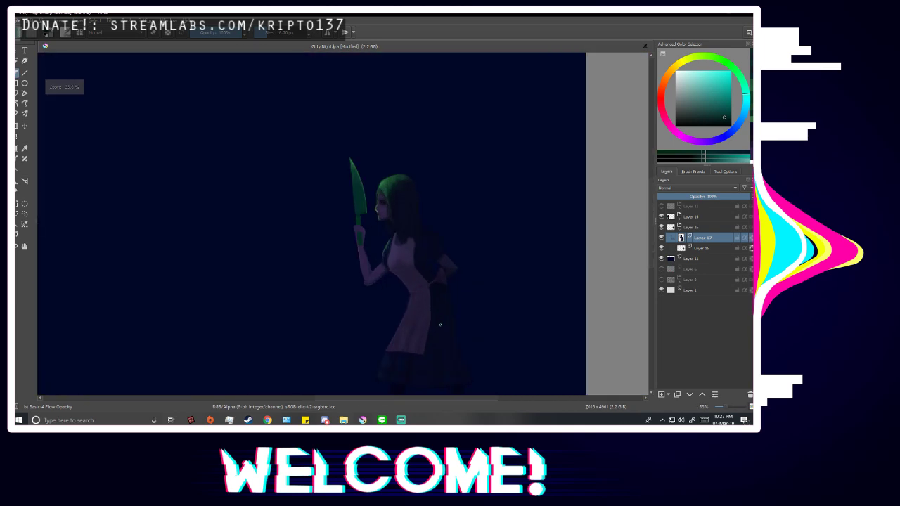
# Shift the colour to a near-black blue and paint over the green handle section between the blade and the hand.
pyautogui.scroll(2, 427, 279)
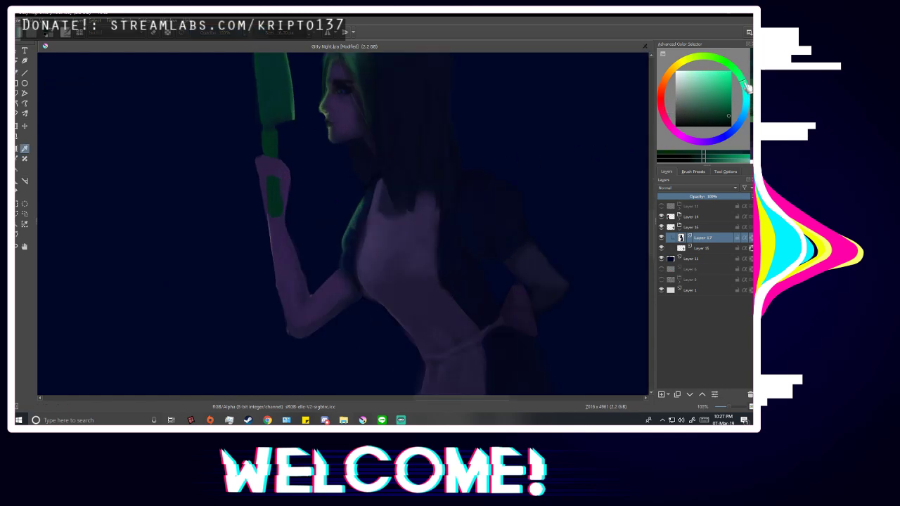
pyautogui.moveTo(747, 85); pyautogui.dragTo(720, 151)
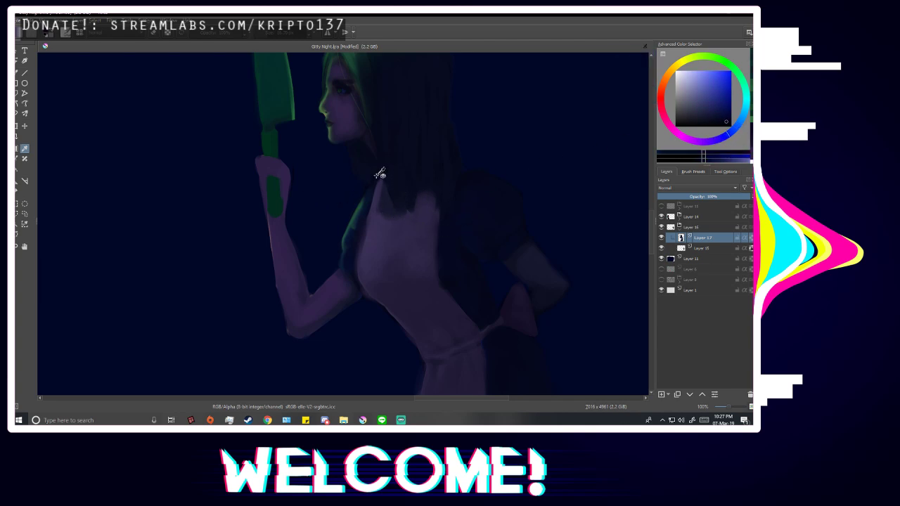
pyautogui.press('b')
pyautogui.scroll(3, 267, 137)
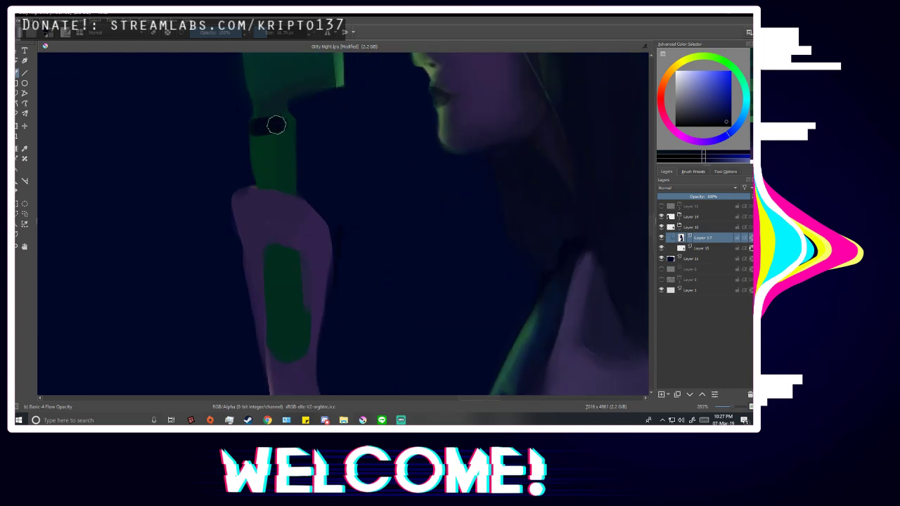
pyautogui.moveTo(288, 122); pyautogui.dragTo(267, 152)
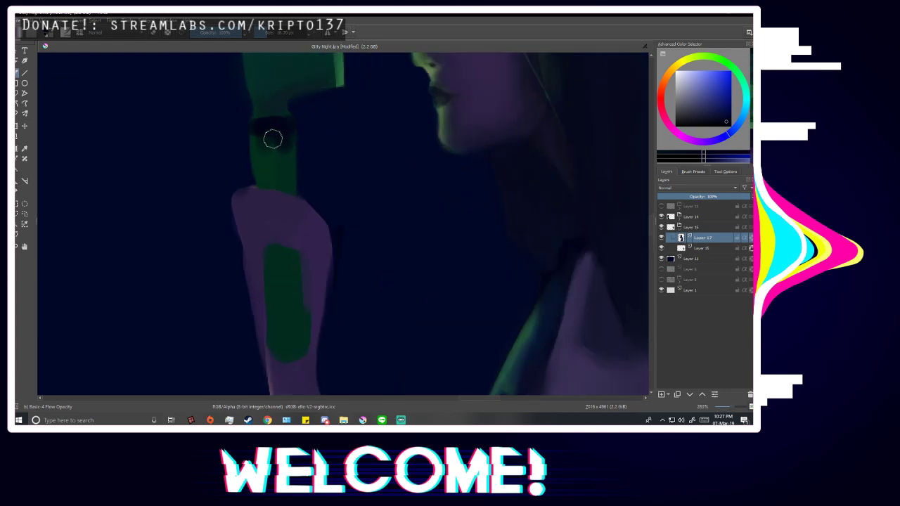
pyautogui.hotkey('ctrl', 'z')
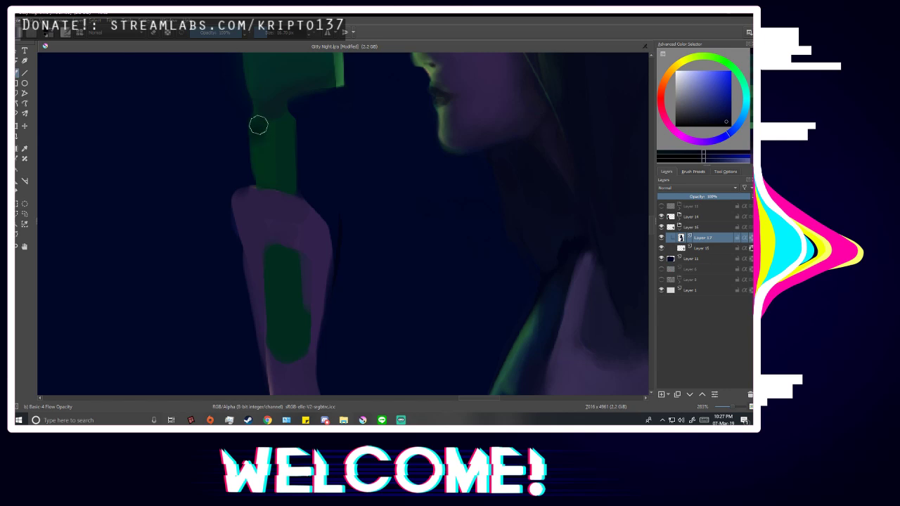
pyautogui.moveTo(258, 125)
pyautogui.mouseDown()
pyautogui.moveTo(260, 183)
pyautogui.moveTo(290, 187)
pyautogui.moveTo(286, 142)
pyautogui.moveTo(261, 131)
pyautogui.mouseUp()
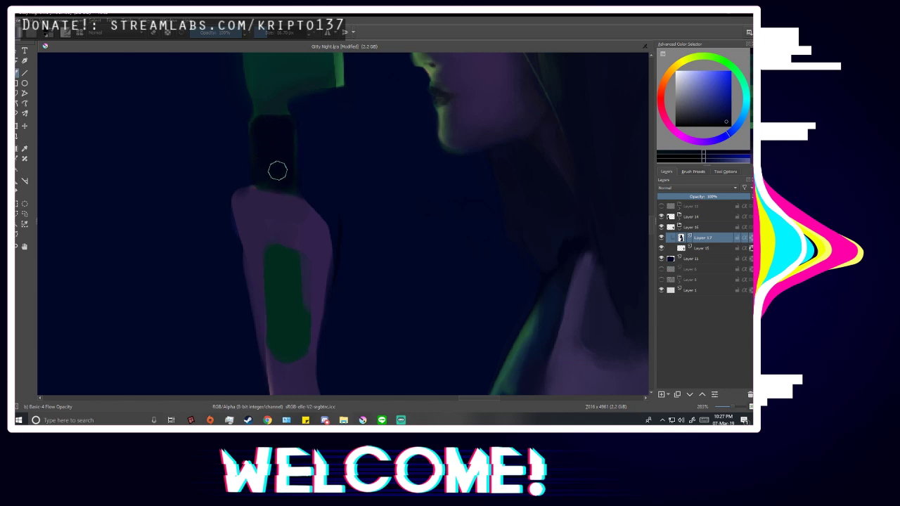
# Paint the green lower handle section inside the hand with the same near-black blue.
pyautogui.moveTo(277, 261)
pyautogui.mouseDown()
pyautogui.moveTo(277, 347)
pyautogui.moveTo(294, 354)
pyautogui.moveTo(293, 256)
pyautogui.moveTo(279, 255)
pyautogui.moveTo(288, 317)
pyautogui.mouseUp()
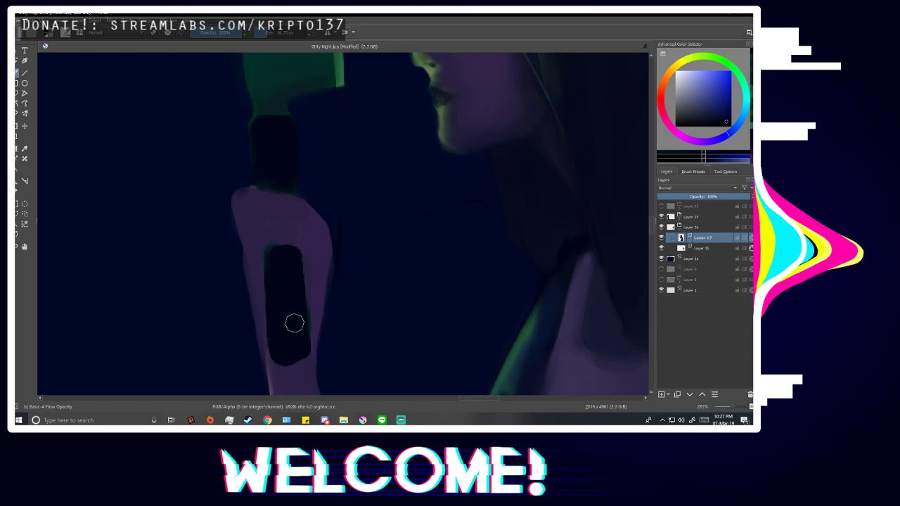
pyautogui.moveTo(271, 255); pyautogui.dragTo(276, 294)
pyautogui.scroll(-5, 320, 260)
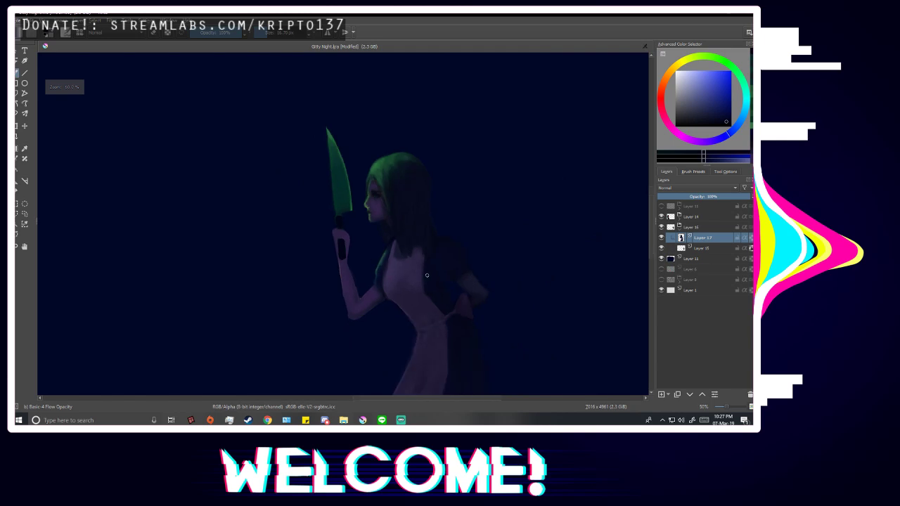
# Sample the hand's purple in the mirrored view and trim the lower handle's sides, covering the leftover green fringe.
pyautogui.press('m')
pyautogui.scroll(3, 376, 285)
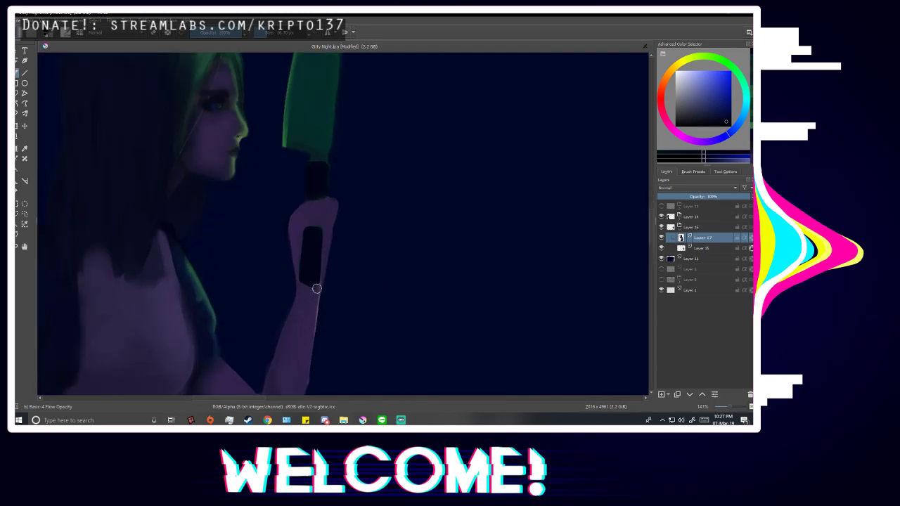
pyautogui.scroll(4, 309, 285)
pyautogui.keyDown('ctrl'); pyautogui.click(261, 206); pyautogui.keyUp('ctrl')
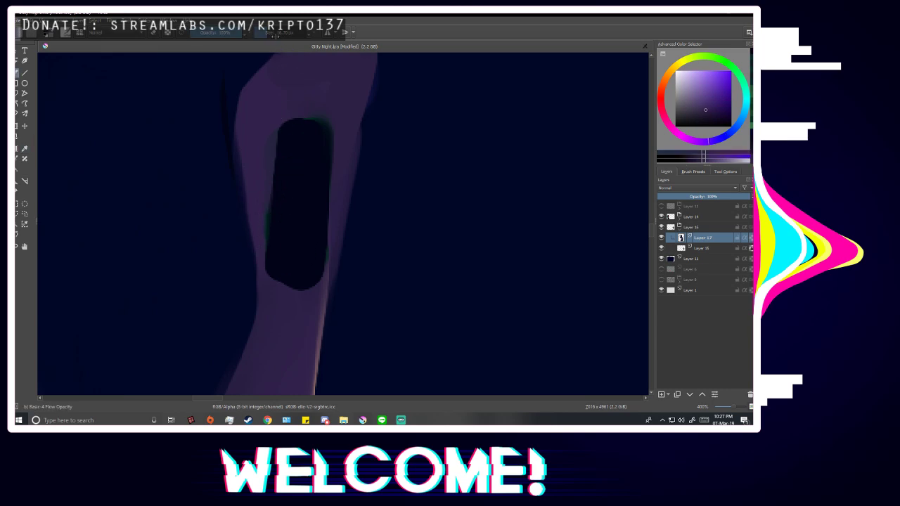
pyautogui.moveTo(263, 232); pyautogui.dragTo(263, 123)
pyautogui.moveTo(332, 246)
pyautogui.mouseDown()
pyautogui.moveTo(325, 251)
pyautogui.moveTo(326, 205)
pyautogui.mouseUp()
pyautogui.keyDown('ctrl'); pyautogui.click(289, 216); pyautogui.keyUp('ctrl')
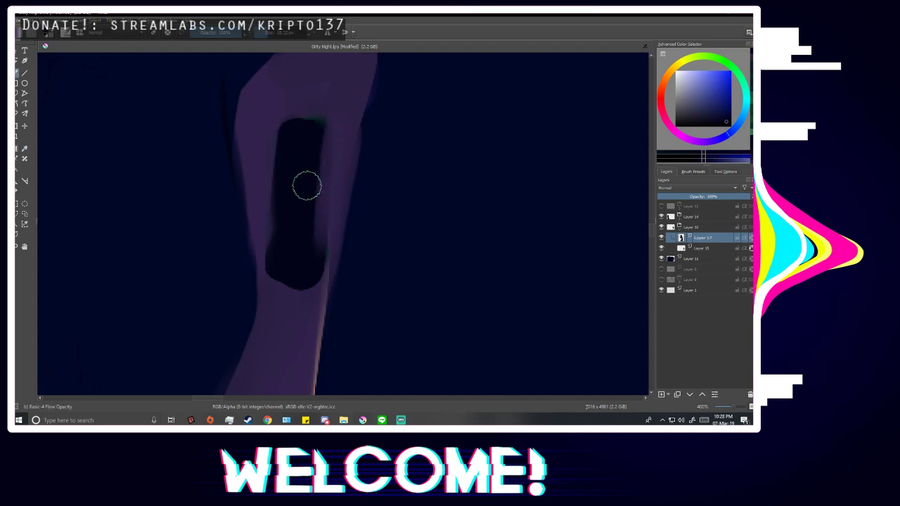
# Trim the outer edge of the upper handle, above the hand, with the dark navy background colour.
pyautogui.scroll(-5, 288, 266)
pyautogui.scroll(-1, 368, 235)
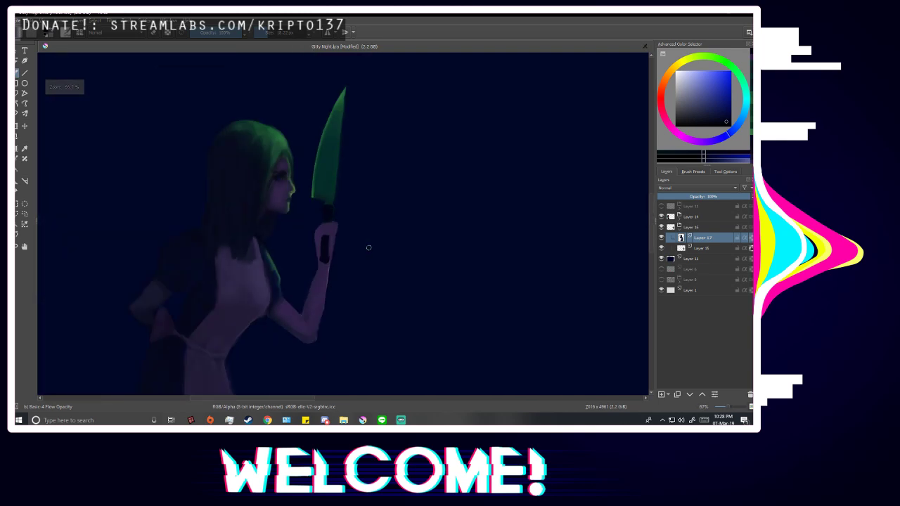
pyautogui.scroll(6, 330, 201)
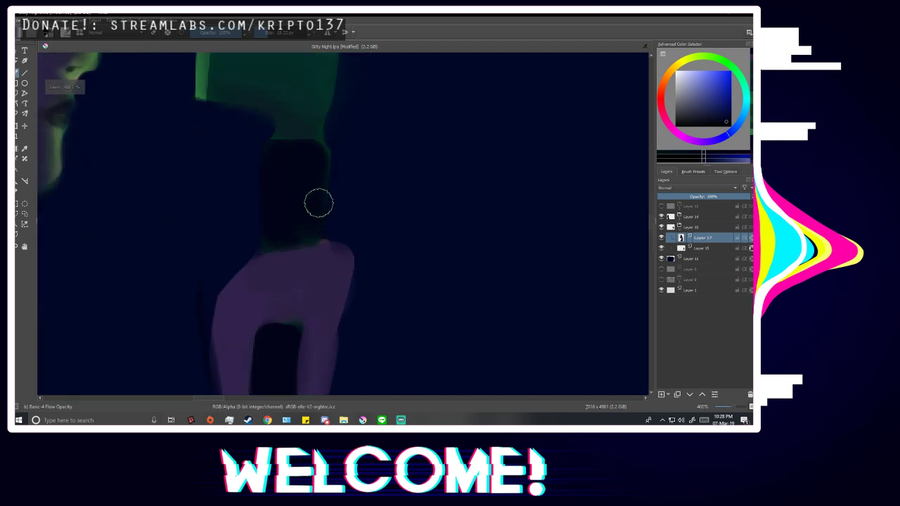
pyautogui.moveTo(343, 162); pyautogui.dragTo(336, 221)
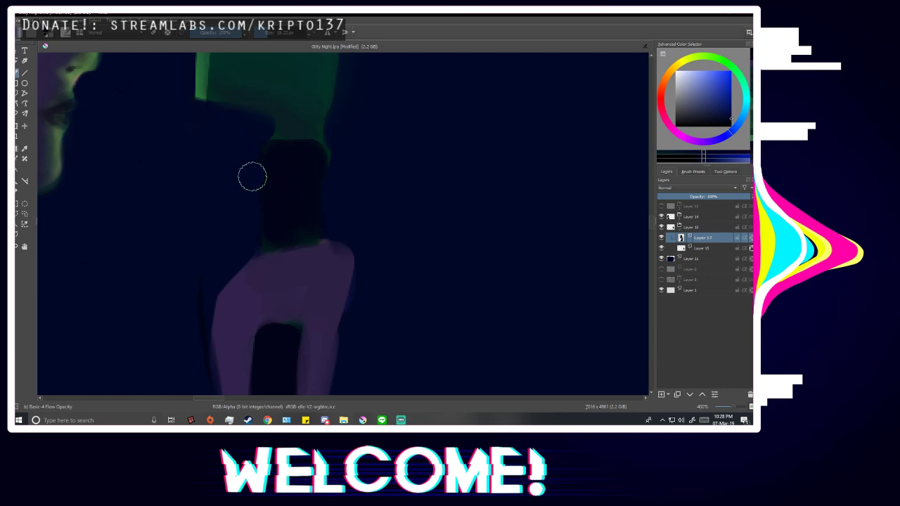
# Pick a slightly lighter dark blue, brush a faint highlight on the handle's top below the blade, and check it in the unmirrored view.
pyautogui.scroll(-5, 280, 198)
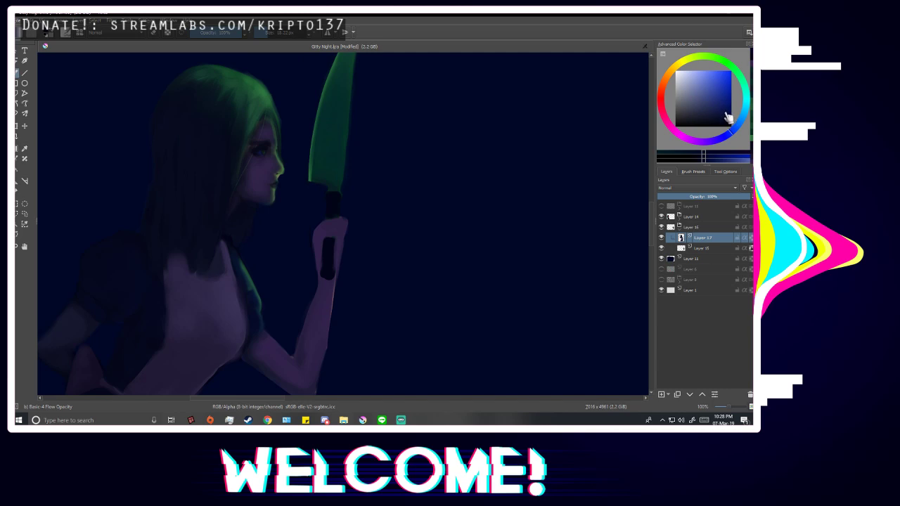
pyautogui.click(713, 113)
pyautogui.scroll(5, 328, 211)
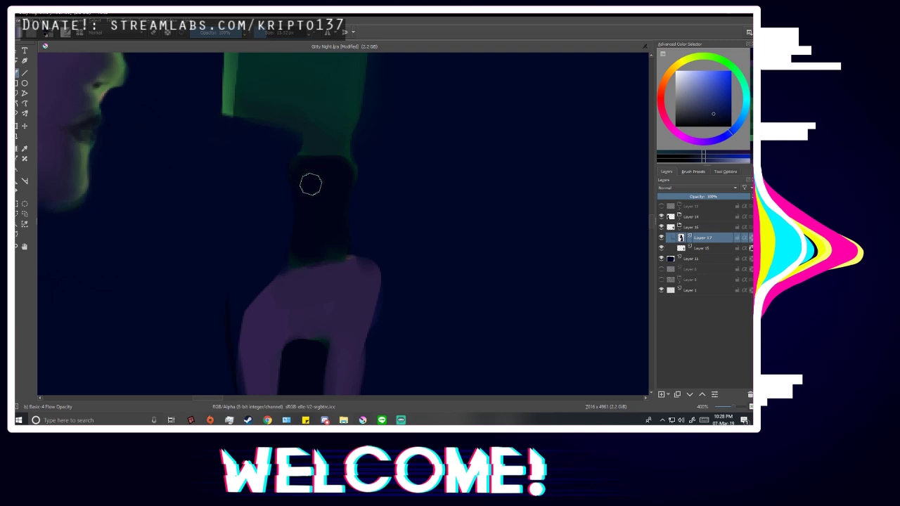
pyautogui.scroll(1, 309, 183)
pyautogui.scroll(-5, 448, 145)
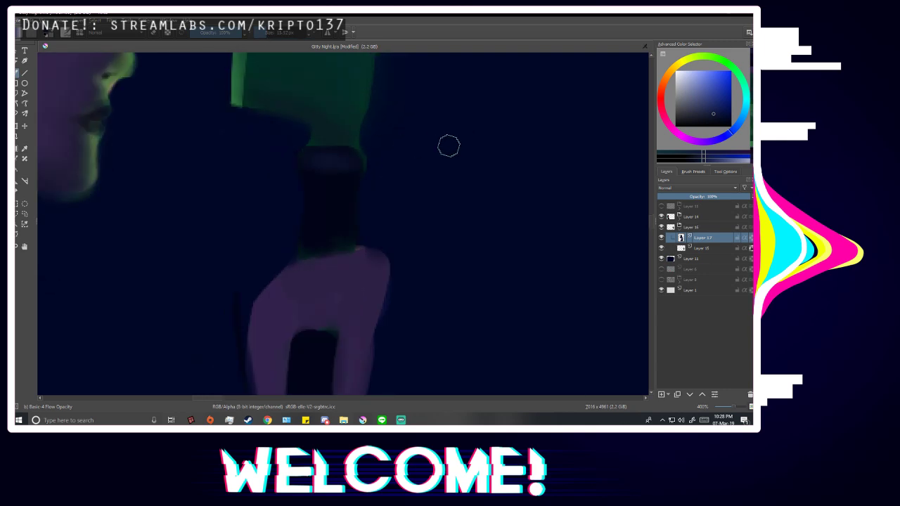
pyautogui.scroll(-1, 409, 221)
pyautogui.press('m')
pyautogui.scroll(-3, 422, 221)
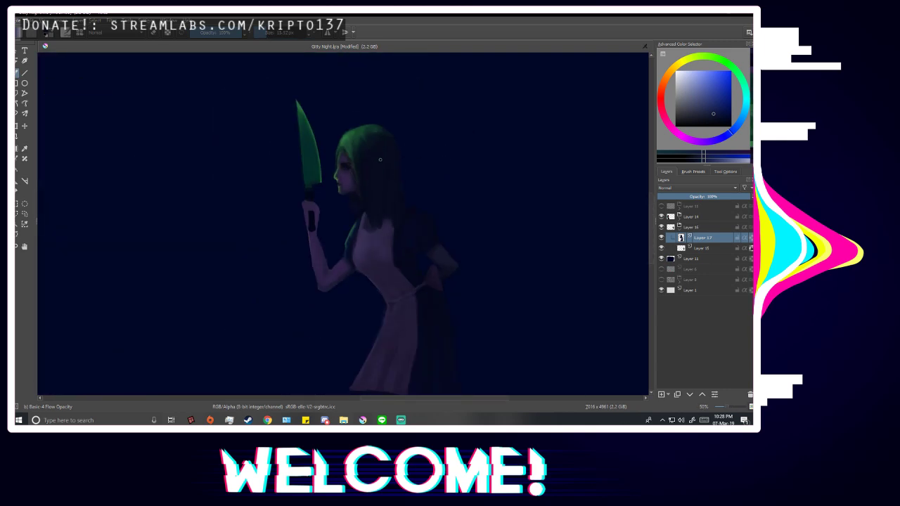
pyautogui.scroll(3, 382, 270)
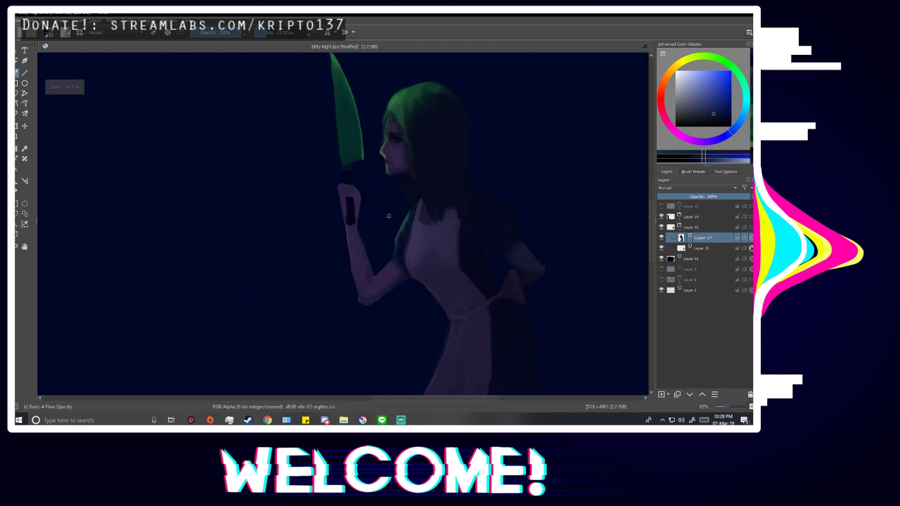
pyautogui.scroll(3, 328, 189)
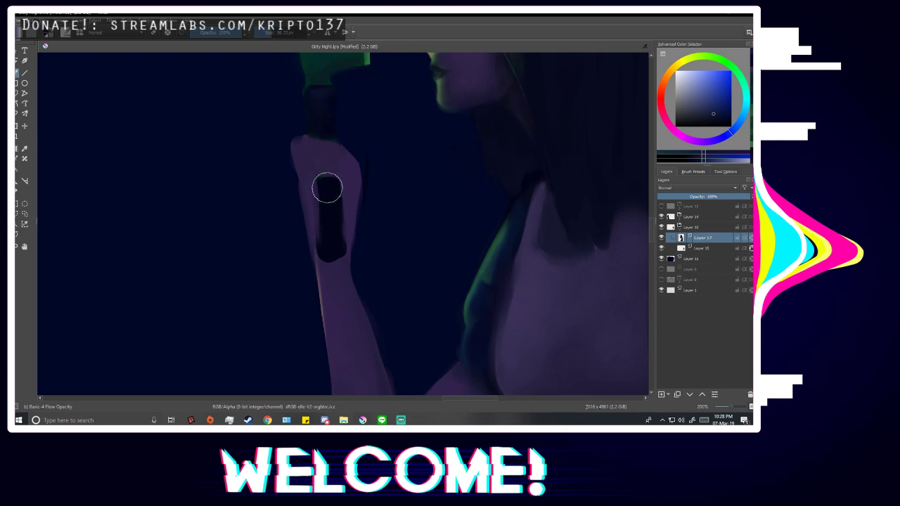
# Brush a faint lighter dark-blue highlight down the lower handle inside the hand with a smaller brush.
pyautogui.scroll(-3, 436, 223)
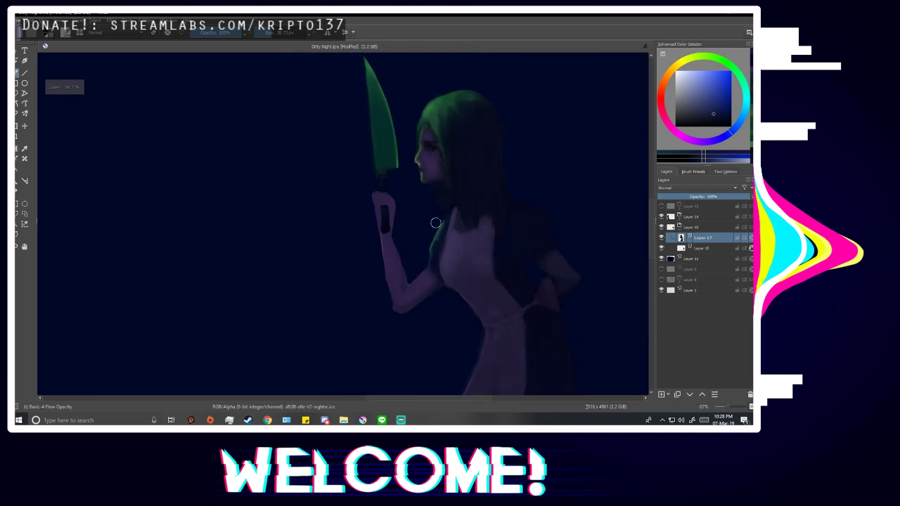
pyautogui.scroll(-2, 436, 223)
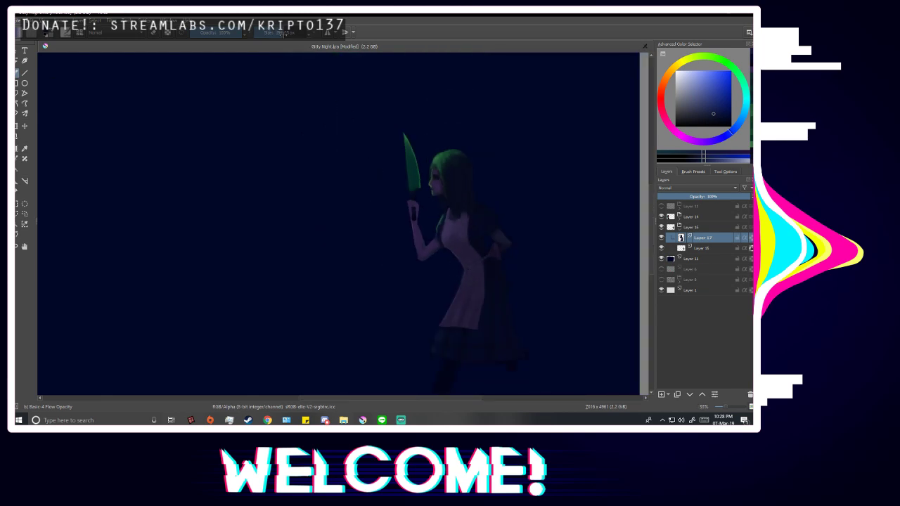
pyautogui.scroll(5, 415, 258)
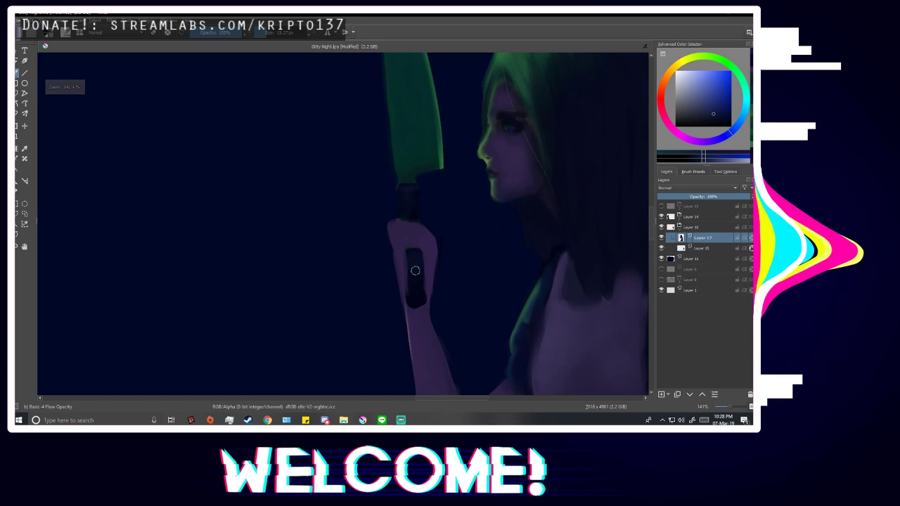
pyautogui.scroll(-4, 419, 292)
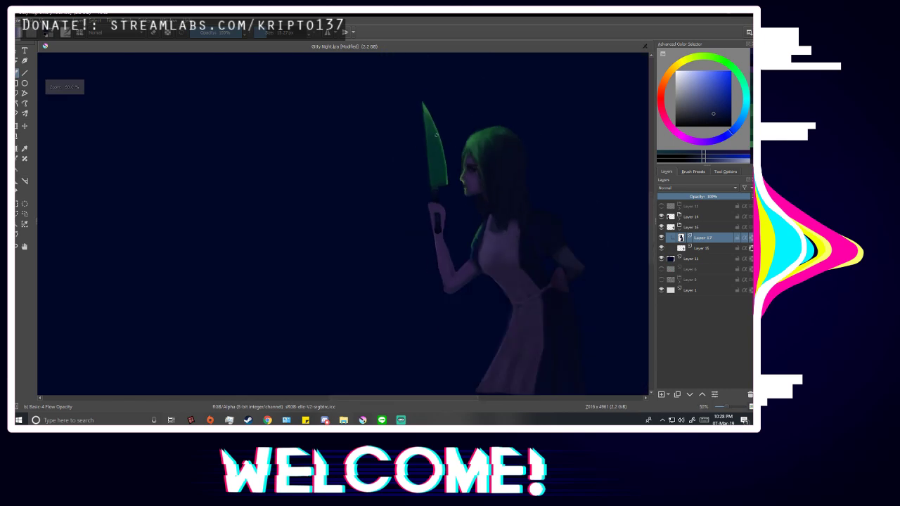
# Examine the whole two-character illustration in normal and mirrored views, with the top layer briefly shown.
pyautogui.scroll(1, 436, 293)
pyautogui.scroll(-3, 470, 296)
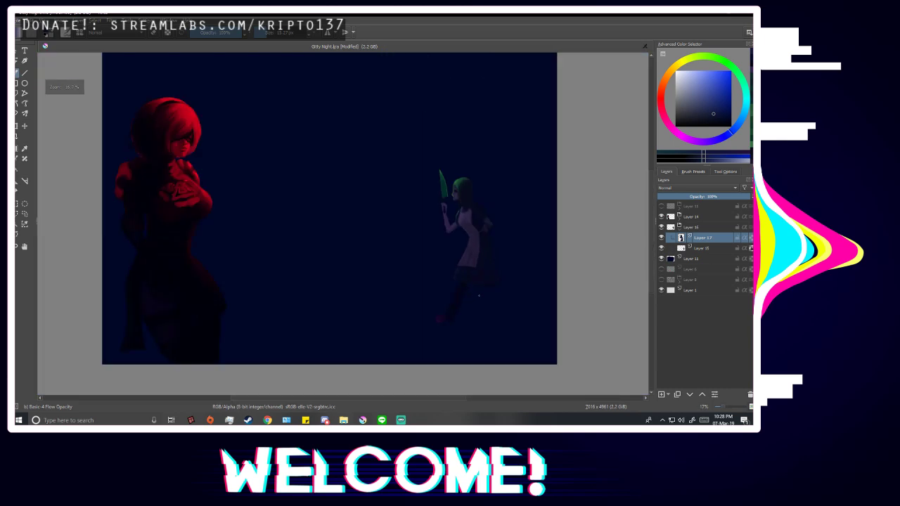
pyautogui.press('m')
pyautogui.press('m')
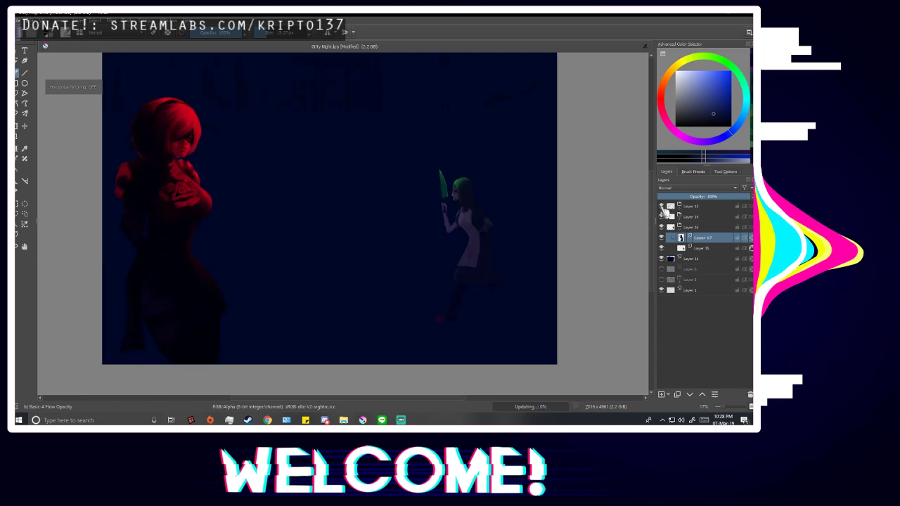
pyautogui.click(661, 206)
pyautogui.click(662, 207)
pyautogui.press('m')
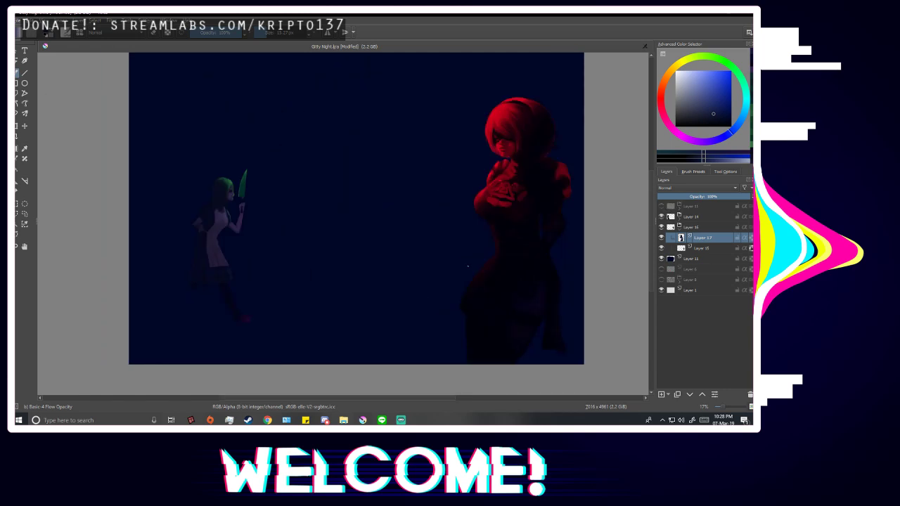
pyautogui.press('m')
# Sample the dark navy background beside the blade and trim the blade's lower edge where it meets the handle.
pyautogui.scroll(6, 474, 202)
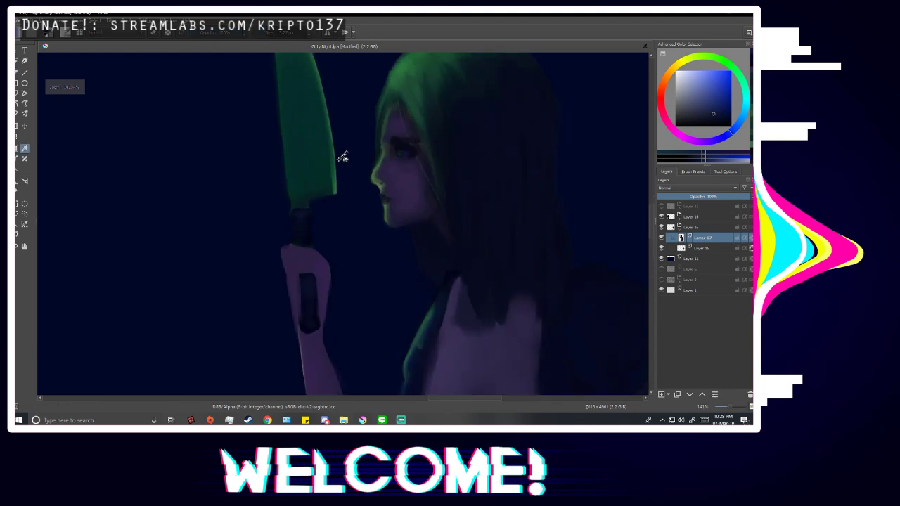
pyautogui.keyDown('ctrl'); pyautogui.click(334, 173); pyautogui.keyUp('ctrl')
pyautogui.scroll(1, 297, 227)
pyautogui.scroll(1, 297, 226)
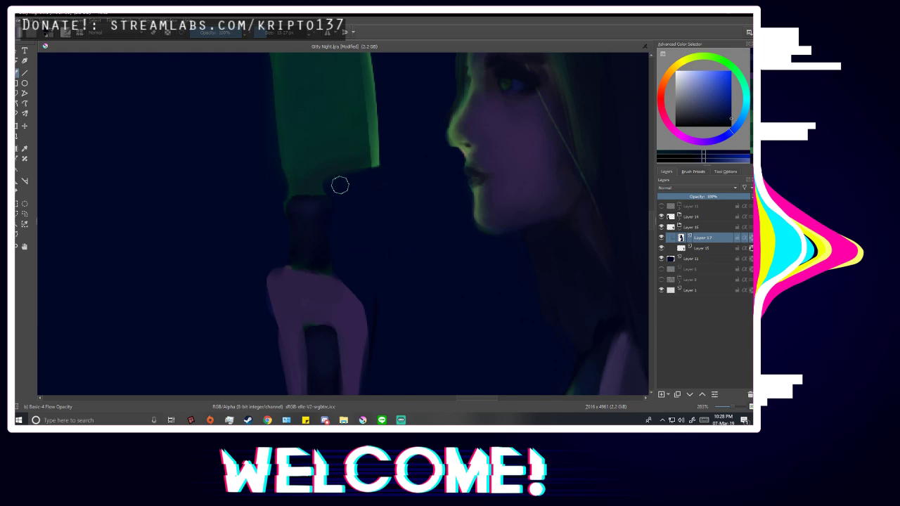
# Sample the bright green of the blade's cutting edge and brush faint green reflected light onto the handle.
pyautogui.press('p')
pyautogui.click(378, 146)
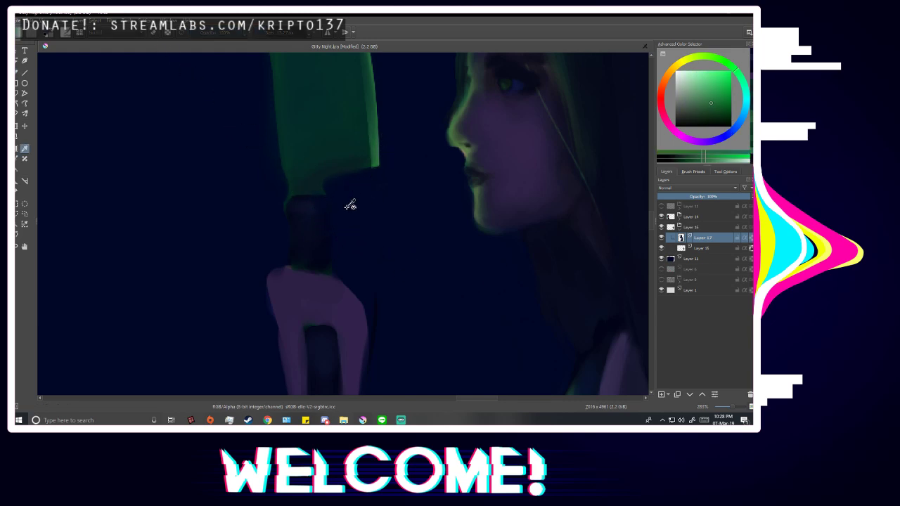
pyautogui.press('b')
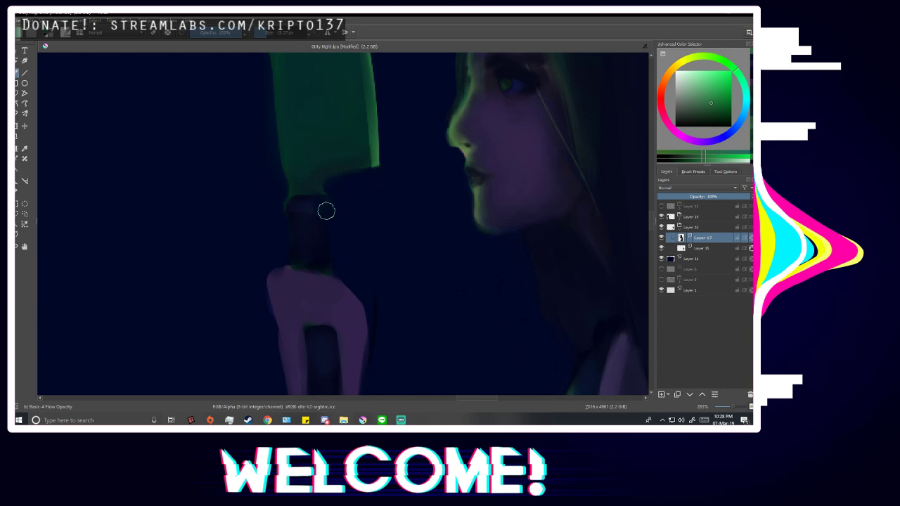
pyautogui.scroll(-2, 351, 129)
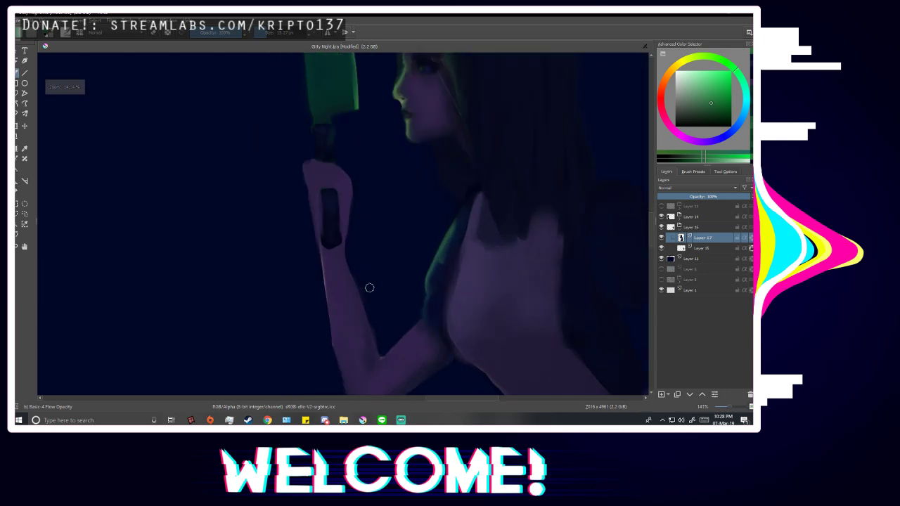
pyautogui.scroll(1, 362, 247)
pyautogui.scroll(-1, 338, 154)
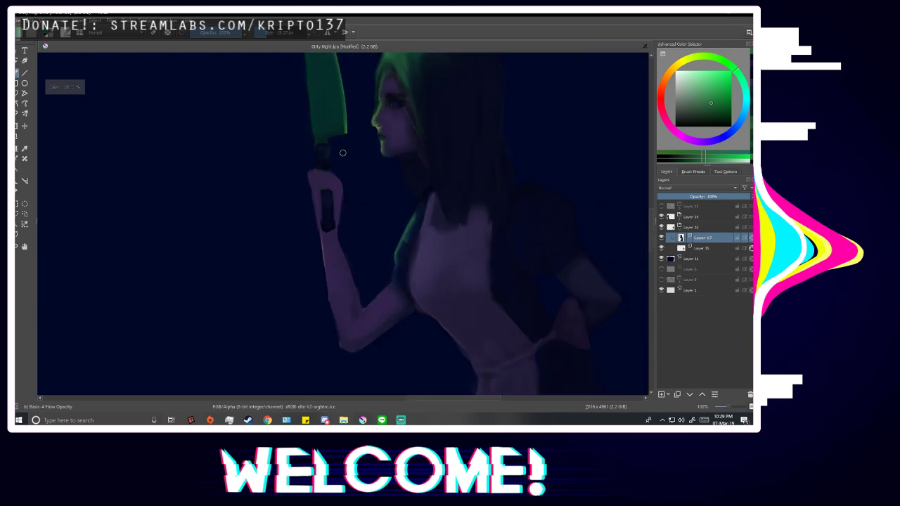
# Sample the dark blue at the upper handle's top, touch up the handle's shading, and check it in the mirrored view.
pyautogui.scroll(1, 328, 147)
pyautogui.press('p')
pyautogui.click(318, 143)
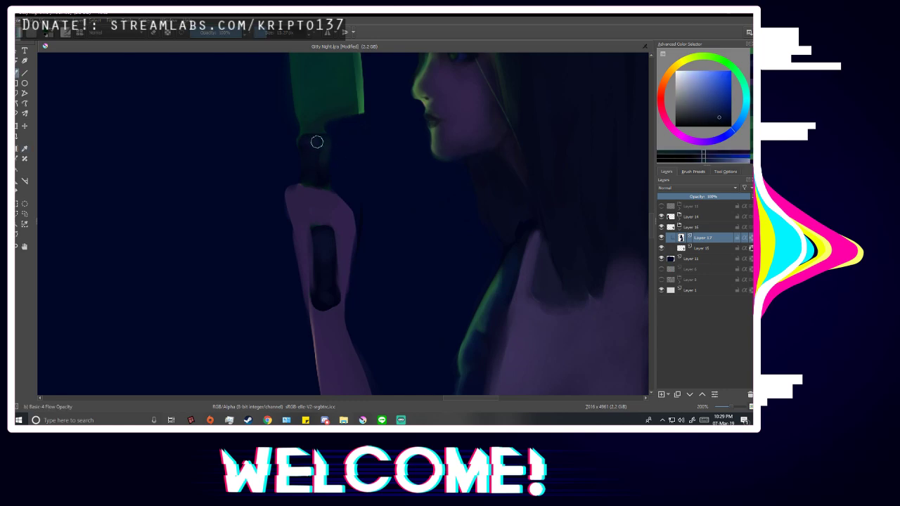
pyautogui.scroll(-3, 410, 185)
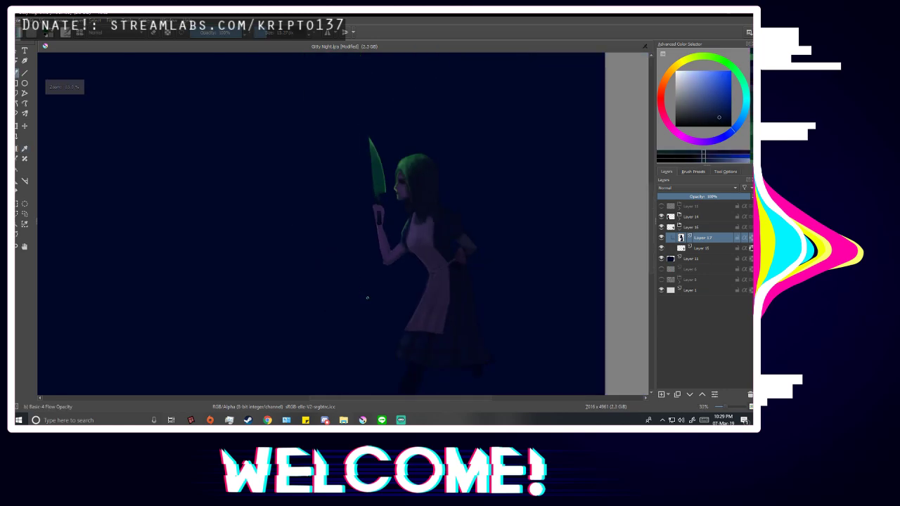
pyautogui.press('m')
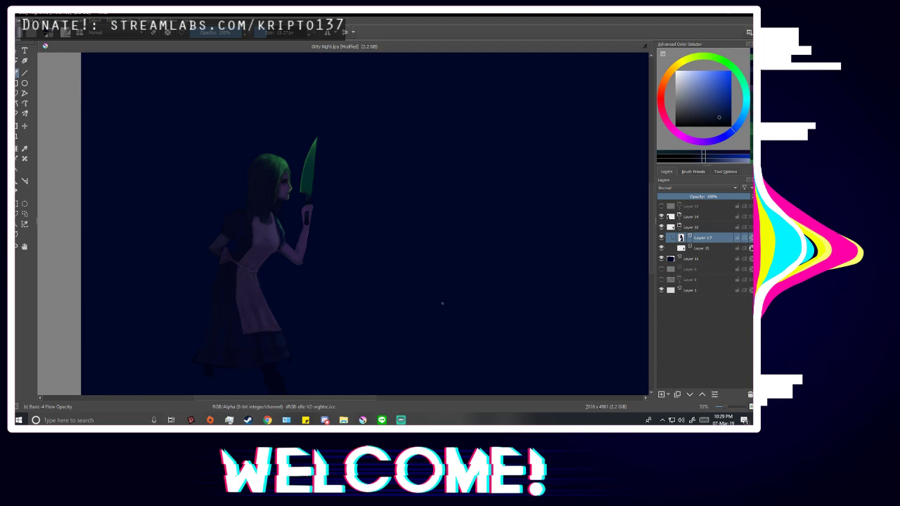
pyautogui.press('m')
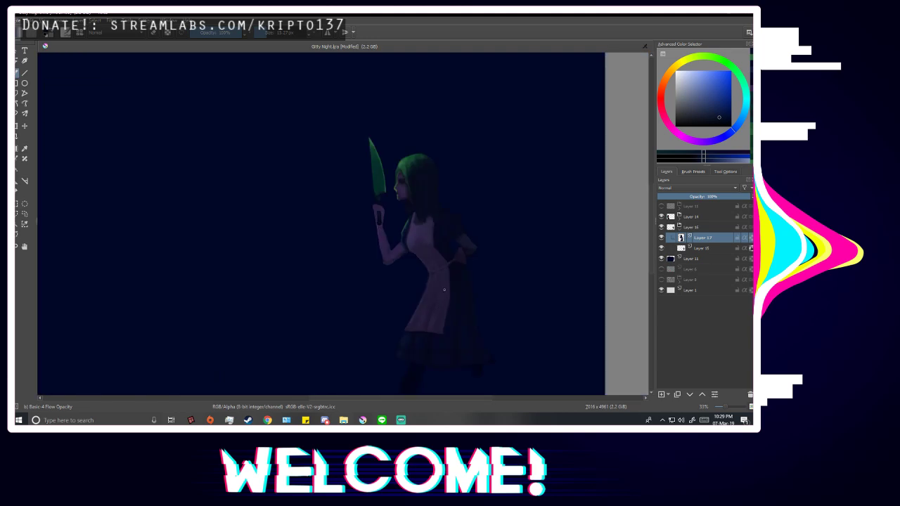
# Sample the blade's colour, shift its hue to a dark cyan-blue, and brush subtle darker reflections along the blade.
pyautogui.scroll(5, 405, 188)
pyautogui.press('p')
pyautogui.click(297, 166)
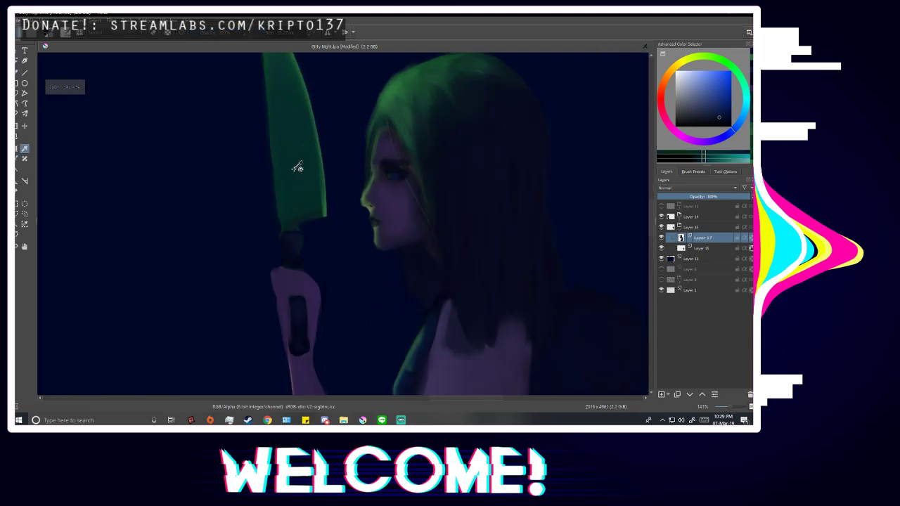
pyautogui.moveTo(749, 97)
pyautogui.mouseDown()
pyautogui.moveTo(750, 112)
pyautogui.moveTo(734, 126)
pyautogui.mouseUp()
pyautogui.press('b')
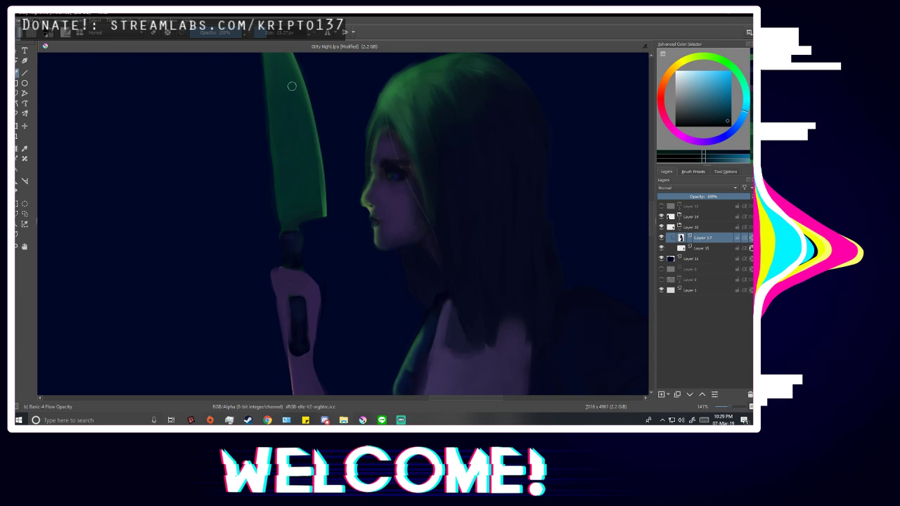
pyautogui.scroll(-1, 279, 218)
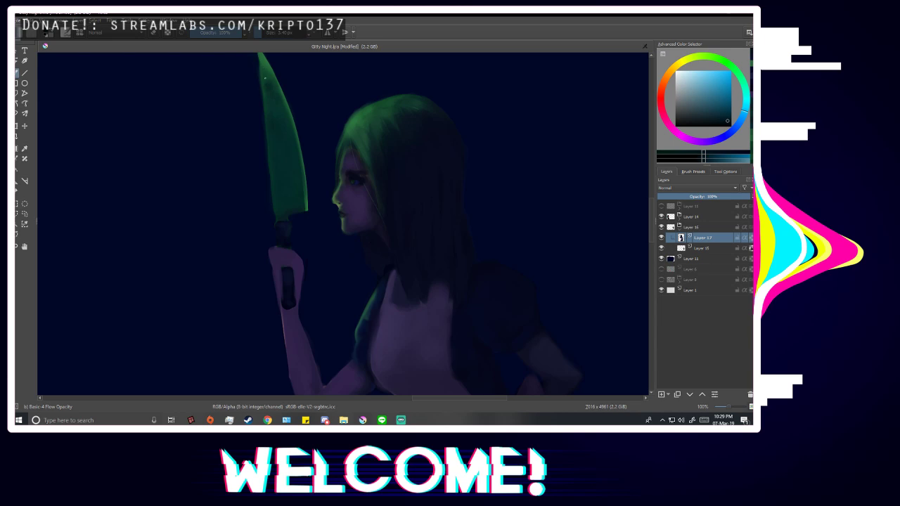
pyautogui.moveTo(263, 38); pyautogui.dragTo(267, 37)
pyautogui.scroll(-3, 290, 146)
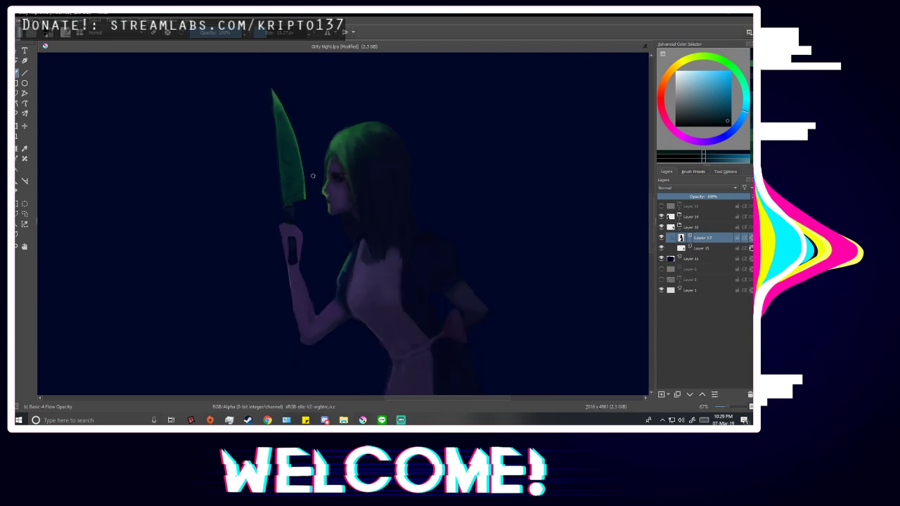
# Sample the green at the blade's tip in the mirrored view and brush lighter green mottling along the blade.
pyautogui.press('m')
pyautogui.scroll(3, 359, 114)
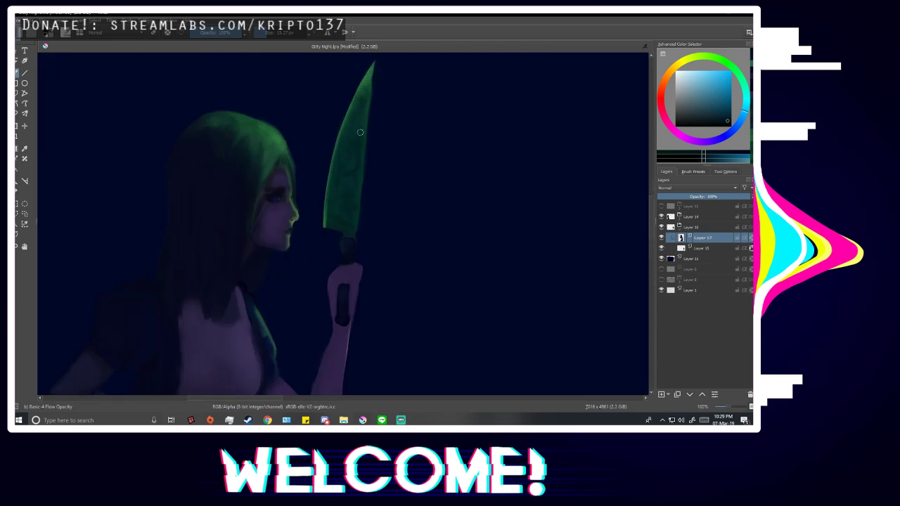
pyautogui.keyDown('ctrl'); pyautogui.click(370, 65); pyautogui.keyUp('ctrl')
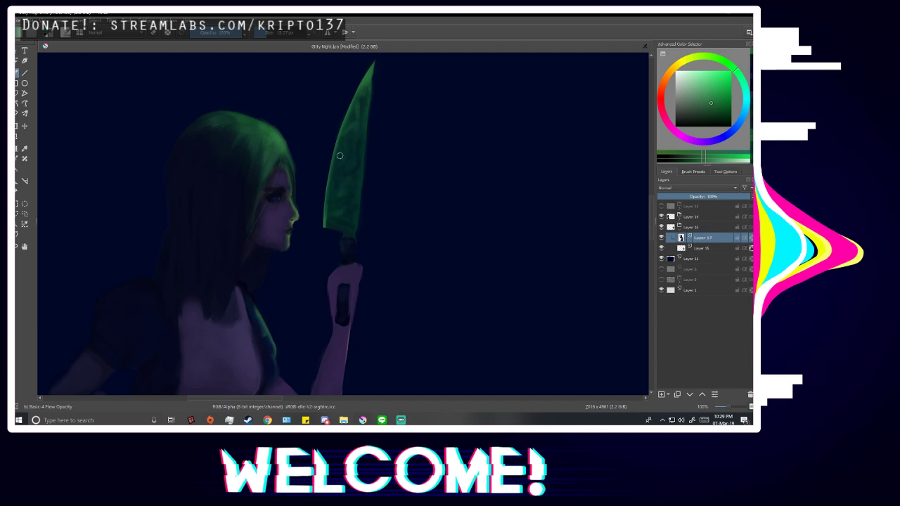
pyautogui.scroll(-2, 353, 160)
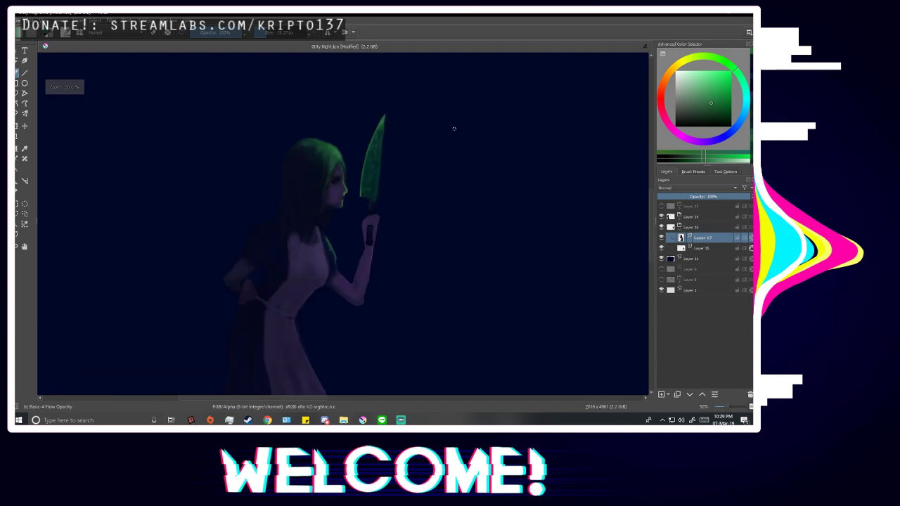
# Sample a dark teal from the blade and blend it into the green mottling on the blade's lower half.
pyautogui.scroll(3, 351, 128)
pyautogui.keyDown('ctrl'); pyautogui.click(351, 128); pyautogui.keyUp('ctrl')
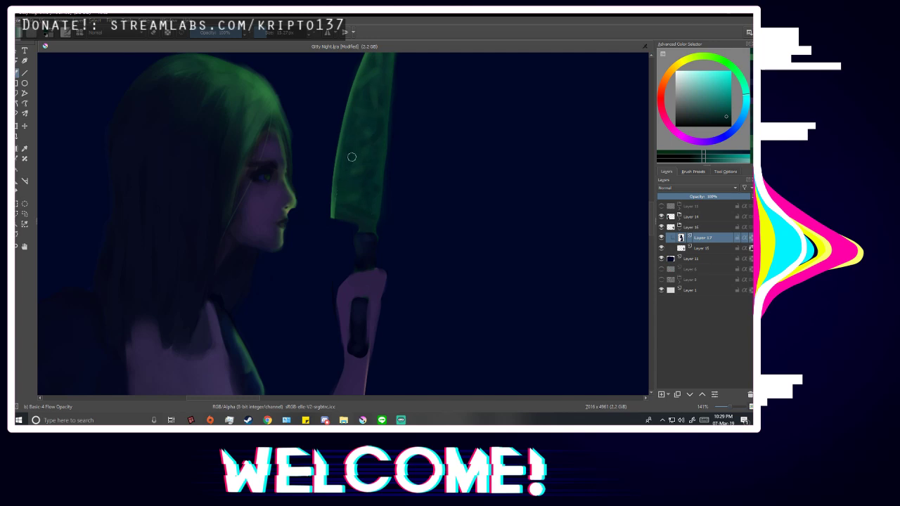
pyautogui.scroll(-5, 427, 173)
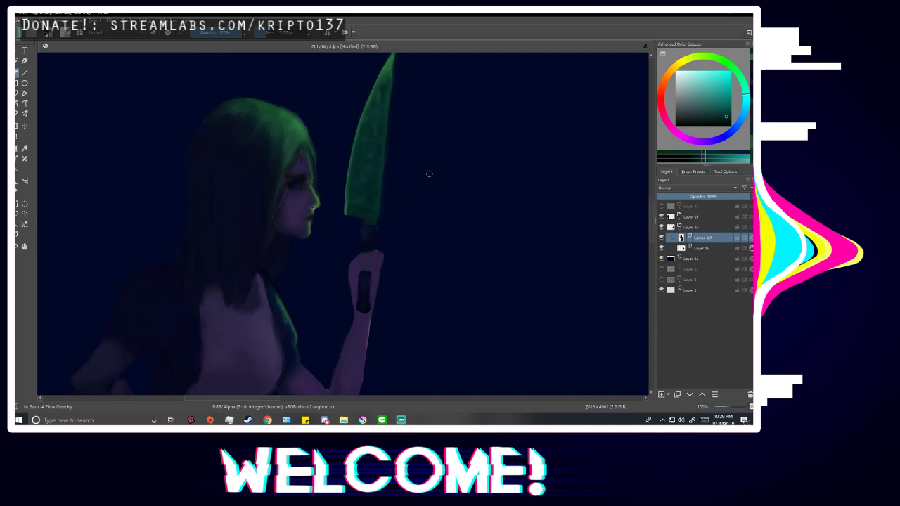
# Examine the blade's lighting against the whole illustration, comparing the normal and mirrored views.
pyautogui.scroll(-2, 408, 186)
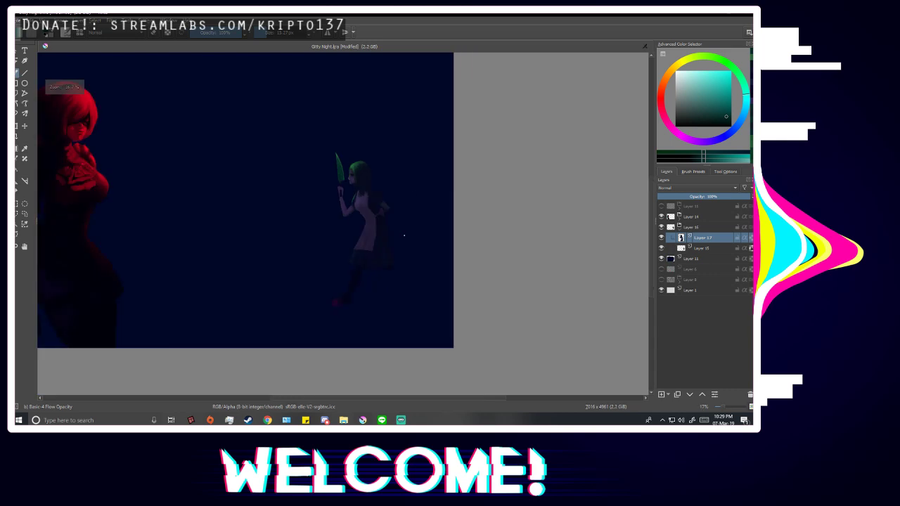
pyautogui.scroll(1, 335, 304)
pyautogui.scroll(-1, 334, 303)
pyautogui.scroll(1, 268, 292)
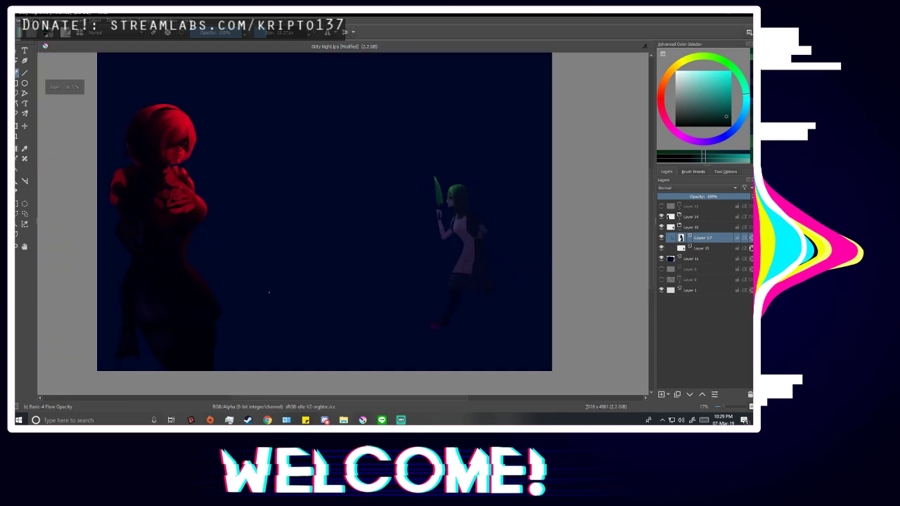
pyautogui.press('m')
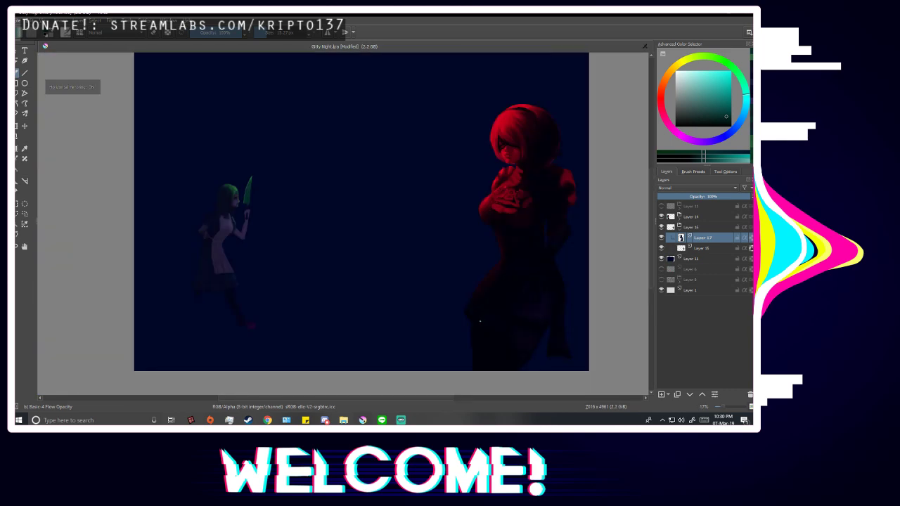
pyautogui.press('m')
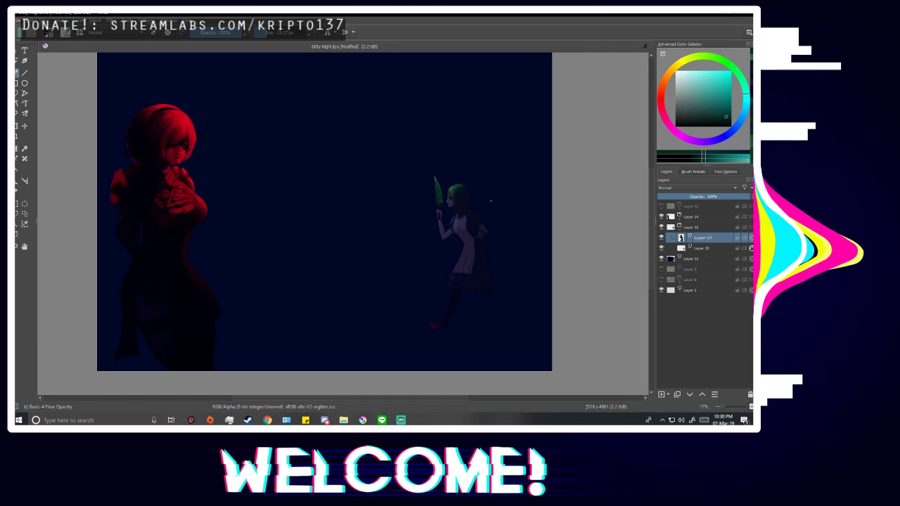
pyautogui.press('m')
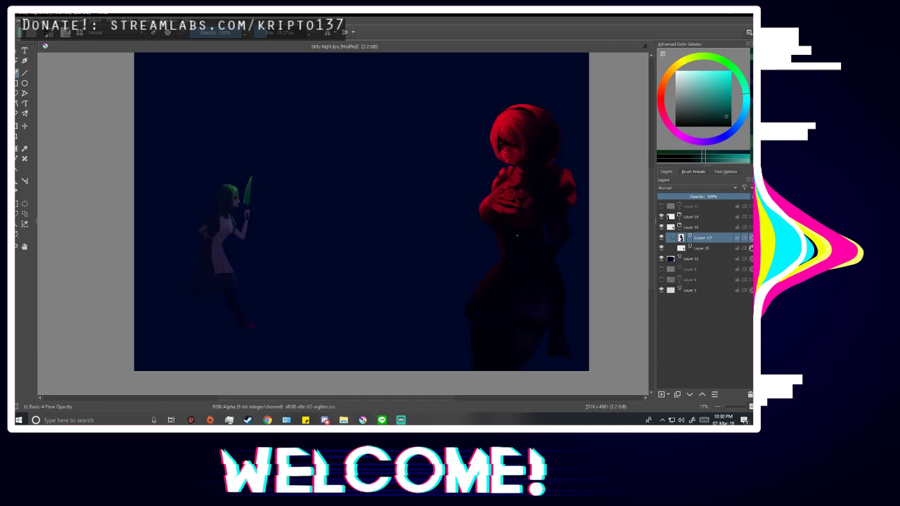
pyautogui.press('m')
# Sample the face's dark purple and soften the green rim light on the woman's chin.
pyautogui.scroll(12, 505, 226)
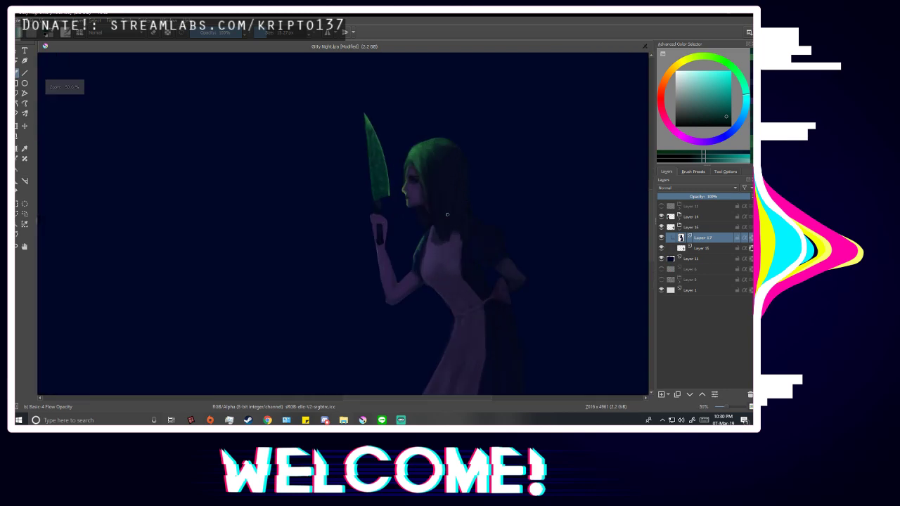
pyautogui.keyDown('ctrl'); pyautogui.click(406, 196); pyautogui.keyUp('ctrl')
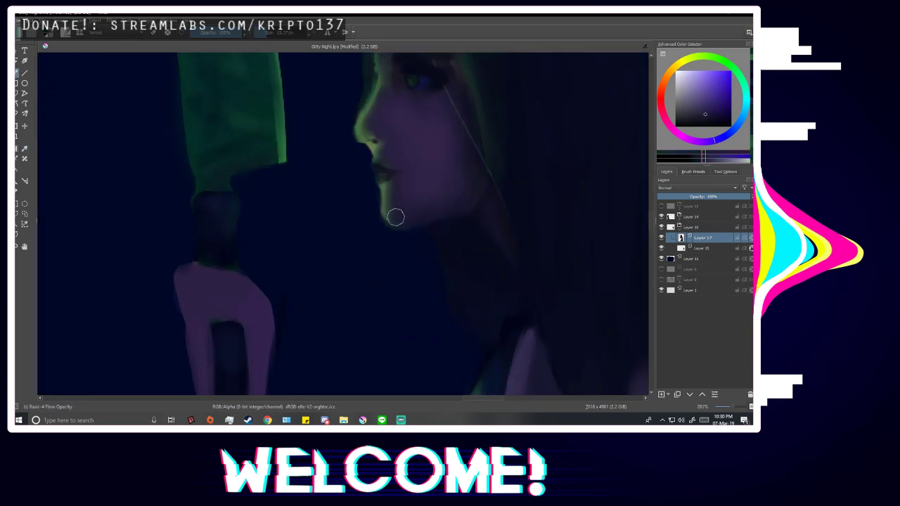
pyautogui.moveTo(389, 197); pyautogui.dragTo(390, 205)
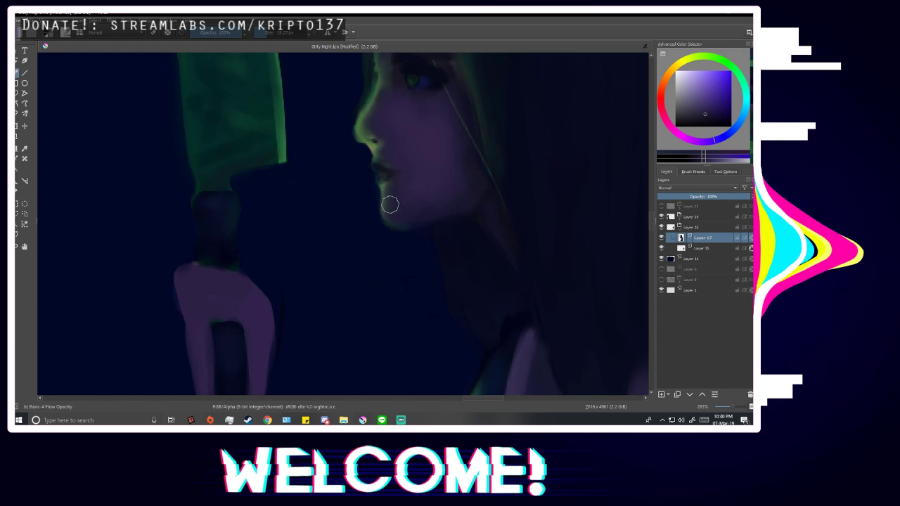
pyautogui.scroll(-6, 422, 222)
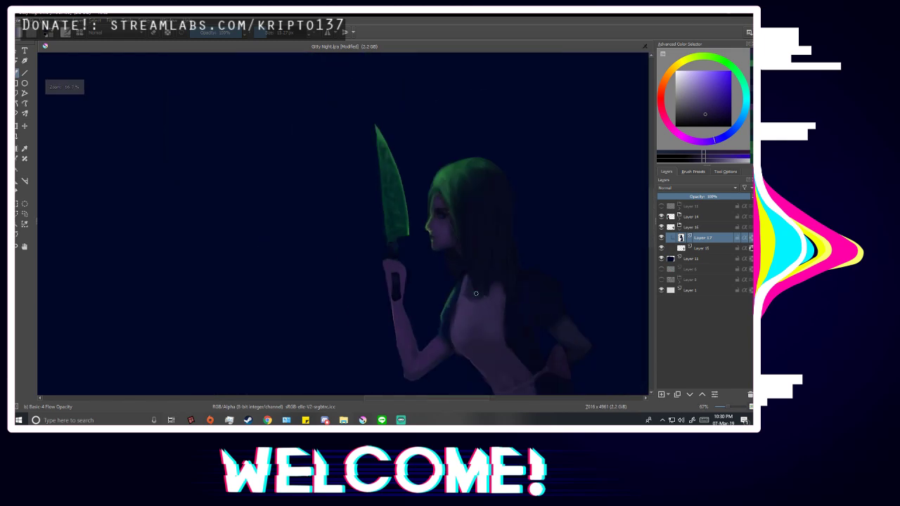
# Sample the navy background beside the woman's mouth and brush it along her lips and chin to clean up the profile edge.
pyautogui.scroll(6, 492, 267)
pyautogui.scroll(1, 296, 166)
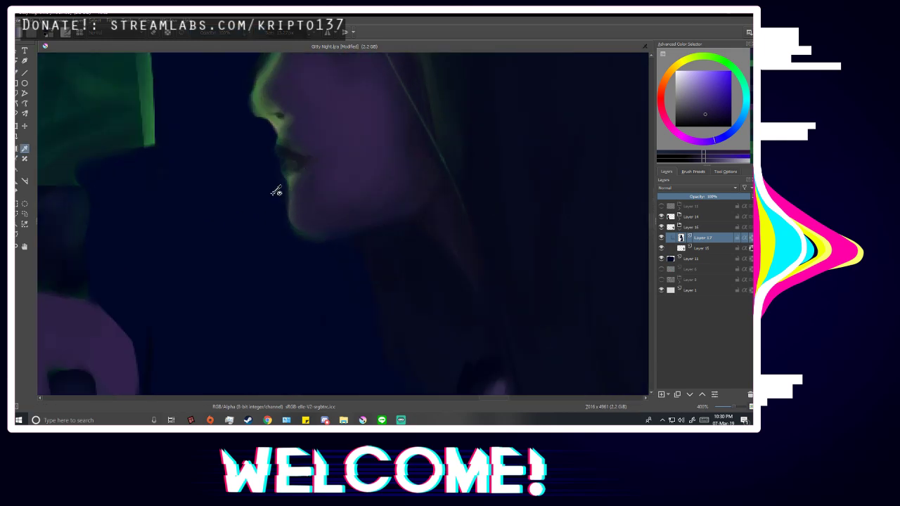
pyautogui.keyDown('ctrl'); pyautogui.click(277, 190); pyautogui.keyUp('ctrl')
pyautogui.moveTo(280, 190)
pyautogui.mouseDown()
pyautogui.moveTo(295, 239)
pyautogui.moveTo(277, 193)
pyautogui.moveTo(315, 244)
pyautogui.mouseUp()
pyautogui.scroll(-2, 313, 251)
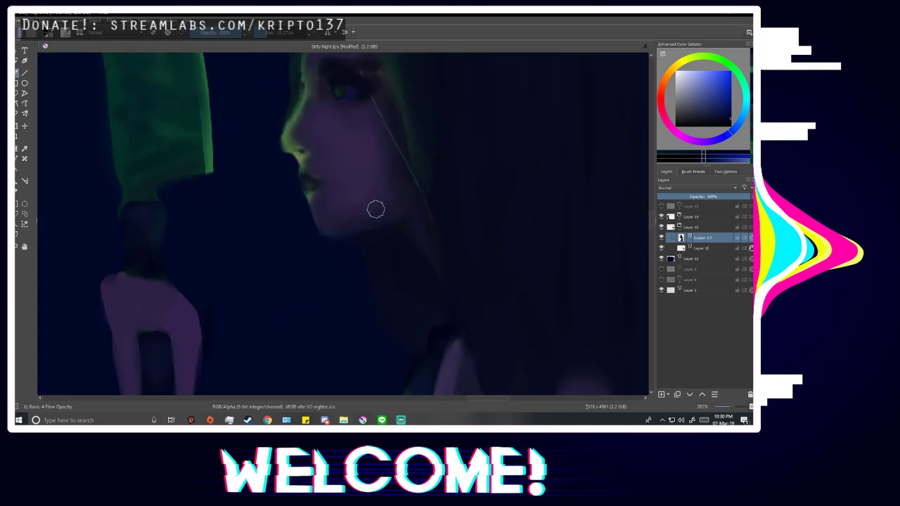
pyautogui.scroll(1, 340, 207)
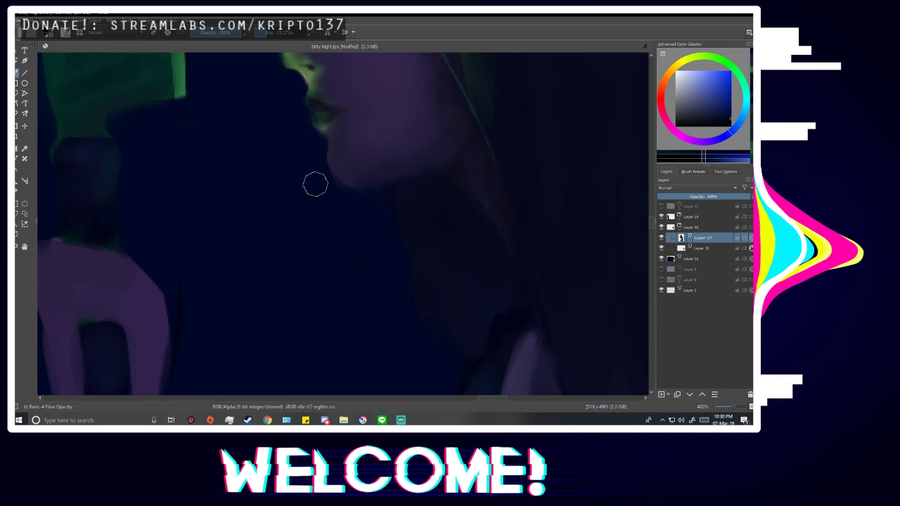
pyautogui.scroll(-1, 353, 235)
pyautogui.scroll(-5, 353, 236)
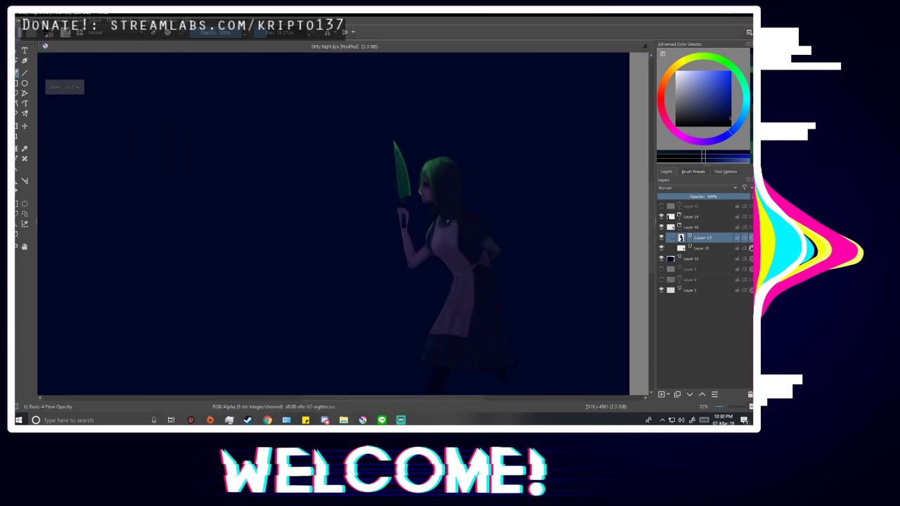
pyautogui.press('m')
pyautogui.press('m')
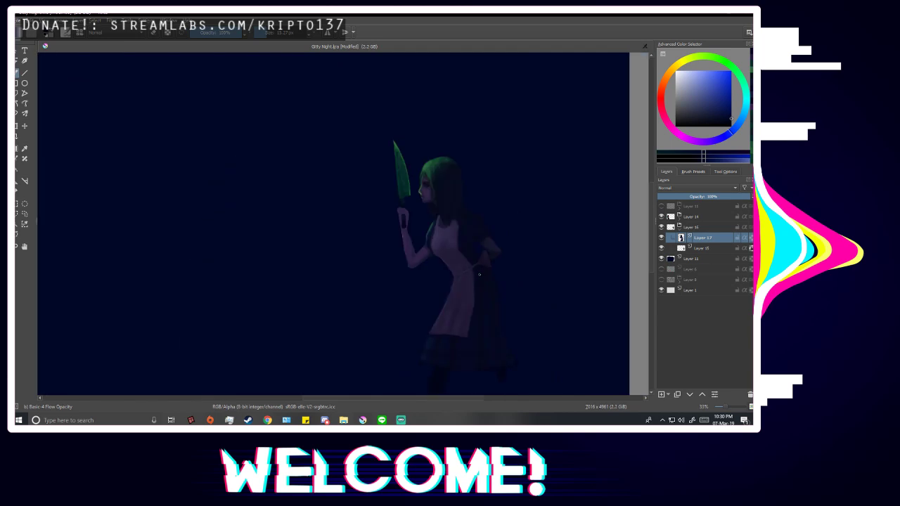
# Sample the green rim light near the nose and use a small brush to touch up the green highlight below the lips.
pyautogui.scroll(2, 407, 173)
pyautogui.scroll(3, 407, 173)
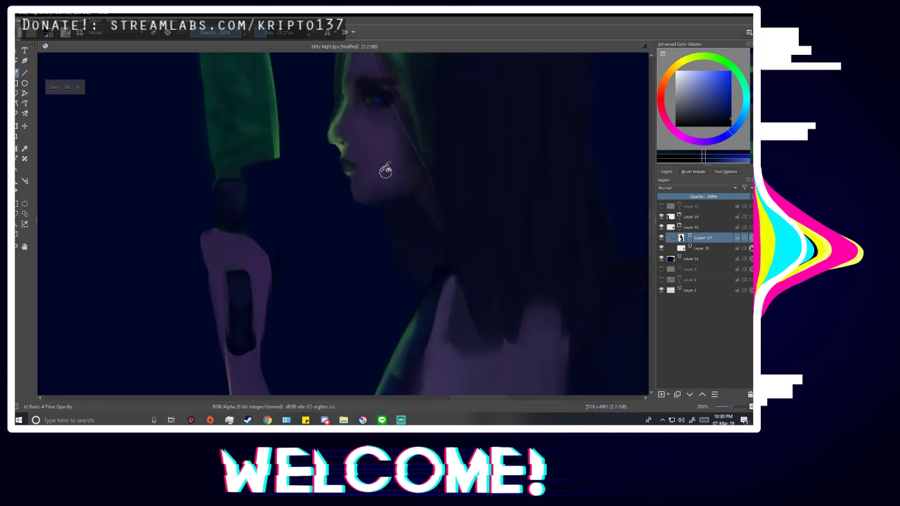
pyautogui.scroll(2, 369, 175)
pyautogui.keyDown('ctrl'); pyautogui.click(330, 126); pyautogui.keyUp('ctrl')
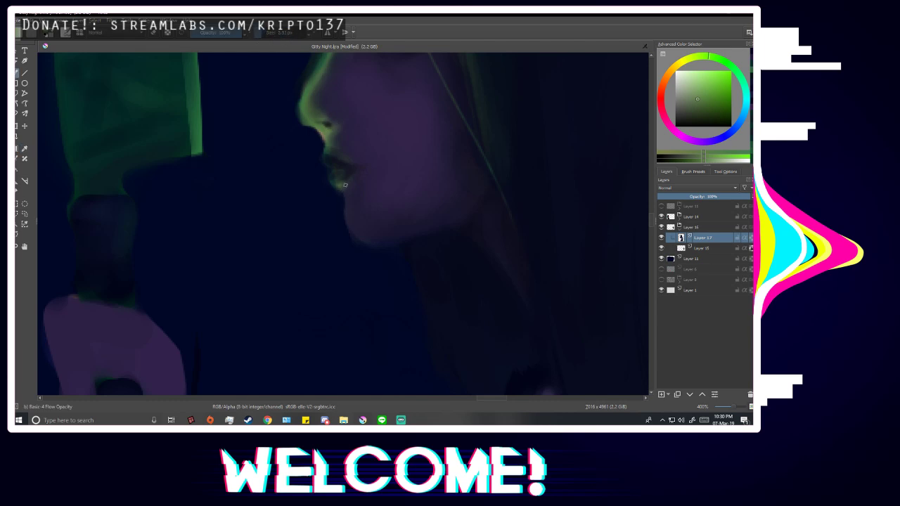
pyautogui.moveTo(263, 37); pyautogui.dragTo(268, 41)
pyautogui.scroll(-4, 425, 211)
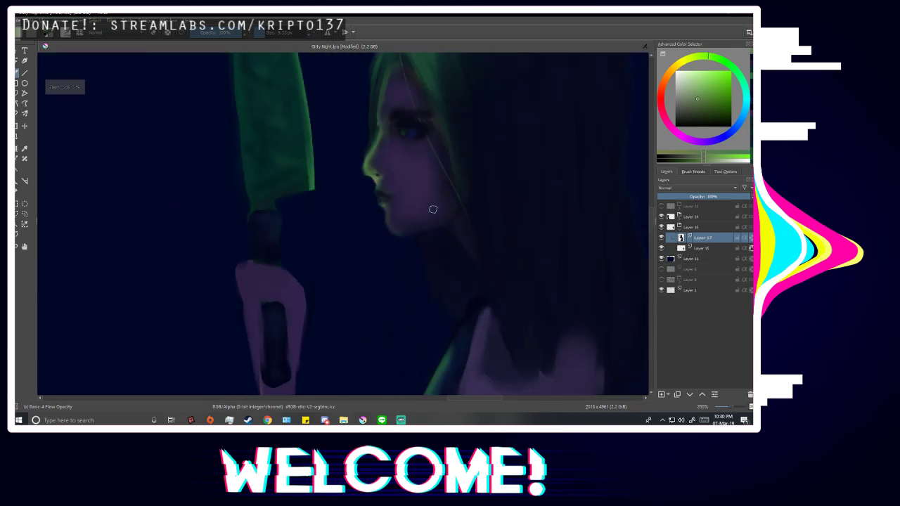
# Refine the nose and upper-lip contour with the face's sampled purple and the navy background, checking the result in the mirrored view.
pyautogui.scroll(3, 488, 246)
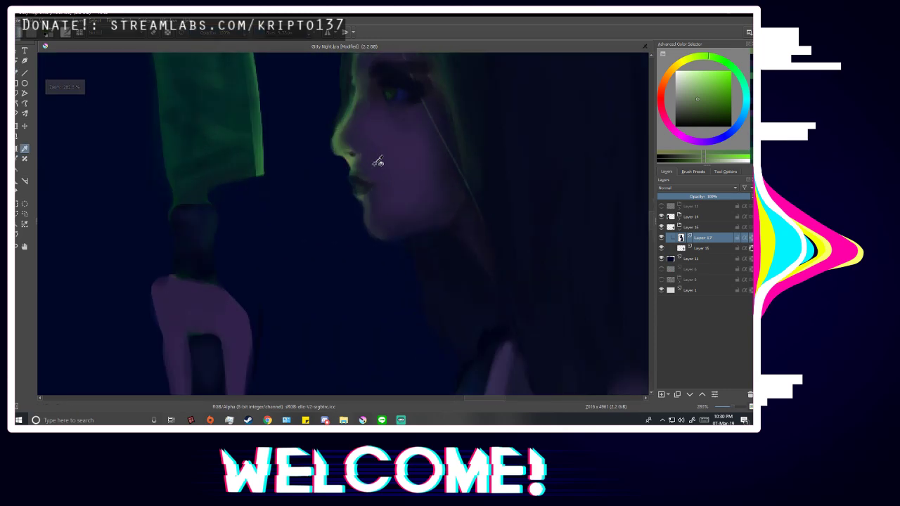
pyautogui.keyDown('ctrl'); pyautogui.click(361, 162); pyautogui.keyUp('ctrl')
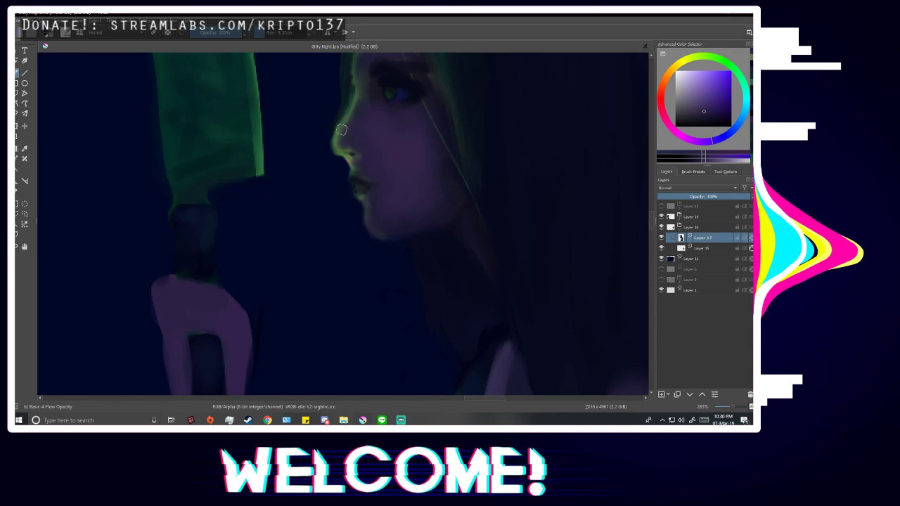
pyautogui.keyDown('ctrl'); pyautogui.click(328, 156); pyautogui.keyUp('ctrl')
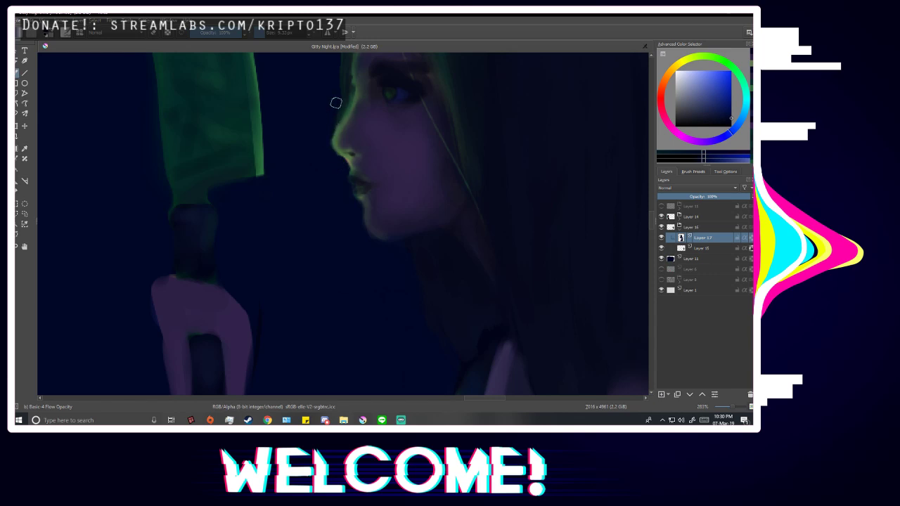
pyautogui.scroll(-10, 336, 104)
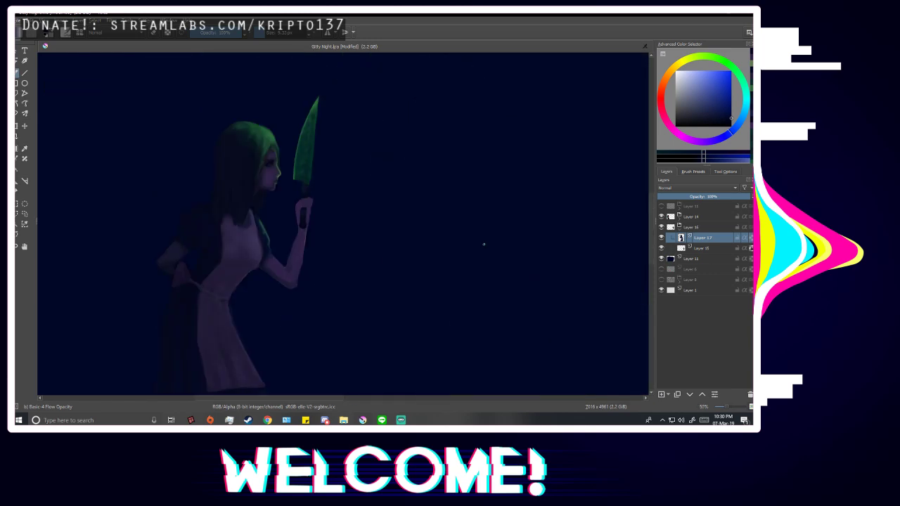
pyautogui.scroll(-4, 484, 244)
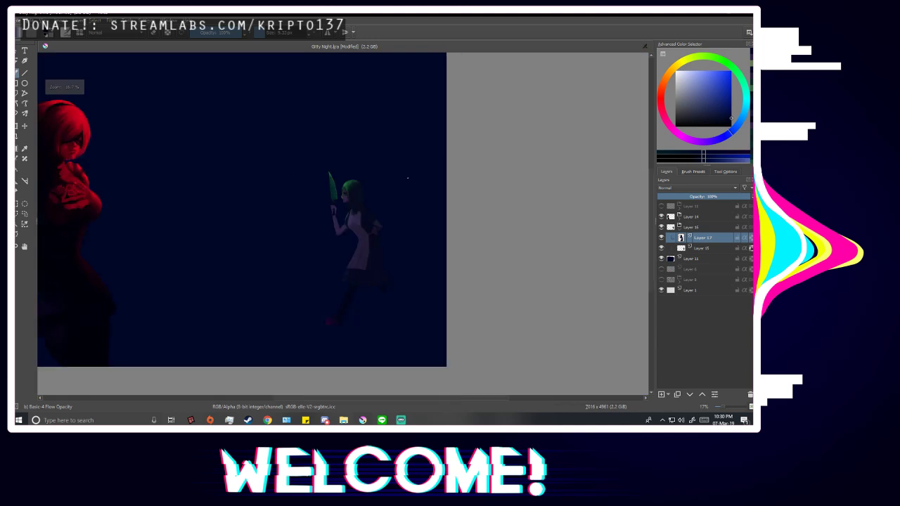
pyautogui.scroll(-2, 404, 265)
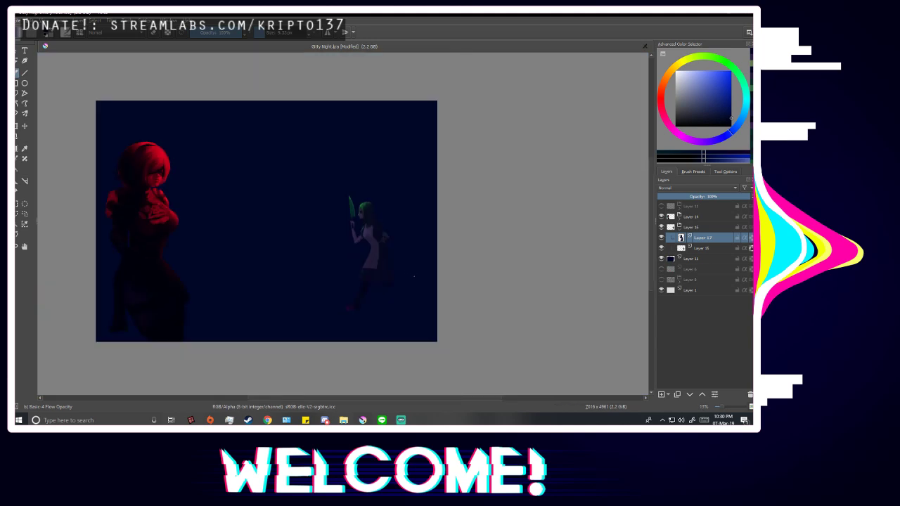
pyautogui.scroll(2, 289, 281)
pyautogui.press('m')
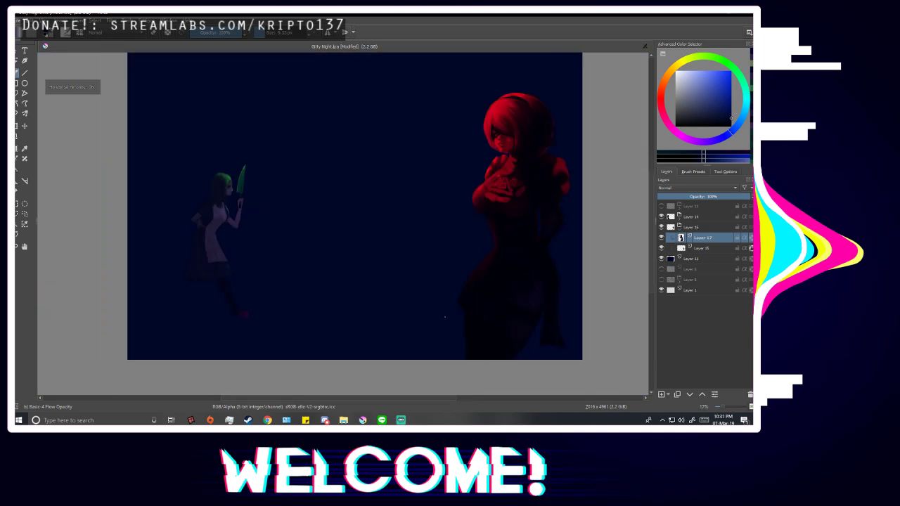
pyautogui.press('m')
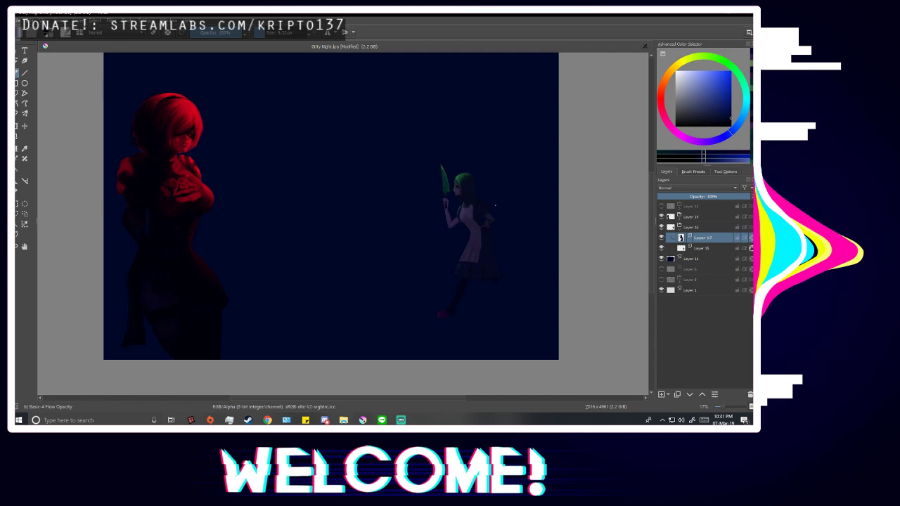
# Sample the blade's green, check the figure against the sketch layer, and brush a thin rim light along the raised hand and forearm's outer edge.
pyautogui.scroll(5, 502, 232)
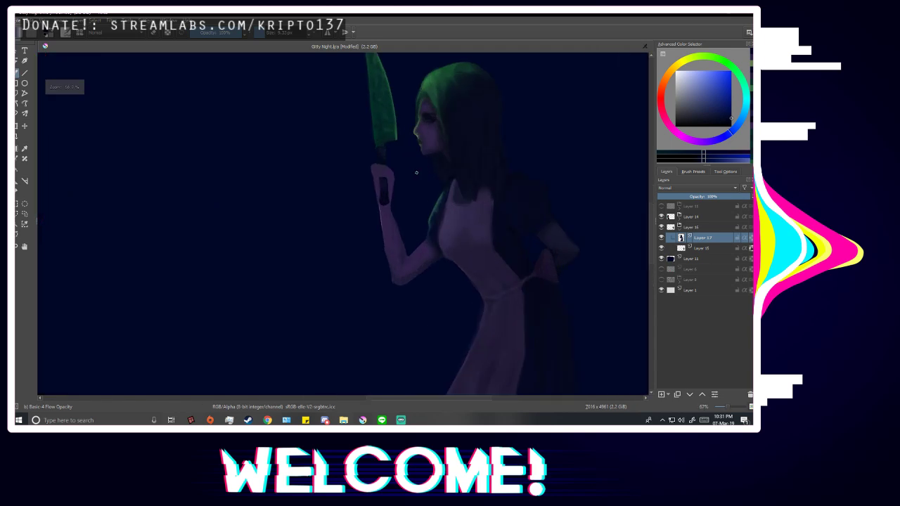
pyautogui.click(399, 111)
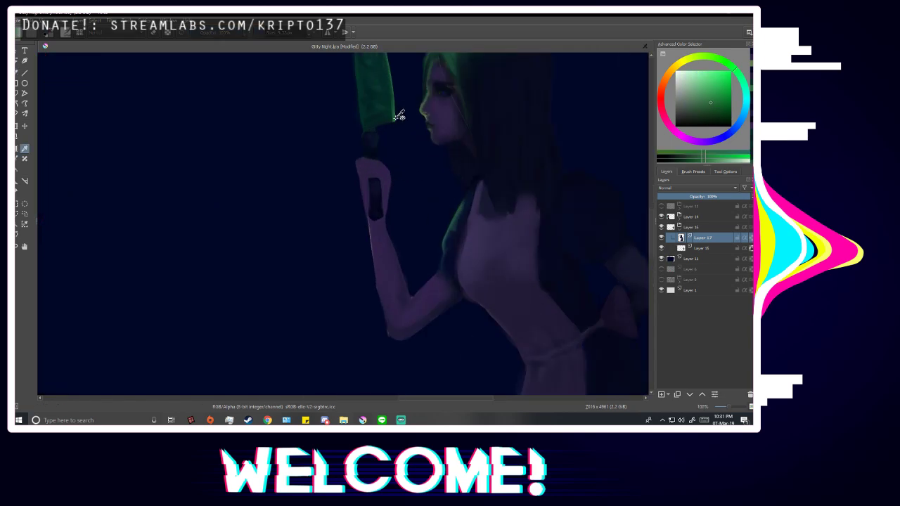
pyautogui.press('b')
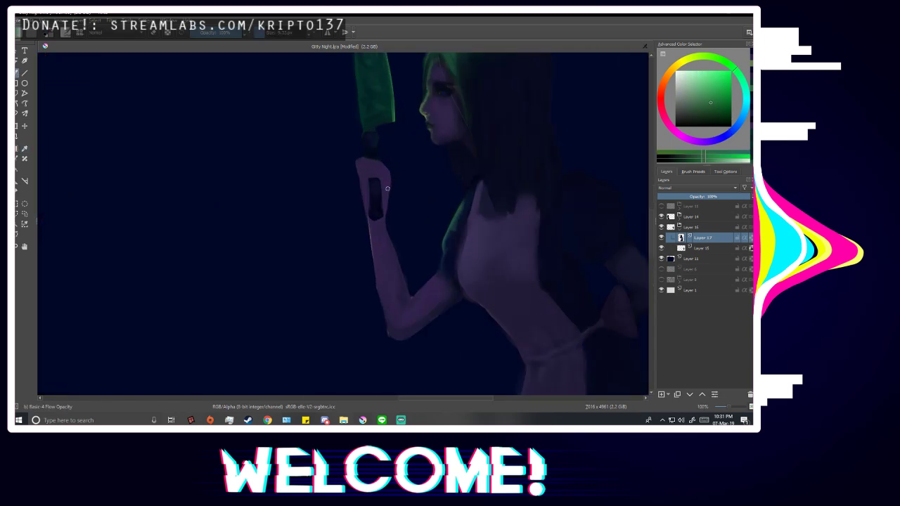
pyautogui.click(663, 206)
pyautogui.scroll(-3, 399, 302)
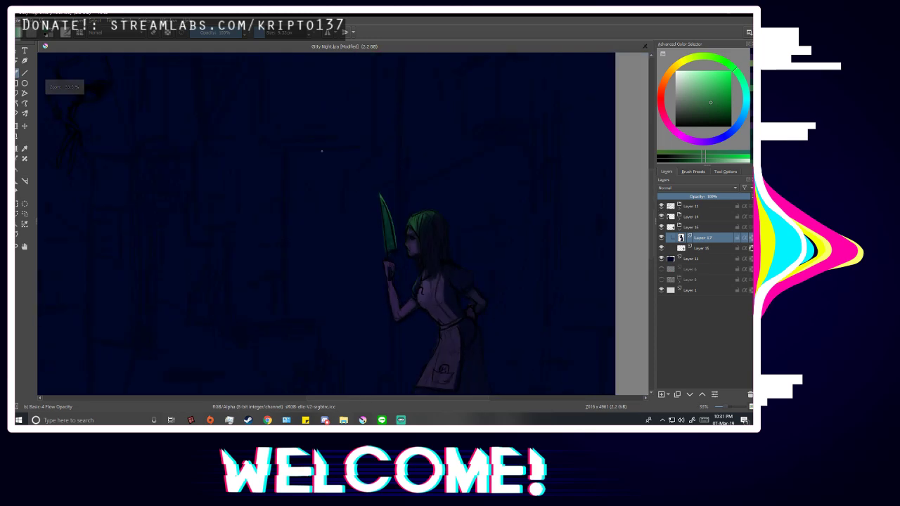
pyautogui.scroll(2, 321, 150)
pyautogui.click(659, 206)
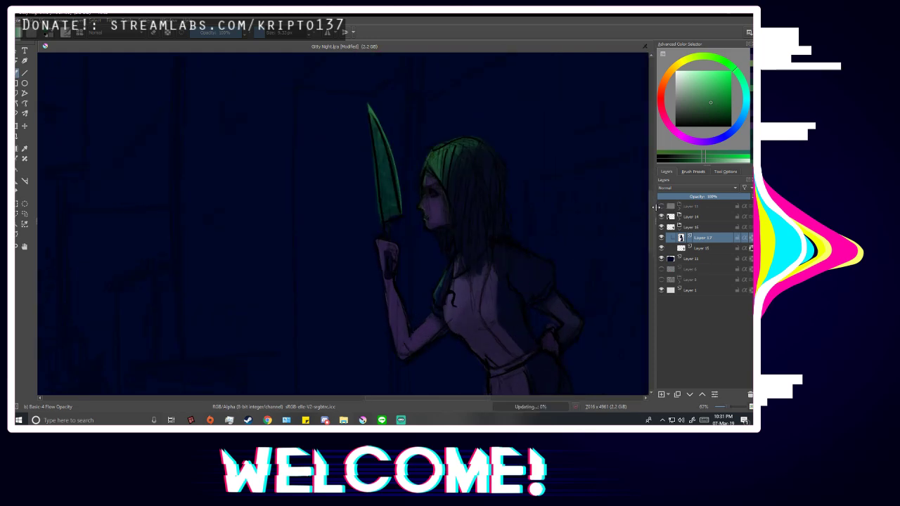
pyautogui.scroll(1, 475, 340)
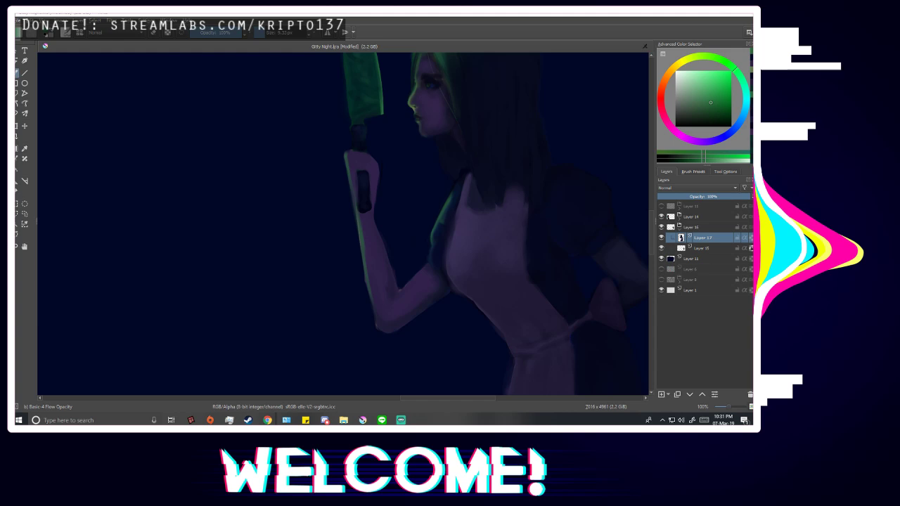
# Refine the green rim light on the raised forearm down toward the elbow and check it against the whole figure.
pyautogui.scroll(-2, 436, 295)
pyautogui.scroll(4, 464, 302)
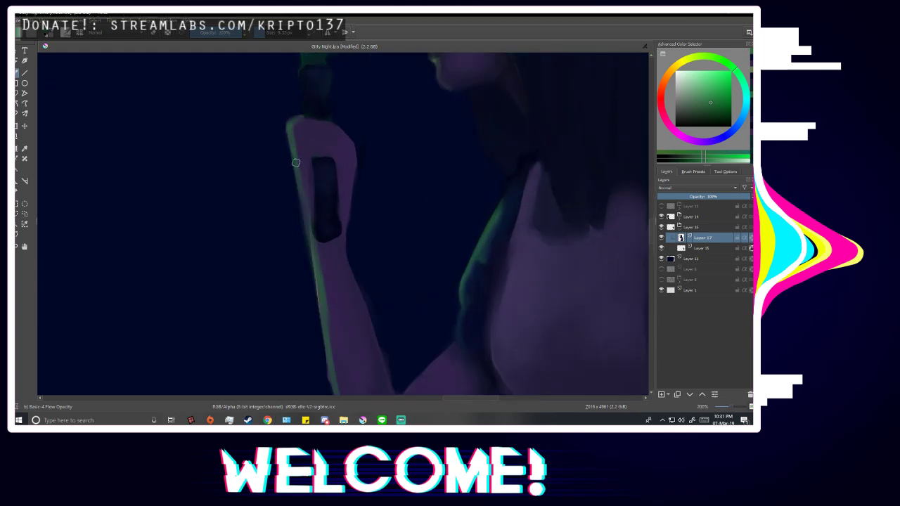
pyautogui.scroll(-6, 296, 162)
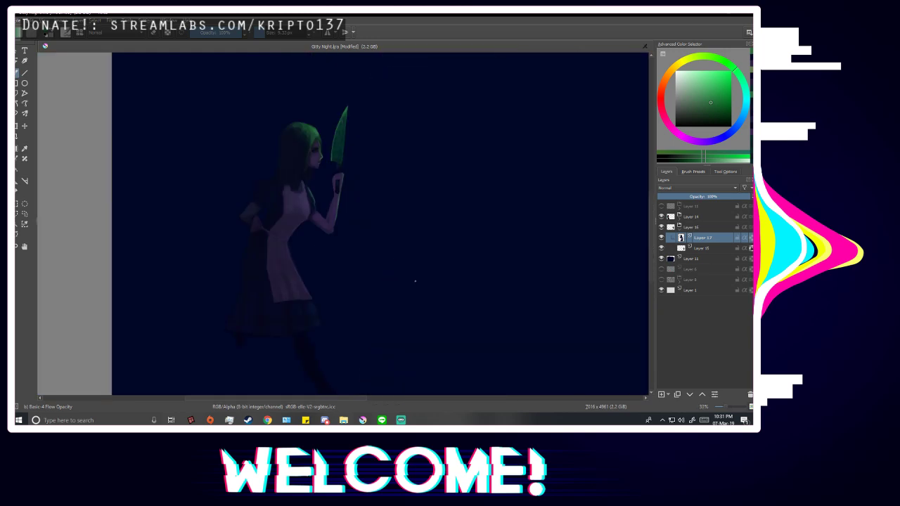
pyautogui.scroll(4, 352, 245)
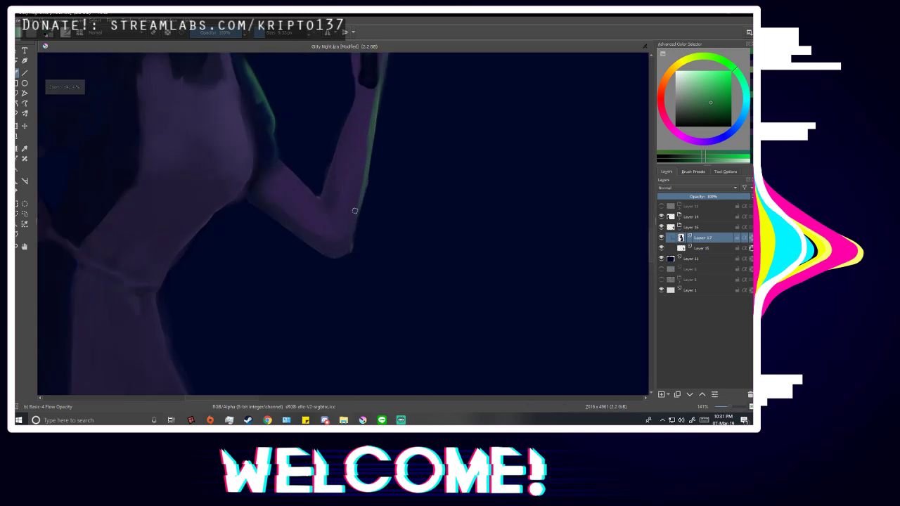
pyautogui.scroll(-5, 354, 211)
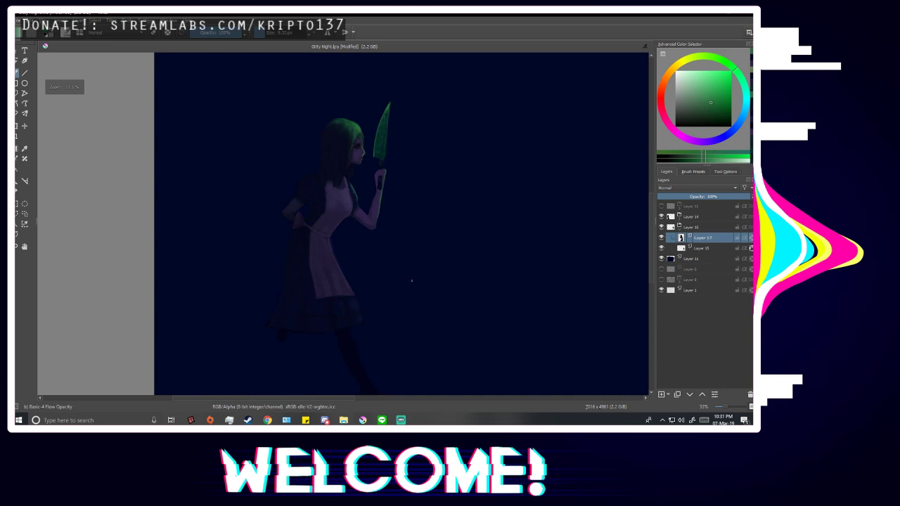
pyautogui.scroll(-2, 411, 281)
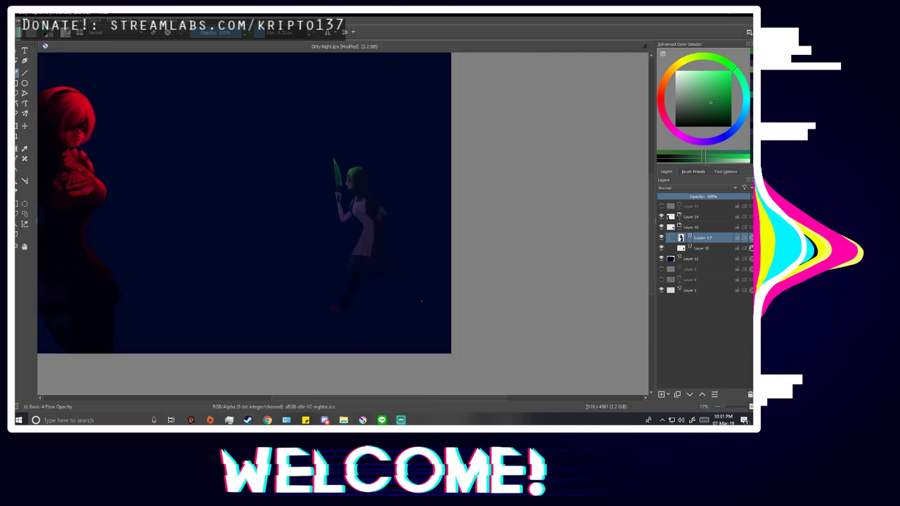
# Brush a thin green rim light down the front edge of the apron's skirt, from the waist to the hem.
pyautogui.scroll(3, 365, 239)
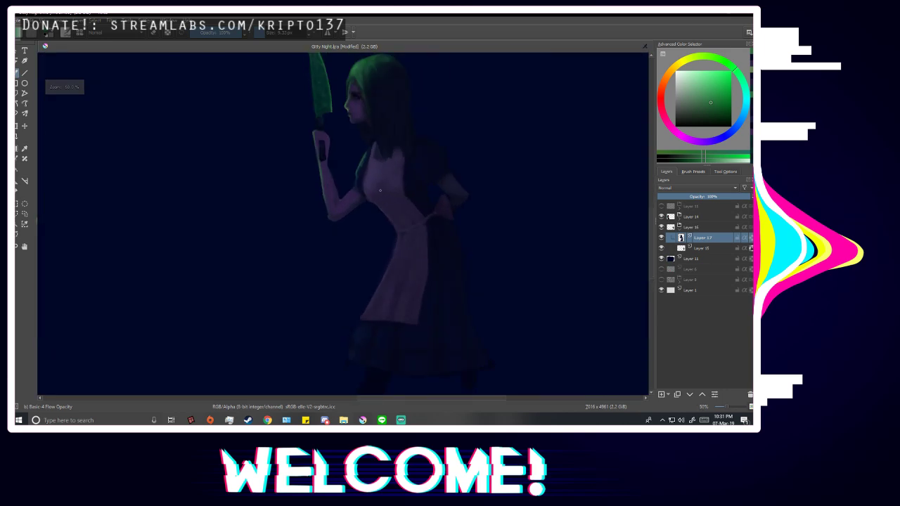
pyautogui.scroll(1, 387, 260)
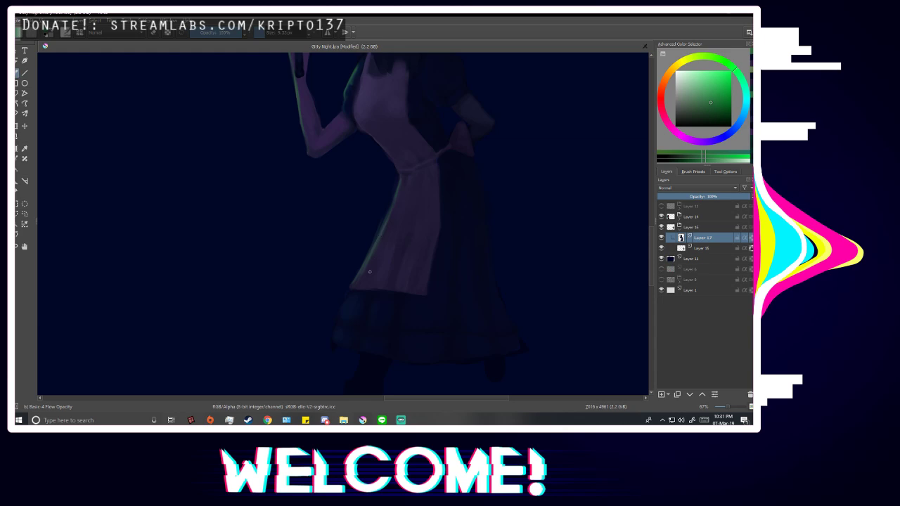
pyautogui.scroll(-2, 386, 266)
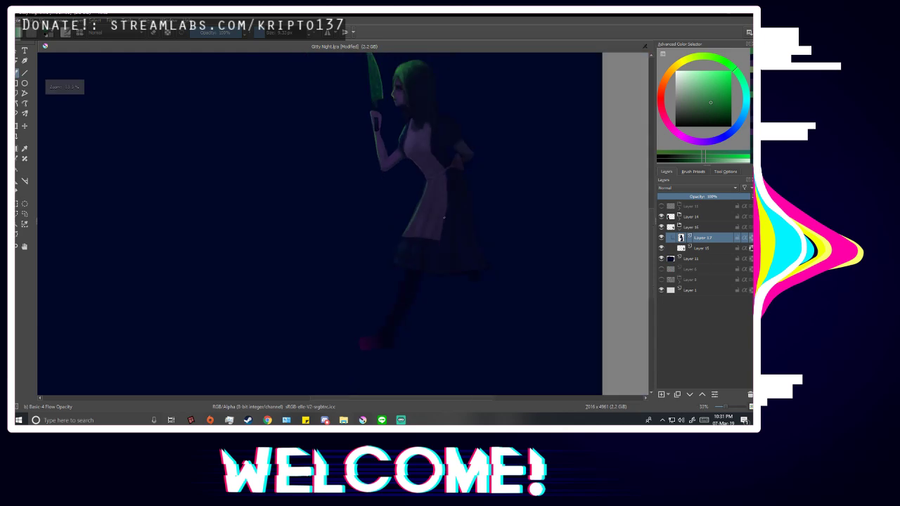
pyautogui.press('m')
pyautogui.press('m')
# Brush a green rim light along the chest edge of the apron's bodice, checking it in the mirrored view.
pyautogui.scroll(3, 424, 149)
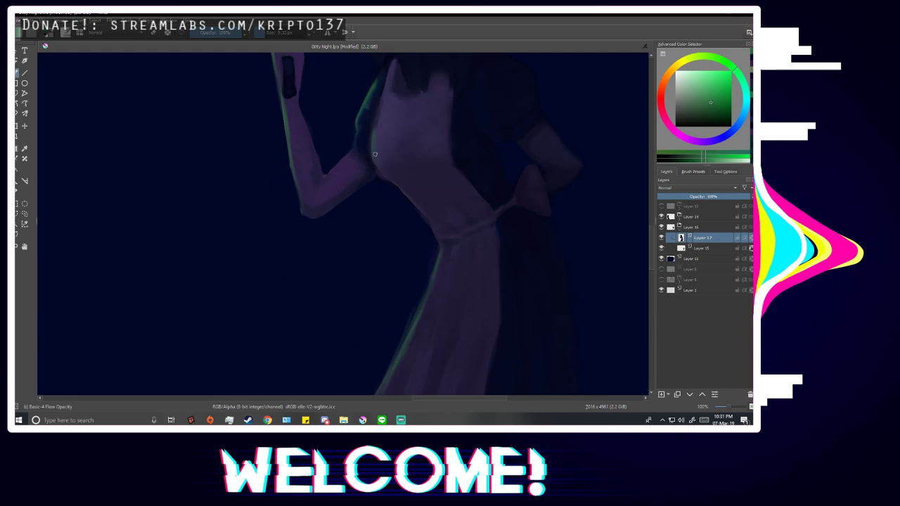
pyautogui.scroll(-4, 378, 117)
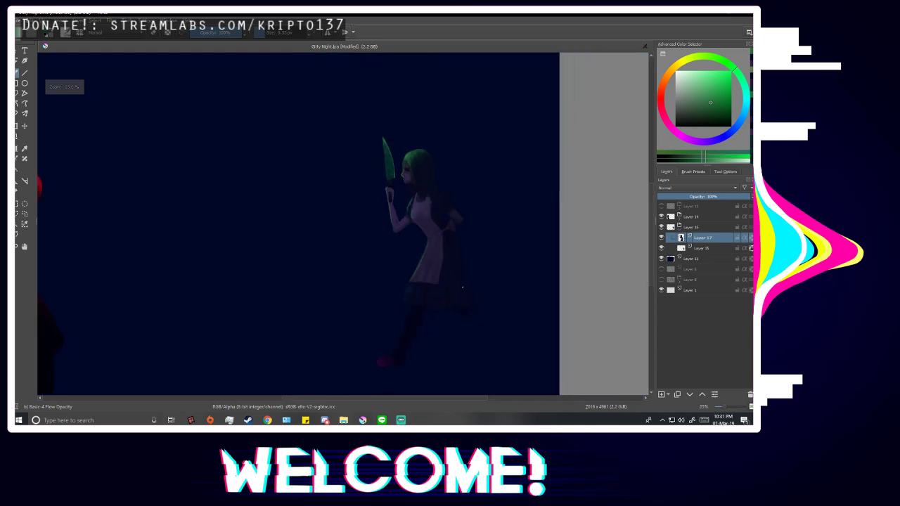
pyautogui.press('m')
pyautogui.press('m')
pyautogui.scroll(5, 359, 215)
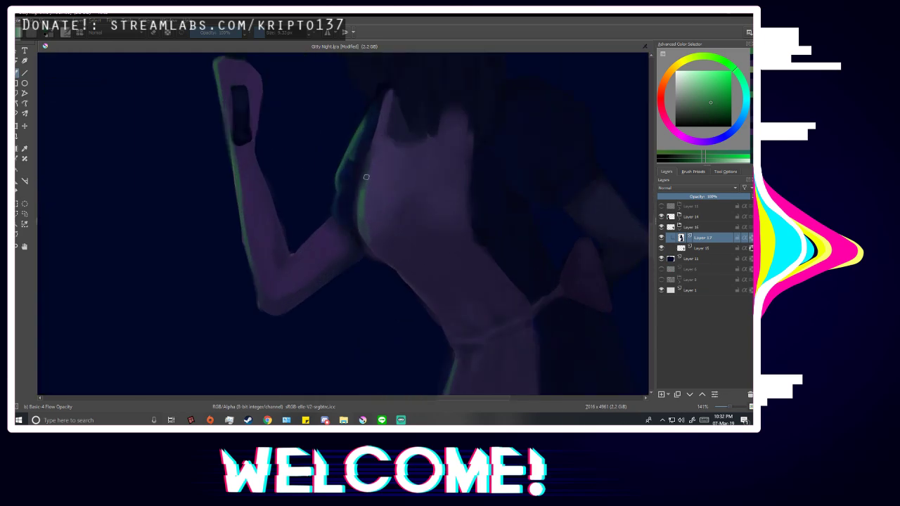
pyautogui.scroll(-3, 366, 177)
pyautogui.scroll(2, 322, 183)
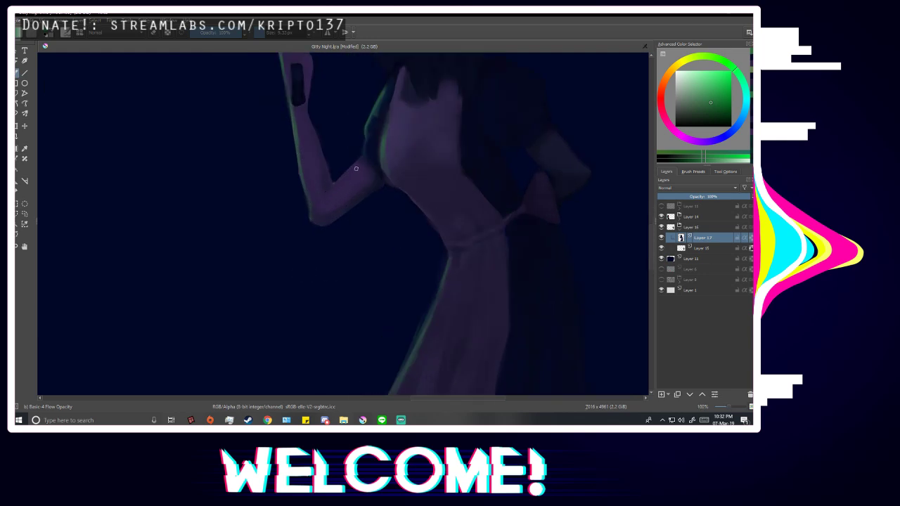
pyautogui.scroll(-1, 356, 168)
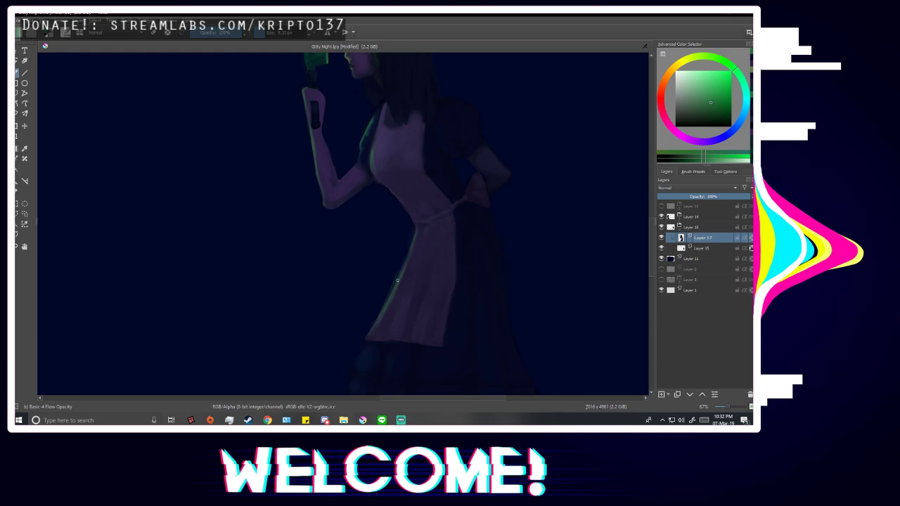
# Sample the bluish tone of the rear arm and brush soft shadow onto the raised upper arm below the sleeve.
pyautogui.scroll(-3, 422, 235)
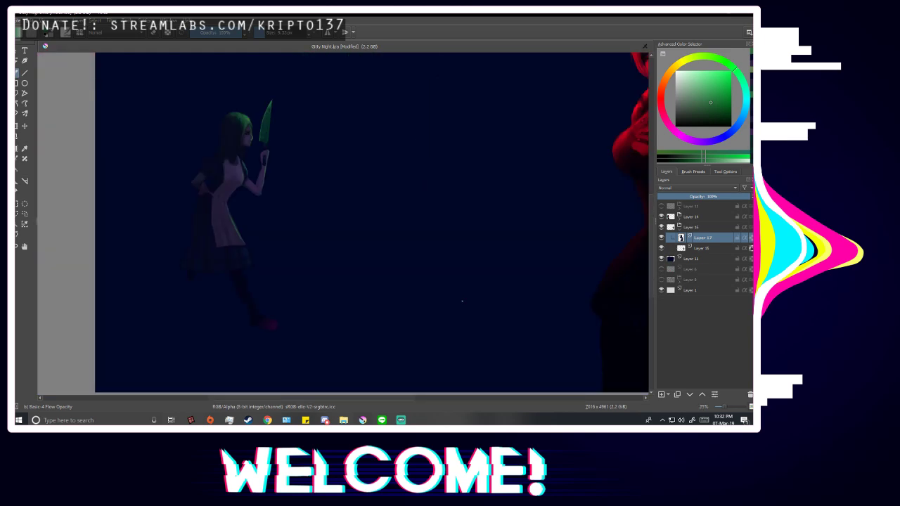
pyautogui.press('m')
pyautogui.scroll(3, 485, 191)
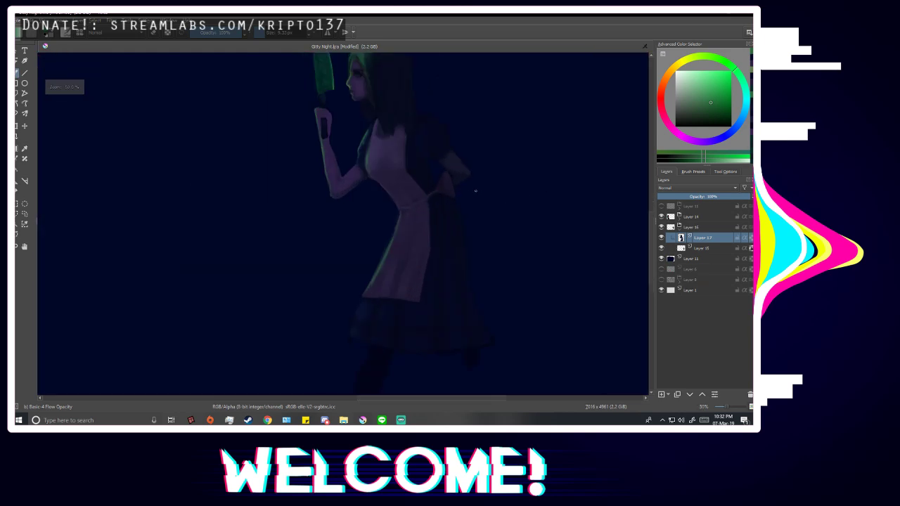
pyautogui.keyDown('ctrl'); pyautogui.click(457, 157); pyautogui.keyUp('ctrl')
pyautogui.scroll(1, 417, 155)
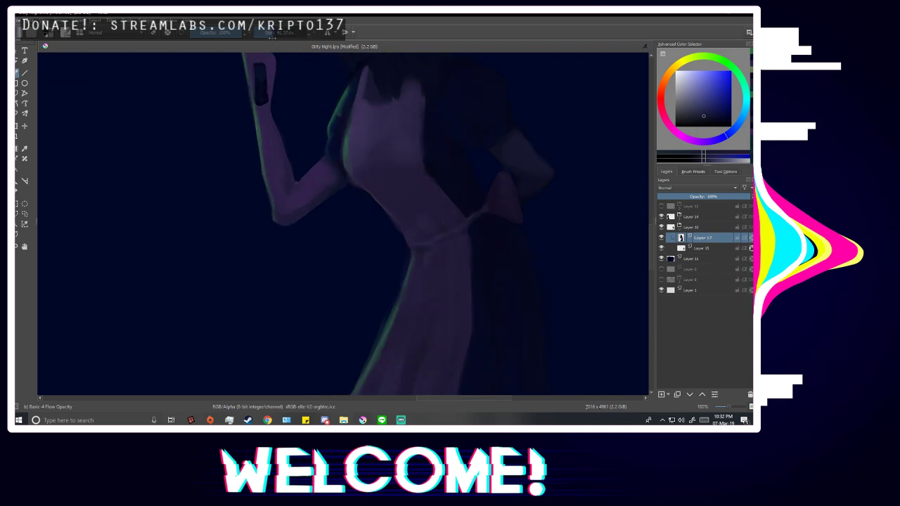
pyautogui.scroll(2, 328, 176)
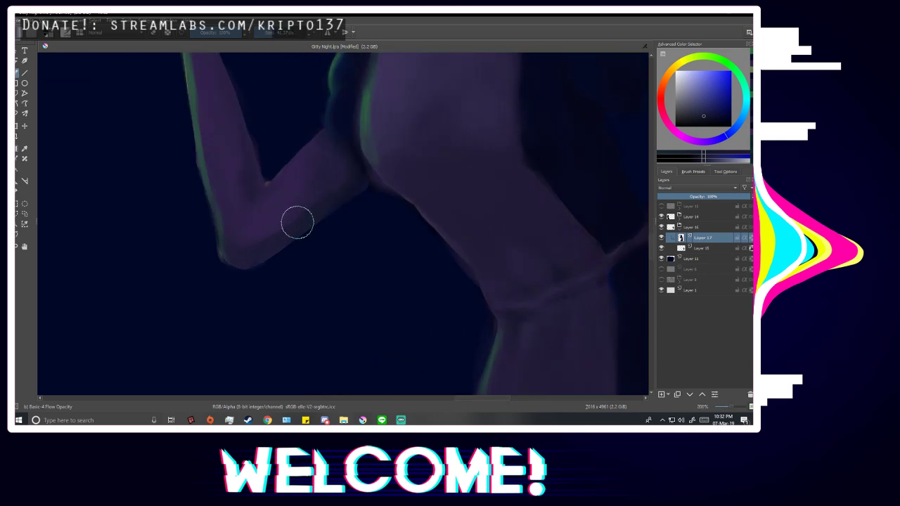
pyautogui.scroll(-5, 358, 173)
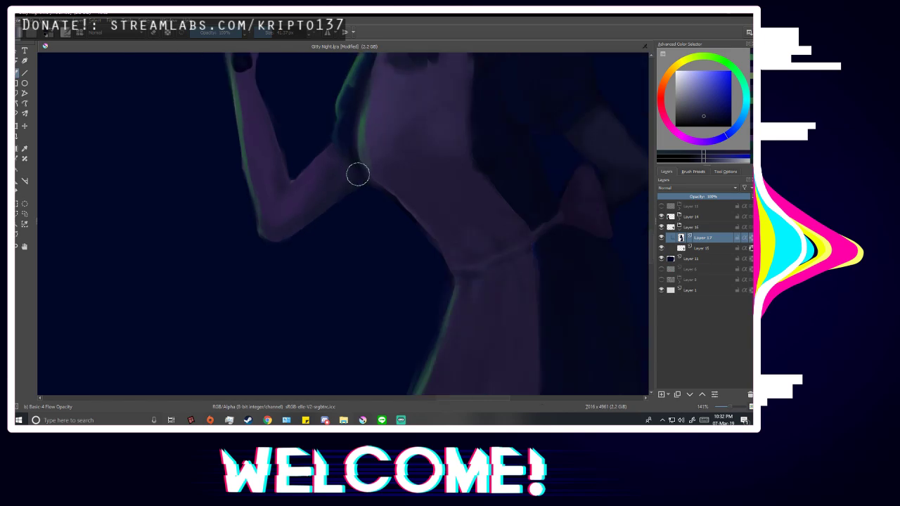
pyautogui.scroll(3, 363, 226)
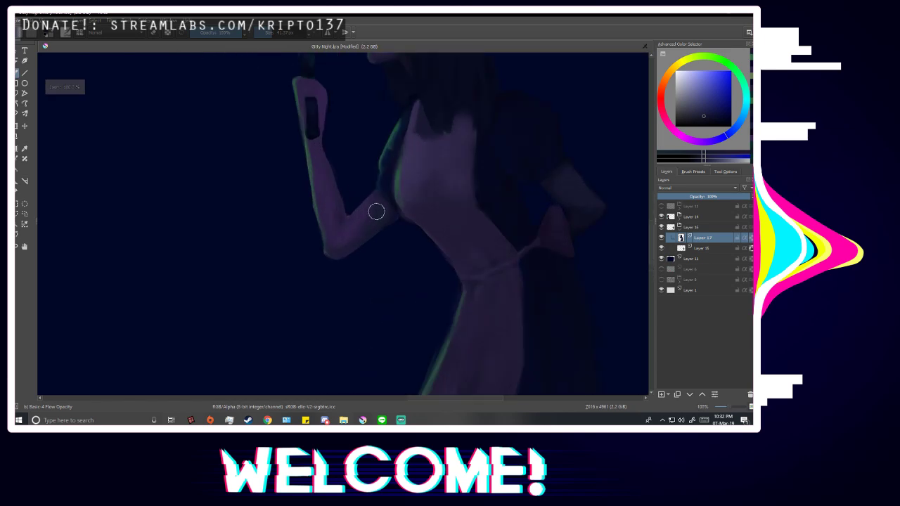
pyautogui.scroll(3, 379, 223)
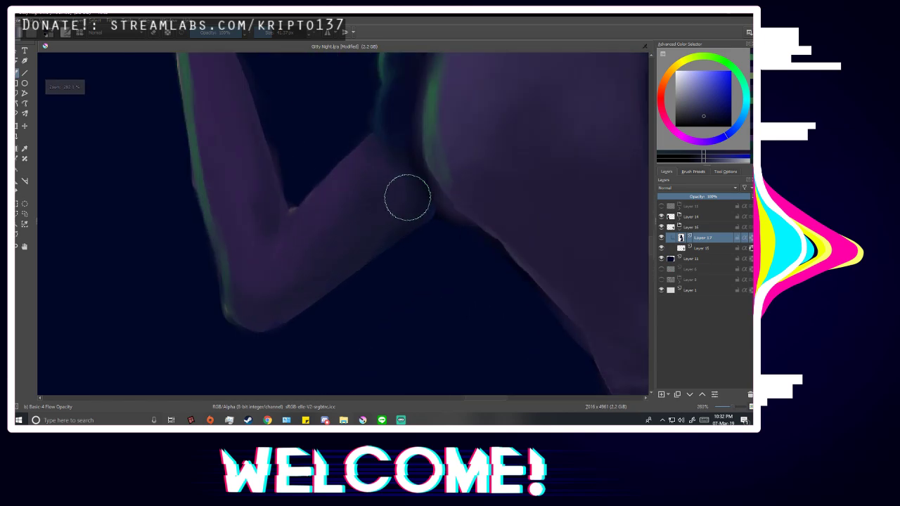
# Sample the purple skin tone near the raised elbow and blend the upper arm's shading with it.
pyautogui.keyDown('ctrl'); pyautogui.click(284, 251); pyautogui.keyUp('ctrl')
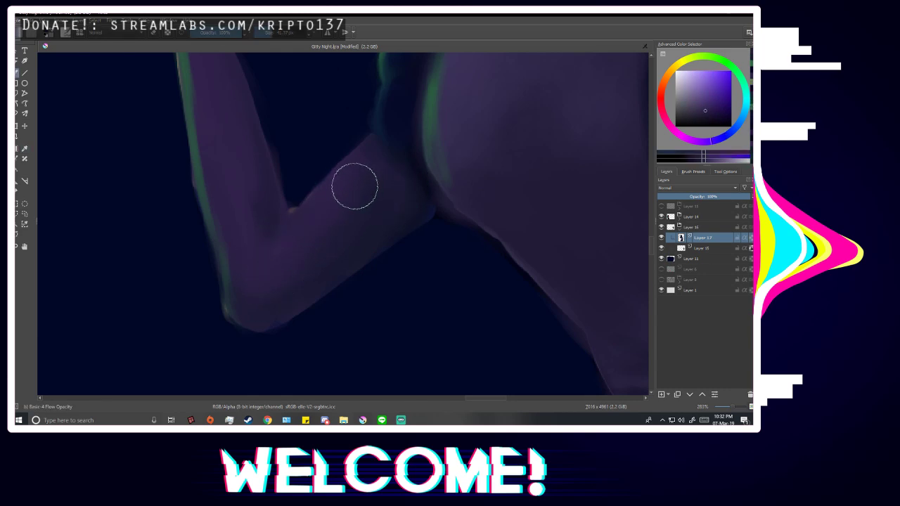
pyautogui.scroll(-4, 291, 225)
pyautogui.scroll(-1, 403, 259)
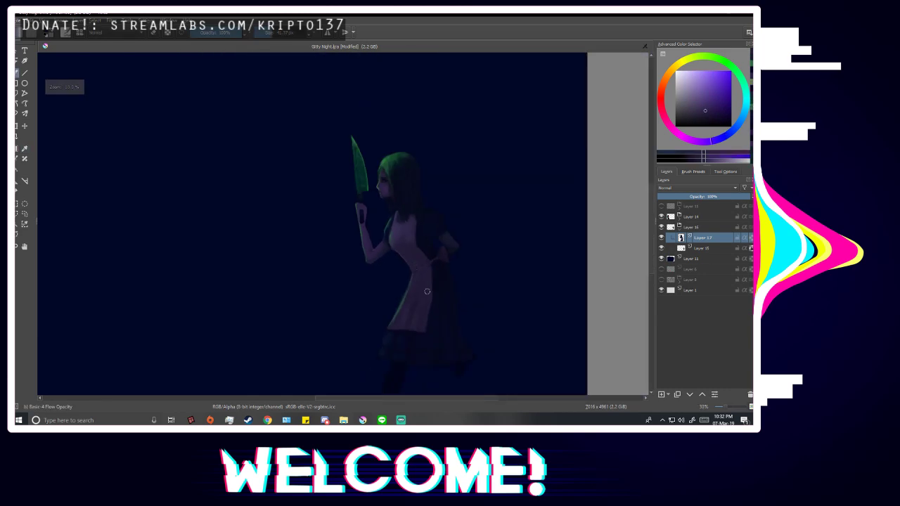
# Examine both figures in normal and mirrored view, and compare the painting briefly with the sketch layer.
pyautogui.press('m')
pyautogui.scroll(-2, 434, 297)
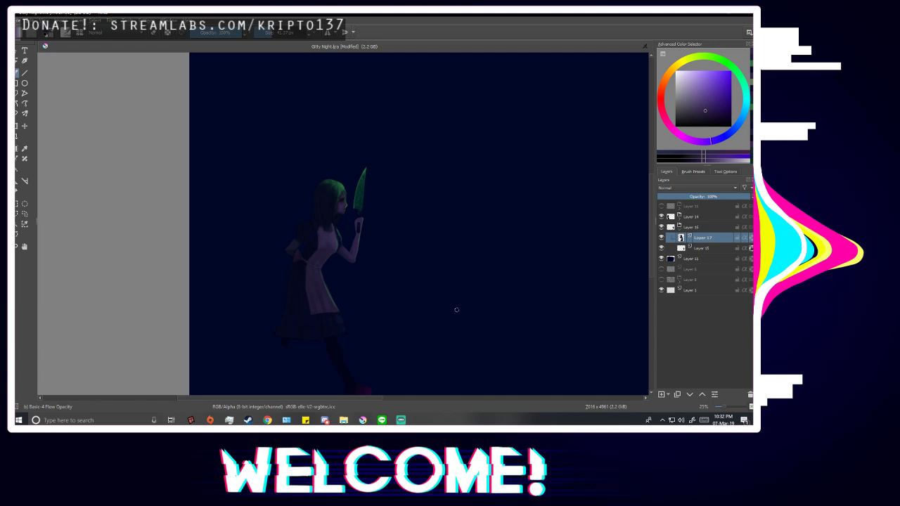
pyautogui.press('m')
pyautogui.press('m')
pyautogui.press('m')
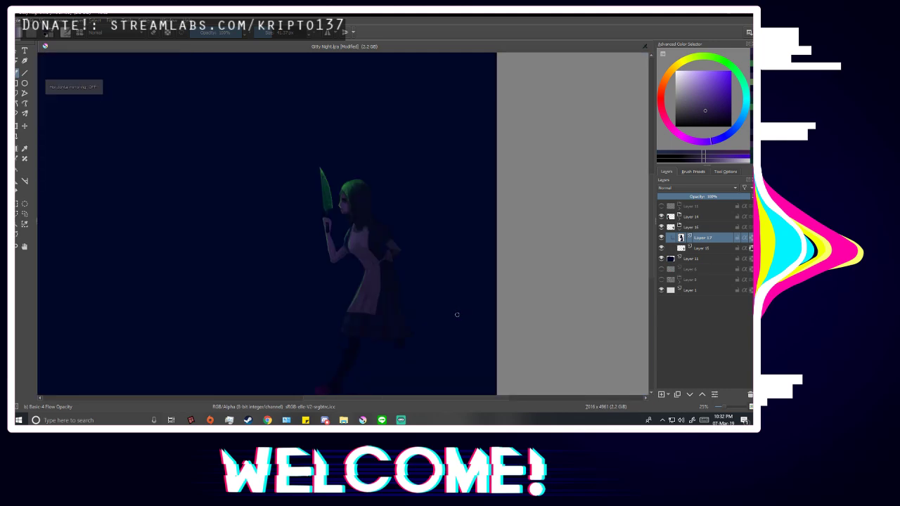
pyautogui.scroll(-1, 458, 314)
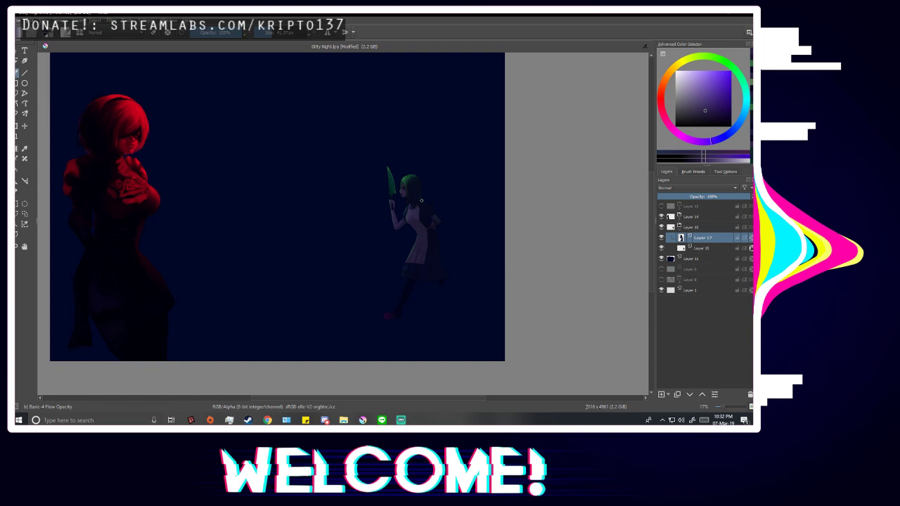
pyautogui.click(661, 207)
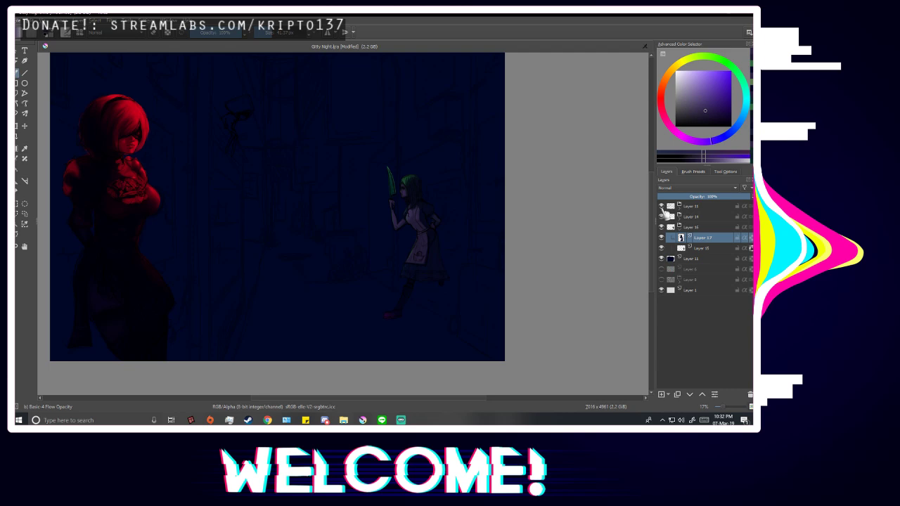
pyautogui.click(661, 206)
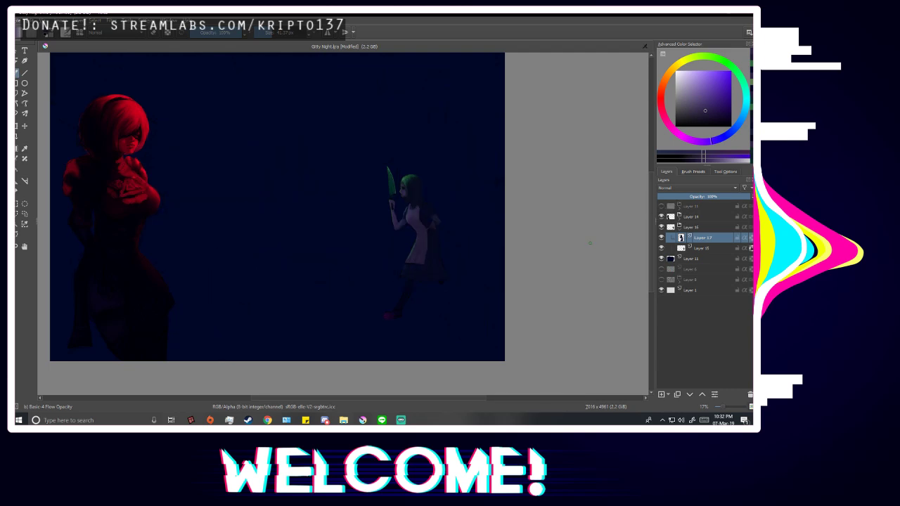
pyautogui.press('m')
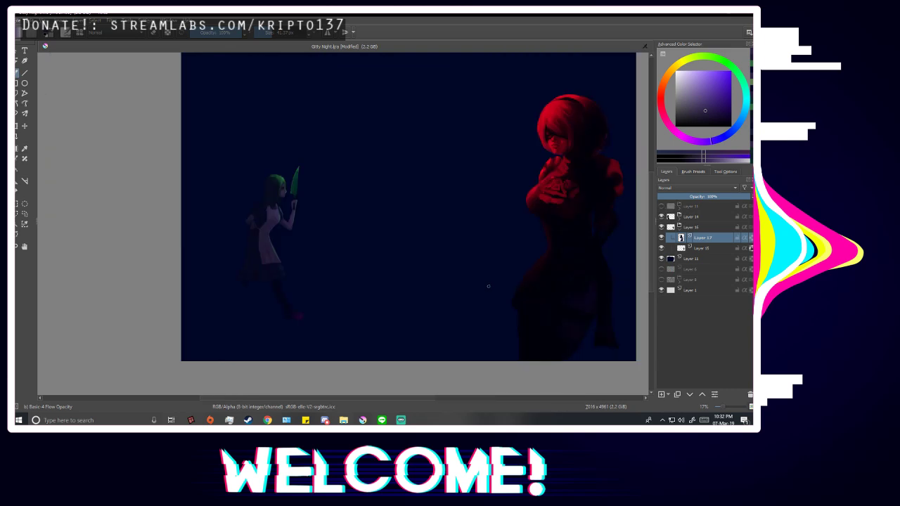
pyautogui.press('m')
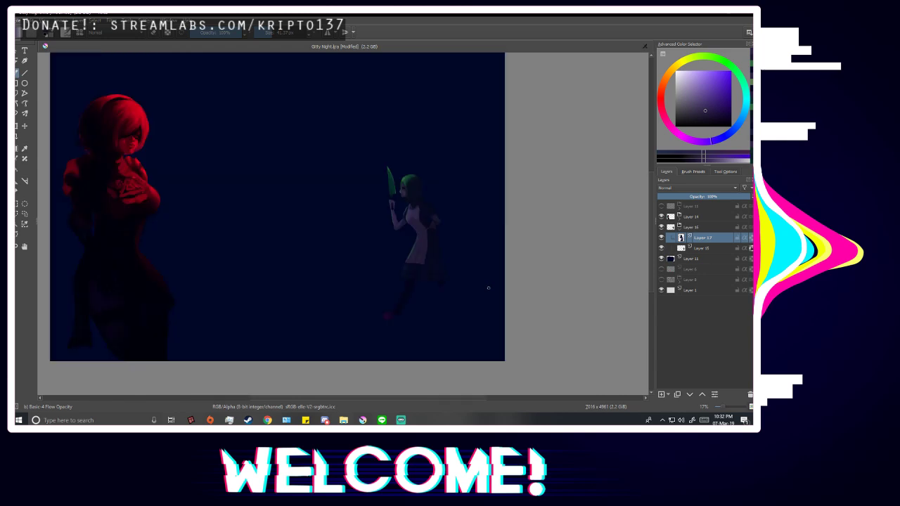
pyautogui.scroll(1, 489, 288)
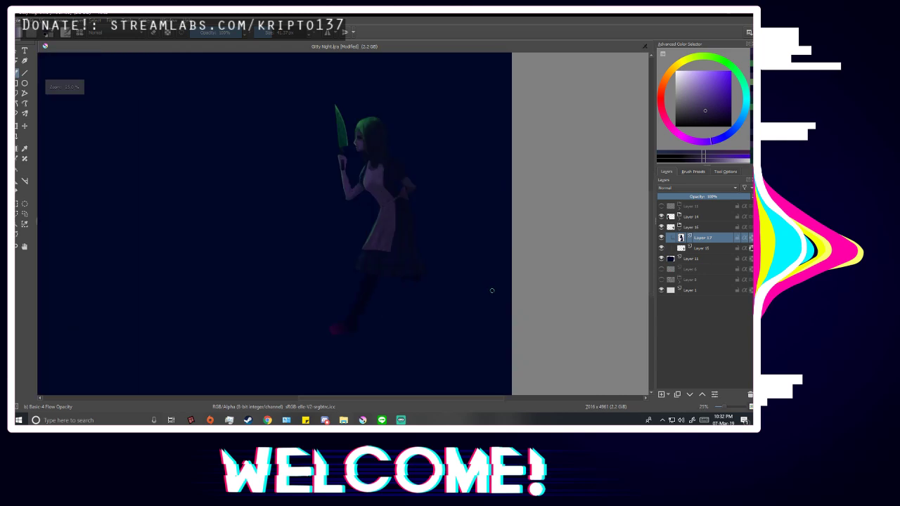
pyautogui.scroll(-2, 493, 291)
pyautogui.scroll(1, 393, 308)
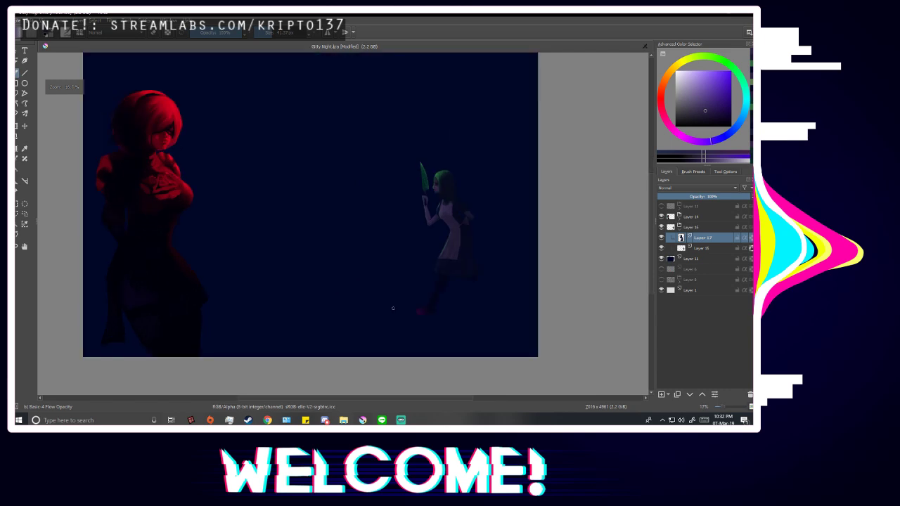
# Sample the dark tone beside the woman's cheek, darken the area around her eye, and check the composition in mirrored view.
pyautogui.scroll(2, 455, 181)
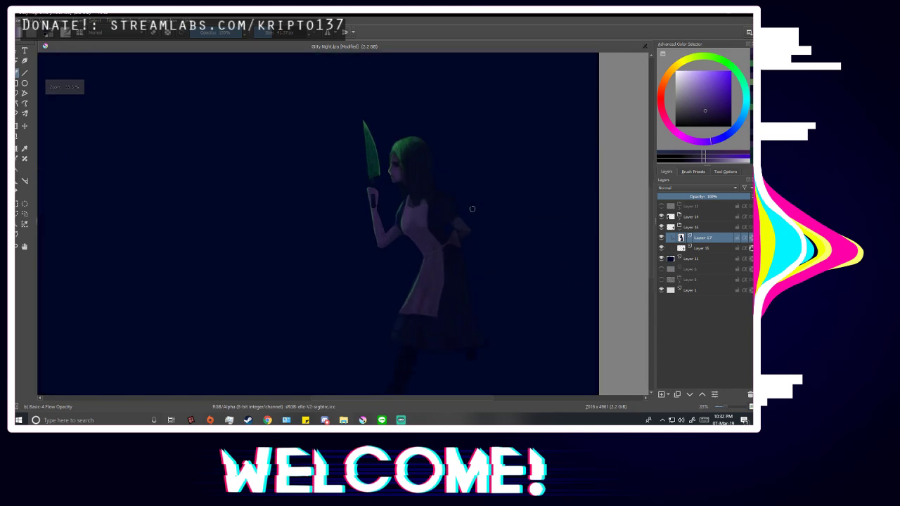
pyautogui.scroll(1, 496, 265)
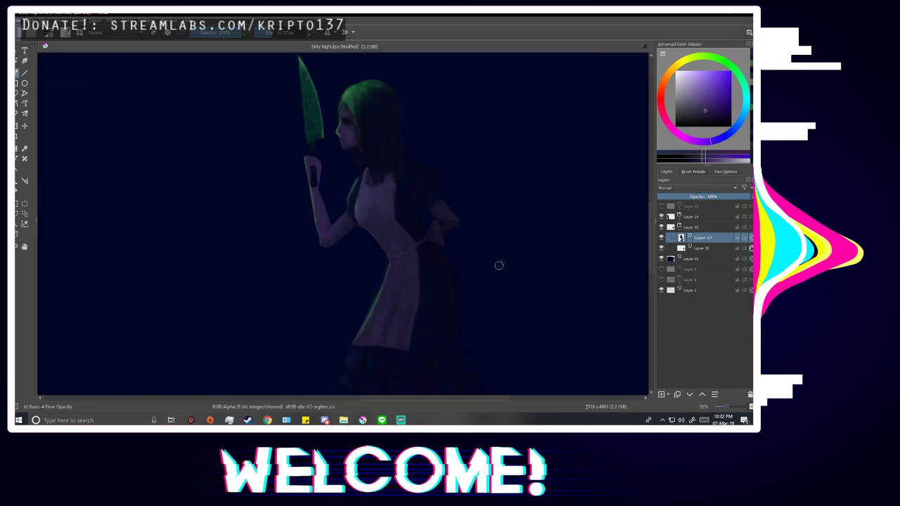
pyautogui.scroll(4, 357, 133)
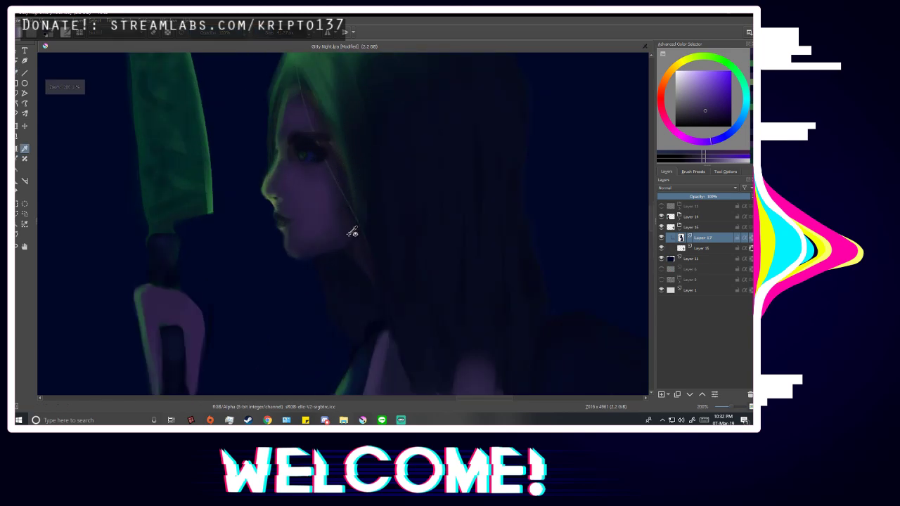
pyautogui.keyDown('ctrl'); pyautogui.click(352, 234); pyautogui.keyUp('ctrl')
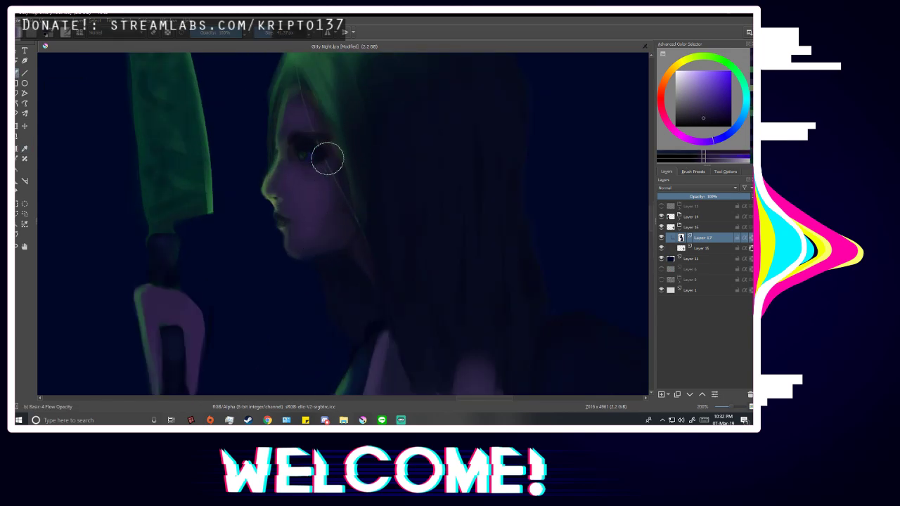
pyautogui.scroll(-1, 340, 213)
pyautogui.scroll(-6, 340, 213)
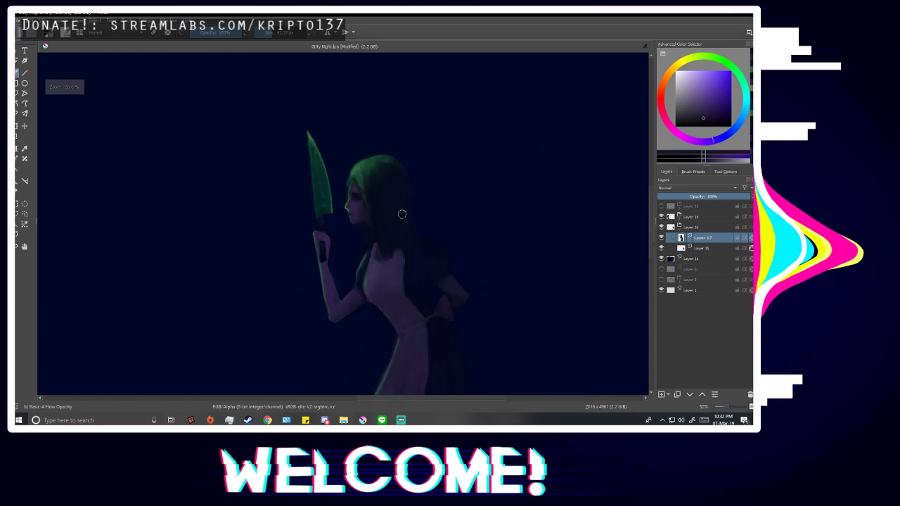
pyautogui.press('m')
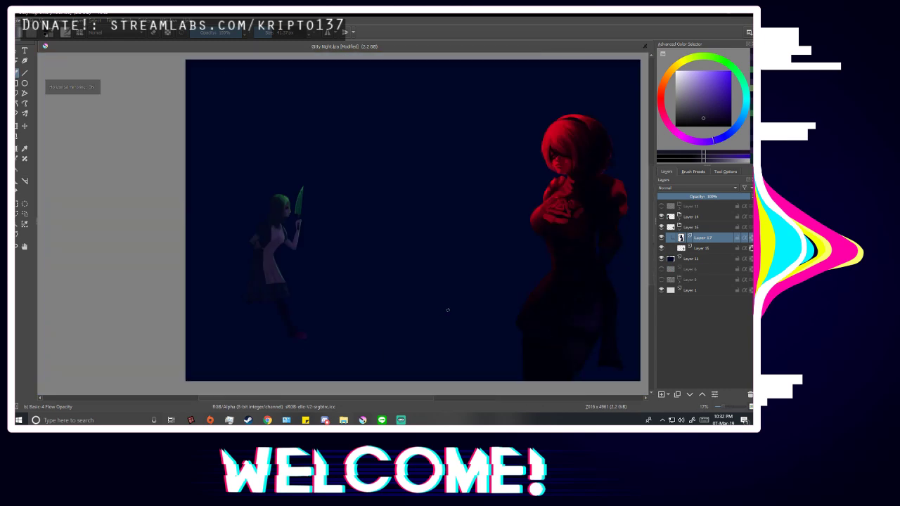
pyautogui.press('m')
pyautogui.scroll(1, 450, 315)
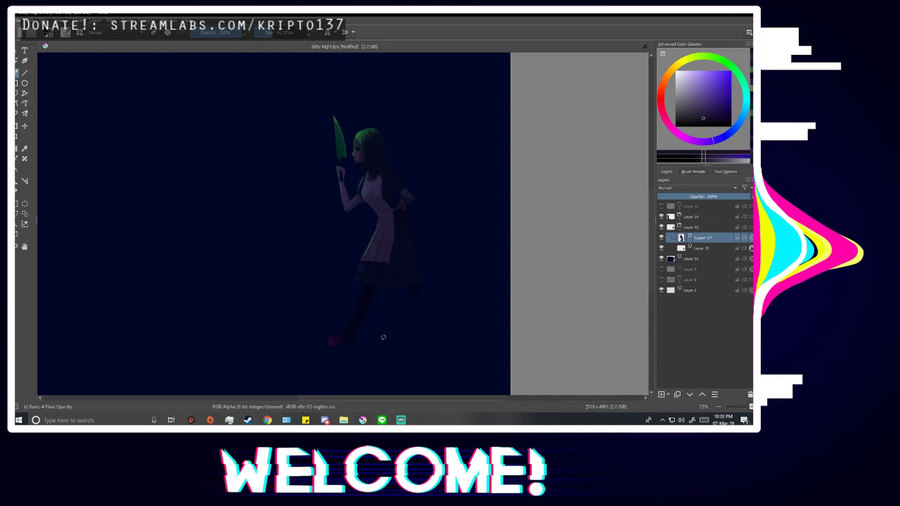
# Sample the apron's purple, reduce the brush size, and paint a thin trim along the front corner of the skirt's hem.
pyautogui.scroll(1, 383, 337)
pyautogui.scroll(3, 383, 324)
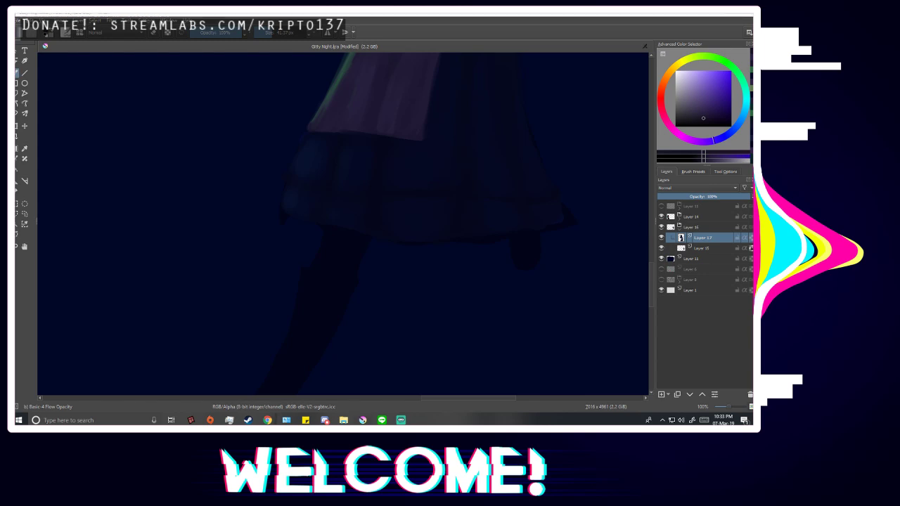
pyautogui.scroll(-2, 380, 260)
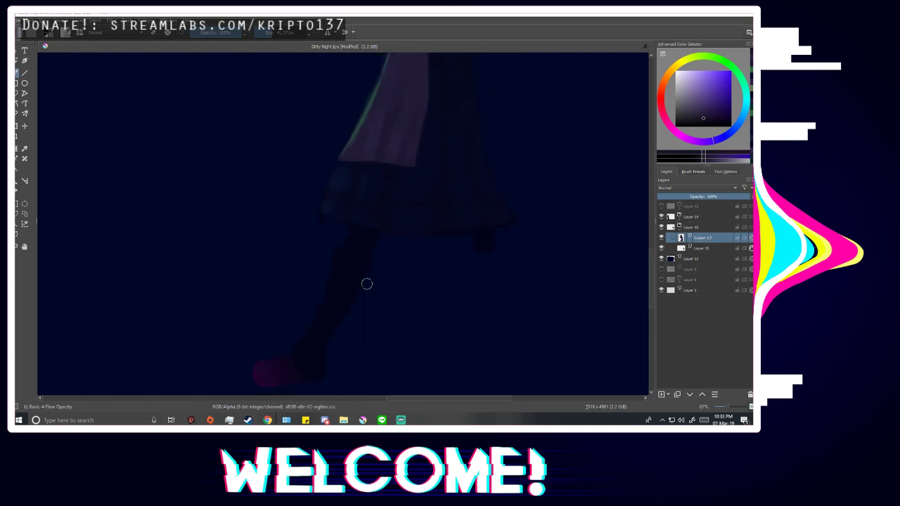
pyautogui.scroll(2, 402, 166)
pyautogui.keyDown('ctrl'); pyautogui.click(369, 162); pyautogui.keyUp('ctrl')
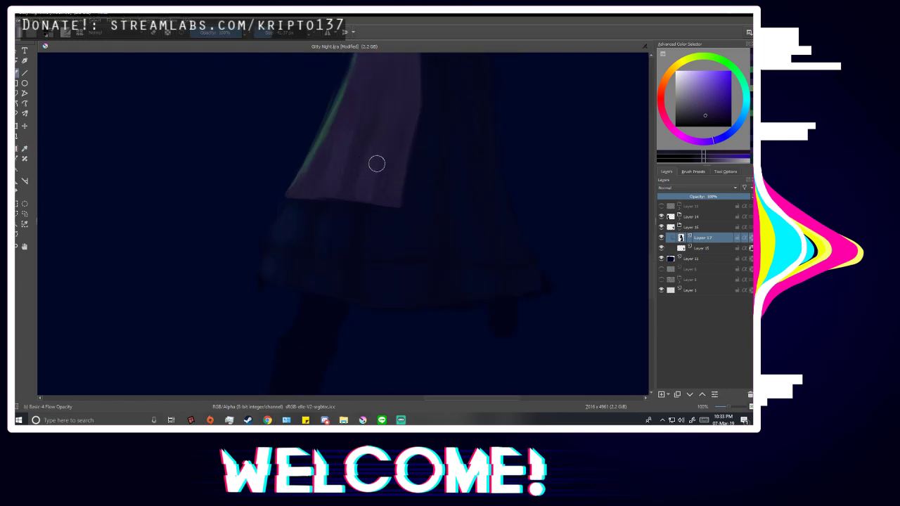
pyautogui.moveTo(270, 34); pyautogui.dragTo(269, 40)
pyautogui.scroll(1, 323, 325)
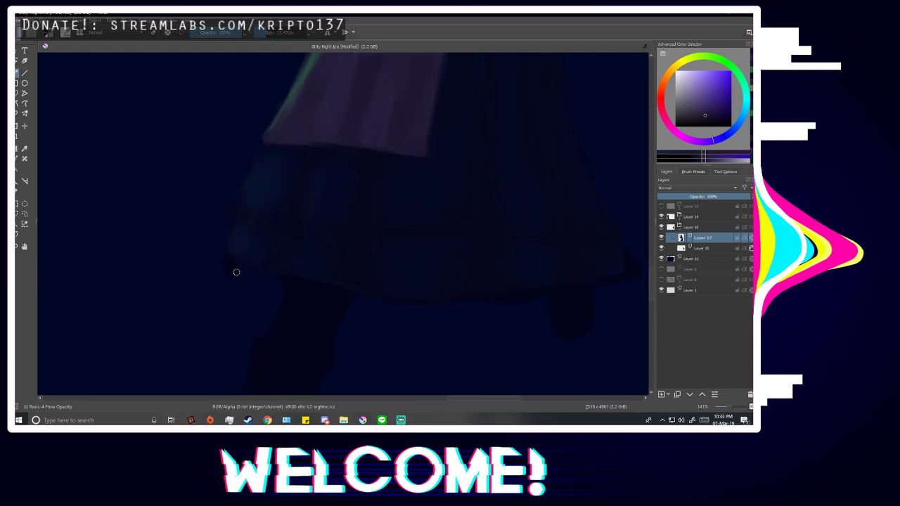
pyautogui.moveTo(231, 258); pyautogui.dragTo(244, 269)
pyautogui.scroll(-3, 340, 231)
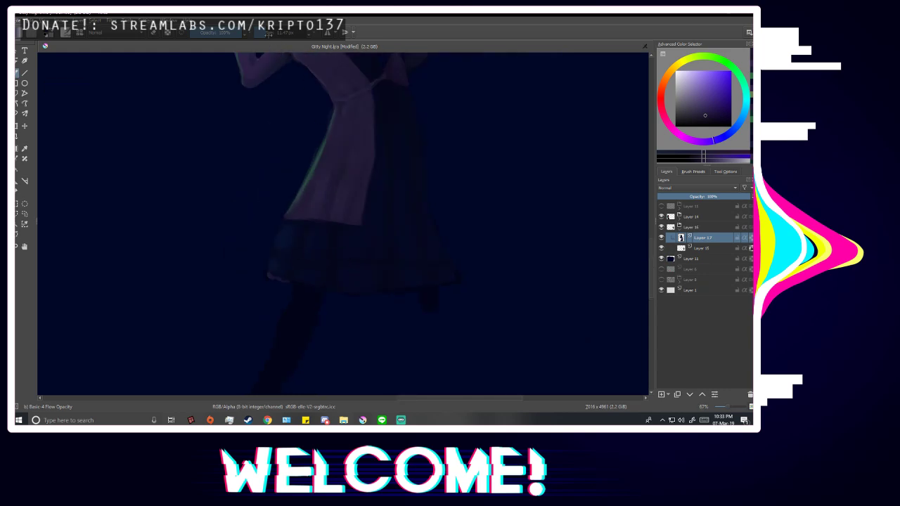
# Enlarge the brush, extend the purple trim along the skirt's hem to its back corner, and check it against the whole illustration.
pyautogui.moveTo(268, 36); pyautogui.dragTo(271, 40)
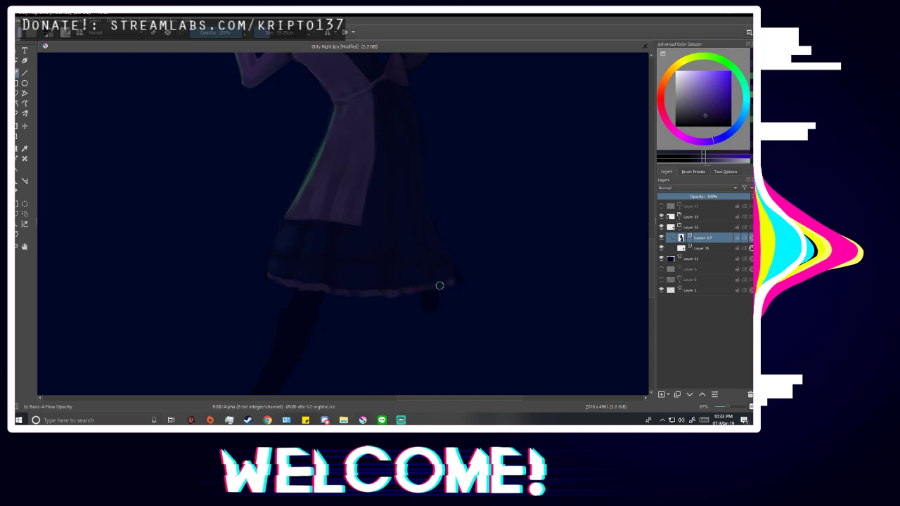
pyautogui.scroll(-3, 492, 237)
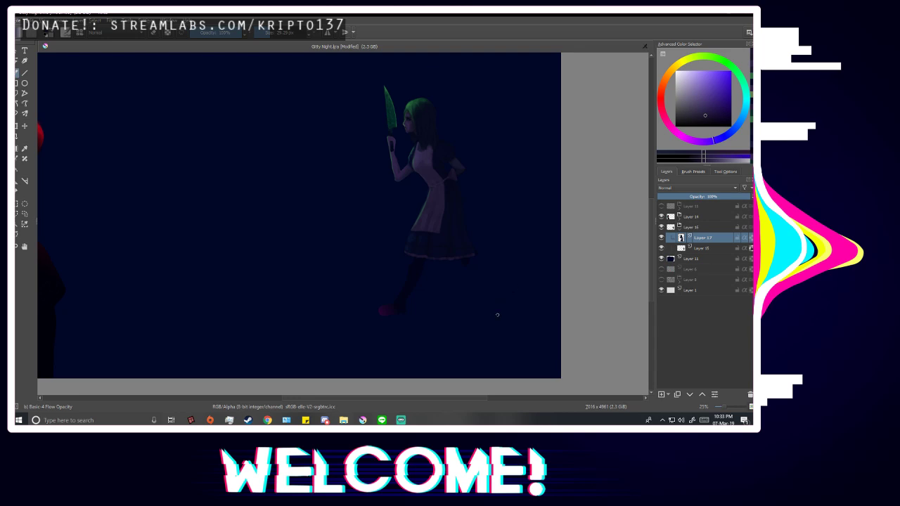
pyautogui.press('-')
pyautogui.press('-')
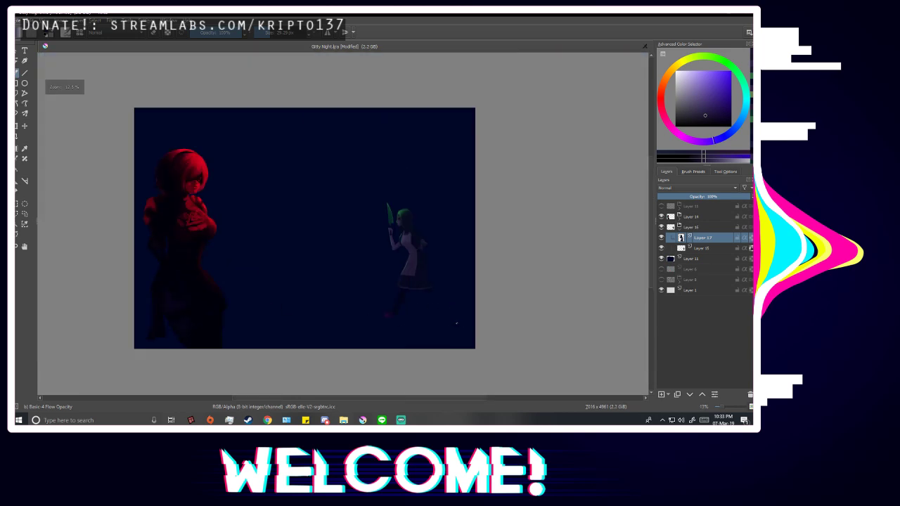
pyautogui.scroll(1, 391, 320)
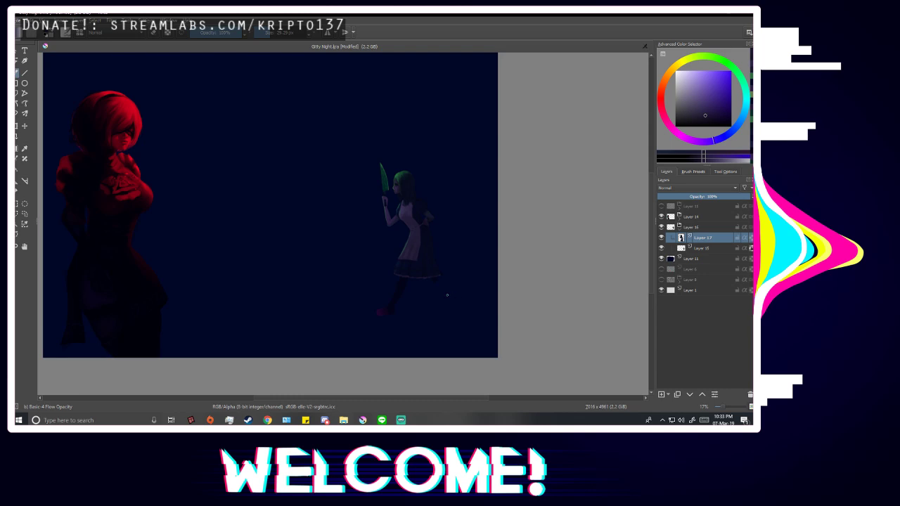
pyautogui.scroll(1, 447, 295)
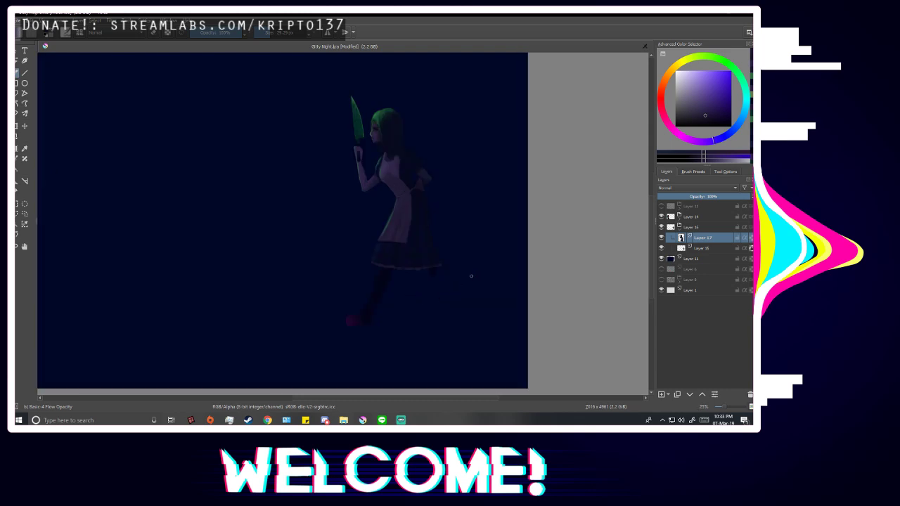
# Sample the apron's purple and, guided by the sketch layer, paint the bare strip of leg between the skirt's hem and the stocking.
pyautogui.scroll(2, 457, 270)
pyautogui.keyDown('ctrl'); pyautogui.click(358, 103); pyautogui.keyUp('ctrl')
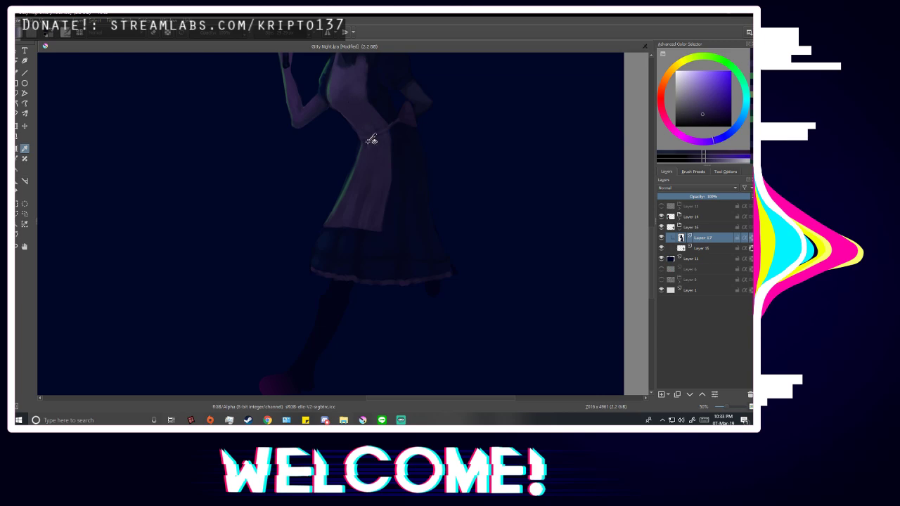
pyautogui.scroll(4, 324, 278)
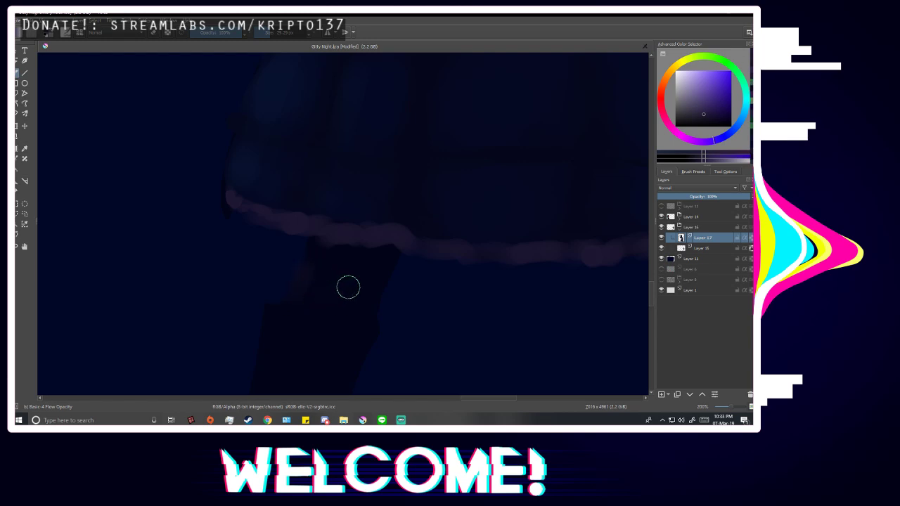
pyautogui.moveTo(319, 291)
pyautogui.mouseDown()
pyautogui.moveTo(337, 279)
pyautogui.moveTo(337, 261)
pyautogui.moveTo(315, 277)
pyautogui.moveTo(330, 269)
pyautogui.moveTo(329, 248)
pyautogui.moveTo(311, 285)
pyautogui.moveTo(343, 292)
pyautogui.moveTo(301, 297)
pyautogui.moveTo(325, 273)
pyautogui.moveTo(364, 296)
pyautogui.moveTo(298, 291)
pyautogui.moveTo(358, 294)
pyautogui.mouseUp()
pyautogui.hotkey('ctrl', 'z')
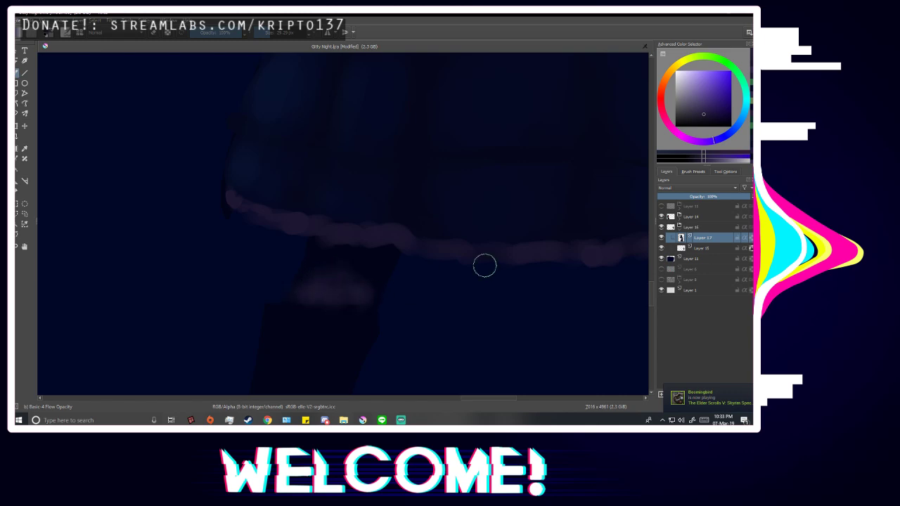
pyautogui.click(661, 206)
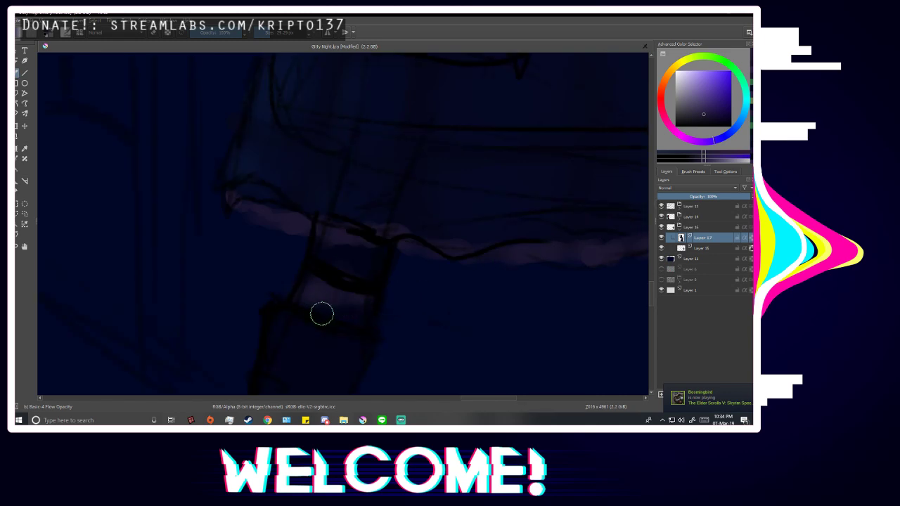
pyautogui.scroll(-2, 385, 287)
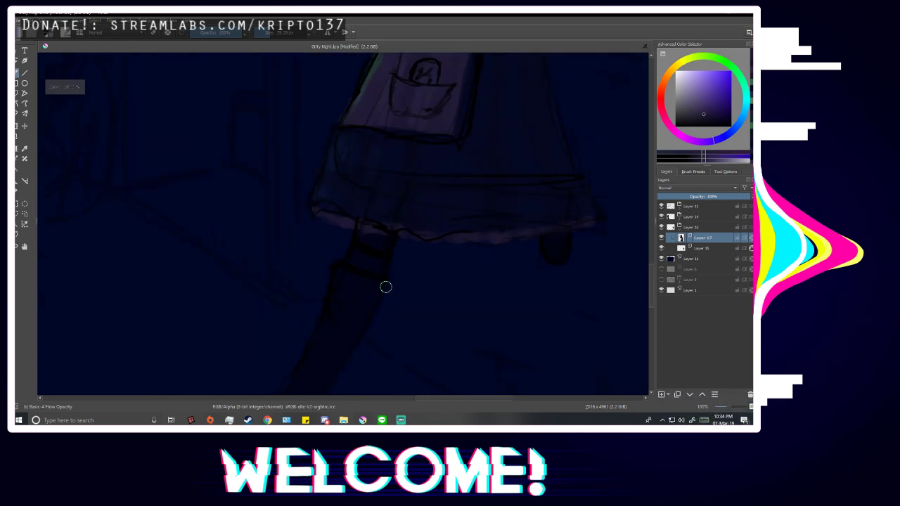
pyautogui.click(662, 207)
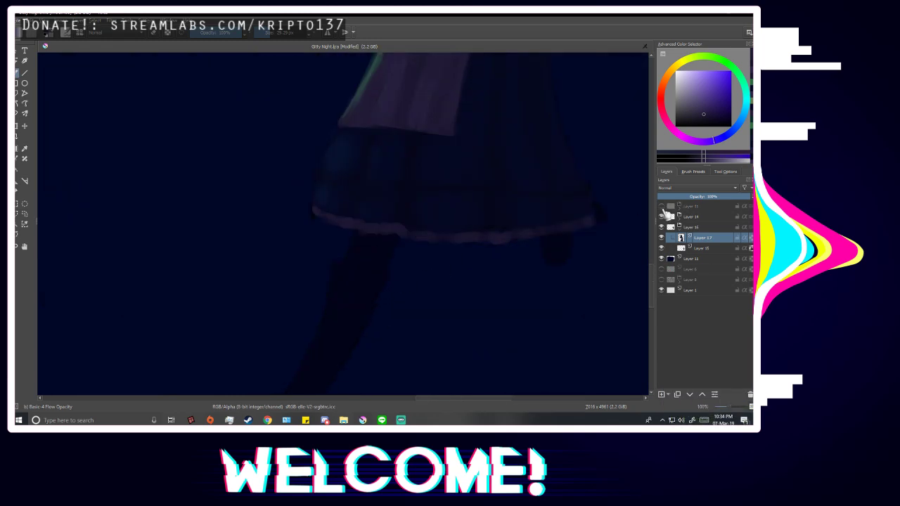
pyautogui.click(661, 207)
pyautogui.scroll(2, 351, 271)
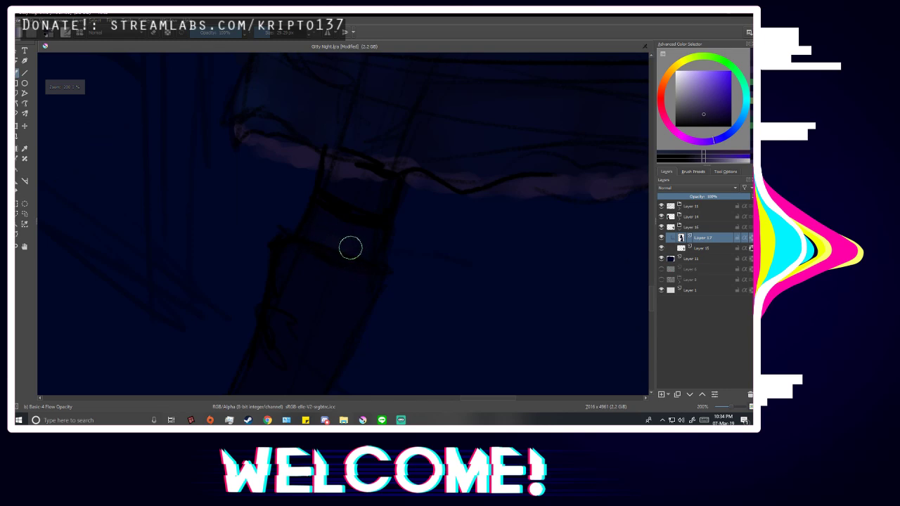
pyautogui.moveTo(350, 248)
pyautogui.mouseDown()
pyautogui.moveTo(323, 242)
pyautogui.moveTo(343, 248)
pyautogui.moveTo(334, 216)
pyautogui.moveTo(329, 236)
pyautogui.moveTo(357, 218)
pyautogui.mouseUp()
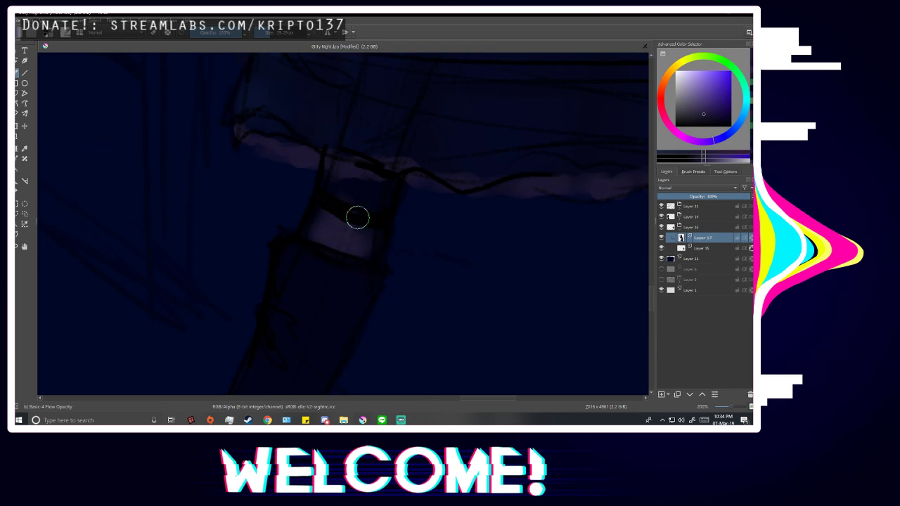
# Hide the sketch layer, check the painted leg against the figure, and sample the dark tone beneath the hem.
pyautogui.scroll(-1, 482, 204)
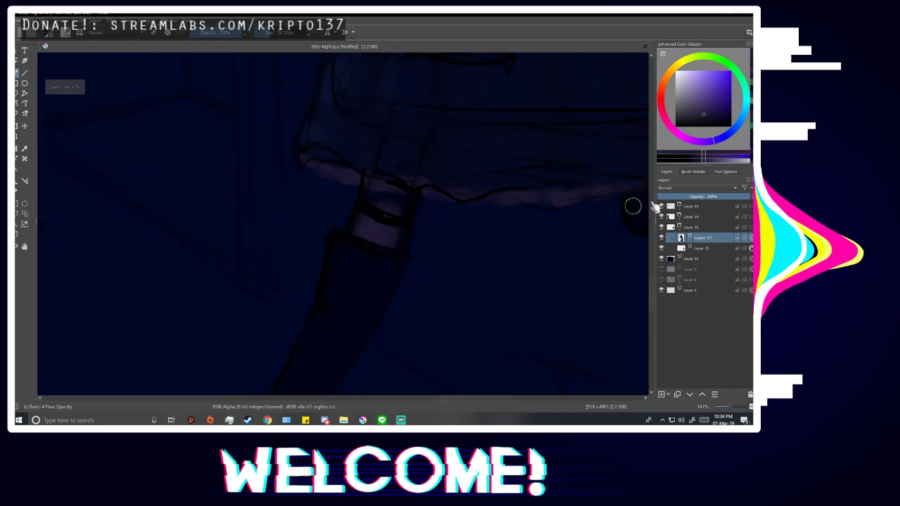
pyautogui.click(661, 206)
pyautogui.scroll(-3, 339, 317)
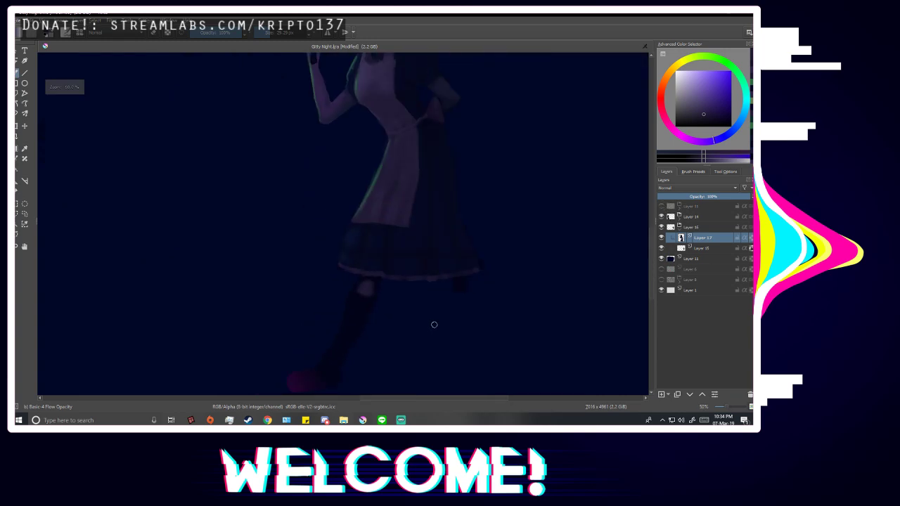
pyautogui.scroll(4, 434, 324)
pyautogui.keyDown('ctrl'); pyautogui.click(387, 246); pyautogui.keyUp('ctrl')
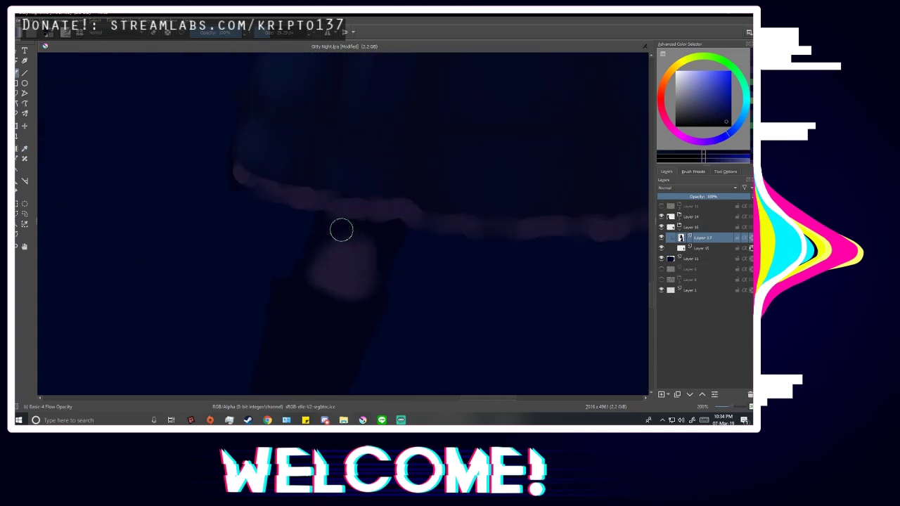
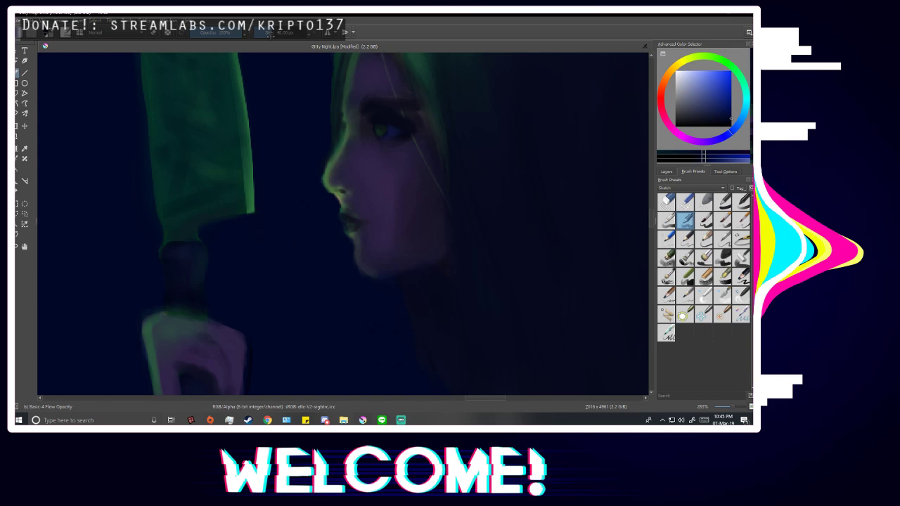
# Examine the woman's nose and lips up close, and compare both figures in normal and mirrored view.
pyautogui.scroll(3, 335, 214)
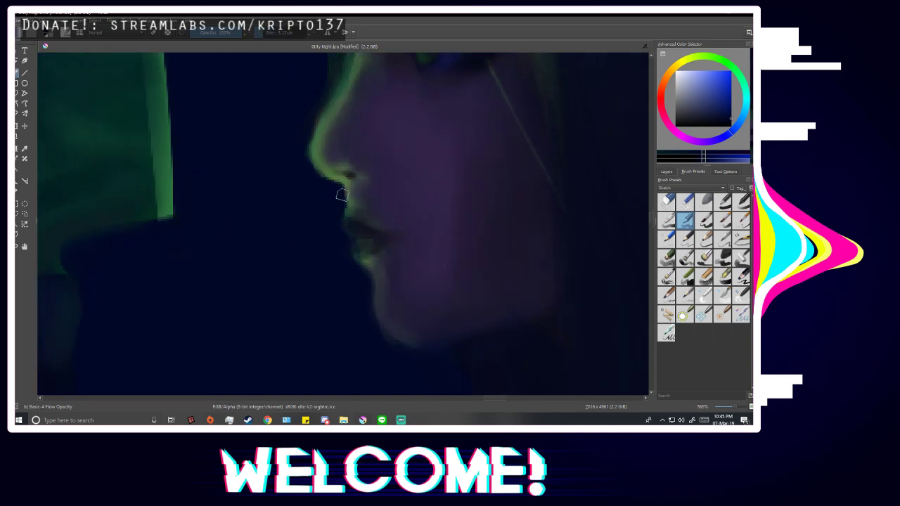
pyautogui.scroll(-3, 339, 201)
pyautogui.scroll(-10, 370, 215)
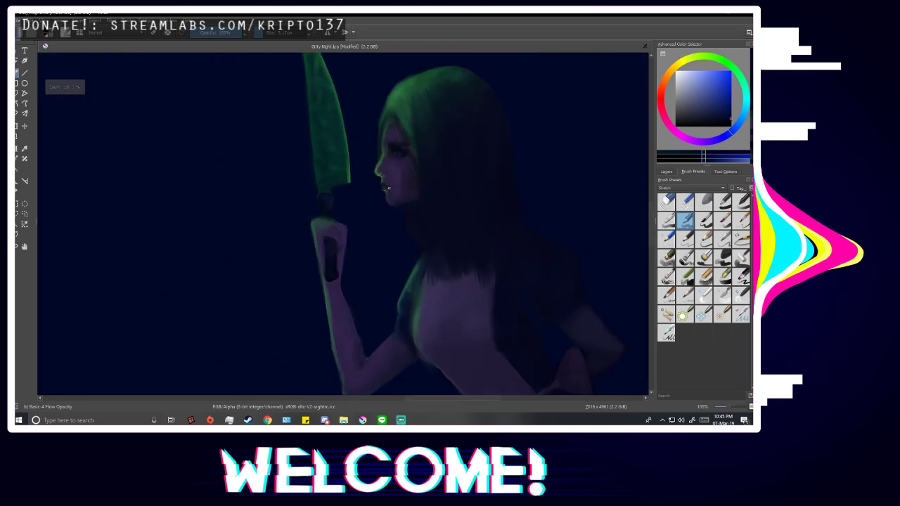
pyautogui.press('m')
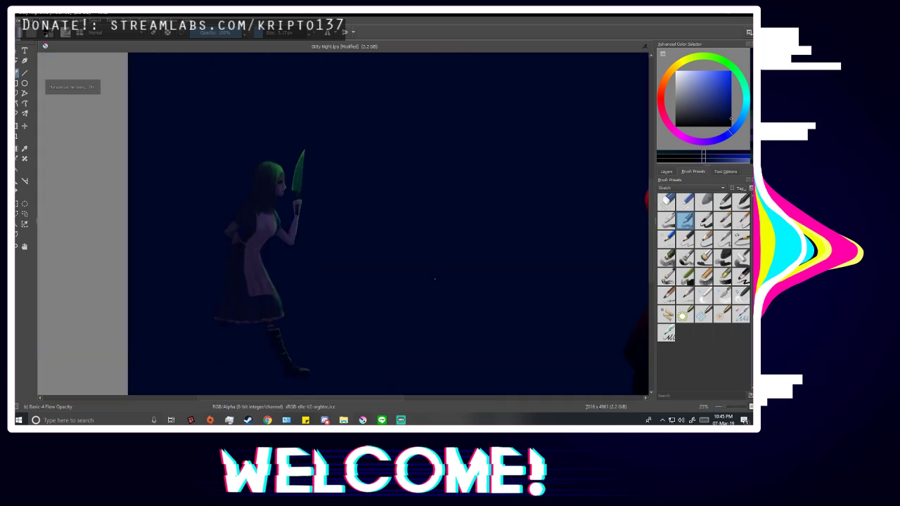
pyautogui.scroll(-1, 435, 274)
pyautogui.press('m')
pyautogui.scroll(-1, 350, 320)
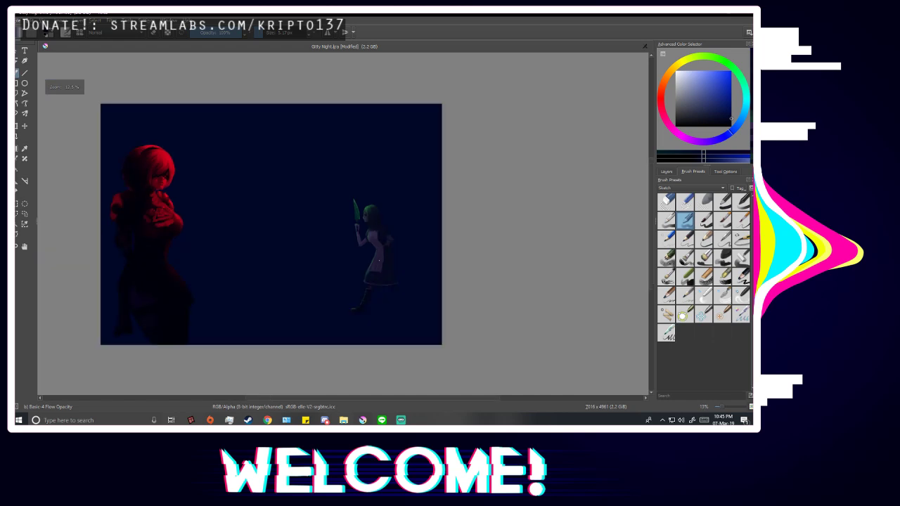
pyautogui.scroll(1, 355, 283)
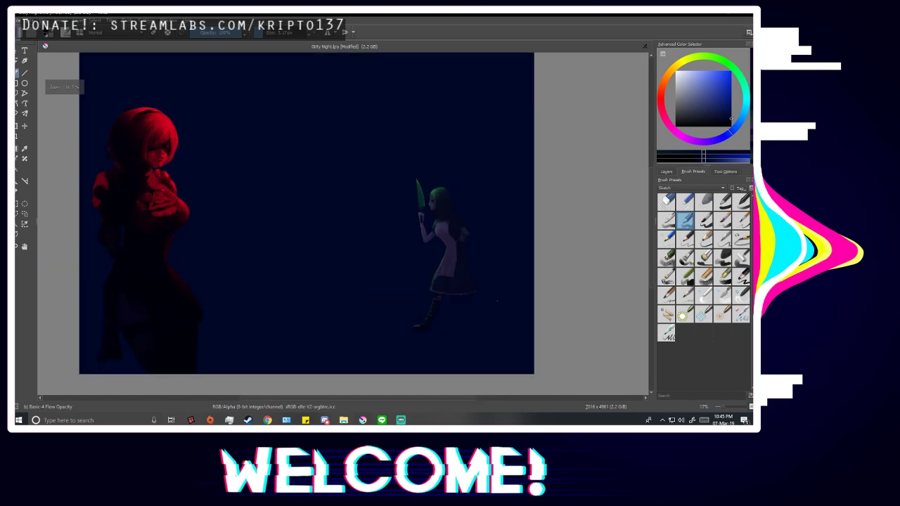
pyautogui.press('m')
pyautogui.press('m')
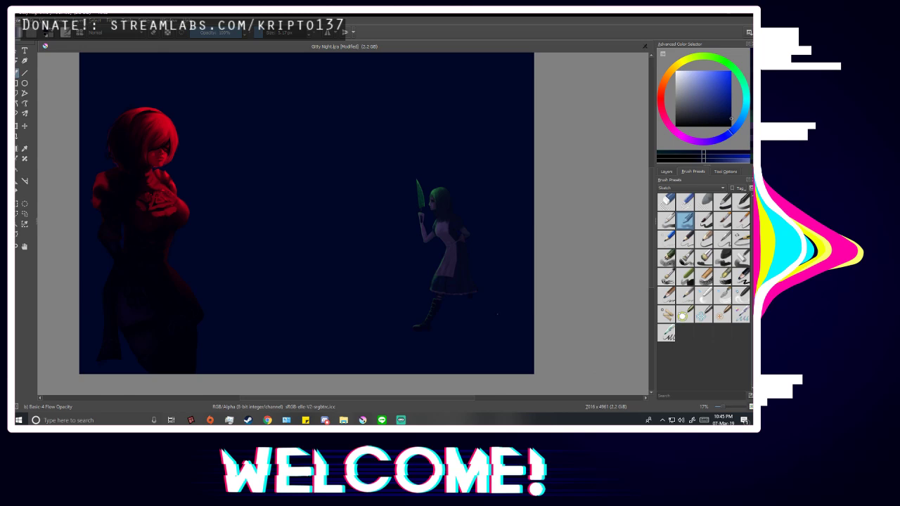
pyautogui.press('m')
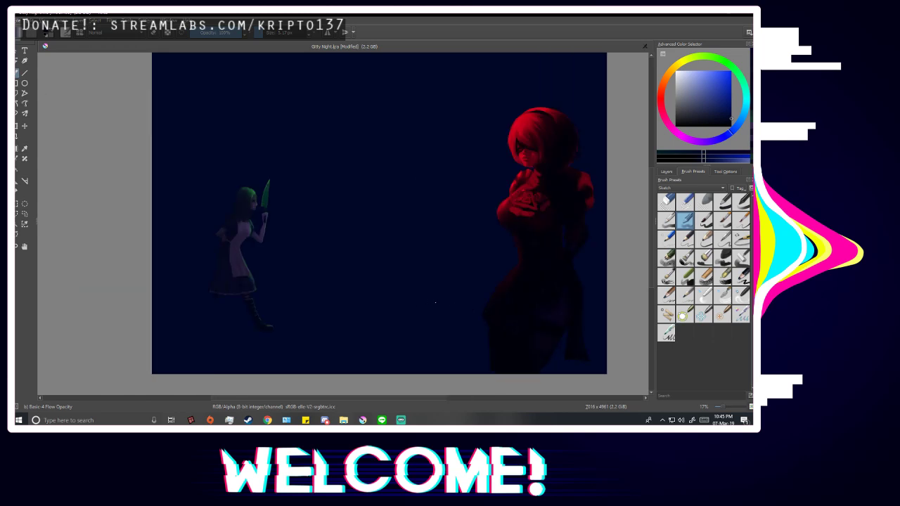
pyautogui.press('m')
pyautogui.scroll(3, 449, 229)
pyautogui.scroll(1, 449, 230)
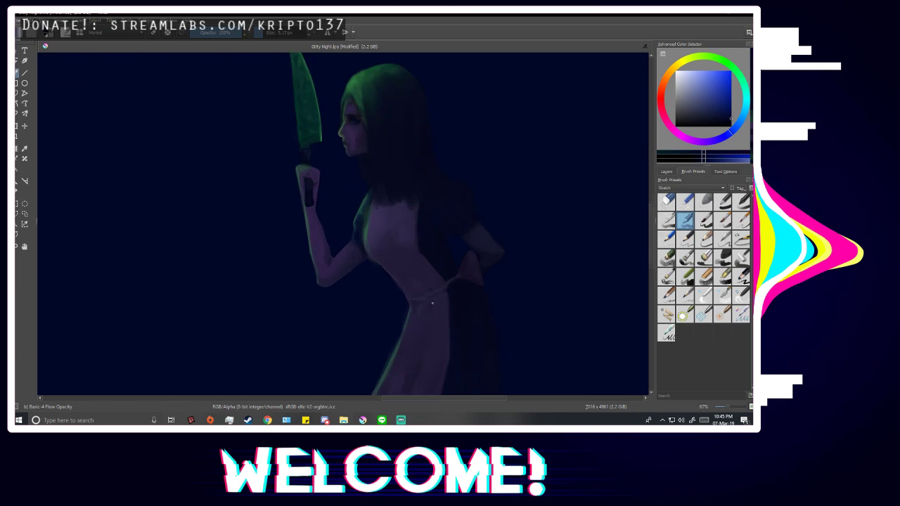
# Compare the woman's torso with the sketch layer, hide the sketch again, and sample the dark tone of her dress.
pyautogui.keyDown('ctrl'); pyautogui.click(356, 78); pyautogui.keyUp('ctrl')
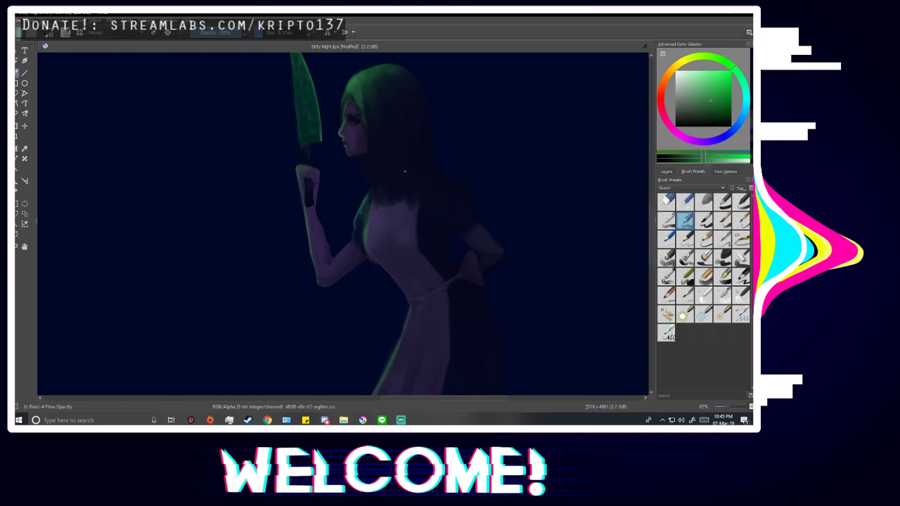
pyautogui.scroll(1, 379, 215)
pyautogui.click(666, 171)
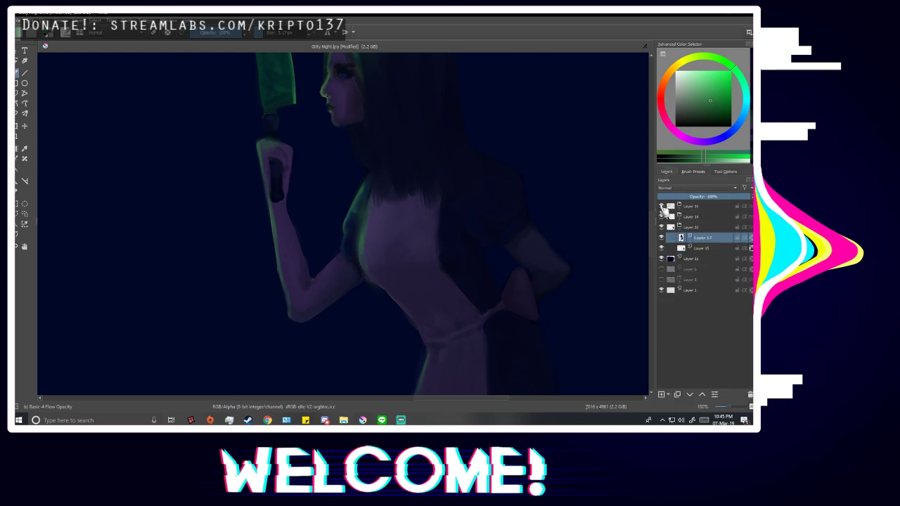
pyautogui.click(662, 207)
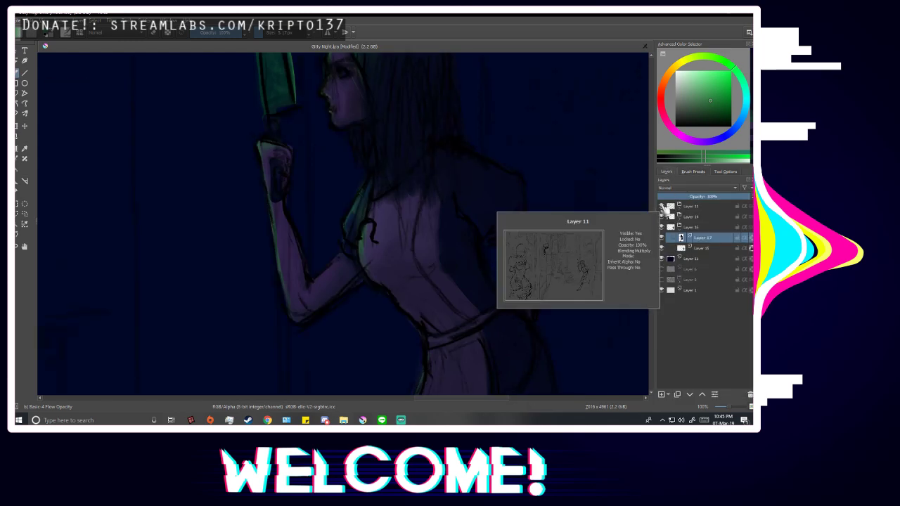
pyautogui.click(662, 207)
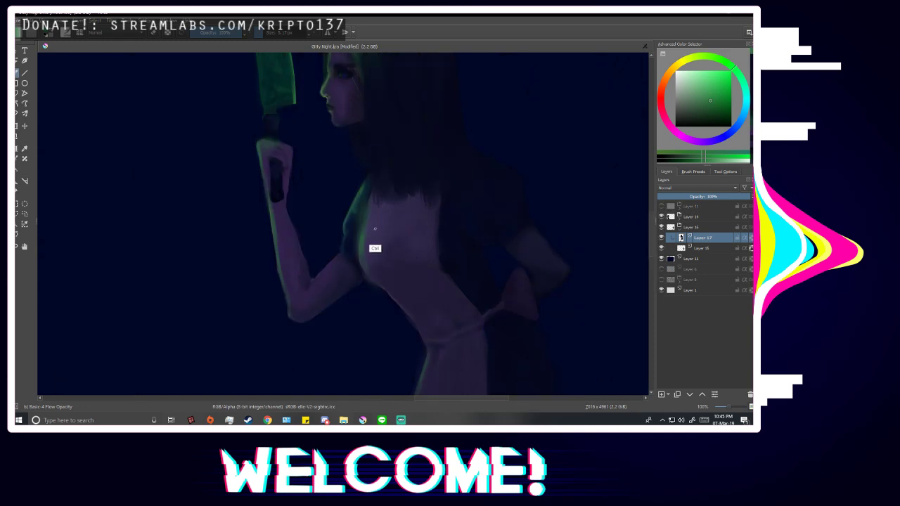
pyautogui.keyDown('ctrl'); pyautogui.click(471, 228); pyautogui.keyUp('ctrl')
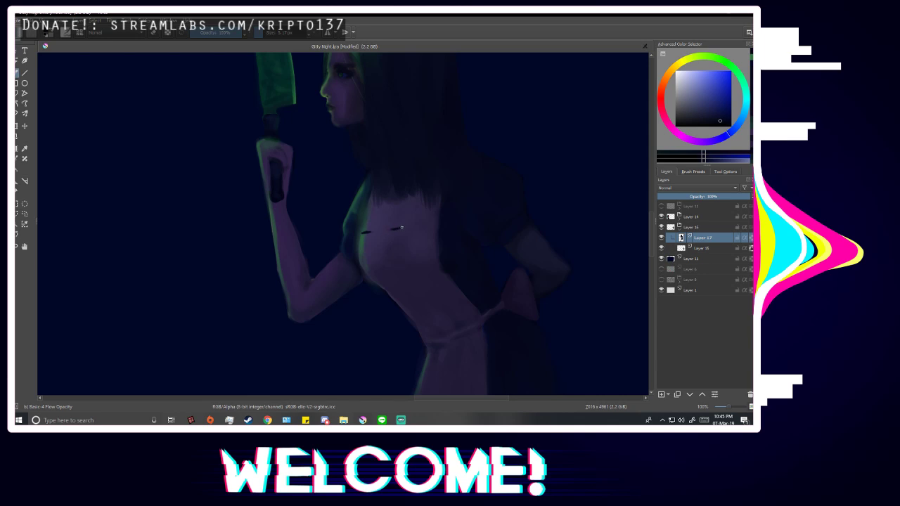
# Try a dark omega emblem across the middle of the apron's chest, check it from a distance, and undo its strokes.
pyautogui.click(692, 172)
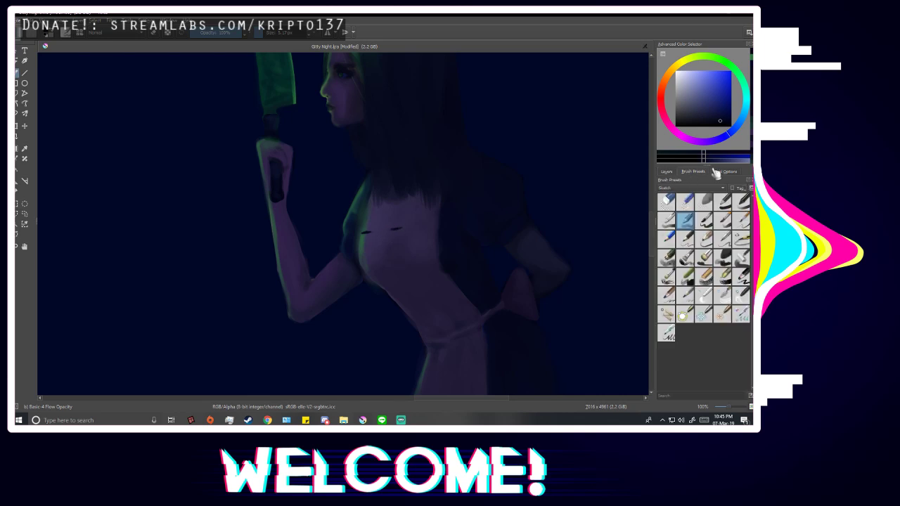
pyautogui.click(666, 172)
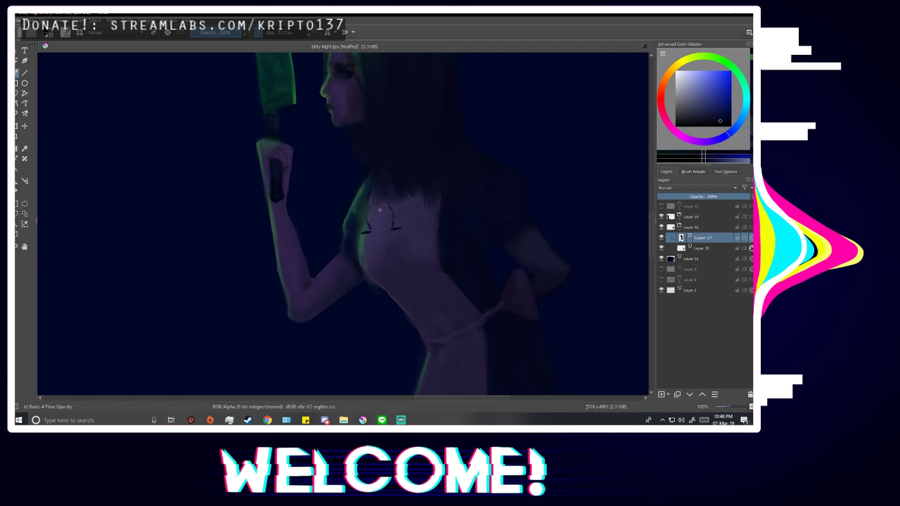
pyautogui.scroll(-3, 380, 210)
pyautogui.scroll(2, 432, 227)
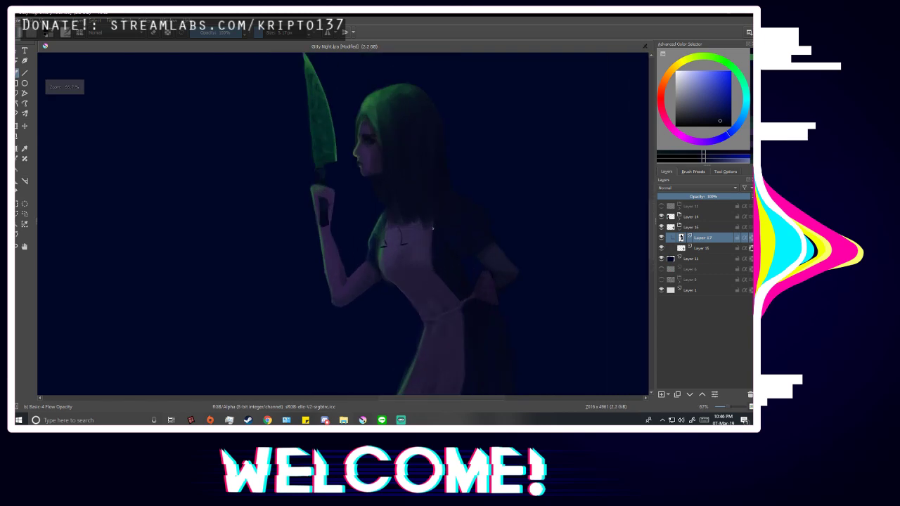
pyautogui.scroll(2, 433, 227)
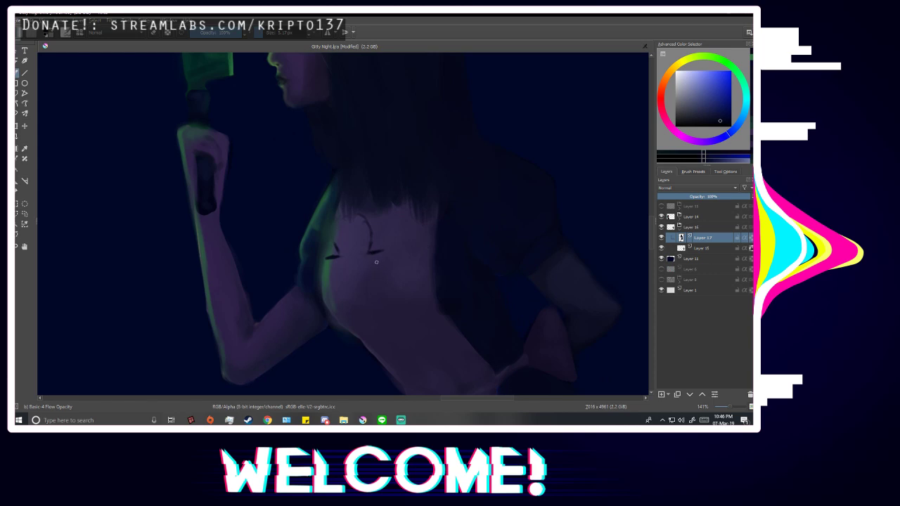
pyautogui.hotkey('ctrl', 'z')
pyautogui.hotkey('ctrl', 'z')
pyautogui.hotkey('ctrl', 'z')
pyautogui.hotkey('ctrl', 'z')
# Paint a dark omega emblem near the front edge of the apron's chest, guided by the sketch, and check it in mirrored view.
pyautogui.moveTo(336, 254); pyautogui.dragTo(328, 257)
pyautogui.click(661, 206)
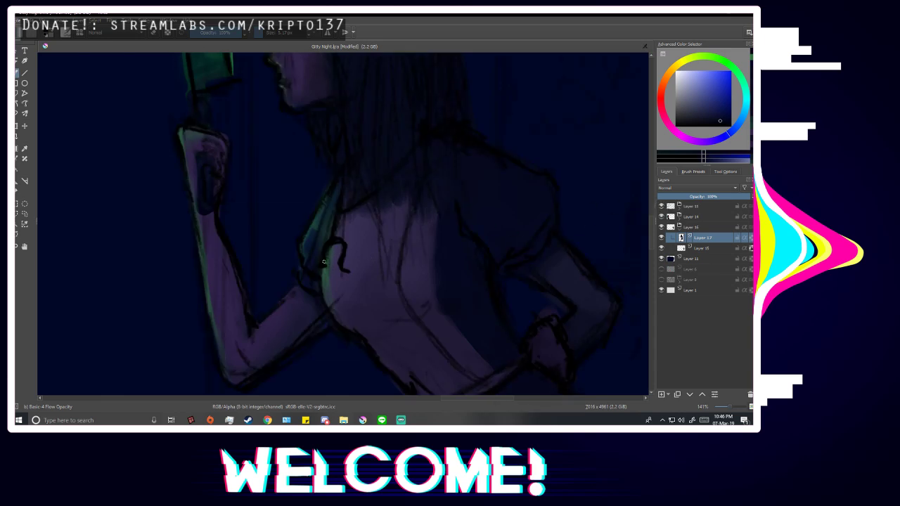
pyautogui.click(661, 206)
pyautogui.moveTo(323, 262); pyautogui.dragTo(334, 261)
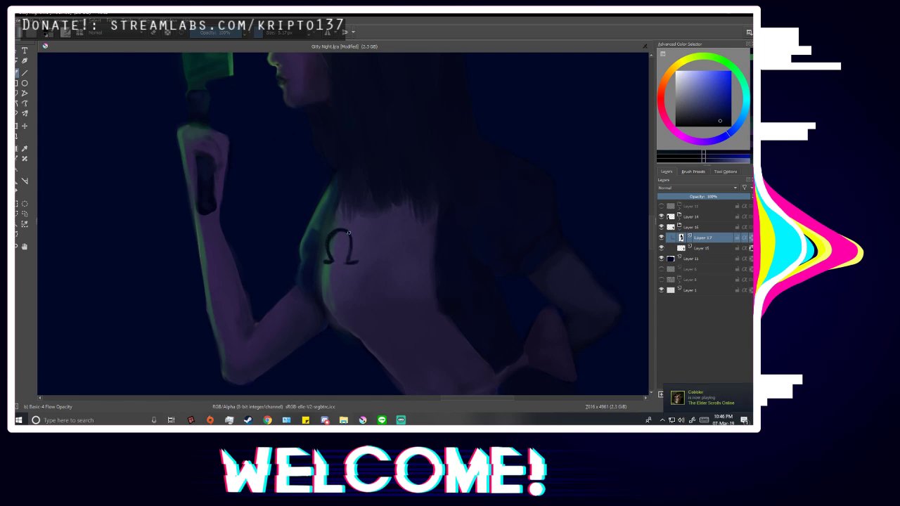
pyautogui.scroll(-5, 380, 260)
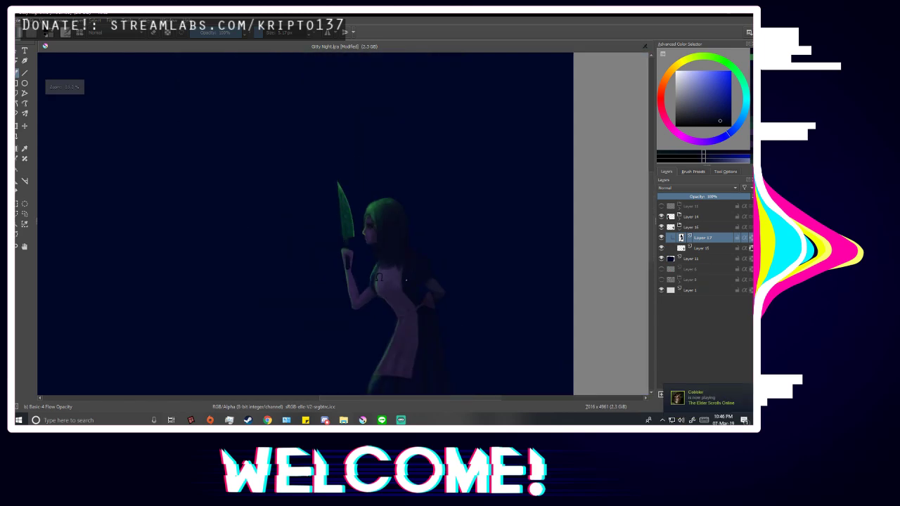
pyautogui.press('m')
pyautogui.press('m')
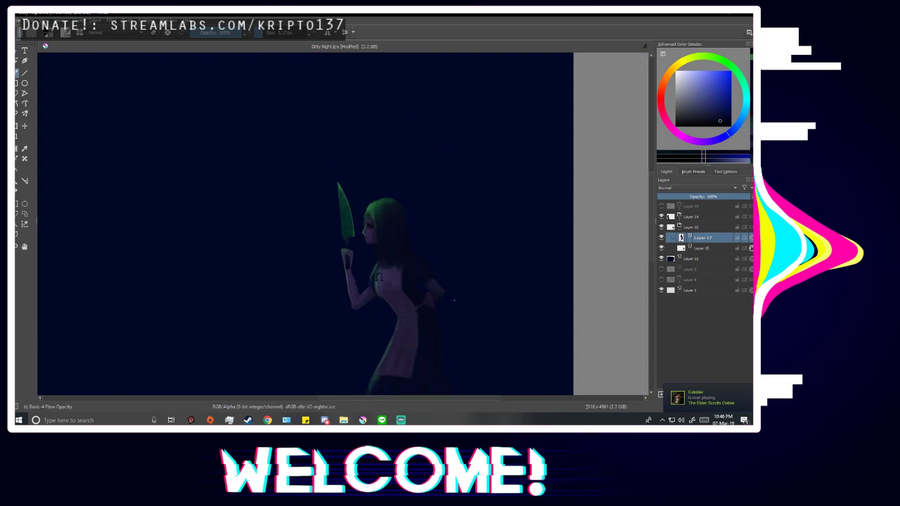
# Touch up the front edge of the omega with the apron's sampled green rim tone and check the emblem in mirrored view.
pyautogui.scroll(5, 438, 290)
pyautogui.keyDown('ctrl'); pyautogui.click(283, 269); pyautogui.keyUp('ctrl')
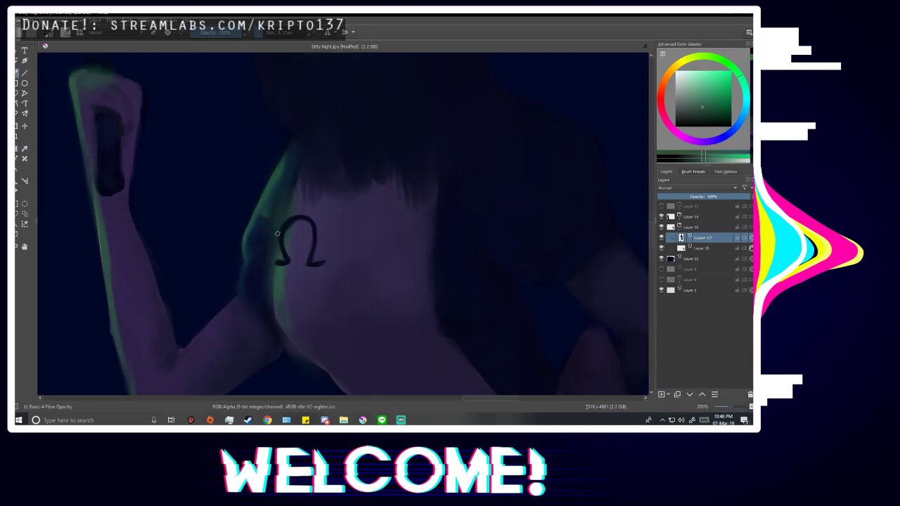
pyautogui.scroll(3, 277, 233)
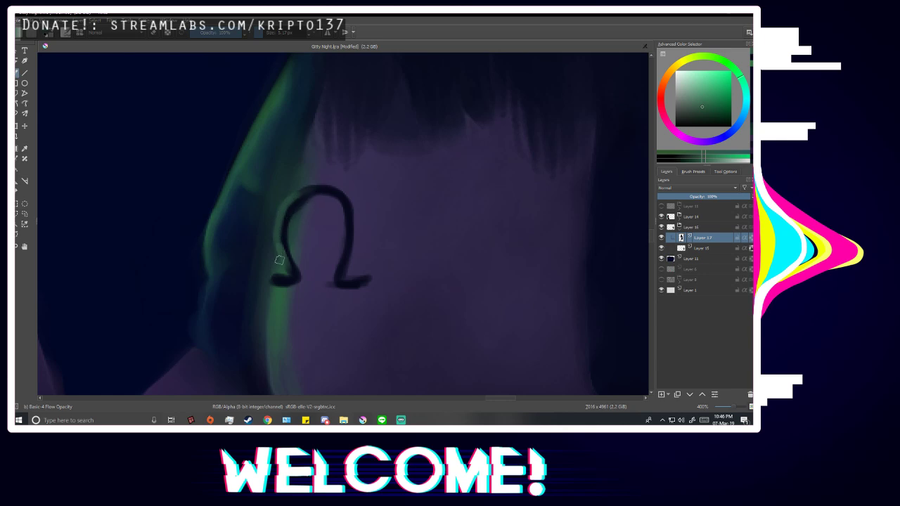
pyautogui.scroll(-6, 279, 260)
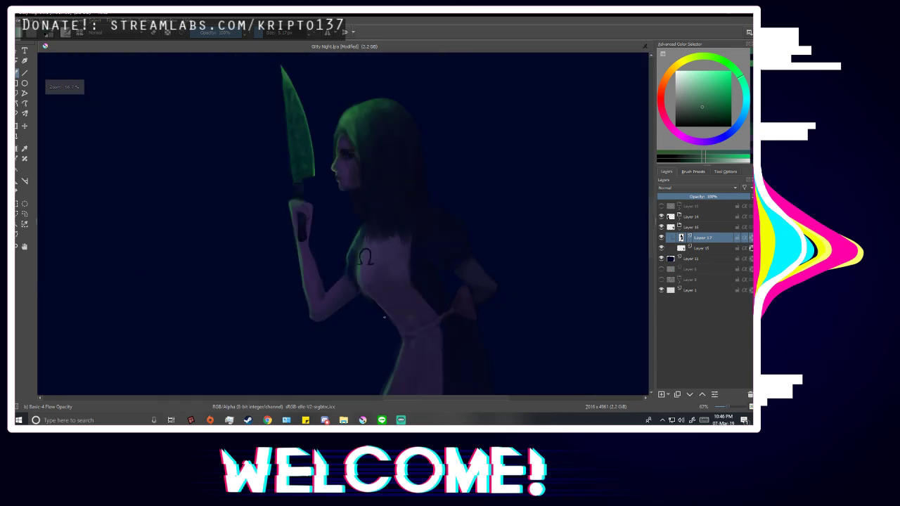
pyautogui.press('m')
pyautogui.press('m')
pyautogui.scroll(1, 372, 269)
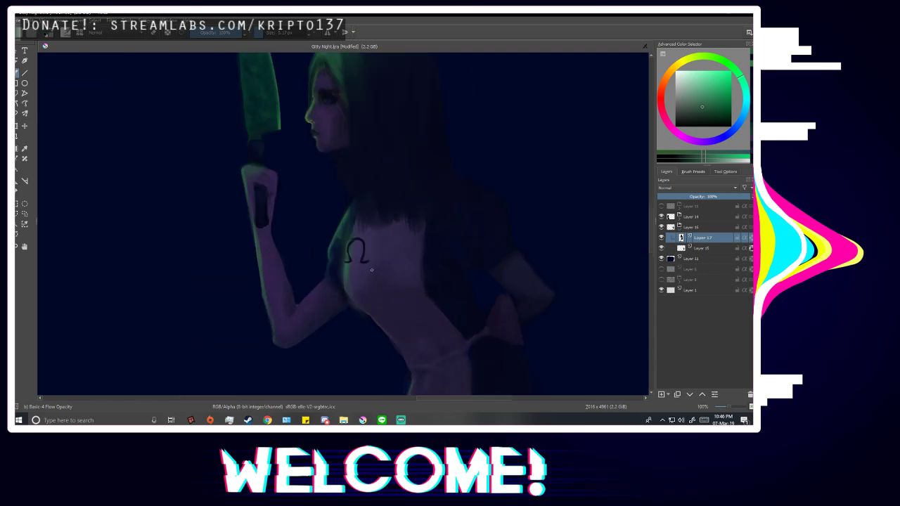
# Thicken the omega's front side and its foot with a sampled dark blue tone.
pyautogui.scroll(5, 372, 270)
pyautogui.keyDown('ctrl'); pyautogui.click(363, 246); pyautogui.keyUp('ctrl')
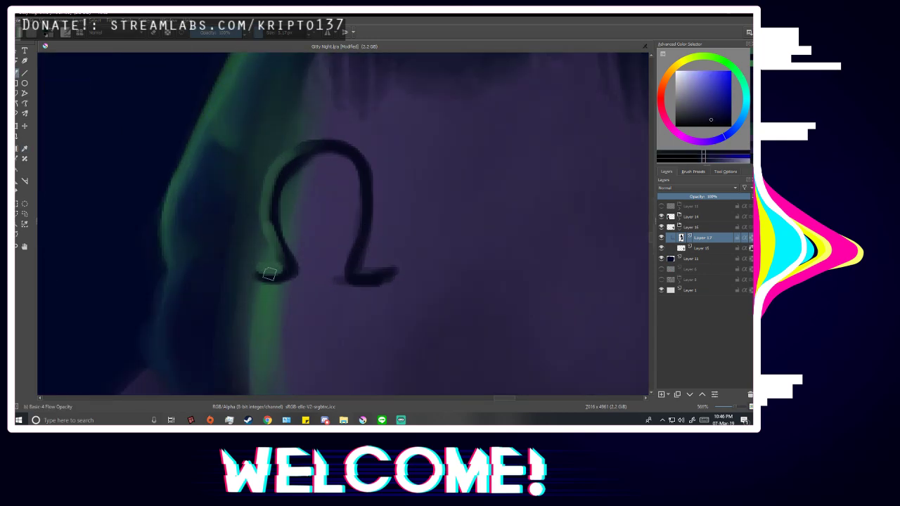
pyautogui.moveTo(269, 273)
pyautogui.mouseDown()
pyautogui.moveTo(271, 235)
pyautogui.moveTo(271, 197)
pyautogui.moveTo(313, 147)
pyautogui.moveTo(347, 162)
pyautogui.moveTo(307, 162)
pyautogui.moveTo(321, 148)
pyautogui.moveTo(289, 163)
pyautogui.moveTo(272, 212)
pyautogui.moveTo(281, 178)
pyautogui.moveTo(280, 279)
pyautogui.mouseUp()
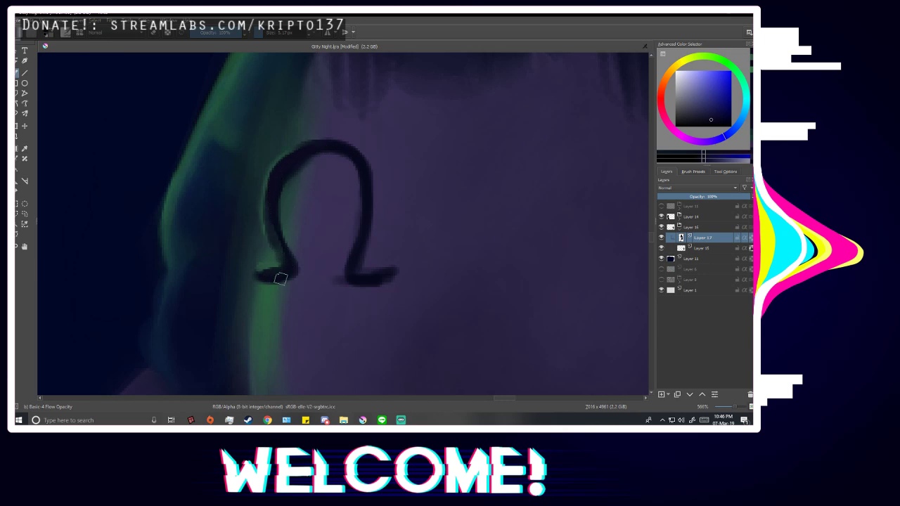
pyautogui.scroll(-3, 316, 267)
pyautogui.scroll(2, 317, 251)
# Paint thin green rim light along the inner edge of the omega's rear leg and check the figure in normal and mirrored view.
pyautogui.keyDown('ctrl'); pyautogui.click(299, 265); pyautogui.keyUp('ctrl')
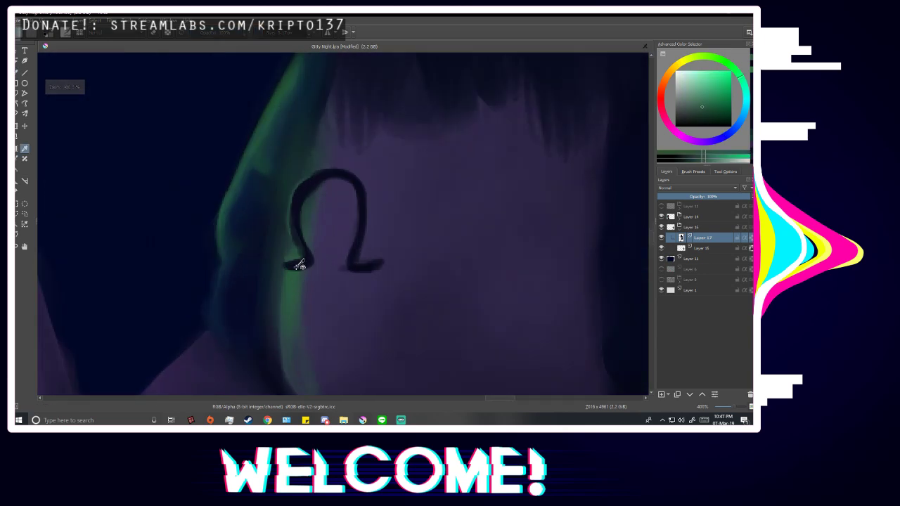
pyautogui.moveTo(349, 180)
pyautogui.mouseDown()
pyautogui.moveTo(360, 207)
pyautogui.moveTo(349, 272)
pyautogui.moveTo(362, 232)
pyautogui.moveTo(353, 254)
pyautogui.moveTo(362, 218)
pyautogui.moveTo(353, 180)
pyautogui.mouseUp()
pyautogui.keyDown('ctrl'); pyautogui.click(365, 268); pyautogui.keyUp('ctrl')
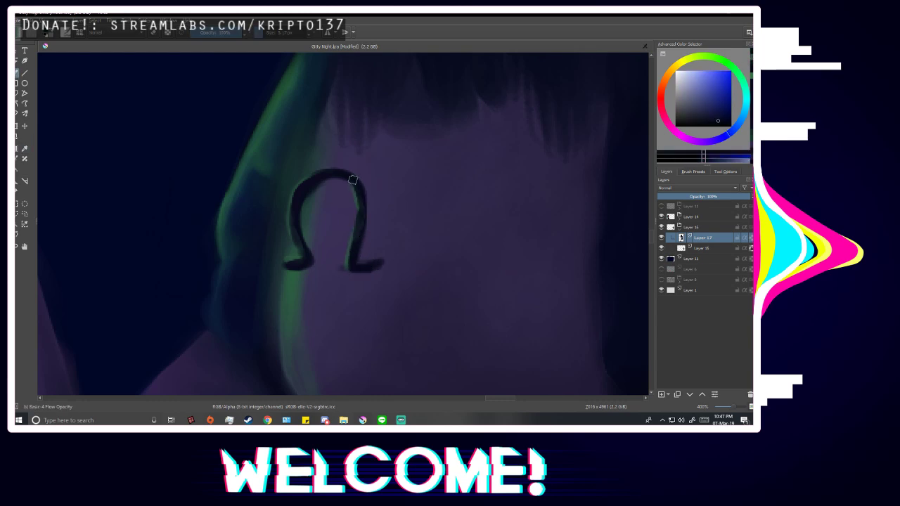
pyautogui.scroll(-6, 393, 253)
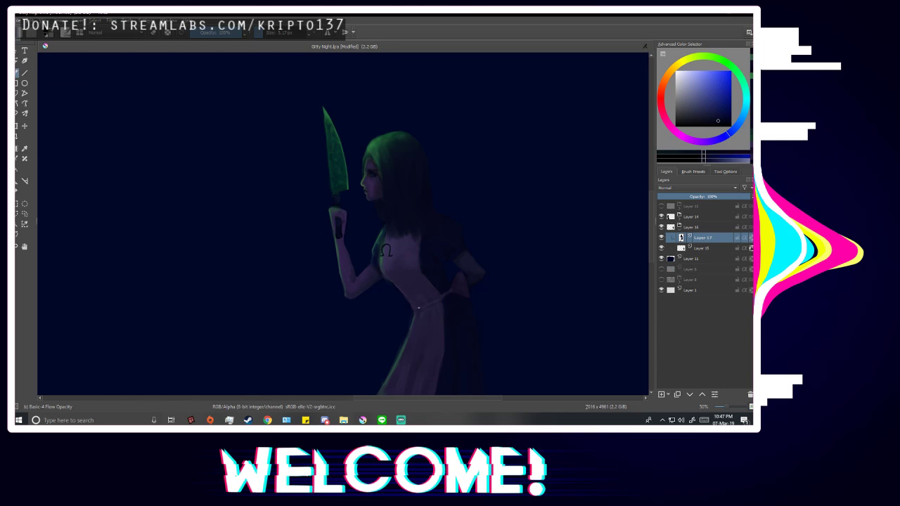
pyautogui.press('m')
pyautogui.press('m')
pyautogui.scroll(-1, 422, 303)
pyautogui.scroll(2, 427, 298)
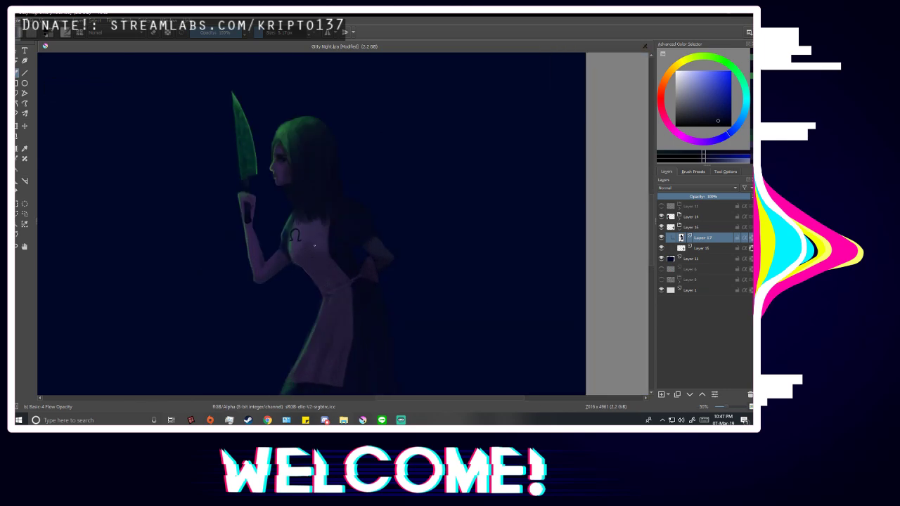
# Paint thin dark cords from the hair down to the top of the omega, guided by the sketch layer, and mirror the view.
pyautogui.scroll(2, 301, 222)
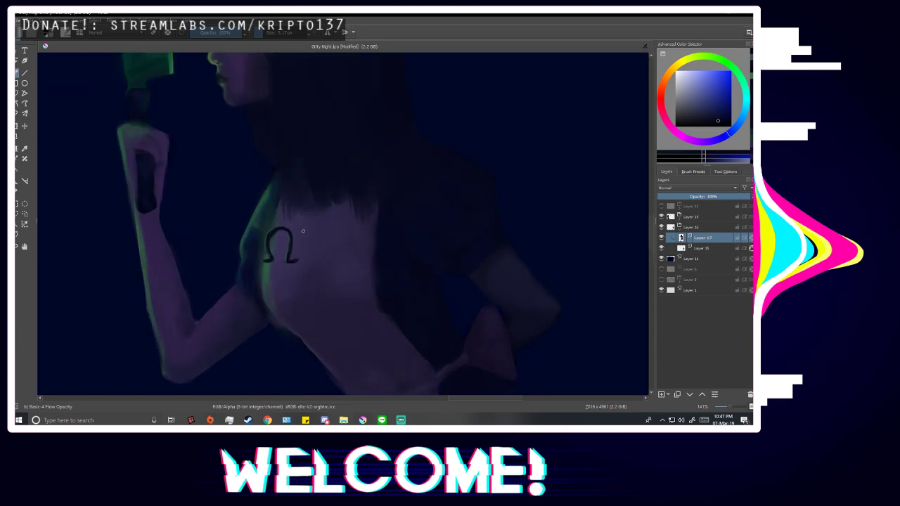
pyautogui.scroll(2, 306, 216)
pyautogui.press('p')
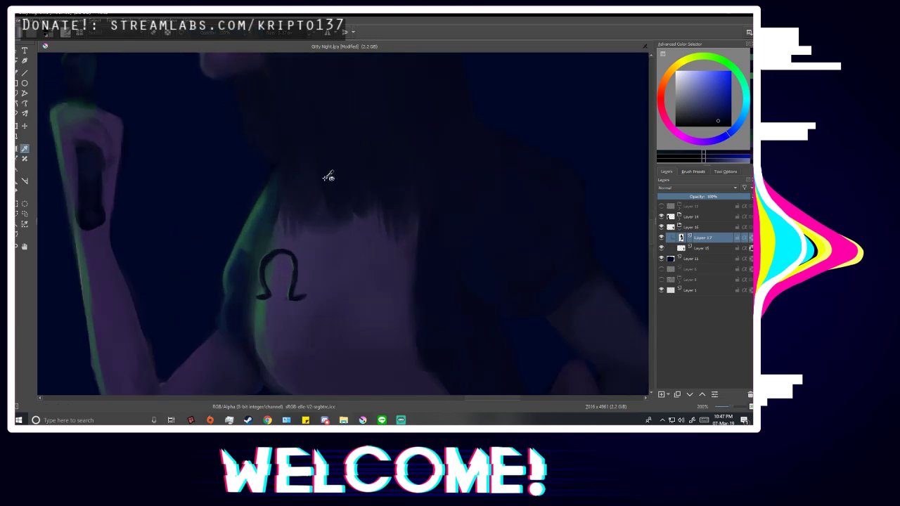
pyautogui.click(309, 189)
pyautogui.press('b')
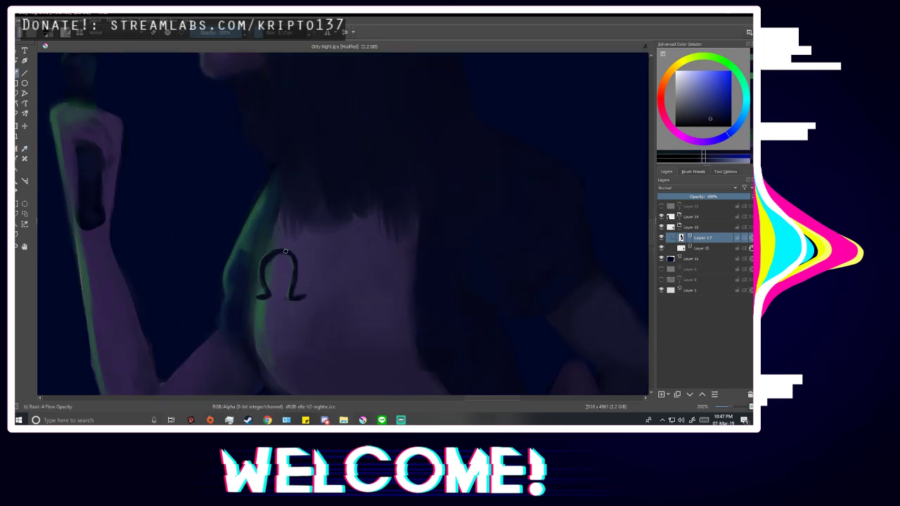
pyautogui.click(661, 206)
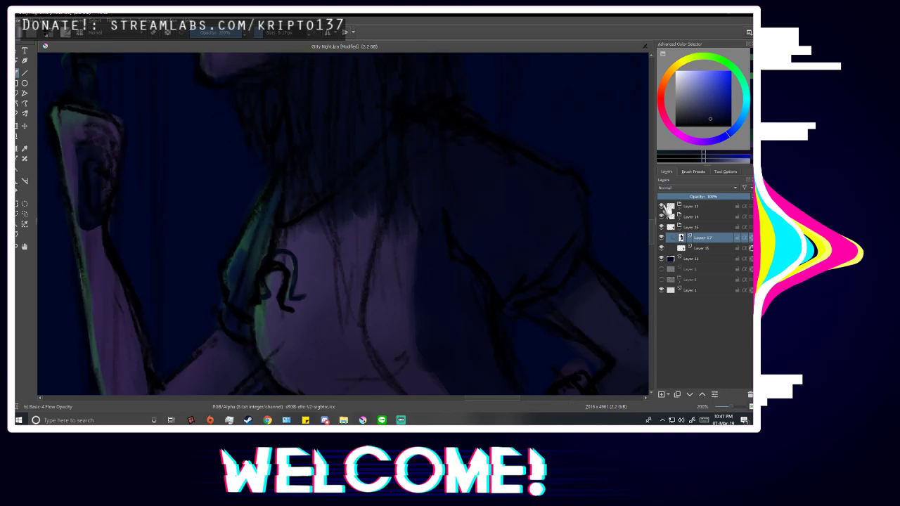
pyautogui.click(661, 207)
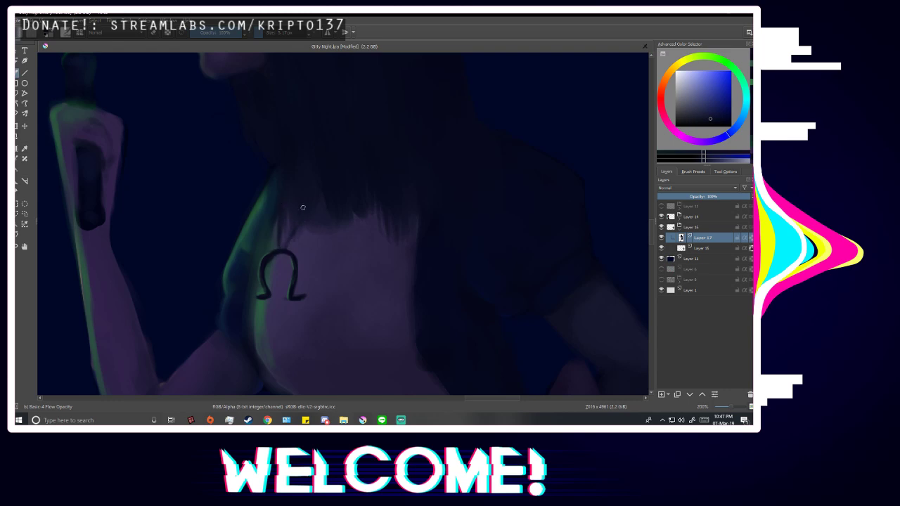
pyautogui.moveTo(278, 250); pyautogui.dragTo(278, 197)
pyautogui.scroll(-5, 314, 217)
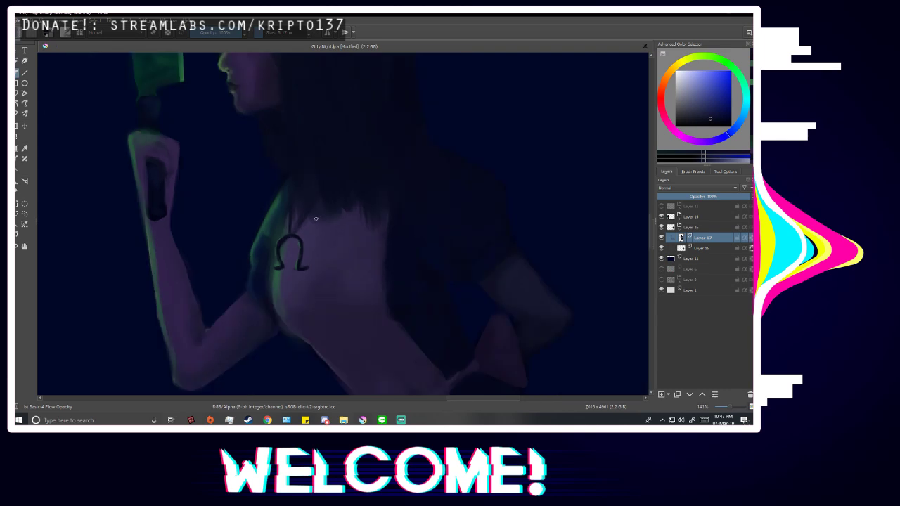
pyautogui.press('m')
pyautogui.scroll(-2, 416, 162)
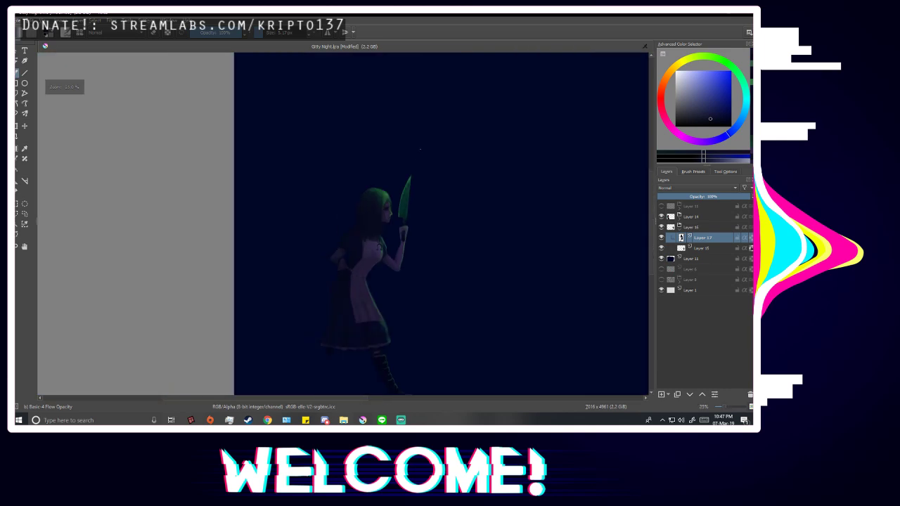
# Select the omega by tracing its outline, rotate it slightly with the Transform tool to fit the chest, and deselect it.
pyautogui.scroll(10, 394, 211)
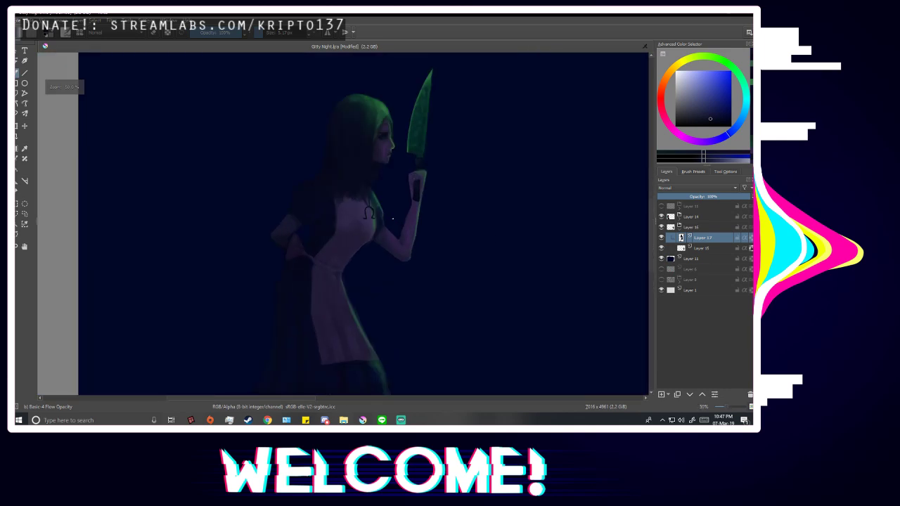
pyautogui.click(24, 214)
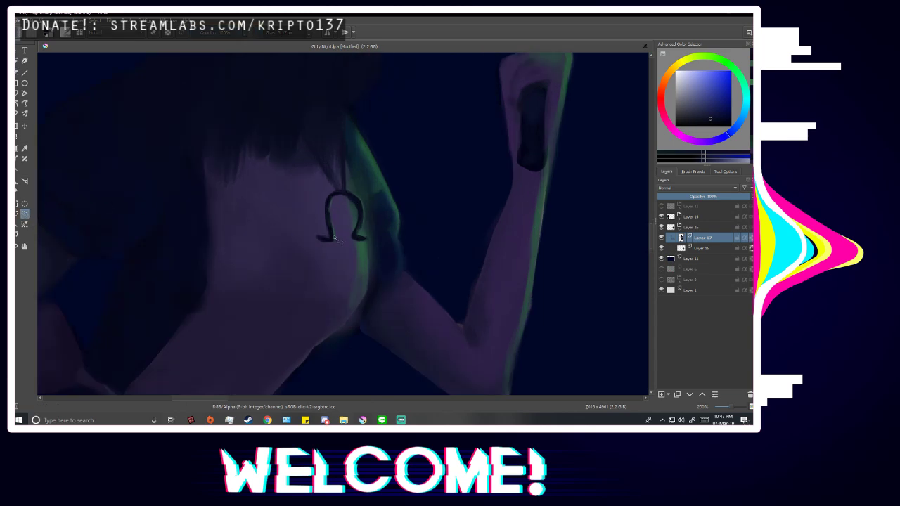
pyautogui.scroll(2, 362, 206)
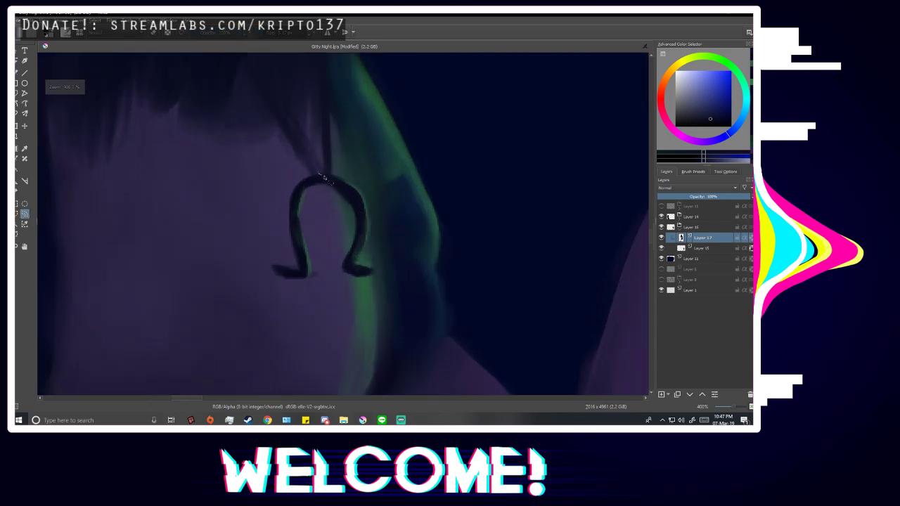
pyautogui.moveTo(318, 174); pyautogui.dragTo(366, 199)
pyautogui.moveTo(358, 266)
pyautogui.mouseDown()
pyautogui.moveTo(369, 274)
pyautogui.moveTo(357, 238)
pyautogui.mouseUp()
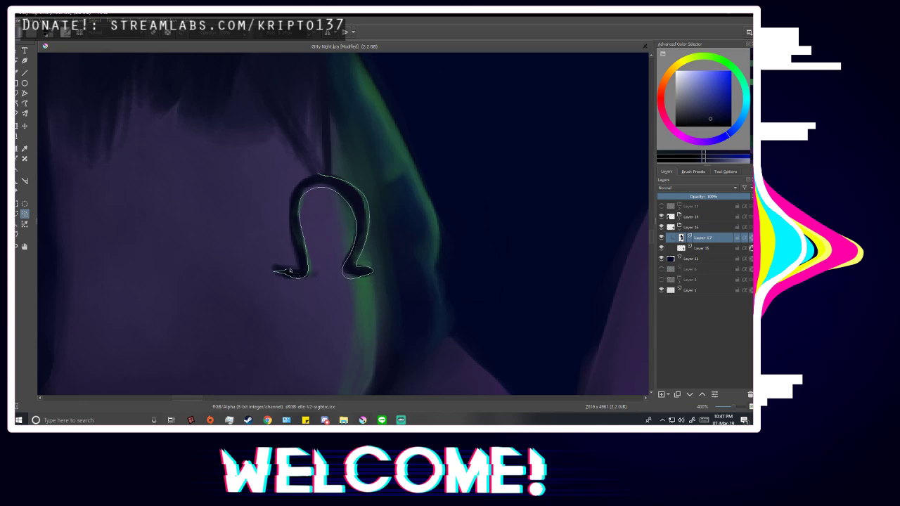
pyautogui.moveTo(291, 195); pyautogui.dragTo(318, 174)
pyautogui.hotkey('ctrl', 't')
pyautogui.moveTo(391, 257); pyautogui.dragTo(393, 247)
pyautogui.scroll(-6, 394, 274)
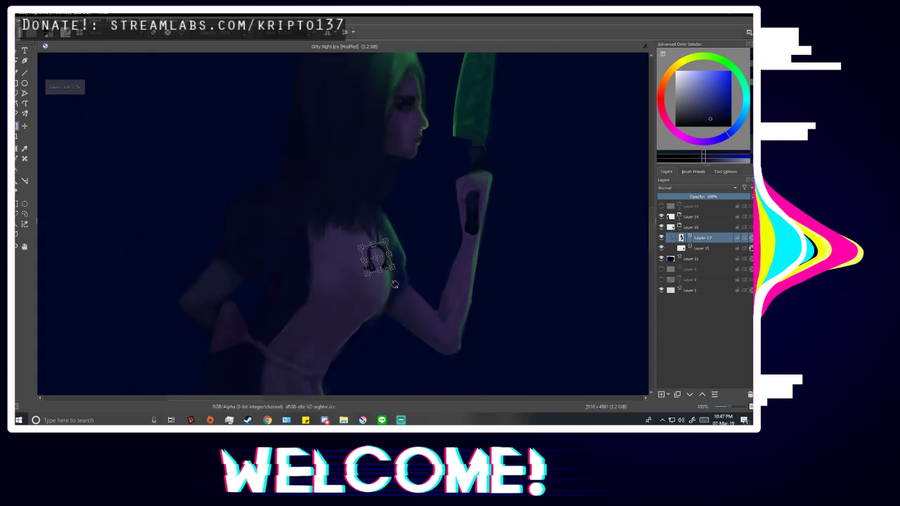
pyautogui.press('b')
pyautogui.scroll(-1, 398, 290)
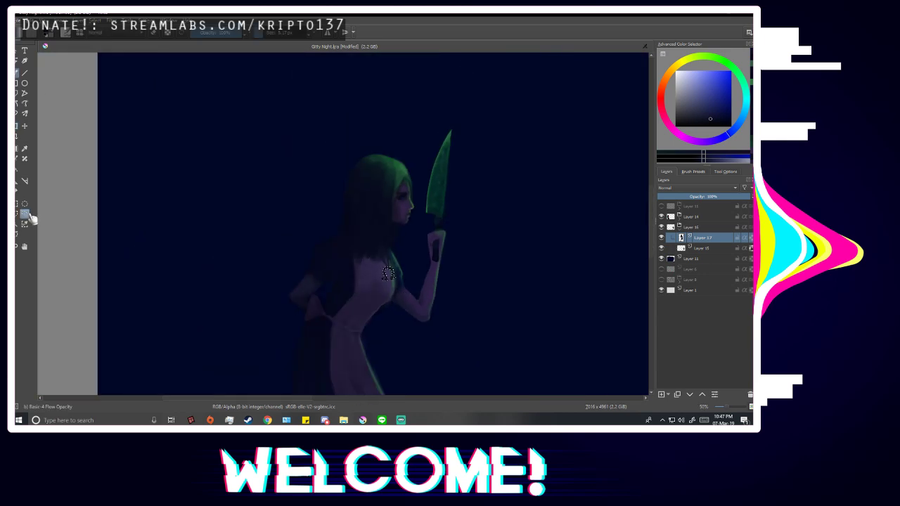
pyautogui.click(27, 214)
# Paint over the leftover dark marks at the omega's rear foot with the apron's sampled purple.
pyautogui.scroll(7, 313, 258)
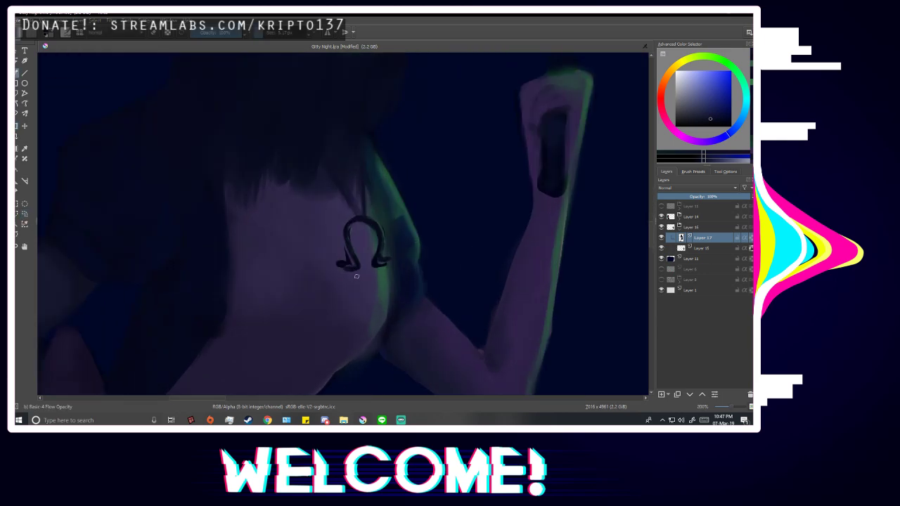
pyautogui.press('p')
pyautogui.click(340, 257)
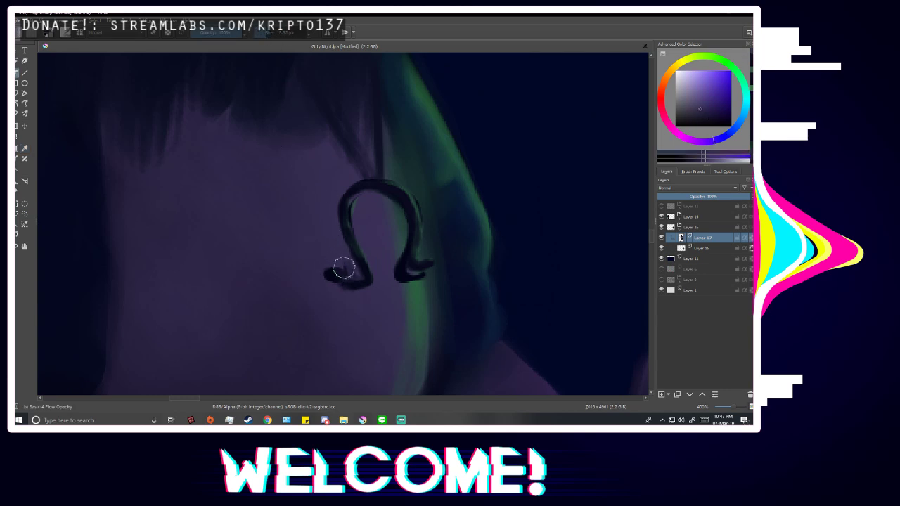
pyautogui.moveTo(344, 262); pyautogui.dragTo(325, 273)
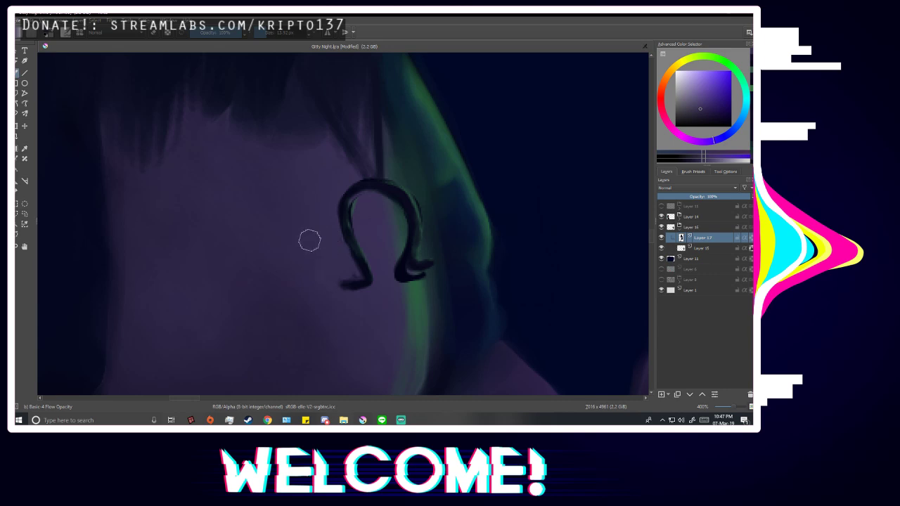
pyautogui.scroll(-1, 398, 288)
pyautogui.scroll(1, 372, 295)
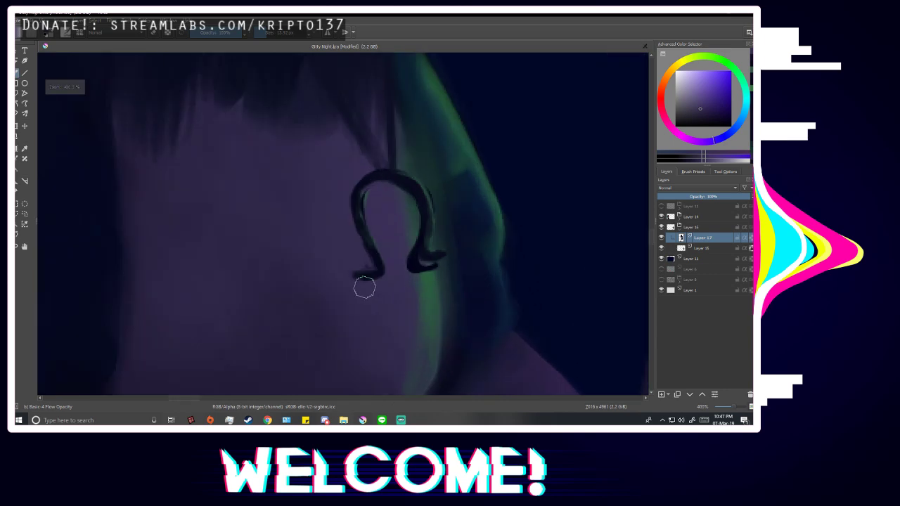
# Clean up the omega's front edge and doubled front foot by painting sampled green apron tones around them.
pyautogui.press('p')
pyautogui.click(443, 204)
pyautogui.press('b')
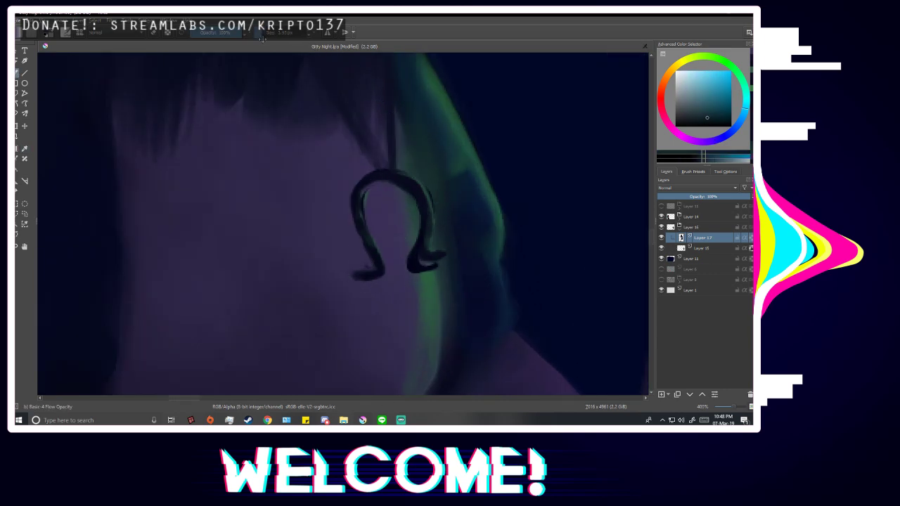
pyautogui.moveTo(428, 191); pyautogui.dragTo(432, 205)
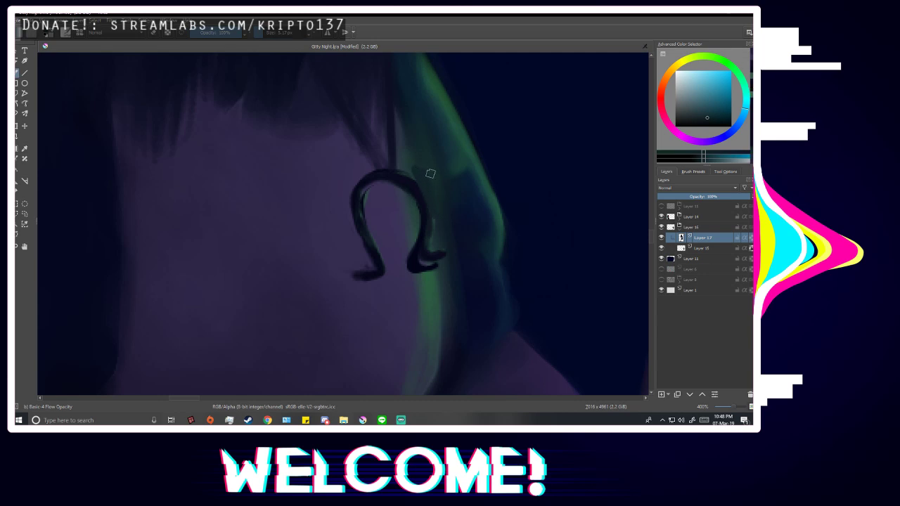
pyautogui.keyDown('ctrl'); pyautogui.click(432, 179); pyautogui.keyUp('ctrl')
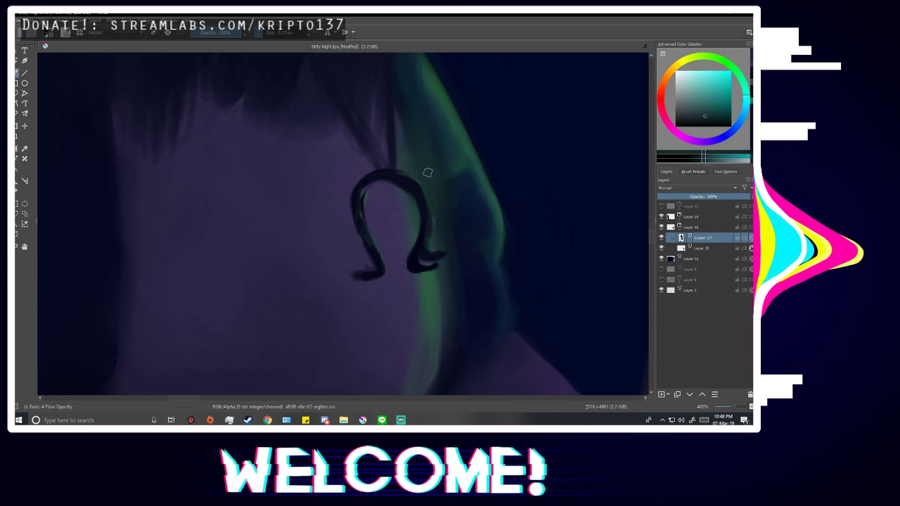
pyautogui.keyDown('ctrl'); pyautogui.click(407, 239); pyautogui.keyUp('ctrl')
pyautogui.moveTo(409, 260)
pyautogui.mouseDown()
pyautogui.moveTo(411, 271)
pyautogui.moveTo(442, 265)
pyautogui.mouseUp()
pyautogui.keyDown('ctrl'); pyautogui.click(441, 265); pyautogui.keyUp('ctrl')
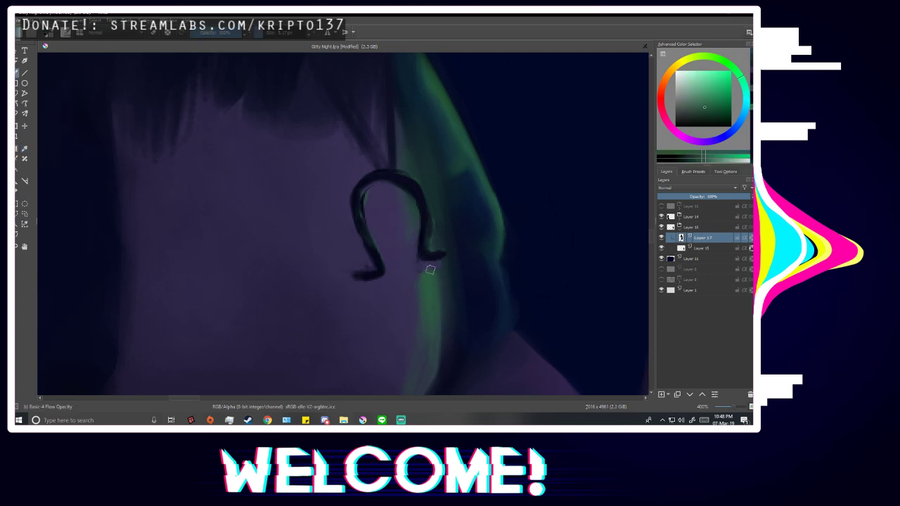
# Refine the inside of the omega's loop and the joint with the cords using sampled surrounding tones, and check it from a distance.
pyautogui.keyDown('ctrl'); pyautogui.click(368, 186); pyautogui.keyUp('ctrl')
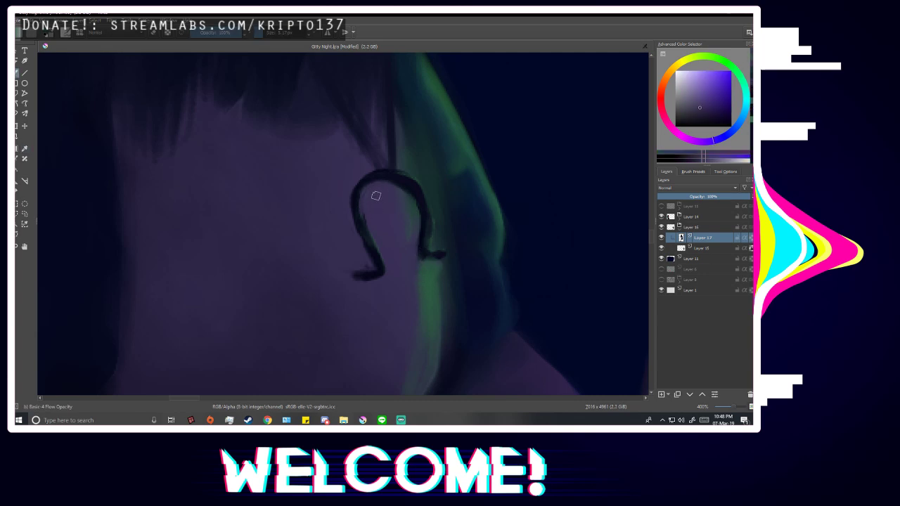
pyautogui.scroll(3, 376, 196)
pyautogui.keyDown('ctrl'); pyautogui.click(406, 210); pyautogui.keyUp('ctrl')
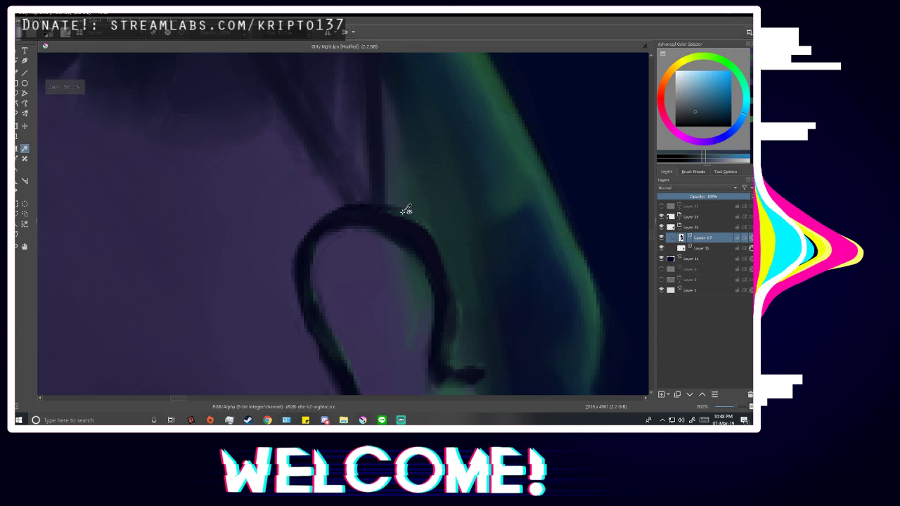
pyautogui.keyDown('ctrl'); pyautogui.click(339, 175); pyautogui.keyUp('ctrl')
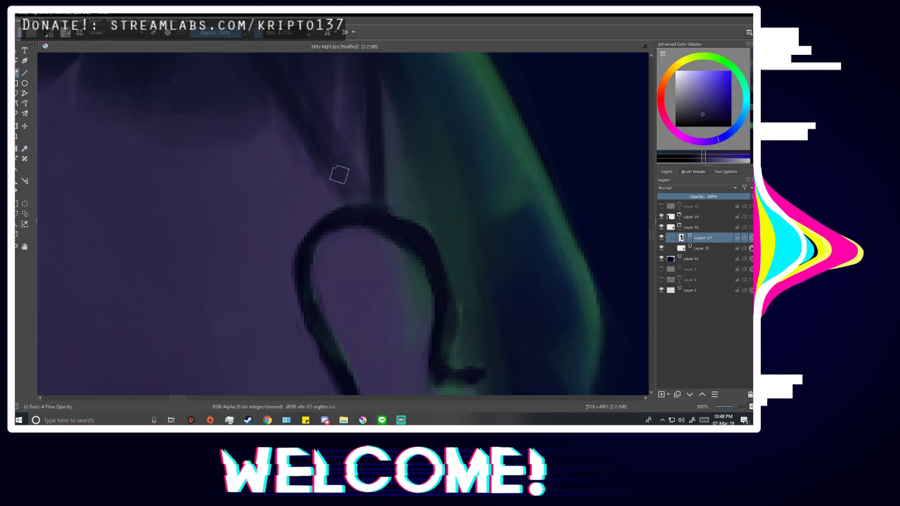
pyautogui.scroll(-6, 387, 225)
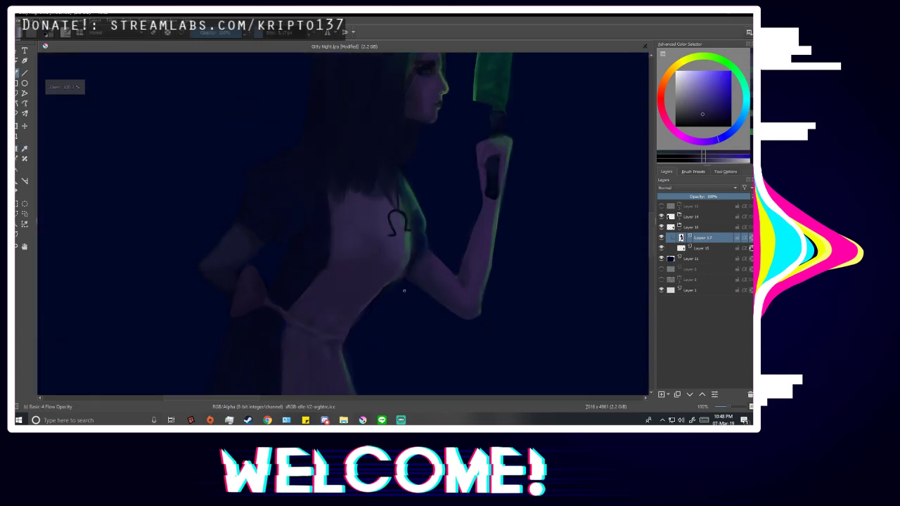
# Repaint the omega's rear foot higher with its sampled dark tone, and cover the old lower foot with the apron's sampled purple.
pyautogui.scroll(5, 414, 216)
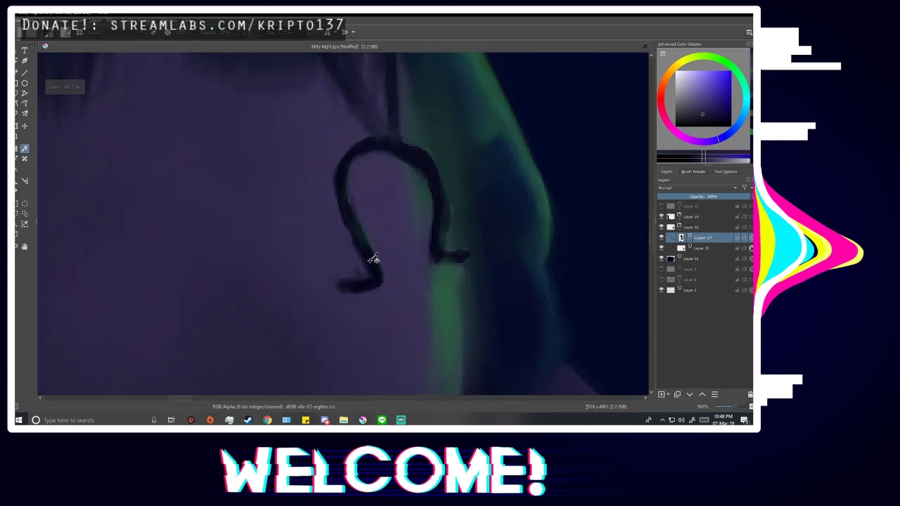
pyautogui.keyDown('ctrl'); pyautogui.click(369, 257); pyautogui.keyUp('ctrl')
pyautogui.moveTo(342, 259); pyautogui.dragTo(358, 257)
pyautogui.scroll(-4, 426, 248)
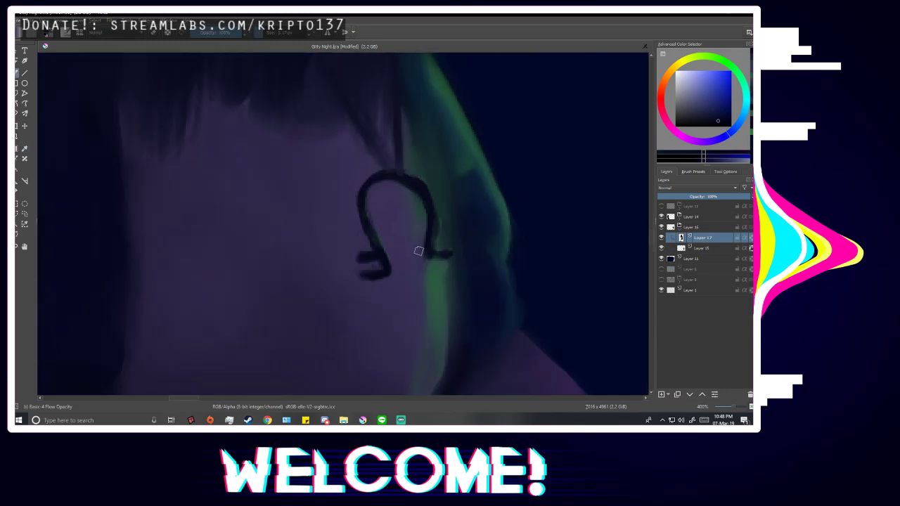
pyautogui.scroll(-3, 432, 248)
pyautogui.scroll(7, 427, 262)
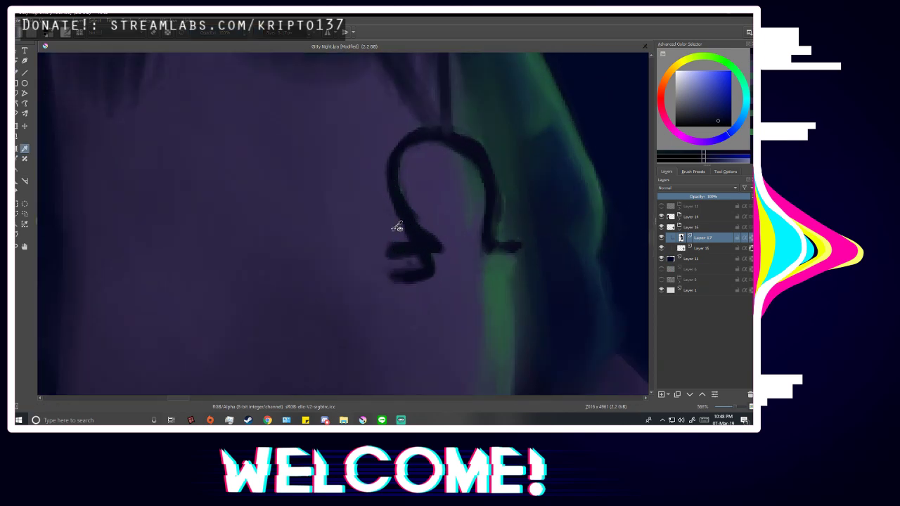
pyautogui.keyDown('ctrl'); pyautogui.click(392, 208); pyautogui.keyUp('ctrl')
pyautogui.moveTo(393, 203)
pyautogui.mouseDown()
pyautogui.moveTo(412, 241)
pyautogui.moveTo(388, 239)
pyautogui.moveTo(391, 269)
pyautogui.moveTo(421, 258)
pyautogui.moveTo(385, 283)
pyautogui.mouseUp()
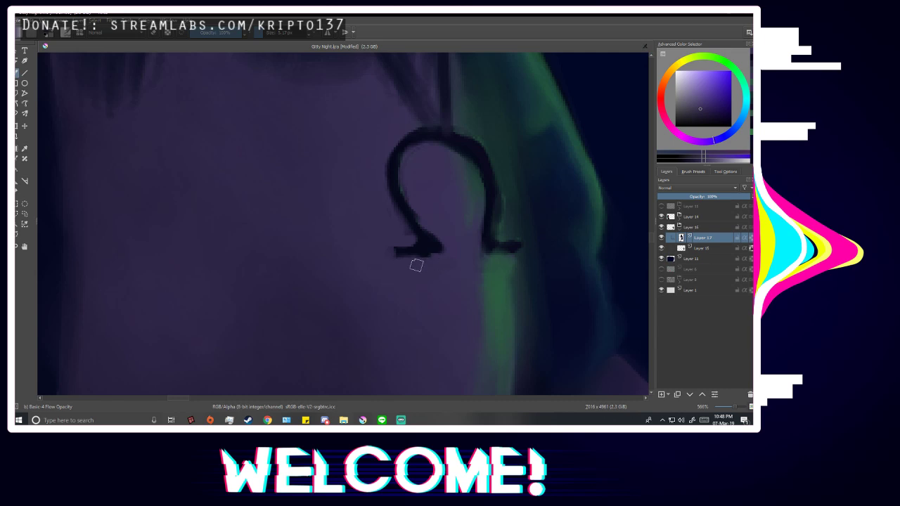
pyautogui.scroll(-7, 421, 270)
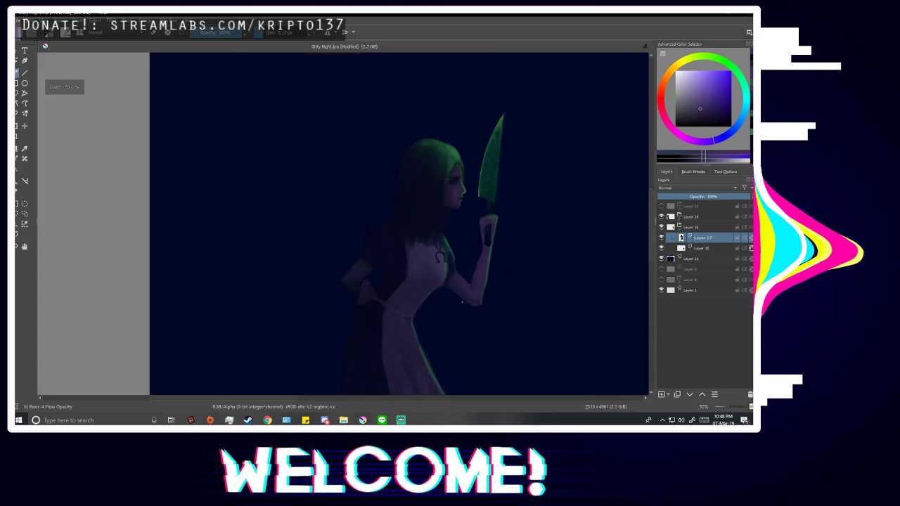
# Refine the omega's rear leg and foot in dark blue in the mirrored view, and check the whole illustration from a distance.
pyautogui.press('m')
pyautogui.scroll(4, 300, 243)
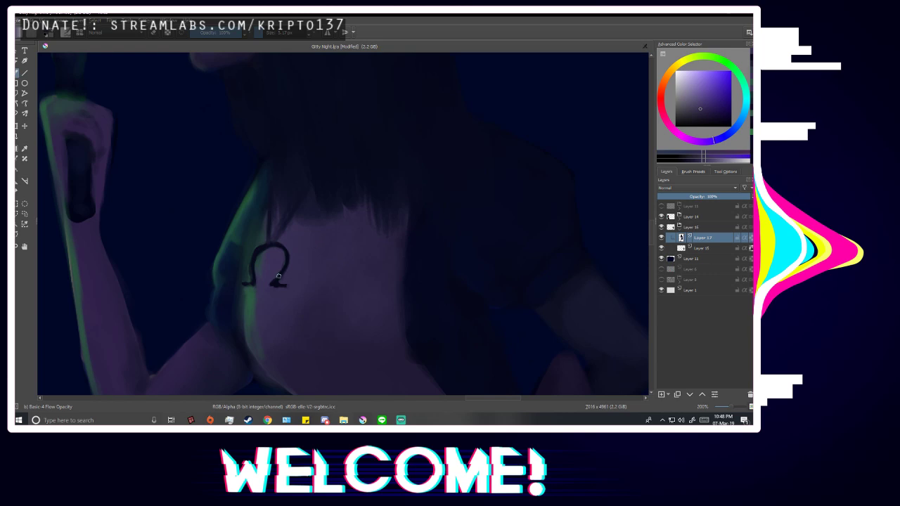
pyautogui.scroll(1, 278, 276)
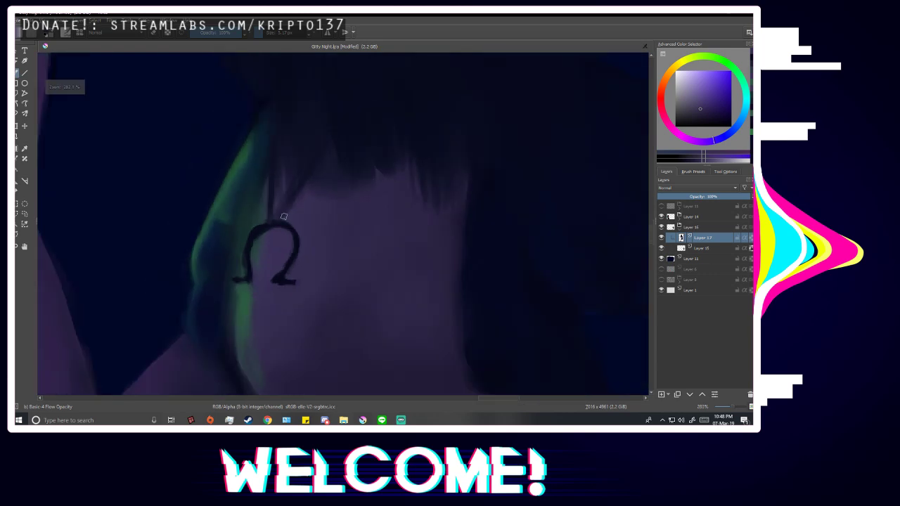
pyautogui.scroll(2, 280, 206)
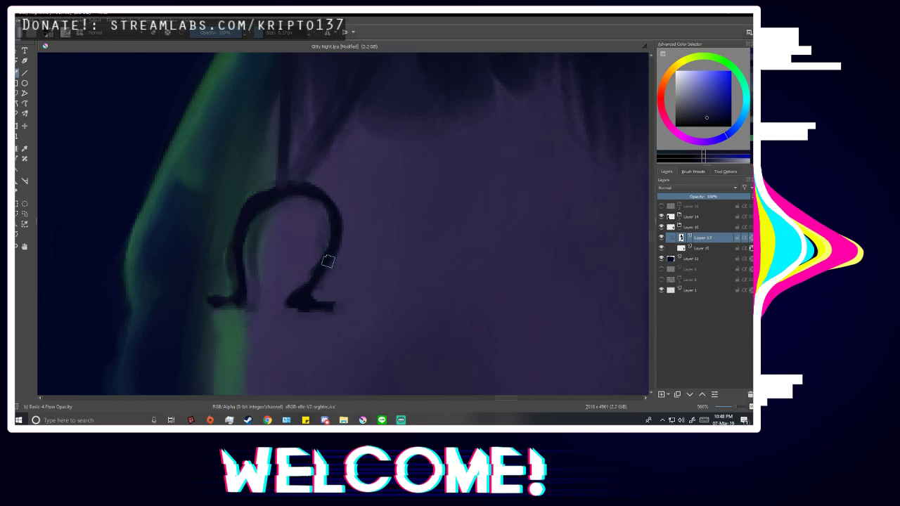
pyautogui.scroll(-7, 328, 210)
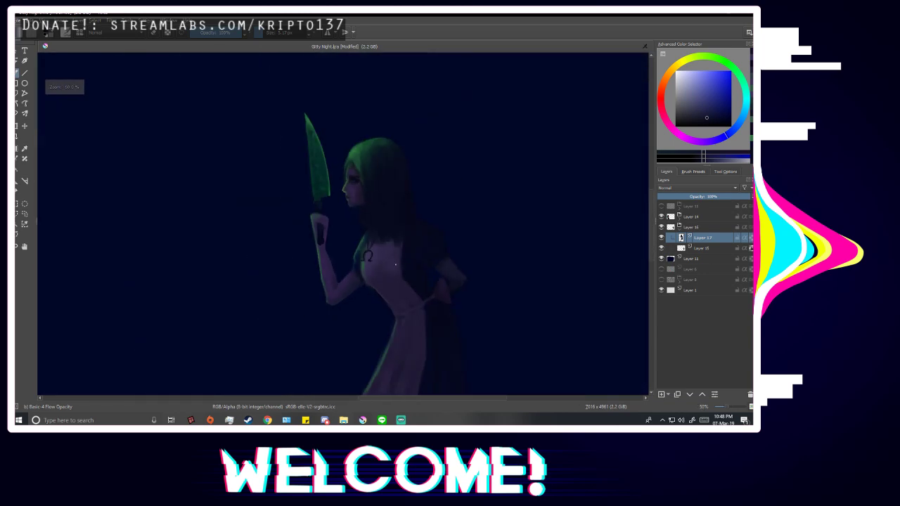
pyautogui.scroll(-3, 395, 265)
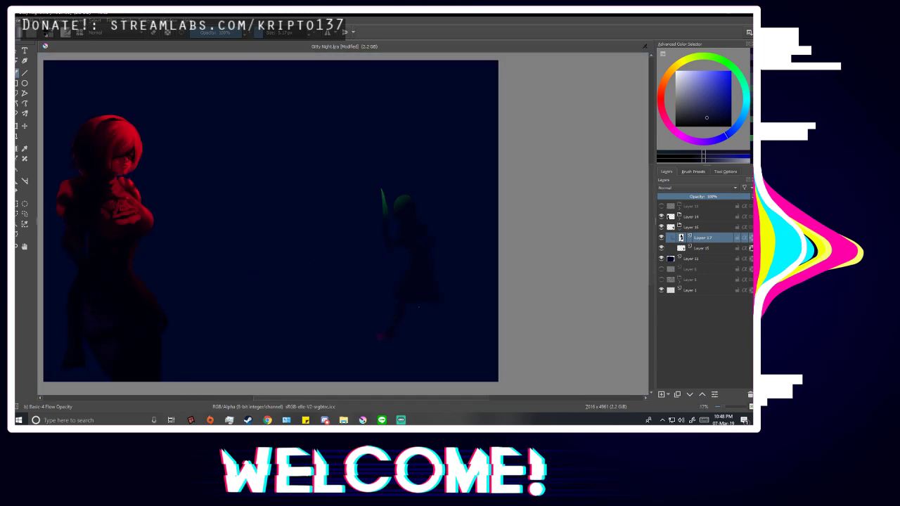
pyautogui.press('m')
pyautogui.press('m')
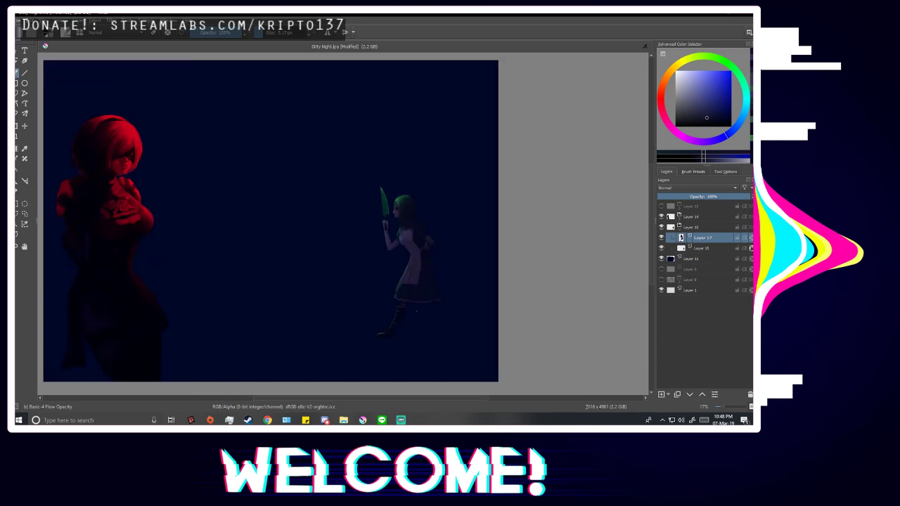
# Touch up the omega's strokes with sampled clothing and muted purple tones, and compare it against the full two-character composition.
pyautogui.scroll(4, 337, 240)
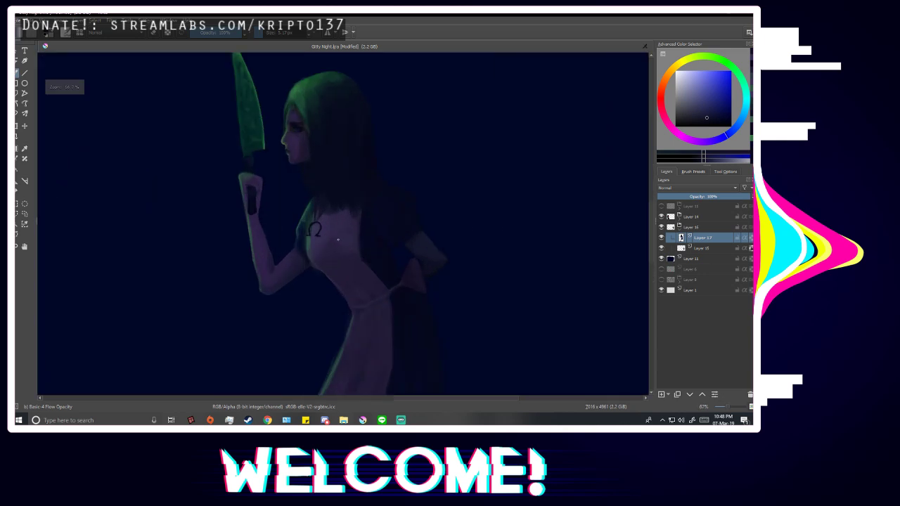
pyautogui.scroll(1, 339, 156)
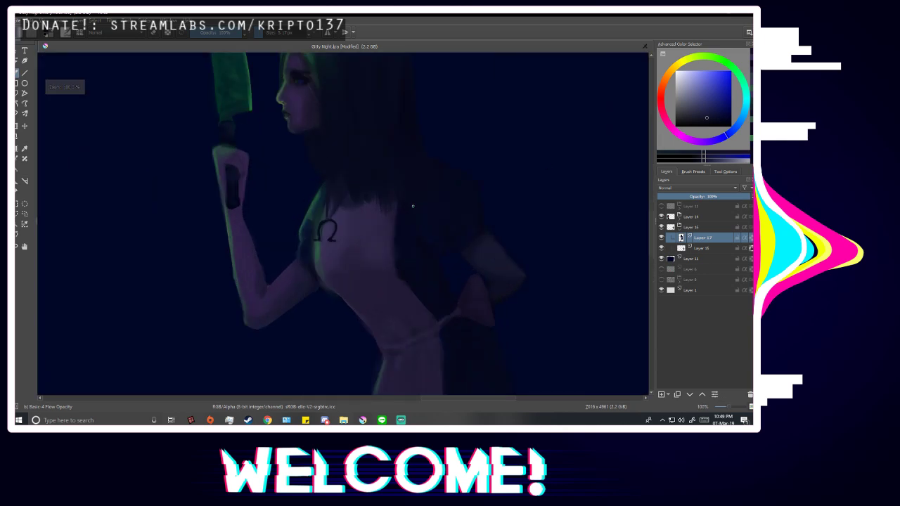
pyautogui.keyDown('ctrl'); pyautogui.click(466, 233); pyautogui.keyUp('ctrl')
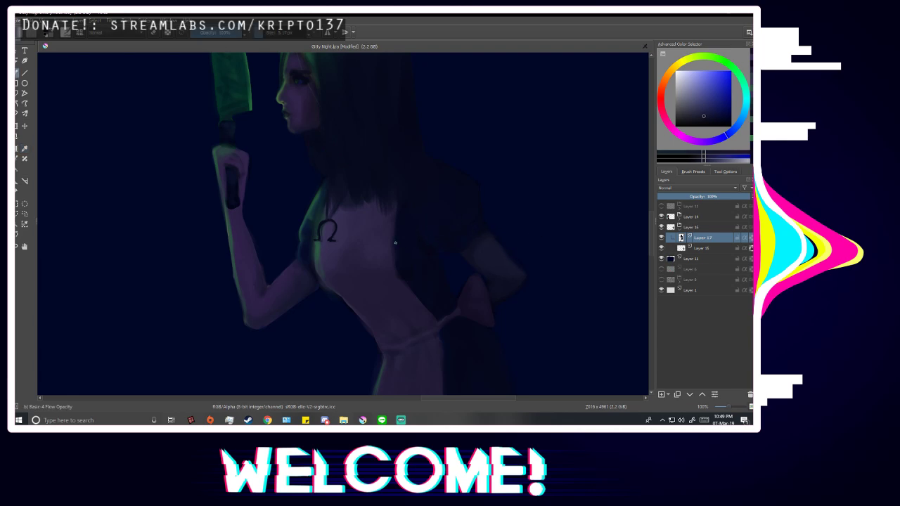
pyautogui.scroll(3, 395, 243)
pyautogui.keyDown('ctrl'); pyautogui.click(173, 255); pyautogui.keyUp('ctrl')
pyautogui.scroll(2, 302, 110)
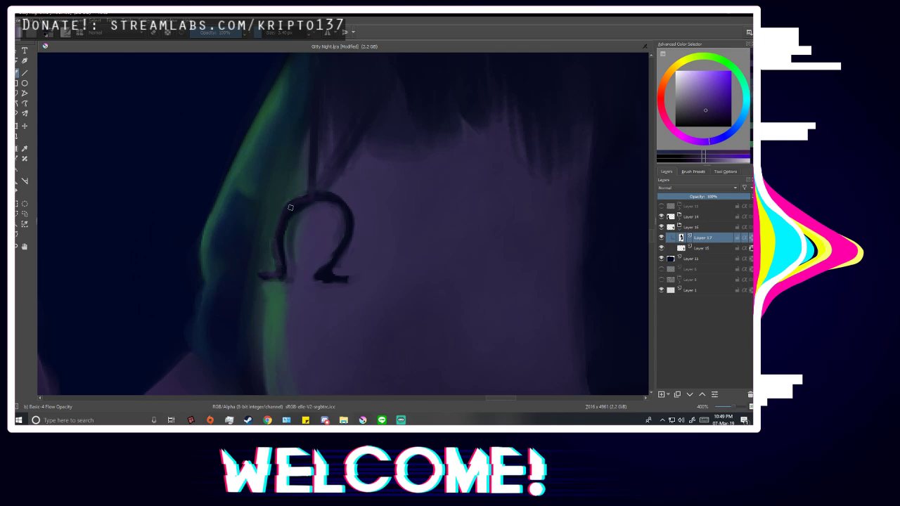
pyautogui.scroll(-7, 344, 244)
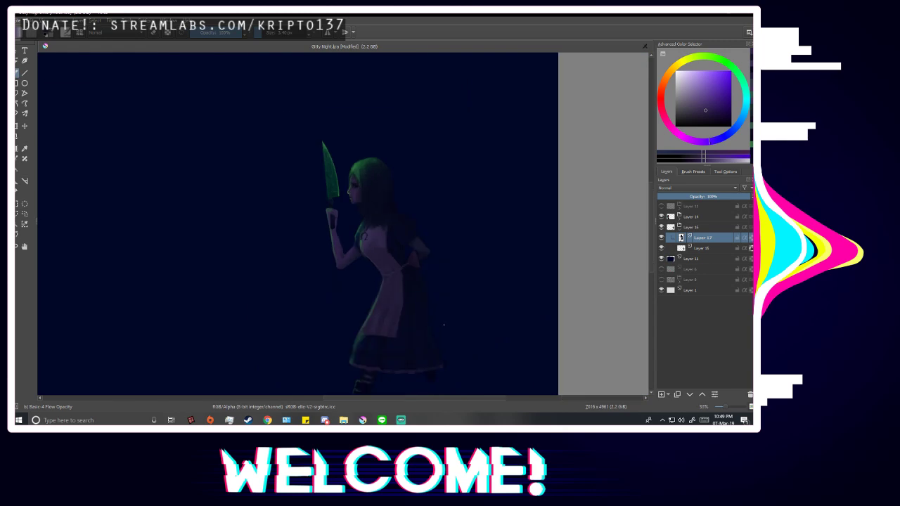
pyautogui.scroll(-1, 444, 324)
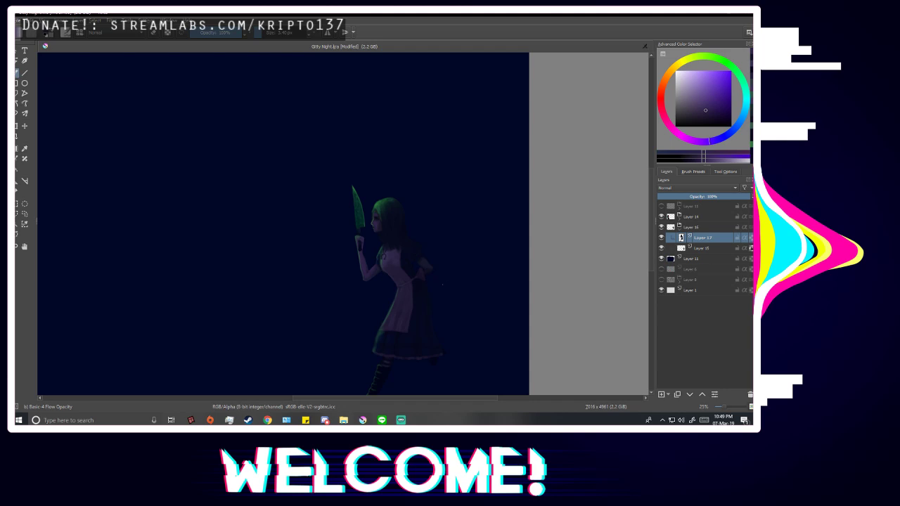
pyautogui.scroll(-1, 445, 324)
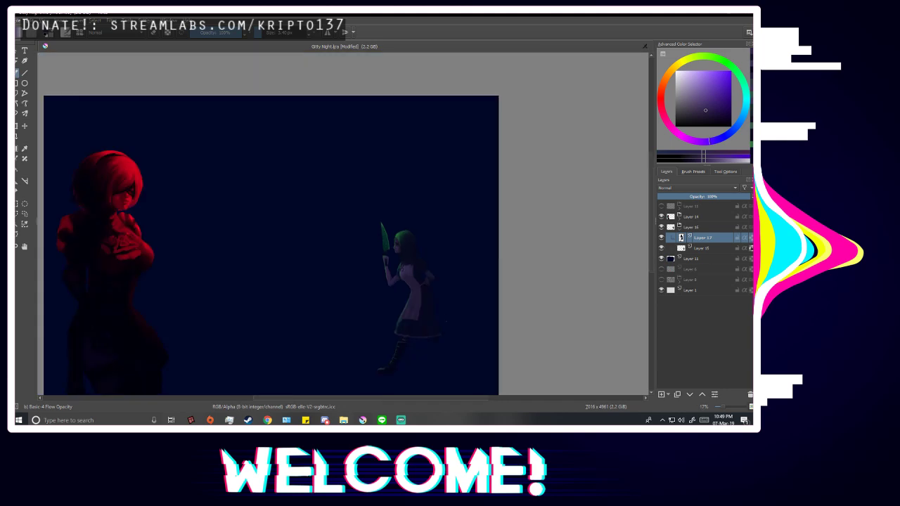
# Block in a tapered pocket on the lower part of the apron skirt using lighter purple sampled from the chest.
pyautogui.scroll(2, 445, 323)
pyautogui.scroll(2, 435, 309)
pyautogui.press('p')
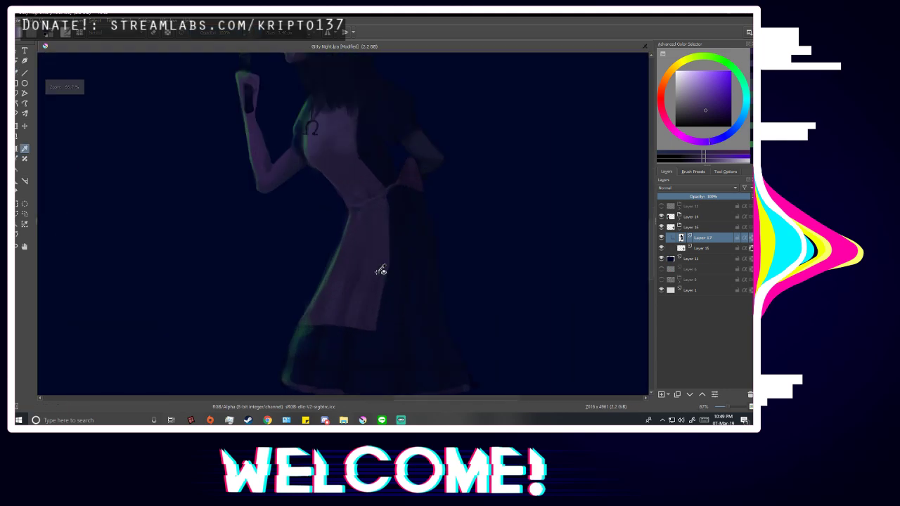
pyautogui.click(352, 128)
pyautogui.press('b')
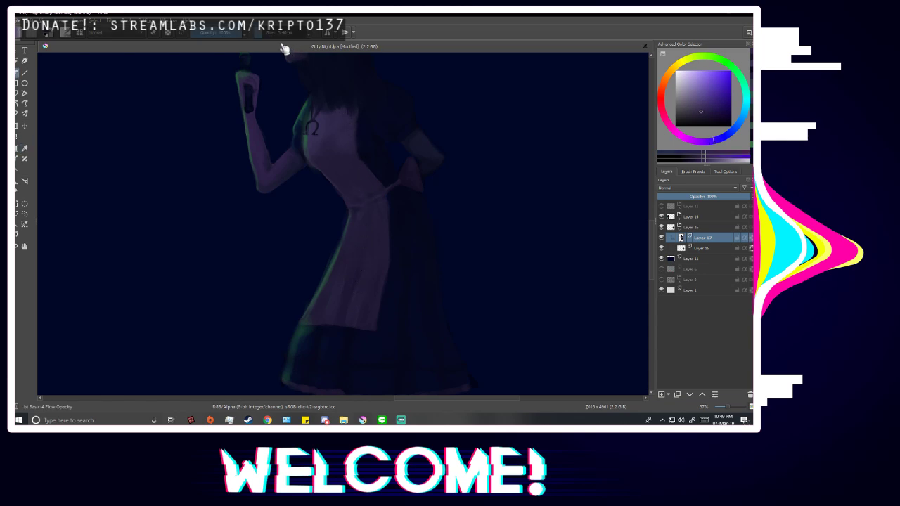
pyautogui.scroll(1, 358, 284)
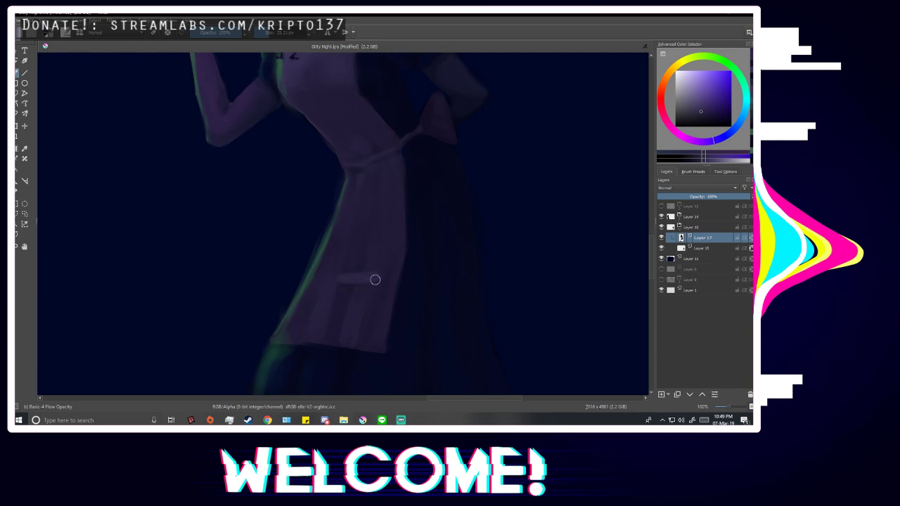
pyautogui.moveTo(340, 279)
pyautogui.mouseDown()
pyautogui.moveTo(343, 317)
pyautogui.moveTo(358, 326)
pyautogui.moveTo(378, 284)
pyautogui.moveTo(366, 321)
pyautogui.moveTo(375, 283)
pyautogui.moveTo(357, 277)
pyautogui.moveTo(346, 313)
pyautogui.moveTo(348, 285)
pyautogui.moveTo(357, 324)
pyautogui.moveTo(351, 289)
pyautogui.mouseUp()
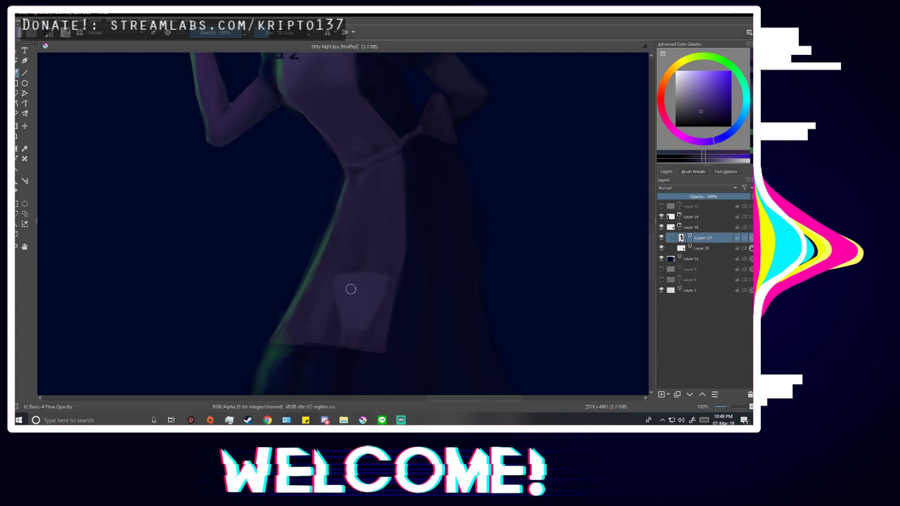
pyautogui.scroll(1, 389, 307)
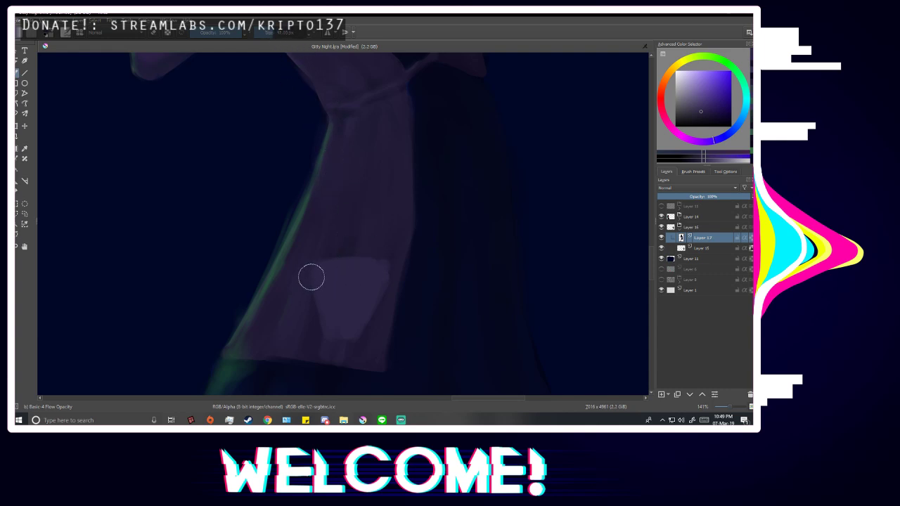
# Reduce the brush size, clean up the pocket's top and side edges, and check the figure mirrored from a distance.
pyautogui.moveTo(280, 35); pyautogui.dragTo(262, 35)
pyautogui.scroll(-5, 387, 284)
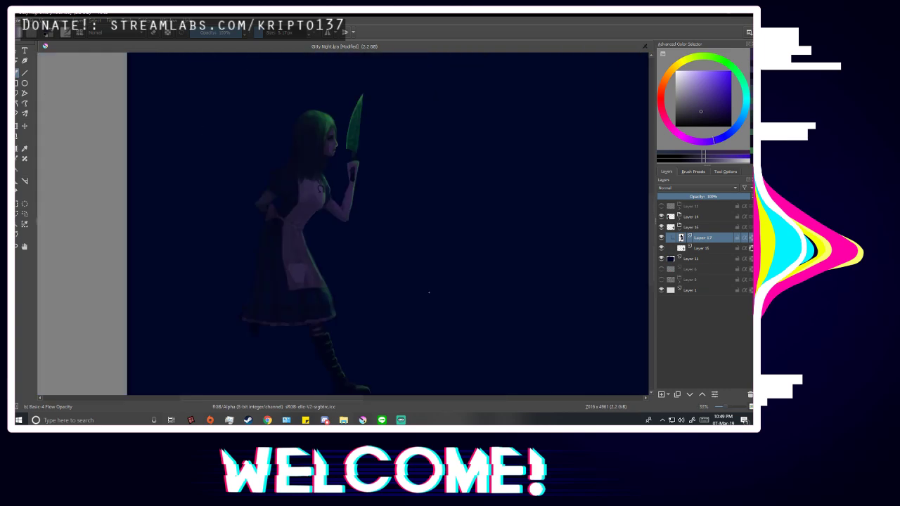
pyautogui.scroll(5, 300, 301)
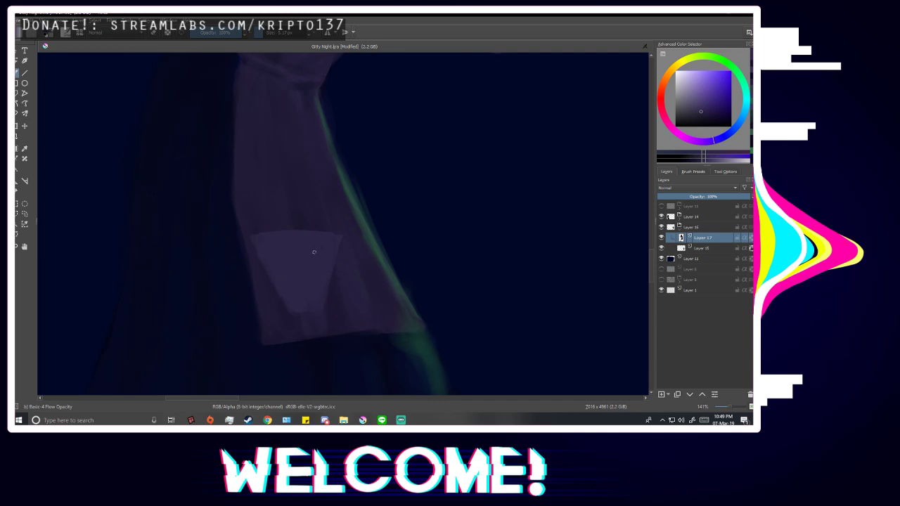
pyautogui.scroll(-4, 314, 252)
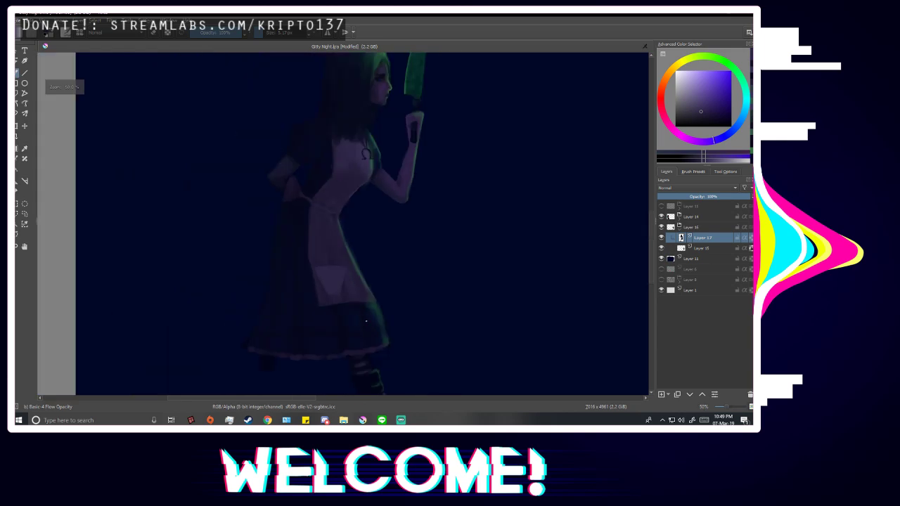
pyautogui.scroll(-1, 365, 320)
pyautogui.press('m')
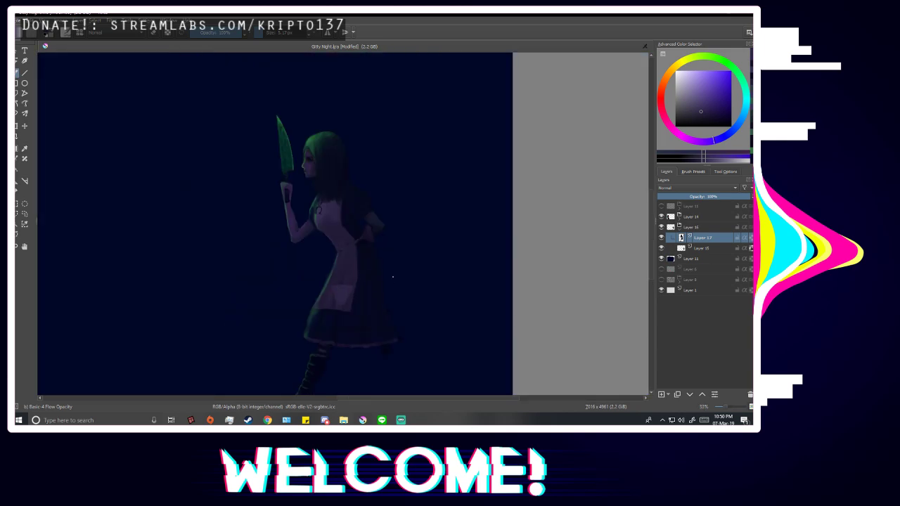
# Add a faint dark fold above the pocket with a sampled dark tone, and rework the pocket using its sampled light purple.
pyautogui.scroll(2, 357, 294)
pyautogui.keyDown('ctrl'); pyautogui.click(325, 212); pyautogui.keyUp('ctrl')
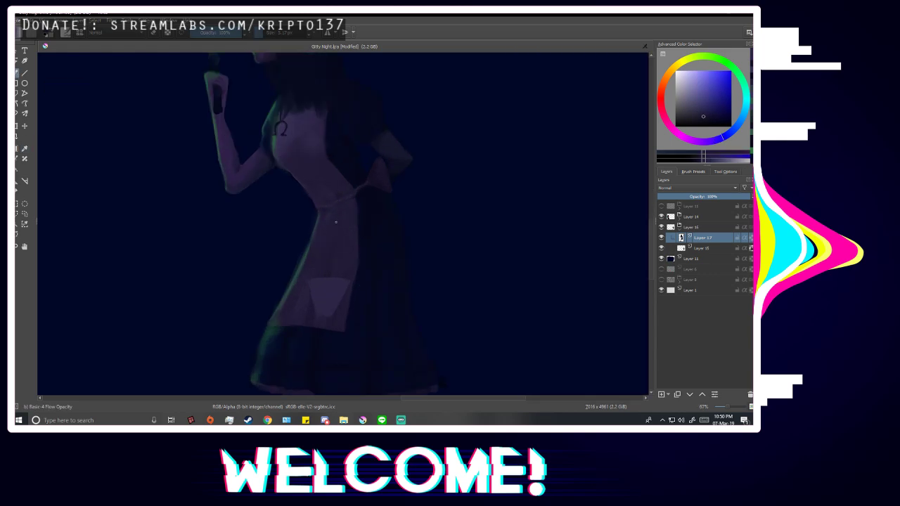
pyautogui.scroll(2, 347, 326)
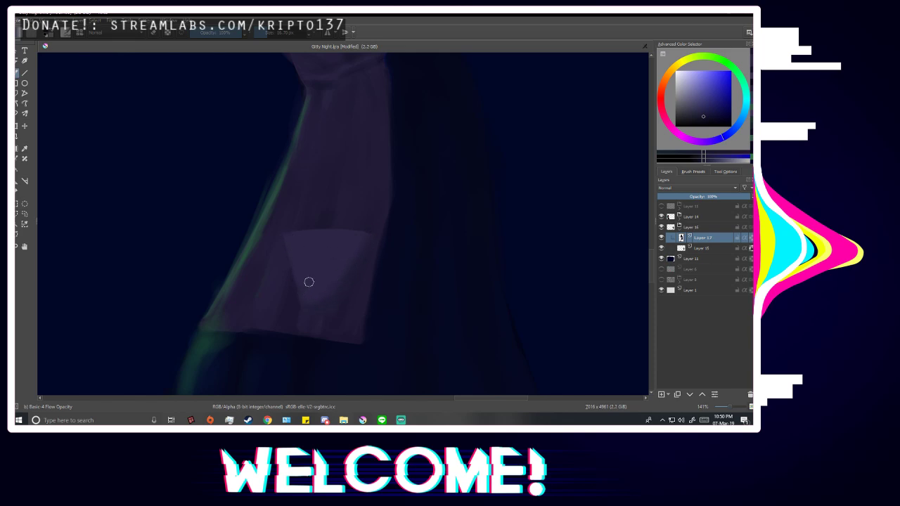
pyautogui.keyDown('ctrl'); pyautogui.click(349, 246); pyautogui.keyUp('ctrl')
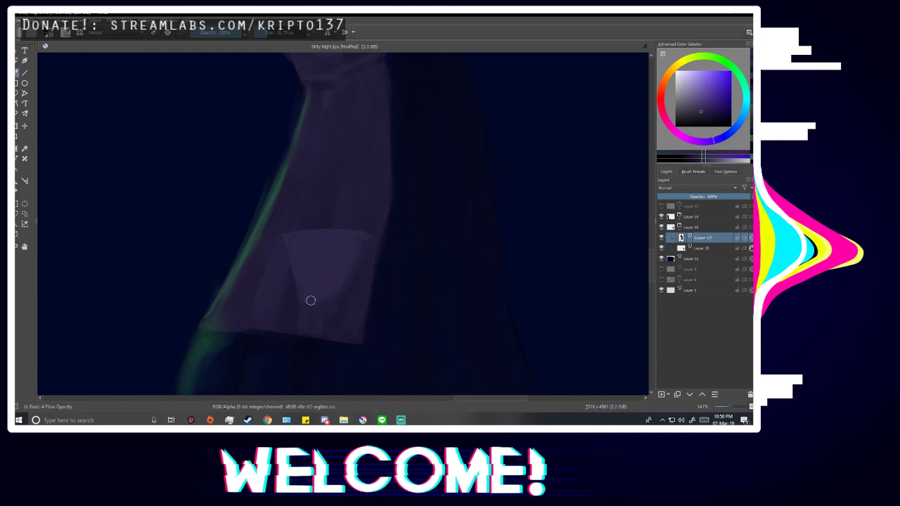
pyautogui.scroll(-5, 310, 300)
pyautogui.press('m')
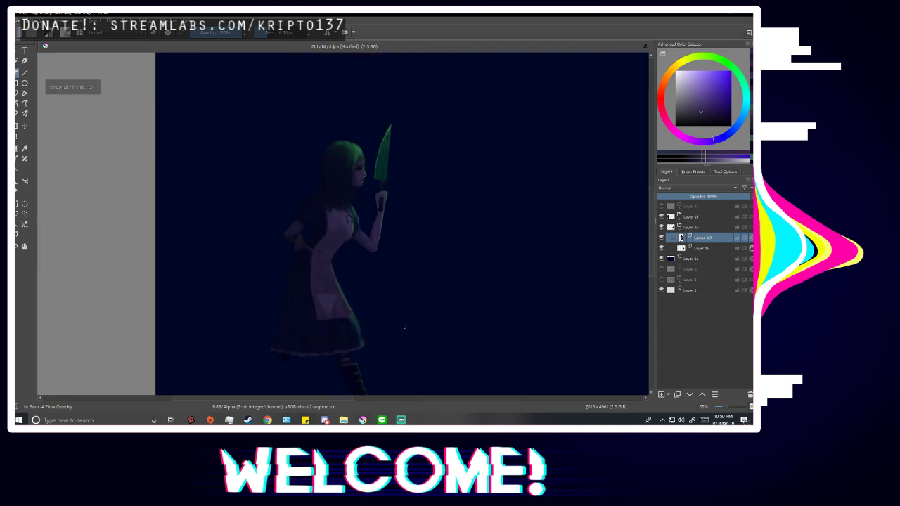
# Blend the pocket's upper rear corner into the apron with a larger brush and sampled purple, and check it from a distance.
pyautogui.scroll(4, 330, 309)
pyautogui.keyDown('ctrl'); pyautogui.click(308, 244); pyautogui.keyUp('ctrl')
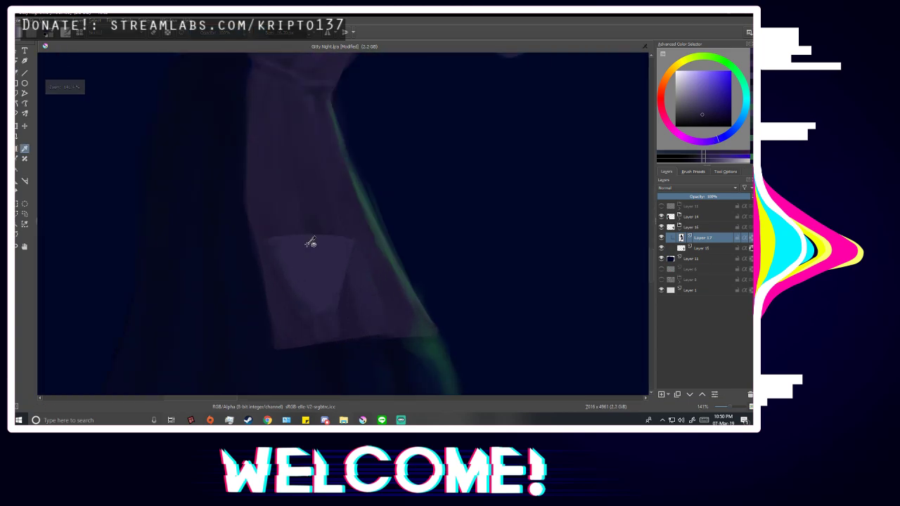
pyautogui.keyDown('ctrl'); pyautogui.click(290, 280); pyautogui.keyUp('ctrl')
pyautogui.click(273, 35)
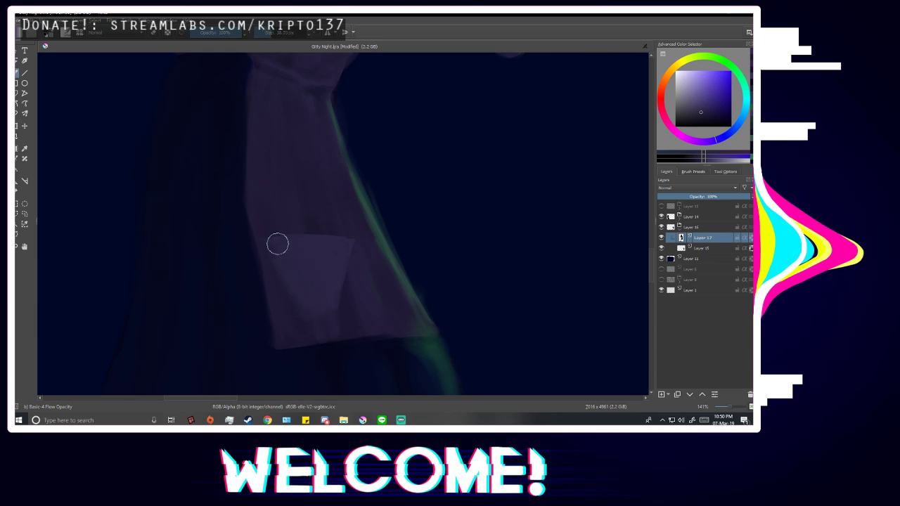
pyautogui.scroll(-3, 277, 244)
pyautogui.scroll(3, 309, 243)
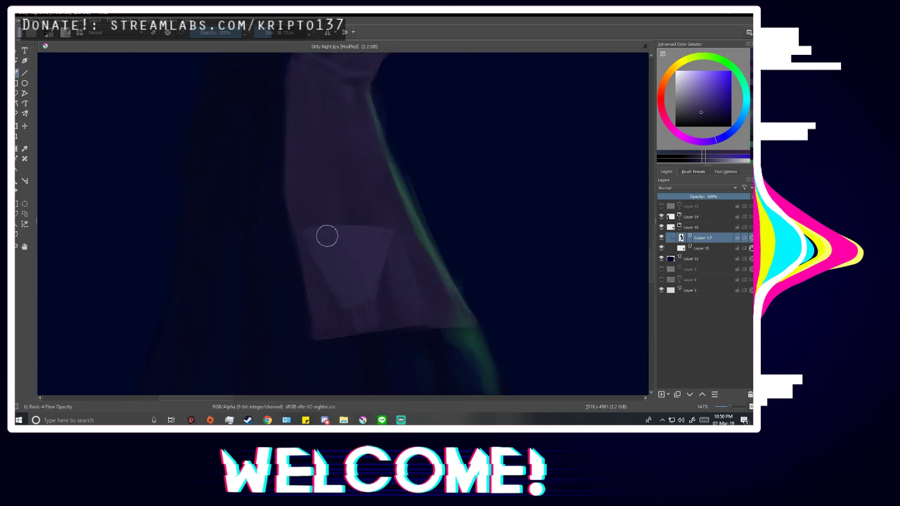
pyautogui.scroll(-5, 428, 261)
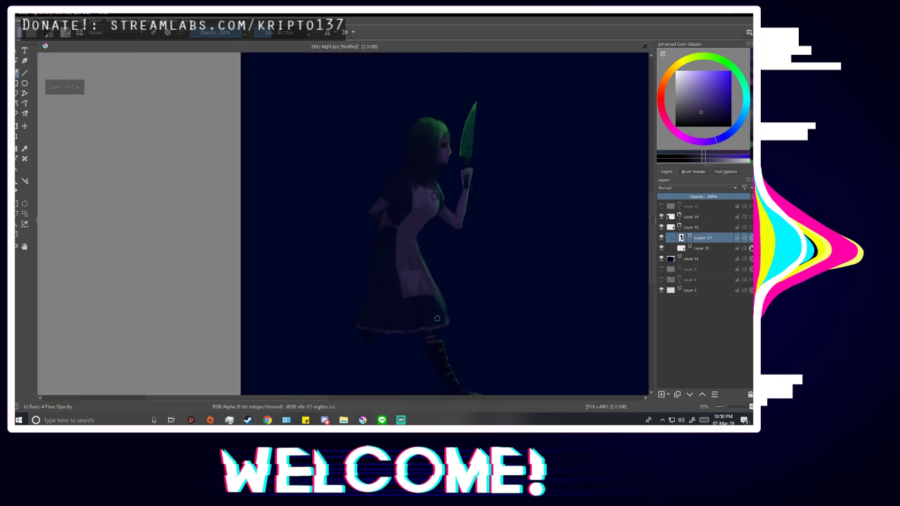
# Refine the apron pocket's side and lower edges in the mirrored view, using purples sampled from the apron and pocket.
pyautogui.press('m')
pyautogui.scroll(6, 263, 279)
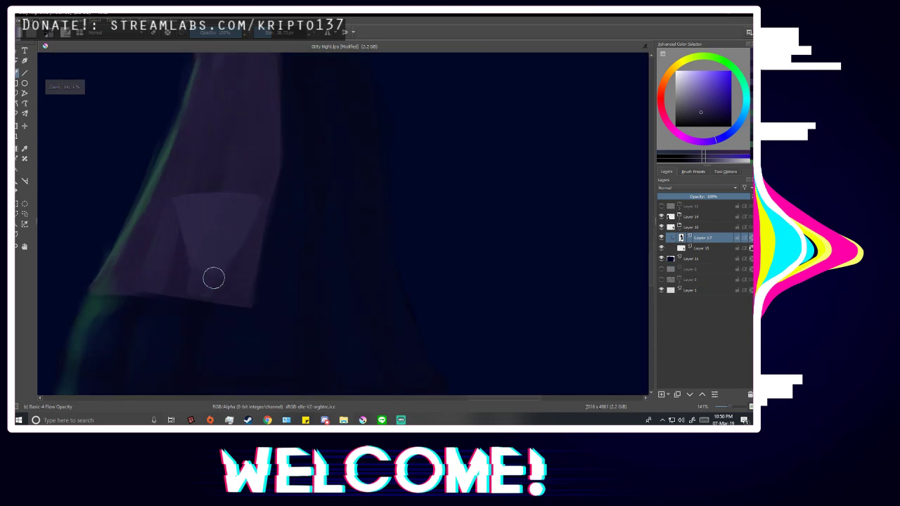
pyautogui.keyDown('ctrl'); pyautogui.click(172, 272); pyautogui.keyUp('ctrl')
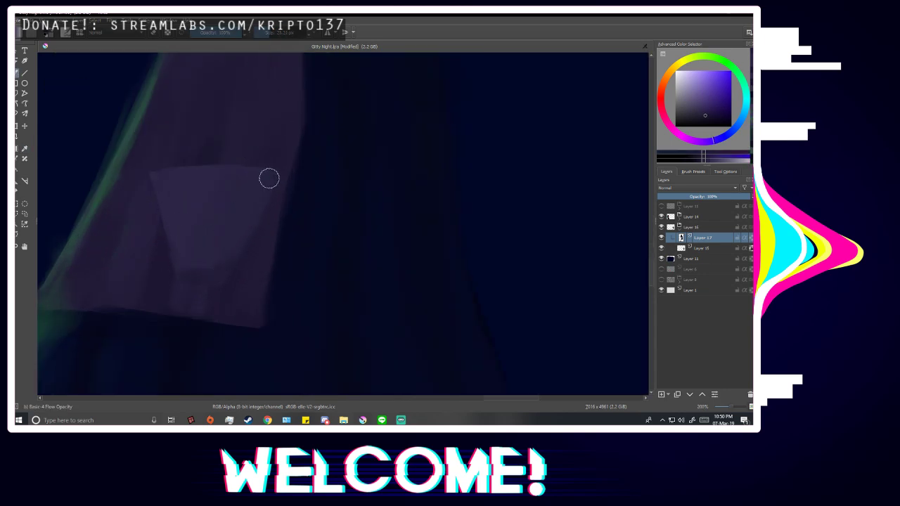
pyautogui.scroll(-3, 305, 235)
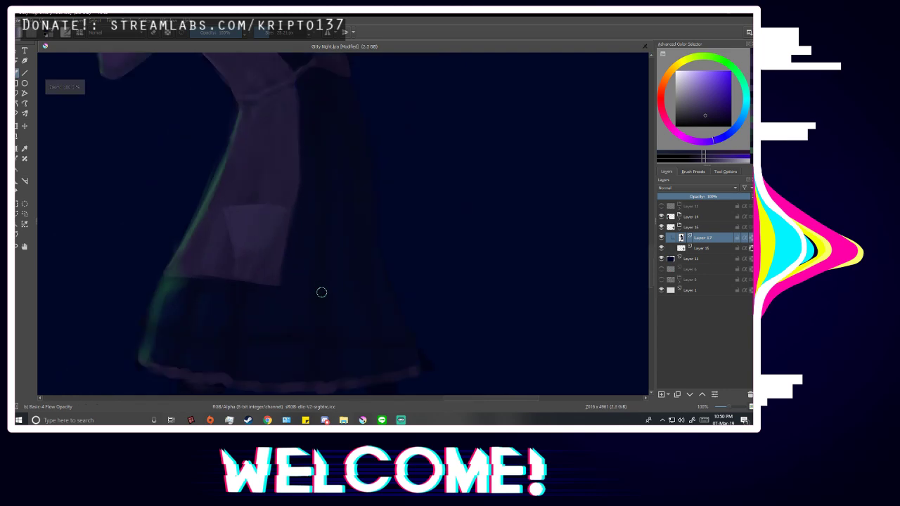
pyautogui.scroll(3, 296, 275)
pyautogui.keyDown('ctrl'); pyautogui.click(204, 211); pyautogui.keyUp('ctrl')
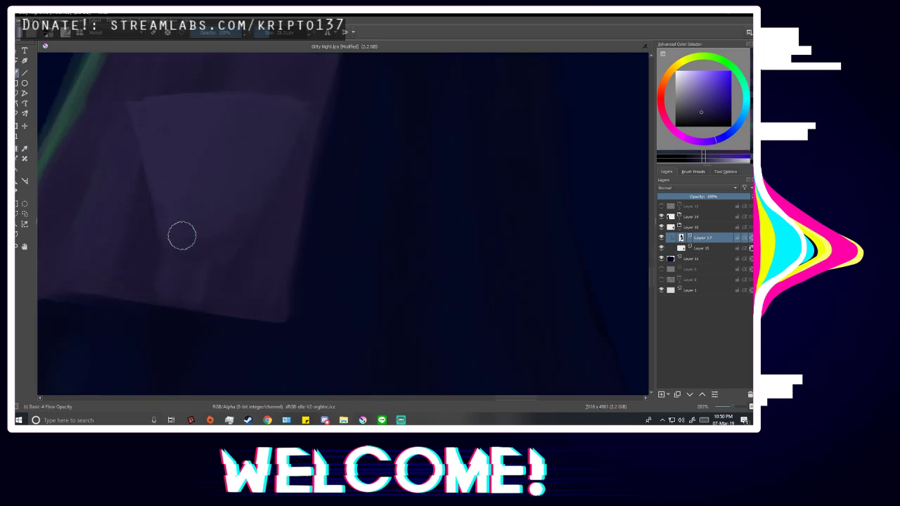
pyautogui.scroll(-4, 313, 303)
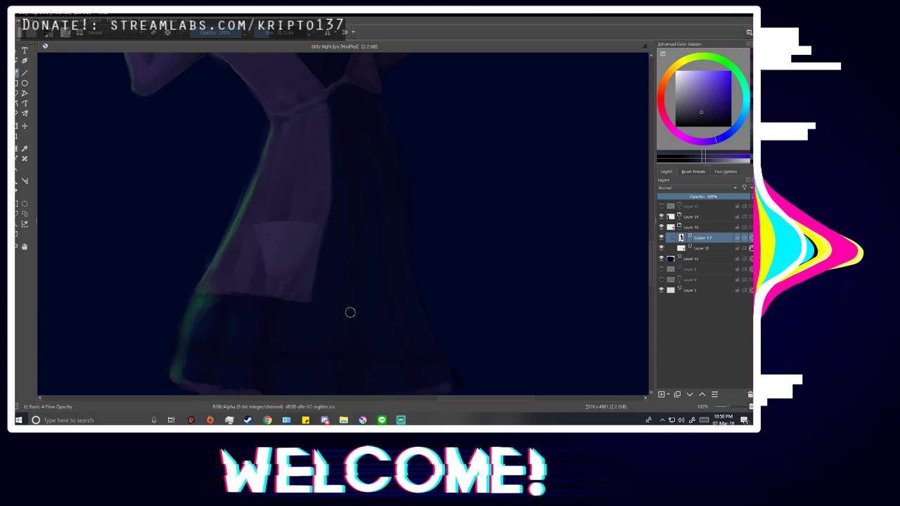
# Try to widen the rim light on the apron's front edge beside the pocket with a sampled teal green.
pyautogui.scroll(-2, 287, 239)
pyautogui.press('+')
pyautogui.press('+')
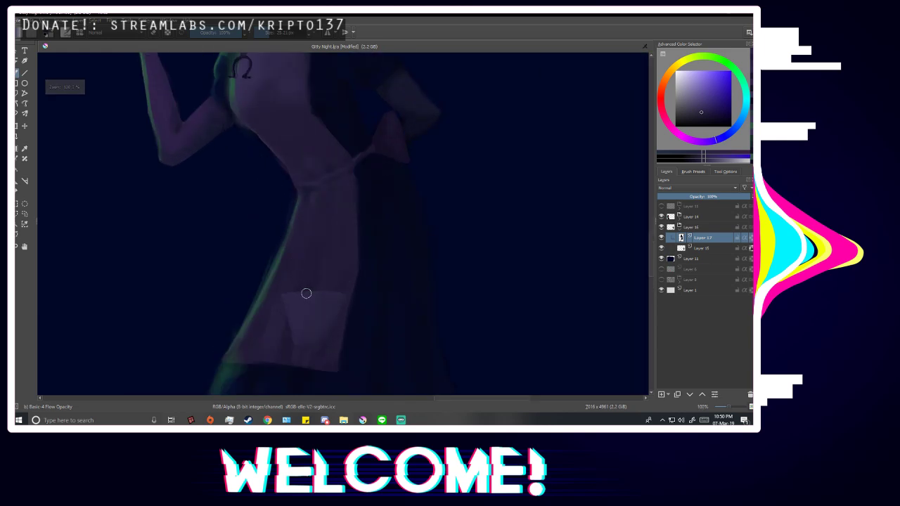
pyautogui.press('+')
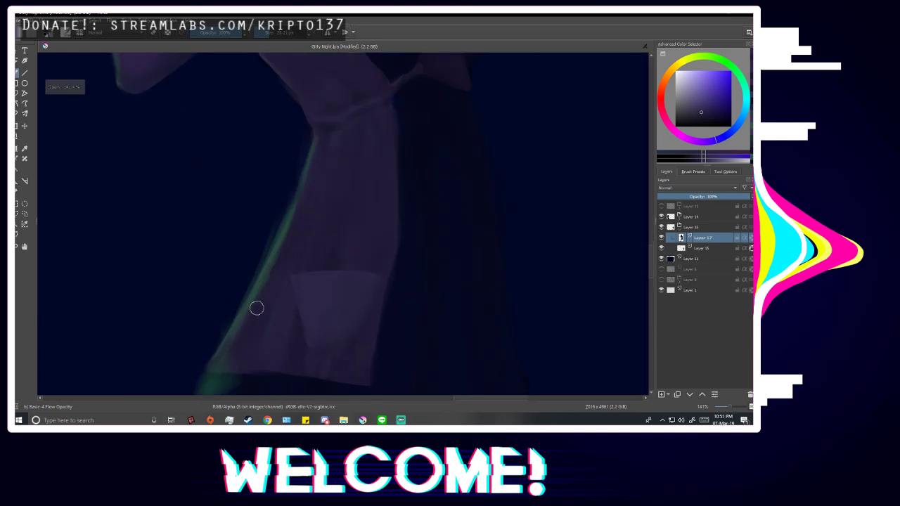
pyautogui.press('p')
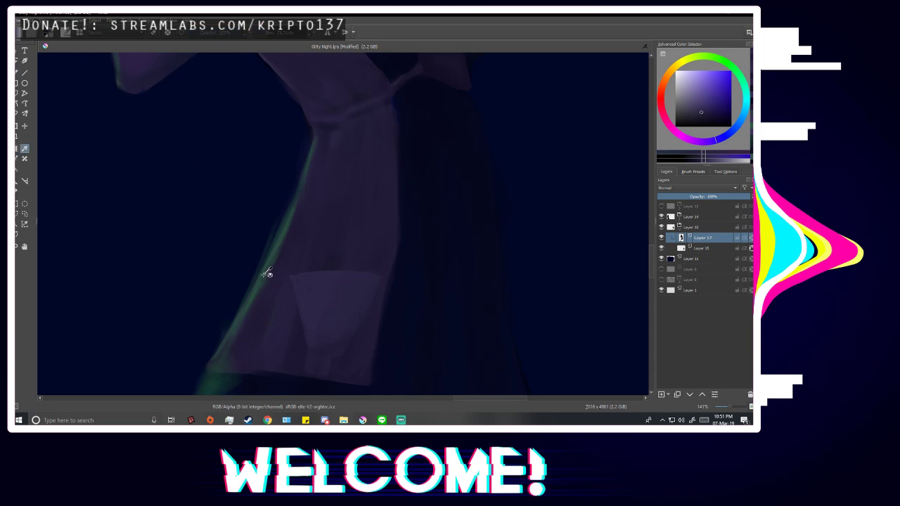
pyautogui.click(268, 273)
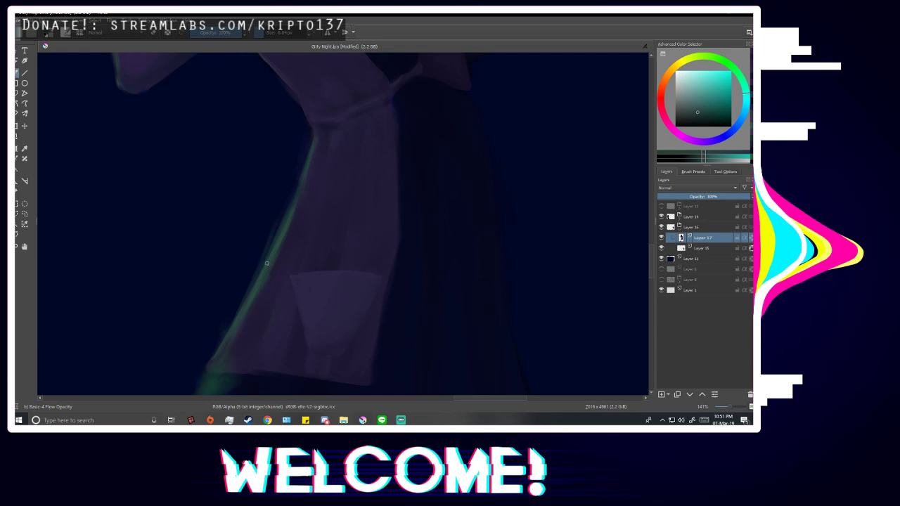
pyautogui.moveTo(260, 265); pyautogui.dragTo(246, 291)
pyautogui.press('p')
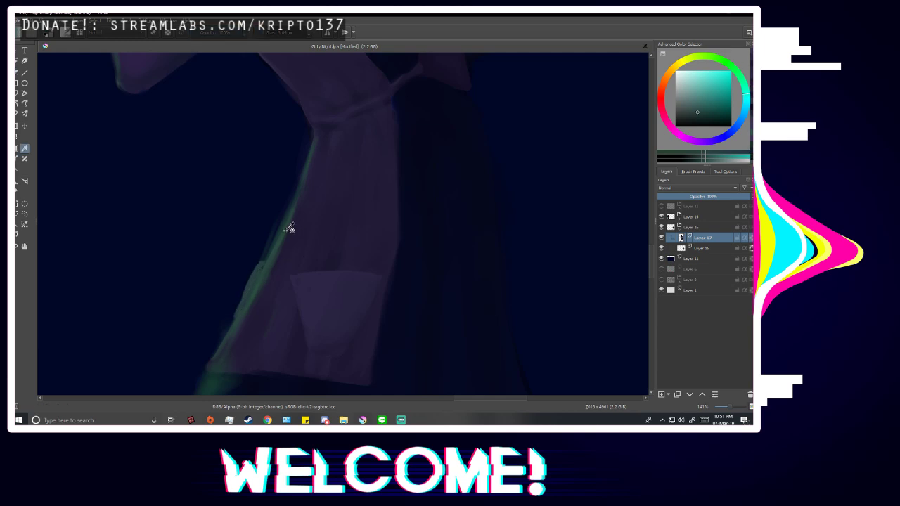
pyautogui.click(274, 232)
pyautogui.press('b')
pyautogui.scroll(-4, 296, 174)
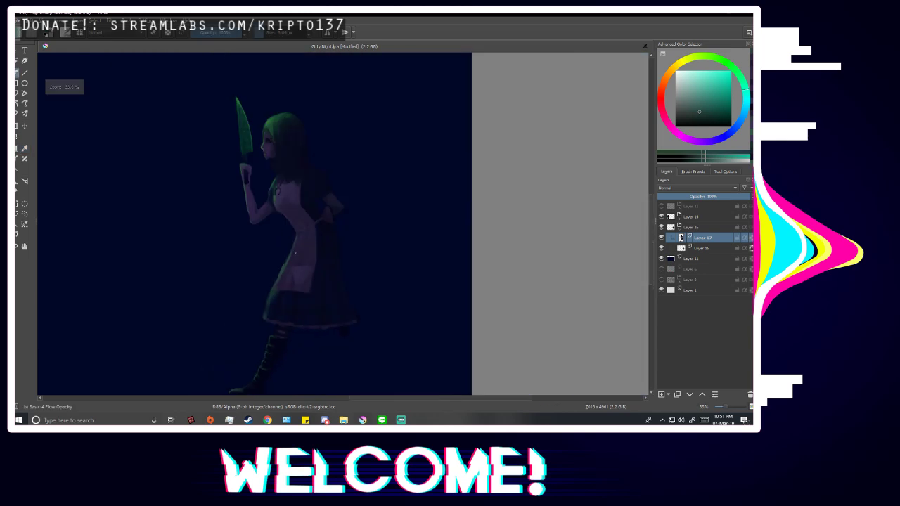
# Paint a brighter green rim light along the apron's front edge beside the pocket, using green sampled from the hair.
pyautogui.press('p')
pyautogui.scroll(2, 274, 128)
pyautogui.click(268, 131)
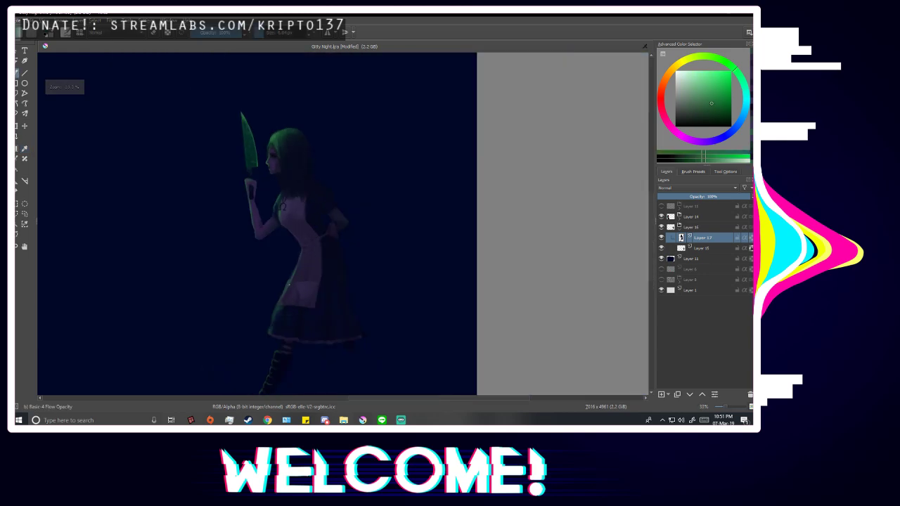
pyautogui.scroll(-3, 289, 354)
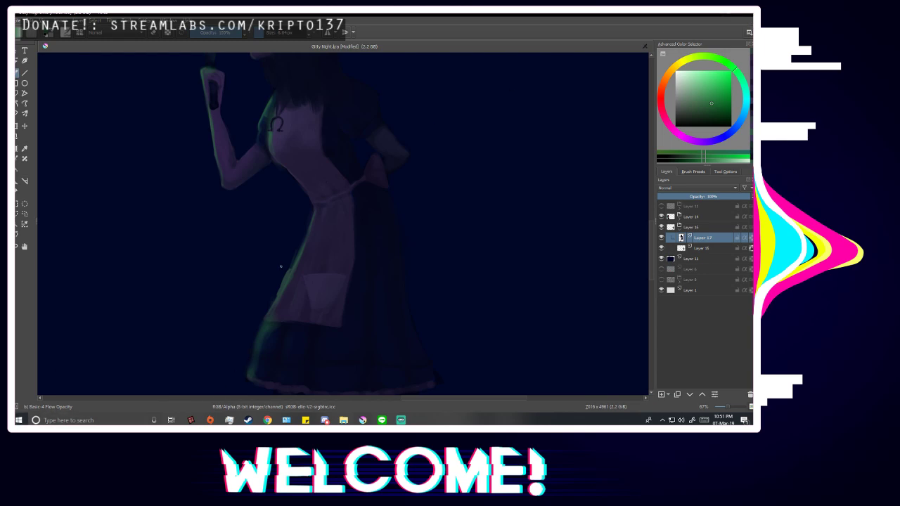
pyautogui.scroll(3, 286, 287)
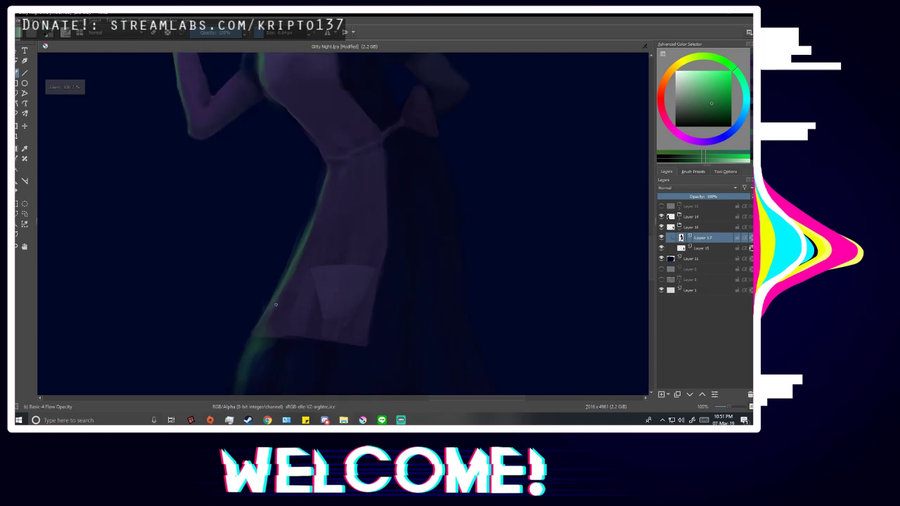
pyautogui.scroll(-3, 290, 279)
pyautogui.scroll(-4, 291, 343)
pyautogui.press('p')
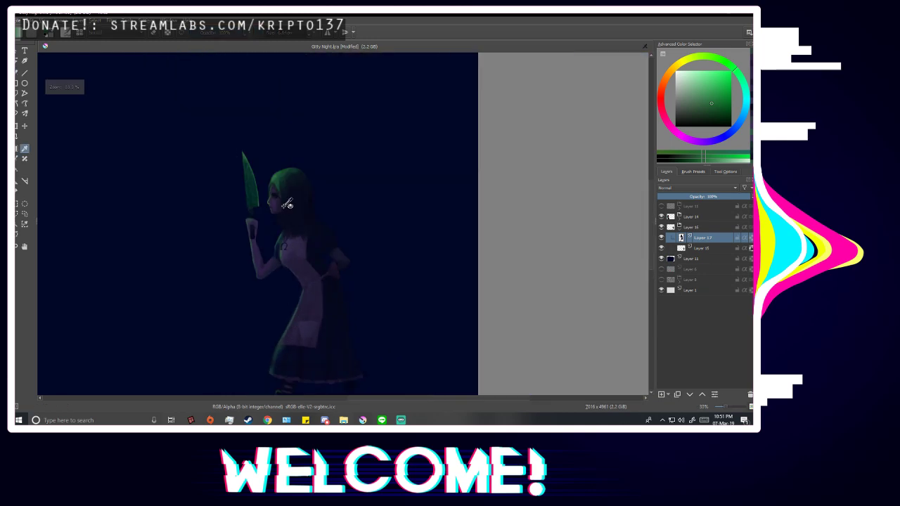
pyautogui.scroll(2, 286, 184)
pyautogui.scroll(-2, 301, 268)
pyautogui.press('b')
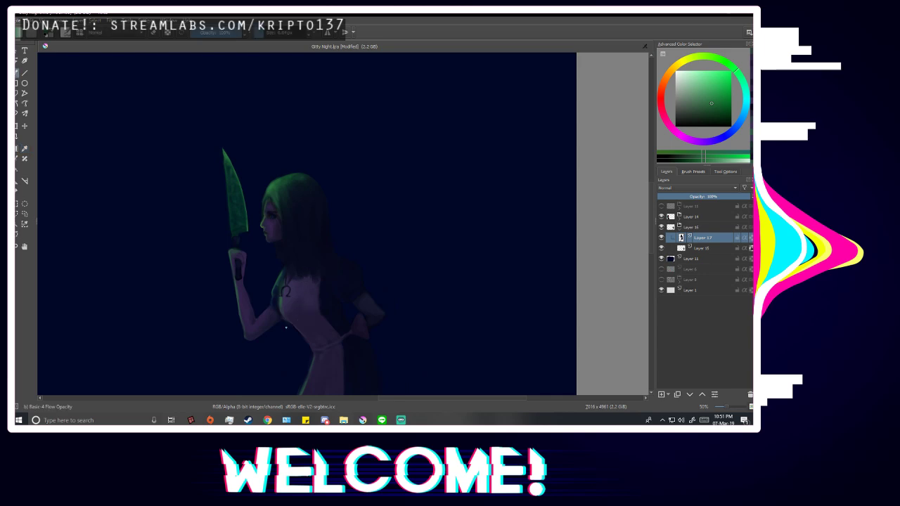
pyautogui.scroll(-2, 310, 350)
pyautogui.scroll(1, 310, 350)
pyautogui.scroll(4, 310, 350)
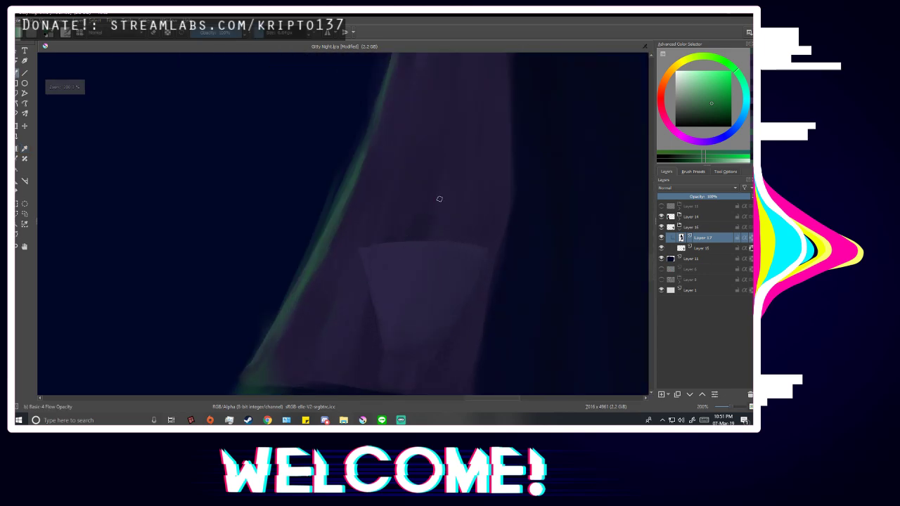
pyautogui.moveTo(325, 213)
pyautogui.mouseDown()
pyautogui.moveTo(290, 304)
pyautogui.moveTo(324, 222)
pyautogui.mouseUp()
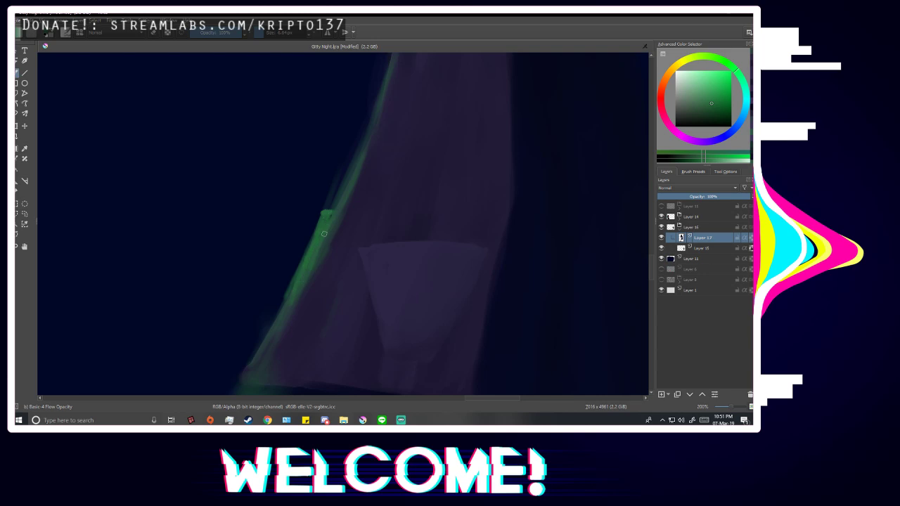
pyautogui.scroll(-5, 324, 233)
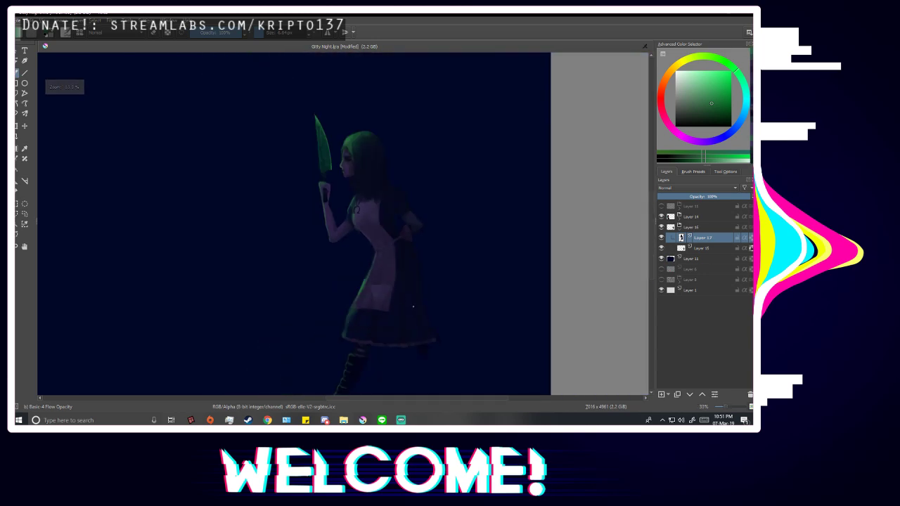
# Mirror the view and trim the inner side of the bright green rim with a larger brush and sampled apron purple.
pyautogui.press('m')
pyautogui.scroll(7, 276, 205)
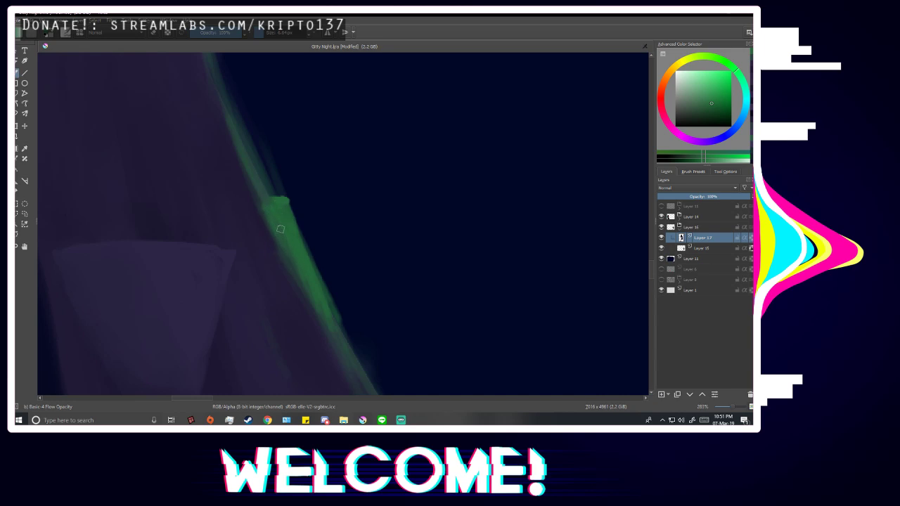
pyautogui.keyDown('ctrl'); pyautogui.click(264, 237); pyautogui.keyUp('ctrl')
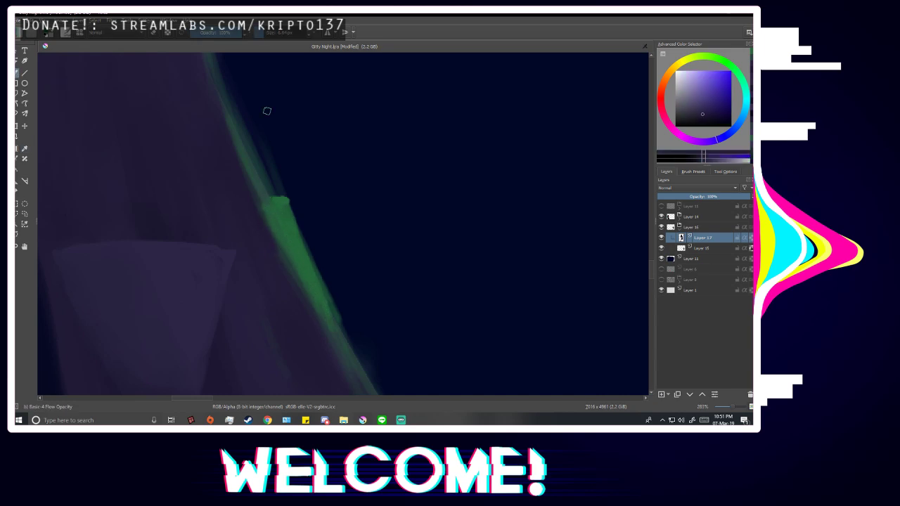
pyautogui.click(267, 33)
pyautogui.moveTo(261, 217); pyautogui.dragTo(329, 356)
pyautogui.scroll(-7, 338, 211)
pyautogui.scroll(4, 380, 272)
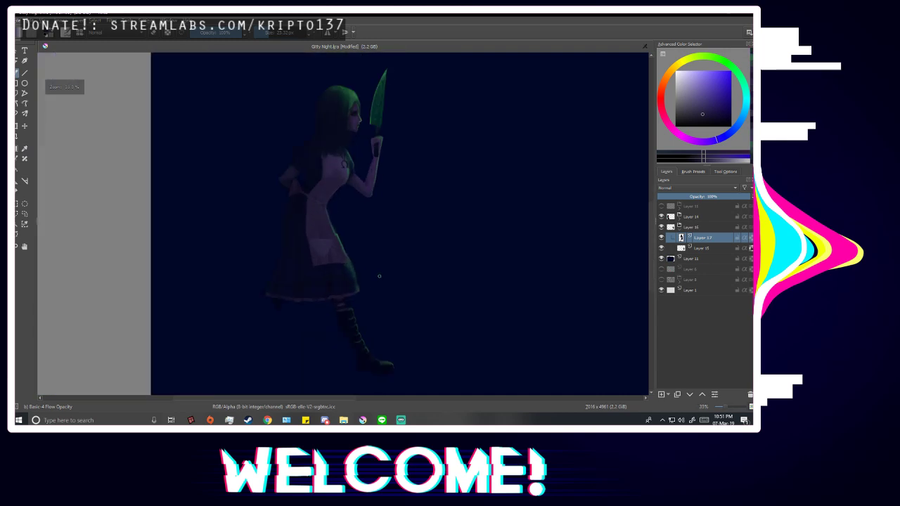
# Reduce the brush size and thin the lower part of the bright green apron rim with sampled apron purple.
pyautogui.scroll(-2, 332, 182)
pyautogui.scroll(3, 287, 141)
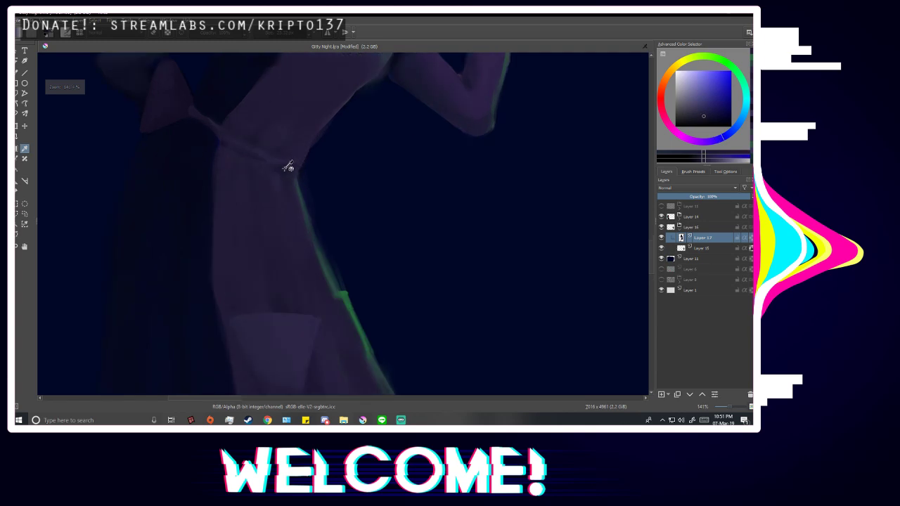
pyautogui.moveTo(270, 34); pyautogui.dragTo(265, 33)
pyautogui.scroll(-2, 266, 56)
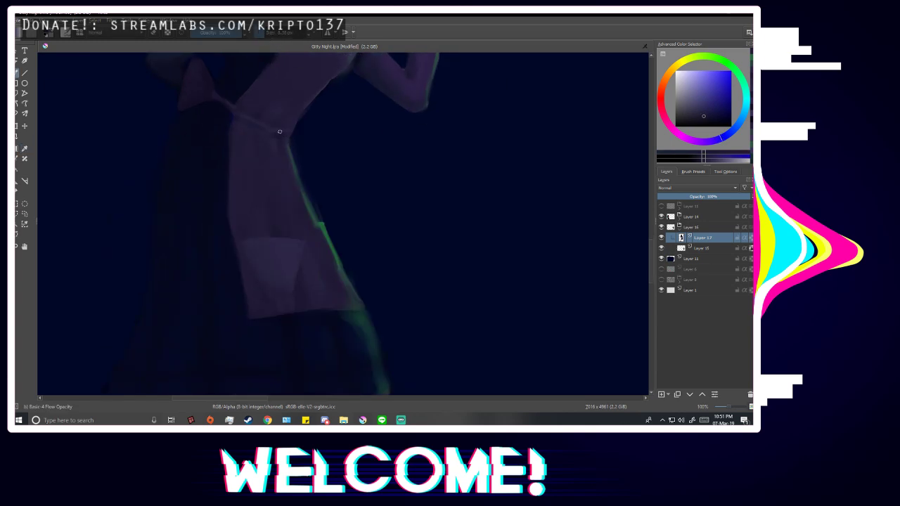
pyautogui.scroll(1, 355, 246)
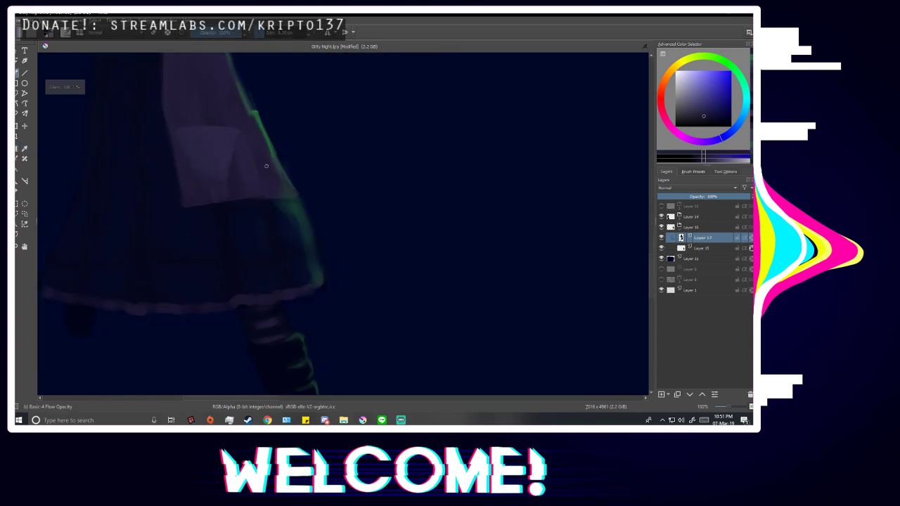
pyautogui.scroll(2, 257, 111)
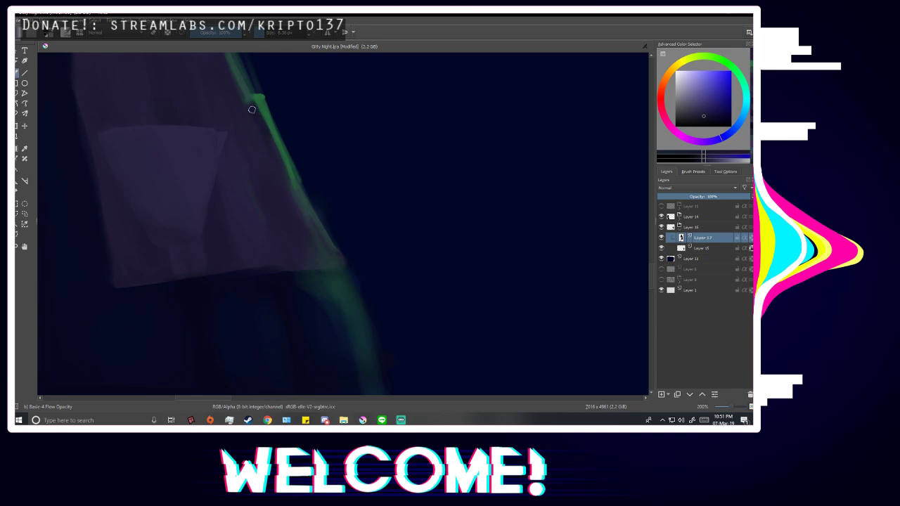
pyautogui.moveTo(263, 125); pyautogui.dragTo(294, 183)
pyautogui.press('p')
pyautogui.moveTo(277, 151); pyautogui.dragTo(286, 165)
pyautogui.scroll(-4, 348, 285)
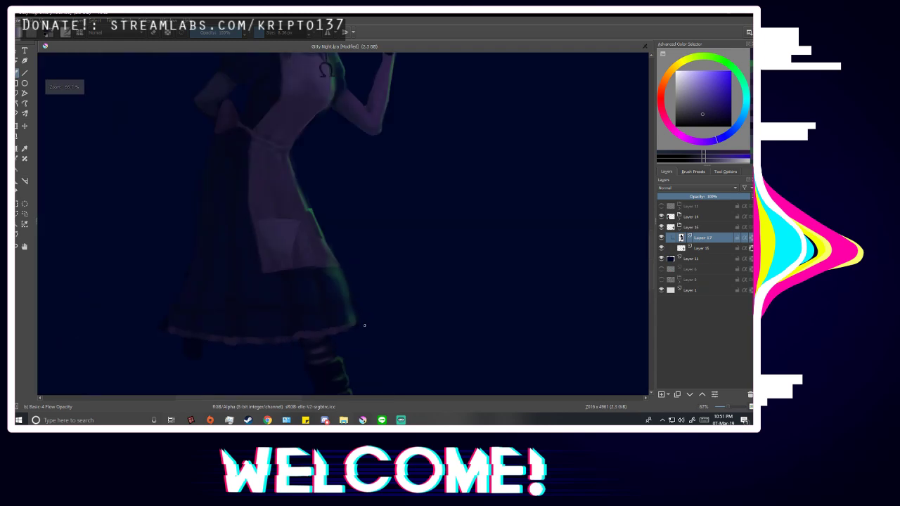
# Flip the view back, check the figure against the whole composition, and sample the purple of the face.
pyautogui.press('m')
pyautogui.scroll(-1, 382, 329)
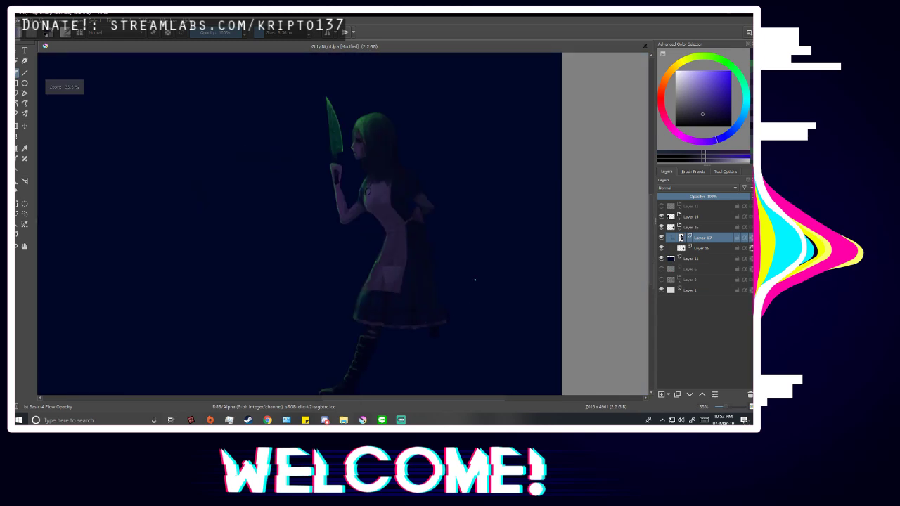
pyautogui.scroll(-2, 475, 280)
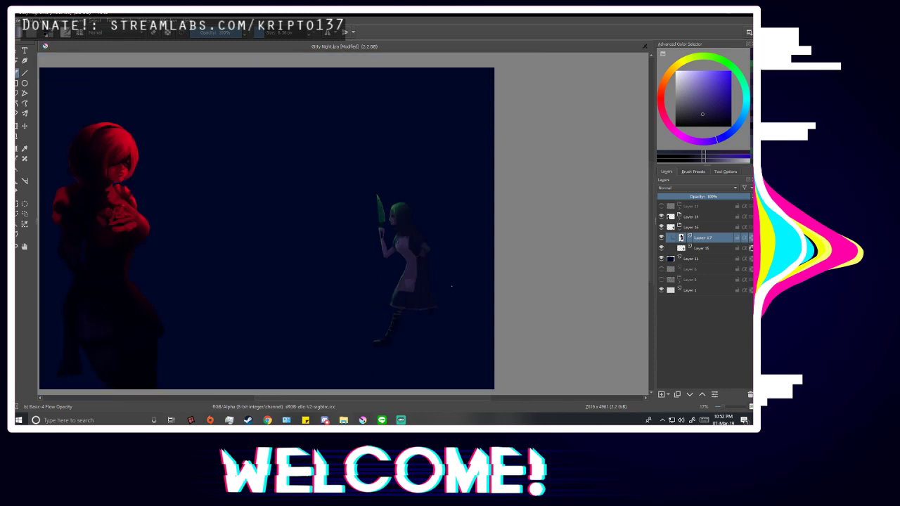
pyautogui.scroll(3, 450, 281)
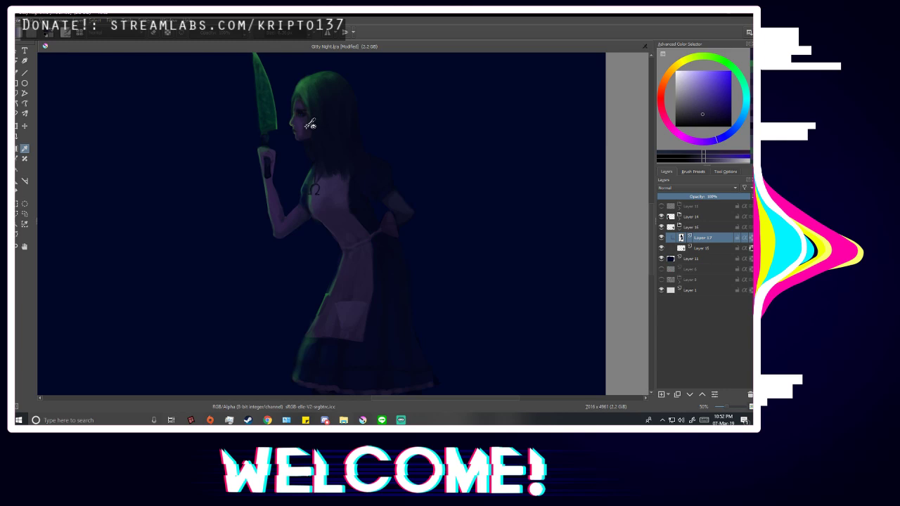
pyautogui.scroll(2, 313, 133)
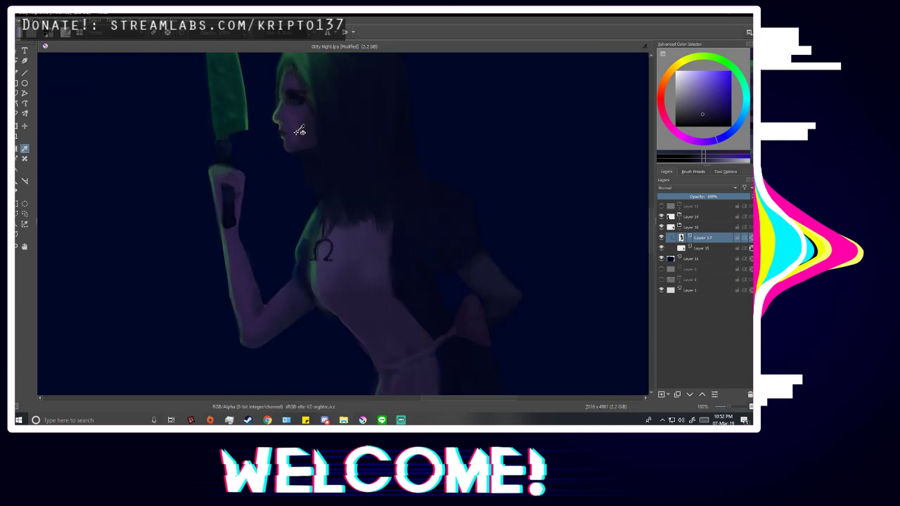
pyautogui.keyDown('ctrl'); pyautogui.click(299, 134); pyautogui.keyUp('ctrl')
pyautogui.scroll(2, 299, 135)
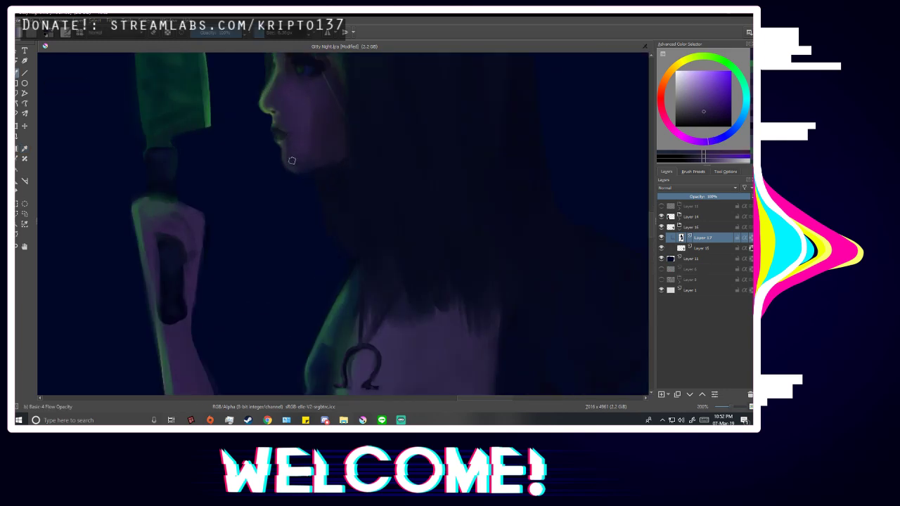
pyautogui.scroll(-2, 312, 136)
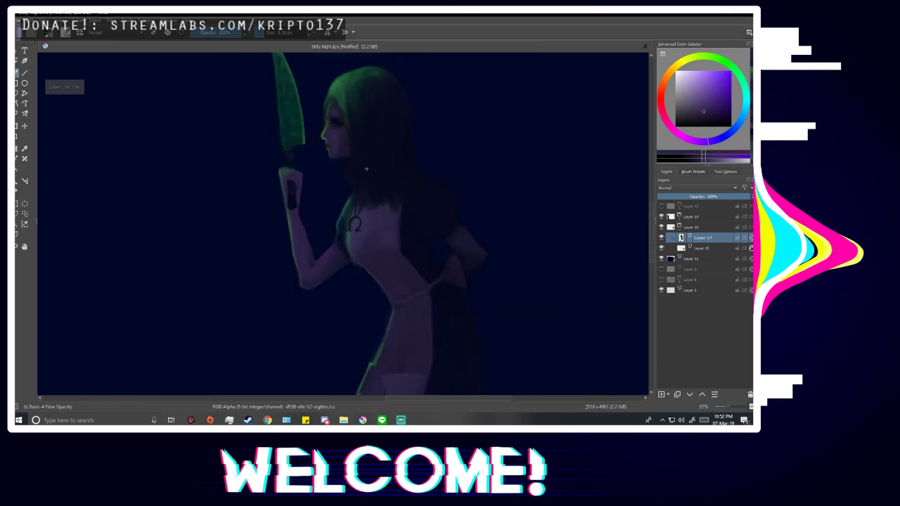
pyautogui.scroll(-2, 337, 151)
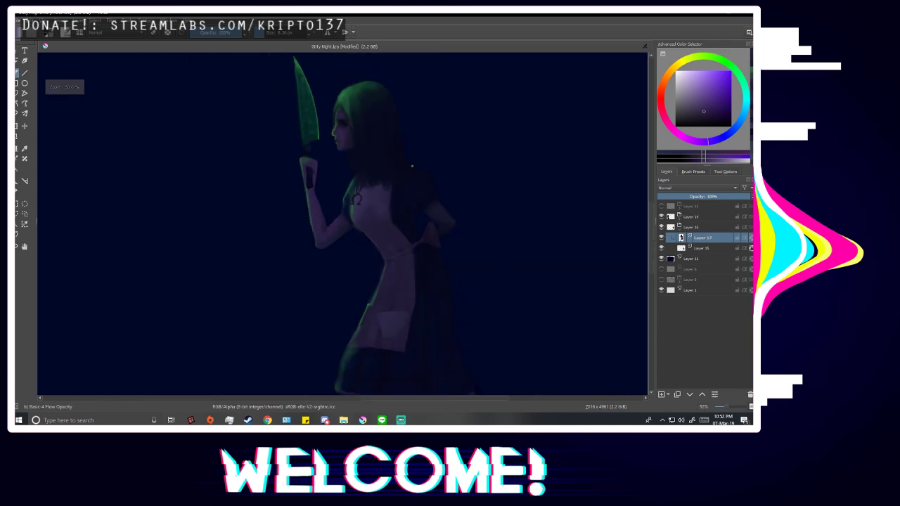
# Enlarge the brush and paint a small upright shape rising above the apron pocket, using lighter purple sampled from the pocket.
pyautogui.keyDown('ctrl'); pyautogui.click(395, 257); pyautogui.keyUp('ctrl')
pyautogui.scroll(-2, 411, 246)
pyautogui.scroll(5, 419, 237)
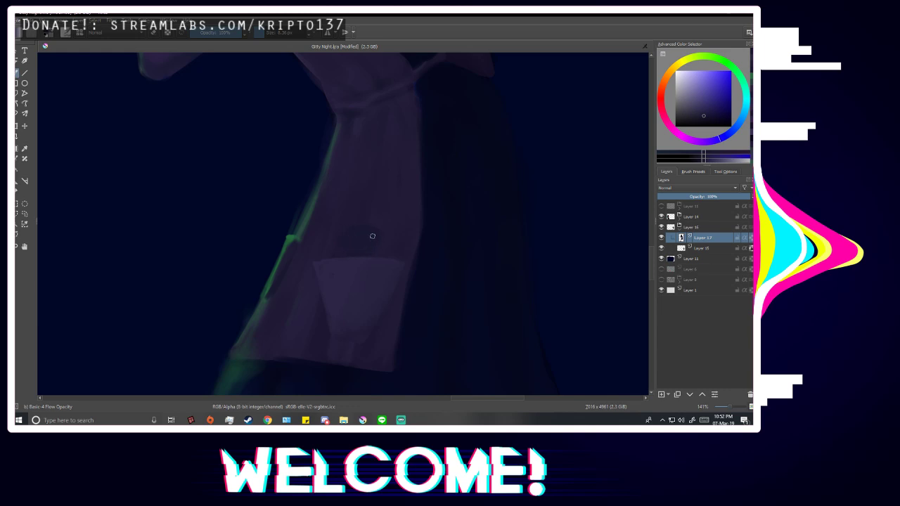
pyautogui.scroll(1, 387, 285)
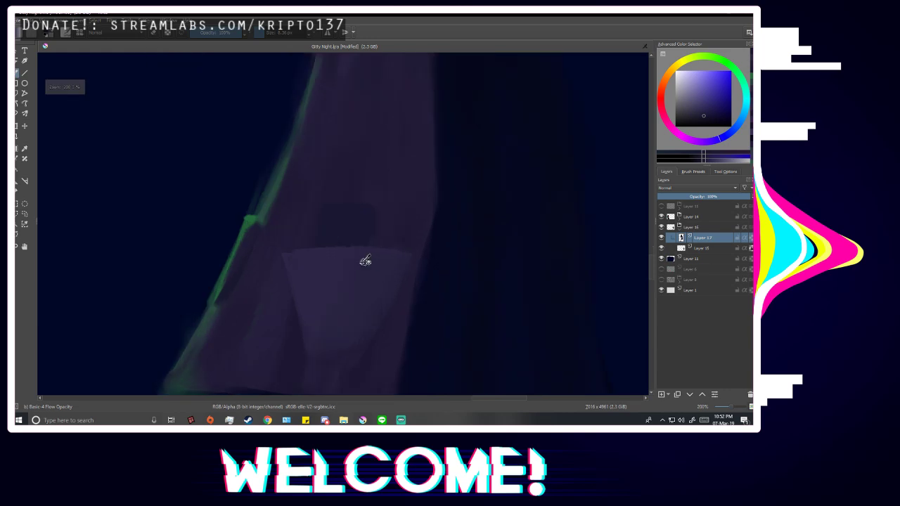
pyautogui.click(267, 33)
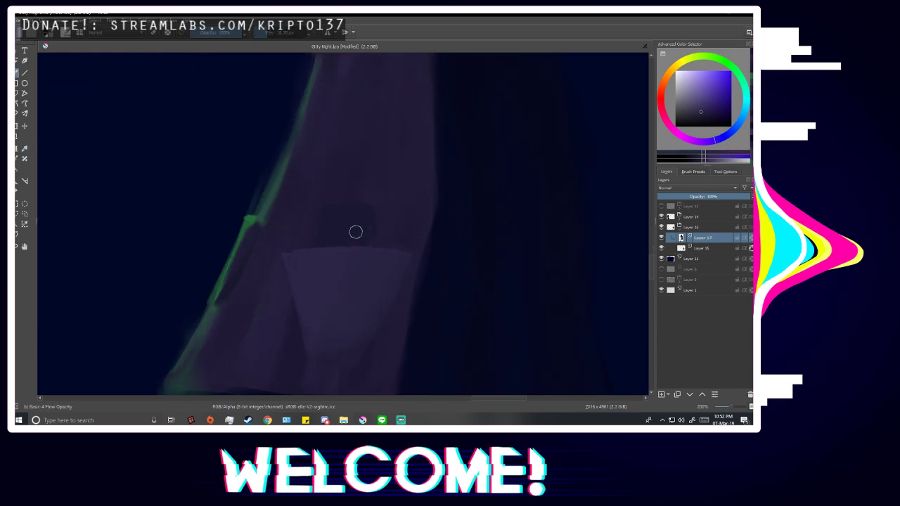
pyautogui.moveTo(328, 218)
pyautogui.mouseDown()
pyautogui.moveTo(326, 244)
pyautogui.moveTo(349, 229)
pyautogui.moveTo(338, 213)
pyautogui.moveTo(362, 218)
pyautogui.moveTo(343, 214)
pyautogui.mouseUp()
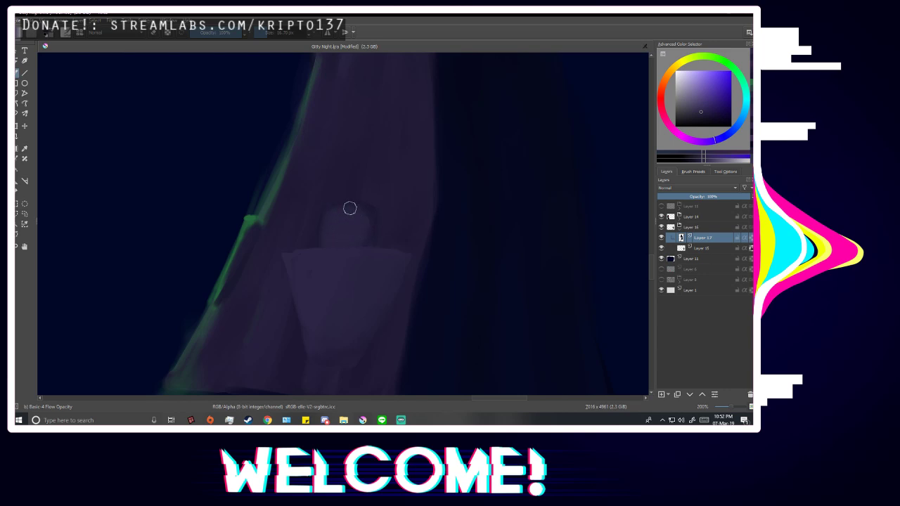
# Mirror the view and widen the upright shape above the pocket with sampled purple, rounding its upper corners.
pyautogui.scroll(-3, 372, 292)
pyautogui.press('m')
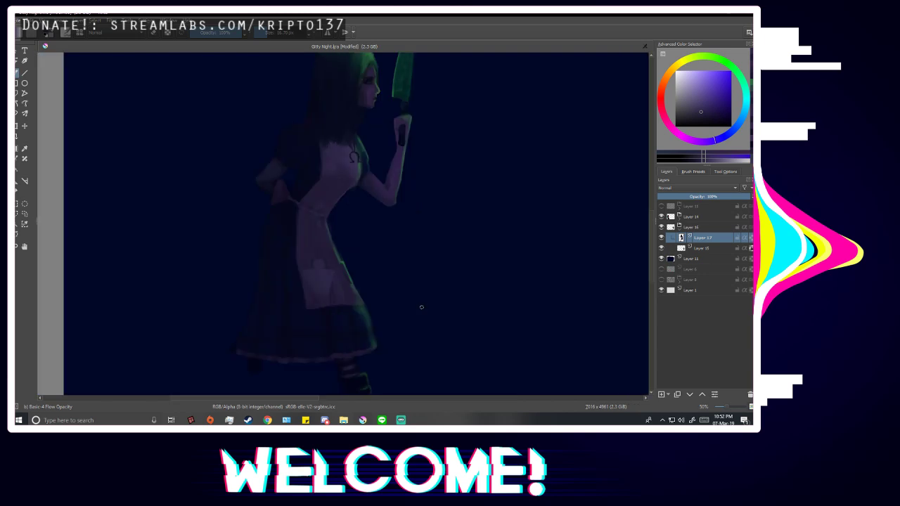
pyautogui.scroll(-1, 422, 306)
pyautogui.scroll(5, 309, 260)
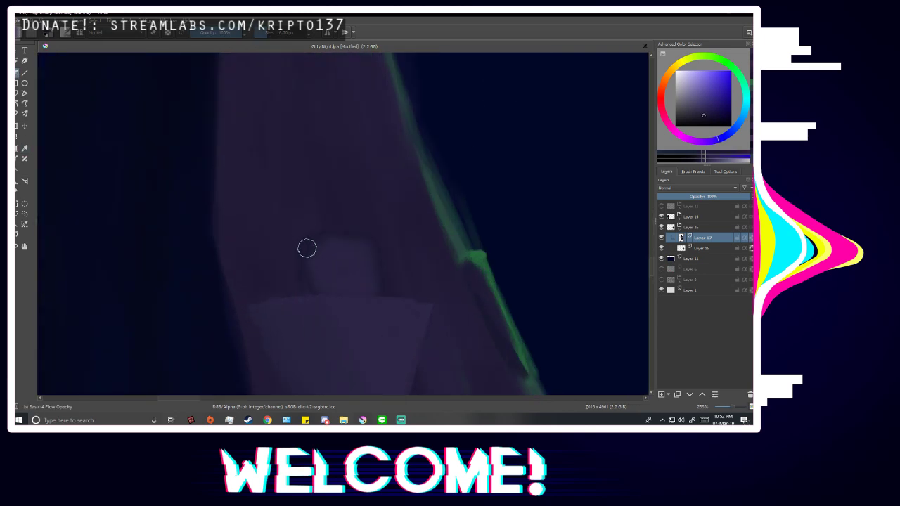
pyautogui.keyDown('ctrl'); pyautogui.click(331, 255); pyautogui.keyUp('ctrl')
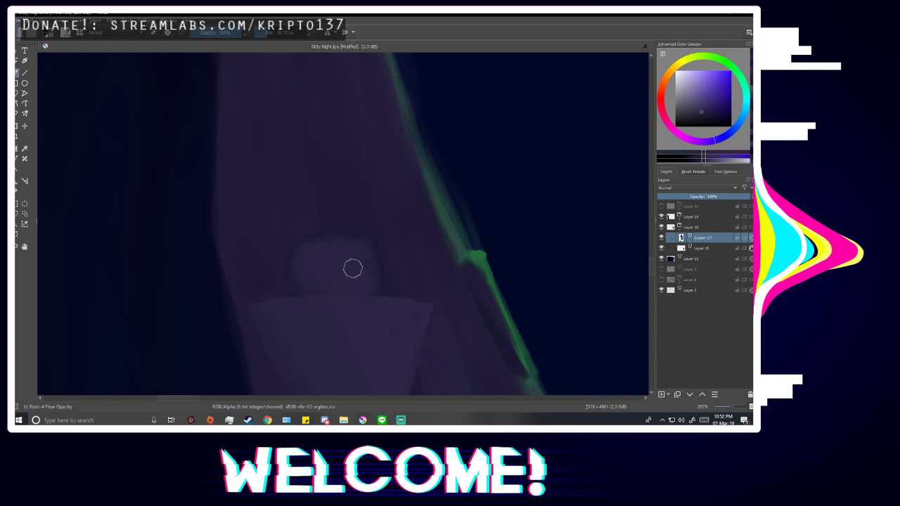
# Reduce the brush size and shade the base of the shape above the pocket with dark apron purple, softening it with sampled lighter purple.
pyautogui.scroll(-2, 363, 286)
pyautogui.scroll(-2, 380, 274)
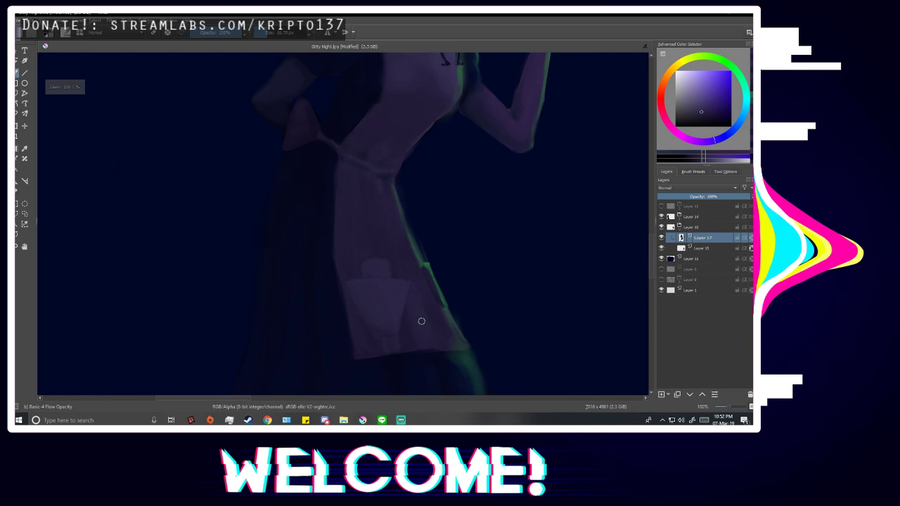
pyautogui.scroll(-1, 426, 321)
pyautogui.scroll(3, 415, 312)
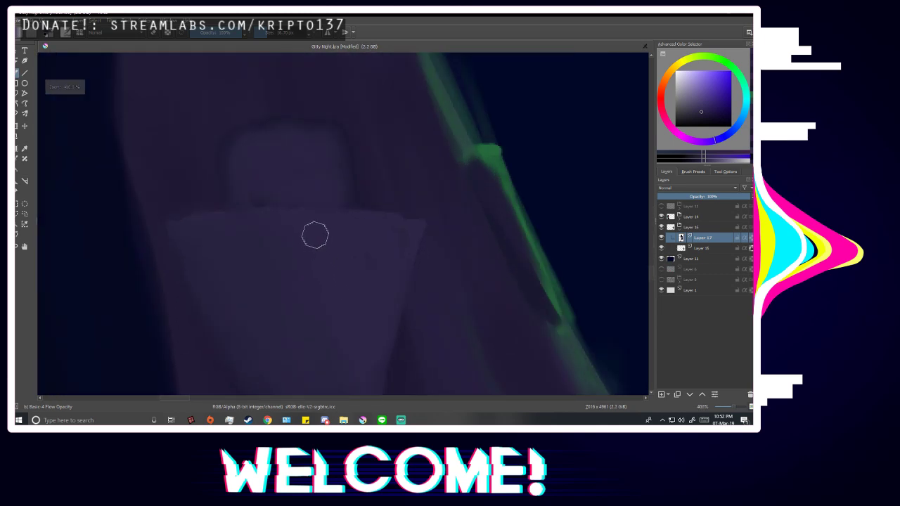
pyautogui.keyDown('ctrl'); pyautogui.click(296, 178); pyautogui.keyUp('ctrl')
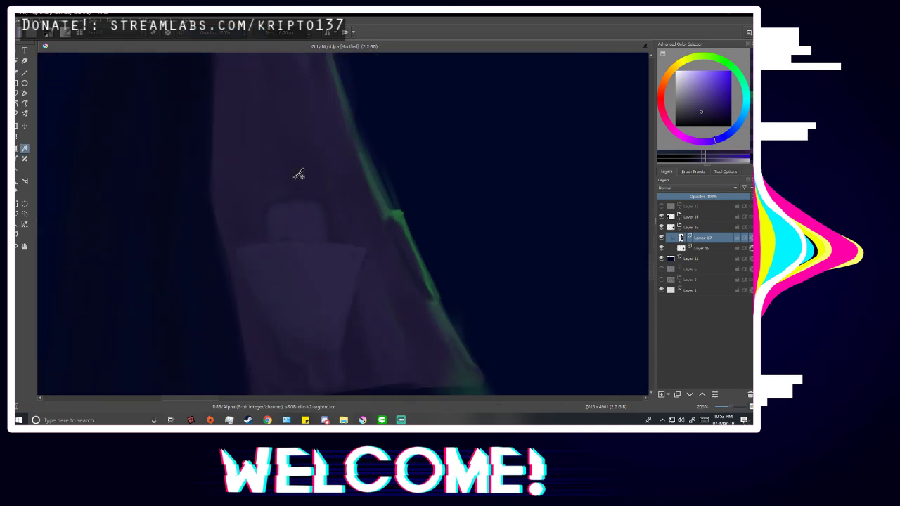
pyautogui.click(265, 35)
pyautogui.scroll(2, 289, 231)
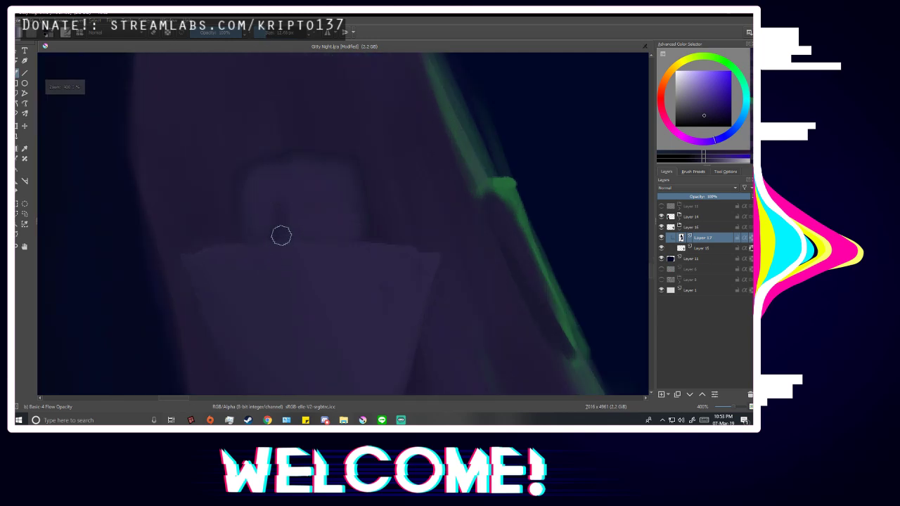
pyautogui.moveTo(338, 244); pyautogui.dragTo(340, 225)
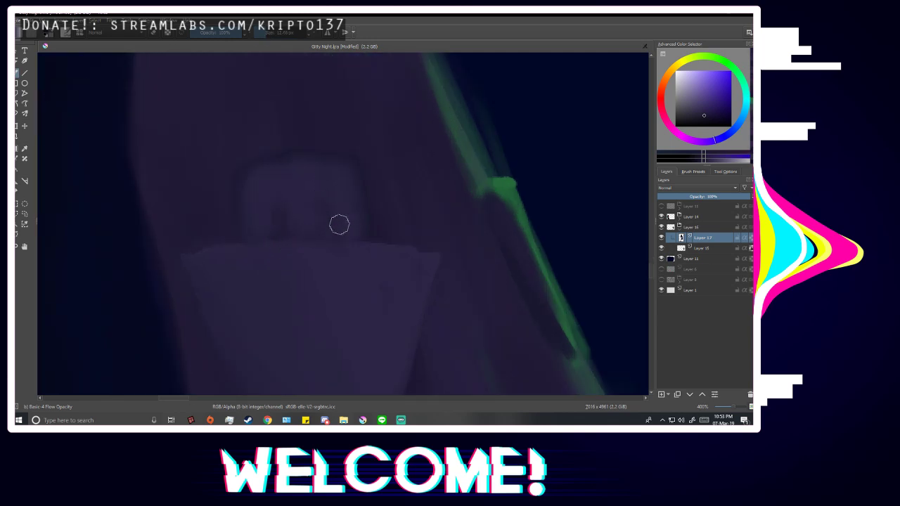
pyautogui.keyDown('ctrl'); pyautogui.click(306, 192); pyautogui.keyUp('ctrl')
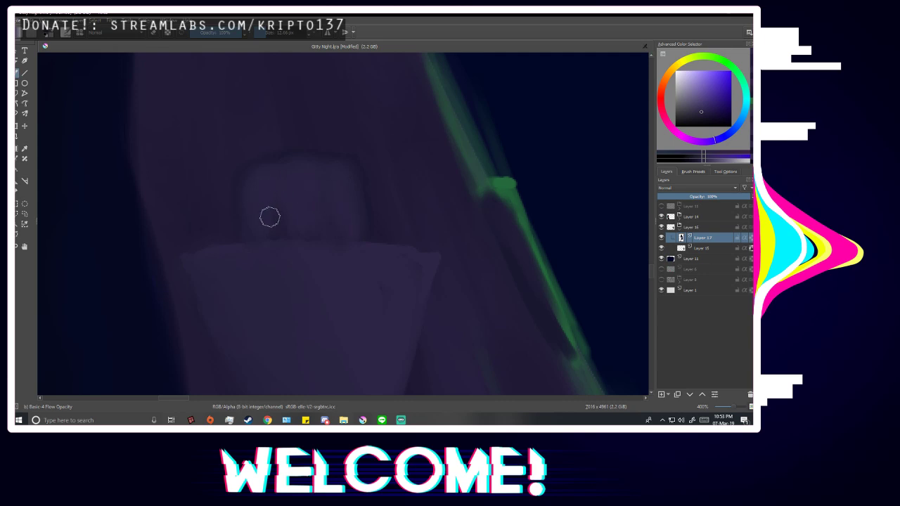
# Flip the view back and narrow the shape above the pocket by painting over its sides with sampled apron purple.
pyautogui.scroll(-2, 372, 221)
pyautogui.scroll(-4, 398, 232)
pyautogui.press('m')
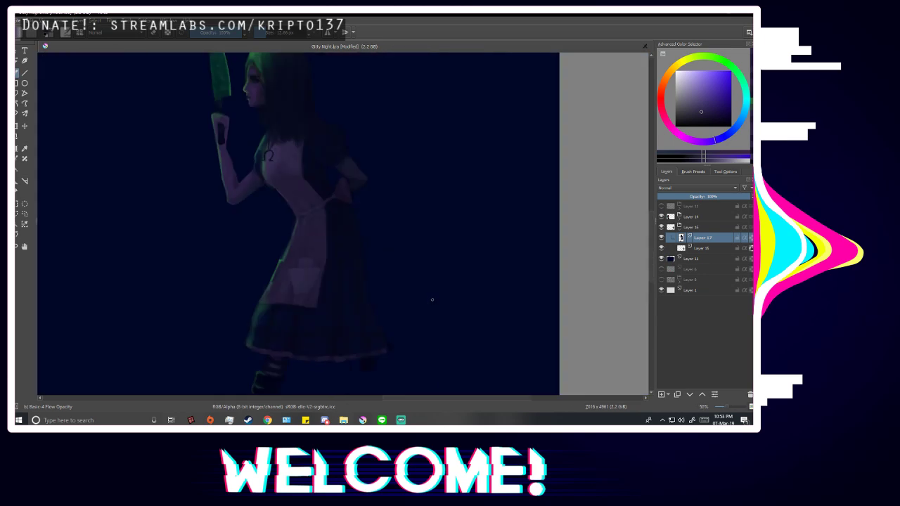
pyautogui.scroll(7, 311, 265)
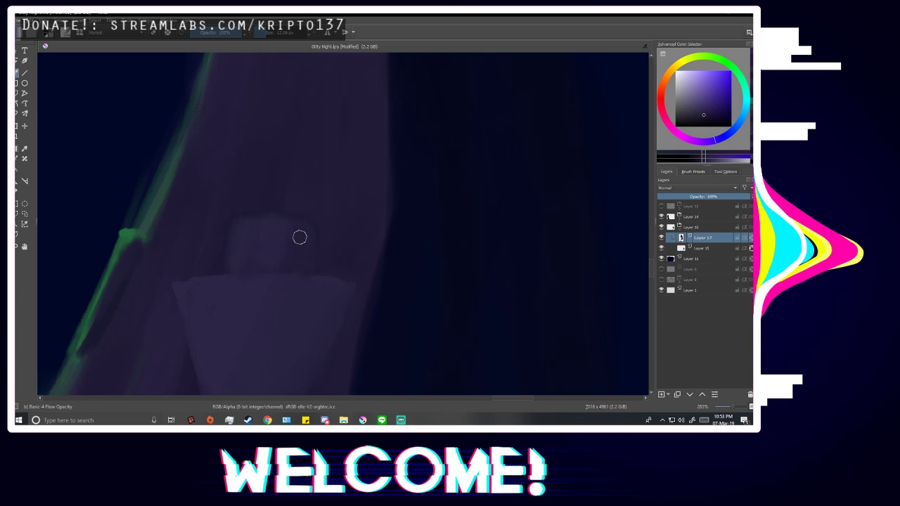
pyautogui.scroll(-5, 354, 275)
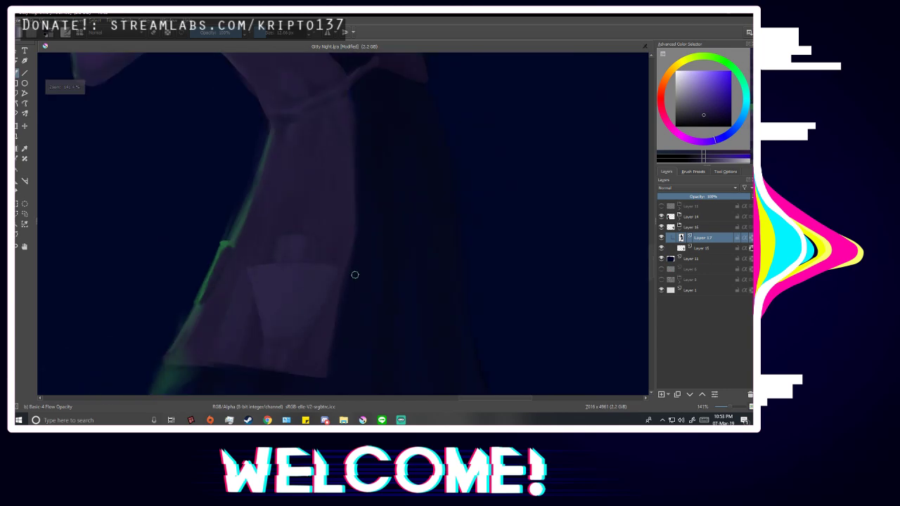
pyautogui.scroll(5, 364, 295)
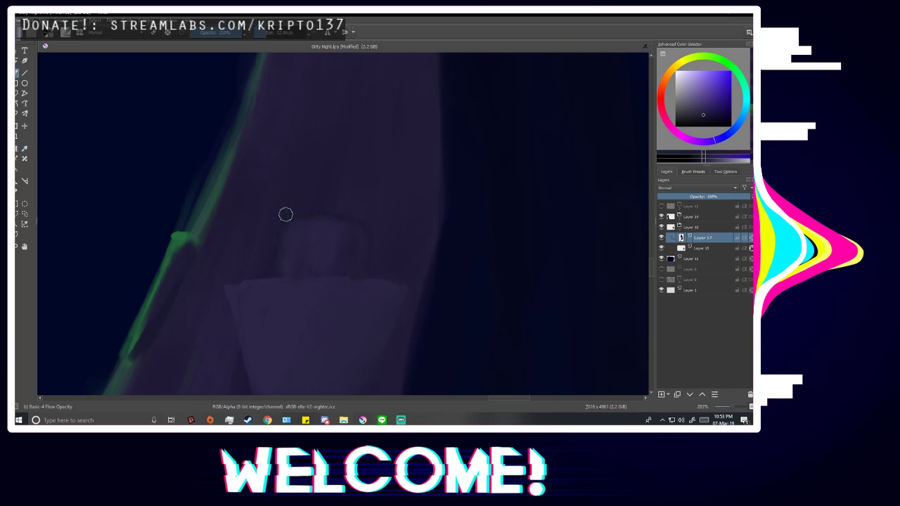
pyautogui.scroll(-6, 339, 154)
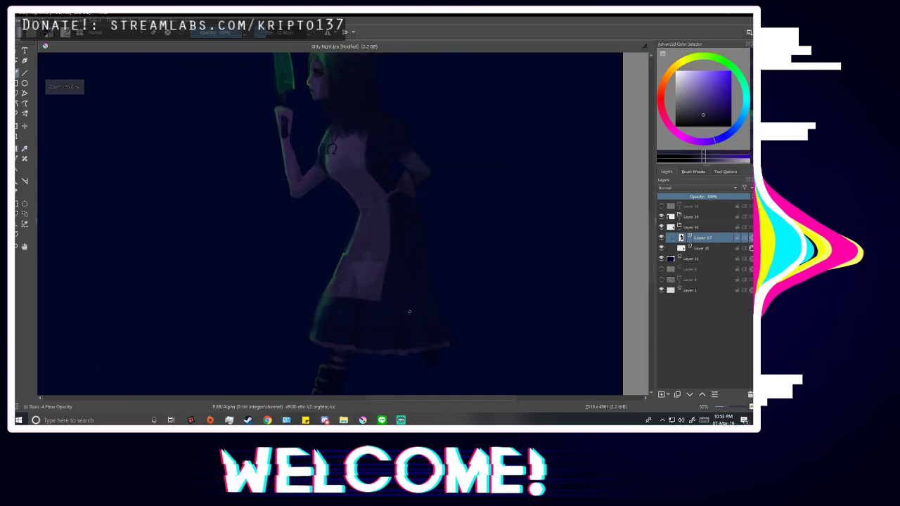
# Mirror the view, blend the apron around the shape above the pocket with a larger brush, and check the whole figure.
pyautogui.scroll(-2, 409, 311)
pyautogui.scroll(7, 420, 322)
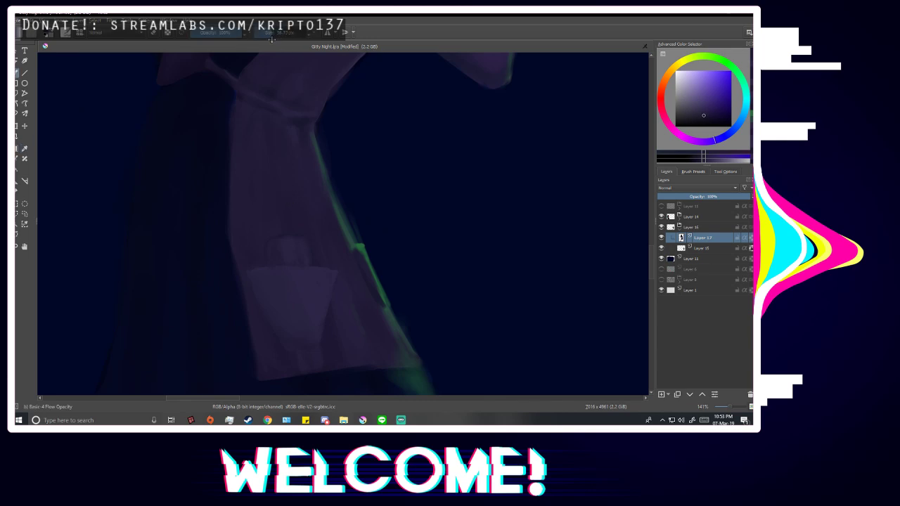
pyautogui.scroll(3, 275, 242)
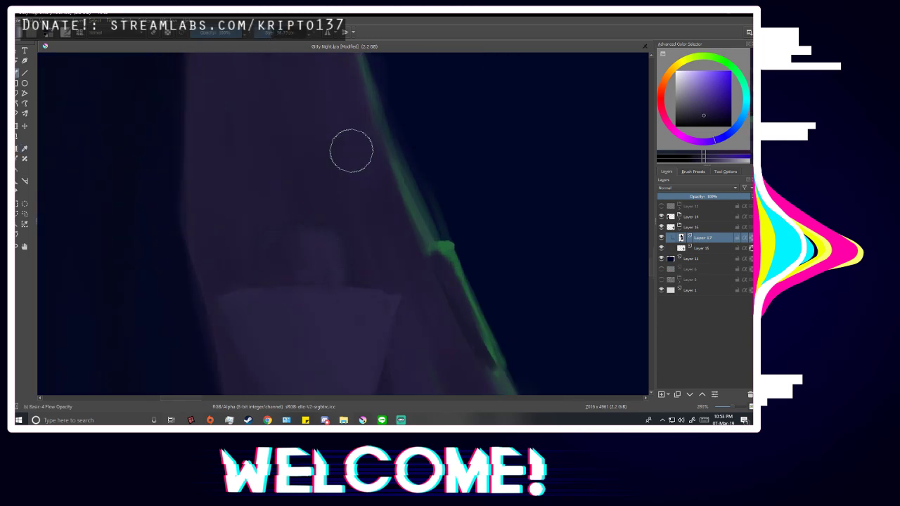
pyautogui.scroll(-7, 348, 302)
pyautogui.scroll(-1, 408, 315)
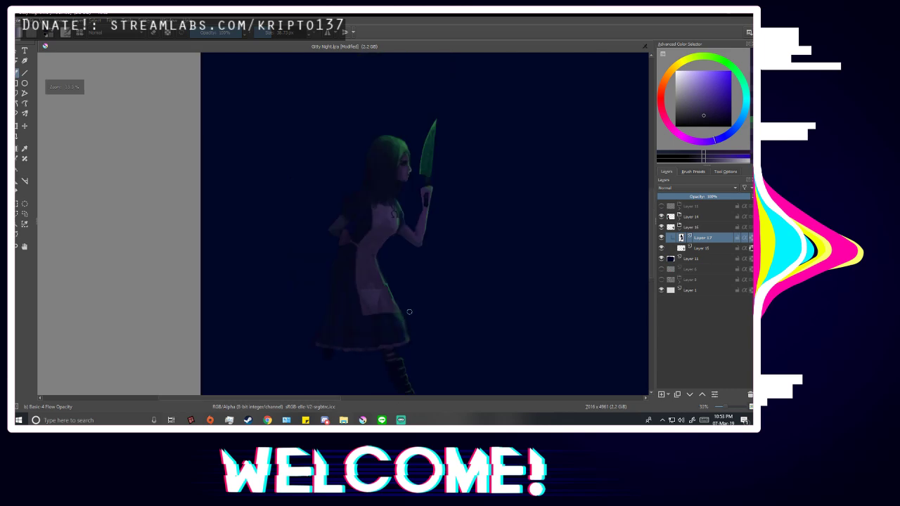
# Sample a dark blue from the figure's clothing and return to the brush at a smaller size for detailing the apron.
pyautogui.scroll(2, 440, 305)
pyautogui.scroll(-1, 457, 324)
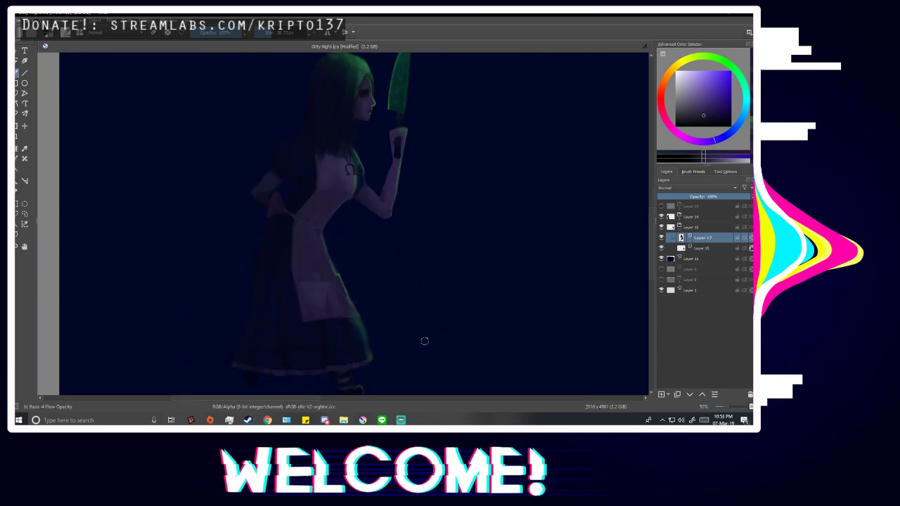
pyautogui.press('p')
pyautogui.scroll(-1, 301, 192)
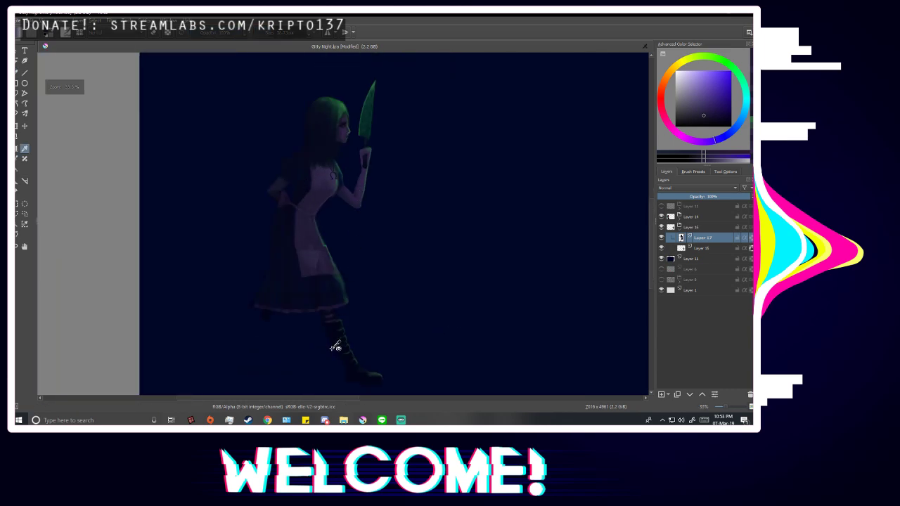
pyautogui.scroll(1, 342, 342)
pyautogui.scroll(1, 340, 340)
pyautogui.click(330, 324)
pyautogui.scroll(-1, 330, 324)
pyautogui.press('b')
pyautogui.scroll(2, 312, 212)
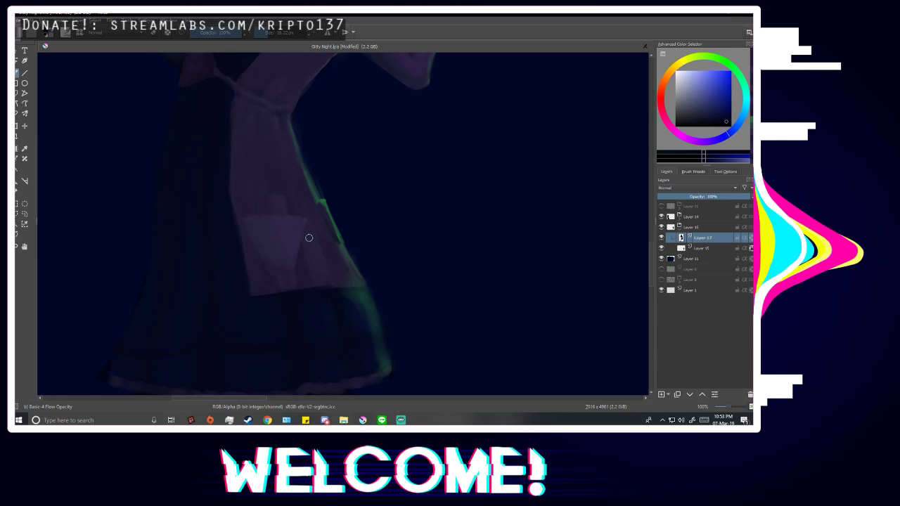
# Paint a small dark 4-shaped symbol just above the apron pocket.
pyautogui.press('m')
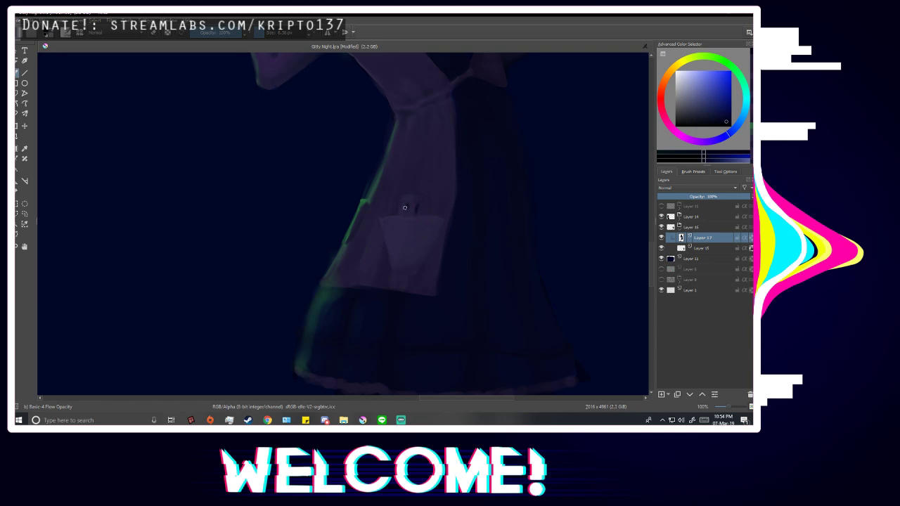
pyautogui.moveTo(405, 208); pyautogui.dragTo(406, 199)
pyautogui.scroll(-3, 430, 243)
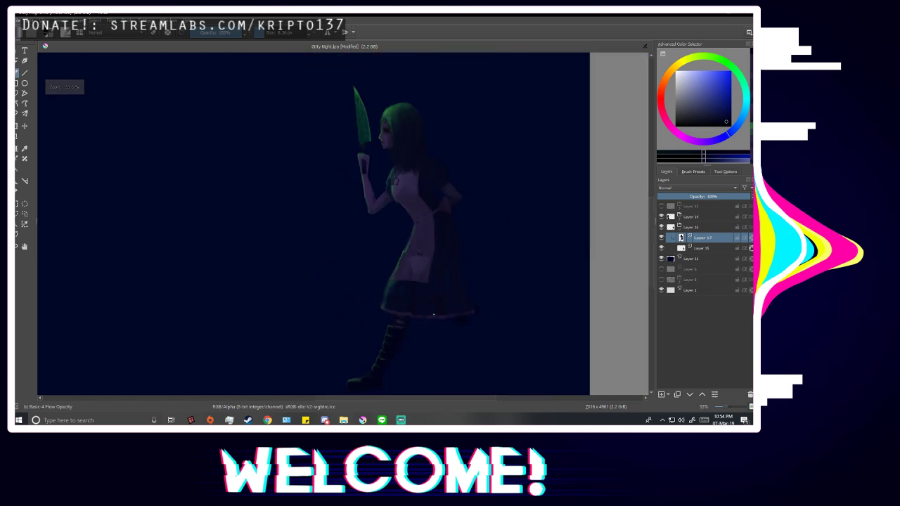
pyautogui.scroll(-1, 433, 315)
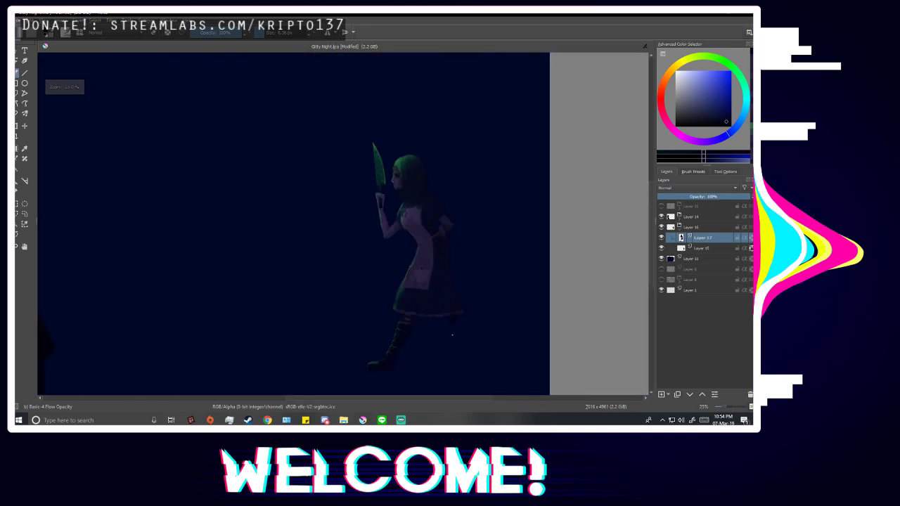
pyautogui.scroll(2, 452, 334)
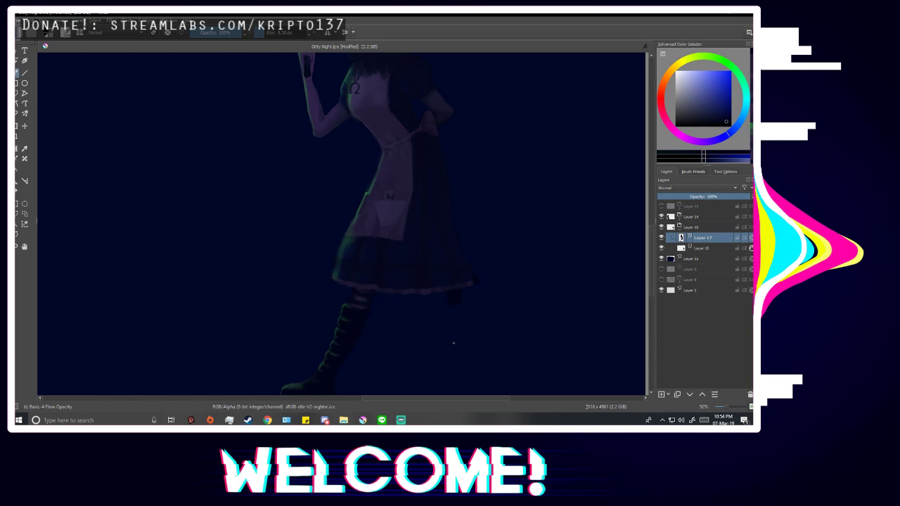
pyautogui.scroll(4, 404, 190)
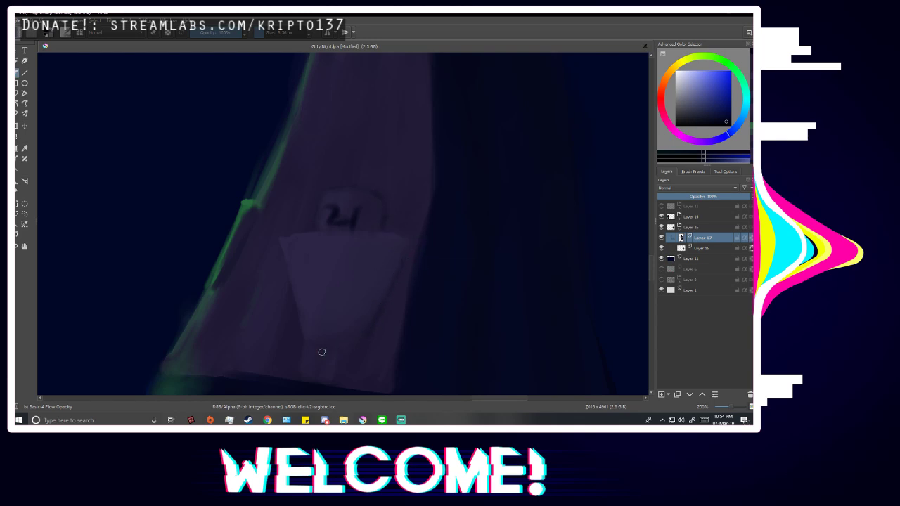
# Paint soft fabric folds on the apron around the waist tie.
pyautogui.scroll(-4, 409, 250)
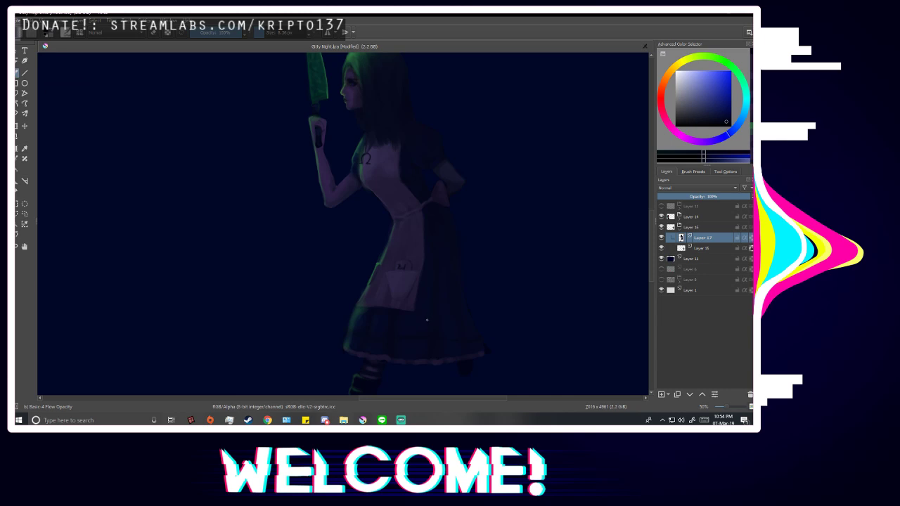
pyautogui.scroll(-2, 454, 208)
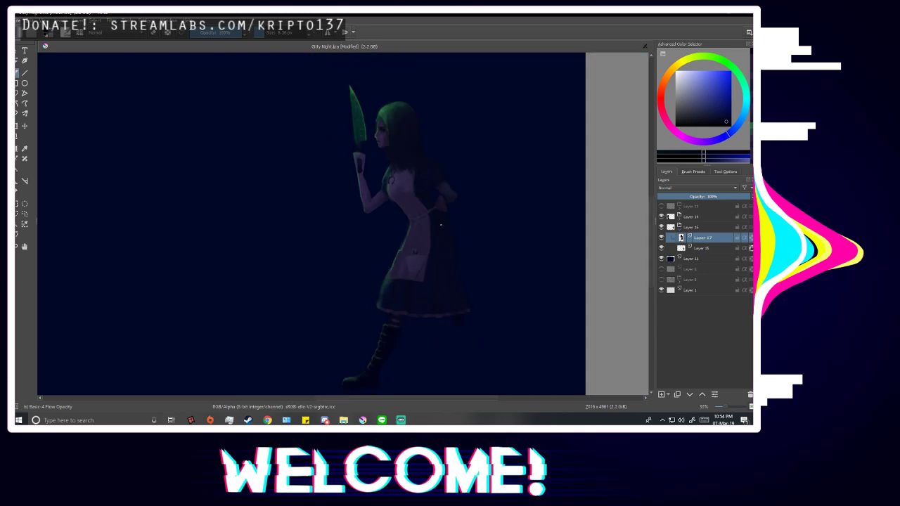
pyautogui.press('m')
pyautogui.scroll(-1, 411, 285)
pyautogui.press('m')
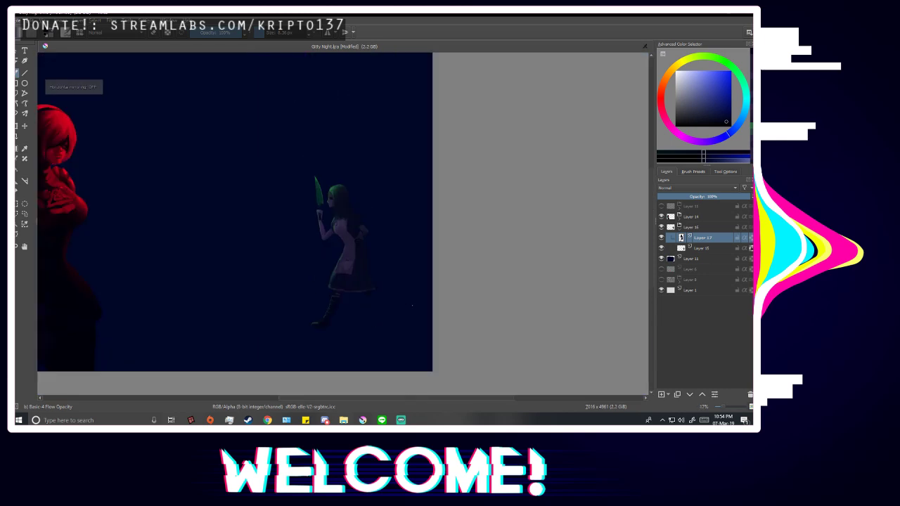
pyautogui.scroll(1, 357, 264)
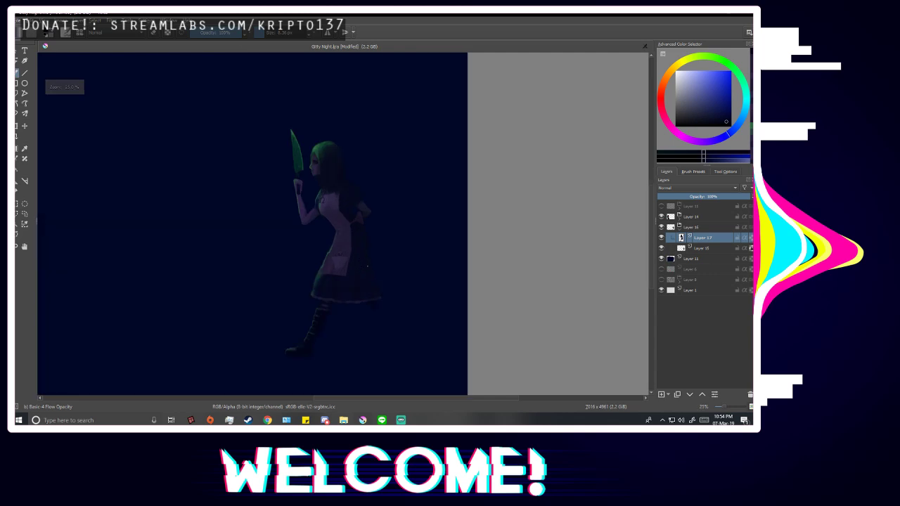
pyautogui.scroll(3, 358, 266)
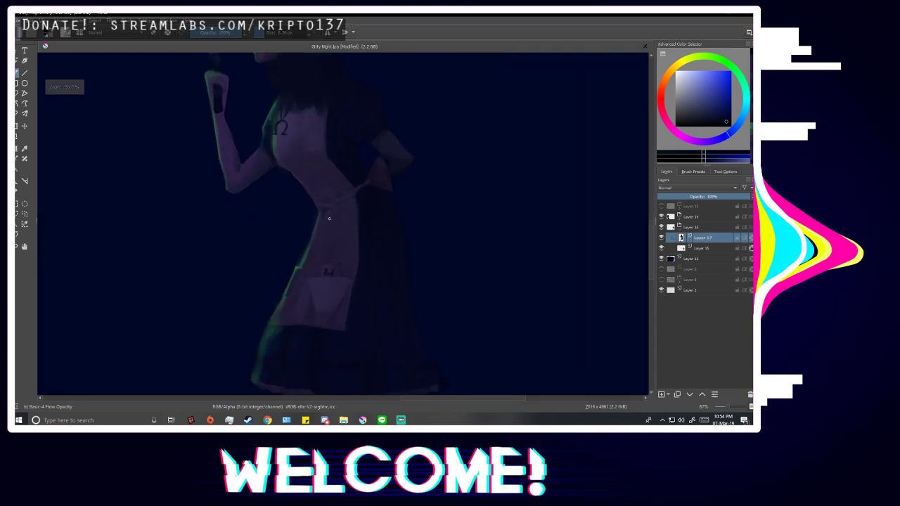
pyautogui.press('ctrl')
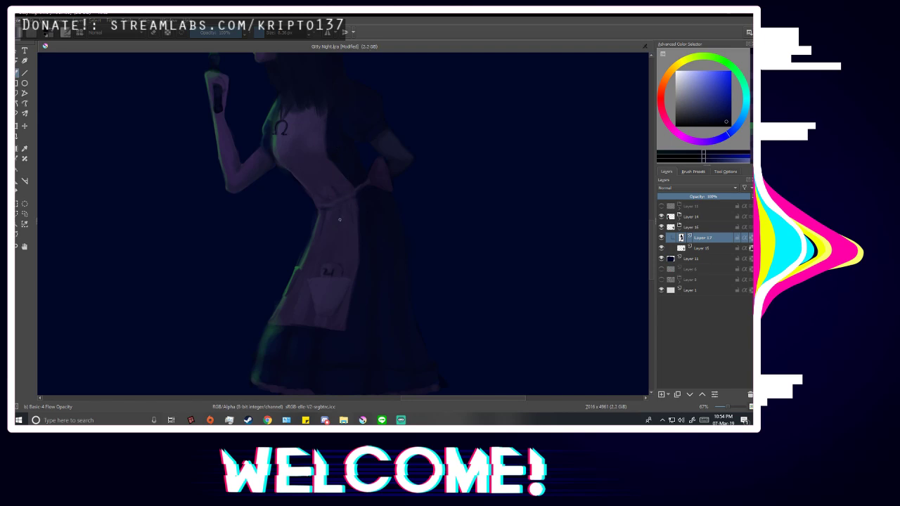
pyautogui.scroll(1, 339, 220)
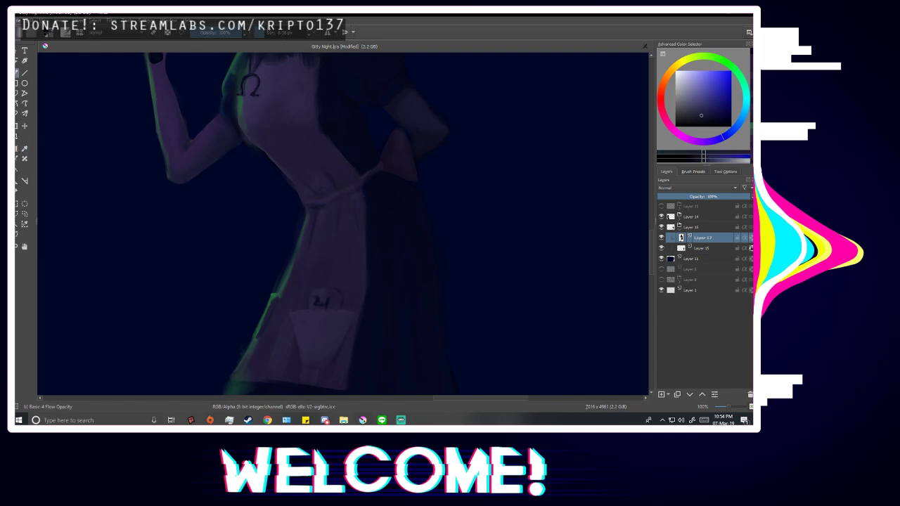
# Enlarge the brush and add a new paint layer above Layer 17.
pyautogui.click(273, 35)
pyautogui.press('-')
pyautogui.press('-')
pyautogui.press('-')
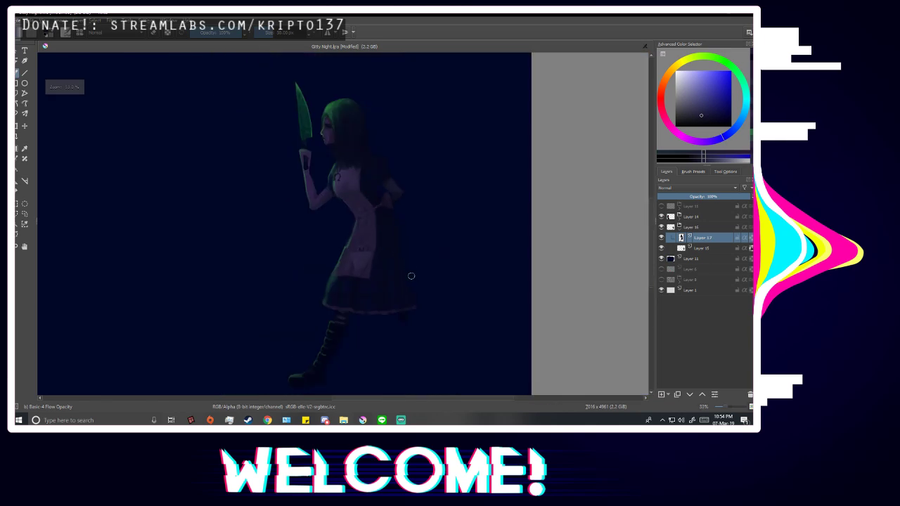
pyautogui.press('m')
pyautogui.press('m')
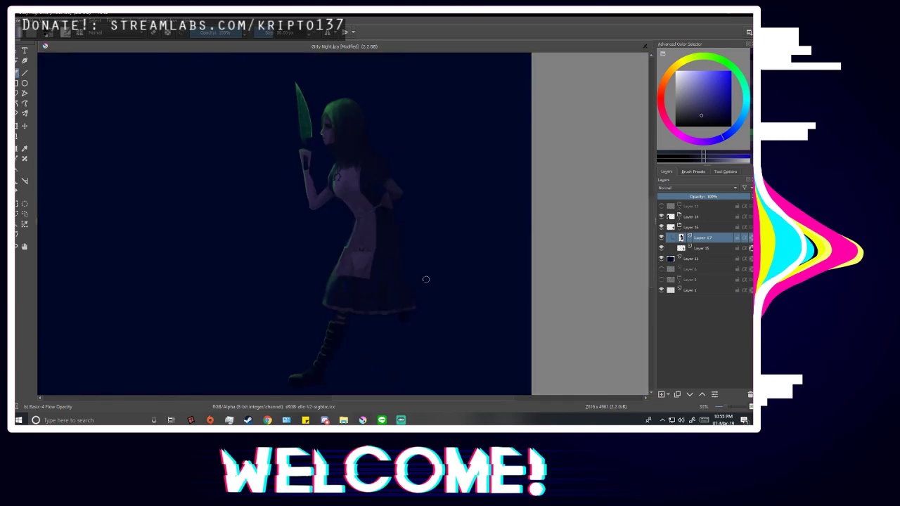
pyautogui.scroll(1, 391, 308)
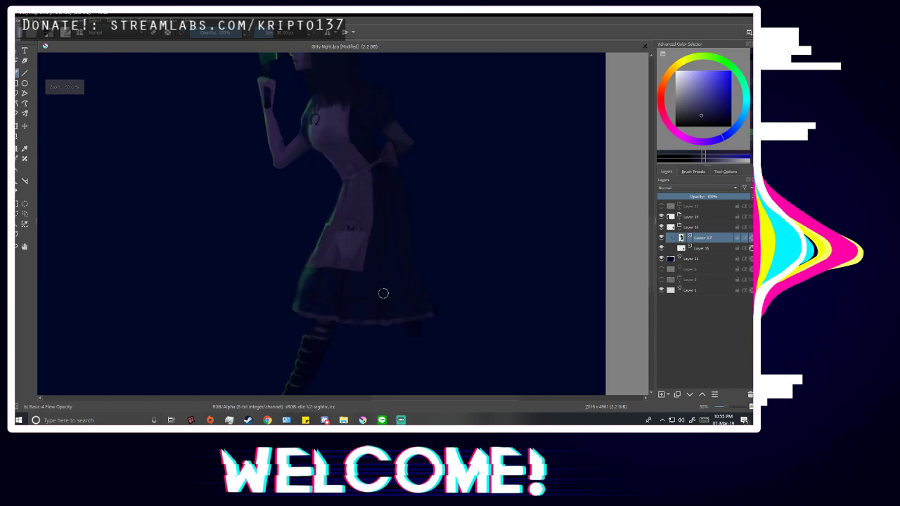
pyautogui.scroll(-1, 383, 295)
pyautogui.click(661, 395)
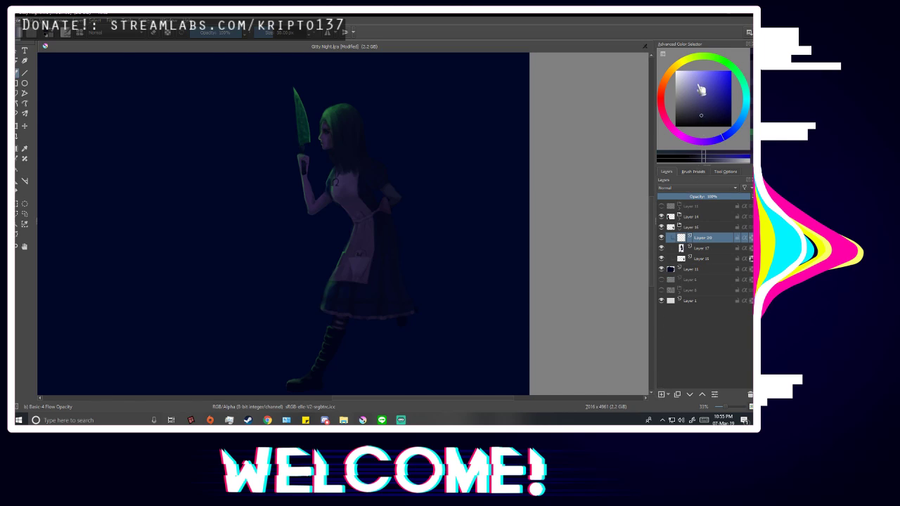
# Choose a dark, muted red as the painting colour.
pyautogui.click(663, 99)
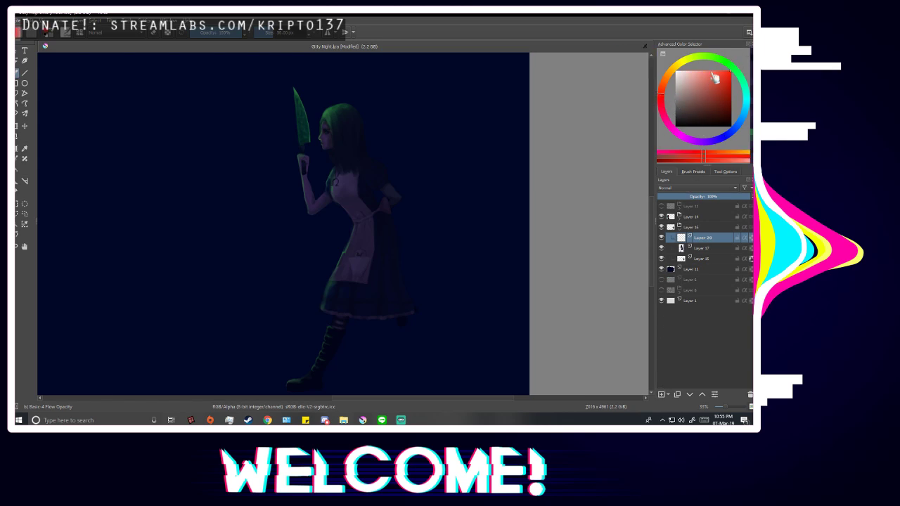
pyautogui.moveTo(666, 99); pyautogui.dragTo(665, 103)
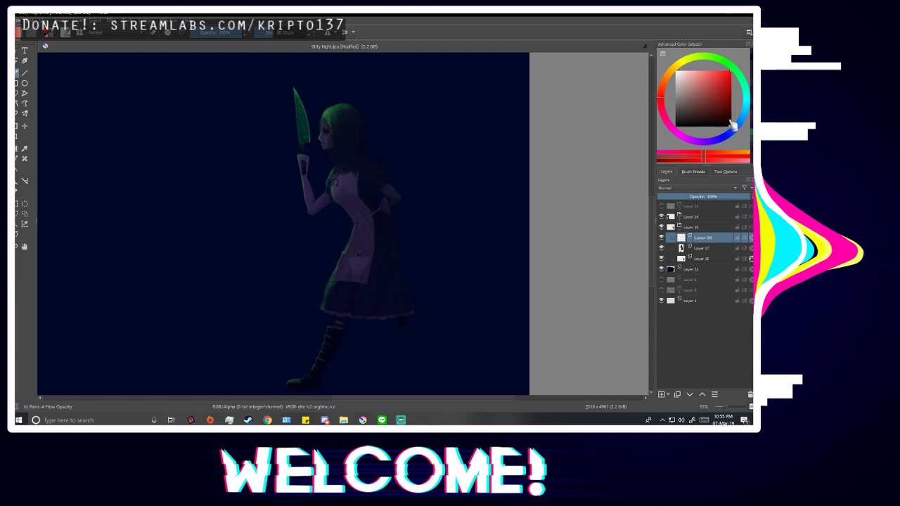
pyautogui.click(731, 107)
pyautogui.moveTo(729, 110)
pyautogui.mouseDown()
pyautogui.moveTo(744, 117)
pyautogui.moveTo(720, 115)
pyautogui.mouseUp()
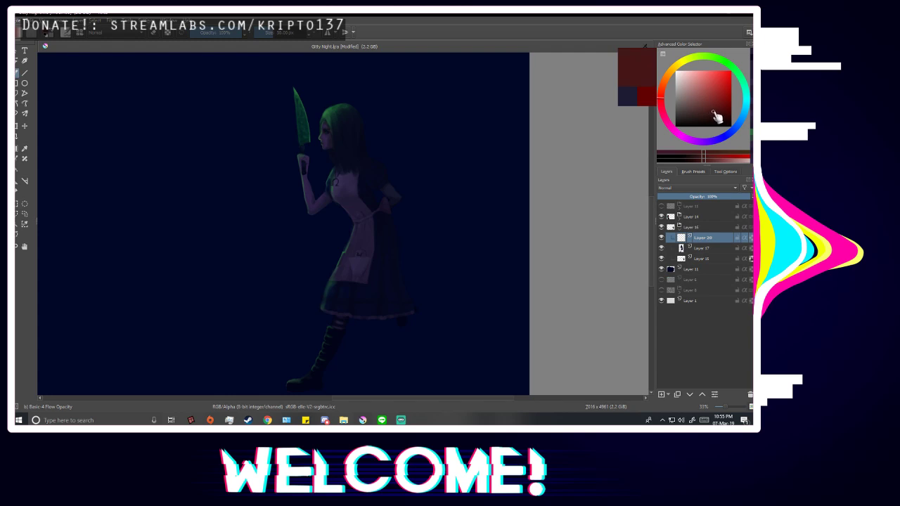
pyautogui.scroll(1, 378, 295)
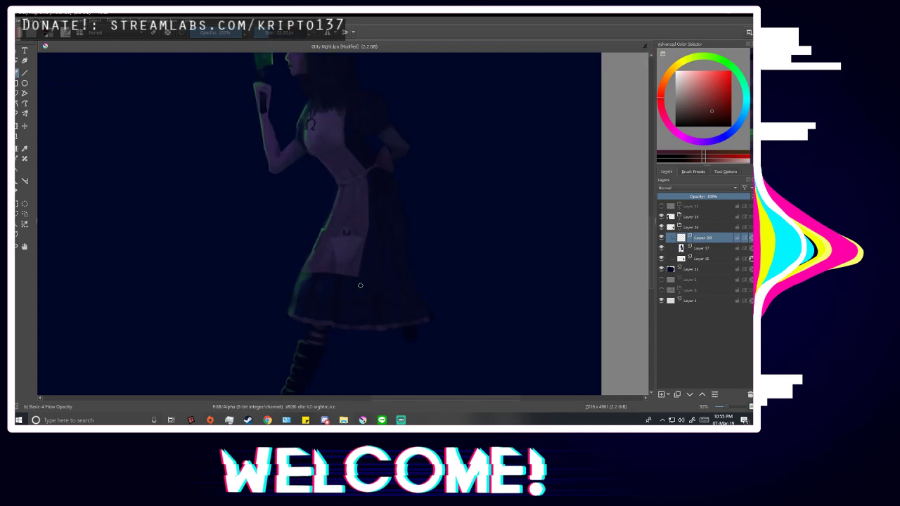
# Load the Dry Brushing preset from the Paint tag and brush a dark red stain over the apron pocket.
pyautogui.click(693, 172)
pyautogui.click(687, 188)
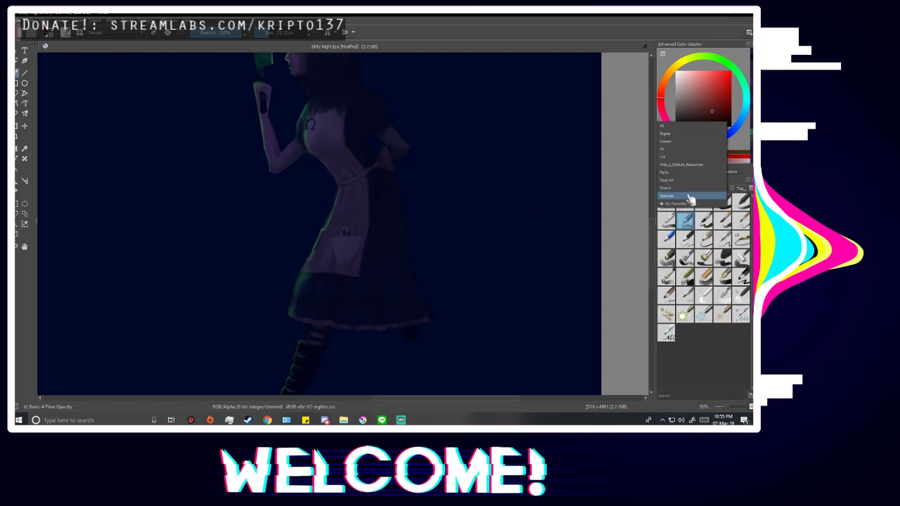
pyautogui.click(681, 173)
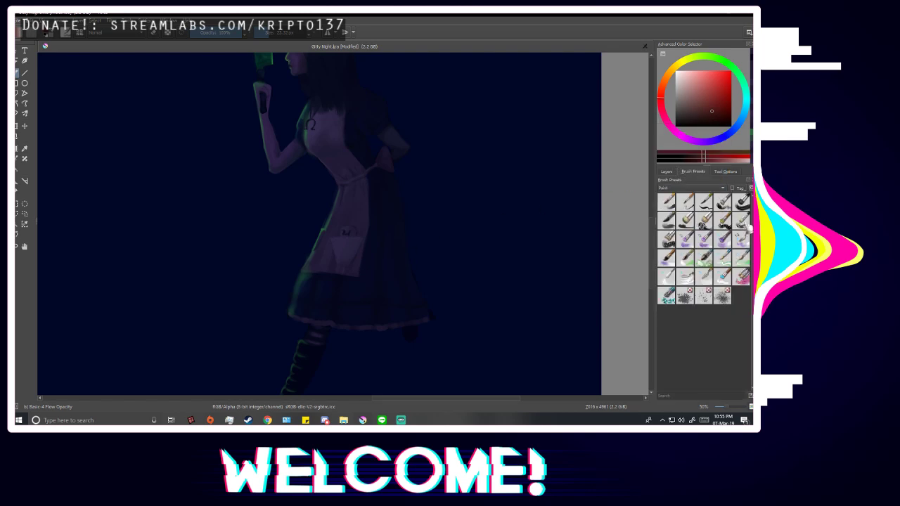
pyautogui.click(742, 222)
pyautogui.scroll(1, 340, 199)
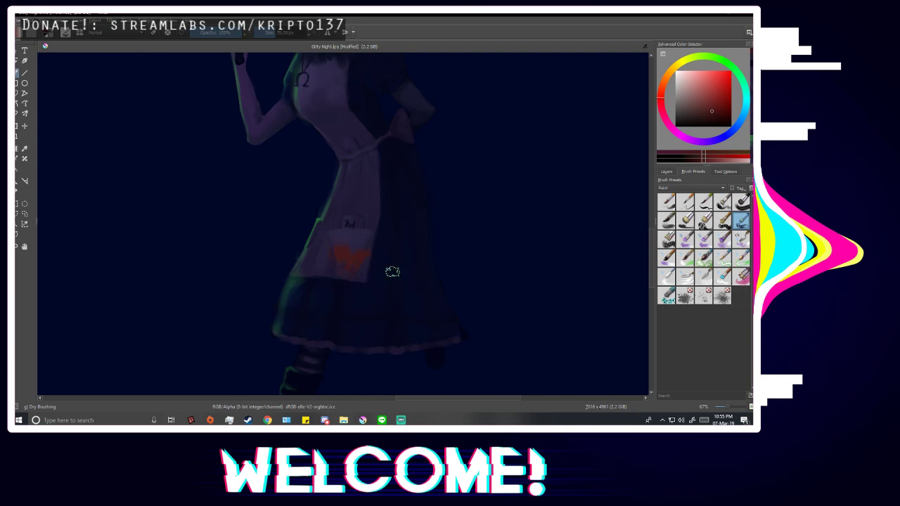
pyautogui.click(720, 113)
pyautogui.scroll(1, 337, 267)
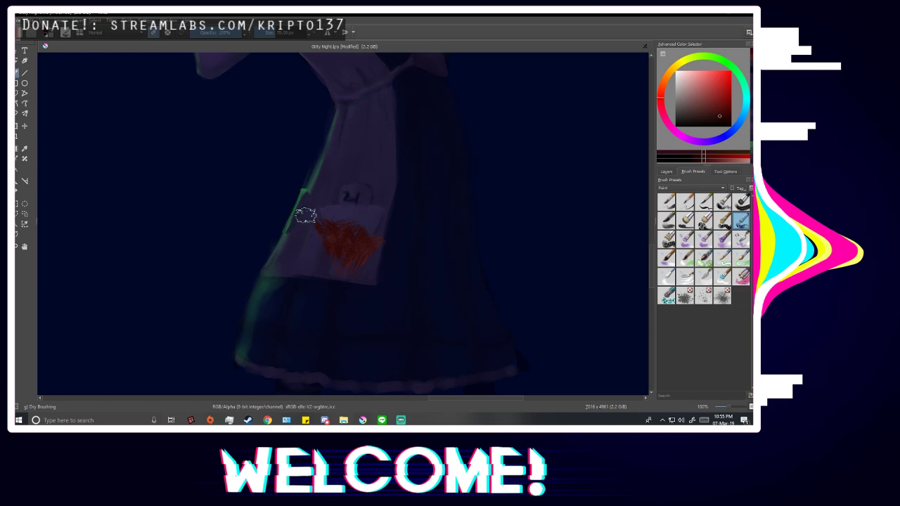
# Erase the red spilling outside the pocket and thin out its upper part, using both large and small eraser strokes.
pyautogui.moveTo(306, 215)
pyautogui.mouseDown()
pyautogui.moveTo(324, 266)
pyautogui.moveTo(329, 232)
pyautogui.moveTo(355, 231)
pyautogui.moveTo(356, 246)
pyautogui.moveTo(338, 257)
pyautogui.moveTo(311, 222)
pyautogui.moveTo(328, 267)
pyautogui.mouseUp()
pyautogui.moveTo(309, 208)
pyautogui.mouseDown()
pyautogui.moveTo(327, 269)
pyautogui.moveTo(365, 226)
pyautogui.moveTo(396, 224)
pyautogui.moveTo(357, 270)
pyautogui.moveTo(324, 273)
pyautogui.moveTo(419, 268)
pyautogui.moveTo(319, 259)
pyautogui.moveTo(429, 258)
pyautogui.moveTo(348, 275)
pyautogui.moveTo(326, 262)
pyautogui.moveTo(365, 249)
pyautogui.mouseUp()
pyautogui.moveTo(320, 204); pyautogui.dragTo(333, 223)
pyautogui.click(282, 33)
pyautogui.click(284, 35)
pyautogui.moveTo(342, 190)
pyautogui.mouseDown()
pyautogui.moveTo(344, 206)
pyautogui.moveTo(324, 202)
pyautogui.moveTo(339, 209)
pyautogui.mouseUp()
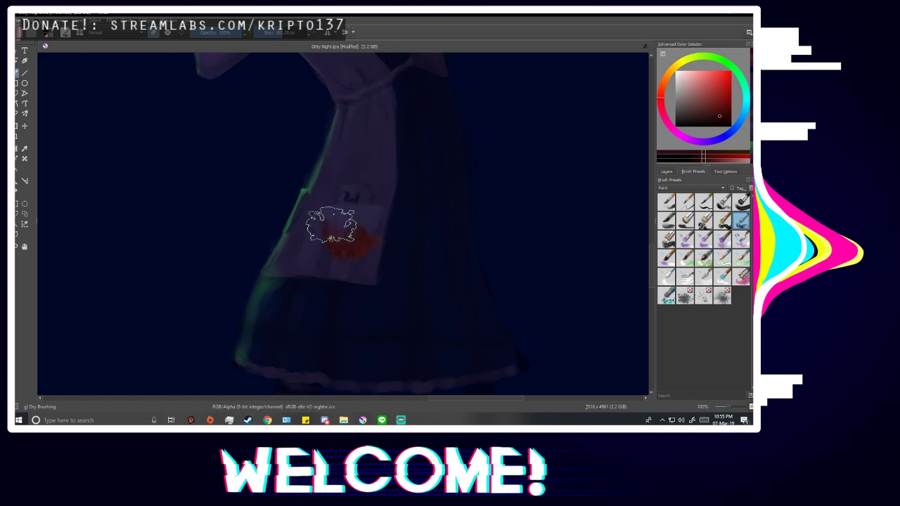
pyautogui.moveTo(407, 240)
pyautogui.mouseDown()
pyautogui.moveTo(326, 234)
pyautogui.moveTo(389, 198)
pyautogui.moveTo(343, 204)
pyautogui.moveTo(370, 212)
pyautogui.moveTo(341, 230)
pyautogui.moveTo(329, 209)
pyautogui.moveTo(351, 225)
pyautogui.moveTo(365, 205)
pyautogui.moveTo(337, 197)
pyautogui.moveTo(349, 236)
pyautogui.moveTo(358, 215)
pyautogui.moveTo(344, 229)
pyautogui.moveTo(318, 211)
pyautogui.moveTo(329, 199)
pyautogui.moveTo(348, 202)
pyautogui.moveTo(395, 255)
pyautogui.moveTo(412, 225)
pyautogui.moveTo(391, 246)
pyautogui.moveTo(346, 220)
pyautogui.moveTo(276, 206)
pyautogui.moveTo(296, 242)
pyautogui.moveTo(353, 204)
pyautogui.mouseUp()
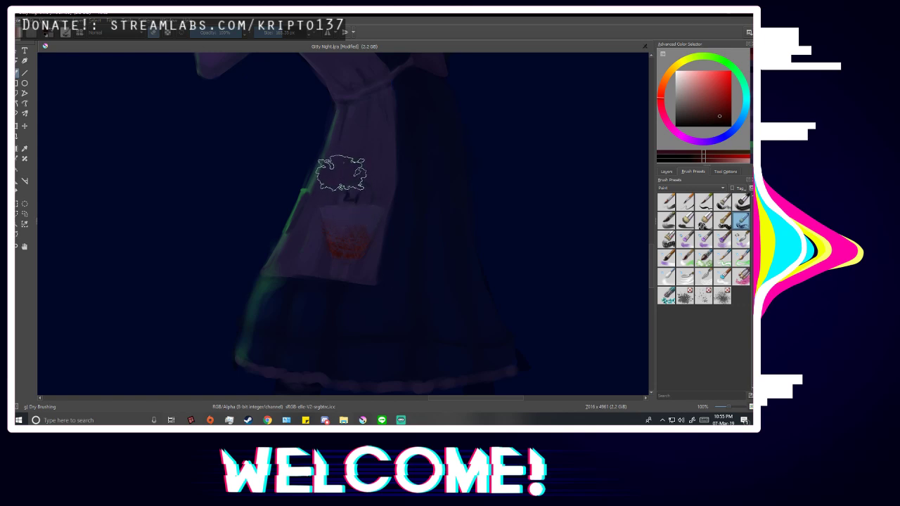
pyautogui.moveTo(280, 33); pyautogui.dragTo(273, 38)
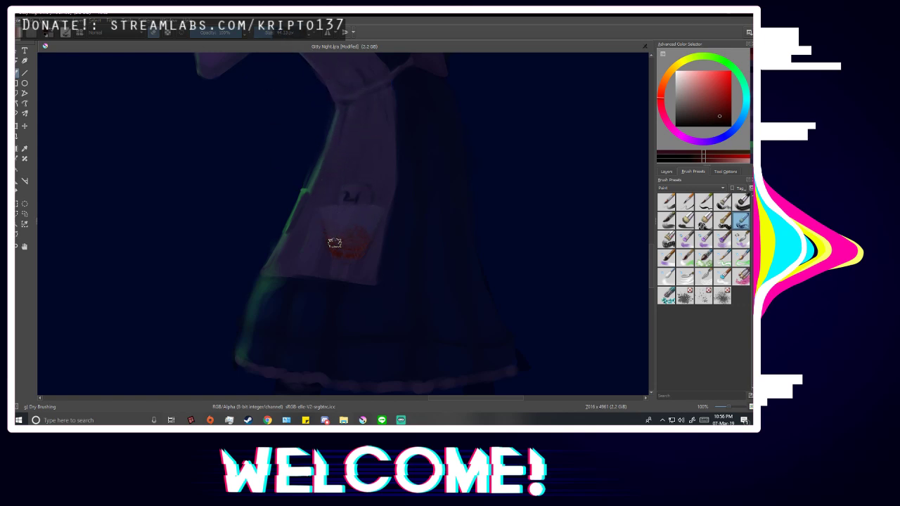
pyautogui.moveTo(334, 242)
pyautogui.mouseDown()
pyautogui.moveTo(355, 231)
pyautogui.moveTo(358, 243)
pyautogui.mouseUp()
# Sample the stain's red and brush a denser layer of it along the bottom of the apron pocket.
pyautogui.scroll(-4, 398, 272)
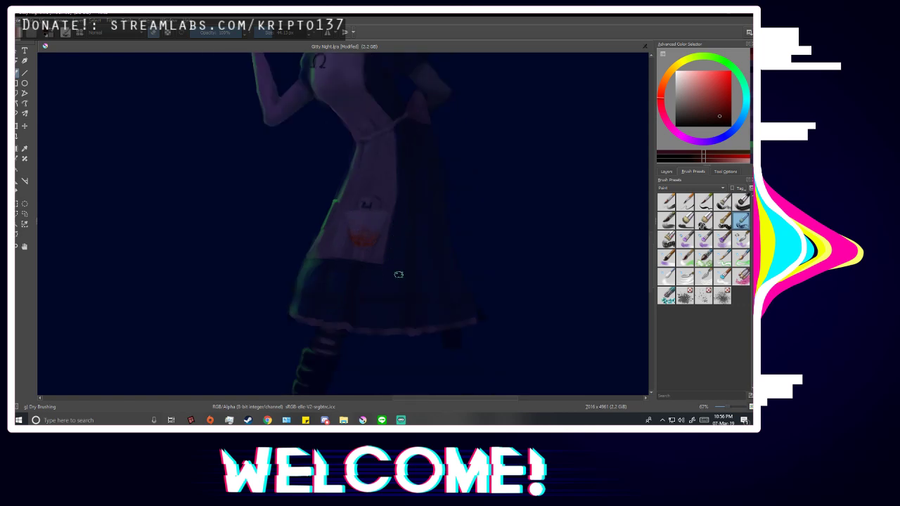
pyautogui.scroll(4, 337, 284)
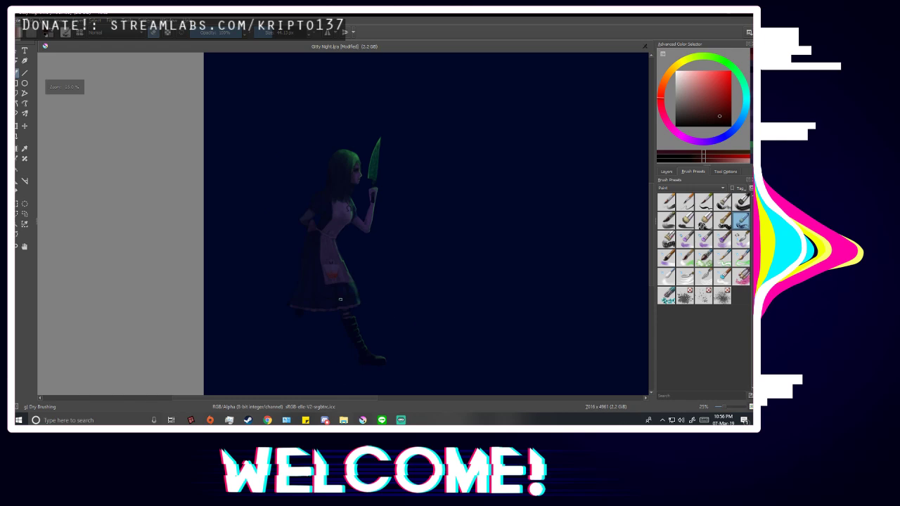
pyautogui.scroll(1, 344, 294)
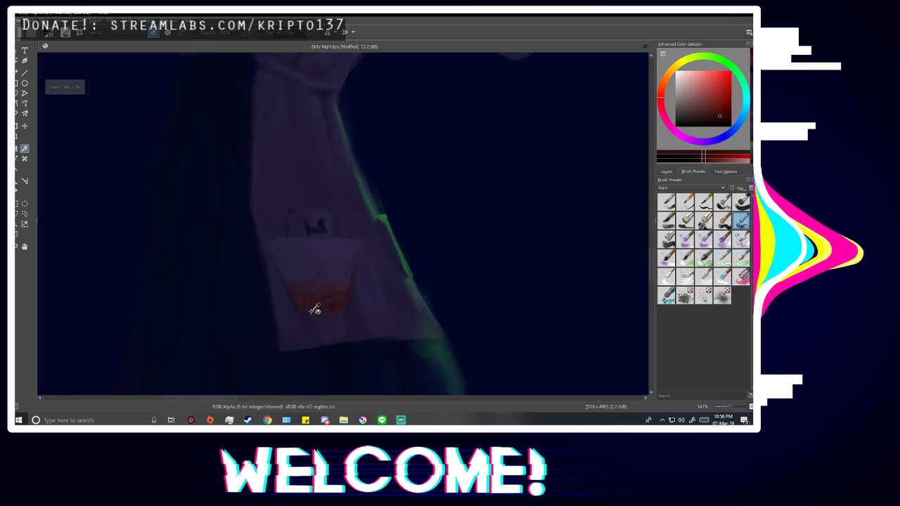
pyautogui.moveTo(314, 309)
pyautogui.mouseDown()
pyautogui.moveTo(313, 300)
pyautogui.moveTo(329, 303)
pyautogui.mouseUp()
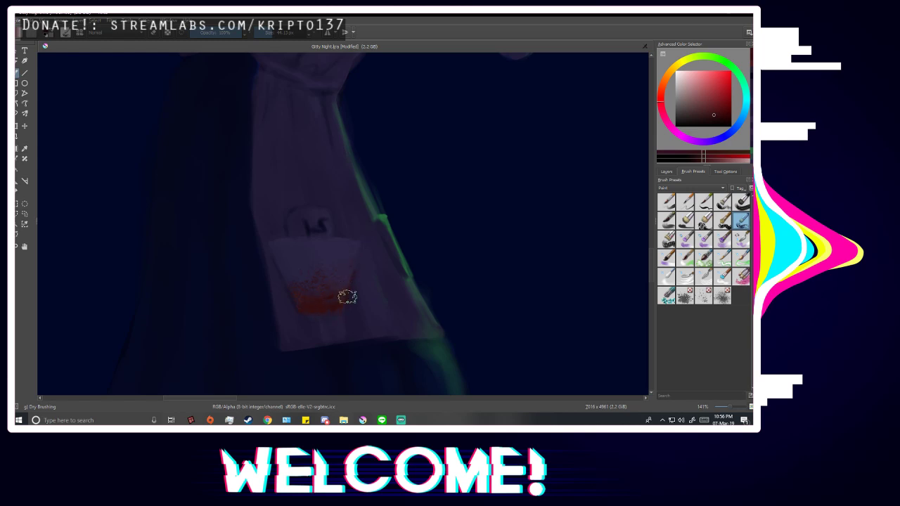
pyautogui.scroll(-4, 348, 296)
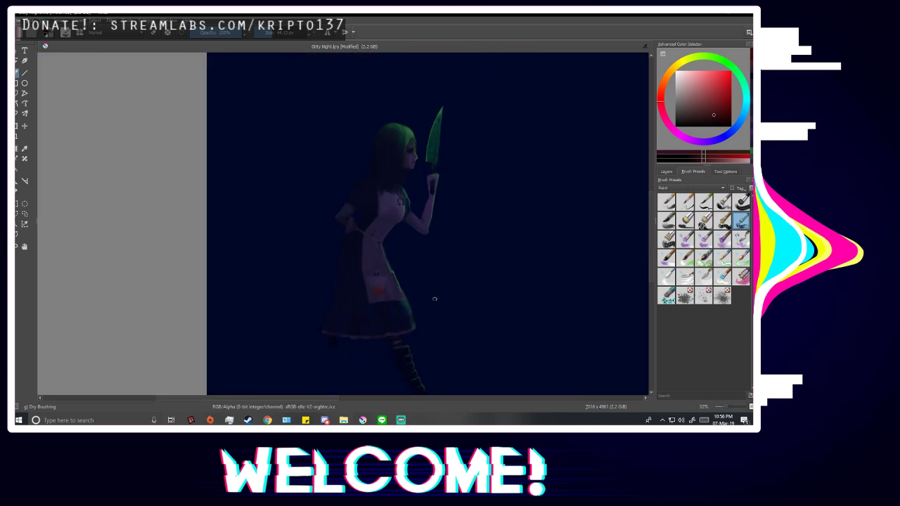
# Try the Multiply blending mode on the stain layer and check the apron pocket in mirrored view.
pyautogui.scroll(4, 435, 298)
pyautogui.click(672, 171)
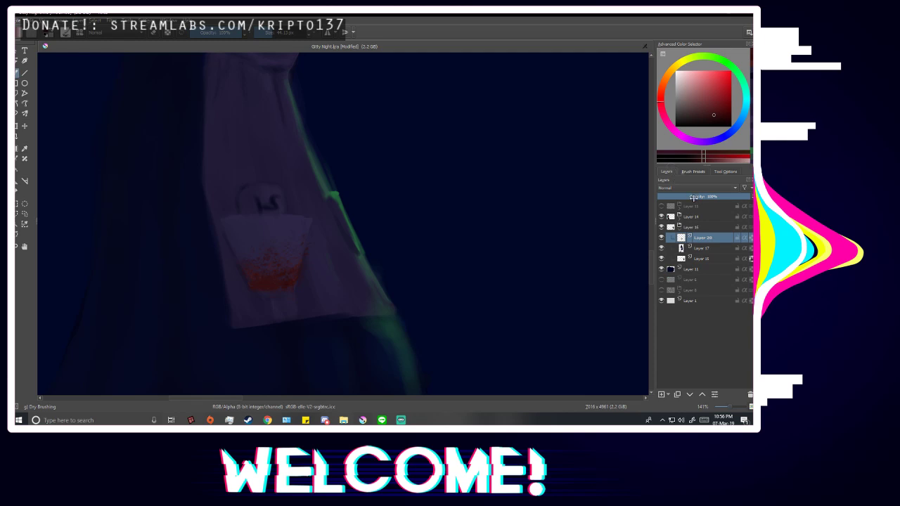
pyautogui.click(696, 188)
pyautogui.click(677, 286)
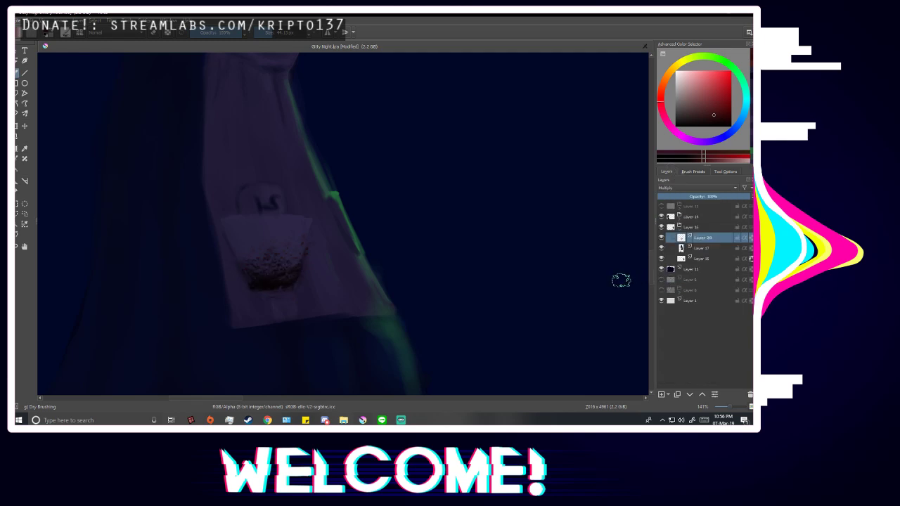
pyautogui.scroll(-4, 311, 326)
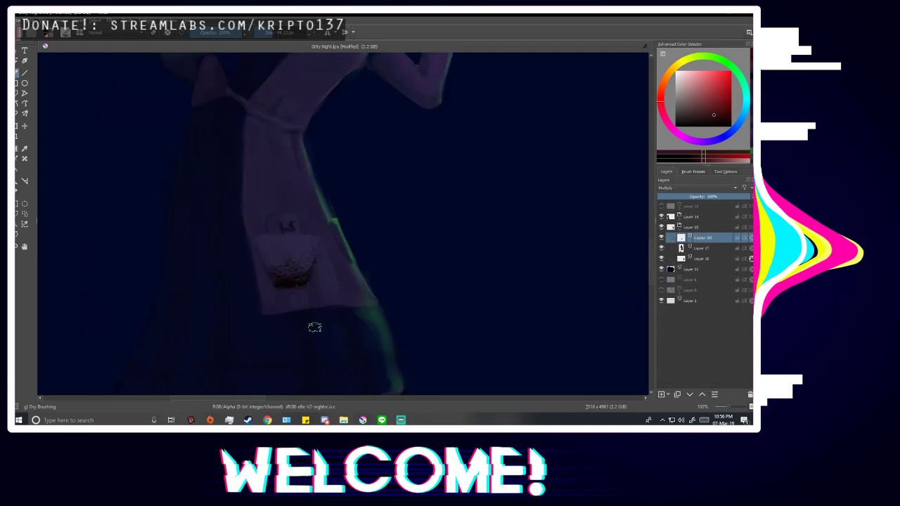
pyautogui.press('m')
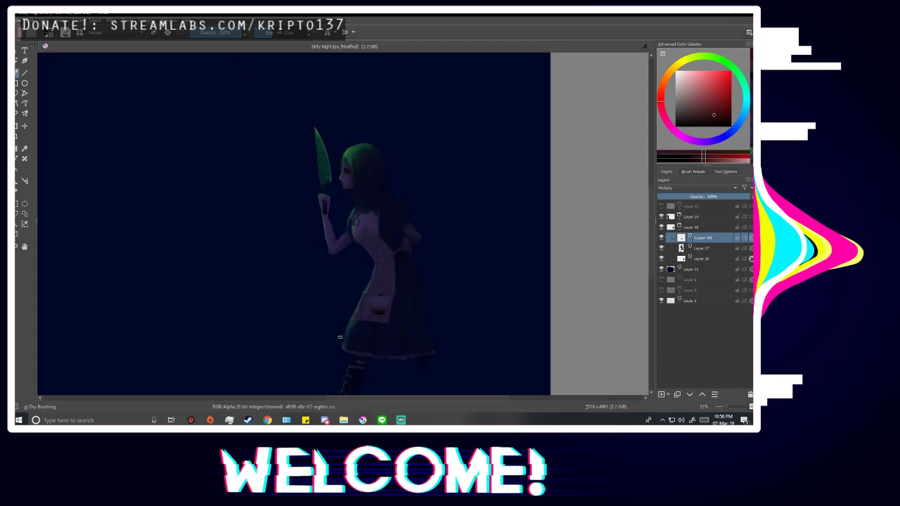
pyautogui.scroll(2, 425, 329)
pyautogui.scroll(1, 428, 328)
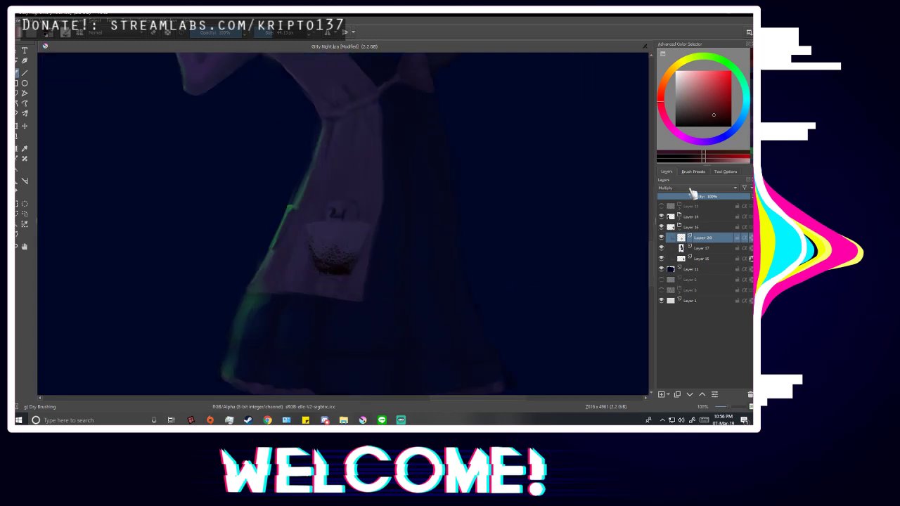
# Set the stain layer's blending mode to Overlay and compare the pocket with the layer hidden and shown.
pyautogui.click(697, 188)
pyautogui.click(673, 292)
pyautogui.click(663, 238)
pyautogui.click(662, 238)
pyautogui.scroll(-3, 369, 313)
pyautogui.scroll(-2, 373, 330)
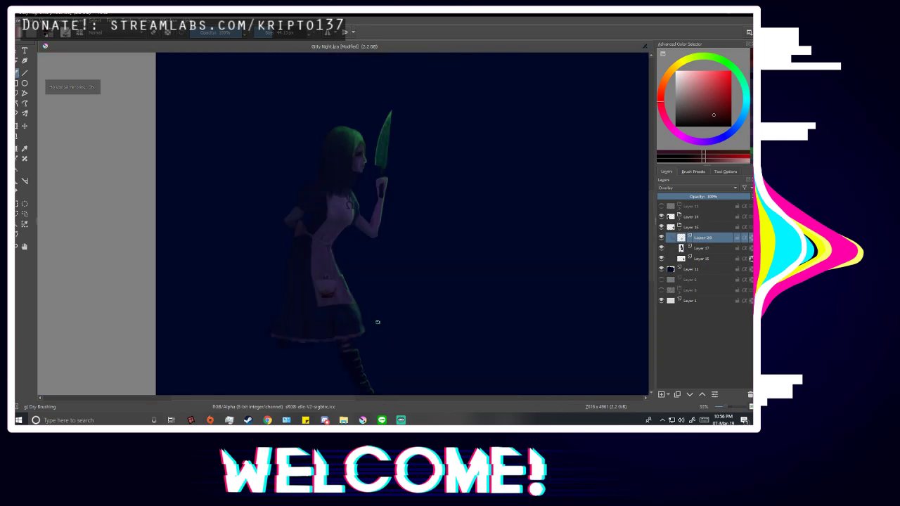
pyautogui.scroll(4, 397, 302)
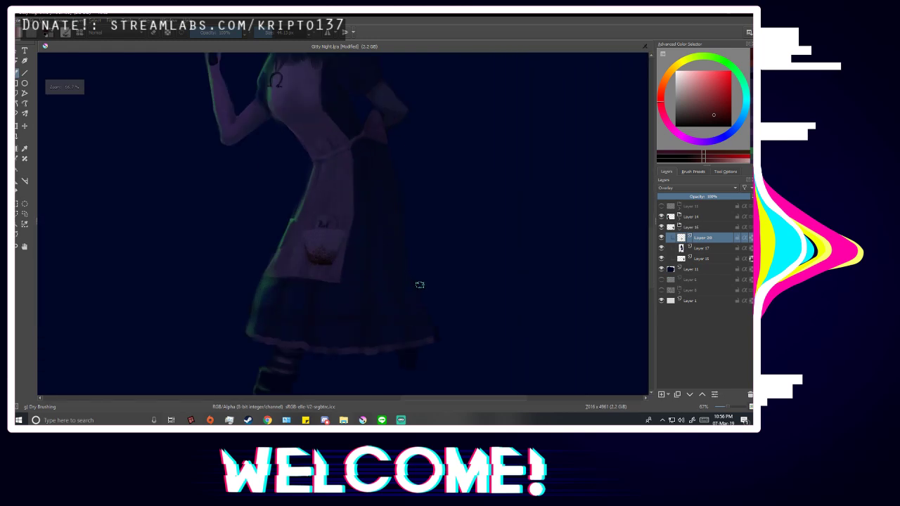
pyautogui.scroll(1, 390, 296)
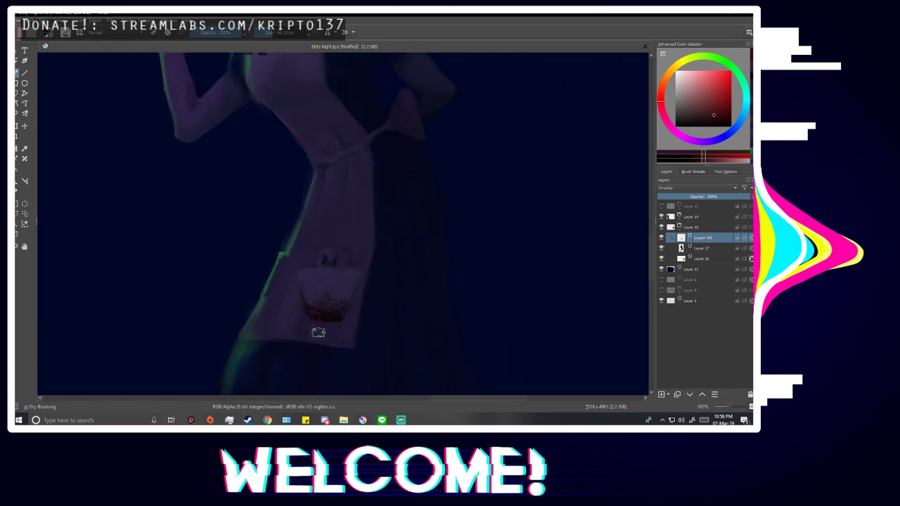
# Brush small dark red specks on the apron just above the waistband and a streaky stain between waistband and pocket, alternating brush and eraser.
pyautogui.moveTo(303, 119); pyautogui.dragTo(306, 118)
pyautogui.click(334, 110)
pyautogui.click(154, 33)
pyautogui.moveTo(338, 103); pyautogui.dragTo(332, 109)
pyautogui.scroll(-2, 365, 215)
pyautogui.click(154, 34)
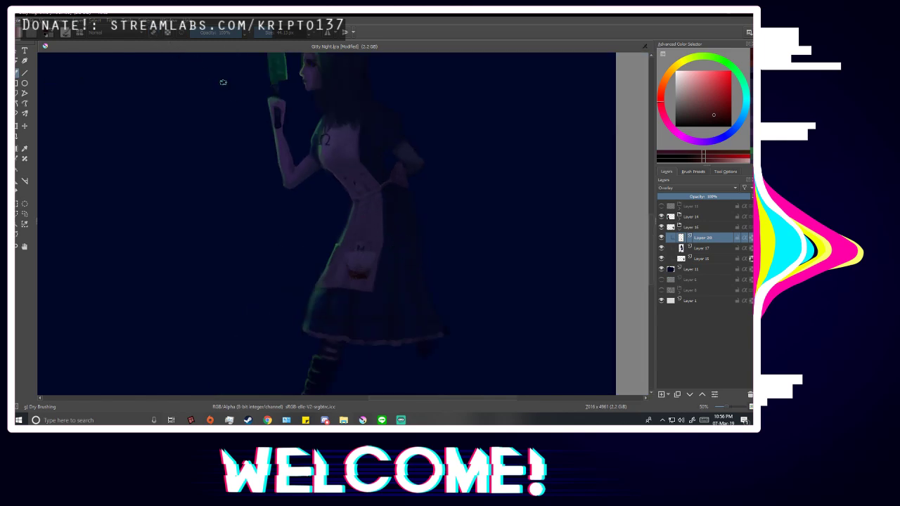
pyautogui.press('+')
pyautogui.press('+')
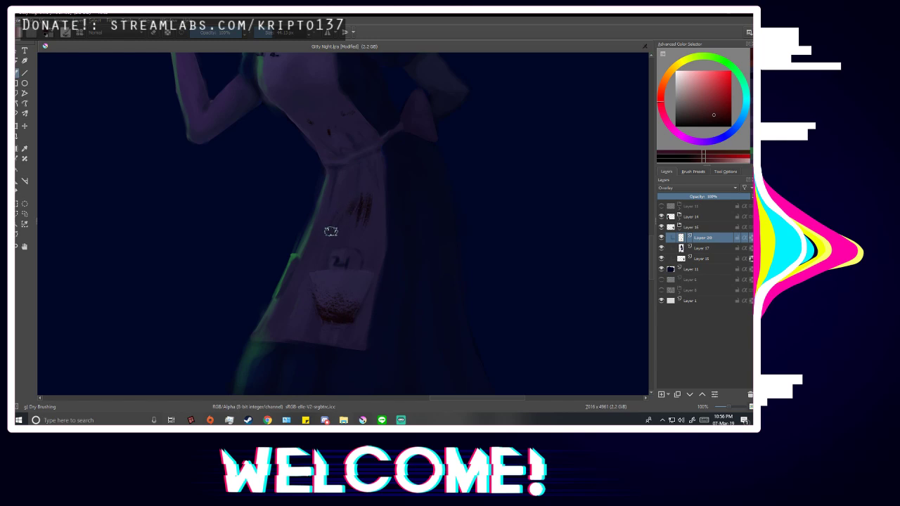
# Extend the stain above the pocket toward the apron's front edge, thin it with the eraser, and add a small spot below the waistband.
pyautogui.moveTo(325, 222)
pyautogui.mouseDown()
pyautogui.moveTo(348, 225)
pyautogui.moveTo(339, 211)
pyautogui.moveTo(360, 210)
pyautogui.moveTo(355, 192)
pyautogui.moveTo(333, 218)
pyautogui.mouseUp()
pyautogui.click(154, 34)
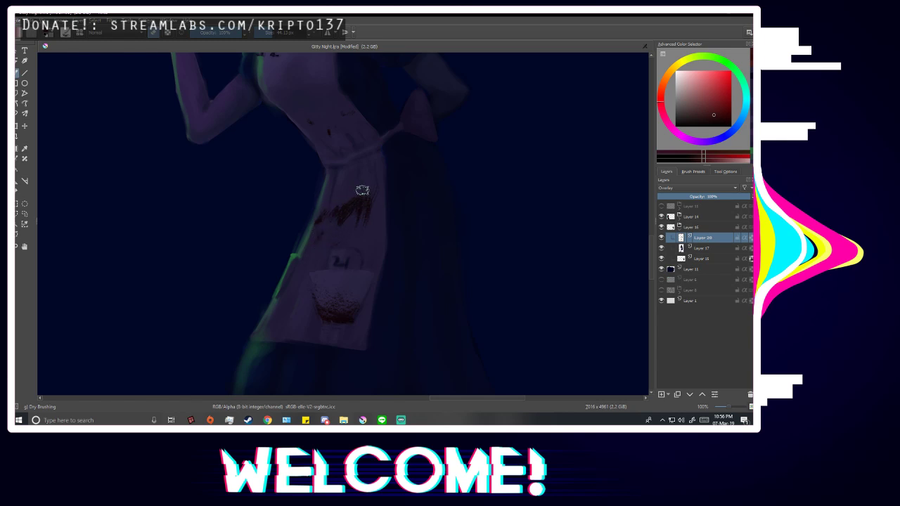
pyautogui.scroll(-3, 336, 295)
pyautogui.scroll(3, 337, 288)
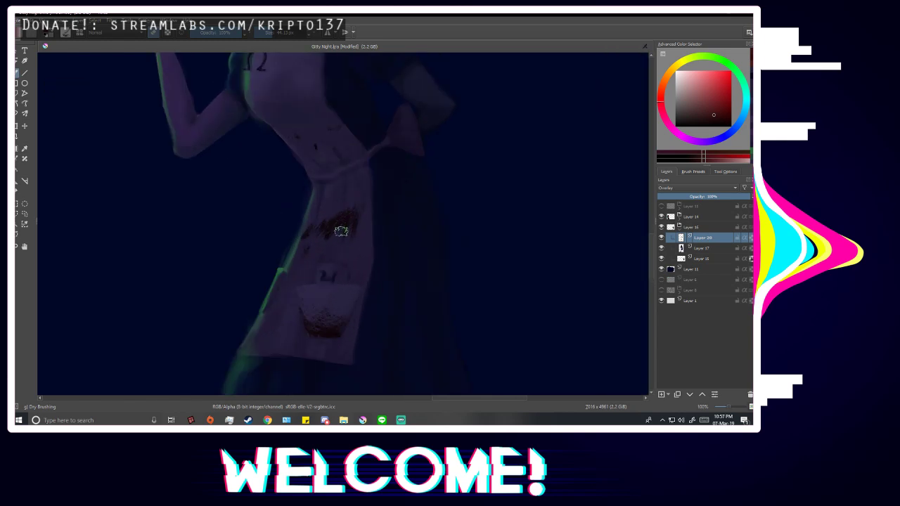
pyautogui.moveTo(332, 220); pyautogui.dragTo(343, 203)
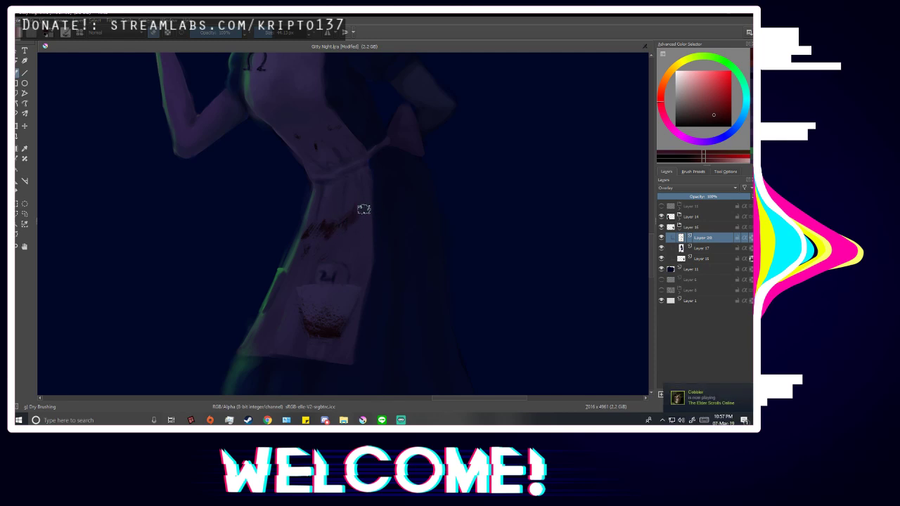
pyautogui.click(154, 35)
pyautogui.moveTo(352, 184); pyautogui.dragTo(327, 203)
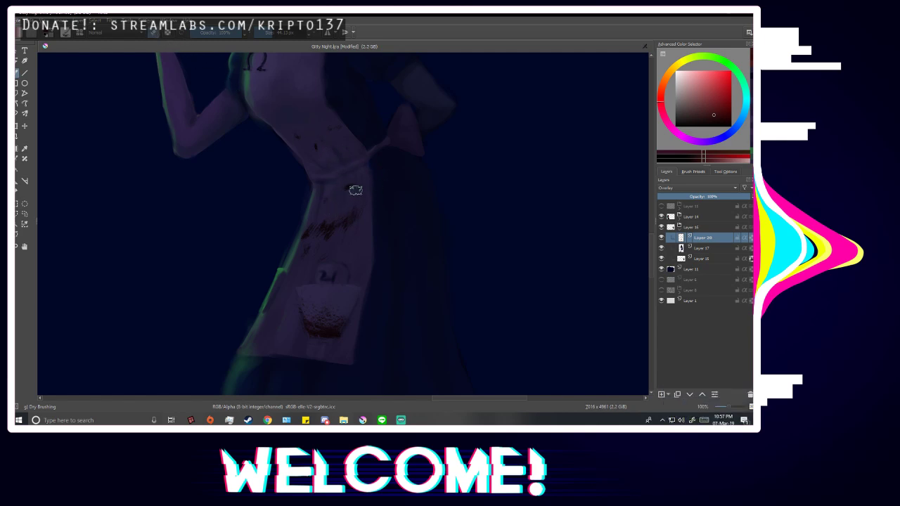
# Examine the apron stains from near and far with the canvas view mirrored.
pyautogui.scroll(-3, 374, 229)
pyautogui.press('m')
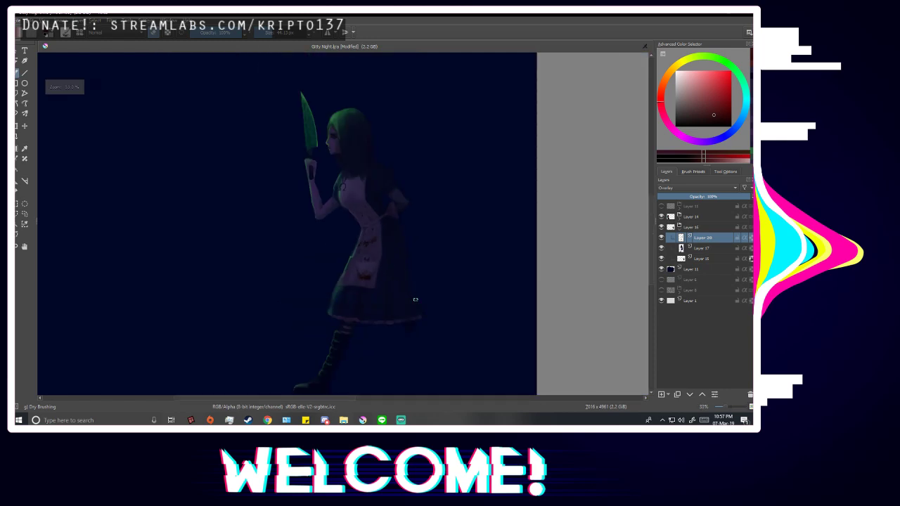
pyautogui.scroll(-1, 407, 299)
pyautogui.scroll(2, 371, 272)
pyautogui.scroll(1, 337, 246)
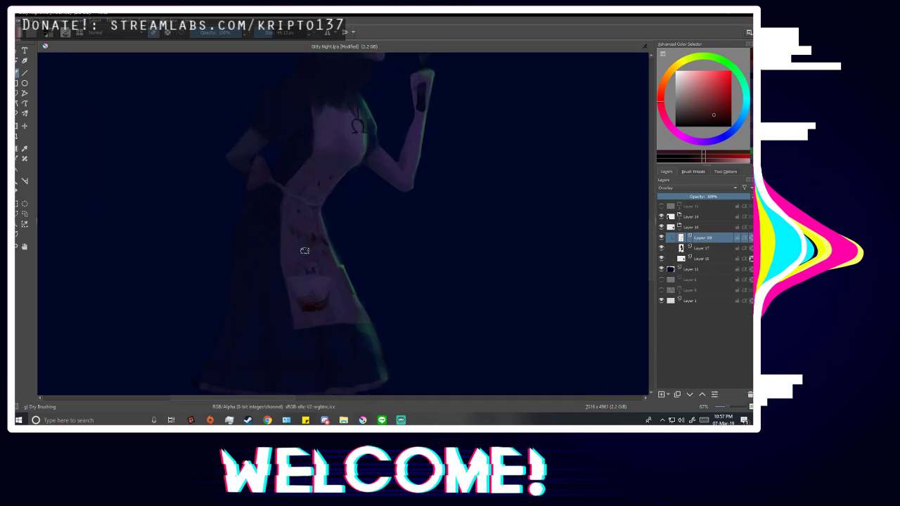
pyautogui.scroll(-1, 317, 243)
pyautogui.scroll(1, 209, 62)
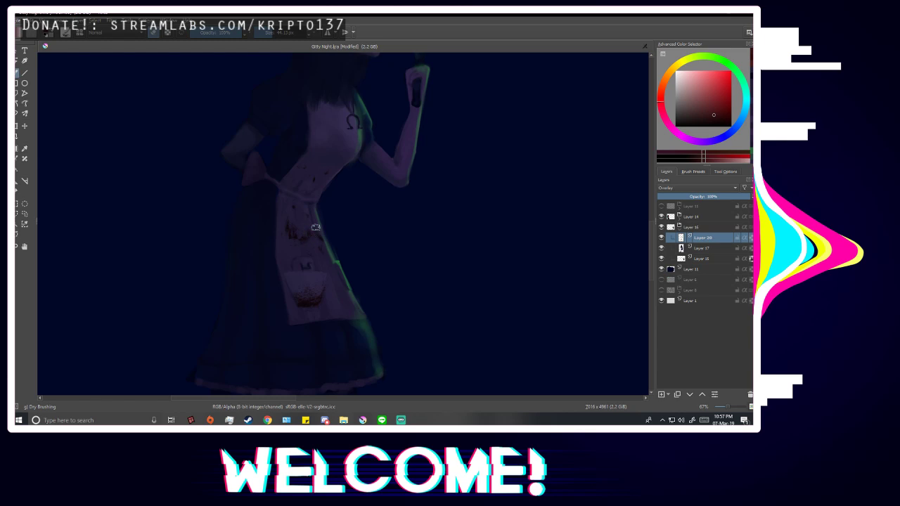
pyautogui.scroll(-1, 315, 227)
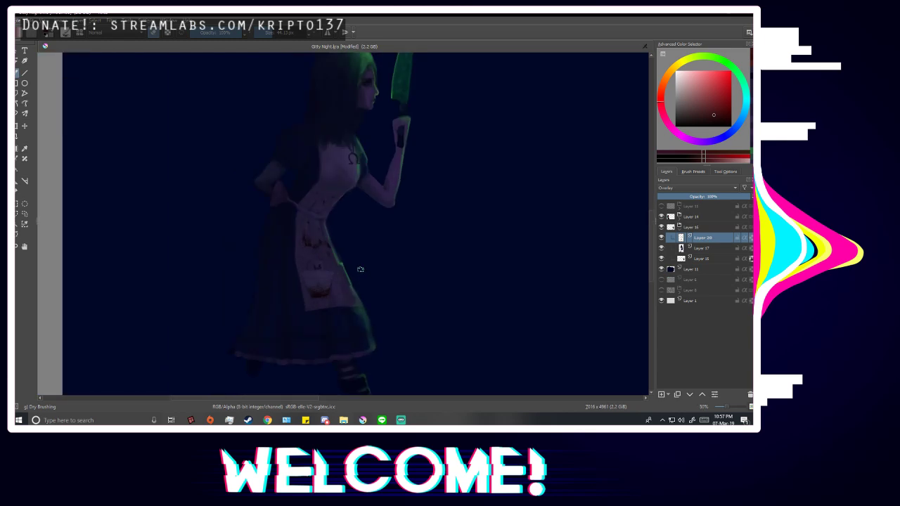
# Reshape the stain above the pocket into a denser, darker blotch with scattered spots, using both brush and eraser strokes.
pyautogui.scroll(3, 331, 225)
pyautogui.click(155, 35)
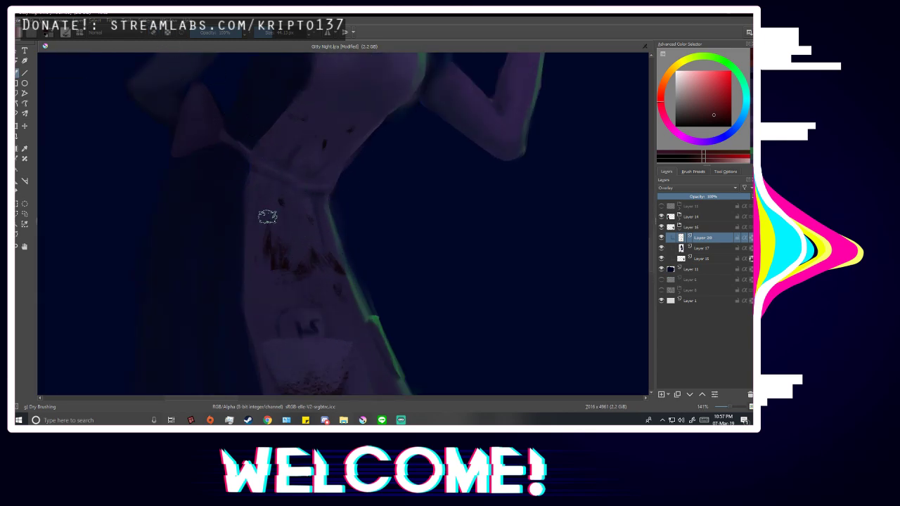
pyautogui.moveTo(273, 247)
pyautogui.mouseDown()
pyautogui.moveTo(293, 271)
pyautogui.moveTo(317, 255)
pyautogui.moveTo(269, 236)
pyautogui.moveTo(284, 237)
pyautogui.moveTo(288, 248)
pyautogui.moveTo(304, 233)
pyautogui.moveTo(317, 245)
pyautogui.moveTo(296, 271)
pyautogui.moveTo(298, 263)
pyautogui.moveTo(327, 279)
pyautogui.moveTo(284, 266)
pyautogui.moveTo(278, 259)
pyautogui.moveTo(352, 283)
pyautogui.moveTo(291, 271)
pyautogui.mouseUp()
pyautogui.click(154, 35)
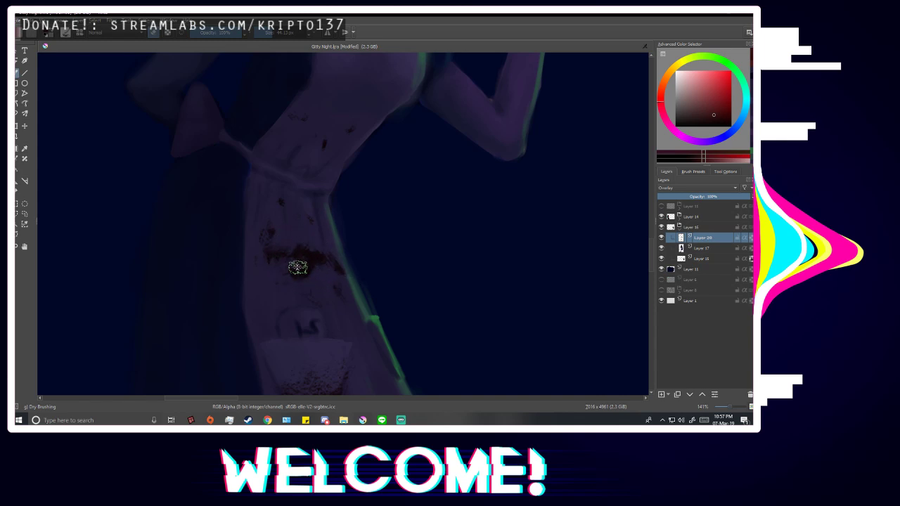
pyautogui.hotkey('ctrl', 't')
pyautogui.press('b')
pyautogui.hotkey('ctrl', 'z')
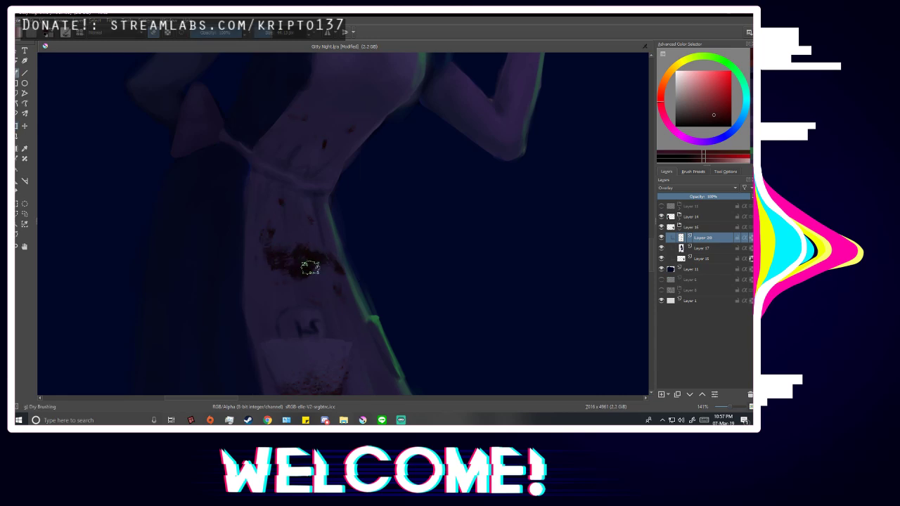
# Brush faint stain spots on the apron beside the pocket, toward its green-lit front edge.
pyautogui.scroll(-3, 373, 204)
pyautogui.scroll(-1, 374, 168)
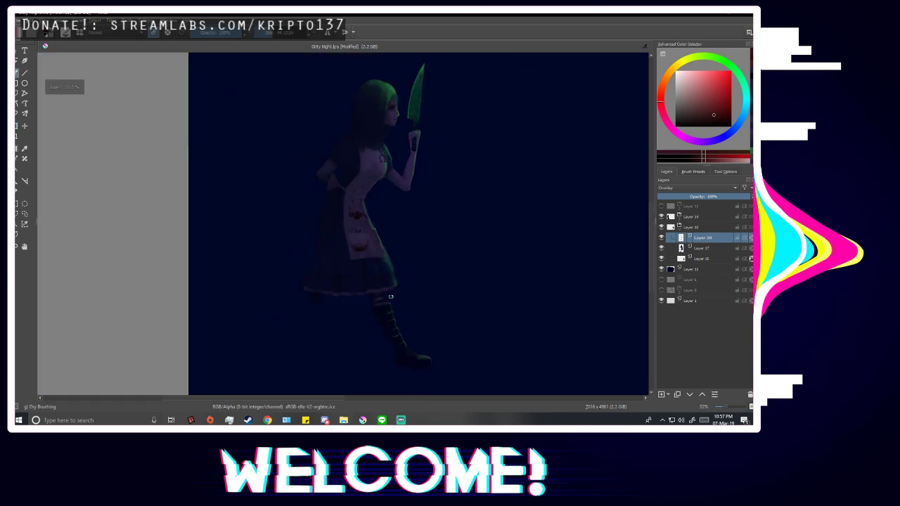
pyautogui.press('m')
pyautogui.scroll(2, 325, 205)
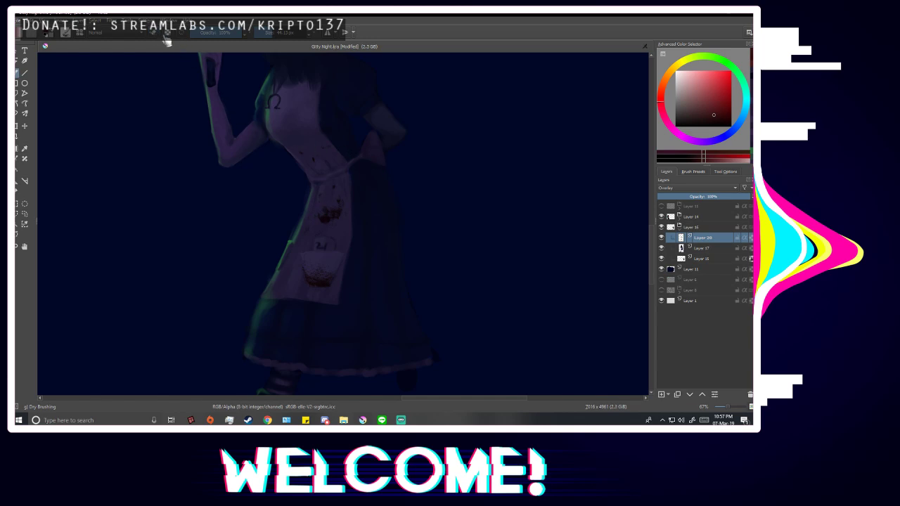
pyautogui.scroll(1, 311, 232)
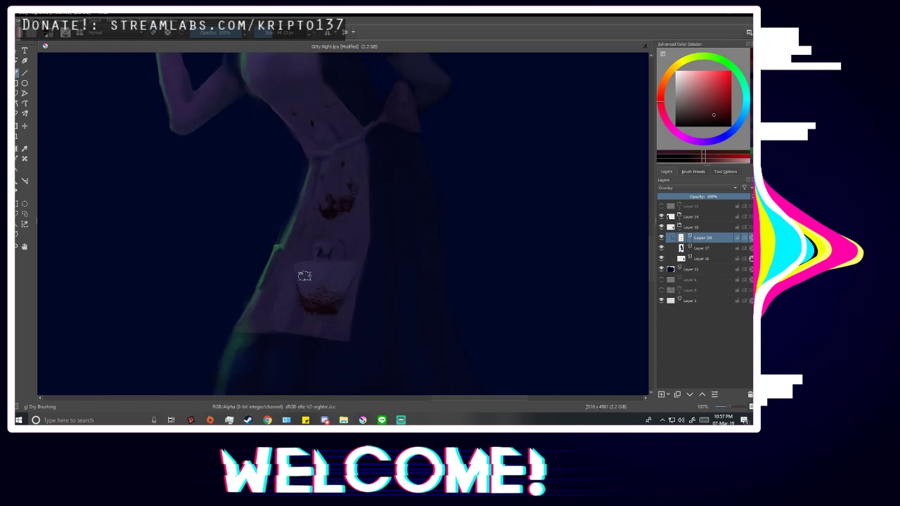
pyautogui.moveTo(296, 246); pyautogui.dragTo(293, 256)
# Examine the stained apron and the whole illustration at several zoom levels, in normal and mirrored view.
pyautogui.scroll(-2, 321, 300)
pyautogui.press('m')
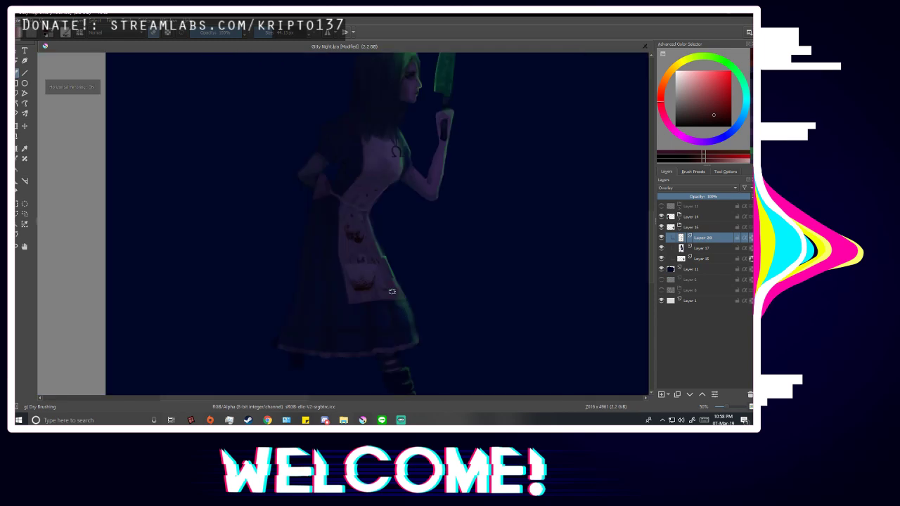
pyautogui.press('m')
pyautogui.scroll(-2, 405, 295)
pyautogui.press('m')
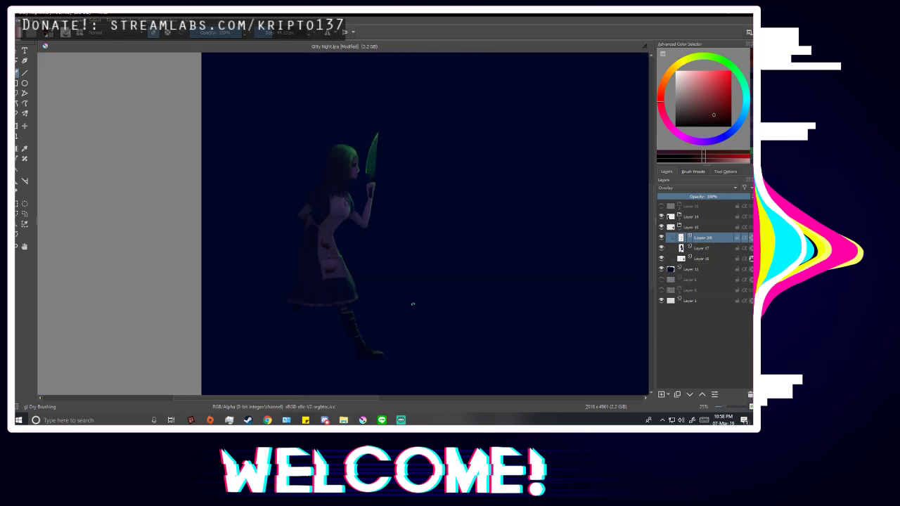
pyautogui.press('m')
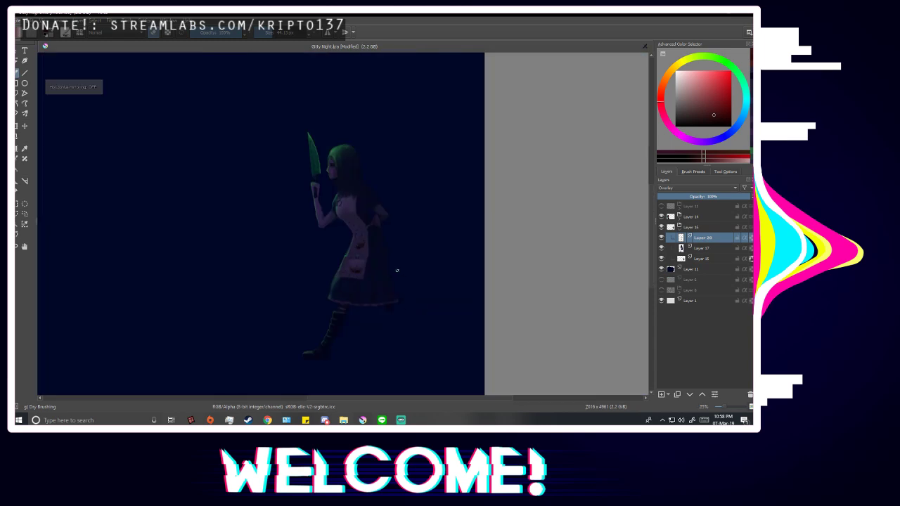
pyautogui.scroll(-2, 394, 267)
pyautogui.scroll(1, 422, 295)
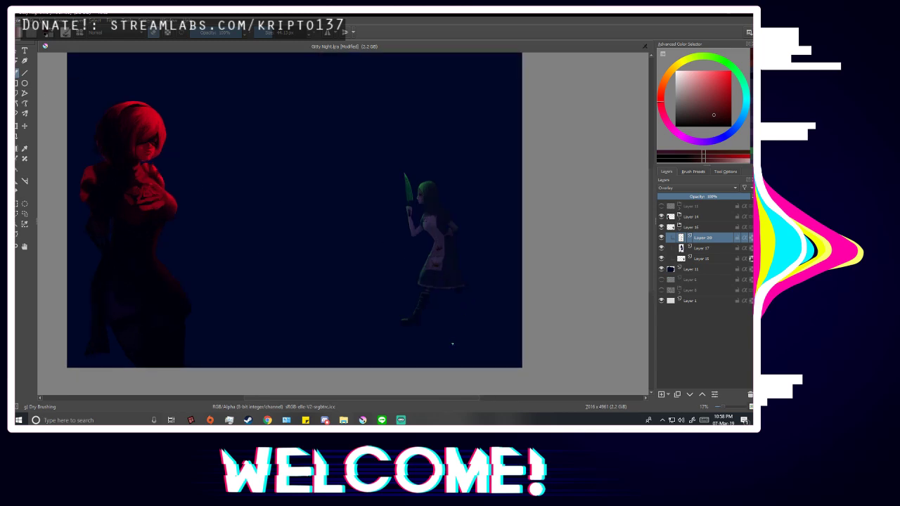
pyautogui.scroll(1, 457, 191)
pyautogui.scroll(-1, 450, 232)
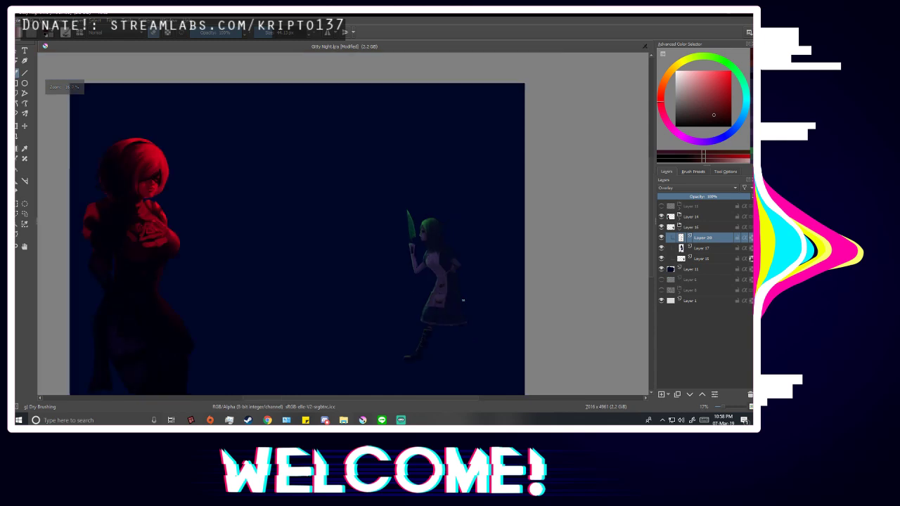
# Sample the dark night blue from the canvas and load the Basic-4 Flow Opacity preset from the Sketch tag.
pyautogui.scroll(2, 436, 281)
pyautogui.click(399, 317)
pyautogui.press('b')
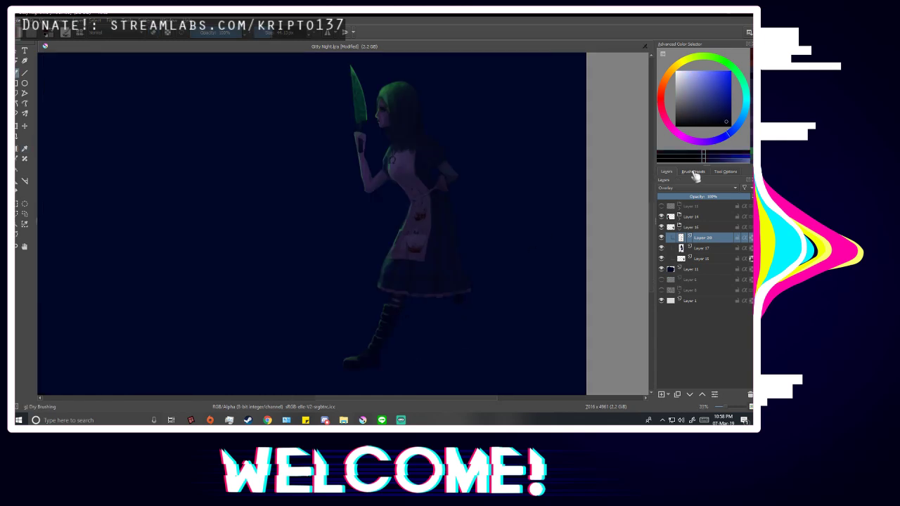
pyautogui.click(692, 172)
pyautogui.click(672, 188)
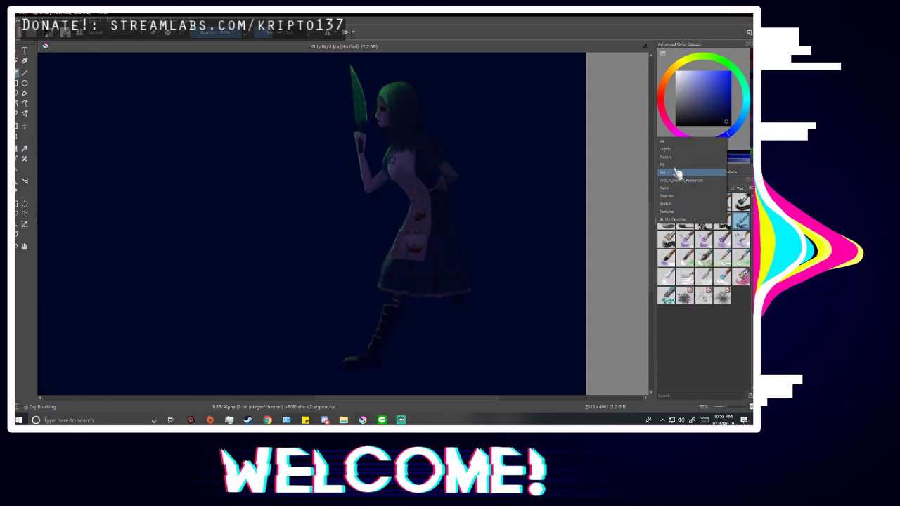
pyautogui.click(667, 203)
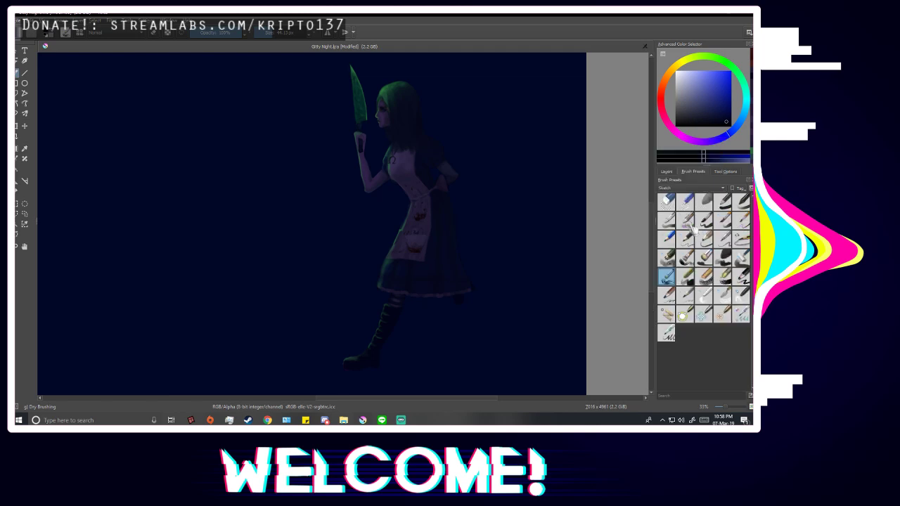
pyautogui.click(691, 225)
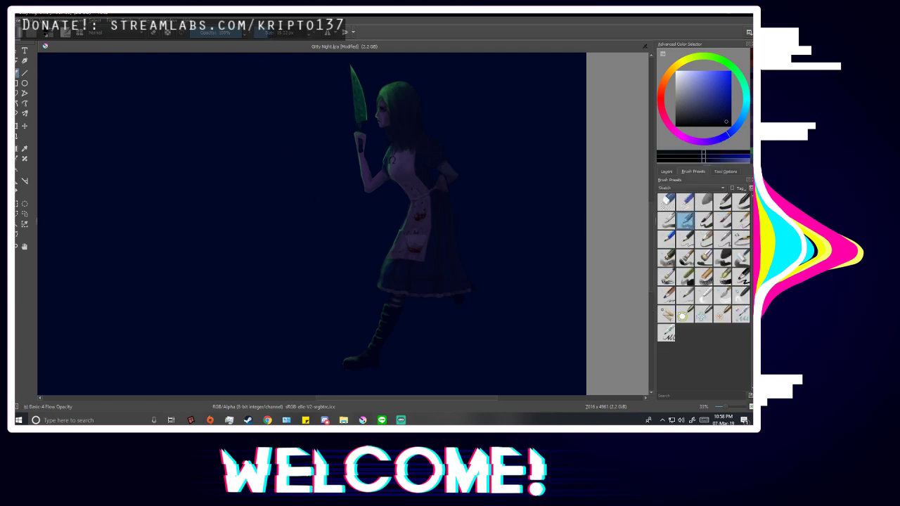
pyautogui.scroll(2, 386, 168)
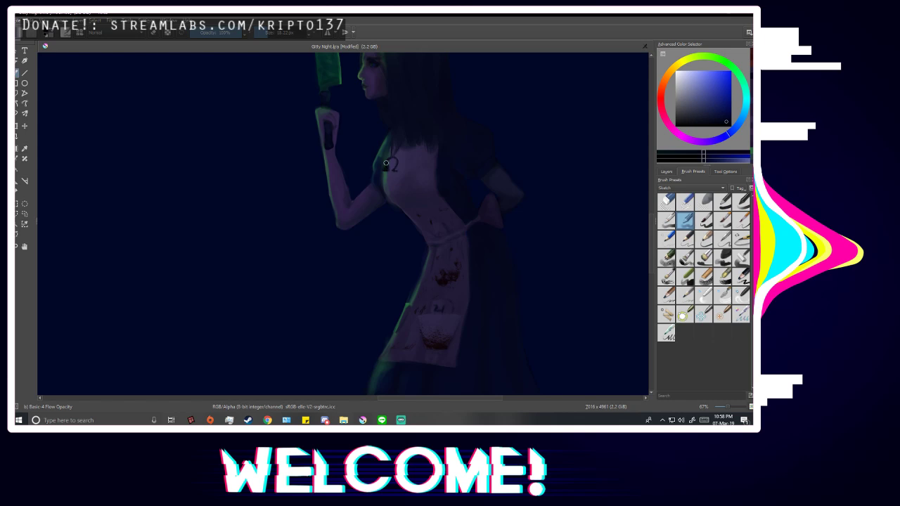
pyautogui.scroll(-2, 399, 170)
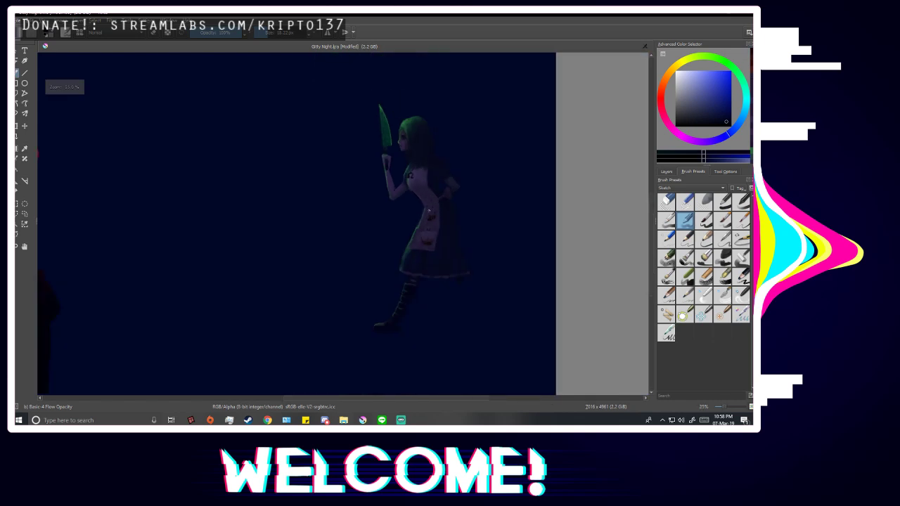
# Examine the stained apron and the whole illustration at several zoom levels, in mirrored and normal view.
pyautogui.scroll(3, 393, 176)
pyautogui.scroll(1, 392, 181)
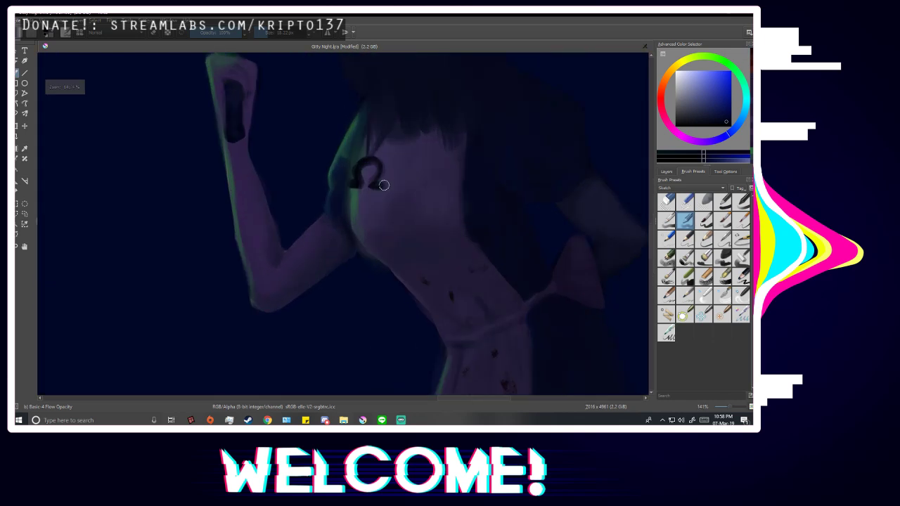
pyautogui.scroll(-5, 369, 186)
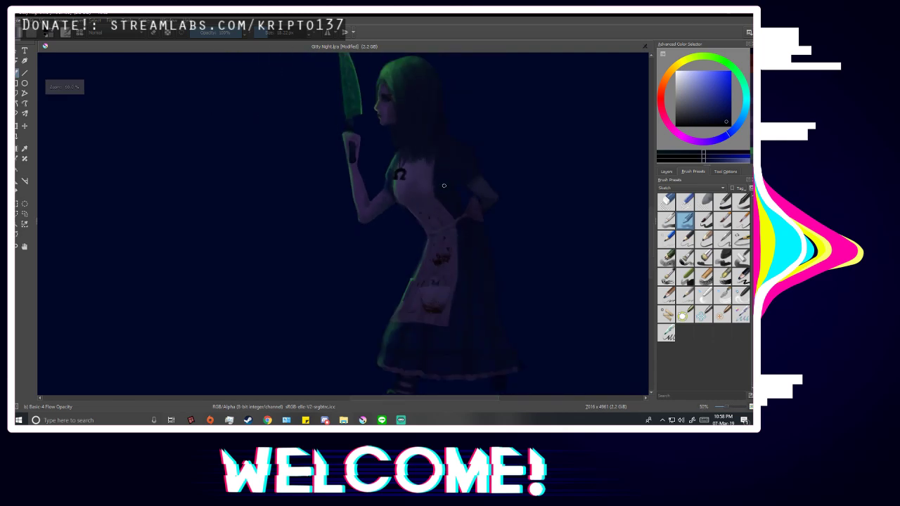
pyautogui.press('m')
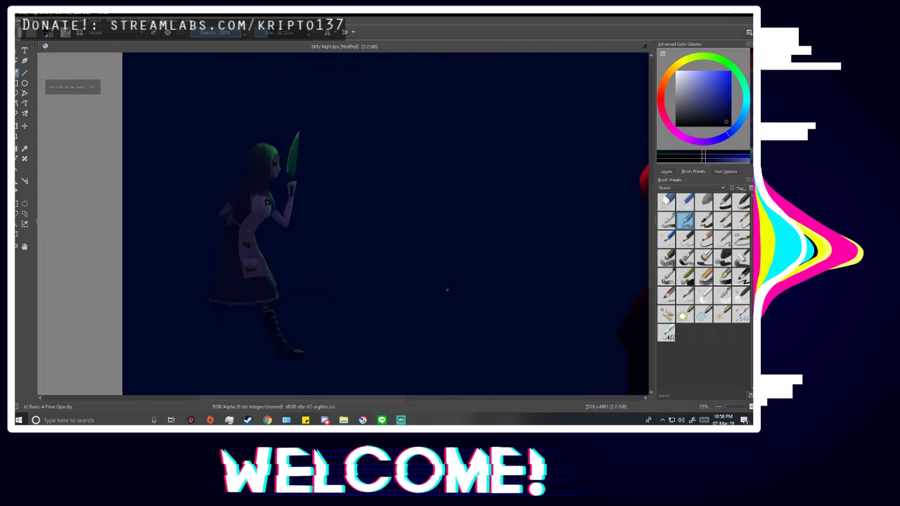
pyautogui.scroll(-2, 443, 244)
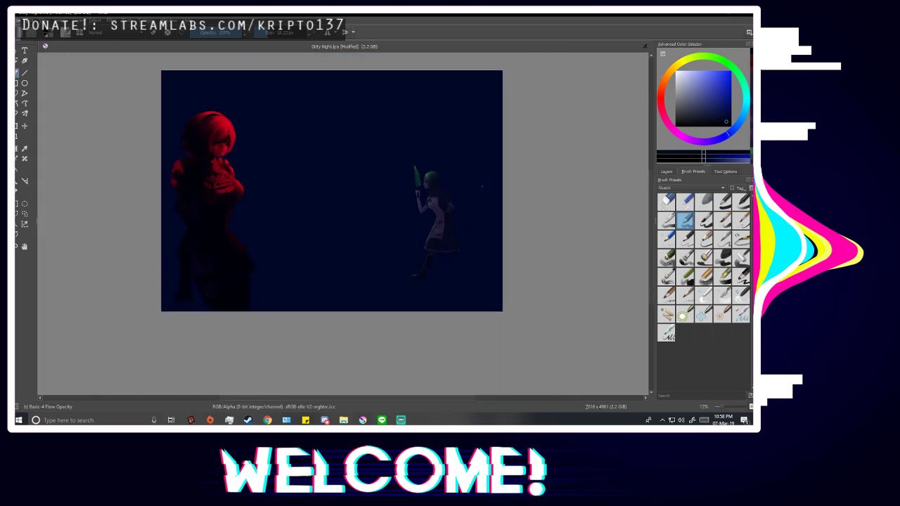
pyautogui.scroll(1, 482, 186)
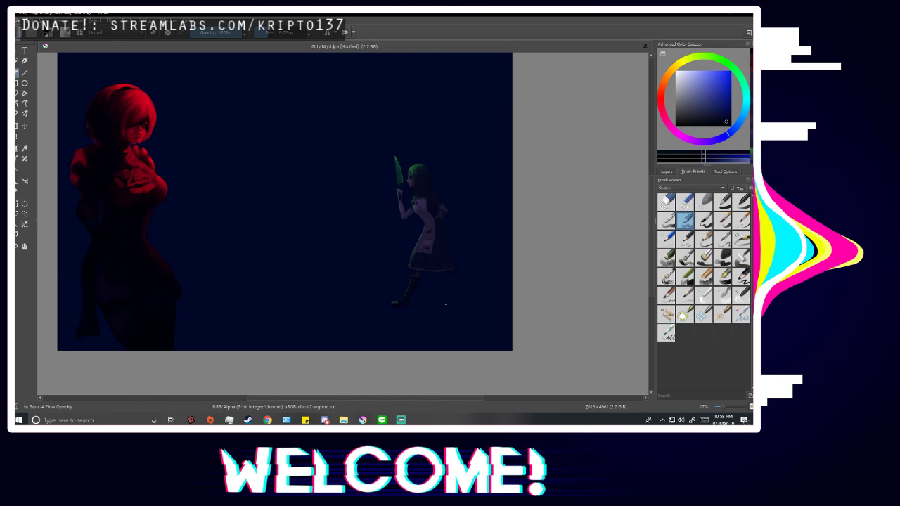
pyautogui.press('m')
pyautogui.press('m')
# Merge the Overlay stain layer into the girl's painting layer below it and check the merged layer by toggling its visibility.
pyautogui.click(667, 171)
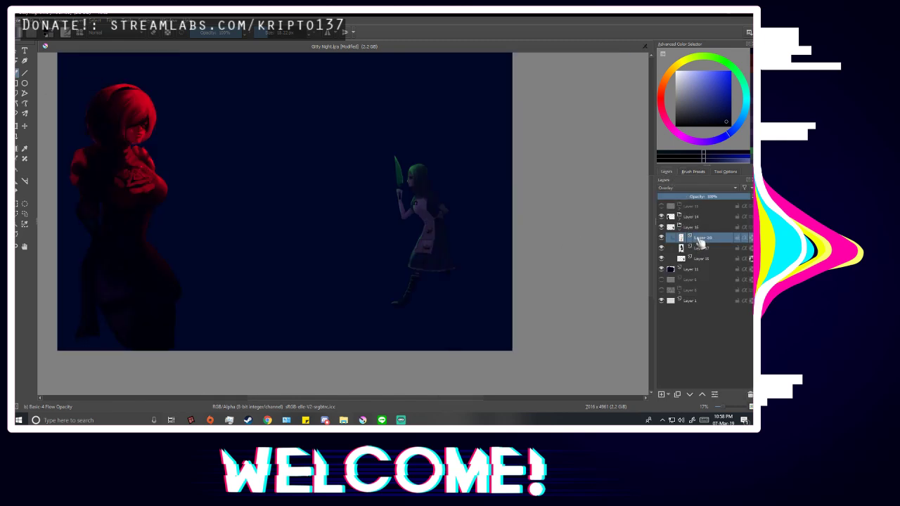
pyautogui.rightClick(701, 243)
pyautogui.click(663, 316)
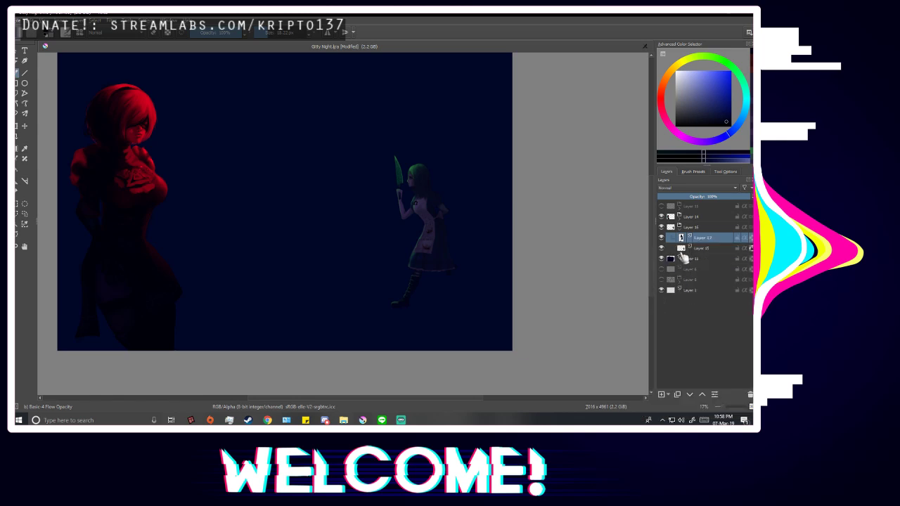
pyautogui.click(662, 238)
pyautogui.click(662, 238)
# Load the Wet Textured Soft preset from the Paint tag, sampling the knife's green and the dark blue beside the girl's neck.
pyautogui.scroll(-1, 369, 277)
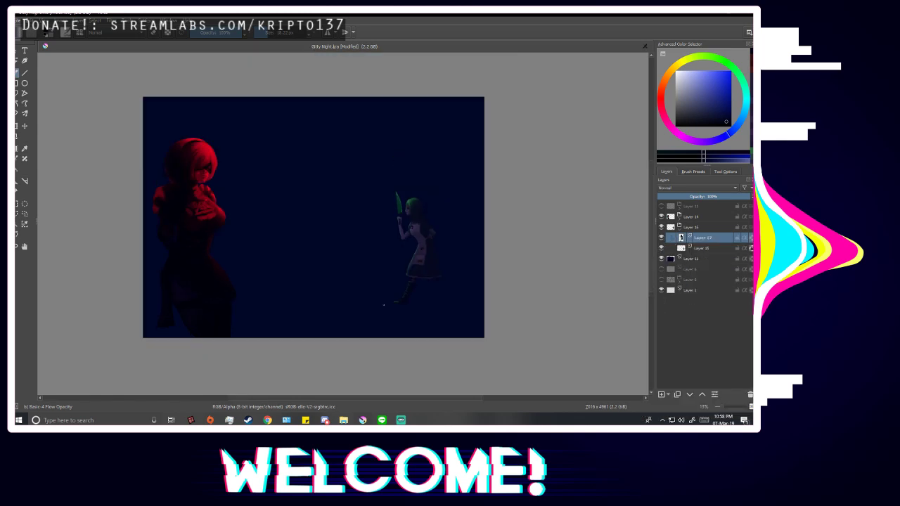
pyautogui.scroll(1, 369, 277)
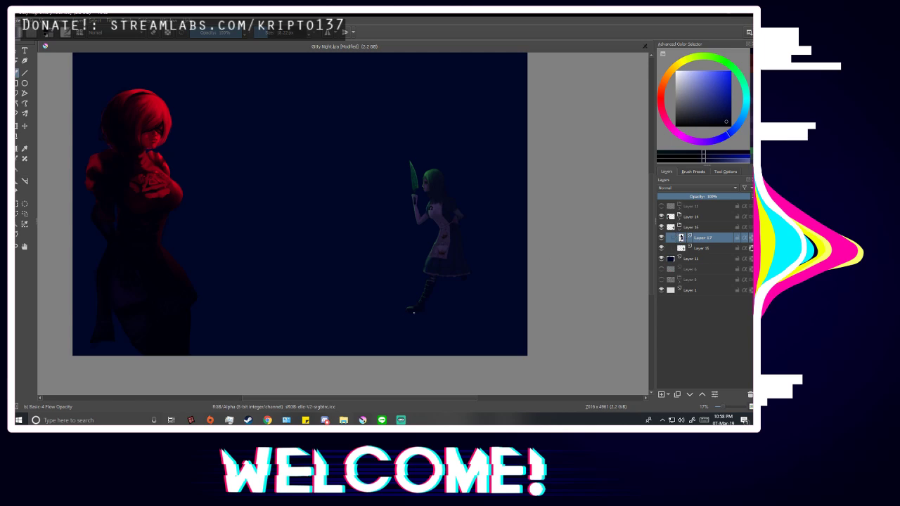
pyautogui.press('m')
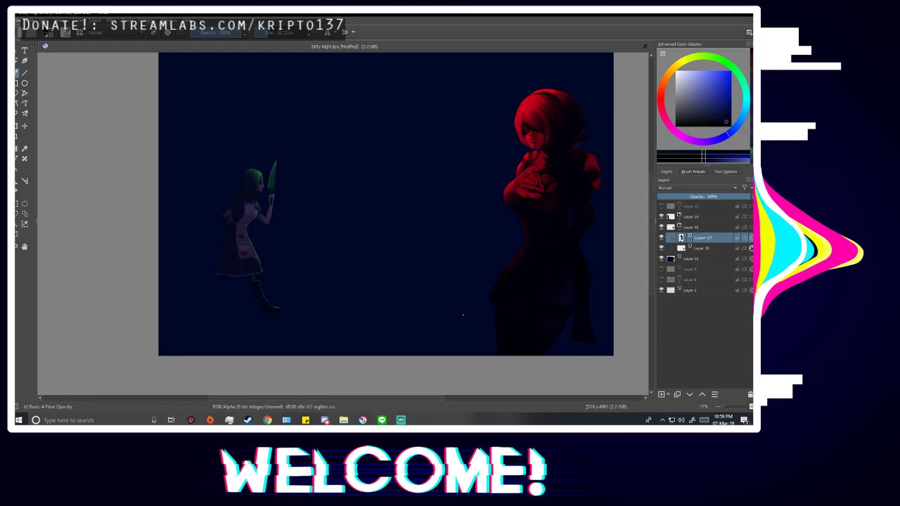
pyautogui.press('m')
pyautogui.scroll(3, 380, 159)
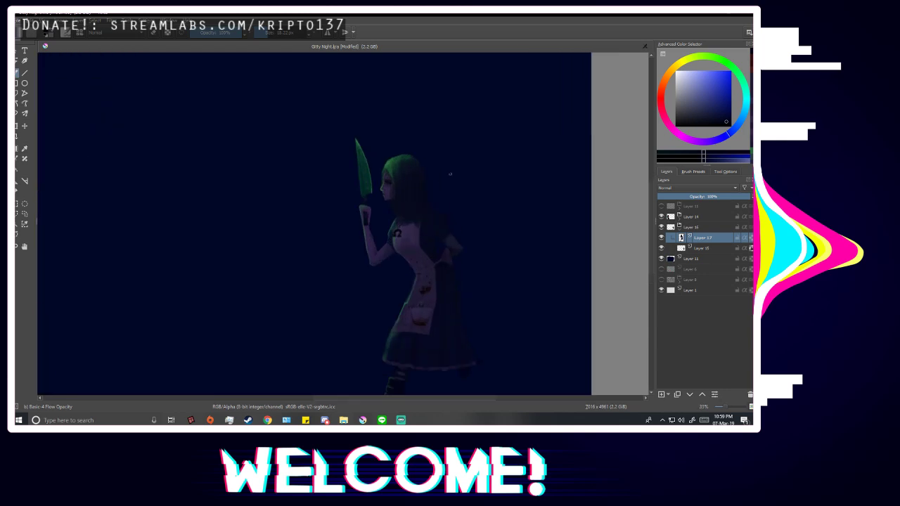
pyautogui.click(380, 158)
pyautogui.click(692, 172)
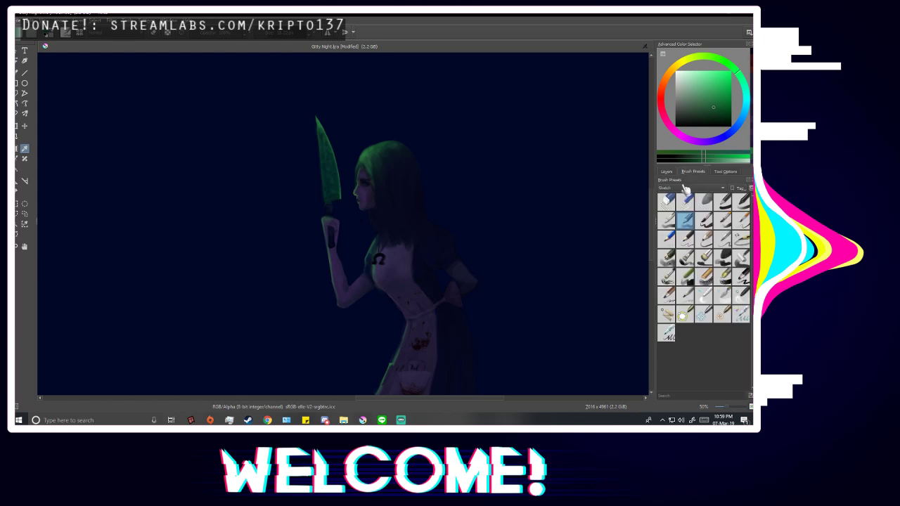
pyautogui.click(685, 204)
pyautogui.click(667, 173)
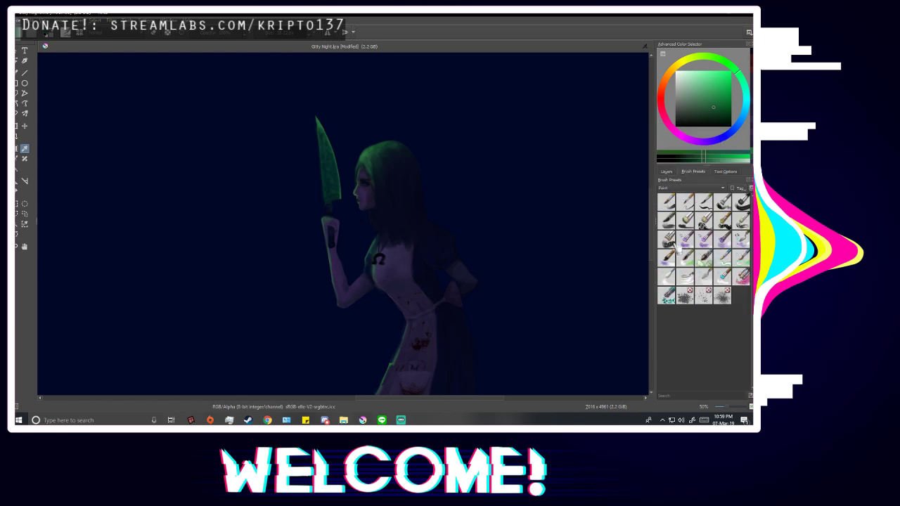
pyautogui.click(671, 243)
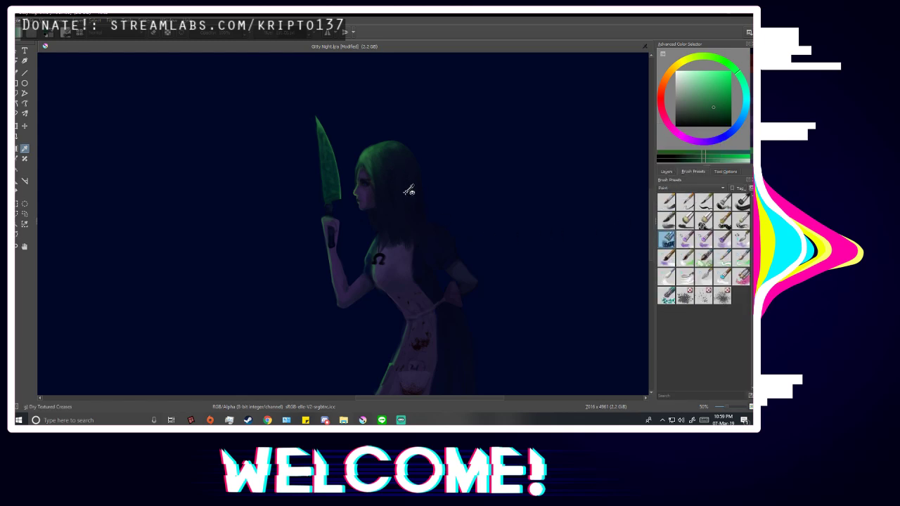
pyautogui.click(668, 260)
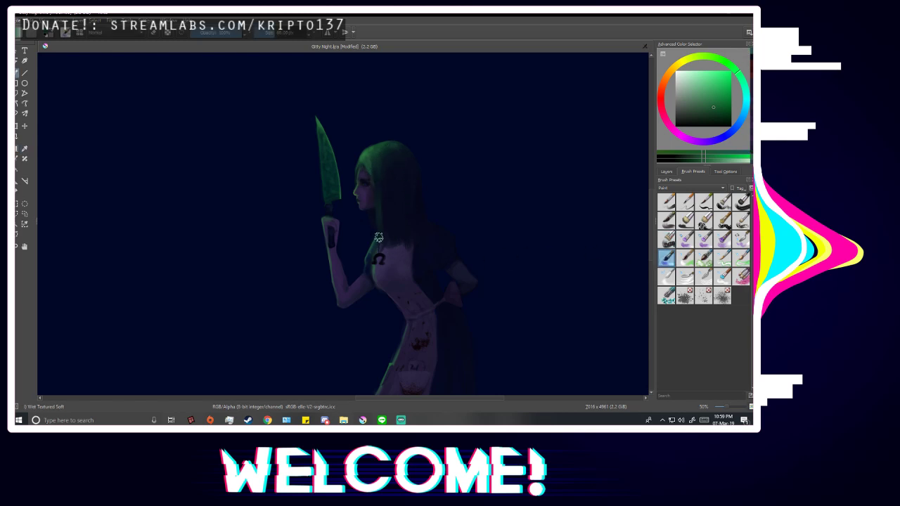
pyautogui.keyDown('ctrl'); pyautogui.click(375, 205); pyautogui.keyUp('ctrl')
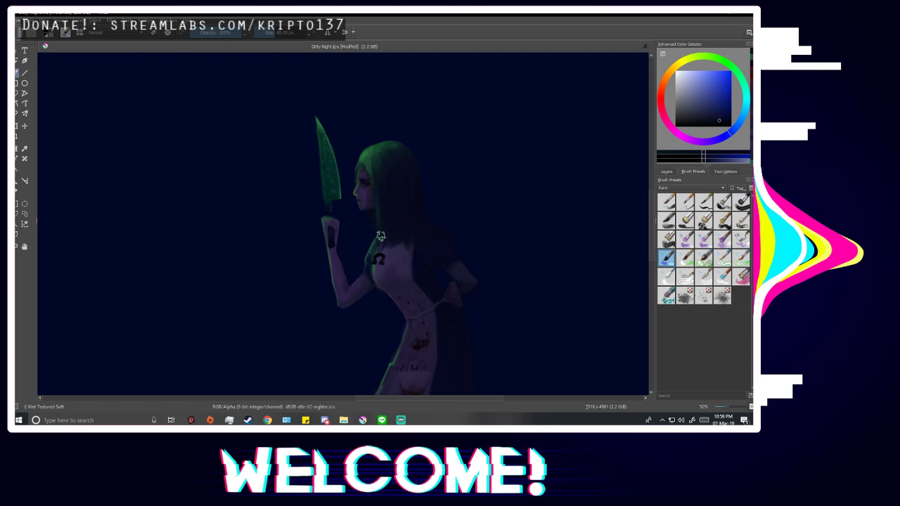
# Compare the knife-holding girl with the red-lit figure across the full canvas, in both mirrored and normal view.
pyautogui.press('-')
pyautogui.press('m')
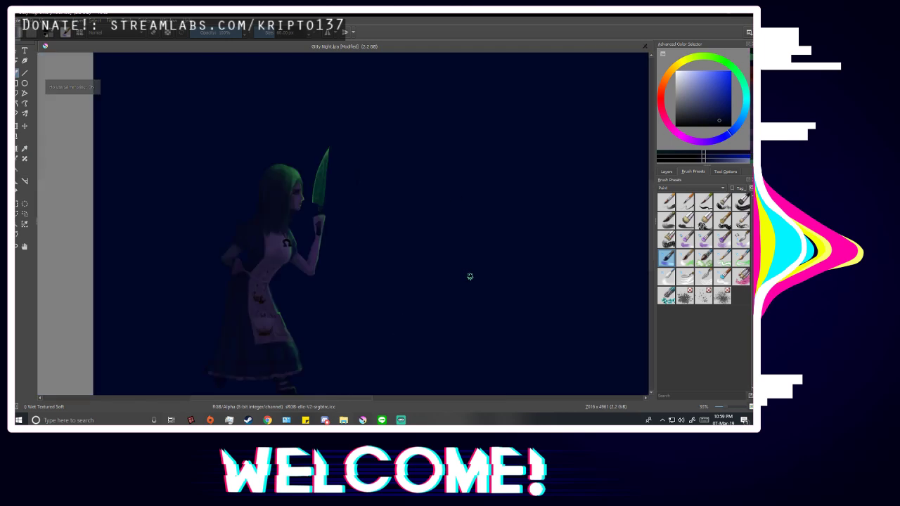
pyautogui.press('m')
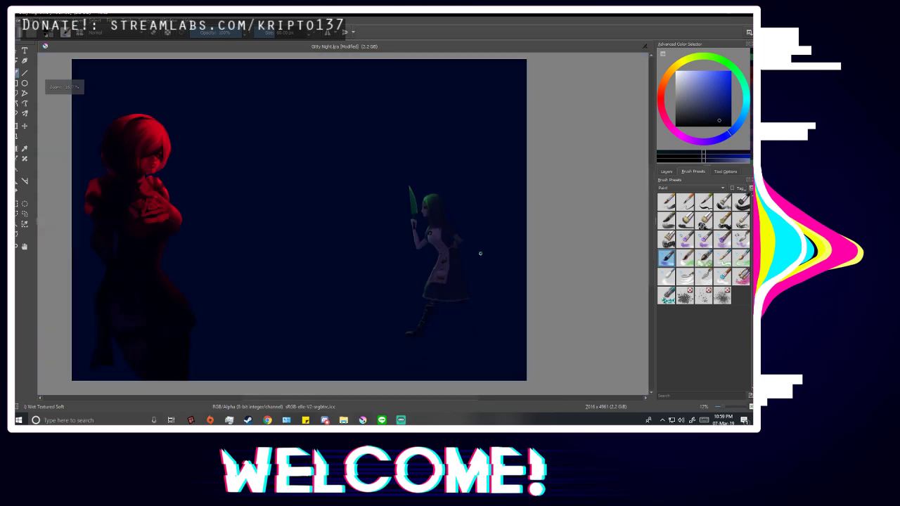
pyautogui.press('-')
pyautogui.press('-')
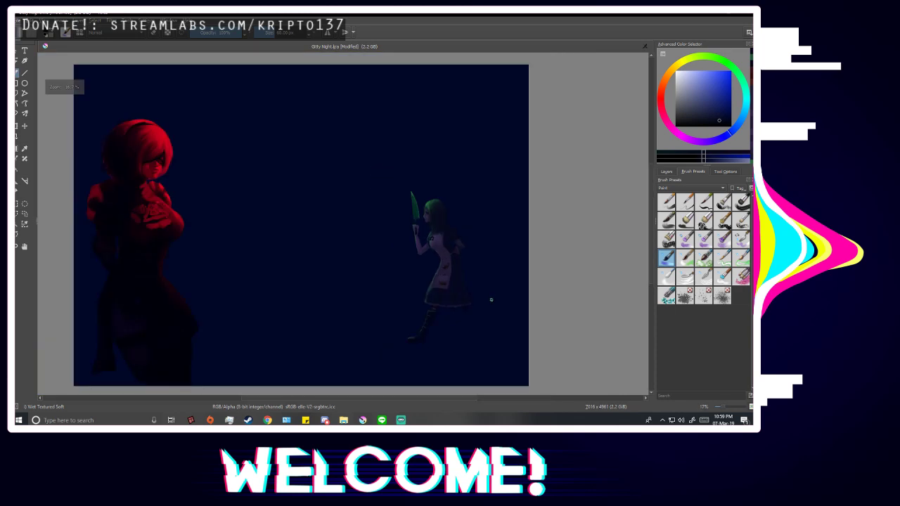
pyautogui.scroll(1, 283, 346)
pyautogui.scroll(-2, 437, 321)
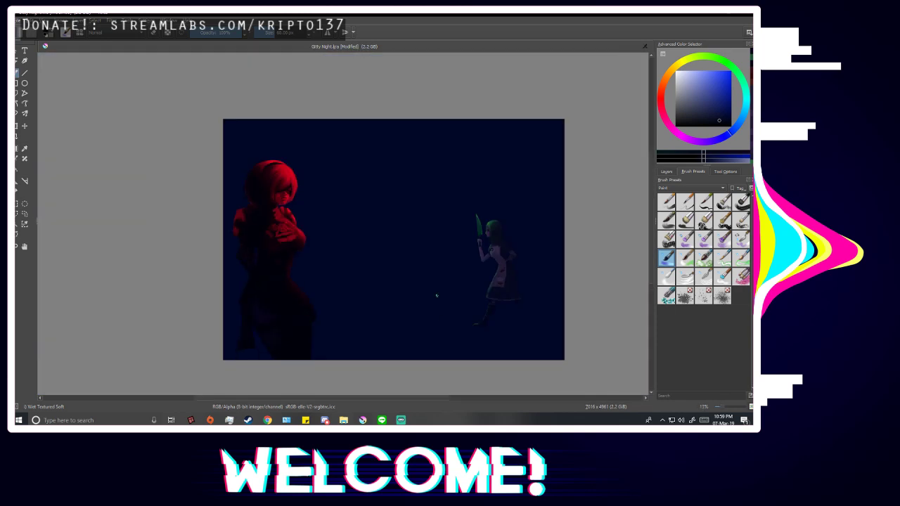
pyautogui.scroll(1, 450, 302)
pyautogui.press('m')
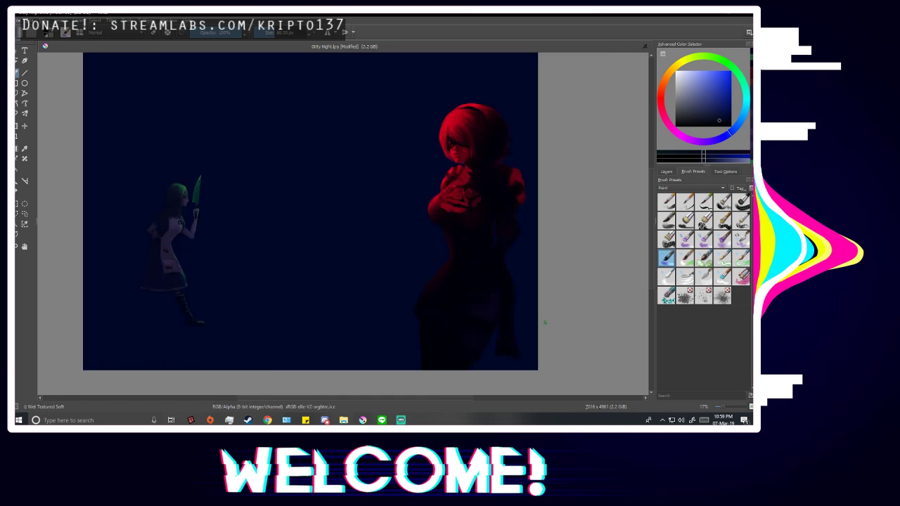
pyautogui.press('m')
pyautogui.scroll(-1, 488, 294)
pyautogui.scroll(1, 486, 330)
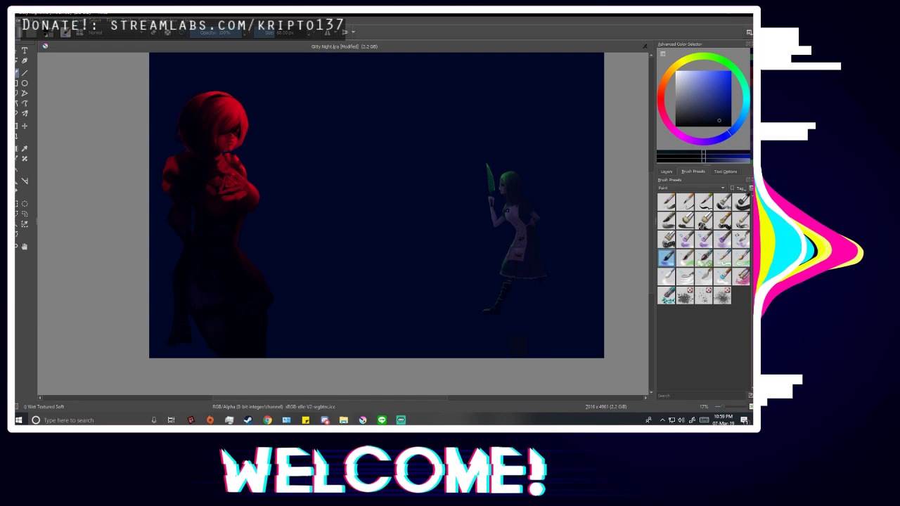
# Save the illustration and turn on the topmost line sketch layer over the scene.
pyautogui.hotkey('ctrl', 's')
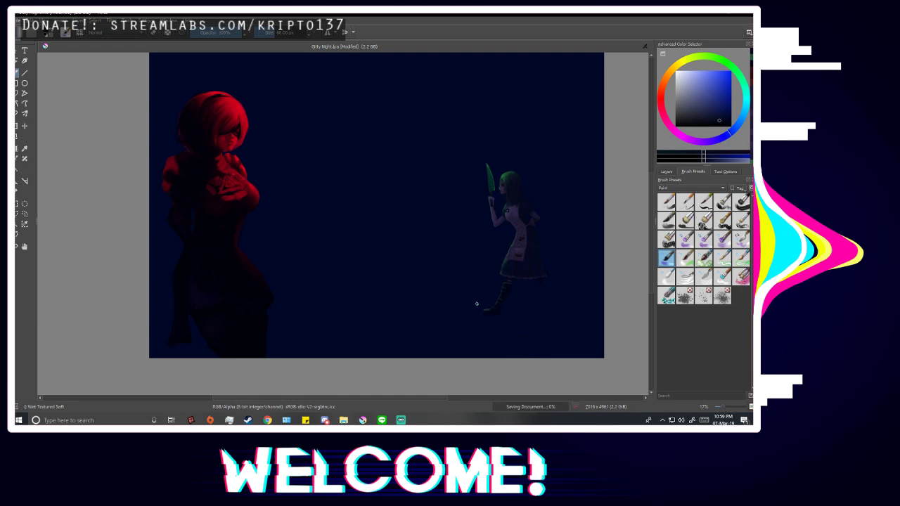
pyautogui.click(667, 172)
pyautogui.click(661, 207)
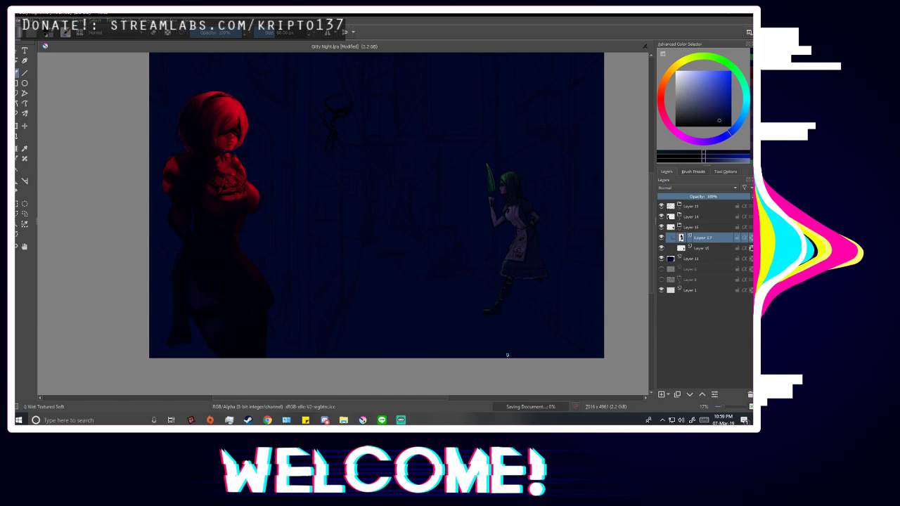
pyautogui.scroll(-1, 379, 306)
pyautogui.scroll(1, 501, 272)
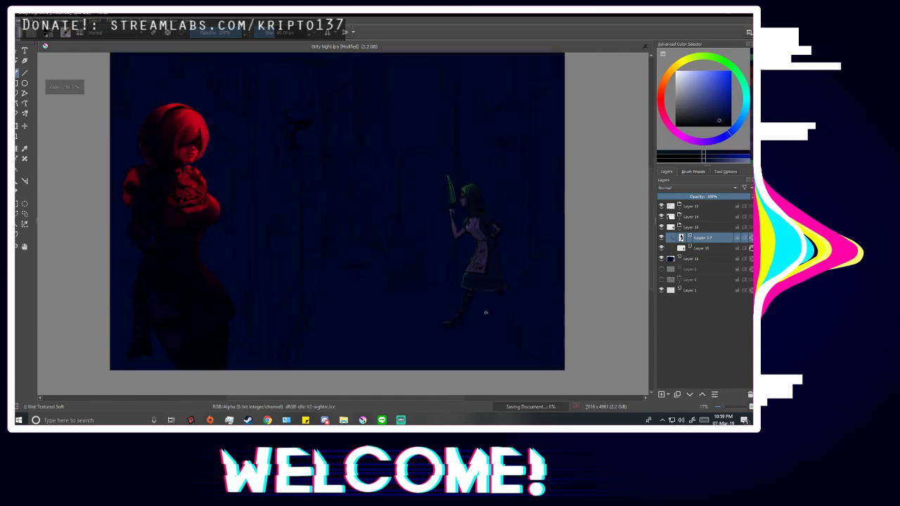
# Collapse the girl's layer group, add a new paint layer directly above the dark blue background layer and place it in its own group.
pyautogui.click(680, 228)
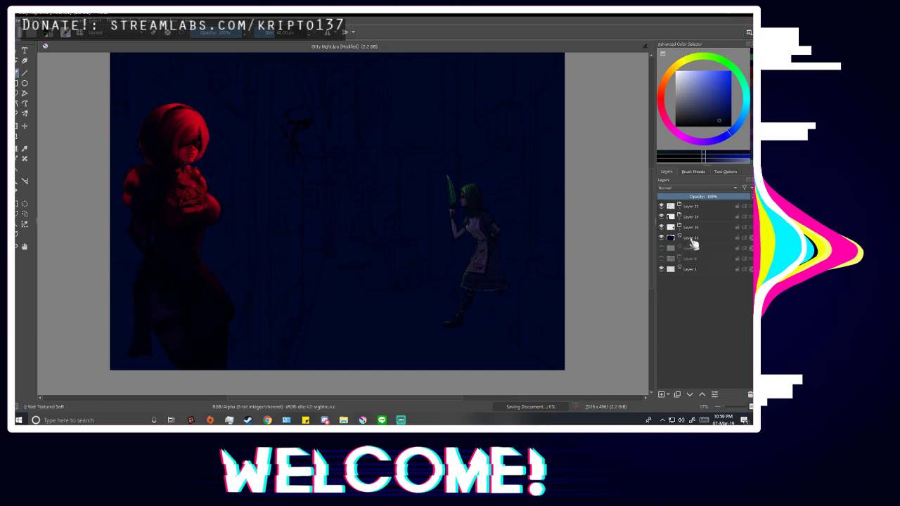
pyautogui.click(692, 239)
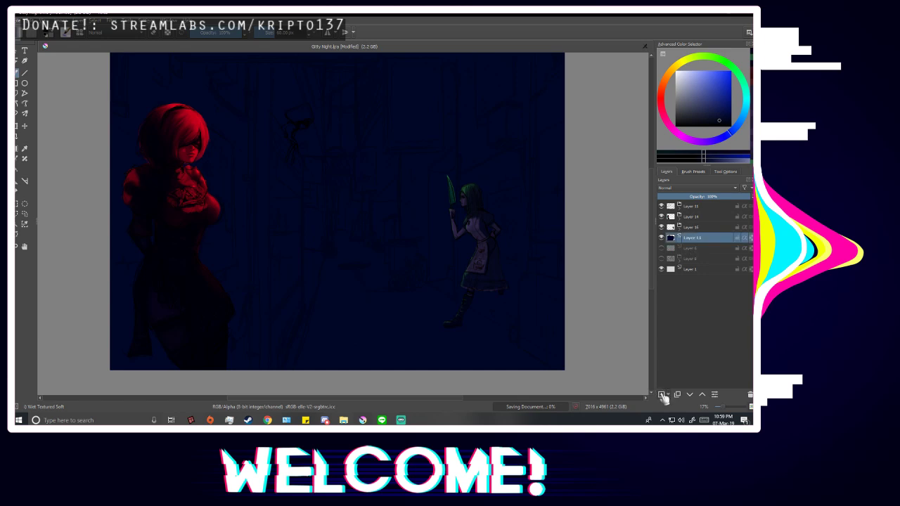
pyautogui.click(661, 394)
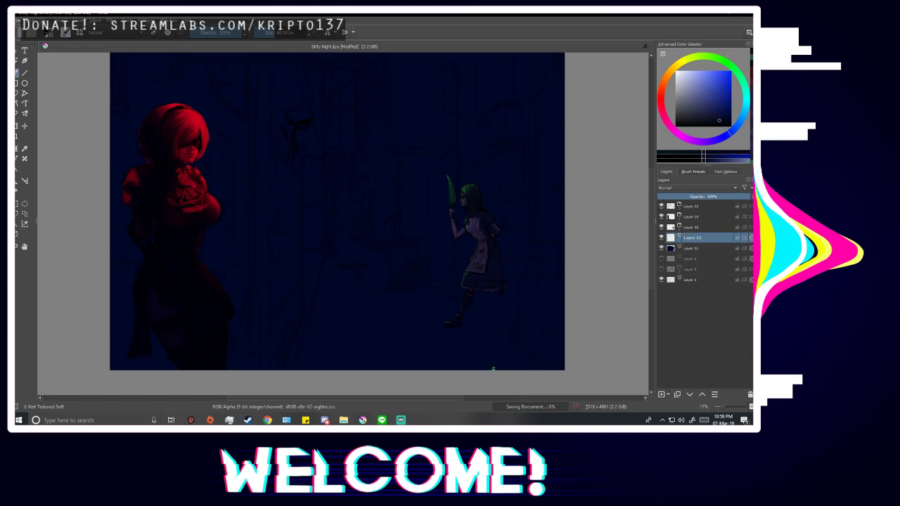
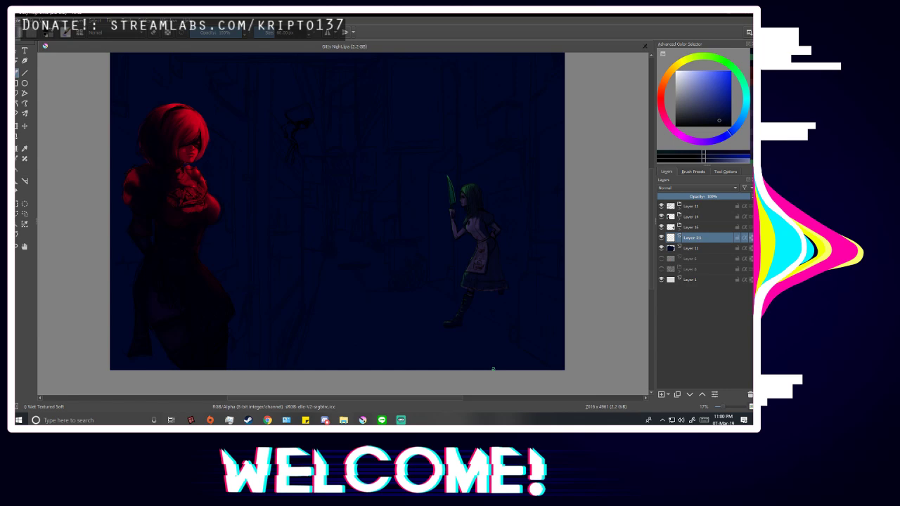
pyautogui.rightClick(699, 241)
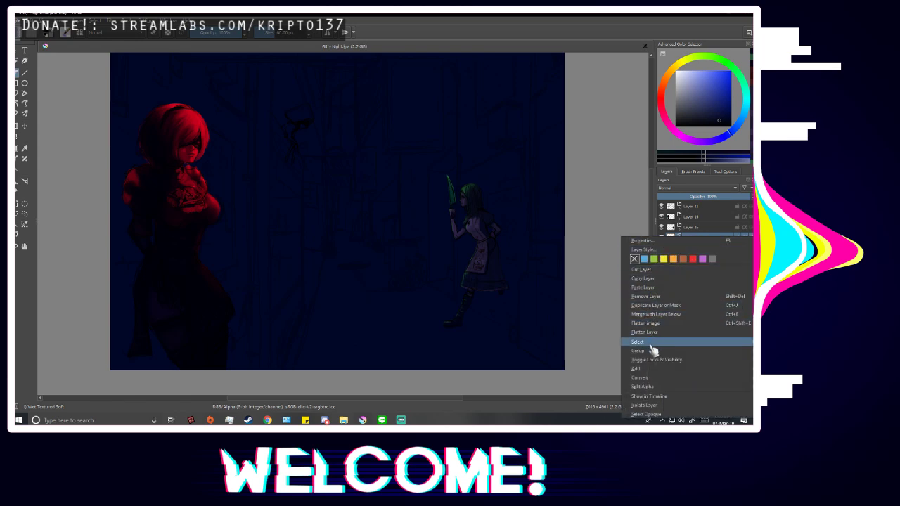
pyautogui.moveTo(653, 351)
pyautogui.click(562, 354)
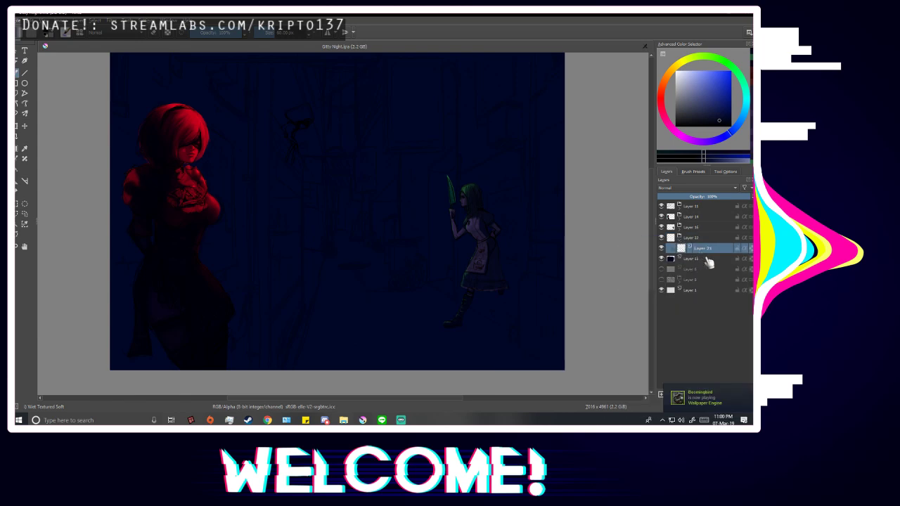
# Choose a bright, fully saturated blue as the brush colour for the new layer and frame the sketched background.
pyautogui.scroll(-1, 356, 338)
pyautogui.scroll(2, 303, 137)
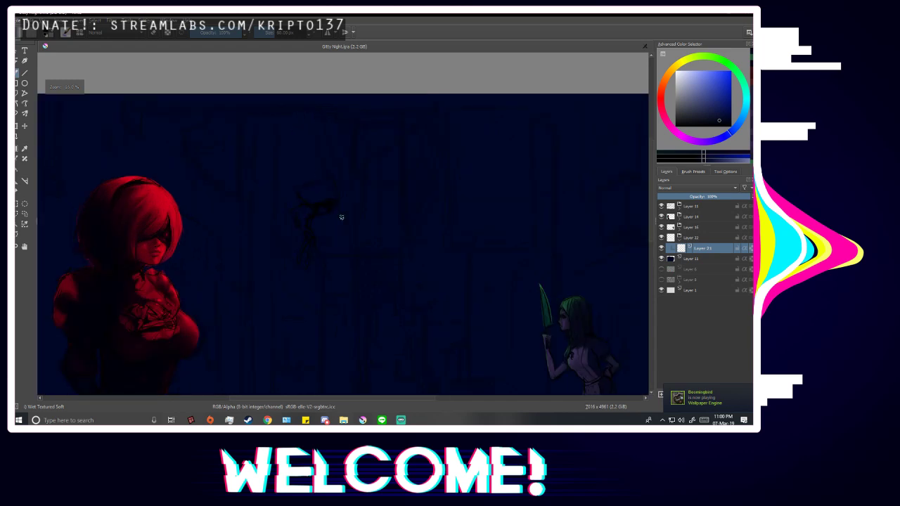
pyautogui.click(679, 100)
pyautogui.moveTo(698, 101); pyautogui.dragTo(743, 79)
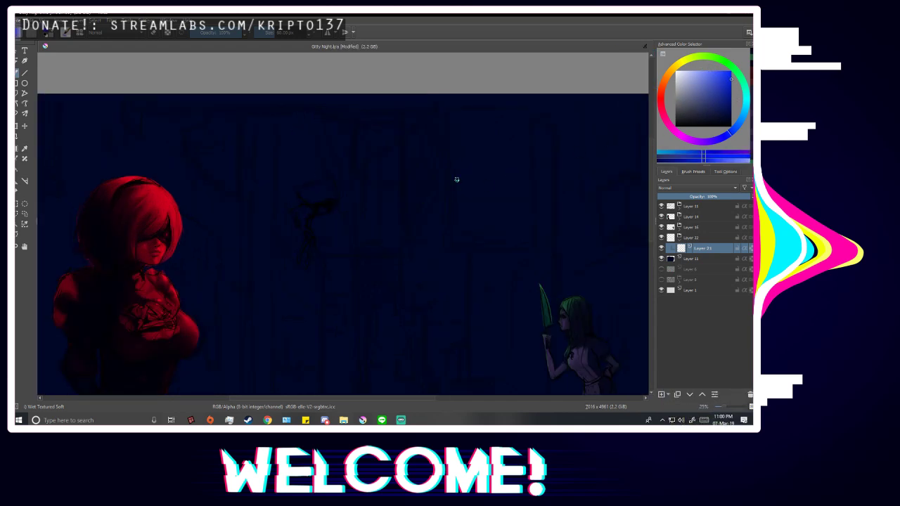
pyautogui.scroll(-2, 340, 243)
pyautogui.scroll(1, 333, 308)
pyautogui.scroll(-2, 366, 236)
pyautogui.scroll(2, 359, 193)
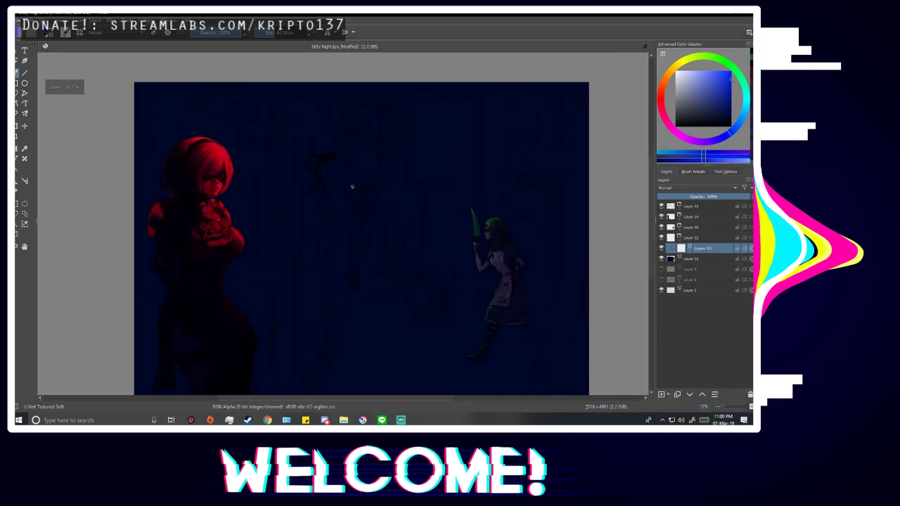
pyautogui.press('+')
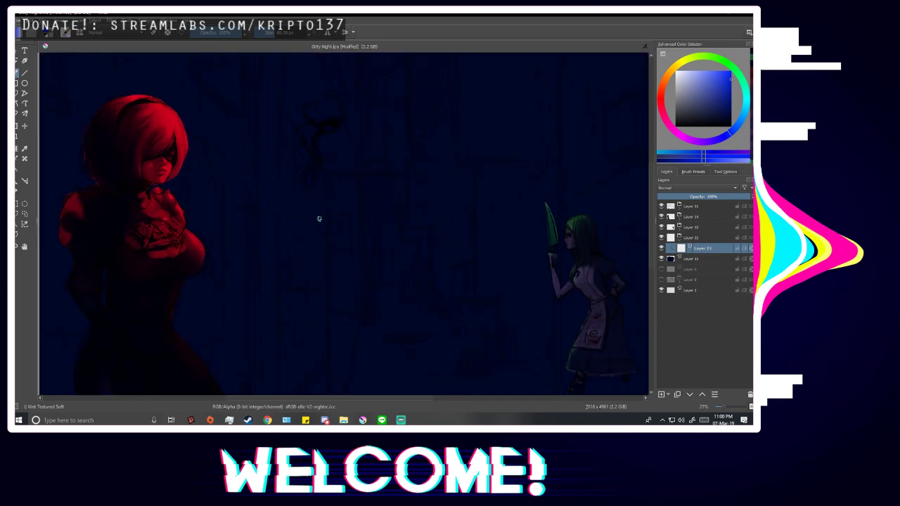
# Sample the dark blue of the background and adjust it to a deeper navy as the brush colour.
pyautogui.press('-')
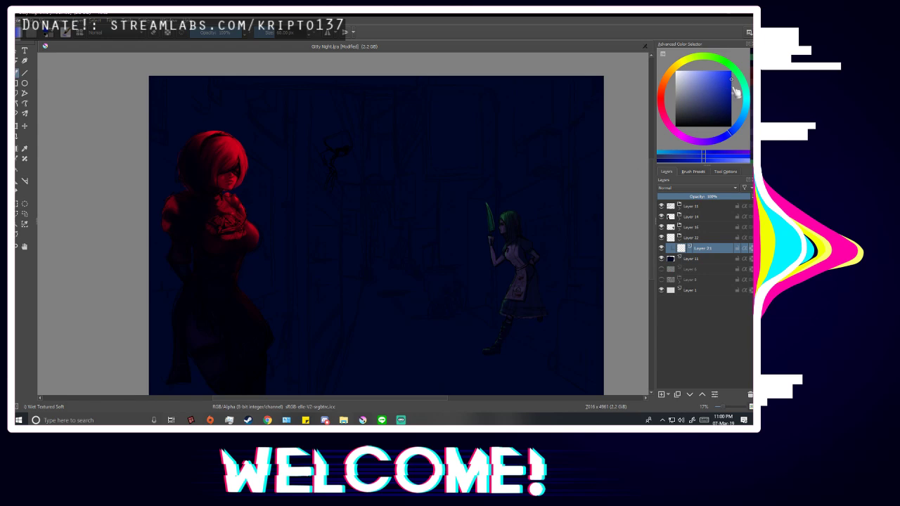
pyautogui.moveTo(750, 123); pyautogui.dragTo(753, 102)
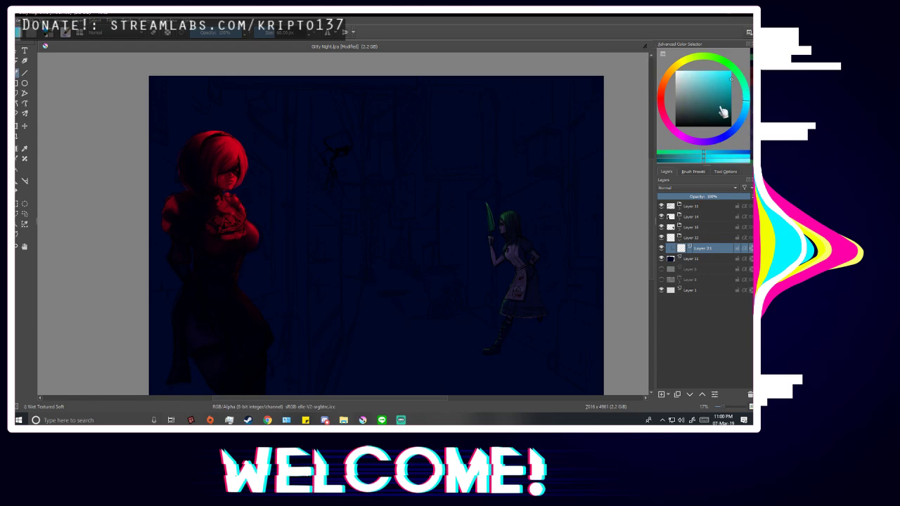
pyautogui.press('p')
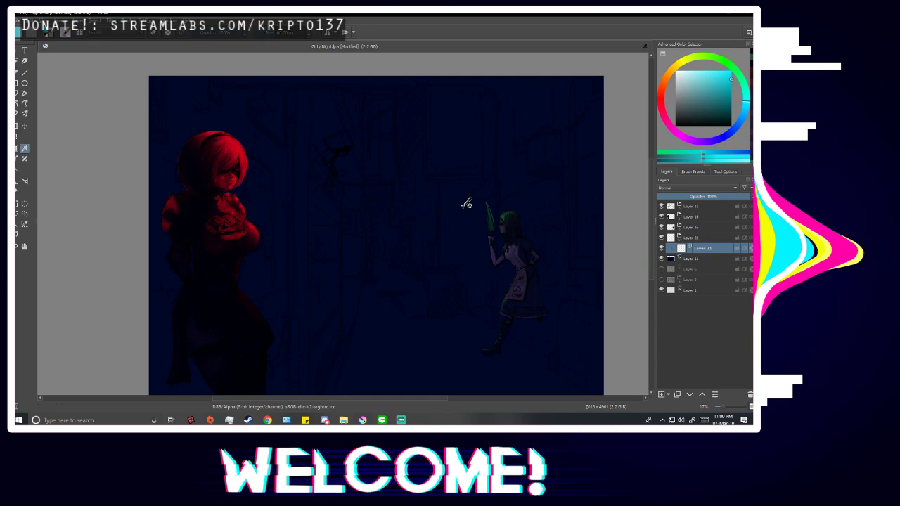
pyautogui.click(460, 228)
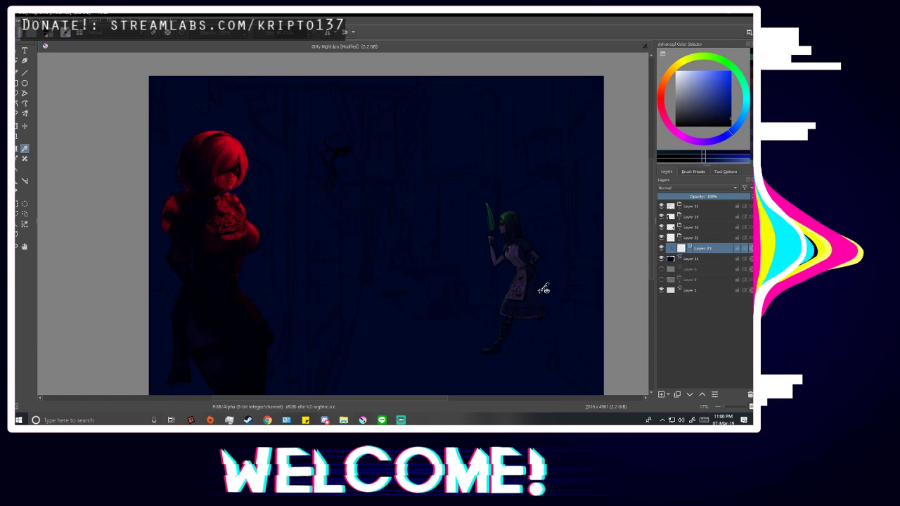
pyautogui.scroll(3, 517, 334)
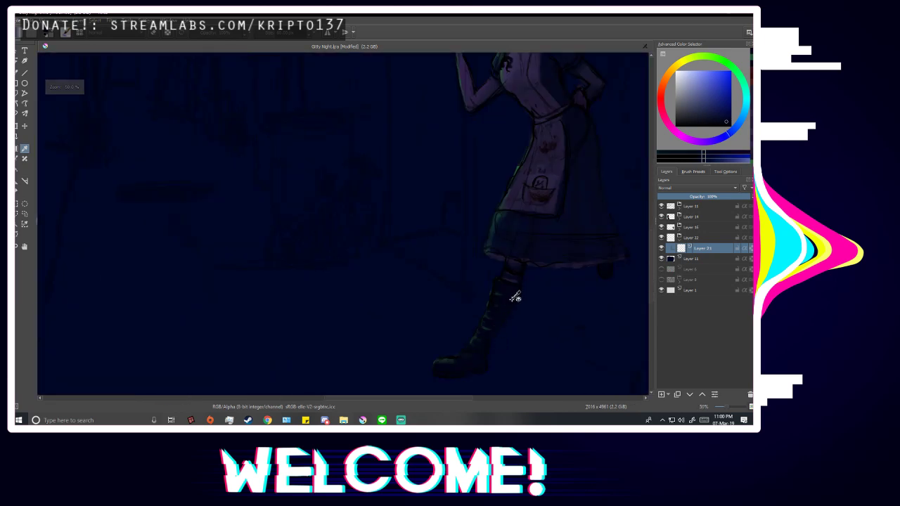
pyautogui.scroll(-3, 452, 323)
pyautogui.scroll(1, 222, 318)
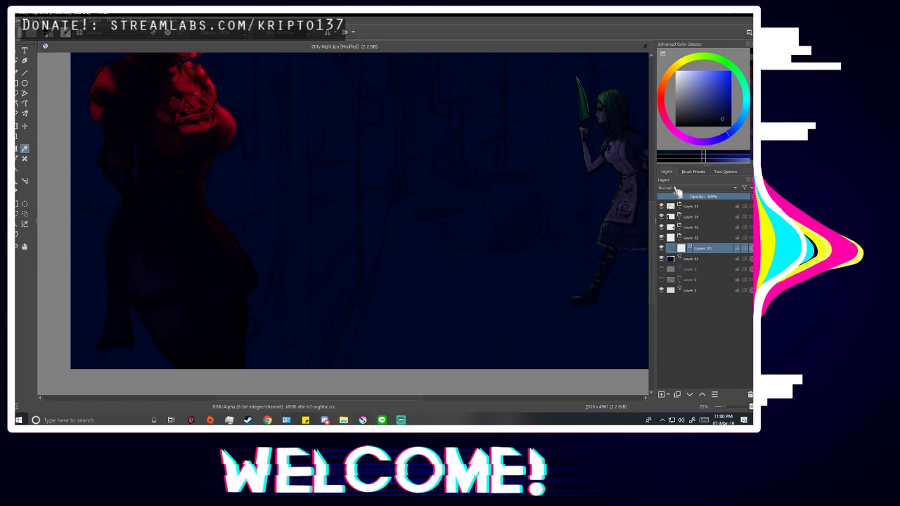
pyautogui.scroll(-1, 436, 316)
pyautogui.click(475, 299)
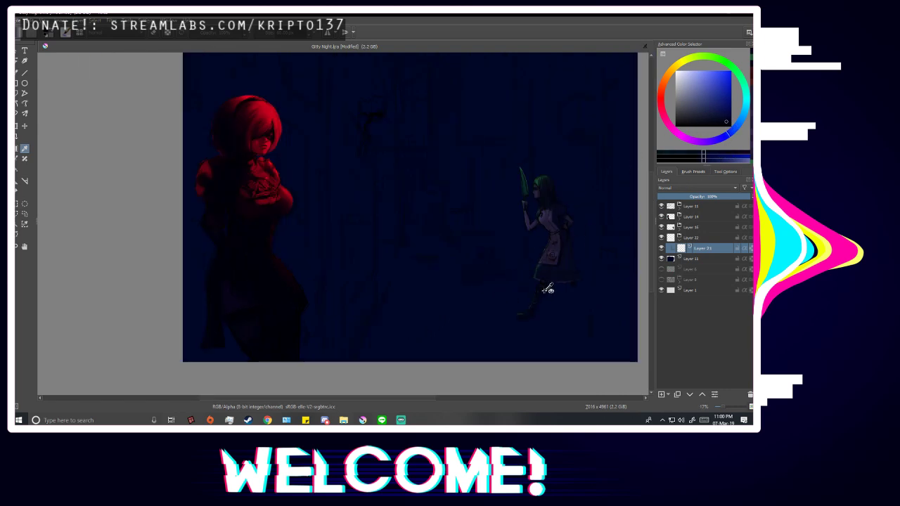
pyautogui.click(723, 120)
pyautogui.press('b')
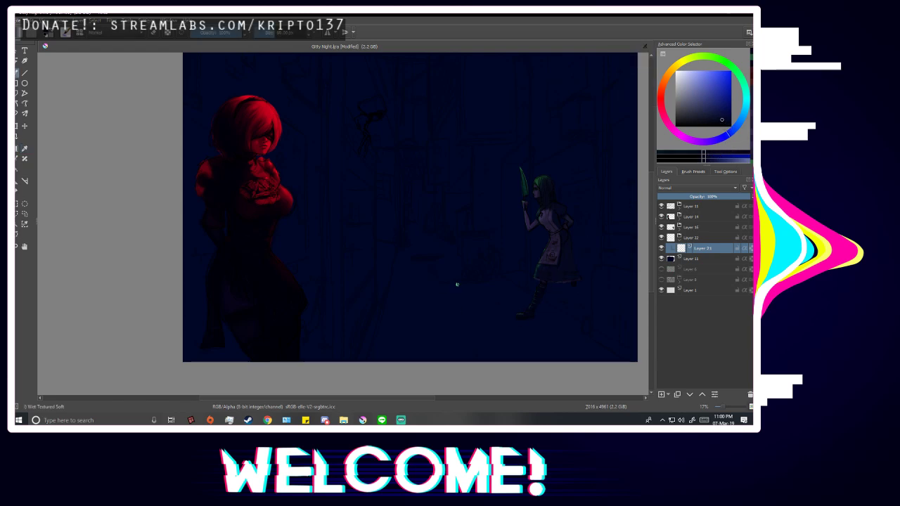
# Switch the brush to the Basic-4 Flow Opacity preset.
pyautogui.click(693, 173)
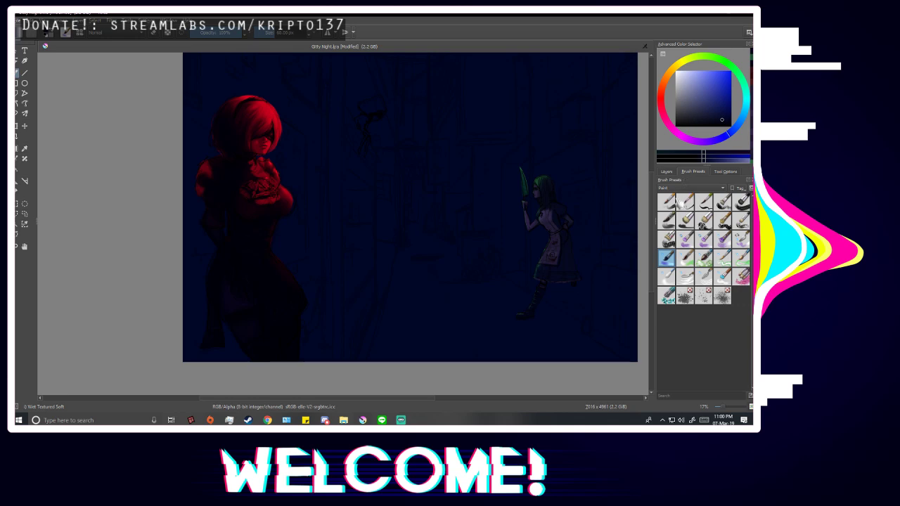
pyautogui.click(678, 189)
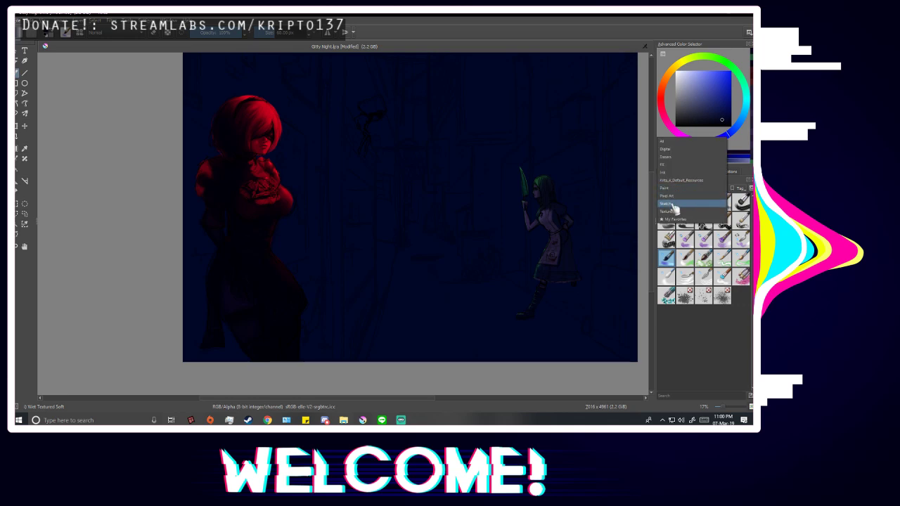
pyautogui.click(673, 204)
pyautogui.click(685, 220)
pyautogui.click(672, 173)
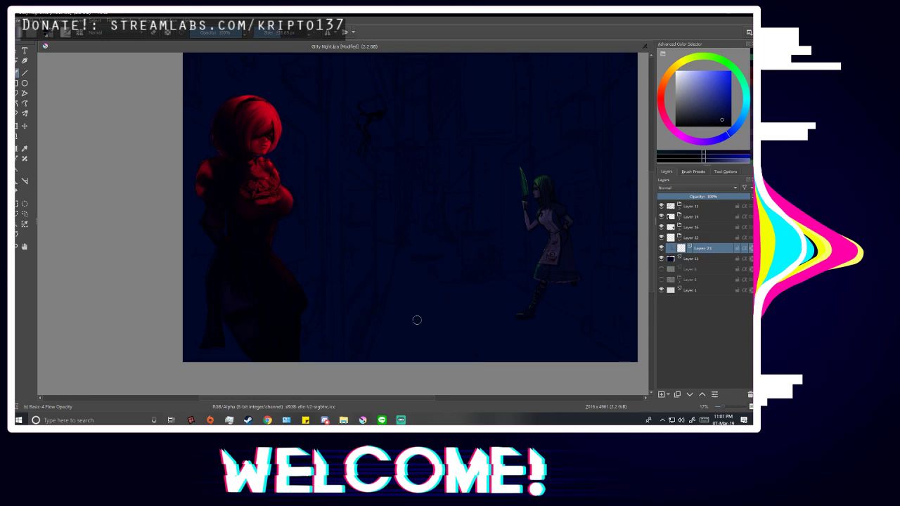
# Sample a near-black blue beside the knife-holding girl's boot as the brush colour.
pyautogui.scroll(1, 532, 321)
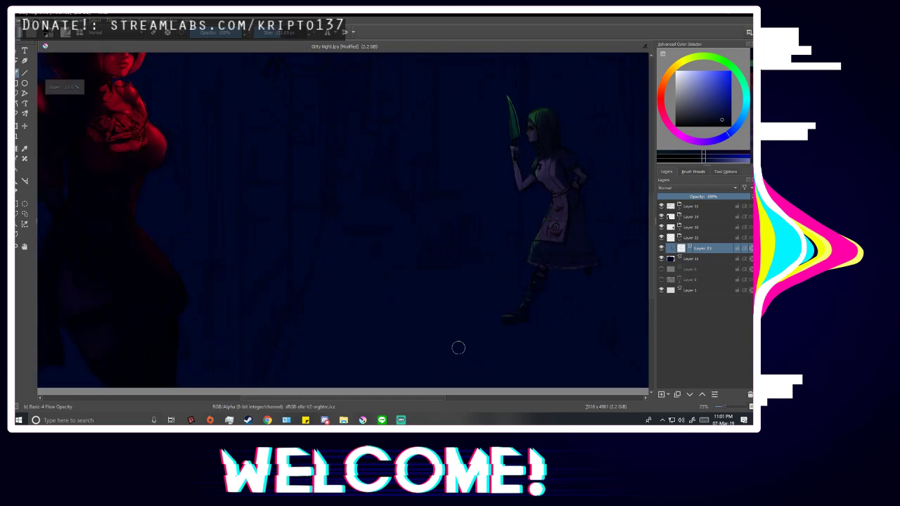
pyautogui.scroll(-1, 430, 341)
pyautogui.scroll(1, 428, 329)
pyautogui.keyDown('ctrl'); pyautogui.scroll(2, 524, 295); pyautogui.keyUp('ctrl')
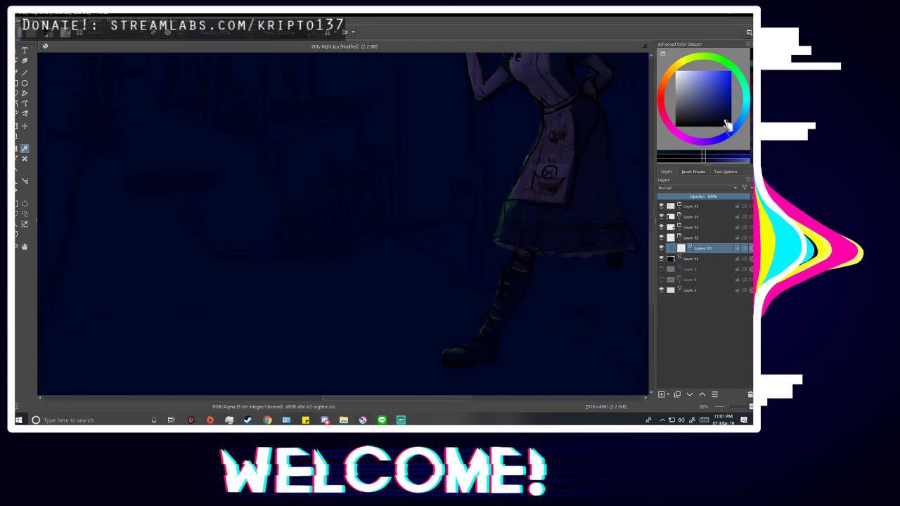
pyautogui.click(724, 120)
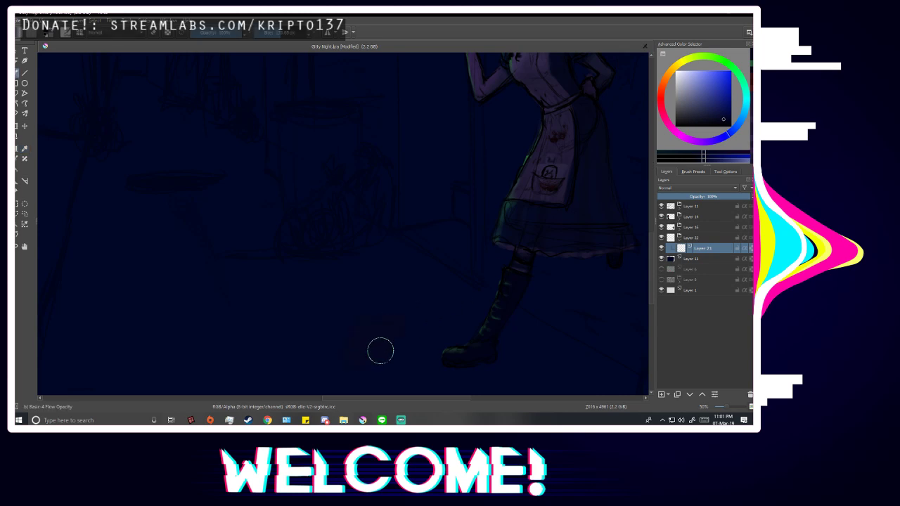
pyautogui.scroll(1, 443, 357)
pyautogui.press('p')
pyautogui.click(547, 276)
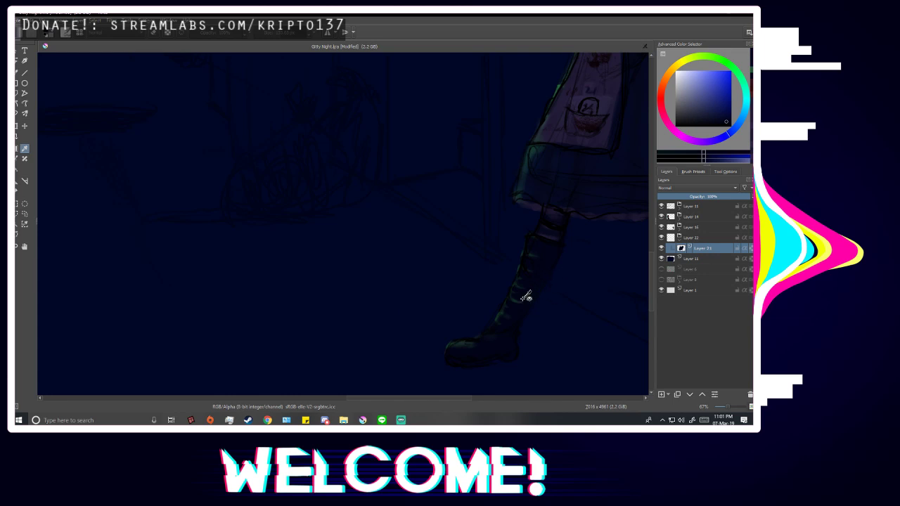
# Draw a selection around the sketched hanging figure in the upper background, following its large head, arm and legs.
pyautogui.keyDown('ctrl'); pyautogui.scroll(-4, 500, 287); pyautogui.keyUp('ctrl')
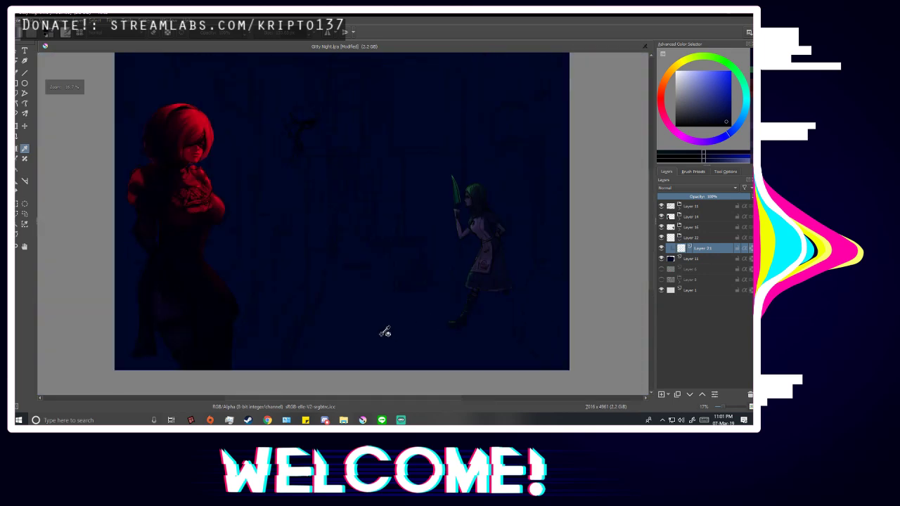
pyautogui.keyDown('ctrl'); pyautogui.scroll(-1, 384, 332); pyautogui.keyUp('ctrl')
pyautogui.keyDown('ctrl'); pyautogui.scroll(1, 414, 218); pyautogui.keyUp('ctrl')
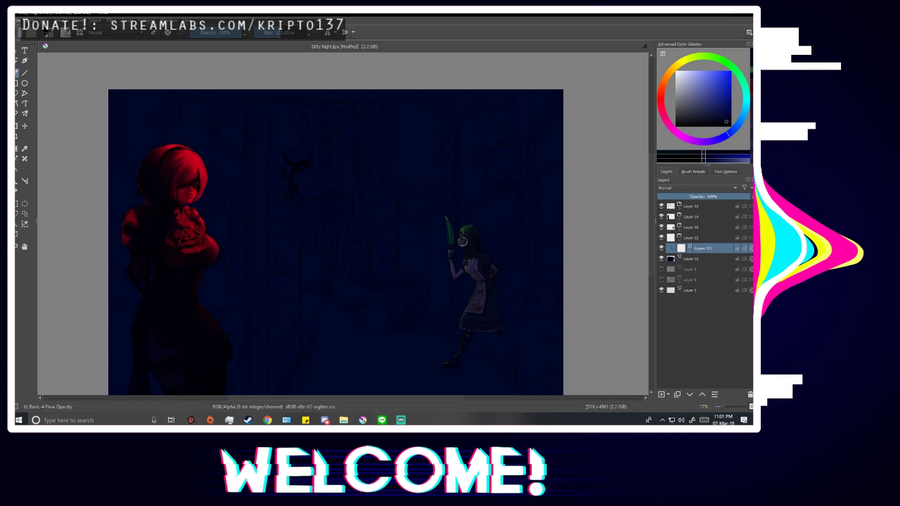
pyautogui.keyDown('ctrl'); pyautogui.scroll(3, 273, 134); pyautogui.keyUp('ctrl')
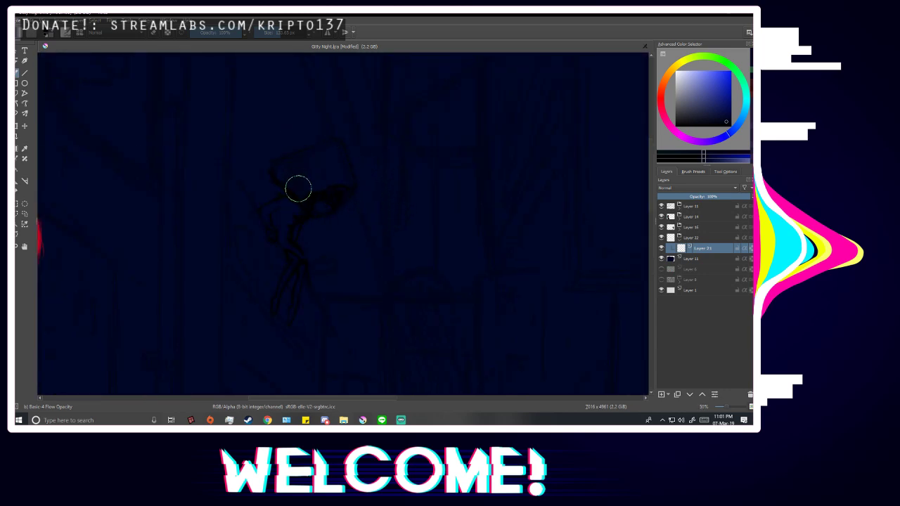
pyautogui.click(25, 214)
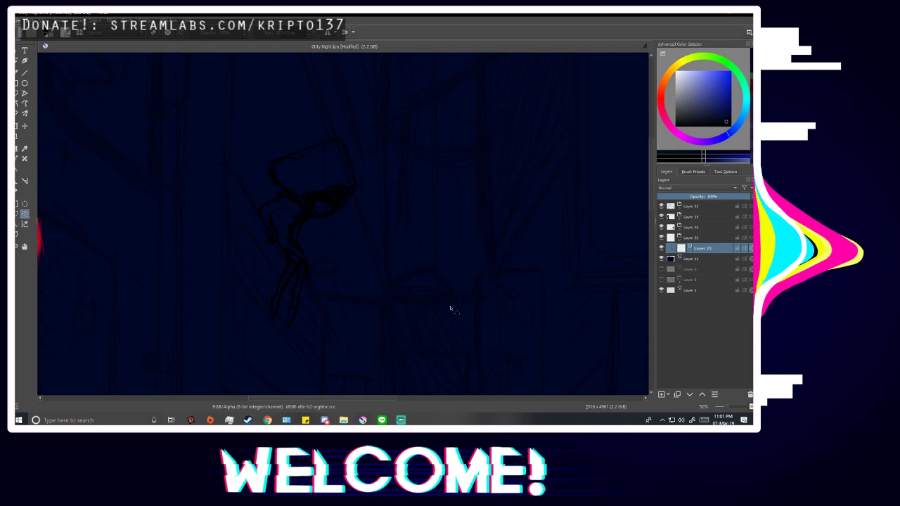
pyautogui.keyDown('ctrl'); pyautogui.scroll(1, 279, 188); pyautogui.keyUp('ctrl')
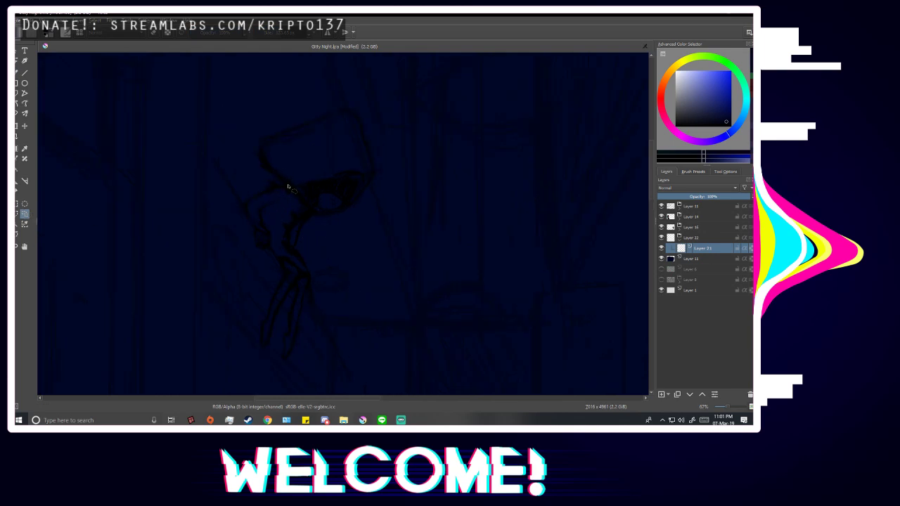
pyautogui.moveTo(289, 187)
pyautogui.mouseDown()
pyautogui.moveTo(269, 175)
pyautogui.moveTo(261, 146)
pyautogui.mouseUp()
pyautogui.moveTo(341, 214); pyautogui.dragTo(307, 220)
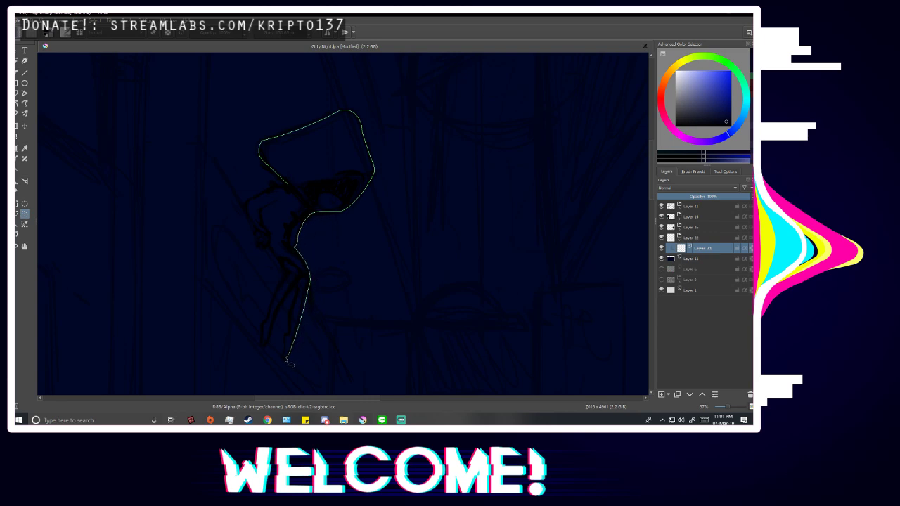
pyautogui.moveTo(285, 360); pyautogui.dragTo(285, 341)
pyautogui.moveTo(262, 345); pyautogui.dragTo(270, 318)
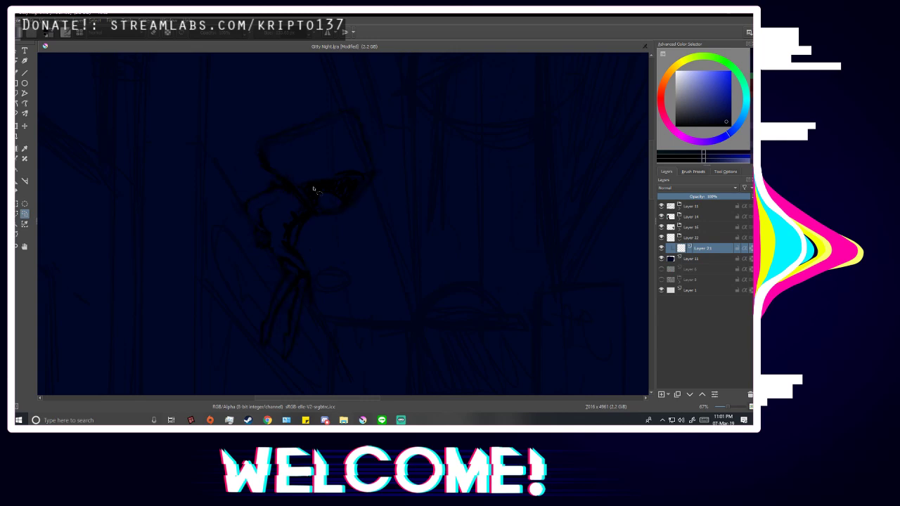
# Fill the selected hanging figure with the near-black blue using an enlarged brush, and clear the selection.
pyautogui.scroll(-1, 376, 257)
pyautogui.scroll(-1, 377, 220)
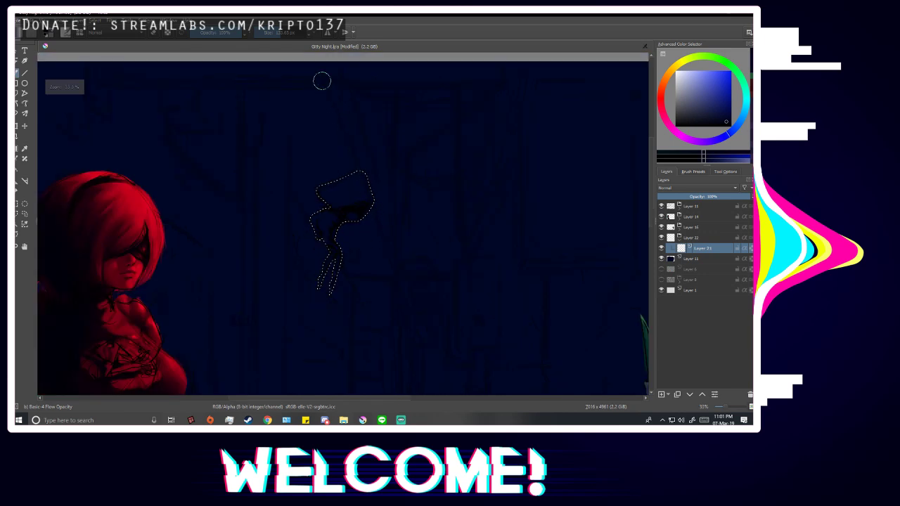
pyautogui.click(294, 32)
pyautogui.moveTo(330, 204)
pyautogui.mouseDown()
pyautogui.moveTo(347, 191)
pyautogui.moveTo(338, 204)
pyautogui.mouseUp()
pyautogui.click(25, 214)
pyautogui.hotkey('ctrl', 'shift', 'a')
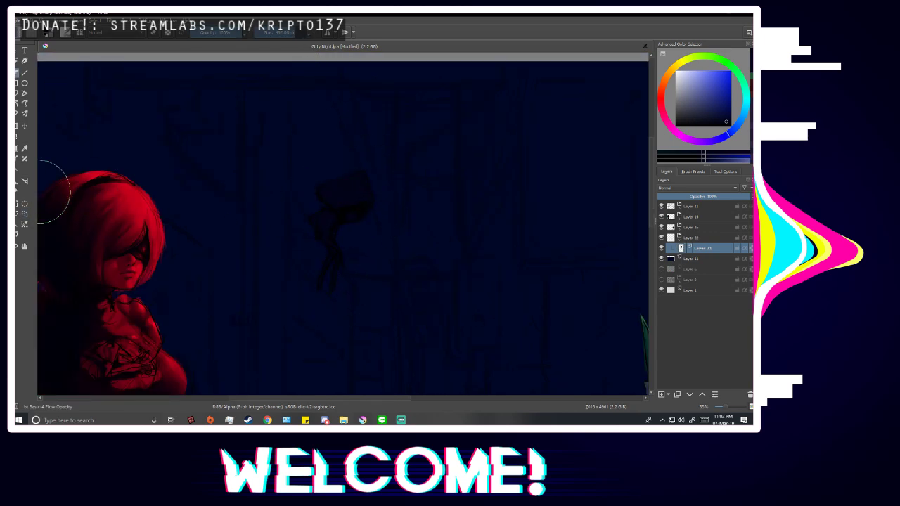
# Check the dark figure's silhouette against the full scene in mirrored and normal view, with and without the line sketch.
pyautogui.press('-')
pyautogui.press('-')
pyautogui.press('m')
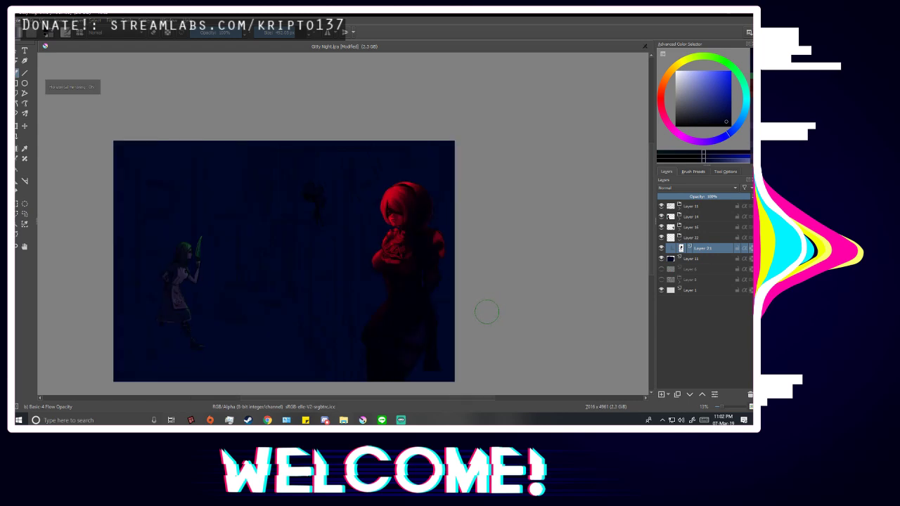
pyautogui.press('m')
pyautogui.scroll(-1, 399, 343)
pyautogui.scroll(1, 510, 339)
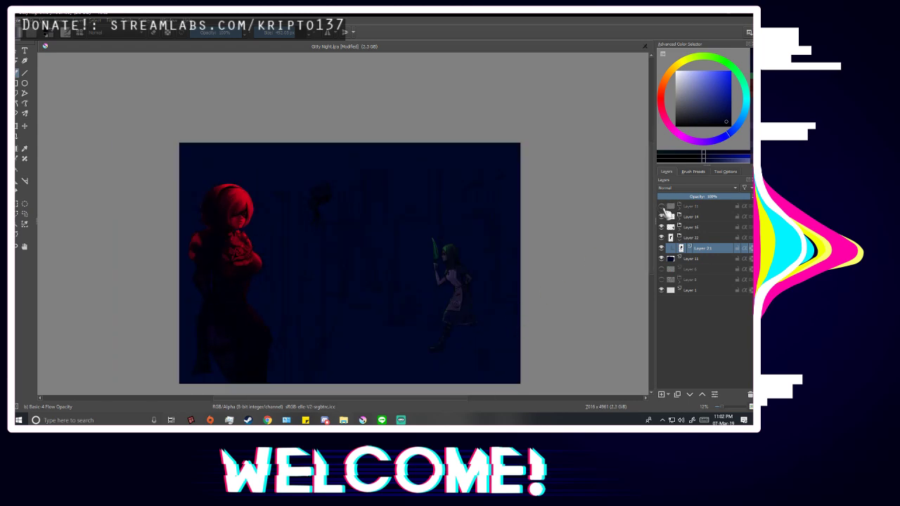
pyautogui.scroll(4, 333, 157)
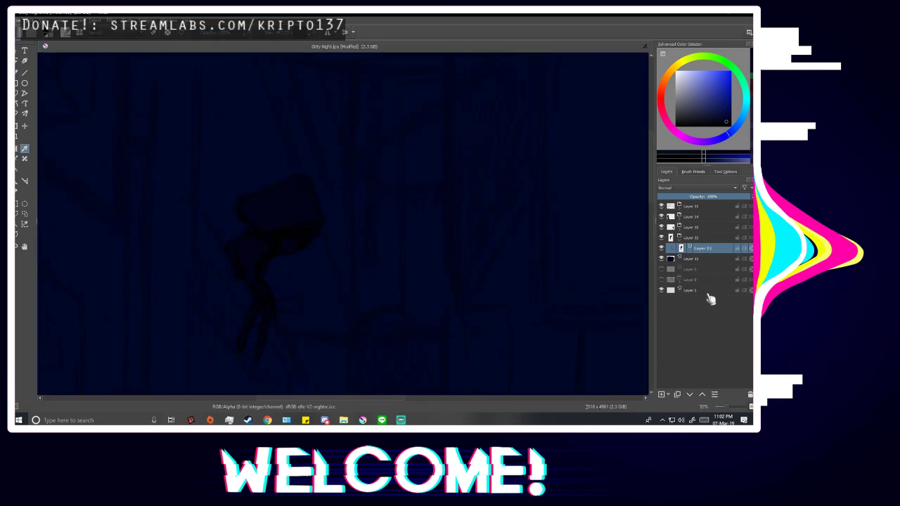
pyautogui.scroll(-2, 382, 193)
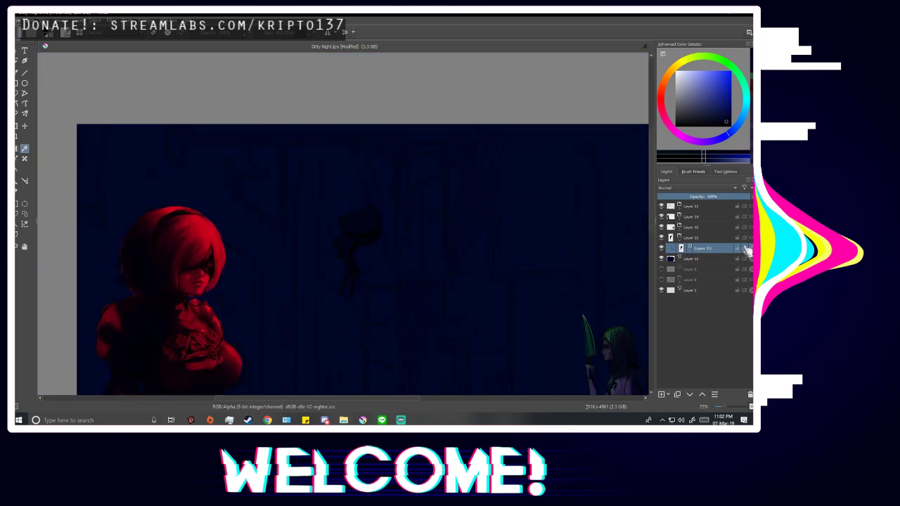
# Lock the layer's transparency, apply a bright cyan gradient across the figure's silhouette, and compare it by undoing and redoing it.
pyautogui.click(24, 150)
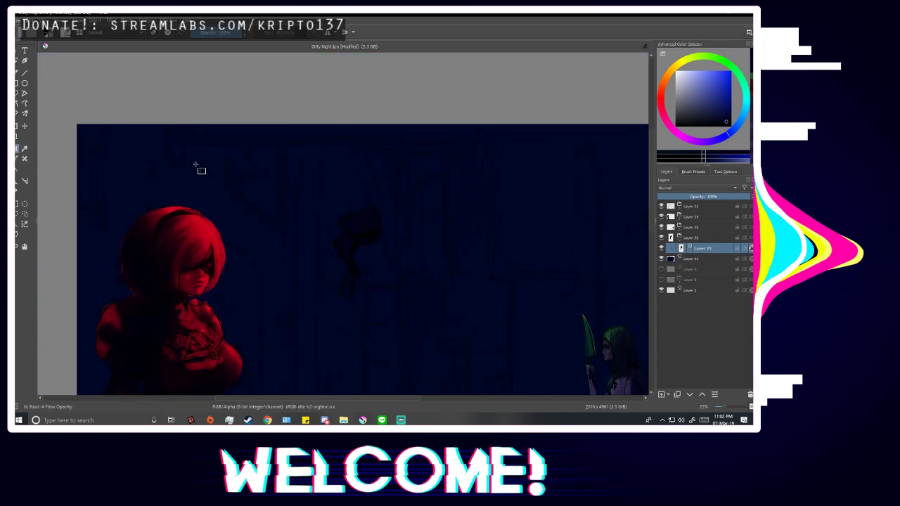
pyautogui.click(747, 106)
pyautogui.click(731, 70)
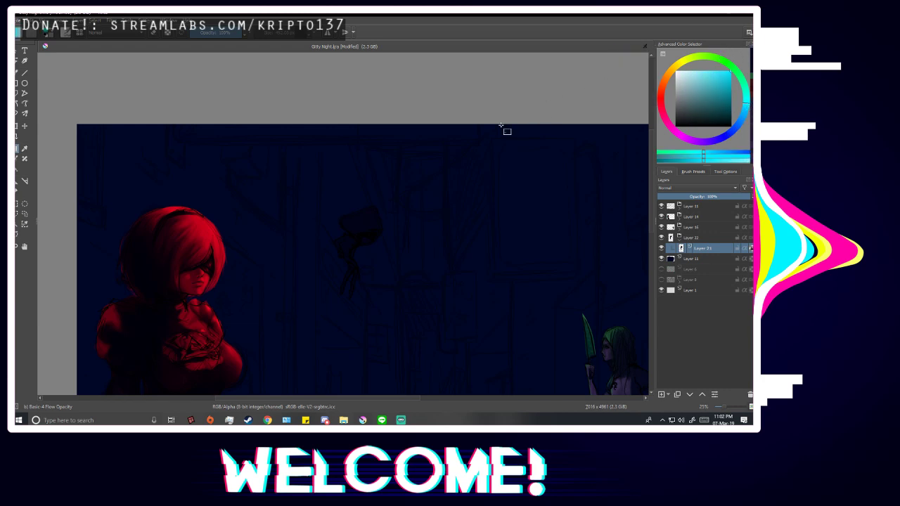
pyautogui.press('b')
pyautogui.scroll(-1, 380, 204)
pyautogui.scroll(1, 437, 310)
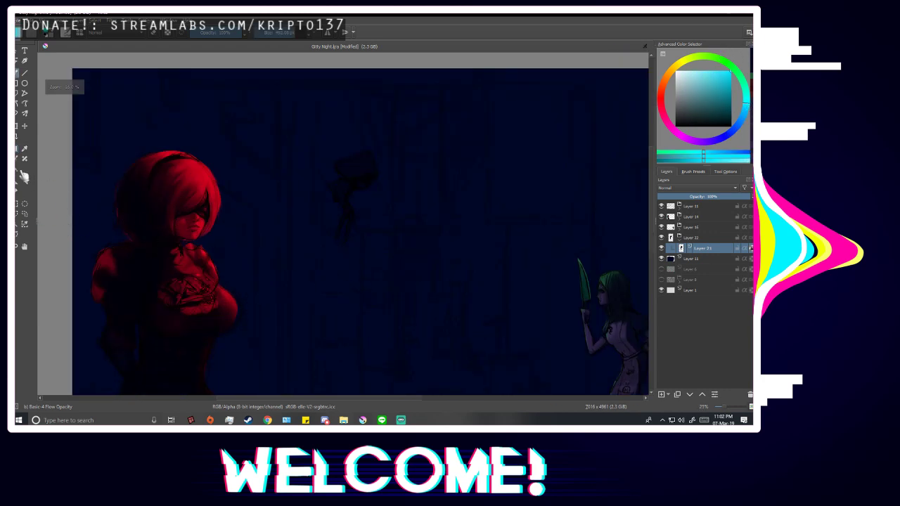
pyautogui.scroll(-1, 372, 260)
pyautogui.scroll(2, 314, 280)
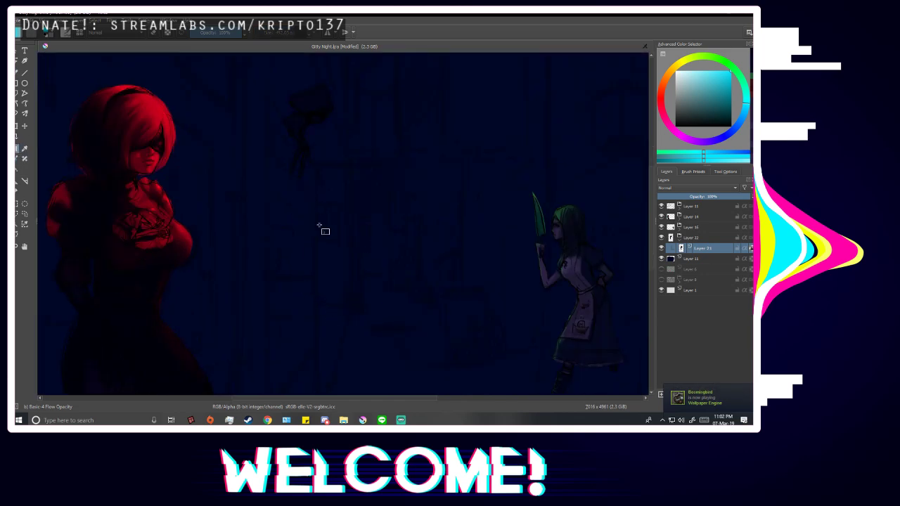
pyautogui.moveTo(287, 242); pyautogui.dragTo(448, 139)
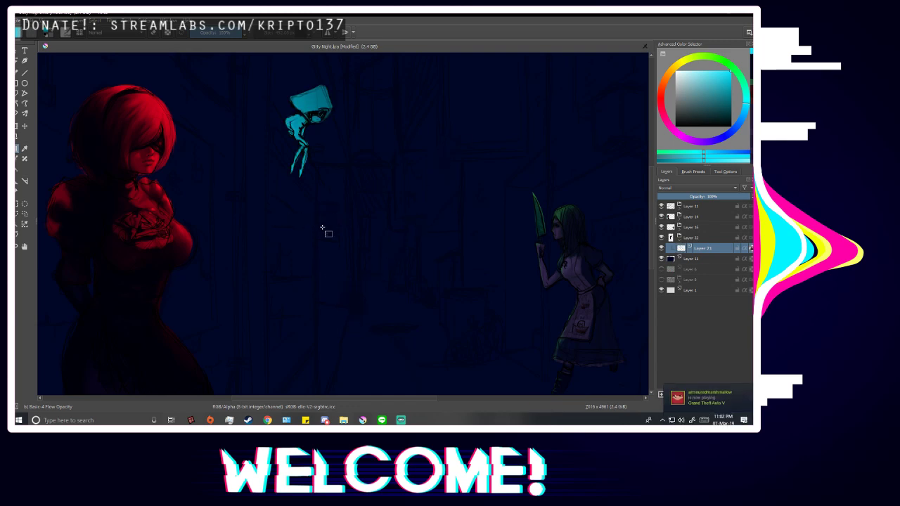
pyautogui.hotkey('ctrl', 'z')
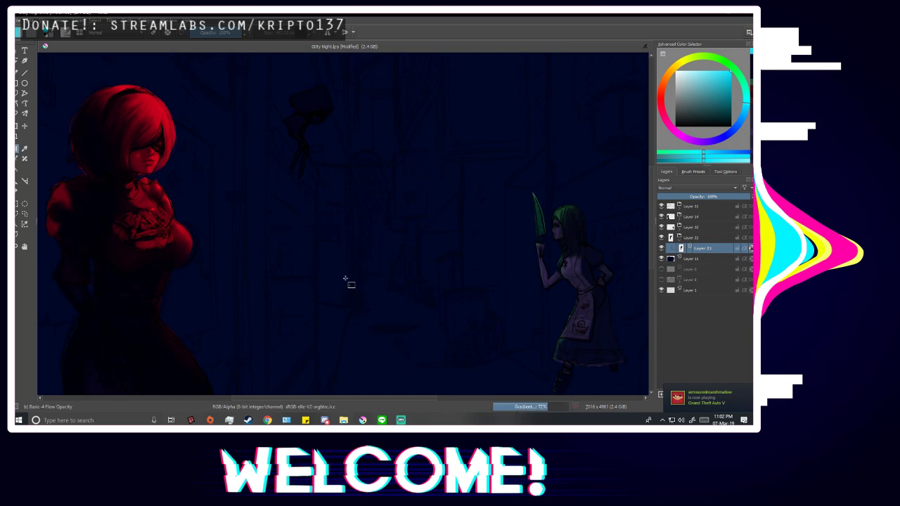
pyautogui.hotkey('ctrl', 'shift', 'z')
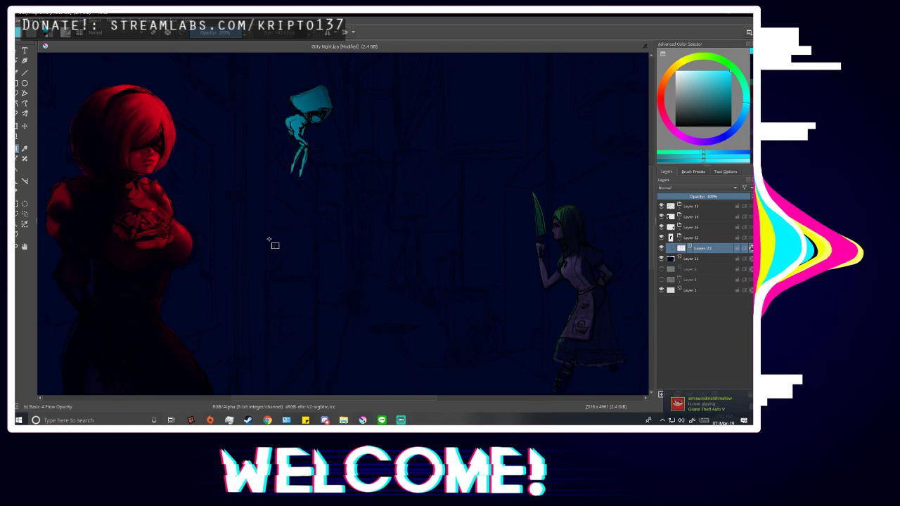
# Compare the hanging figure with and without its cyan gradient by undoing and redoing it, leaving the gradient undone.
pyautogui.hotkey('ctrl', 'z')
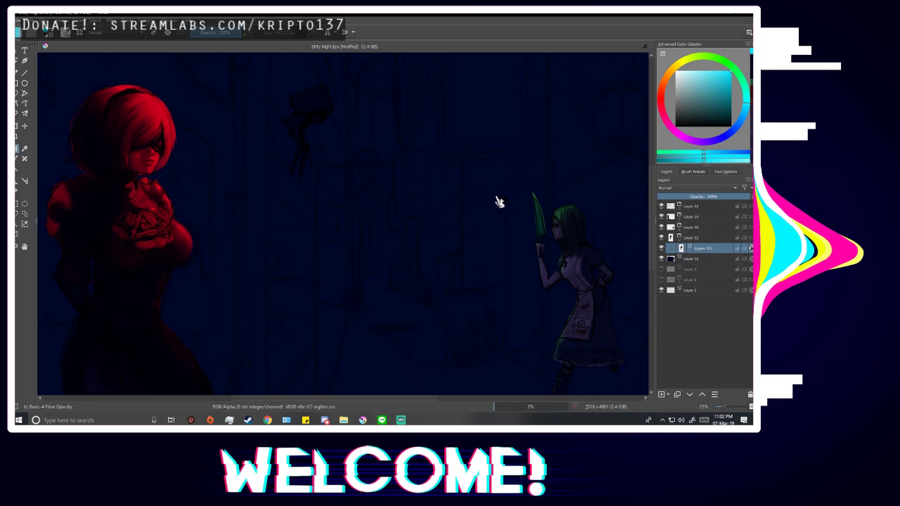
pyautogui.hotkey('ctrl', 'shift', 'z')
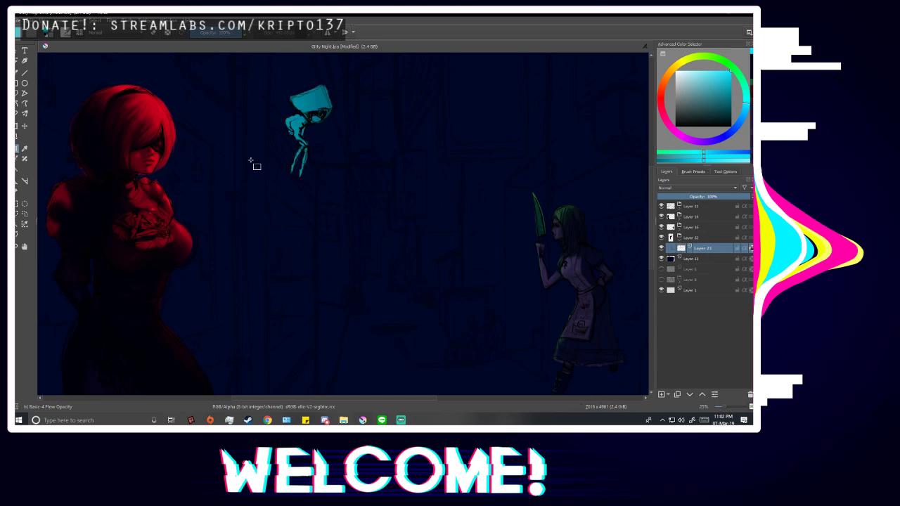
pyautogui.hotkey('ctrl', 'z')
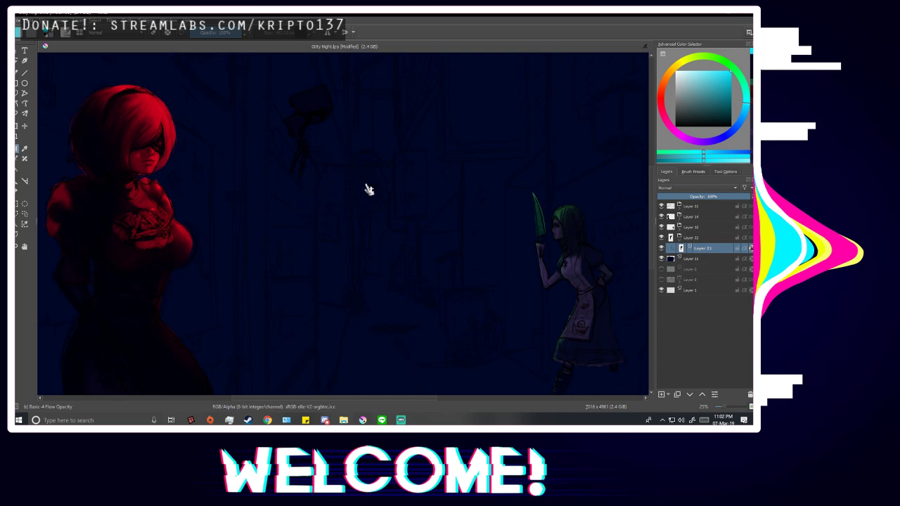
pyautogui.hotkey('ctrl', 'z')
pyautogui.hotkey('ctrl', 'z')
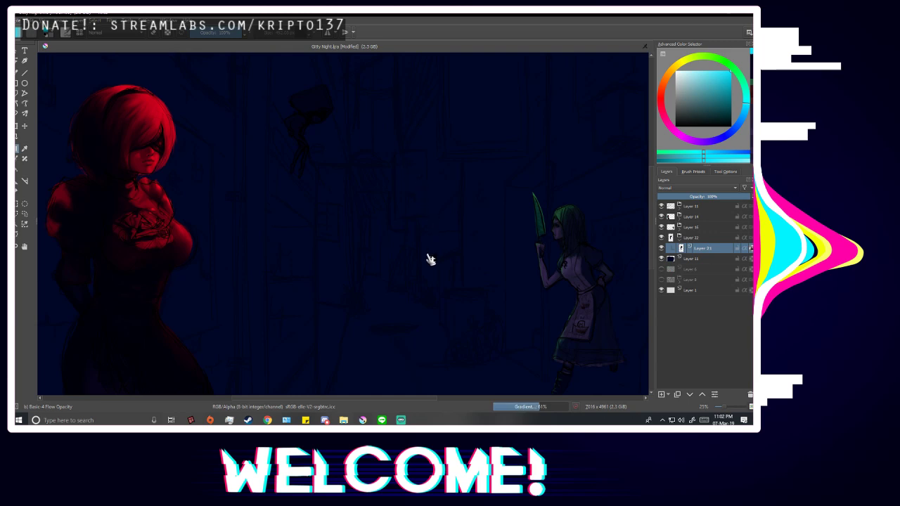
pyautogui.hotkey('ctrl', 'shift', 'z')
pyautogui.hotkey('ctrl', 'z')
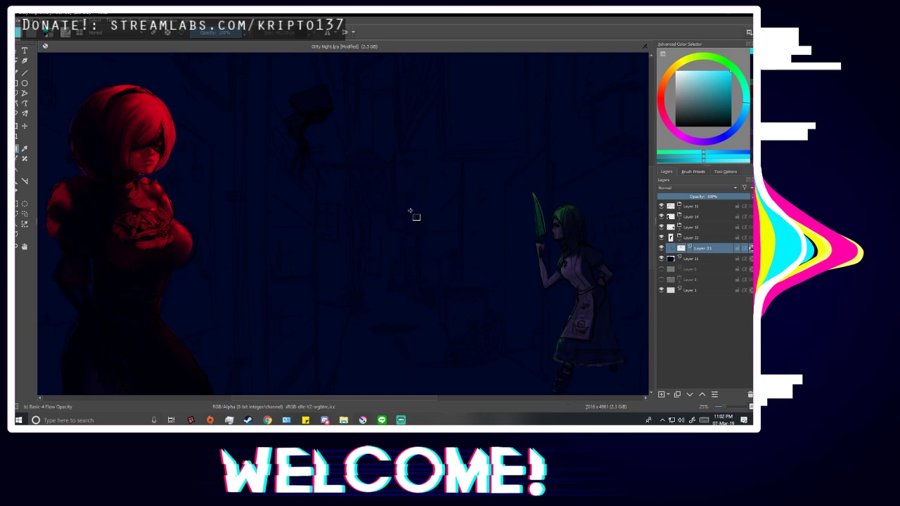
# Try shorter cyan gradients across the hanging figure at different angles, undoing each attempt.
pyautogui.moveTo(410, 211); pyautogui.dragTo(352, 188)
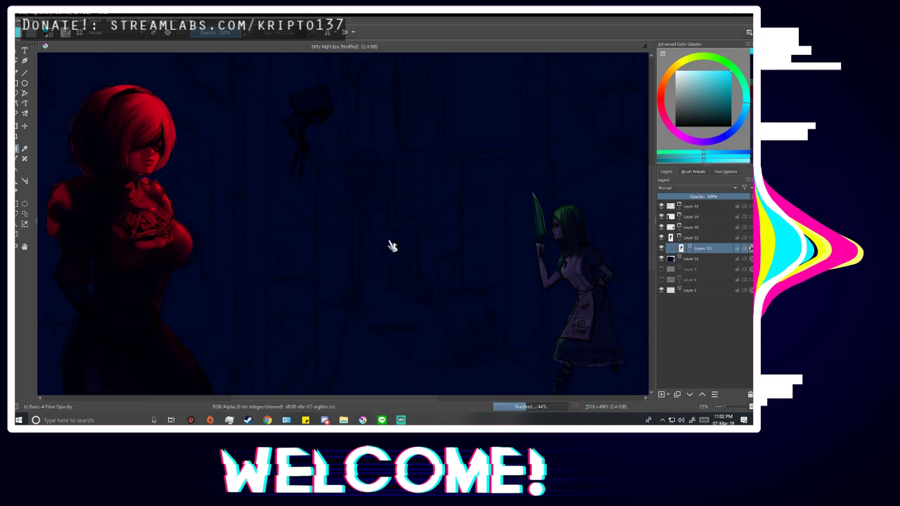
pyautogui.moveTo(384, 219); pyautogui.dragTo(378, 144)
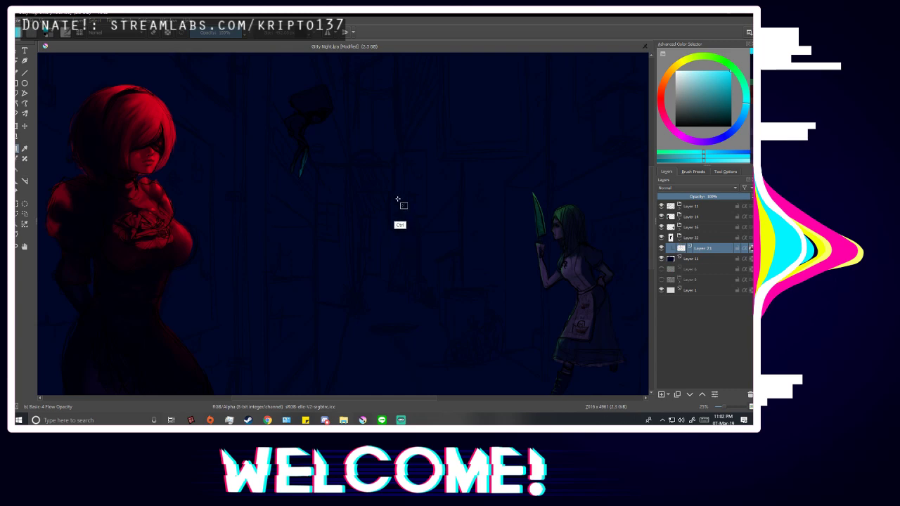
pyautogui.hotkey('ctrl', 'z')
pyautogui.hotkey('ctrl', 'z')
pyautogui.moveTo(309, 132); pyautogui.dragTo(351, 215)
pyautogui.hotkey('ctrl', 'z')
pyautogui.hotkey('ctrl', 'z')
# Choose the Airbrush Soft brush from the Digital brush presets.
pyautogui.click(703, 173)
pyautogui.click(690, 189)
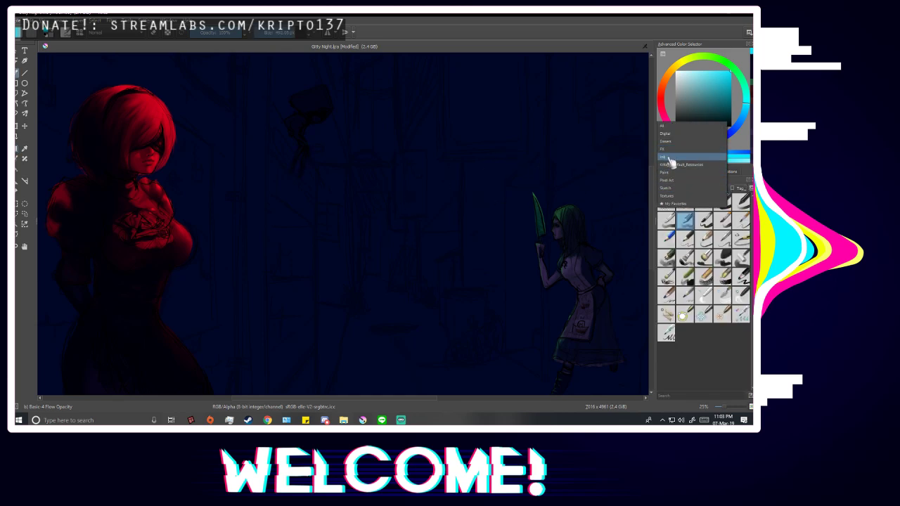
pyautogui.click(673, 191)
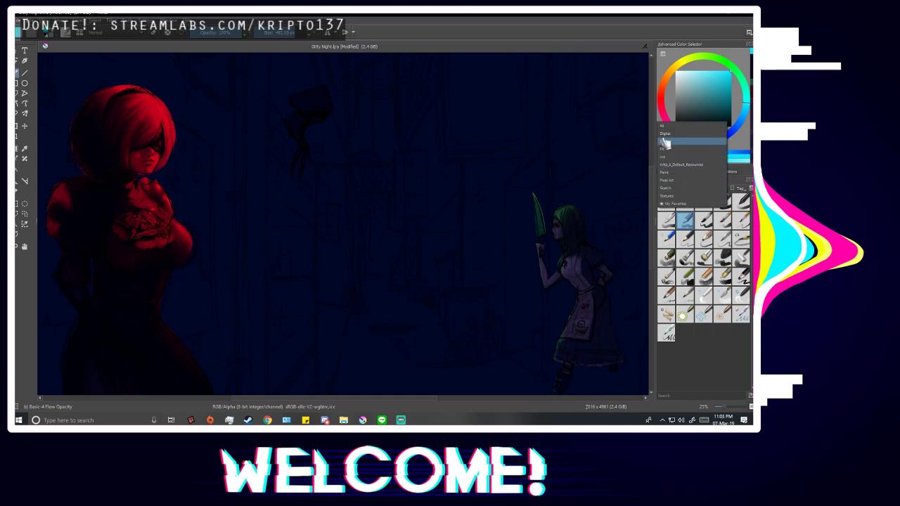
pyautogui.click(672, 137)
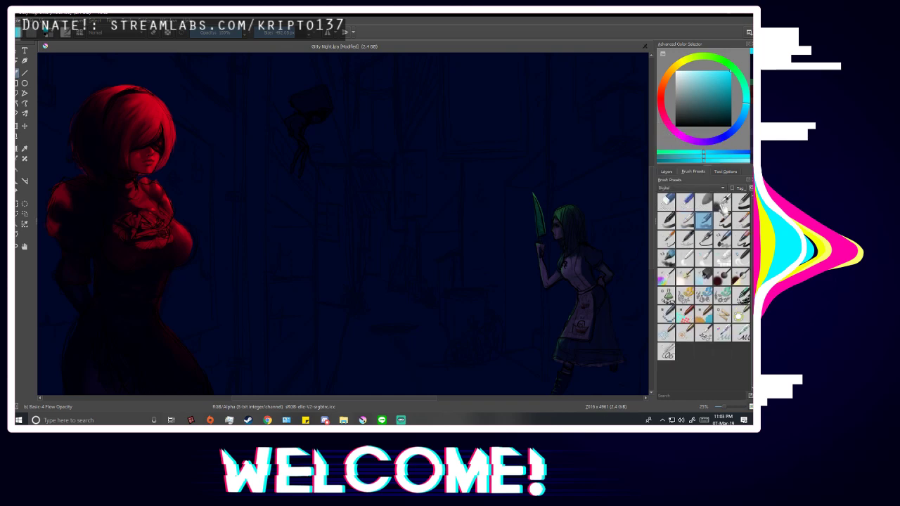
pyautogui.click(722, 202)
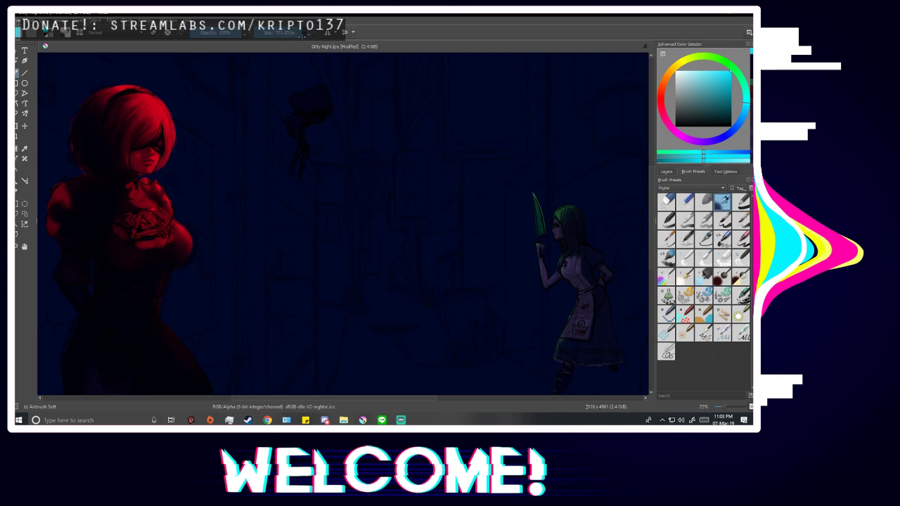
# Try broad cyan airbrush strokes over the hanging figure's head, body and legs, undoing each one.
pyautogui.moveTo(315, 118); pyautogui.dragTo(396, 178)
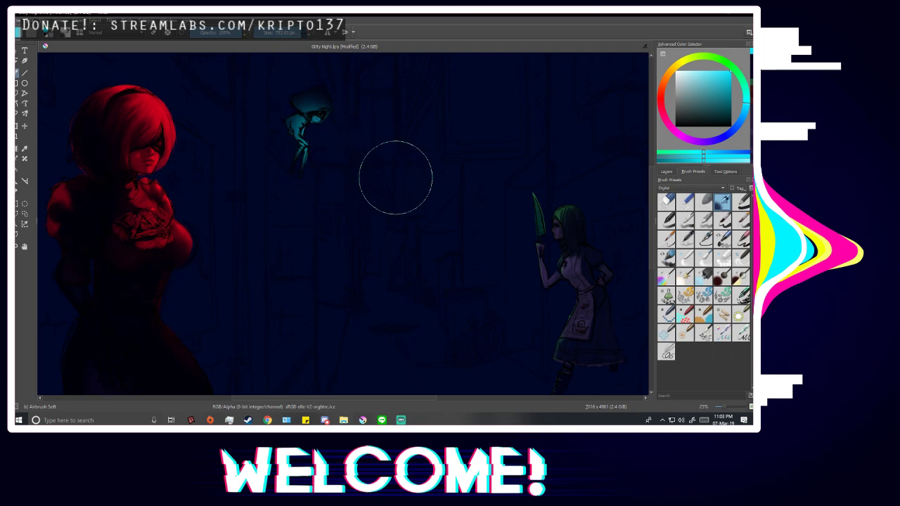
pyautogui.hotkey('ctrl', 'z')
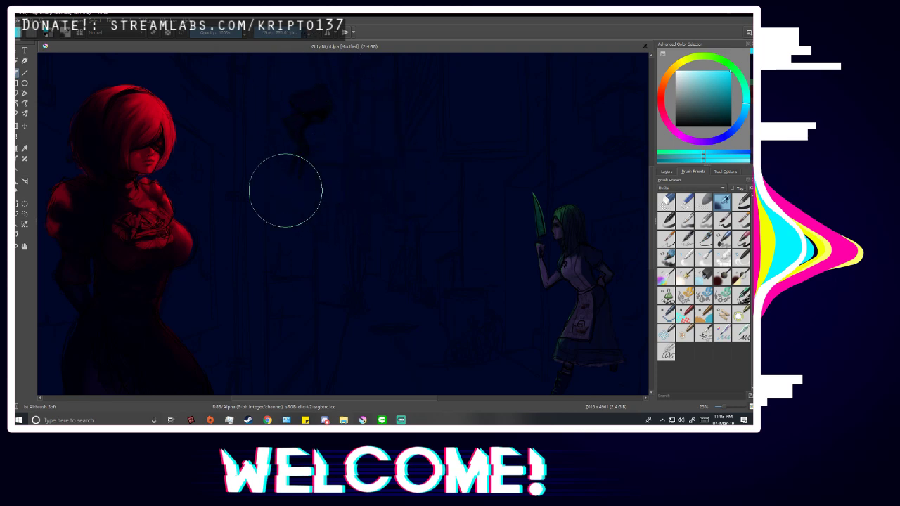
pyautogui.moveTo(342, 98); pyautogui.dragTo(340, 118)
pyautogui.hotkey('ctrl', 'z')
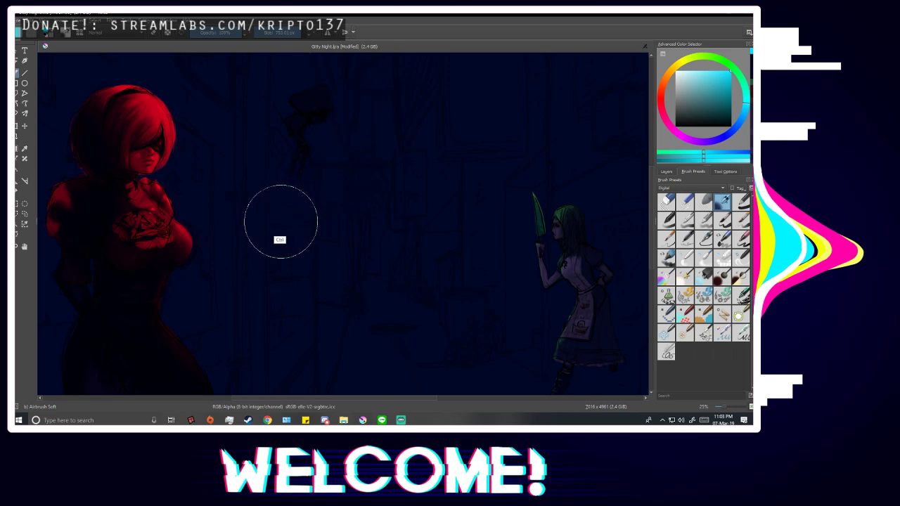
pyautogui.moveTo(301, 178); pyautogui.dragTo(351, 89)
pyautogui.hotkey('ctrl', 'z')
# Airbrush faint cyan light along the hanging figure's legs and face side, and check the whole scene in mirrored and normal view.
pyautogui.moveTo(322, 159); pyautogui.dragTo(361, 84)
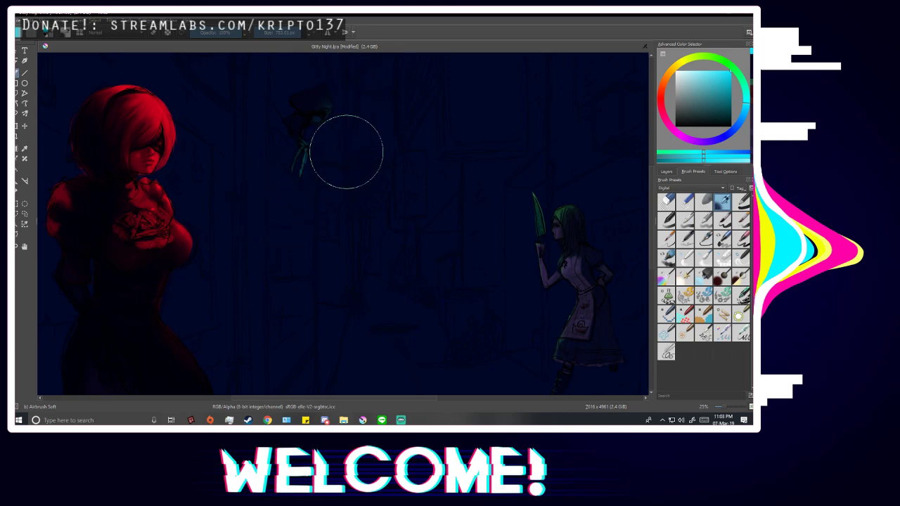
pyautogui.press('-')
pyautogui.press('-')
pyautogui.press('m')
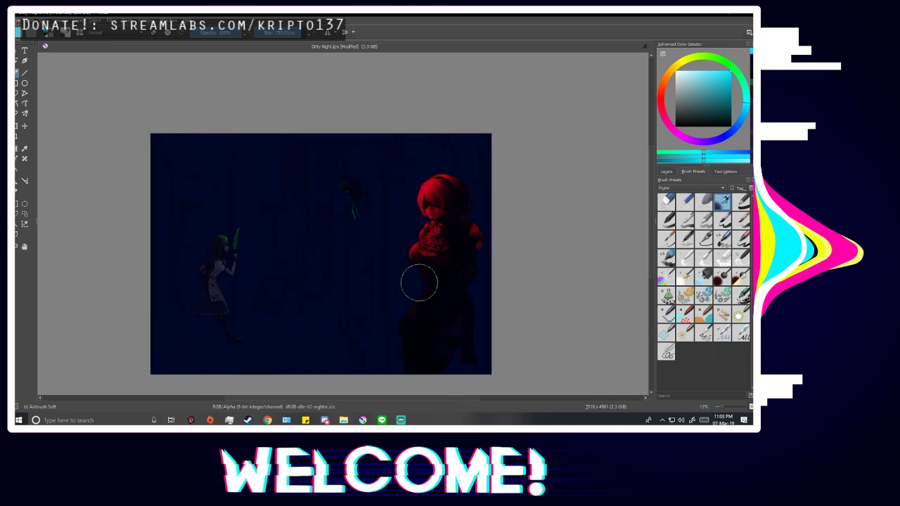
pyautogui.press('m')
# Add a new layer above the lit figure's layer and choose the Basic-4 Flow Opacity brush from the Sketch presets.
pyautogui.click(671, 172)
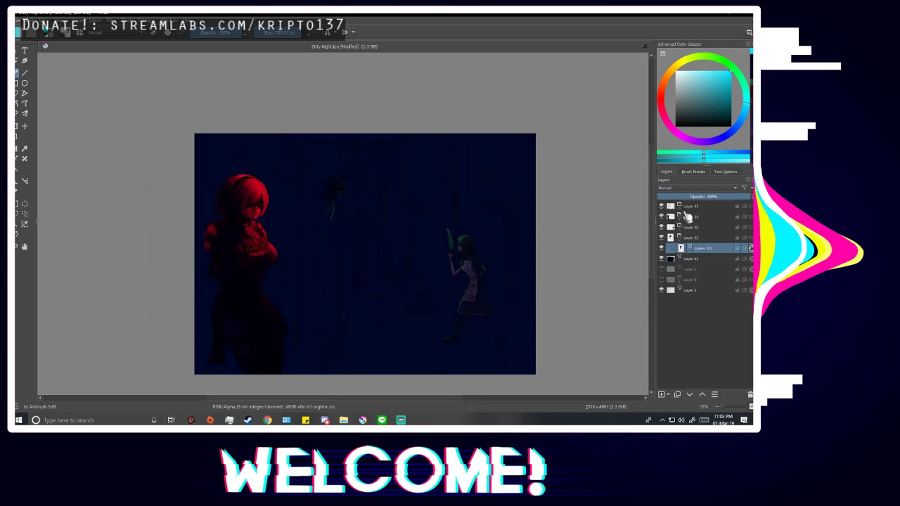
pyautogui.click(661, 394)
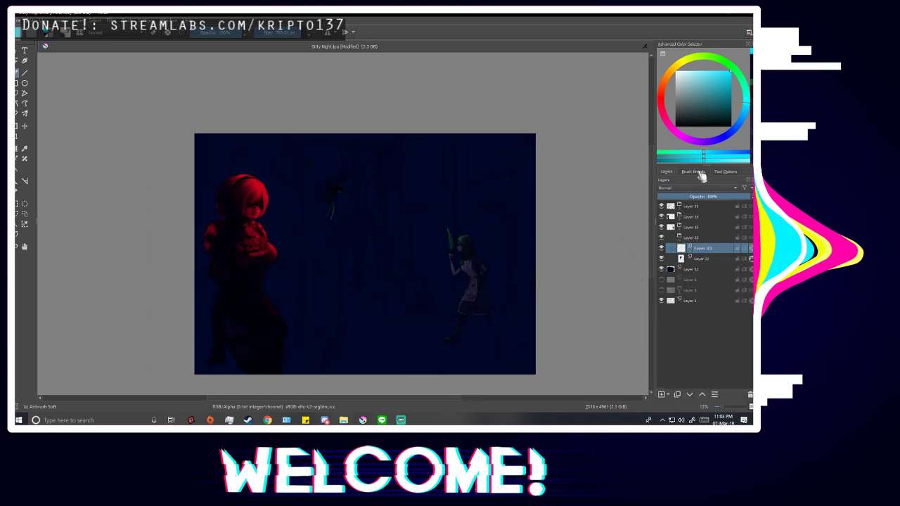
pyautogui.click(693, 172)
pyautogui.click(692, 188)
pyautogui.click(676, 231)
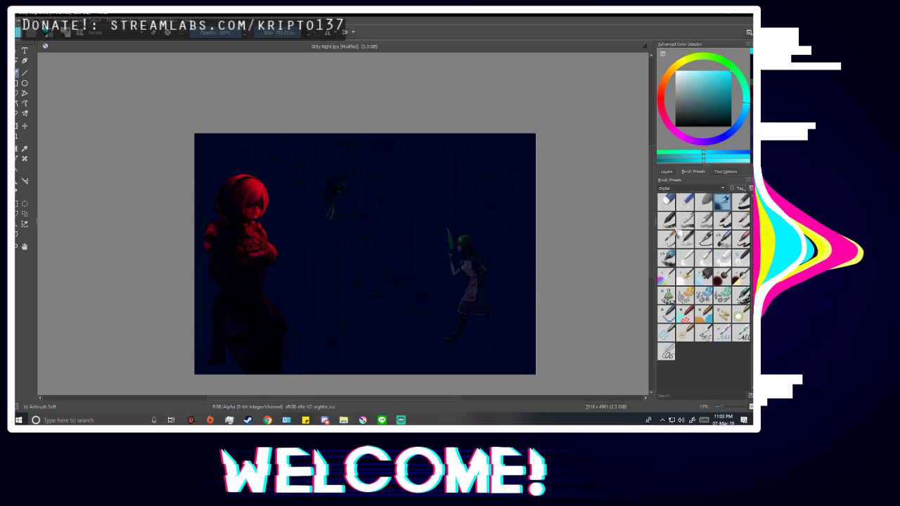
pyautogui.click(679, 189)
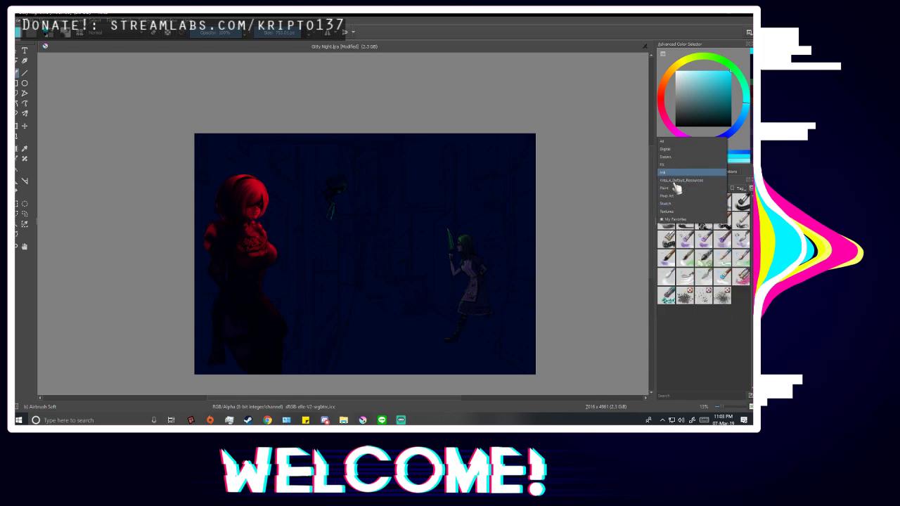
pyautogui.click(679, 208)
pyautogui.click(691, 225)
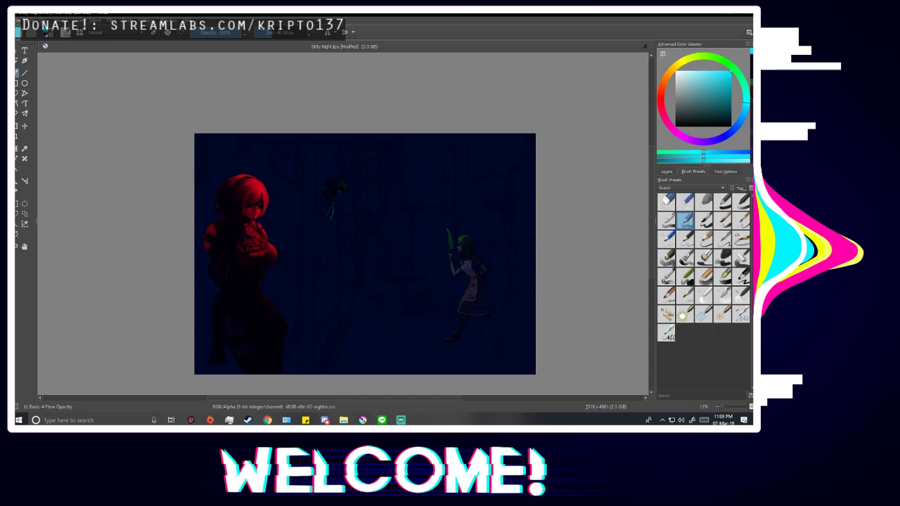
# Sample the dark blue from the hanging figure's upper body and shift the colour's hue to yellow.
pyautogui.scroll(4, 374, 250)
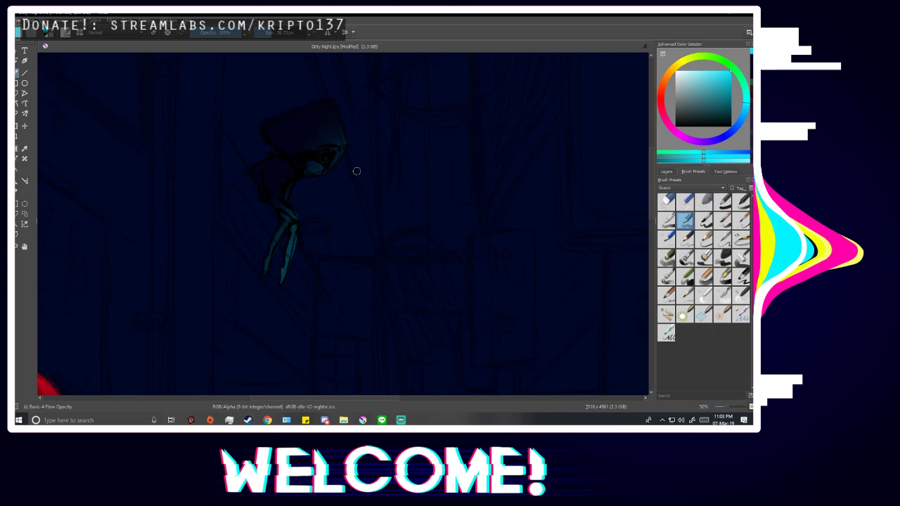
pyautogui.scroll(2, 356, 171)
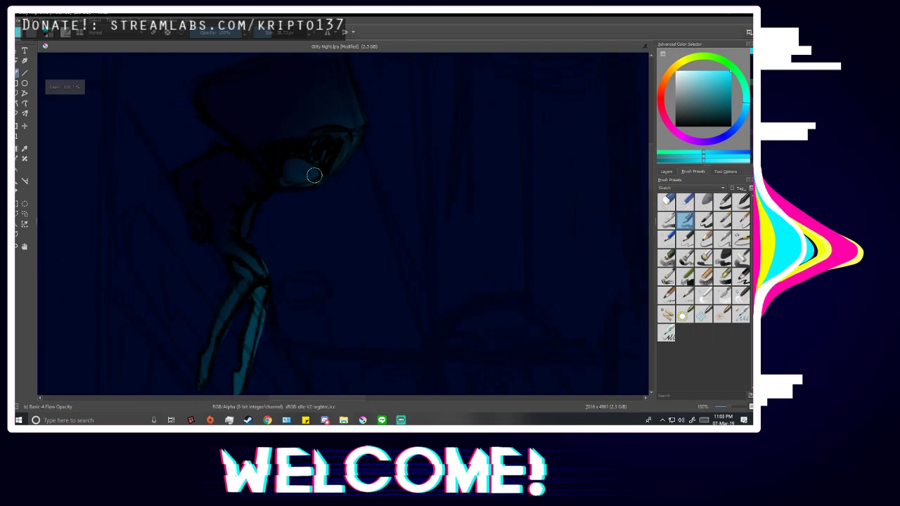
pyautogui.scroll(1, 354, 144)
pyautogui.scroll(-1, 357, 144)
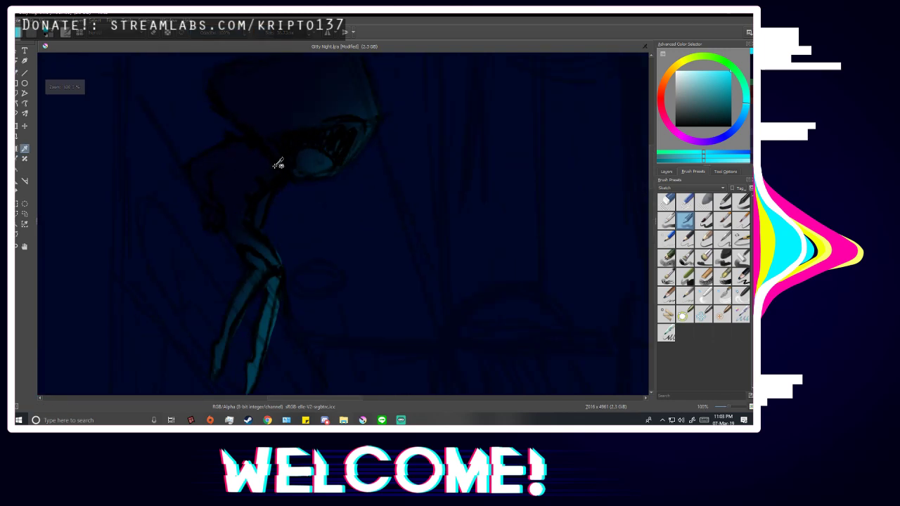
pyautogui.keyDown('ctrl'); pyautogui.click(243, 164); pyautogui.keyUp('ctrl')
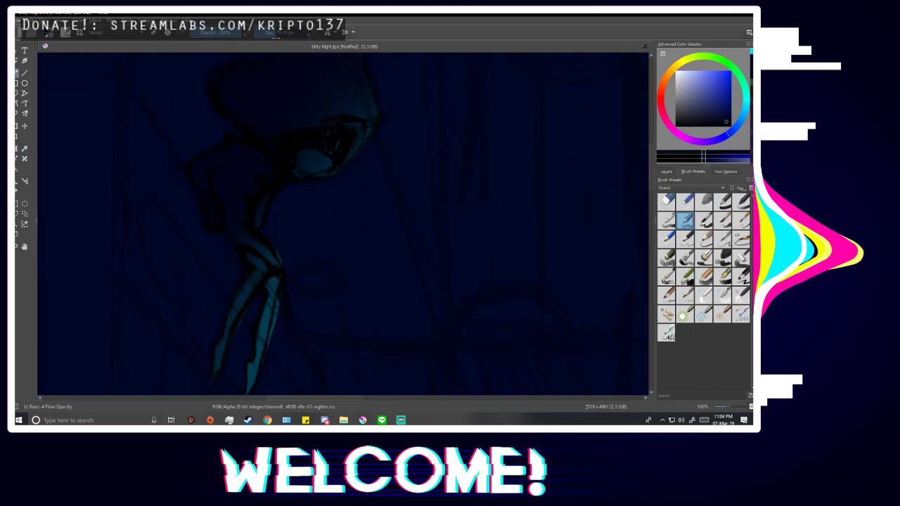
pyautogui.scroll(1, 295, 147)
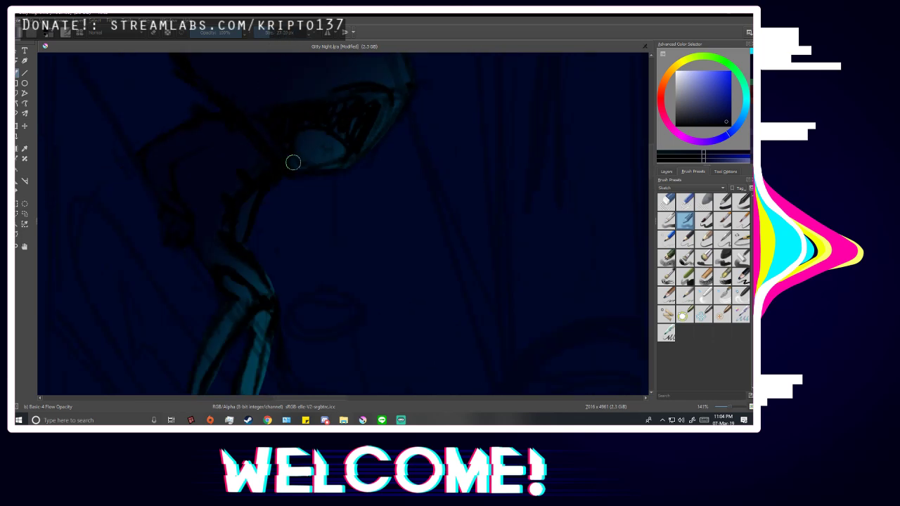
pyautogui.scroll(-3, 295, 225)
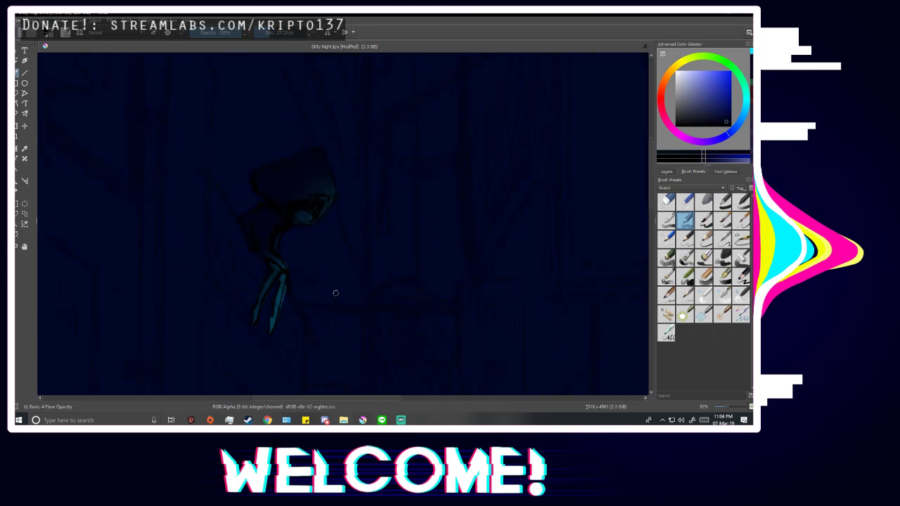
pyautogui.scroll(2, 311, 263)
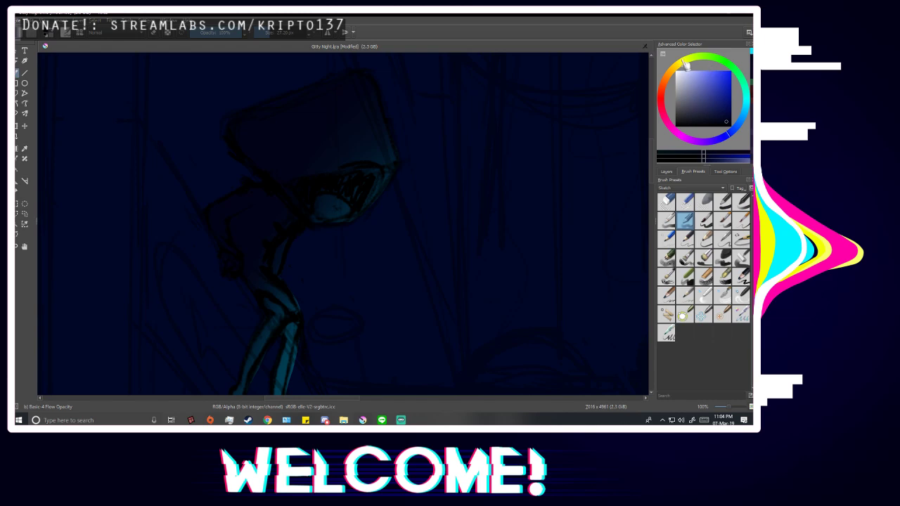
pyautogui.click(693, 65)
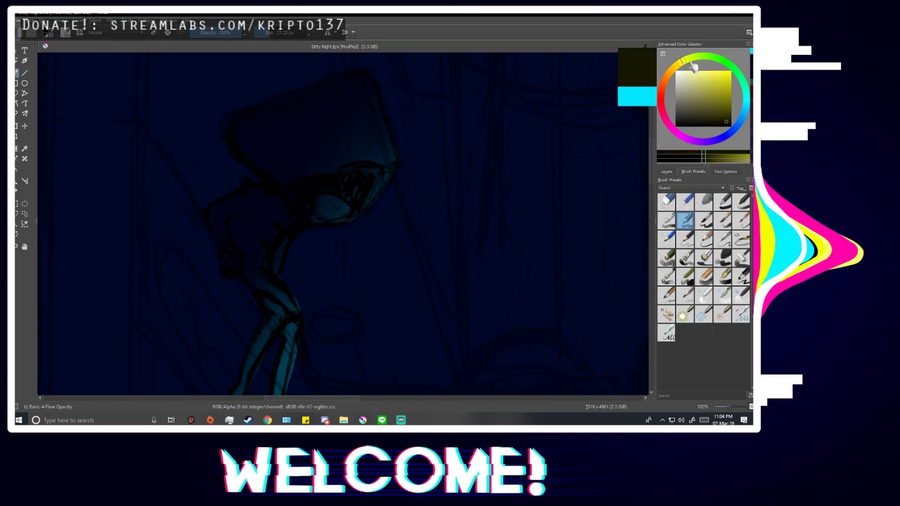
# Add another layer above the figure's layers and set its blending mode to Overlay.
pyautogui.click(666, 172)
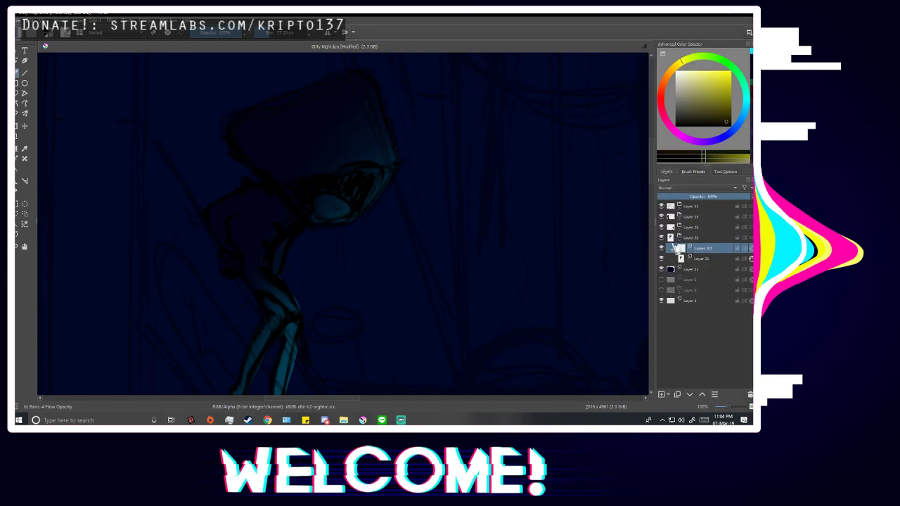
pyautogui.click(661, 395)
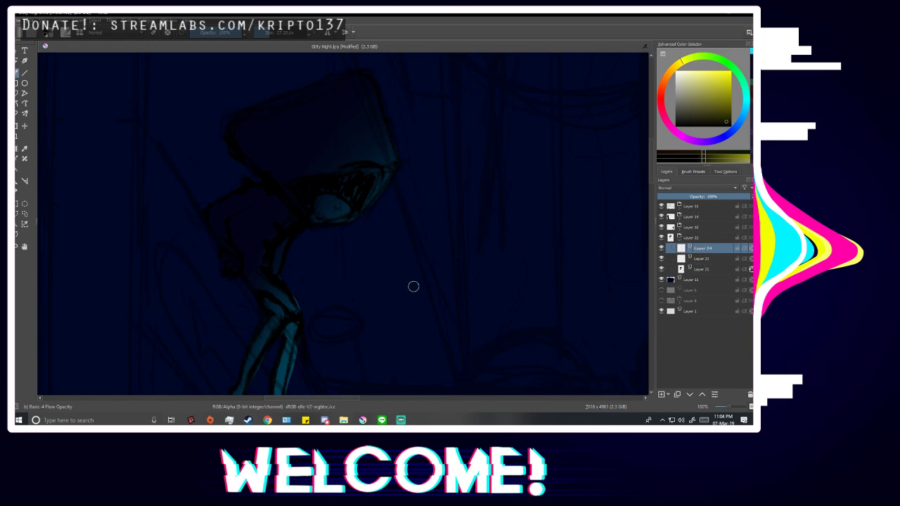
pyautogui.click(686, 188)
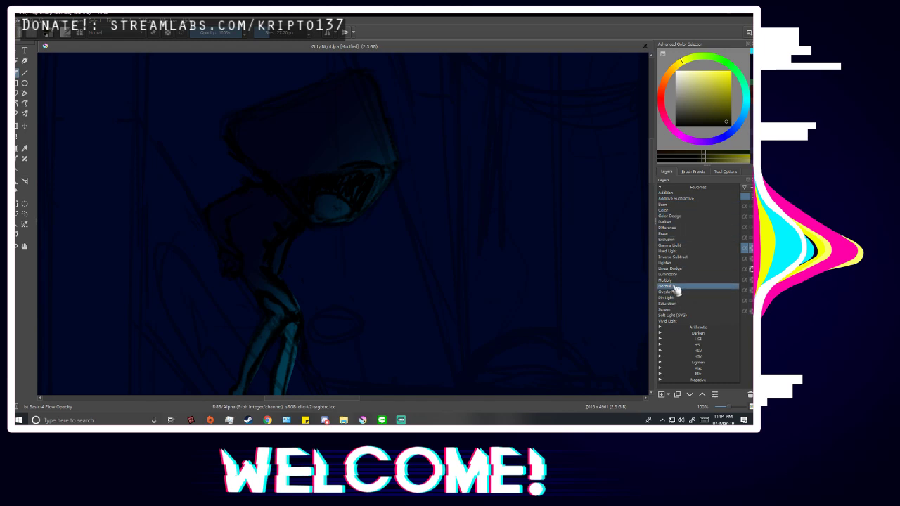
pyautogui.click(672, 296)
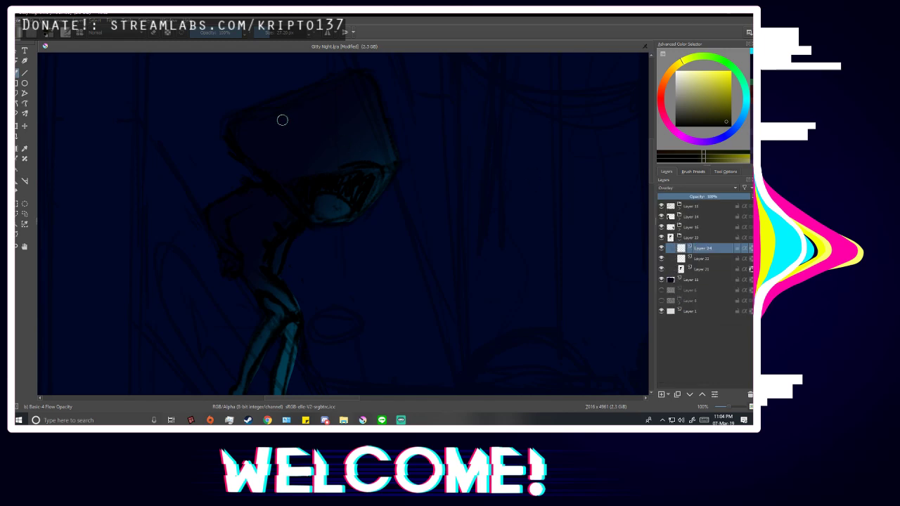
# Try dark yellow strokes on the hanging figure's head in the Overlay layer and sample the colour they produce.
pyautogui.moveTo(295, 124); pyautogui.dragTo(313, 162)
pyautogui.press('p')
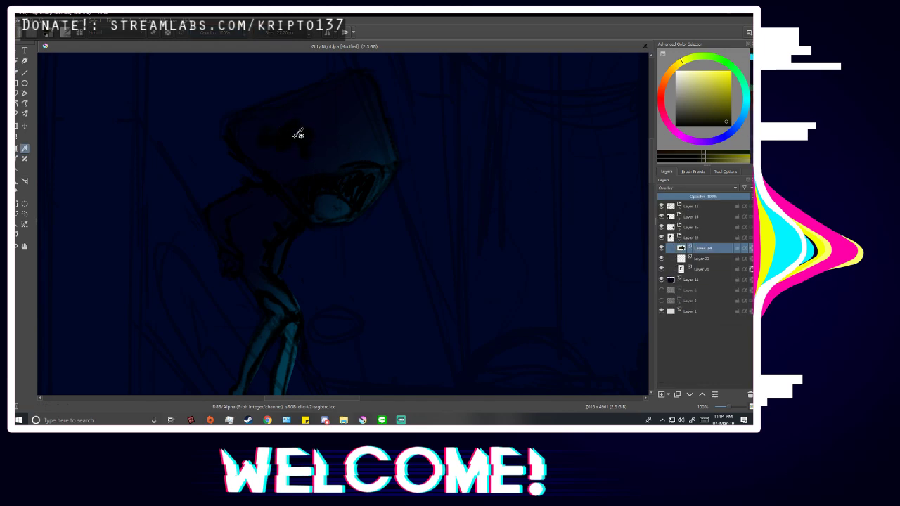
pyautogui.click(289, 138)
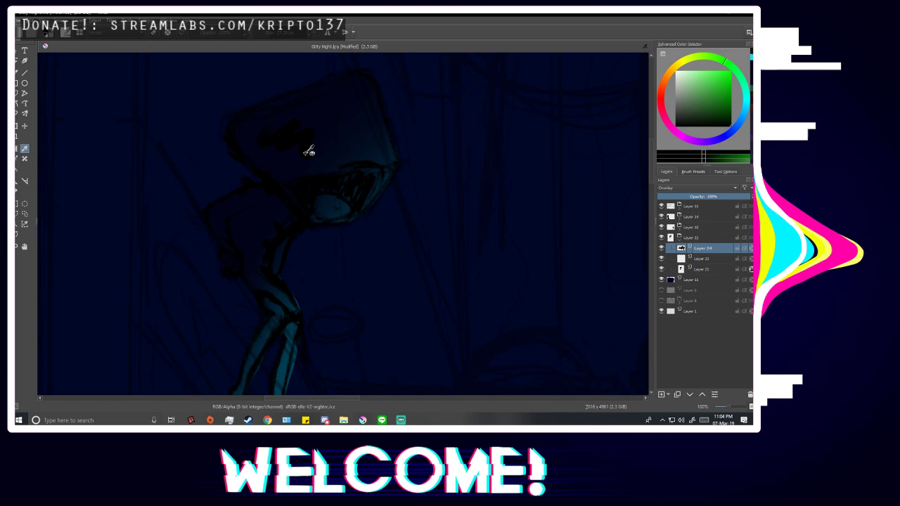
# Merge away the extra Overlay layer above the figure and sample the dark blue from the figure's head.
pyautogui.click(707, 260)
pyautogui.hotkey('ctrl', 'e')
pyautogui.click(278, 126)
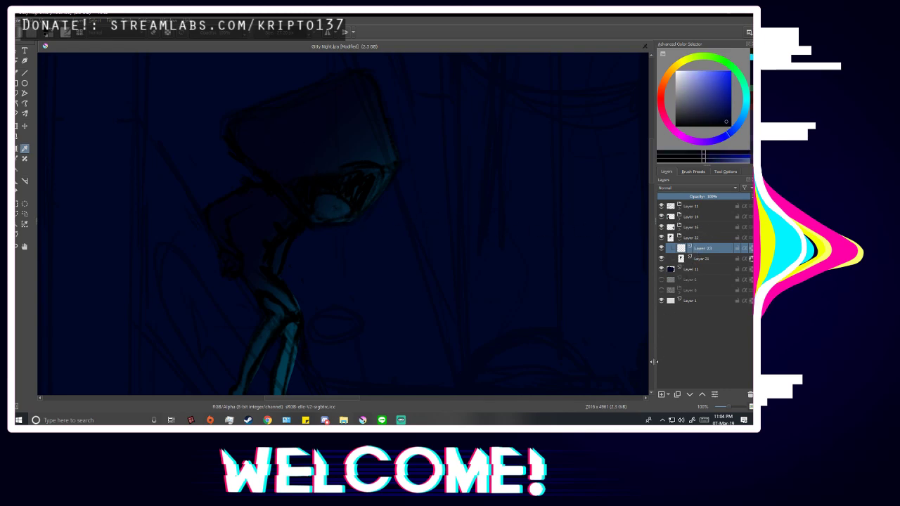
# Set the remaining colour layer to Overlay, test a dark yellow stroke on the figure's head, and sample its colour.
pyautogui.click(694, 190)
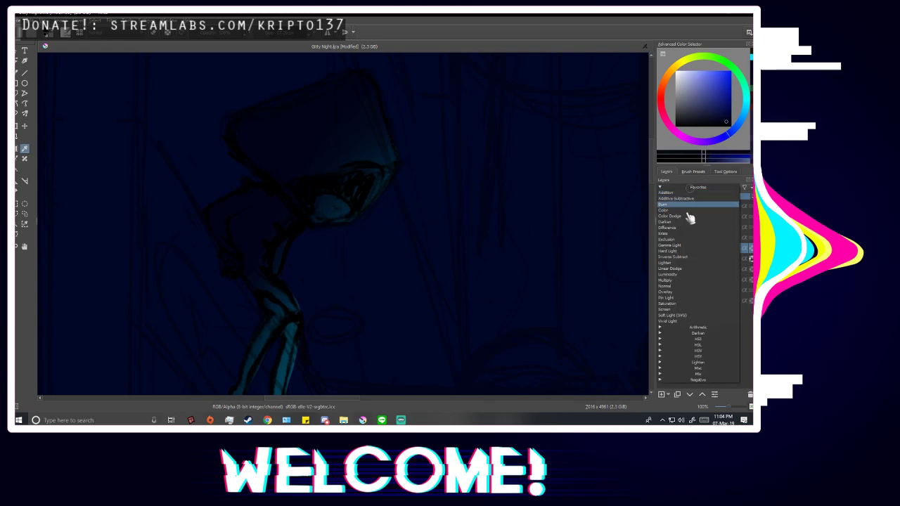
pyautogui.click(668, 292)
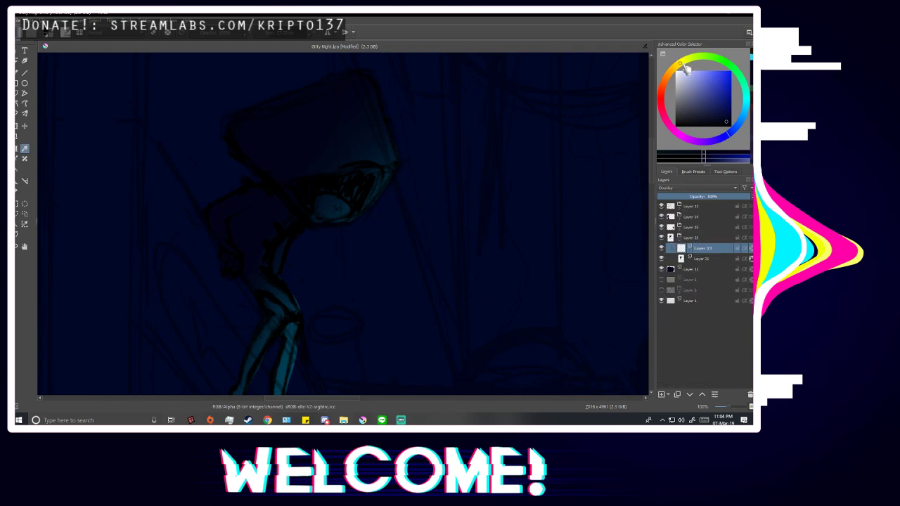
pyautogui.click(682, 64)
pyautogui.press('b')
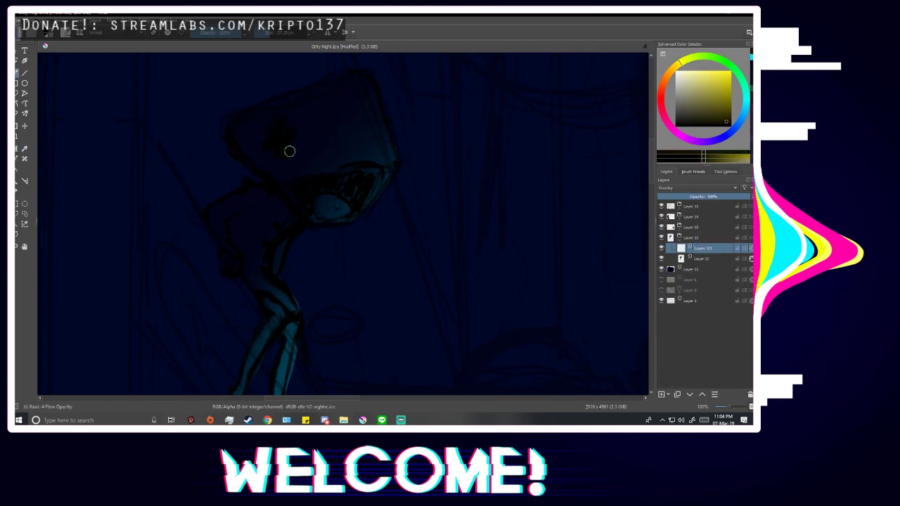
pyautogui.press('p')
pyautogui.click(287, 149)
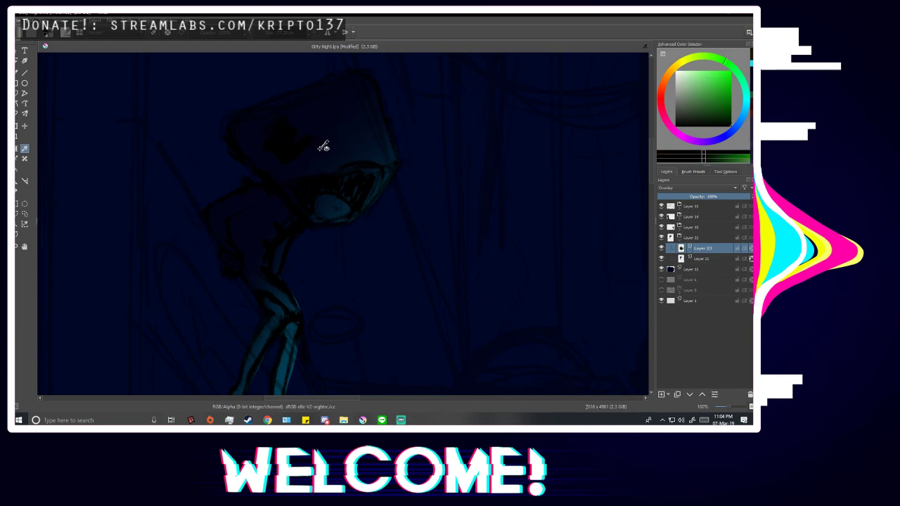
pyautogui.press('b')
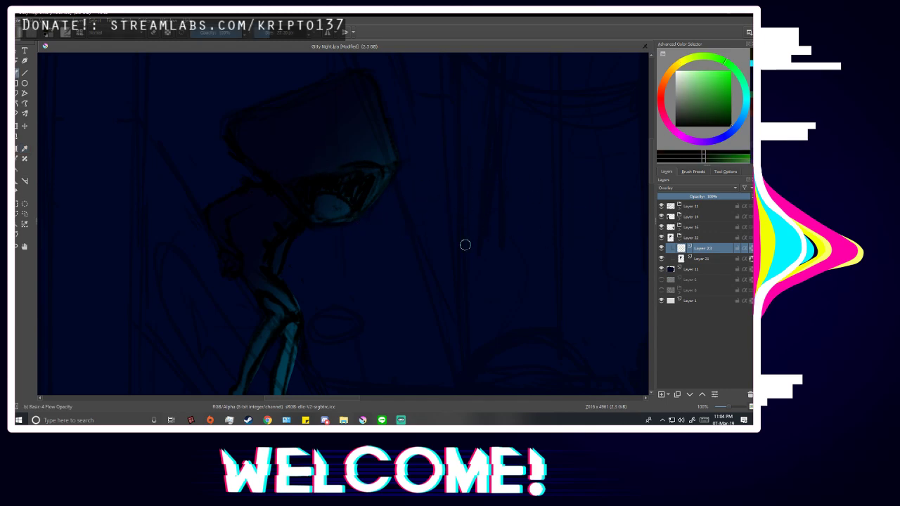
# Brighten the green slightly, enlarge the brush, and set the colour layer's blending mode to Normal.
pyautogui.moveTo(730, 124); pyautogui.dragTo(731, 109)
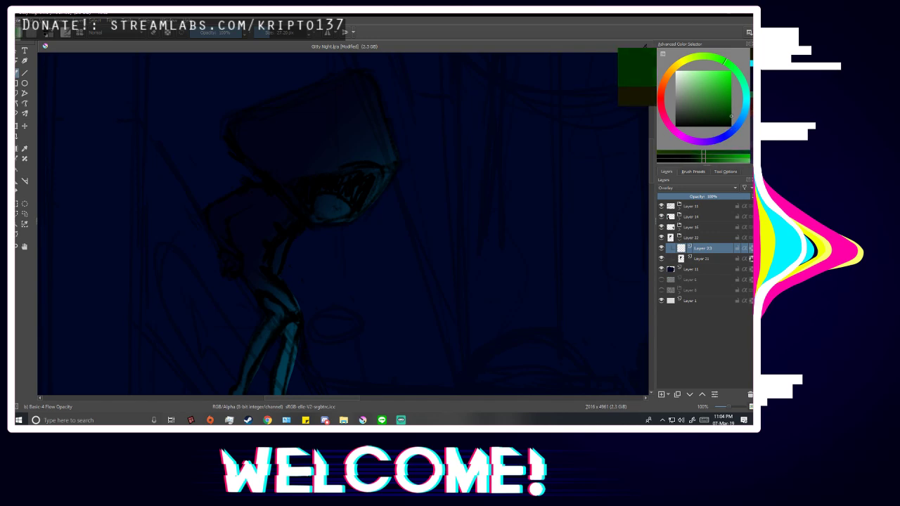
pyautogui.moveTo(275, 32)
pyautogui.mouseDown()
pyautogui.moveTo(294, 33)
pyautogui.moveTo(275, 44)
pyautogui.mouseUp()
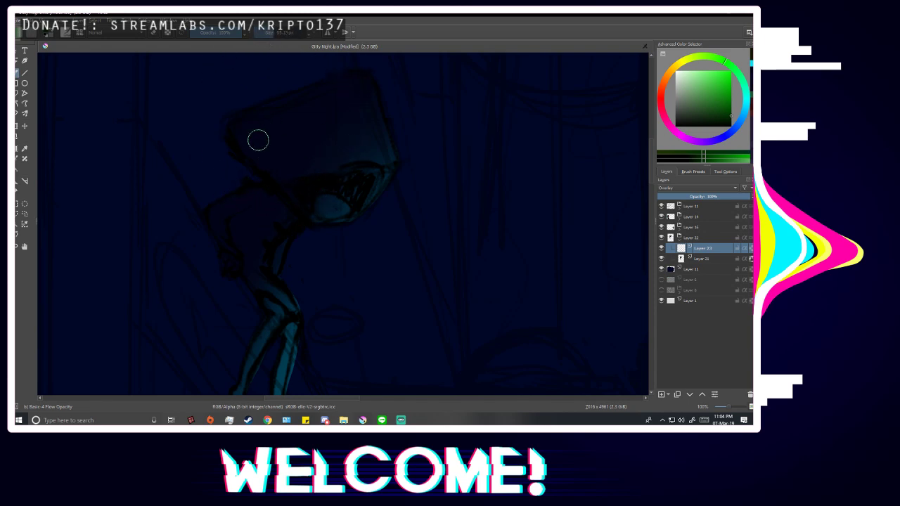
pyautogui.scroll(-3, 347, 213)
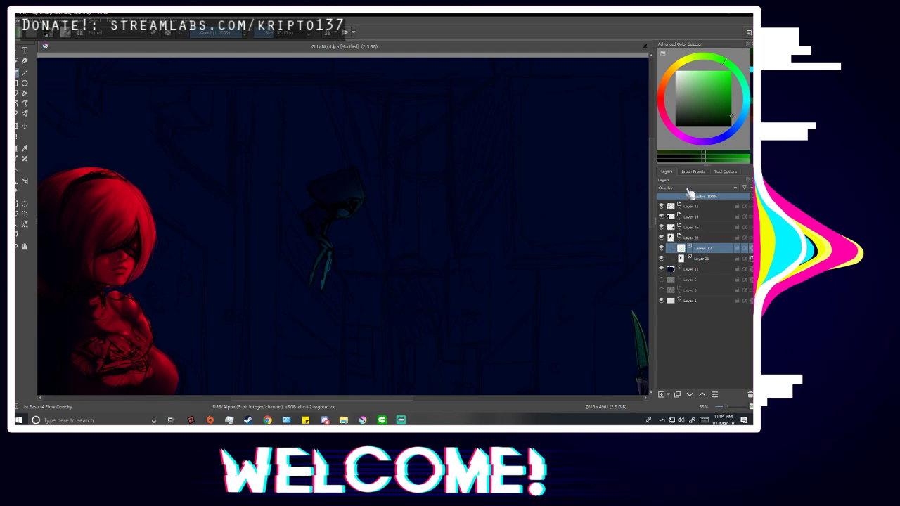
pyautogui.click(689, 189)
pyautogui.click(677, 287)
# Test the green and a darker shade of it on the figure's head, judging the result in the whole scene.
pyautogui.scroll(3, 317, 162)
pyautogui.moveTo(297, 211); pyautogui.dragTo(348, 190)
pyautogui.hotkey('ctrl', 'z')
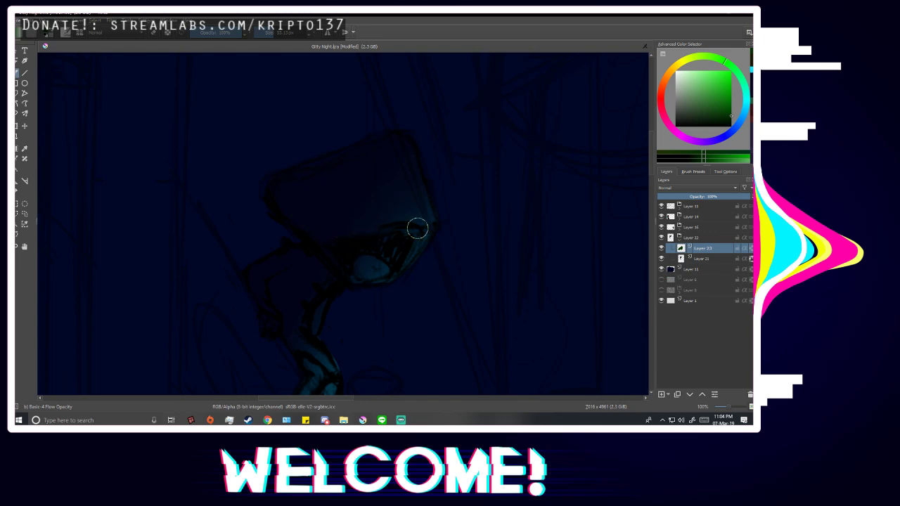
pyautogui.click(729, 122)
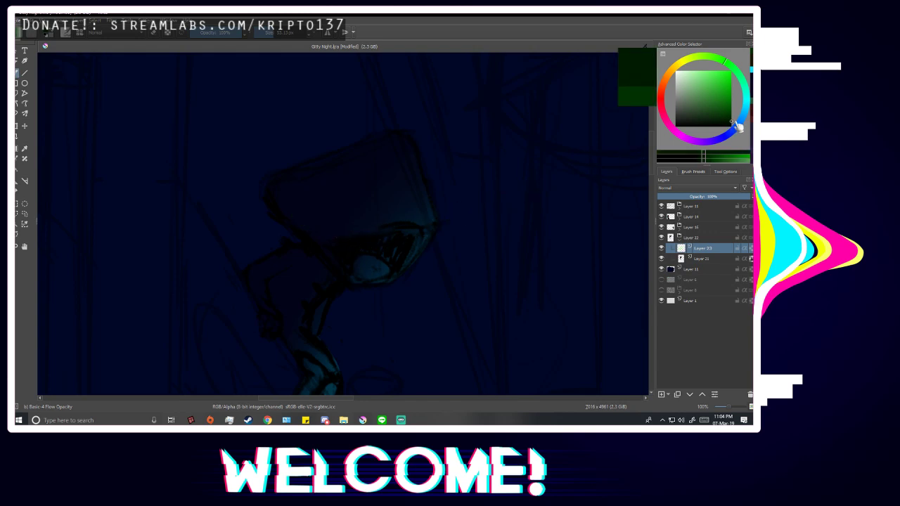
pyautogui.moveTo(322, 205)
pyautogui.mouseDown()
pyautogui.moveTo(354, 171)
pyautogui.moveTo(332, 220)
pyautogui.mouseUp()
pyautogui.scroll(-1, 420, 163)
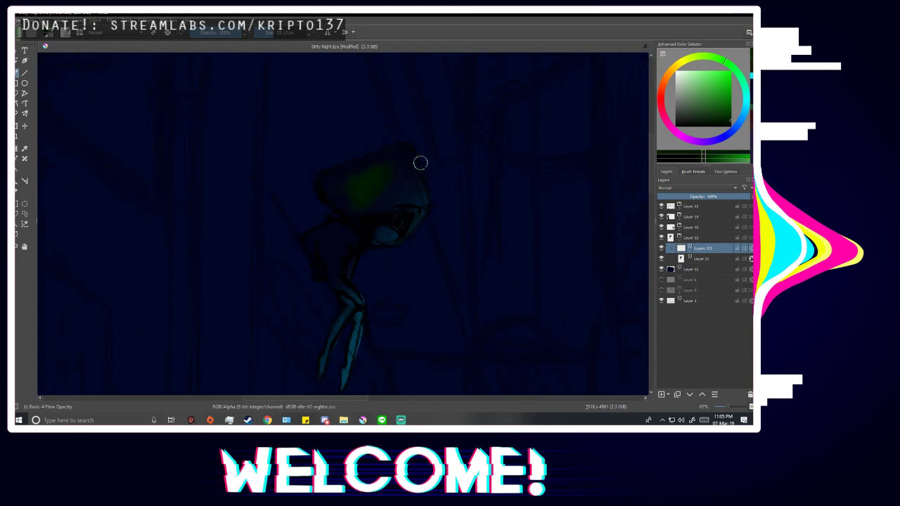
pyautogui.scroll(-4, 420, 163)
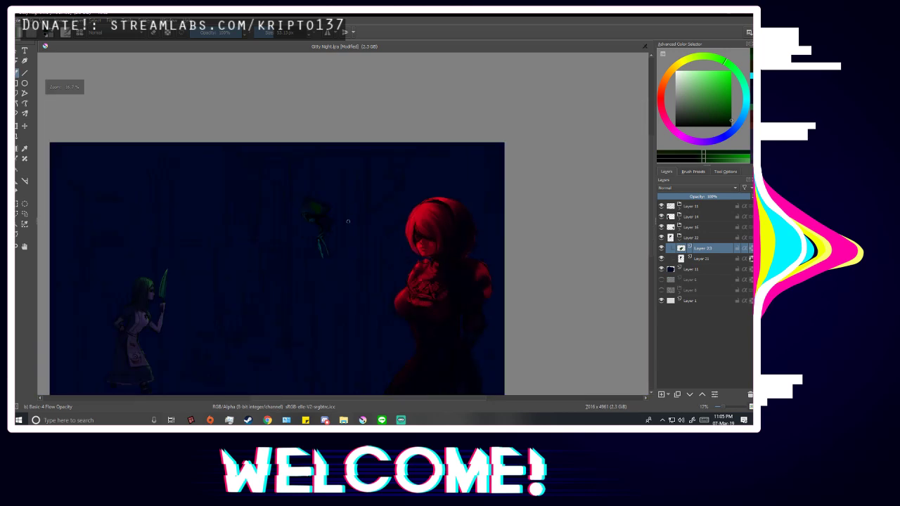
pyautogui.scroll(4, 347, 221)
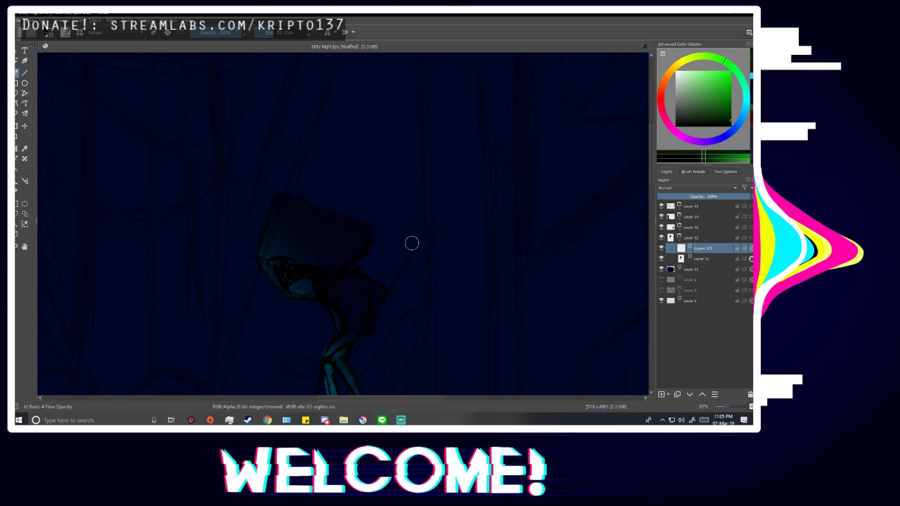
# Shift the brush colour to a very dark yellow-green and paint it over the hanging figure's head.
pyautogui.moveTo(721, 73); pyautogui.dragTo(704, 64)
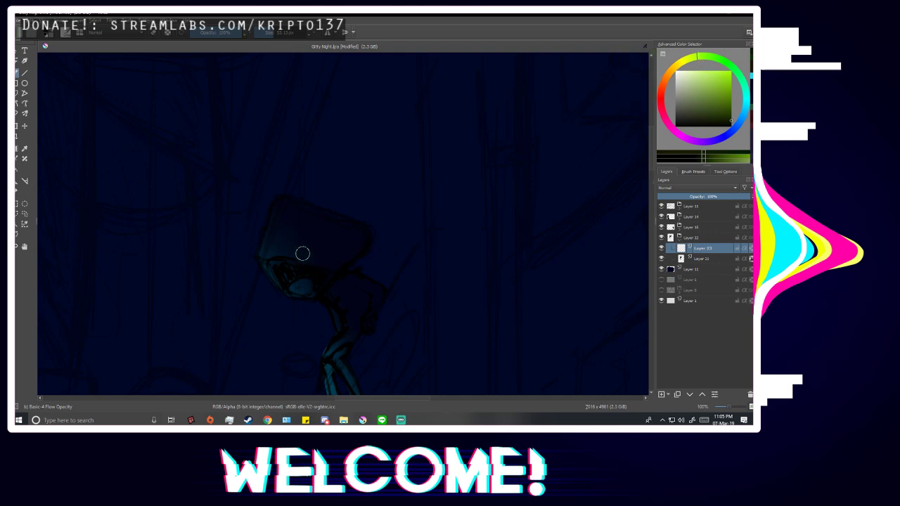
pyautogui.scroll(2, 295, 250)
pyautogui.moveTo(224, 254); pyautogui.dragTo(273, 145)
pyautogui.hotkey('ctrl', 'z')
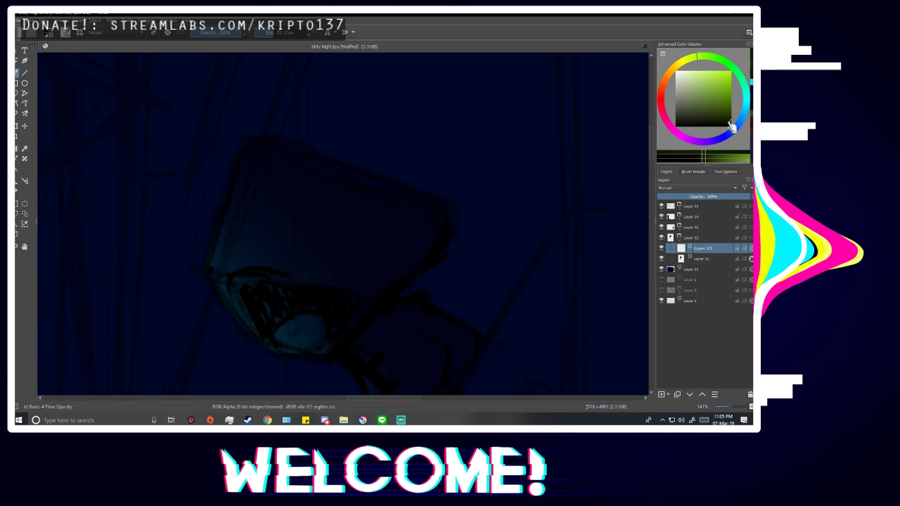
pyautogui.moveTo(714, 120); pyautogui.dragTo(731, 127)
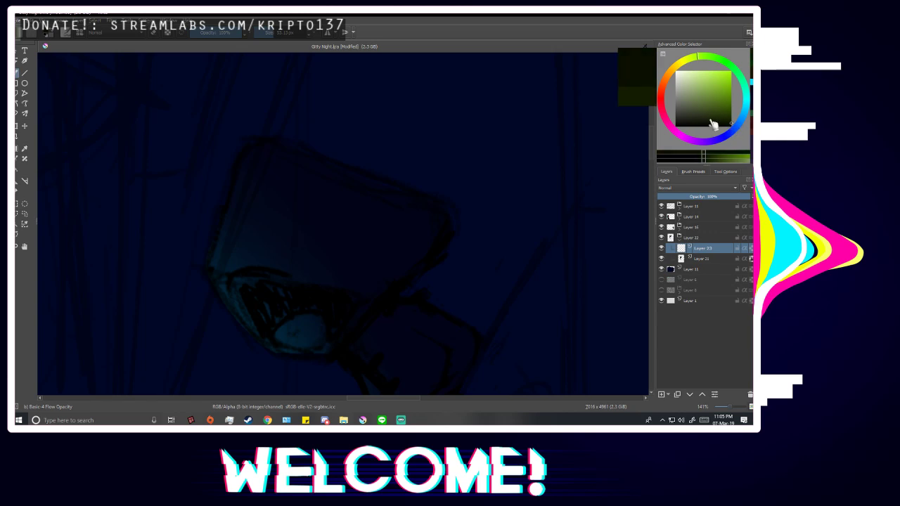
pyautogui.moveTo(226, 231); pyautogui.dragTo(273, 189)
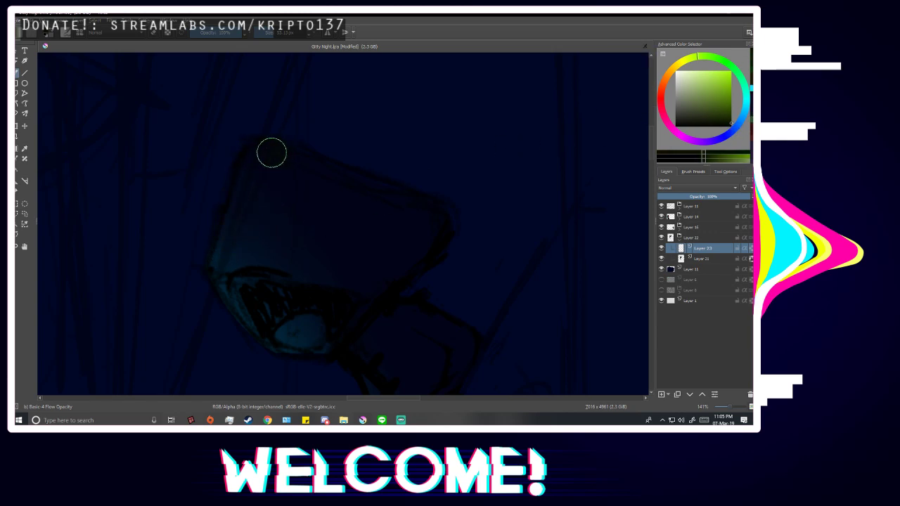
pyautogui.hotkey('ctrl', 'z')
pyautogui.moveTo(370, 302)
pyautogui.mouseDown()
pyautogui.moveTo(325, 342)
pyautogui.moveTo(301, 347)
pyautogui.moveTo(262, 328)
pyautogui.moveTo(221, 274)
pyautogui.moveTo(229, 232)
pyautogui.moveTo(267, 198)
pyautogui.mouseUp()
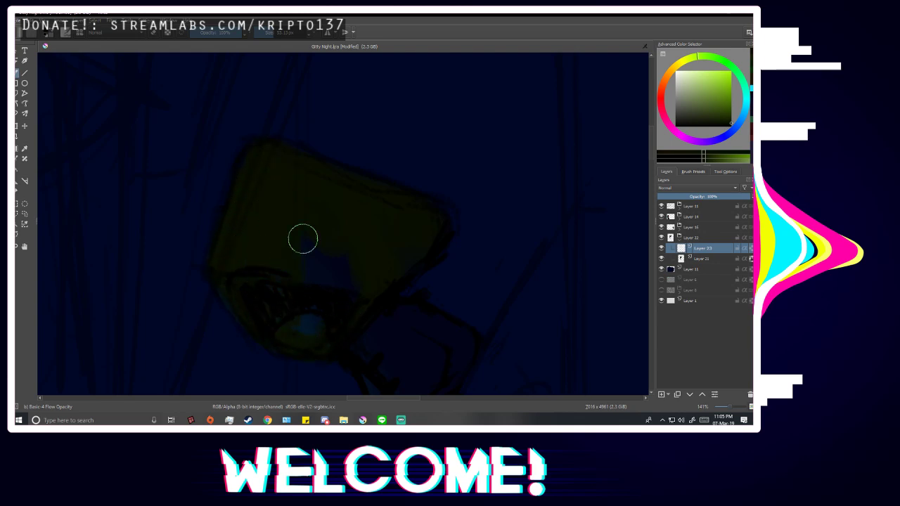
# Check the coloured head in the mirrored scene and extend the dark yellow-green over the figure's arm and torso.
pyautogui.scroll(-10, 449, 256)
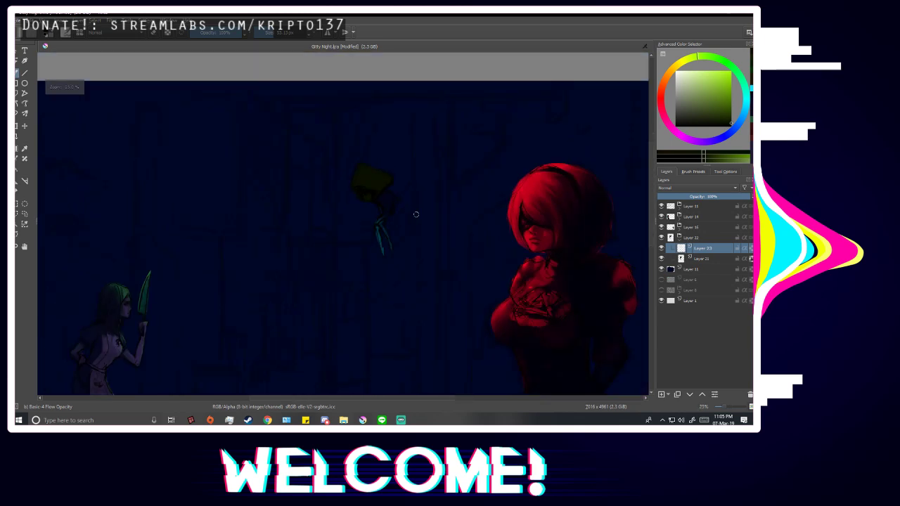
pyautogui.press('m')
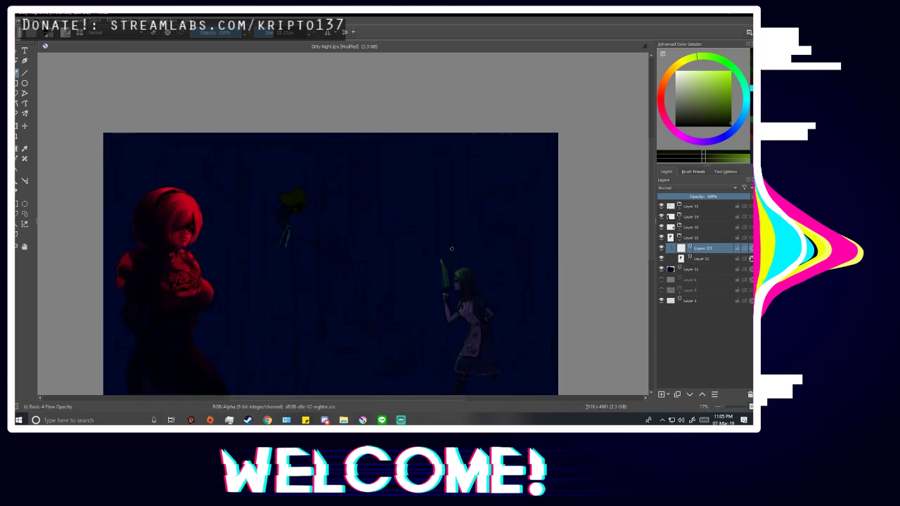
pyautogui.scroll(-1, 459, 199)
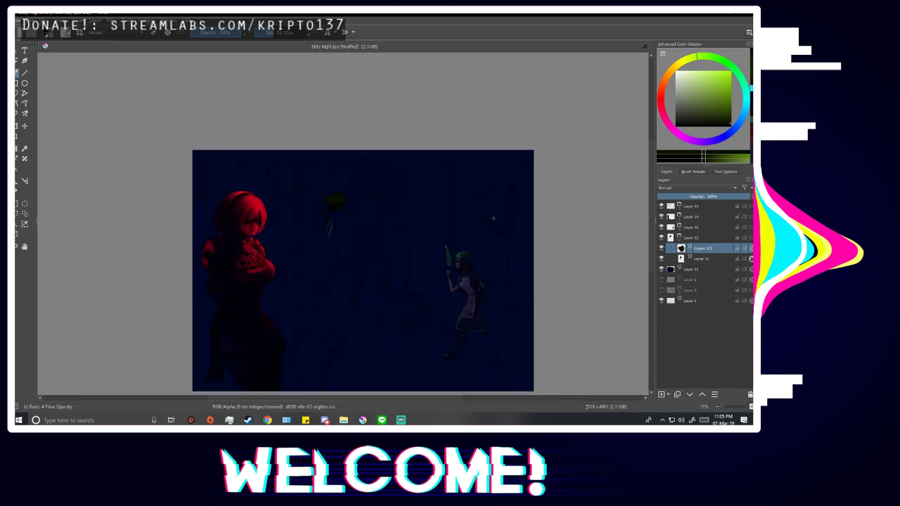
pyautogui.scroll(7, 351, 239)
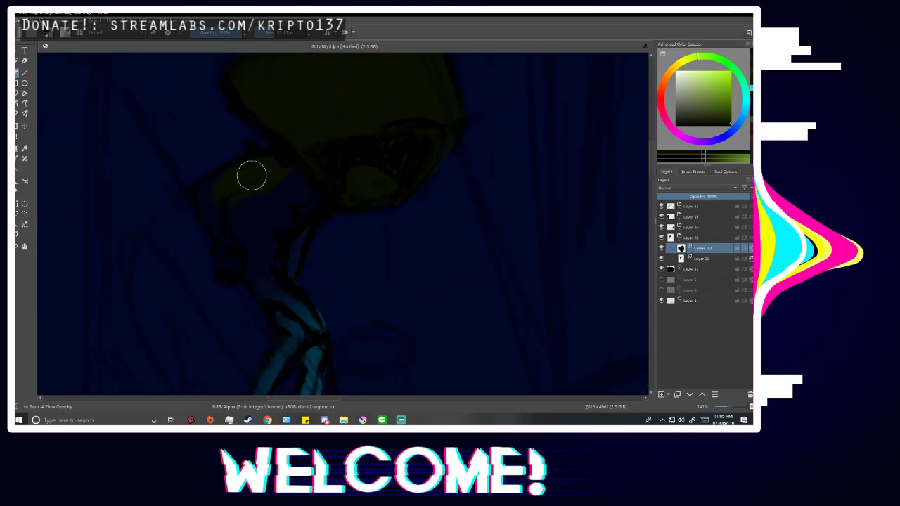
pyautogui.moveTo(252, 175)
pyautogui.mouseDown()
pyautogui.moveTo(263, 185)
pyautogui.moveTo(214, 201)
pyautogui.moveTo(215, 215)
pyautogui.moveTo(240, 188)
pyautogui.moveTo(236, 176)
pyautogui.mouseUp()
pyautogui.moveTo(283, 245)
pyautogui.mouseDown()
pyautogui.moveTo(317, 219)
pyautogui.moveTo(310, 237)
pyautogui.moveTo(280, 182)
pyautogui.moveTo(302, 185)
pyautogui.moveTo(281, 195)
pyautogui.moveTo(267, 240)
pyautogui.moveTo(267, 187)
pyautogui.moveTo(215, 192)
pyautogui.moveTo(242, 227)
pyautogui.moveTo(261, 214)
pyautogui.moveTo(266, 225)
pyautogui.moveTo(267, 284)
pyautogui.moveTo(274, 274)
pyautogui.moveTo(251, 278)
pyautogui.moveTo(270, 293)
pyautogui.mouseUp()
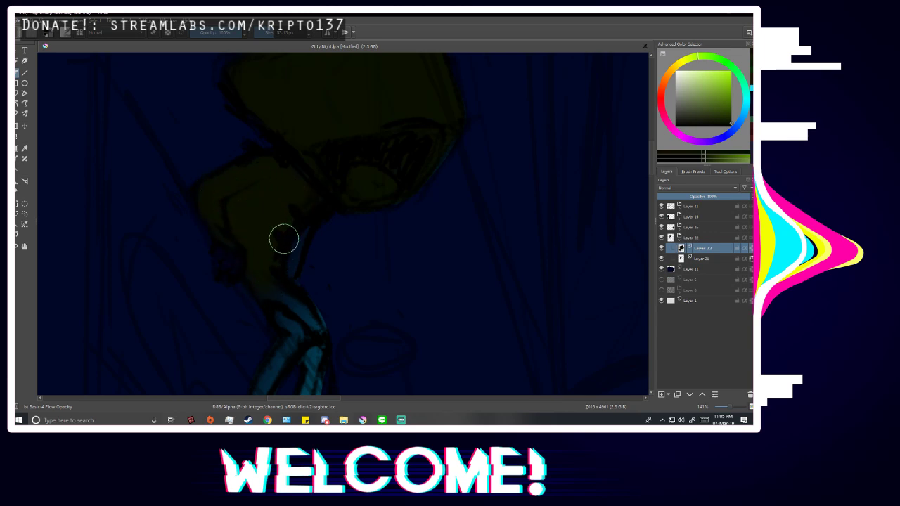
# Review the yellow-green figure within the whole scene, in mirrored and normal view, and with the sketch lines hidden.
pyautogui.scroll(-4, 382, 213)
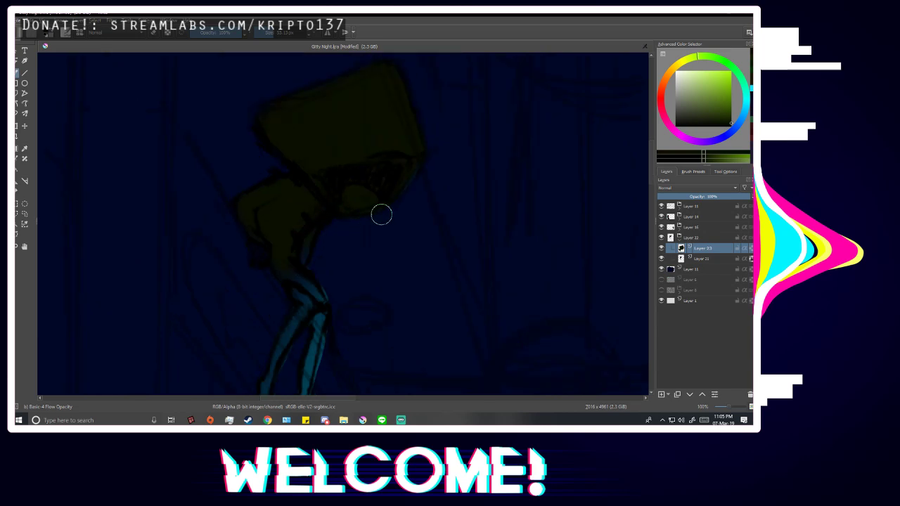
pyautogui.scroll(-1, 438, 211)
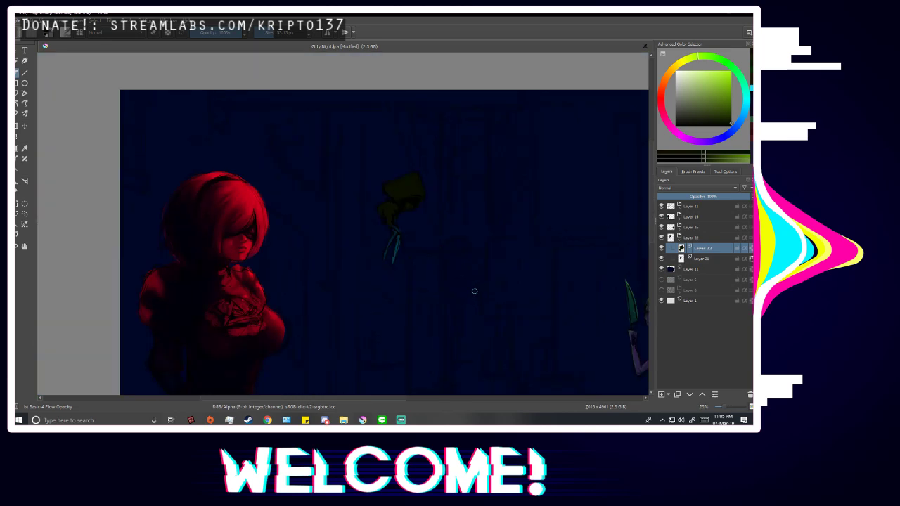
pyautogui.press('m')
pyautogui.press('m')
pyautogui.scroll(4, 428, 199)
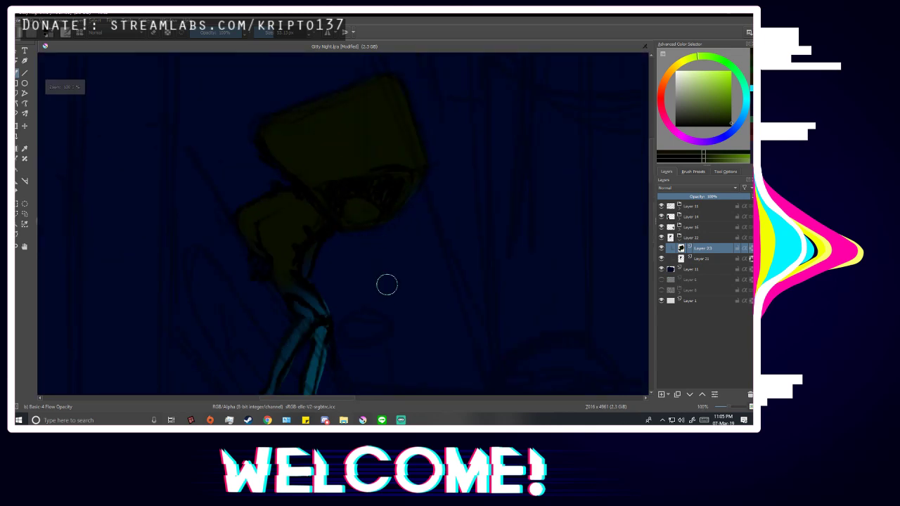
pyautogui.click(661, 206)
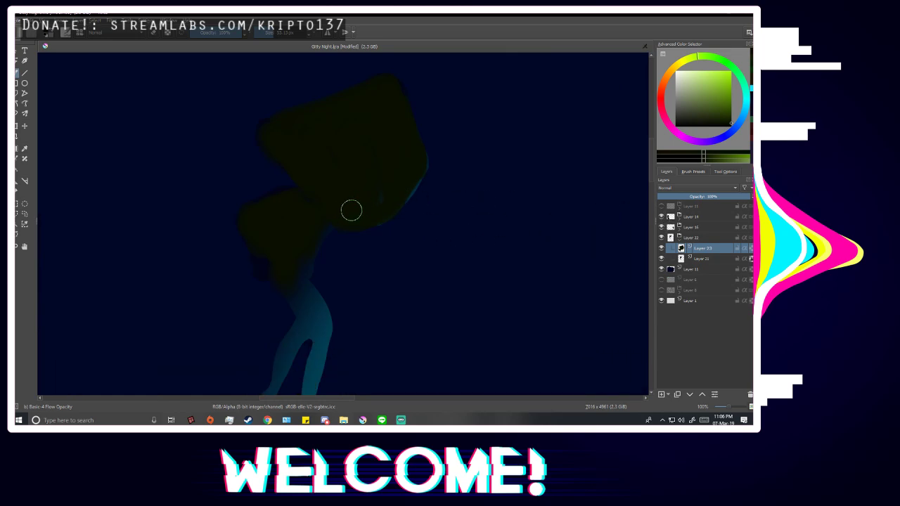
pyautogui.scroll(3, 383, 184)
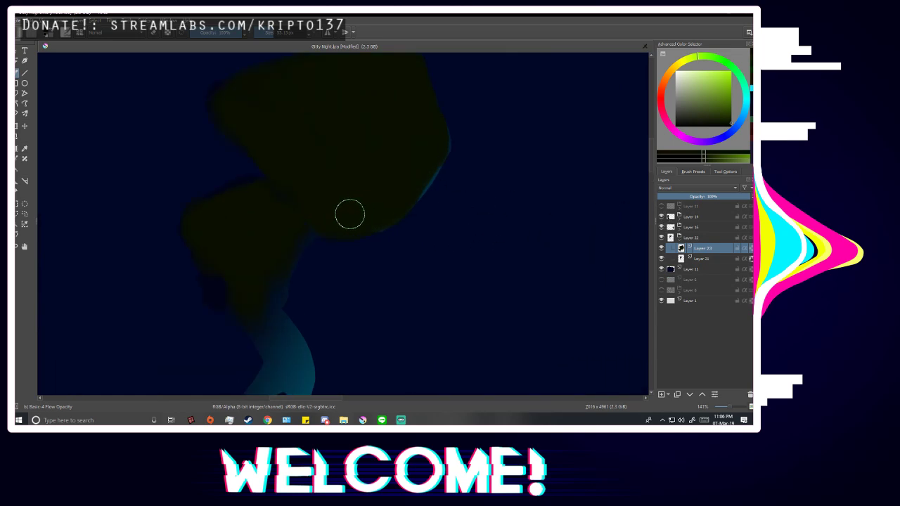
pyautogui.click(661, 206)
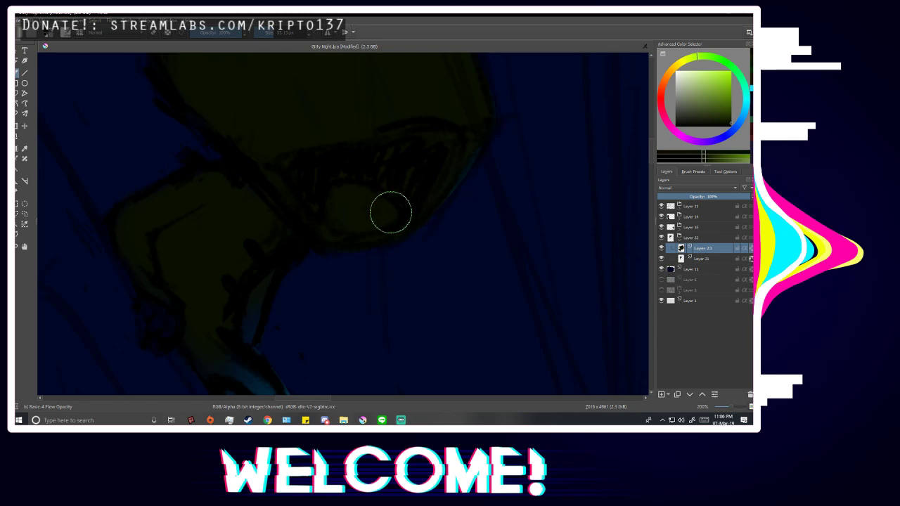
pyautogui.scroll(-3, 457, 163)
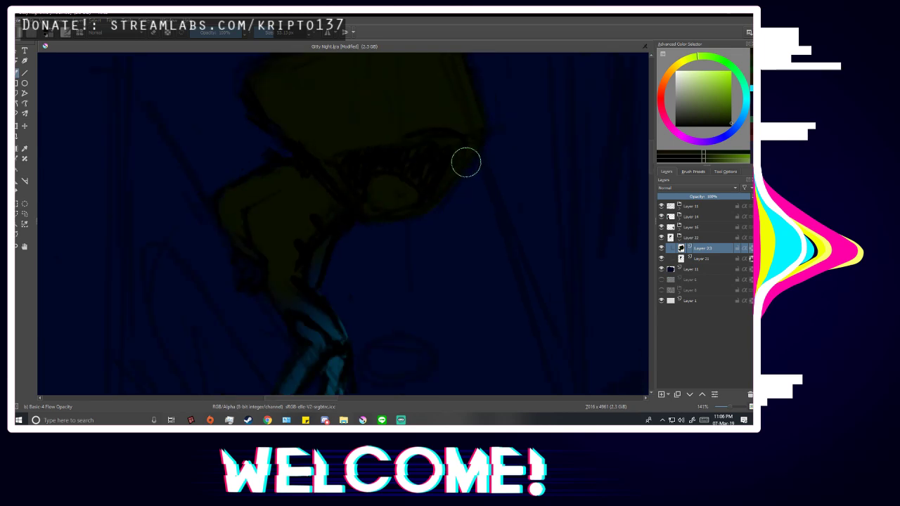
# Hide the sketch lines and the yellow-green colour layer, and sample the dark blue from the figure's head.
pyautogui.click(662, 207)
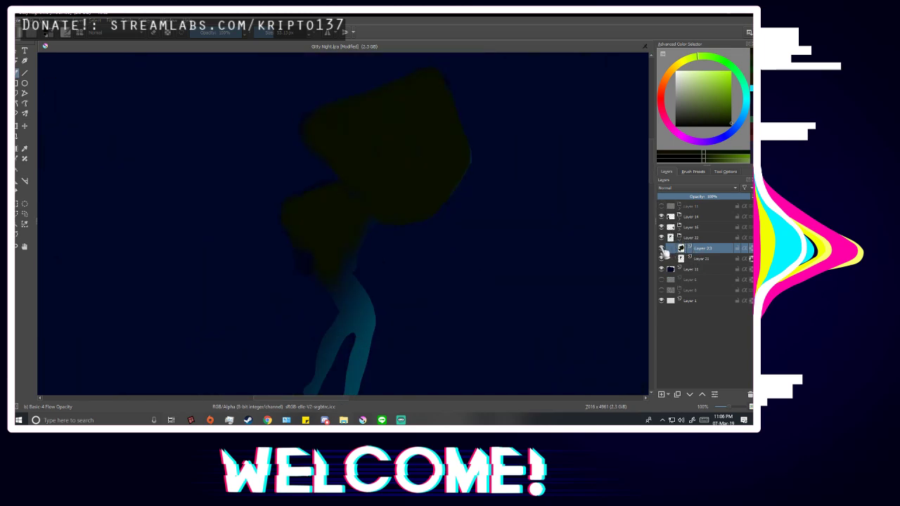
pyautogui.click(662, 249)
pyautogui.keyDown('ctrl'); pyautogui.click(353, 126); pyautogui.keyUp('ctrl')
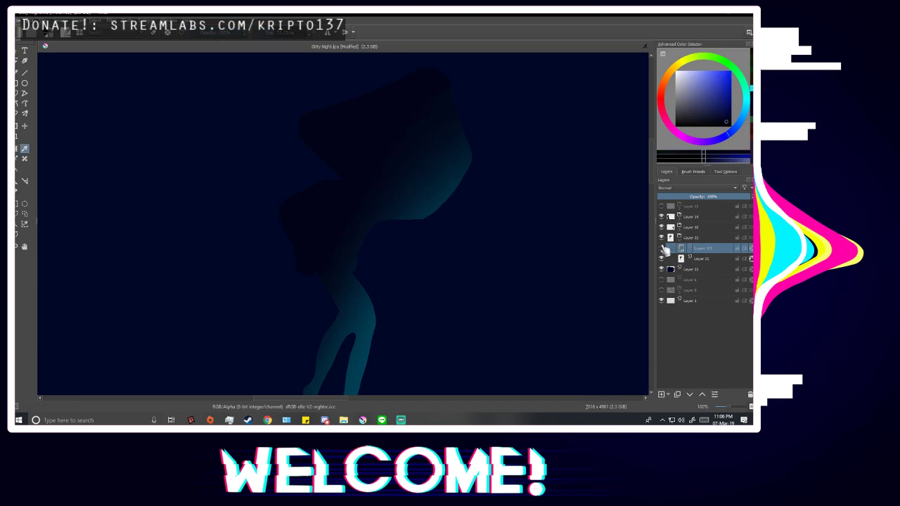
# Show the yellow-green colour layer and the sketch lines again, and block in the hanging figure's open mouth with dark blue.
pyautogui.click(662, 248)
pyautogui.scroll(-1, 363, 166)
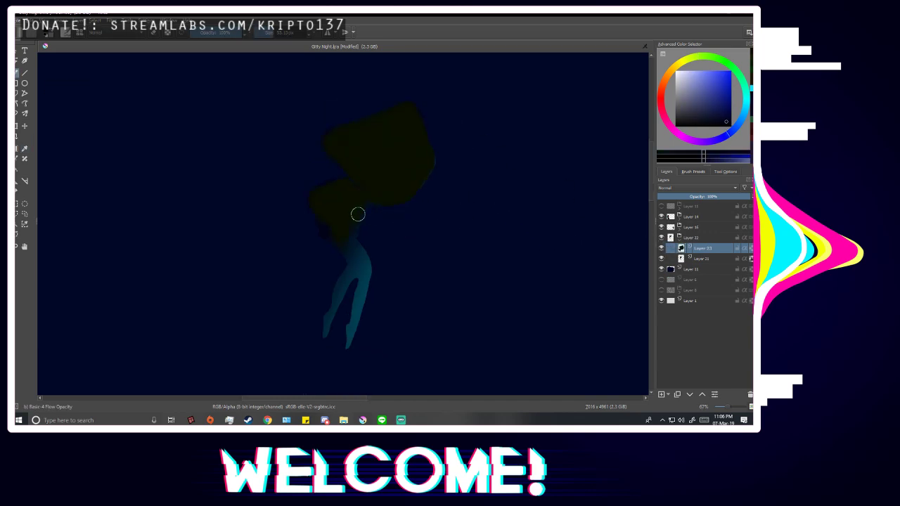
pyautogui.scroll(-1, 358, 214)
pyautogui.press('m')
pyautogui.press('m')
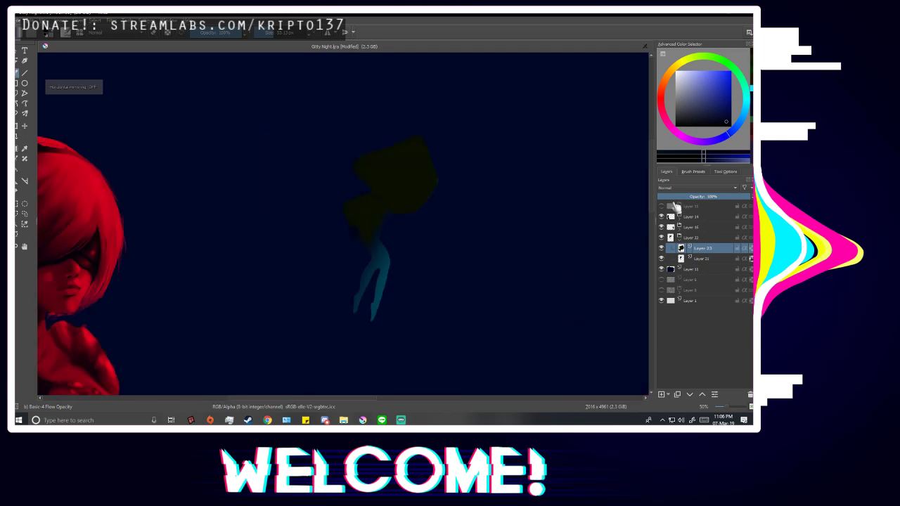
pyautogui.scroll(4, 421, 193)
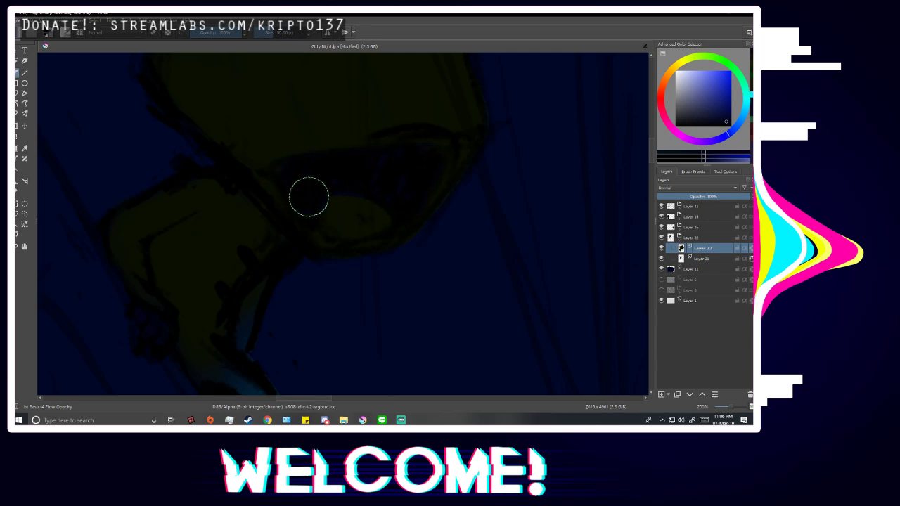
# Sample the dark yellow-green from the head, hide the sketch lines, and touch up the head around the mouth.
pyautogui.press('p')
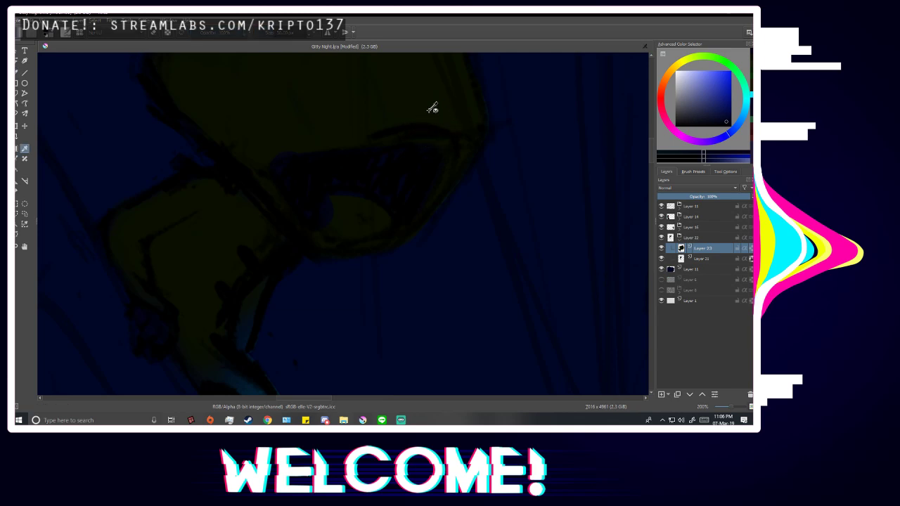
pyautogui.click(432, 108)
pyautogui.press('b')
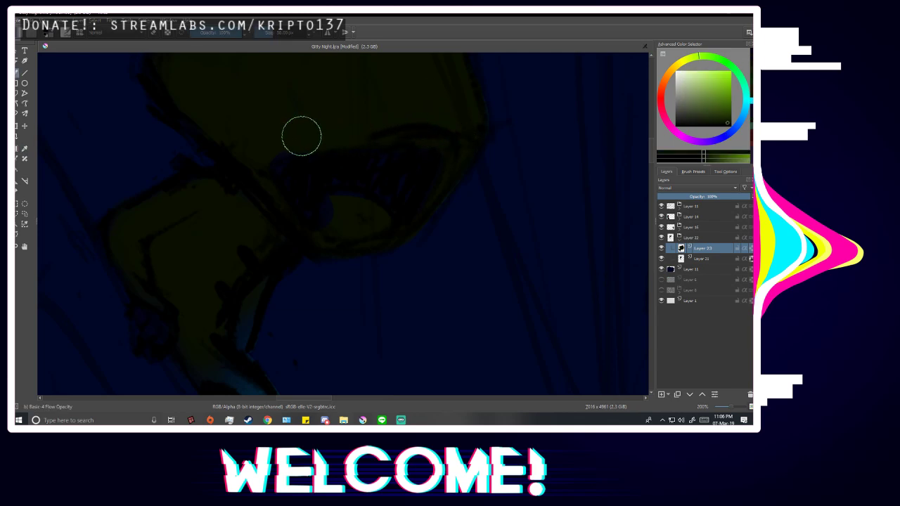
pyautogui.click(661, 206)
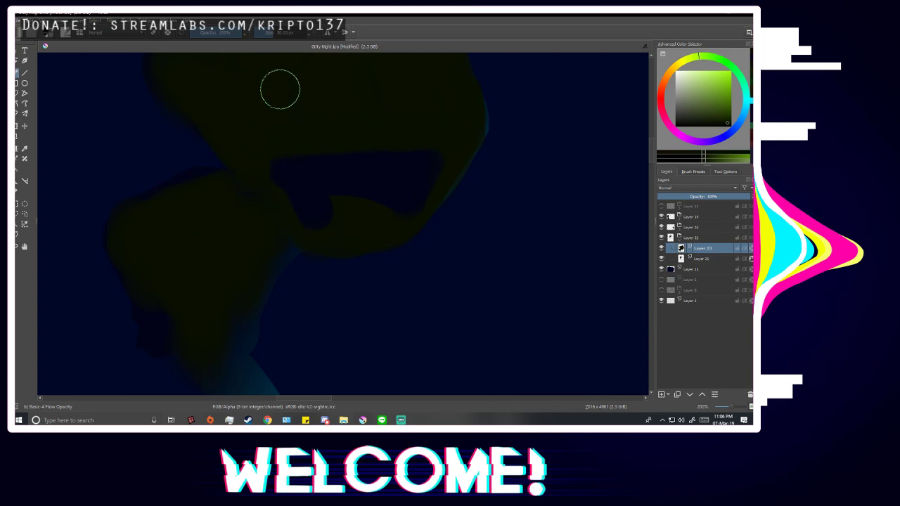
pyautogui.moveTo(288, 40); pyautogui.dragTo(277, 37)
pyautogui.moveTo(269, 165); pyautogui.dragTo(271, 194)
pyautogui.moveTo(300, 34); pyautogui.dragTo(265, 43)
# Refine the mouth's edges by alternating between the dark blue and the dark yellow-green sampled from the head.
pyautogui.scroll(-1, 352, 175)
pyautogui.keyDown('ctrl'); pyautogui.click(344, 177); pyautogui.keyUp('ctrl')
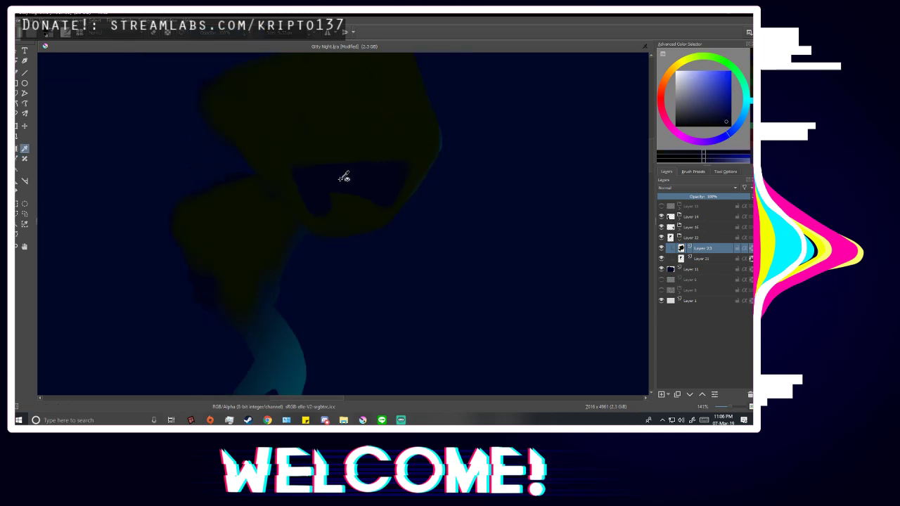
pyautogui.keyDown('ctrl'); pyautogui.click(351, 144); pyautogui.keyUp('ctrl')
pyautogui.keyDown('ctrl'); pyautogui.click(349, 175); pyautogui.keyUp('ctrl')
pyautogui.scroll(-2, 402, 223)
pyautogui.scroll(2, 407, 195)
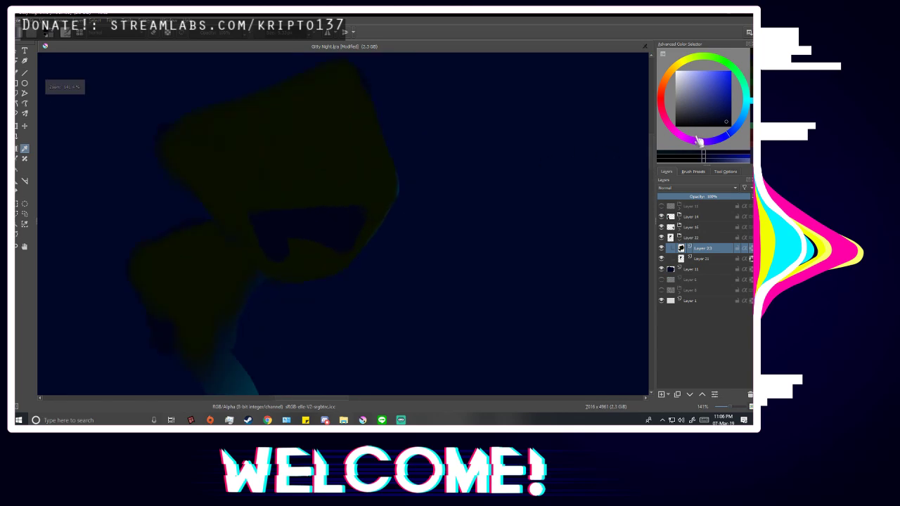
pyautogui.keyDown('ctrl'); pyautogui.click(327, 172); pyautogui.keyUp('ctrl')
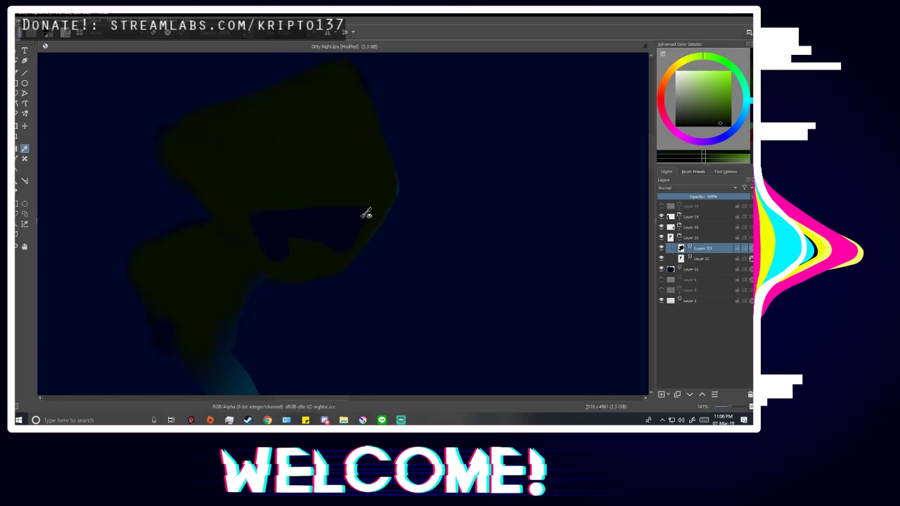
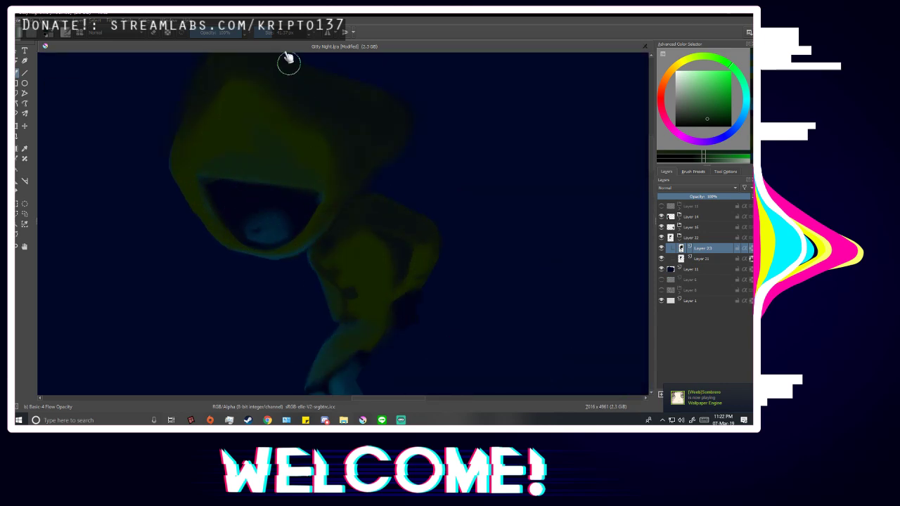
# Examine the shaded hanging figure up close and against the other characters in the whole scene, in normal and mirrored view.
pyautogui.scroll(4, 253, 257)
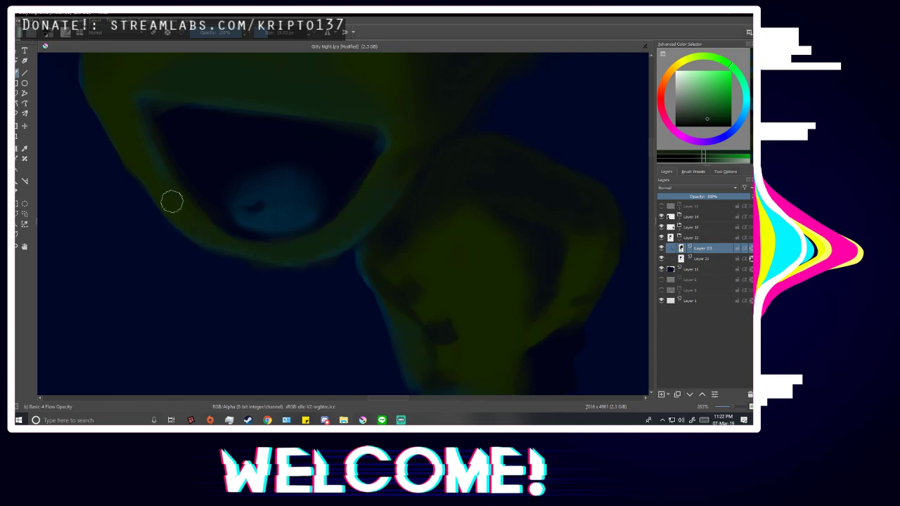
pyautogui.scroll(-2, 372, 173)
pyautogui.scroll(-6, 388, 155)
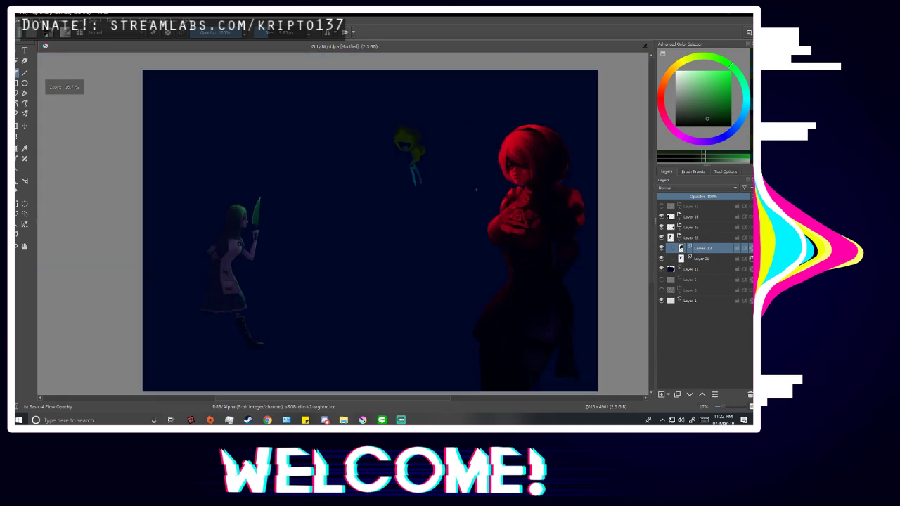
pyautogui.press('m')
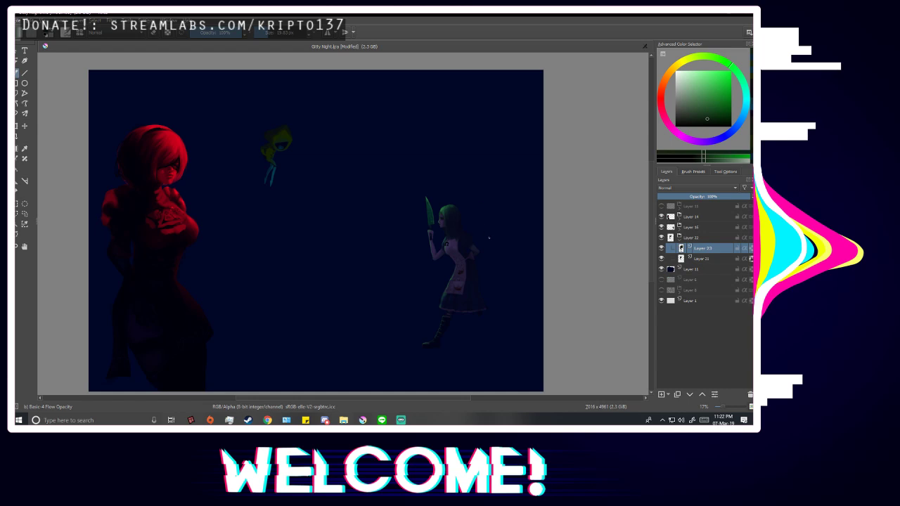
pyautogui.scroll(2, 464, 198)
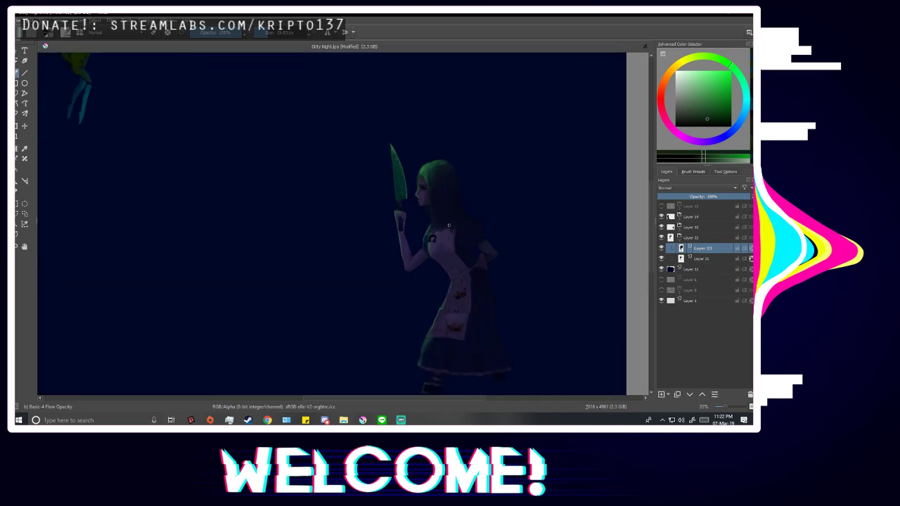
pyautogui.scroll(-2, 471, 198)
pyautogui.scroll(-1, 477, 207)
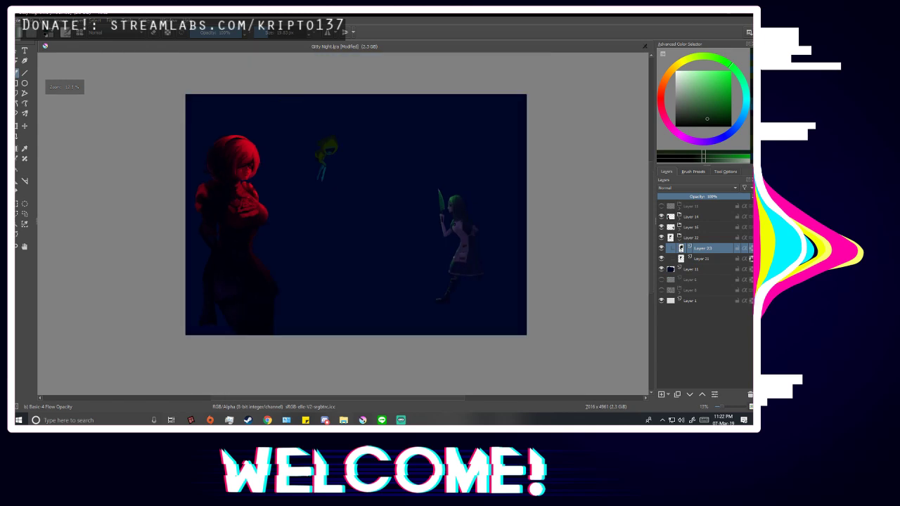
pyautogui.press('m')
pyautogui.press('m')
# Show the sketch group and hide its character line layer, Layer 7, keeping only the background lines over the scene.
pyautogui.click(660, 206)
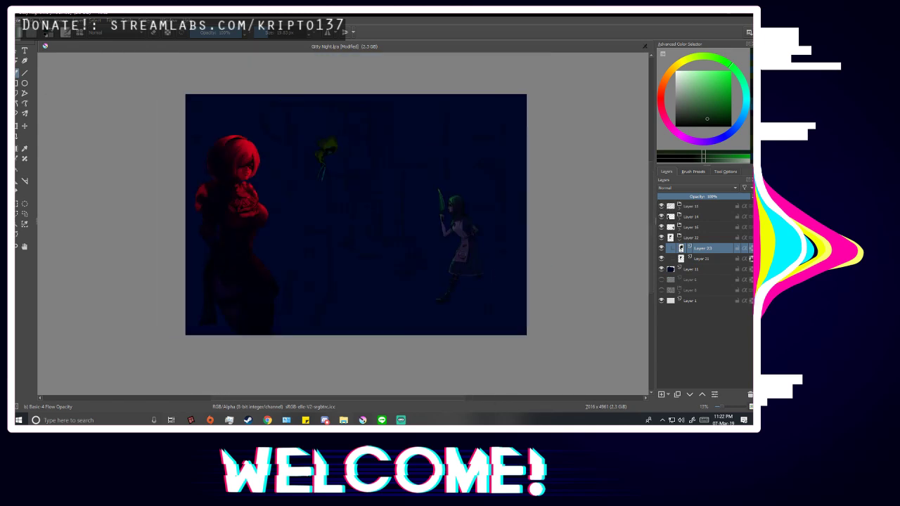
pyautogui.click(680, 208)
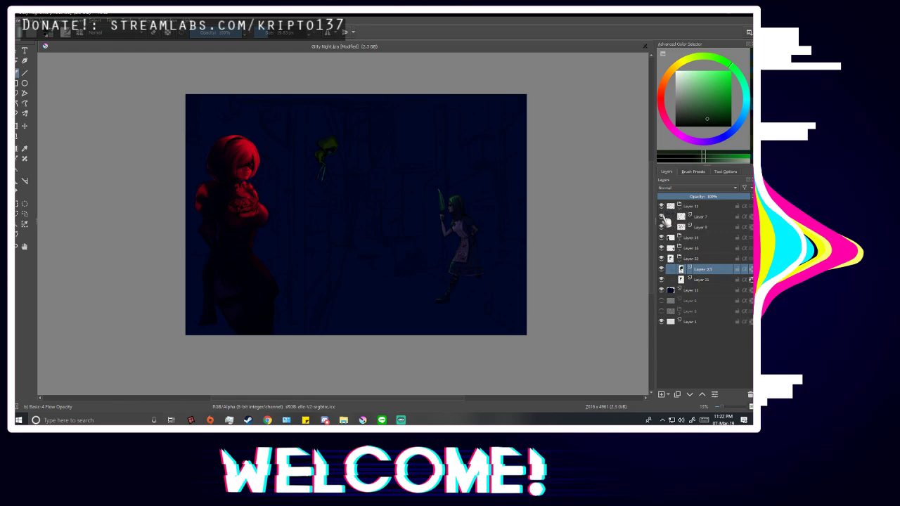
pyautogui.click(661, 217)
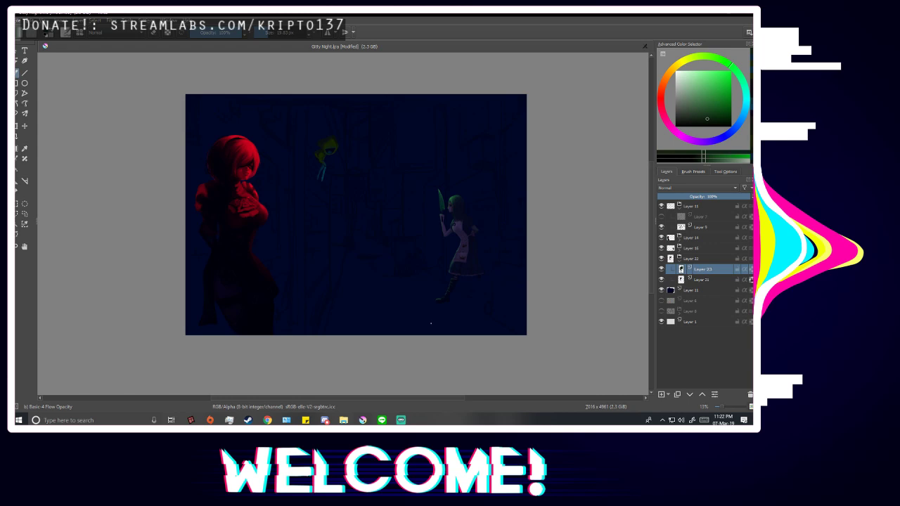
pyautogui.press('m')
pyautogui.press('m')
pyautogui.scroll(3, 343, 144)
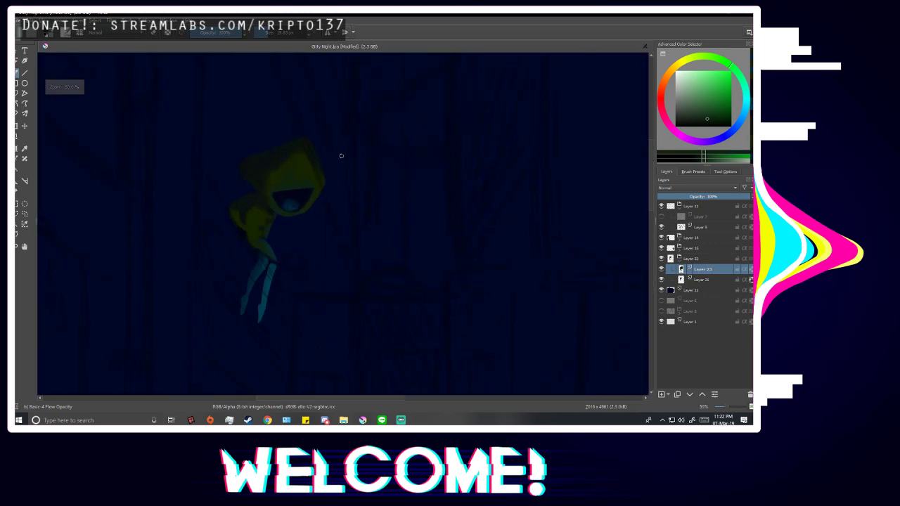
pyautogui.scroll(-3, 341, 156)
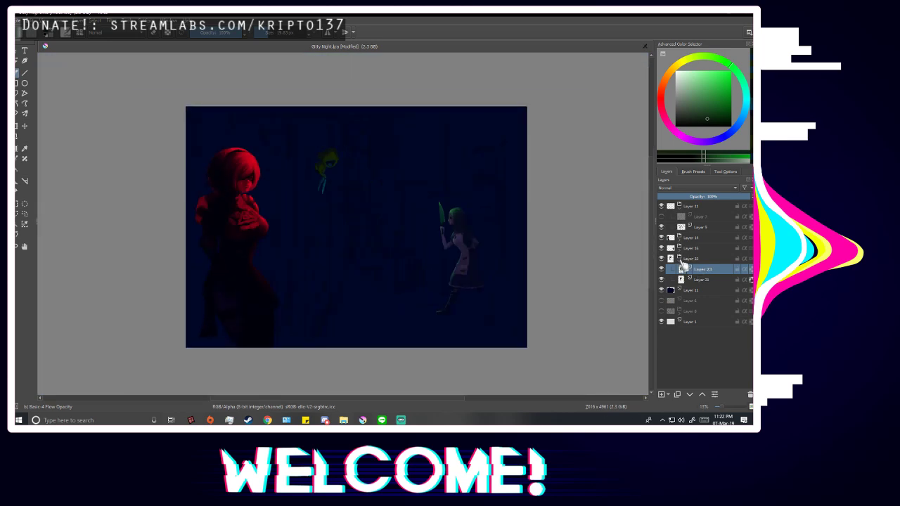
# Move the sketch group below the three character groups, directly above the dark blue background layer, and check the mirrored scene.
pyautogui.moveTo(692, 208); pyautogui.dragTo(686, 283)
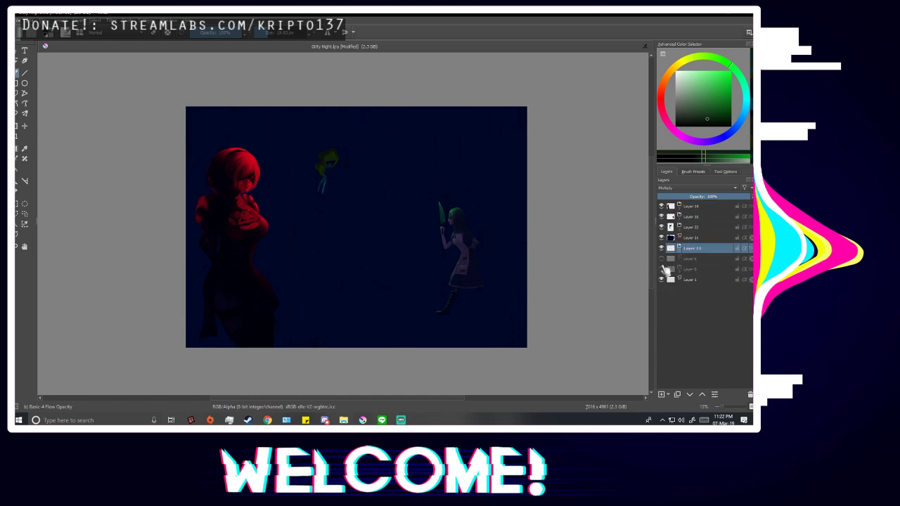
pyautogui.moveTo(693, 251); pyautogui.dragTo(694, 236)
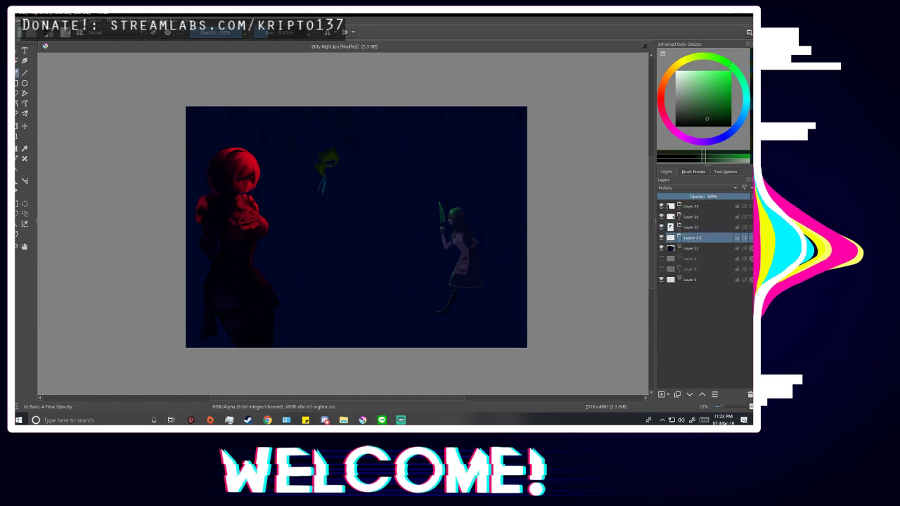
pyautogui.press('m')
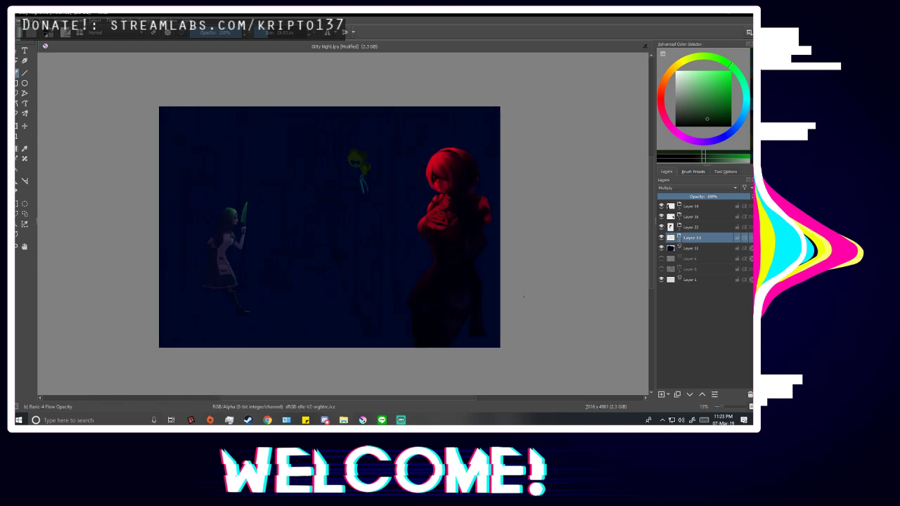
pyautogui.press('m')
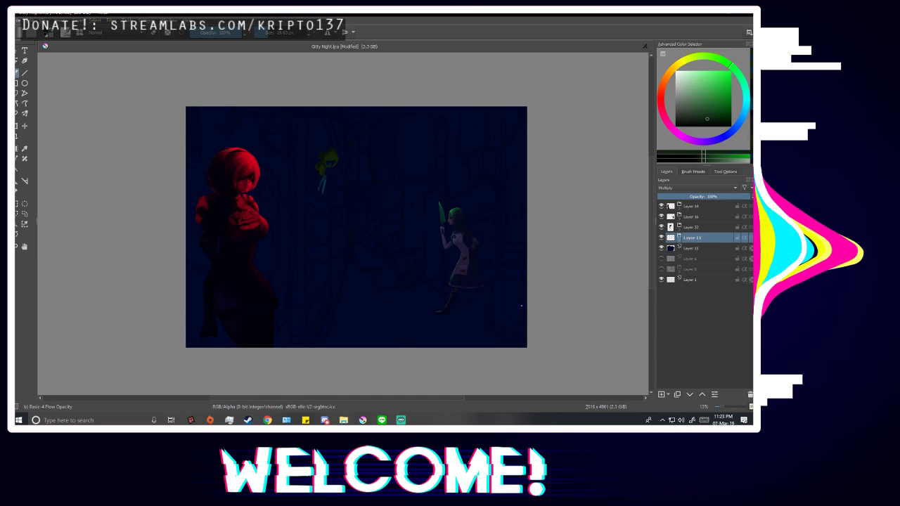
# Compare the hanging figure and the knife-holding girl with their colour layers off and on, and review the whole scene mirrored and unmirrored.
pyautogui.click(680, 231)
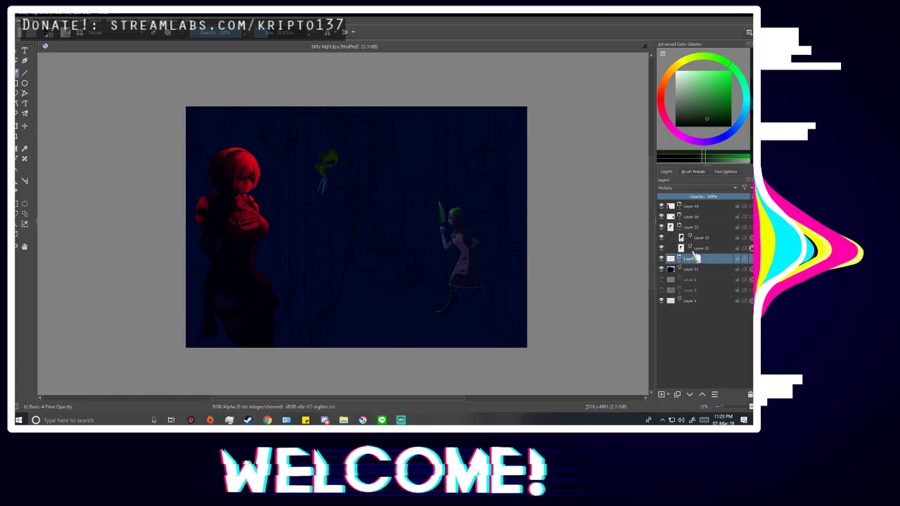
pyautogui.click(661, 237)
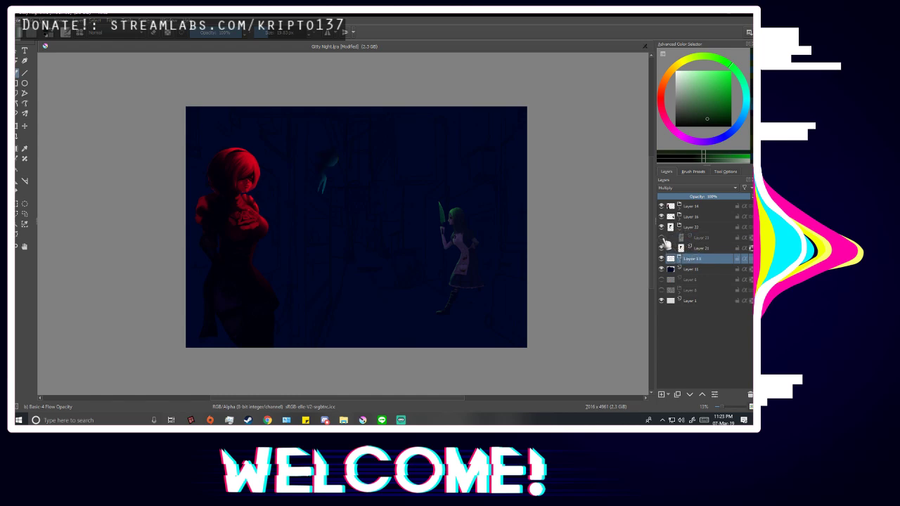
pyautogui.click(661, 238)
pyautogui.click(680, 228)
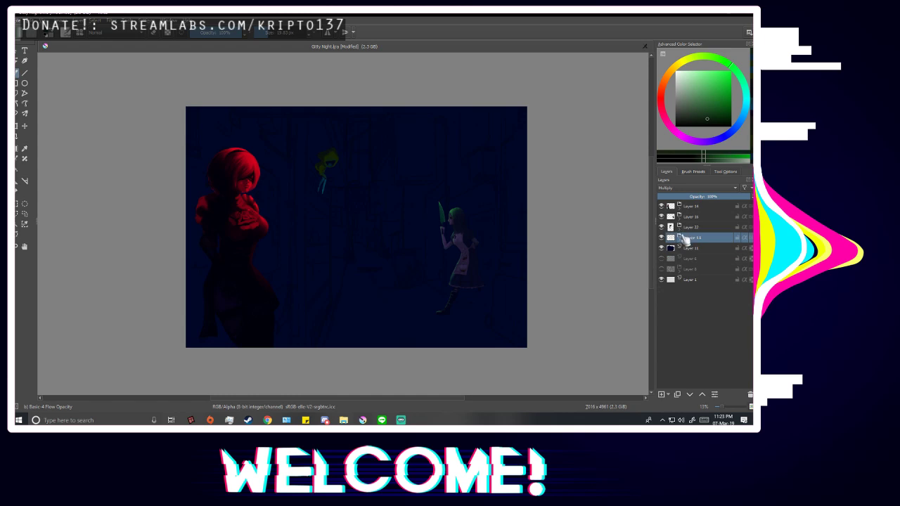
pyautogui.click(689, 218)
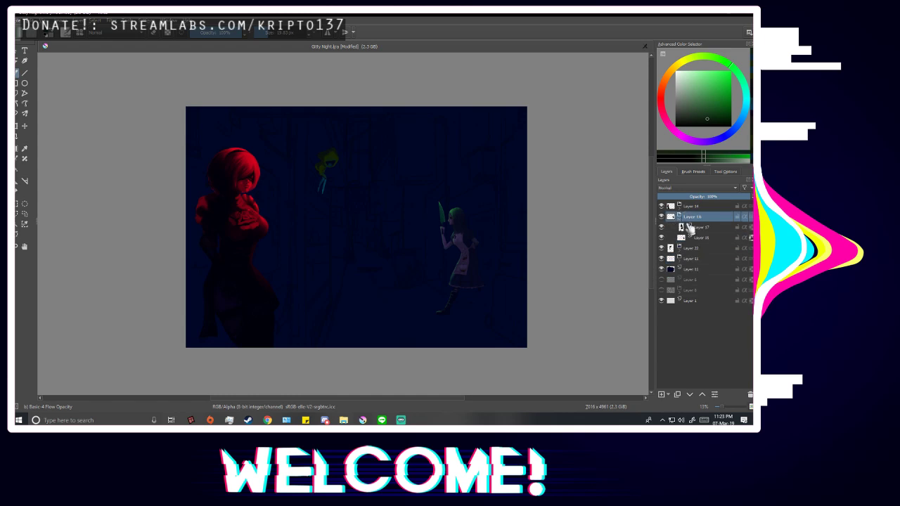
pyautogui.click(679, 217)
pyautogui.click(693, 228)
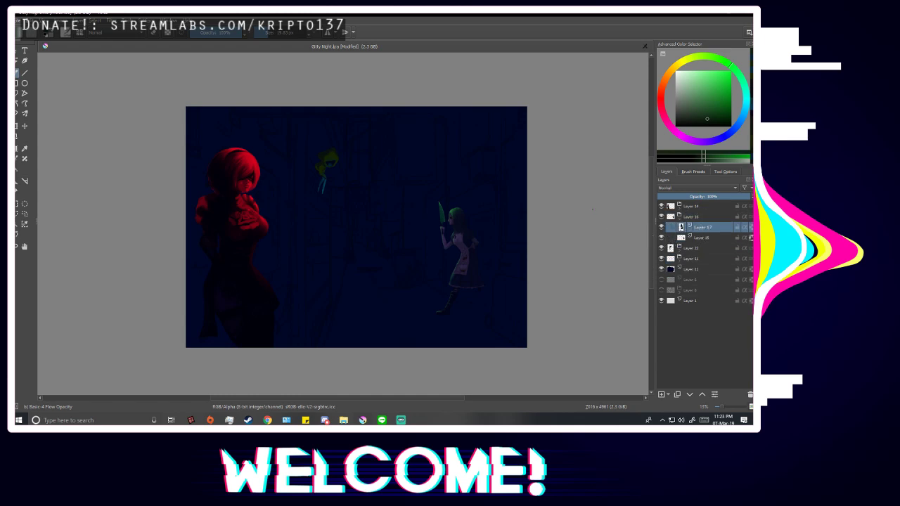
pyautogui.click(662, 228)
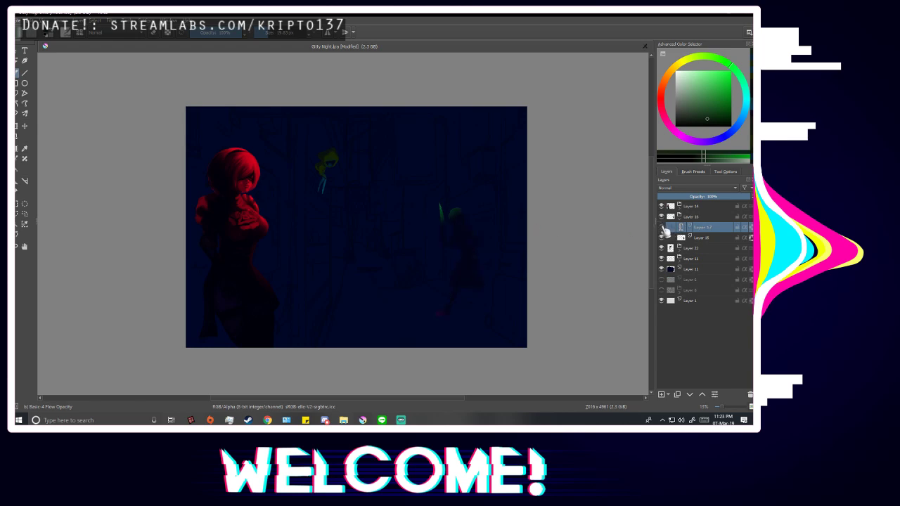
pyautogui.click(661, 228)
pyautogui.moveTo(664, 231)
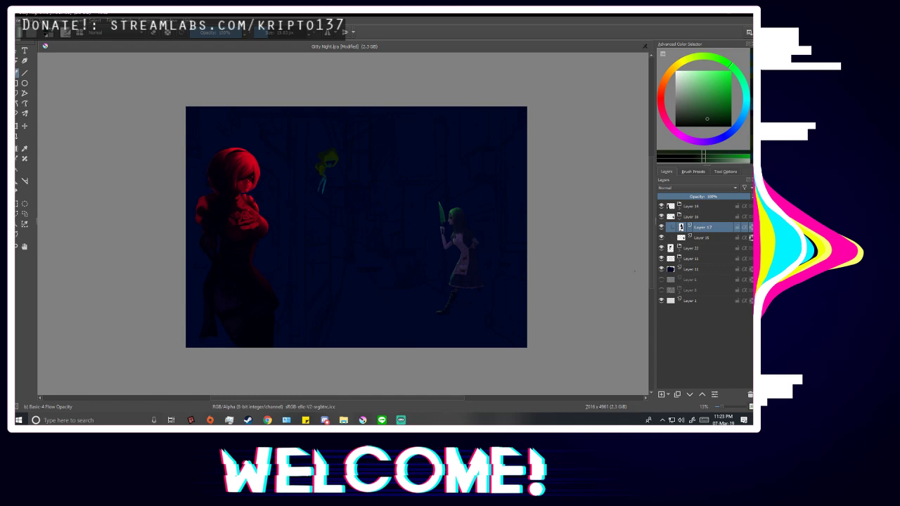
pyautogui.click(680, 215)
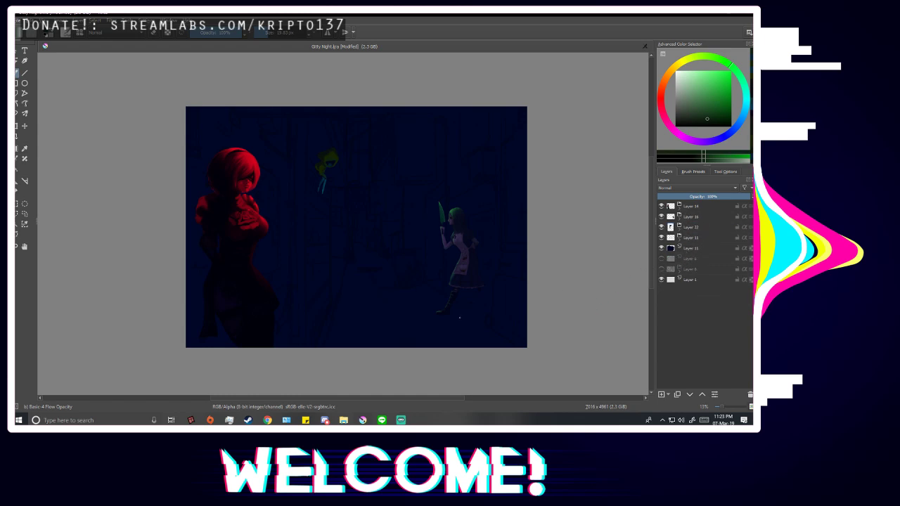
pyautogui.press('m')
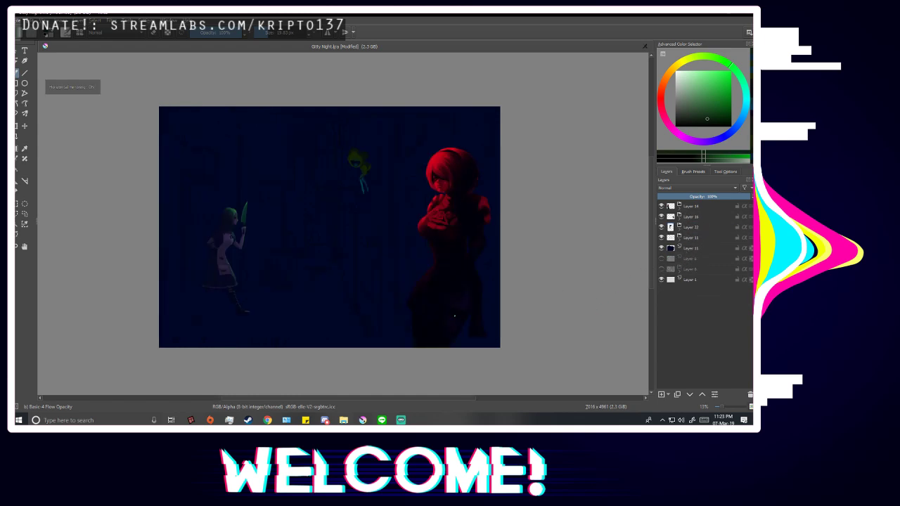
pyautogui.press('m')
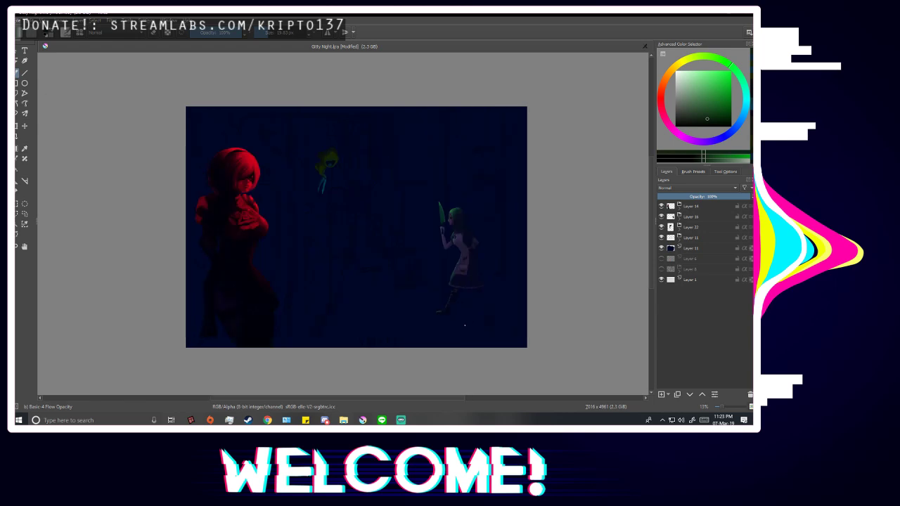
pyautogui.scroll(-1, 429, 301)
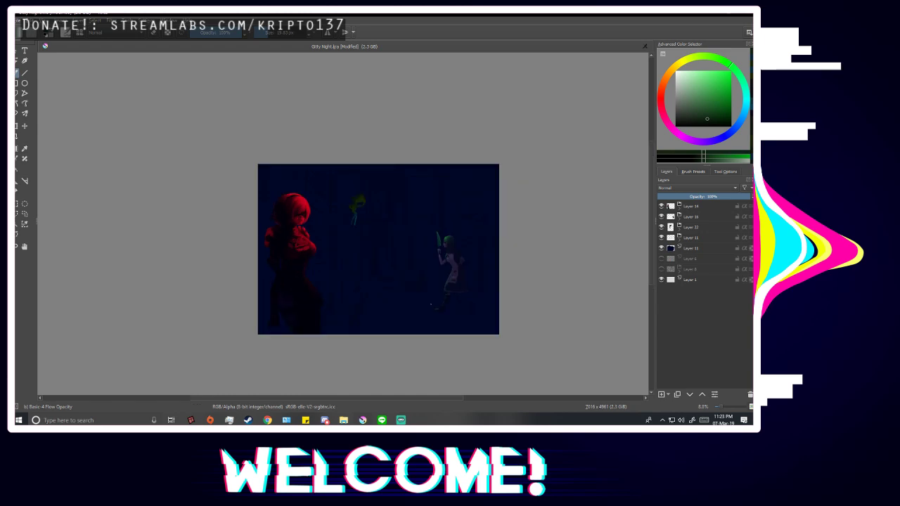
# Examine the hanging figure up close in the mirrored scene, toggling the sketch group's two line layers to check which lines overlap it.
pyautogui.scroll(1, 445, 305)
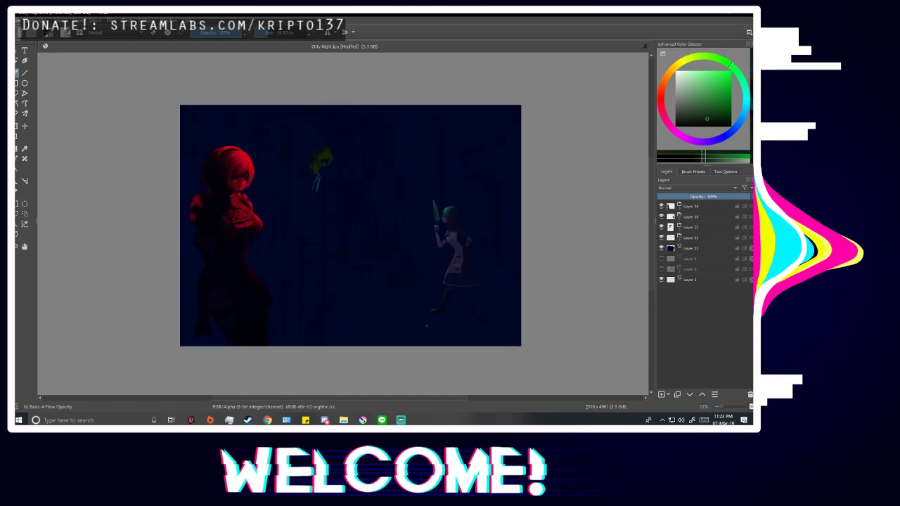
pyautogui.press('m')
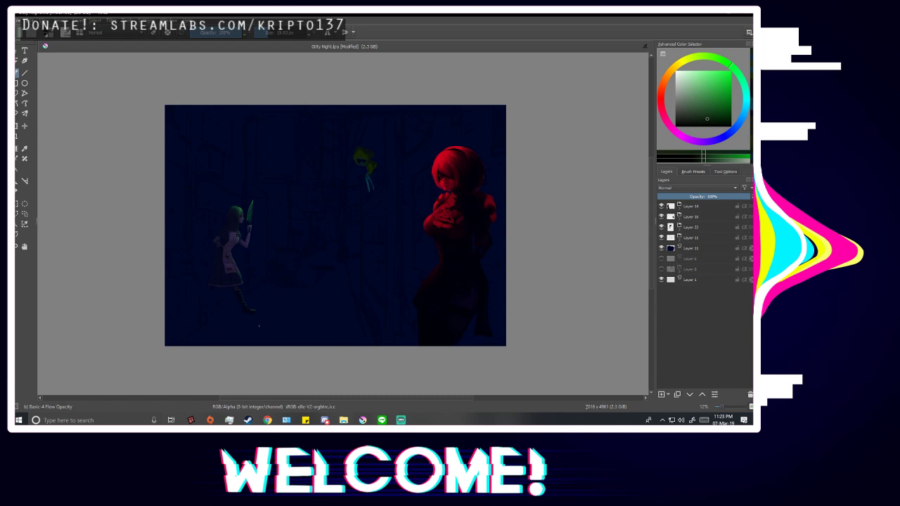
pyautogui.scroll(3, 381, 154)
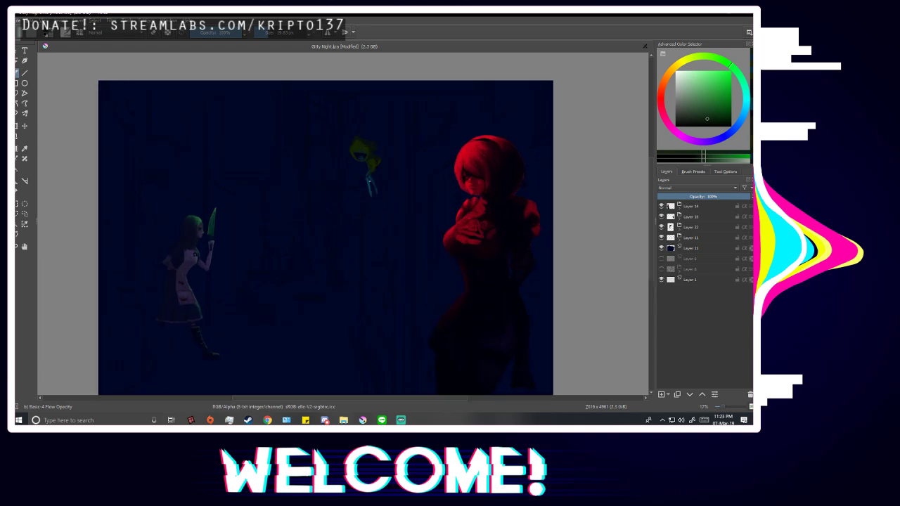
pyautogui.scroll(2, 384, 166)
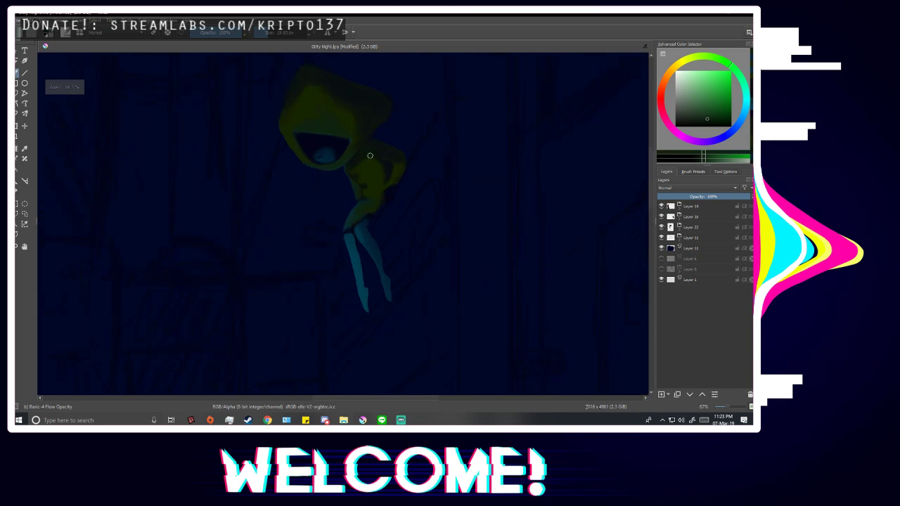
pyautogui.scroll(1, 378, 168)
pyautogui.keyDown('ctrl'); pyautogui.click(381, 150); pyautogui.keyUp('ctrl')
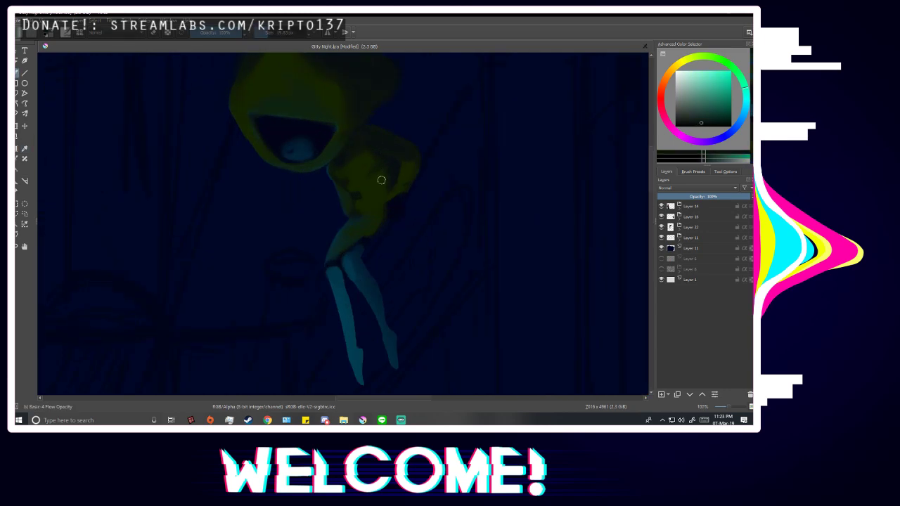
pyautogui.click(680, 239)
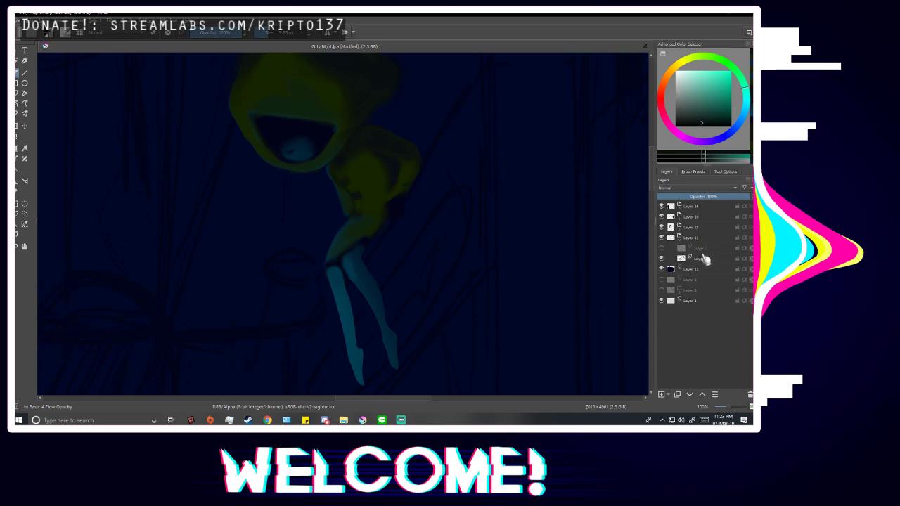
pyautogui.click(689, 259)
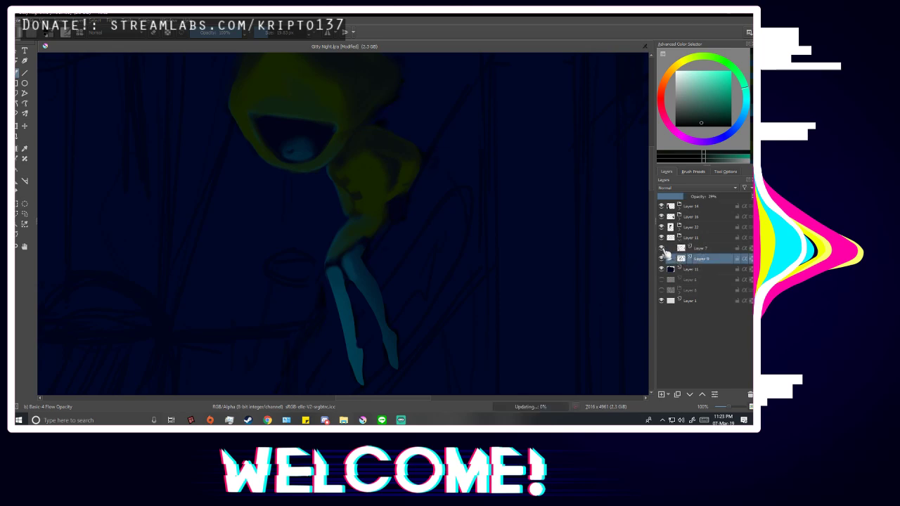
pyautogui.click(662, 248)
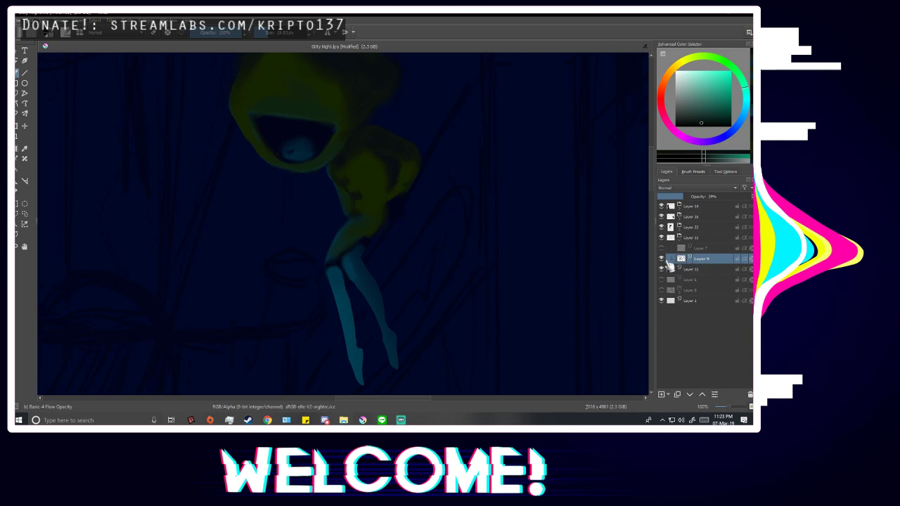
pyautogui.click(661, 258)
pyautogui.click(692, 249)
pyautogui.click(661, 249)
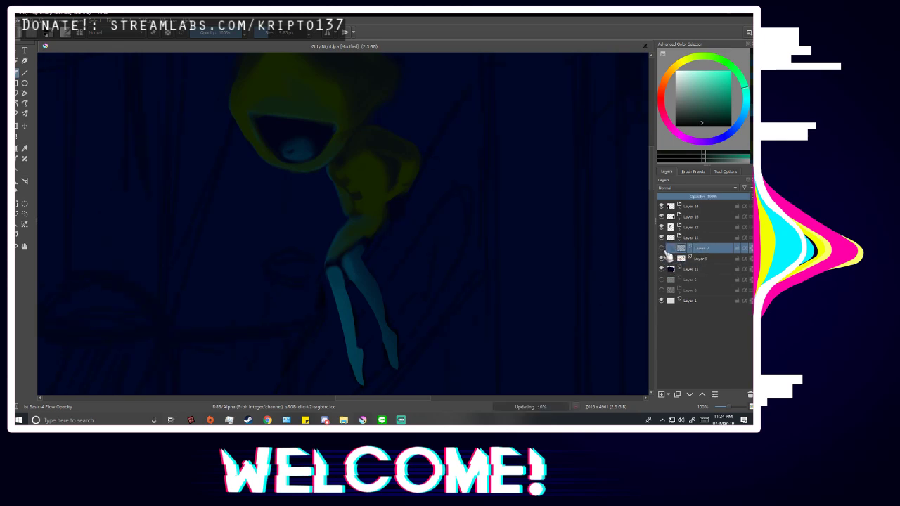
# Collapse the sketch group, expand the hanging figure's group, Layer 22, and select its upper paint layer, toggling its visibility to check its contents.
pyautogui.click(680, 241)
pyautogui.click(689, 228)
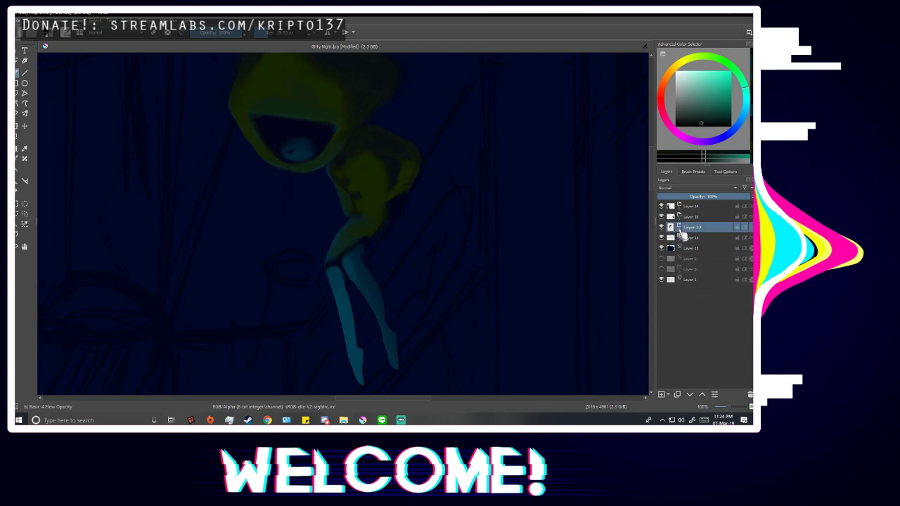
pyautogui.click(680, 230)
pyautogui.click(693, 240)
pyautogui.click(662, 238)
pyautogui.click(661, 238)
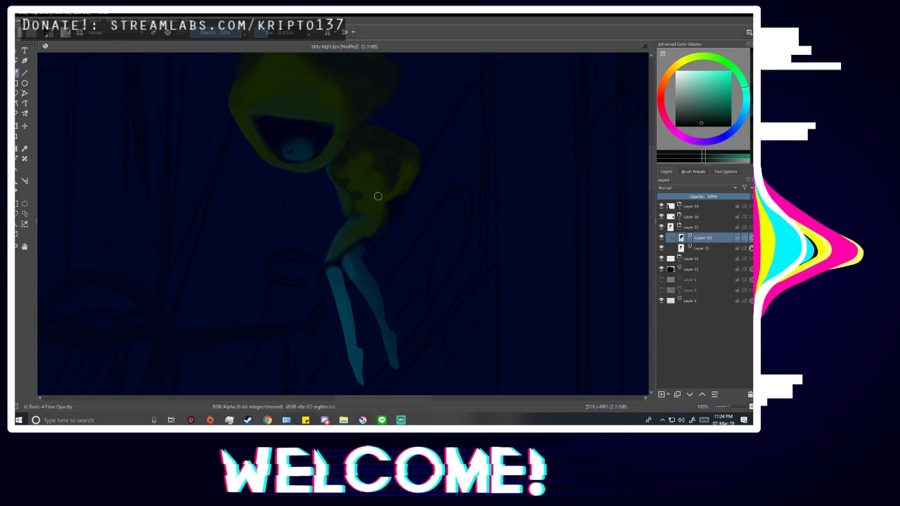
# Review the whole scene in normal and mirrored view, comparing the hanging figure with the red woman and the knife-holding girl.
pyautogui.scroll(-4, 379, 191)
pyautogui.press('m')
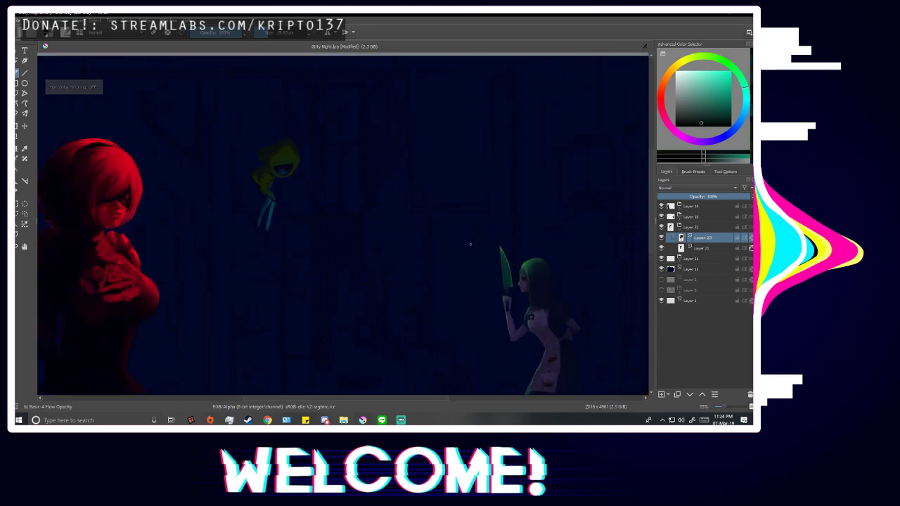
pyautogui.press('m')
pyautogui.scroll(-1, 468, 184)
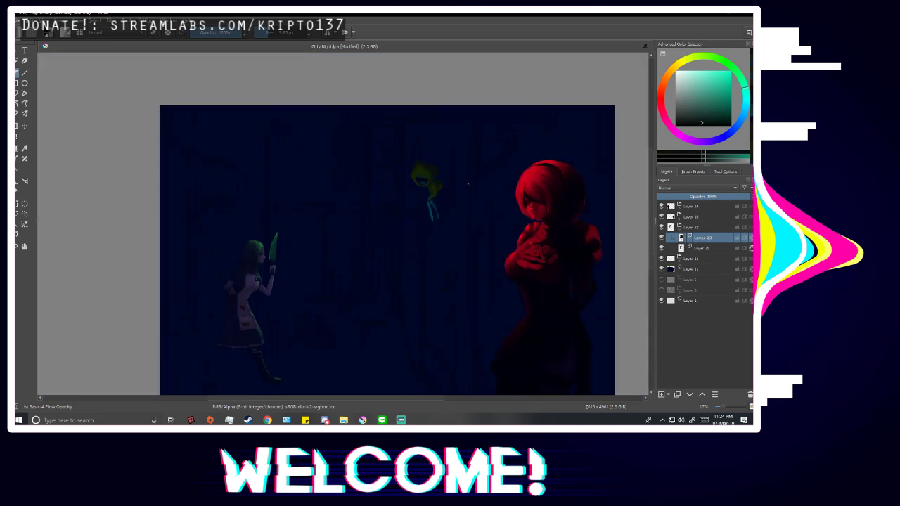
pyautogui.scroll(-2, 478, 189)
pyautogui.scroll(1, 478, 188)
pyautogui.press('m')
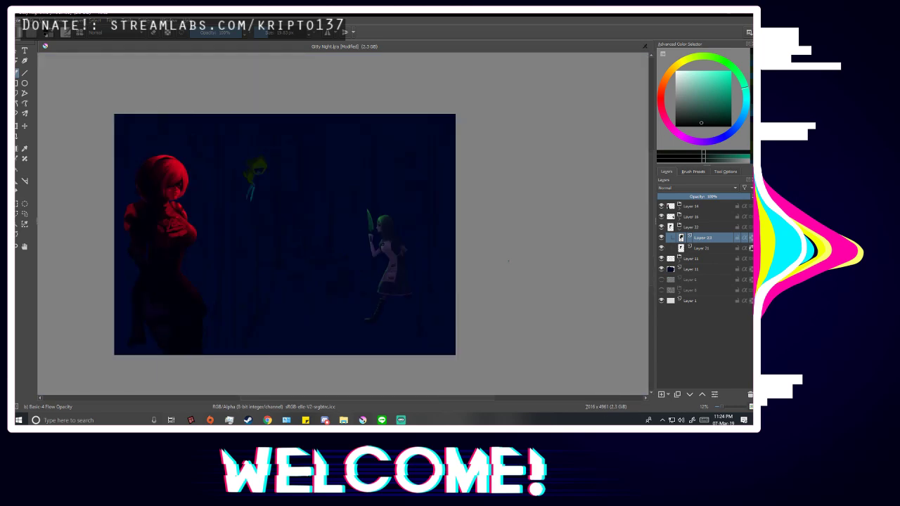
pyautogui.press('m')
pyautogui.scroll(6, 392, 201)
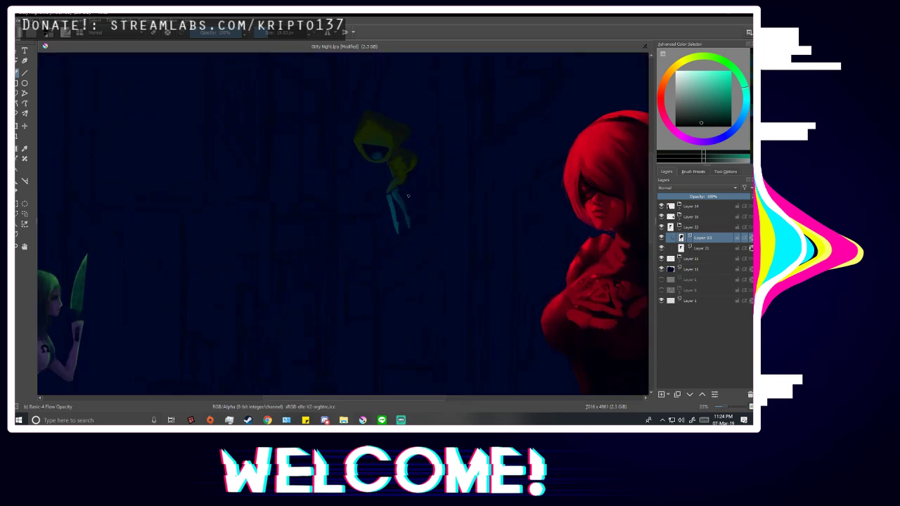
# Sample the dark blue shadow colour at the hanging figure's knees and check the legs against the whole scene.
pyautogui.press('p')
pyautogui.scroll(2, 344, 164)
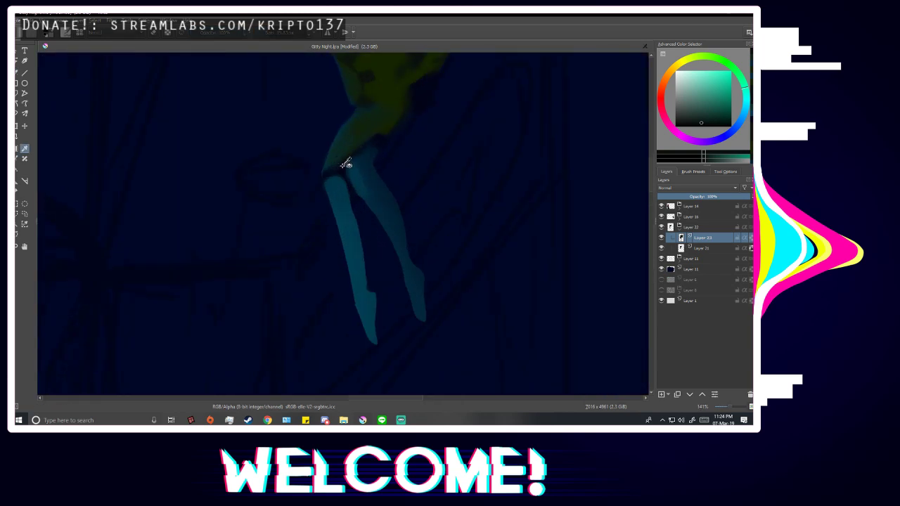
pyautogui.click(343, 172)
pyautogui.scroll(-2, 349, 186)
pyautogui.press('b')
pyautogui.scroll(2, 360, 213)
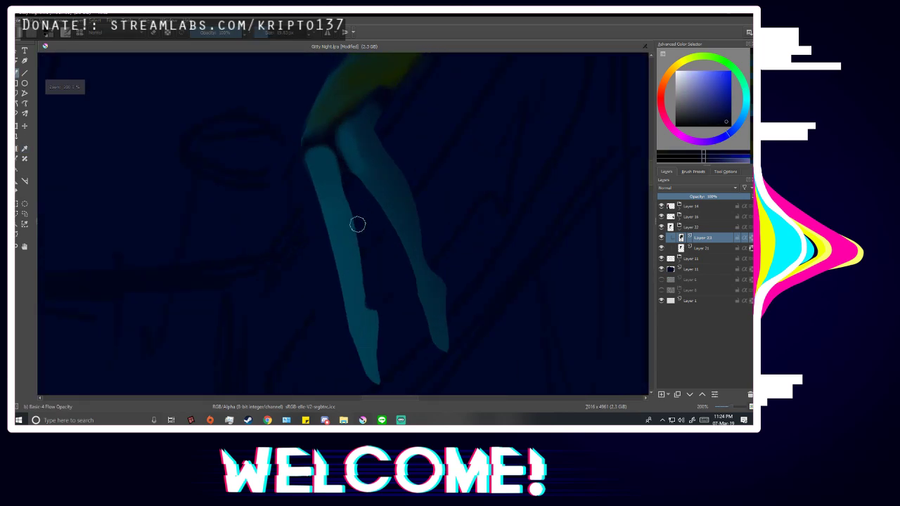
pyautogui.scroll(-2, 367, 236)
pyautogui.scroll(-4, 393, 310)
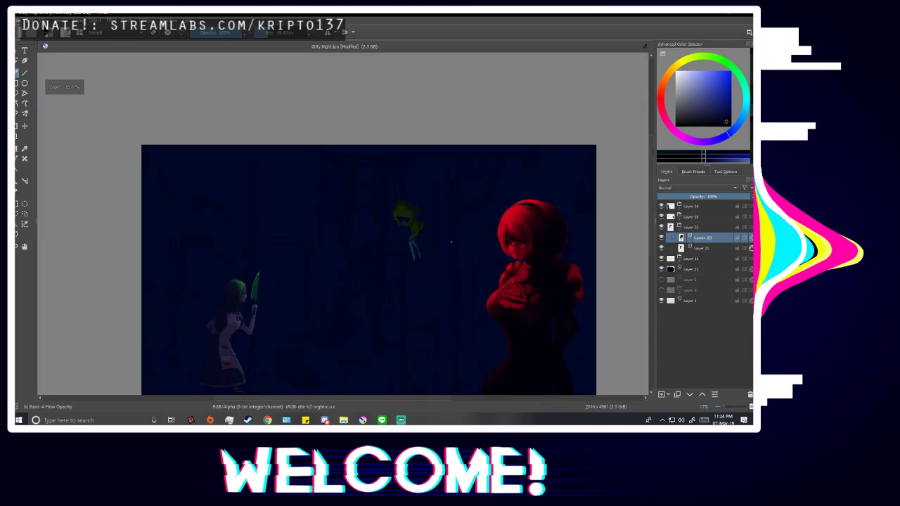
pyautogui.scroll(1, 414, 251)
pyautogui.scroll(4, 413, 251)
# Shade the hanging figure's rear leg from knee to foot with lighter and darker blues sampled from the legs.
pyautogui.keyDown('ctrl'); pyautogui.click(344, 201); pyautogui.keyUp('ctrl')
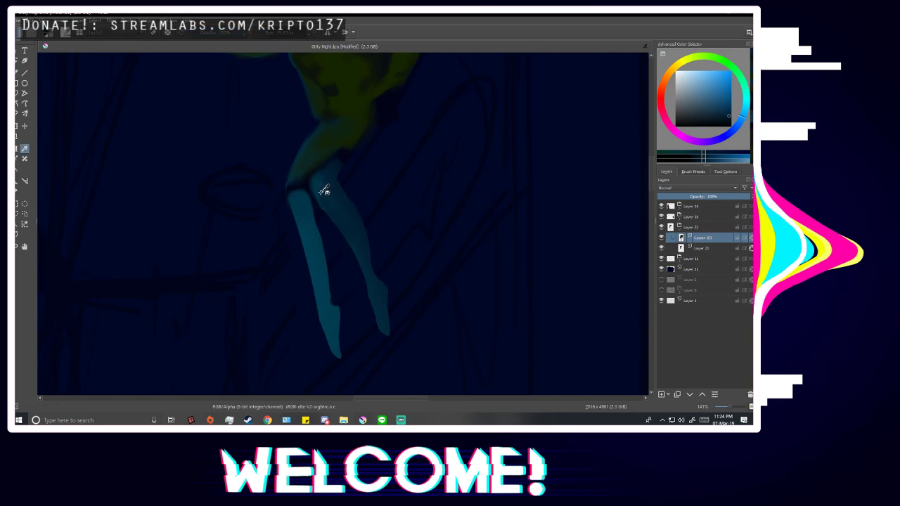
pyautogui.keyDown('ctrl'); pyautogui.click(323, 191); pyautogui.keyUp('ctrl')
pyautogui.keyDown('ctrl'); pyautogui.click(311, 214); pyautogui.keyUp('ctrl')
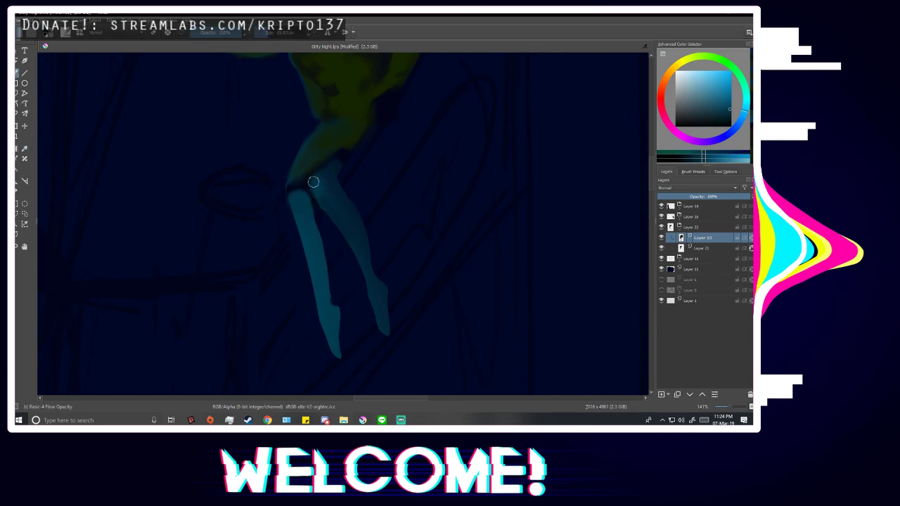
pyautogui.moveTo(313, 182); pyautogui.dragTo(363, 257)
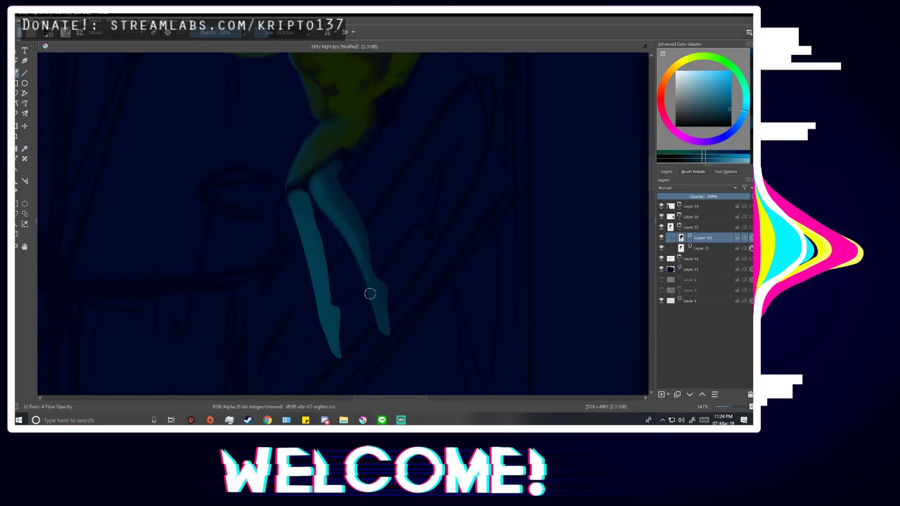
pyautogui.keyDown('ctrl'); pyautogui.click(345, 201); pyautogui.keyUp('ctrl')
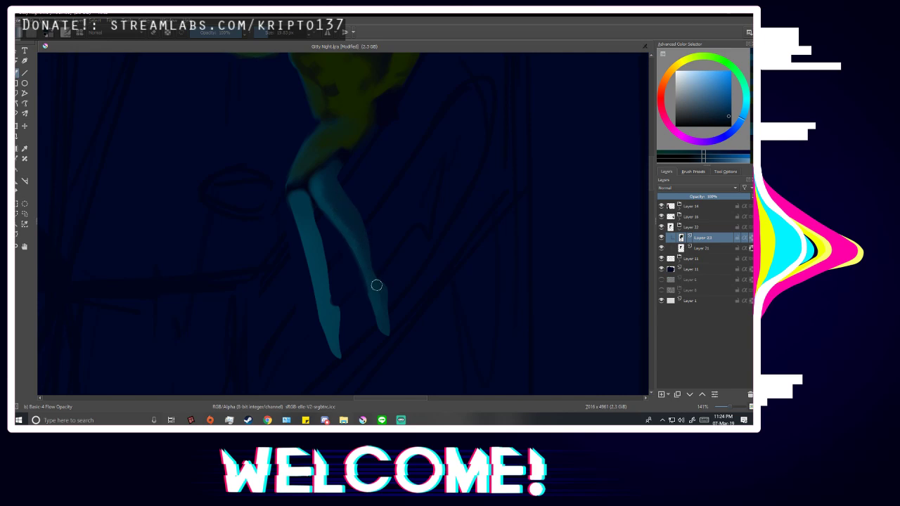
pyautogui.keyDown('ctrl'); pyautogui.click(378, 293); pyautogui.keyUp('ctrl')
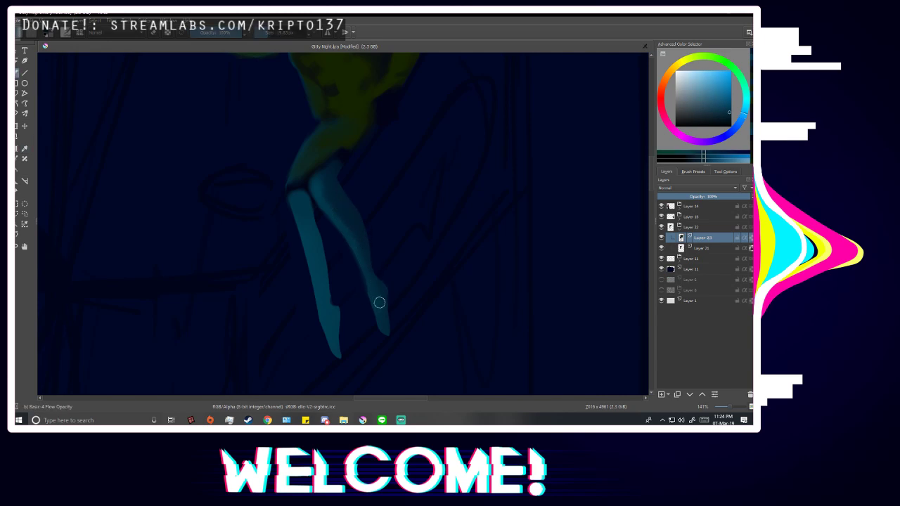
pyautogui.scroll(-3, 450, 211)
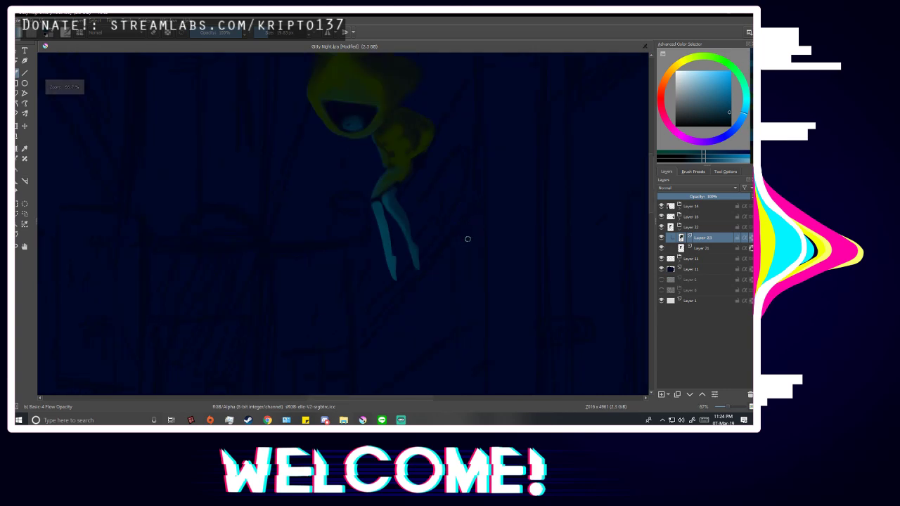
# Refine the rear leg's knee and shade the front leg's inner edge down to the ankle with sampled blues, undoing one stray stroke.
pyautogui.scroll(4, 467, 239)
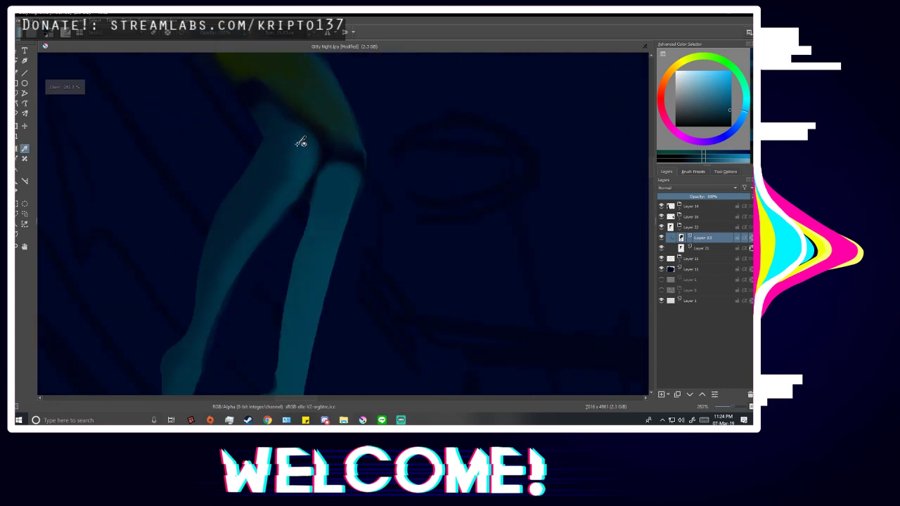
pyautogui.moveTo(283, 138); pyautogui.dragTo(276, 125)
pyautogui.hotkey('ctrl', 'z')
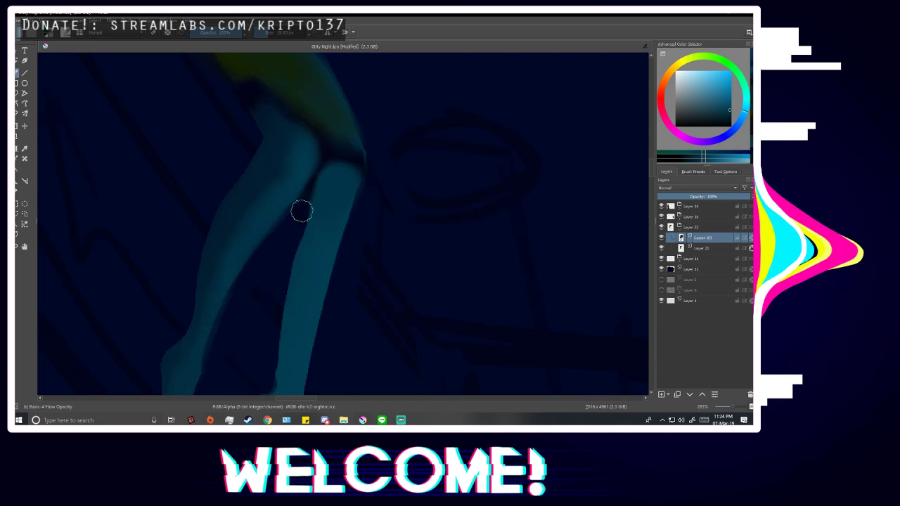
pyautogui.scroll(-3, 382, 195)
pyautogui.scroll(2, 344, 199)
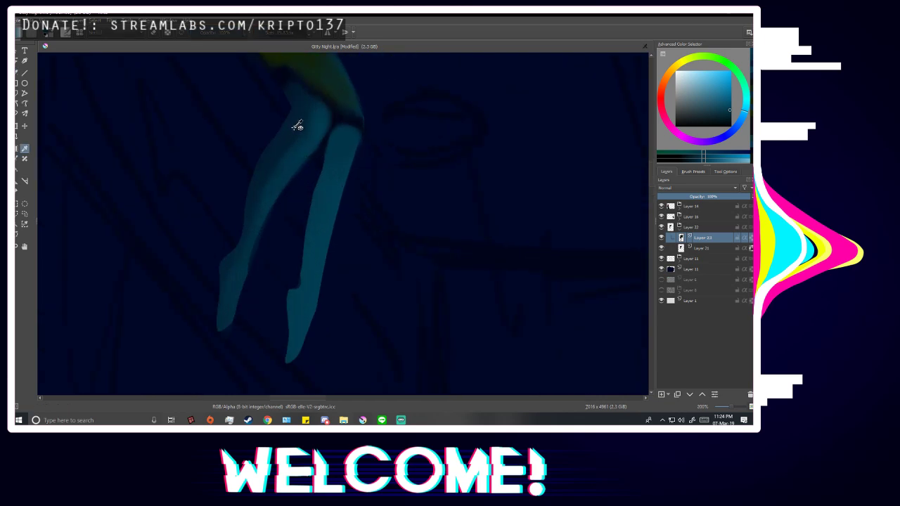
pyautogui.keyDown('ctrl'); pyautogui.click(297, 126); pyautogui.keyUp('ctrl')
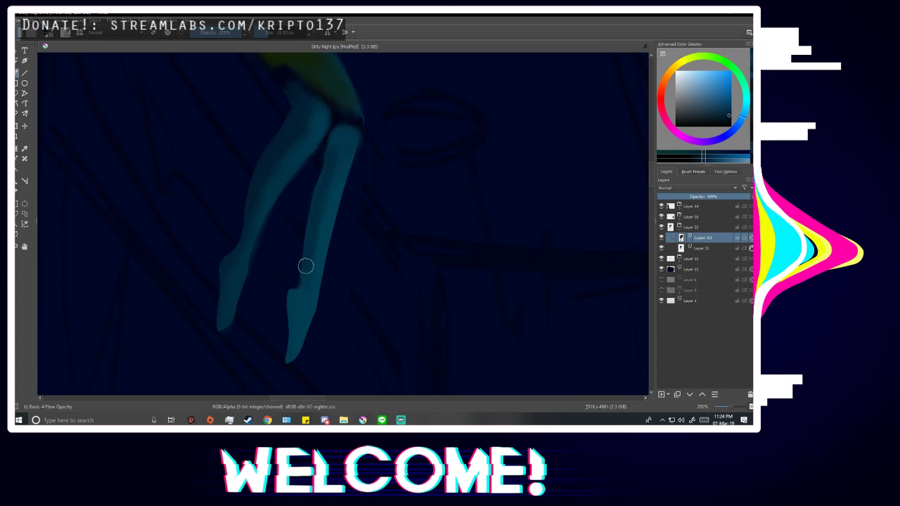
pyautogui.keyDown('ctrl'); pyautogui.click(308, 299); pyautogui.keyUp('ctrl')
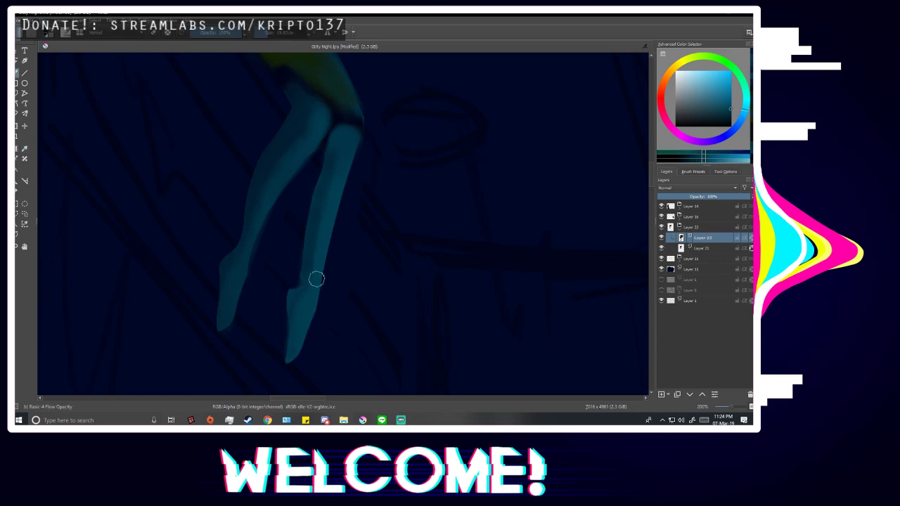
# Deepen the darker blue shadow along the front leg's shin, starting just below the knee of the hanging figure.
pyautogui.scroll(-4, 325, 195)
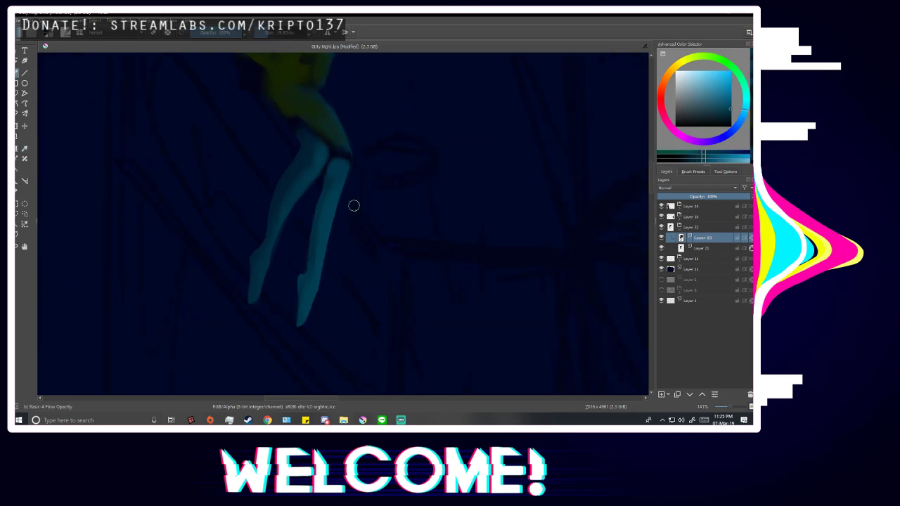
pyautogui.press('m')
pyautogui.scroll(-3, 376, 174)
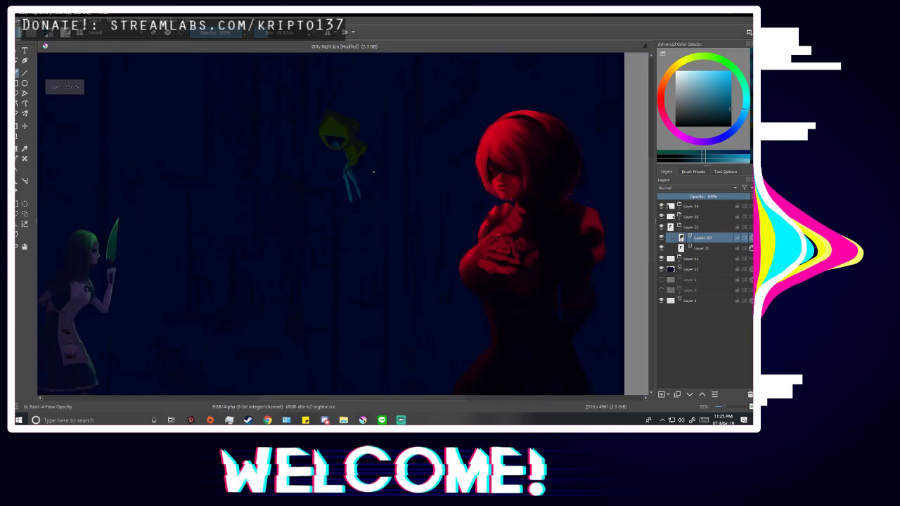
pyautogui.press('m')
pyautogui.scroll(8, 312, 156)
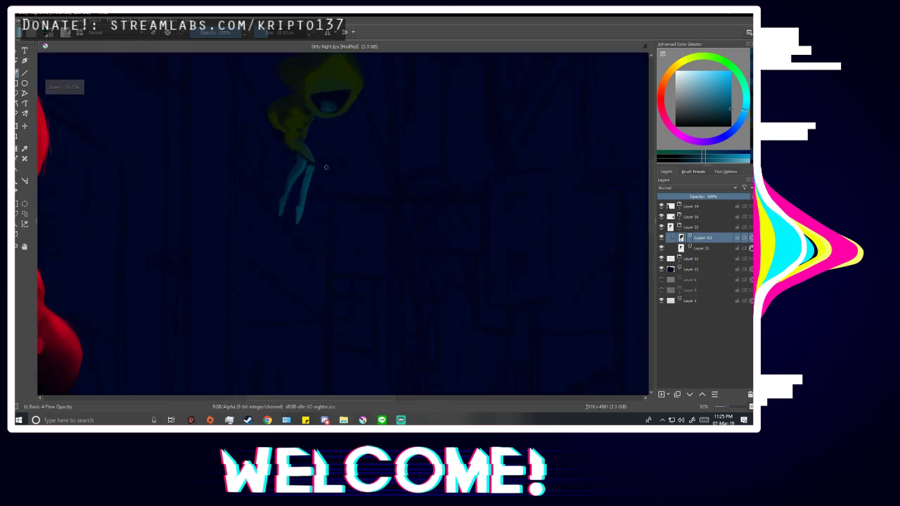
pyautogui.scroll(3, 312, 156)
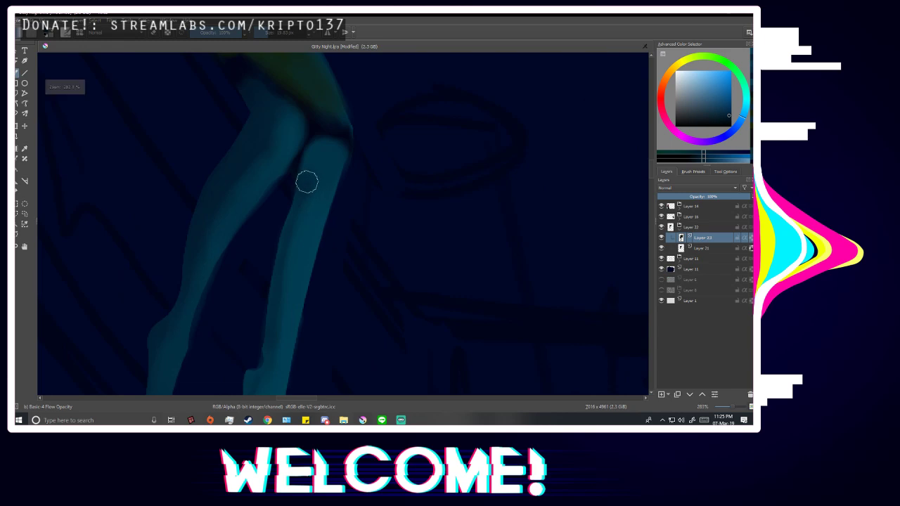
pyautogui.scroll(-4, 267, 351)
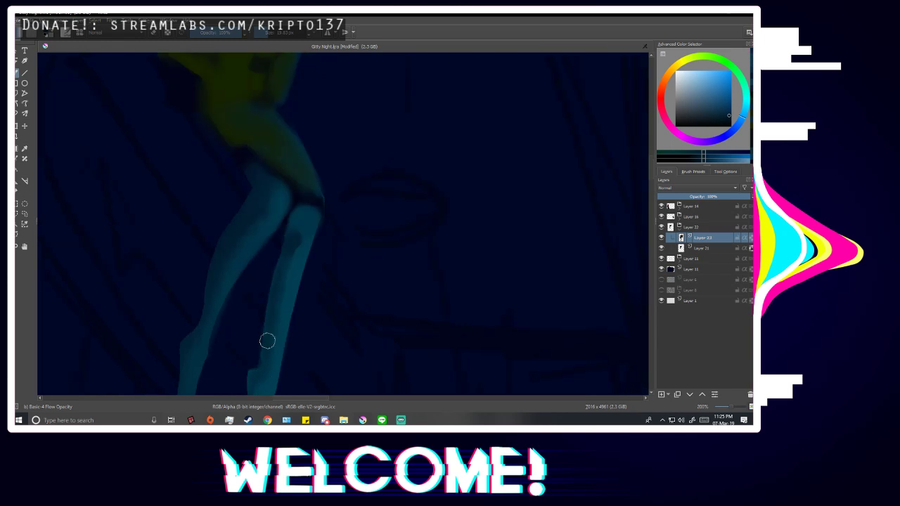
pyautogui.scroll(2, 274, 302)
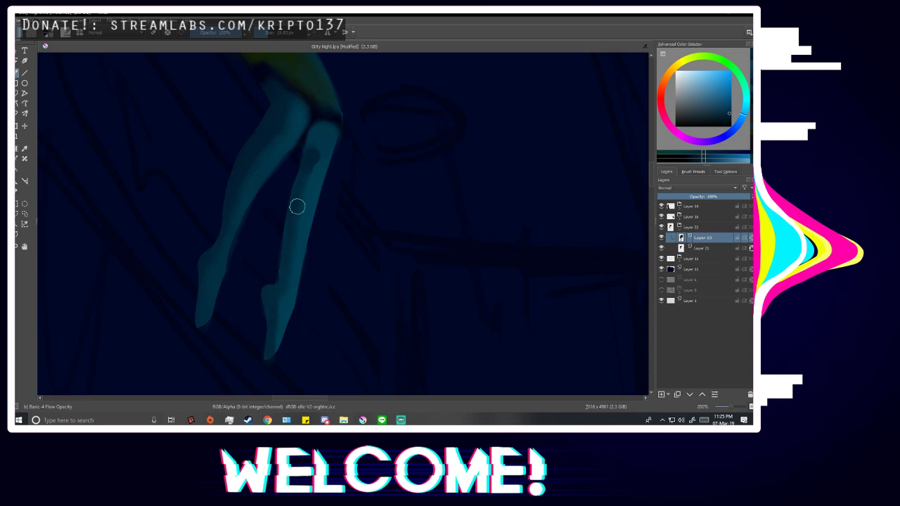
# Soften the dark shadow on the hanging figure's front shin with lighter blue sampled from that leg.
pyautogui.keyDown('ctrl'); pyautogui.click(321, 204); pyautogui.keyUp('ctrl')
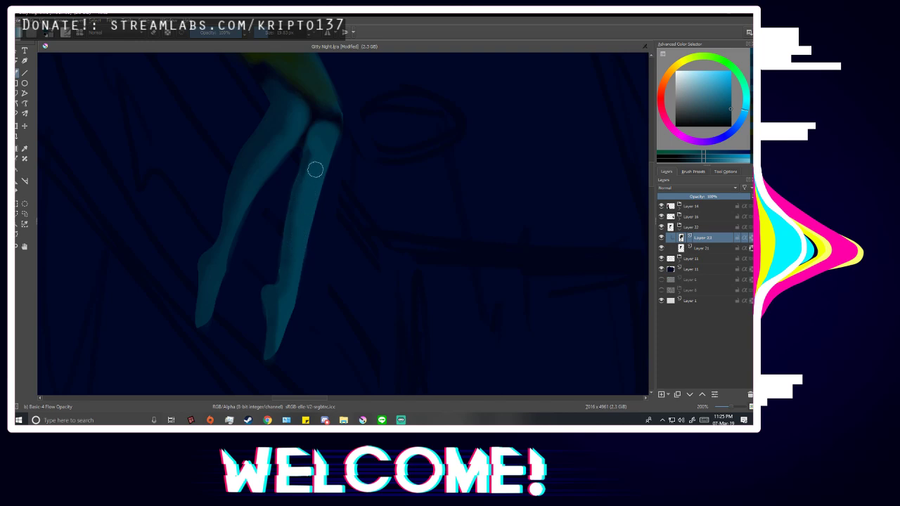
pyautogui.scroll(-4, 327, 246)
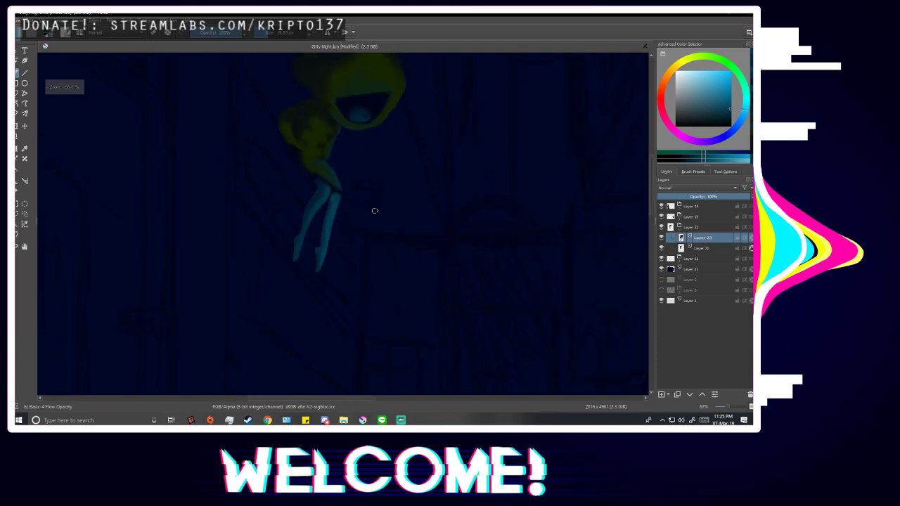
pyautogui.press('m')
pyautogui.scroll(4, 394, 260)
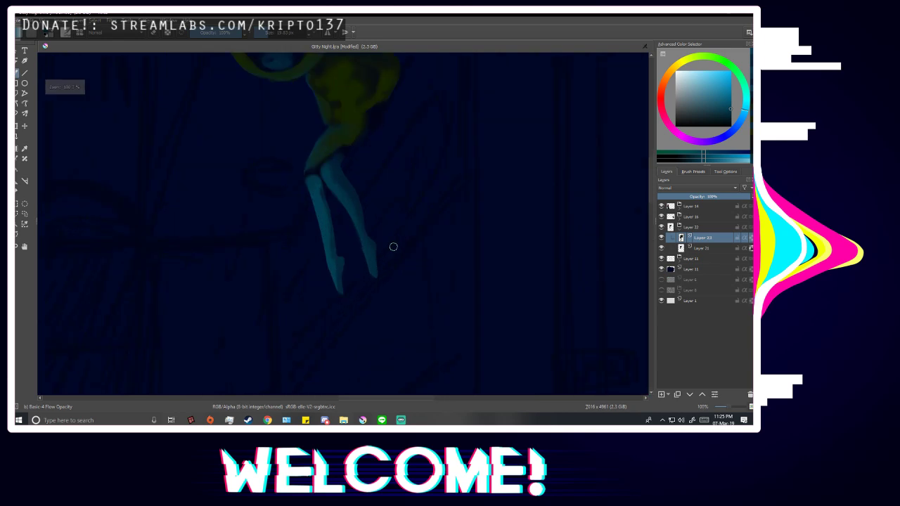
# Refine the front leg's inner edge below the knee with the dark navy sampled from the background beside it.
pyautogui.keyDown('ctrl'); pyautogui.click(300, 244); pyautogui.keyUp('ctrl')
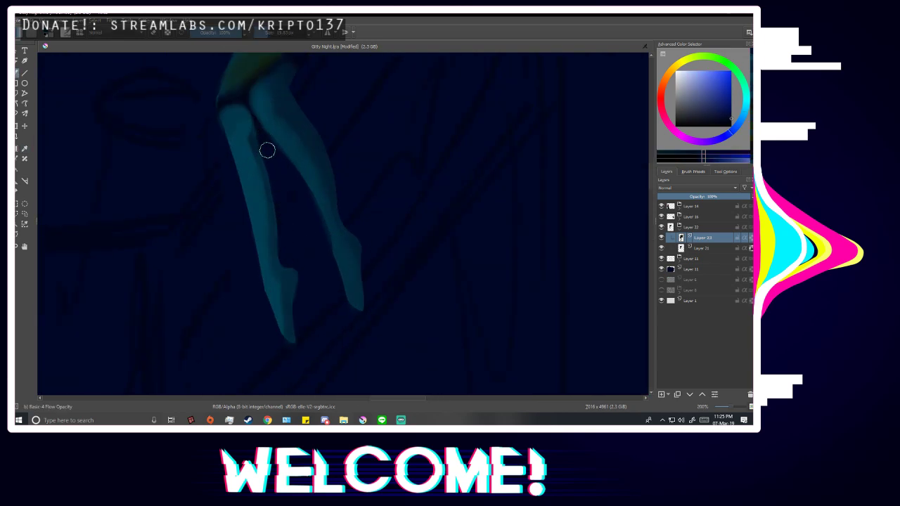
pyautogui.scroll(-4, 268, 149)
pyautogui.scroll(-1, 388, 268)
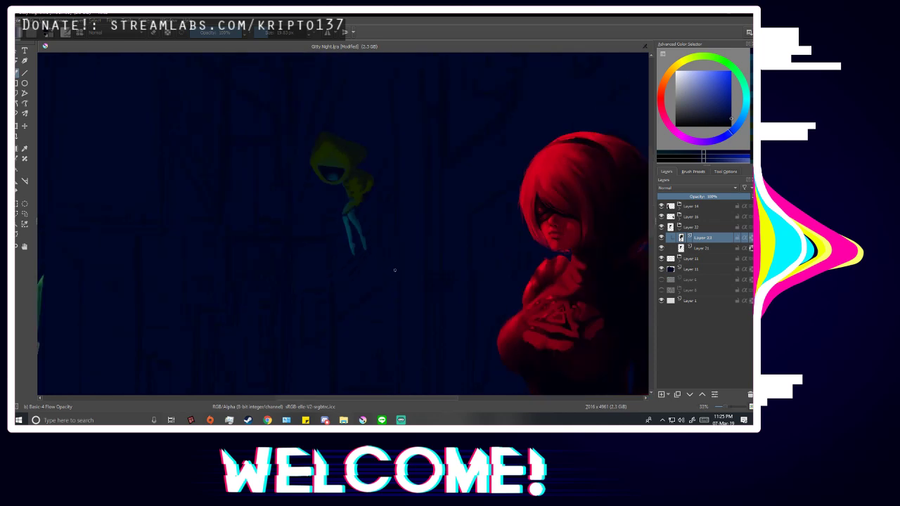
pyautogui.press('m')
pyautogui.press('m')
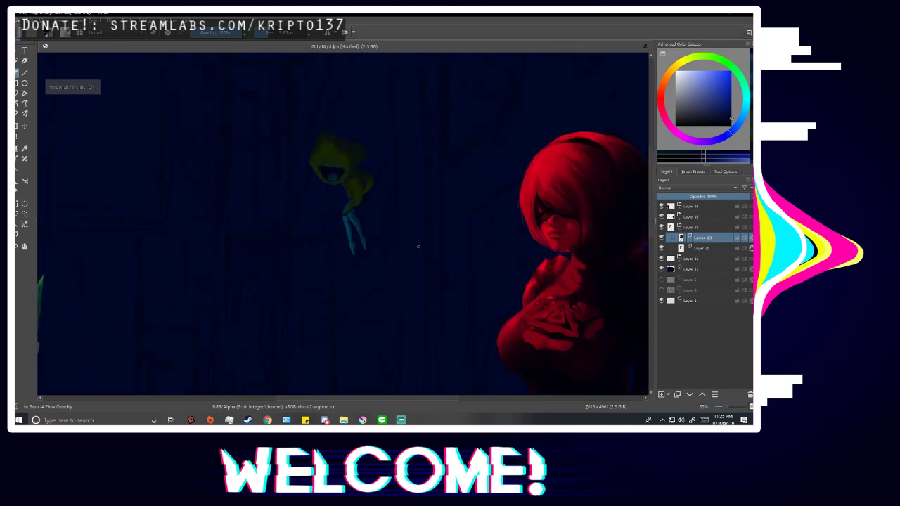
pyautogui.scroll(3, 417, 261)
# Sample the front leg's blue below the knee and check the legs against the whole scene in both orientations.
pyautogui.keyDown('ctrl'); pyautogui.click(301, 227); pyautogui.keyUp('ctrl')
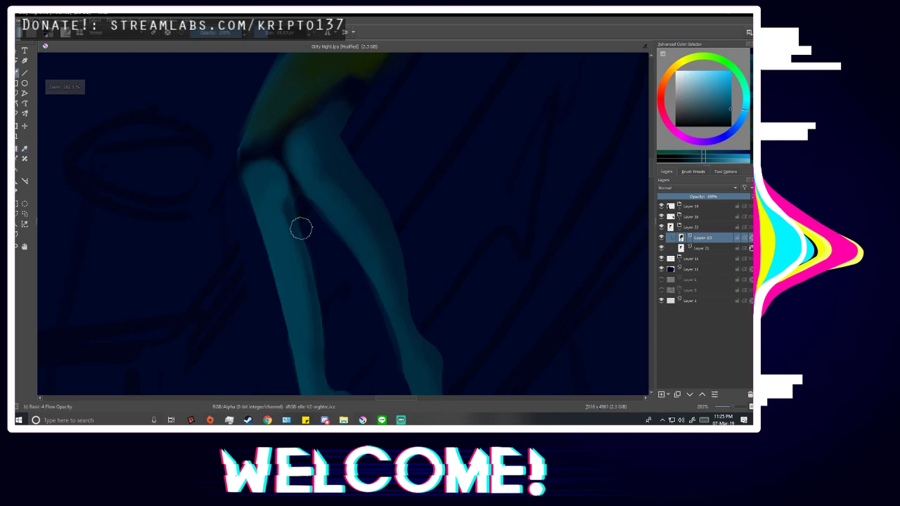
pyautogui.scroll(-8, 309, 158)
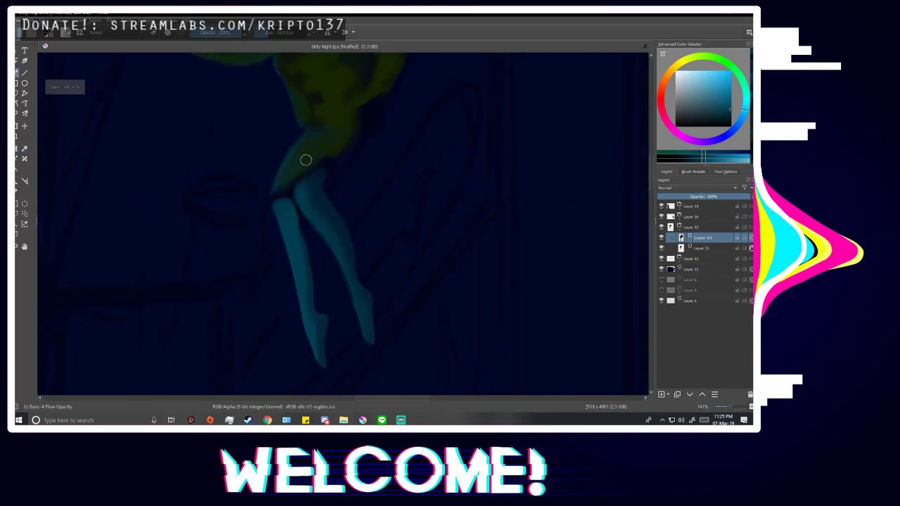
pyautogui.press('m')
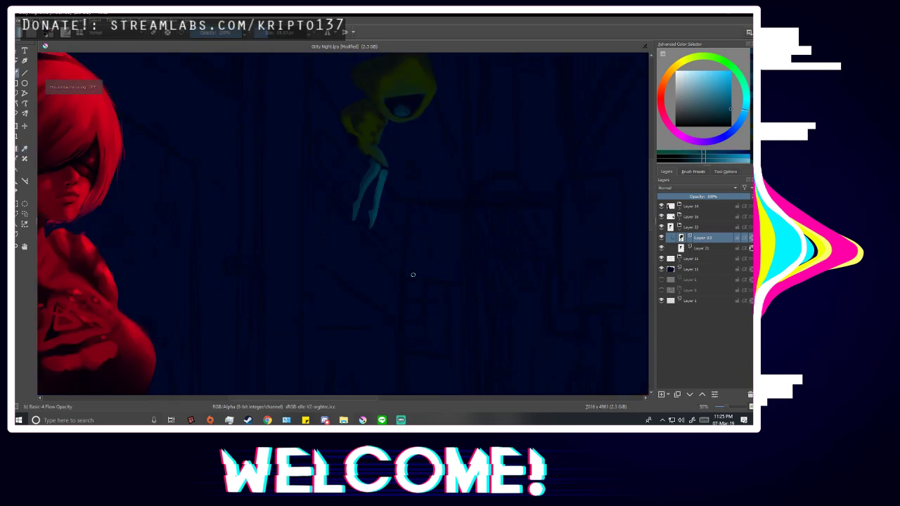
pyautogui.press('m')
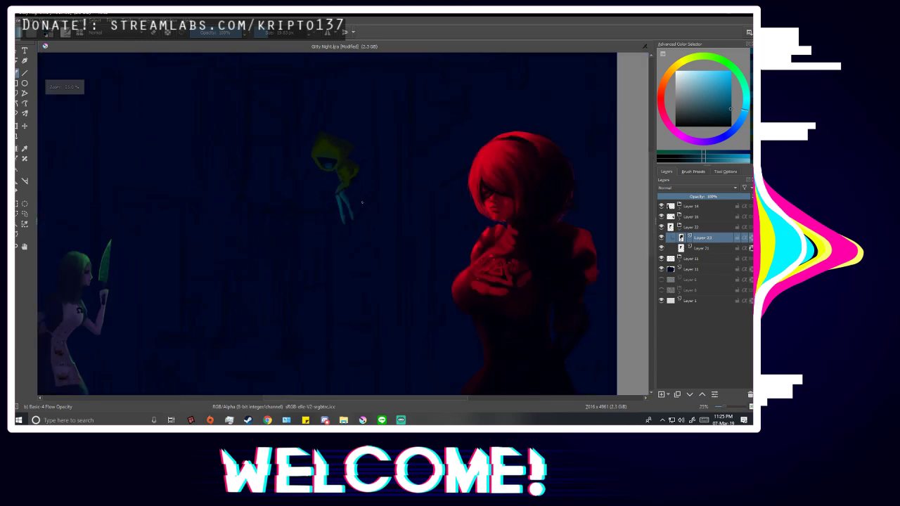
pyautogui.scroll(3, 313, 226)
pyautogui.scroll(2, 314, 226)
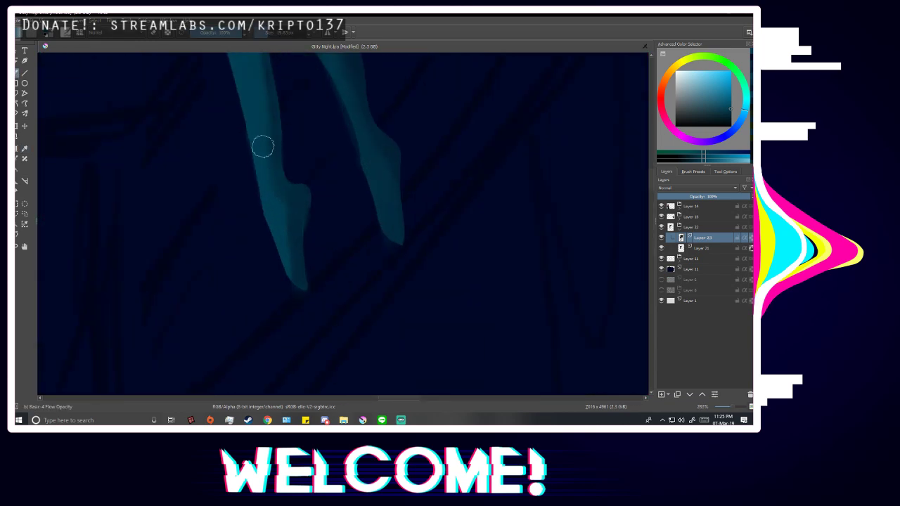
# Brush the sampled blue down the hanging figure's front foot from the ankle towards the toes.
pyautogui.moveTo(271, 194)
pyautogui.mouseDown()
pyautogui.moveTo(284, 196)
pyautogui.moveTo(287, 260)
pyautogui.mouseUp()
pyautogui.scroll(-1, 295, 254)
pyautogui.scroll(1, 316, 234)
# Reduce the brush size and touch up the rear foot and ankle, checking the figure in normal and mirrored view.
pyautogui.click(270, 33)
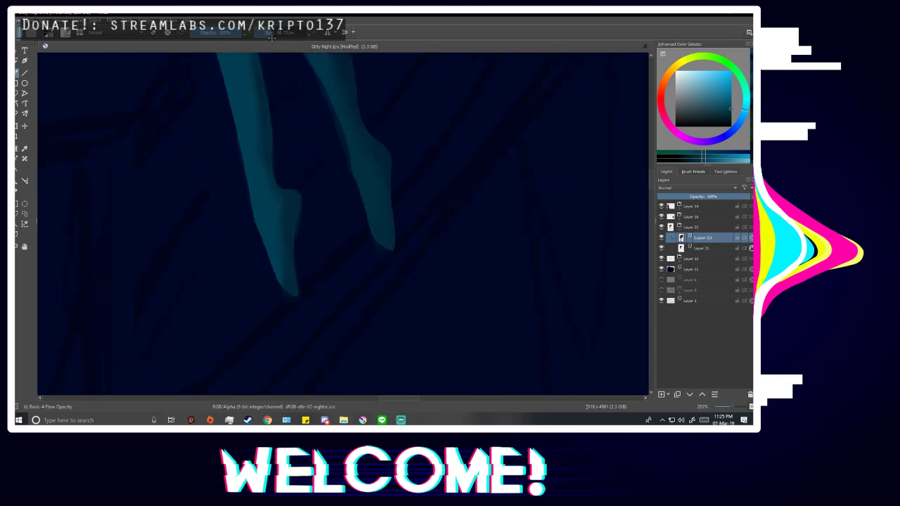
pyautogui.moveTo(273, 34); pyautogui.dragTo(267, 40)
pyautogui.scroll(-5, 361, 163)
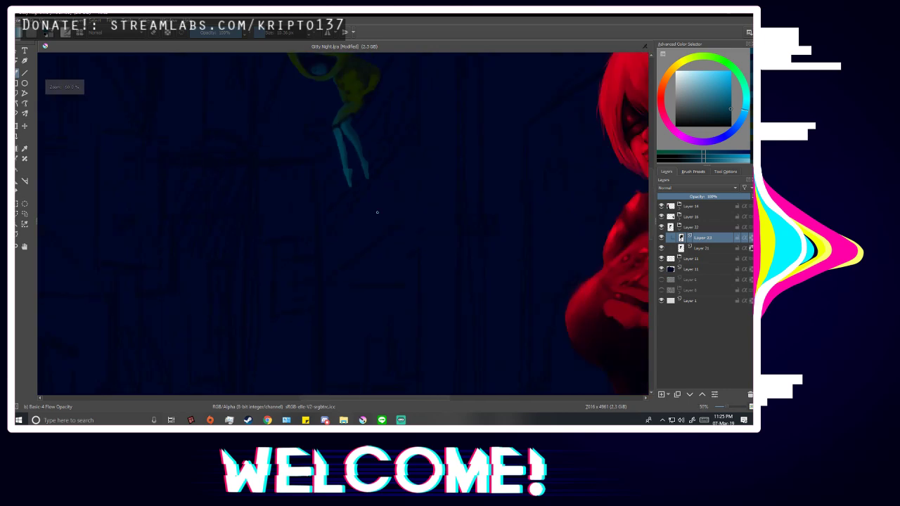
pyautogui.press('m')
pyautogui.scroll(-2, 388, 257)
pyautogui.scroll(5, 357, 211)
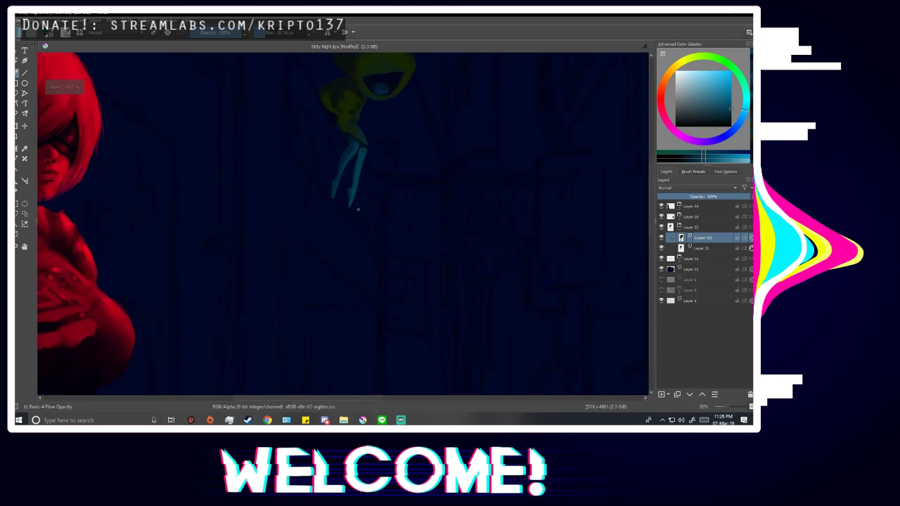
pyautogui.scroll(1, 328, 197)
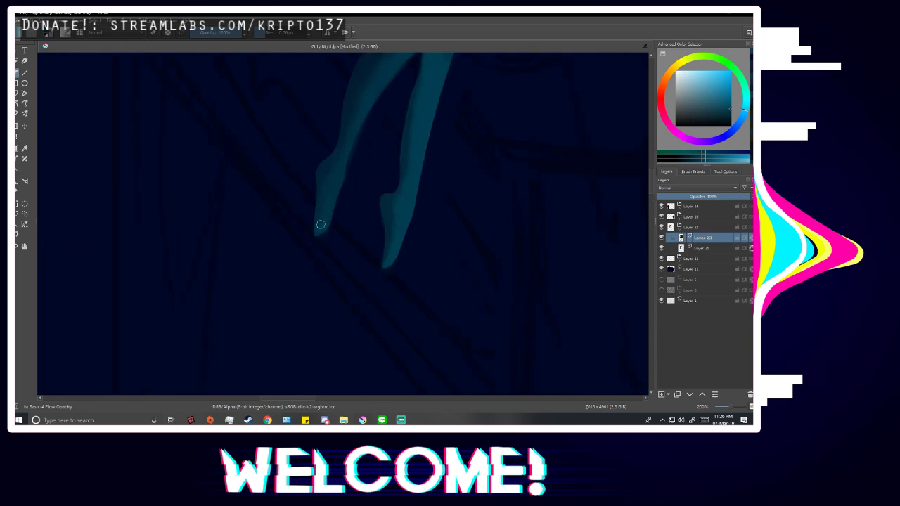
pyautogui.scroll(-2, 330, 218)
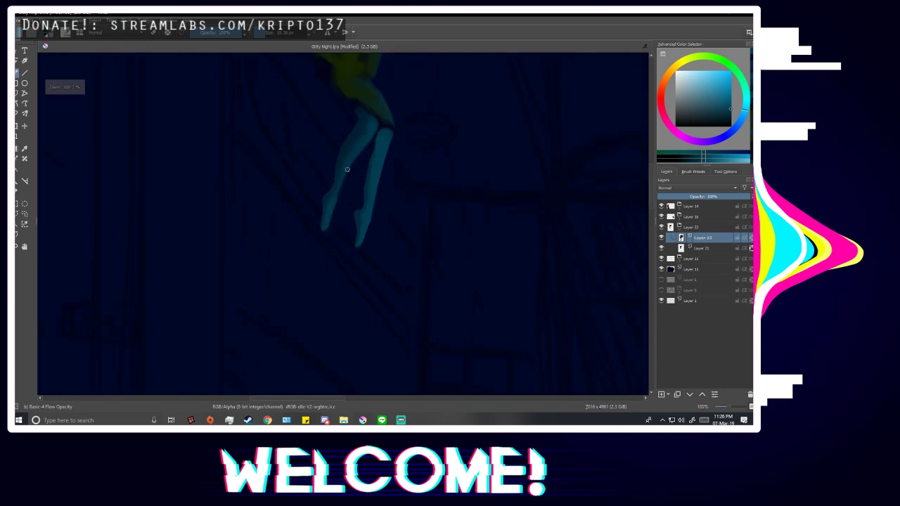
pyautogui.scroll(2, 346, 170)
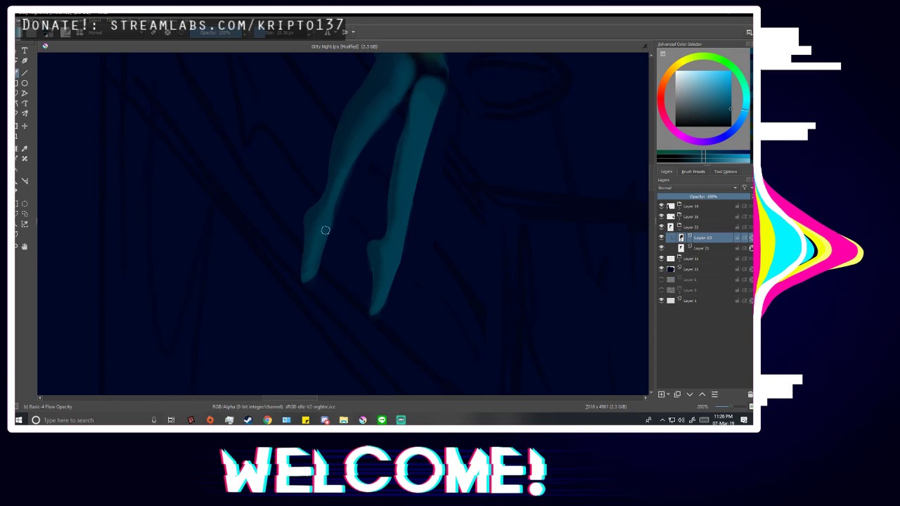
pyautogui.scroll(-6, 326, 231)
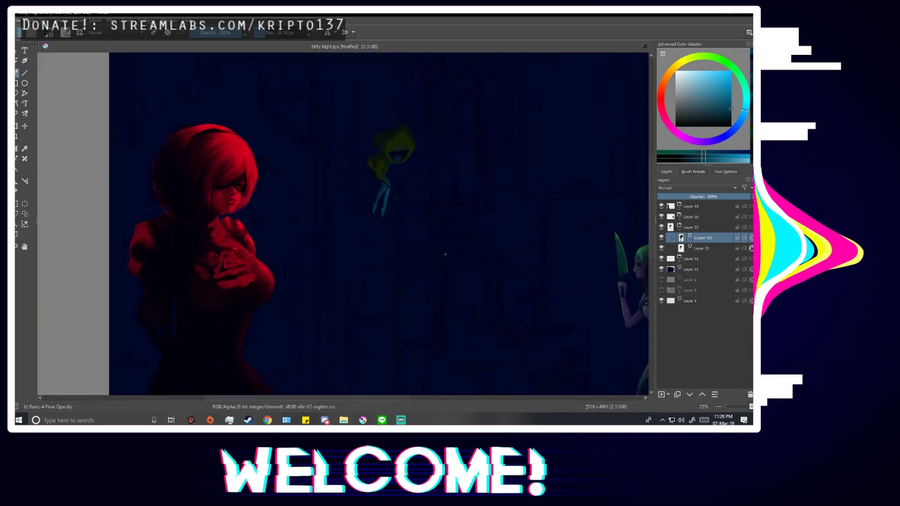
pyautogui.press('m')
pyautogui.press('m')
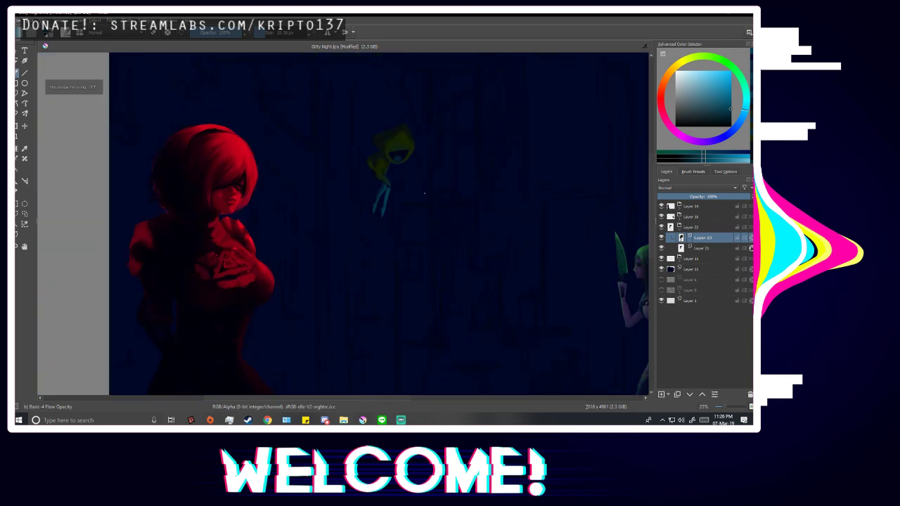
# Adjust the brush size and blend the blue on the hanging figure's lower rear leg.
pyautogui.scroll(5, 424, 193)
pyautogui.click(281, 33)
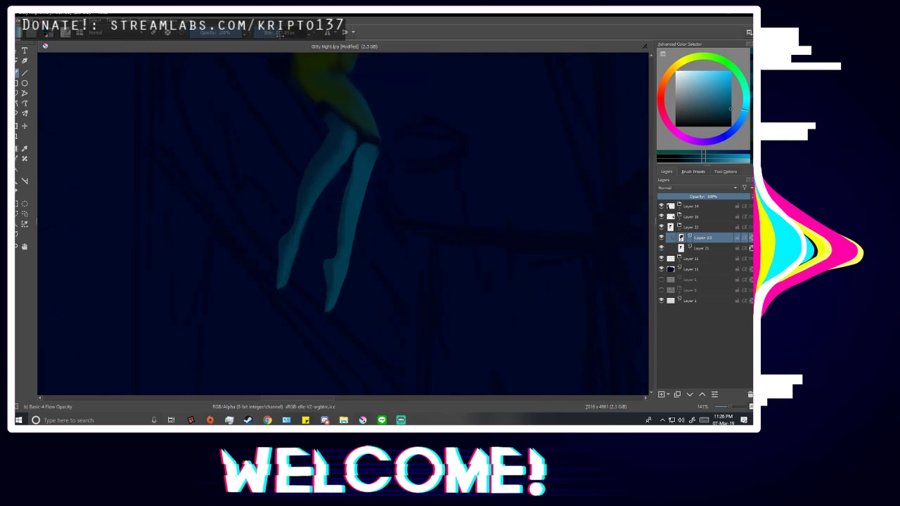
pyautogui.moveTo(279, 33); pyautogui.dragTo(268, 38)
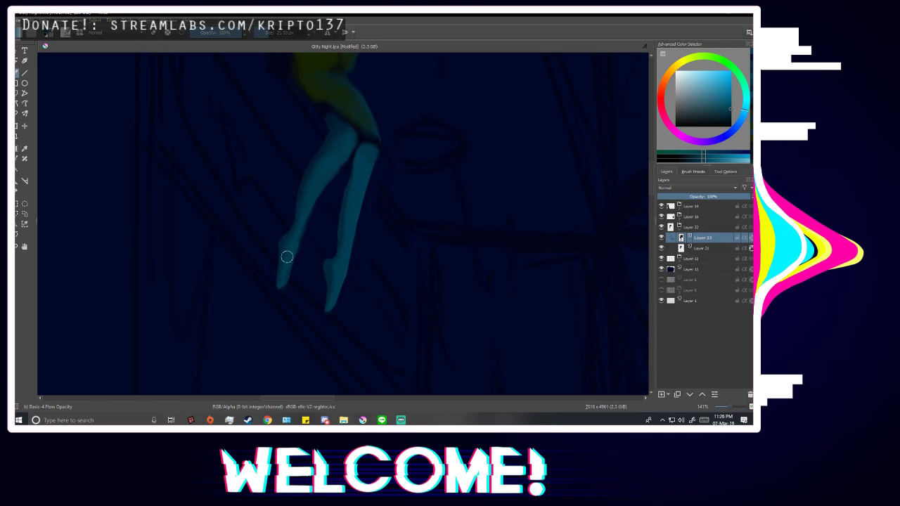
# Check the whole scene's composition in normal and mirrored view, comparing it with the red figure's Layer 14 hidden and shown.
pyautogui.scroll(-5, 420, 147)
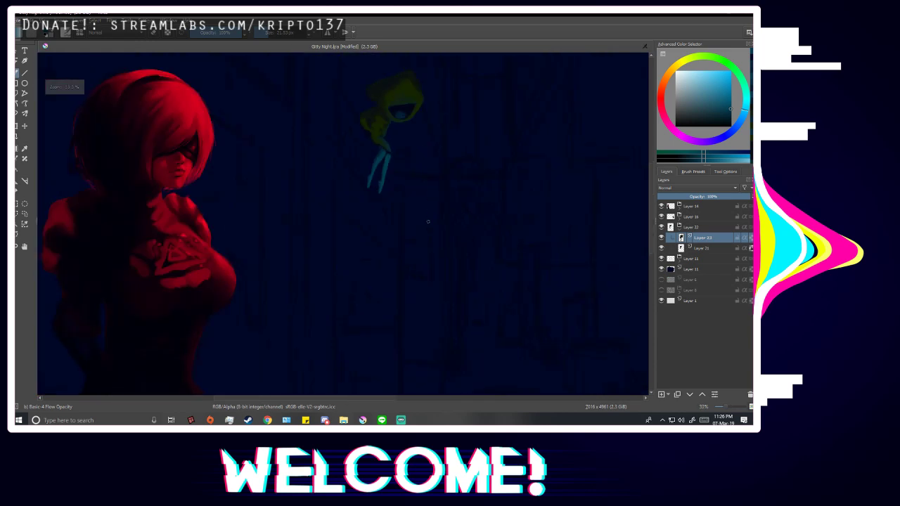
pyautogui.press('m')
pyautogui.scroll(-2, 417, 227)
pyautogui.press('m')
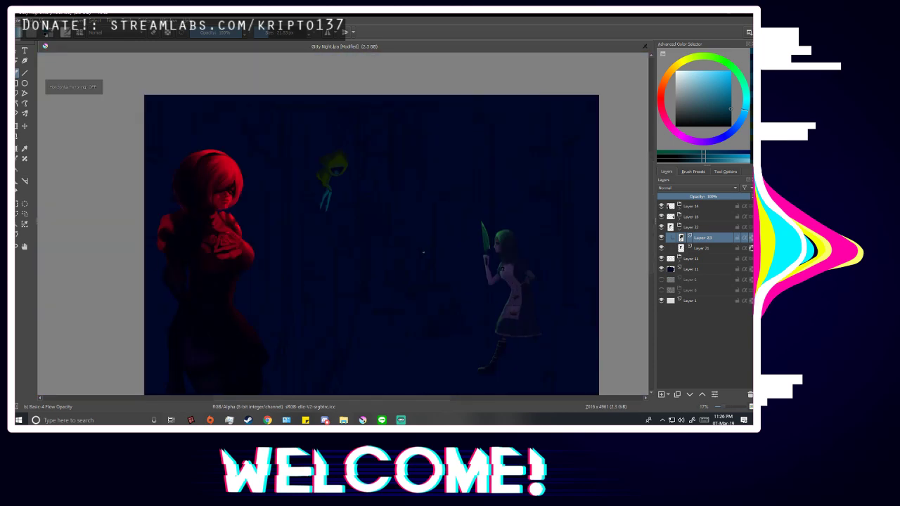
pyautogui.scroll(-2, 424, 252)
pyautogui.scroll(1, 481, 295)
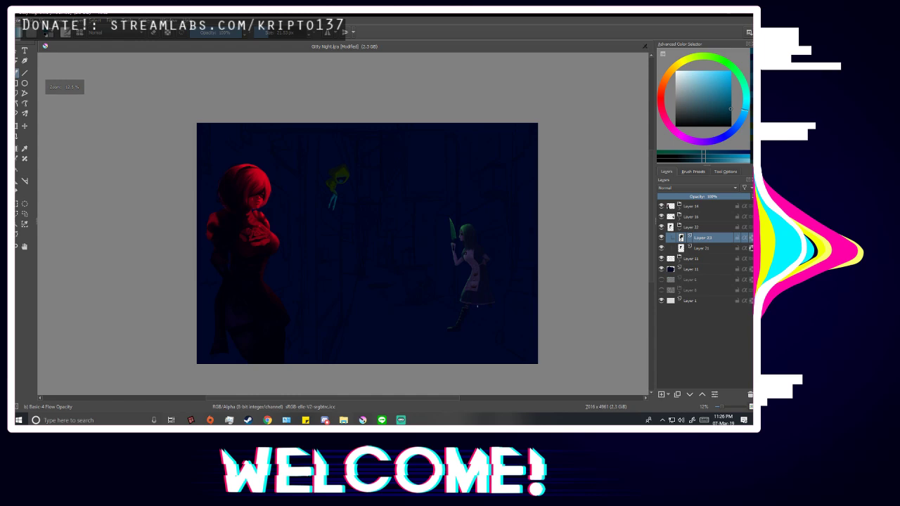
pyautogui.click(662, 206)
pyautogui.click(662, 206)
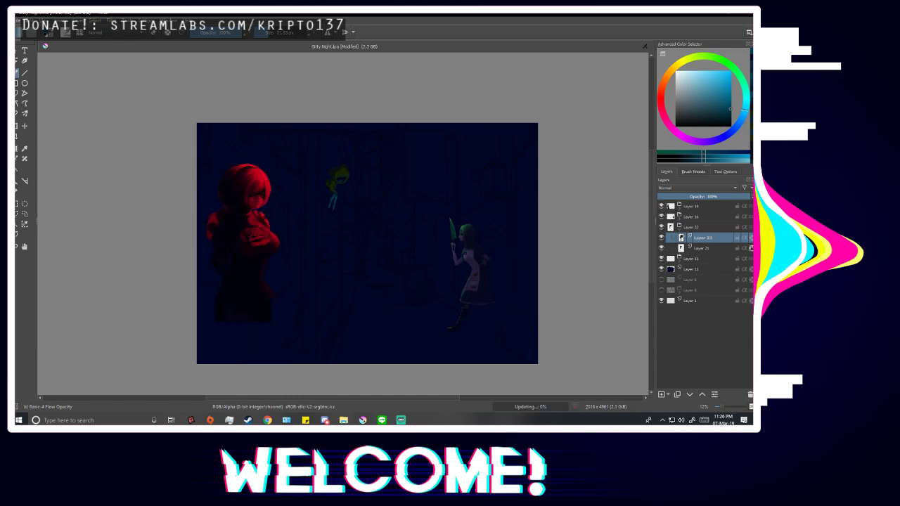
pyautogui.press('m')
pyautogui.press('m')
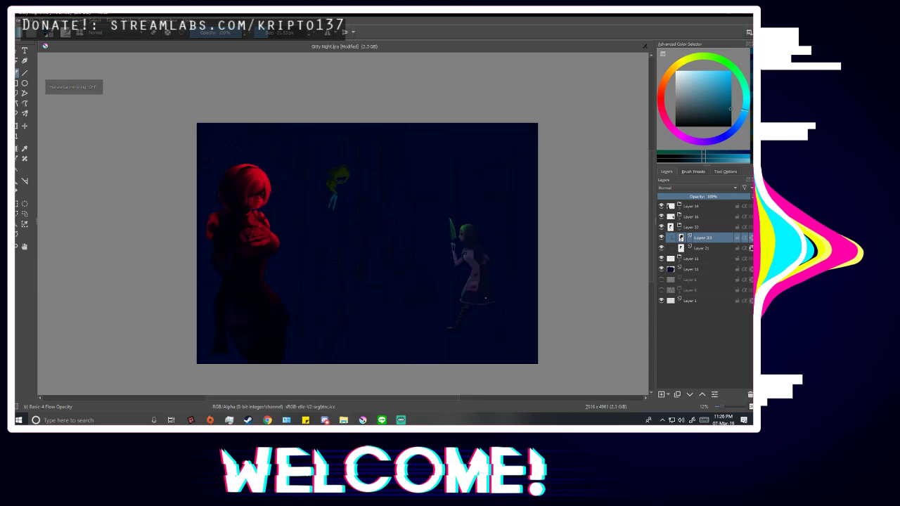
# Save the illustration and review the full canvas at smaller sizes and in mirrored view.
pyautogui.scroll(1, 405, 305)
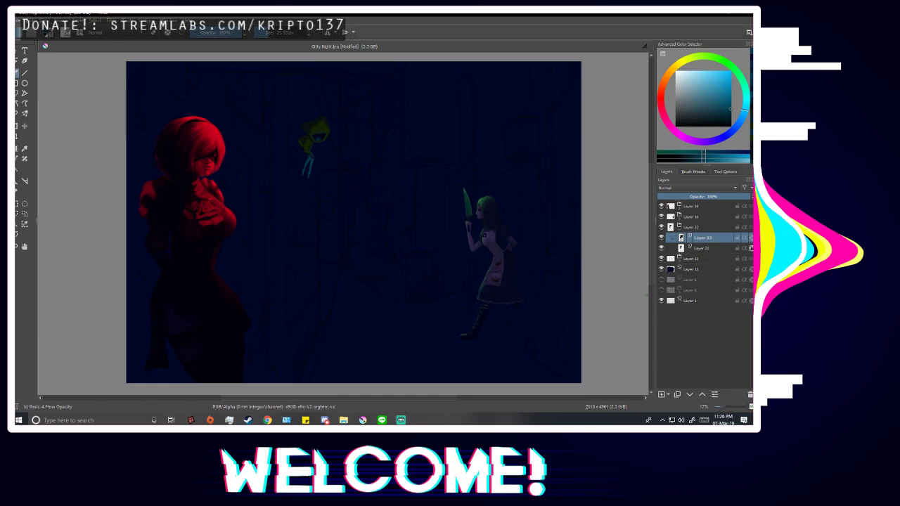
pyautogui.hotkey('ctrl', 's')
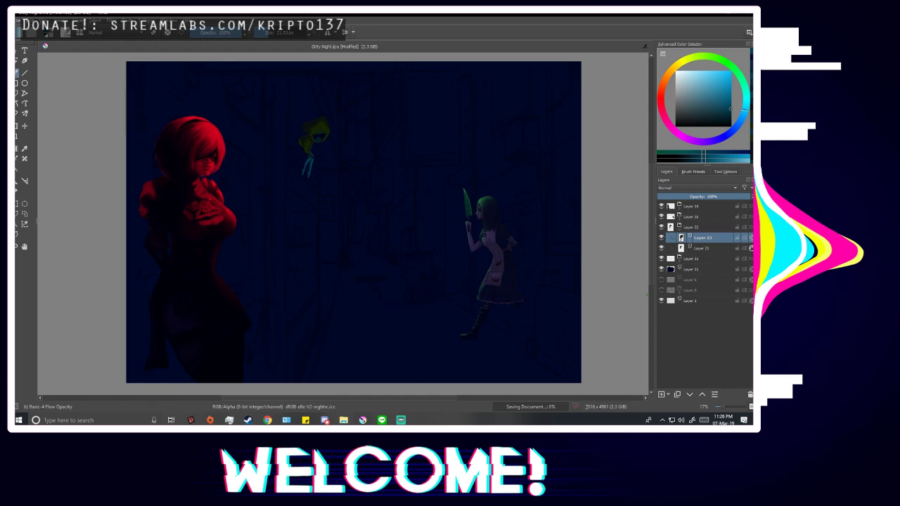
pyautogui.scroll(-5, 426, 262)
pyautogui.scroll(4, 426, 261)
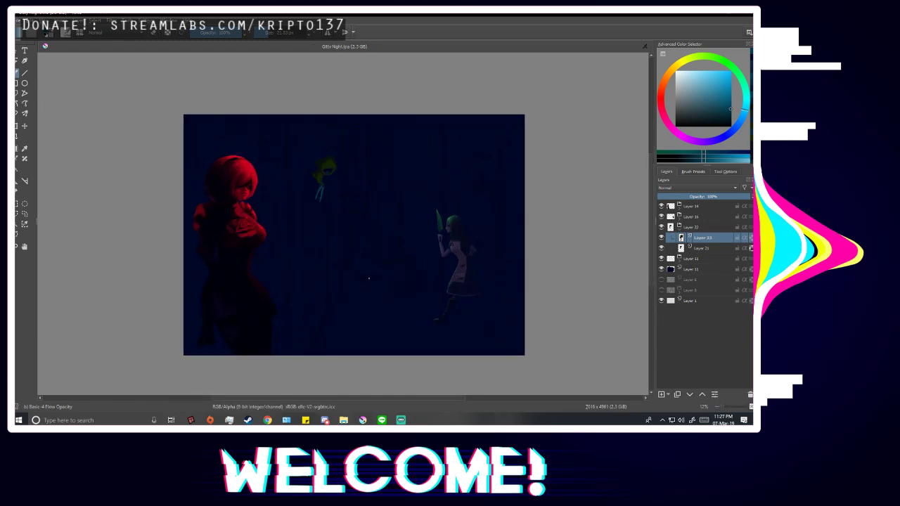
pyautogui.scroll(1, 341, 271)
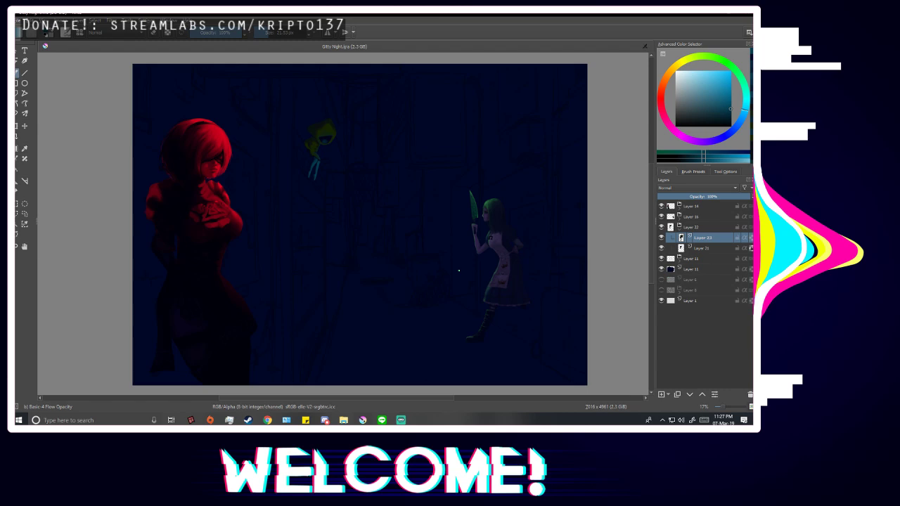
pyautogui.press('m')
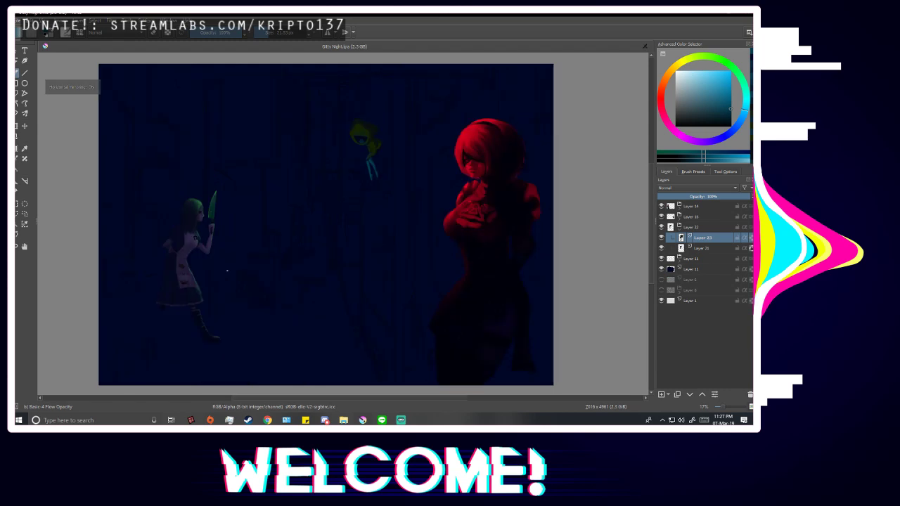
pyautogui.press('m')
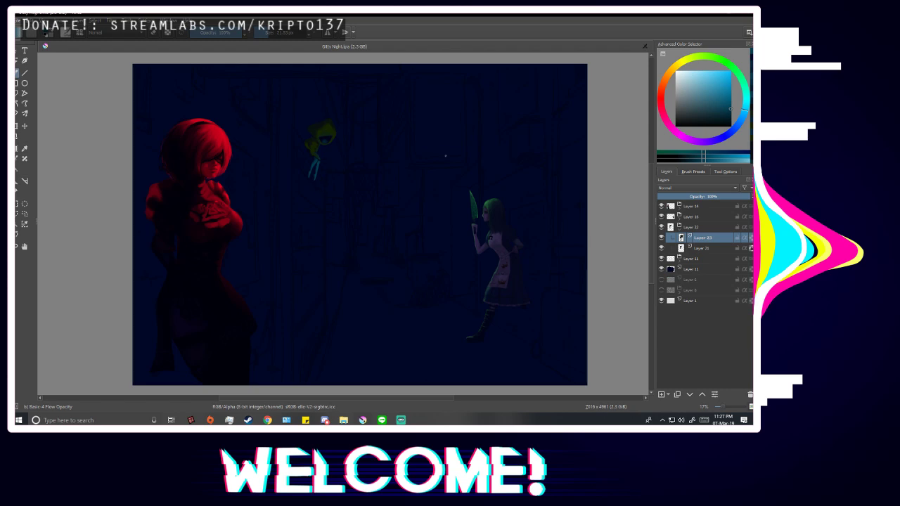
# Compare the hanging figure with the upper layer of the Layer 22 group hidden and shown, and collapse that group.
pyautogui.click(680, 231)
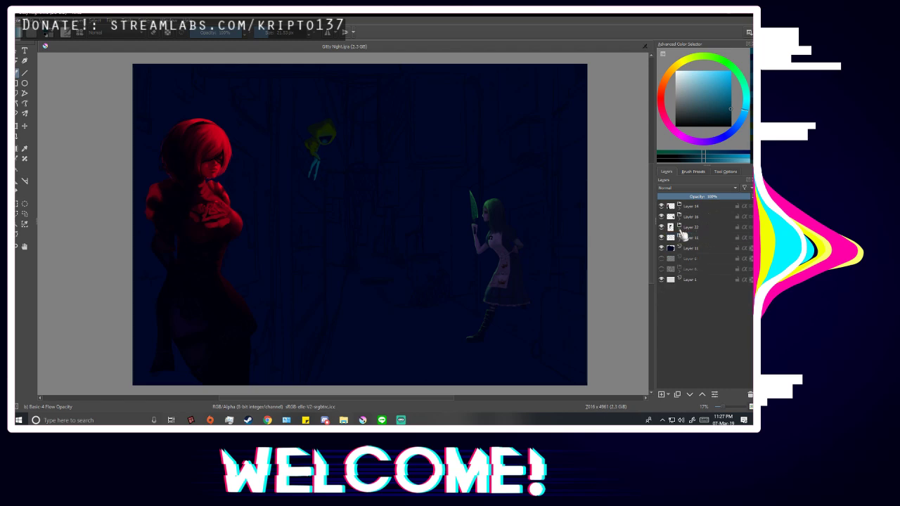
pyautogui.click(680, 231)
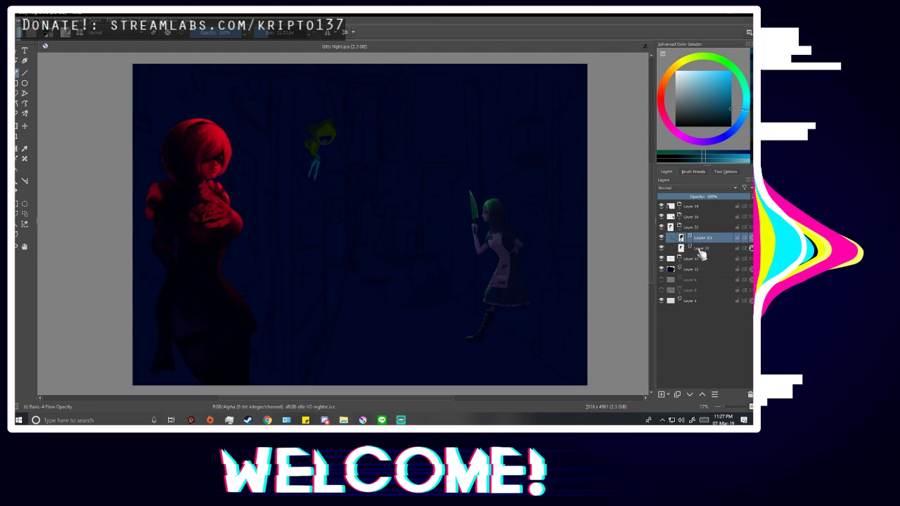
pyautogui.click(662, 239)
pyautogui.click(661, 238)
pyautogui.click(680, 227)
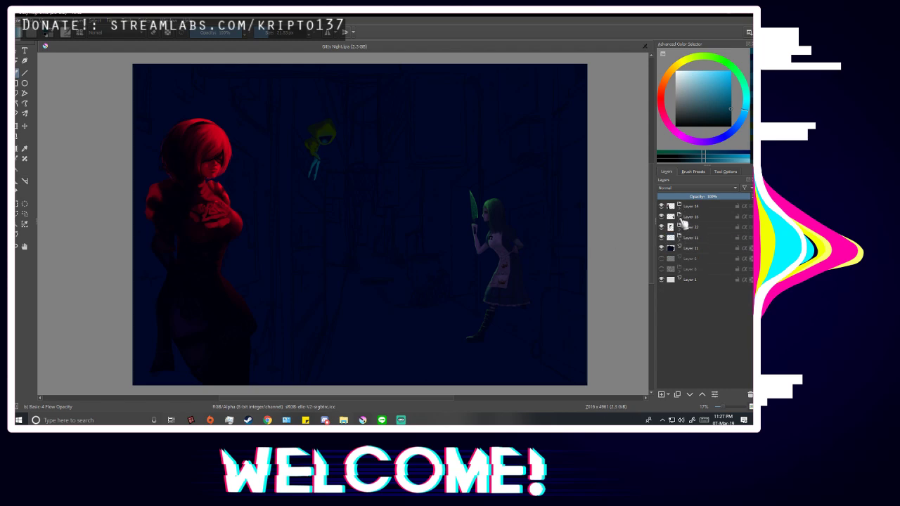
# Expand the knife girl's Layer 16 group and compare her with Layer 17 and Layer 15 hidden and shown.
pyautogui.click(680, 217)
pyautogui.click(698, 229)
pyautogui.click(662, 227)
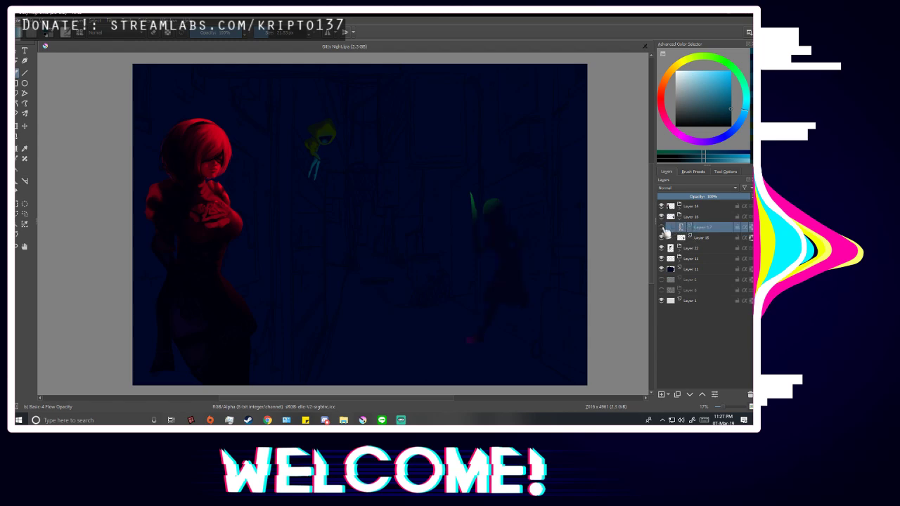
pyautogui.click(661, 227)
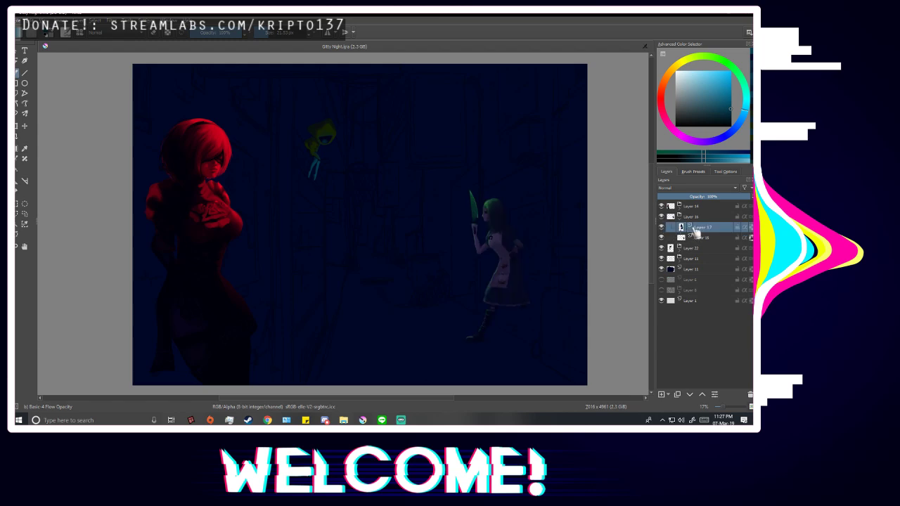
pyautogui.click(662, 227)
pyautogui.click(662, 227)
pyautogui.click(662, 238)
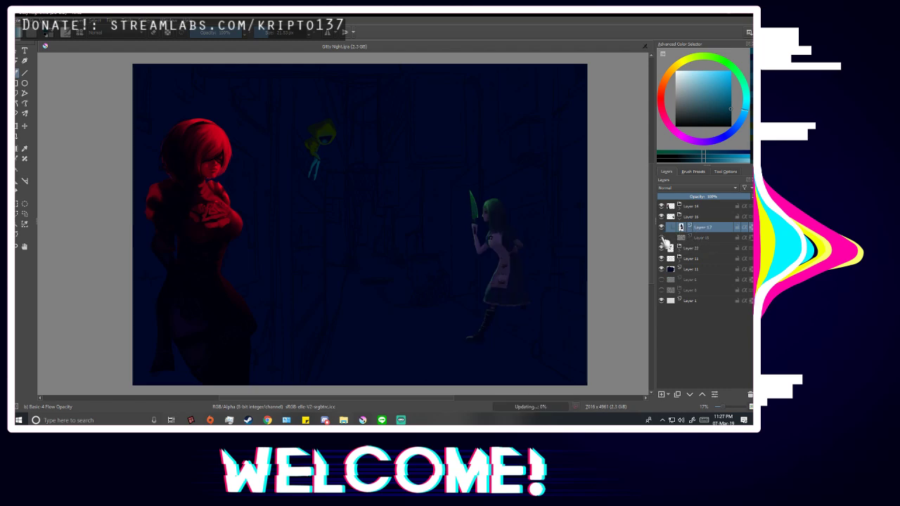
# Duplicate Layer 15, place the copy above Layer 17, enlarge the brush and paint the knife girl's silhouette black.
pyautogui.rightClick(707, 239)
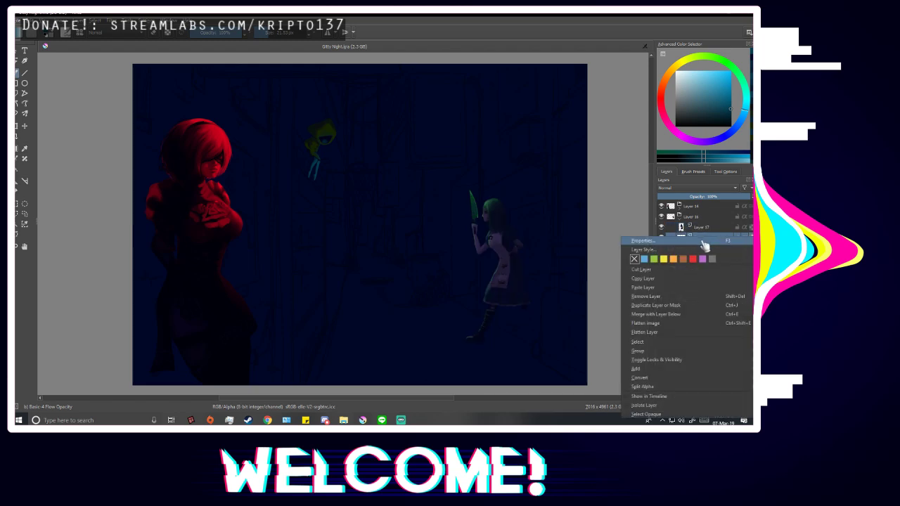
pyautogui.click(675, 305)
pyautogui.moveTo(707, 239)
pyautogui.mouseDown()
pyautogui.moveTo(702, 225)
pyautogui.moveTo(704, 234)
pyautogui.mouseUp()
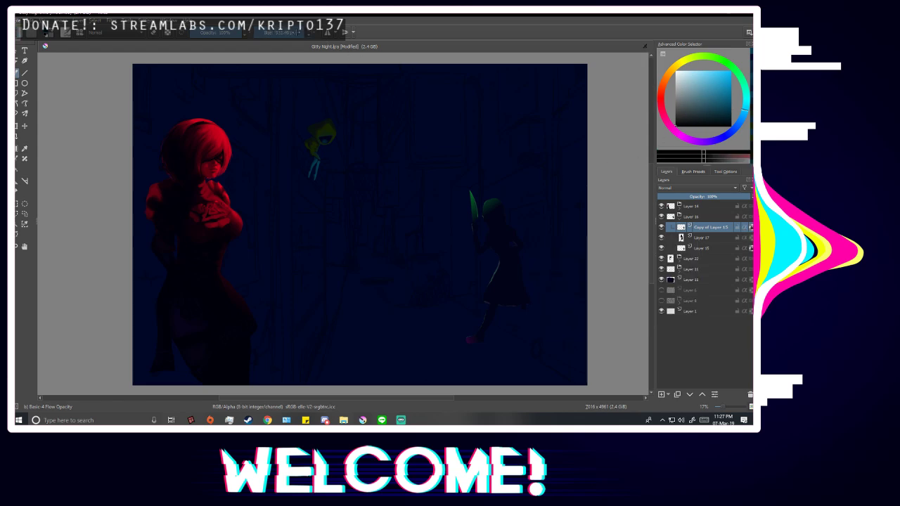
pyautogui.moveTo(298, 32); pyautogui.dragTo(293, 37)
pyautogui.moveTo(475, 173)
pyautogui.mouseDown()
pyautogui.moveTo(473, 348)
pyautogui.moveTo(516, 265)
pyautogui.moveTo(510, 323)
pyautogui.moveTo(501, 327)
pyautogui.moveTo(519, 281)
pyautogui.moveTo(510, 243)
pyautogui.mouseUp()
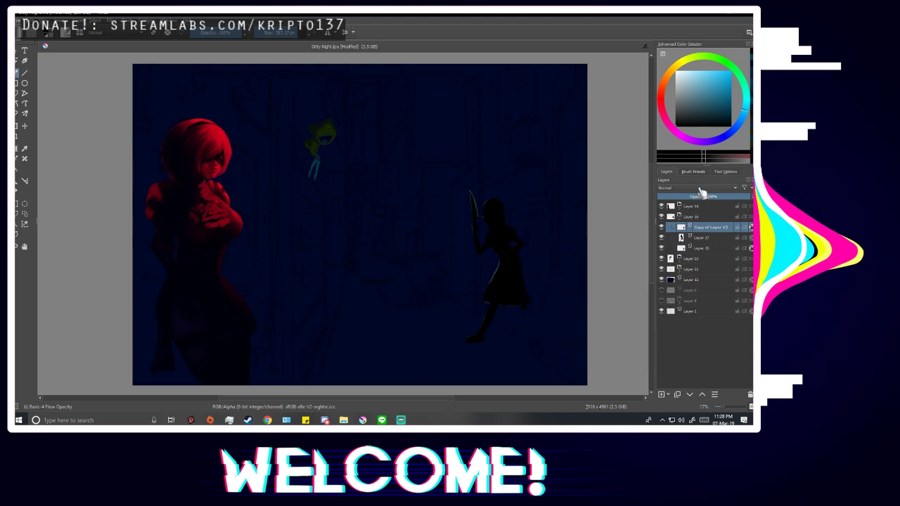
# Try the Overlay blending mode on the black copy, compare it hidden and shown, and switch it to Multiply.
pyautogui.click(677, 187)
pyautogui.click(674, 296)
pyautogui.click(661, 227)
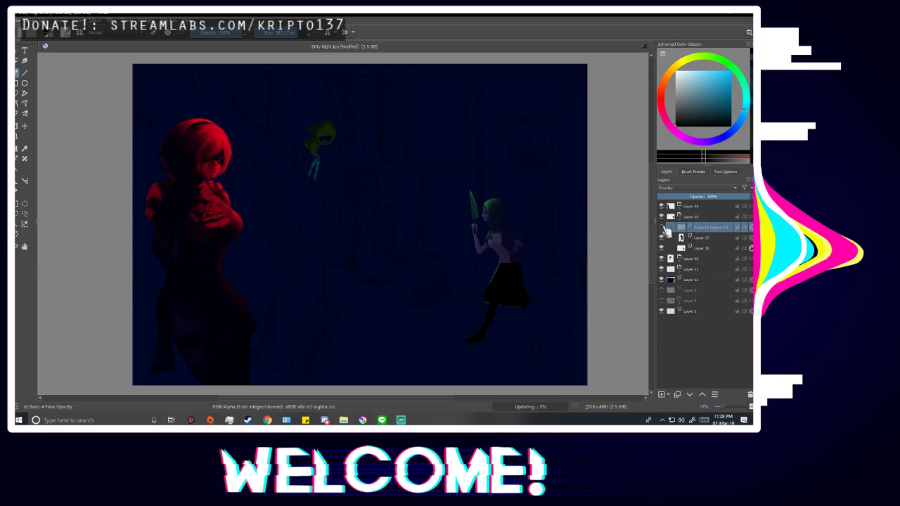
pyautogui.click(662, 228)
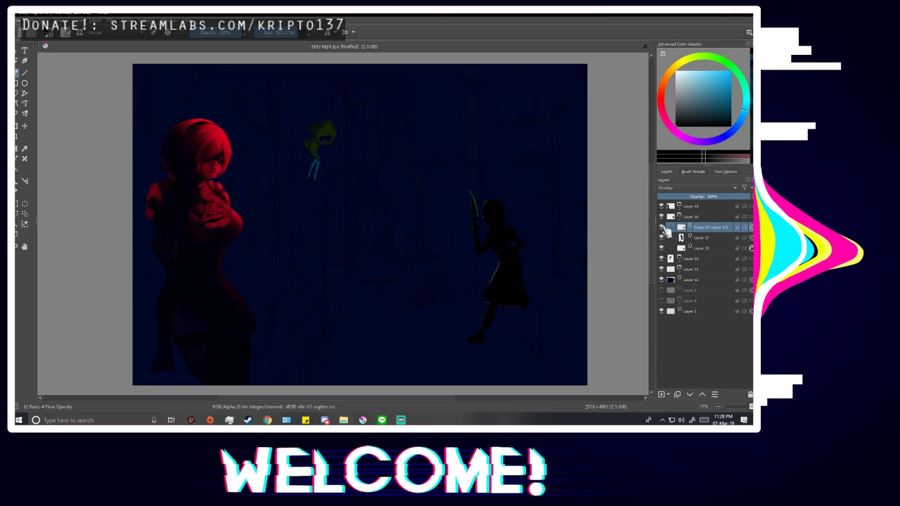
pyautogui.click(695, 188)
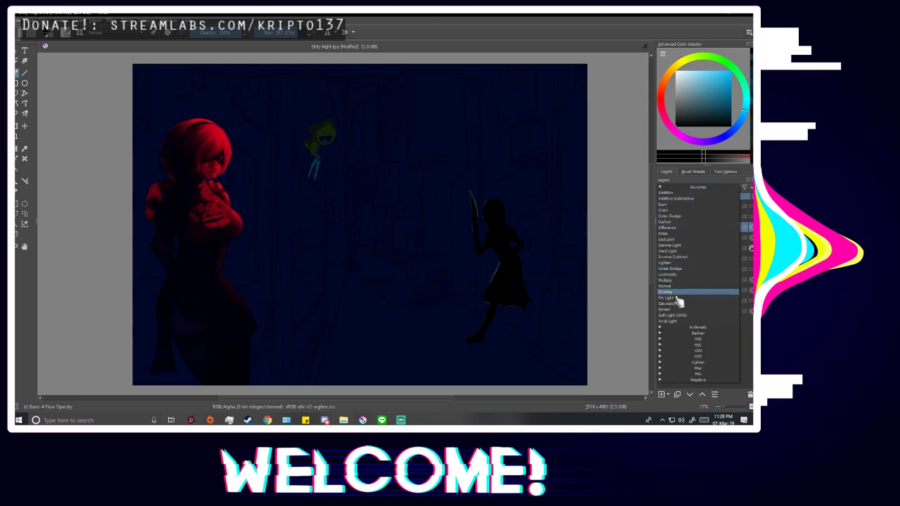
pyautogui.click(677, 279)
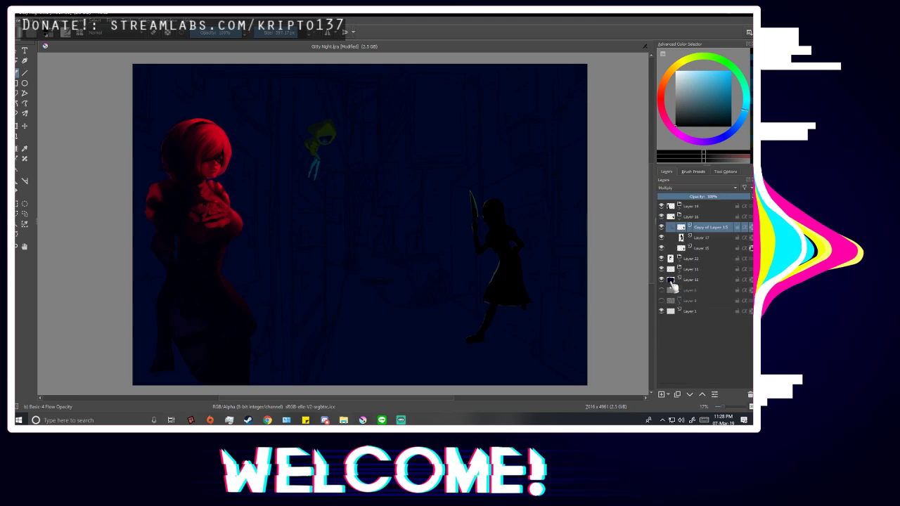
# Compare the knife girl with the Layer 16 group, Layer 17 and the Multiply copy each hidden and shown.
pyautogui.click(661, 217)
pyautogui.click(662, 217)
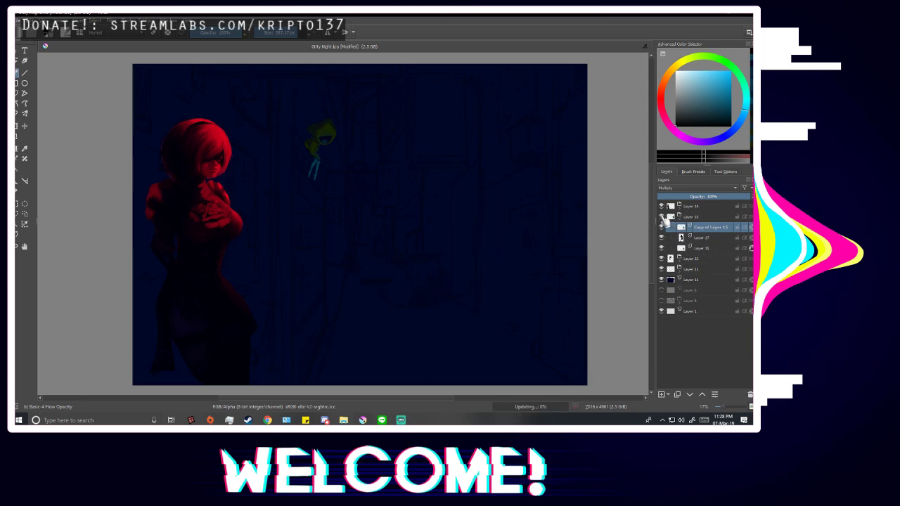
pyautogui.click(703, 239)
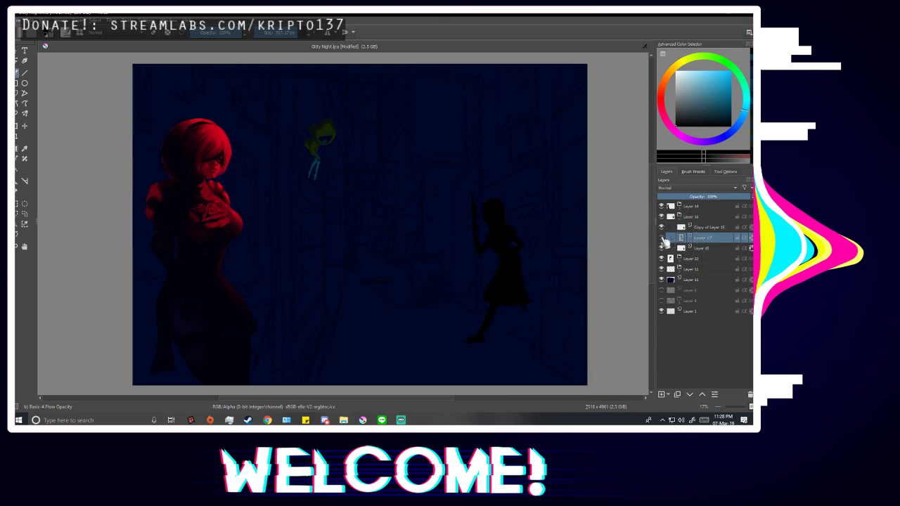
pyautogui.click(666, 228)
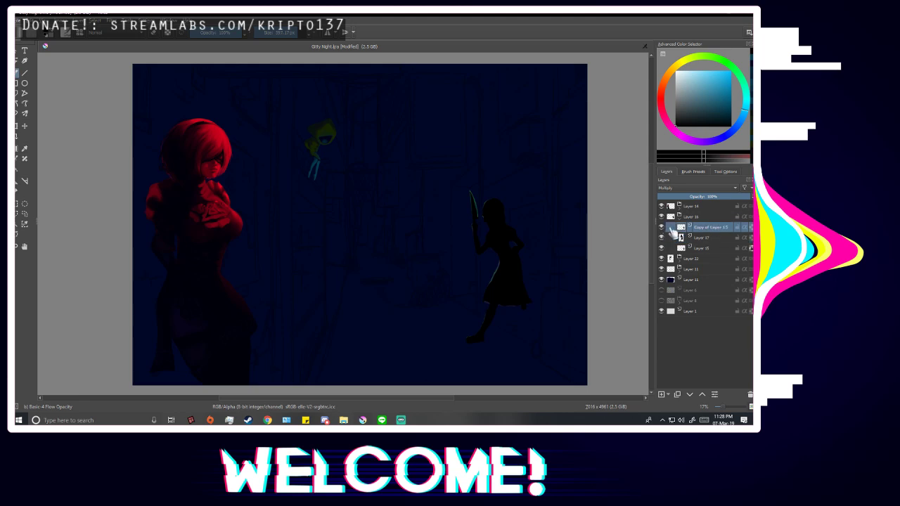
pyautogui.click(663, 228)
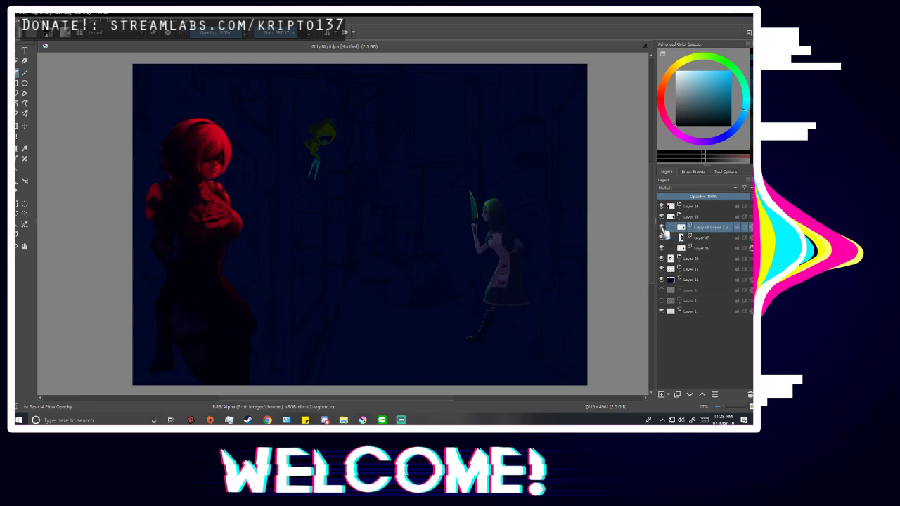
pyautogui.click(663, 228)
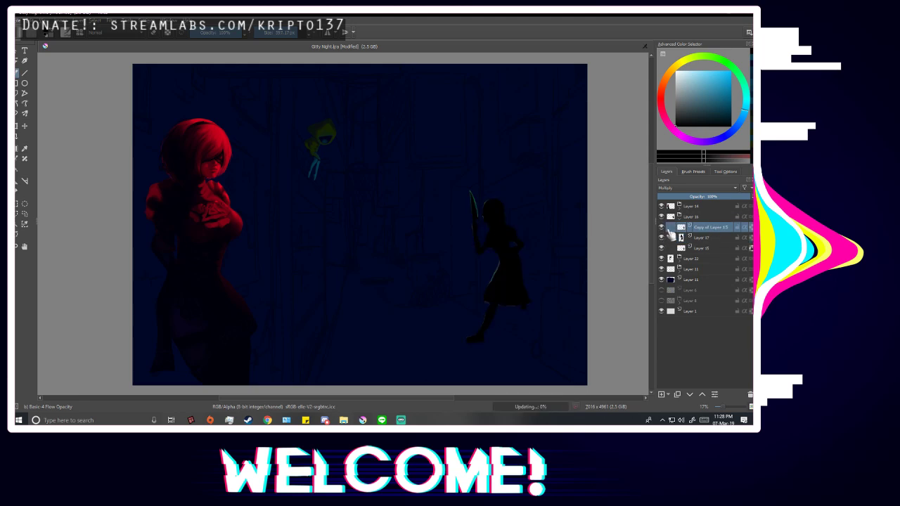
# Try the Multiply, Saturation and Vivid Light blending modes on the black copy of Layer 15.
pyautogui.click(695, 189)
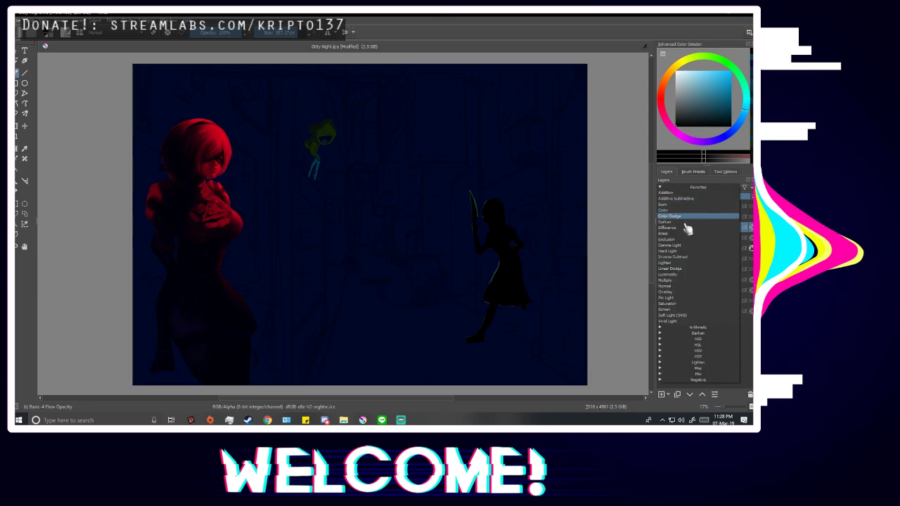
pyautogui.click(671, 281)
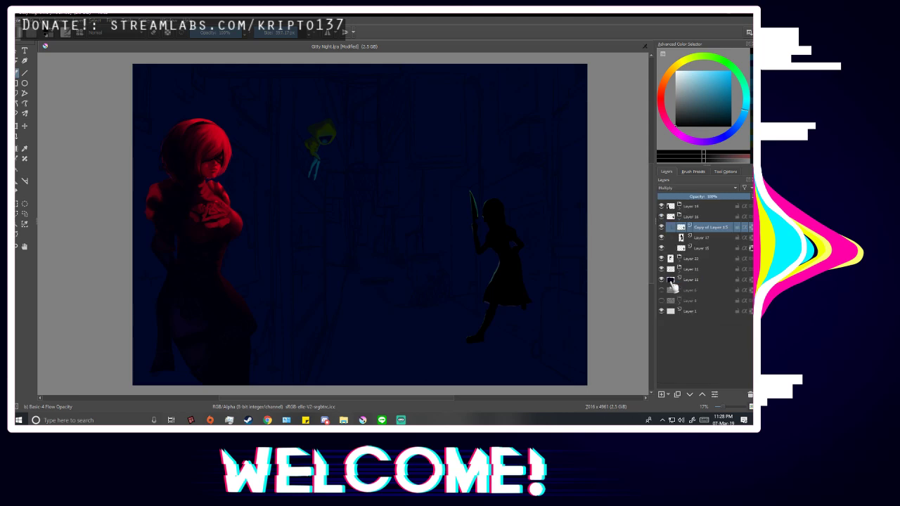
pyautogui.click(685, 189)
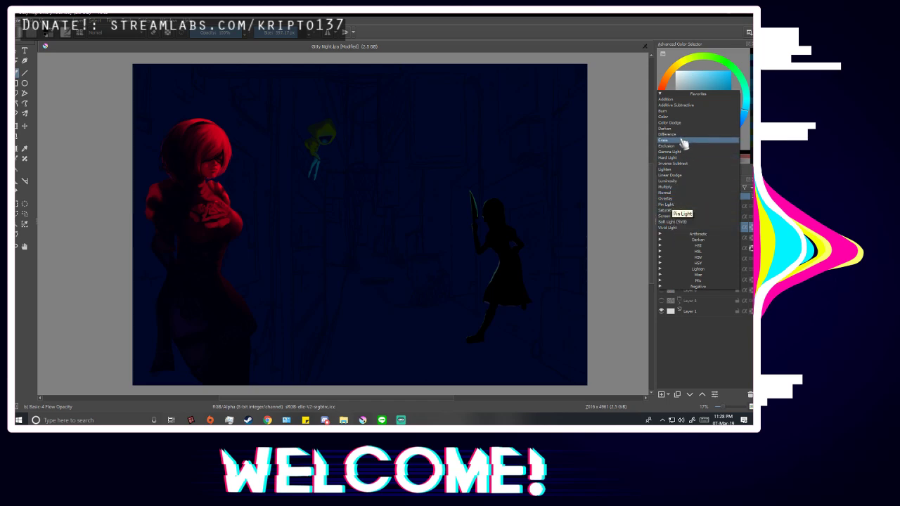
pyautogui.click(669, 210)
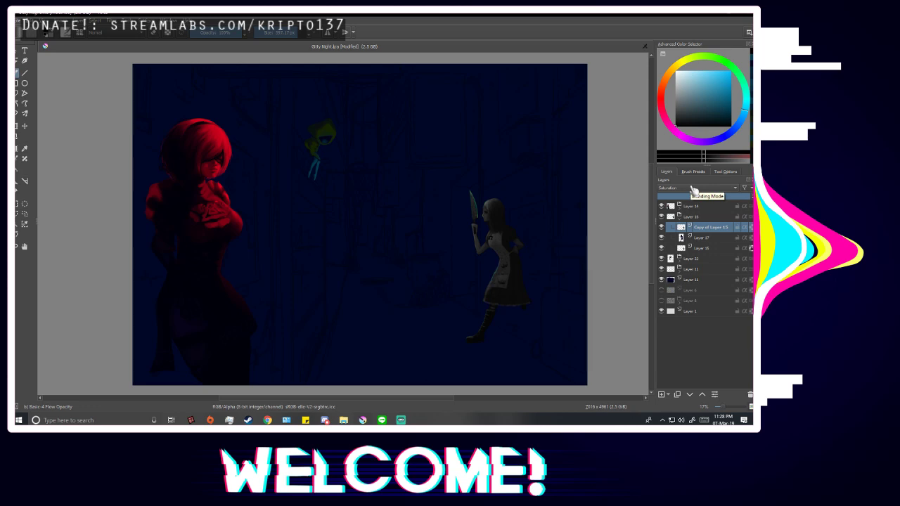
pyautogui.click(693, 190)
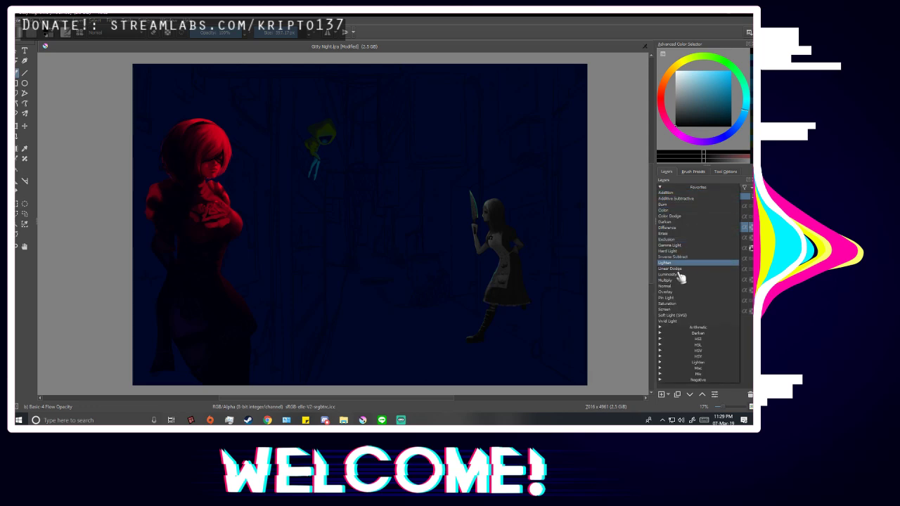
pyautogui.click(676, 321)
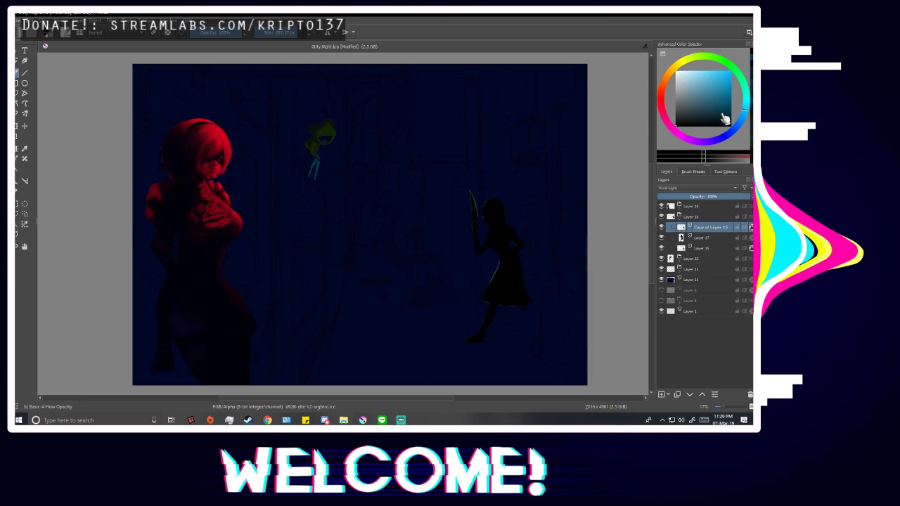
# Choose a bright blue and paint over the knife girl's whole silhouette on the copy of Layer 15.
pyautogui.click(736, 130)
pyautogui.moveTo(723, 92); pyautogui.dragTo(745, 46)
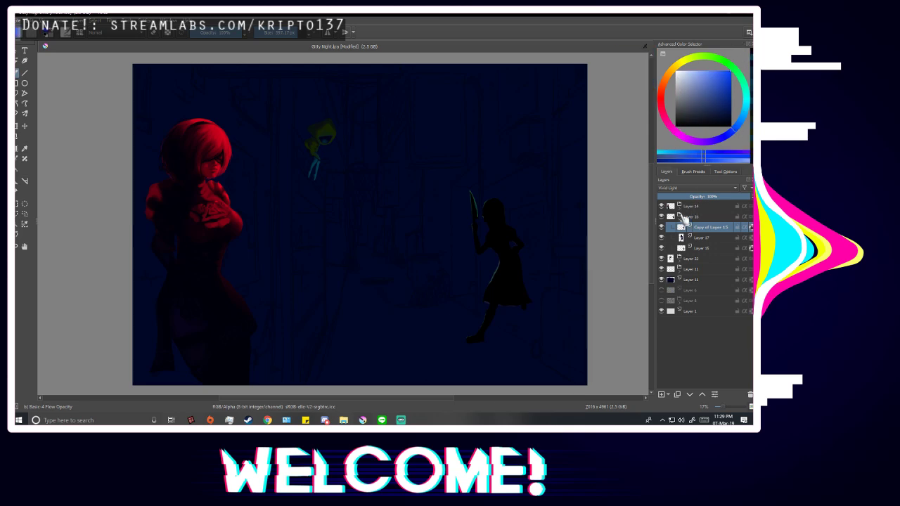
pyautogui.moveTo(472, 199); pyautogui.dragTo(490, 343)
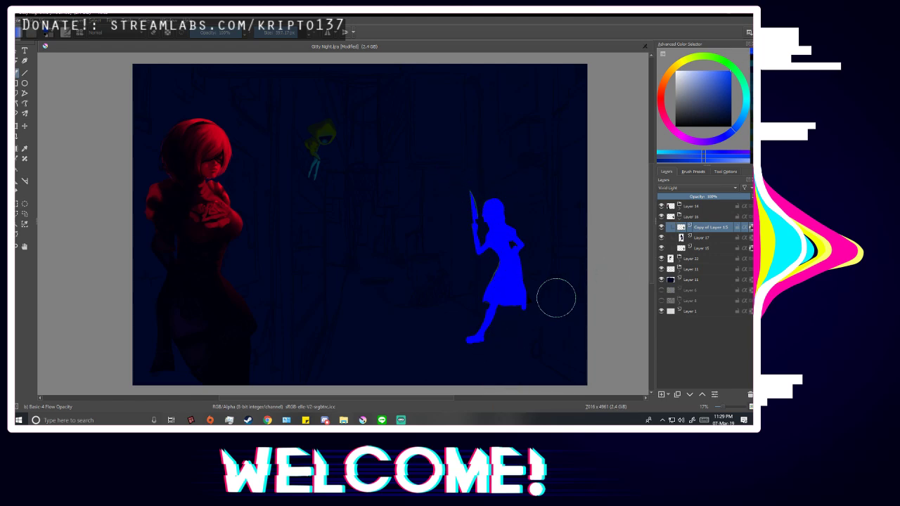
pyautogui.moveTo(518, 293); pyautogui.dragTo(528, 305)
# Try the Overlay and Multiply blending modes on the blue copy and judge the scene at a smaller size.
pyautogui.click(700, 189)
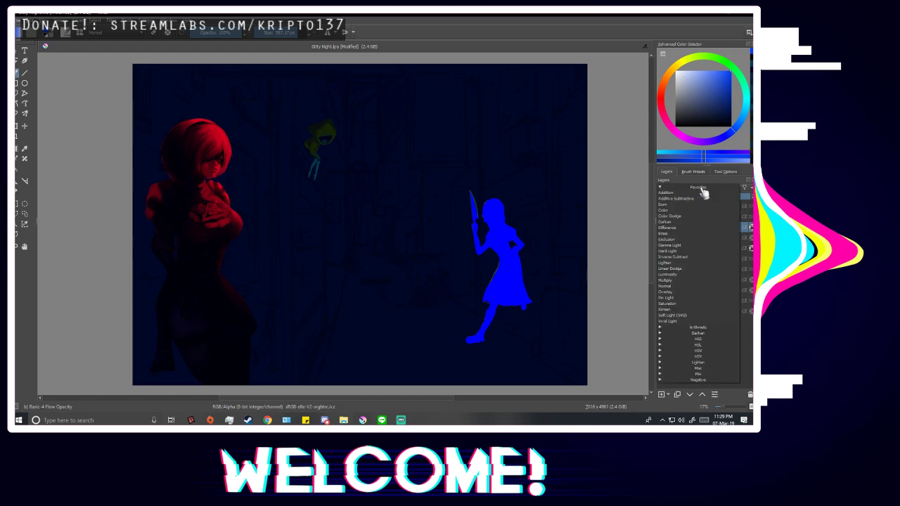
pyautogui.click(666, 292)
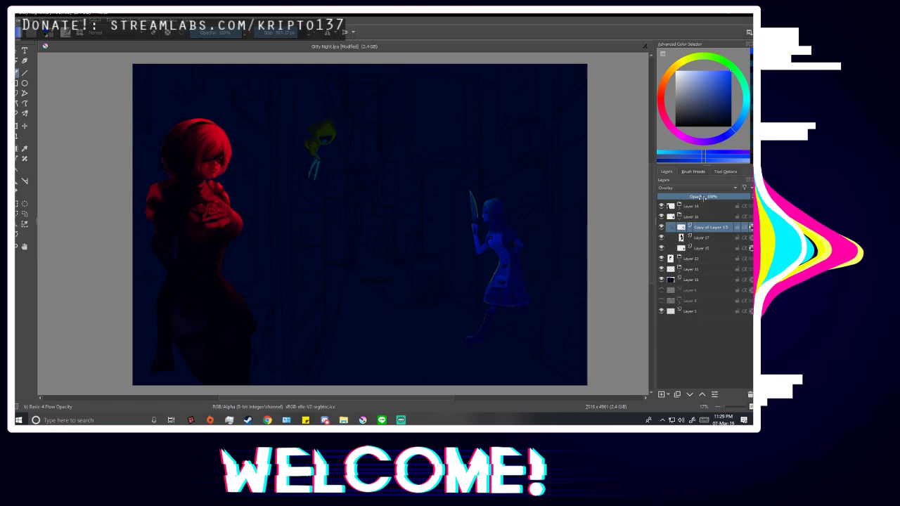
pyautogui.click(699, 188)
pyautogui.click(679, 282)
pyautogui.scroll(-2, 441, 307)
pyautogui.scroll(3, 442, 306)
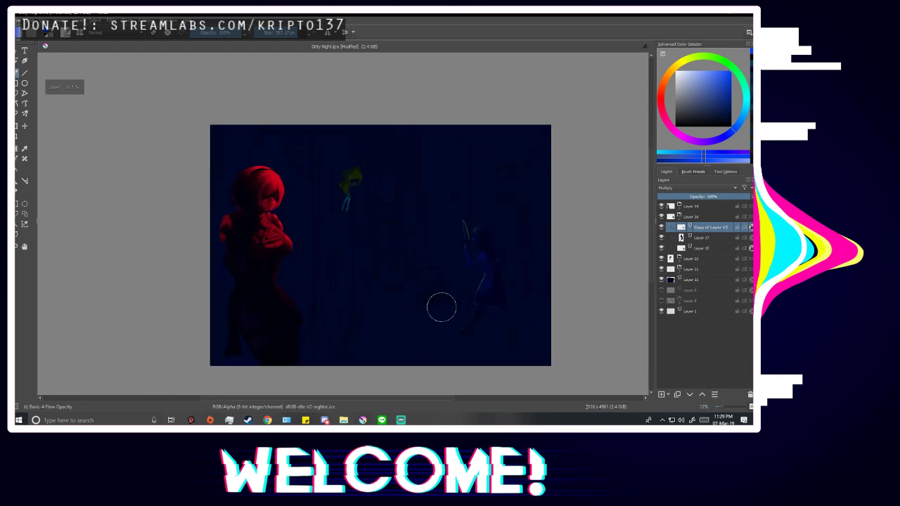
pyautogui.scroll(-1, 441, 307)
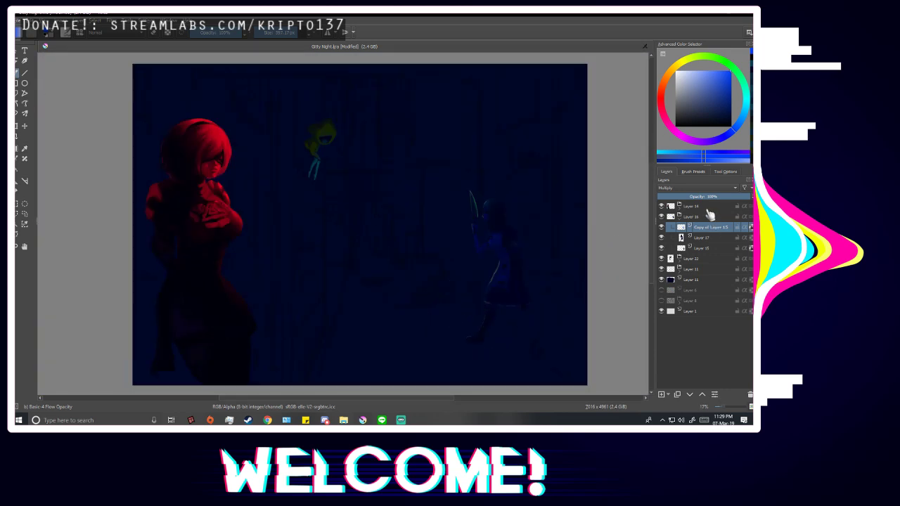
# Try the Addition blending mode on the blue copy of Layer 15, hide the layer and delete it.
pyautogui.click(694, 190)
pyautogui.click(679, 199)
pyautogui.click(662, 227)
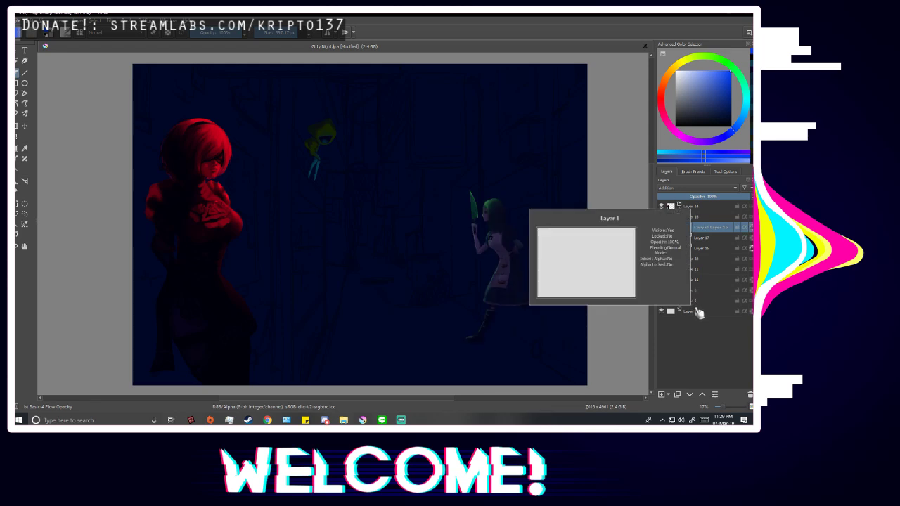
pyautogui.rightClick(709, 228)
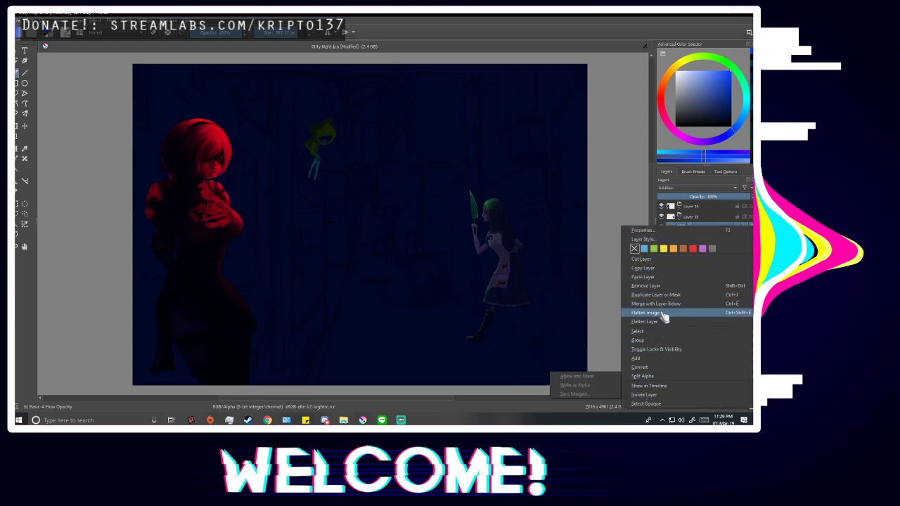
pyautogui.click(695, 185)
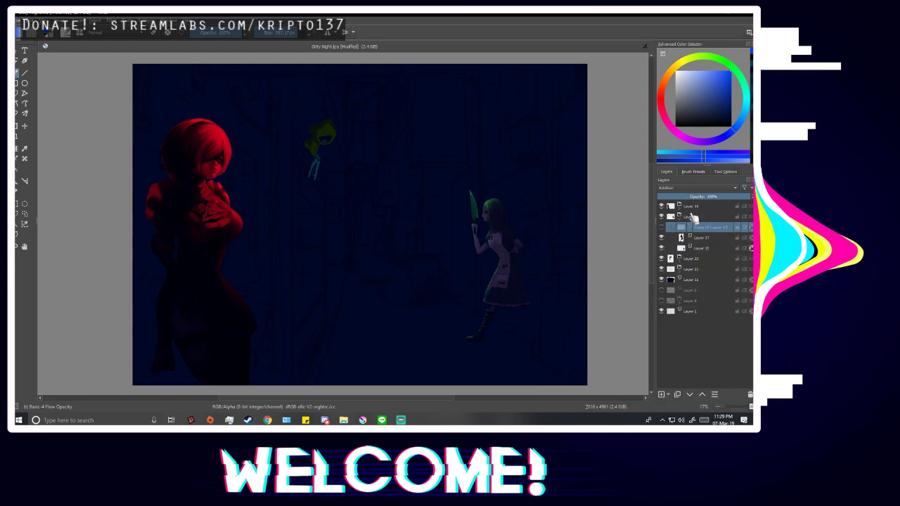
pyautogui.click(749, 397)
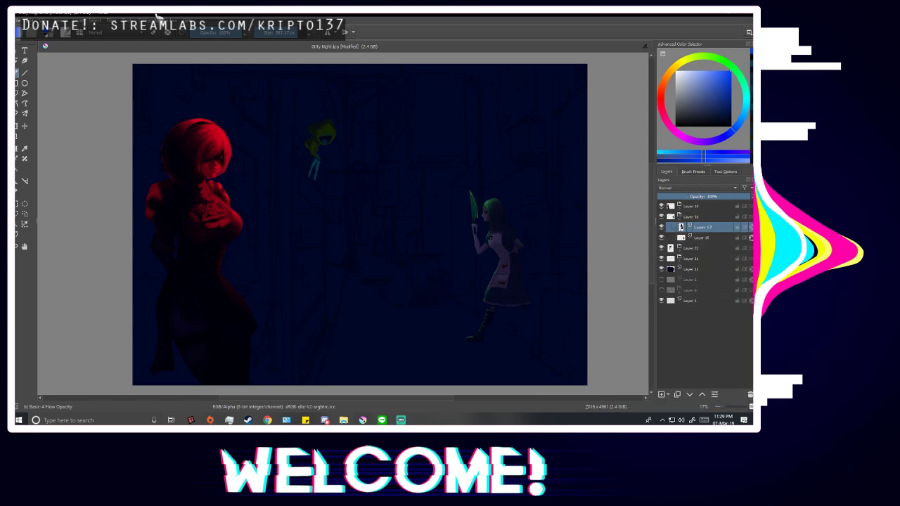
# Open an HSV adjustment for the knife girl's Layer 17 and try a saturation of 96.
pyautogui.click(117, 22)
pyautogui.moveTo(158, 40)
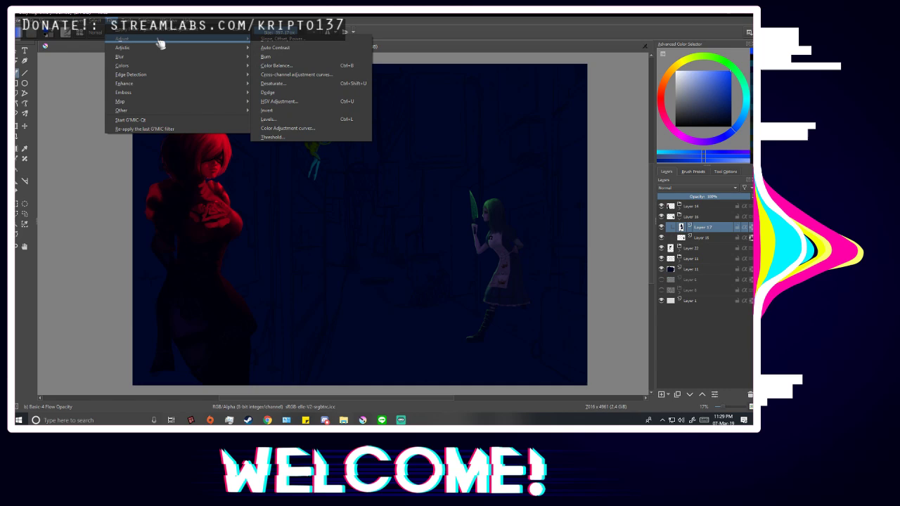
pyautogui.click(307, 102)
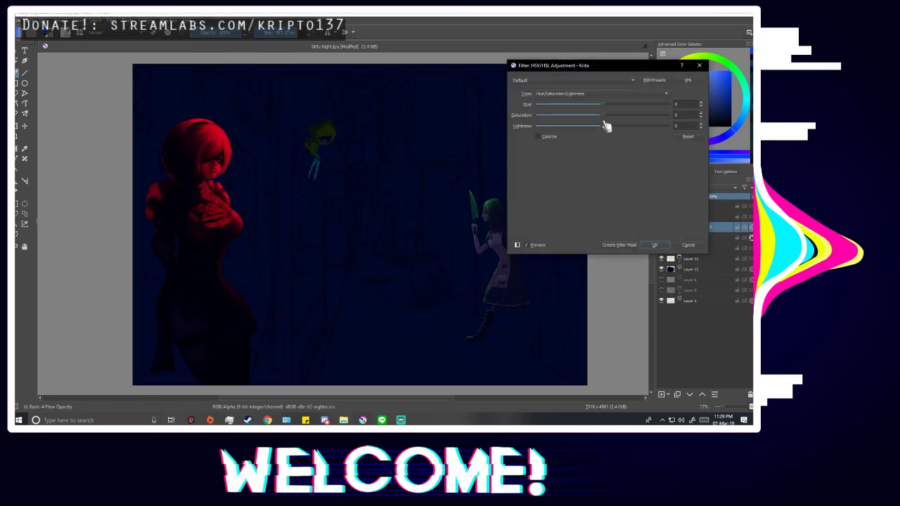
pyautogui.moveTo(603, 115); pyautogui.dragTo(668, 115)
pyautogui.moveTo(590, 68); pyautogui.dragTo(635, 68)
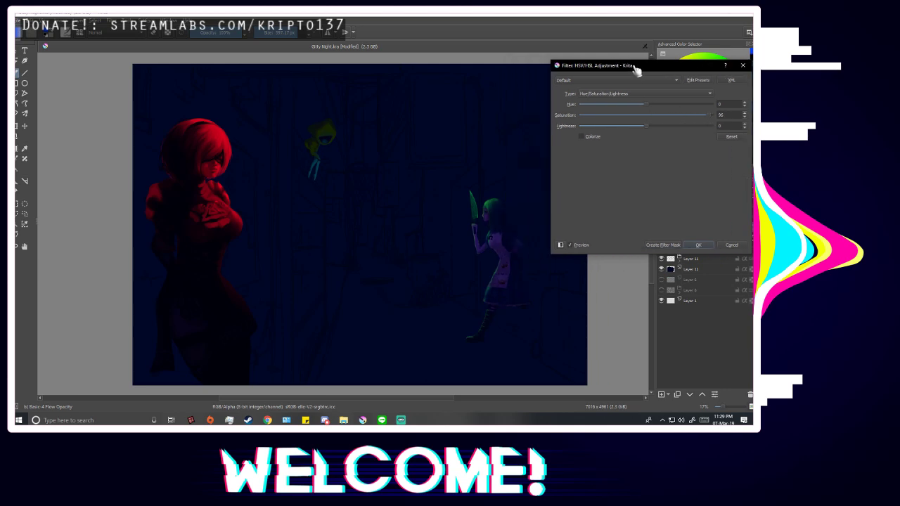
# Set the knife girl's HSV adjustment to saturation 0 and lightness -10, check it against the scene and apply it.
pyautogui.moveTo(713, 117); pyautogui.dragTo(651, 120)
pyautogui.moveTo(640, 127); pyautogui.dragTo(637, 127)
pyautogui.moveTo(635, 132)
pyautogui.mouseDown()
pyautogui.moveTo(617, 132)
pyautogui.moveTo(636, 132)
pyautogui.mouseUp()
pyautogui.scroll(3, 518, 321)
pyautogui.scroll(-3, 519, 318)
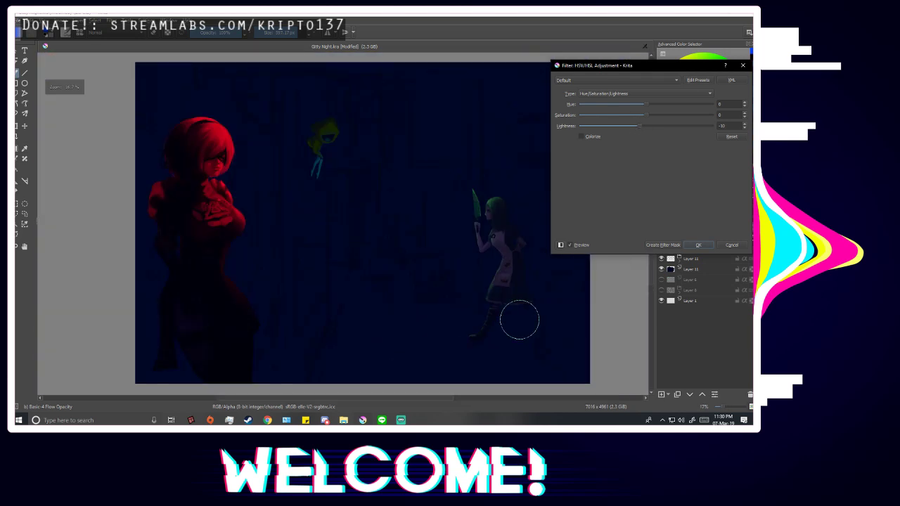
pyautogui.scroll(1, 527, 319)
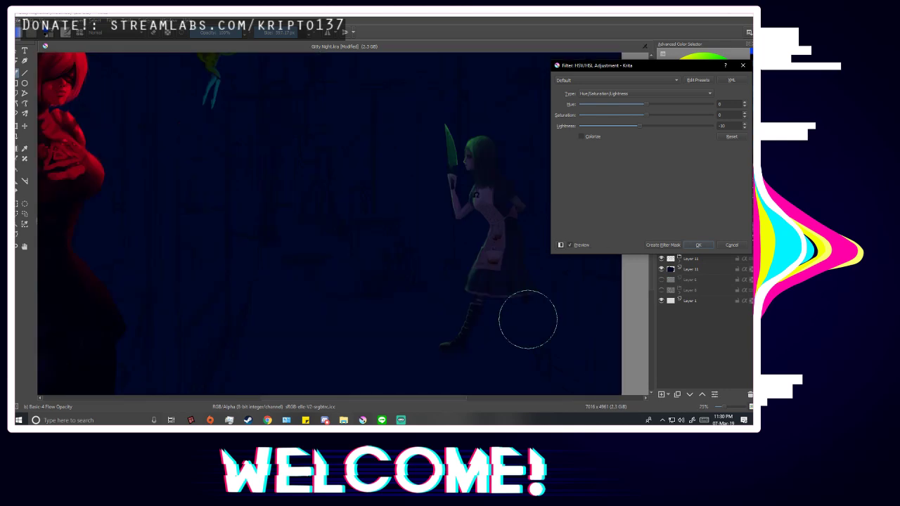
pyautogui.scroll(-1, 528, 320)
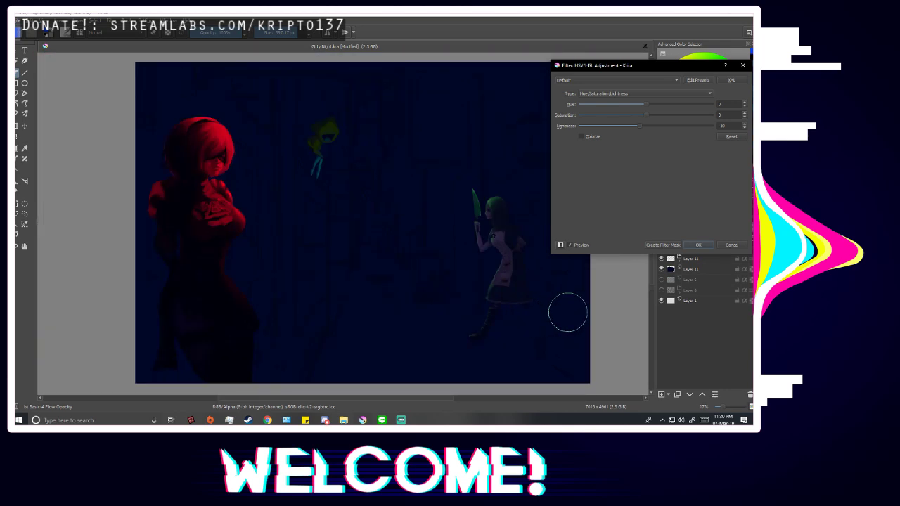
pyautogui.click(699, 245)
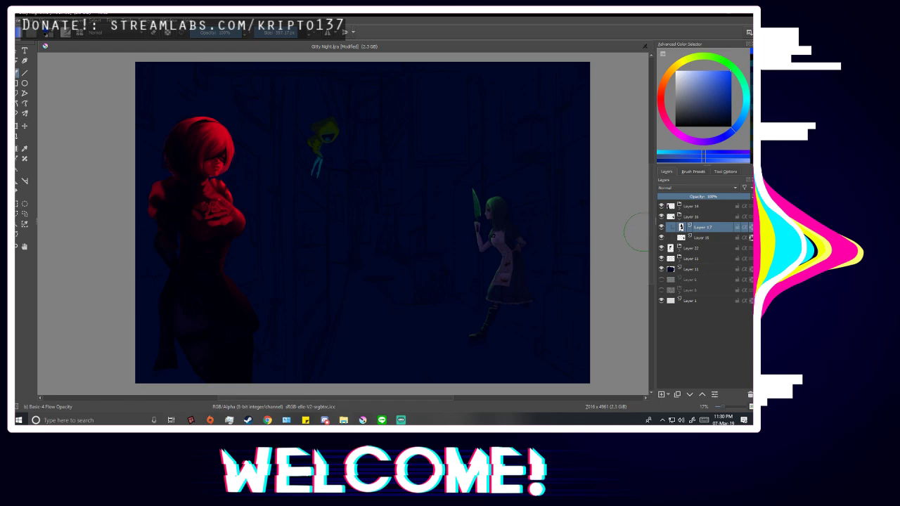
# Redo the undone HSV/HSL adjustment on the knife girl's Layer 17 and judge the whole scene at a smaller size.
pyautogui.click(38, 21)
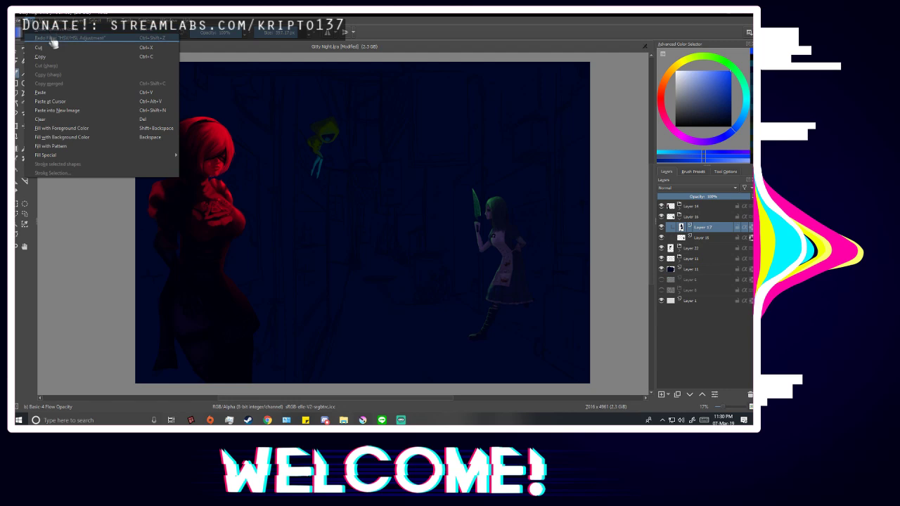
pyautogui.click(51, 40)
pyautogui.scroll(-5, 307, 201)
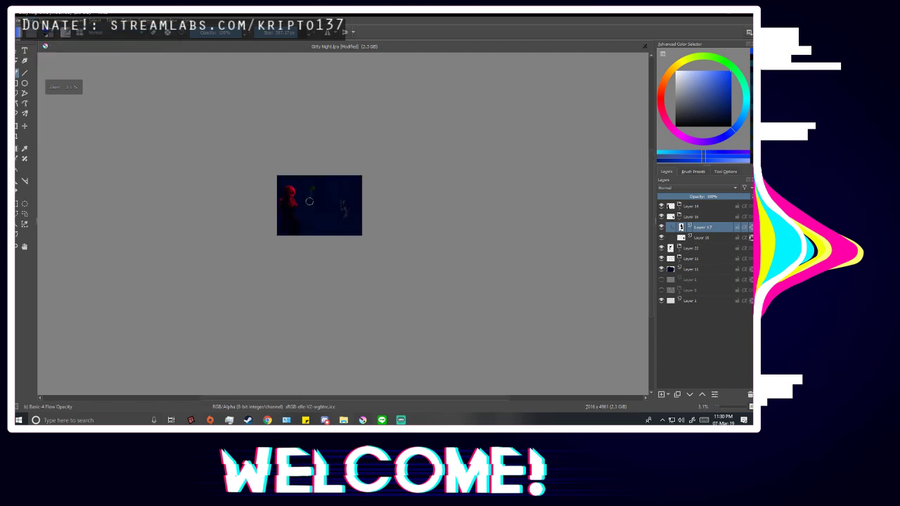
pyautogui.scroll(1, 291, 196)
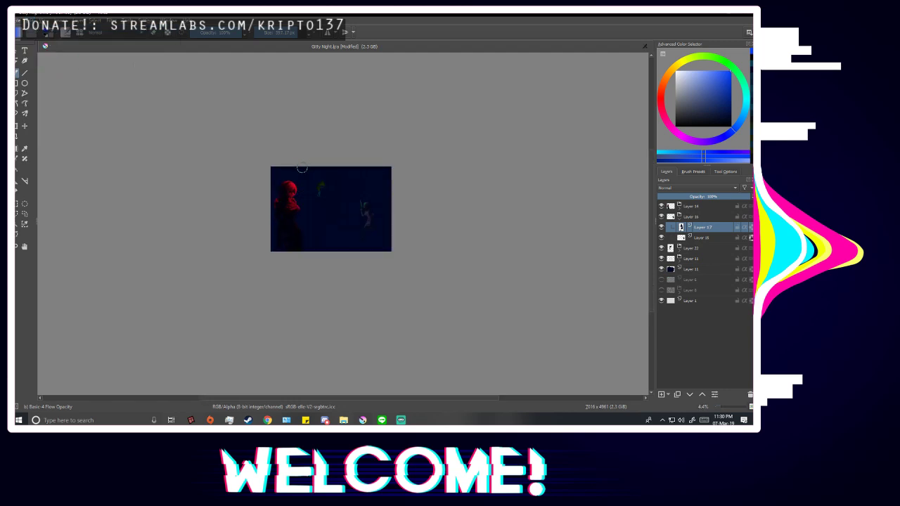
pyautogui.scroll(3, 301, 169)
pyautogui.scroll(1, 338, 247)
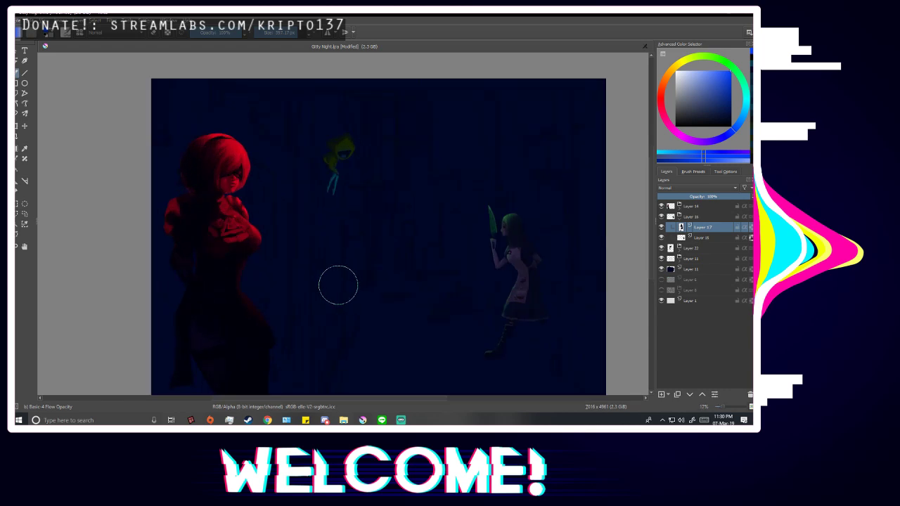
# Collapse the knife girl's layer group, select the Multiply layer directly below Layer 22 and review the scene close up and from afar.
pyautogui.click(680, 218)
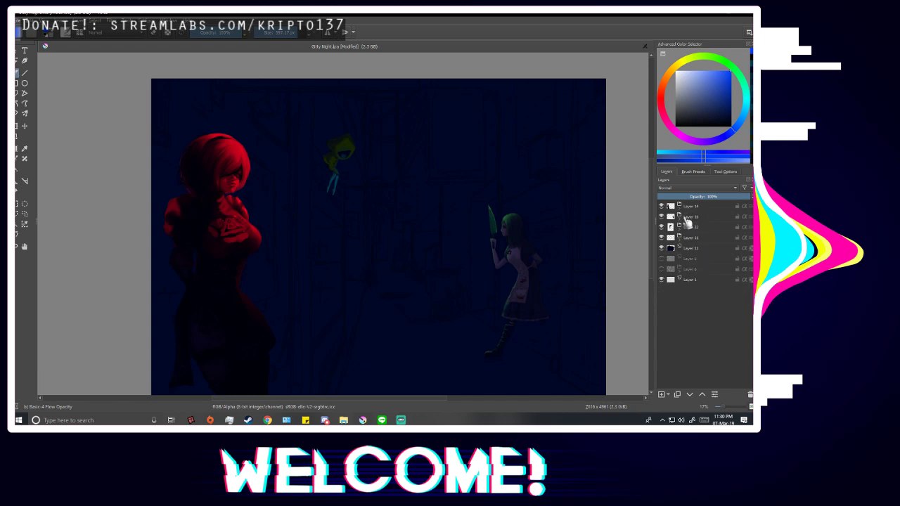
pyautogui.click(677, 239)
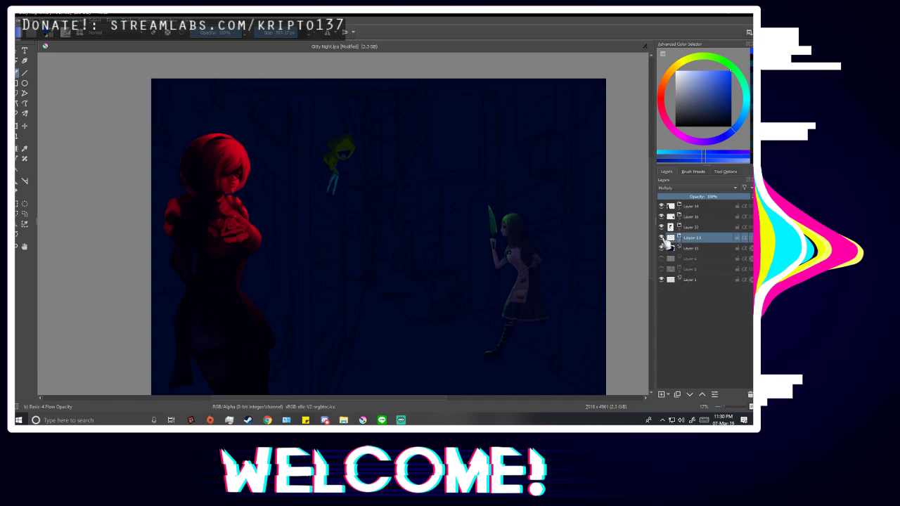
pyautogui.moveTo(664, 243)
pyautogui.scroll(4, 179, 169)
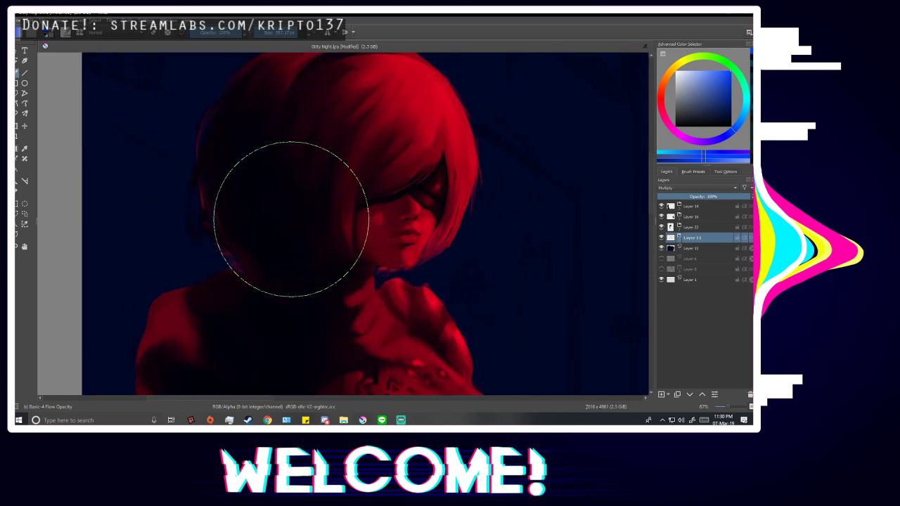
pyautogui.scroll(-2, 307, 204)
pyautogui.scroll(-6, 407, 221)
pyautogui.scroll(4, 450, 199)
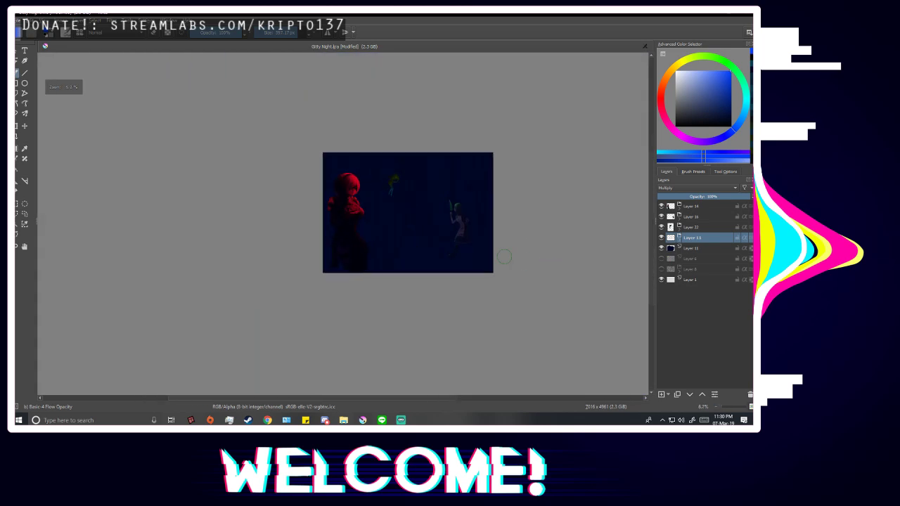
pyautogui.scroll(1, 367, 238)
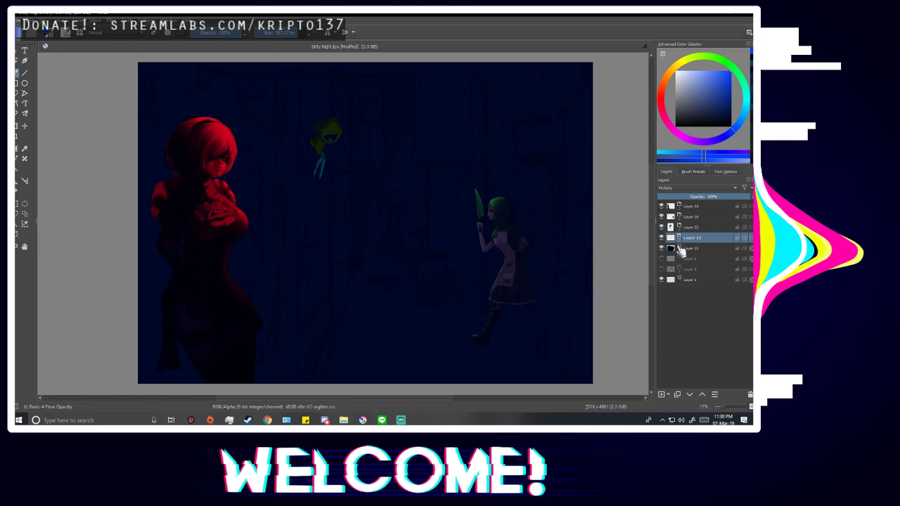
# Save the illustration under its current file name and look closer at the red woman's head and shoulders.
pyautogui.click(20, 22)
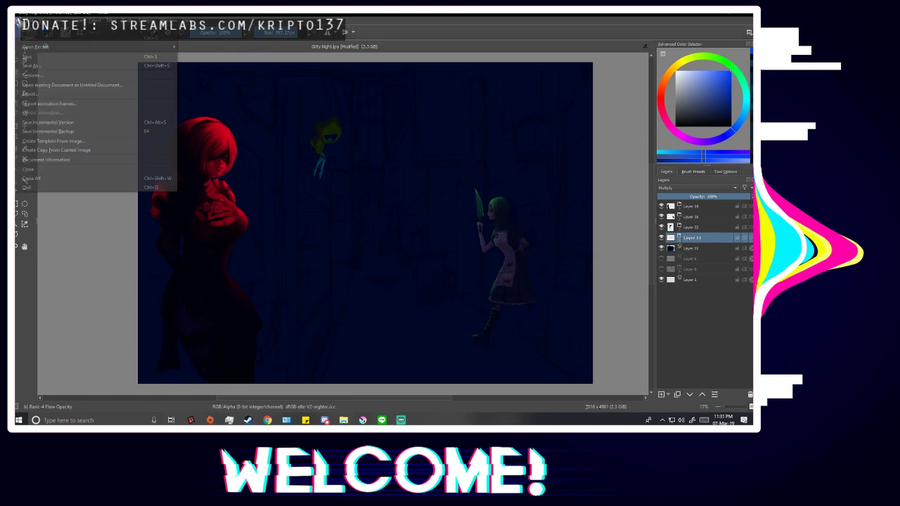
pyautogui.click(27, 58)
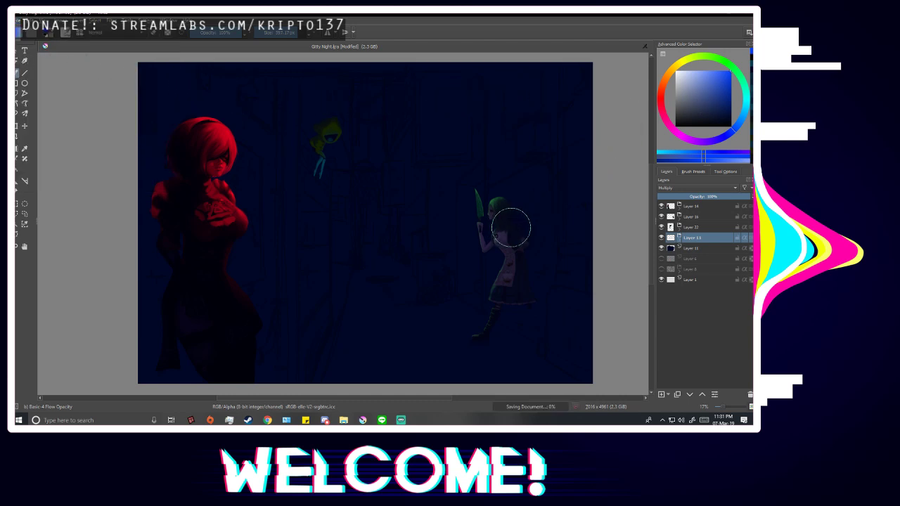
pyautogui.scroll(4, 161, 123)
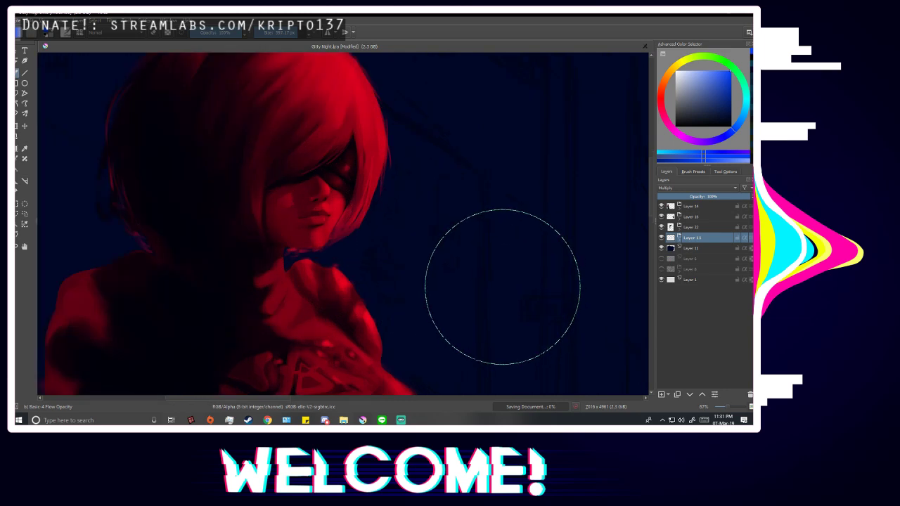
pyautogui.scroll(-1, 502, 287)
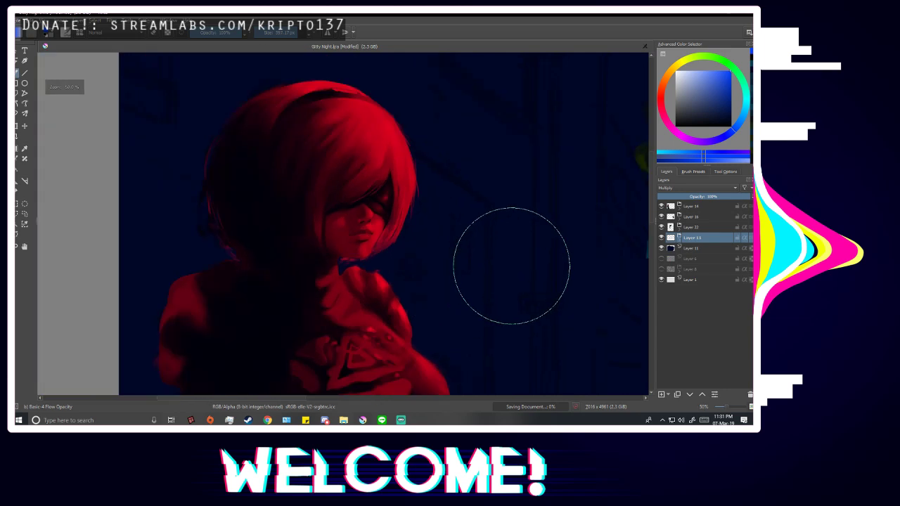